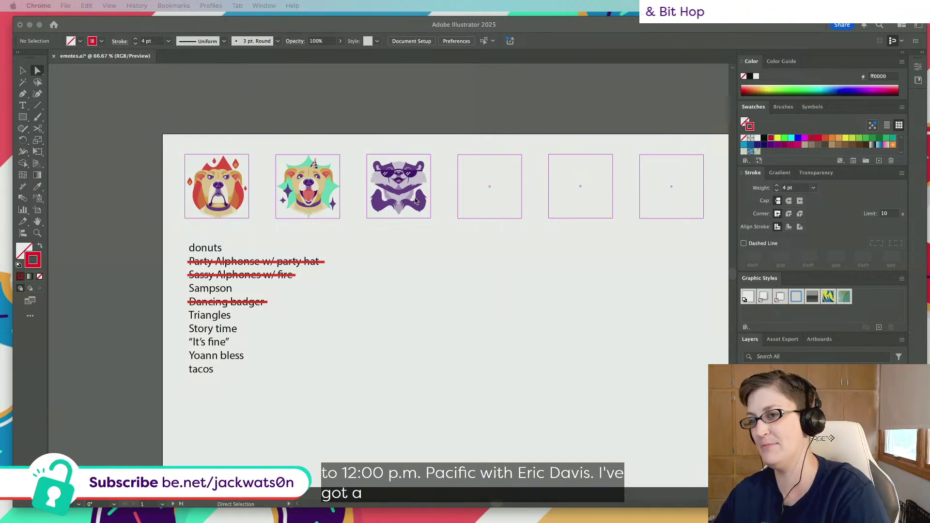
Examine the three finished emotes, the empty emote frames and the list of remaining emote ideas, starting with donuts
{"action": "scroll", "coordinate": [230, 236], "scroll_direction": "up", "scroll_amount": 5}
{"action": "scroll", "coordinate": [230, 236], "scroll_direction": "up", "scroll_amount": 1}
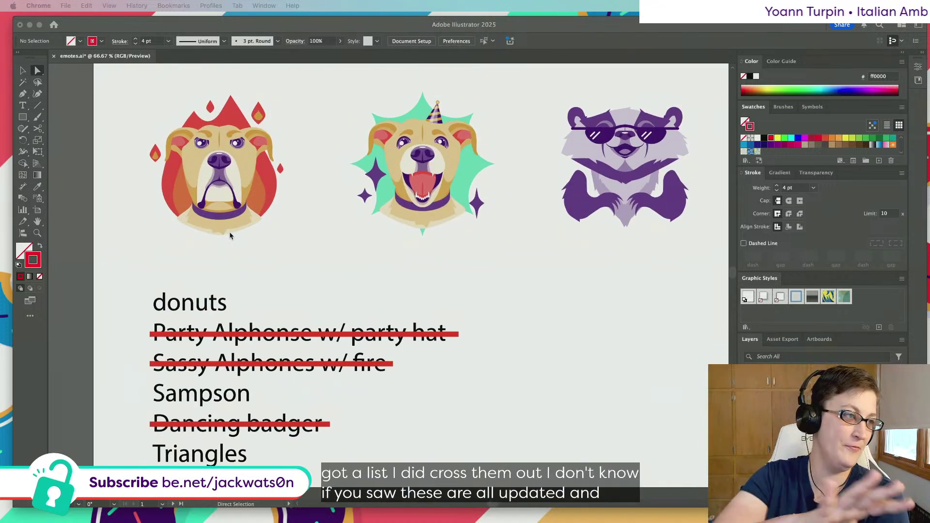
{"action": "scroll", "coordinate": [240, 236], "scroll_direction": "right", "scroll_amount": 3}
{"action": "scroll", "coordinate": [240, 236], "scroll_direction": "up", "scroll_amount": 2}
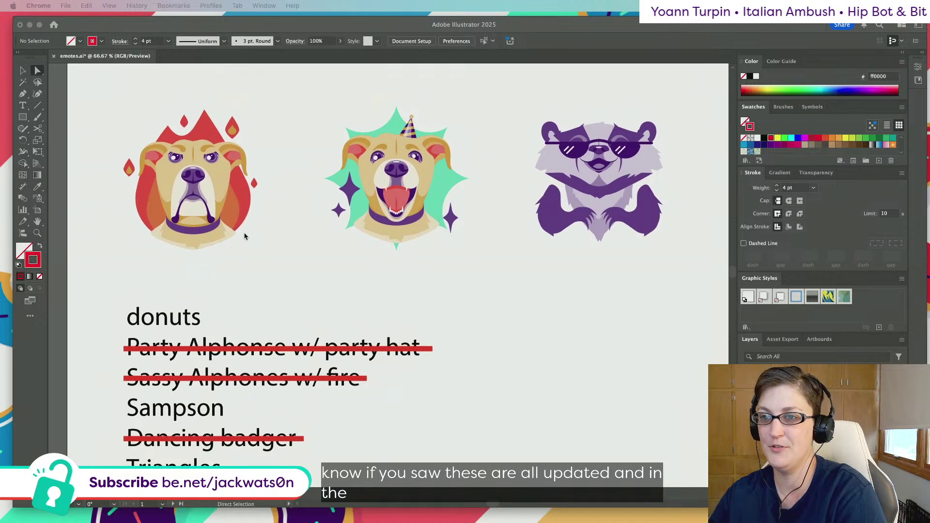
{"action": "scroll", "coordinate": [245, 236], "scroll_direction": "right", "scroll_amount": 4}
{"action": "key", "text": "alt"}
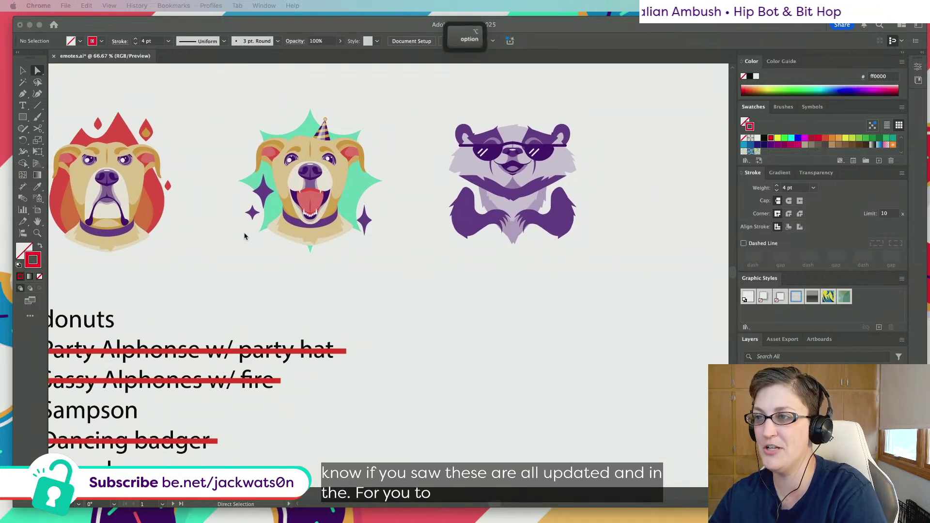
{"action": "scroll", "coordinate": [244, 236], "scroll_direction": "down", "scroll_amount": 2}
{"action": "left_click", "coordinate": [404, 214]}
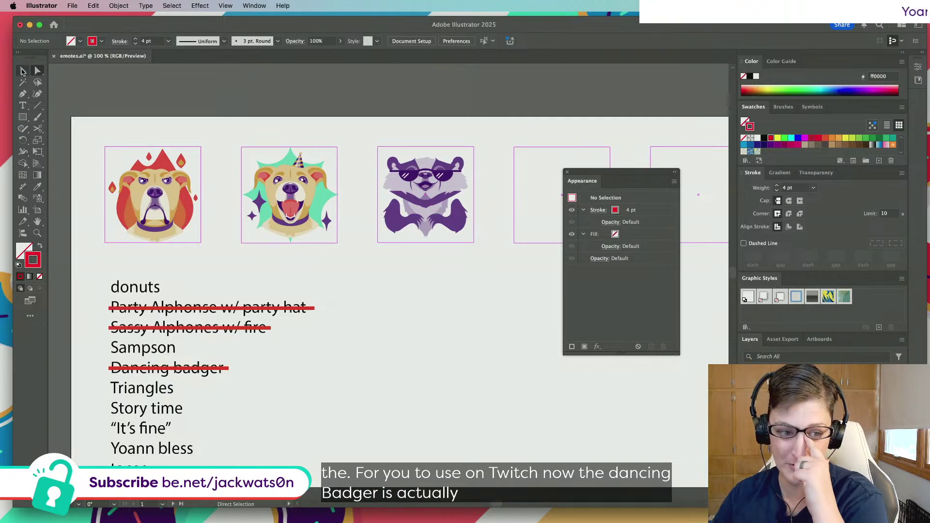
{"action": "left_click", "coordinate": [23, 71]}
{"action": "scroll", "coordinate": [360, 316], "scroll_direction": "down", "scroll_amount": 2}
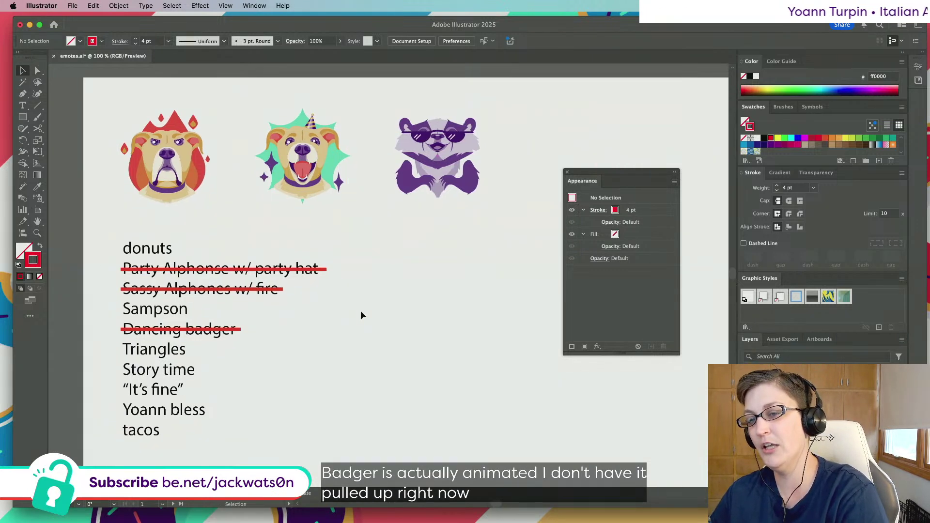
{"action": "left_click", "coordinate": [132, 241]}
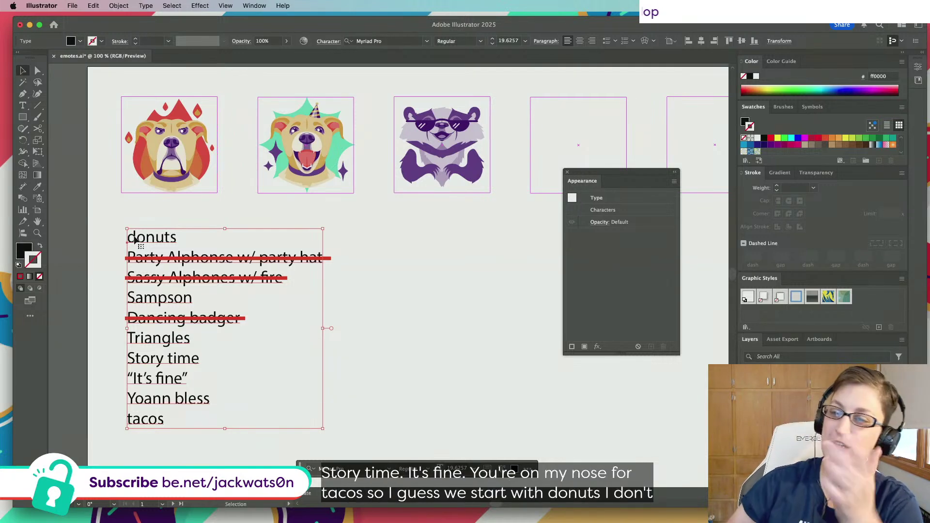
{"action": "scroll", "coordinate": [328, 257], "scroll_direction": "right", "scroll_amount": 5}
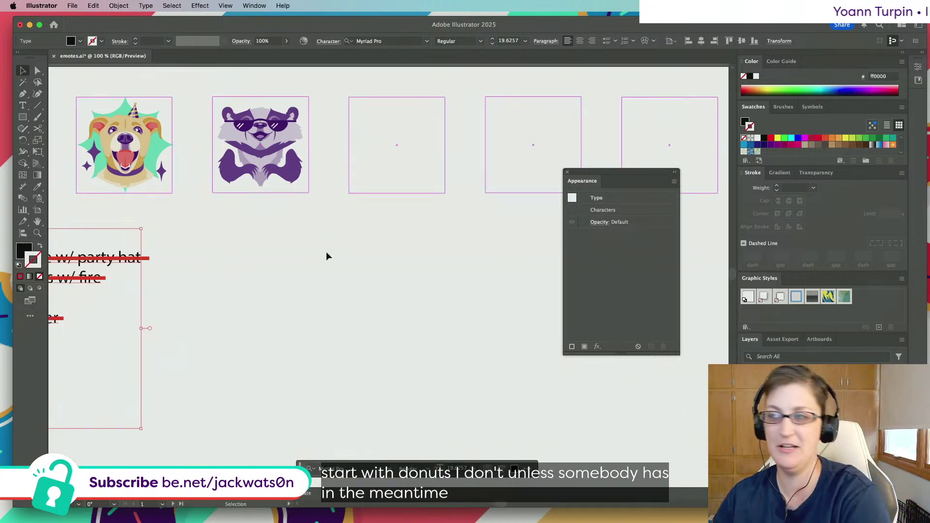
Open the personal branding library and browse to the donut graphics in its Illustrations and Assets group
{"action": "left_click", "coordinate": [919, 80]}
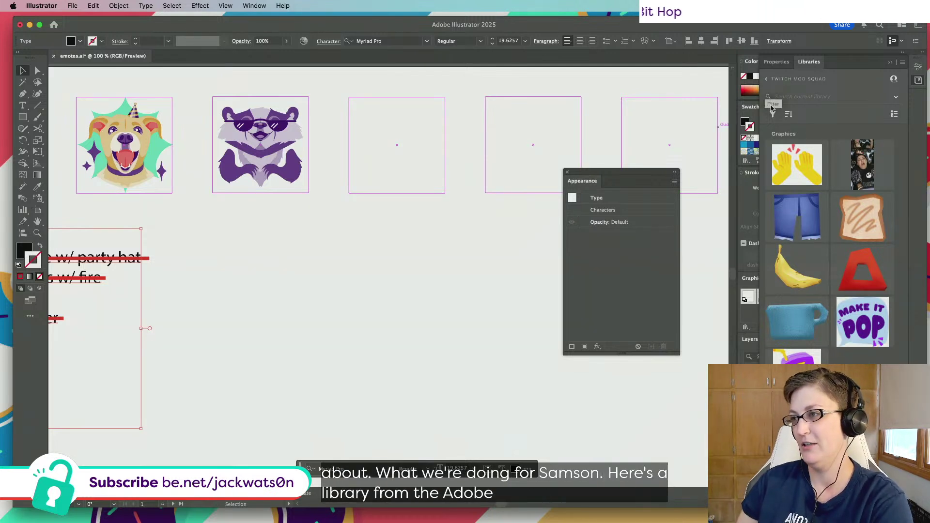
{"action": "left_click", "coordinate": [767, 79]}
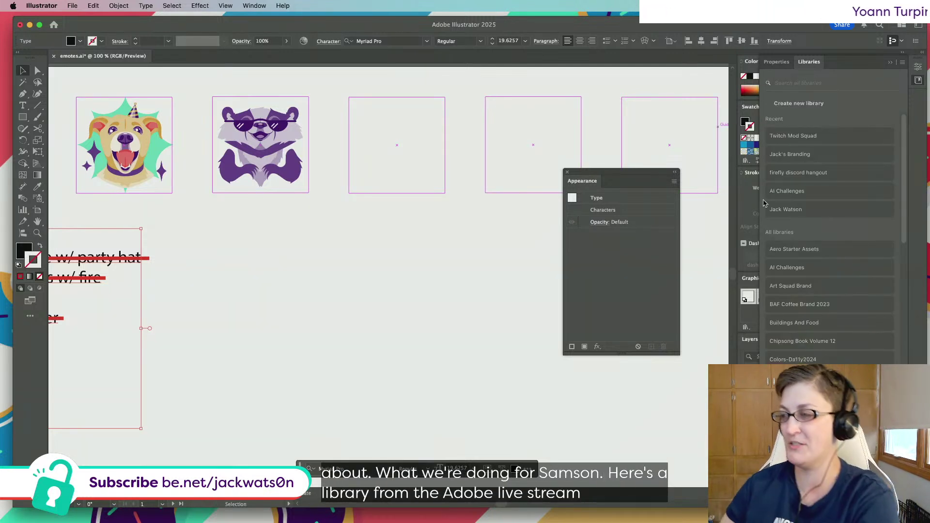
{"action": "left_click", "coordinate": [826, 156]}
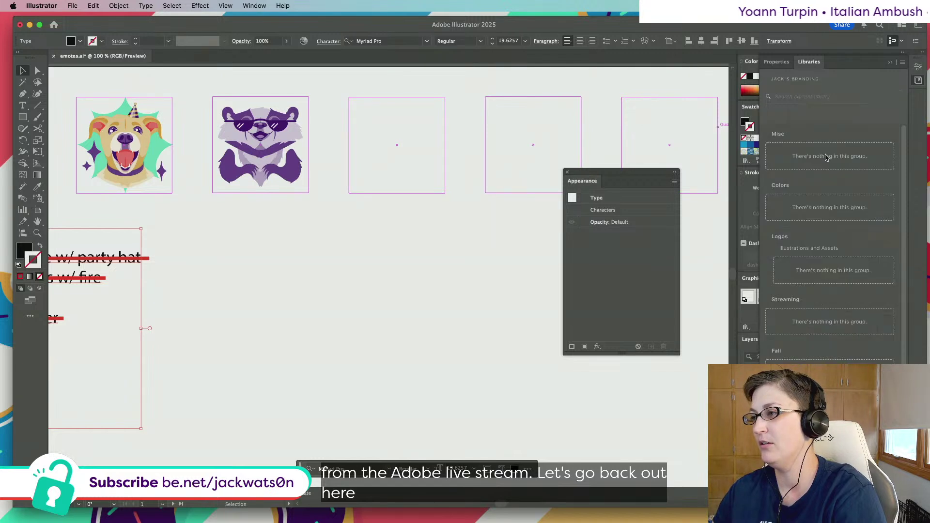
{"action": "scroll", "coordinate": [814, 159], "scroll_direction": "down", "scroll_amount": 5}
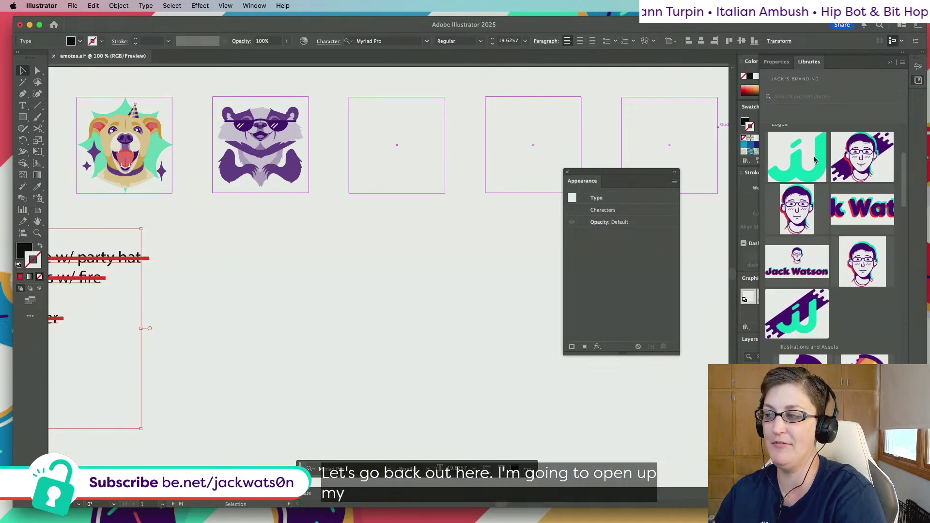
{"action": "scroll", "coordinate": [815, 160], "scroll_direction": "down", "scroll_amount": 8}
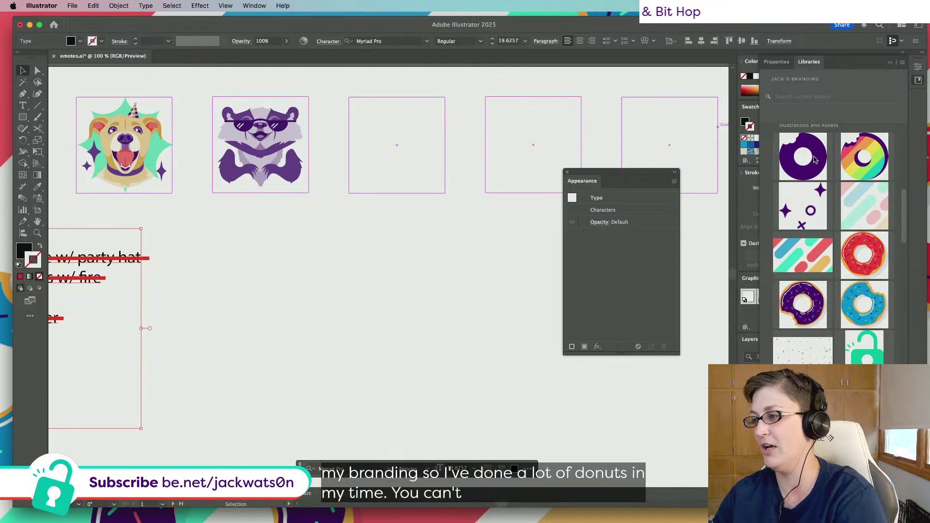
Place the Donut Silhouette library graphic below the empty emote frames at about 282 px square
{"action": "left_click_drag", "start_coordinate": [814, 159], "coordinate": [350, 241]}
{"action": "left_click", "coordinate": [315, 235]}
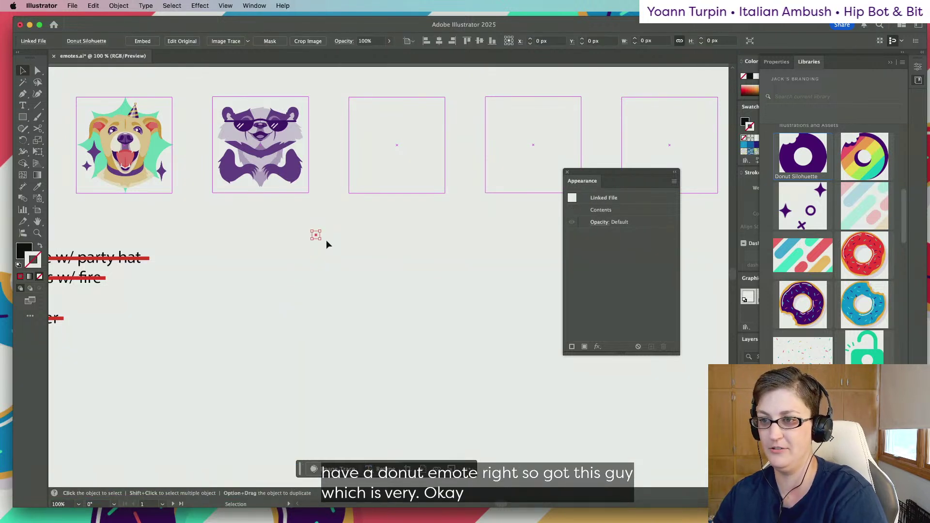
{"action": "key", "text": "super+z"}
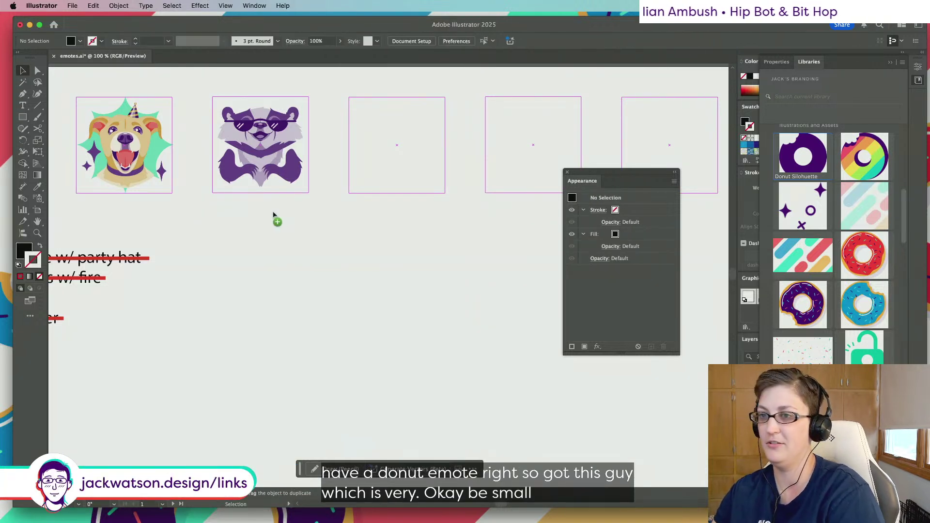
{"action": "left_click_drag", "start_coordinate": [278, 228], "coordinate": [519, 469]}
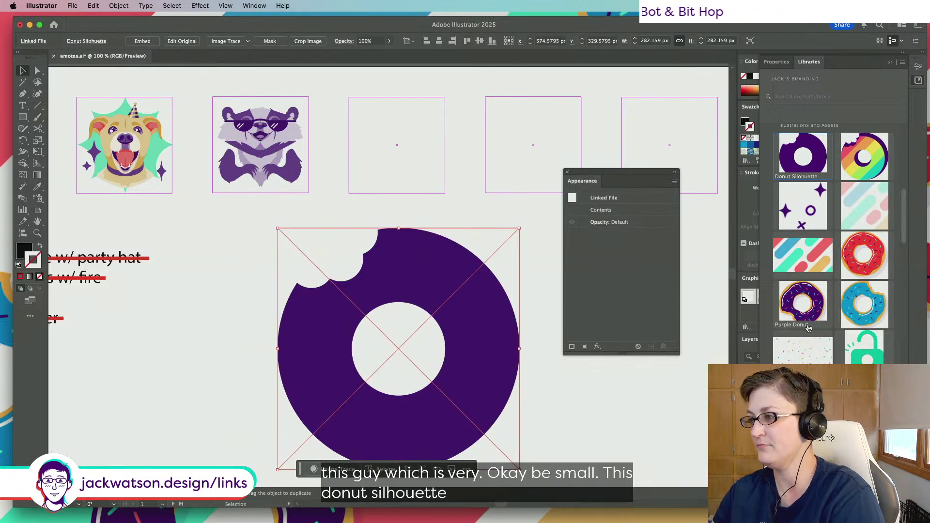
Place the Purple Donut library graphic at its original size, about 437 px square, beside the donut silhouette
{"action": "left_click_drag", "start_coordinate": [825, 303], "coordinate": [568, 384]}
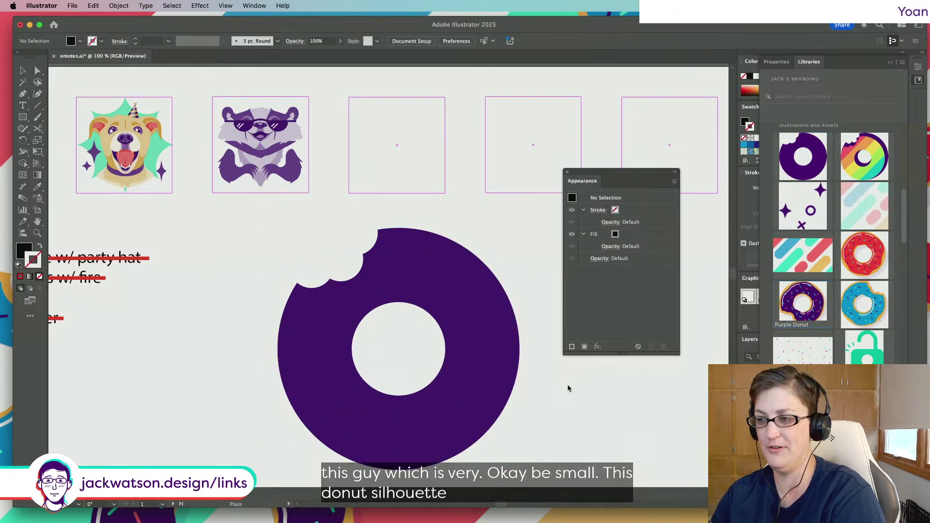
{"action": "left_click", "coordinate": [559, 391]}
{"action": "key", "text": "super+minus"}
{"action": "key", "text": "super+minus"}
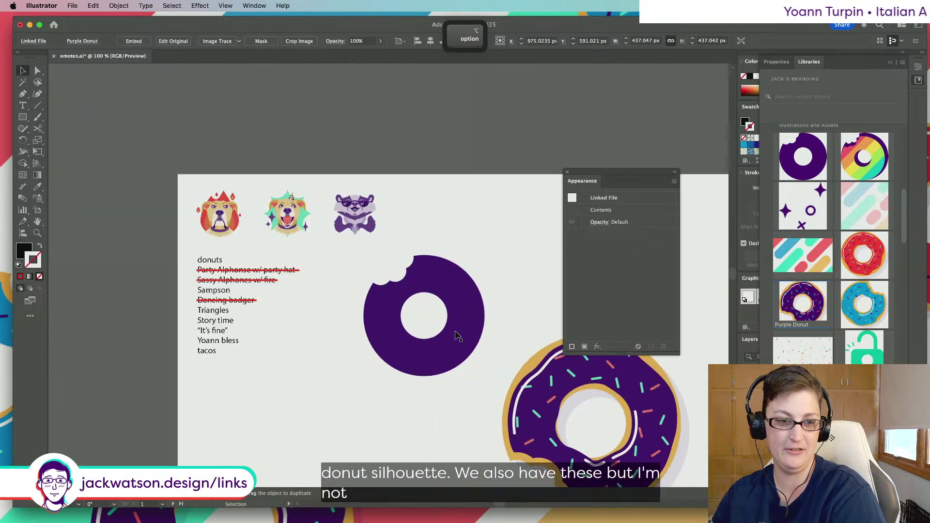
Embed both linked donut graphics in the document
{"action": "scroll", "coordinate": [456, 334], "scroll_direction": "down", "scroll_amount": 5}
{"action": "scroll", "coordinate": [455, 335], "scroll_direction": "right", "scroll_amount": 3}
{"action": "left_click", "coordinate": [398, 242], "text": "shift"}
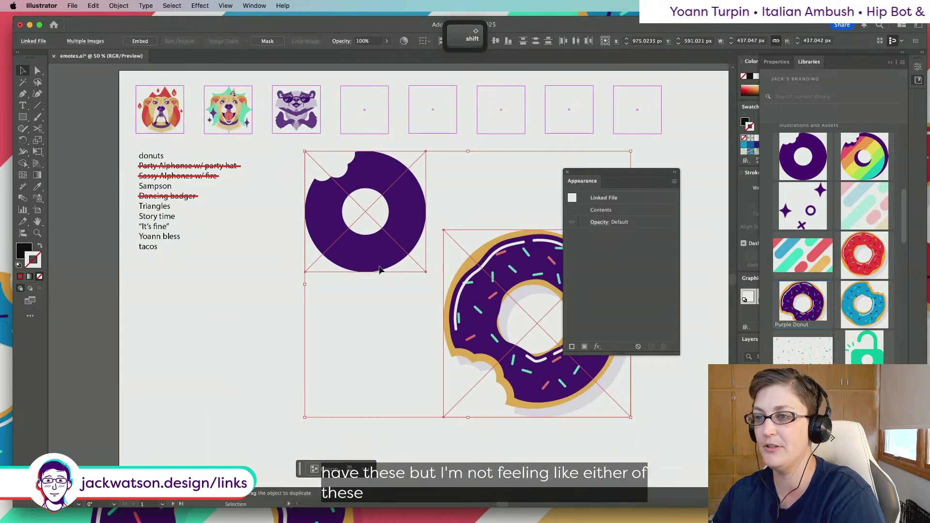
{"action": "left_click", "coordinate": [140, 41]}
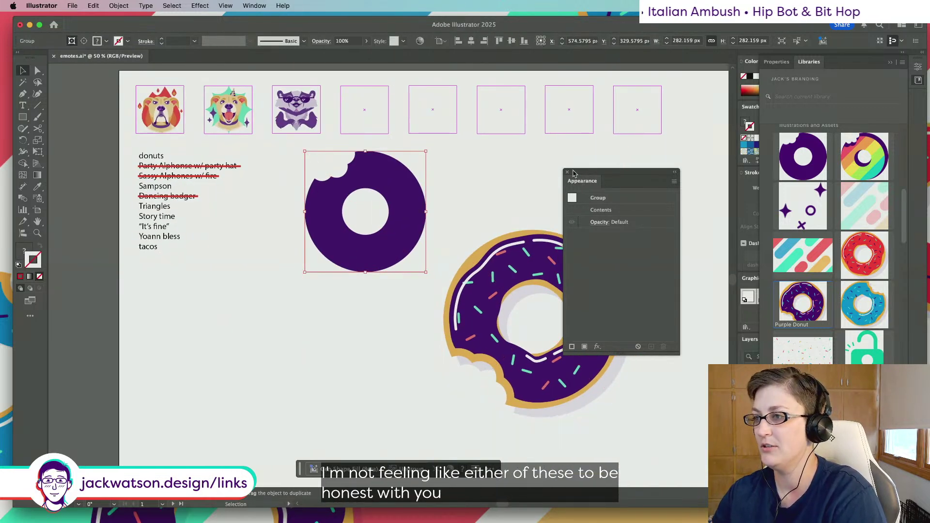
Move the Appearance panel off the artwork and try scaling both embedded donuts down together
{"action": "left_click_drag", "start_coordinate": [573, 173], "coordinate": [665, 177]}
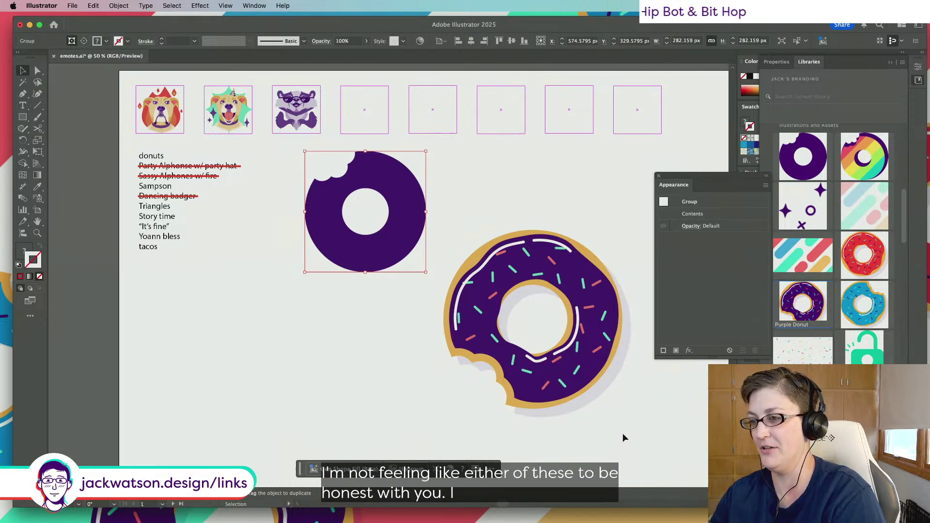
{"action": "left_click_drag", "start_coordinate": [639, 436], "coordinate": [428, 227], "text": "shift"}
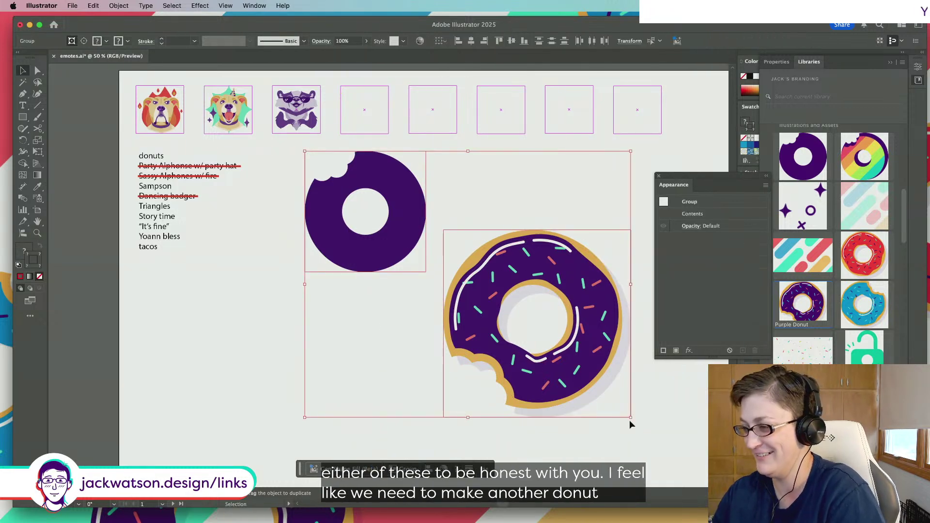
{"action": "left_click_drag", "start_coordinate": [630, 419], "coordinate": [448, 268]}
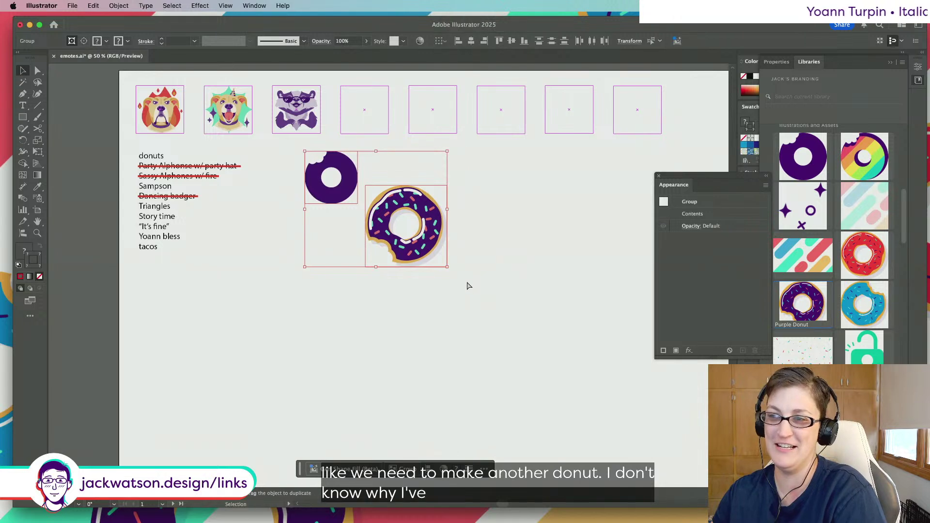
{"action": "key", "text": "super+z"}
Delete both the donut silhouette and the purple donut from the artboard
{"action": "left_click", "coordinate": [382, 334]}
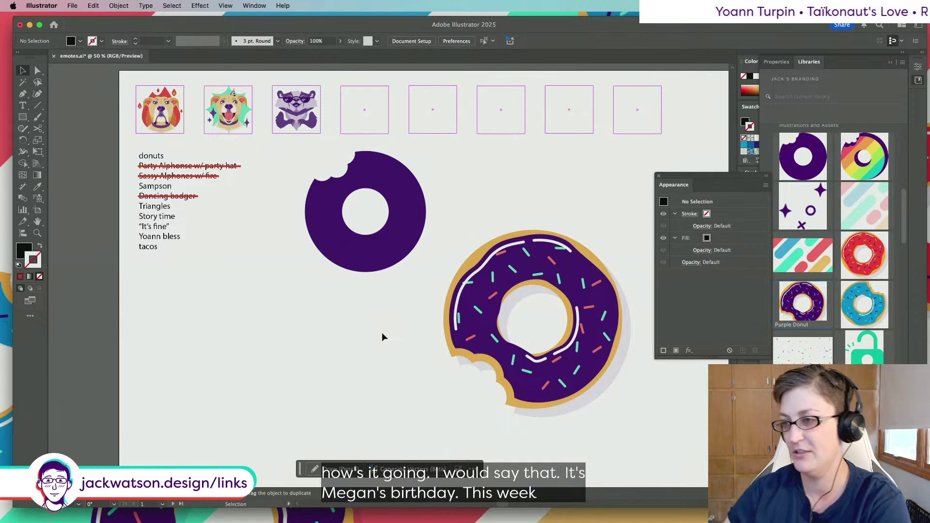
{"action": "left_click", "coordinate": [454, 304]}
{"action": "left_click", "coordinate": [574, 153]}
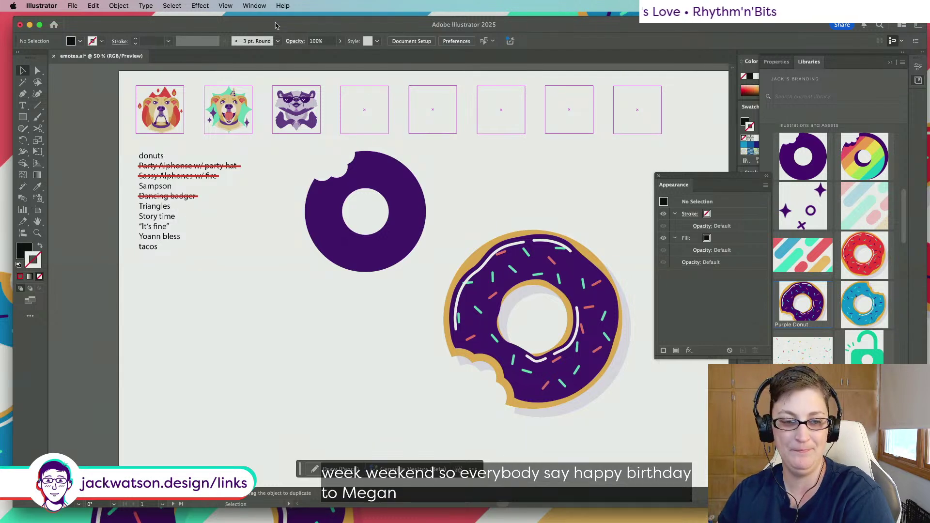
{"action": "left_click_drag", "start_coordinate": [280, 229], "coordinate": [575, 413]}
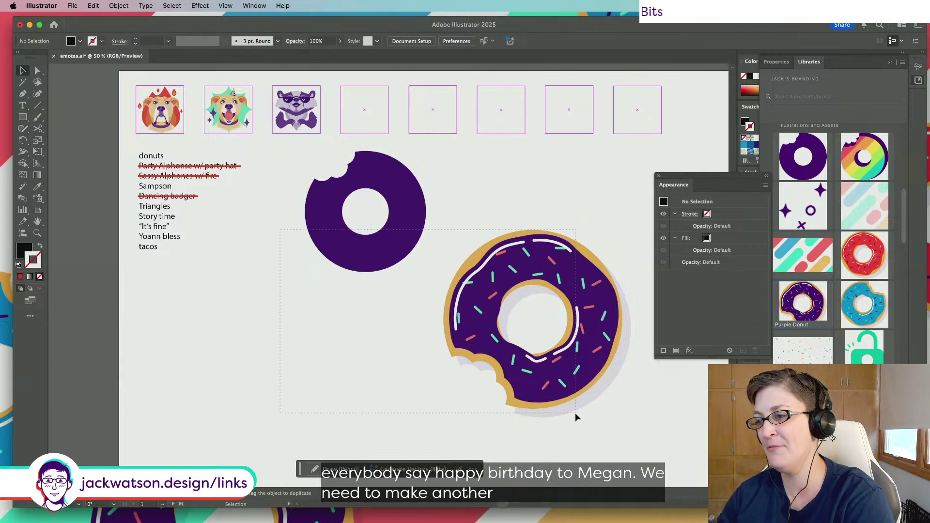
{"action": "key", "text": "BackSpace"}
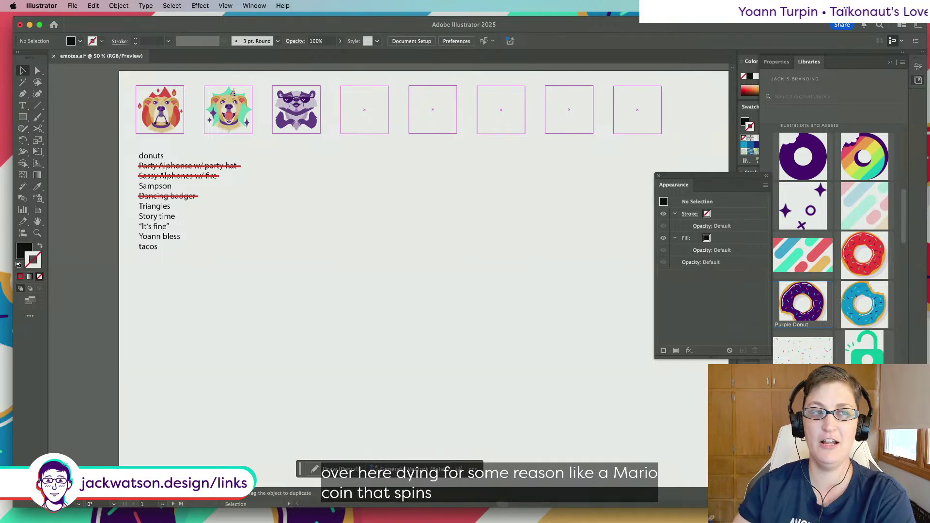
Draw a 124 px circle below the emote frames, with no fill and a 1 pt black stroke
{"action": "scroll", "coordinate": [354, 143], "scroll_direction": "up", "scroll_amount": 1}
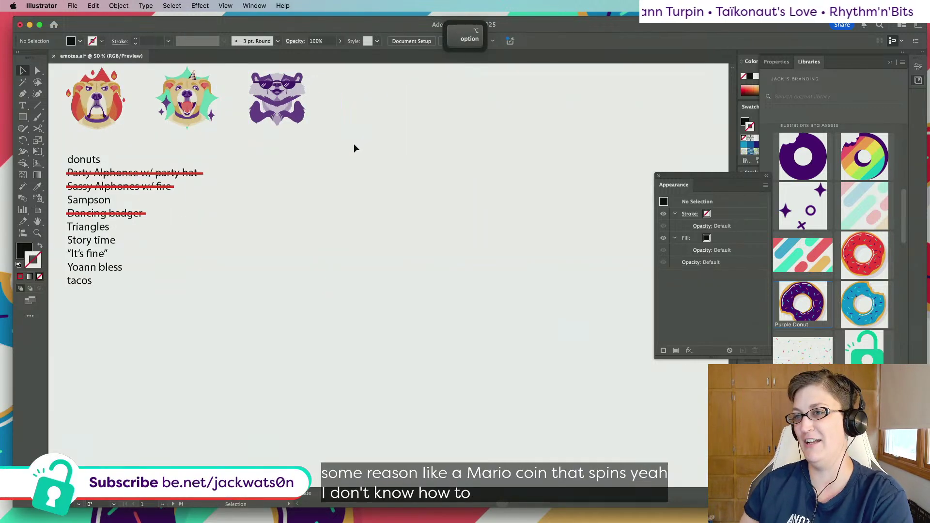
{"action": "scroll", "coordinate": [354, 143], "scroll_direction": "up", "scroll_amount": 4}
{"action": "scroll", "coordinate": [378, 213], "scroll_direction": "up", "scroll_amount": 1}
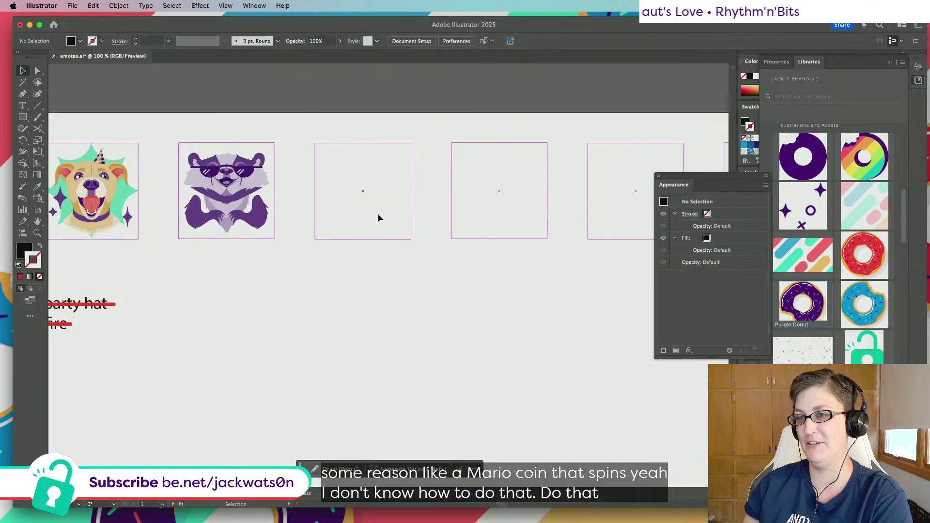
{"action": "scroll", "coordinate": [377, 213], "scroll_direction": "up", "scroll_amount": 1}
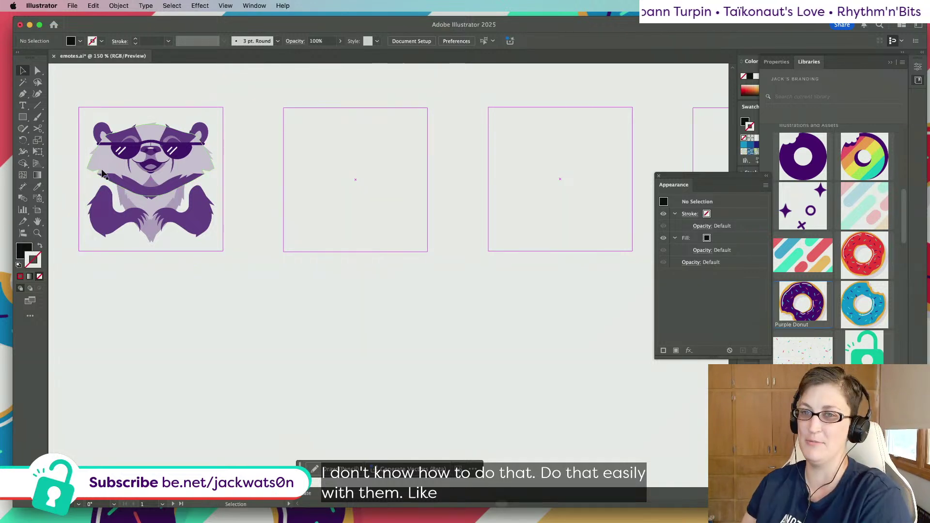
{"action": "left_click", "coordinate": [23, 116]}
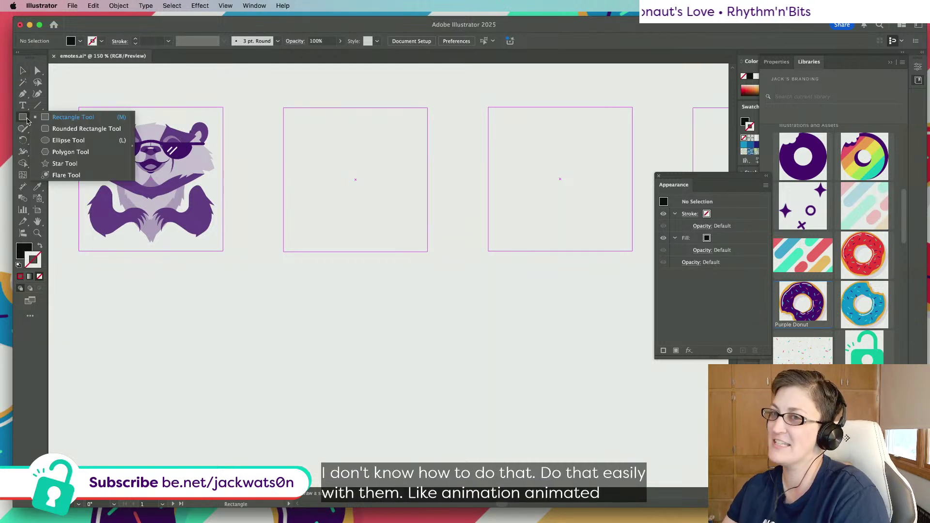
{"action": "left_click", "coordinate": [57, 141]}
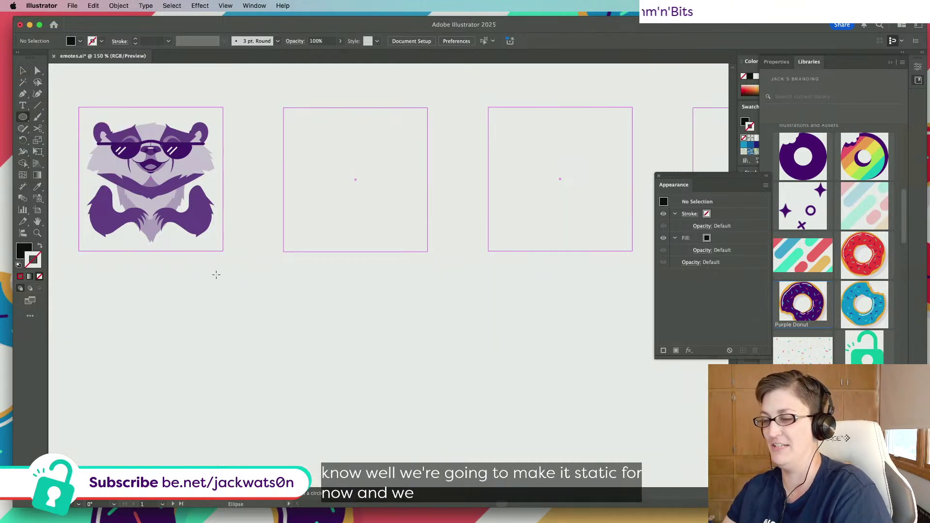
{"action": "left_click_drag", "start_coordinate": [215, 274], "coordinate": [374, 361]}
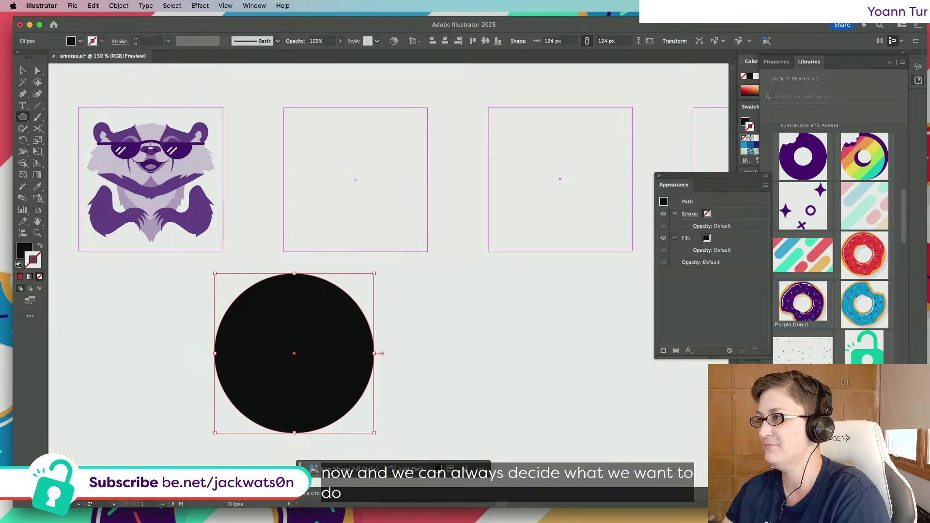
{"action": "left_click", "coordinate": [40, 245]}
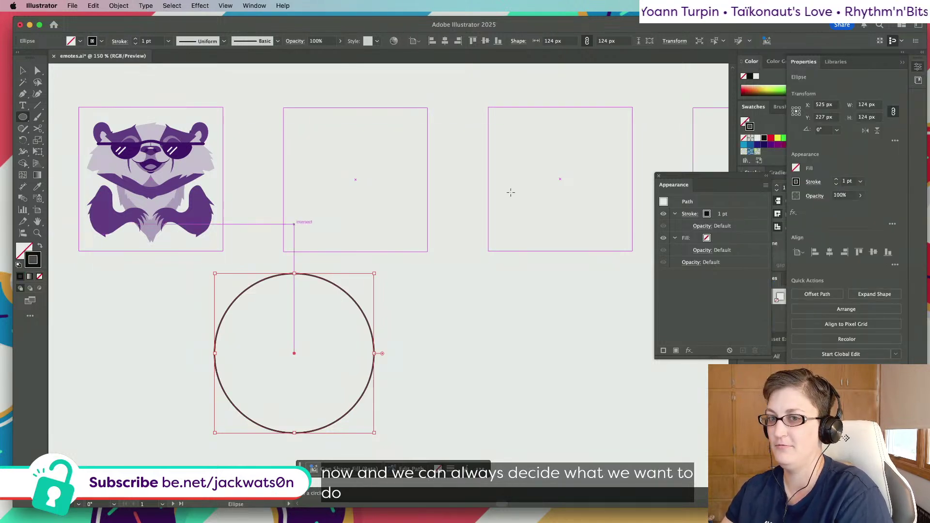
Collapse the Properties panel and dock the floating Appearance panel with Graphic Styles
{"action": "left_click", "coordinate": [903, 63]}
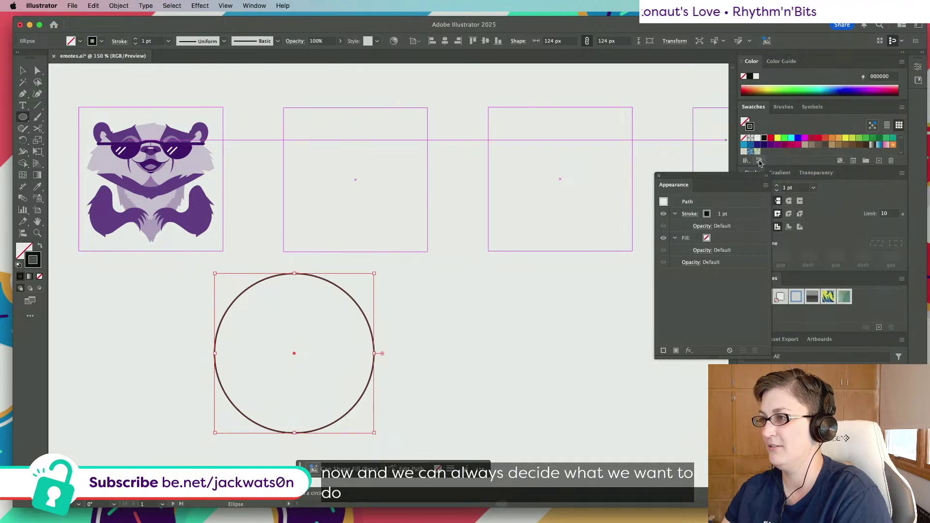
{"action": "left_click_drag", "start_coordinate": [662, 180], "coordinate": [803, 274]}
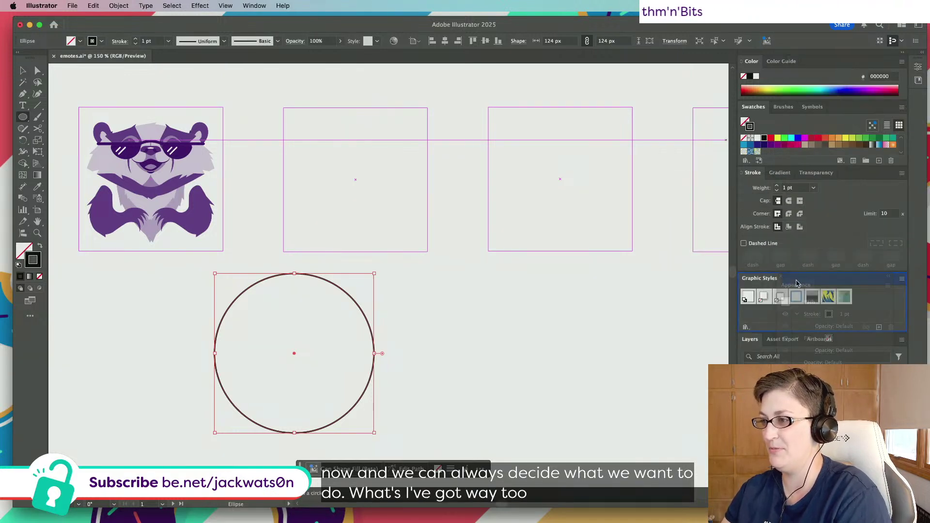
Recolour the circle's stroke with the golden-orange swatch e59a1e and set its weight to 15 pt
{"action": "scroll", "coordinate": [386, 253], "scroll_direction": "left", "scroll_amount": 6}
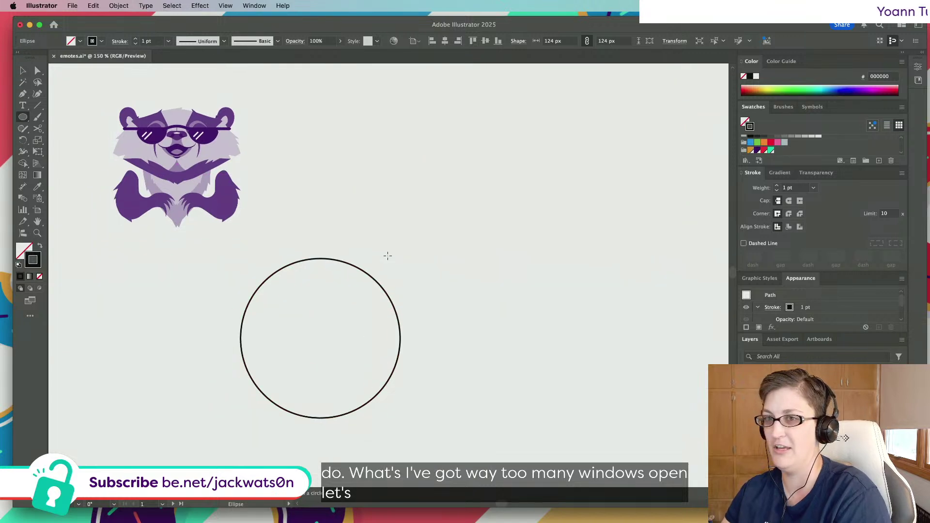
{"action": "left_click", "coordinate": [751, 150]}
{"action": "left_click", "coordinate": [147, 42]}
{"action": "type", "text": "15"}
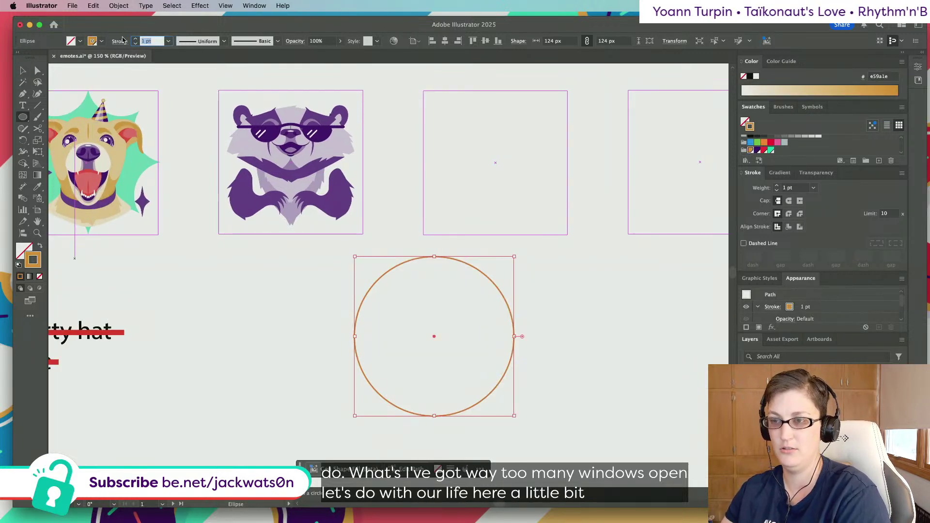
{"action": "key", "text": "Tab"}
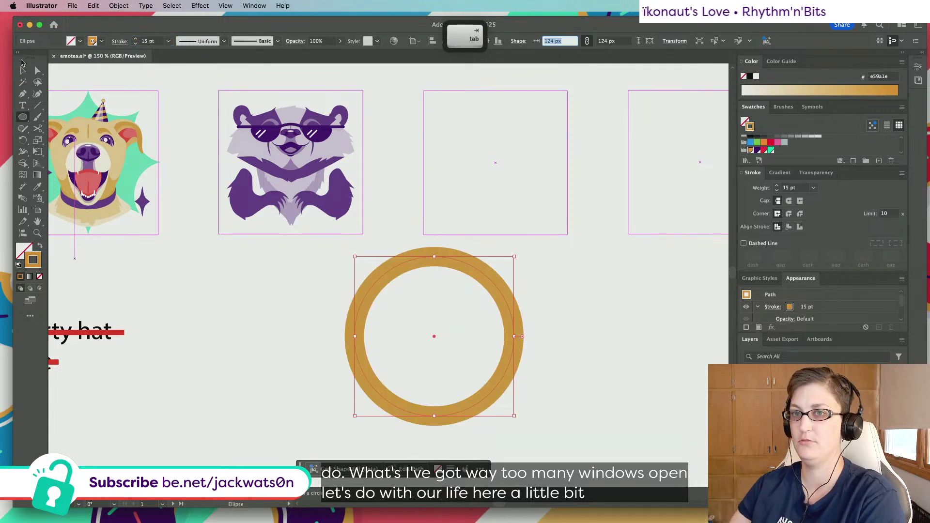
Squash the golden circle into a flat ellipse about 118.5 px wide and 43.5 px high
{"action": "left_click", "coordinate": [22, 67]}
{"action": "left_click_drag", "start_coordinate": [434, 257], "coordinate": [439, 360]}
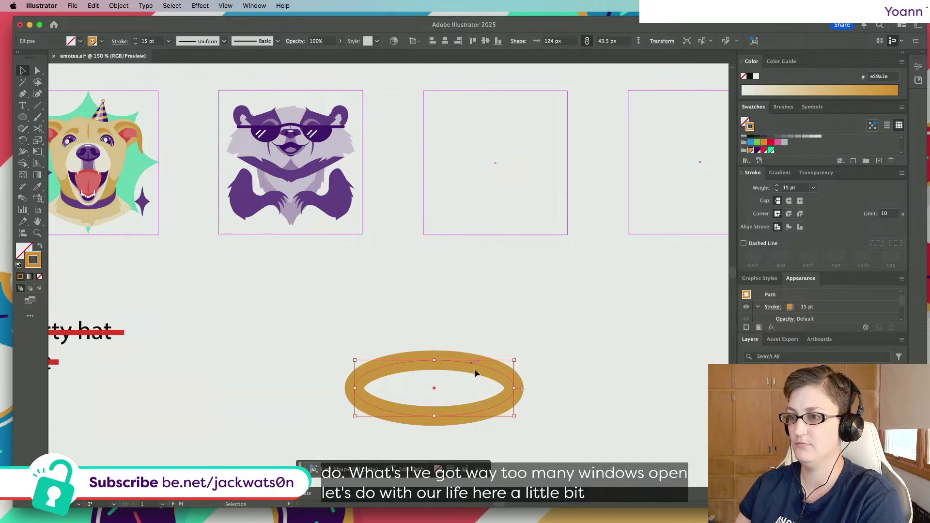
{"action": "left_click_drag", "start_coordinate": [517, 389], "coordinate": [507, 389]}
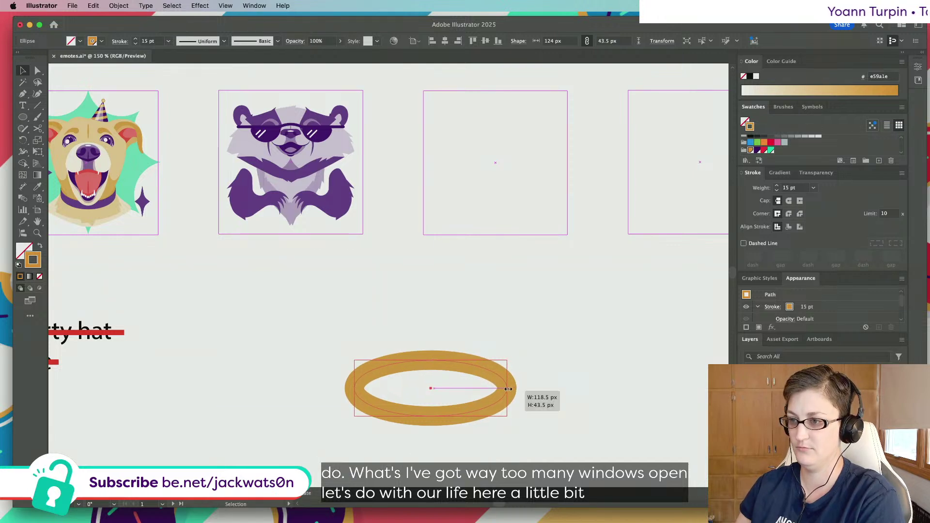
Try thinning the golden ellipse's stroke to 13 pt
{"action": "left_click", "coordinate": [150, 41]}
{"action": "key", "text": "shift"}
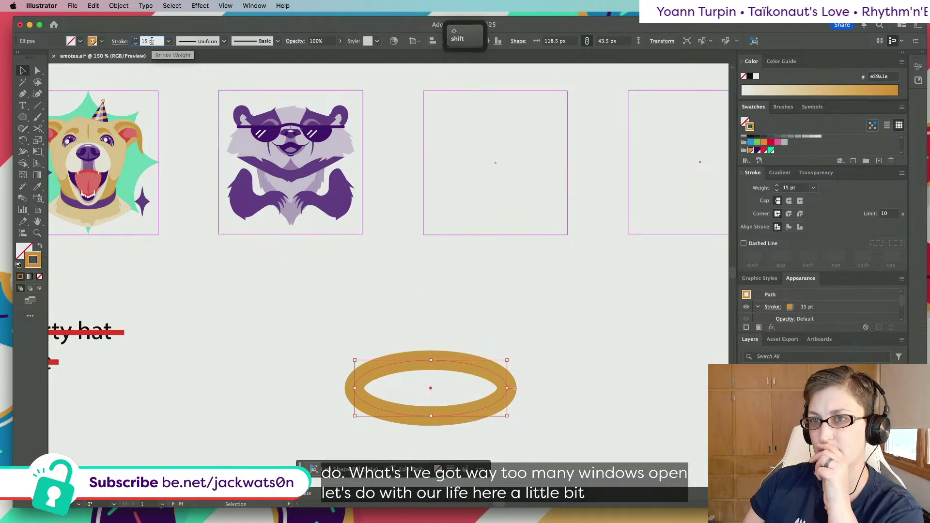
{"action": "key", "text": "Down"}
{"action": "key", "text": "Down"}
{"action": "right_click", "coordinate": [152, 41]}
{"action": "key", "text": "Up"}
{"action": "key", "text": "Up"}
{"action": "key", "text": "Up"}
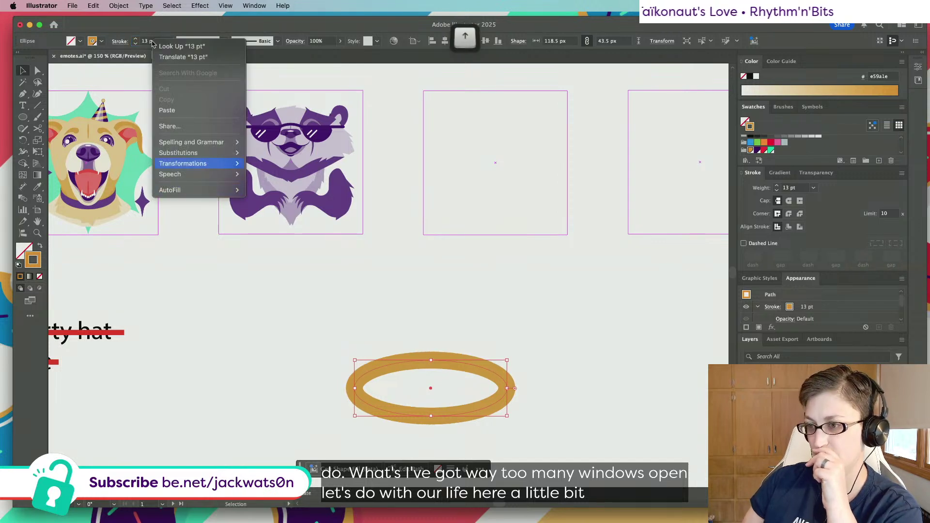
{"action": "key", "text": "Right"}
{"action": "key", "text": "Escape"}
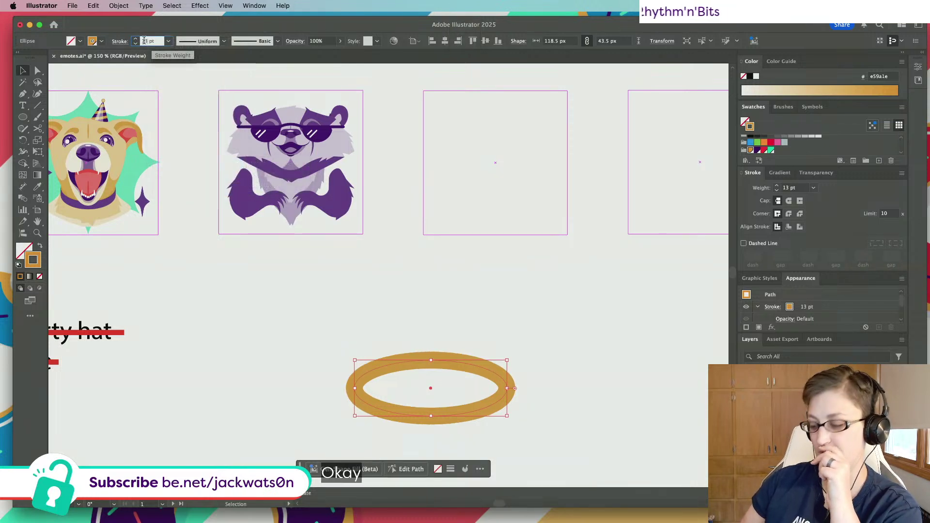
Thicken the golden ellipse's stroke to 34 pt
{"action": "key", "text": "Up"}
{"action": "key", "text": "Up"}
{"action": "key", "text": "Up"}
{"action": "key", "text": "Up"}
{"action": "key", "text": "Up"}
{"action": "key", "text": "Up"}
{"action": "key", "text": "Up"}
{"action": "key", "text": "Up"}
{"action": "key", "text": "Up"}
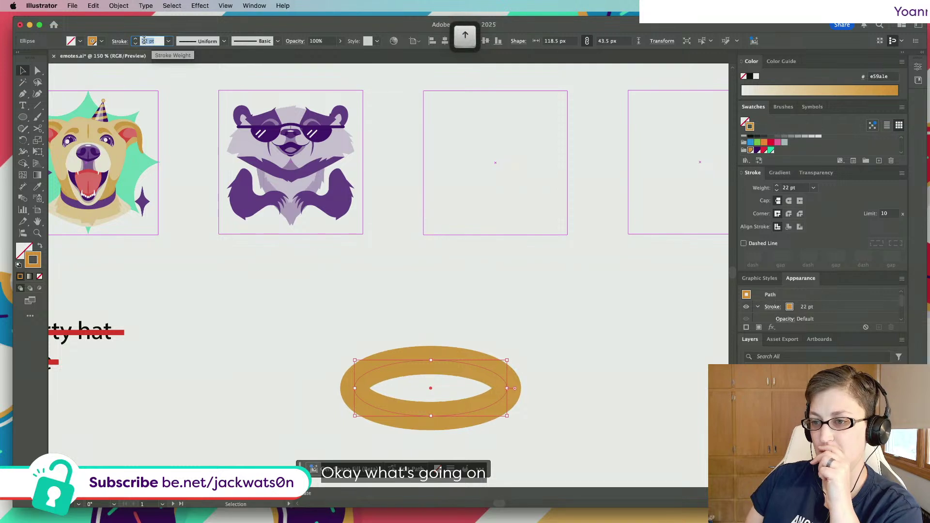
{"action": "key", "text": "Up"}
{"action": "key", "text": "Up"}
{"action": "key", "text": "Up"}
{"action": "key", "text": "Up"}
{"action": "key", "text": "Up"}
{"action": "key", "text": "Up"}
{"action": "key", "text": "Up"}
{"action": "key", "text": "Up"}
{"action": "key", "text": "Up"}
{"action": "key", "text": "Up"}
{"action": "key", "text": "Up"}
{"action": "key", "text": "Up"}
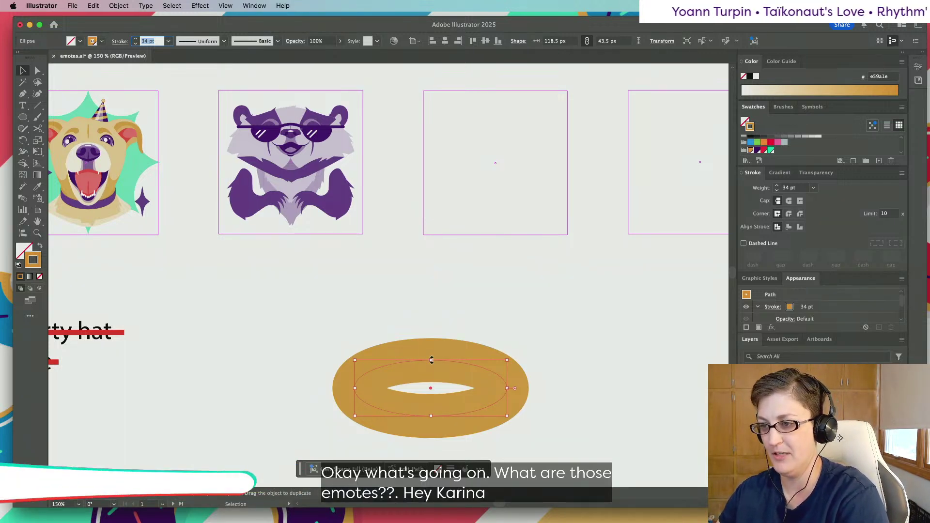
Resize the golden ellipse to about 99.5 by 50 px and raise its stroke weight to 35 pt
{"action": "left_click_drag", "start_coordinate": [431, 360], "coordinate": [433, 352]}
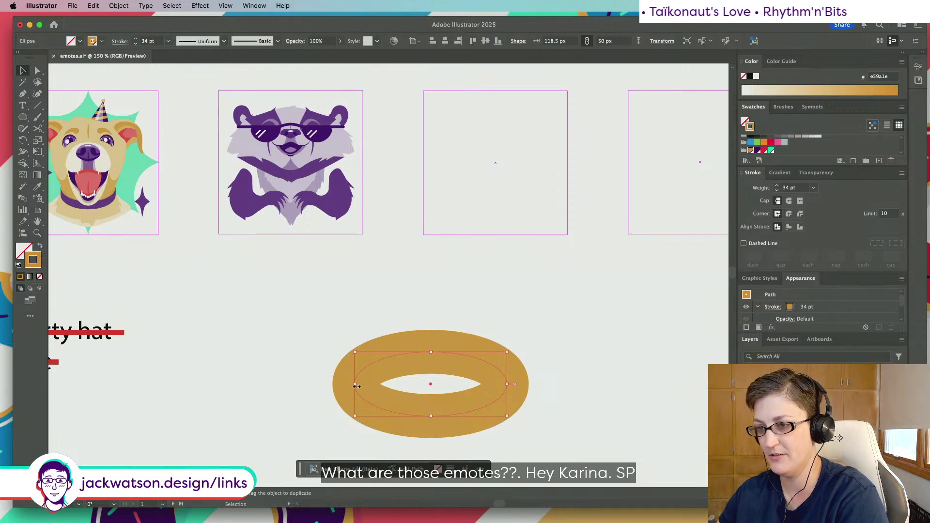
{"action": "left_click_drag", "start_coordinate": [355, 385], "coordinate": [379, 387]}
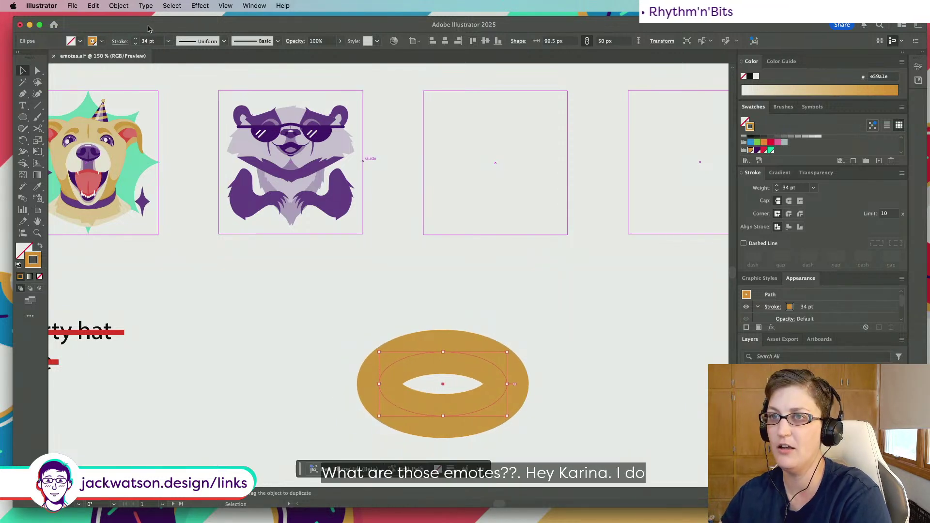
{"action": "left_click", "coordinate": [147, 41]}
{"action": "key", "text": "Up"}
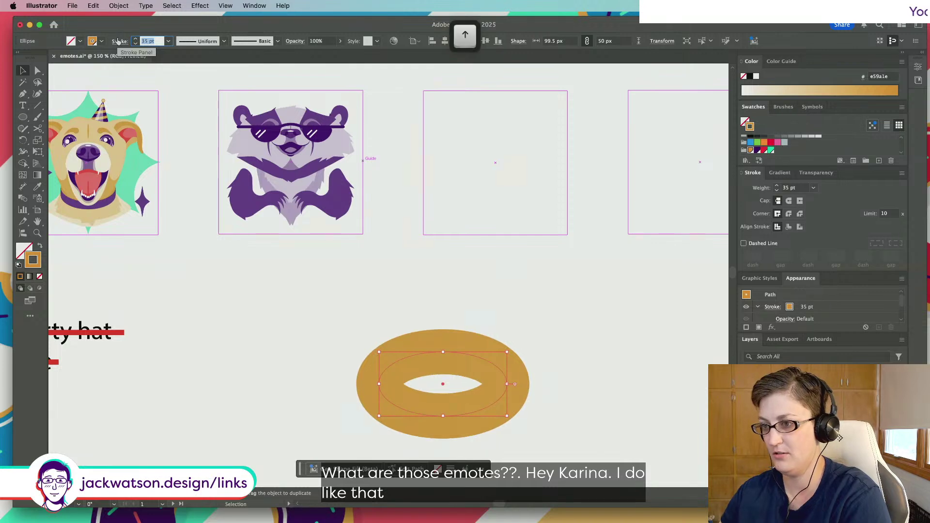
Move the donut ring into the empty frame beside the badger and scale its path to about 68.7 by 34.5 px
{"action": "left_click", "coordinate": [559, 302]}
{"action": "scroll", "coordinate": [554, 300], "scroll_direction": "down", "scroll_amount": 2}
{"action": "scroll", "coordinate": [551, 302], "scroll_direction": "right", "scroll_amount": 2}
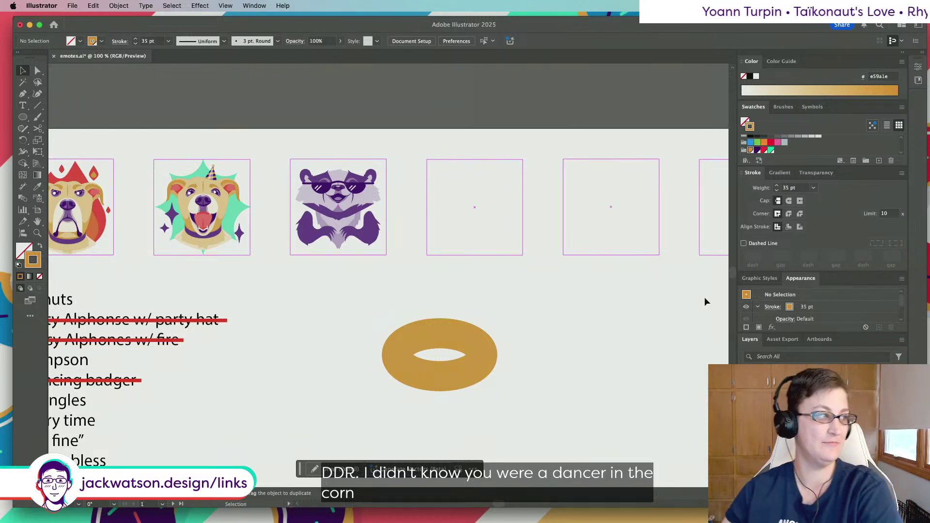
{"action": "left_click", "coordinate": [487, 333]}
{"action": "left_click_drag", "start_coordinate": [478, 346], "coordinate": [490, 194]}
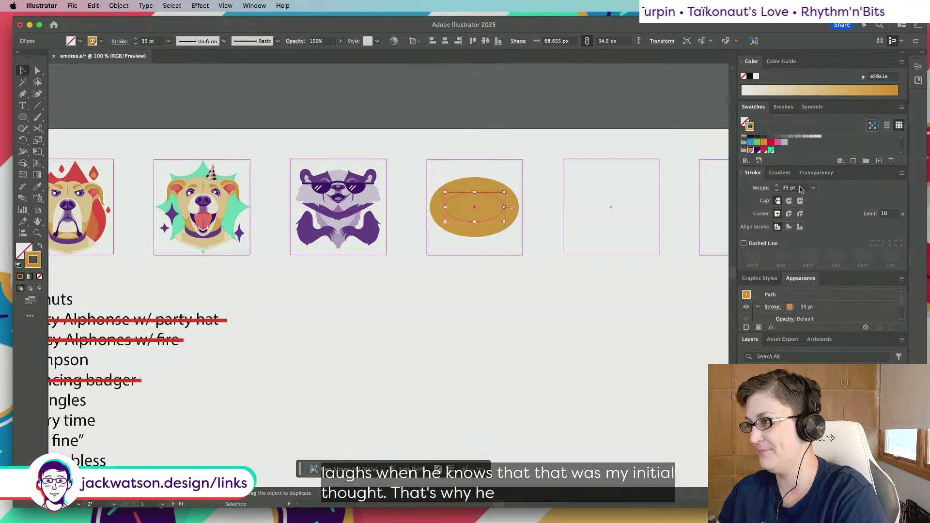
Set the donut's stroke weight to 29 pt so its hole opens up, and deselect it
{"action": "left_click", "coordinate": [799, 187]}
{"action": "type", "text": "30"}
{"action": "key", "text": "Return"}
{"action": "key", "text": "Down"}
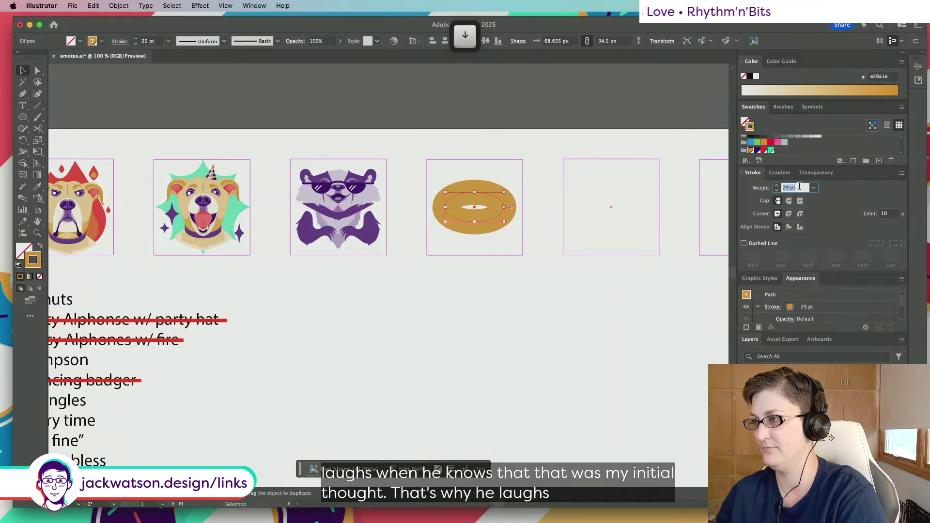
{"action": "key", "text": "Down"}
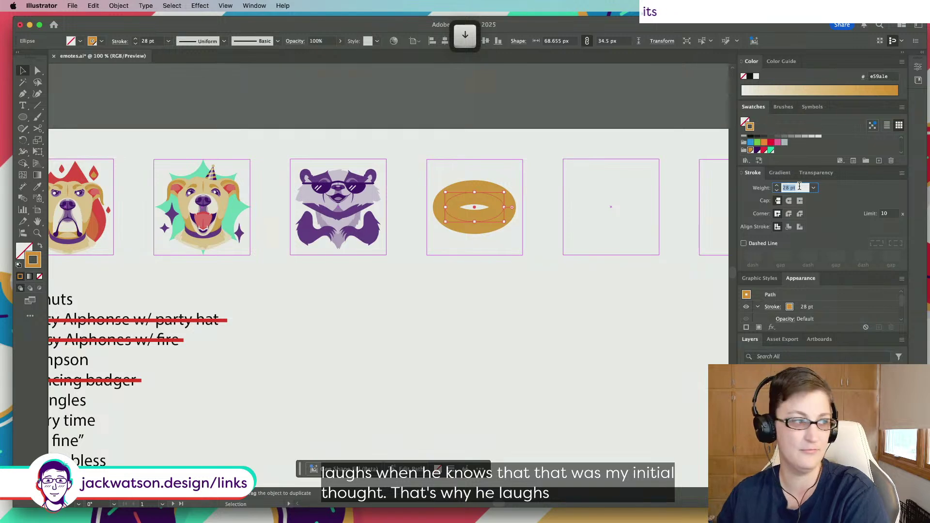
{"action": "key", "text": "Up"}
{"action": "key", "text": "super+shift+a"}
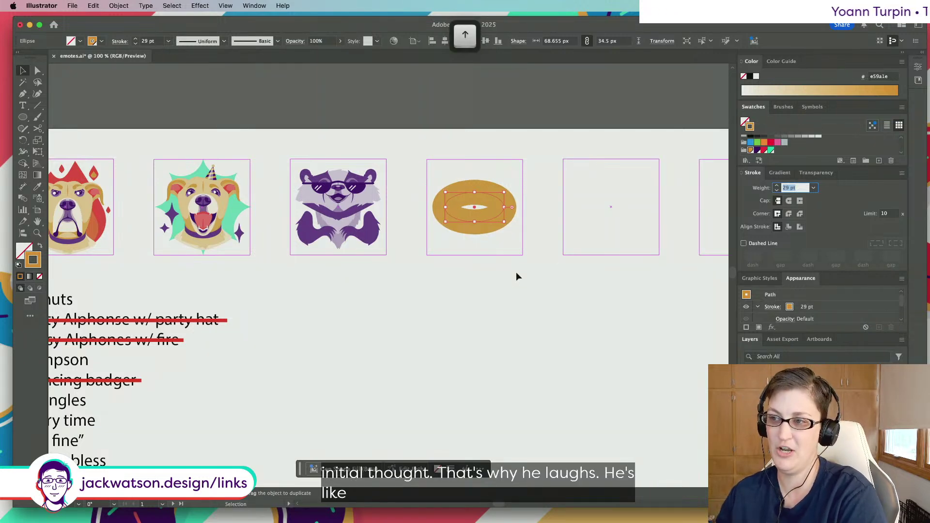
Duplicate the donut's ellipse straight below it with gold fill and no stroke, and flatten the copy to 20 px high
{"action": "scroll", "coordinate": [420, 221], "scroll_direction": "up", "scroll_amount": 2}
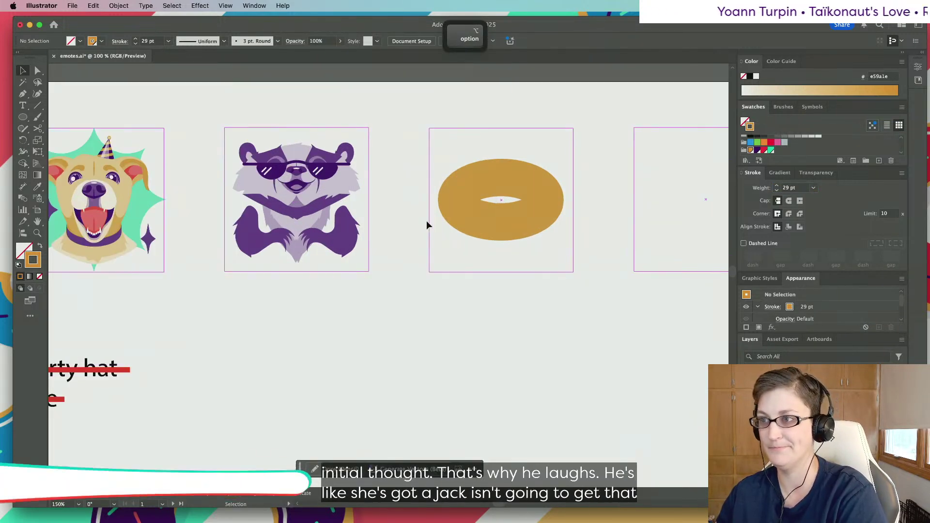
{"action": "scroll", "coordinate": [427, 220], "scroll_direction": "right", "scroll_amount": 3}
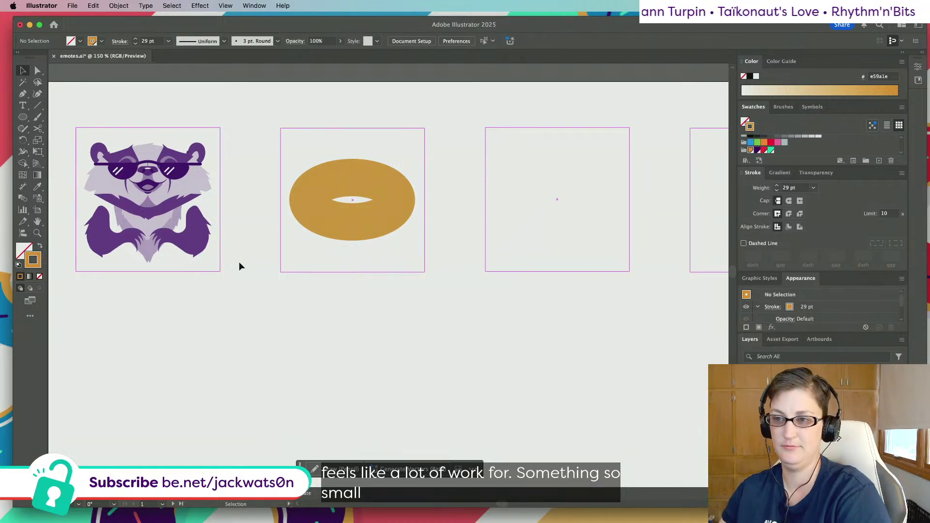
{"action": "key", "text": "super+equal"}
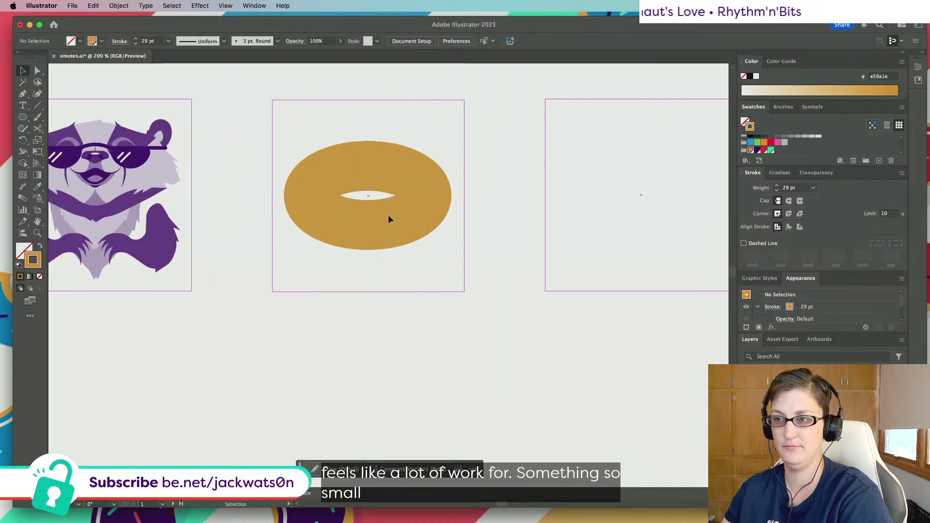
{"action": "left_click", "coordinate": [383, 225]}
{"action": "key", "text": "super+c"}
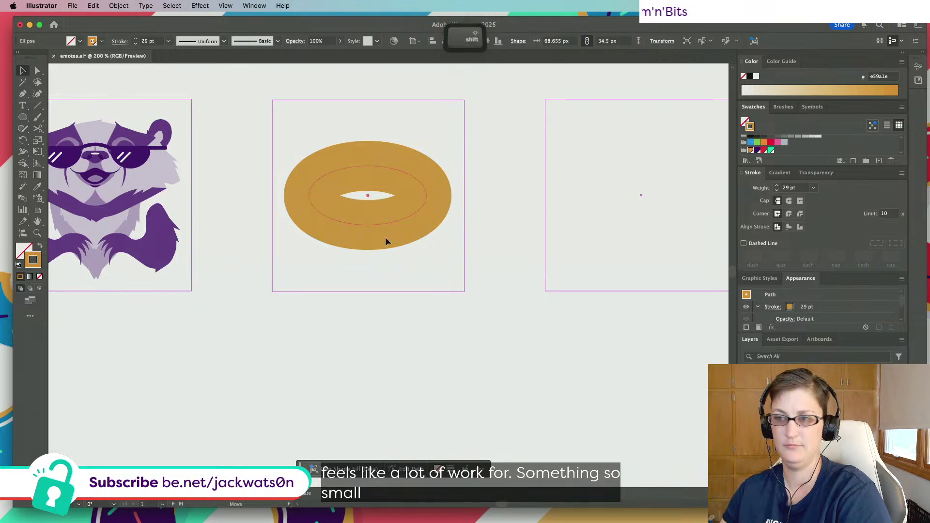
{"action": "key", "text": "super+v"}
{"action": "key", "text": "shift+x"}
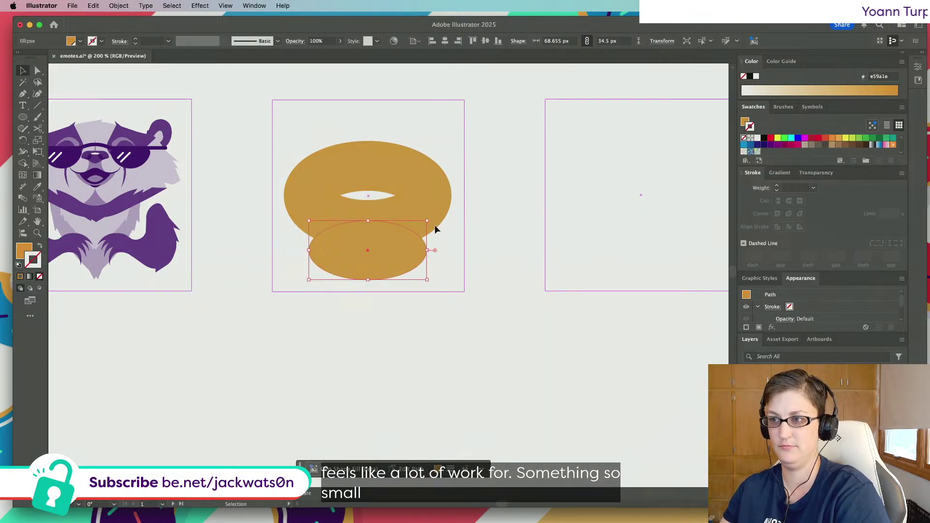
{"action": "left_click_drag", "start_coordinate": [429, 221], "coordinate": [388, 249]}
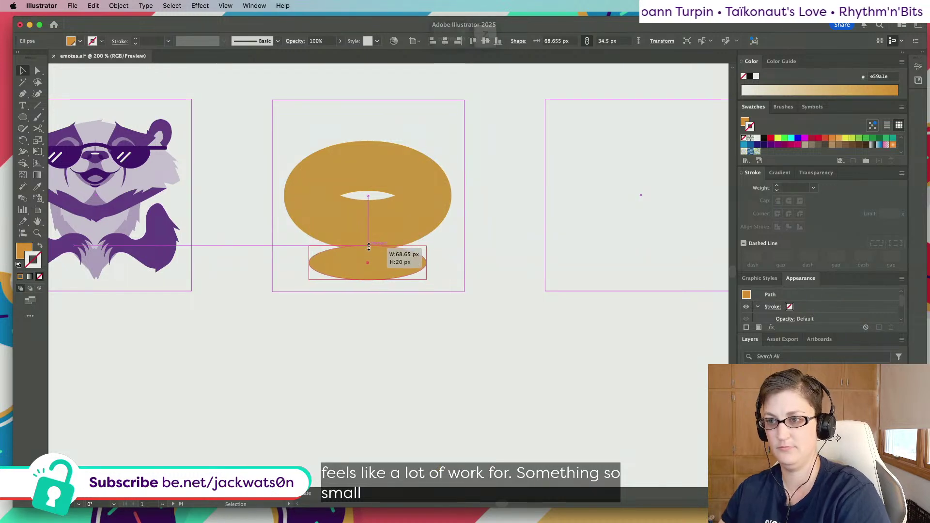
Place the flattened ellipse behind the donut and fill it with the dark purple swatch 43006d
{"action": "key", "text": "super+x"}
{"action": "key", "text": "super+b"}
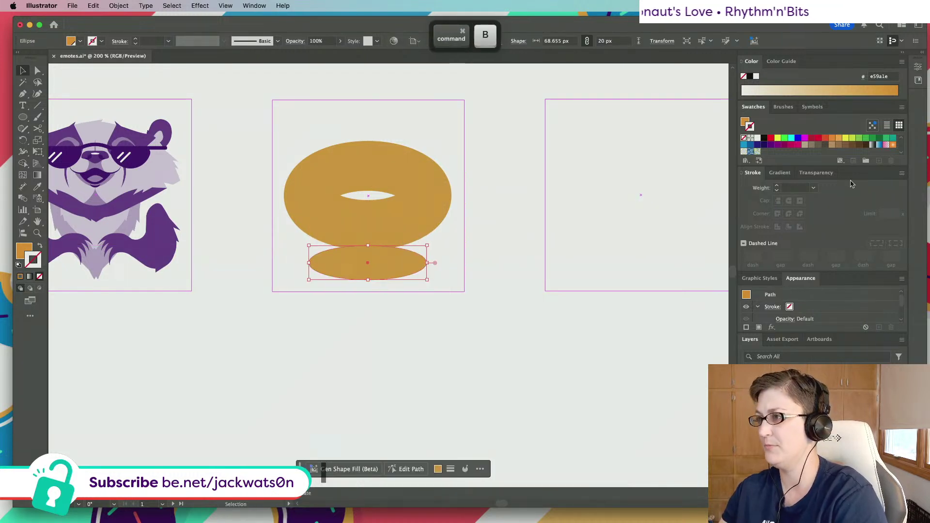
{"action": "scroll", "coordinate": [772, 151], "scroll_direction": "down", "scroll_amount": 3}
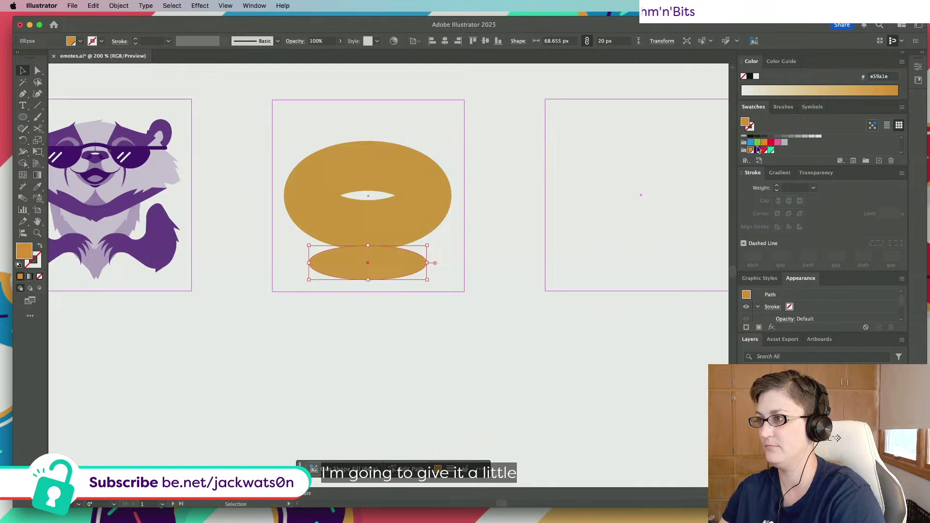
{"action": "left_click", "coordinate": [757, 151]}
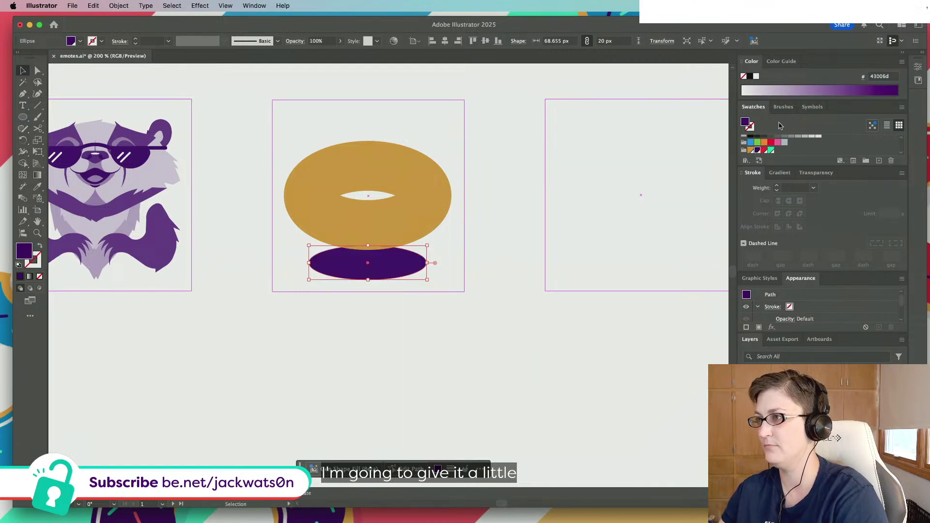
Try a 30% tint of purple on the shadow ellipse, and undo the tint
{"action": "left_click", "coordinate": [751, 61]}
{"action": "left_click", "coordinate": [752, 61]}
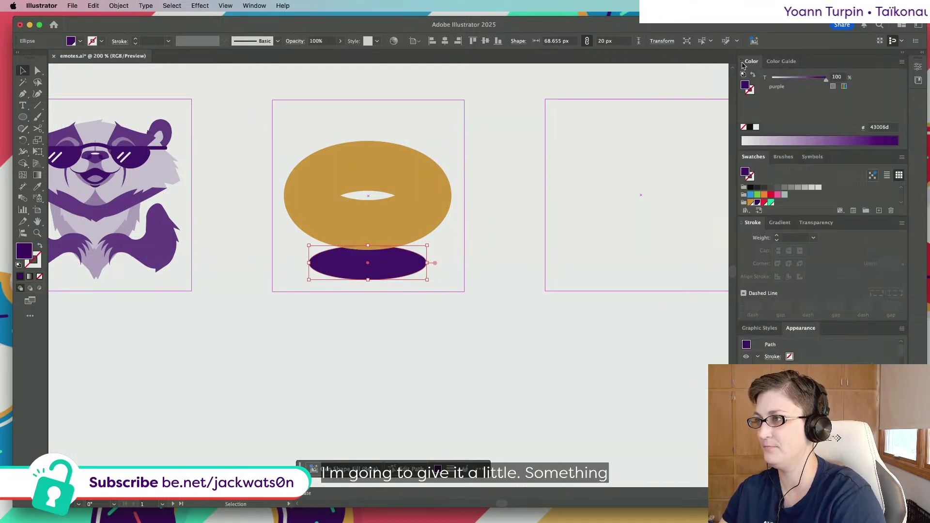
{"action": "left_click", "coordinate": [788, 78]}
{"action": "left_click", "coordinate": [836, 78]}
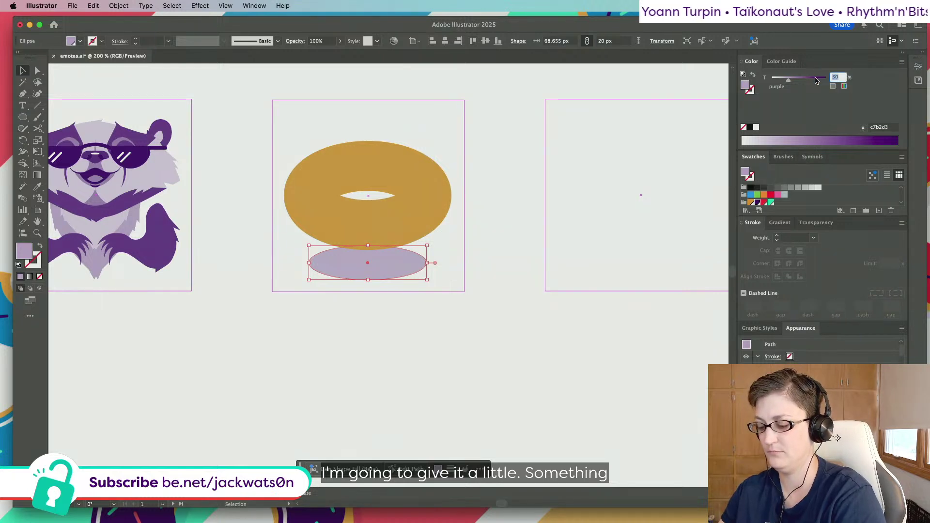
{"action": "key", "text": "super+z"}
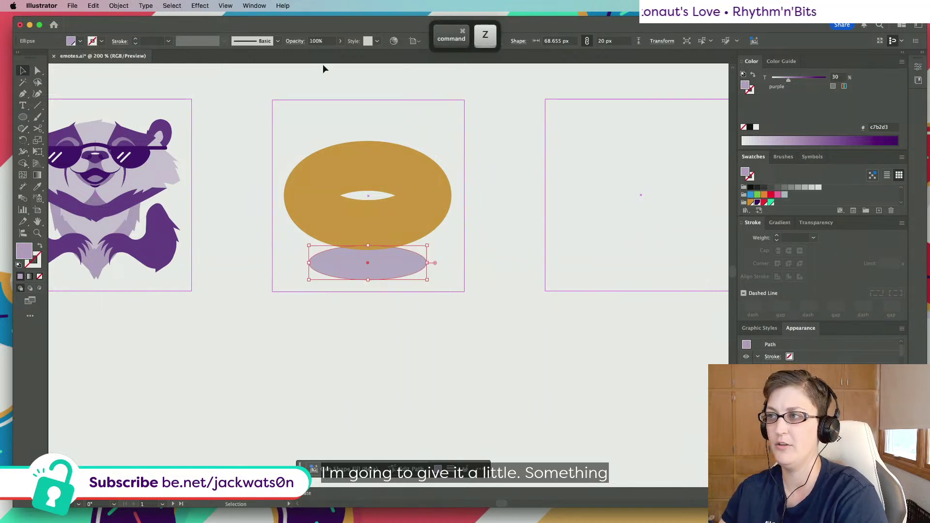
{"action": "key", "text": "super+z"}
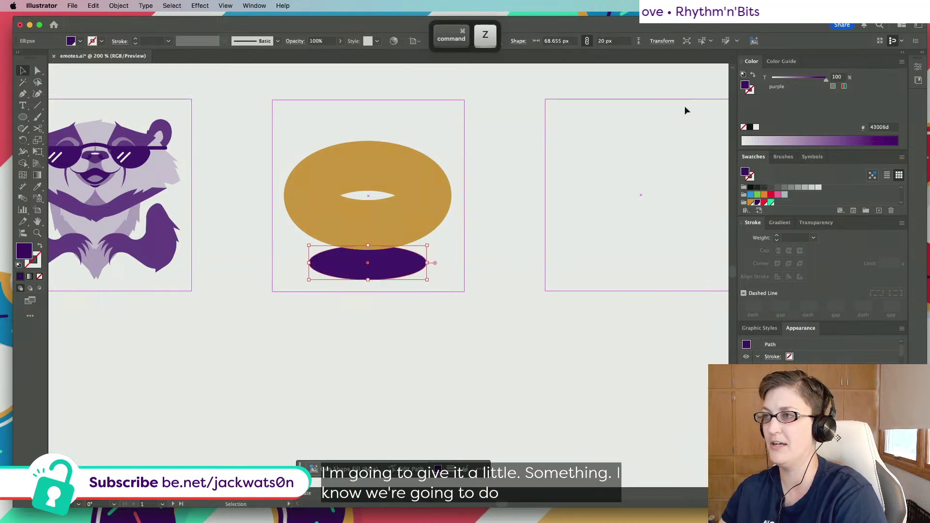
Set the purple shadow ellipse's opacity to 25% and deselect it
{"action": "left_click", "coordinate": [321, 41]}
{"action": "type", "text": "25"}
{"action": "key", "text": "Return"}
{"action": "left_click", "coordinate": [372, 330]}
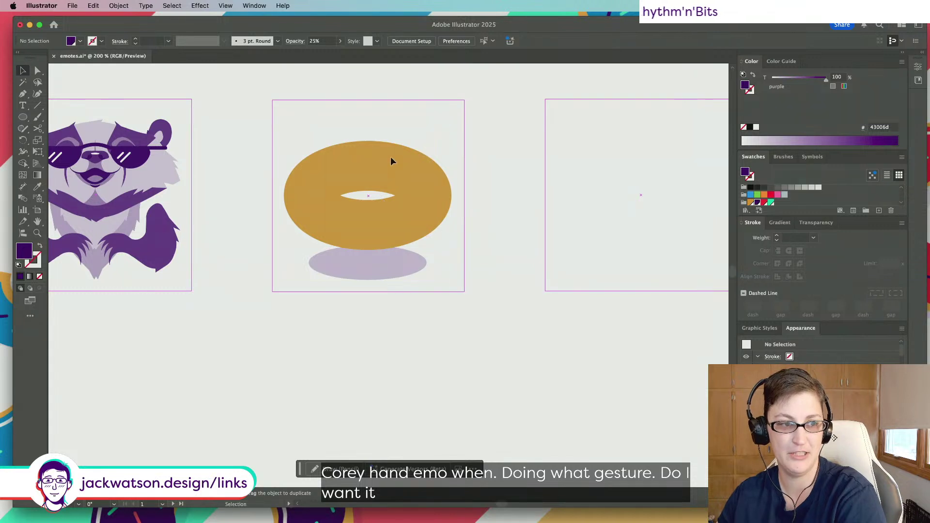
Stretch the donut's ellipse upward to about 56.5 px high, keeping its width
{"action": "scroll", "coordinate": [390, 156], "scroll_direction": "right", "scroll_amount": 2}
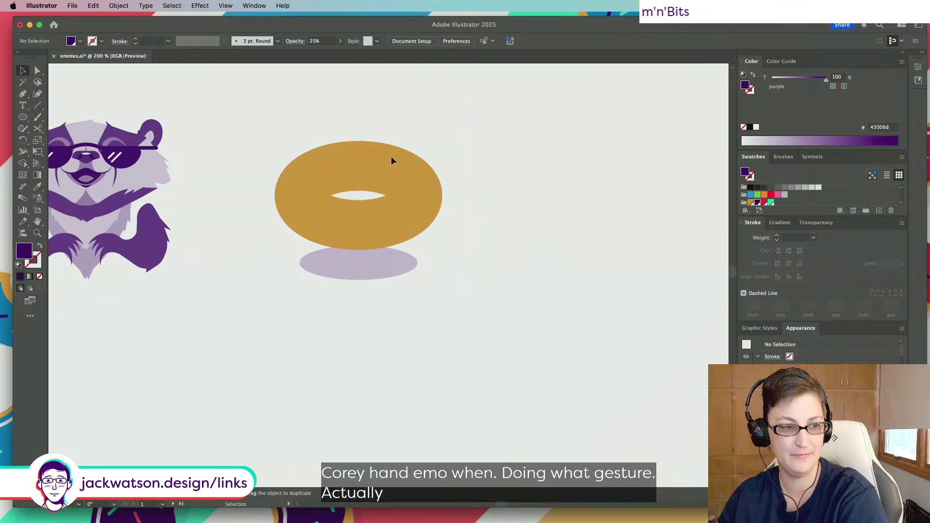
{"action": "left_click", "coordinate": [365, 183]}
{"action": "left_click_drag", "start_coordinate": [358, 166], "coordinate": [358, 130]}
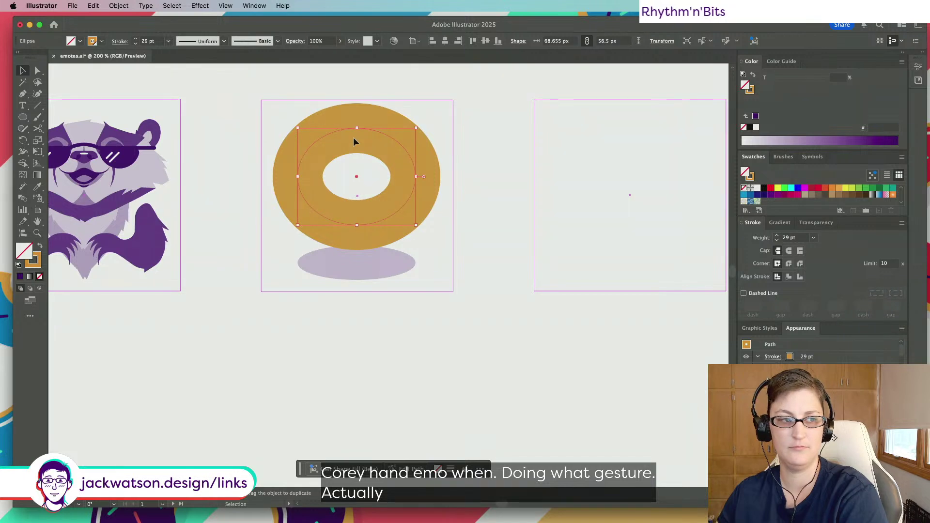
{"action": "scroll", "coordinate": [353, 138], "scroll_direction": "right", "scroll_amount": 2}
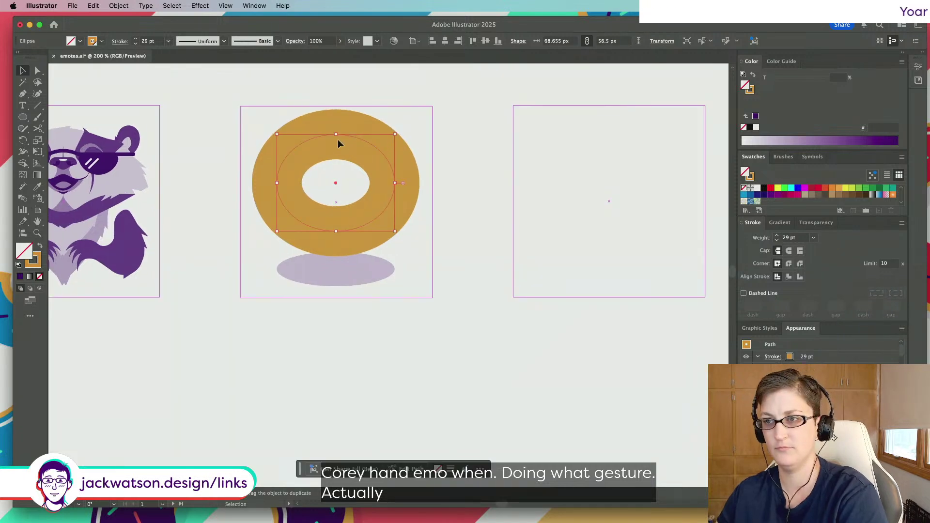
Return the donut's gold ellipse to 34.5 px high, undoing its upward stretch, and deselect it
{"action": "left_click_drag", "start_coordinate": [335, 135], "coordinate": [337, 159]}
{"action": "key", "text": "super+z"}
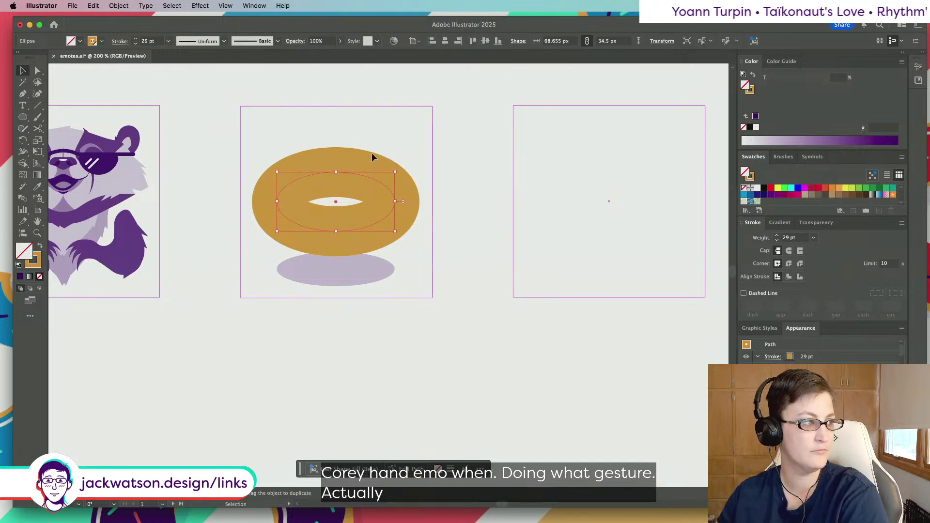
{"action": "key", "text": "super+shift+a"}
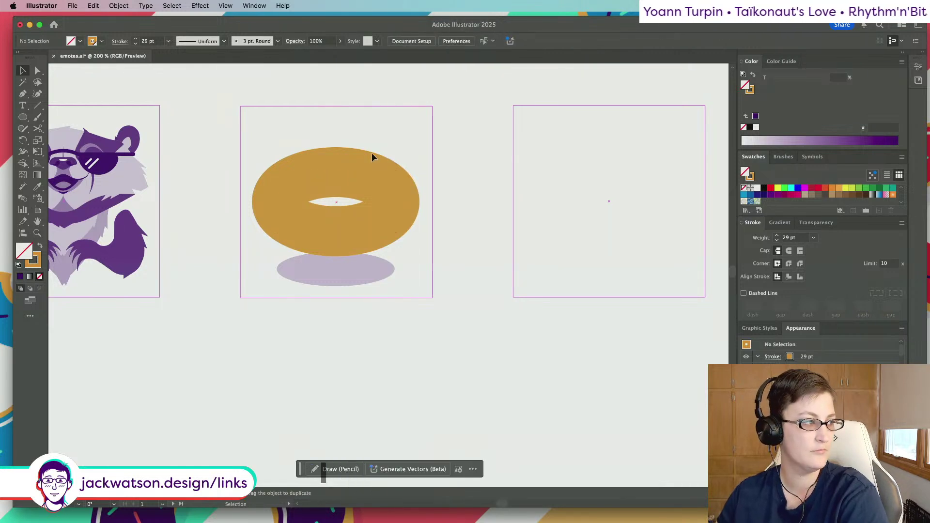
Paste a copy of the gold donut ring in place in front and set its stroke to the red swatch ff3333
{"action": "left_click", "coordinate": [350, 173]}
{"action": "key", "text": "super+f"}
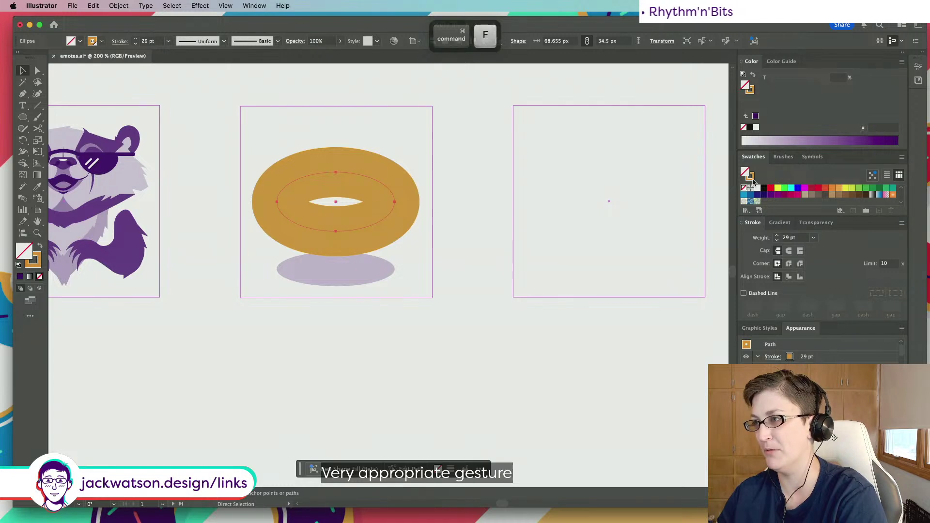
{"action": "left_click", "coordinate": [764, 202]}
{"action": "key", "text": "v"}
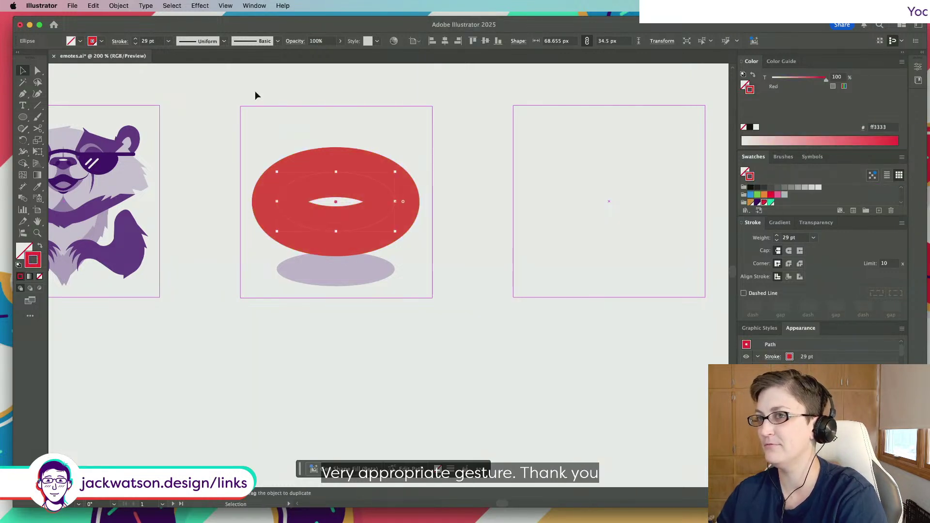
Reduce the red icing ring's stroke weight to 23 pt
{"action": "left_click", "coordinate": [155, 41]}
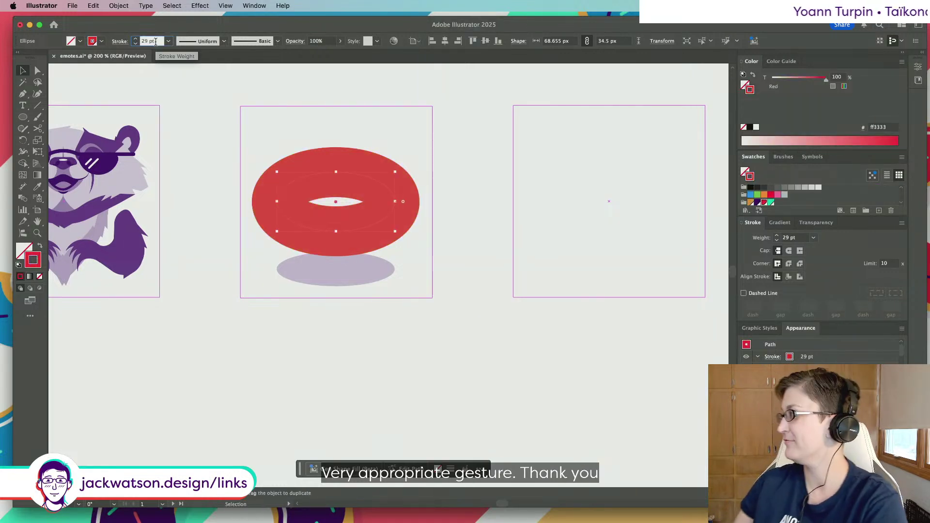
{"action": "key", "text": "Down"}
{"action": "key", "text": "Down"}
{"action": "key", "text": "Down"}
{"action": "key", "text": "Down"}
{"action": "key", "text": "Down"}
{"action": "key", "text": "Down"}
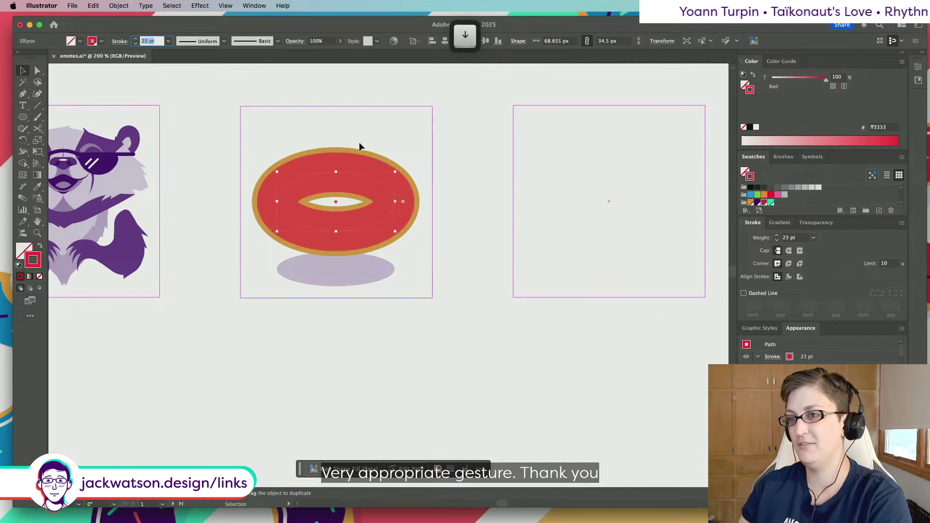
Shift the red icing ring slightly upward on the gold base, and give both rings round caps and round corners
{"action": "left_click_drag", "start_coordinate": [371, 180], "coordinate": [371, 174]}
{"action": "left_click_drag", "start_coordinate": [403, 197], "coordinate": [442, 206]}
{"action": "key", "text": "super+z"}
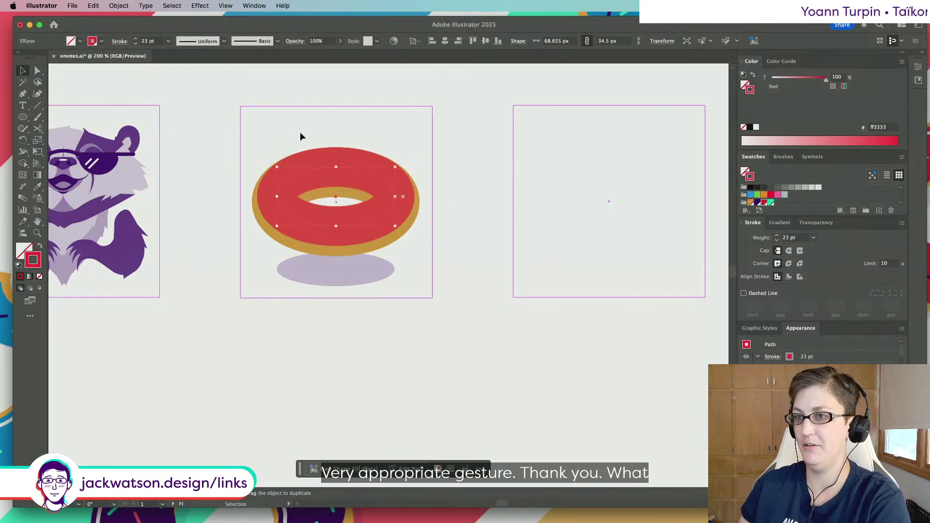
{"action": "left_click", "coordinate": [347, 200], "text": "shift"}
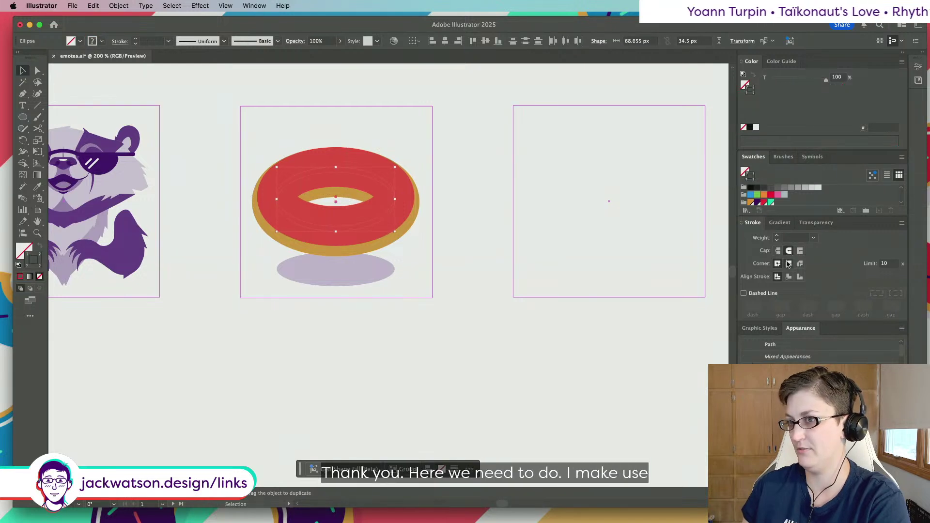
{"action": "left_click", "coordinate": [418, 223]}
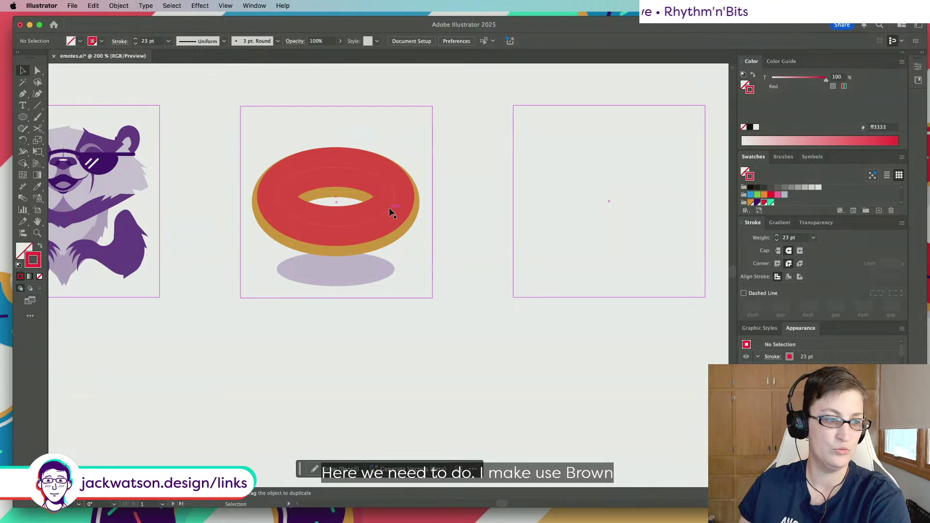
Flatten the red icing ring from below to 30 px high and reduce its stroke weight to 20 pt
{"action": "left_click", "coordinate": [312, 225]}
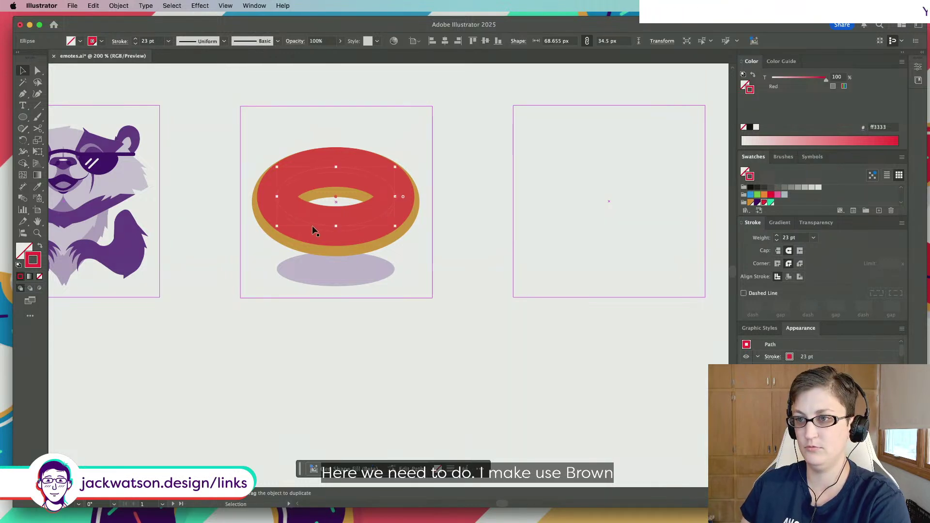
{"action": "left_click_drag", "start_coordinate": [336, 226], "coordinate": [336, 219]}
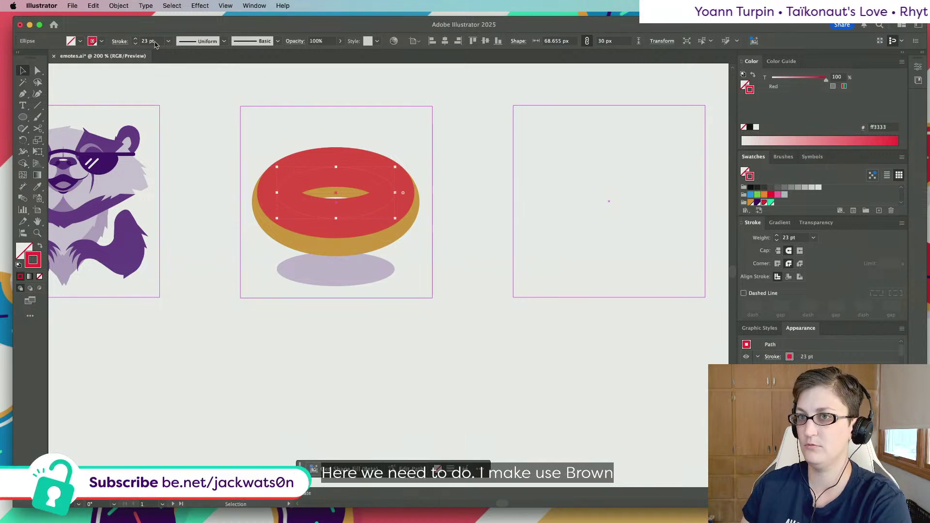
{"action": "key", "text": "Down"}
{"action": "key", "text": "Down"}
{"action": "key", "text": "Down"}
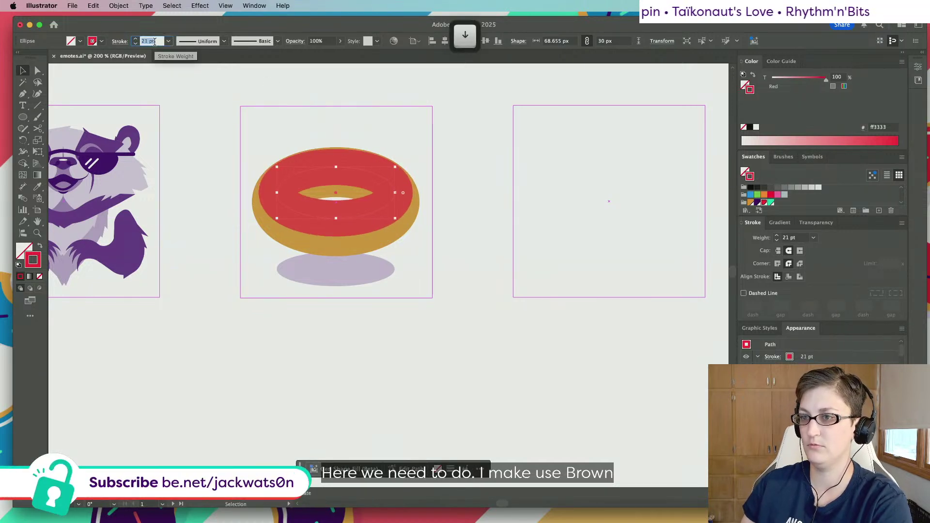
Try enlarging the red icing ring to about 76.4 px wide and 32.5 px high, and compare it with the previous size
{"action": "left_click_drag", "start_coordinate": [395, 193], "coordinate": [395, 194]}
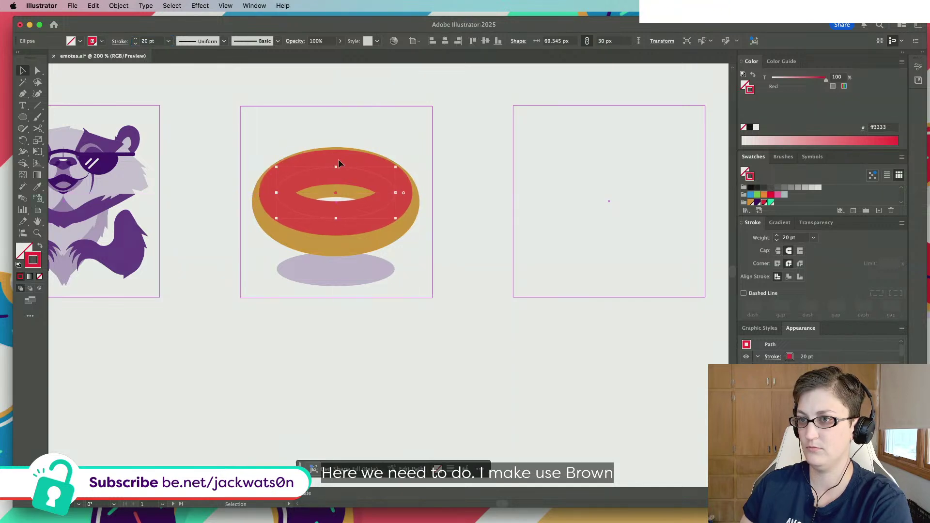
{"action": "left_click_drag", "start_coordinate": [336, 166], "coordinate": [336, 163]}
{"action": "key", "text": "super+shift+a"}
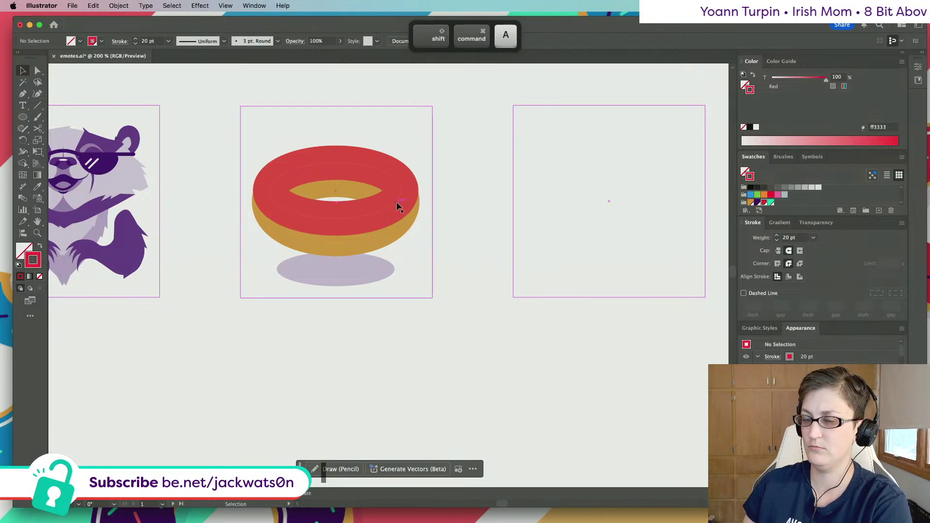
{"action": "key", "text": "super+z"}
{"action": "key", "text": "super+z"}
{"action": "key", "text": "super+shift+z"}
{"action": "left_click", "coordinate": [449, 221]}
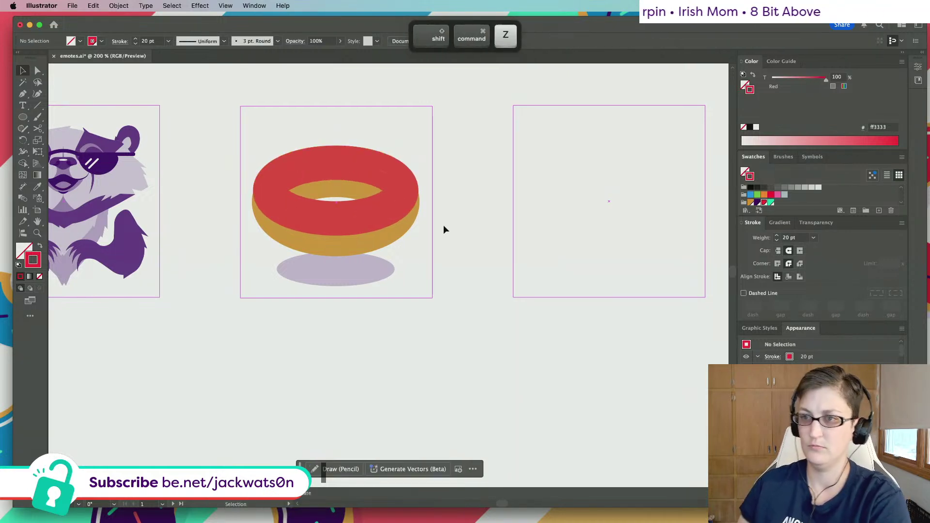
Try expanding the red icing ring's fill and stroke into an outlined shape
{"action": "scroll", "coordinate": [397, 220], "scroll_direction": "up", "scroll_amount": 2, "text": "alt"}
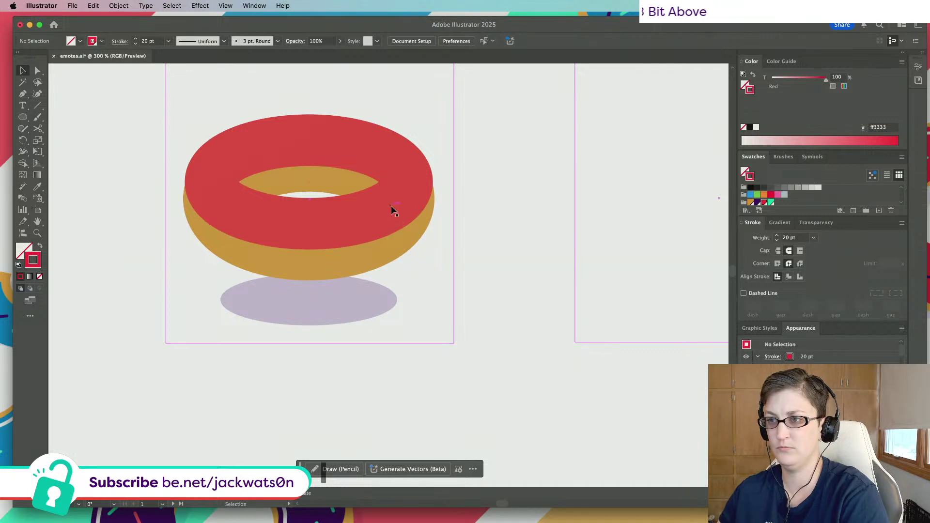
{"action": "left_click", "coordinate": [391, 205]}
{"action": "left_click", "coordinate": [118, 5]}
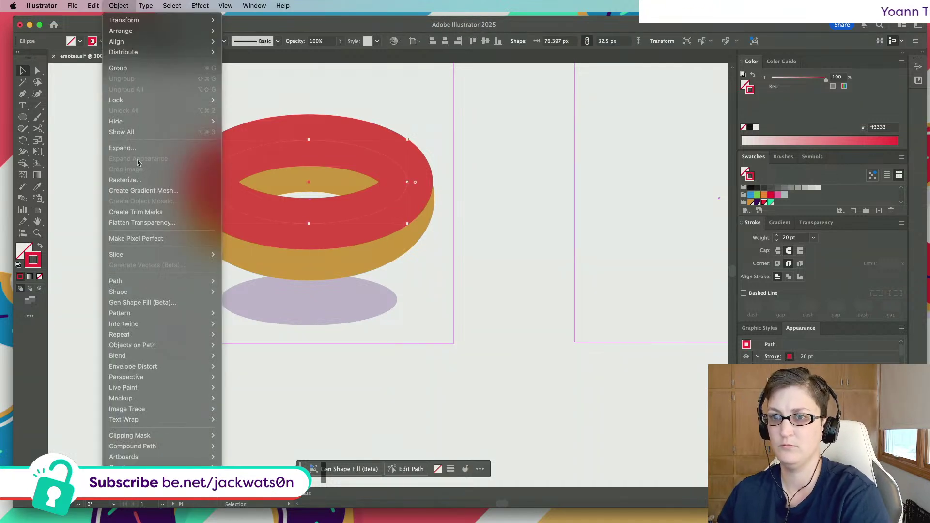
{"action": "left_click", "coordinate": [145, 147]}
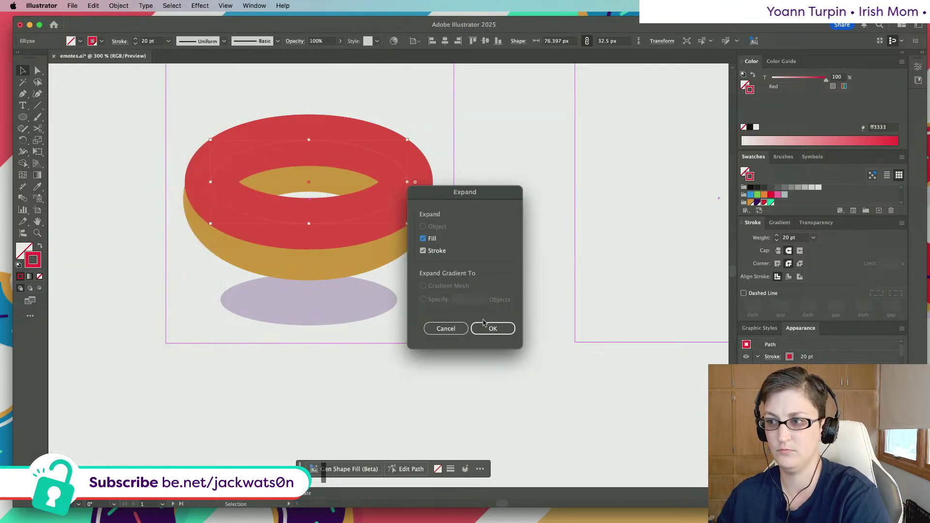
{"action": "left_click", "coordinate": [489, 327]}
Cut the expanded icing, gold ring and shadow together and paste them back in place in front
{"action": "key", "text": "a"}
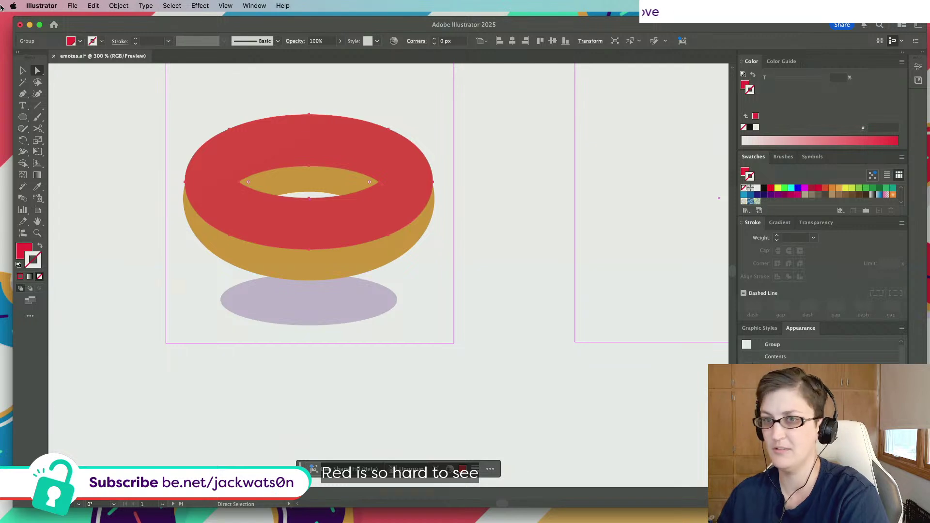
{"action": "left_click", "coordinate": [23, 70]}
{"action": "left_click_drag", "start_coordinate": [214, 99], "coordinate": [357, 308]}
{"action": "key", "text": "super+x"}
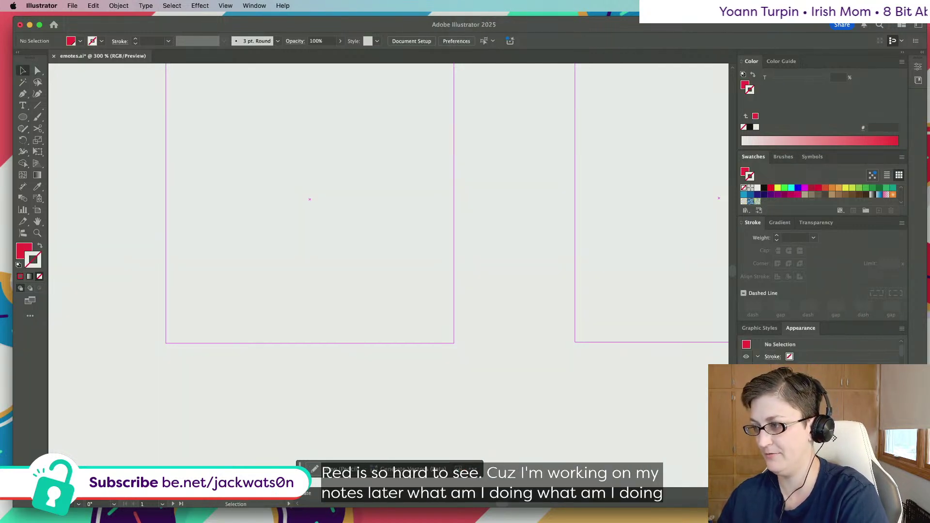
{"action": "key", "text": "super+f"}
{"action": "key", "text": "super+z"}
{"action": "key", "text": "super+f"}
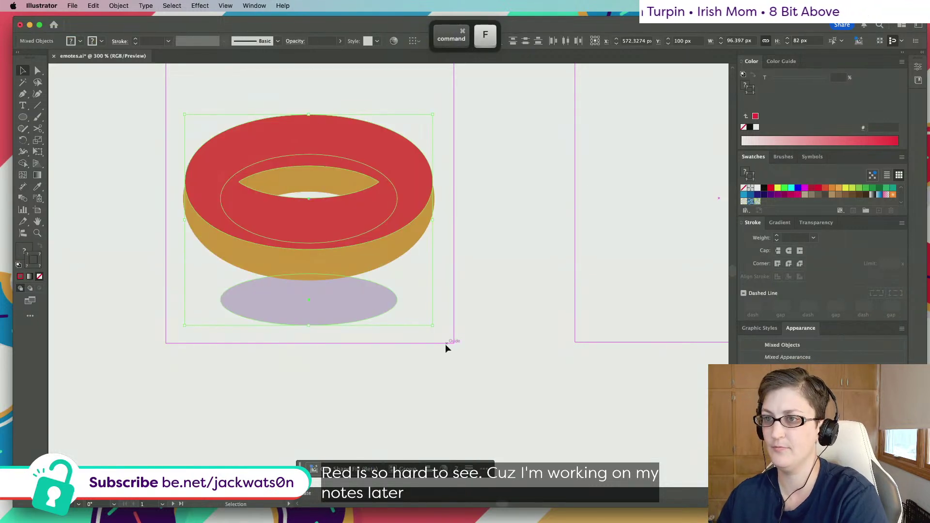
{"action": "left_click", "coordinate": [446, 347]}
Try rounding the two pointed inner corners of the expanded red icing's hole
{"action": "left_click", "coordinate": [299, 206]}
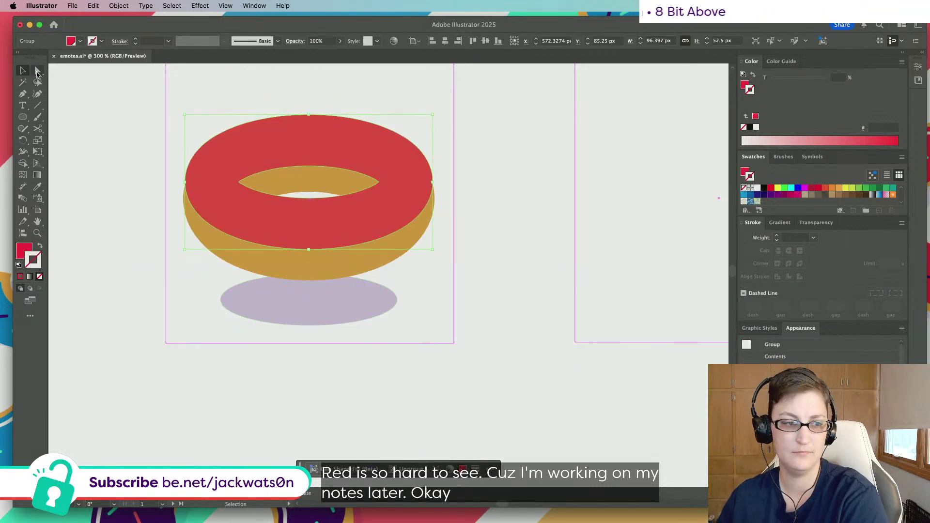
{"action": "left_click", "coordinate": [38, 71]}
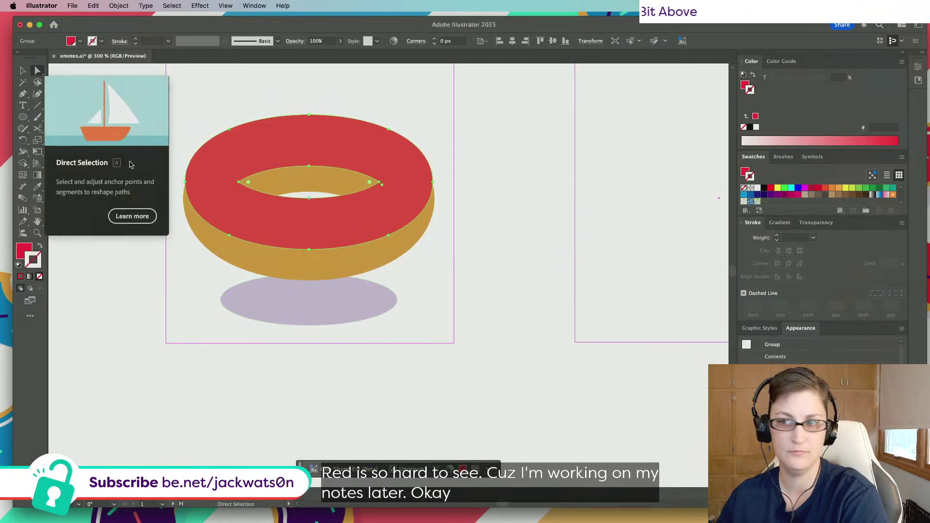
{"action": "left_click", "coordinate": [380, 184]}
{"action": "left_click", "coordinate": [240, 187], "text": "shift"}
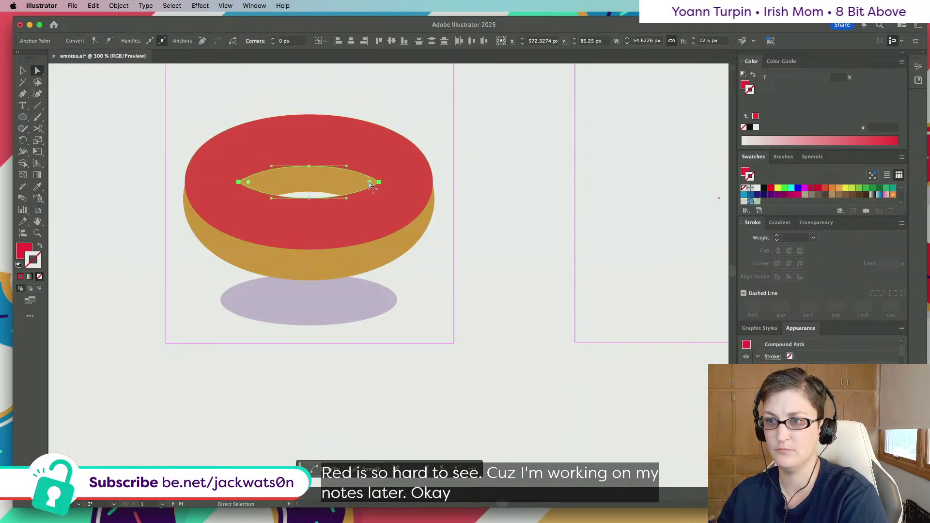
{"action": "left_click_drag", "start_coordinate": [371, 183], "coordinate": [365, 184]}
{"action": "key", "text": "super+minus"}
{"action": "key", "text": "super+minus"}
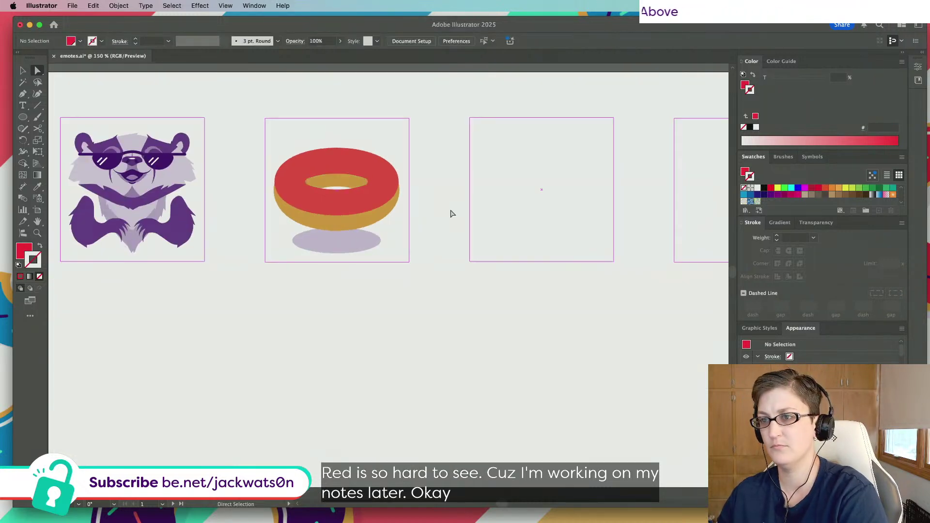
Undo the corner rounding, pasting, expansion and enlargement of the red icing, back to its 22 pt stroke at 68.655 by 30 px
{"action": "key", "text": "super+z"}
{"action": "key", "text": "super+z"}
{"action": "key", "text": "super+z"}
{"action": "key", "text": "super+z"}
{"action": "key", "text": "super+z"}
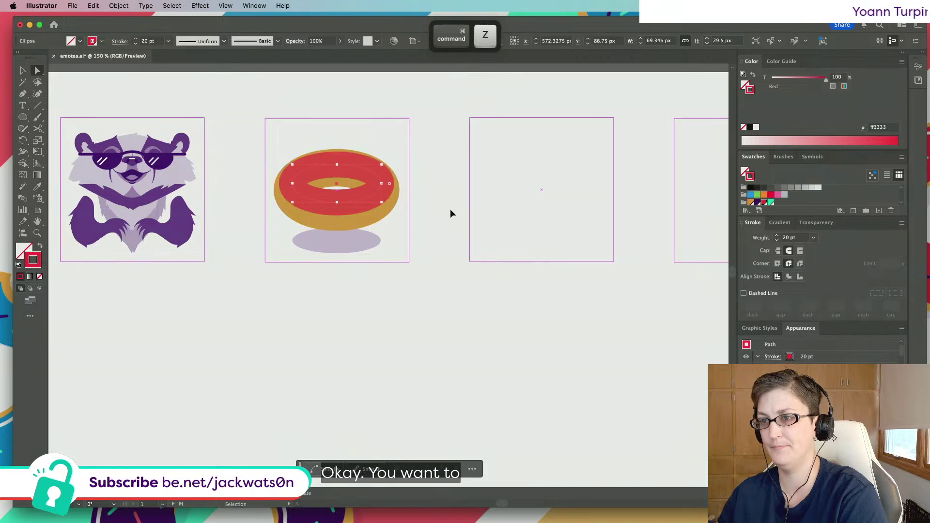
{"action": "key", "text": "super+z"}
{"action": "key", "text": "super+z"}
{"action": "key", "text": "super+z"}
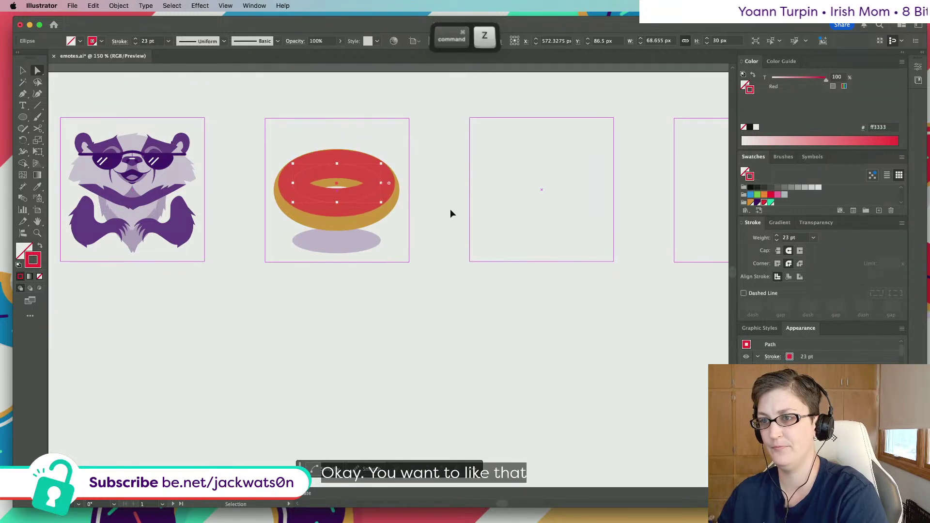
{"action": "key", "text": "super+z"}
{"action": "key", "text": "super+shift+z"}
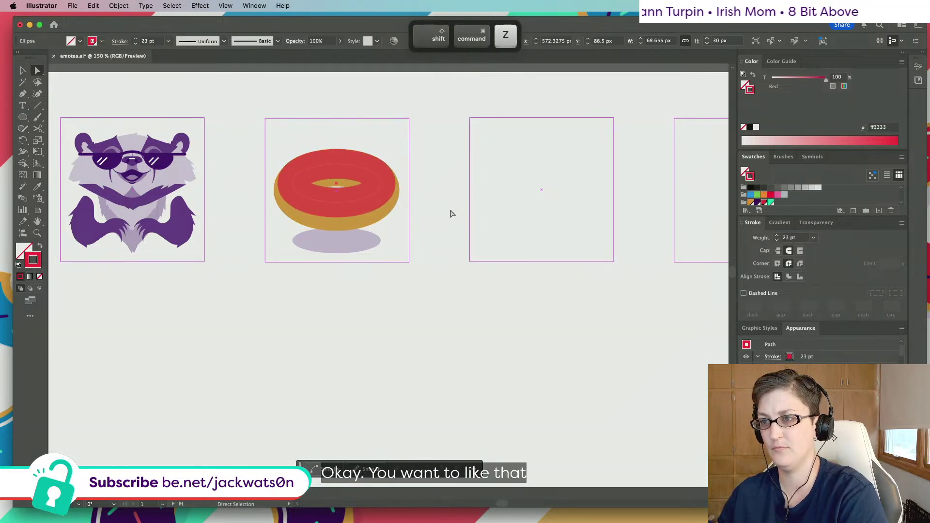
{"action": "key", "text": "super+shift+z"}
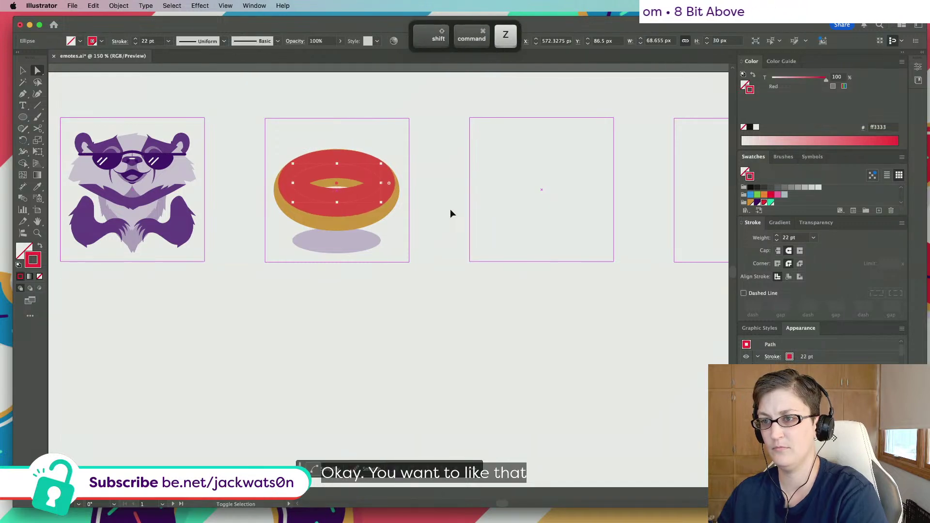
{"action": "key", "text": "super+shift+z"}
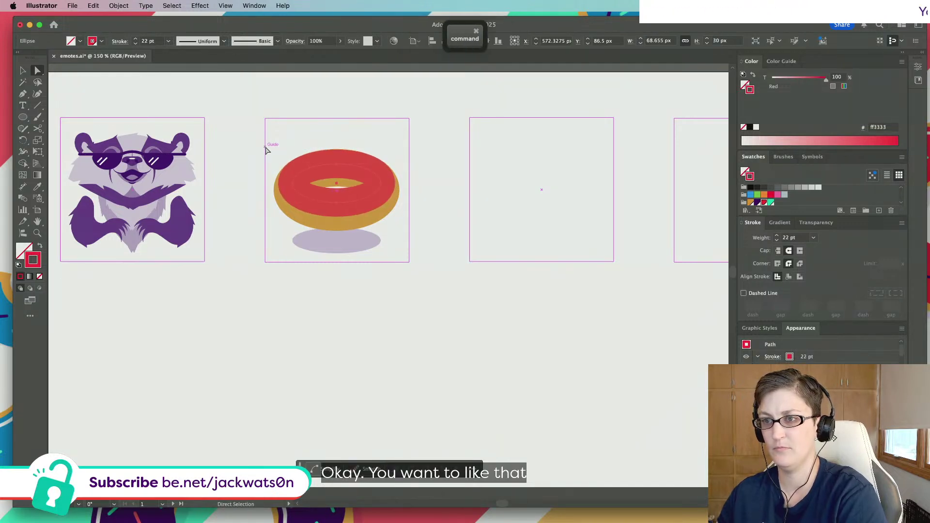
Select the gold ring, the unexpanded red ring and the shadow, cut them, paste them in place in front and deselect
{"action": "left_click", "coordinate": [21, 71]}
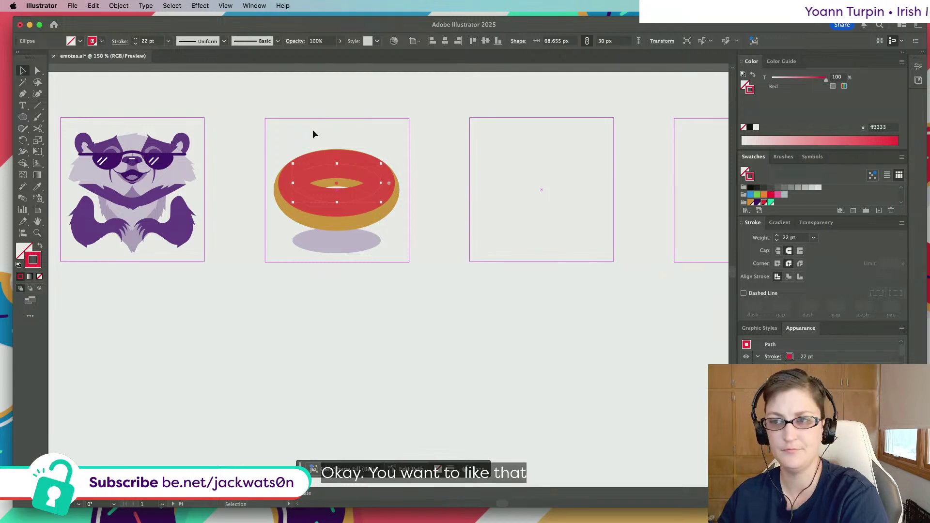
{"action": "left_click_drag", "start_coordinate": [282, 141], "coordinate": [369, 248]}
{"action": "key", "text": "super+x"}
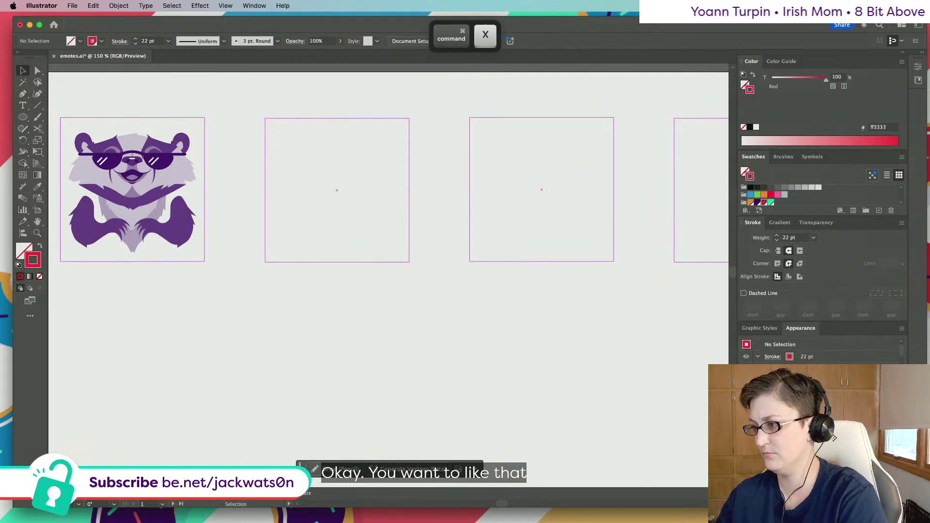
{"action": "key", "text": "super+f"}
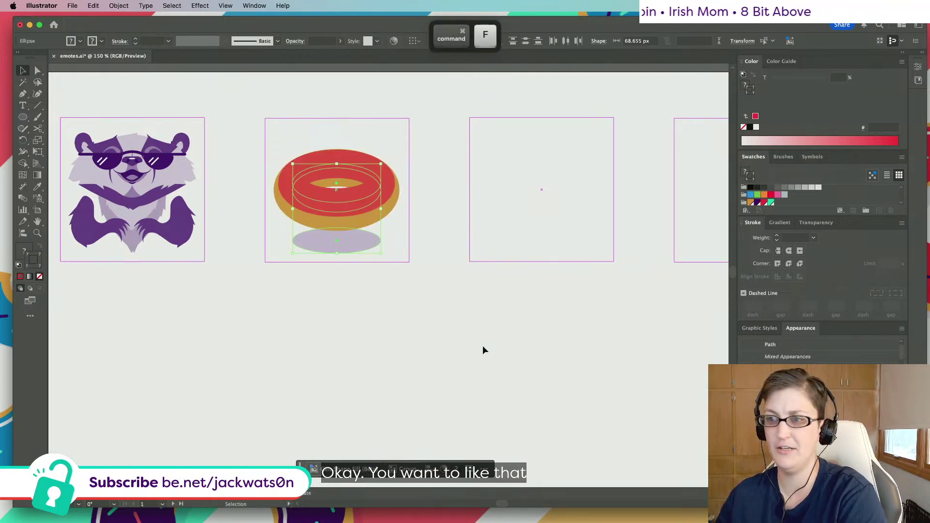
{"action": "left_click", "coordinate": [437, 196]}
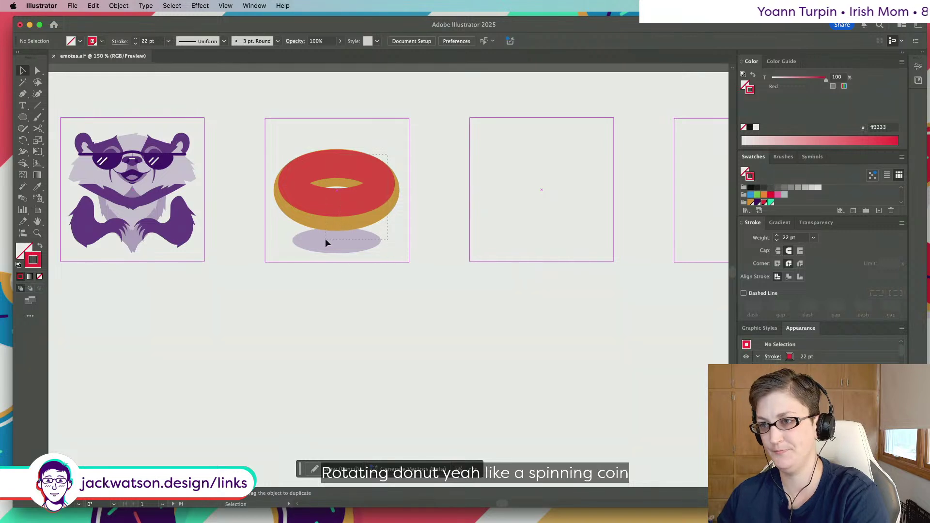
Duplicate the donut's icing, gold ring and shadow straight down, placing the copy below the artboard
{"action": "left_click", "coordinate": [339, 204]}
{"action": "left_click", "coordinate": [339, 243], "text": "shift"}
{"action": "left_click_drag", "start_coordinate": [339, 242], "coordinate": [351, 396]}
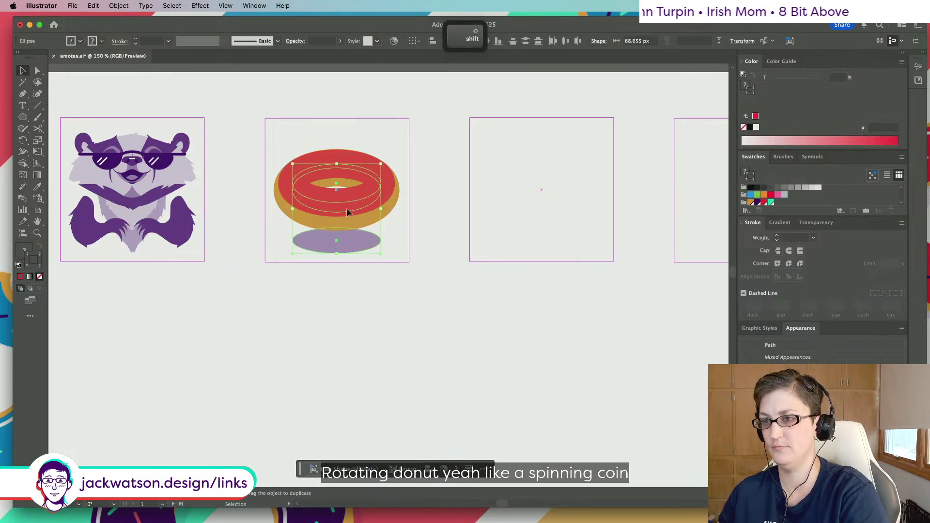
Tilt the artboard donut's icing and gold ring diagonally, then lower the shadow and raise the donut to widen the gap between them
{"action": "left_click", "coordinate": [315, 155]}
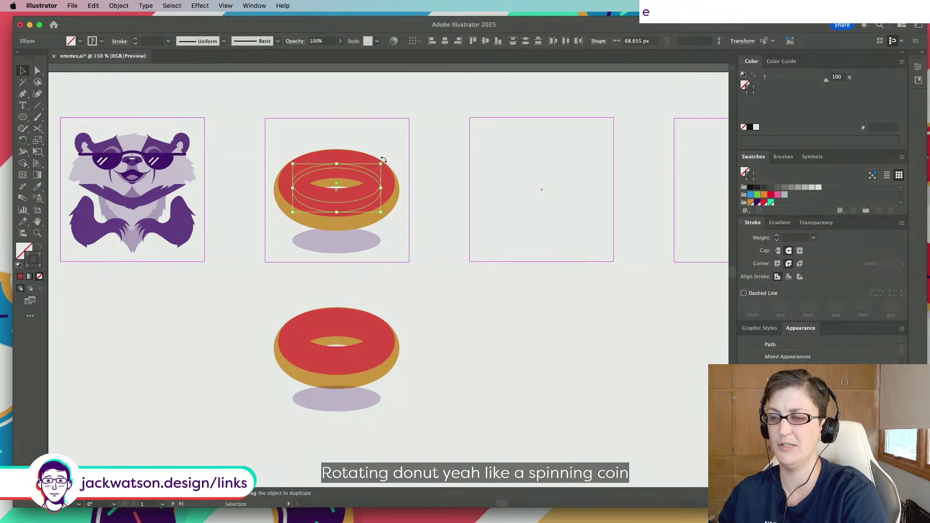
{"action": "mouse_move", "coordinate": [384, 159]}
{"action": "left_mouse_down"}
{"action": "mouse_move", "coordinate": [366, 142]}
{"action": "mouse_move", "coordinate": [386, 143]}
{"action": "left_mouse_up"}
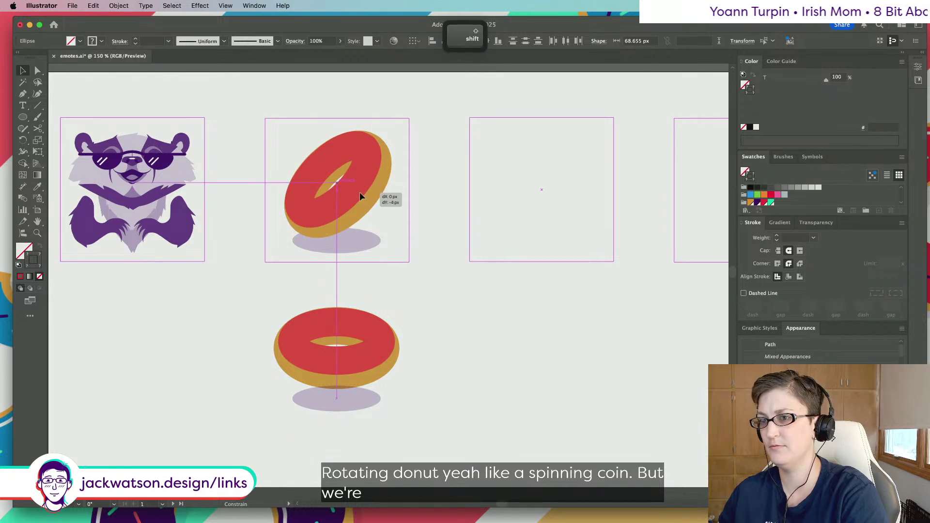
{"action": "left_click", "coordinate": [359, 242]}
{"action": "left_click_drag", "start_coordinate": [355, 247], "coordinate": [337, 236]}
{"action": "left_click", "coordinate": [348, 197]}
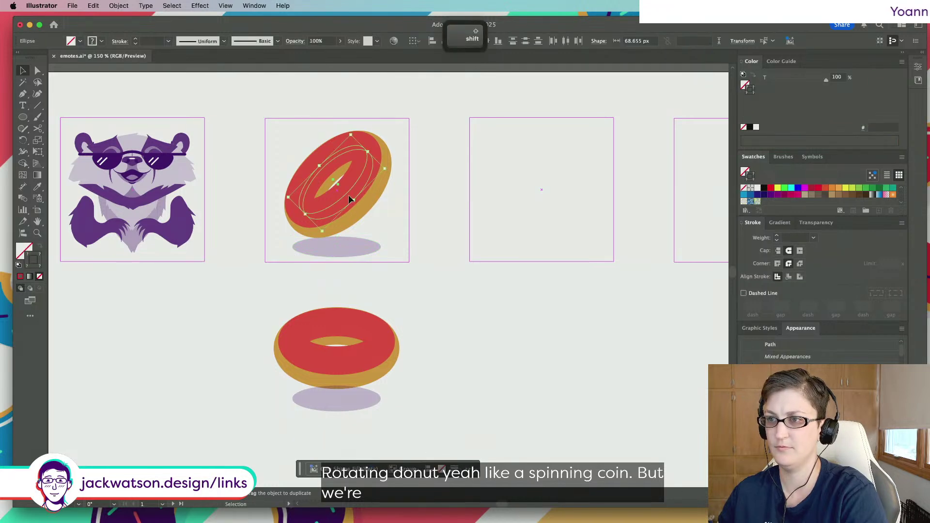
{"action": "left_click_drag", "start_coordinate": [347, 194], "coordinate": [347, 186]}
{"action": "left_click", "coordinate": [430, 227]}
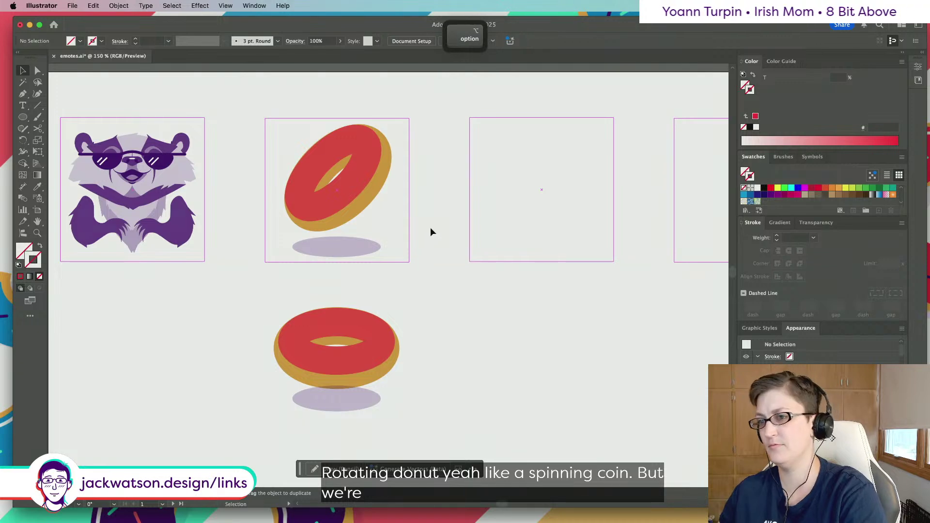
Examine the tilted donut, the icing's path and stroke options, and the finished emotes beside it for style comparison
{"action": "scroll", "coordinate": [430, 228], "scroll_direction": "down", "scroll_amount": 5}
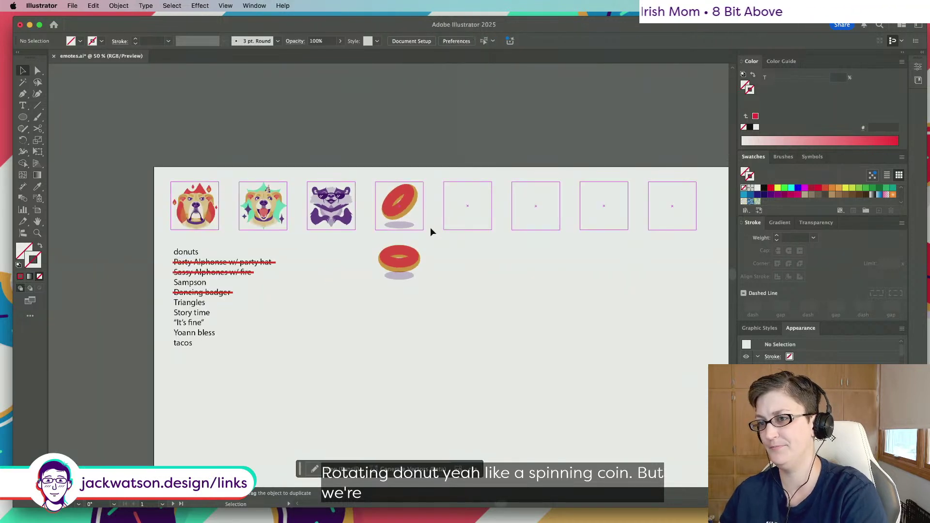
{"action": "scroll", "coordinate": [414, 207], "scroll_direction": "up", "scroll_amount": 5}
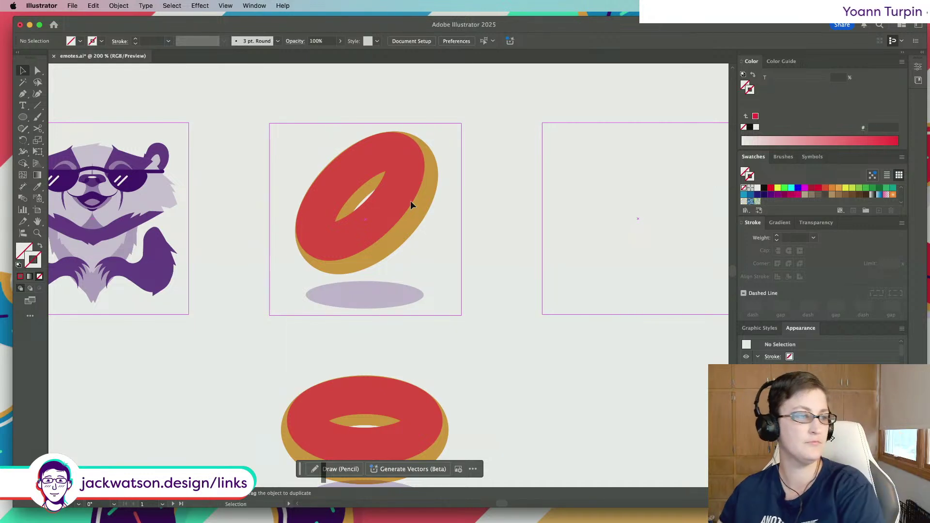
{"action": "scroll", "coordinate": [333, 184], "scroll_direction": "up", "scroll_amount": 2}
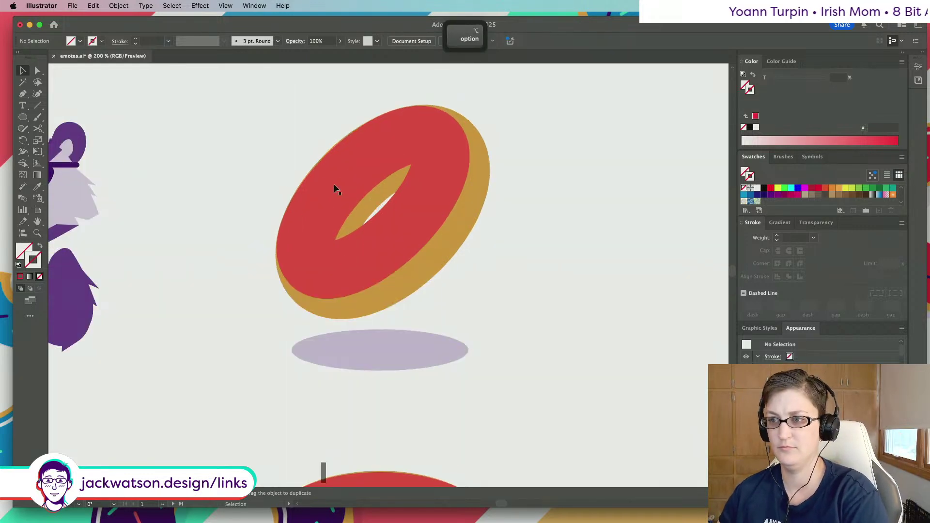
{"action": "left_click", "coordinate": [333, 187]}
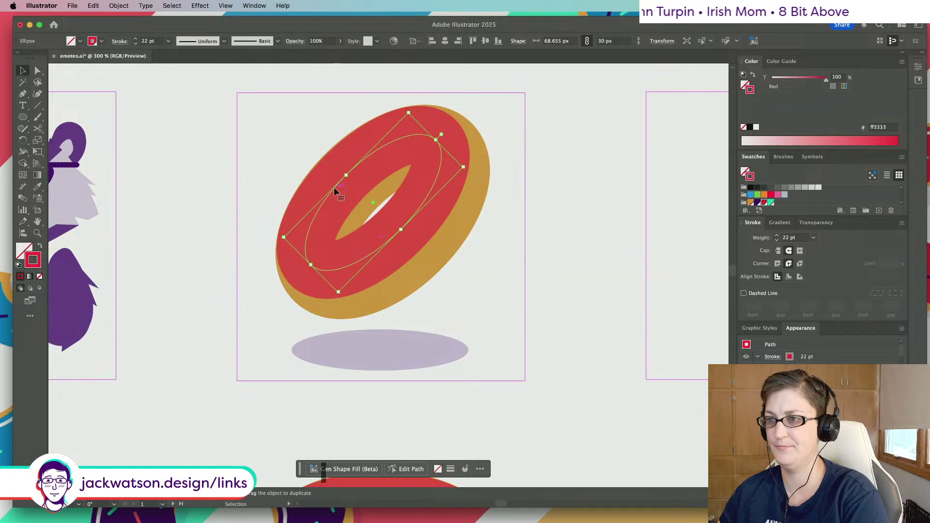
{"action": "left_click", "coordinate": [38, 71]}
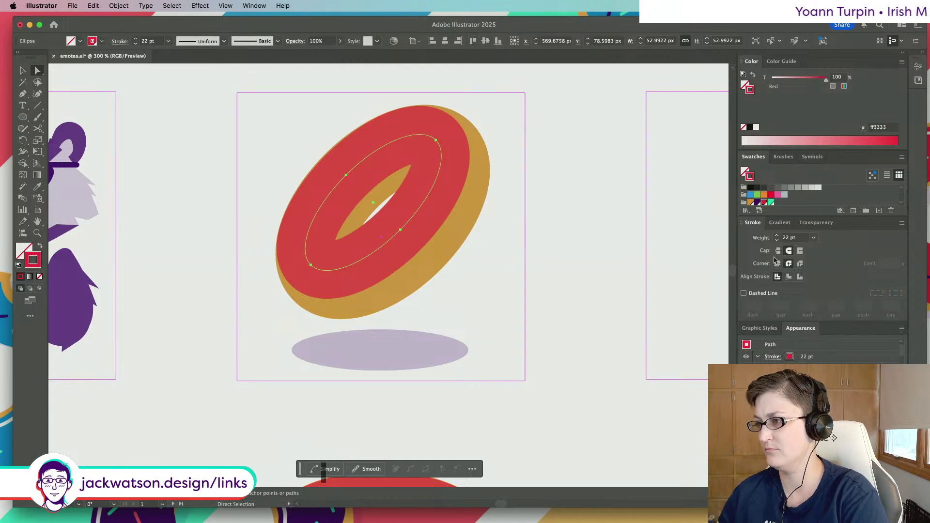
{"action": "left_click", "coordinate": [896, 229]}
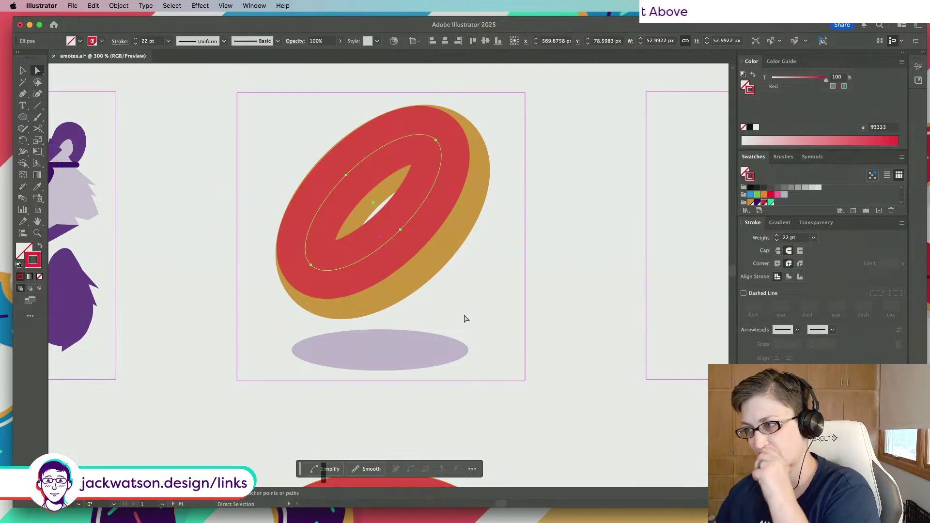
{"action": "left_click", "coordinate": [442, 293]}
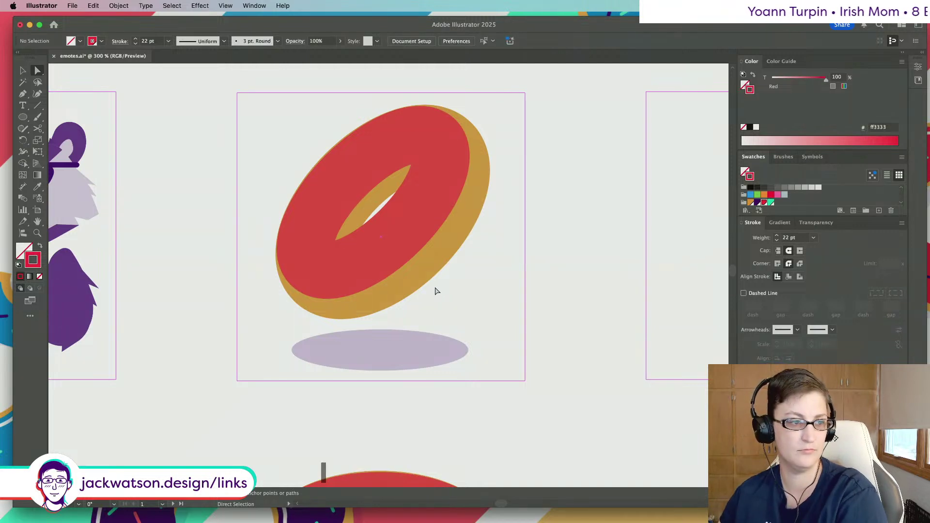
{"action": "scroll", "coordinate": [382, 286], "scroll_direction": "down", "scroll_amount": 1}
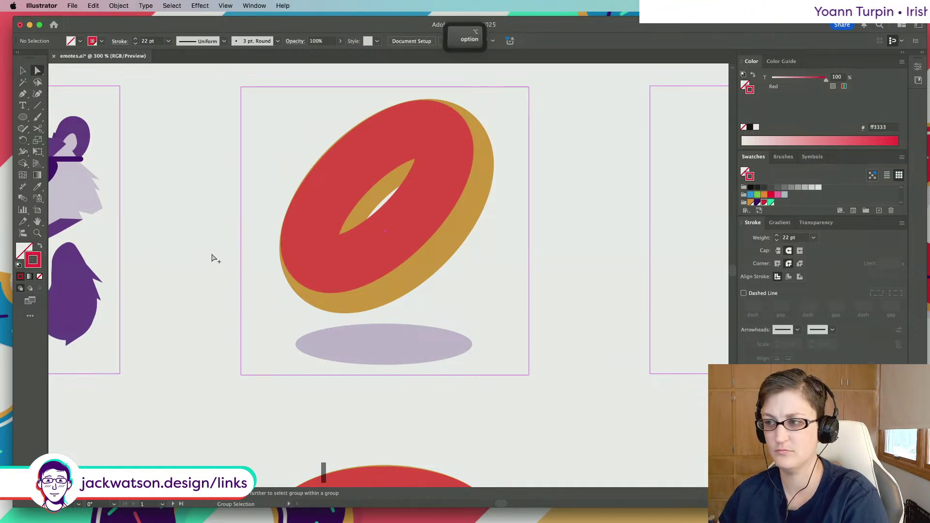
{"action": "scroll", "coordinate": [212, 257], "scroll_direction": "down", "scroll_amount": 3}
{"action": "scroll", "coordinate": [212, 257], "scroll_direction": "left", "scroll_amount": 5}
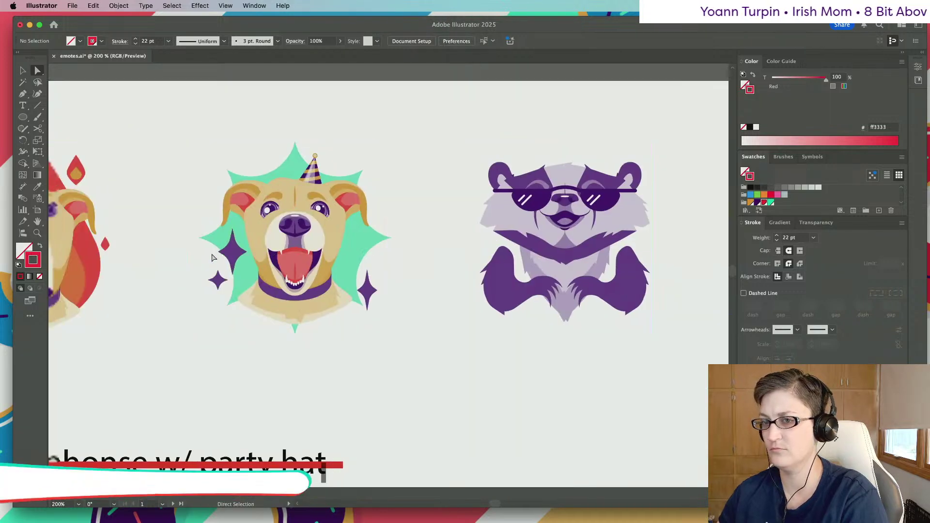
{"action": "scroll", "coordinate": [212, 257], "scroll_direction": "right", "scroll_amount": 10}
{"action": "scroll", "coordinate": [191, 242], "scroll_direction": "up", "scroll_amount": 3}
{"action": "scroll", "coordinate": [190, 243], "scroll_direction": "left", "scroll_amount": 2}
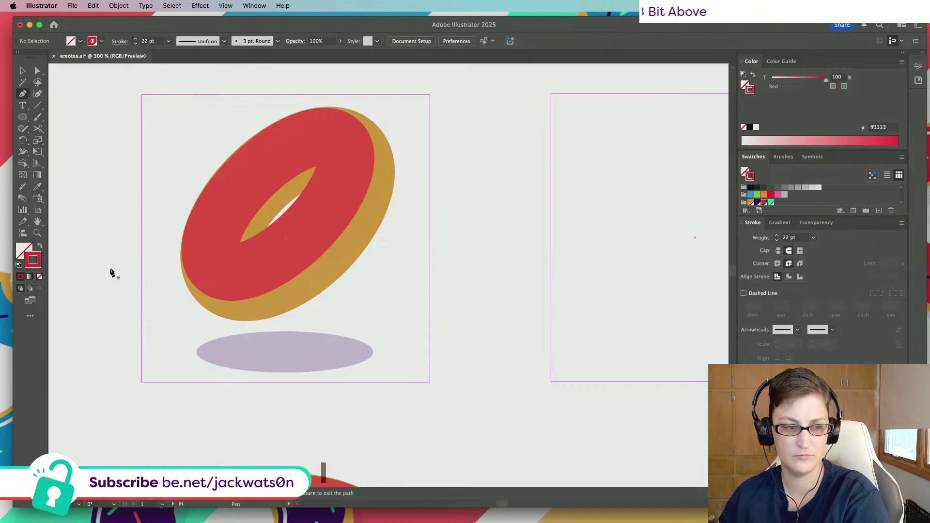
{"action": "scroll", "coordinate": [234, 154], "scroll_direction": "up", "scroll_amount": 1}
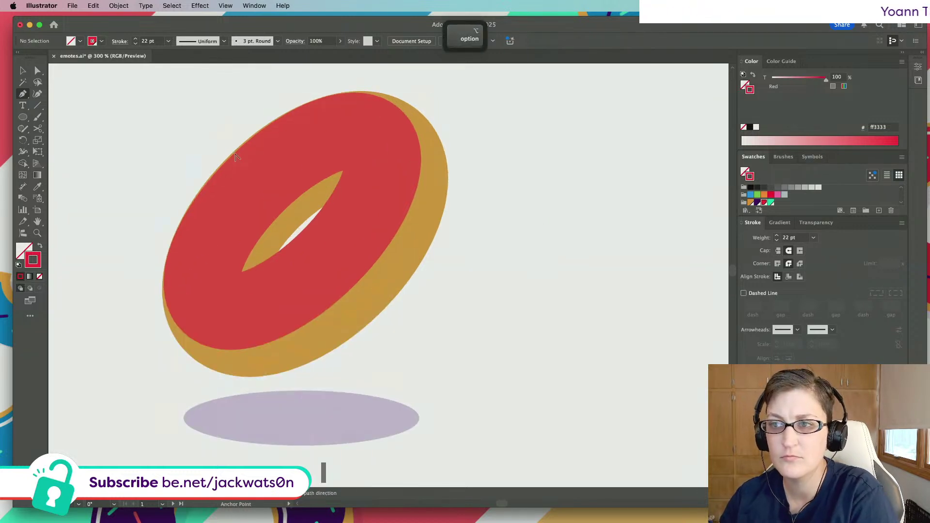
Stretch the red icing ellipse outward to a height of about 30.75 px to cover the gold sliver along its upper-left rim, and deselect
{"action": "left_click", "coordinate": [23, 71]}
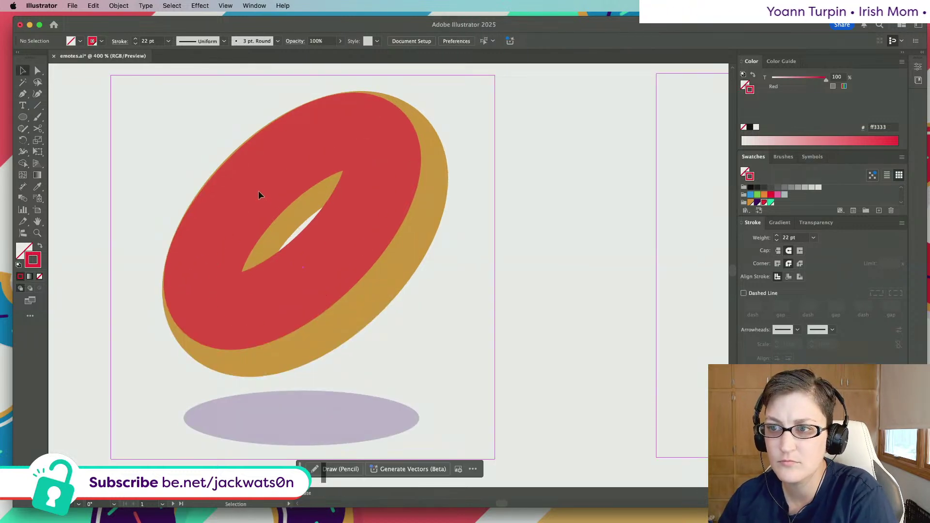
{"action": "left_click", "coordinate": [258, 191]}
{"action": "left_click_drag", "start_coordinate": [263, 191], "coordinate": [254, 184]}
{"action": "key", "text": "super+shift+a"}
{"action": "left_click", "coordinate": [332, 252]}
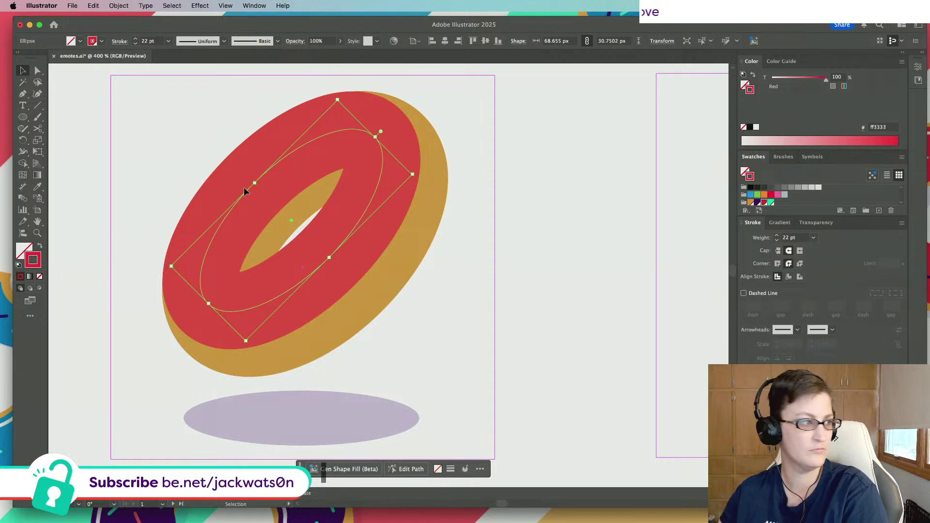
{"action": "key", "text": "super+shift+a"}
Swap the drawing colours to a red fill with no stroke and activate the Pen tool
{"action": "scroll", "coordinate": [243, 191], "scroll_direction": "left", "scroll_amount": 3}
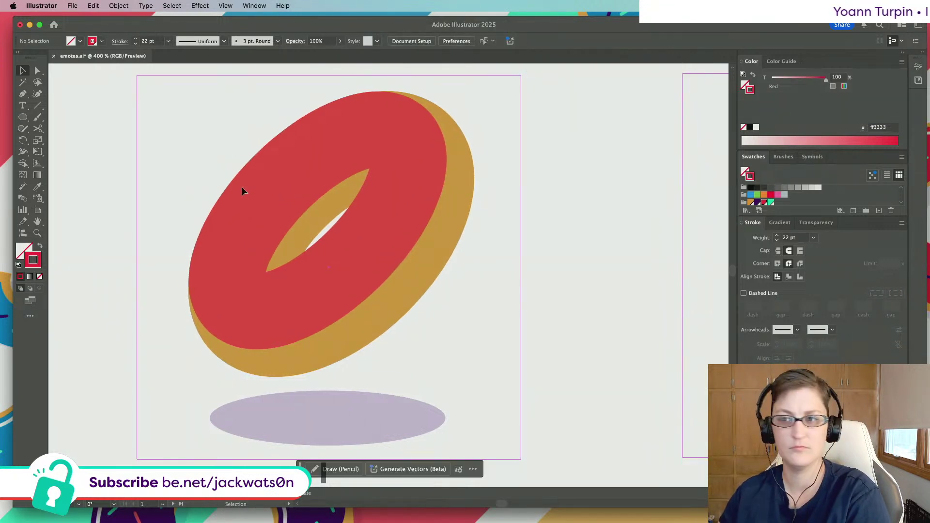
{"action": "left_click", "coordinate": [40, 246]}
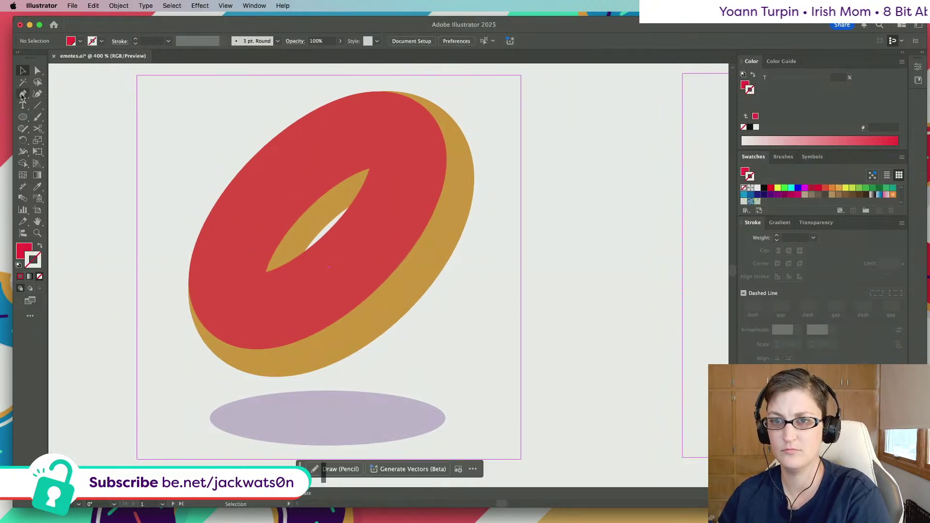
{"action": "key", "text": "p"}
{"action": "scroll", "coordinate": [164, 304], "scroll_direction": "left", "scroll_amount": 2}
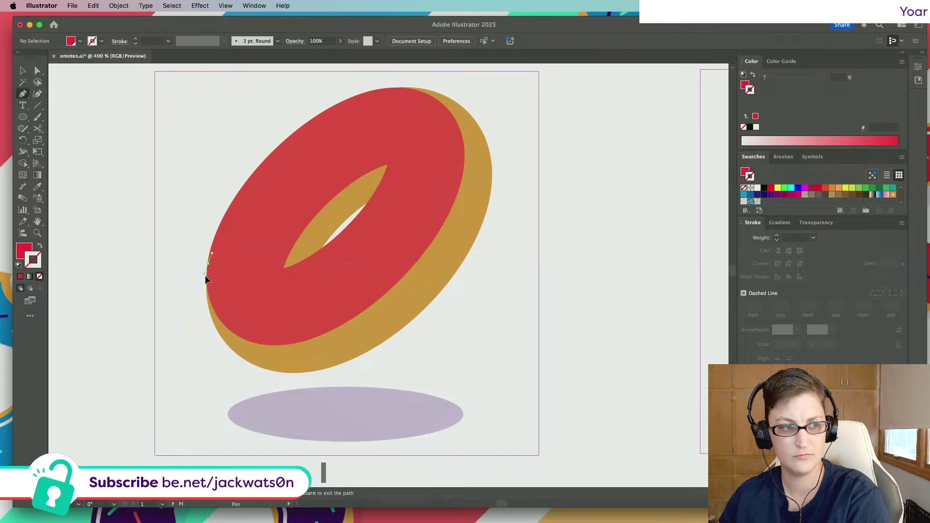
{"action": "left_click_drag", "start_coordinate": [213, 325], "coordinate": [232, 371]}
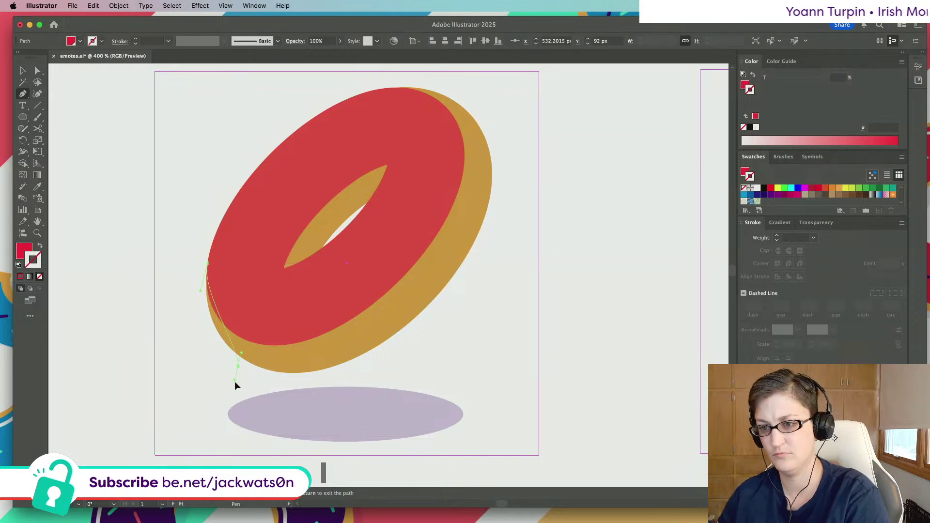
{"action": "key", "text": "super+z"}
{"action": "key", "text": "super+z"}
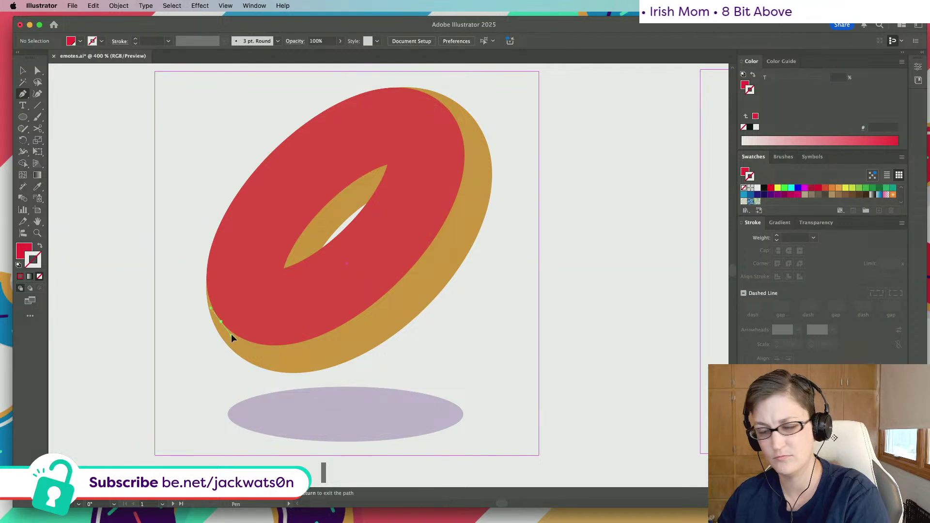
Draw a narrow, round-ended red icing drip with the Pen tool, hanging over the donut's lower-left edge, and deselect it
{"action": "left_click_drag", "start_coordinate": [231, 336], "coordinate": [236, 365]}
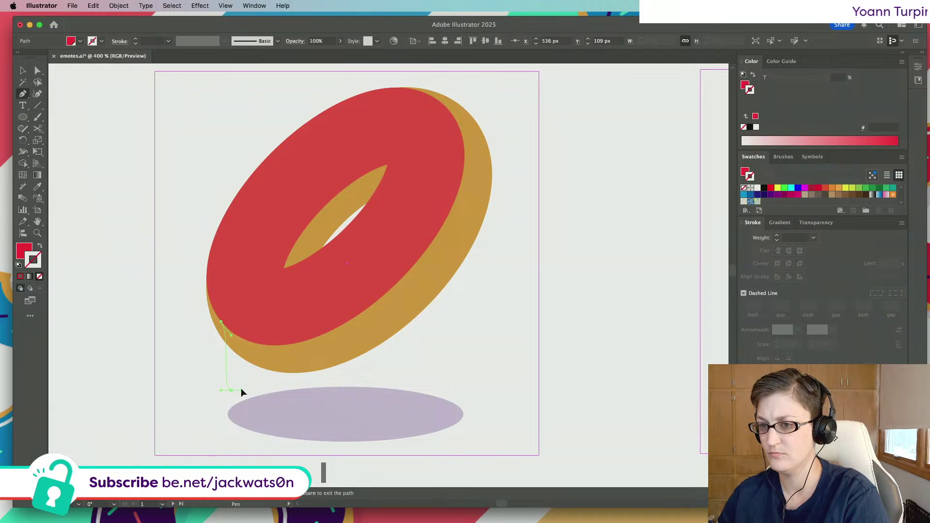
{"action": "left_click_drag", "start_coordinate": [243, 358], "coordinate": [225, 324]}
{"action": "key", "text": "shift+super+a"}
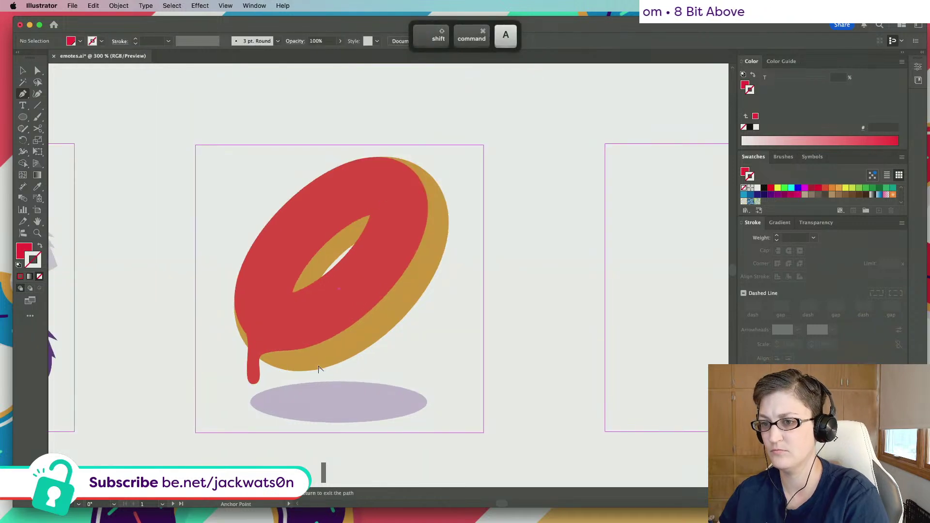
{"action": "scroll", "coordinate": [319, 369], "scroll_direction": "up", "scroll_amount": 2}
{"action": "key", "text": "alt"}
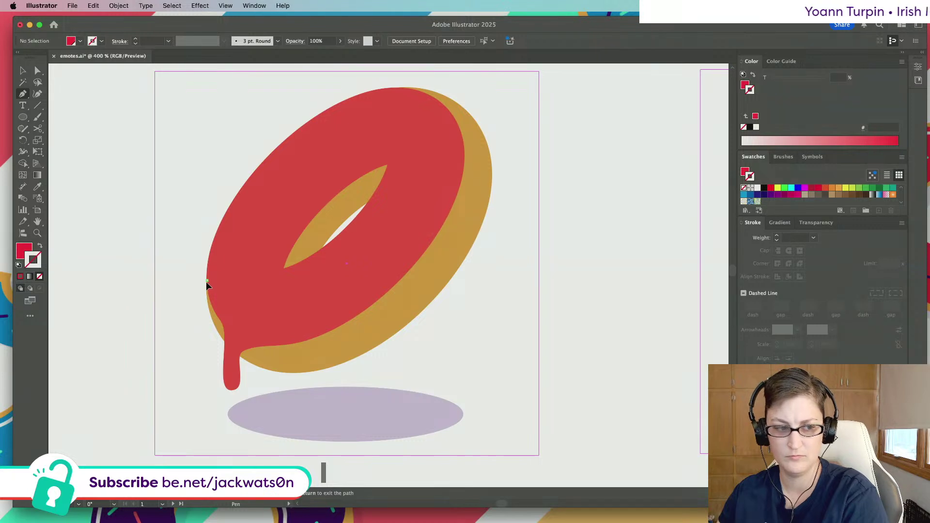
{"action": "key", "text": "super+z"}
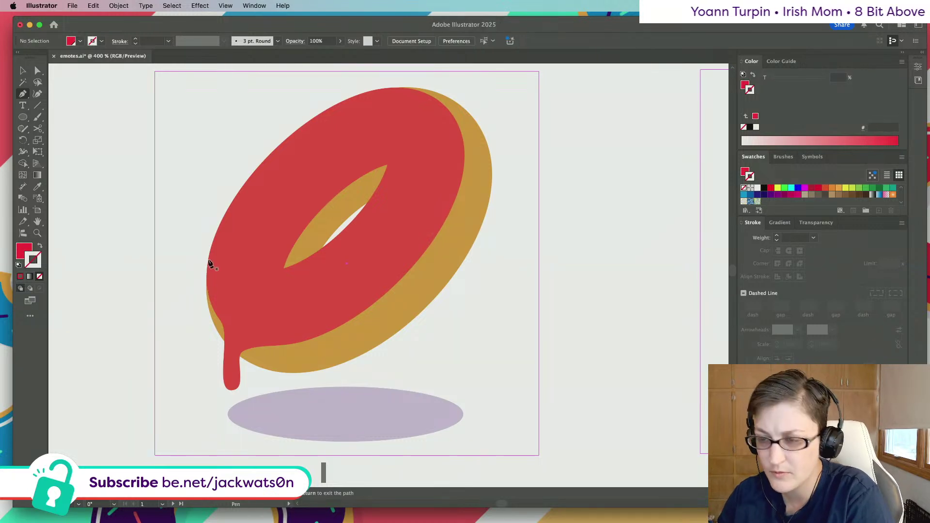
{"action": "key", "text": "super+z"}
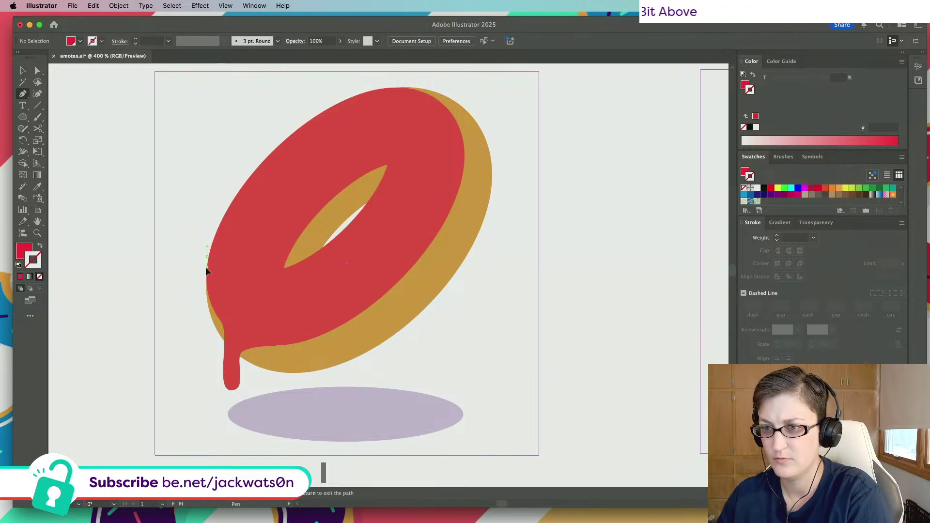
{"action": "key", "text": "super+z"}
{"action": "scroll", "coordinate": [205, 269], "scroll_direction": "up", "scroll_amount": 2, "text": "alt"}
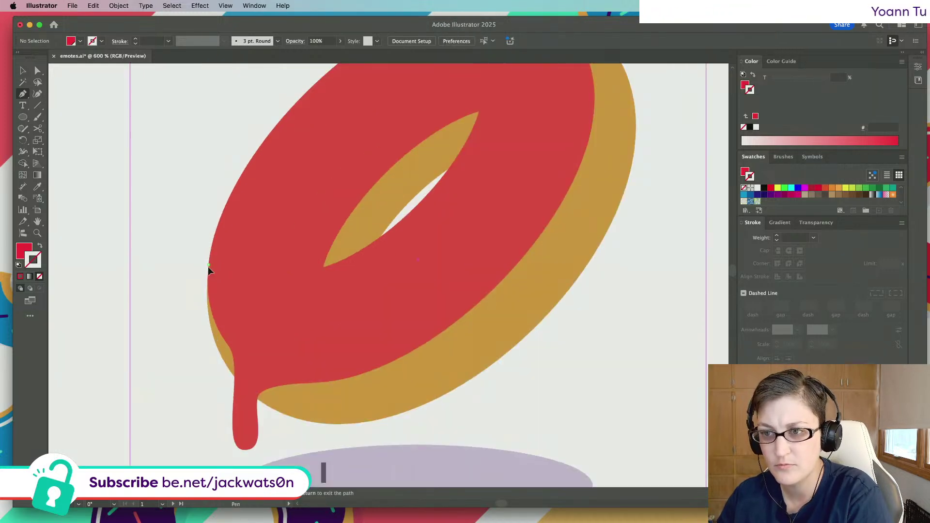
{"action": "left_click_drag", "start_coordinate": [209, 268], "coordinate": [204, 292]}
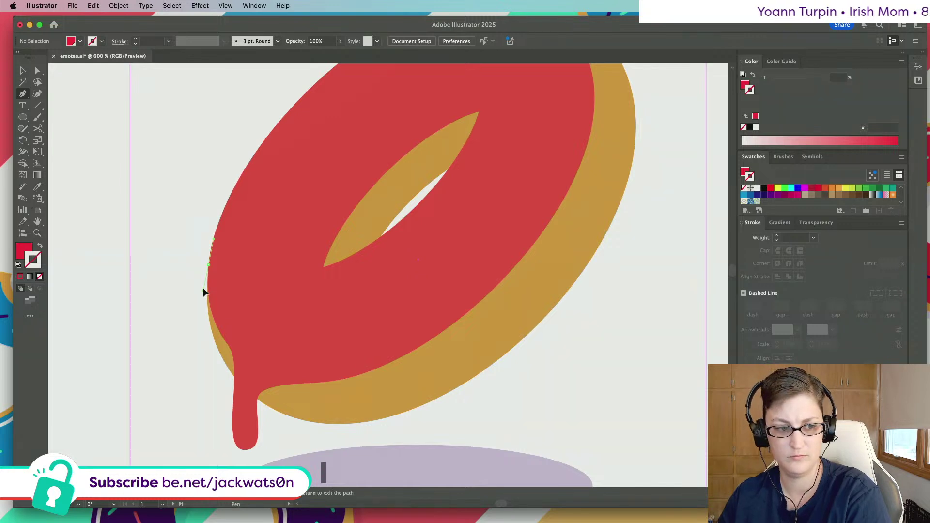
{"action": "key", "text": "super+z"}
Draw a small red icing bulge with the Pen tool, spilling over the golden rim at the donut's upper-right edge
{"action": "scroll", "coordinate": [441, 234], "scroll_direction": "up", "scroll_amount": 3}
{"action": "scroll", "coordinate": [440, 235], "scroll_direction": "right", "scroll_amount": 2}
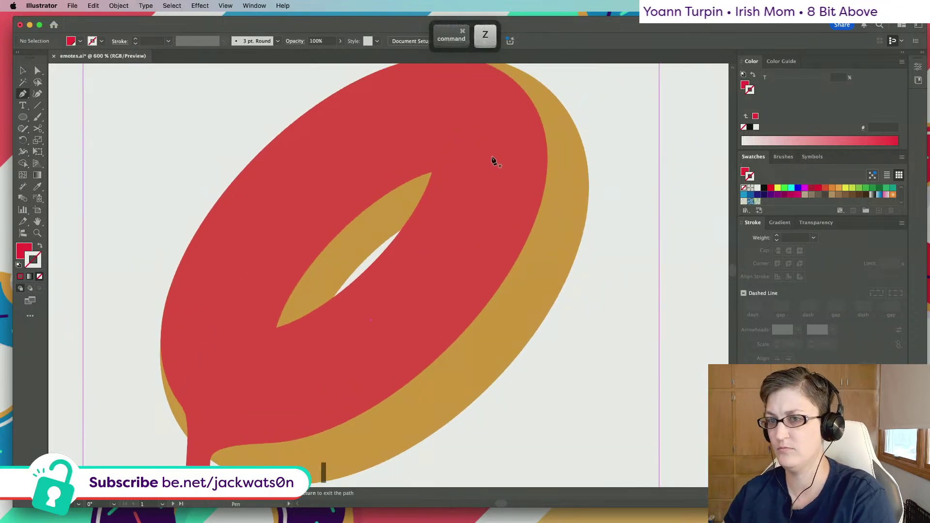
{"action": "key", "text": "super+minus"}
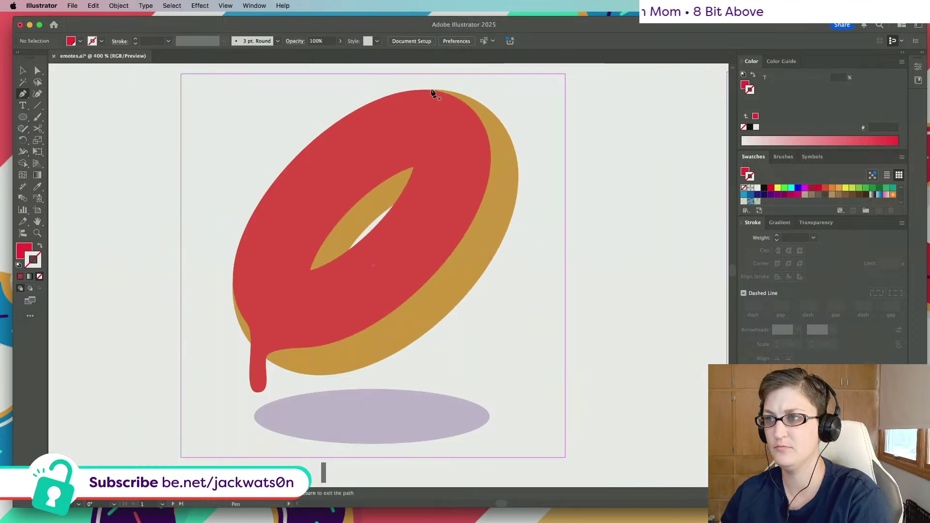
{"action": "key", "text": "super+z"}
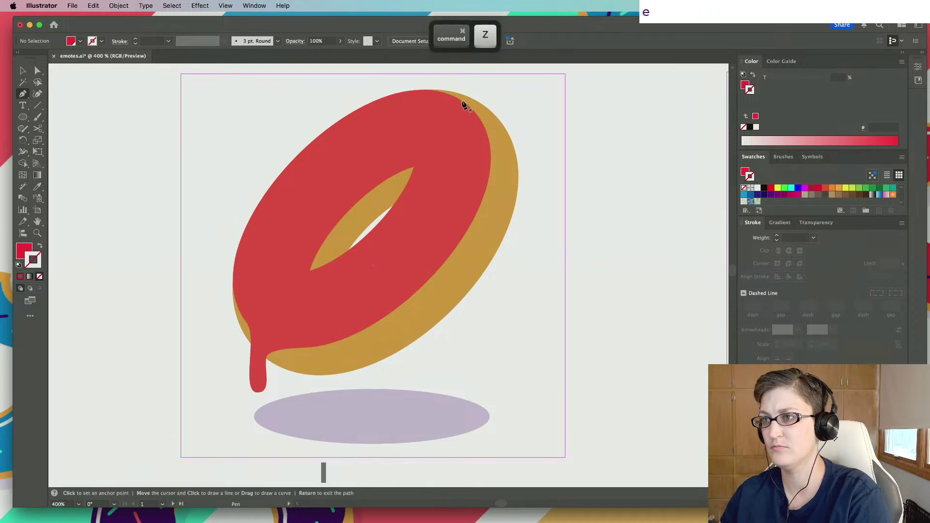
{"action": "left_click", "coordinate": [486, 109]}
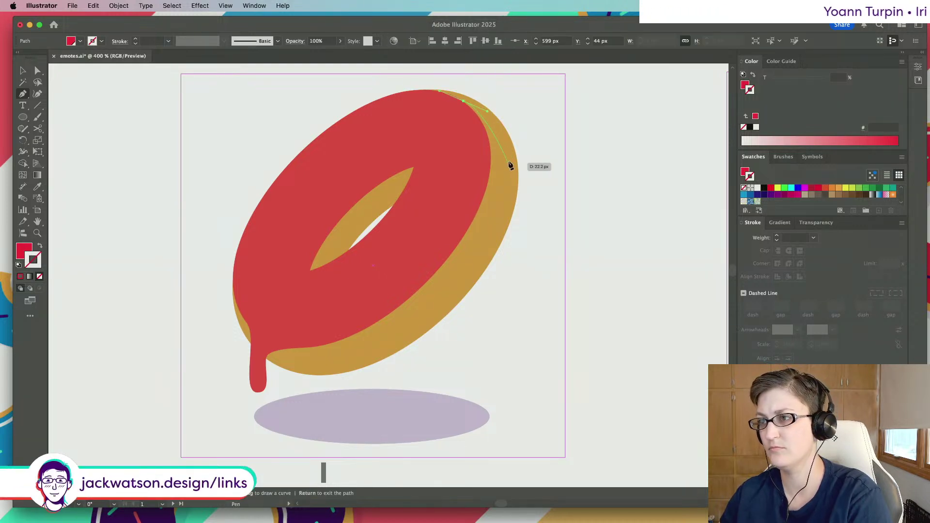
{"action": "left_click_drag", "start_coordinate": [485, 189], "coordinate": [487, 192]}
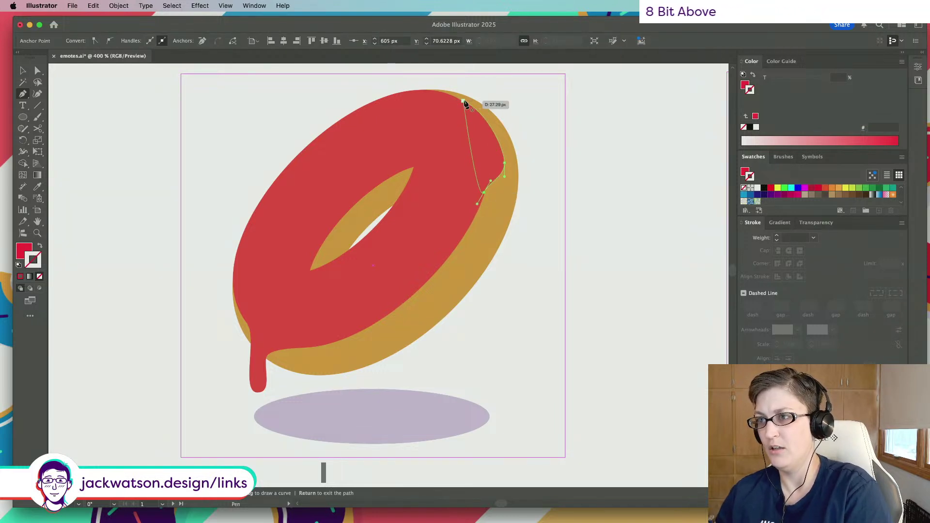
Turn off Snap to Pixel, move the bulge's upper anchor up along the icing edge, lengthen its curve handle, and deselect
{"action": "scroll", "coordinate": [475, 109], "scroll_direction": "up", "scroll_amount": 3}
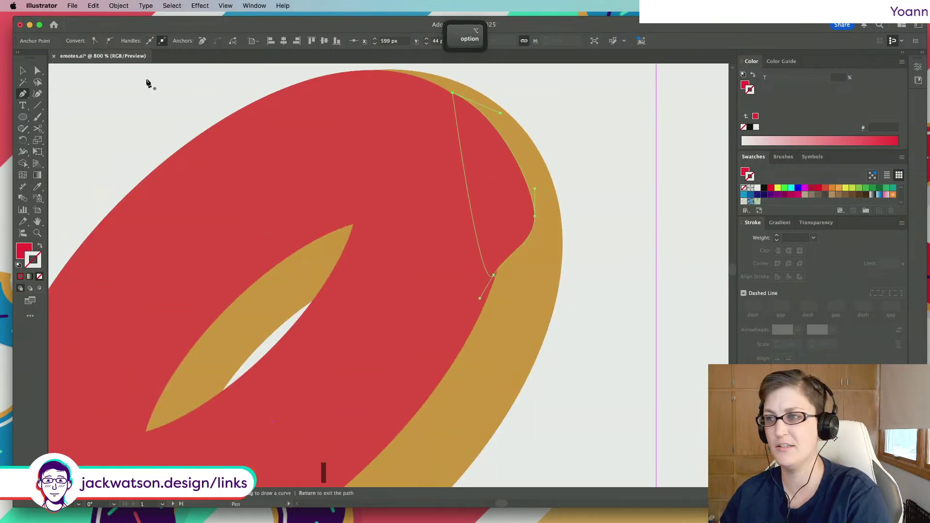
{"action": "key", "text": "a"}
{"action": "left_click", "coordinate": [153, 5]}
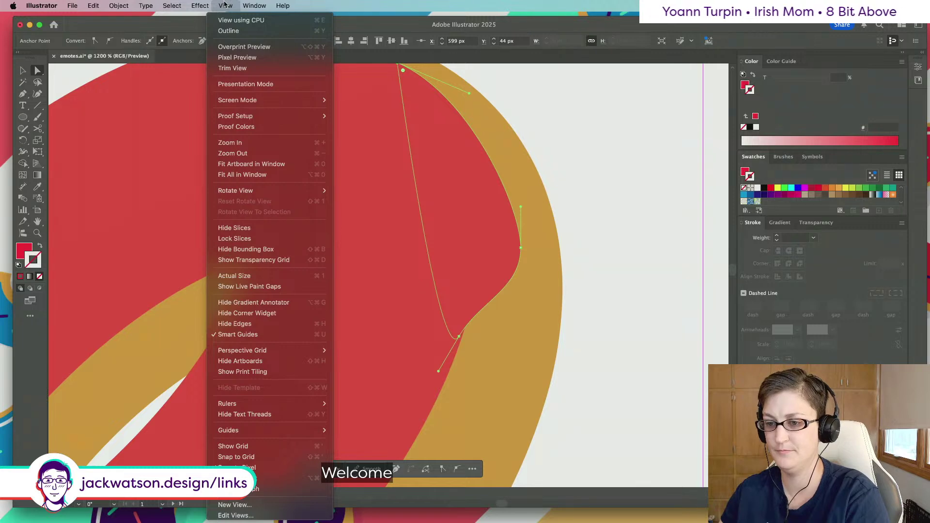
{"action": "left_click", "coordinate": [256, 457]}
{"action": "scroll", "coordinate": [357, 135], "scroll_direction": "up", "scroll_amount": 2}
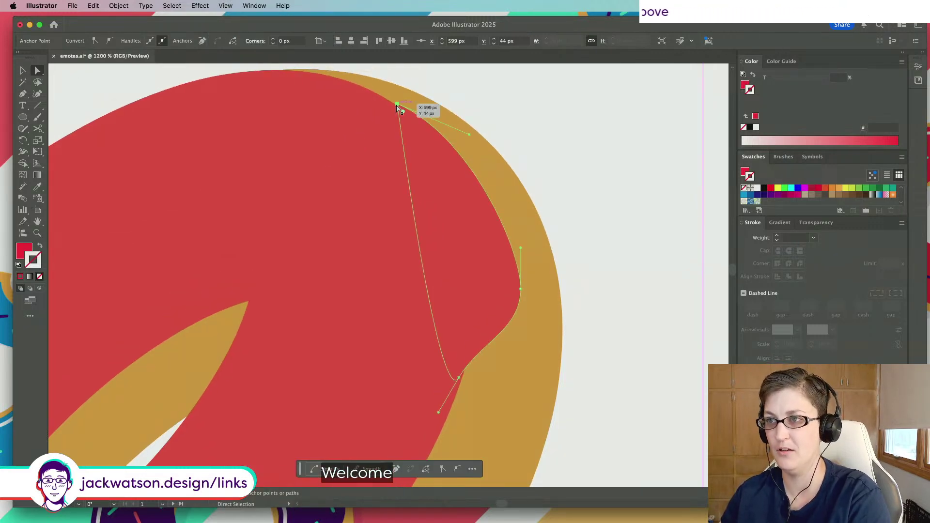
{"action": "left_click_drag", "start_coordinate": [398, 107], "coordinate": [329, 79]}
{"action": "left_click_drag", "start_coordinate": [398, 107], "coordinate": [494, 125]}
{"action": "key", "text": "super+shift+a"}
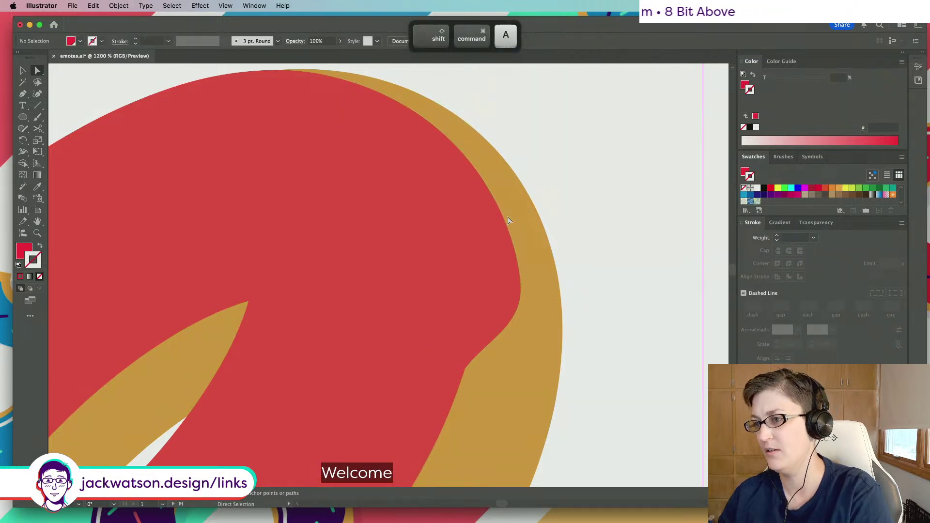
Move the bulge's outer anchor closer to the donut's rim, shift its lower anchor up the icing edge, adjust the curve, and deselect
{"action": "key", "text": "super+minus"}
{"action": "key", "text": "super+minus"}
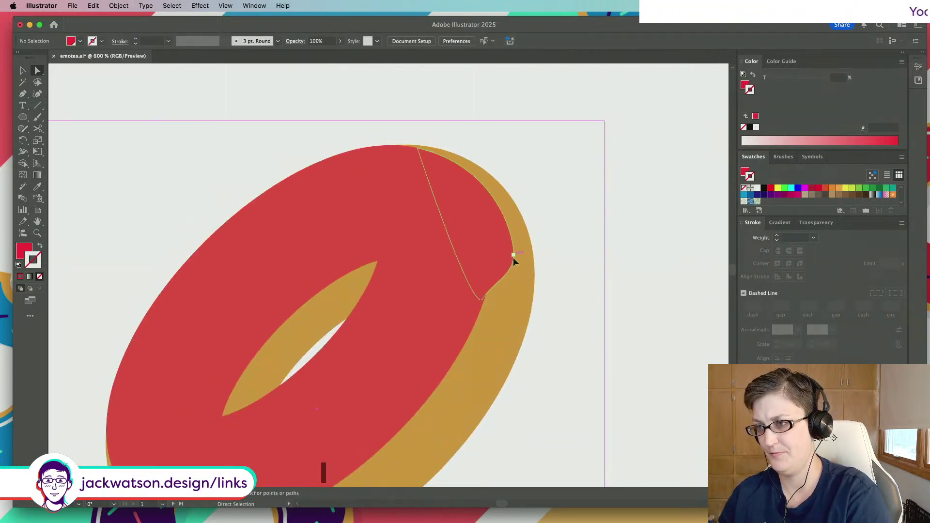
{"action": "left_click_drag", "start_coordinate": [514, 258], "coordinate": [522, 252]}
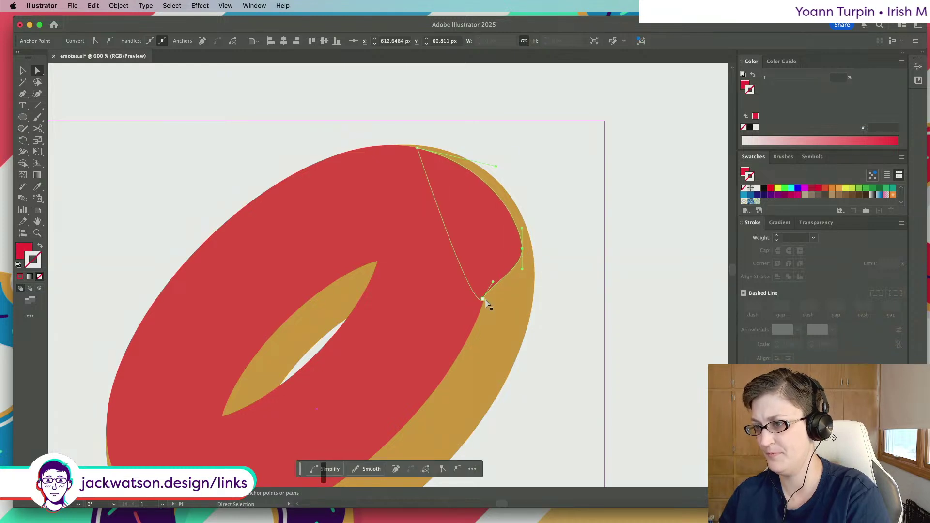
{"action": "left_click_drag", "start_coordinate": [487, 303], "coordinate": [486, 290]}
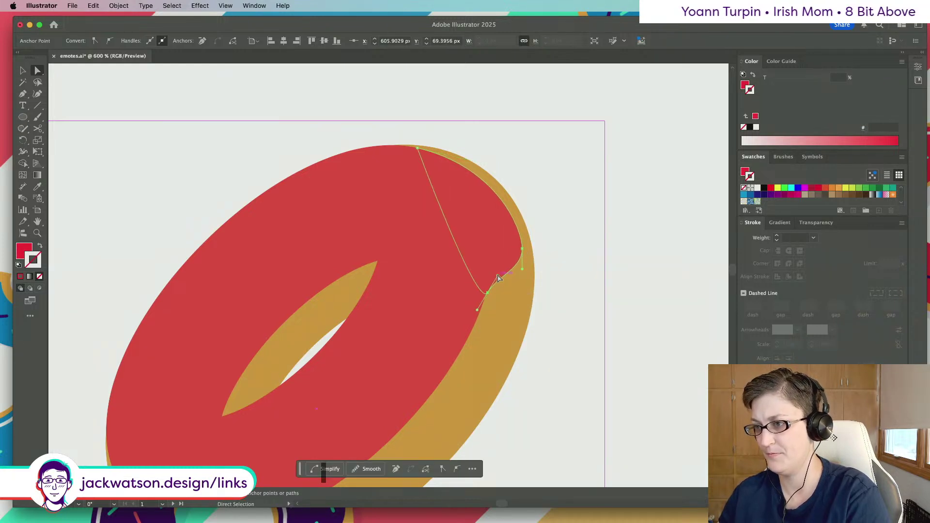
{"action": "left_click", "coordinate": [592, 298]}
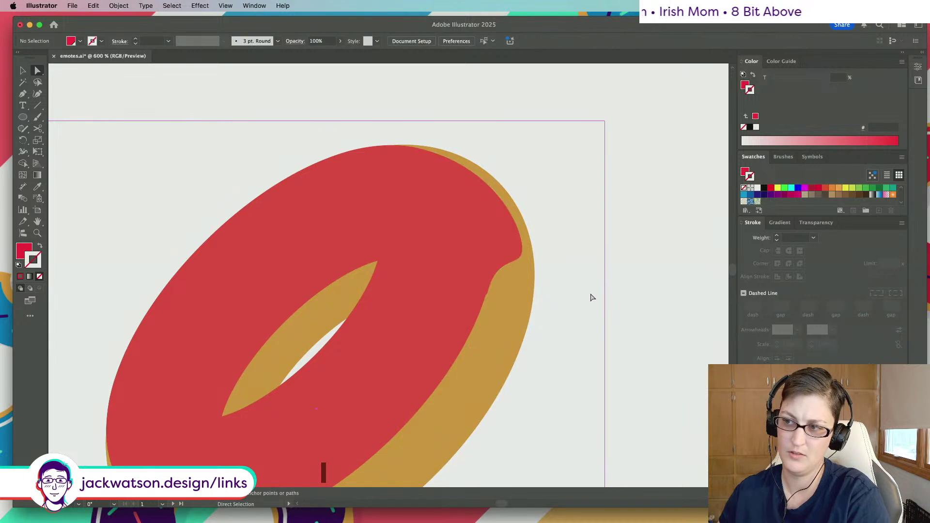
{"action": "scroll", "coordinate": [592, 297], "scroll_direction": "down", "scroll_amount": 5}
{"action": "scroll", "coordinate": [594, 297], "scroll_direction": "up", "scroll_amount": 4}
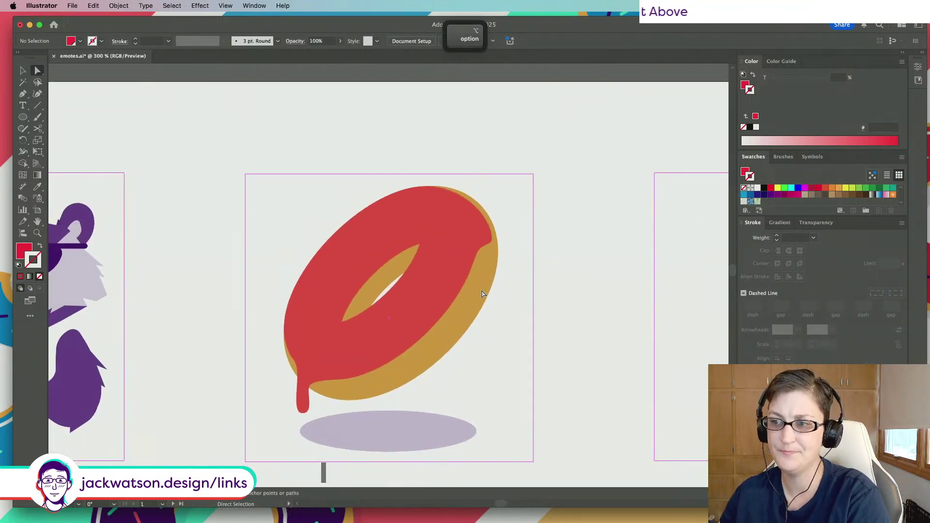
{"action": "scroll", "coordinate": [435, 313], "scroll_direction": "up", "scroll_amount": 2}
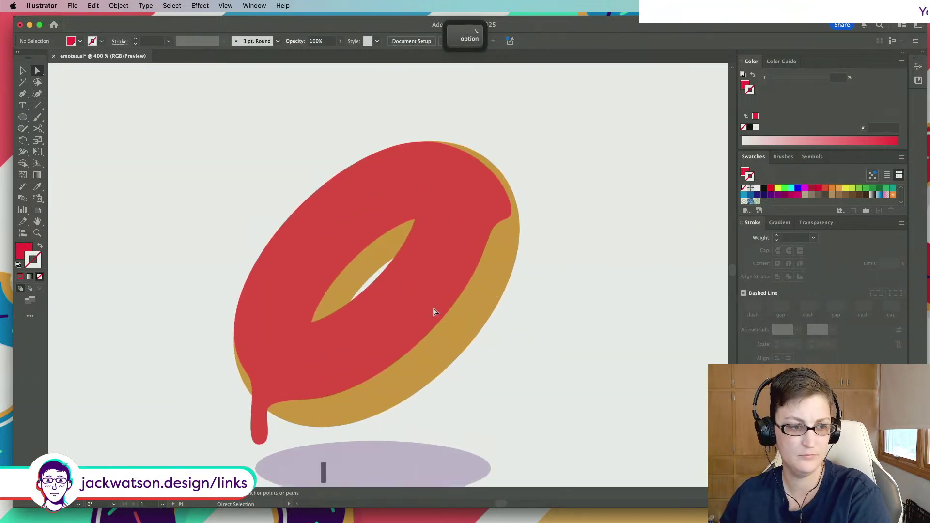
{"action": "left_click", "coordinate": [23, 93]}
{"action": "left_click", "coordinate": [450, 128]}
{"action": "scroll", "coordinate": [495, 227], "scroll_direction": "up", "scroll_amount": 3}
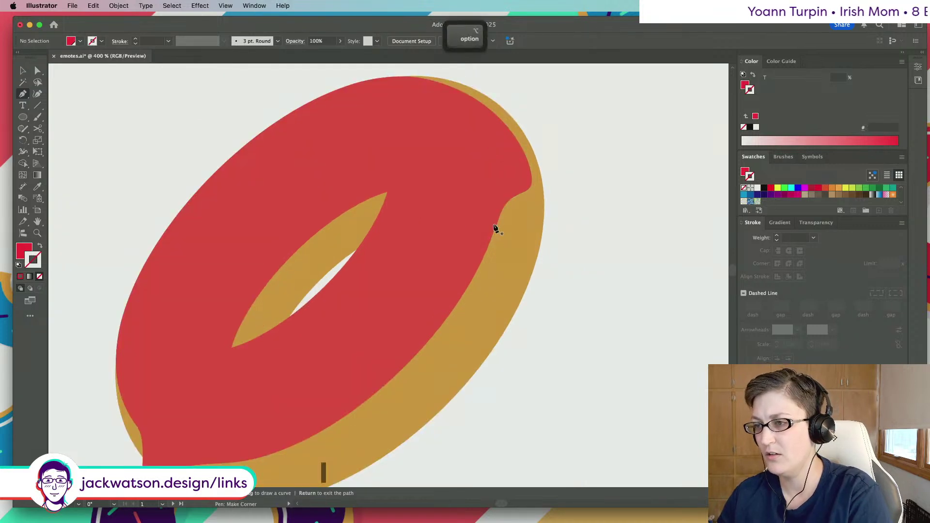
Align the bulge's lower anchor with the icing edge at about X 605.38 px, Y 70.34 px, smooth its curve handle, and deselect
{"action": "left_click", "coordinate": [38, 71]}
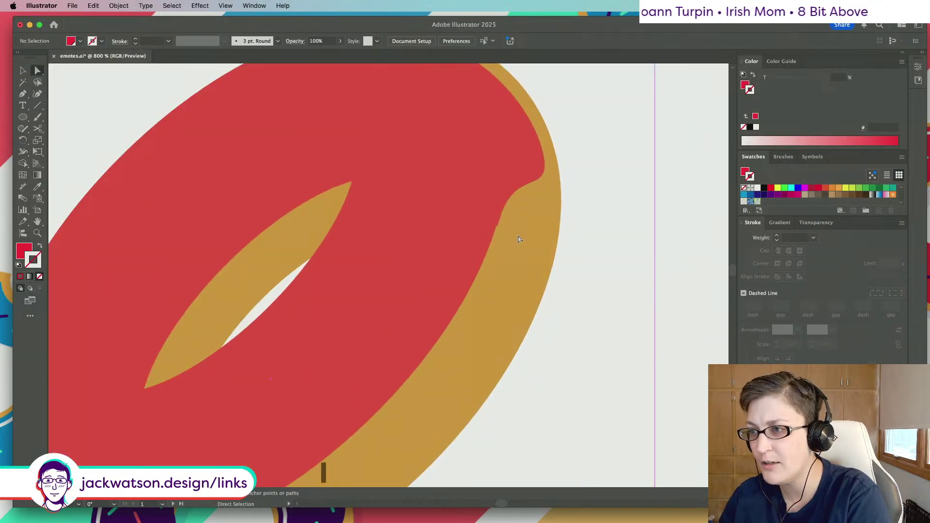
{"action": "left_click", "coordinate": [496, 224]}
{"action": "left_click_drag", "start_coordinate": [496, 225], "coordinate": [494, 227]}
{"action": "key", "text": "alt"}
{"action": "scroll", "coordinate": [495, 234], "scroll_direction": "up", "scroll_amount": 2}
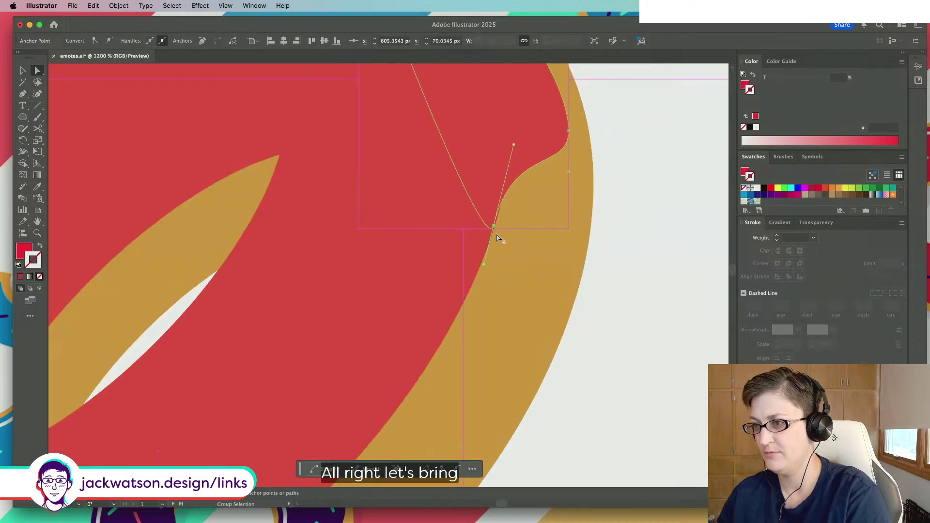
{"action": "scroll", "coordinate": [492, 231], "scroll_direction": "up", "scroll_amount": 3}
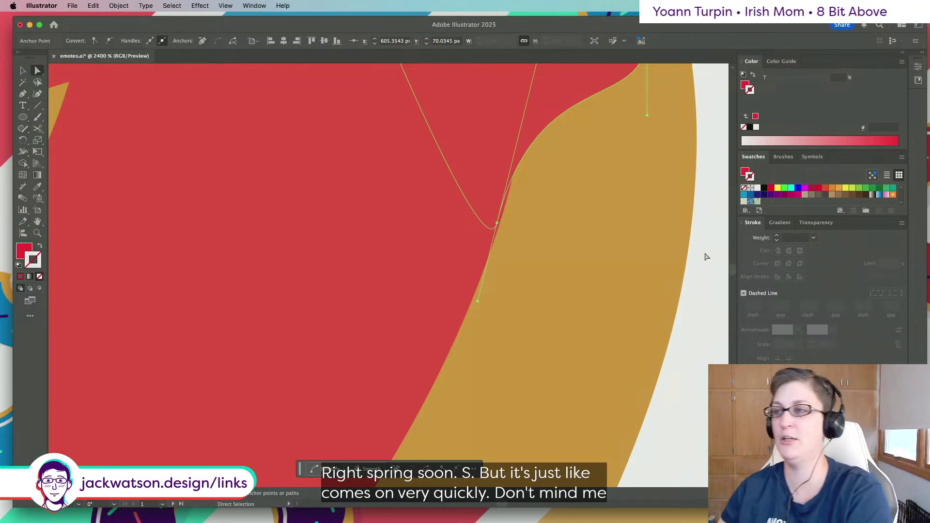
{"action": "left_click_drag", "start_coordinate": [497, 223], "coordinate": [498, 230]}
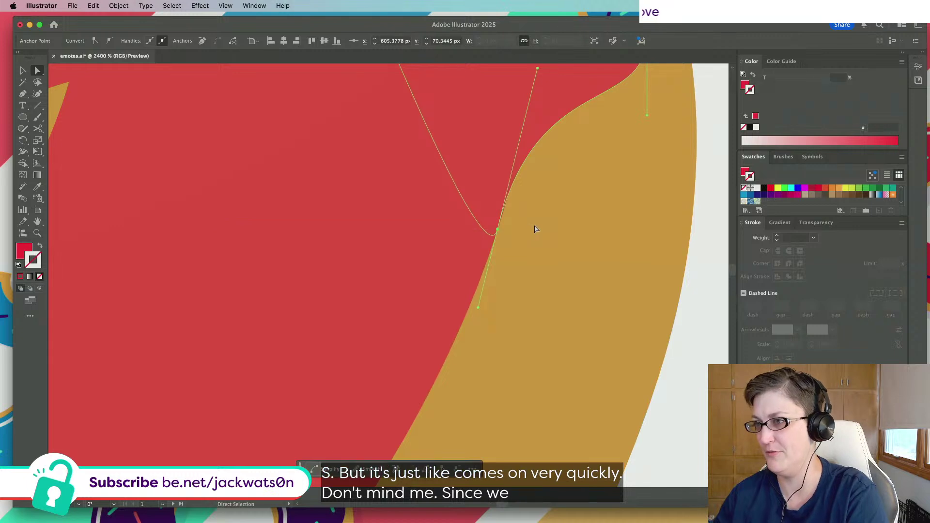
{"action": "scroll", "coordinate": [534, 226], "scroll_direction": "down", "scroll_amount": 1, "text": "alt"}
{"action": "left_click_drag", "start_coordinate": [535, 121], "coordinate": [542, 120]}
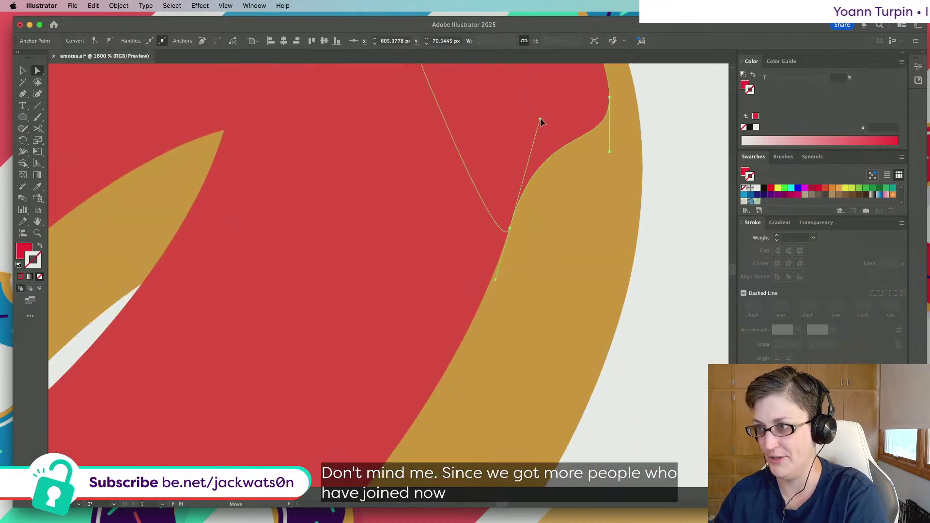
{"action": "key", "text": "shift+super+a"}
Align the drip's upper-left anchor with the icing edge at about Y 108.86 px, lengthen its curve handle, and deselect
{"action": "scroll", "coordinate": [458, 202], "scroll_direction": "down", "scroll_amount": 1, "text": "alt"}
{"action": "scroll", "coordinate": [458, 203], "scroll_direction": "down", "scroll_amount": 2, "text": "alt"}
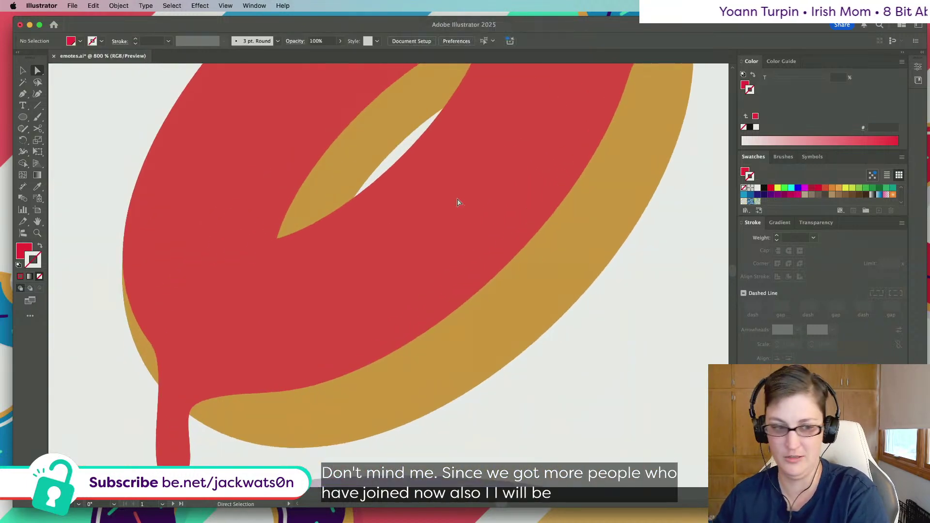
{"action": "left_click", "coordinate": [160, 348]}
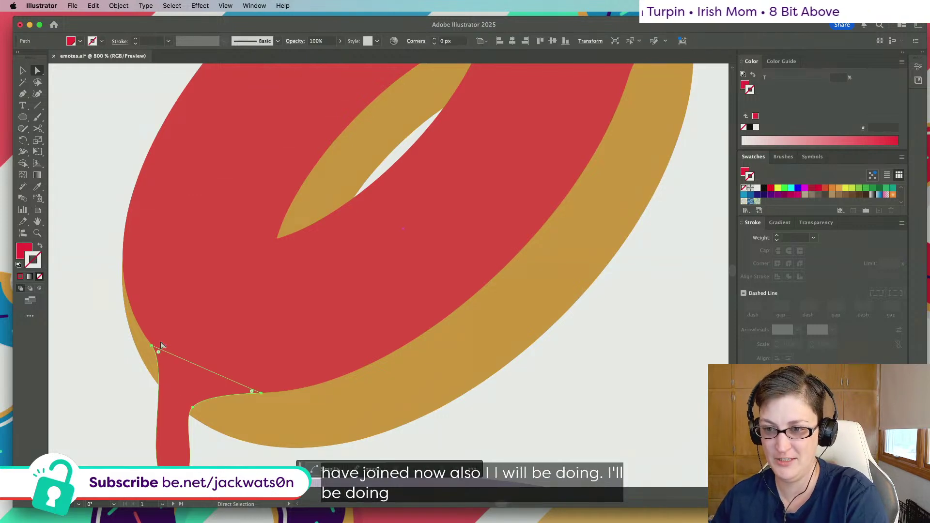
{"action": "key", "text": "alt"}
{"action": "scroll", "coordinate": [139, 370], "scroll_direction": "up", "scroll_amount": 3}
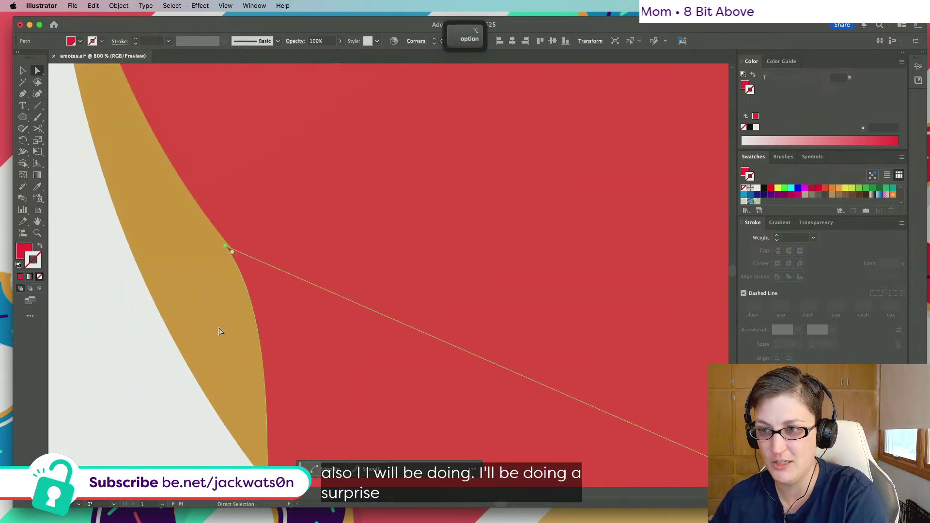
{"action": "left_click", "coordinate": [225, 241]}
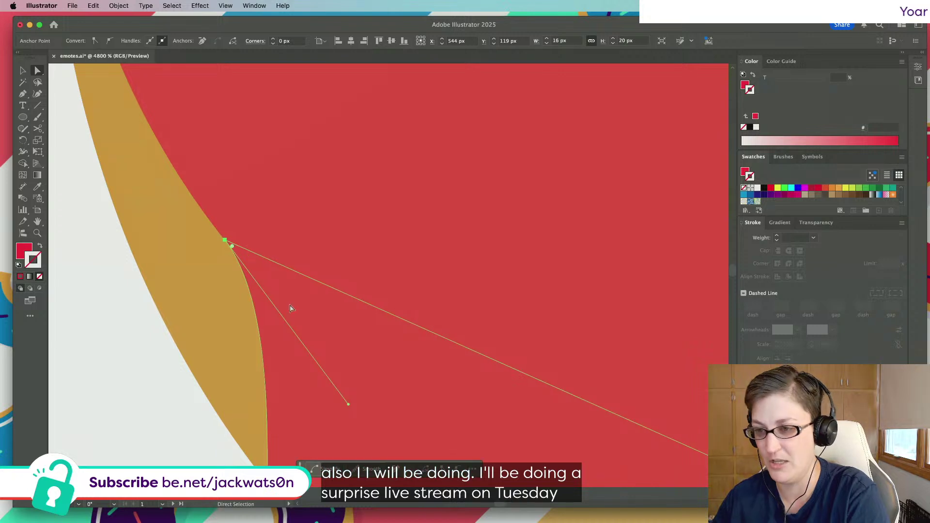
{"action": "scroll", "coordinate": [296, 313], "scroll_direction": "down", "scroll_amount": 2}
{"action": "scroll", "coordinate": [301, 318], "scroll_direction": "down", "scroll_amount": 3}
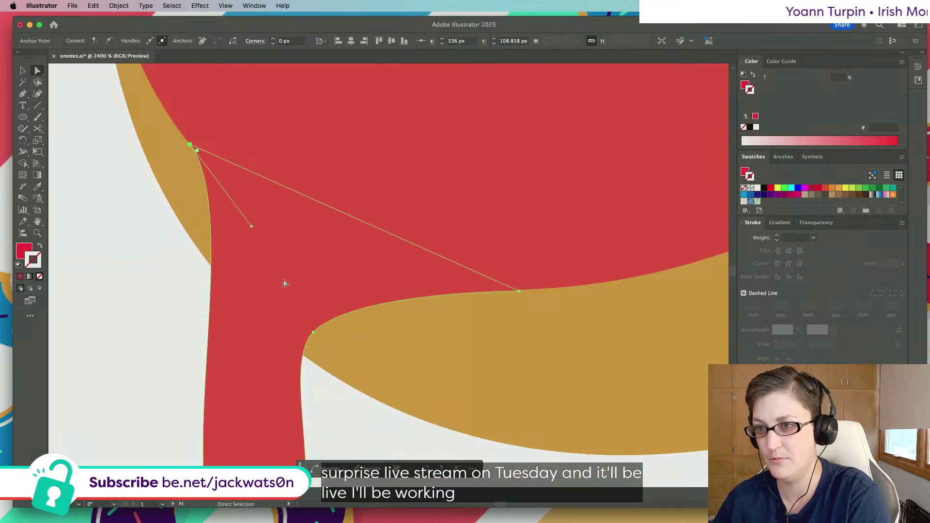
{"action": "left_click_drag", "start_coordinate": [251, 226], "coordinate": [260, 244]}
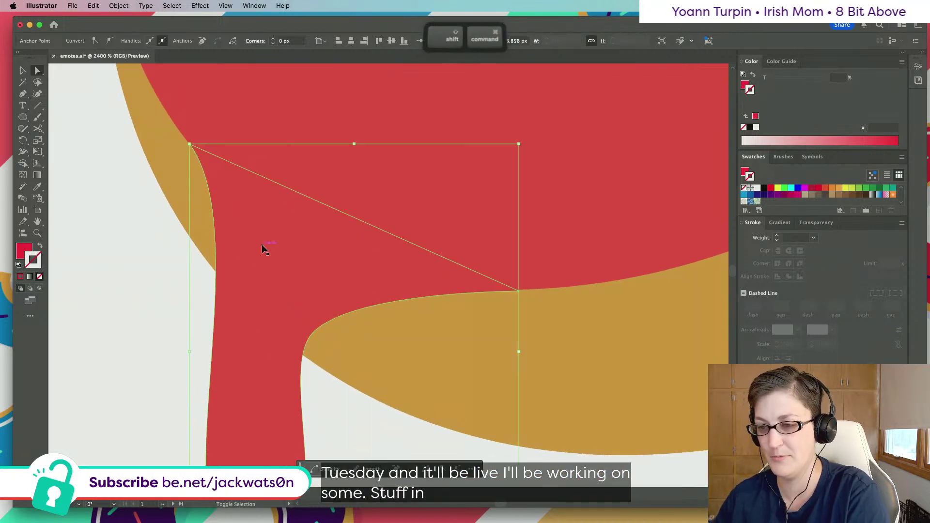
{"action": "key", "text": "shift+super+a"}
Slim the drip by extending the curve handles at both sides of its neck, keep its tip handles horizontal, and deselect
{"action": "scroll", "coordinate": [268, 260], "scroll_direction": "down", "scroll_amount": 1}
{"action": "left_click", "coordinate": [236, 454]}
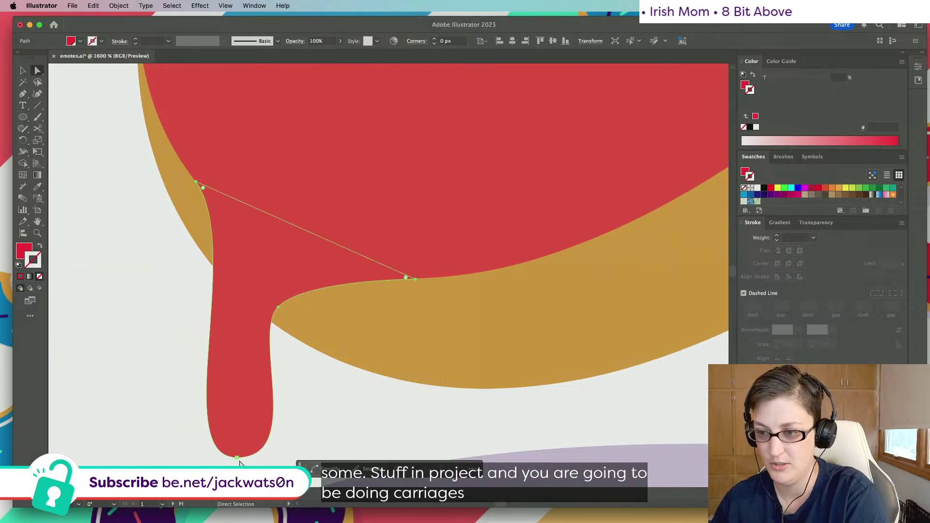
{"action": "left_click", "coordinate": [237, 458]}
{"action": "scroll", "coordinate": [217, 439], "scroll_direction": "down", "scroll_amount": 1}
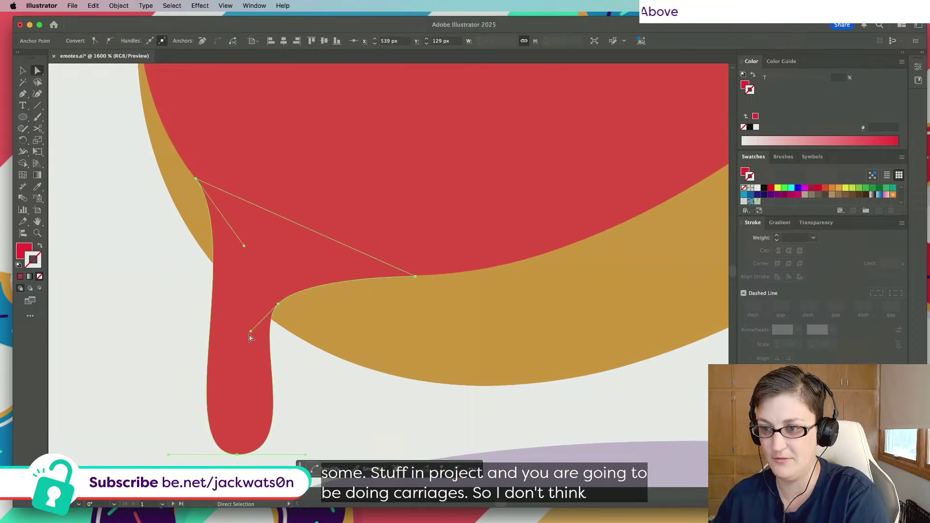
{"action": "left_click_drag", "start_coordinate": [243, 246], "coordinate": [251, 258]}
{"action": "left_click_drag", "start_coordinate": [250, 333], "coordinate": [244, 338]}
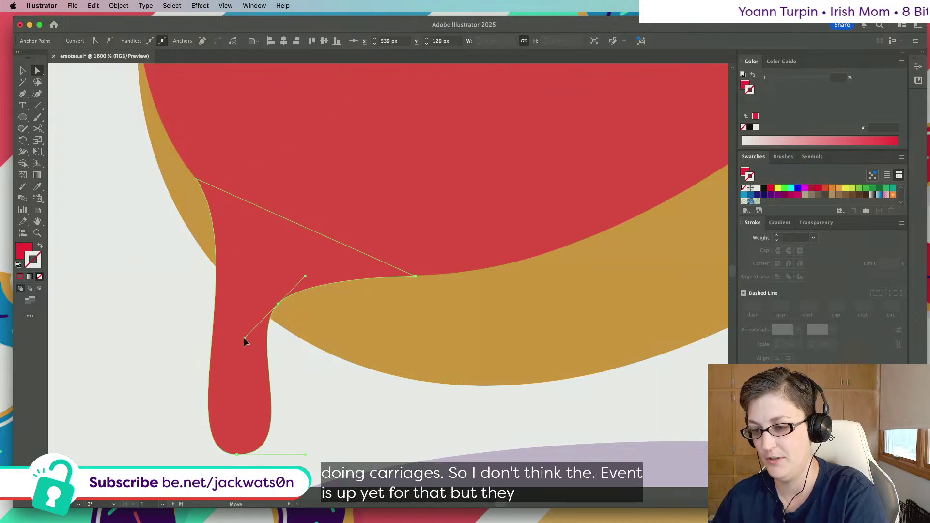
{"action": "left_click_drag", "start_coordinate": [303, 455], "coordinate": [304, 449]}
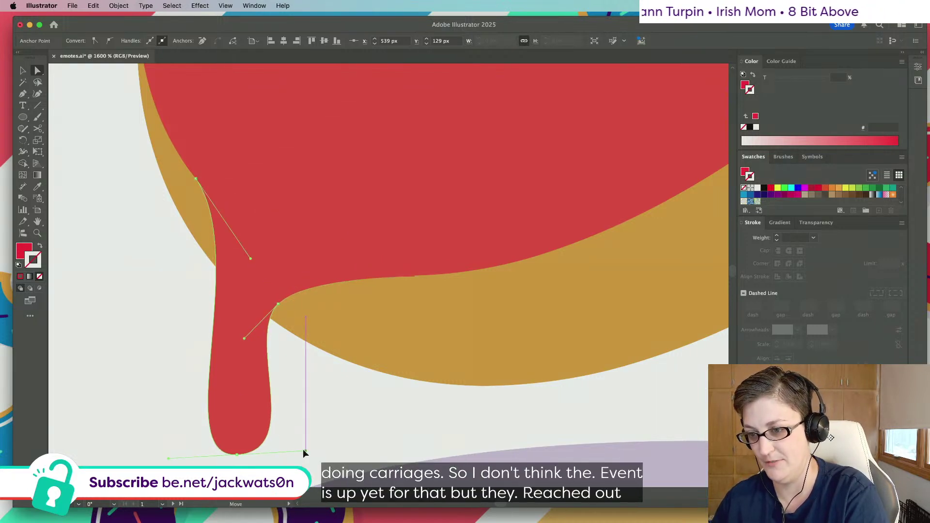
{"action": "key", "text": "super+minus"}
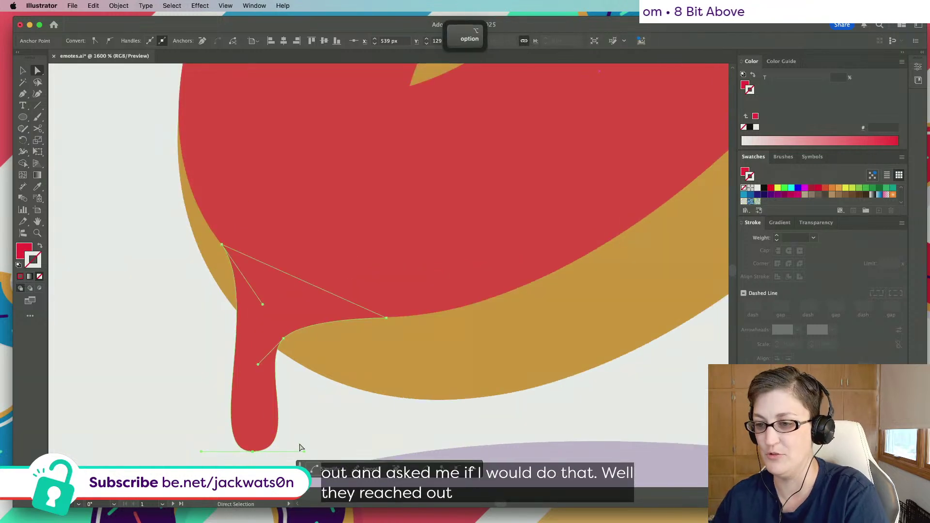
{"action": "left_click", "coordinate": [290, 416]}
{"action": "scroll", "coordinate": [290, 416], "scroll_direction": "down", "scroll_amount": 2}
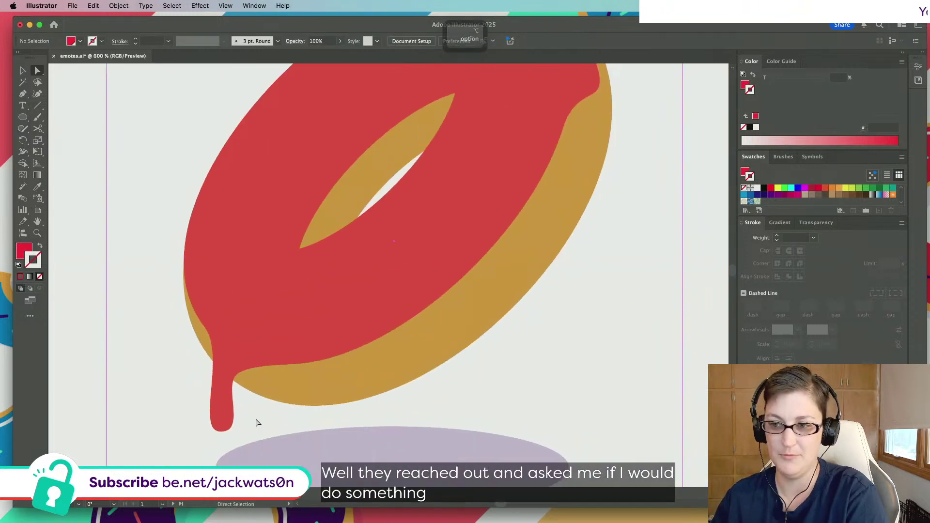
{"action": "left_click", "coordinate": [242, 372]}
{"action": "left_click", "coordinate": [238, 378]}
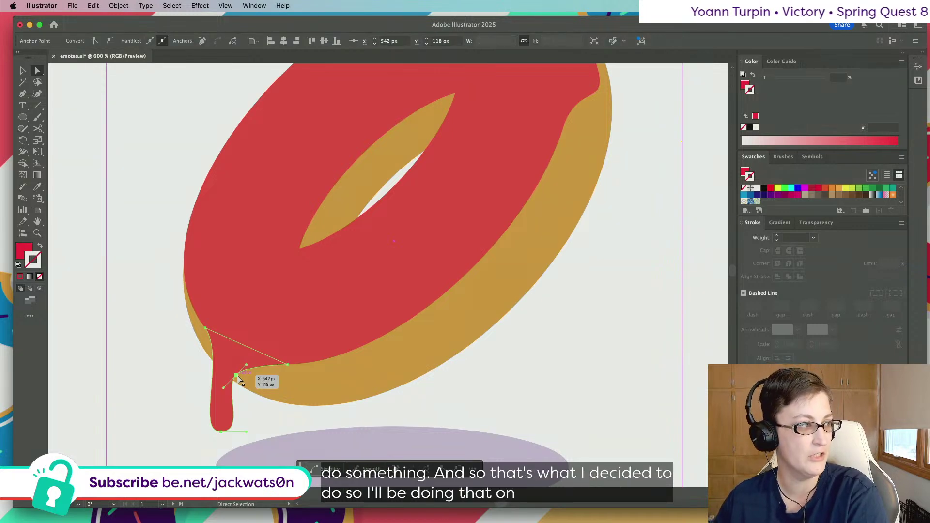
{"action": "scroll", "coordinate": [238, 379], "scroll_direction": "right", "scroll_amount": 2}
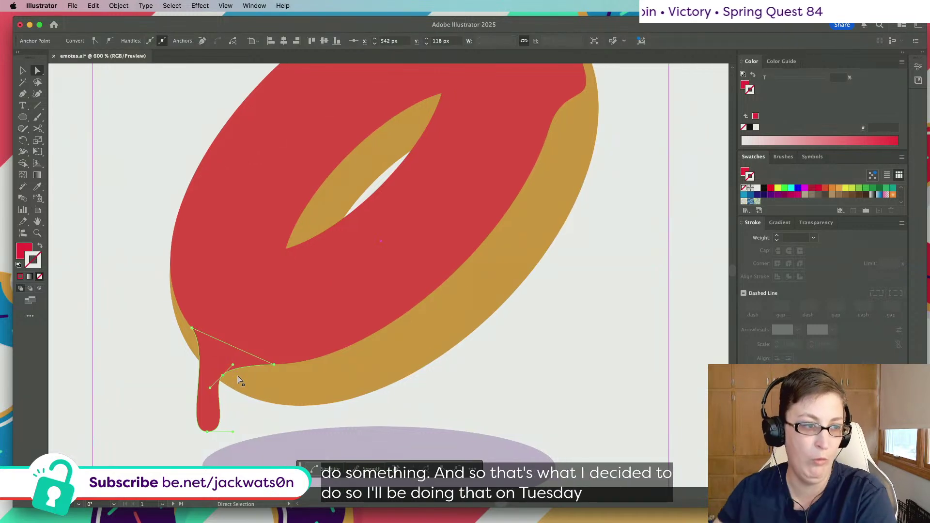
Try to draw a curved red bulge with the Pen tool along the icing's lower-right edge, then undo it
{"action": "left_click", "coordinate": [22, 94]}
{"action": "scroll", "coordinate": [194, 204], "scroll_direction": "right", "scroll_amount": 6}
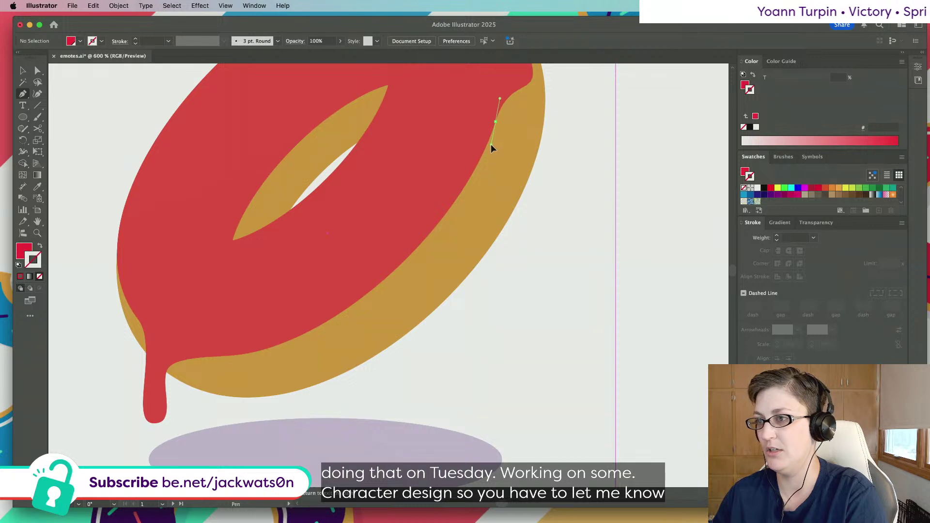
{"action": "left_click", "coordinate": [490, 144]}
{"action": "left_click_drag", "start_coordinate": [473, 207], "coordinate": [458, 221]}
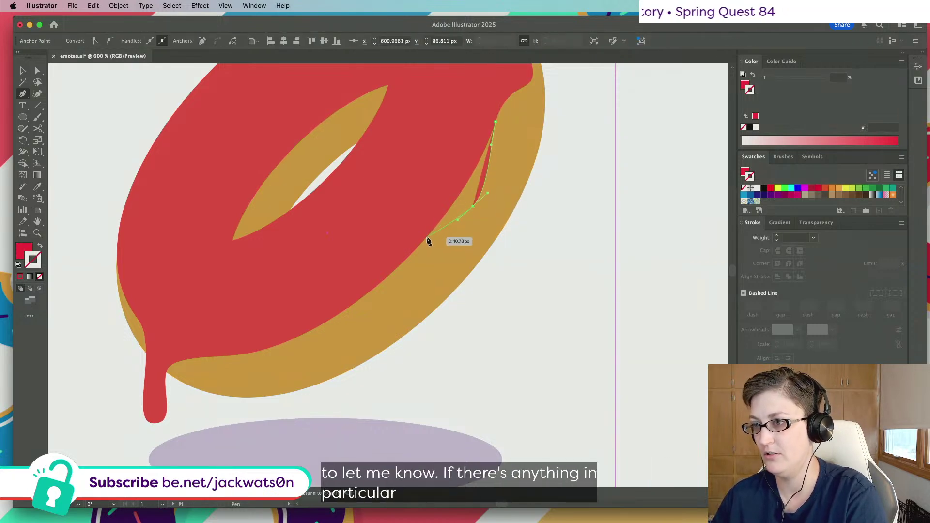
{"action": "left_click", "coordinate": [411, 255]}
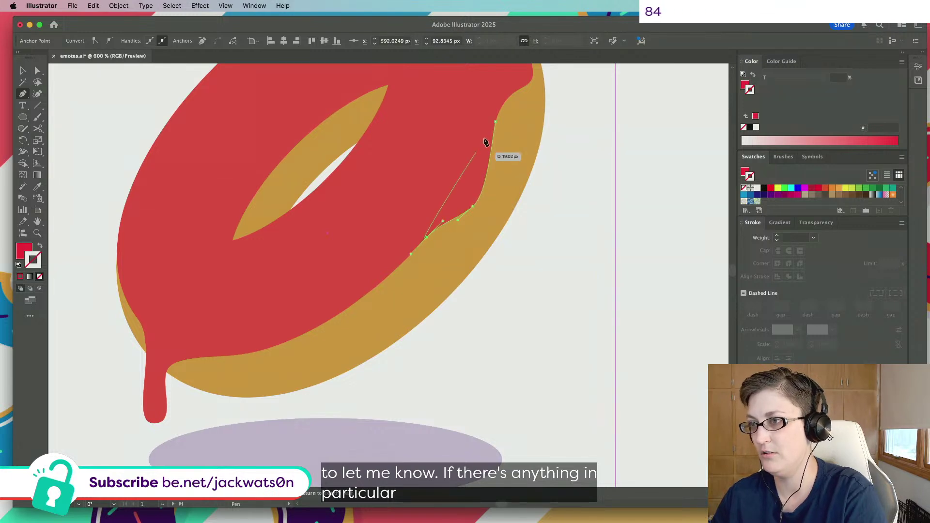
{"action": "left_click", "coordinate": [495, 121]}
{"action": "scroll", "coordinate": [311, 173], "scroll_direction": "down", "scroll_amount": 3}
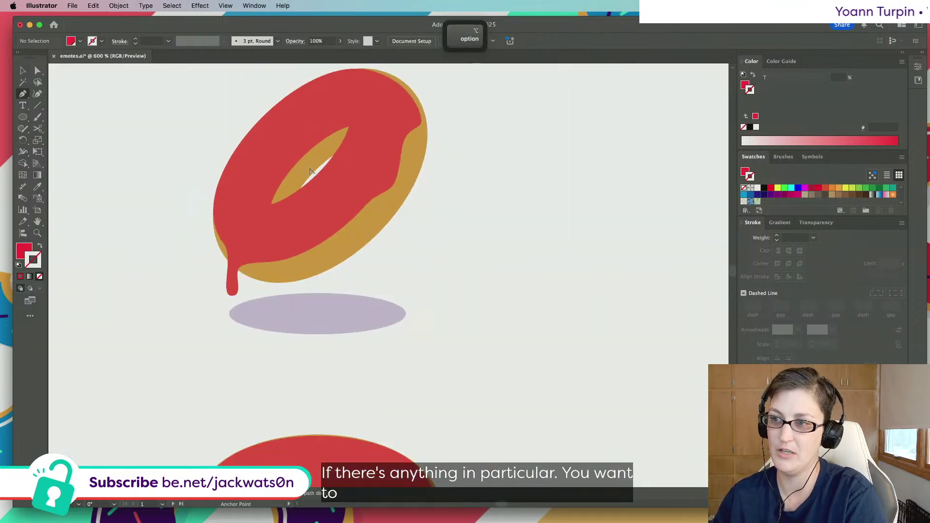
{"action": "scroll", "coordinate": [396, 214], "scroll_direction": "up", "scroll_amount": 2}
{"action": "key", "text": "a"}
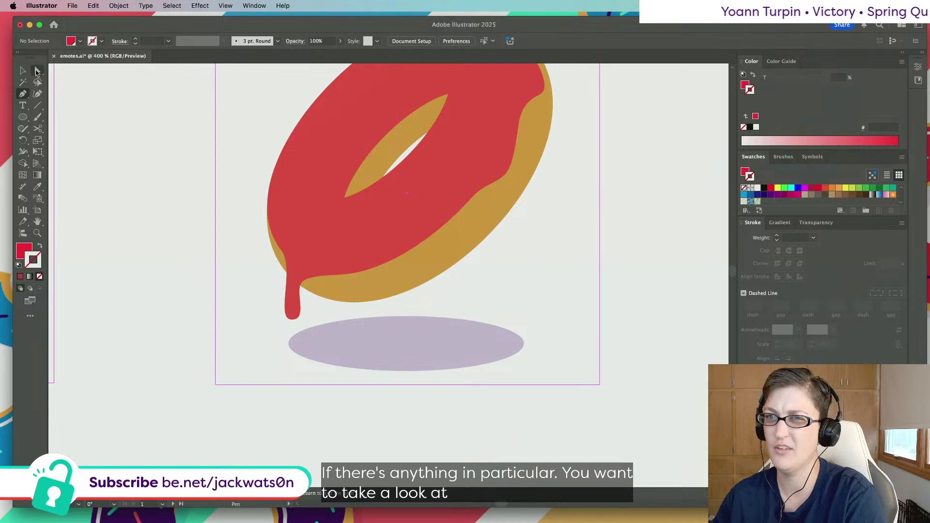
{"action": "left_click_drag", "start_coordinate": [492, 160], "coordinate": [484, 159]}
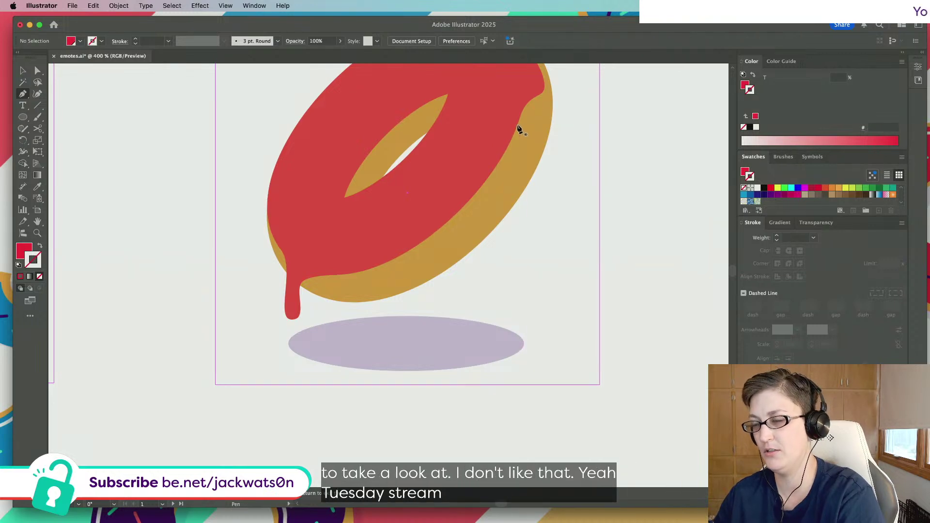
Draw a closed red bulge with the Pen tool on the lower-right icing edge, from about X 604 px, Y 74 px to X 594 px, Y 90 px
{"action": "scroll", "coordinate": [519, 128], "scroll_direction": "up", "scroll_amount": 2}
{"action": "scroll", "coordinate": [515, 137], "scroll_direction": "up", "scroll_amount": 3}
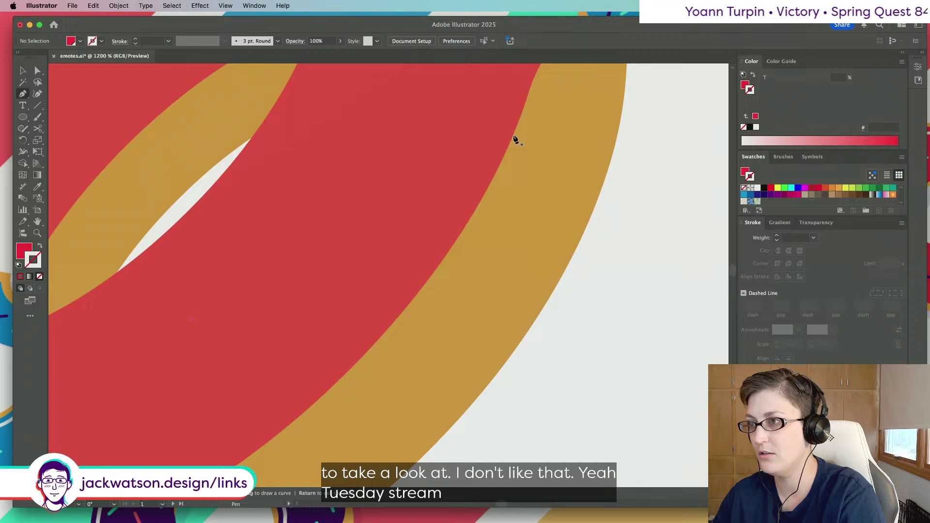
{"action": "left_click", "coordinate": [495, 172]}
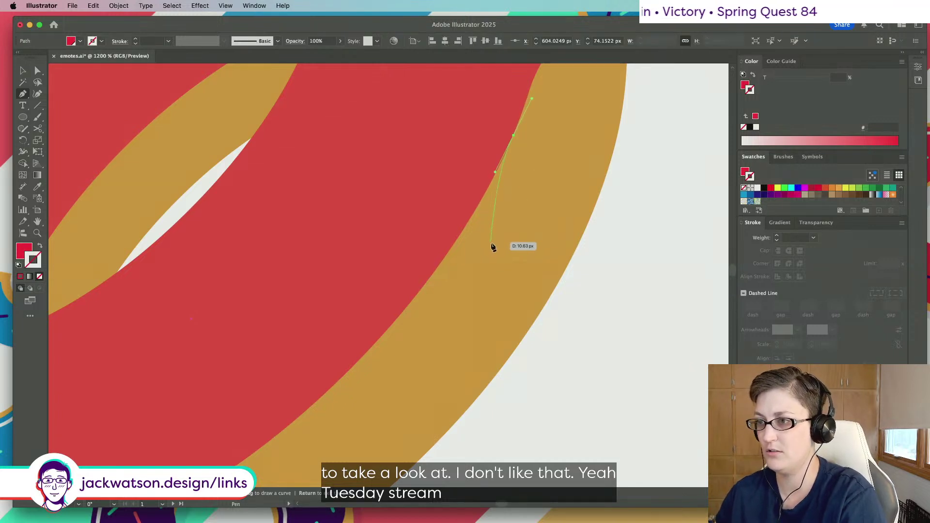
{"action": "left_click_drag", "start_coordinate": [471, 277], "coordinate": [450, 283]}
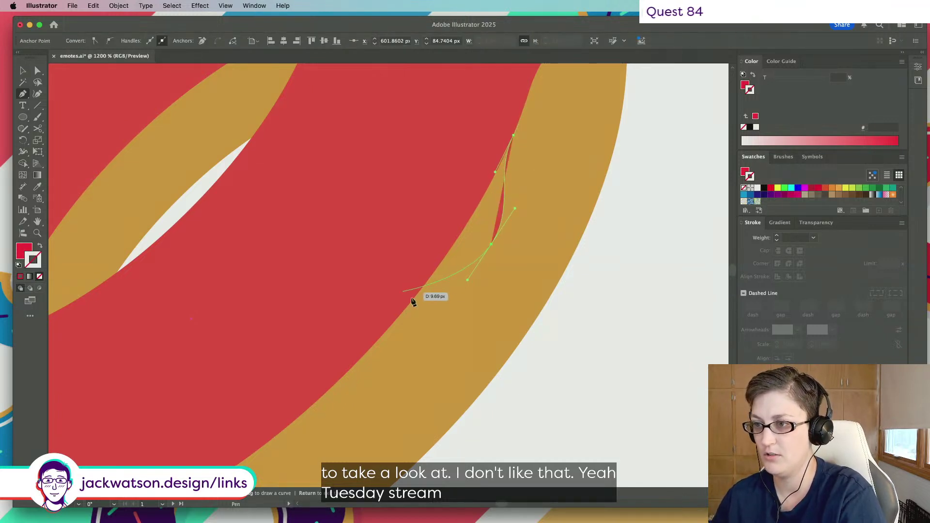
{"action": "left_click_drag", "start_coordinate": [400, 324], "coordinate": [387, 334]}
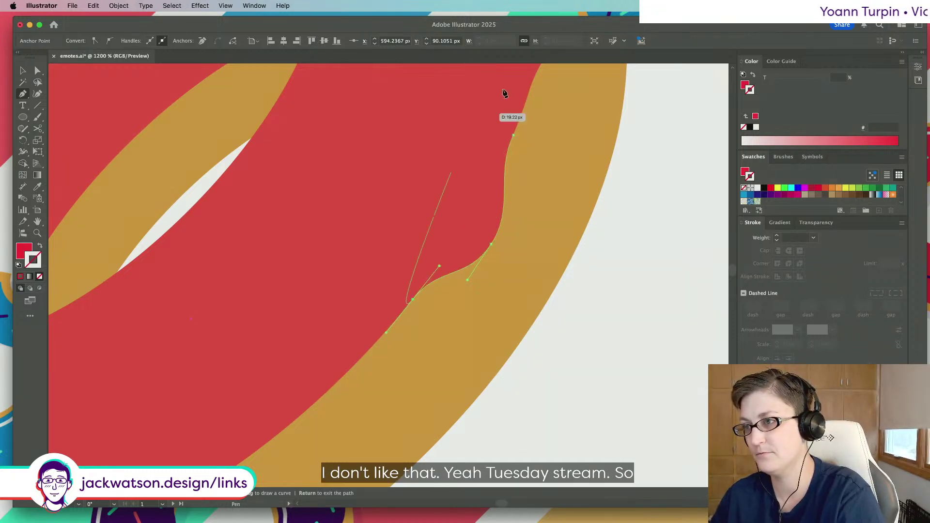
{"action": "left_click", "coordinate": [511, 139]}
{"action": "scroll", "coordinate": [473, 139], "scroll_direction": "down", "scroll_amount": 3}
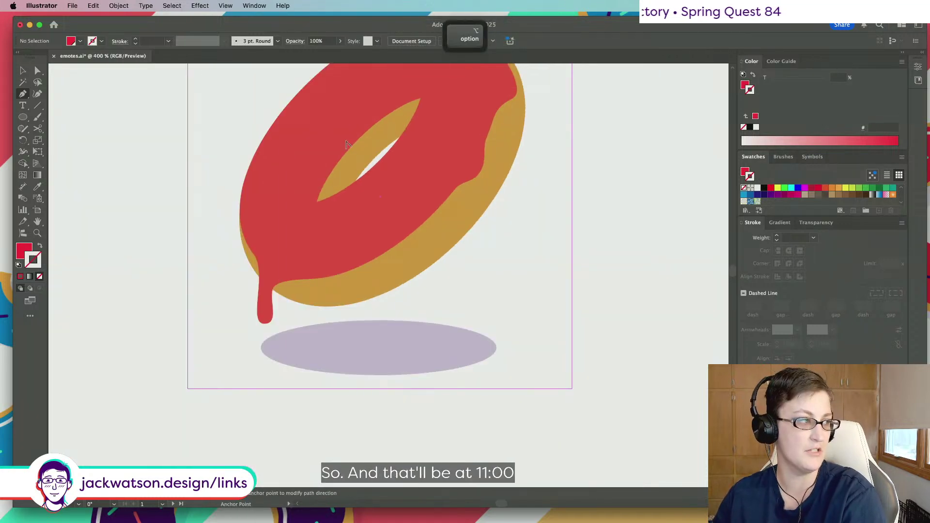
Duplicate the new bulge and place the copy farther down the icing edge, at about X 586.81 px, Y 100.16 px
{"action": "scroll", "coordinate": [347, 145], "scroll_direction": "up", "scroll_amount": 1}
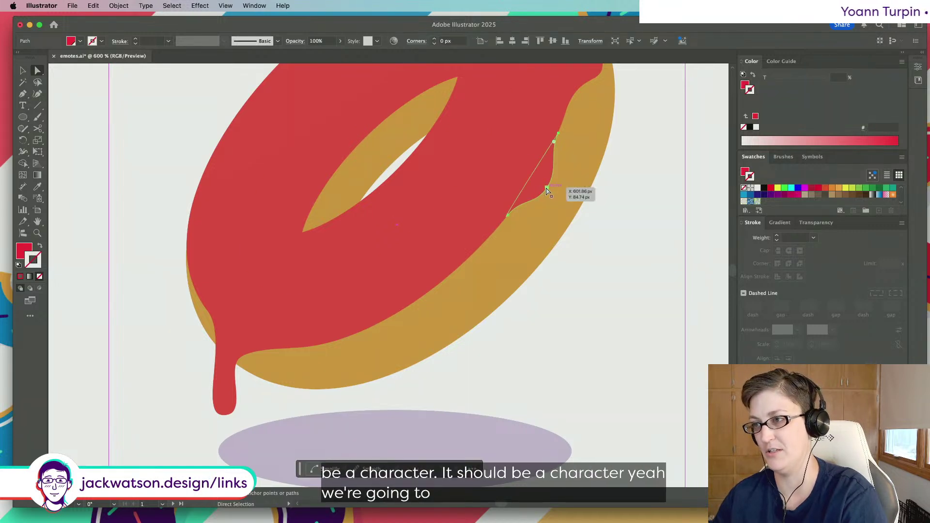
{"action": "left_click", "coordinate": [547, 188]}
{"action": "left_click_drag", "start_coordinate": [549, 188], "coordinate": [551, 191]}
{"action": "key", "text": "super+shift+a"}
{"action": "key", "text": "super+minus"}
{"action": "key", "text": "super+minus"}
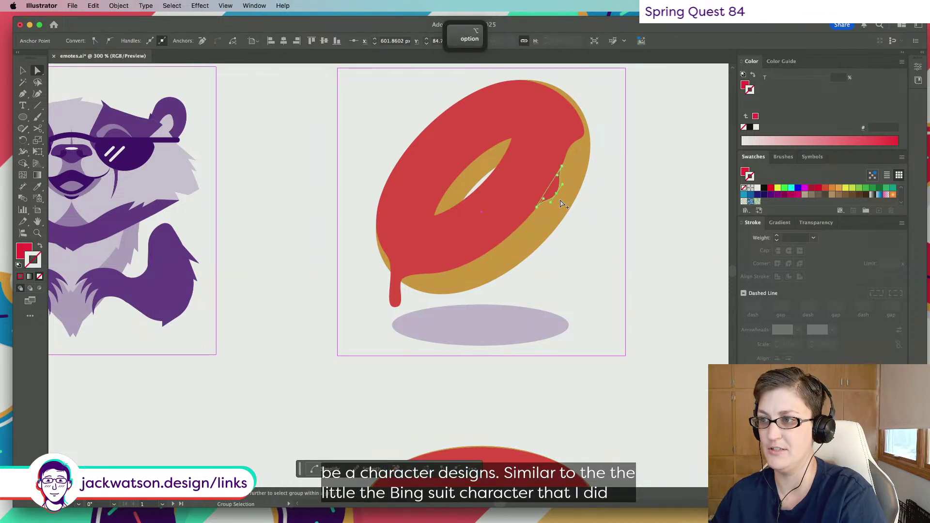
{"action": "key", "text": "super+equal"}
{"action": "left_click", "coordinate": [563, 204], "text": "alt"}
{"action": "left_click", "coordinate": [550, 185], "text": "alt"}
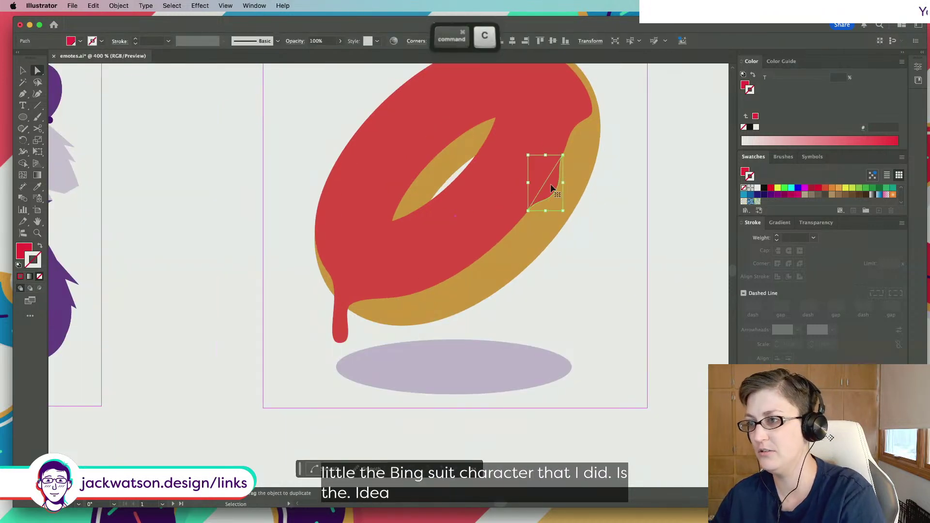
{"action": "key", "text": "super+c"}
{"action": "key", "text": "super+f"}
{"action": "left_click_drag", "start_coordinate": [546, 201], "coordinate": [505, 262]}
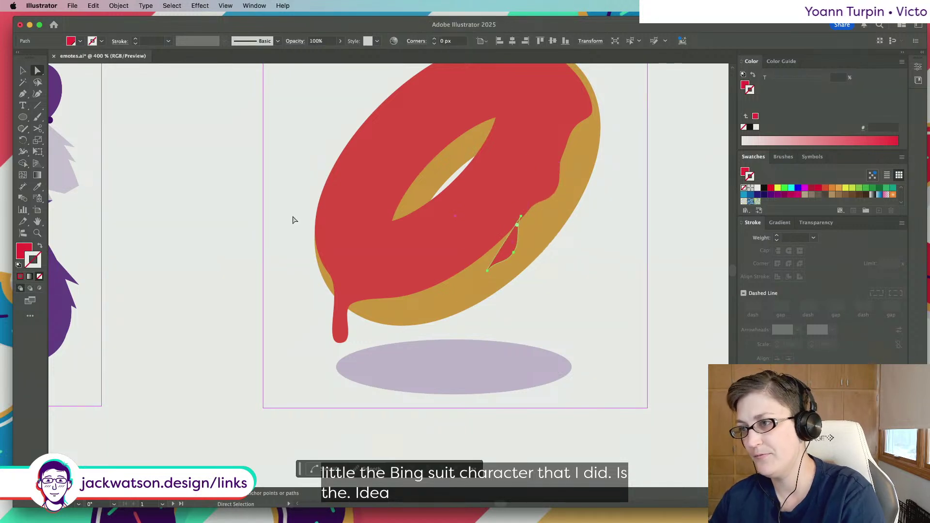
Rotate the copied bulge to follow the icing edge, extend its lower anchor to about X 576.71 px, Y 106.67 px, and deselect
{"action": "left_click", "coordinate": [21, 71]}
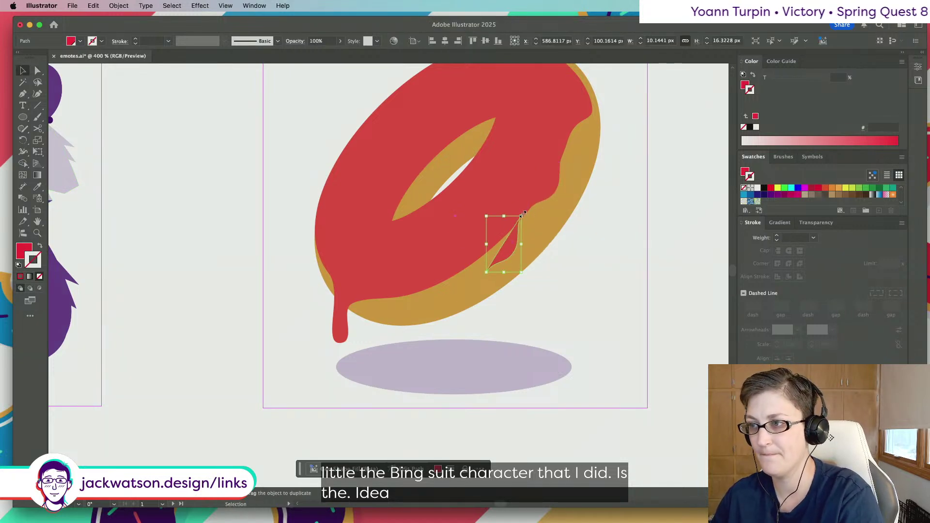
{"action": "left_click_drag", "start_coordinate": [527, 216], "coordinate": [505, 247]}
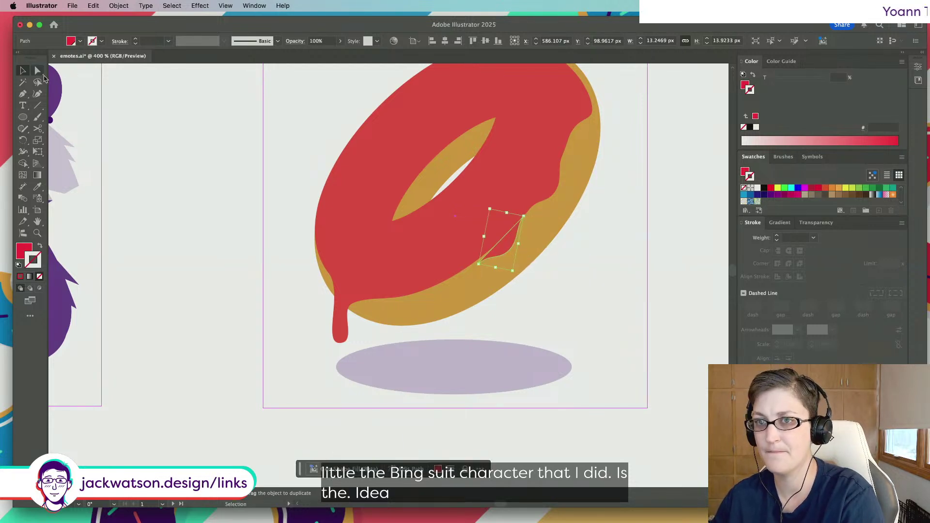
{"action": "key", "text": "a"}
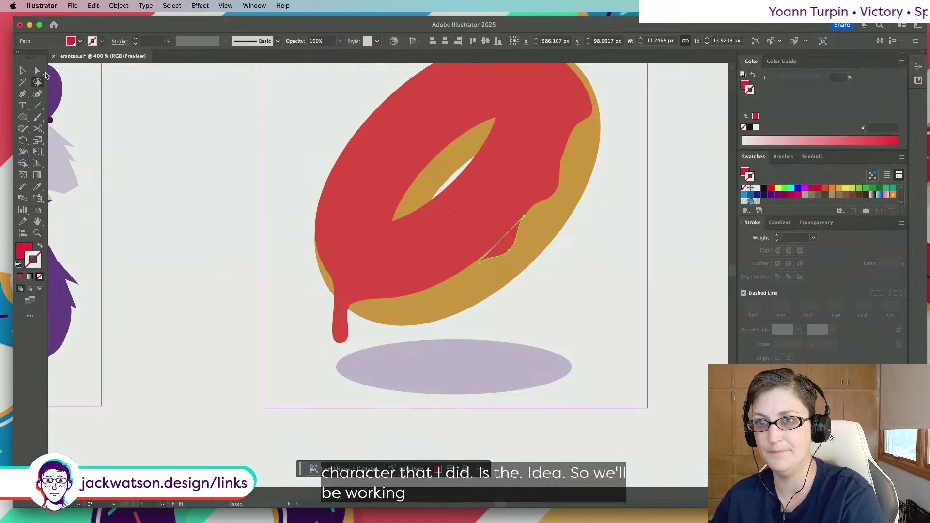
{"action": "left_click_drag", "start_coordinate": [481, 266], "coordinate": [471, 267]}
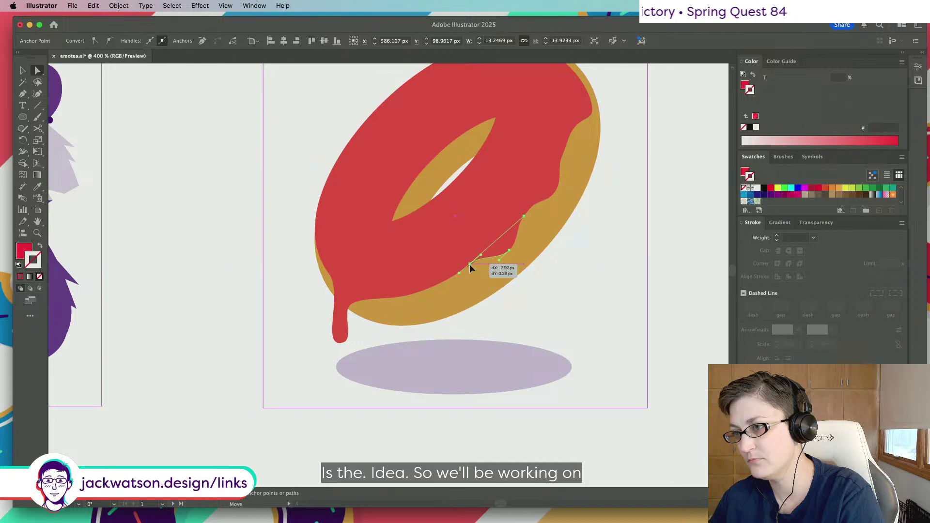
{"action": "left_click_drag", "start_coordinate": [470, 270], "coordinate": [470, 270]}
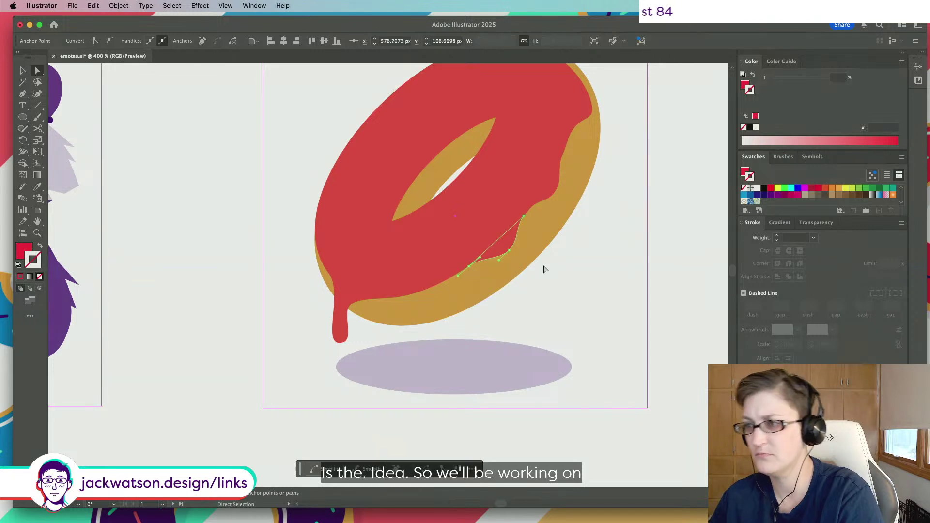
{"action": "left_click", "coordinate": [544, 266]}
Enlarge both lower-right bulges together to about 31.87 by 37.77 px, rotate them slightly to fit the icing edge, and deselect
{"action": "scroll", "coordinate": [604, 282], "scroll_direction": "down", "scroll_amount": 3}
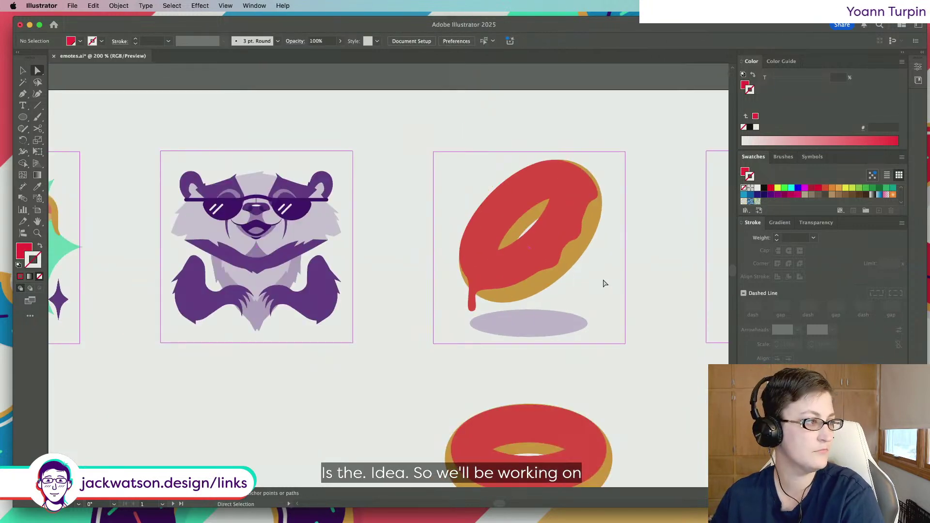
{"action": "scroll", "coordinate": [605, 283], "scroll_direction": "right", "scroll_amount": 1}
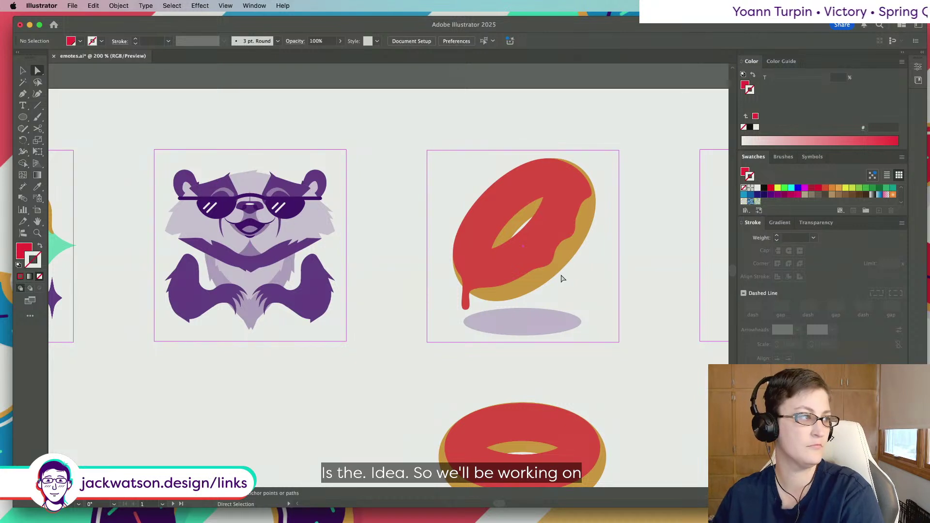
{"action": "scroll", "coordinate": [537, 285], "scroll_direction": "up", "scroll_amount": 2}
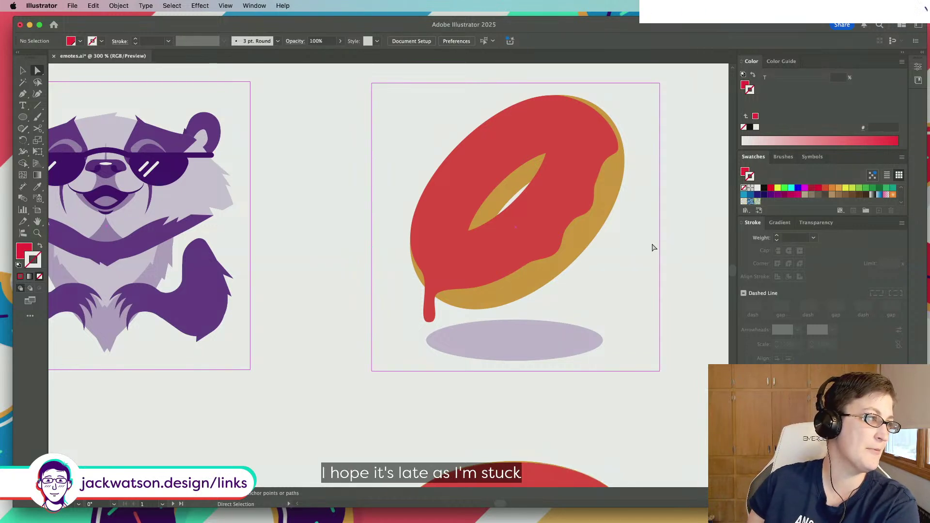
{"action": "scroll", "coordinate": [595, 247], "scroll_direction": "up", "scroll_amount": 2, "text": "alt"}
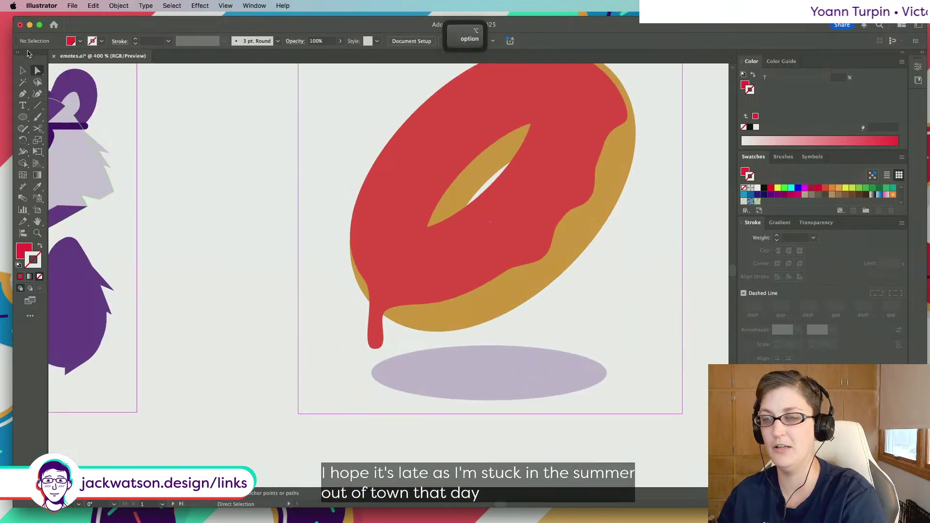
{"action": "key", "text": "v"}
{"action": "left_click", "coordinate": [574, 186]}
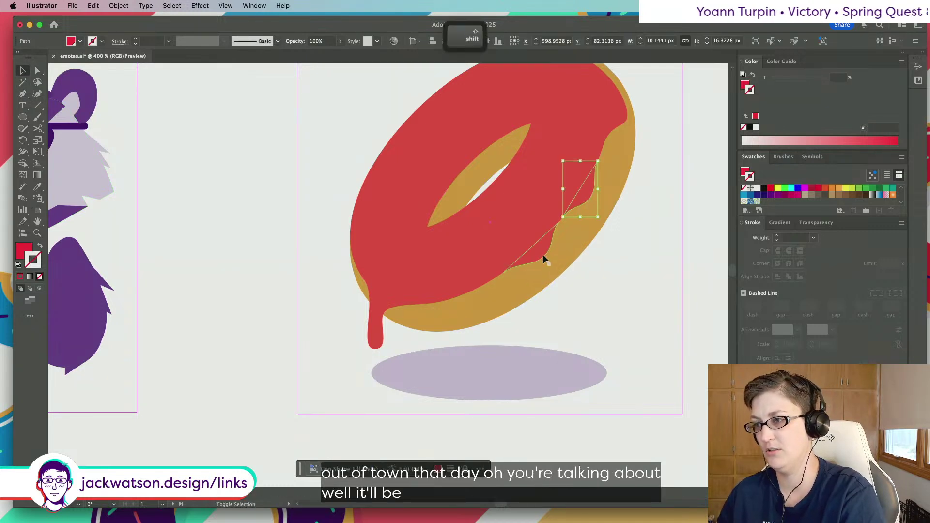
{"action": "left_click_drag", "start_coordinate": [544, 259], "coordinate": [489, 290]}
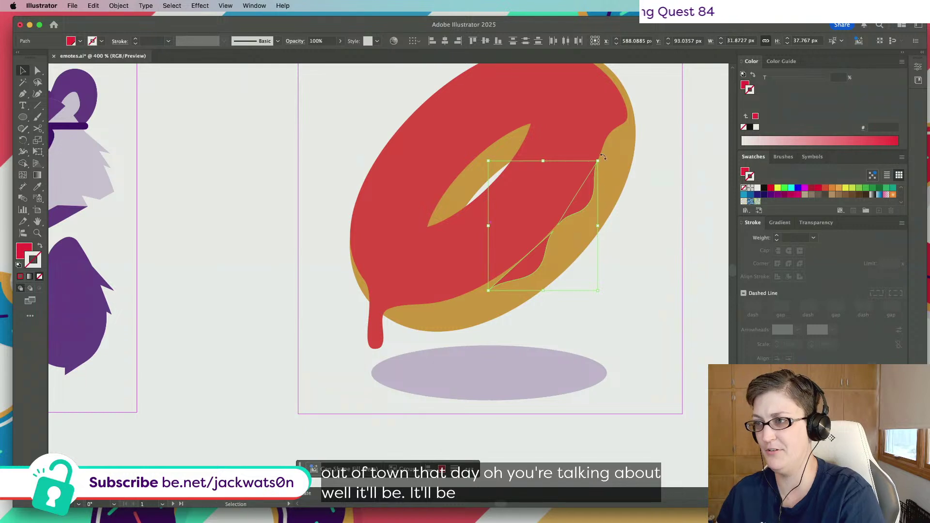
{"action": "left_click_drag", "start_coordinate": [604, 156], "coordinate": [606, 160]}
{"action": "left_click_drag", "start_coordinate": [583, 196], "coordinate": [583, 199]}
{"action": "left_click", "coordinate": [661, 251]}
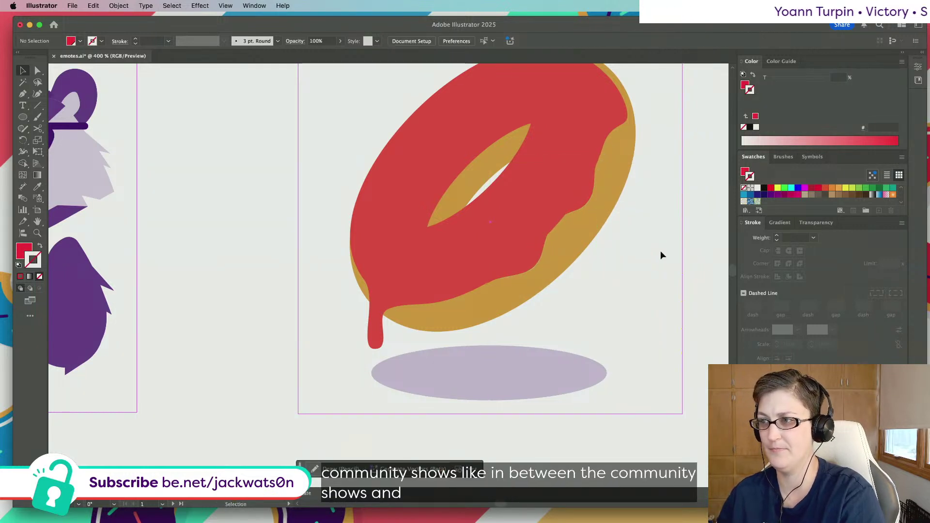
Undo and redo the last adjustments to the two bulges to compare the icing edge
{"action": "key", "text": "cmd+z"}
{"action": "key", "text": "cmd+z"}
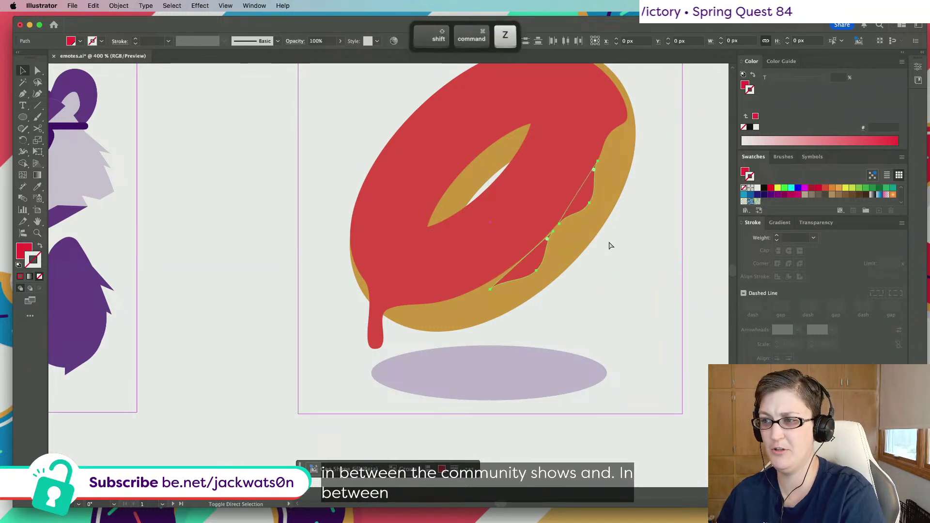
{"action": "key", "text": "shift+super+z"}
{"action": "key", "text": "shift+super+z"}
{"action": "key", "text": "super+z"}
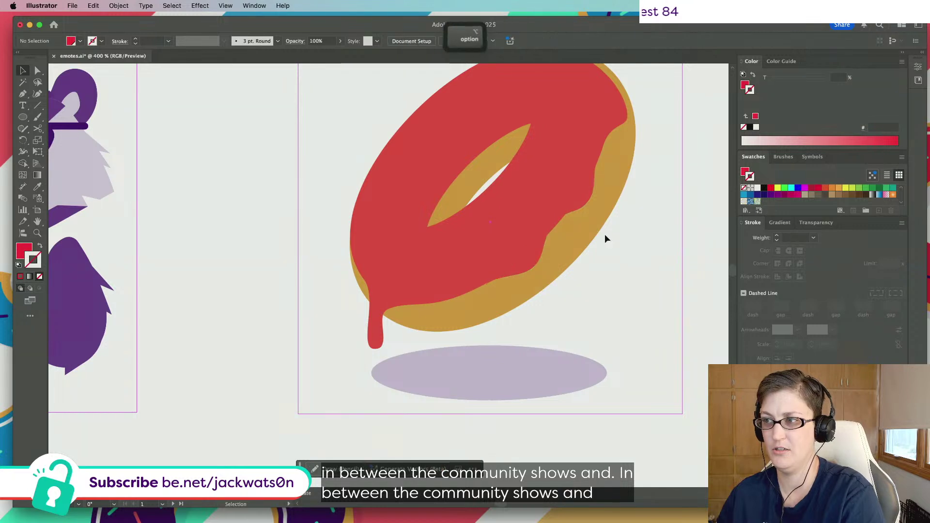
Shift the upper bulge's top anchor slightly up and outward to blend with the icing edge, and deselect
{"action": "key", "text": "super+equal"}
{"action": "left_click_drag", "start_coordinate": [539, 182], "coordinate": [540, 182]}
{"action": "scroll", "coordinate": [446, 178], "scroll_direction": "up", "scroll_amount": 2}
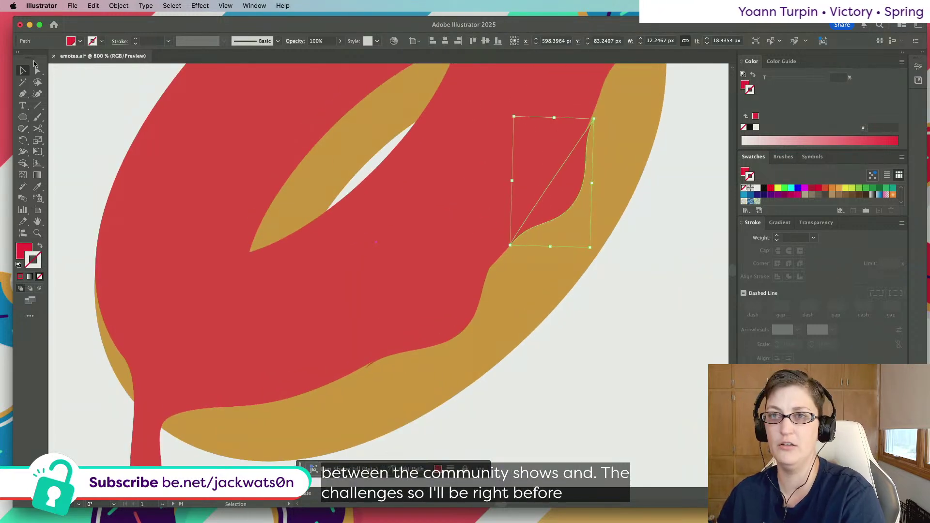
{"action": "left_click", "coordinate": [37, 70]}
{"action": "left_click_drag", "start_coordinate": [590, 121], "coordinate": [594, 116]}
{"action": "key", "text": "super+shift+a"}
Move the lower bulge's upper anchor up along the icing edge to about X 591.01 px, Y 93.96 px
{"action": "scroll", "coordinate": [485, 194], "scroll_direction": "down", "scroll_amount": 4}
{"action": "scroll", "coordinate": [485, 194], "scroll_direction": "left", "scroll_amount": 3}
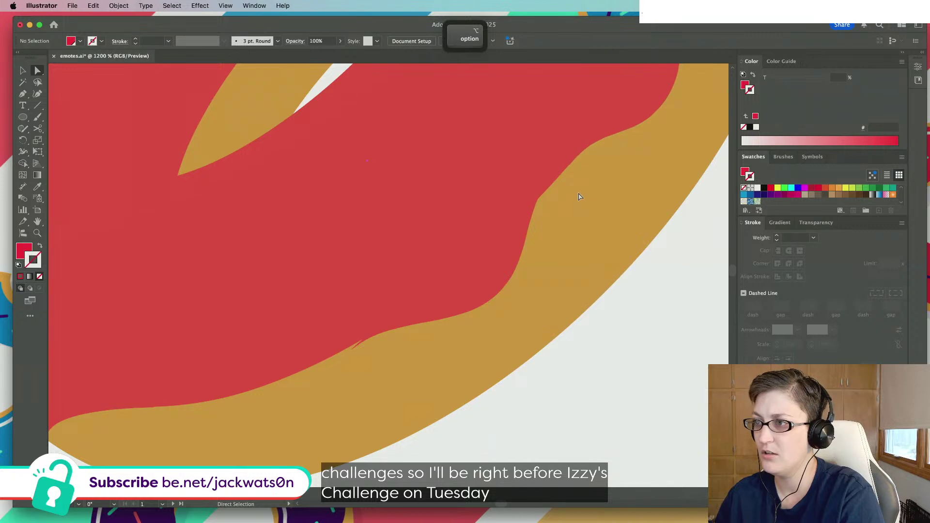
{"action": "left_click_drag", "start_coordinate": [537, 199], "coordinate": [556, 184]}
{"action": "scroll", "coordinate": [434, 241], "scroll_direction": "left", "scroll_amount": 5}
{"action": "scroll", "coordinate": [434, 241], "scroll_direction": "down", "scroll_amount": 2}
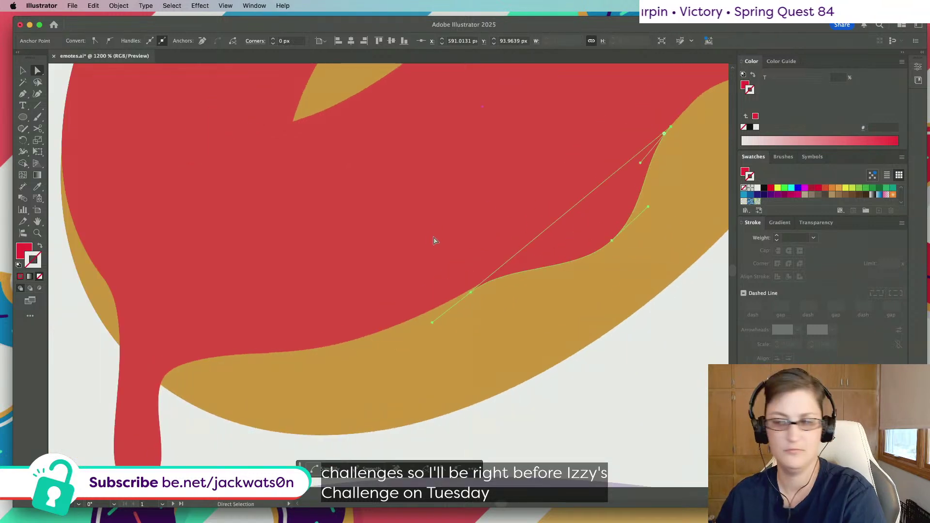
Move the lower bulge's lower anchor along the icing edge to about X 569.55 px, Y 110.81 px, adjust its handle, and deselect
{"action": "left_click_drag", "start_coordinate": [471, 292], "coordinate": [450, 300]}
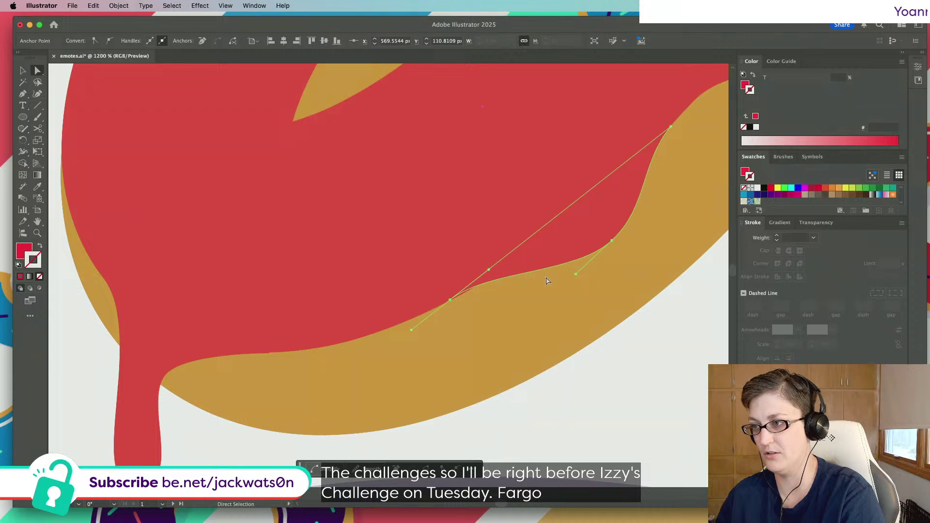
{"action": "left_click_drag", "start_coordinate": [488, 272], "coordinate": [491, 273]}
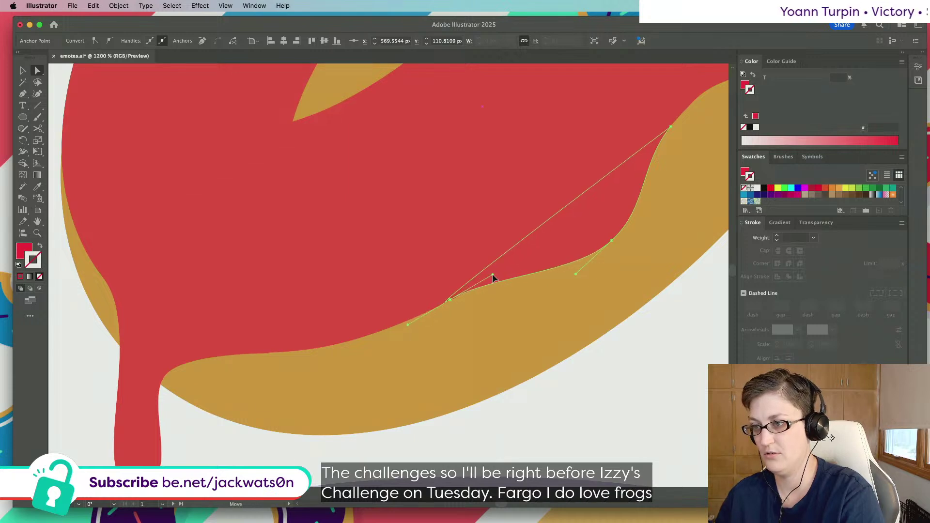
{"action": "key", "text": "shift+super+a"}
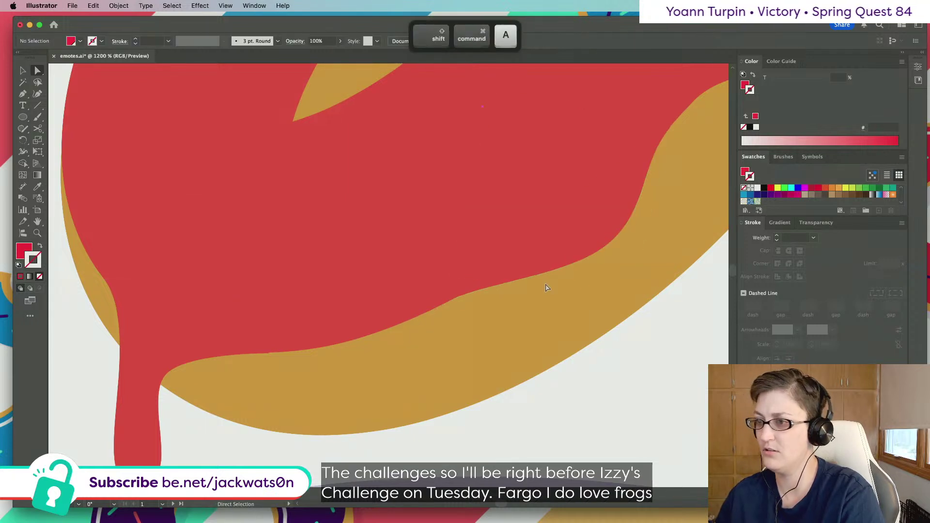
Undo the sideways move of the lower-right bulges and remove both from the icing edge
{"action": "scroll", "coordinate": [547, 290], "scroll_direction": "down", "scroll_amount": 3}
{"action": "scroll", "coordinate": [545, 289], "scroll_direction": "down", "scroll_amount": 10}
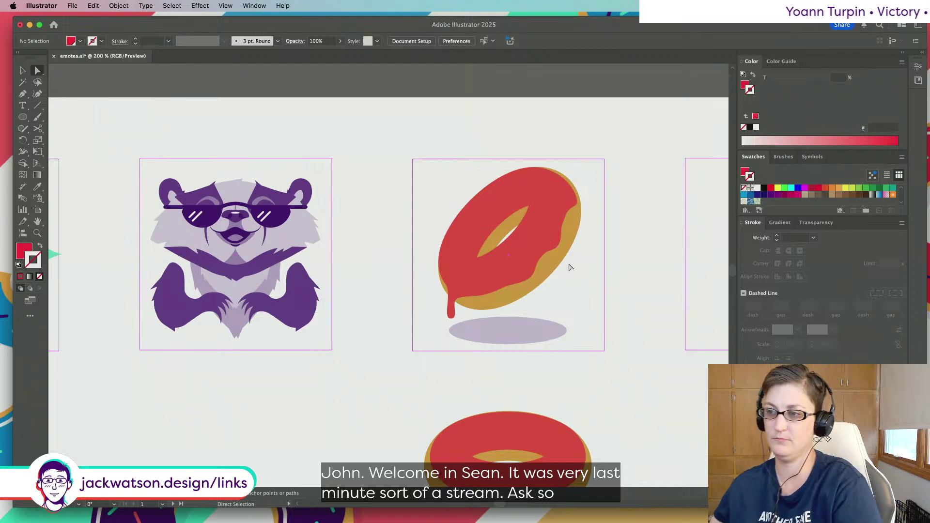
{"action": "scroll", "coordinate": [569, 268], "scroll_direction": "down", "scroll_amount": 5}
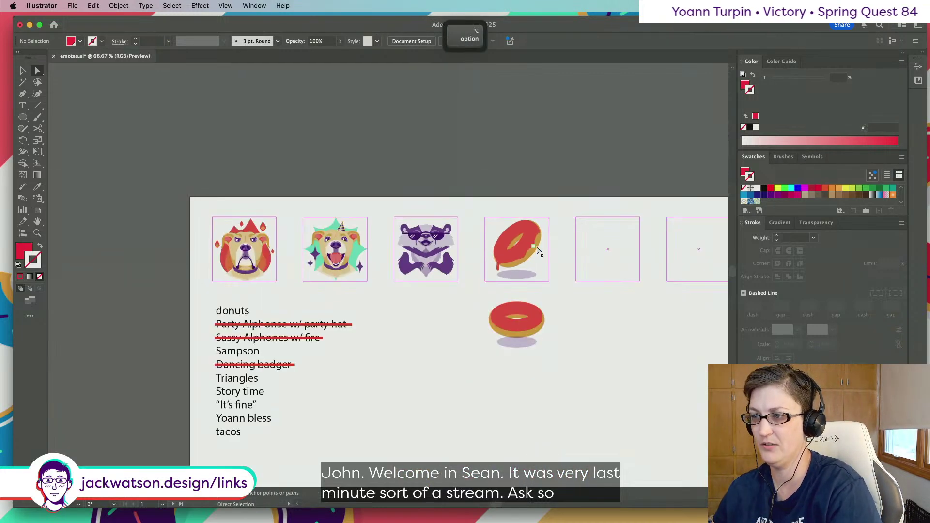
{"action": "scroll", "coordinate": [539, 252], "scroll_direction": "right", "scroll_amount": 3}
{"action": "scroll", "coordinate": [466, 262], "scroll_direction": "up", "scroll_amount": 5}
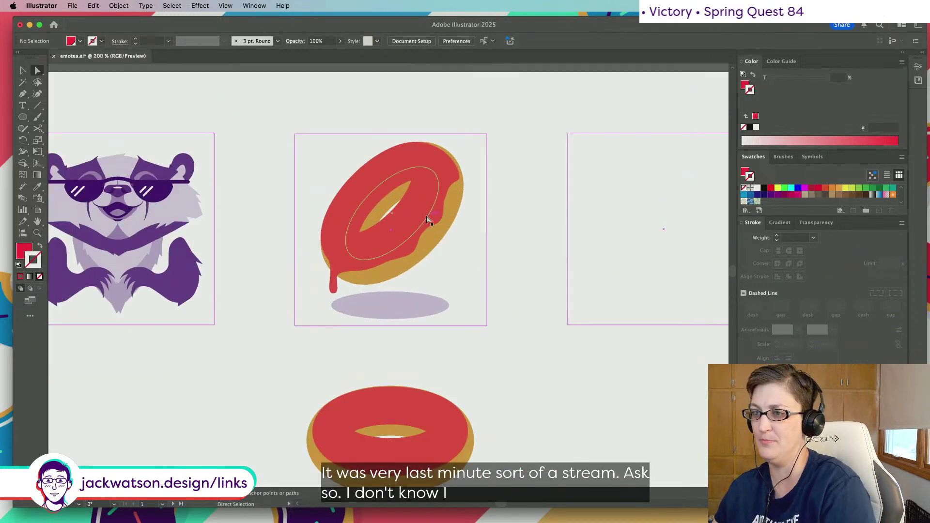
{"action": "left_click_drag", "start_coordinate": [439, 244], "coordinate": [474, 252]}
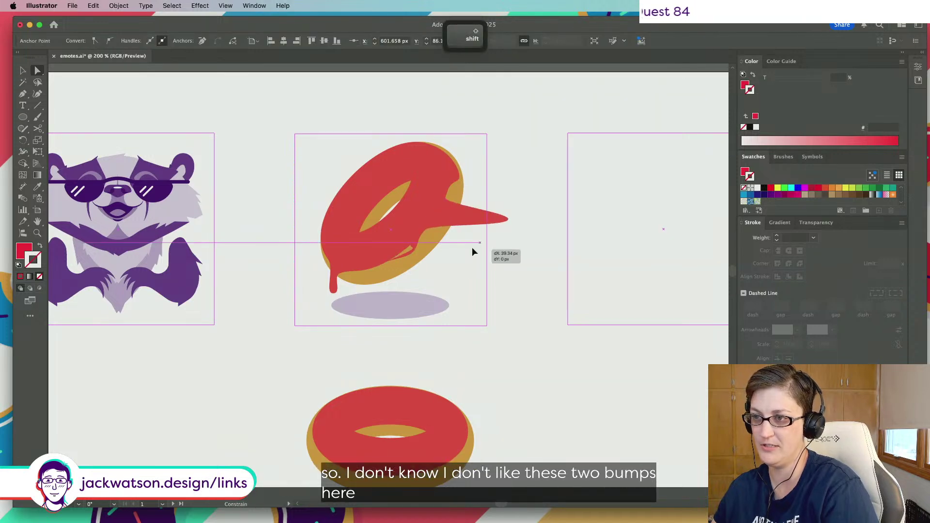
{"action": "key", "text": "super+z"}
{"action": "scroll", "coordinate": [490, 256], "scroll_direction": "down", "scroll_amount": 3}
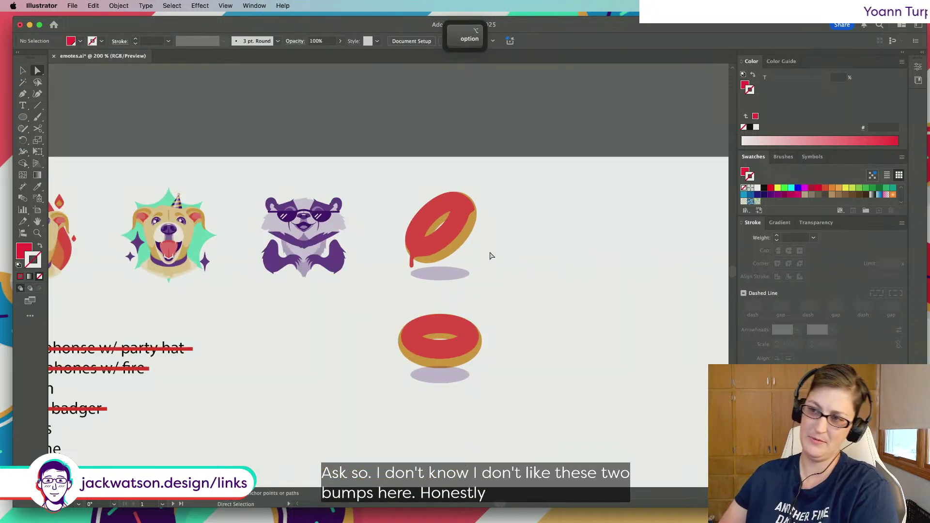
{"action": "scroll", "coordinate": [489, 255], "scroll_direction": "down", "scroll_amount": 5}
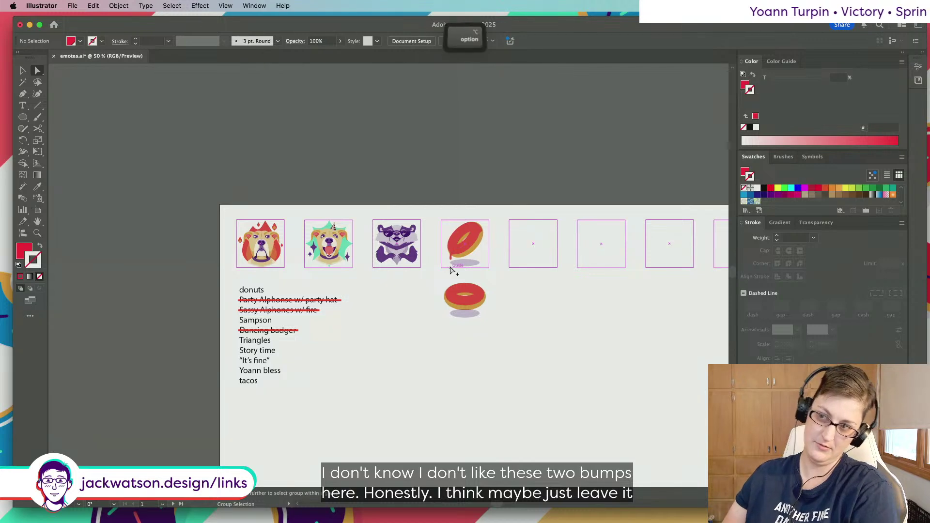
{"action": "scroll", "coordinate": [450, 270], "scroll_direction": "up", "scroll_amount": 4}
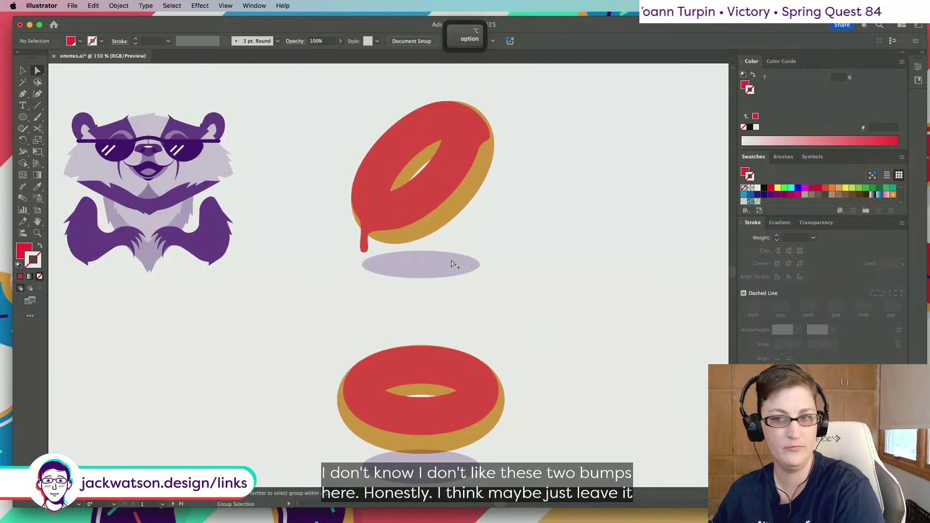
Draw a small red icing bulge with the Pen tool on the donut's lower edge, just right of the long drip, and deselect
{"action": "scroll", "coordinate": [451, 265], "scroll_direction": "up", "scroll_amount": 4}
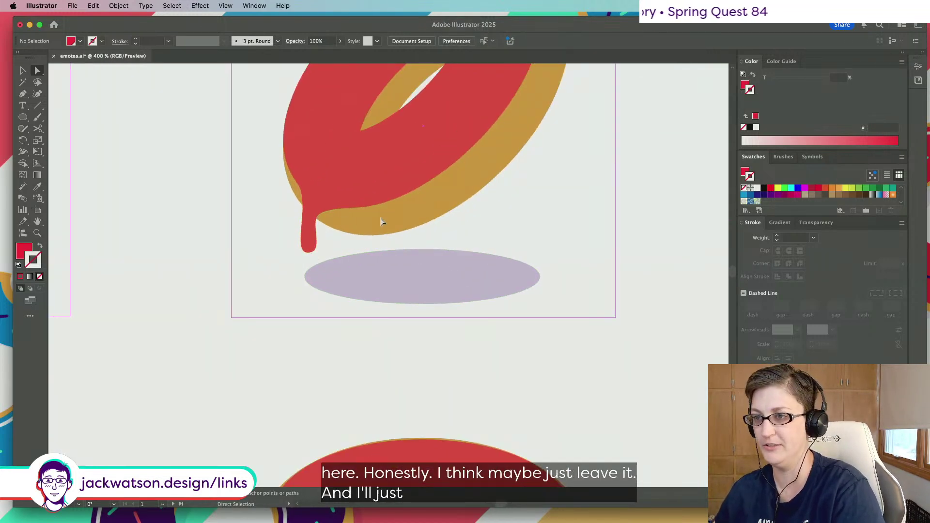
{"action": "scroll", "coordinate": [340, 188], "scroll_direction": "up", "scroll_amount": 2}
{"action": "scroll", "coordinate": [339, 188], "scroll_direction": "left", "scroll_amount": 1}
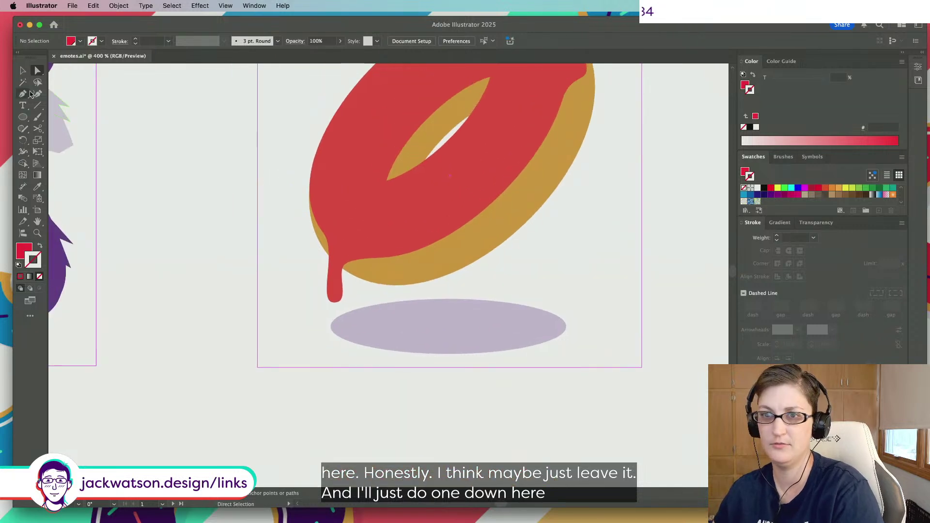
{"action": "mouse_move", "coordinate": [394, 259]}
{"action": "left_mouse_down"}
{"action": "mouse_move", "coordinate": [422, 267]}
{"action": "mouse_move", "coordinate": [458, 228]}
{"action": "left_mouse_up"}
{"action": "left_click", "coordinate": [376, 260]}
{"action": "key", "text": "super+shift+a"}
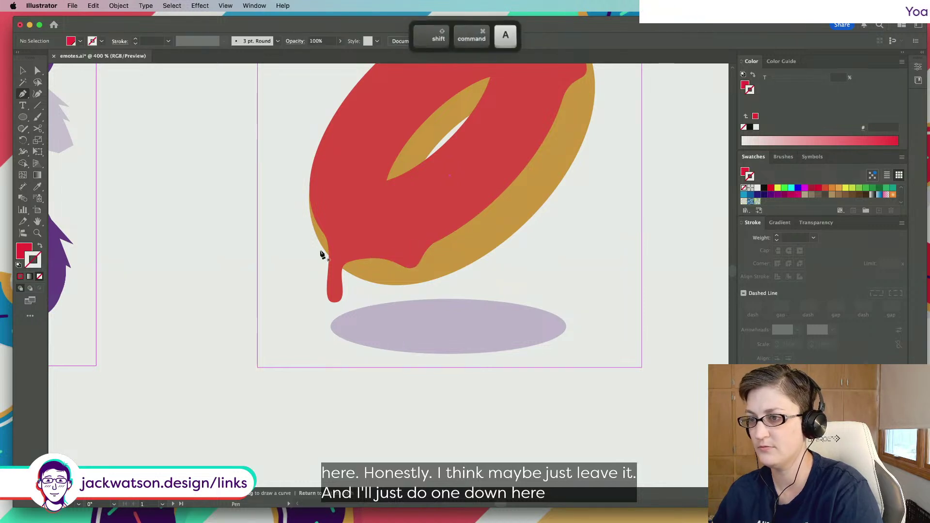
Move the upper-right bulge's top anchor to about X 588.99 px, Y 40.69 px, extend its handle outward over the golden rim, and deselect
{"action": "scroll", "coordinate": [315, 255], "scroll_direction": "down", "scroll_amount": 8}
{"action": "scroll", "coordinate": [179, 252], "scroll_direction": "down", "scroll_amount": 2}
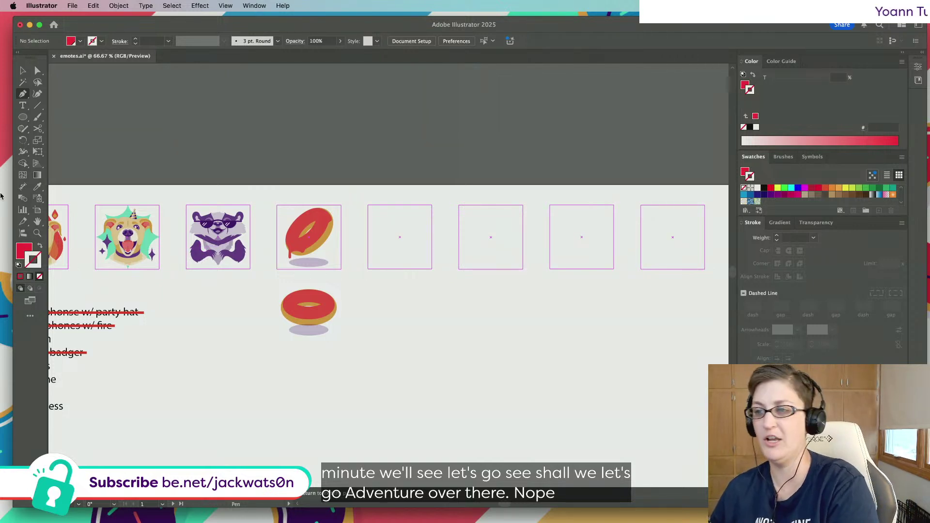
{"action": "scroll", "coordinate": [289, 258], "scroll_direction": "up", "scroll_amount": 5}
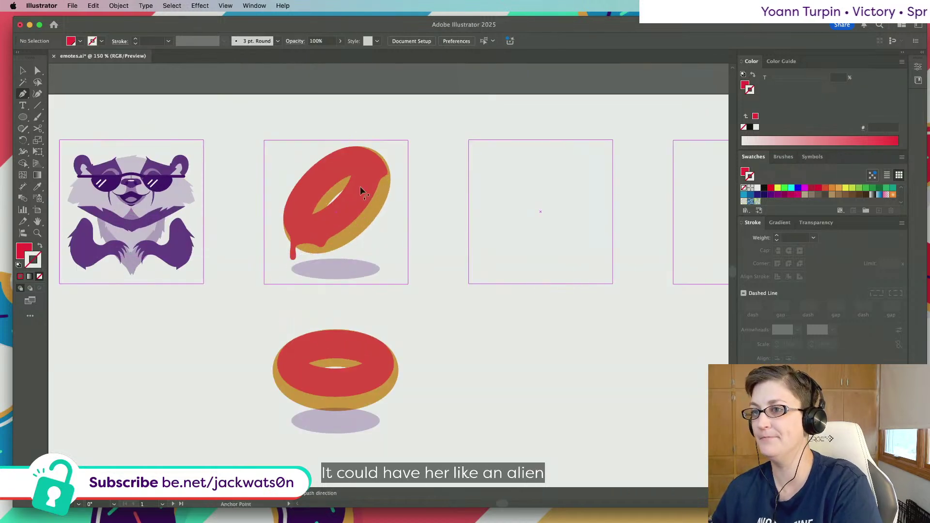
{"action": "scroll", "coordinate": [345, 159], "scroll_direction": "up", "scroll_amount": 3}
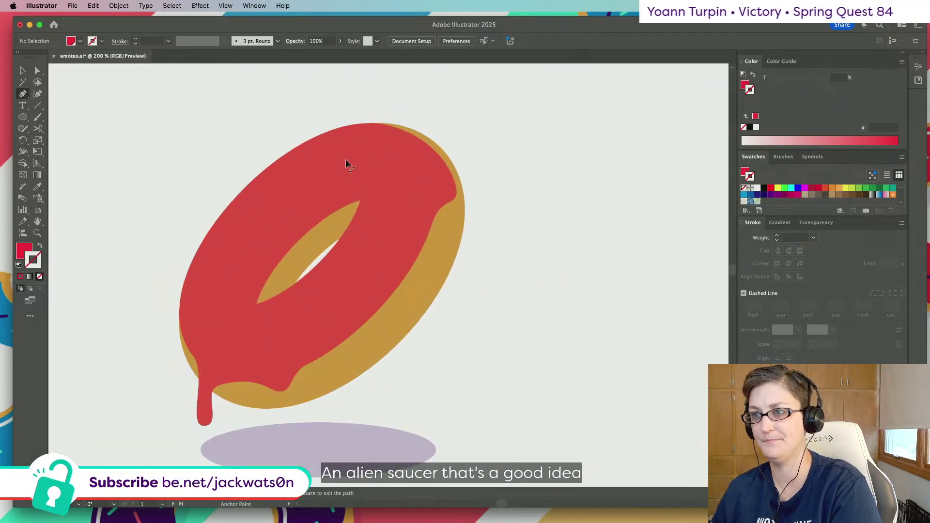
{"action": "key", "text": "a"}
{"action": "left_click", "coordinate": [439, 170]}
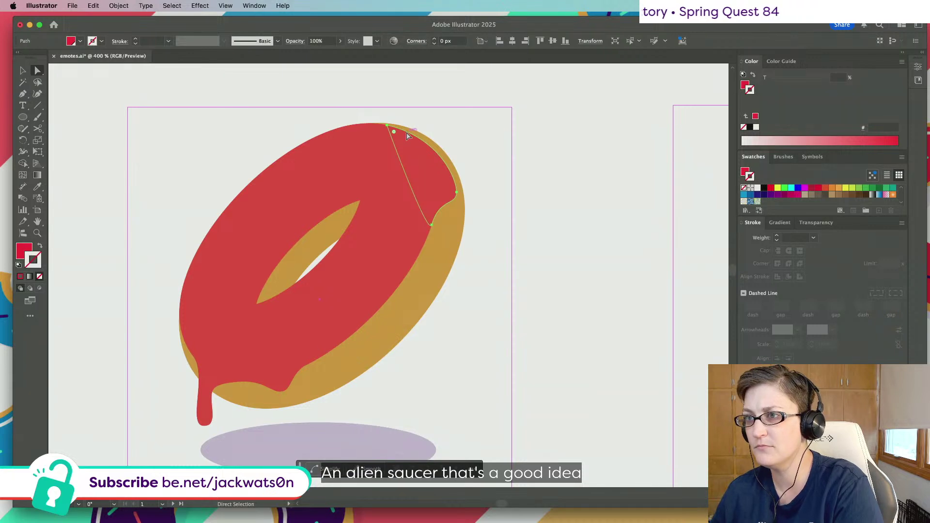
{"action": "left_click", "coordinate": [391, 128]}
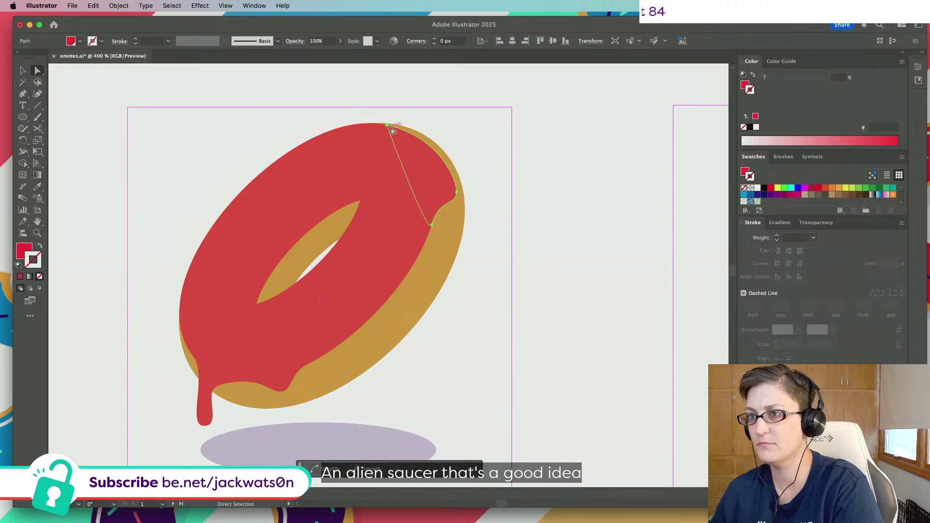
{"action": "left_click_drag", "start_coordinate": [387, 128], "coordinate": [376, 125]}
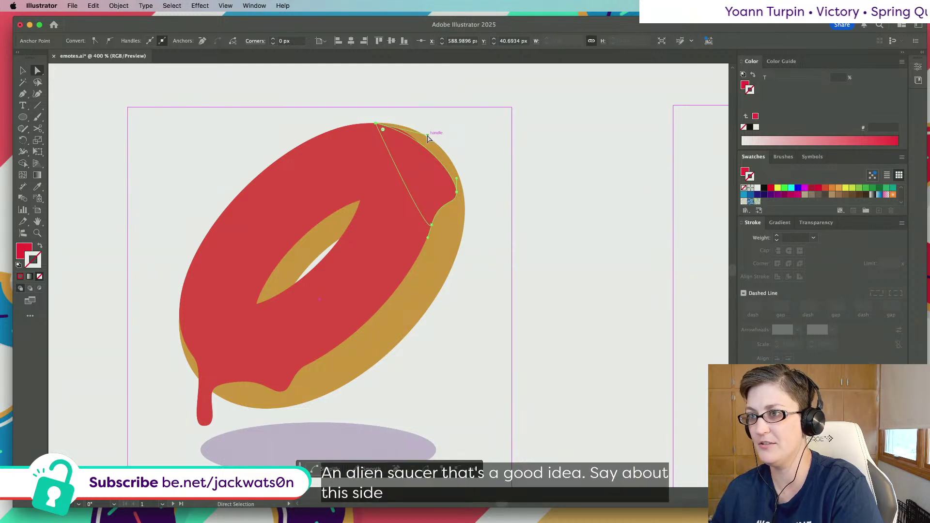
{"action": "left_click_drag", "start_coordinate": [429, 138], "coordinate": [443, 120]}
{"action": "key", "text": "super+shift+a"}
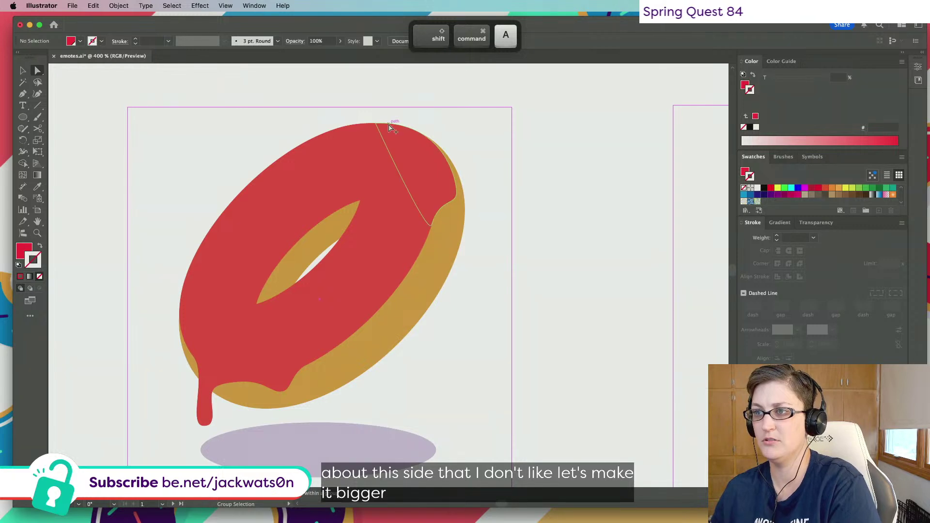
Shift the upper-right bulge's top anchor further left to about X 586.64 px, lengthen its handle for a rounder edge, and deselect
{"action": "scroll", "coordinate": [389, 127], "scroll_direction": "up", "scroll_amount": 3}
{"action": "left_click", "coordinate": [355, 122]}
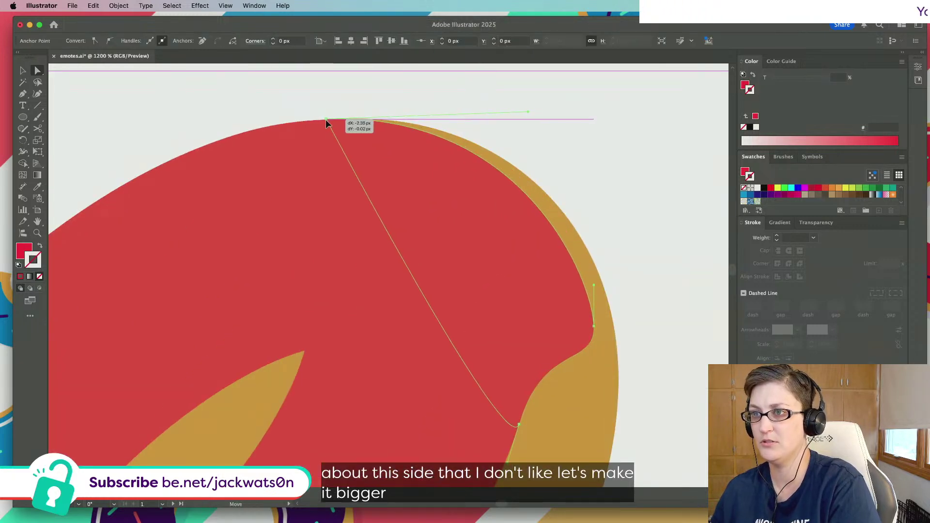
{"action": "left_click", "coordinate": [325, 119]}
{"action": "left_click_drag", "start_coordinate": [529, 112], "coordinate": [563, 106]}
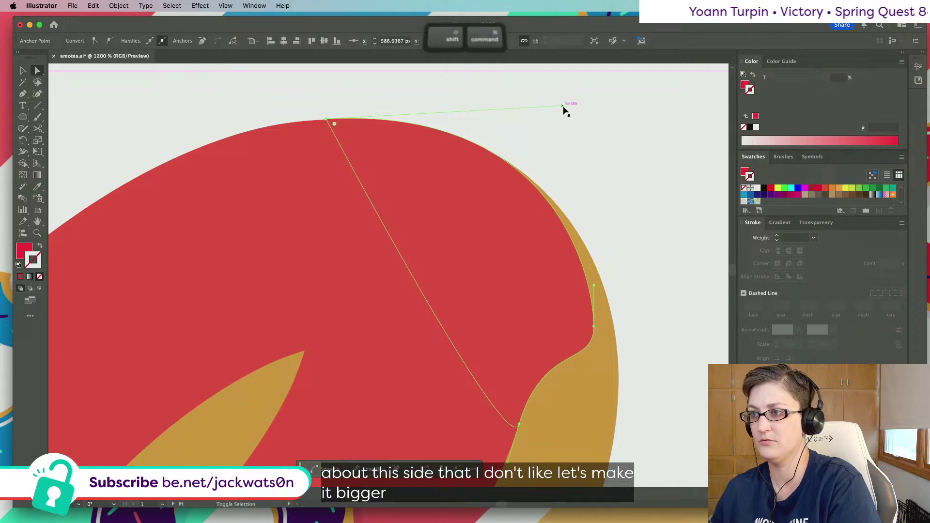
{"action": "key", "text": "super+shift+a"}
Fine-tune the upper-right bulge's top anchor to about X 586.19 px, Y 40.76 px, stretch its handle slightly outward, and deselect
{"action": "scroll", "coordinate": [318, 111], "scroll_direction": "up", "scroll_amount": 3}
{"action": "scroll", "coordinate": [318, 110], "scroll_direction": "up", "scroll_amount": 2}
{"action": "left_click", "coordinate": [321, 98]}
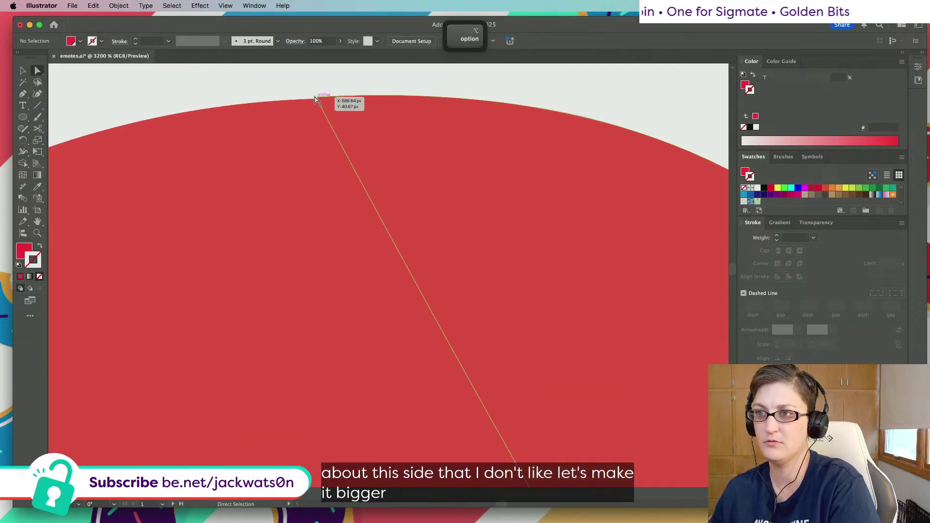
{"action": "scroll", "coordinate": [379, 130], "scroll_direction": "down", "scroll_amount": 3}
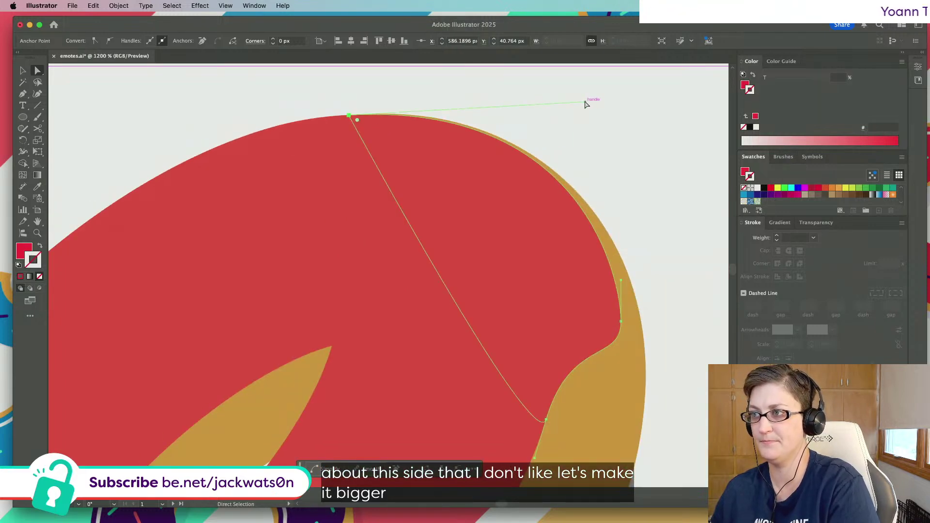
{"action": "left_click_drag", "start_coordinate": [587, 104], "coordinate": [595, 97]}
{"action": "key", "text": "super+shift+a"}
{"action": "scroll", "coordinate": [587, 133], "scroll_direction": "down", "scroll_amount": 3}
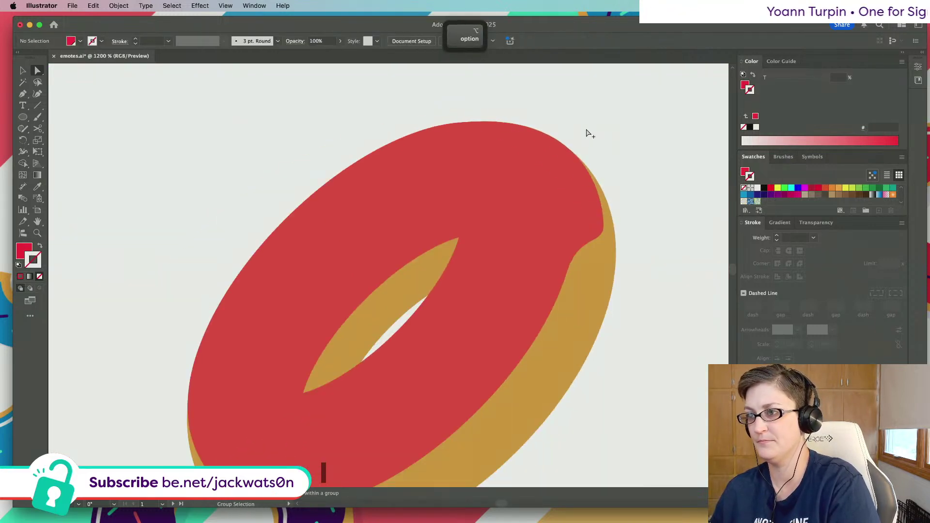
{"action": "scroll", "coordinate": [587, 132], "scroll_direction": "down", "scroll_amount": 2}
{"action": "scroll", "coordinate": [587, 133], "scroll_direction": "down", "scroll_amount": 1}
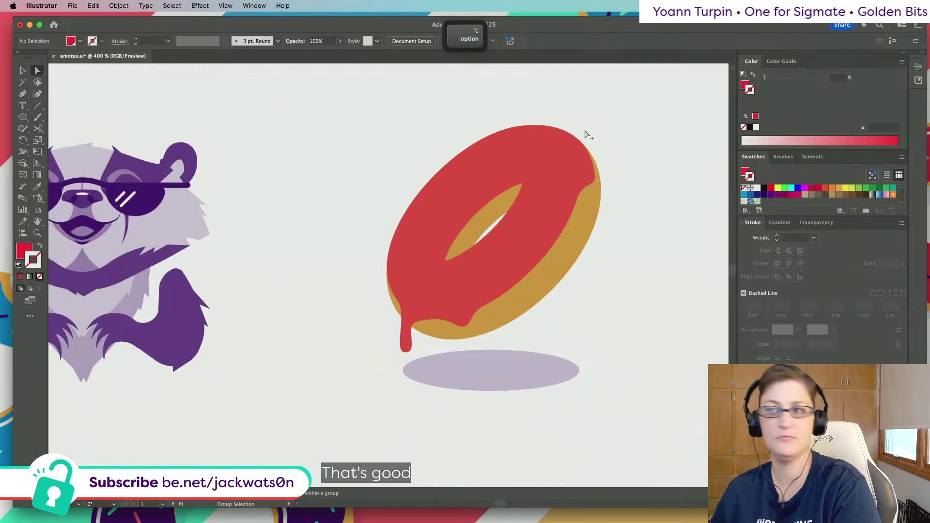
Group the red icing ring with its drip and bulge shapes, leaving out the golden ring, and deselect
{"action": "left_click", "coordinate": [23, 71]}
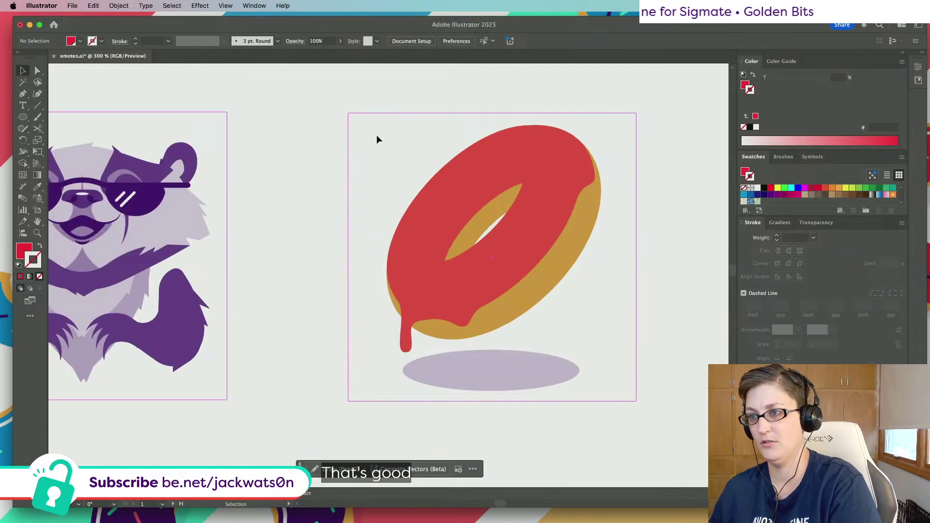
{"action": "left_click", "coordinate": [556, 289], "text": "shift"}
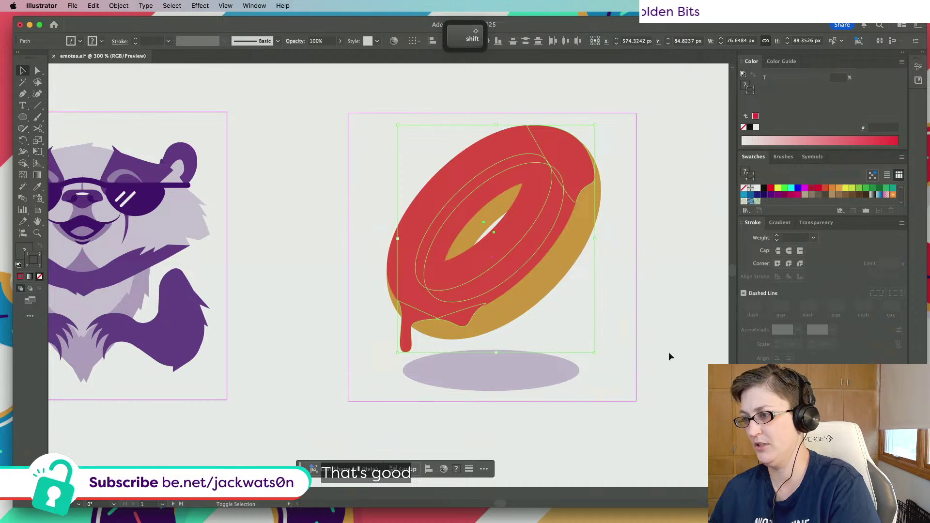
{"action": "left_click", "coordinate": [508, 282], "text": "super"}
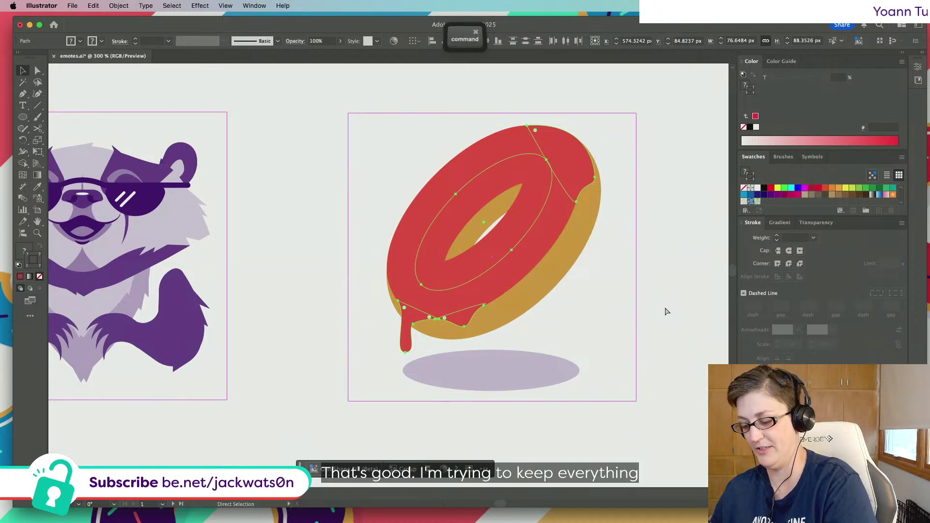
{"action": "key", "text": "super+g"}
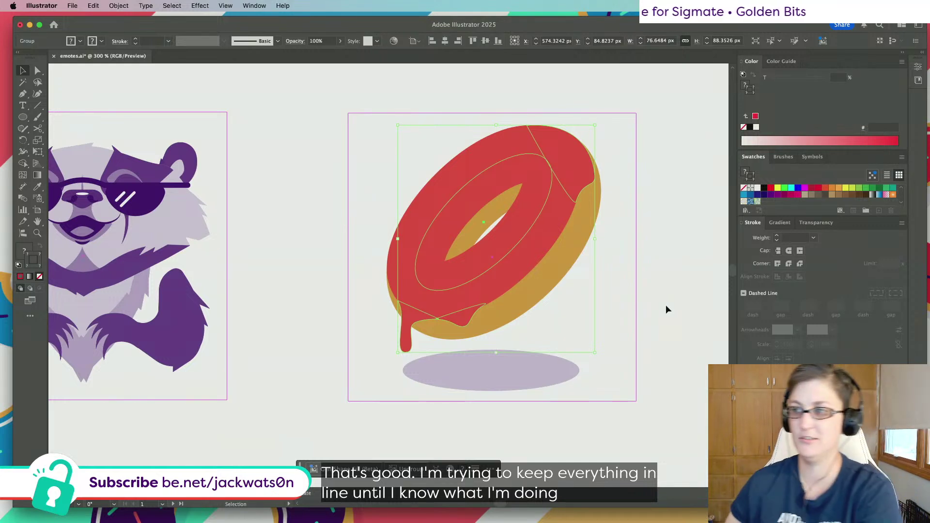
{"action": "left_click", "coordinate": [609, 281]}
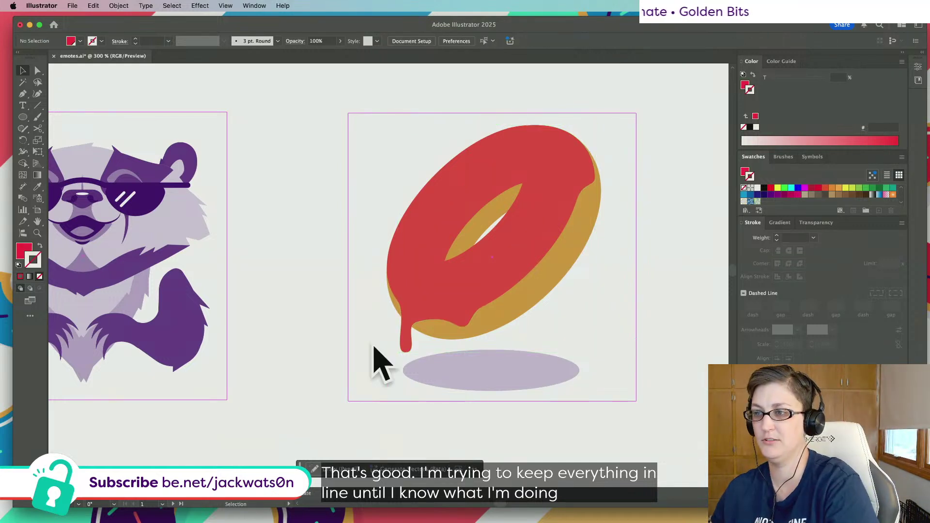
Isolate the icing group and paste a copy of its red ellipse in place in front
{"action": "left_click", "coordinate": [454, 207]}
{"action": "double_click", "coordinate": [446, 202]}
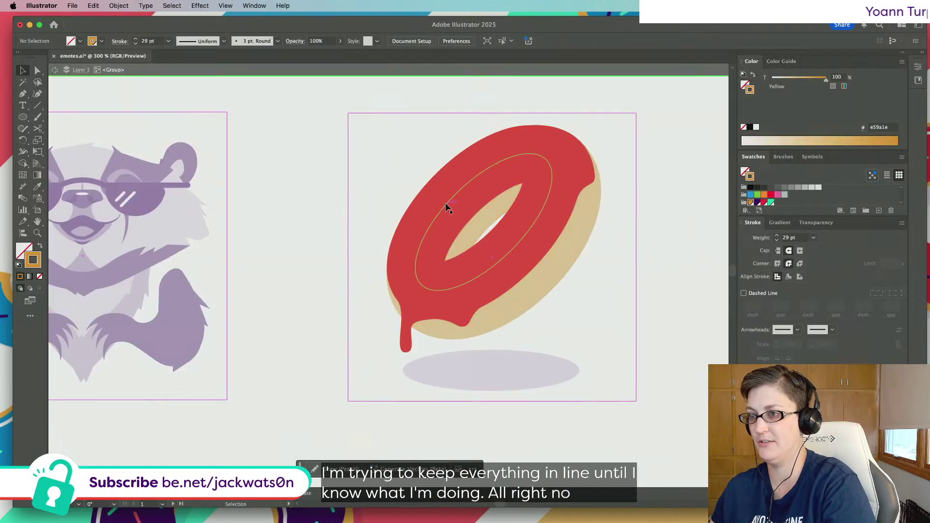
{"action": "left_click", "coordinate": [447, 207]}
{"action": "key", "text": "super+c"}
{"action": "key", "text": "super+f"}
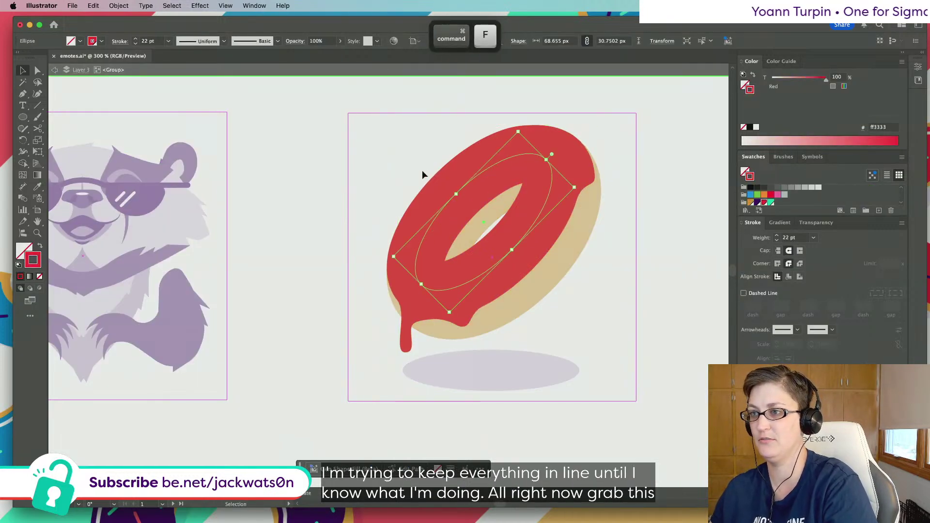
Set the copied ellipse's stroke tint to 0% for white and bring it in front of the other icing shapes
{"action": "left_click_drag", "start_coordinate": [801, 80], "coordinate": [767, 81]}
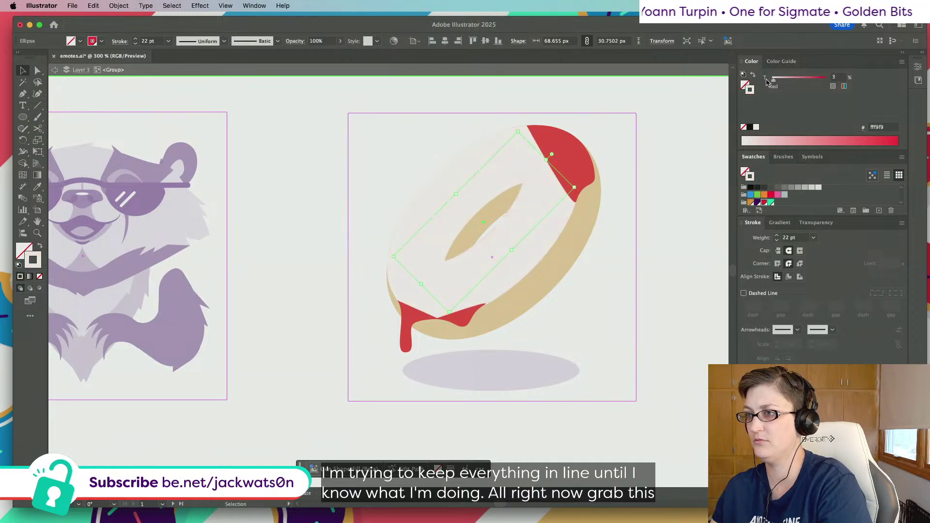
{"action": "key", "text": "super+x"}
{"action": "key", "text": "super+f"}
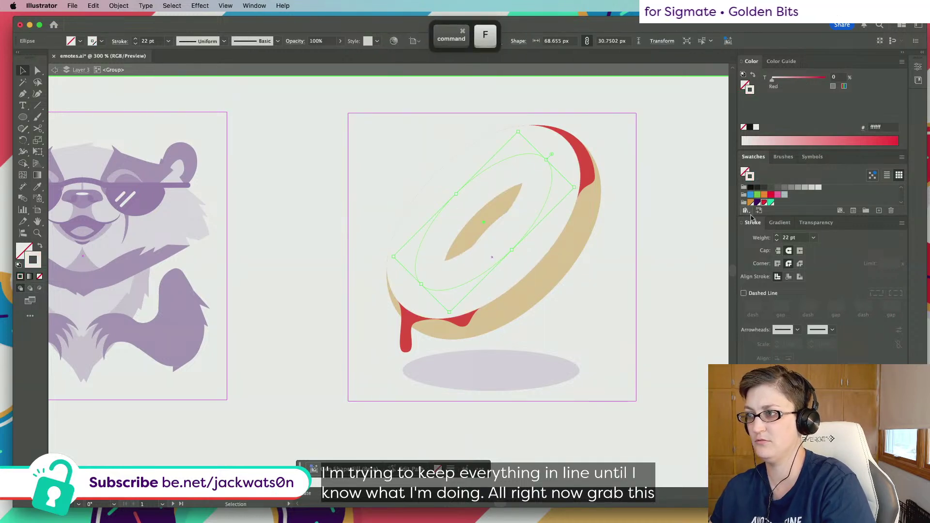
Set the white ellipse's stroke weight to 4 pt and move it about 5.9 px left and 2 px up on the icing
{"action": "left_click", "coordinate": [795, 239]}
{"action": "type", "text": "4"}
{"action": "key", "text": "Tab"}
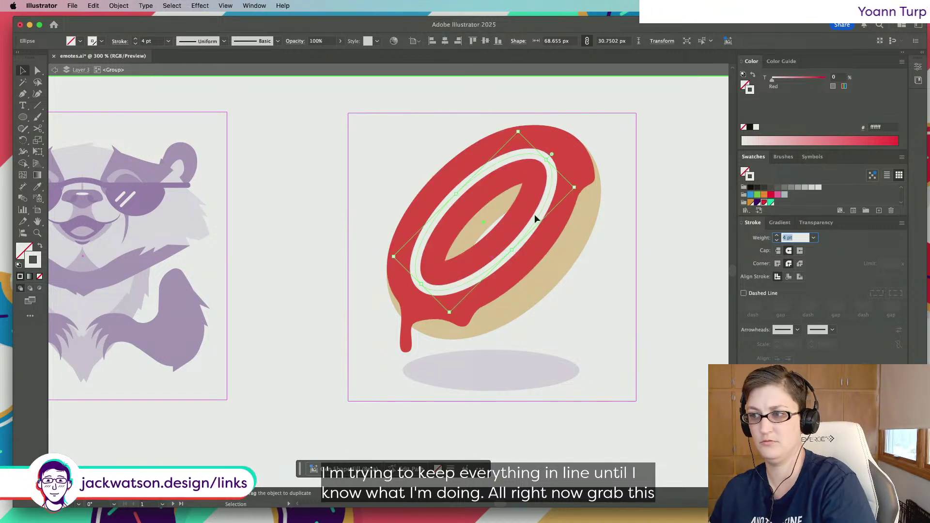
{"action": "left_click_drag", "start_coordinate": [540, 221], "coordinate": [522, 213]}
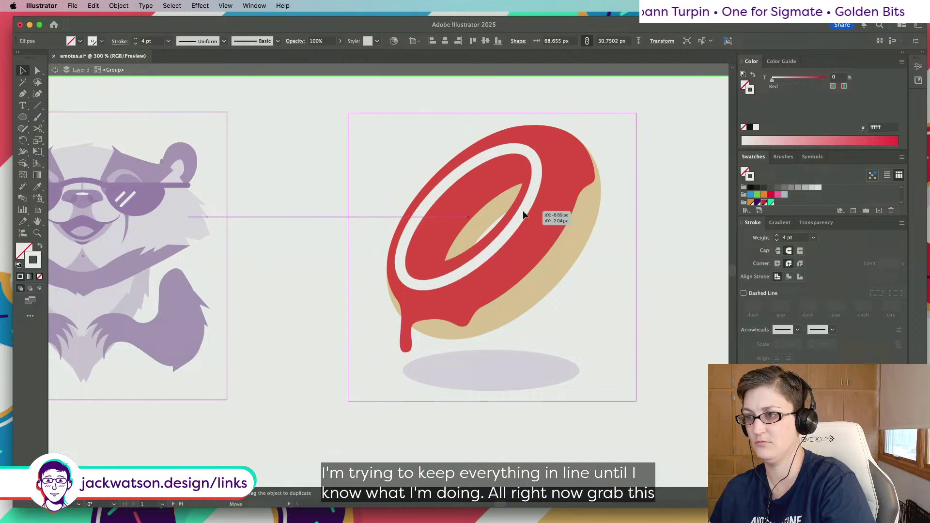
Try to cut the white ellipse's path at its lower-left edge with the Scissors tool
{"action": "left_click", "coordinate": [37, 128]}
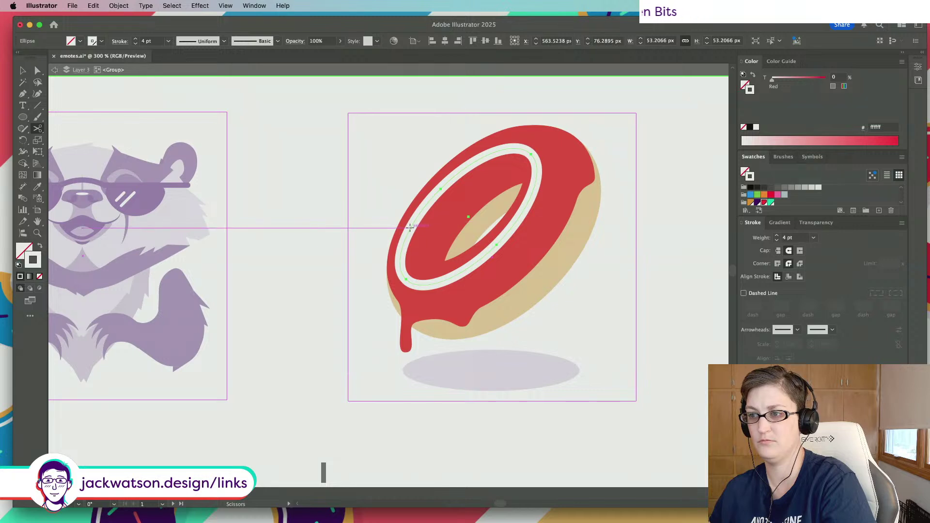
{"action": "left_click", "coordinate": [397, 263]}
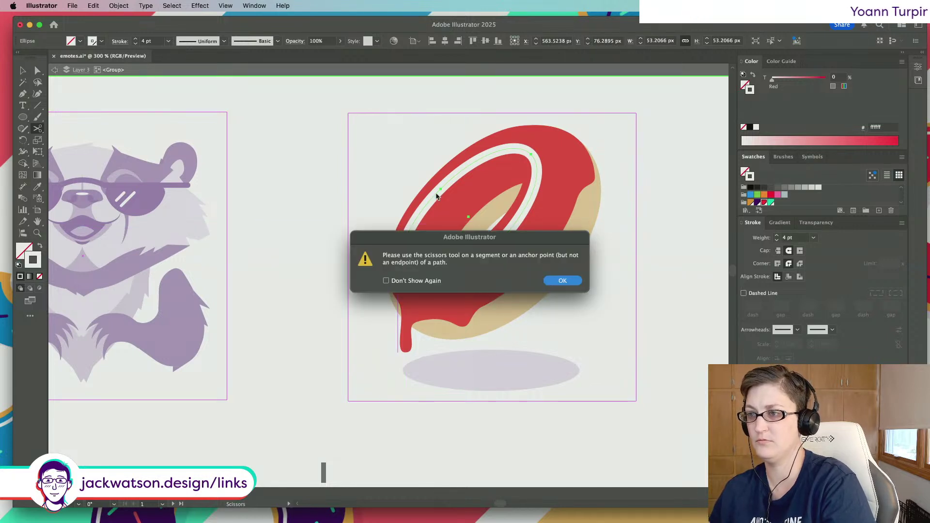
{"action": "key", "text": "Return"}
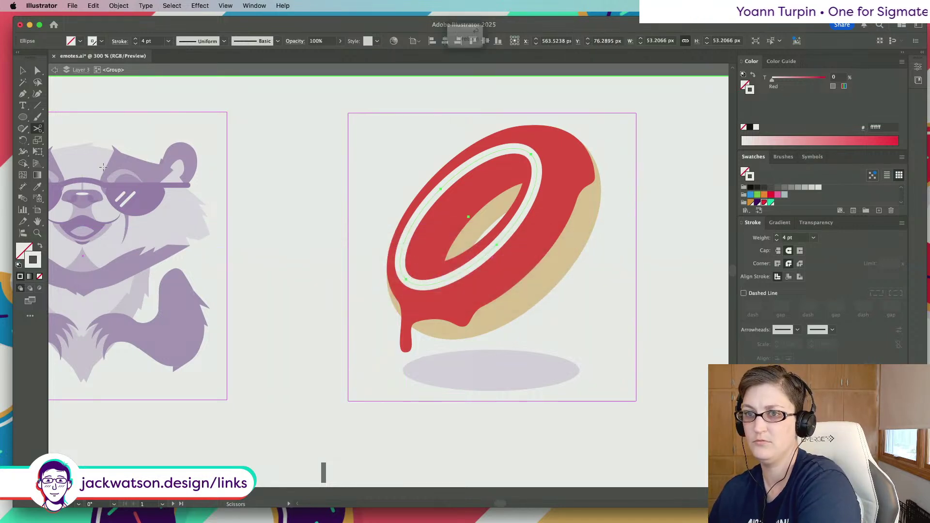
{"action": "left_click", "coordinate": [38, 73]}
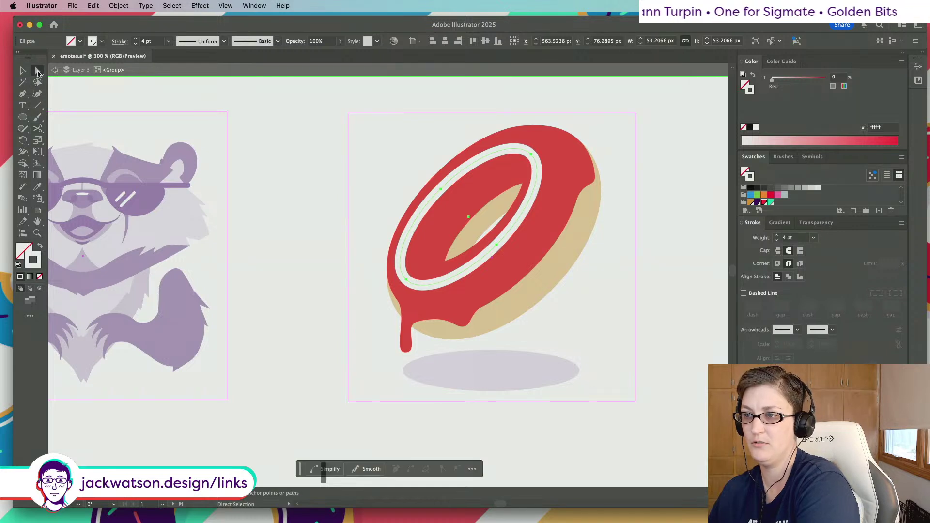
Delete the white ellipse's upper and lower curve segments, leaving two separate highlight arcs on either side of the hole
{"action": "left_click", "coordinate": [27, 97]}
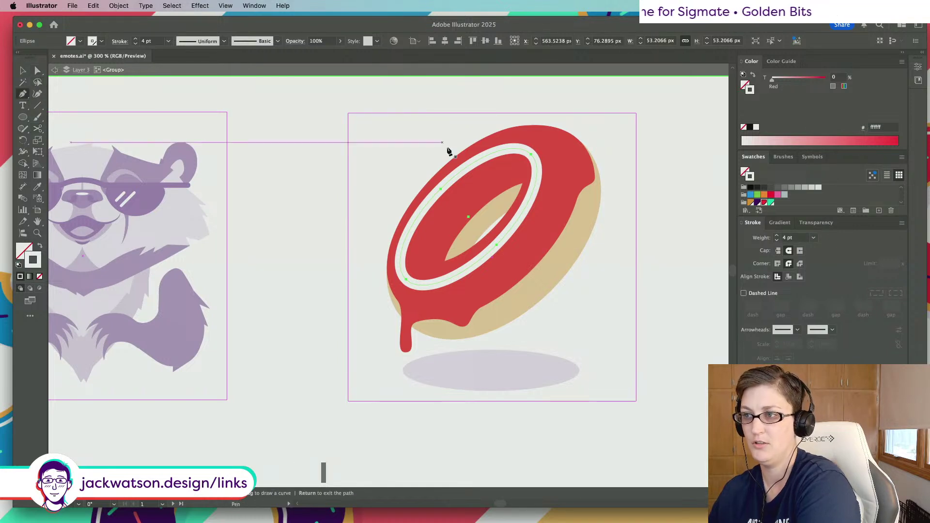
{"action": "left_click", "coordinate": [484, 161]}
{"action": "key", "text": "BackSpace"}
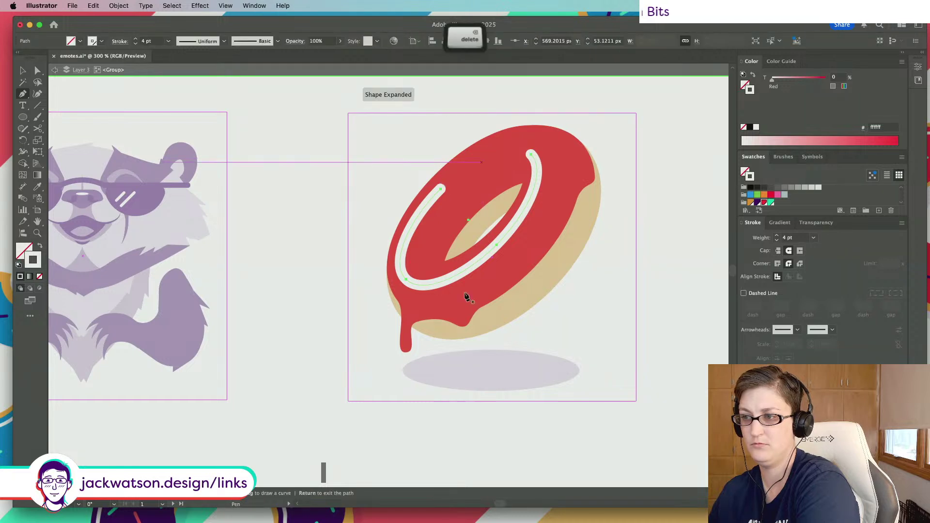
{"action": "left_click", "coordinate": [452, 279]}
{"action": "key", "text": "BackSpace"}
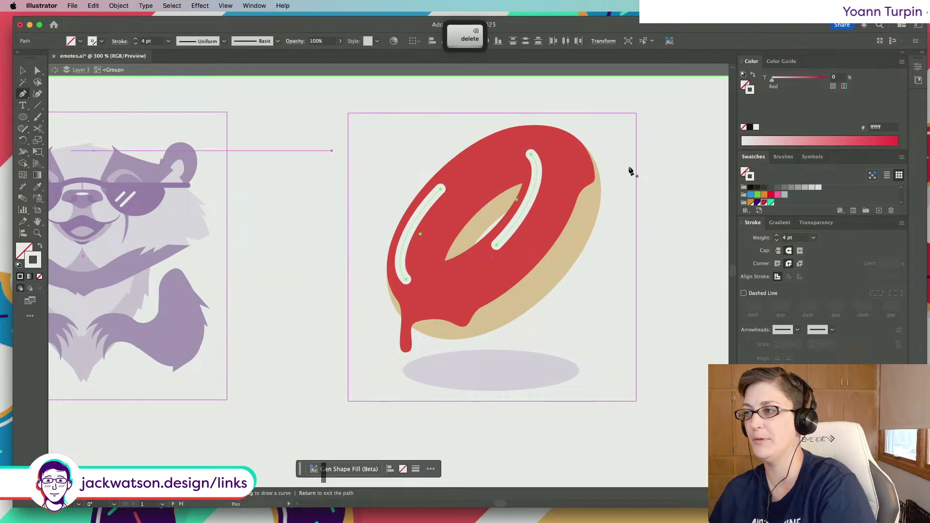
Try a 3 pt stroke weight on the two white highlight arcs and undo it
{"action": "left_click", "coordinate": [755, 238]}
{"action": "type", "text": "3"}
{"action": "key", "text": "Tab"}
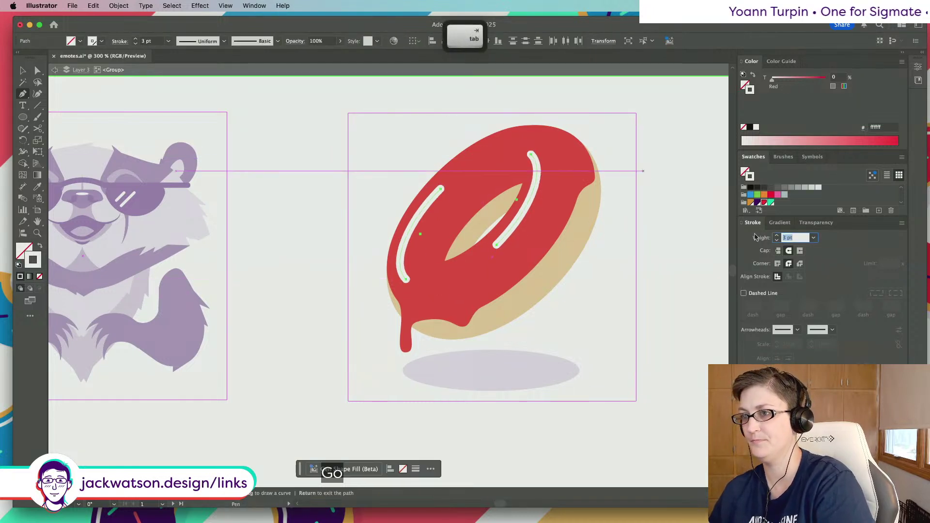
{"action": "key", "text": "Escape"}
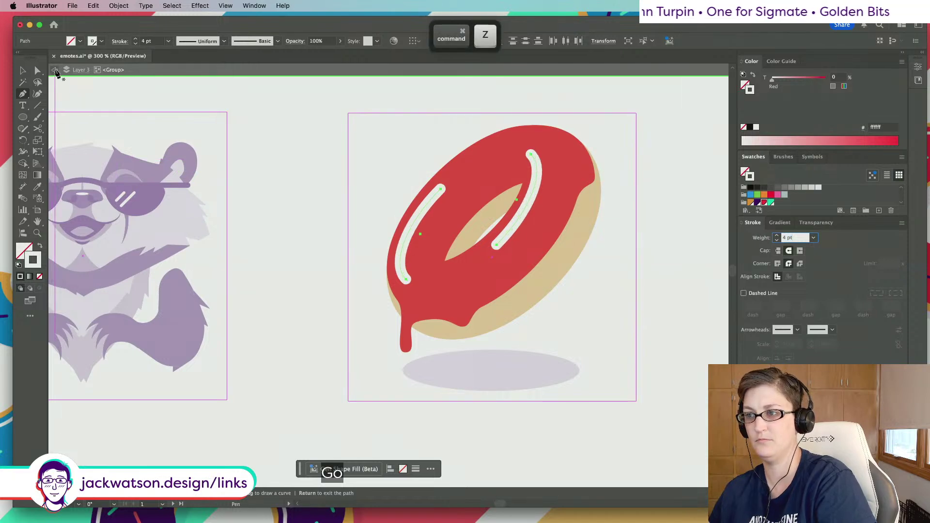
{"action": "left_click", "coordinate": [56, 71]}
{"action": "scroll", "coordinate": [319, 161], "scroll_direction": "down", "scroll_amount": 5}
{"action": "key", "text": "cmd+z"}
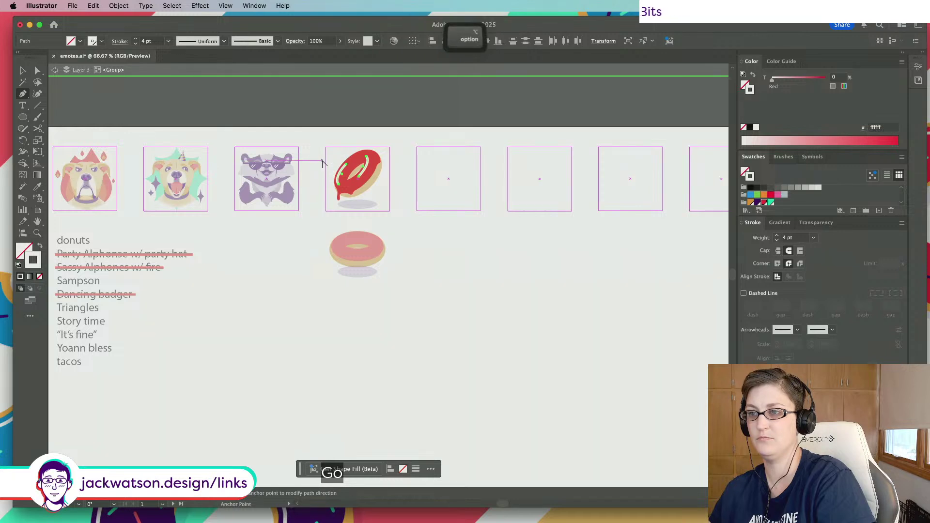
Compare 2 pt and 4 pt stroke weights on the two highlight arcs, then settle on 3 pt
{"action": "scroll", "coordinate": [322, 161], "scroll_direction": "up", "scroll_amount": 3}
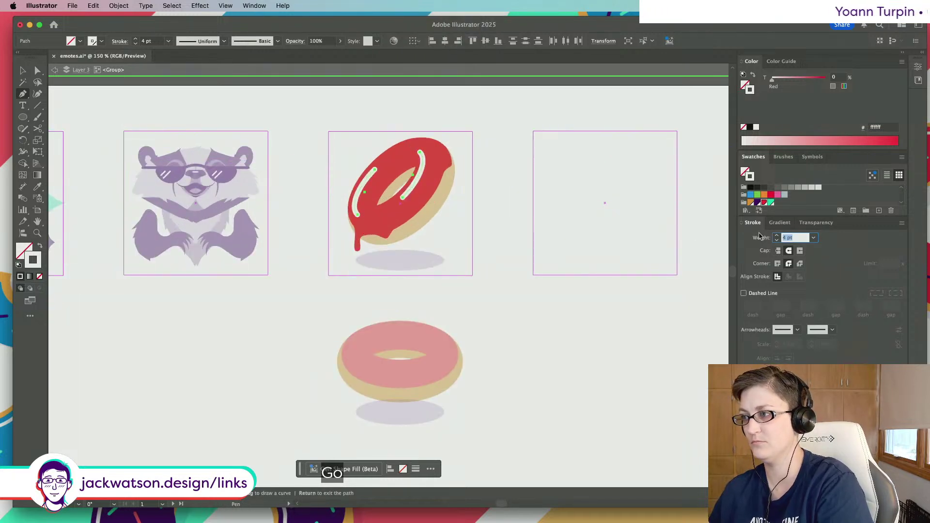
{"action": "type", "text": "2"}
{"action": "key", "text": "Return"}
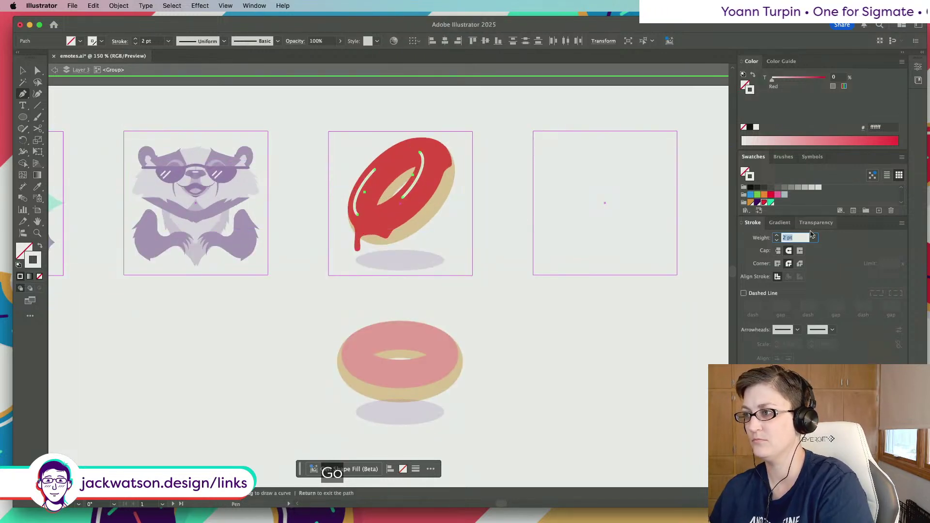
{"action": "type", "text": "4"}
{"action": "key", "text": "Tab"}
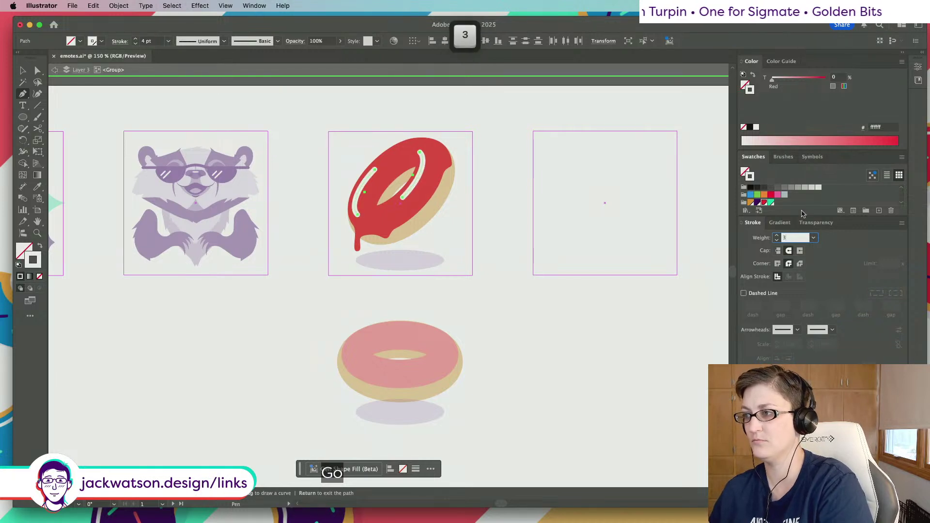
Set the highlight arcs' red stroke tint to 50% after trying 25%, exit the icing group's isolation, and review the donut
{"action": "left_click", "coordinate": [839, 78]}
{"action": "type", "text": "25"}
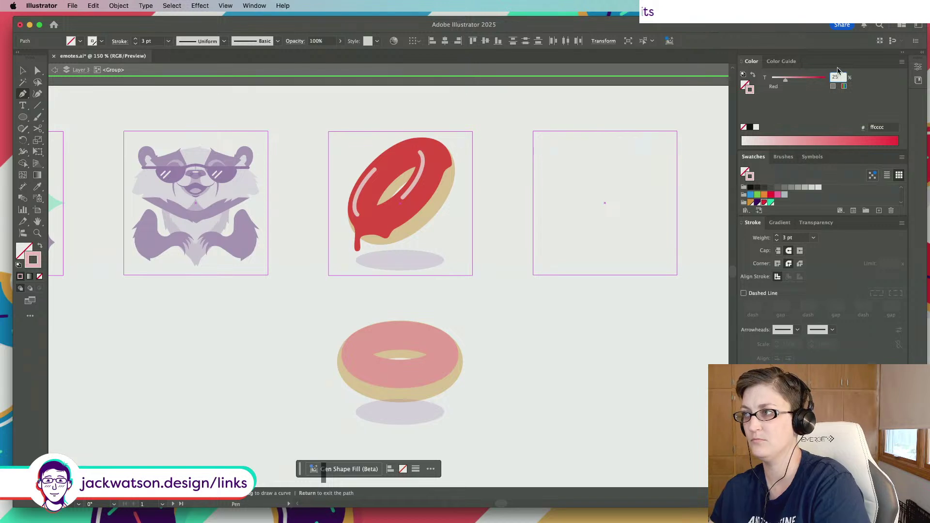
{"action": "type", "text": "50"}
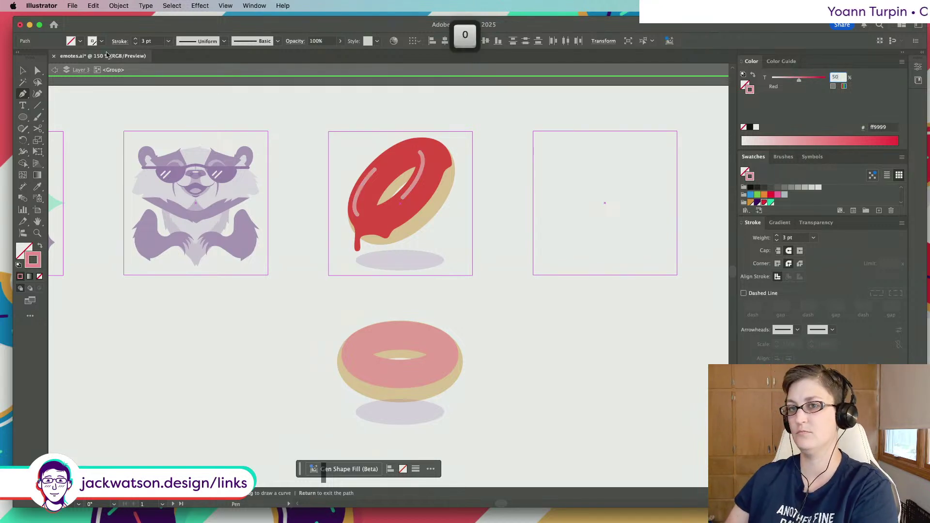
{"action": "left_click", "coordinate": [55, 70]}
{"action": "scroll", "coordinate": [228, 145], "scroll_direction": "down", "scroll_amount": 3}
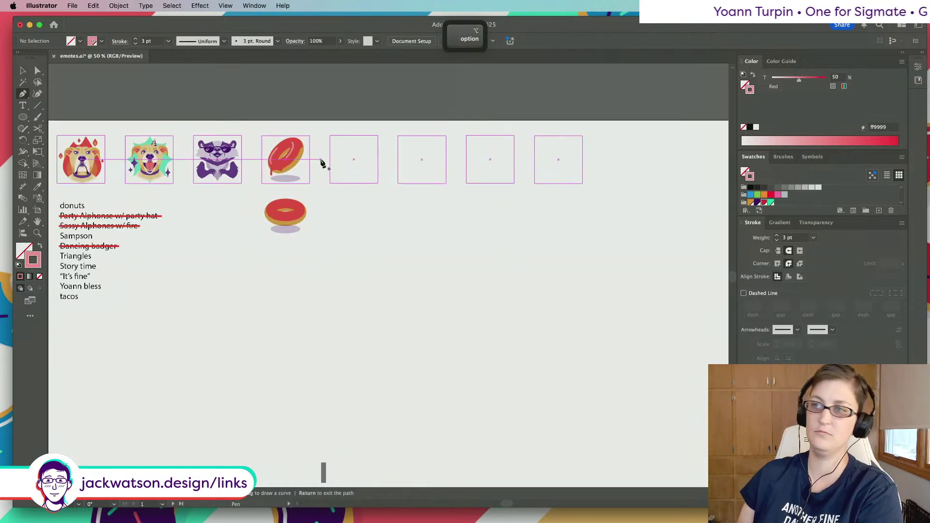
{"action": "scroll", "coordinate": [321, 162], "scroll_direction": "left", "scroll_amount": 3}
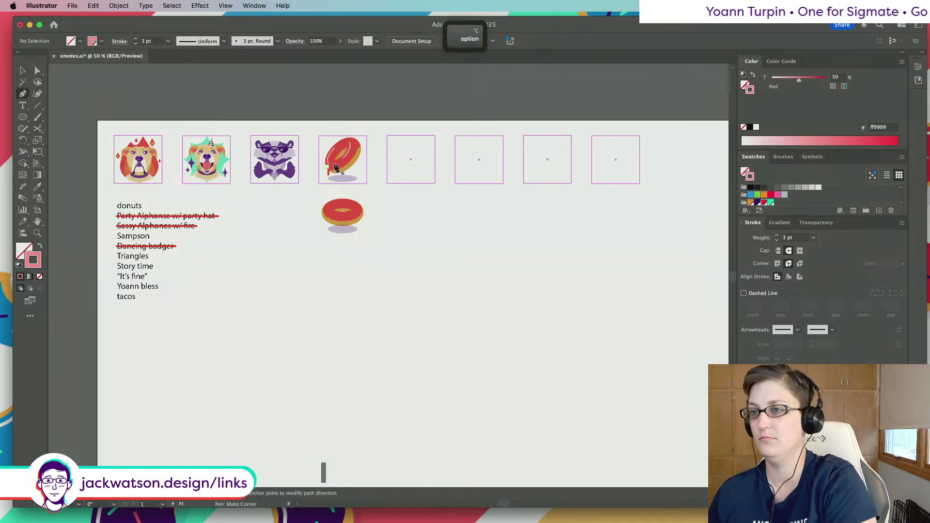
{"action": "scroll", "coordinate": [338, 162], "scroll_direction": "up", "scroll_amount": 3}
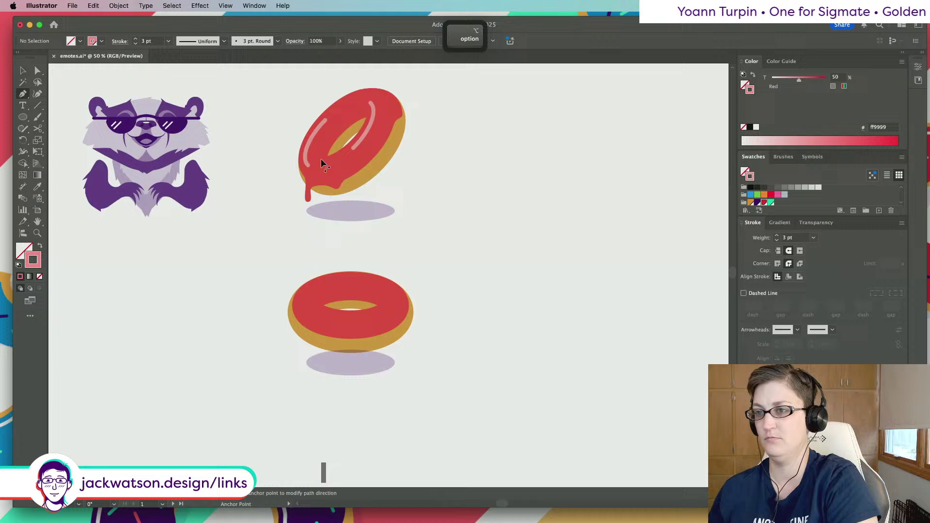
{"action": "left_click", "coordinate": [23, 71]}
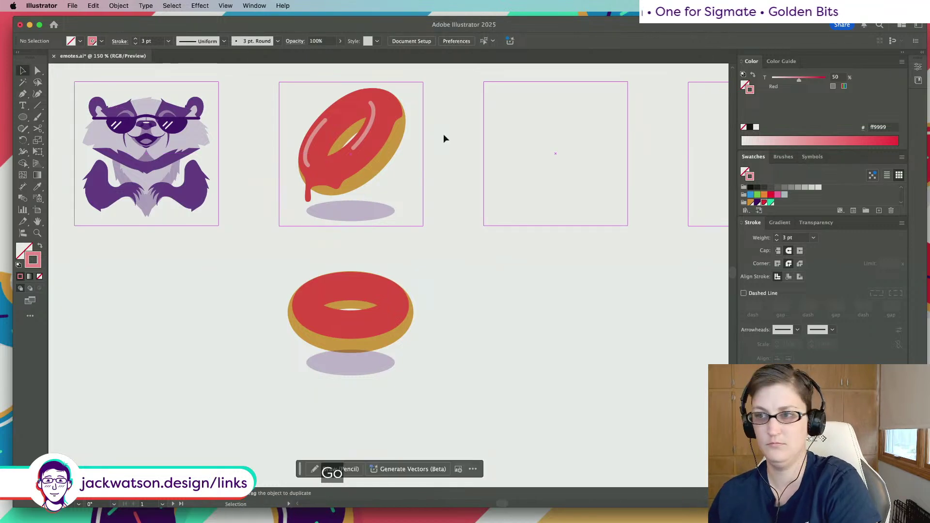
{"action": "left_click", "coordinate": [347, 162]}
{"action": "double_click", "coordinate": [348, 163]}
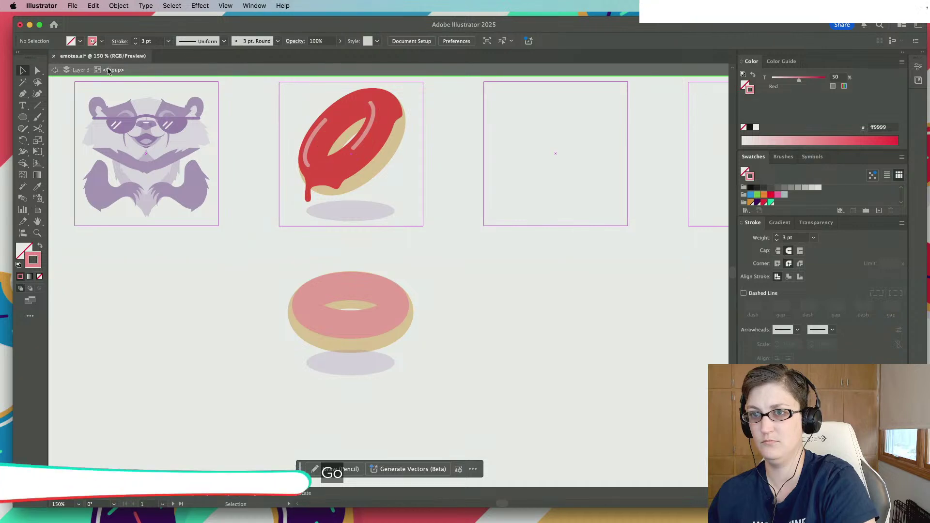
{"action": "left_click", "coordinate": [348, 158]}
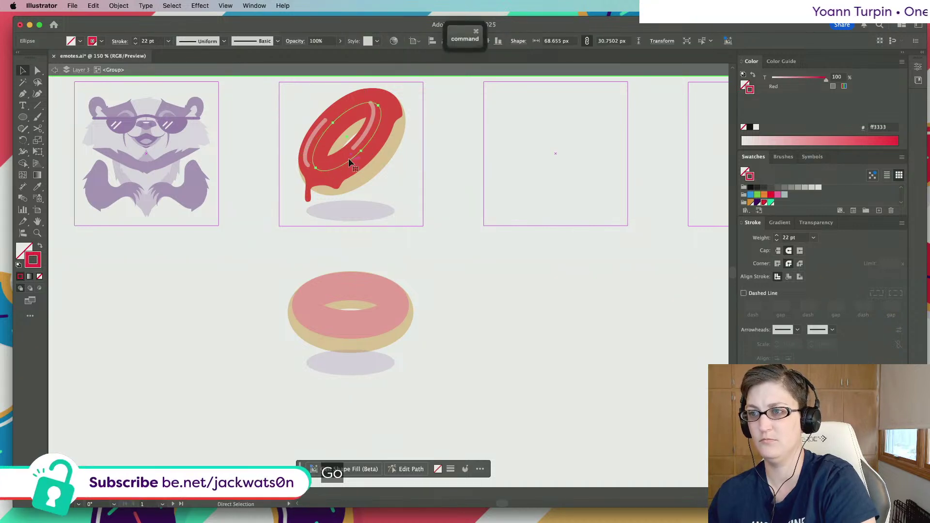
{"action": "key", "text": "super+shift+a"}
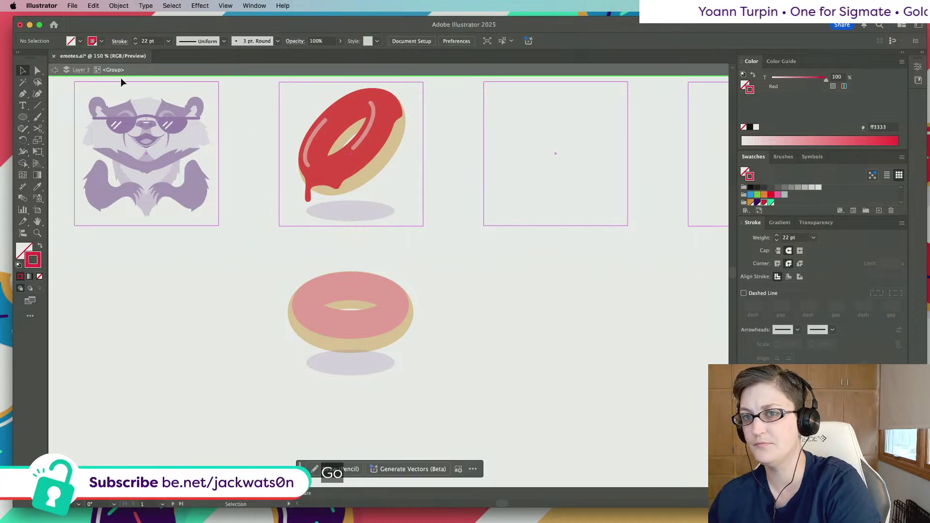
{"action": "left_click", "coordinate": [53, 73]}
{"action": "left_click", "coordinate": [353, 170]}
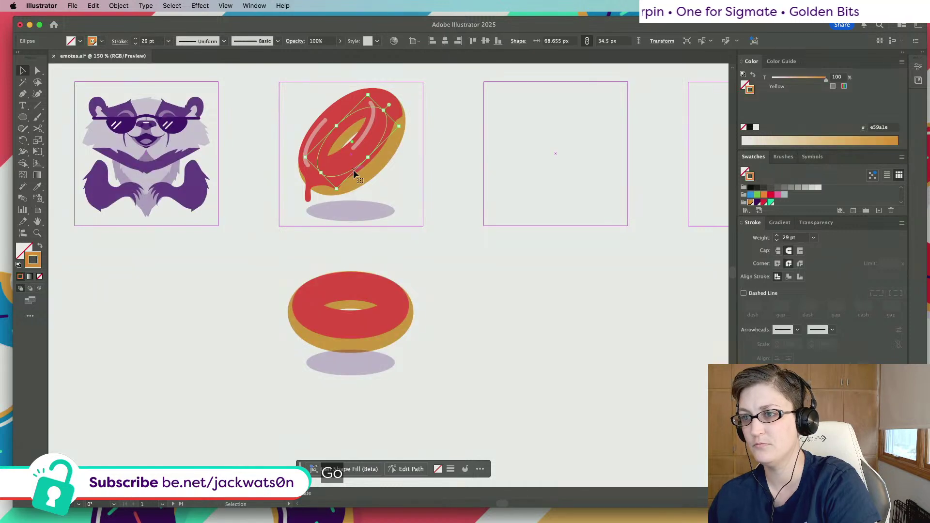
{"action": "left_click", "coordinate": [406, 195]}
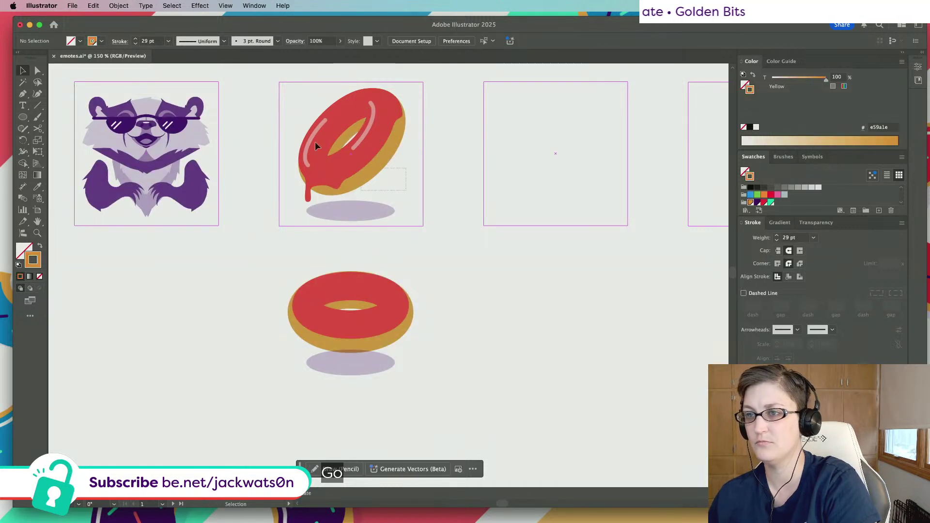
{"action": "left_click_drag", "start_coordinate": [298, 95], "coordinate": [376, 159]}
{"action": "key", "text": "super+shift+a"}
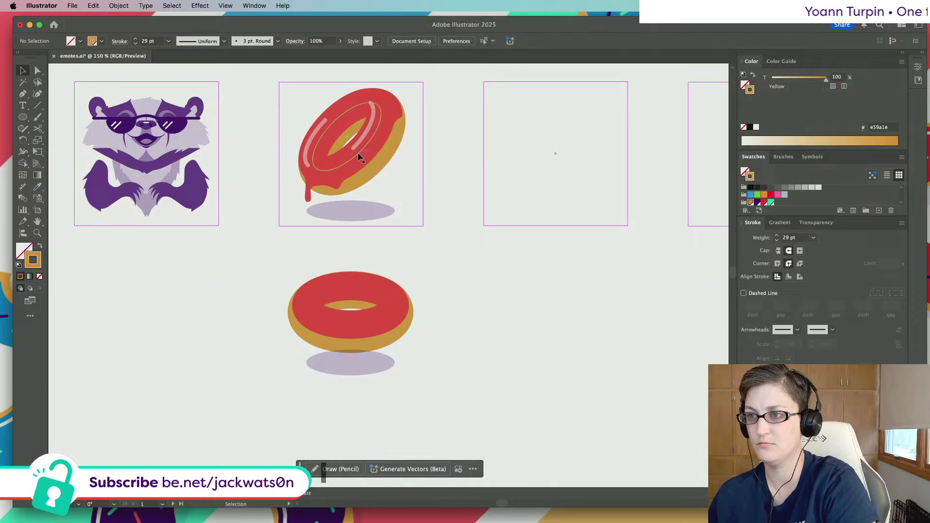
Isolate the icing group, paste a copy of its red ellipse in front, and enlarge the copy to about 76.7 by 36.3 px
{"action": "double_click", "coordinate": [357, 152]}
{"action": "key", "text": "super+f"}
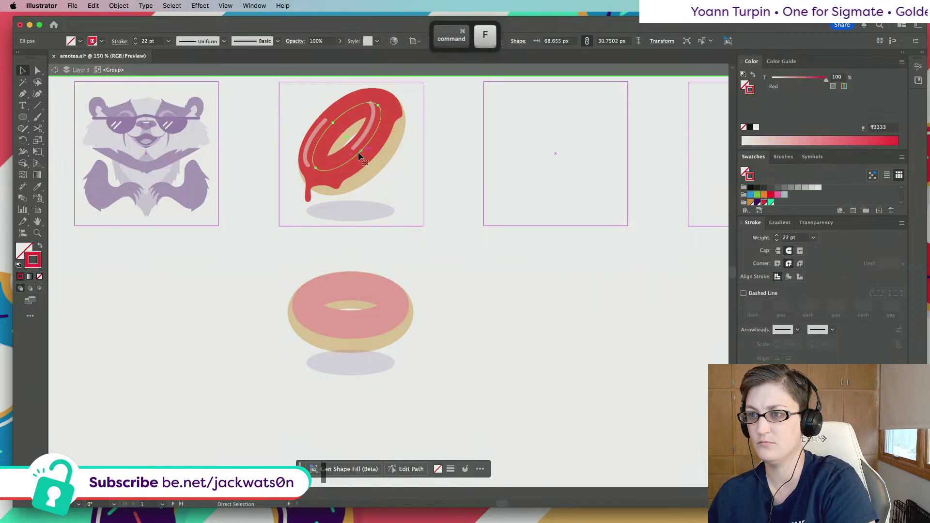
{"action": "left_click_drag", "start_coordinate": [358, 152], "coordinate": [363, 158]}
{"action": "key", "text": "v"}
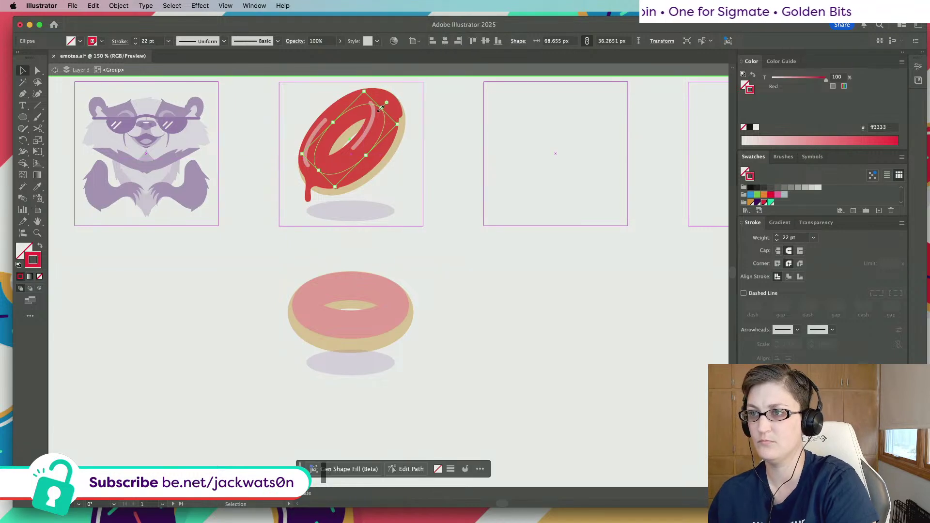
{"action": "left_click_drag", "start_coordinate": [381, 109], "coordinate": [384, 104]}
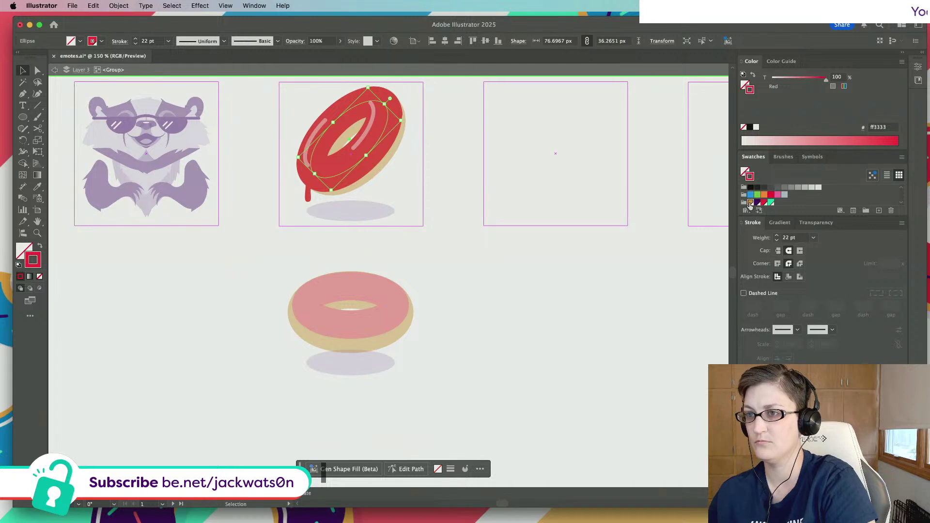
Recolor the enlarged ellipse's stroke with the Yellow swatch, cut it out of the icing group, and paste it behind that group
{"action": "left_click", "coordinate": [751, 203]}
{"action": "key", "text": "super+x"}
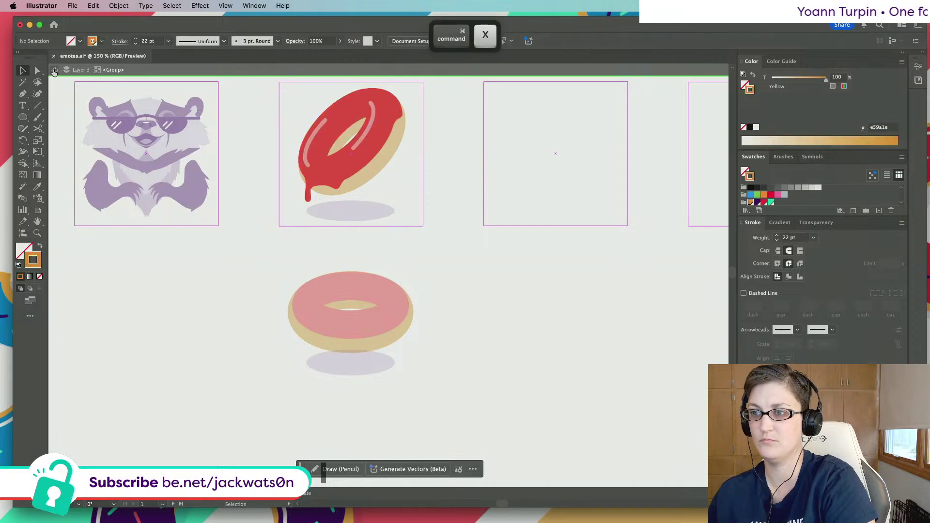
{"action": "left_click", "coordinate": [53, 71]}
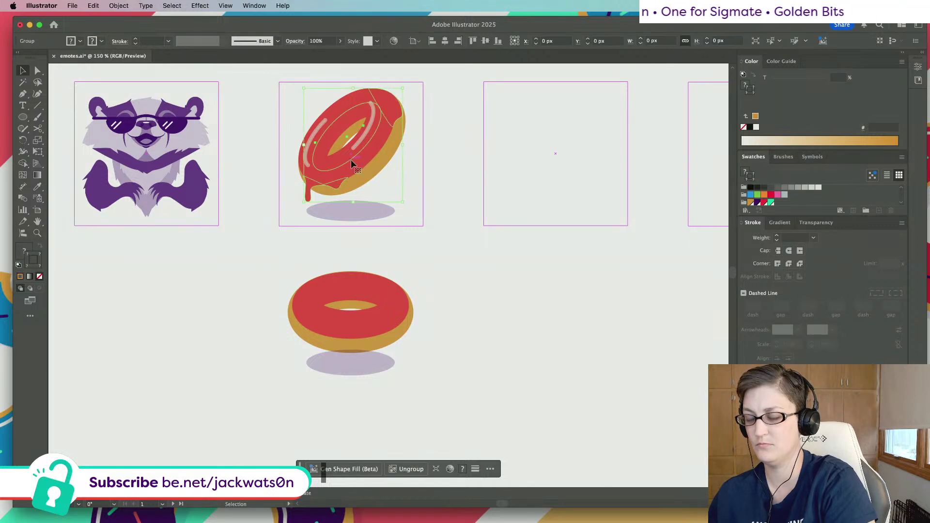
{"action": "key", "text": "super+b"}
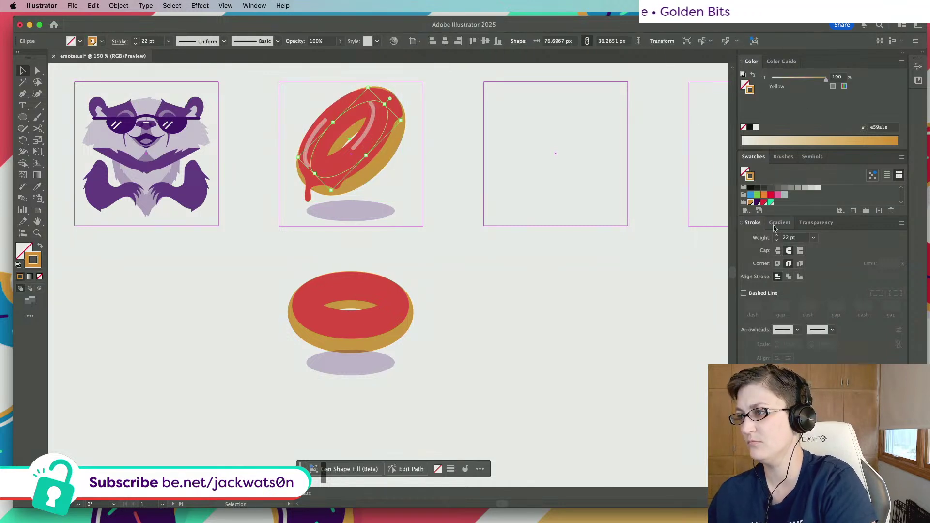
Try the Red swatch on the pasted ellipse's stroke and undo the color change
{"action": "left_click", "coordinate": [764, 203]}
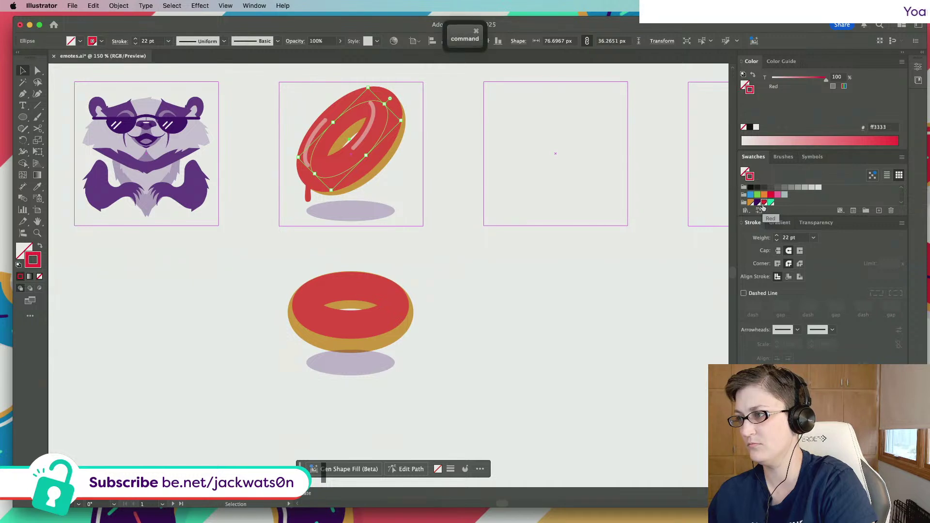
{"action": "key", "text": "super+z"}
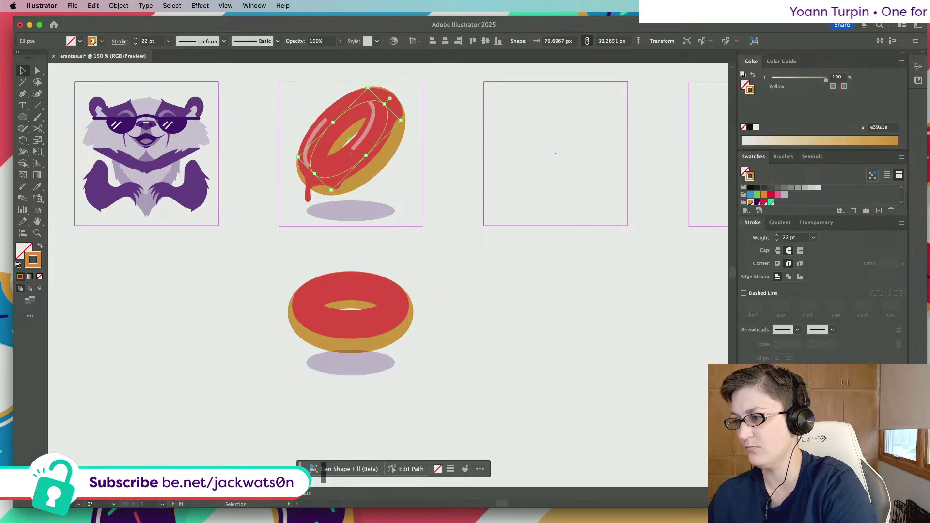
Set the yellow stroke tint of the donut's 29 pt base ring to 50%
{"action": "left_click_drag", "start_coordinate": [795, 216], "coordinate": [795, 237]}
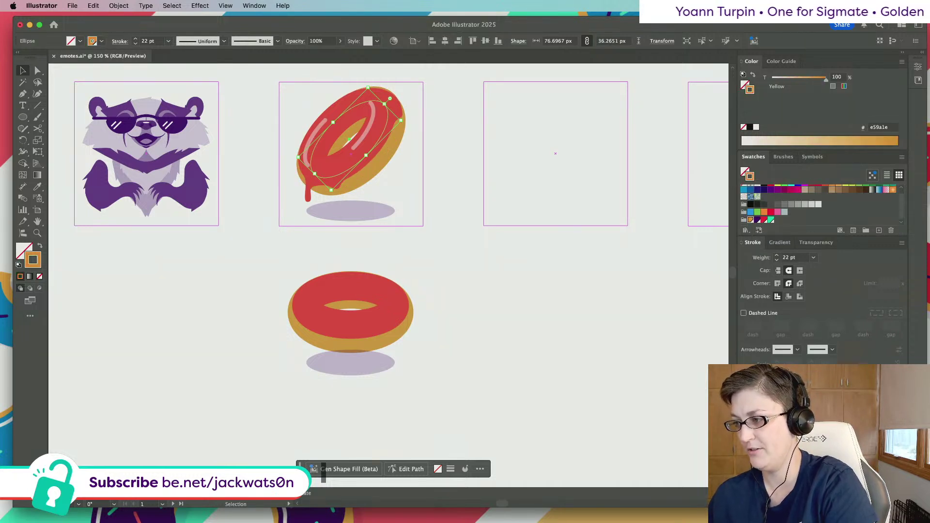
{"action": "left_click", "coordinate": [838, 77]}
{"action": "type", "text": "5"}
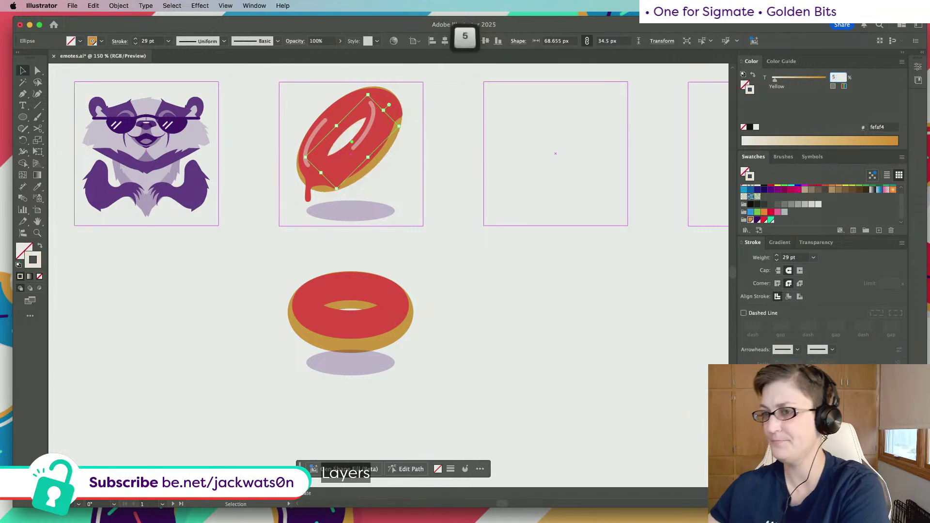
{"action": "key", "text": "super+z"}
{"action": "key", "text": "super+z"}
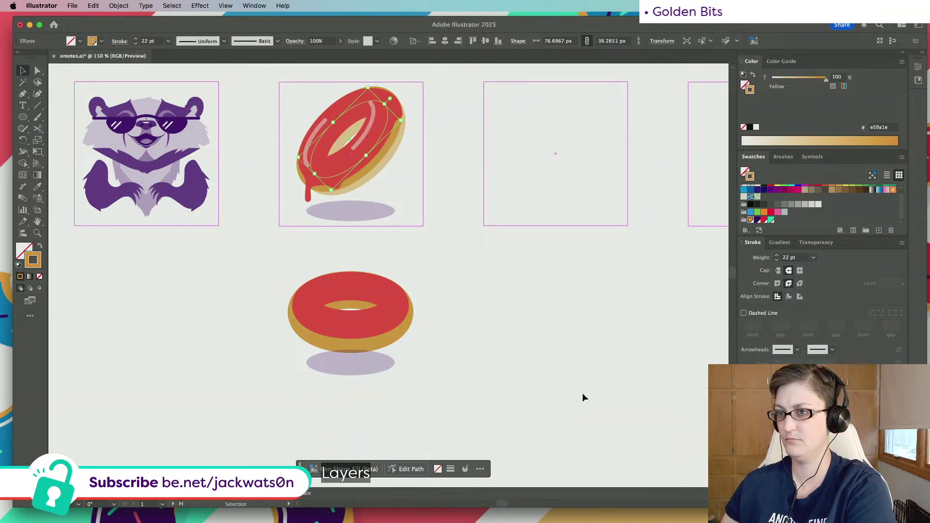
Shrink the 22 pt yellow ellipse behind the icing to about 70.9 by 29.9 px and adjust its position, leaving it deselected
{"action": "left_click_drag", "start_coordinate": [318, 174], "coordinate": [359, 168]}
{"action": "key", "text": "super+equal"}
{"action": "key", "text": "super+equal"}
{"action": "left_click_drag", "start_coordinate": [453, 132], "coordinate": [453, 133]}
{"action": "left_click_drag", "start_coordinate": [417, 227], "coordinate": [409, 225]}
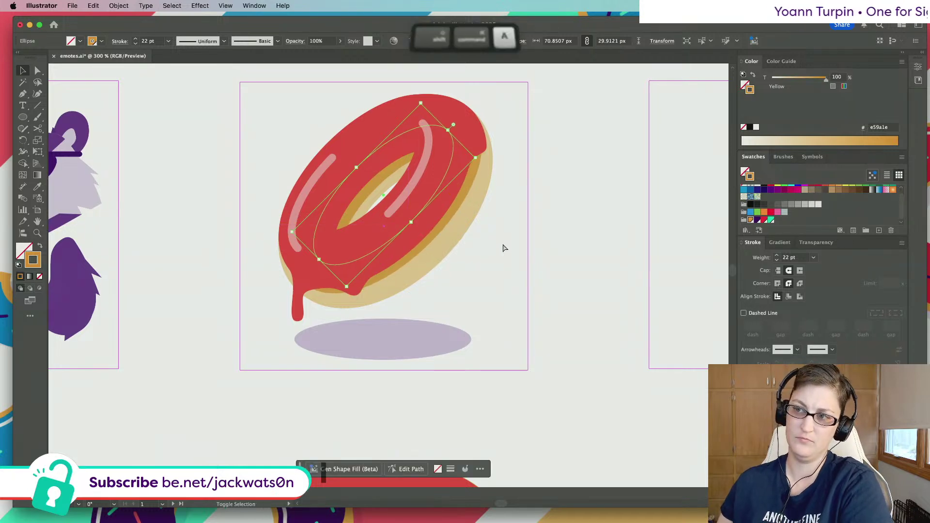
{"action": "left_click", "coordinate": [503, 246]}
{"action": "scroll", "coordinate": [513, 287], "scroll_direction": "down", "scroll_amount": 5, "text": "alt"}
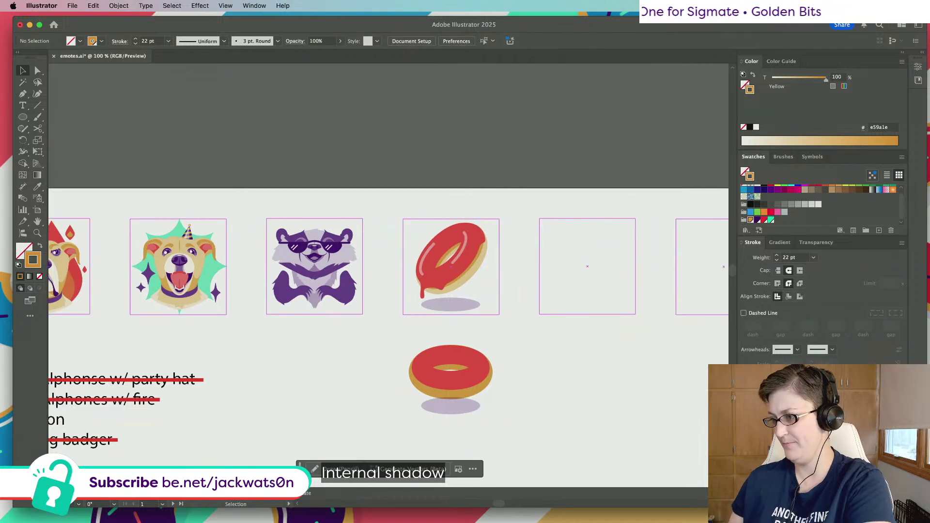
Set the yellow stroke tint of the donut's 29 pt base ring to 75% and deselect it
{"action": "left_click", "coordinate": [442, 248]}
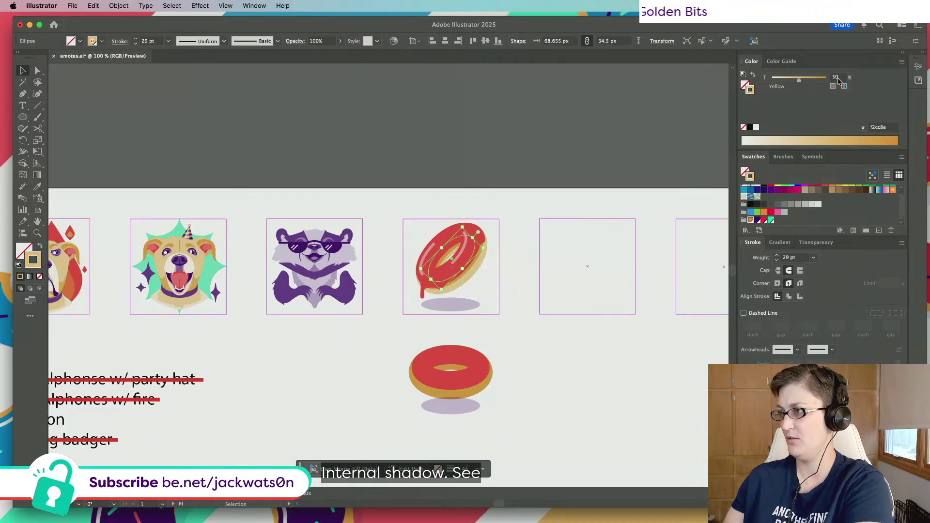
{"action": "type", "text": "75"}
{"action": "key", "text": "Return"}
{"action": "key", "text": "super+shift+a"}
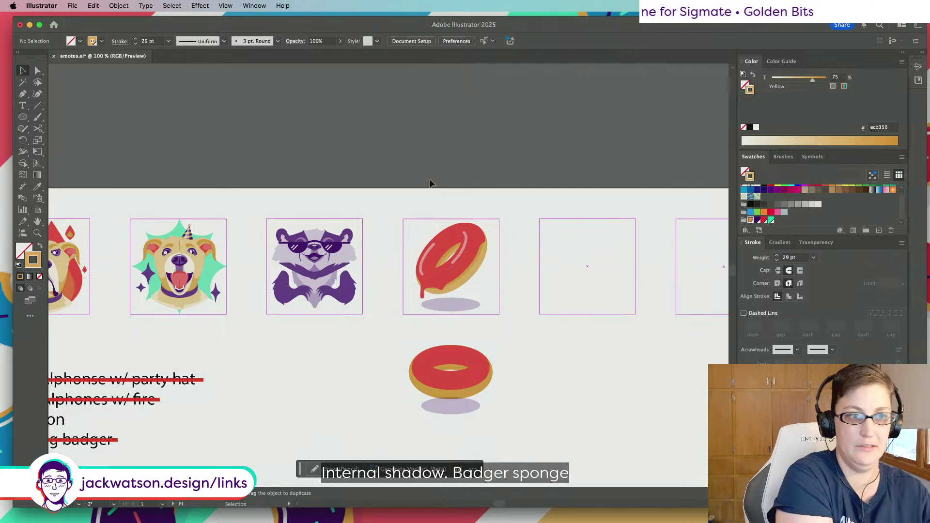
Copy two purple stars from the party-hat dog emote and paste them onto the donut artboard
{"action": "scroll", "coordinate": [429, 278], "scroll_direction": "up", "scroll_amount": 5}
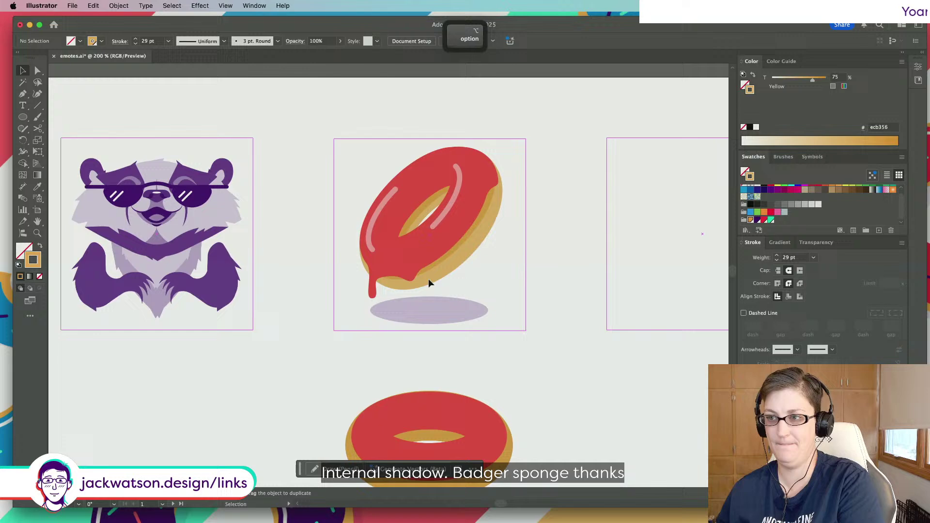
{"action": "left_click", "coordinate": [411, 252]}
{"action": "scroll", "coordinate": [412, 252], "scroll_direction": "left", "scroll_amount": 5}
{"action": "key", "text": "shift+super+a"}
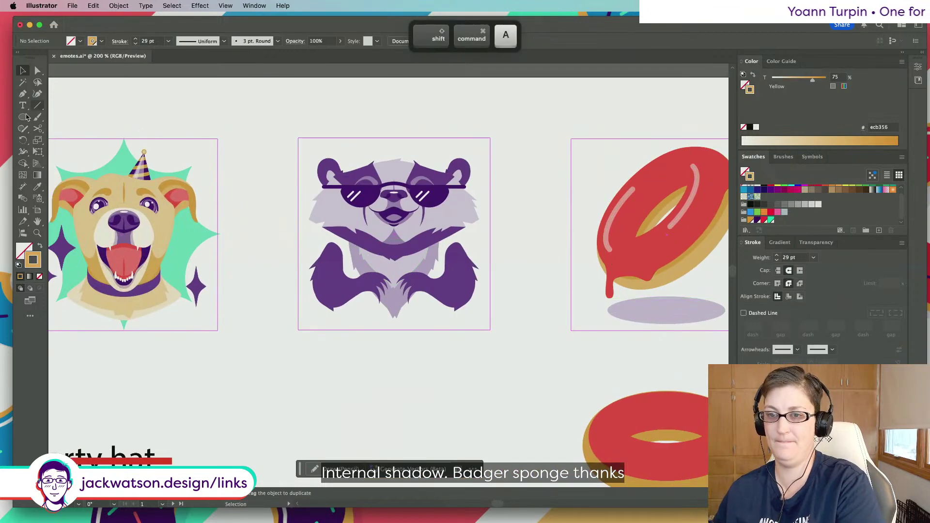
{"action": "left_click", "coordinate": [38, 71]}
{"action": "left_click", "coordinate": [61, 248]}
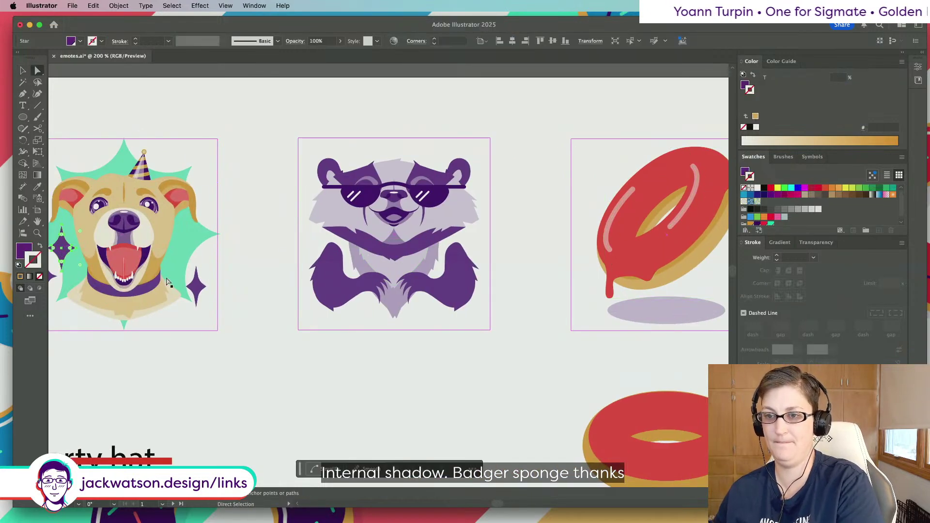
{"action": "left_click", "coordinate": [198, 290], "text": "shift"}
{"action": "key", "text": "super+c"}
{"action": "scroll", "coordinate": [423, 286], "scroll_direction": "right", "scroll_amount": 5}
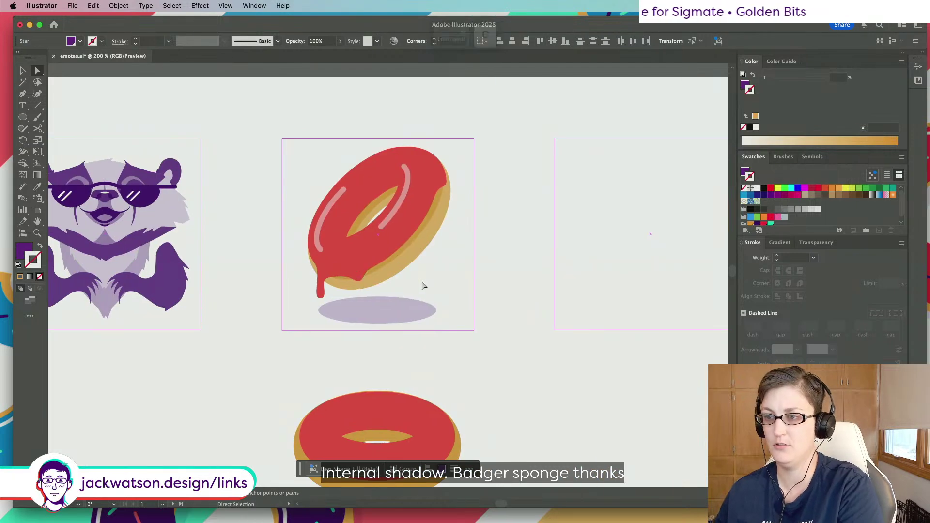
{"action": "key", "text": "super+v"}
{"action": "key", "text": "shift+super+a"}
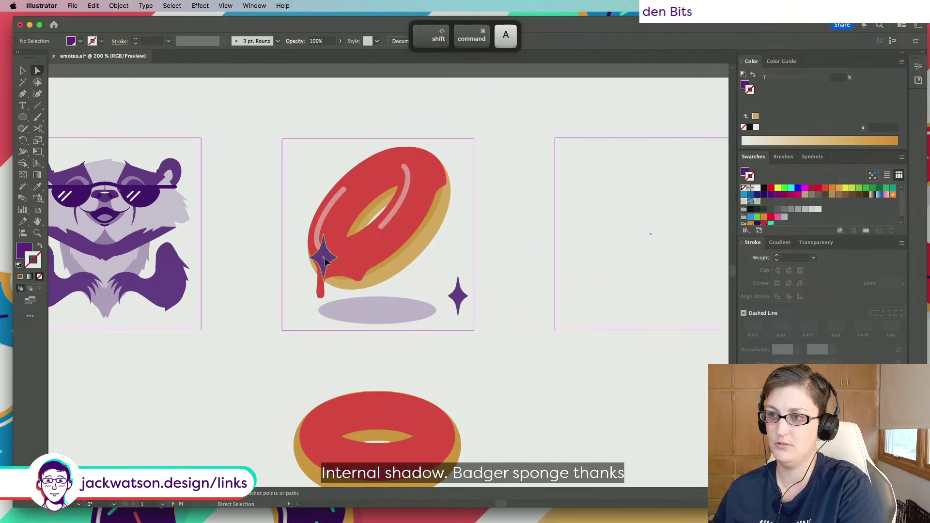
Place the larger star at the donut's upper left and scale both stars down, the lower one to about 8.9 by 18.3 px
{"action": "left_click_drag", "start_coordinate": [326, 261], "coordinate": [314, 180]}
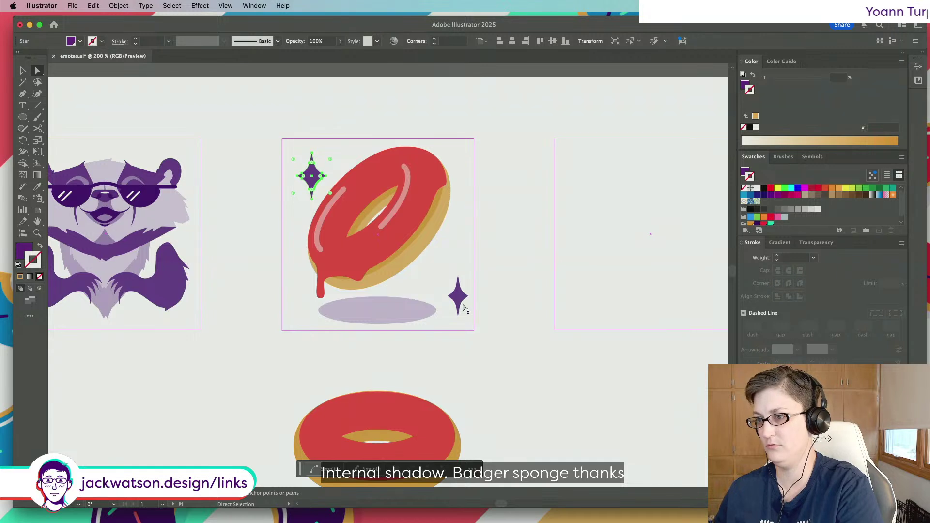
{"action": "left_click_drag", "start_coordinate": [463, 308], "coordinate": [451, 290]}
{"action": "key", "text": "super+z"}
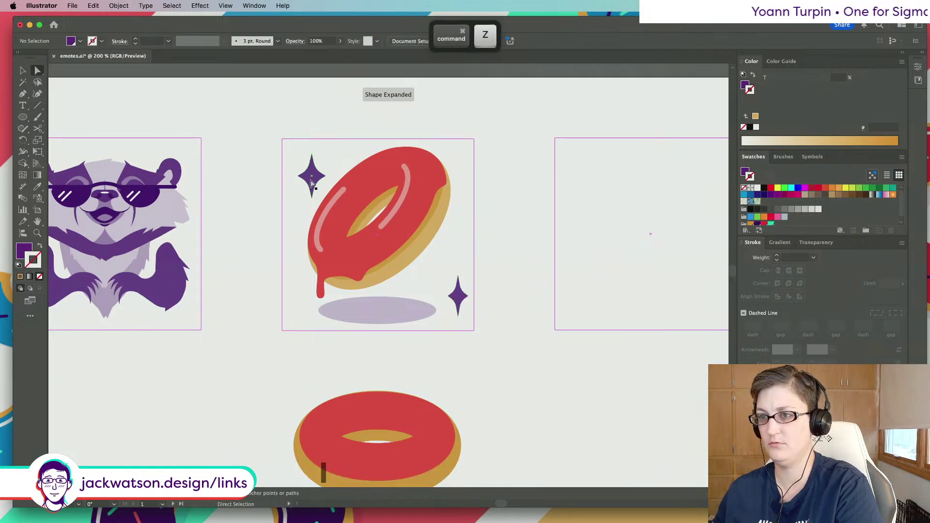
{"action": "left_click", "coordinate": [312, 183]}
{"action": "key", "text": "v"}
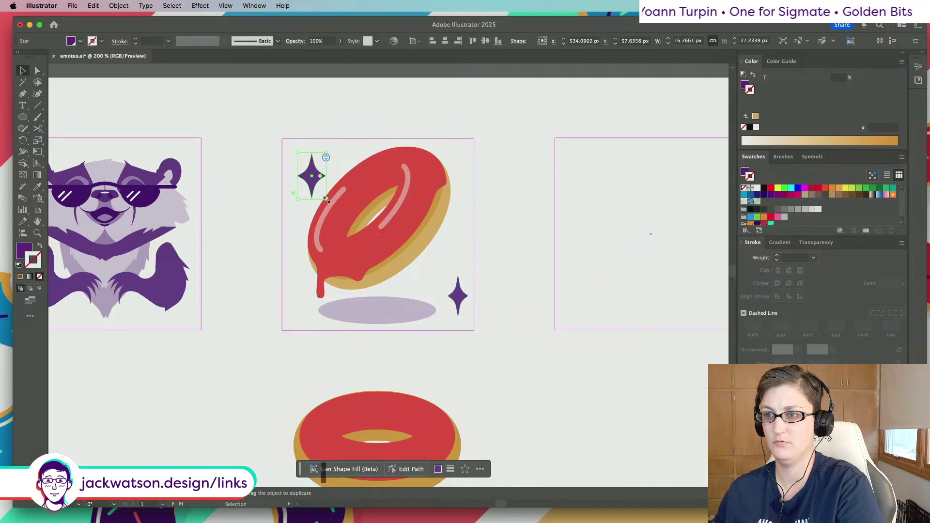
{"action": "left_click_drag", "start_coordinate": [325, 198], "coordinate": [312, 170]}
{"action": "key", "text": "shift+super+a"}
{"action": "left_click_drag", "start_coordinate": [462, 301], "coordinate": [451, 274]}
{"action": "key", "text": "shift+super+a"}
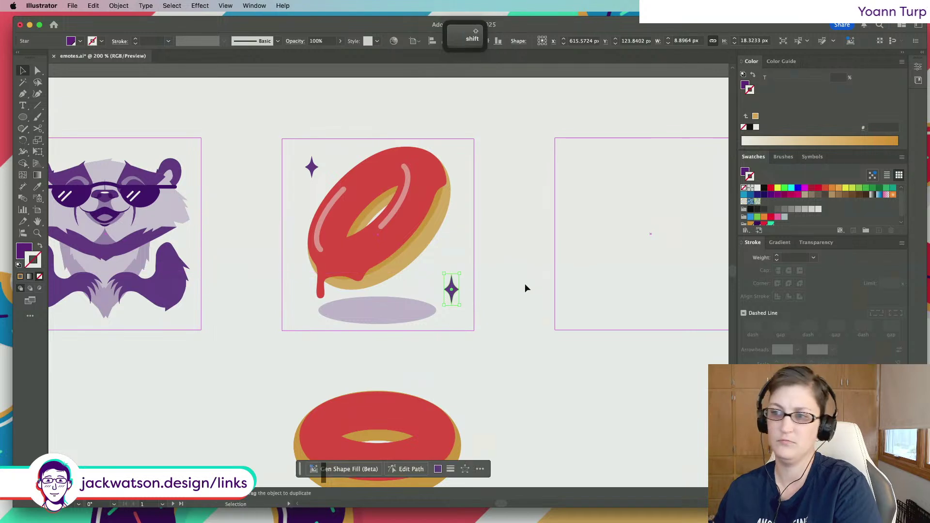
Move the upper star closer to the artboard's upper-left corner and adjust the lower star's placement
{"action": "left_click_drag", "start_coordinate": [311, 170], "coordinate": [301, 163]}
{"action": "mouse_move", "coordinate": [455, 294]}
{"action": "left_mouse_down"}
{"action": "mouse_move", "coordinate": [464, 305]}
{"action": "mouse_move", "coordinate": [447, 279]}
{"action": "left_mouse_up"}
{"action": "key", "text": "shift+super+a"}
{"action": "key", "text": "super+minus"}
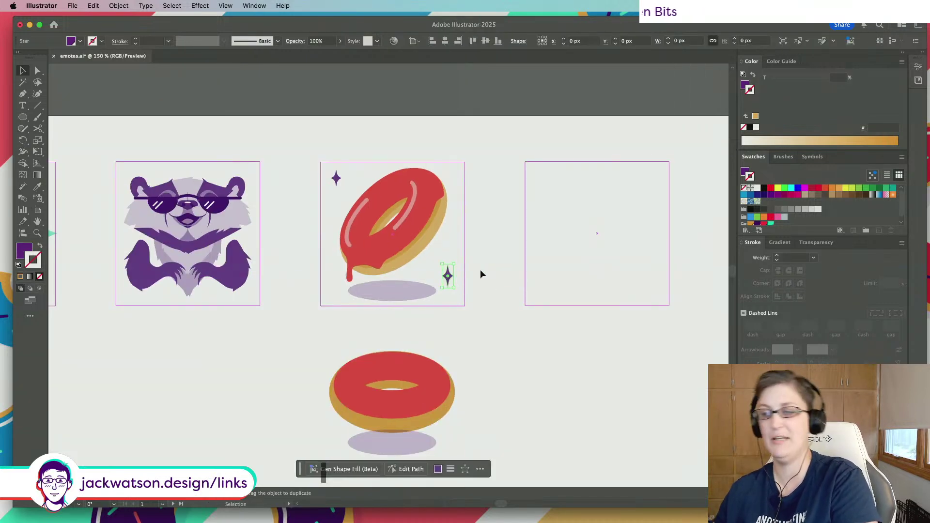
{"action": "left_click", "coordinate": [481, 269]}
{"action": "scroll", "coordinate": [481, 269], "scroll_direction": "down", "scroll_amount": 1}
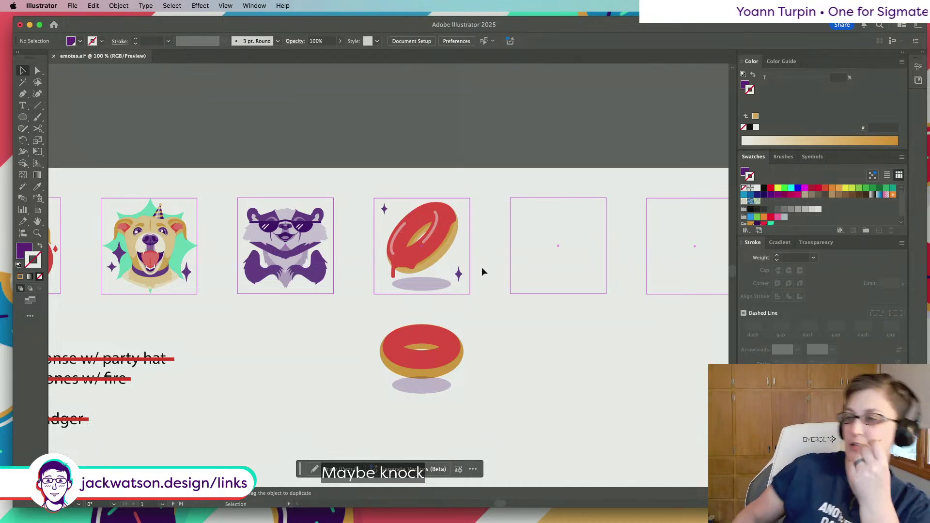
Delete both purple stars from the donut artboard
{"action": "left_click", "coordinate": [459, 274]}
{"action": "key", "text": "BackSpace"}
{"action": "left_click", "coordinate": [384, 208]}
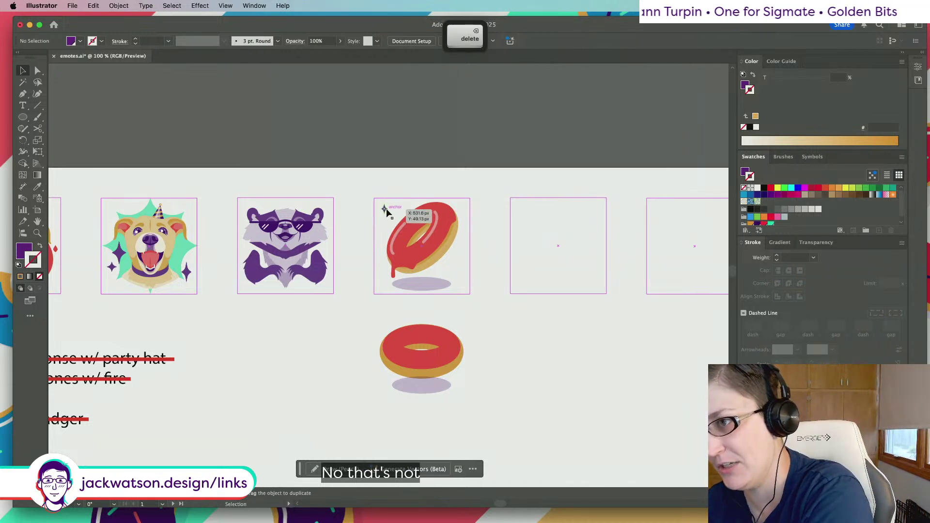
{"action": "key", "text": "BackSpace"}
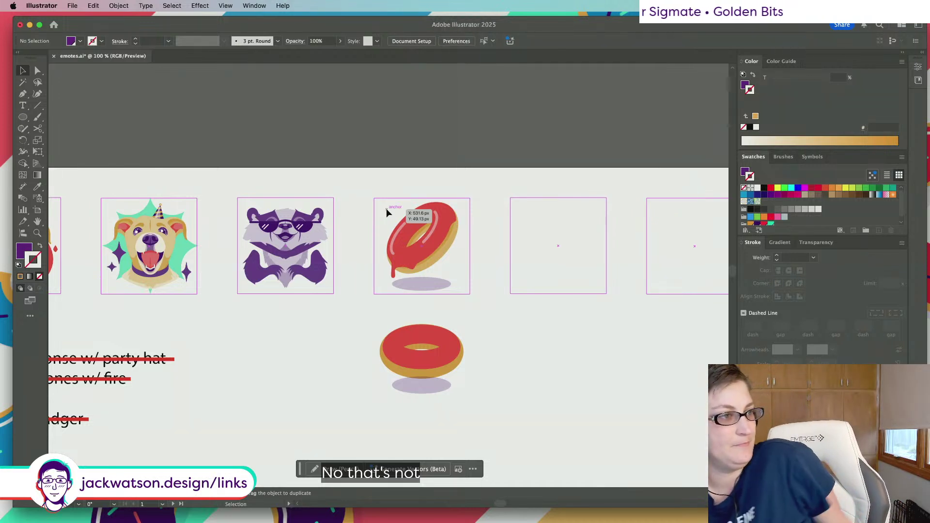
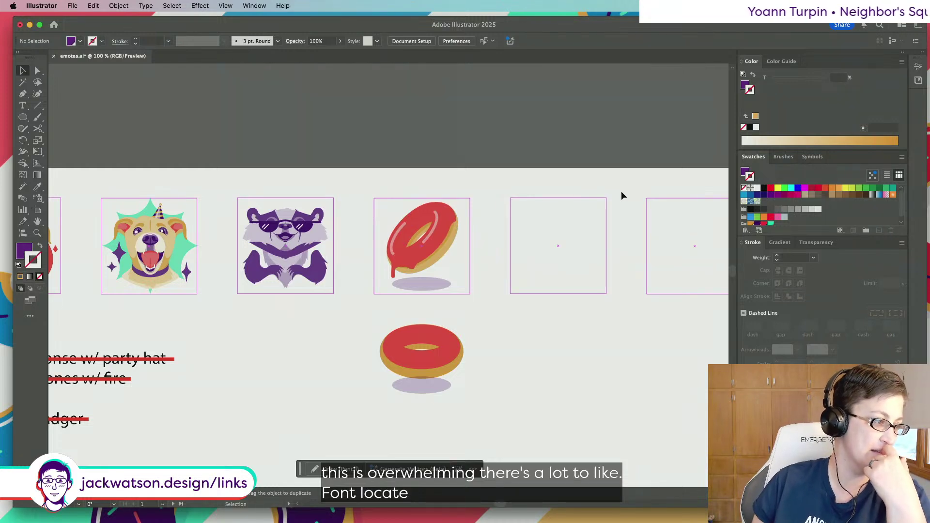
Draw a small filled circle about 2.8 px across at the upper left of the donut with the Ellipse tool
{"action": "scroll", "coordinate": [411, 223], "scroll_direction": "up", "scroll_amount": 5}
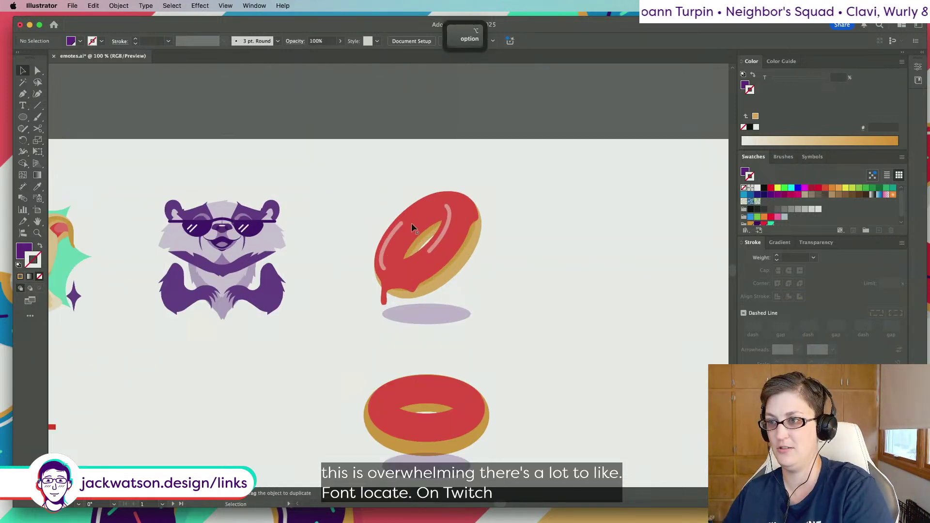
{"action": "left_click", "coordinate": [23, 117]}
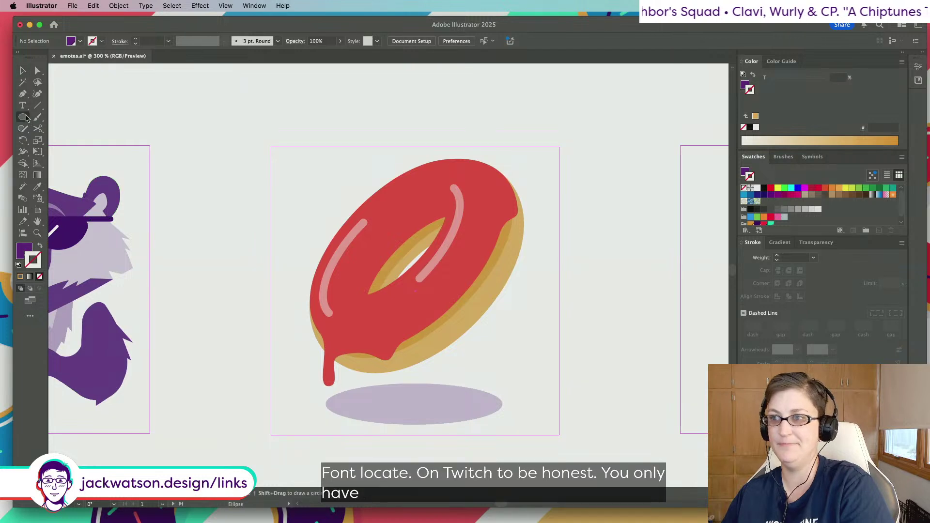
{"action": "left_click_drag", "start_coordinate": [309, 166], "coordinate": [314, 171]}
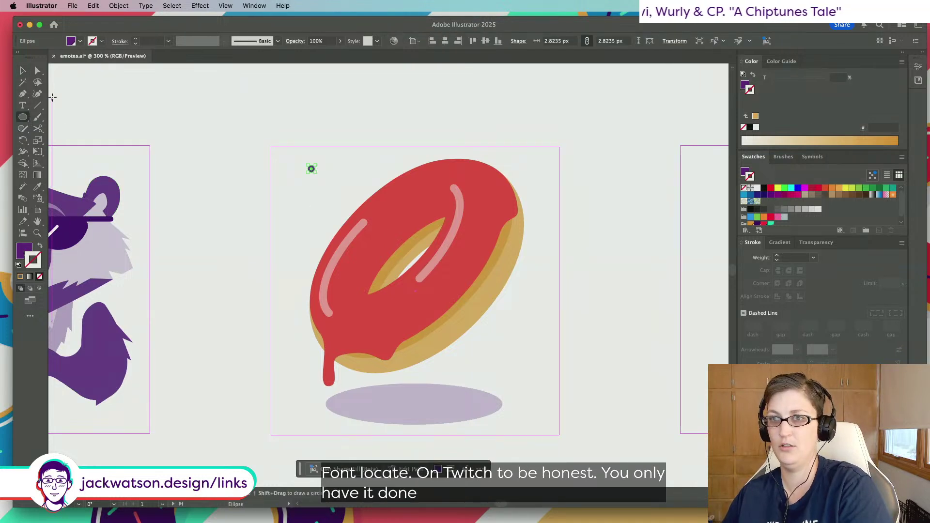
{"action": "left_click", "coordinate": [23, 70]}
{"action": "key", "text": "shift+super+a"}
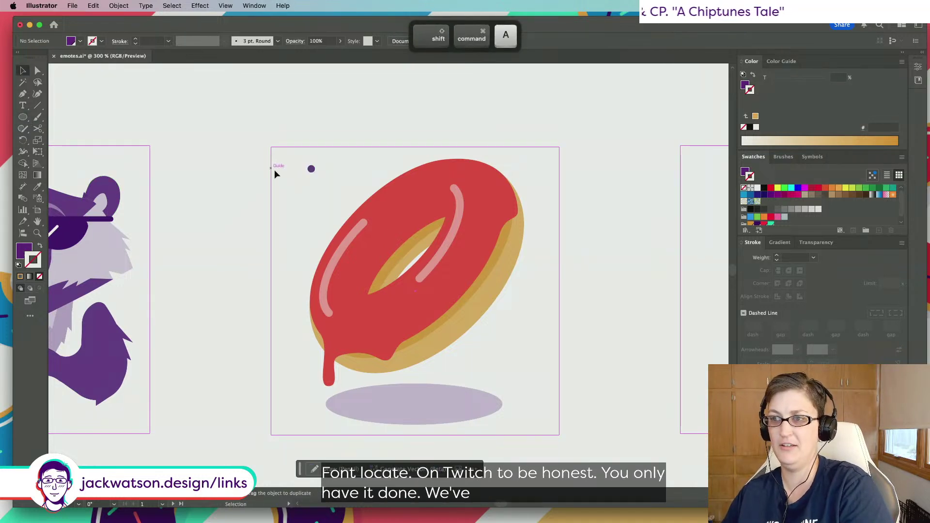
Change the small circle's fill to black
{"action": "left_click", "coordinate": [311, 169]}
{"action": "scroll", "coordinate": [311, 170], "scroll_direction": "up", "scroll_amount": 3}
{"action": "left_click_drag", "start_coordinate": [311, 172], "coordinate": [304, 179]}
{"action": "scroll", "coordinate": [304, 179], "scroll_direction": "down", "scroll_amount": 2}
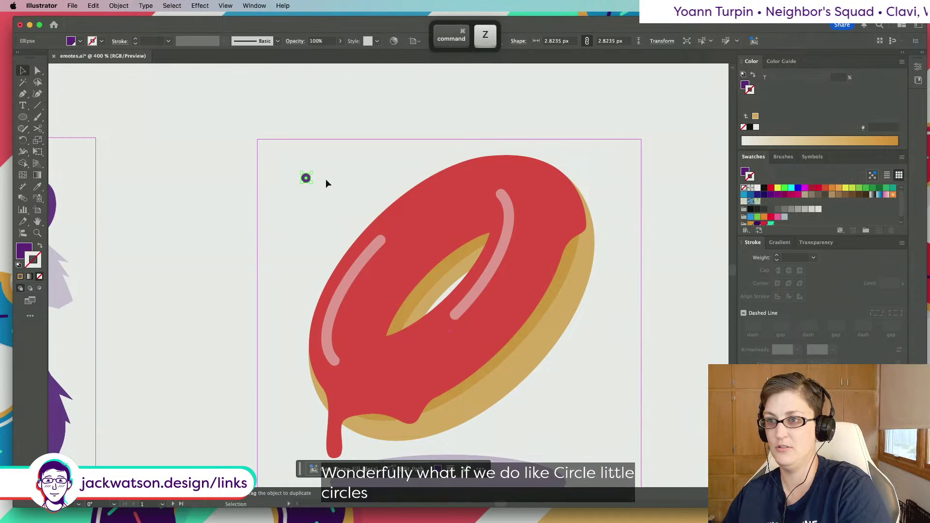
{"action": "left_click_drag", "start_coordinate": [307, 177], "coordinate": [312, 173]}
{"action": "left_click", "coordinate": [746, 86]}
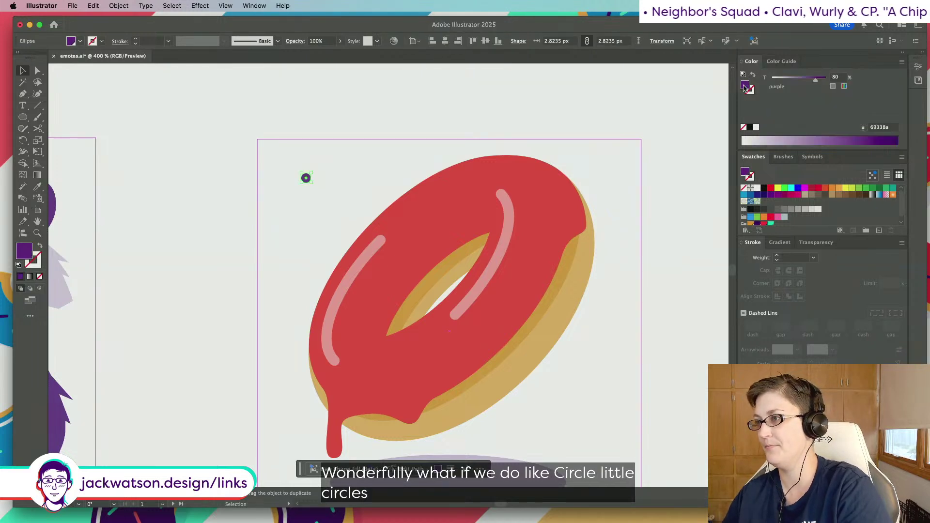
{"action": "left_click", "coordinate": [764, 188]}
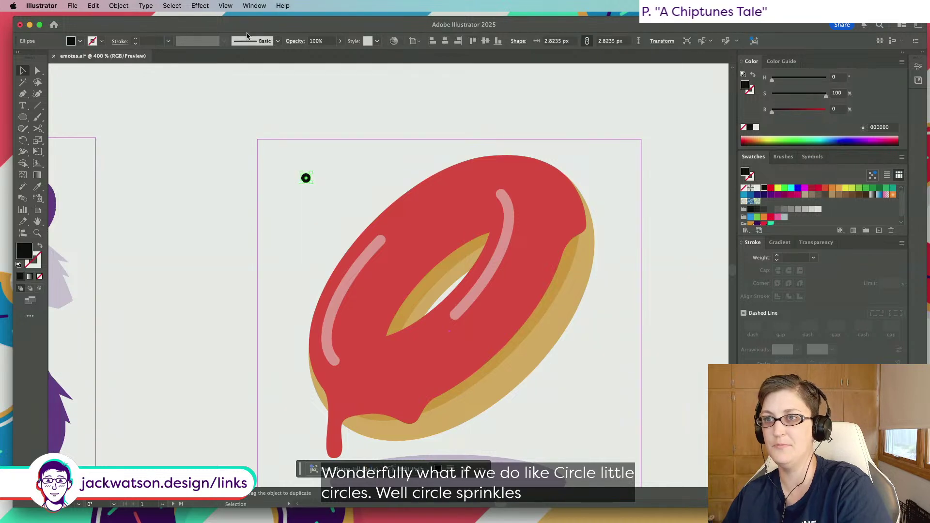
Create a new Scatter Brush from the black circle and set its colorization method to Hue Shift
{"action": "left_click", "coordinate": [278, 40]}
{"action": "left_click", "coordinate": [277, 50]}
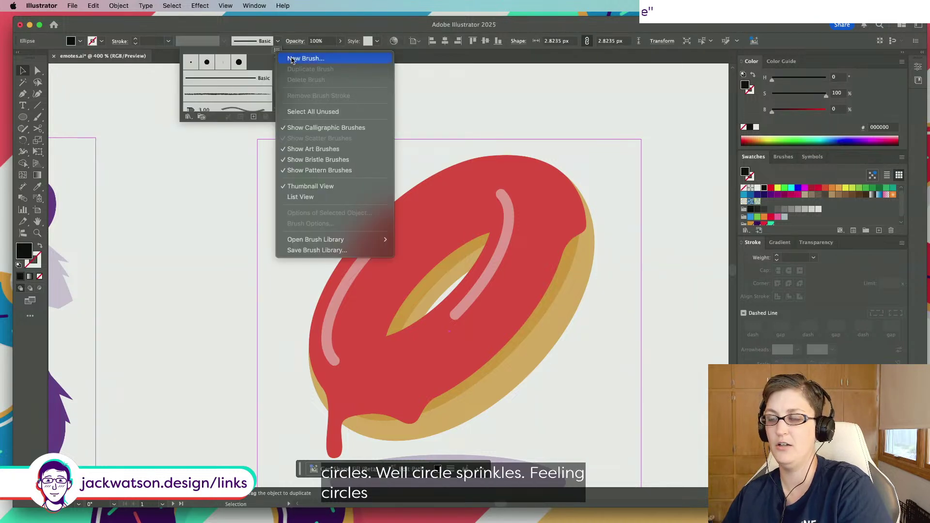
{"action": "left_click", "coordinate": [292, 59]}
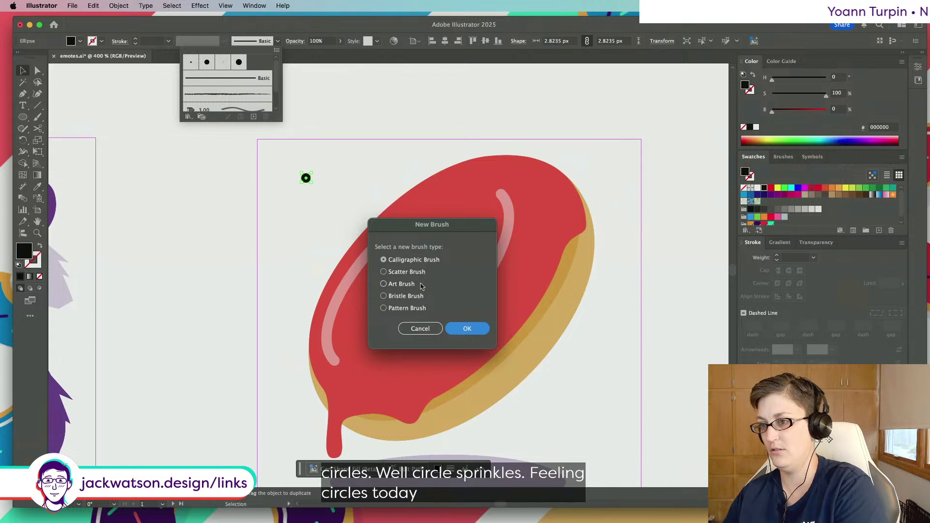
{"action": "left_click", "coordinate": [416, 274]}
{"action": "left_click", "coordinate": [467, 329]}
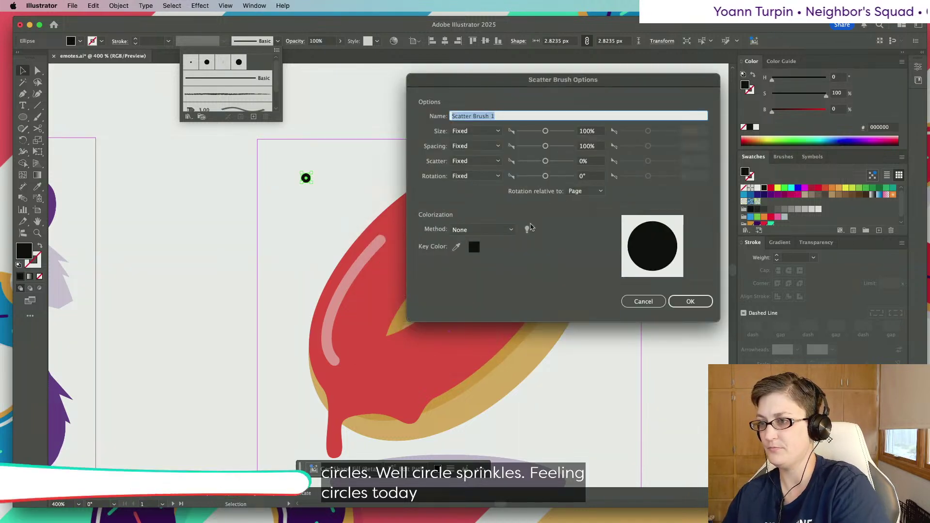
{"action": "left_click", "coordinate": [497, 233]}
{"action": "left_click", "coordinate": [472, 273]}
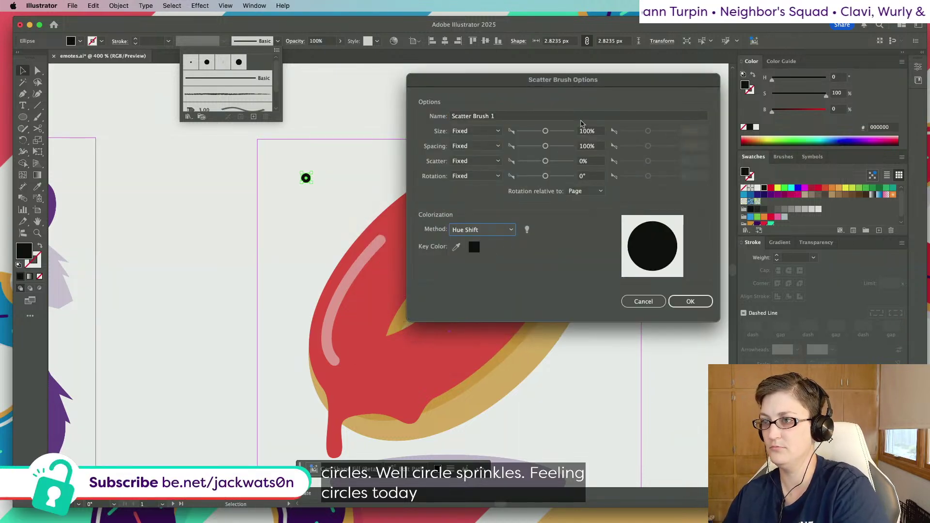
Set the scatter brush's size, spacing and scatter variation all to Random
{"action": "left_click", "coordinate": [475, 132]}
{"action": "left_click", "coordinate": [471, 152]}
{"action": "left_click", "coordinate": [472, 146]}
{"action": "left_click", "coordinate": [471, 167]}
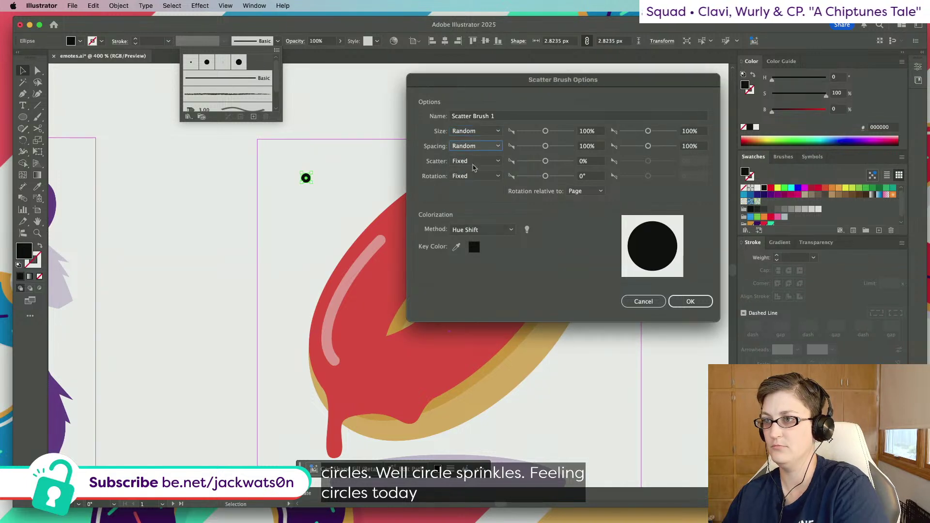
{"action": "left_click", "coordinate": [472, 162]}
{"action": "left_click", "coordinate": [471, 182]}
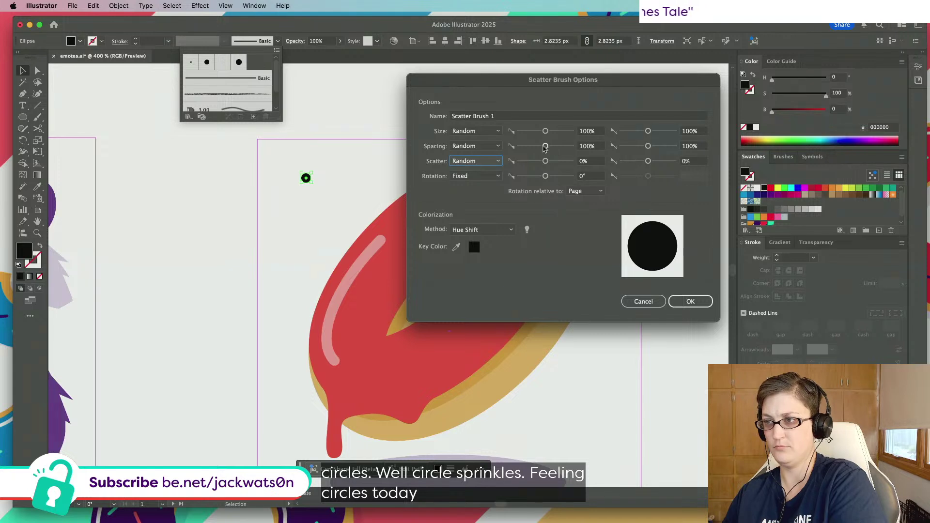
Set the brush's maximum spacing to 200% and its size range to 75% through 110%
{"action": "double_click", "coordinate": [687, 147]}
{"action": "type", "text": "200"}
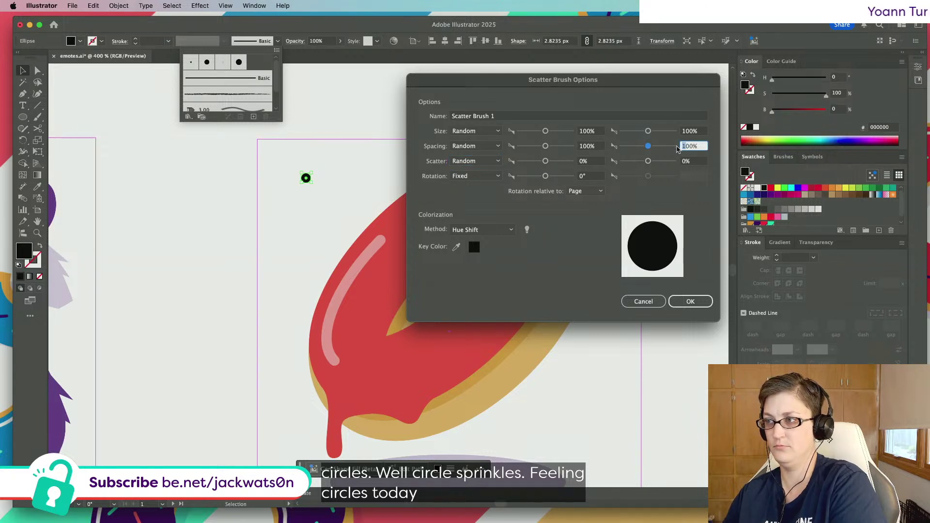
{"action": "key", "text": "Tab"}
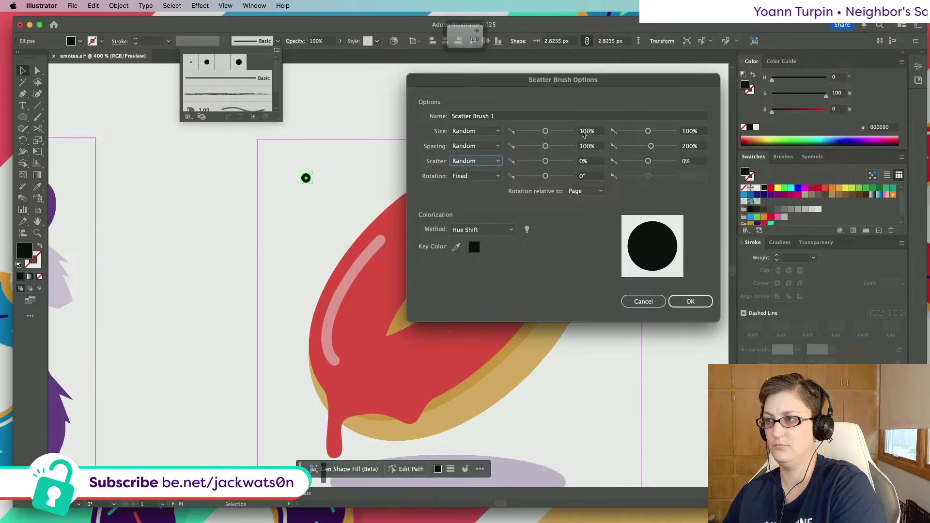
{"action": "double_click", "coordinate": [600, 131]}
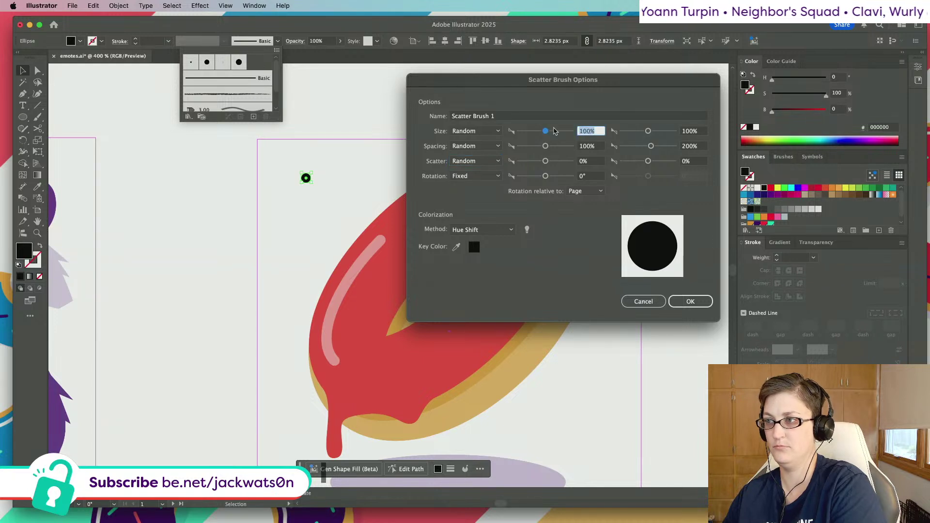
{"action": "type", "text": "75"}
{"action": "key", "text": "Tab"}
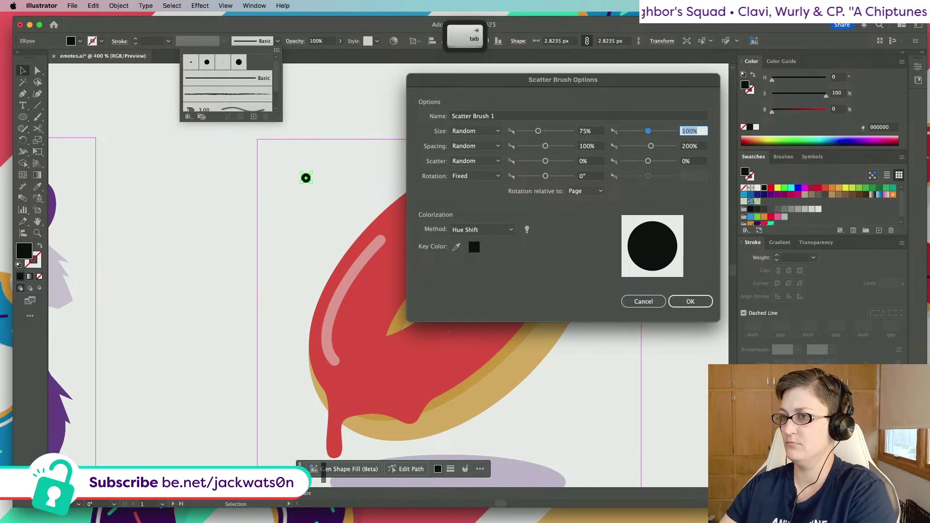
{"action": "type", "text": "110"}
{"action": "key", "text": "Tab"}
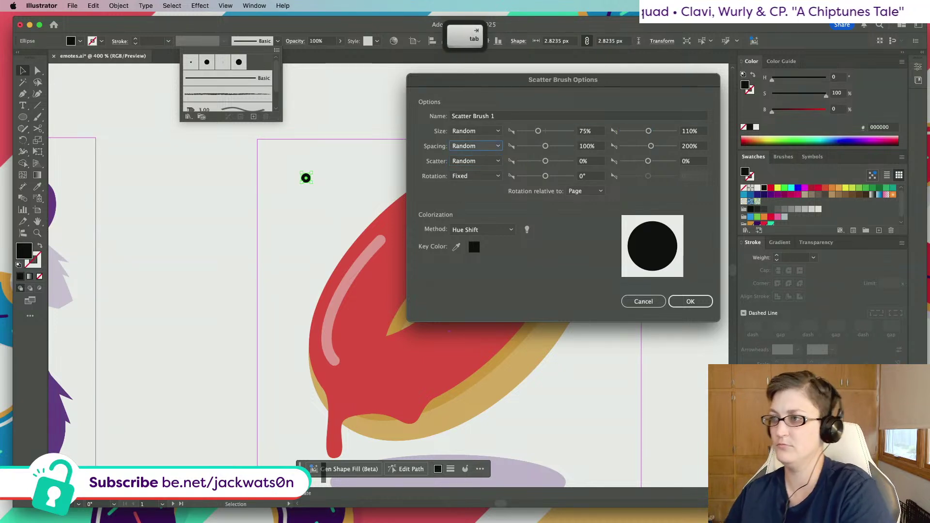
Set the brush's scatter range to -300% through 300% and save the new scatter brush
{"action": "double_click", "coordinate": [590, 161]}
{"action": "type", "text": "300"}
{"action": "key", "text": "Tab"}
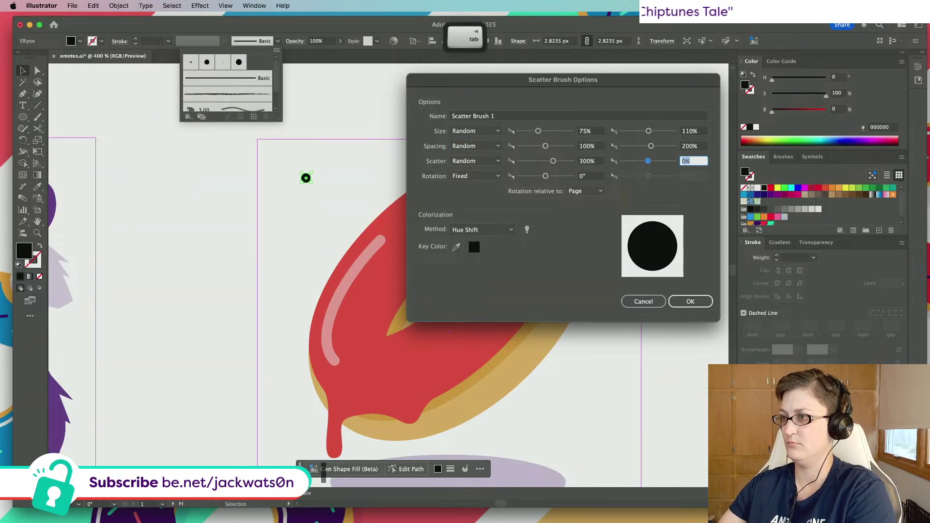
{"action": "type", "text": "300"}
{"action": "key", "text": "Tab"}
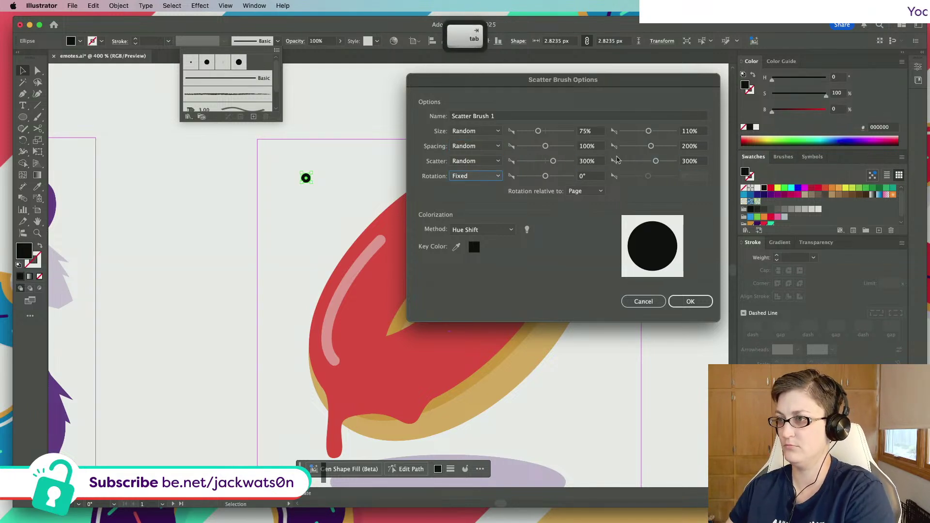
{"action": "double_click", "coordinate": [582, 163]}
{"action": "type", "text": "-300"}
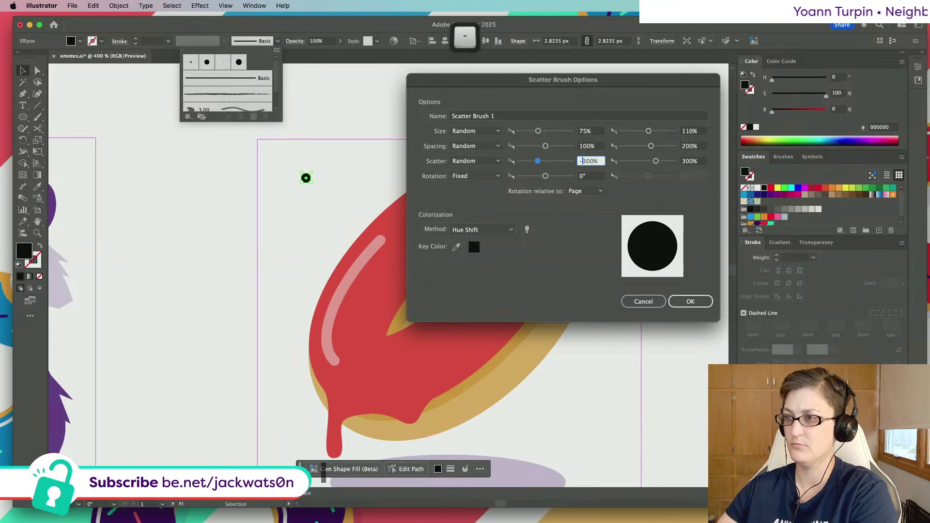
{"action": "key", "text": "Tab"}
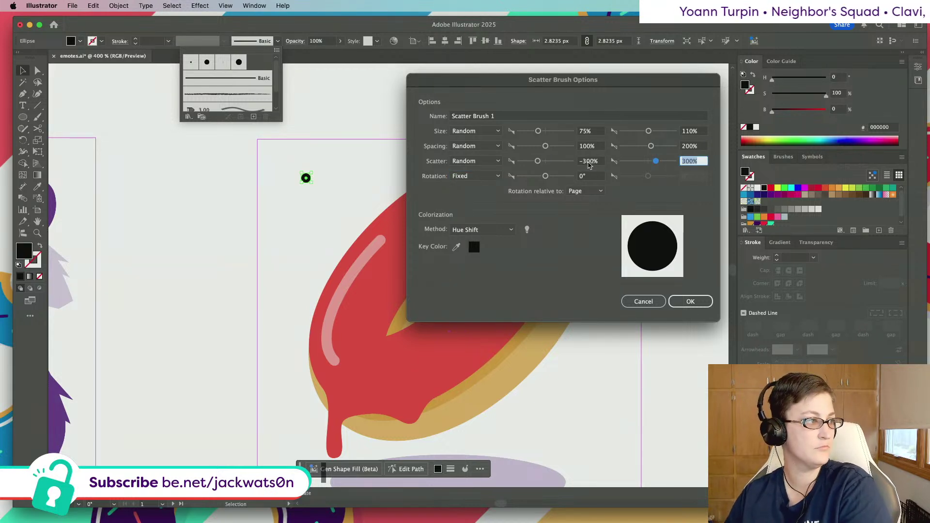
{"action": "left_click", "coordinate": [690, 302]}
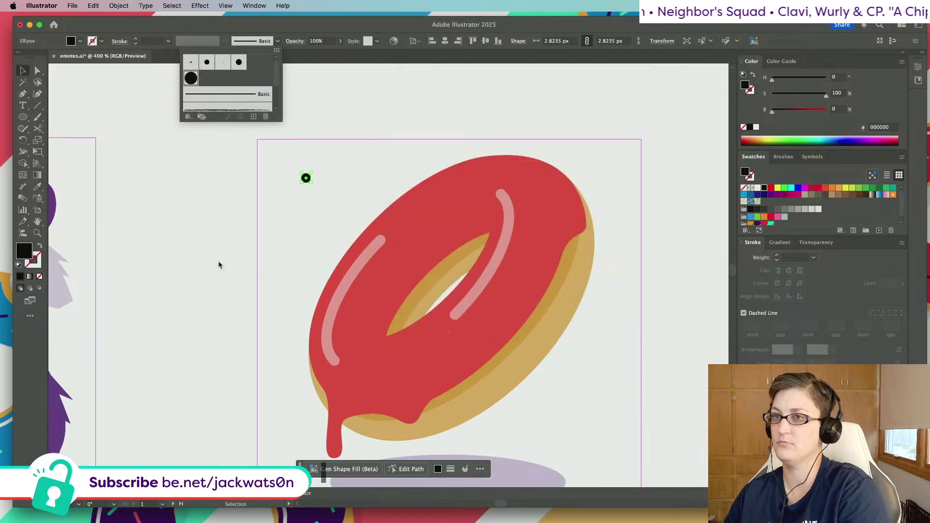
Draw a curved open path about 44 by 57 px with the Pen tool, following the icing along the donut's lower-right side
{"action": "left_click", "coordinate": [176, 226]}
{"action": "key", "text": "p"}
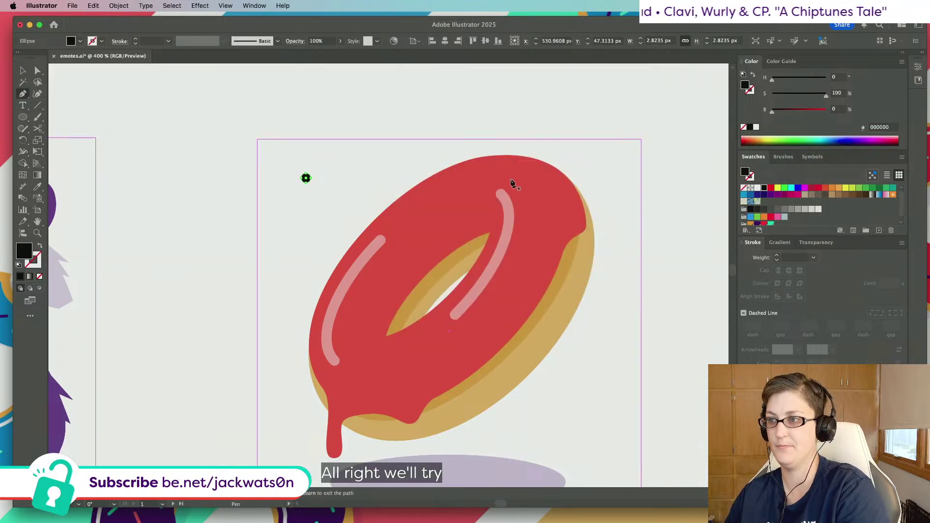
{"action": "left_click", "coordinate": [504, 172]}
{"action": "left_click", "coordinate": [568, 201]}
{"action": "left_click_drag", "start_coordinate": [392, 382], "coordinate": [289, 388]}
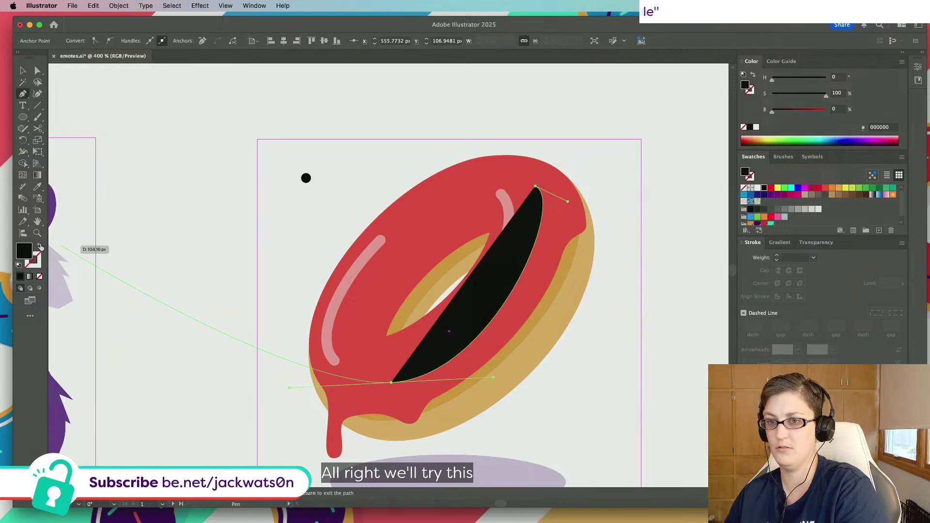
Remove the curved path's fill and give it a purple stroke
{"action": "key", "text": "shift+x"}
{"action": "left_click", "coordinate": [750, 176]}
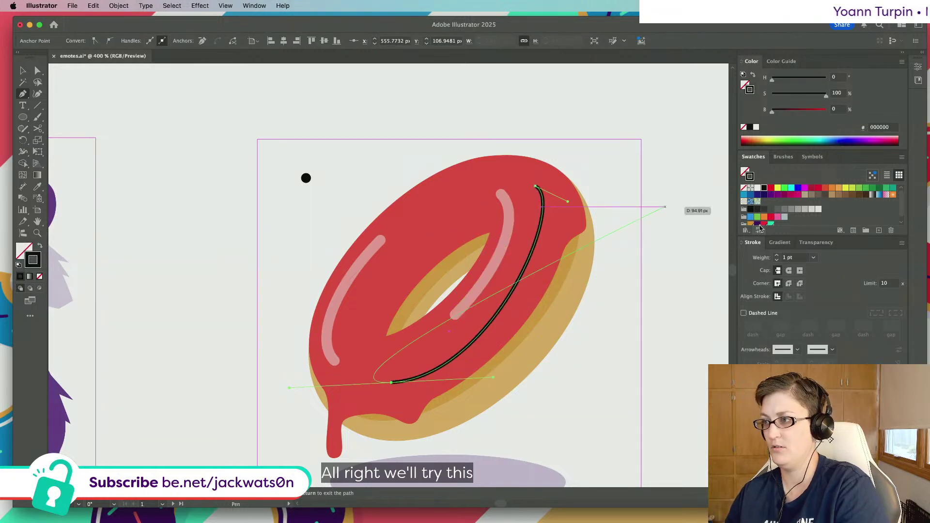
{"action": "left_click", "coordinate": [758, 225]}
{"action": "left_click", "coordinate": [21, 72]}
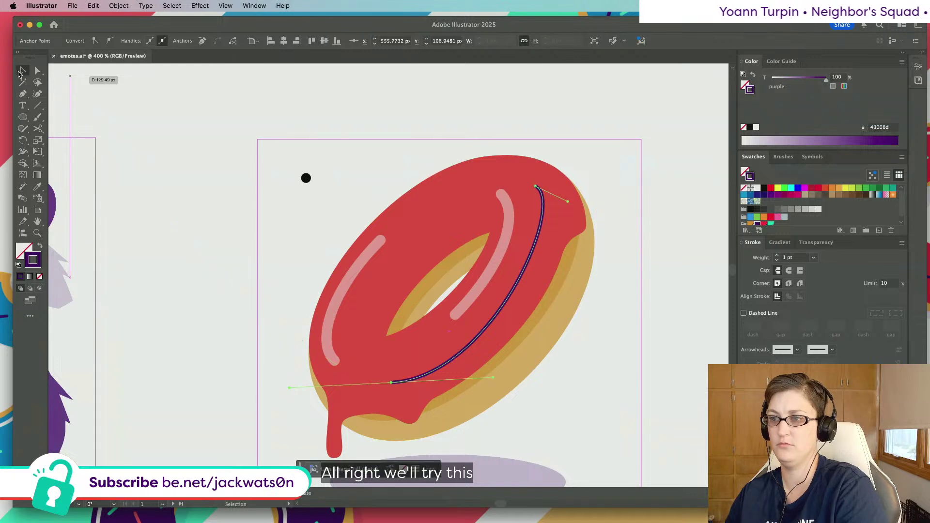
Apply the new circle scatter brush to the purple curved path
{"action": "left_click", "coordinate": [533, 234]}
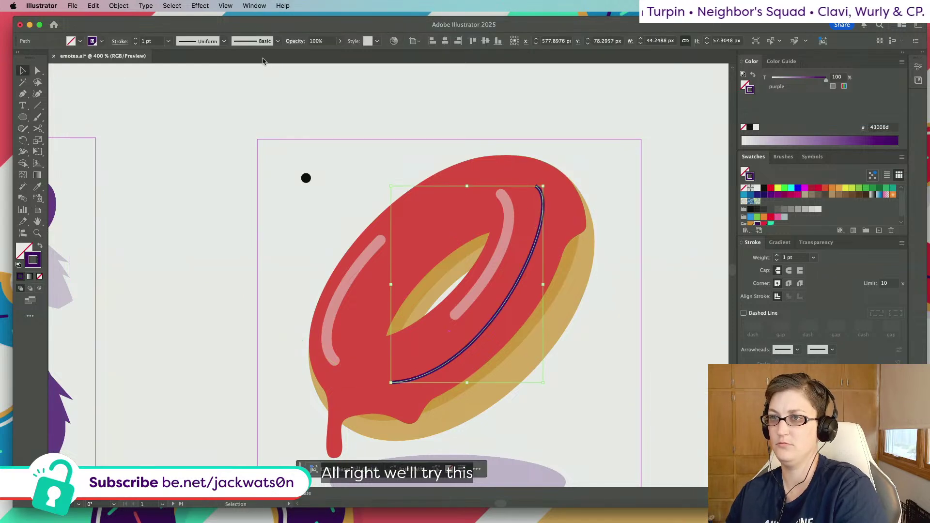
{"action": "left_click", "coordinate": [277, 40]}
{"action": "left_click", "coordinate": [192, 77]}
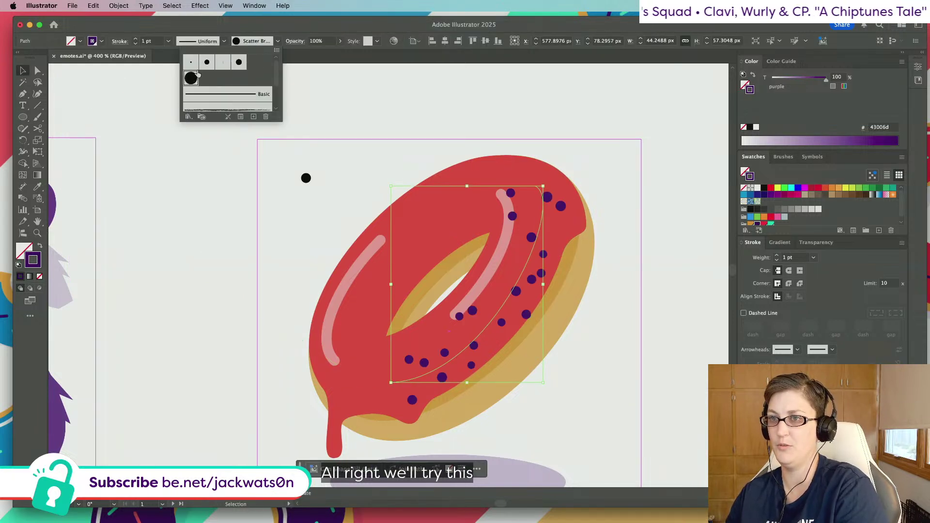
Reopen the circle scatter brush's options and set its minimum spacing to 150%
{"action": "double_click", "coordinate": [191, 77]}
{"action": "left_click_drag", "start_coordinate": [520, 76], "coordinate": [325, 199]}
{"action": "left_click", "coordinate": [385, 266]}
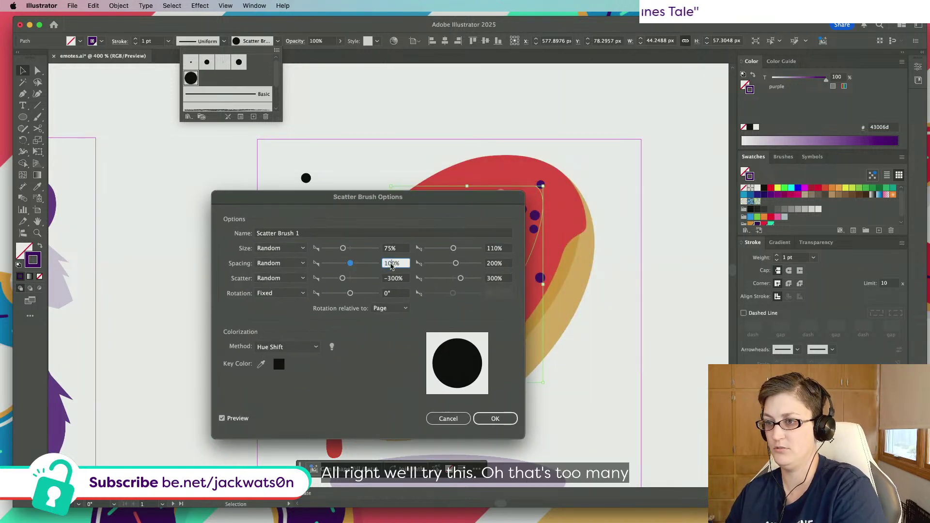
{"action": "type", "text": "150"}
{"action": "key", "text": "Tab"}
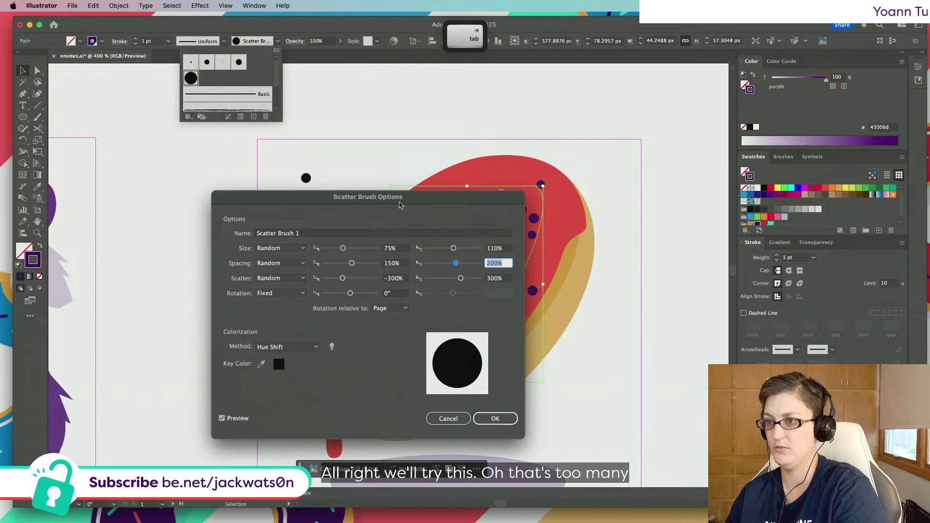
Move the brush options clear of the donut and set the size range to 50% through 100%
{"action": "left_click_drag", "start_coordinate": [400, 205], "coordinate": [754, 182]}
{"action": "left_click", "coordinate": [750, 226]}
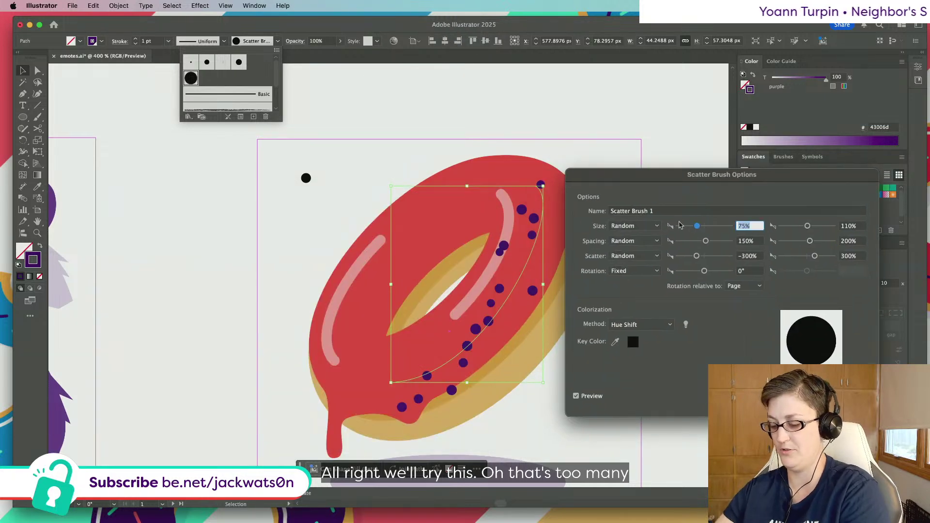
{"action": "type", "text": "50"}
{"action": "key", "text": "Tab"}
{"action": "type", "text": "10"}
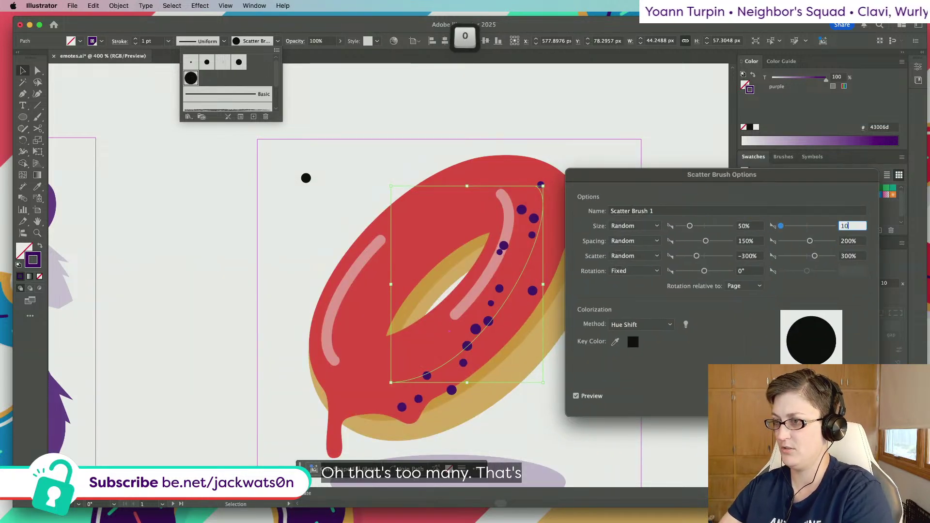
{"action": "type", "text": "0"}
{"action": "key", "text": "Tab"}
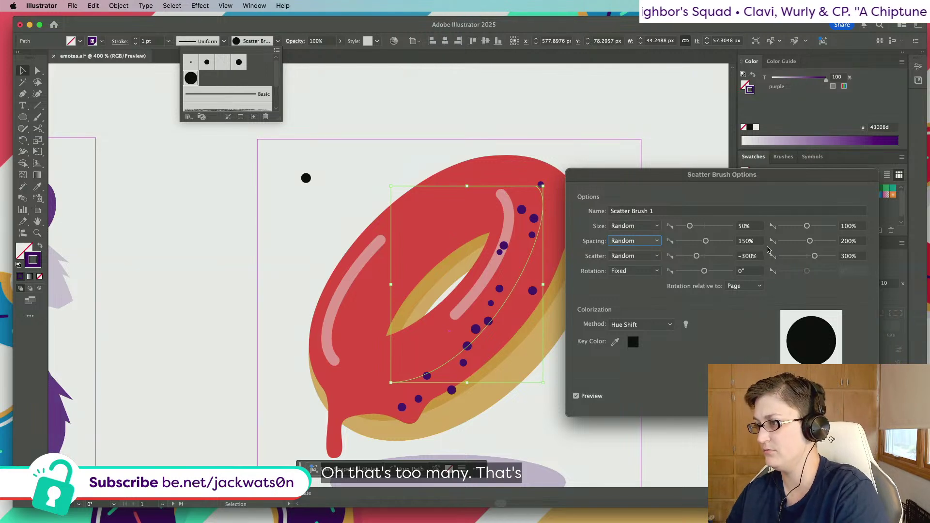
Try widening the brush's scatter range to -500% through 500%
{"action": "left_click", "coordinate": [747, 256]}
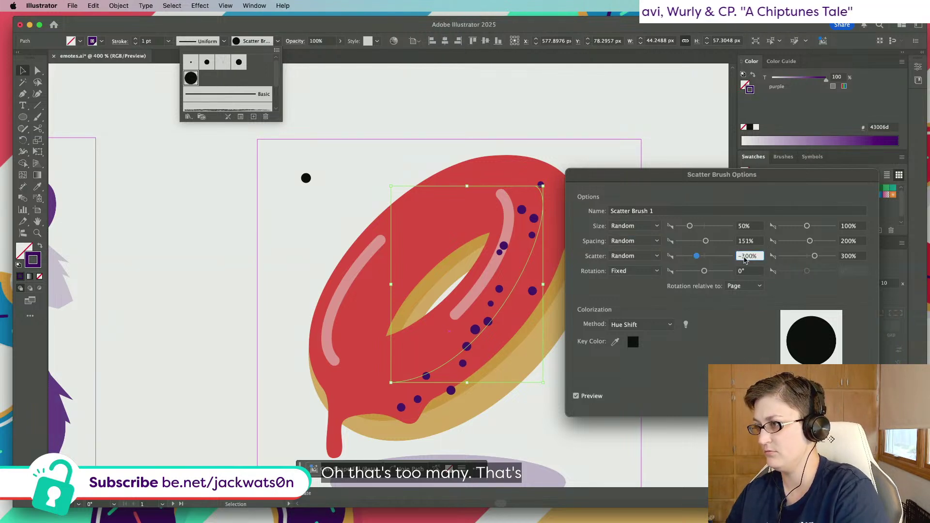
{"action": "type", "text": "-500"}
{"action": "key", "text": "Tab"}
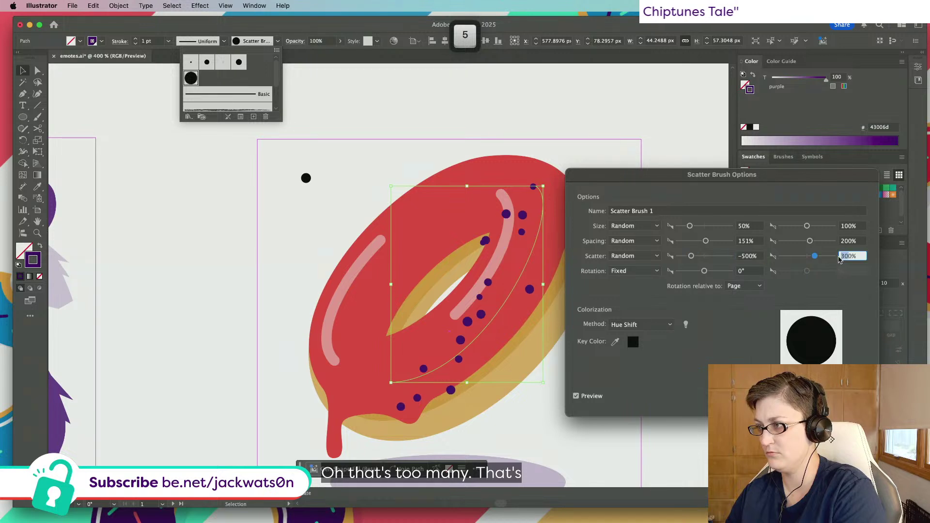
{"action": "type", "text": "50"}
{"action": "key", "text": "Tab"}
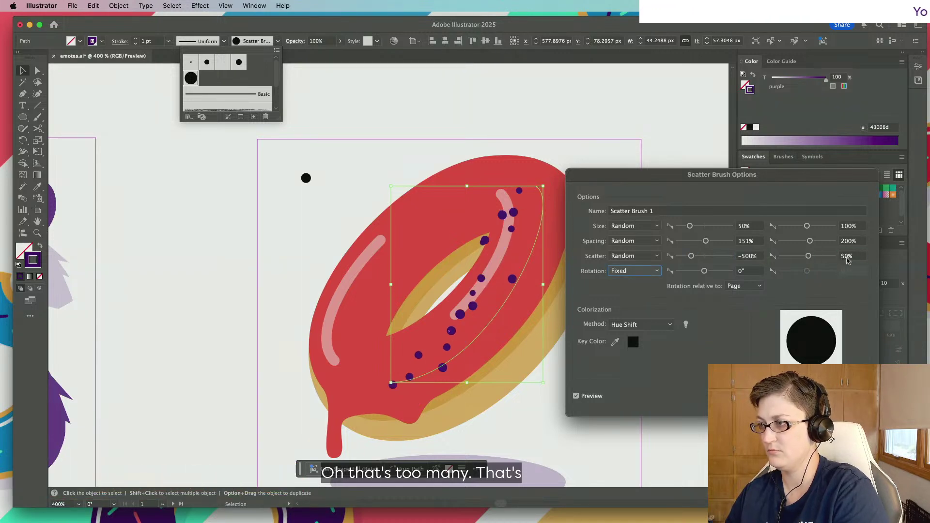
{"action": "left_click", "coordinate": [847, 257]}
{"action": "type", "text": "0"}
{"action": "key", "text": "Tab"}
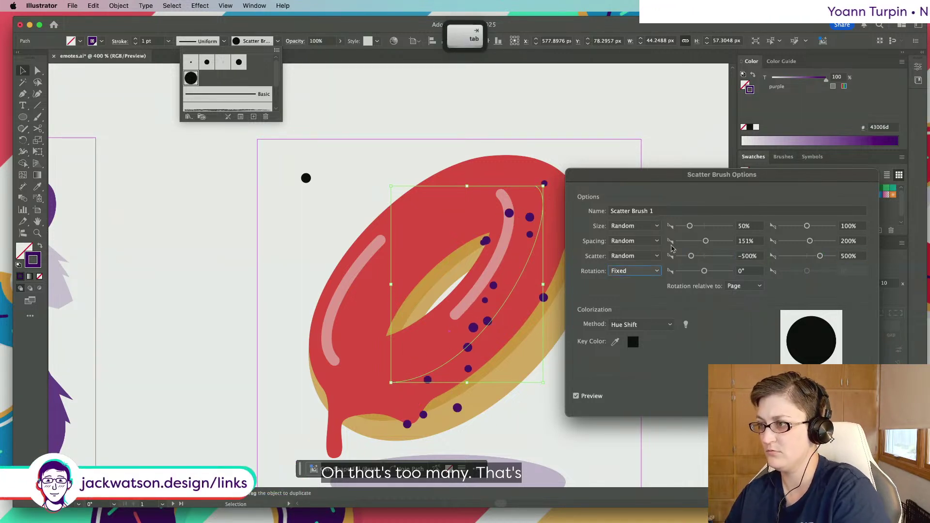
Set the brush's spacing range to 300% through 400%
{"action": "left_click", "coordinate": [757, 242]}
{"action": "type", "text": "300"}
{"action": "key", "text": "Tab"}
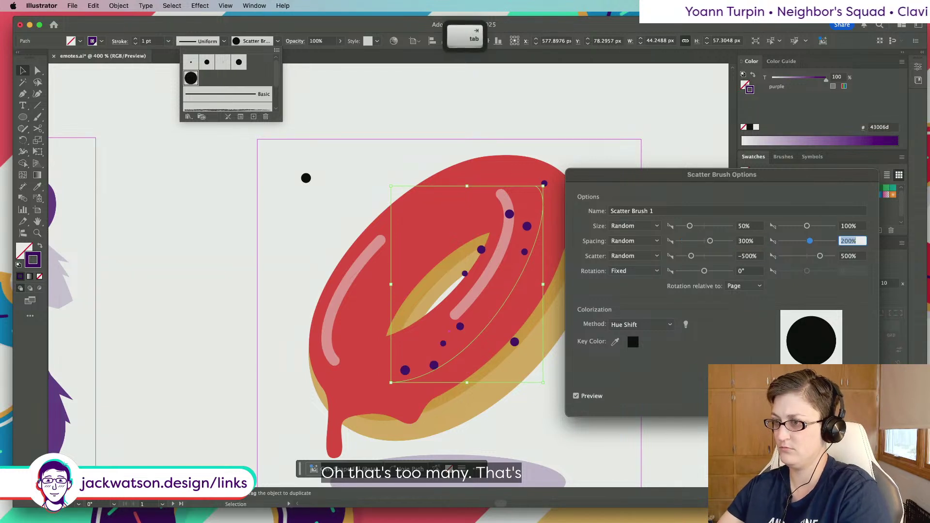
{"action": "type", "text": "400"}
{"action": "key", "text": "Tab"}
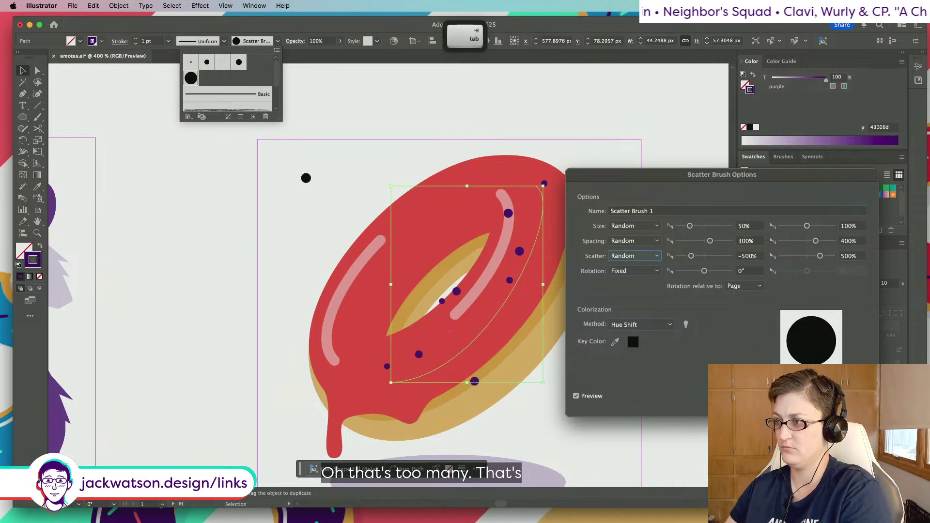
Try narrowing the brush's scatter range to -300% through 300%
{"action": "left_click", "coordinate": [747, 257]}
{"action": "type", "text": "3"}
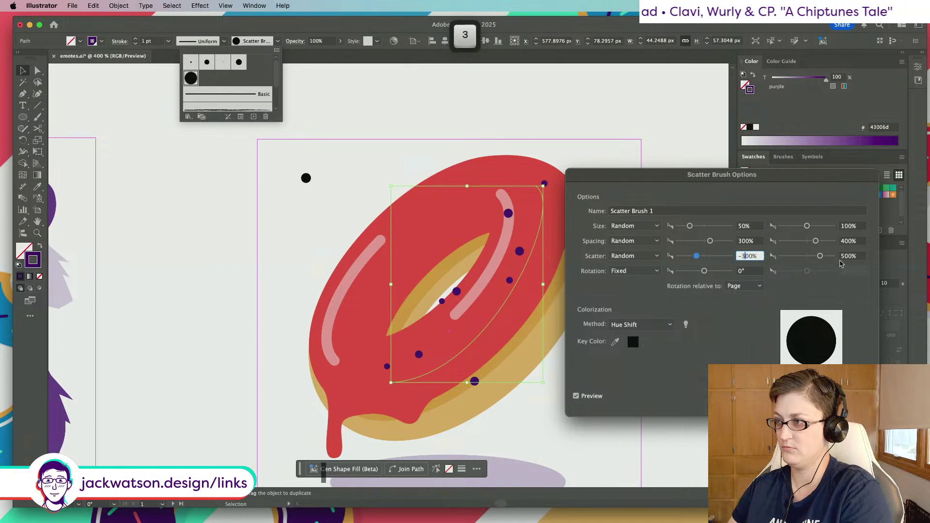
{"action": "key", "text": "Tab"}
{"action": "type", "text": "3"}
{"action": "key", "text": "Tab"}
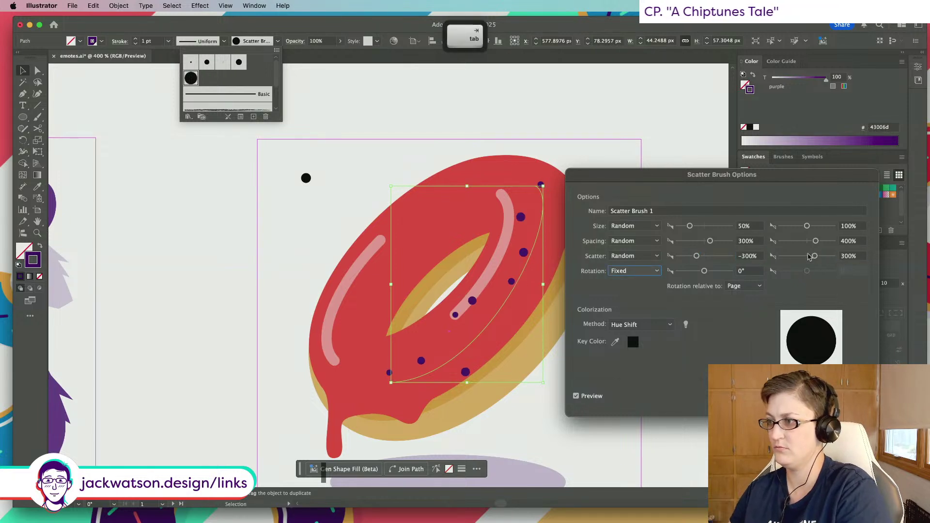
Set the brush's scatter range to -200% through 200%
{"action": "left_click", "coordinate": [747, 258]}
{"action": "type", "text": "2"}
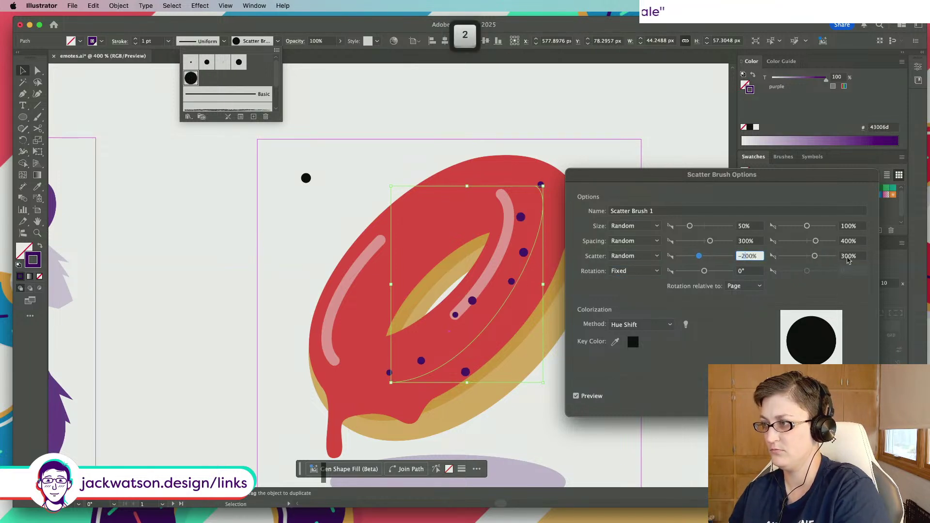
{"action": "left_click", "coordinate": [848, 258]}
{"action": "type", "text": "2"}
{"action": "key", "text": "Tab"}
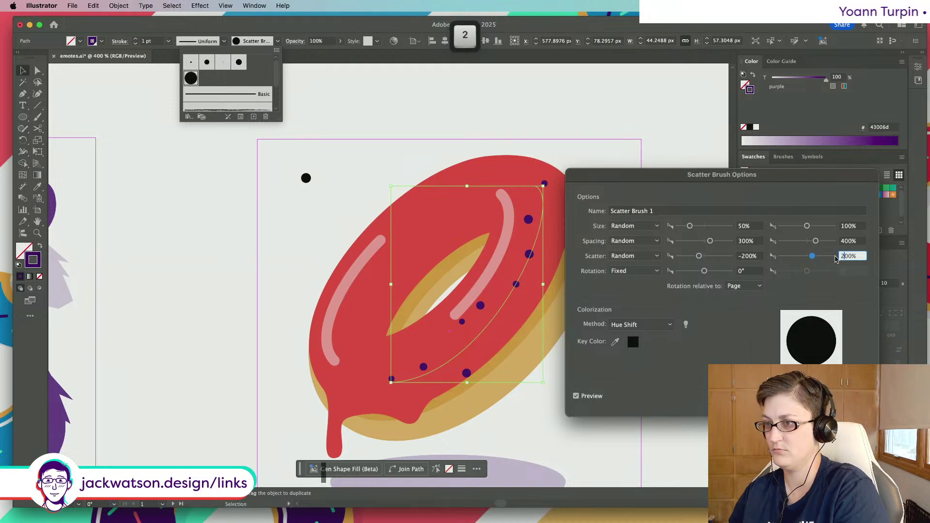
Set the brush's minimum spacing to 400%
{"action": "left_click", "coordinate": [742, 243]}
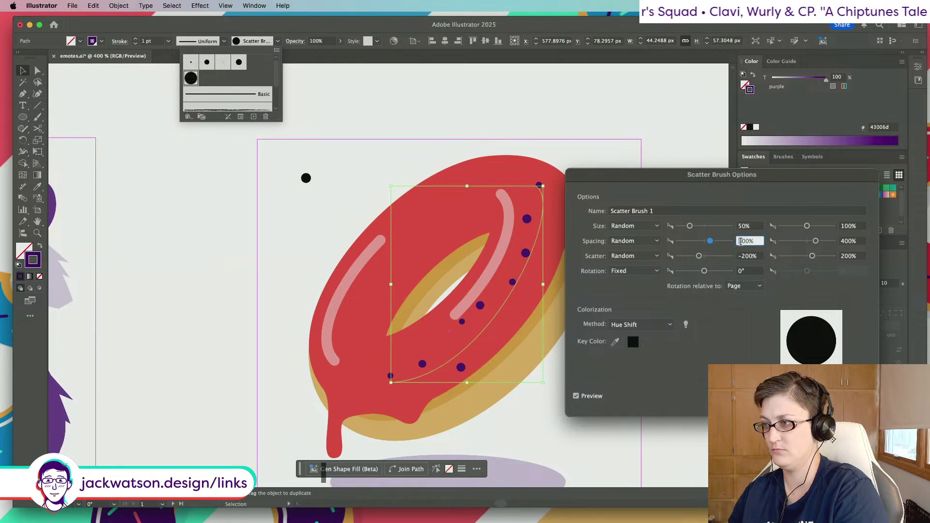
{"action": "type", "text": "400"}
{"action": "key", "text": "Tab"}
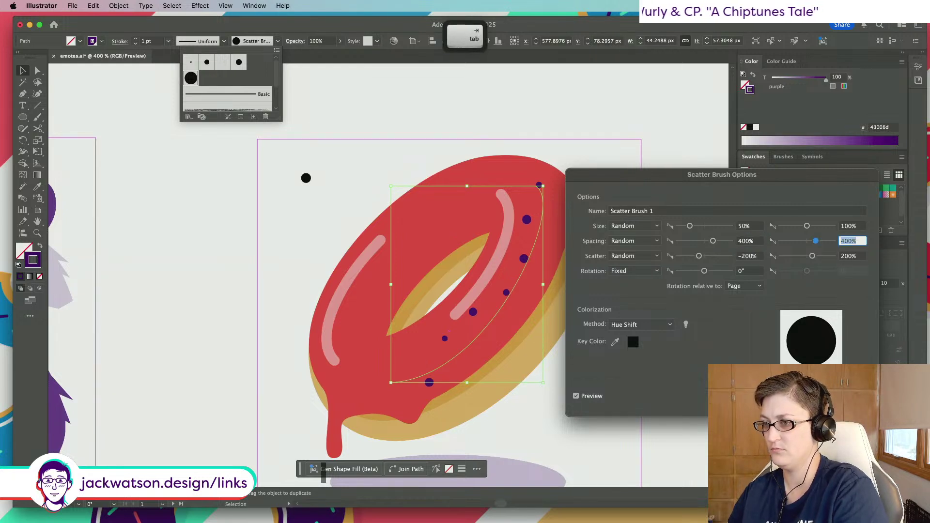
Set the scatter brush's maximum spacing to 700% and apply the change to the existing strokes
{"action": "type", "text": "500"}
{"action": "key", "text": "Tab"}
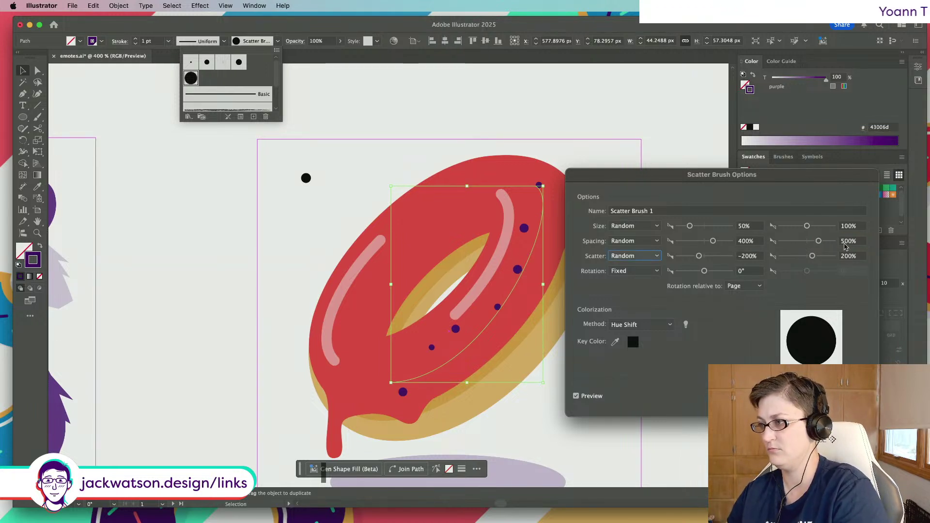
{"action": "left_click", "coordinate": [842, 242]}
{"action": "type", "text": "700"}
{"action": "key", "text": "Tab"}
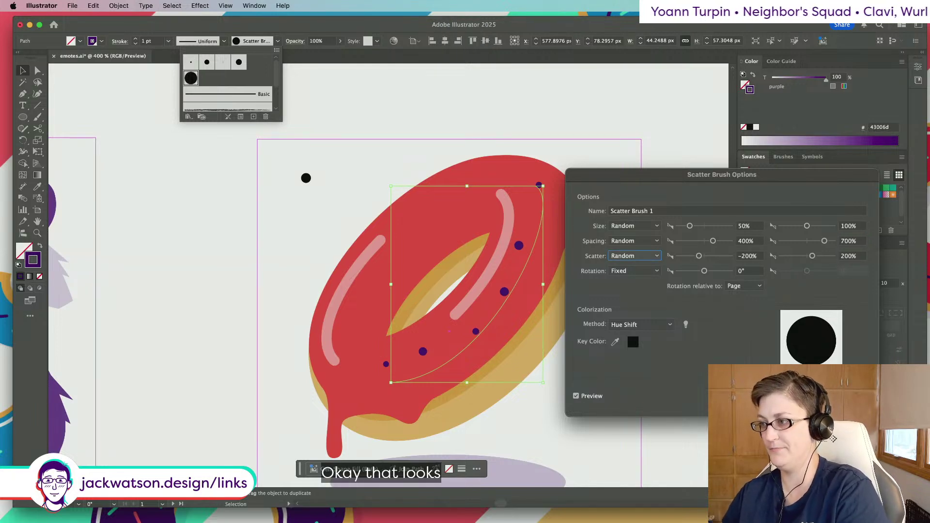
{"action": "key", "text": "Return"}
{"action": "left_click", "coordinate": [477, 284]}
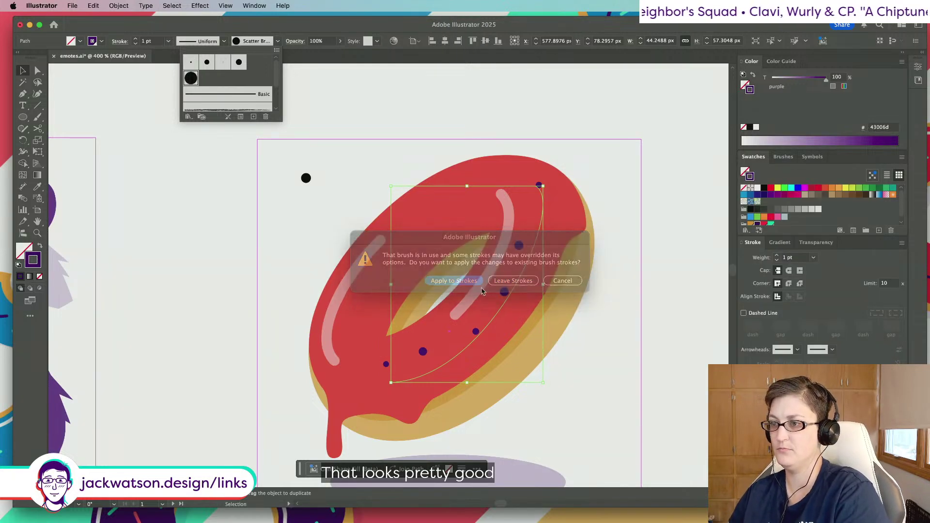
Shift the sprinkle path slightly down and outward along the lower-right side of the icing
{"action": "left_click", "coordinate": [505, 296]}
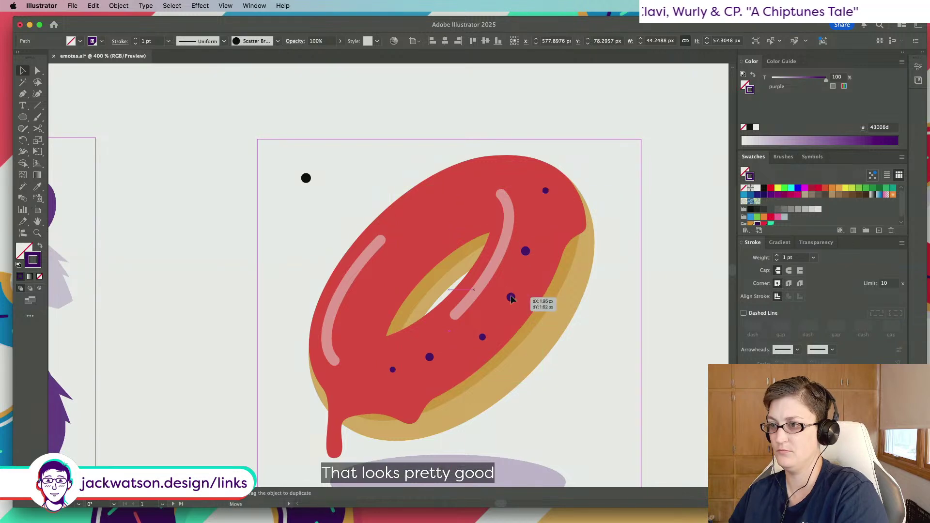
{"action": "left_click_drag", "start_coordinate": [505, 294], "coordinate": [513, 298]}
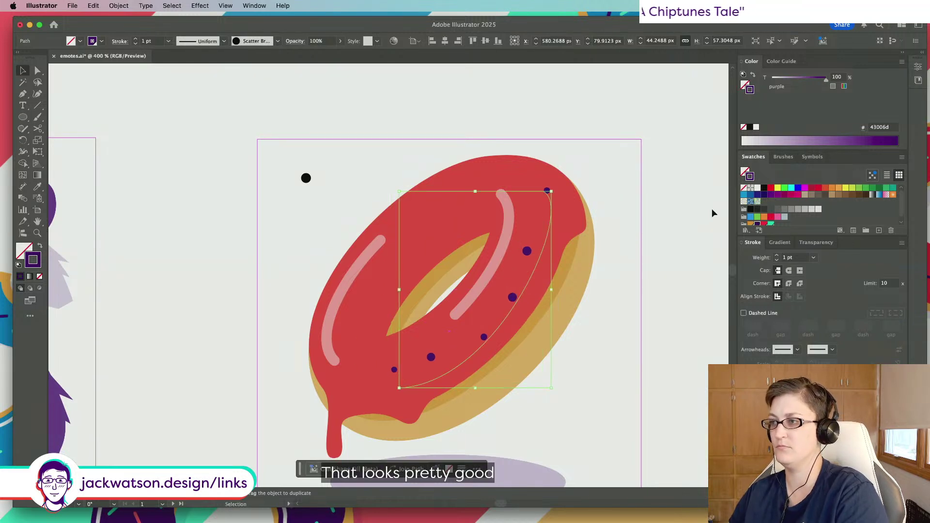
{"action": "mouse_move", "coordinate": [826, 79]}
{"action": "left_mouse_down"}
{"action": "mouse_move", "coordinate": [704, 79]}
{"action": "mouse_move", "coordinate": [833, 87]}
{"action": "left_mouse_up"}
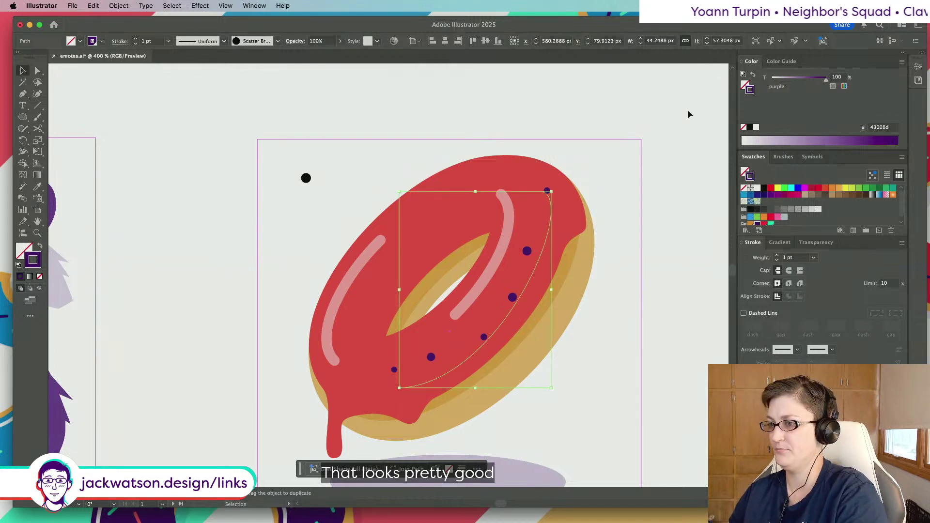
Draw a curved scatter-brush sprinkle path down the icing on the upper-left side of the donut hole
{"action": "left_click", "coordinate": [22, 93]}
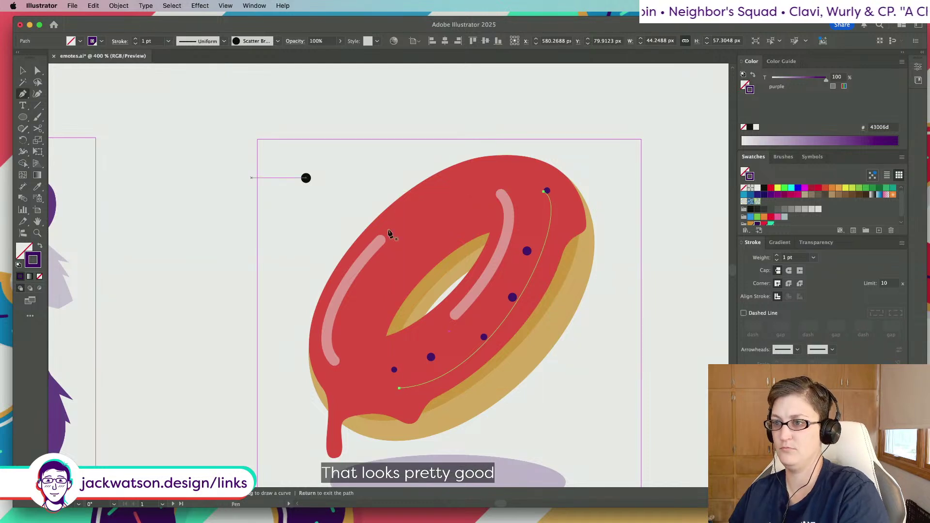
{"action": "left_click_drag", "start_coordinate": [429, 210], "coordinate": [394, 226]}
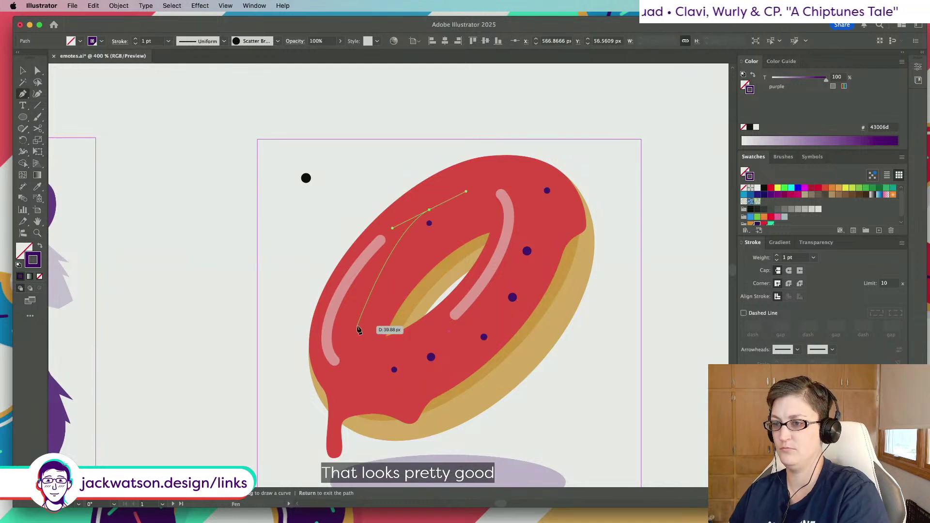
{"action": "left_click_drag", "start_coordinate": [358, 328], "coordinate": [359, 345]}
{"action": "key", "text": "super+z"}
{"action": "key", "text": "super+z"}
{"action": "key", "text": "v"}
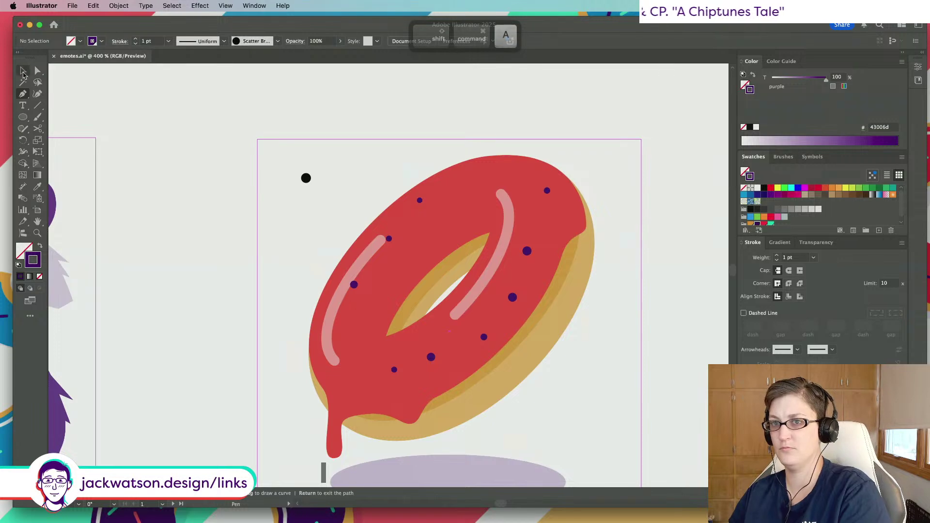
{"action": "key", "text": "shift+super+a"}
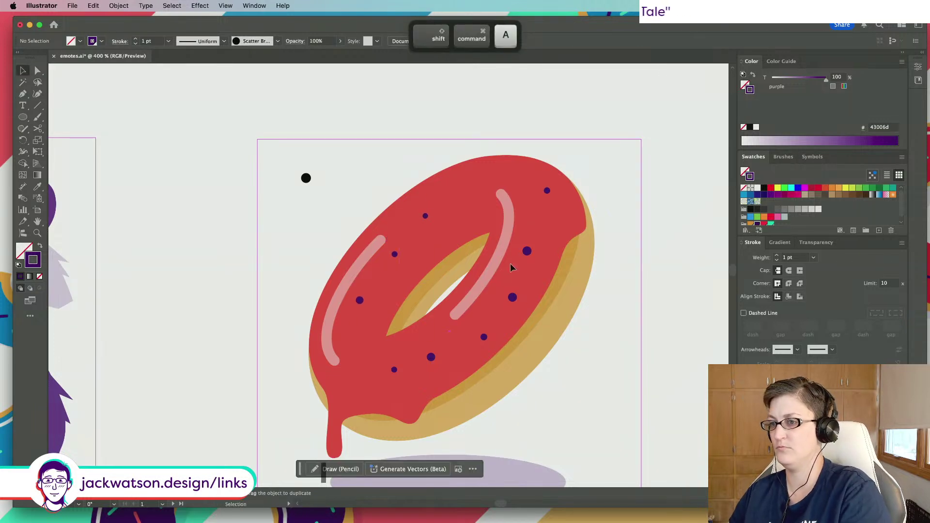
Draw a short curved sprinkle path across the icing above the hole and add a single sprinkle near the upper edge
{"action": "scroll", "coordinate": [510, 265], "scroll_direction": "down", "scroll_amount": 5}
{"action": "scroll", "coordinate": [510, 263], "scroll_direction": "down", "scroll_amount": 3}
{"action": "scroll", "coordinate": [537, 271], "scroll_direction": "up", "scroll_amount": 4}
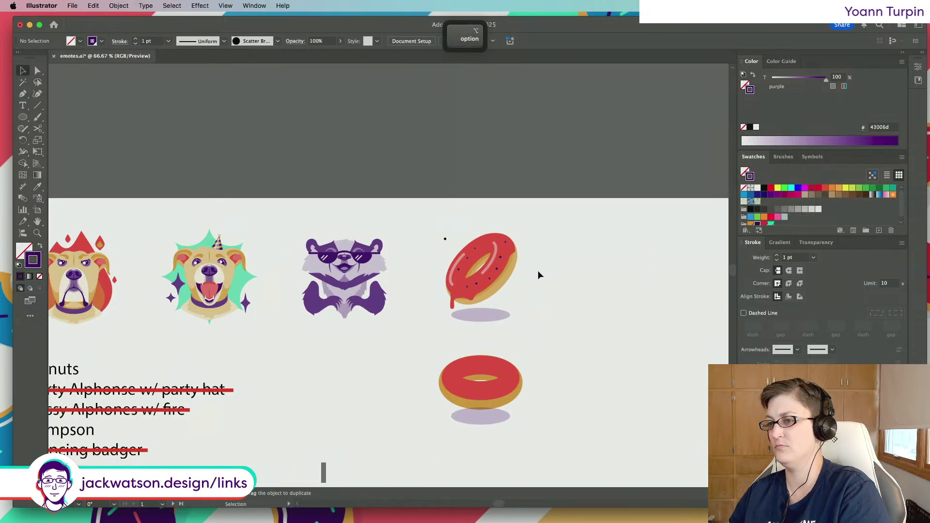
{"action": "scroll", "coordinate": [498, 263], "scroll_direction": "up", "scroll_amount": 4}
{"action": "left_click", "coordinate": [473, 247]}
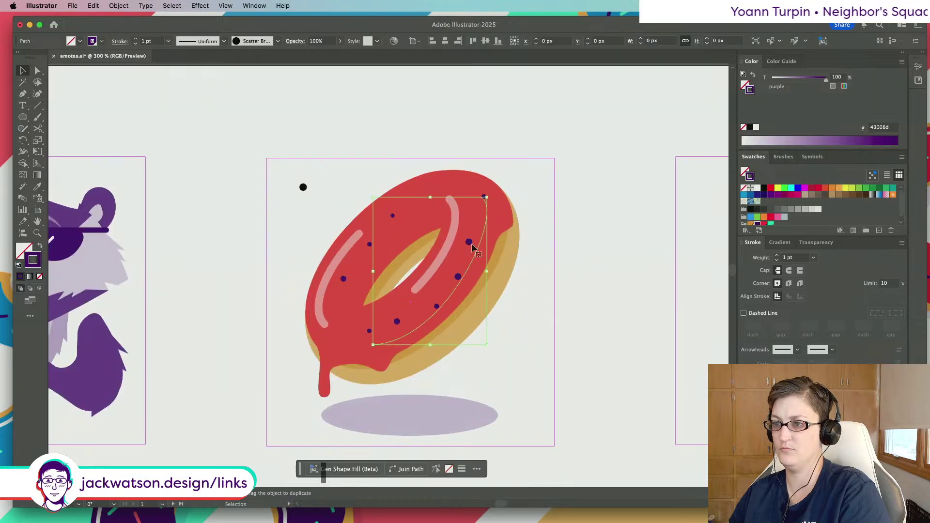
{"action": "left_click", "coordinate": [22, 93]}
{"action": "key", "text": "shift+super+a"}
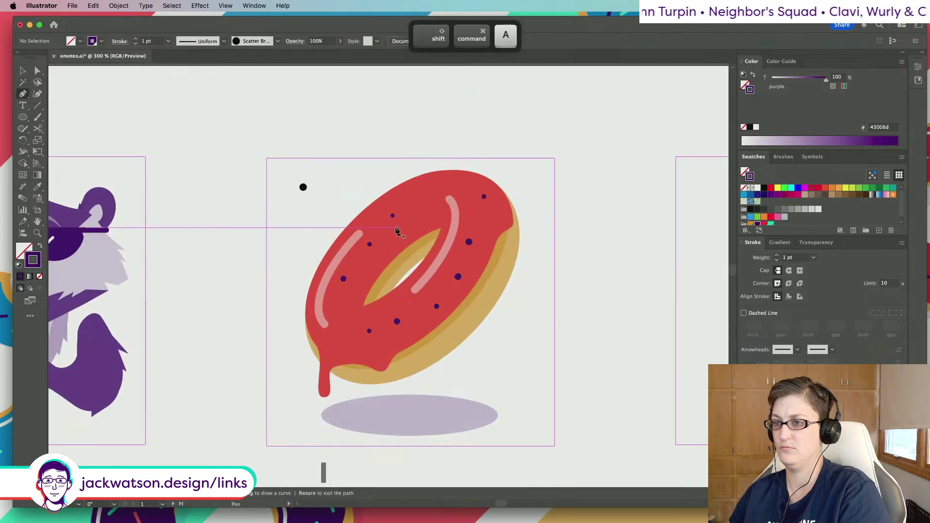
{"action": "left_click", "coordinate": [401, 228]}
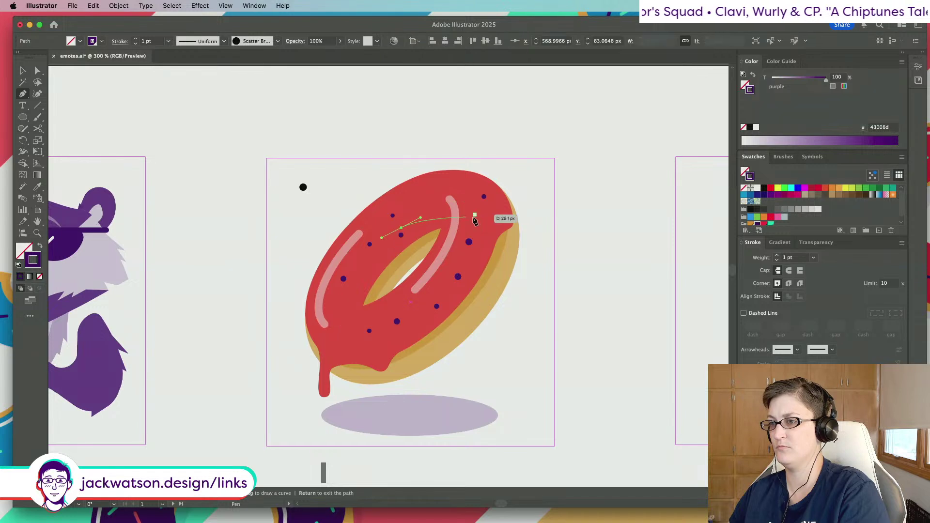
{"action": "left_click_drag", "start_coordinate": [475, 215], "coordinate": [490, 234]}
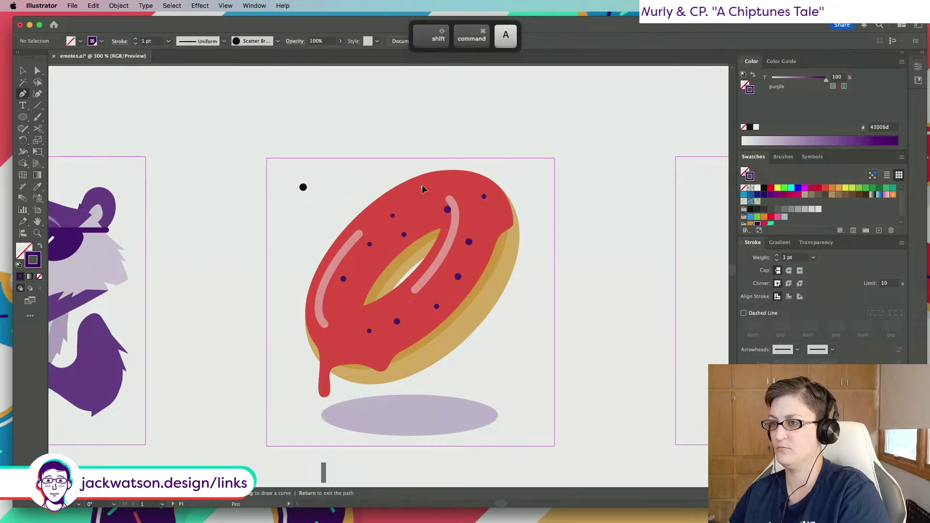
{"action": "key", "text": "super+a"}
{"action": "key", "text": "shift+super+a"}
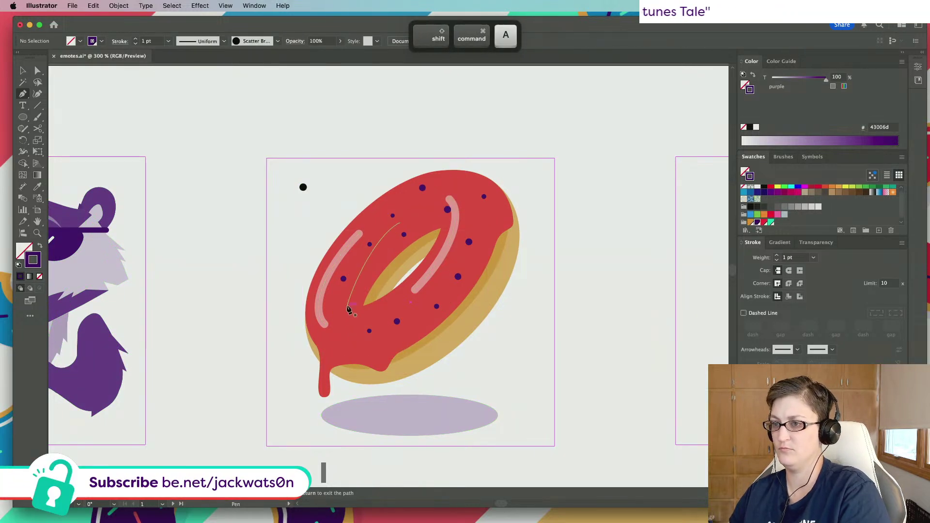
Draw a short curved path on the icing at the donut's lower left, bending toward the drip
{"action": "left_click", "coordinate": [344, 288]}
{"action": "left_click", "coordinate": [342, 308]}
{"action": "left_click", "coordinate": [340, 329]}
{"action": "left_click_drag", "start_coordinate": [357, 351], "coordinate": [389, 352]}
{"action": "key", "text": "i"}
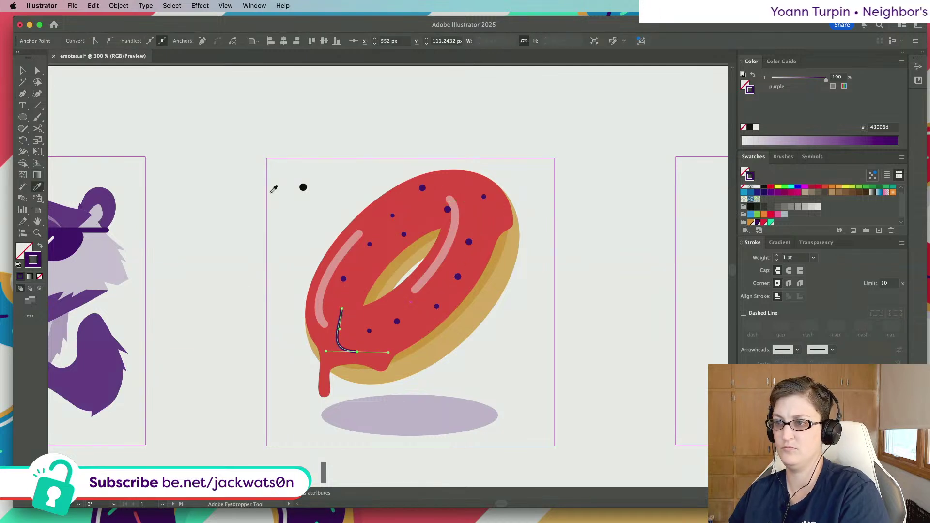
{"action": "left_click", "coordinate": [23, 70]}
{"action": "key", "text": "shift+super+a"}
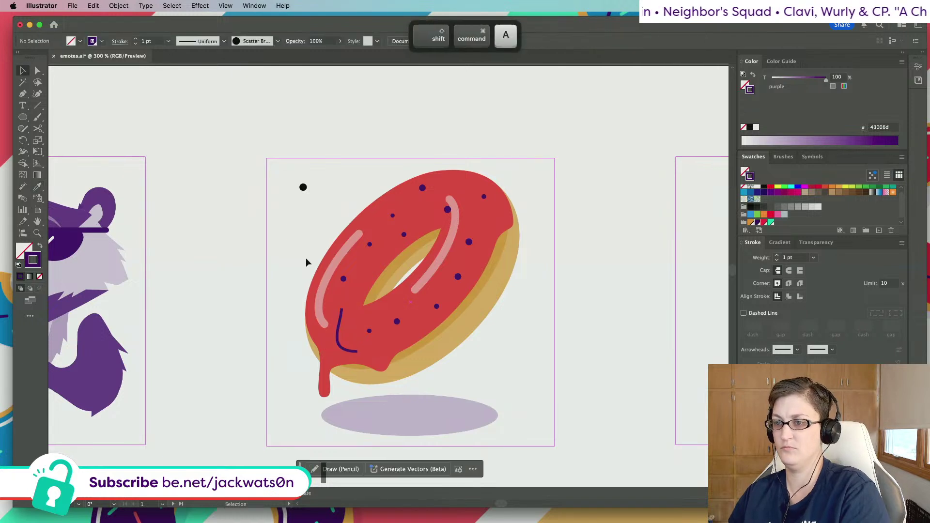
Apply the black-circle scatter brush to the new lower-left path
{"action": "left_click", "coordinate": [341, 334]}
{"action": "left_click", "coordinate": [277, 41]}
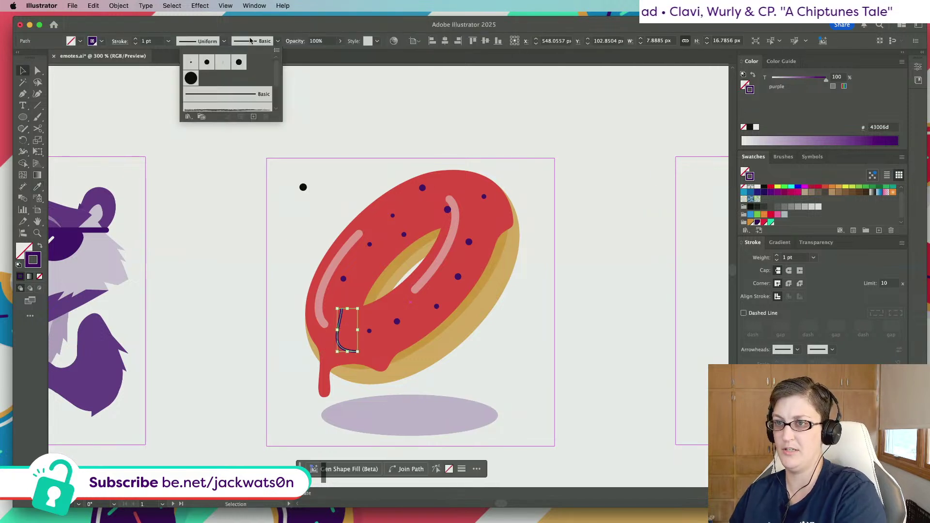
{"action": "left_click", "coordinate": [191, 78]}
{"action": "left_click", "coordinate": [181, 206]}
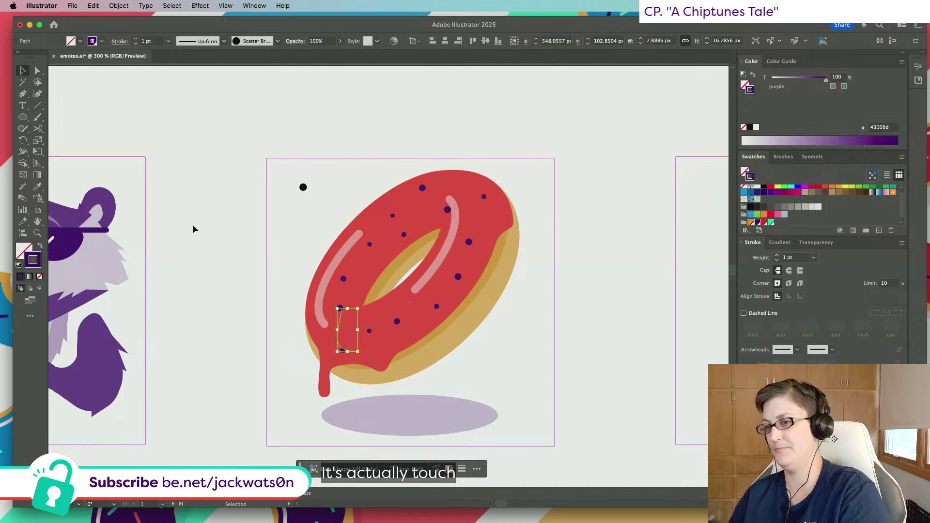
Select the sprinkle paths around the donut's icing together
{"action": "left_click", "coordinate": [332, 217]}
{"action": "left_click", "coordinate": [403, 236], "text": "shift"}
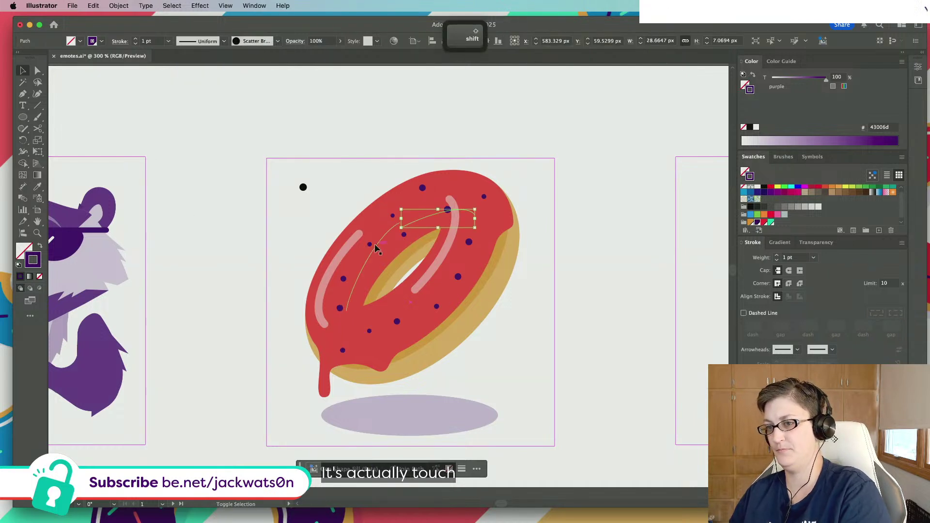
{"action": "left_click", "coordinate": [372, 247], "text": "shift"}
{"action": "left_click_drag", "start_coordinate": [458, 280], "coordinate": [342, 353]}
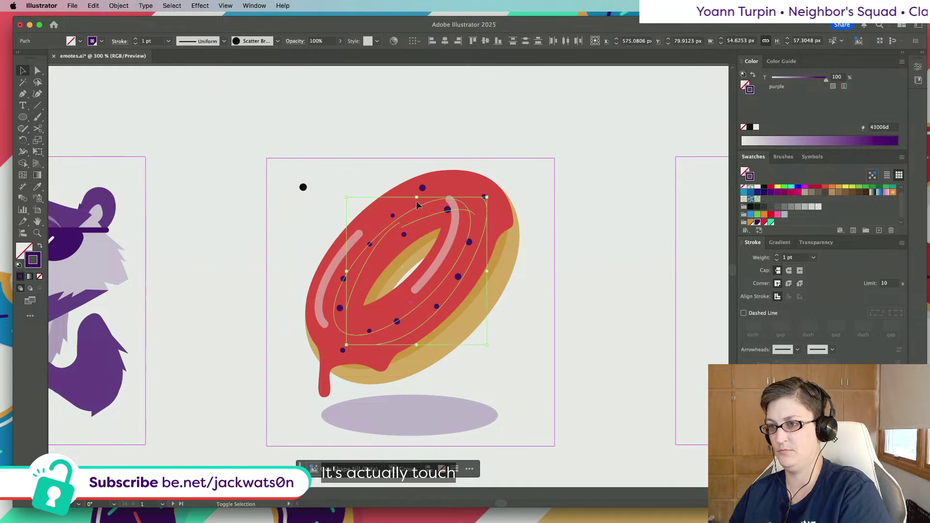
Expand the appearance of all the scatter-brush sprinkle strokes on the donut icing and group the resulting dots
{"action": "left_click", "coordinate": [342, 351]}
{"action": "left_click_drag", "start_coordinate": [343, 355], "coordinate": [338, 358]}
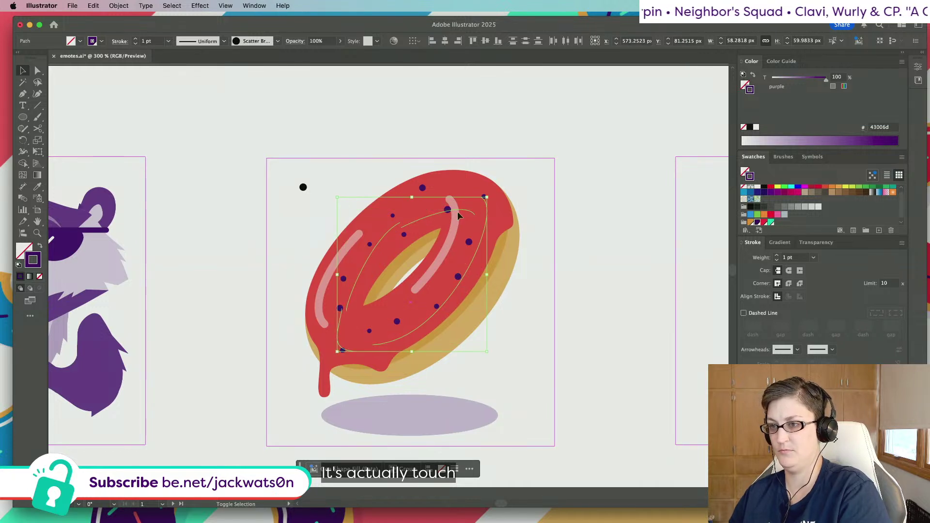
{"action": "left_click_drag", "start_coordinate": [424, 189], "coordinate": [422, 187]}
{"action": "key", "text": "super+z"}
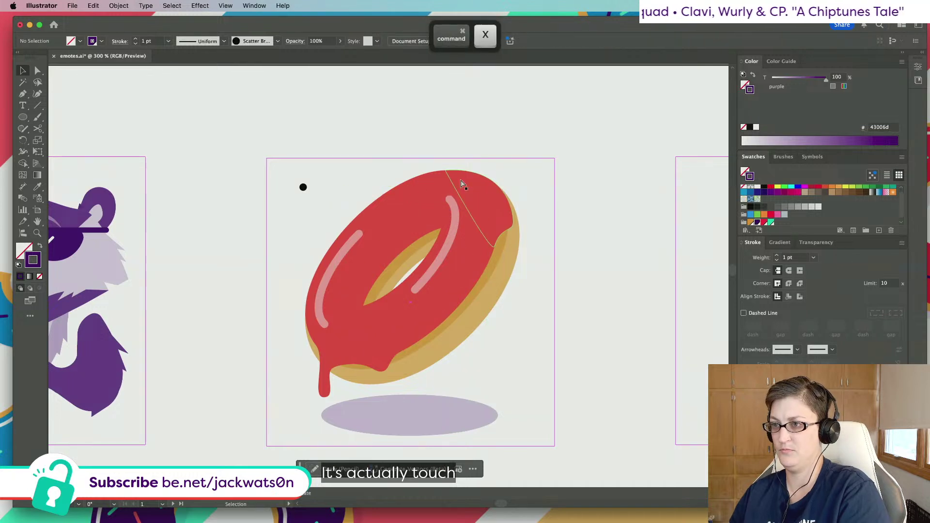
{"action": "left_click", "coordinate": [118, 5]}
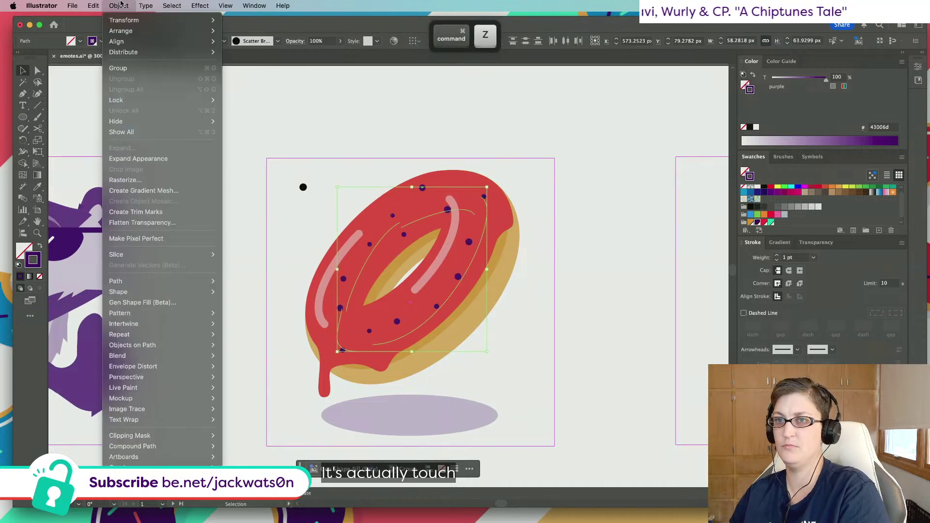
{"action": "left_click", "coordinate": [152, 159]}
{"action": "key", "text": "super+h"}
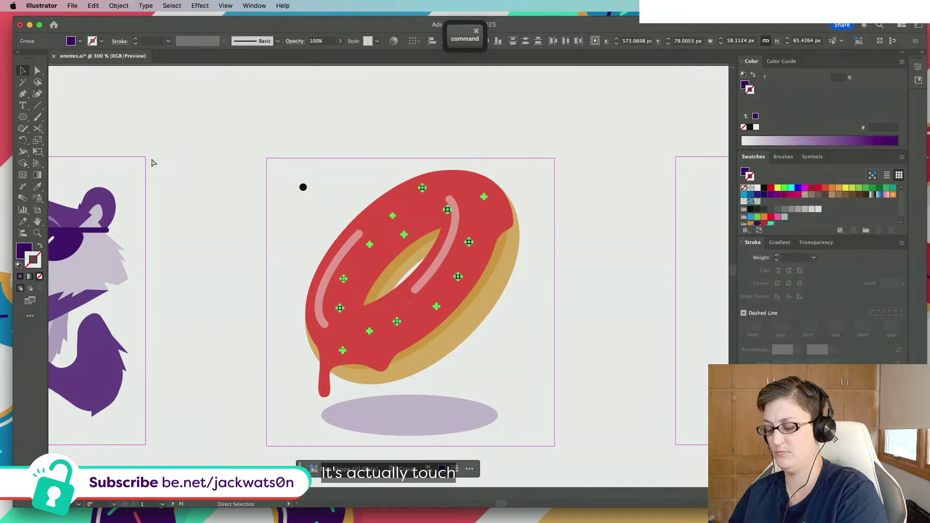
{"action": "key", "text": "super+h"}
{"action": "key", "text": "super+g"}
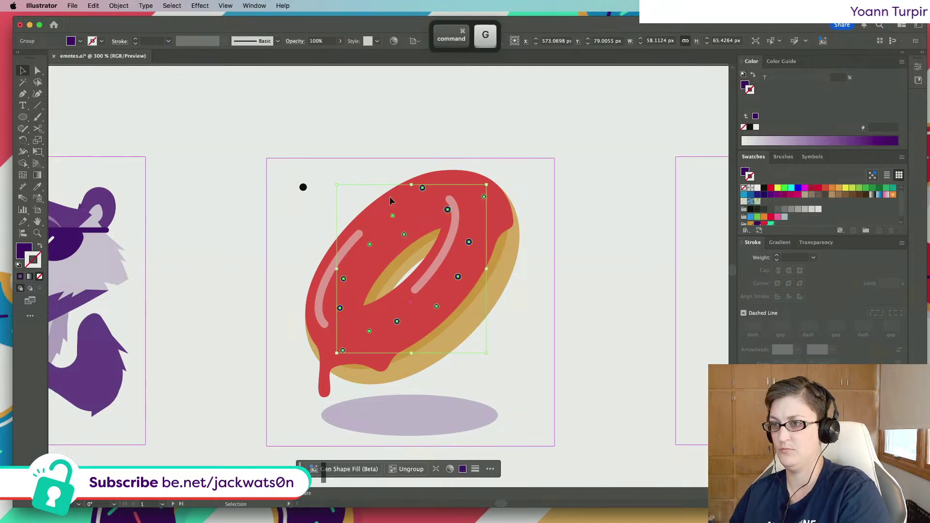
Isolate the single sprinkle overlapping the upper end of the right highlight and move it slightly left, clear of the highlight
{"action": "double_click", "coordinate": [444, 209]}
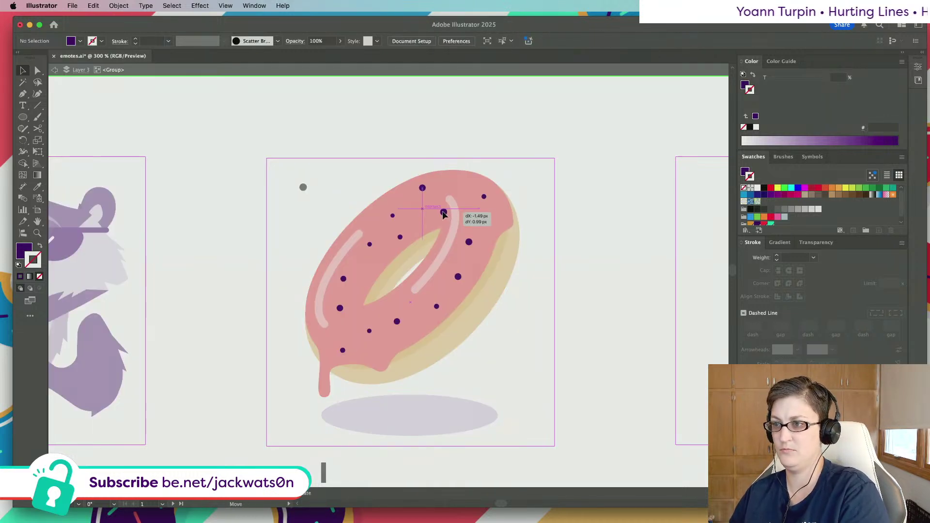
{"action": "left_click", "coordinate": [444, 213]}
{"action": "key", "text": "super+z"}
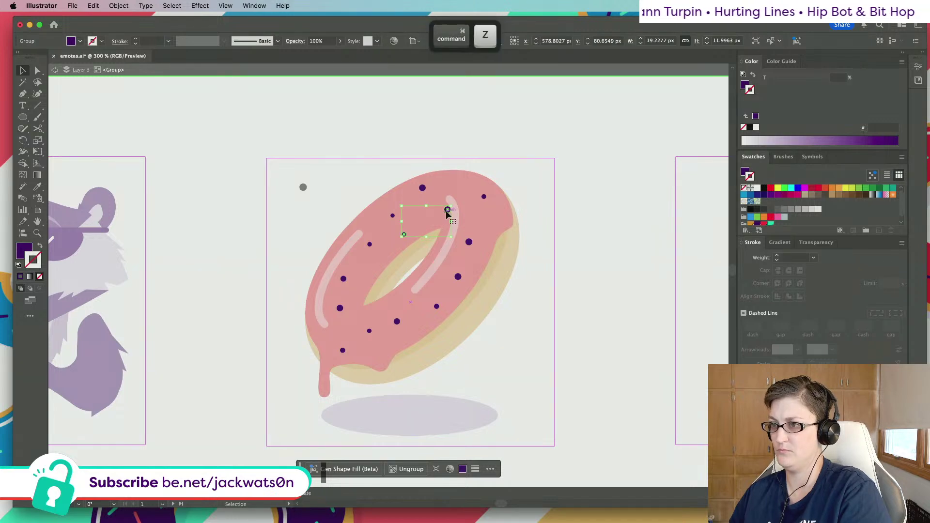
{"action": "double_click", "coordinate": [447, 209]}
{"action": "left_click_drag", "start_coordinate": [446, 208], "coordinate": [439, 210]}
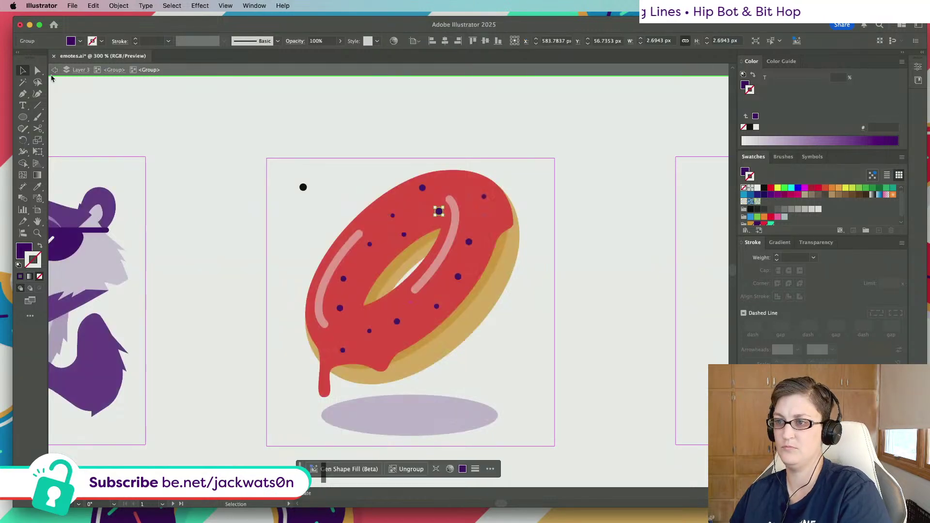
{"action": "left_click", "coordinate": [52, 75]}
Ungroup the nested sprinkle groups completely and regroup all the dots as one group
{"action": "key", "text": "super+shift+a"}
{"action": "left_click", "coordinate": [437, 214]}
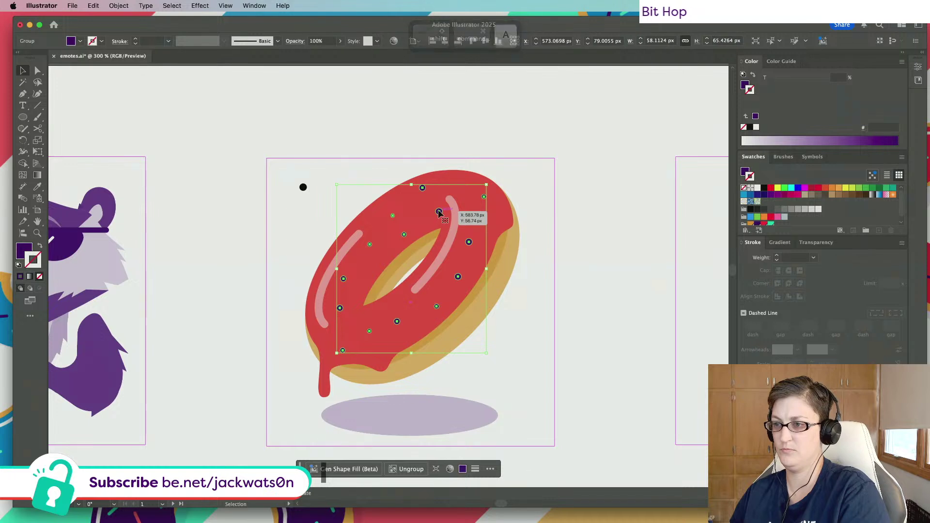
{"action": "right_click", "coordinate": [439, 213]}
{"action": "left_click", "coordinate": [458, 359]}
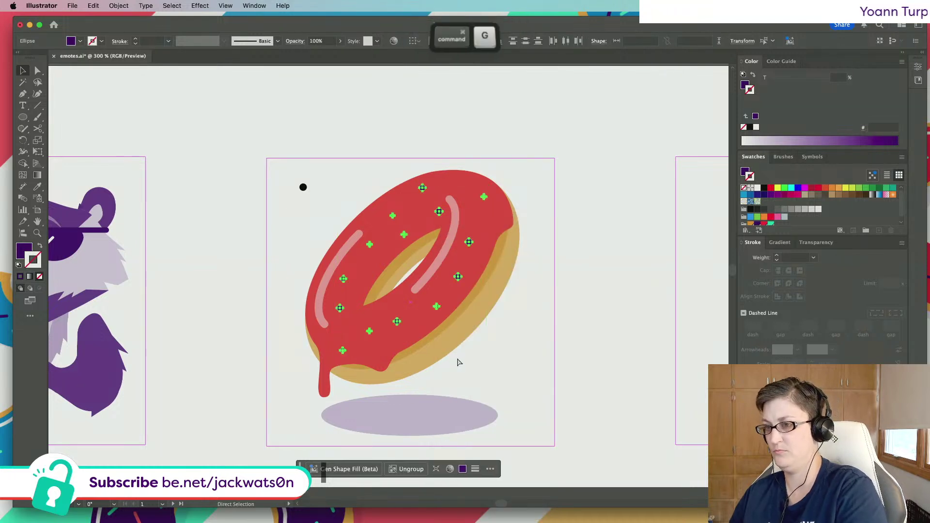
Inside the sprinkle group, recolour four scattered dots with the Yellow swatch: one right, one upper left and two lower left
{"action": "double_click", "coordinate": [469, 243]}
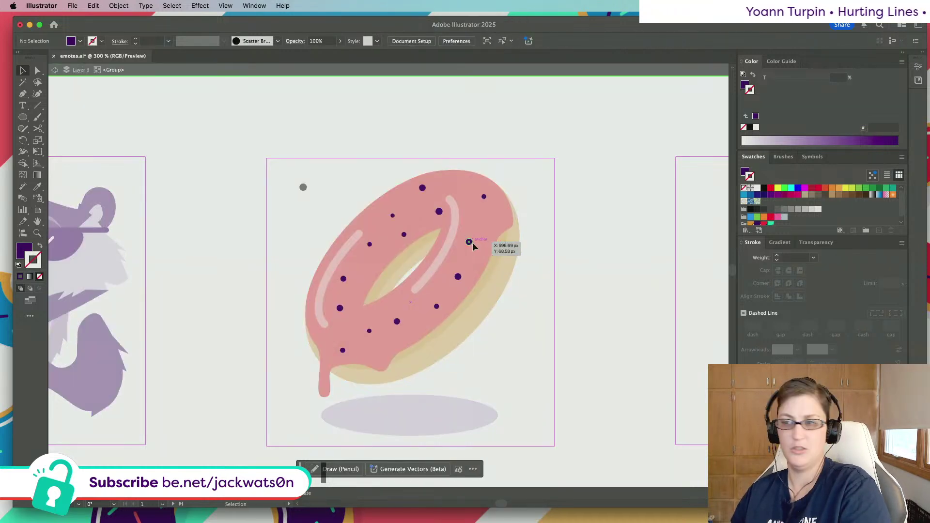
{"action": "left_click", "coordinate": [470, 242]}
{"action": "left_click", "coordinate": [392, 216], "text": "shift"}
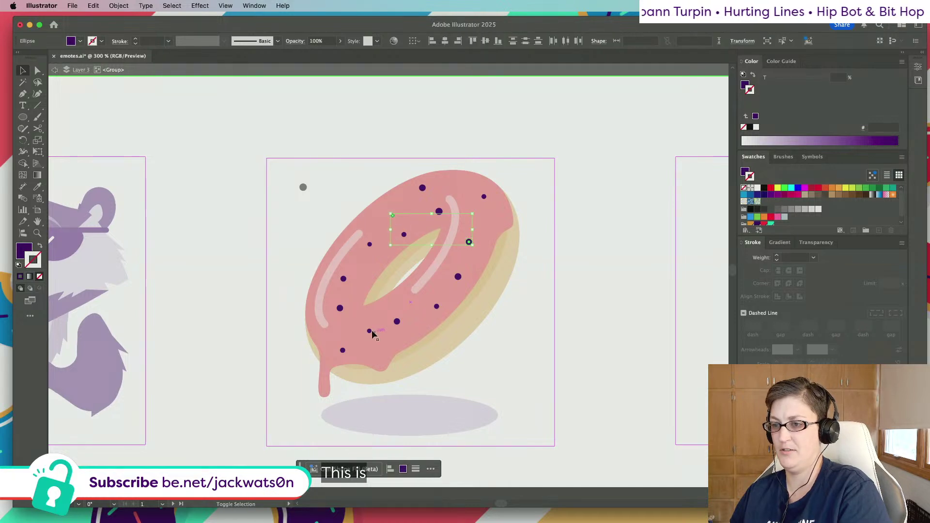
{"action": "left_click", "coordinate": [371, 330], "text": "shift"}
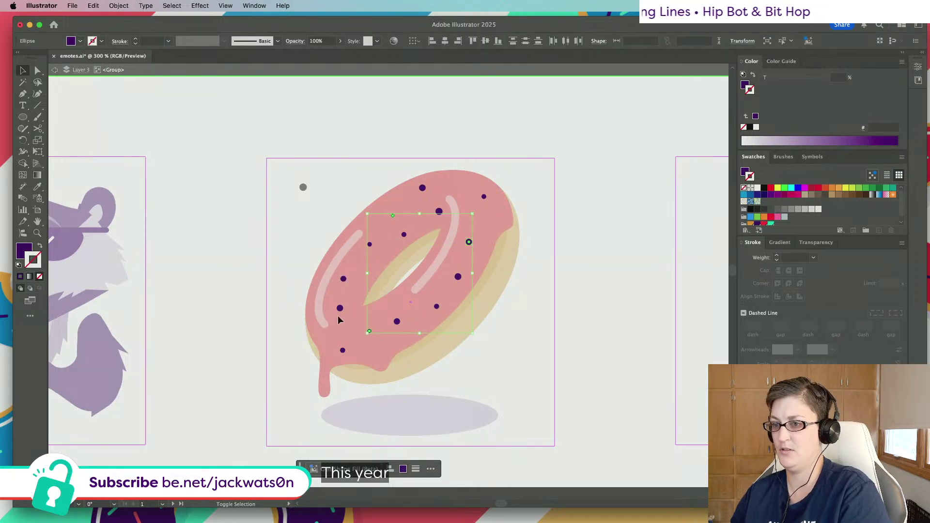
{"action": "left_click", "coordinate": [343, 350], "text": "shift"}
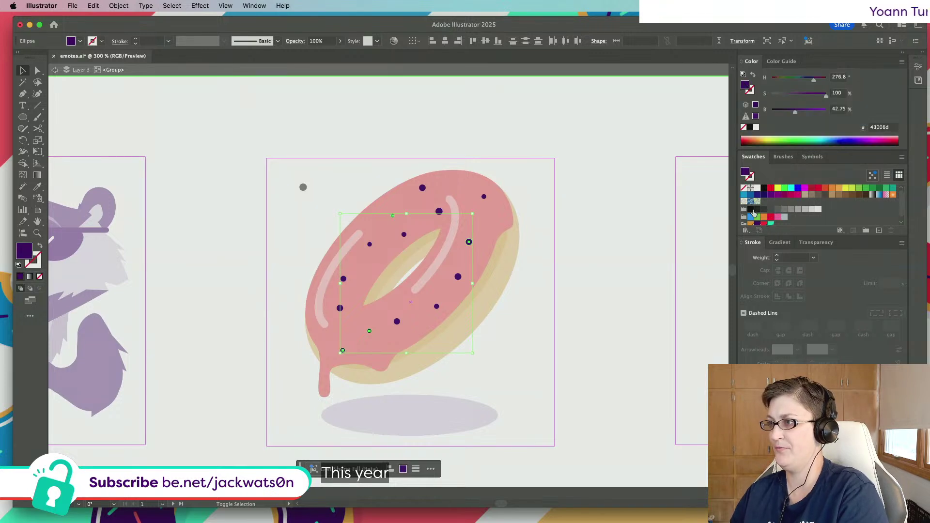
{"action": "left_click", "coordinate": [750, 225]}
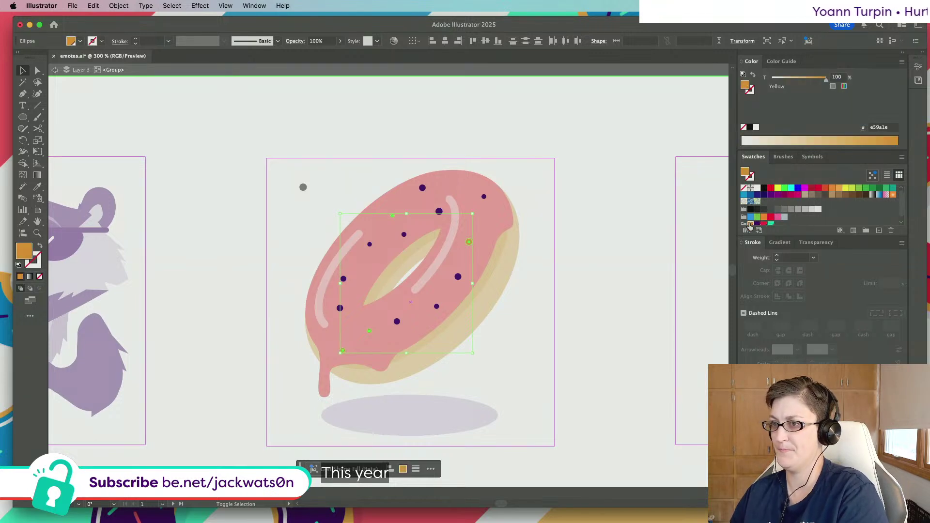
Recolour four other scattered purple sprinkles with the Teal swatch and leave the group's isolation mode
{"action": "left_click", "coordinate": [405, 233]}
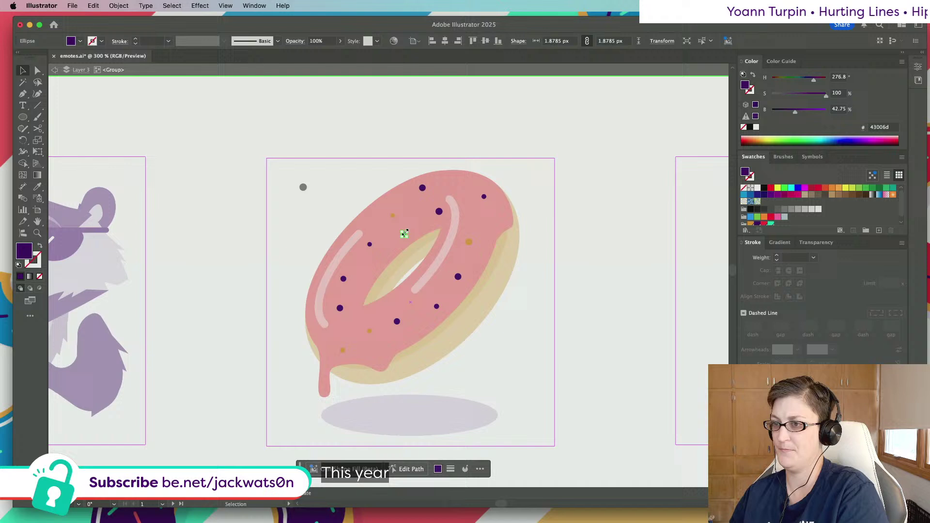
{"action": "left_click", "coordinate": [343, 279], "text": "shift"}
{"action": "left_click", "coordinate": [340, 308], "text": "shift"}
{"action": "left_click", "coordinate": [436, 306], "text": "shift"}
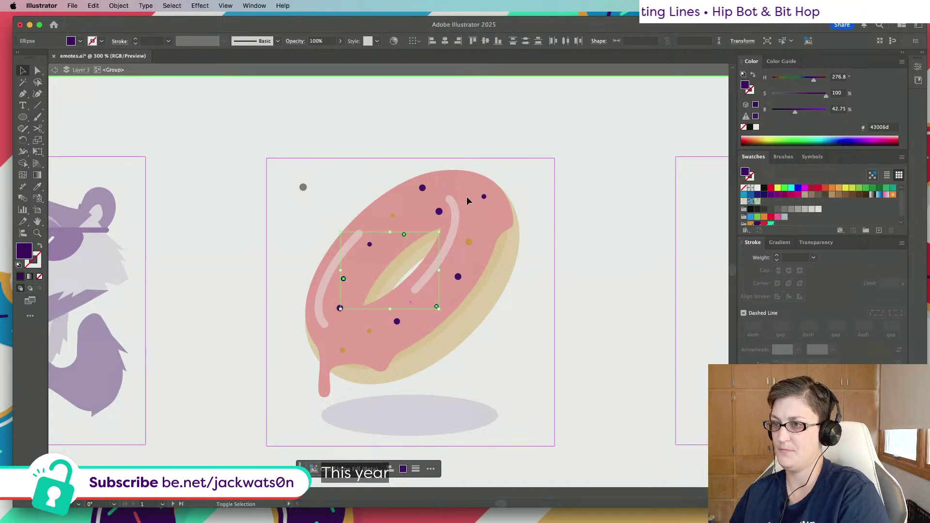
{"action": "left_click", "coordinate": [483, 198], "text": "shift"}
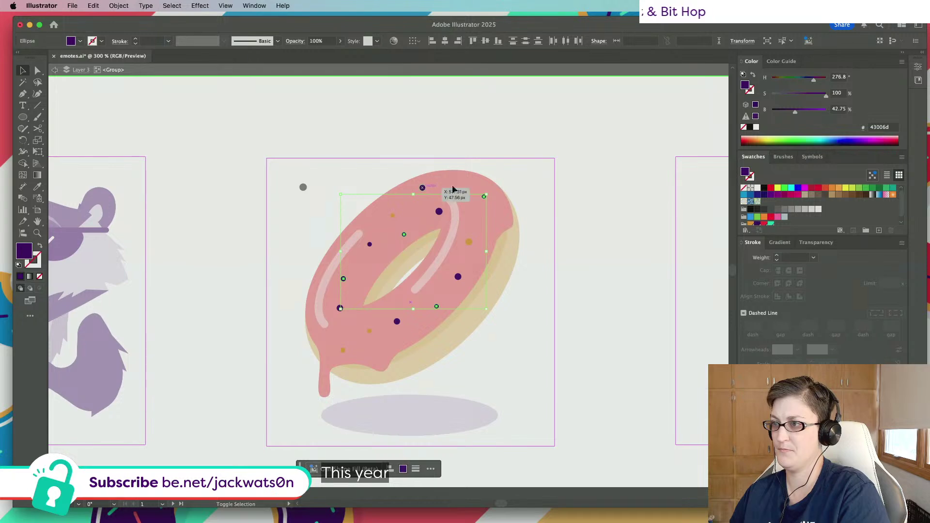
{"action": "left_click", "coordinate": [772, 223]}
{"action": "key", "text": "super+shift+a"}
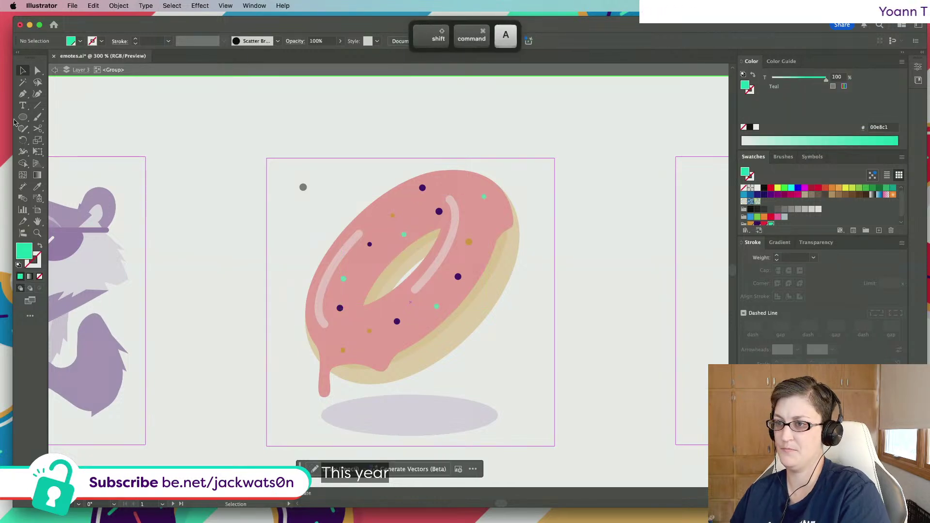
{"action": "left_click", "coordinate": [56, 71]}
{"action": "key", "text": "super+1"}
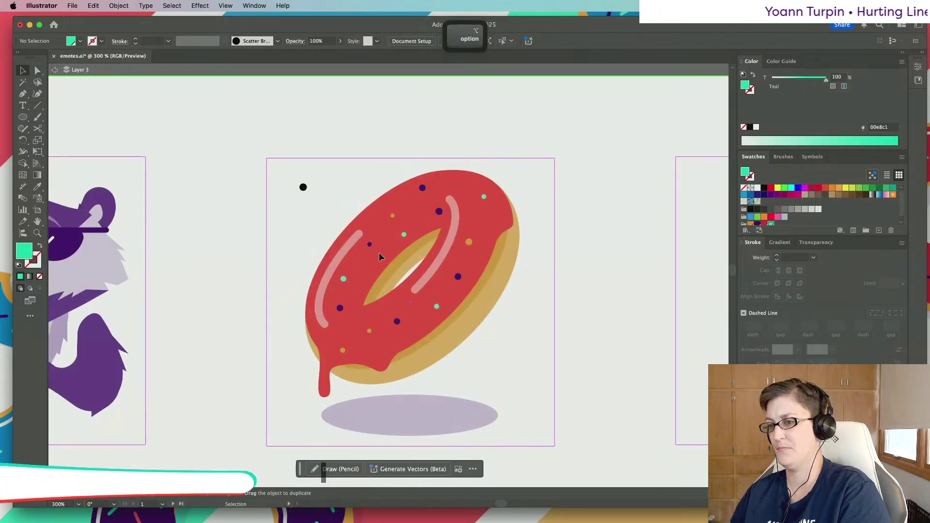
Isolate the sprinkle group and duplicate the upper-left yellow sprinkle to just below the teal one at the icing's upper right
{"action": "scroll", "coordinate": [386, 269], "scroll_direction": "up", "scroll_amount": 5}
{"action": "double_click", "coordinate": [330, 266]}
{"action": "key", "text": "super+shift+a"}
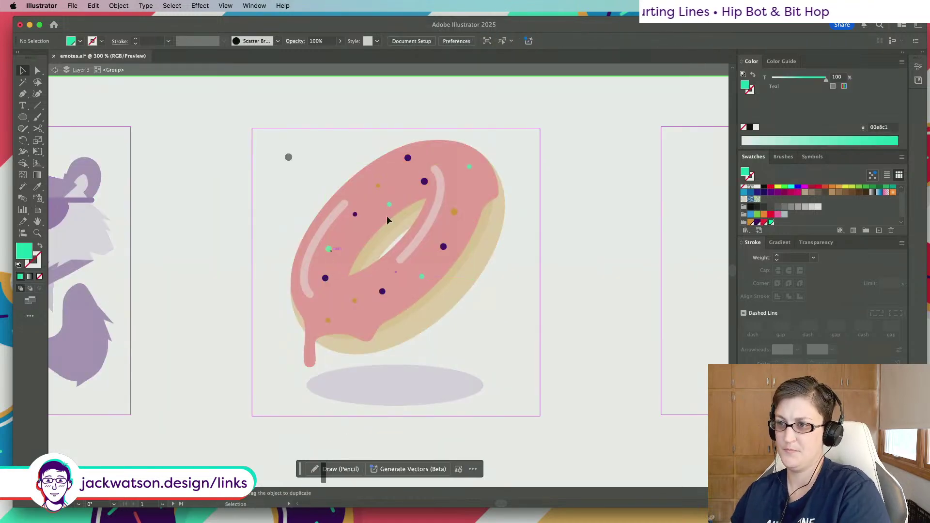
{"action": "left_click", "coordinate": [380, 185]}
{"action": "key", "text": "super+shift+a"}
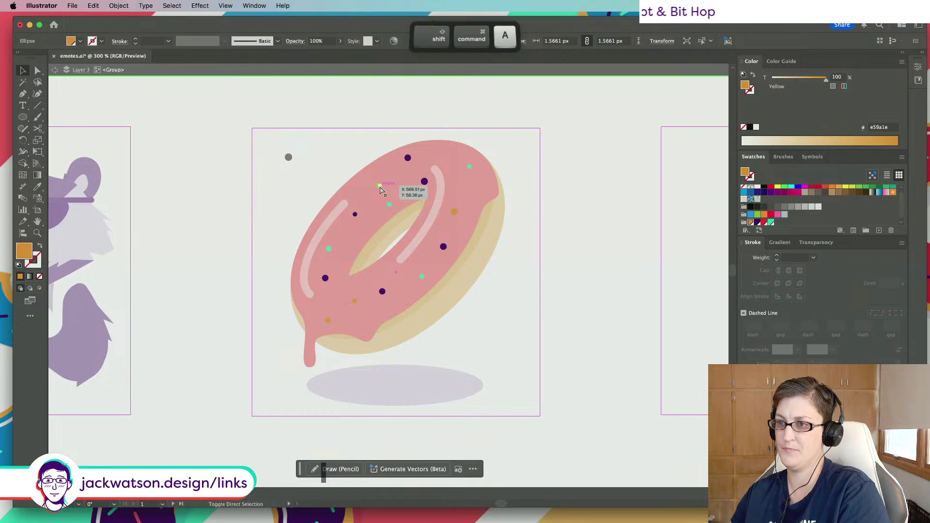
{"action": "left_click_drag", "start_coordinate": [379, 185], "coordinate": [470, 183]}
{"action": "left_click", "coordinate": [468, 168]}
{"action": "key", "text": "super+c"}
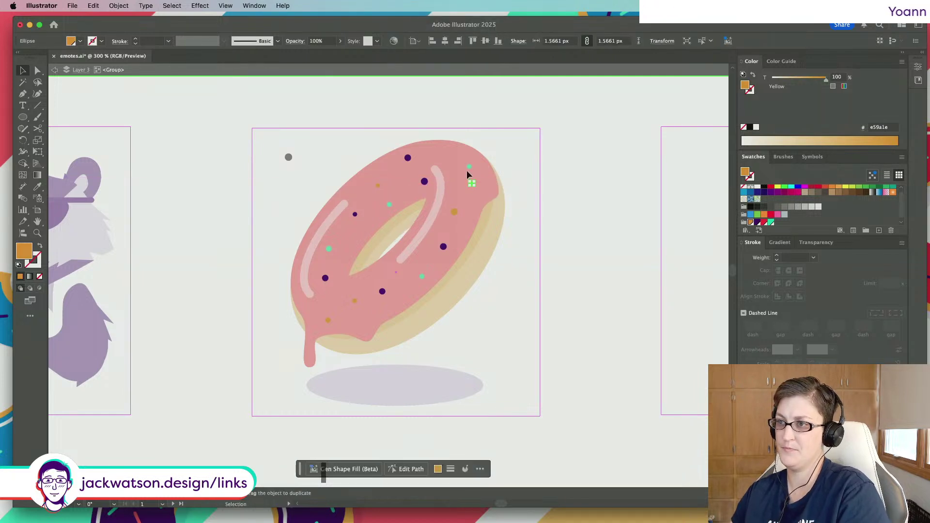
{"action": "key", "text": "super+f"}
{"action": "key", "text": "super+shift+s"}
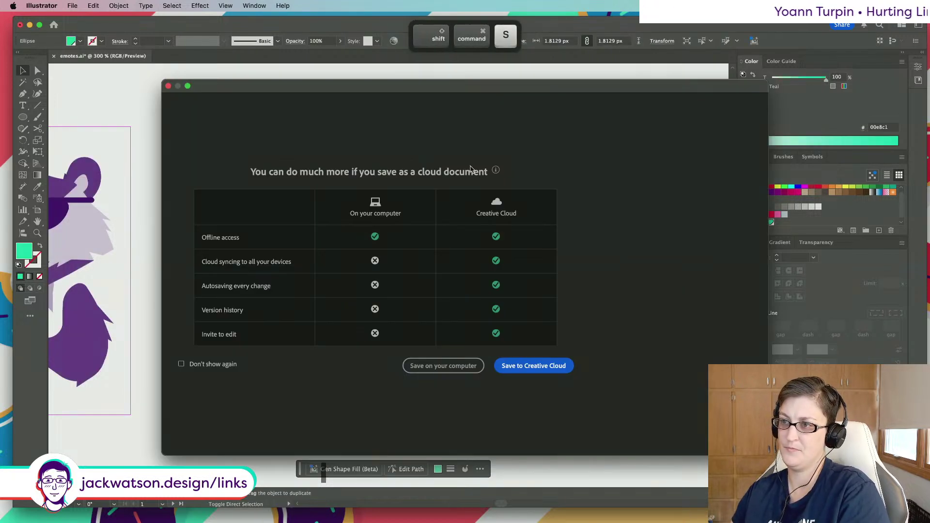
{"action": "left_click", "coordinate": [169, 87]}
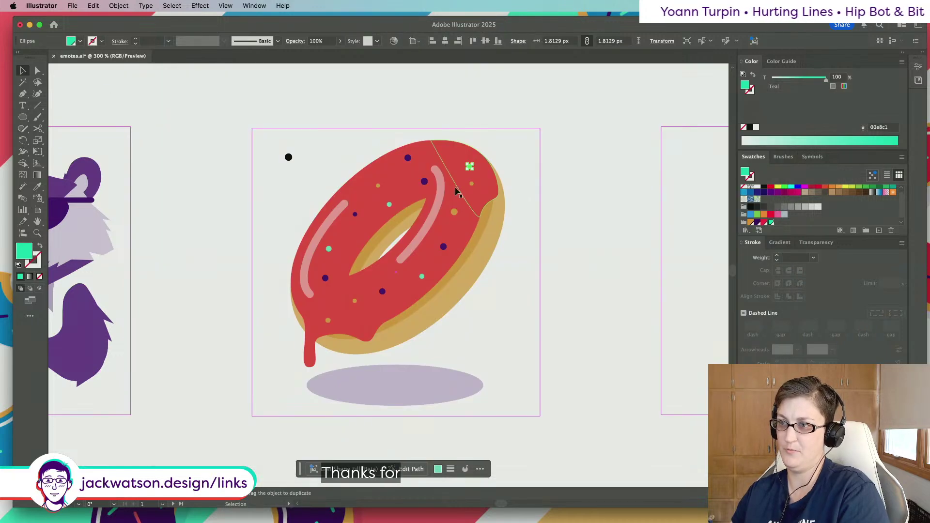
{"action": "key", "text": "super+shift+a"}
Duplicate a teal sprinkle onto the lower-left icing above the drip, and delete the stray black dot beside the donut
{"action": "double_click", "coordinate": [469, 170]}
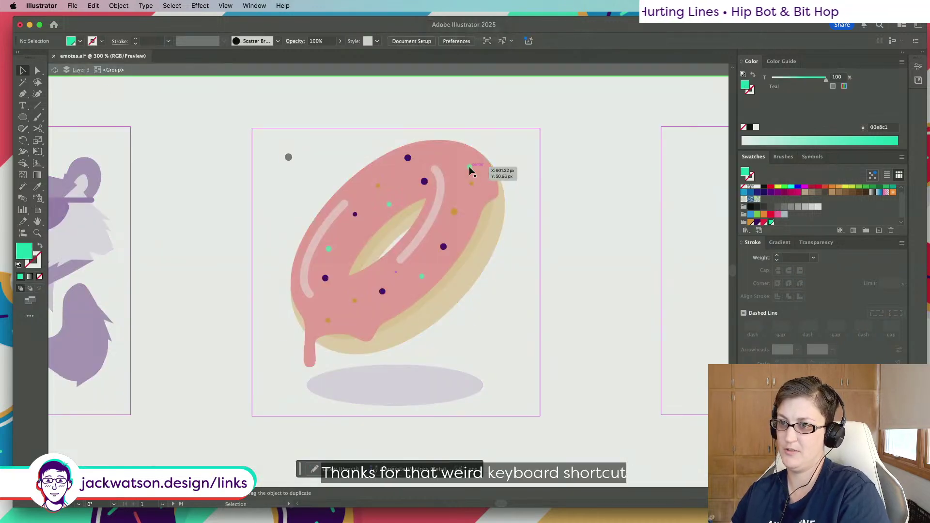
{"action": "left_click_drag", "start_coordinate": [387, 238], "coordinate": [322, 303]}
{"action": "key", "text": "super+shift+a"}
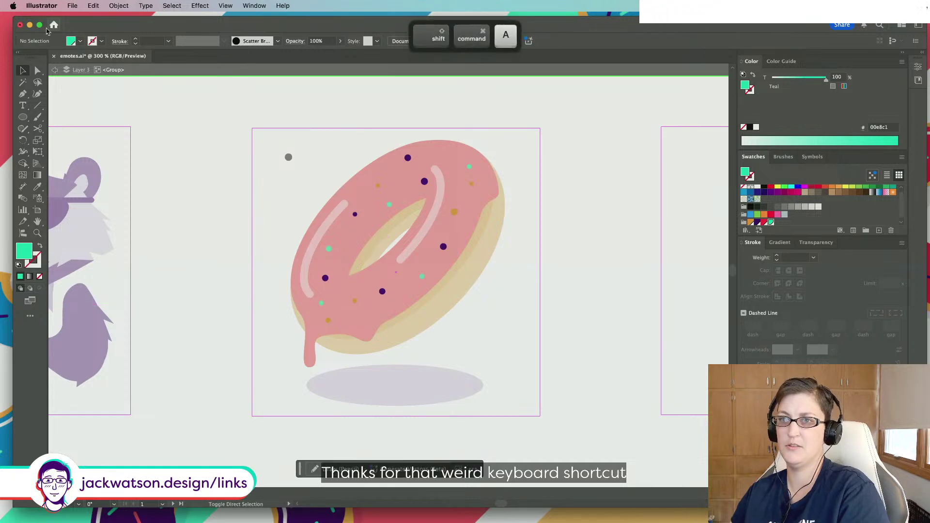
{"action": "left_click", "coordinate": [55, 70]}
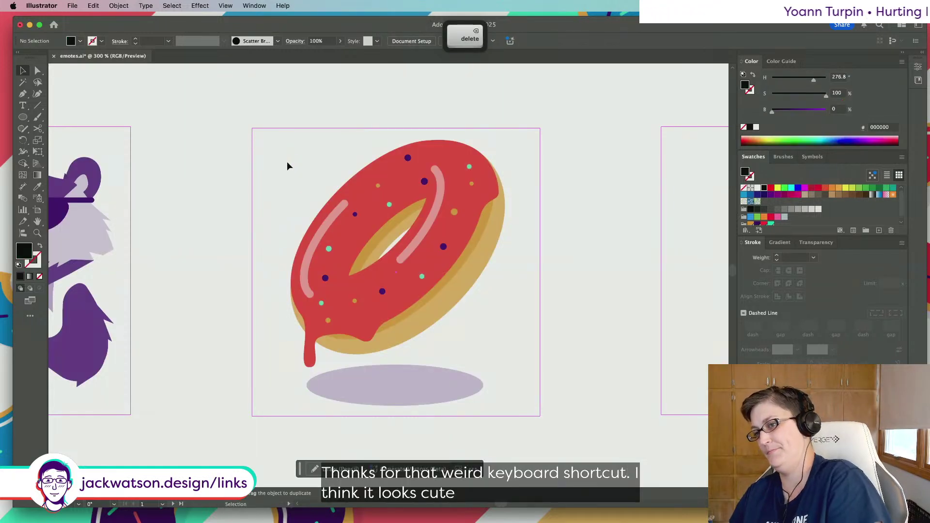
Examine how the sprinkled donut emote reads at small size beside the other emotes
{"action": "scroll", "coordinate": [287, 162], "scroll_direction": "down", "scroll_amount": 6, "text": "alt"}
{"action": "scroll", "coordinate": [287, 168], "scroll_direction": "up", "scroll_amount": 2, "text": "alt"}
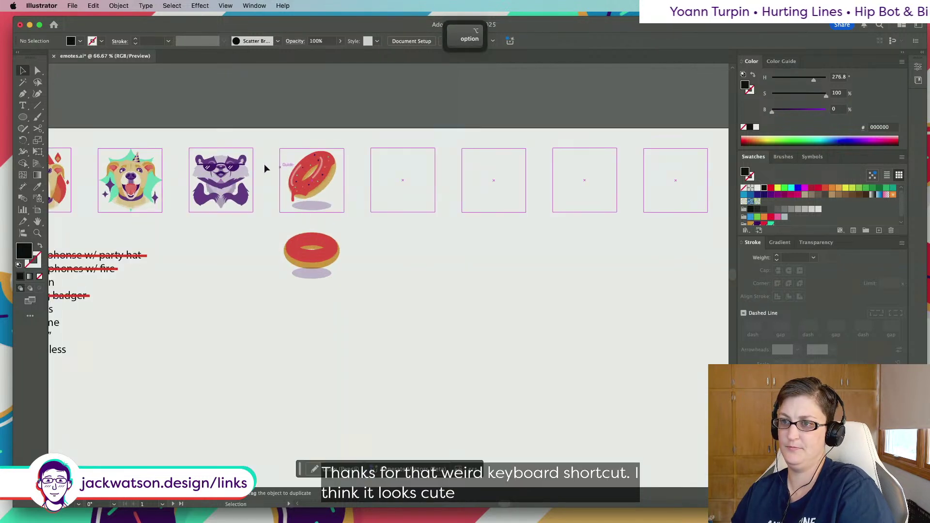
{"action": "scroll", "coordinate": [245, 165], "scroll_direction": "down", "scroll_amount": 3, "text": "alt"}
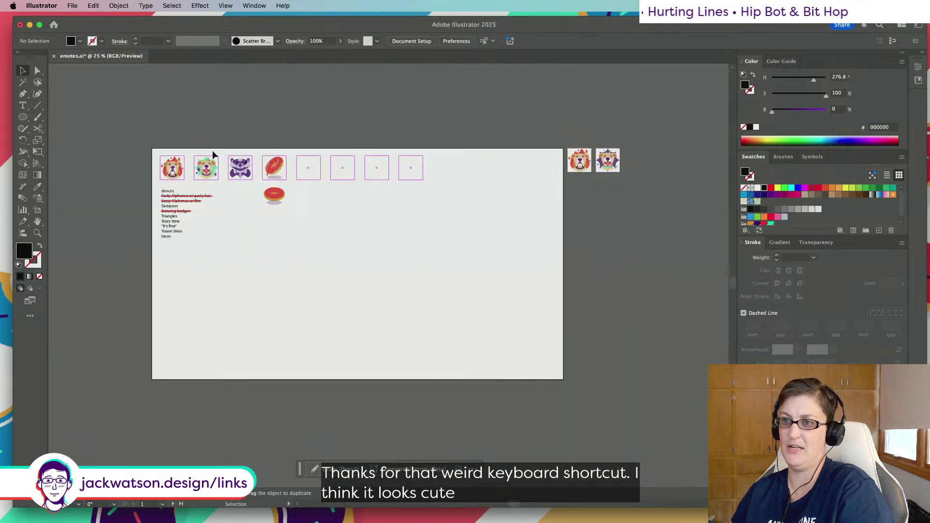
{"action": "scroll", "coordinate": [218, 152], "scroll_direction": "left", "scroll_amount": 5}
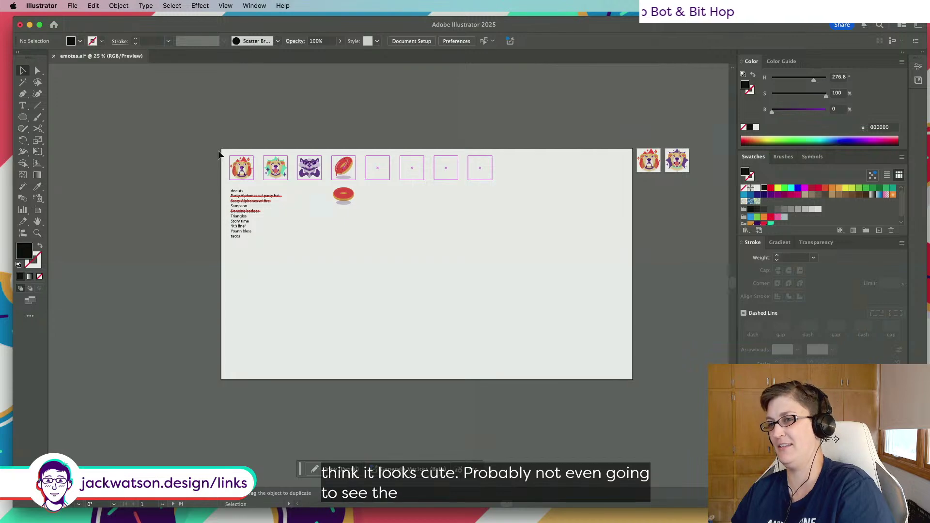
{"action": "scroll", "coordinate": [315, 147], "scroll_direction": "up", "scroll_amount": 4}
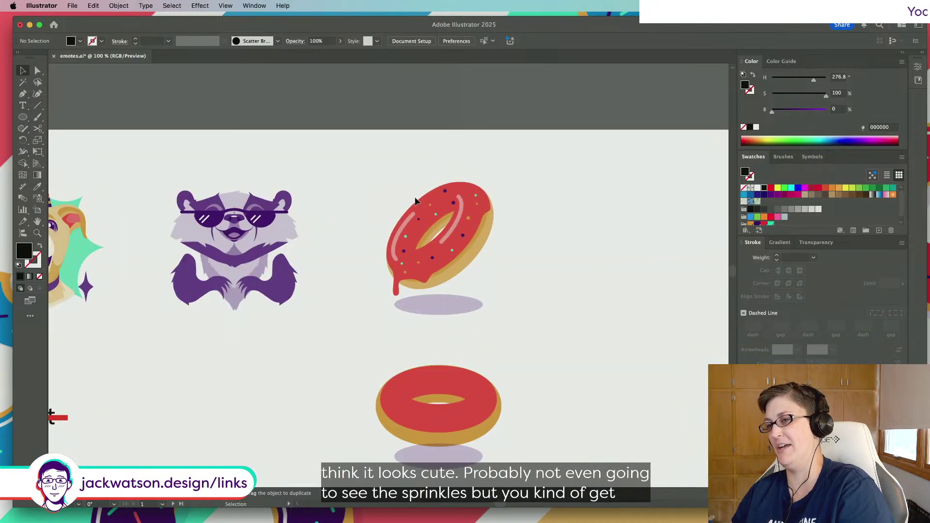
{"action": "scroll", "coordinate": [415, 196], "scroll_direction": "right", "scroll_amount": 2}
{"action": "scroll", "coordinate": [418, 205], "scroll_direction": "up", "scroll_amount": 3}
{"action": "double_click", "coordinate": [412, 202]}
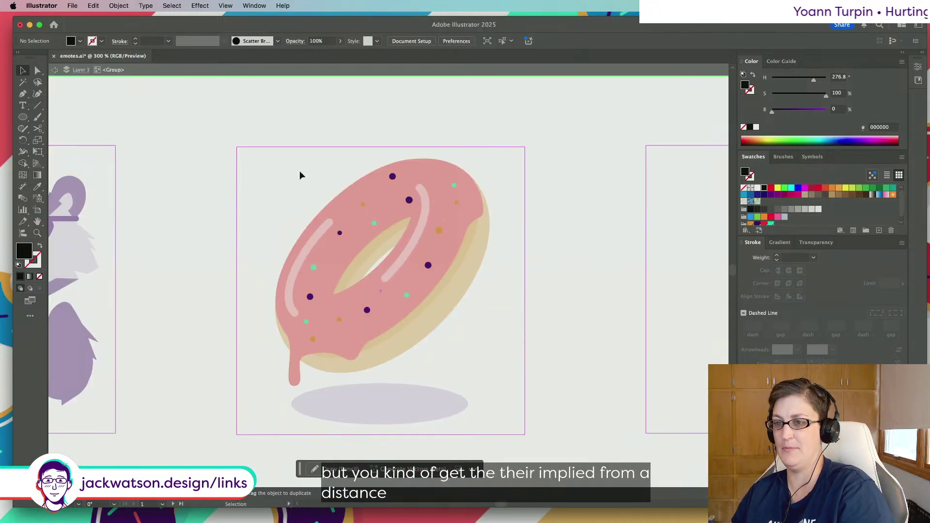
{"action": "left_click_drag", "start_coordinate": [299, 175], "coordinate": [519, 376]}
{"action": "left_click", "coordinate": [119, 5]}
{"action": "mouse_move", "coordinate": [123, 23]}
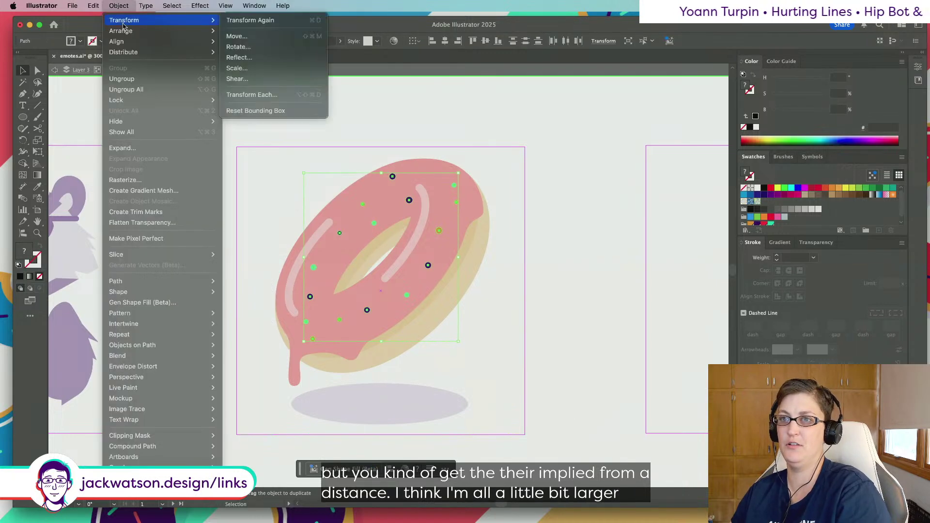
{"action": "left_click", "coordinate": [241, 95]}
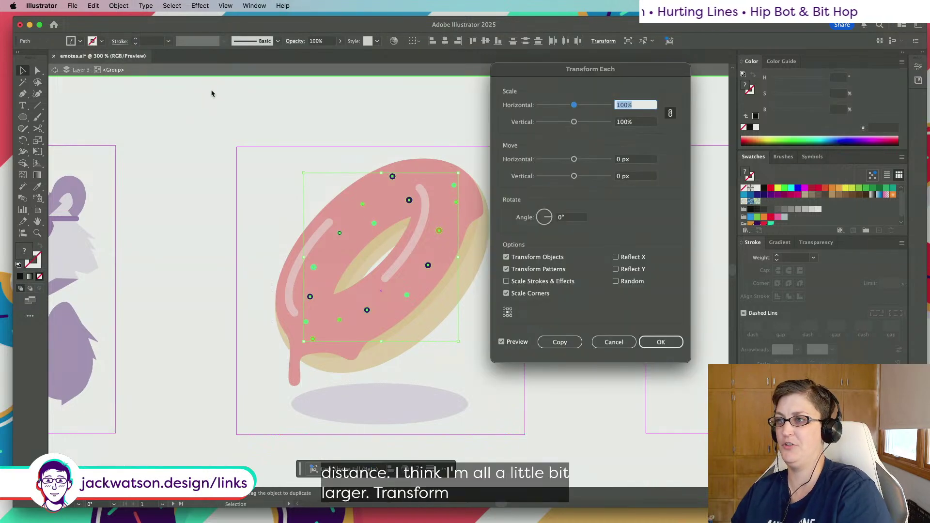
{"action": "type", "text": "110"}
{"action": "key", "text": "Tab"}
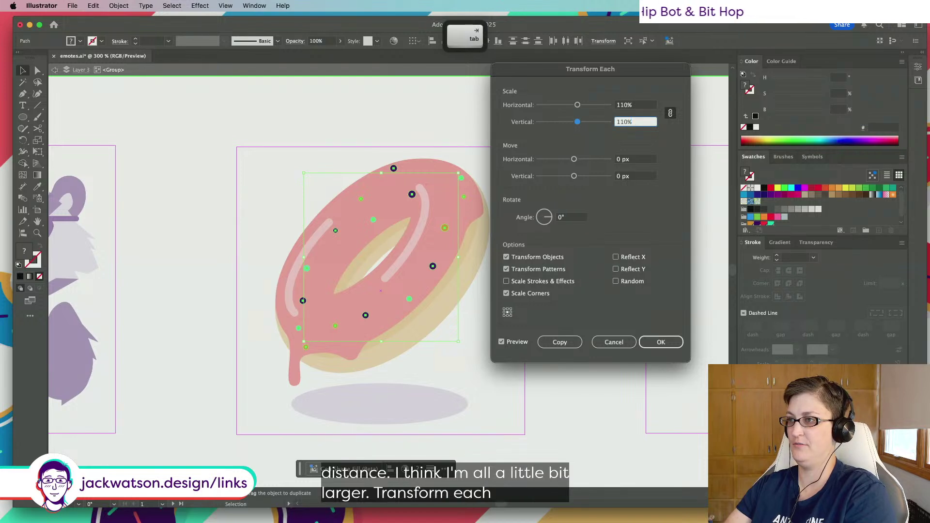
{"action": "type", "text": "1"}
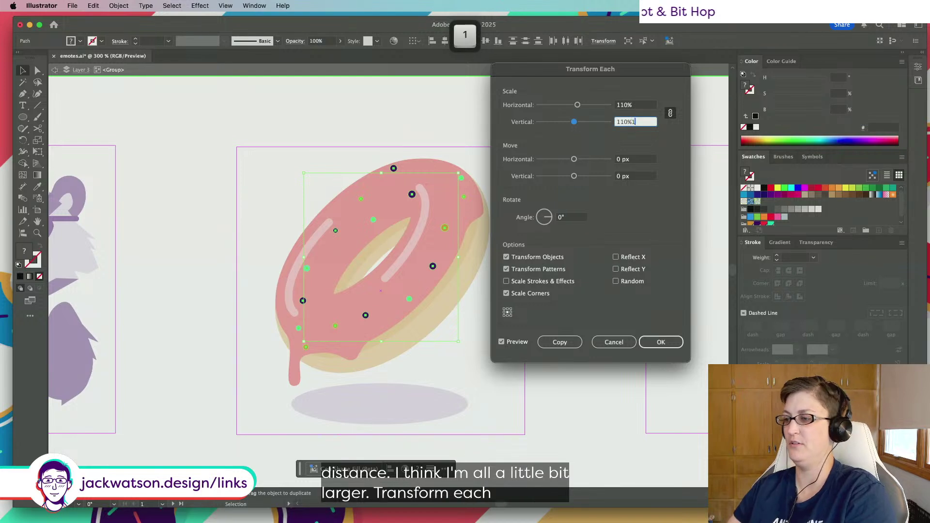
{"action": "left_click", "coordinate": [614, 342]}
Select all the sprinkles inside the isolated group and completely ungroup them into separate objects
{"action": "left_click", "coordinate": [427, 265]}
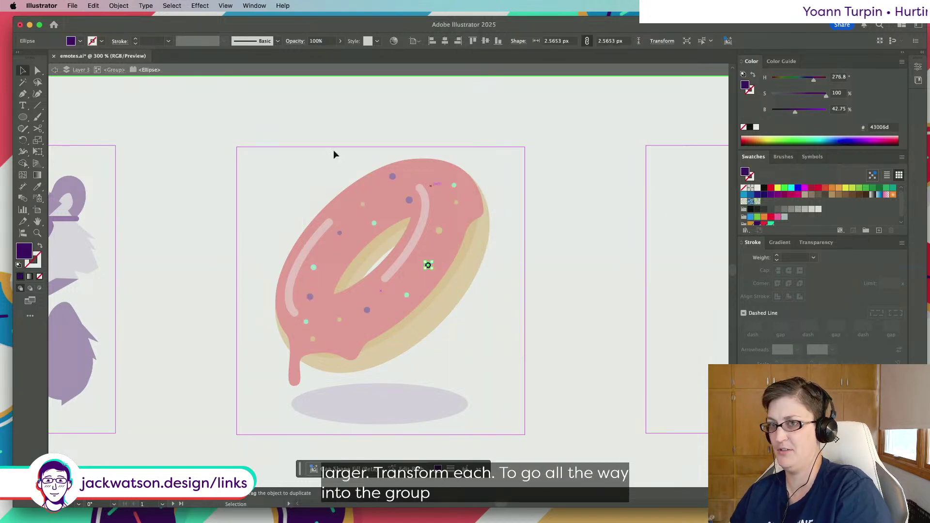
{"action": "left_click", "coordinate": [551, 180]}
{"action": "key", "text": "super+a"}
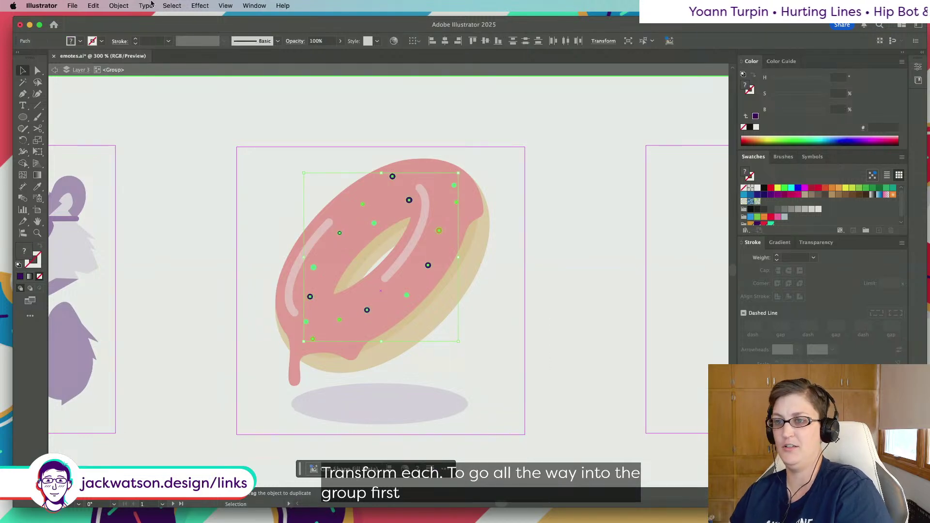
{"action": "left_click", "coordinate": [118, 5]}
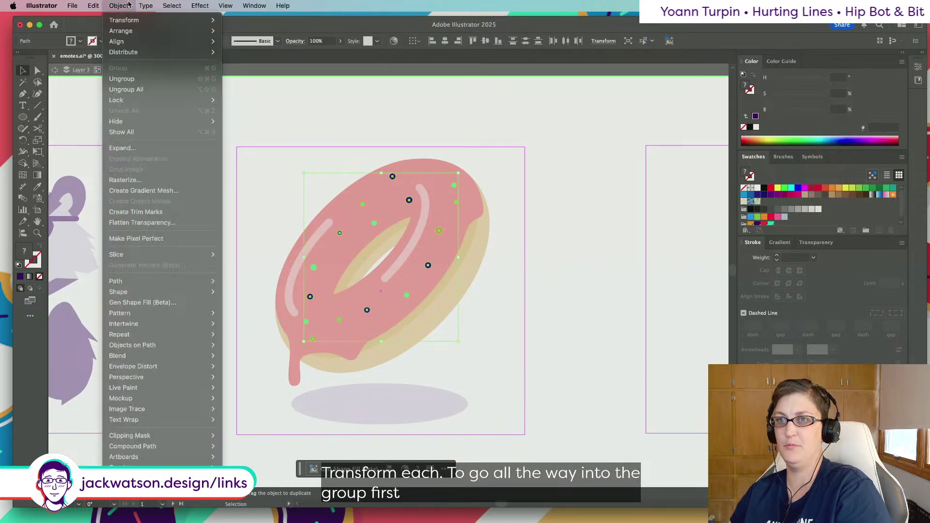
{"action": "left_click", "coordinate": [127, 91]}
Scale each sprinkle individually to 120% with Transform Each, then undo and redo the scaling to compare the sizes
{"action": "left_click", "coordinate": [119, 5]}
{"action": "mouse_move", "coordinate": [145, 20]}
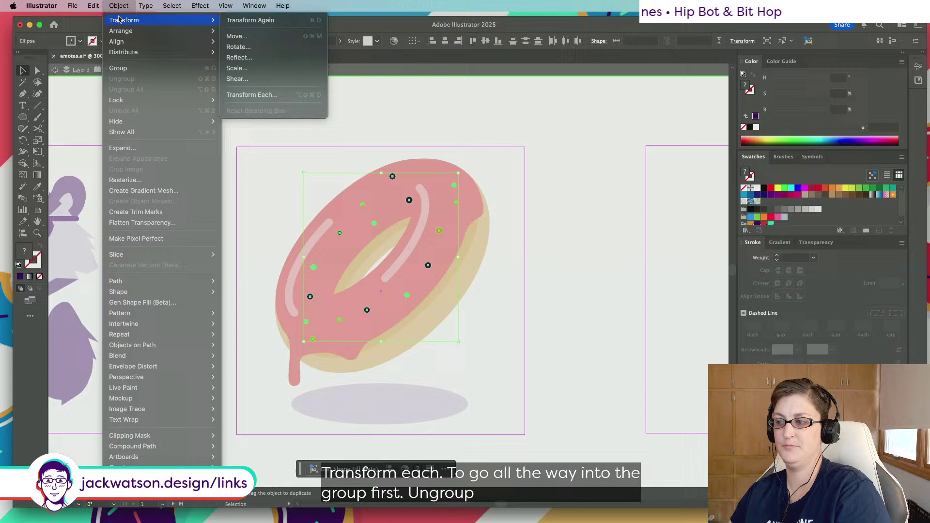
{"action": "left_click", "coordinate": [253, 95]}
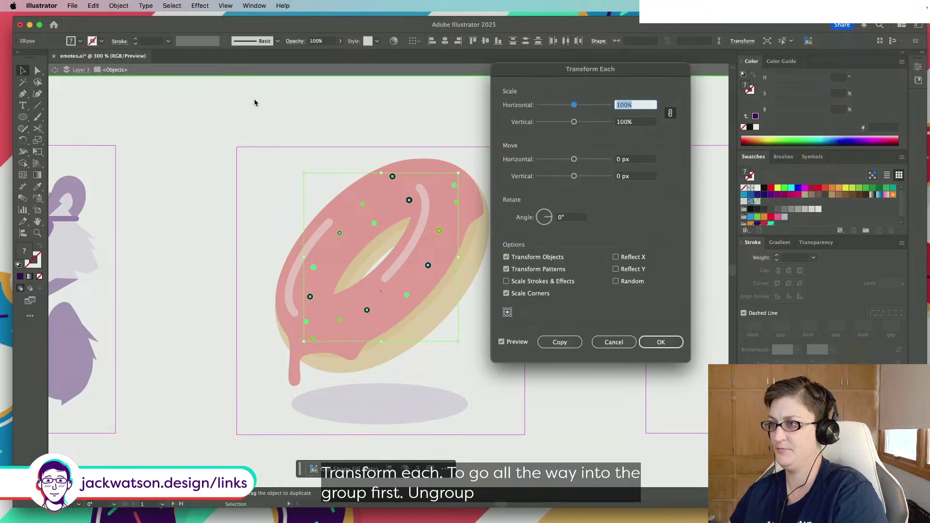
{"action": "type", "text": "110"}
{"action": "key", "text": "Tab"}
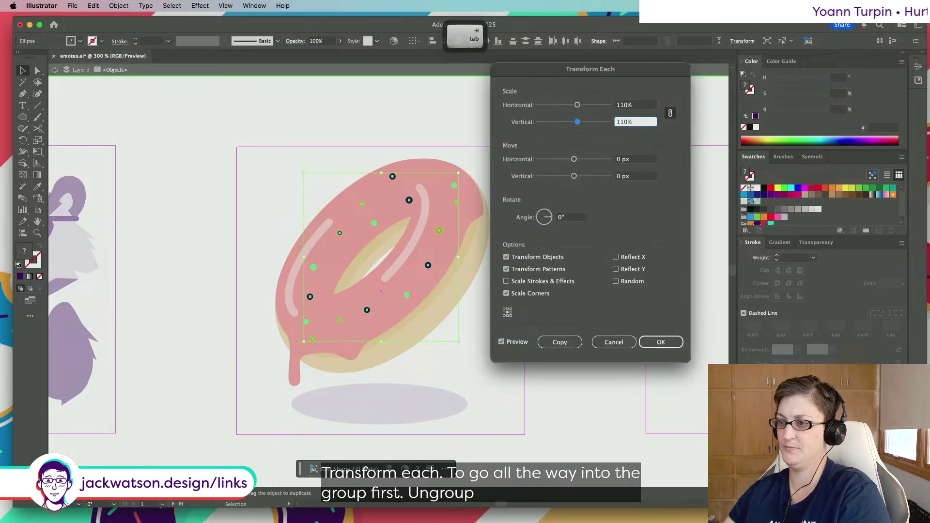
{"action": "left_click", "coordinate": [502, 342]}
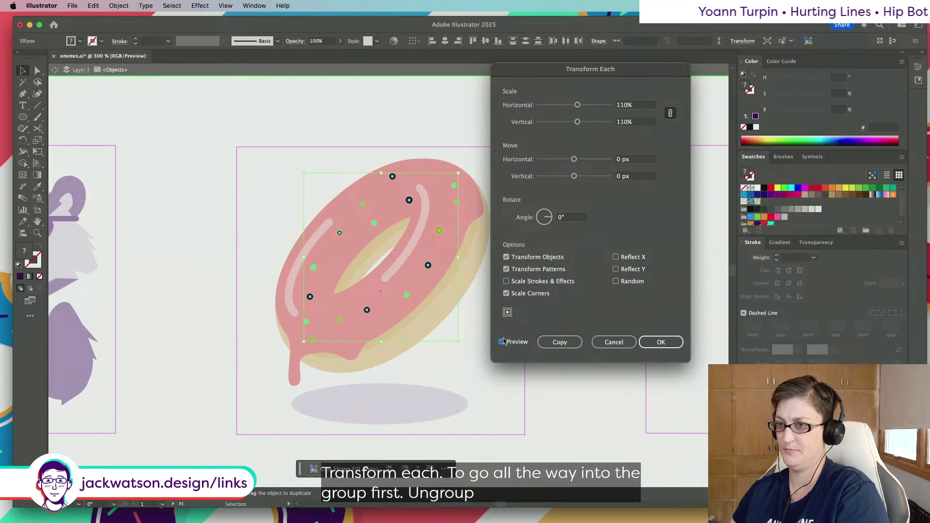
{"action": "double_click", "coordinate": [625, 106]}
{"action": "type", "text": "120"}
{"action": "key", "text": "Tab"}
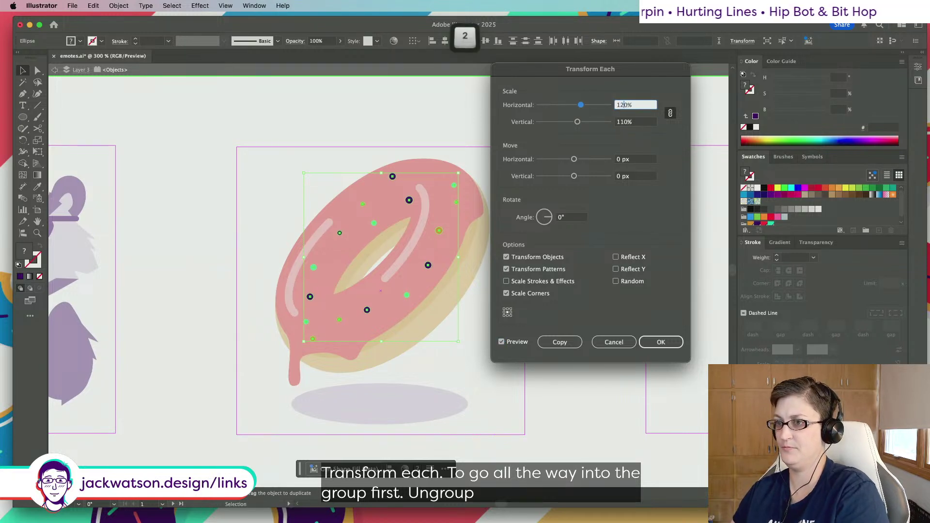
{"action": "left_click", "coordinate": [655, 341]}
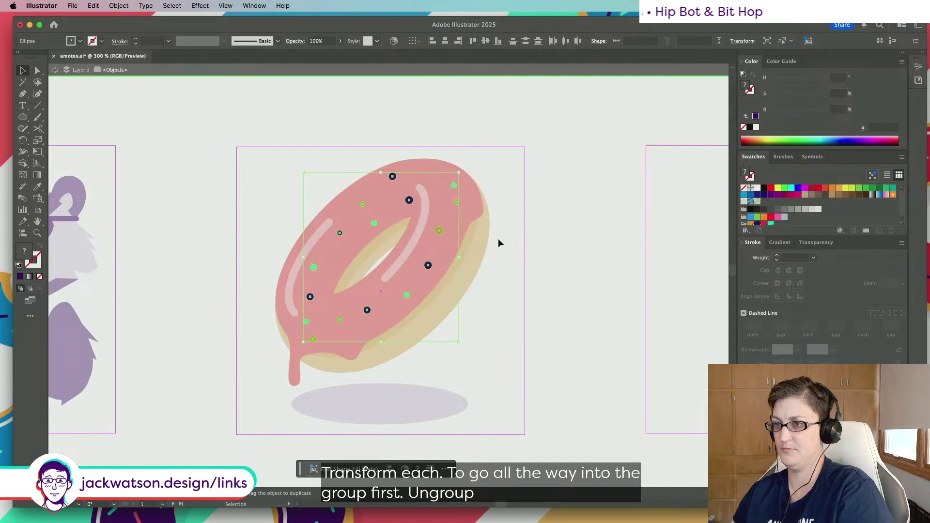
{"action": "key", "text": "super+z"}
{"action": "key", "text": "super+shift+z"}
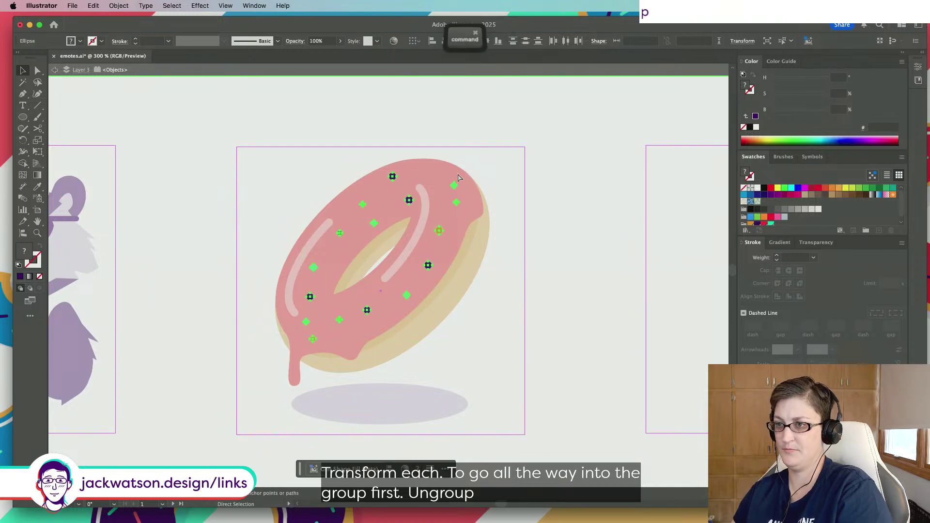
Regroup the enlarged sprinkles, leave isolation mode and save the document
{"action": "key", "text": "super+g"}
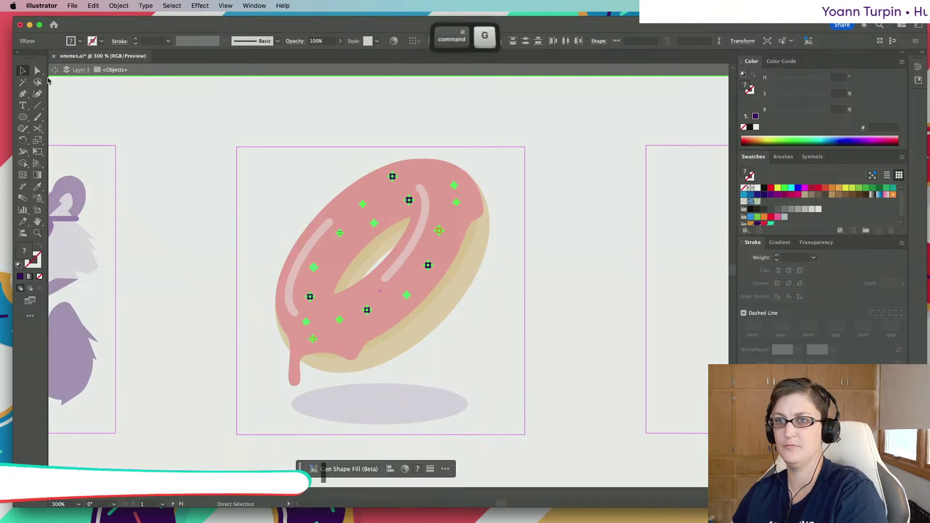
{"action": "left_click", "coordinate": [54, 71]}
{"action": "scroll", "coordinate": [271, 249], "scroll_direction": "down", "scroll_amount": 6}
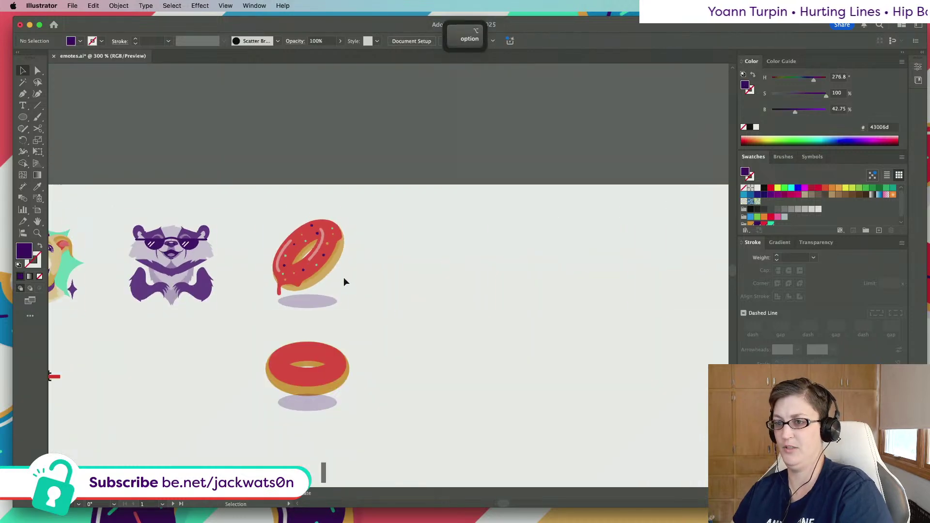
{"action": "scroll", "coordinate": [353, 285], "scroll_direction": "down", "scroll_amount": 1}
{"action": "key", "text": "super+s"}
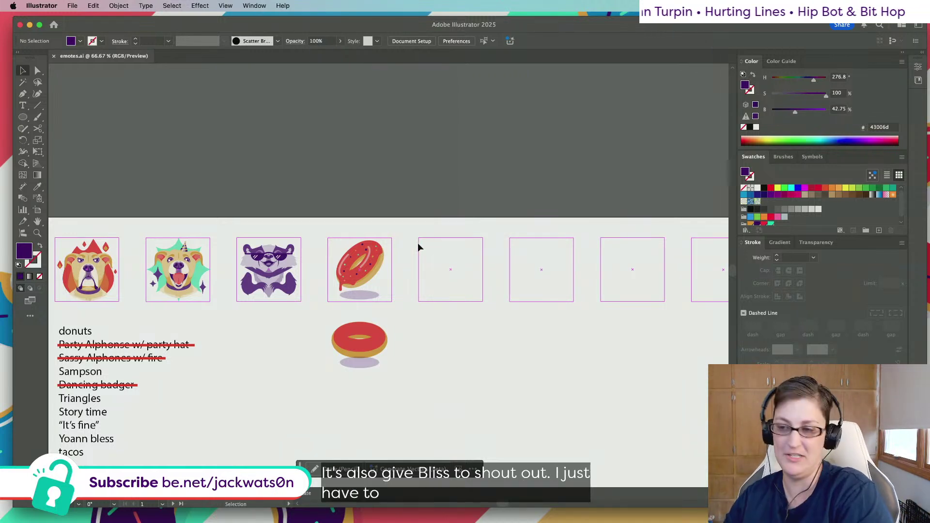
Examine the row of emotes and the idea list beneath it to decide which emote to draw next
{"action": "scroll", "coordinate": [367, 272], "scroll_direction": "up", "scroll_amount": 2, "text": "alt"}
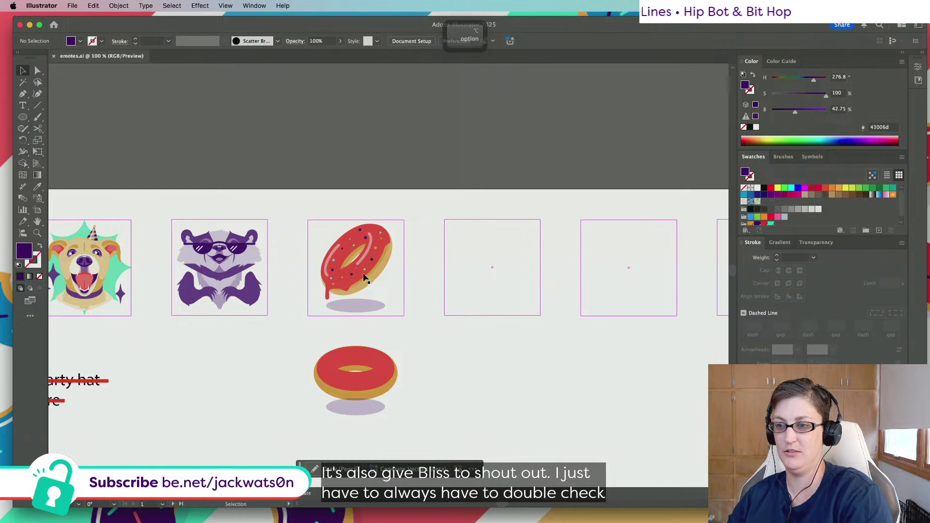
{"action": "scroll", "coordinate": [287, 271], "scroll_direction": "down", "scroll_amount": 2, "text": "alt"}
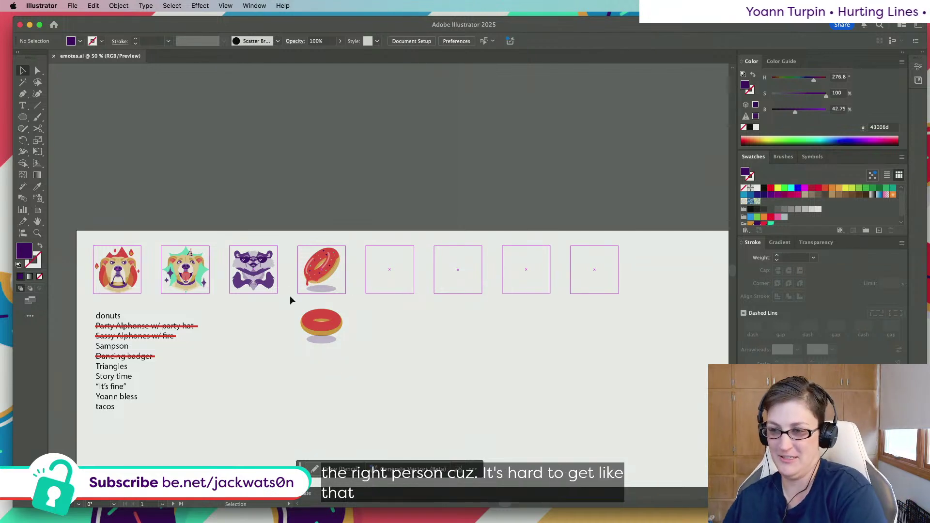
{"action": "mouse_move", "coordinate": [289, 296]}
{"action": "left_mouse_down"}
{"action": "mouse_move", "coordinate": [350, 346]}
{"action": "mouse_move", "coordinate": [380, 344]}
{"action": "left_mouse_up"}
{"action": "left_click", "coordinate": [379, 342]}
{"action": "scroll", "coordinate": [377, 340], "scroll_direction": "up", "scroll_amount": 1}
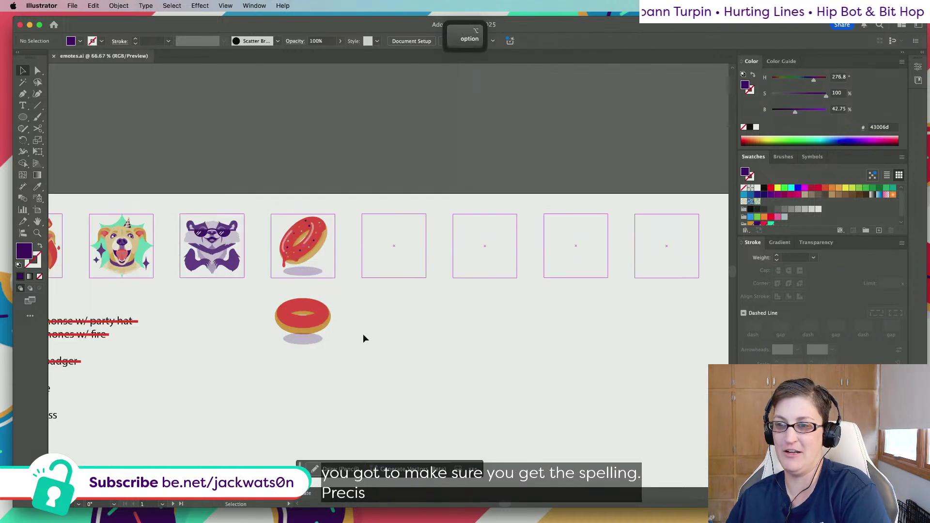
{"action": "scroll", "coordinate": [359, 324], "scroll_direction": "up", "scroll_amount": 1}
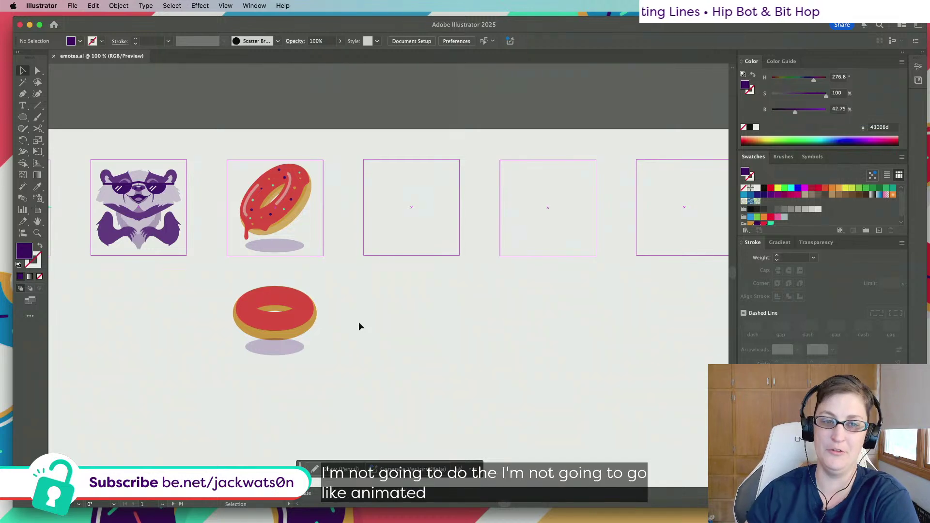
{"action": "scroll", "coordinate": [298, 333], "scroll_direction": "left", "scroll_amount": 10}
{"action": "scroll", "coordinate": [298, 333], "scroll_direction": "down", "scroll_amount": 2}
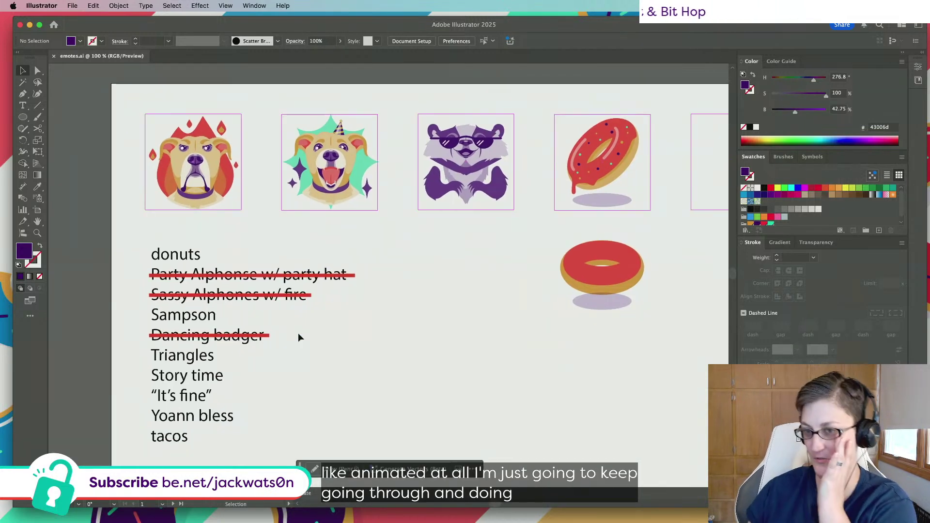
{"action": "scroll", "coordinate": [298, 333], "scroll_direction": "down", "scroll_amount": 1}
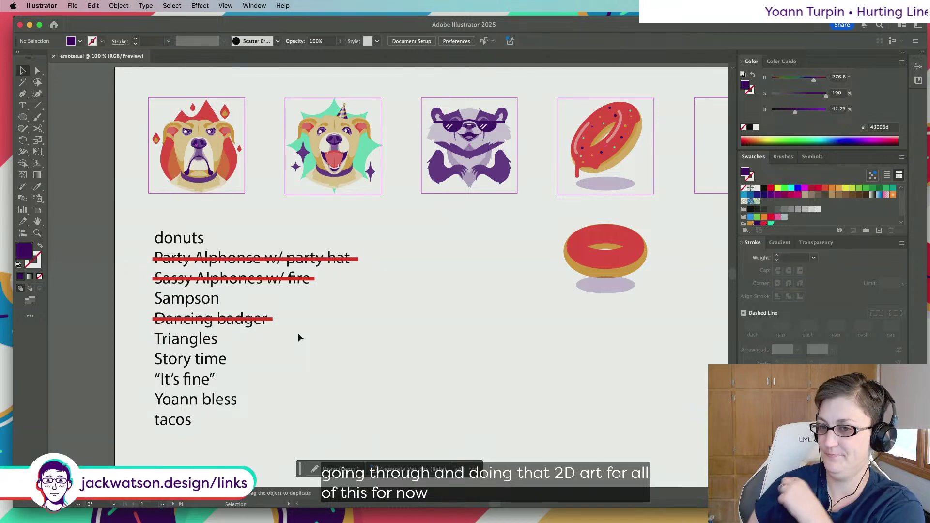
{"action": "scroll", "coordinate": [298, 333], "scroll_direction": "right", "scroll_amount": 2}
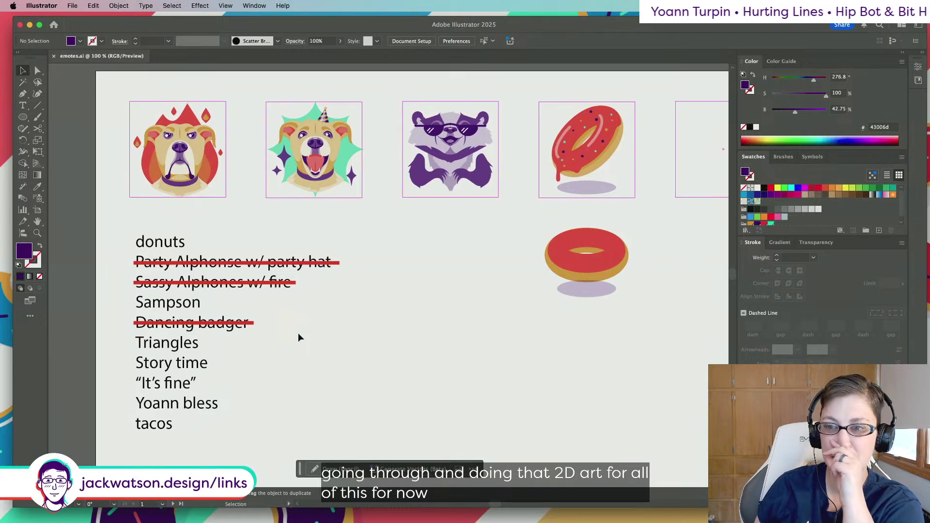
{"action": "scroll", "coordinate": [298, 333], "scroll_direction": "right", "scroll_amount": 3}
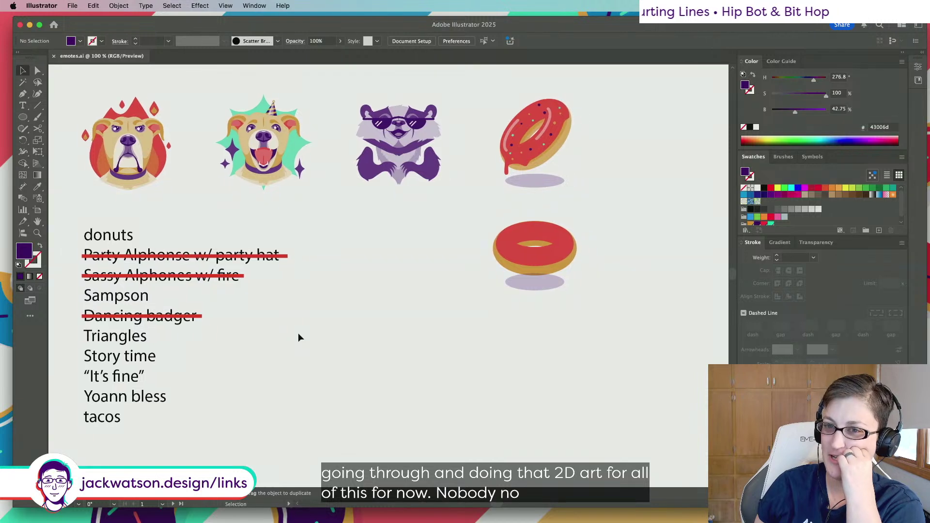
{"action": "scroll", "coordinate": [298, 338], "scroll_direction": "left", "scroll_amount": 2}
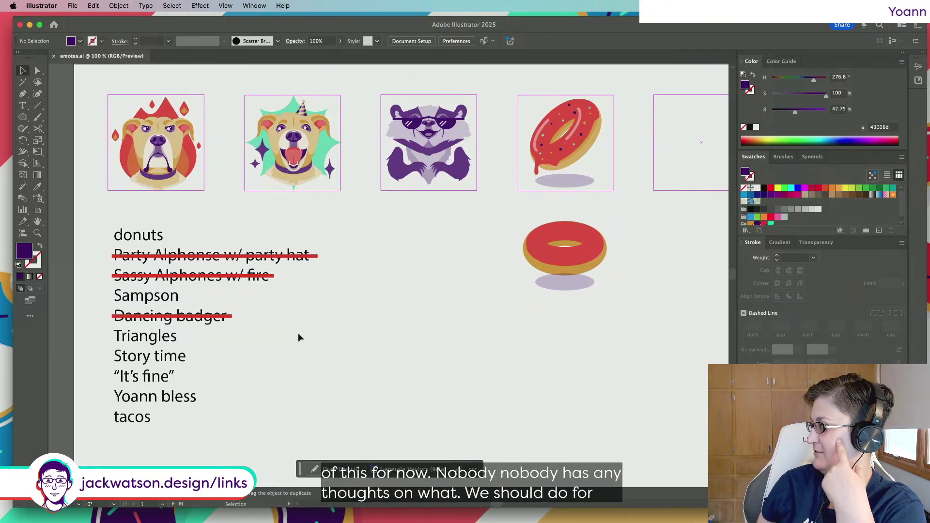
{"action": "scroll", "coordinate": [298, 338], "scroll_direction": "right", "scroll_amount": 4}
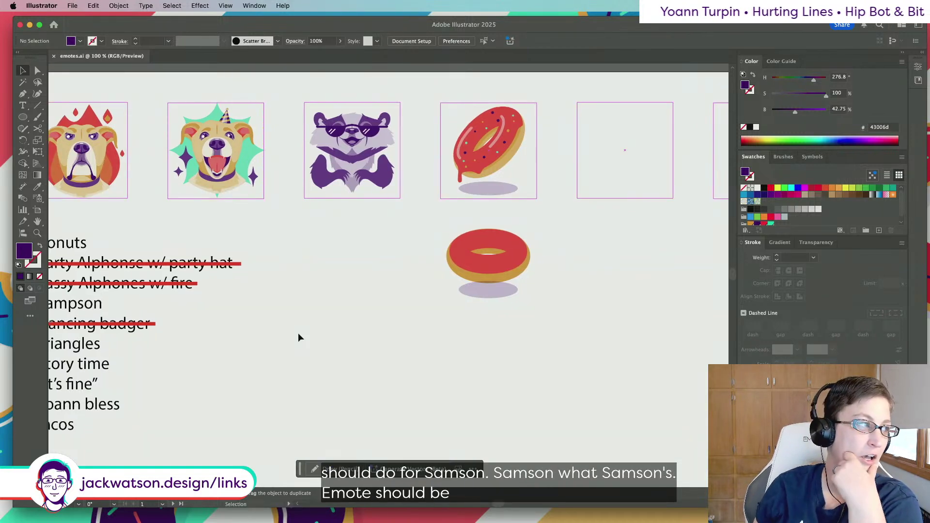
{"action": "scroll", "coordinate": [298, 338], "scroll_direction": "left", "scroll_amount": 2}
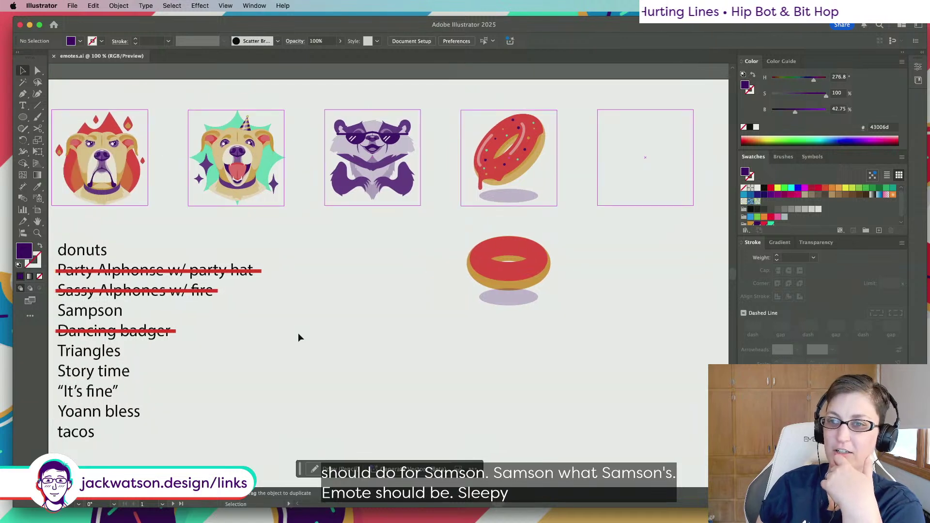
Change the list entry "Sampson" to "Sleepy Sampson" and finish the text edit
{"action": "key", "text": "t"}
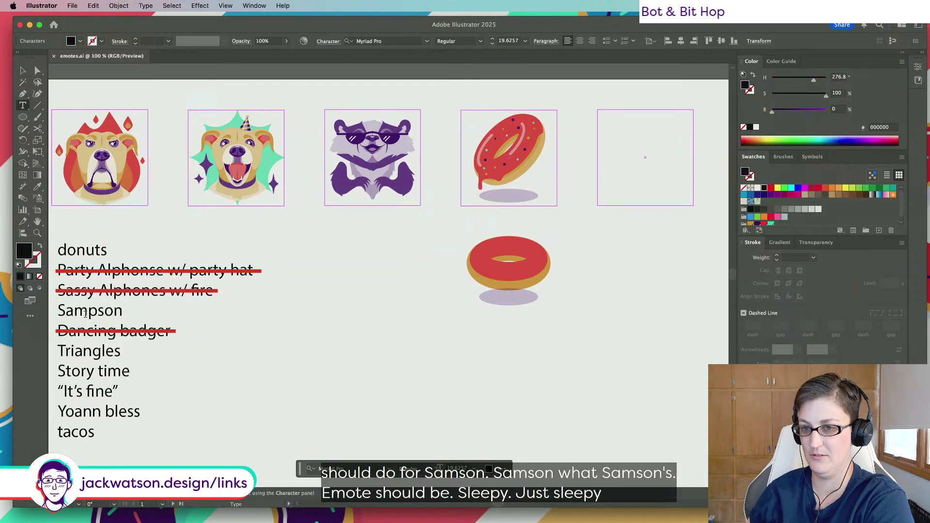
{"action": "left_click", "coordinate": [70, 312]}
{"action": "type", "text": "leepy"}
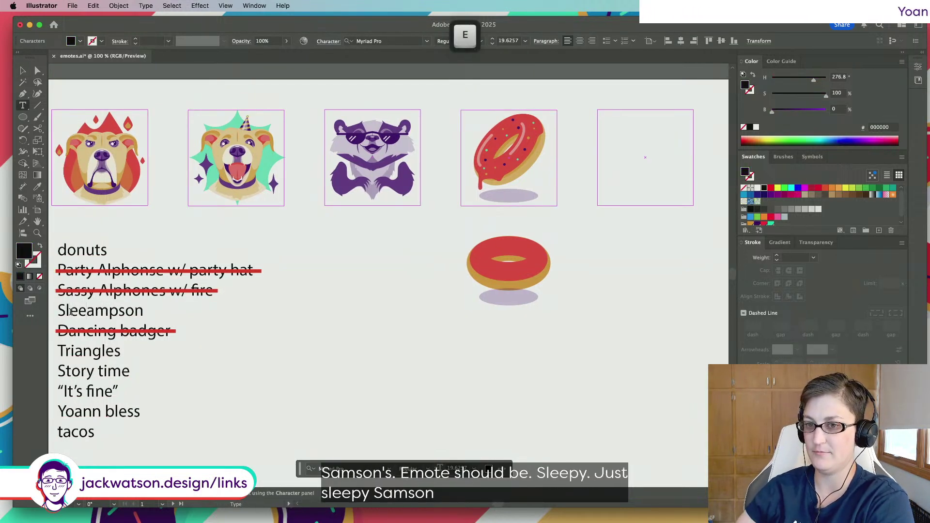
{"action": "type", "text": " S"}
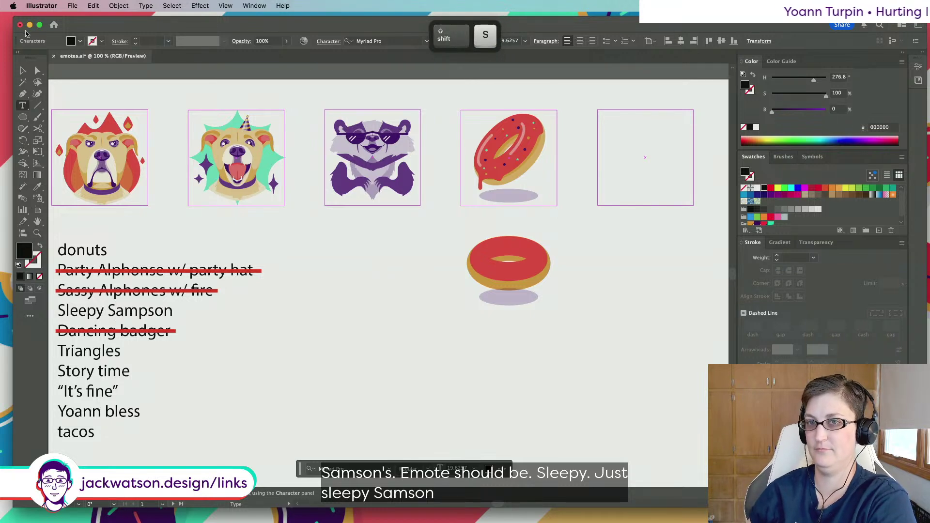
{"action": "key", "text": "Escape"}
{"action": "left_click", "coordinate": [370, 388]}
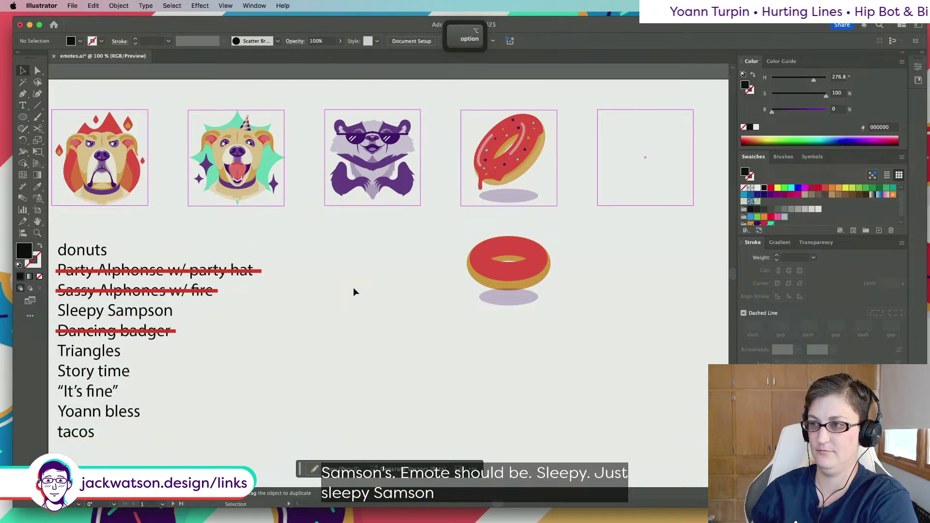
{"action": "scroll", "coordinate": [353, 287], "scroll_direction": "down", "scroll_amount": 1}
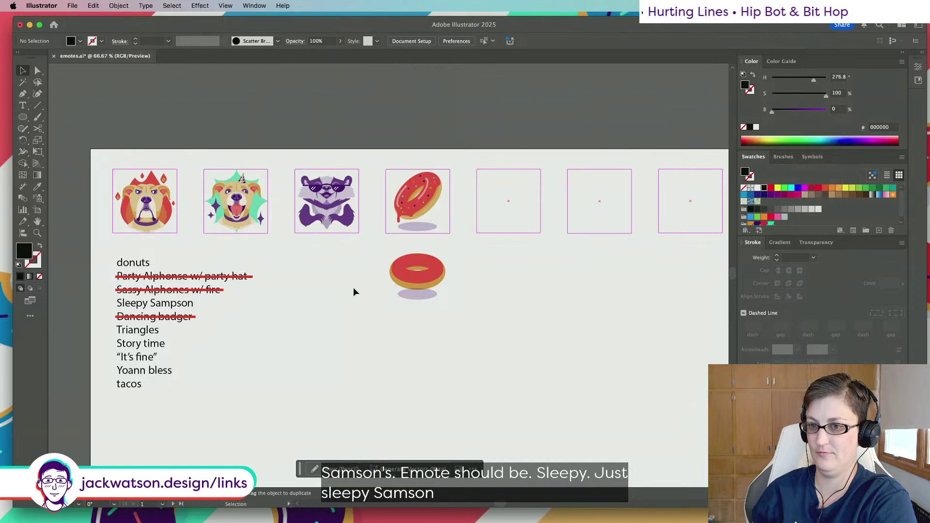
{"action": "scroll", "coordinate": [353, 287], "scroll_direction": "right", "scroll_amount": 2}
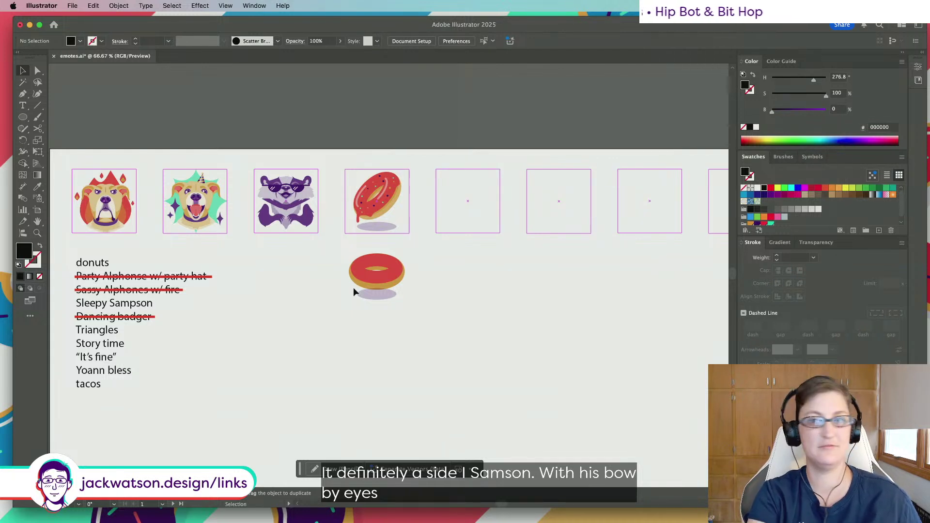
Change the list entry "Sleepy Sampson" to "Sleepy/Side-eye Sampson", finish the text edit and deselect the text
{"action": "key", "text": "t"}
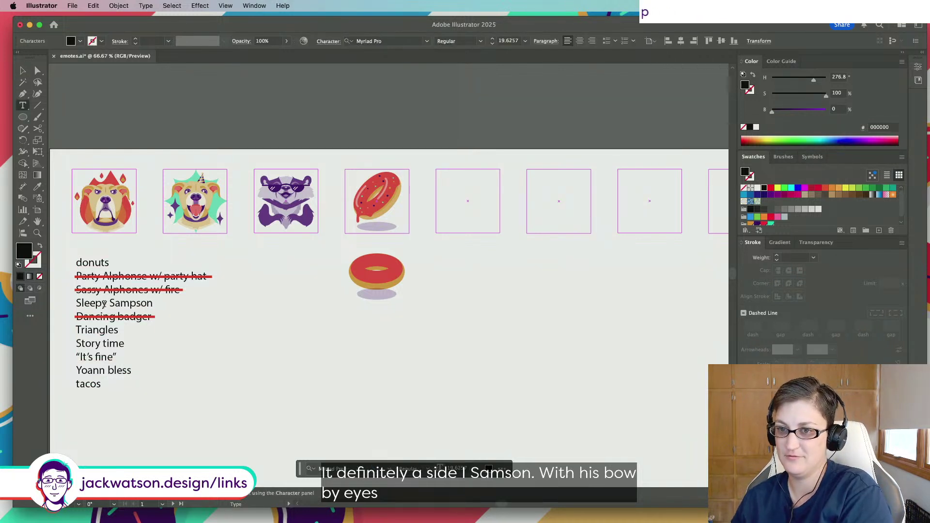
{"action": "left_click", "coordinate": [105, 304]}
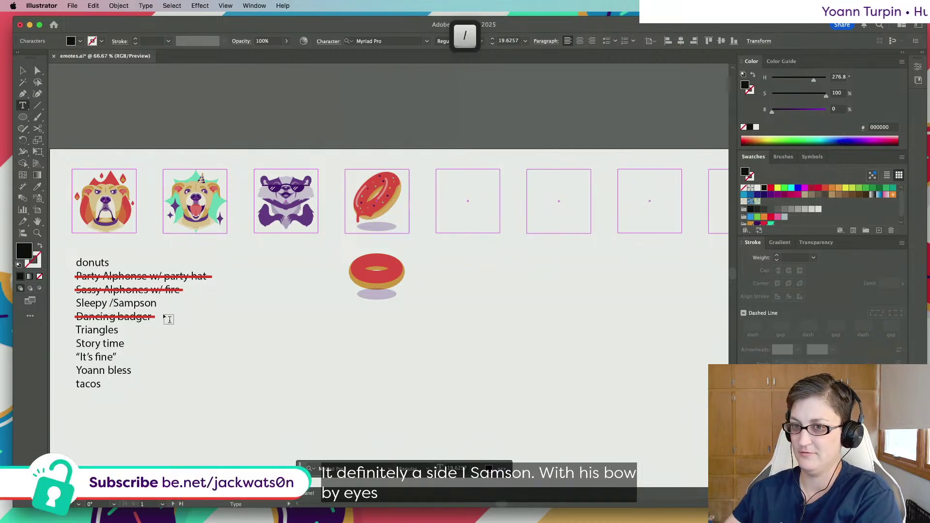
{"action": "key", "text": "BackSpace"}
{"action": "type", "text": "/Sider"}
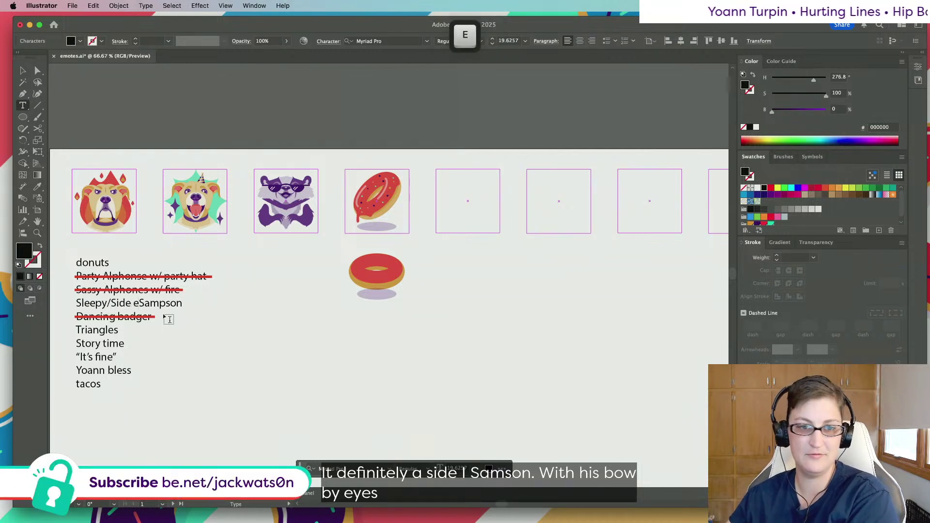
{"action": "key", "text": "BackSpace"}
{"action": "type", "text": "-eye"}
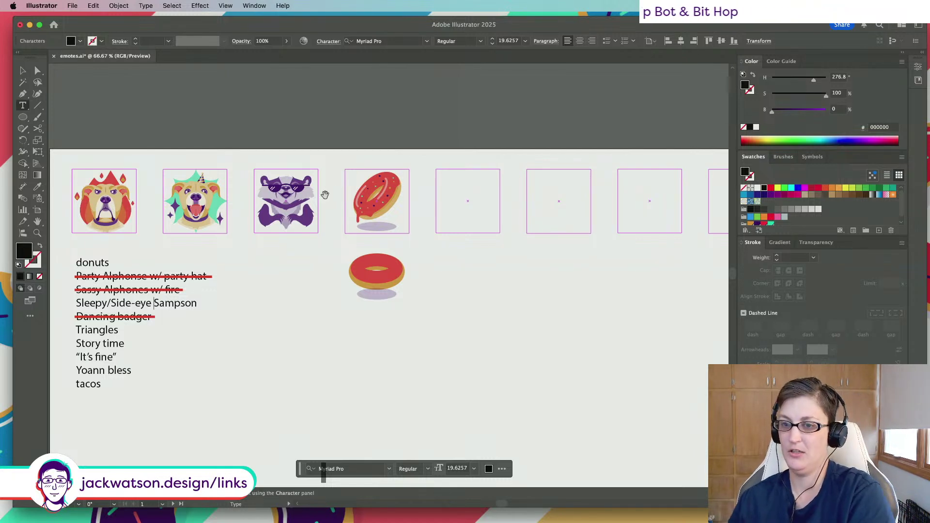
{"action": "scroll", "coordinate": [325, 194], "scroll_direction": "up", "scroll_amount": 3}
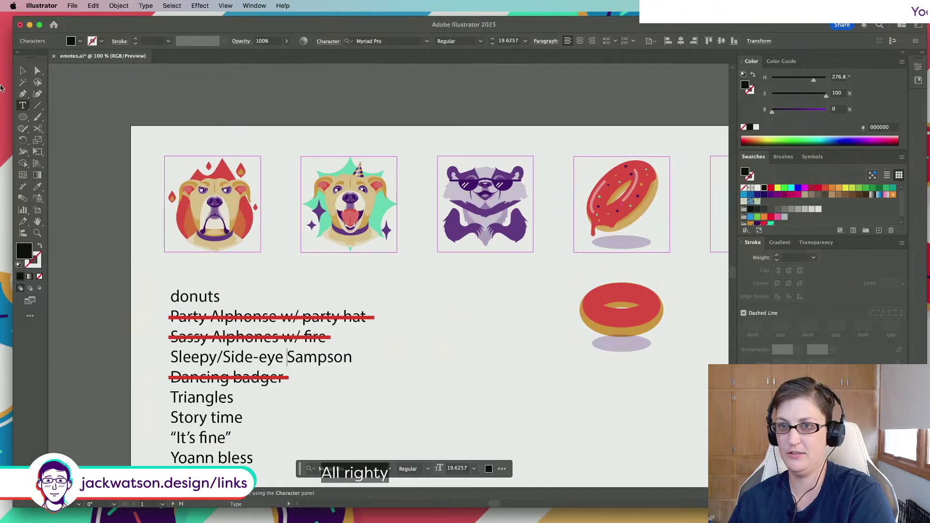
{"action": "left_click", "coordinate": [23, 70]}
{"action": "left_click", "coordinate": [409, 324]}
Draw a hexagon about 86 by 75 px with the Polygon tool in the empty frame beside the donut emote
{"action": "scroll", "coordinate": [421, 324], "scroll_direction": "right", "scroll_amount": 5}
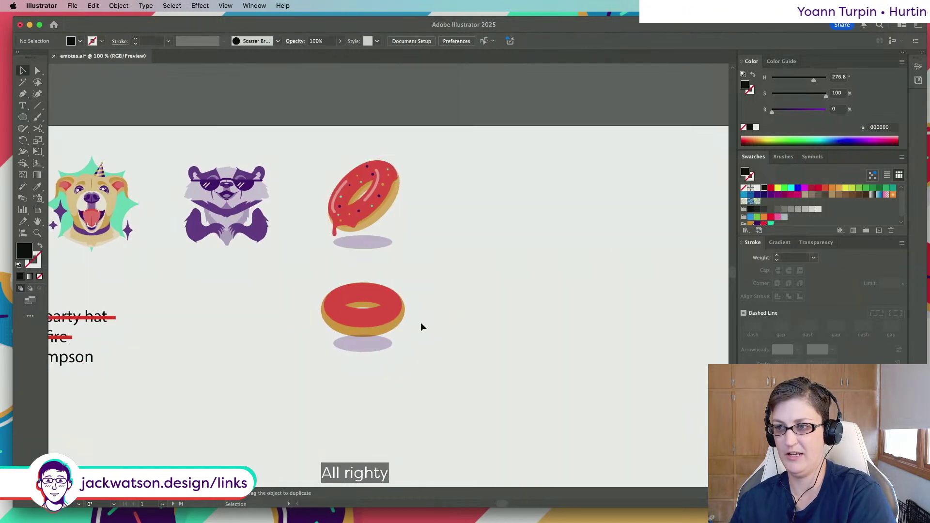
{"action": "scroll", "coordinate": [395, 220], "scroll_direction": "up", "scroll_amount": 3}
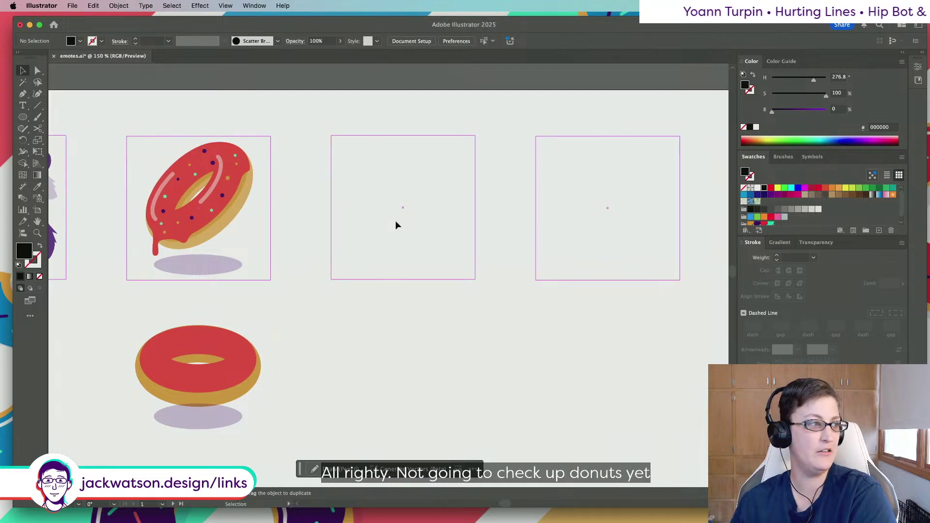
{"action": "scroll", "coordinate": [396, 220], "scroll_direction": "left", "scroll_amount": 8}
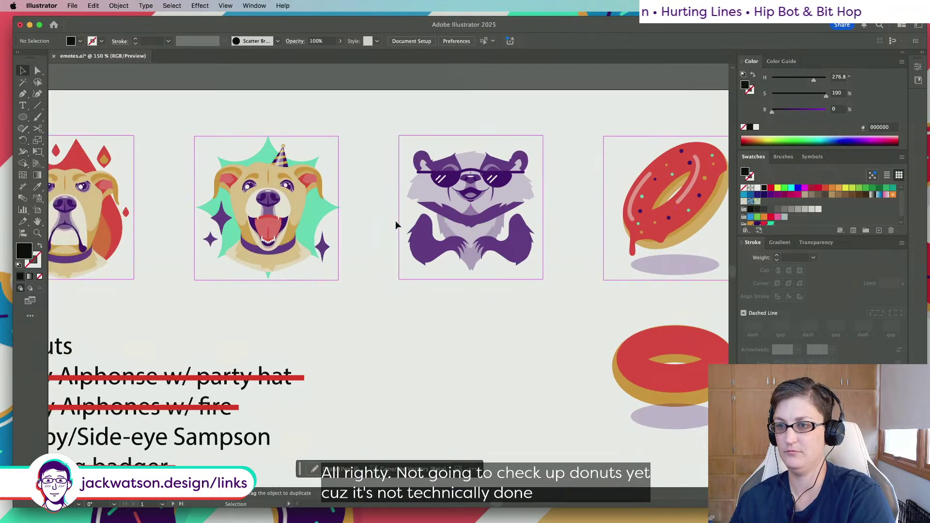
{"action": "scroll", "coordinate": [395, 225], "scroll_direction": "left", "scroll_amount": 3}
{"action": "scroll", "coordinate": [395, 225], "scroll_direction": "right", "scroll_amount": 10}
{"action": "scroll", "coordinate": [485, 189], "scroll_direction": "right", "scroll_amount": 2}
{"action": "key", "text": "alt"}
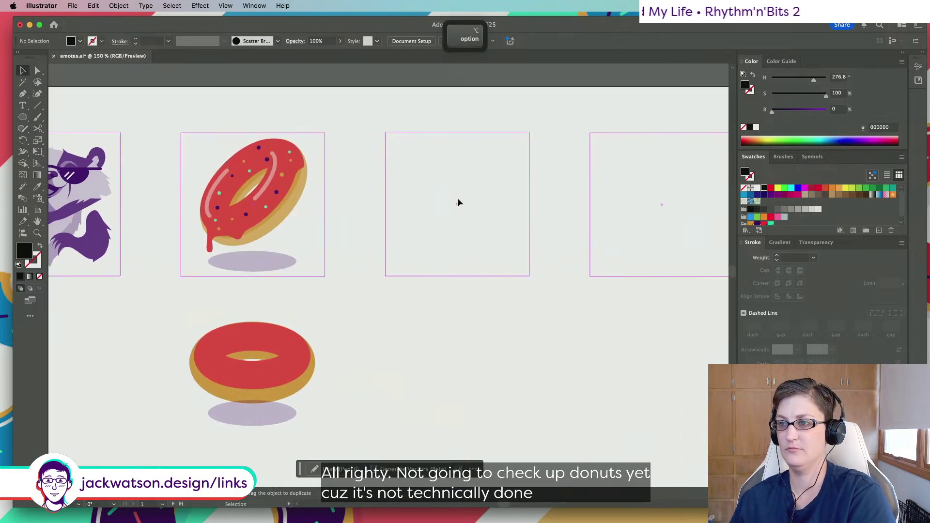
{"action": "scroll", "coordinate": [457, 198], "scroll_direction": "up", "scroll_amount": 2}
{"action": "left_click", "coordinate": [22, 118]}
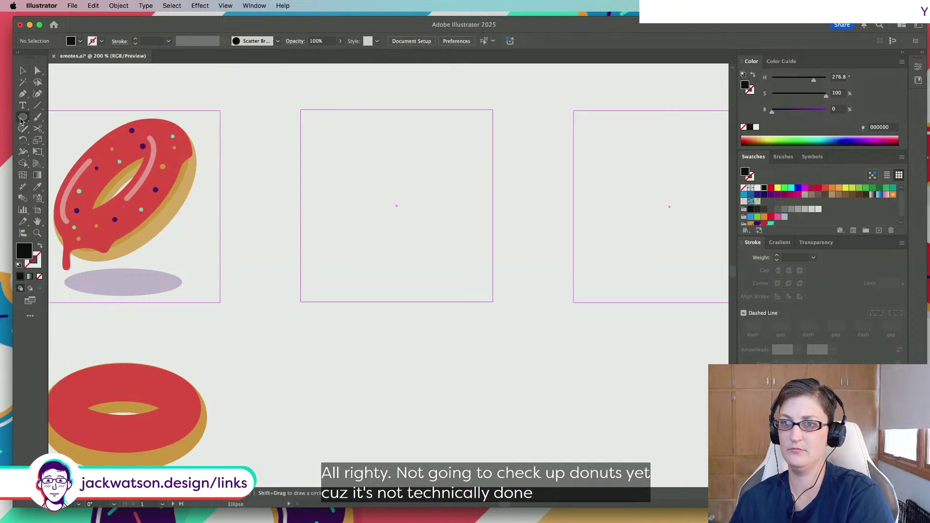
{"action": "left_click_drag", "start_coordinate": [21, 121], "coordinate": [87, 153]}
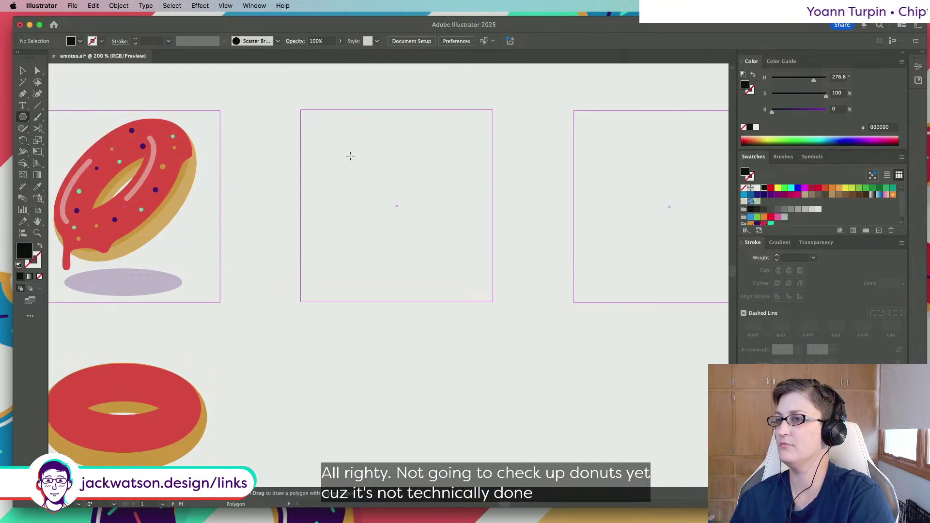
{"action": "left_click_drag", "start_coordinate": [356, 163], "coordinate": [392, 228]}
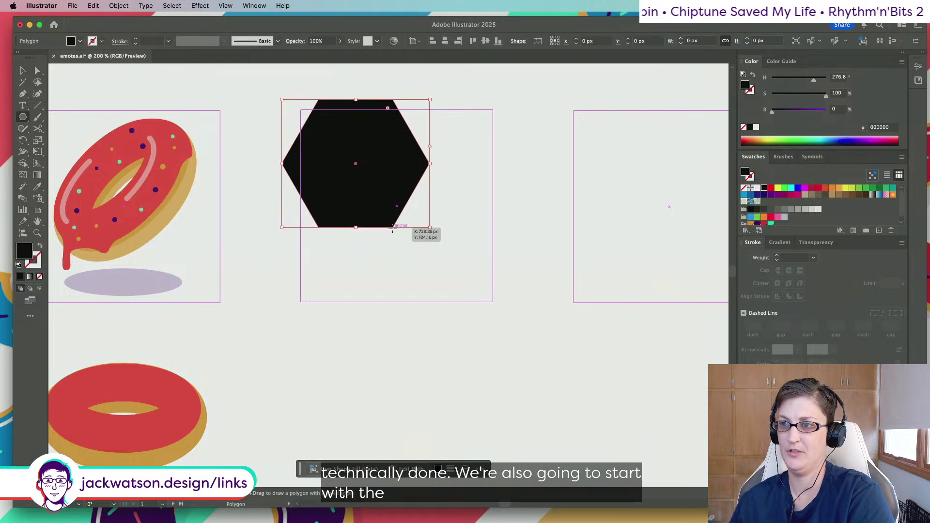
Fill the hexagon with the dark purple swatch and move it to about the middle of its frame
{"action": "key", "text": "v"}
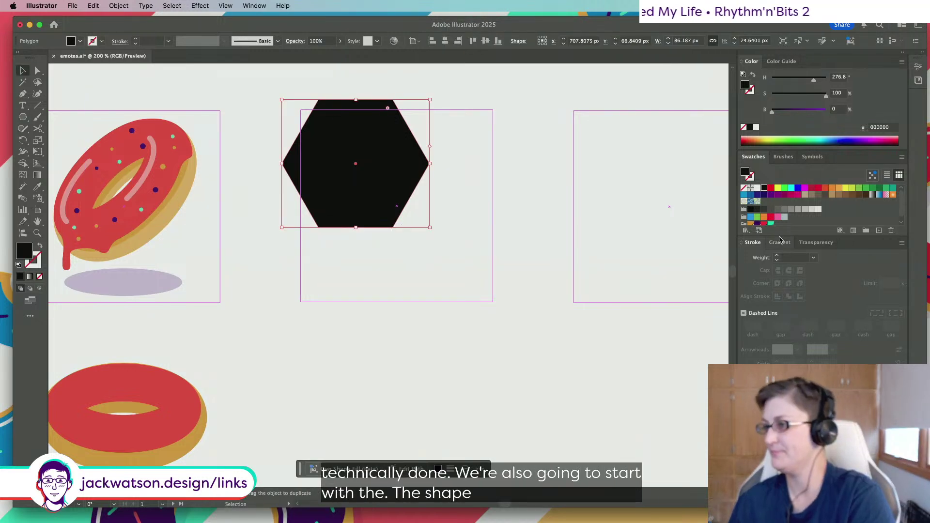
{"action": "left_click", "coordinate": [758, 224]}
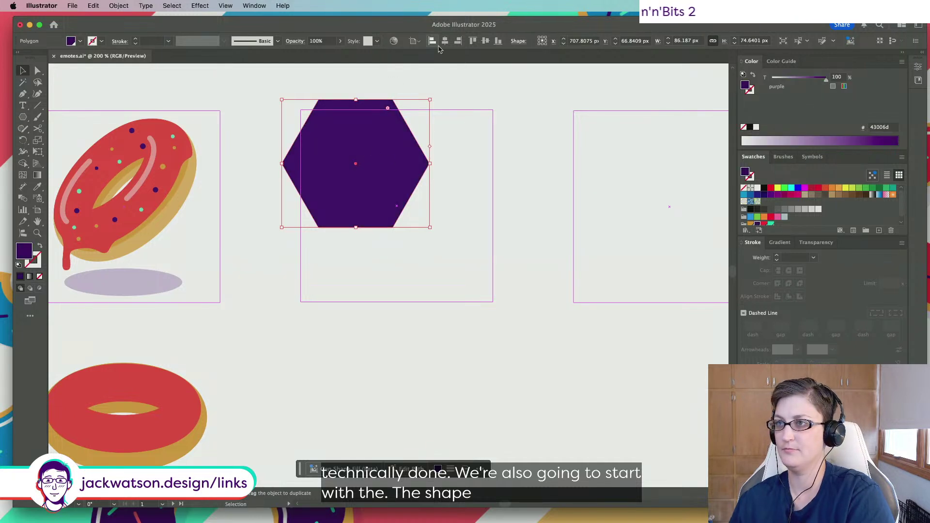
{"action": "left_click_drag", "start_coordinate": [365, 149], "coordinate": [404, 187]}
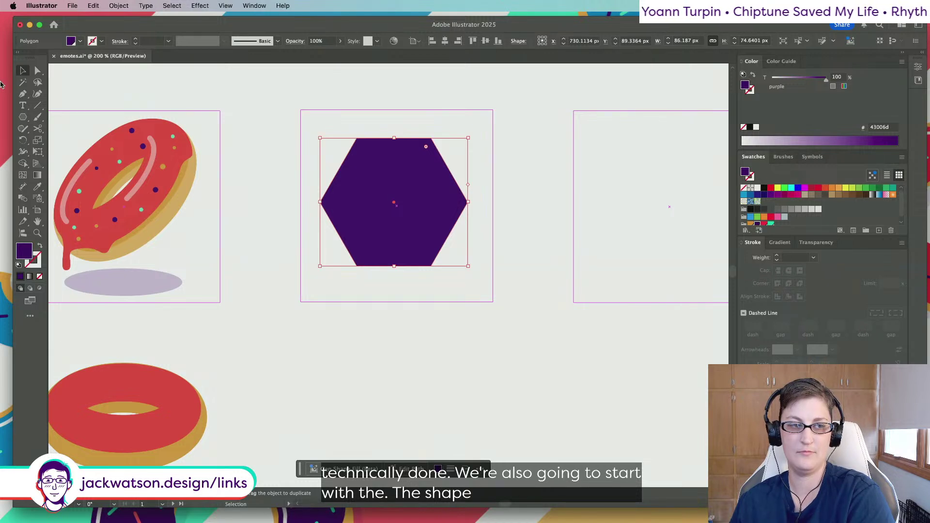
Pull the hexagon's right corner about 5 px inward and shift the whole shape slightly right within its frame
{"action": "left_click", "coordinate": [37, 70]}
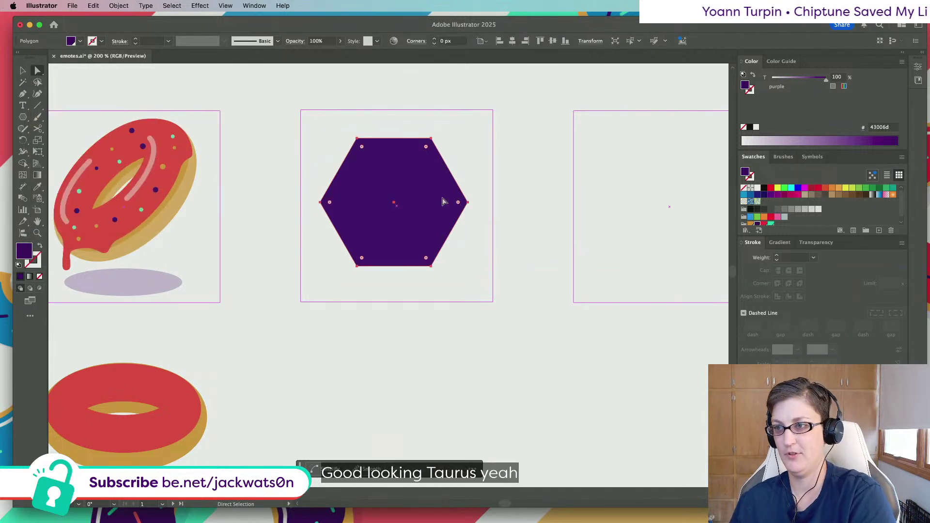
{"action": "left_click_drag", "start_coordinate": [468, 203], "coordinate": [459, 203]}
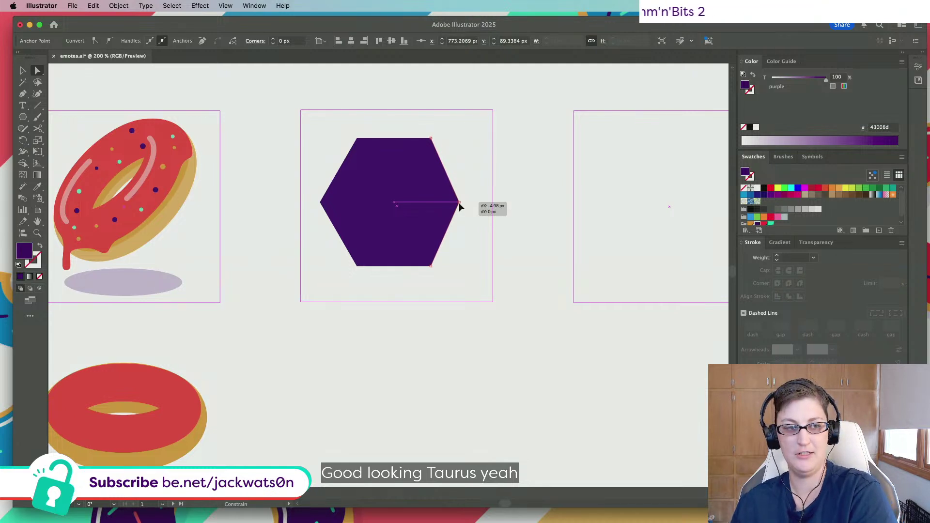
{"action": "left_click_drag", "start_coordinate": [459, 202], "coordinate": [433, 200]}
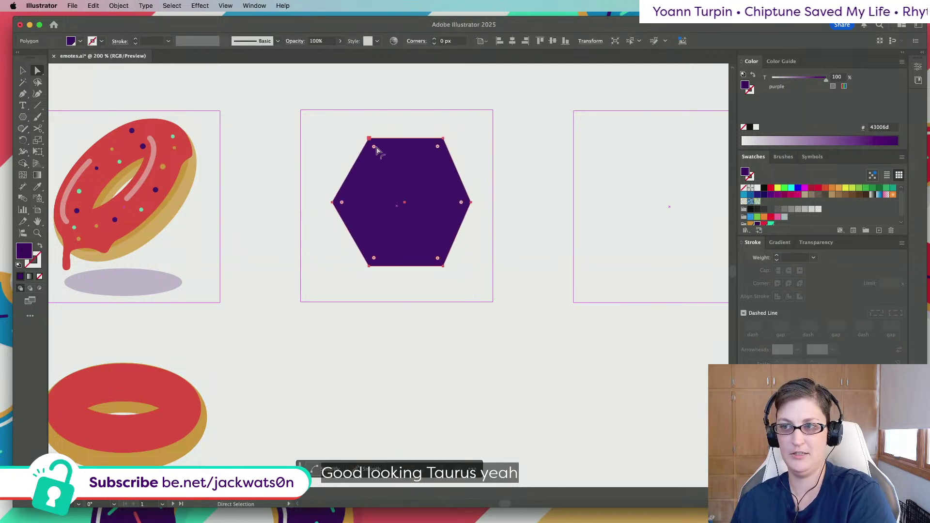
Try rounding all corners of the hexagon to a radius of about 17 px, and undo the rounding
{"action": "left_click_drag", "start_coordinate": [373, 146], "coordinate": [390, 161]}
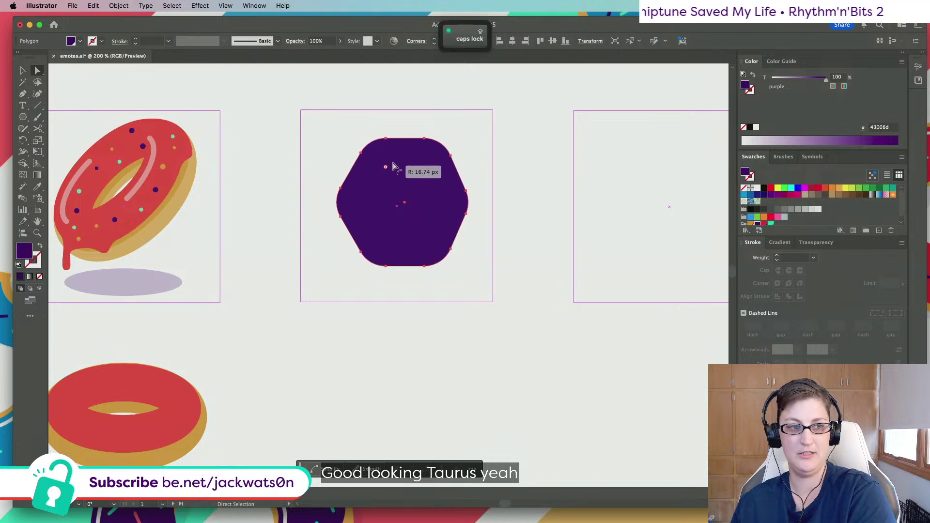
{"action": "key", "text": "ctrl+z"}
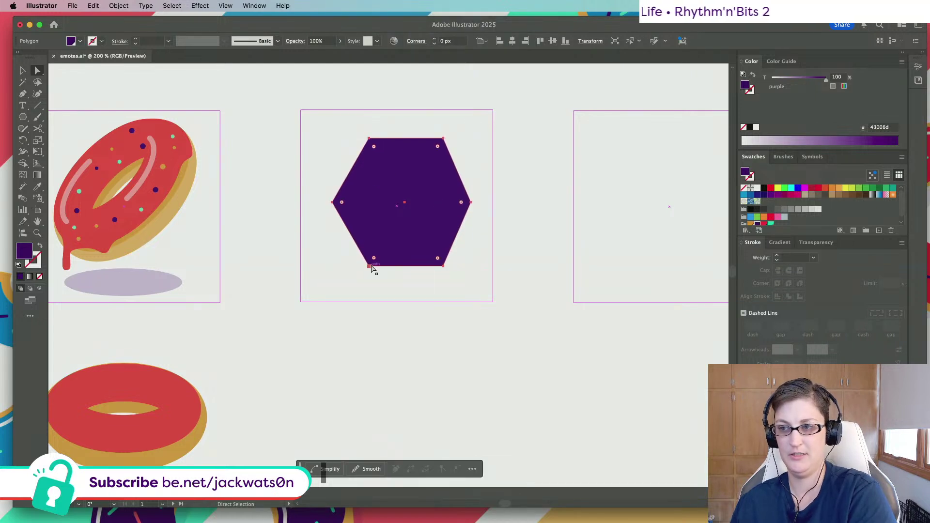
Nudge the hexagon's two bottom corners inward by small equal amounts to narrow its lower edge
{"action": "left_click", "coordinate": [370, 265]}
{"action": "key", "text": "Right"}
{"action": "key", "text": "Right"}
{"action": "key", "text": "Right"}
{"action": "key", "text": "Right"}
{"action": "key", "text": "Right"}
{"action": "key", "text": "Right"}
{"action": "key", "text": "Right"}
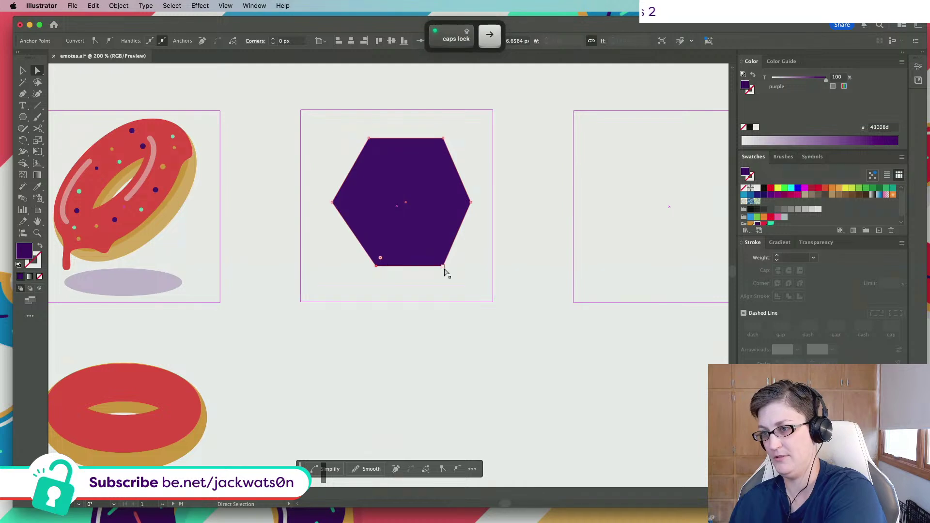
{"action": "left_click", "coordinate": [443, 265]}
{"action": "key", "text": "Left"}
{"action": "key", "text": "Left"}
{"action": "key", "text": "Left"}
{"action": "key", "text": "Left"}
{"action": "key", "text": "Left"}
{"action": "key", "text": "Left"}
{"action": "key", "text": "Left"}
{"action": "key", "text": "Left"}
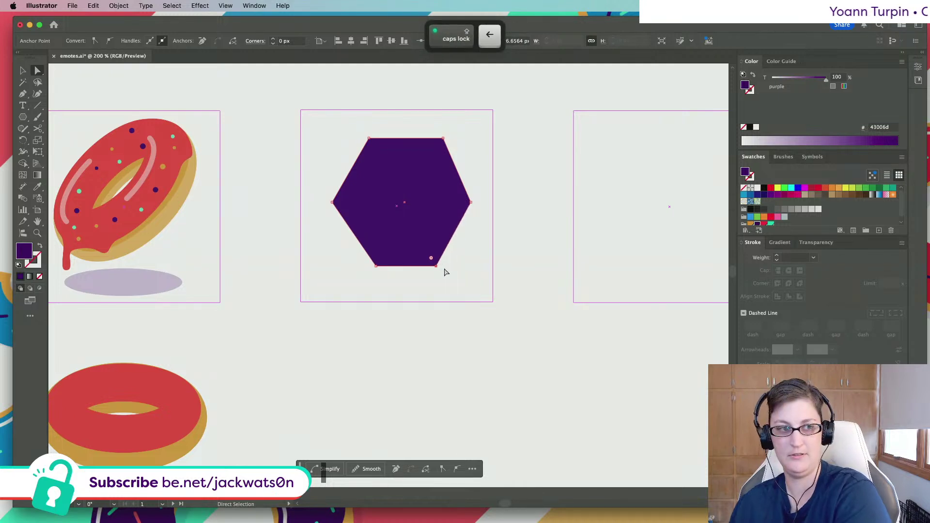
Nudge the hexagon's top-left corner slightly outward to the left and deselect the shape
{"action": "left_click_drag", "start_coordinate": [346, 139], "coordinate": [383, 155]}
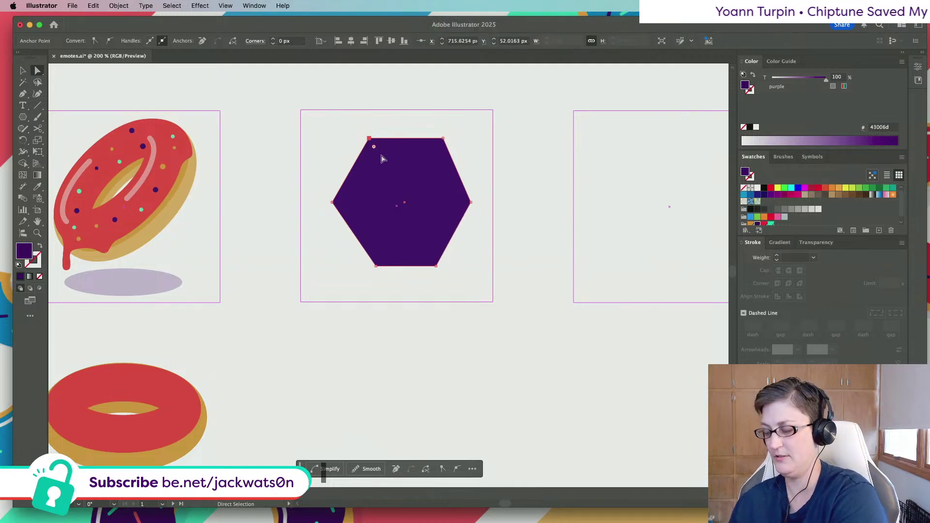
{"action": "key", "text": "Left"}
{"action": "key", "text": "Left"}
{"action": "key", "text": "Left"}
{"action": "key", "text": "Left"}
{"action": "key", "text": "Left"}
{"action": "key", "text": "Left"}
{"action": "key", "text": "Left"}
{"action": "left_click", "coordinate": [326, 150]}
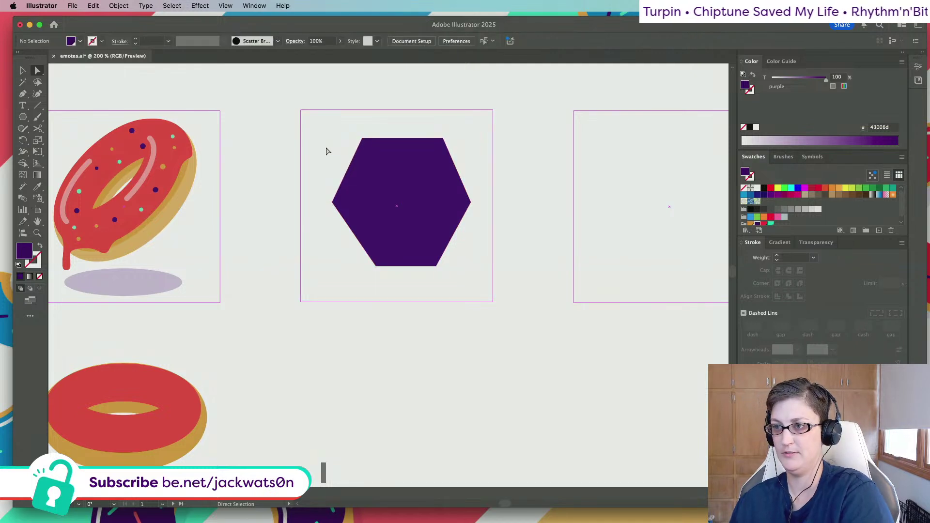
Select both bottom corners of the hexagon and shift them together slightly to the right
{"action": "left_click", "coordinate": [390, 170]}
{"action": "left_click", "coordinate": [442, 140]}
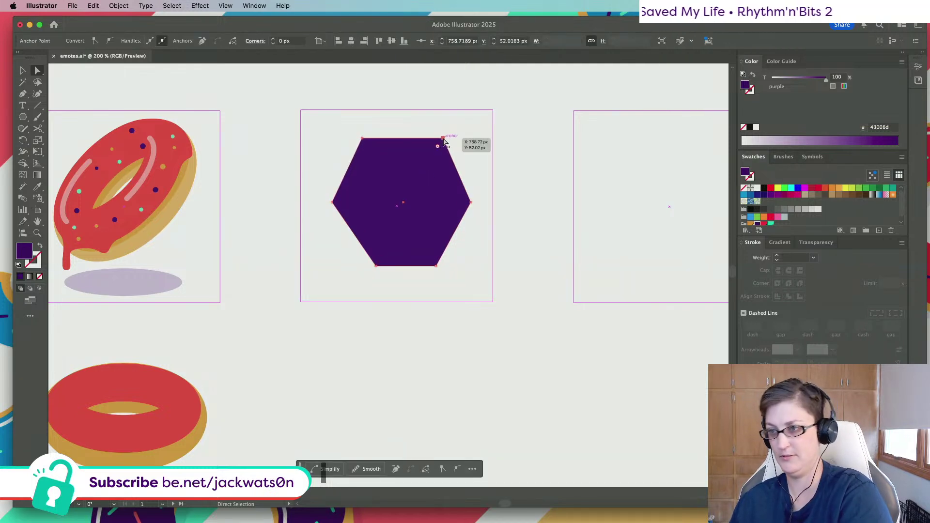
{"action": "key", "text": "Caps_Lock"}
{"action": "left_click", "coordinate": [435, 266], "text": "shift"}
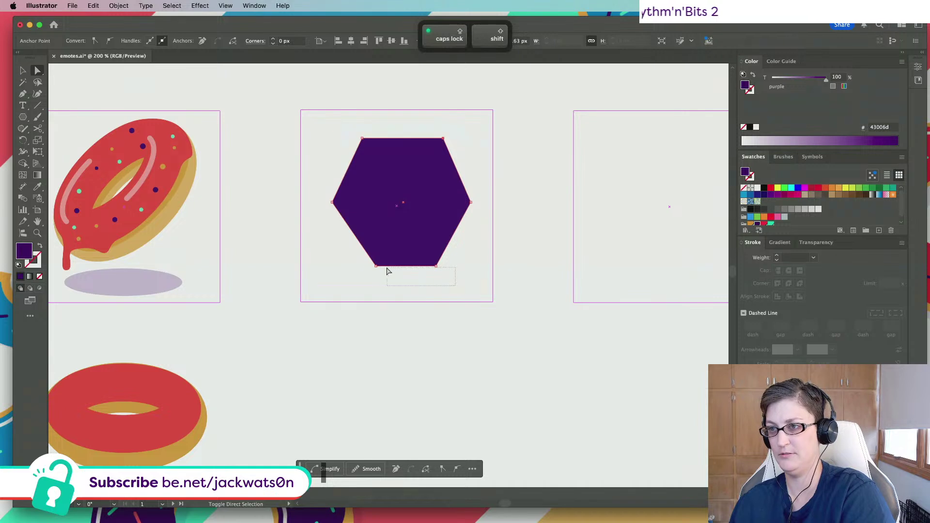
{"action": "left_click", "coordinate": [376, 266], "text": "shift"}
{"action": "left_click_drag", "start_coordinate": [437, 271], "coordinate": [441, 267]}
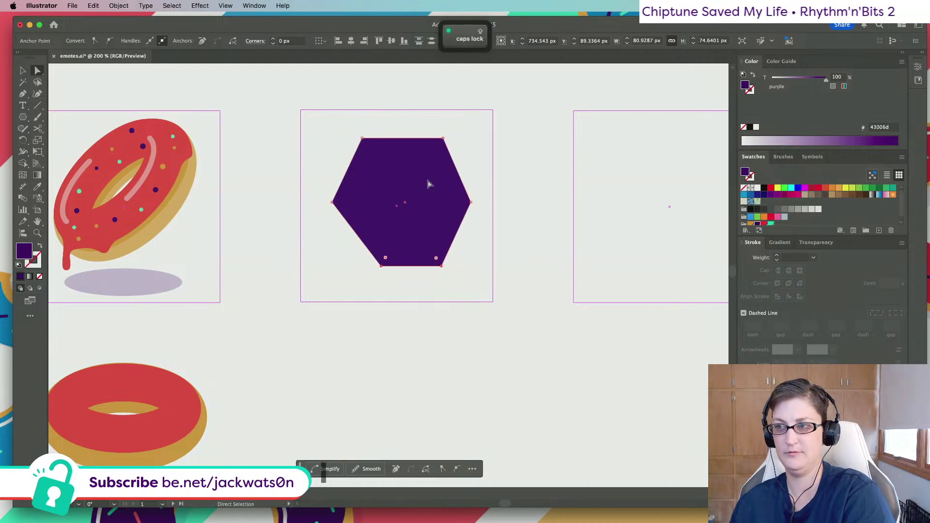
Round all corners of the purple hexagon to a radius of about 24 px and deselect it
{"action": "left_click", "coordinate": [437, 148]}
{"action": "left_click_drag", "start_coordinate": [437, 150], "coordinate": [420, 186]}
{"action": "key", "text": "super+shift+a"}
Recolour the rounded head shape with the Yellow swatch at a 25% tint
{"action": "scroll", "coordinate": [436, 187], "scroll_direction": "right", "scroll_amount": 2}
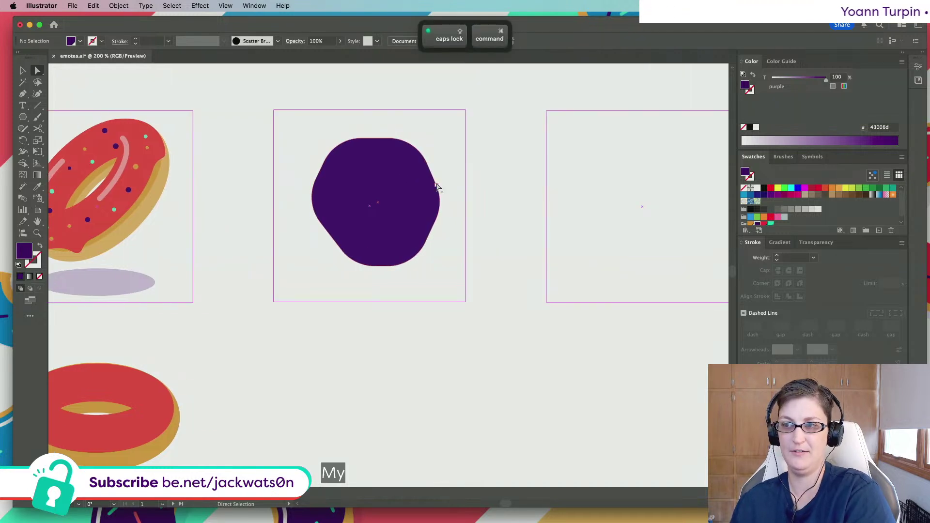
{"action": "scroll", "coordinate": [353, 183], "scroll_direction": "right", "scroll_amount": 1}
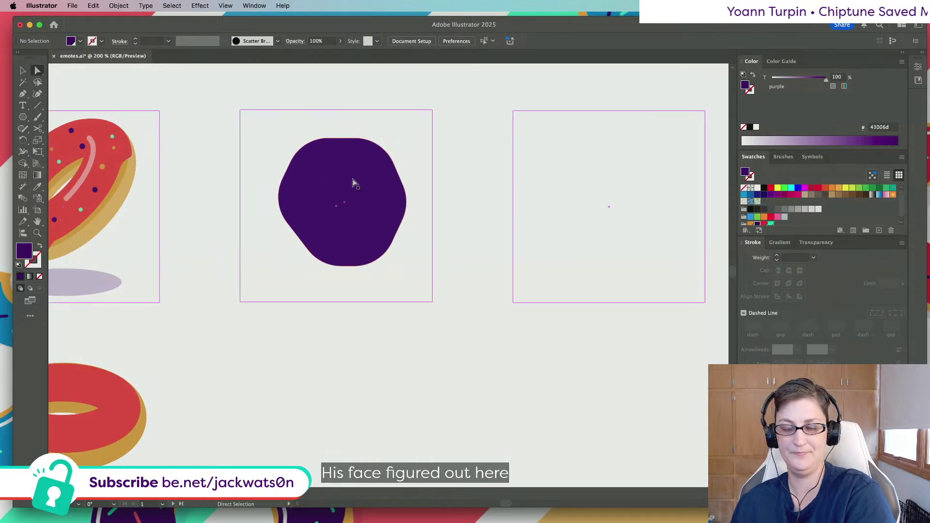
{"action": "scroll", "coordinate": [353, 182], "scroll_direction": "up", "scroll_amount": 2}
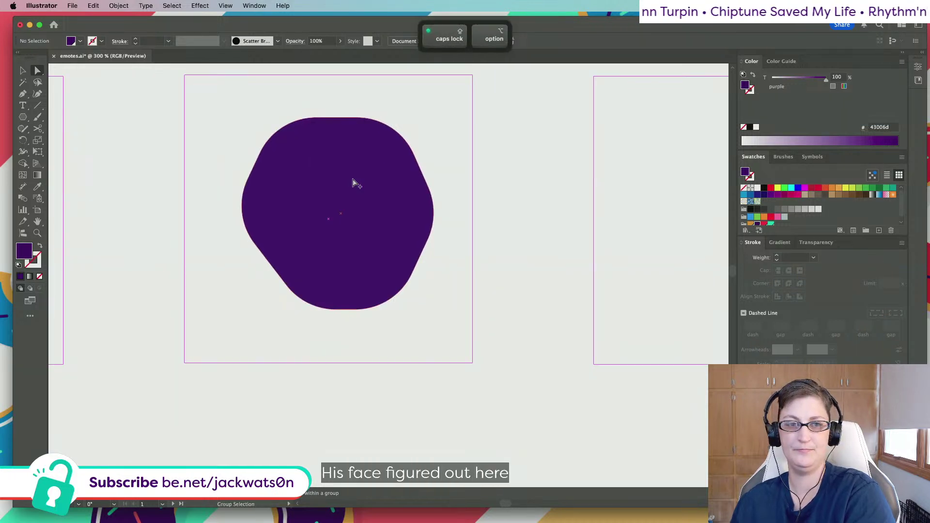
{"action": "scroll", "coordinate": [353, 183], "scroll_direction": "down", "scroll_amount": 1}
{"action": "left_click", "coordinate": [353, 183]}
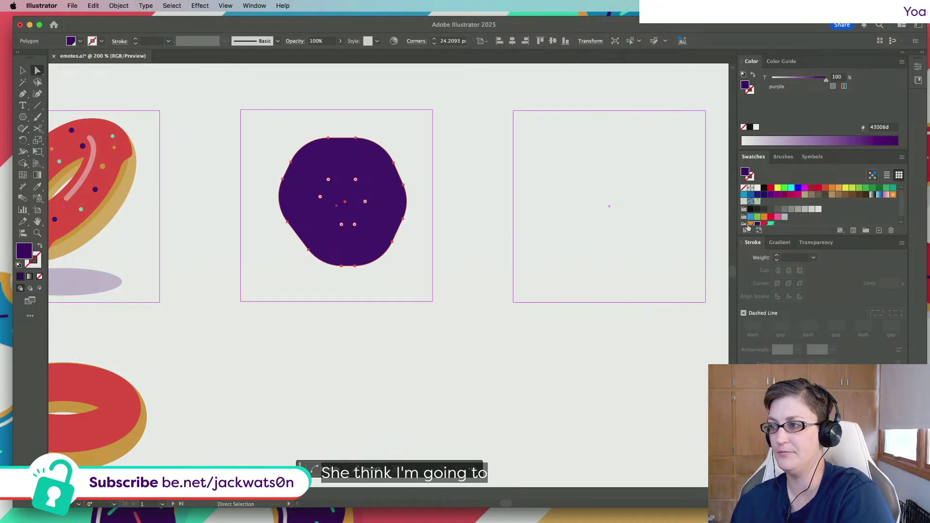
{"action": "scroll", "coordinate": [385, 194], "scroll_direction": "left", "scroll_amount": 5}
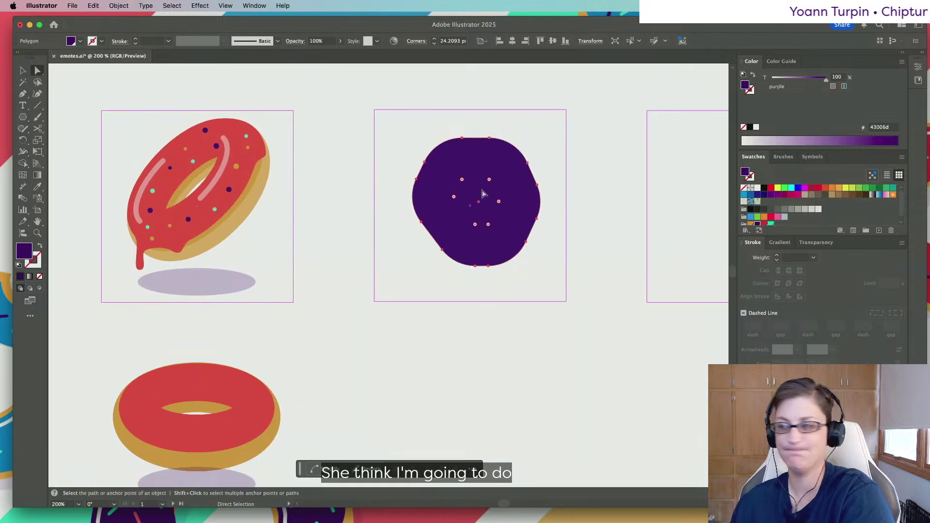
{"action": "left_click", "coordinate": [750, 224]}
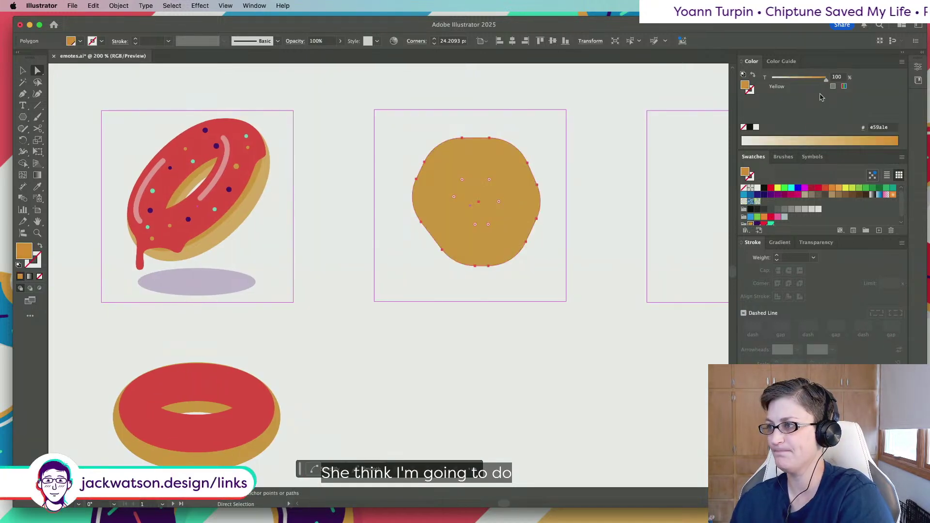
{"action": "double_click", "coordinate": [842, 76]}
{"action": "type", "text": "25"}
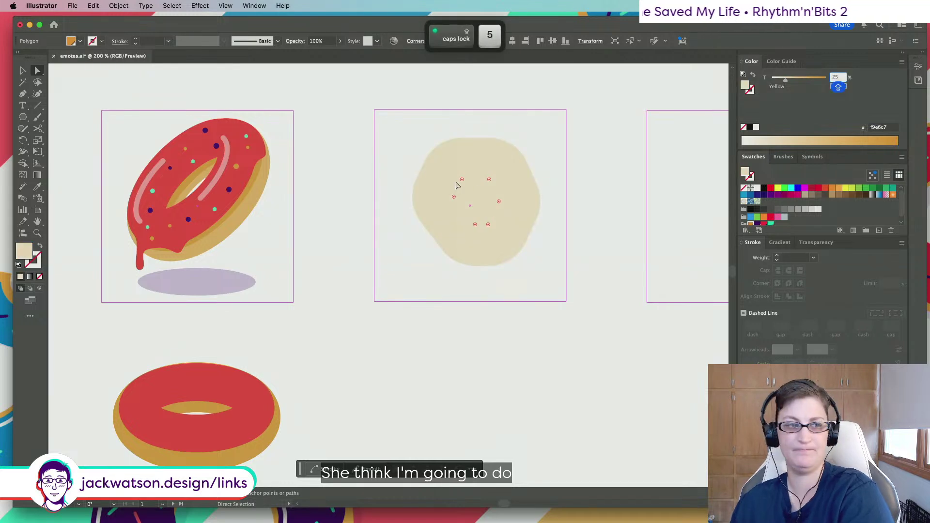
{"action": "left_click", "coordinate": [519, 209]}
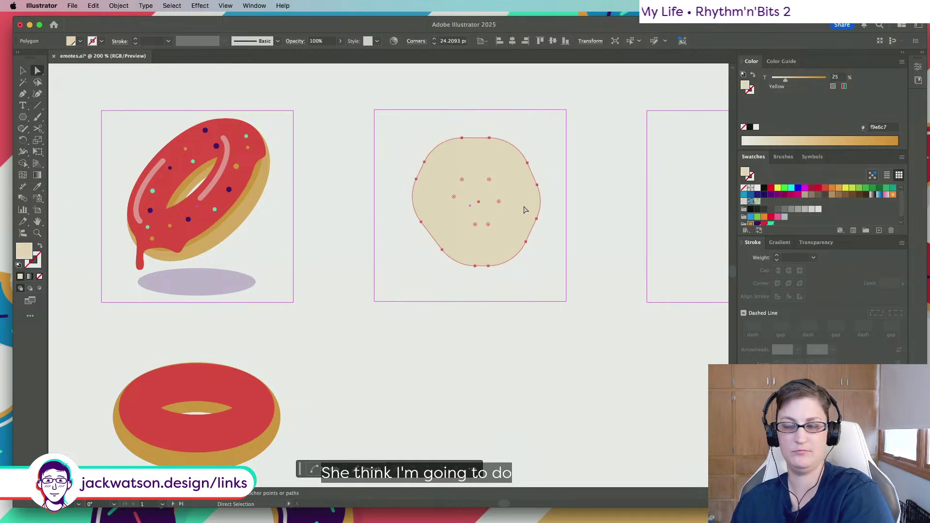
Undo the 25% Yellow recolouring of the rounded head shape
{"action": "scroll", "coordinate": [513, 211], "scroll_direction": "right", "scroll_amount": 3}
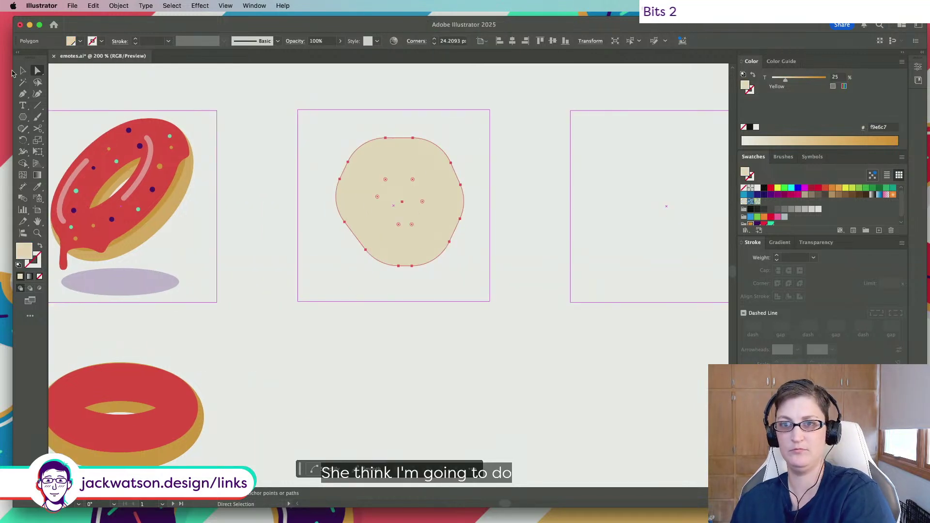
{"action": "key", "text": "Caps_Lock"}
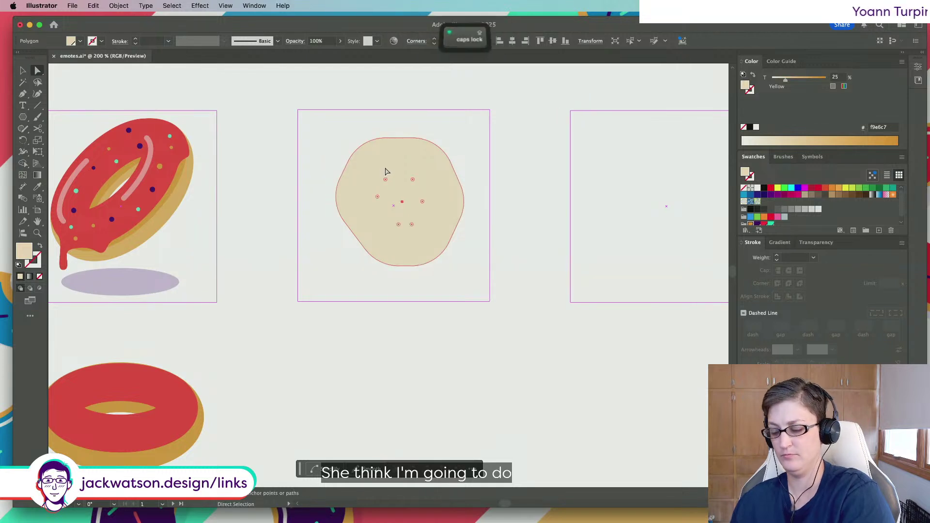
{"action": "key", "text": "super+z"}
{"action": "key", "text": "super+z"}
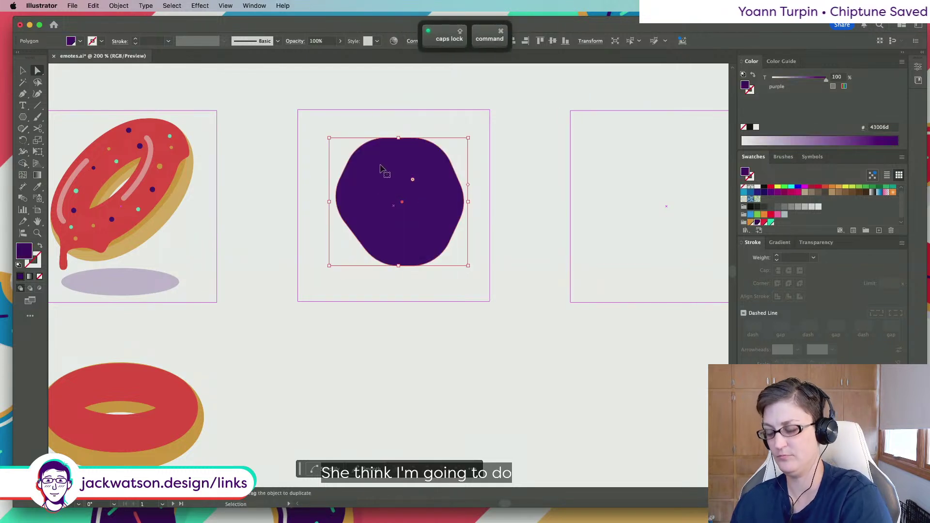
{"action": "key", "text": "super+b"}
{"action": "key", "text": "super+z"}
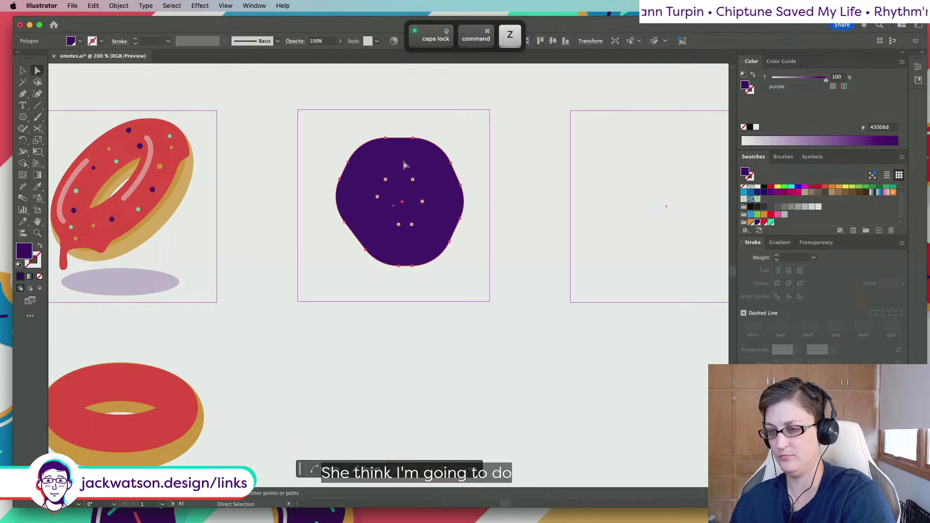
Try a smaller cream copy of the head shape in front of the purple one, and delete it
{"action": "key", "text": "super+f"}
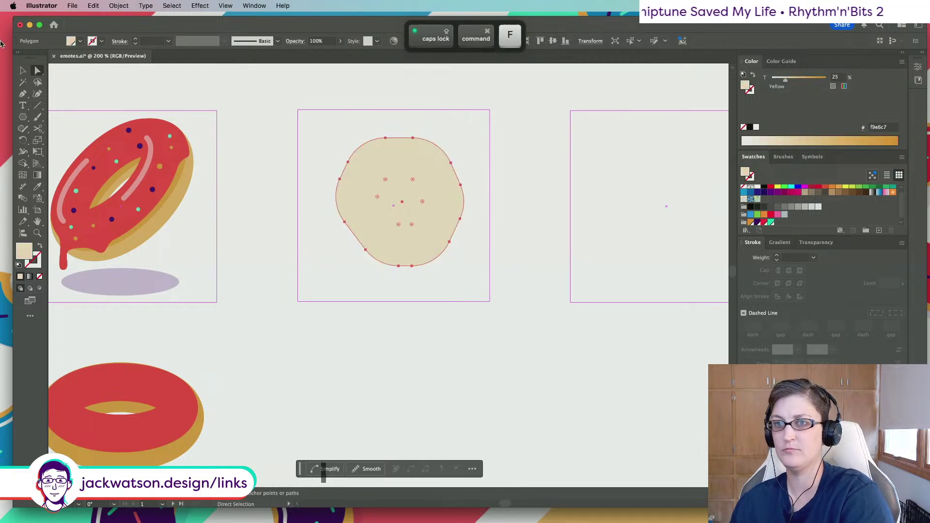
{"action": "left_click", "coordinate": [28, 72]}
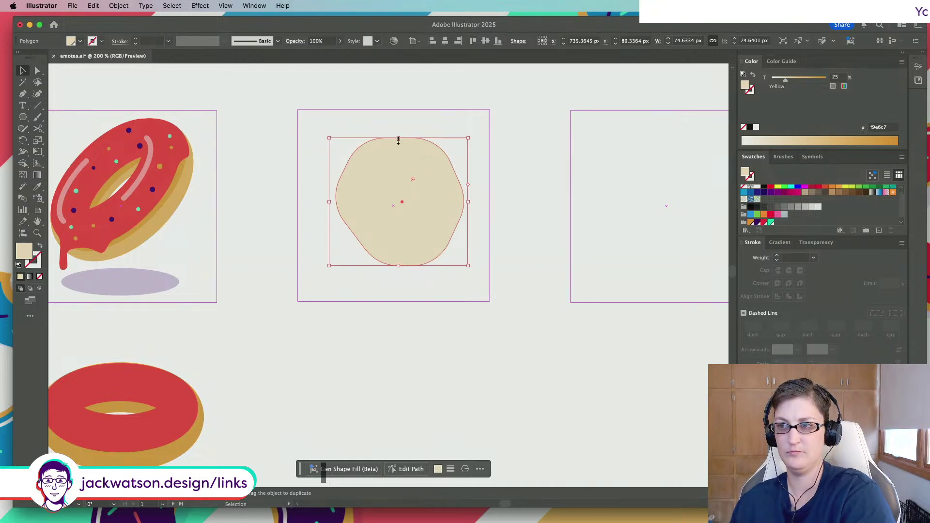
{"action": "left_click_drag", "start_coordinate": [399, 140], "coordinate": [403, 153]}
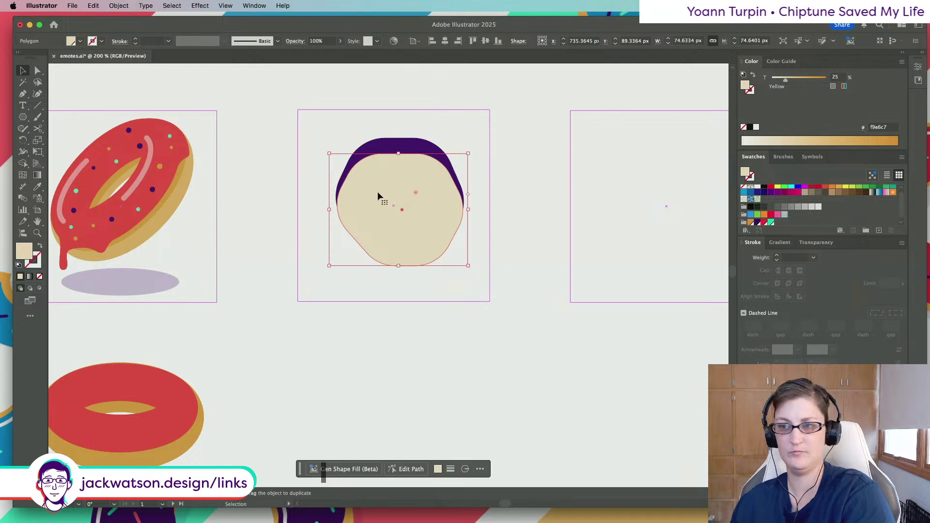
{"action": "left_click_drag", "start_coordinate": [329, 212], "coordinate": [343, 211]}
{"action": "key", "text": "ctrl+z"}
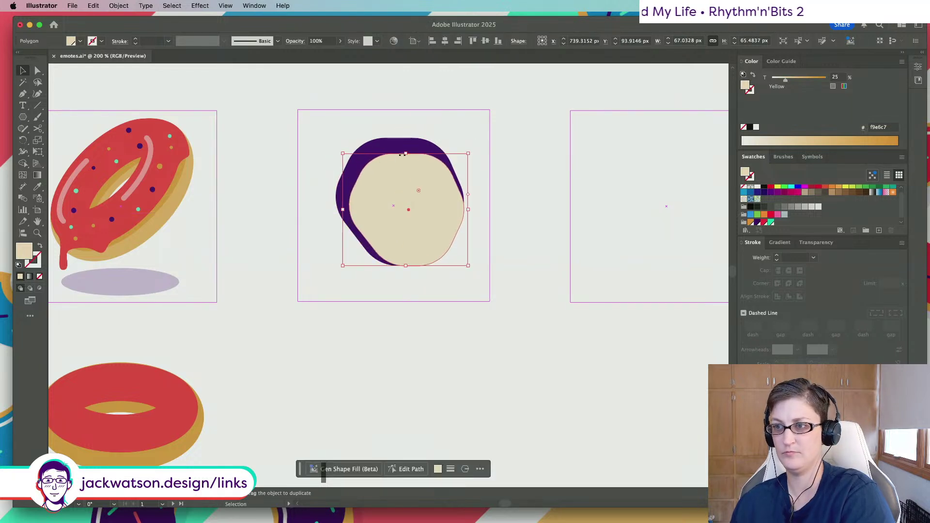
{"action": "left_click_drag", "start_coordinate": [343, 153], "coordinate": [348, 156]}
{"action": "left_click", "coordinate": [347, 158]}
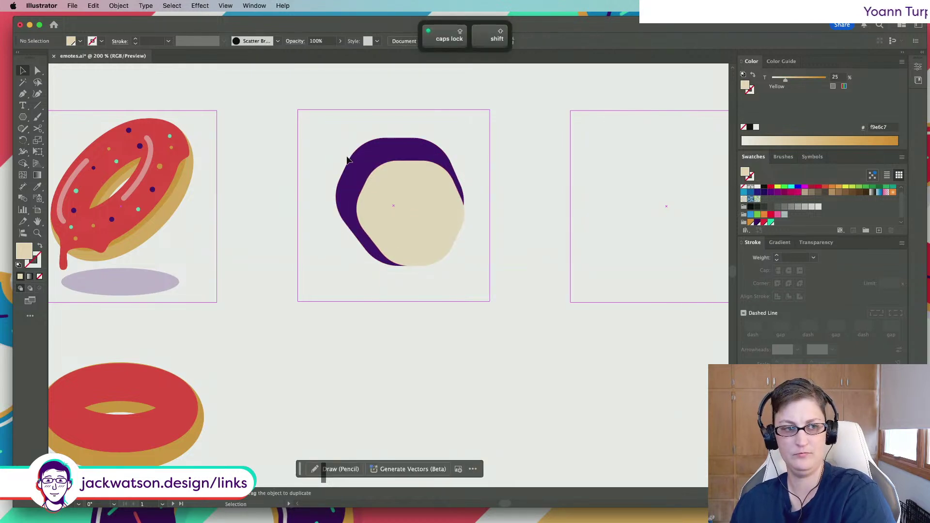
{"action": "left_click", "coordinate": [405, 218]}
{"action": "key", "text": "BackSpace"}
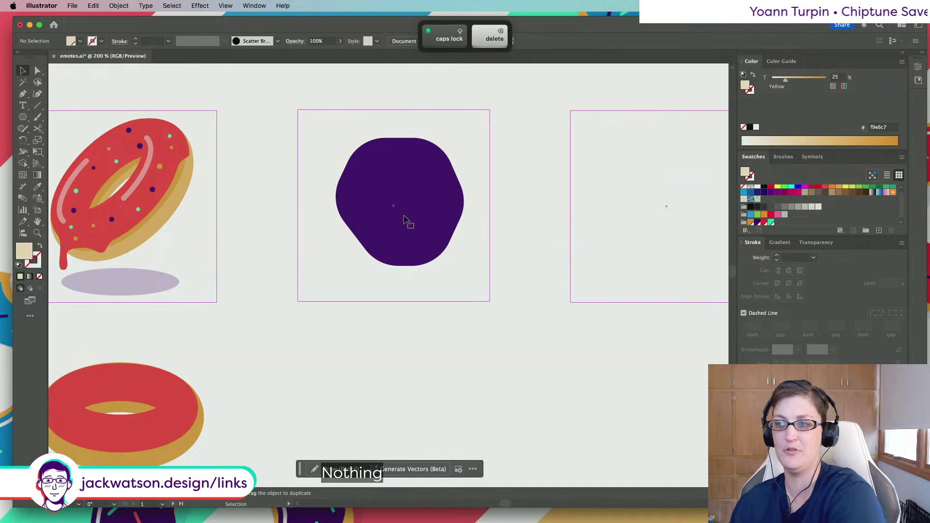
{"action": "left_click", "coordinate": [406, 220]}
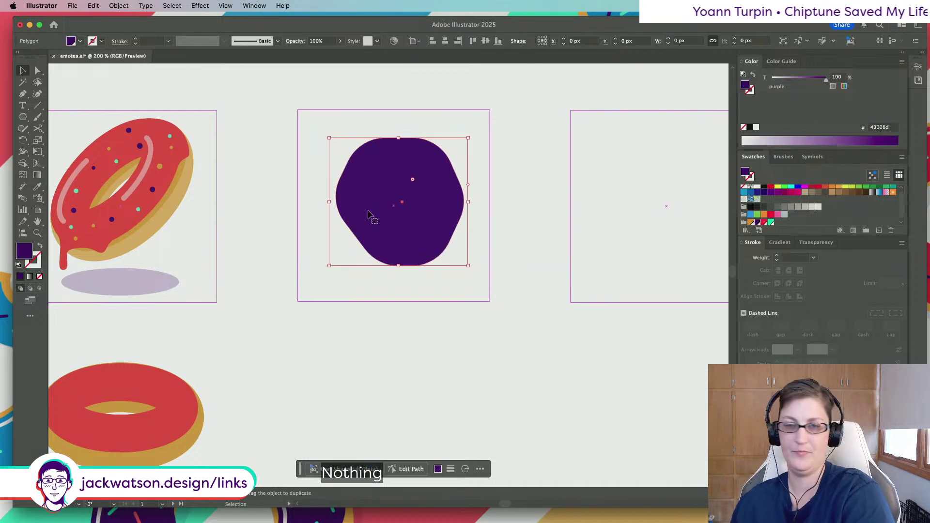
{"action": "left_click_drag", "start_coordinate": [330, 203], "coordinate": [321, 204]}
{"action": "left_click", "coordinate": [319, 206]}
{"action": "key", "text": "a"}
{"action": "scroll", "coordinate": [329, 206], "scroll_direction": "right", "scroll_amount": 3}
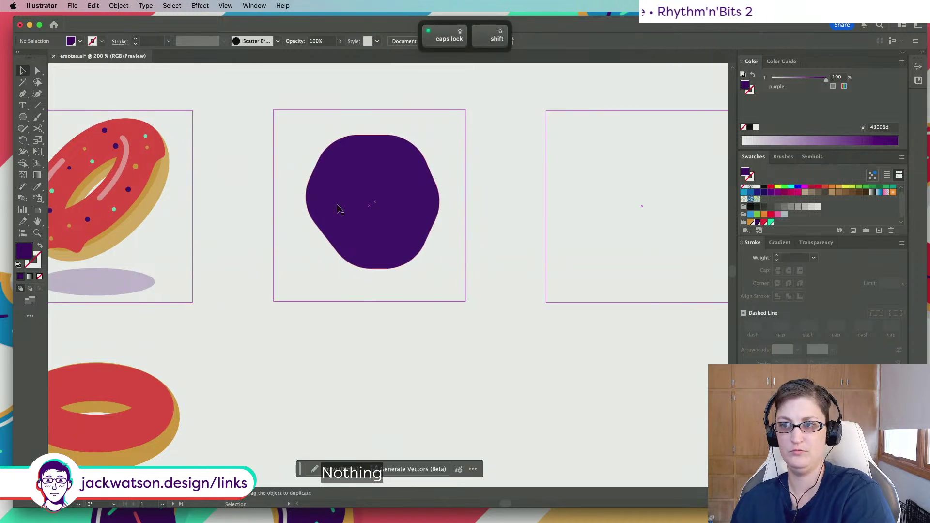
{"action": "left_click", "coordinate": [345, 207]}
{"action": "key", "text": "Caps_Lock"}
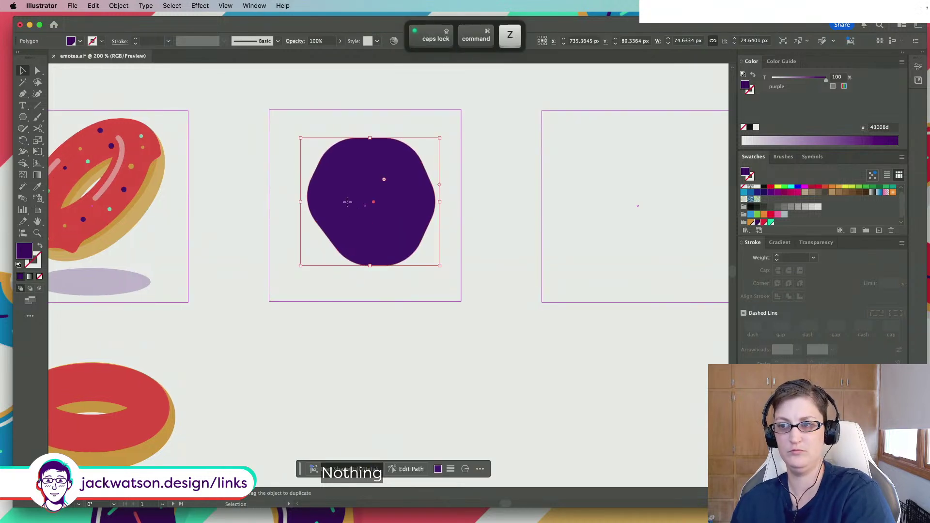
Move the purple head slightly down, scale it down a little within its artboard, and deselect it
{"action": "left_click_drag", "start_coordinate": [346, 207], "coordinate": [348, 213]}
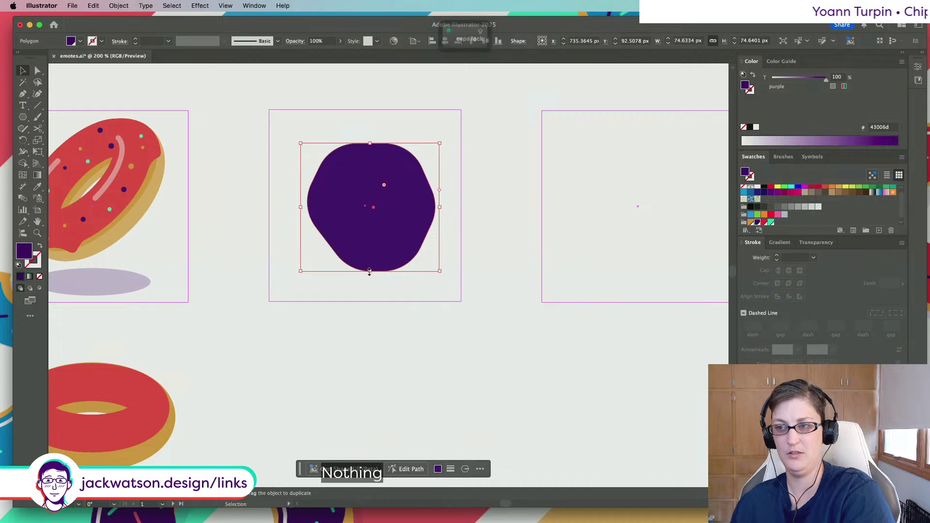
{"action": "left_click_drag", "start_coordinate": [370, 271], "coordinate": [369, 265]}
{"action": "key", "text": "alt"}
{"action": "left_click_drag", "start_coordinate": [378, 230], "coordinate": [376, 230]}
{"action": "key", "text": "super+shift+a"}
Draw a tall pointed purple ear on the head's upper-left side with the Pen tool
{"action": "left_click", "coordinate": [23, 94]}
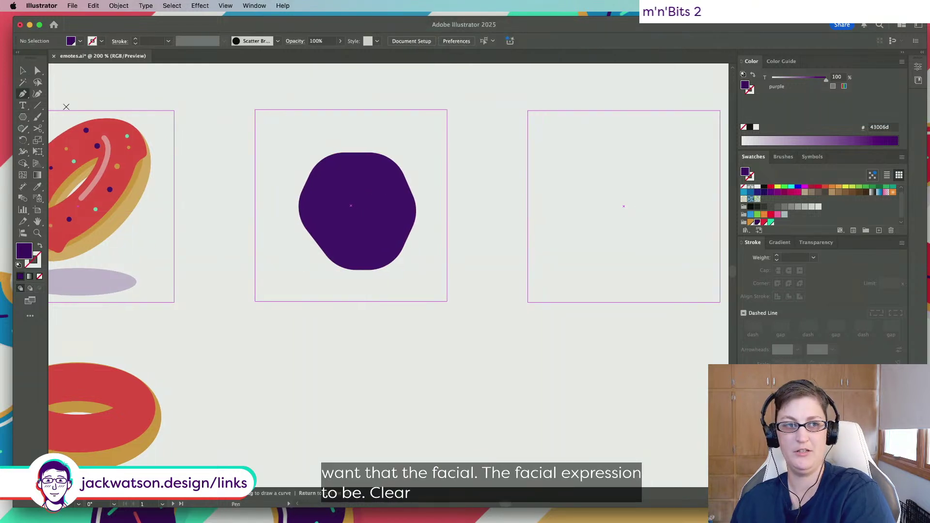
{"action": "scroll", "coordinate": [66, 106], "scroll_direction": "right", "scroll_amount": 1}
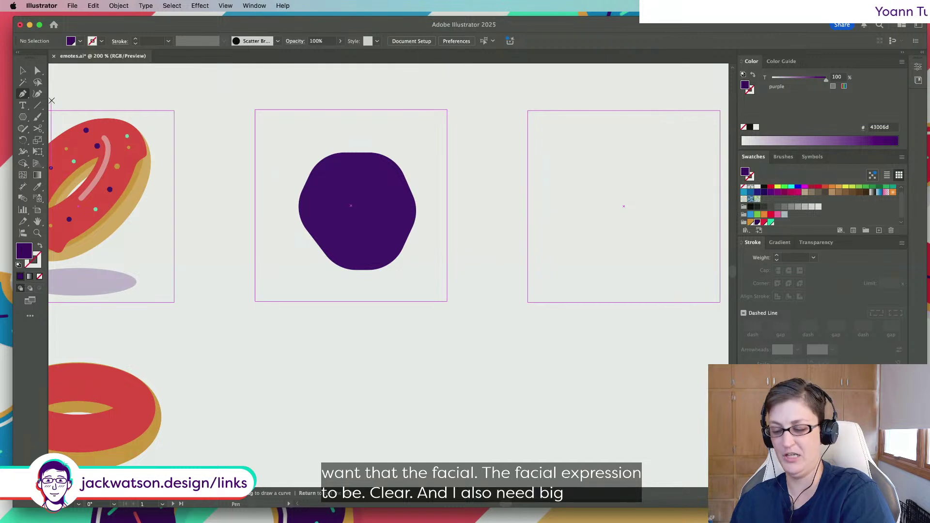
{"action": "left_click", "coordinate": [309, 186]}
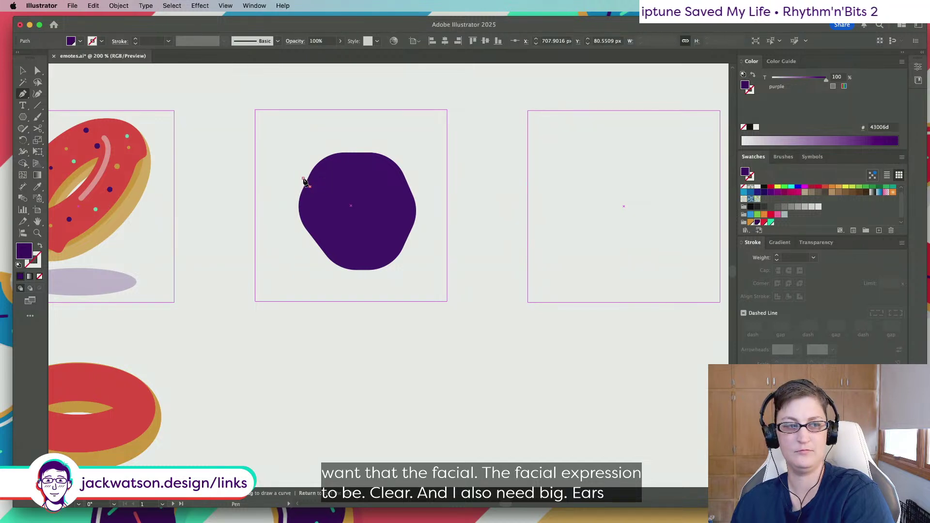
{"action": "left_click_drag", "start_coordinate": [294, 178], "coordinate": [290, 94]}
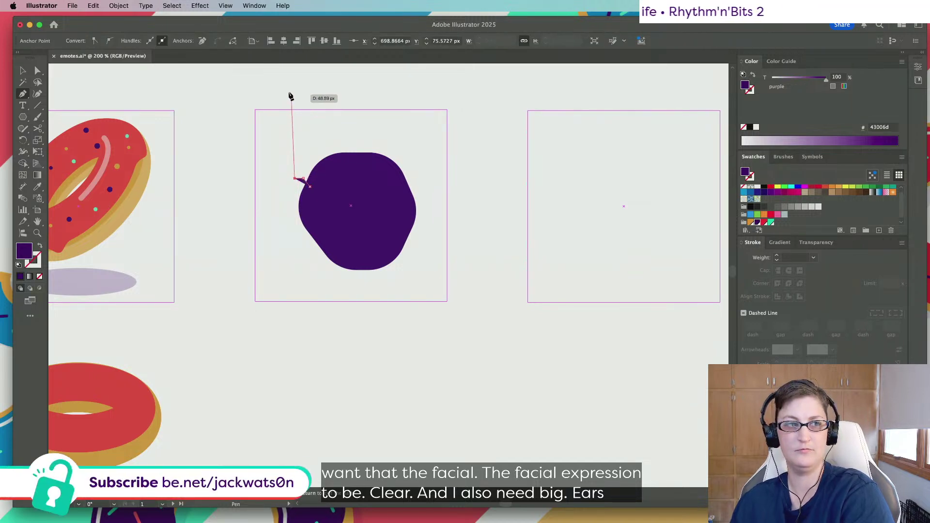
{"action": "left_click", "coordinate": [290, 84]}
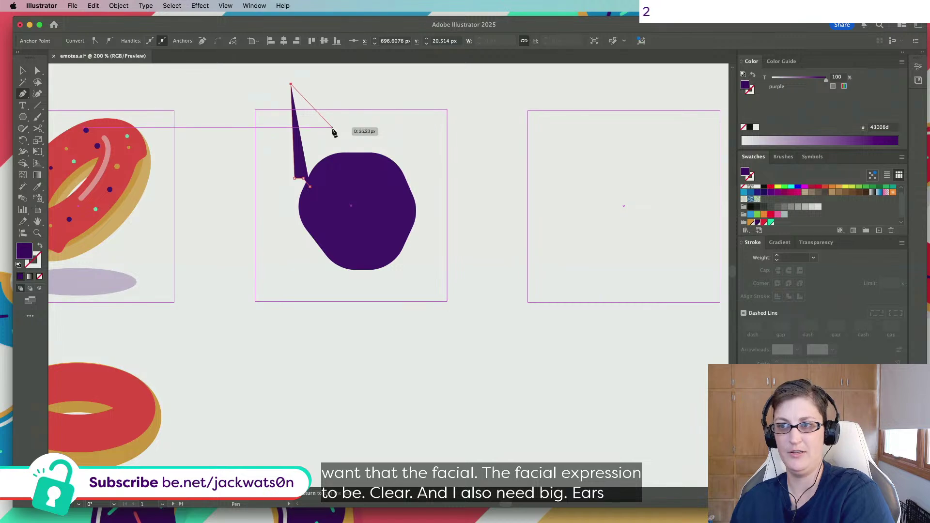
{"action": "left_click", "coordinate": [344, 154]}
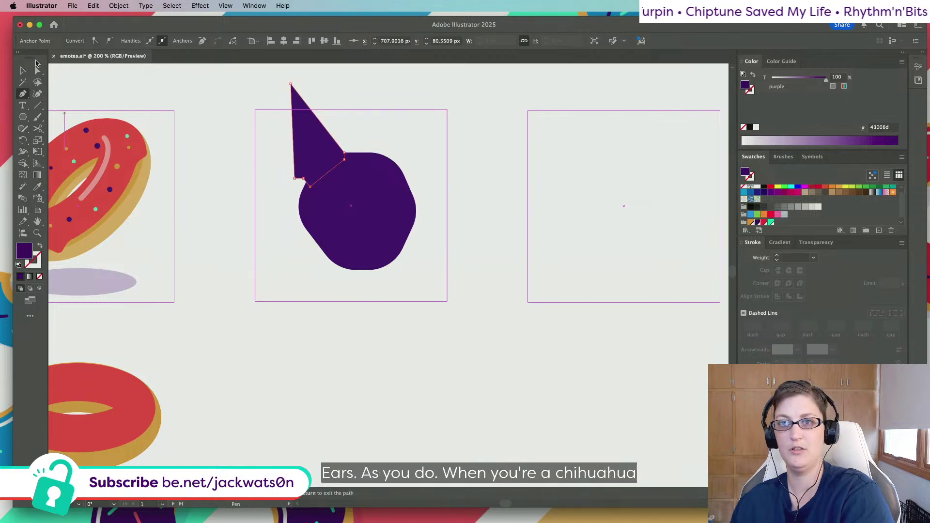
Round the corners of the left ear and move the head and ear down so the ear tip fits inside the artboard
{"action": "left_click", "coordinate": [37, 70]}
{"action": "left_click", "coordinate": [299, 110]}
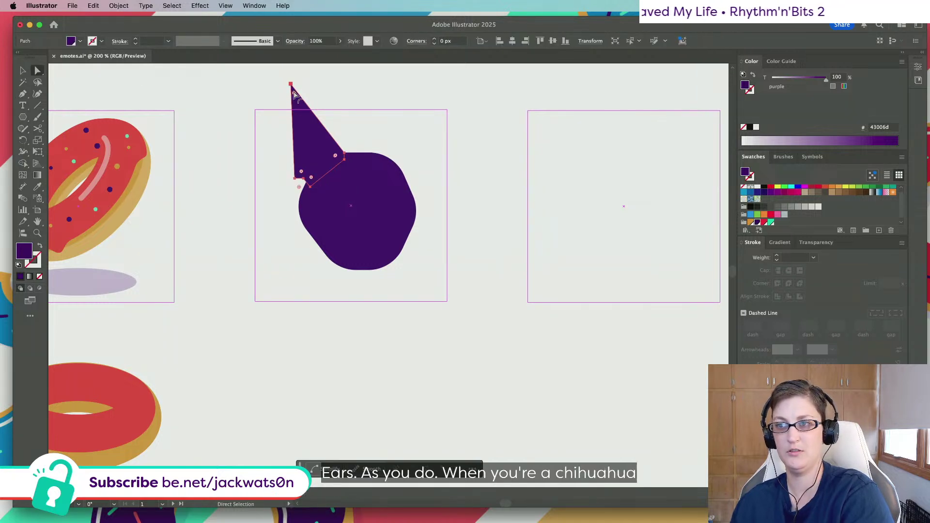
{"action": "left_click_drag", "start_coordinate": [295, 93], "coordinate": [426, 298]}
{"action": "left_click", "coordinate": [296, 98]}
{"action": "left_click", "coordinate": [258, 89]}
{"action": "left_click_drag", "start_coordinate": [390, 245], "coordinate": [385, 259]}
{"action": "key", "text": "shift+super+a"}
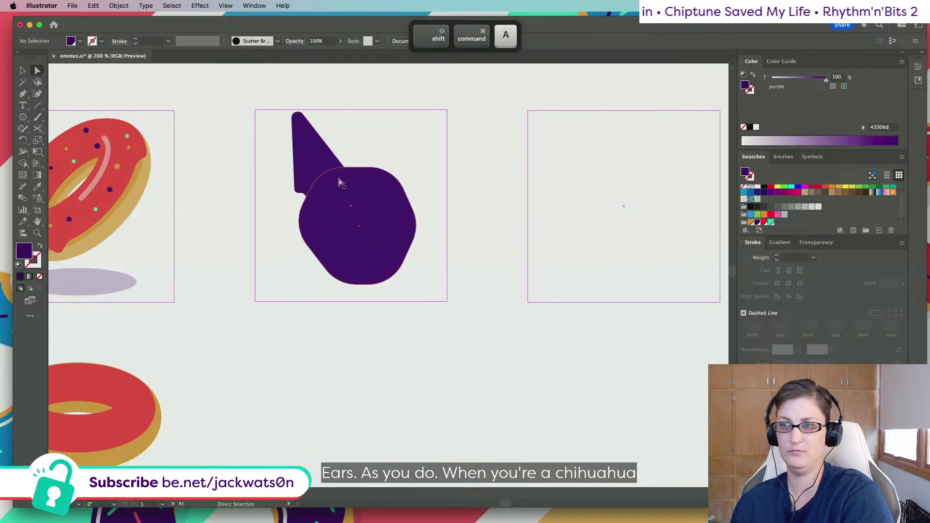
Duplicate the left ear, reflect the copy horizontally, and place it on the head's upper-right side
{"action": "left_click", "coordinate": [310, 161]}
{"action": "key", "text": "super+f"}
{"action": "left_click", "coordinate": [114, 6]}
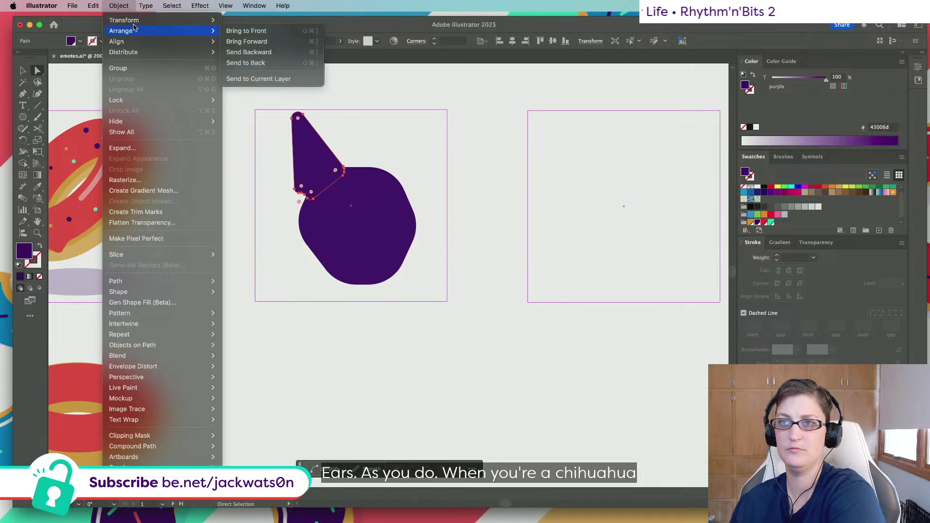
{"action": "mouse_move", "coordinate": [145, 20]}
{"action": "left_click", "coordinate": [238, 57]}
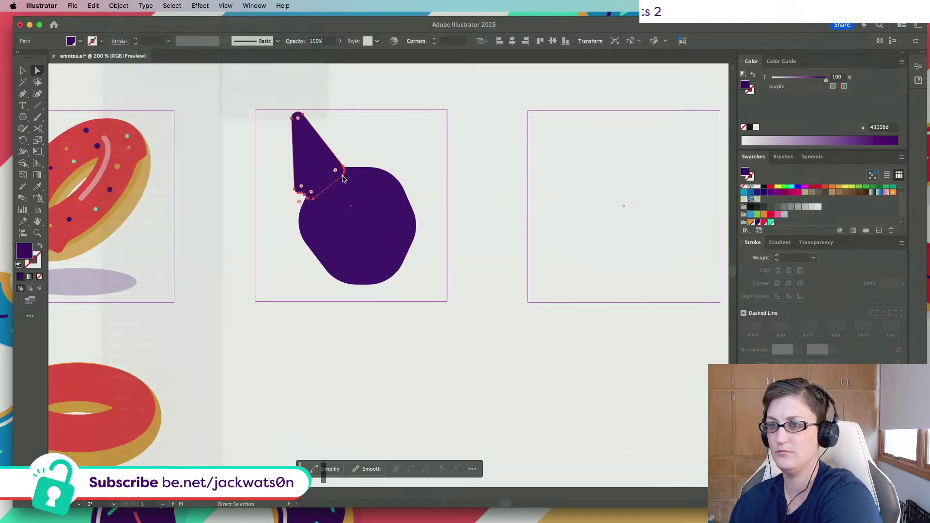
{"action": "key", "text": "Return"}
{"action": "left_click_drag", "start_coordinate": [359, 186], "coordinate": [406, 183]}
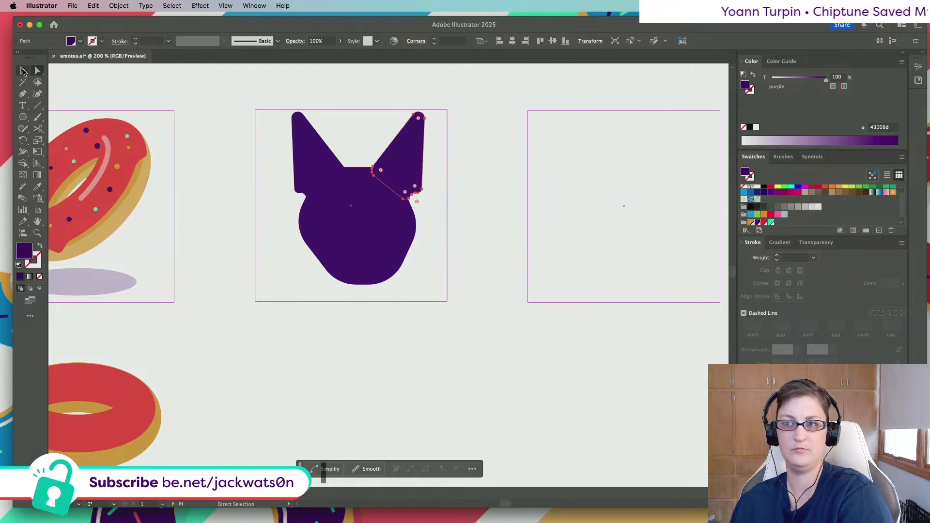
Reduce the right ear's corner rounding to 0 px so its tip is sharp
{"action": "left_click", "coordinate": [22, 71]}
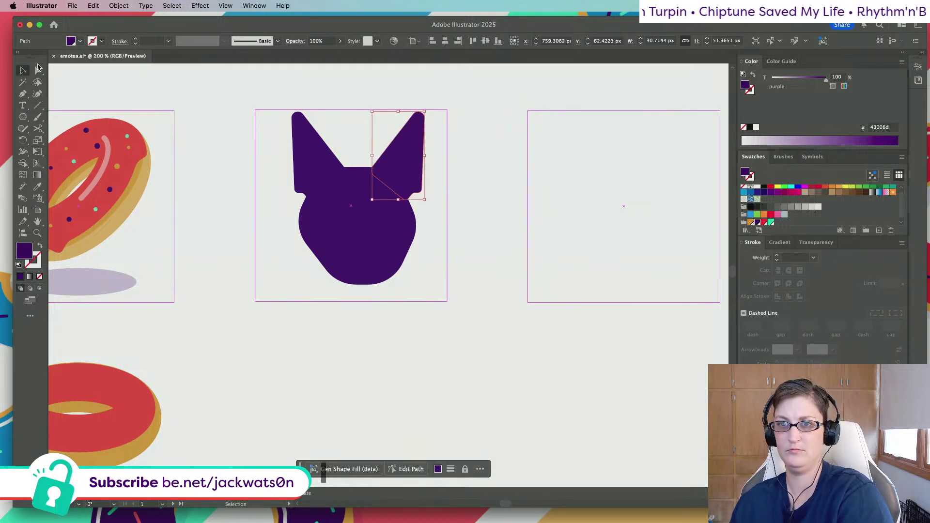
{"action": "left_click", "coordinate": [37, 70]}
{"action": "left_click_drag", "start_coordinate": [415, 190], "coordinate": [486, 301]}
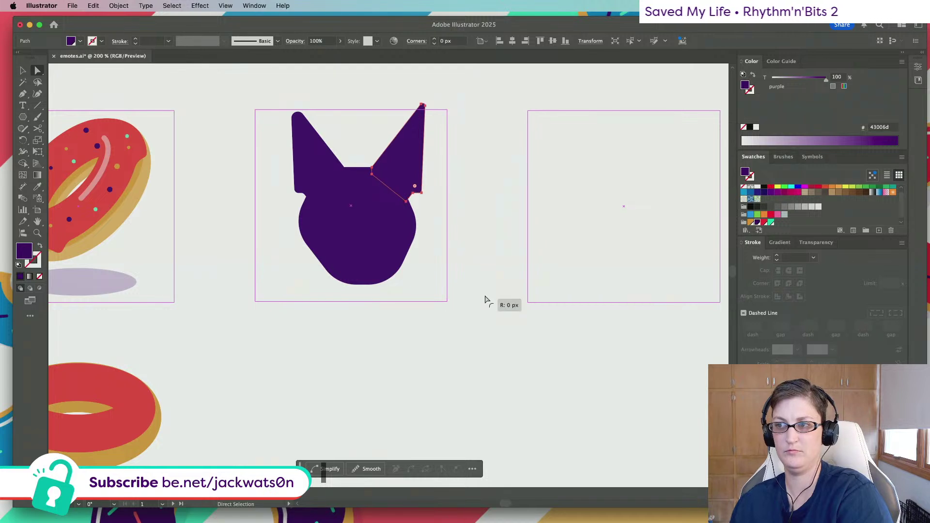
{"action": "left_click", "coordinate": [422, 106]}
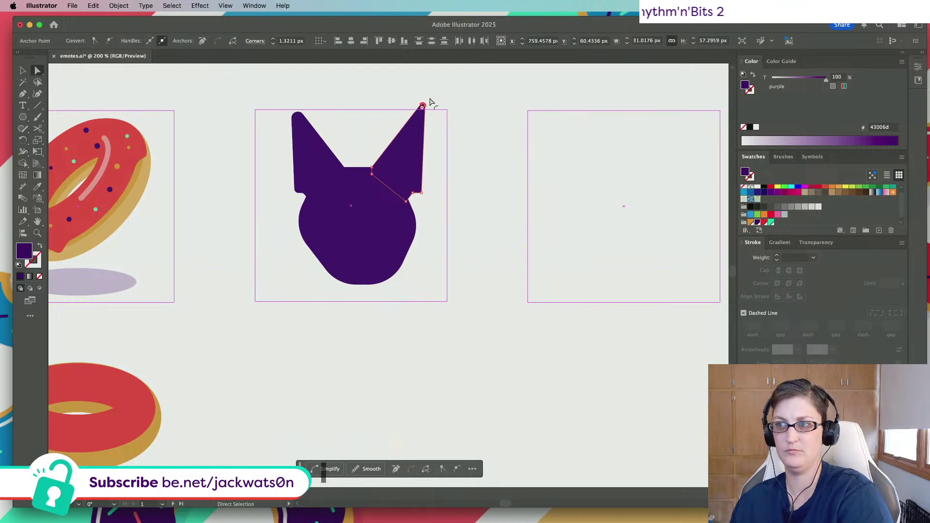
{"action": "left_click_drag", "start_coordinate": [422, 106], "coordinate": [425, 98]}
Narrow the right ear inward with Free Transform, shifting its outer edge slightly up
{"action": "left_click", "coordinate": [22, 71]}
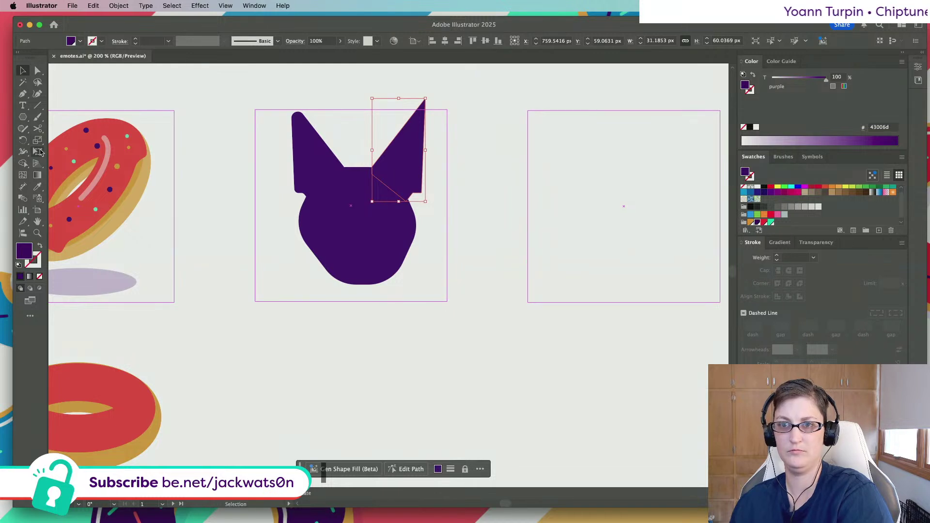
{"action": "left_click", "coordinate": [39, 152]}
{"action": "left_click_drag", "start_coordinate": [422, 149], "coordinate": [416, 145]}
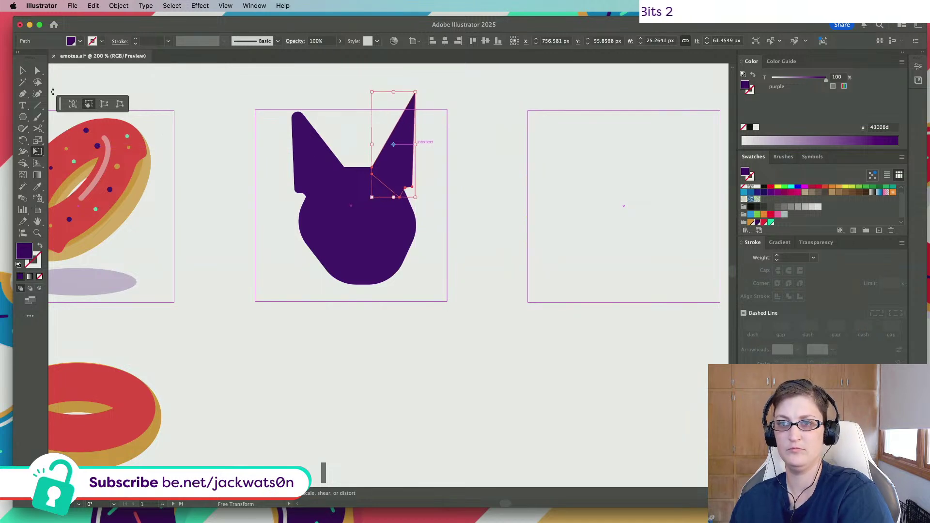
Round the corners of the narrowed right ear to a radius of about 2.27 px and deselect it
{"action": "left_click", "coordinate": [35, 73]}
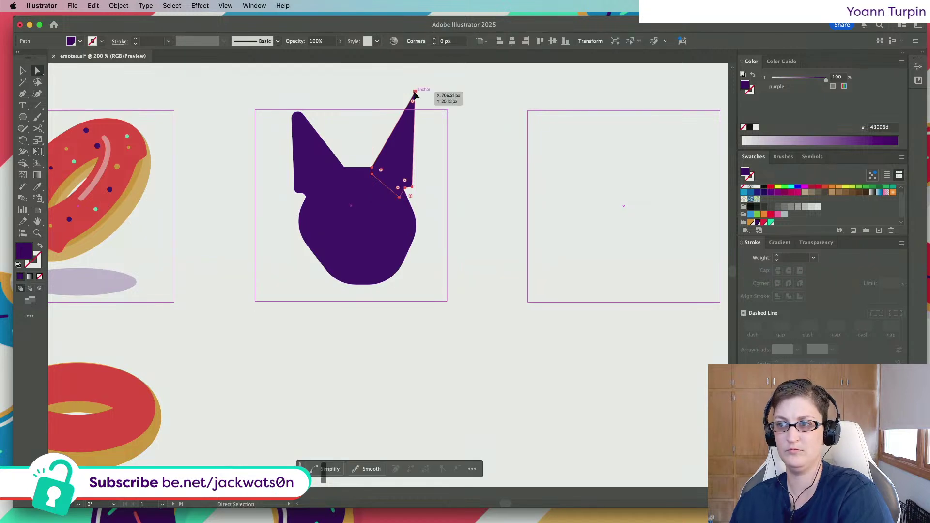
{"action": "left_click_drag", "start_coordinate": [416, 92], "coordinate": [418, 111]}
{"action": "left_click", "coordinate": [388, 176]}
{"action": "left_click_drag", "start_coordinate": [381, 173], "coordinate": [376, 174]}
{"action": "left_click", "coordinate": [373, 96]}
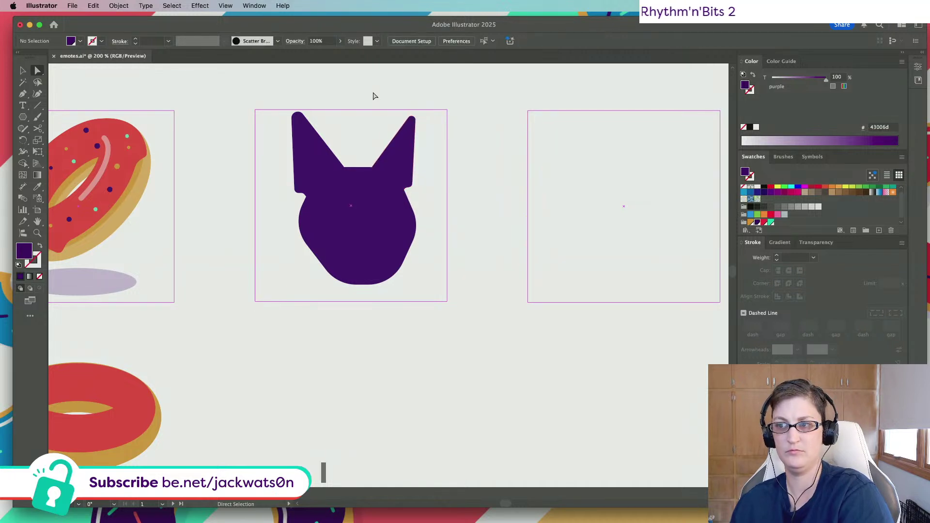
Rotate the right ear slightly counterclockwise so its outer edge is vertical, and deselect it
{"action": "left_click", "coordinate": [404, 143]}
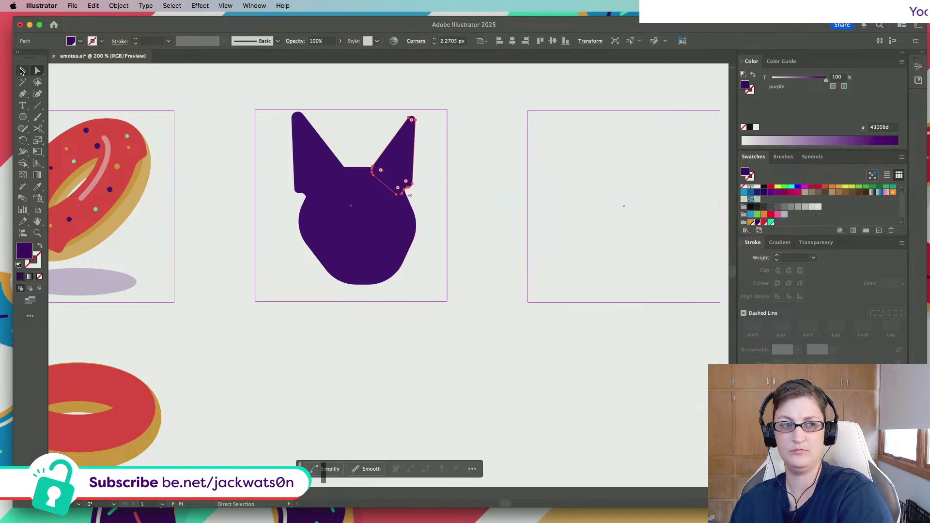
{"action": "left_click", "coordinate": [21, 72]}
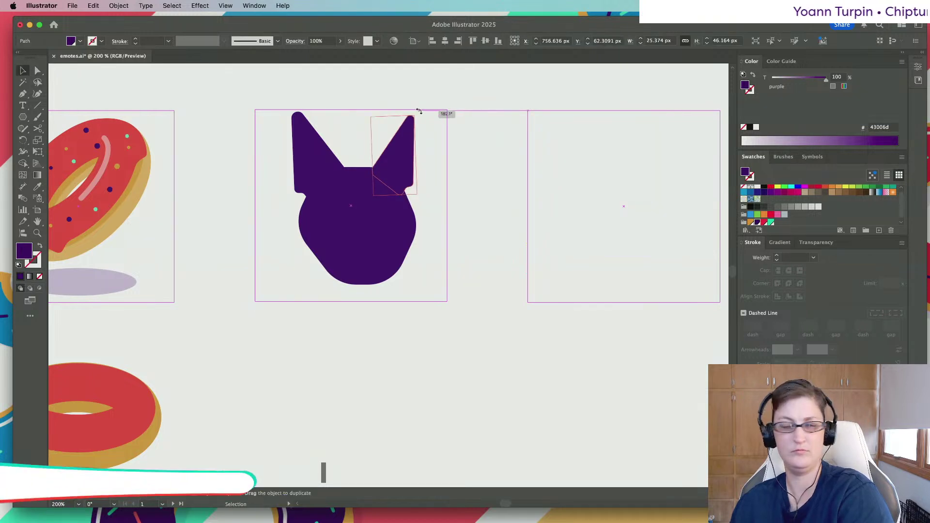
{"action": "left_click_drag", "start_coordinate": [419, 110], "coordinate": [419, 110]}
{"action": "key", "text": "super+shift+a"}
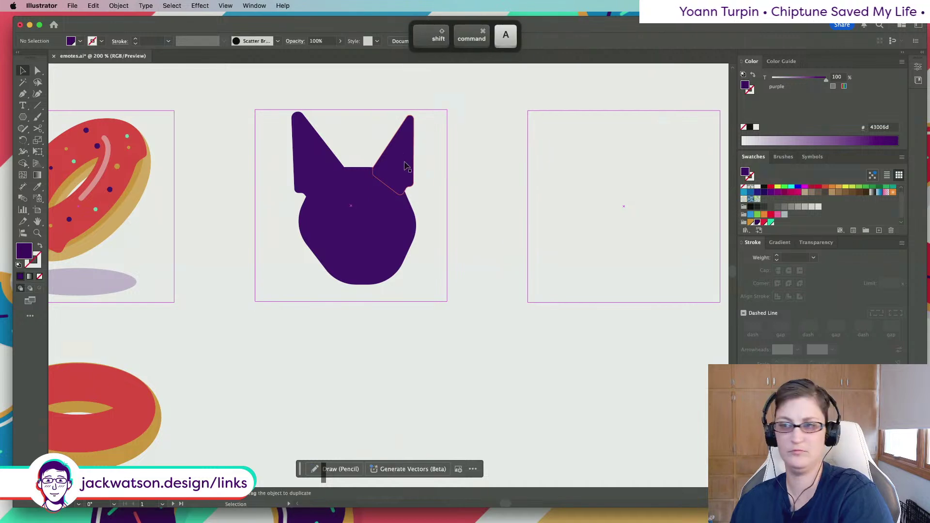
Shorten the right ear slightly by lowering its tip, and cut and paste it in back of the head
{"action": "left_click_drag", "start_coordinate": [406, 165], "coordinate": [406, 165]}
{"action": "key", "text": "super+z"}
{"action": "key", "text": "super+shift+a"}
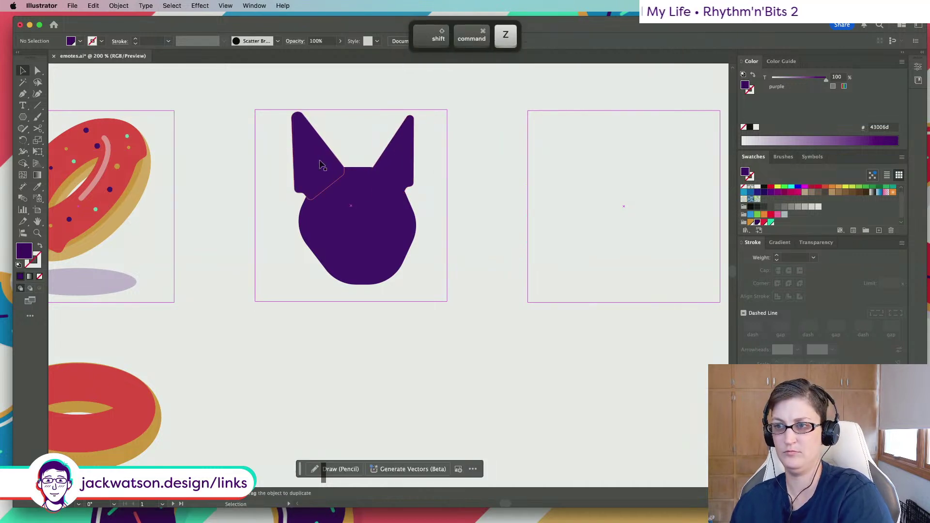
{"action": "left_click", "coordinate": [314, 165]}
{"action": "left_click", "coordinate": [393, 124]}
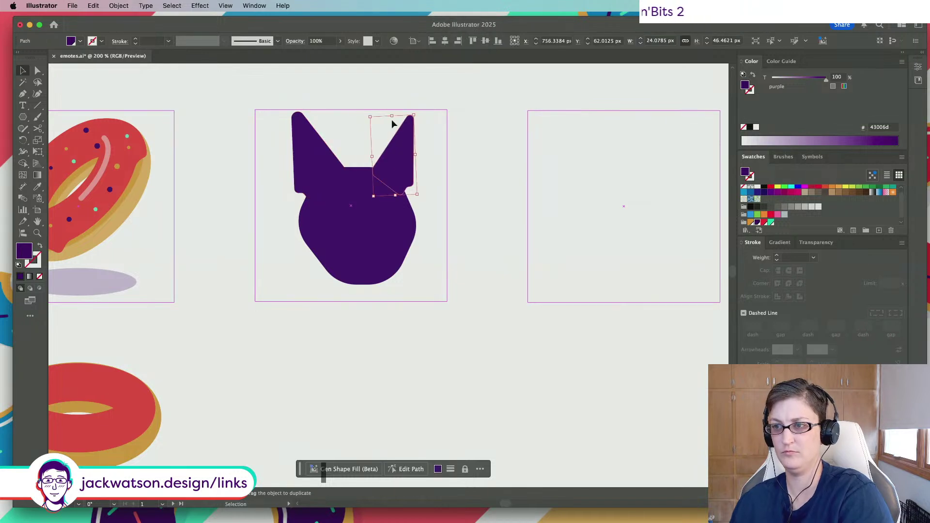
{"action": "left_click_drag", "start_coordinate": [395, 117], "coordinate": [396, 120]}
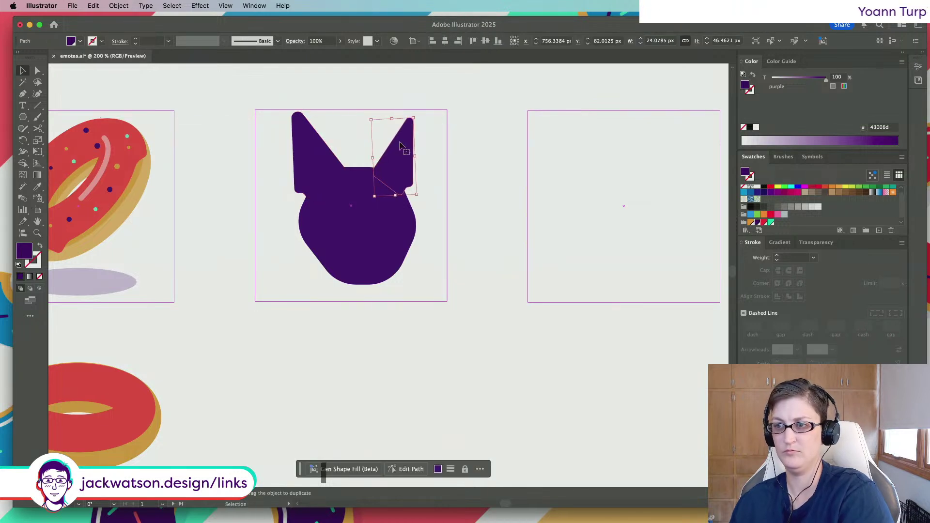
{"action": "key", "text": "super+x"}
{"action": "key", "text": "super+f"}
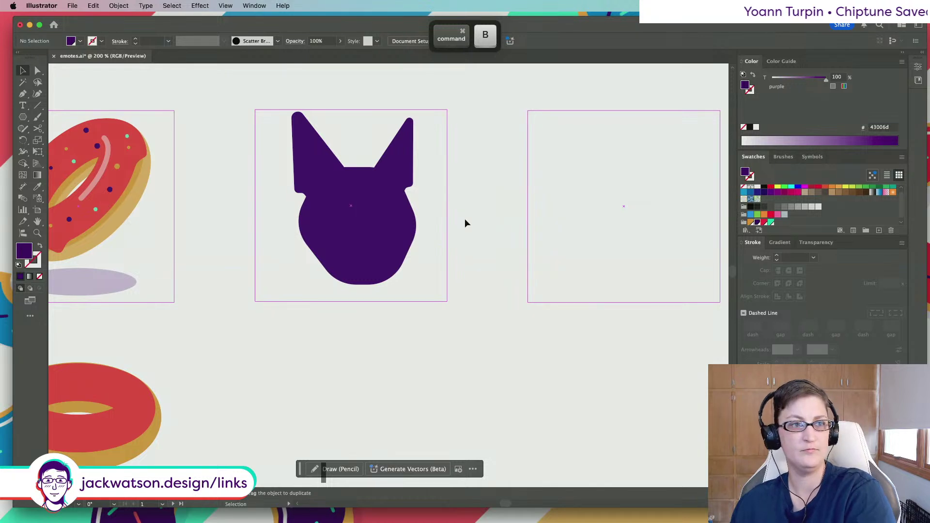
Start a straight-sided Pen path from the head's upper right edge across the brow, with a V notch between two lobes, ending at the left cheek
{"action": "scroll", "coordinate": [464, 219], "scroll_direction": "right", "scroll_amount": 3}
{"action": "scroll", "coordinate": [364, 203], "scroll_direction": "right", "scroll_amount": 2}
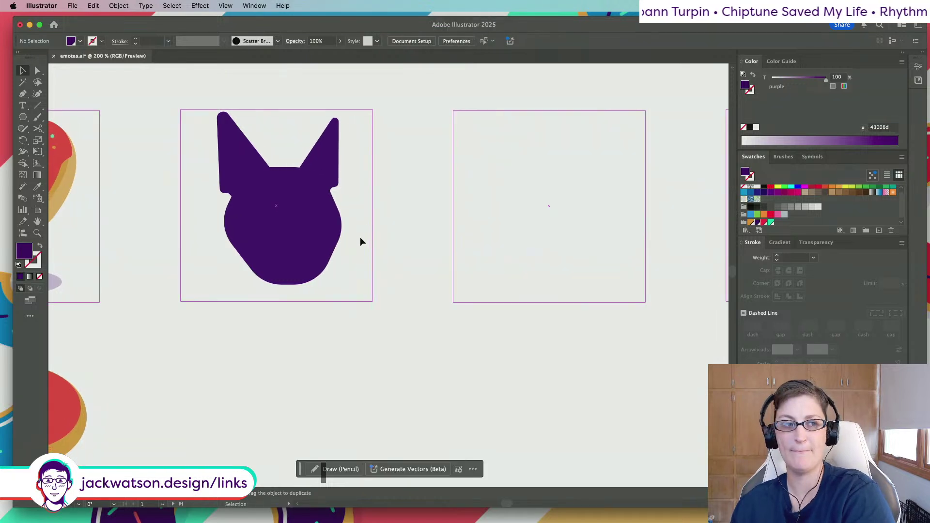
{"action": "scroll", "coordinate": [359, 237], "scroll_direction": "up", "scroll_amount": 2, "text": "alt"}
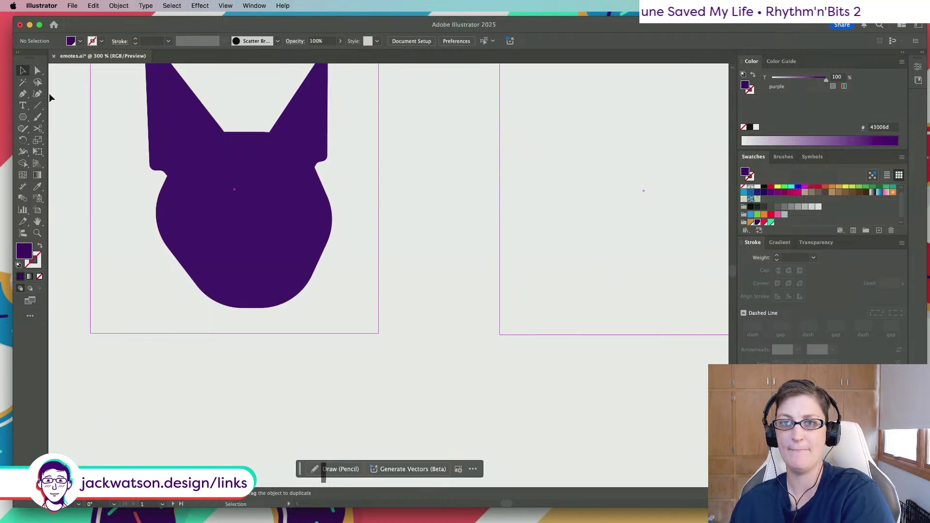
{"action": "left_click", "coordinate": [21, 95]}
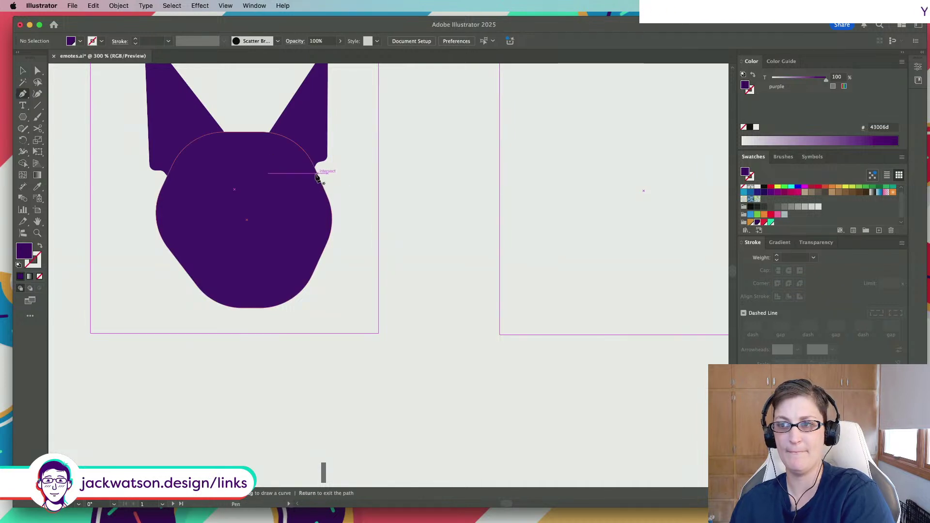
{"action": "left_click", "coordinate": [317, 173]}
{"action": "left_click", "coordinate": [289, 173]}
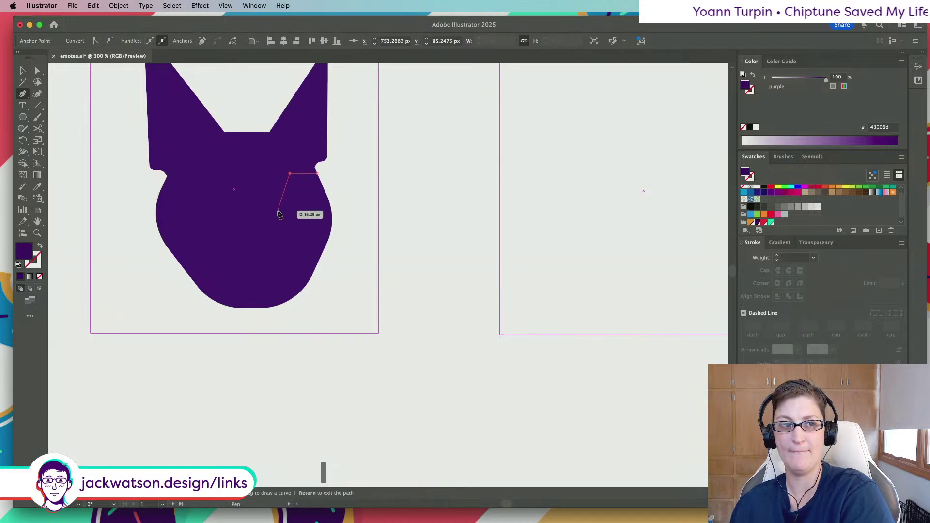
{"action": "left_click", "coordinate": [278, 212]}
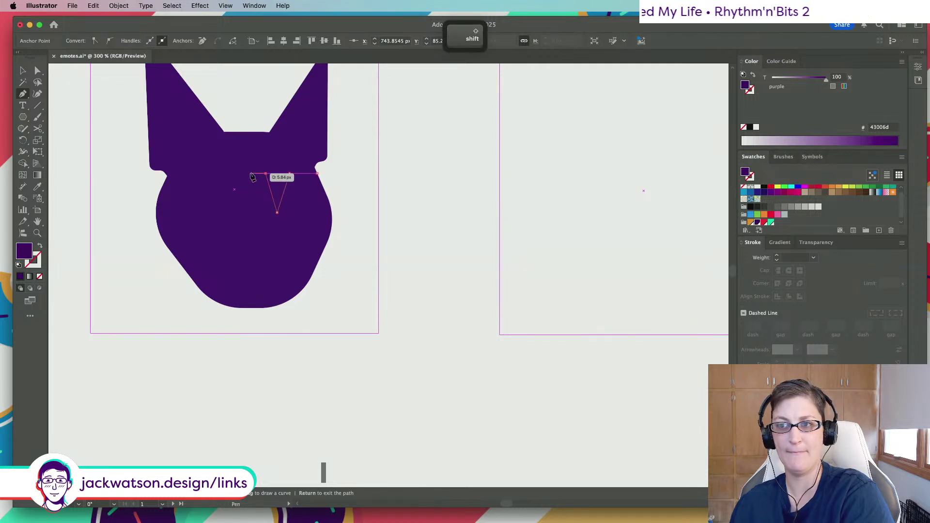
{"action": "key", "text": "Return"}
{"action": "left_click", "coordinate": [266, 174]}
{"action": "left_click", "coordinate": [244, 174]}
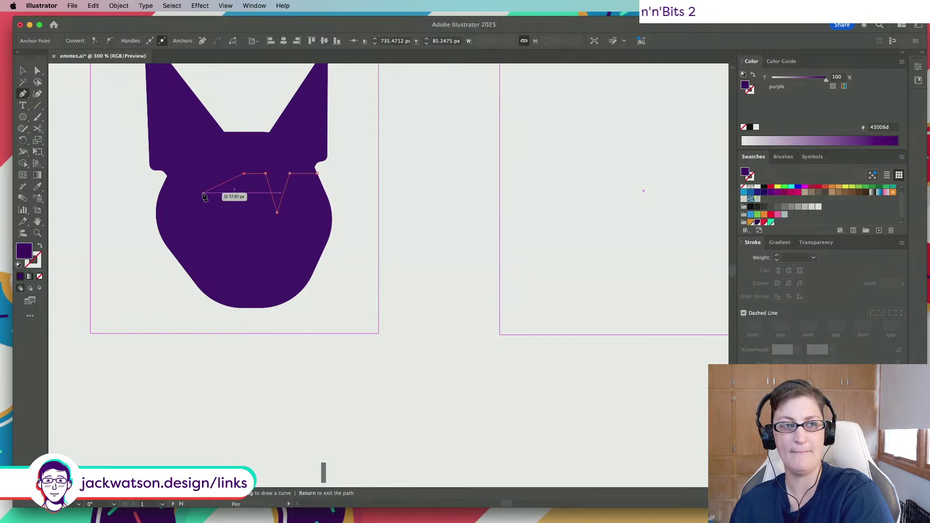
{"action": "left_click", "coordinate": [191, 214]}
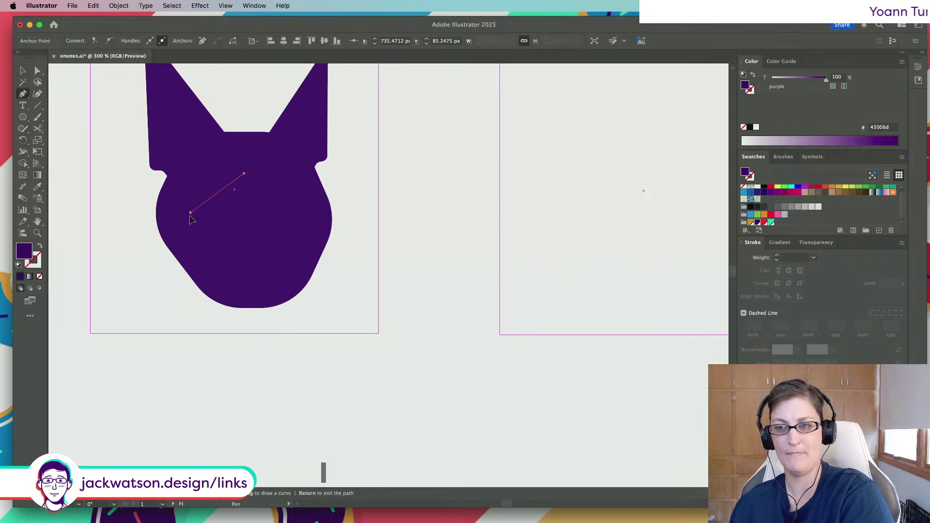
Close the face patch path by running it below the chin, outside the right cheek and back to its starting anchor
{"action": "left_click", "coordinate": [237, 318]}
{"action": "left_click", "coordinate": [331, 318]}
{"action": "left_click", "coordinate": [355, 217]}
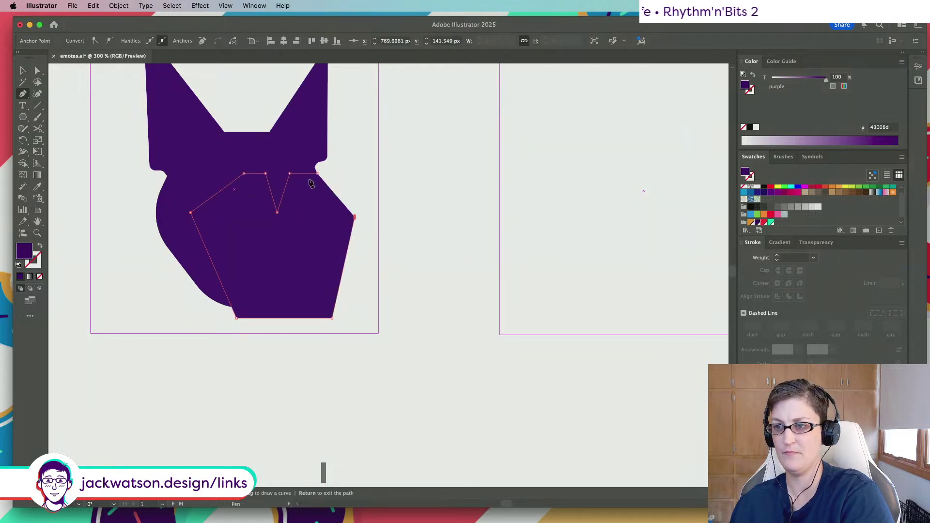
{"action": "left_click", "coordinate": [317, 173]}
Duplicate the head shape in place and intersect the copy with the face patch, trimming the patch to the head's outline
{"action": "left_click", "coordinate": [38, 71]}
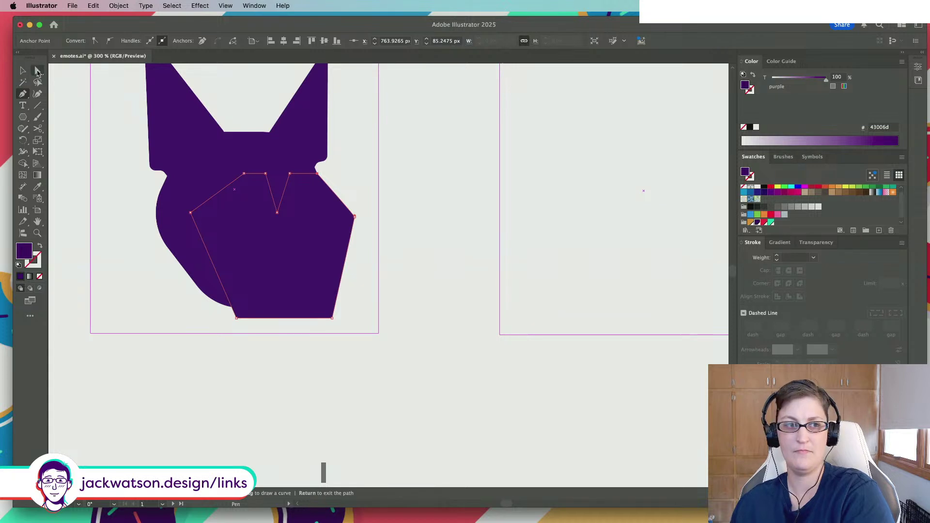
{"action": "left_click", "coordinate": [194, 131]}
{"action": "key", "text": "super+f"}
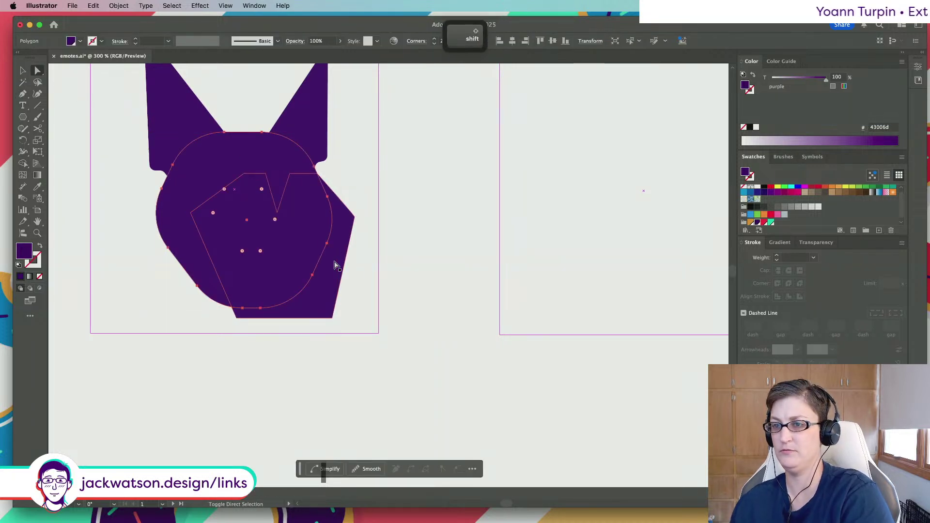
{"action": "key", "text": "super"}
{"action": "key", "text": "super+a"}
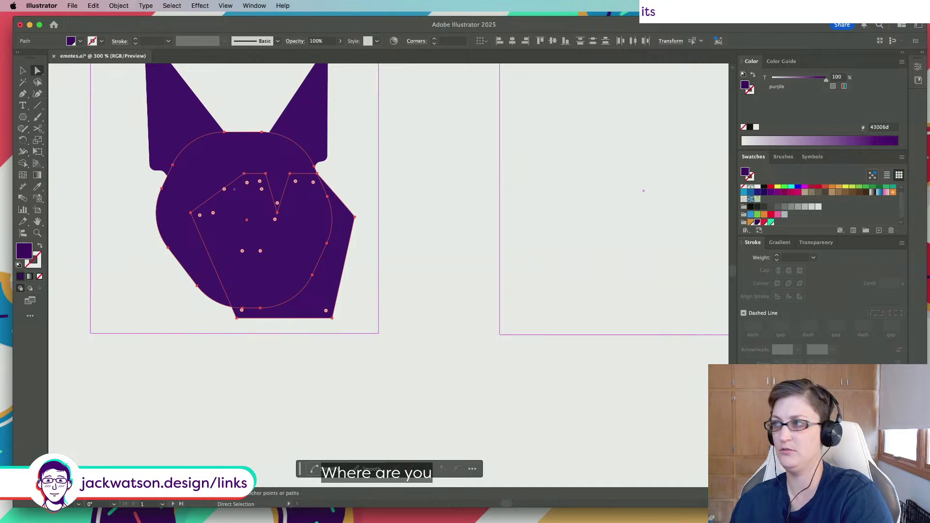
{"action": "left_click", "coordinate": [914, 68]}
{"action": "left_click", "coordinate": [815, 294]}
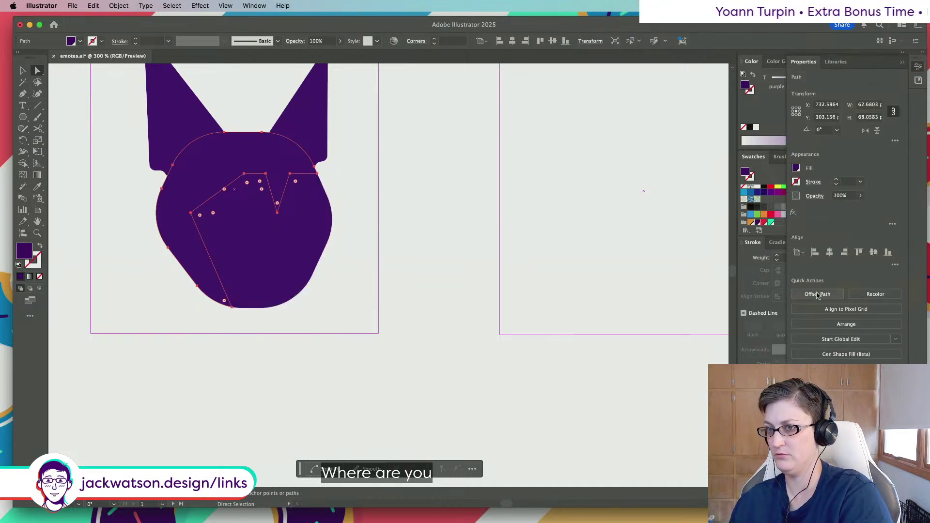
{"action": "key", "text": "super+z"}
{"action": "left_click", "coordinate": [829, 293]}
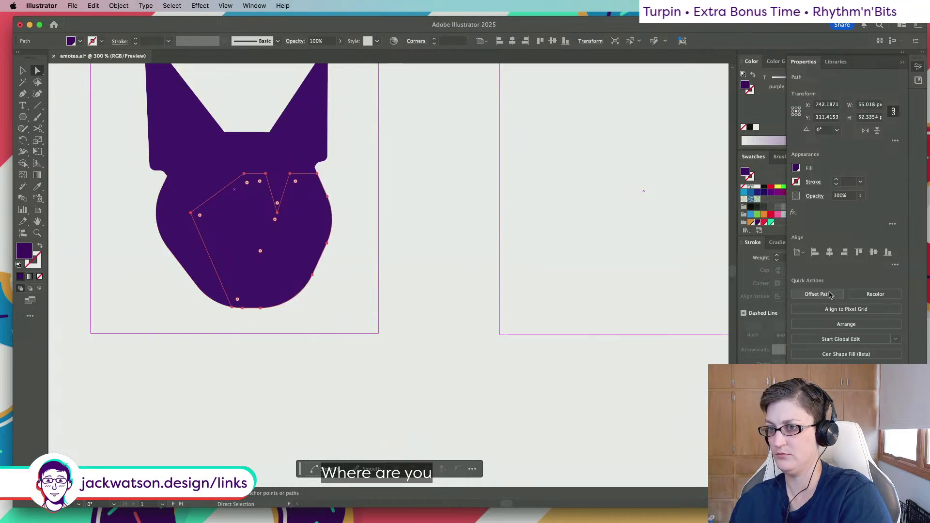
Fill the trimmed face patch with the Yellow swatch and reduce its tint to 35%
{"action": "left_click", "coordinate": [751, 222]}
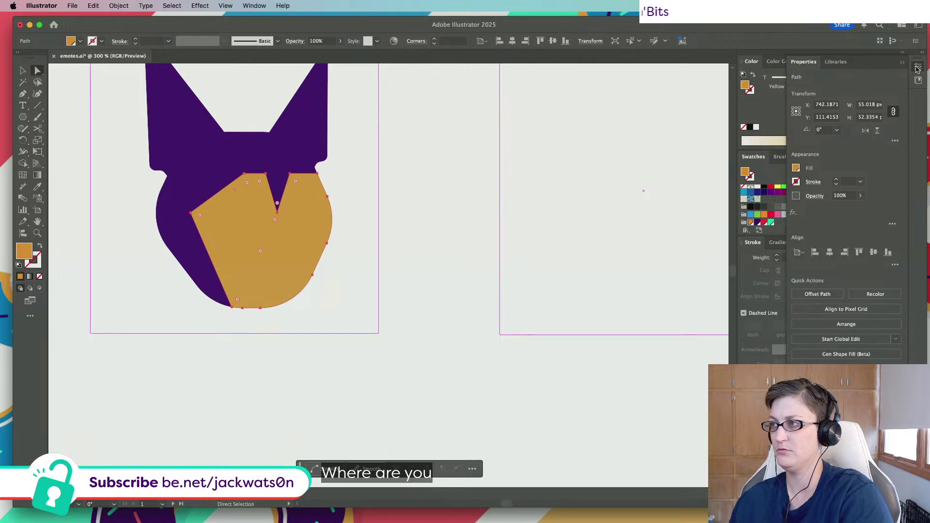
{"action": "left_click", "coordinate": [917, 69]}
{"action": "left_click_drag", "start_coordinate": [825, 78], "coordinate": [790, 81]}
{"action": "left_click", "coordinate": [21, 71]}
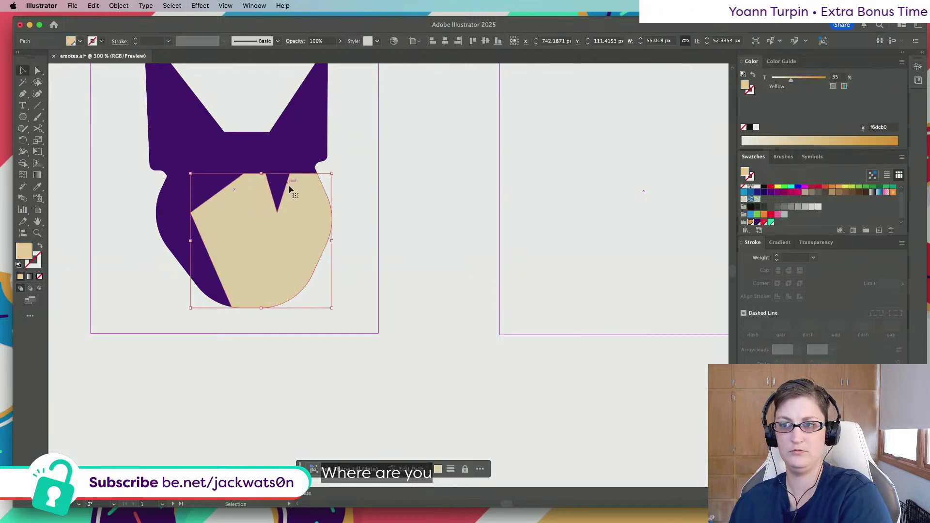
Join the overlapping anchor points at the face patch's upper right corner
{"action": "left_click", "coordinate": [36, 71]}
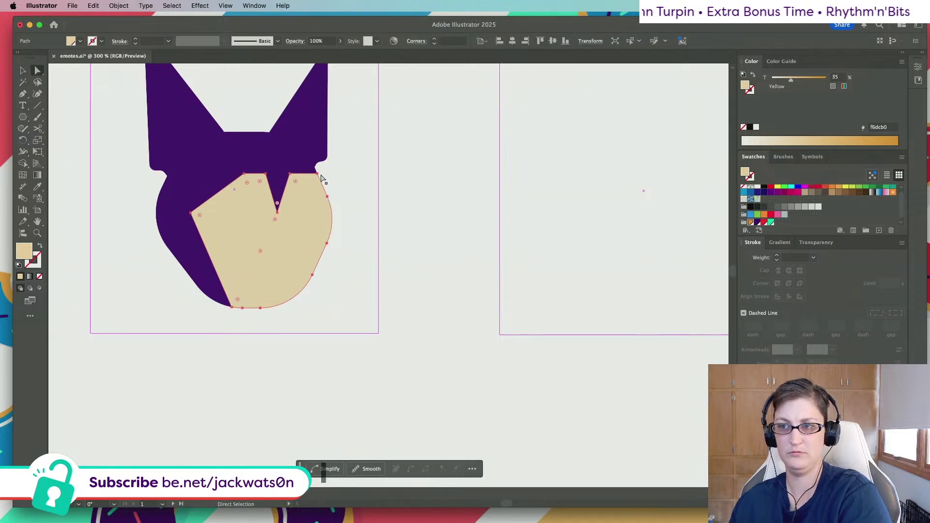
{"action": "left_click", "coordinate": [321, 176]}
{"action": "left_click_drag", "start_coordinate": [321, 176], "coordinate": [334, 180]}
{"action": "key", "text": "super+z"}
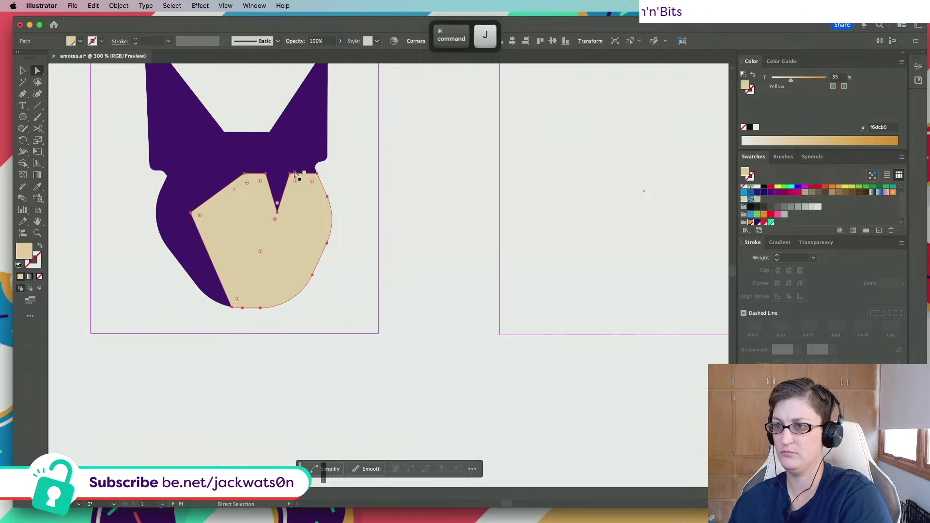
Round the top corners of the face patch's two brow lobes, the left lobe to a radius of about 7.8 px
{"action": "scroll", "coordinate": [310, 175], "scroll_direction": "down", "scroll_amount": 1}
{"action": "left_click", "coordinate": [293, 170]}
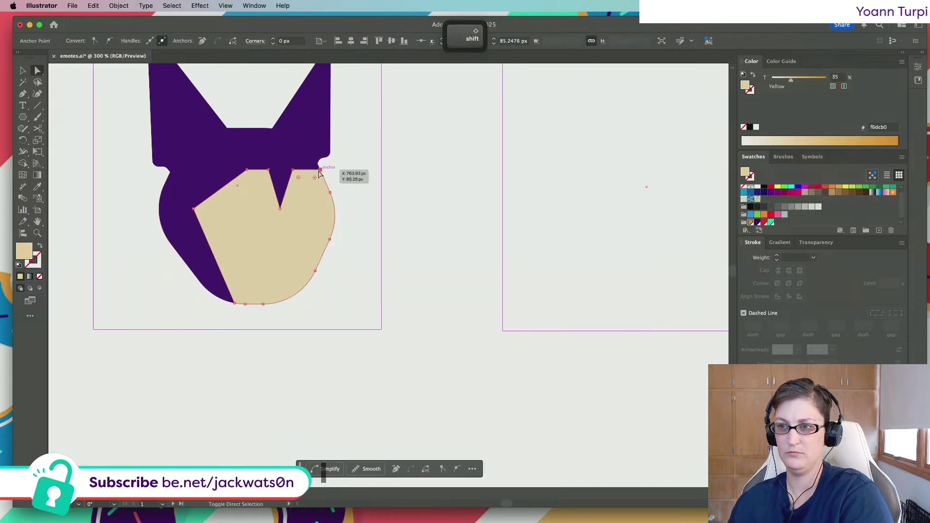
{"action": "left_click", "coordinate": [320, 170], "text": "shift"}
{"action": "left_click_drag", "start_coordinate": [307, 182], "coordinate": [290, 218]}
{"action": "left_click", "coordinate": [247, 173]}
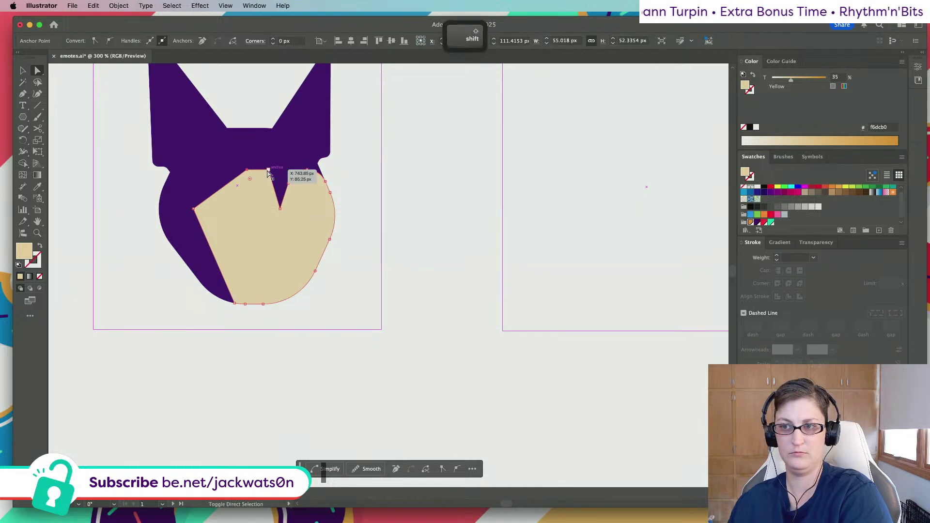
{"action": "left_click_drag", "start_coordinate": [251, 184], "coordinate": [238, 210]}
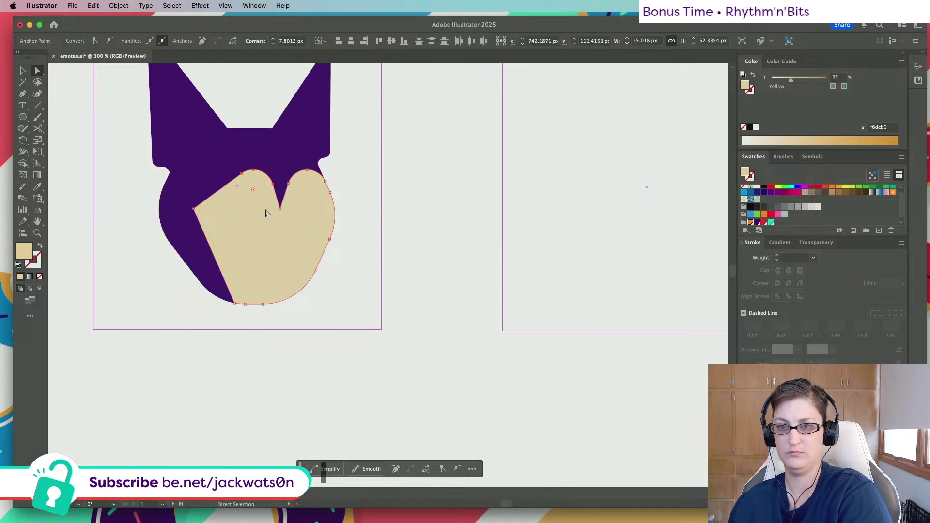
Round the bottom of the V notch between the brow lobes to a radius of about 1.15 px
{"action": "left_click", "coordinate": [280, 210]}
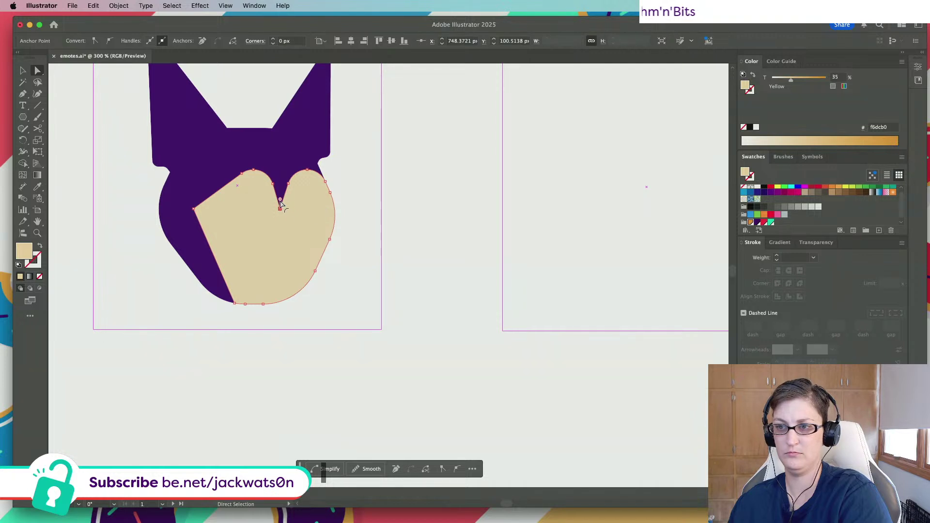
{"action": "key", "text": "super+z"}
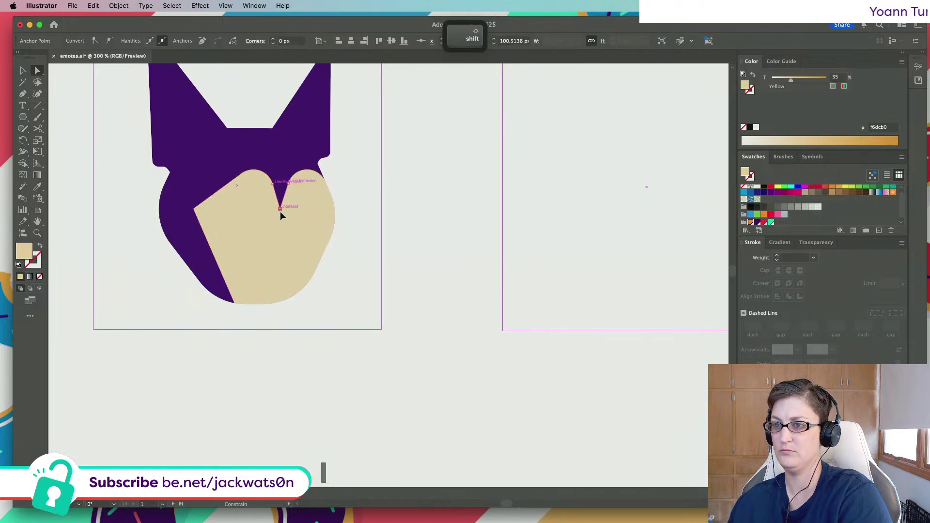
{"action": "left_click_drag", "start_coordinate": [281, 212], "coordinate": [280, 204]}
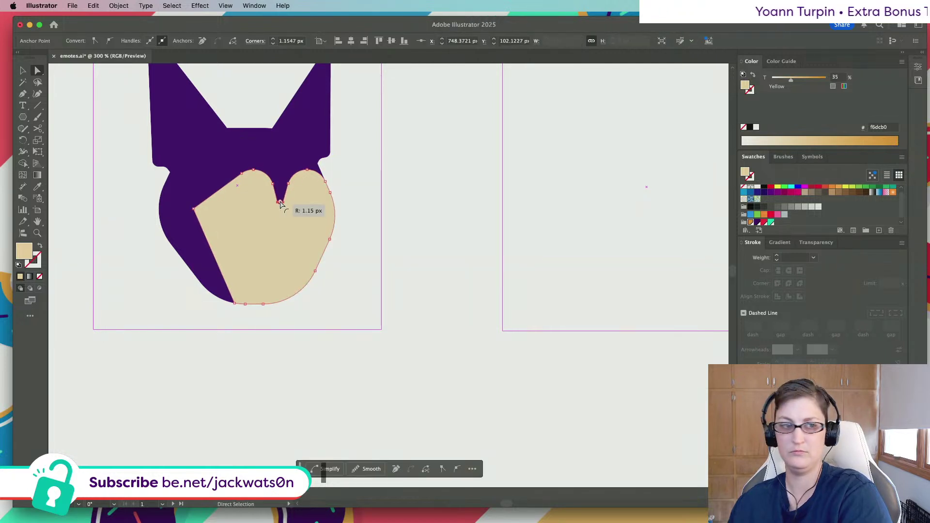
Round the face patch's left cheek corner to about 7.29 px and bend the edge above it inward
{"action": "left_click_drag", "start_coordinate": [202, 209], "coordinate": [229, 222]}
{"action": "key", "text": "super+z"}
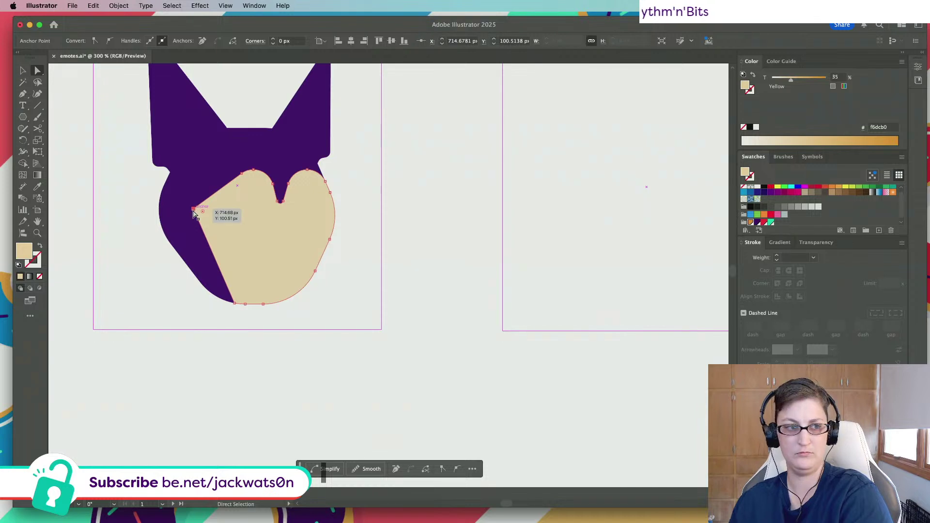
{"action": "mouse_move", "coordinate": [203, 213]}
{"action": "left_mouse_down"}
{"action": "mouse_move", "coordinate": [220, 217]}
{"action": "mouse_move", "coordinate": [203, 209]}
{"action": "left_mouse_up"}
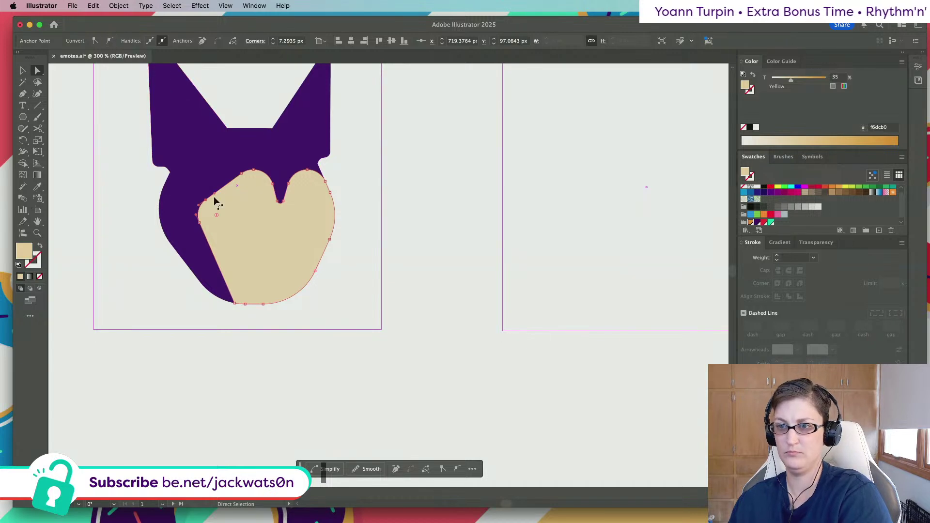
{"action": "left_click_drag", "start_coordinate": [214, 192], "coordinate": [220, 196]}
{"action": "key", "text": "super+shift+a"}
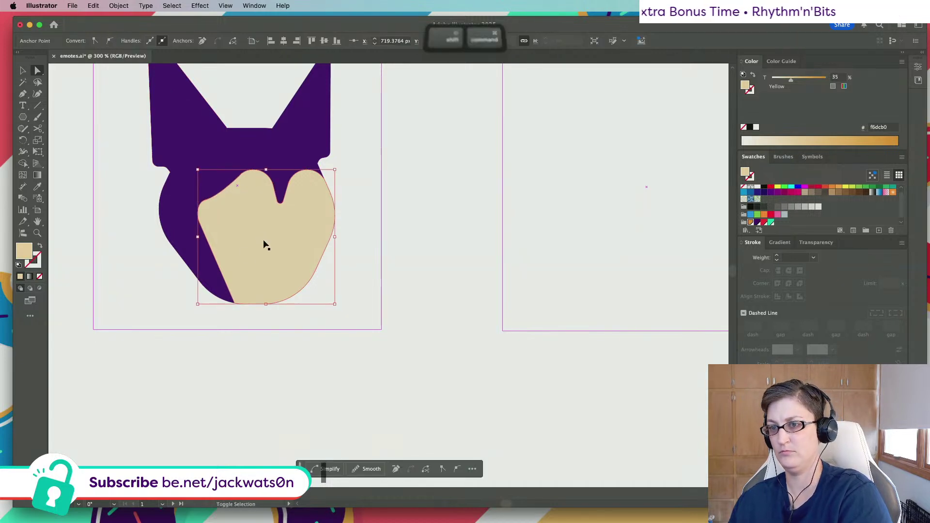
Round the face patch's lower left corner to about 6.24 px and smooth its left edge into an outward curve
{"action": "left_click", "coordinate": [233, 289]}
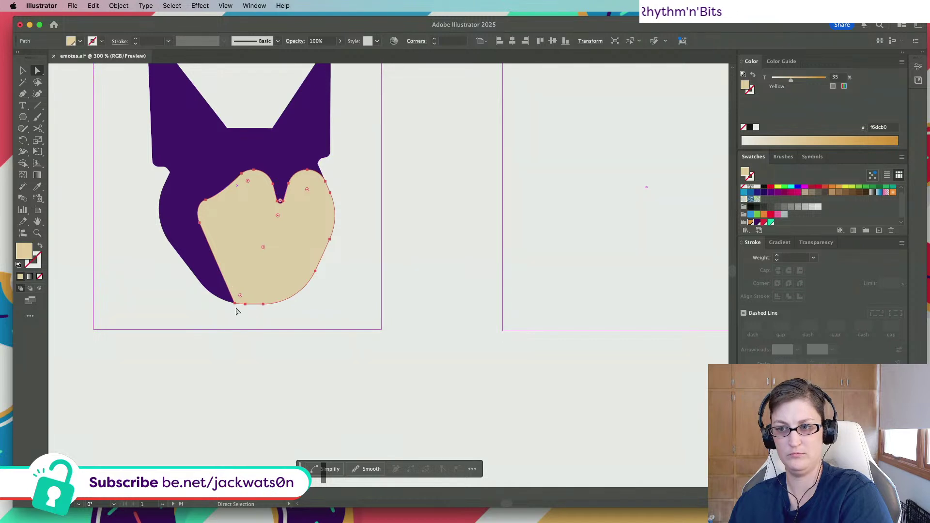
{"action": "left_click", "coordinate": [235, 303]}
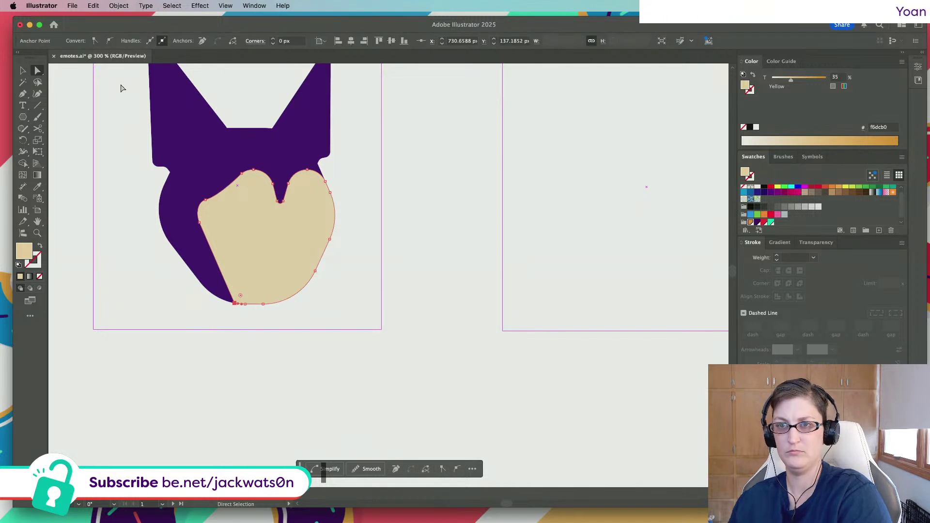
{"action": "mouse_move", "coordinate": [240, 297]}
{"action": "left_mouse_down"}
{"action": "mouse_move", "coordinate": [249, 290]}
{"action": "mouse_move", "coordinate": [225, 289]}
{"action": "left_mouse_up"}
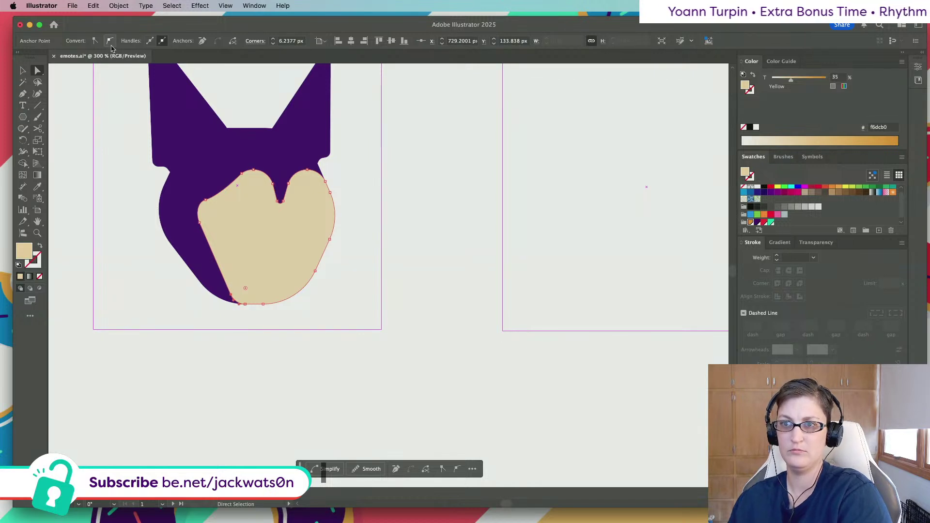
{"action": "left_click_drag", "start_coordinate": [222, 280], "coordinate": [204, 276]}
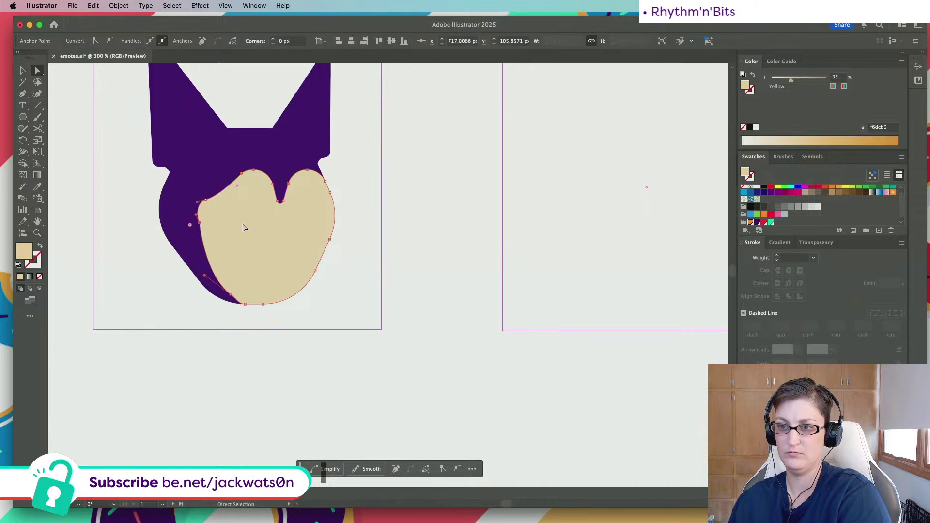
{"action": "left_click", "coordinate": [108, 42]}
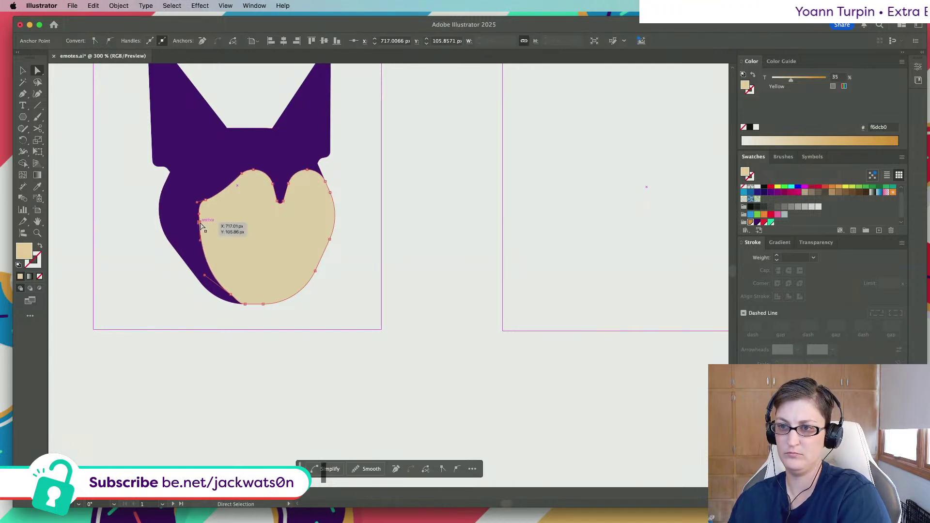
Move the anchor on the face patch's left edge slightly outward and deselect the patch
{"action": "left_click_drag", "start_coordinate": [198, 226], "coordinate": [194, 223]}
{"action": "key", "text": "super+minus"}
{"action": "key", "text": "super+minus"}
{"action": "key", "text": "shift+super+a"}
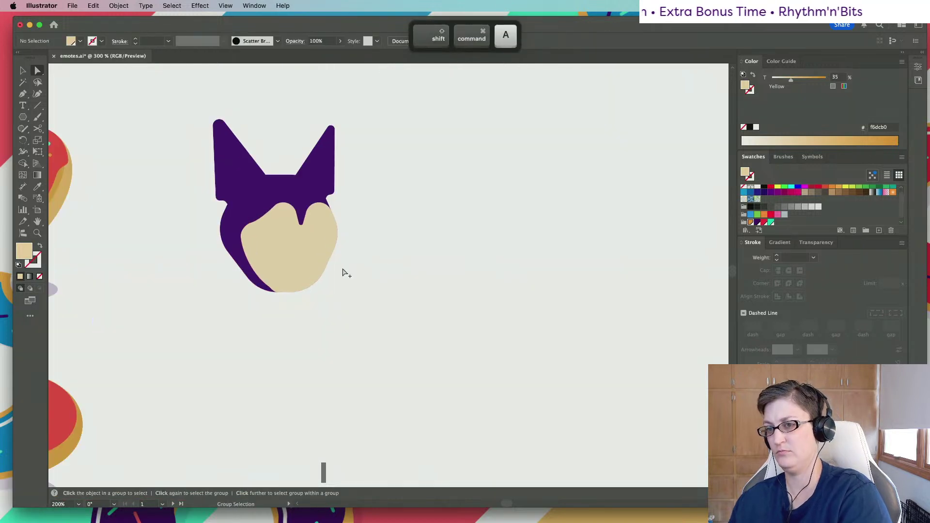
{"action": "scroll", "coordinate": [342, 273], "scroll_direction": "right", "scroll_amount": 2}
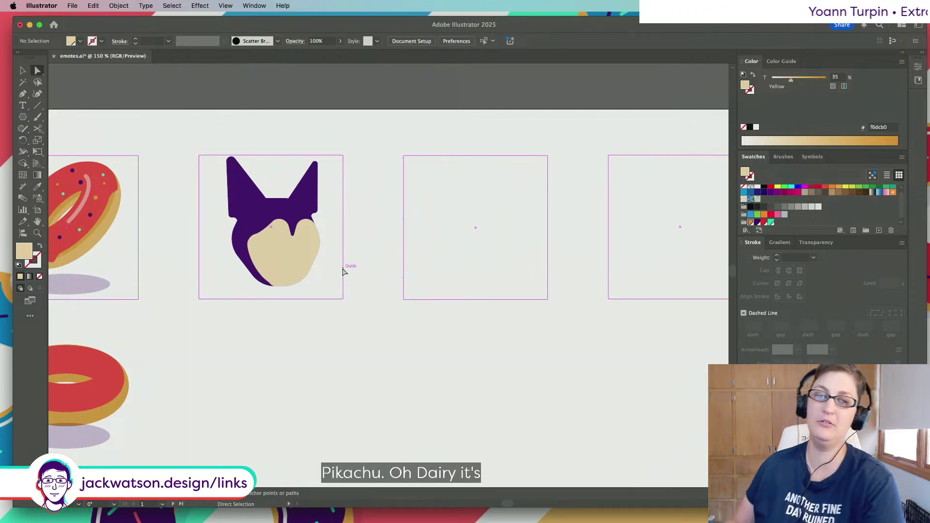
{"action": "scroll", "coordinate": [342, 273], "scroll_direction": "down", "scroll_amount": 2}
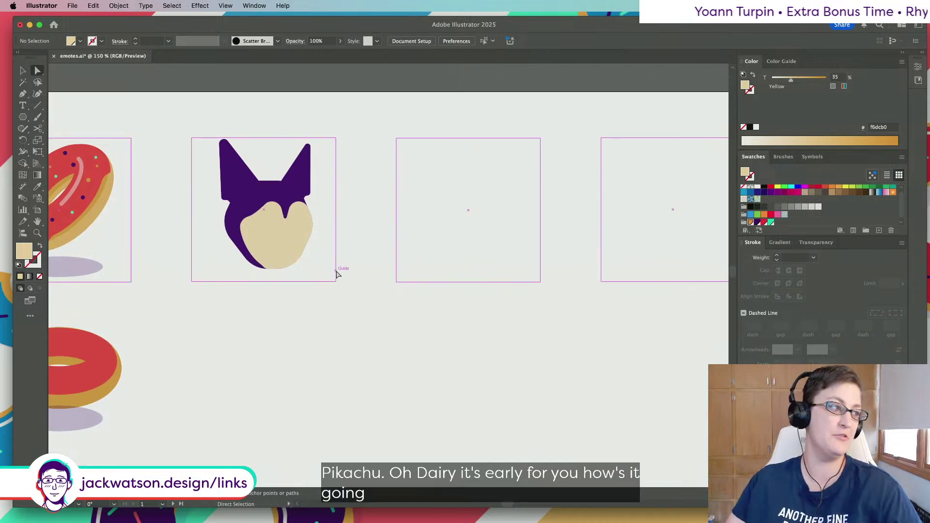
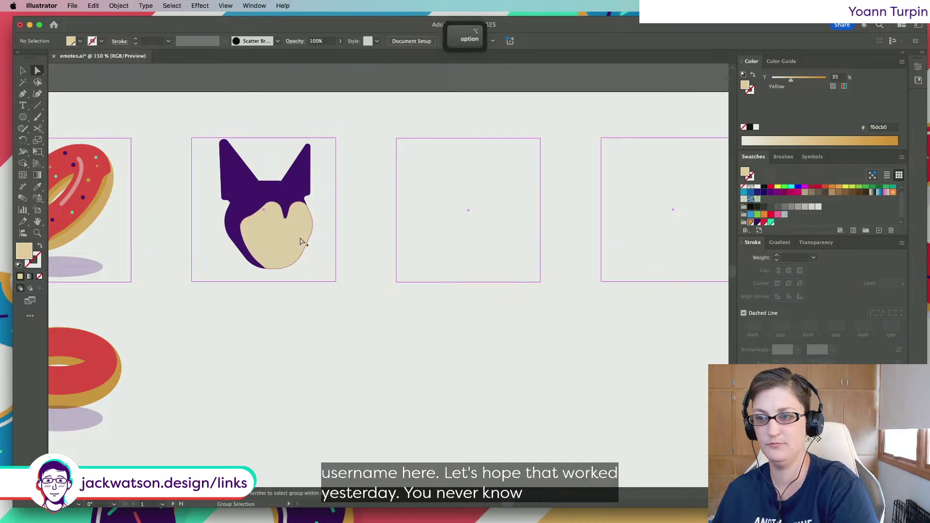
{"action": "scroll", "coordinate": [296, 245], "scroll_direction": "up", "scroll_amount": 2}
{"action": "key", "text": "alt"}
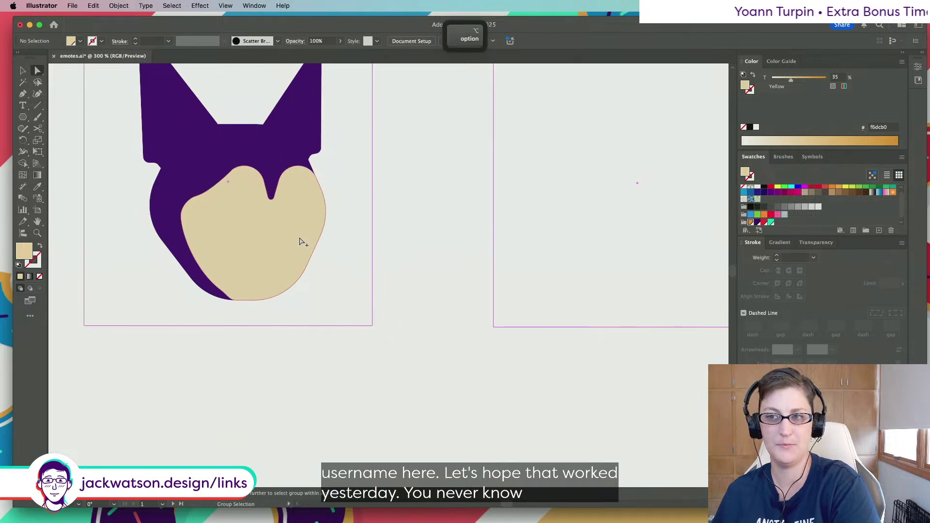
{"action": "scroll", "coordinate": [301, 243], "scroll_direction": "up", "scroll_amount": 1}
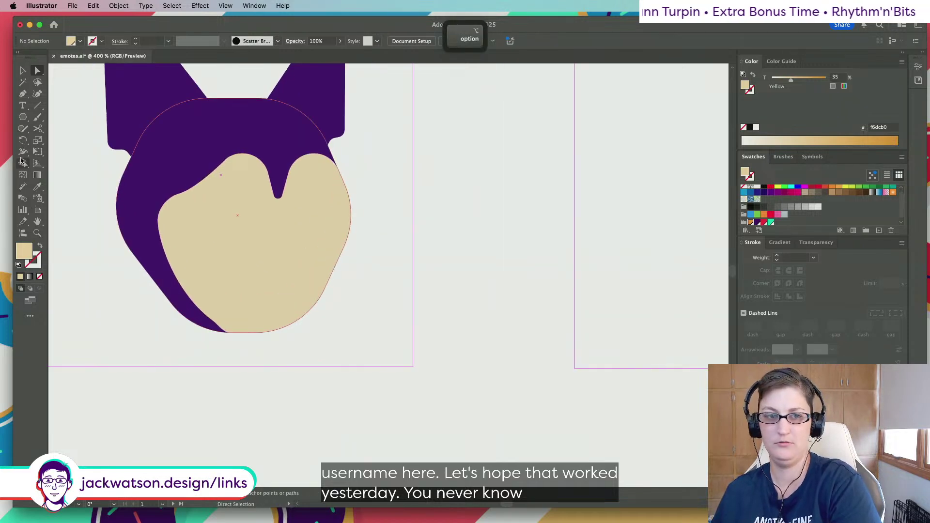
{"action": "left_click", "coordinate": [23, 118]}
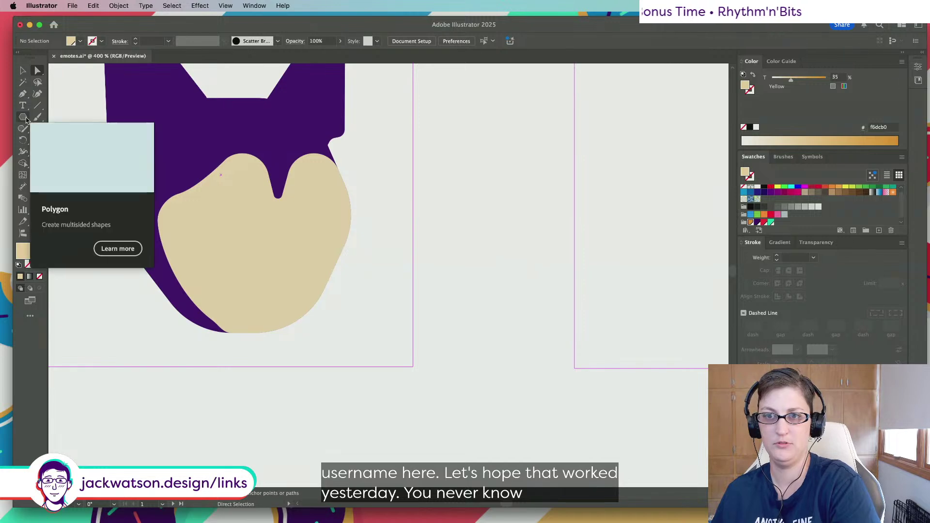
Copy the nose group from the party-hat dog emote
{"action": "scroll", "coordinate": [259, 257], "scroll_direction": "left", "scroll_amount": 5}
{"action": "scroll", "coordinate": [259, 256], "scroll_direction": "down", "scroll_amount": 1}
{"action": "scroll", "coordinate": [259, 256], "scroll_direction": "left", "scroll_amount": 15}
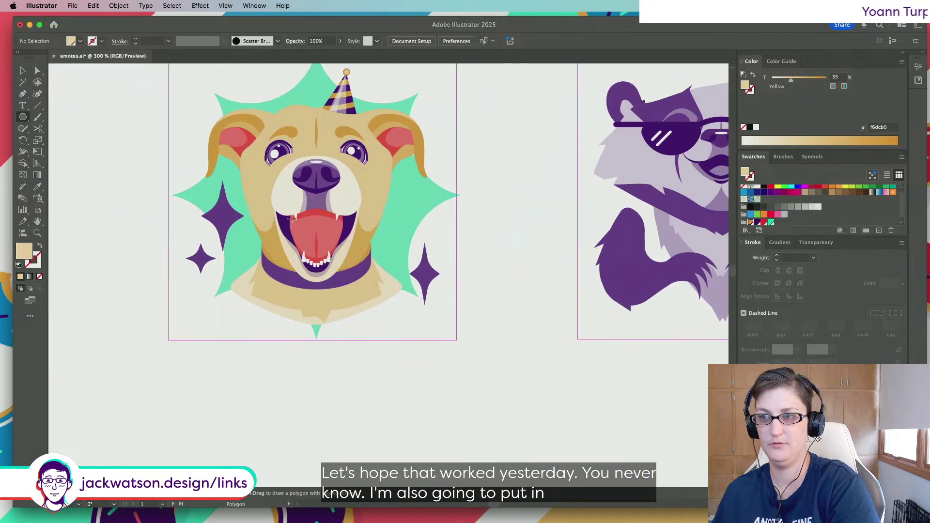
{"action": "scroll", "coordinate": [288, 221], "scroll_direction": "up", "scroll_amount": 1}
{"action": "left_click", "coordinate": [39, 72]}
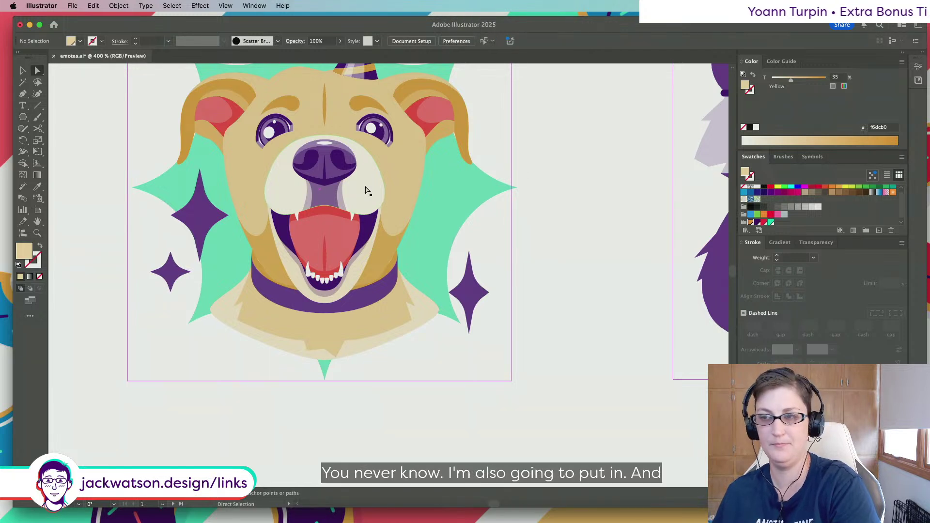
{"action": "left_click", "coordinate": [337, 165]}
{"action": "key", "text": "super+shift+a"}
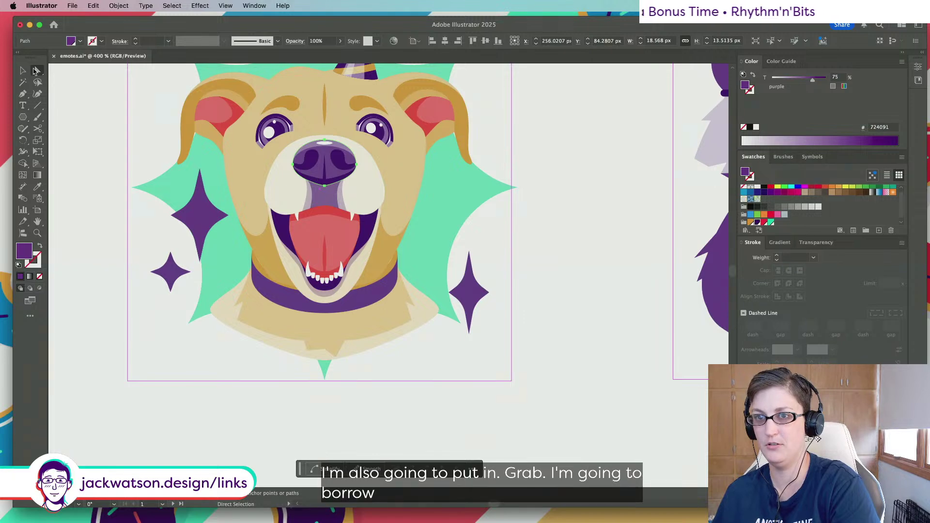
{"action": "key", "text": "super+shift+a"}
{"action": "double_click", "coordinate": [315, 165]}
{"action": "left_click", "coordinate": [316, 165]}
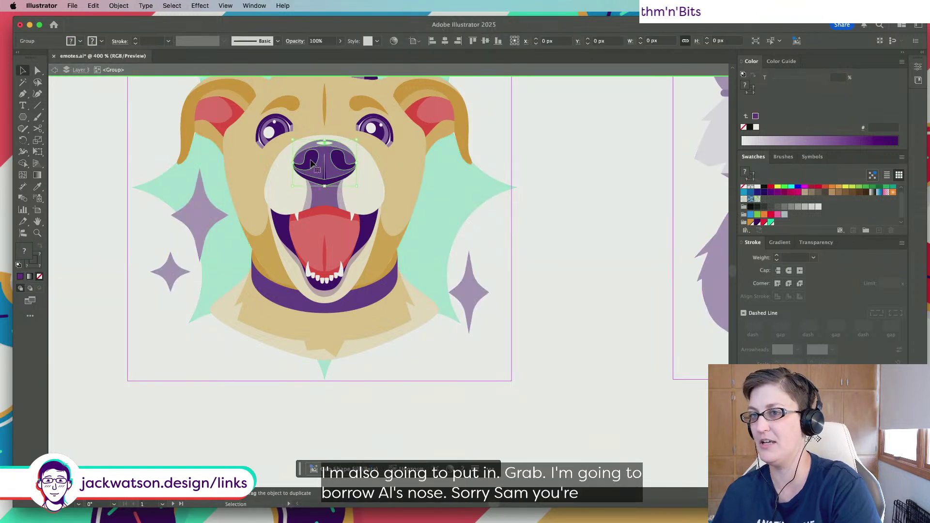
{"action": "key", "text": "super+c"}
{"action": "left_click", "coordinate": [55, 72]}
Paste the copied nose onto the chihuahua's face and place it across the face patch's right edge
{"action": "scroll", "coordinate": [602, 178], "scroll_direction": "right", "scroll_amount": 20}
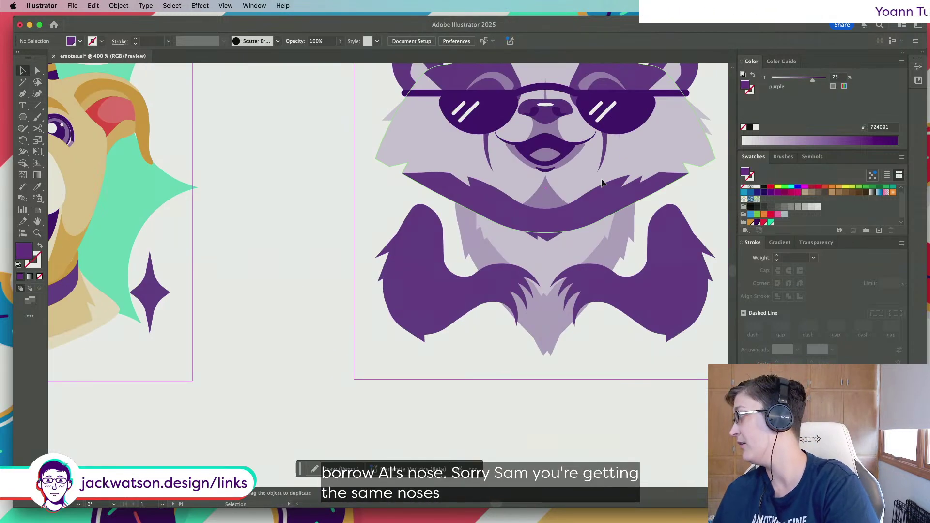
{"action": "scroll", "coordinate": [602, 182], "scroll_direction": "right", "scroll_amount": 5}
{"action": "key", "text": "super+v"}
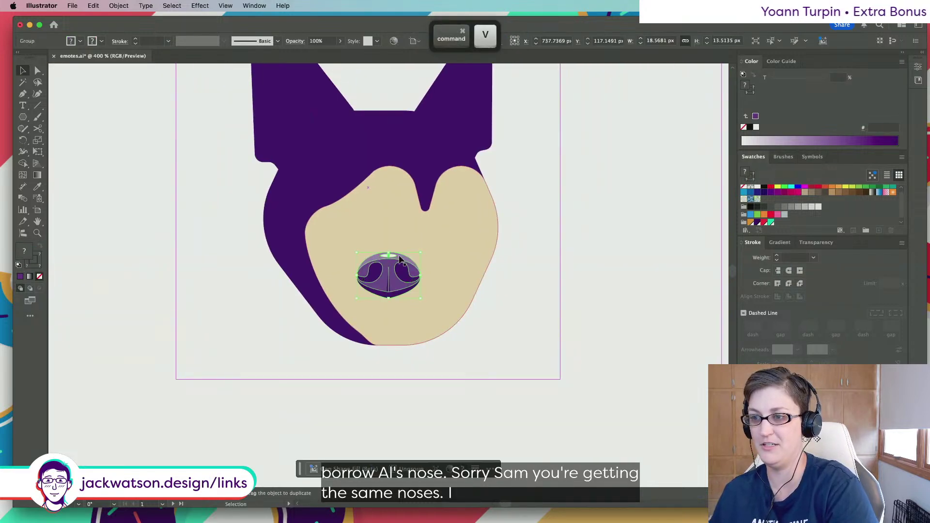
{"action": "left_click_drag", "start_coordinate": [396, 268], "coordinate": [461, 264]}
{"action": "key", "text": "super+z"}
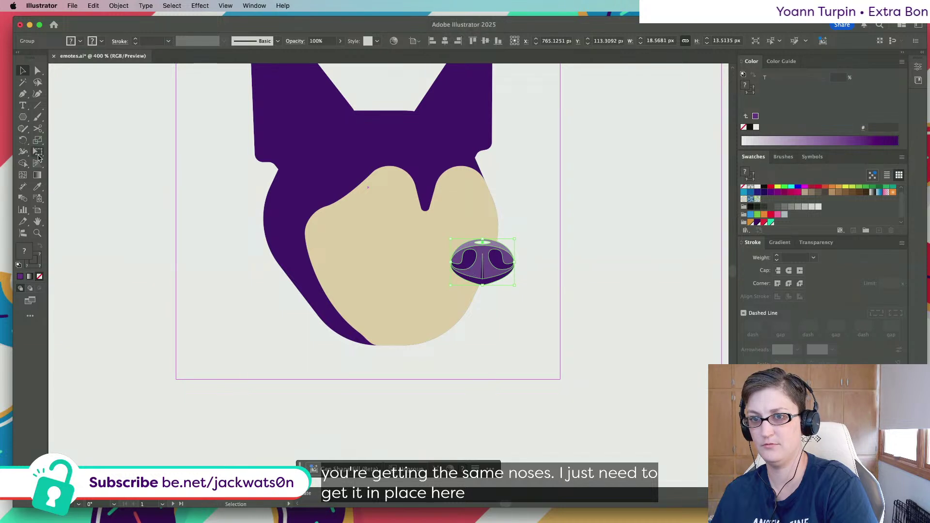
Distort the nose in perspective with Free Transform so its left side is taller, making it about 15.18 px high
{"action": "left_click", "coordinate": [41, 152]}
{"action": "left_click", "coordinate": [105, 105]}
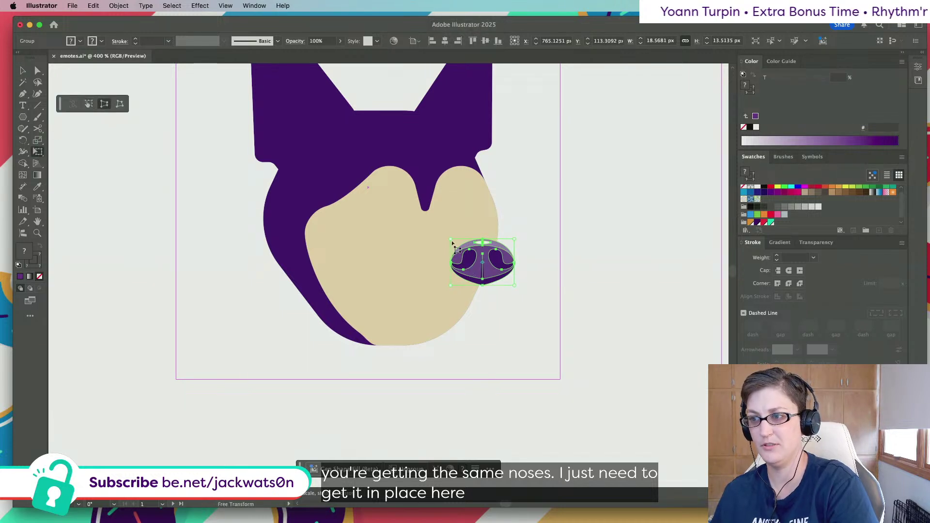
{"action": "left_click_drag", "start_coordinate": [450, 241], "coordinate": [451, 234]}
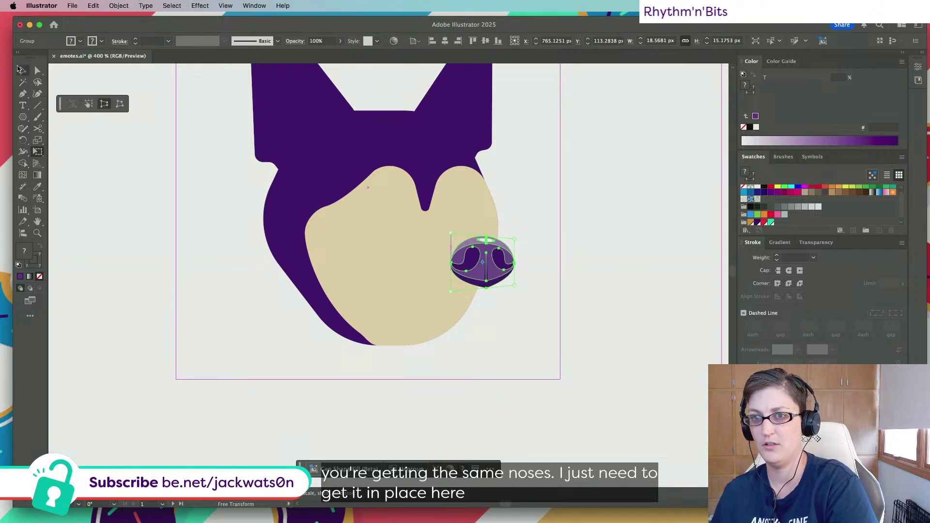
Narrow the nose group to about 16.77 px wide and deselect it
{"action": "left_click", "coordinate": [23, 72]}
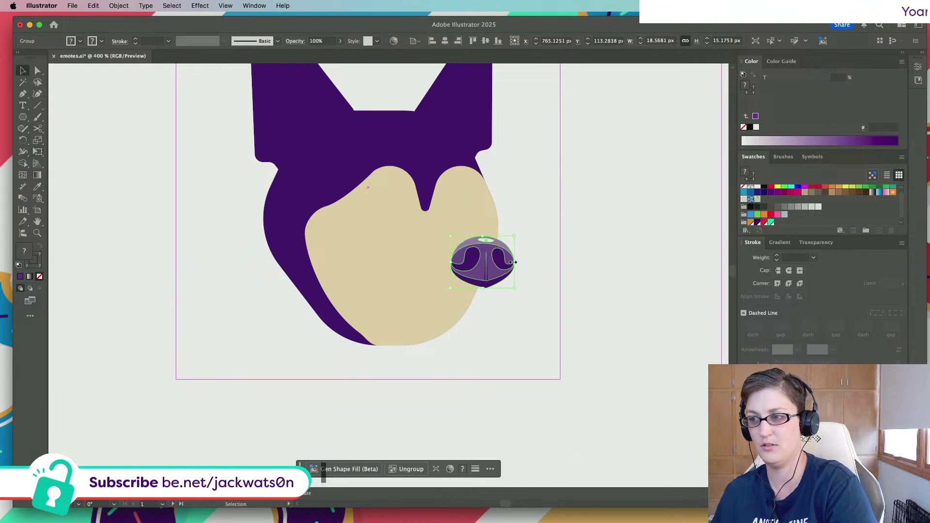
{"action": "left_click", "coordinate": [504, 271]}
{"action": "scroll", "coordinate": [507, 286], "scroll_direction": "down", "scroll_amount": 2}
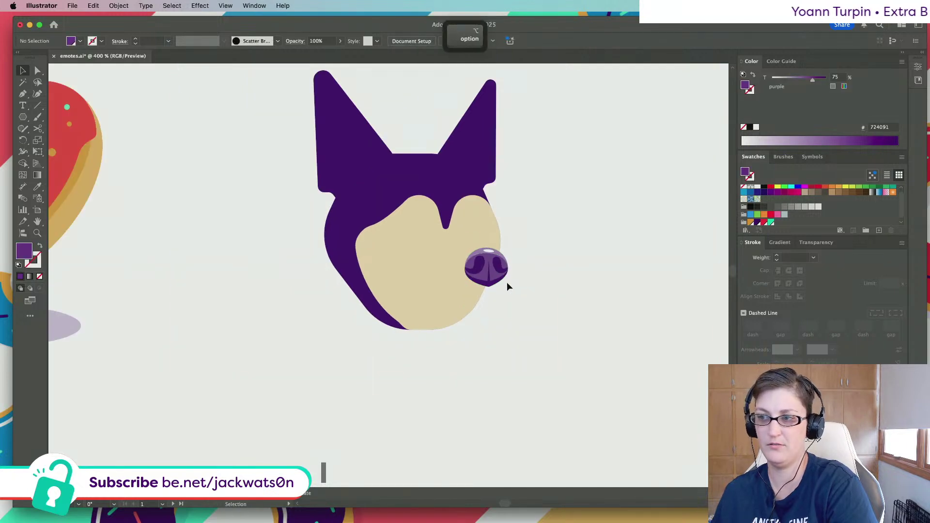
{"action": "scroll", "coordinate": [507, 285], "scroll_direction": "down", "scroll_amount": 3}
{"action": "scroll", "coordinate": [508, 285], "scroll_direction": "up", "scroll_amount": 2}
{"action": "left_click", "coordinate": [498, 286]}
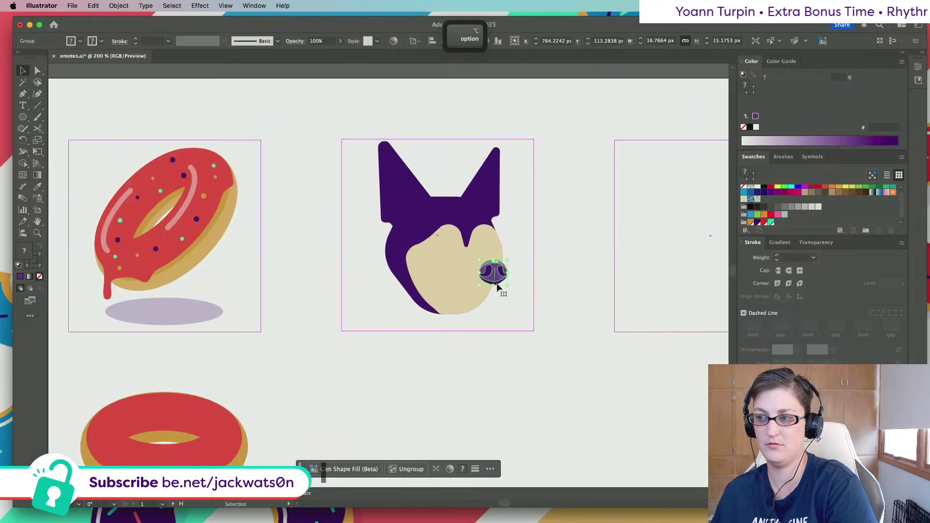
{"action": "left_click_drag", "start_coordinate": [493, 286], "coordinate": [494, 286]}
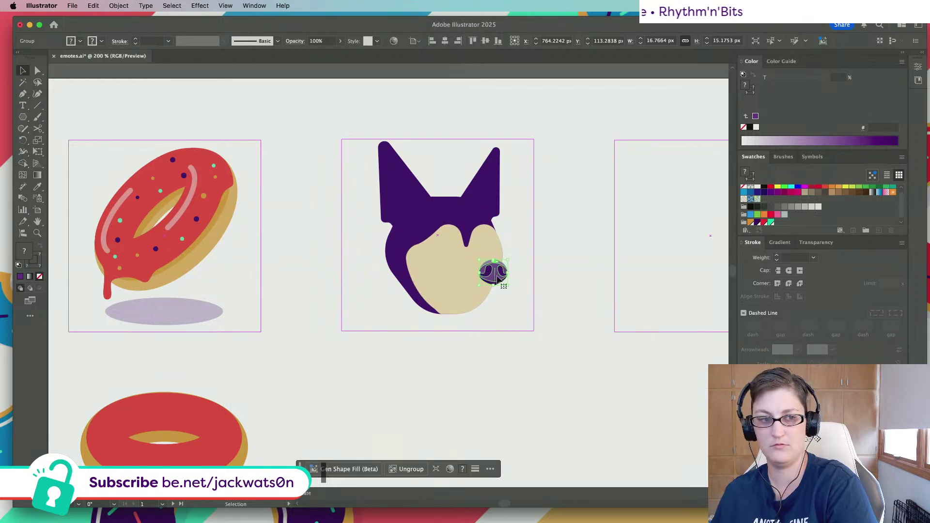
{"action": "key", "text": "super+shift+a"}
{"action": "scroll", "coordinate": [504, 289], "scroll_direction": "right", "scroll_amount": 2}
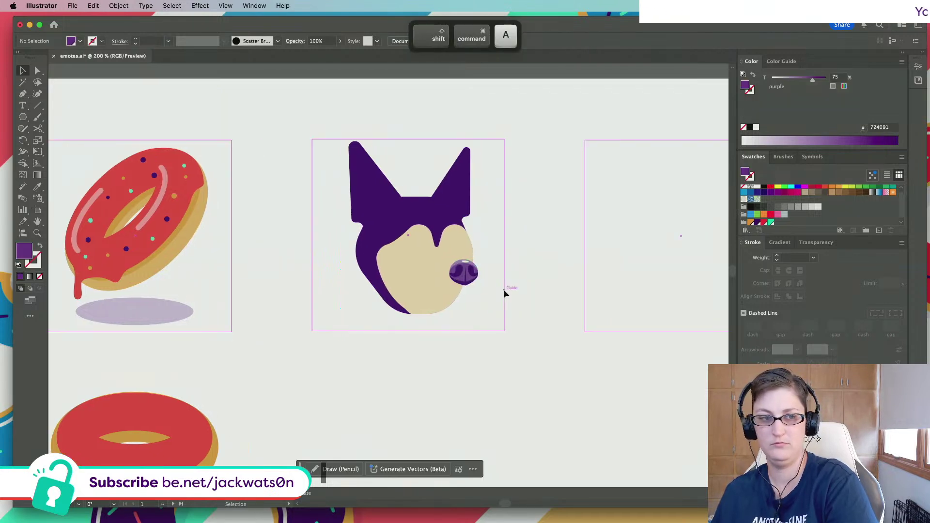
{"action": "scroll", "coordinate": [490, 289], "scroll_direction": "up", "scroll_amount": 2}
{"action": "scroll", "coordinate": [489, 293], "scroll_direction": "right", "scroll_amount": 1}
{"action": "left_click", "coordinate": [347, 285]}
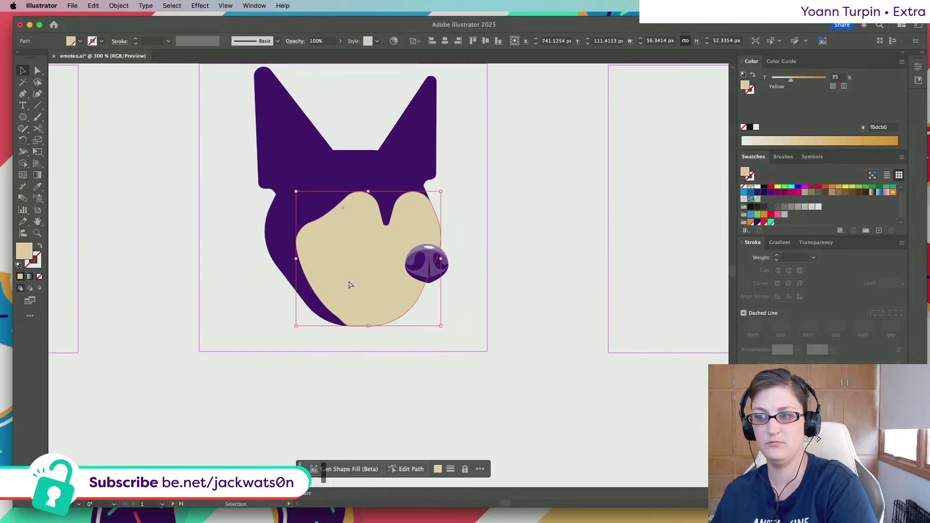
{"action": "key", "text": "super+shift+a"}
{"action": "left_click", "coordinate": [20, 95]}
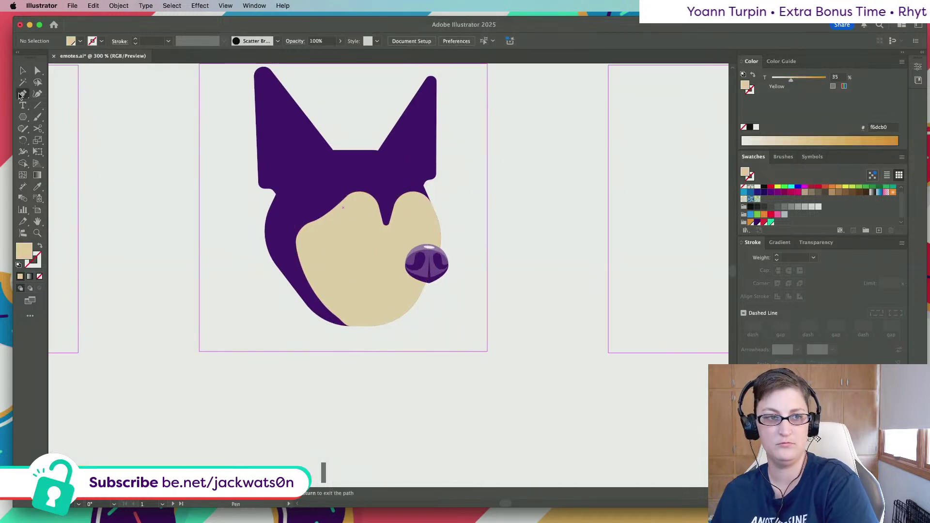
{"action": "left_click_drag", "start_coordinate": [370, 238], "coordinate": [389, 239]}
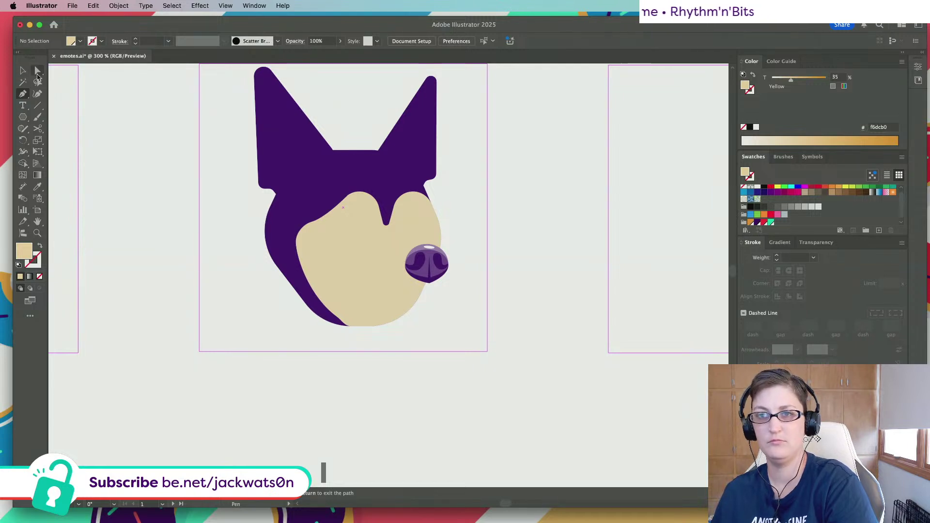
Isolate the face patch, shift the anchors of its V notch and left brow lobe slightly right, and exit isolation
{"action": "left_click", "coordinate": [38, 71]}
{"action": "left_click", "coordinate": [392, 181]}
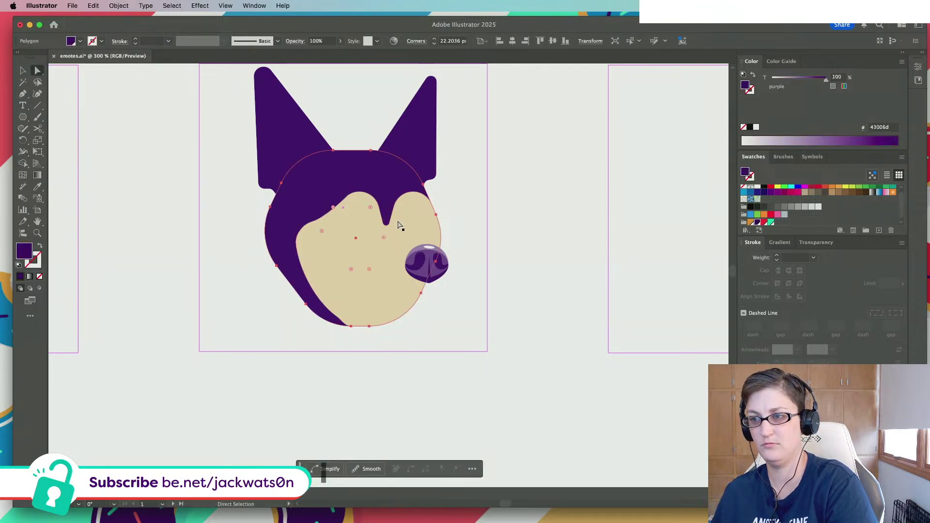
{"action": "left_click", "coordinate": [398, 221]}
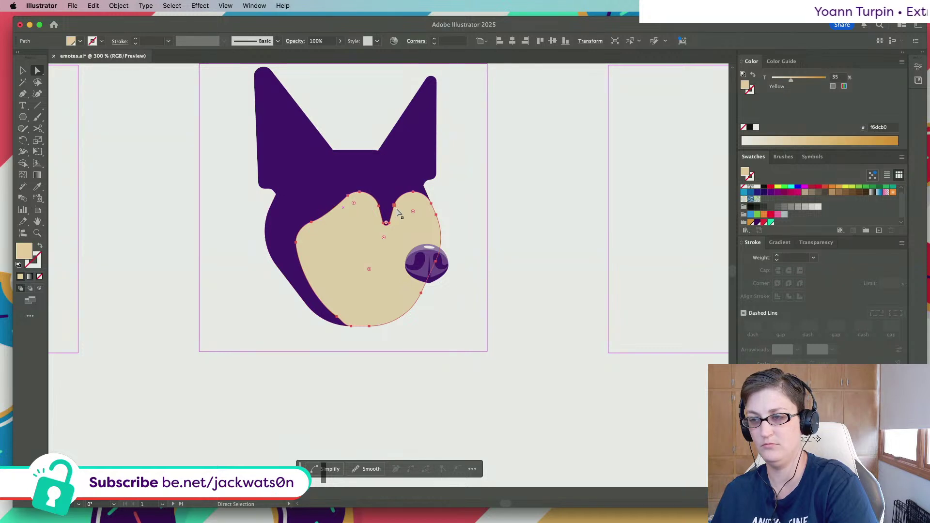
{"action": "scroll", "coordinate": [398, 214], "scroll_direction": "right", "scroll_amount": 1}
{"action": "right_click", "coordinate": [399, 212]}
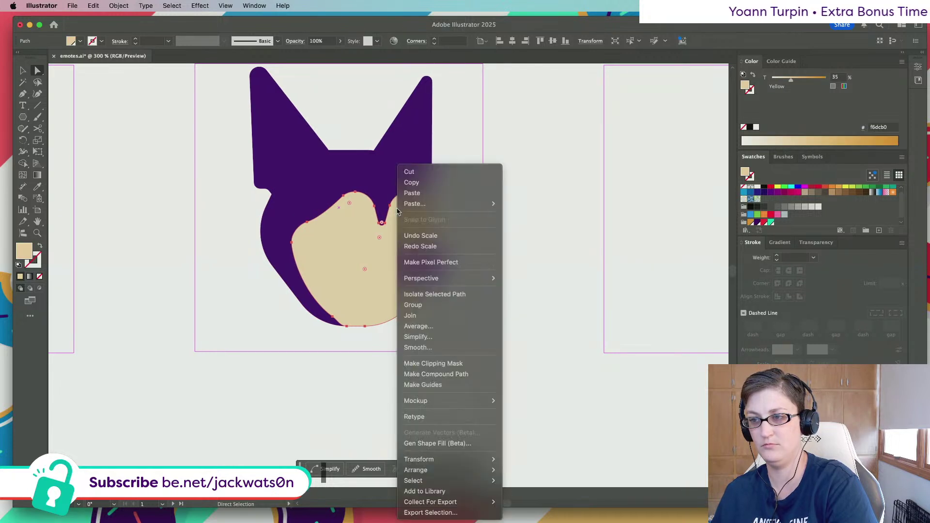
{"action": "left_click", "coordinate": [440, 294]}
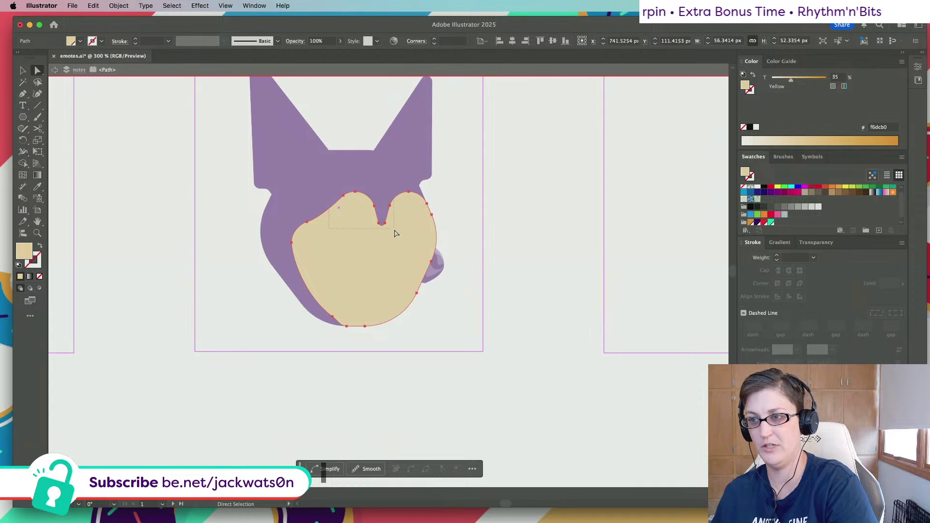
{"action": "left_click_drag", "start_coordinate": [417, 240], "coordinate": [414, 242]}
{"action": "scroll", "coordinate": [414, 242], "scroll_direction": "right", "scroll_amount": 2}
{"action": "key", "text": "Right"}
{"action": "key", "text": "Right"}
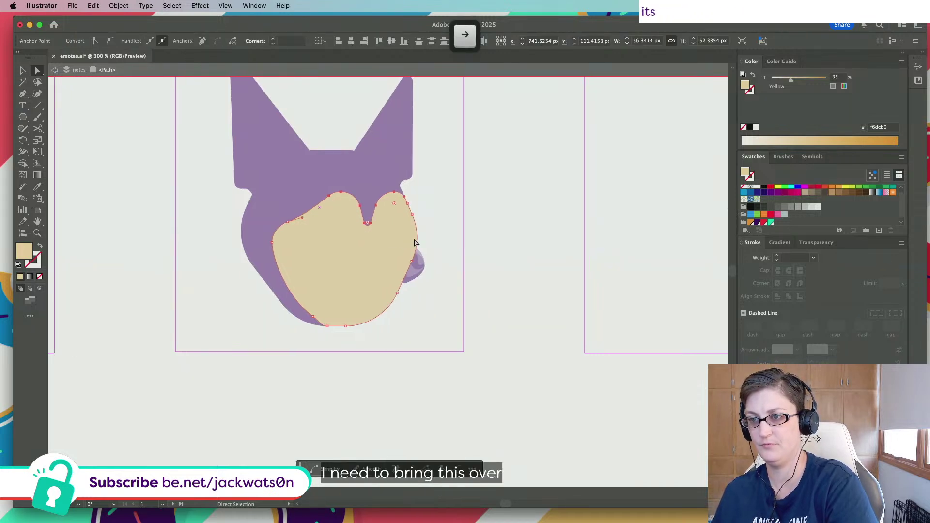
{"action": "key", "text": "super+shift+a"}
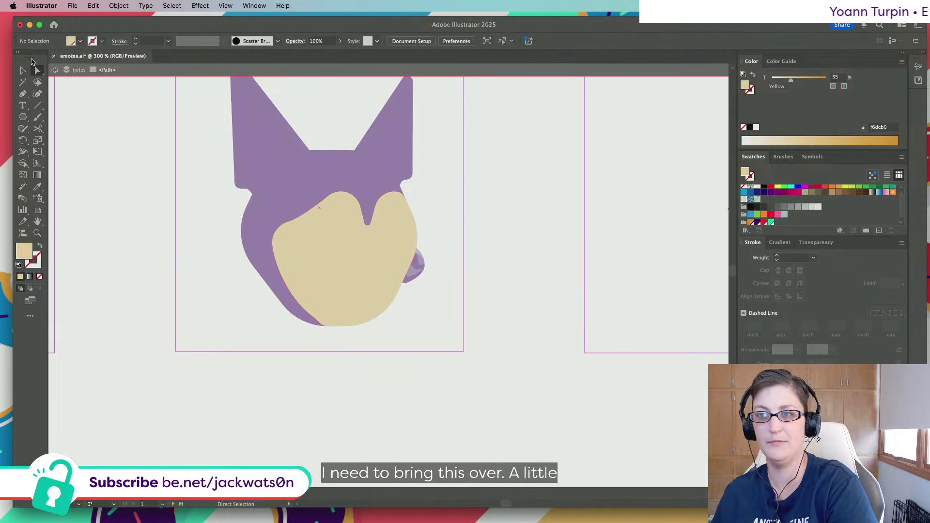
{"action": "left_click", "coordinate": [54, 70]}
{"action": "scroll", "coordinate": [245, 155], "scroll_direction": "right", "scroll_amount": 3}
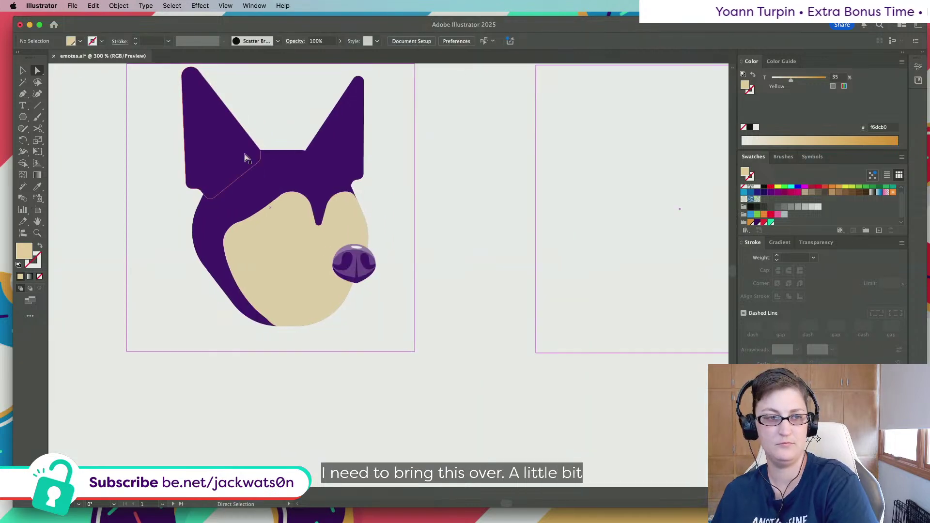
Draw a closed cream muzzle shape around the nose with the Pen tool, extending past the face's right edge and notched below the nose
{"action": "key", "text": "p"}
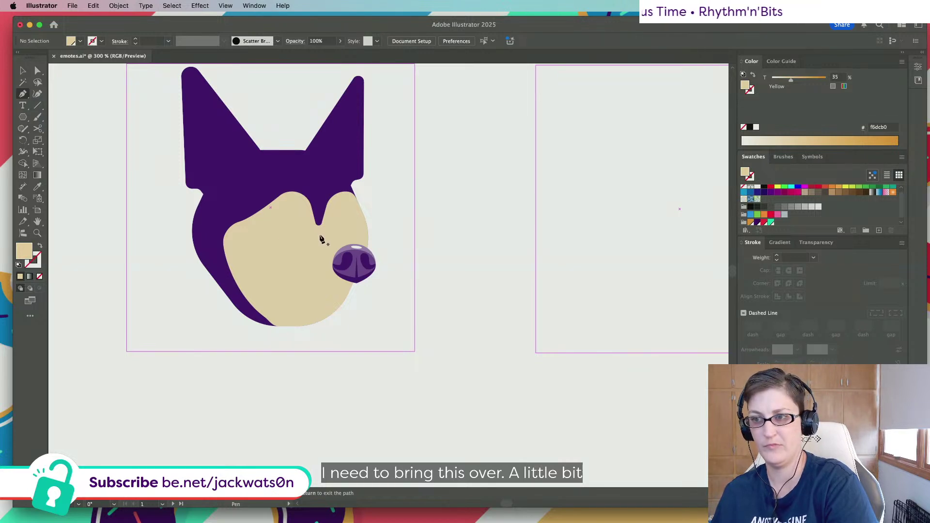
{"action": "left_click_drag", "start_coordinate": [319, 233], "coordinate": [325, 303]}
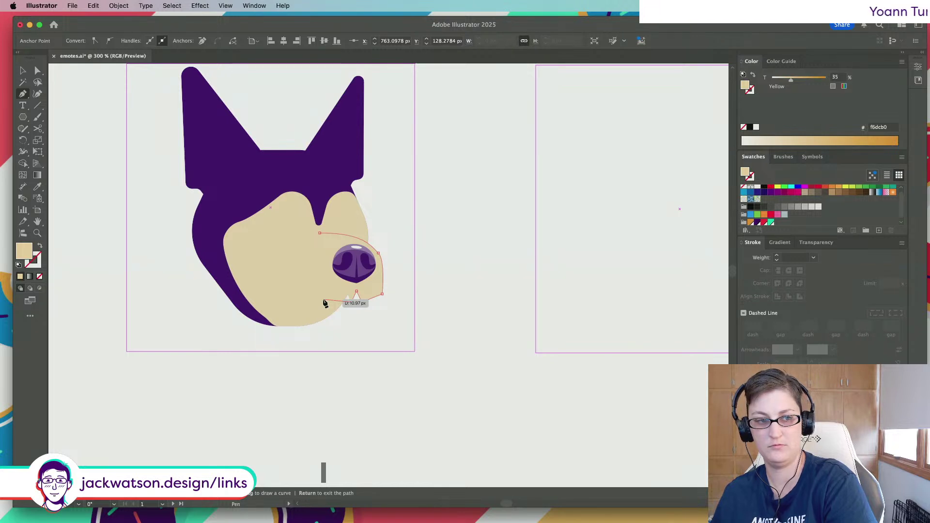
{"action": "left_click_drag", "start_coordinate": [324, 303], "coordinate": [294, 299]}
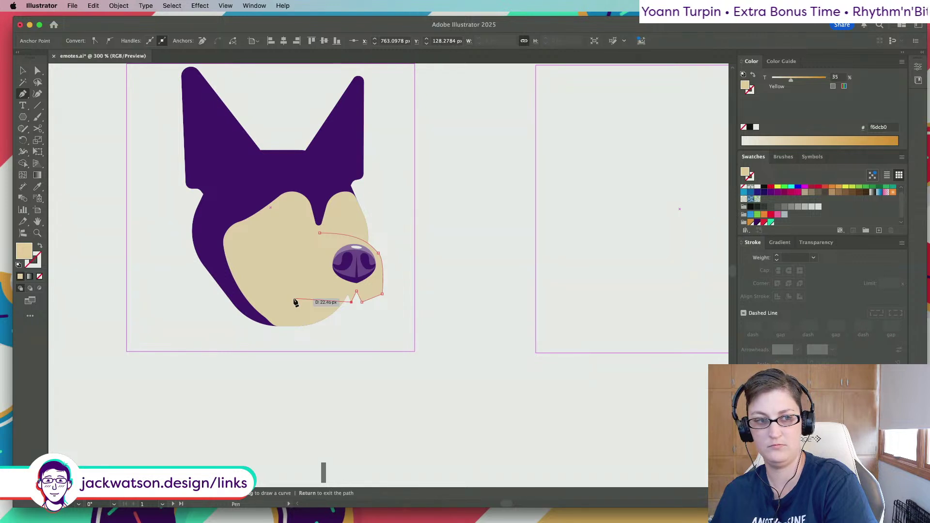
{"action": "left_click", "coordinate": [276, 265]}
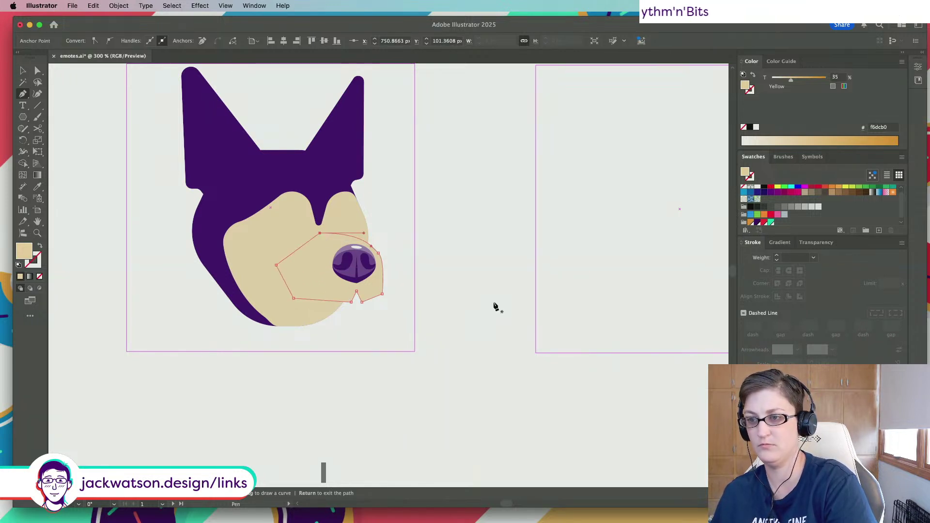
Round the muzzle shape's top corner where it meets the nose bridge below the V notch
{"action": "key", "text": "a"}
{"action": "key", "text": "super+equal"}
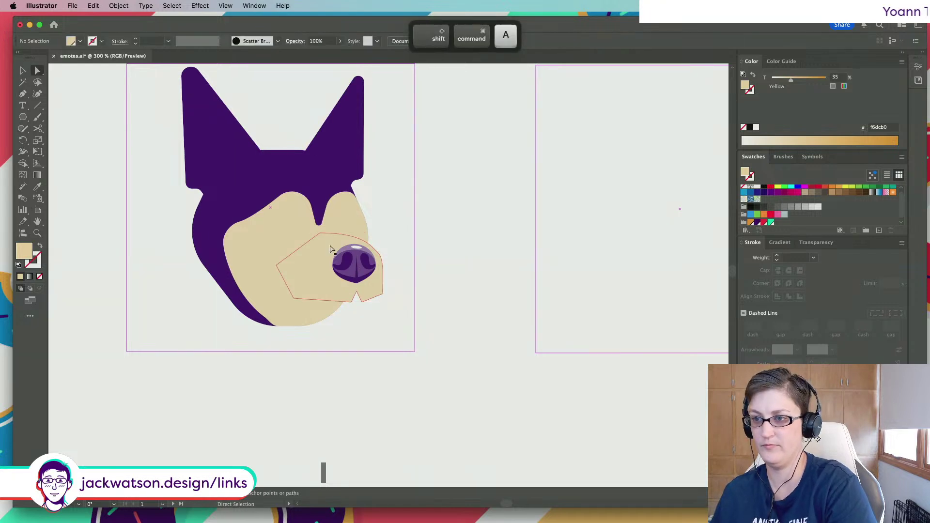
{"action": "left_click", "coordinate": [274, 221]}
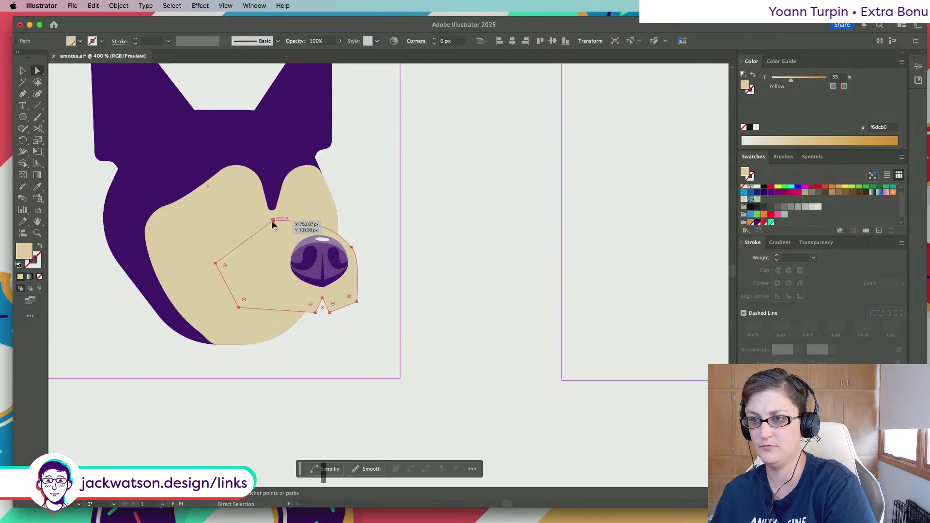
{"action": "left_click_drag", "start_coordinate": [273, 224], "coordinate": [280, 240]}
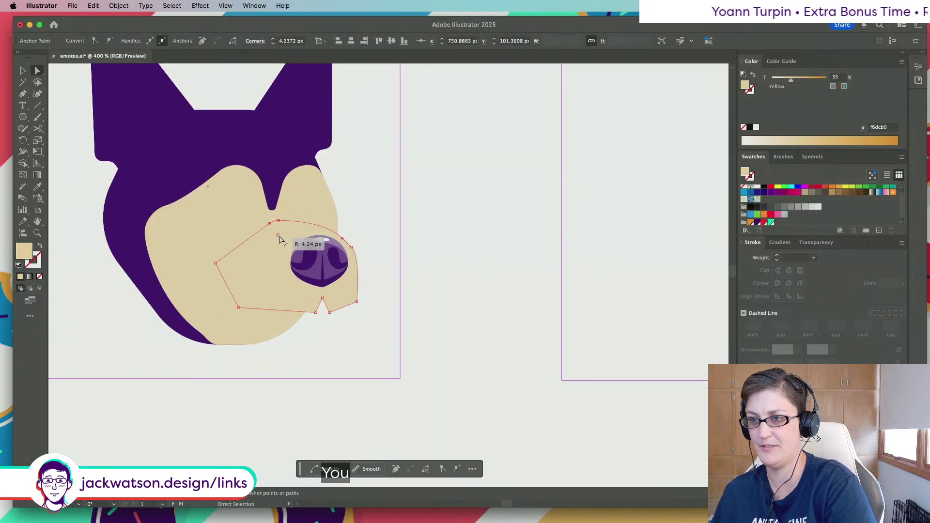
{"action": "left_click", "coordinate": [343, 237]}
{"action": "left_click_drag", "start_coordinate": [343, 237], "coordinate": [340, 231]}
Round the muzzle's far-left corner and its lower-left corner, giving the lower one a radius of about 10.05 px
{"action": "left_click", "coordinate": [215, 265]}
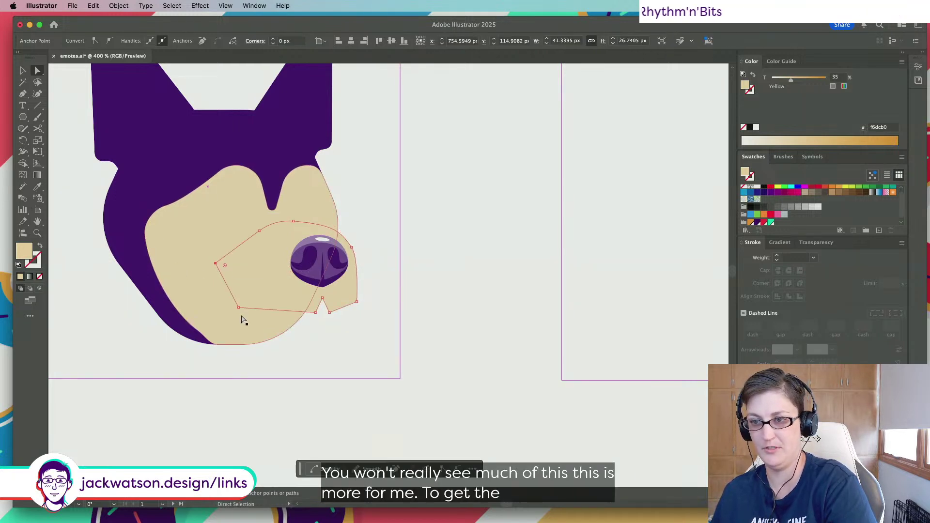
{"action": "left_click_drag", "start_coordinate": [226, 268], "coordinate": [231, 270]}
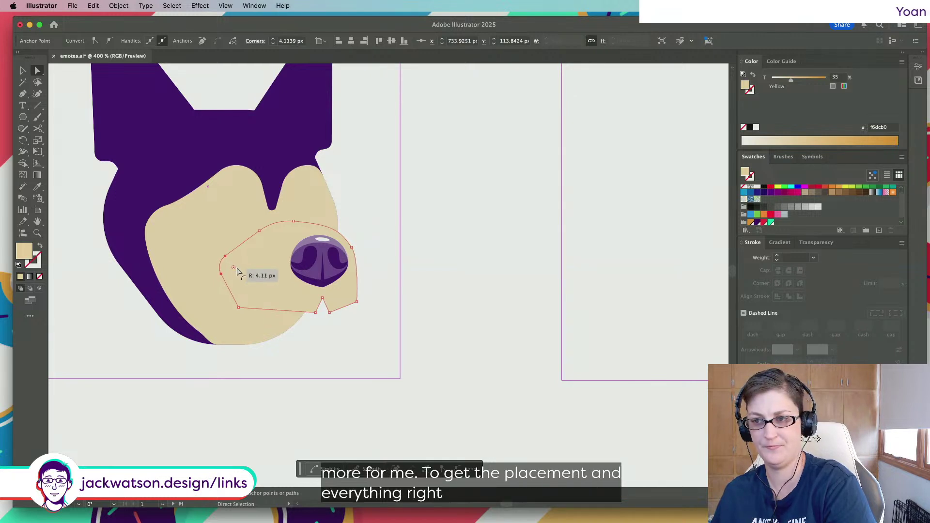
{"action": "left_click", "coordinate": [239, 306]}
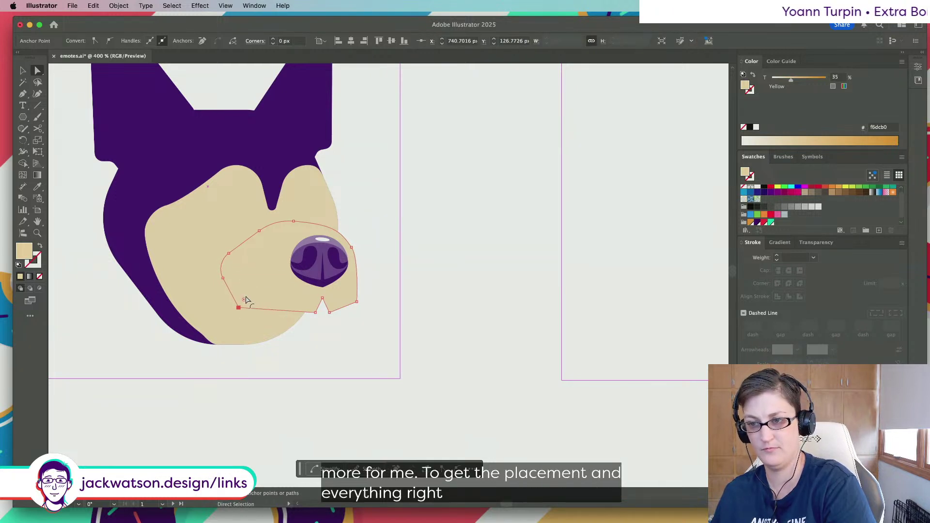
{"action": "left_click_drag", "start_coordinate": [253, 283], "coordinate": [298, 289]}
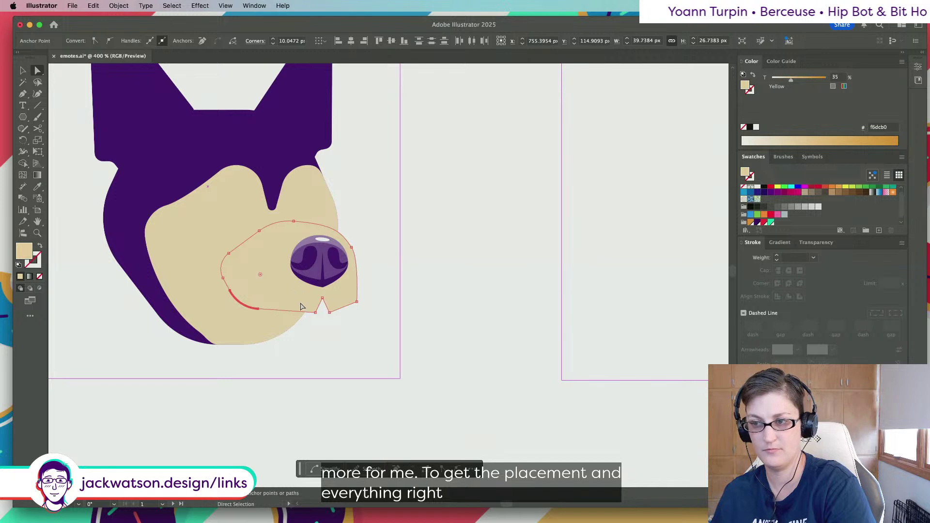
Narrow the notch below the nose and lower the muzzle's bottom-right corner anchor slightly
{"action": "left_click", "coordinate": [316, 313]}
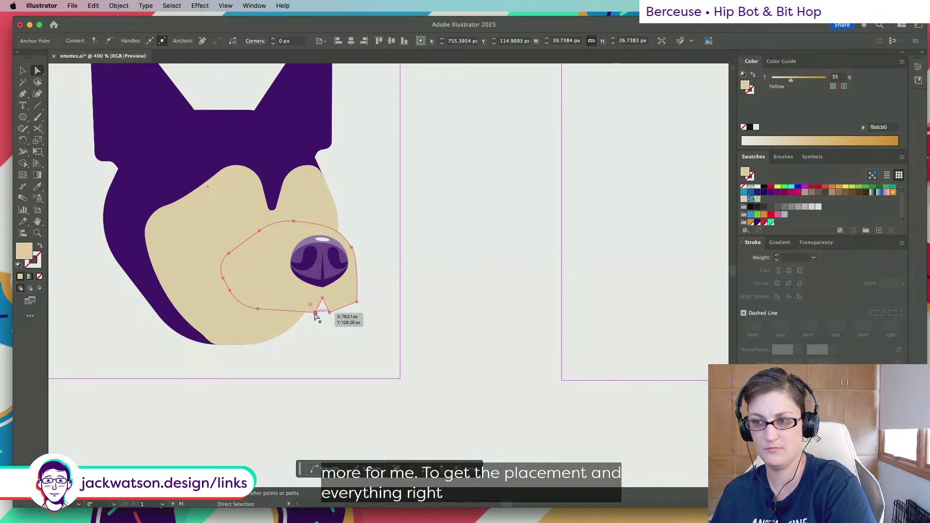
{"action": "left_click_drag", "start_coordinate": [317, 312], "coordinate": [327, 312]}
{"action": "key", "text": "super+equal"}
{"action": "key", "text": "super+equal"}
{"action": "key", "text": "super+equal"}
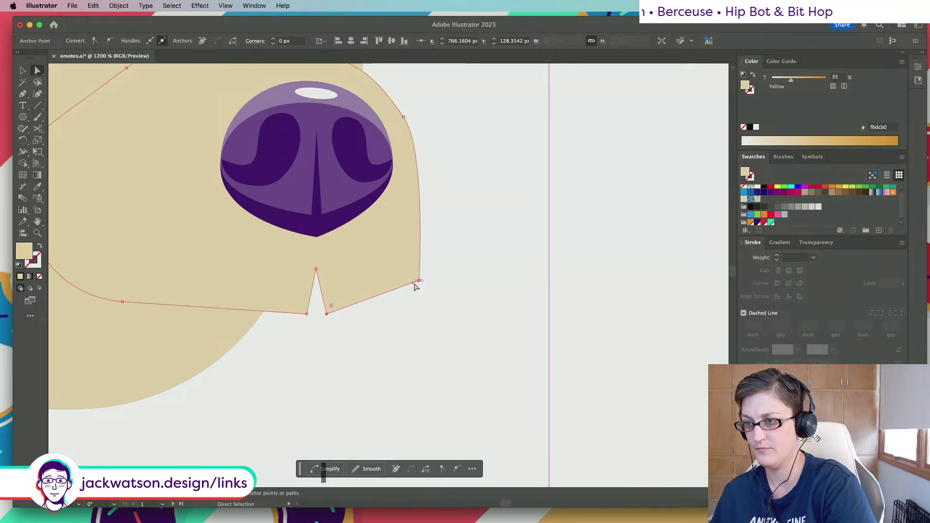
{"action": "left_click_drag", "start_coordinate": [419, 281], "coordinate": [419, 292]}
Round both lower corners of the muzzle's notch and round its bottom-right corner to 4.5 px
{"action": "key", "text": "super+minus"}
{"action": "key", "text": "super+minus"}
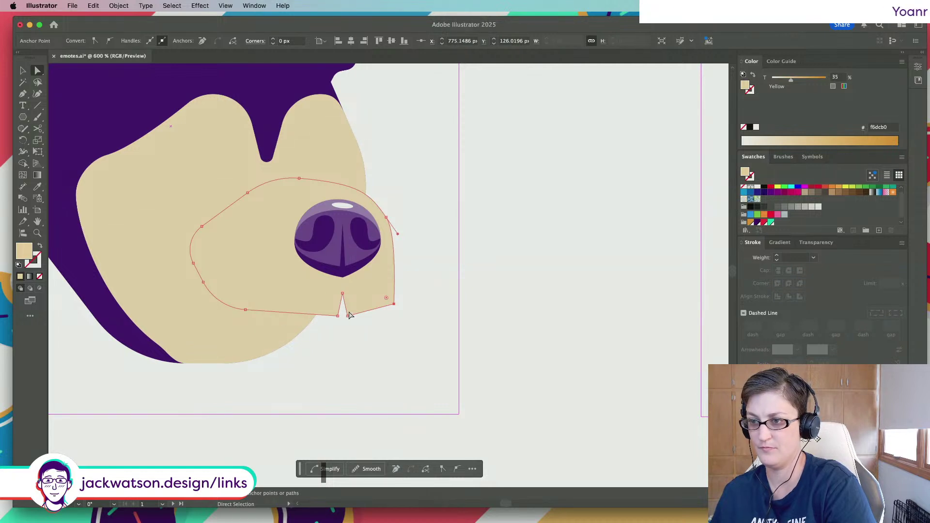
{"action": "mouse_move", "coordinate": [350, 315]}
{"action": "left_mouse_down"}
{"action": "mouse_move", "coordinate": [339, 311]}
{"action": "mouse_move", "coordinate": [360, 304]}
{"action": "left_mouse_up"}
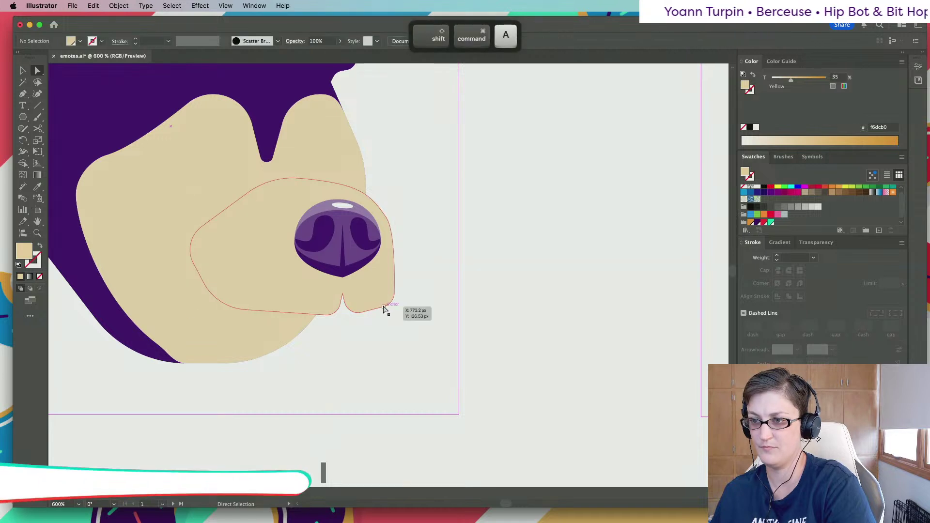
{"action": "left_click", "coordinate": [381, 295]}
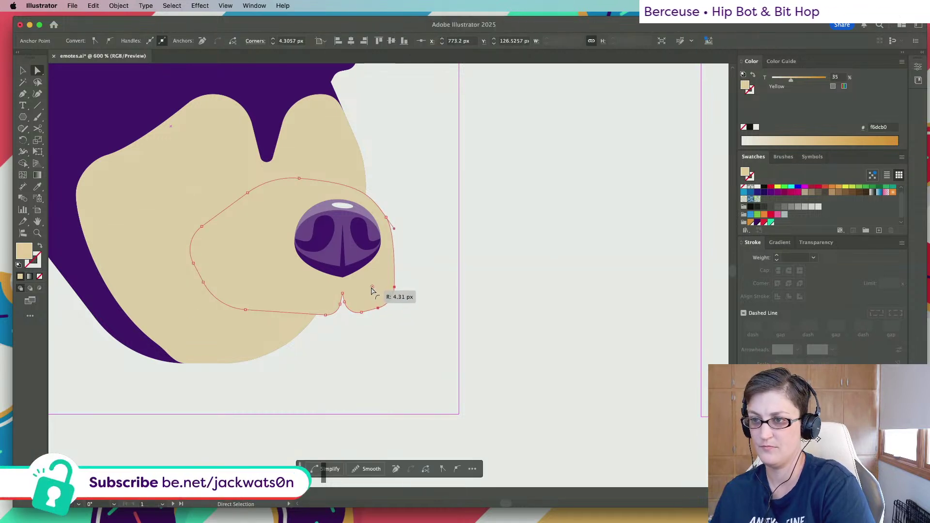
{"action": "left_click", "coordinate": [415, 328]}
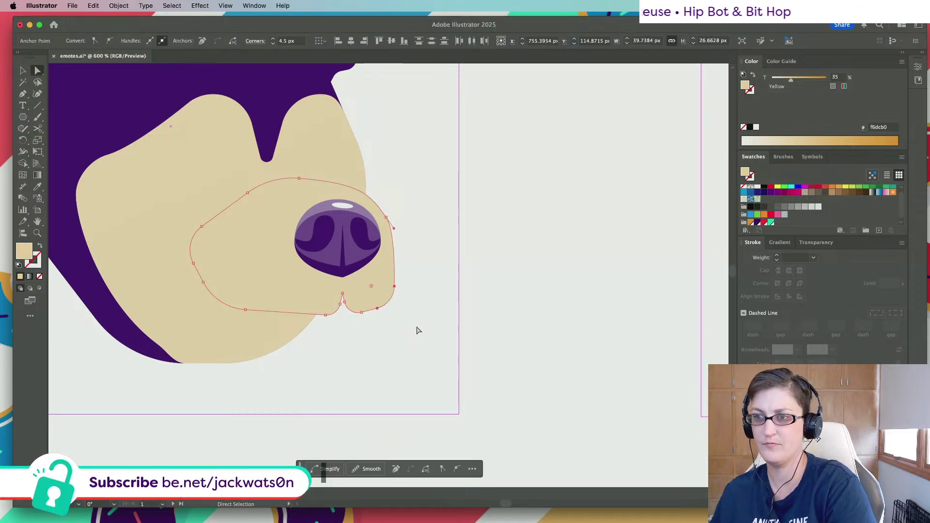
Lighten the muzzle's fill by lowering its Yellow tint, then deselect it
{"action": "left_click", "coordinate": [274, 216]}
{"action": "key", "text": "super+minus"}
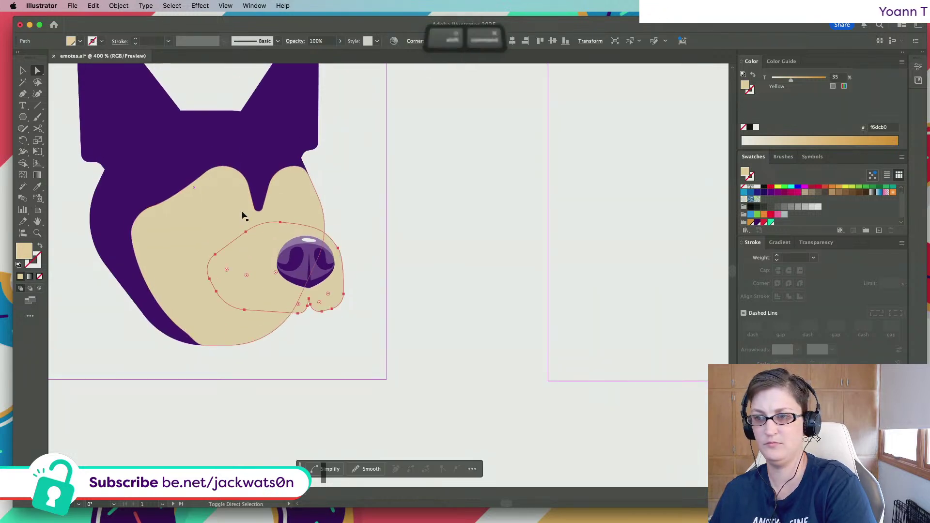
{"action": "key", "text": "super+shift+a"}
{"action": "left_click", "coordinate": [268, 237]}
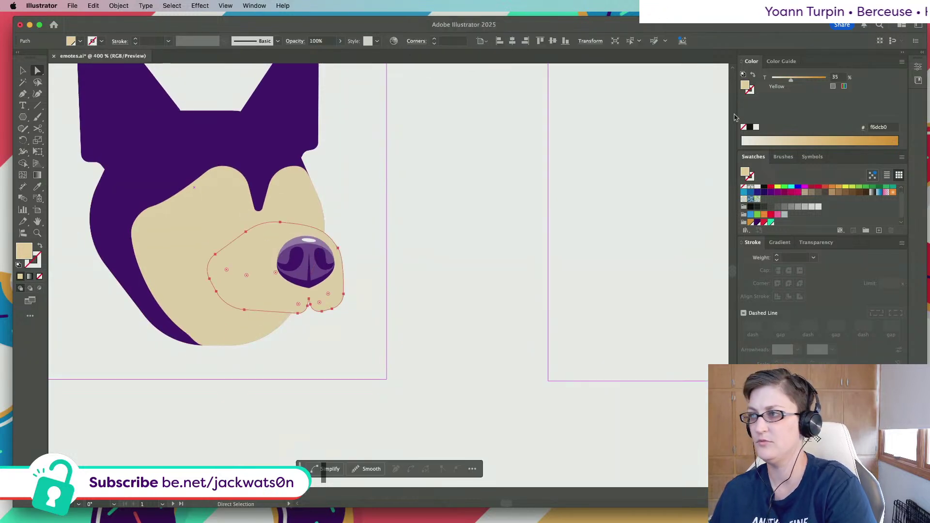
{"action": "left_click_drag", "start_coordinate": [791, 80], "coordinate": [779, 81]}
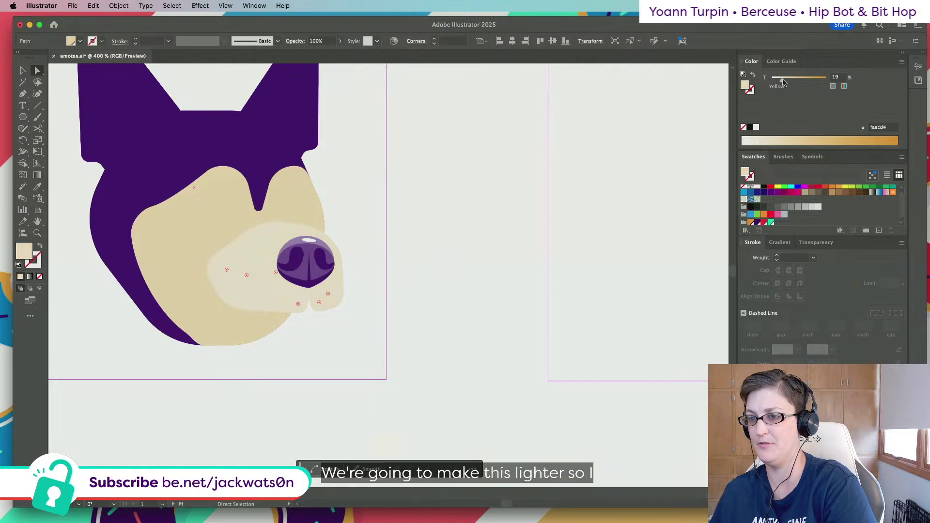
{"action": "left_click", "coordinate": [291, 183]}
{"action": "key", "text": "super+shift+a"}
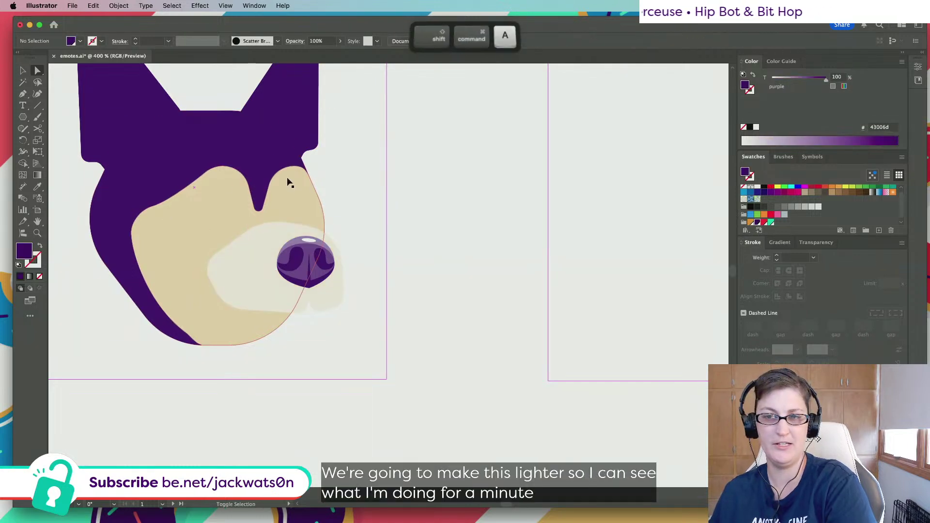
Draw a closed shape with the Pen tool in the head's dark purple, running from below the V notch behind the nose to a rounded chin
{"action": "left_click", "coordinate": [240, 127]}
{"action": "key", "text": "super+shift+a"}
{"action": "left_click", "coordinate": [22, 94]}
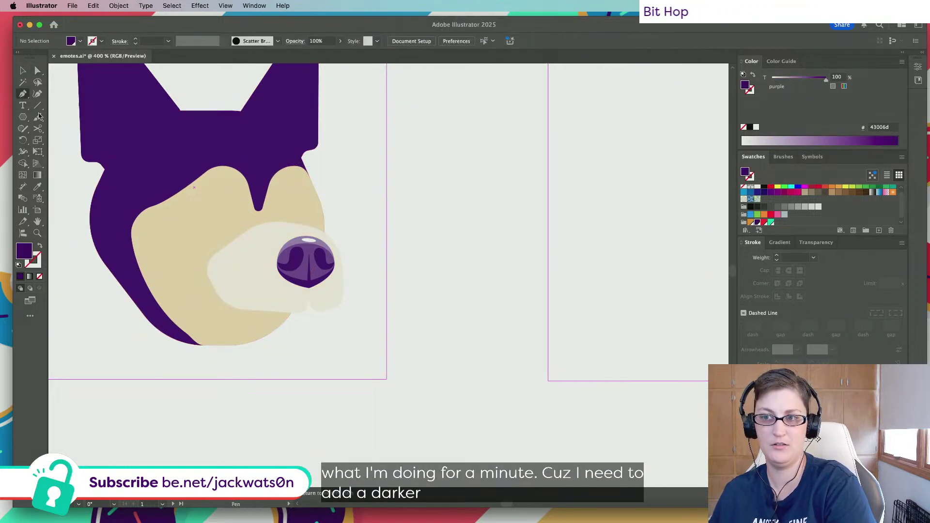
{"action": "left_click", "coordinate": [259, 215]}
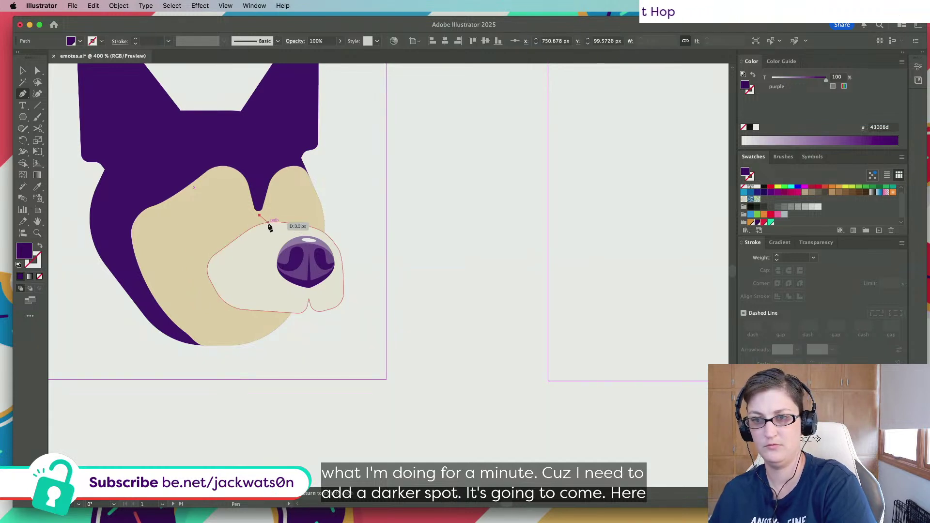
{"action": "left_click", "coordinate": [268, 222]}
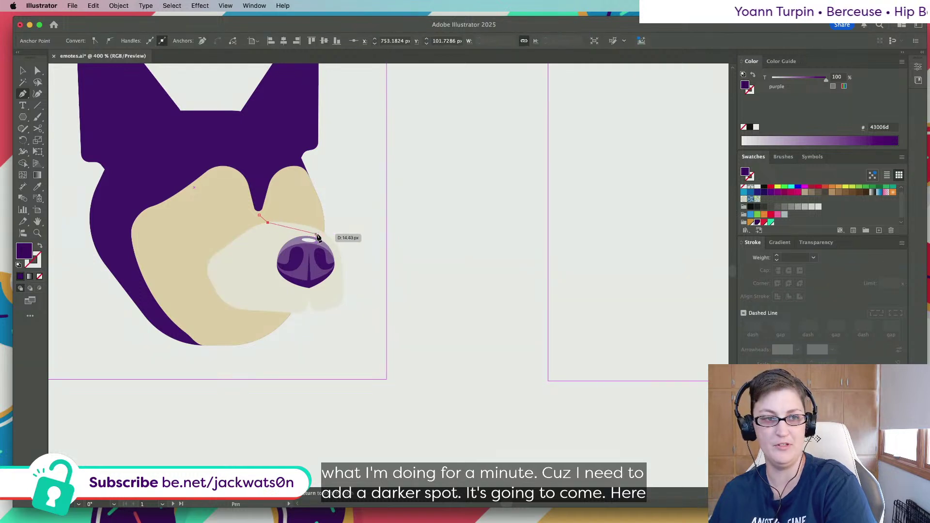
{"action": "left_click", "coordinate": [316, 234]}
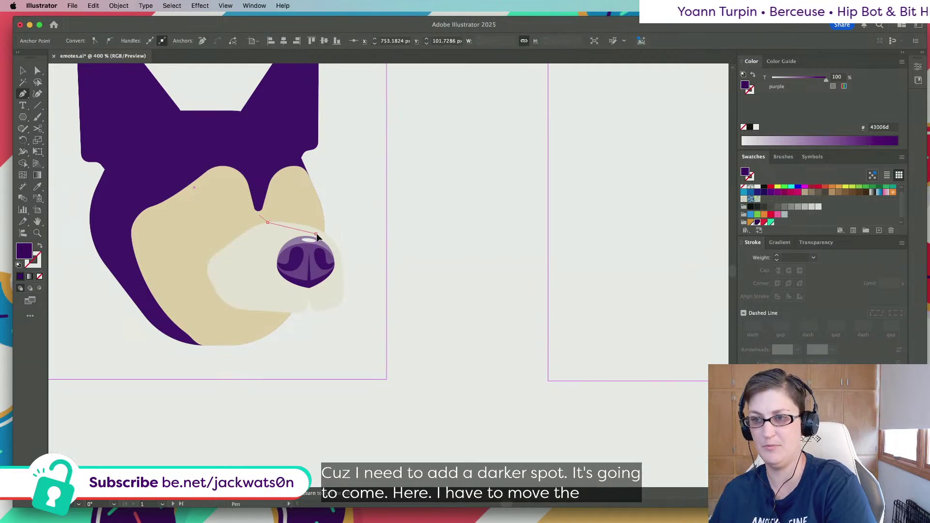
{"action": "left_click", "coordinate": [317, 286]}
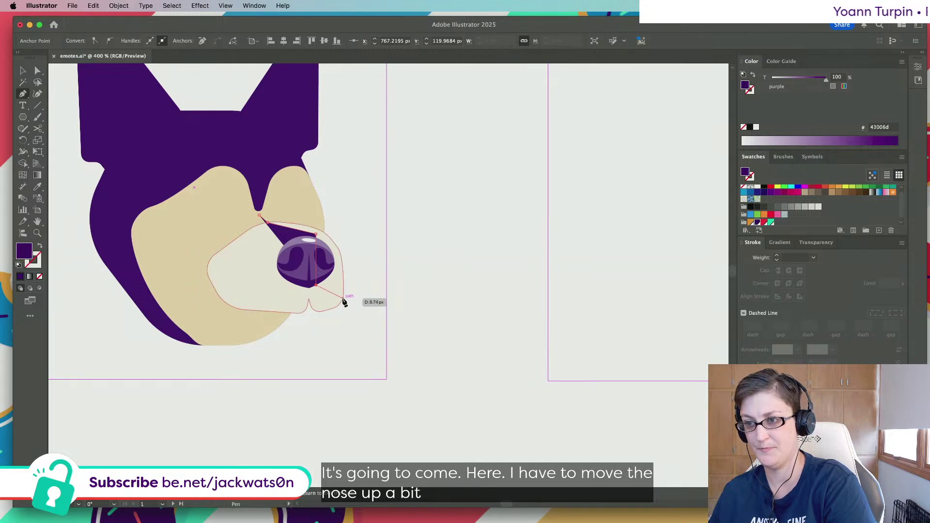
{"action": "left_click_drag", "start_coordinate": [343, 301], "coordinate": [353, 295]}
{"action": "key", "text": "shift+super+a"}
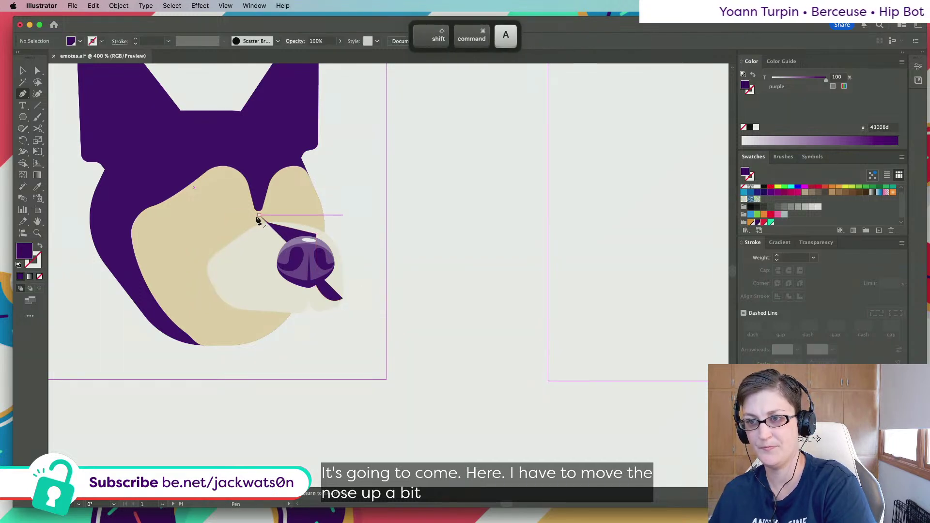
{"action": "left_click_drag", "start_coordinate": [259, 218], "coordinate": [249, 313]}
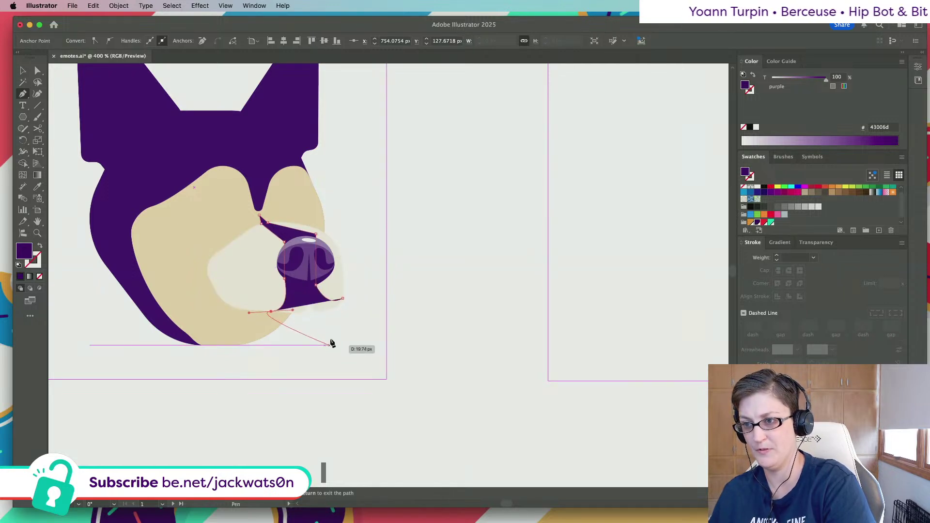
{"action": "left_click_drag", "start_coordinate": [335, 332], "coordinate": [355, 310]}
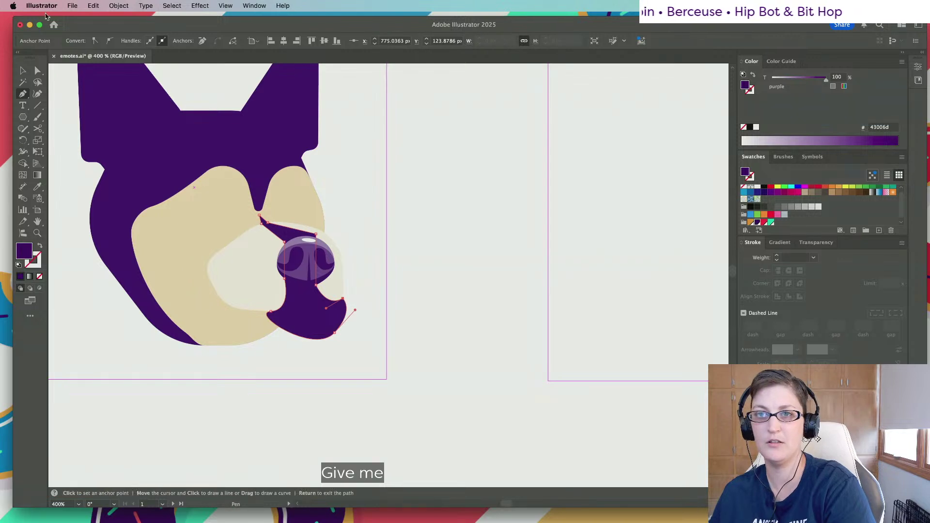
{"action": "key", "text": "super+shift+a"}
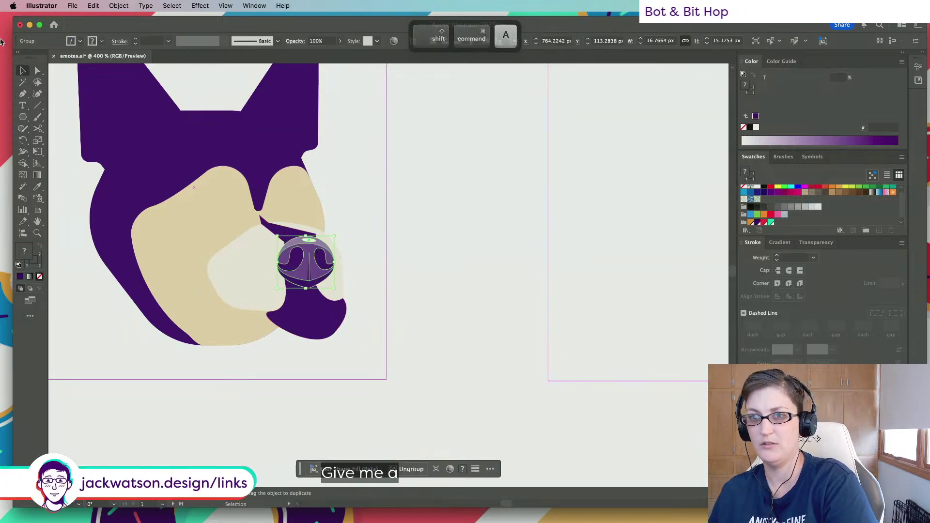
Move the nose group slightly up on the muzzle
{"action": "key", "text": "super+shift+a"}
{"action": "left_click_drag", "start_coordinate": [303, 272], "coordinate": [308, 257]}
{"action": "key", "text": "Up"}
Round the purple shape's upper corner where its pointed tip meets the muzzle's top edge
{"action": "key", "text": "super+equal"}
{"action": "left_click", "coordinate": [37, 70]}
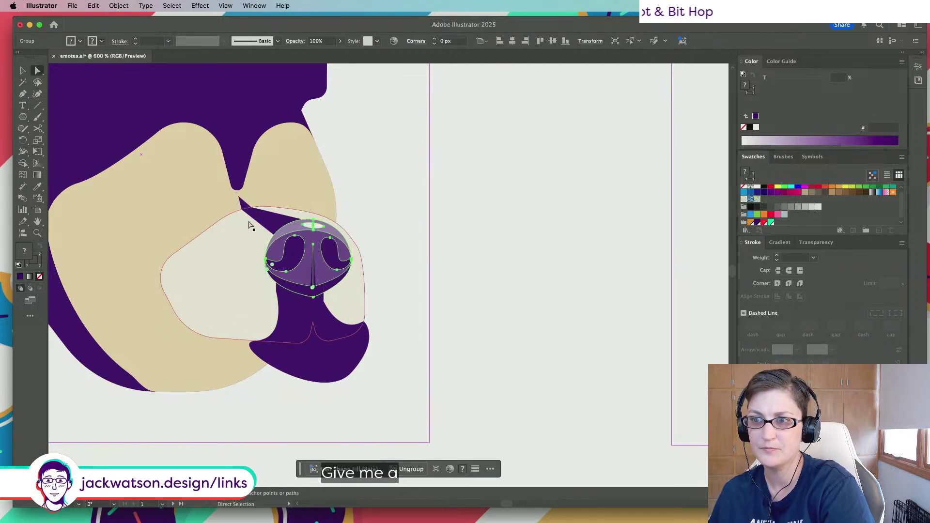
{"action": "left_click", "coordinate": [255, 215]}
{"action": "left_click", "coordinate": [252, 209]}
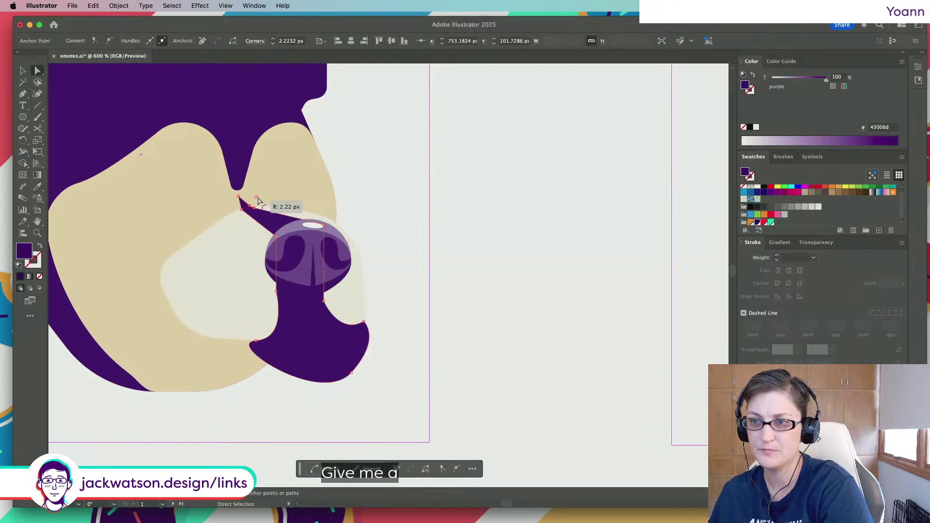
{"action": "mouse_move", "coordinate": [258, 200]}
{"action": "left_mouse_down"}
{"action": "mouse_move", "coordinate": [242, 214]}
{"action": "mouse_move", "coordinate": [240, 203]}
{"action": "left_mouse_up"}
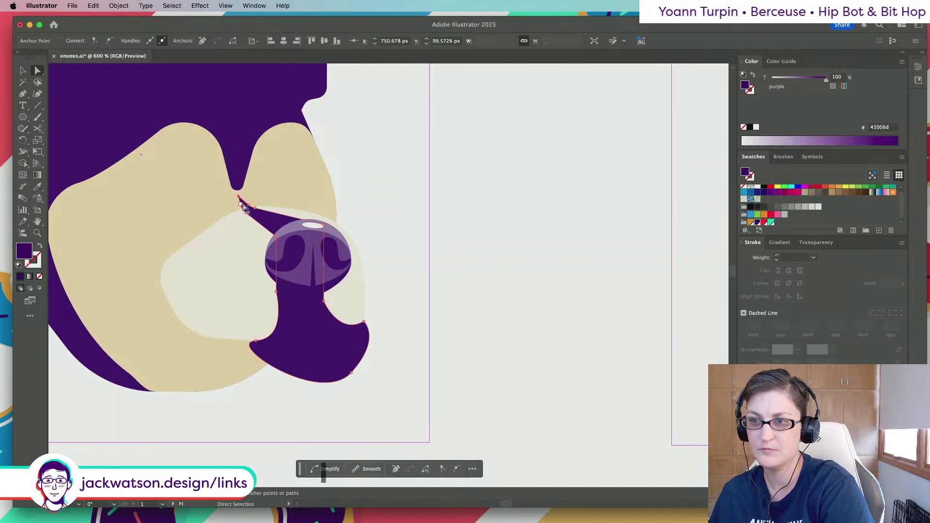
Try shifting the purple shape's pointed tip slightly up toward the V notch
{"action": "key", "text": "super+equal"}
{"action": "key", "text": "super+equal"}
{"action": "key", "text": "super+z"}
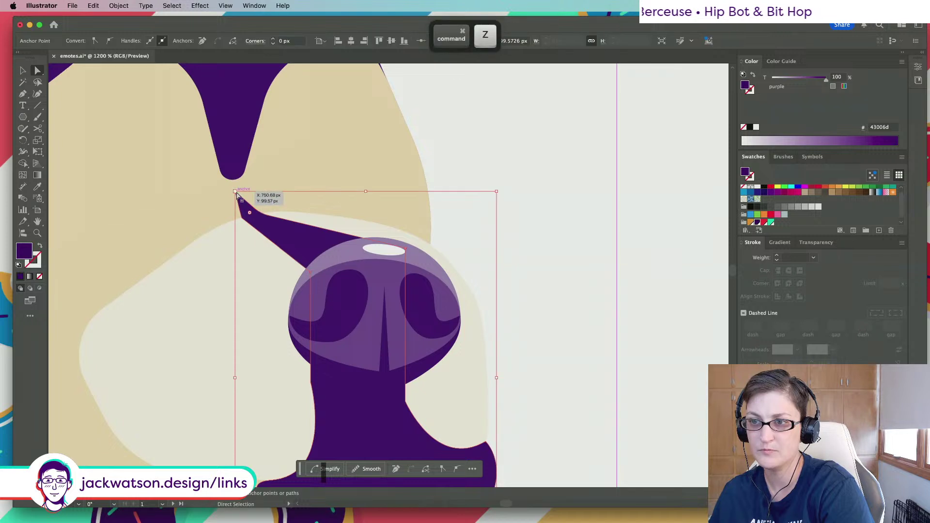
{"action": "mouse_move", "coordinate": [236, 192]}
{"action": "left_mouse_down"}
{"action": "mouse_move", "coordinate": [230, 169]}
{"action": "mouse_move", "coordinate": [234, 187]}
{"action": "left_mouse_up"}
{"action": "key", "text": "super+z"}
{"action": "key", "text": "super+z"}
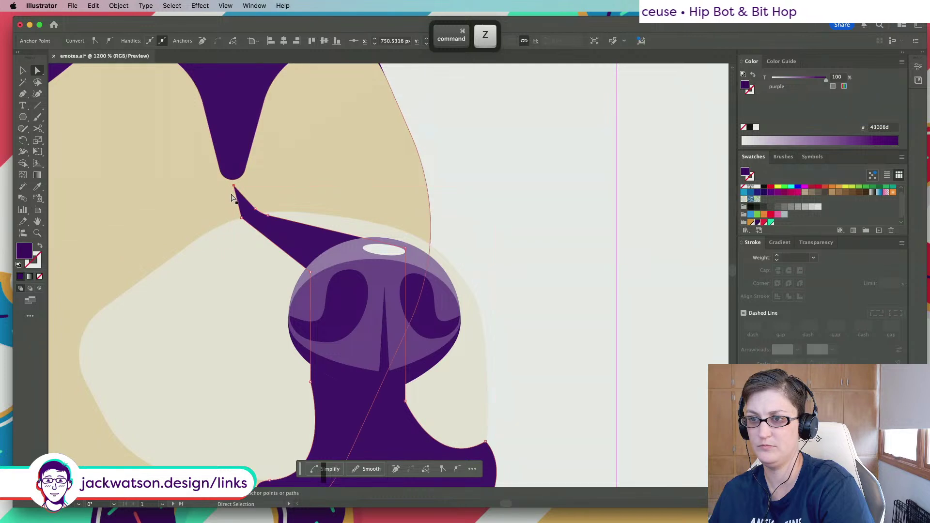
Round the corner left of the purple bridge to about 1.72 px and delete the pointed tip's anchor
{"action": "left_click", "coordinate": [23, 94]}
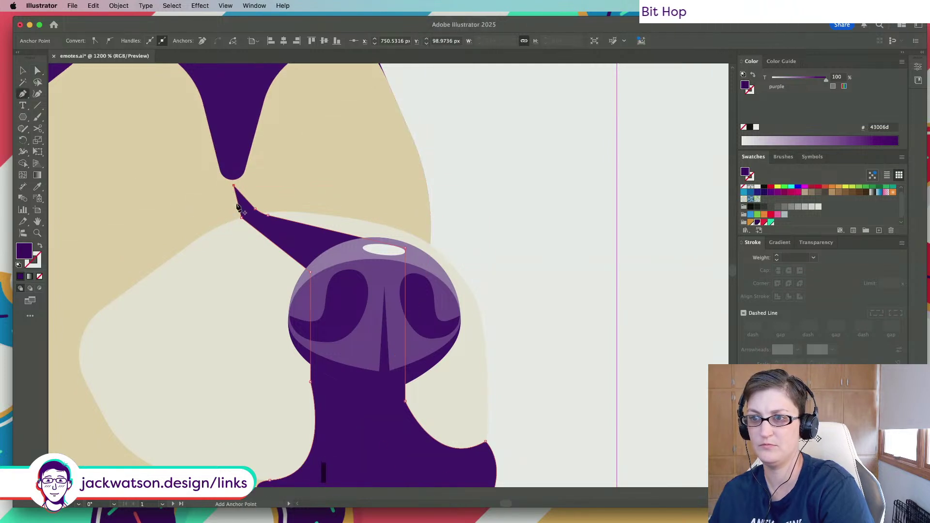
{"action": "key", "text": "a"}
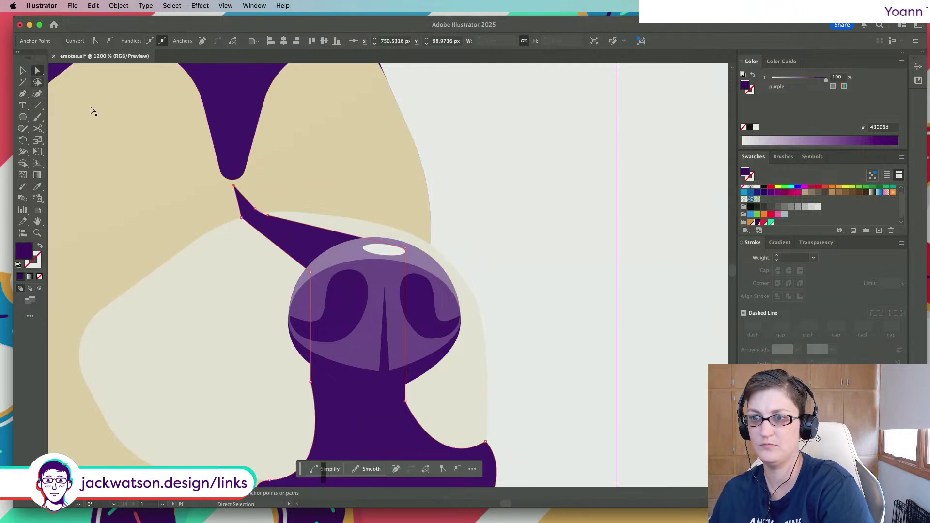
{"action": "left_click", "coordinate": [242, 217]}
{"action": "left_click_drag", "start_coordinate": [252, 216], "coordinate": [259, 208]}
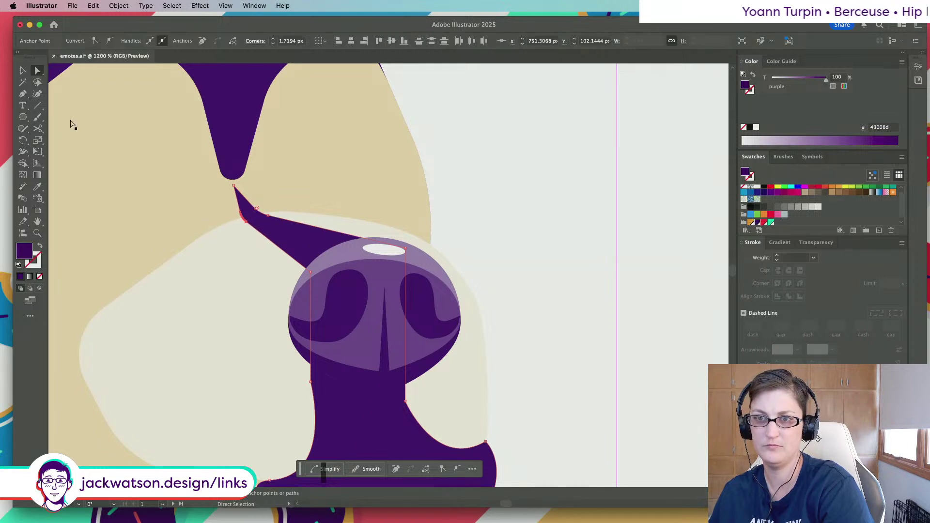
{"action": "key", "text": "p"}
{"action": "left_click", "coordinate": [234, 188]}
{"action": "key", "text": "shift+super+a"}
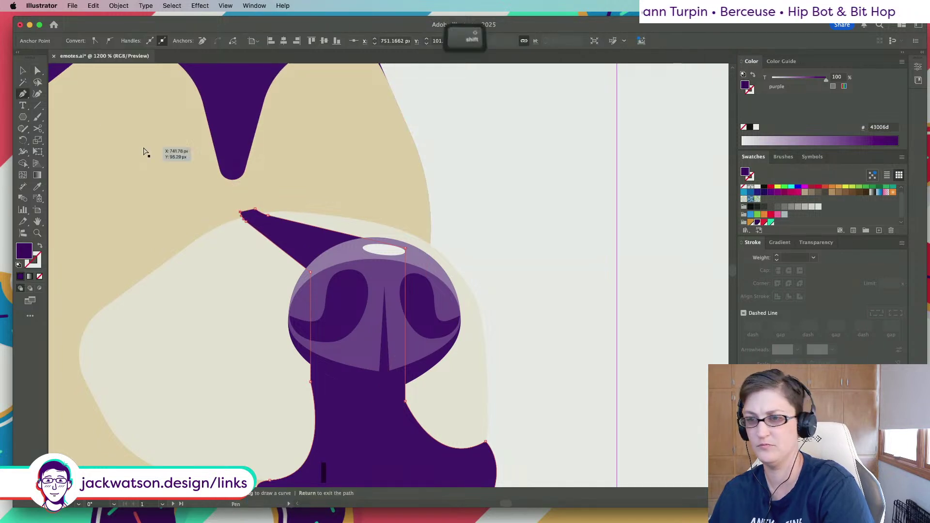
Extend the purple bridge marking's tip upward toward the V notch and curve it into a rounded end
{"action": "left_click", "coordinate": [37, 71]}
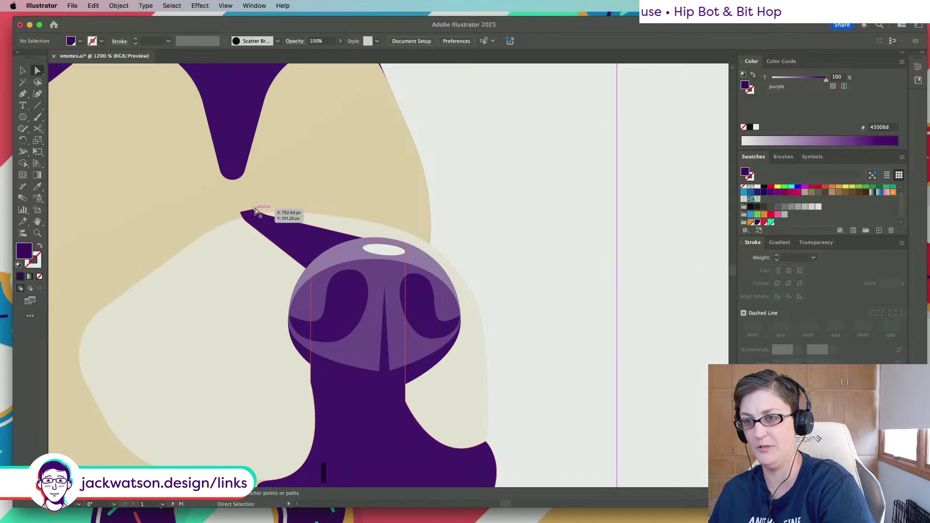
{"action": "left_click", "coordinate": [242, 217]}
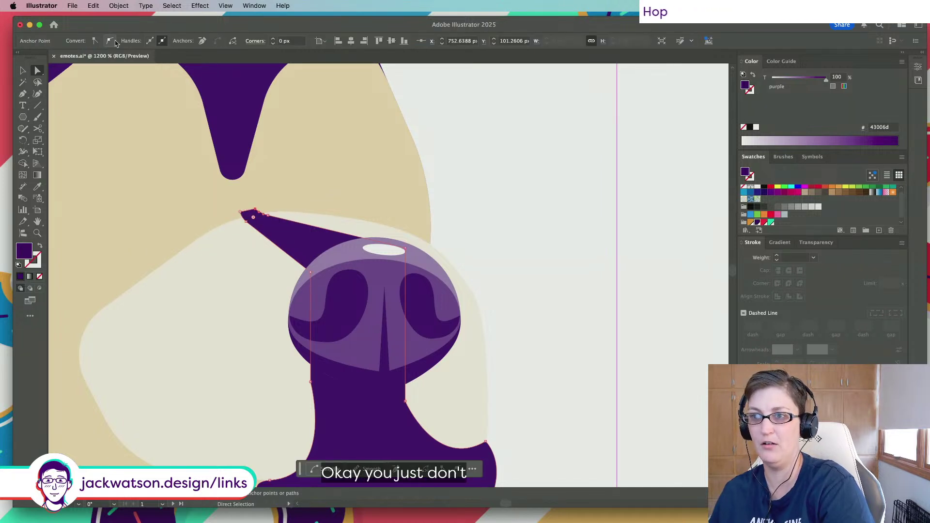
{"action": "left_click", "coordinate": [255, 209]}
{"action": "left_click_drag", "start_coordinate": [247, 207], "coordinate": [243, 193]}
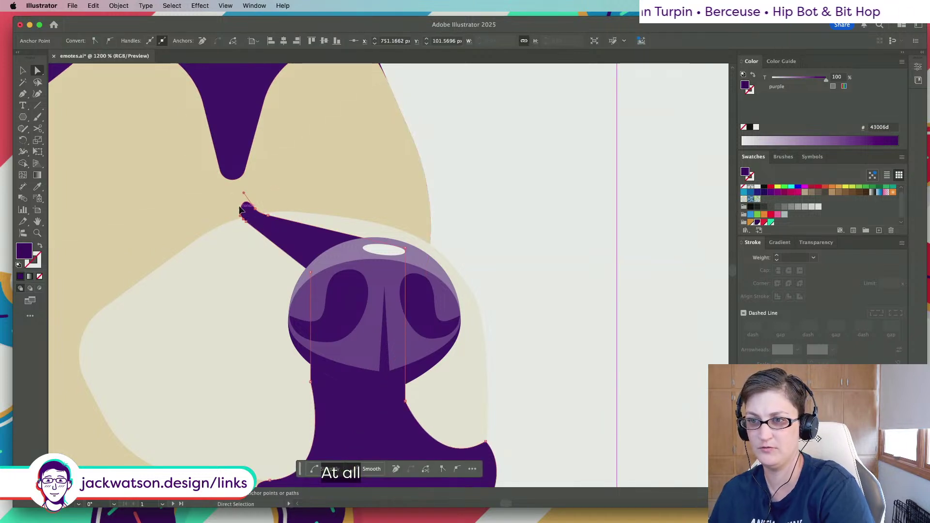
{"action": "left_click_drag", "start_coordinate": [238, 204], "coordinate": [236, 203]}
{"action": "key", "text": "super+shift+a"}
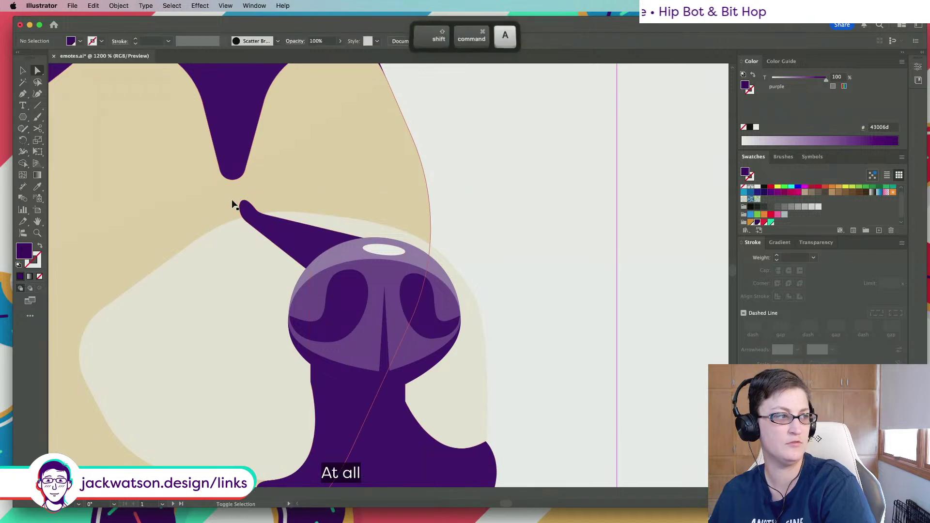
{"action": "scroll", "coordinate": [238, 204], "scroll_direction": "down", "scroll_amount": 3}
{"action": "scroll", "coordinate": [382, 241], "scroll_direction": "down", "scroll_amount": 2}
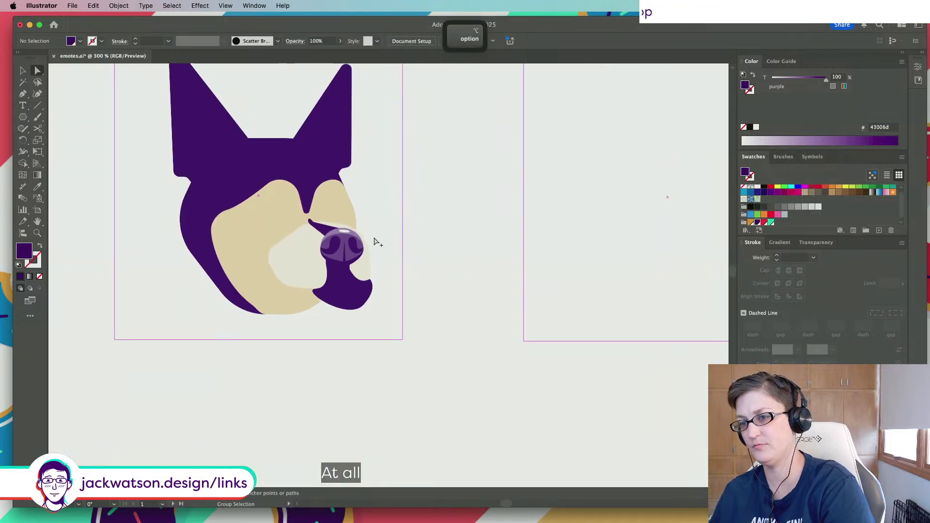
{"action": "scroll", "coordinate": [366, 241], "scroll_direction": "up", "scroll_amount": 2}
{"action": "left_click_drag", "start_coordinate": [285, 235], "coordinate": [189, 280]}
{"action": "key", "text": "super+z"}
{"action": "key", "text": "super+z"}
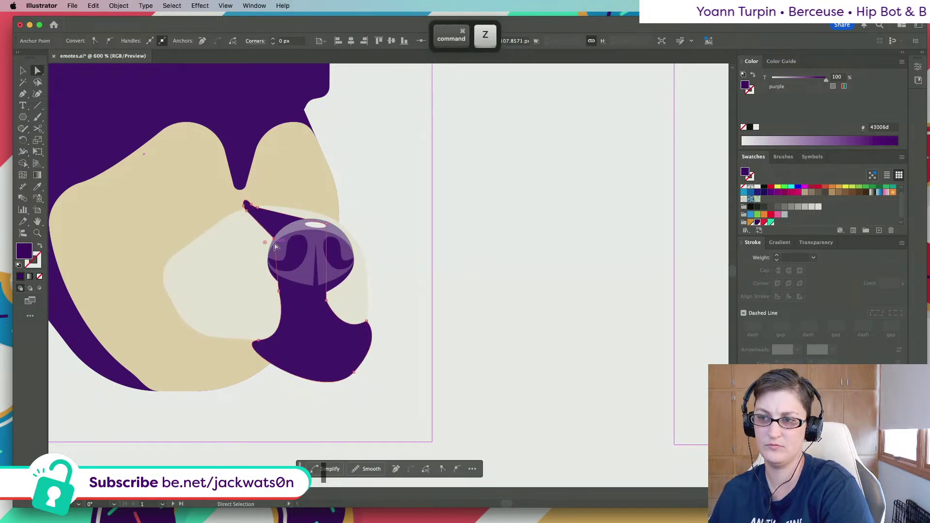
Intersect the cream muzzle shape with the purple marking to keep only their overlapping area
{"action": "left_click", "coordinate": [236, 295]}
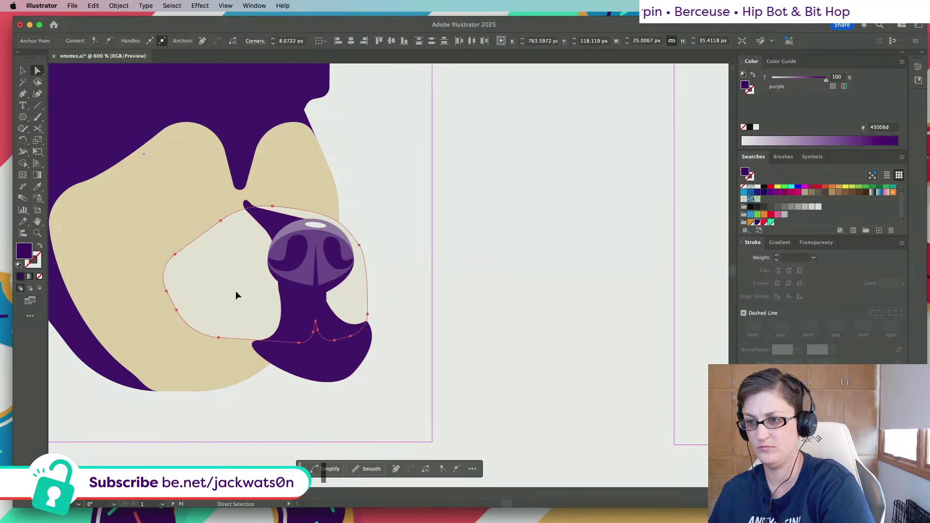
{"action": "left_click", "coordinate": [329, 377], "text": "shift"}
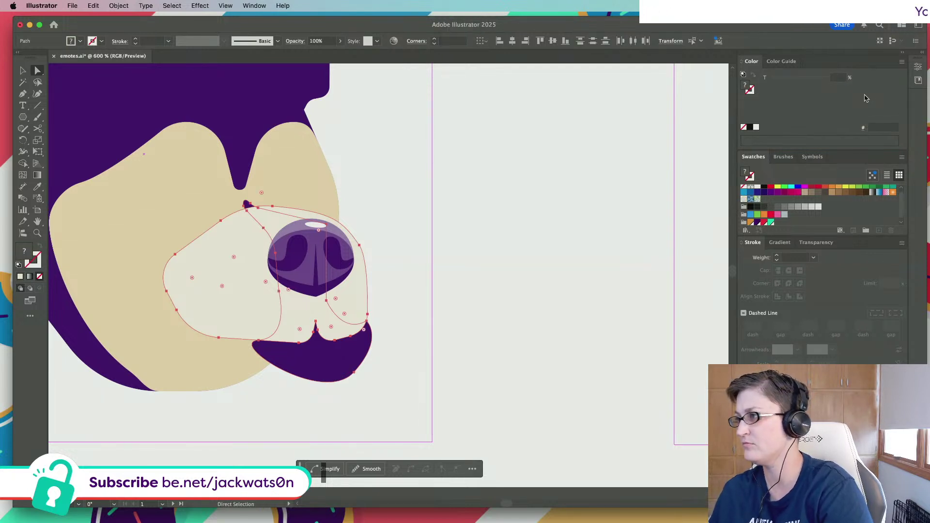
{"action": "left_click", "coordinate": [921, 68]}
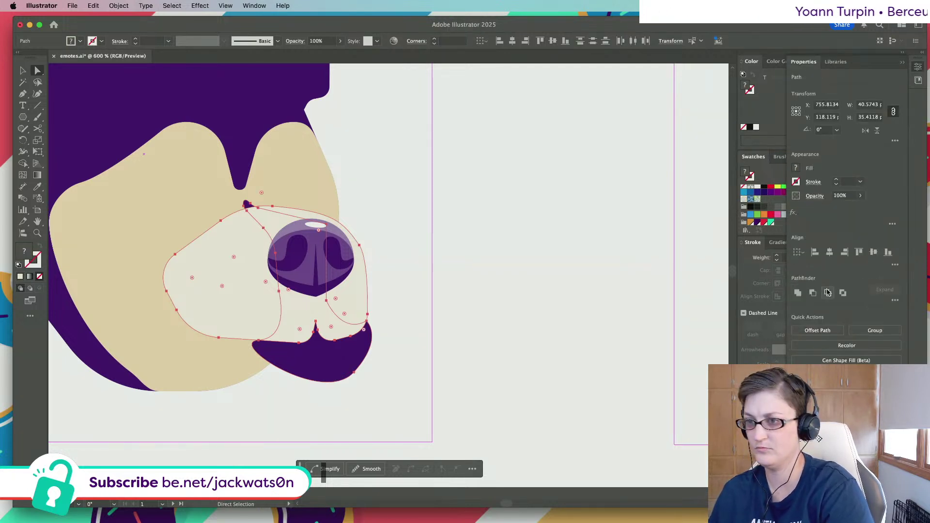
{"action": "left_click", "coordinate": [828, 292]}
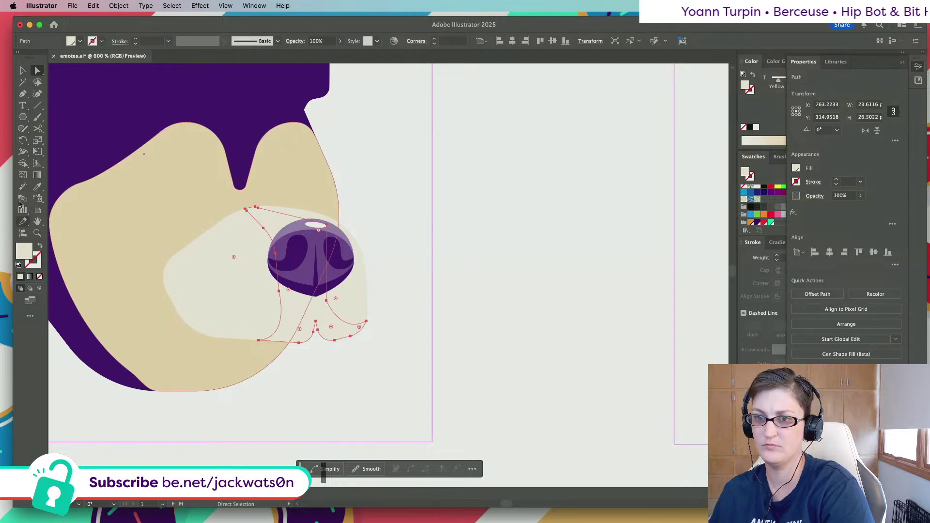
Fill the intersected marking with the 50% opacity purple sampled from the party-hat dog's muzzle
{"action": "left_click", "coordinate": [37, 187]}
{"action": "scroll", "coordinate": [141, 218], "scroll_direction": "down", "scroll_amount": 5}
{"action": "scroll", "coordinate": [150, 222], "scroll_direction": "right", "scroll_amount": 5}
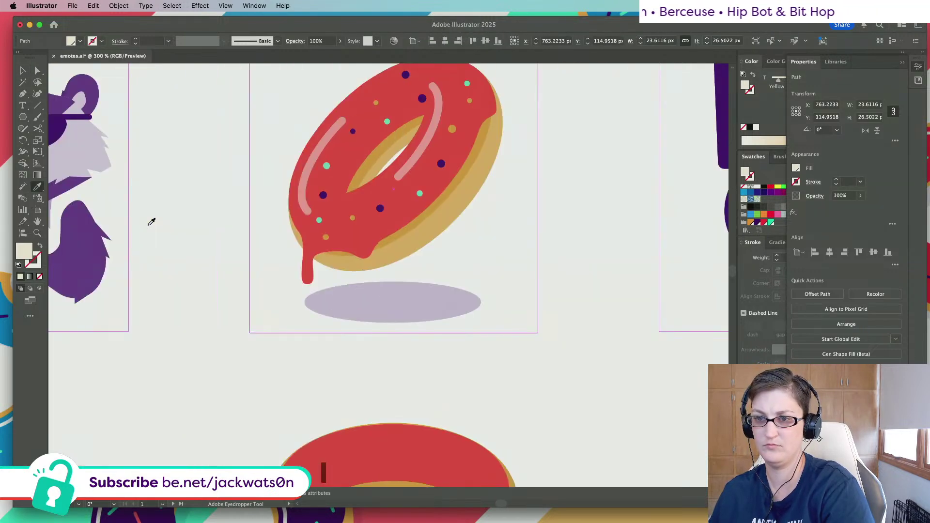
{"action": "scroll", "coordinate": [152, 222], "scroll_direction": "left", "scroll_amount": 10}
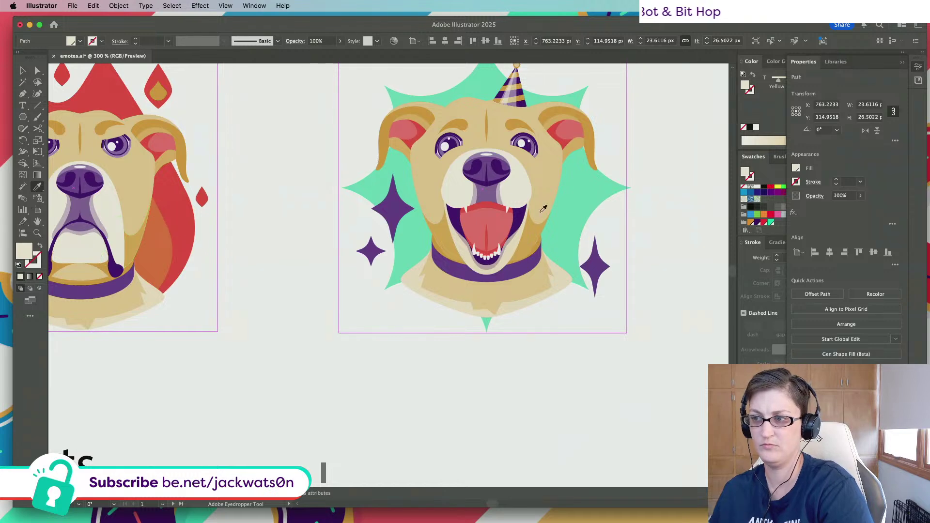
{"action": "left_click", "coordinate": [500, 192]}
{"action": "scroll", "coordinate": [591, 205], "scroll_direction": "right", "scroll_amount": 10}
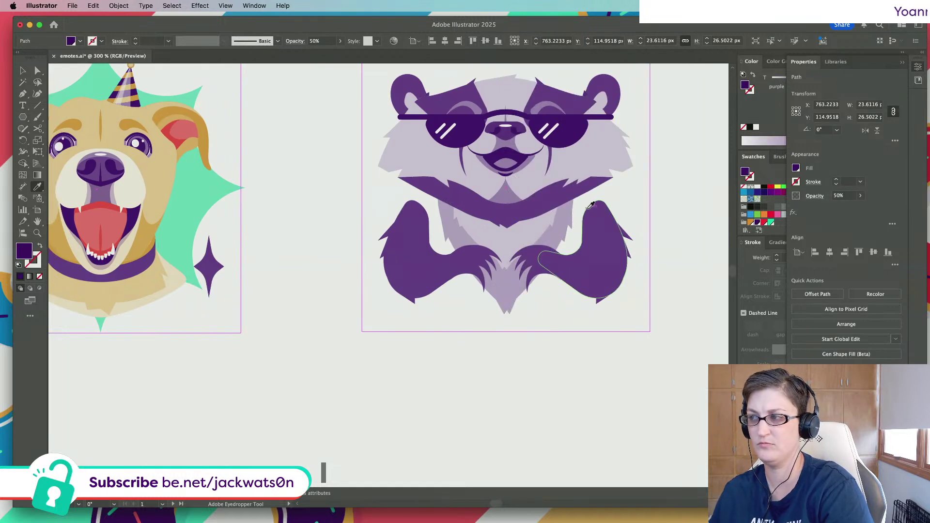
{"action": "scroll", "coordinate": [486, 237], "scroll_direction": "up", "scroll_amount": 5}
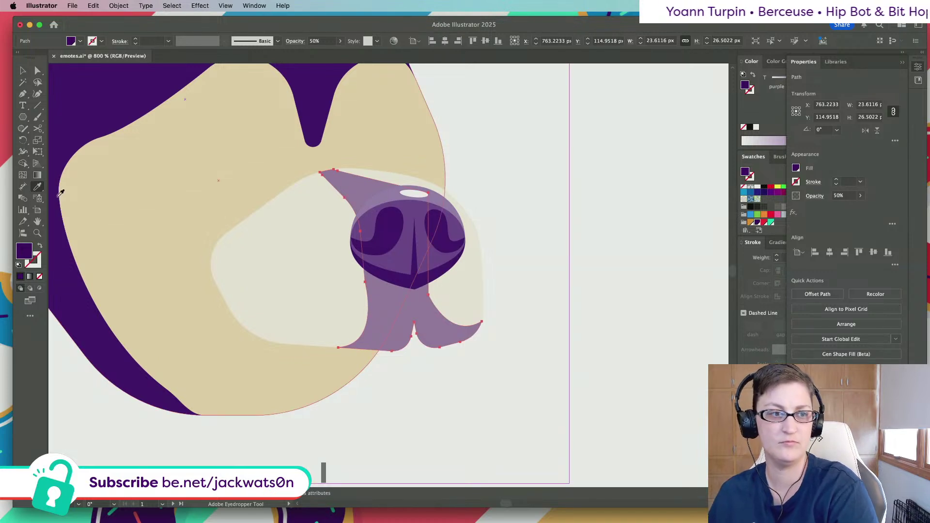
Shift the translucent marking's upper-right anchor beside the nose highlight slightly up and left
{"action": "left_click", "coordinate": [38, 71]}
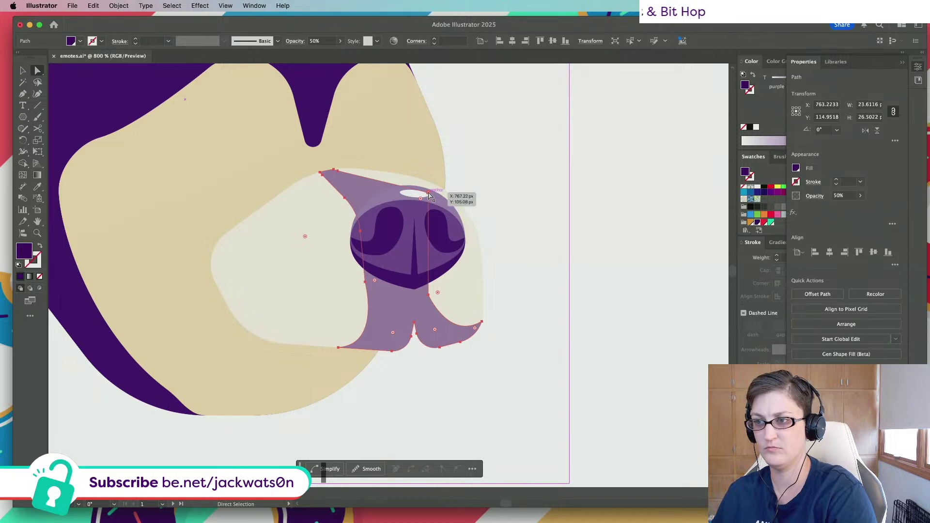
{"action": "left_click", "coordinate": [429, 195]}
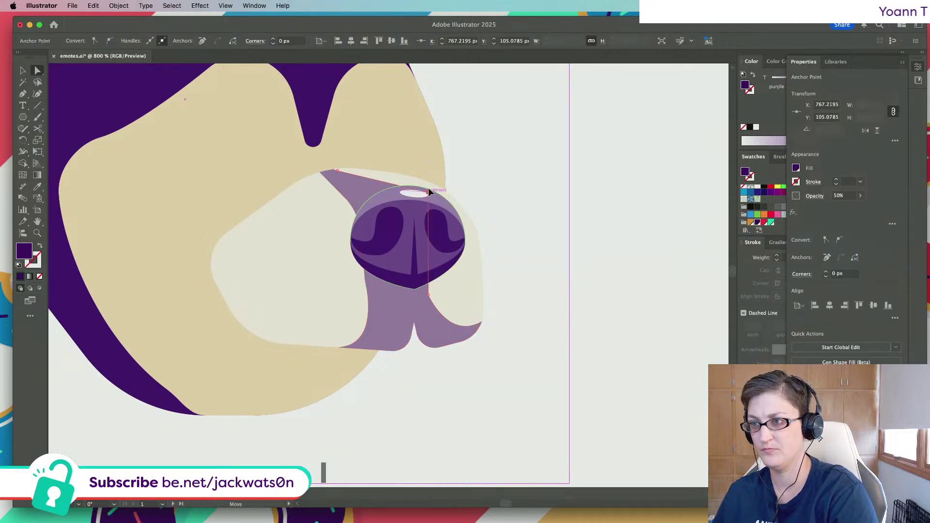
{"action": "left_click_drag", "start_coordinate": [429, 193], "coordinate": [363, 242]}
{"action": "key", "text": "super+minus"}
{"action": "key", "text": "super+shift+a"}
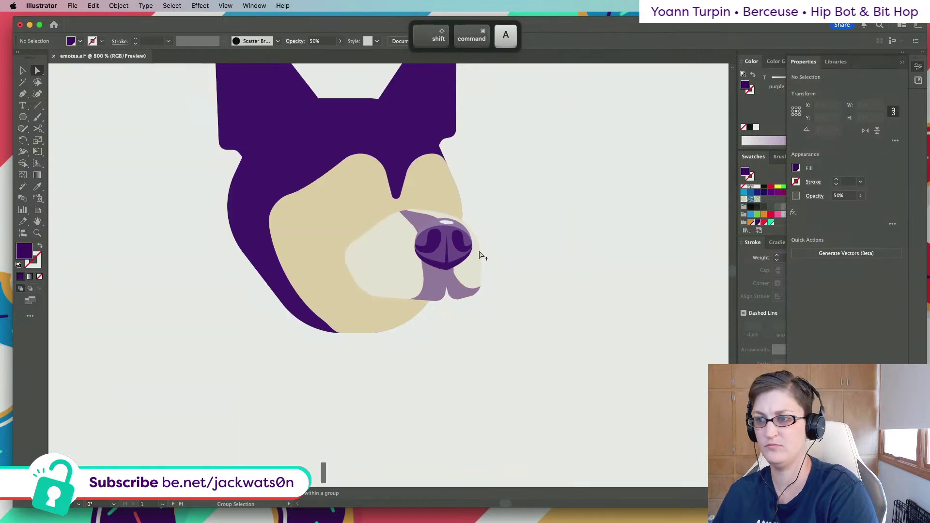
{"action": "key", "text": "super+z"}
{"action": "key", "text": "super+shift+a"}
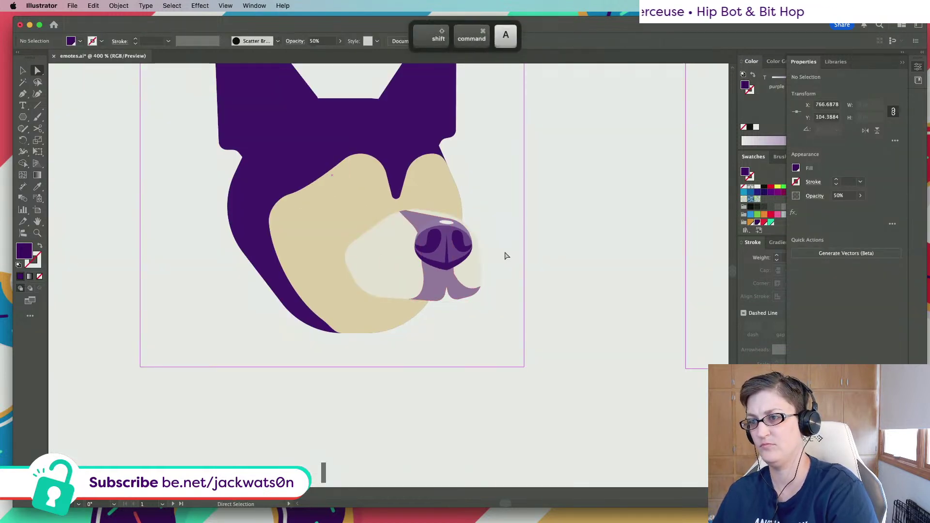
Narrow the marking's left side below the nose and widen its right side out to the nose's edge
{"action": "key", "text": "super+equal"}
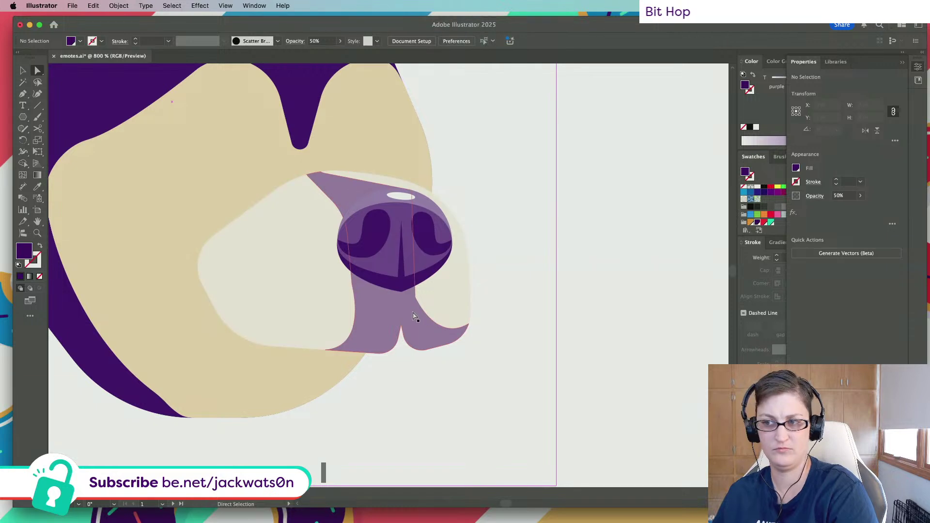
{"action": "left_click", "coordinate": [414, 302]}
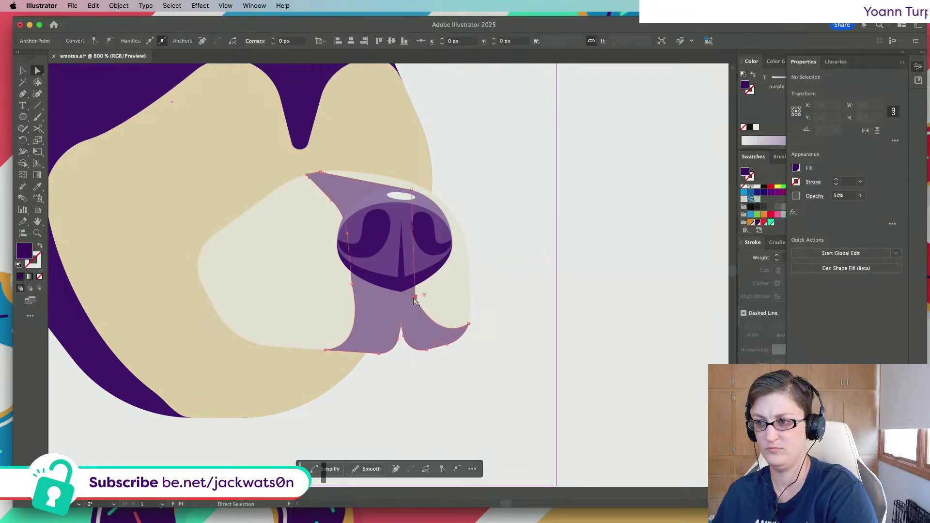
{"action": "left_click_drag", "start_coordinate": [415, 301], "coordinate": [443, 268]}
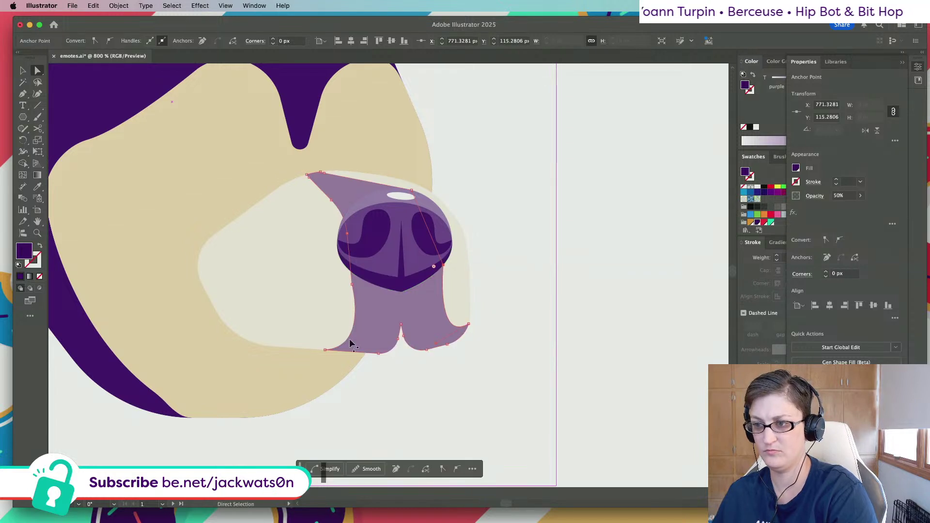
{"action": "left_click", "coordinate": [325, 351]}
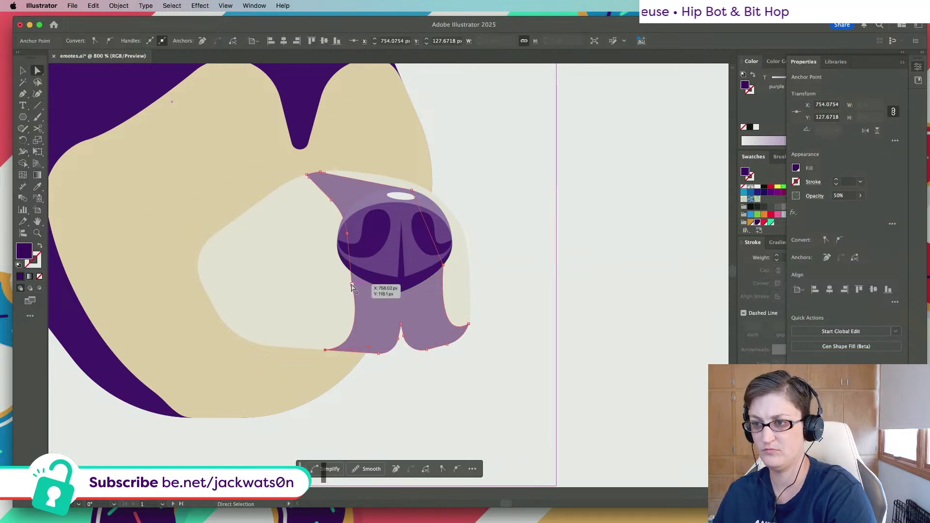
{"action": "left_click_drag", "start_coordinate": [352, 287], "coordinate": [367, 286]}
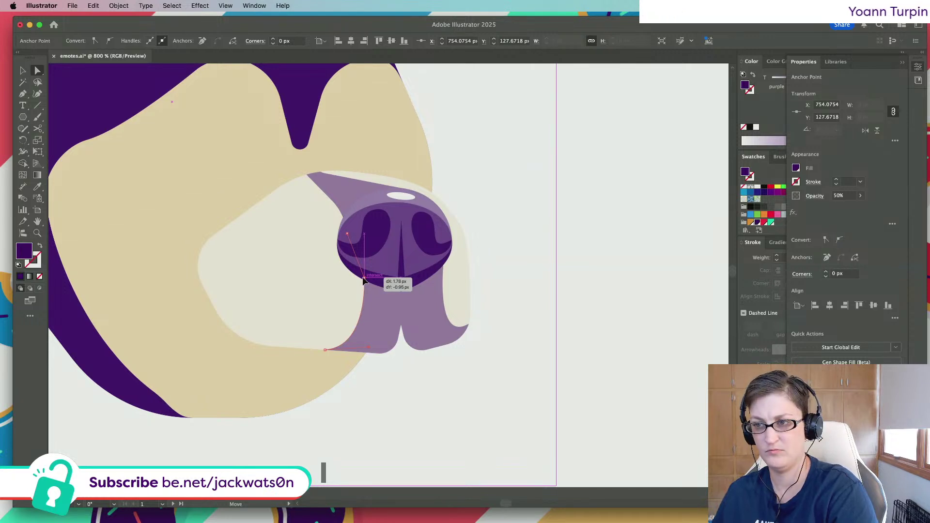
{"action": "left_click_drag", "start_coordinate": [367, 284], "coordinate": [368, 286]}
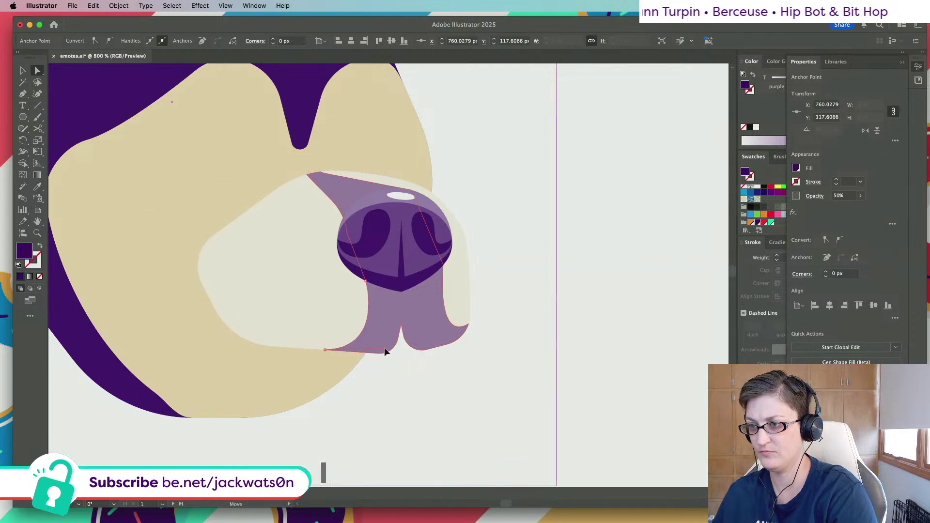
Examine the translucent muzzle marking up close and at small size beside the other emotes
{"action": "left_click", "coordinate": [485, 384]}
{"action": "scroll", "coordinate": [461, 349], "scroll_direction": "down", "scroll_amount": 4}
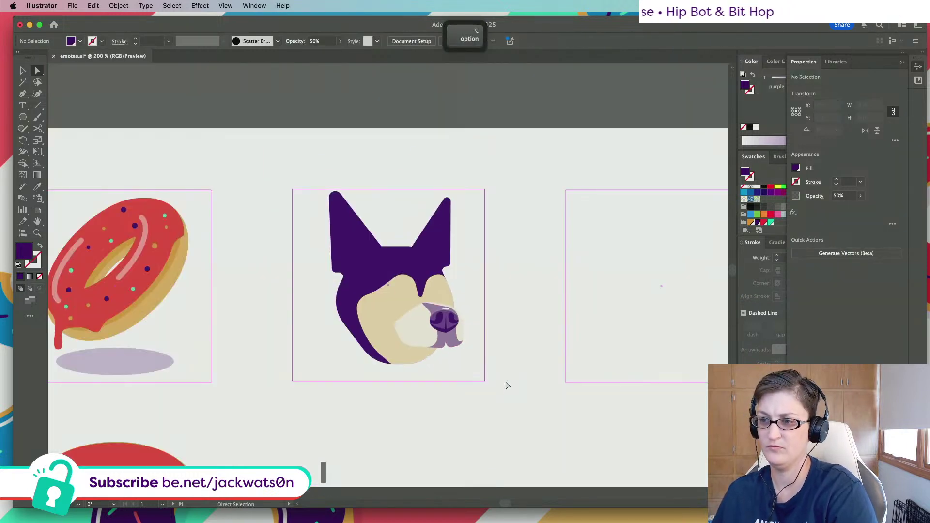
{"action": "scroll", "coordinate": [468, 364], "scroll_direction": "up", "scroll_amount": 4}
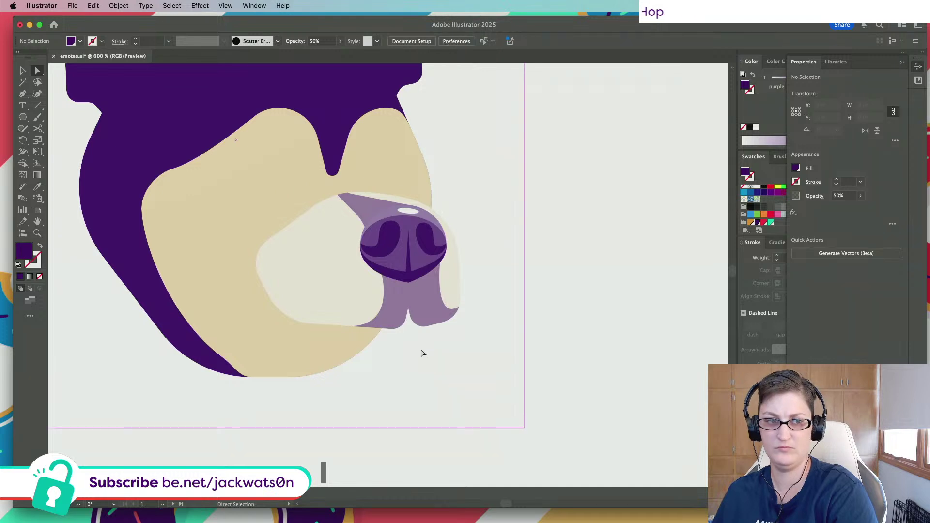
{"action": "scroll", "coordinate": [445, 345], "scroll_direction": "up", "scroll_amount": 1}
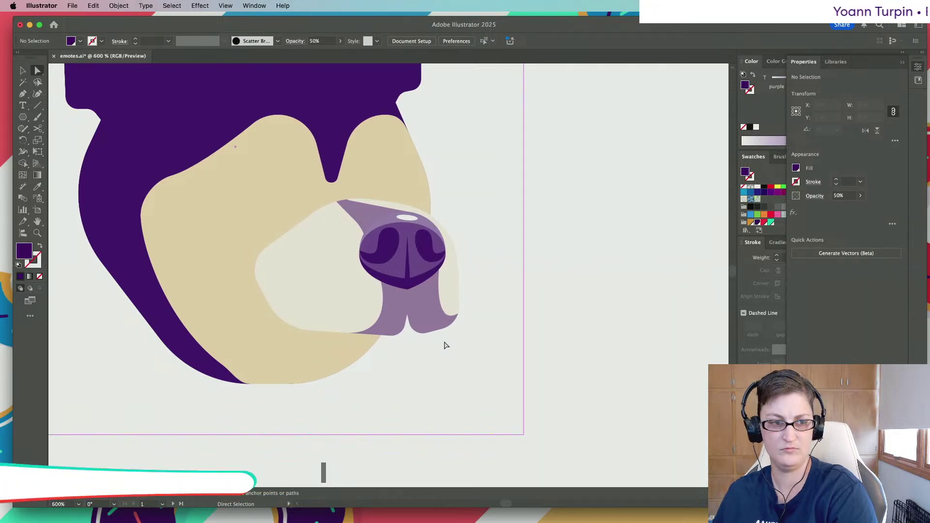
{"action": "scroll", "coordinate": [446, 345], "scroll_direction": "down", "scroll_amount": 5}
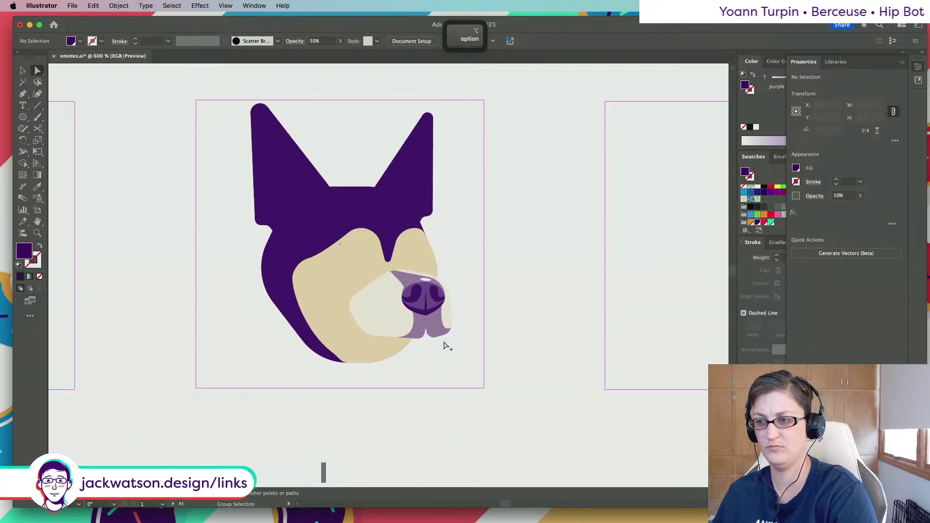
{"action": "scroll", "coordinate": [467, 351], "scroll_direction": "down", "scroll_amount": 1}
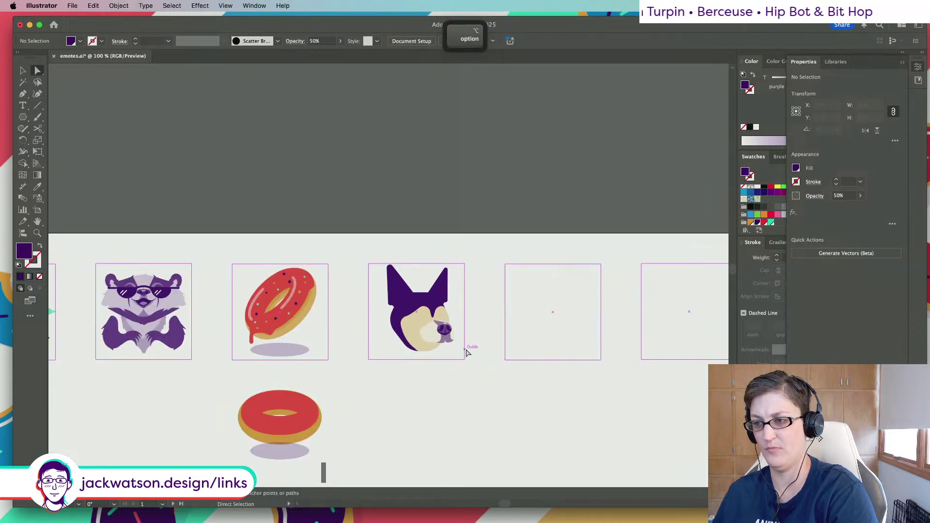
{"action": "scroll", "coordinate": [468, 353], "scroll_direction": "up", "scroll_amount": 4}
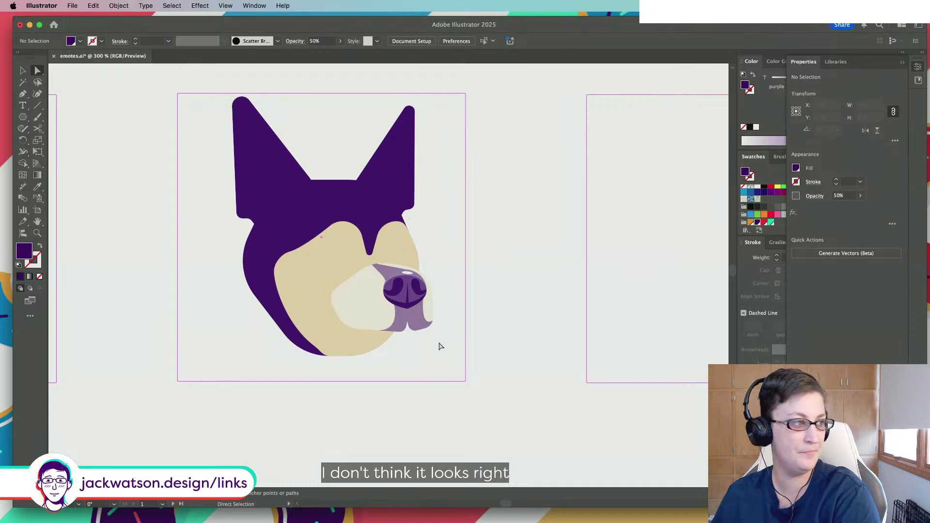
{"action": "scroll", "coordinate": [411, 318], "scroll_direction": "up", "scroll_amount": 2}
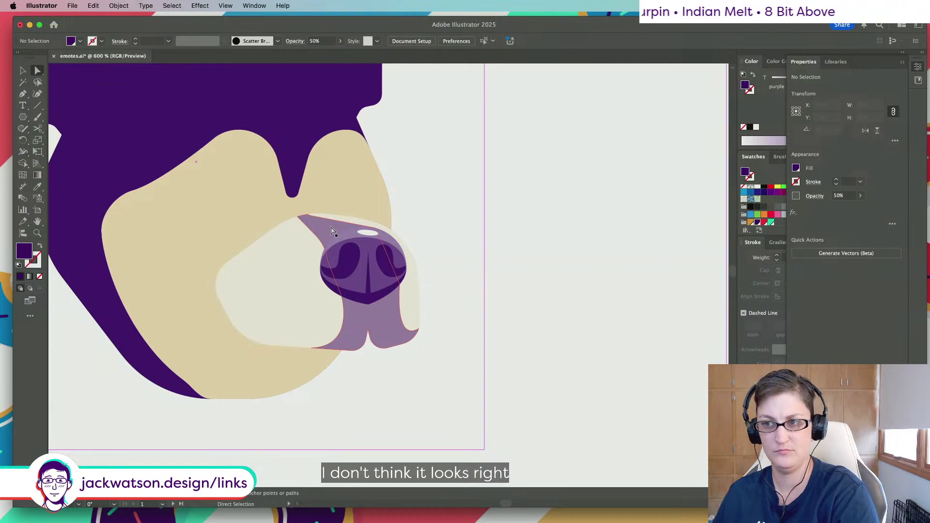
Delete the translucent purple marking around the nose, leaving the plain cream muzzle
{"action": "left_click", "coordinate": [333, 231]}
{"action": "key", "text": "super+z"}
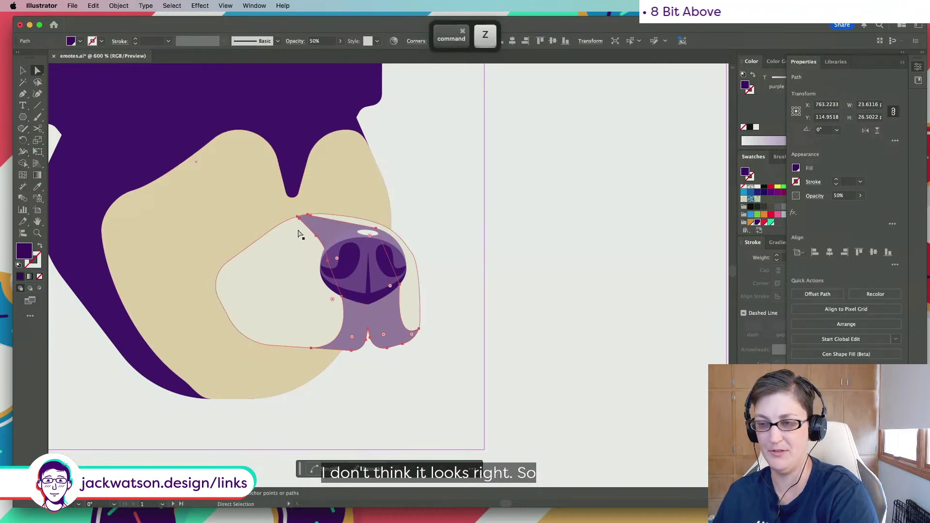
{"action": "left_click", "coordinate": [629, 258]}
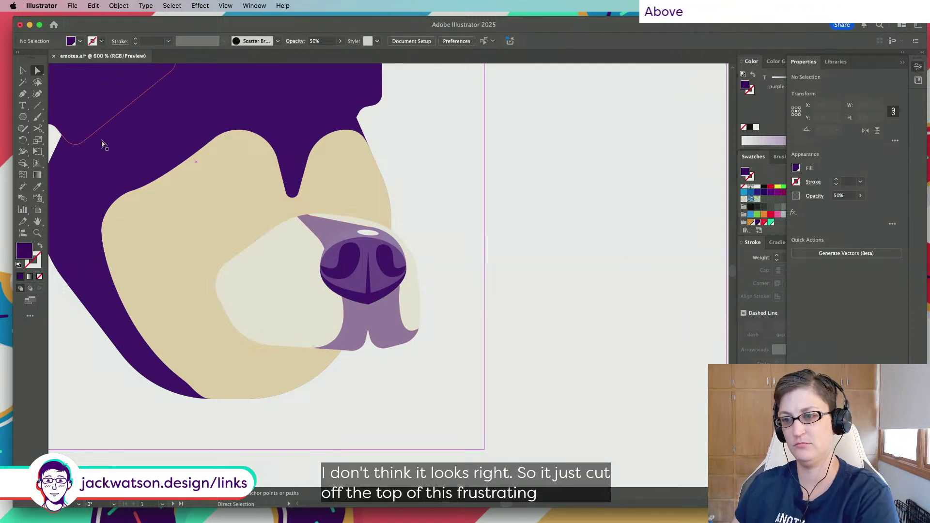
{"action": "left_click", "coordinate": [391, 326]}
{"action": "key", "text": "BackSpace"}
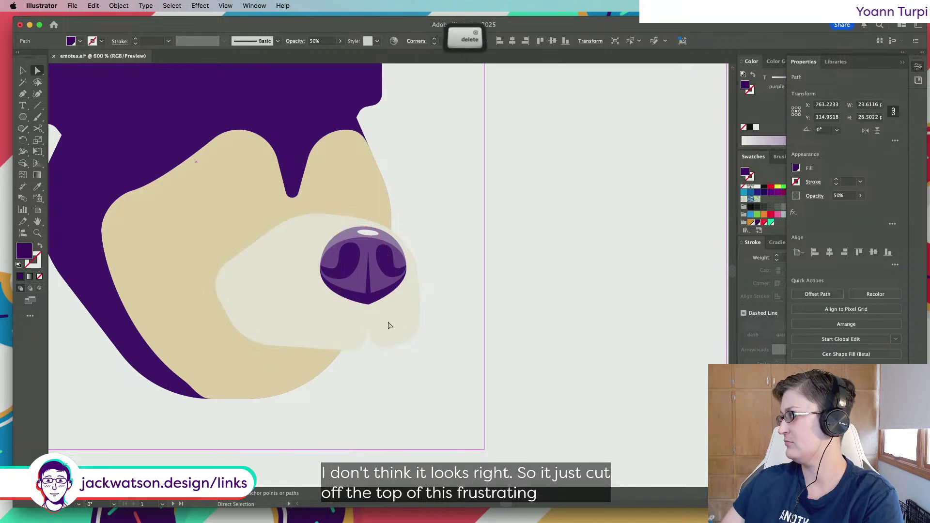
{"action": "key", "text": "v"}
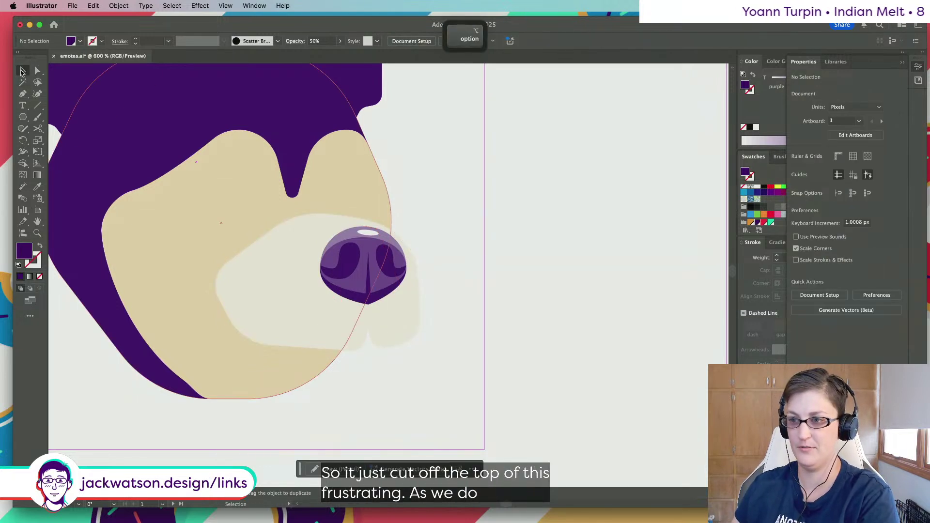
Isolate the nose group and rotate the white highlight ellipse at the top of the nose until it is level
{"action": "double_click", "coordinate": [376, 280]}
{"action": "scroll", "coordinate": [378, 277], "scroll_direction": "up", "scroll_amount": 5}
{"action": "scroll", "coordinate": [362, 267], "scroll_direction": "up", "scroll_amount": 5}
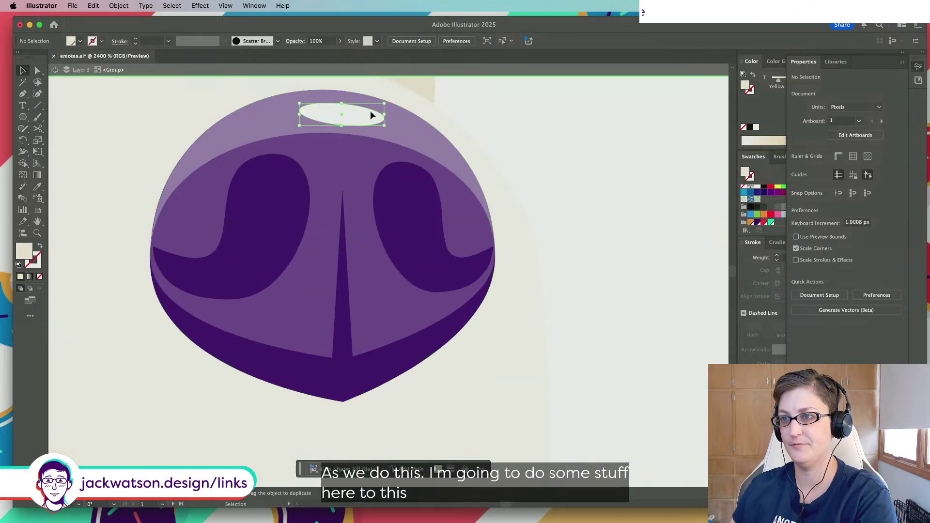
{"action": "left_click", "coordinate": [372, 115]}
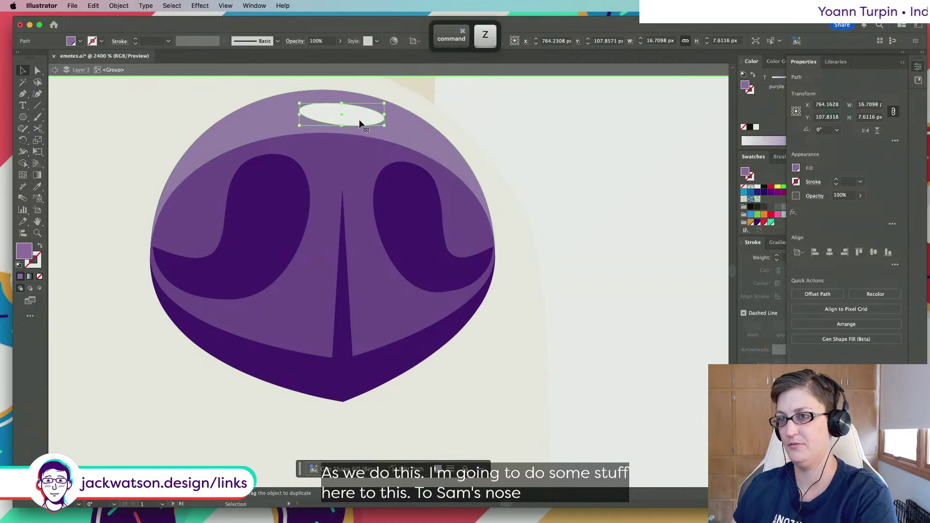
{"action": "left_click_drag", "start_coordinate": [409, 97], "coordinate": [384, 95]}
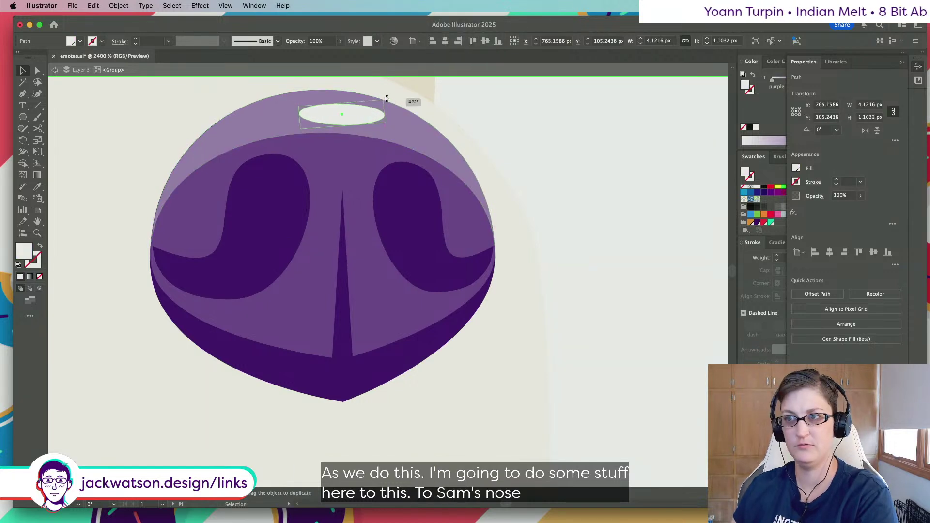
Shift the nose's centre line and both lower tip points slightly to the right together
{"action": "mouse_move", "coordinate": [350, 322]}
{"action": "left_mouse_down"}
{"action": "mouse_move", "coordinate": [365, 319]}
{"action": "mouse_move", "coordinate": [357, 323]}
{"action": "left_mouse_up"}
{"action": "key", "text": "super+z"}
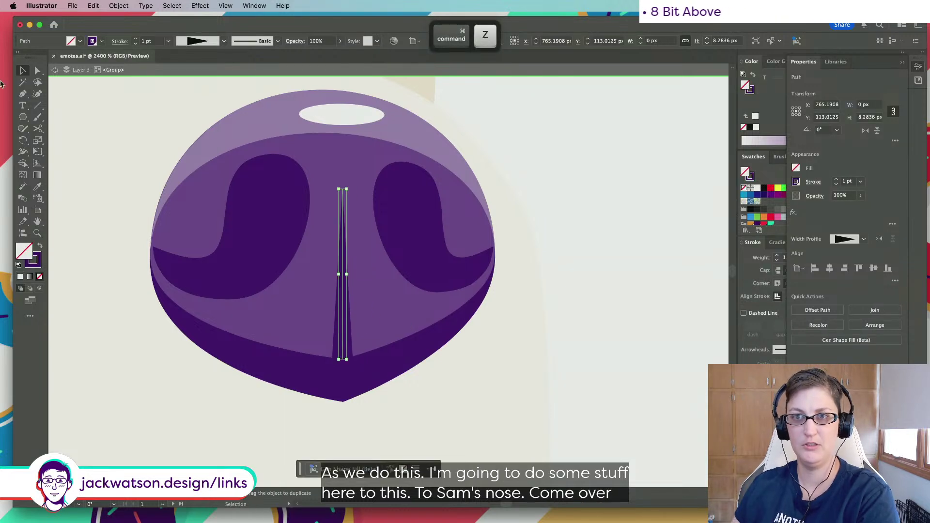
{"action": "key", "text": "a"}
{"action": "left_click_drag", "start_coordinate": [405, 432], "coordinate": [314, 365]}
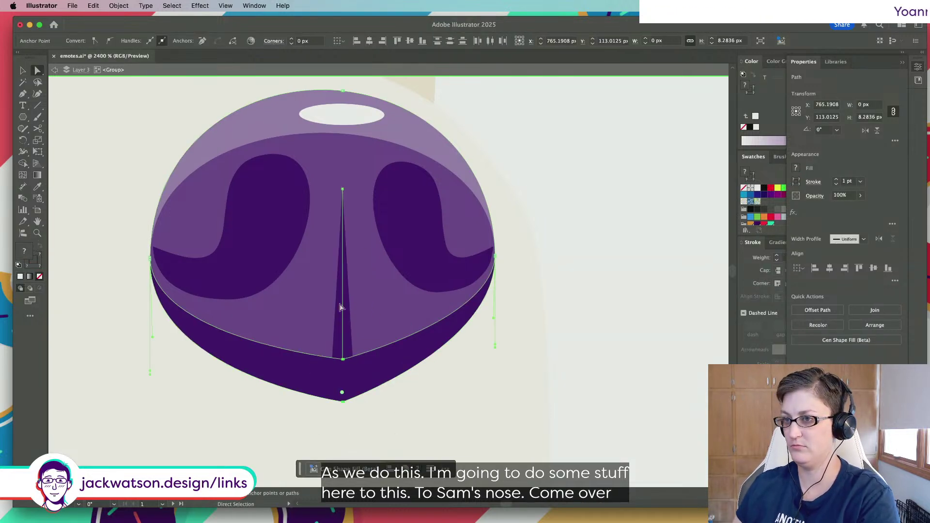
{"action": "left_click_drag", "start_coordinate": [344, 191], "coordinate": [361, 188]}
Make the left handle of the highlight band's top anchor horizontal along the nose's upper edge
{"action": "left_click", "coordinate": [342, 133]}
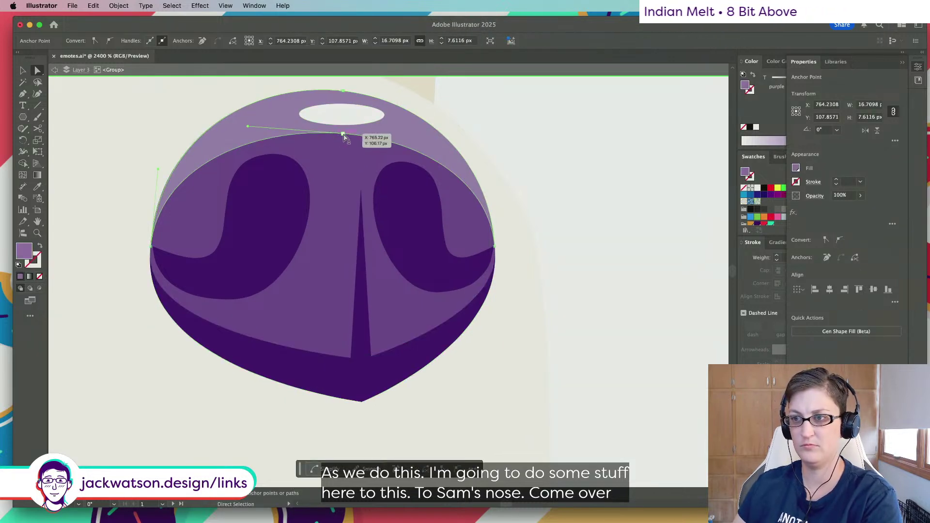
{"action": "left_click", "coordinate": [328, 136]}
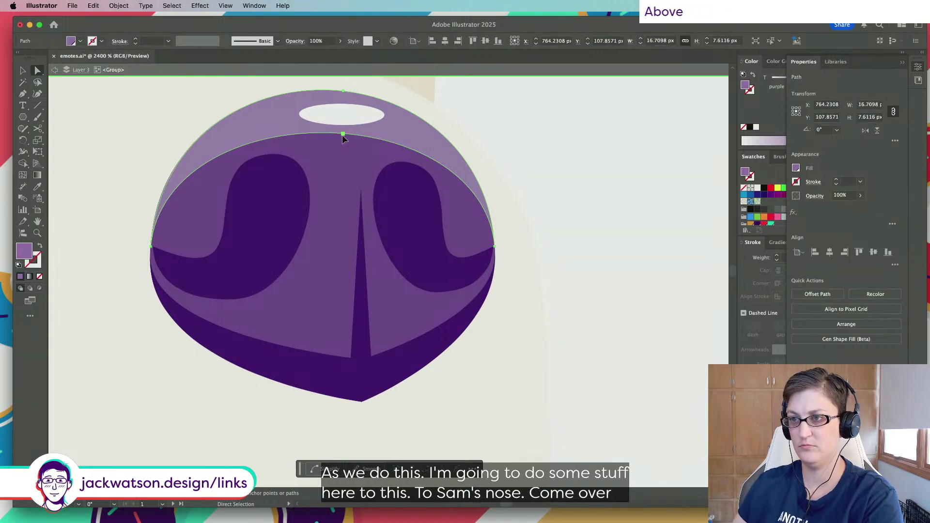
{"action": "left_click", "coordinate": [343, 135]}
{"action": "left_click", "coordinate": [351, 145]}
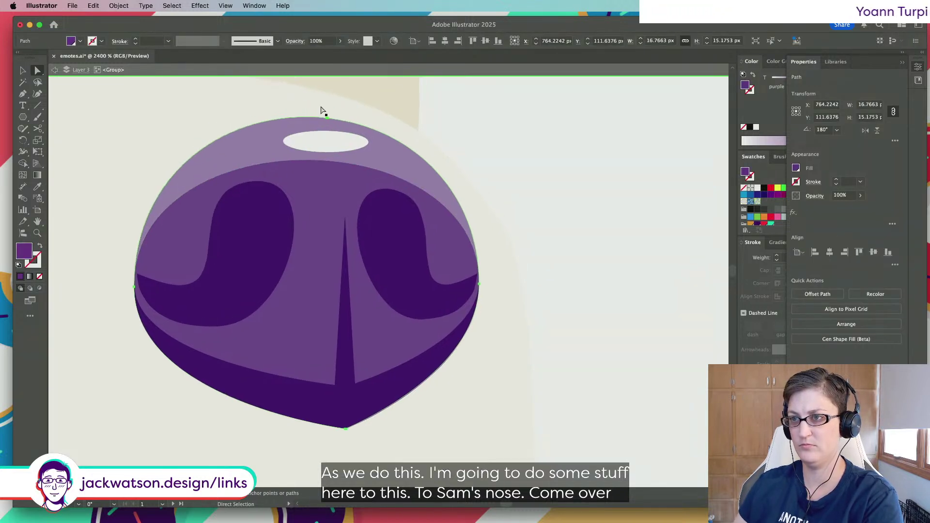
{"action": "scroll", "coordinate": [320, 108], "scroll_direction": "up", "scroll_amount": 2}
{"action": "left_click_drag", "start_coordinate": [334, 126], "coordinate": [334, 125]}
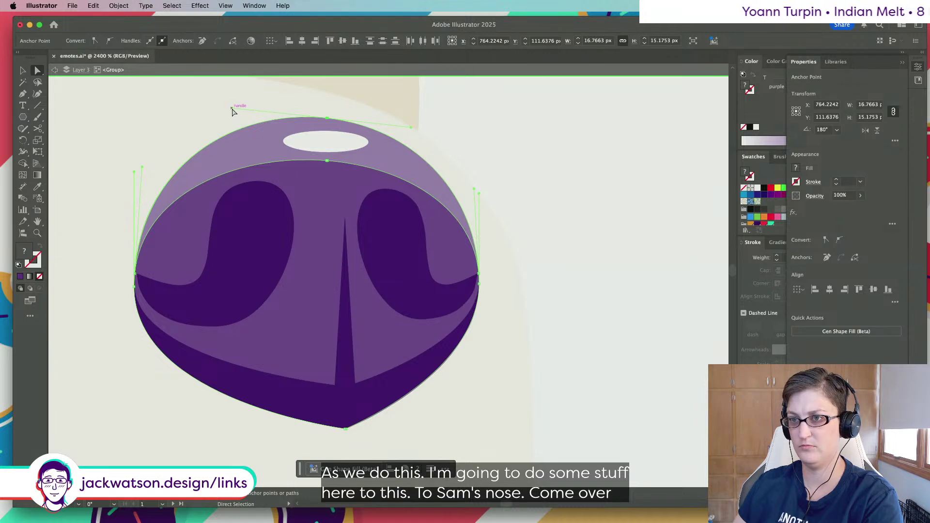
{"action": "left_click_drag", "start_coordinate": [232, 112], "coordinate": [230, 118]}
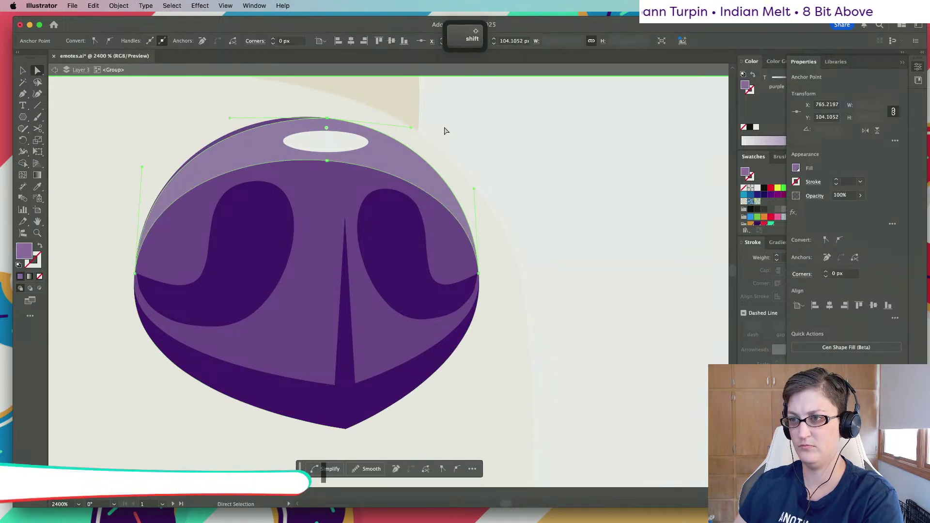
Level the left handle of the nose base's top anchor to match the highlight band's outer curve
{"action": "left_click", "coordinate": [320, 181]}
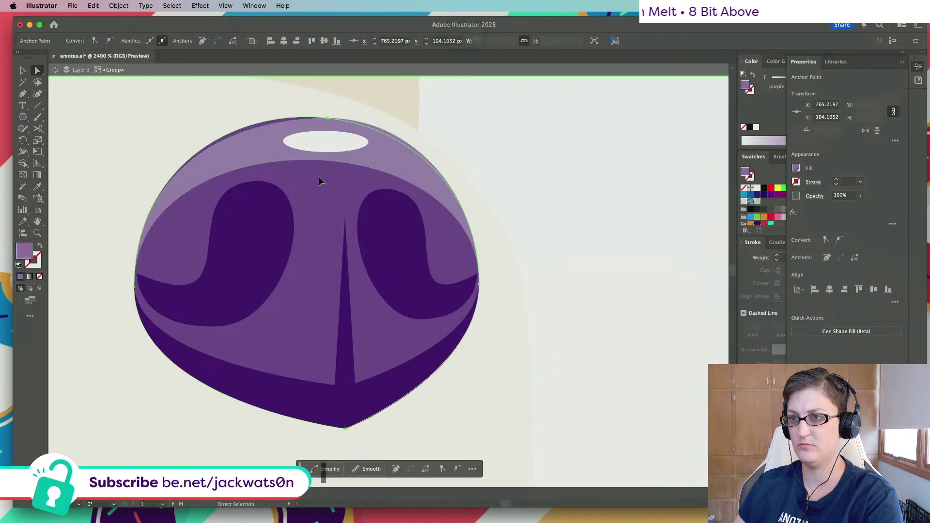
{"action": "left_click", "coordinate": [301, 126]}
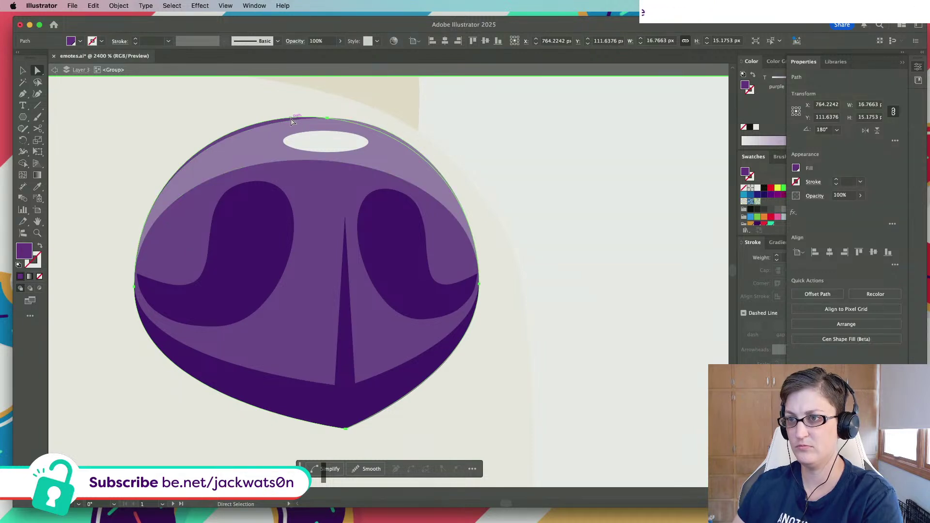
{"action": "left_click_drag", "start_coordinate": [272, 128], "coordinate": [230, 117]}
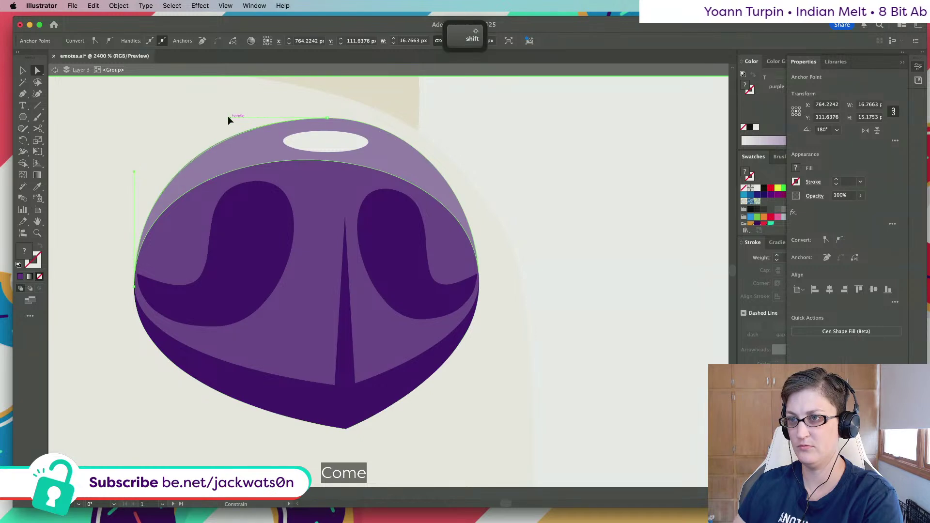
{"action": "left_click", "coordinate": [455, 139]}
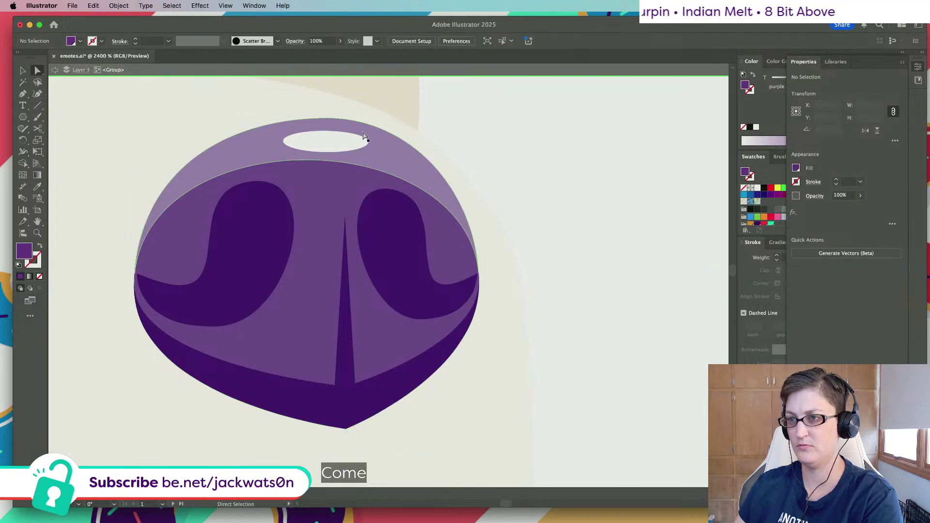
Nudge the white highlight ellipse up and right, and shift the crest of the highlight band's lower curve the same way
{"action": "left_click_drag", "start_coordinate": [340, 142], "coordinate": [340, 162]}
{"action": "key", "text": "Delete"}
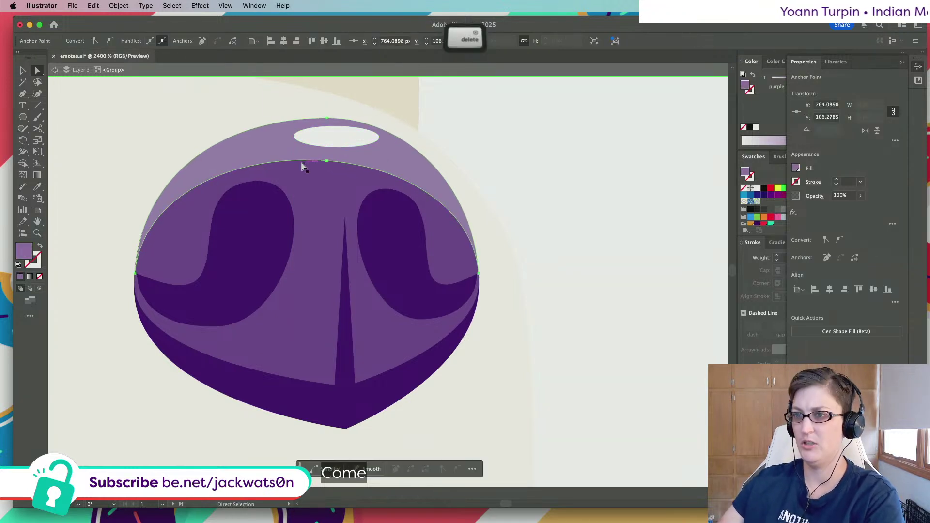
{"action": "right_click", "coordinate": [355, 157]}
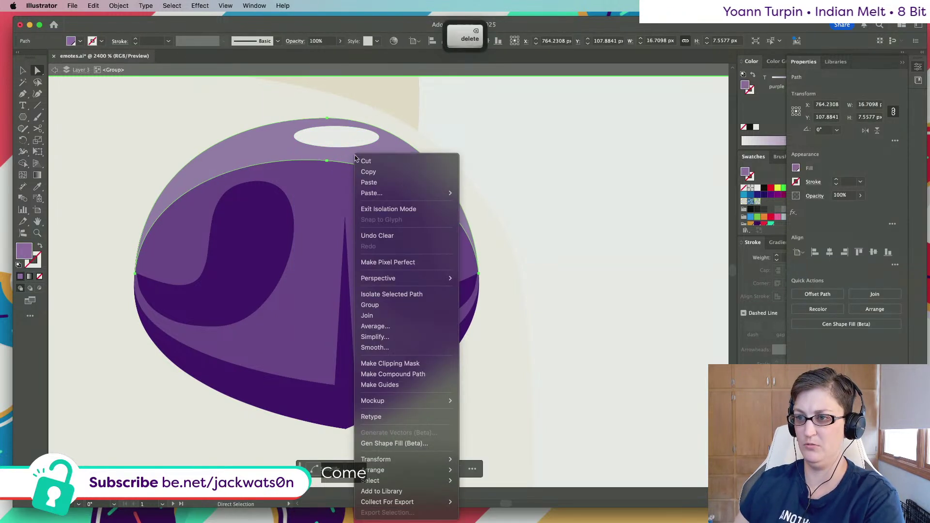
{"action": "left_click", "coordinate": [387, 294]}
{"action": "left_click_drag", "start_coordinate": [327, 160], "coordinate": [341, 160]}
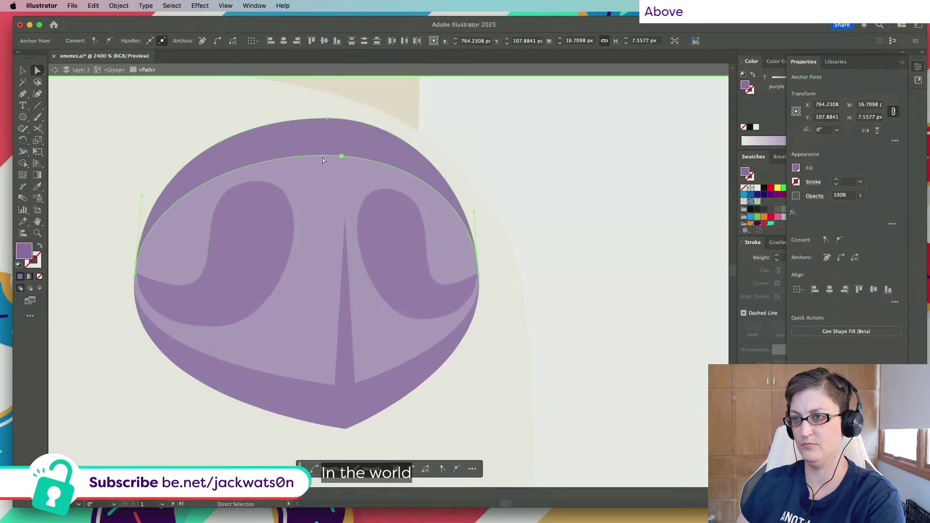
{"action": "left_click", "coordinate": [54, 71]}
Narrow the right nostril to about 4.84 px wide and move it against the nose's right edge
{"action": "left_click", "coordinate": [405, 255]}
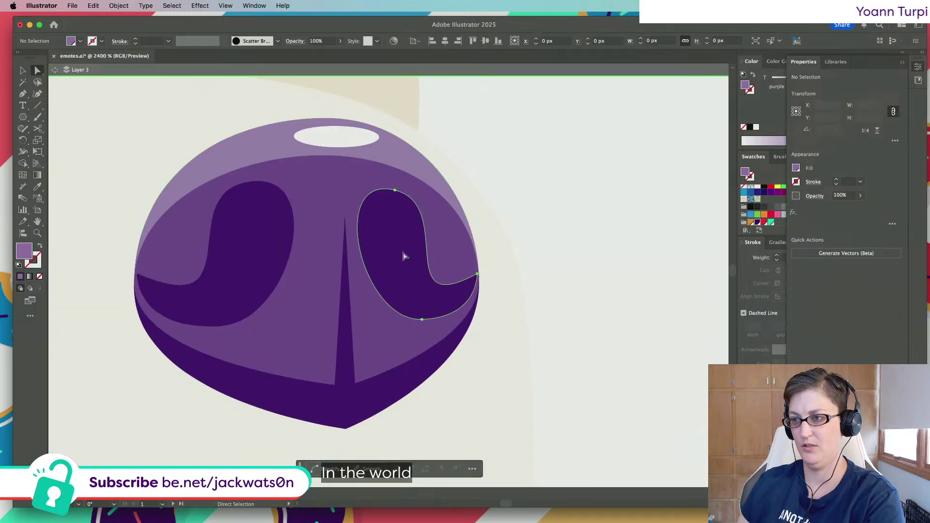
{"action": "left_click", "coordinate": [23, 71]}
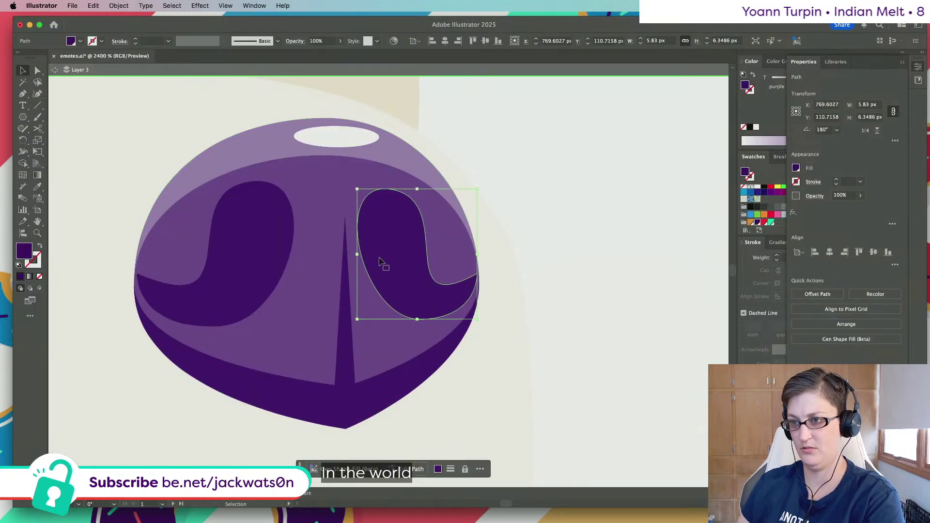
{"action": "left_click_drag", "start_coordinate": [357, 254], "coordinate": [409, 266]}
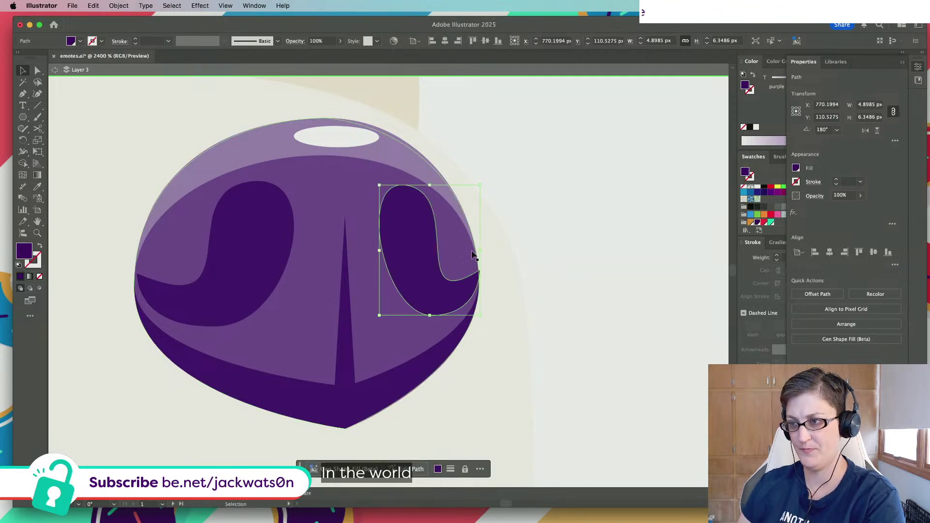
{"action": "left_click_drag", "start_coordinate": [480, 251], "coordinate": [479, 252]}
Rotate the left nostril about 4° counterclockwise and pull its outer point to the nose's left edge
{"action": "left_click", "coordinate": [320, 218]}
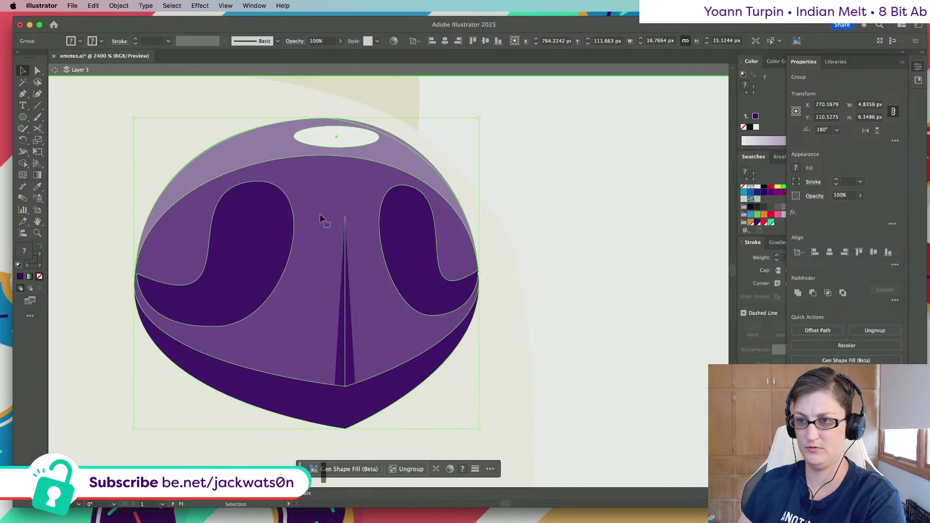
{"action": "double_click", "coordinate": [258, 228]}
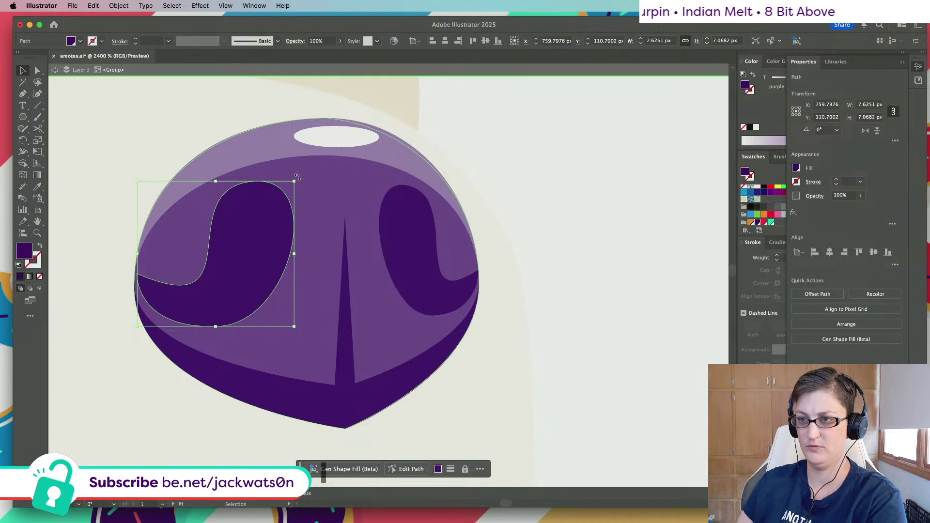
{"action": "left_click_drag", "start_coordinate": [298, 178], "coordinate": [293, 173]}
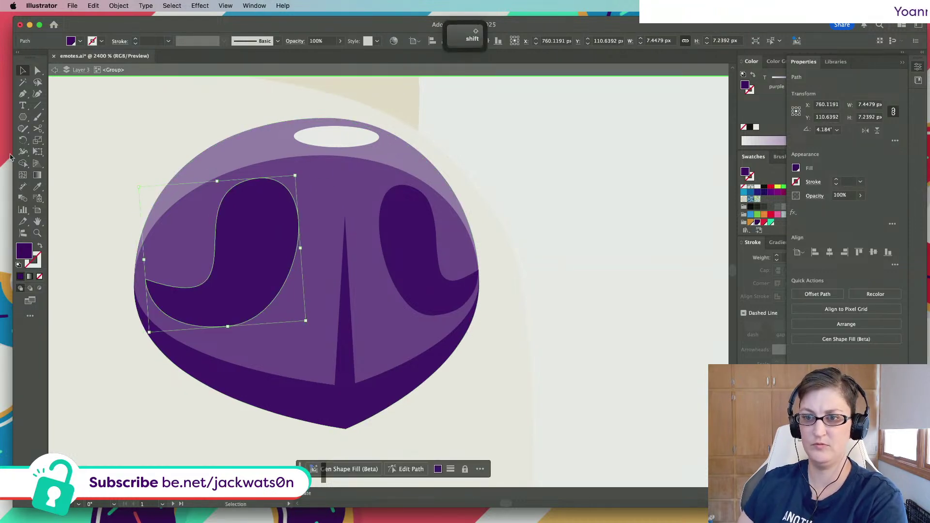
{"action": "left_click", "coordinate": [37, 71]}
{"action": "left_click_drag", "start_coordinate": [145, 281], "coordinate": [135, 280]}
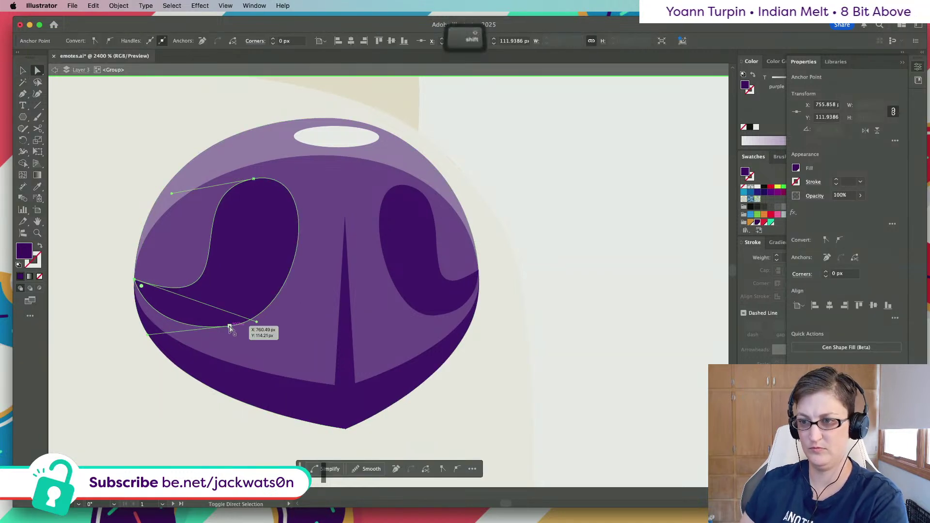
{"action": "key", "text": "super+shift+a"}
Examine the reshaped nose on the whole head and up close, and leave the nose group's isolation
{"action": "scroll", "coordinate": [232, 329], "scroll_direction": "down", "scroll_amount": 10}
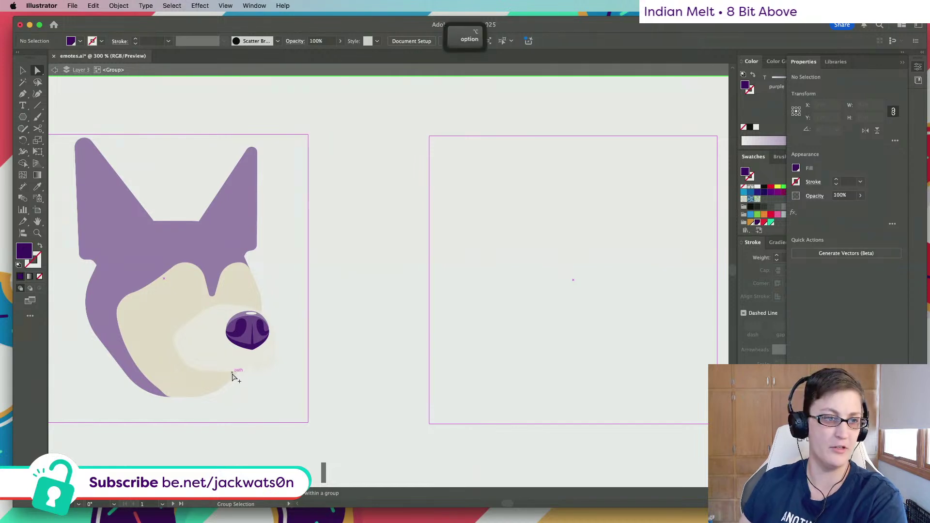
{"action": "scroll", "coordinate": [235, 375], "scroll_direction": "up", "scroll_amount": 5}
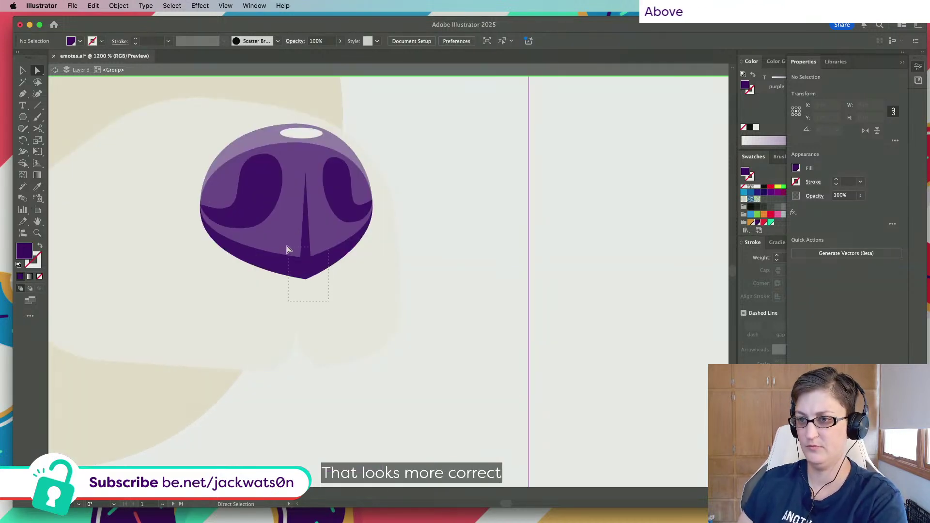
{"action": "left_click_drag", "start_coordinate": [287, 250], "coordinate": [287, 249]}
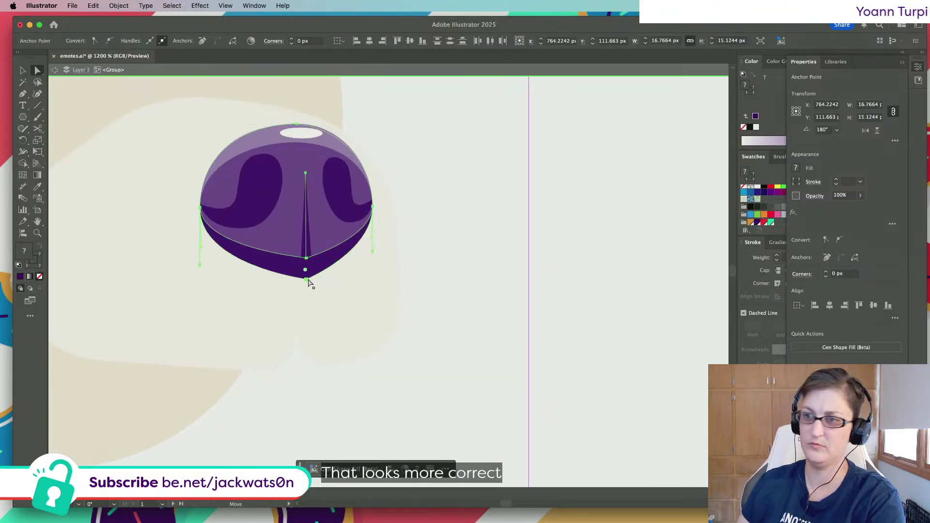
{"action": "key", "text": "super+shift+a"}
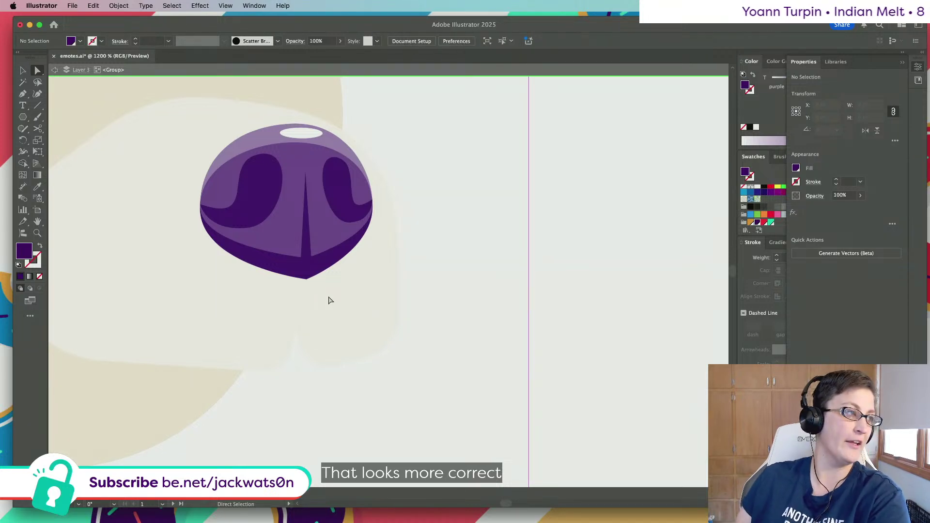
{"action": "scroll", "coordinate": [310, 219], "scroll_direction": "down", "scroll_amount": 2}
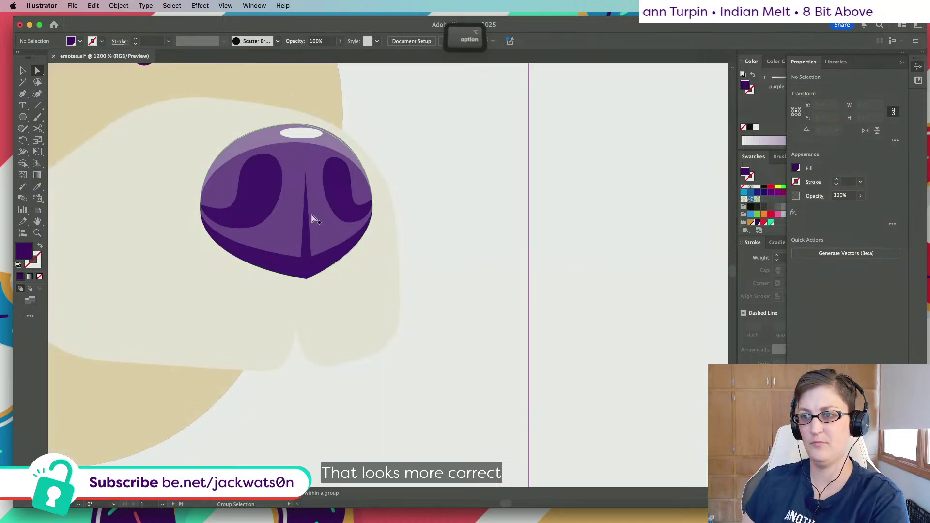
Try a lighter yellow tint on the muzzle shape
{"action": "left_click", "coordinate": [318, 294]}
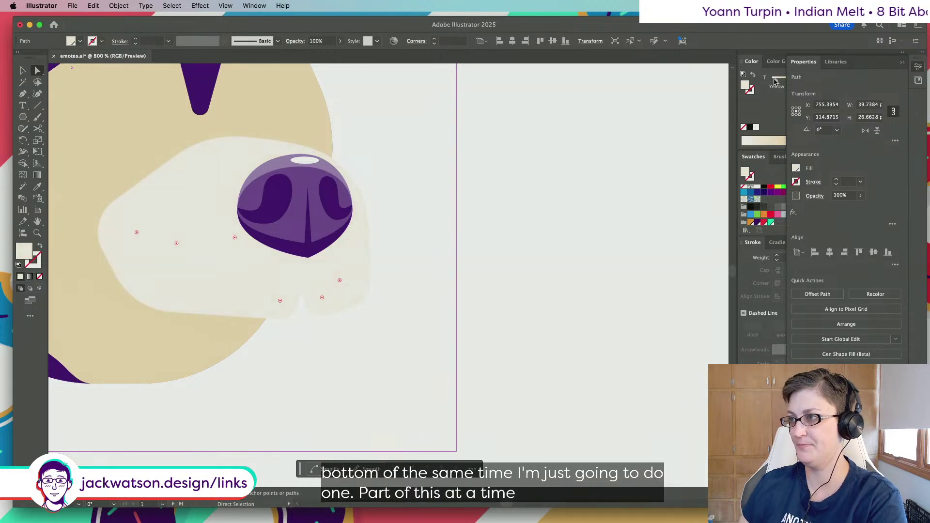
{"action": "key", "text": "super"}
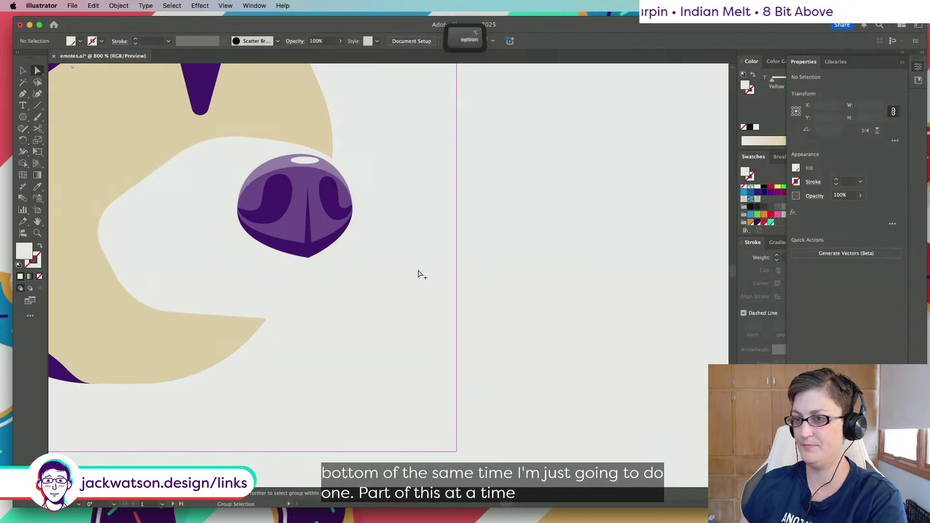
{"action": "scroll", "coordinate": [419, 270], "scroll_direction": "down", "scroll_amount": 3}
{"action": "key", "text": "super+z"}
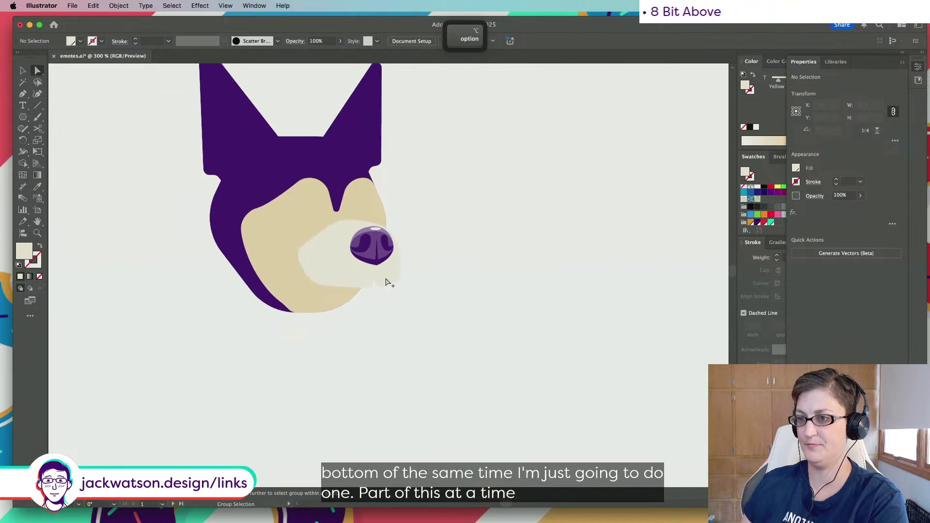
Select the anchor points around the notch in the muzzle's lower edge and shift them slightly forward and up
{"action": "scroll", "coordinate": [384, 281], "scroll_direction": "up", "scroll_amount": 4}
{"action": "left_click", "coordinate": [374, 280]}
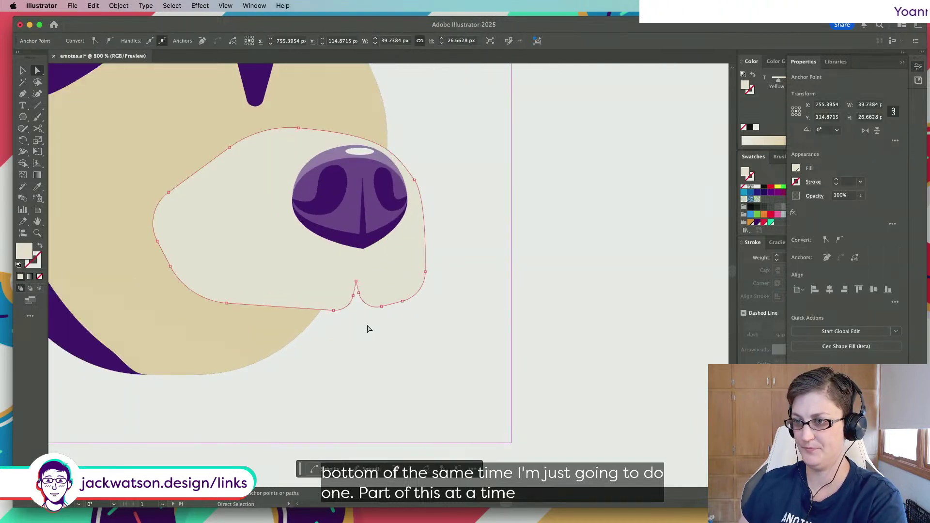
{"action": "left_click", "coordinate": [387, 329]}
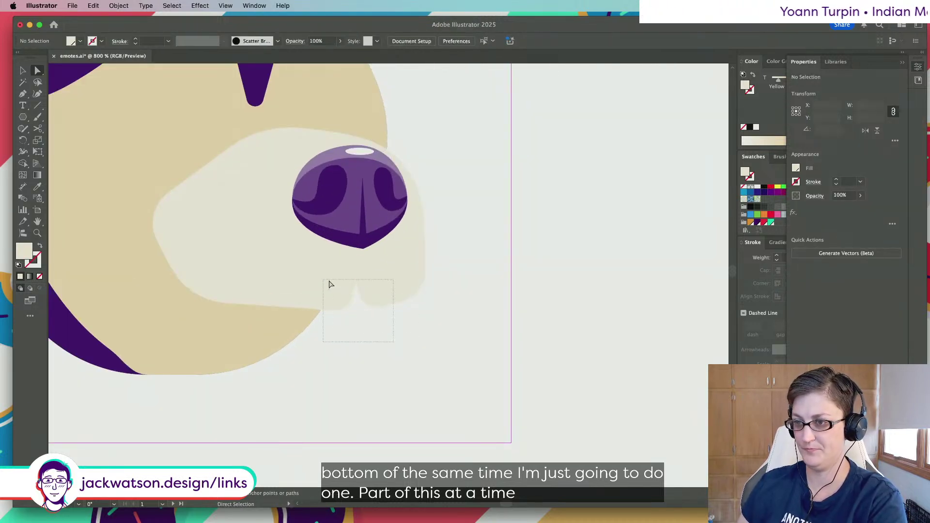
{"action": "left_click_drag", "start_coordinate": [313, 271], "coordinate": [311, 270]}
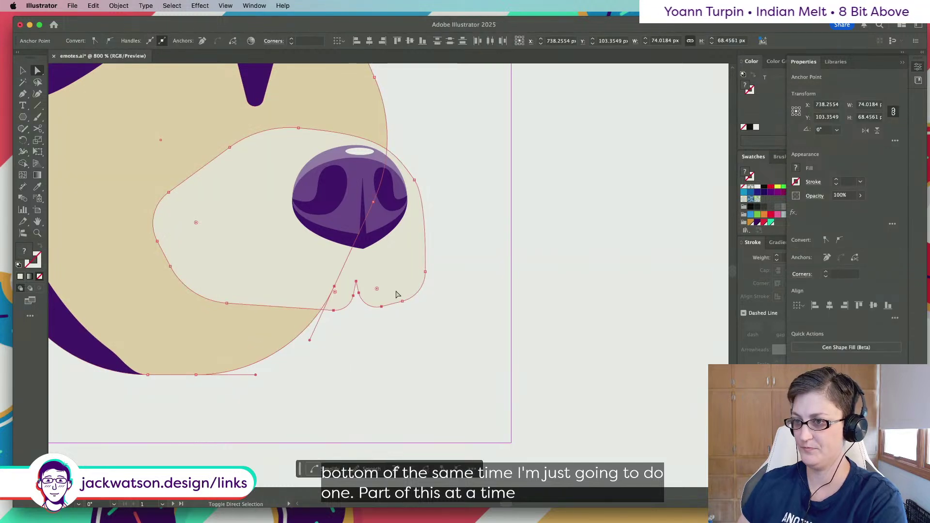
{"action": "left_click", "coordinate": [356, 282], "text": "shift"}
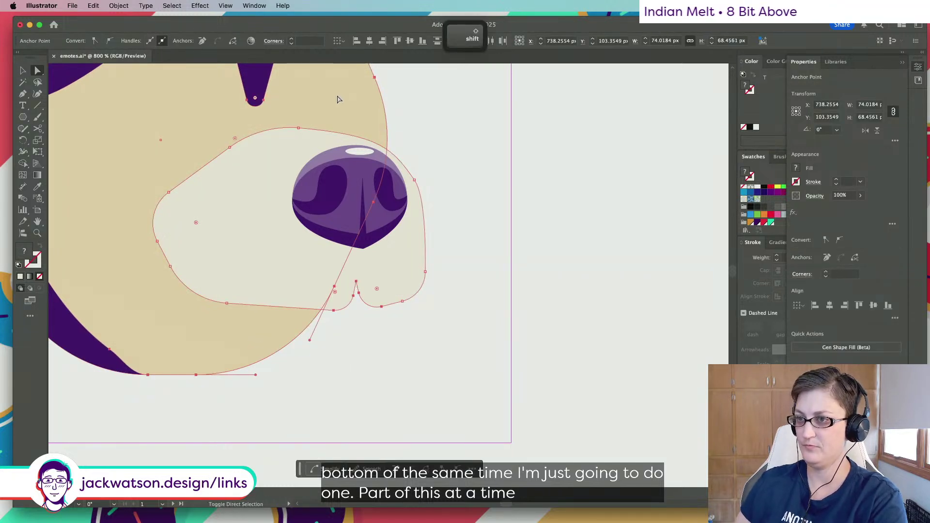
{"action": "scroll", "coordinate": [216, 118], "scroll_direction": "up", "scroll_amount": 5}
{"action": "scroll", "coordinate": [215, 118], "scroll_direction": "left", "scroll_amount": 5}
{"action": "left_click", "coordinate": [210, 110], "text": "shift"}
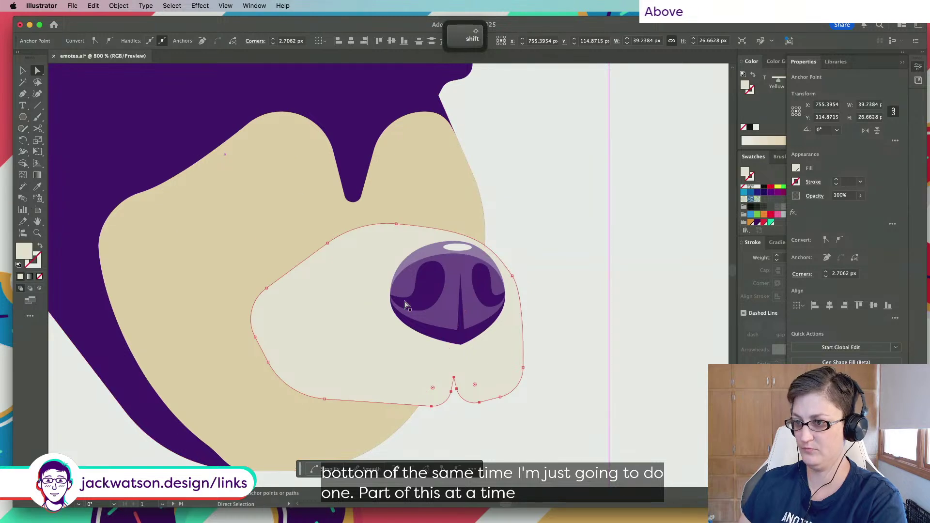
{"action": "left_click_drag", "start_coordinate": [456, 375], "coordinate": [461, 379]}
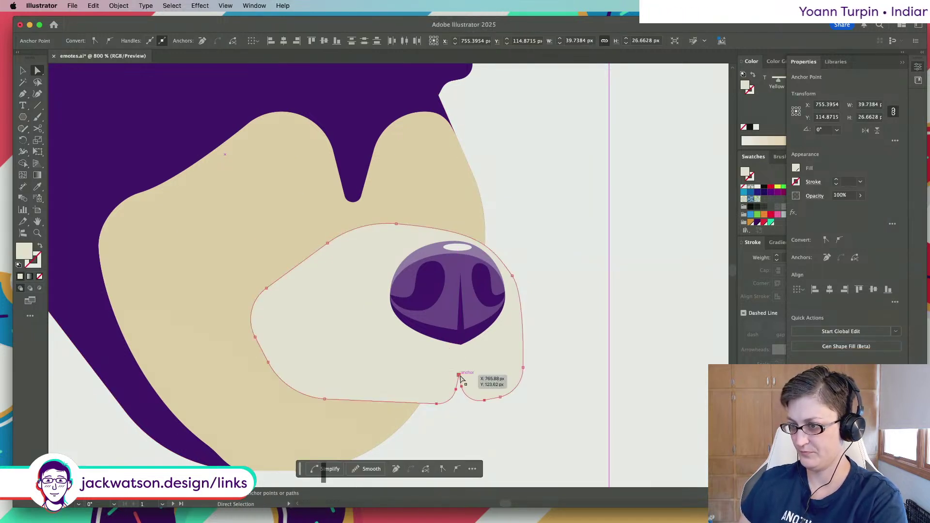
{"action": "left_click", "coordinate": [486, 412]}
{"action": "scroll", "coordinate": [483, 414], "scroll_direction": "right", "scroll_amount": 5}
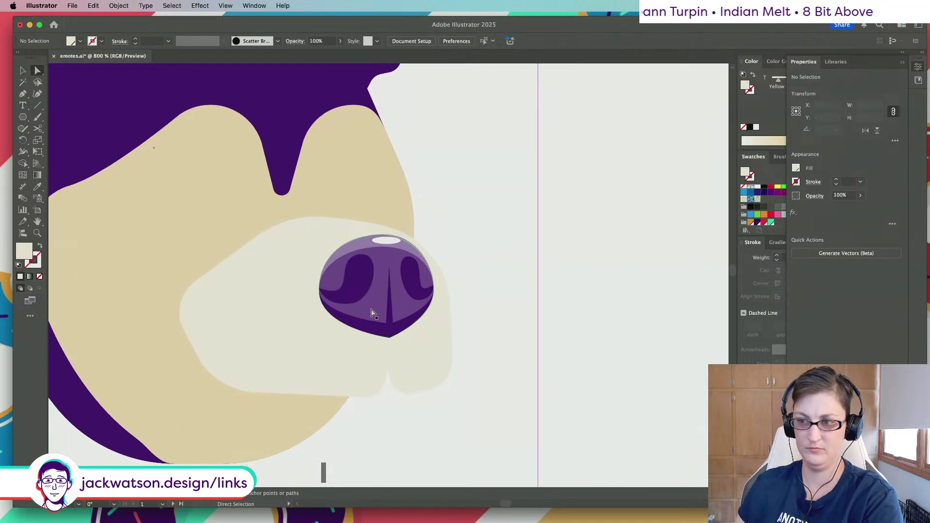
Move the muzzle's lower anchor point just behind the notch about 1.5 px straight back, away from the notch
{"action": "left_click", "coordinate": [373, 315]}
{"action": "key", "text": "shift+super+a"}
{"action": "scroll", "coordinate": [388, 337], "scroll_direction": "right", "scroll_amount": 3}
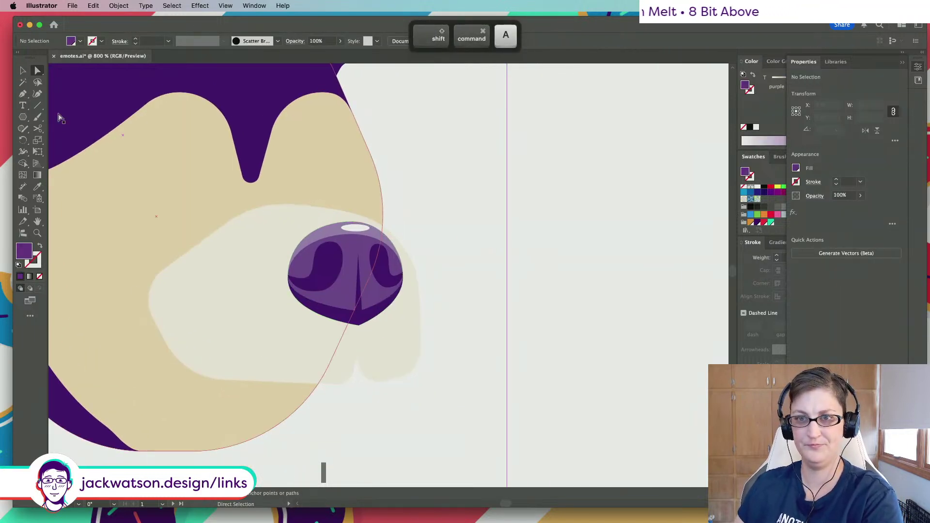
{"action": "left_click", "coordinate": [328, 386]}
{"action": "left_click", "coordinate": [334, 384]}
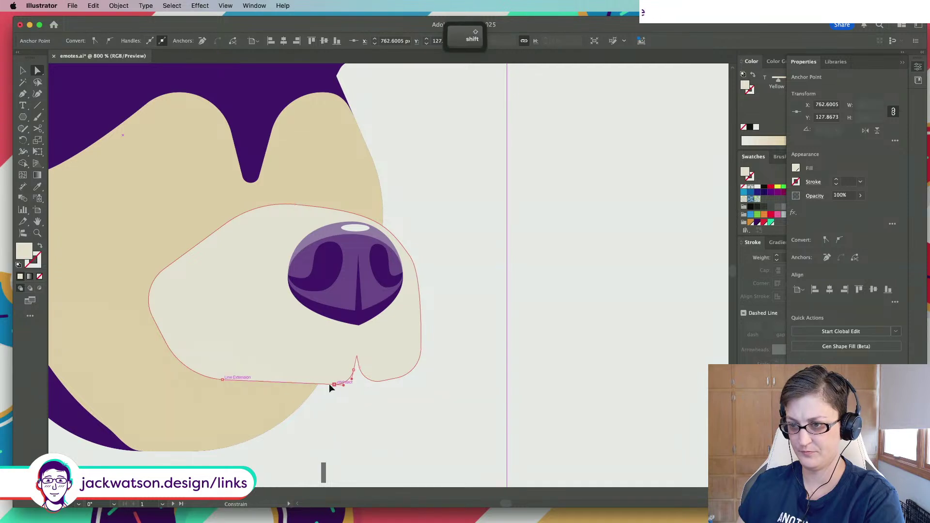
{"action": "left_click", "coordinate": [324, 384], "text": "shift"}
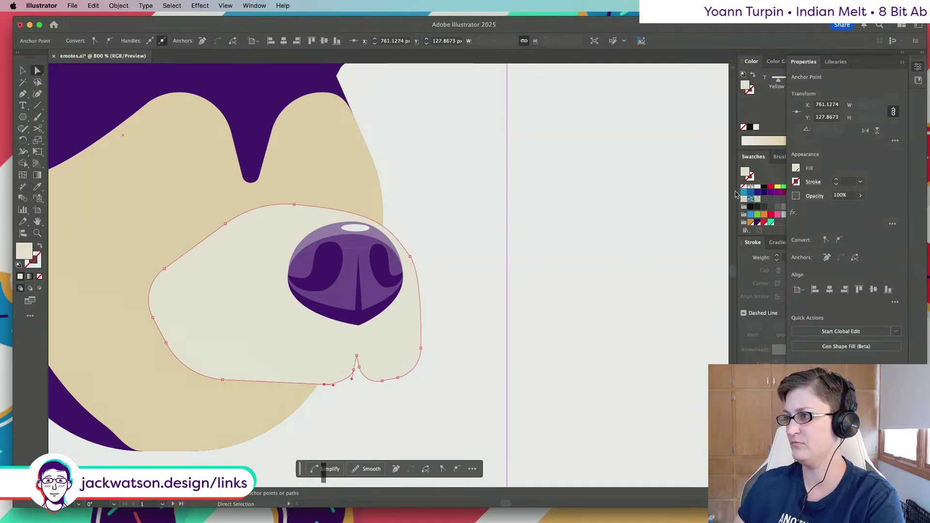
Fill the muzzle with 100% purple (43006d) and bend its straight lower edge behind the notch into a smooth curve
{"action": "left_click", "coordinate": [757, 223]}
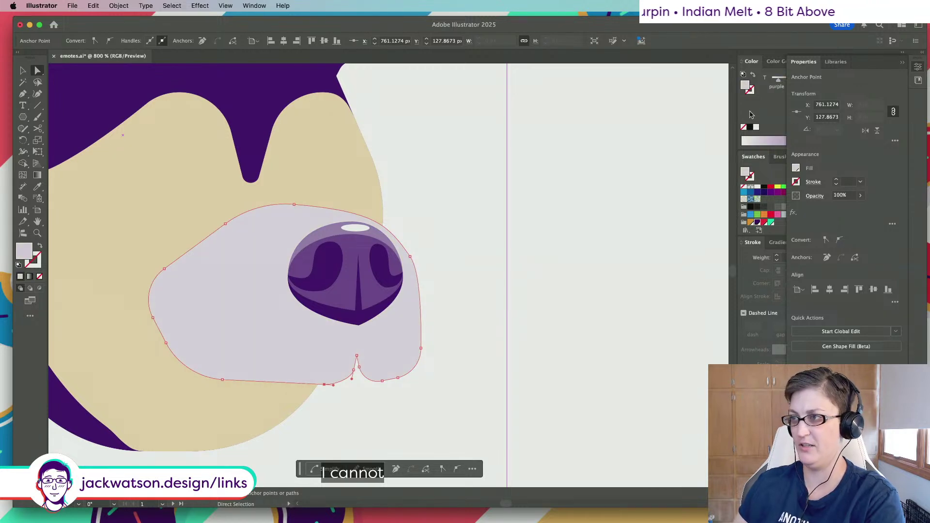
{"action": "left_click", "coordinate": [826, 78]}
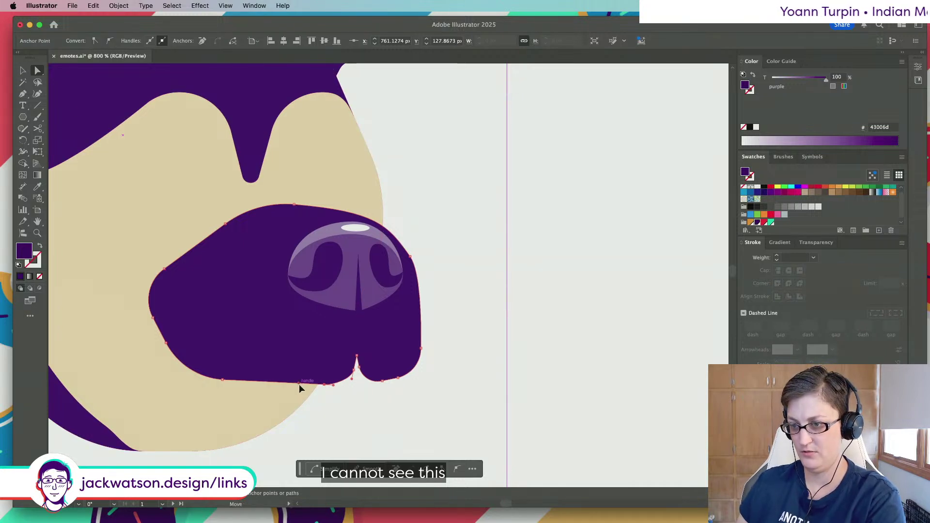
{"action": "left_click", "coordinate": [299, 385]}
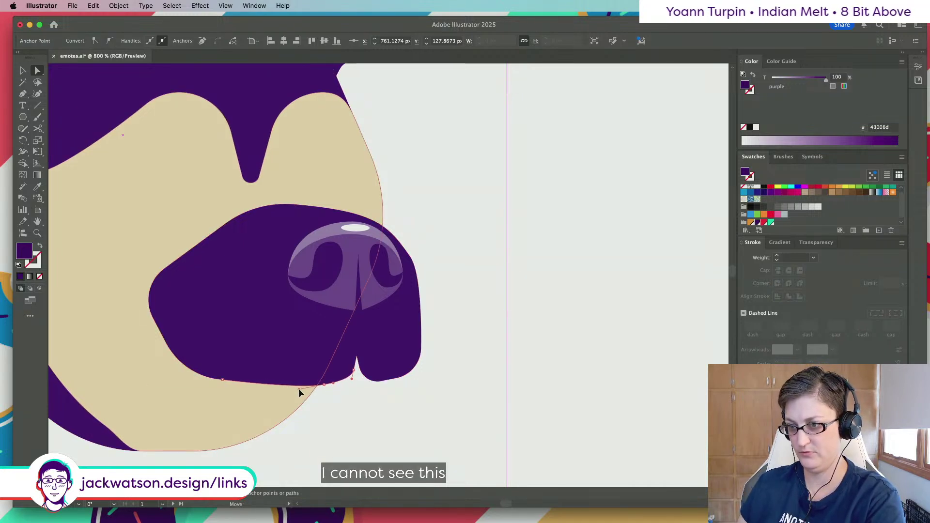
{"action": "left_click", "coordinate": [299, 388]}
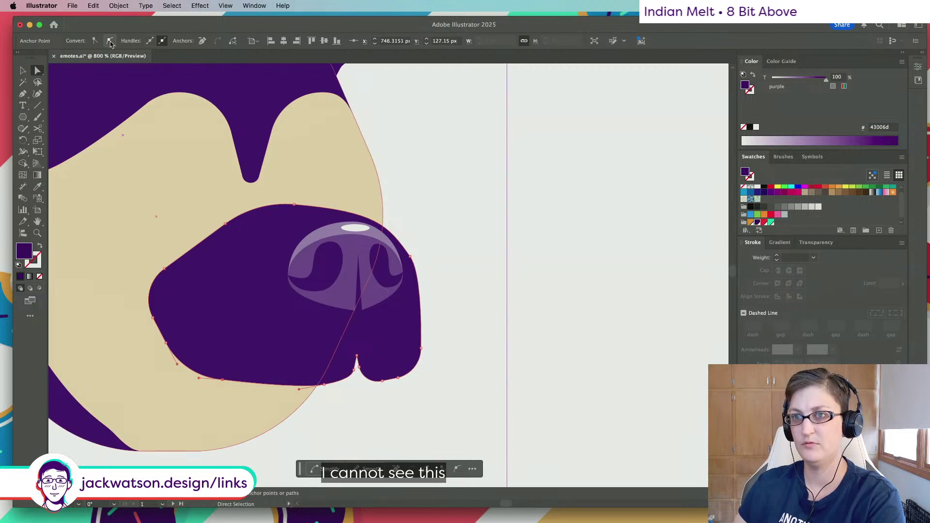
{"action": "left_click_drag", "start_coordinate": [249, 384], "coordinate": [248, 387]}
{"action": "left_click", "coordinate": [448, 396]}
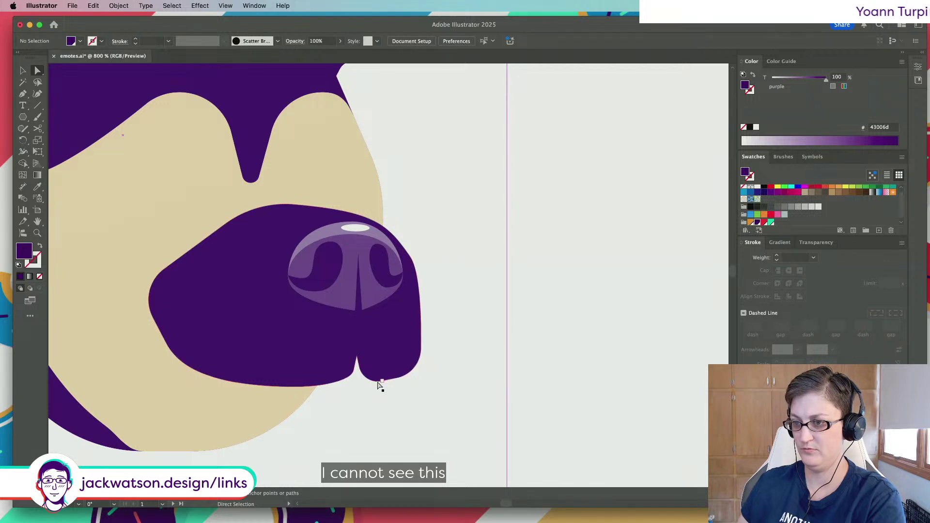
Round the muzzle's lower edge just in front of the notch by adjusting that anchor point's curve handle
{"action": "left_click", "coordinate": [381, 381]}
{"action": "left_click", "coordinate": [373, 384]}
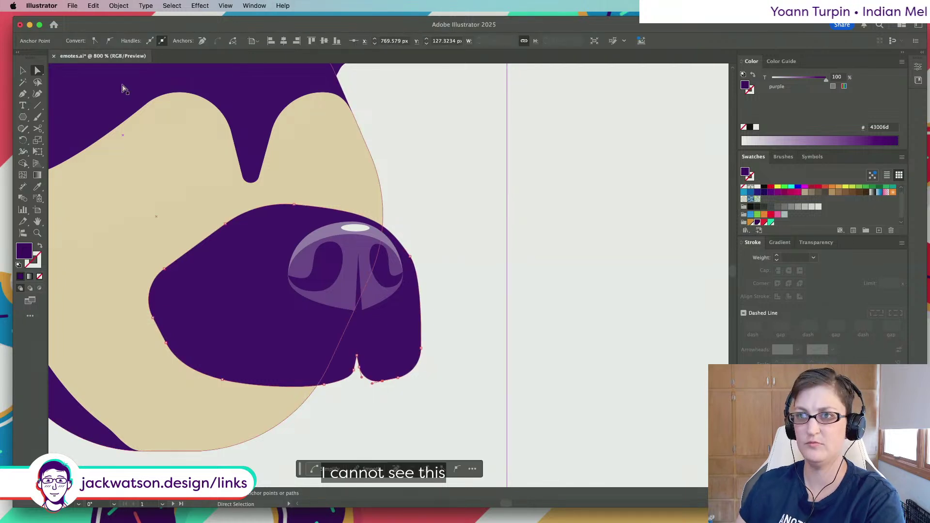
{"action": "left_click", "coordinate": [96, 41]}
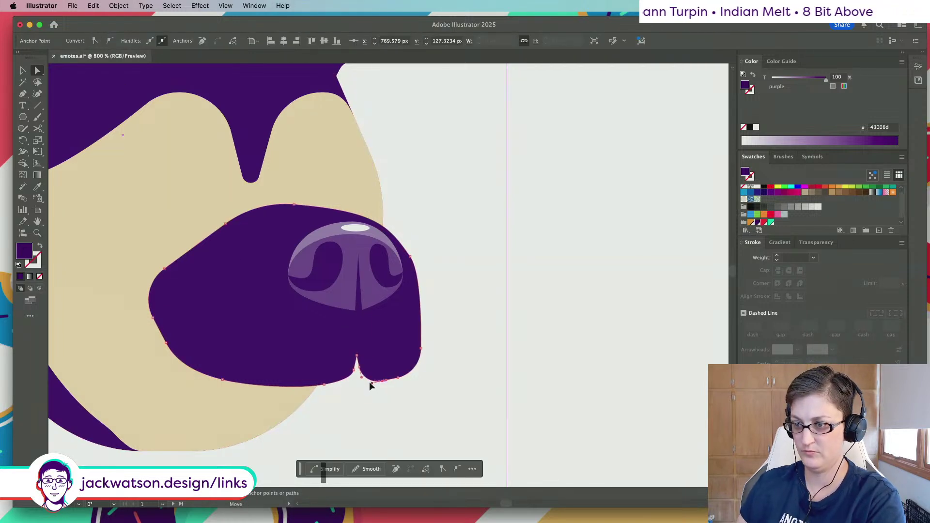
{"action": "left_click", "coordinate": [428, 399]}
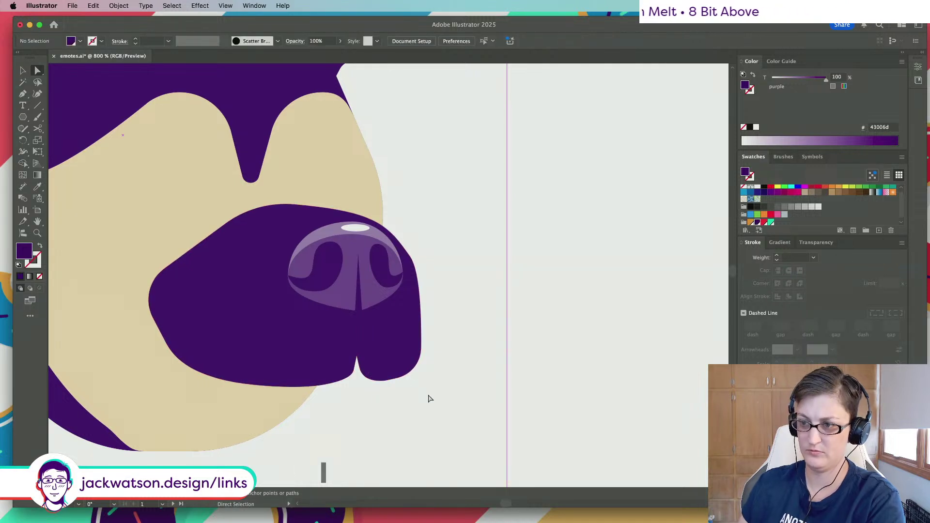
Recolor the muzzle shape with the Yellow swatch (e59a1e) at 100% tint
{"action": "scroll", "coordinate": [429, 398], "scroll_direction": "down", "scroll_amount": 6}
{"action": "scroll", "coordinate": [373, 395], "scroll_direction": "up", "scroll_amount": 3}
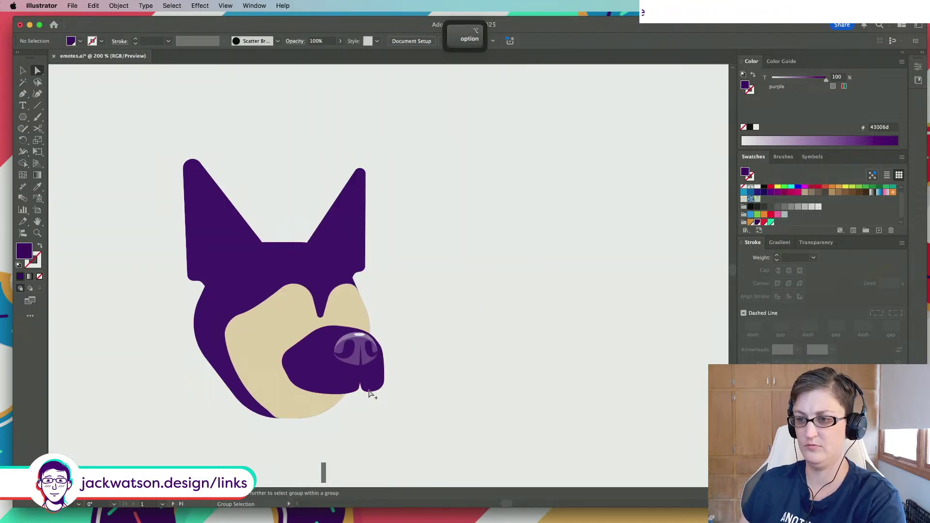
{"action": "scroll", "coordinate": [371, 393], "scroll_direction": "down", "scroll_amount": 2}
{"action": "scroll", "coordinate": [370, 391], "scroll_direction": "up", "scroll_amount": 5}
{"action": "left_click", "coordinate": [297, 369]}
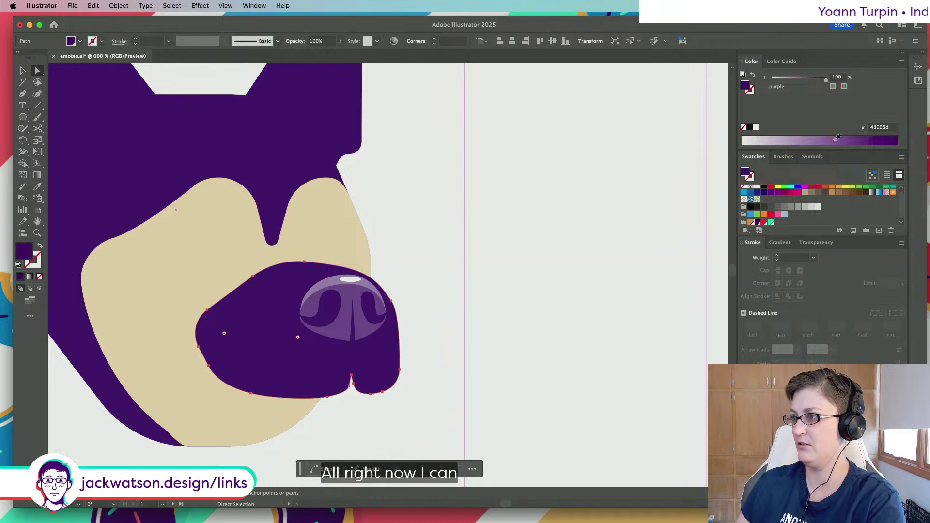
{"action": "left_click", "coordinate": [751, 222]}
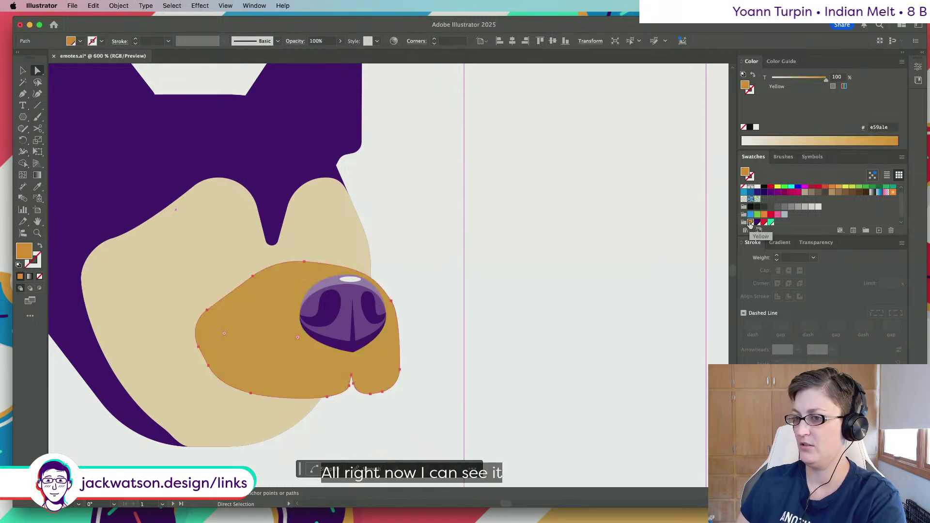
{"action": "left_click", "coordinate": [470, 323]}
{"action": "scroll", "coordinate": [384, 276], "scroll_direction": "down", "scroll_amount": 1}
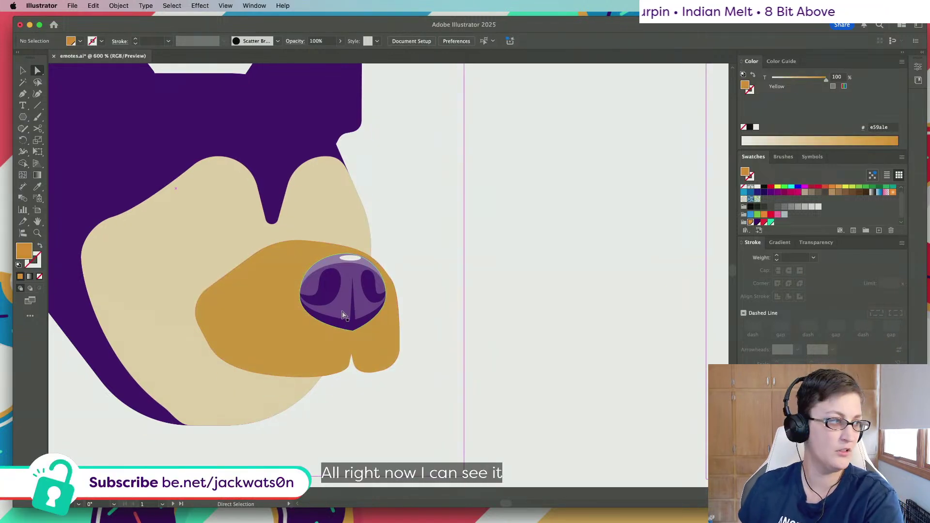
Draw a curved purple path with the Pen tool from the nose's lower left edge down to the muzzle's bottom edge
{"action": "left_click", "coordinate": [340, 326]}
{"action": "left_click", "coordinate": [496, 325]}
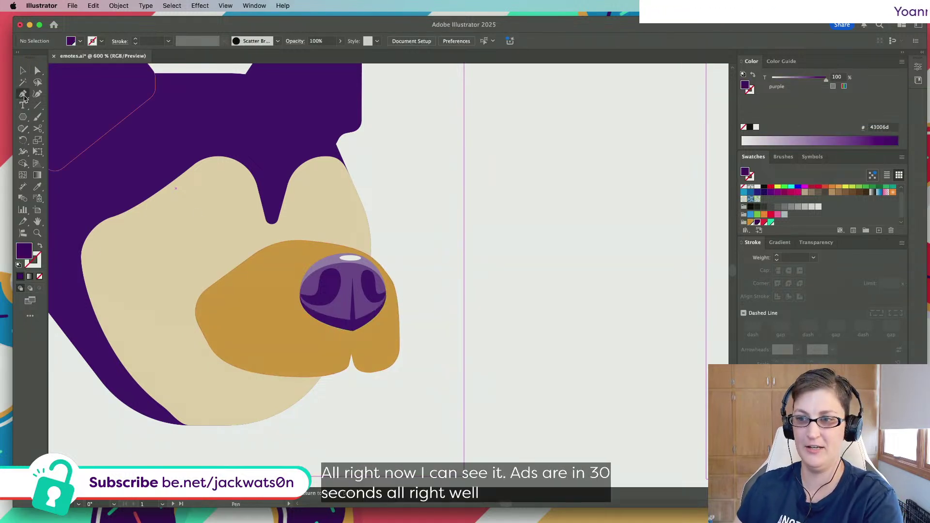
{"action": "scroll", "coordinate": [357, 338], "scroll_direction": "down", "scroll_amount": 1}
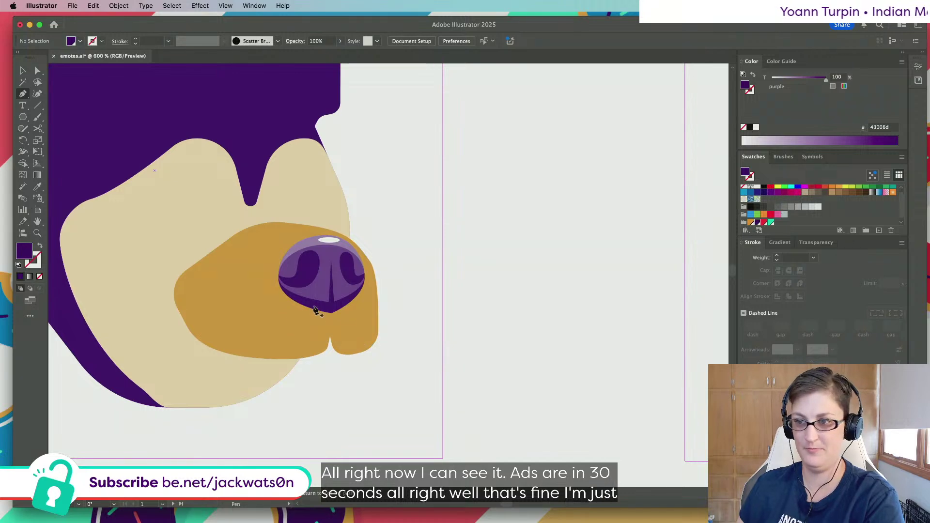
{"action": "key", "text": "super+minus"}
{"action": "key", "text": "super+minus"}
{"action": "scroll", "coordinate": [303, 310], "scroll_direction": "left", "scroll_amount": 15}
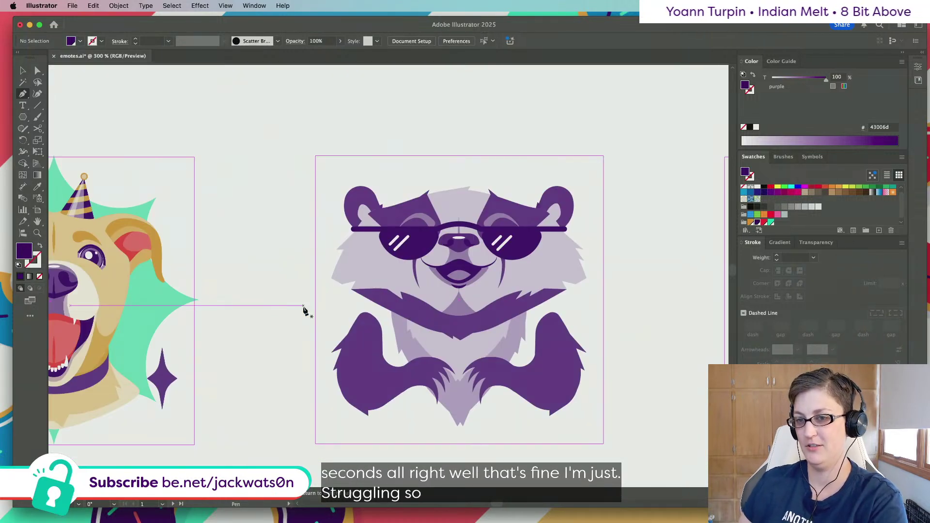
{"action": "scroll", "coordinate": [304, 311], "scroll_direction": "right", "scroll_amount": 15}
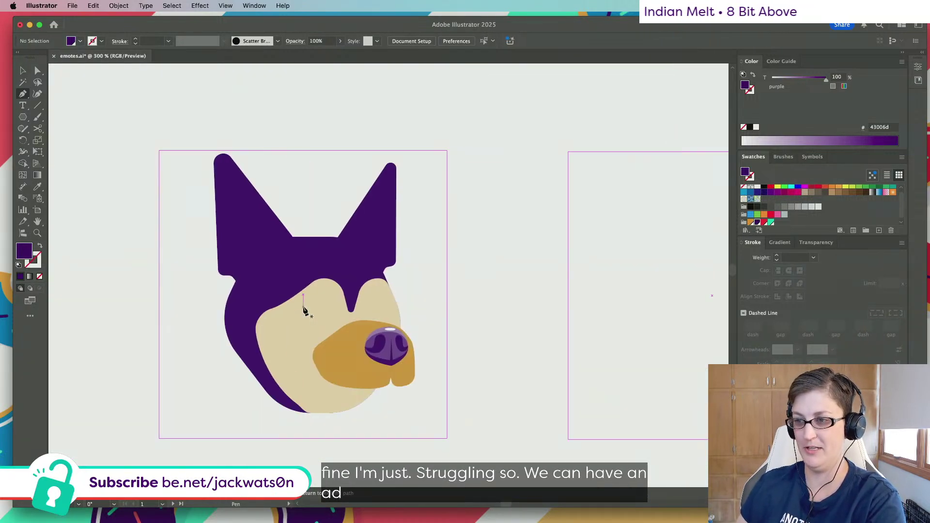
{"action": "scroll", "coordinate": [393, 421], "scroll_direction": "up", "scroll_amount": 3, "text": "alt"}
{"action": "scroll", "coordinate": [393, 422], "scroll_direction": "up", "scroll_amount": 3, "text": "alt"}
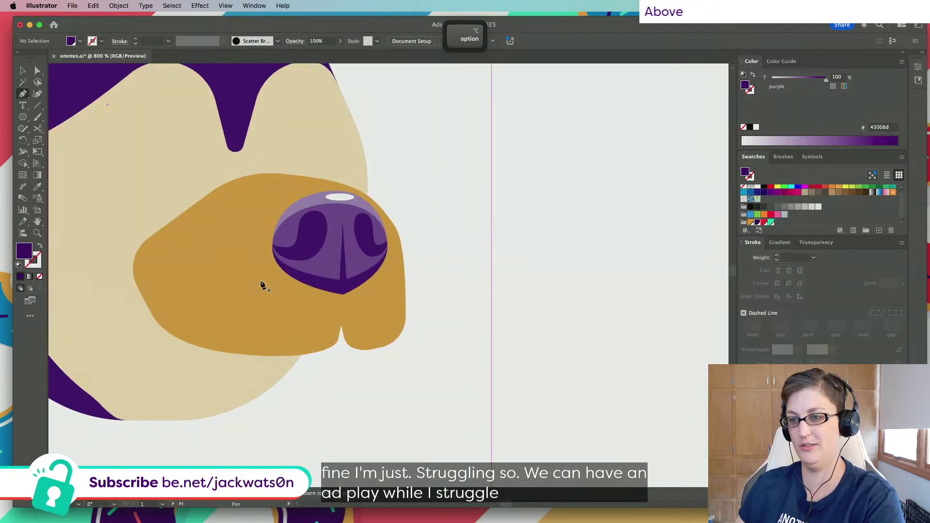
{"action": "left_click_drag", "start_coordinate": [324, 304], "coordinate": [325, 305]}
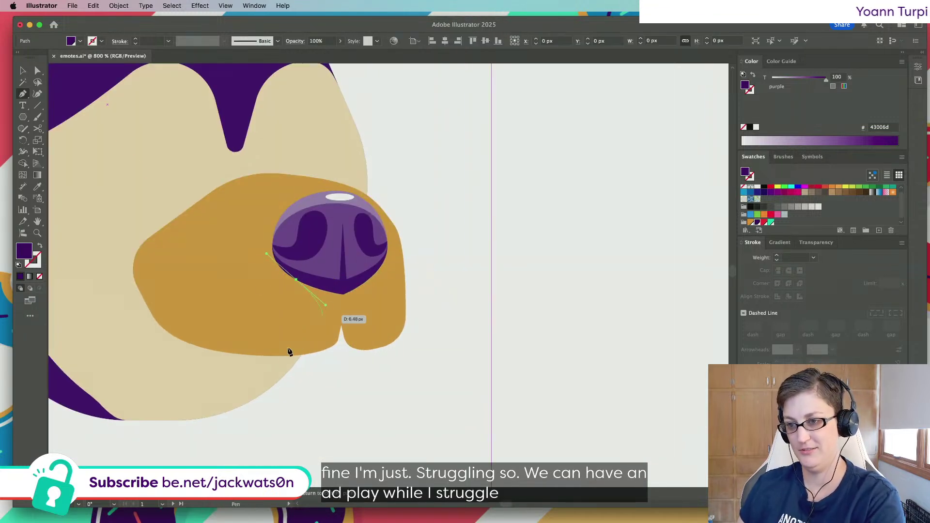
{"action": "left_click_drag", "start_coordinate": [282, 356], "coordinate": [267, 356]}
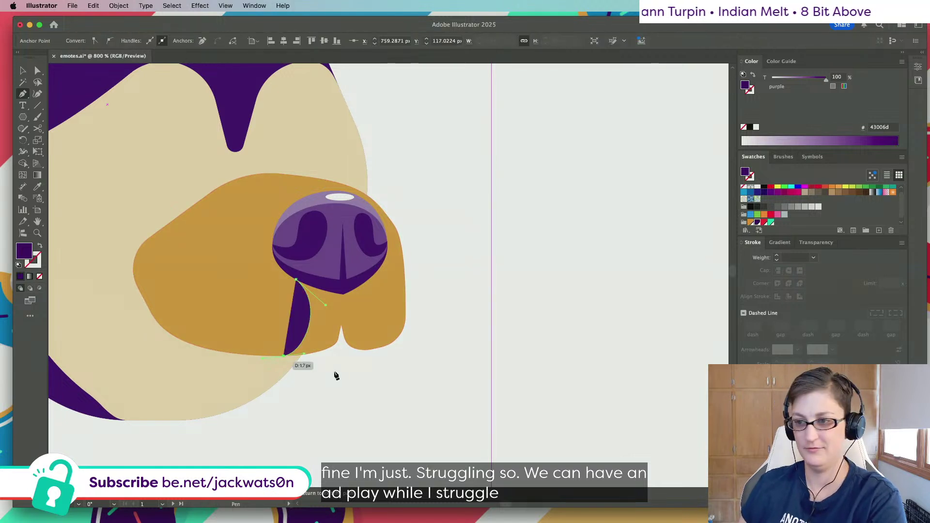
{"action": "key", "text": "super+shift+a"}
{"action": "scroll", "coordinate": [376, 281], "scroll_direction": "right", "scroll_amount": 3}
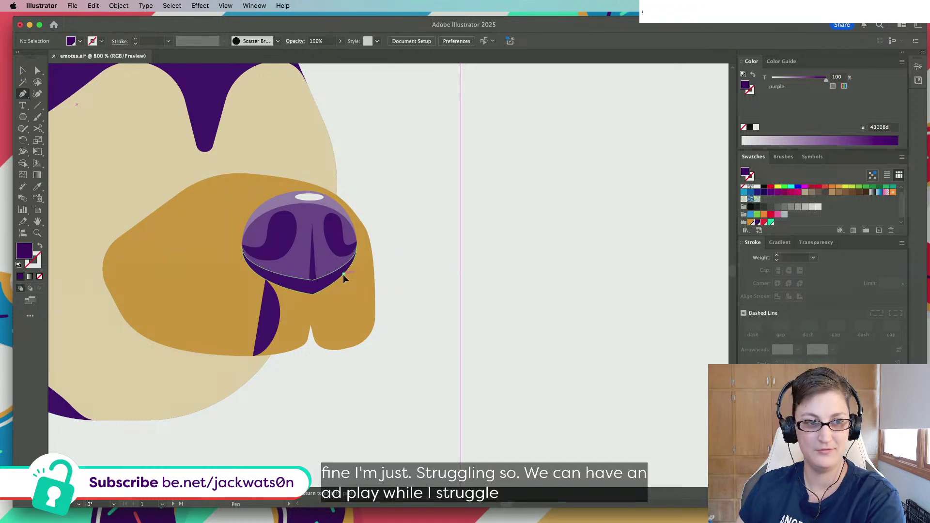
Draw a matching curve from the nose's lower right edge, continue it below the muzzle to the first path's end, and join both into one closed shape
{"action": "left_click_drag", "start_coordinate": [332, 289], "coordinate": [333, 291]}
{"action": "left_click_drag", "start_coordinate": [370, 335], "coordinate": [380, 322]}
{"action": "left_click_drag", "start_coordinate": [328, 394], "coordinate": [281, 395]}
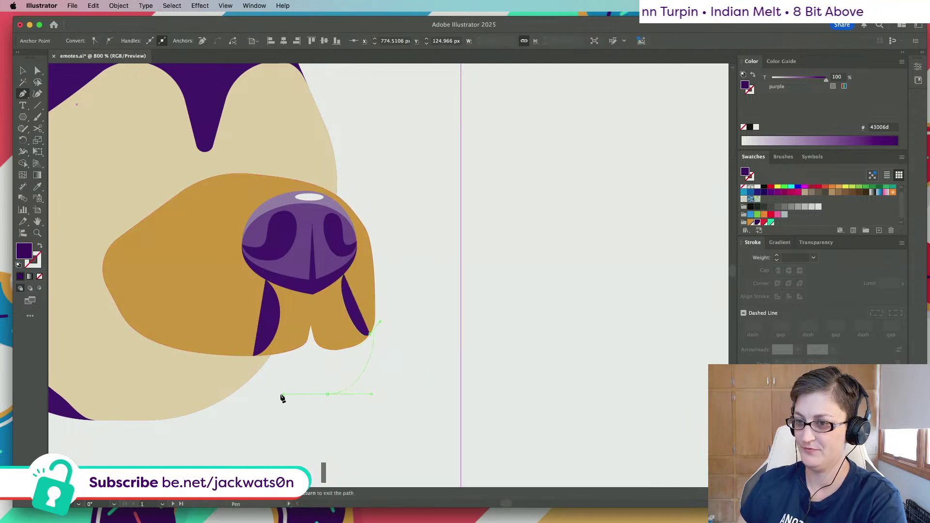
{"action": "left_click", "coordinate": [254, 357]}
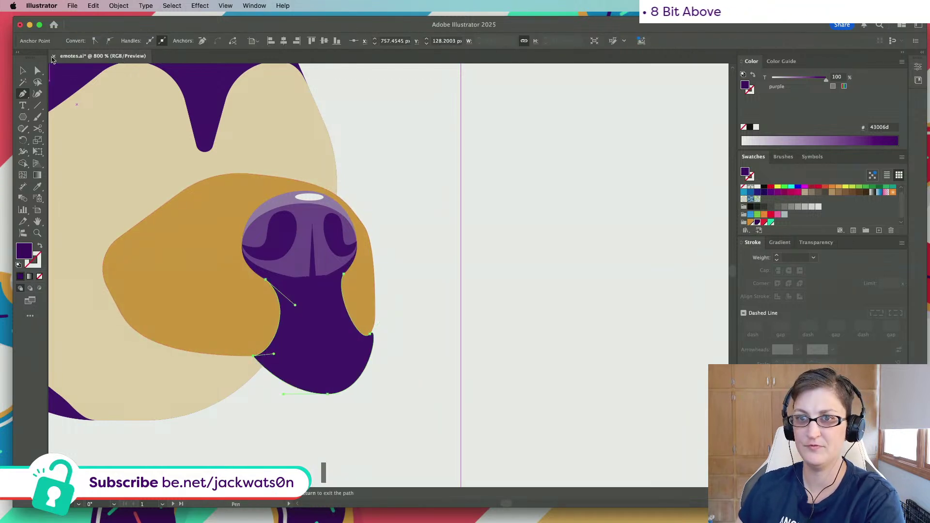
{"action": "left_click", "coordinate": [36, 71]}
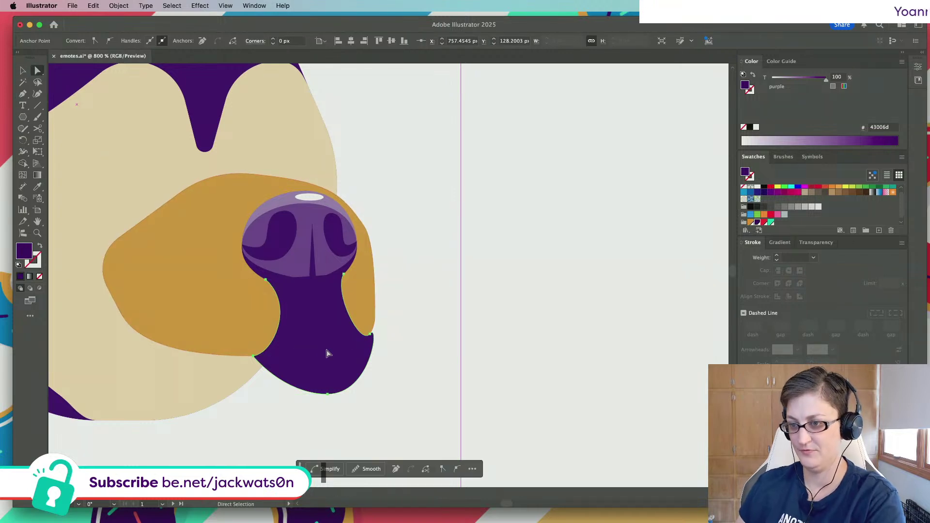
{"action": "key", "text": "super+j"}
Trim the purple mouth shape to the muzzle outline with Pathfinder Intersect, keeping a copy of the muzzle, and restack the trimmed shape beneath the nose
{"action": "left_click", "coordinate": [158, 302]}
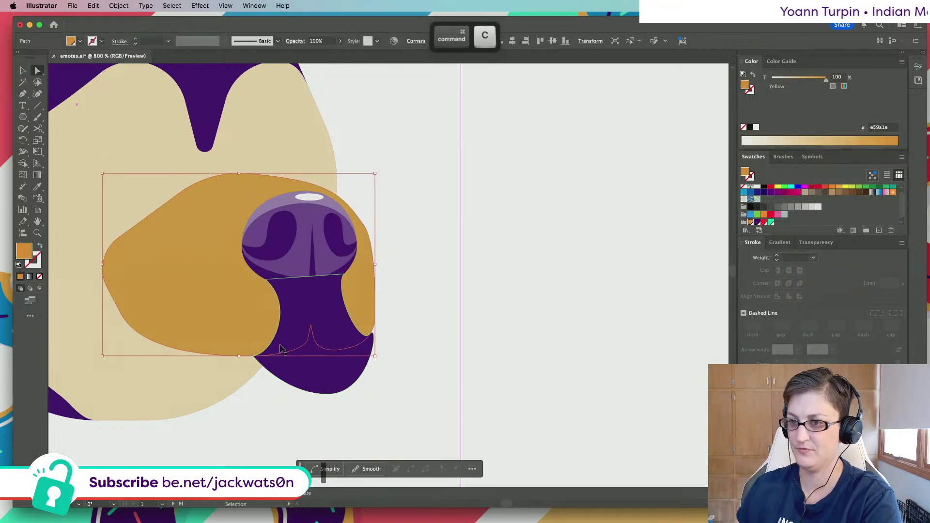
{"action": "left_click", "coordinate": [313, 311], "text": "shift"}
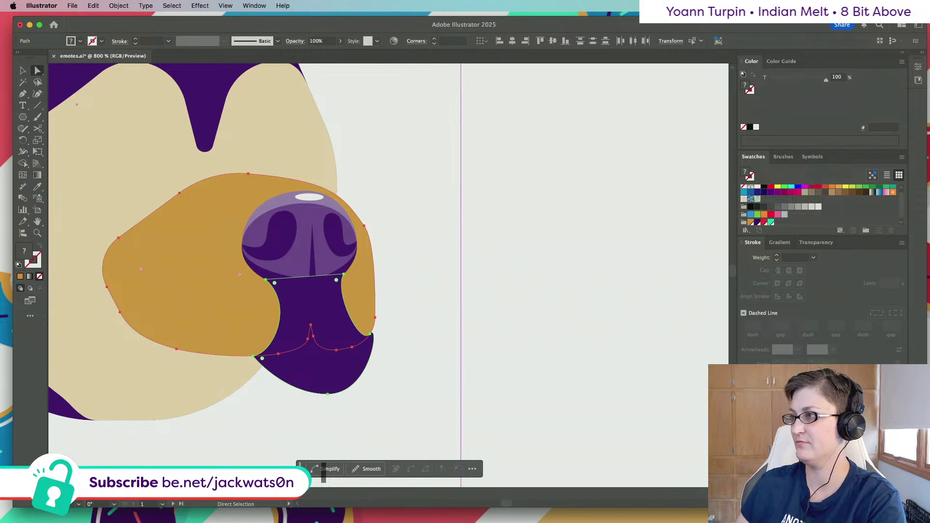
{"action": "left_click", "coordinate": [917, 68]}
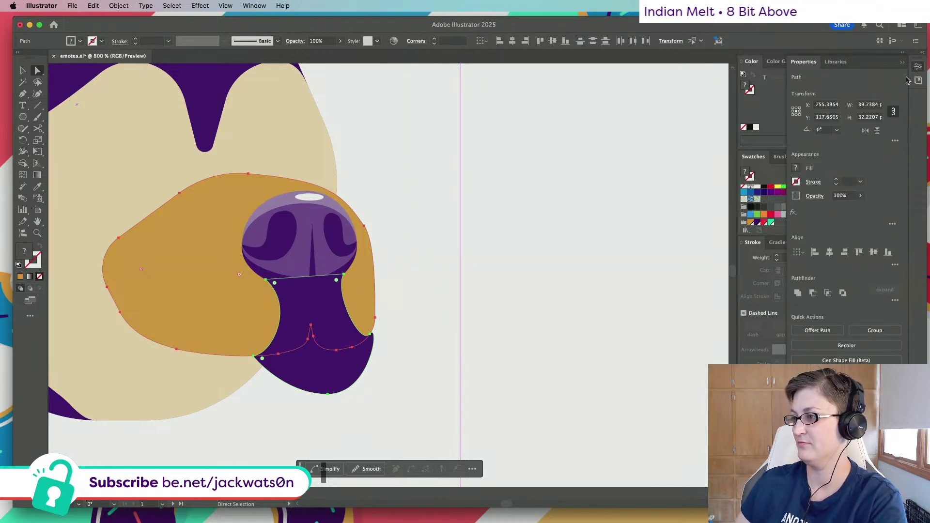
{"action": "left_click", "coordinate": [828, 292]}
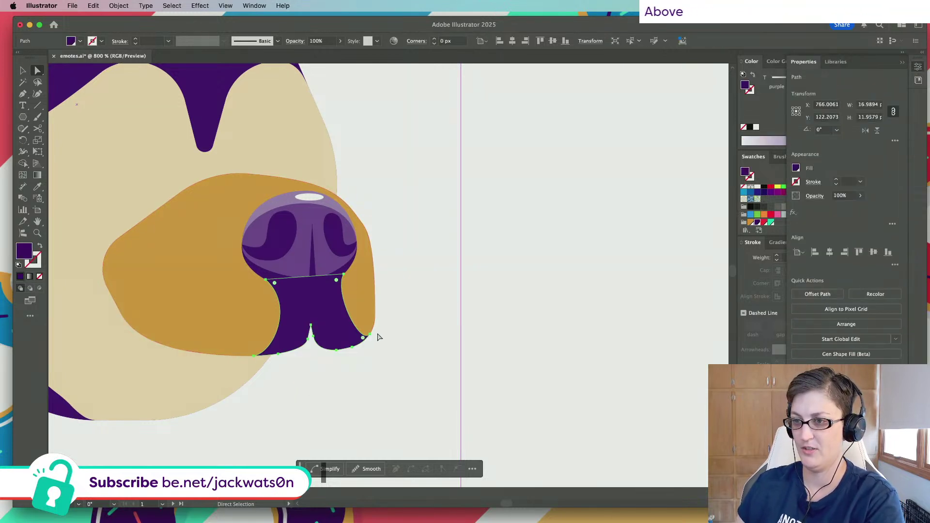
{"action": "key", "text": "super+x"}
{"action": "key", "text": "super+f"}
{"action": "left_click", "coordinate": [401, 344]}
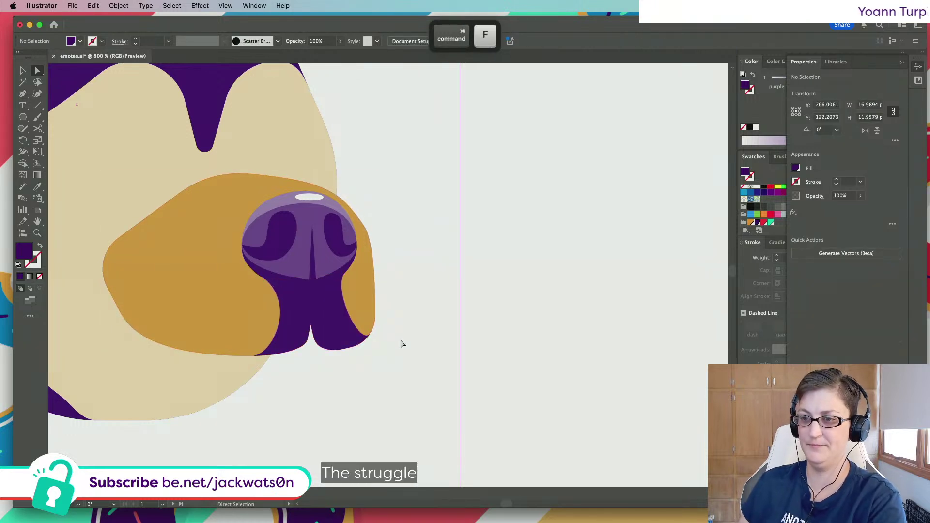
Straighten the upper part of the purple mouth shape's right edge by adjusting the curve handle of the anchor below the nose
{"action": "left_click", "coordinate": [334, 342]}
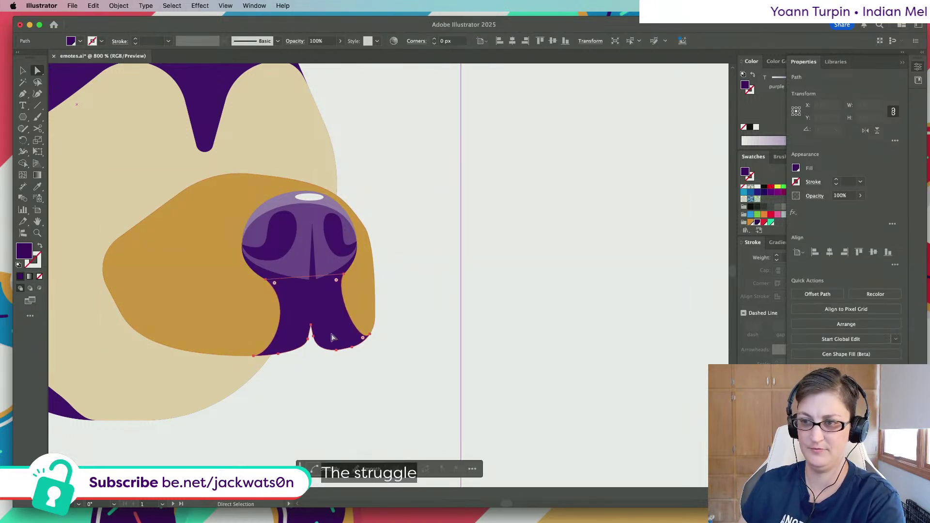
{"action": "left_click", "coordinate": [342, 275]}
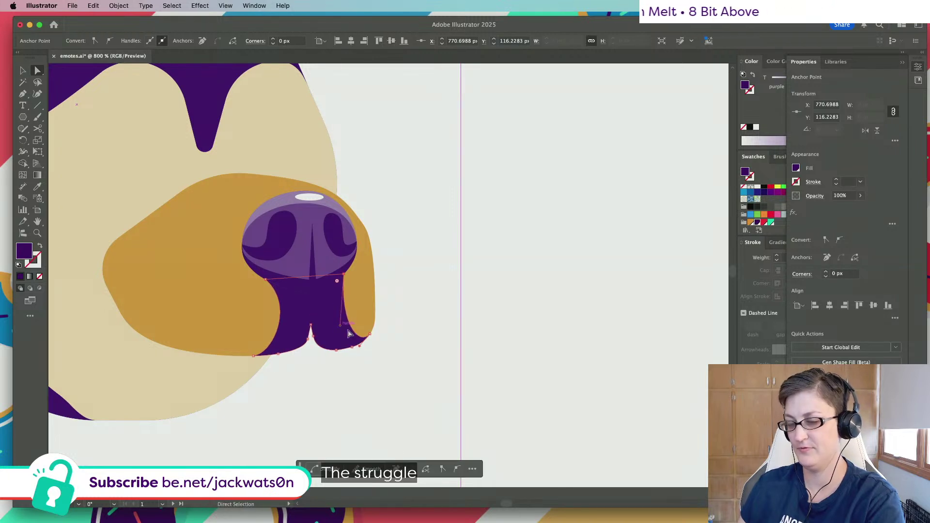
{"action": "key", "text": "super+shift+a"}
{"action": "key", "text": "super+z"}
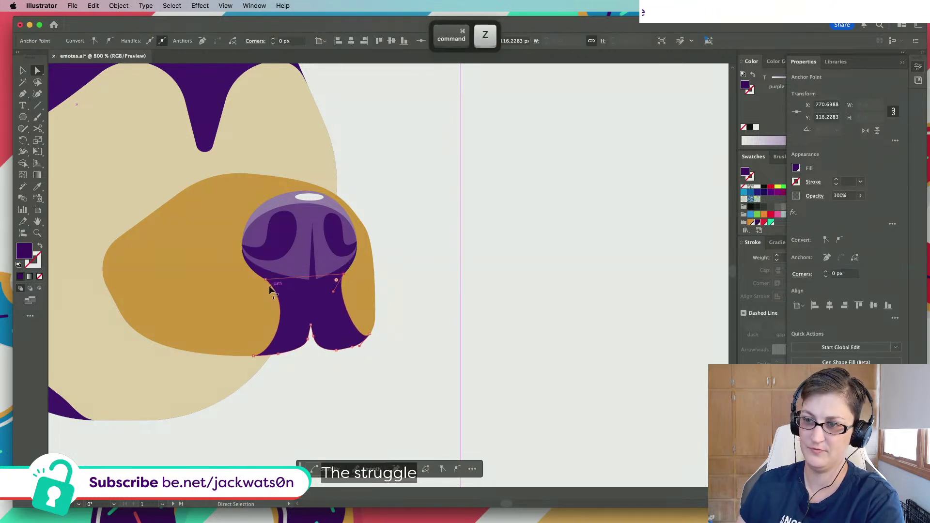
{"action": "key", "text": "super+shift+z"}
Move the purple mouth shape's upper left anchor inward along the nose and point its curve handle downward to straighten the left edge
{"action": "left_click_drag", "start_coordinate": [270, 285], "coordinate": [278, 279]}
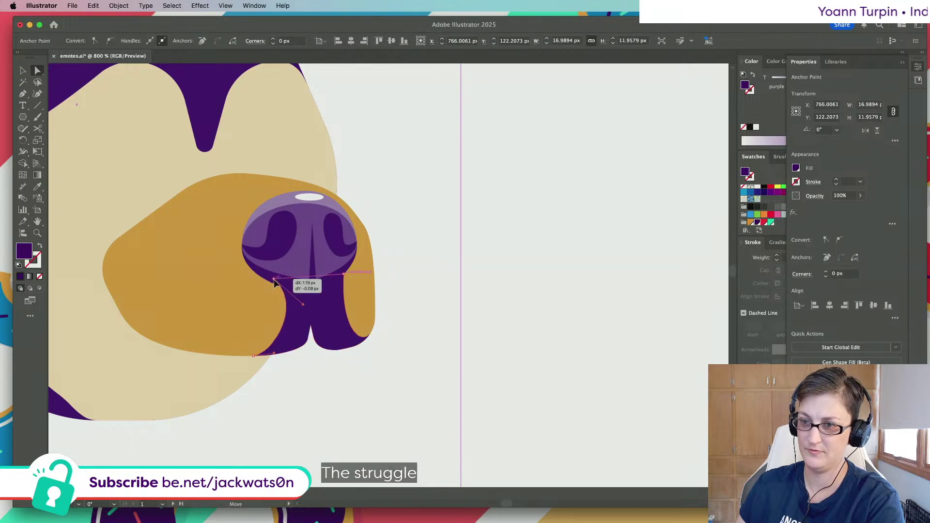
{"action": "left_click_drag", "start_coordinate": [285, 314], "coordinate": [282, 323]}
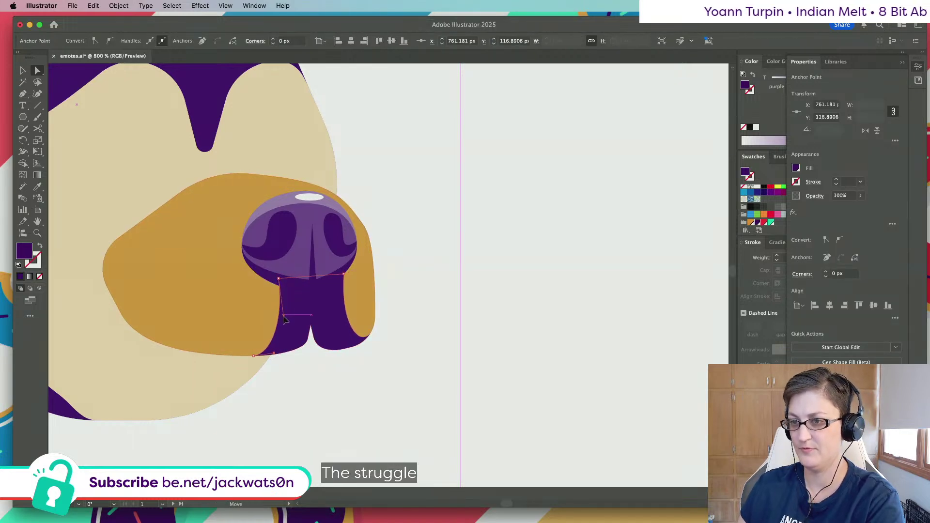
{"action": "key", "text": "super+shift+a"}
Recolor the yellow muzzle with the beige sampled from the face, Yellow at 35% tint (f6dcb0), and clear the selection
{"action": "left_click", "coordinate": [245, 321]}
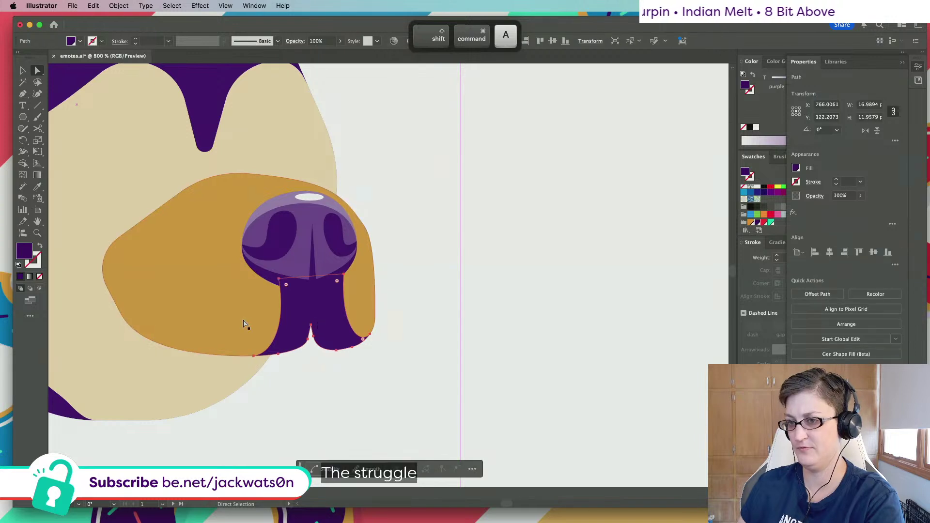
{"action": "left_click", "coordinate": [919, 67]}
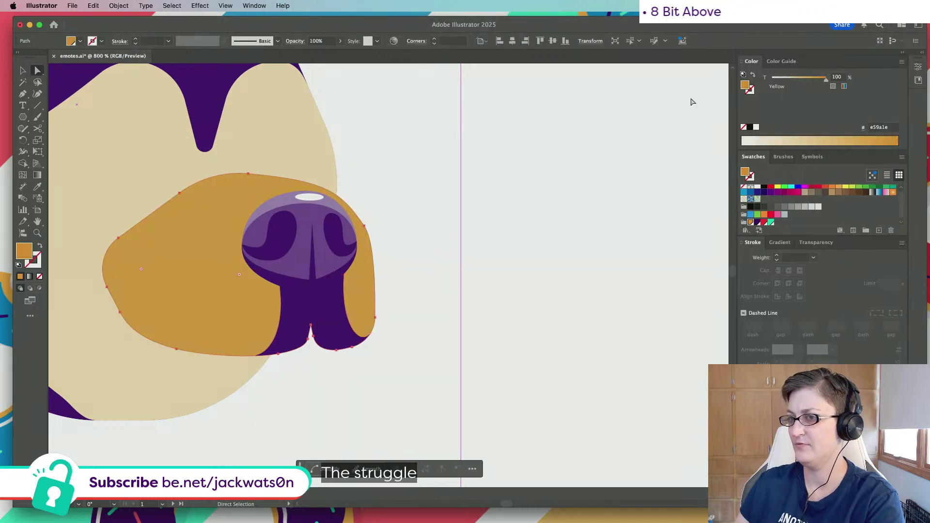
{"action": "key", "text": "i"}
{"action": "left_click", "coordinate": [121, 167]}
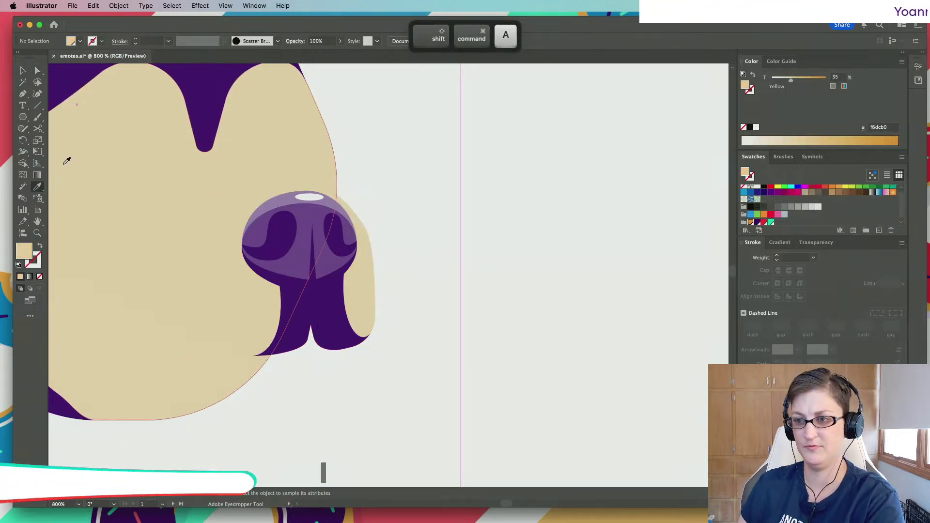
{"action": "key", "text": "a"}
{"action": "key", "text": "super+shift+a"}
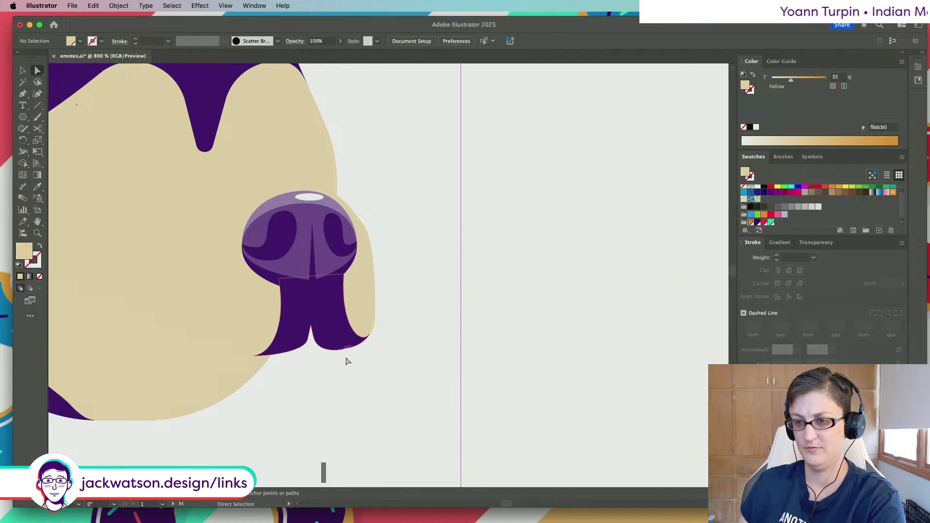
Undo the muzzle's beige recolor and the reshaping of the purple mouth area's left edge
{"action": "scroll", "coordinate": [339, 376], "scroll_direction": "down", "scroll_amount": 2, "text": "alt"}
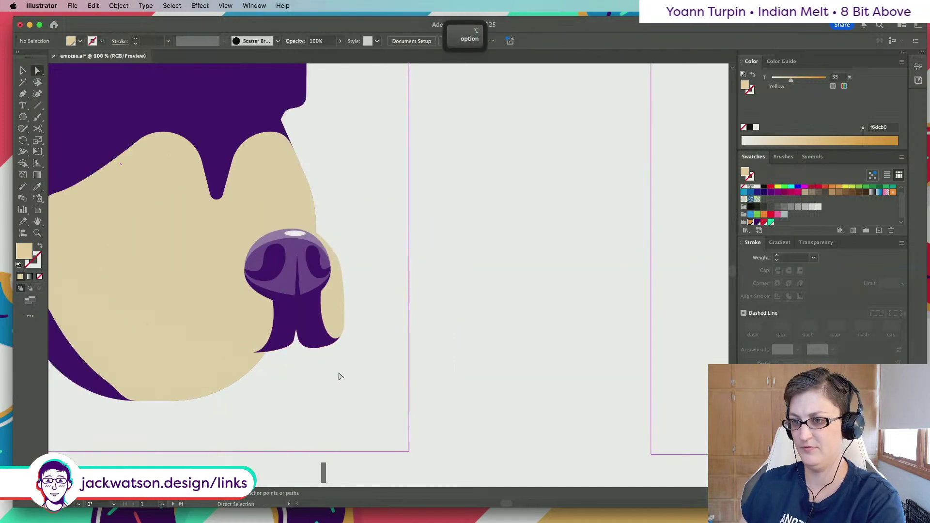
{"action": "scroll", "coordinate": [340, 376], "scroll_direction": "down", "scroll_amount": 4, "text": "alt"}
{"action": "scroll", "coordinate": [340, 376], "scroll_direction": "up", "scroll_amount": 4, "text": "alt"}
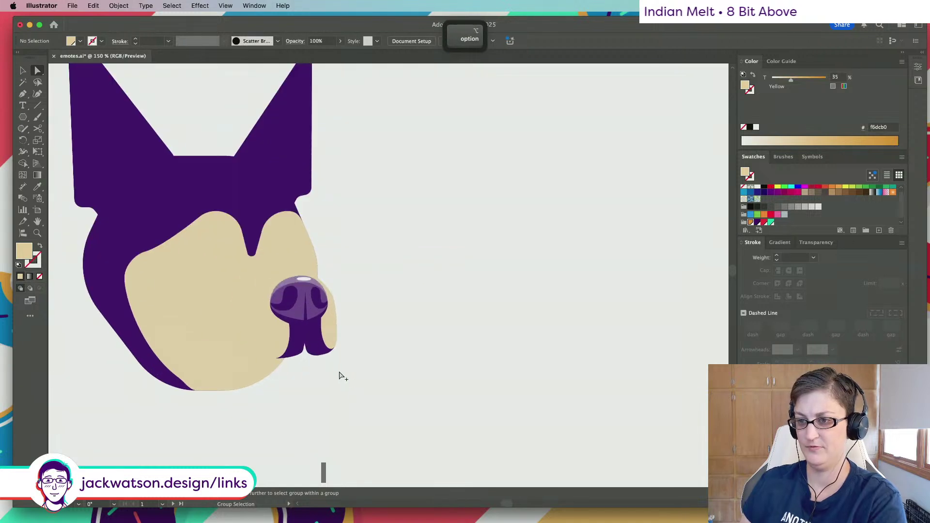
{"action": "scroll", "coordinate": [334, 356], "scroll_direction": "up", "scroll_amount": 3, "text": "alt"}
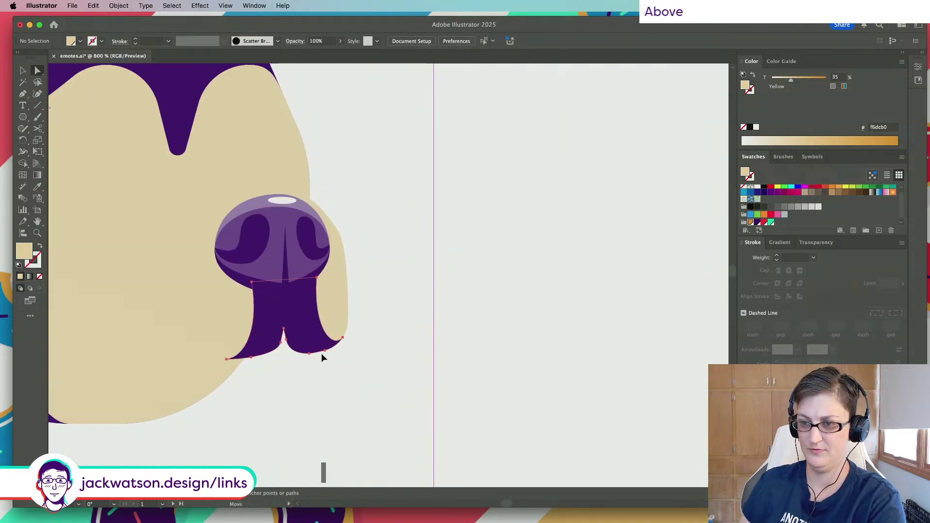
{"action": "left_click_drag", "start_coordinate": [321, 355], "coordinate": [531, 486]}
{"action": "key", "text": "super+z"}
{"action": "key", "text": "super+z"}
{"action": "key", "text": "super+z"}
{"action": "key", "text": "super+z"}
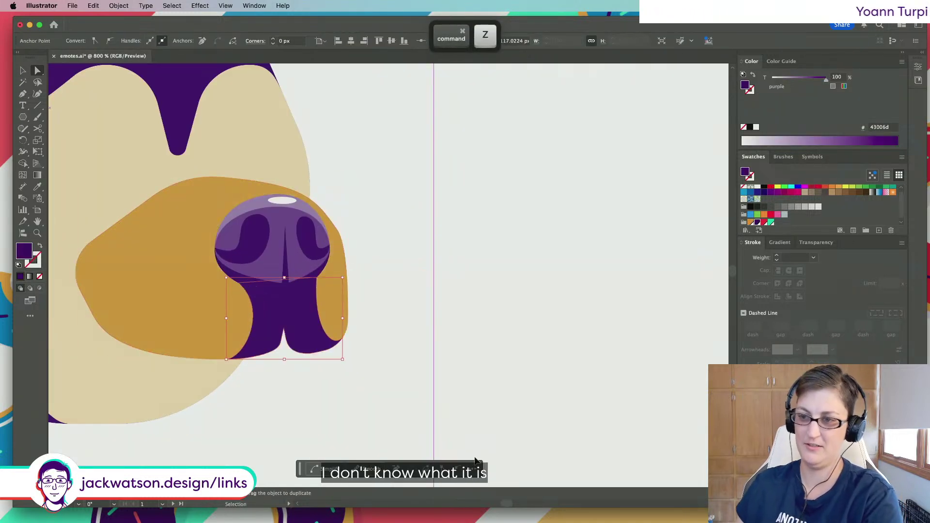
Undo the recent muzzle shading edits back to the single purple crescent on the left below the nose
{"action": "key", "text": "super+z"}
{"action": "key", "text": "super+z"}
{"action": "key", "text": "super+z"}
{"action": "key", "text": "super+z"}
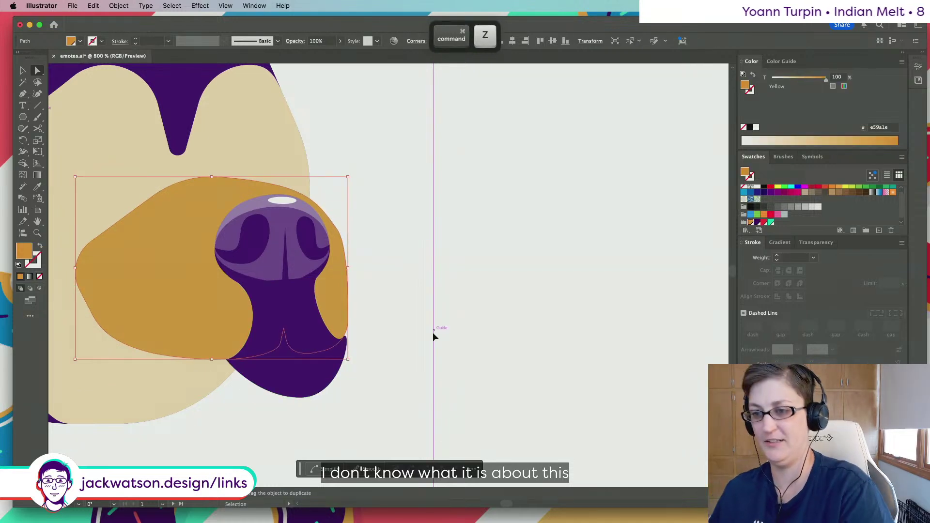
{"action": "key", "text": "super+z"}
{"action": "key", "text": "super+z"}
{"action": "key", "text": "super+z"}
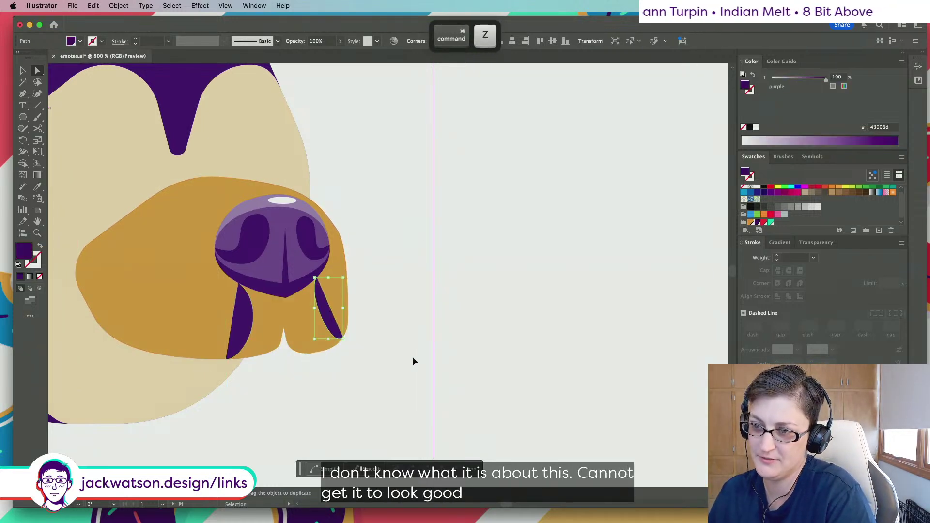
{"action": "key", "text": "super+z"}
{"action": "key", "text": "super+z"}
{"action": "key", "text": "super+z"}
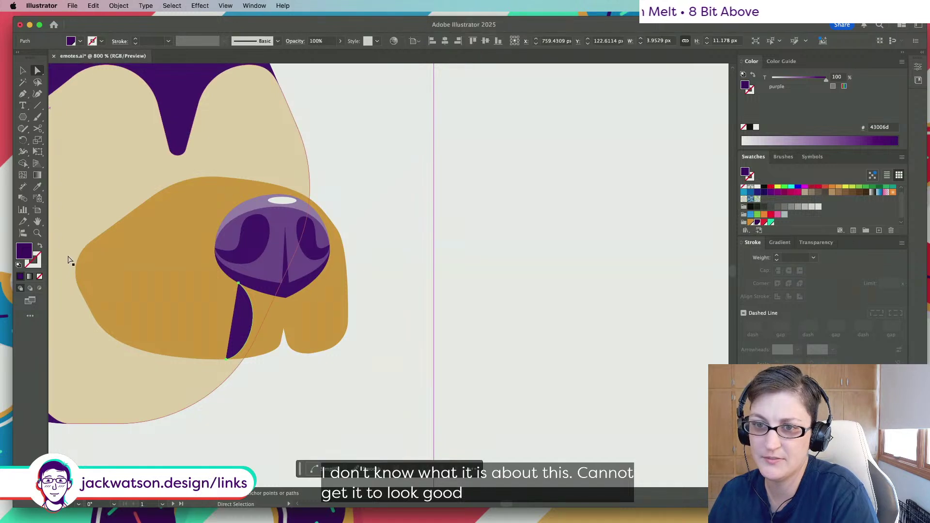
Swap the crescent's fill and stroke so it is an unfilled curve with a purple outline, and deselect it
{"action": "left_click", "coordinate": [40, 245]}
{"action": "left_click", "coordinate": [255, 386]}
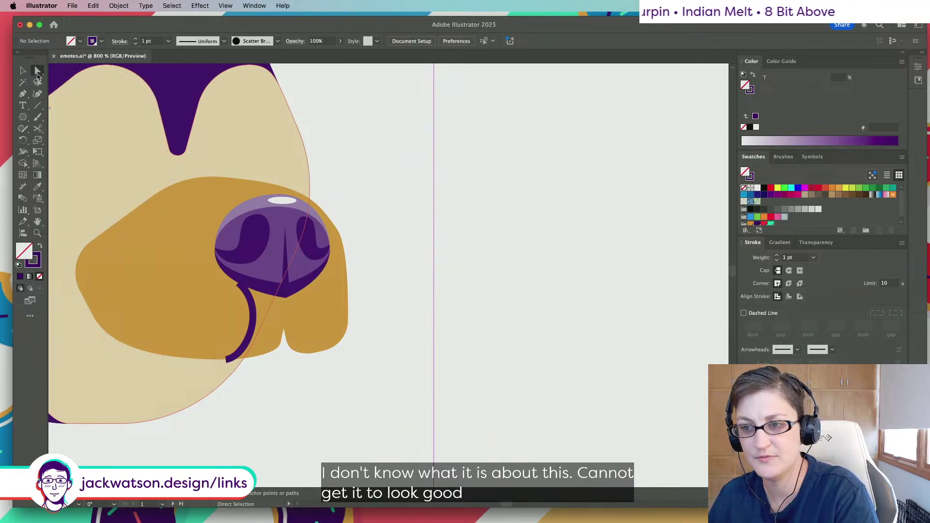
{"action": "left_click", "coordinate": [24, 70]}
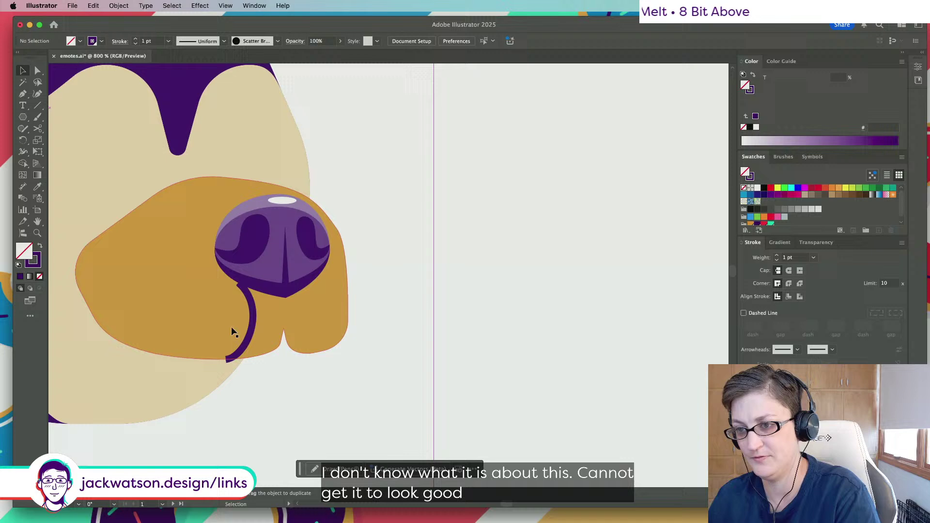
Make a reflected copy of the purple curve and place it below the right side of the nose
{"action": "left_click", "coordinate": [256, 325]}
{"action": "key", "text": "a"}
{"action": "left_click", "coordinate": [118, 6]}
{"action": "mouse_move", "coordinate": [160, 20]}
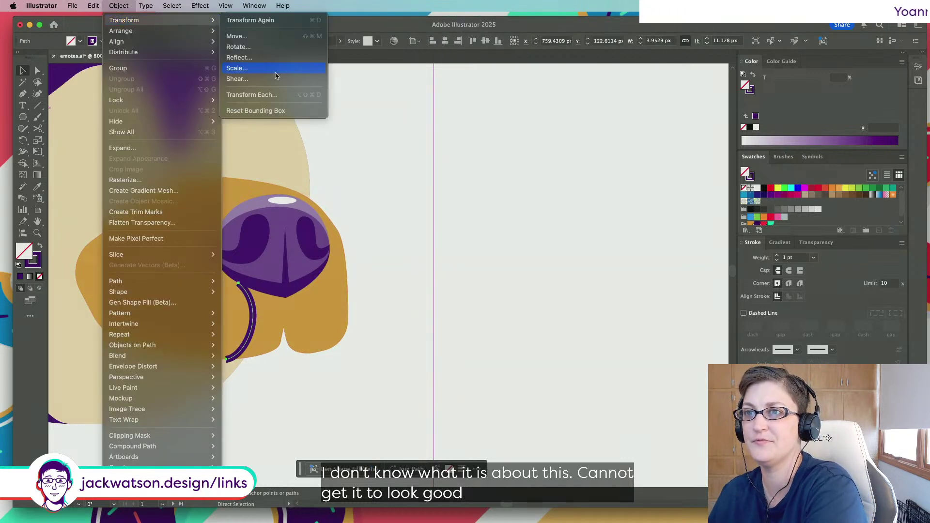
{"action": "left_click", "coordinate": [261, 57]}
{"action": "key", "text": "Return"}
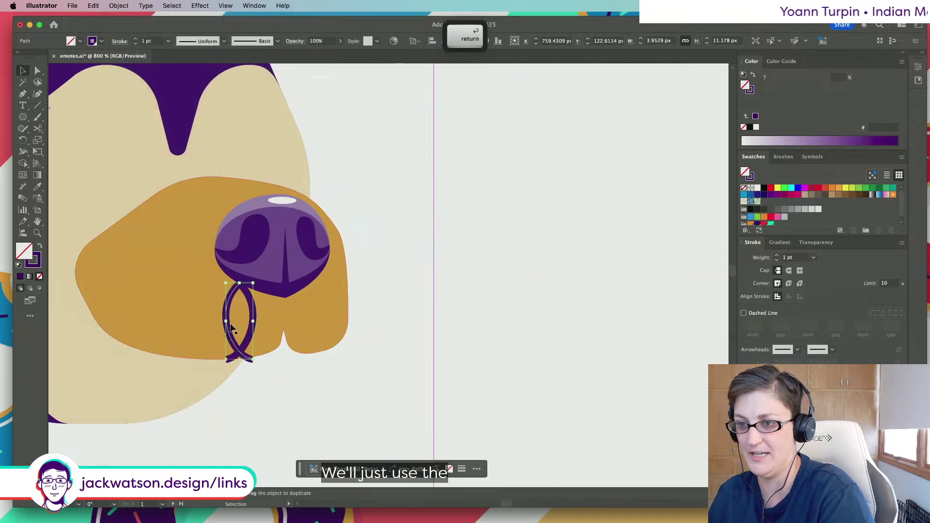
{"action": "left_click_drag", "start_coordinate": [231, 331], "coordinate": [309, 319]}
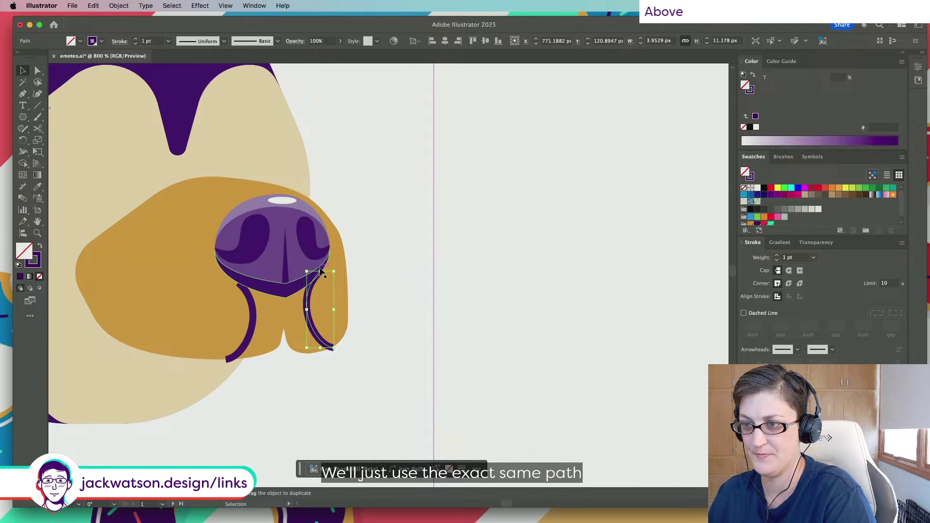
{"action": "left_click_drag", "start_coordinate": [321, 270], "coordinate": [321, 271]}
Join the two curves into a closed outline and bend its bottom edge into a downward arc below the muzzle
{"action": "left_click", "coordinate": [257, 318], "text": "shift"}
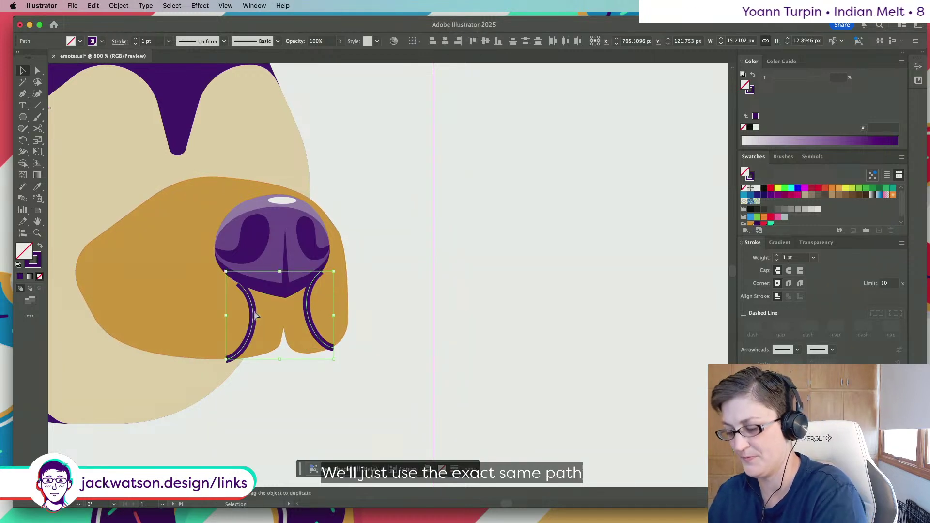
{"action": "key", "text": "ctrl+j"}
{"action": "key", "text": "ctrl+j"}
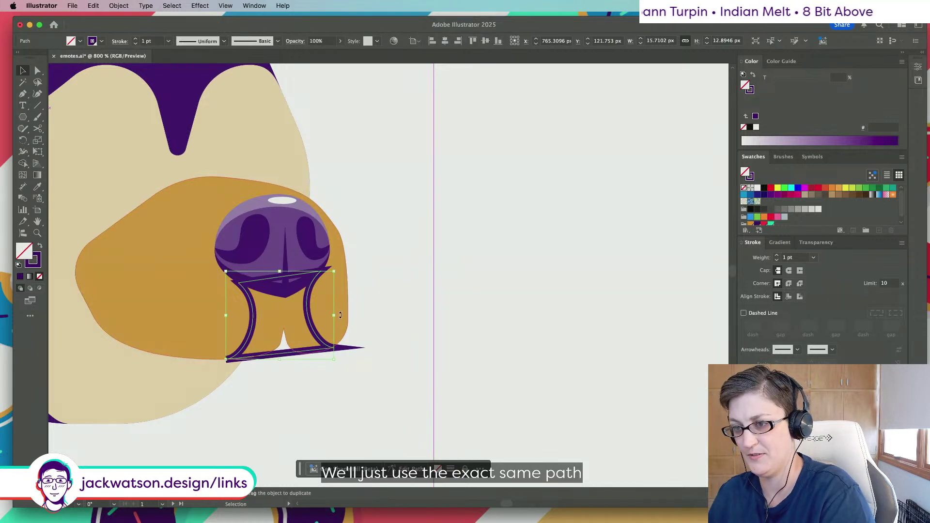
{"action": "key", "text": "shift+asciitilde"}
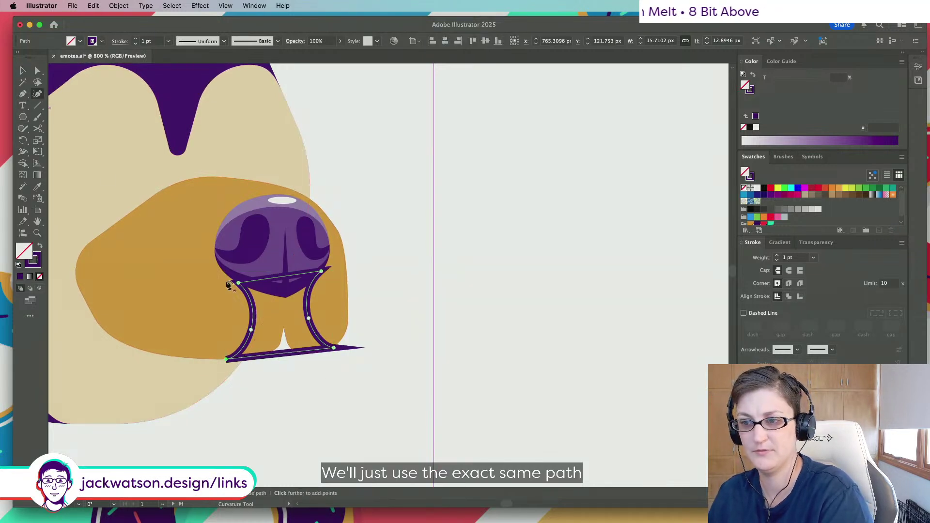
{"action": "left_click_drag", "start_coordinate": [284, 357], "coordinate": [290, 380]}
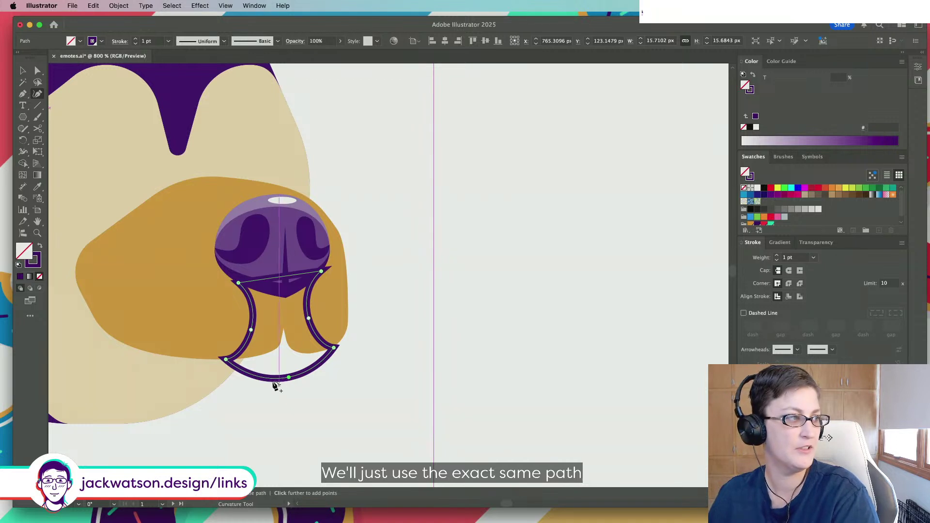
Duplicate the muzzle in place, intersect the duplicate with the closed outline, and give the result a purple fill without a stroke
{"action": "left_click", "coordinate": [22, 71]}
{"action": "left_click", "coordinate": [322, 307]}
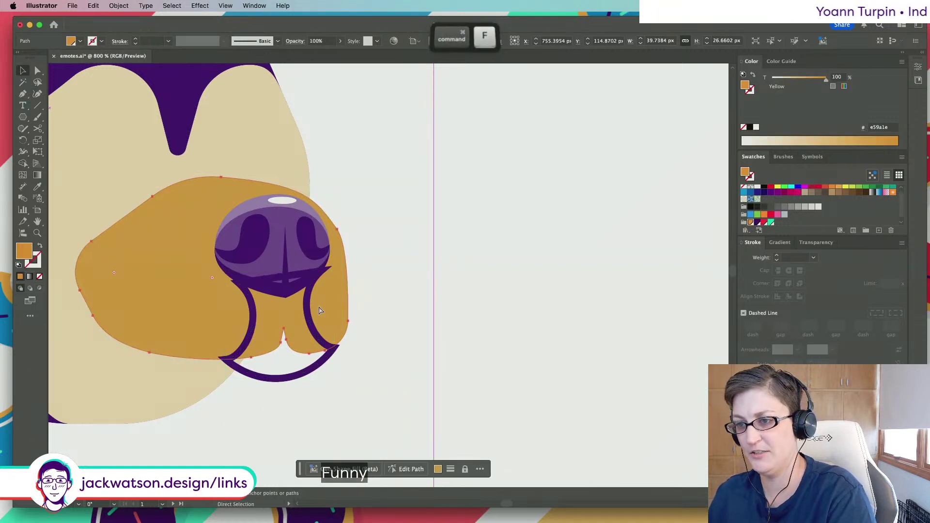
{"action": "left_click", "coordinate": [309, 315], "text": "shift"}
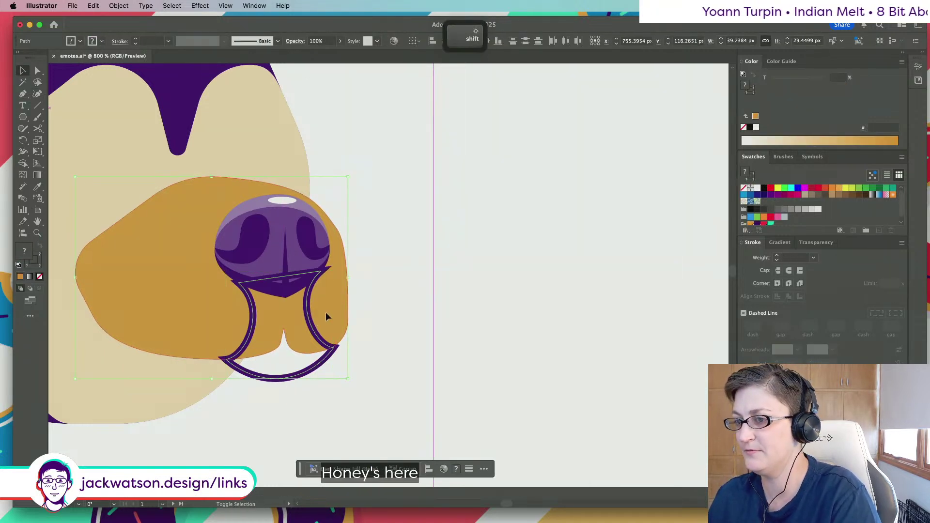
{"action": "left_click", "coordinate": [920, 70]}
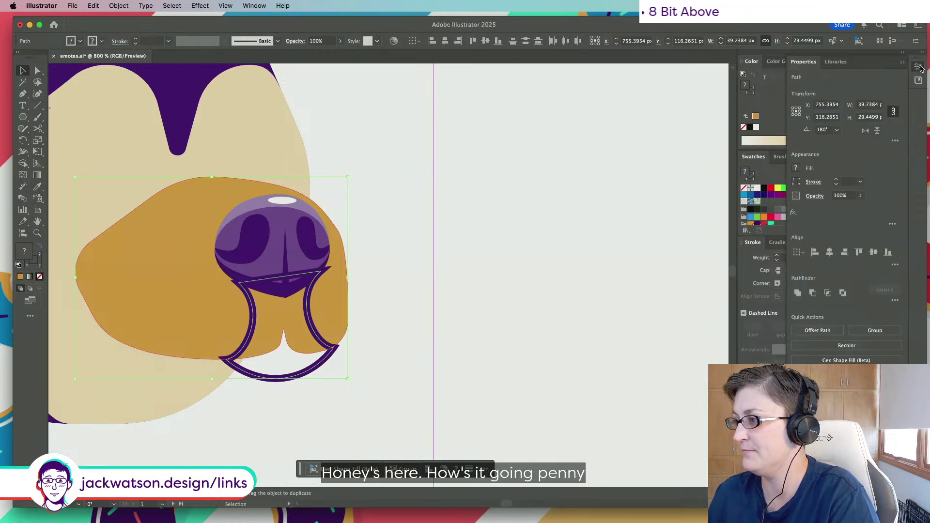
{"action": "left_click", "coordinate": [826, 293]}
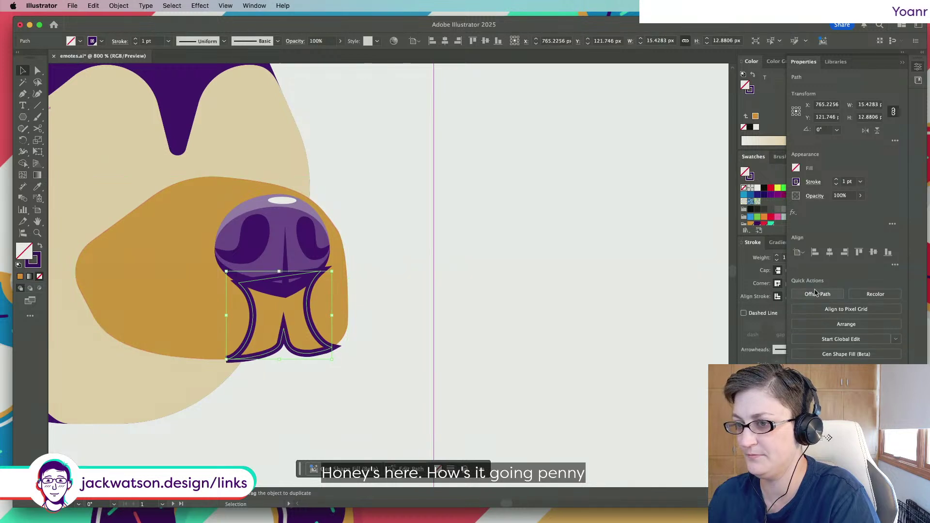
{"action": "left_click", "coordinate": [41, 245]}
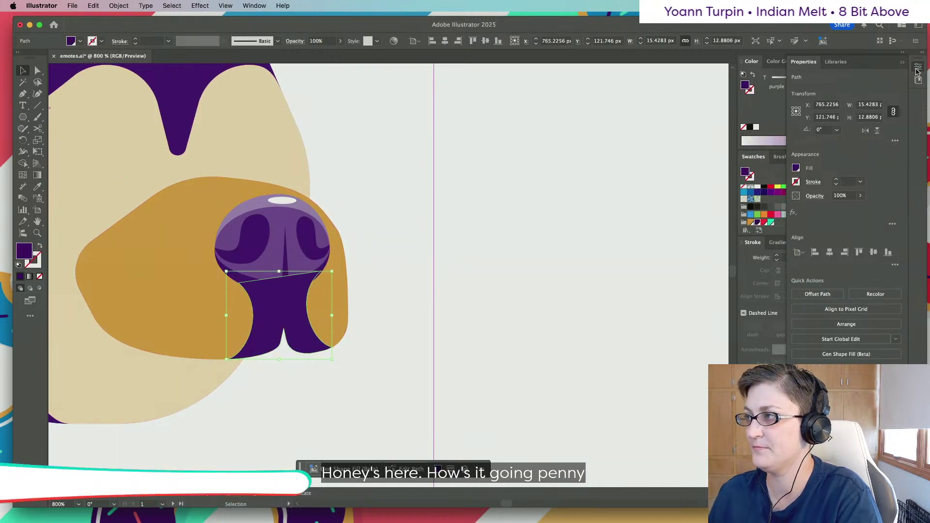
Cut the purple muzzle shape and paste it back behind the nose
{"action": "left_click", "coordinate": [900, 64]}
{"action": "key", "text": "super+shift+a"}
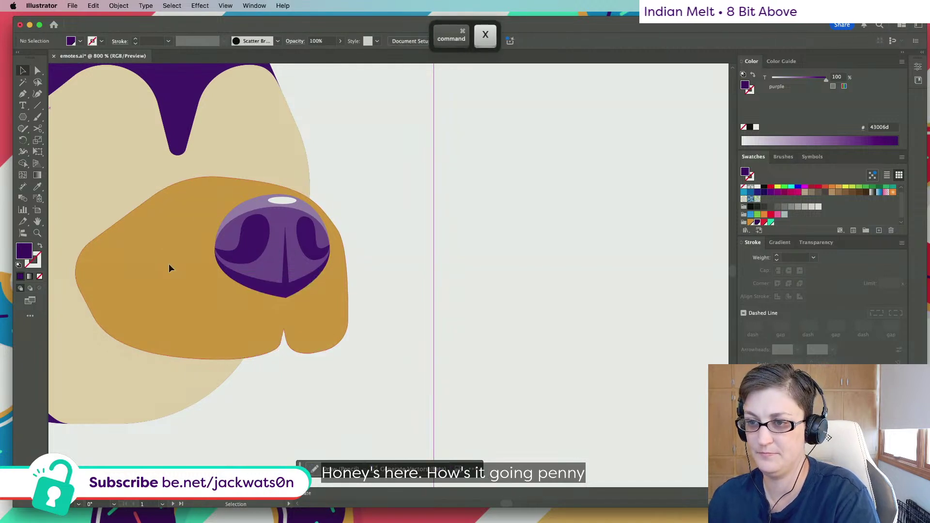
{"action": "key", "text": "super+z"}
{"action": "key", "text": "super+shift+a"}
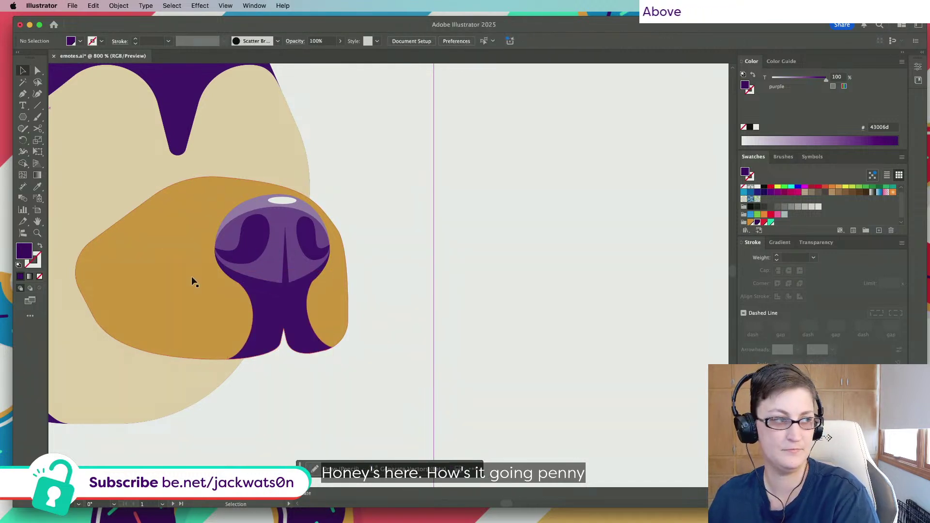
{"action": "left_click", "coordinate": [275, 308]}
{"action": "left_click", "coordinate": [119, 6]}
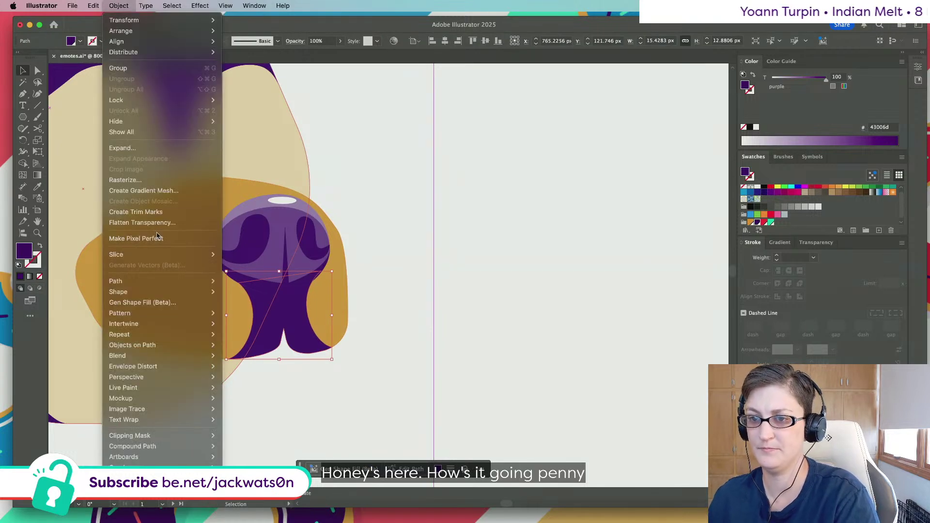
{"action": "mouse_move", "coordinate": [159, 281]}
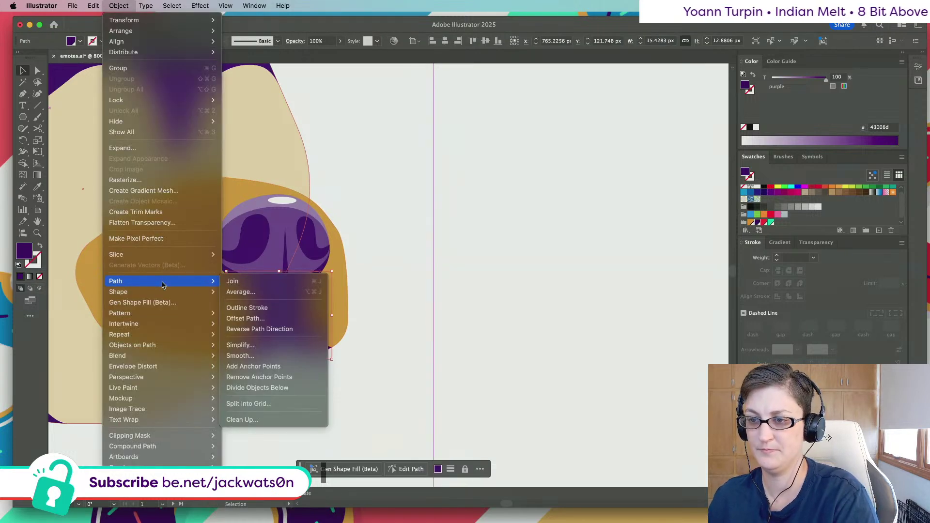
{"action": "left_click", "coordinate": [247, 318]}
{"action": "key", "text": "Up"}
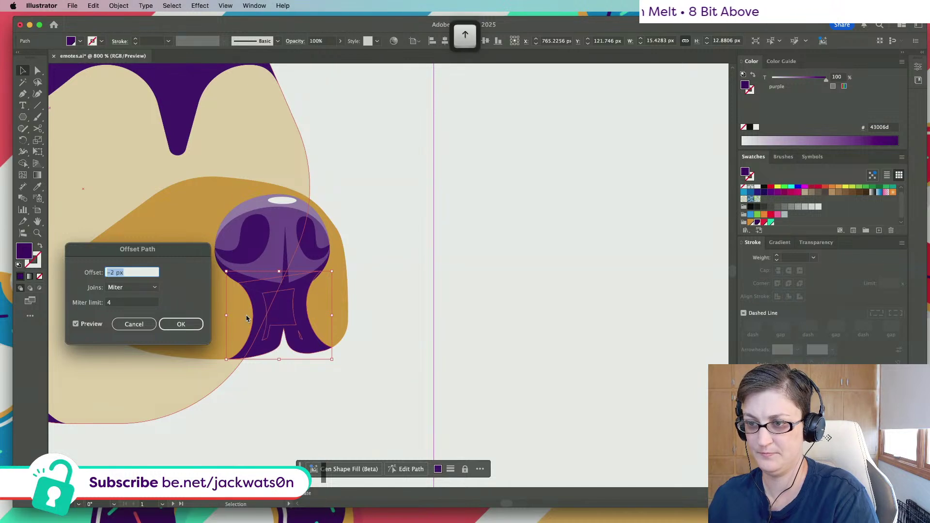
{"action": "key", "text": "Up"}
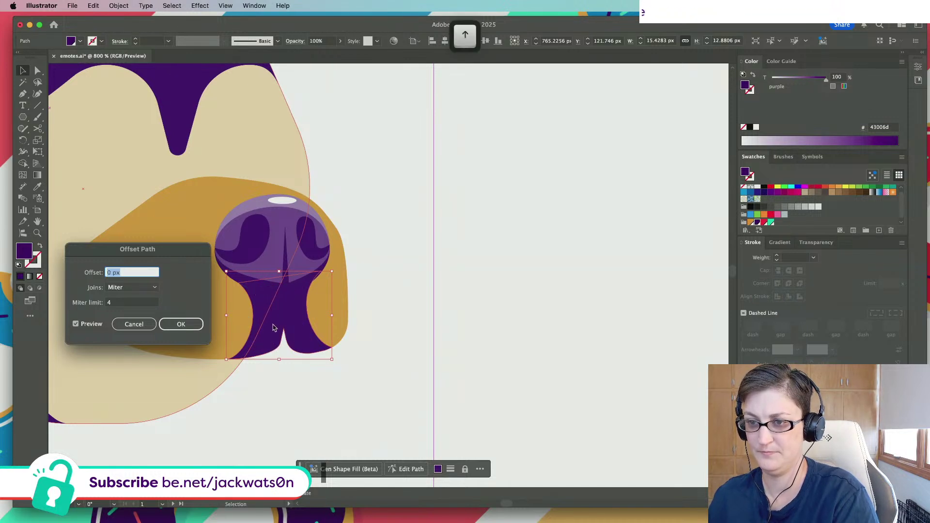
{"action": "left_click", "coordinate": [135, 324]}
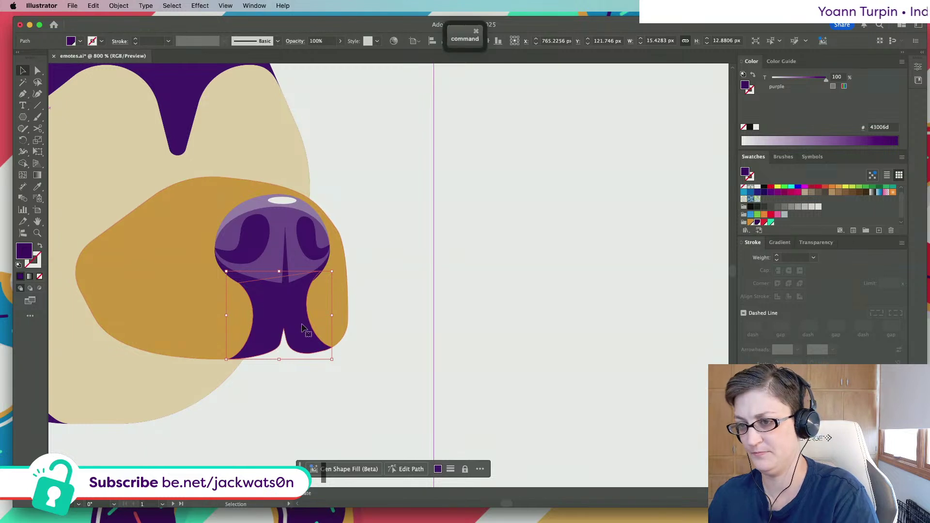
Undo back to the closed outline before the intersection and paste the purple-filled shape in front of the muzzle
{"action": "key", "text": "super+z"}
{"action": "key", "text": "super+z"}
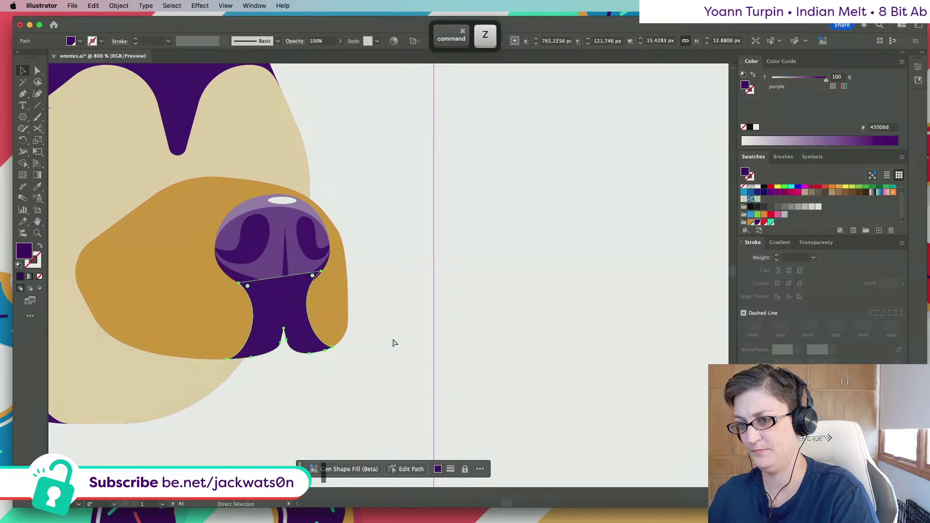
{"action": "key", "text": "super+z"}
{"action": "key", "text": "super+f"}
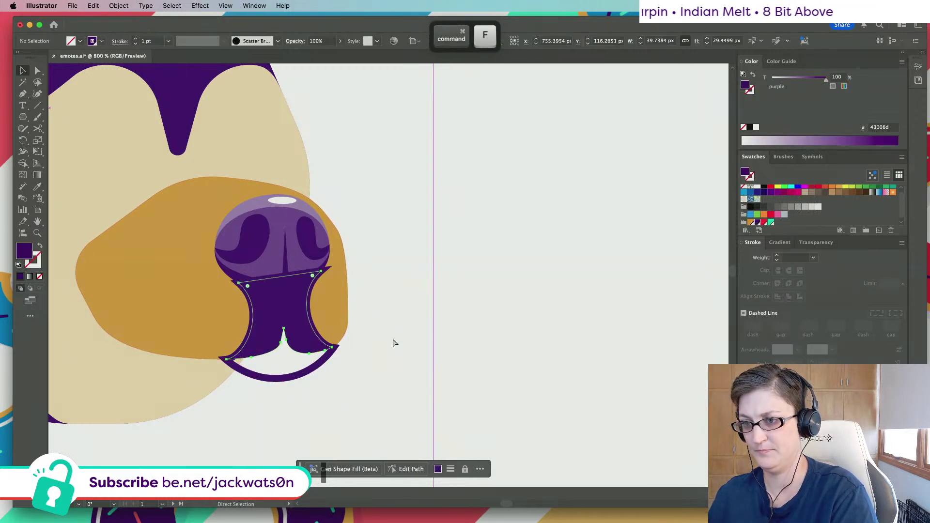
{"action": "left_click", "coordinate": [325, 363], "text": "super"}
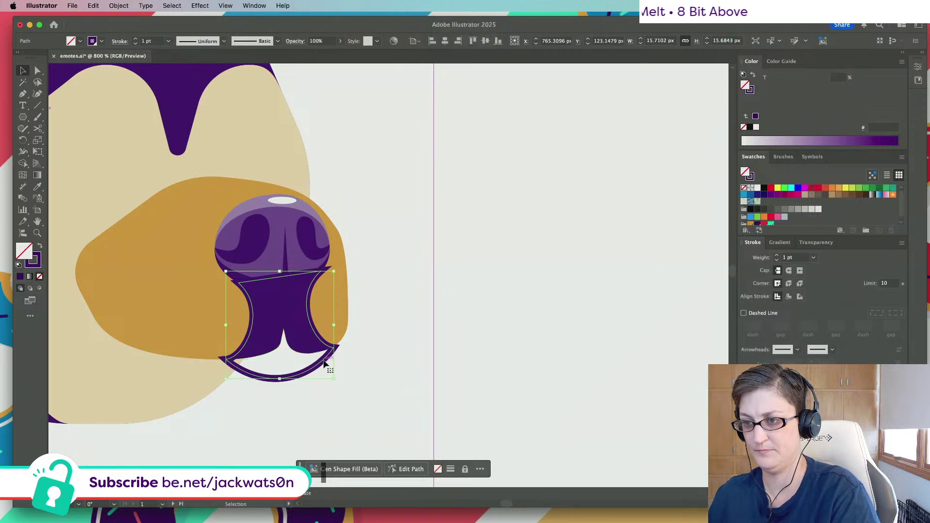
Apply the 25% opacity purple shading from below the finished party-hat dog's nose to the filled muzzle shape
{"action": "left_click", "coordinate": [276, 319]}
{"action": "key", "text": "super+minus"}
{"action": "key", "text": "super+minus"}
{"action": "key", "text": "super+minus"}
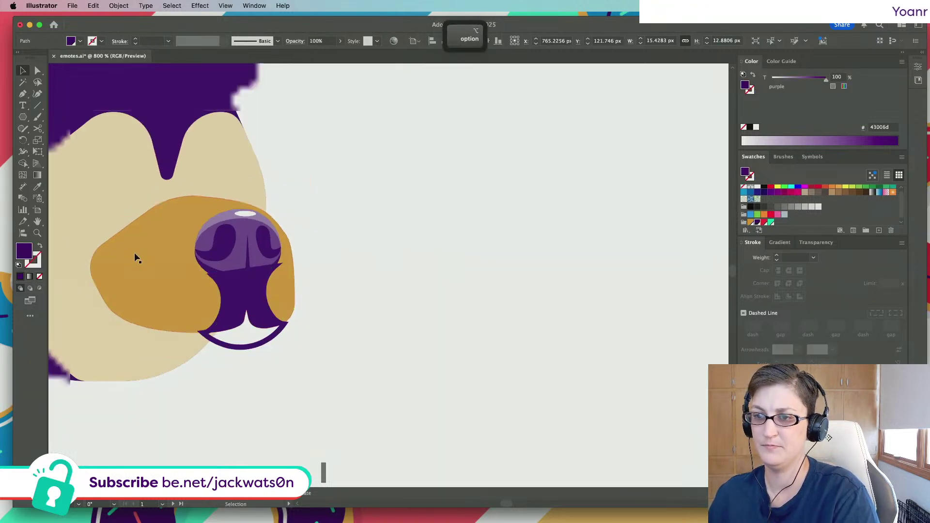
{"action": "scroll", "coordinate": [134, 258], "scroll_direction": "right", "scroll_amount": 10}
{"action": "scroll", "coordinate": [135, 258], "scroll_direction": "left", "scroll_amount": 12}
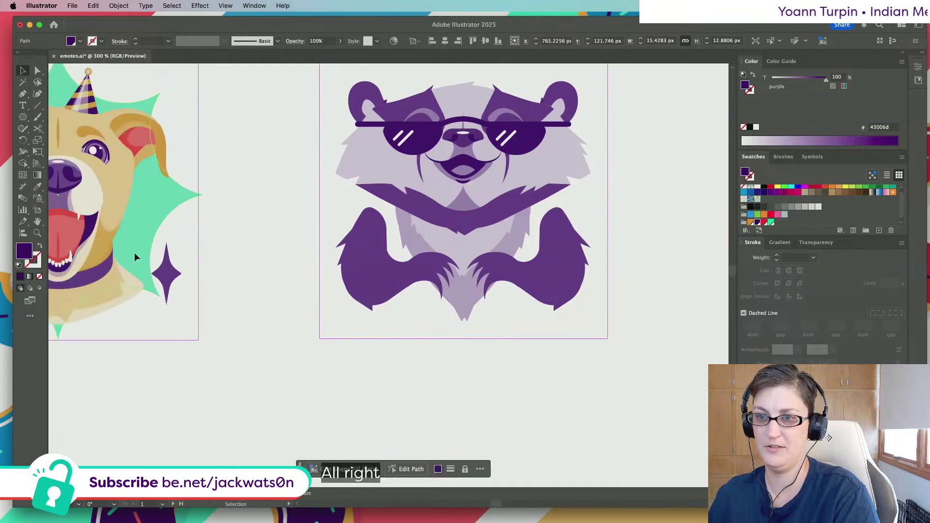
{"action": "left_click", "coordinate": [38, 187]}
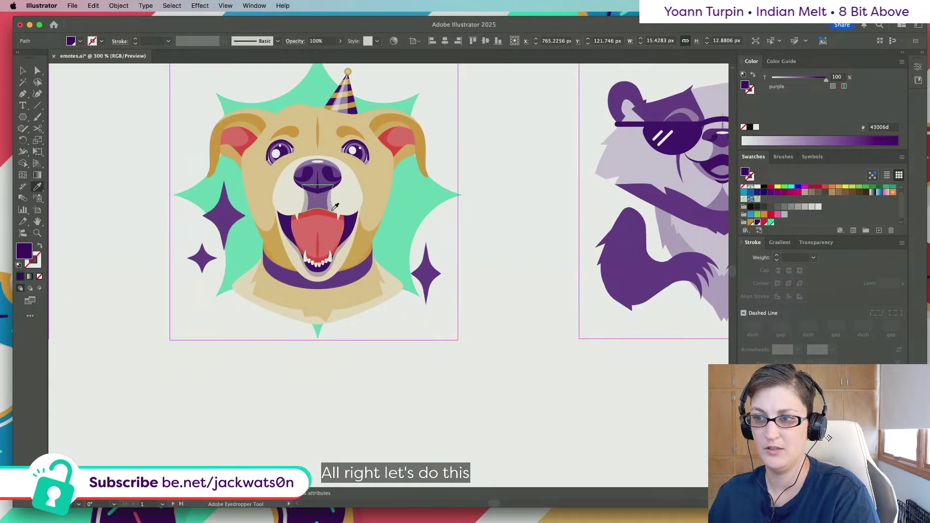
{"action": "scroll", "coordinate": [338, 210], "scroll_direction": "right", "scroll_amount": 6}
{"action": "left_click", "coordinate": [338, 209]}
{"action": "scroll", "coordinate": [338, 209], "scroll_direction": "right", "scroll_amount": 15}
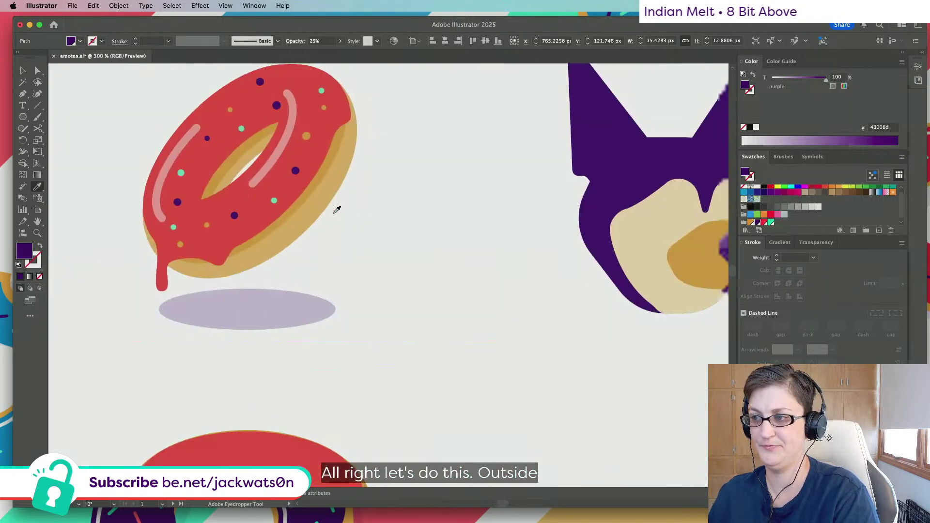
{"action": "scroll", "coordinate": [577, 262], "scroll_direction": "up", "scroll_amount": 5}
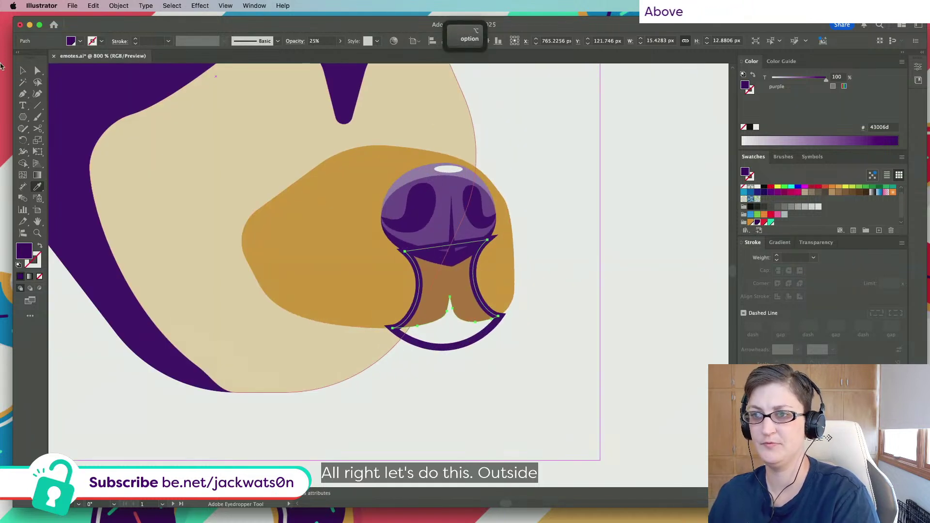
{"action": "left_click", "coordinate": [22, 73]}
{"action": "key", "text": "shift+super+a"}
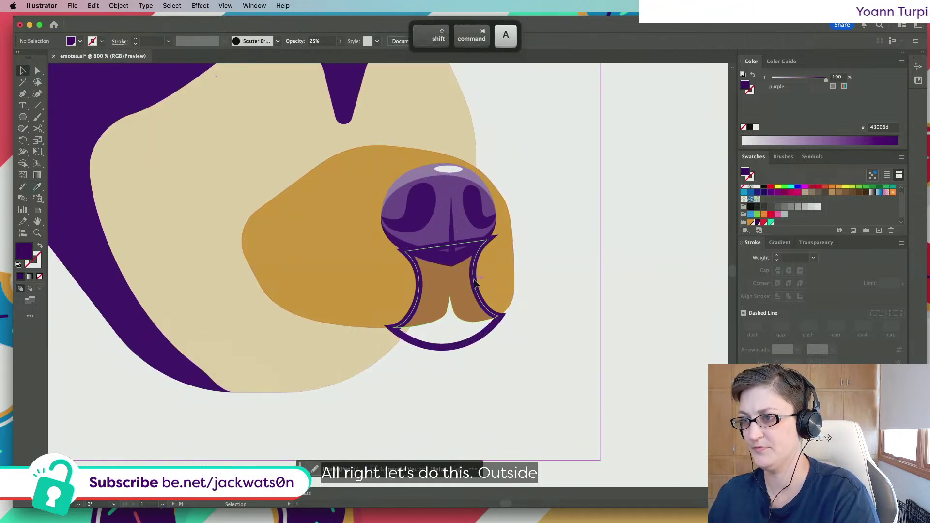
{"action": "left_click", "coordinate": [474, 283]}
{"action": "left_click_drag", "start_coordinate": [446, 239], "coordinate": [447, 234]}
{"action": "key", "text": "shift+x"}
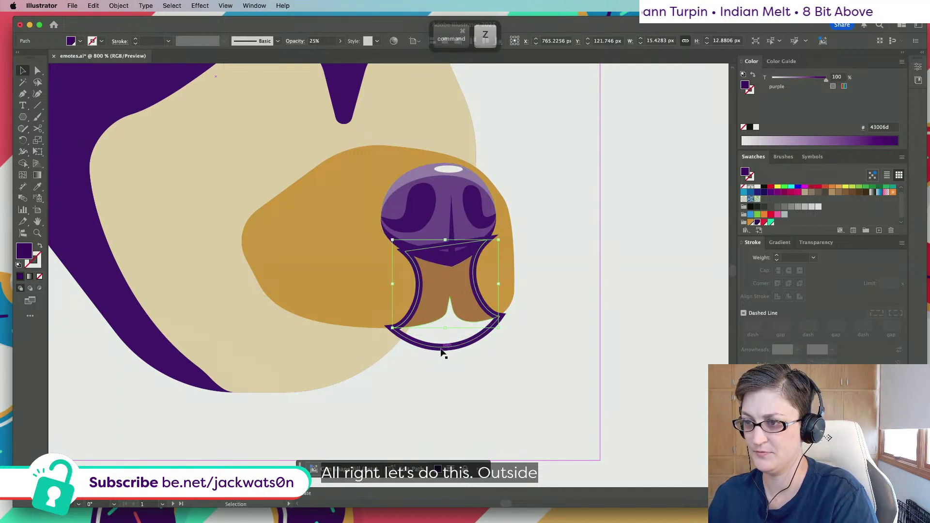
Resize the closed purple outline below the nose to about 11 px wide and 16.9 px tall
{"action": "scroll", "coordinate": [456, 255], "scroll_direction": "right", "scroll_amount": 3}
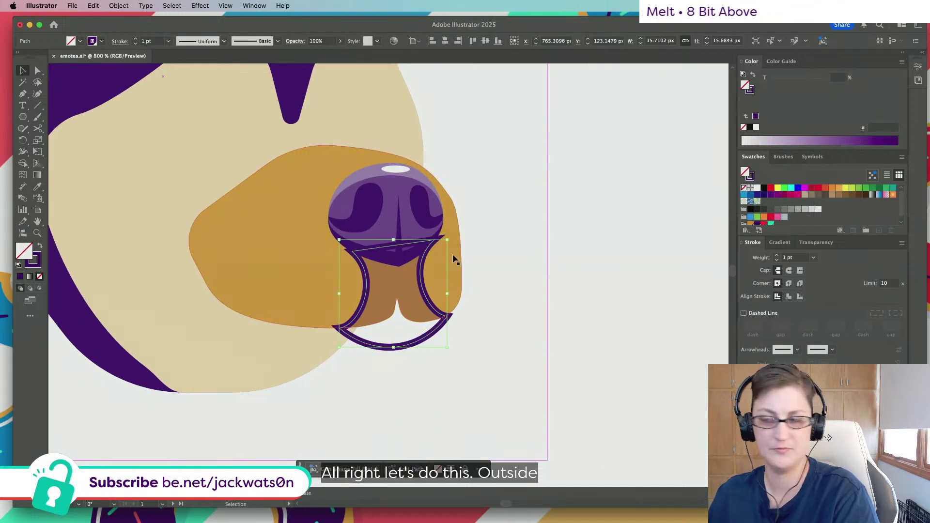
{"action": "left_click_drag", "start_coordinate": [446, 294], "coordinate": [432, 294]}
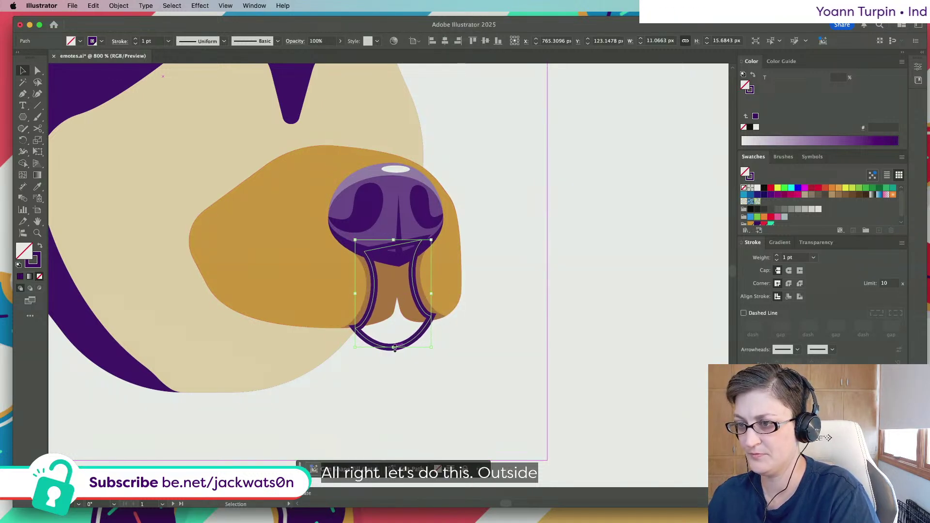
{"action": "left_click_drag", "start_coordinate": [395, 348], "coordinate": [395, 354]}
{"action": "left_click_drag", "start_coordinate": [395, 239], "coordinate": [395, 237]}
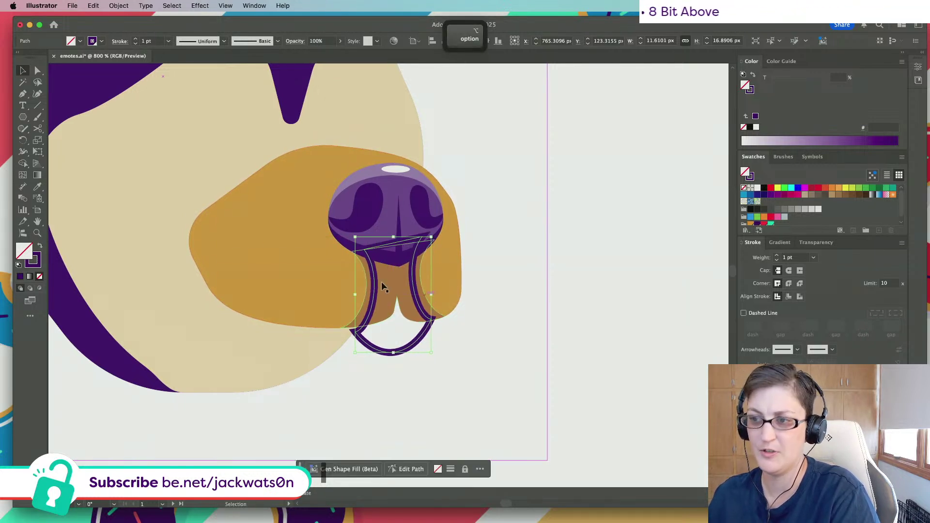
Duplicate the 25% opacity purple shading in place, directly in front of the original
{"action": "key", "text": "a"}
{"action": "left_click", "coordinate": [404, 289]}
{"action": "key", "text": "cmd+c"}
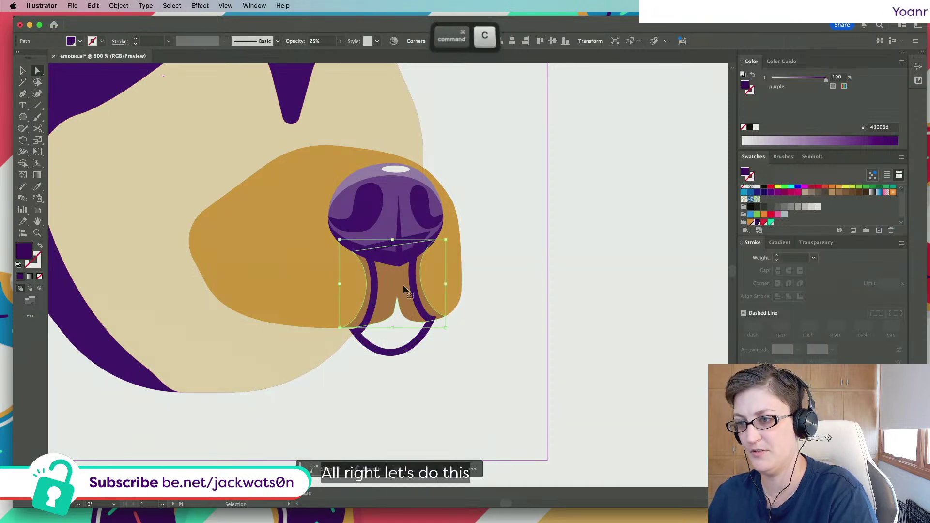
{"action": "key", "text": "cmd+f"}
Intersect the duplicated shading with the narrow closed outline using Pathfinder, leaving a narrower inner shading shape
{"action": "left_click", "coordinate": [410, 352], "text": "shift"}
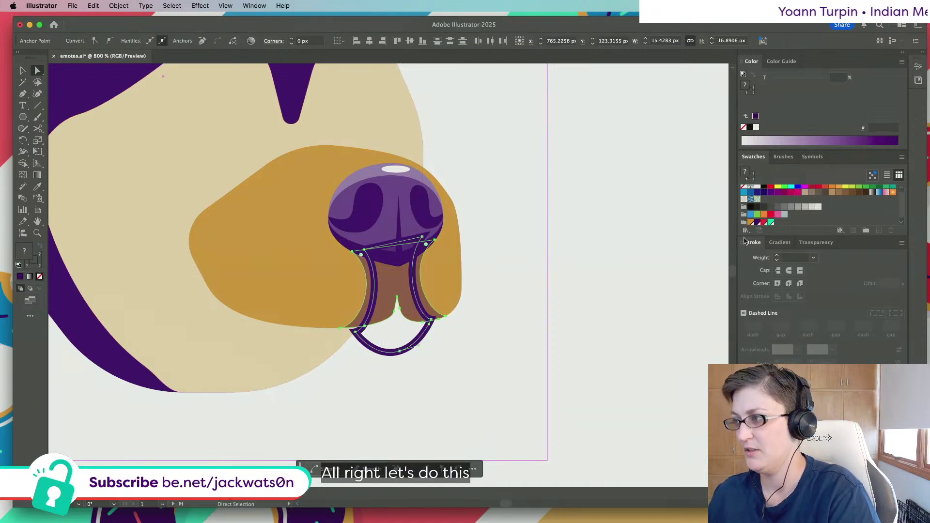
{"action": "left_click", "coordinate": [921, 81]}
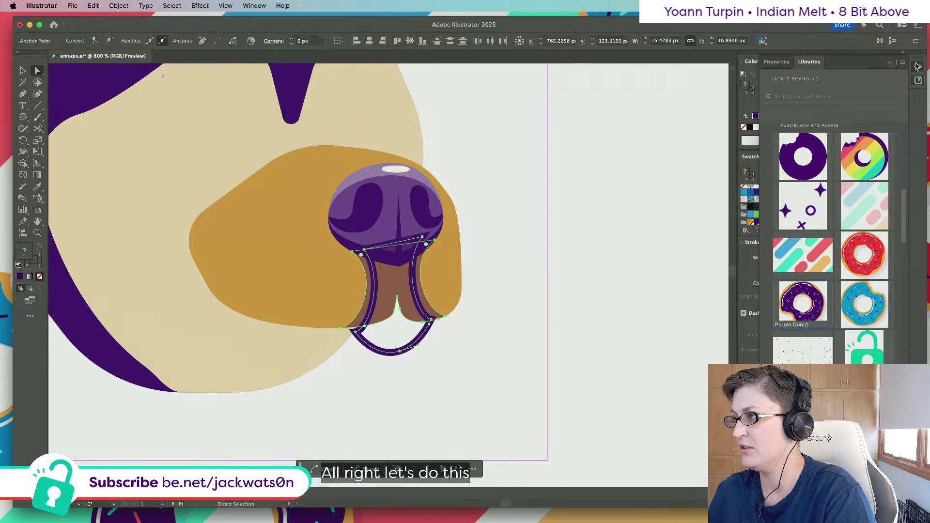
{"action": "left_click", "coordinate": [917, 66]}
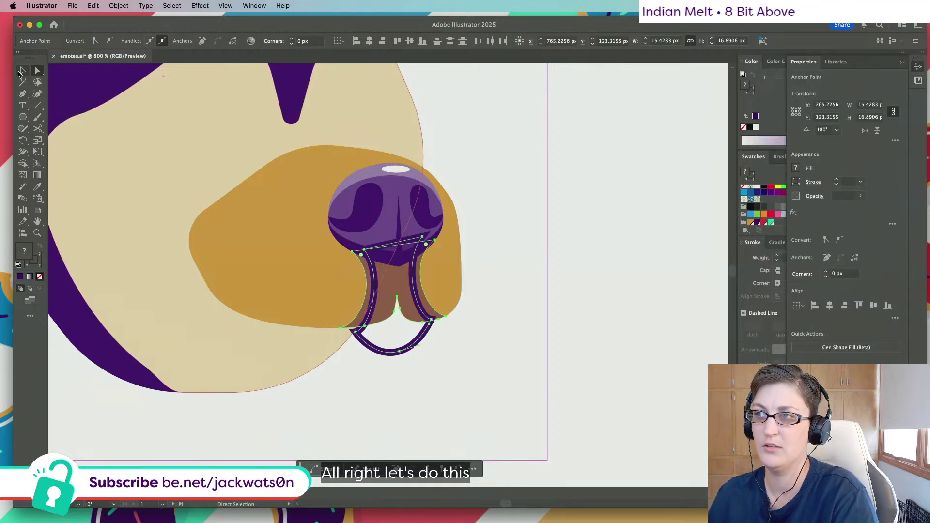
{"action": "left_click", "coordinate": [20, 72]}
{"action": "left_click", "coordinate": [405, 301], "text": "shift"}
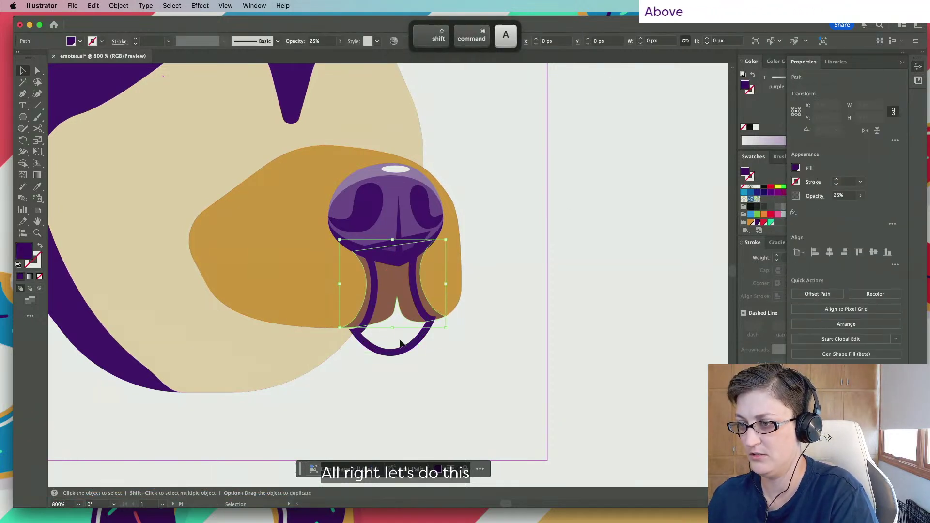
{"action": "left_click", "coordinate": [409, 351], "text": "shift"}
{"action": "left_click", "coordinate": [828, 294]}
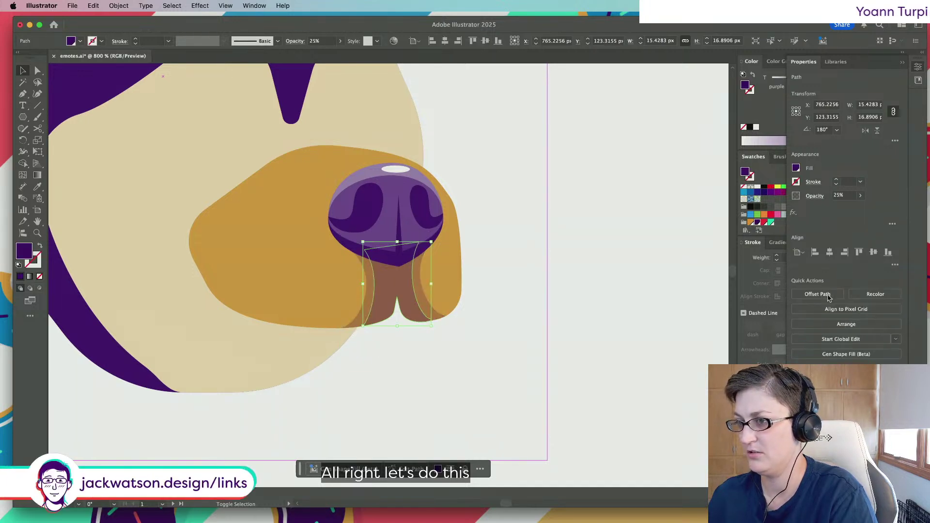
{"action": "key", "text": "shift+super+a"}
Recolor the orange muzzle shape with the cream fill sampled from the dog's face
{"action": "left_click", "coordinate": [440, 270]}
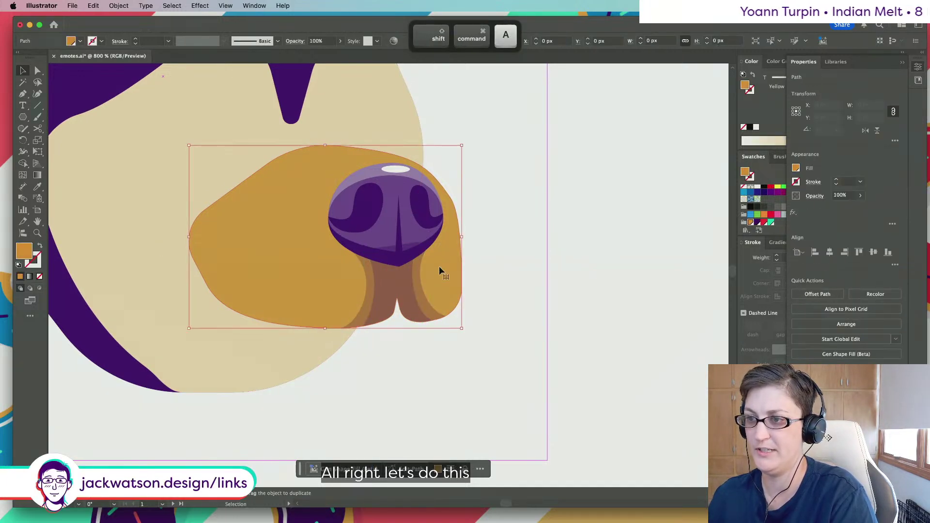
{"action": "key", "text": "i"}
{"action": "left_click", "coordinate": [77, 180]}
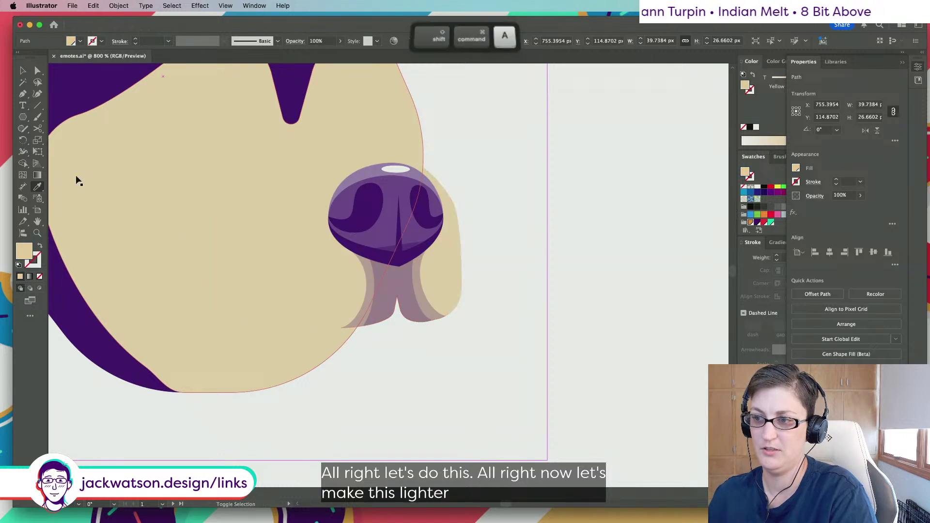
{"action": "key", "text": "shift+super+a"}
Try a 60% opacity on the inner purple shading shape and undo it
{"action": "left_click", "coordinate": [37, 71]}
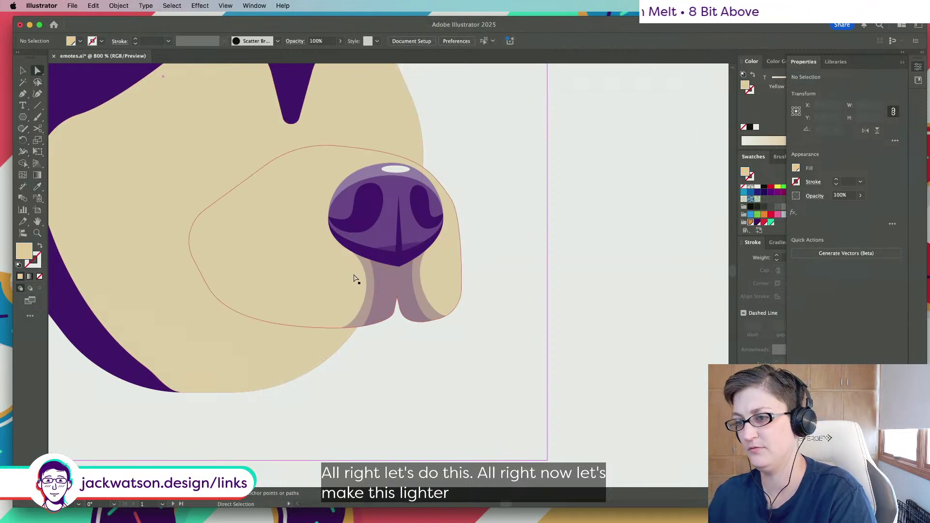
{"action": "left_click", "coordinate": [378, 291]}
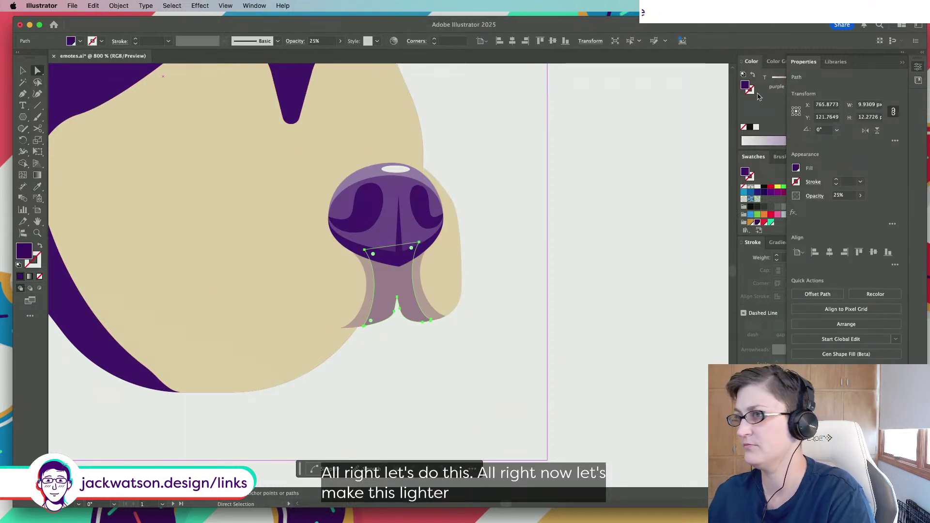
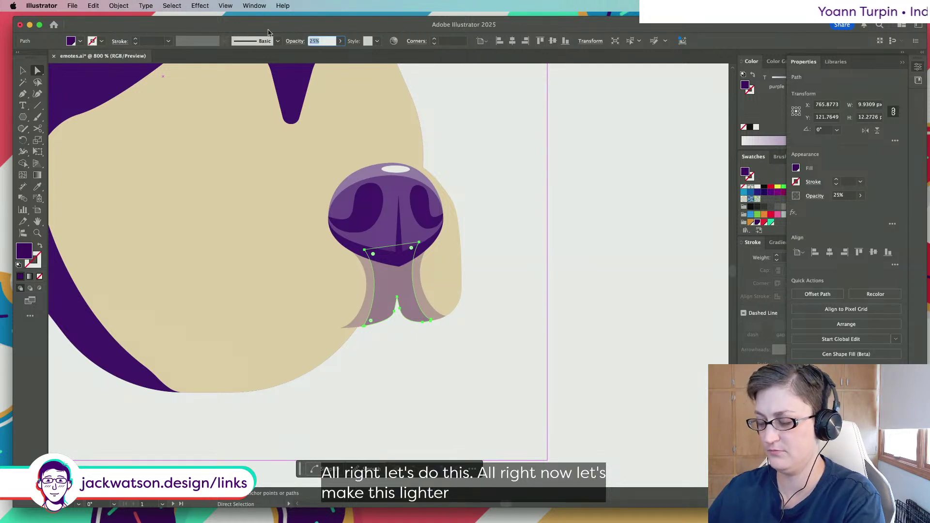
{"action": "type", "text": "60"}
{"action": "scroll", "coordinate": [468, 357], "scroll_direction": "down", "scroll_amount": 6}
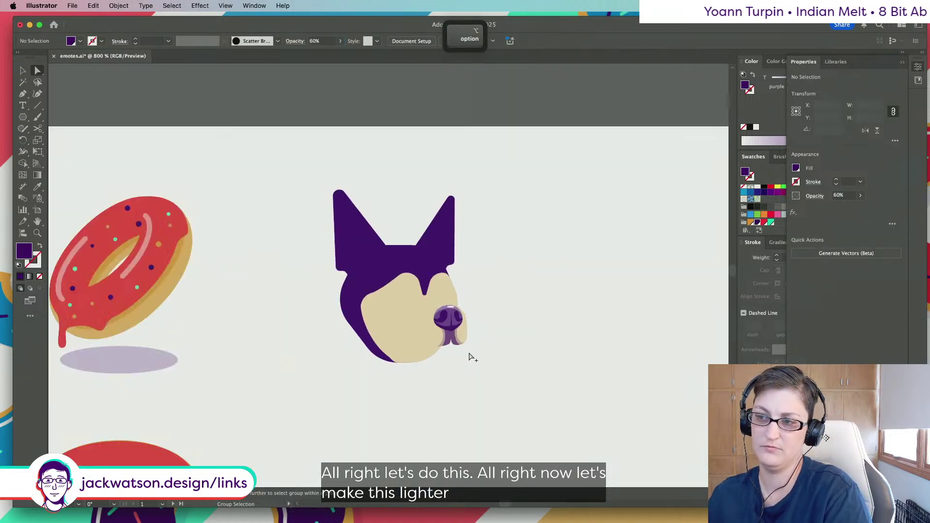
{"action": "key", "text": "super+z"}
Adjust the inner shading's lower corner nearest the front of the muzzle to line up with the muzzle's bottom edge
{"action": "left_click", "coordinate": [494, 315]}
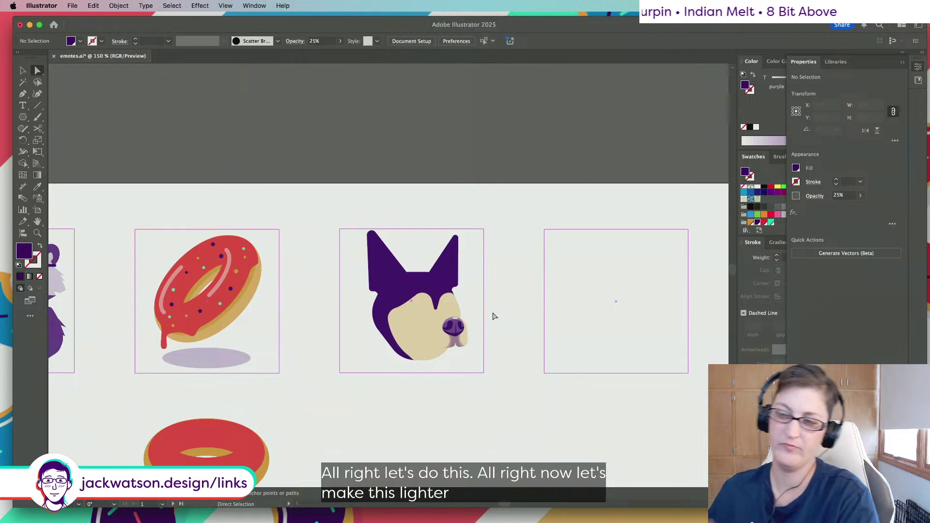
{"action": "scroll", "coordinate": [496, 304], "scroll_direction": "right", "scroll_amount": 3}
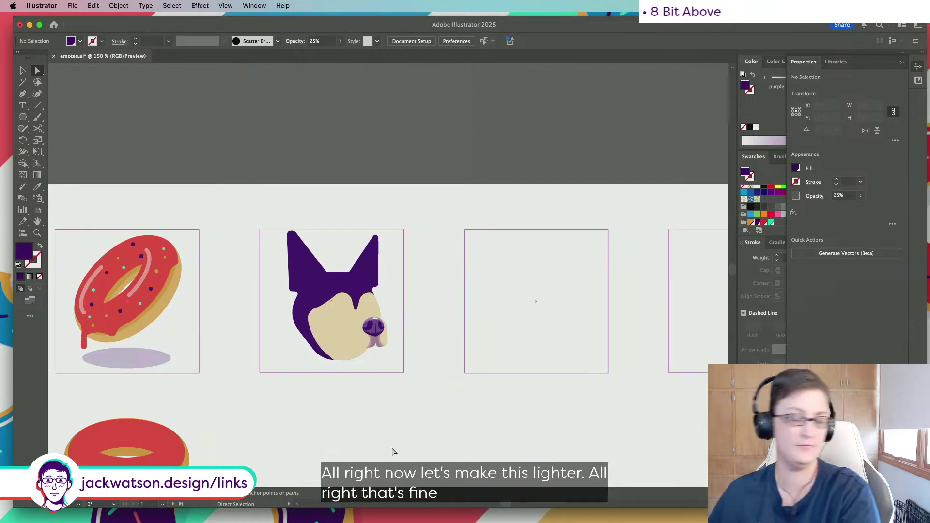
{"action": "scroll", "coordinate": [378, 359], "scroll_direction": "up", "scroll_amount": 5}
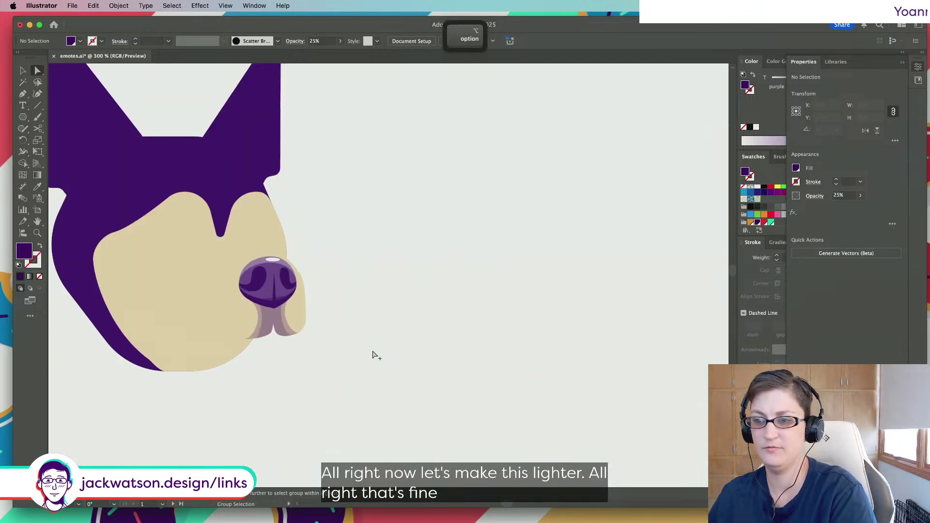
{"action": "scroll", "coordinate": [273, 357], "scroll_direction": "up", "scroll_amount": 2}
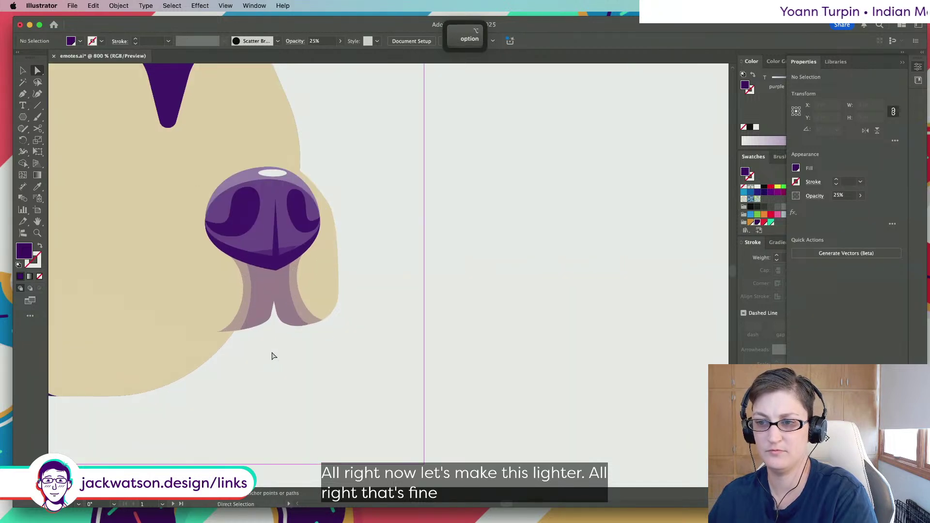
{"action": "left_click", "coordinate": [182, 274]}
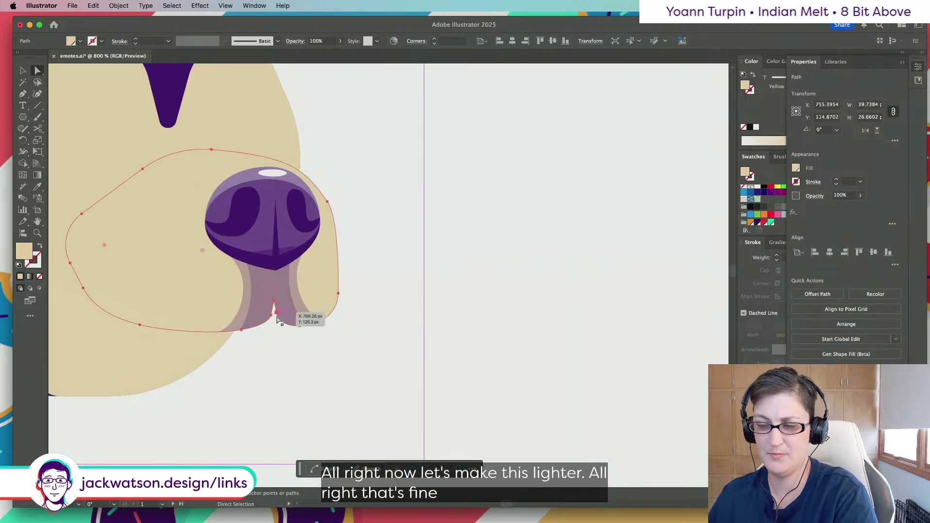
{"action": "scroll", "coordinate": [285, 315], "scroll_direction": "up", "scroll_amount": 3}
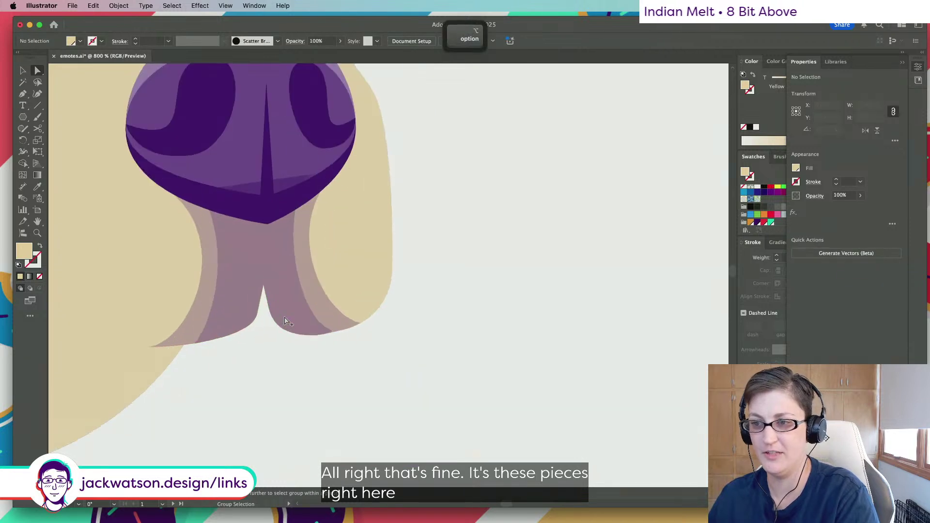
{"action": "left_click", "coordinate": [304, 324]}
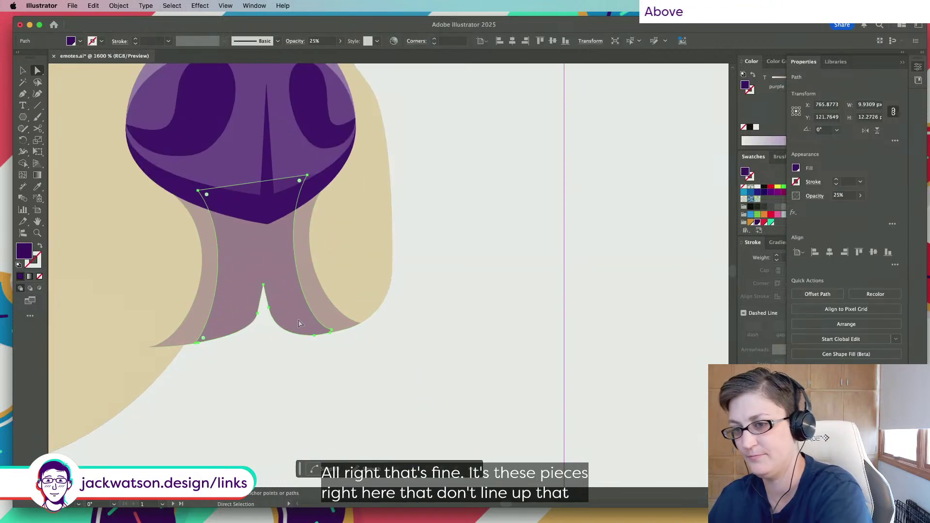
{"action": "left_click_drag", "start_coordinate": [329, 332], "coordinate": [332, 333]}
{"action": "left_click", "coordinate": [343, 363]}
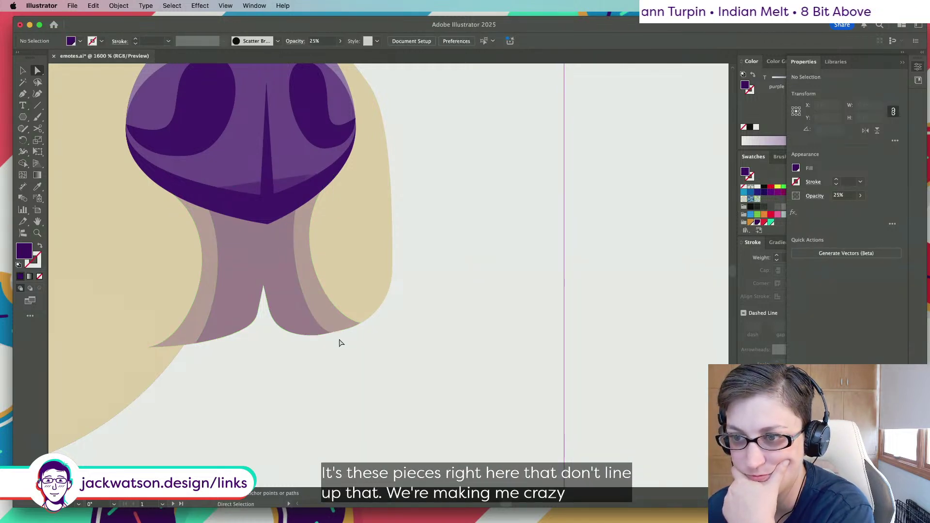
Try to reshape the muzzle's curve beside the lip notch to match the shading, and undo the change
{"action": "left_click", "coordinate": [347, 295]}
{"action": "left_click", "coordinate": [270, 328]}
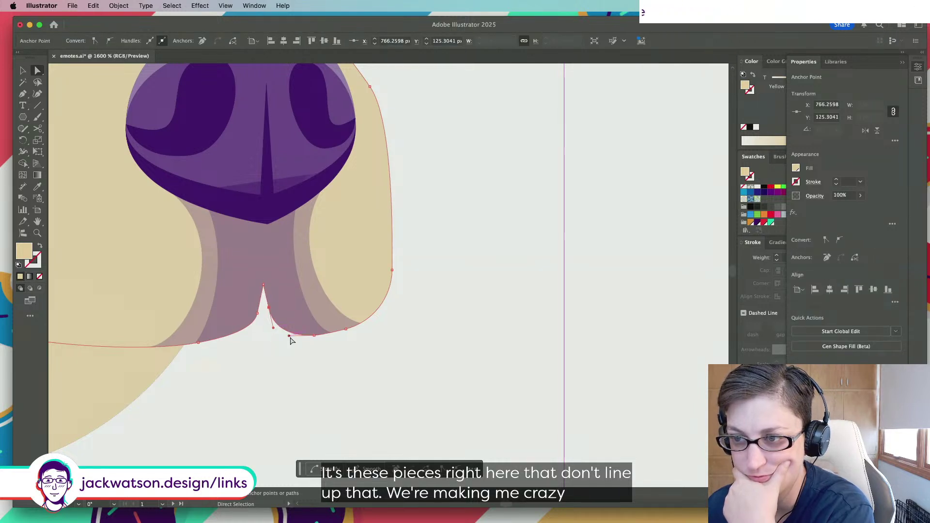
{"action": "left_click", "coordinate": [272, 323]}
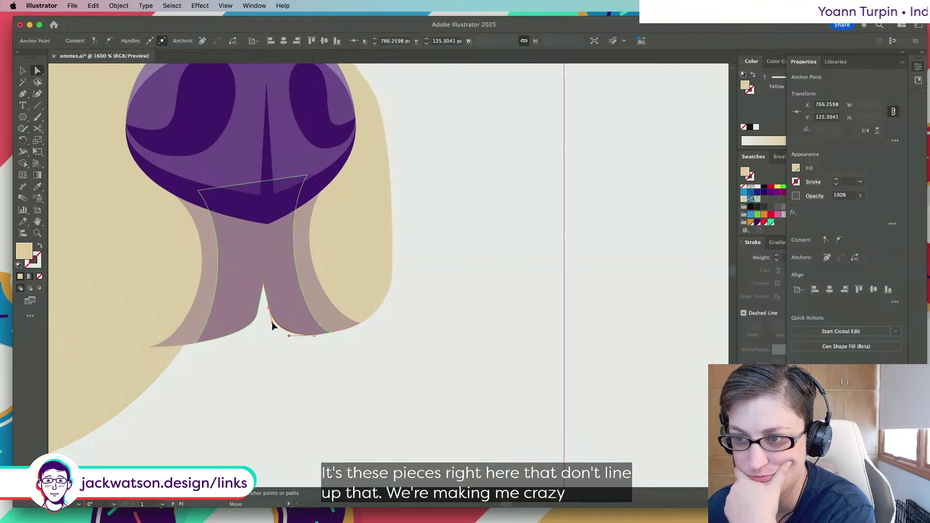
{"action": "left_click", "coordinate": [266, 363]}
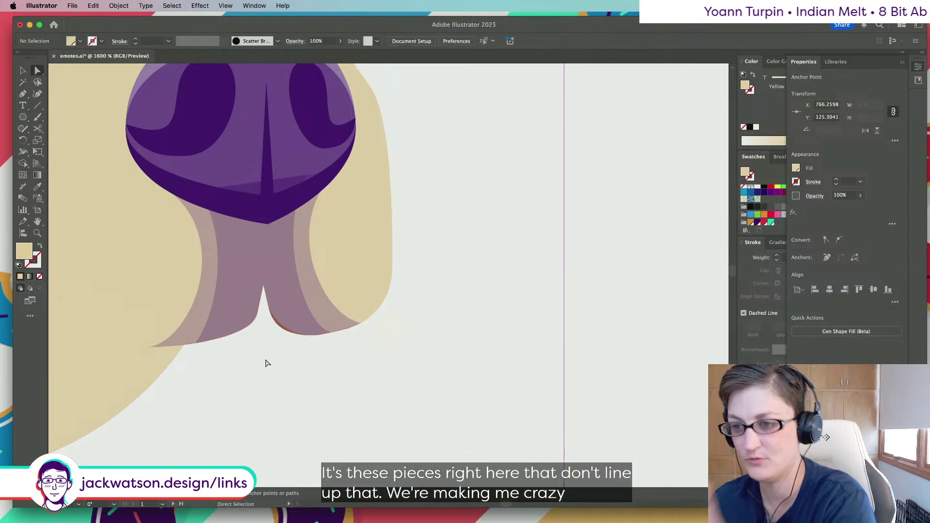
{"action": "key", "text": "super+z"}
Group the cream muzzle with its two shading shapes and place the group behind the nose
{"action": "scroll", "coordinate": [266, 373], "scroll_direction": "down", "scroll_amount": 2}
{"action": "scroll", "coordinate": [257, 374], "scroll_direction": "left", "scroll_amount": 3}
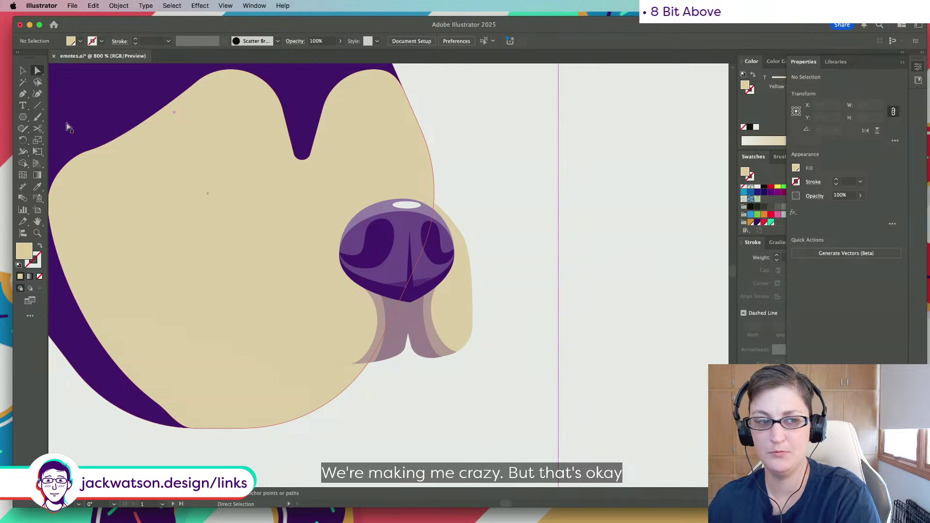
{"action": "left_click", "coordinate": [271, 313]}
{"action": "left_click", "coordinate": [23, 71]}
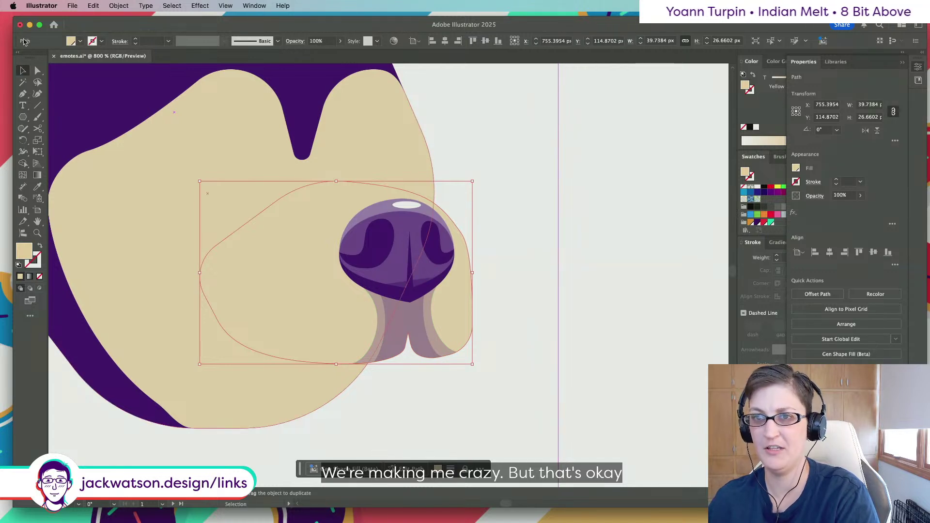
{"action": "key", "text": "shift+super+a"}
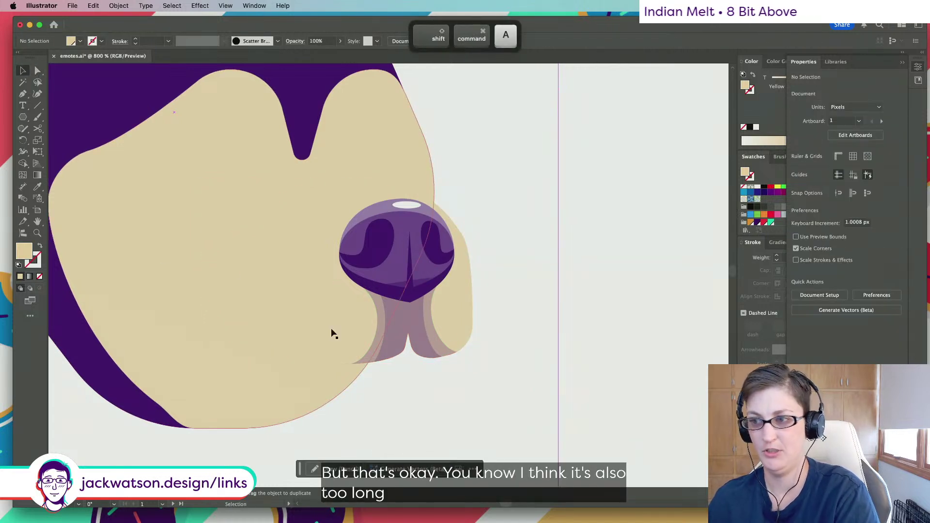
{"action": "left_click_drag", "start_coordinate": [413, 331], "coordinate": [413, 332]}
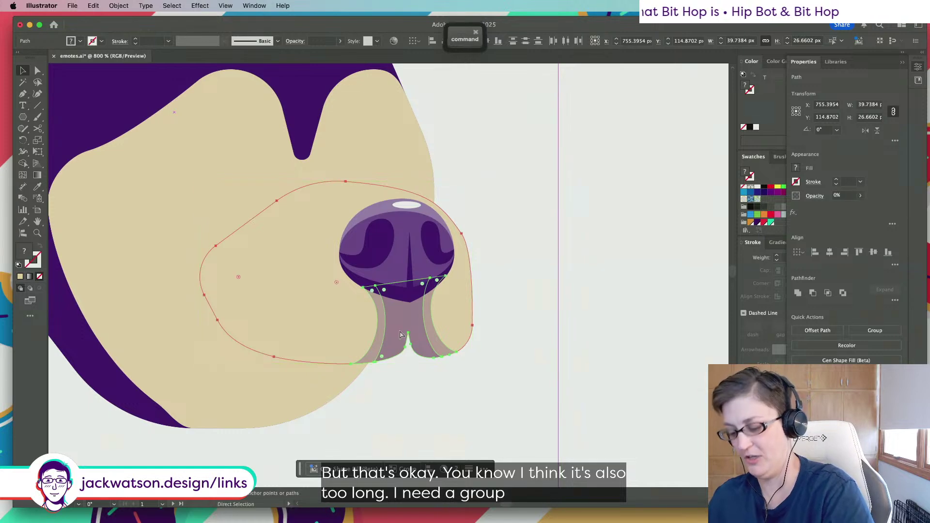
{"action": "key", "text": "super+g"}
{"action": "key", "text": "super+x"}
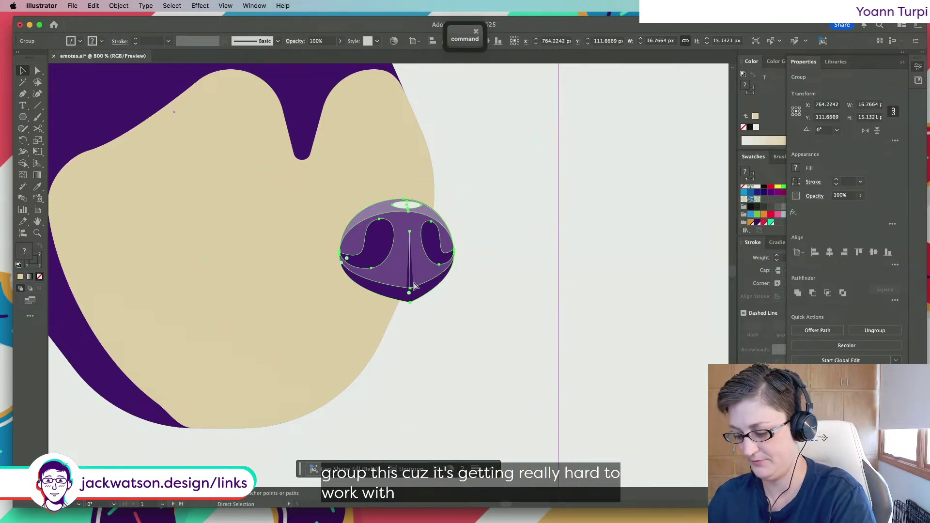
{"action": "key", "text": "super+b"}
Isolate the muzzle group and raise the lower anchor points of the cream muzzle and its shading together to shorten the muzzle
{"action": "right_click", "coordinate": [457, 318]}
{"action": "left_click", "coordinate": [523, 348]}
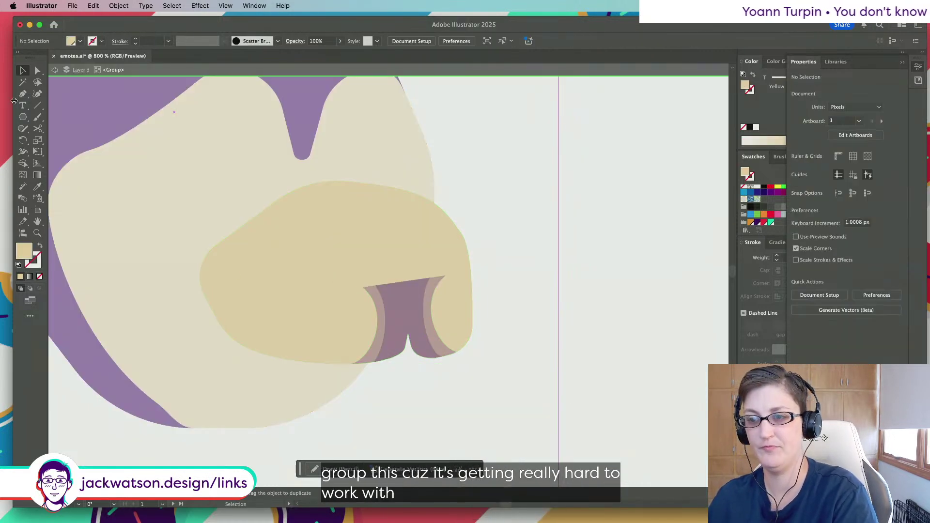
{"action": "left_click", "coordinate": [38, 71]}
{"action": "left_click_drag", "start_coordinate": [461, 401], "coordinate": [291, 326]}
{"action": "left_click_drag", "start_coordinate": [583, 392], "coordinate": [202, 321]}
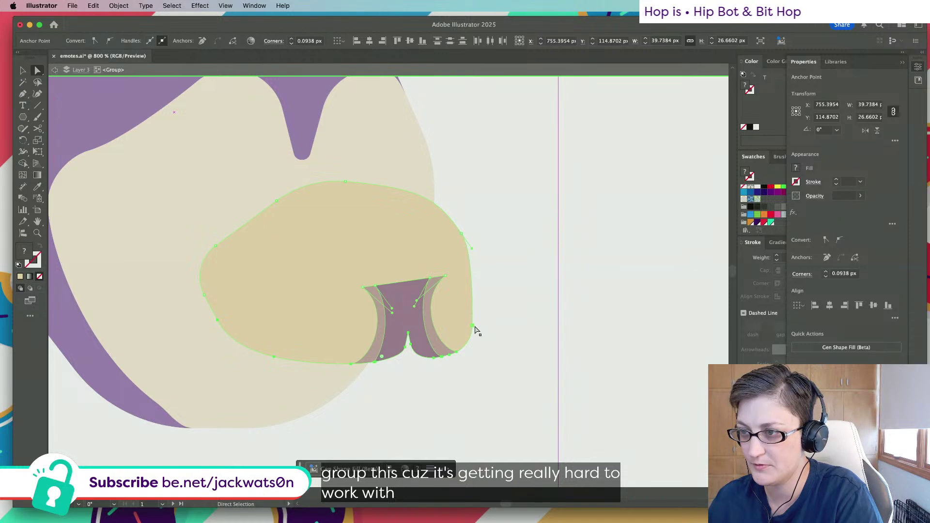
{"action": "left_click_drag", "start_coordinate": [473, 326], "coordinate": [471, 314]}
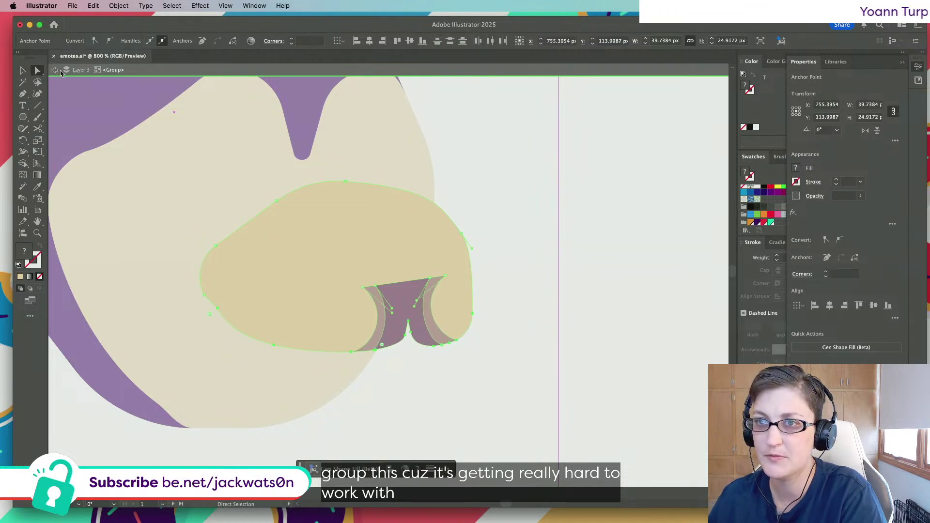
{"action": "left_click", "coordinate": [55, 71]}
{"action": "left_click", "coordinate": [57, 72]}
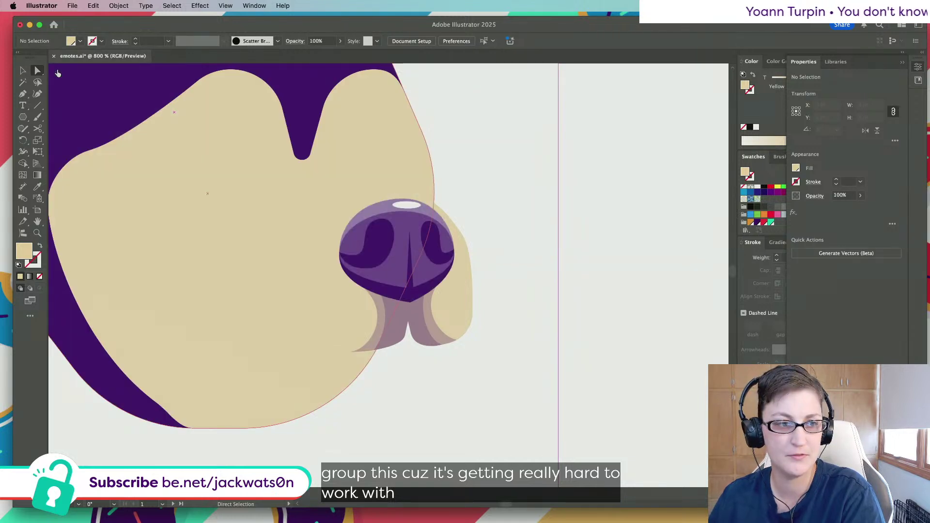
Try to nudge the cream muzzle's anchor point beside the lip notch, and undo the move
{"action": "left_click", "coordinate": [437, 345]}
{"action": "scroll", "coordinate": [438, 353], "scroll_direction": "left", "scroll_amount": 1}
{"action": "scroll", "coordinate": [417, 342], "scroll_direction": "up", "scroll_amount": 2}
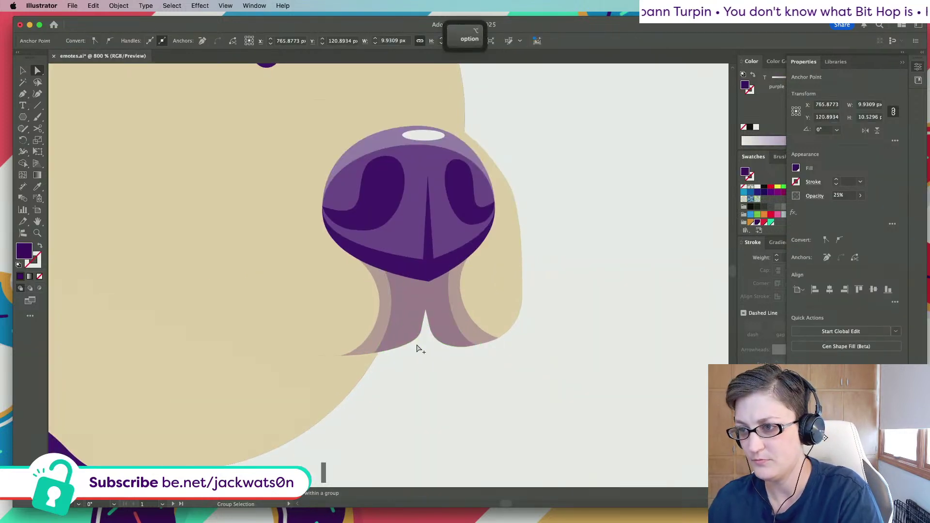
{"action": "left_click", "coordinate": [423, 326]}
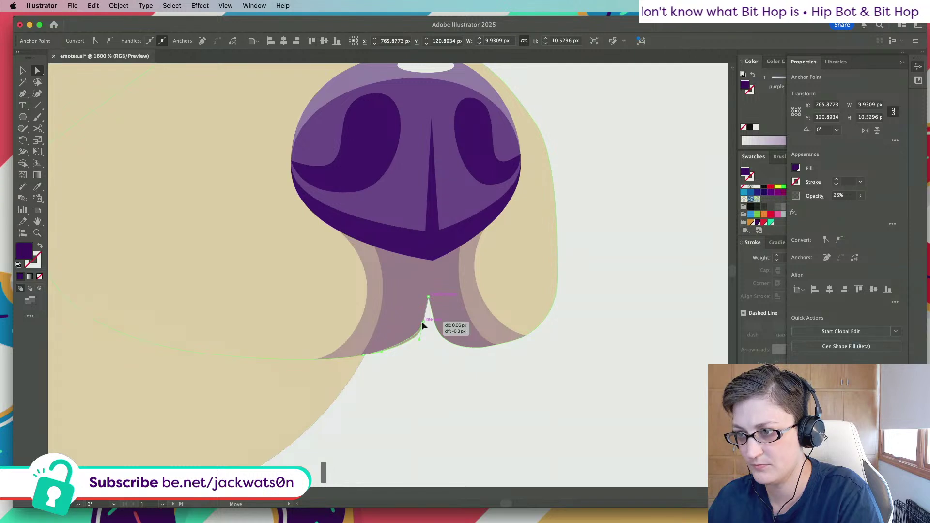
{"action": "left_click_drag", "start_coordinate": [423, 322], "coordinate": [423, 321]}
{"action": "key", "text": "super+z"}
{"action": "left_click", "coordinate": [430, 380]}
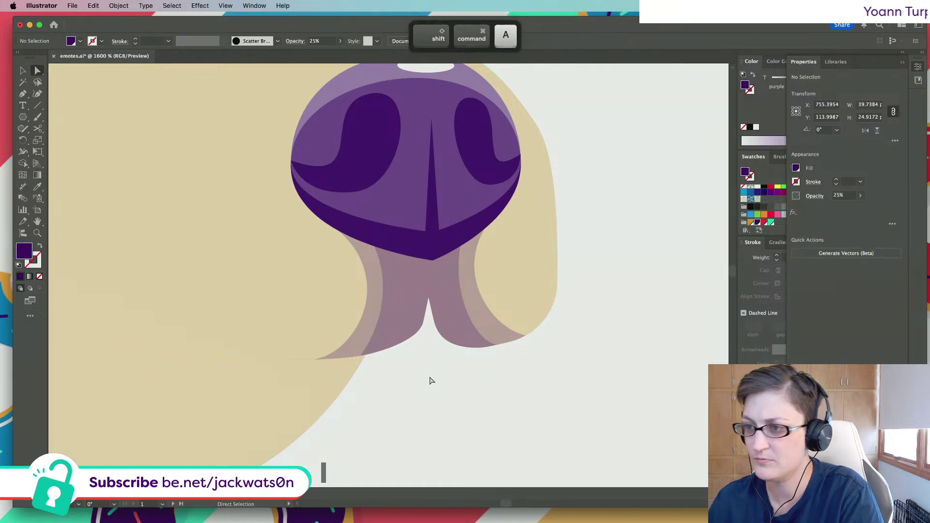
{"action": "scroll", "coordinate": [430, 380], "scroll_direction": "down", "scroll_amount": 5}
{"action": "scroll", "coordinate": [464, 403], "scroll_direction": "down", "scroll_amount": 4}
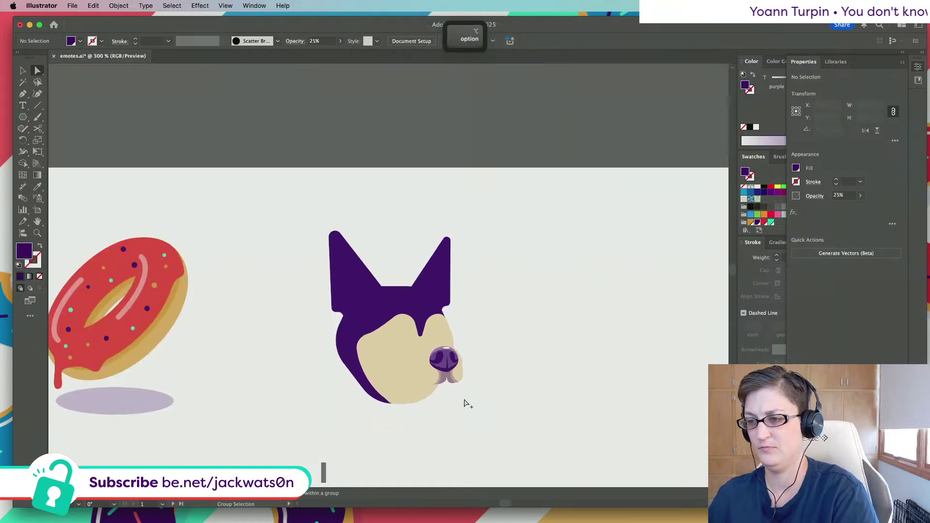
{"action": "scroll", "coordinate": [454, 399], "scroll_direction": "up", "scroll_amount": 2}
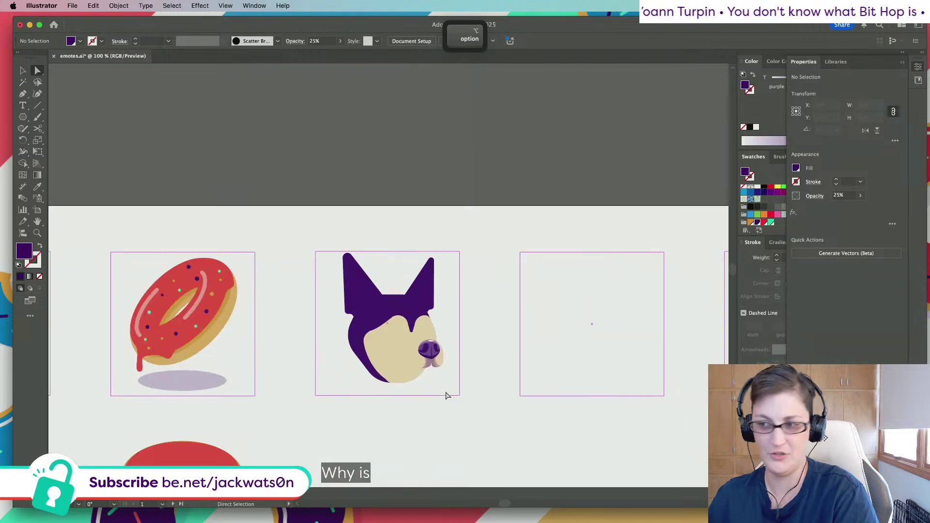
{"action": "scroll", "coordinate": [440, 387], "scroll_direction": "up", "scroll_amount": 4}
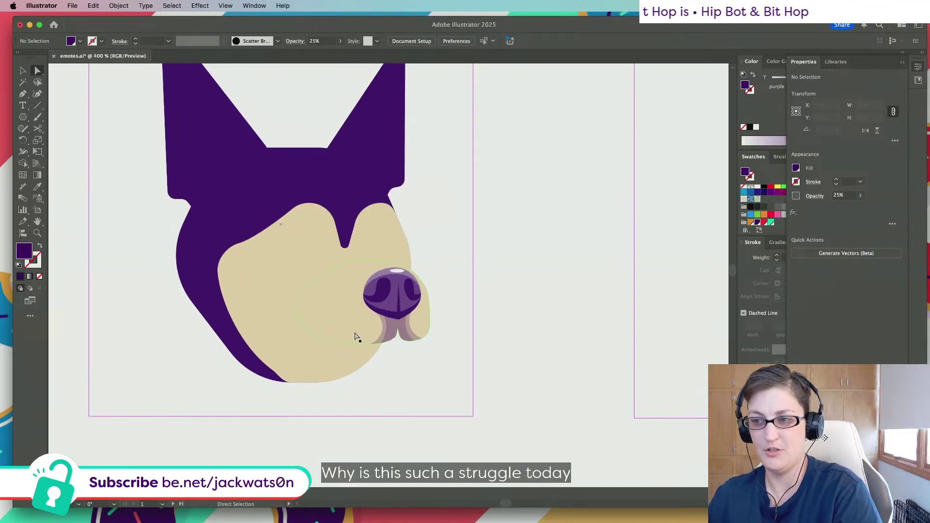
{"action": "left_click", "coordinate": [357, 337]}
{"action": "left_click", "coordinate": [22, 94]}
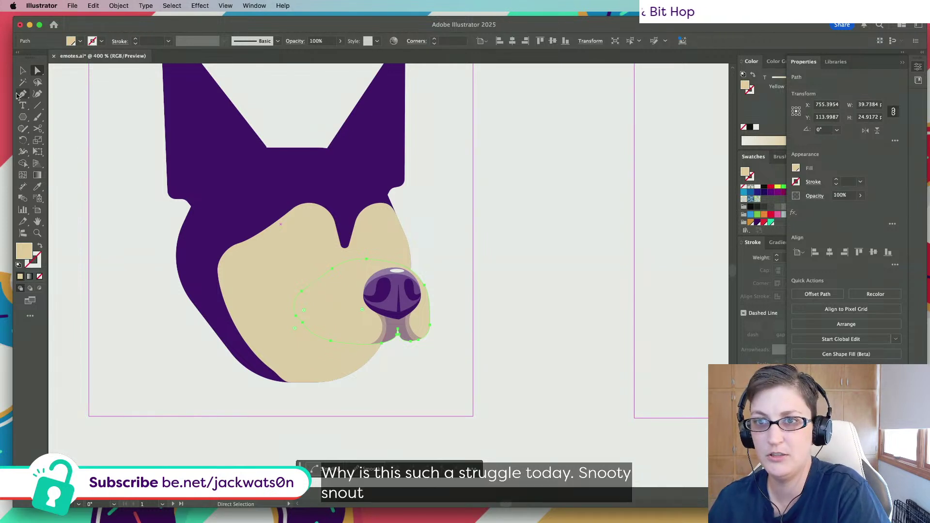
{"action": "key", "text": "shift+super+a"}
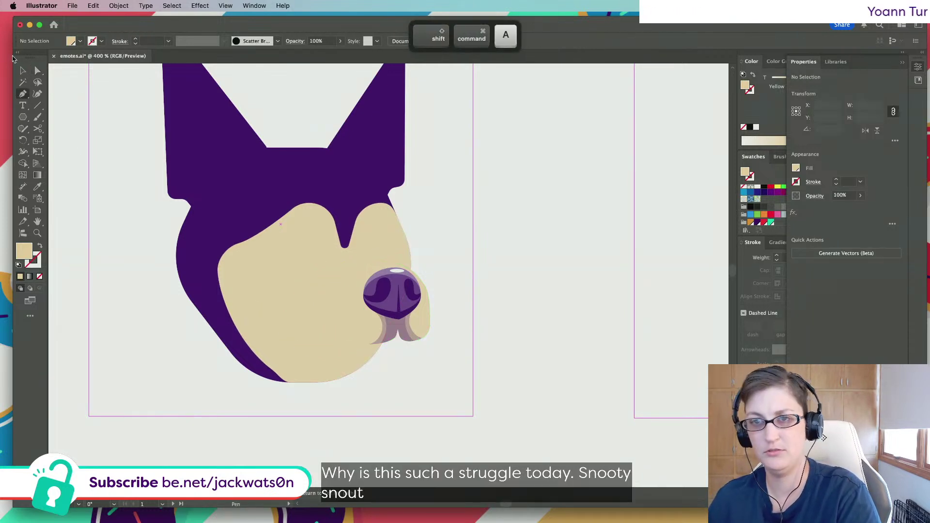
Cut the nose and muzzle out of the artwork to free the lower outline of the head for editing
{"action": "left_click_drag", "start_coordinate": [237, 400], "coordinate": [383, 370]}
{"action": "key", "text": "shift"}
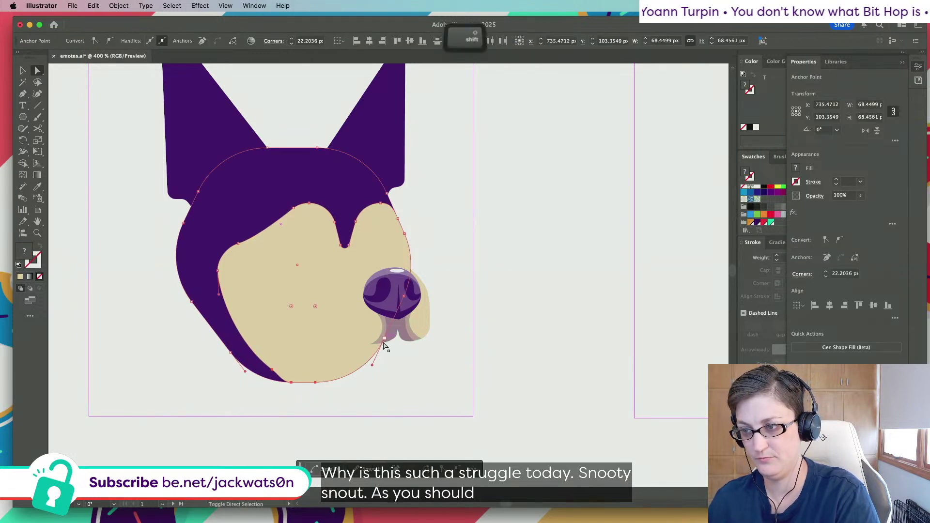
{"action": "left_click_drag", "start_coordinate": [193, 384], "coordinate": [438, 324]}
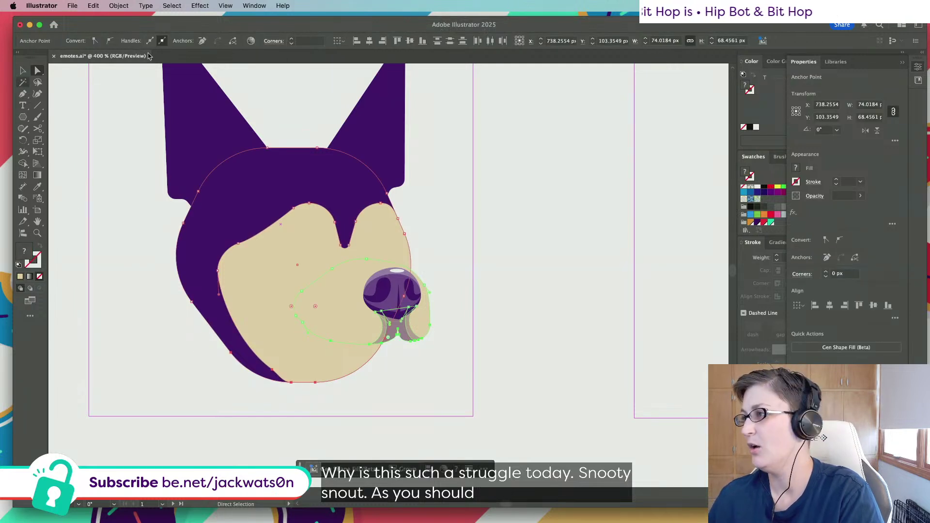
{"action": "left_click", "coordinate": [919, 66]}
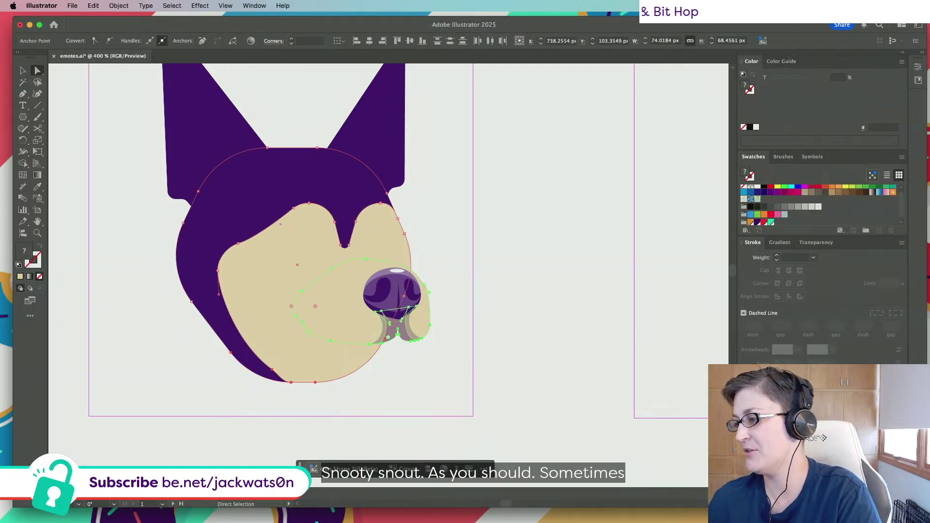
{"action": "left_click", "coordinate": [393, 290], "text": "super"}
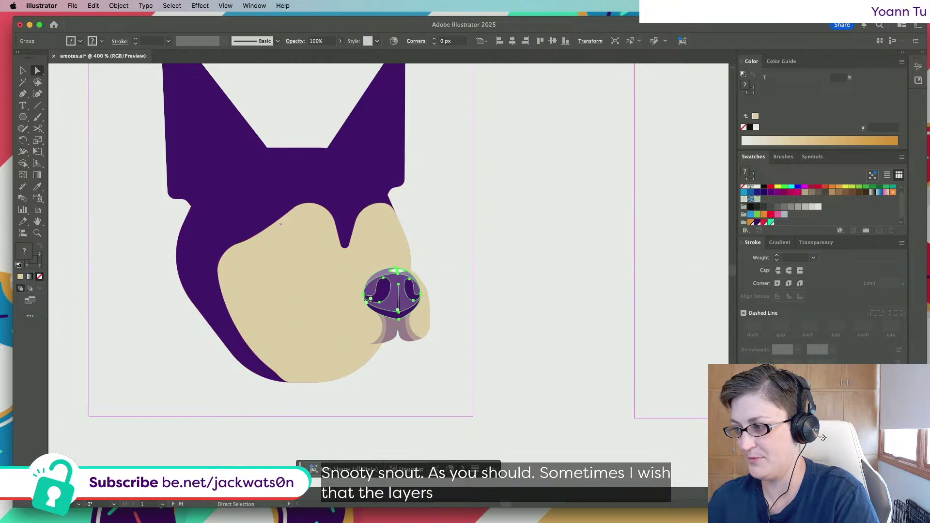
{"action": "key", "text": "super+x"}
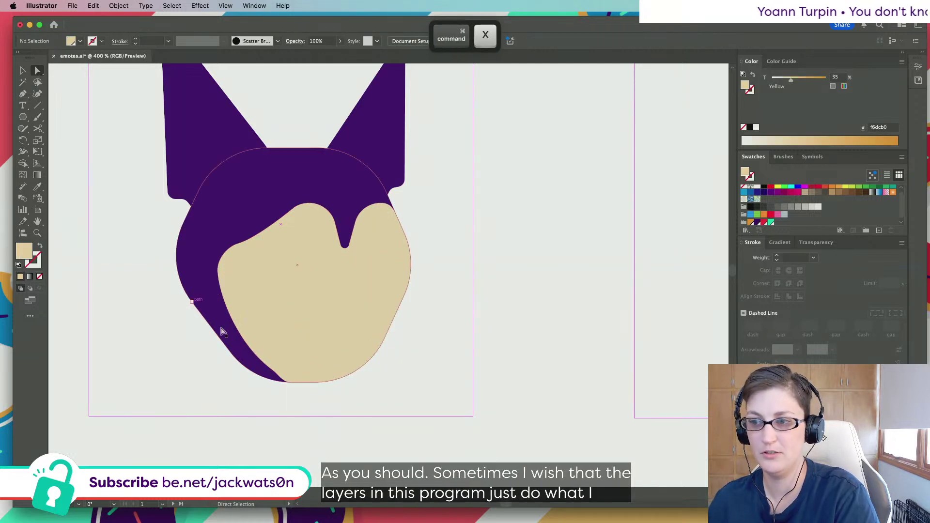
Raise the bottom anchor points of the head and cream face to shorten the chin, and paste the nose and muzzle back in front
{"action": "left_click_drag", "start_coordinate": [456, 403], "coordinate": [171, 344]}
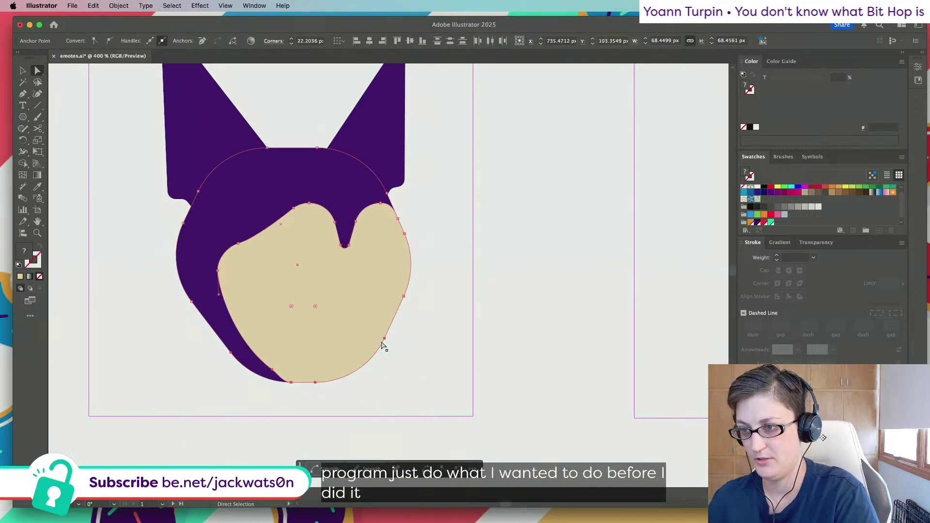
{"action": "left_click_drag", "start_coordinate": [383, 337], "coordinate": [388, 330]}
{"action": "key", "text": "super+f"}
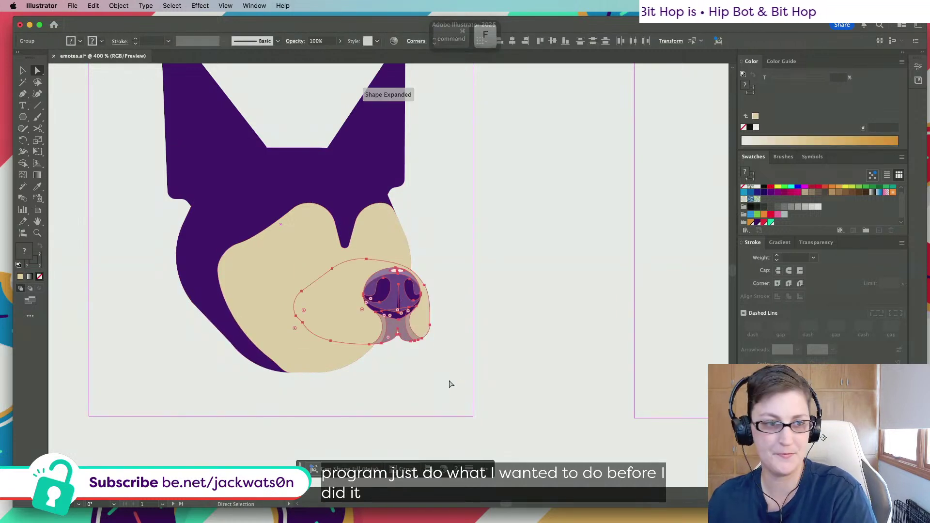
{"action": "left_click", "coordinate": [450, 384]}
Refine the cream face's lower back edge near the chin by adjusting its anchor point and curve handle
{"action": "left_click", "coordinate": [279, 370]}
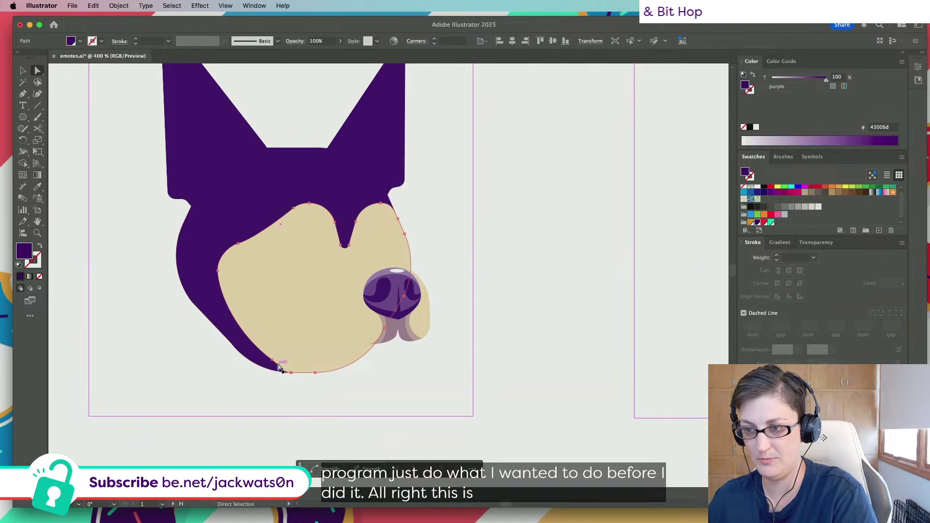
{"action": "left_click", "coordinate": [273, 361]}
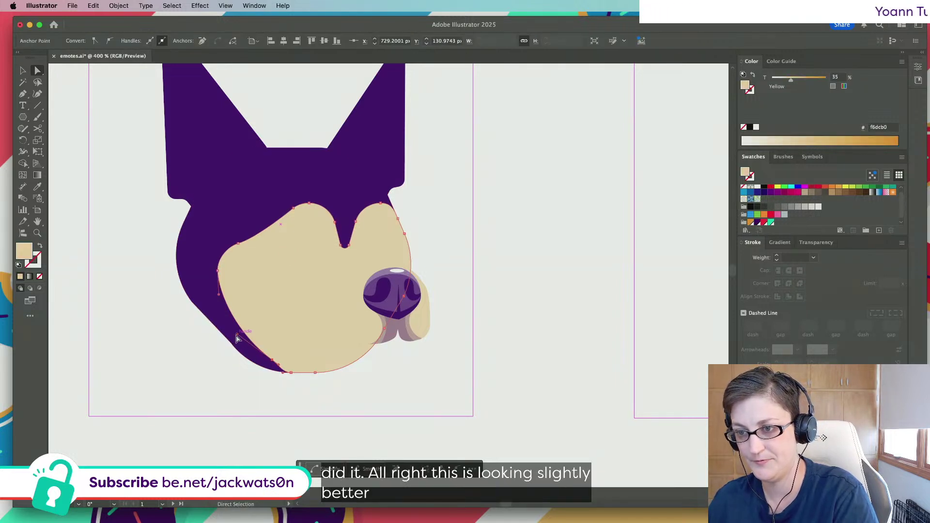
{"action": "left_click_drag", "start_coordinate": [238, 338], "coordinate": [236, 333]}
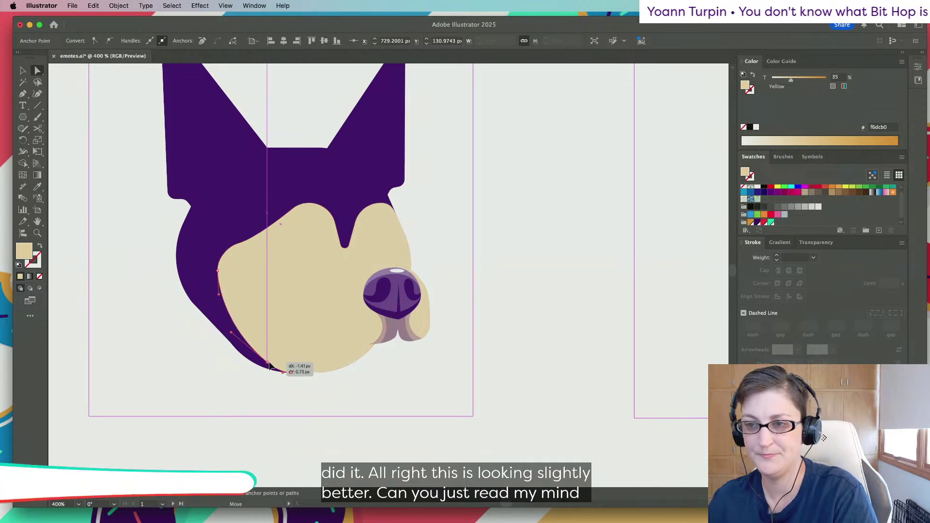
{"action": "left_click", "coordinate": [380, 394]}
{"action": "scroll", "coordinate": [378, 395], "scroll_direction": "down", "scroll_amount": 2}
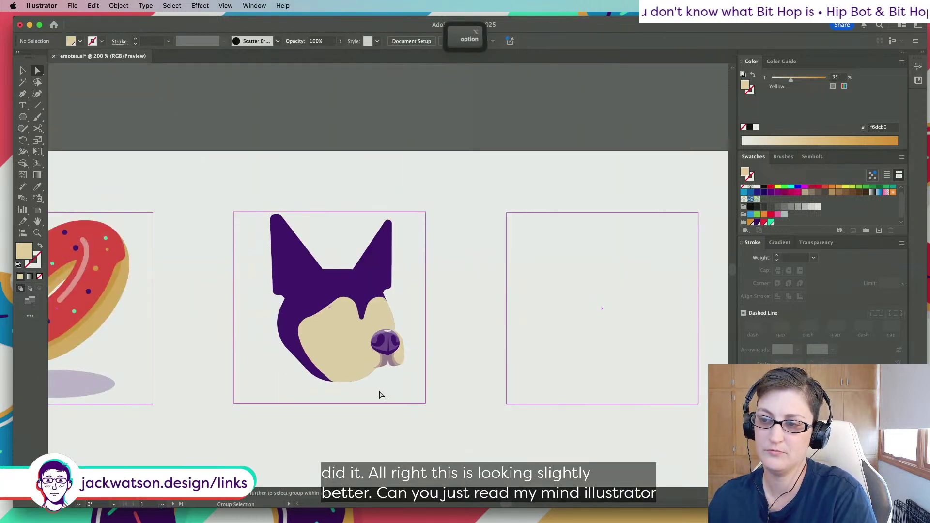
{"action": "scroll", "coordinate": [378, 394], "scroll_direction": "up", "scroll_amount": 3}
{"action": "left_click", "coordinate": [325, 297]}
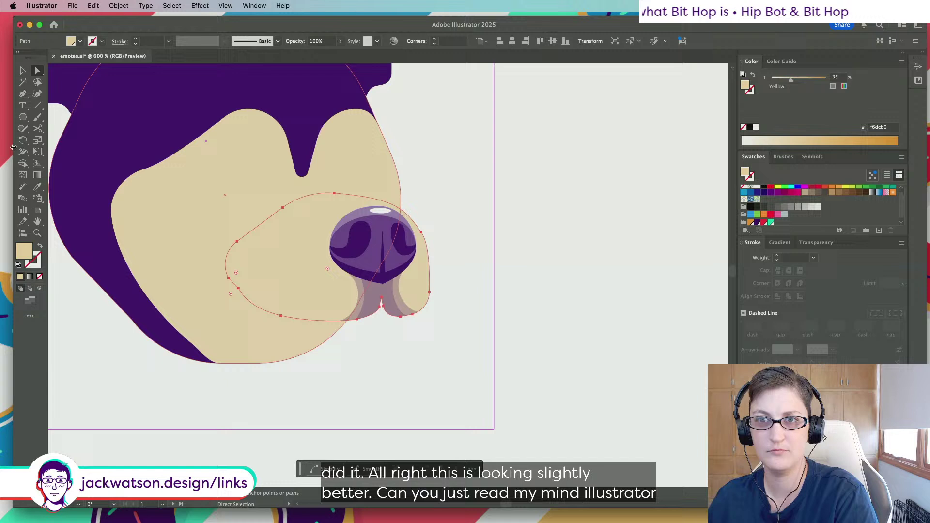
{"action": "left_click", "coordinate": [23, 94]}
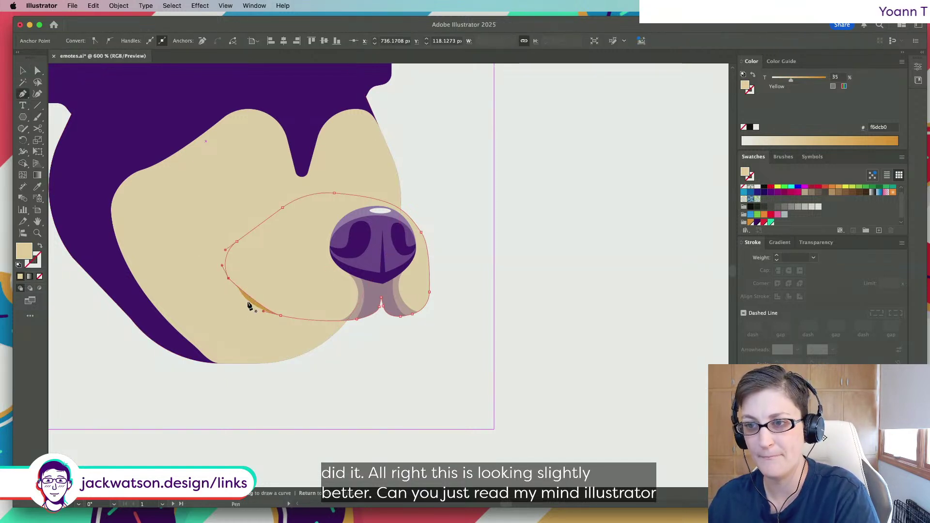
{"action": "key", "text": "super+z"}
Delete the orange duplicate beneath the cream muzzle, restore the muzzle in place, and adjust its lower rear curve
{"action": "left_click", "coordinate": [37, 72]}
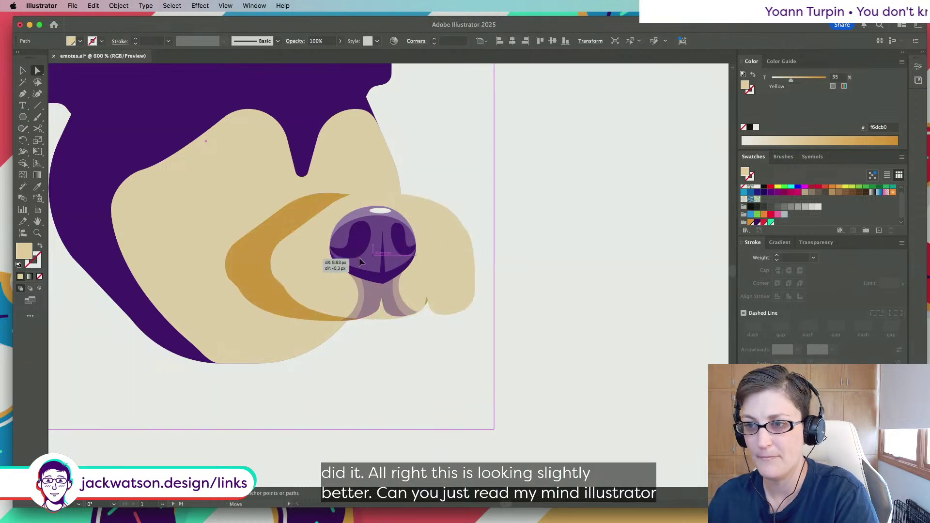
{"action": "key", "text": "super+x"}
{"action": "key", "text": "super+f"}
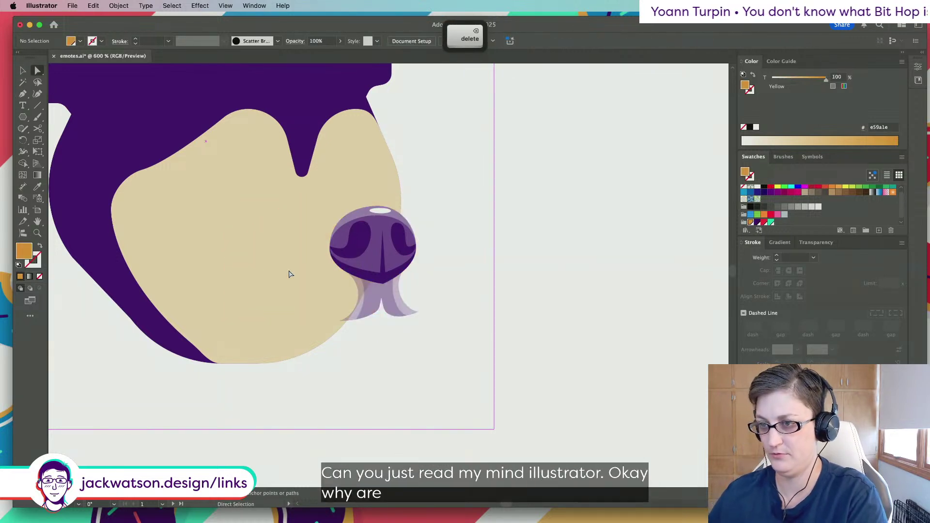
{"action": "mouse_move", "coordinate": [242, 293]}
{"action": "left_mouse_down"}
{"action": "mouse_move", "coordinate": [234, 288]}
{"action": "mouse_move", "coordinate": [239, 302]}
{"action": "left_mouse_up"}
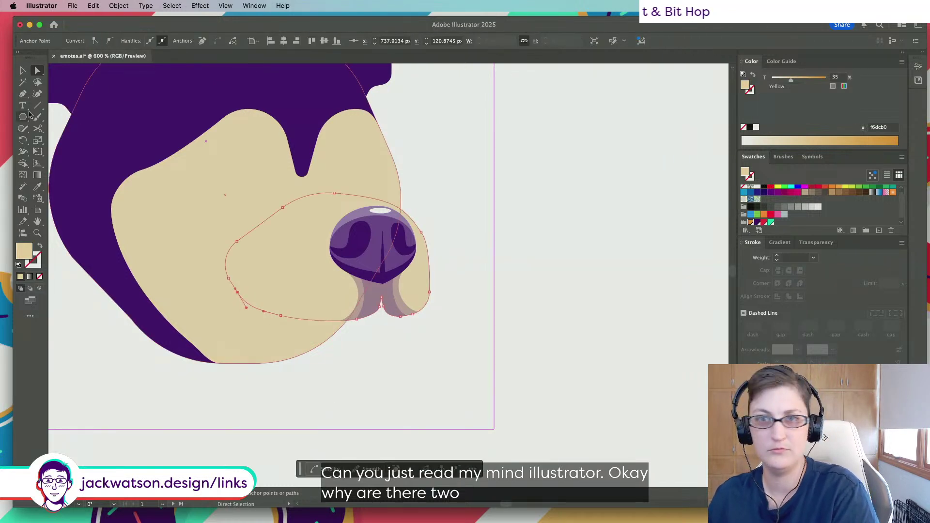
{"action": "key", "text": "shift+super+a"}
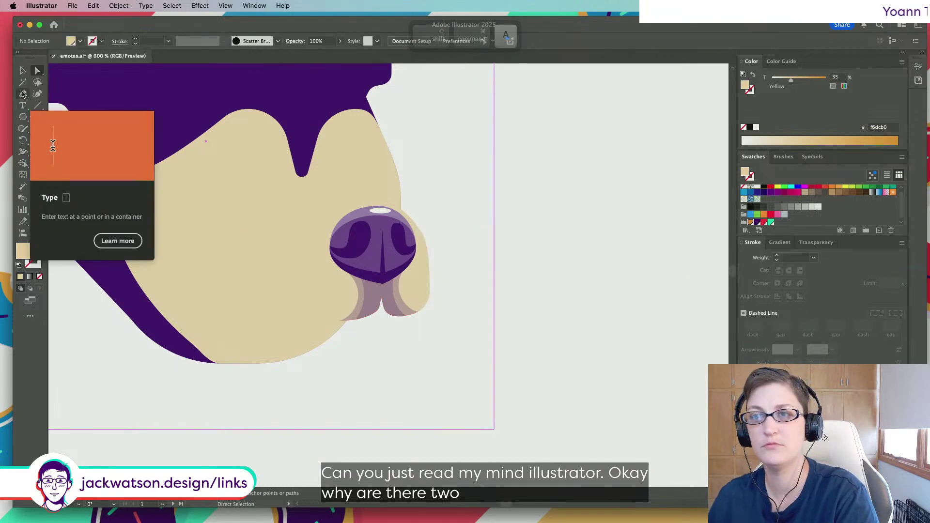
Draw a closed cream lower-jaw shape about 33.5 px wide and 10.4 px tall beneath the muzzle with the Pen tool
{"action": "left_click", "coordinate": [23, 93]}
{"action": "left_click_drag", "start_coordinate": [245, 302], "coordinate": [254, 308]}
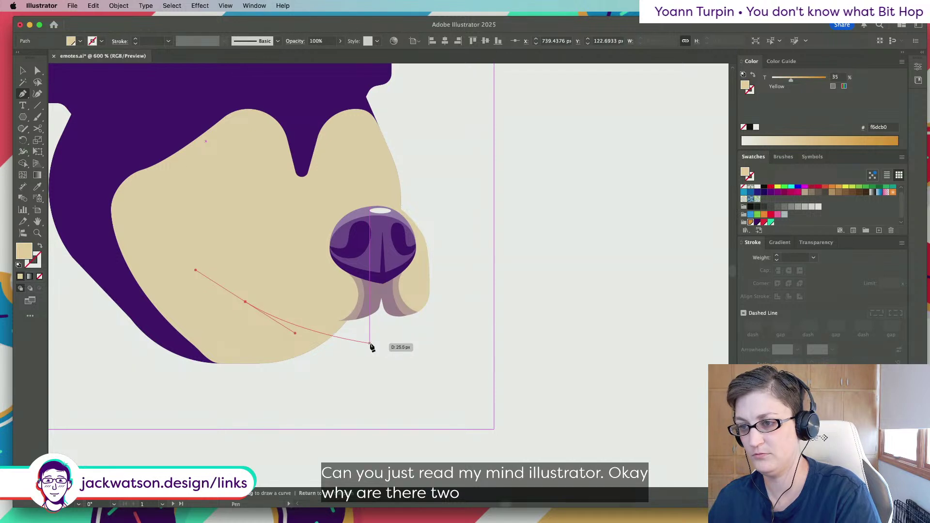
{"action": "left_click_drag", "start_coordinate": [372, 343], "coordinate": [413, 343]}
{"action": "left_click", "coordinate": [417, 312]}
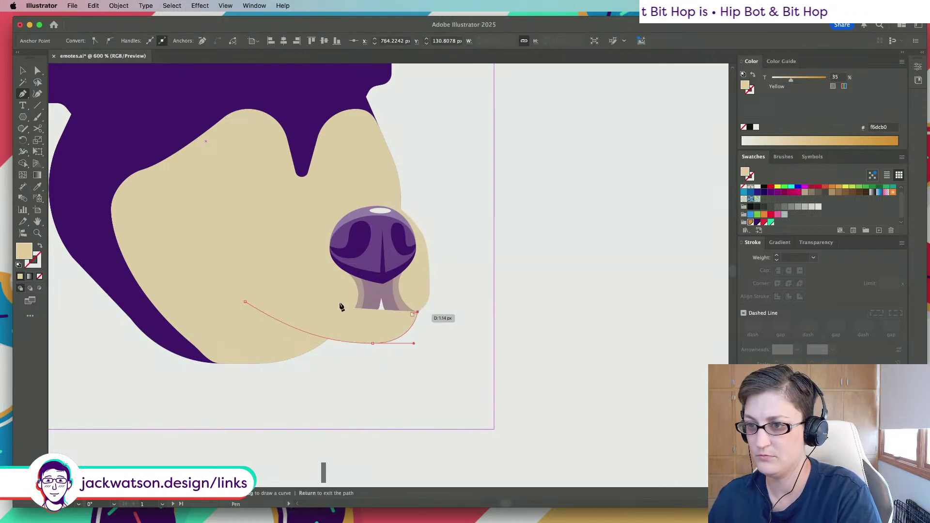
{"action": "key", "text": "super+z"}
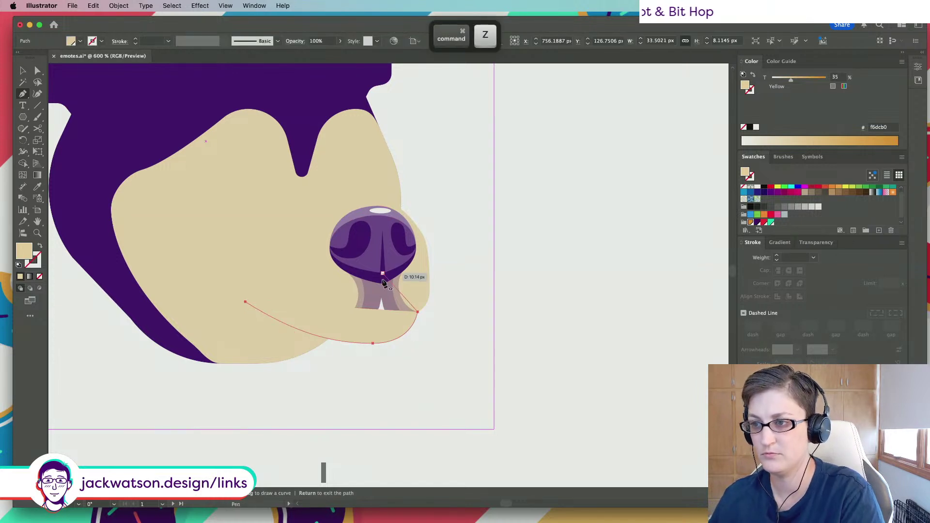
{"action": "left_click", "coordinate": [383, 291]}
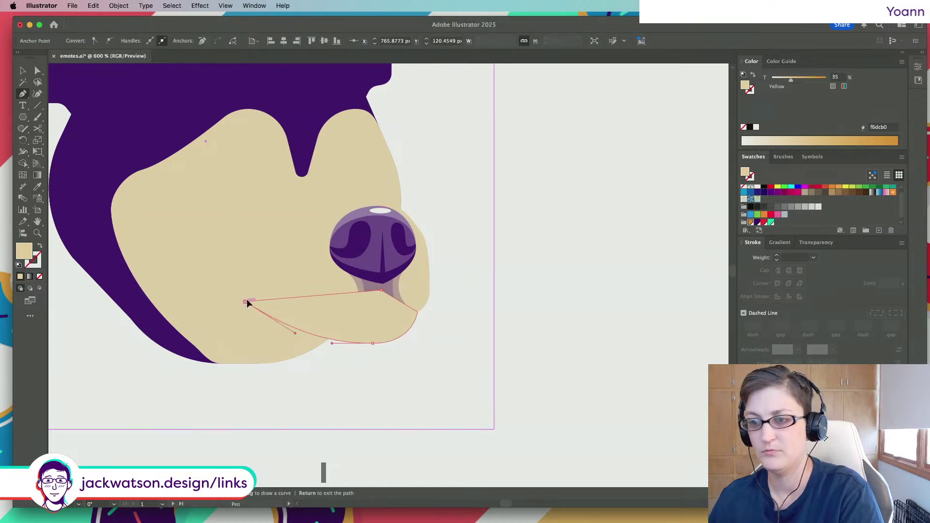
{"action": "left_click", "coordinate": [246, 302]}
Place the cream lower-jaw shape behind the muzzle and its purple shading
{"action": "key", "text": "super+shift+a"}
{"action": "key", "text": "v"}
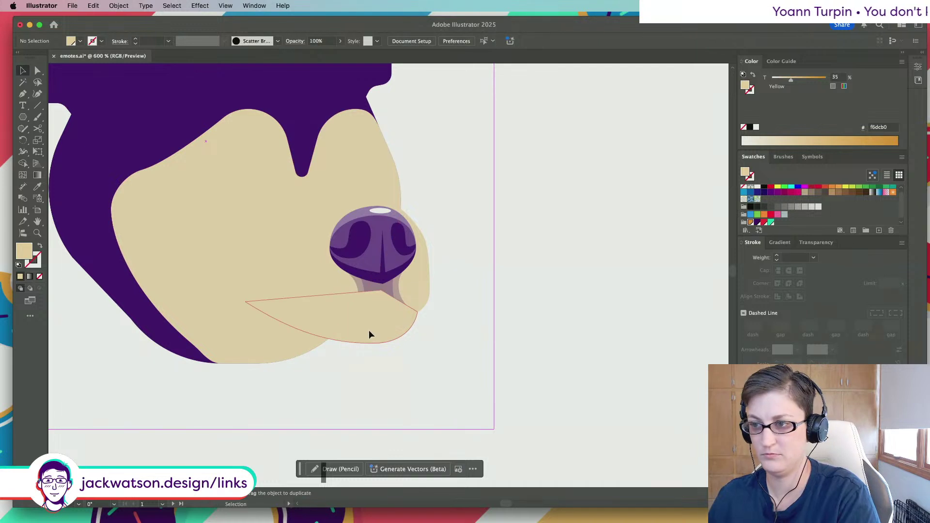
{"action": "left_click", "coordinate": [369, 334]}
{"action": "key", "text": "super+x"}
{"action": "key", "text": "super+b"}
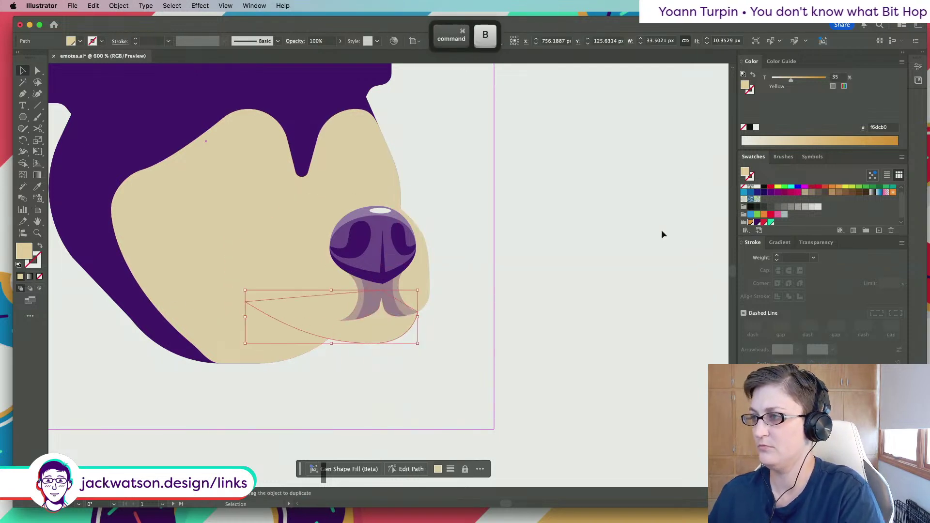
Round the cream lower jaw's rear underside by adjusting the curve handle on the path's back section
{"action": "key", "text": "super+shift+a"}
{"action": "left_click", "coordinate": [390, 338]}
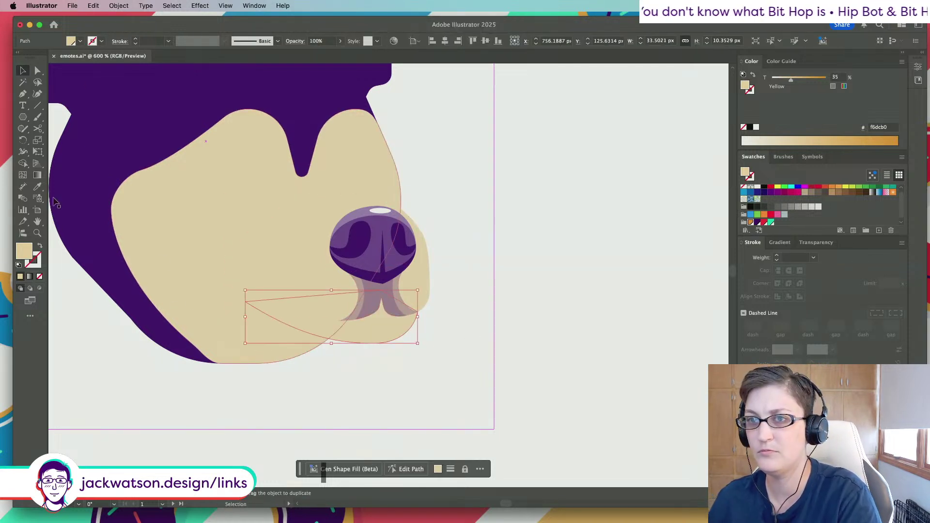
{"action": "key", "text": "a"}
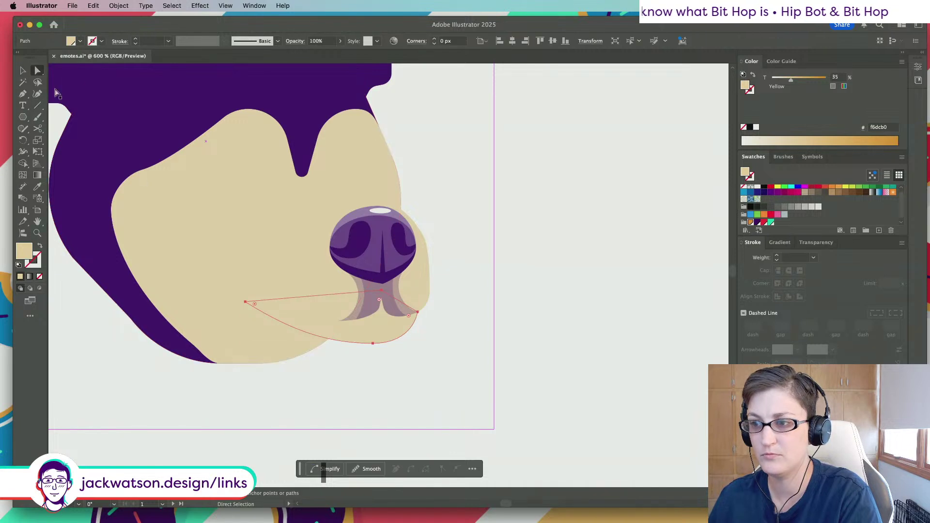
{"action": "left_click", "coordinate": [373, 345]}
{"action": "left_click_drag", "start_coordinate": [326, 344], "coordinate": [266, 331]}
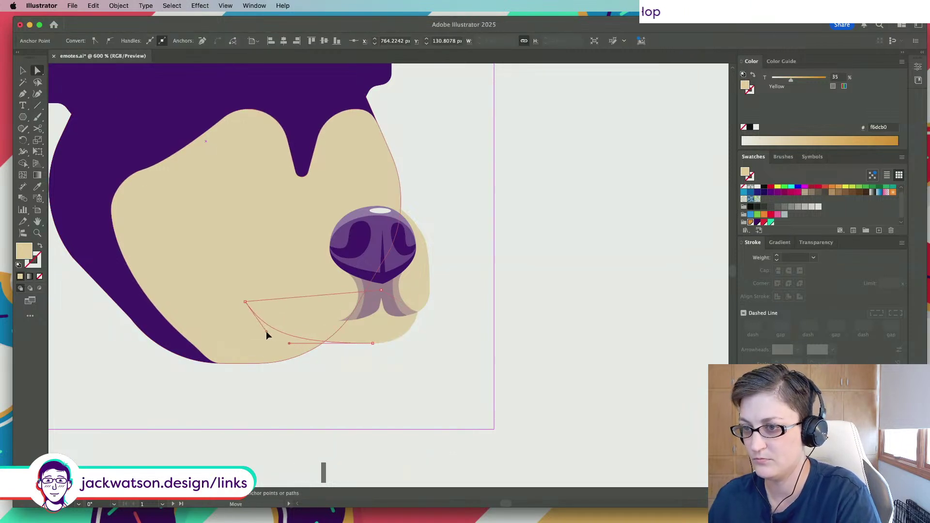
{"action": "left_click", "coordinate": [436, 375]}
{"action": "scroll", "coordinate": [438, 375], "scroll_direction": "up", "scroll_amount": 3}
{"action": "scroll", "coordinate": [438, 375], "scroll_direction": "left", "scroll_amount": 5}
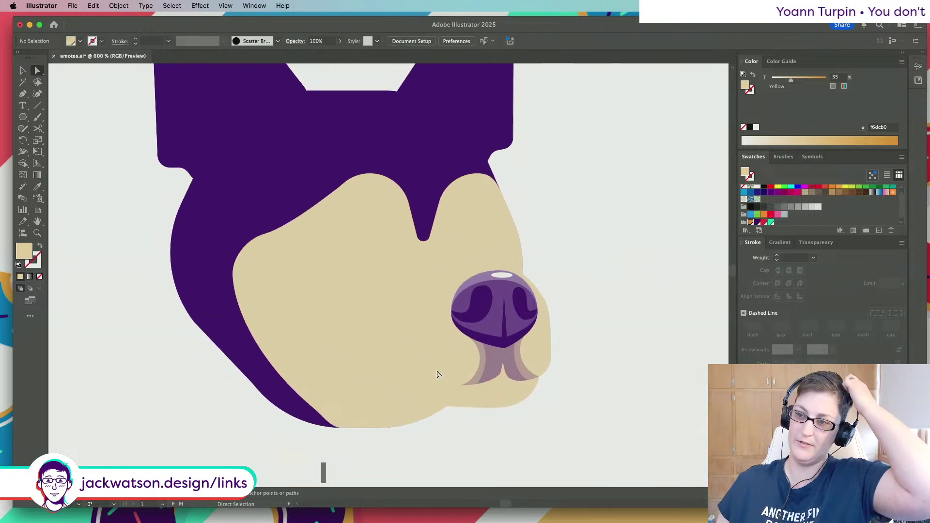
Lengthen the curve handle at the cream lower jaw's rear corner until it reaches the level of the jaw's underside
{"action": "scroll", "coordinate": [436, 373], "scroll_direction": "down", "scroll_amount": 2}
{"action": "left_click", "coordinate": [341, 302]}
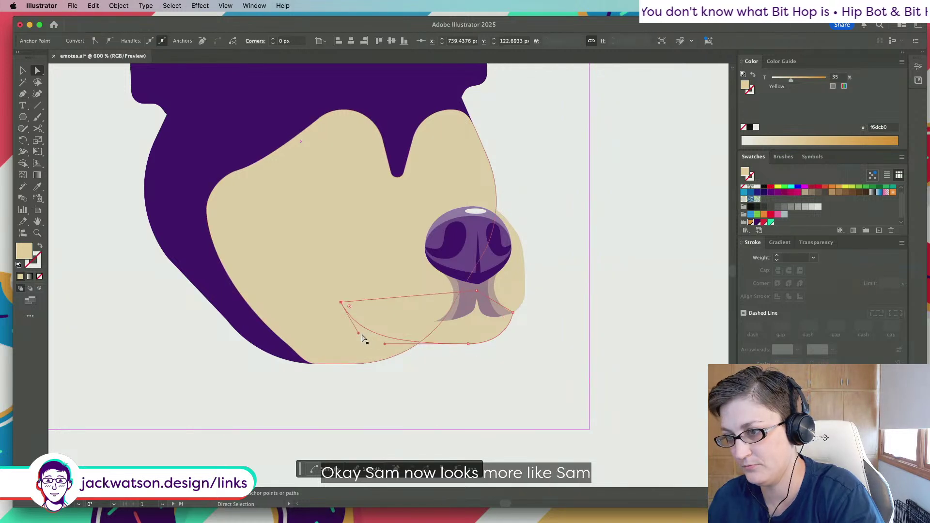
{"action": "left_click_drag", "start_coordinate": [362, 336], "coordinate": [370, 343]}
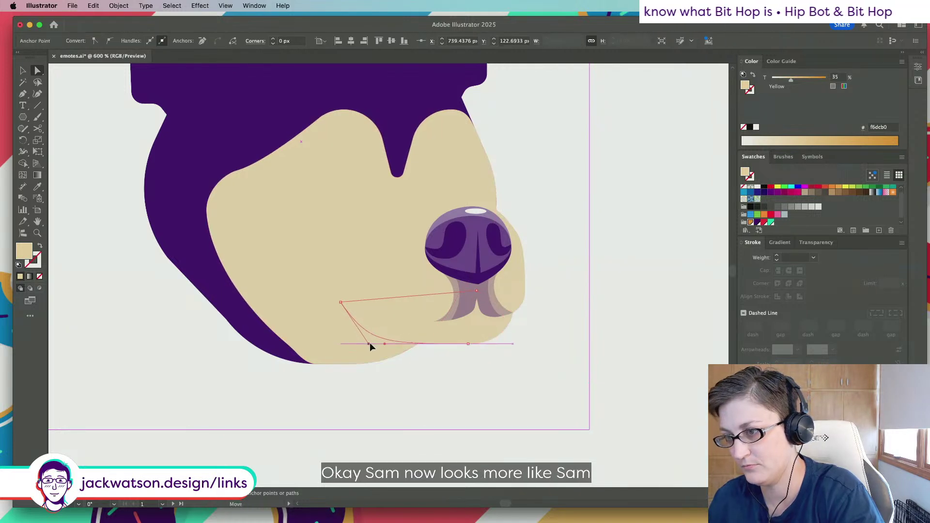
{"action": "left_click", "coordinate": [460, 378]}
{"action": "scroll", "coordinate": [467, 382], "scroll_direction": "right", "scroll_amount": 2}
{"action": "scroll", "coordinate": [467, 383], "scroll_direction": "up", "scroll_amount": 1}
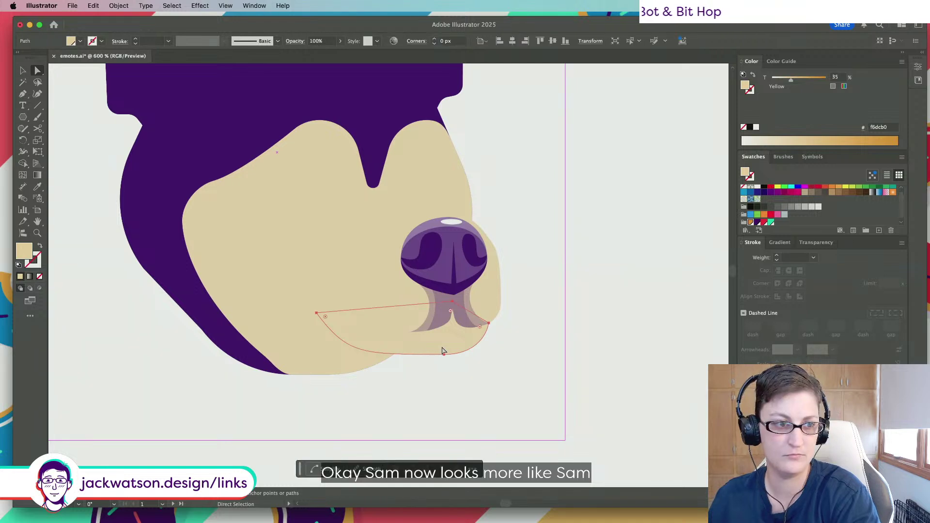
Duplicate the cream lower jaw slightly higher and fill the copy with the purple 43006d swatch to form the mouth
{"action": "scroll", "coordinate": [443, 351], "scroll_direction": "right", "scroll_amount": 2}
{"action": "left_click", "coordinate": [437, 353], "text": "super"}
{"action": "key", "text": "super+c"}
{"action": "left_click_drag", "start_coordinate": [415, 344], "coordinate": [415, 332]}
{"action": "left_click_drag", "start_coordinate": [806, 80], "coordinate": [828, 79]}
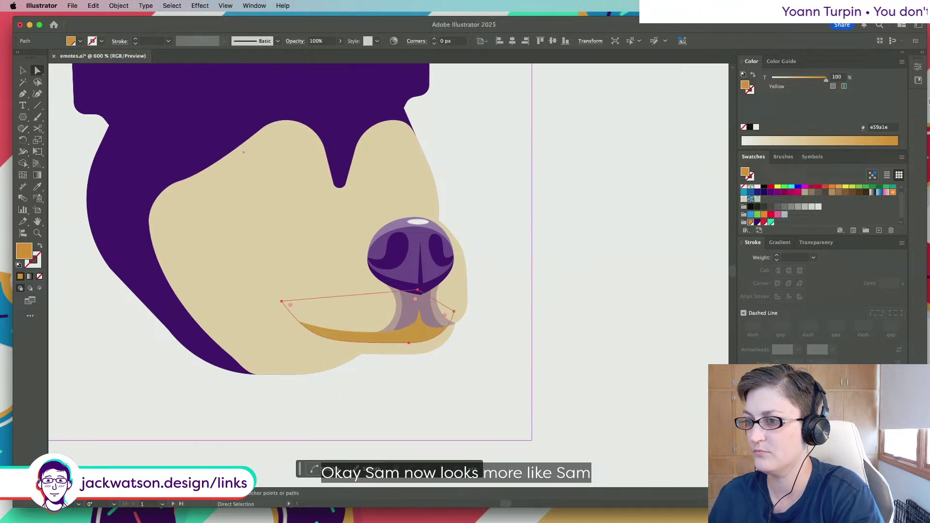
{"action": "left_click", "coordinate": [758, 222]}
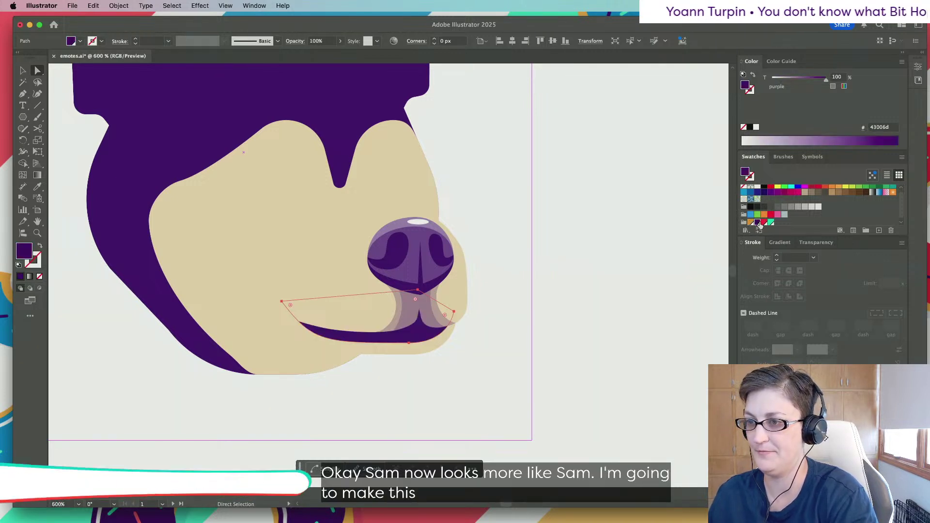
Narrow the purple mouth shape from its back edge to about 19.9 px wide, keeping its height
{"action": "left_click", "coordinate": [23, 70]}
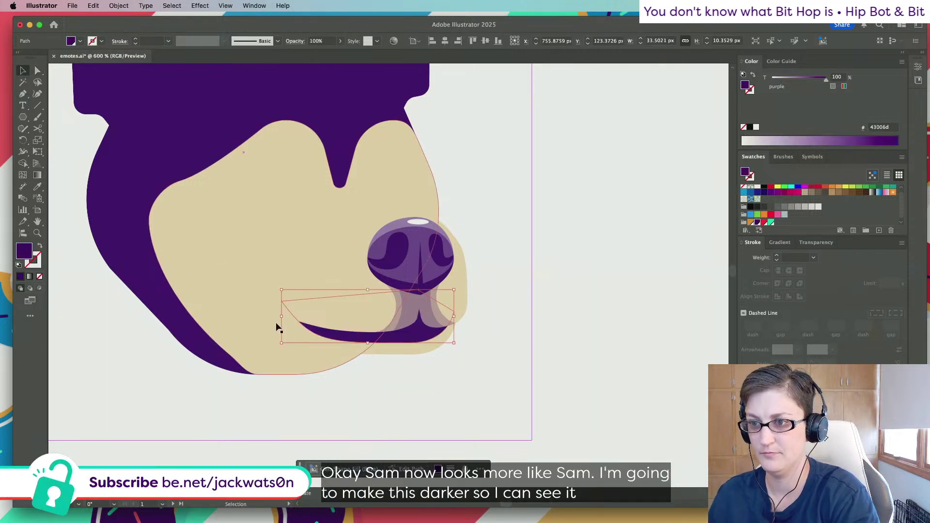
{"action": "left_click_drag", "start_coordinate": [283, 318], "coordinate": [351, 352]}
{"action": "key", "text": "shift+super+a"}
{"action": "scroll", "coordinate": [460, 373], "scroll_direction": "down", "scroll_amount": 5}
{"action": "scroll", "coordinate": [460, 374], "scroll_direction": "up", "scroll_amount": 5}
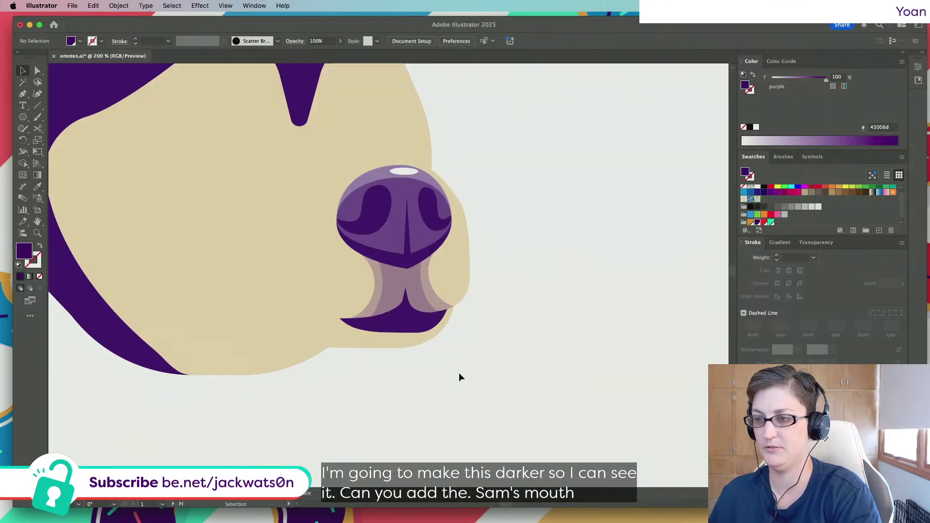
Tilt the curve along the purple mouth's underside and raise its bottom anchor point slightly
{"action": "left_click", "coordinate": [409, 315]}
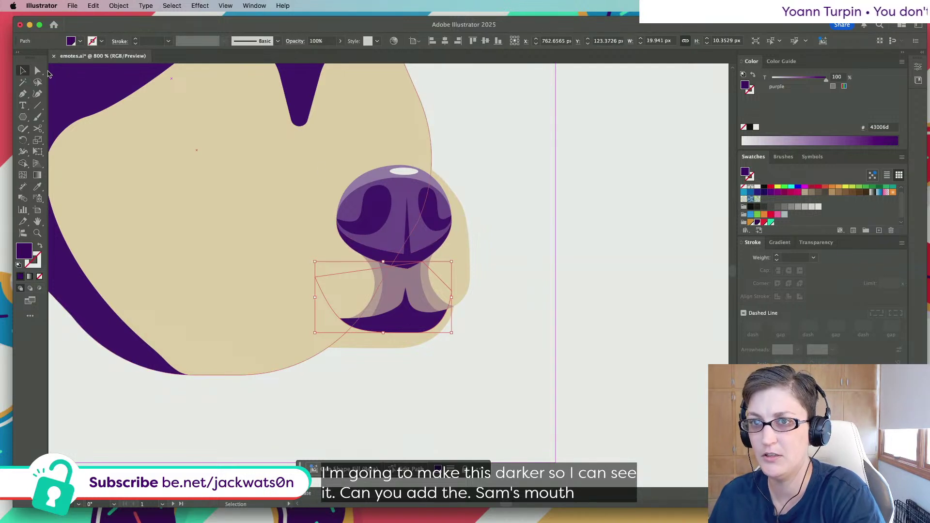
{"action": "left_click", "coordinate": [37, 71]}
{"action": "left_click_drag", "start_coordinate": [453, 347], "coordinate": [224, 279]}
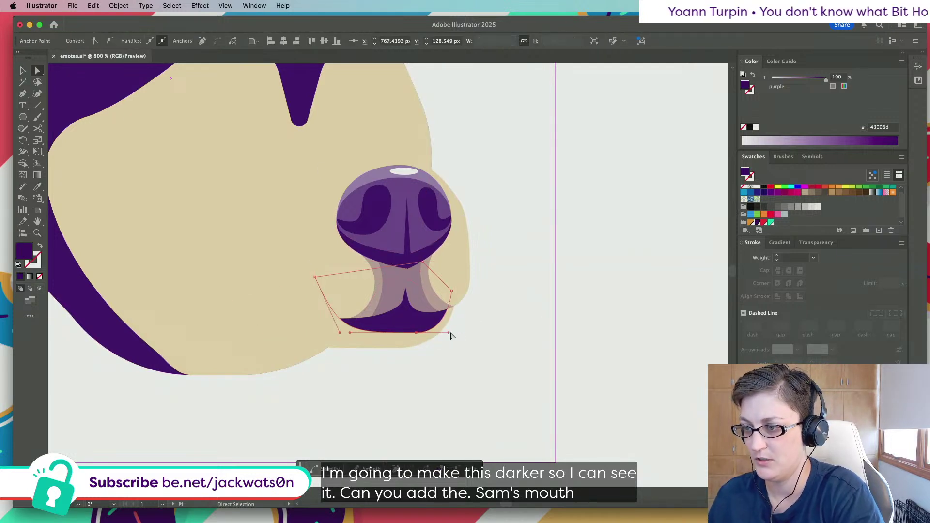
{"action": "left_click_drag", "start_coordinate": [451, 335], "coordinate": [415, 327]}
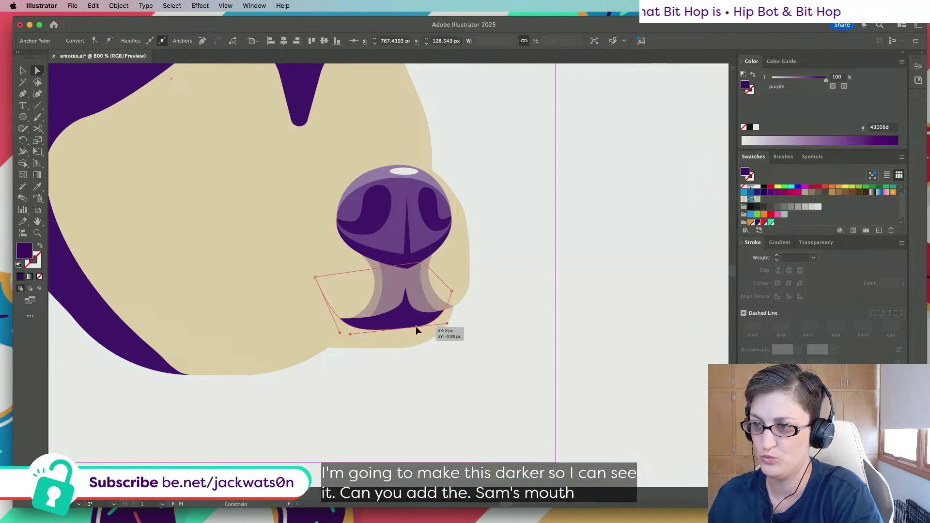
{"action": "left_click", "coordinate": [467, 374]}
{"action": "scroll", "coordinate": [467, 373], "scroll_direction": "down", "scroll_amount": 10}
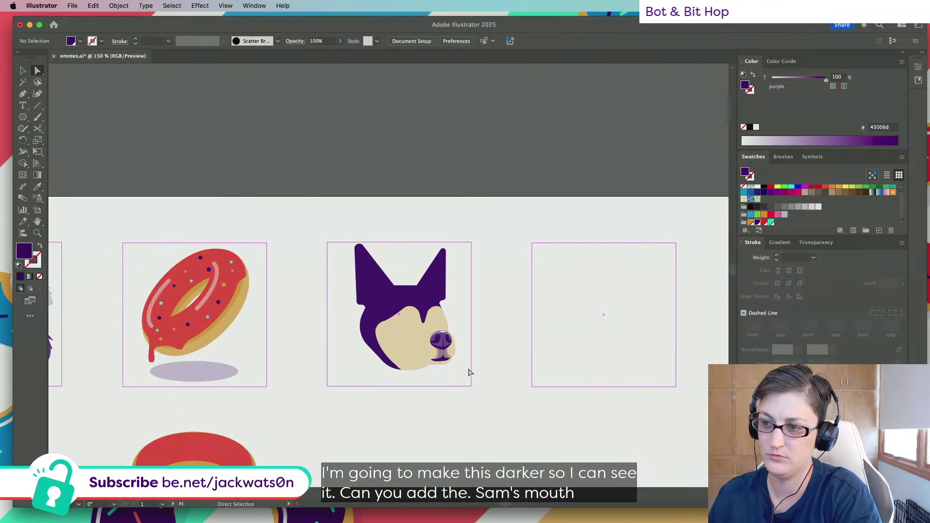
{"action": "scroll", "coordinate": [469, 372], "scroll_direction": "down", "scroll_amount": 3}
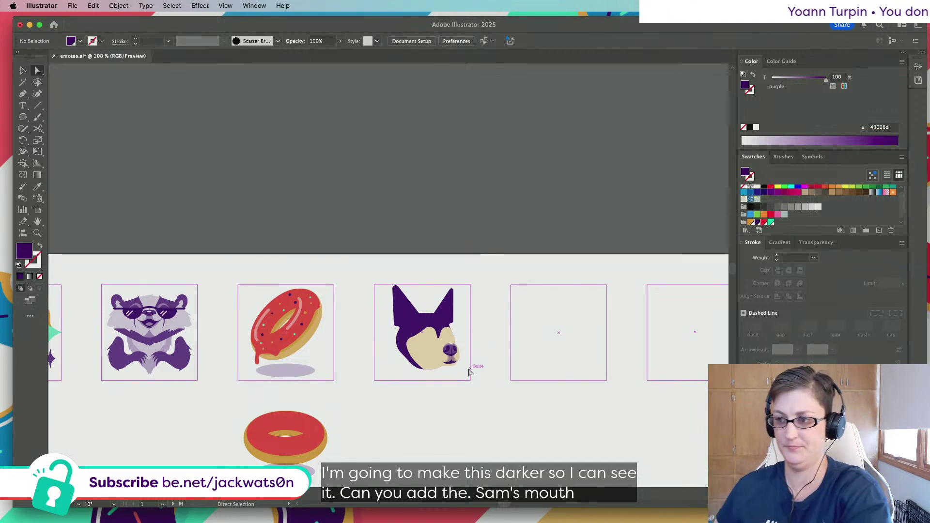
Refine the purple mouth's lower rear curve with a small adjustment along its bottom edge
{"action": "scroll", "coordinate": [469, 372], "scroll_direction": "up", "scroll_amount": 3}
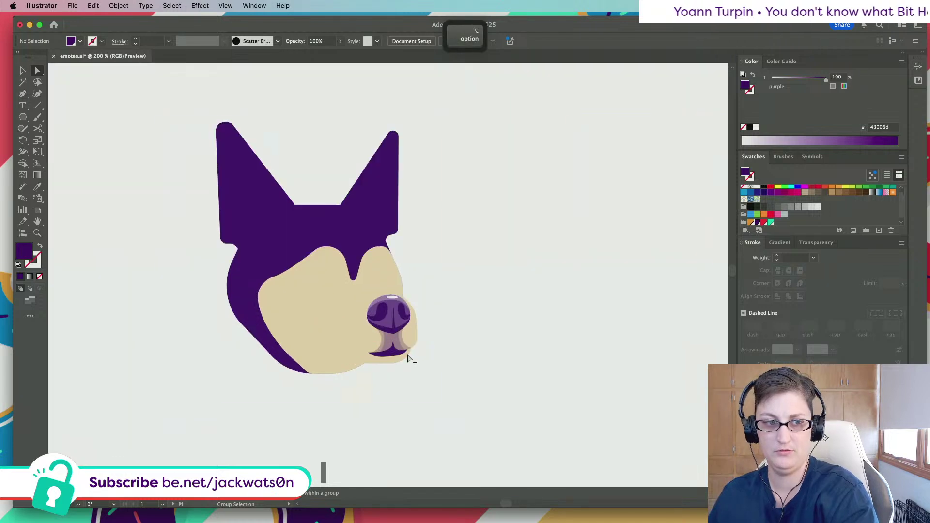
{"action": "scroll", "coordinate": [408, 359], "scroll_direction": "down", "scroll_amount": 1}
{"action": "scroll", "coordinate": [386, 361], "scroll_direction": "up", "scroll_amount": 5}
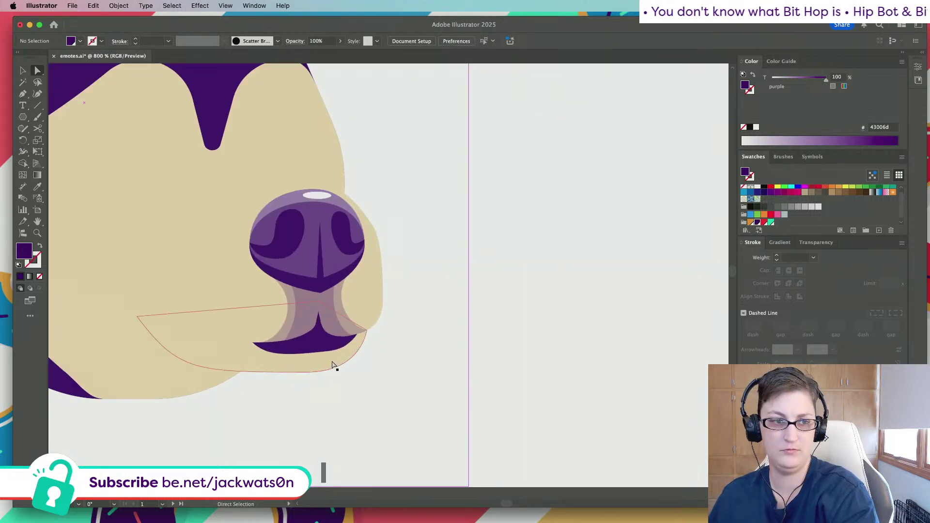
{"action": "scroll", "coordinate": [332, 364], "scroll_direction": "up", "scroll_amount": 1}
{"action": "left_click_drag", "start_coordinate": [286, 341], "coordinate": [297, 341]}
{"action": "key", "text": "super+shift+a"}
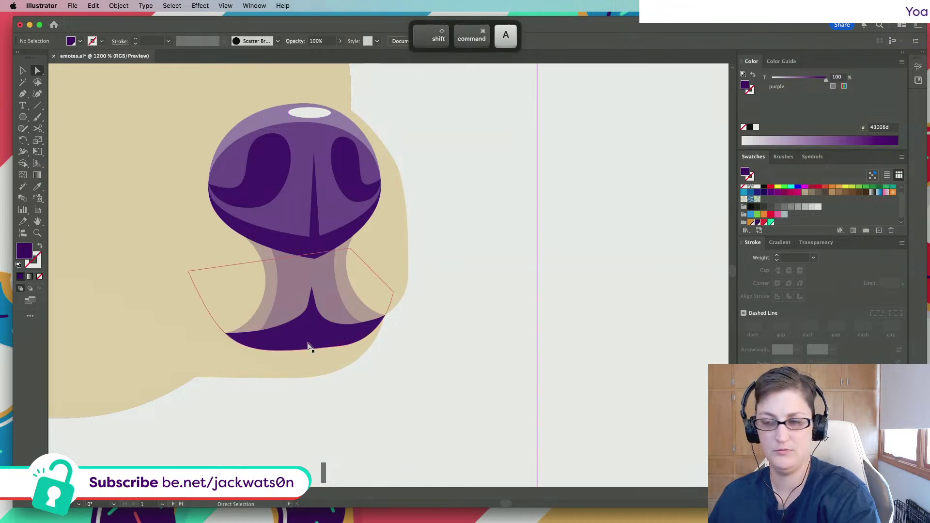
Draw a closed purple shape with the Pen tool along the mouth's upper edge, peaking at the cleft beneath the nose
{"action": "left_click", "coordinate": [22, 94]}
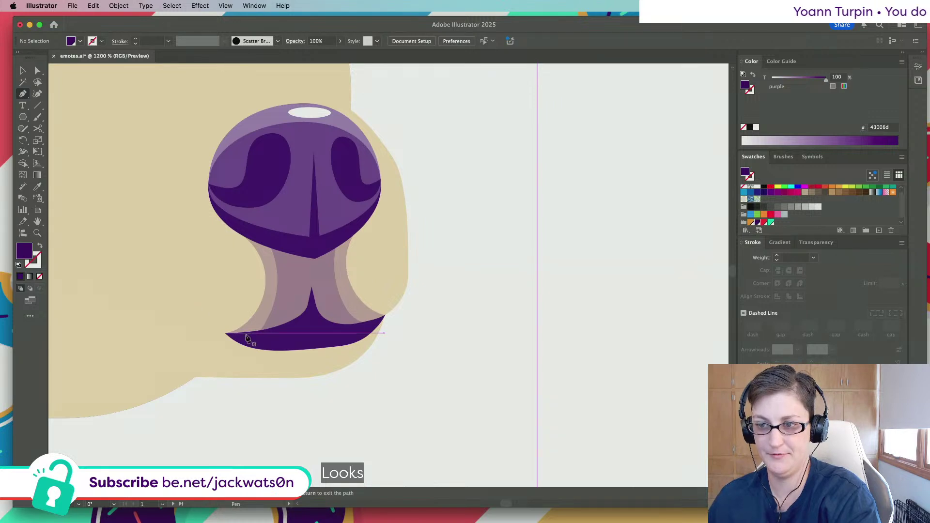
{"action": "left_click_drag", "start_coordinate": [226, 333], "coordinate": [271, 341]}
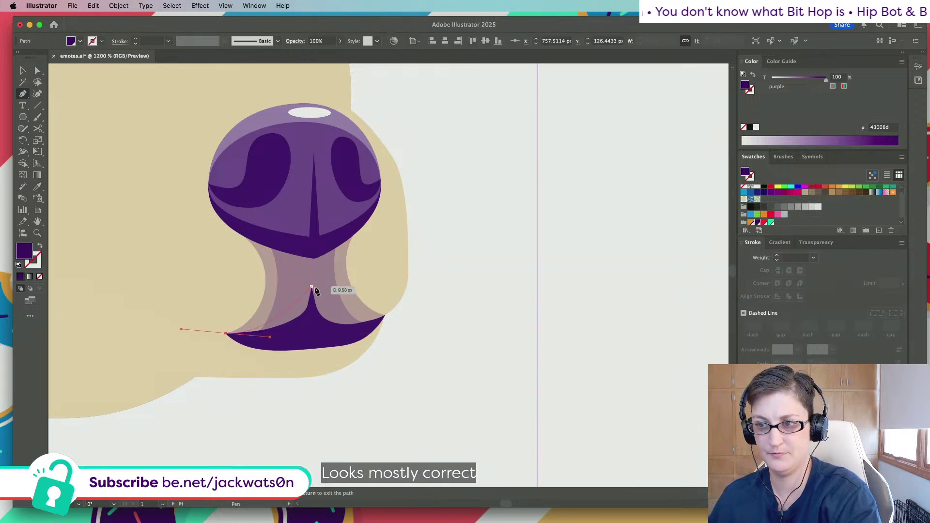
{"action": "left_click_drag", "start_coordinate": [319, 268], "coordinate": [319, 293]}
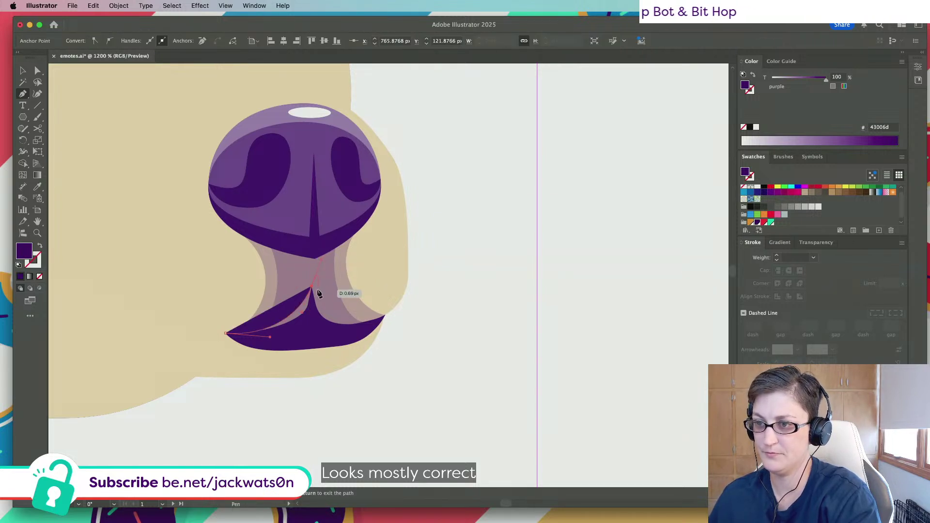
{"action": "left_click_drag", "start_coordinate": [377, 323], "coordinate": [388, 318]}
{"action": "left_click_drag", "start_coordinate": [463, 313], "coordinate": [457, 294]}
{"action": "key", "text": "super+z"}
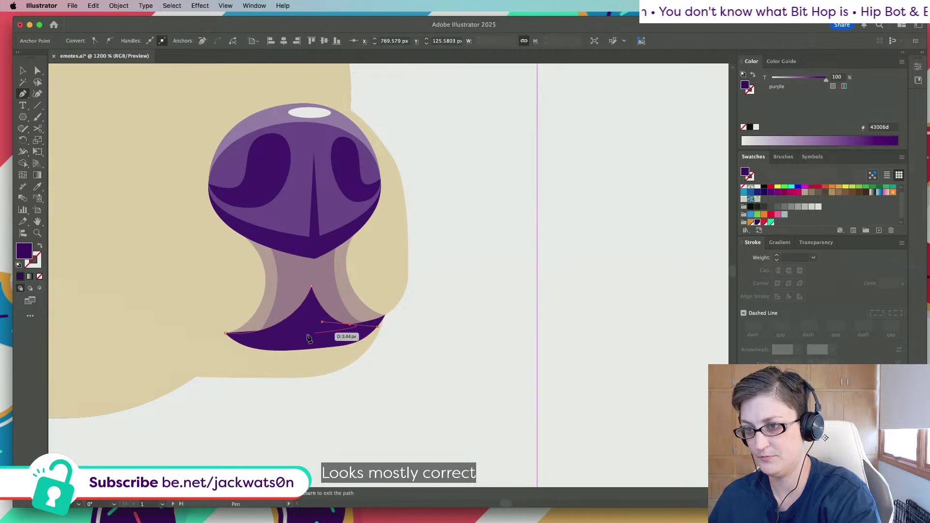
{"action": "mouse_move", "coordinate": [225, 333]}
{"action": "left_mouse_down"}
{"action": "mouse_move", "coordinate": [285, 344]}
{"action": "mouse_move", "coordinate": [232, 339]}
{"action": "left_mouse_up"}
{"action": "scroll", "coordinate": [289, 358], "scroll_direction": "down", "scroll_amount": 3}
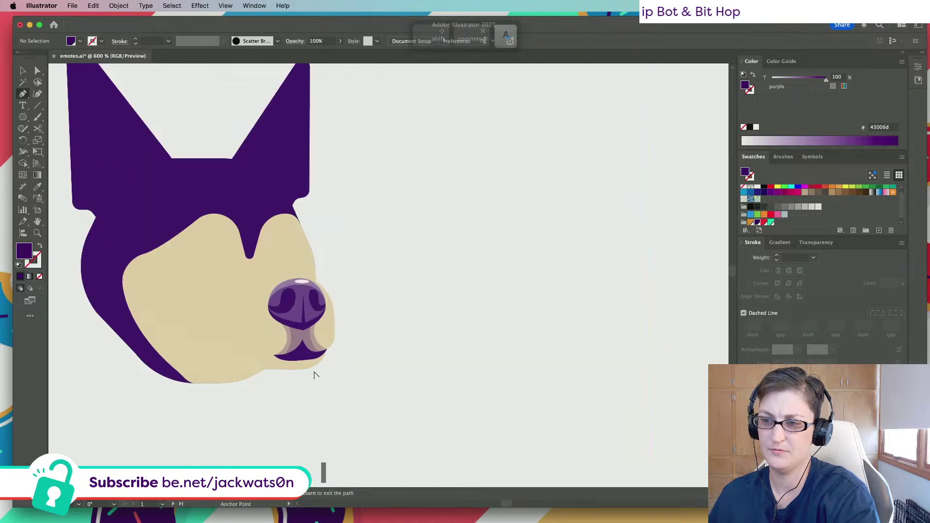
Reshape the cream muzzle's front edge by moving its lower front anchor point upward
{"action": "scroll", "coordinate": [350, 383], "scroll_direction": "down", "scroll_amount": 2}
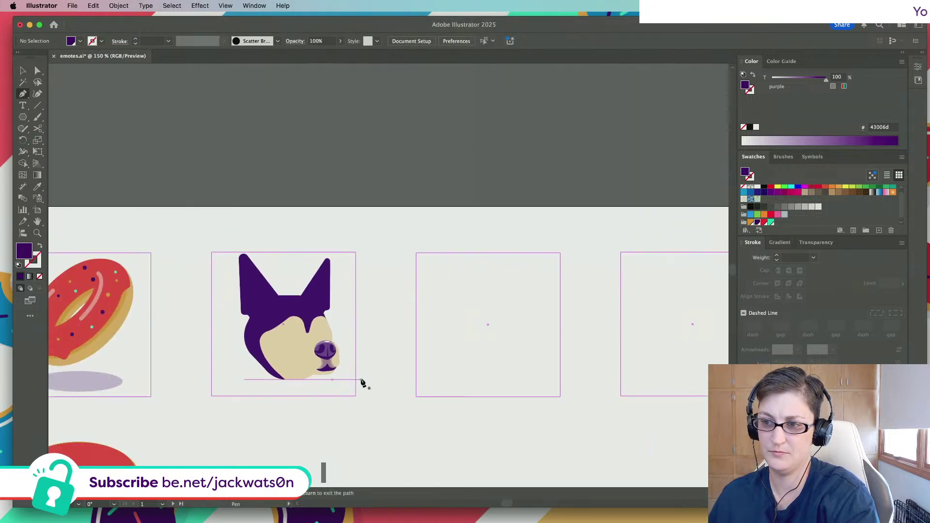
{"action": "scroll", "coordinate": [353, 380], "scroll_direction": "up", "scroll_amount": 4}
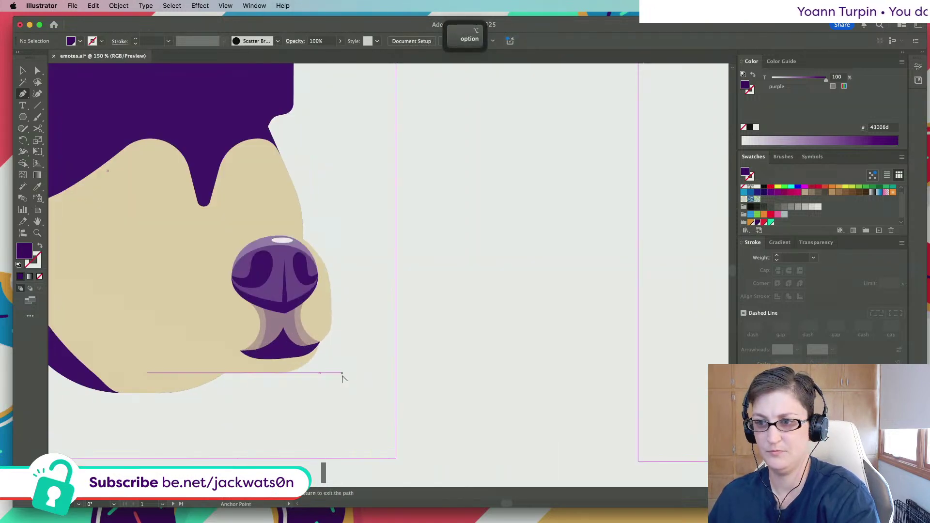
{"action": "scroll", "coordinate": [342, 379], "scroll_direction": "up", "scroll_amount": 1}
{"action": "key", "text": "a"}
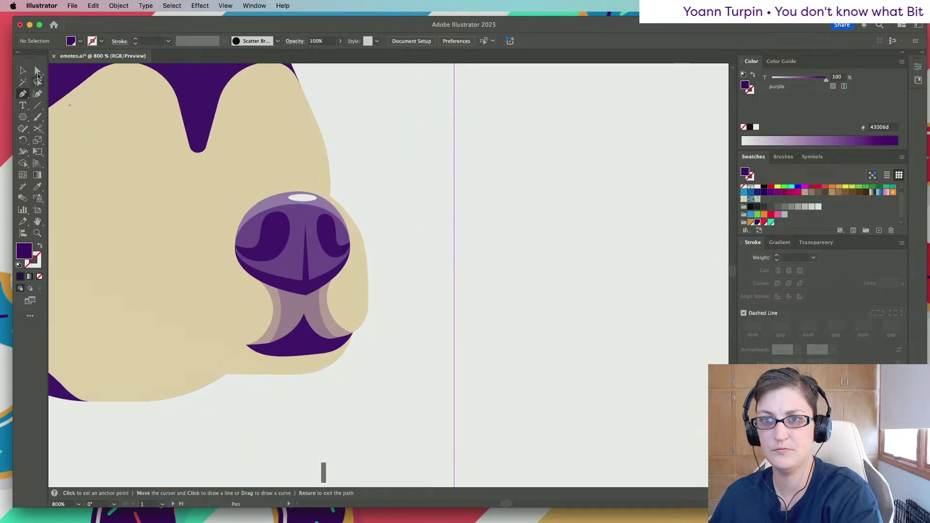
{"action": "left_click", "coordinate": [364, 293]}
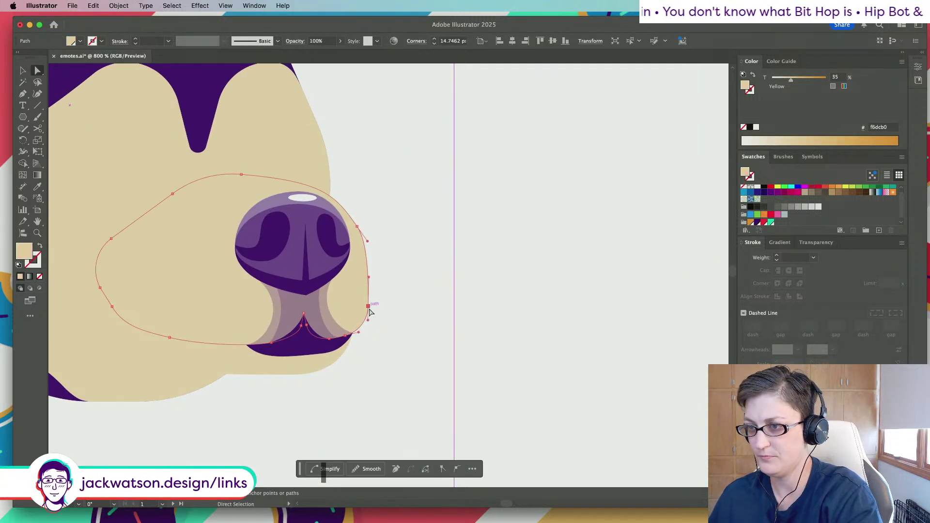
{"action": "left_click_drag", "start_coordinate": [368, 306], "coordinate": [367, 283]}
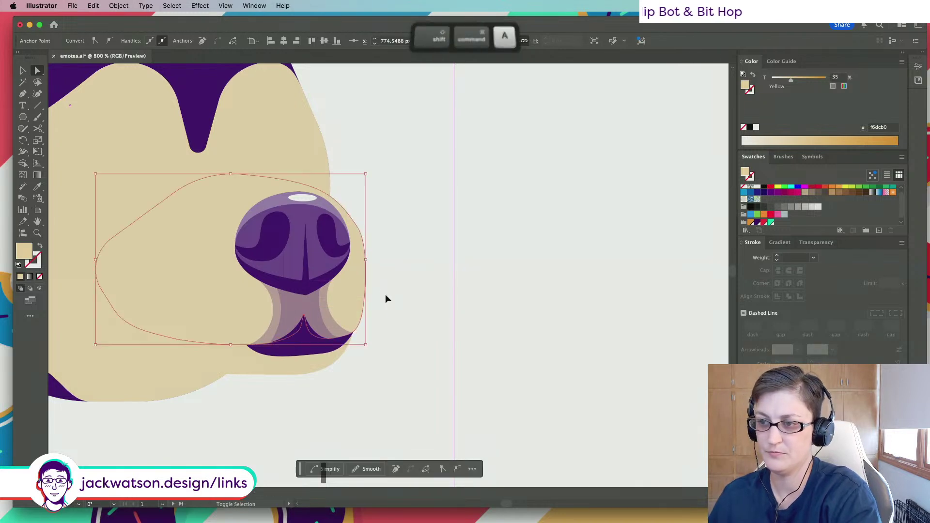
{"action": "left_click", "coordinate": [385, 295], "text": "alt"}
{"action": "scroll", "coordinate": [390, 305], "scroll_direction": "down", "scroll_amount": 5}
{"action": "scroll", "coordinate": [403, 324], "scroll_direction": "down", "scroll_amount": 3}
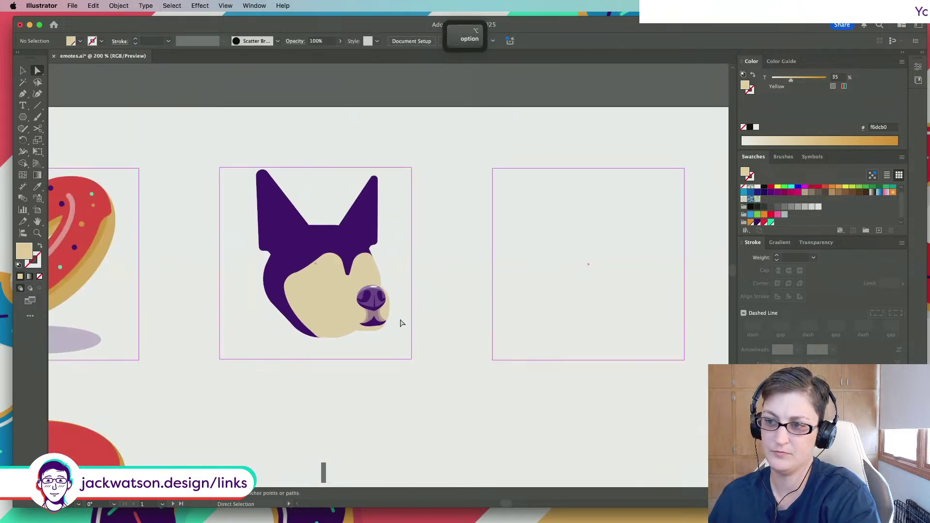
Nudge the dog's nose slightly toward the front edge of the cream muzzle
{"action": "scroll", "coordinate": [388, 321], "scroll_direction": "up", "scroll_amount": 3}
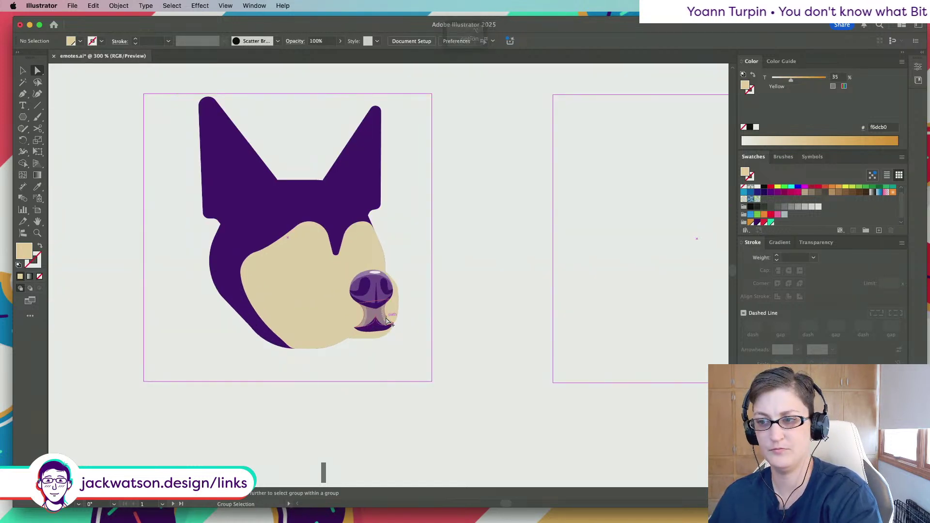
{"action": "scroll", "coordinate": [387, 322], "scroll_direction": "up", "scroll_amount": 2}
{"action": "left_click", "coordinate": [22, 71]}
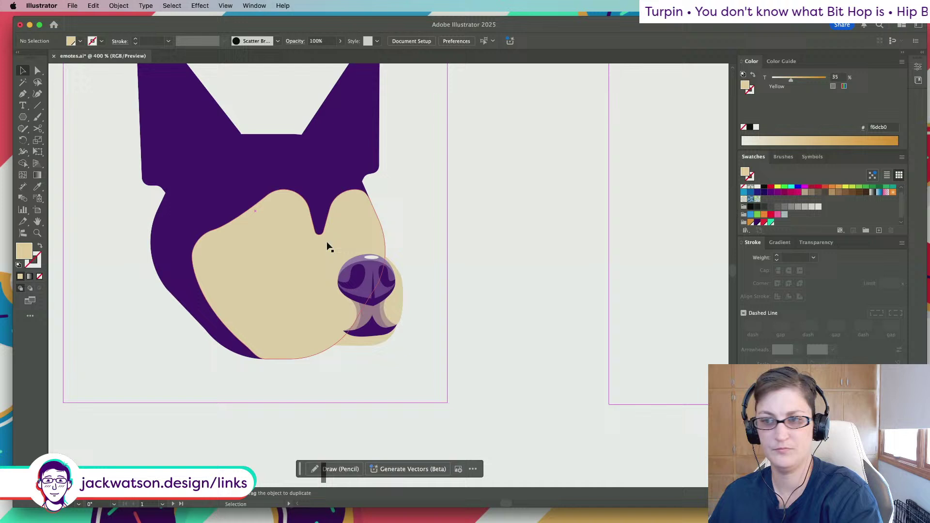
{"action": "left_click", "coordinate": [357, 275]}
{"action": "left_click_drag", "start_coordinate": [338, 255], "coordinate": [339, 257]}
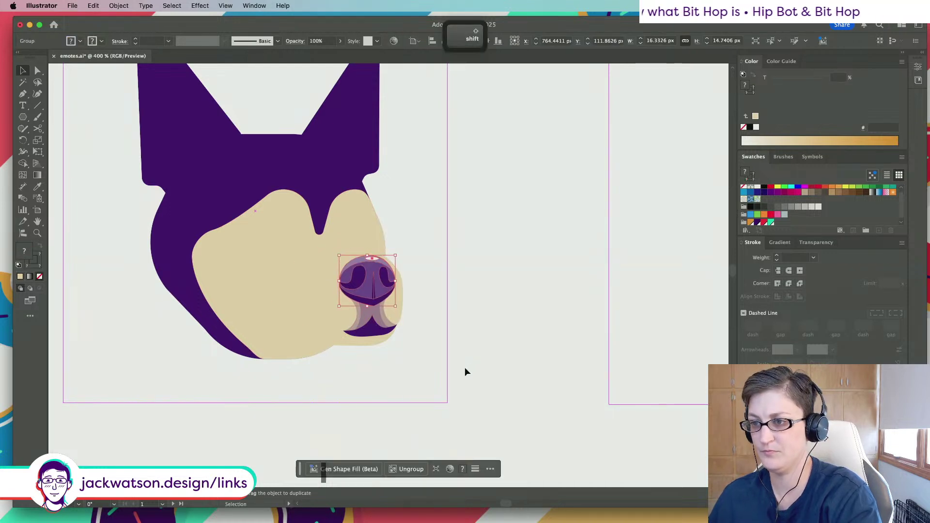
{"action": "left_click", "coordinate": [360, 294], "text": "shift"}
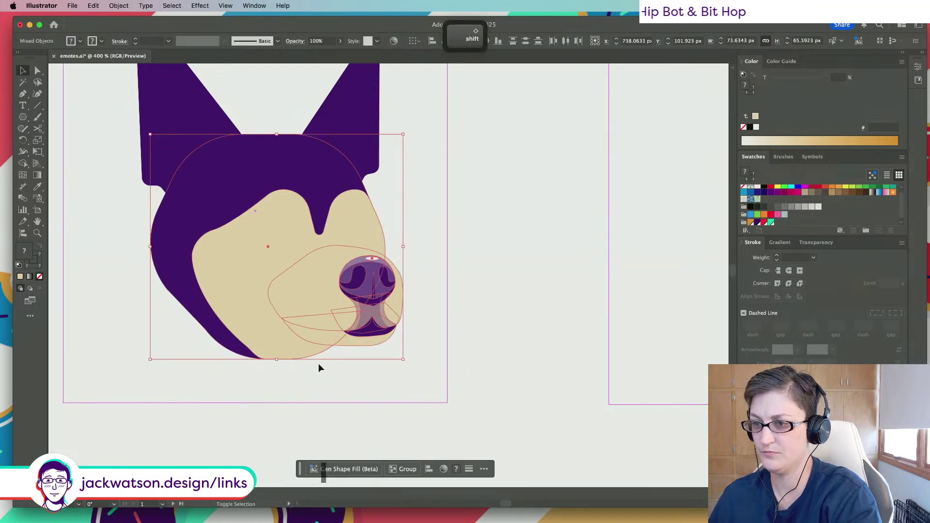
{"action": "left_click", "coordinate": [317, 333], "text": "shift"}
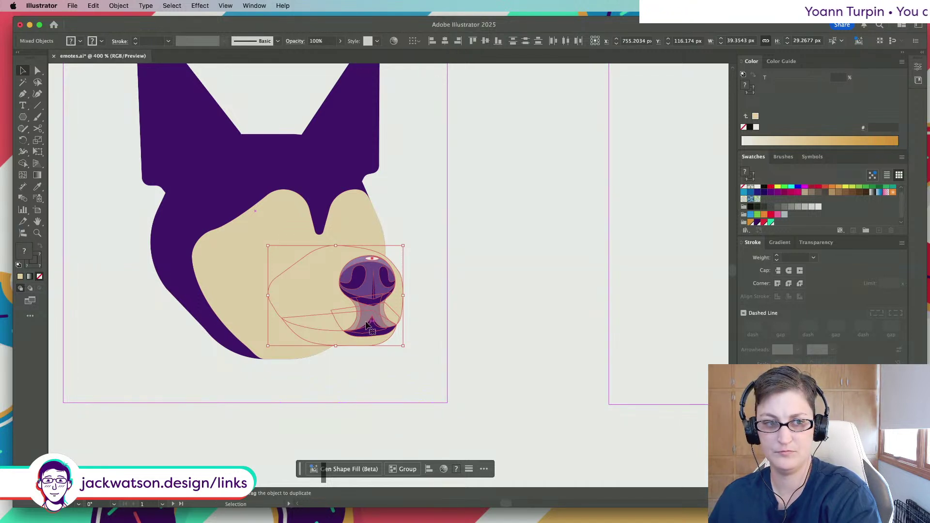
{"action": "key", "text": "a"}
{"action": "key", "text": "shift+super+a"}
{"action": "left_click", "coordinate": [368, 324]}
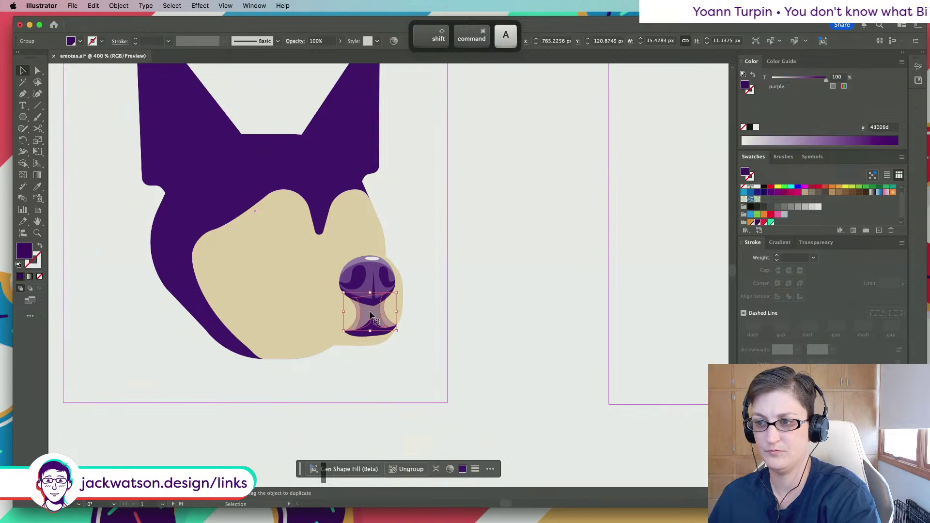
{"action": "key", "text": "shift+super+a"}
Draw a purple triangular shape with the Pen tool from the nose's top edge back toward the brow and down to the nose's rear side
{"action": "left_click", "coordinate": [23, 93]}
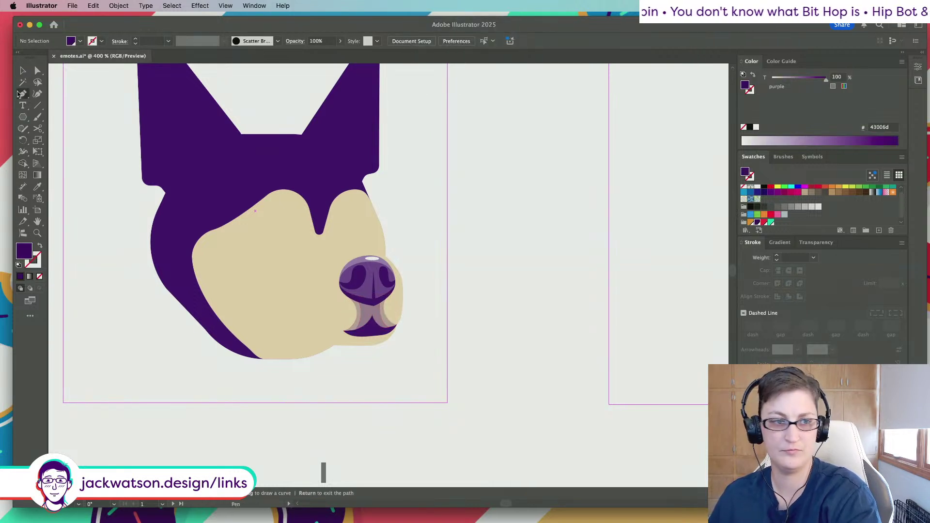
{"action": "left_click", "coordinate": [379, 260]}
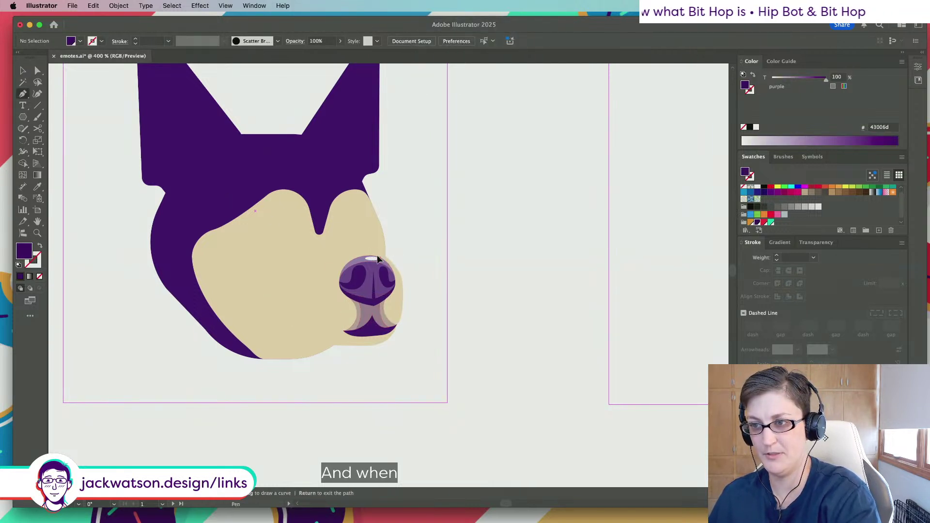
{"action": "left_click_drag", "start_coordinate": [296, 247], "coordinate": [325, 247]}
{"action": "key", "text": "cmd+z"}
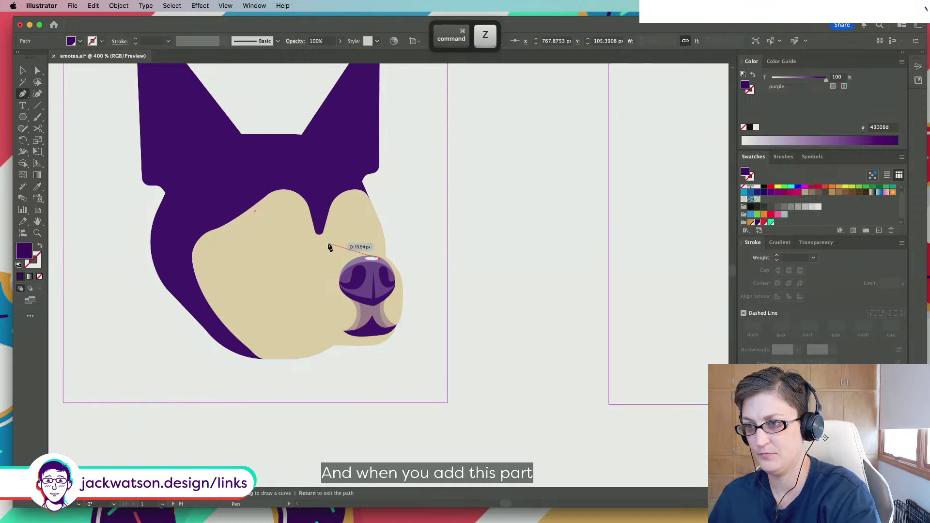
{"action": "left_click", "coordinate": [328, 244]}
{"action": "left_click", "coordinate": [343, 271]}
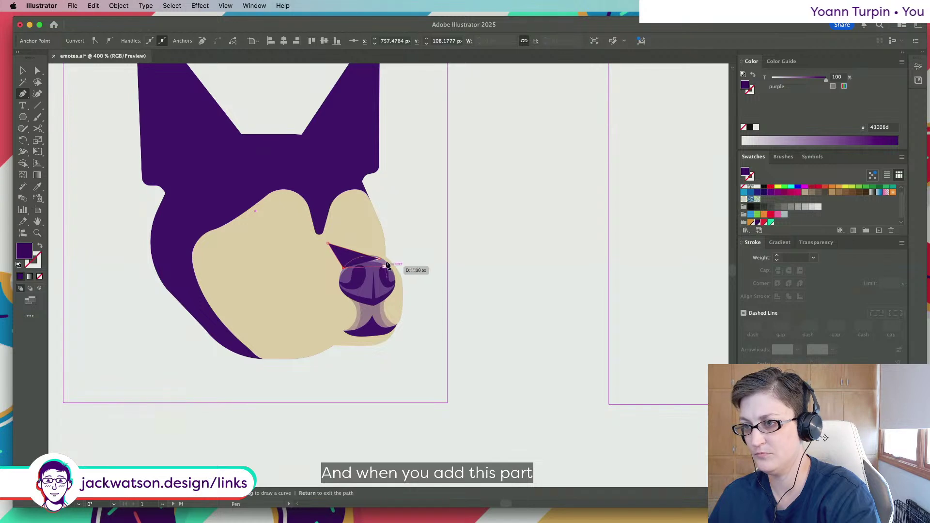
Match the new triangle's appearance to the translucent purple shading beneath the nose, at 25% opacity
{"action": "left_click", "coordinate": [41, 188]}
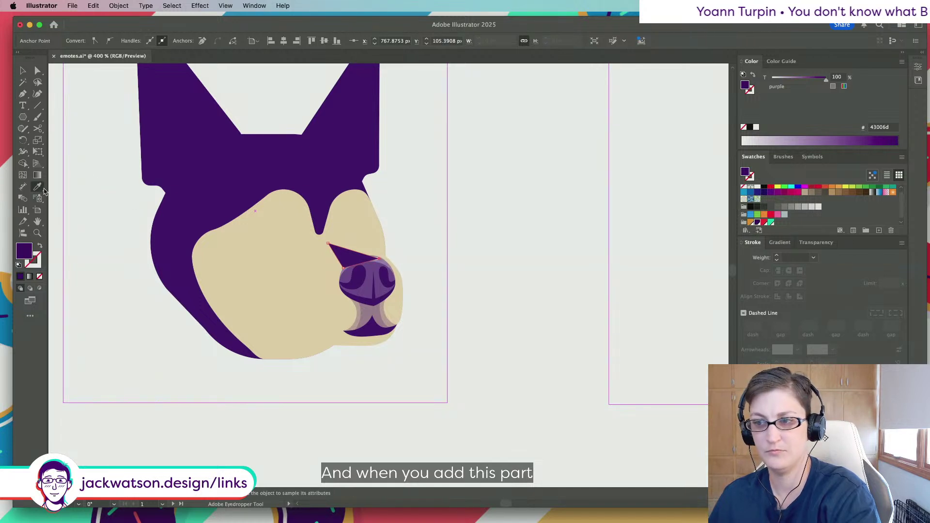
{"action": "left_click", "coordinate": [389, 315]}
{"action": "key", "text": "super+shift+a"}
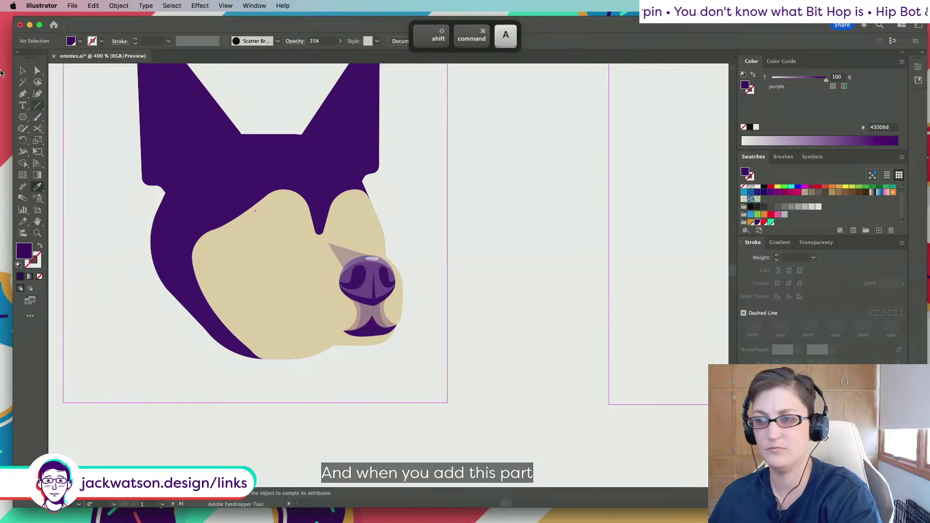
{"action": "left_click", "coordinate": [23, 70]}
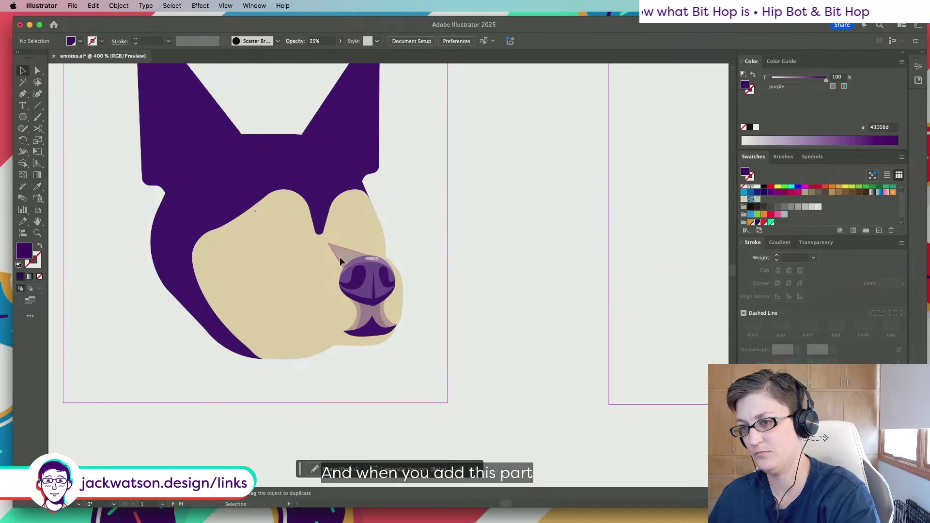
{"action": "key", "text": "super+shift+a"}
Curve the rear edge of the translucent bridge shape by smoothing its anchor point beside the nose and adjusting the handles
{"action": "scroll", "coordinate": [374, 275], "scroll_direction": "up", "scroll_amount": 1}
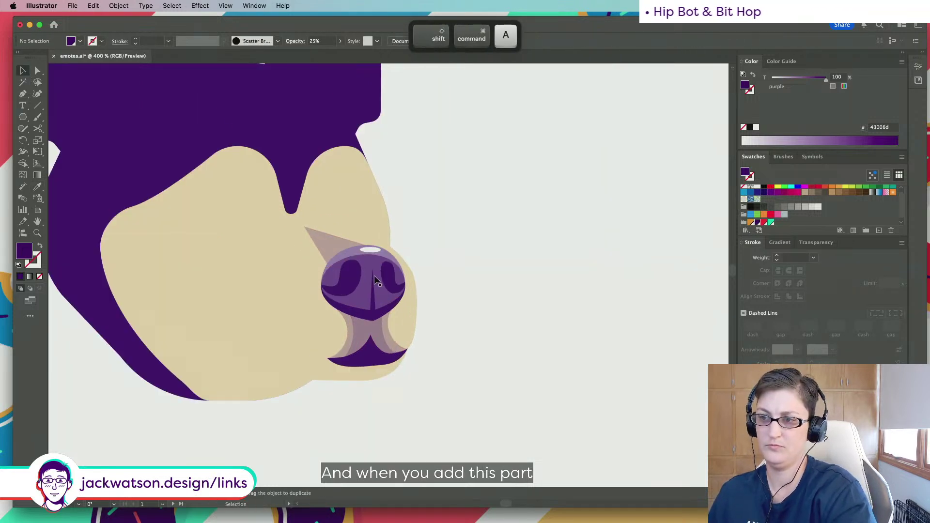
{"action": "left_click", "coordinate": [337, 240]}
{"action": "left_click", "coordinate": [37, 70]}
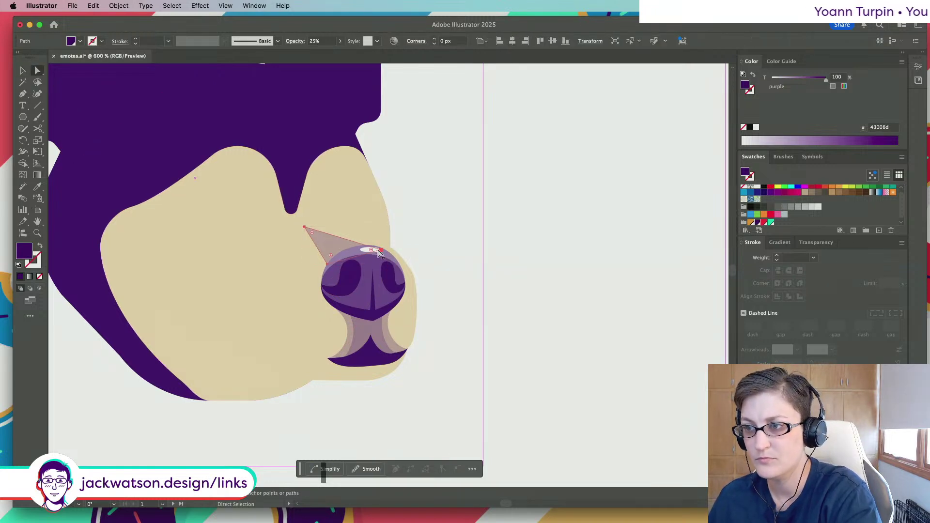
{"action": "left_click_drag", "start_coordinate": [383, 251], "coordinate": [390, 253]}
{"action": "key", "text": "super+z"}
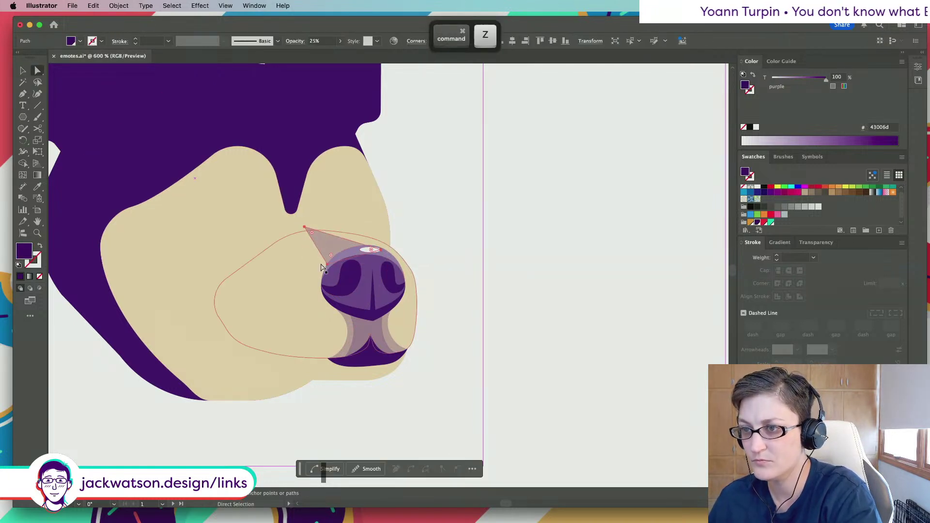
{"action": "left_click", "coordinate": [327, 269]}
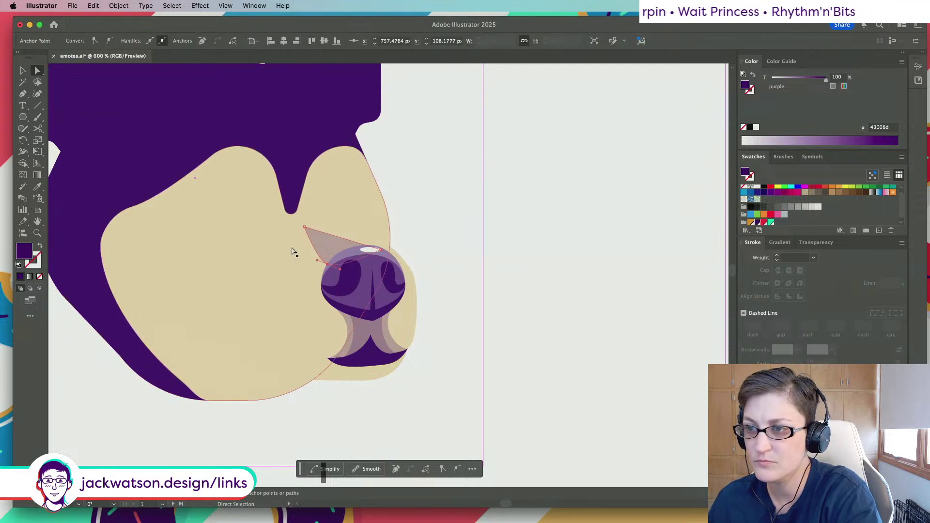
{"action": "left_click_drag", "start_coordinate": [331, 255], "coordinate": [329, 259]}
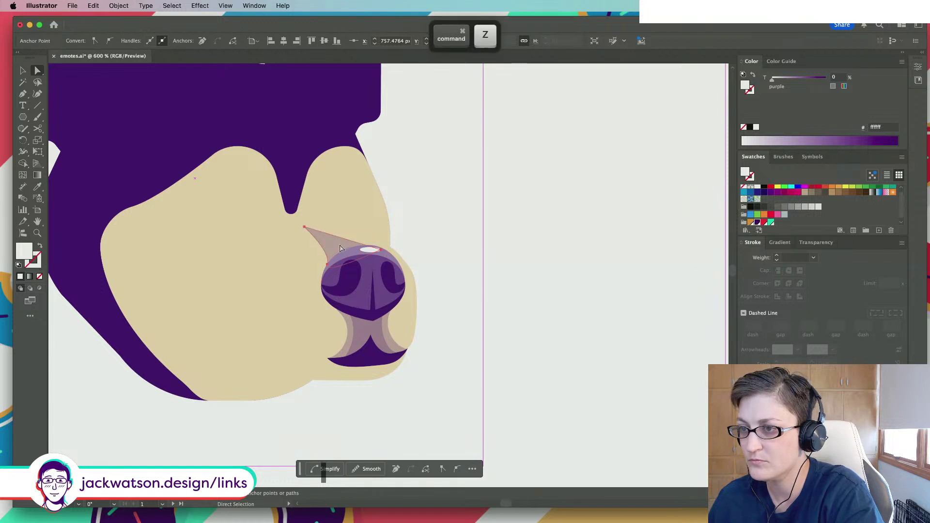
{"action": "left_click", "coordinate": [380, 251]}
{"action": "scroll", "coordinate": [381, 250], "scroll_direction": "up", "scroll_amount": 5}
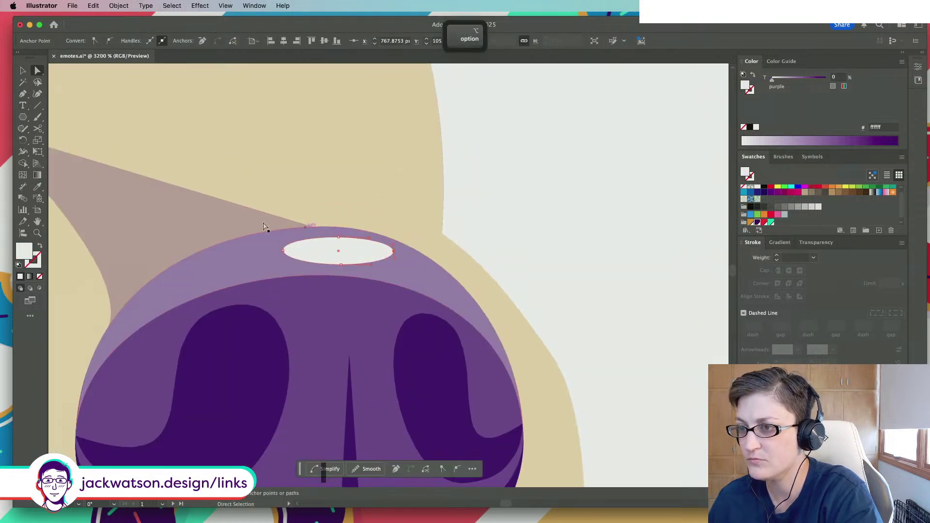
{"action": "left_click_drag", "start_coordinate": [393, 251], "coordinate": [416, 250]}
{"action": "key", "text": "super+z"}
{"action": "key", "text": "super+z"}
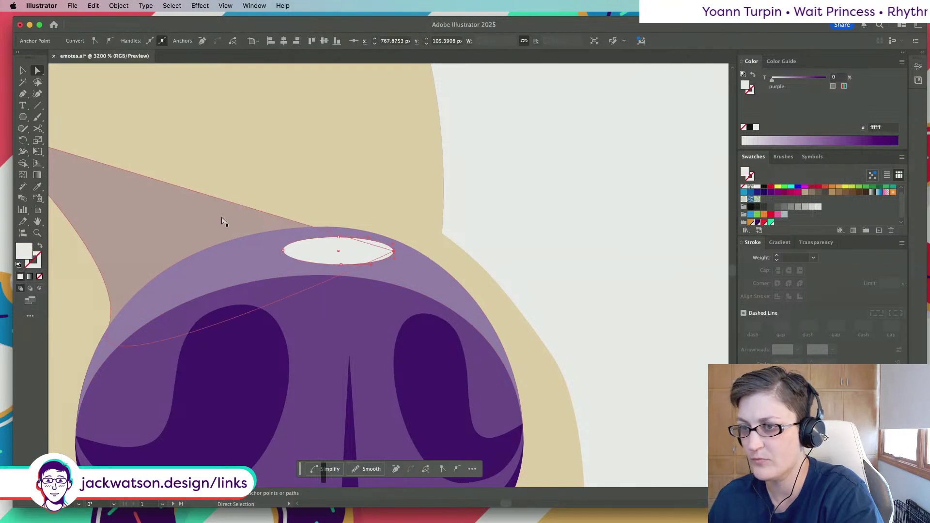
Isolate the bridge shape, move its front anchor point forward across the nose, and align the handles with its upper edge
{"action": "right_click", "coordinate": [222, 223]}
{"action": "left_click", "coordinate": [278, 294]}
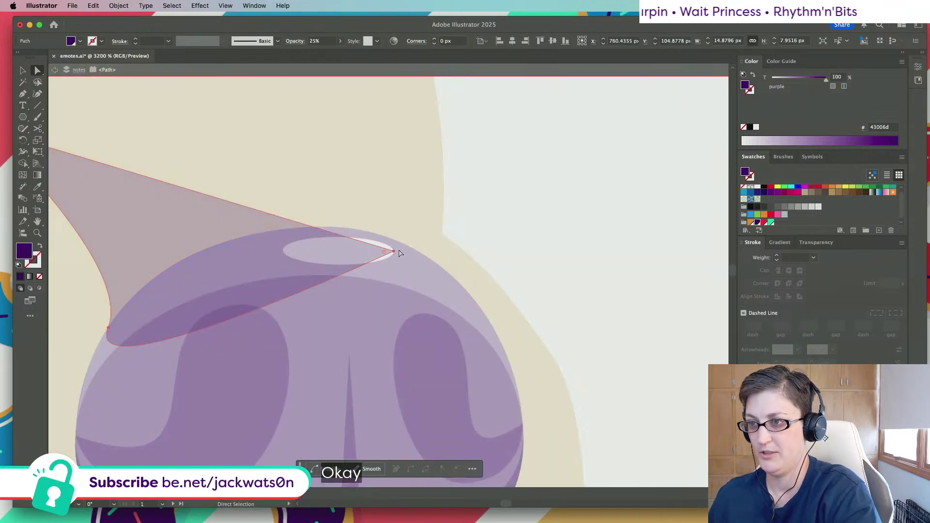
{"action": "left_click_drag", "start_coordinate": [393, 251], "coordinate": [418, 250]}
{"action": "left_click", "coordinate": [110, 40]}
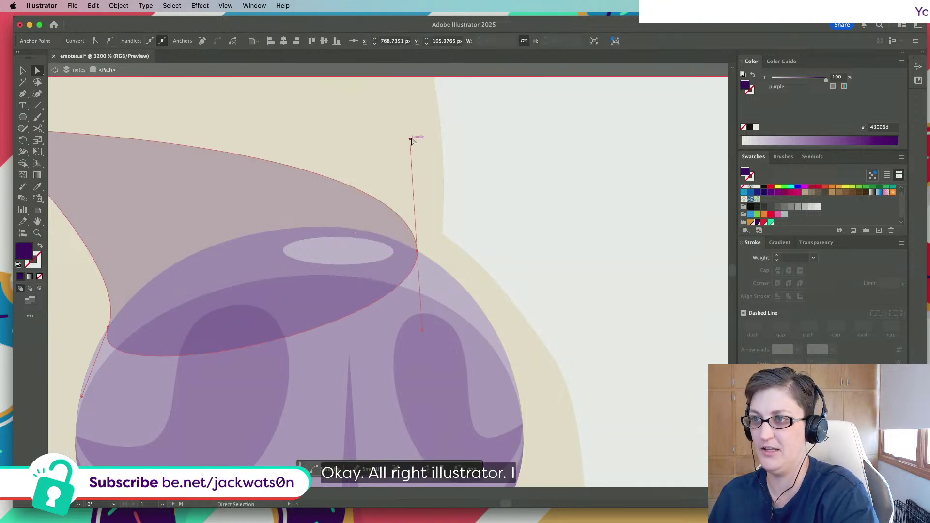
{"action": "left_click_drag", "start_coordinate": [406, 140], "coordinate": [237, 198]}
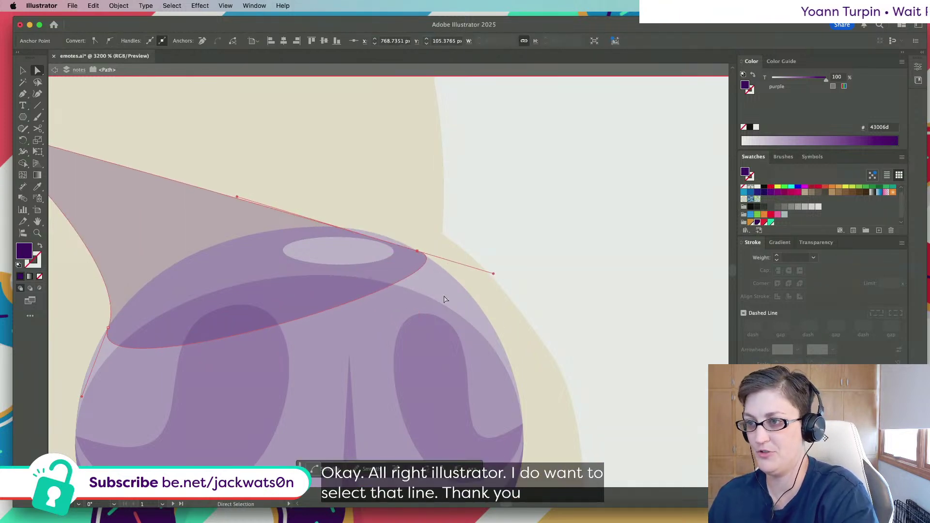
{"action": "left_click_drag", "start_coordinate": [494, 274], "coordinate": [421, 252]}
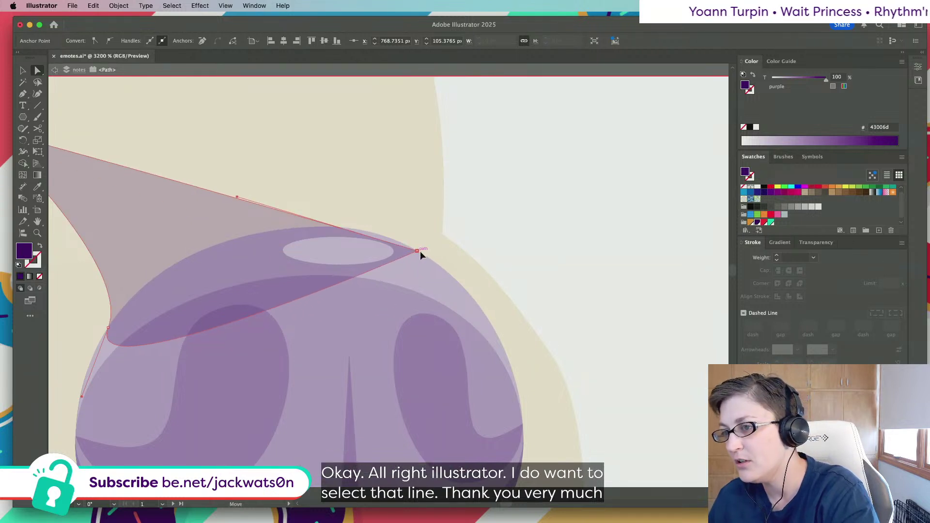
Refine the curve of the bridge shape's upper edge and leave isolation mode
{"action": "left_click_drag", "start_coordinate": [237, 197], "coordinate": [251, 208]}
{"action": "scroll", "coordinate": [356, 244], "scroll_direction": "down", "scroll_amount": 4, "text": "alt"}
{"action": "key", "text": "shift+super+a"}
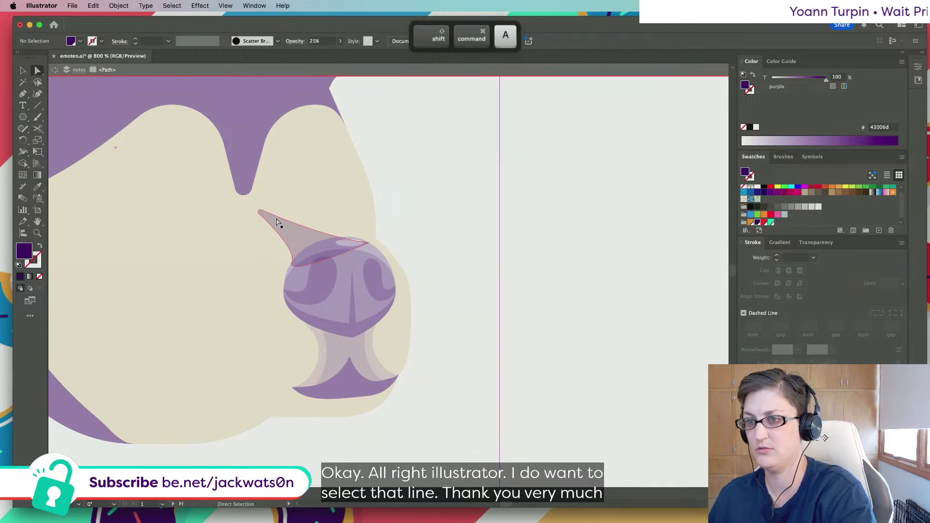
{"action": "left_click", "coordinate": [54, 70]}
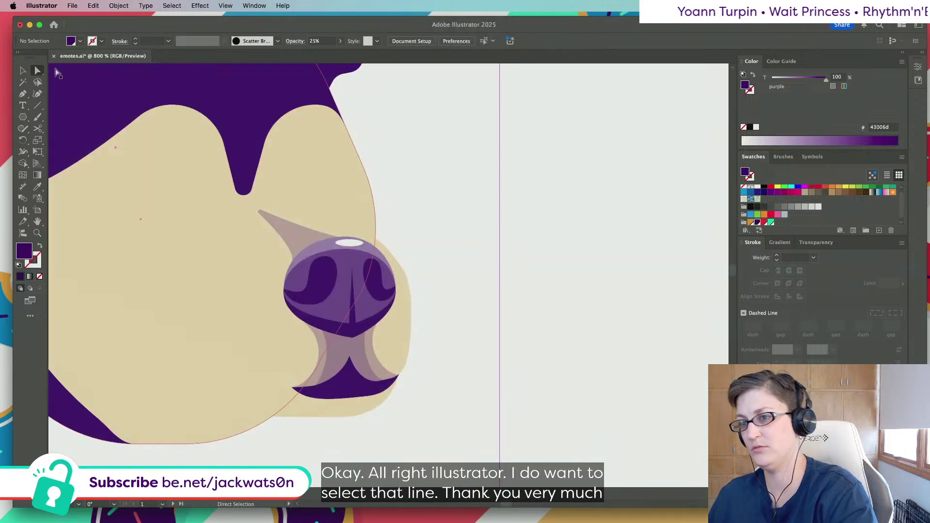
Compare the dog head with the other emotes at reduced size across the artboards
{"action": "scroll", "coordinate": [245, 127], "scroll_direction": "down", "scroll_amount": 3}
{"action": "scroll", "coordinate": [245, 127], "scroll_direction": "down", "scroll_amount": 5}
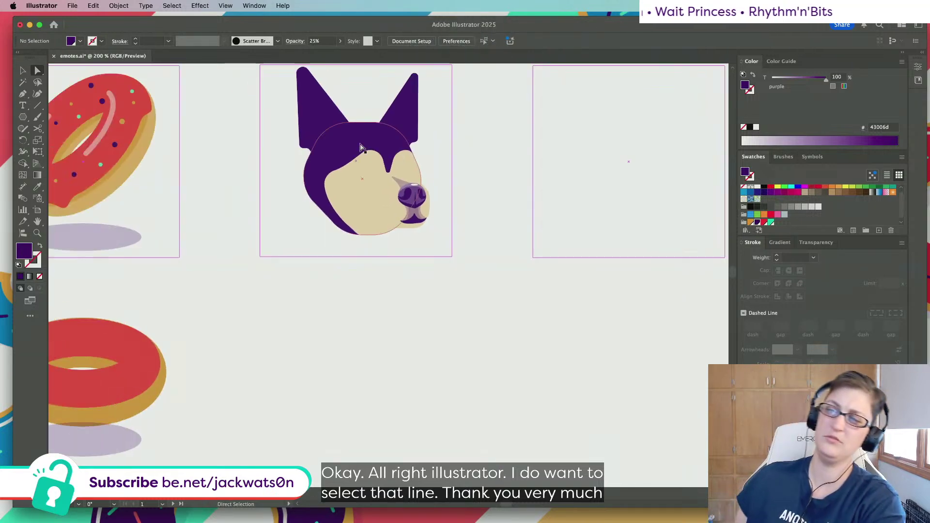
{"action": "scroll", "coordinate": [489, 205], "scroll_direction": "down", "scroll_amount": 4}
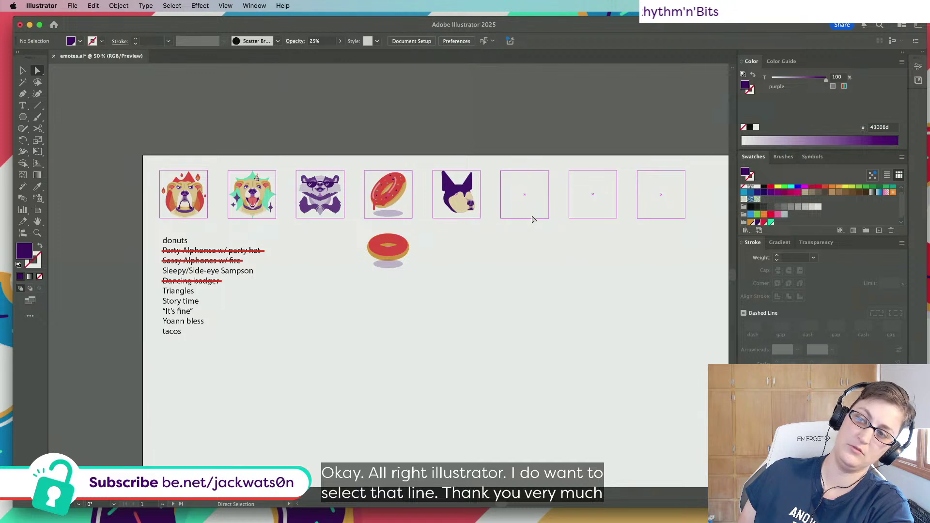
{"action": "scroll", "coordinate": [519, 218], "scroll_direction": "up", "scroll_amount": 2}
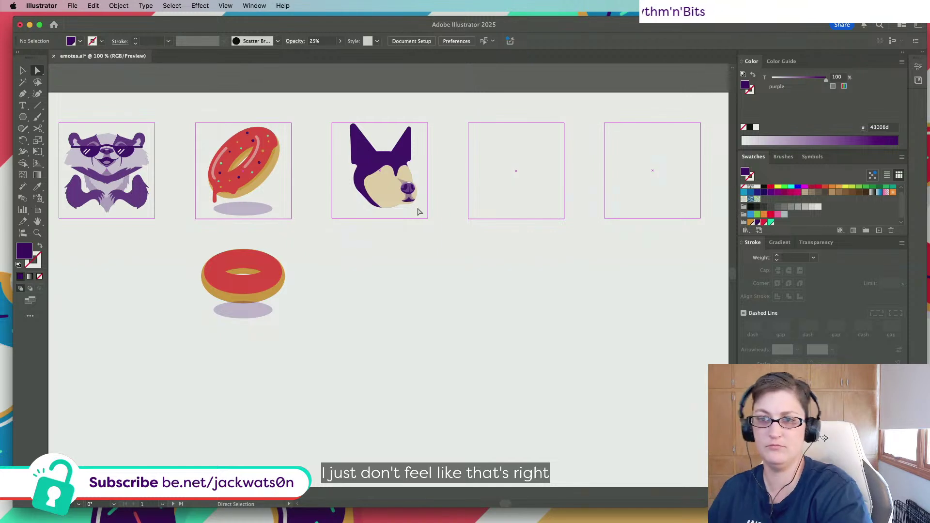
{"action": "scroll", "coordinate": [520, 232], "scroll_direction": "down", "scroll_amount": 2}
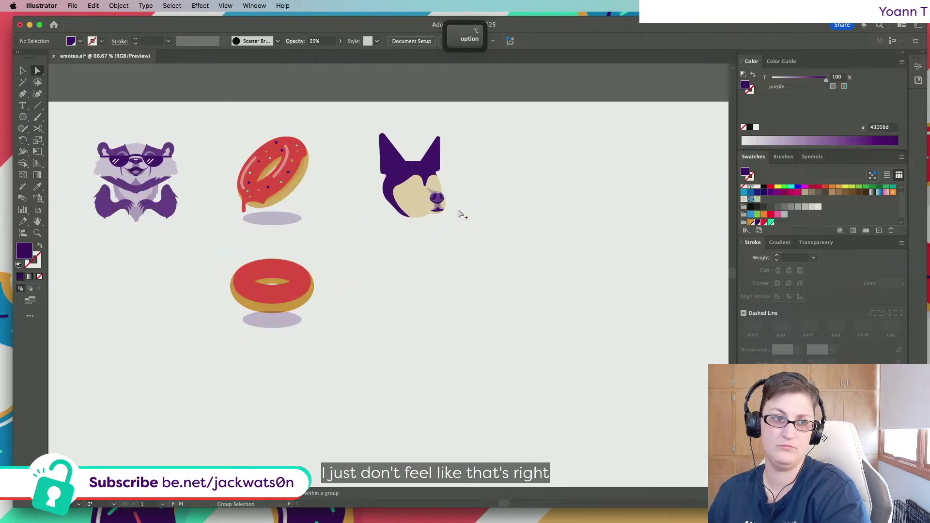
Group the muzzle, nose, mouth and shading pieces and shift them horizontally about 2.6 px toward the dog's face
{"action": "scroll", "coordinate": [460, 213], "scroll_direction": "up", "scroll_amount": 4}
{"action": "key", "text": "v"}
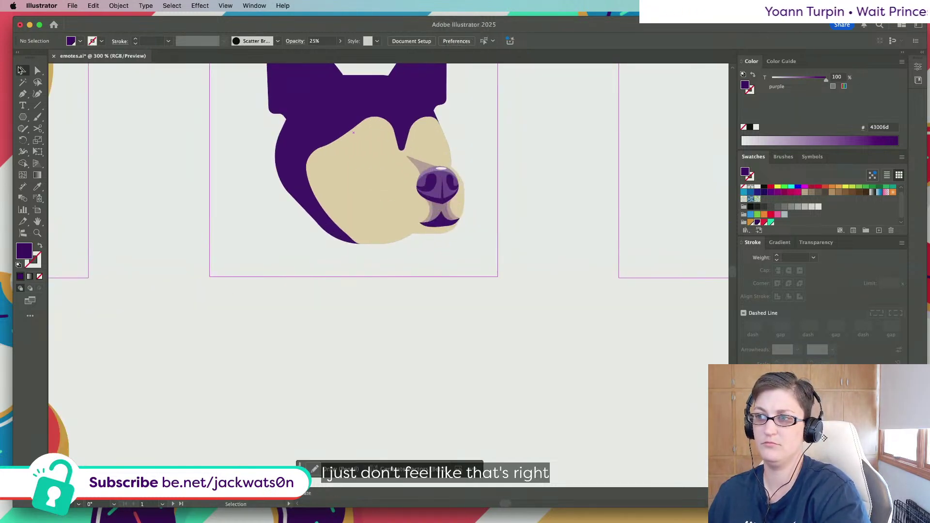
{"action": "scroll", "coordinate": [448, 268], "scroll_direction": "up", "scroll_amount": 2}
{"action": "left_click", "coordinate": [376, 246]}
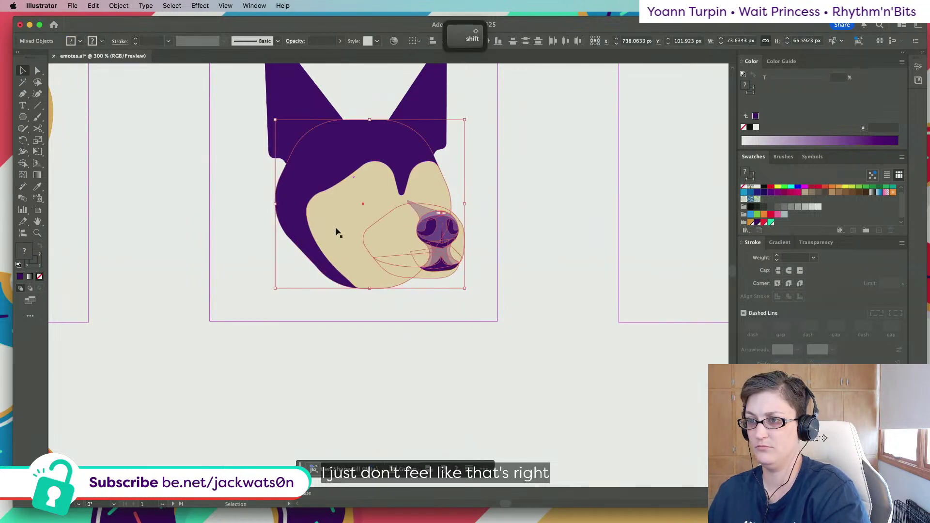
{"action": "left_click", "coordinate": [432, 192], "text": "shift"}
{"action": "left_click", "coordinate": [432, 194], "text": "shift"}
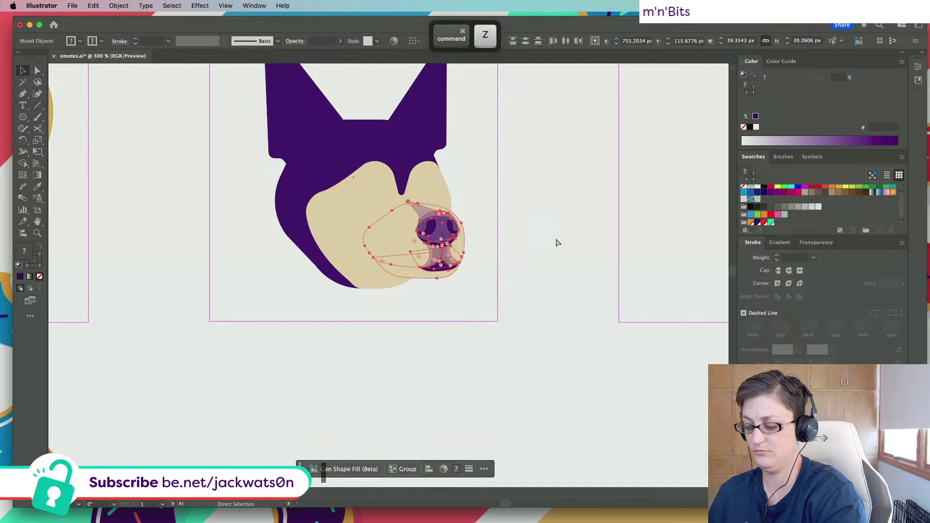
{"action": "left_click_drag", "start_coordinate": [439, 243], "coordinate": [435, 243]}
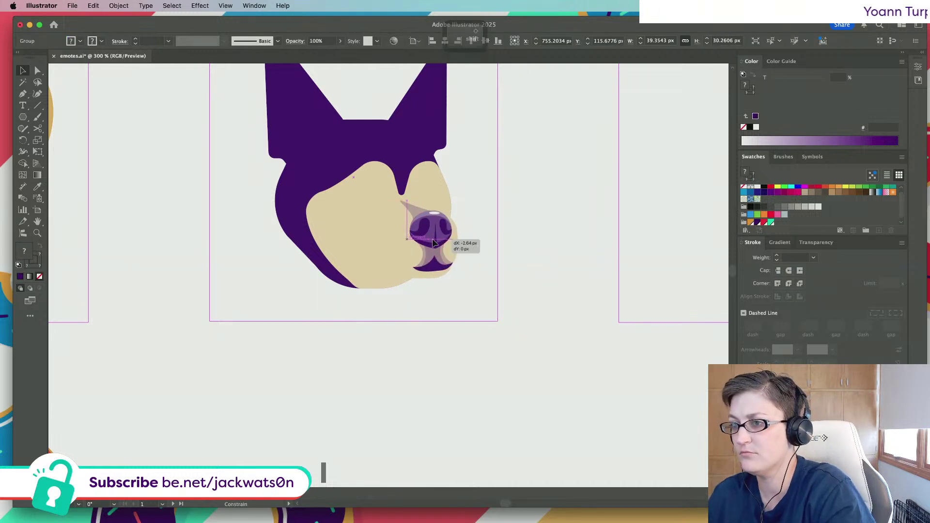
{"action": "key", "text": "shift+super+a"}
{"action": "scroll", "coordinate": [465, 247], "scroll_direction": "down", "scroll_amount": 2}
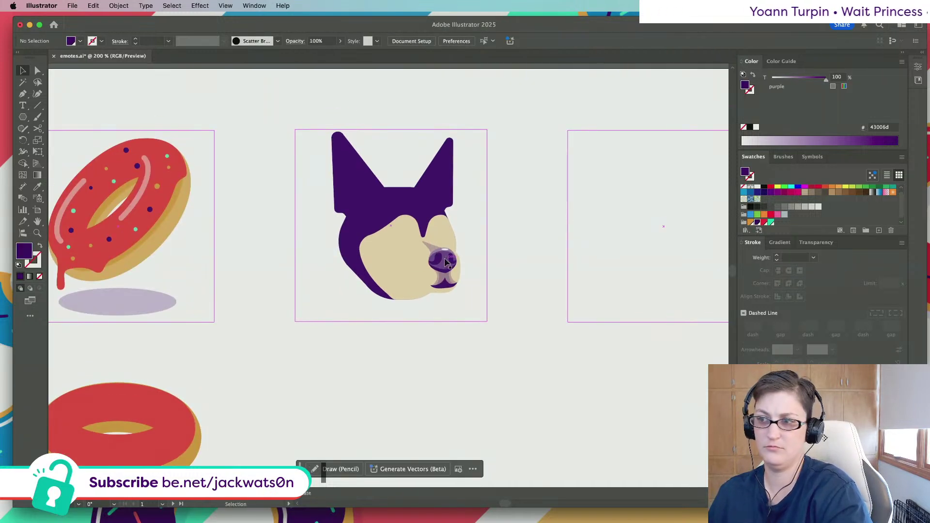
Nudge the grouped muzzle, nose and mouth up about 2 px on the dog's head and compare the emotes at reduced size
{"action": "left_click", "coordinate": [447, 266]}
{"action": "left_click_drag", "start_coordinate": [426, 294], "coordinate": [446, 279]}
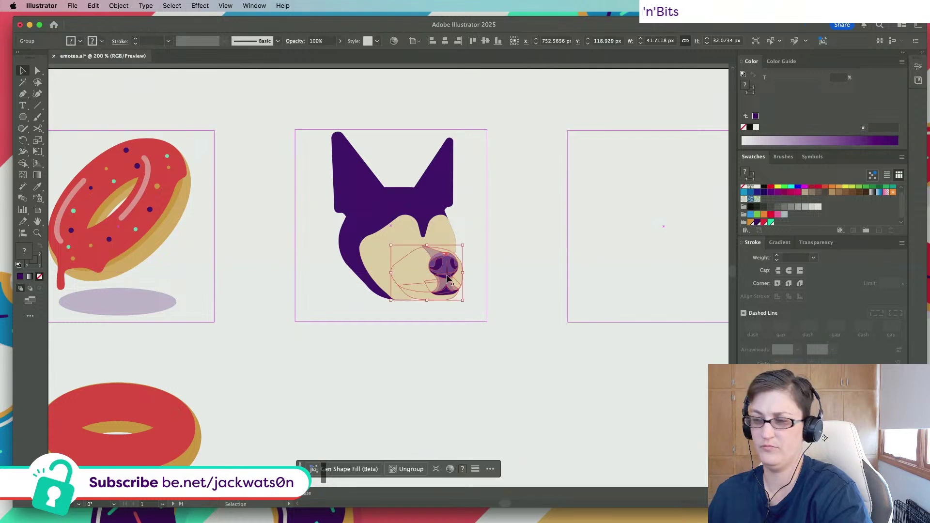
{"action": "key", "text": "Up"}
{"action": "key", "text": "Up"}
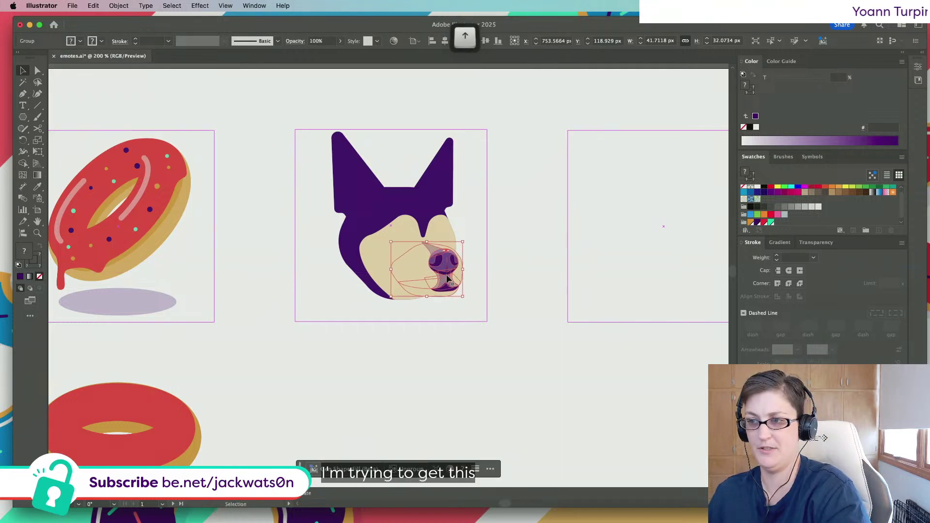
{"action": "key", "text": "shift+super+a"}
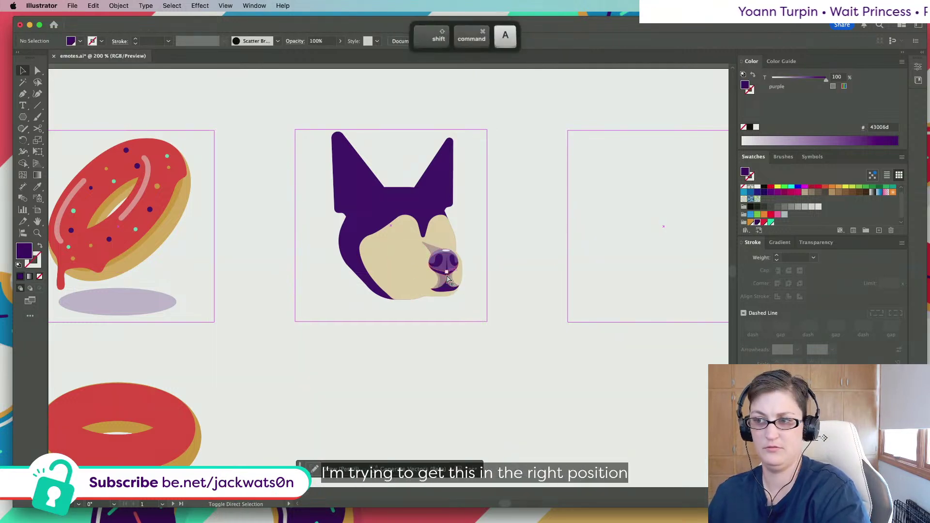
{"action": "scroll", "coordinate": [495, 297], "scroll_direction": "down", "scroll_amount": 3}
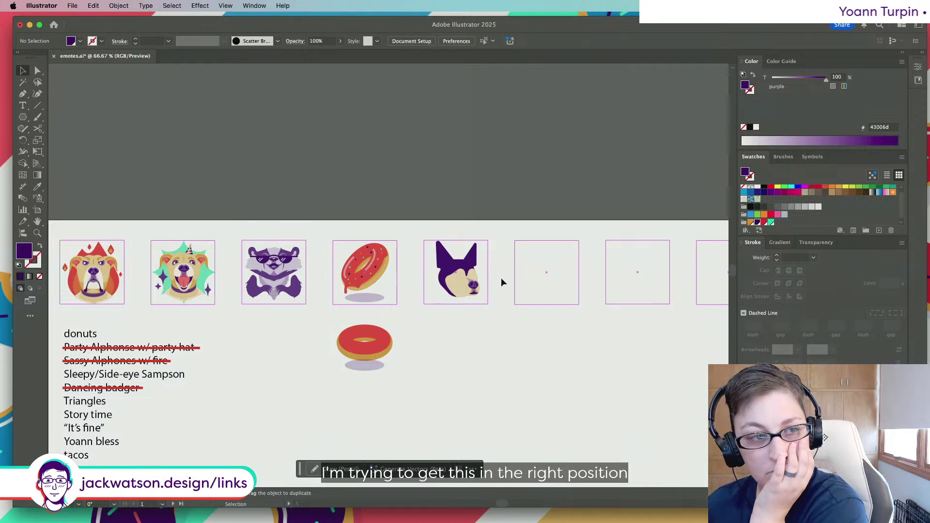
{"action": "scroll", "coordinate": [501, 280], "scroll_direction": "right", "scroll_amount": 2}
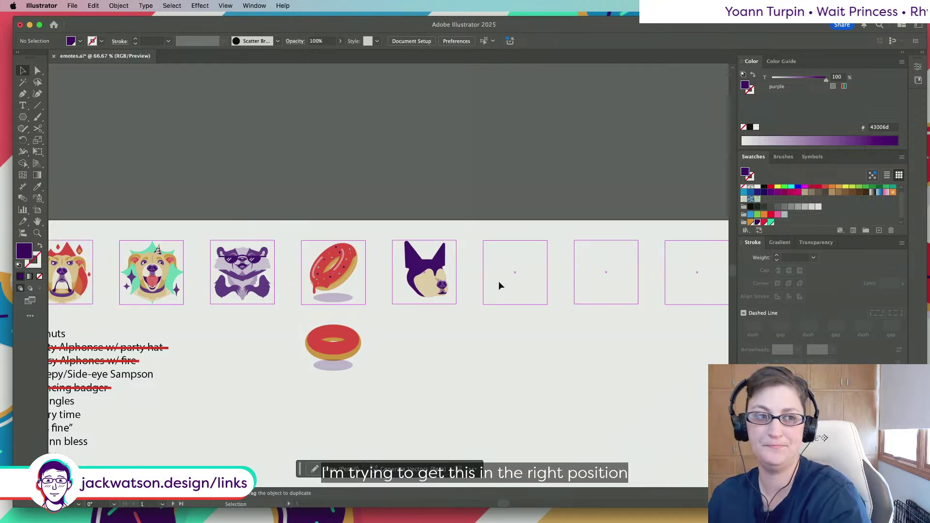
Isolate the cream face shape, shift its brow peaks and forehead notch about 3 px toward the nose, and leave isolation mode
{"action": "scroll", "coordinate": [468, 283], "scroll_direction": "up", "scroll_amount": 3}
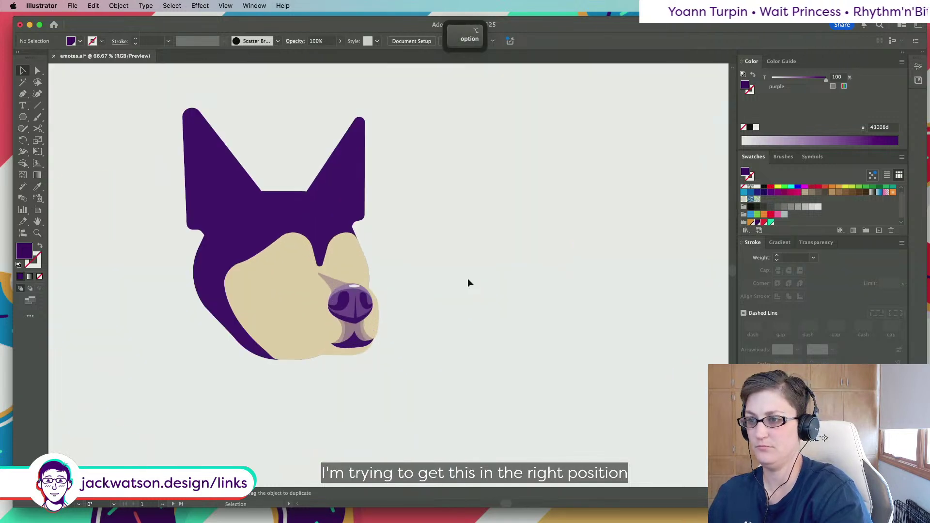
{"action": "double_click", "coordinate": [342, 262]}
{"action": "left_click", "coordinate": [37, 71]}
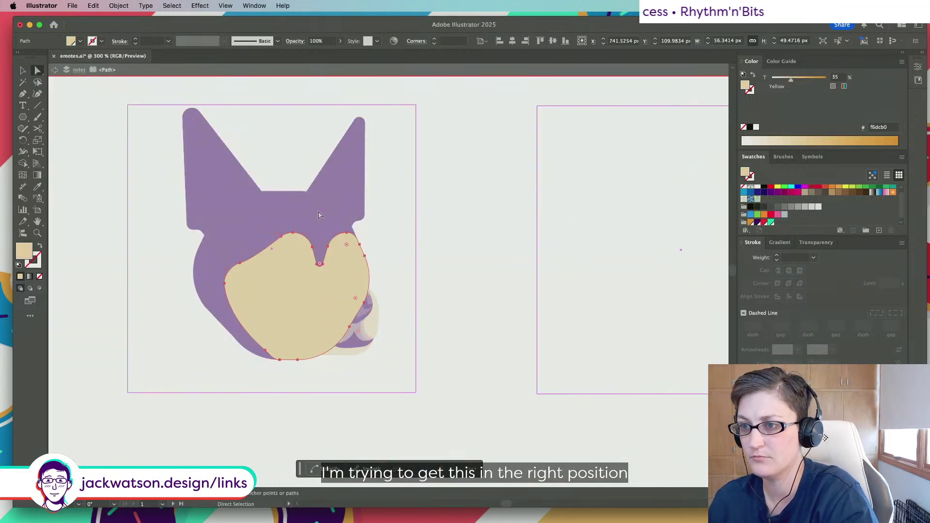
{"action": "left_click_drag", "start_coordinate": [351, 261], "coordinate": [268, 215]}
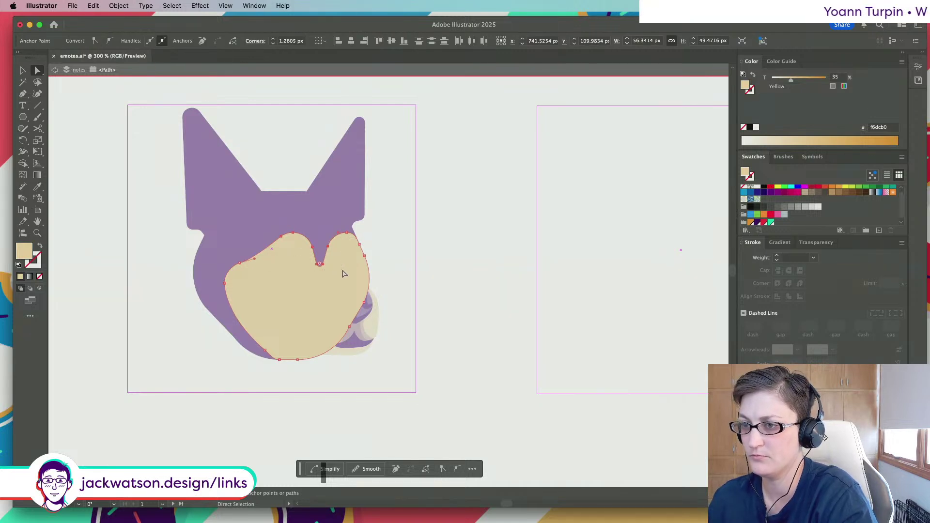
{"action": "key", "text": "Right"}
{"action": "key", "text": "Right"}
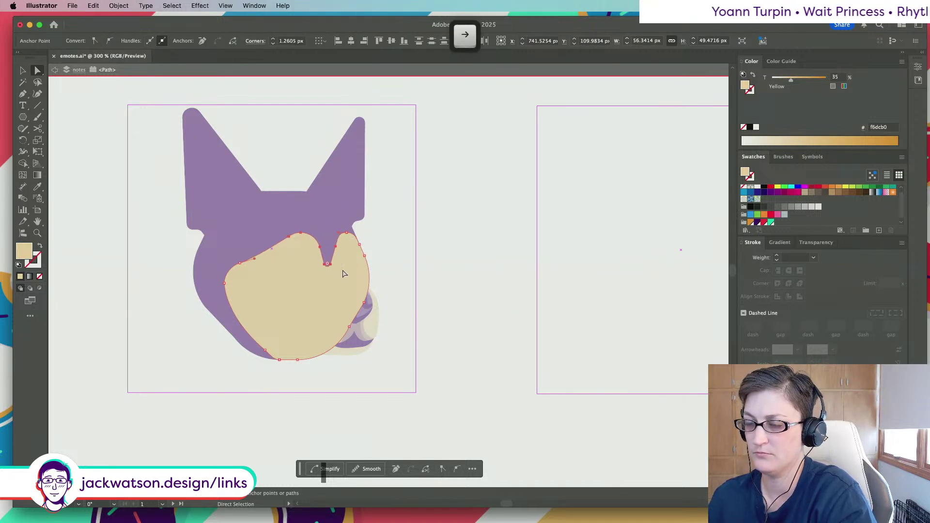
{"action": "left_click", "coordinate": [312, 203]}
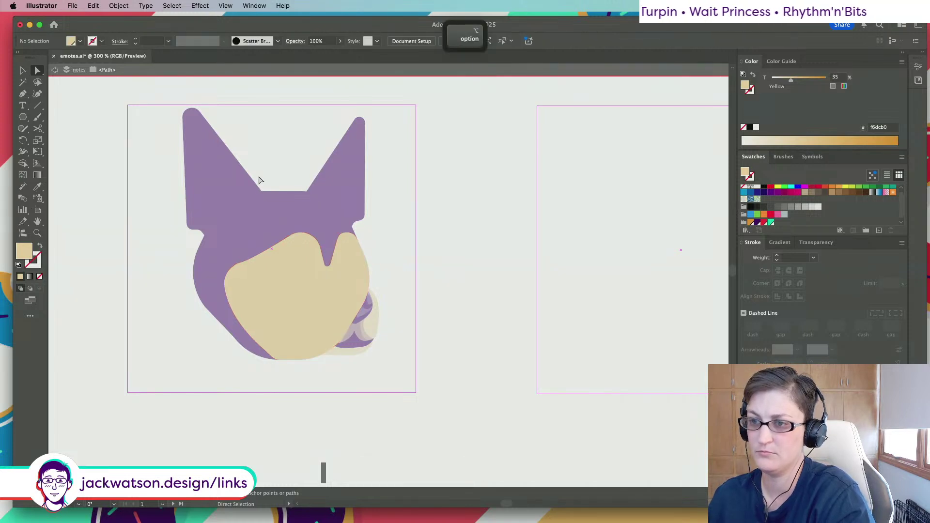
{"action": "left_click", "coordinate": [54, 71]}
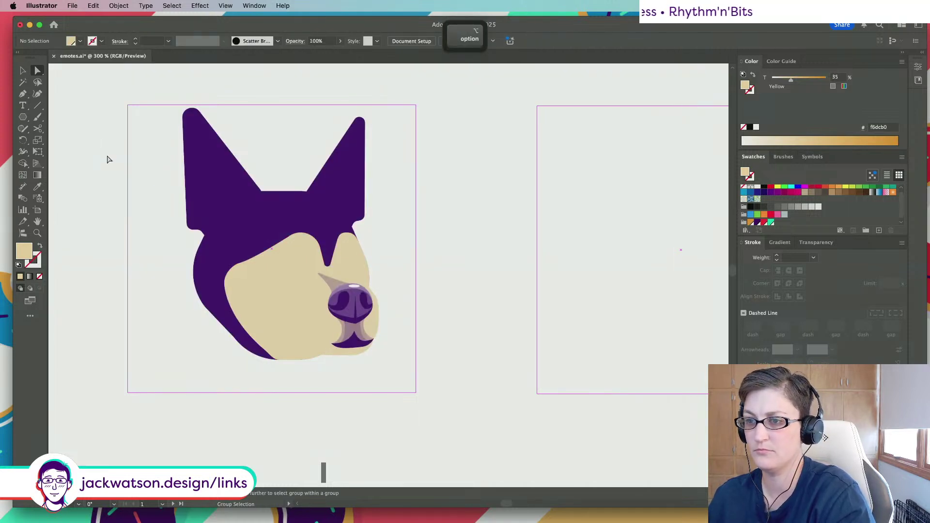
{"action": "left_click", "coordinate": [21, 69]}
Move the muzzle group about 3 px farther forward and about 1 px up on the dog's head
{"action": "scroll", "coordinate": [363, 349], "scroll_direction": "down", "scroll_amount": 6}
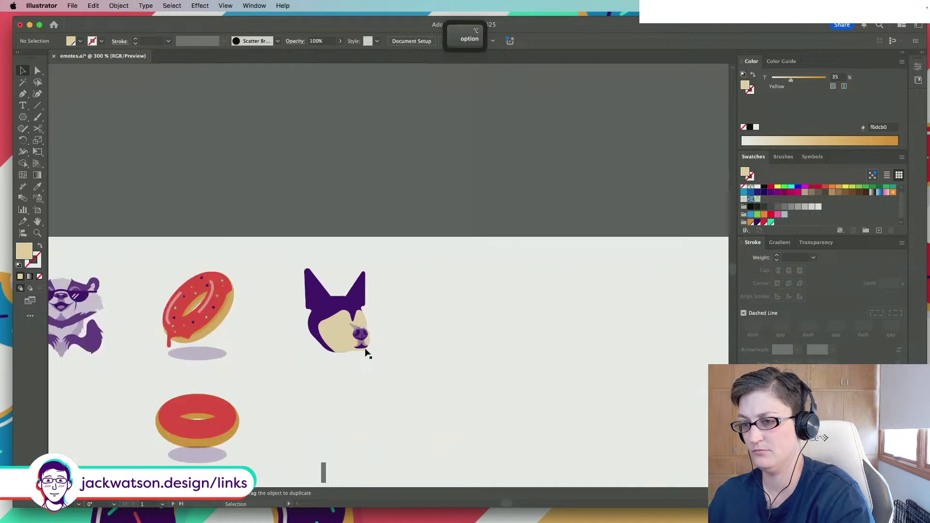
{"action": "scroll", "coordinate": [364, 345], "scroll_direction": "up", "scroll_amount": 6}
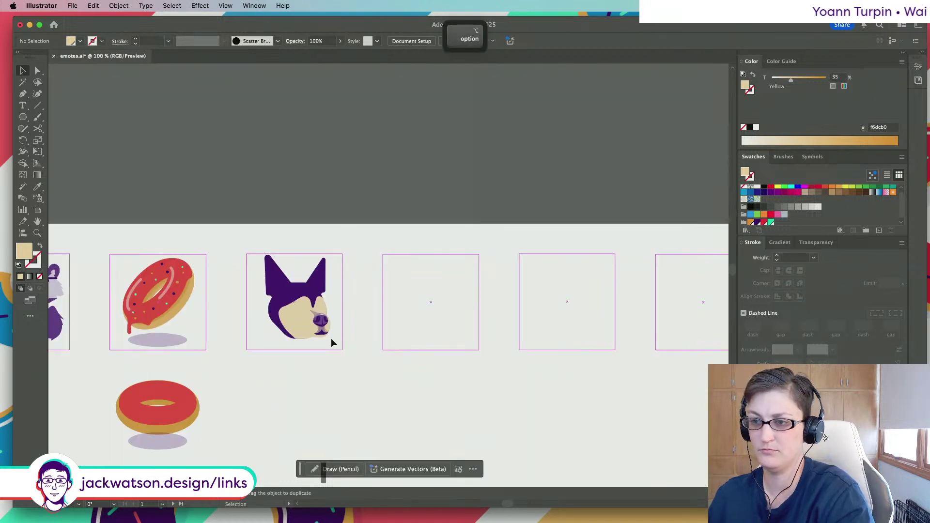
{"action": "left_click", "coordinate": [302, 313]}
{"action": "left_click_drag", "start_coordinate": [259, 307], "coordinate": [322, 313]}
{"action": "key", "text": "super+z"}
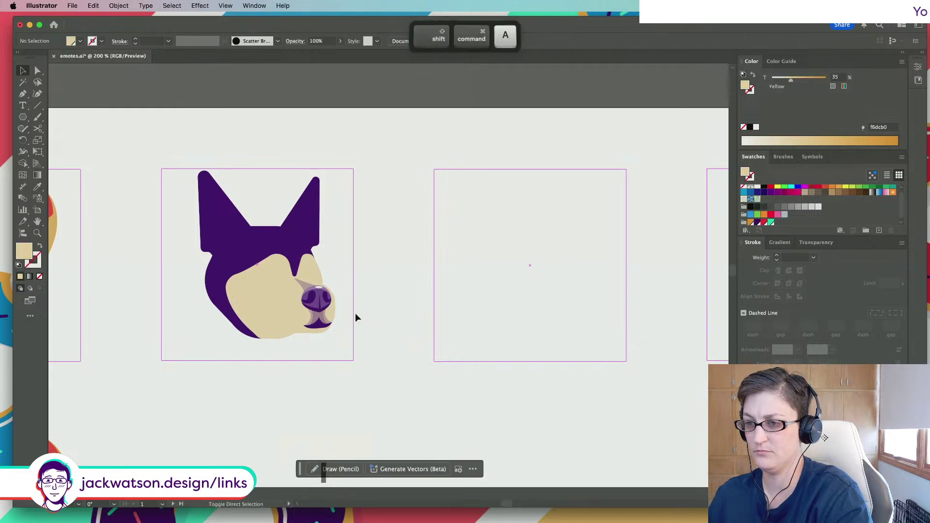
Try to pull the front upper corner of the shading below the nose out toward the muzzle's front edge and reshape its curve
{"action": "scroll", "coordinate": [358, 314], "scroll_direction": "down", "scroll_amount": 3}
{"action": "scroll", "coordinate": [358, 314], "scroll_direction": "up", "scroll_amount": 3}
{"action": "scroll", "coordinate": [336, 315], "scroll_direction": "up", "scroll_amount": 2}
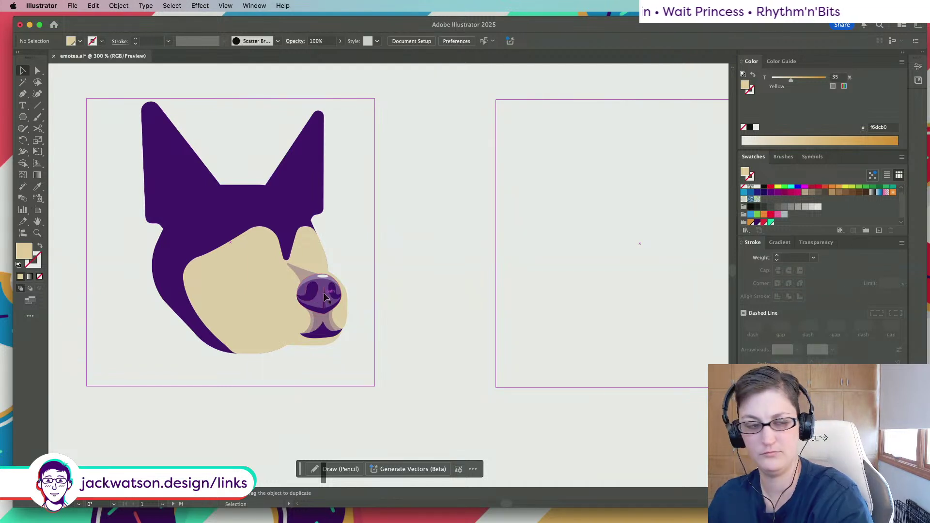
{"action": "left_click", "coordinate": [342, 330]}
{"action": "scroll", "coordinate": [341, 328], "scroll_direction": "up", "scroll_amount": 2}
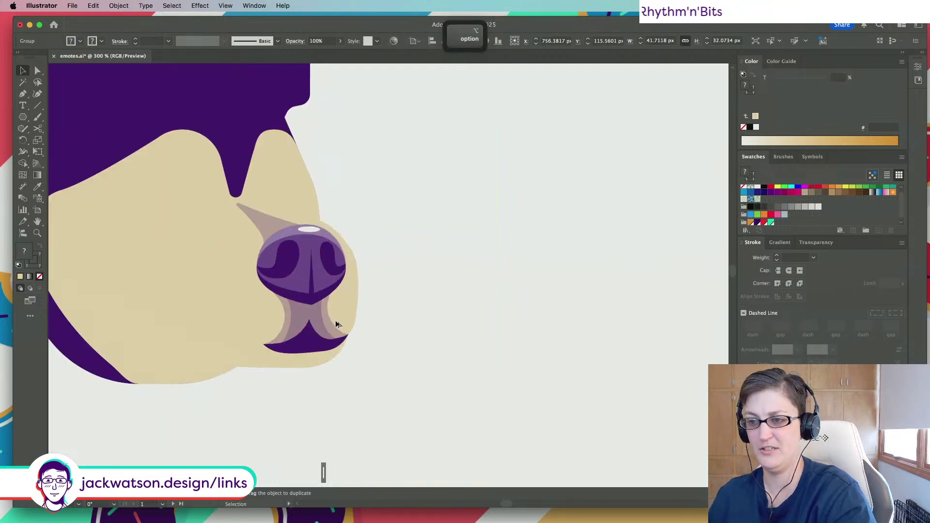
{"action": "left_click", "coordinate": [38, 71]}
{"action": "left_click", "coordinate": [332, 307]}
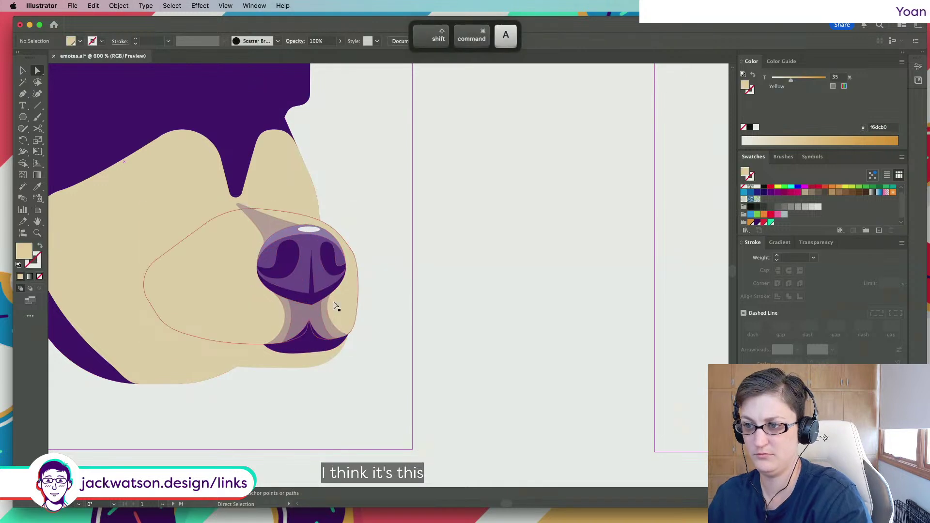
{"action": "mouse_move", "coordinate": [339, 285]}
{"action": "left_mouse_down"}
{"action": "mouse_move", "coordinate": [346, 272]}
{"action": "mouse_move", "coordinate": [353, 281]}
{"action": "left_mouse_up"}
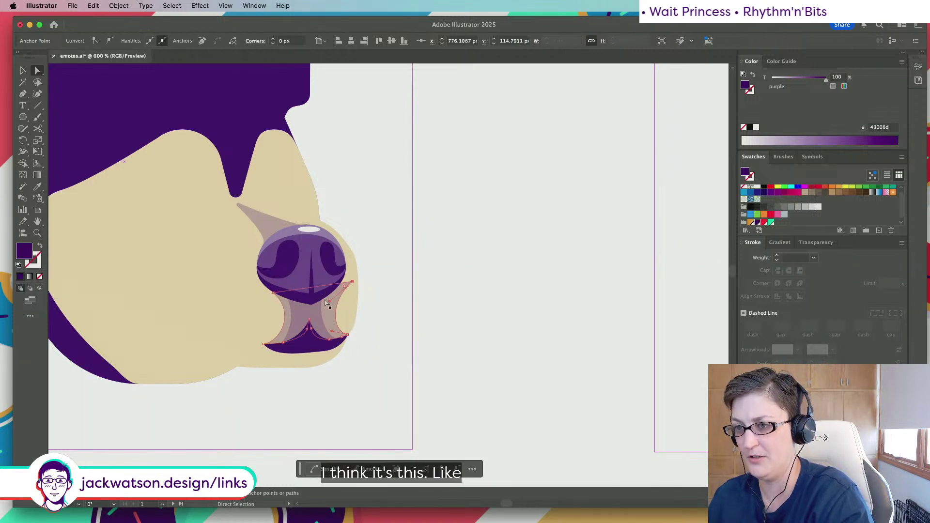
{"action": "left_click_drag", "start_coordinate": [332, 332], "coordinate": [339, 306]}
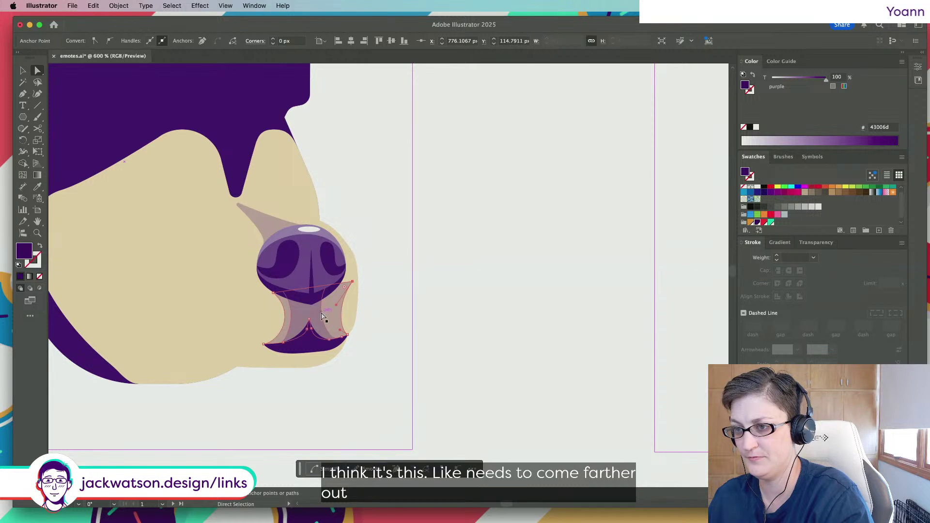
Try to move the front anchor points of the second shading layer between nose and mouth farther out
{"action": "left_click", "coordinate": [324, 310]}
{"action": "left_click", "coordinate": [329, 288]}
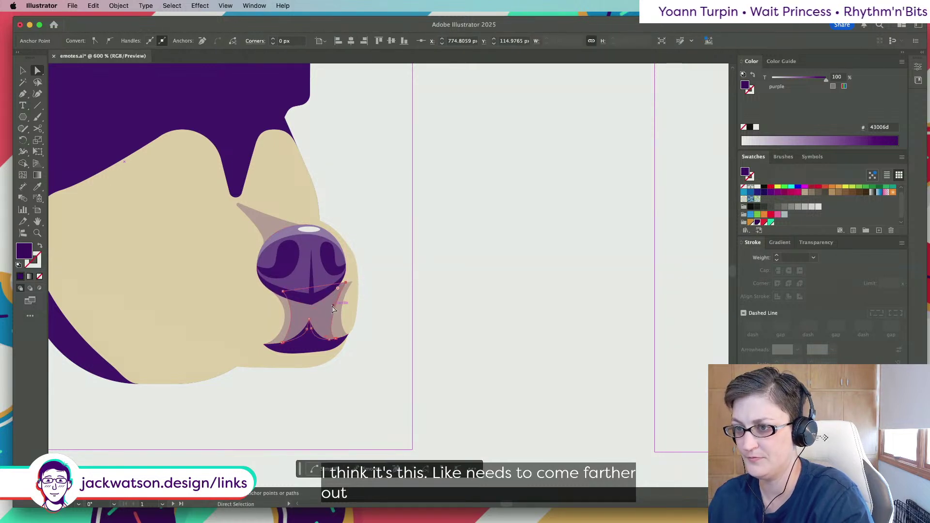
{"action": "left_click", "coordinate": [335, 340]}
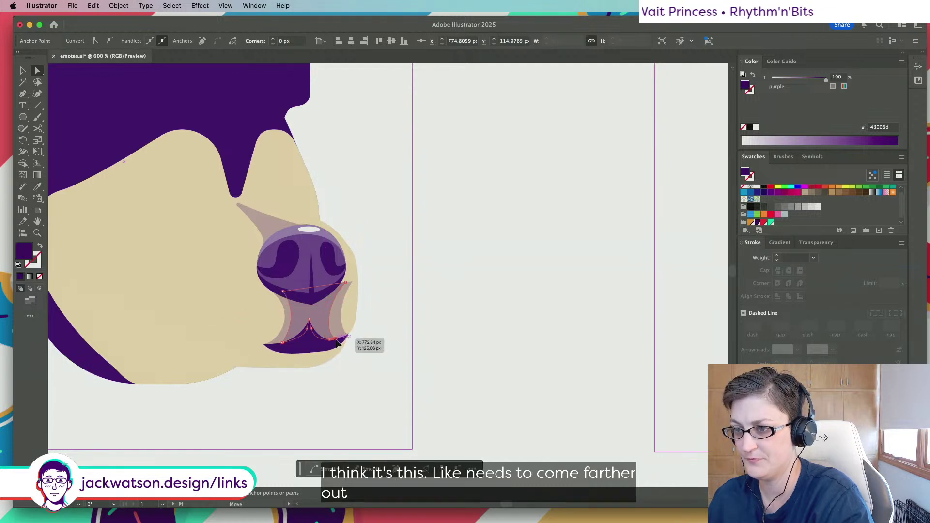
{"action": "key", "text": "super+z"}
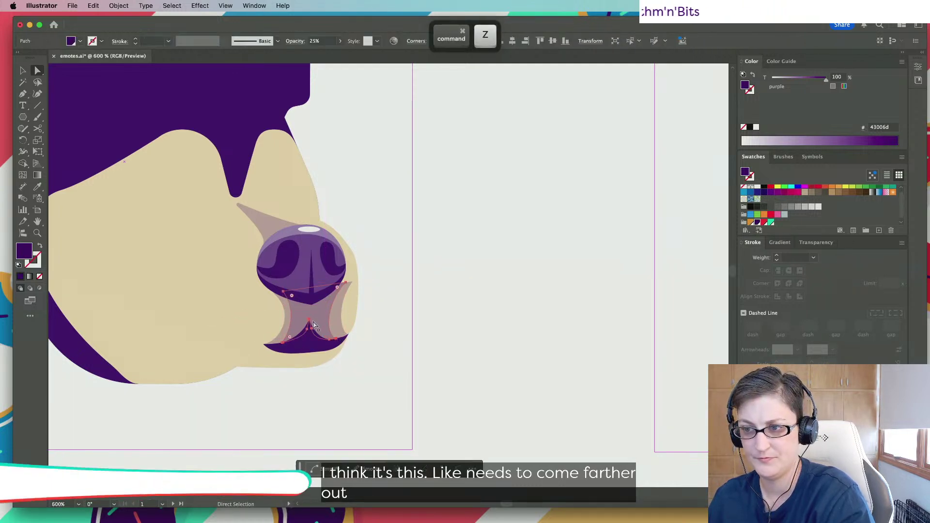
{"action": "scroll", "coordinate": [382, 324], "scroll_direction": "down", "scroll_amount": 2}
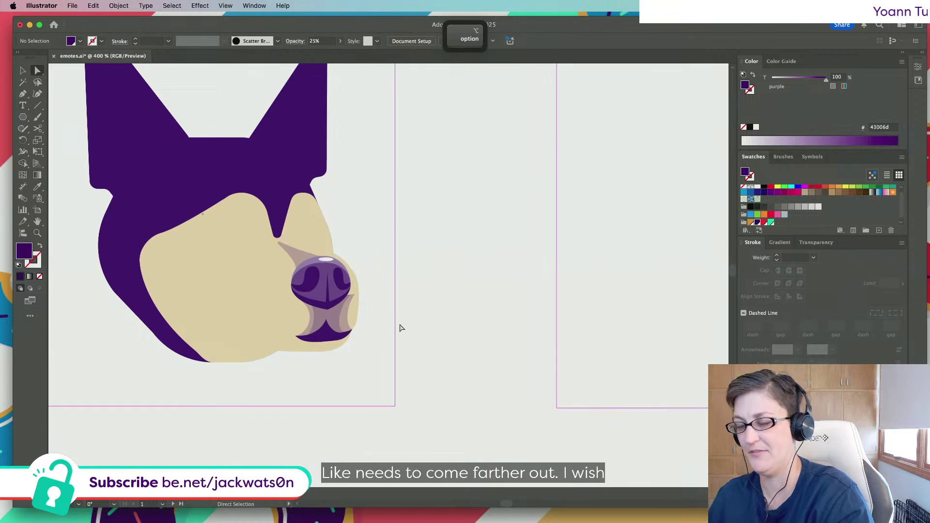
{"action": "scroll", "coordinate": [390, 328], "scroll_direction": "up", "scroll_amount": 2}
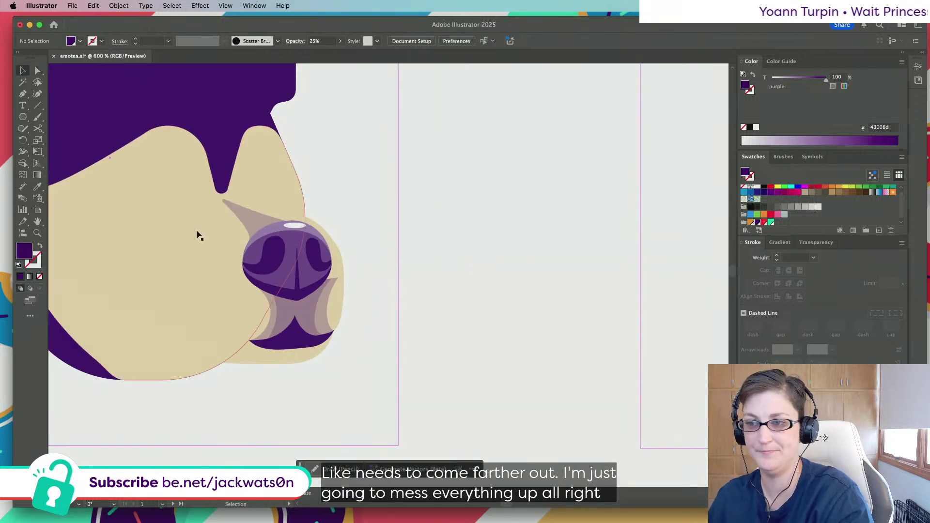
Undo the anchor point changes to the shading between nose and mouth and clear the selection
{"action": "double_click", "coordinate": [313, 310]}
{"action": "key", "text": "super+z"}
{"action": "key", "text": "super+z"}
{"action": "key", "text": "super+z"}
{"action": "key", "text": "super+z"}
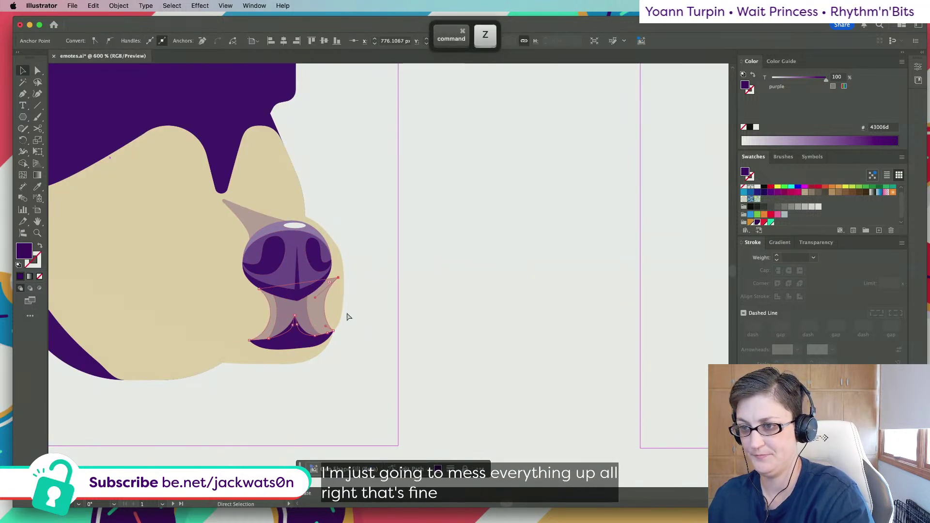
{"action": "key", "text": "super+shift+a"}
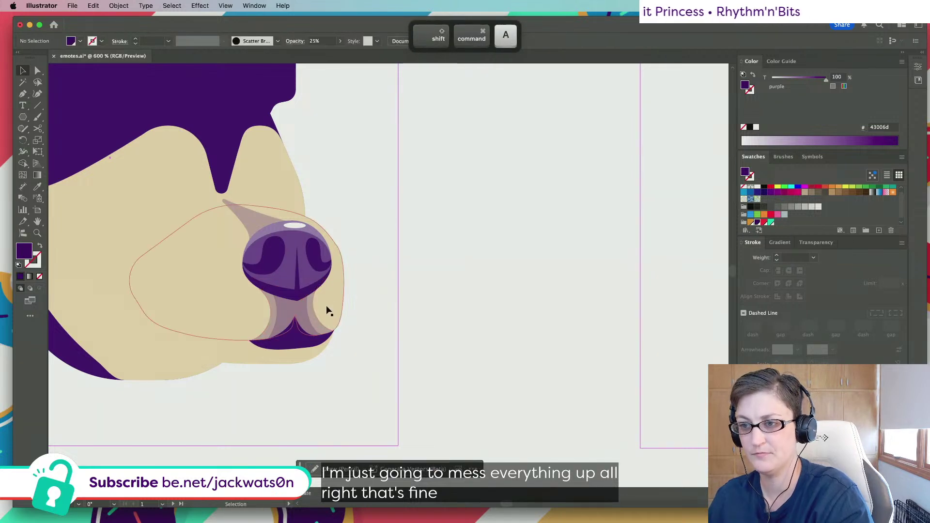
Isolate the nested nose group and narrow the front nostril from its inner side to about 4.4 px wide
{"action": "left_click", "coordinate": [26, 82]}
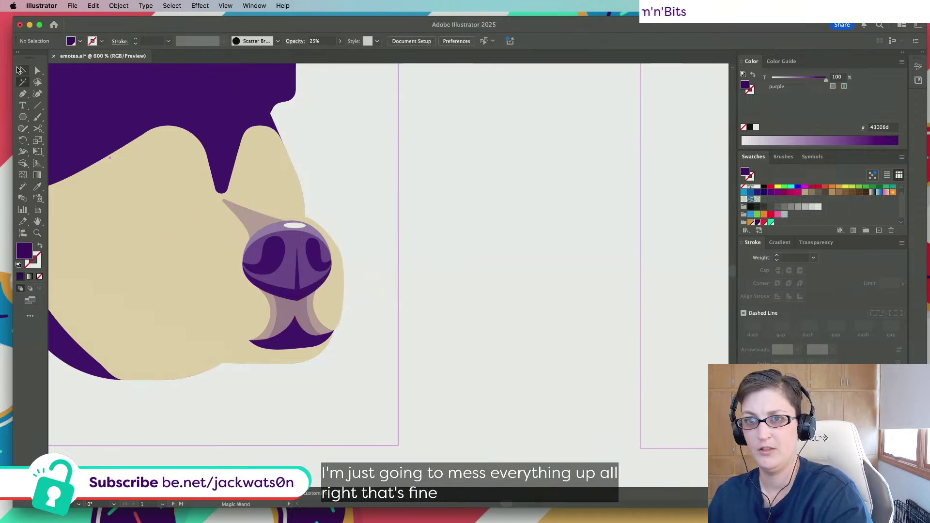
{"action": "left_click", "coordinate": [22, 71]}
{"action": "left_click", "coordinate": [293, 271]}
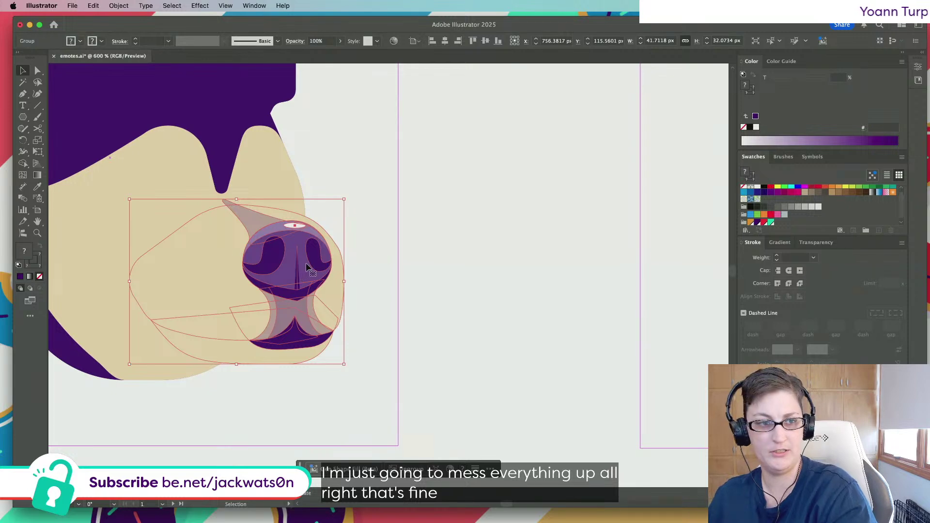
{"action": "double_click", "coordinate": [306, 262]}
{"action": "left_click", "coordinate": [306, 257]}
{"action": "scroll", "coordinate": [305, 257], "scroll_direction": "up", "scroll_amount": 5}
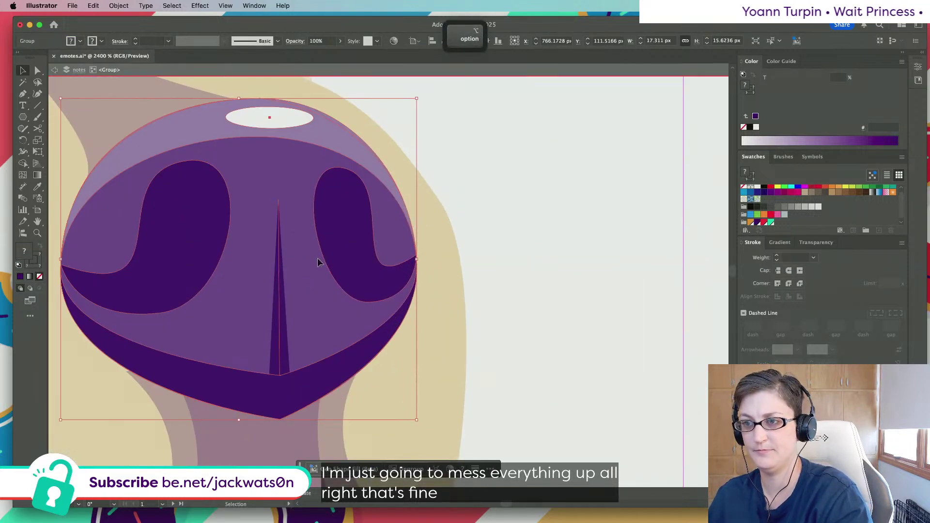
{"action": "double_click", "coordinate": [317, 260]}
{"action": "left_click", "coordinate": [344, 243]}
{"action": "left_click_drag", "start_coordinate": [315, 236], "coordinate": [326, 236]}
Shift the nose's top and bottom centre anchor points, highlight and centre crease about 0.8 px toward the front nostril
{"action": "left_click", "coordinate": [38, 72]}
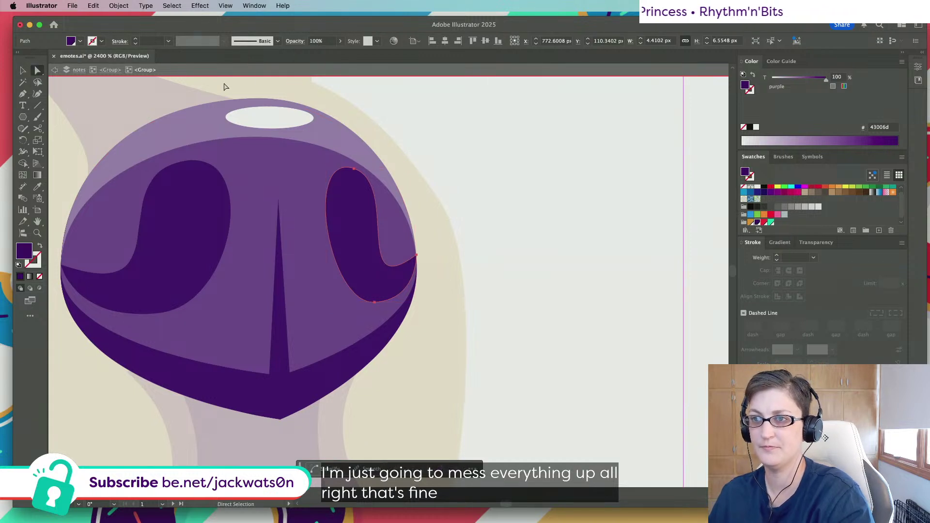
{"action": "left_click", "coordinate": [279, 308], "text": "shift"}
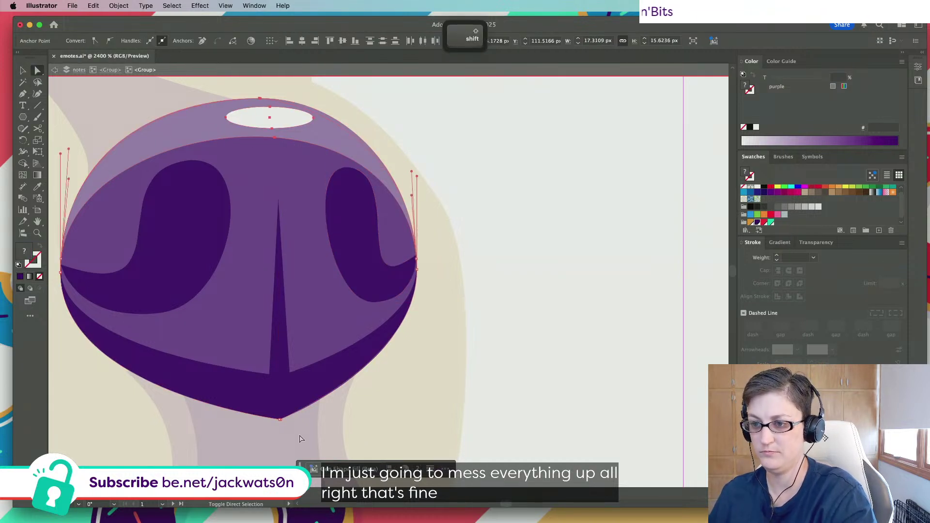
{"action": "left_click", "coordinate": [272, 198], "text": "shift"}
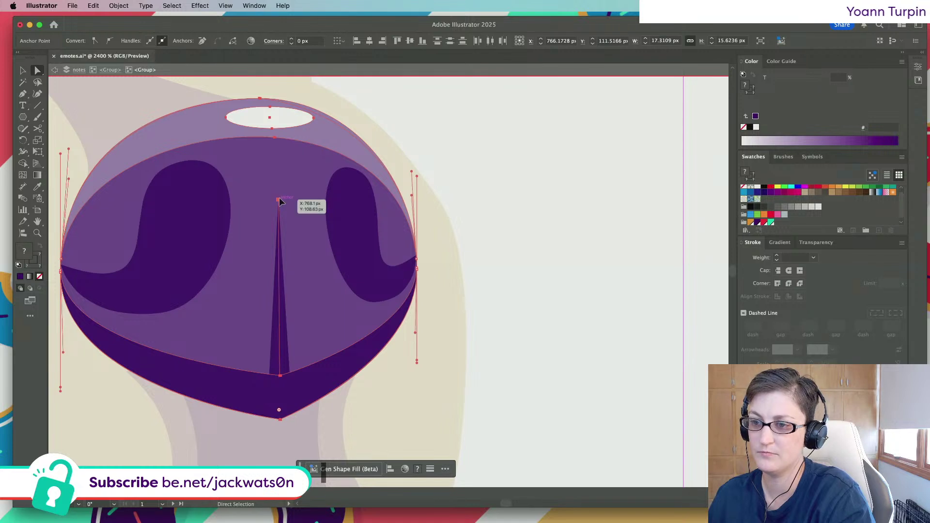
{"action": "left_click_drag", "start_coordinate": [280, 202], "coordinate": [297, 202]}
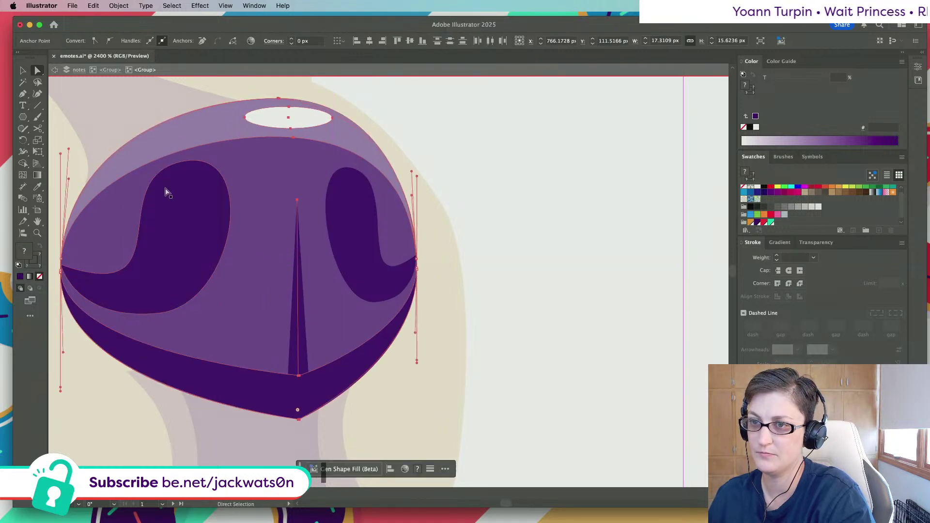
Widen the rear nostril about 1.5 px toward the centre crease and step out of the nested nose group
{"action": "key", "text": "v"}
{"action": "left_click", "coordinate": [165, 193]}
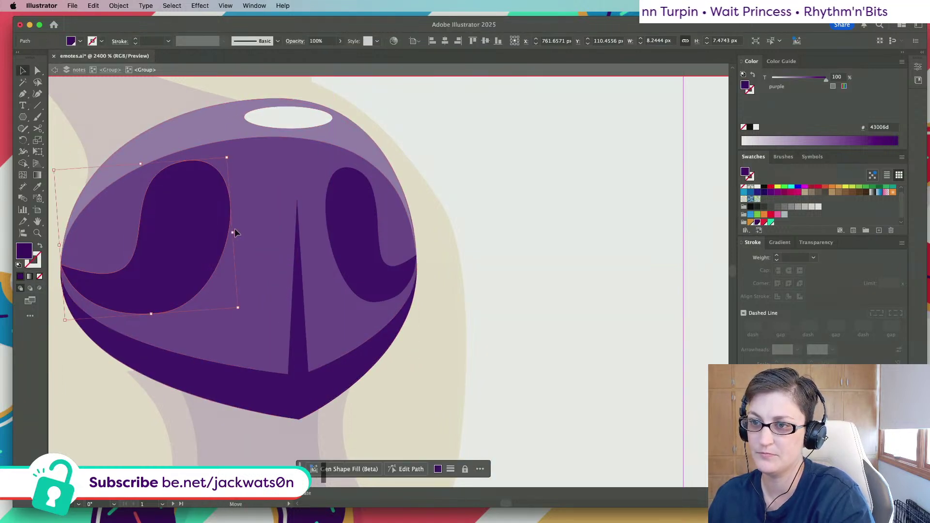
{"action": "left_click_drag", "start_coordinate": [233, 233], "coordinate": [266, 235]}
{"action": "key", "text": "super+z"}
{"action": "key", "text": "shift+super+a"}
{"action": "left_click", "coordinate": [59, 72]}
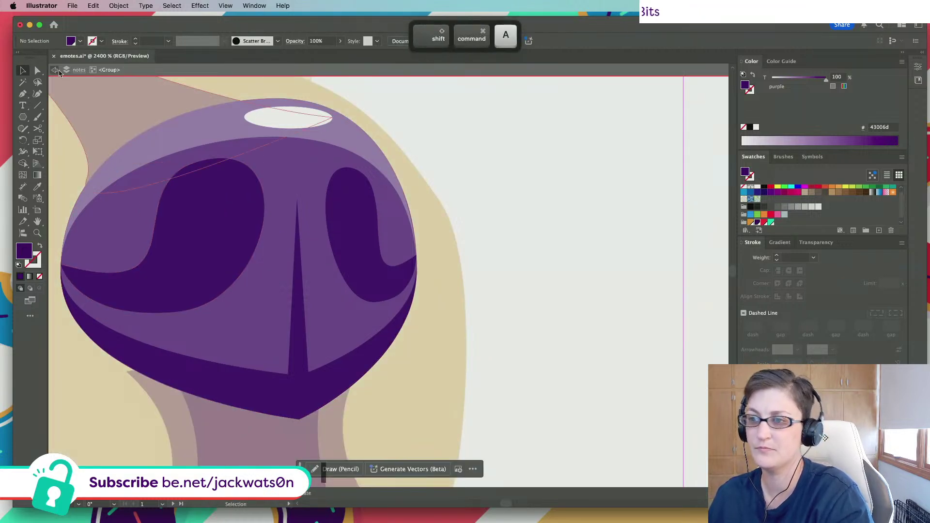
Step out to the notes layer, isolate the muzzle group again and clear the selection
{"action": "left_click", "coordinate": [58, 71]}
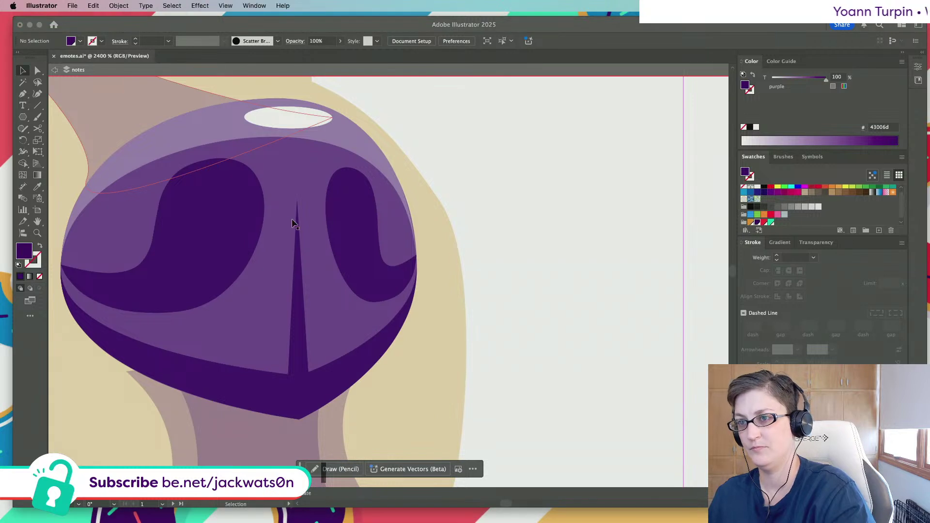
{"action": "scroll", "coordinate": [290, 220], "scroll_direction": "down", "scroll_amount": 3}
{"action": "left_click", "coordinate": [276, 237]}
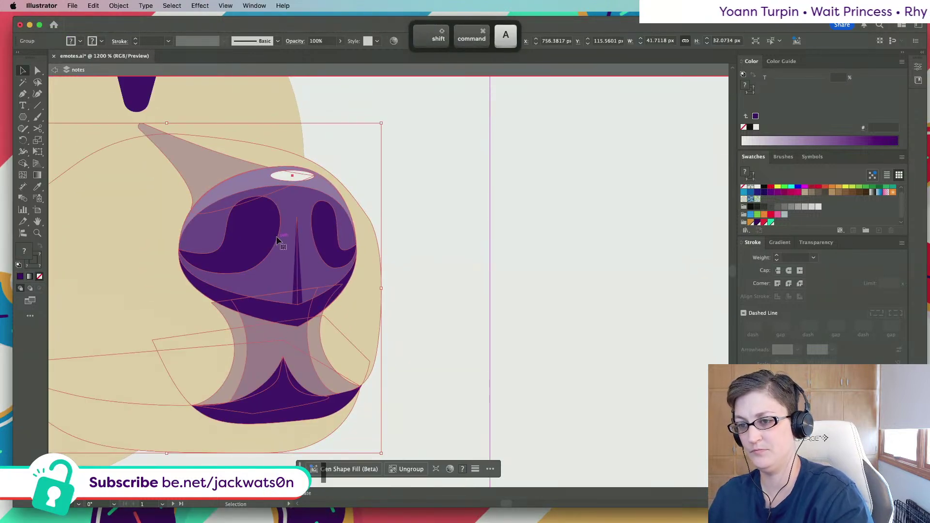
{"action": "double_click", "coordinate": [276, 237]}
{"action": "left_click", "coordinate": [325, 360]}
{"action": "scroll", "coordinate": [318, 356], "scroll_direction": "down", "scroll_amount": 2}
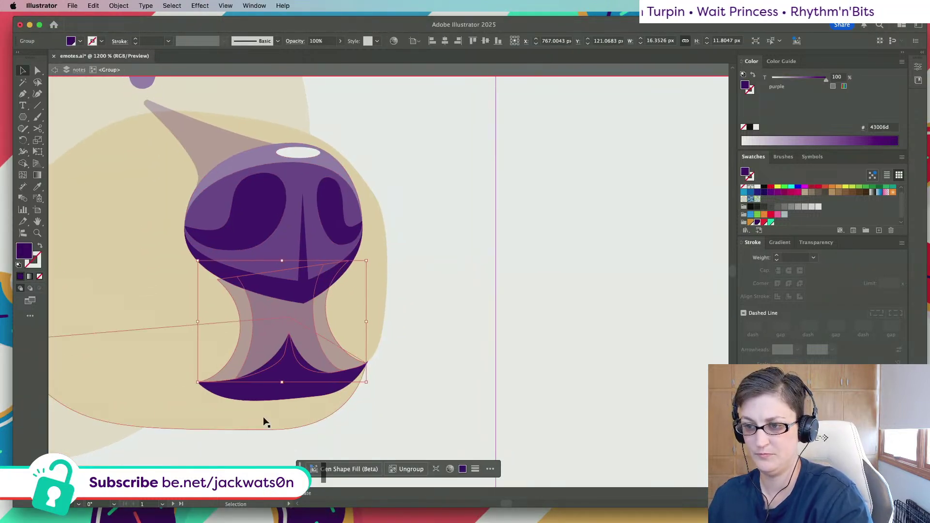
{"action": "left_click", "coordinate": [256, 408]}
{"action": "key", "text": "super+x"}
{"action": "scroll", "coordinate": [252, 406], "scroll_direction": "left", "scroll_amount": 3}
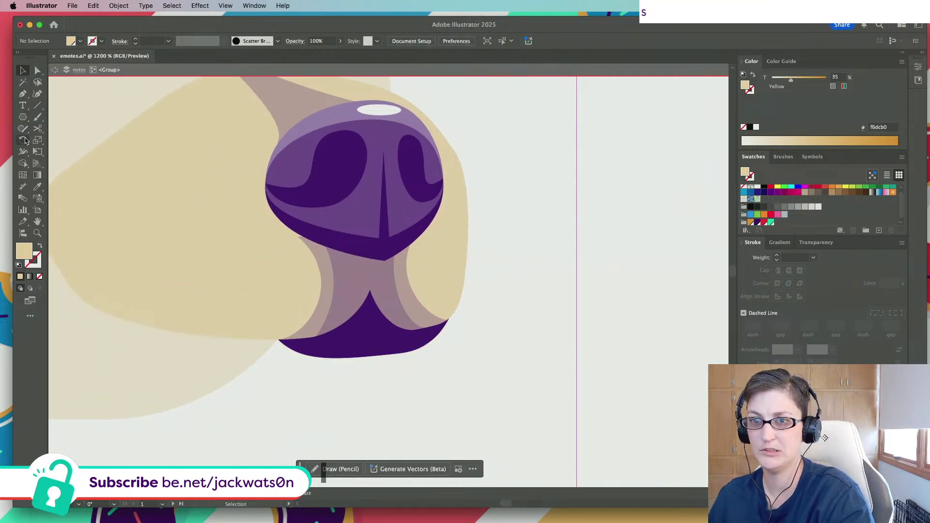
Try to shift the front upper anchor of the shading between nose and mouth slightly toward the muzzle's front
{"action": "left_click", "coordinate": [39, 86]}
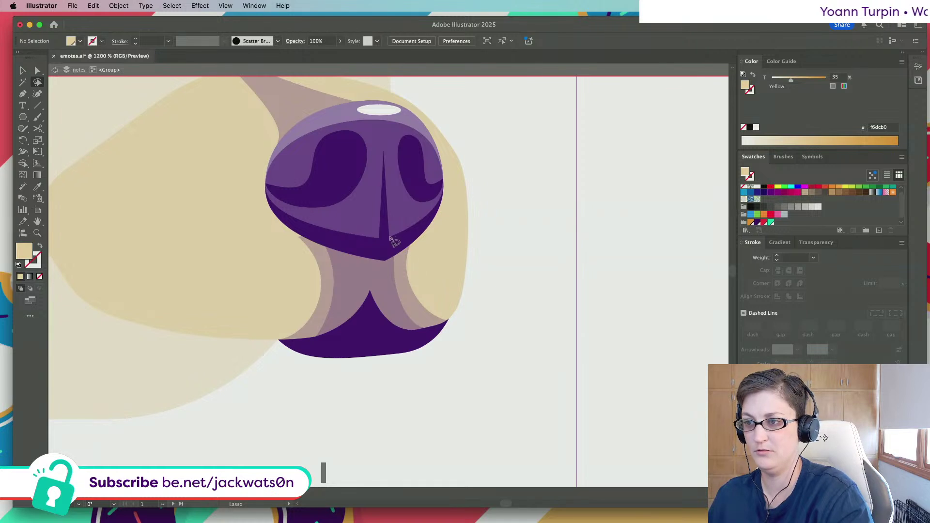
{"action": "scroll", "coordinate": [407, 300], "scroll_direction": "right", "scroll_amount": 1}
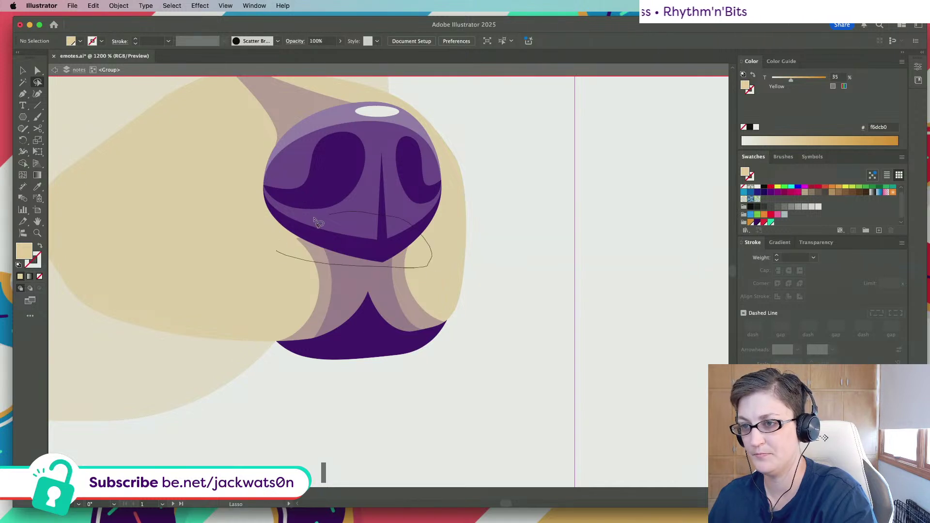
{"action": "mouse_move", "coordinate": [278, 257]}
{"action": "left_mouse_down"}
{"action": "mouse_move", "coordinate": [271, 247]}
{"action": "mouse_move", "coordinate": [431, 240]}
{"action": "left_mouse_up"}
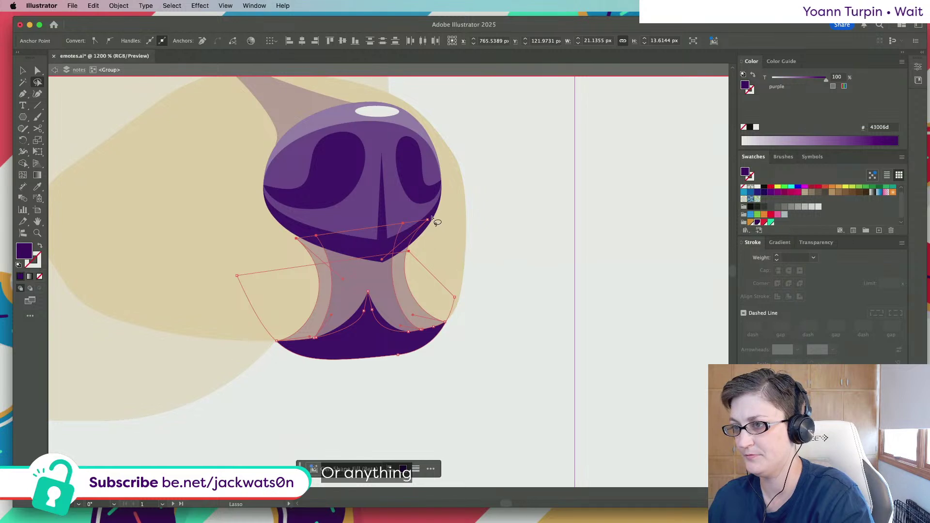
{"action": "left_click", "coordinate": [36, 71]}
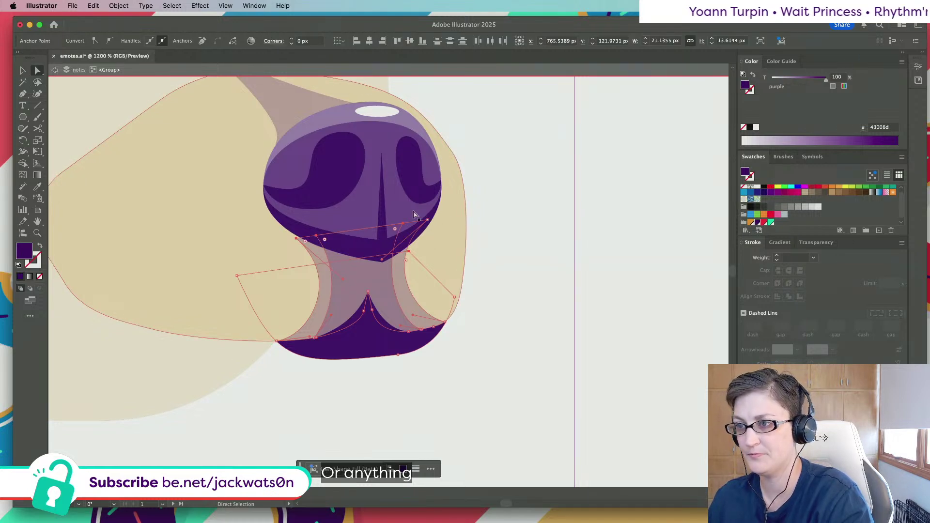
{"action": "left_click_drag", "start_coordinate": [428, 220], "coordinate": [436, 222]}
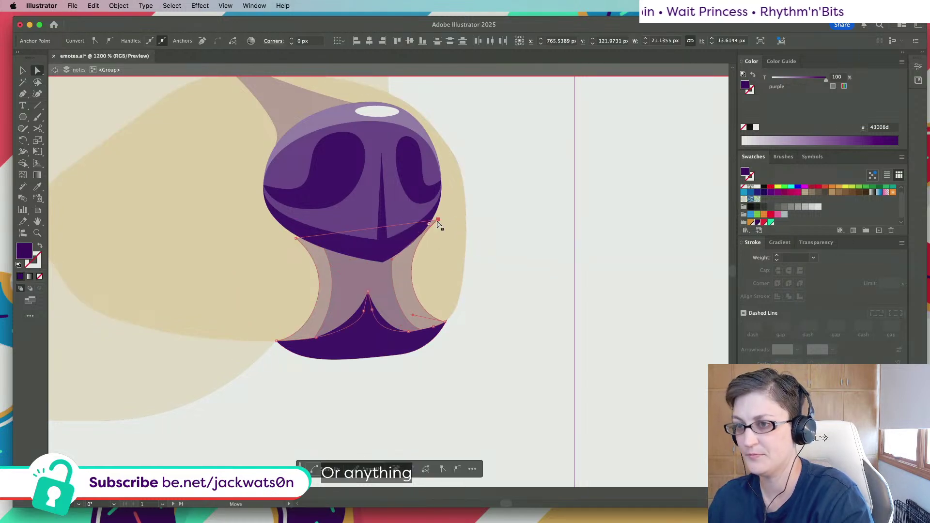
{"action": "key", "text": "super+z"}
{"action": "key", "text": "super+z"}
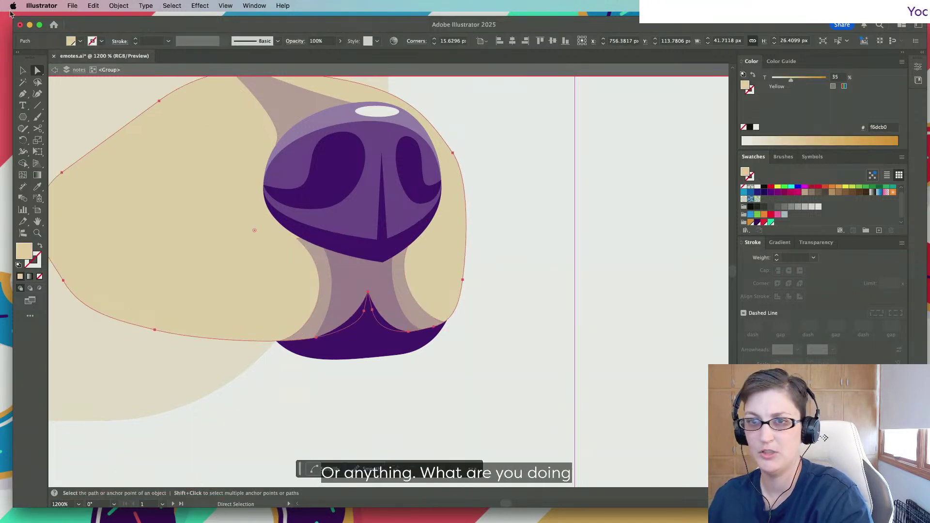
Nudge the shading's rear upper anchor and try to area-select the overlapping anchor points at the mouth's centre peak
{"action": "left_click_drag", "start_coordinate": [297, 236], "coordinate": [298, 235]}
{"action": "left_click", "coordinate": [423, 353]}
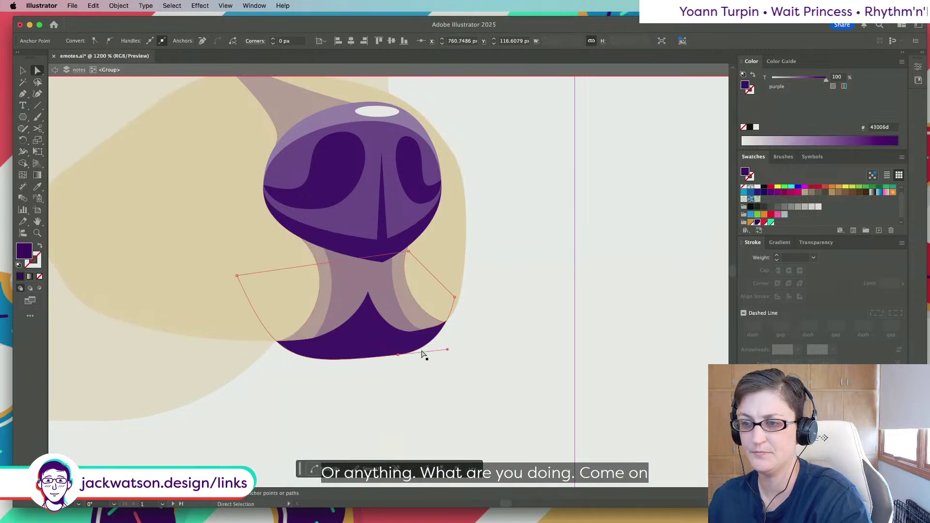
{"action": "left_click", "coordinate": [419, 390]}
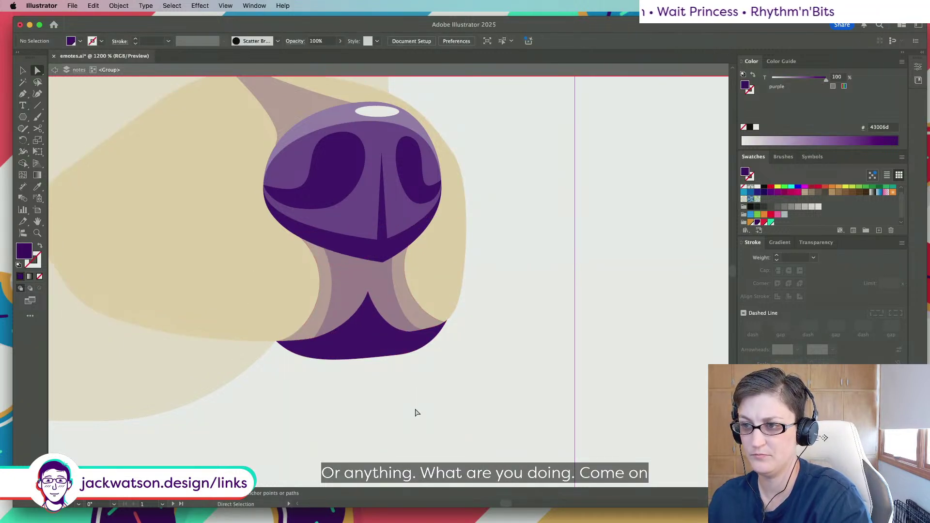
{"action": "left_click_drag", "start_coordinate": [426, 399], "coordinate": [352, 261]}
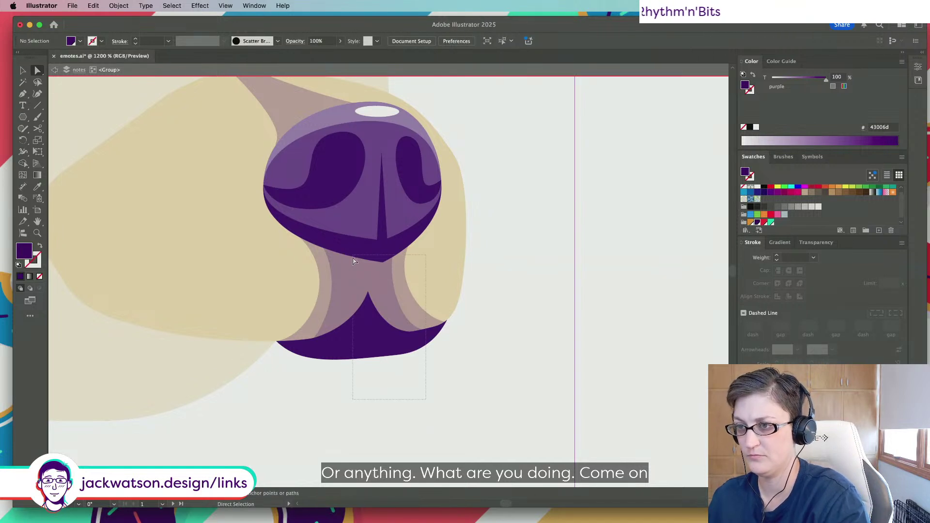
{"action": "left_click_drag", "start_coordinate": [338, 225], "coordinate": [328, 218]}
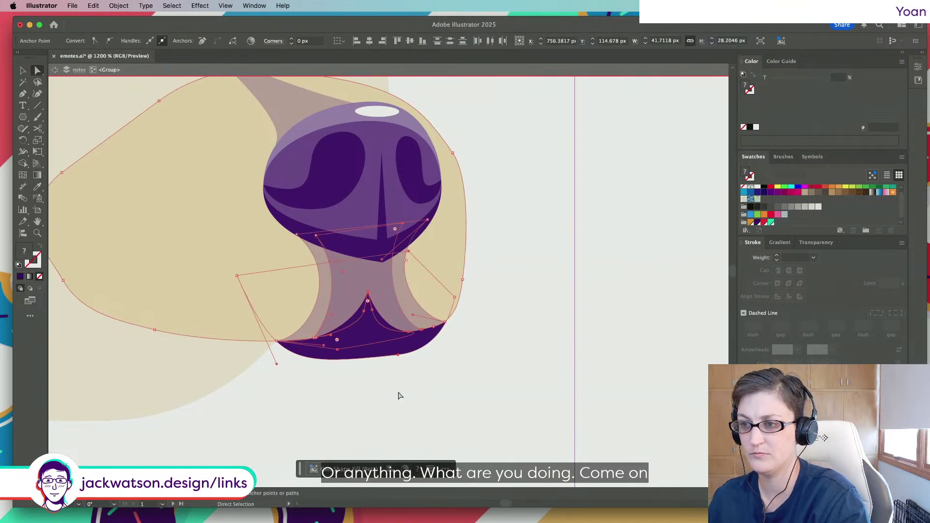
{"action": "left_click", "coordinate": [393, 376]}
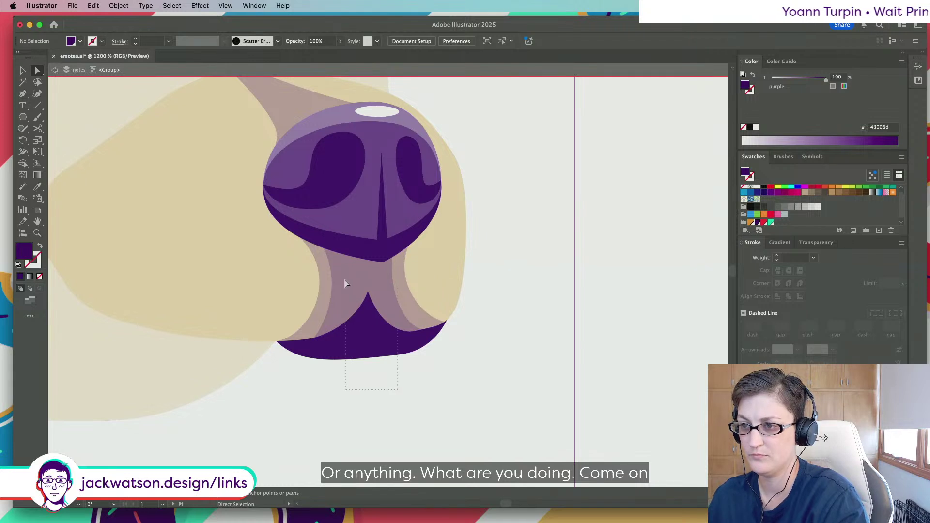
{"action": "left_click_drag", "start_coordinate": [345, 284], "coordinate": [382, 296]}
{"action": "key", "text": "super+z"}
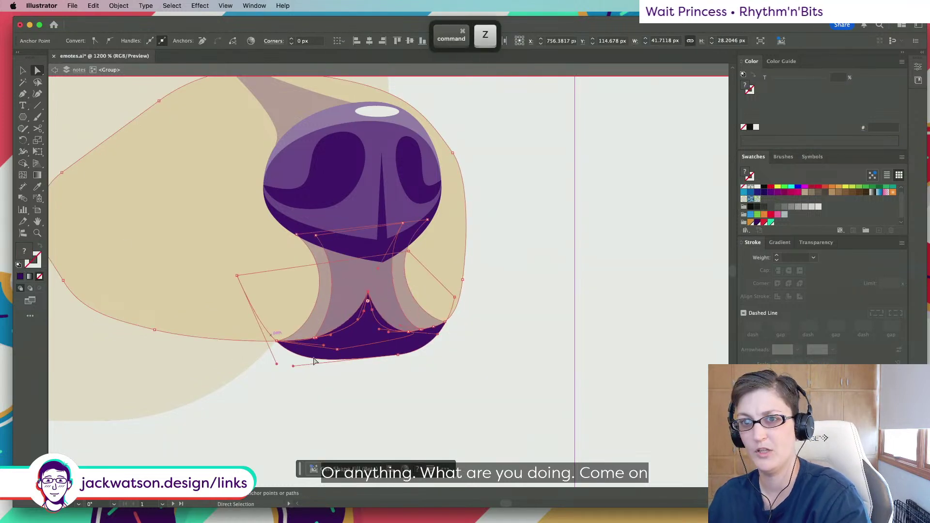
Lasso the overlapping anchor points at the mouth's centre peak and shift them about 1.2 px forward, in line with the nose crease
{"action": "left_click", "coordinate": [37, 83]}
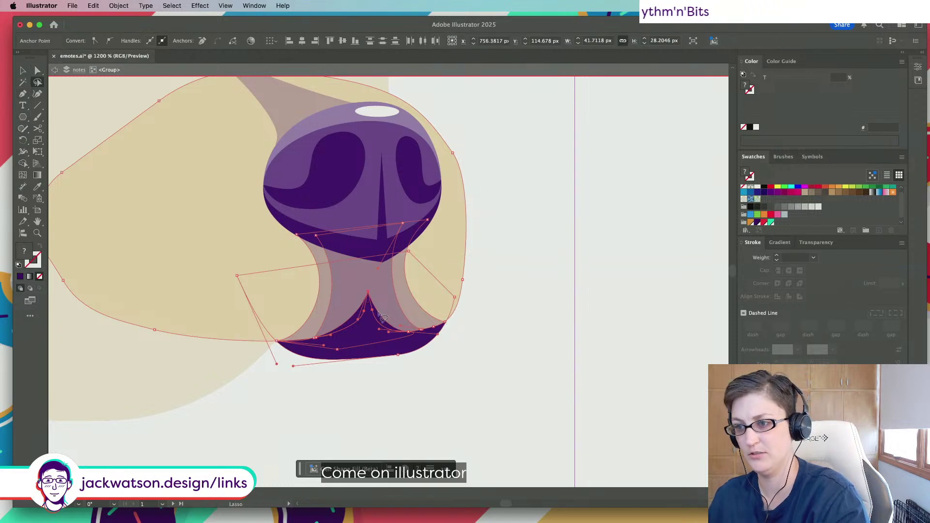
{"action": "left_click", "coordinate": [335, 398]}
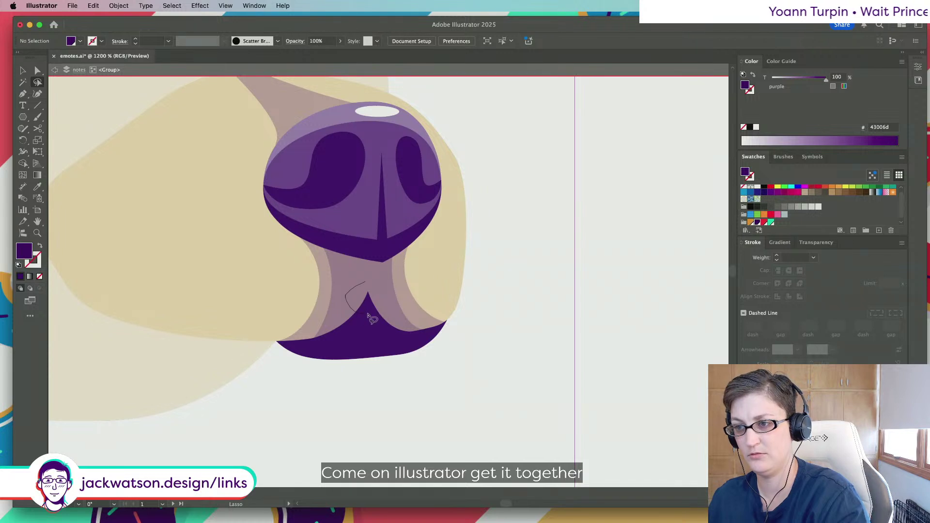
{"action": "left_click_drag", "start_coordinate": [370, 289], "coordinate": [372, 289]}
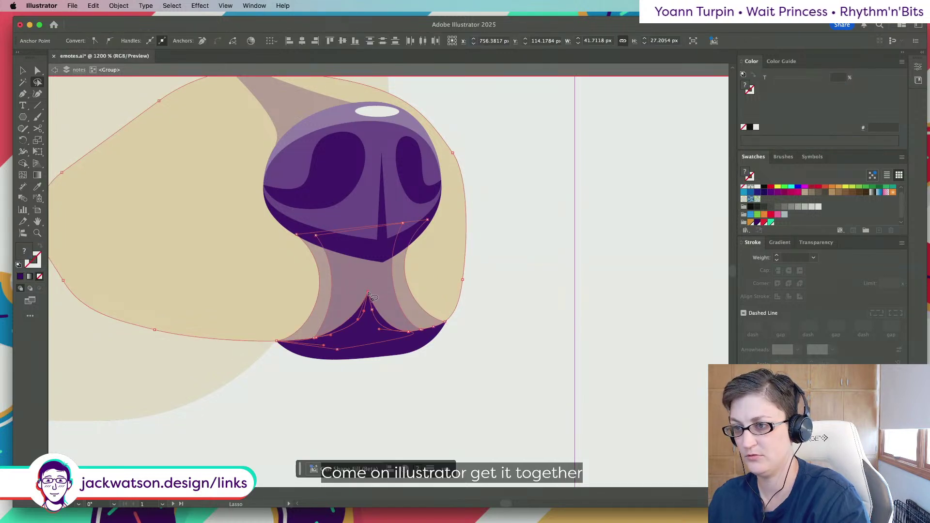
{"action": "left_click", "coordinate": [374, 285]}
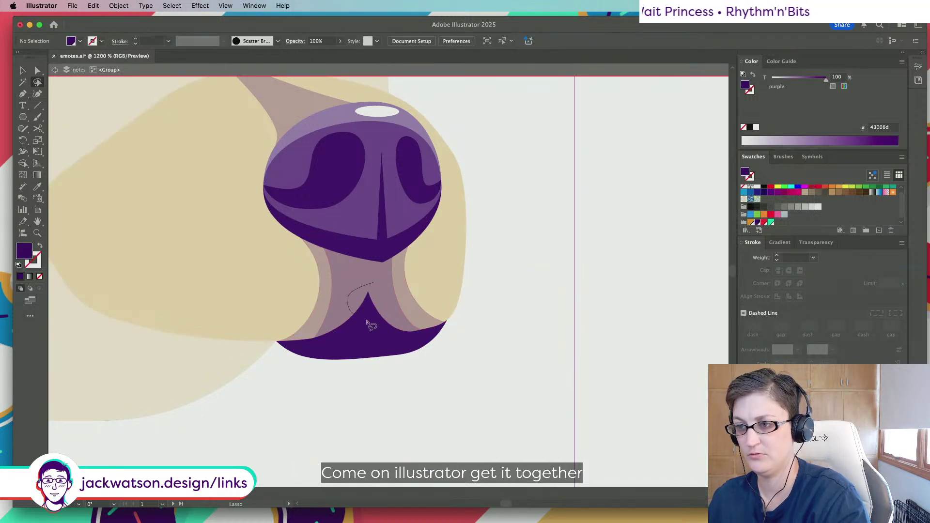
{"action": "left_click_drag", "start_coordinate": [384, 295], "coordinate": [374, 284]}
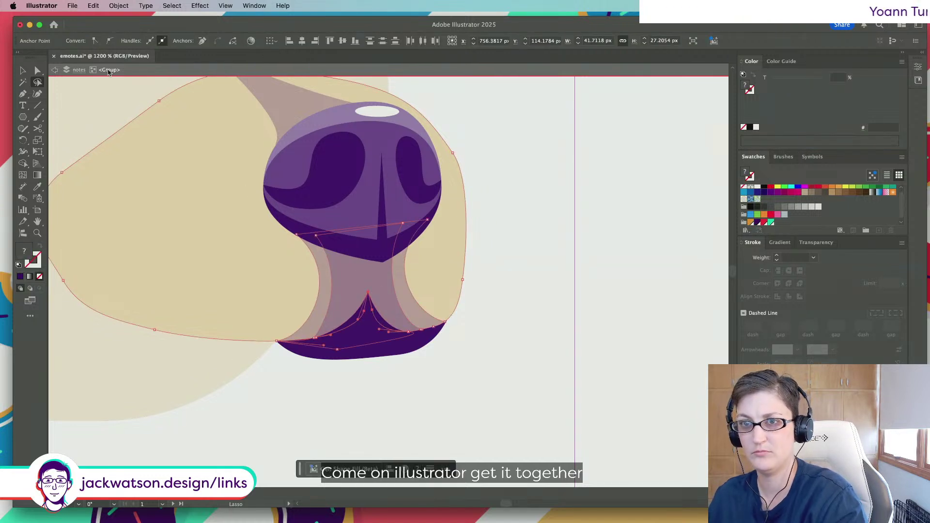
{"action": "left_click", "coordinate": [36, 71]}
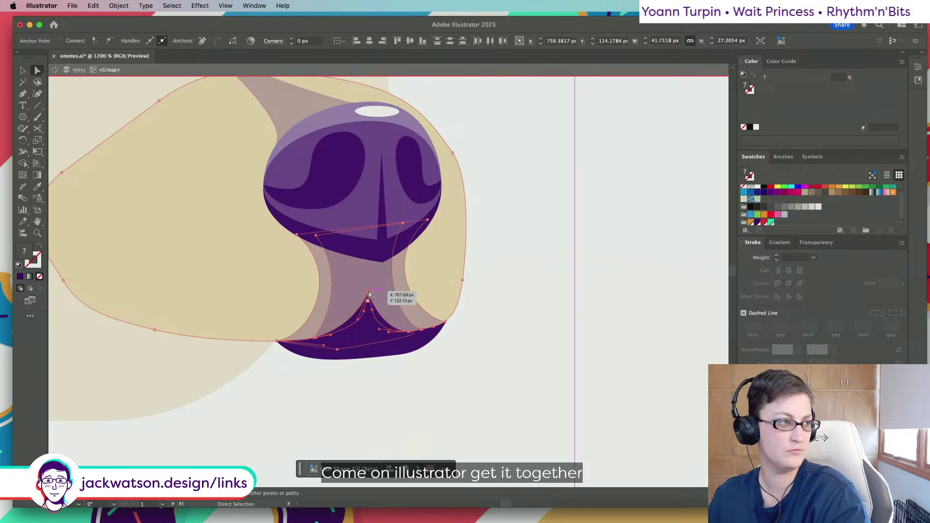
{"action": "left_click_drag", "start_coordinate": [369, 294], "coordinate": [381, 294]}
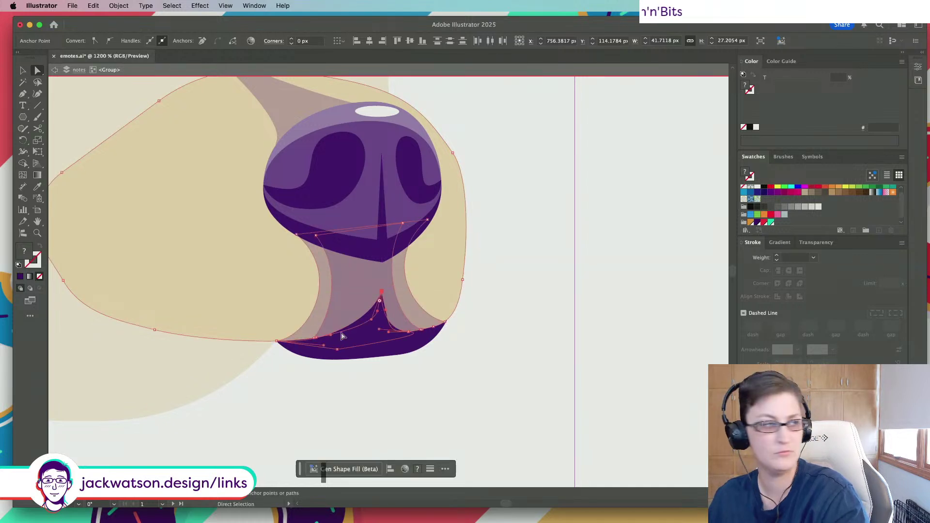
{"action": "left_click", "coordinate": [469, 326]}
Refine the curve of the cream muzzle's front edge at the anchor point beside the nose
{"action": "scroll", "coordinate": [430, 213], "scroll_direction": "up", "scroll_amount": 2}
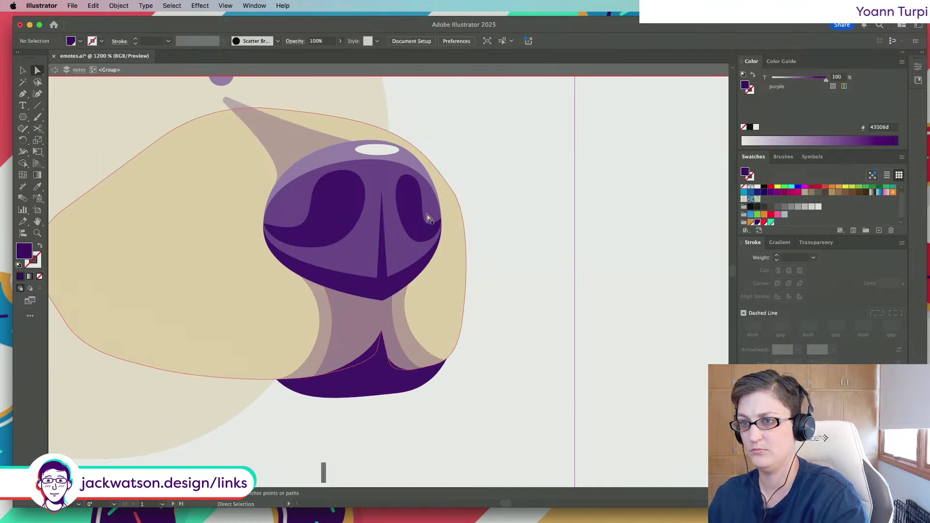
{"action": "left_click", "coordinate": [453, 192]}
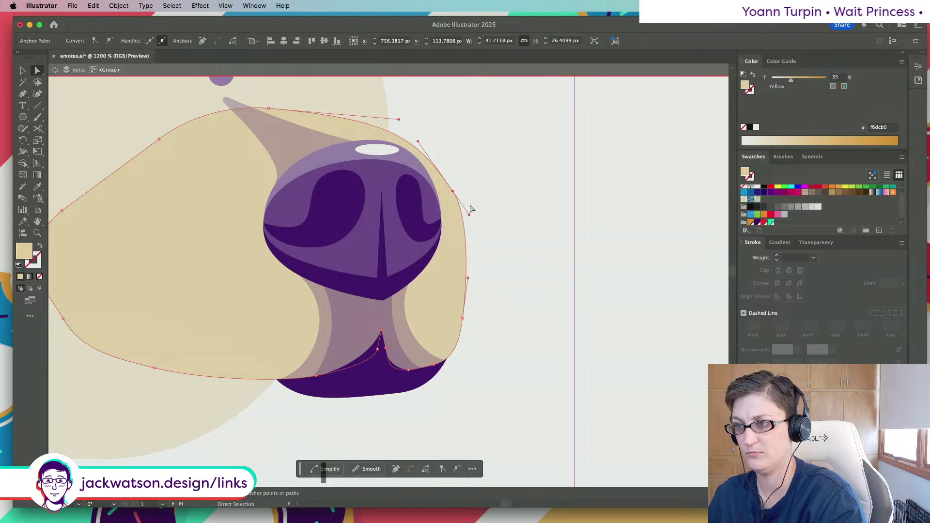
{"action": "left_click_drag", "start_coordinate": [473, 213], "coordinate": [448, 196]}
Raise the shading's front upper corner along the nose edge and its front lower corner onto the muzzle's front edge
{"action": "left_click", "coordinate": [432, 253]}
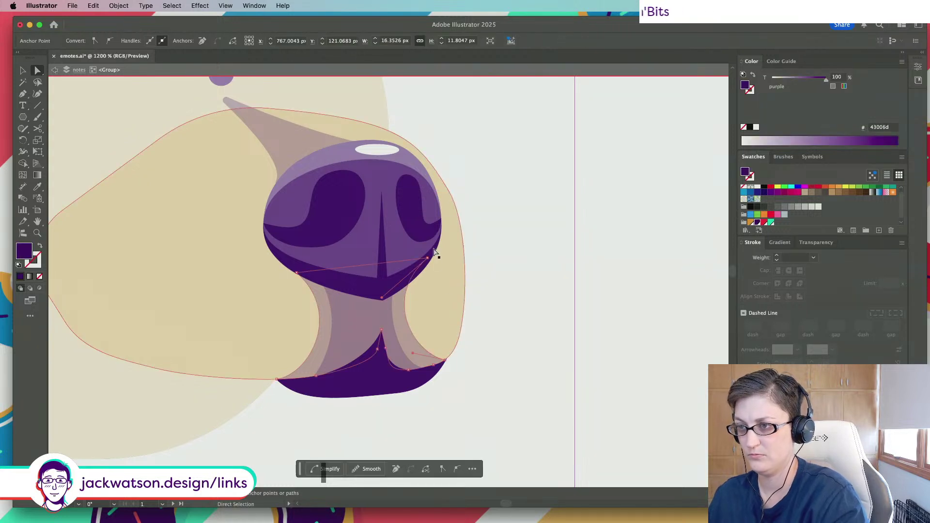
{"action": "left_click_drag", "start_coordinate": [430, 258], "coordinate": [442, 231]}
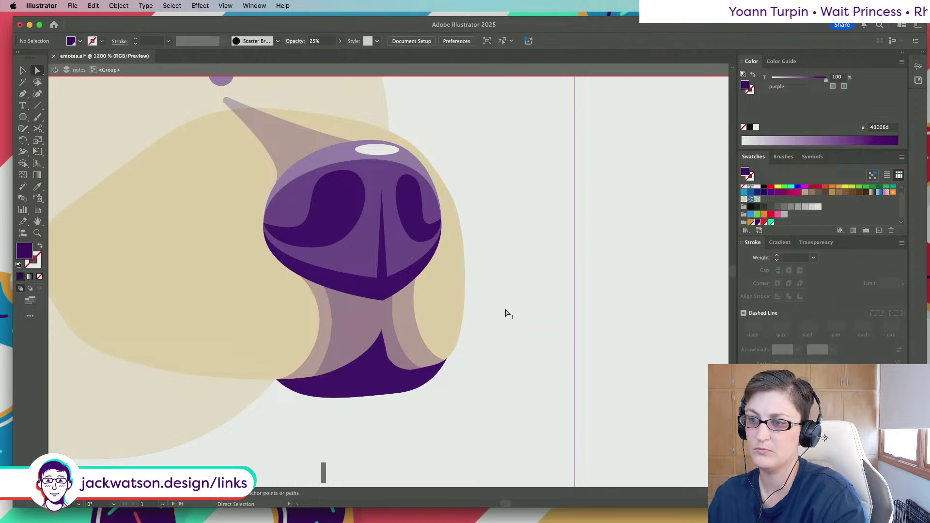
{"action": "scroll", "coordinate": [505, 312], "scroll_direction": "down", "scroll_amount": 3}
{"action": "scroll", "coordinate": [504, 311], "scroll_direction": "up", "scroll_amount": 3}
{"action": "left_click", "coordinate": [434, 362]}
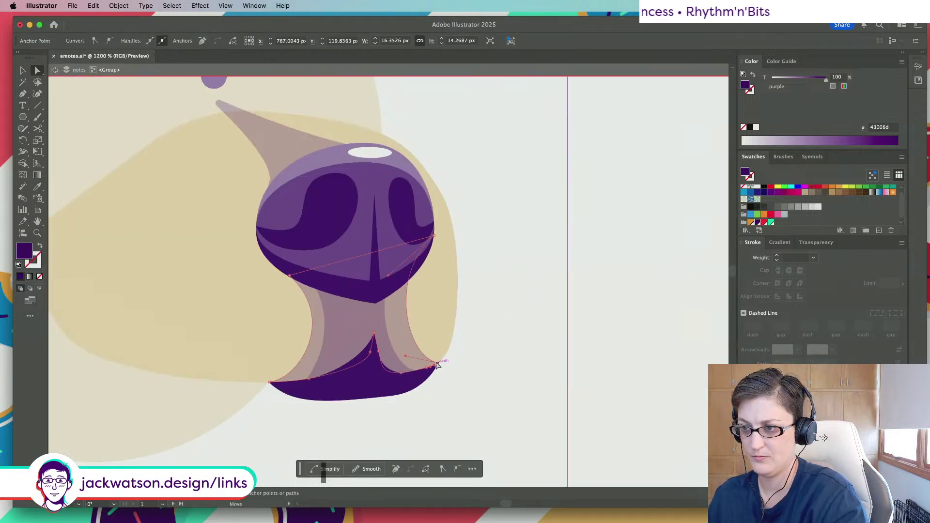
{"action": "mouse_move", "coordinate": [437, 364]}
{"action": "left_mouse_down"}
{"action": "mouse_move", "coordinate": [454, 327]}
{"action": "mouse_move", "coordinate": [450, 371]}
{"action": "left_mouse_up"}
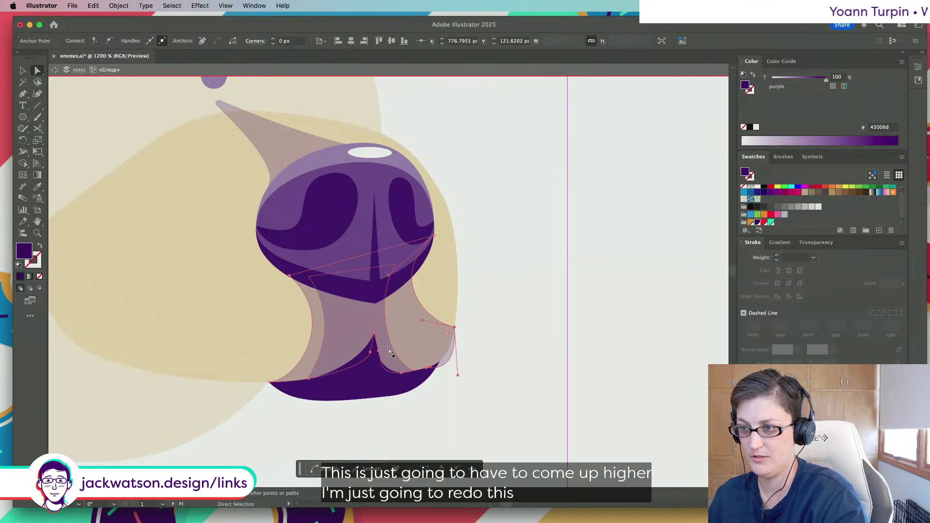
Delete the translucent shading shapes between the nose and mouth, keeping the dark mouth shape
{"action": "key", "text": "Delete"}
{"action": "key", "text": "Delete"}
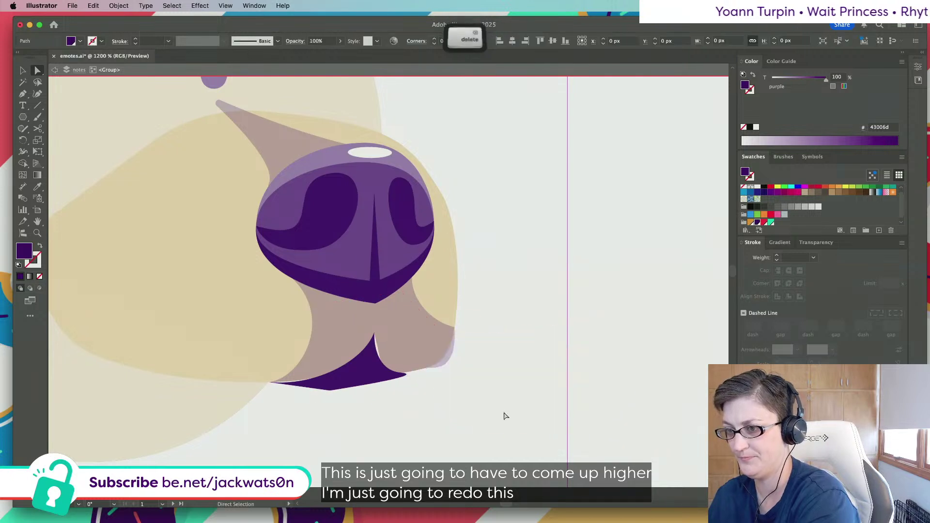
{"action": "key", "text": "super+z"}
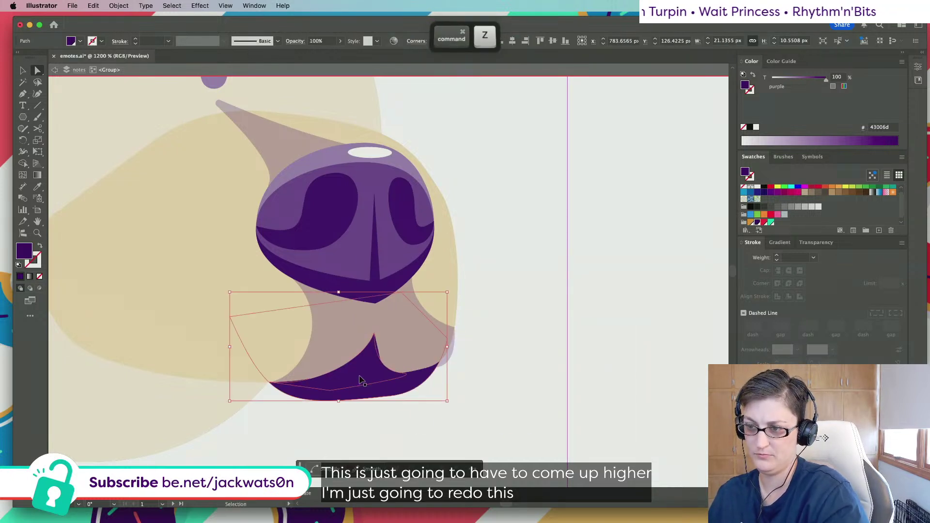
{"action": "key", "text": "Delete"}
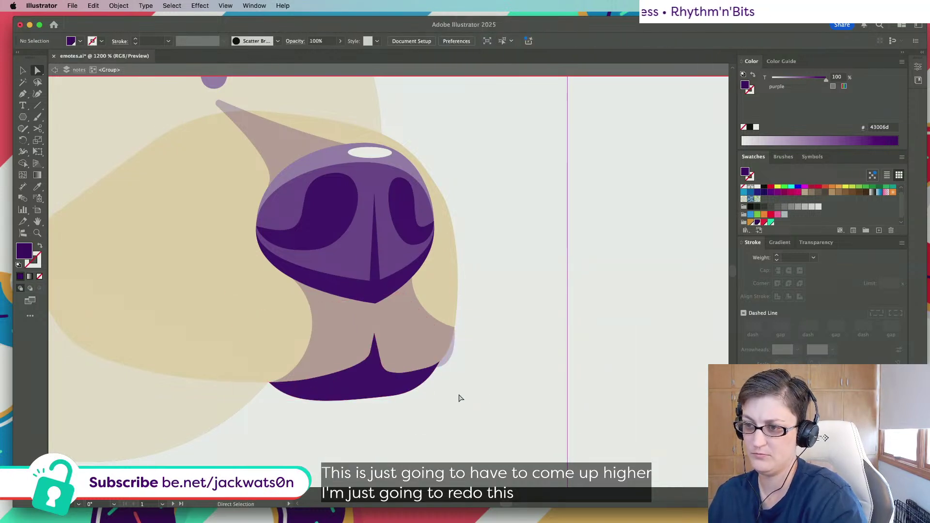
{"action": "left_click", "coordinate": [395, 385]}
{"action": "key", "text": "Delete"}
Raise the centre peak in the cream muzzle's lower edge about 0.7 px and refine the dark mouth shape's front lower curve
{"action": "left_click", "coordinate": [390, 357]}
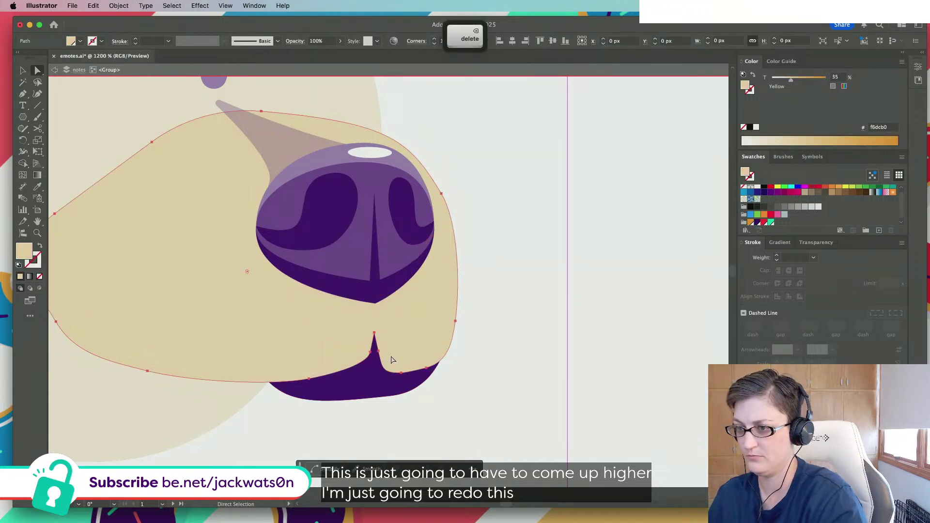
{"action": "left_click_drag", "start_coordinate": [373, 334], "coordinate": [376, 327]}
{"action": "left_click", "coordinate": [417, 385]}
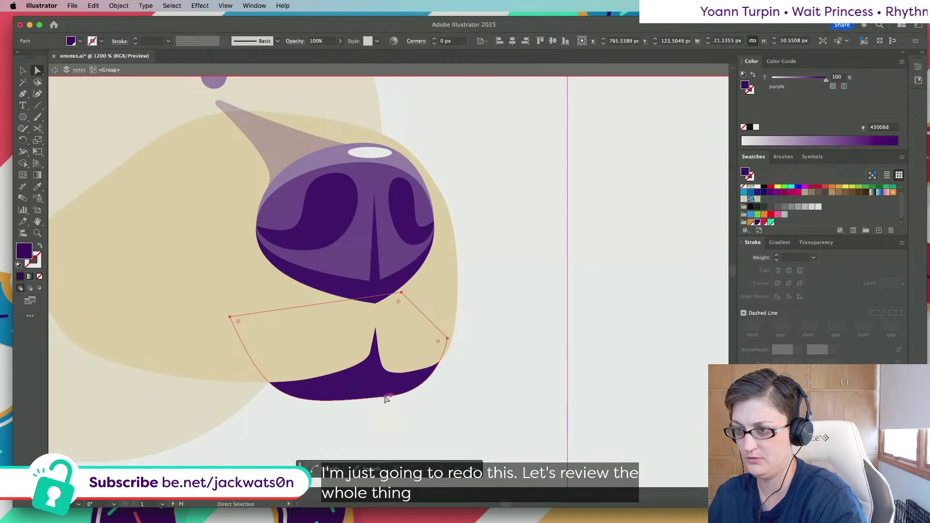
{"action": "left_click_drag", "start_coordinate": [441, 391], "coordinate": [437, 390]}
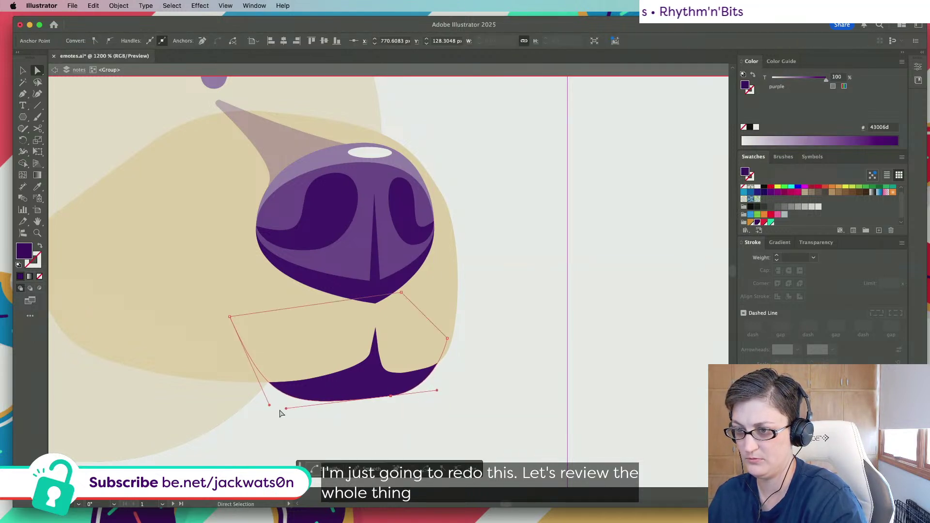
Refine the dark mouth shape's rear lower curve and remove the muzzle's lower-edge anchor just in front of the centre peak
{"action": "left_click_drag", "start_coordinate": [287, 411], "coordinate": [255, 401]}
{"action": "left_click", "coordinate": [381, 324]}
{"action": "left_click", "coordinate": [377, 328]}
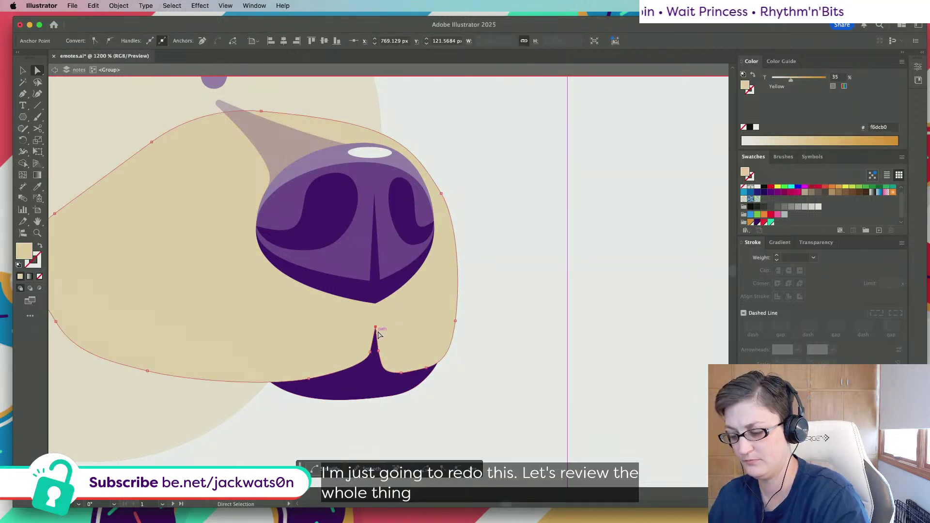
{"action": "left_click", "coordinate": [23, 93]}
{"action": "left_click", "coordinate": [400, 374]}
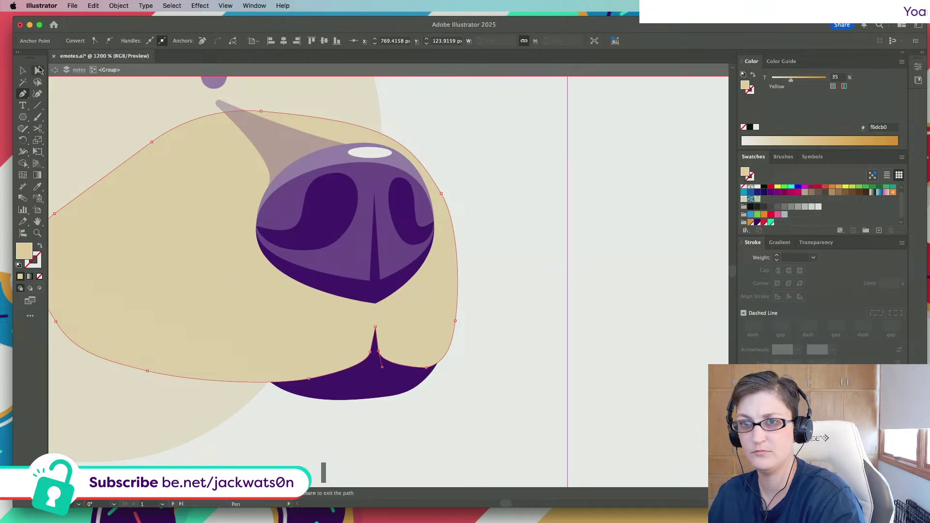
Try to convert the cream muzzle's lower front anchor to a corner point
{"action": "key", "text": "a"}
{"action": "left_click", "coordinate": [426, 368]}
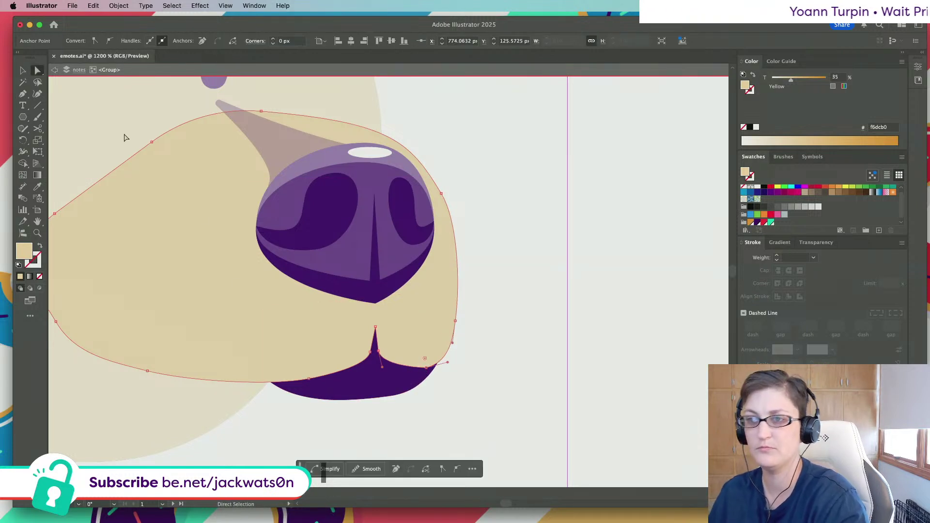
{"action": "left_click", "coordinate": [100, 43]}
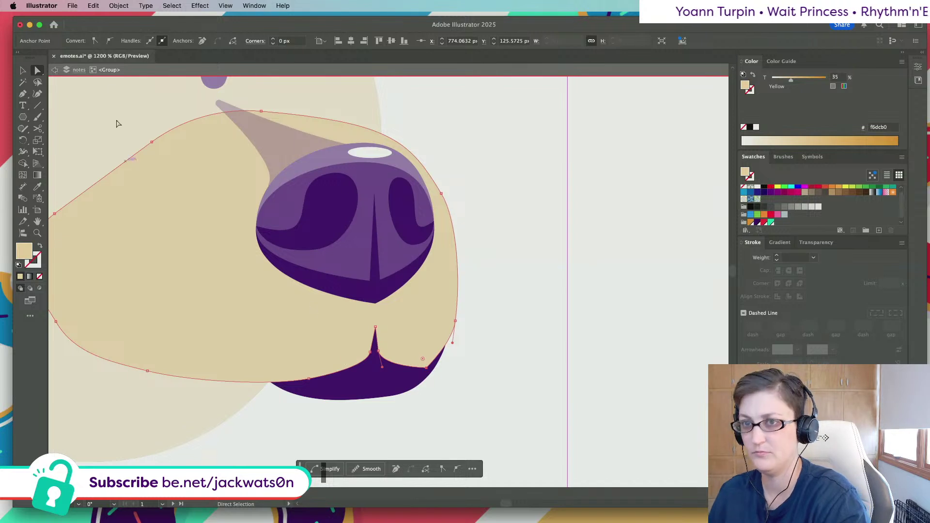
{"action": "key", "text": "cmd+z"}
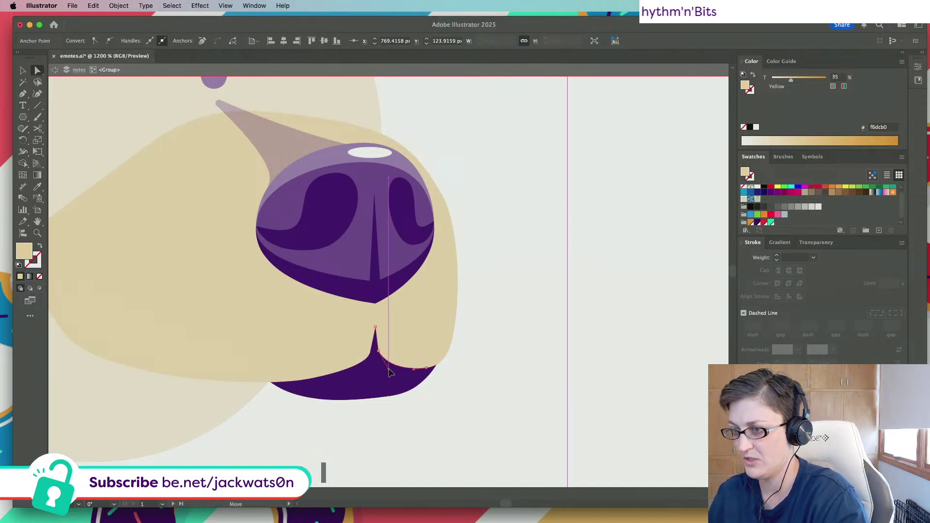
Refine the curves on both sides of the centre peak in the cream muzzle's lower edge
{"action": "left_click", "coordinate": [379, 350]}
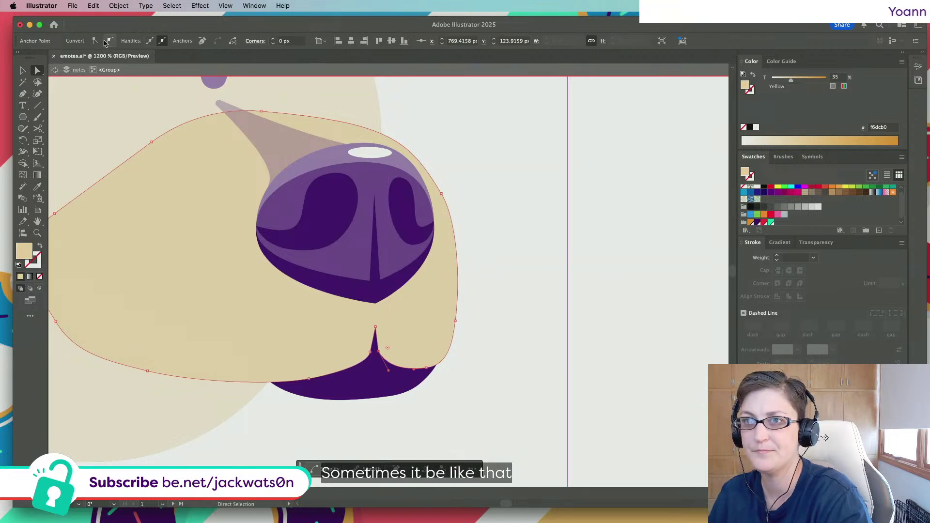
{"action": "left_click", "coordinate": [412, 407]}
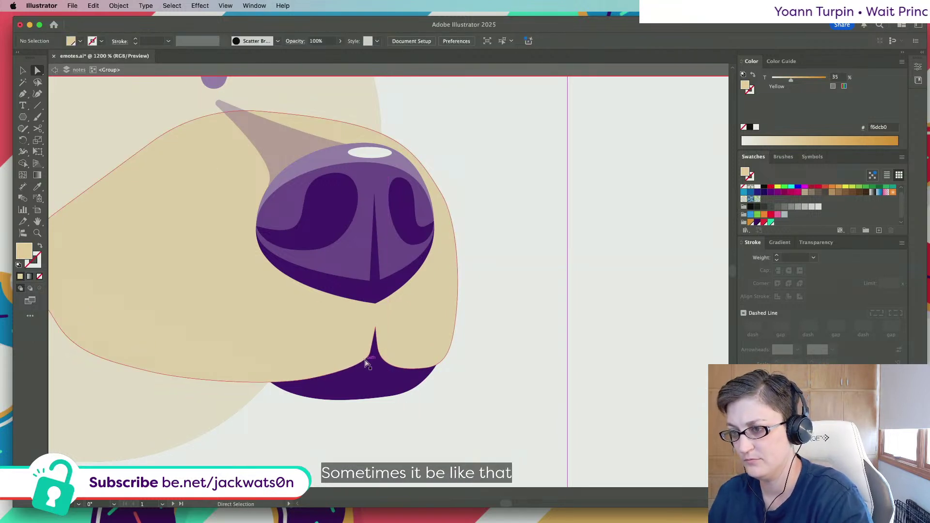
{"action": "left_click", "coordinate": [371, 357]}
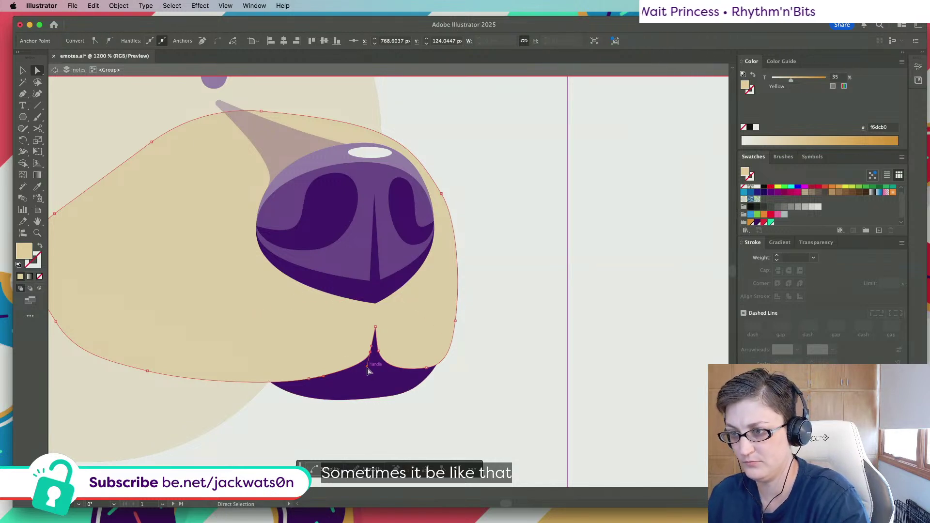
{"action": "left_click_drag", "start_coordinate": [368, 371], "coordinate": [365, 373]}
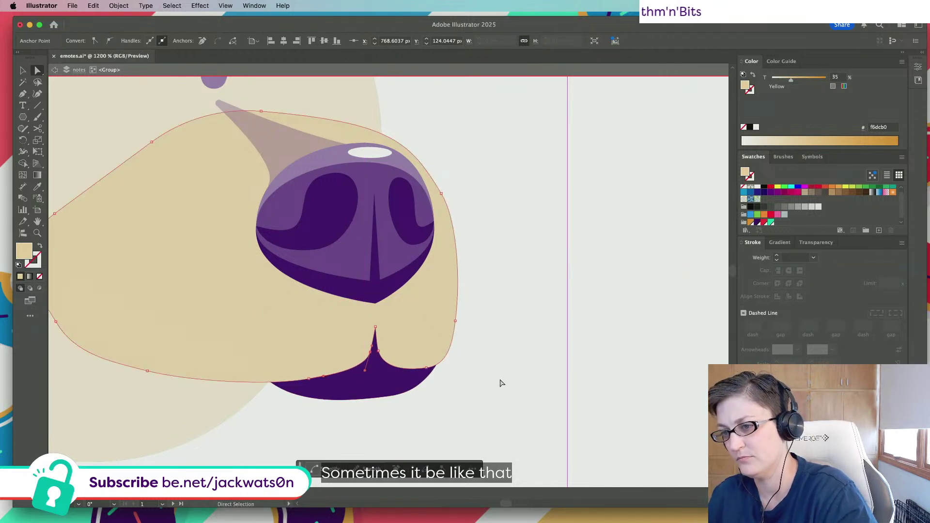
Raise the cream muzzle's front-edge and lower front anchors about 1 px and smooth the corner curve between them
{"action": "scroll", "coordinate": [498, 382], "scroll_direction": "down", "scroll_amount": 5}
{"action": "scroll", "coordinate": [502, 383], "scroll_direction": "right", "scroll_amount": 2}
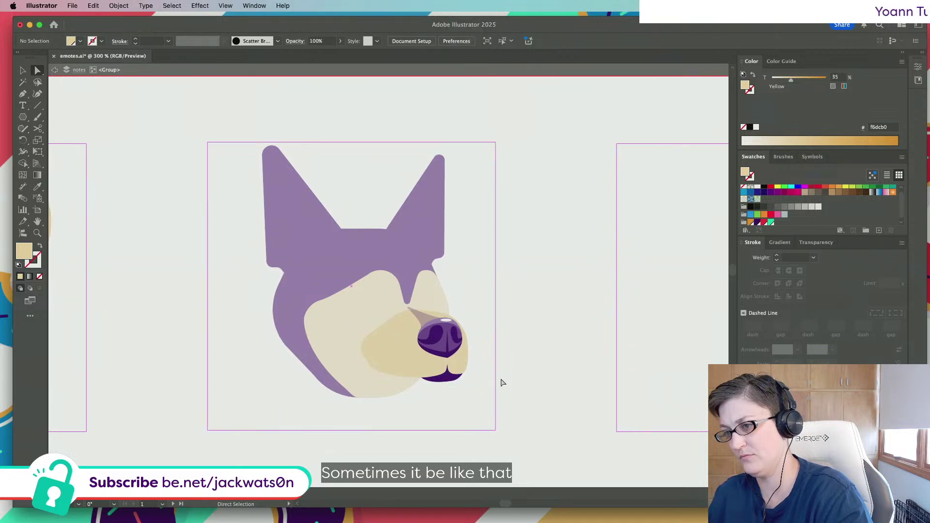
{"action": "scroll", "coordinate": [481, 379], "scroll_direction": "up", "scroll_amount": 3}
{"action": "scroll", "coordinate": [477, 378], "scroll_direction": "up", "scroll_amount": 2}
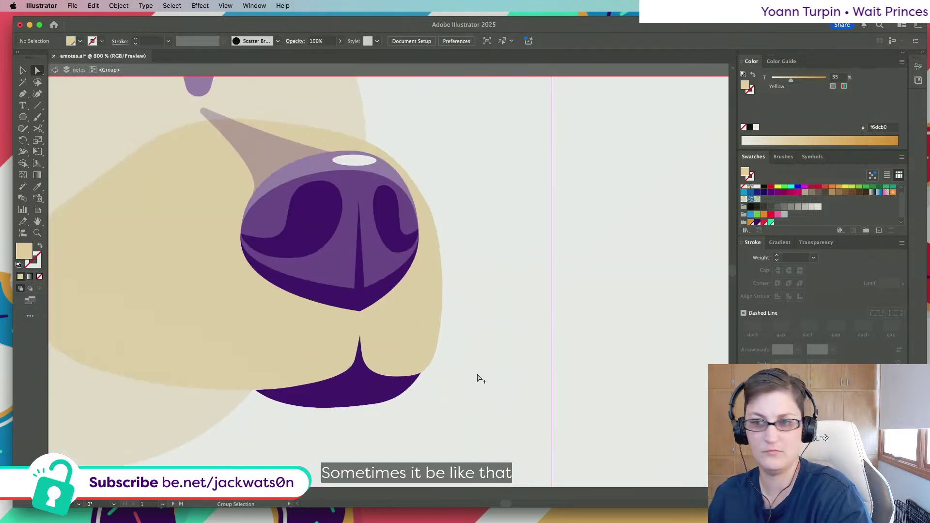
{"action": "left_click", "coordinate": [422, 363]}
{"action": "left_click", "coordinate": [441, 332]}
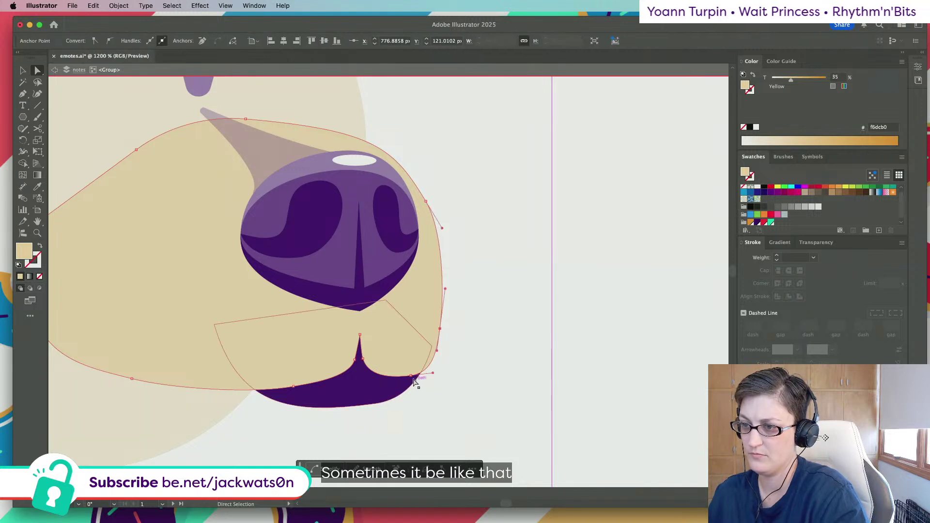
{"action": "left_click_drag", "start_coordinate": [411, 377], "coordinate": [411, 370]}
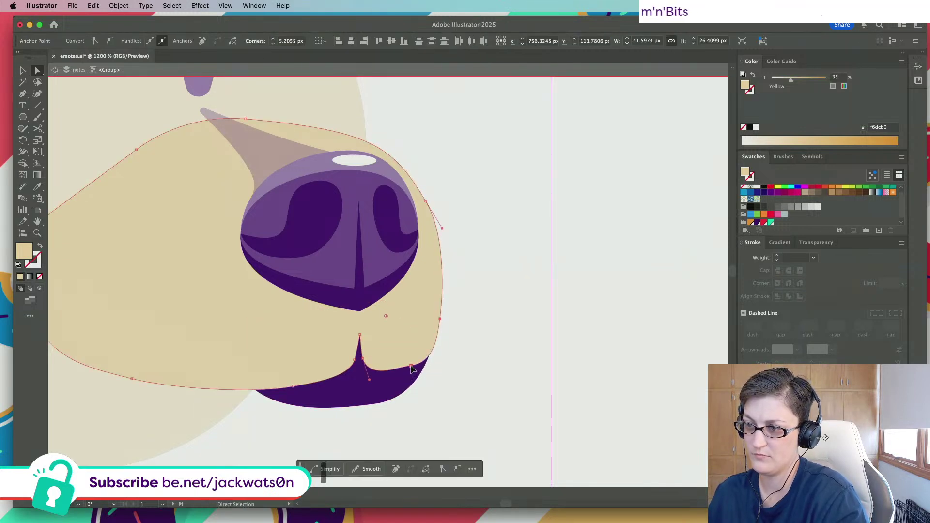
{"action": "left_click", "coordinate": [432, 359]}
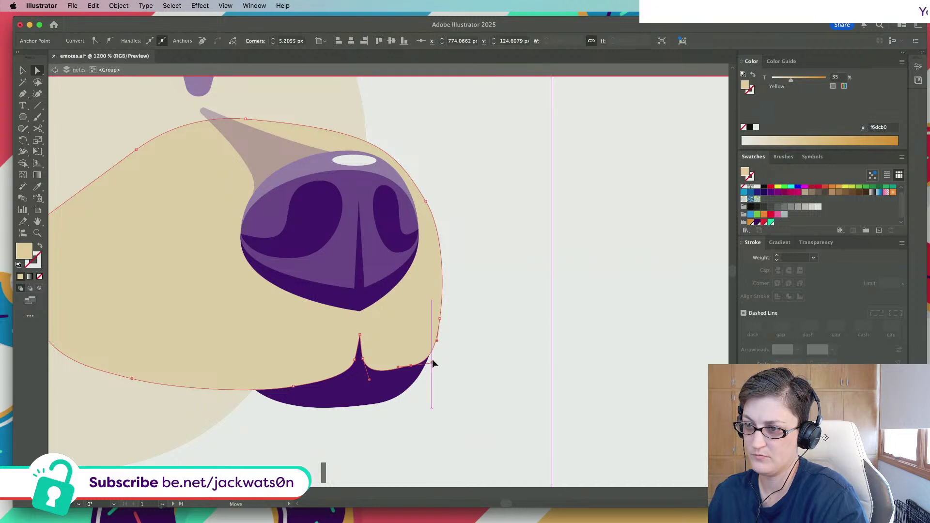
{"action": "left_click", "coordinate": [473, 373]}
{"action": "scroll", "coordinate": [423, 380], "scroll_direction": "down", "scroll_amount": 4}
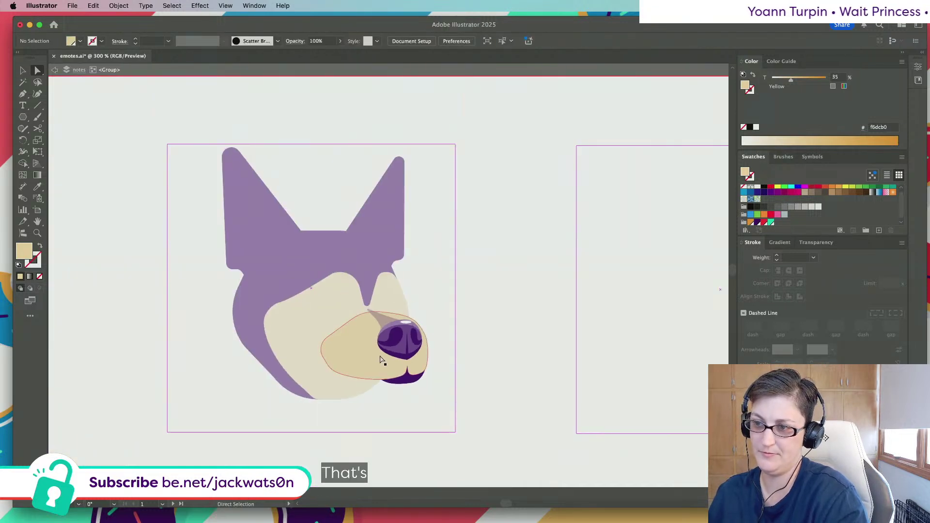
Extend the front corner of the translucent shading above the nose along the nose's upper edge and refine its upper curve
{"action": "scroll", "coordinate": [409, 330], "scroll_direction": "up", "scroll_amount": 4}
{"action": "left_click", "coordinate": [399, 324]}
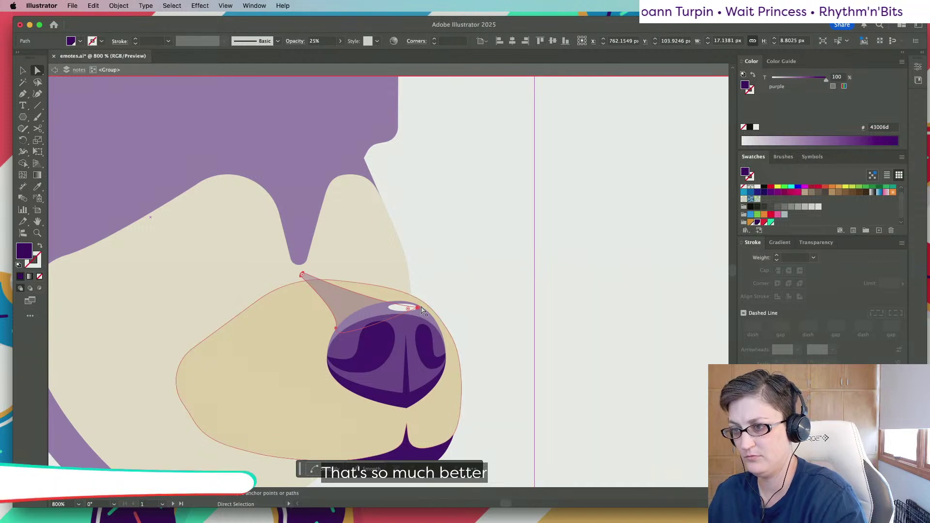
{"action": "left_click_drag", "start_coordinate": [418, 308], "coordinate": [423, 310]}
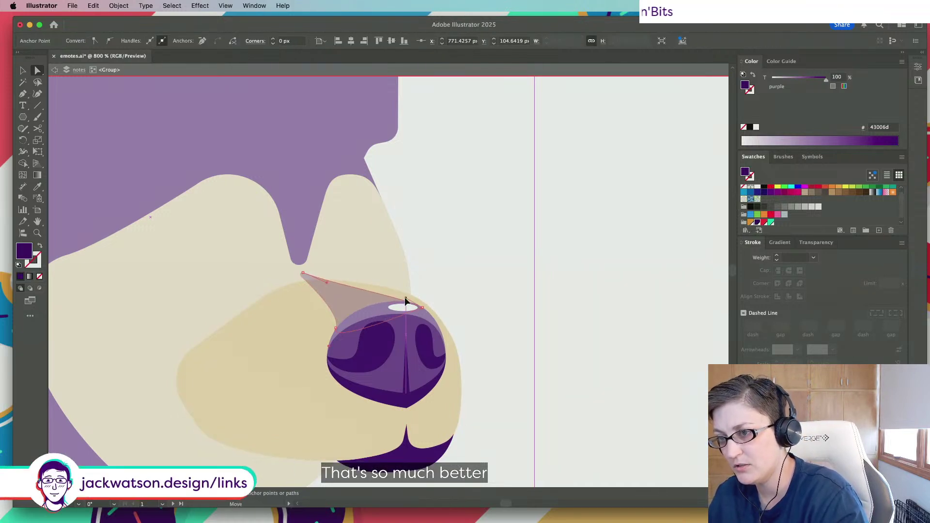
{"action": "left_click_drag", "start_coordinate": [326, 286], "coordinate": [349, 298]}
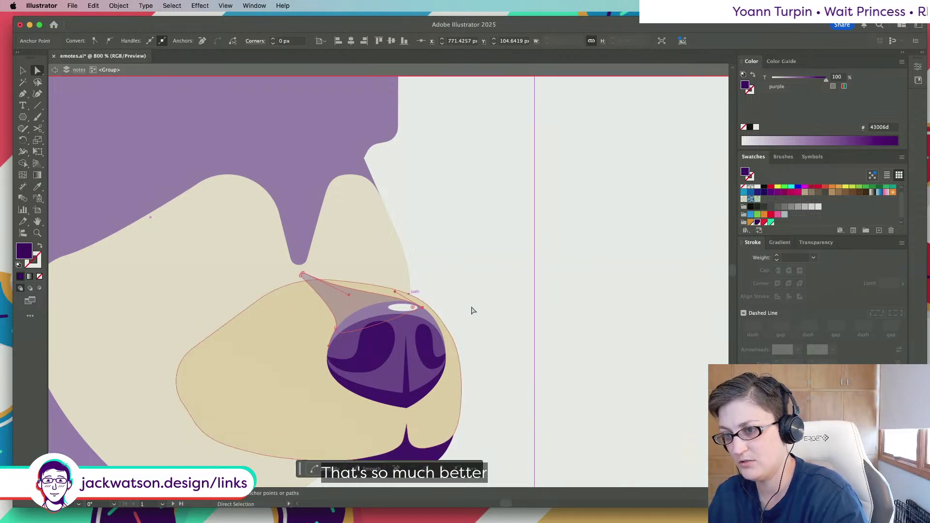
{"action": "key", "text": "super+z"}
{"action": "key", "text": "super+z"}
{"action": "scroll", "coordinate": [454, 353], "scroll_direction": "down", "scroll_amount": 5}
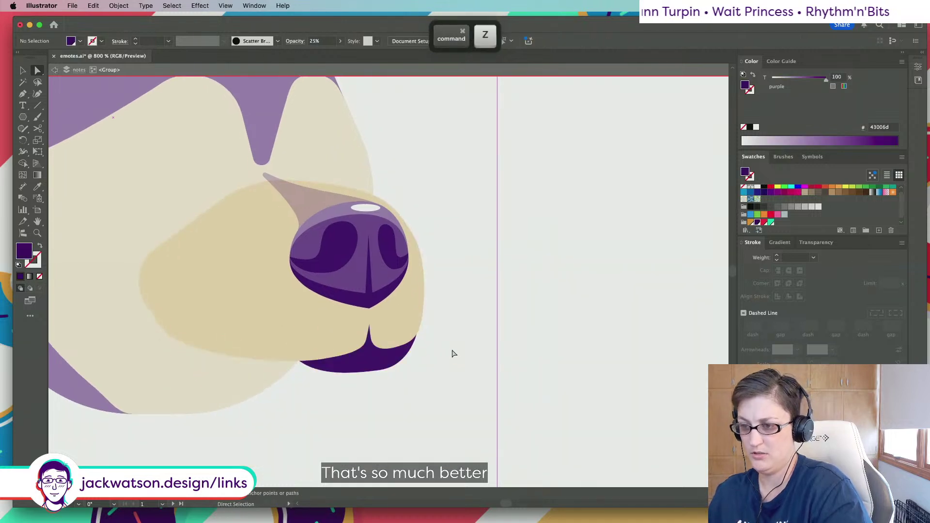
Paste the cream lower jaw shape in place behind the dark mouth shape
{"action": "key", "text": "super+z"}
{"action": "key", "text": "super+z"}
{"action": "key", "text": "super+z"}
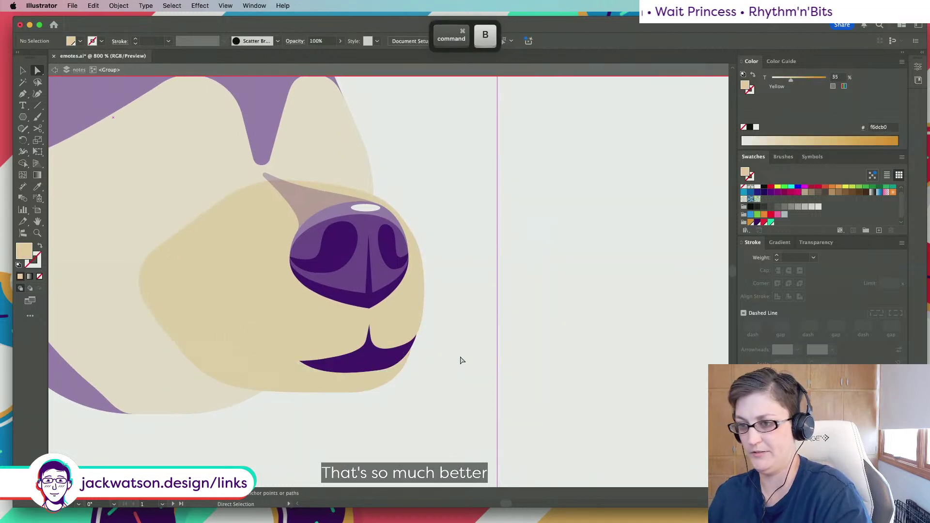
Raise the lower anchor of the dark mouth shape about 0.6 px and refine its lower curve above the jaw
{"action": "left_click", "coordinate": [359, 375]}
{"action": "left_click", "coordinate": [379, 371]}
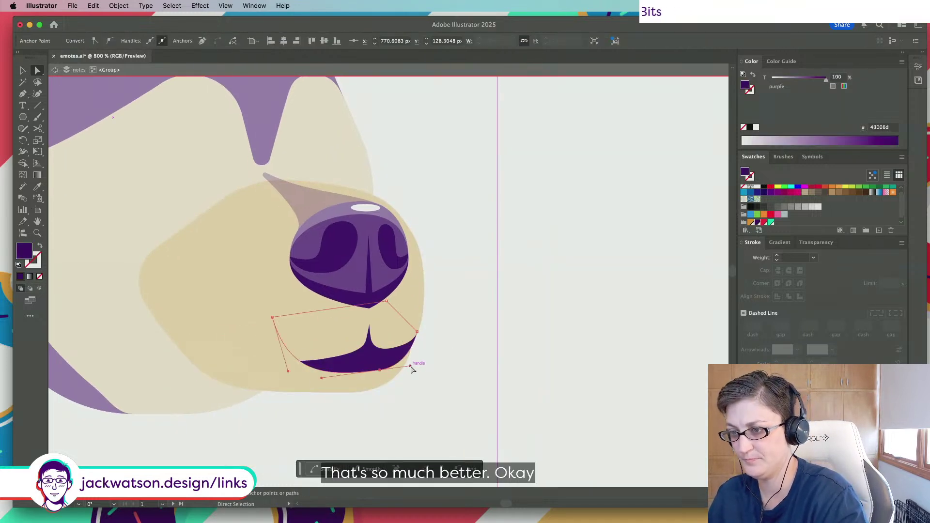
{"action": "left_click_drag", "start_coordinate": [410, 366], "coordinate": [380, 366]}
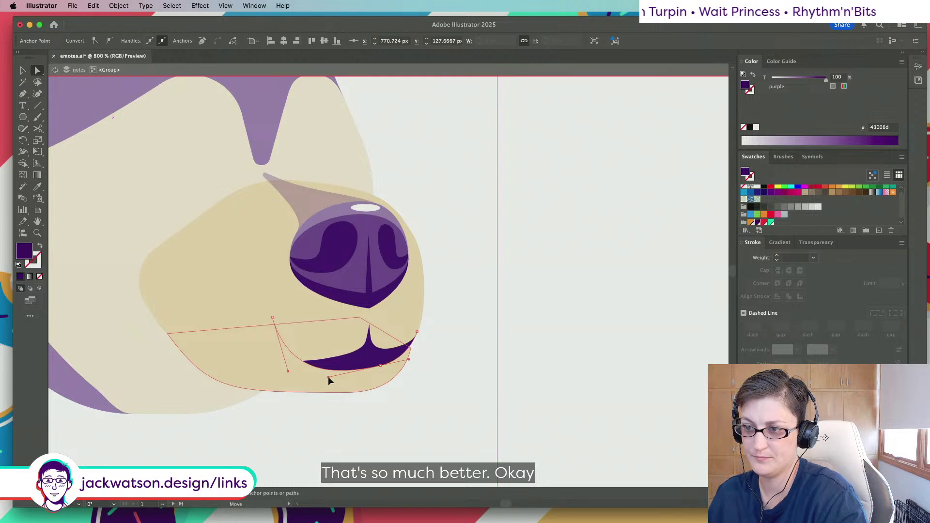
{"action": "left_click", "coordinate": [429, 386]}
Draw a closed purple shading shape at 25% opacity from the mouth's rear corner to the nose, the muzzle's front edge and below the jaw
{"action": "left_click", "coordinate": [310, 196]}
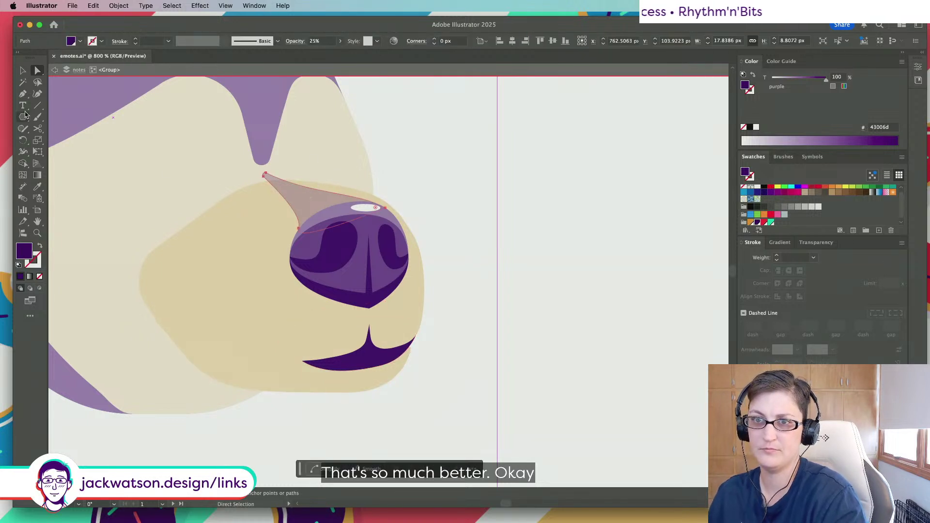
{"action": "left_click", "coordinate": [22, 95]}
{"action": "scroll", "coordinate": [218, 291], "scroll_direction": "right", "scroll_amount": 4}
{"action": "key", "text": "shift+super+a"}
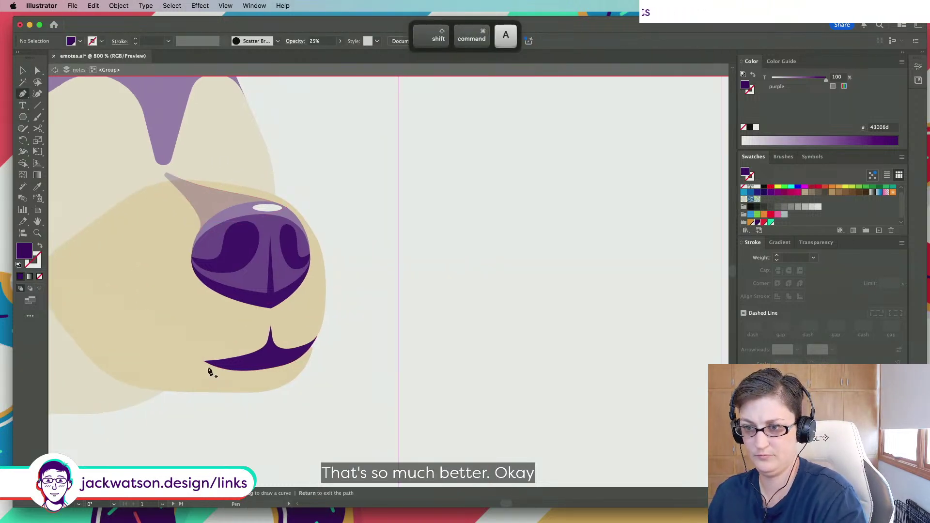
{"action": "left_click_drag", "start_coordinate": [204, 361], "coordinate": [248, 364]}
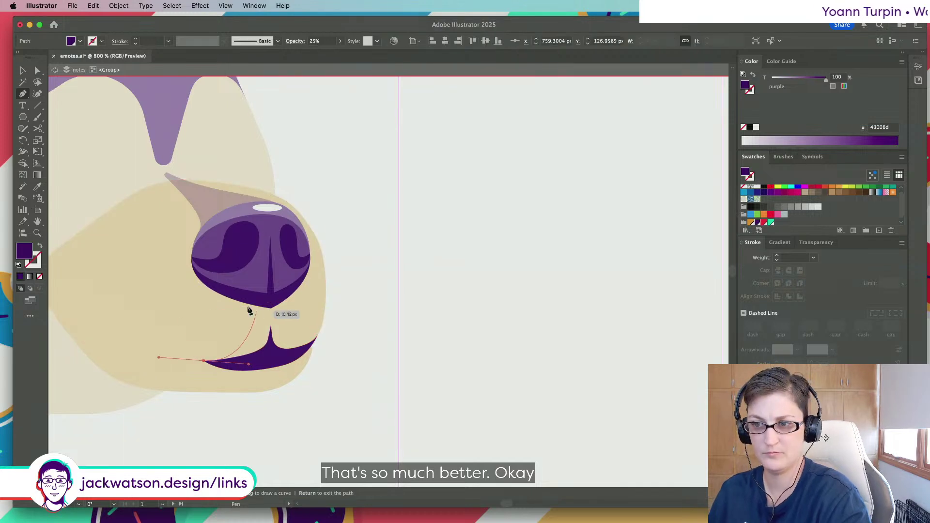
{"action": "left_click", "coordinate": [247, 305]}
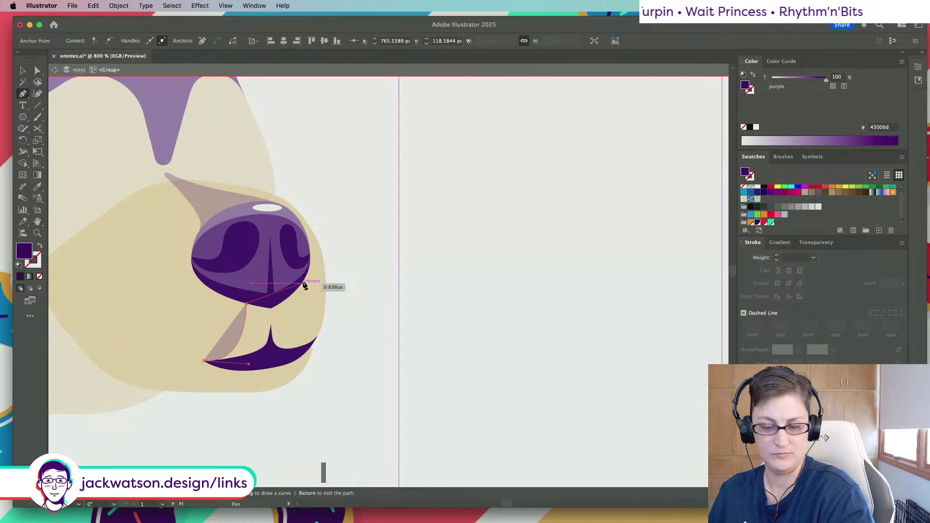
{"action": "left_click", "coordinate": [303, 284]}
{"action": "left_click_drag", "start_coordinate": [319, 334], "coordinate": [326, 328]}
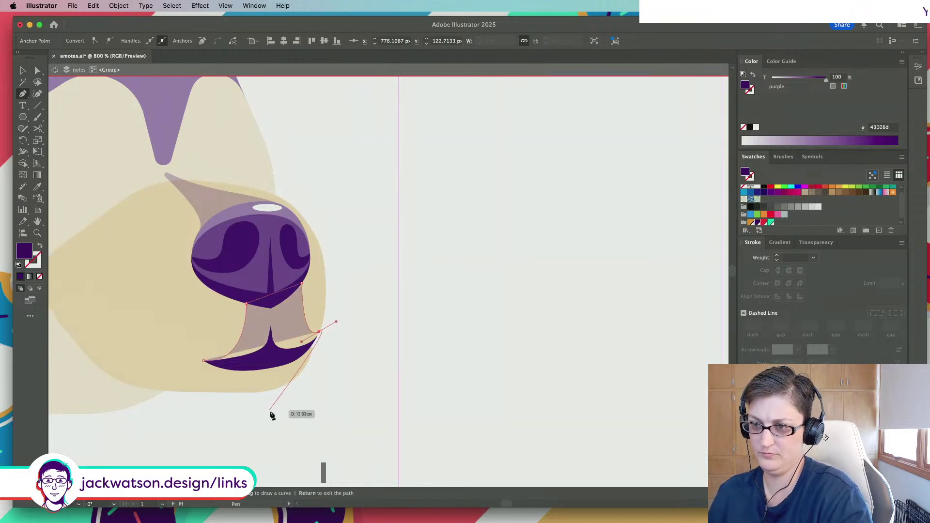
{"action": "left_click_drag", "start_coordinate": [267, 412], "coordinate": [304, 413]}
{"action": "left_click", "coordinate": [204, 362]}
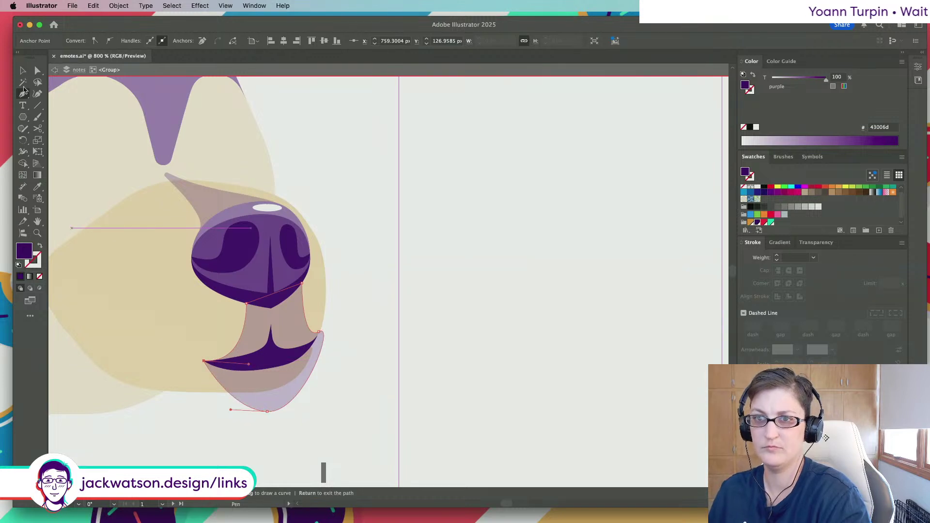
Trim the new shading to the muzzle by intersecting it with an in-place copy of the cream muzzle shape
{"action": "left_click", "coordinate": [198, 339], "text": "super"}
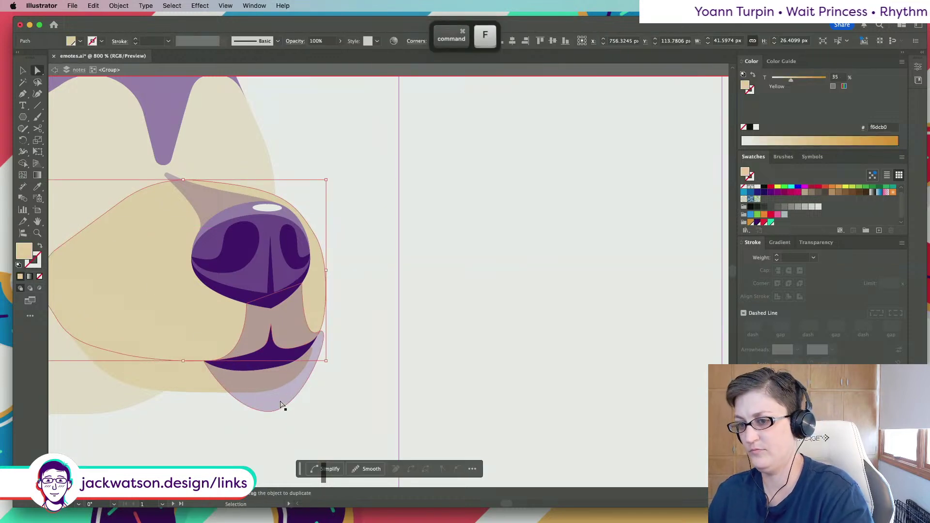
{"action": "left_click", "coordinate": [918, 67]}
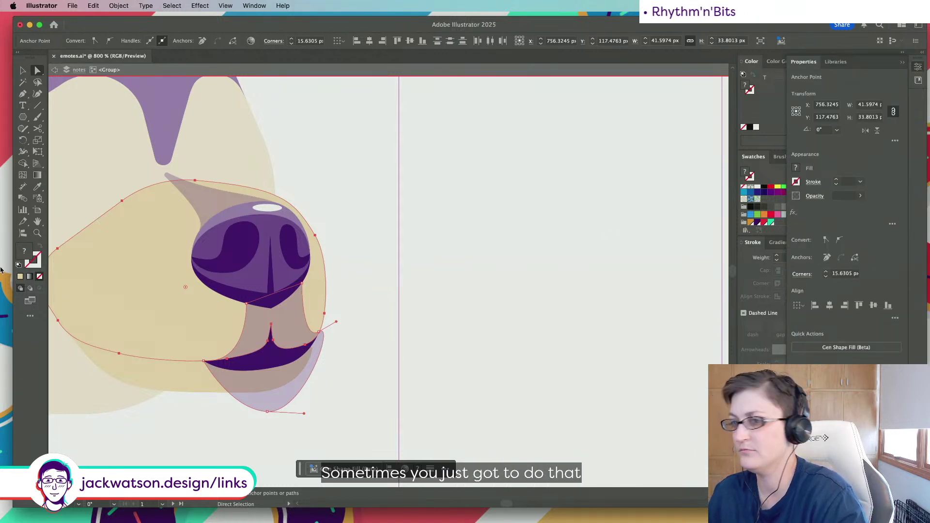
{"action": "left_click", "coordinate": [289, 324], "text": "shift+super"}
{"action": "left_click", "coordinate": [312, 306], "text": "shift+super"}
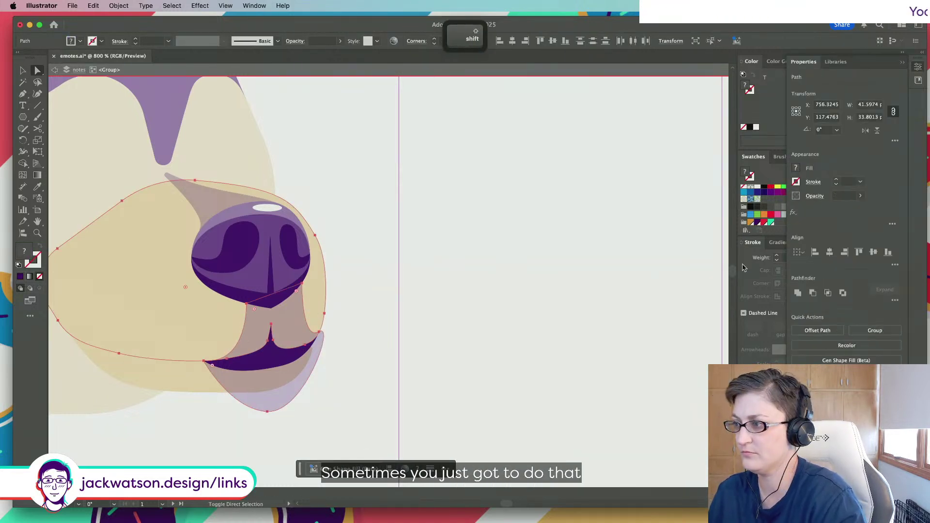
{"action": "left_click", "coordinate": [830, 293]}
{"action": "key", "text": "super+x"}
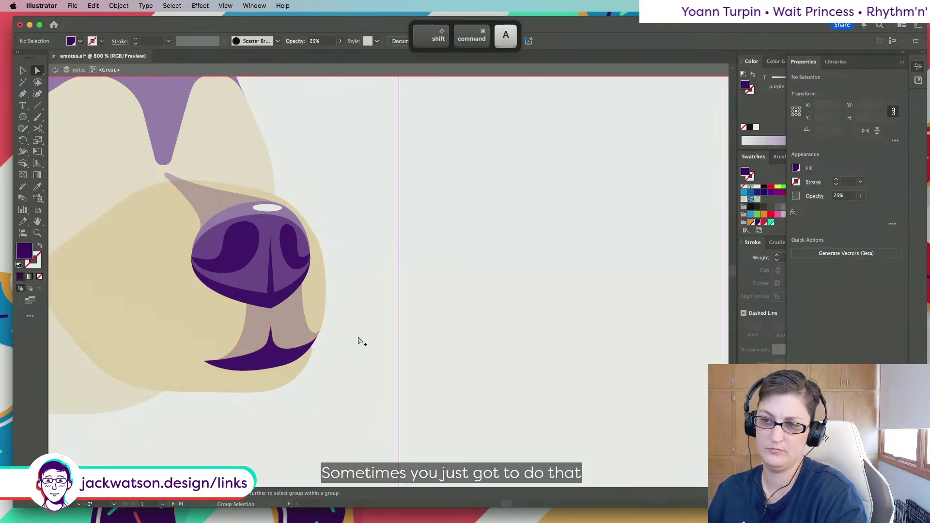
{"action": "key", "text": "shift+super+v"}
{"action": "scroll", "coordinate": [361, 341], "scroll_direction": "left", "scroll_amount": 3}
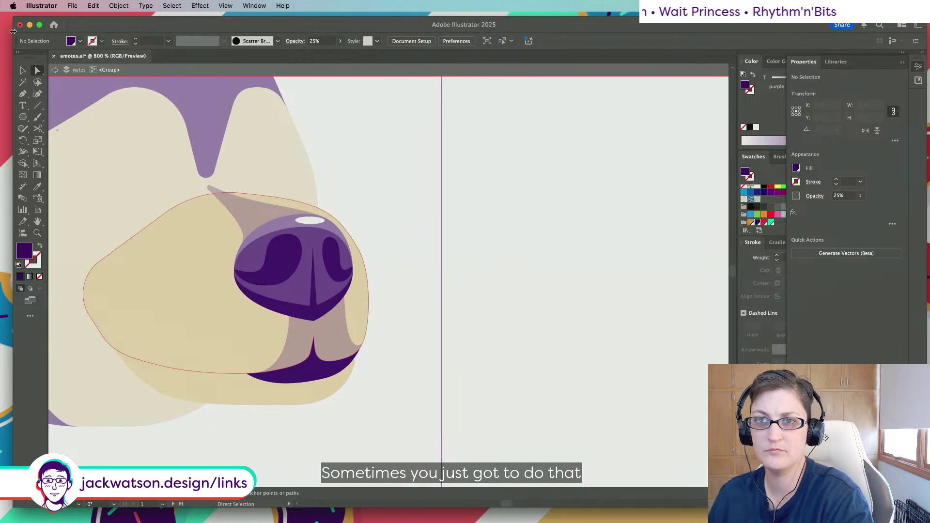
Draw a closed purple shading shape at 25% opacity from the mouth line up under the nose, across to the mouth's front corner and around the chin
{"action": "left_click", "coordinate": [22, 95]}
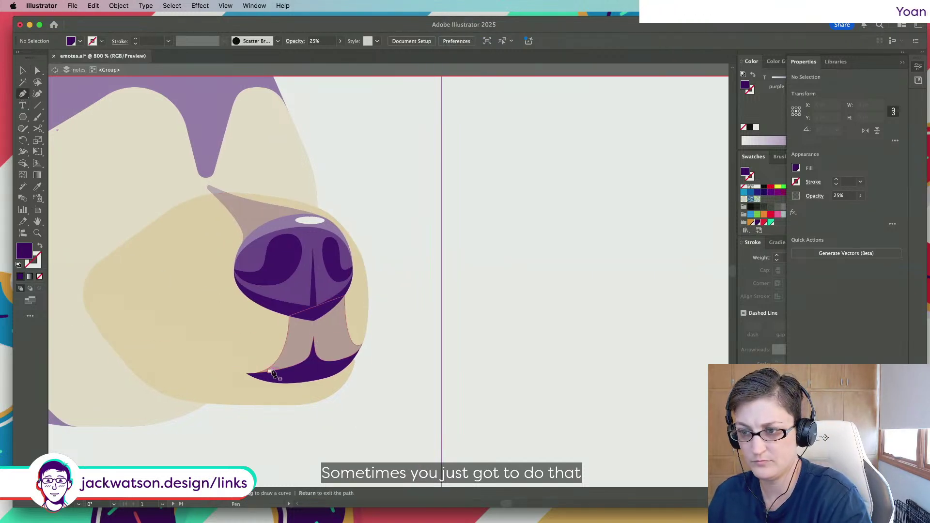
{"action": "left_click", "coordinate": [298, 370]}
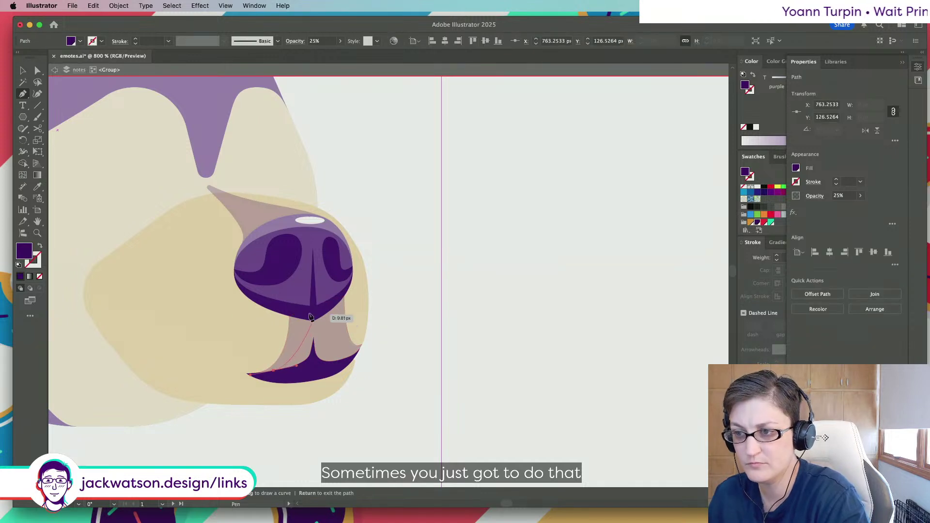
{"action": "left_click_drag", "start_coordinate": [309, 316], "coordinate": [357, 356]}
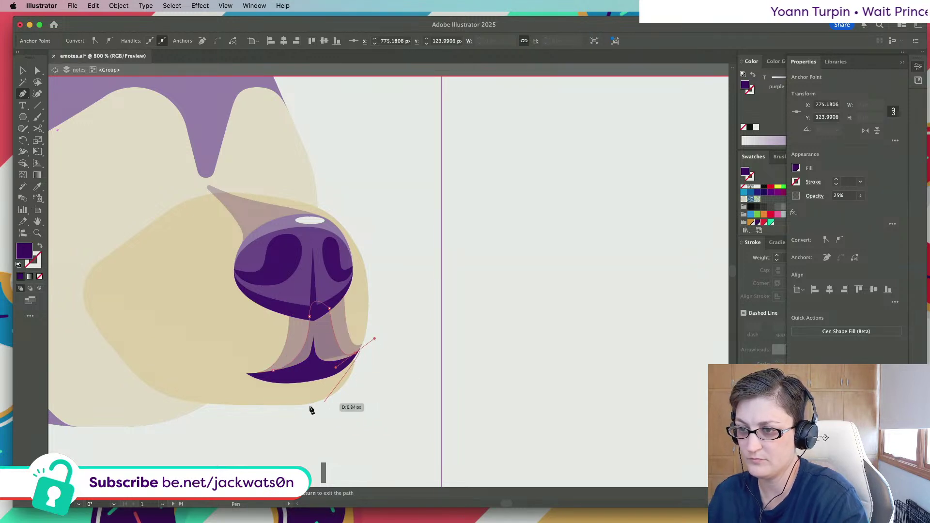
{"action": "left_click_drag", "start_coordinate": [306, 404], "coordinate": [274, 395]}
{"action": "key", "text": "super+shift+a"}
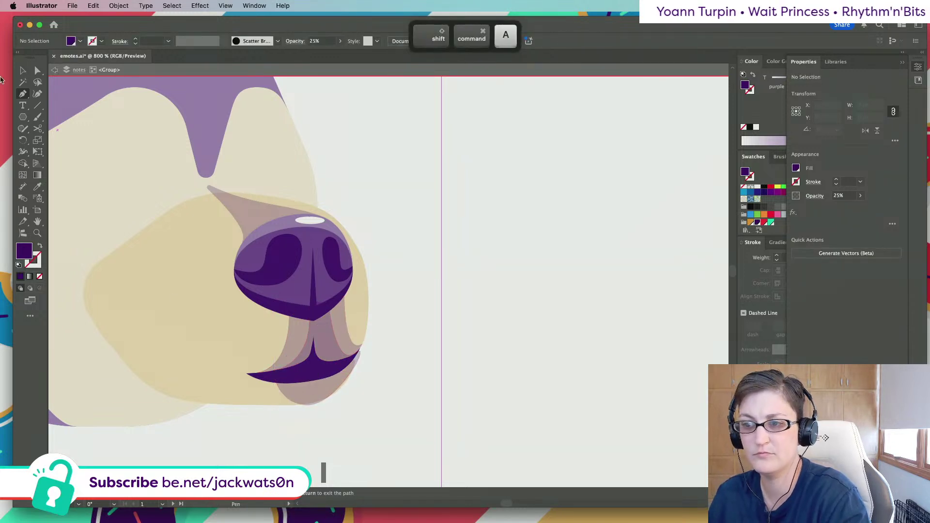
Move the new inner shading's anchor below the nose about 1.1 px outward toward the rear of the muzzle
{"action": "key", "text": "a"}
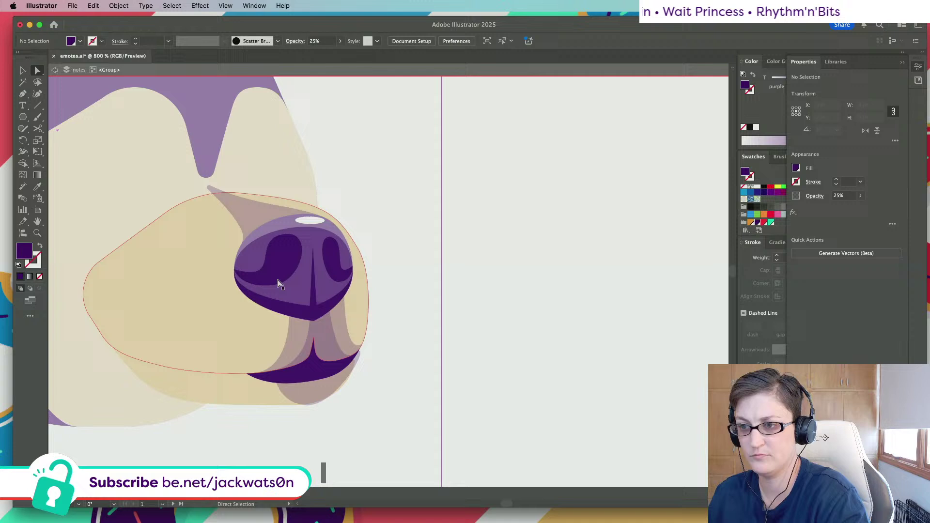
{"action": "left_click", "coordinate": [313, 332]}
{"action": "left_click", "coordinate": [308, 318]}
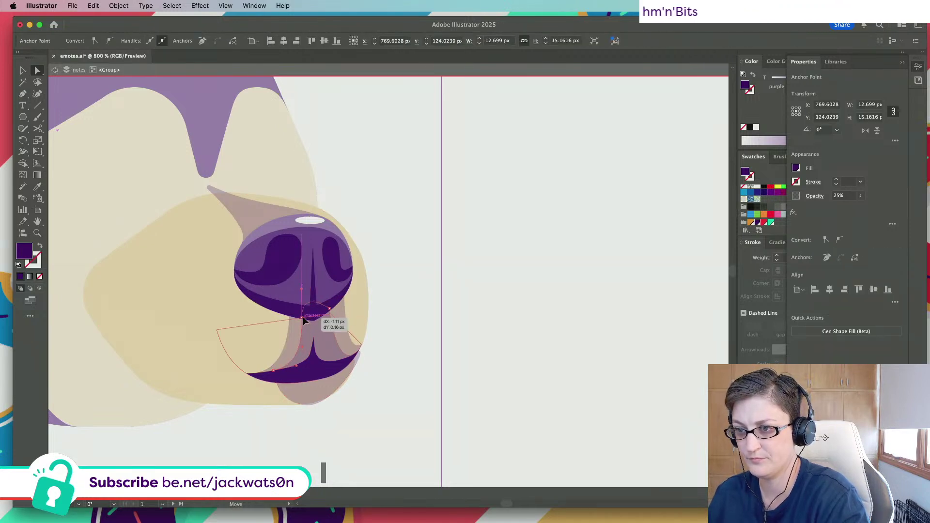
Trim the inner shading by intersecting it with an in-place copy of the outer shading between nose and mouth
{"action": "key", "text": "super+f"}
{"action": "left_click", "coordinate": [328, 342], "text": "shift"}
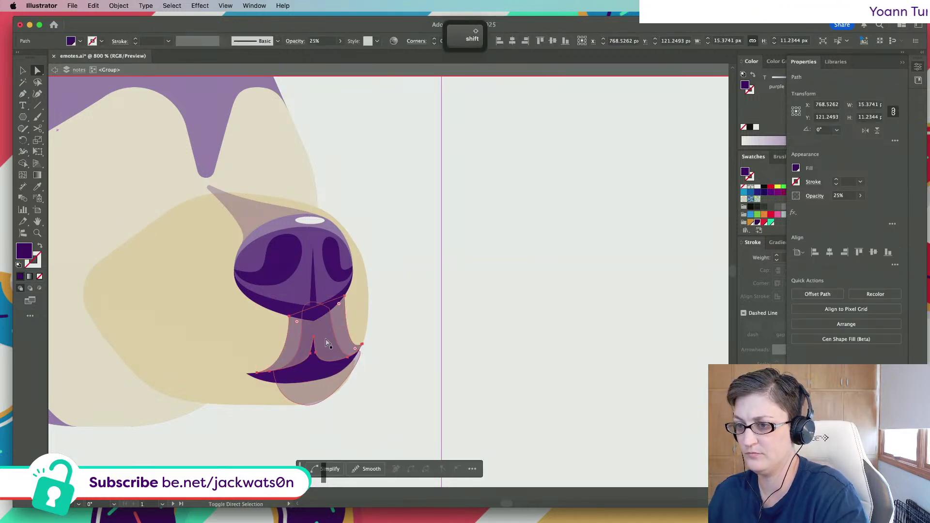
{"action": "left_click", "coordinate": [313, 397], "text": "shift"}
{"action": "left_click", "coordinate": [825, 296]}
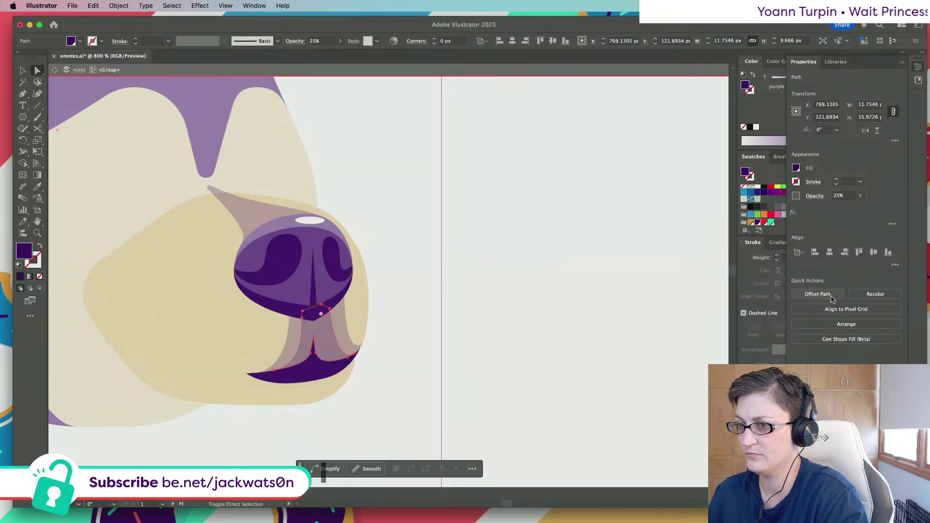
{"action": "key", "text": "super+shift+a"}
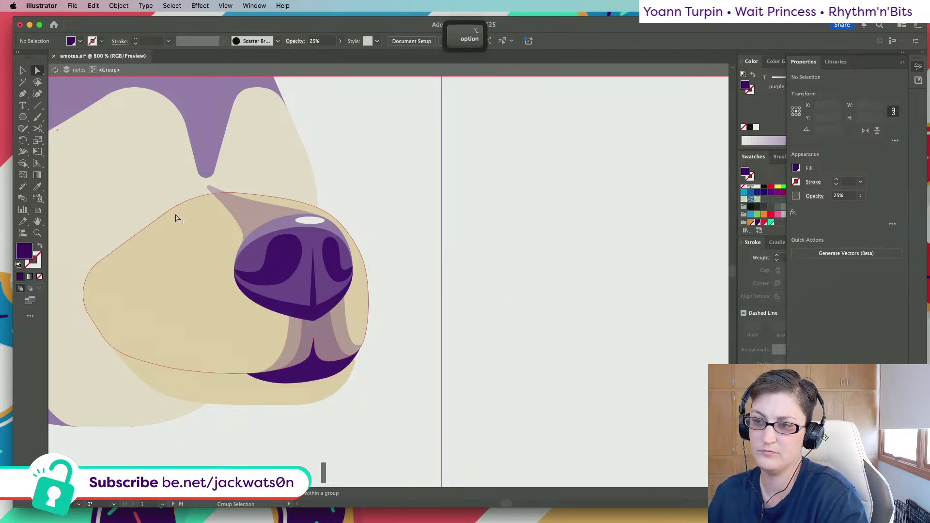
Restack both mouth shadings in place directly in front of the cream muzzle shape and leave the muzzle group's isolation
{"action": "left_click", "coordinate": [343, 328], "text": "shift"}
{"action": "left_click", "coordinate": [345, 337], "text": "shift"}
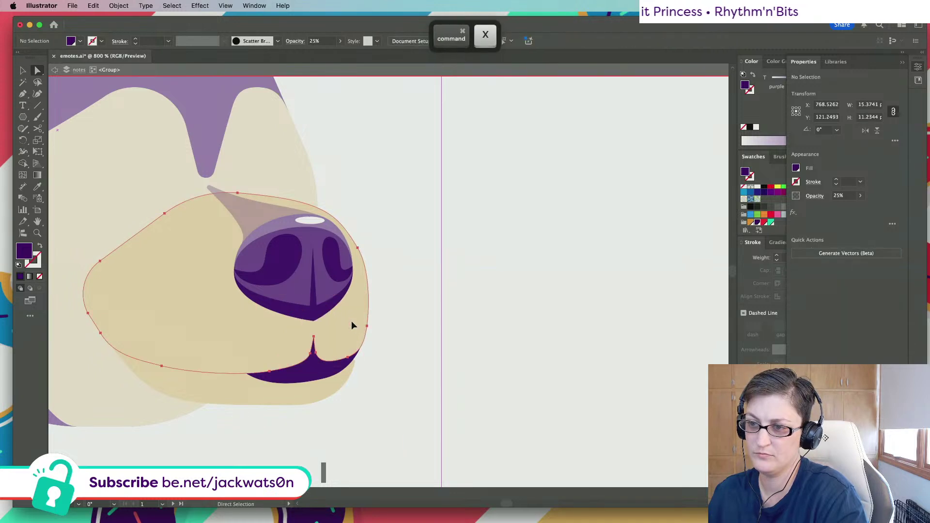
{"action": "left_click", "coordinate": [351, 321], "text": "shift"}
{"action": "key", "text": "super+shift+a"}
{"action": "scroll", "coordinate": [143, 242], "scroll_direction": "left", "scroll_amount": 2}
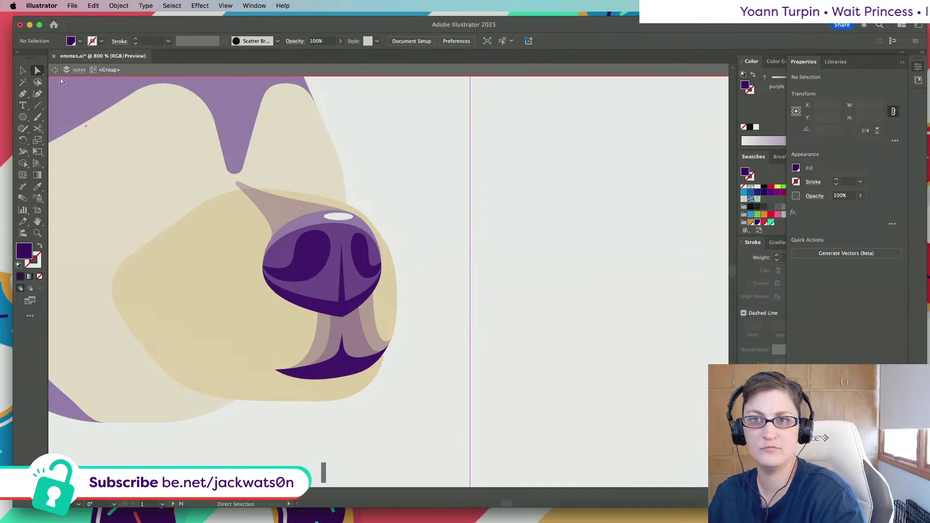
{"action": "left_click", "coordinate": [53, 71]}
Examine the whole dog head at reduced size beside the neighbouring emotes
{"action": "key", "text": "super+minus"}
{"action": "key", "text": "super+minus"}
{"action": "key", "text": "super+minus"}
{"action": "key", "text": "super+minus"}
{"action": "scroll", "coordinate": [114, 127], "scroll_direction": "left", "scroll_amount": 5}
{"action": "scroll", "coordinate": [114, 127], "scroll_direction": "up", "scroll_amount": 3}
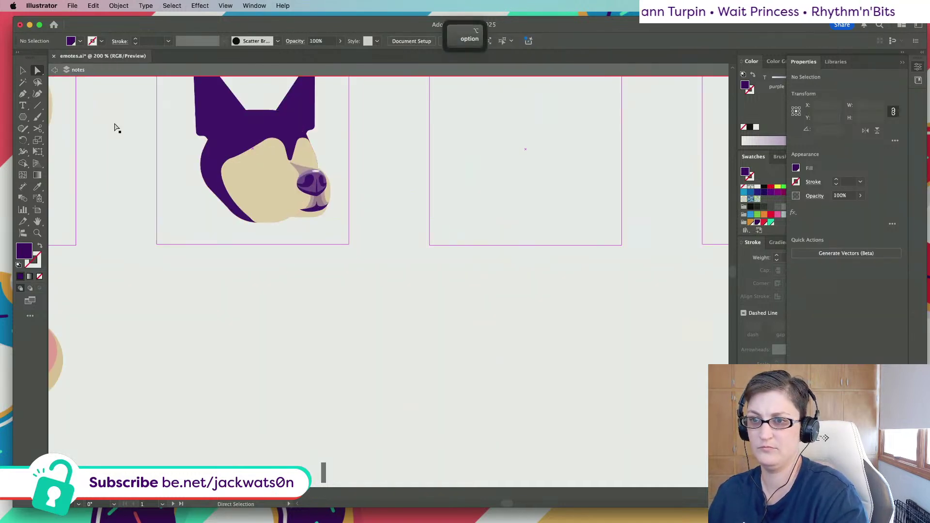
{"action": "key", "text": "super+minus"}
{"action": "key", "text": "super+minus"}
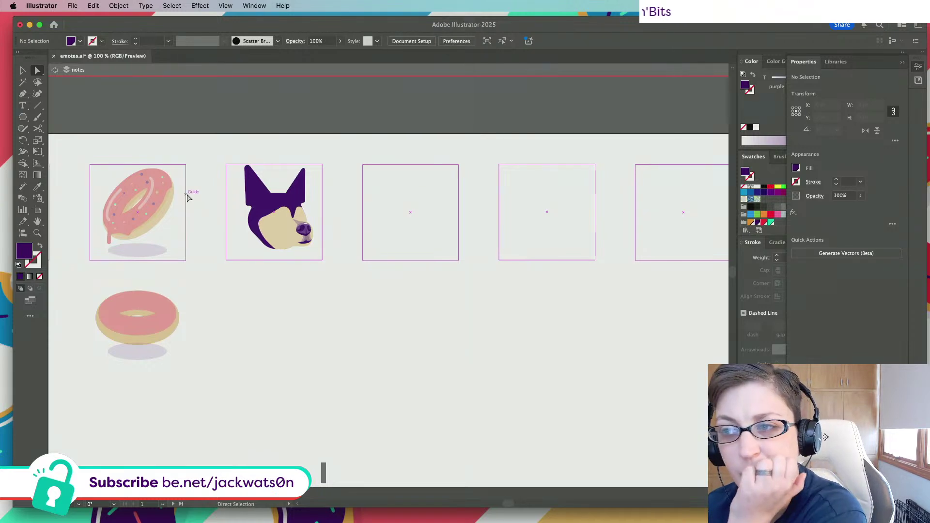
{"action": "scroll", "coordinate": [188, 197], "scroll_direction": "up", "scroll_amount": 2}
{"action": "scroll", "coordinate": [189, 198], "scroll_direction": "left", "scroll_amount": 2}
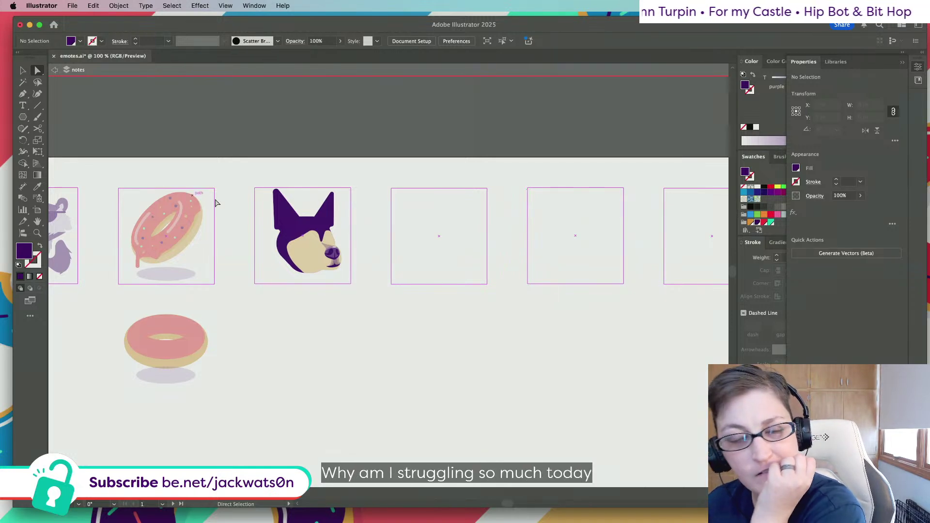
Draw a dark purple circle about 13 px in diameter as the near eye on the cream face, behind the muzzle
{"action": "scroll", "coordinate": [333, 254], "scroll_direction": "up", "scroll_amount": 5}
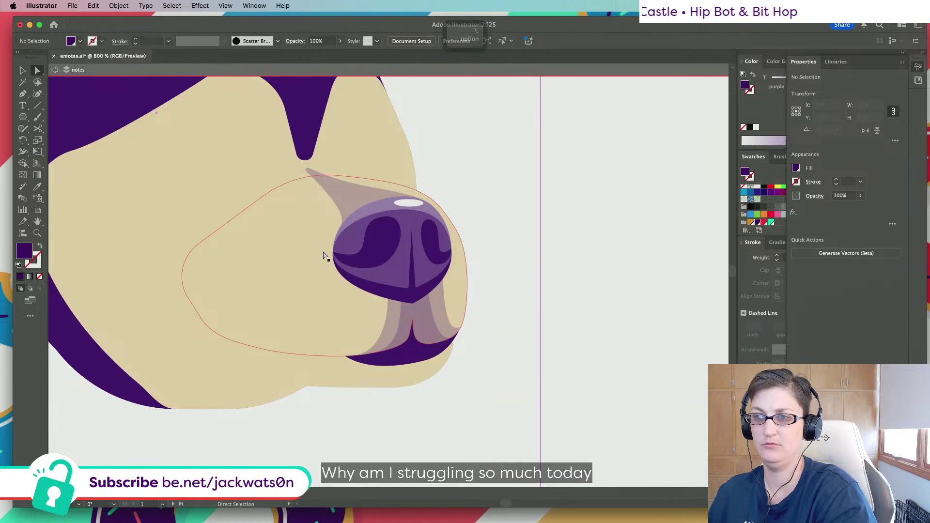
{"action": "left_click_drag", "start_coordinate": [23, 122], "coordinate": [75, 141]}
{"action": "left_click_drag", "start_coordinate": [169, 122], "coordinate": [247, 186]}
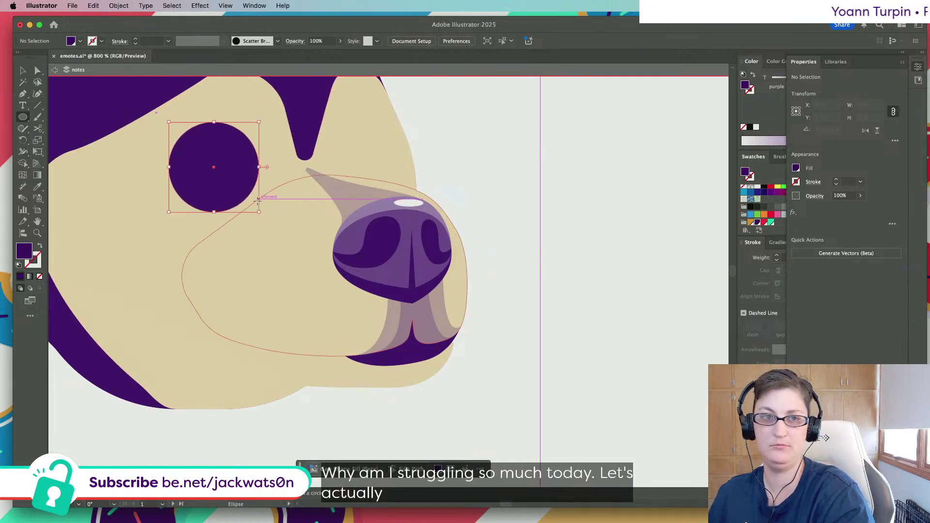
{"action": "key", "text": "shift+super+a"}
{"action": "scroll", "coordinate": [197, 194], "scroll_direction": "down", "scroll_amount": 4}
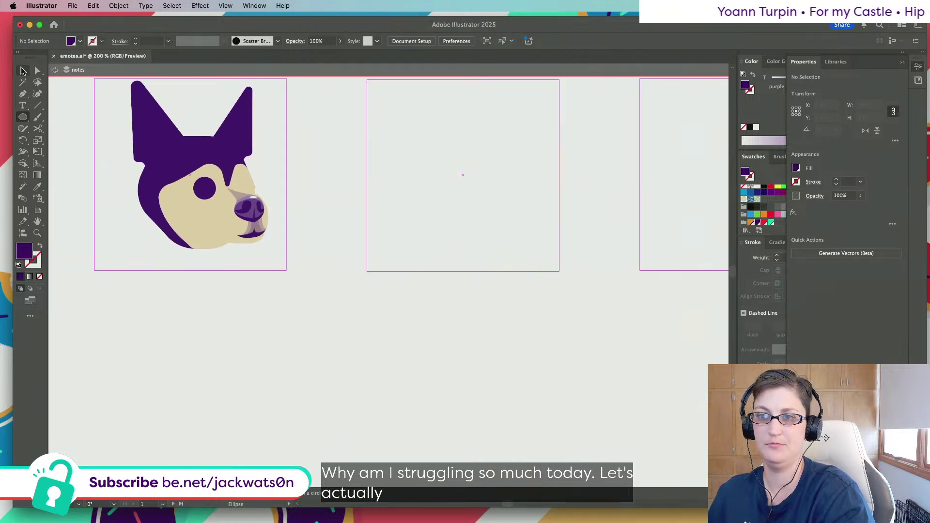
Duplicate the near eye in place, narrow the copy to an upright ellipse and position it as the far eye above the nose
{"action": "left_click", "coordinate": [23, 72]}
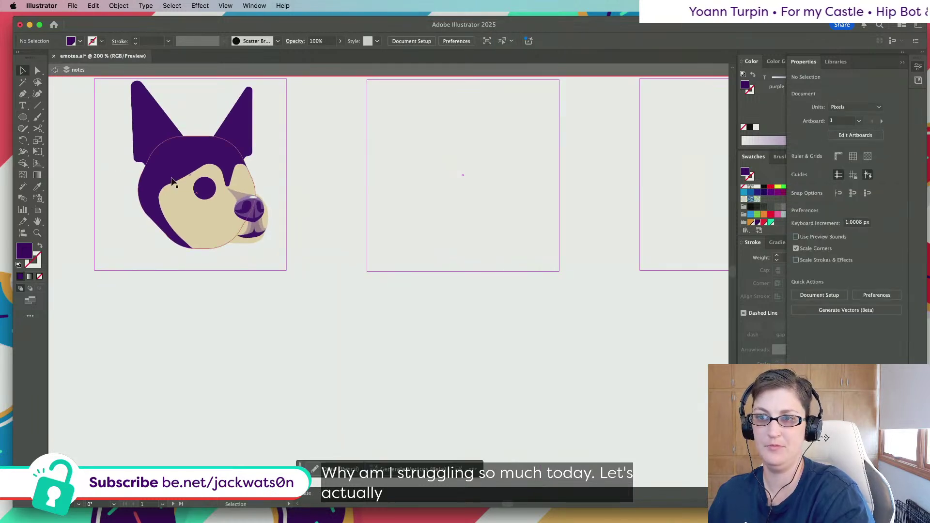
{"action": "left_click", "coordinate": [213, 191]}
{"action": "left_click_drag", "start_coordinate": [213, 191], "coordinate": [194, 195]}
{"action": "key", "text": "super+z"}
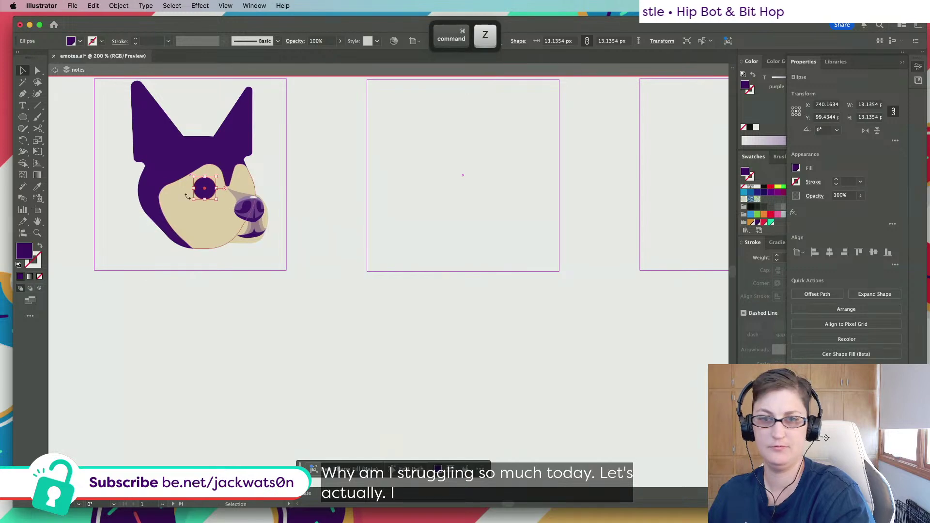
{"action": "key", "text": "super+f"}
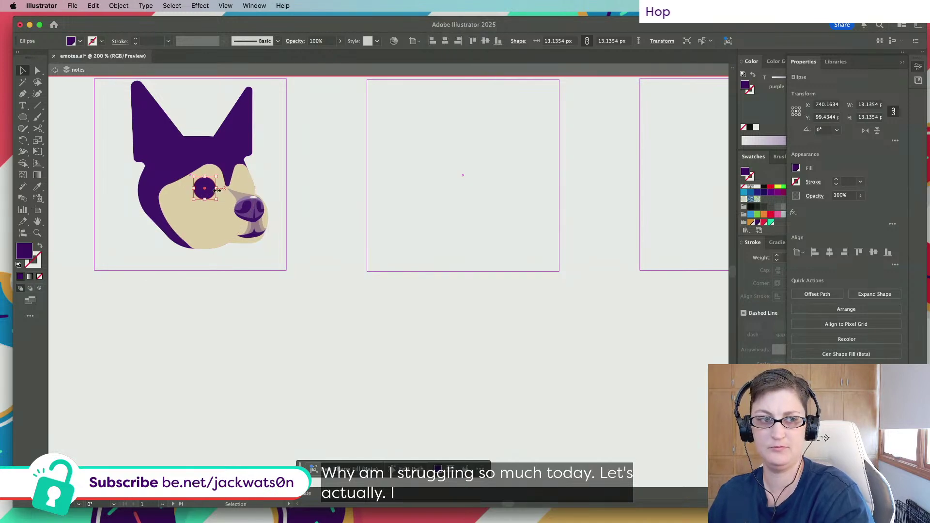
{"action": "left_click_drag", "start_coordinate": [217, 191], "coordinate": [253, 194]}
{"action": "key", "text": "shift+super+a"}
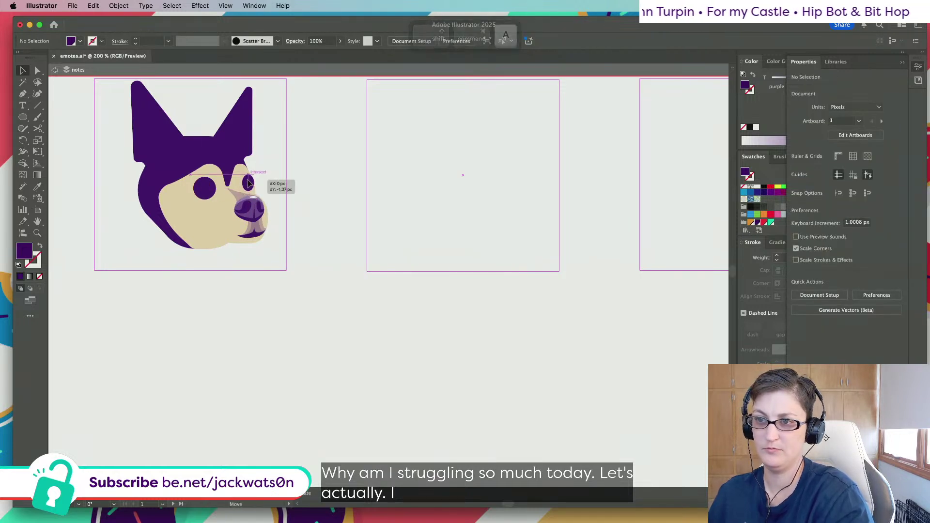
Examine the dog face with both eyes at small size in the row of emotes
{"action": "scroll", "coordinate": [283, 197], "scroll_direction": "down", "scroll_amount": 4}
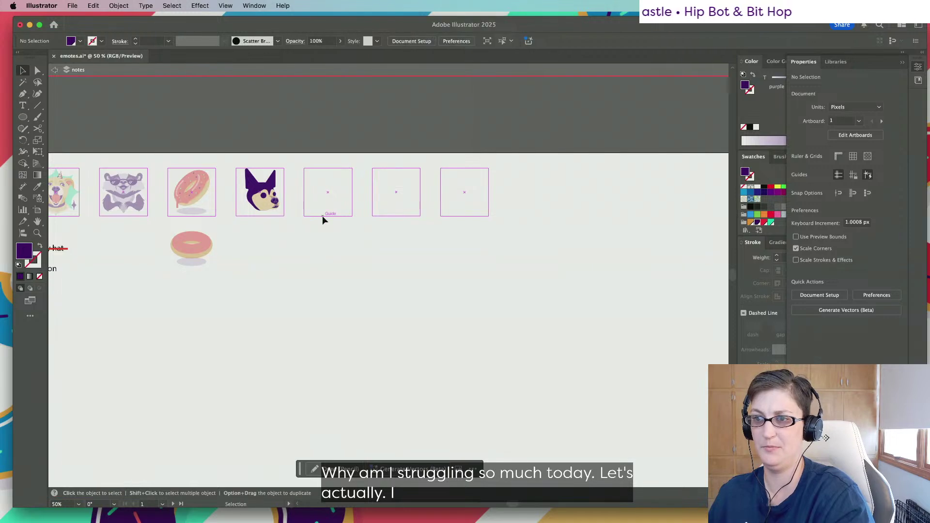
{"action": "scroll", "coordinate": [322, 216], "scroll_direction": "left", "scroll_amount": 2}
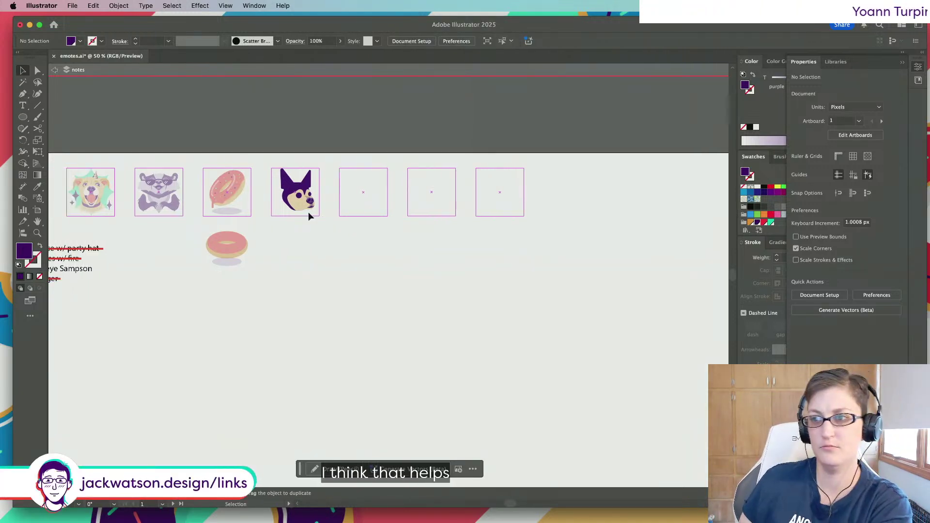
{"action": "scroll", "coordinate": [339, 219], "scroll_direction": "up", "scroll_amount": 2}
{"action": "scroll", "coordinate": [266, 219], "scroll_direction": "left", "scroll_amount": 1}
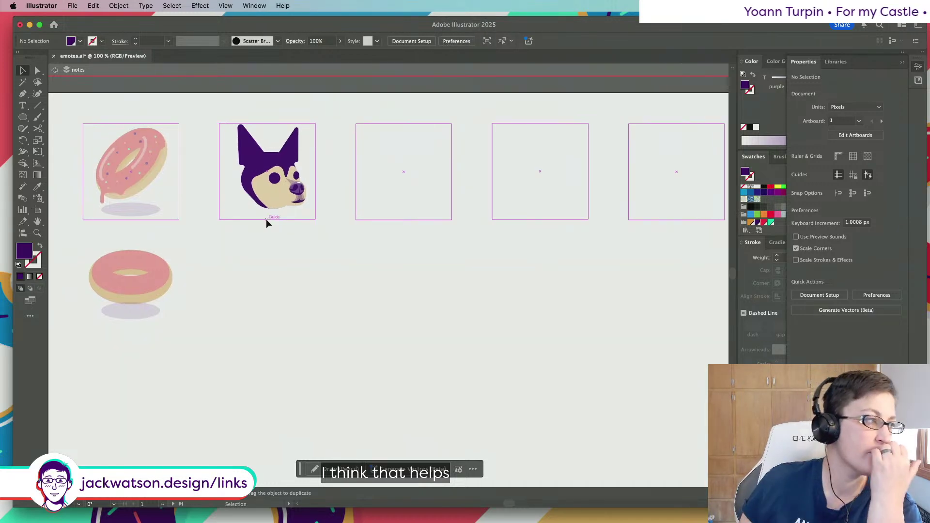
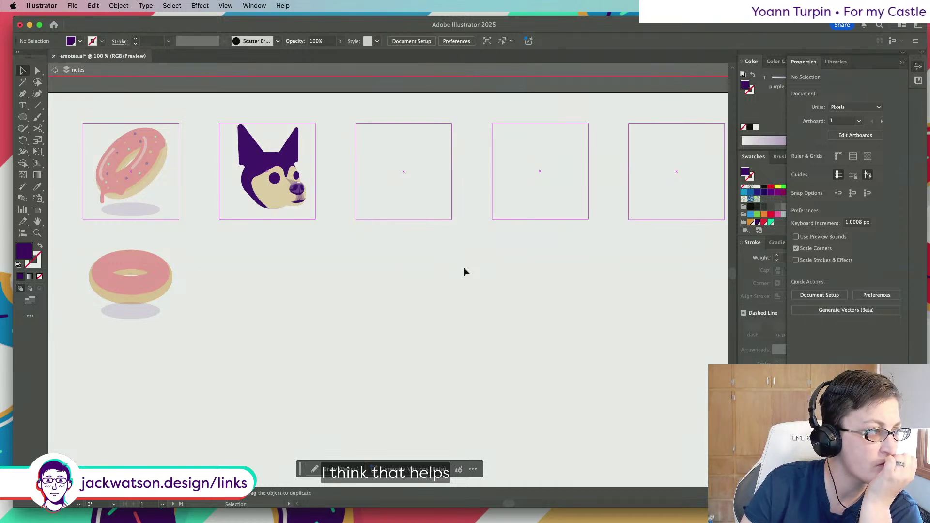
{"action": "scroll", "coordinate": [243, 188], "scroll_direction": "up", "scroll_amount": 2, "text": "alt"}
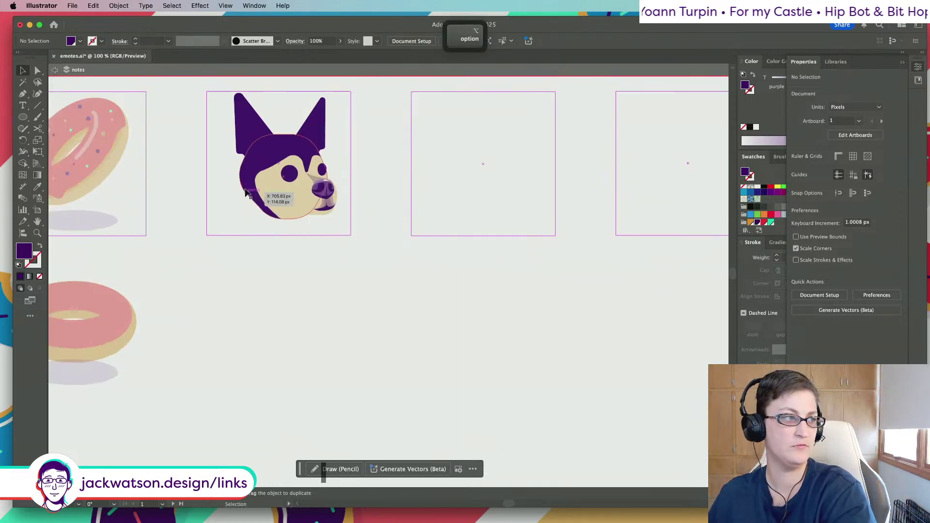
{"action": "scroll", "coordinate": [289, 226], "scroll_direction": "up", "scroll_amount": 2, "text": "alt"}
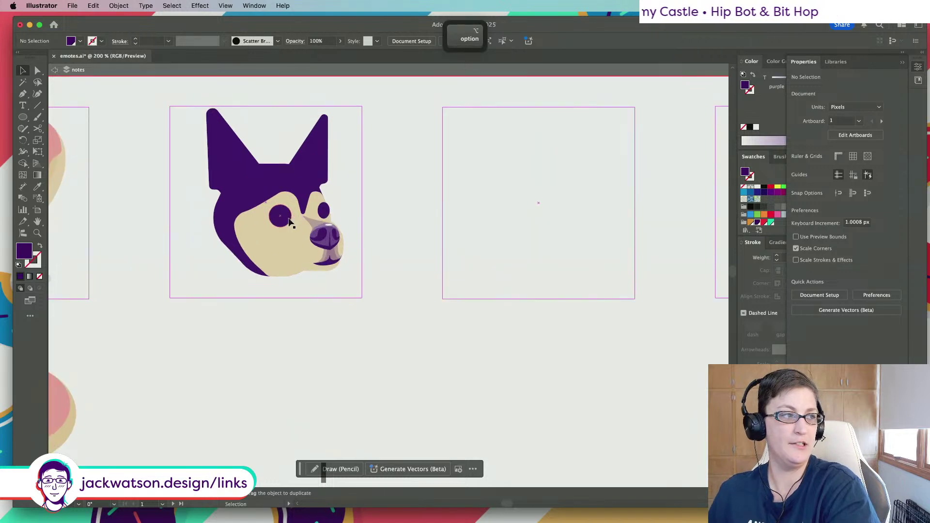
{"action": "scroll", "coordinate": [287, 223], "scroll_direction": "up", "scroll_amount": 1}
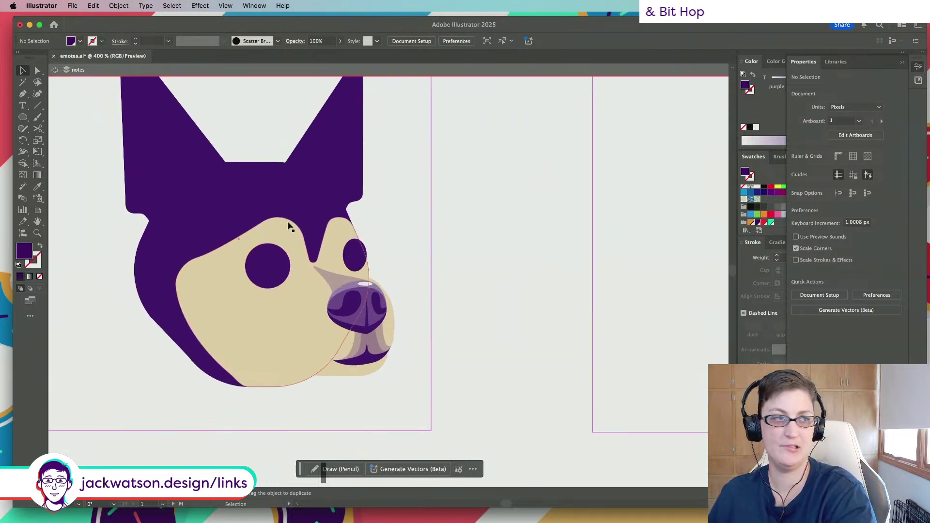
{"action": "scroll", "coordinate": [218, 208], "scroll_direction": "up", "scroll_amount": 1, "text": "alt"}
Rotate the dog's rear ear outward and reposition its base against the back of the head
{"action": "left_click", "coordinate": [189, 229]}
{"action": "scroll", "coordinate": [232, 180], "scroll_direction": "up", "scroll_amount": 3}
{"action": "scroll", "coordinate": [233, 179], "scroll_direction": "left", "scroll_amount": 2}
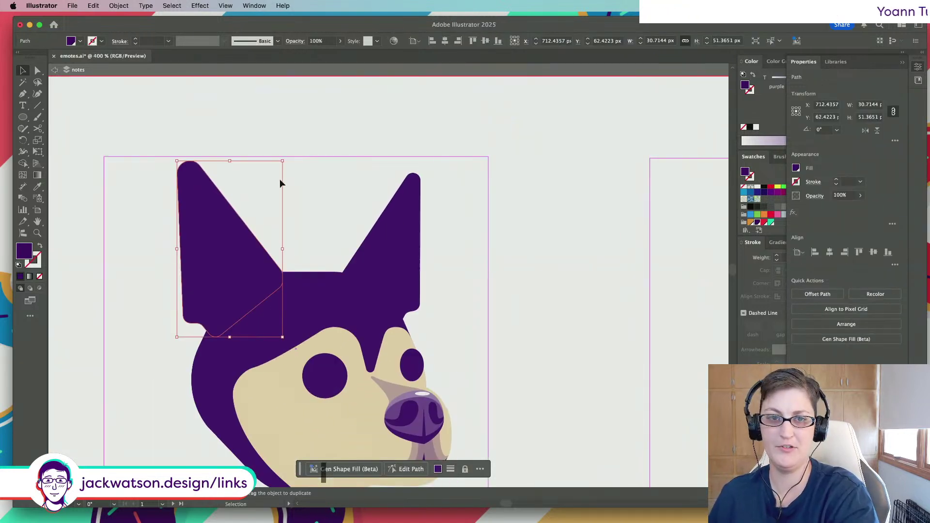
{"action": "left_click_drag", "start_coordinate": [287, 156], "coordinate": [252, 150]}
{"action": "mouse_move", "coordinate": [197, 253]}
{"action": "left_mouse_down"}
{"action": "mouse_move", "coordinate": [174, 255]}
{"action": "mouse_move", "coordinate": [182, 264]}
{"action": "left_mouse_up"}
Rotate the dog's front ear outward and shift it toward the front edge of the head
{"action": "left_click", "coordinate": [376, 267]}
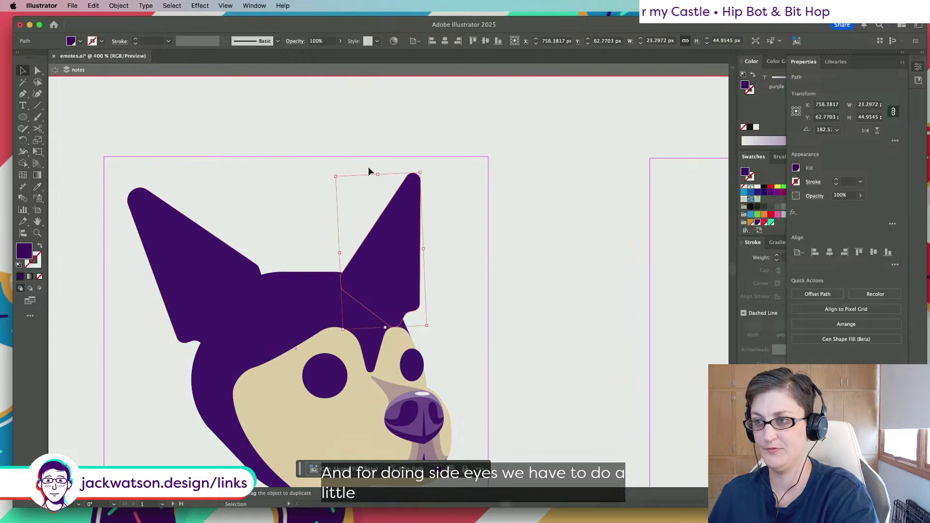
{"action": "left_click_drag", "start_coordinate": [333, 175], "coordinate": [356, 180]}
{"action": "left_click_drag", "start_coordinate": [409, 253], "coordinate": [429, 255]}
{"action": "key", "text": "shift+super+a"}
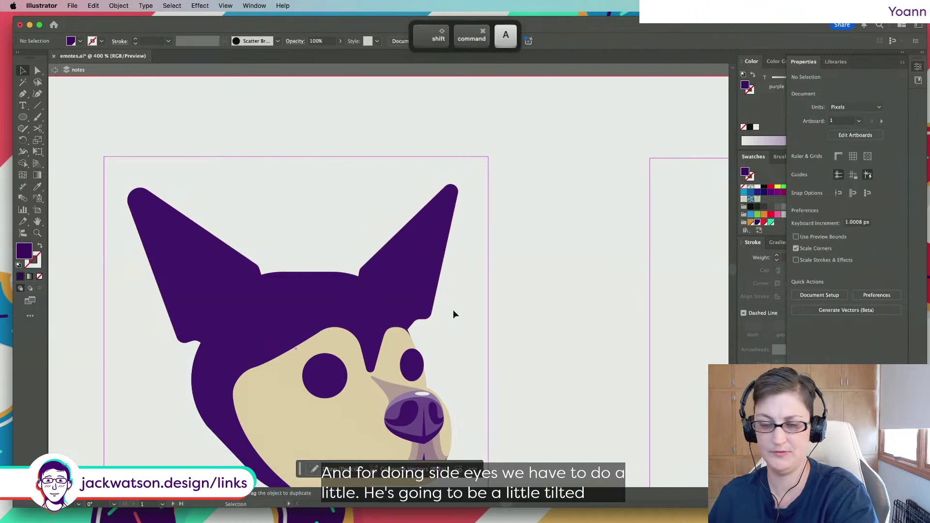
Copy the near eye circle, then stretch the original's two side points outward and convert them to corners, about 17 px wide overall
{"action": "key", "text": "super+1"}
{"action": "scroll", "coordinate": [442, 308], "scroll_direction": "down", "scroll_amount": 2, "text": "alt"}
{"action": "scroll", "coordinate": [452, 306], "scroll_direction": "up", "scroll_amount": 8, "text": "alt"}
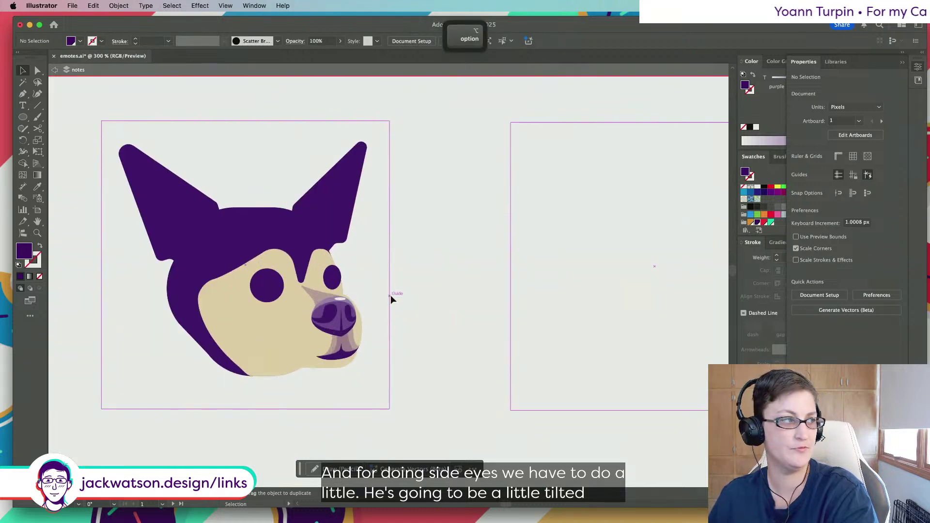
{"action": "scroll", "coordinate": [347, 285], "scroll_direction": "up", "scroll_amount": 4, "text": "alt"}
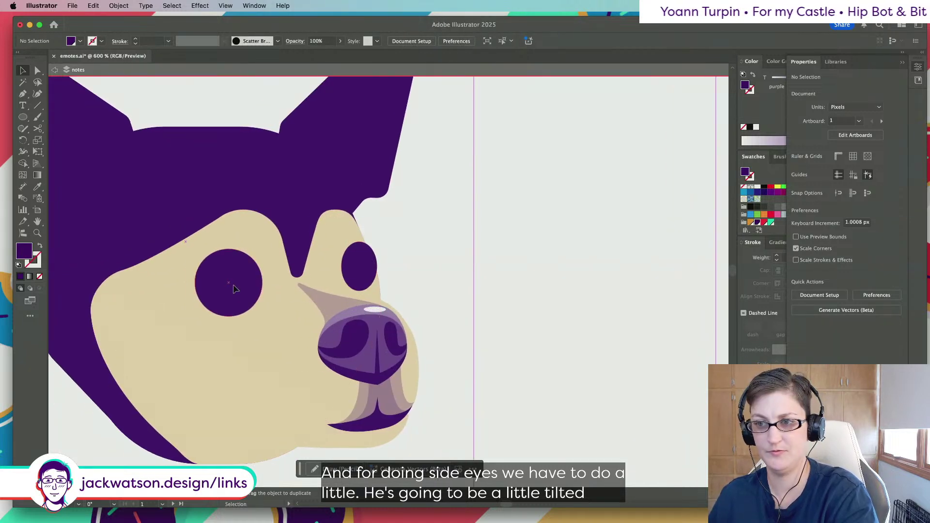
{"action": "left_click", "coordinate": [234, 286]}
{"action": "key", "text": "super+c"}
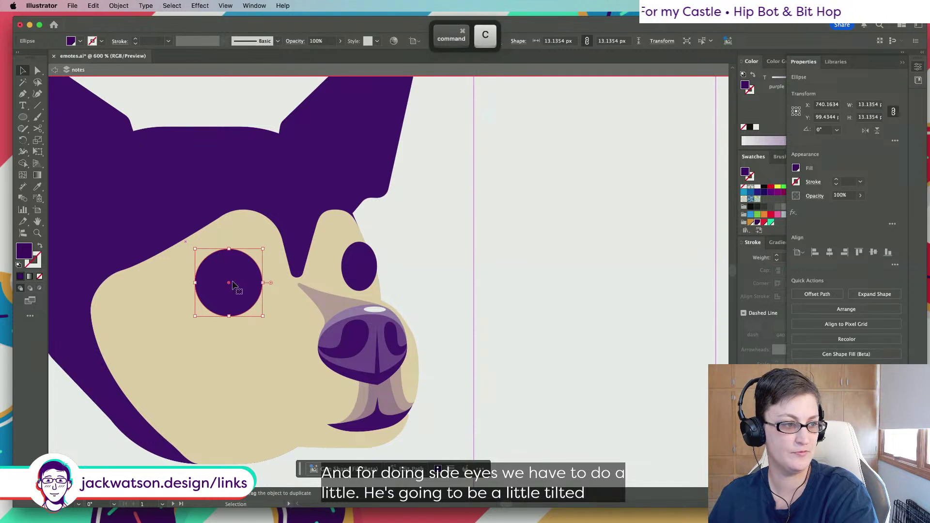
{"action": "scroll", "coordinate": [233, 286], "scroll_direction": "left", "scroll_amount": 2}
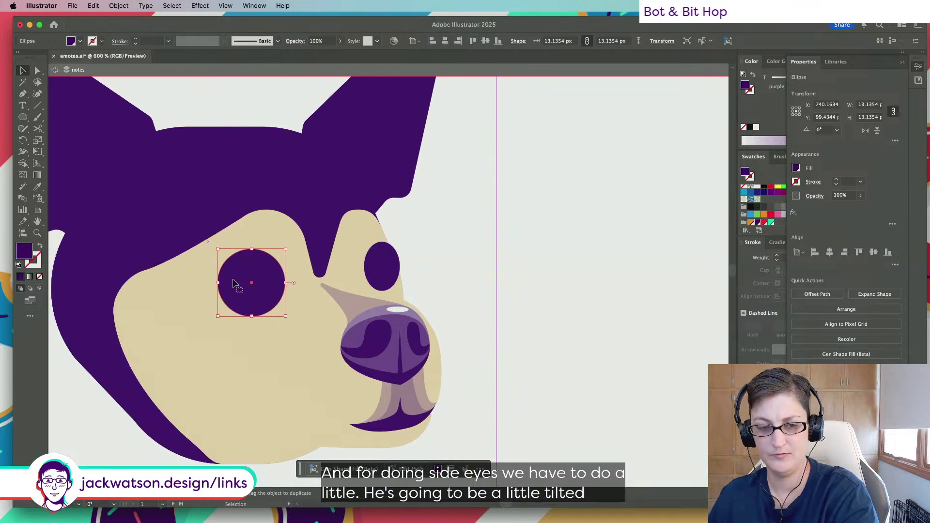
{"action": "key", "text": "super"}
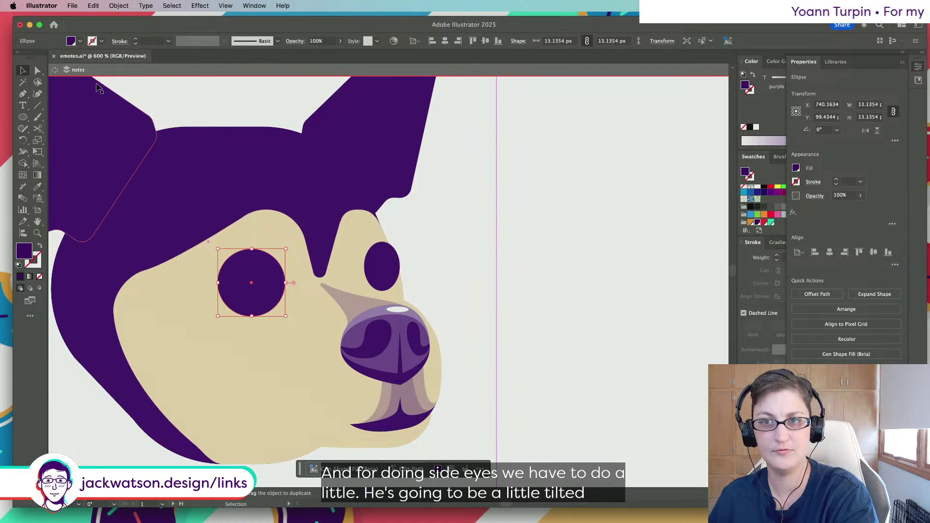
{"action": "left_click", "coordinate": [39, 70]}
{"action": "left_click", "coordinate": [286, 283]}
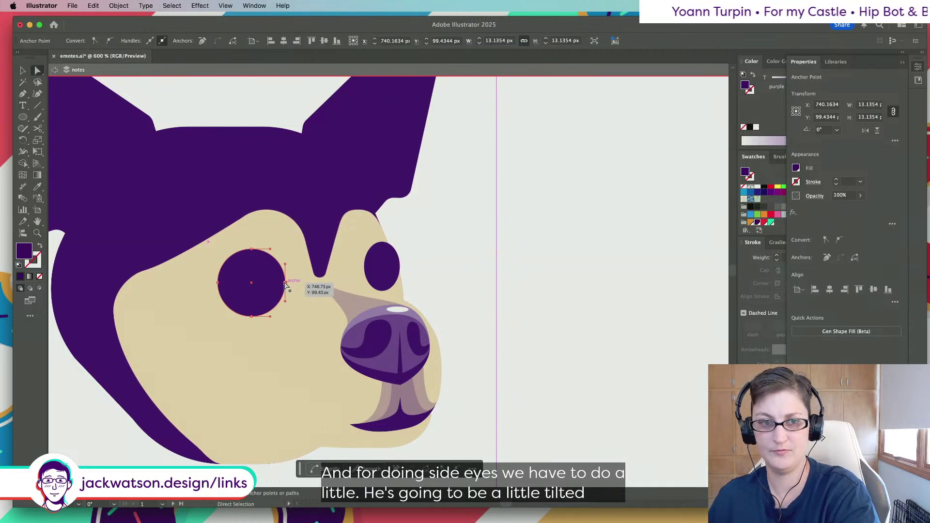
{"action": "left_click_drag", "start_coordinate": [286, 285], "coordinate": [296, 282]}
{"action": "left_click", "coordinate": [95, 42]}
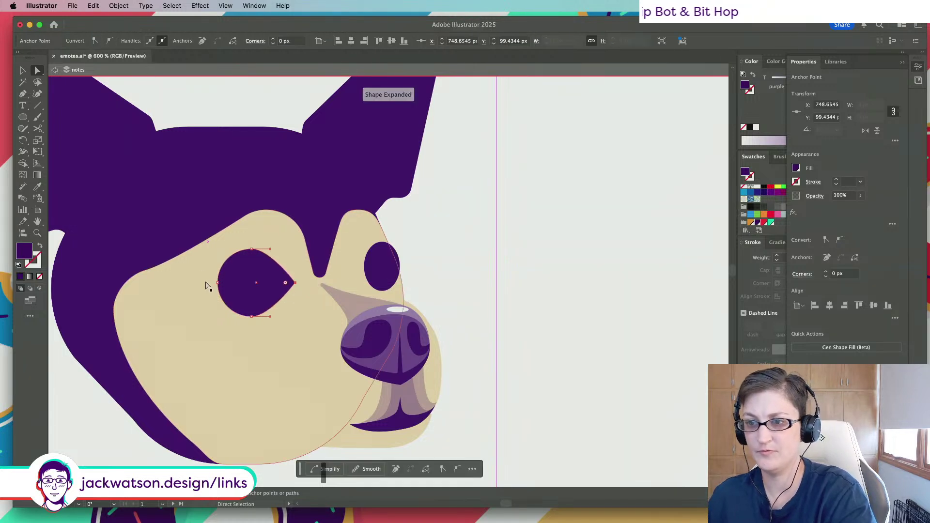
{"action": "left_click_drag", "start_coordinate": [217, 282], "coordinate": [208, 285]}
{"action": "left_click", "coordinate": [97, 42]}
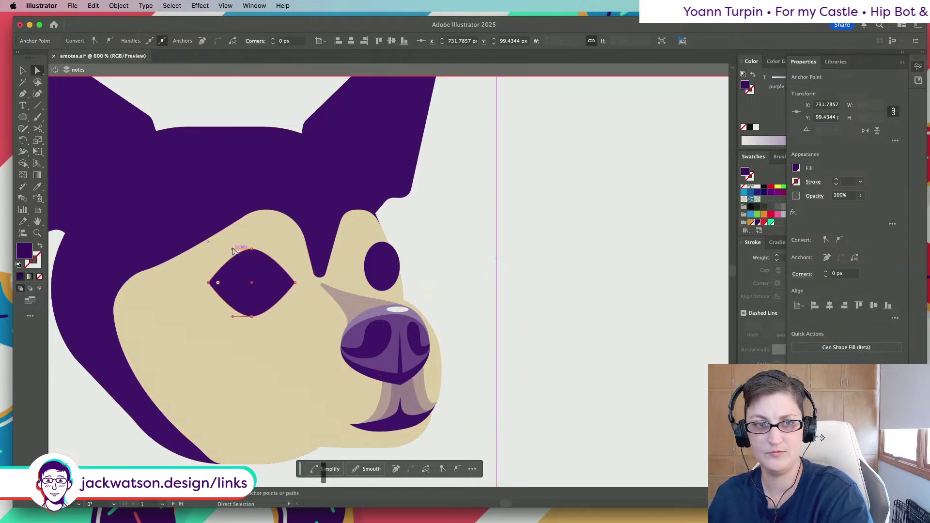
Lengthen the horizontal curve handles of the near eye's upper and lower points to round its lids evenly
{"action": "left_click_drag", "start_coordinate": [233, 250], "coordinate": [229, 251]}
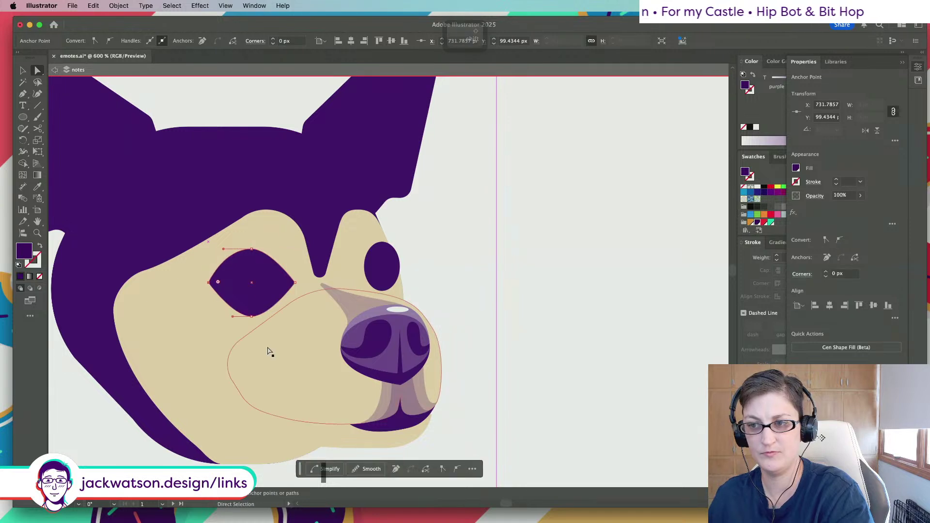
{"action": "left_click_drag", "start_coordinate": [252, 316], "coordinate": [279, 319]}
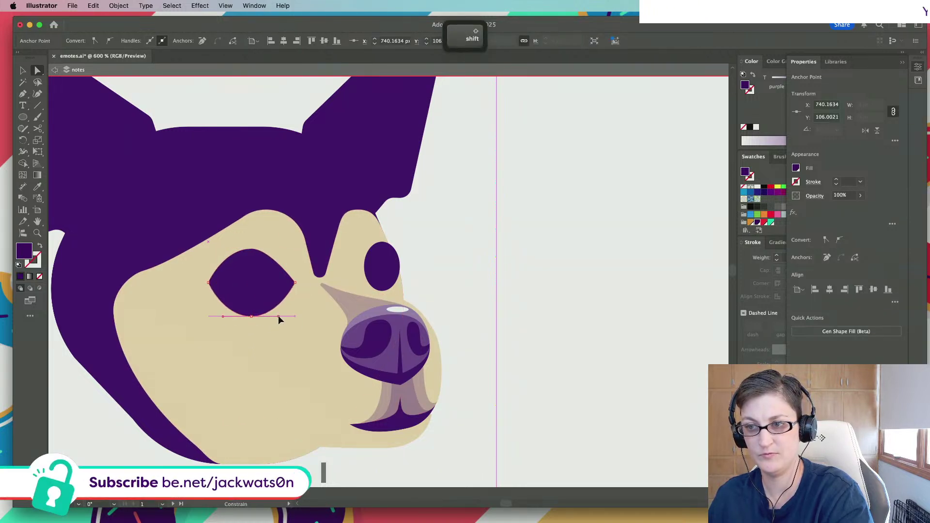
{"action": "left_click", "coordinate": [251, 249]}
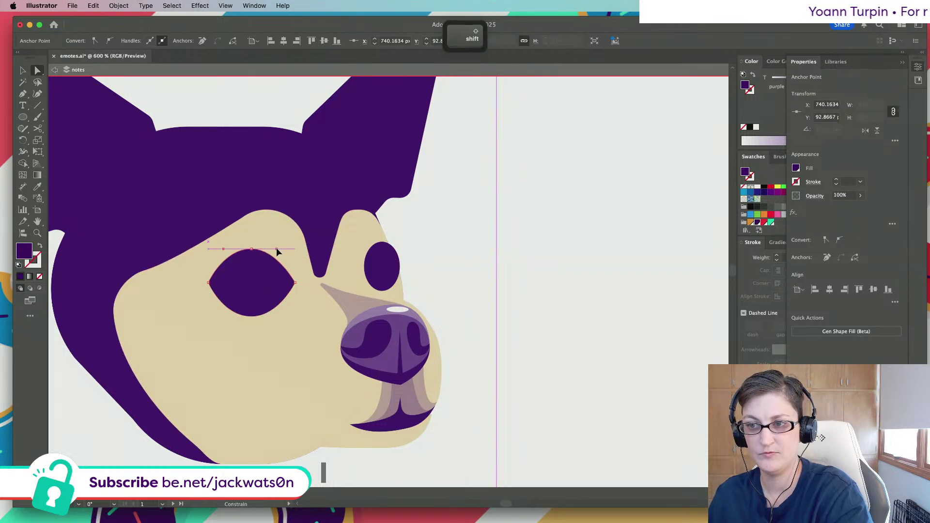
Paste the original circle in front of the almond-shaped eye and shift it about 3 px toward the back of the head
{"action": "left_click", "coordinate": [253, 283]}
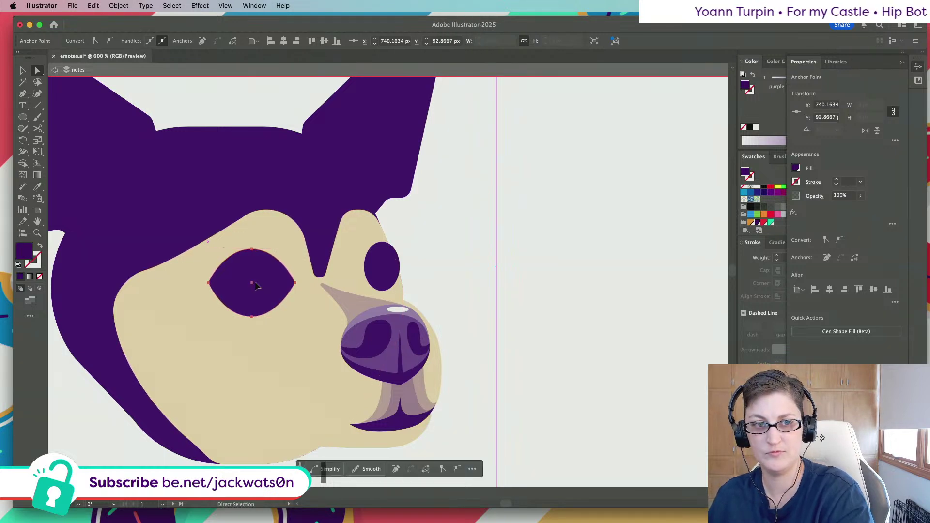
{"action": "left_click", "coordinate": [257, 289], "text": "shift"}
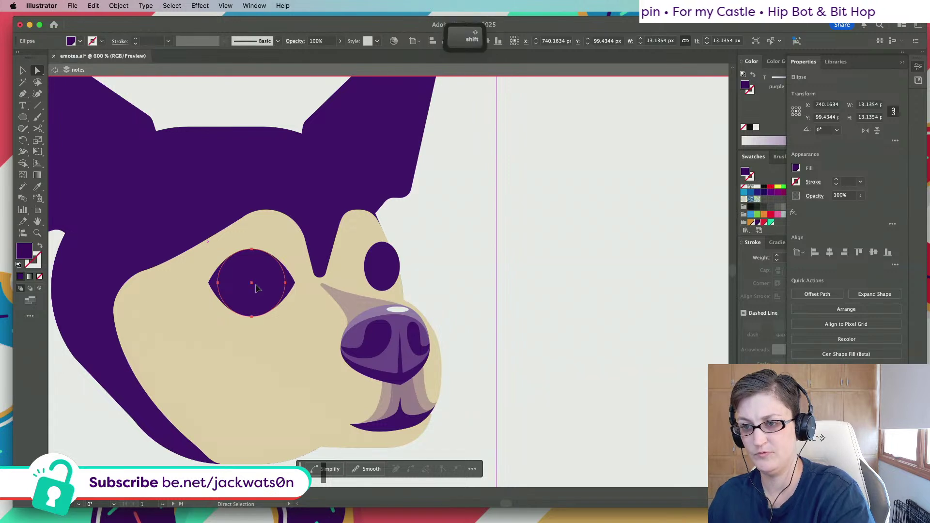
{"action": "left_click_drag", "start_coordinate": [257, 289], "coordinate": [250, 288]}
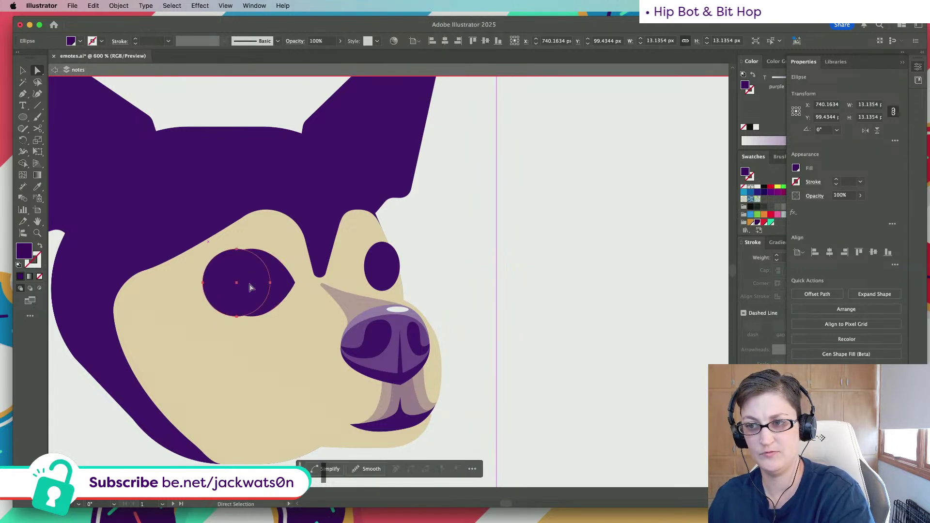
Create an inner copy of the near eye's almond outline with Offset Path at -1 px
{"action": "left_click", "coordinate": [288, 285]}
{"action": "key", "text": "super+c"}
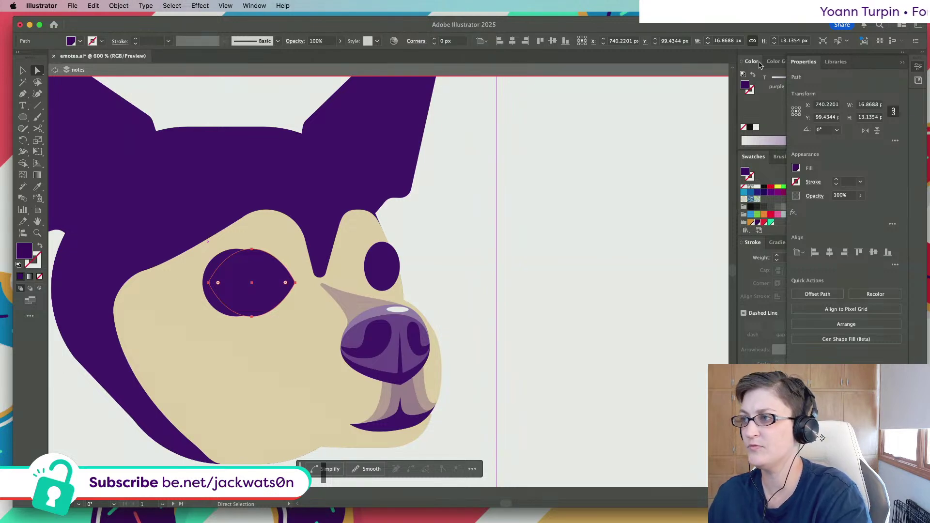
{"action": "left_click", "coordinate": [81, 10]}
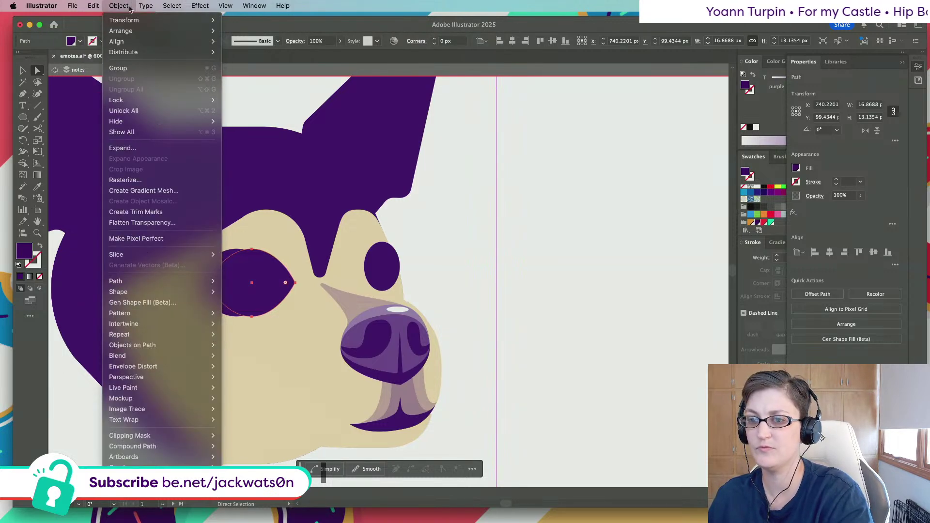
{"action": "mouse_move", "coordinate": [115, 281]}
{"action": "left_click", "coordinate": [245, 318]}
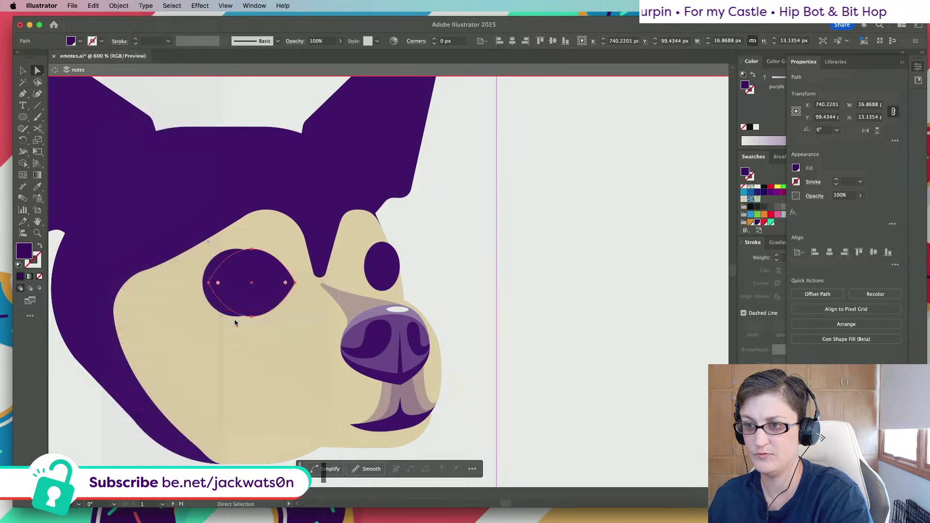
{"action": "key", "text": "Up"}
{"action": "key", "text": "Up"}
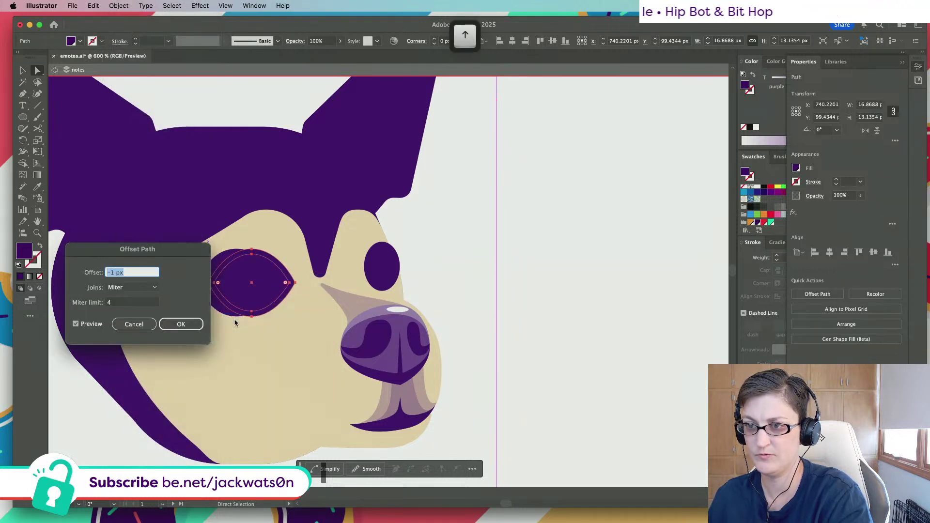
{"action": "left_click", "coordinate": [185, 324]}
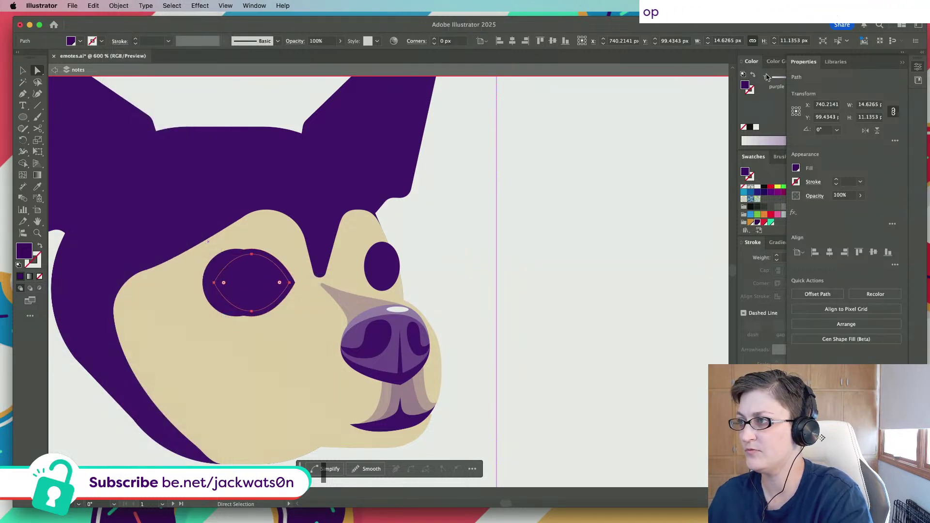
Fill the inset almond shape with the near-white tint and place it behind the iris circle
{"action": "key", "text": "super+bracketleft"}
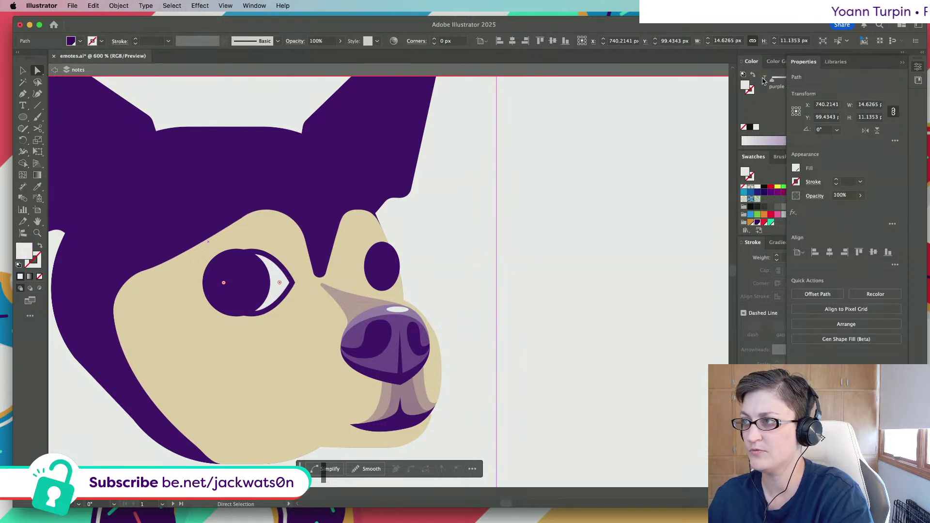
{"action": "left_click", "coordinate": [240, 288]}
{"action": "left_click", "coordinate": [259, 288]}
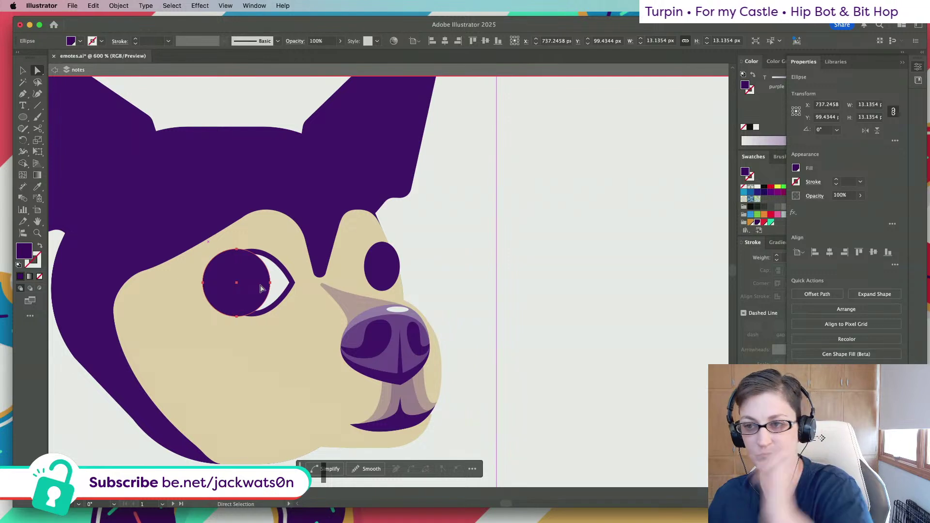
Duplicate the white eye shape in front and use the copy as a clipping mask for the iris circle
{"action": "left_click", "coordinate": [277, 289]}
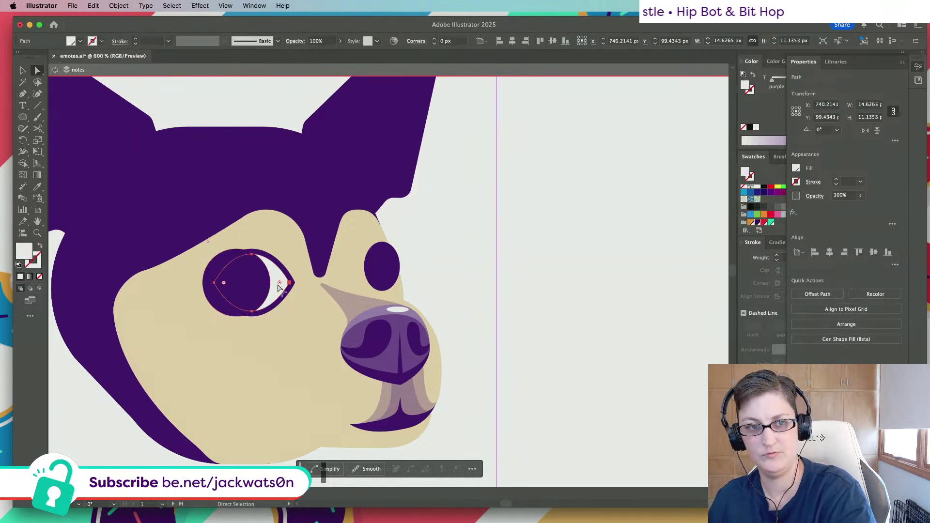
{"action": "left_click", "coordinate": [280, 284], "text": "shift"}
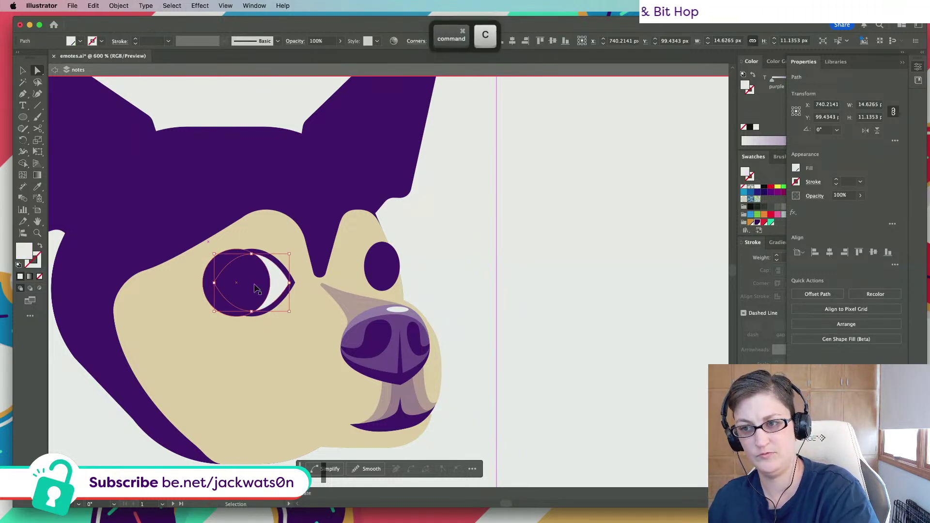
{"action": "left_click", "coordinate": [217, 269], "text": "shift"}
{"action": "right_click", "coordinate": [217, 270]}
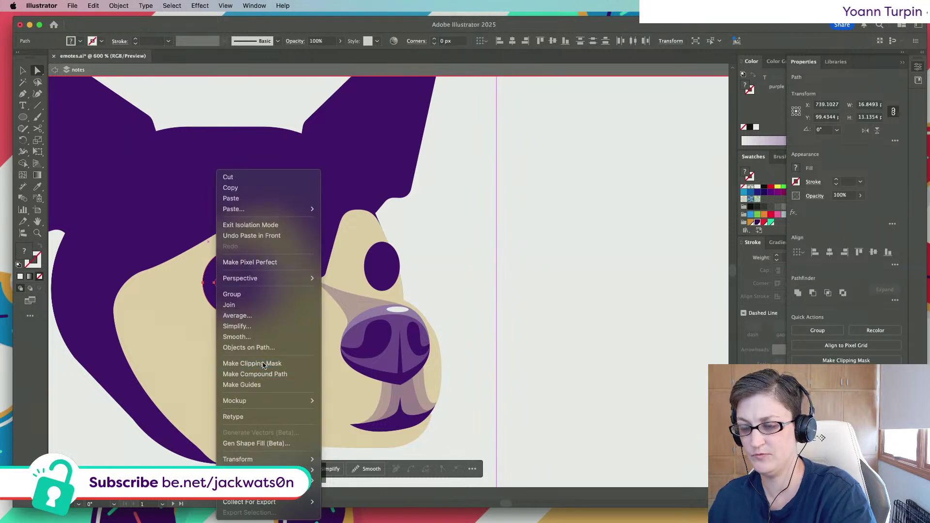
{"action": "left_click", "coordinate": [264, 364]}
{"action": "key", "text": "super+shift+a"}
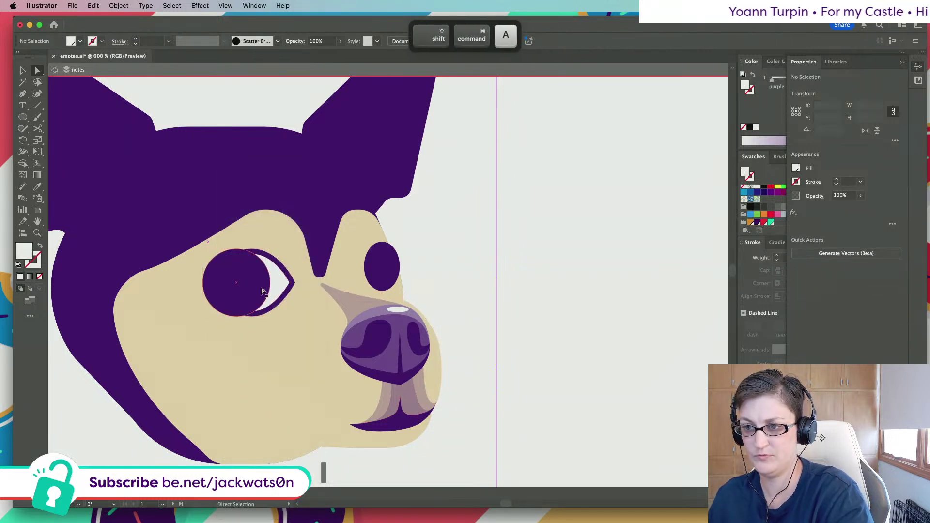
{"action": "left_click", "coordinate": [216, 256], "text": "shift"}
{"action": "right_click", "coordinate": [217, 256]}
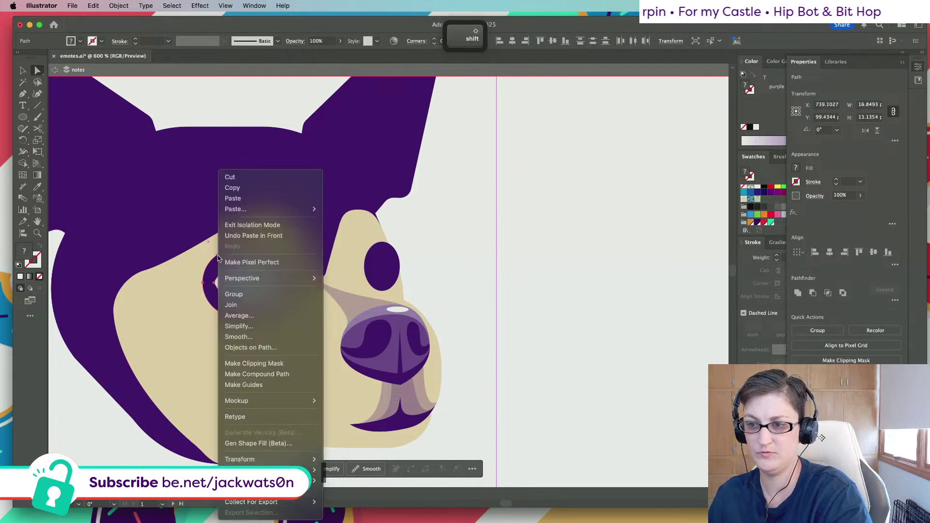
{"action": "left_click", "coordinate": [266, 364]}
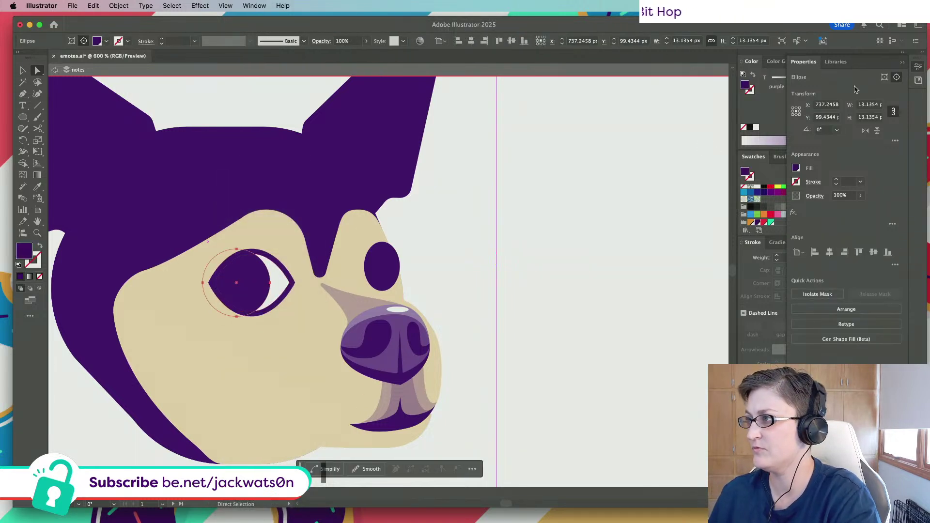
Set the clipped iris to a 90% tint of purple, deselect it and exit isolation mode
{"action": "left_click", "coordinate": [903, 64]}
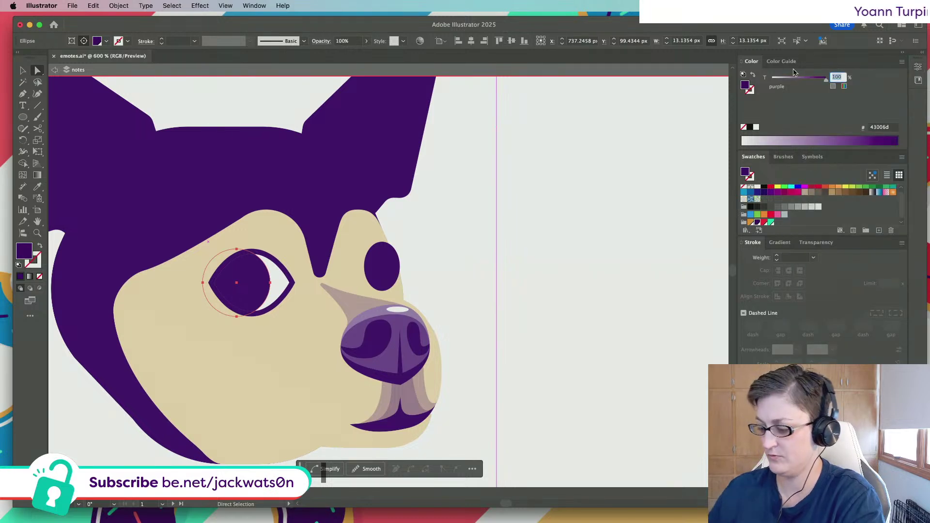
{"action": "type", "text": "90"}
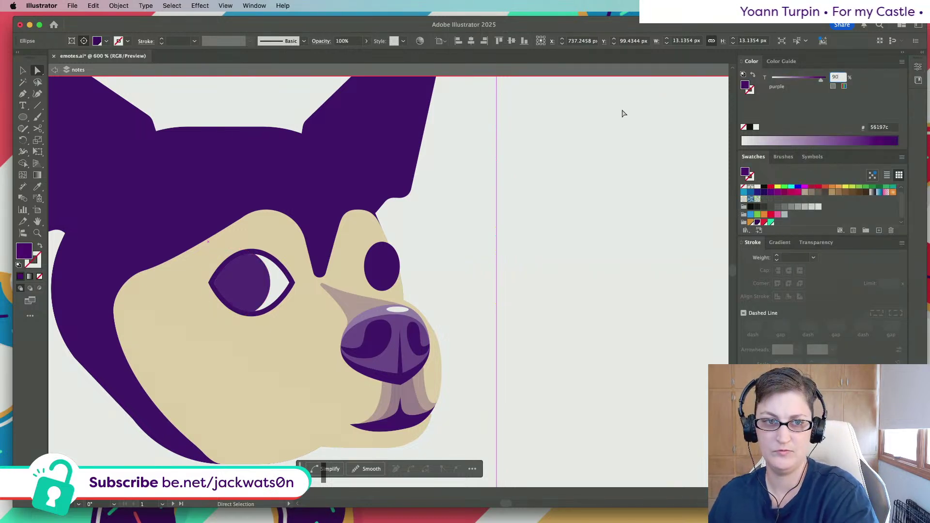
{"action": "scroll", "coordinate": [486, 207], "scroll_direction": "down", "scroll_amount": 10}
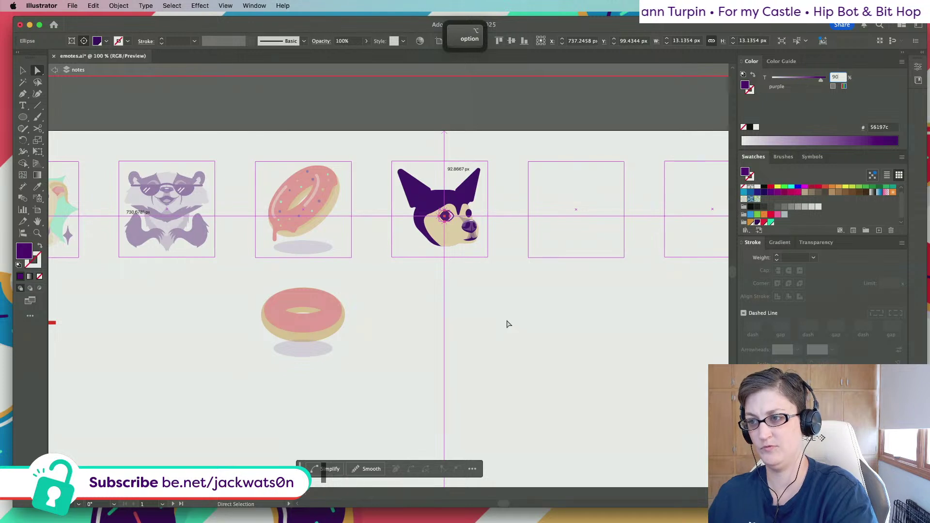
{"action": "key", "text": "shift+super+a"}
{"action": "left_click", "coordinate": [54, 70]}
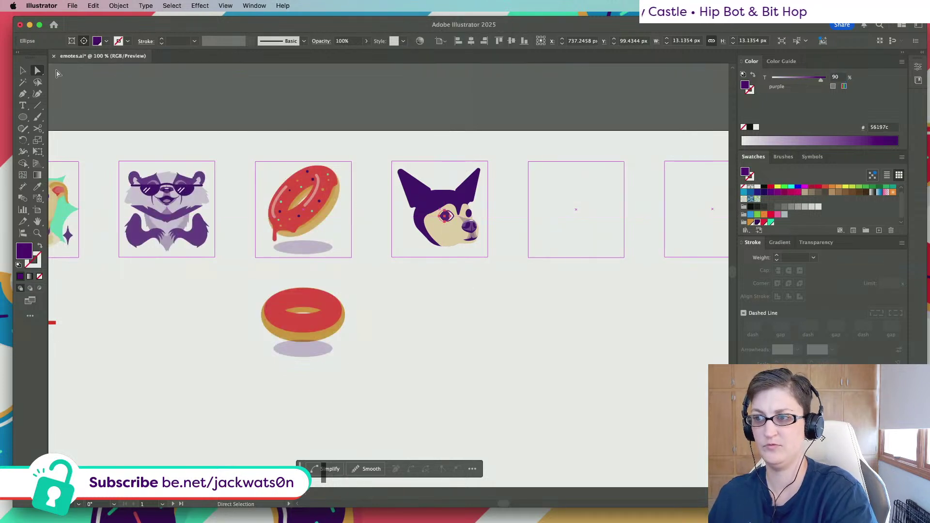
Examine the near eye's sideways look in the row of emotes and in close-up beside the far eye
{"action": "scroll", "coordinate": [391, 194], "scroll_direction": "right", "scroll_amount": 1}
{"action": "scroll", "coordinate": [401, 150], "scroll_direction": "right", "scroll_amount": 5}
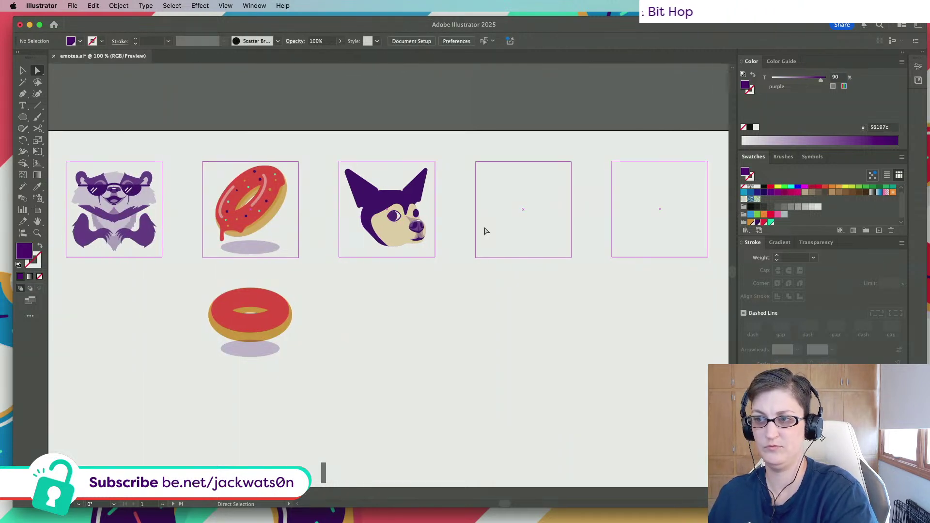
{"action": "scroll", "coordinate": [478, 235], "scroll_direction": "right", "scroll_amount": 4}
{"action": "scroll", "coordinate": [362, 223], "scroll_direction": "up", "scroll_amount": 4}
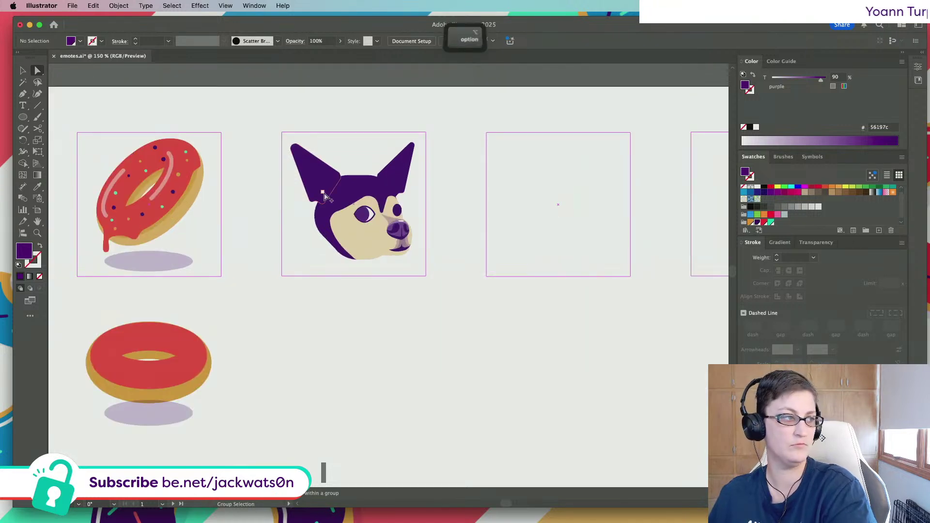
{"action": "scroll", "coordinate": [447, 243], "scroll_direction": "up", "scroll_amount": 5}
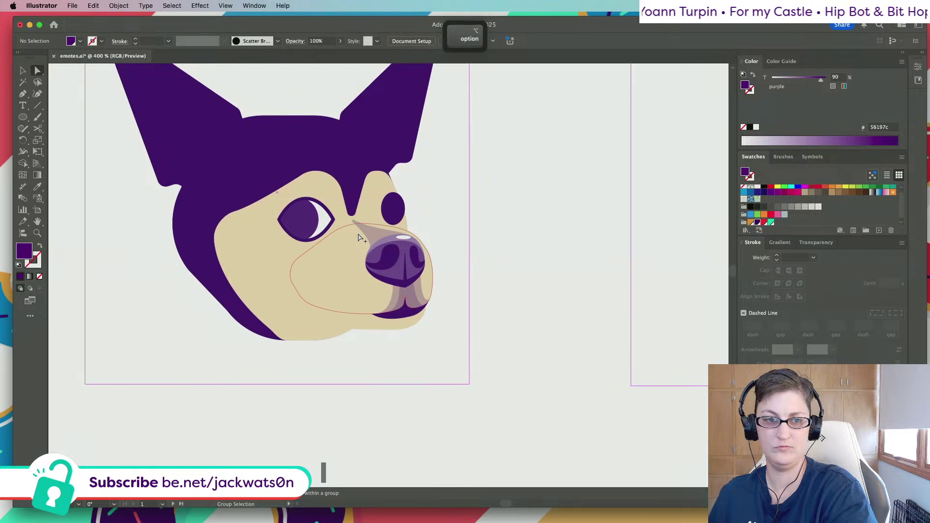
{"action": "scroll", "coordinate": [360, 238], "scroll_direction": "up", "scroll_amount": 3}
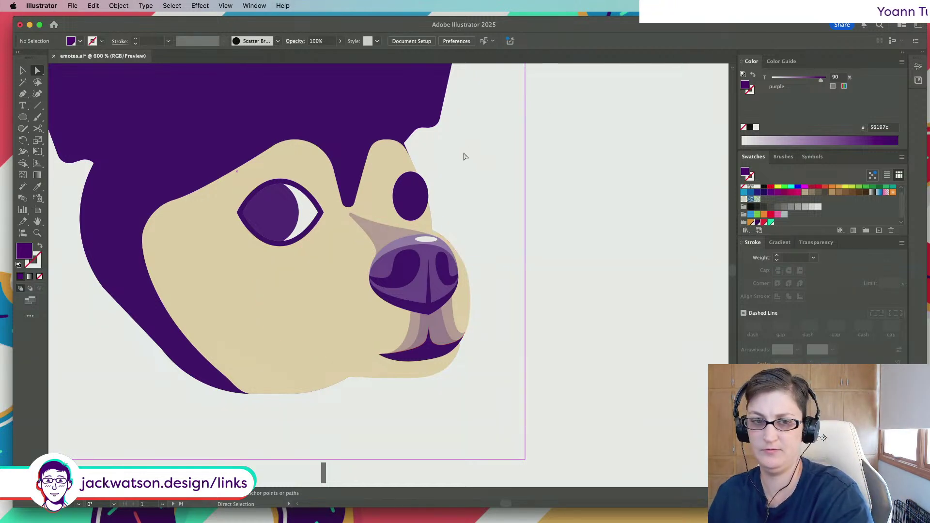
Rotate the far eye's ellipse slightly counterclockwise and shift it up a little on the face
{"action": "left_click", "coordinate": [407, 200]}
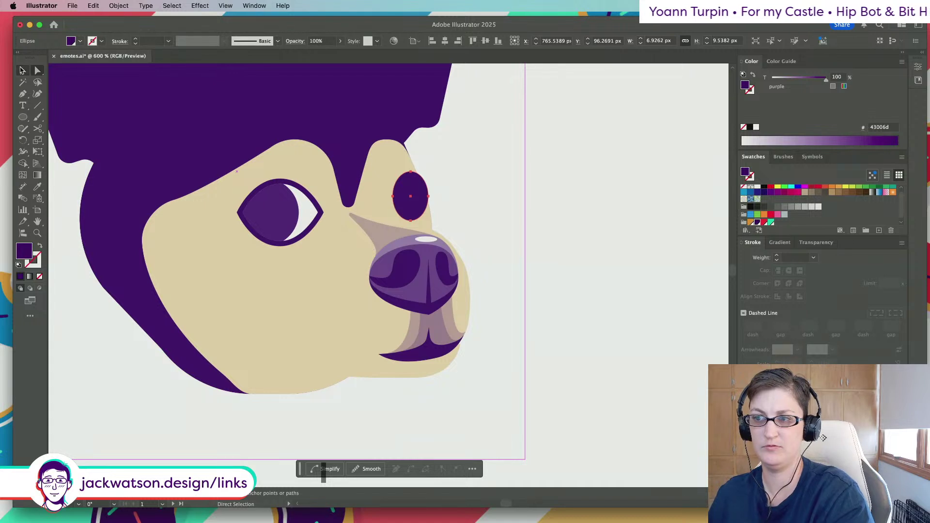
{"action": "left_click", "coordinate": [22, 71]}
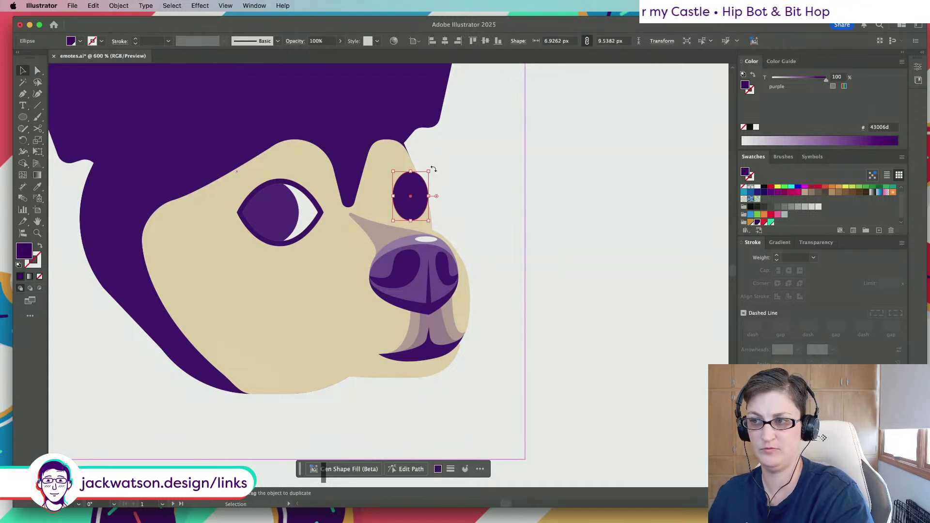
{"action": "left_click_drag", "start_coordinate": [433, 169], "coordinate": [412, 191]}
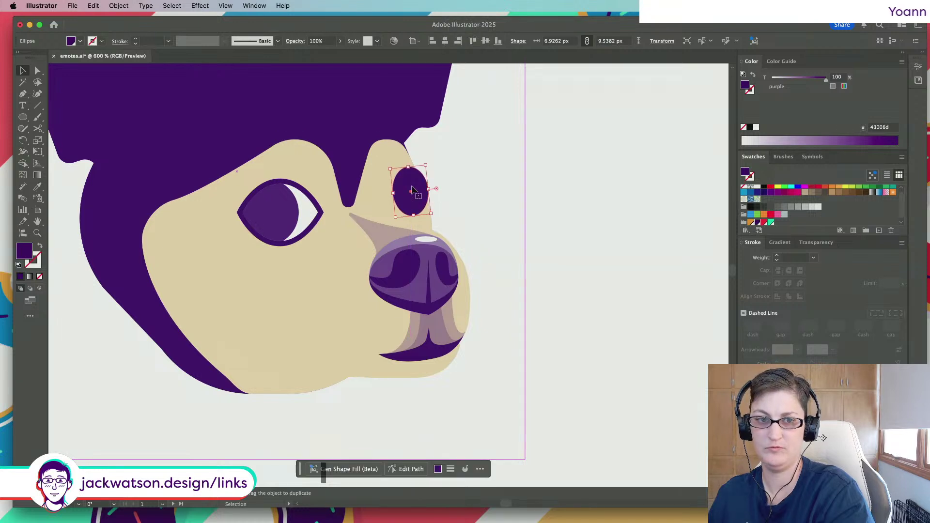
Pull the far eye's inner anchor outward and convert it to a corner to form a pointed almond end
{"action": "key", "text": "a"}
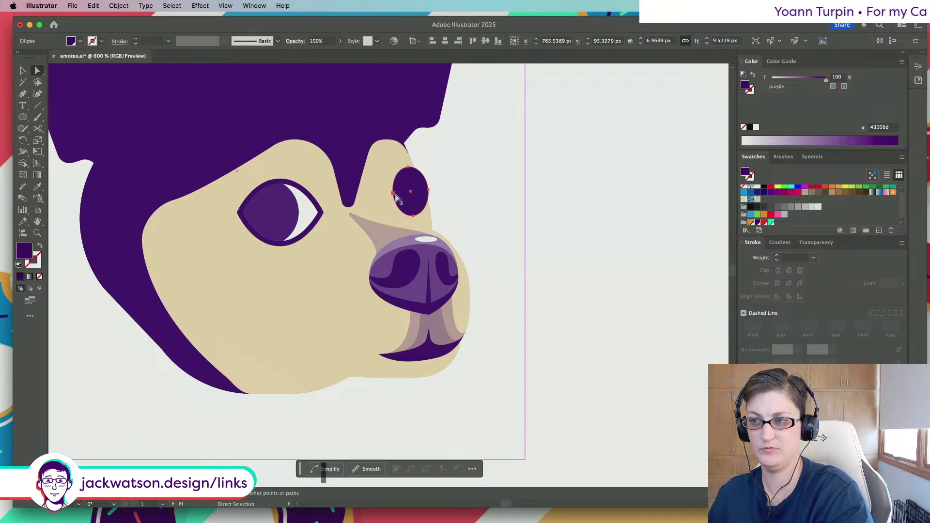
{"action": "left_click_drag", "start_coordinate": [393, 196], "coordinate": [389, 196]}
{"action": "left_click", "coordinate": [99, 44]}
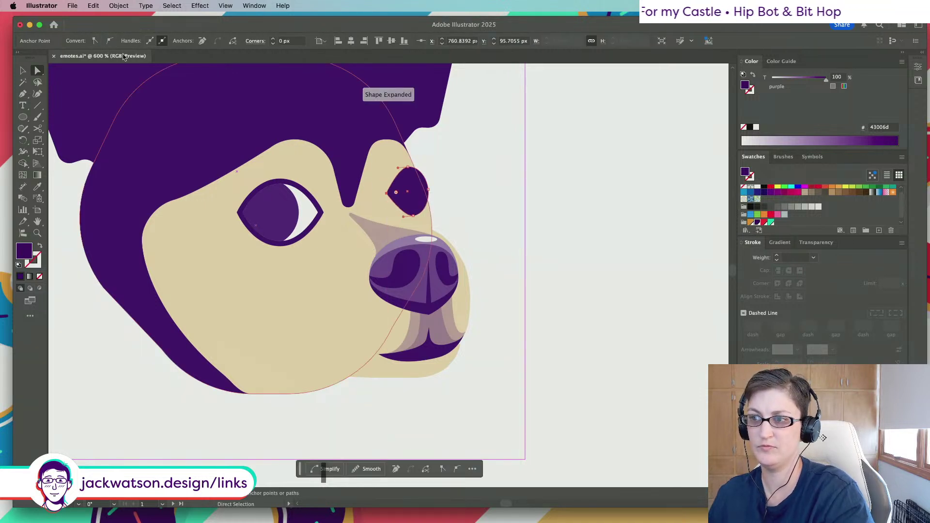
{"action": "key", "text": "shift+super+a"}
{"action": "key", "text": "super+f"}
{"action": "key", "text": "super+z"}
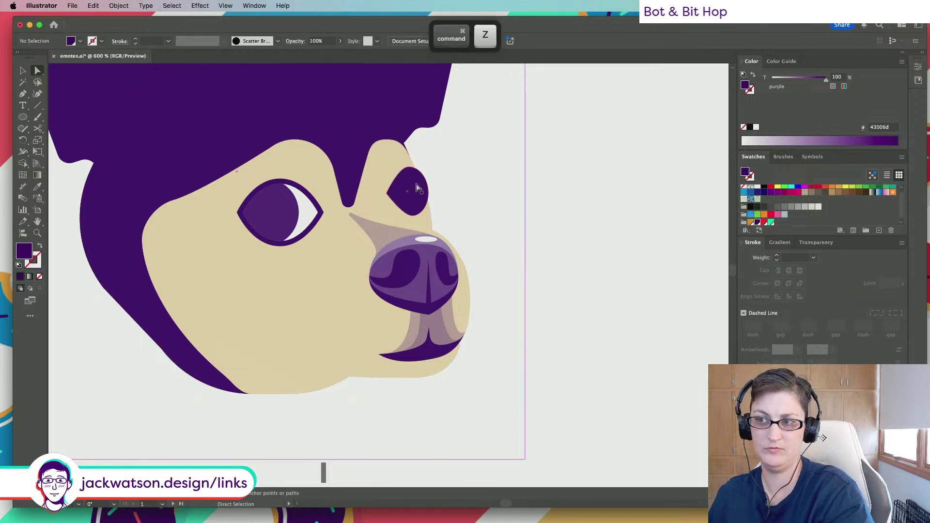
Create an inset copy of the far eye shape with Offset Path at -1 px and miter joins
{"action": "left_click", "coordinate": [416, 188]}
{"action": "left_click", "coordinate": [117, 6]}
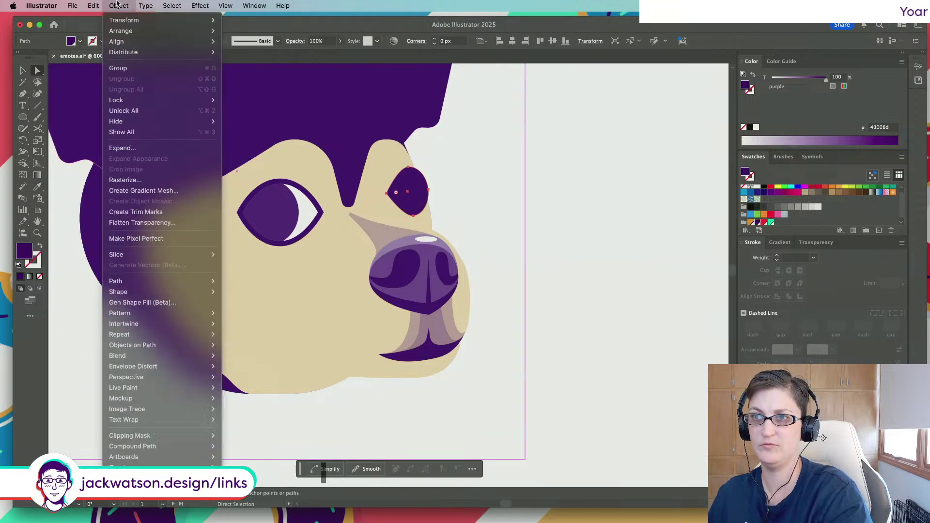
{"action": "mouse_move", "coordinate": [160, 282]}
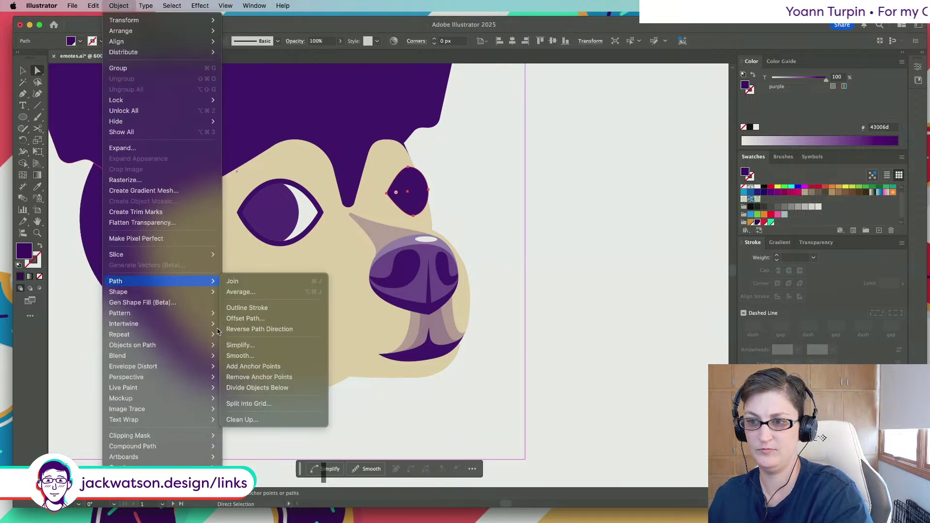
{"action": "left_click", "coordinate": [251, 319]}
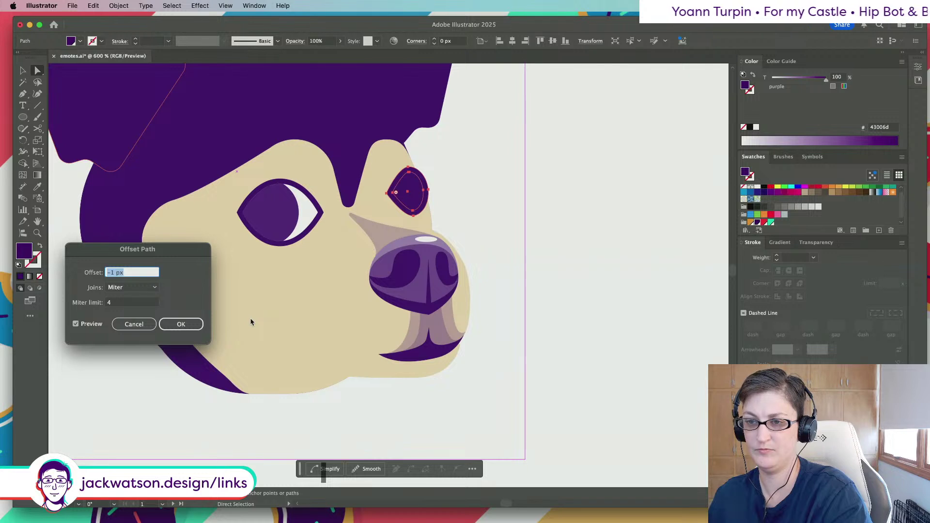
{"action": "left_click", "coordinate": [180, 324]}
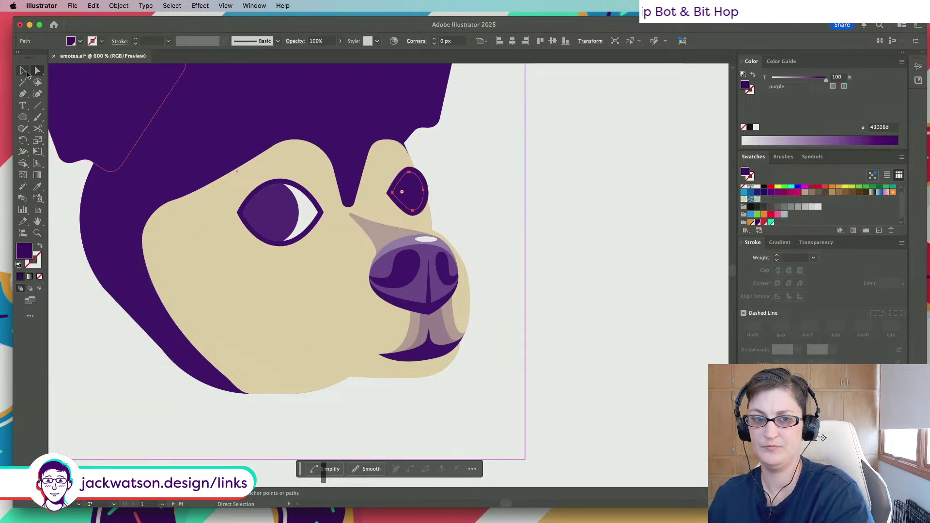
Stretch the inset shape to the far eye's outer edge and fill it with the near eye's white
{"action": "left_click", "coordinate": [22, 71]}
{"action": "left_click_drag", "start_coordinate": [428, 191], "coordinate": [429, 193]}
{"action": "left_click", "coordinate": [37, 188]}
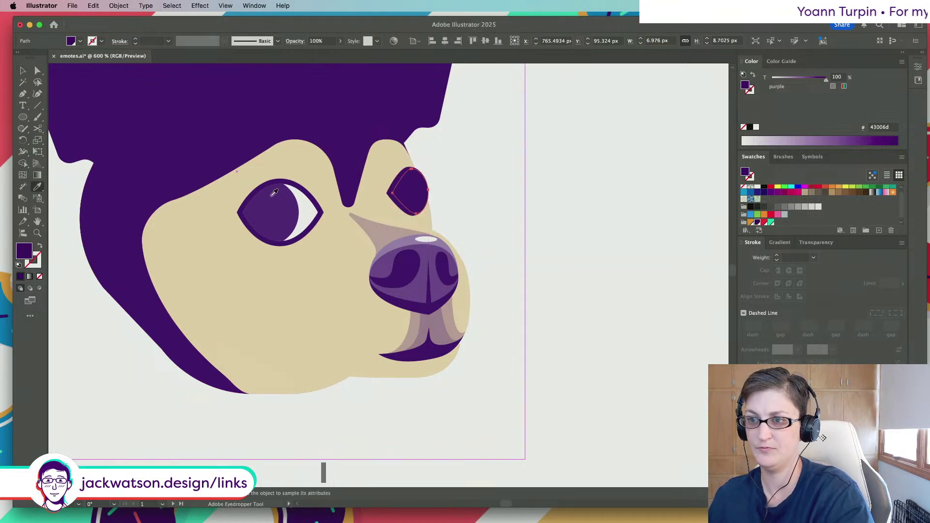
{"action": "left_click", "coordinate": [313, 209]}
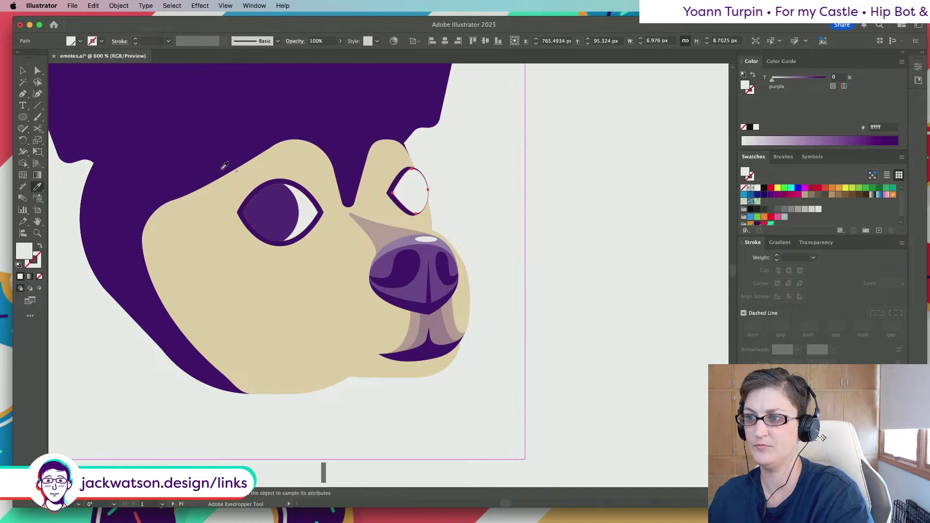
{"action": "left_click", "coordinate": [25, 72]}
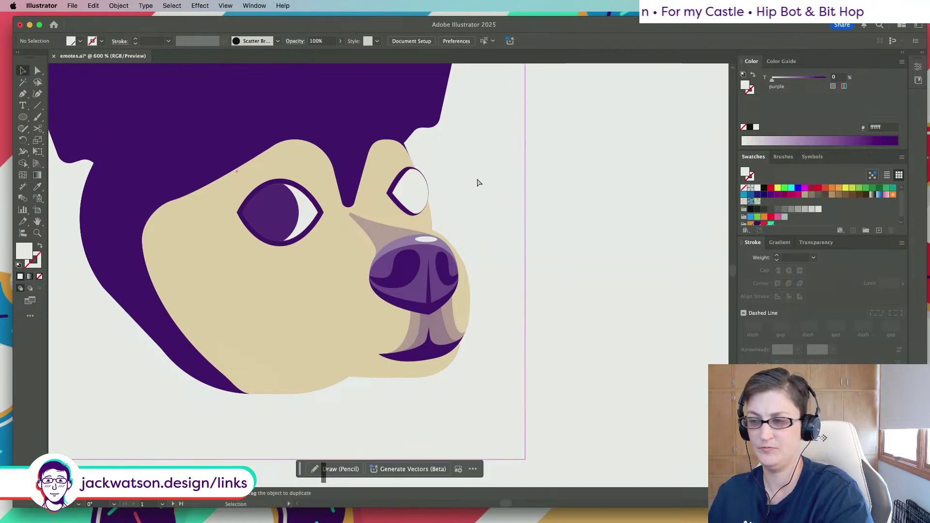
Paste the purple ellipse in front of the far eye's white and offset it away from the inner corner as the iris
{"action": "key", "text": "super+f"}
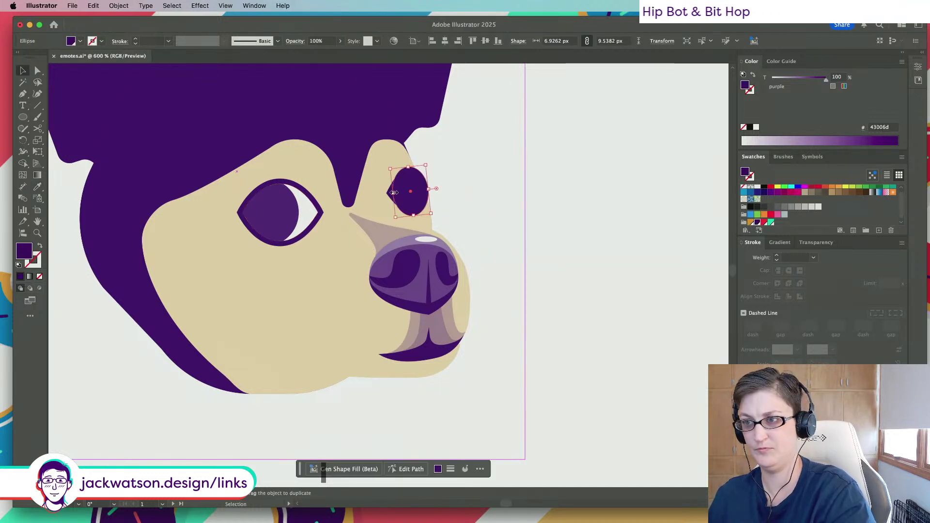
{"action": "mouse_move", "coordinate": [392, 193]}
{"action": "left_mouse_down"}
{"action": "mouse_move", "coordinate": [408, 195]}
{"action": "mouse_move", "coordinate": [395, 194]}
{"action": "left_mouse_up"}
{"action": "key", "text": "super+z"}
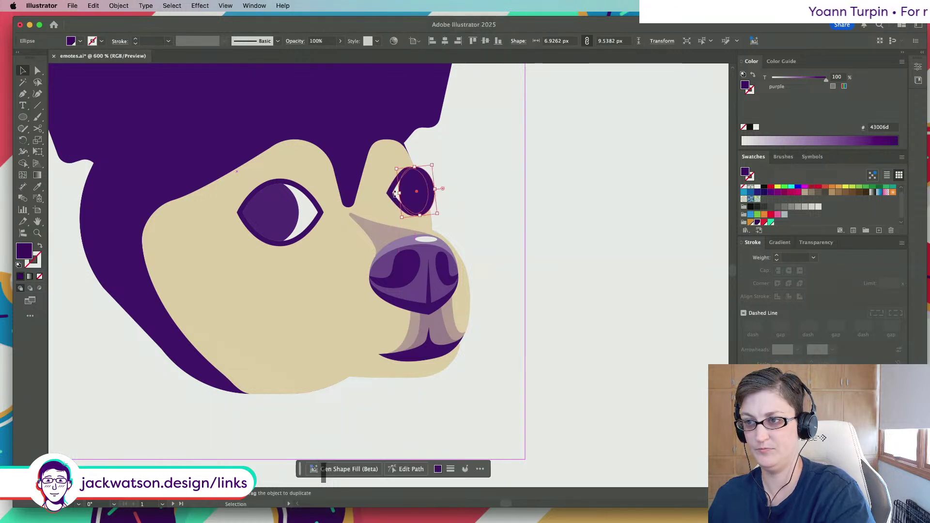
{"action": "left_click", "coordinate": [457, 166]}
Duplicate the far eye's white shape in front of the iris and use the copy as its clipping mask
{"action": "left_click", "coordinate": [396, 193]}
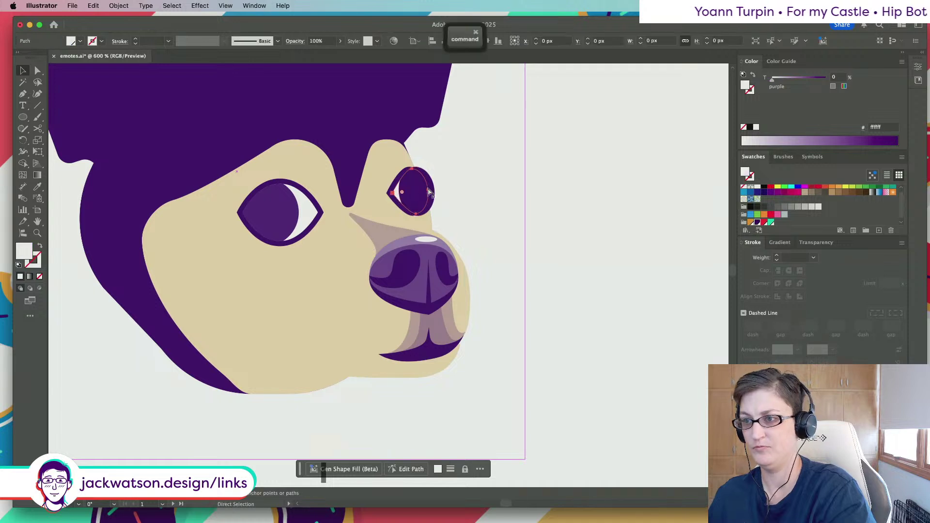
{"action": "key", "text": "super+c"}
{"action": "key", "text": "super+f"}
{"action": "key", "text": "super+x"}
{"action": "left_click", "coordinate": [432, 191]}
{"action": "key", "text": "super+f"}
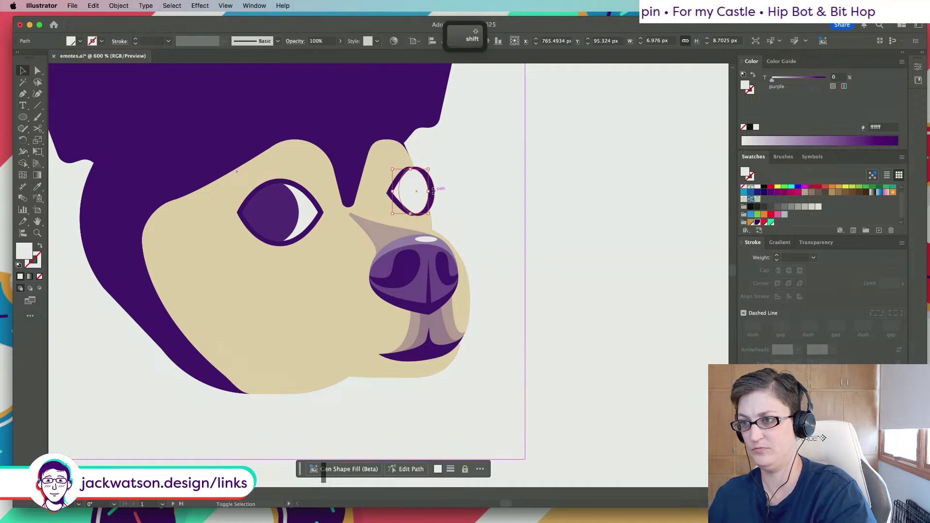
{"action": "left_click", "coordinate": [435, 192], "text": "shift"}
{"action": "right_click", "coordinate": [444, 193]}
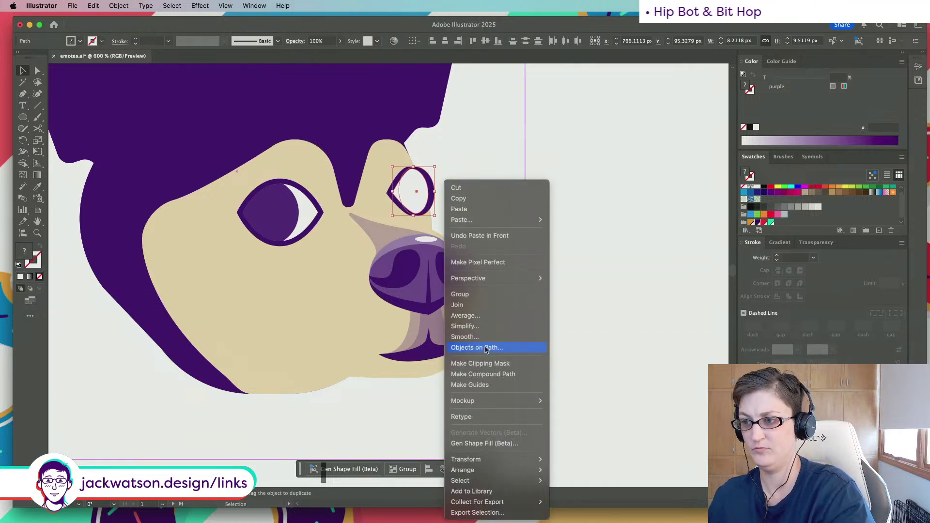
{"action": "left_click", "coordinate": [491, 364]}
{"action": "key", "text": "shift+super+a"}
Shift the clipped iris slightly toward the far eye's inner corner and deselect it
{"action": "key", "text": "super+minus"}
{"action": "key", "text": "super+minus"}
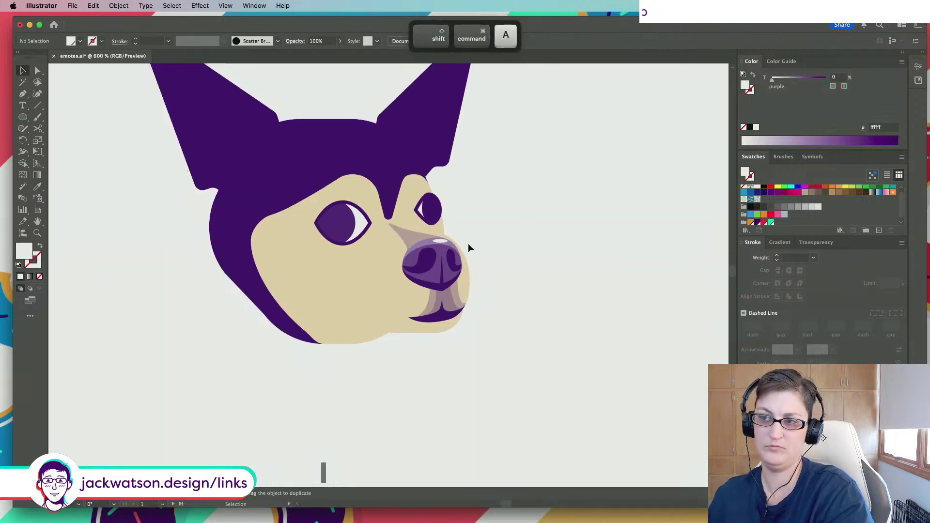
{"action": "left_click", "coordinate": [36, 71]}
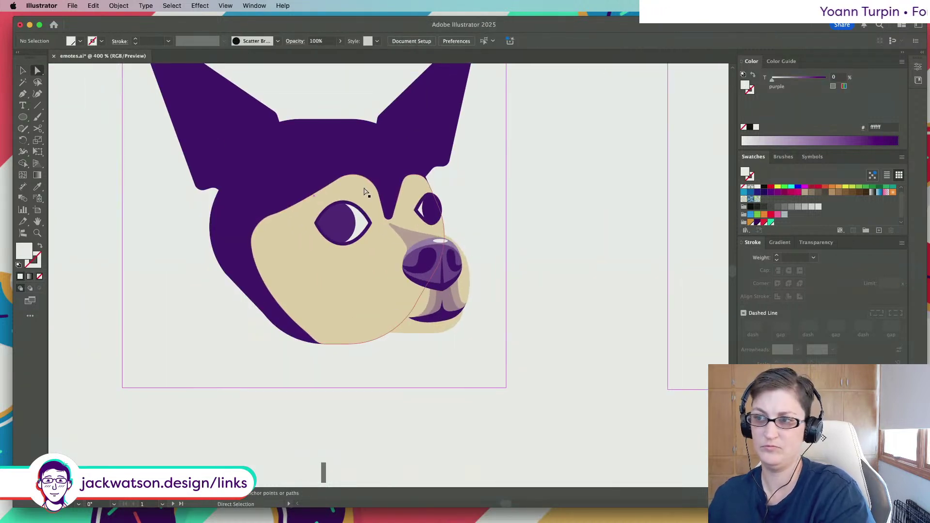
{"action": "left_click_drag", "start_coordinate": [430, 215], "coordinate": [428, 217]}
{"action": "scroll", "coordinate": [482, 220], "scroll_direction": "up", "scroll_amount": 4}
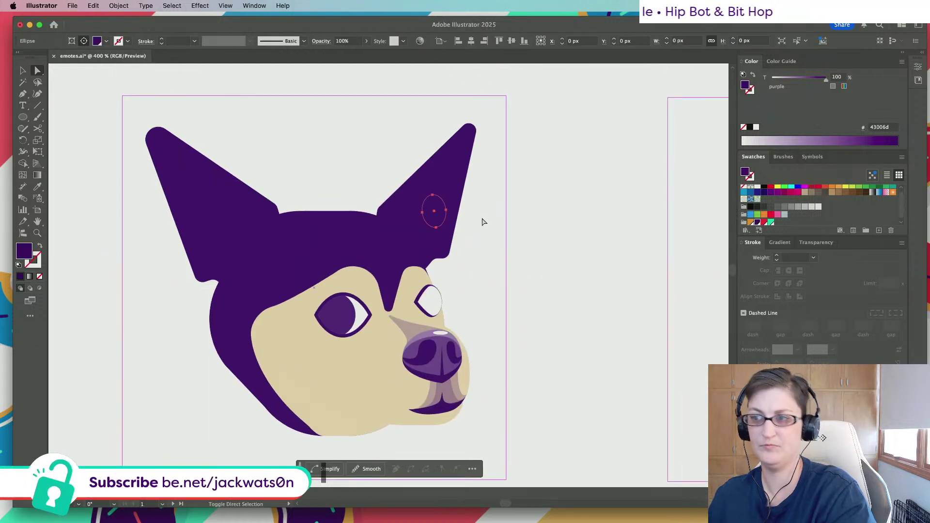
{"action": "key", "text": "shift"}
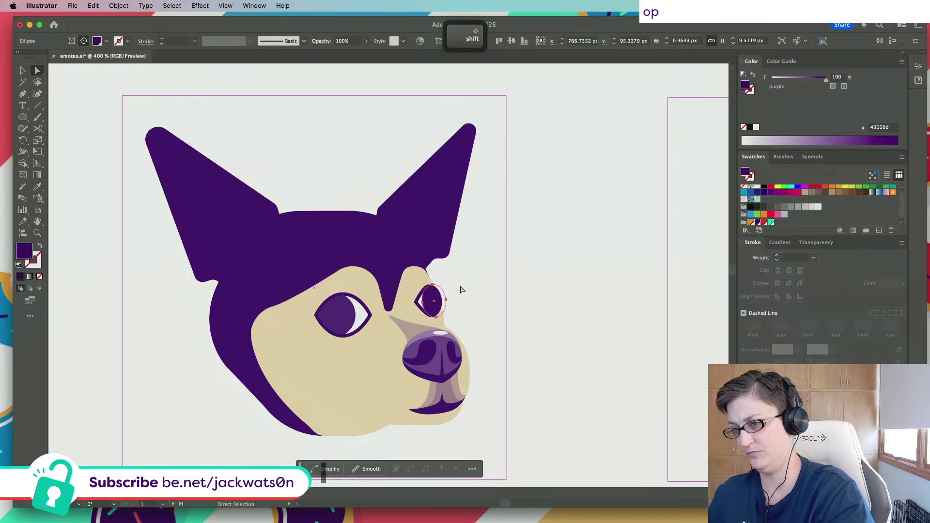
{"action": "left_click", "coordinate": [461, 289]}
Compare the gaze of both eyes at emote size and in close-up
{"action": "scroll", "coordinate": [455, 290], "scroll_direction": "down", "scroll_amount": 4}
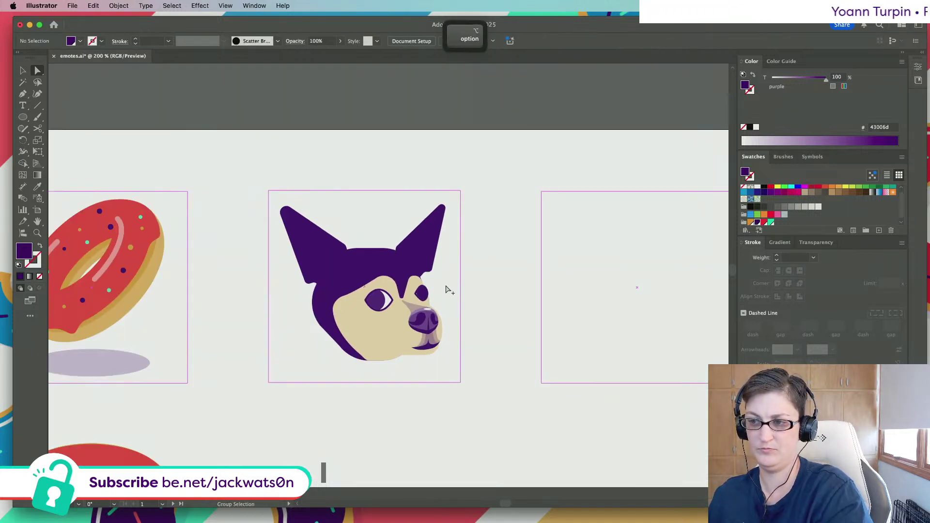
{"action": "scroll", "coordinate": [446, 287], "scroll_direction": "down", "scroll_amount": 3}
{"action": "scroll", "coordinate": [441, 312], "scroll_direction": "up", "scroll_amount": 3}
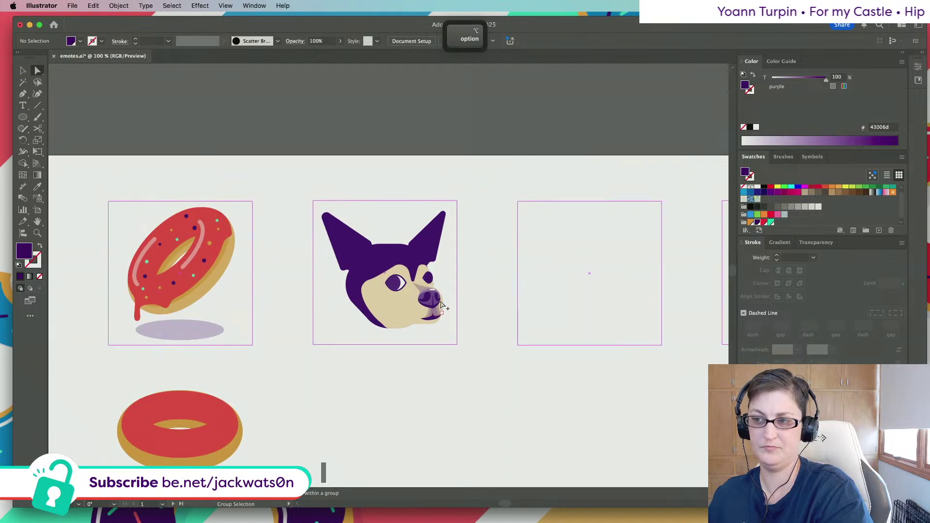
{"action": "left_click", "coordinate": [429, 277]}
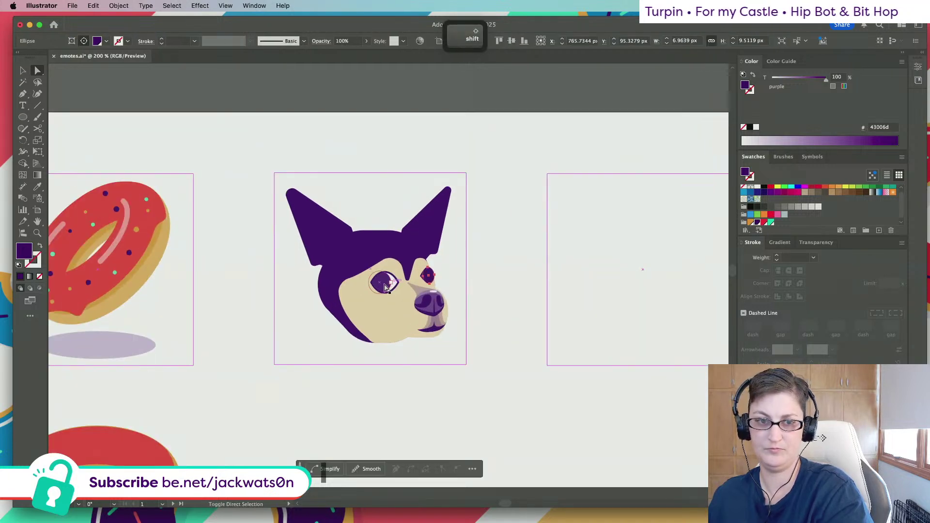
{"action": "left_click", "coordinate": [381, 287], "text": "shift"}
{"action": "key", "text": "super+shift+a"}
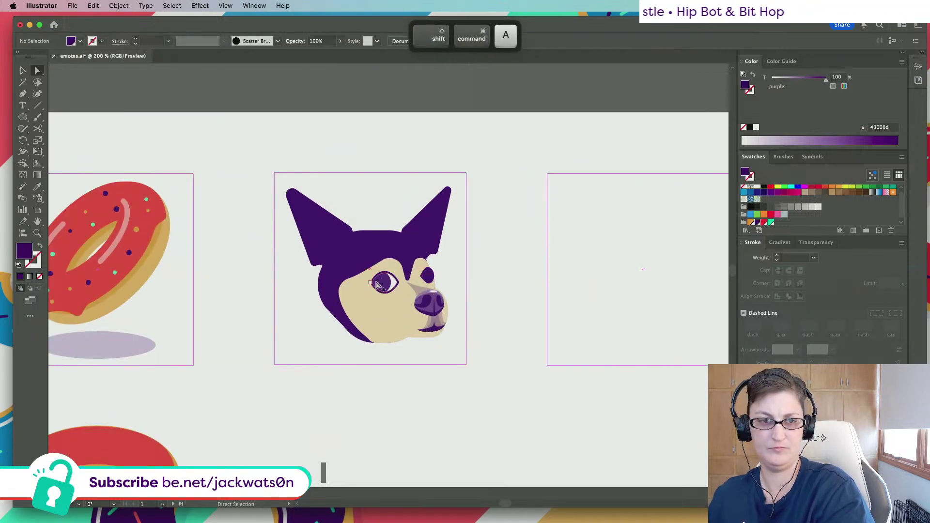
{"action": "scroll", "coordinate": [381, 287], "scroll_direction": "up", "scroll_amount": 2}
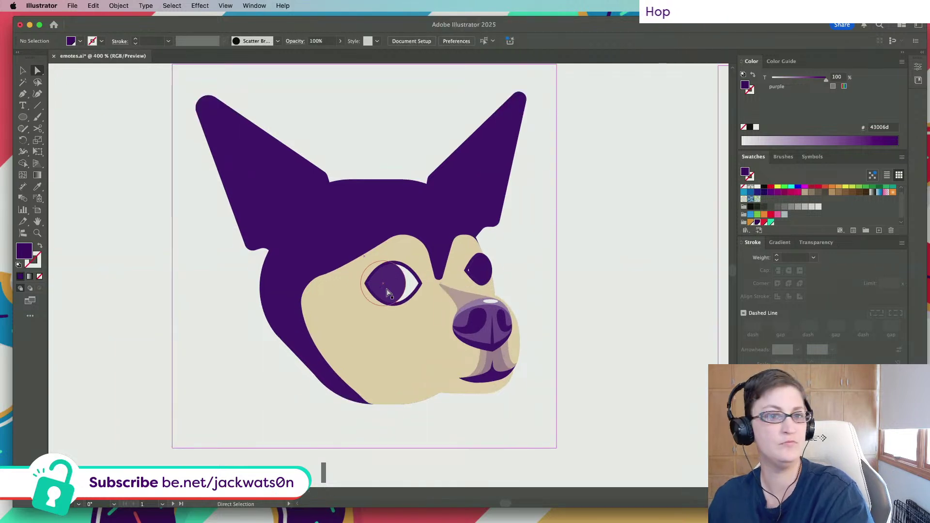
Offset the path of the near eye's iris circle by -2 px to add a smaller inner circle
{"action": "left_click", "coordinate": [382, 286]}
{"action": "left_click", "coordinate": [118, 5]}
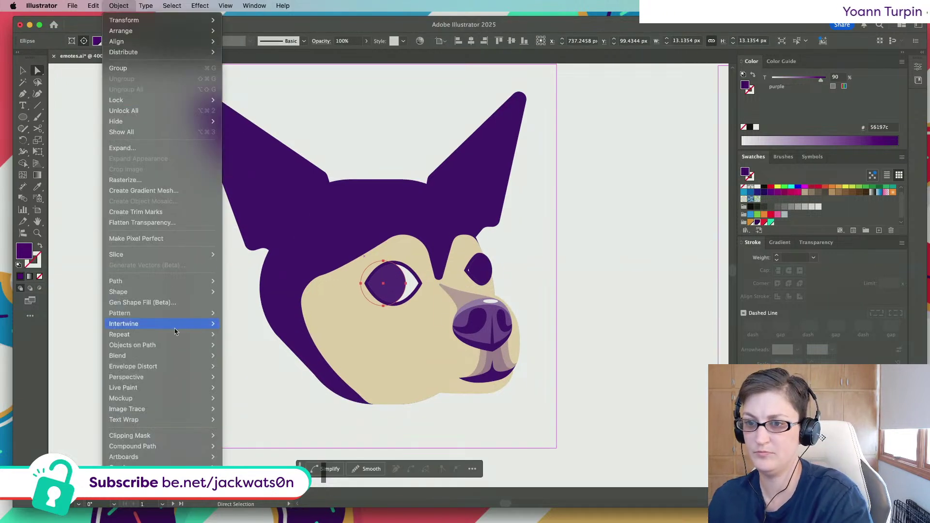
{"action": "mouse_move", "coordinate": [164, 281]}
{"action": "left_click", "coordinate": [285, 318]}
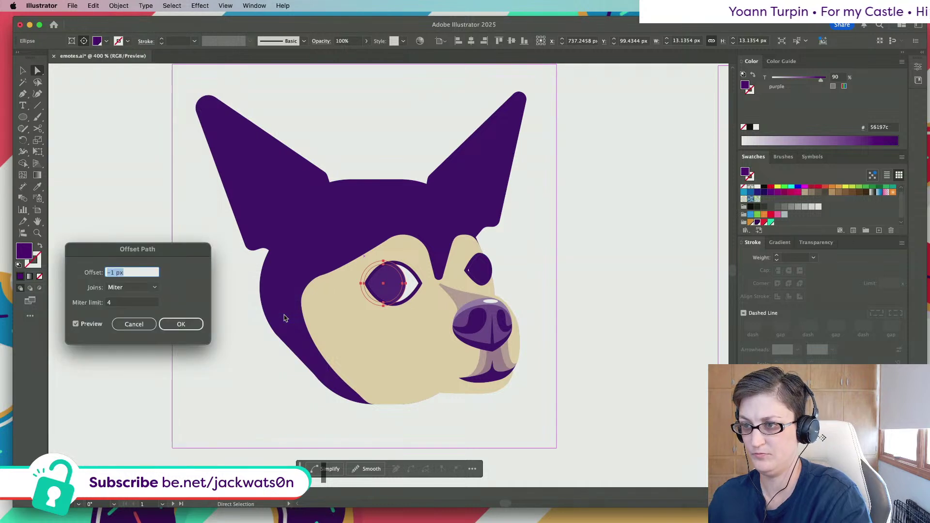
{"action": "key", "text": "Down"}
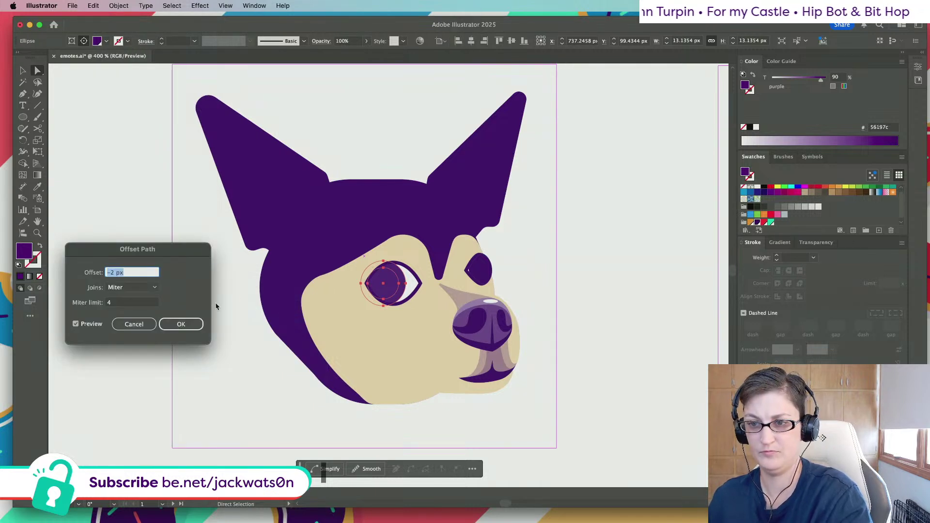
{"action": "left_click", "coordinate": [179, 323]}
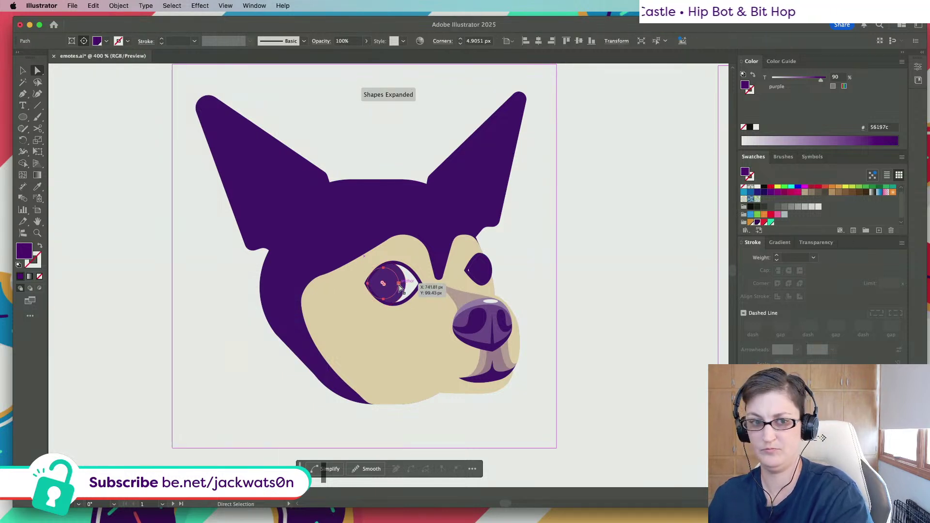
Nudge the inner circle towards the nose and set its purple tint to 75%
{"action": "left_click_drag", "start_coordinate": [402, 288], "coordinate": [405, 288]}
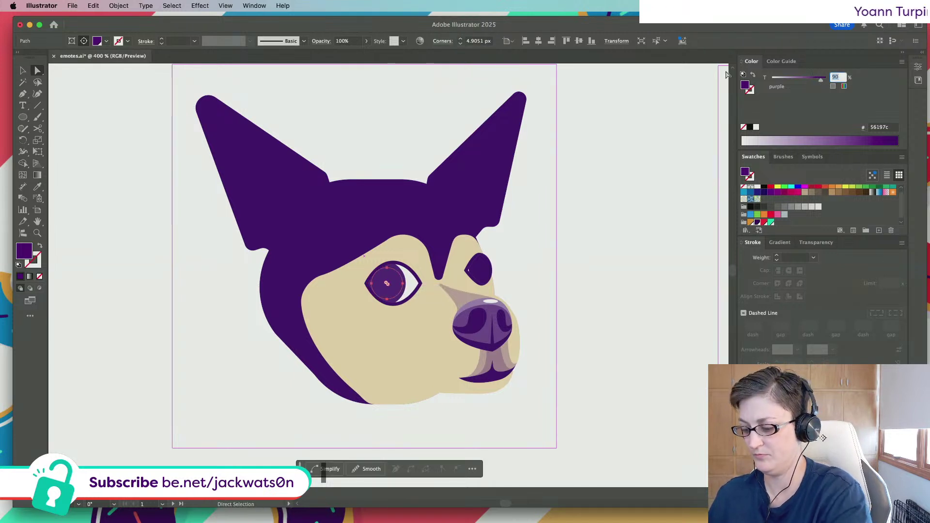
{"action": "type", "text": "75"}
{"action": "scroll", "coordinate": [403, 284], "scroll_direction": "up", "scroll_amount": 1}
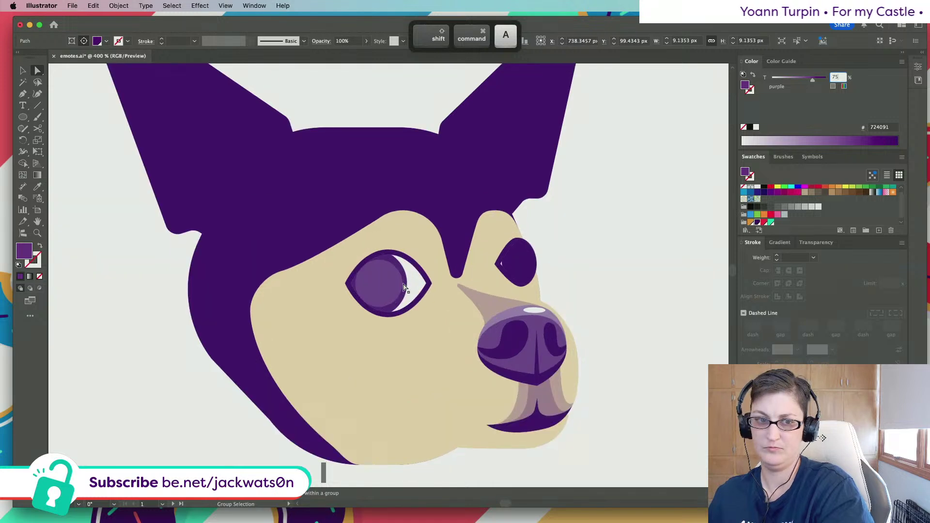
Reshape the inner iris circle into an ellipse about 10 px wide and 8.2 px high, extending to the eye's outer corner
{"action": "left_click", "coordinate": [383, 277]}
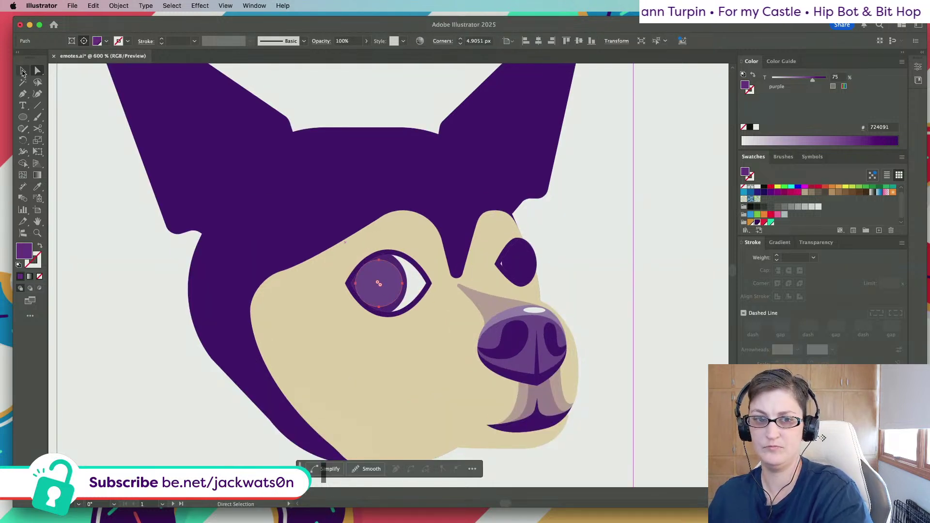
{"action": "left_click", "coordinate": [22, 72]}
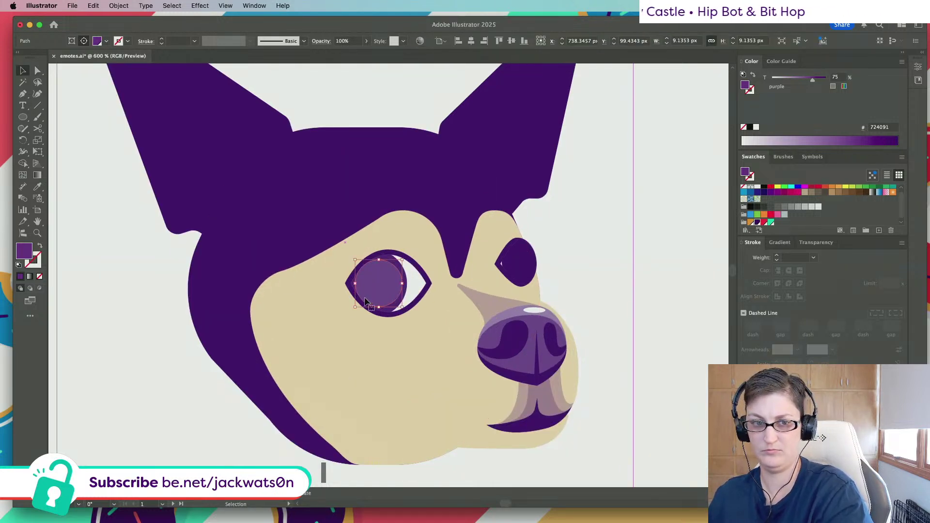
{"action": "left_click_drag", "start_coordinate": [383, 306], "coordinate": [380, 304]}
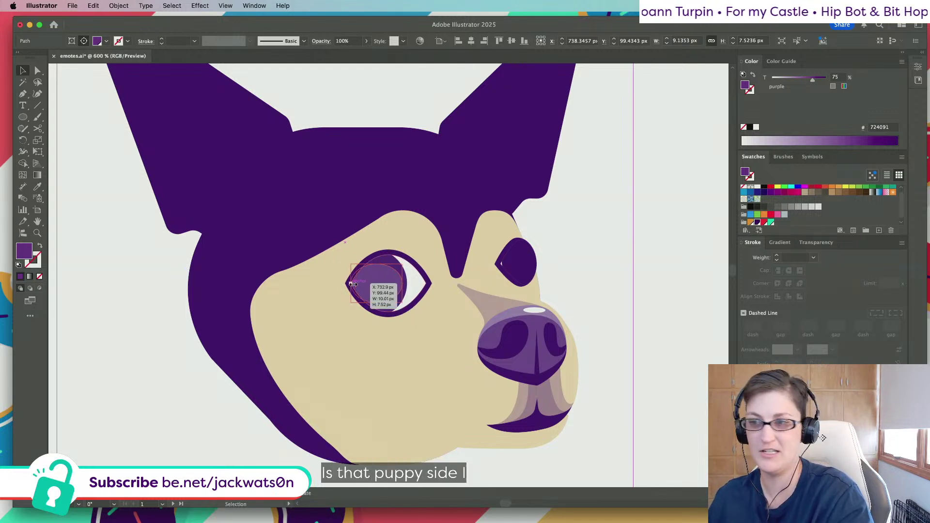
{"action": "key", "text": "ctrl+shift+a"}
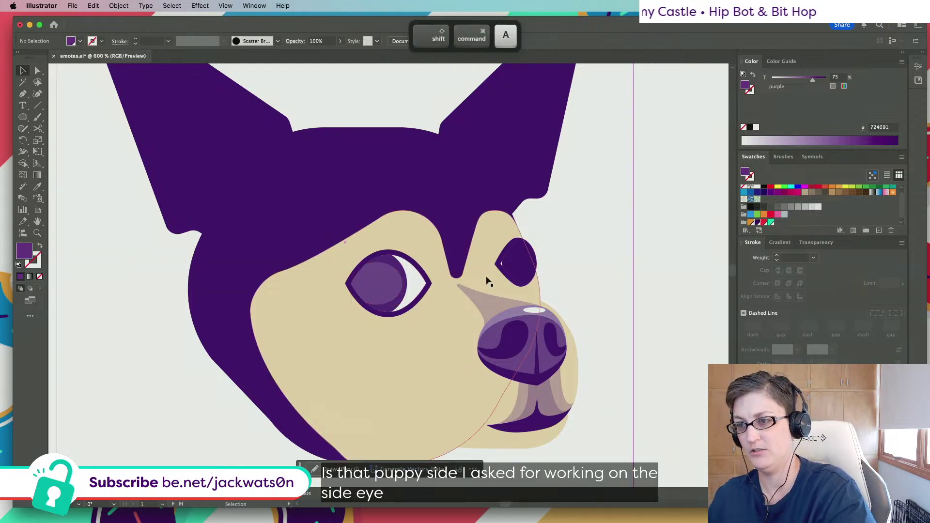
Draw a circle about 5.9 px across over the near eye's iris and fill it with a 0% purple tint
{"action": "scroll", "coordinate": [488, 281], "scroll_direction": "down", "scroll_amount": 5}
{"action": "scroll", "coordinate": [418, 286], "scroll_direction": "up", "scroll_amount": 3}
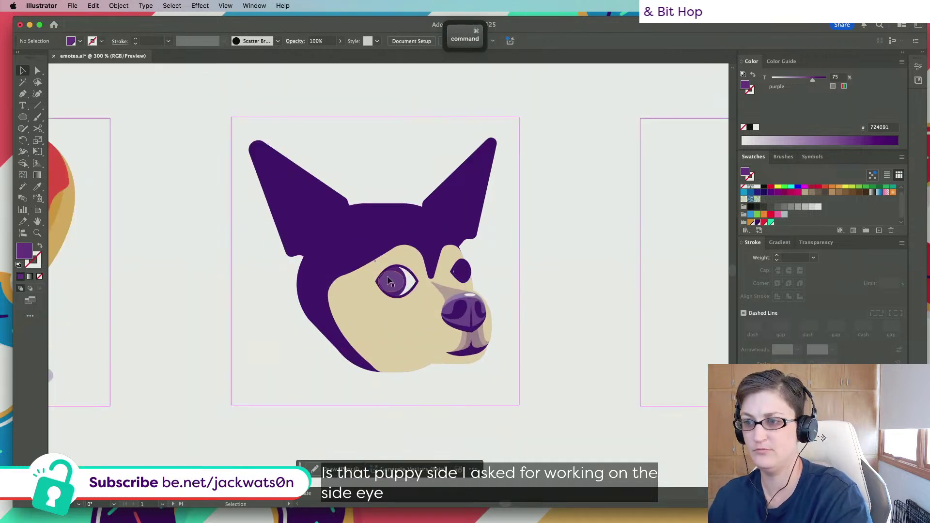
{"action": "key", "text": "ctrl+equal"}
{"action": "key", "text": "ctrl+shift+a"}
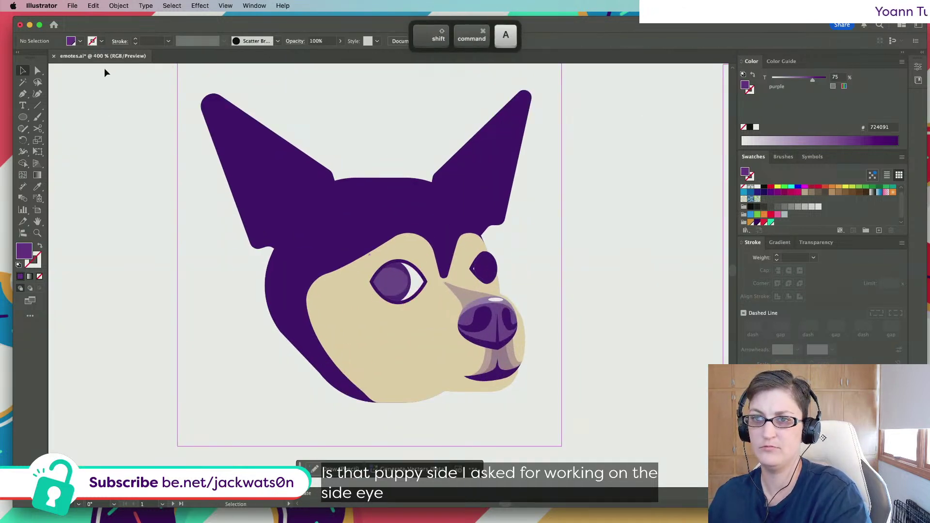
{"action": "left_click", "coordinate": [39, 71]}
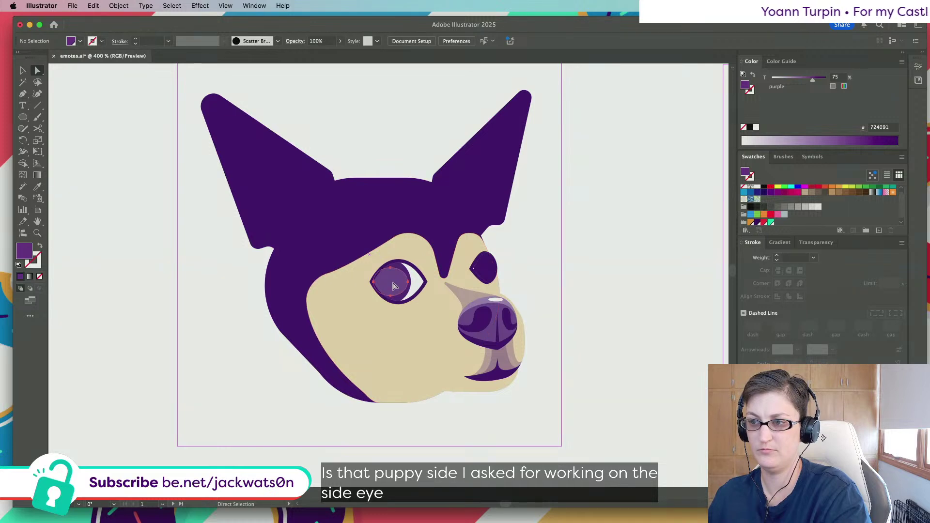
{"action": "key", "text": "ctrl+f"}
{"action": "left_click", "coordinate": [22, 116]}
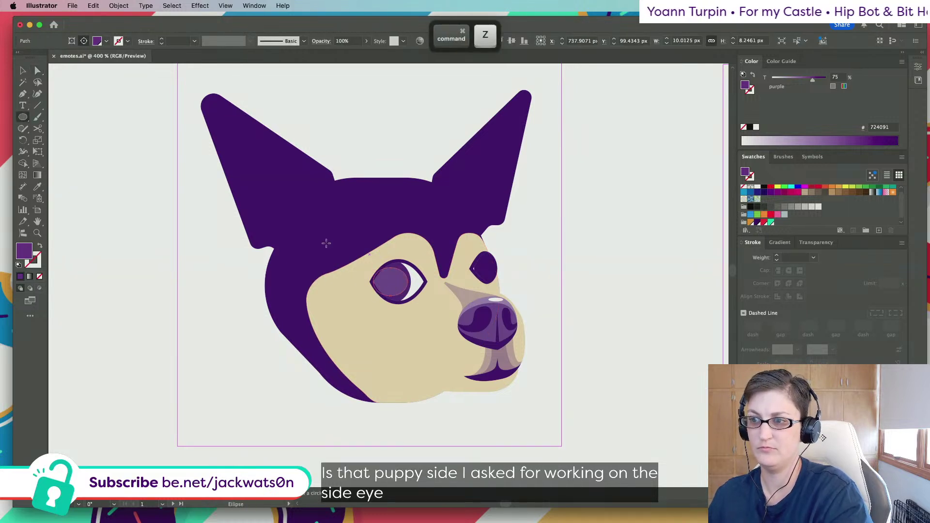
{"action": "key", "text": "ctrl+shift+a"}
{"action": "mouse_move", "coordinate": [401, 279]}
{"action": "left_mouse_down"}
{"action": "mouse_move", "coordinate": [424, 299]}
{"action": "mouse_move", "coordinate": [397, 277]}
{"action": "left_mouse_up"}
{"action": "key", "text": "ctrl+shift+a"}
{"action": "left_click", "coordinate": [37, 72]}
{"action": "left_click", "coordinate": [23, 70]}
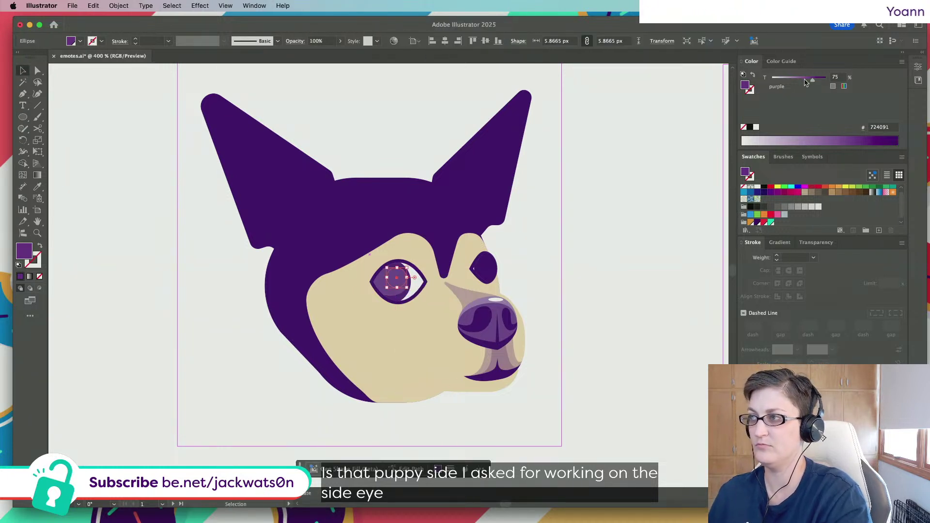
{"action": "key", "text": "ctrl+shift+a"}
Compare the dog's eye with the finished emotes on the other artboards
{"action": "scroll", "coordinate": [206, 248], "scroll_direction": "down", "scroll_amount": 5}
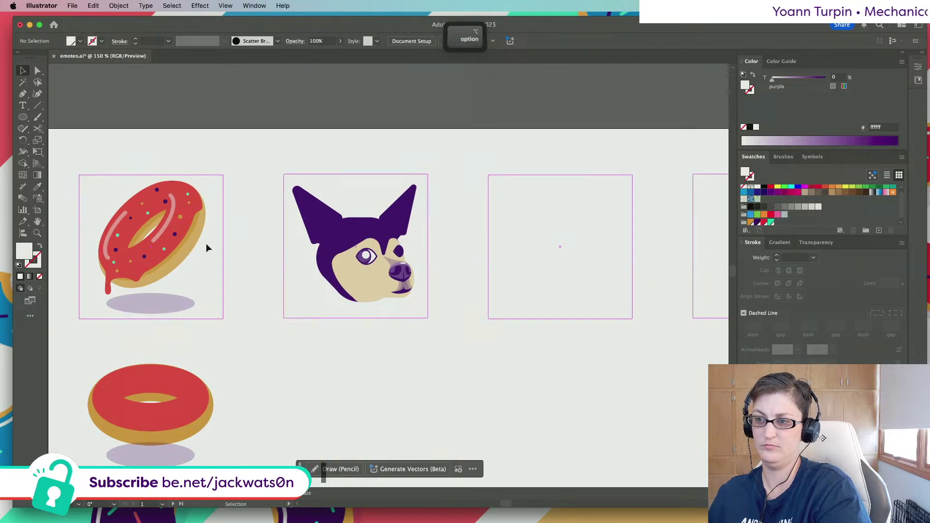
{"action": "scroll", "coordinate": [207, 247], "scroll_direction": "down", "scroll_amount": 3}
{"action": "scroll", "coordinate": [206, 246], "scroll_direction": "left", "scroll_amount": 5}
{"action": "scroll", "coordinate": [227, 249], "scroll_direction": "up", "scroll_amount": 3}
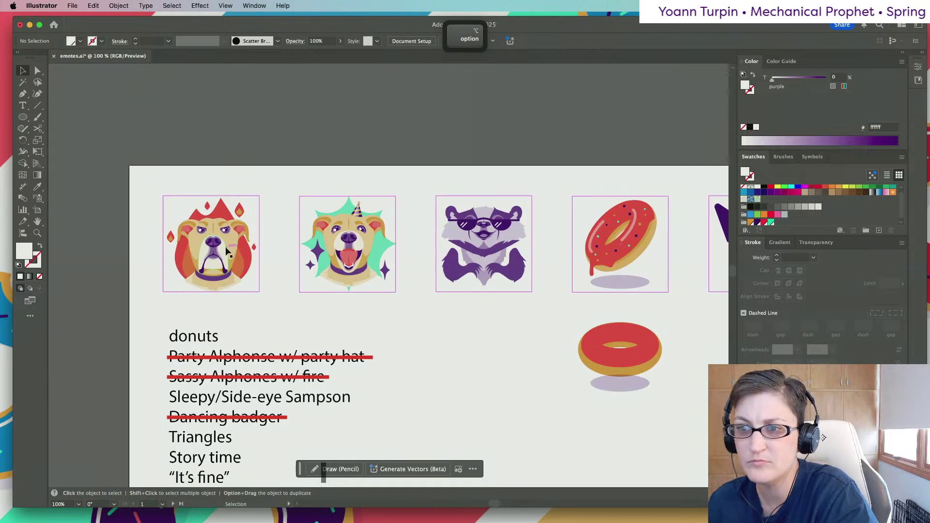
{"action": "scroll", "coordinate": [225, 247], "scroll_direction": "up", "scroll_amount": 2}
{"action": "scroll", "coordinate": [343, 249], "scroll_direction": "right", "scroll_amount": 5}
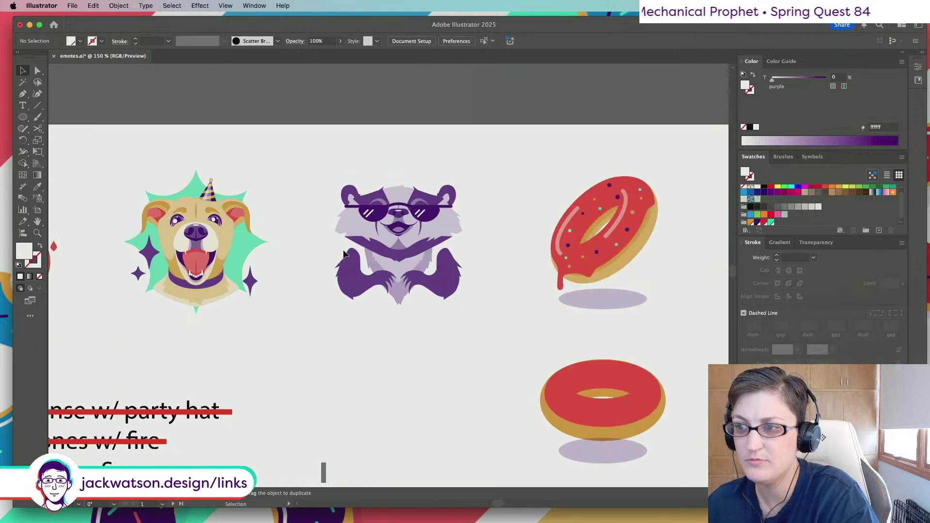
{"action": "scroll", "coordinate": [343, 252], "scroll_direction": "right", "scroll_amount": 5}
Shrink the white highlight to about 4 px on the iris's upper edge and add a copy about 2 px across below it
{"action": "scroll", "coordinate": [517, 290], "scroll_direction": "up", "scroll_amount": 6}
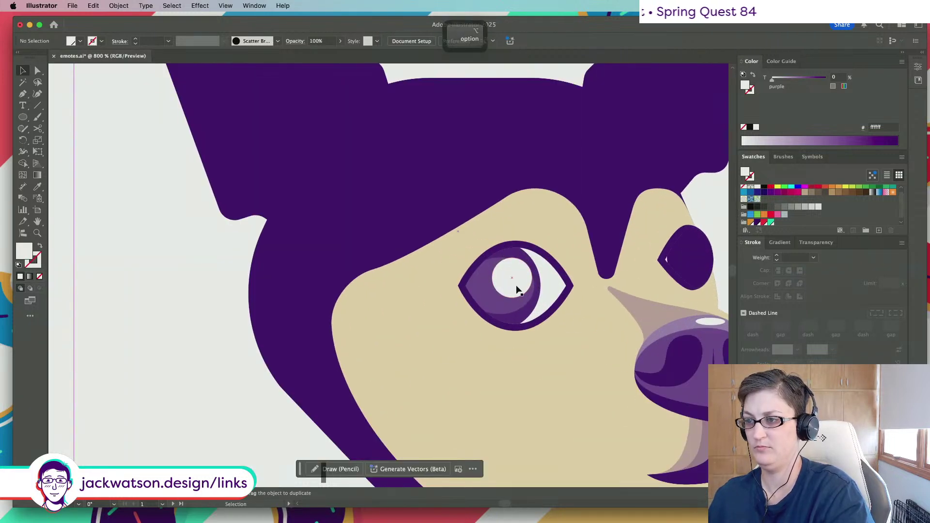
{"action": "mouse_move", "coordinate": [516, 284]}
{"action": "left_mouse_down"}
{"action": "mouse_move", "coordinate": [492, 297]}
{"action": "mouse_move", "coordinate": [501, 287]}
{"action": "left_mouse_up"}
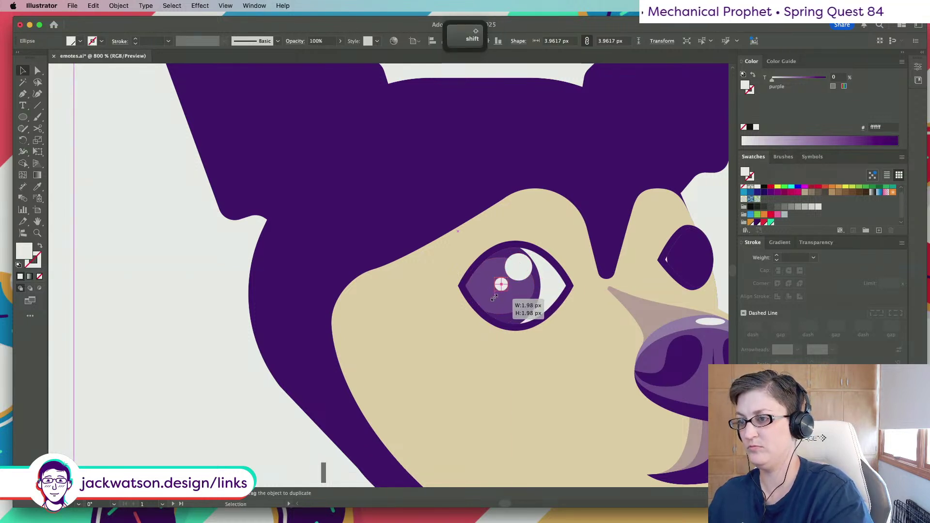
{"action": "key", "text": "super+shift+a"}
Darken the inner iris ellipse of the near eye to a 100% purple tint
{"action": "scroll", "coordinate": [513, 298], "scroll_direction": "down", "scroll_amount": 10}
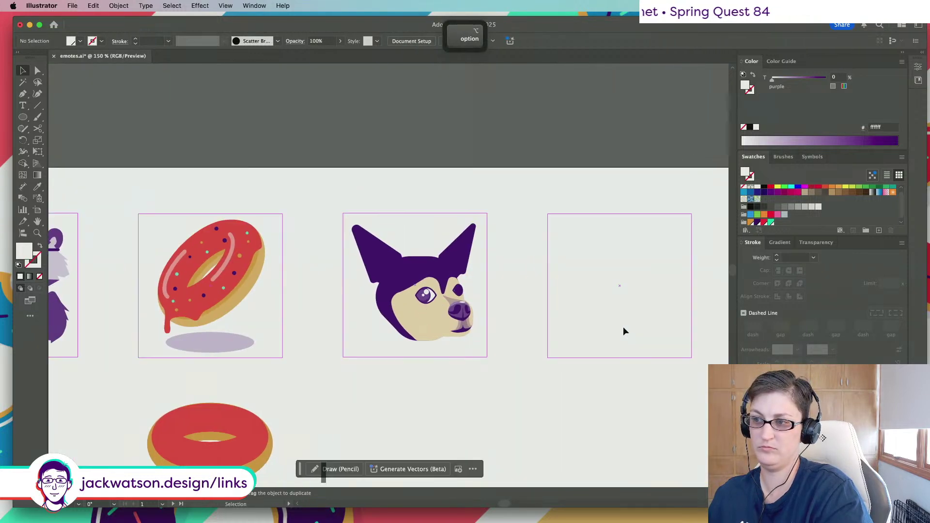
{"action": "scroll", "coordinate": [477, 304], "scroll_direction": "down", "scroll_amount": 3}
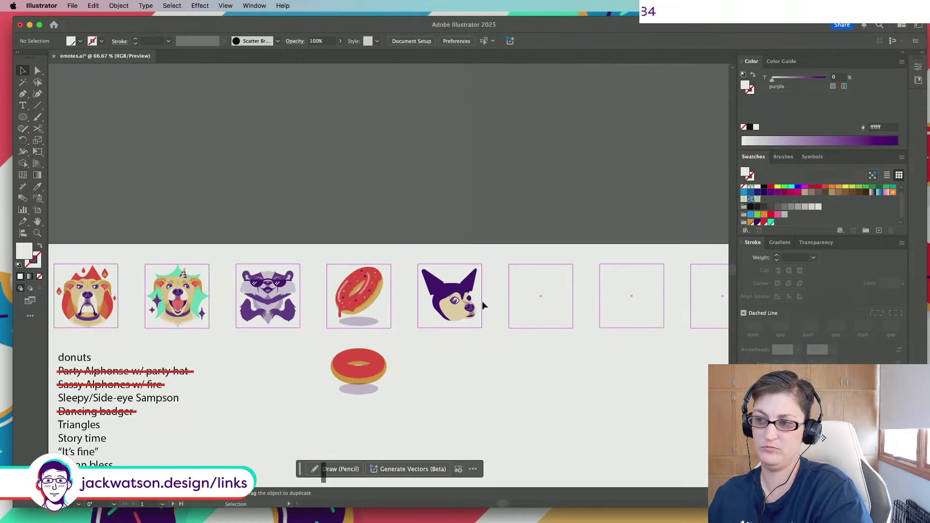
{"action": "scroll", "coordinate": [476, 300], "scroll_direction": "up", "scroll_amount": 5}
{"action": "scroll", "coordinate": [438, 296], "scroll_direction": "up", "scroll_amount": 8}
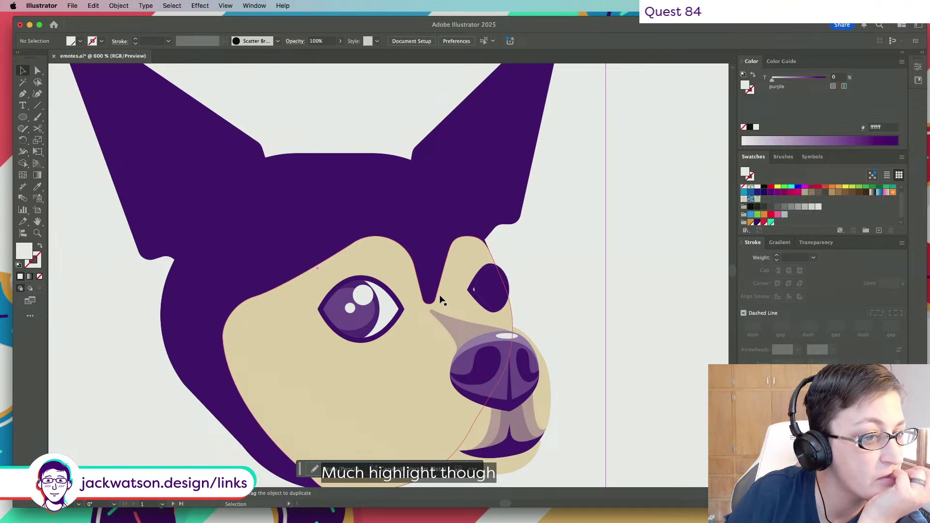
{"action": "left_click", "coordinate": [38, 71]}
{"action": "left_click", "coordinate": [348, 310]}
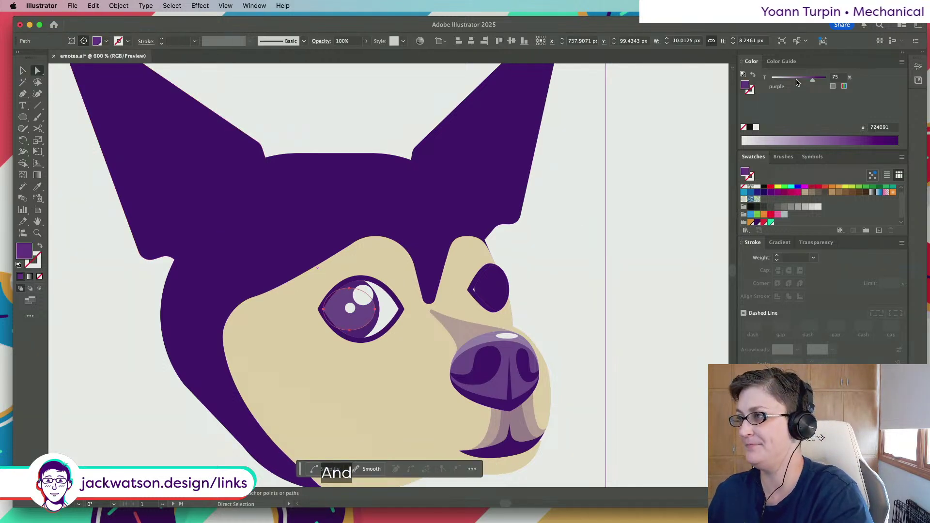
{"action": "left_click_drag", "start_coordinate": [797, 83], "coordinate": [863, 86]}
{"action": "key", "text": "shift+super+a"}
{"action": "scroll", "coordinate": [450, 299], "scroll_direction": "down", "scroll_amount": 5}
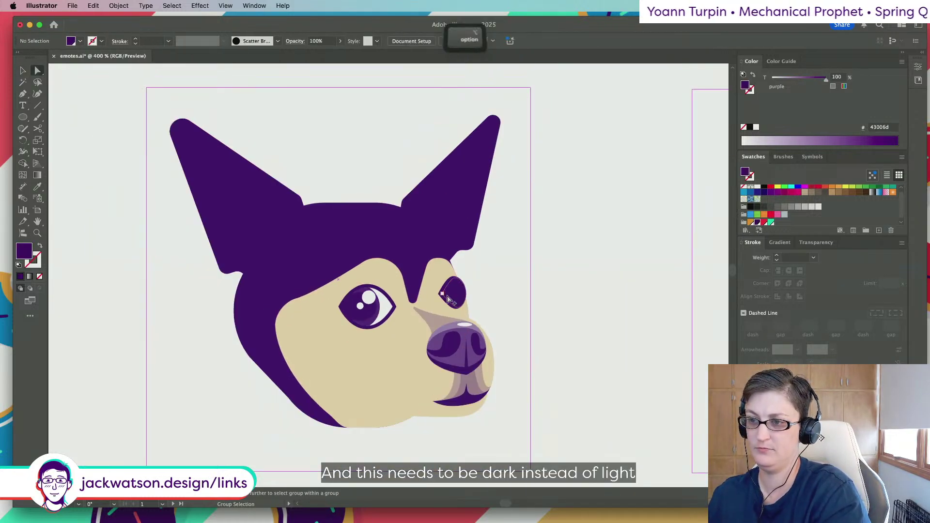
Delete the larger eye highlight and move the small one up to the nose side of the iris
{"action": "scroll", "coordinate": [404, 308], "scroll_direction": "up", "scroll_amount": 8}
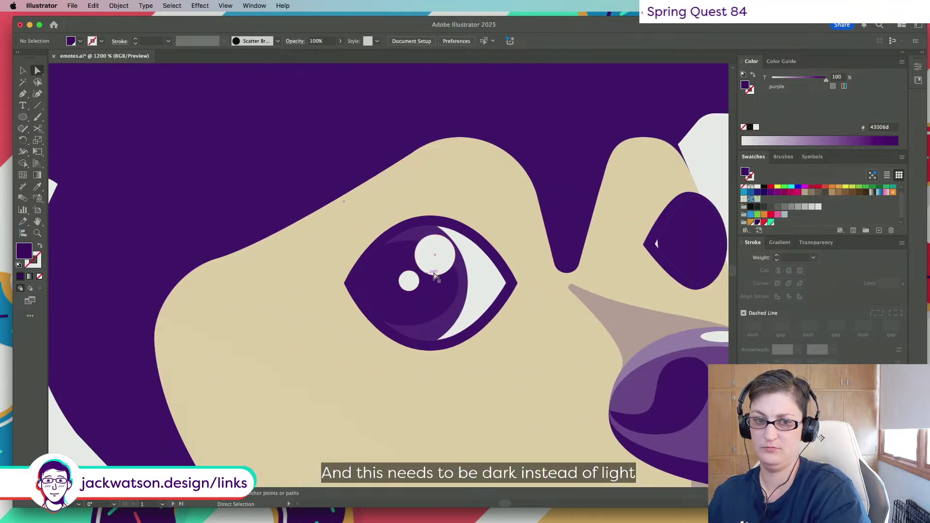
{"action": "left_click", "coordinate": [438, 271]}
{"action": "key", "text": "Delete"}
{"action": "left_click_drag", "start_coordinate": [415, 282], "coordinate": [450, 270]}
Copy the small white highlight onto the upper part of the far eye
{"action": "scroll", "coordinate": [450, 269], "scroll_direction": "right", "scroll_amount": 4}
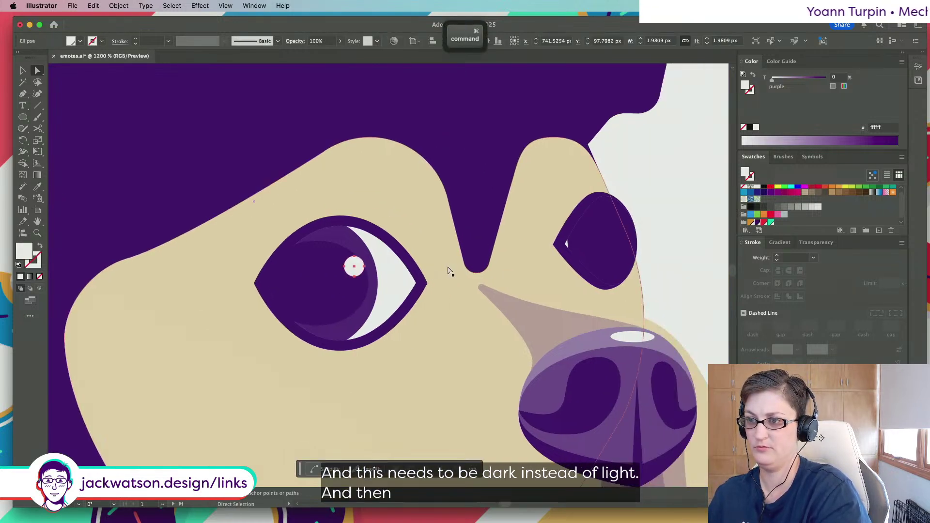
{"action": "left_click", "coordinate": [355, 266], "text": "super"}
{"action": "key", "text": "super+f"}
{"action": "left_click_drag", "start_coordinate": [354, 266], "coordinate": [592, 237]}
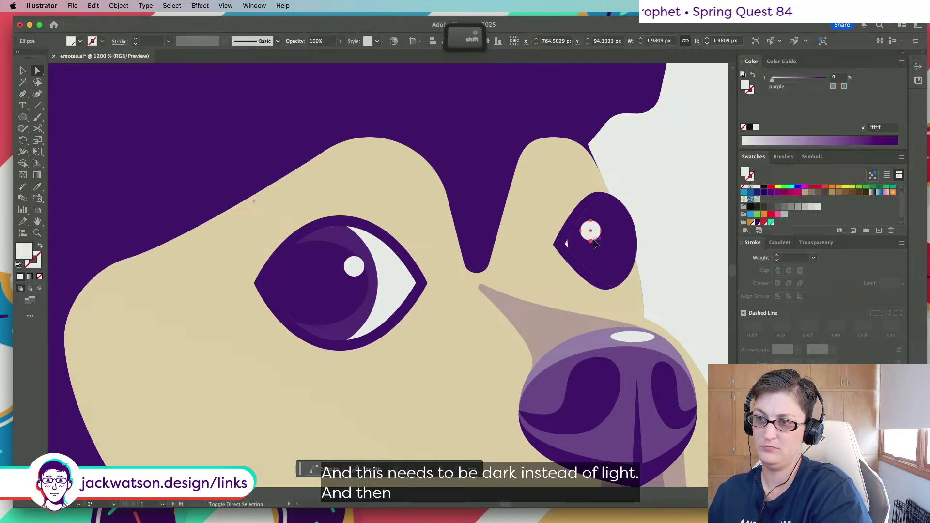
Scale the far eye's highlight down to about 1.7 px across
{"action": "key", "text": "super+minus"}
{"action": "left_click", "coordinate": [22, 70]}
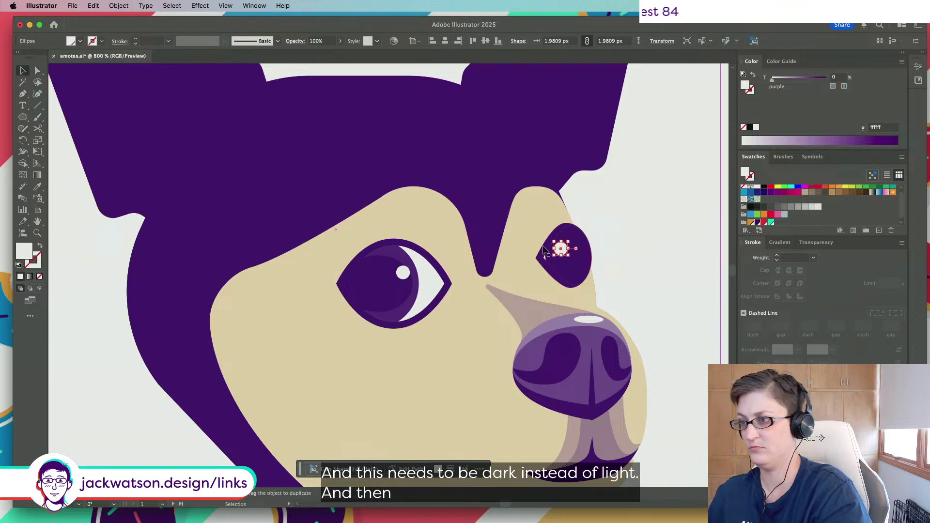
{"action": "left_click_drag", "start_coordinate": [571, 256], "coordinate": [567, 255]}
{"action": "key", "text": "super+minus"}
{"action": "key", "text": "super+minus"}
{"action": "key", "text": "super+minus"}
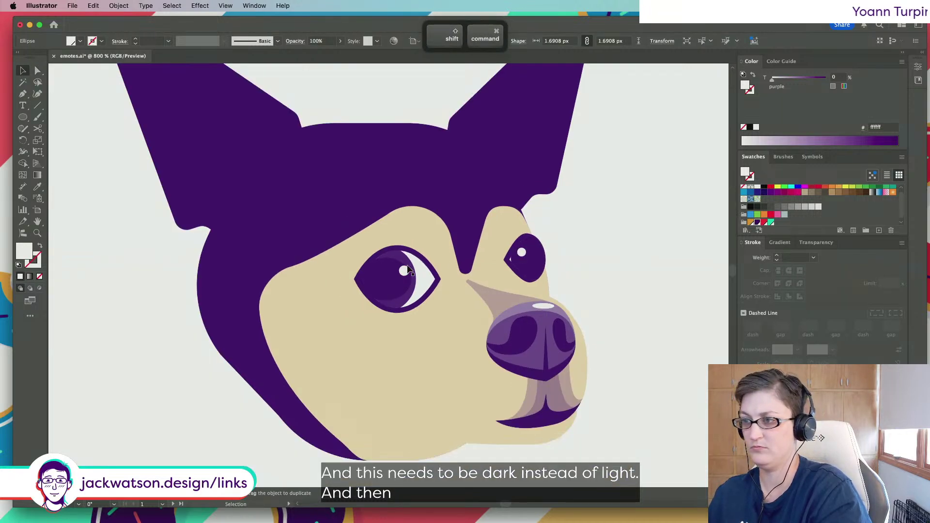
{"action": "scroll", "coordinate": [527, 301], "scroll_direction": "down", "scroll_amount": 1}
{"action": "scroll", "coordinate": [496, 297], "scroll_direction": "down", "scroll_amount": 1}
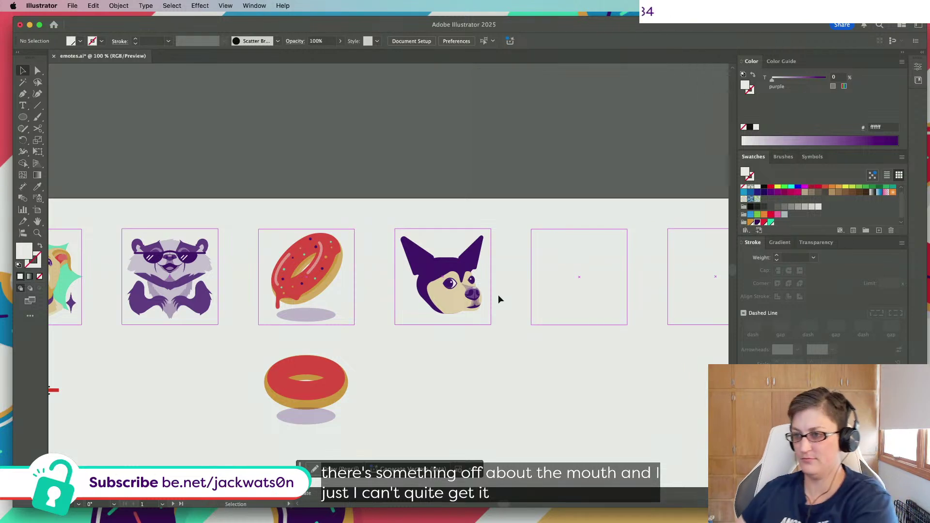
Isolate the snout group and narrow its muzzle, chin and mouth shapes so the front edge aligns with the nose
{"action": "scroll", "coordinate": [496, 295], "scroll_direction": "up", "scroll_amount": 6, "text": "alt"}
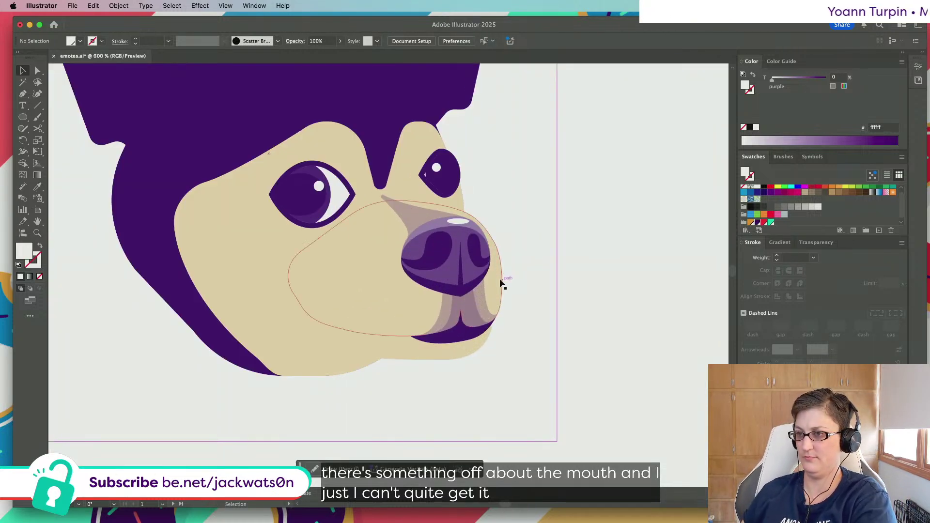
{"action": "left_click", "coordinate": [498, 277]}
{"action": "double_click", "coordinate": [498, 276]}
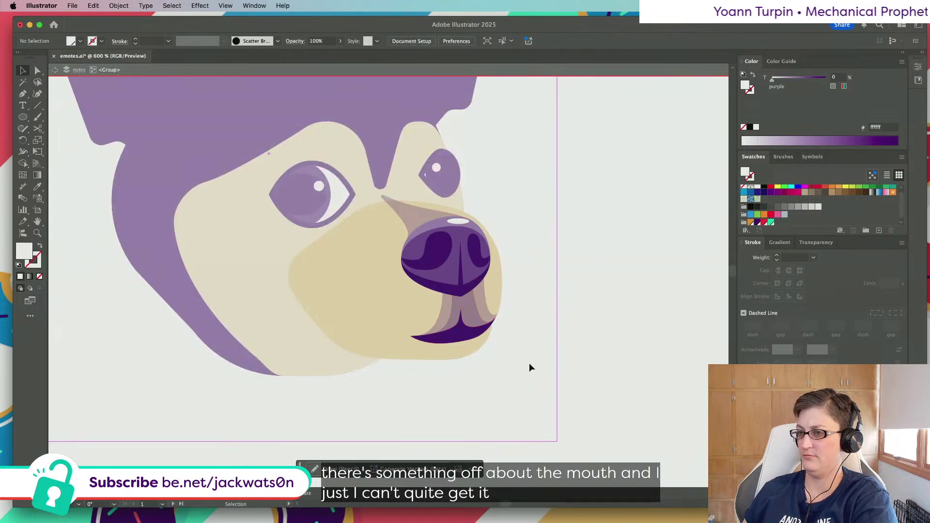
{"action": "left_click", "coordinate": [503, 276]}
{"action": "left_click_drag", "start_coordinate": [502, 279], "coordinate": [491, 285]}
{"action": "left_click", "coordinate": [493, 284]}
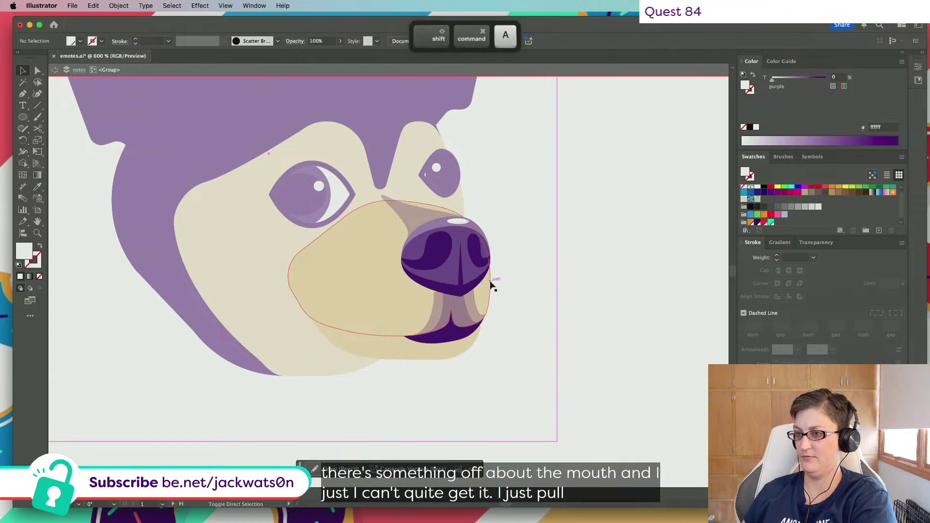
Scale down the translucent shading under the nose together with the dark mouth shape, pulling them in from the cheek side
{"action": "left_click", "coordinate": [462, 303]}
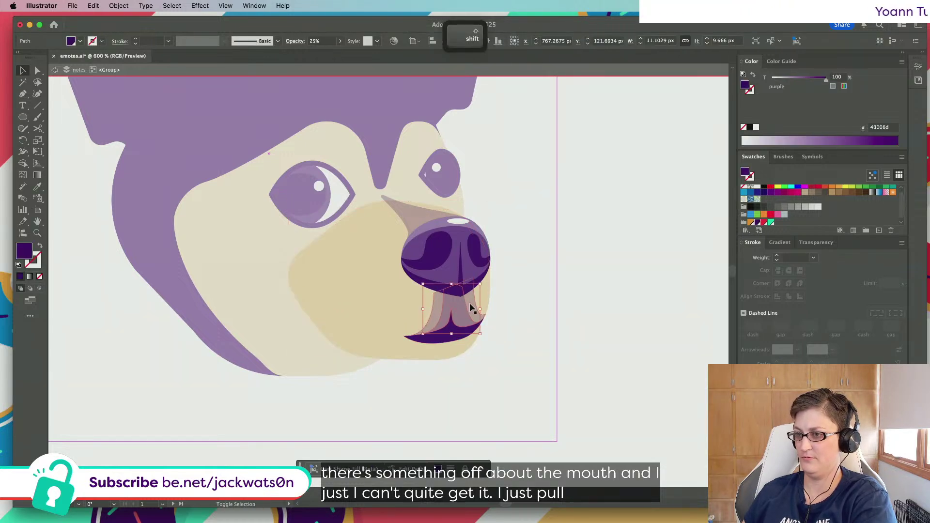
{"action": "left_click", "coordinate": [420, 322], "text": "shift"}
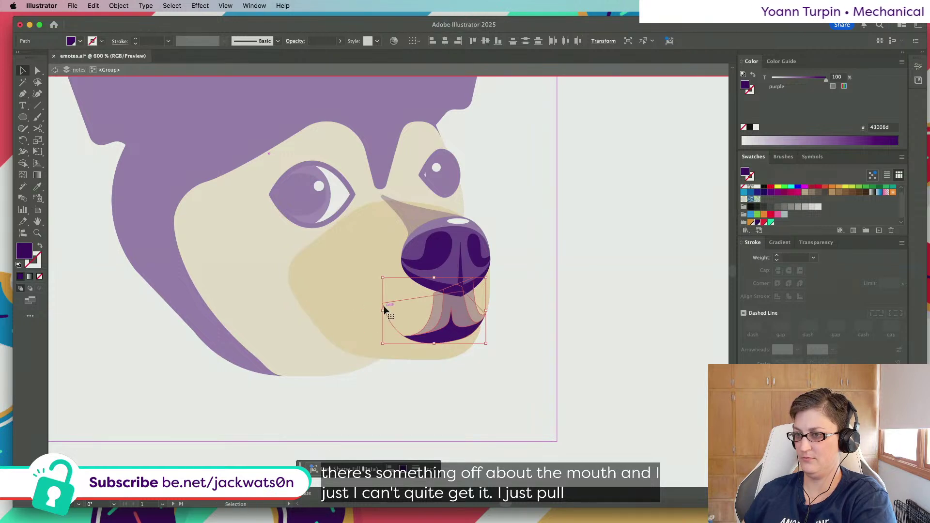
{"action": "left_click_drag", "start_coordinate": [384, 311], "coordinate": [394, 311]}
{"action": "left_click", "coordinate": [463, 339]}
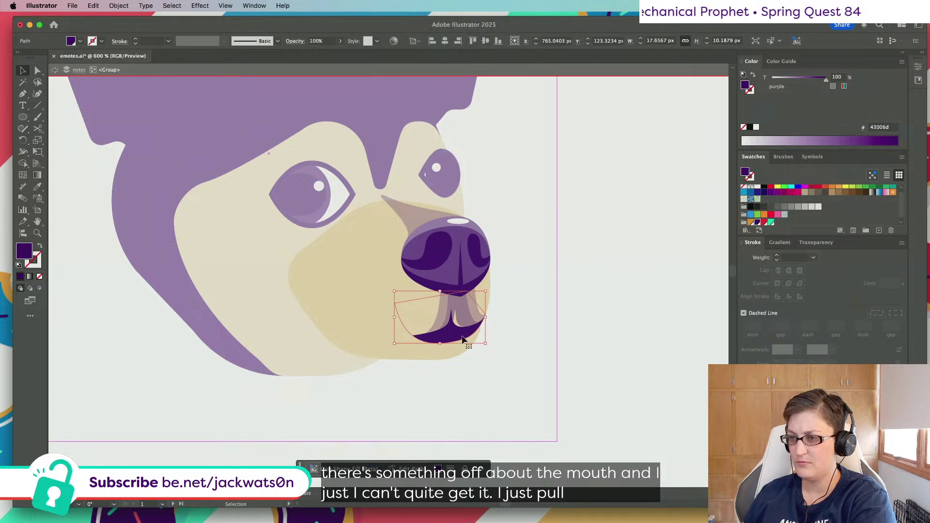
Move the muzzle shape's lip-notch tip forward to meet the mouth's notch, and shift the adjoining anchor point to smooth the curve
{"action": "scroll", "coordinate": [463, 339], "scroll_direction": "up", "scroll_amount": 5}
{"action": "left_click", "coordinate": [443, 306]}
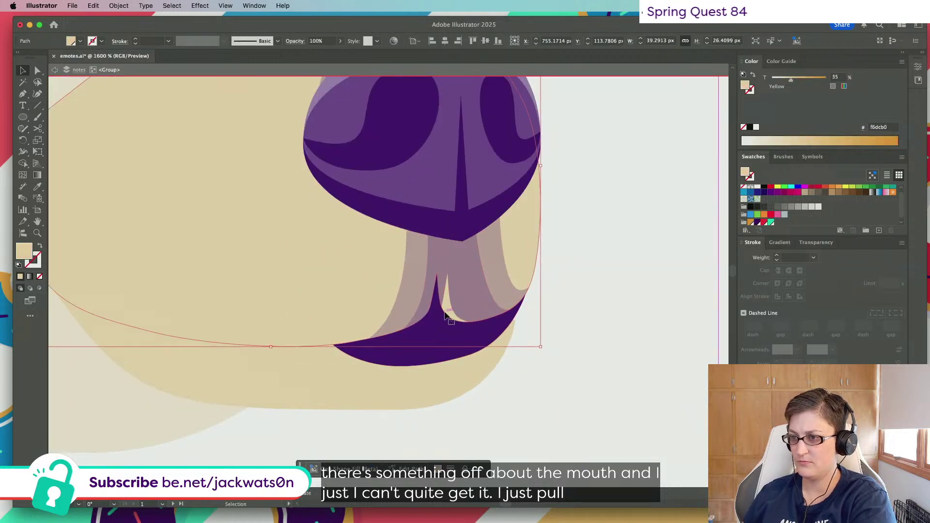
{"action": "double_click", "coordinate": [445, 315]}
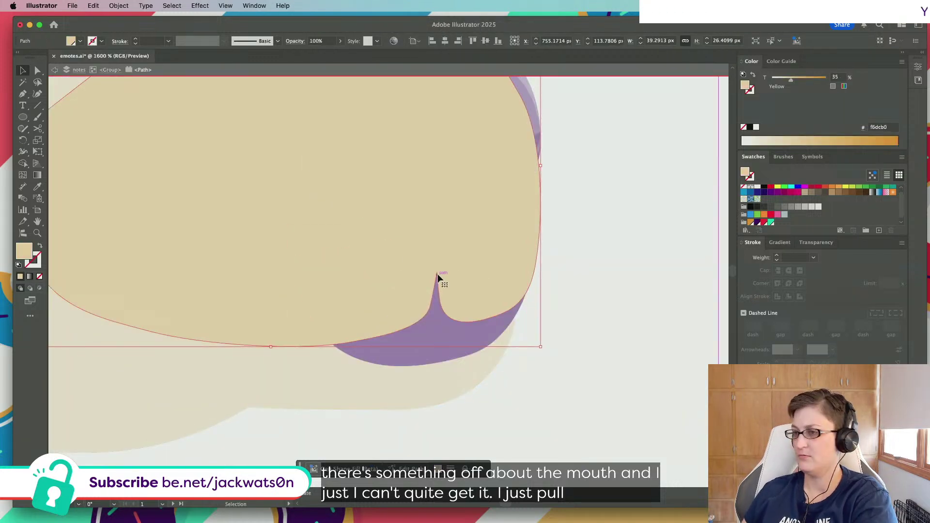
{"action": "left_click", "coordinate": [55, 69]}
{"action": "left_click", "coordinate": [37, 70]}
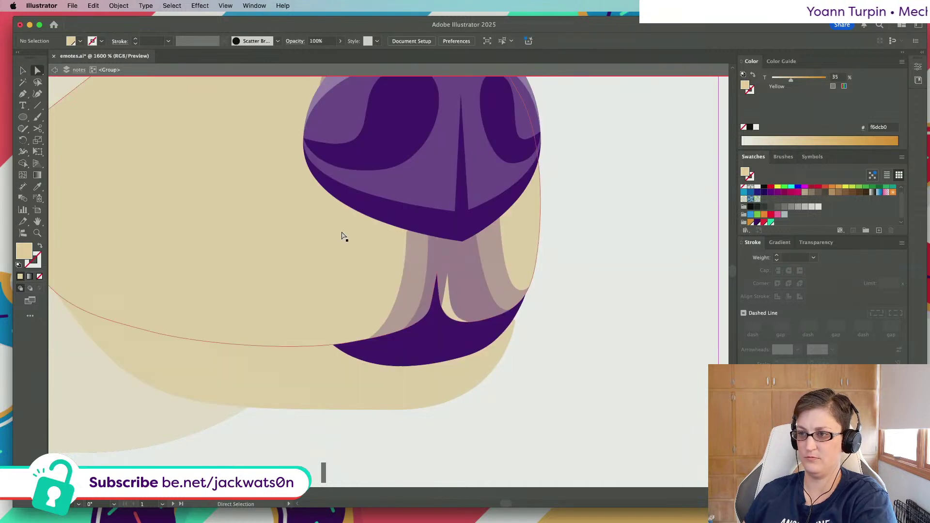
{"action": "left_click", "coordinate": [441, 306]}
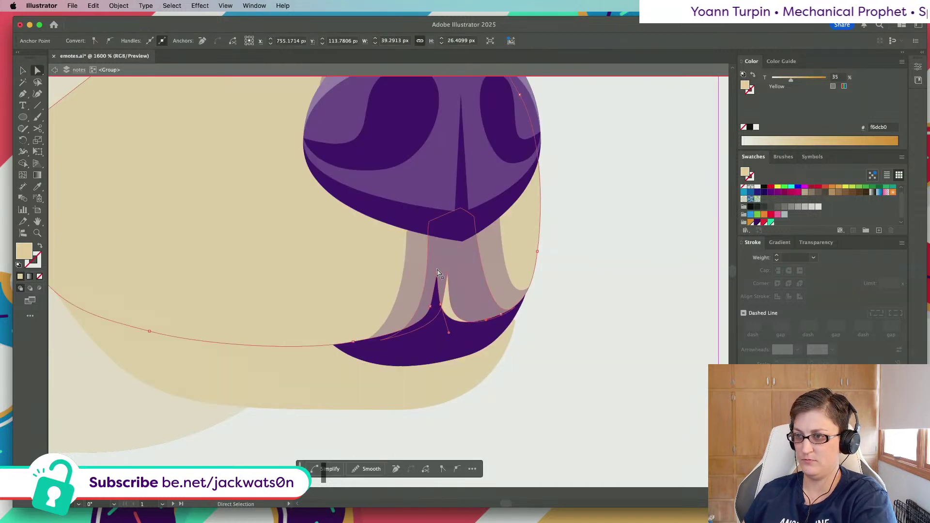
{"action": "left_click_drag", "start_coordinate": [437, 273], "coordinate": [446, 274]}
{"action": "left_click", "coordinate": [441, 305]}
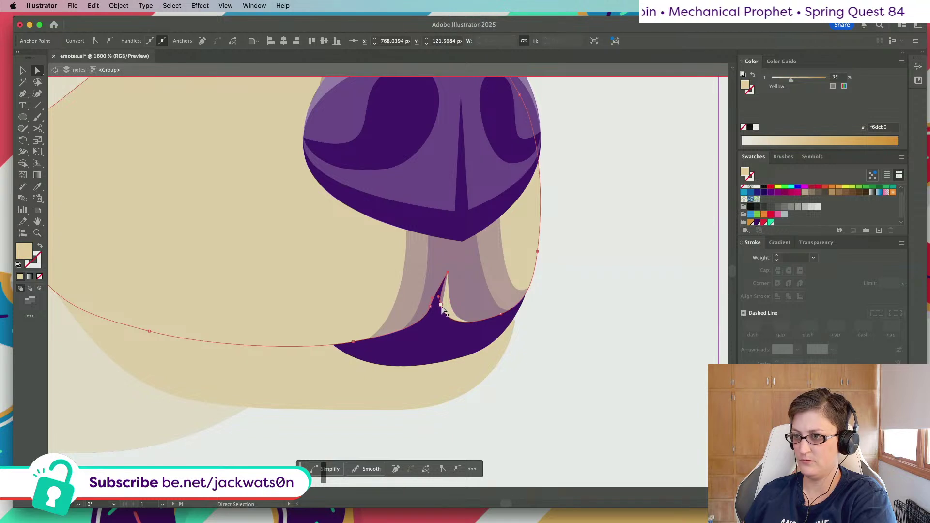
{"action": "mouse_move", "coordinate": [442, 310]}
{"action": "left_mouse_down"}
{"action": "mouse_move", "coordinate": [456, 315]}
{"action": "mouse_move", "coordinate": [432, 308]}
{"action": "mouse_move", "coordinate": [439, 312]}
{"action": "left_mouse_up"}
{"action": "key", "text": "super+shift+a"}
Leave the snout group's isolation and examine the dog's muzzle and mouth up close and beside the other emotes
{"action": "key", "text": "super+0"}
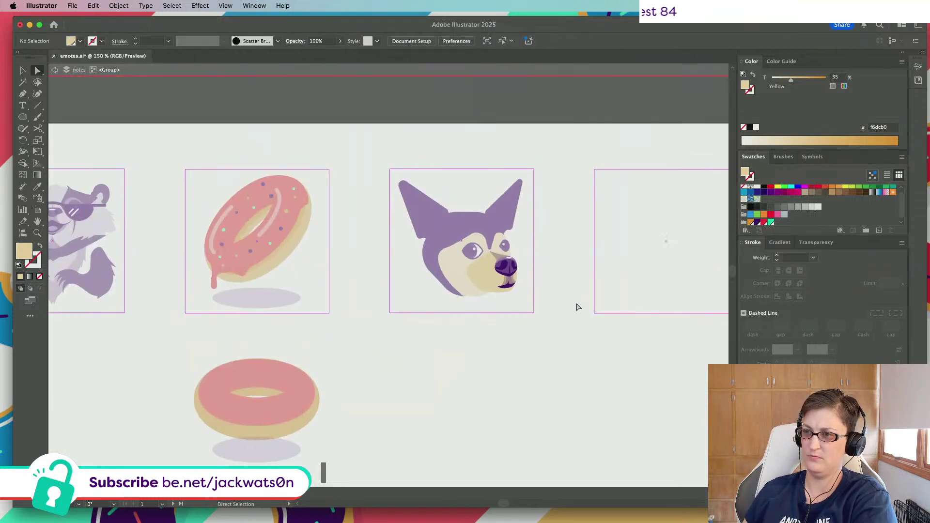
{"action": "key", "text": "super+equal"}
{"action": "key", "text": "super+equal"}
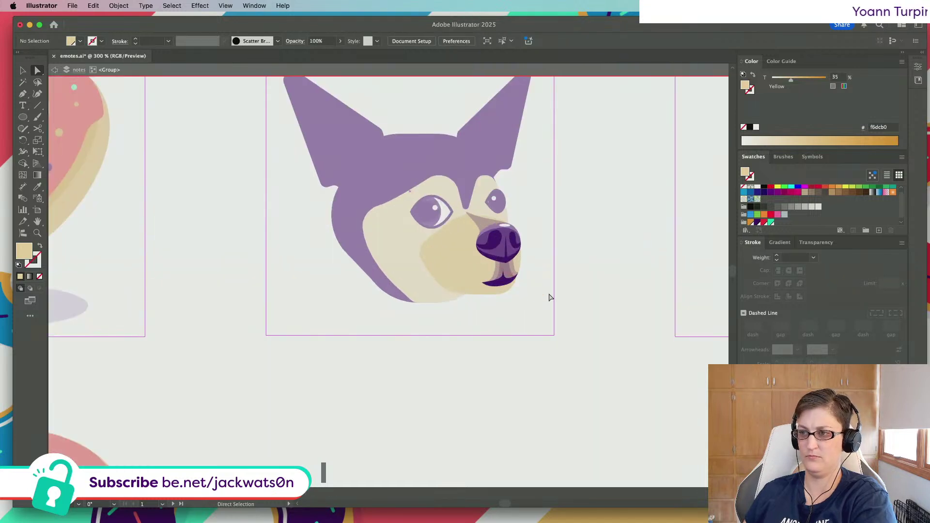
{"action": "scroll", "coordinate": [550, 297], "scroll_direction": "down", "scroll_amount": 1}
{"action": "scroll", "coordinate": [528, 297], "scroll_direction": "up", "scroll_amount": 5}
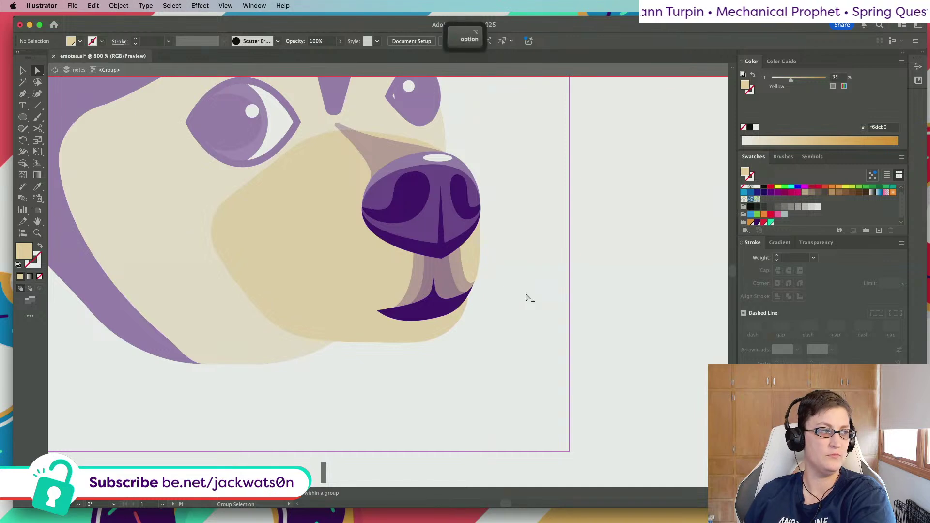
{"action": "scroll", "coordinate": [528, 297], "scroll_direction": "down", "scroll_amount": 5}
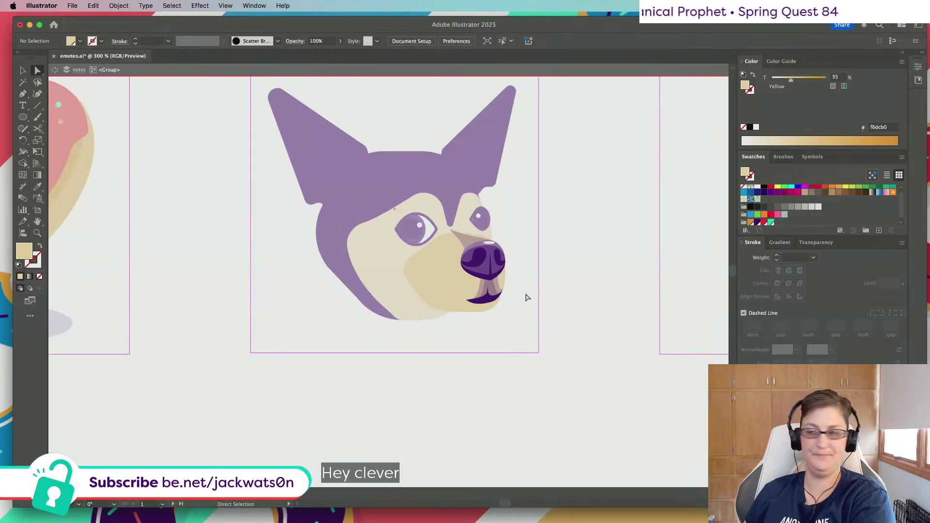
{"action": "key", "text": "alt"}
{"action": "scroll", "coordinate": [528, 297], "scroll_direction": "up", "scroll_amount": 1}
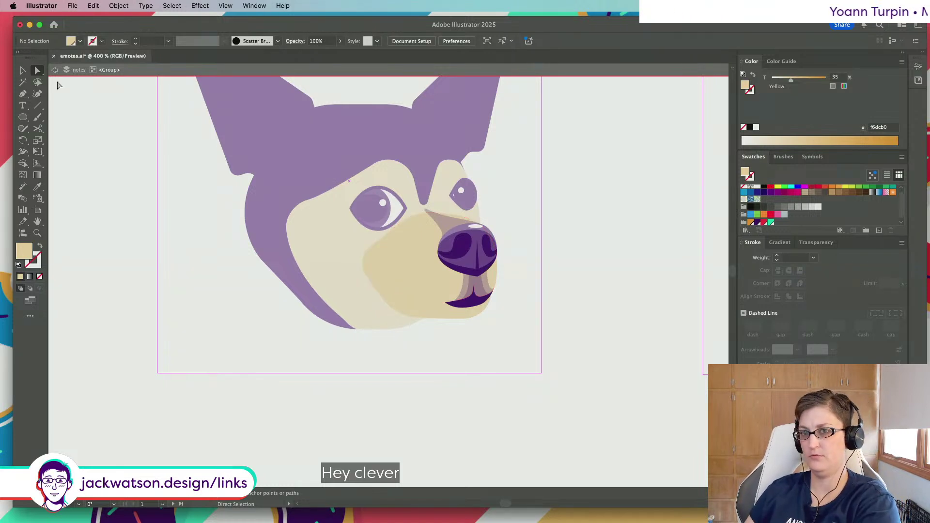
{"action": "key", "text": "Escape"}
{"action": "scroll", "coordinate": [269, 192], "scroll_direction": "down", "scroll_amount": 5}
{"action": "scroll", "coordinate": [339, 244], "scroll_direction": "down", "scroll_amount": 3}
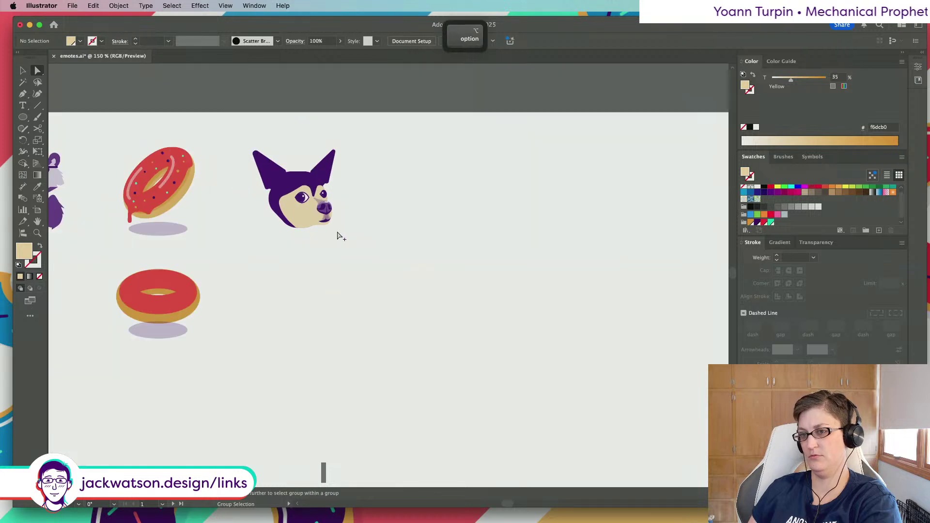
{"action": "scroll", "coordinate": [374, 247], "scroll_direction": "up", "scroll_amount": 2}
{"action": "scroll", "coordinate": [374, 248], "scroll_direction": "left", "scroll_amount": 2}
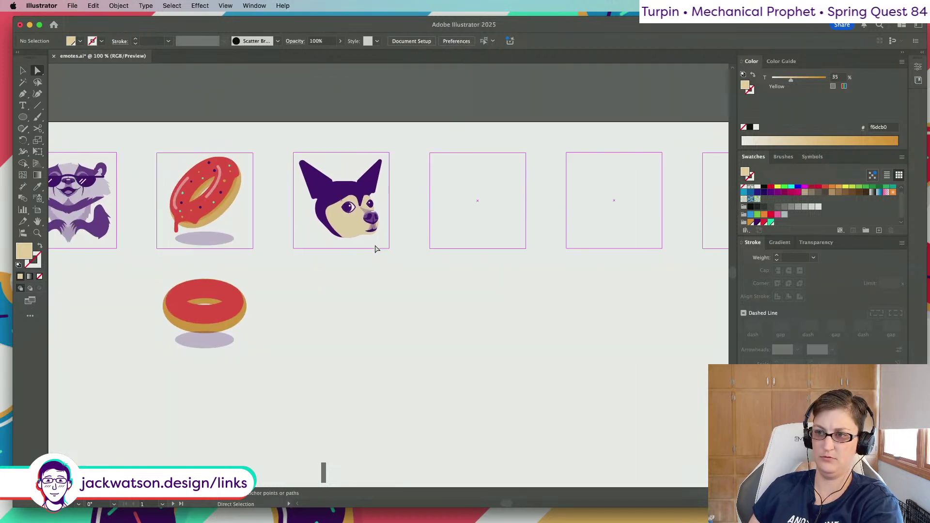
{"action": "key", "text": "alt"}
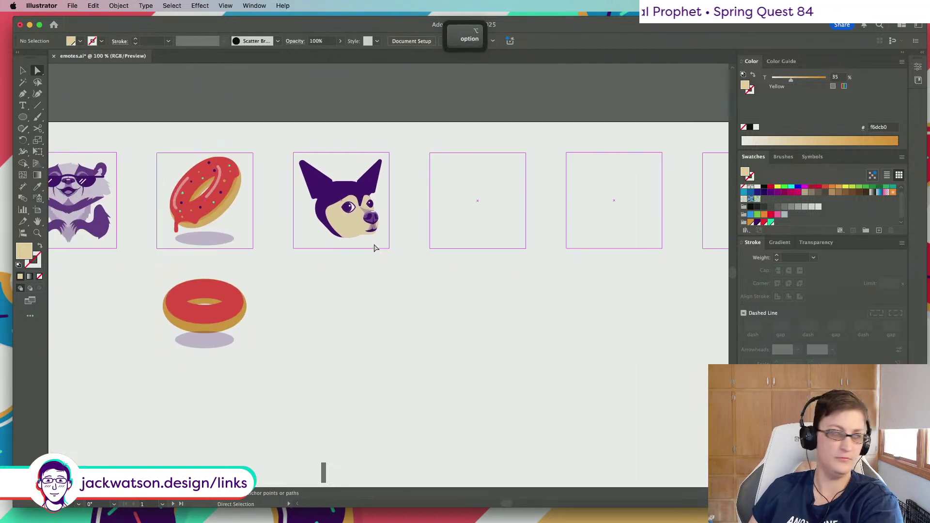
{"action": "key", "text": "alt"}
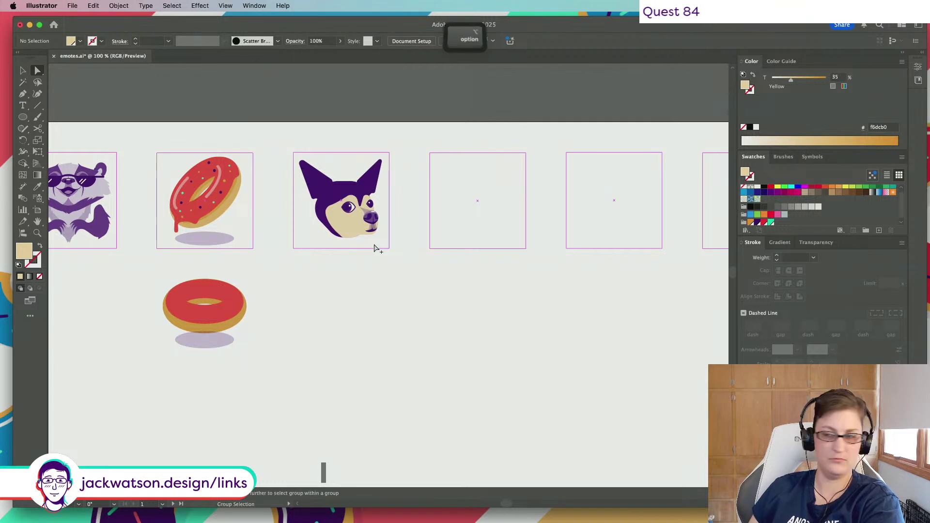
{"action": "scroll", "coordinate": [374, 248], "scroll_direction": "up", "scroll_amount": 3}
{"action": "scroll", "coordinate": [381, 220], "scroll_direction": "up", "scroll_amount": 3}
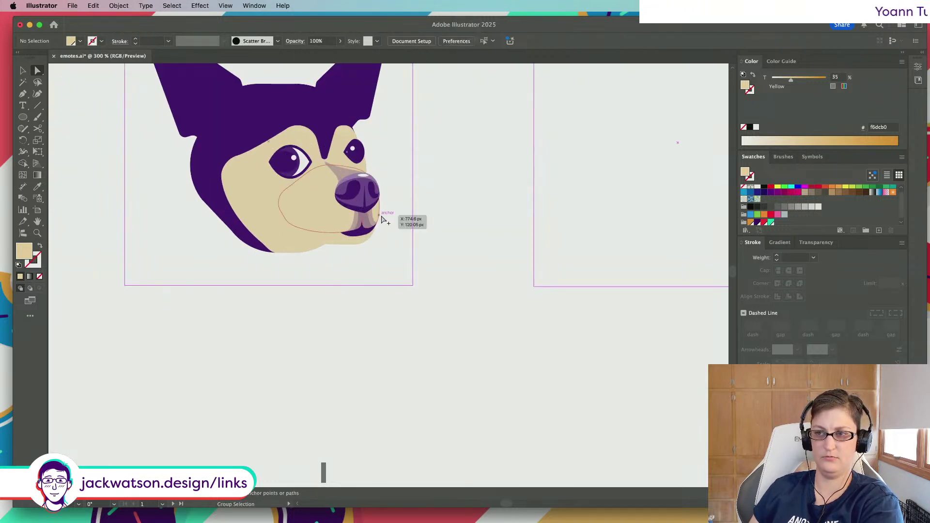
{"action": "scroll", "coordinate": [382, 220], "scroll_direction": "up", "scroll_amount": 2}
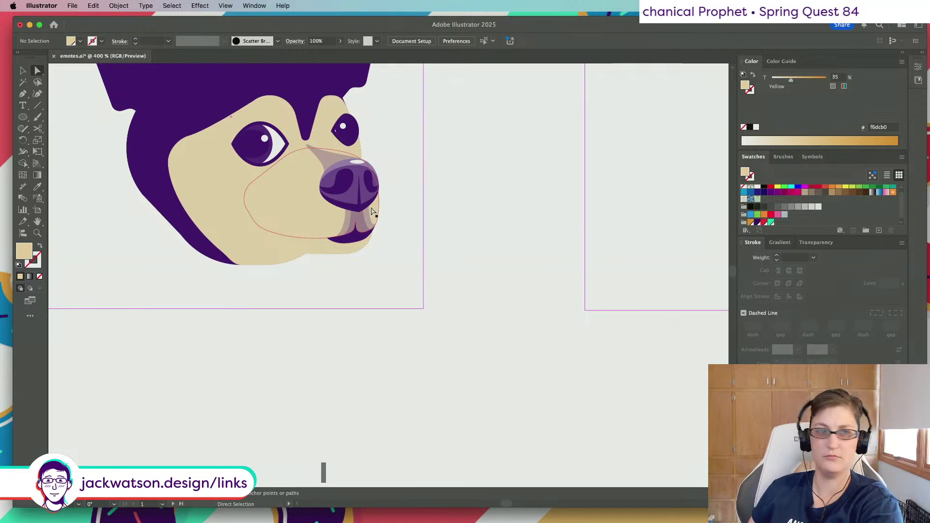
{"action": "key", "text": "alt"}
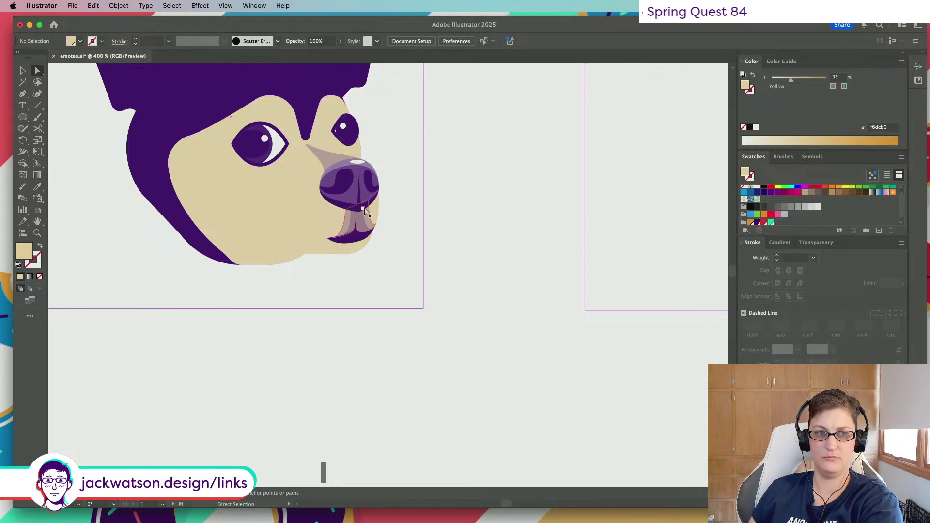
{"action": "scroll", "coordinate": [367, 210], "scroll_direction": "up", "scroll_amount": 3}
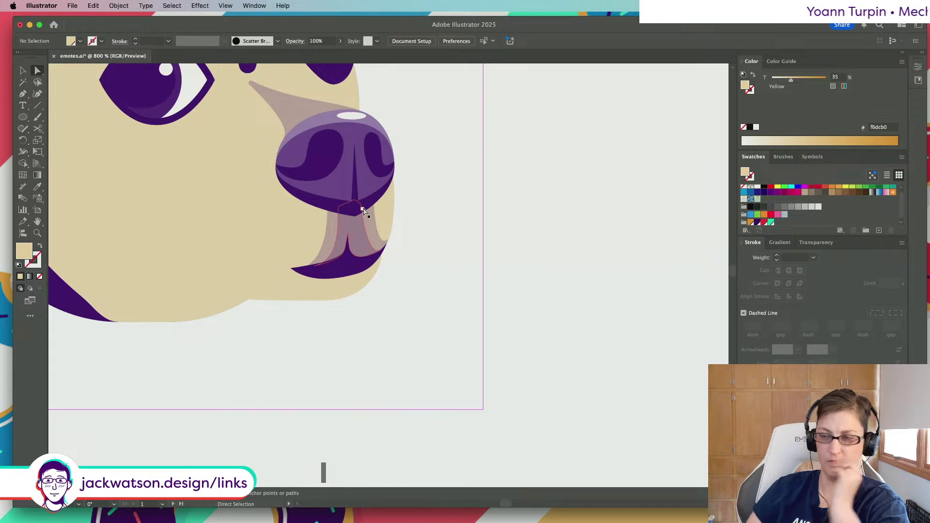
{"action": "scroll", "coordinate": [365, 212], "scroll_direction": "down", "scroll_amount": 2}
{"action": "scroll", "coordinate": [350, 236], "scroll_direction": "down", "scroll_amount": 3}
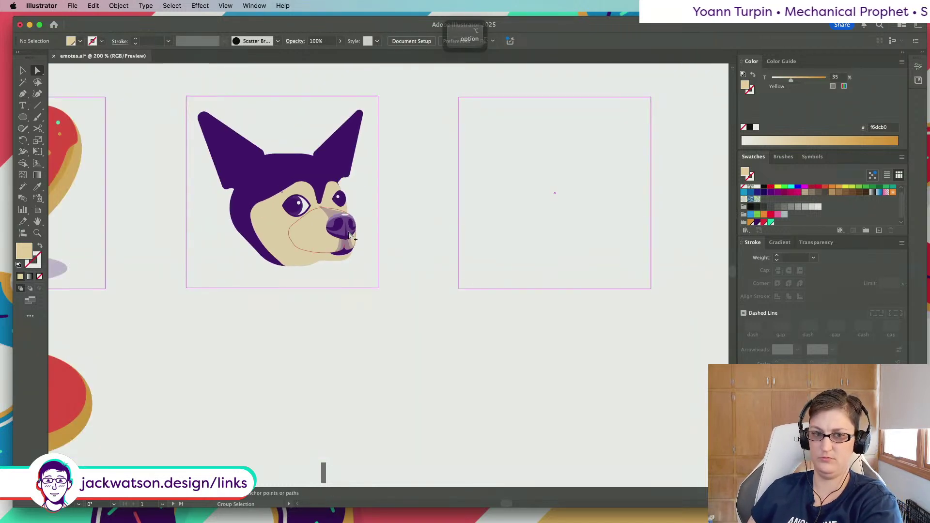
{"action": "scroll", "coordinate": [349, 236], "scroll_direction": "down", "scroll_amount": 3}
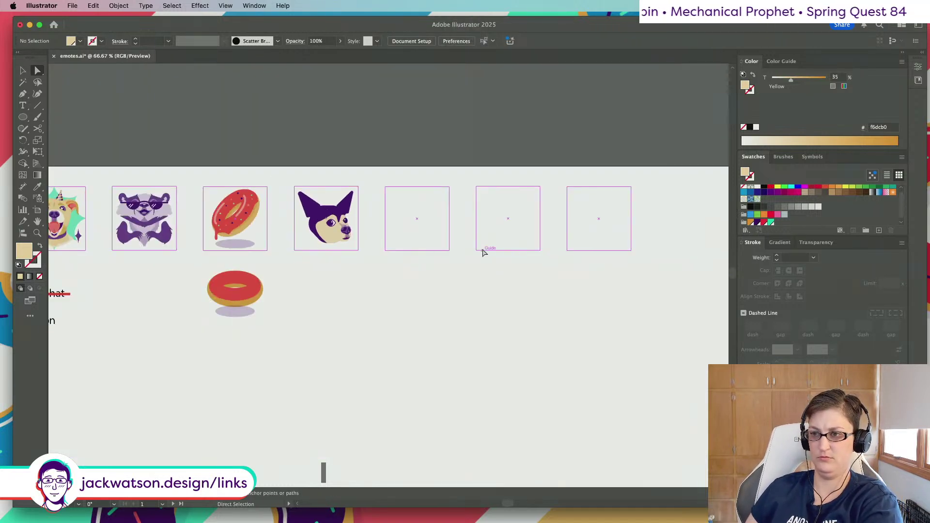
{"action": "scroll", "coordinate": [358, 241], "scroll_direction": "up", "scroll_amount": 4}
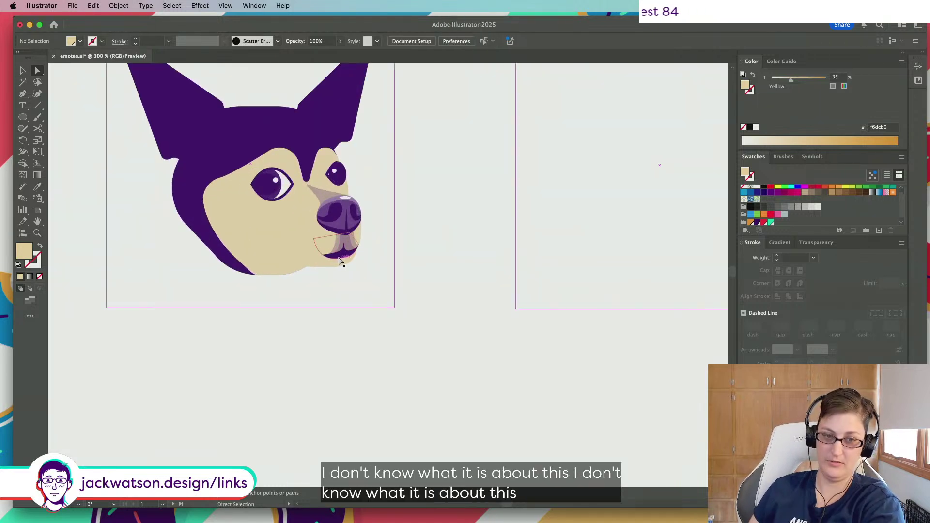
{"action": "key", "text": "alt"}
{"action": "scroll", "coordinate": [342, 258], "scroll_direction": "up", "scroll_amount": 3}
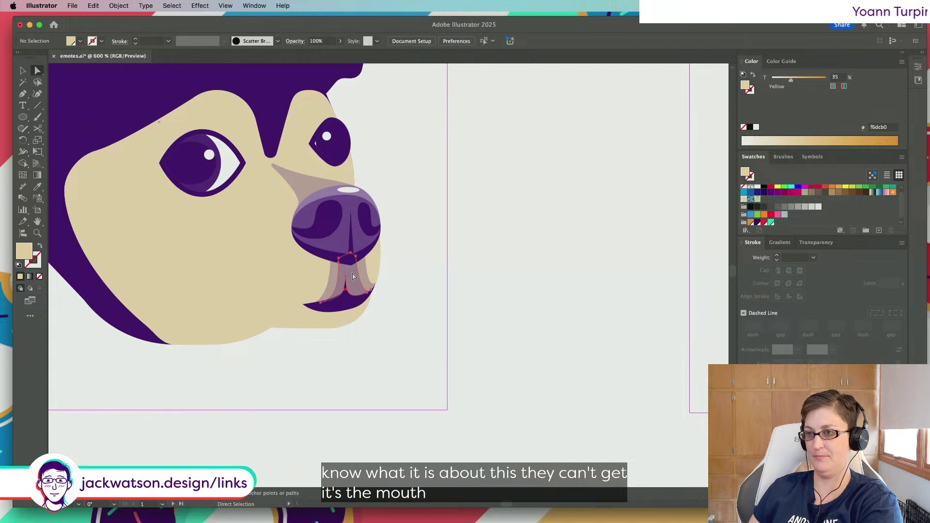
Delete the translucent shading under the nose and the dark mouth shape
{"action": "left_click", "coordinate": [353, 276]}
{"action": "key", "text": "BackSpace"}
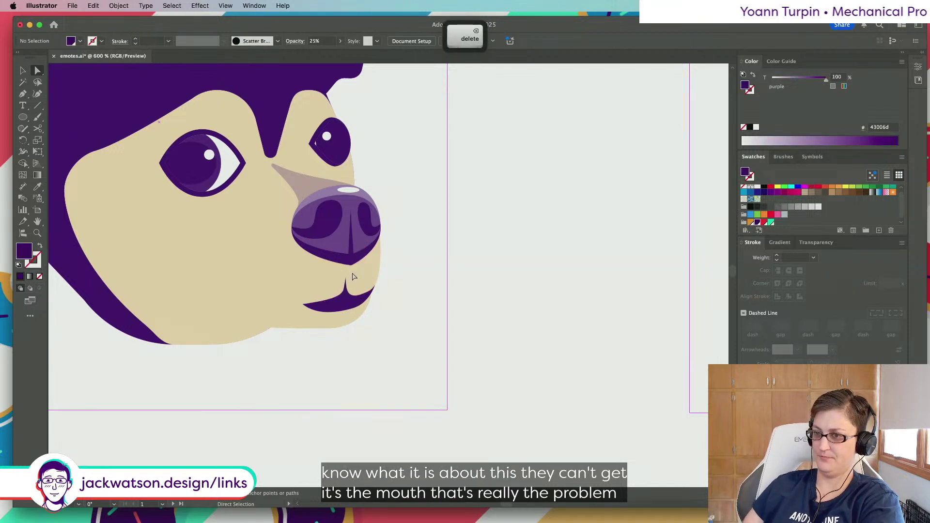
{"action": "scroll", "coordinate": [431, 320], "scroll_direction": "down", "scroll_amount": 2}
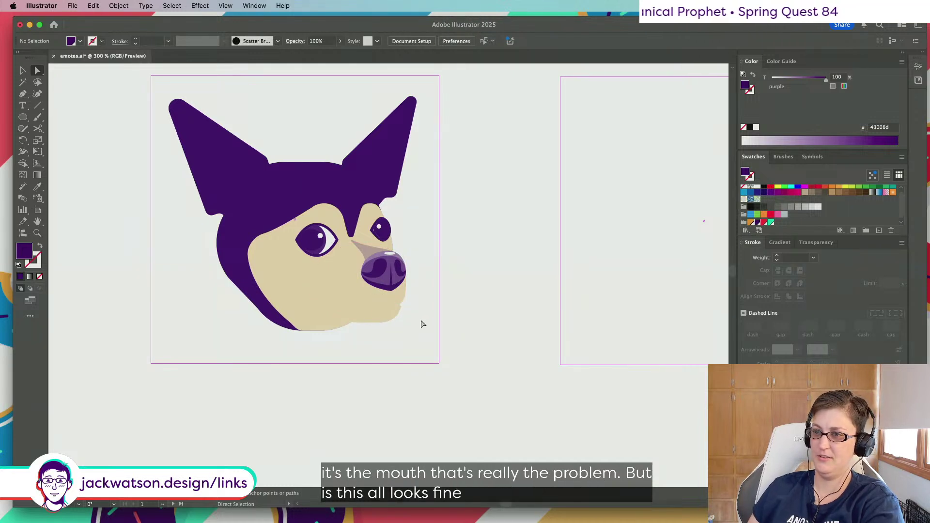
{"action": "scroll", "coordinate": [423, 327], "scroll_direction": "down", "scroll_amount": 1}
Isolate the snout group and squash the nose group from above to about 14.7 px high
{"action": "scroll", "coordinate": [422, 326], "scroll_direction": "up", "scroll_amount": 3}
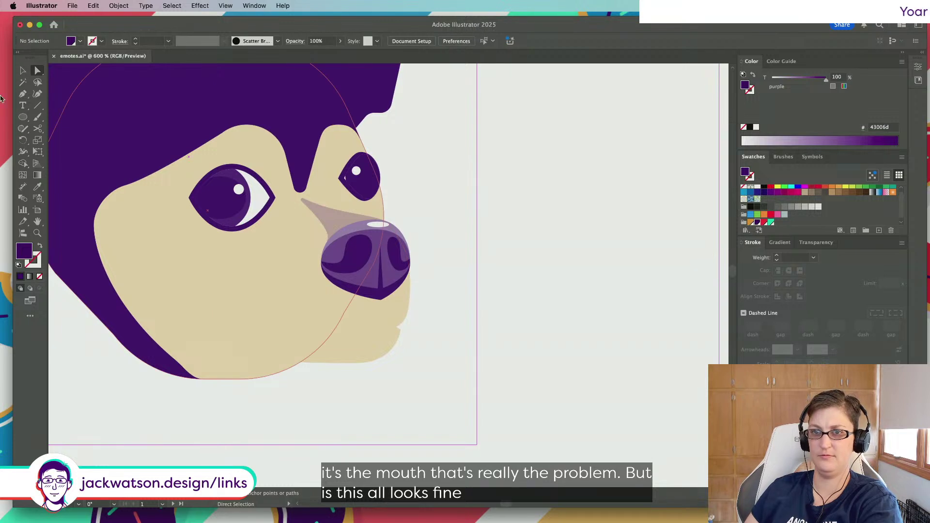
{"action": "key", "text": "v"}
{"action": "left_click", "coordinate": [376, 227]}
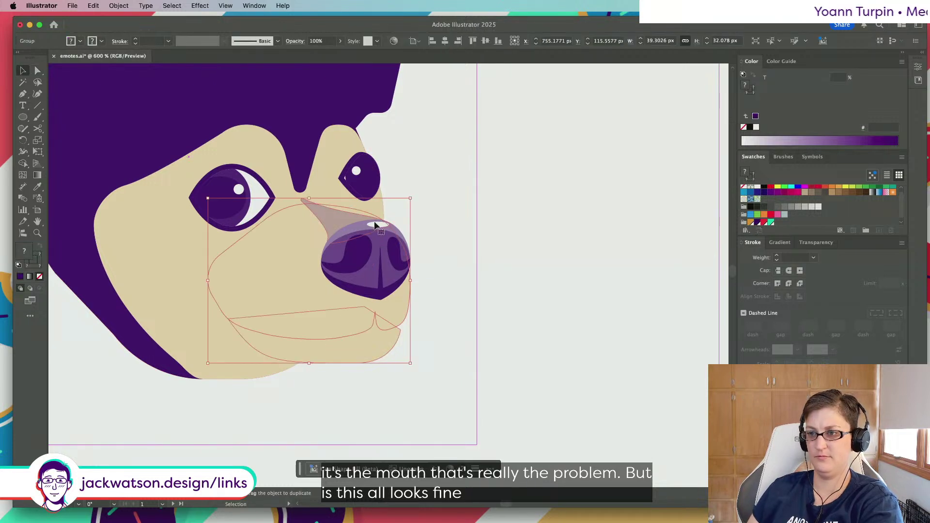
{"action": "double_click", "coordinate": [387, 253]}
{"action": "left_click", "coordinate": [399, 228]}
{"action": "left_click", "coordinate": [409, 233]}
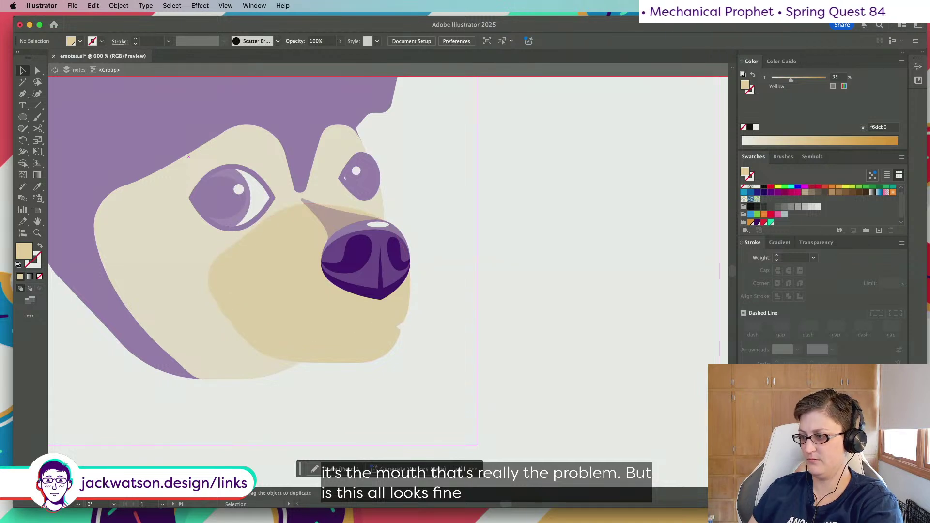
{"action": "left_click", "coordinate": [378, 271]}
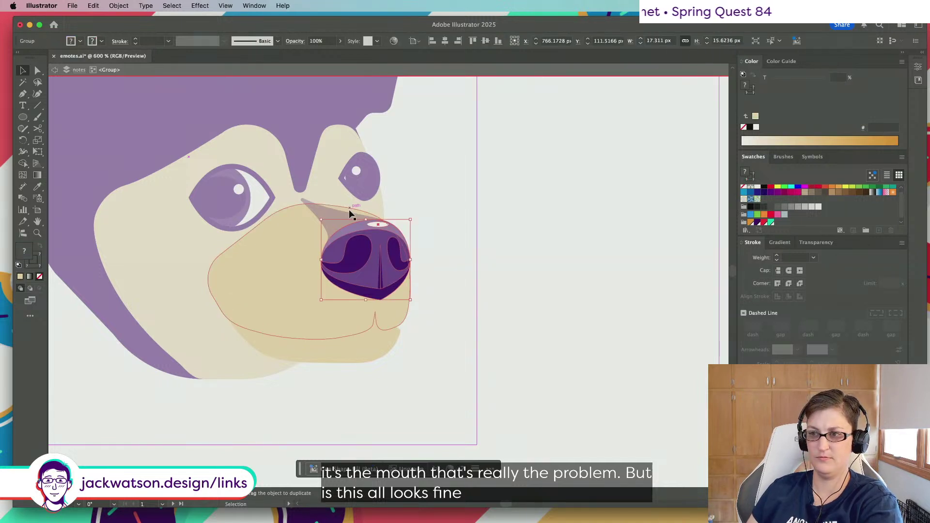
{"action": "left_click_drag", "start_coordinate": [365, 224], "coordinate": [365, 223]}
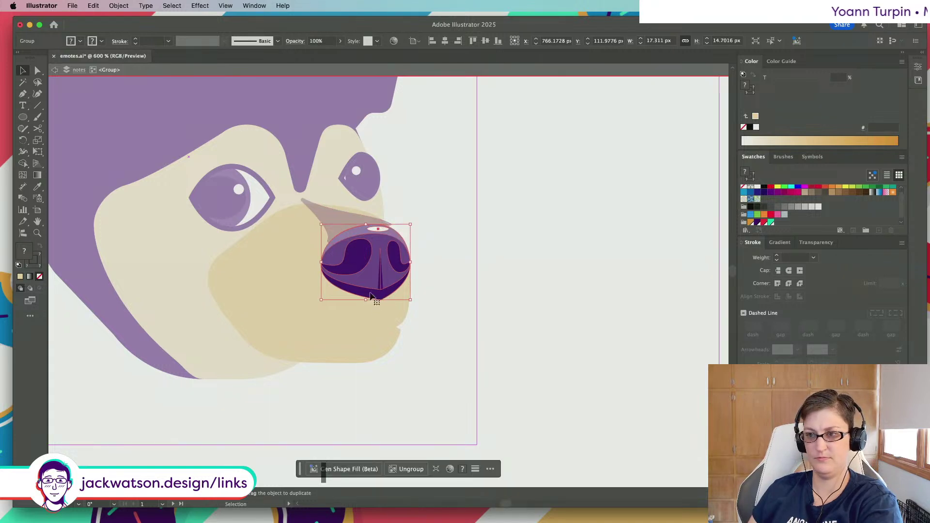
Move the front anchor point of the translucent nose-bridge shading down to meet the upper edge of the nose
{"action": "left_click", "coordinate": [334, 215]}
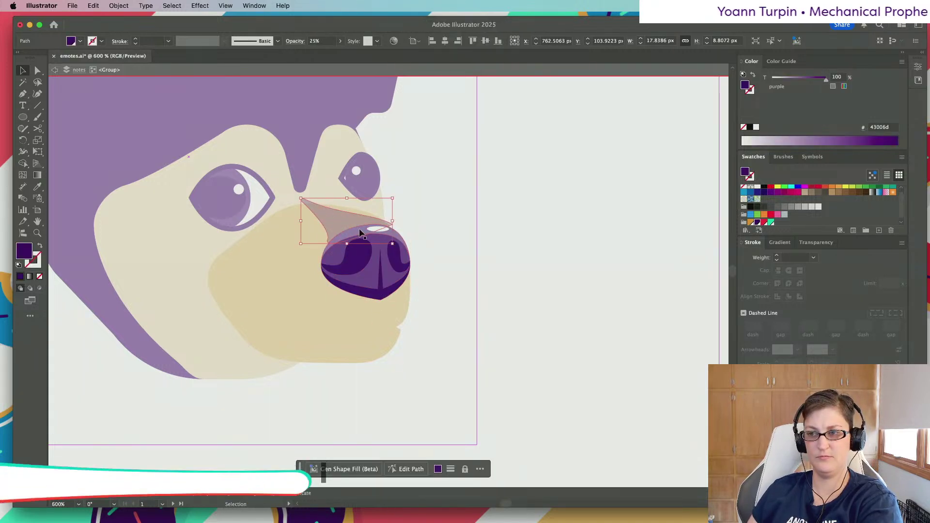
{"action": "left_click", "coordinate": [38, 72]}
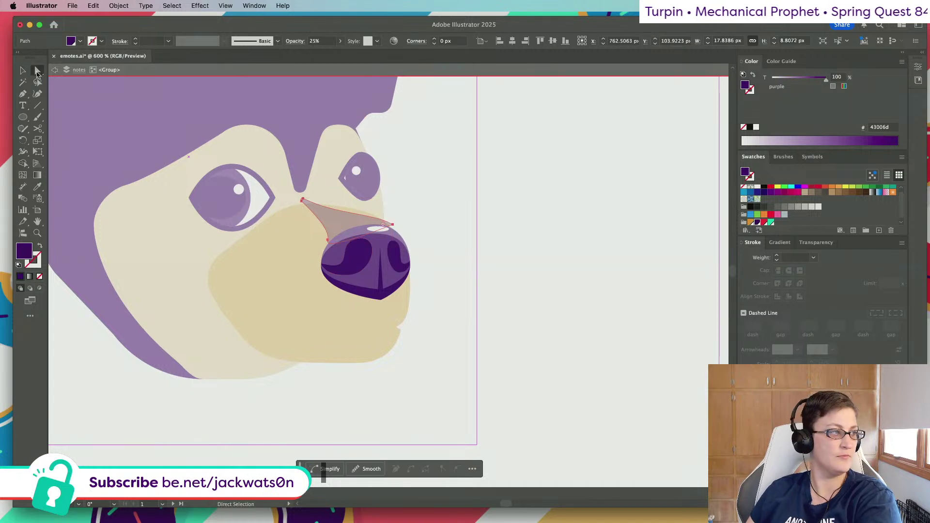
{"action": "left_click_drag", "start_coordinate": [392, 225], "coordinate": [397, 231]}
{"action": "key", "text": "shift+super+a"}
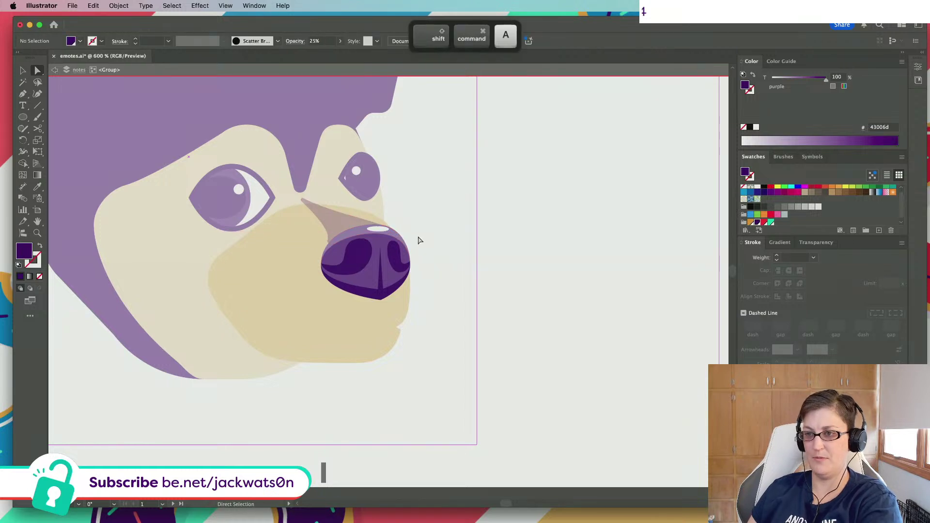
Adjust the curve handle of the nose-bridge shading's front anchor point so its upper edge flows into the nose
{"action": "left_click", "coordinate": [327, 244], "text": "shift"}
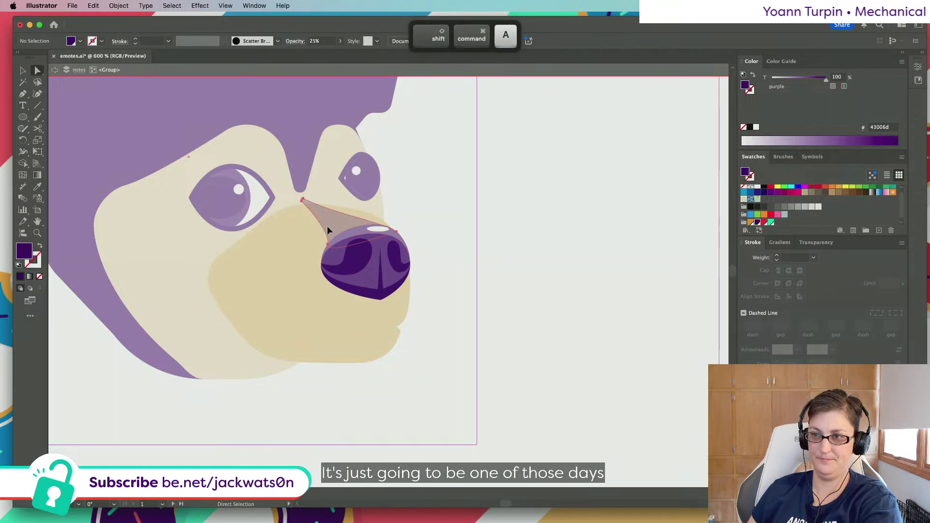
{"action": "left_click", "coordinate": [327, 247], "text": "shift"}
{"action": "left_click", "coordinate": [328, 247]}
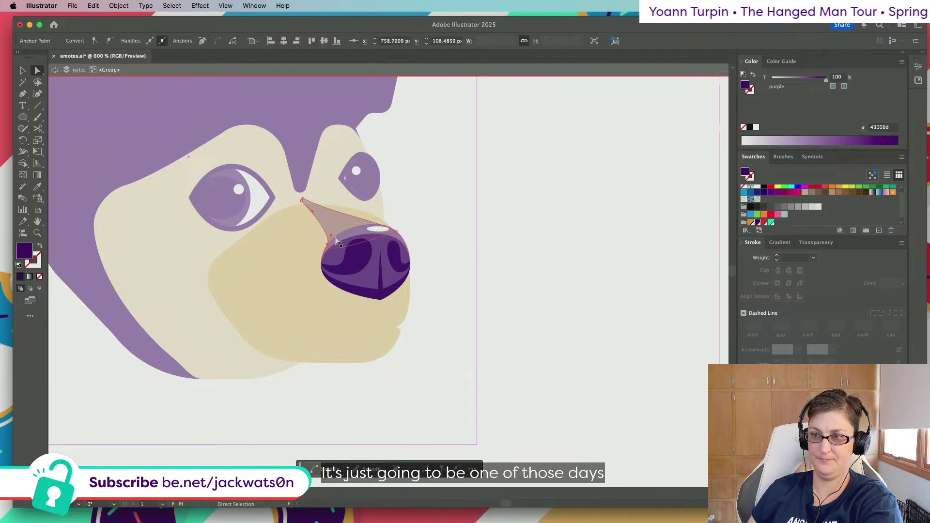
{"action": "left_click", "coordinate": [389, 231]}
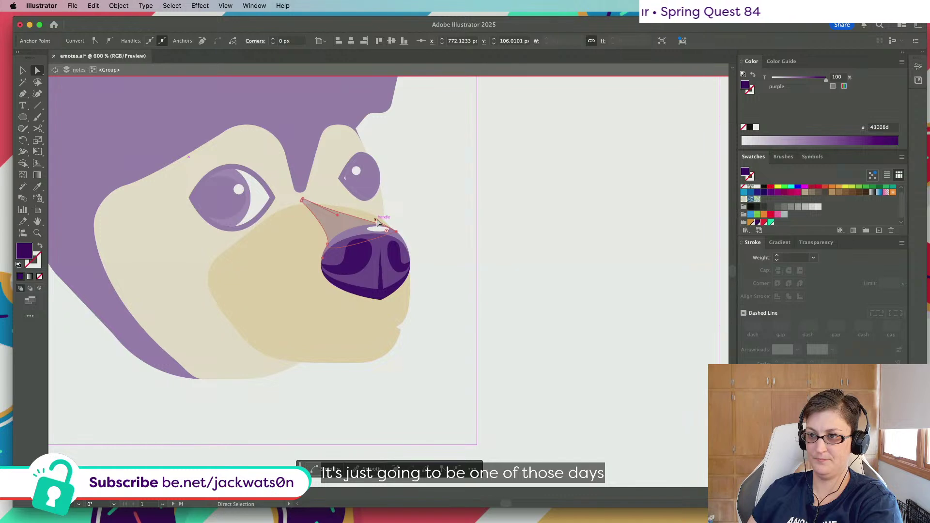
{"action": "left_click_drag", "start_coordinate": [377, 222], "coordinate": [369, 213]}
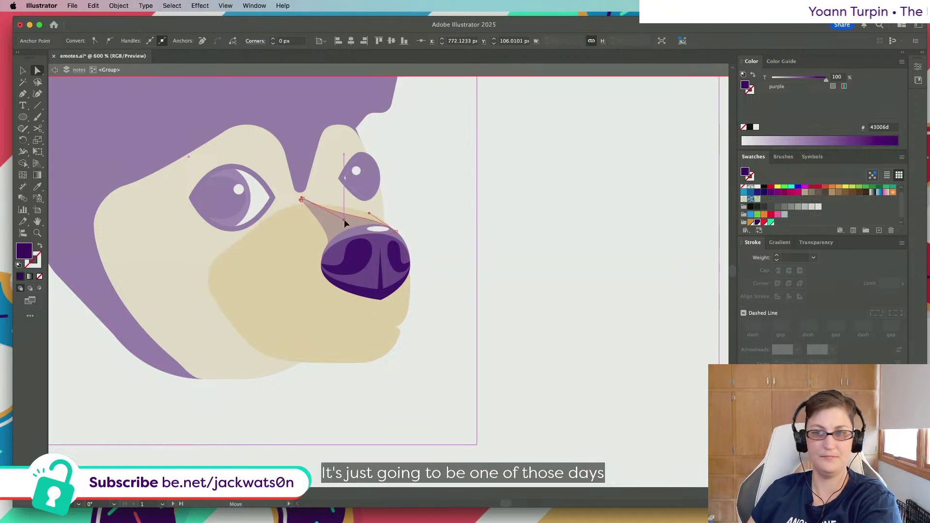
{"action": "key", "text": "super+shift+a"}
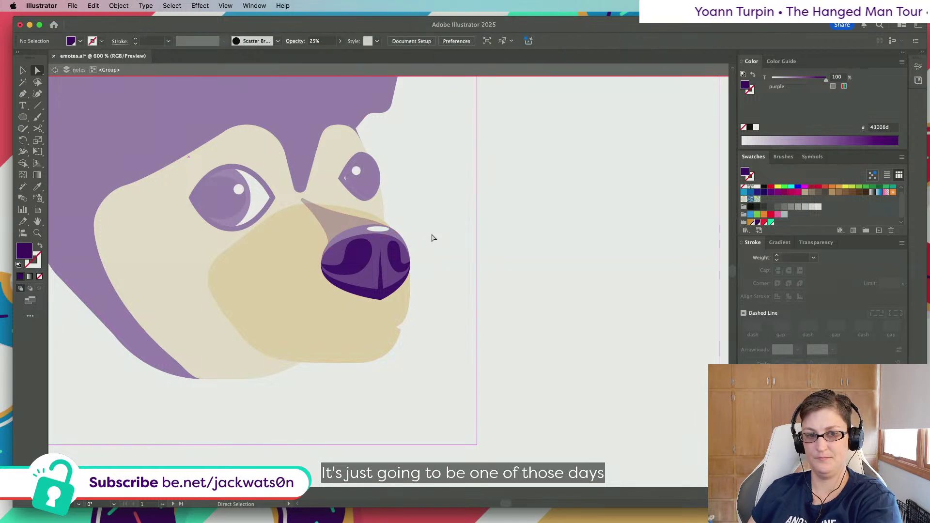
Squash the two dark nostril shapes slightly from above
{"action": "key", "text": "super+equal"}
{"action": "left_click", "coordinate": [392, 261]}
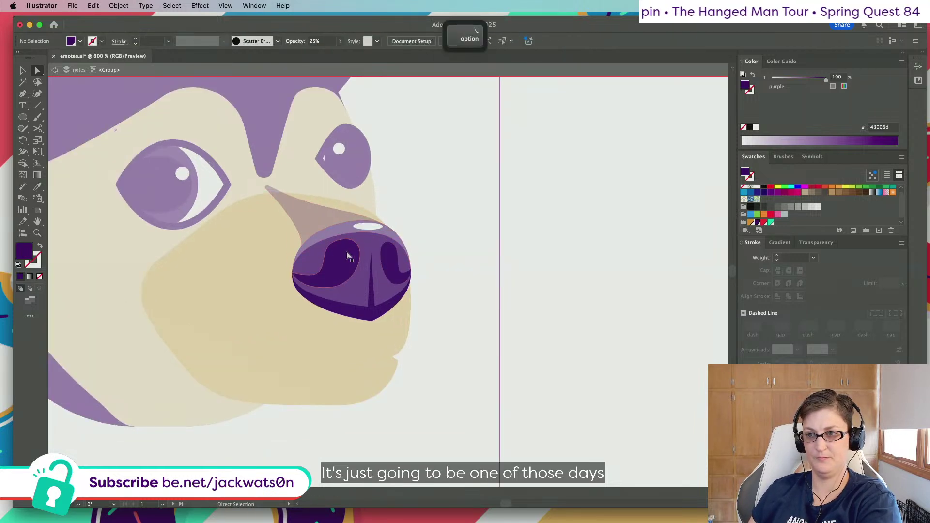
{"action": "key", "text": "shift"}
{"action": "key", "text": "v"}
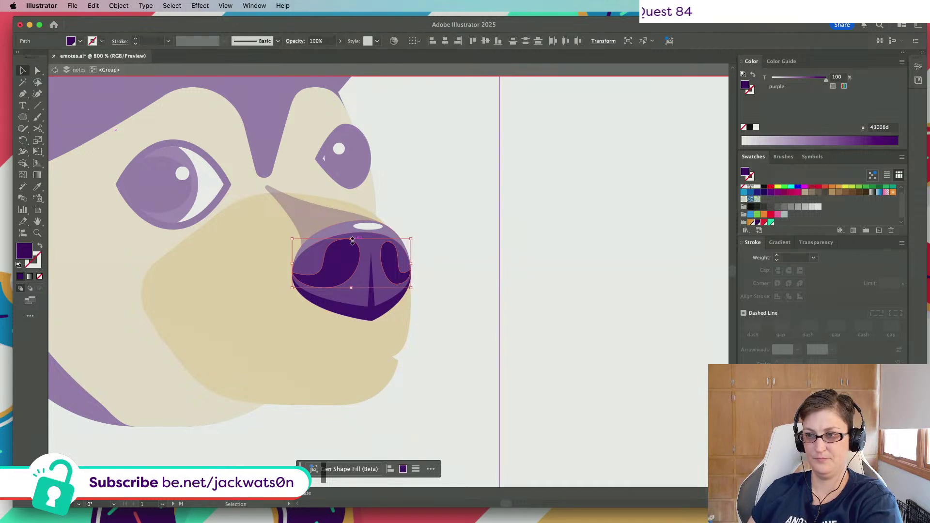
{"action": "left_click_drag", "start_coordinate": [352, 241], "coordinate": [354, 250]}
{"action": "left_click", "coordinate": [424, 283]}
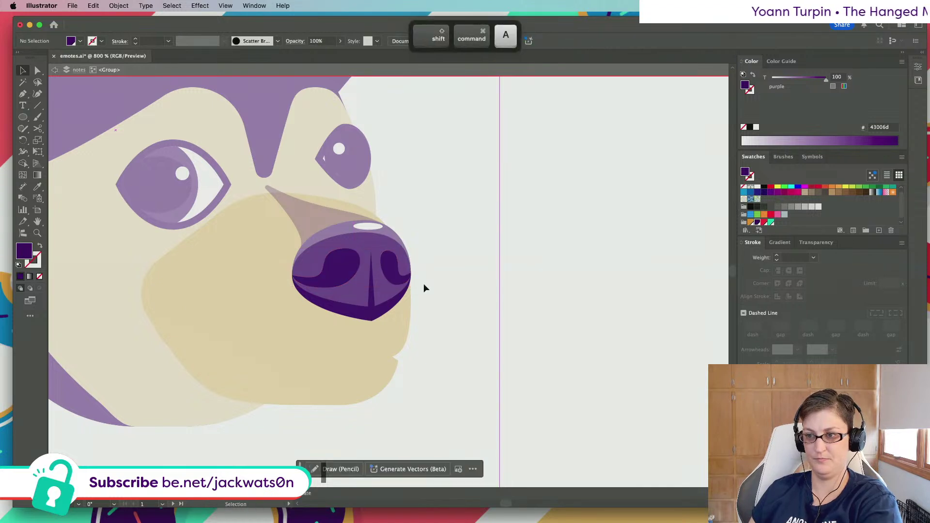
Remove the cleft's anchor points from the upper muzzle outline below the nose and join the open ends into a closed path
{"action": "left_click", "coordinate": [385, 346]}
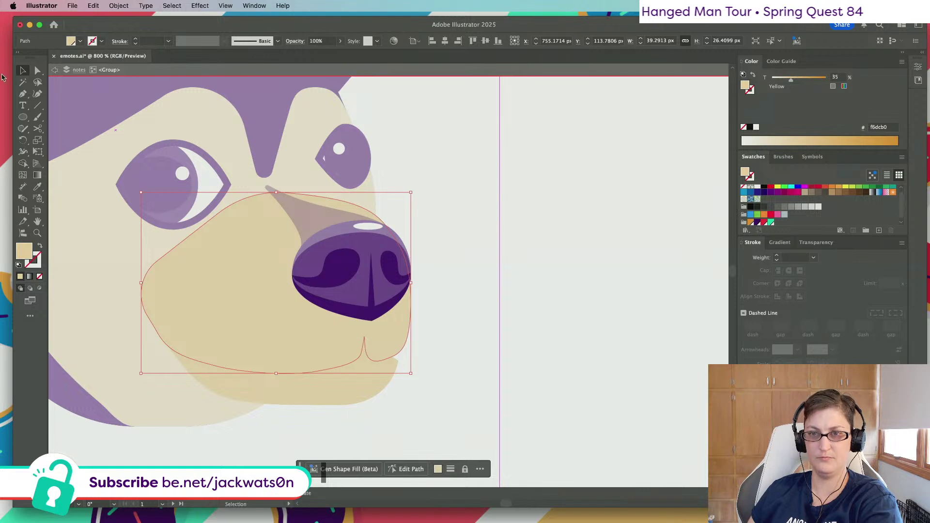
{"action": "left_click", "coordinate": [37, 70]}
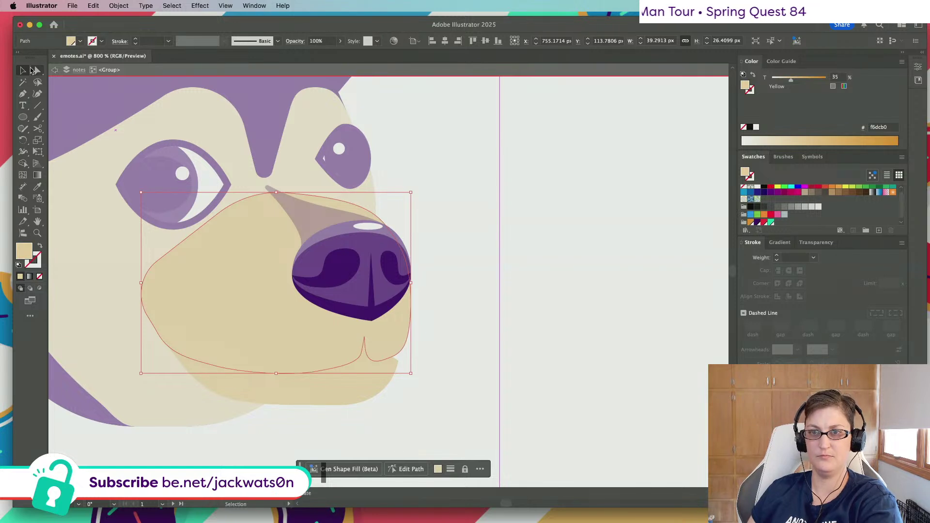
{"action": "left_click", "coordinate": [364, 337]}
{"action": "key", "text": "Delete"}
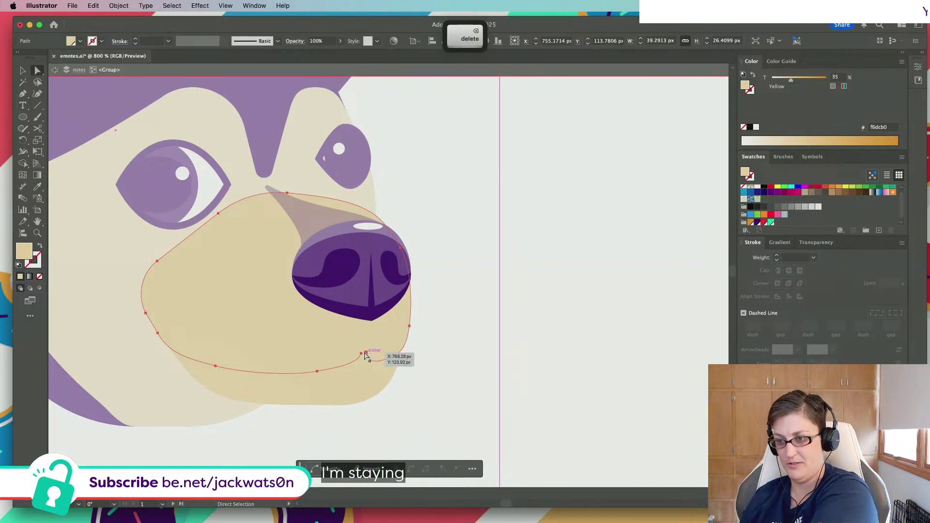
{"action": "left_click_drag", "start_coordinate": [361, 355], "coordinate": [391, 357]}
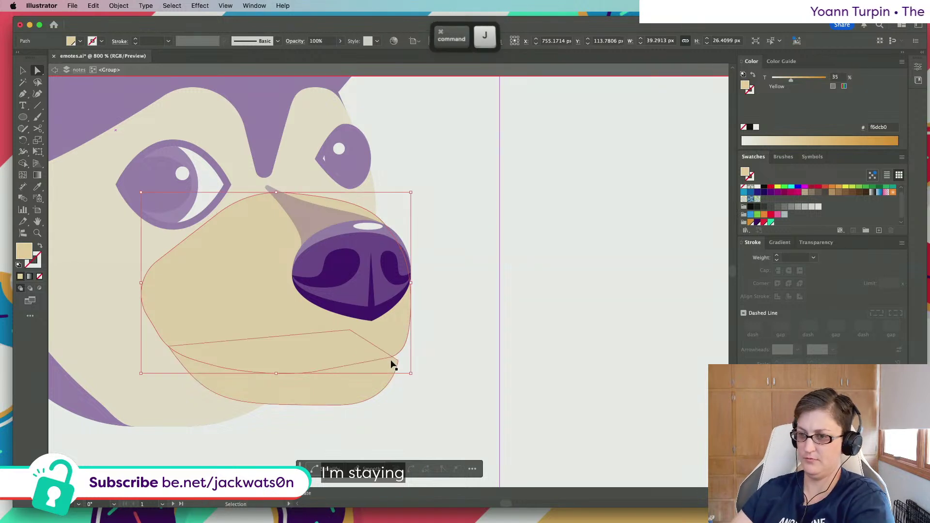
{"action": "key", "text": "super+j"}
{"action": "left_click", "coordinate": [481, 374]}
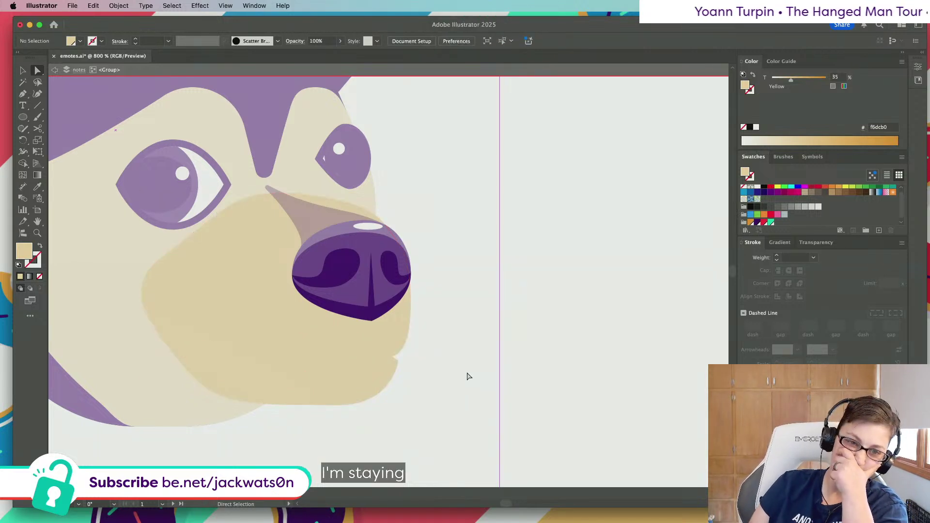
Move the lower jaw shape slightly up and back beneath the muzzle
{"action": "left_click", "coordinate": [384, 385]}
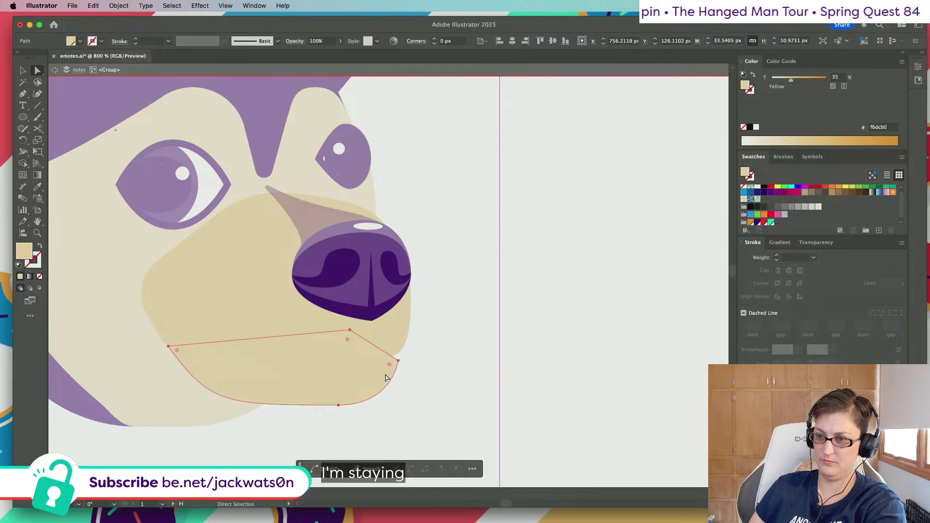
{"action": "left_click_drag", "start_coordinate": [386, 377], "coordinate": [383, 371]}
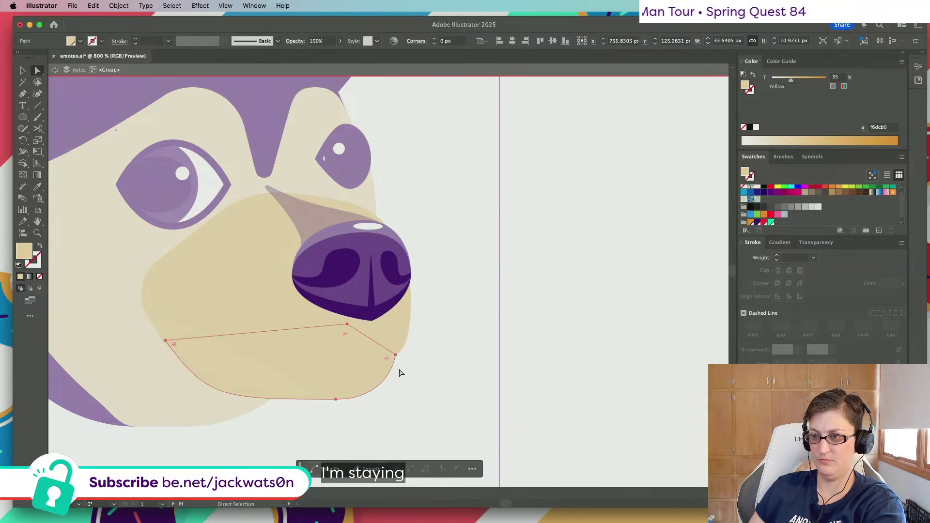
{"action": "left_click", "coordinate": [440, 400]}
Leave the snout group's isolation and examine the reshaped muzzle on the whole head and beside the other emotes
{"action": "scroll", "coordinate": [441, 402], "scroll_direction": "down", "scroll_amount": 2}
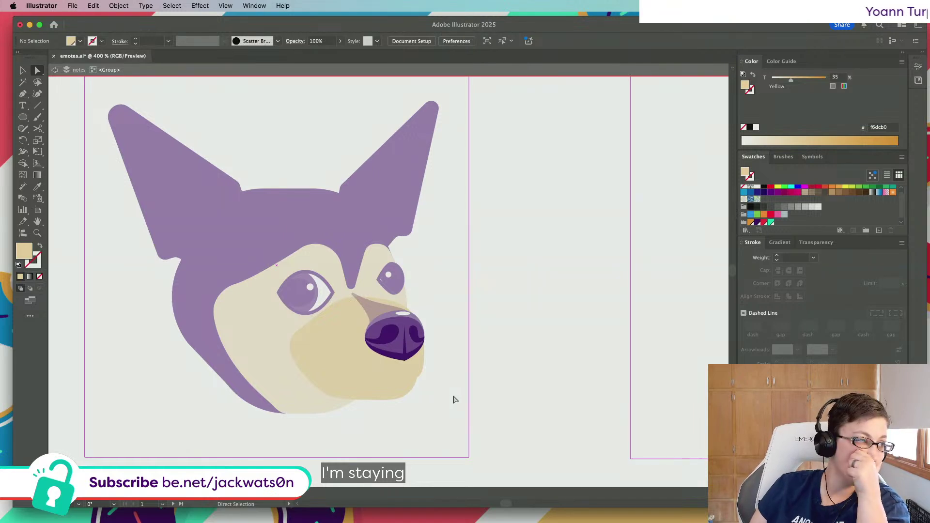
{"action": "scroll", "coordinate": [453, 400], "scroll_direction": "right", "scroll_amount": 1}
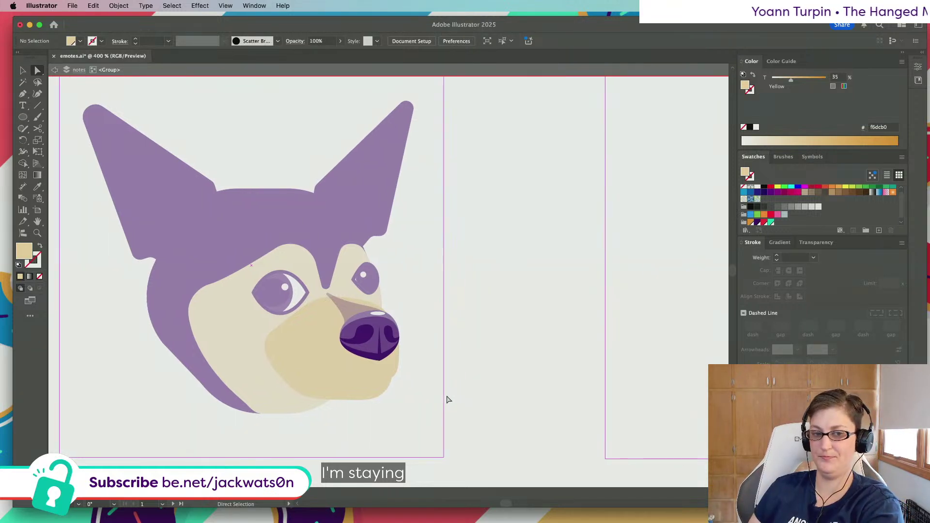
{"action": "scroll", "coordinate": [427, 400], "scroll_direction": "up", "scroll_amount": 1}
{"action": "scroll", "coordinate": [427, 401], "scroll_direction": "down", "scroll_amount": 1}
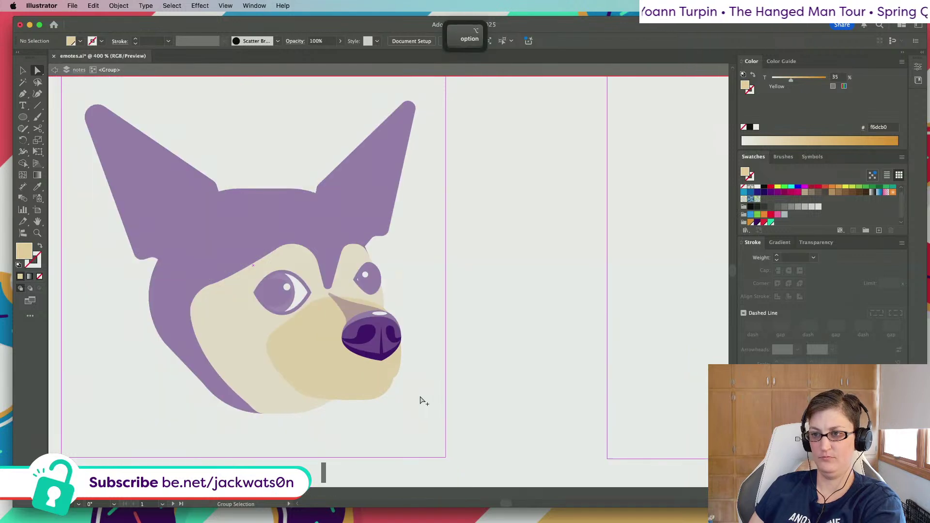
{"action": "left_click", "coordinate": [55, 70]}
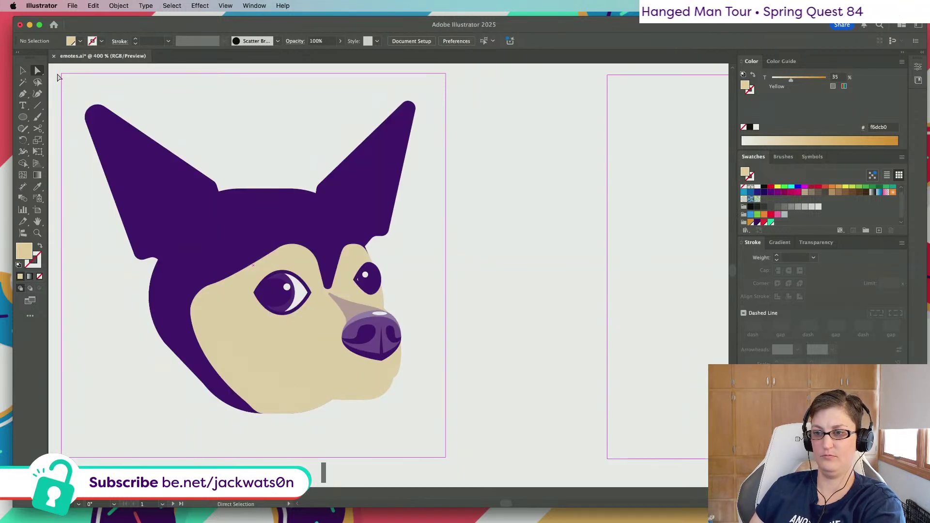
{"action": "scroll", "coordinate": [218, 329], "scroll_direction": "down", "scroll_amount": 1}
{"action": "scroll", "coordinate": [477, 410], "scroll_direction": "down", "scroll_amount": 3}
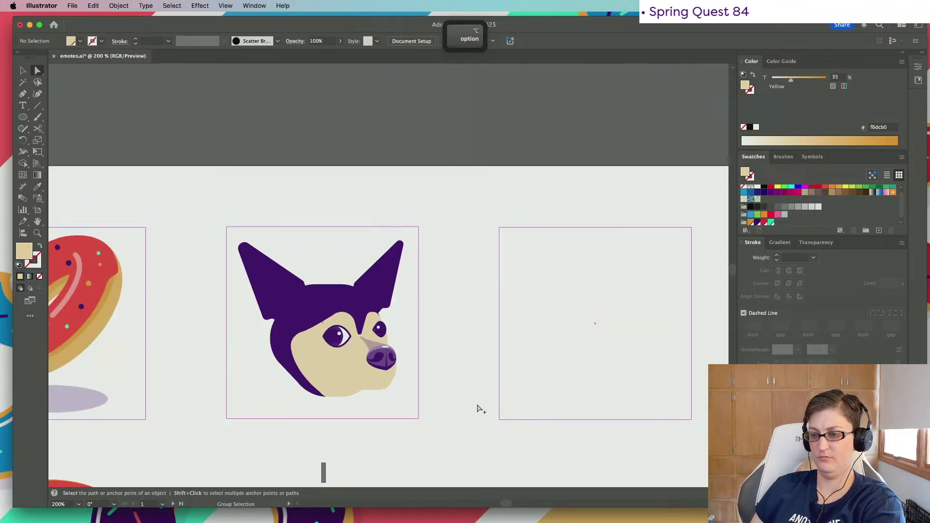
{"action": "scroll", "coordinate": [478, 409], "scroll_direction": "down", "scroll_amount": 2}
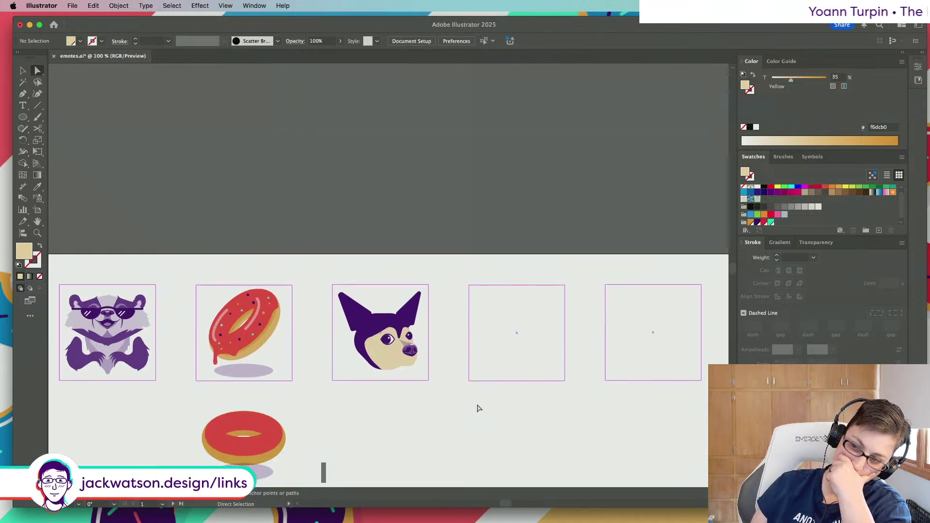
{"action": "scroll", "coordinate": [392, 383], "scroll_direction": "up", "scroll_amount": 3}
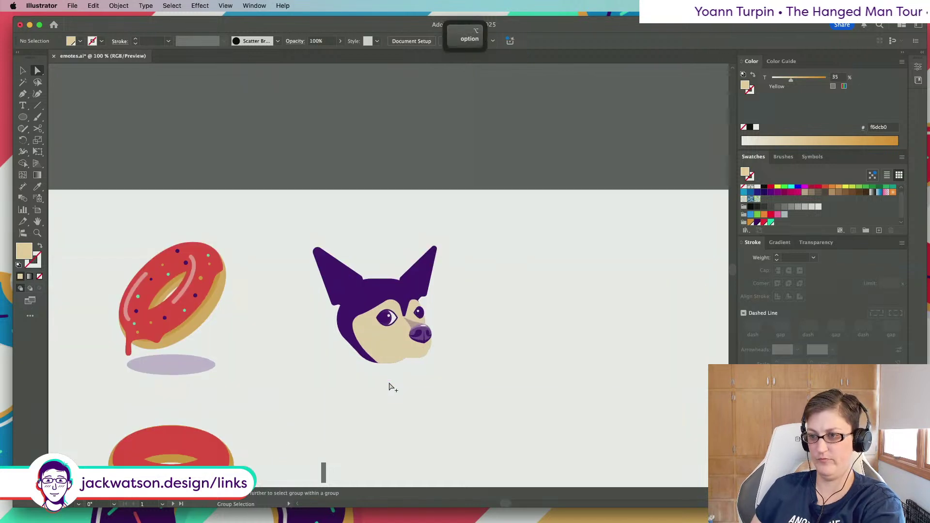
{"action": "scroll", "coordinate": [374, 358], "scroll_direction": "up", "scroll_amount": 5}
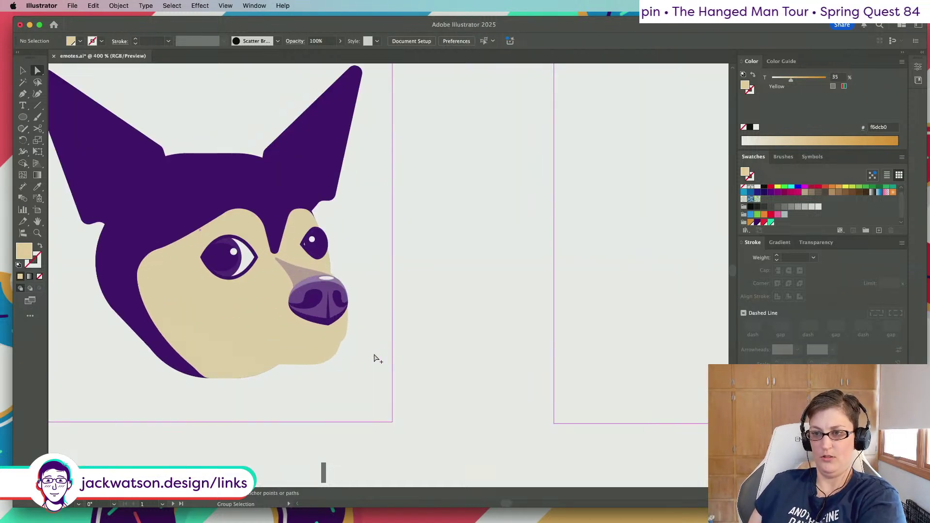
Draw a tapered 1 pt purple mouth line with the Pen tool, about 4 px down from the nose tip and back along the muzzle
{"action": "left_click", "coordinate": [307, 294]}
{"action": "key", "text": "super+shift+a"}
{"action": "scroll", "coordinate": [321, 329], "scroll_direction": "up", "scroll_amount": 3}
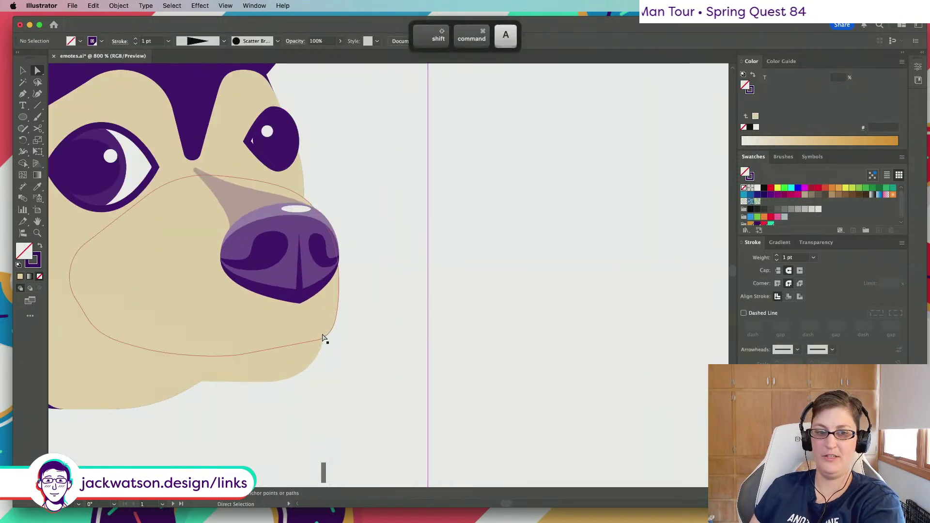
{"action": "left_click", "coordinate": [22, 93]}
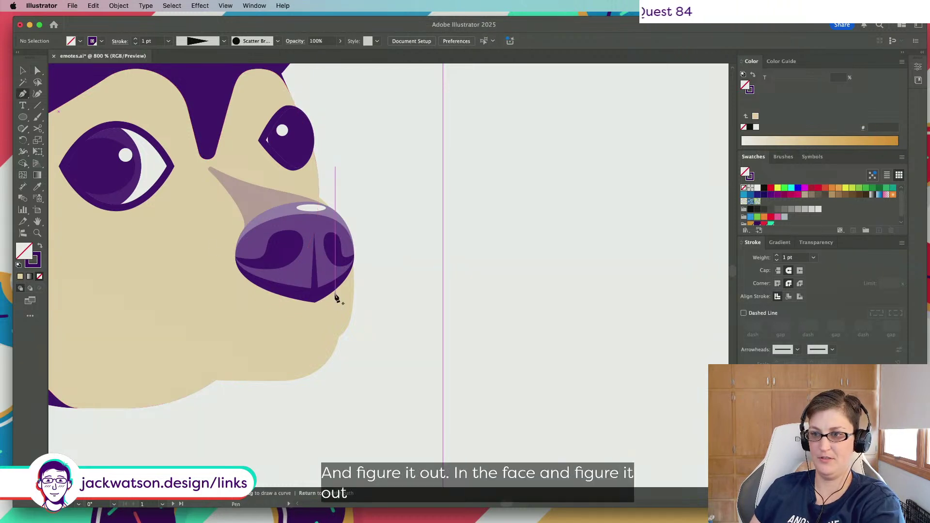
{"action": "left_click", "coordinate": [315, 304]}
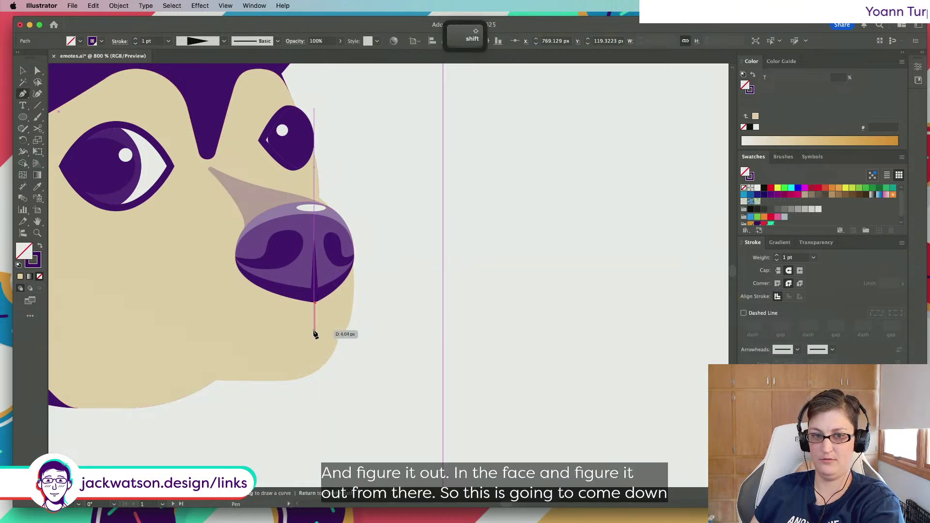
{"action": "left_click", "coordinate": [315, 333]}
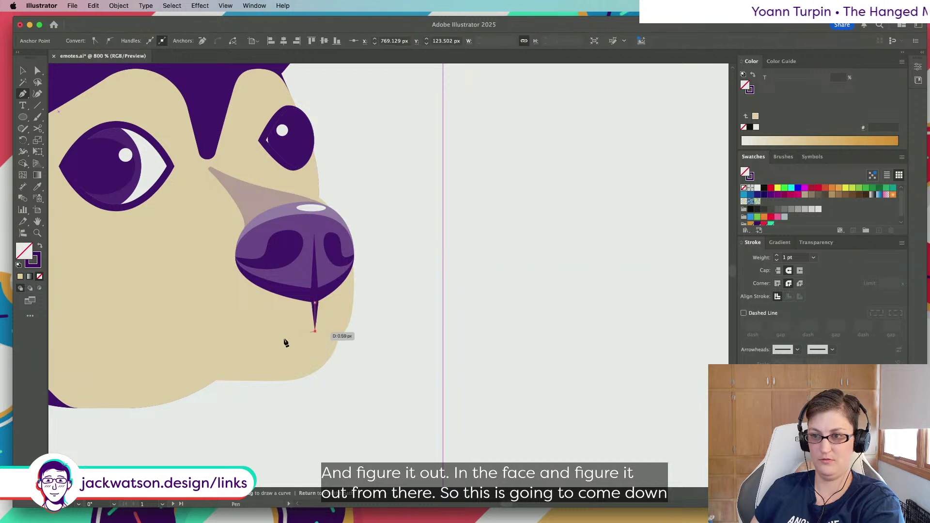
{"action": "left_click", "coordinate": [245, 359]}
{"action": "left_click", "coordinate": [222, 356]}
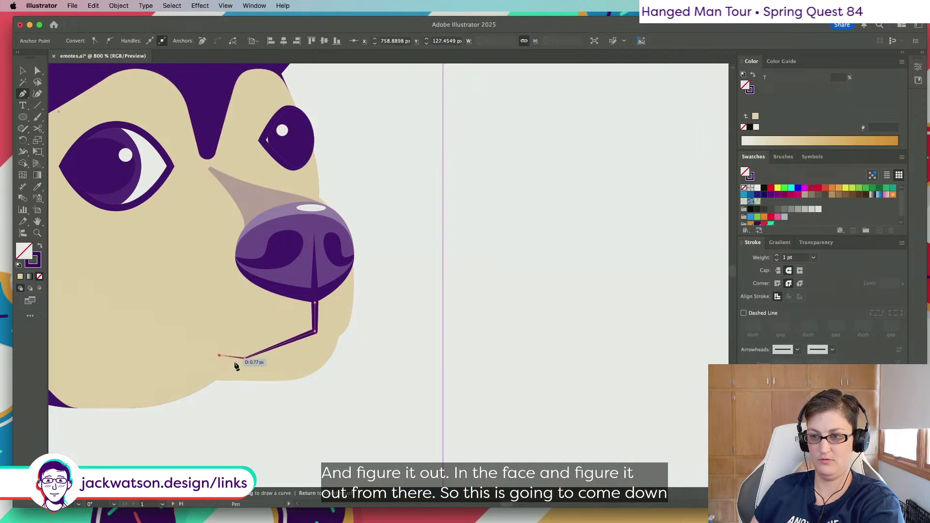
{"action": "key", "text": "shift+super+a"}
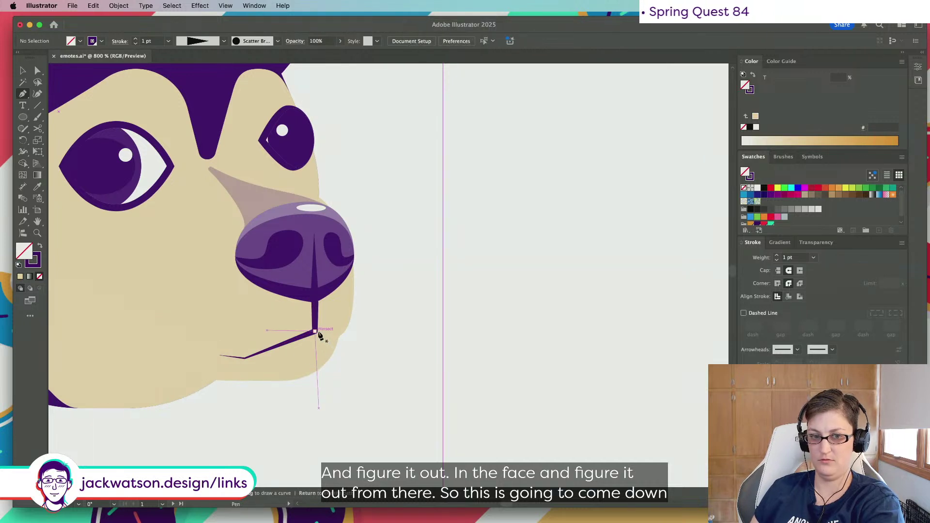
Add a short tapered line from the mouth's centre corner to the muzzle's front edge and check the mouth at emote size
{"action": "left_click", "coordinate": [316, 332]}
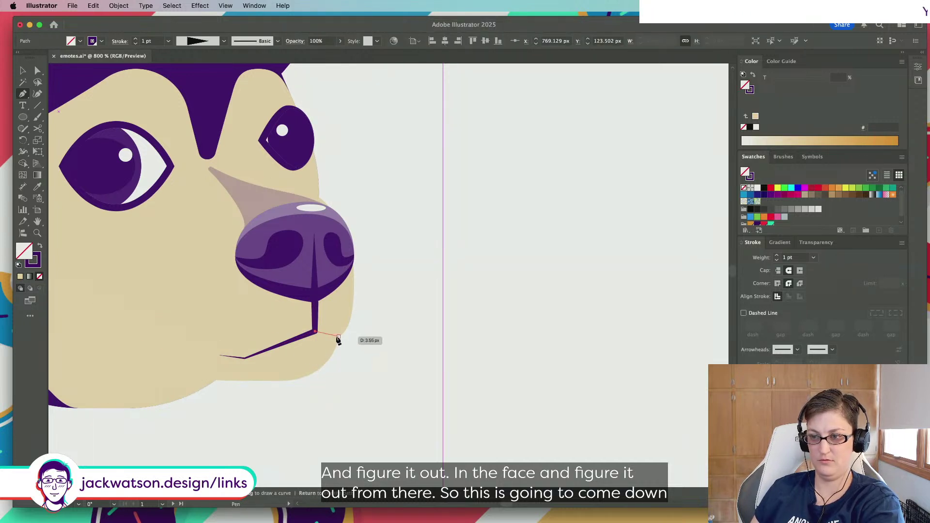
{"action": "left_click", "coordinate": [338, 335]}
{"action": "key", "text": "shift+super+a"}
{"action": "scroll", "coordinate": [387, 369], "scroll_direction": "down", "scroll_amount": 10, "text": "alt"}
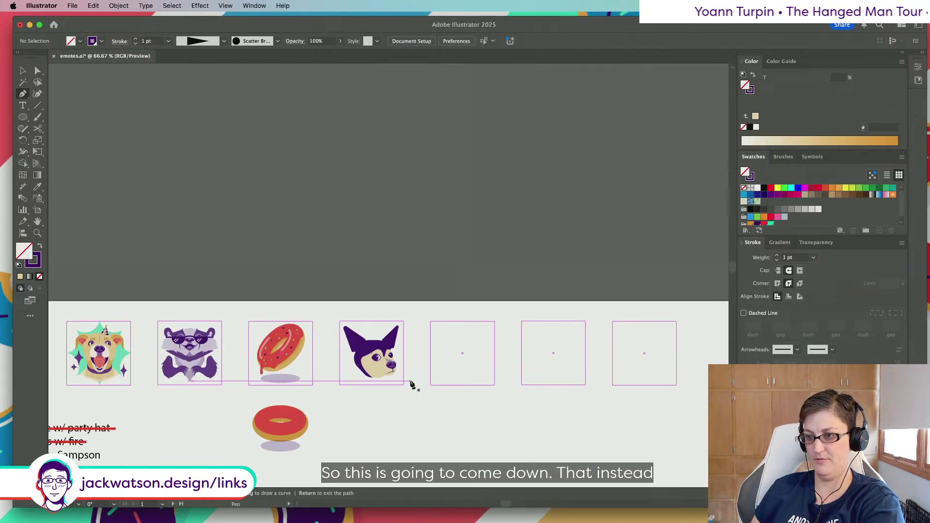
{"action": "scroll", "coordinate": [395, 382], "scroll_direction": "up", "scroll_amount": 5, "text": "alt"}
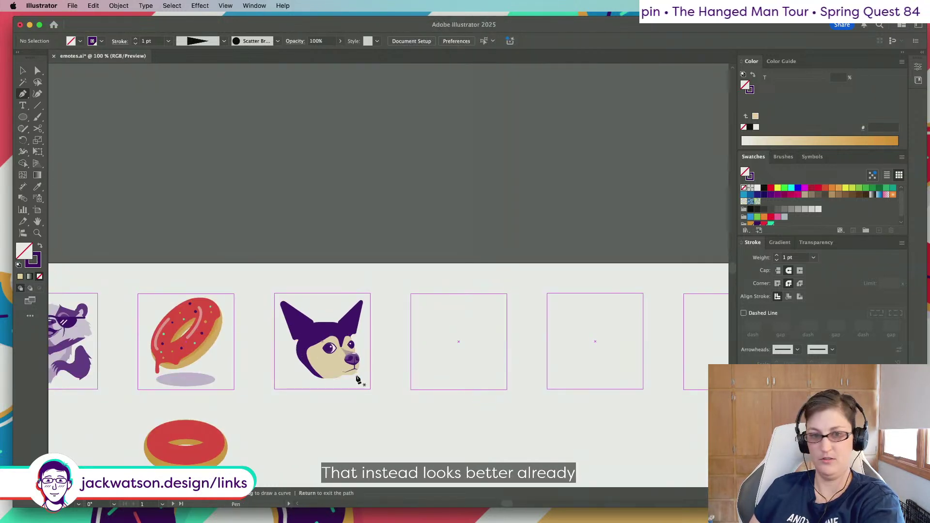
{"action": "scroll", "coordinate": [351, 378], "scroll_direction": "up", "scroll_amount": 5, "text": "alt"}
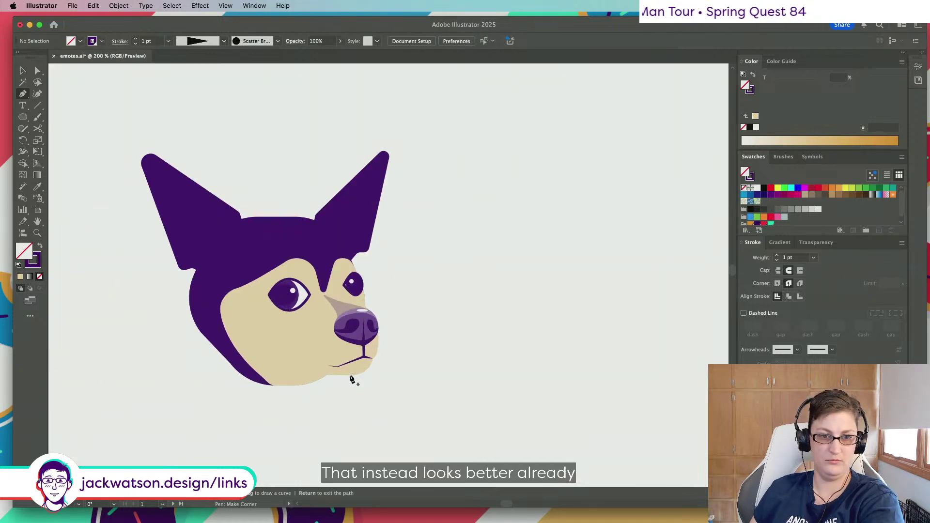
{"action": "scroll", "coordinate": [352, 378], "scroll_direction": "up", "scroll_amount": 3, "text": "alt"}
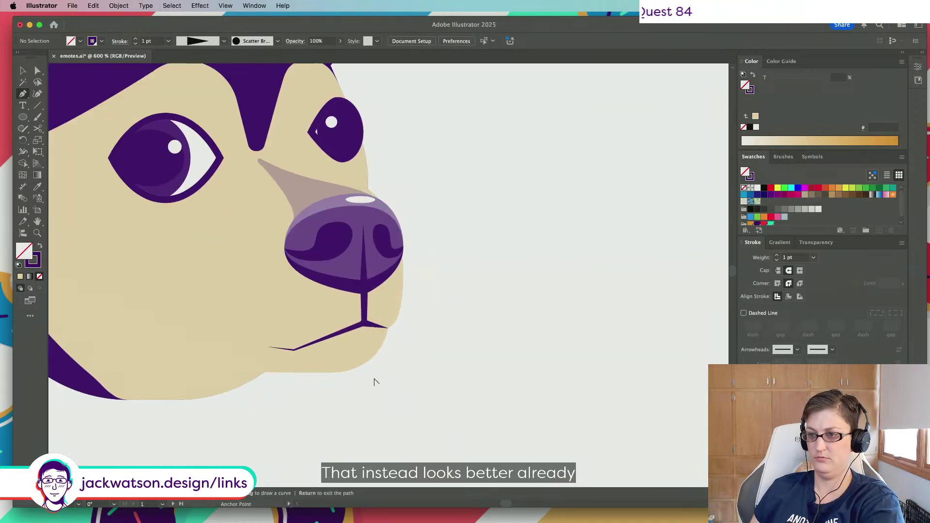
{"action": "scroll", "coordinate": [351, 378], "scroll_direction": "up", "scroll_amount": 2, "text": "alt"}
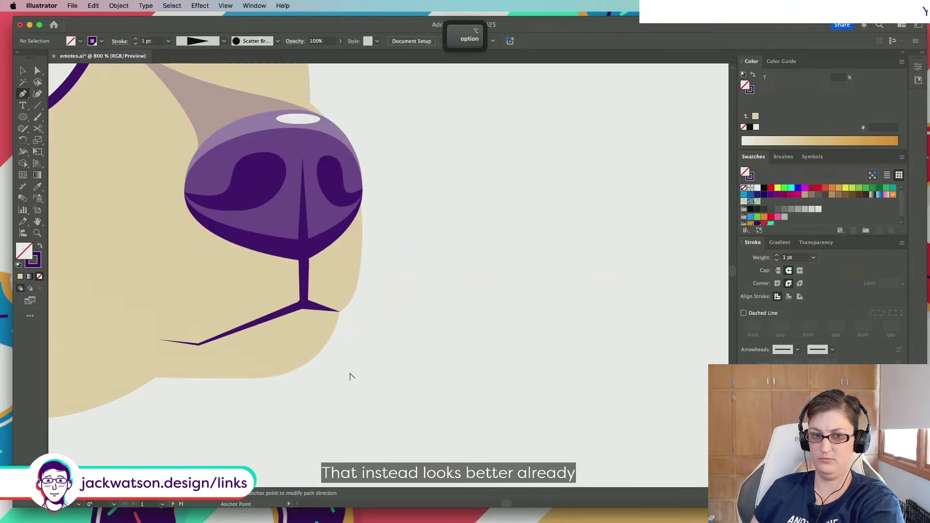
Draw a solid purple lip shape about 6 px wide beneath the mouth's centre corner, with a purple fill and no stroke
{"action": "left_click", "coordinate": [266, 320]}
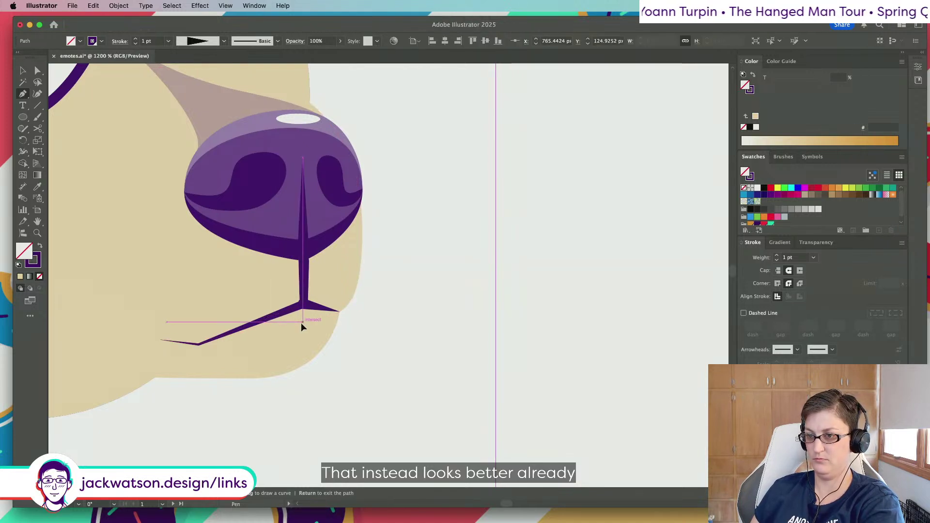
{"action": "left_click", "coordinate": [302, 322]}
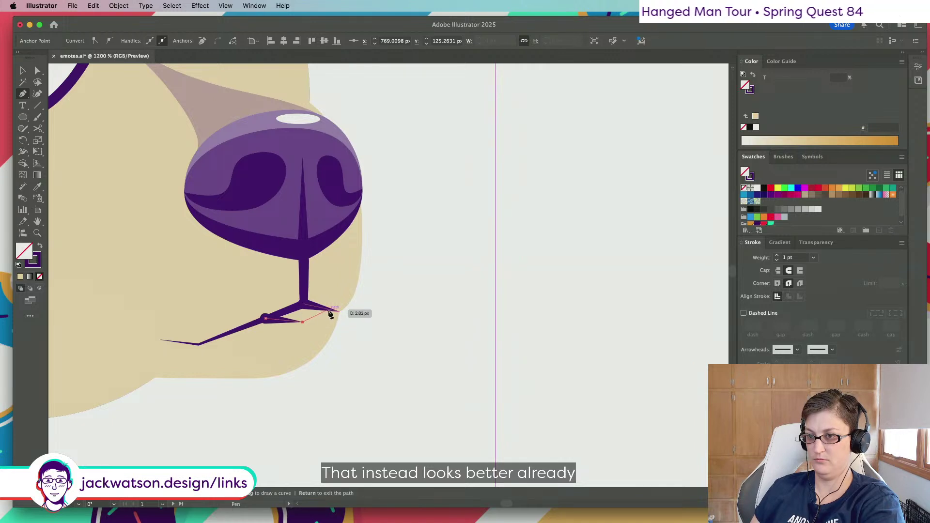
{"action": "left_click", "coordinate": [328, 309]}
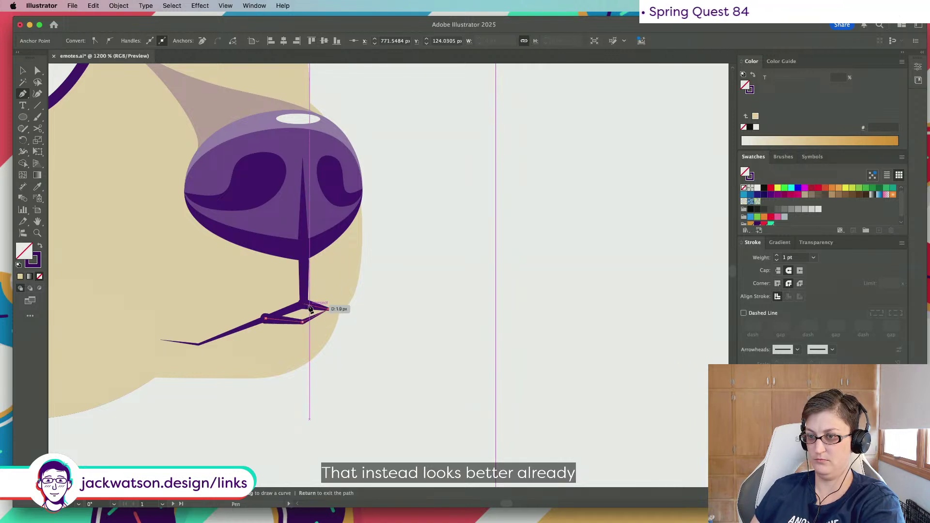
{"action": "left_click", "coordinate": [41, 248]}
{"action": "key", "text": "shift+super+a"}
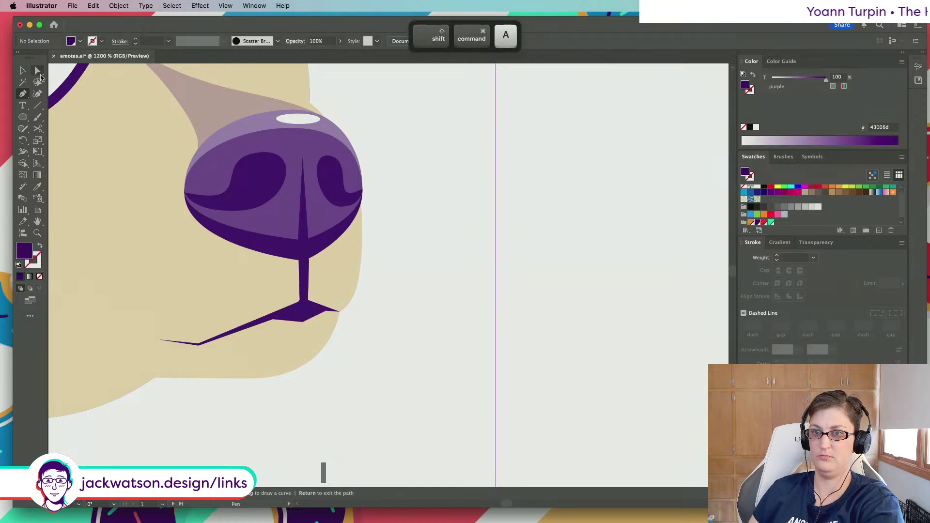
Round the lower corner of the purple lip shape and check the mouth at emote size
{"action": "left_click", "coordinate": [39, 72]}
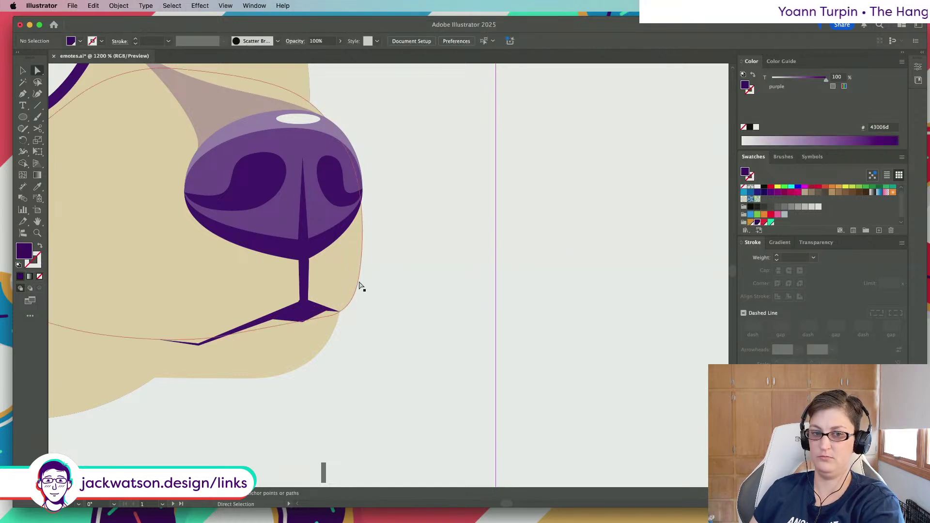
{"action": "left_click", "coordinate": [315, 308]}
{"action": "left_click_drag", "start_coordinate": [301, 321], "coordinate": [304, 327]}
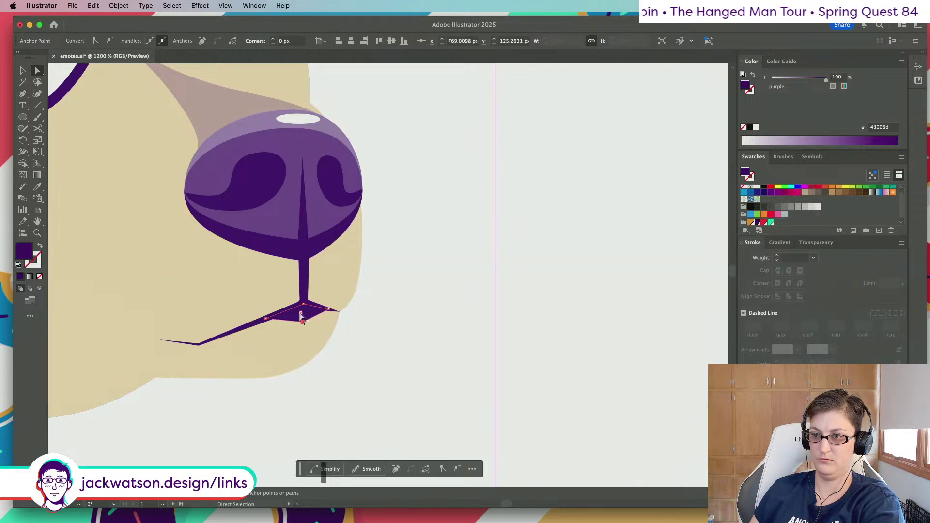
{"action": "key", "text": "super+shift+a"}
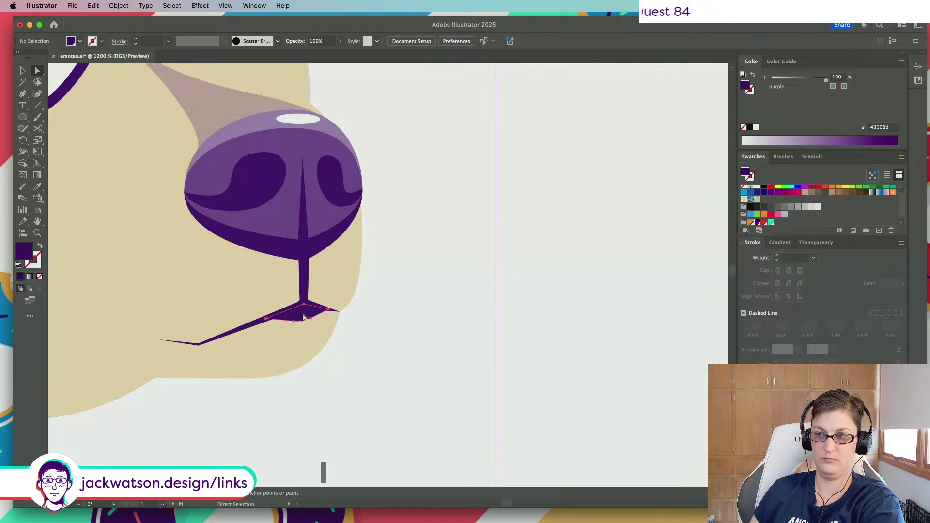
{"action": "left_click", "coordinate": [302, 317]}
{"action": "left_click", "coordinate": [369, 346]}
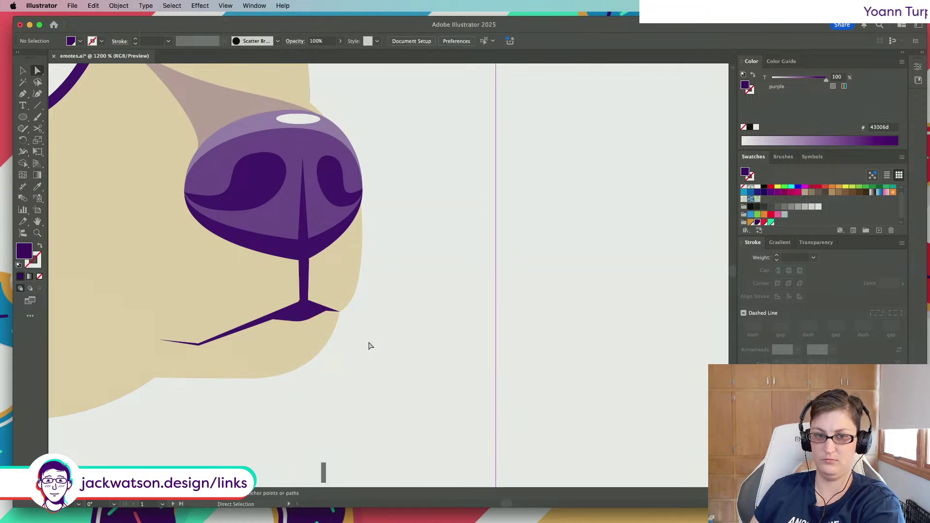
{"action": "scroll", "coordinate": [369, 346], "scroll_direction": "down", "scroll_amount": 7}
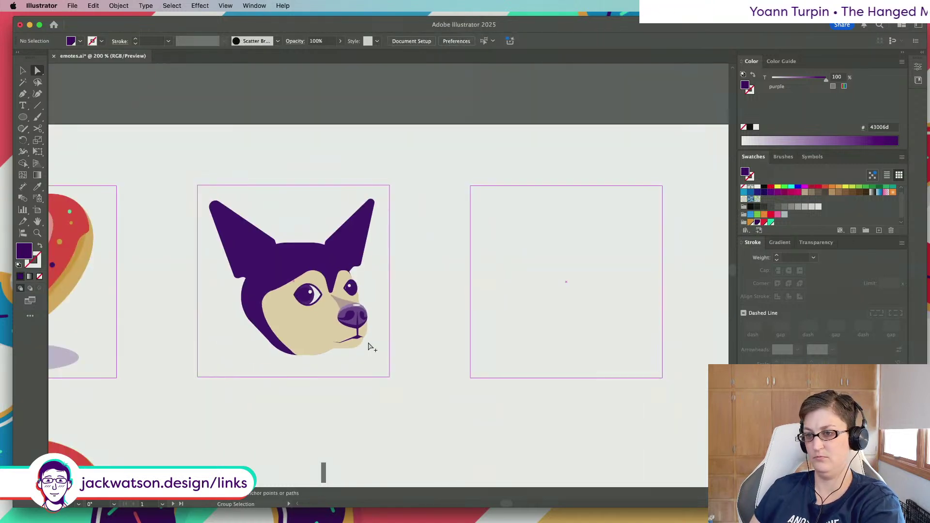
{"action": "scroll", "coordinate": [369, 346], "scroll_direction": "up", "scroll_amount": 4}
{"action": "scroll", "coordinate": [372, 347], "scroll_direction": "down", "scroll_amount": 4}
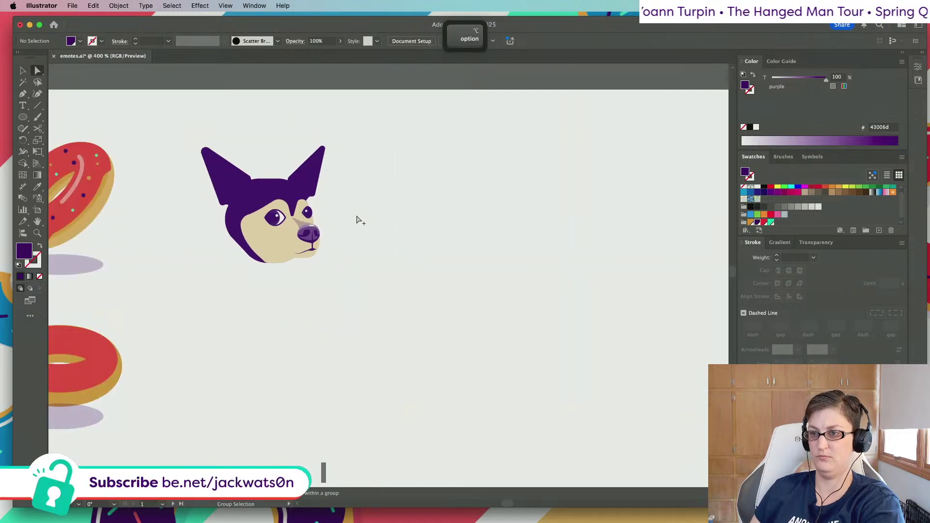
{"action": "scroll", "coordinate": [328, 228], "scroll_direction": "up", "scroll_amount": 3}
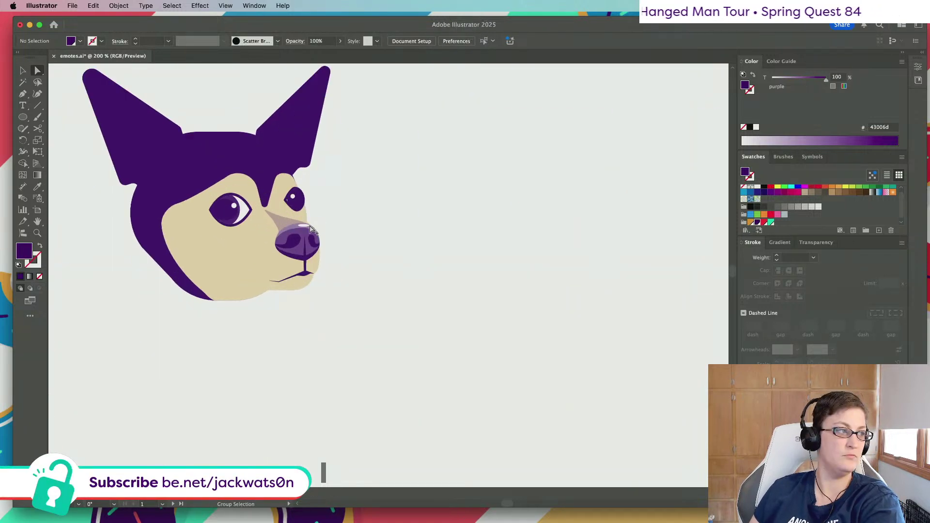
Group the lip shape with the tapered mouth lines
{"action": "left_click", "coordinate": [22, 71]}
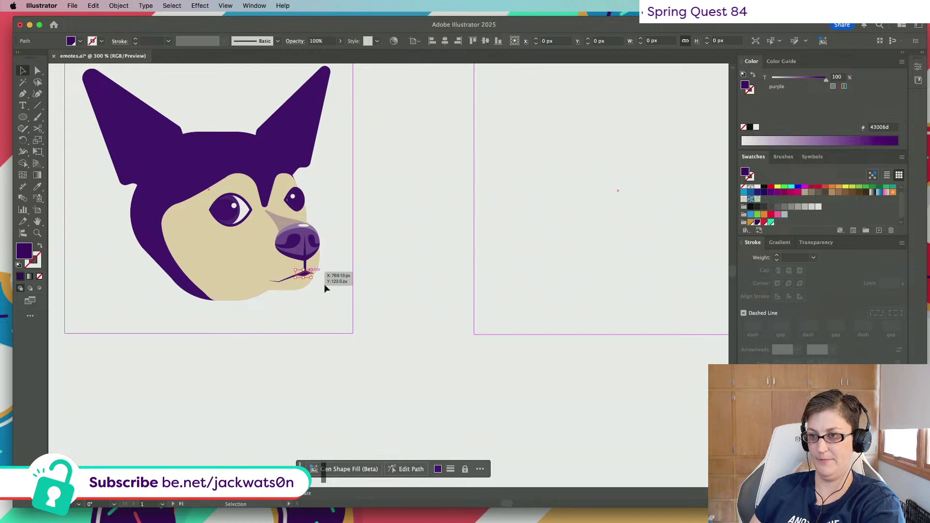
{"action": "left_click", "coordinate": [301, 275]}
{"action": "left_click", "coordinate": [305, 287], "text": "shift"}
{"action": "left_click", "coordinate": [306, 289], "text": "shift"}
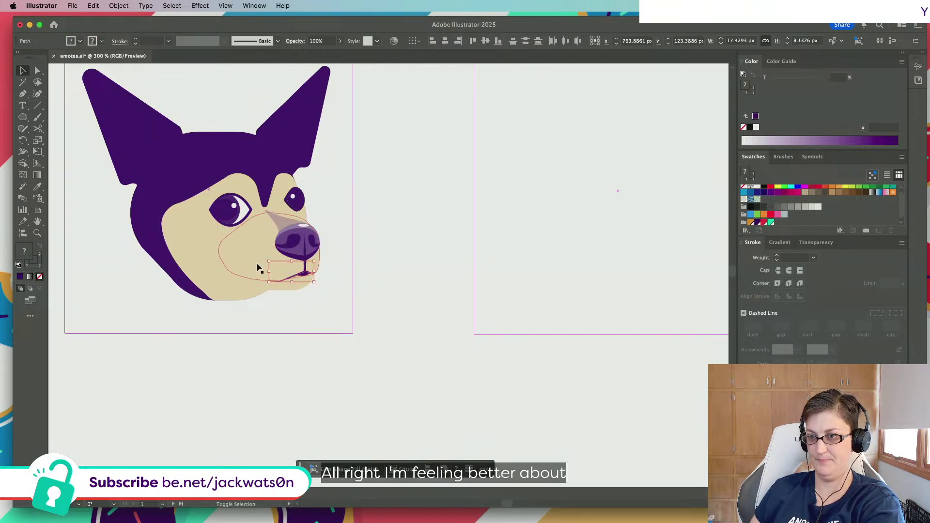
{"action": "key", "text": "super+g"}
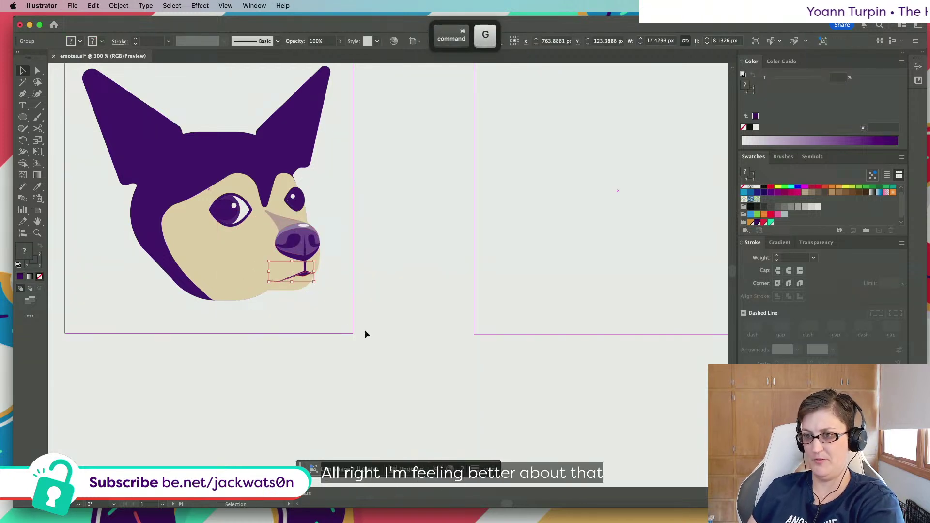
Draw a closed curved shape about 10 px wide from the mouth's back corner up to the nose's underside and down the centre line
{"action": "scroll", "coordinate": [301, 295], "scroll_direction": "up", "scroll_amount": 2}
{"action": "left_click", "coordinate": [301, 299]}
{"action": "scroll", "coordinate": [305, 287], "scroll_direction": "up", "scroll_amount": 3}
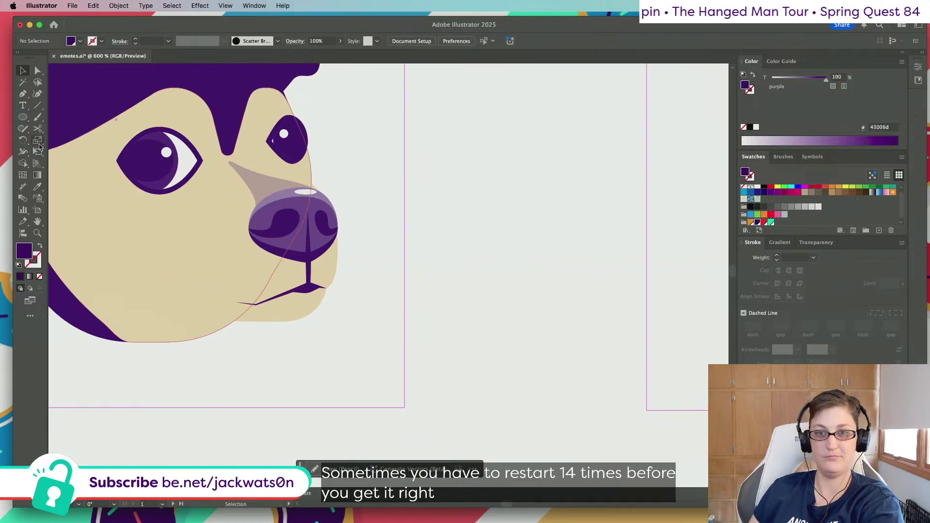
{"action": "left_click", "coordinate": [23, 95]}
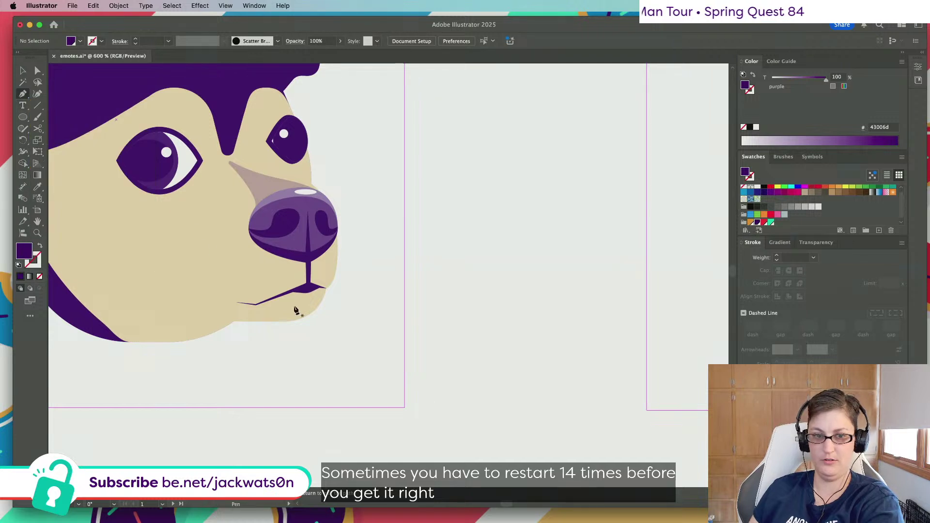
{"action": "scroll", "coordinate": [300, 313], "scroll_direction": "right", "scroll_amount": 3}
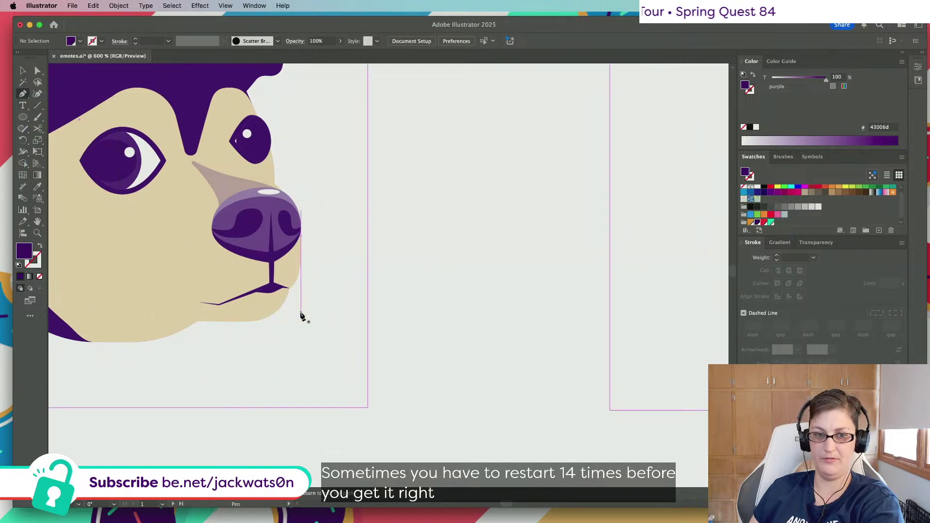
{"action": "left_click", "coordinate": [219, 307]}
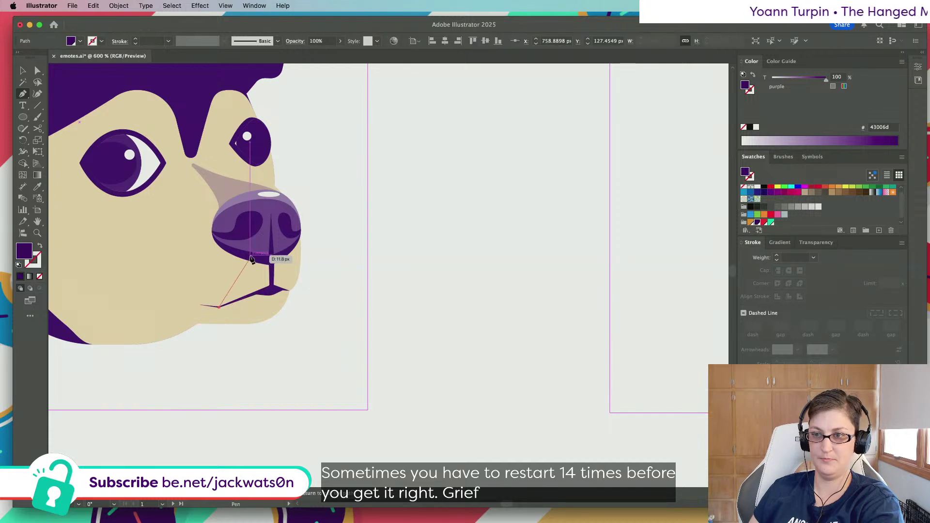
{"action": "left_click_drag", "start_coordinate": [246, 257], "coordinate": [245, 226]}
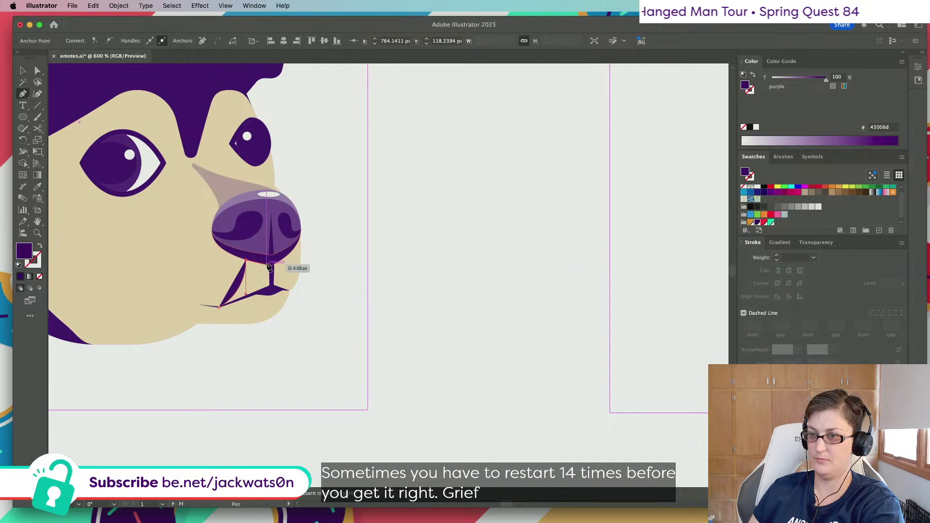
{"action": "left_click_drag", "start_coordinate": [271, 265], "coordinate": [273, 288]}
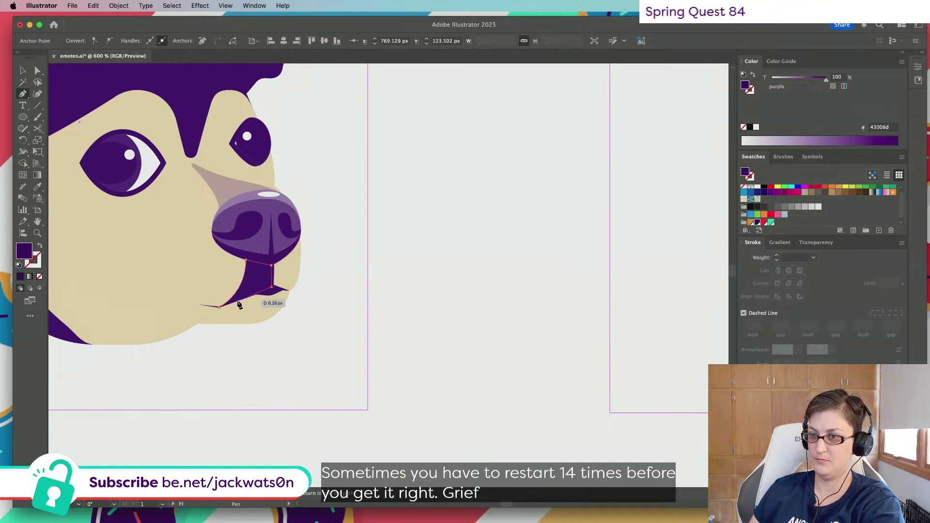
{"action": "left_click_drag", "start_coordinate": [219, 306], "coordinate": [223, 311]}
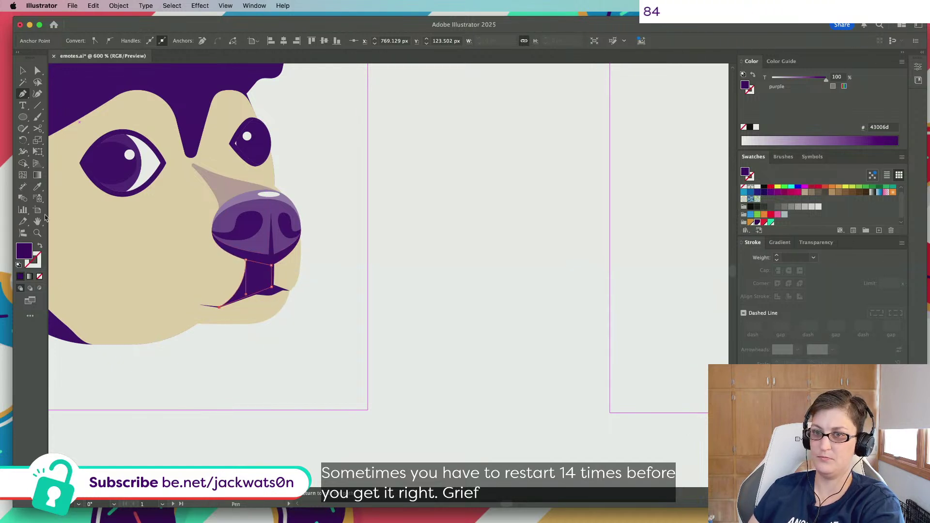
Copy the bridge shadow's 25% opacity purple onto the new muzzle shape, and cut and paste it back in place
{"action": "left_click", "coordinate": [37, 187]}
{"action": "left_click", "coordinate": [222, 182]}
{"action": "key", "text": "shift+super+a"}
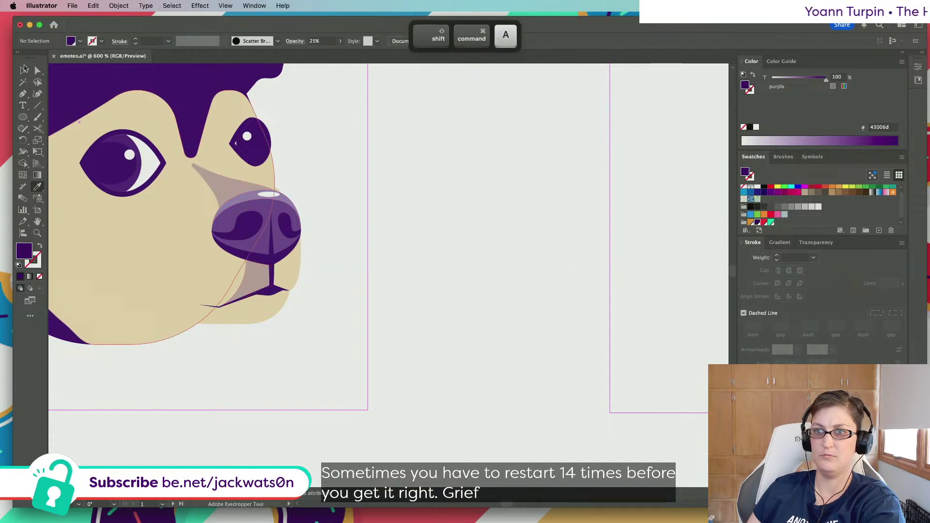
{"action": "left_click", "coordinate": [37, 71]}
{"action": "key", "text": "super+x"}
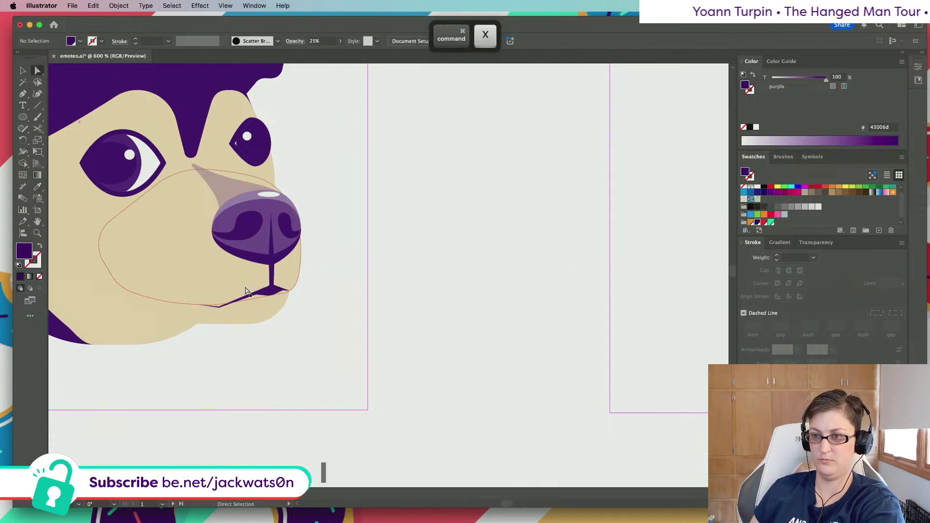
{"action": "scroll", "coordinate": [318, 294], "scroll_direction": "up", "scroll_amount": 2}
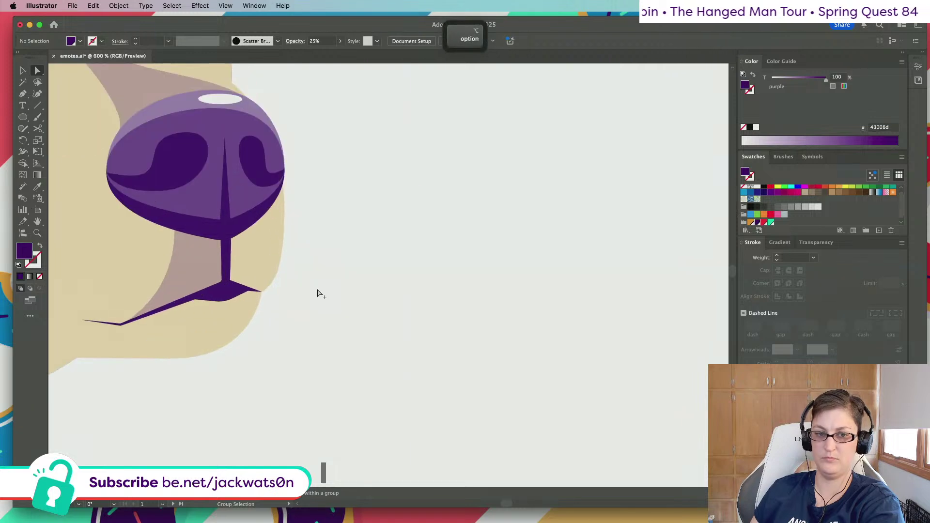
Draw a matching 25% opacity shadow about 5 px wide on the muzzle's front side, from the nose's underside past the muzzle edge
{"action": "left_click", "coordinate": [23, 95]}
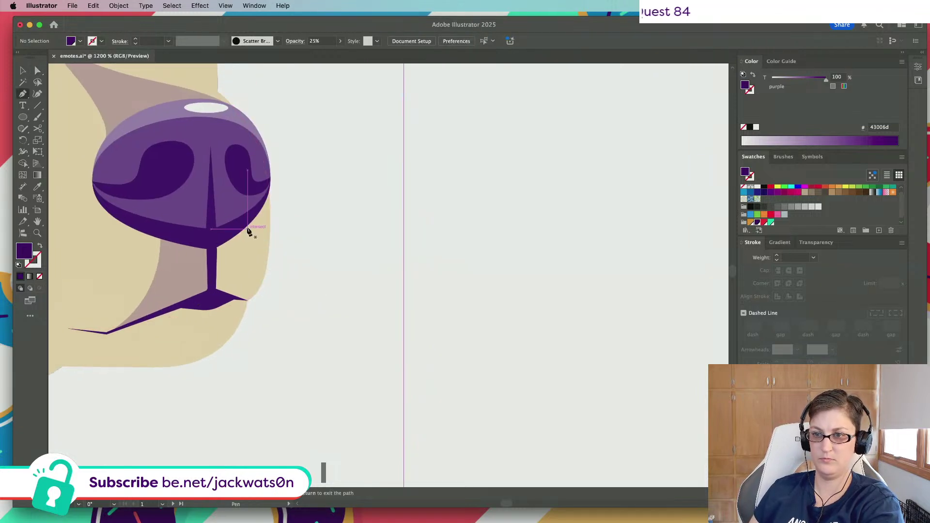
{"action": "left_click", "coordinate": [247, 226]}
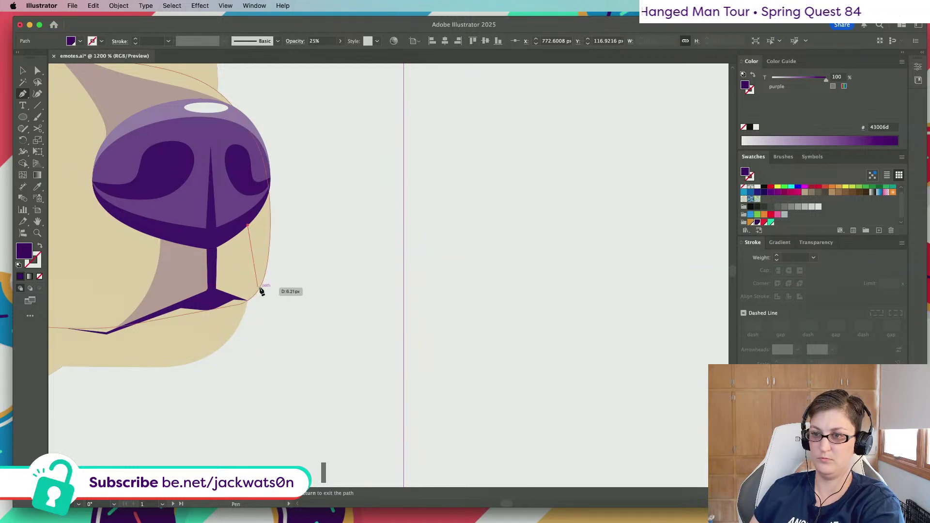
{"action": "left_click_drag", "start_coordinate": [260, 286], "coordinate": [282, 267]}
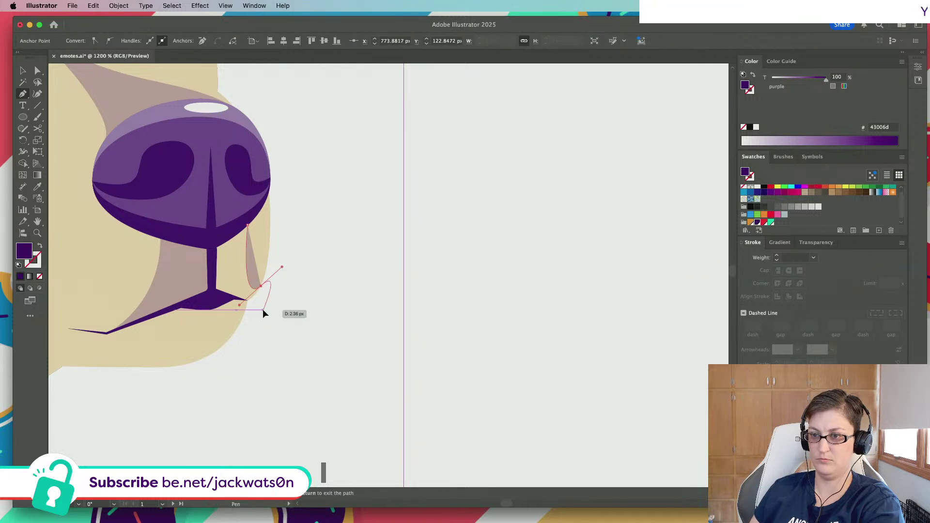
{"action": "left_click", "coordinate": [263, 311]}
{"action": "left_click", "coordinate": [215, 288]}
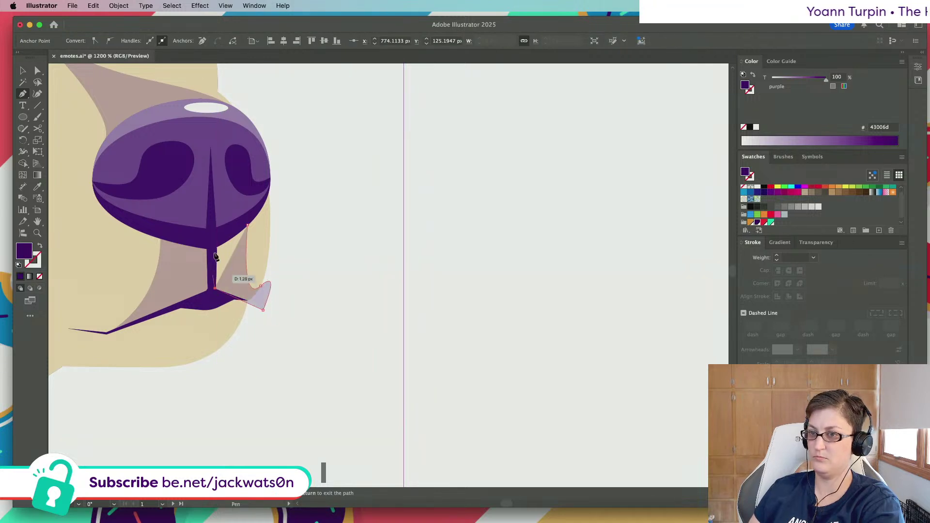
{"action": "left_click", "coordinate": [215, 244]}
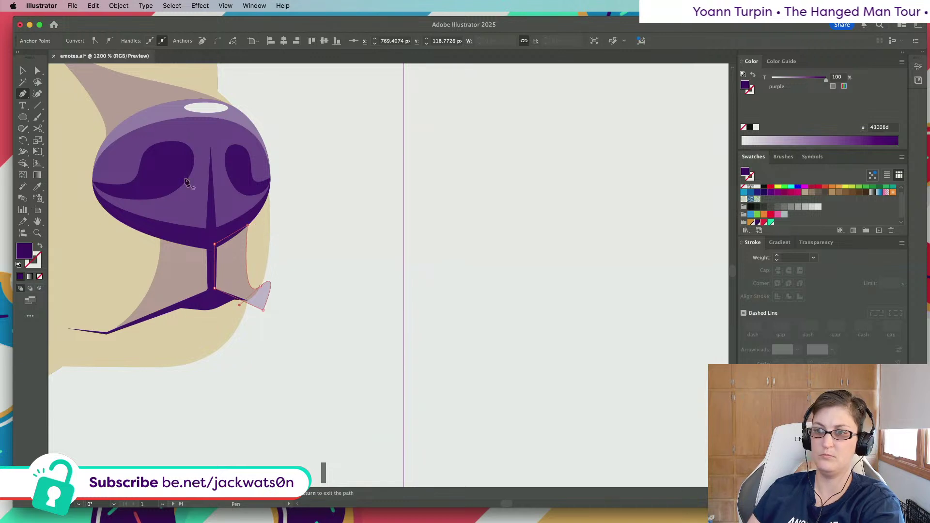
{"action": "key", "text": "Return"}
Trim the front shadow to the muzzle outline by intersecting it with a copy of the muzzle shape, and check the head
{"action": "left_click", "coordinate": [260, 254], "text": "super"}
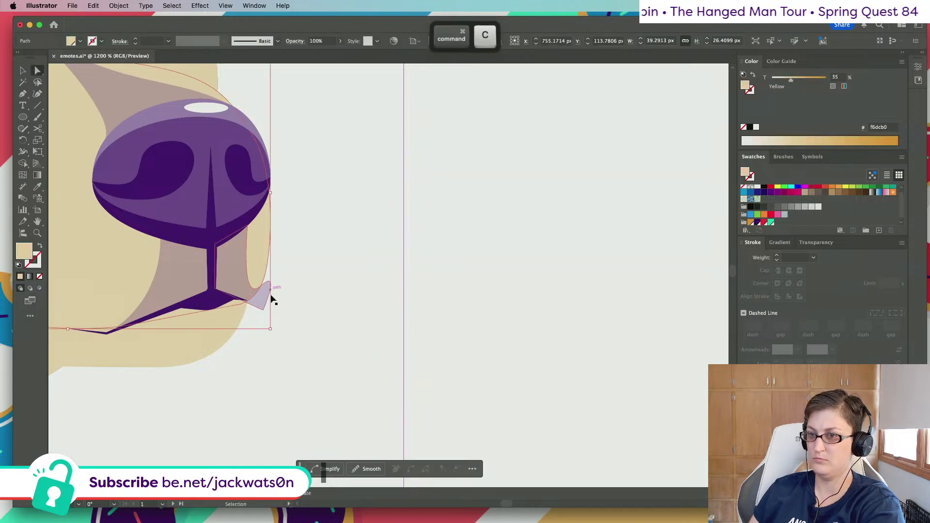
{"action": "left_click", "coordinate": [263, 304], "text": "shift"}
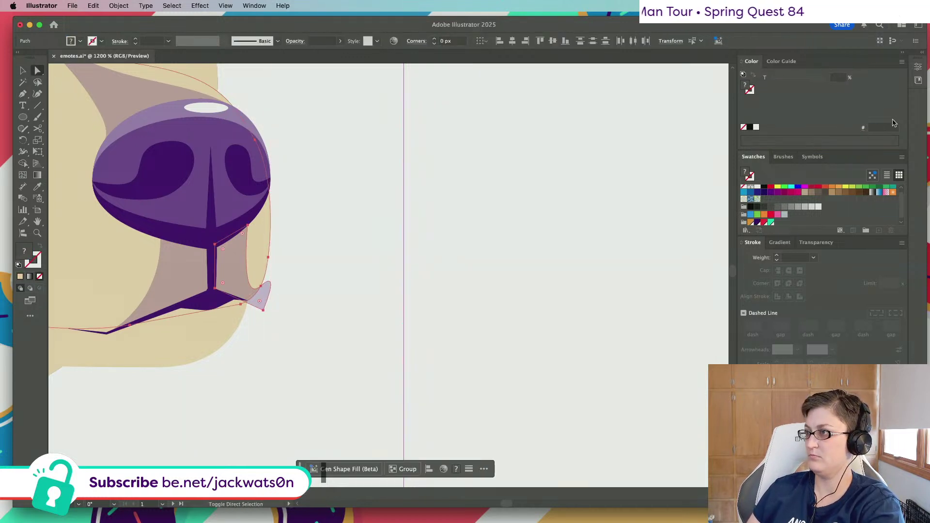
{"action": "left_click", "coordinate": [918, 68]}
{"action": "left_click", "coordinate": [853, 331]}
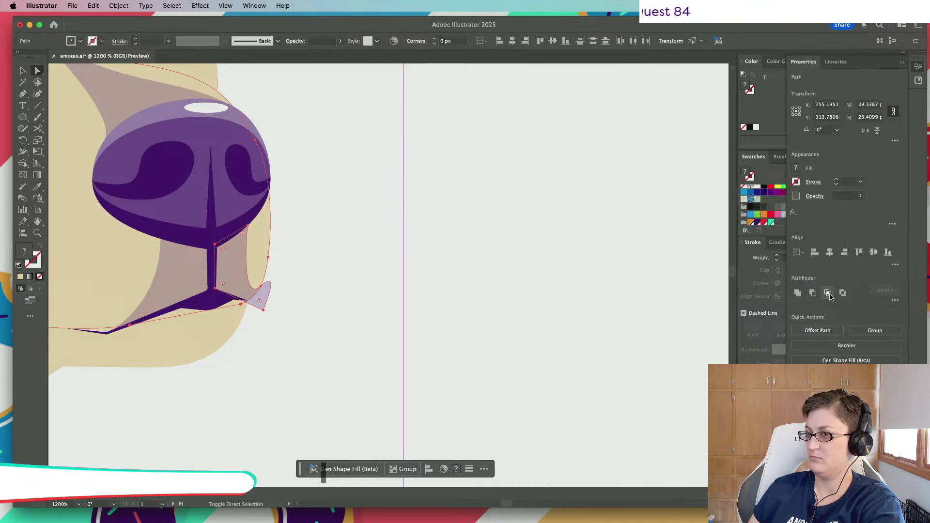
{"action": "left_click", "coordinate": [480, 310]}
{"action": "scroll", "coordinate": [305, 278], "scroll_direction": "down", "scroll_amount": 10, "text": "alt"}
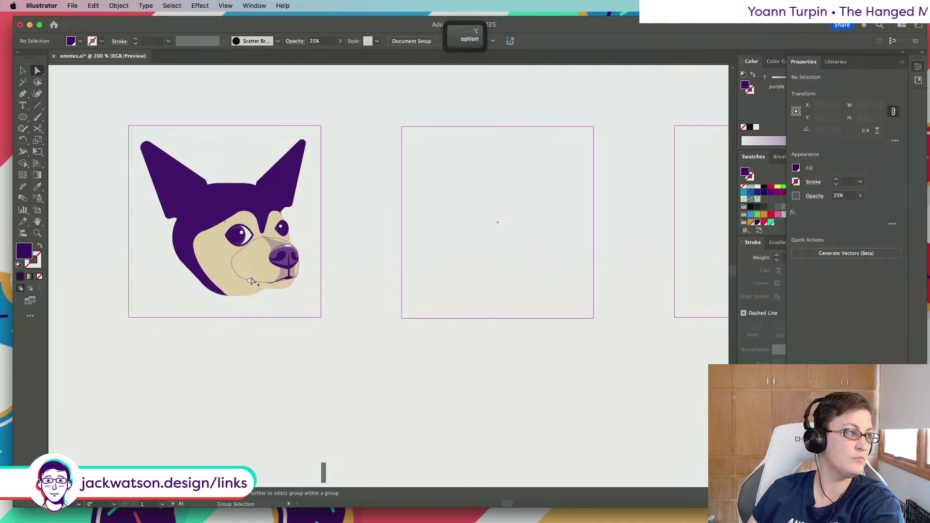
{"action": "scroll", "coordinate": [252, 282], "scroll_direction": "up", "scroll_amount": 5, "text": "alt"}
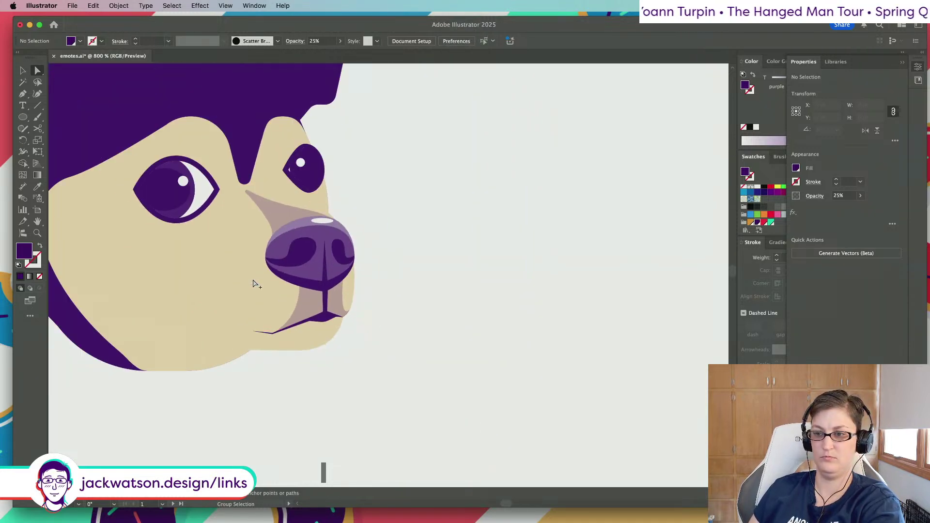
{"action": "scroll", "coordinate": [253, 281], "scroll_direction": "right", "scroll_amount": 3}
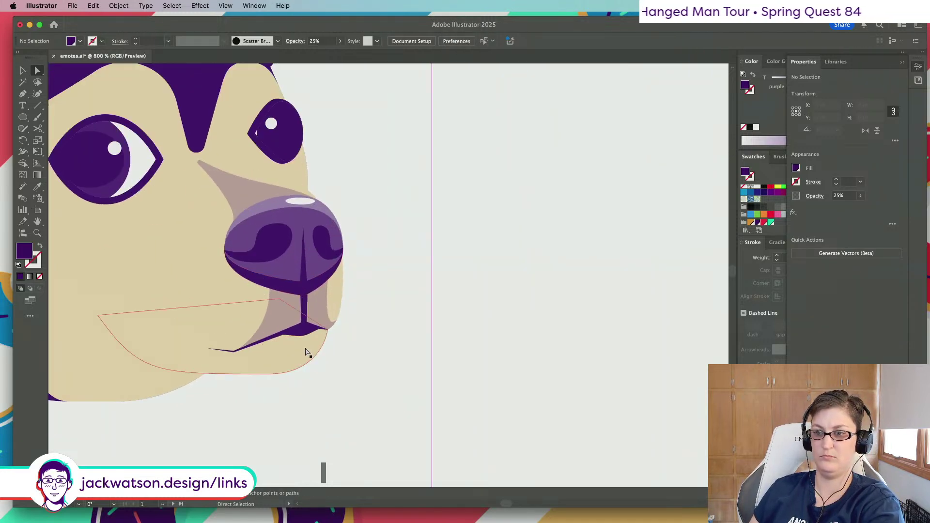
{"action": "left_click", "coordinate": [277, 313]}
{"action": "left_click", "coordinate": [23, 94]}
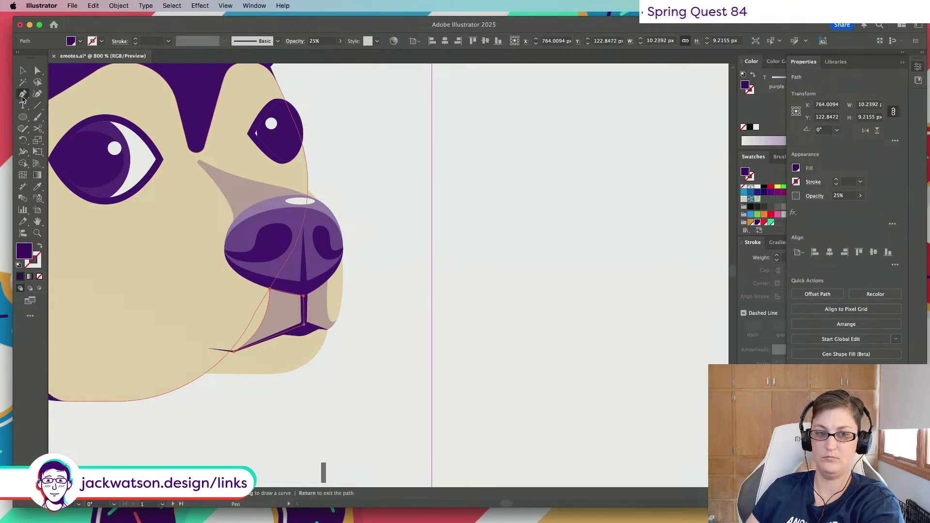
{"action": "key", "text": "shift+super+a"}
{"action": "left_click", "coordinate": [233, 352]}
{"action": "left_click_drag", "start_coordinate": [234, 353], "coordinate": [268, 359]}
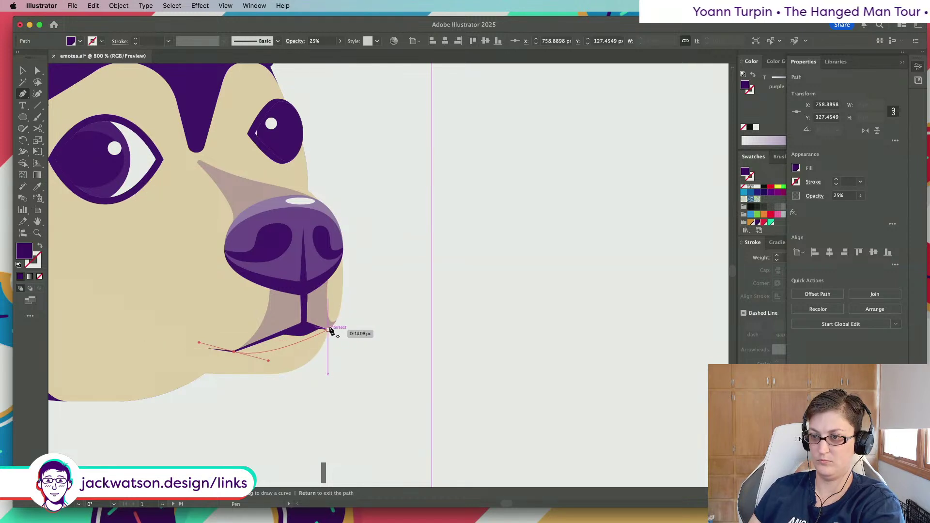
{"action": "key", "text": "super+z"}
{"action": "key", "text": "super+z"}
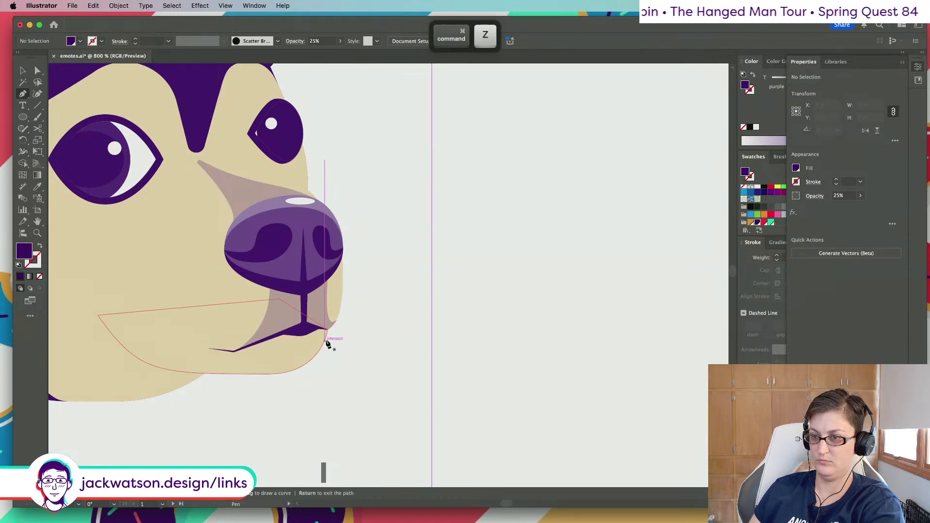
{"action": "left_click_drag", "start_coordinate": [328, 329], "coordinate": [607, 272]}
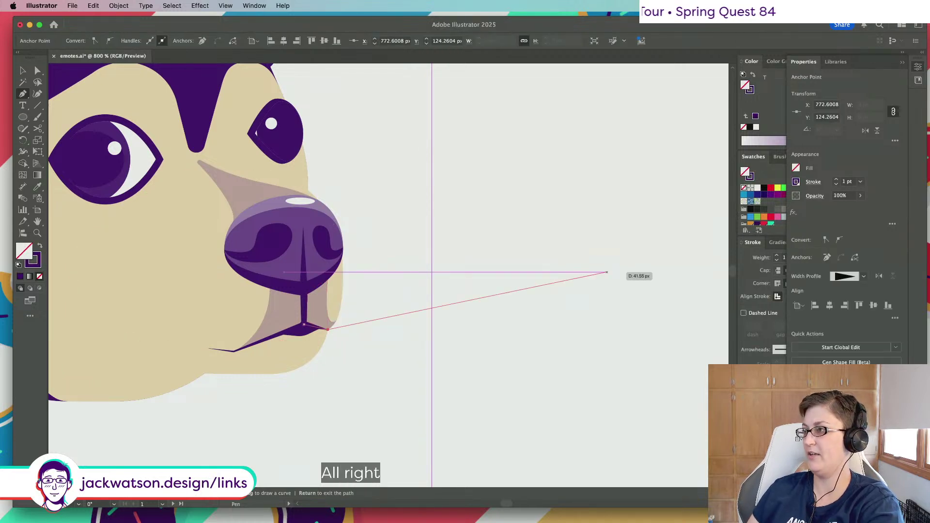
{"action": "left_click", "coordinate": [919, 79]}
{"action": "left_click", "coordinate": [919, 80]}
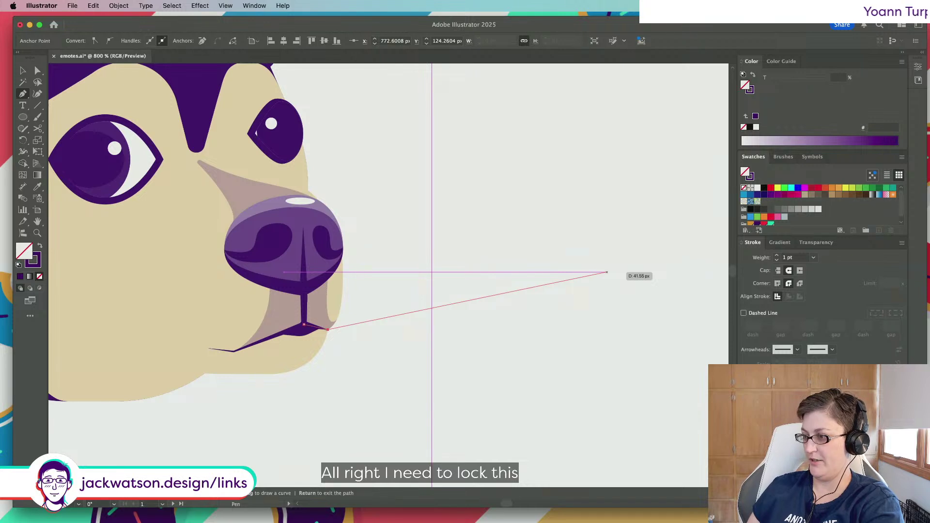
{"action": "key", "text": "Return"}
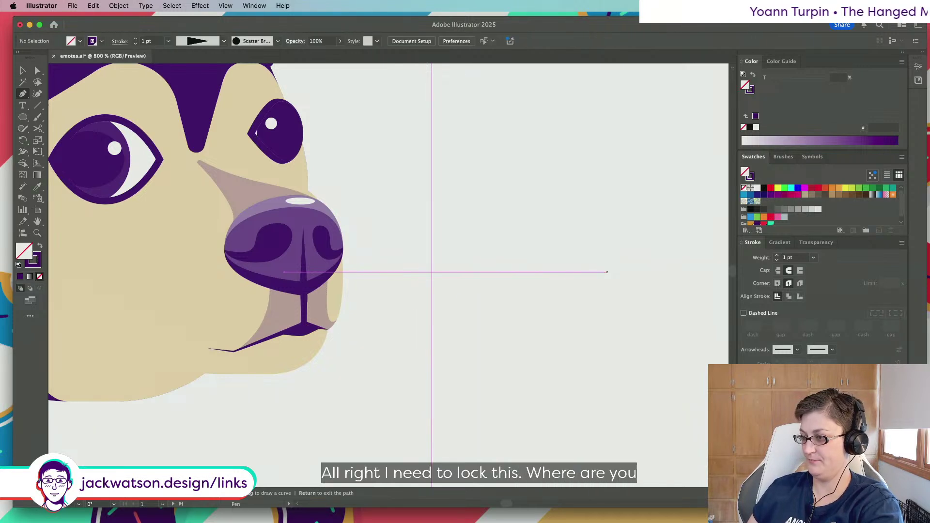
{"action": "left_click", "coordinate": [40, 80]}
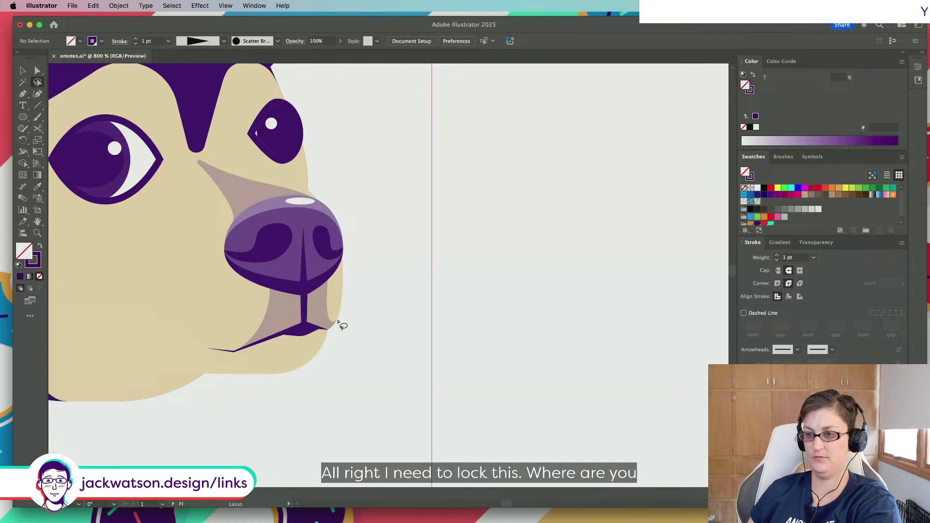
{"action": "left_click", "coordinate": [25, 94]}
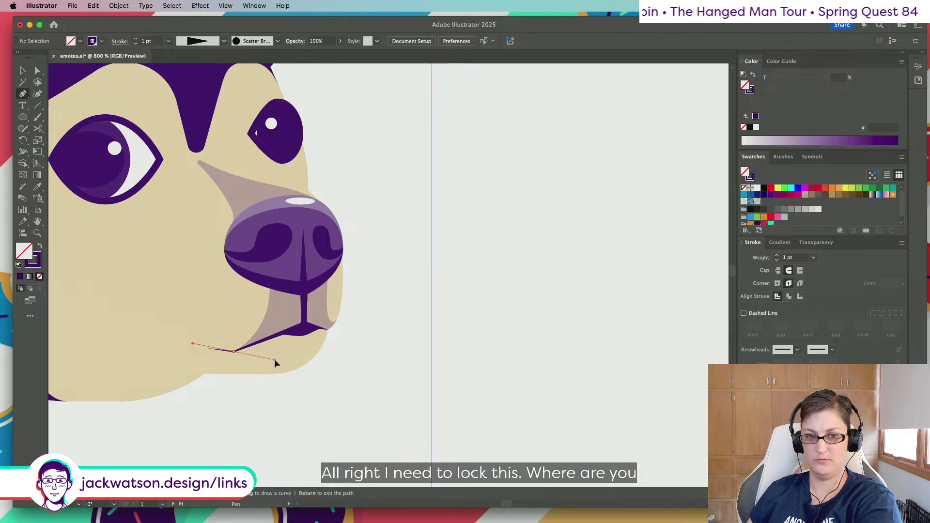
{"action": "left_click_drag", "start_coordinate": [274, 361], "coordinate": [274, 361]}
{"action": "key", "text": "Return"}
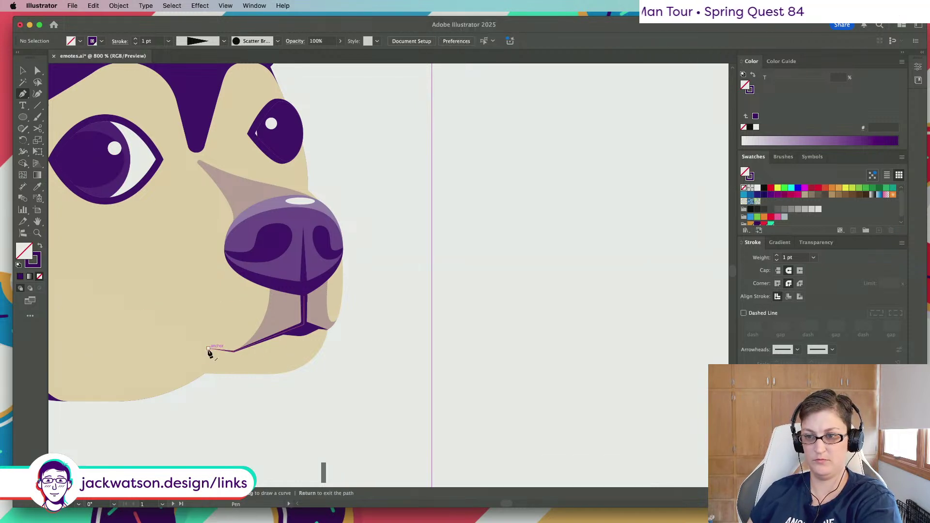
{"action": "left_click", "coordinate": [209, 349]}
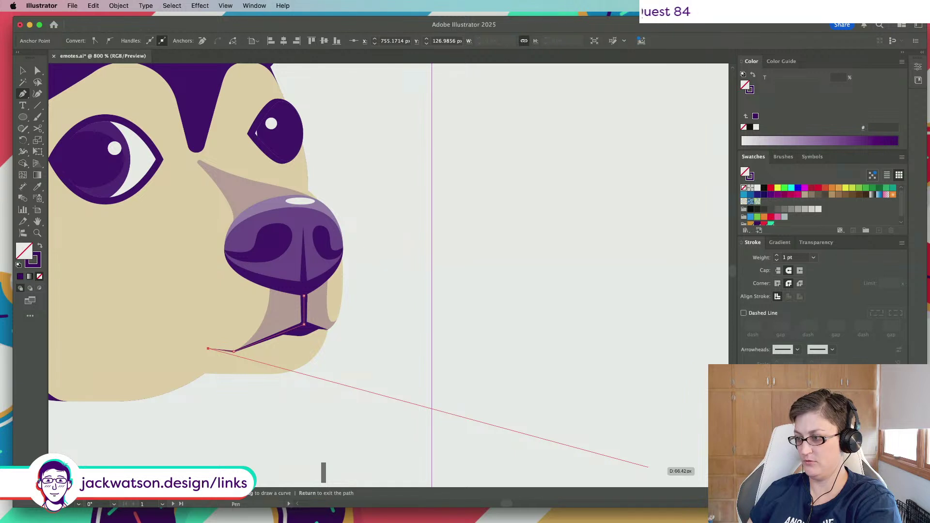
{"action": "key", "text": "Return"}
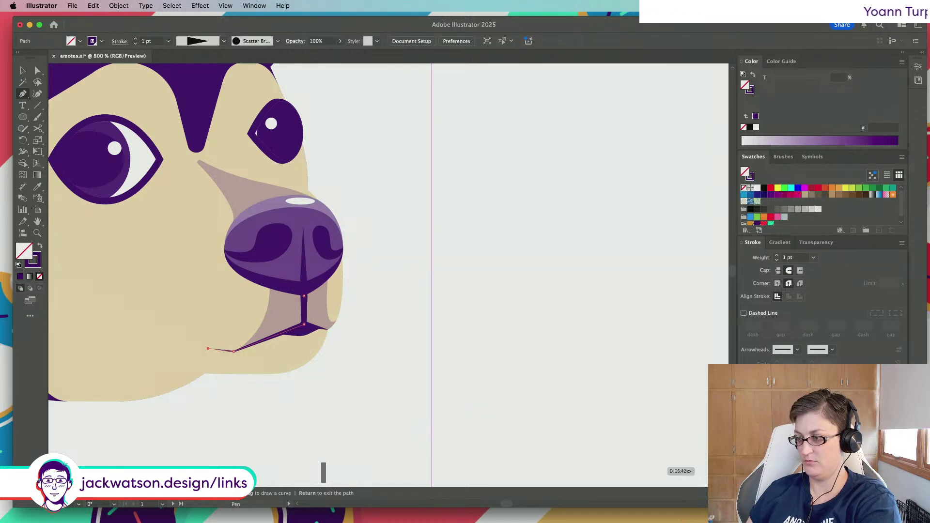
Draw a closed 25% opacity purple shadow under the mouth, curving from its back corner to the chin's front edge and back along the lip line
{"action": "left_click", "coordinate": [38, 71]}
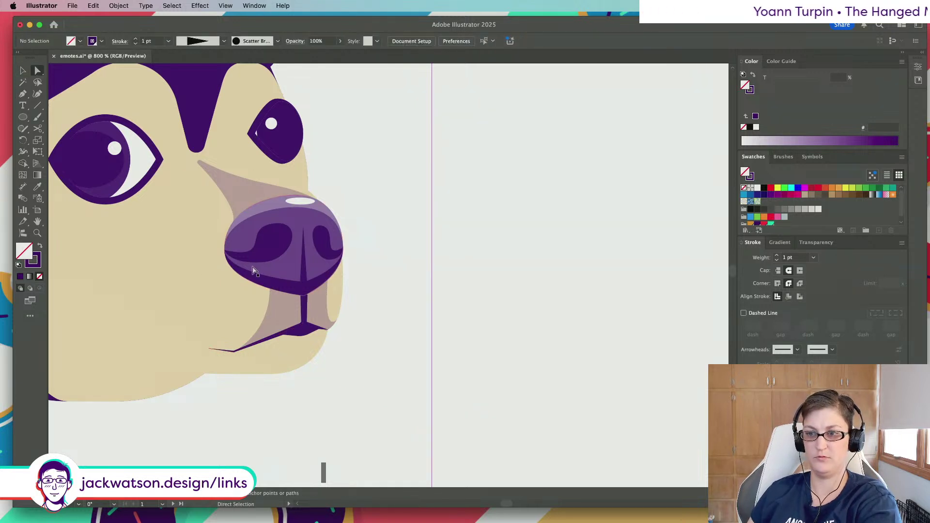
{"action": "left_click", "coordinate": [252, 266]}
{"action": "key", "text": "shift+super+a"}
{"action": "key", "text": "p"}
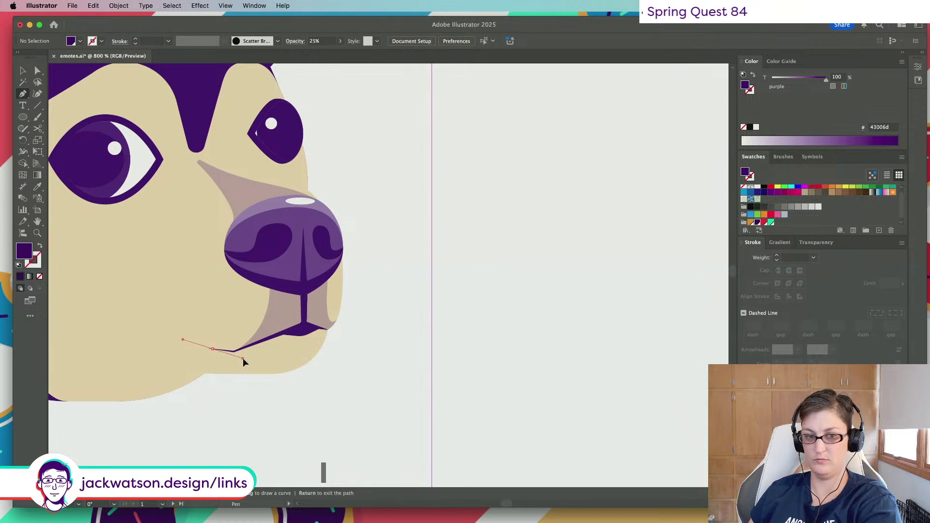
{"action": "left_click_drag", "start_coordinate": [242, 359], "coordinate": [248, 359]}
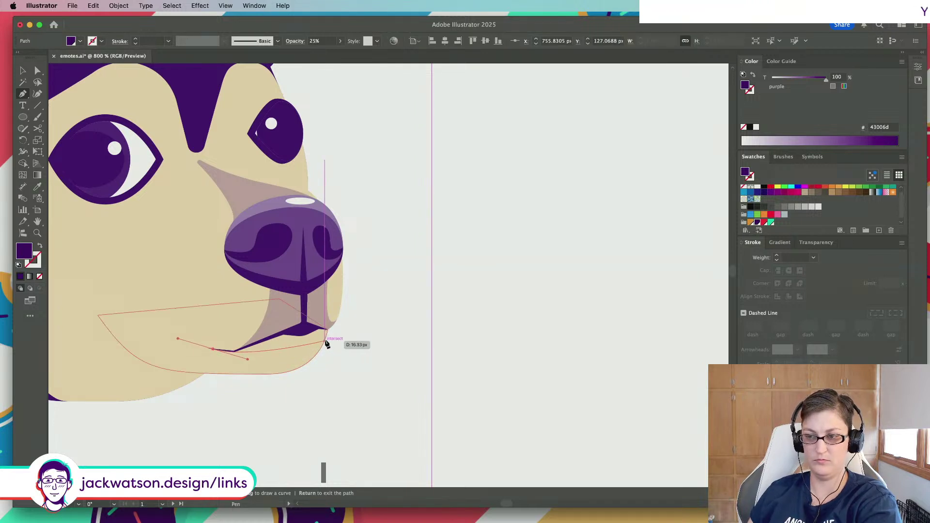
{"action": "left_click_drag", "start_coordinate": [324, 342], "coordinate": [344, 292]}
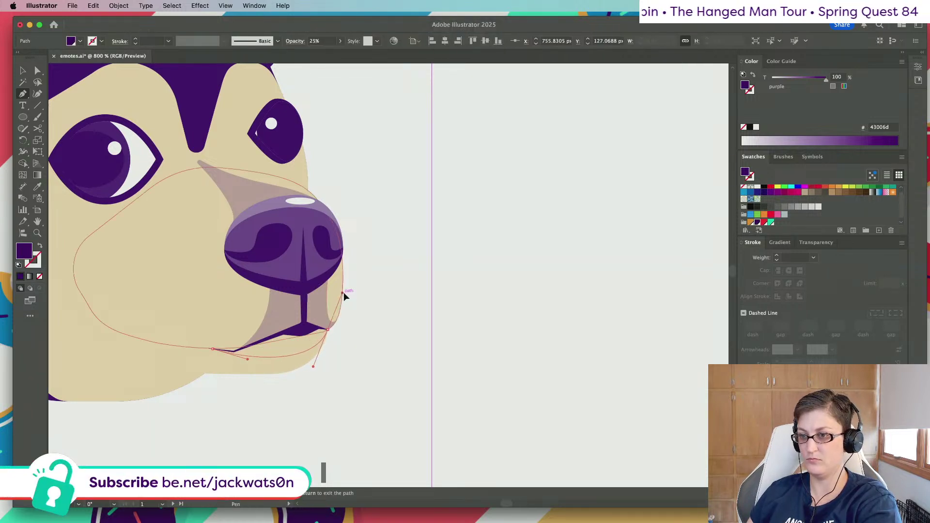
{"action": "left_click_drag", "start_coordinate": [322, 330], "coordinate": [307, 326]}
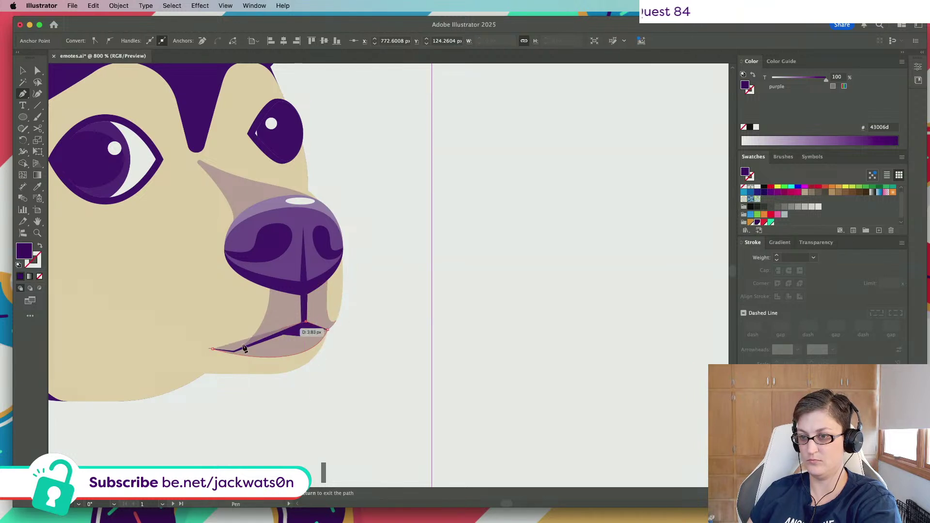
{"action": "left_click_drag", "start_coordinate": [229, 353], "coordinate": [213, 353]}
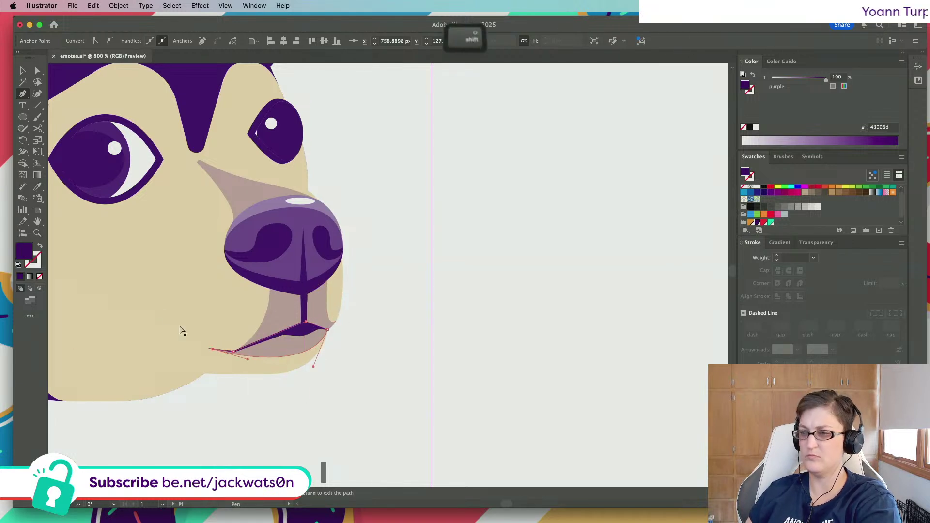
Check the new chin shadow against the whole head and the neighbouring emote artboards
{"action": "key", "text": "super+minus"}
{"action": "key", "text": "super+minus"}
{"action": "key", "text": "super+minus"}
{"action": "key", "text": "super+minus"}
{"action": "key", "text": "super+equal"}
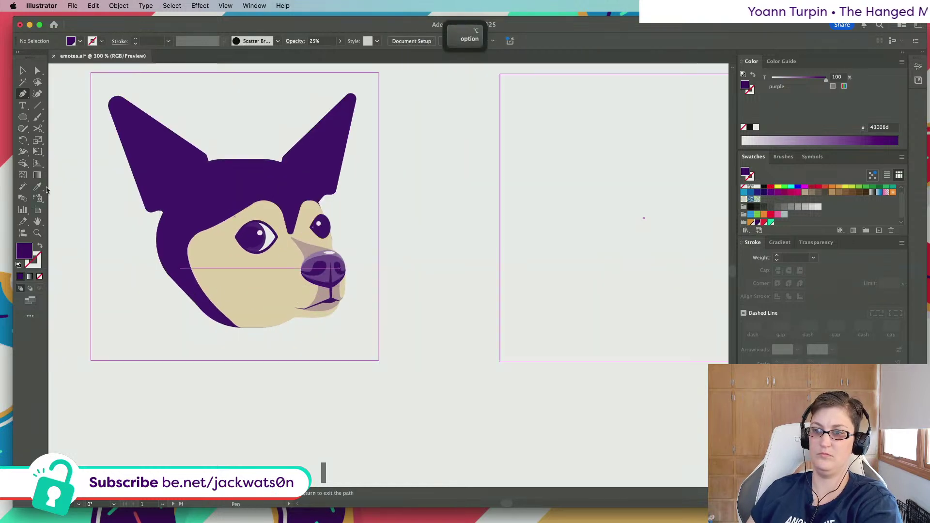
{"action": "key", "text": "a"}
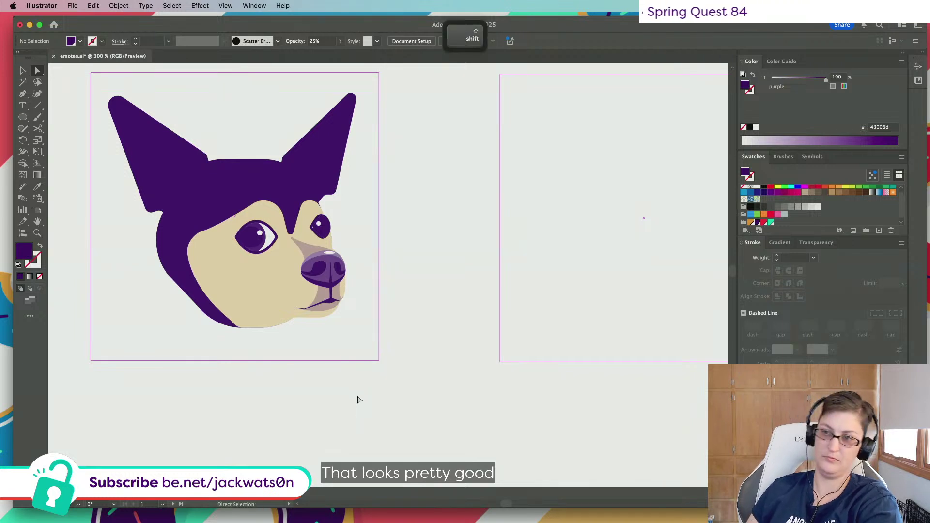
{"action": "scroll", "coordinate": [355, 397], "scroll_direction": "down", "scroll_amount": 3, "text": "alt"}
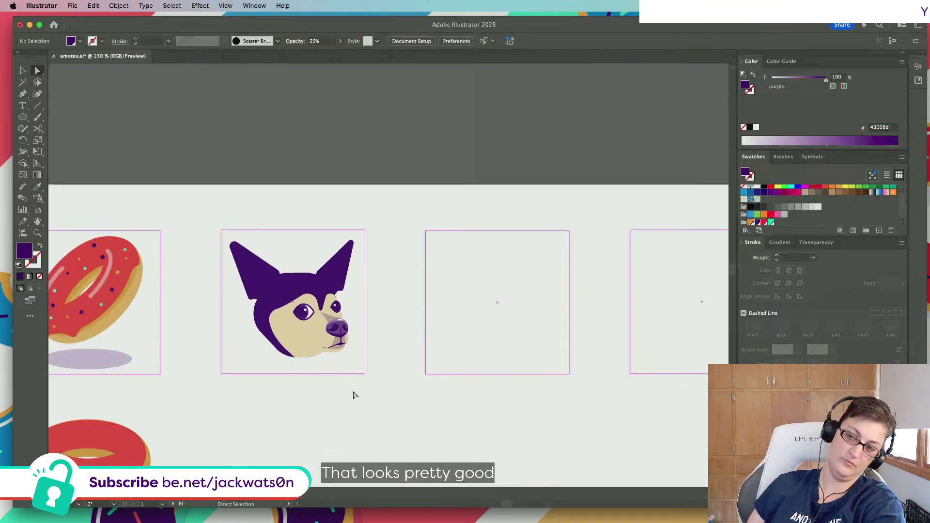
{"action": "scroll", "coordinate": [334, 380], "scroll_direction": "up", "scroll_amount": 2, "text": "alt"}
{"action": "scroll", "coordinate": [351, 350], "scroll_direction": "up", "scroll_amount": 6, "text": "alt"}
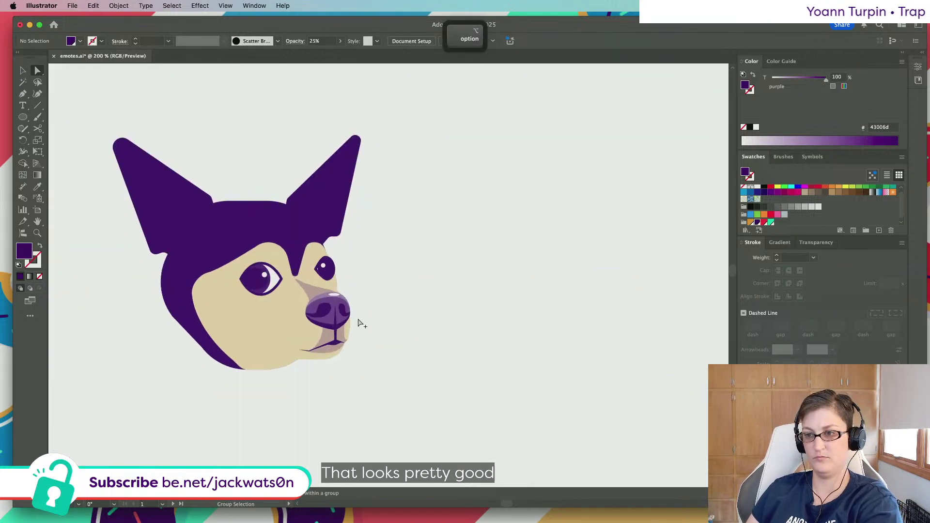
Duplicate the back muzzle shadow in place and move the copy's upper back anchor about 3 px toward the centre line
{"action": "left_click", "coordinate": [306, 349]}
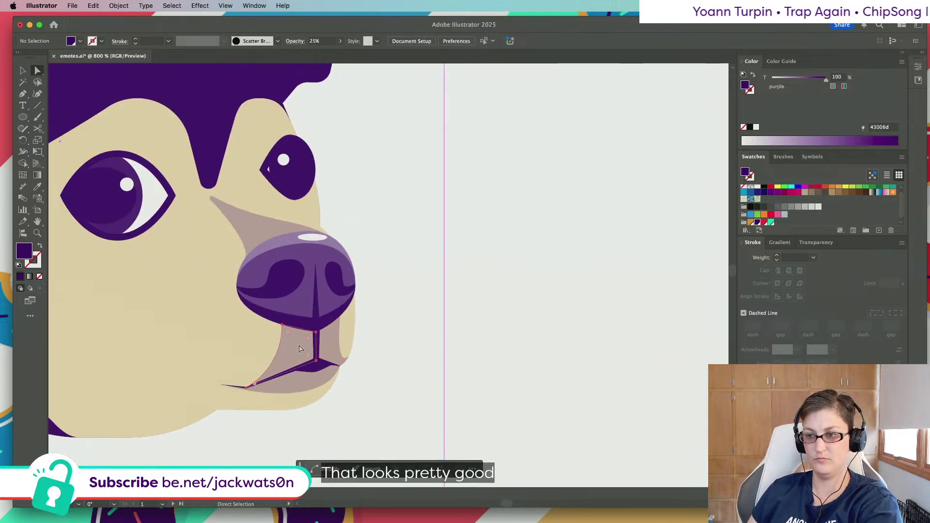
{"action": "key", "text": "super+f"}
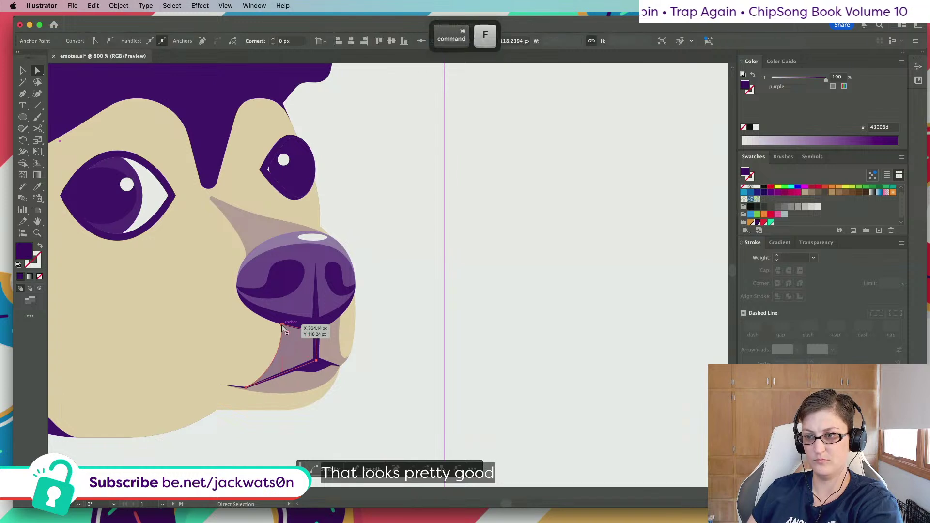
{"action": "left_click_drag", "start_coordinate": [282, 328], "coordinate": [303, 333]}
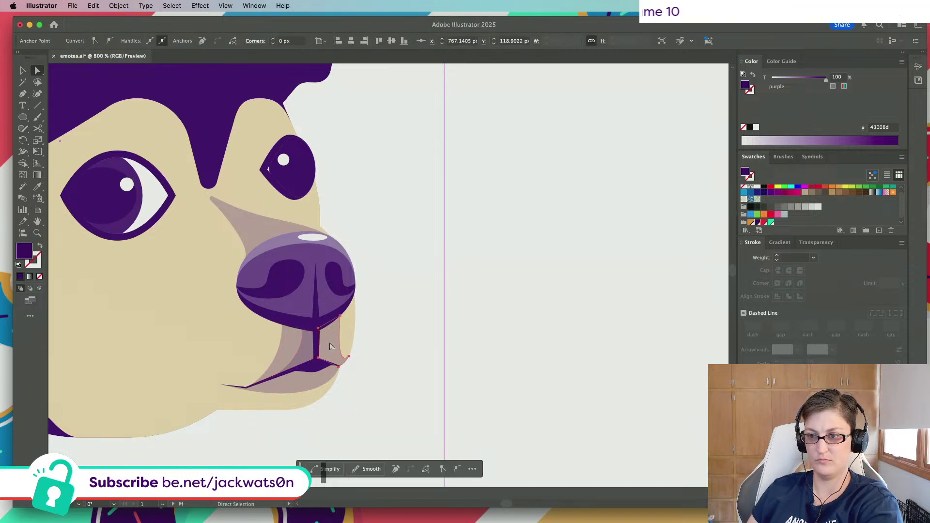
Duplicate the front muzzle shadow in place and narrow the copy by moving its upper anchor about 2 px inward and its lower tip to the mouth's end
{"action": "key", "text": "super+f"}
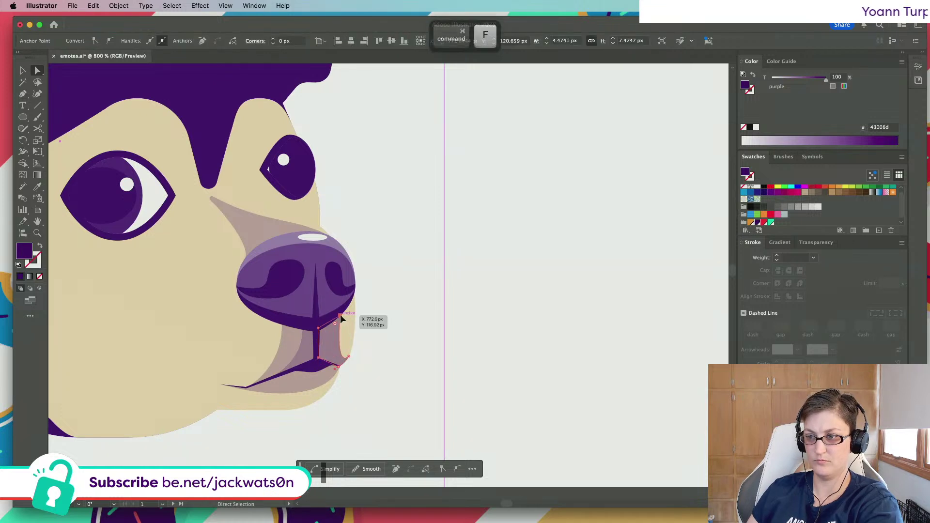
{"action": "left_click_drag", "start_coordinate": [341, 318], "coordinate": [325, 327]}
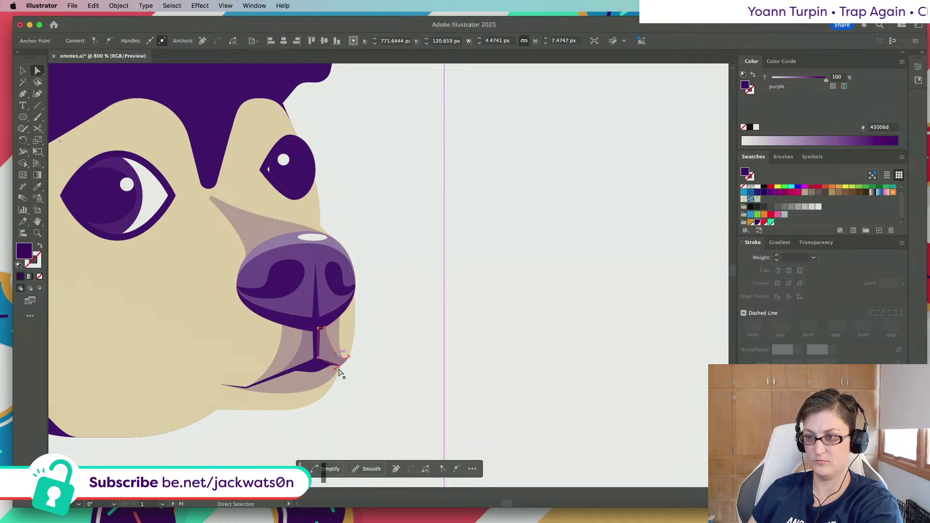
{"action": "left_click", "coordinate": [348, 357]}
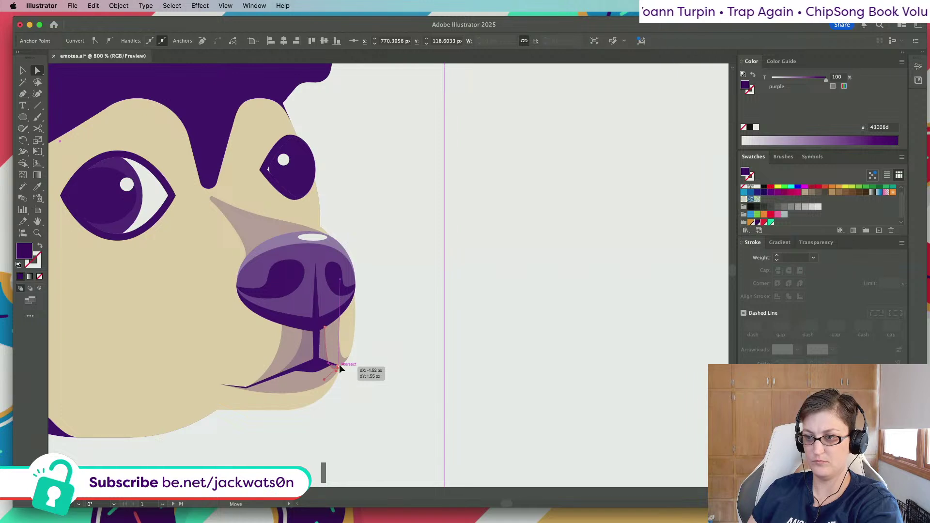
{"action": "left_click_drag", "start_coordinate": [341, 370], "coordinate": [325, 364]}
{"action": "scroll", "coordinate": [341, 371], "scroll_direction": "up", "scroll_amount": 1}
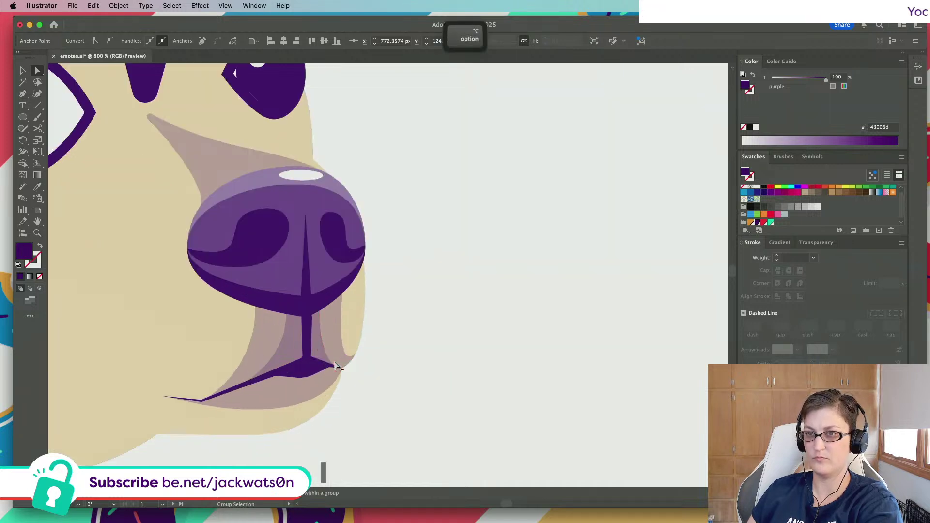
Convert the narrow front shadow's lower tip to a corner point and bend its outer edge inward toward the centre line
{"action": "left_click", "coordinate": [93, 42]}
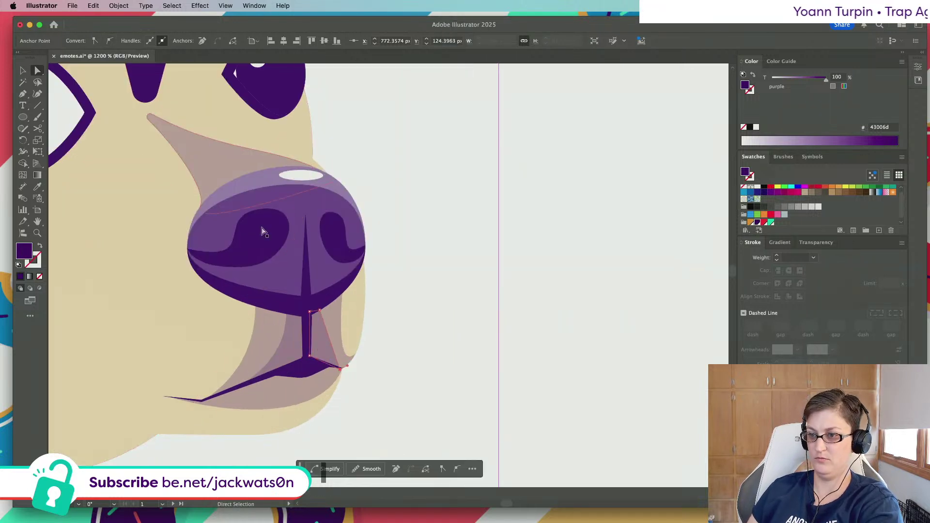
{"action": "left_click_drag", "start_coordinate": [320, 314], "coordinate": [320, 313]}
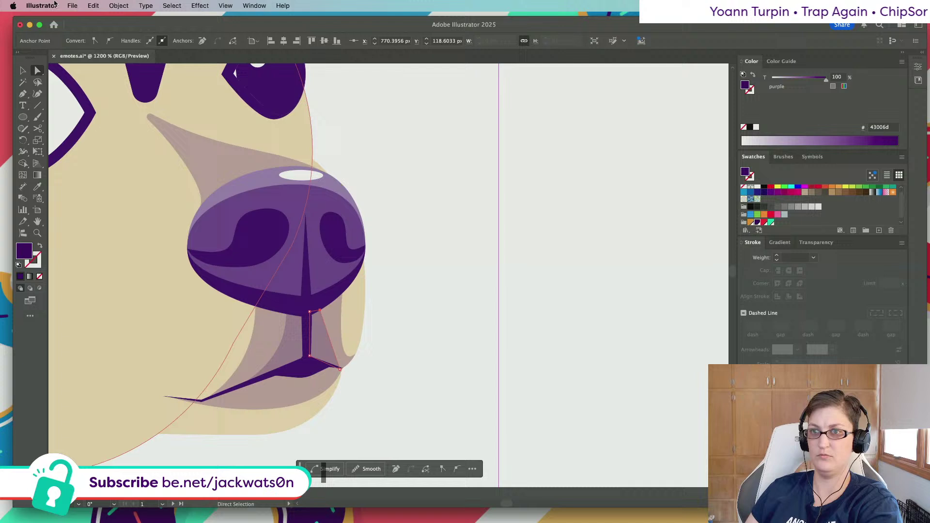
{"action": "left_click", "coordinate": [94, 41]}
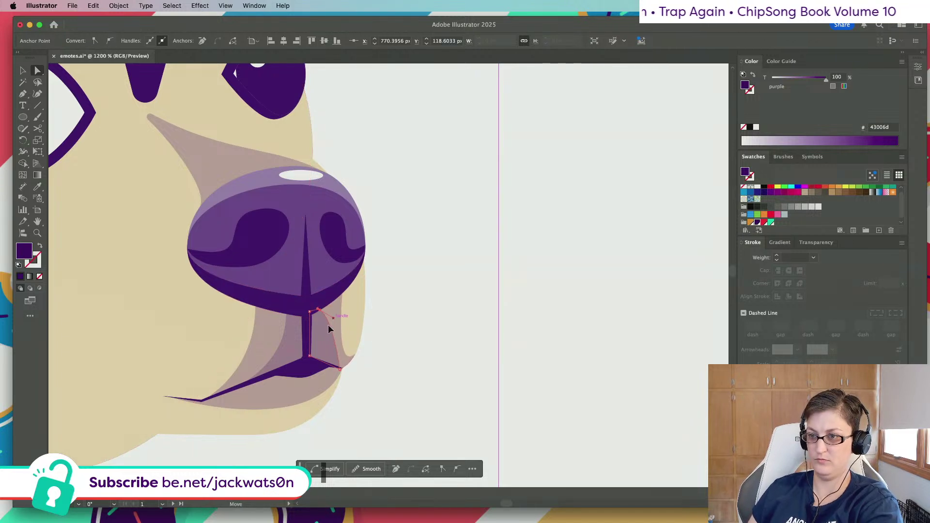
{"action": "left_click_drag", "start_coordinate": [332, 318], "coordinate": [305, 358]}
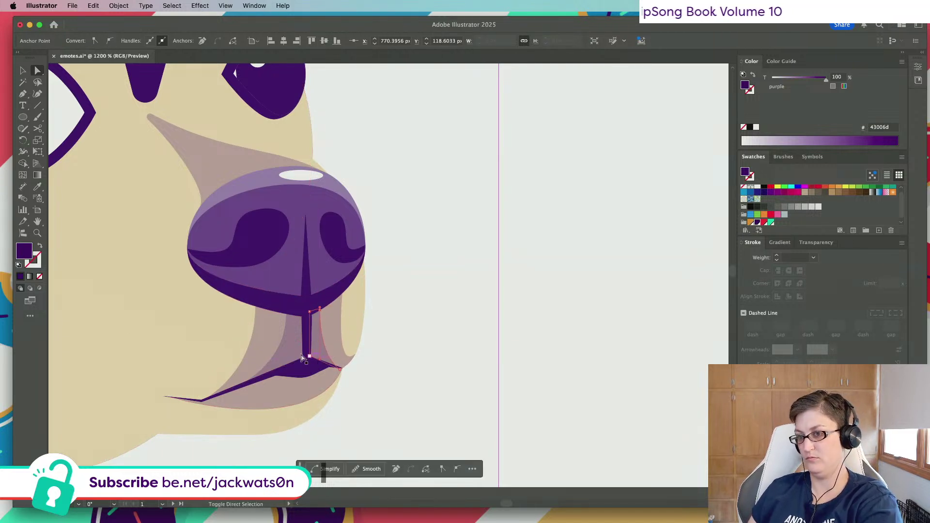
Deselect the shadow and review the layered muzzle shading on the whole head
{"action": "key", "text": "shift+super+a"}
{"action": "scroll", "coordinate": [176, 339], "scroll_direction": "down", "scroll_amount": 5}
{"action": "scroll", "coordinate": [127, 331], "scroll_direction": "left", "scroll_amount": 3}
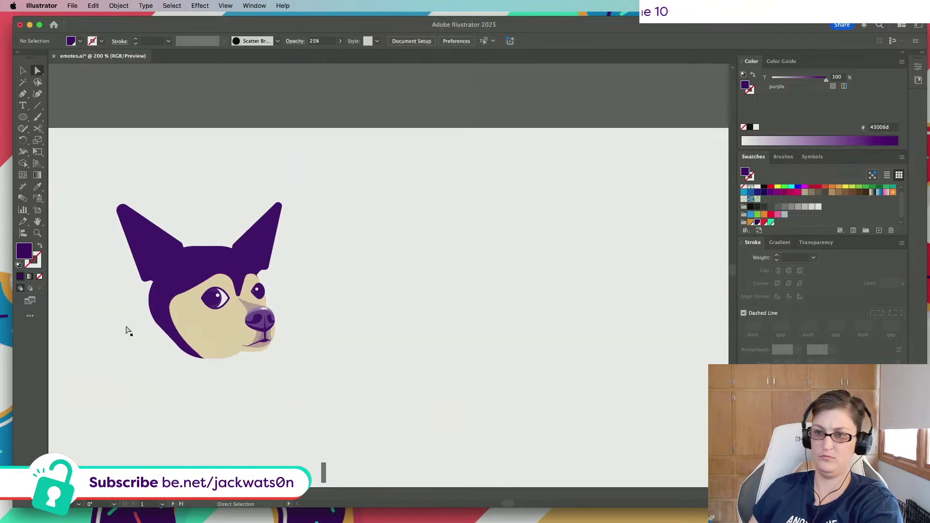
{"action": "scroll", "coordinate": [127, 331], "scroll_direction": "left", "scroll_amount": 3}
{"action": "key", "text": "alt"}
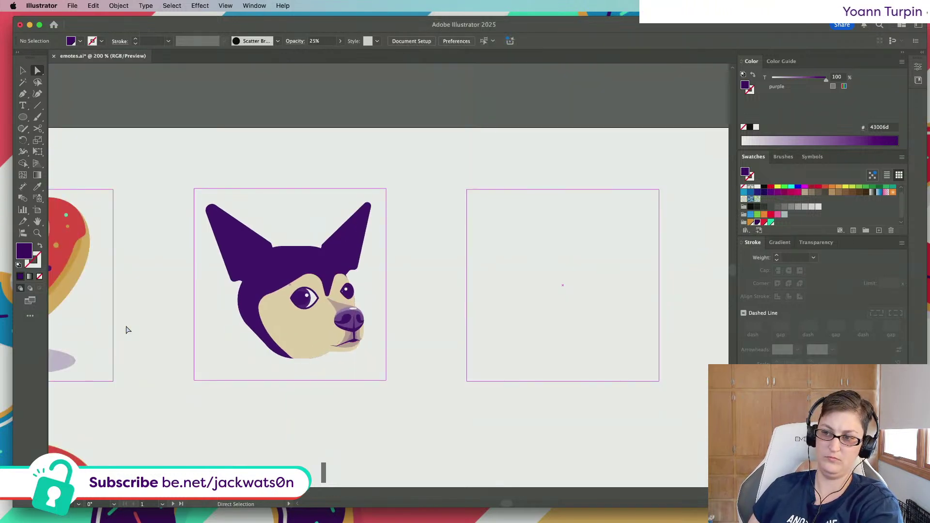
{"action": "scroll", "coordinate": [376, 357], "scroll_direction": "left", "scroll_amount": 2}
{"action": "scroll", "coordinate": [383, 358], "scroll_direction": "up", "scroll_amount": 3}
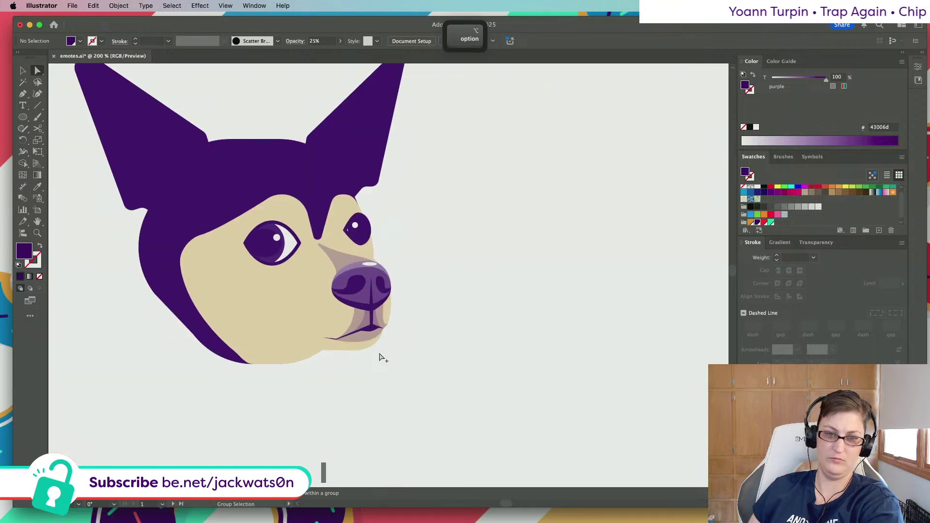
Delete the overlapping duplicate of the muzzle shadow and select the remaining muzzle and snout-bridge shadows together
{"action": "left_click", "coordinate": [367, 328]}
{"action": "key", "text": "BackSpace"}
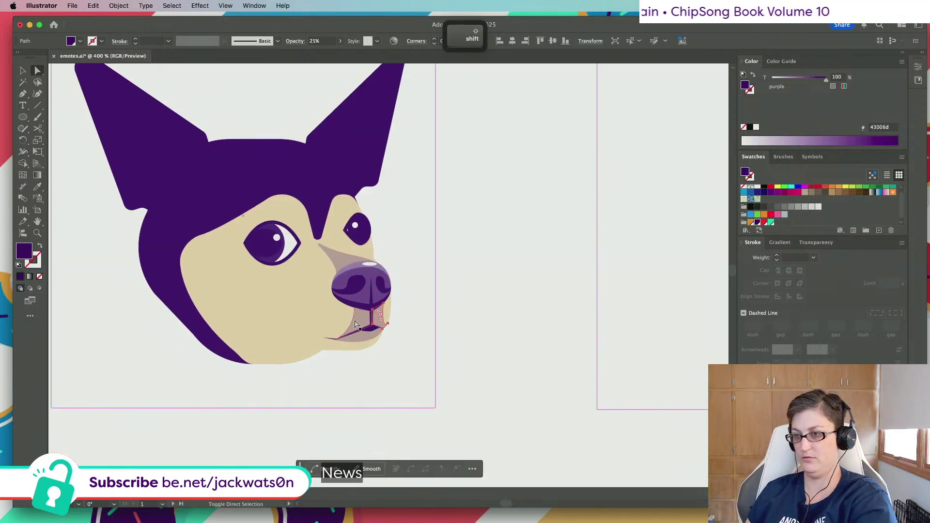
{"action": "left_click", "coordinate": [376, 324]}
{"action": "left_click", "coordinate": [342, 259], "text": "shift"}
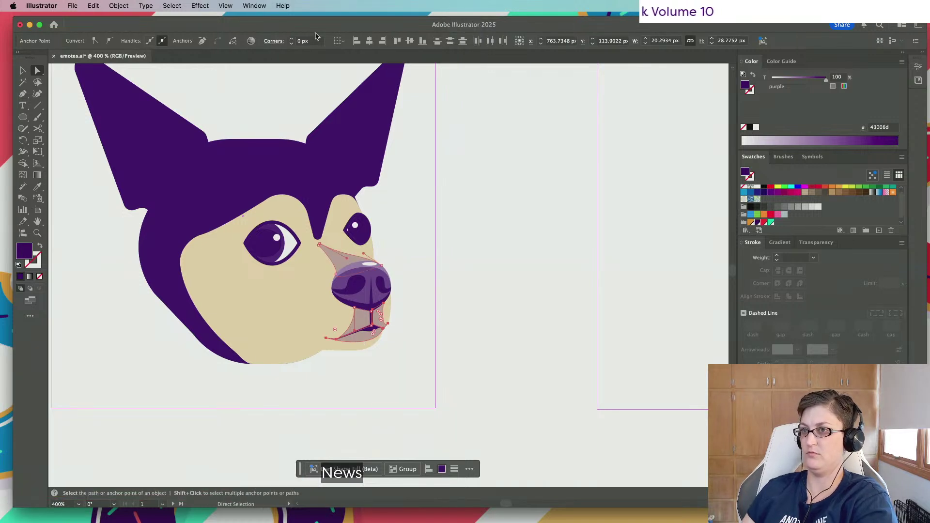
Try the selected muzzle and snout-bridge shadows at 50% opacity
{"action": "left_click", "coordinate": [817, 243]}
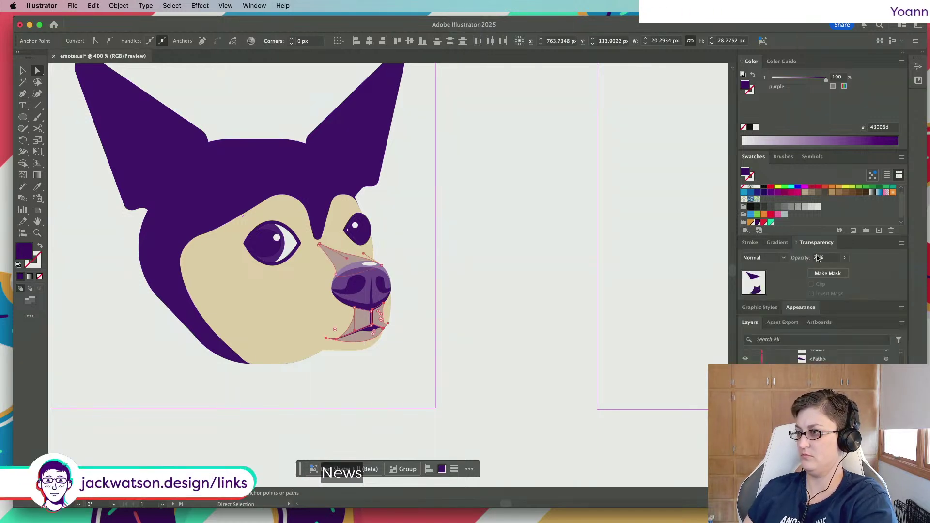
{"action": "type", "text": "50"}
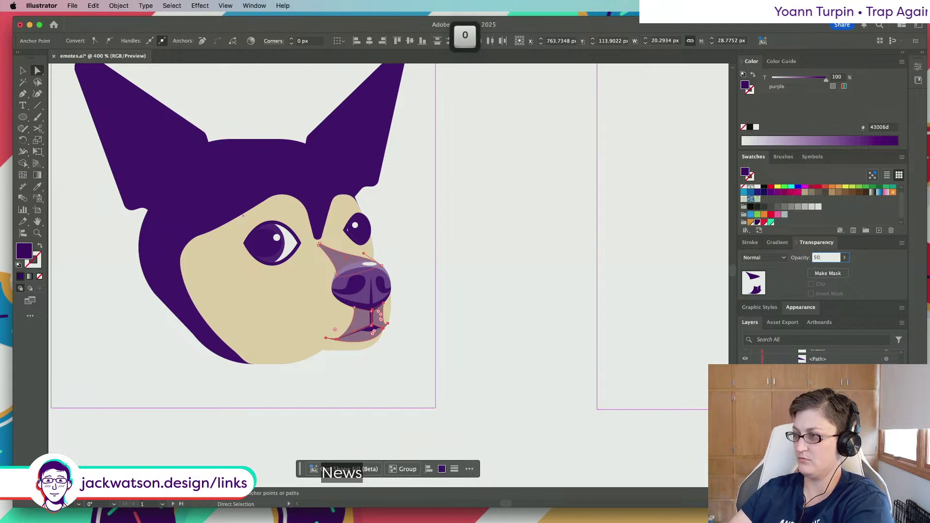
{"action": "key", "text": "Return"}
{"action": "left_click", "coordinate": [469, 293]}
{"action": "key", "text": "cmd+1"}
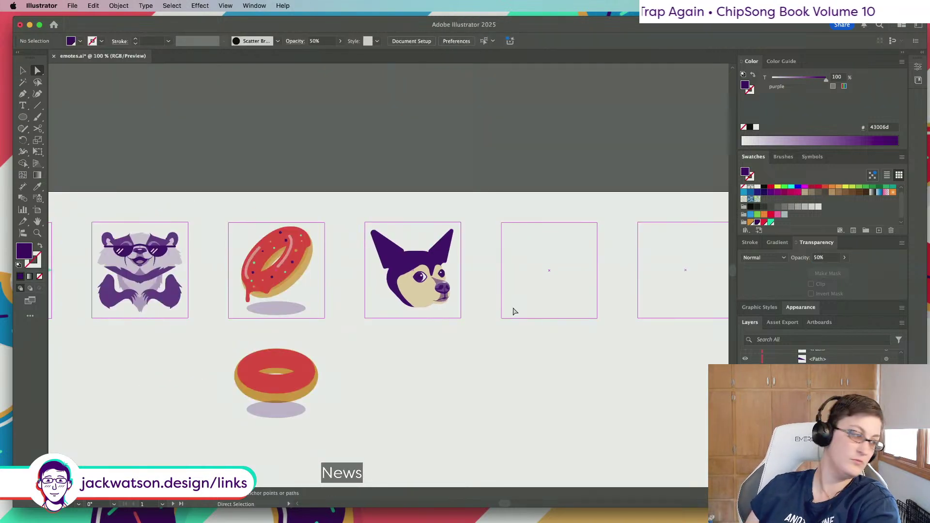
{"action": "scroll", "coordinate": [467, 307], "scroll_direction": "up", "scroll_amount": 2}
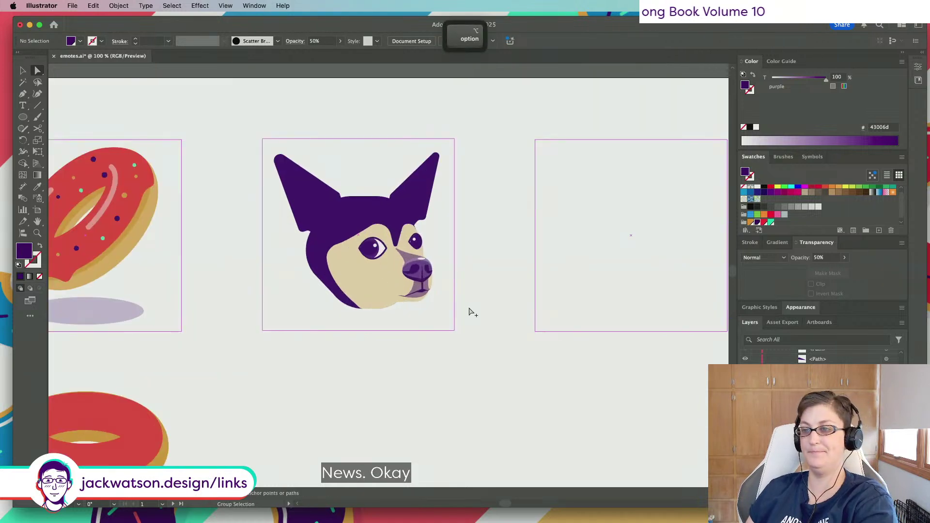
{"action": "key", "text": "cmd+z"}
{"action": "key", "text": "cmd+z"}
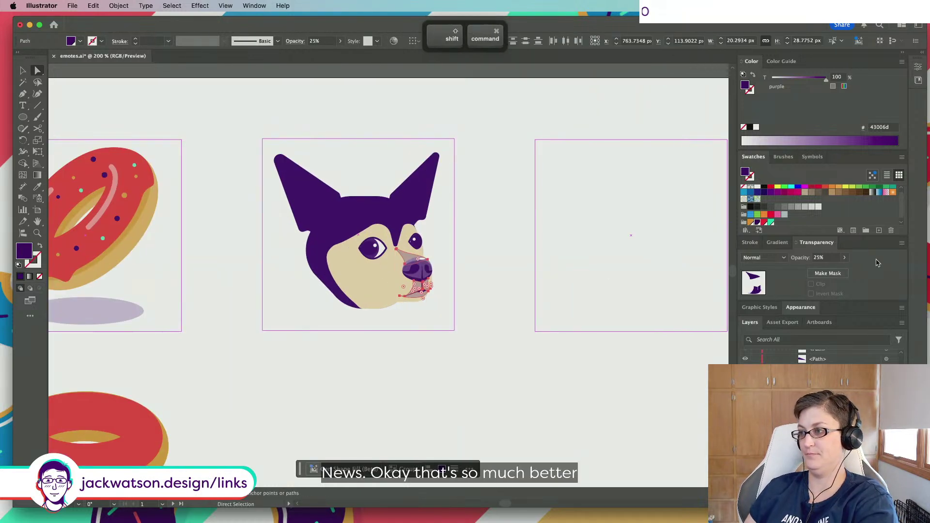
Set the opacity of the selected muzzle and snout-bridge shadows to 40% and deselect them
{"action": "left_click", "coordinate": [830, 258]}
{"action": "type", "text": "40"}
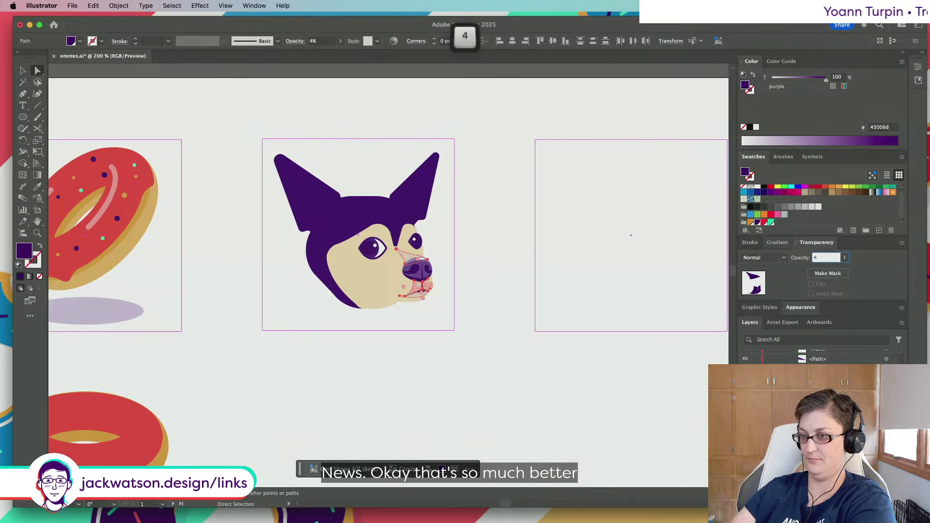
{"action": "left_click", "coordinate": [22, 72]}
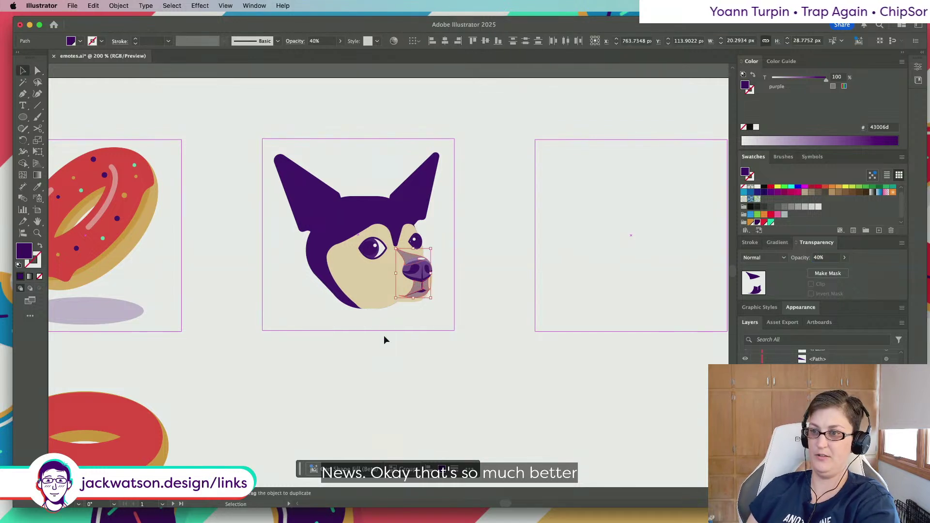
{"action": "left_click", "coordinate": [428, 322]}
Set the tint of the near eye's large iris circle to 75% purple
{"action": "scroll", "coordinate": [428, 323], "scroll_direction": "up", "scroll_amount": 1}
{"action": "scroll", "coordinate": [434, 327], "scroll_direction": "up", "scroll_amount": 2}
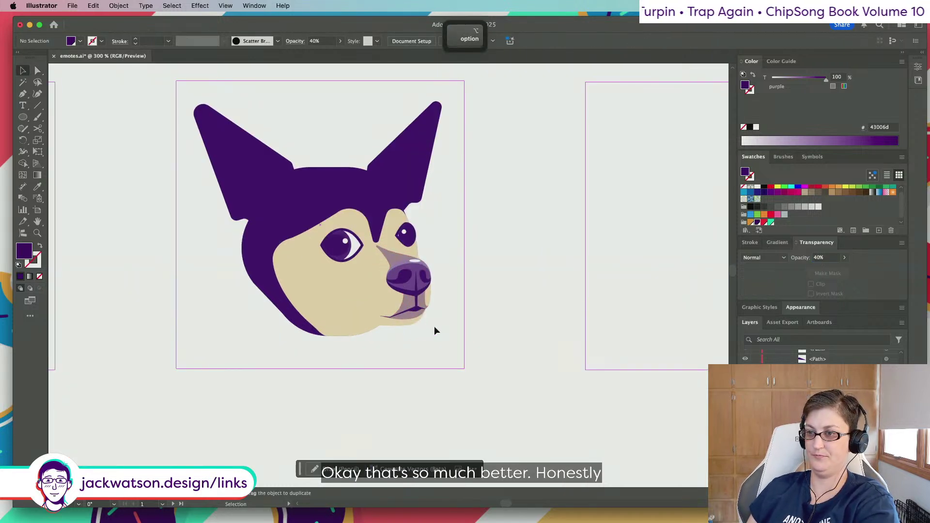
{"action": "scroll", "coordinate": [435, 327], "scroll_direction": "left", "scroll_amount": 5}
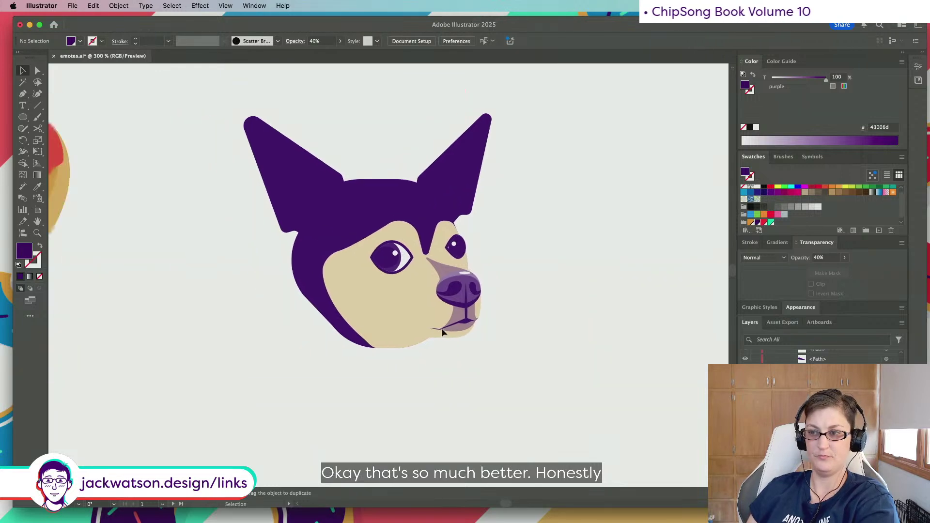
{"action": "scroll", "coordinate": [441, 327], "scroll_direction": "down", "scroll_amount": 3}
{"action": "scroll", "coordinate": [441, 327], "scroll_direction": "up", "scroll_amount": 5}
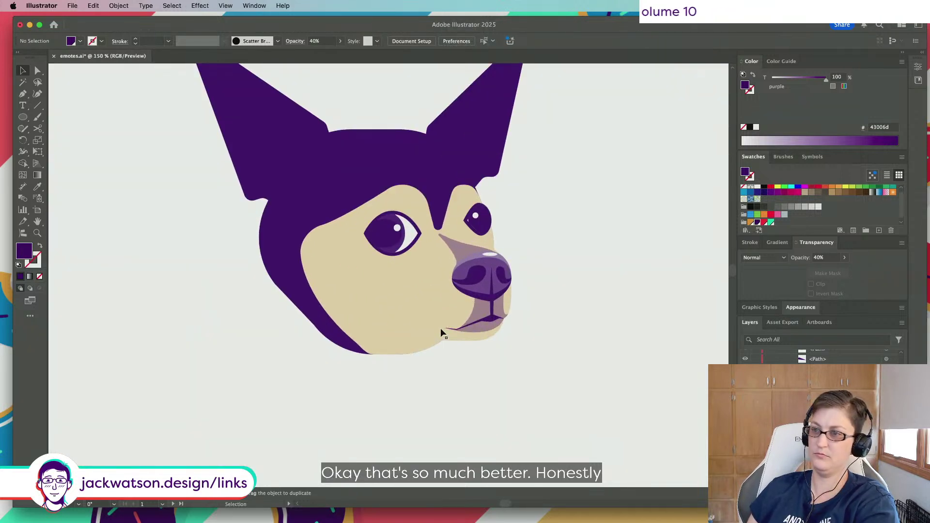
{"action": "left_click", "coordinate": [38, 71]}
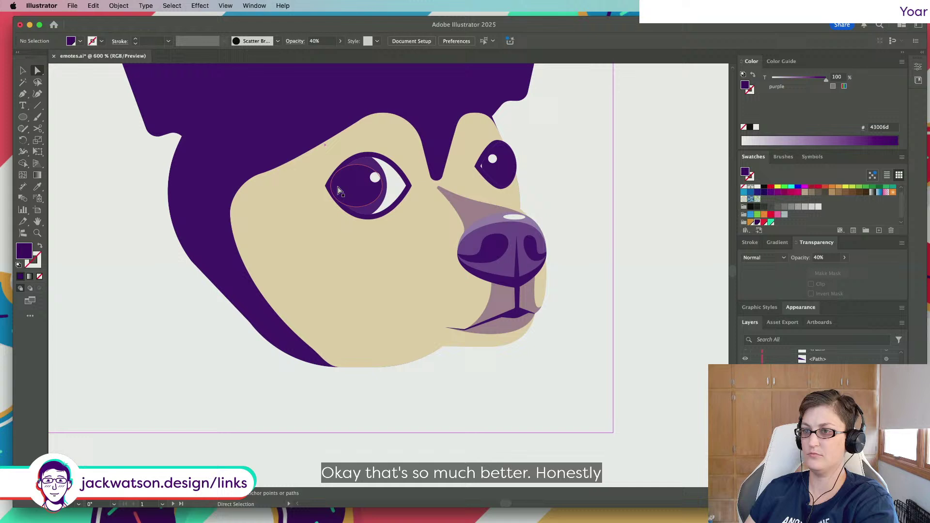
{"action": "left_click", "coordinate": [369, 214]}
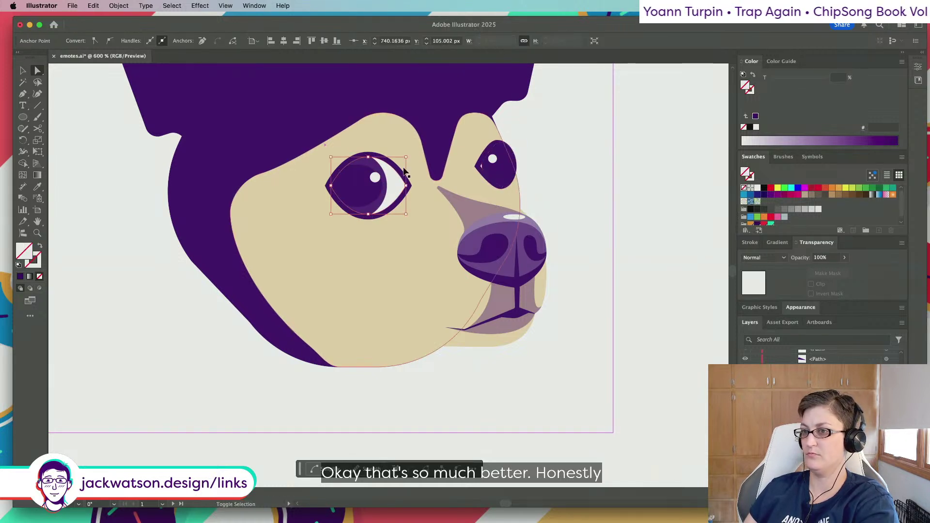
{"action": "key", "text": "shift+super+a"}
{"action": "scroll", "coordinate": [367, 213], "scroll_direction": "up", "scroll_amount": 2}
{"action": "left_click", "coordinate": [367, 213]}
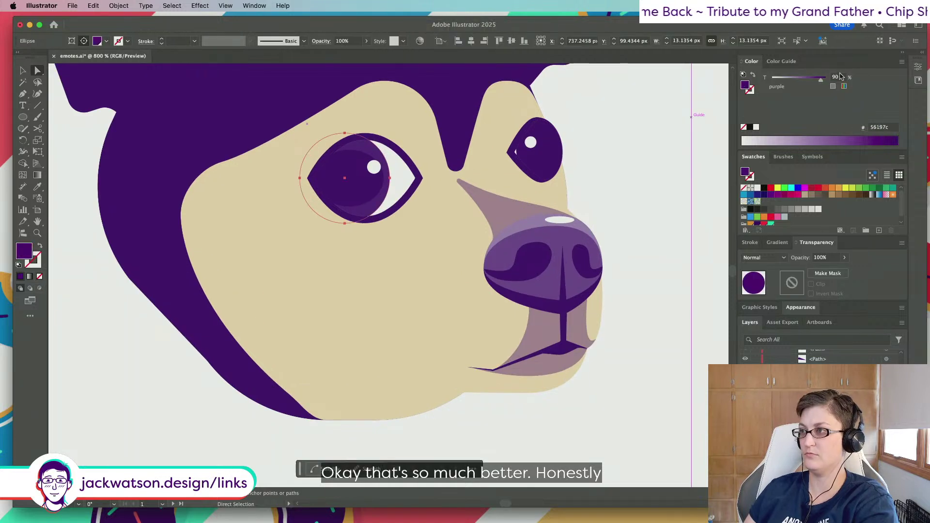
{"action": "type", "text": "75"}
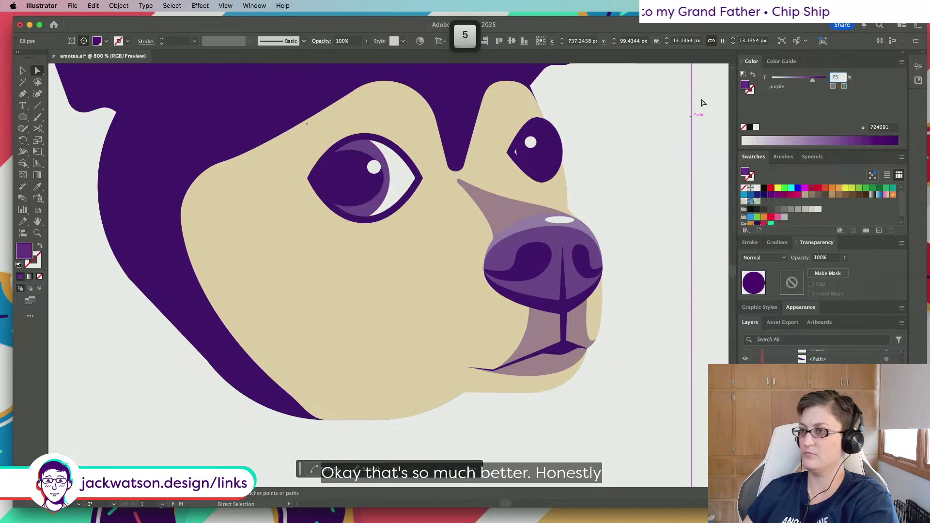
Try lightening the far eye's iris to a 75% tint with a full-purple copy pasted in front
{"action": "left_click", "coordinate": [539, 167]}
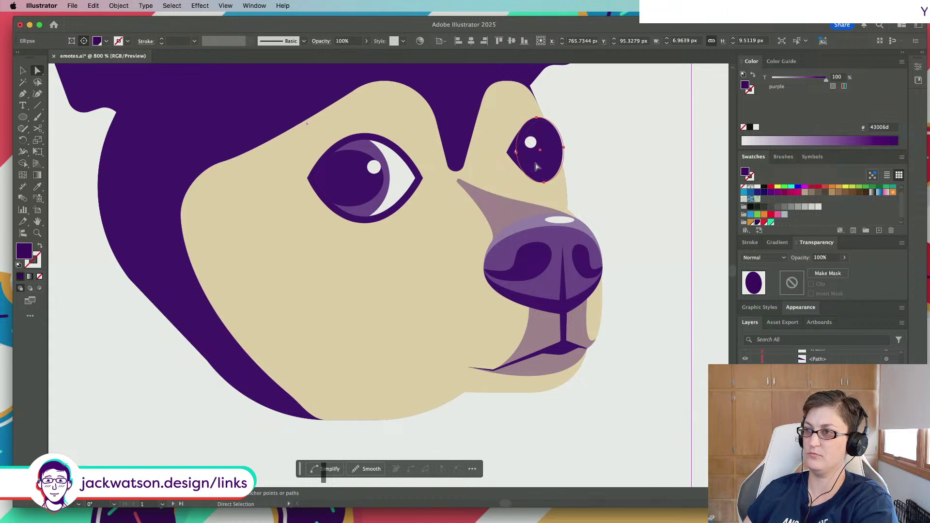
{"action": "key", "text": "super+c"}
{"action": "left_click", "coordinate": [839, 77]}
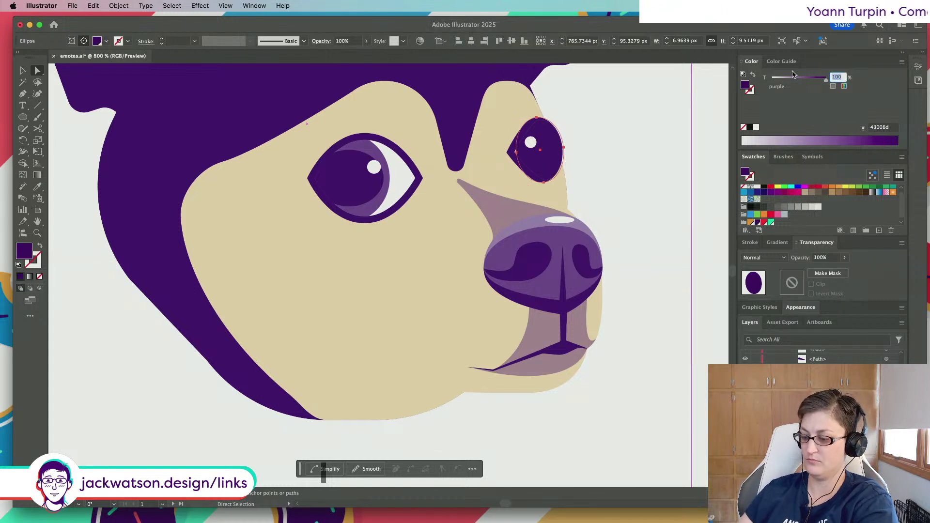
{"action": "type", "text": "75"}
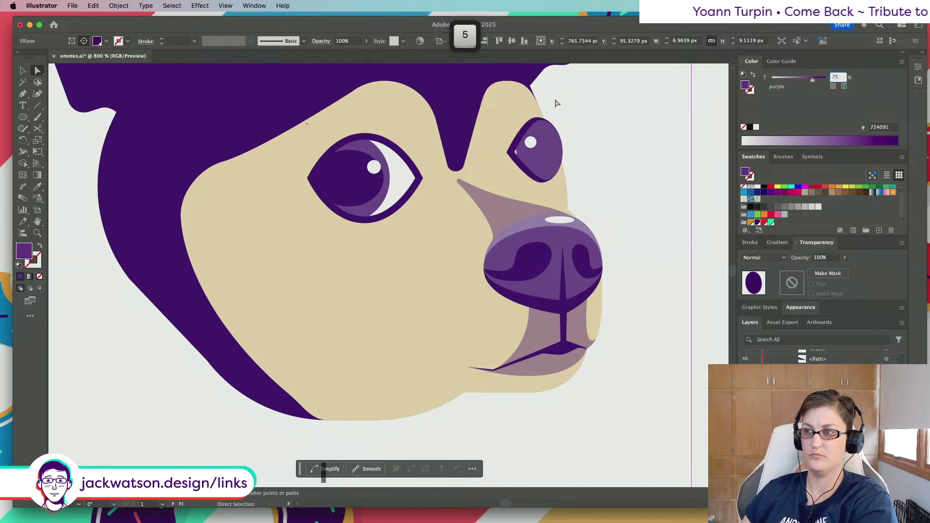
{"action": "key", "text": "super+z"}
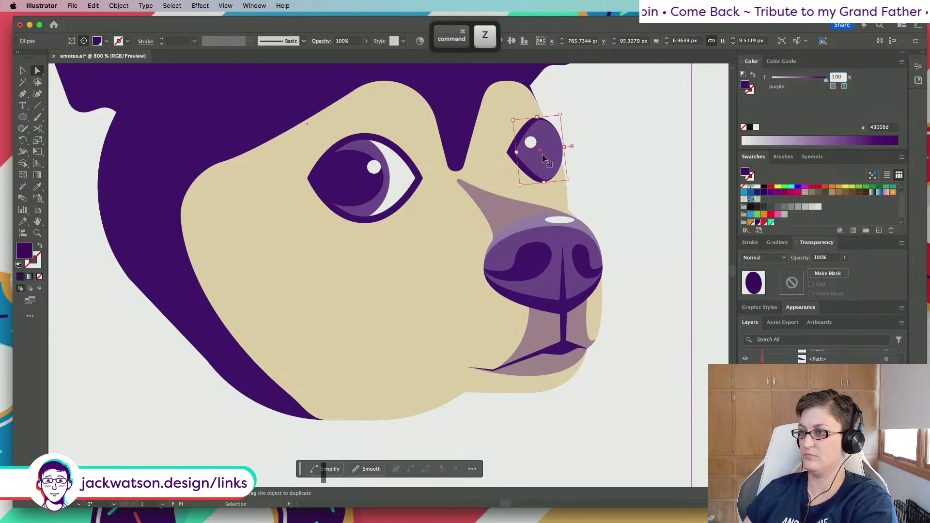
{"action": "key", "text": "super+f"}
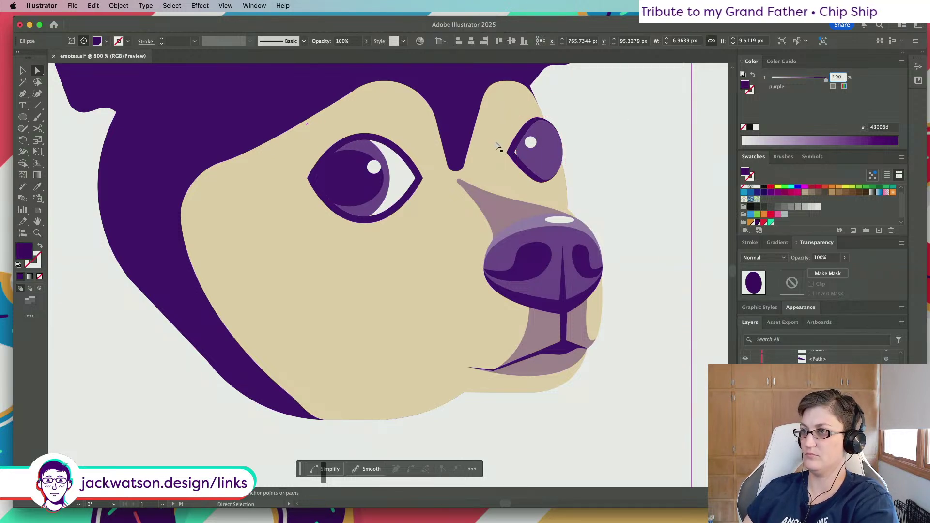
{"action": "key", "text": "super+z"}
{"action": "key", "text": "super+z"}
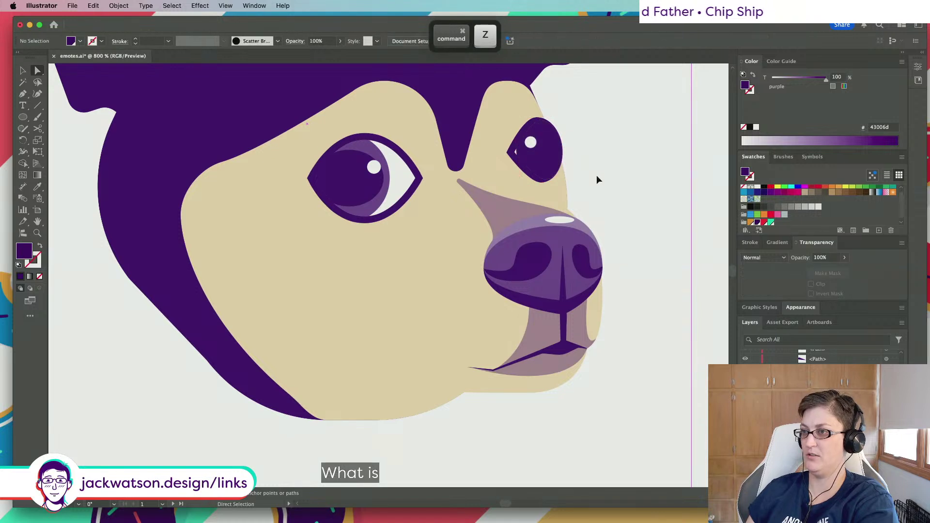
{"action": "key", "text": "super+shift+z"}
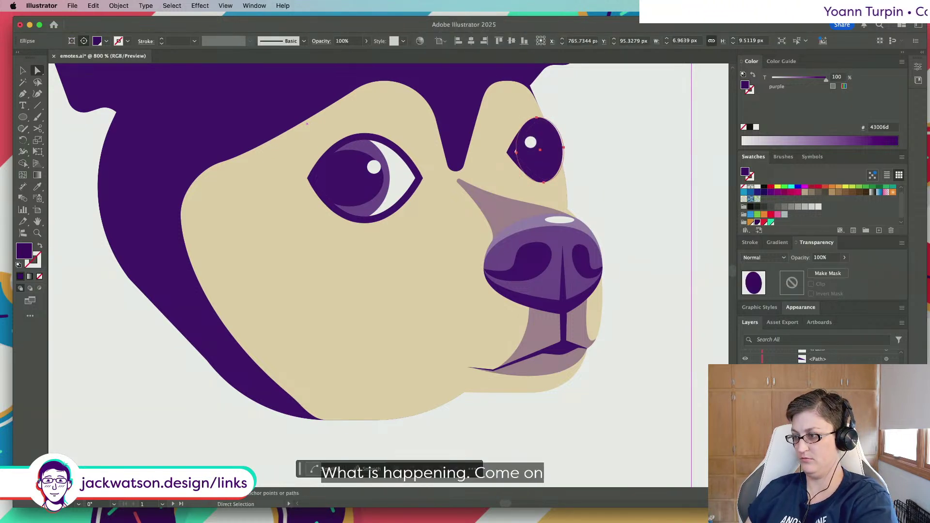
Copy the far eye's iris ellipse, set the original's tint to 75% and paste the dark copy in front
{"action": "key", "text": "super+c"}
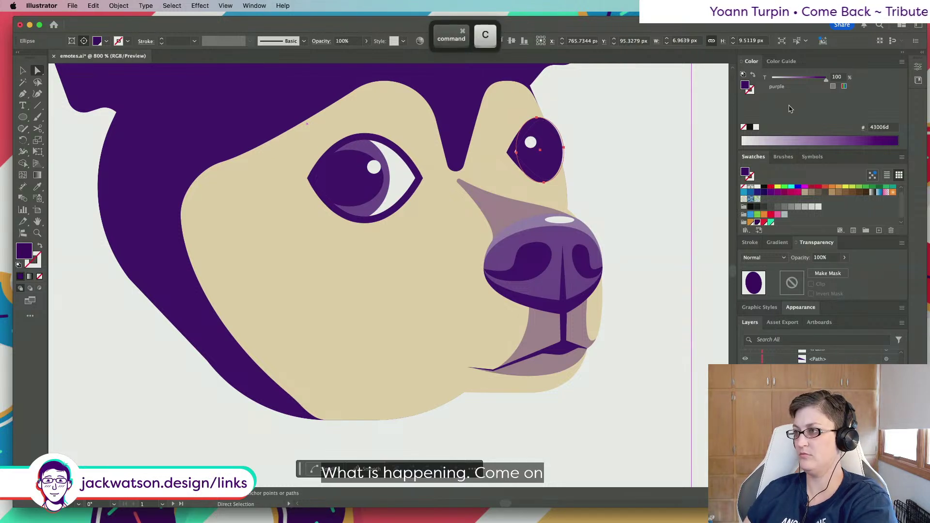
{"action": "left_click", "coordinate": [827, 80]}
{"action": "type", "text": "75"}
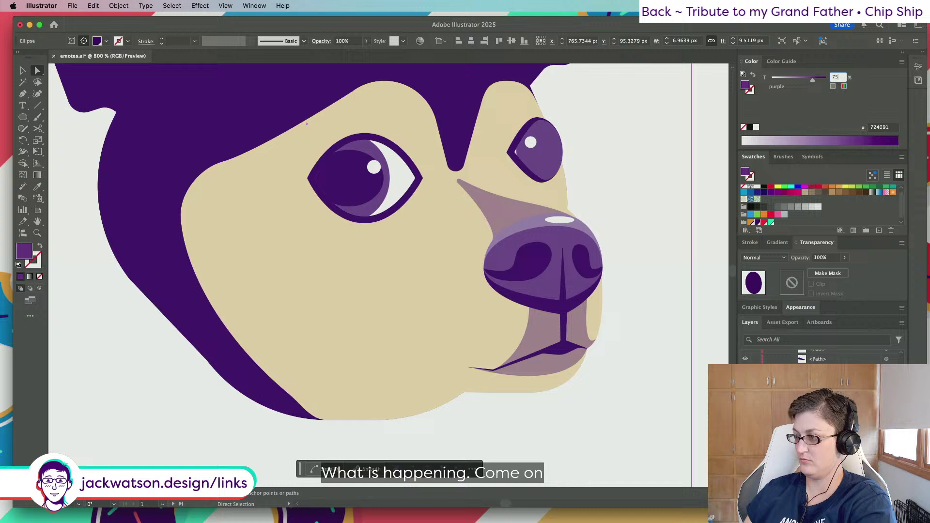
{"action": "left_click", "coordinate": [886, 359]}
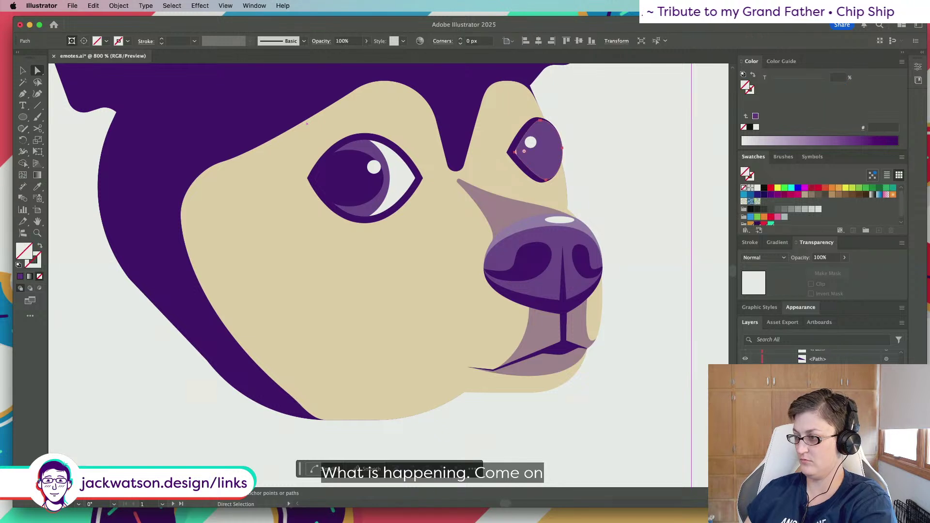
{"action": "key", "text": "super+f"}
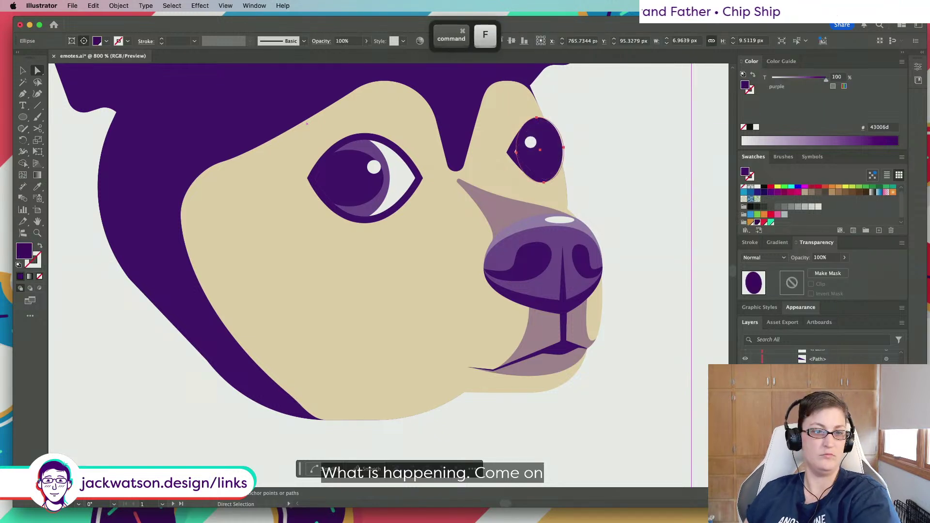
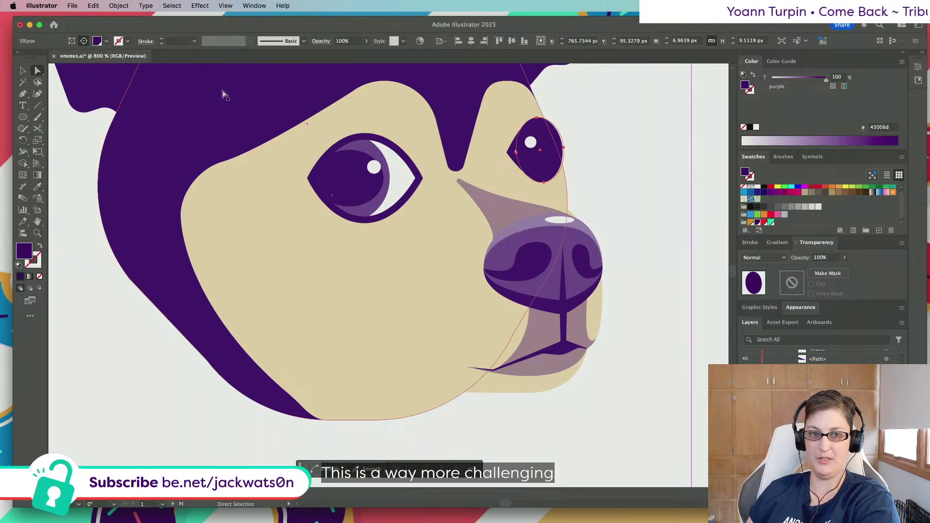
Shrink the dark copy in the far eye to a pupil about 5.8 px wide and 6 px high, and deselect it
{"action": "key", "text": "v"}
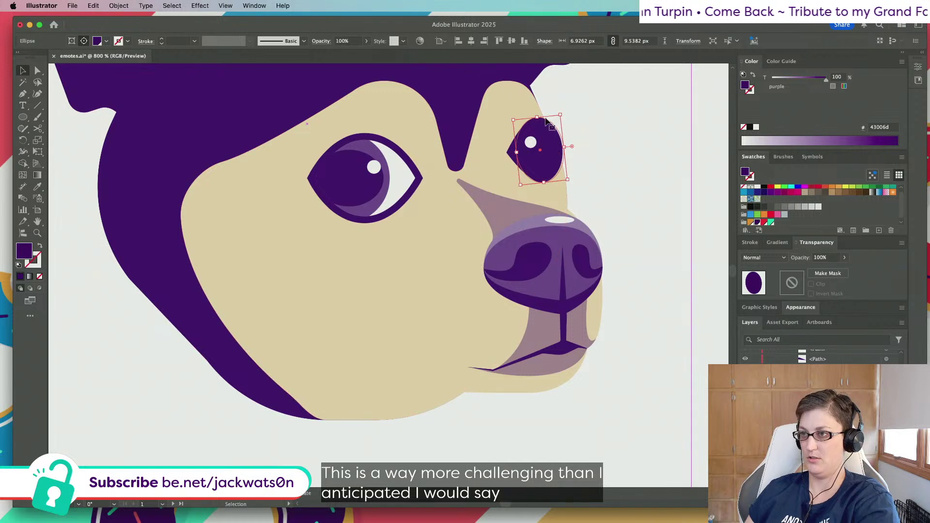
{"action": "left_click_drag", "start_coordinate": [538, 118], "coordinate": [557, 152]}
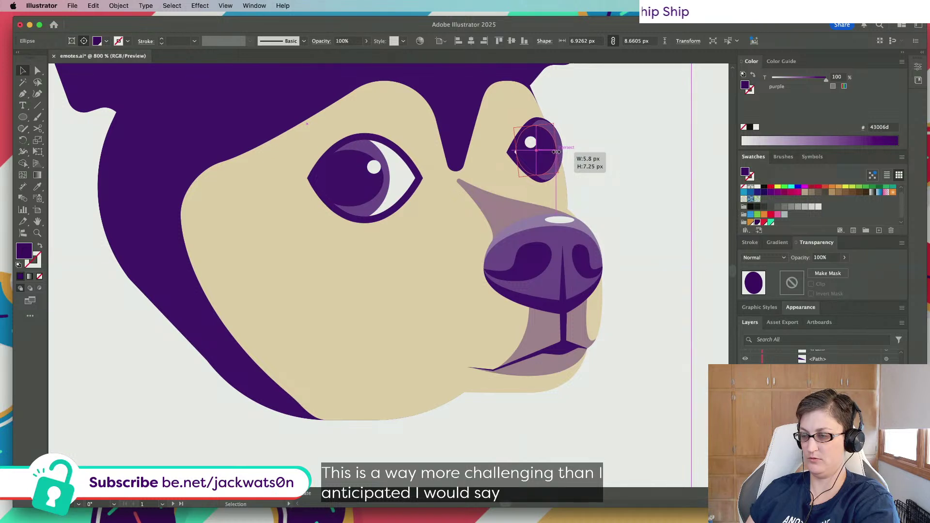
{"action": "left_click_drag", "start_coordinate": [556, 152], "coordinate": [556, 152]}
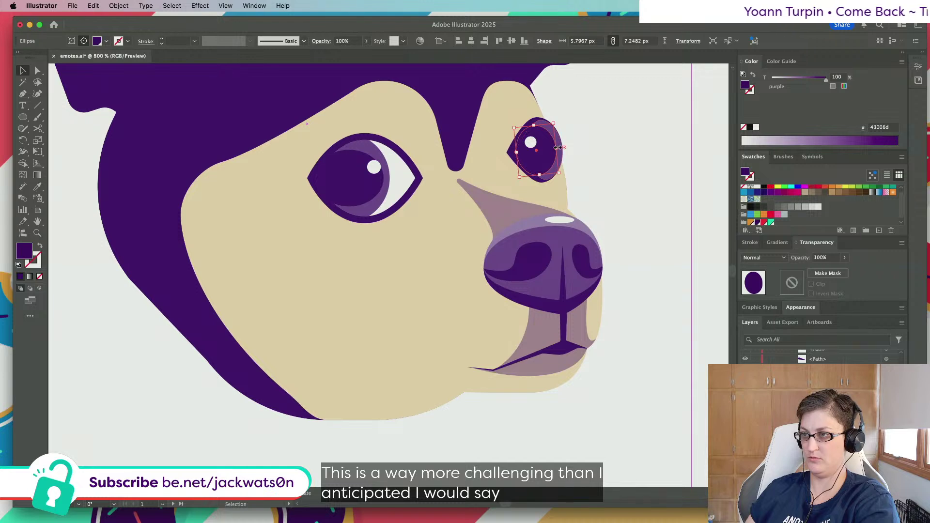
{"action": "left_click_drag", "start_coordinate": [557, 147], "coordinate": [562, 147]}
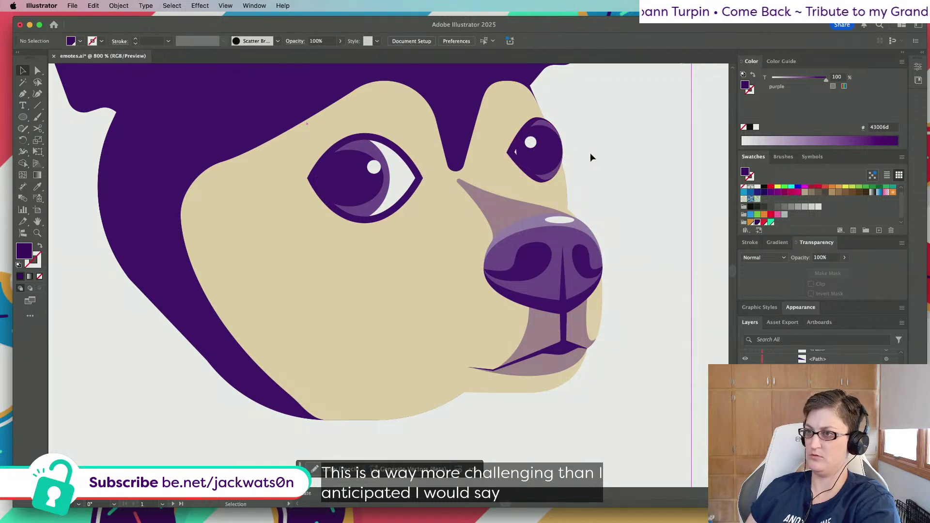
{"action": "key", "text": "super+z"}
{"action": "left_click_drag", "start_coordinate": [535, 127], "coordinate": [558, 150]}
{"action": "key", "text": "shift+super+a"}
Review the eyes and muzzle shading on the whole dog head beside the donut emote
{"action": "scroll", "coordinate": [608, 187], "scroll_direction": "down", "scroll_amount": 1}
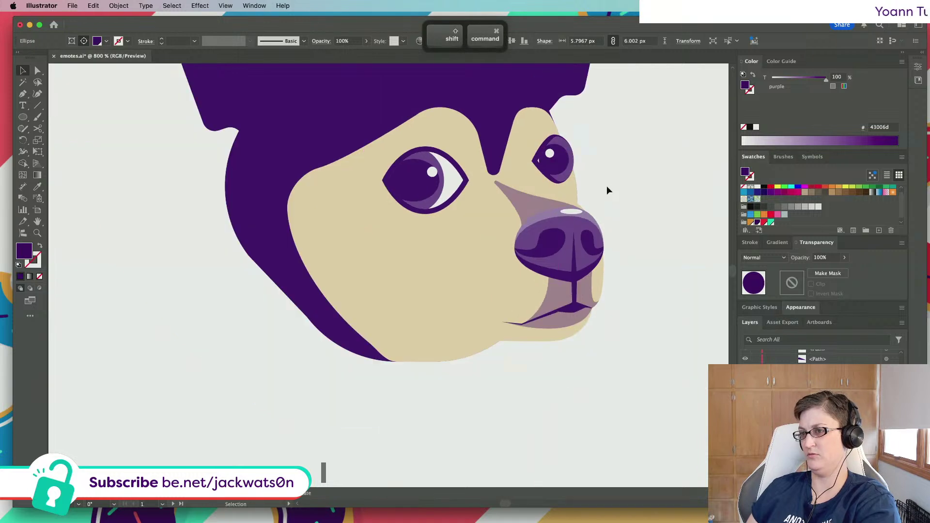
{"action": "scroll", "coordinate": [618, 187], "scroll_direction": "down", "scroll_amount": 3}
{"action": "scroll", "coordinate": [619, 187], "scroll_direction": "right", "scroll_amount": 2}
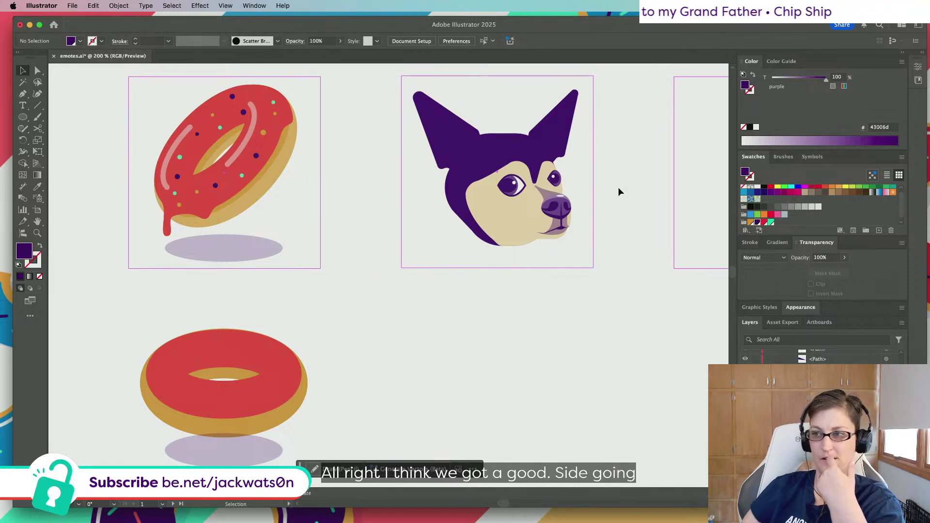
{"action": "scroll", "coordinate": [601, 185], "scroll_direction": "right", "scroll_amount": 1}
{"action": "scroll", "coordinate": [508, 218], "scroll_direction": "up", "scroll_amount": 2}
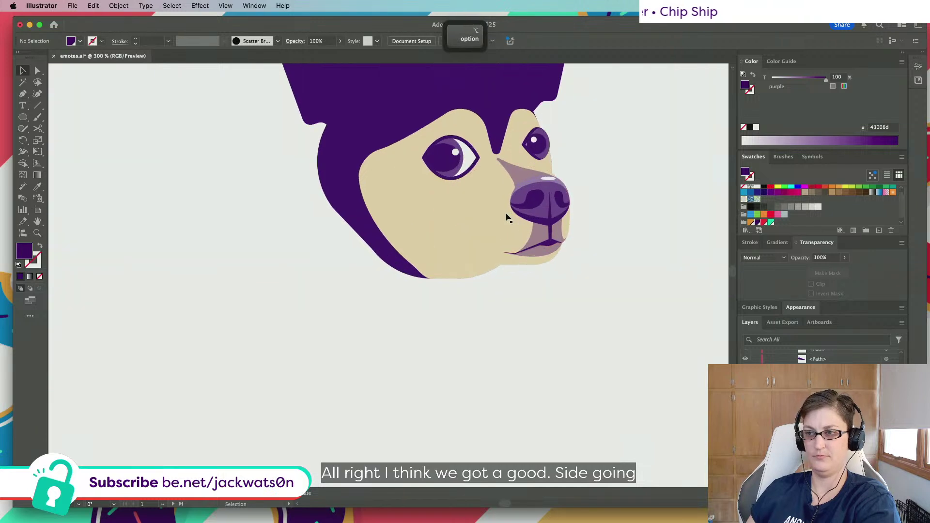
Draw a short arched eyebrow curve above the near eye with the Pen tool
{"action": "scroll", "coordinate": [508, 218], "scroll_direction": "right", "scroll_amount": 2}
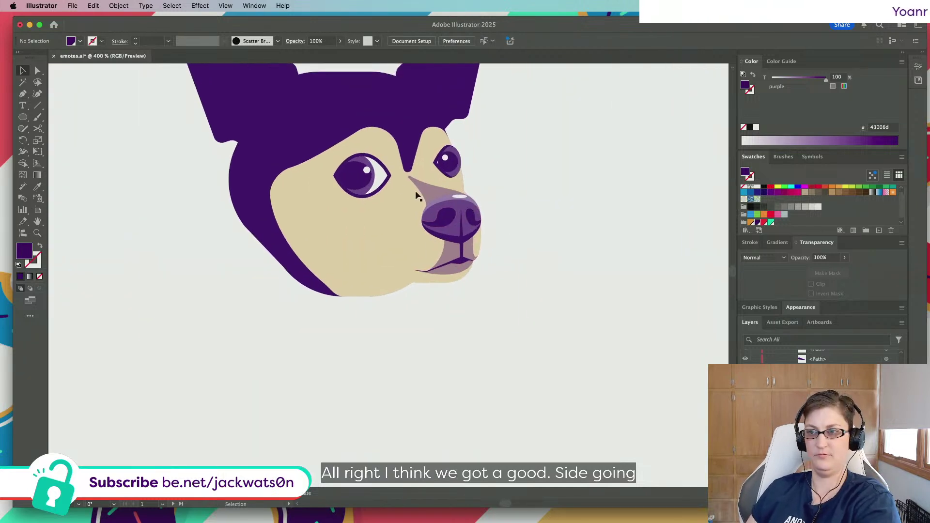
{"action": "scroll", "coordinate": [366, 78], "scroll_direction": "up", "scroll_amount": 2}
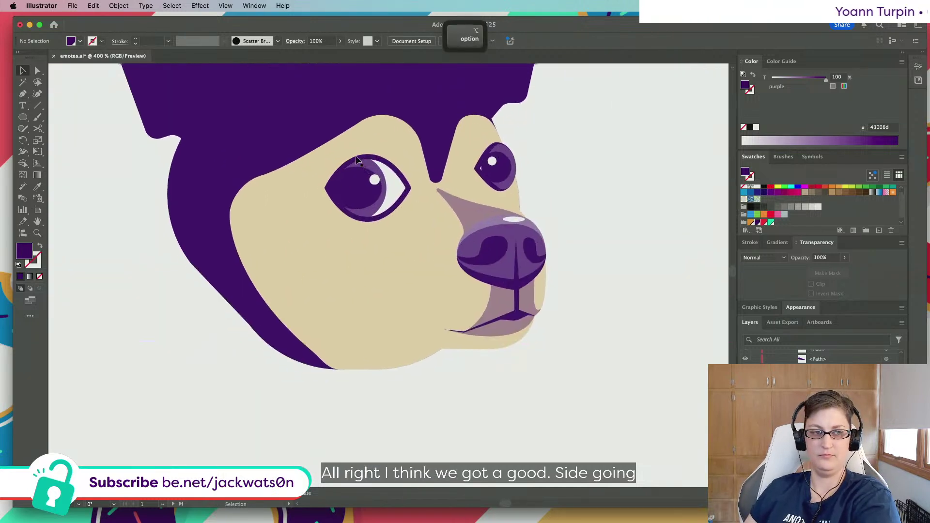
{"action": "left_click", "coordinate": [23, 93]}
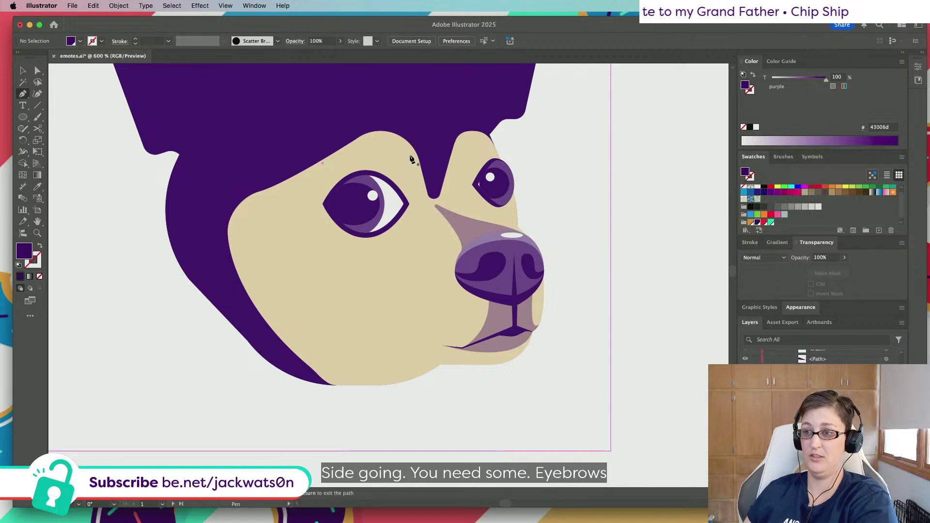
{"action": "left_click_drag", "start_coordinate": [403, 166], "coordinate": [339, 174]}
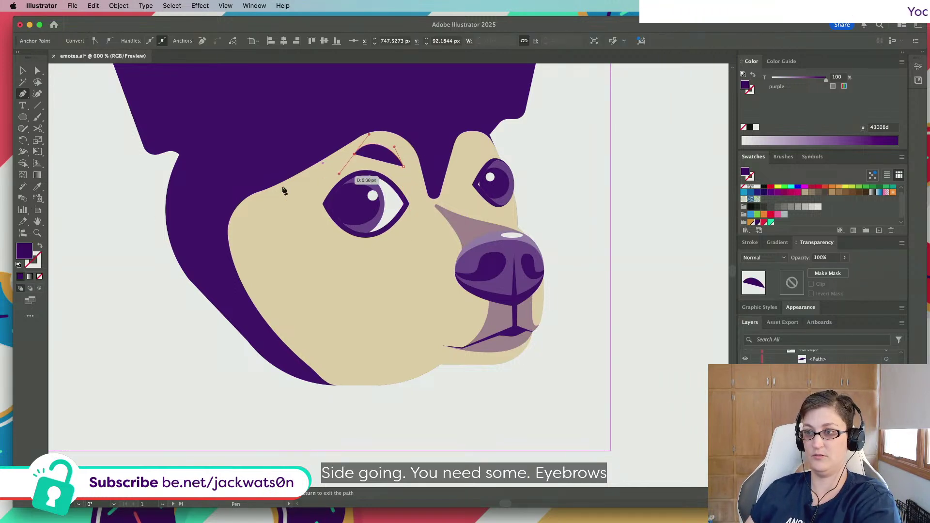
Sample the tan face colour for the eyebrow, move it from fill to stroke, and set its tint to 0%
{"action": "left_click", "coordinate": [37, 186]}
{"action": "left_click", "coordinate": [268, 266]}
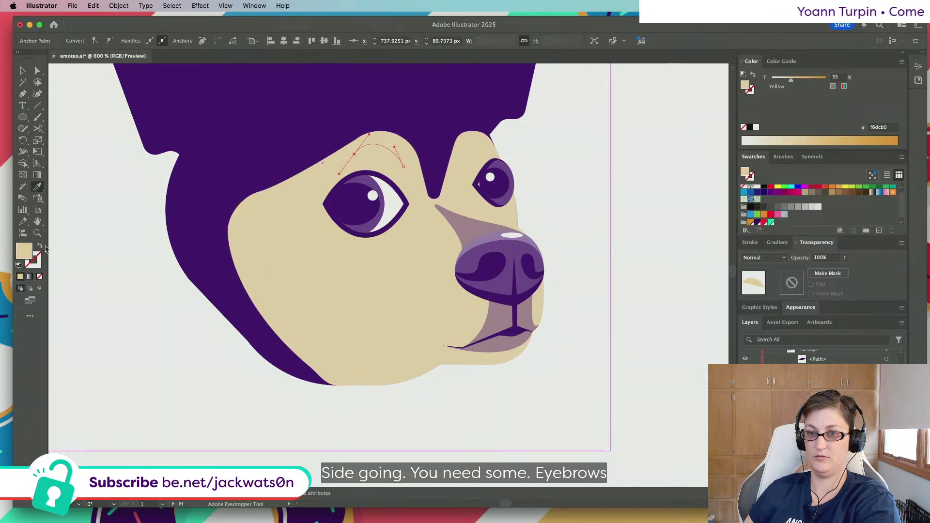
{"action": "left_click", "coordinate": [40, 247]}
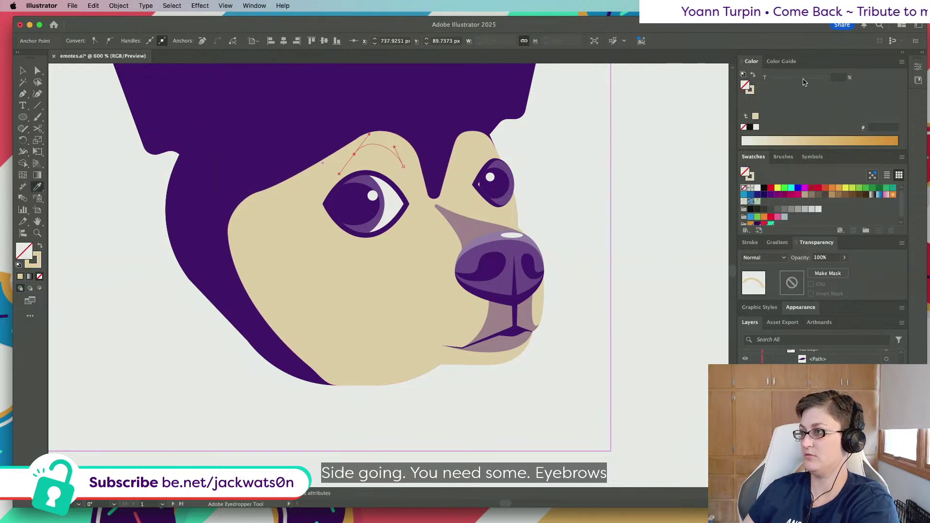
{"action": "left_click", "coordinate": [750, 89]}
{"action": "left_click_drag", "start_coordinate": [826, 78], "coordinate": [712, 73]}
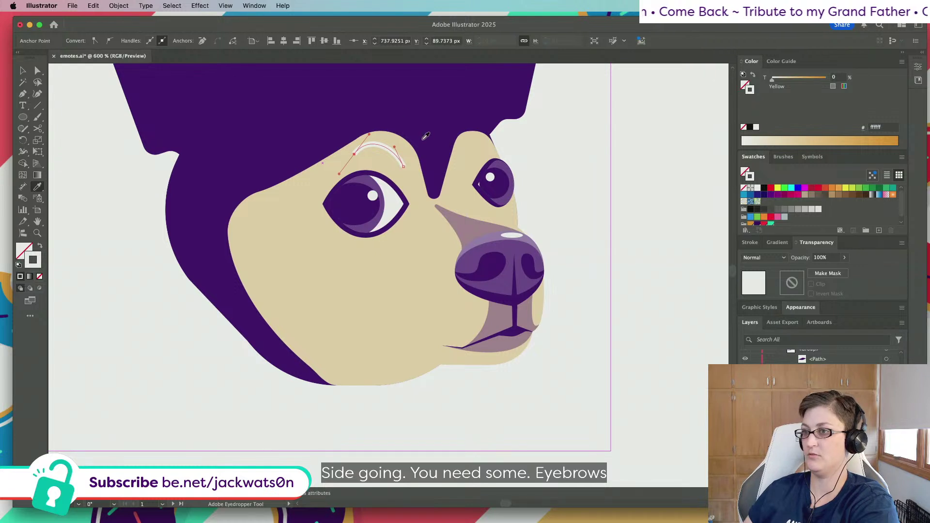
Give the eyebrow a 4 pt stroke with round caps, round joins and a tapered width profile
{"action": "left_click", "coordinate": [753, 242]}
{"action": "left_click", "coordinate": [797, 257]}
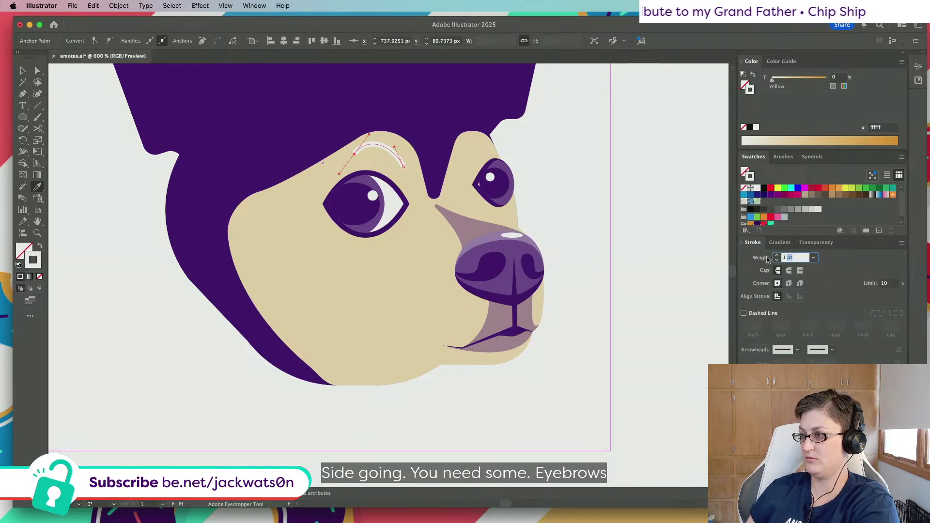
{"action": "type", "text": "5"}
{"action": "key", "text": "Tab"}
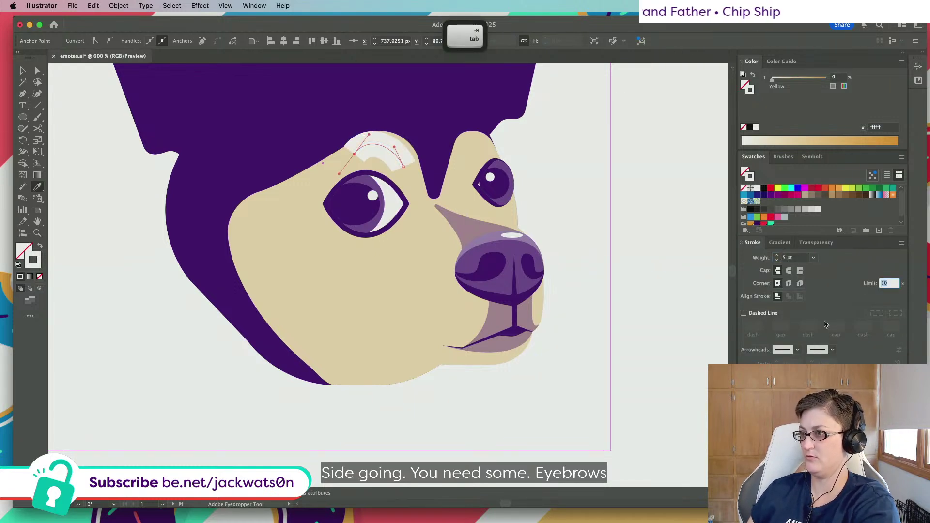
{"action": "left_click", "coordinate": [788, 271]}
{"action": "left_click", "coordinate": [789, 284]}
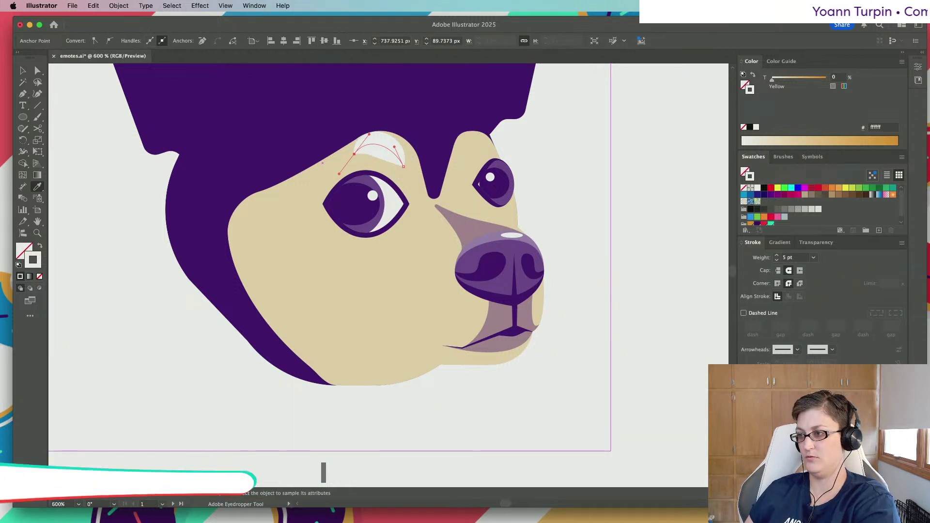
{"action": "type", "text": "4"}
{"action": "key", "text": "Return"}
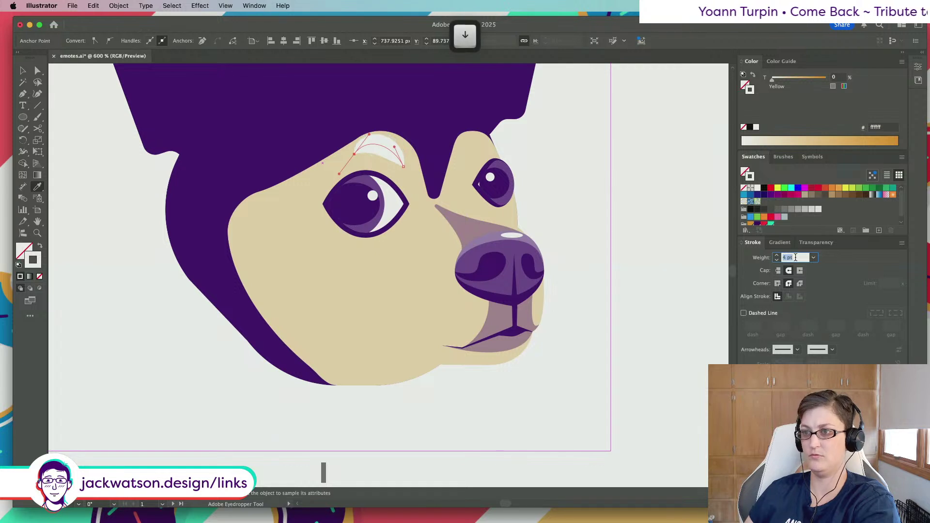
Reshape the eyebrow's arch by adjusting the direction handle at its inner end, and deselect it
{"action": "left_click", "coordinate": [38, 72]}
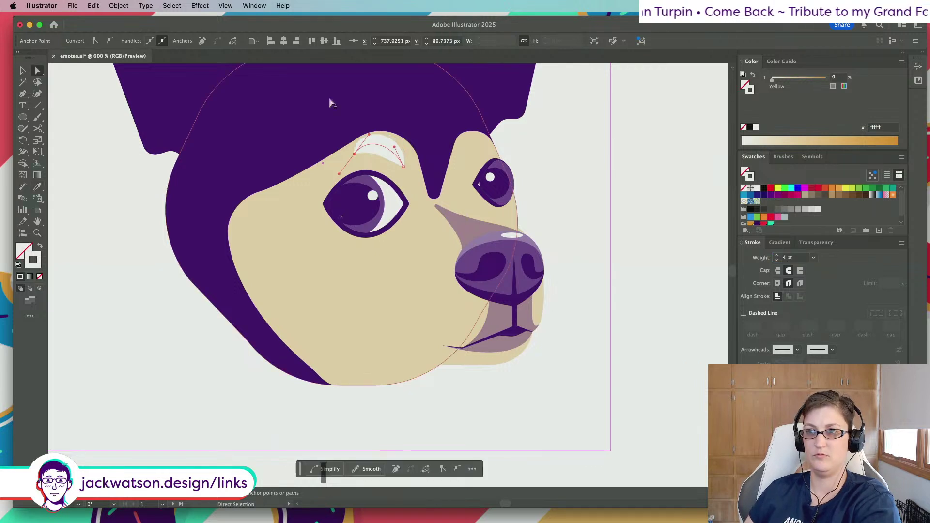
{"action": "left_click", "coordinate": [397, 144]}
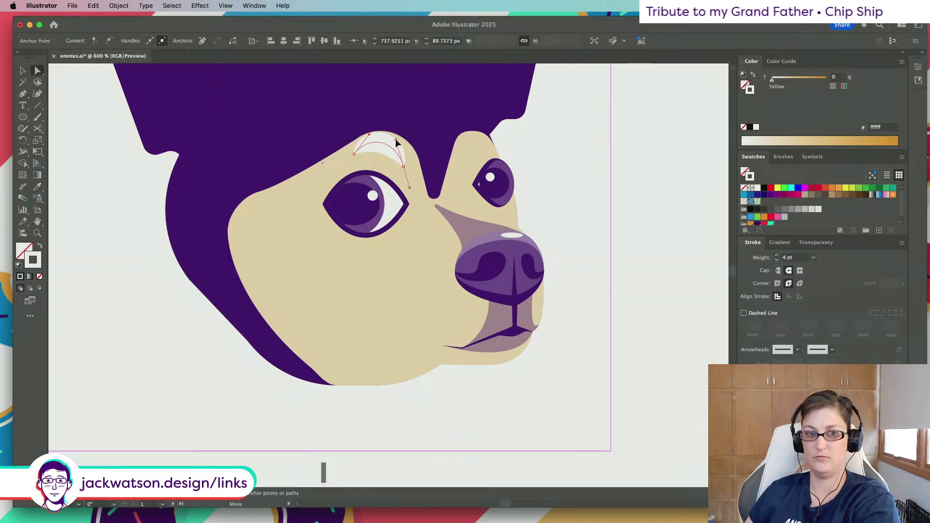
{"action": "key", "text": "shift+super+a"}
Lower the near eyebrow slightly and enlarge it to about 11 px wide and 6 px high
{"action": "scroll", "coordinate": [289, 145], "scroll_direction": "down", "scroll_amount": 4}
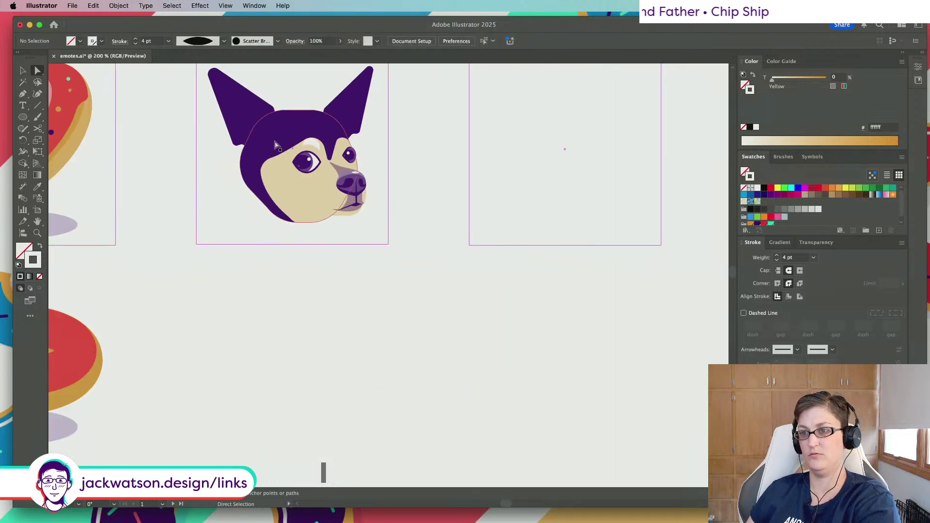
{"action": "scroll", "coordinate": [276, 145], "scroll_direction": "up", "scroll_amount": 3}
{"action": "left_click", "coordinate": [23, 71]}
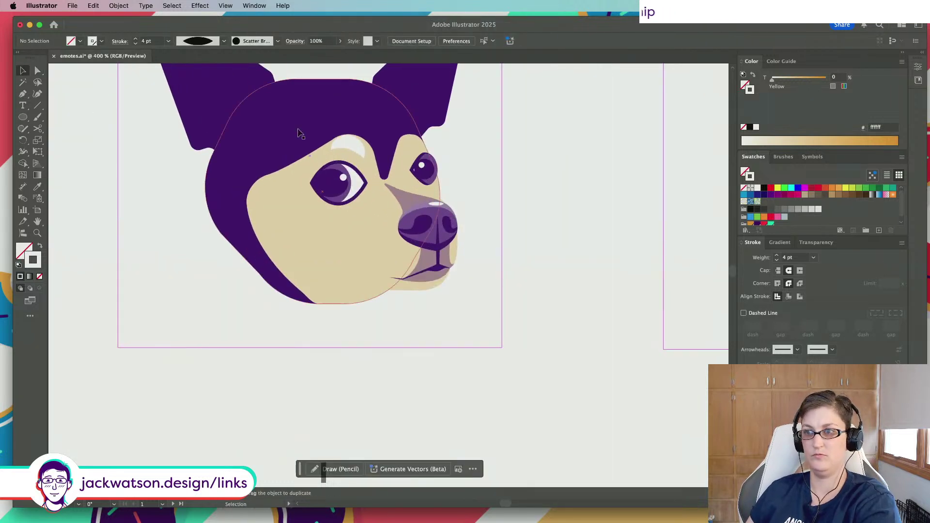
{"action": "left_click_drag", "start_coordinate": [342, 143], "coordinate": [342, 144]}
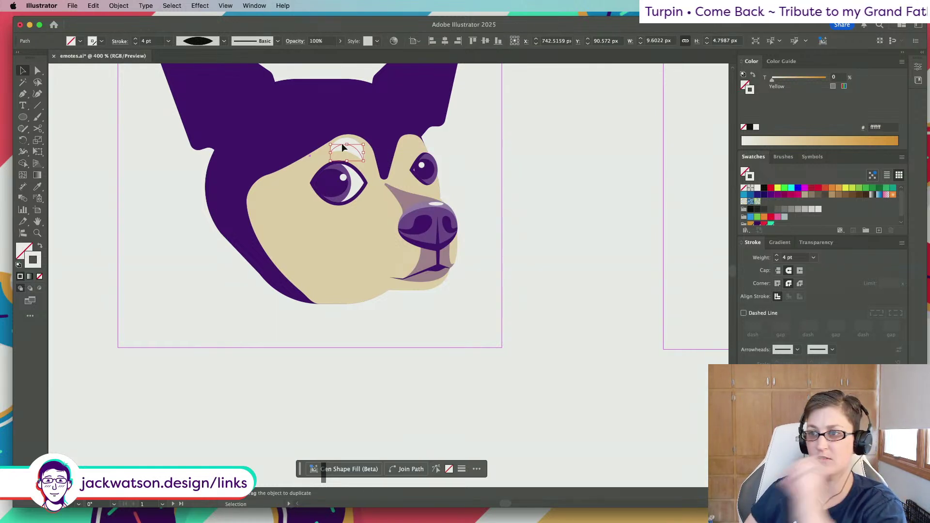
{"action": "scroll", "coordinate": [342, 143], "scroll_direction": "up", "scroll_amount": 2}
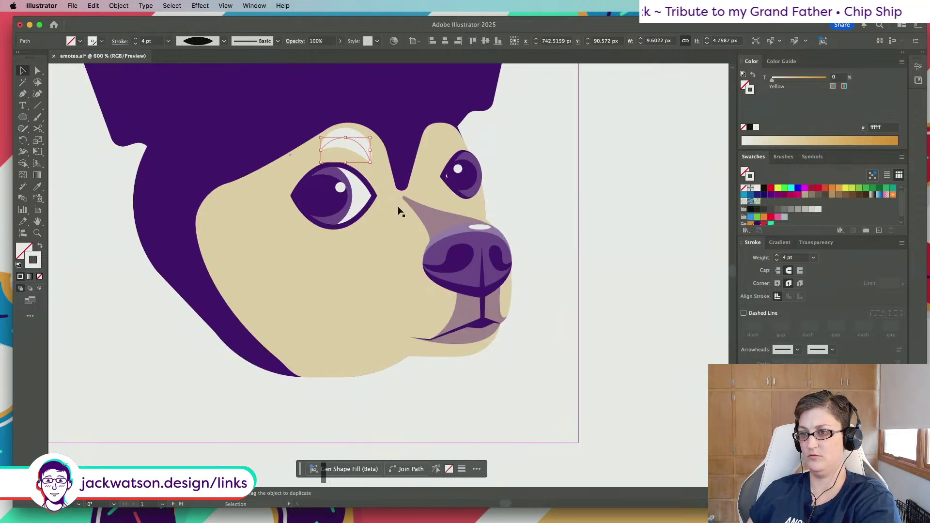
{"action": "left_click_drag", "start_coordinate": [320, 152], "coordinate": [315, 150]}
{"action": "left_click_drag", "start_coordinate": [375, 151], "coordinate": [370, 151]}
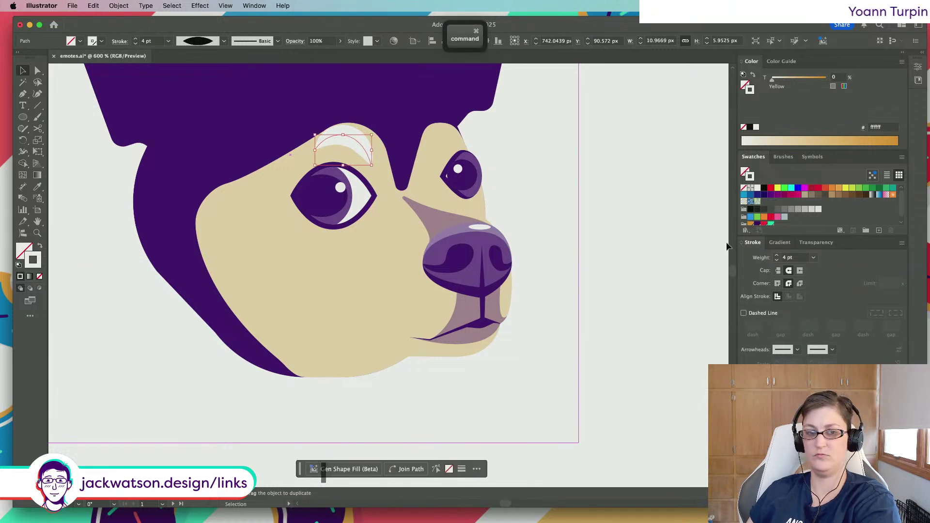
Paste a copy of the eyebrow in front, reflect it, fit it above the far eye, and deselect it
{"action": "key", "text": "super+f"}
{"action": "left_click", "coordinate": [118, 6]}
{"action": "mouse_move", "coordinate": [118, 19]}
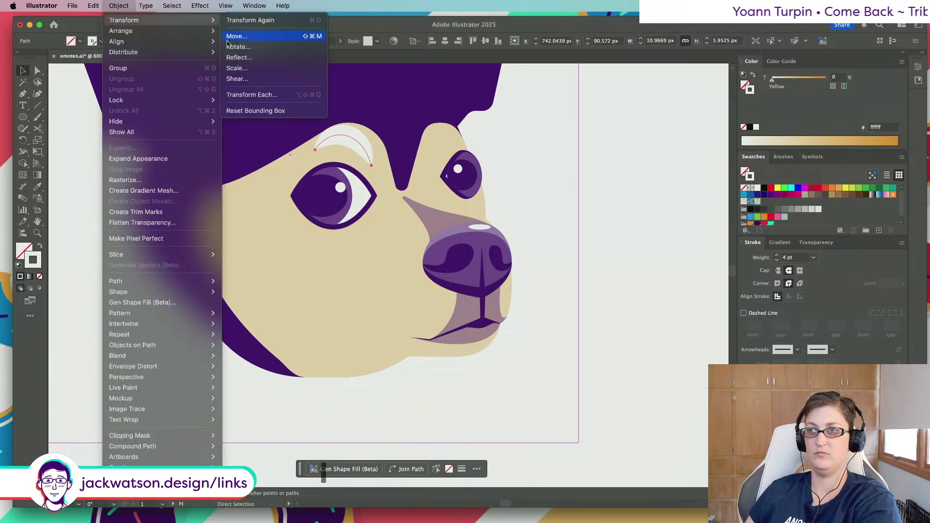
{"action": "left_click", "coordinate": [241, 57]}
{"action": "key", "text": "Return"}
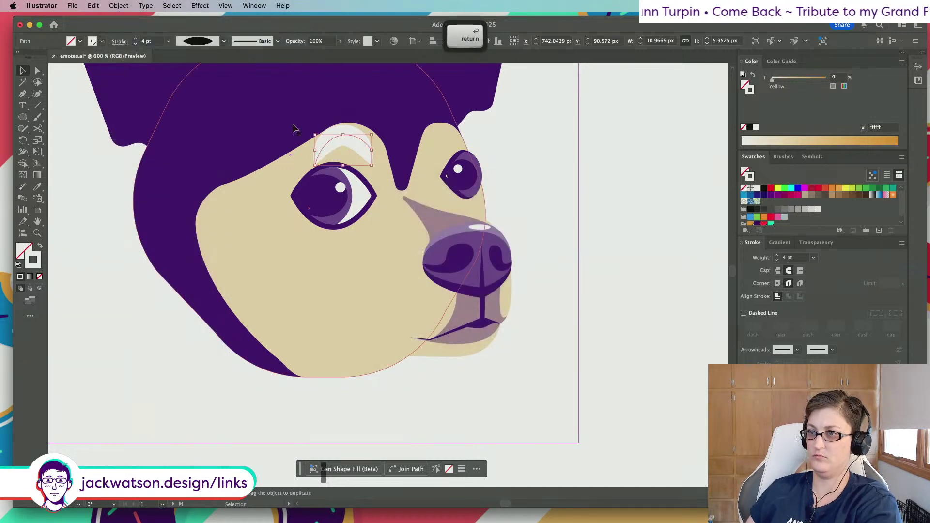
{"action": "left_click_drag", "start_coordinate": [322, 145], "coordinate": [441, 143]}
{"action": "left_click_drag", "start_coordinate": [495, 125], "coordinate": [443, 138]}
{"action": "key", "text": "shift+super+a"}
Paste a copy of the near eyebrow in front, set its stroke to 2 pt, and stretch its outer end down beside the eye
{"action": "scroll", "coordinate": [498, 158], "scroll_direction": "down", "scroll_amount": 8}
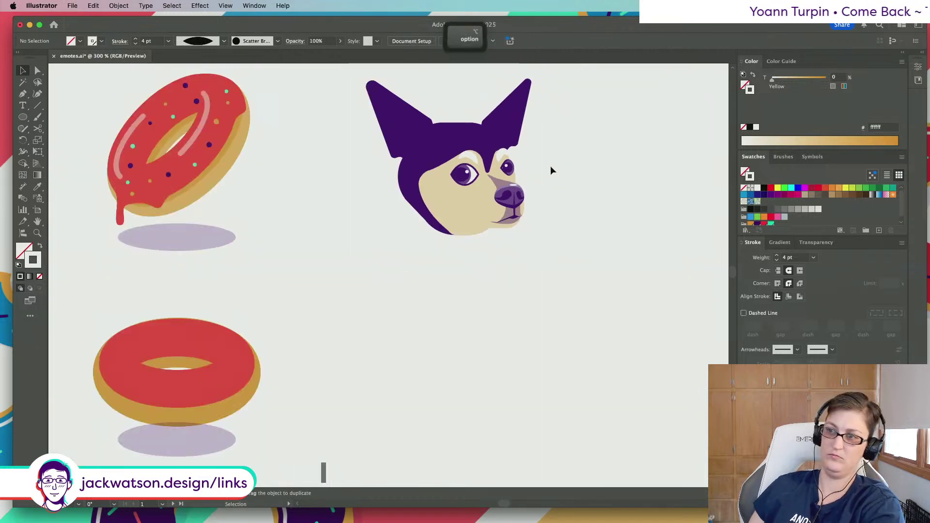
{"action": "scroll", "coordinate": [479, 175], "scroll_direction": "up", "scroll_amount": 8}
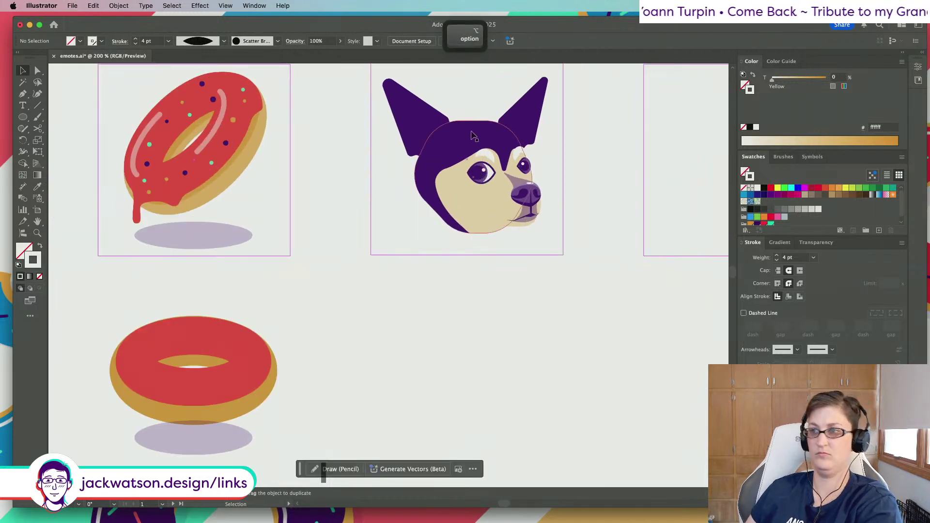
{"action": "left_click", "coordinate": [425, 155]}
{"action": "key", "text": "super+f"}
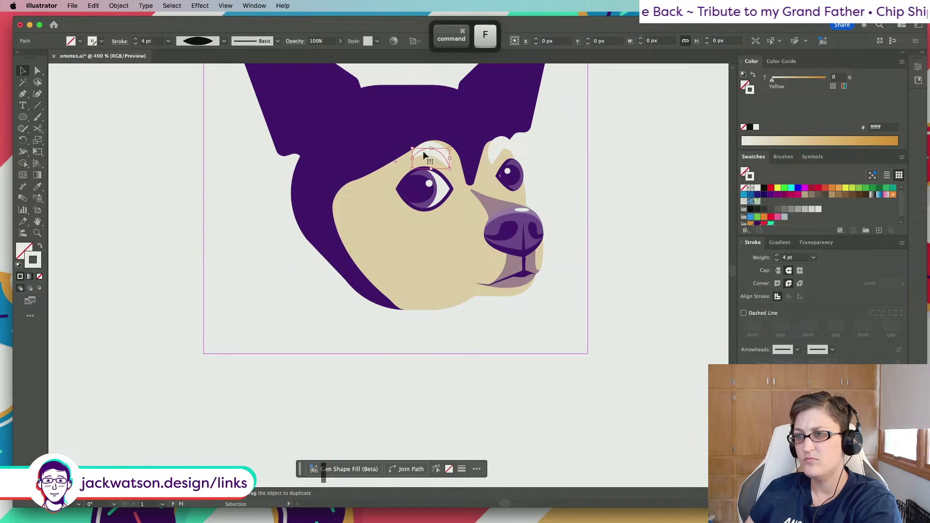
{"action": "left_click", "coordinate": [38, 72]}
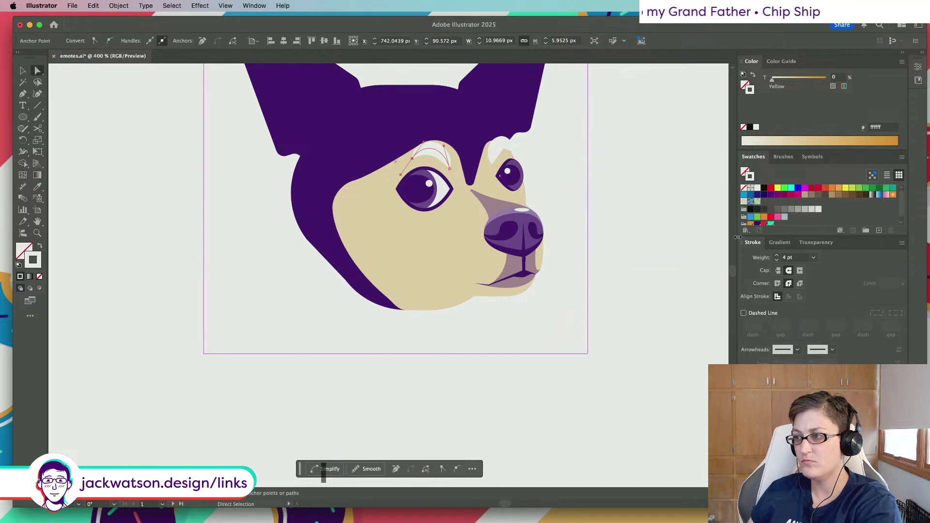
{"action": "type", "text": "32"}
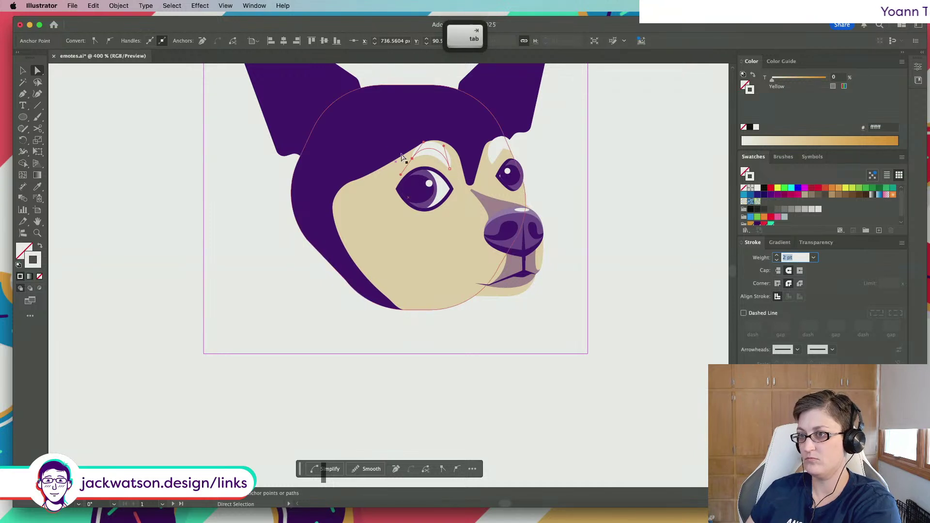
{"action": "key", "text": "Return"}
{"action": "mouse_move", "coordinate": [403, 168]}
{"action": "left_mouse_down"}
{"action": "mouse_move", "coordinate": [392, 173]}
{"action": "mouse_move", "coordinate": [396, 181]}
{"action": "left_mouse_up"}
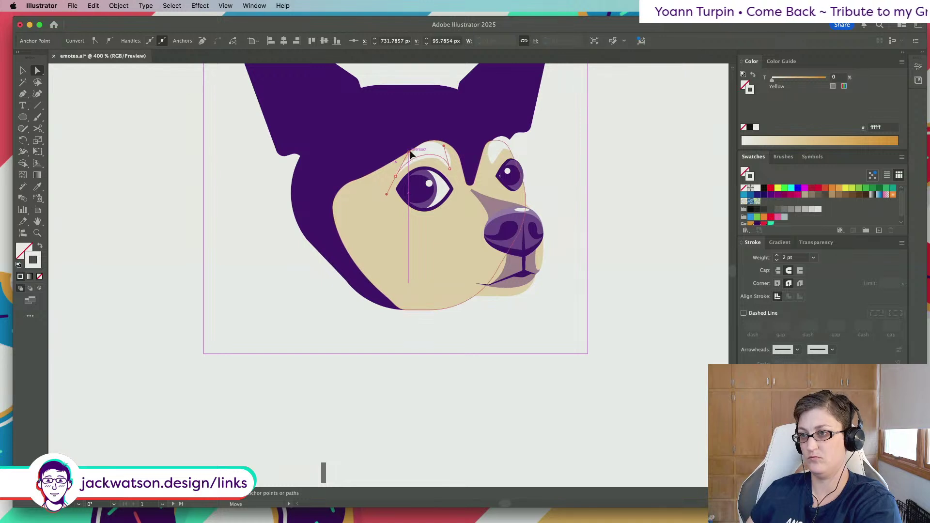
{"action": "key", "text": "super+shift+a"}
Cut the thick 4 pt near eyebrow, paste it in front of the thin one, and deselect it
{"action": "scroll", "coordinate": [262, 166], "scroll_direction": "down", "scroll_amount": 3}
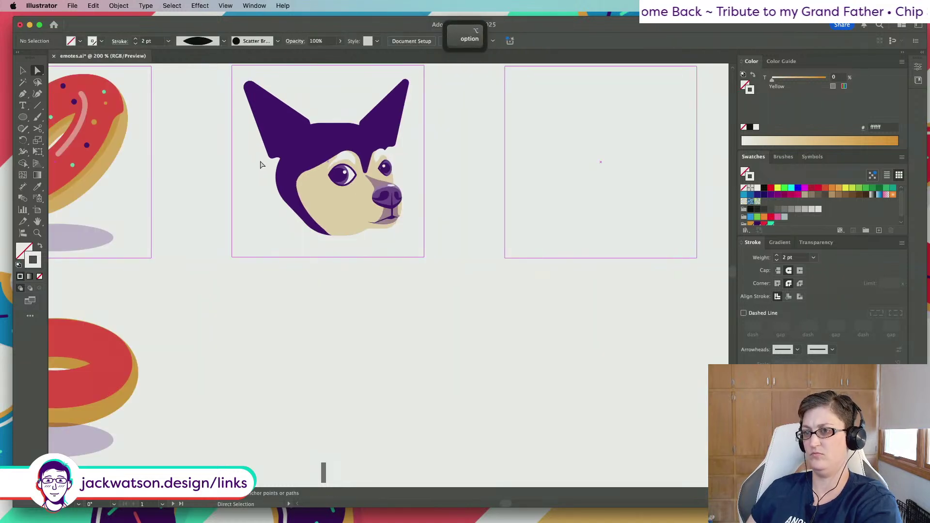
{"action": "scroll", "coordinate": [262, 162], "scroll_direction": "up", "scroll_amount": 3}
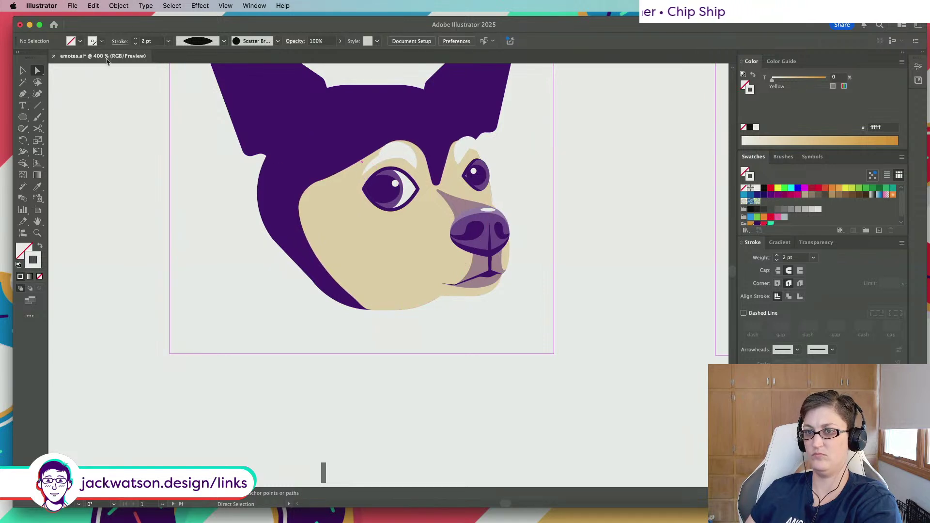
{"action": "left_click", "coordinate": [24, 70]}
{"action": "key", "text": "super+shift+a"}
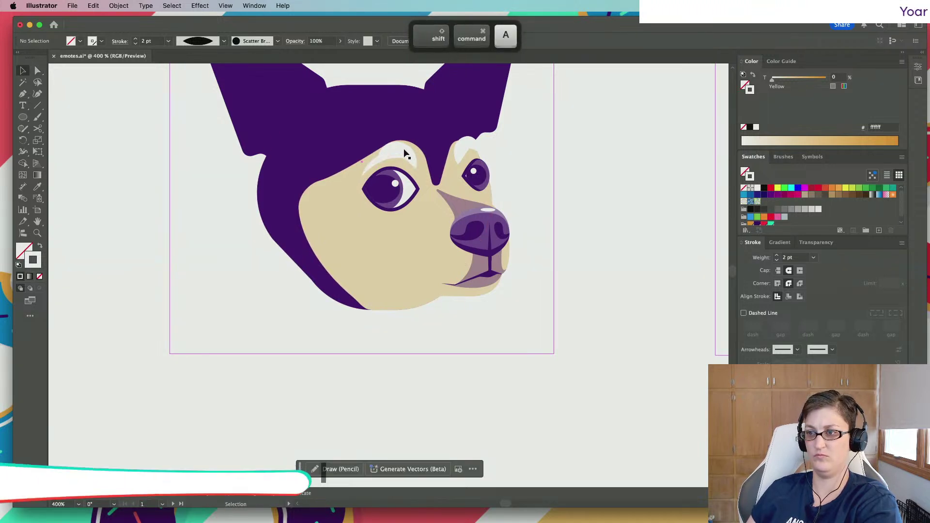
{"action": "left_click_drag", "start_coordinate": [394, 153], "coordinate": [394, 153]}
{"action": "key", "text": "super+c"}
{"action": "key", "text": "super+f"}
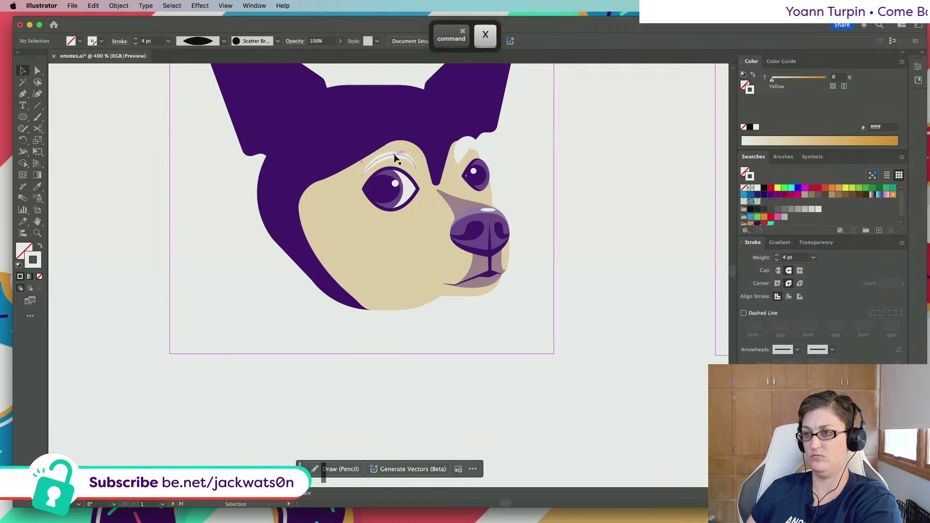
{"action": "key", "text": "super+shift+a"}
{"action": "key", "text": "super+minus"}
{"action": "key", "text": "super+minus"}
{"action": "key", "text": "super+minus"}
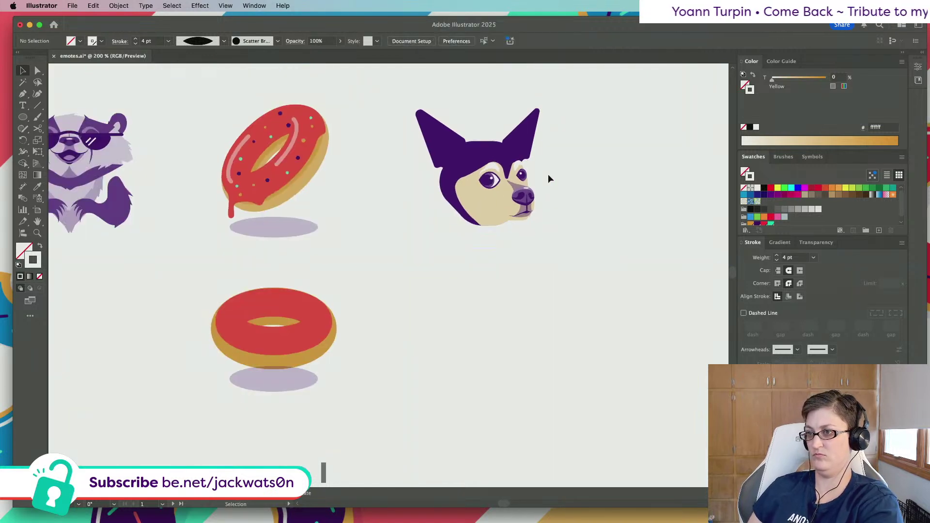
Isolate the tan face patch and make its anchor points available for editing
{"action": "scroll", "coordinate": [547, 173], "scroll_direction": "right", "scroll_amount": 2}
{"action": "key", "text": "super+equal"}
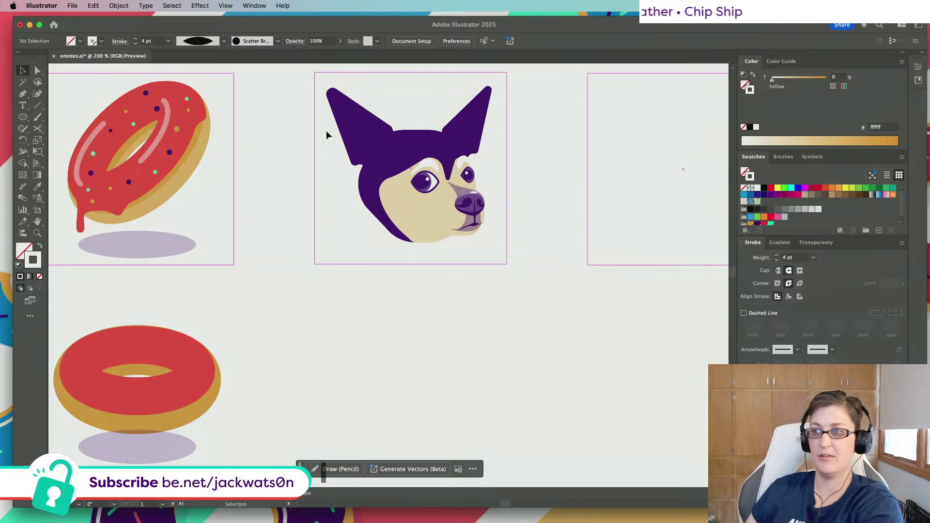
{"action": "scroll", "coordinate": [459, 159], "scroll_direction": "up", "scroll_amount": 3, "text": "alt"}
{"action": "scroll", "coordinate": [459, 159], "scroll_direction": "up", "scroll_amount": 3, "text": "alt"}
{"action": "left_click", "coordinate": [405, 165]}
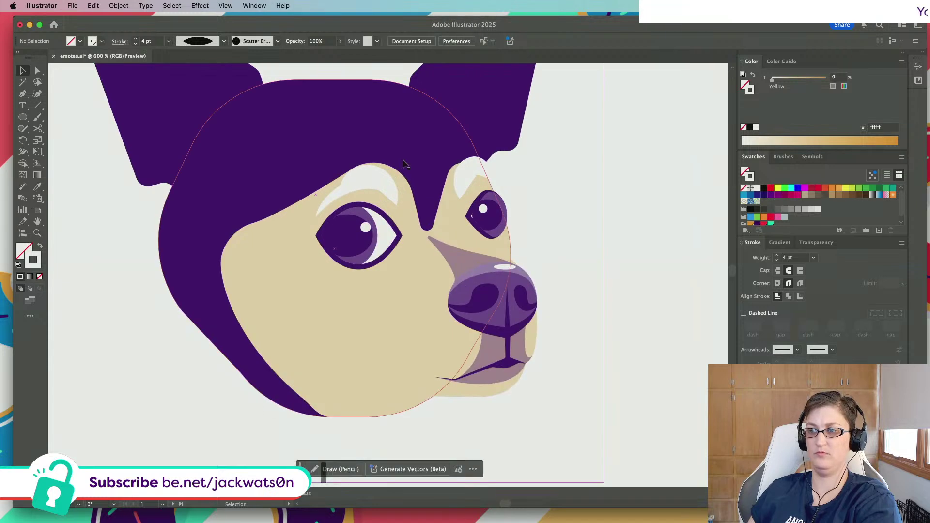
{"action": "left_click", "coordinate": [432, 233]}
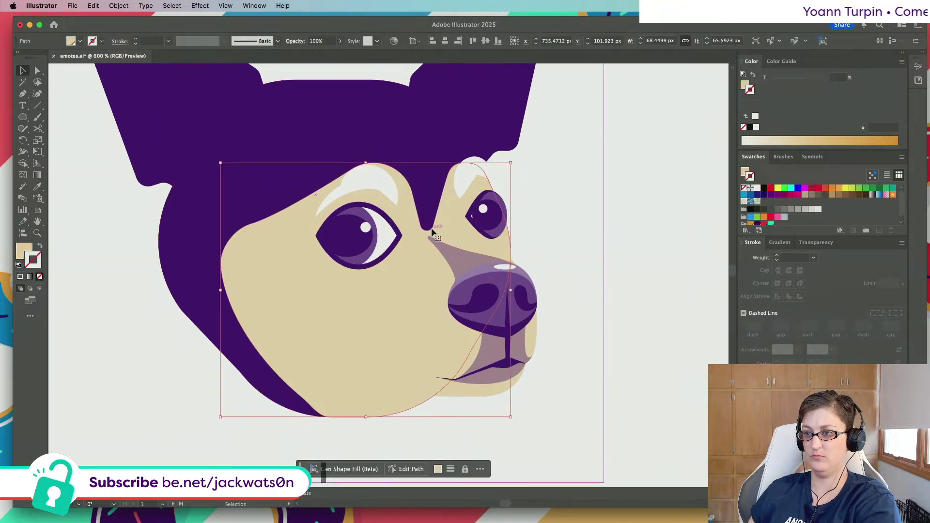
{"action": "double_click", "coordinate": [431, 227]}
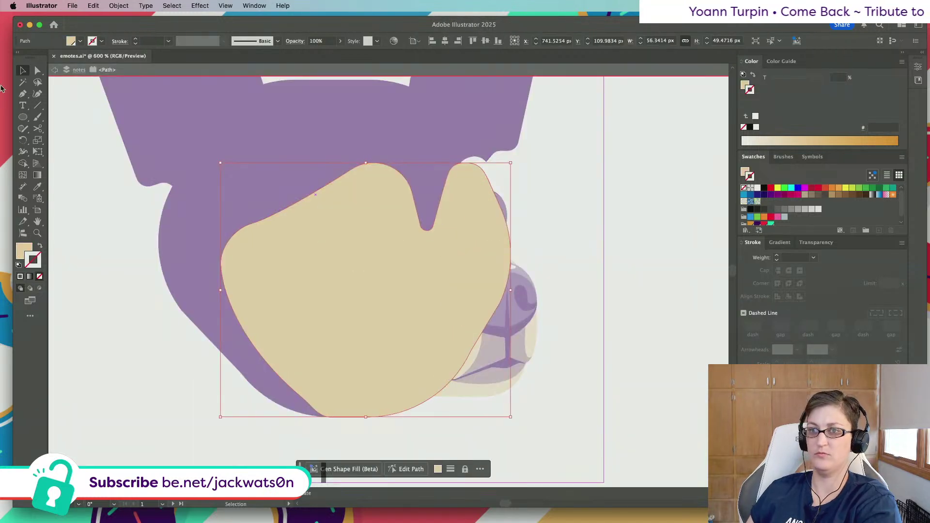
{"action": "key", "text": "a"}
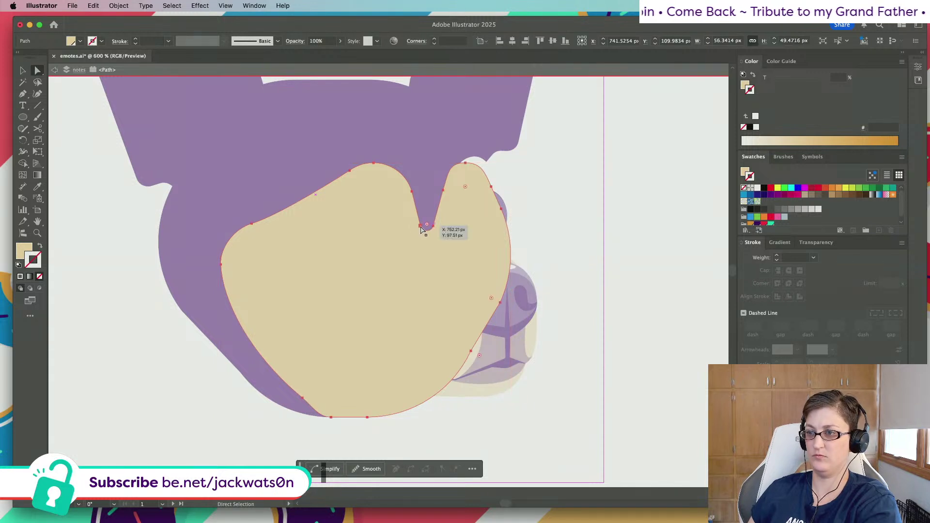
Shift the tip of the face patch's forehead notch toward the far eye and pull its far edge inward to narrow it
{"action": "left_click_drag", "start_coordinate": [434, 225], "coordinate": [441, 222]}
{"action": "left_click", "coordinate": [443, 190]}
{"action": "left_click_drag", "start_coordinate": [449, 175], "coordinate": [431, 202]}
{"action": "scroll", "coordinate": [437, 188], "scroll_direction": "up", "scroll_amount": 6}
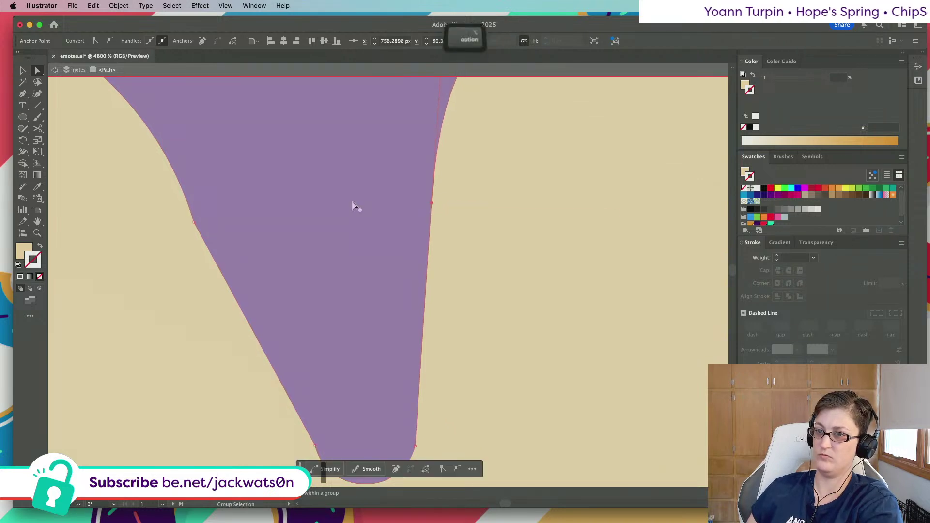
{"action": "scroll", "coordinate": [310, 200], "scroll_direction": "down", "scroll_amount": 5}
Convert the notch's upper near-side anchor to smooth, adjust its handle, narrow the notch to a sharper tip, and exit the path's isolation
{"action": "left_click", "coordinate": [319, 200]}
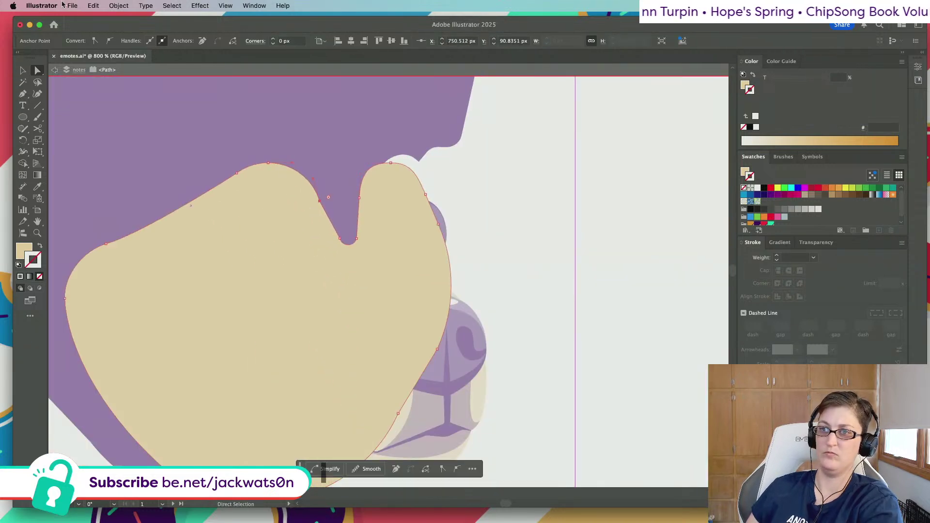
{"action": "left_click", "coordinate": [110, 40]}
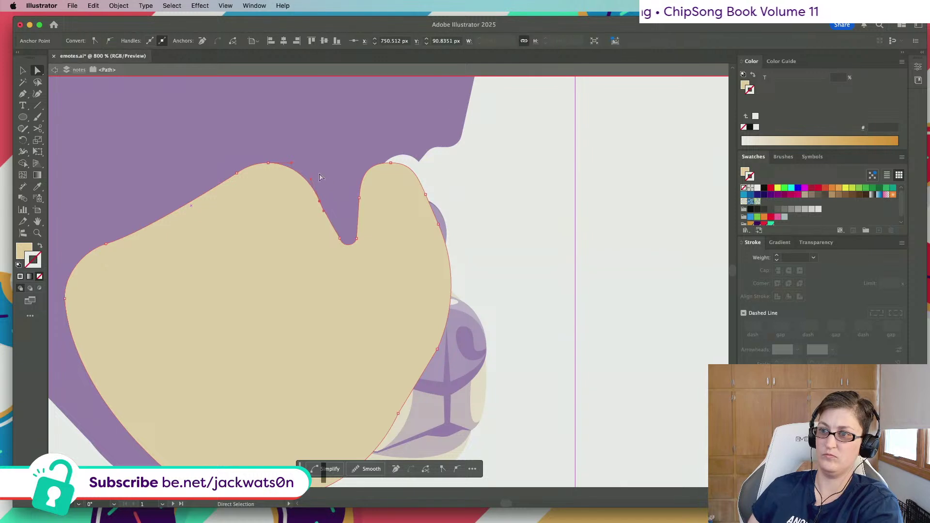
{"action": "left_click_drag", "start_coordinate": [312, 181], "coordinate": [307, 182]}
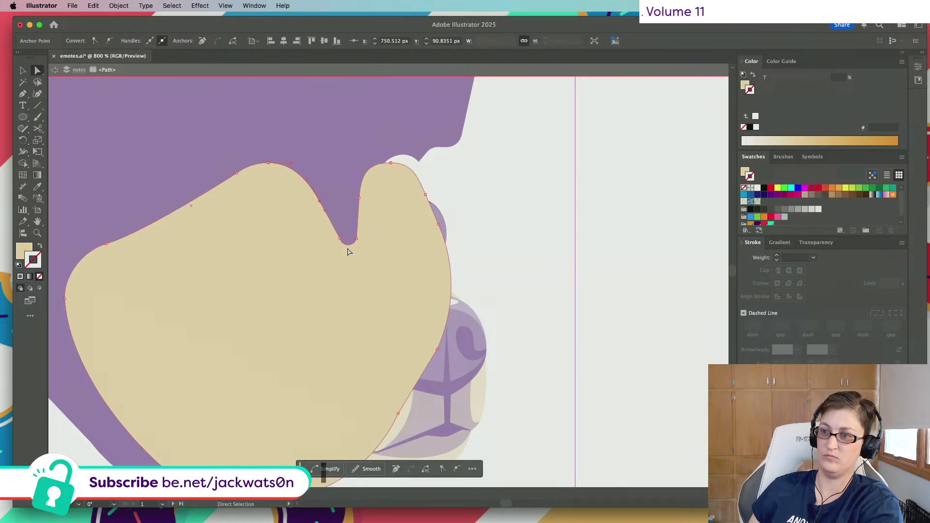
{"action": "left_click_drag", "start_coordinate": [341, 242], "coordinate": [349, 240]}
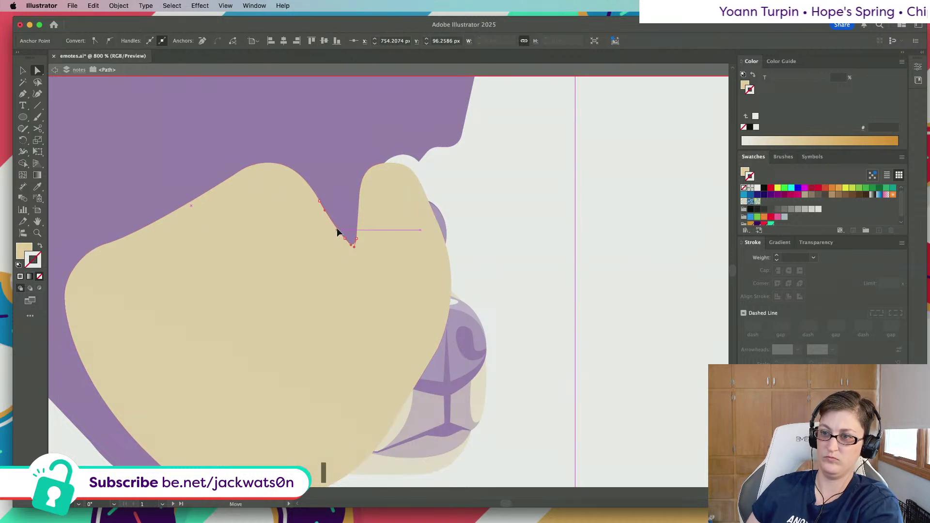
{"action": "left_click", "coordinate": [333, 193]}
{"action": "scroll", "coordinate": [332, 193], "scroll_direction": "down", "scroll_amount": 1, "text": "alt"}
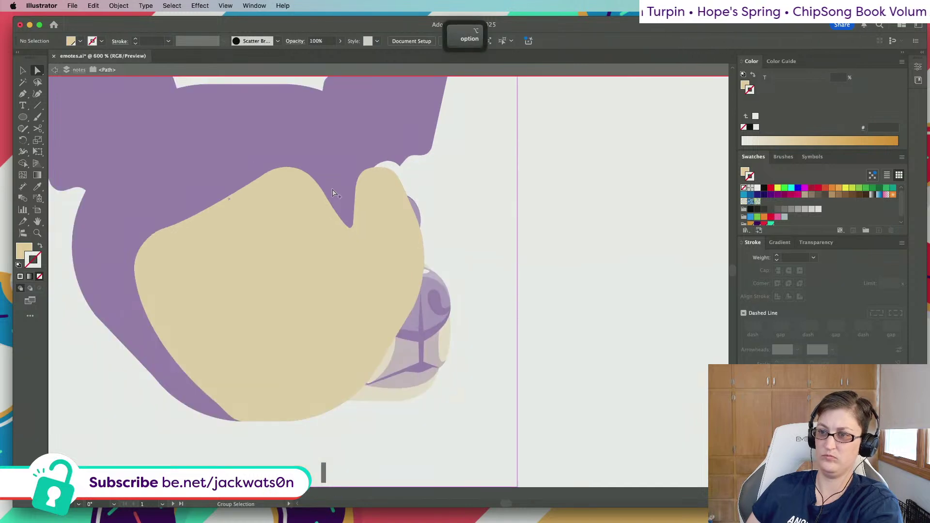
{"action": "left_click", "coordinate": [54, 70]}
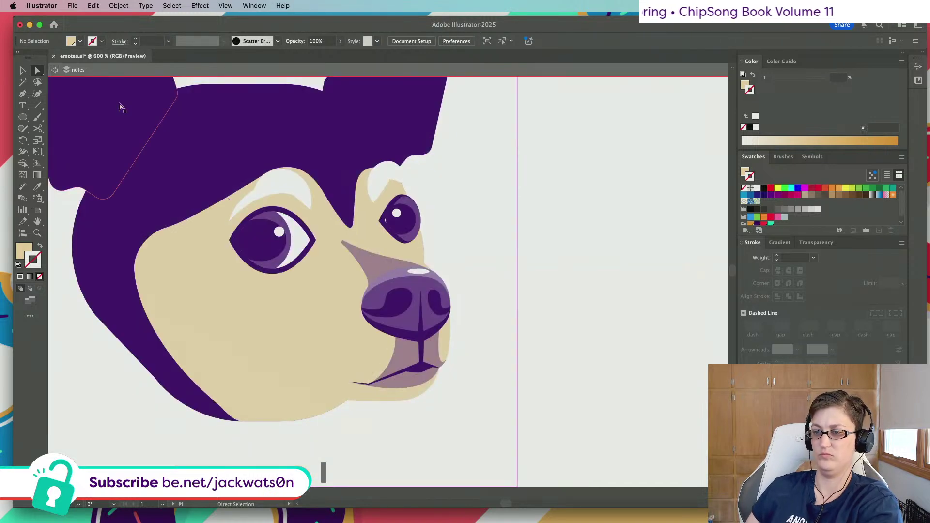
Try to move the upper tip of the translucent shadow above the nose toward the far eye
{"action": "scroll", "coordinate": [354, 209], "scroll_direction": "down", "scroll_amount": 1, "text": "alt"}
{"action": "left_click", "coordinate": [365, 245]}
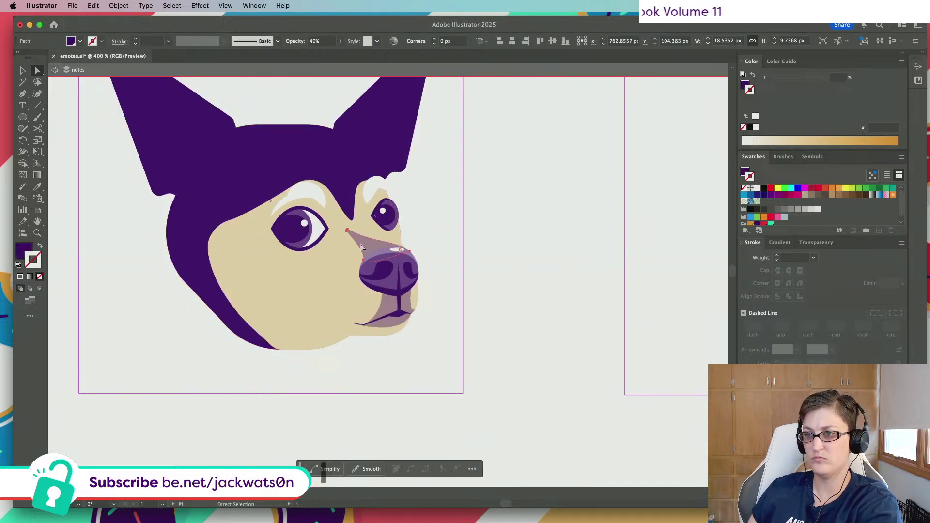
{"action": "left_click", "coordinate": [347, 230]}
{"action": "left_click_drag", "start_coordinate": [347, 231], "coordinate": [357, 234]}
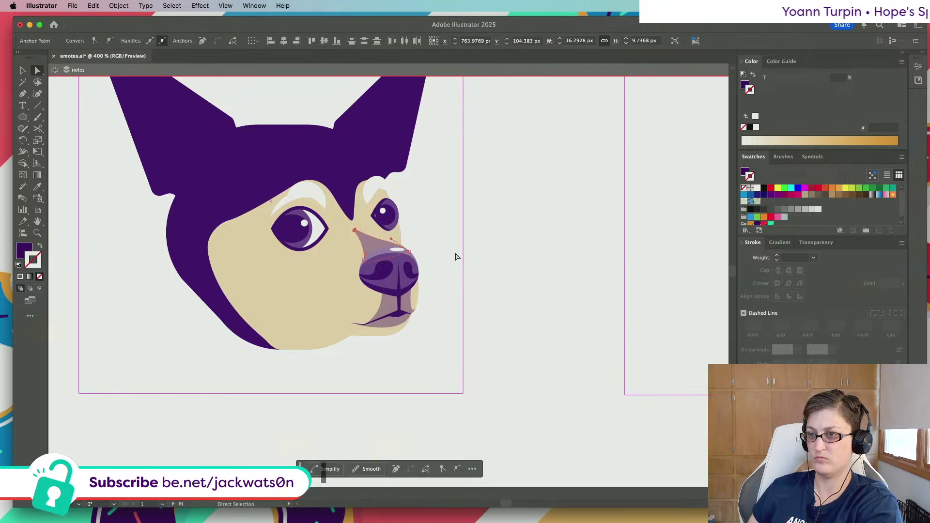
{"action": "left_click", "coordinate": [443, 254], "text": "alt"}
{"action": "scroll", "coordinate": [442, 254], "scroll_direction": "down", "scroll_amount": 4}
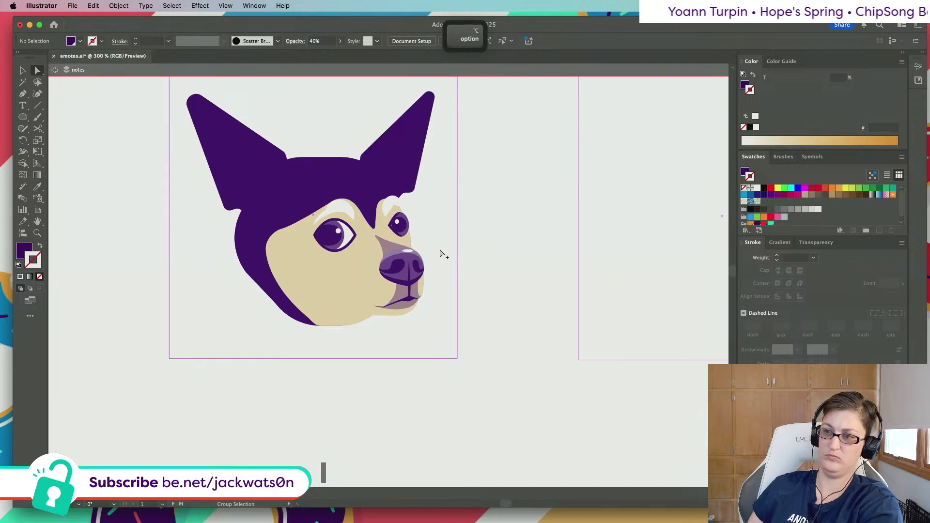
{"action": "scroll", "coordinate": [426, 252], "scroll_direction": "up", "scroll_amount": 5}
{"action": "scroll", "coordinate": [422, 251], "scroll_direction": "up", "scroll_amount": 1}
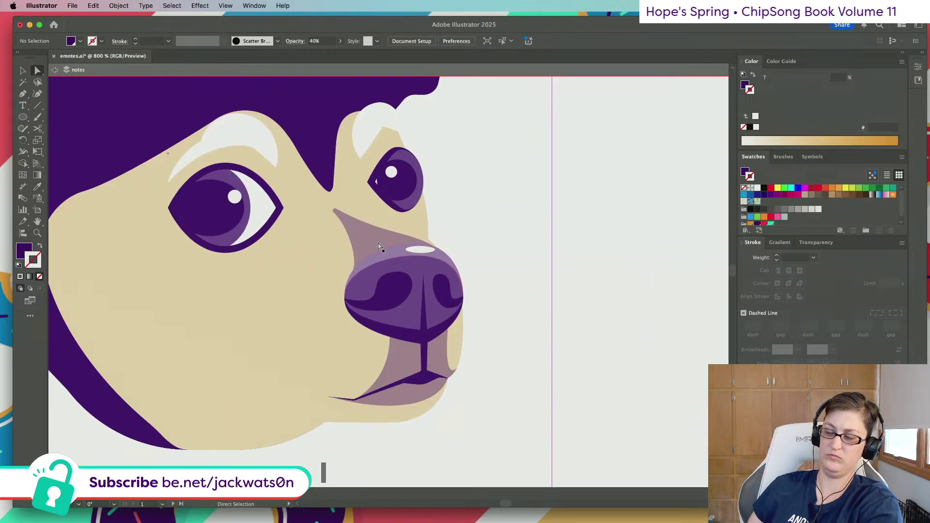
{"action": "left_click", "coordinate": [363, 243], "text": "alt"}
{"action": "scroll", "coordinate": [306, 143], "scroll_direction": "down", "scroll_amount": 4}
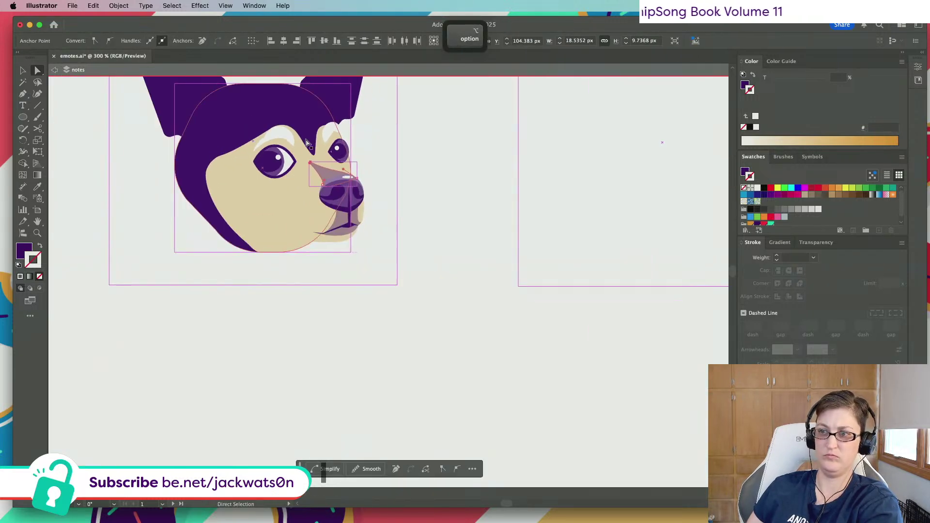
Move the upper tip of the translucent nose-bridge shadow under the forehead notch, lower it slightly, and deselect it
{"action": "scroll", "coordinate": [261, 148], "scroll_direction": "up", "scroll_amount": 1}
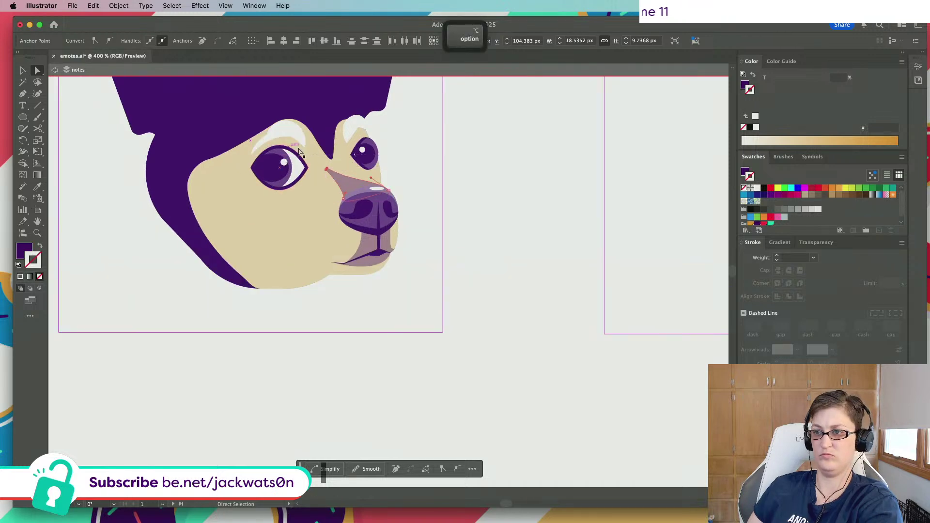
{"action": "scroll", "coordinate": [324, 162], "scroll_direction": "up", "scroll_amount": 1}
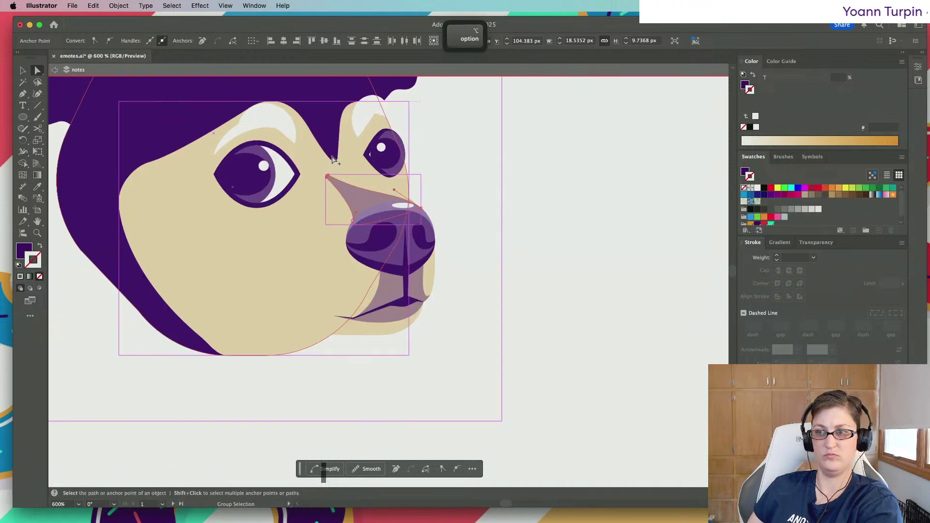
{"action": "mouse_move", "coordinate": [329, 175]}
{"action": "left_mouse_down"}
{"action": "mouse_move", "coordinate": [310, 213]}
{"action": "mouse_move", "coordinate": [338, 177]}
{"action": "left_mouse_up"}
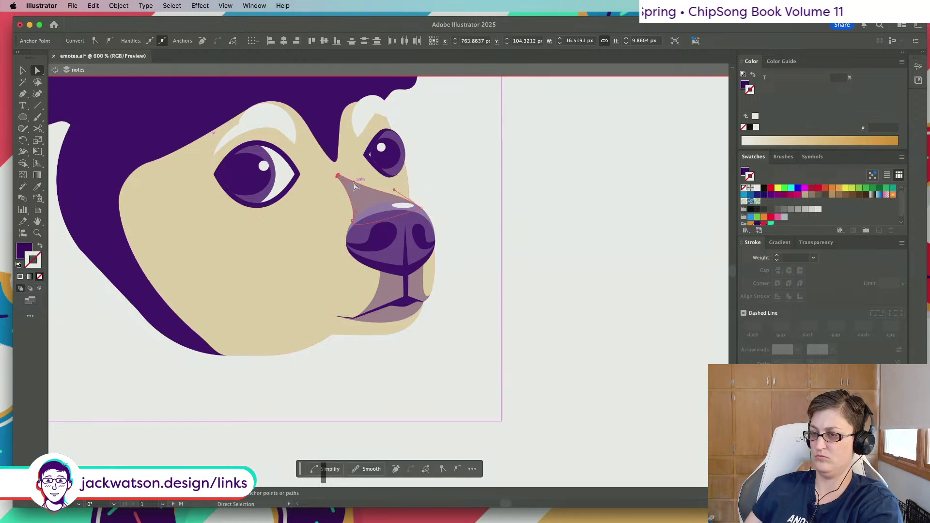
{"action": "key", "text": "Down"}
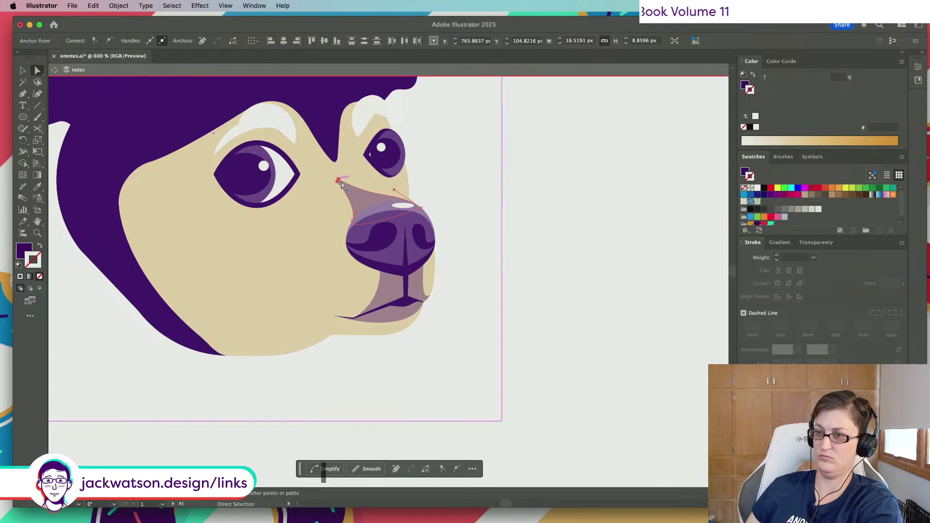
{"action": "left_click_drag", "start_coordinate": [343, 182], "coordinate": [343, 181]}
{"action": "key", "text": "super+shift+a"}
Set the tan face patch's Yellow fill tint to 40%
{"action": "scroll", "coordinate": [488, 228], "scroll_direction": "down", "scroll_amount": 4}
{"action": "scroll", "coordinate": [487, 228], "scroll_direction": "right", "scroll_amount": 1}
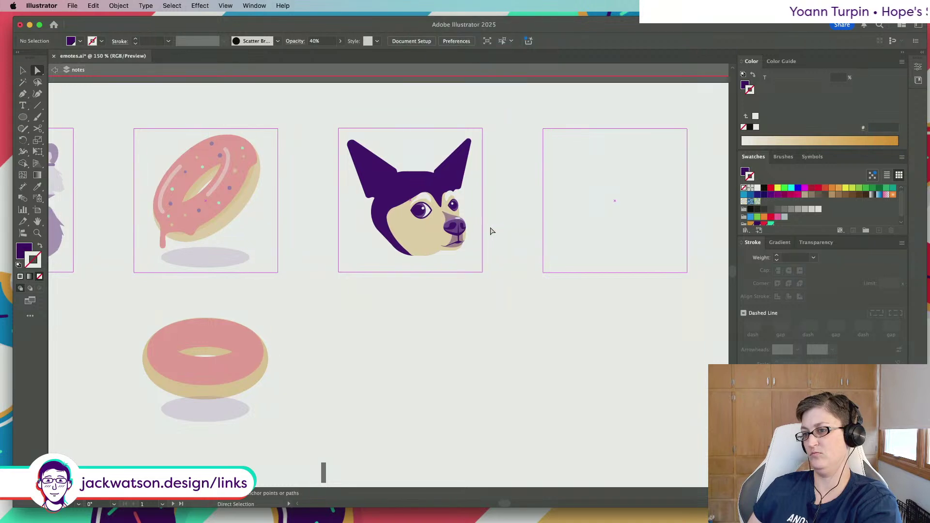
{"action": "scroll", "coordinate": [488, 231], "scroll_direction": "right", "scroll_amount": 1}
{"action": "scroll", "coordinate": [442, 210], "scroll_direction": "up", "scroll_amount": 1}
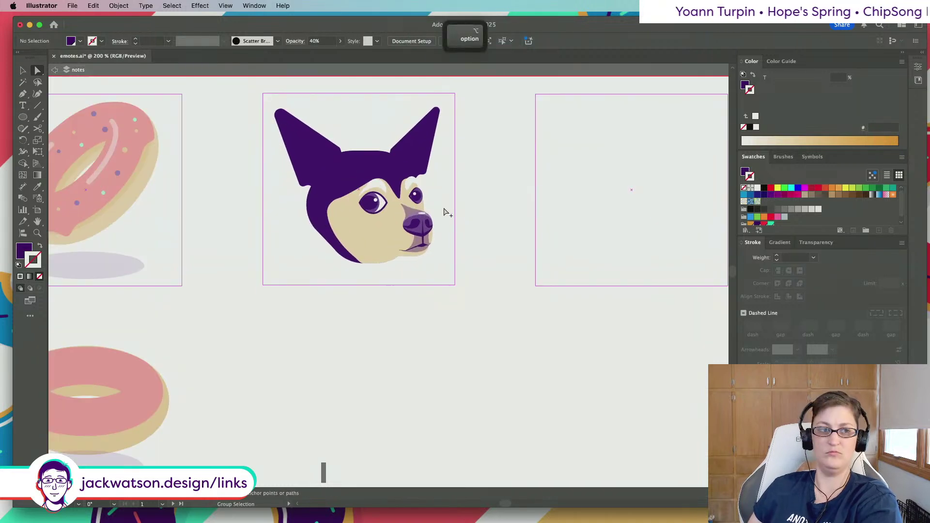
{"action": "left_click", "coordinate": [351, 226]}
{"action": "left_click", "coordinate": [744, 85]}
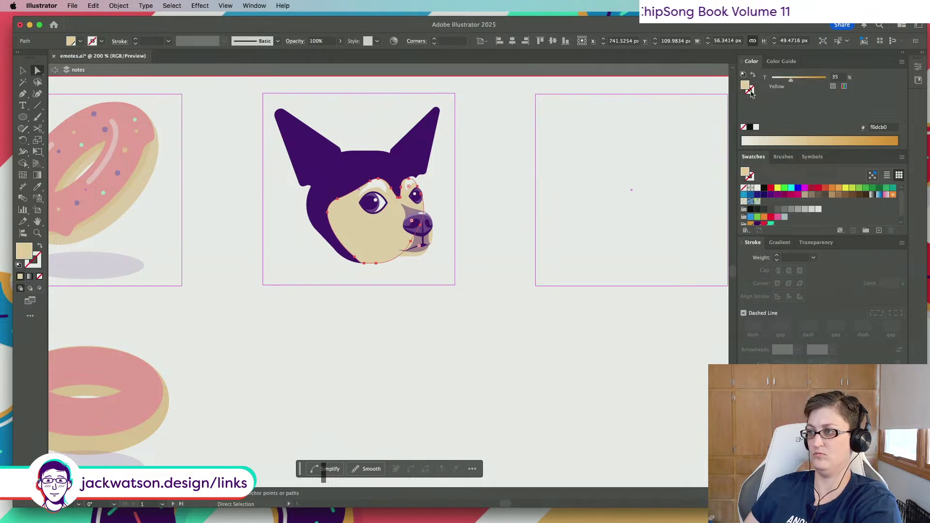
{"action": "type", "text": "40"}
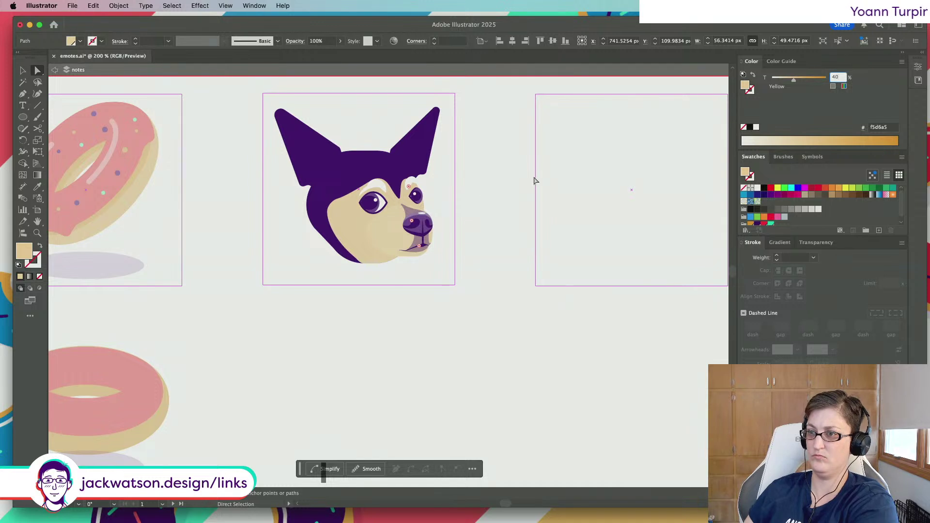
Set the Yellow fill tint of both the muzzle shape and the lower jaw shape to 30%
{"action": "left_click", "coordinate": [388, 229]}
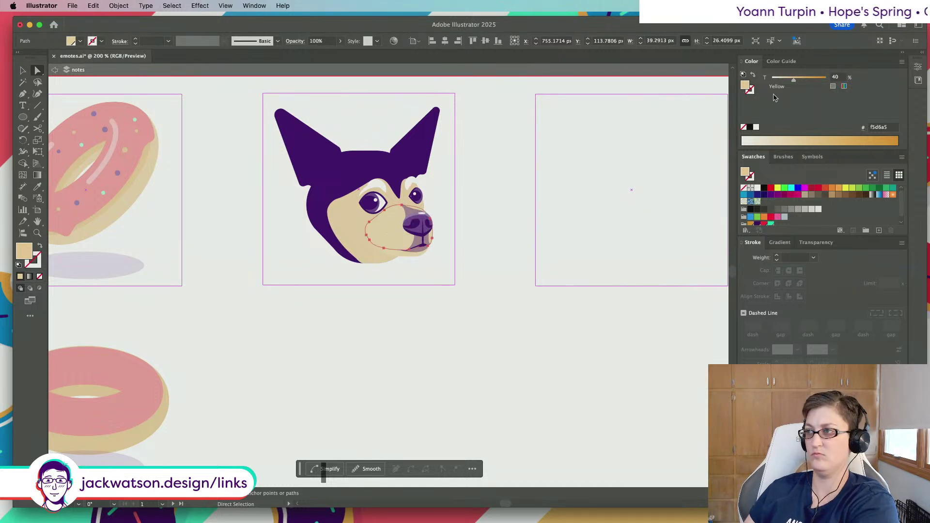
{"action": "type", "text": "30"}
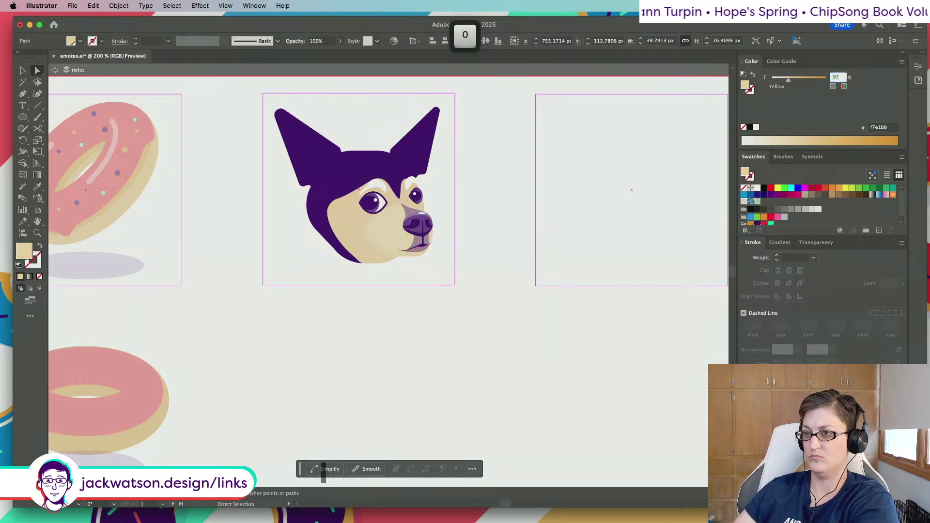
{"action": "left_click", "coordinate": [488, 237]}
{"action": "scroll", "coordinate": [398, 257], "scroll_direction": "up", "scroll_amount": 2}
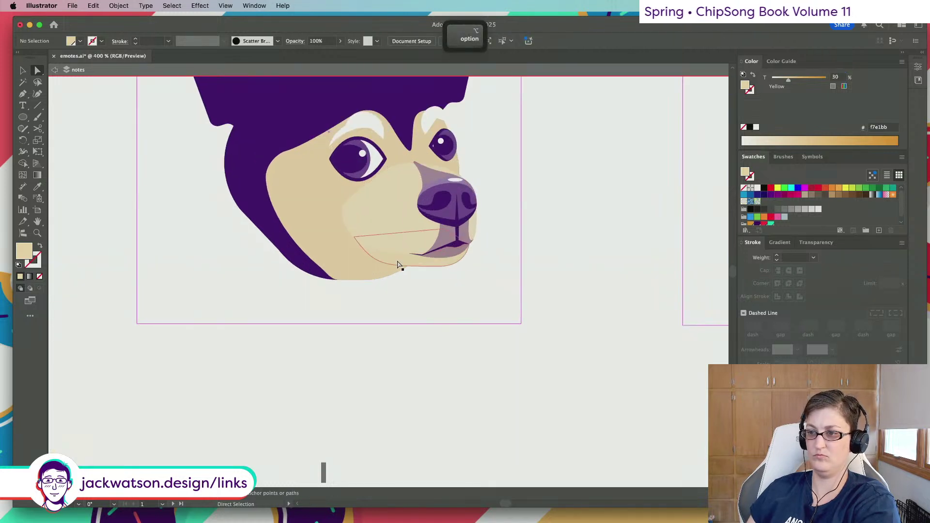
{"action": "left_click", "coordinate": [396, 262], "text": "alt"}
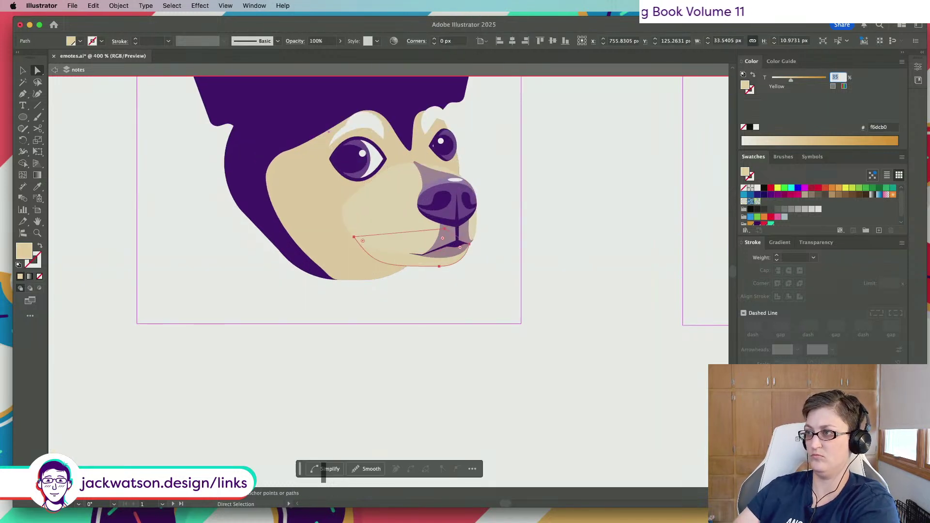
{"action": "type", "text": "30"}
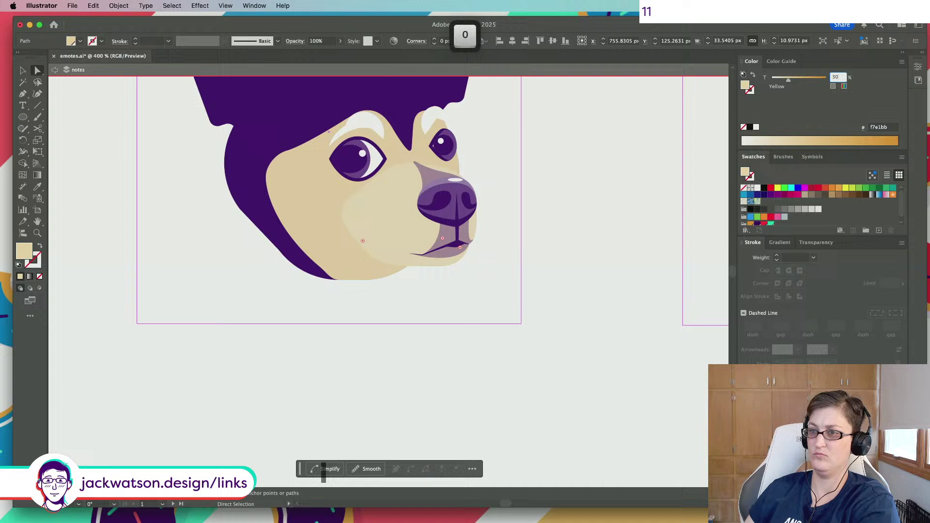
{"action": "left_click", "coordinate": [530, 287]}
Nudge the outer end anchor of the white eyebrow above the far eye and deselect the eyebrow
{"action": "scroll", "coordinate": [529, 287], "scroll_direction": "up", "scroll_amount": 3}
{"action": "scroll", "coordinate": [529, 286], "scroll_direction": "right", "scroll_amount": 3}
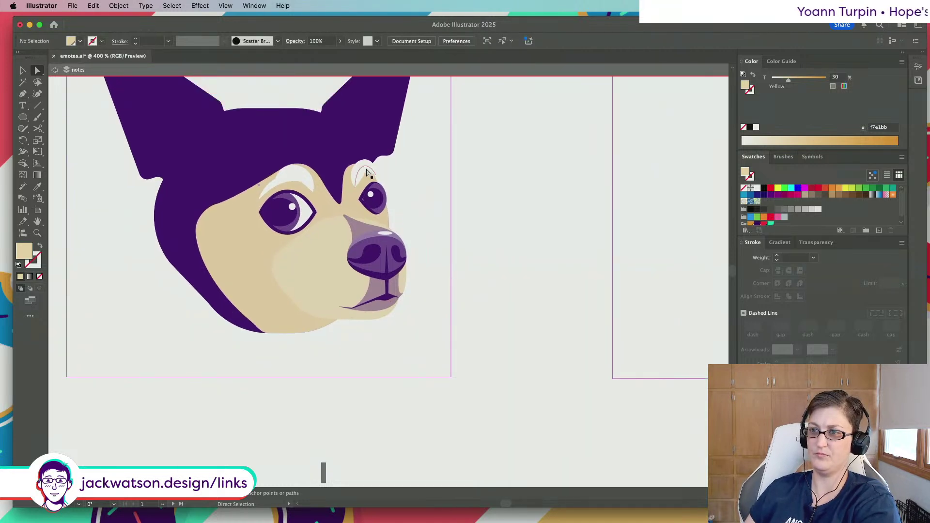
{"action": "left_click", "coordinate": [366, 172]}
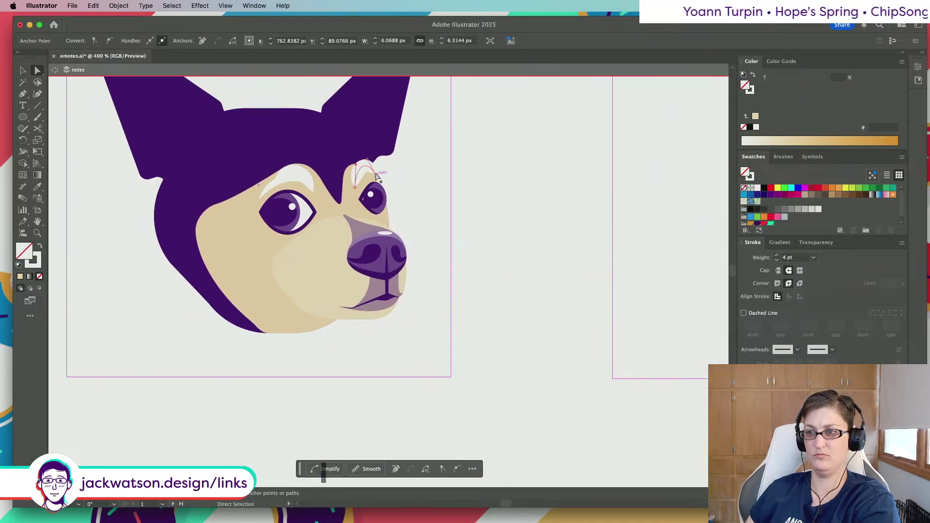
{"action": "left_click_drag", "start_coordinate": [376, 175], "coordinate": [377, 177]}
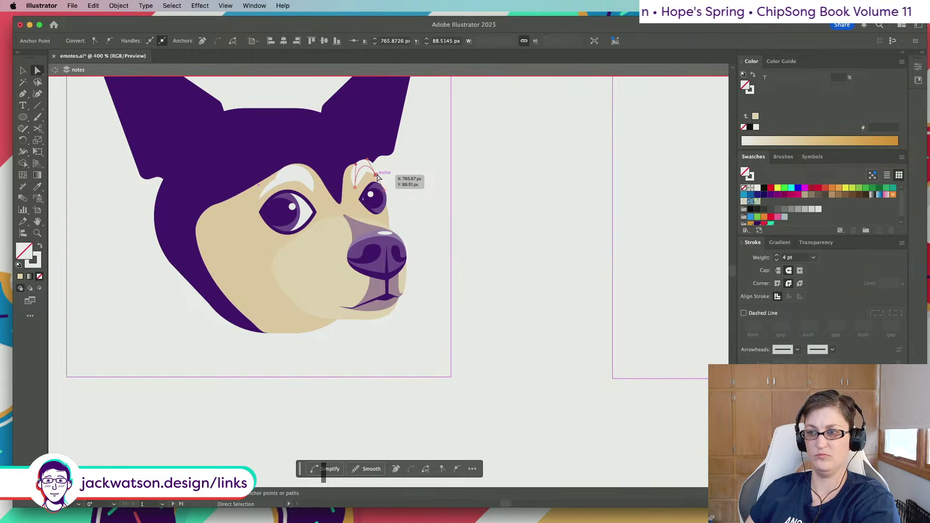
{"action": "left_click", "coordinate": [451, 207]}
{"action": "scroll", "coordinate": [453, 208], "scroll_direction": "down", "scroll_amount": 5}
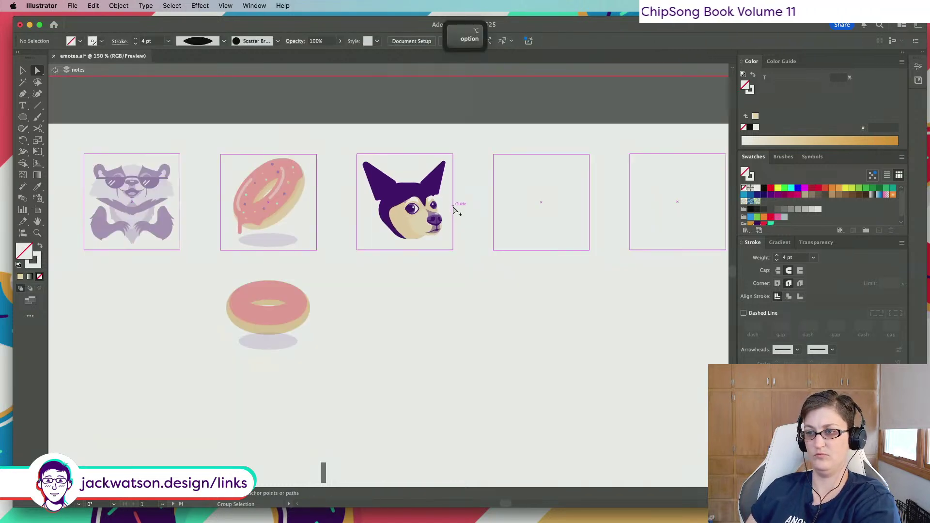
{"action": "scroll", "coordinate": [427, 213], "scroll_direction": "up", "scroll_amount": 4}
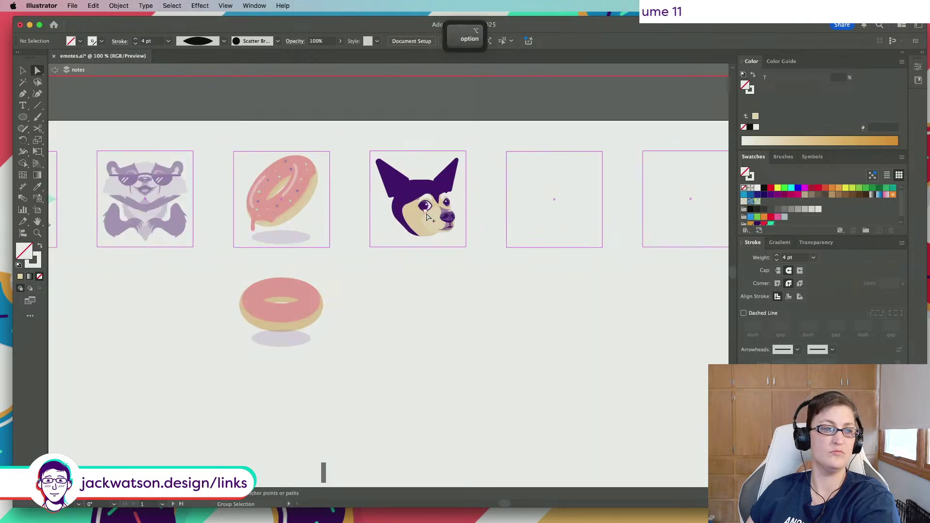
Draw a closed curved shape with the Pen tool around the near eye, running from its upper lid past the inner corner to below the outer corner
{"action": "scroll", "coordinate": [473, 223], "scroll_direction": "up", "scroll_amount": 3}
{"action": "scroll", "coordinate": [477, 224], "scroll_direction": "up", "scroll_amount": 1}
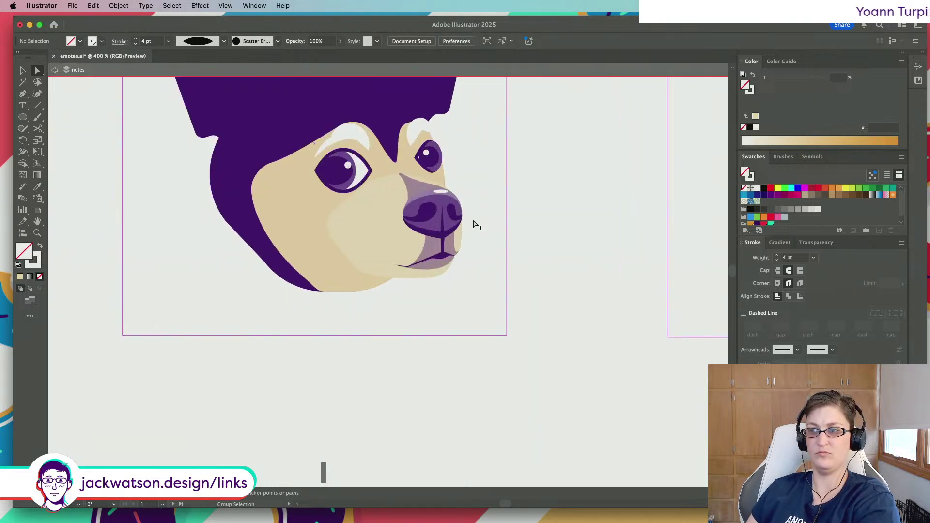
{"action": "scroll", "coordinate": [473, 223], "scroll_direction": "up", "scroll_amount": 2}
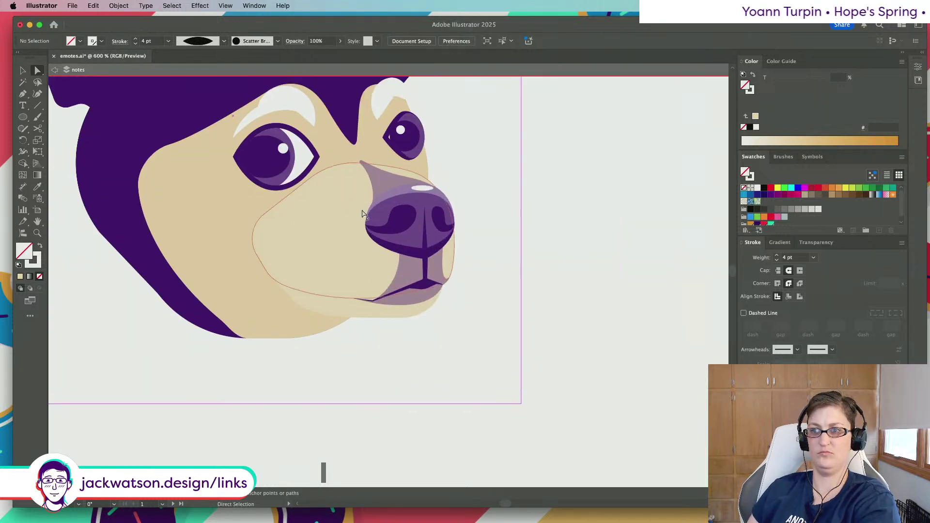
{"action": "left_click", "coordinate": [23, 95]}
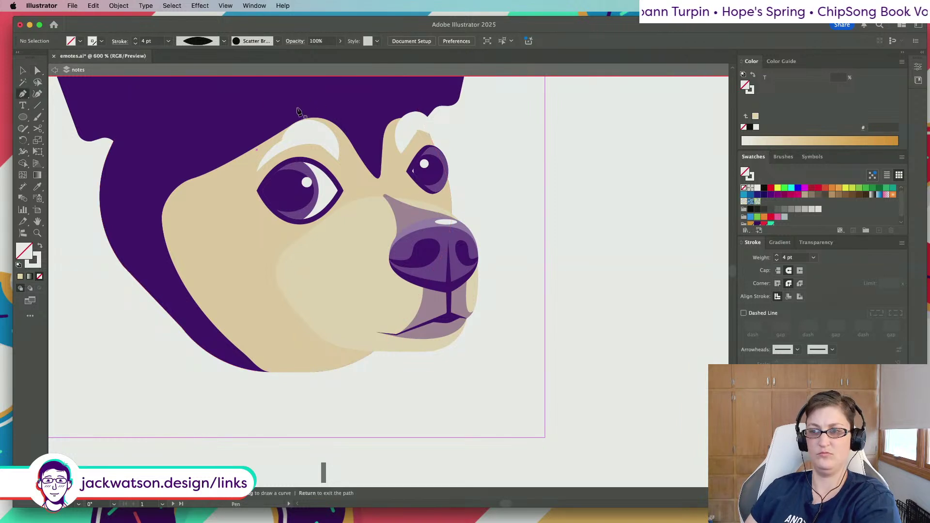
{"action": "left_click_drag", "start_coordinate": [282, 163], "coordinate": [318, 140]}
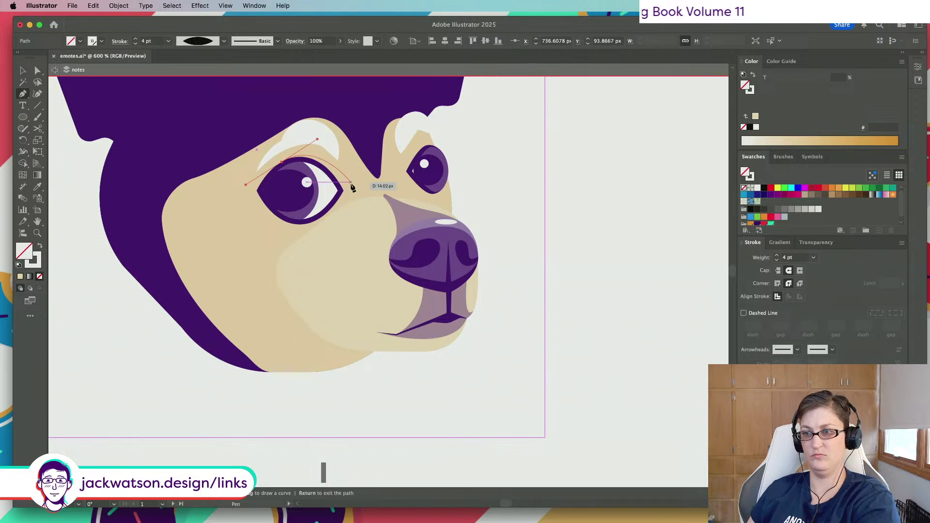
{"action": "left_click_drag", "start_coordinate": [362, 190], "coordinate": [369, 201]}
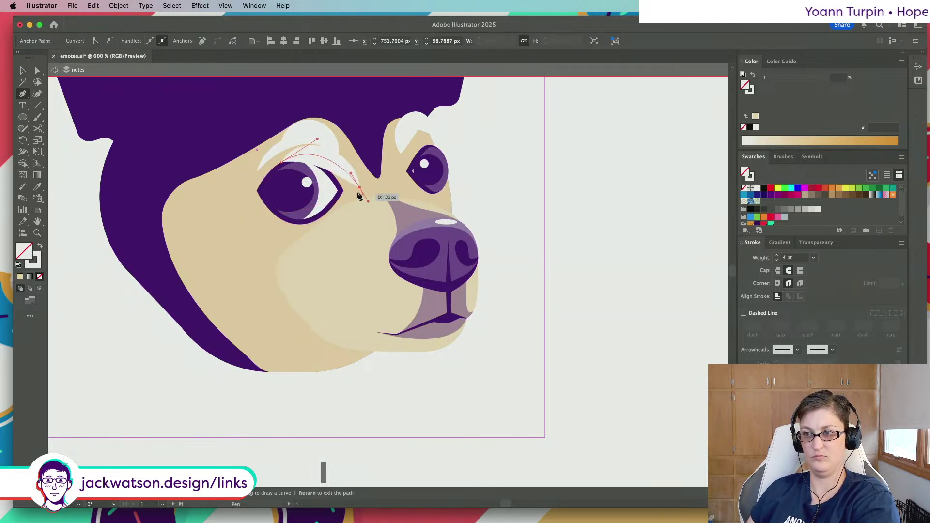
{"action": "left_click", "coordinate": [360, 188]}
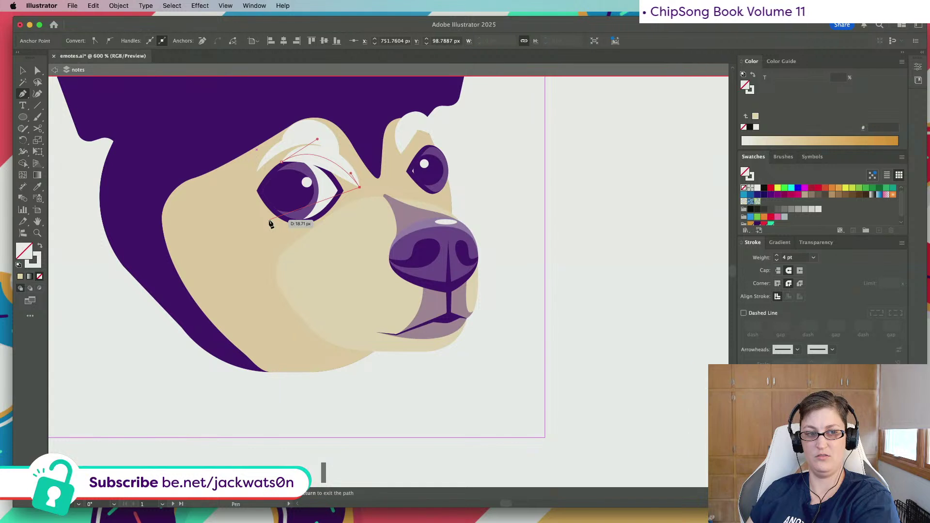
{"action": "left_click_drag", "start_coordinate": [270, 221], "coordinate": [205, 178]}
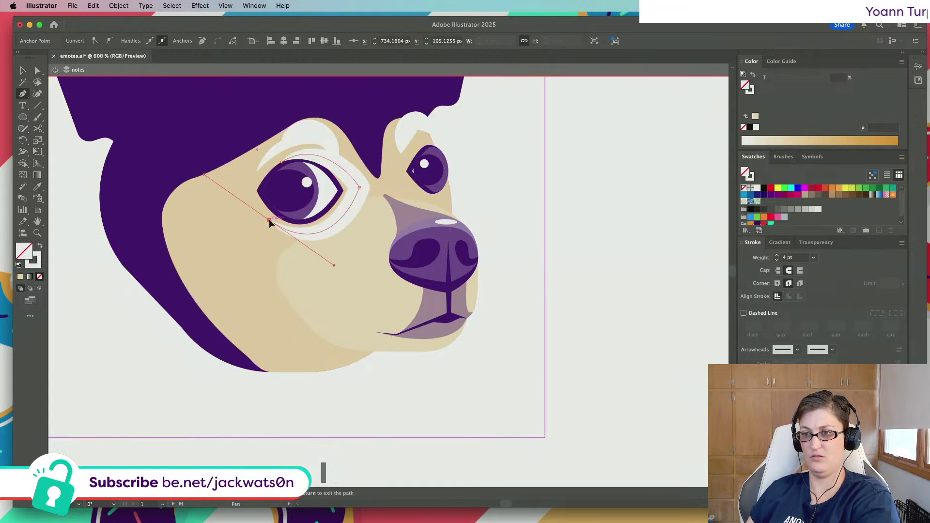
{"action": "left_click", "coordinate": [269, 221]}
{"action": "left_click", "coordinate": [282, 162]}
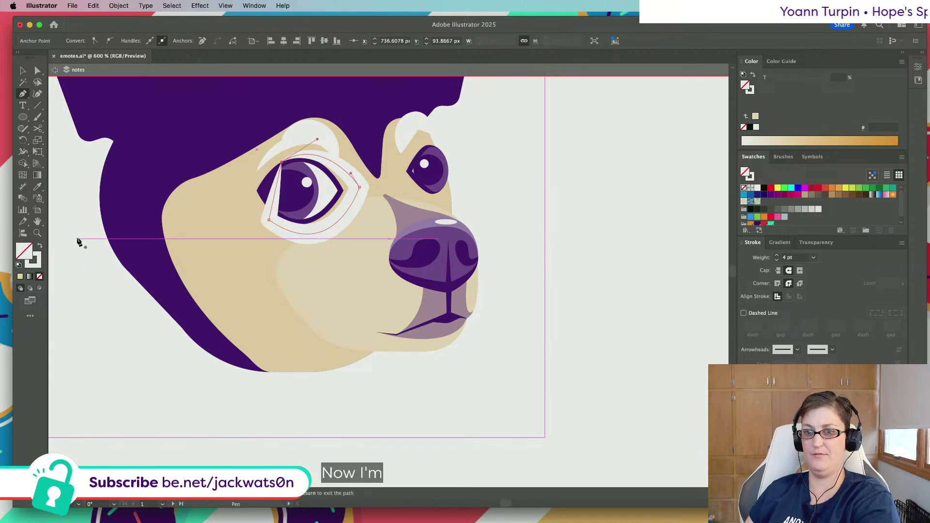
Swap the new eye shape's stroke and fill, and sample the nose's mid purple as its fill
{"action": "left_click", "coordinate": [40, 246]}
{"action": "left_click", "coordinate": [37, 187]}
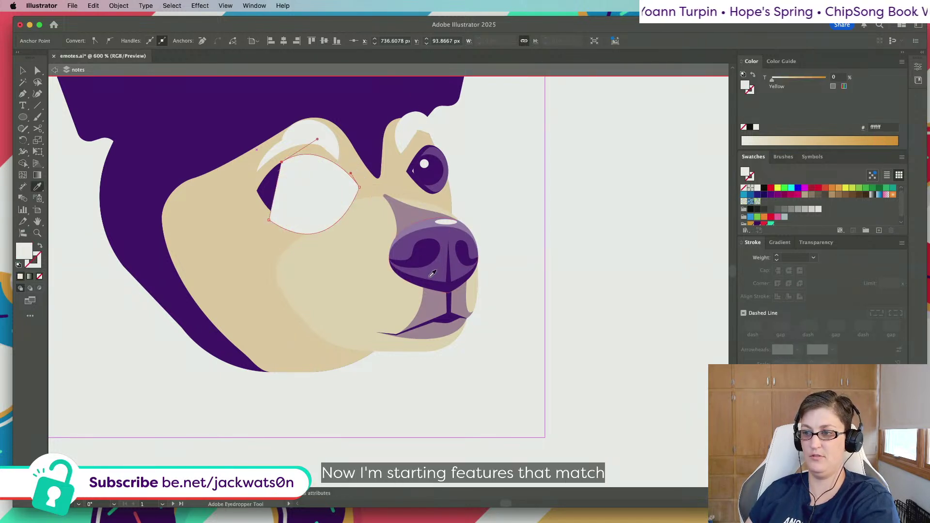
{"action": "left_click", "coordinate": [460, 274]}
{"action": "left_click", "coordinate": [22, 71]}
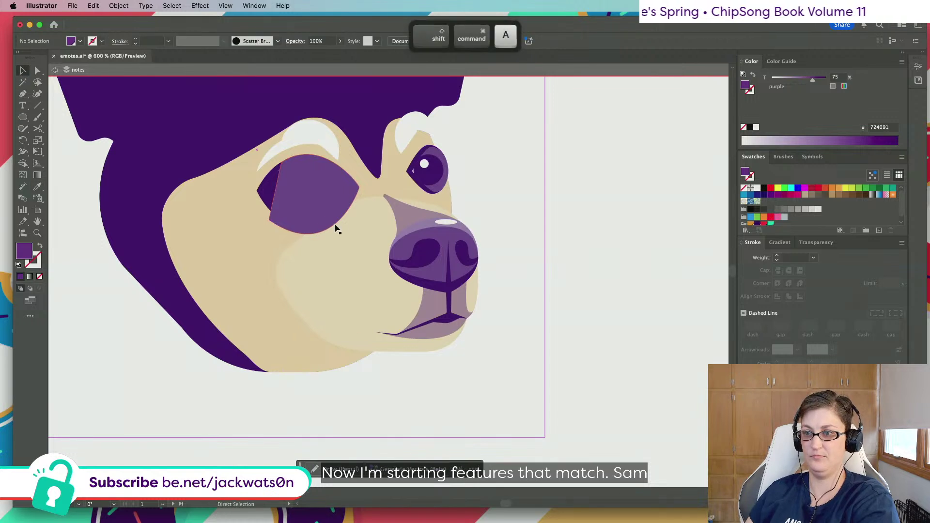
Place the purple shape directly behind the near eye and set its purple fill tint to 50%
{"action": "key", "text": "ctrl+x"}
{"action": "left_click", "coordinate": [266, 207]}
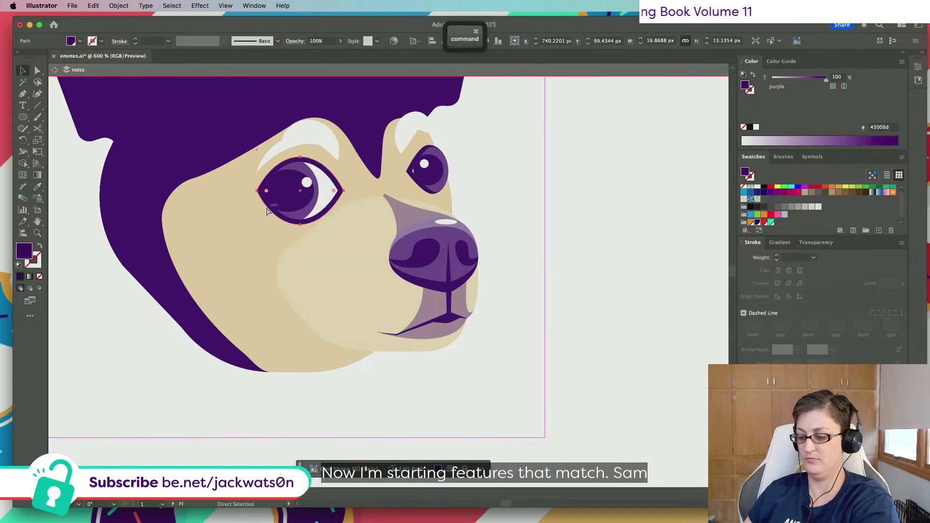
{"action": "key", "text": "ctrl+b"}
{"action": "key", "text": "ctrl+shift+a"}
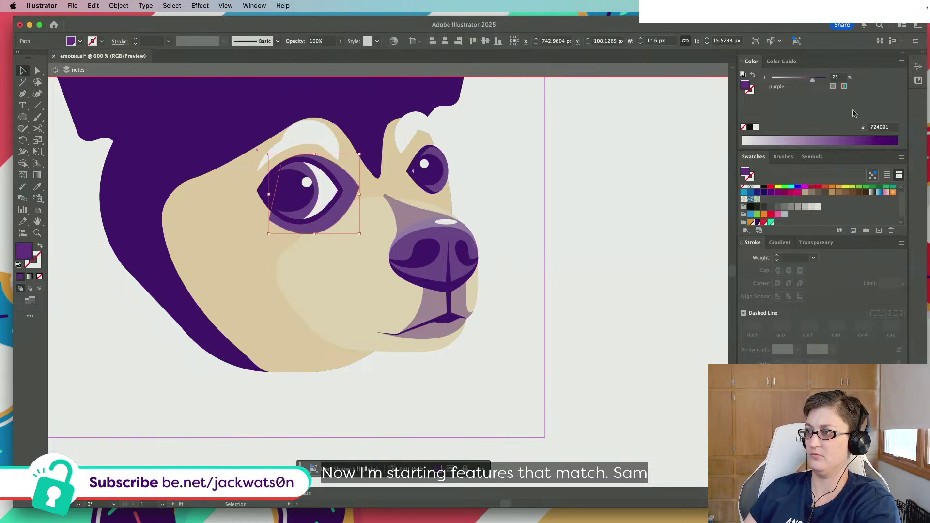
{"action": "type", "text": "50"}
{"action": "left_click", "coordinate": [233, 79]}
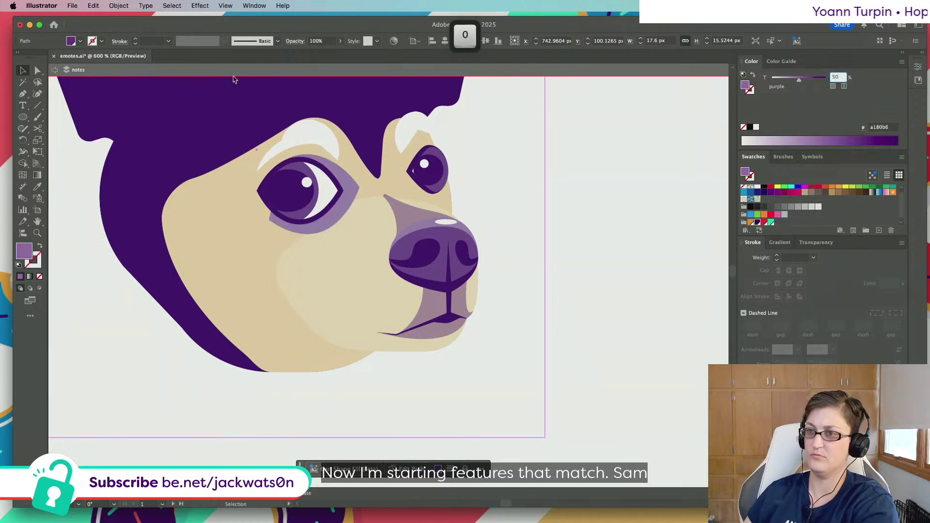
Refine the near-eye shadow by shifting its lower outer and inner corner anchors slightly, reshape its lower curve, and deselect it
{"action": "left_click", "coordinate": [37, 71]}
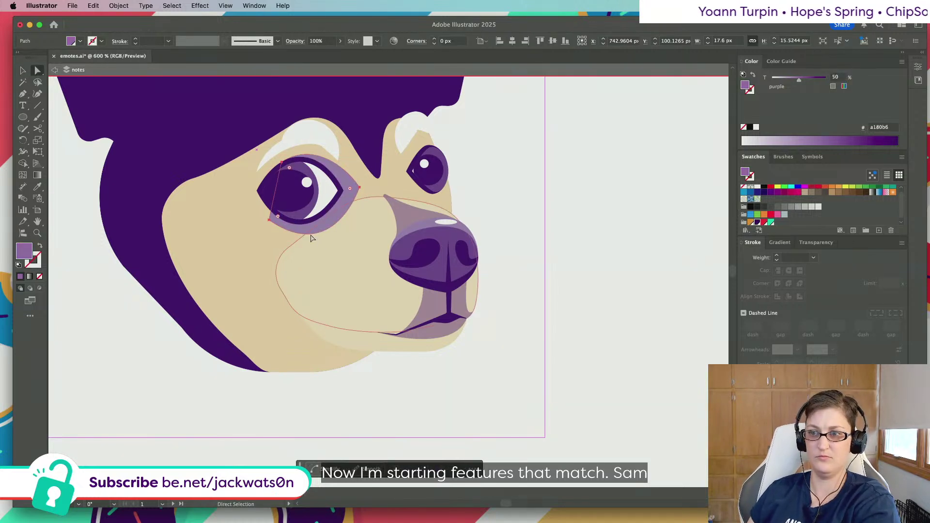
{"action": "left_click", "coordinate": [269, 221]}
{"action": "left_click_drag", "start_coordinate": [270, 224], "coordinate": [268, 221]}
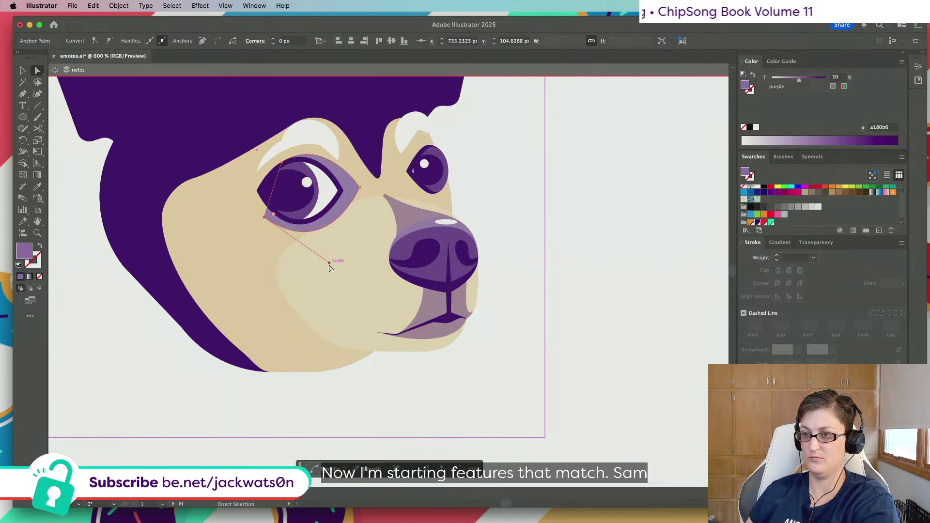
{"action": "left_click_drag", "start_coordinate": [329, 267], "coordinate": [332, 274]}
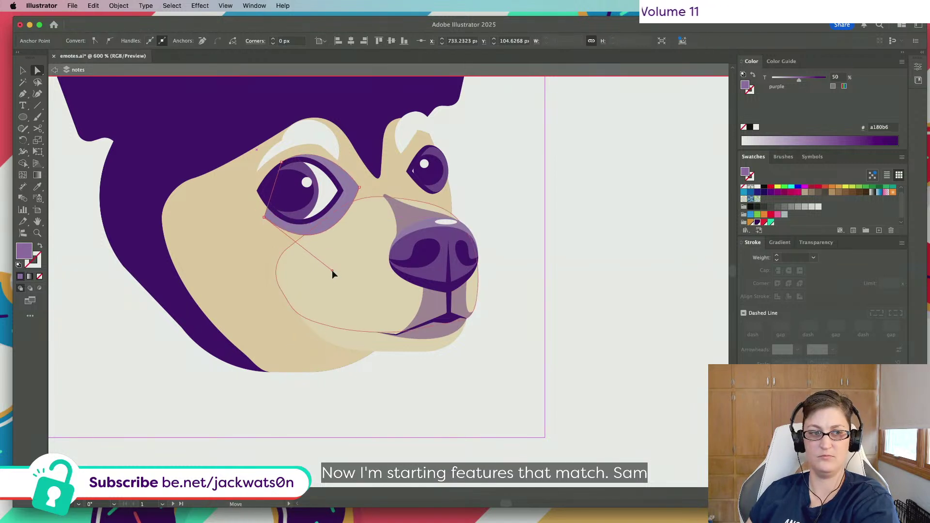
{"action": "left_click", "coordinate": [359, 188]}
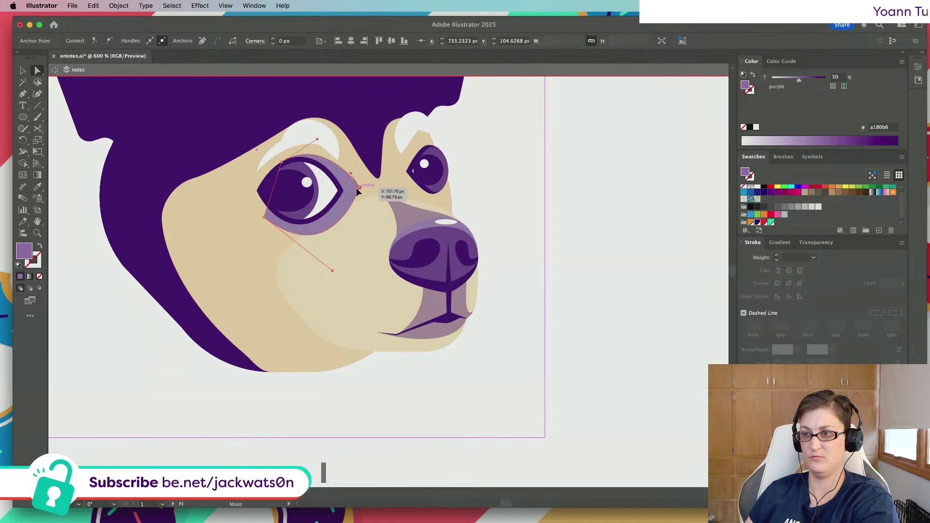
{"action": "left_click_drag", "start_coordinate": [356, 188], "coordinate": [353, 188]}
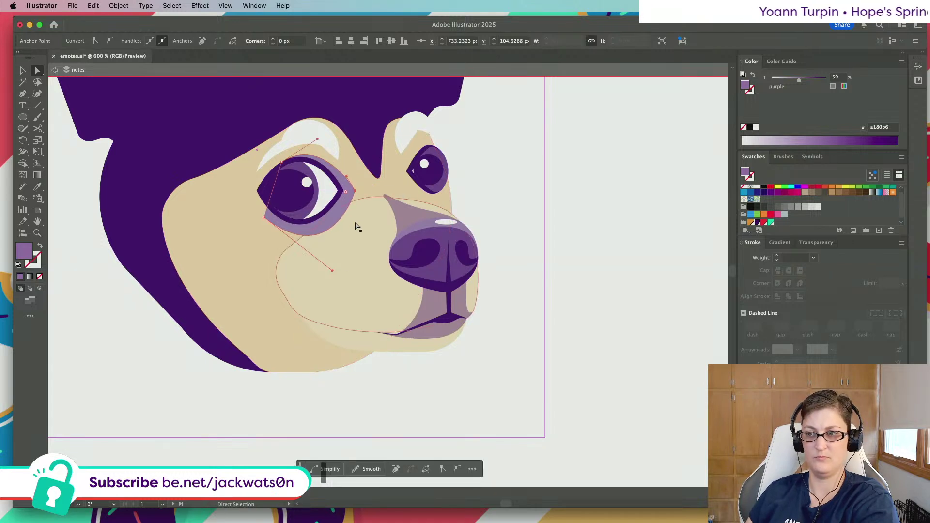
{"action": "left_click_drag", "start_coordinate": [333, 271], "coordinate": [303, 269]}
{"action": "key", "text": "shift+super+a"}
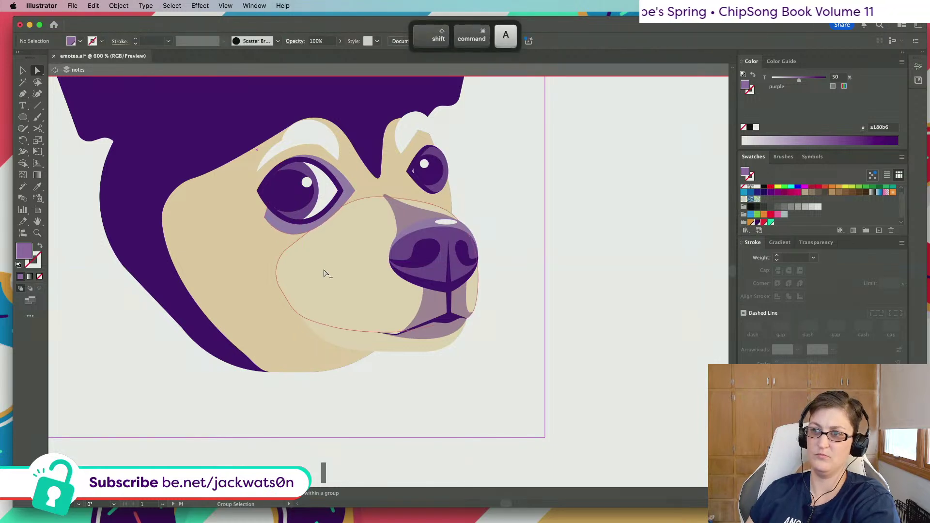
Draw a closed light purple Pen shape over the far eye, from its top around the inner corner to its bottom edge
{"action": "scroll", "coordinate": [327, 274], "scroll_direction": "down", "scroll_amount": 2}
{"action": "scroll", "coordinate": [374, 221], "scroll_direction": "up", "scroll_amount": 1}
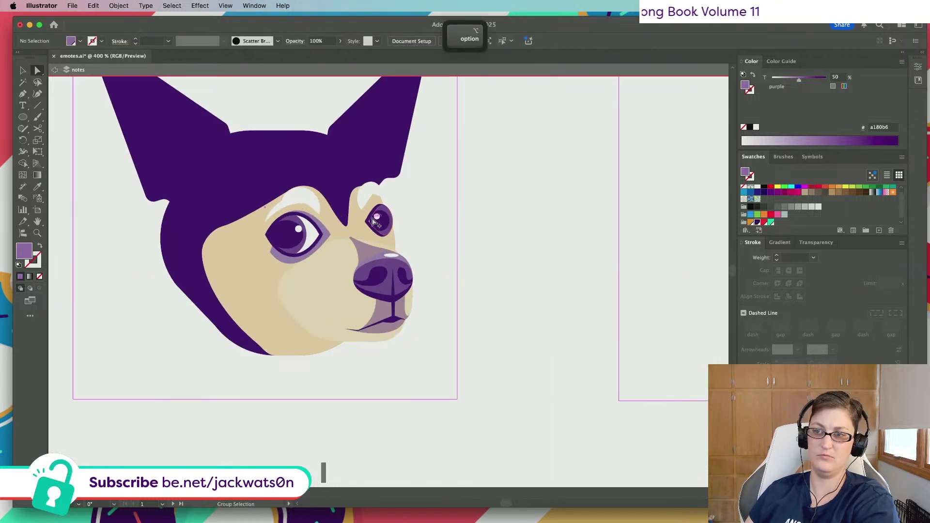
{"action": "scroll", "coordinate": [374, 222], "scroll_direction": "up", "scroll_amount": 2}
{"action": "scroll", "coordinate": [373, 221], "scroll_direction": "right", "scroll_amount": 2}
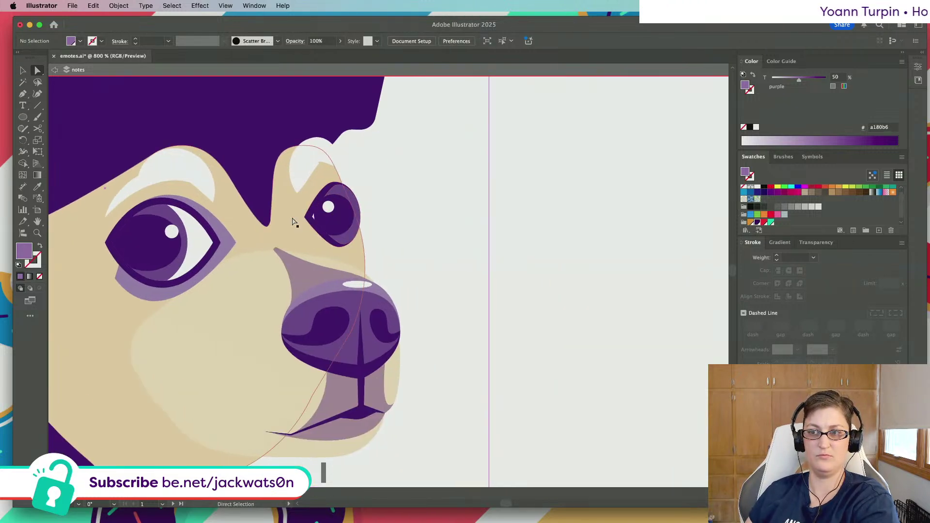
{"action": "left_click", "coordinate": [23, 95]}
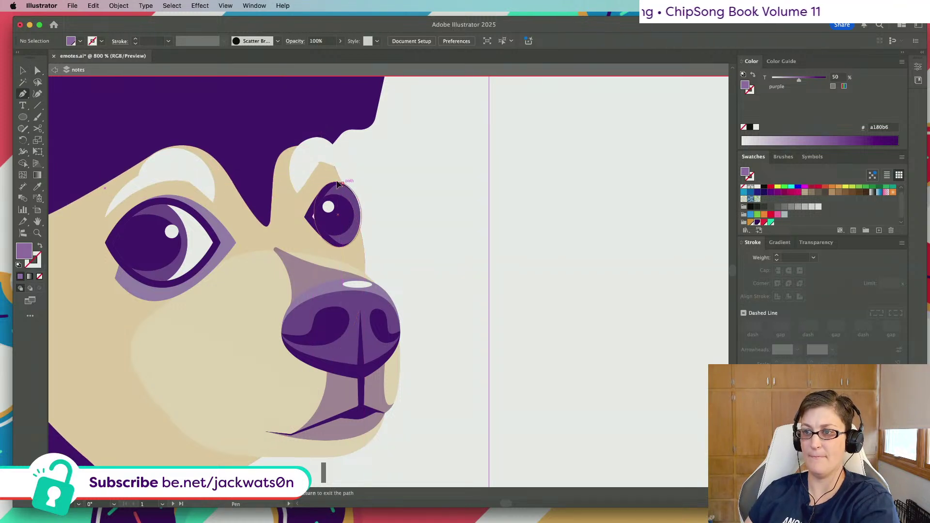
{"action": "left_click_drag", "start_coordinate": [342, 183], "coordinate": [306, 166]}
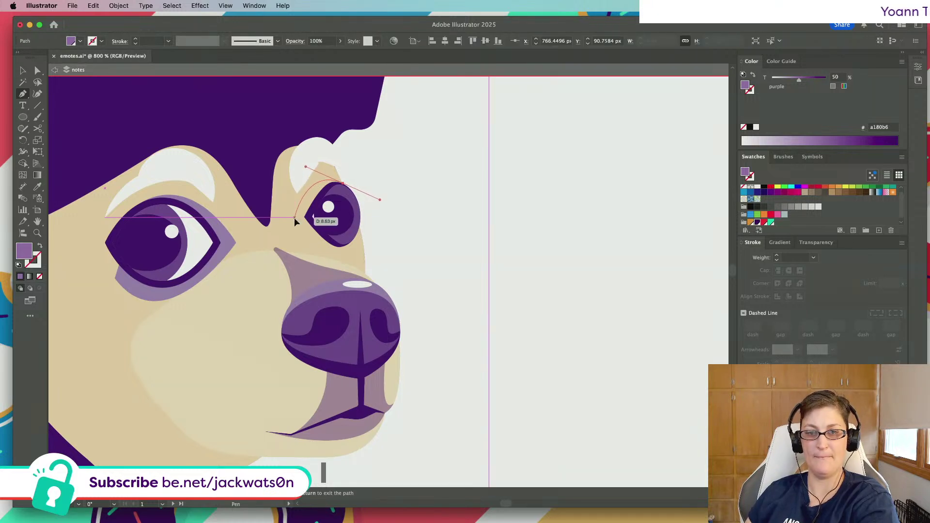
{"action": "left_click", "coordinate": [294, 217]}
{"action": "left_click_drag", "start_coordinate": [341, 247], "coordinate": [352, 246]}
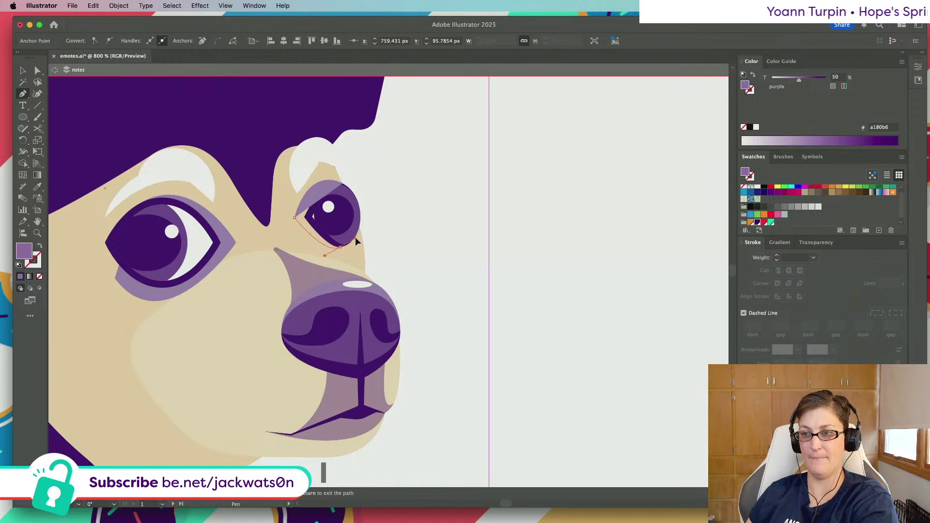
{"action": "left_click", "coordinate": [342, 184]}
{"action": "key", "text": "super+shift+a"}
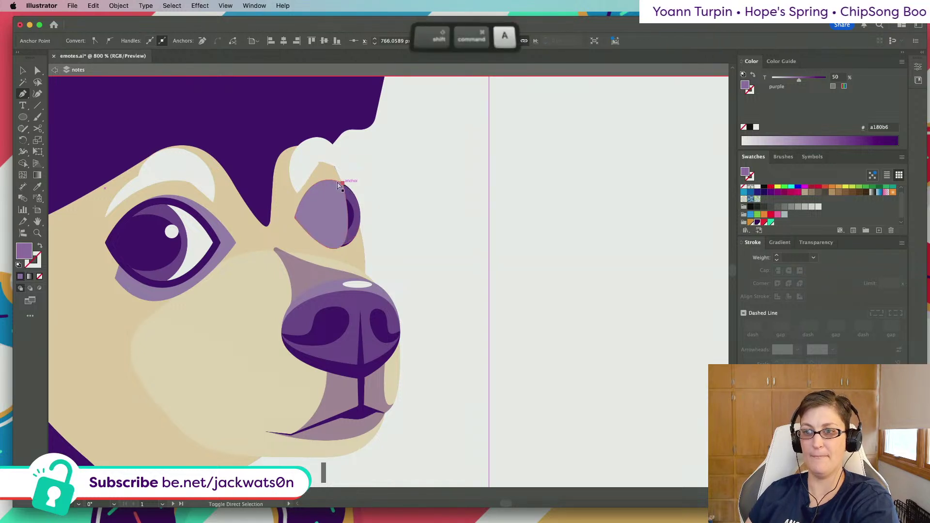
Move the light purple shape behind the far eye and deselect it
{"action": "key", "text": "v"}
{"action": "left_click", "coordinate": [300, 211]}
{"action": "key", "text": "super+shift+bracketleft"}
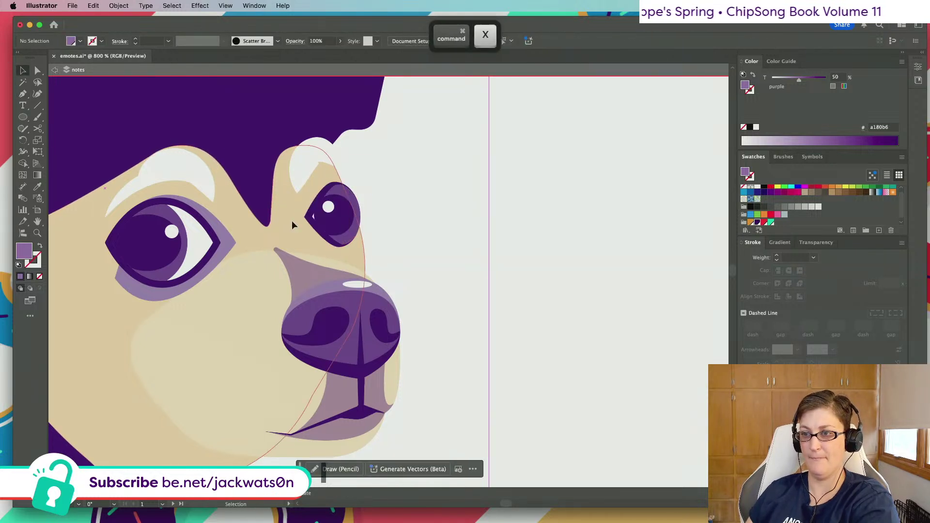
{"action": "key", "text": "super+shift+a"}
Group the muzzle, nose and mouth shapes, leaving the head and face shapes out of the selection
{"action": "scroll", "coordinate": [409, 261], "scroll_direction": "down", "scroll_amount": 5}
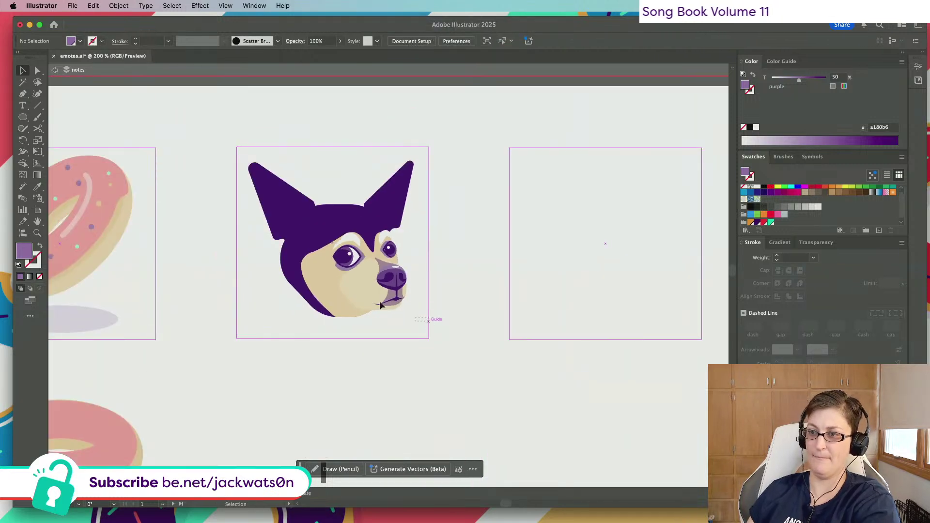
{"action": "left_click", "coordinate": [375, 274]}
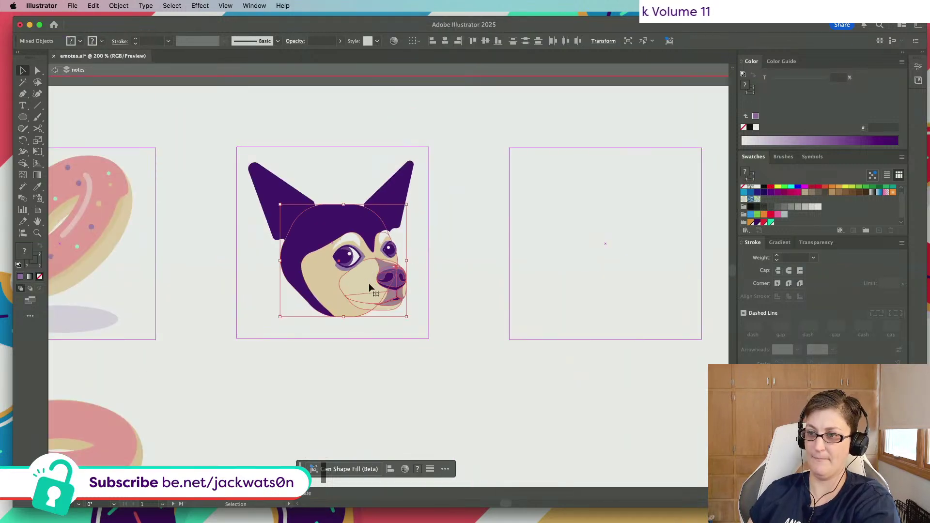
{"action": "left_click", "coordinate": [336, 307], "text": "shift"}
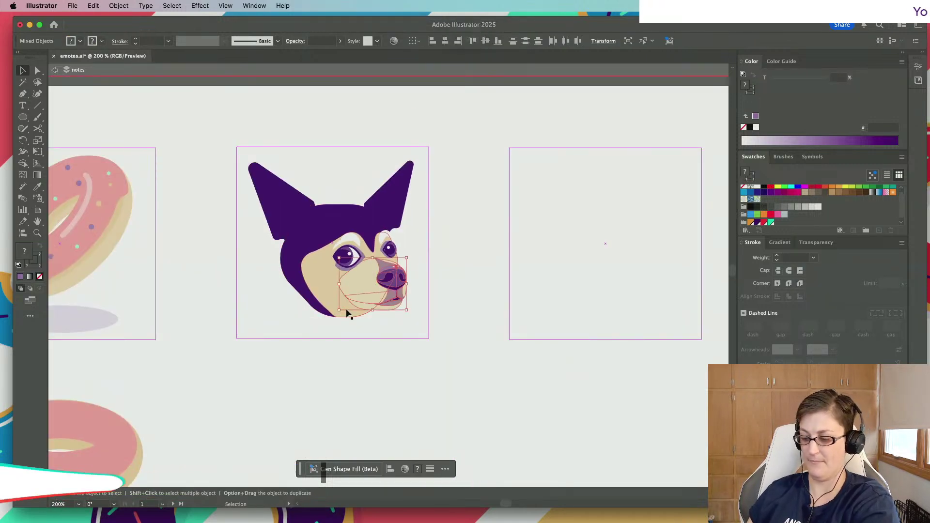
{"action": "left_click", "coordinate": [422, 241]}
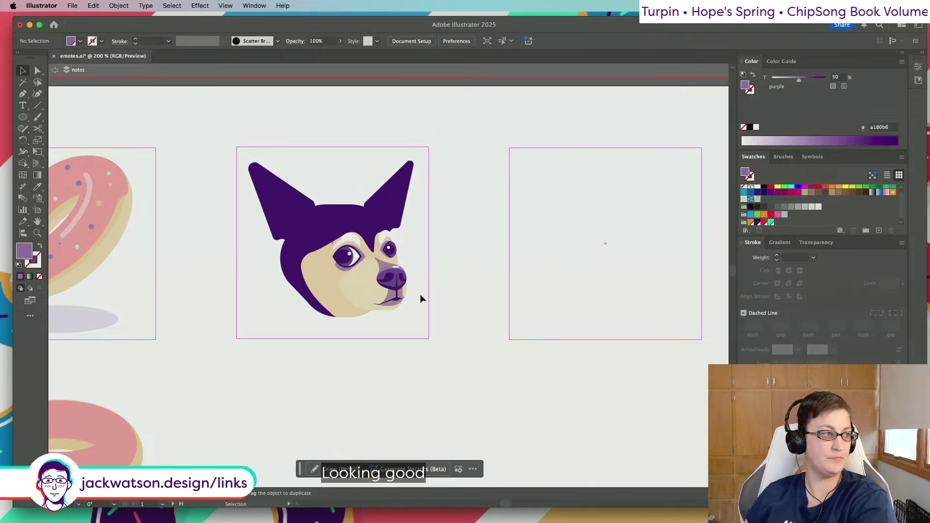
Cut the muzzle group, paste it behind the near-eye shadow, and deselect it
{"action": "key", "text": "super+equal"}
{"action": "key", "text": "super+equal"}
{"action": "key", "text": "super+equal"}
{"action": "key", "text": "super+equal"}
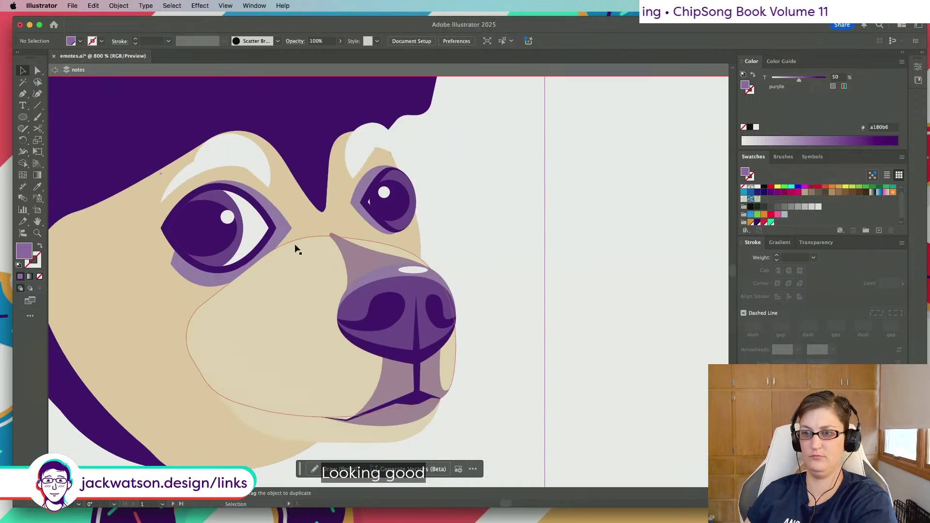
{"action": "left_click", "coordinate": [293, 264]}
{"action": "key", "text": "super+x"}
{"action": "key", "text": "super+b"}
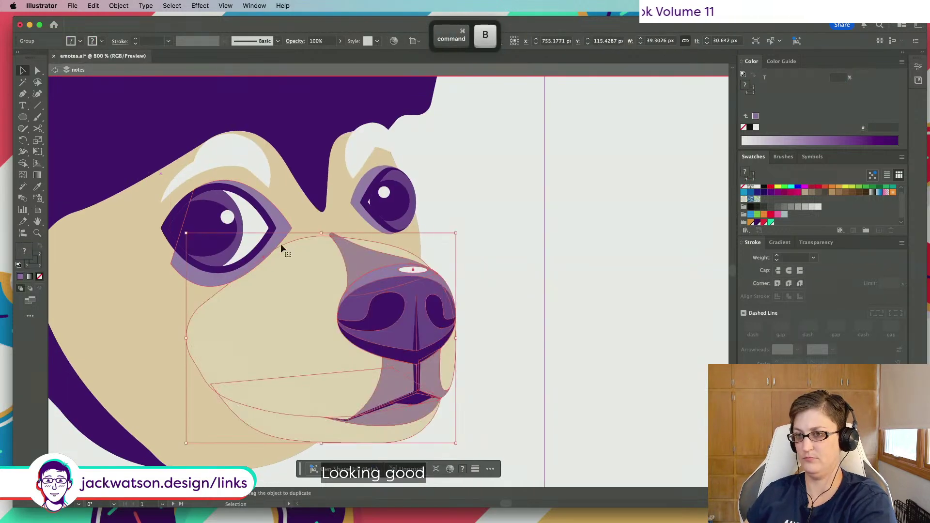
{"action": "left_click", "coordinate": [490, 250]}
{"action": "scroll", "coordinate": [490, 250], "scroll_direction": "up", "scroll_amount": 4}
{"action": "scroll", "coordinate": [490, 250], "scroll_direction": "left", "scroll_amount": 2}
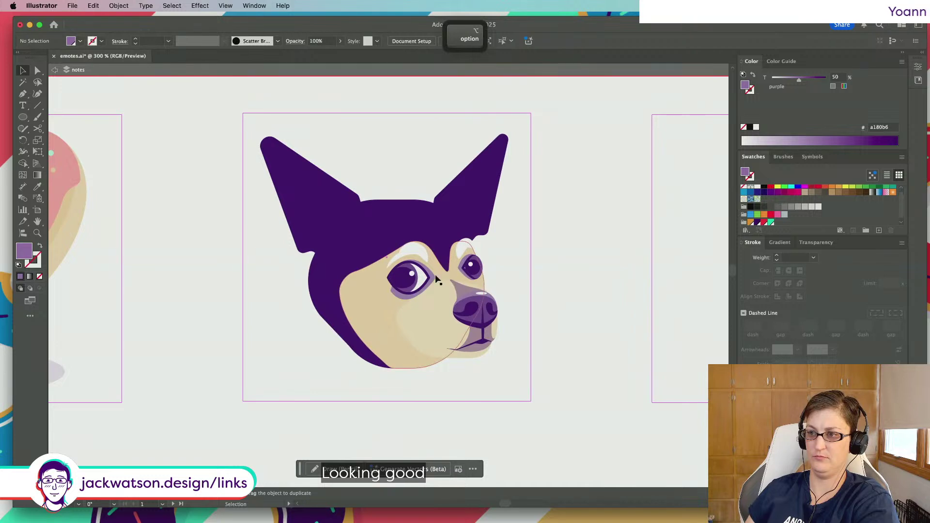
{"action": "left_click", "coordinate": [435, 278]}
{"action": "left_click", "coordinate": [434, 274]}
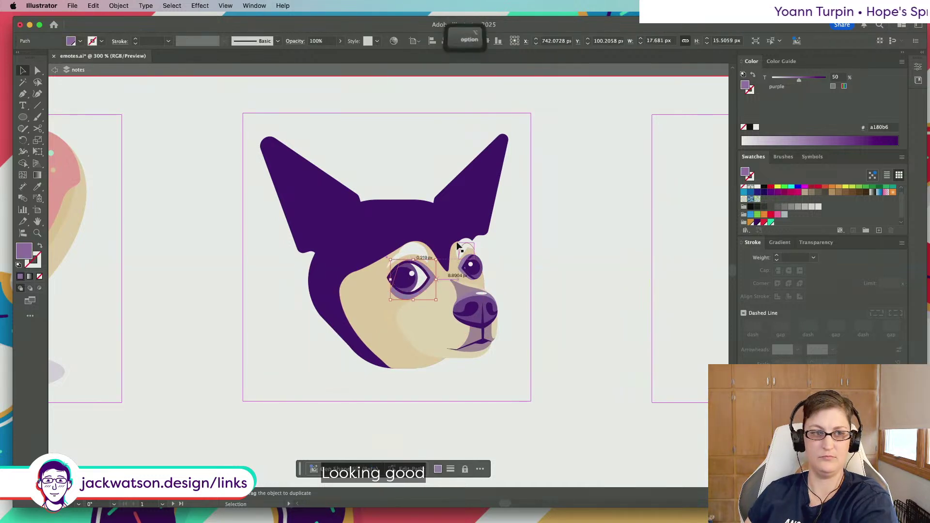
{"action": "key", "text": "super+equal"}
{"action": "key", "text": "shift+super+a"}
{"action": "left_click", "coordinate": [22, 93]}
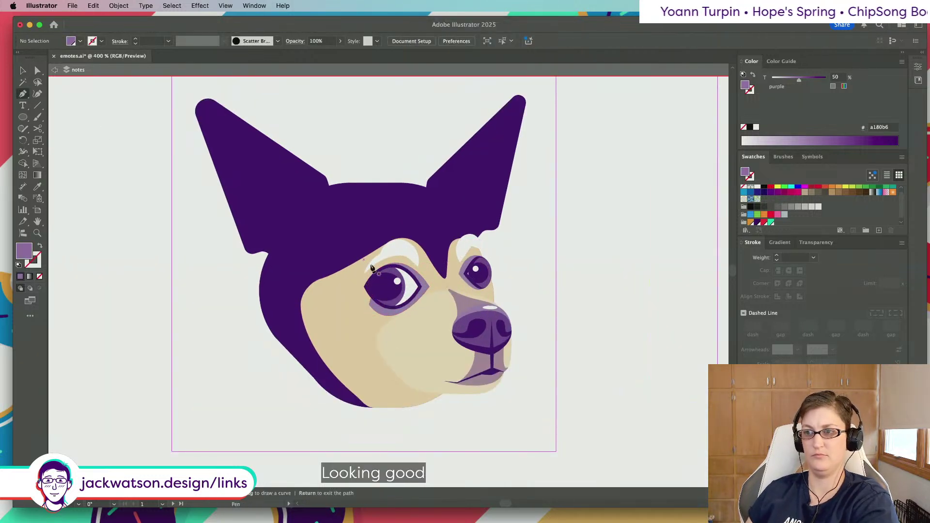
{"action": "left_click", "coordinate": [437, 249]}
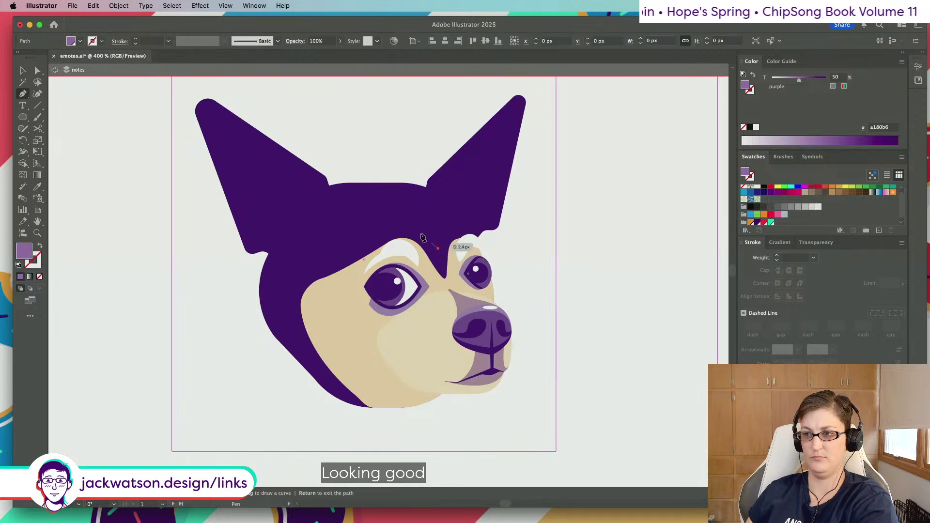
{"action": "left_click", "coordinate": [398, 220]}
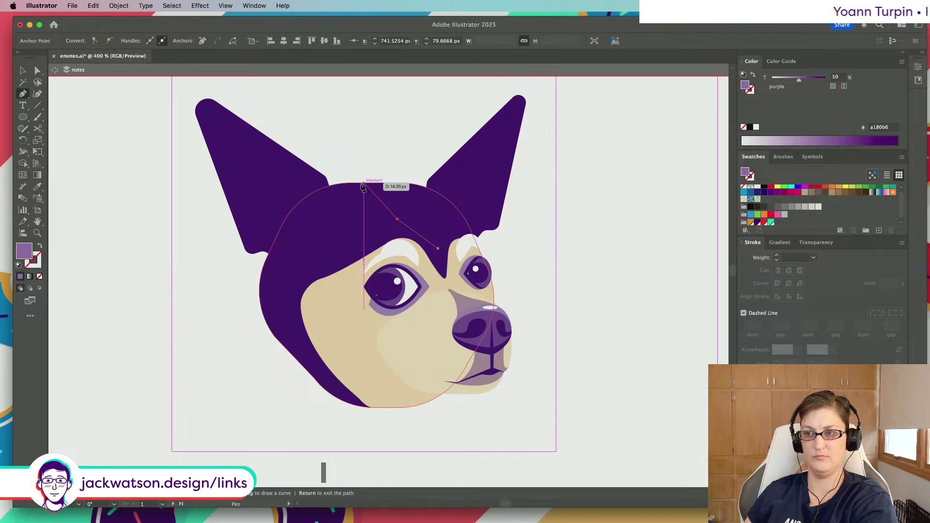
{"action": "key", "text": "super"}
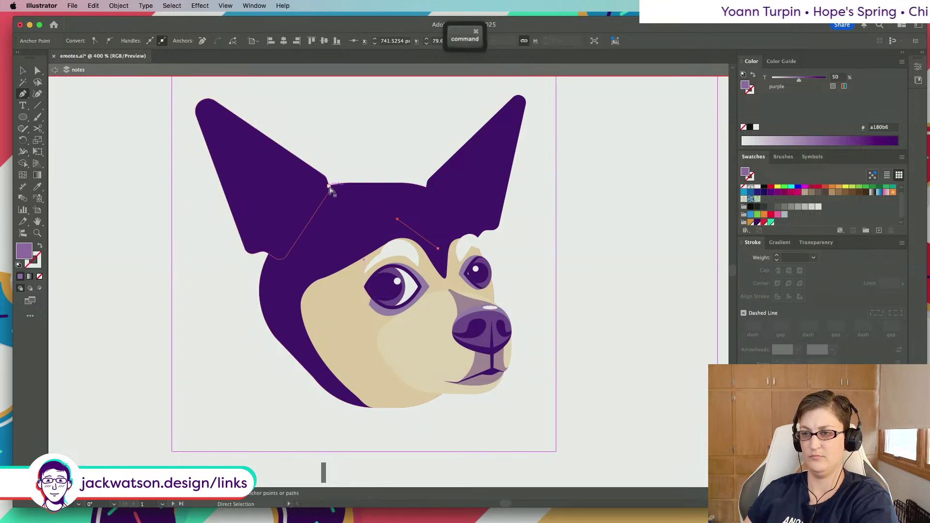
Draw a closed light purple Pen shape from the near ear's inner base down the forehead between the brows and back above the head
{"action": "left_click", "coordinate": [329, 187]}
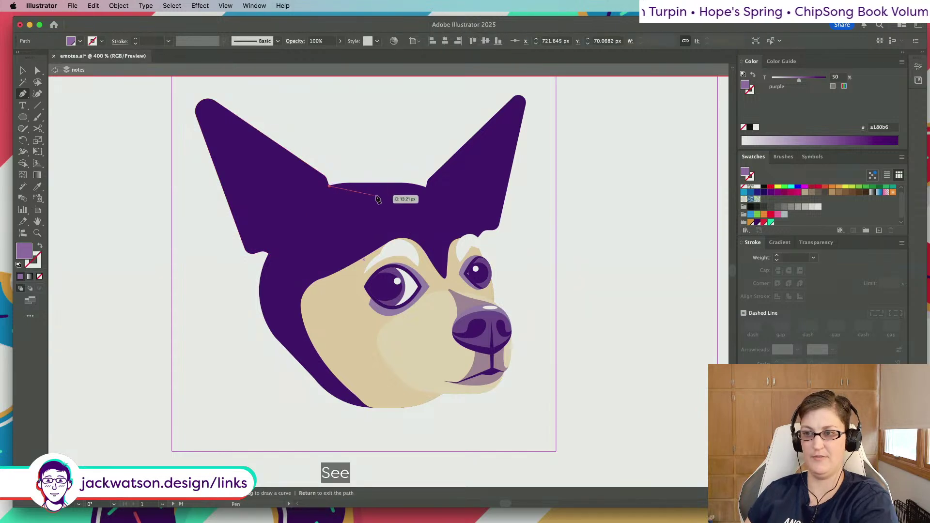
{"action": "left_click", "coordinate": [388, 194]}
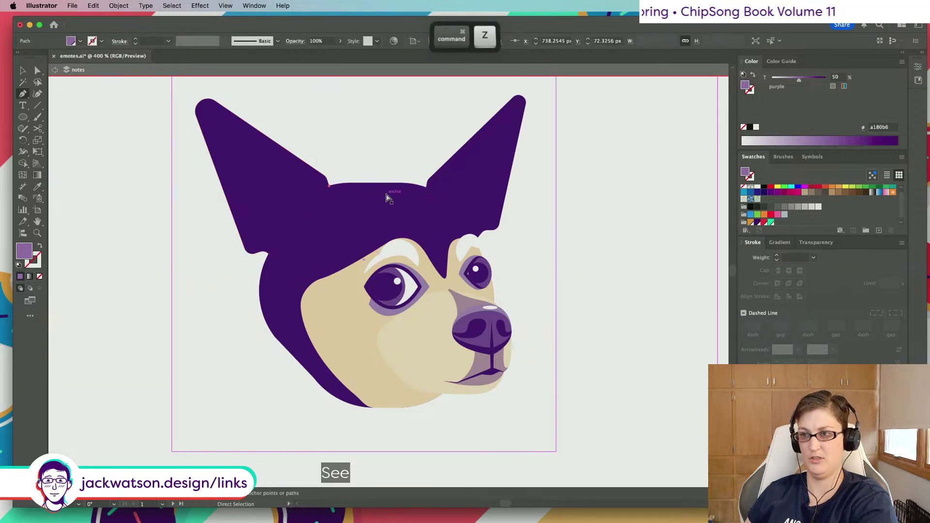
{"action": "left_click", "coordinate": [392, 223]}
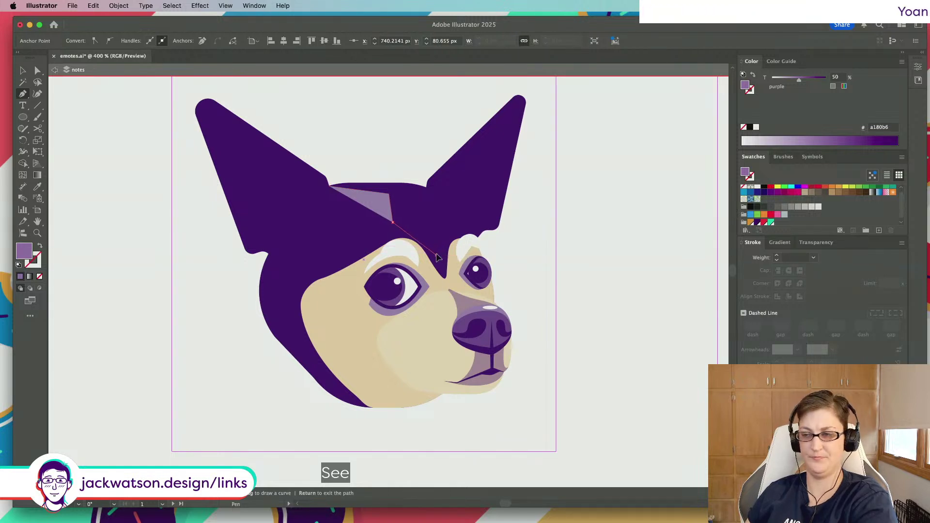
{"action": "left_click", "coordinate": [436, 255]}
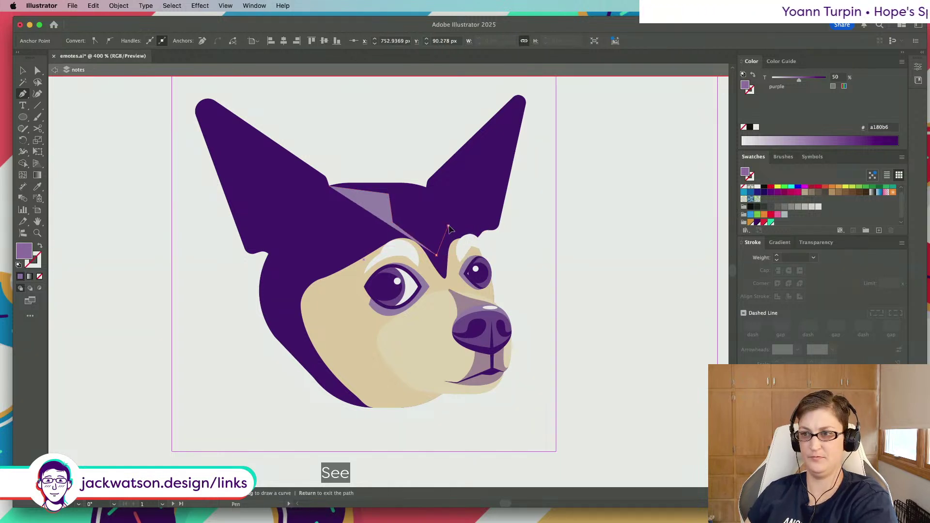
{"action": "left_click", "coordinate": [449, 226]}
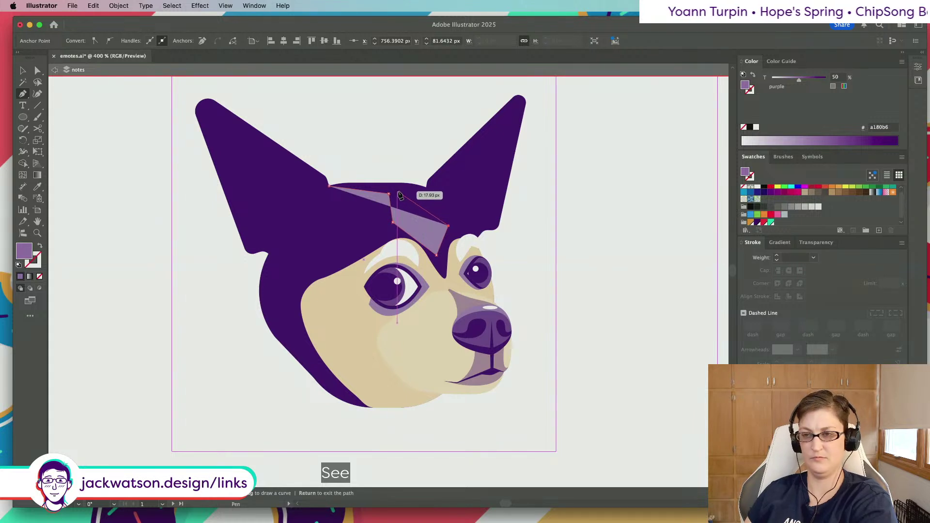
{"action": "left_click", "coordinate": [397, 193]}
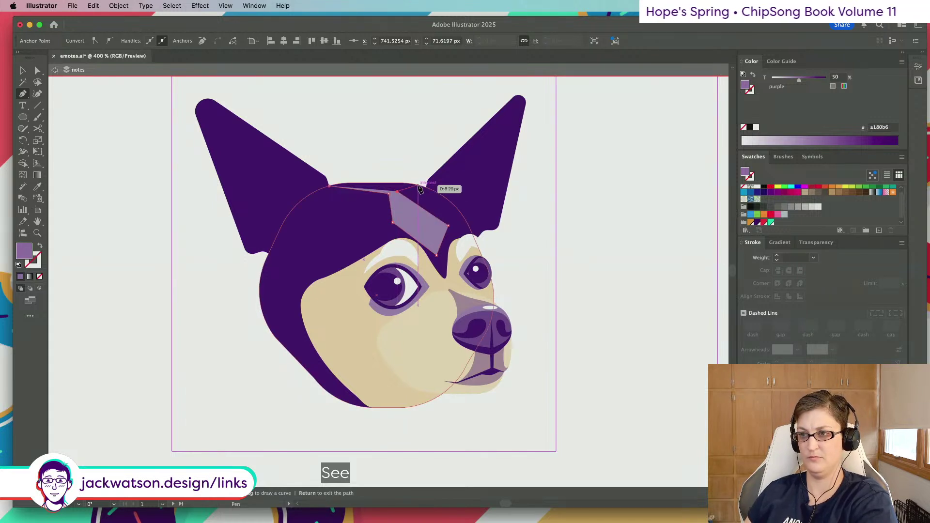
{"action": "left_click", "coordinate": [418, 186]}
{"action": "left_click", "coordinate": [364, 171]}
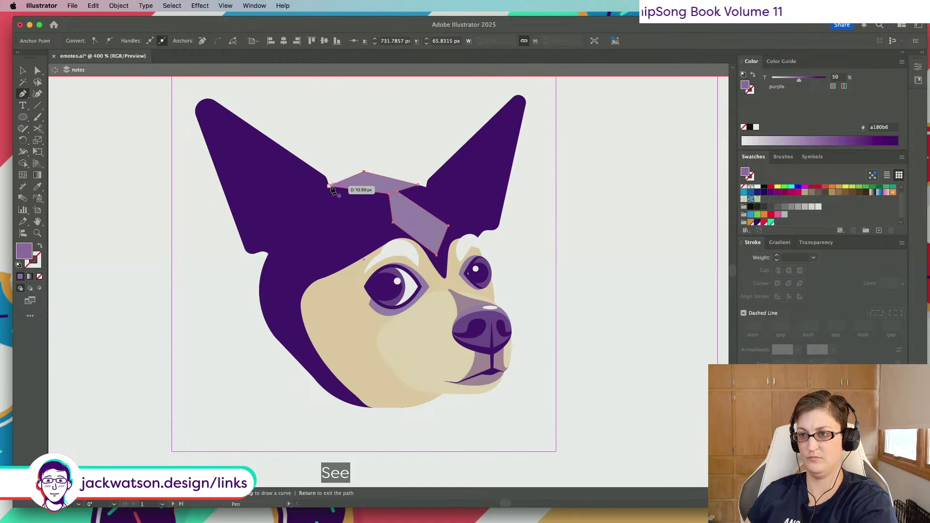
Move the lowest anchor of the light purple forehead shape slightly up, away from the point between the brows
{"action": "left_click", "coordinate": [37, 71]}
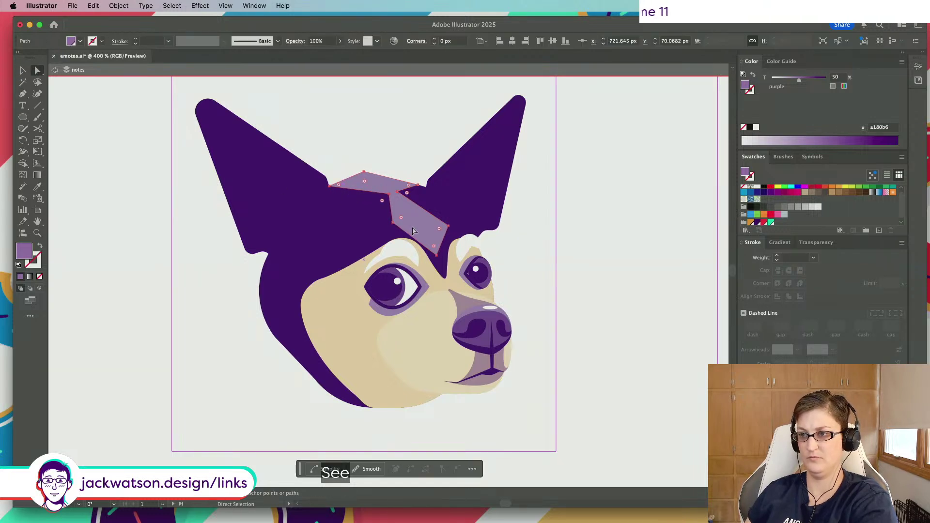
{"action": "left_click", "coordinate": [438, 255]}
{"action": "scroll", "coordinate": [433, 249], "scroll_direction": "up", "scroll_amount": 3}
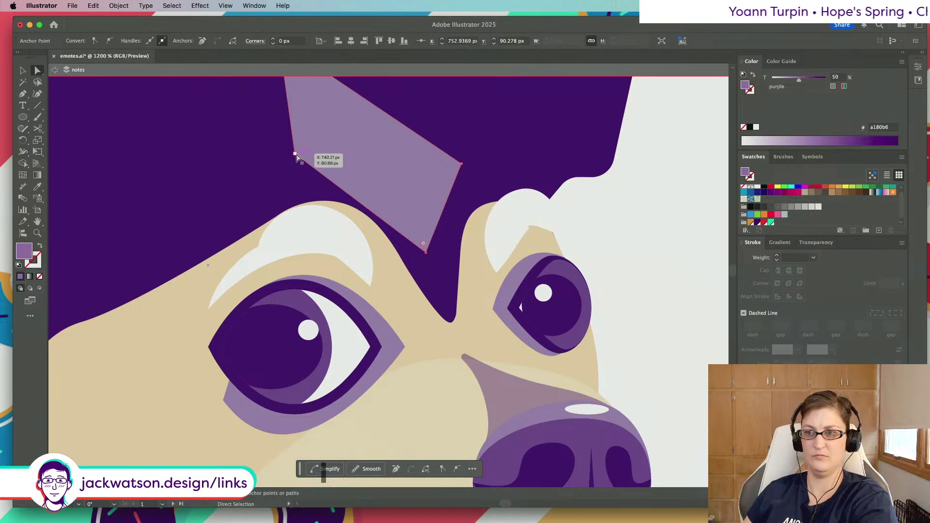
{"action": "scroll", "coordinate": [299, 159], "scroll_direction": "down", "scroll_amount": 1}
{"action": "left_click", "coordinate": [401, 166], "text": "shift"}
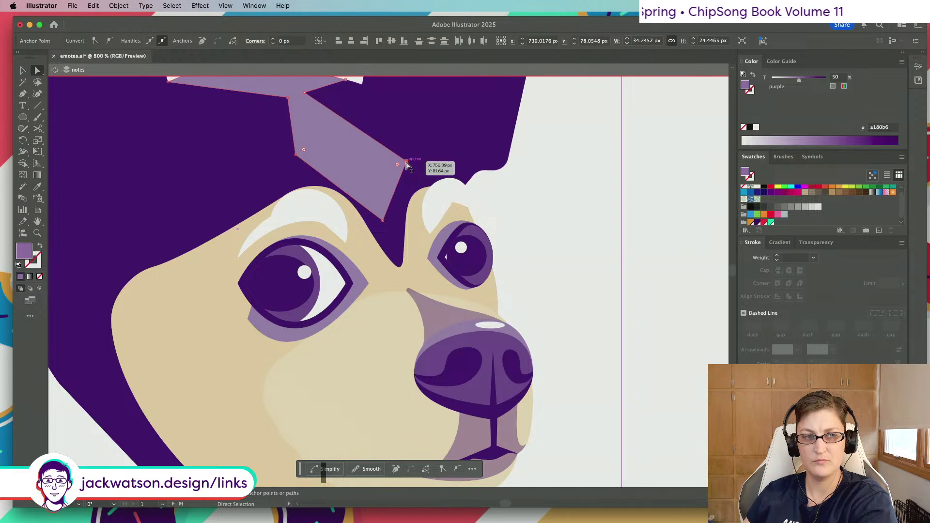
{"action": "scroll", "coordinate": [373, 153], "scroll_direction": "up", "scroll_amount": 2}
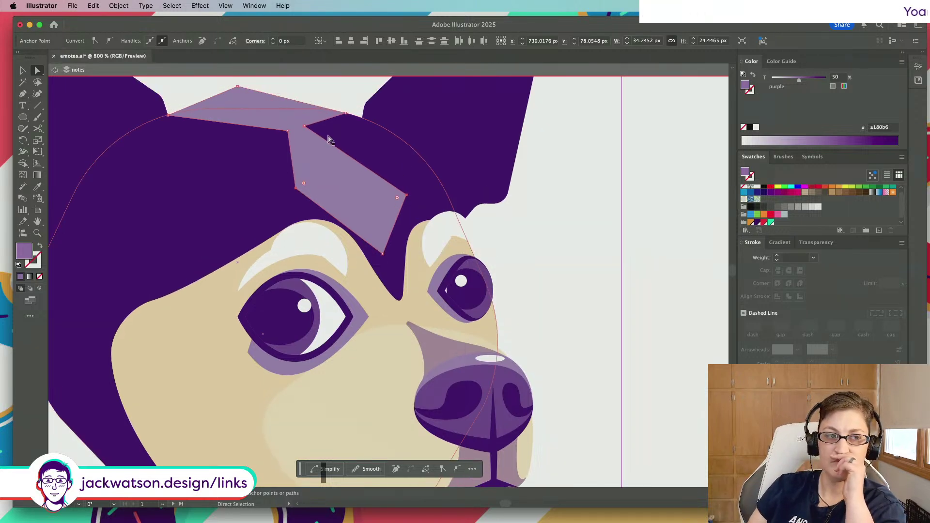
{"action": "left_click_drag", "start_coordinate": [383, 253], "coordinate": [386, 242]}
{"action": "left_click", "coordinate": [296, 187]}
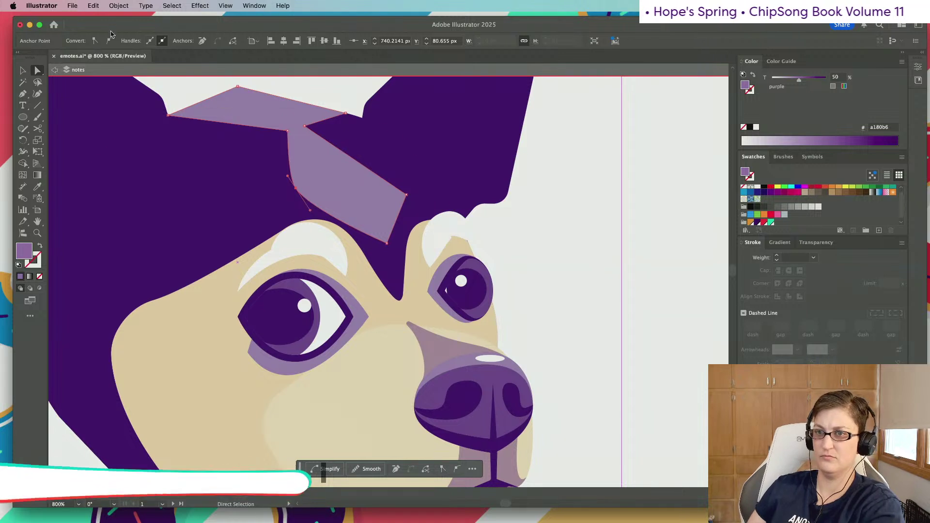
{"action": "key", "text": "super+z"}
{"action": "key", "text": "super+z"}
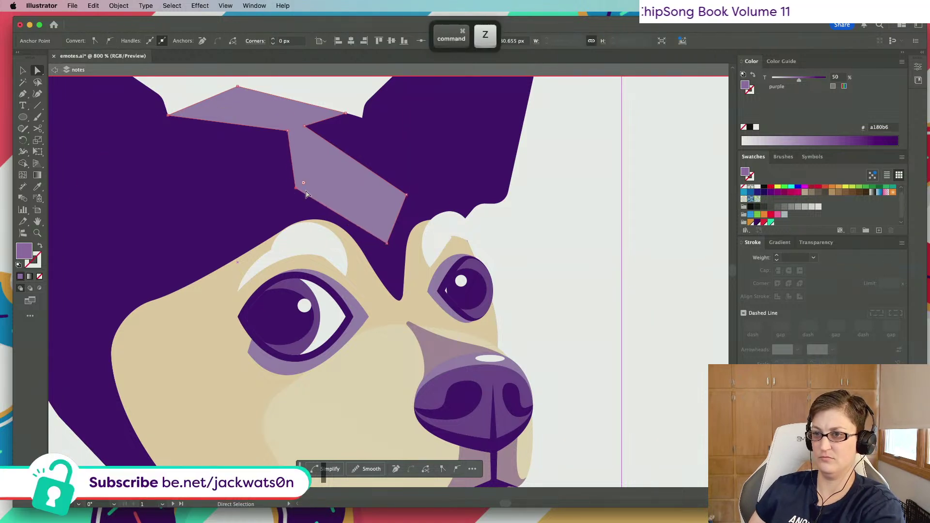
{"action": "key", "text": "super+z"}
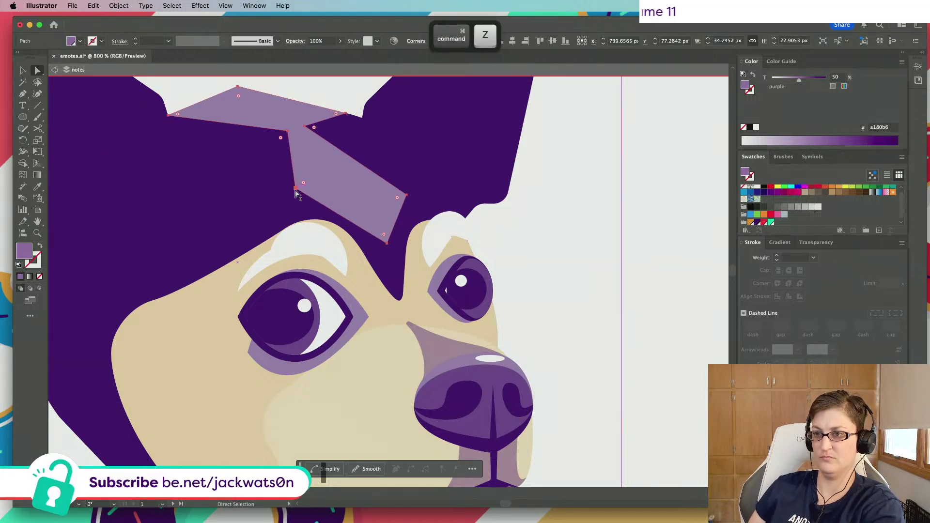
Round the forehead shape's lower corner above the near brow, and pull its far-side corner inward with a rounding of about 1.3 px
{"action": "left_click_drag", "start_coordinate": [304, 183], "coordinate": [310, 185]}
{"action": "left_click_drag", "start_coordinate": [407, 196], "coordinate": [380, 183]}
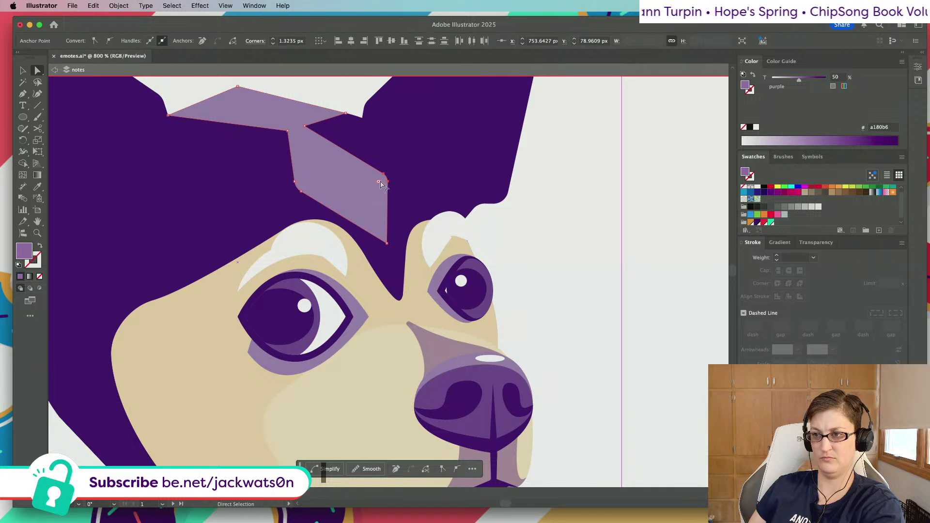
{"action": "left_click", "coordinate": [387, 180]}
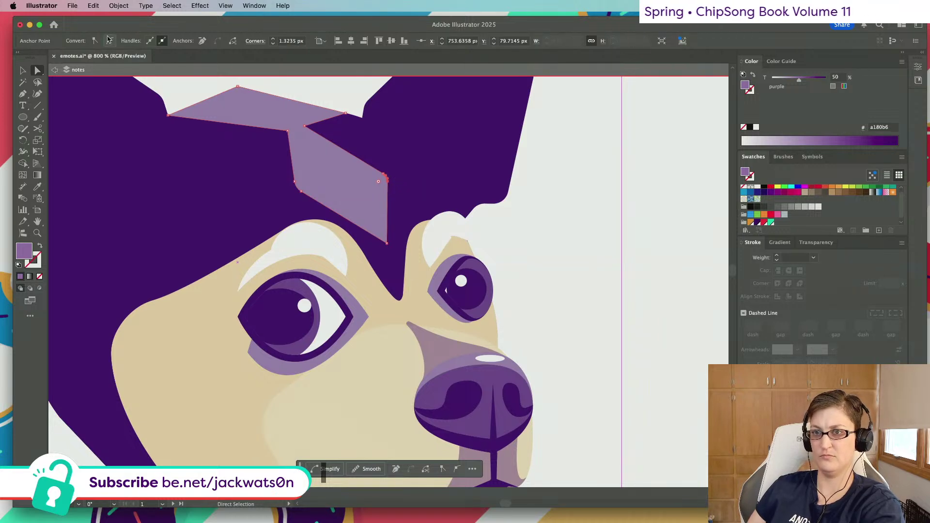
Bend the two straight edges leading to the forehead shape's lower tip inward into concave curves
{"action": "key", "text": "super+equal"}
{"action": "key", "text": "super+equal"}
{"action": "key", "text": "super+equal"}
{"action": "key", "text": "super+equal"}
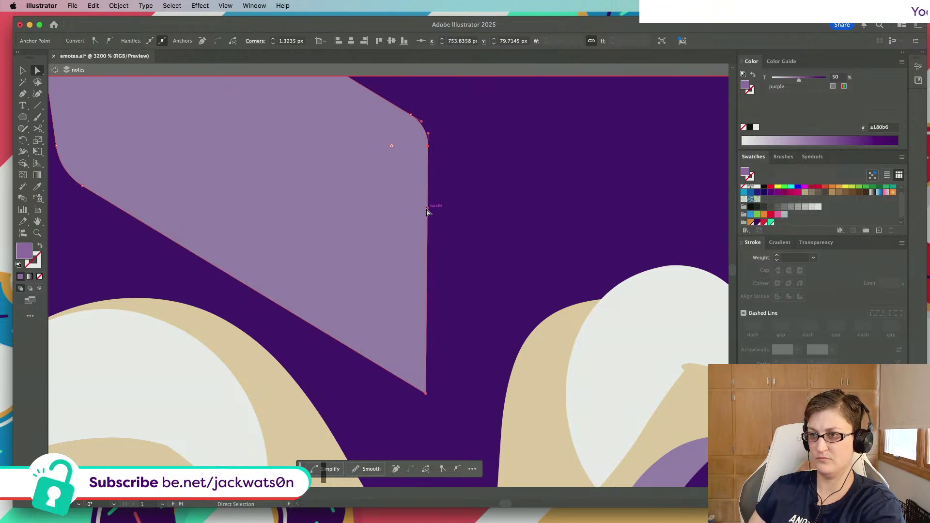
{"action": "left_click_drag", "start_coordinate": [427, 212], "coordinate": [376, 206]}
{"action": "scroll", "coordinate": [176, 191], "scroll_direction": "left", "scroll_amount": 3}
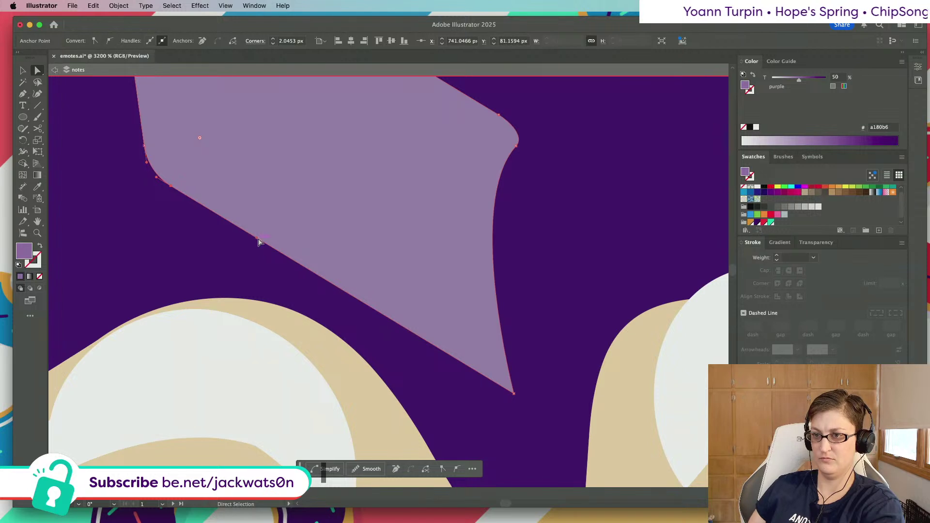
{"action": "left_click_drag", "start_coordinate": [260, 240], "coordinate": [357, 205]}
Delete the surplus anchor points at the forehead shape's rounded lower and far-side corners
{"action": "scroll", "coordinate": [357, 206], "scroll_direction": "down", "scroll_amount": 2}
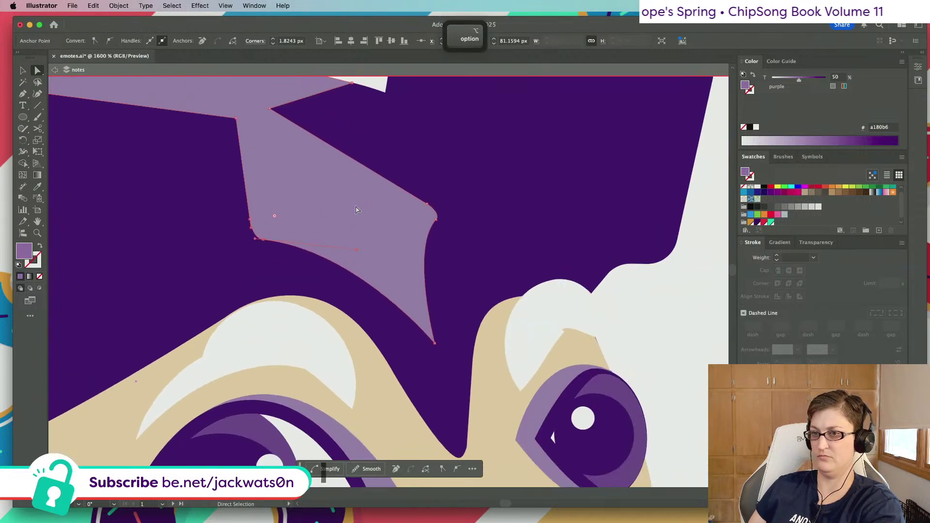
{"action": "left_click", "coordinate": [251, 222]}
{"action": "scroll", "coordinate": [252, 222], "scroll_direction": "down", "scroll_amount": 1}
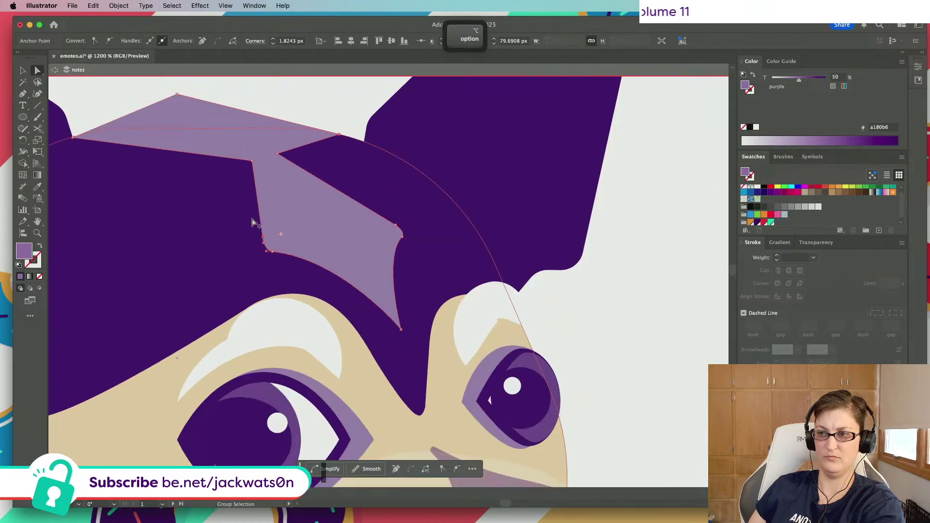
{"action": "left_click", "coordinate": [22, 93]}
{"action": "left_click", "coordinate": [396, 226]}
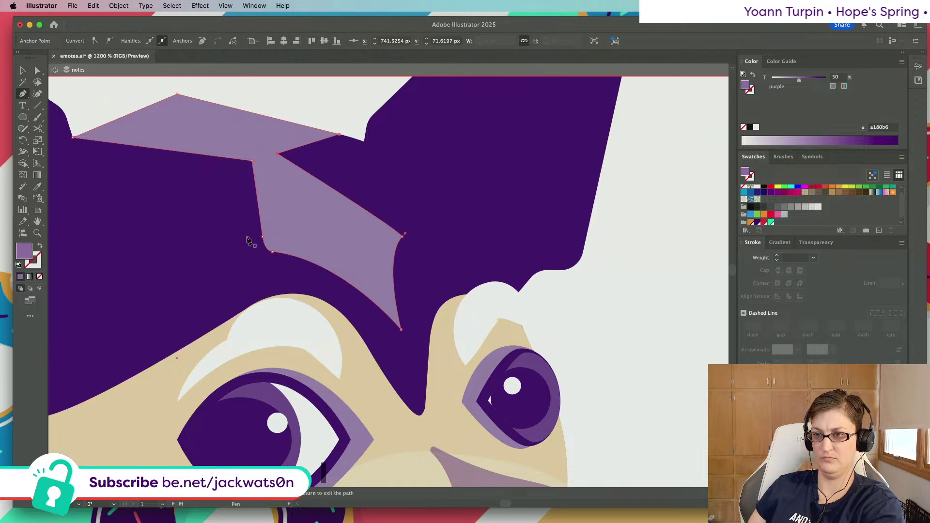
Round the two inner corners where the forehead stripe meets its top band, with a wider curve on the near-ear side, and deselect
{"action": "left_click", "coordinate": [38, 70]}
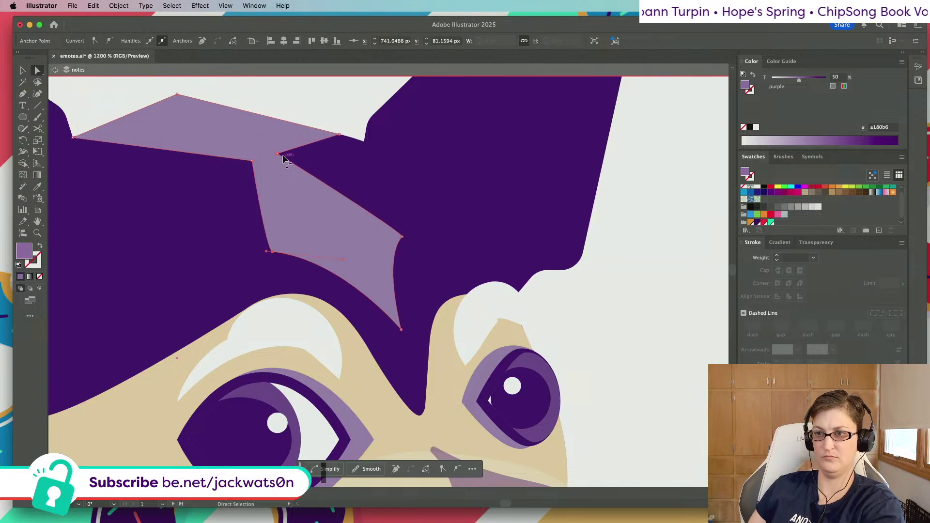
{"action": "left_click", "coordinate": [278, 155]}
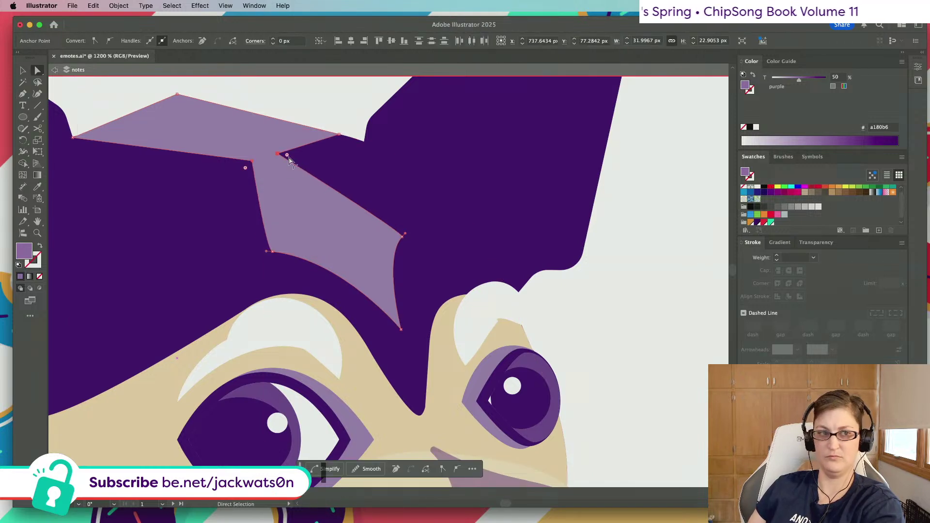
{"action": "left_click_drag", "start_coordinate": [299, 159], "coordinate": [336, 162]}
{"action": "left_click", "coordinate": [266, 166]}
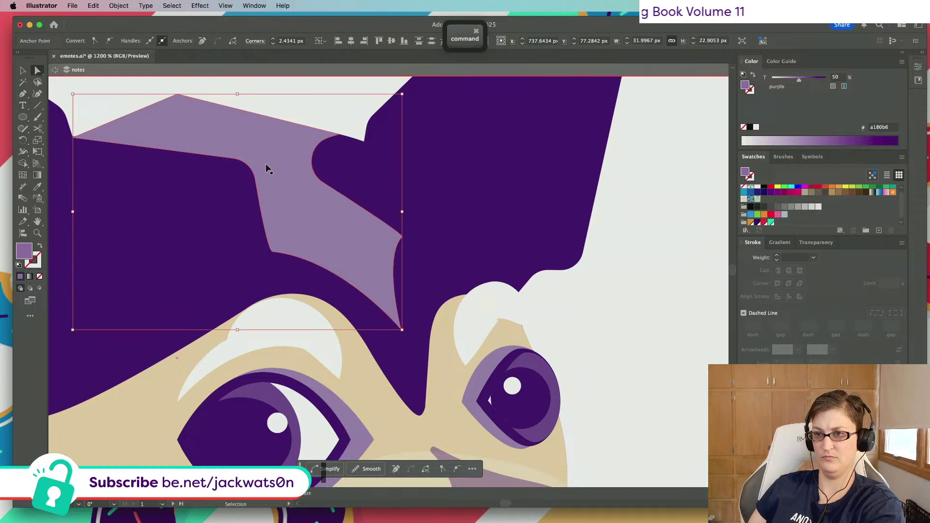
{"action": "left_click_drag", "start_coordinate": [226, 180], "coordinate": [194, 216]}
{"action": "left_click", "coordinate": [324, 185]}
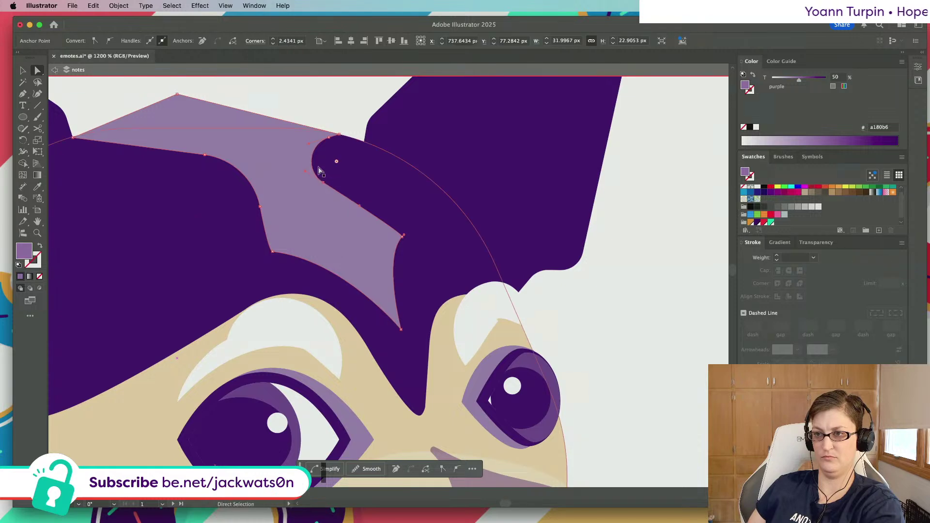
{"action": "left_click_drag", "start_coordinate": [324, 167], "coordinate": [315, 163]}
{"action": "key", "text": "super+shift+a"}
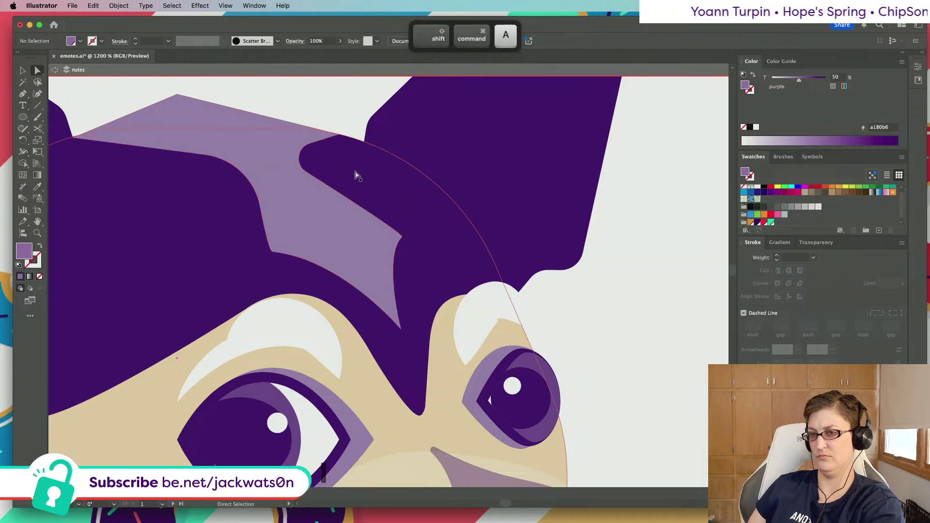
Trim the light purple forehead shape to the head's outline with a Pathfinder Intersect, keeping the dark head, and deselect
{"action": "scroll", "coordinate": [441, 202], "scroll_direction": "down", "scroll_amount": 5}
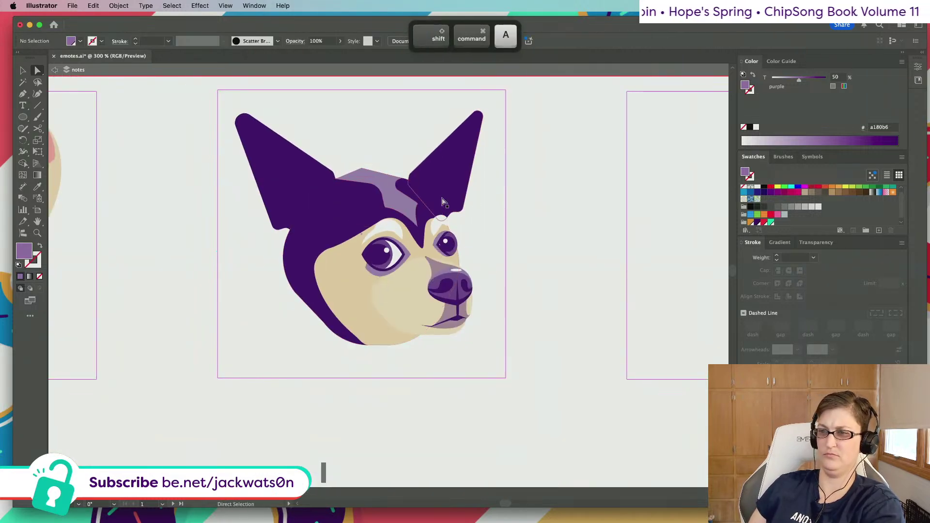
{"action": "scroll", "coordinate": [358, 172], "scroll_direction": "up", "scroll_amount": 5}
{"action": "left_click", "coordinate": [434, 220]}
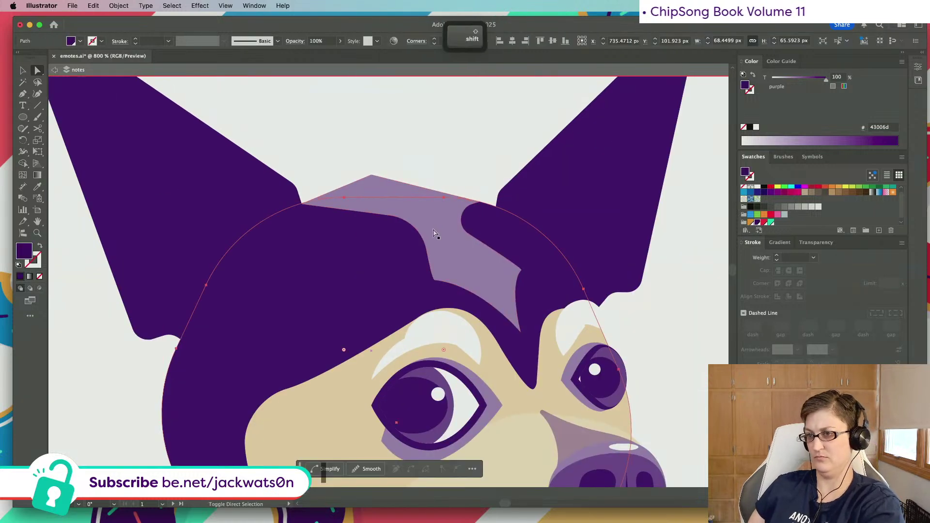
{"action": "left_click", "coordinate": [918, 81]}
{"action": "left_click", "coordinate": [917, 68]}
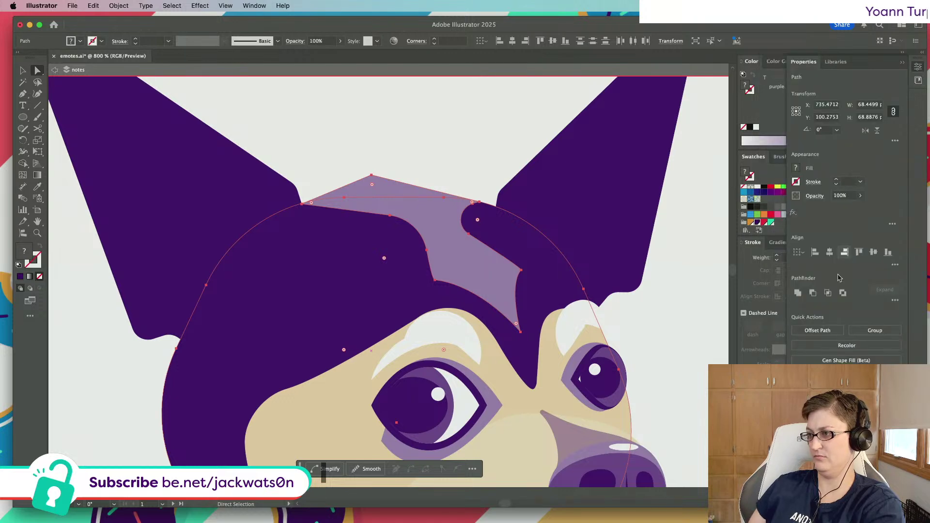
{"action": "left_click", "coordinate": [829, 293]}
{"action": "key", "text": "super+shift+a"}
{"action": "scroll", "coordinate": [416, 243], "scroll_direction": "down", "scroll_amount": 4}
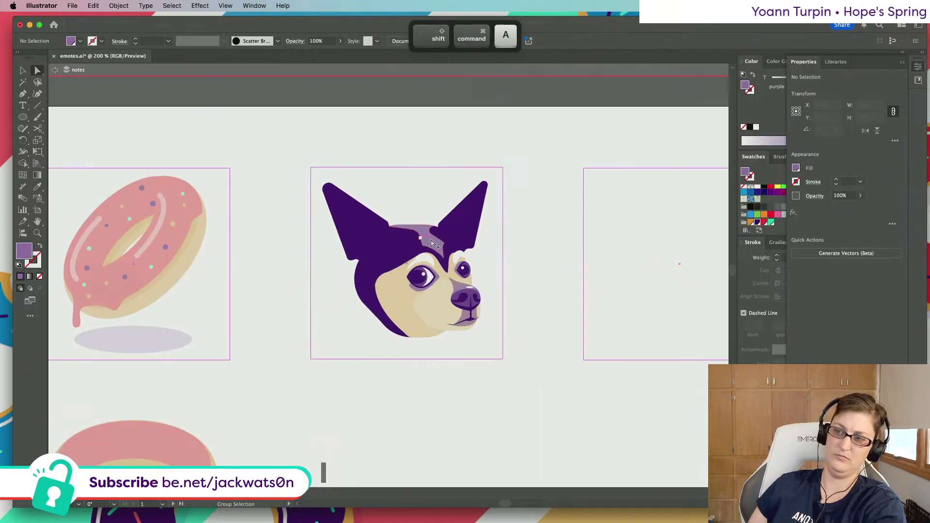
Set the forehead marking's purple fill to a 75% tint and deselect it
{"action": "key", "text": "alt"}
{"action": "left_click", "coordinate": [435, 245], "text": "alt"}
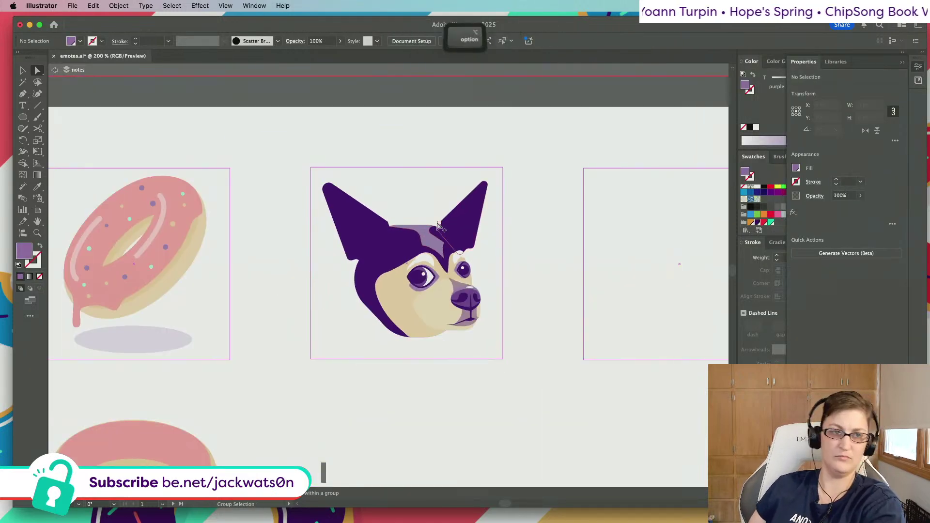
{"action": "scroll", "coordinate": [436, 255], "scroll_direction": "up", "scroll_amount": 2}
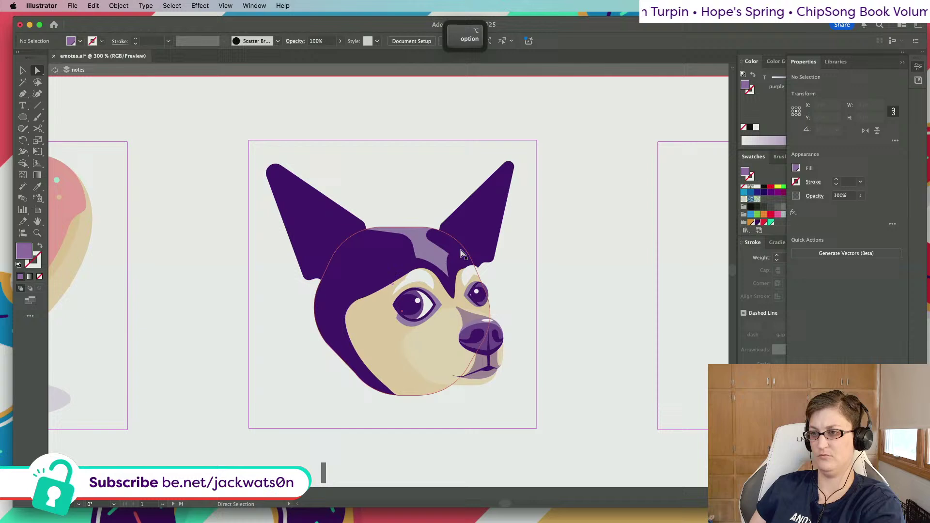
{"action": "left_click", "coordinate": [919, 67]}
{"action": "type", "text": "75"}
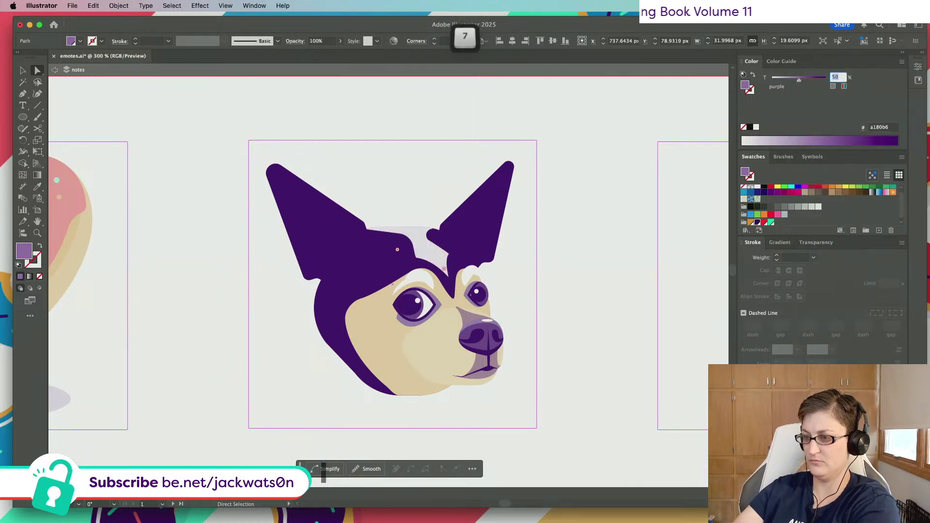
{"action": "key", "text": "super+shift+a"}
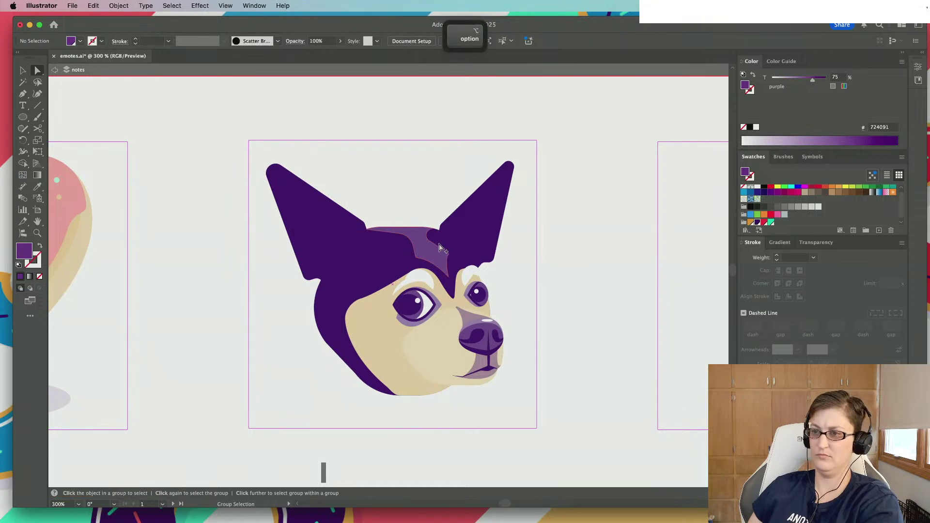
Draw a small spiky fur tuft with the Pen tool along the head's crown between the ears, filled in the forehead marking's purple, and deselect
{"action": "scroll", "coordinate": [523, 270], "scroll_direction": "up", "scroll_amount": 2}
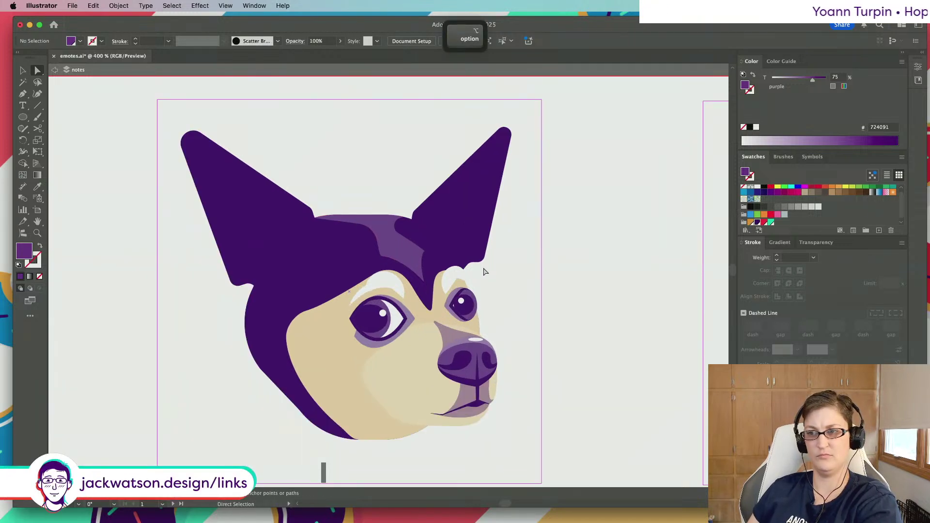
{"action": "scroll", "coordinate": [482, 271], "scroll_direction": "left", "scroll_amount": 3}
{"action": "scroll", "coordinate": [482, 271], "scroll_direction": "up", "scroll_amount": 2}
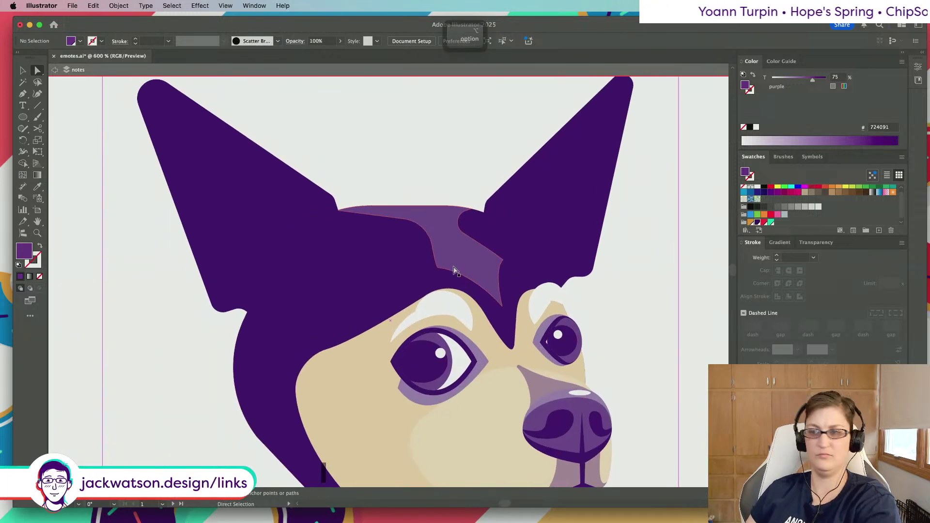
{"action": "left_click", "coordinate": [480, 249]}
{"action": "left_click", "coordinate": [18, 93]}
{"action": "key", "text": "super+shift+a"}
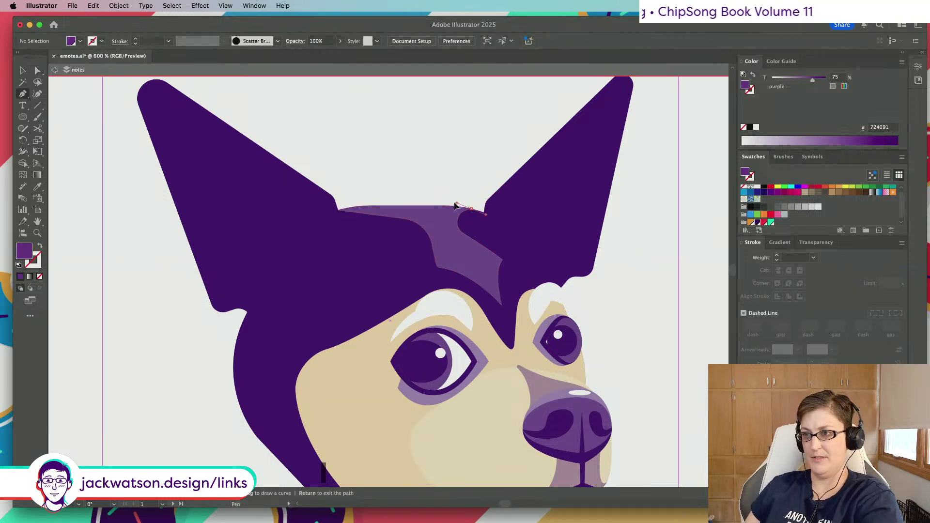
{"action": "left_click_drag", "start_coordinate": [455, 207], "coordinate": [433, 209]}
{"action": "left_click_drag", "start_coordinate": [357, 199], "coordinate": [384, 210]}
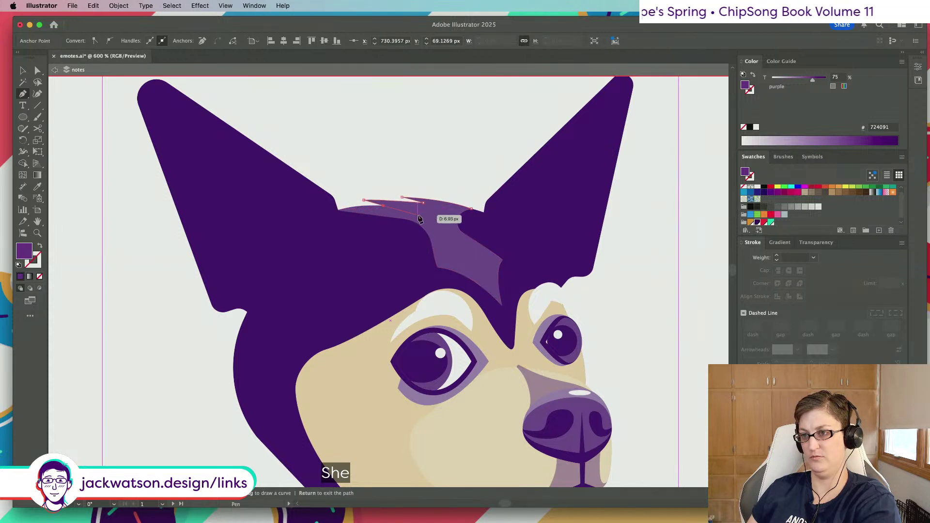
{"action": "left_click_drag", "start_coordinate": [471, 209], "coordinate": [474, 213]}
{"action": "left_click", "coordinate": [472, 210]}
{"action": "key", "text": "super+minus"}
{"action": "key", "text": "super+minus"}
{"action": "key", "text": "super+minus"}
{"action": "key", "text": "super+minus"}
{"action": "key", "text": "super+shift+a"}
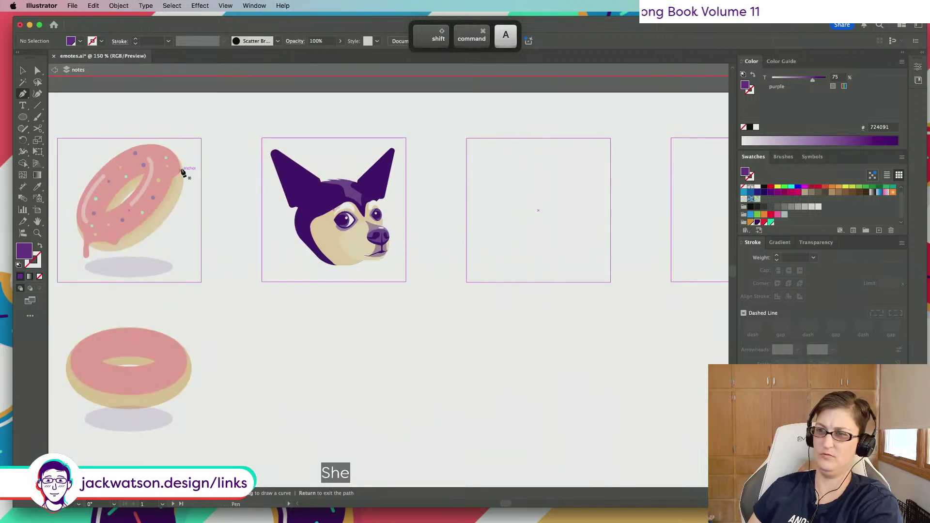
Draw an open curved path with the Pen tool from the crown down the forehead marking to the dark point between the brows
{"action": "key", "text": "alt"}
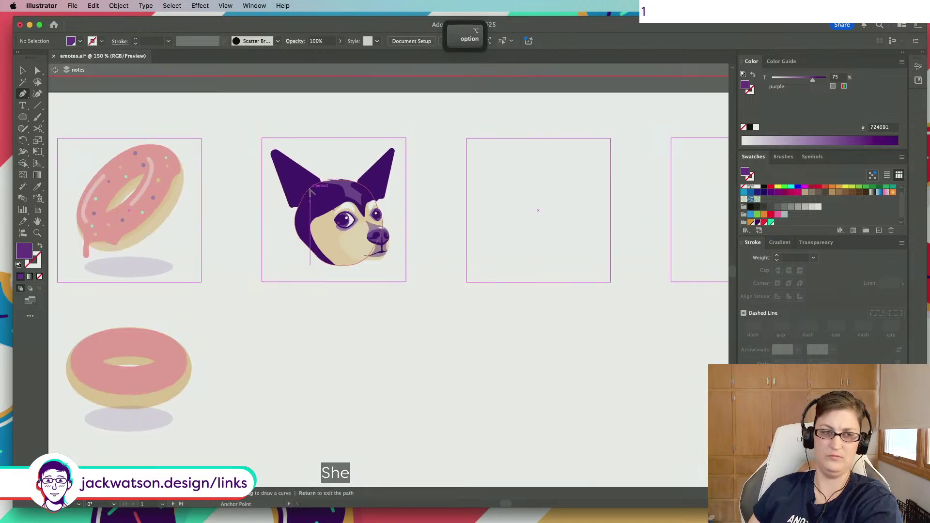
{"action": "scroll", "coordinate": [310, 192], "scroll_direction": "up", "scroll_amount": 5, "text": "alt"}
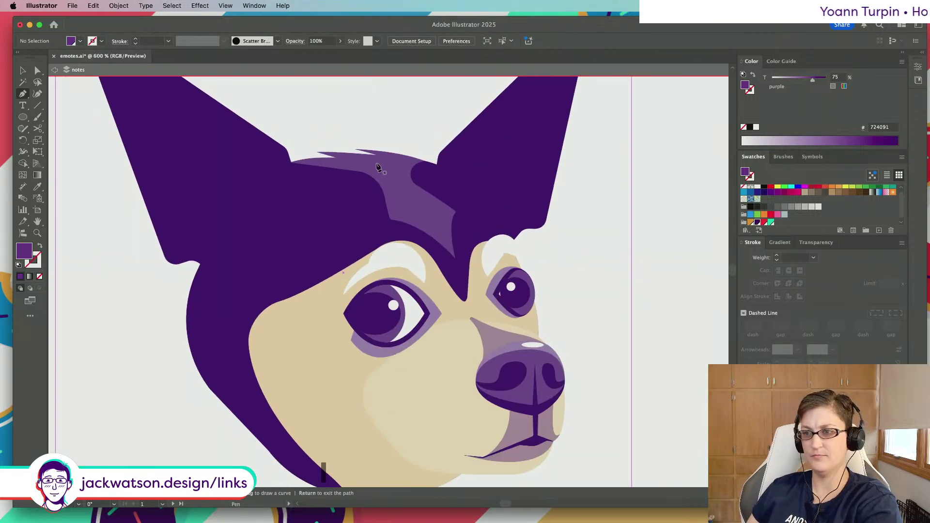
{"action": "key", "text": "super+z"}
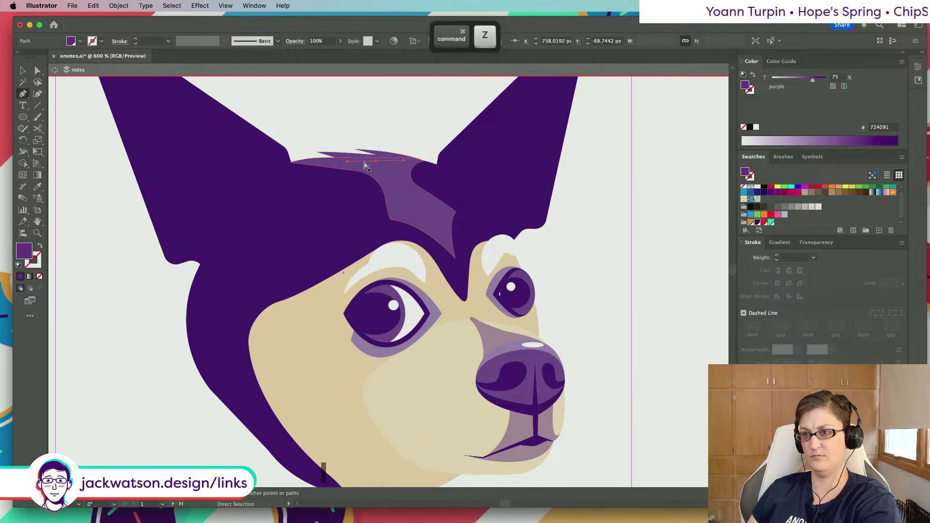
{"action": "left_click_drag", "start_coordinate": [364, 164], "coordinate": [391, 164]}
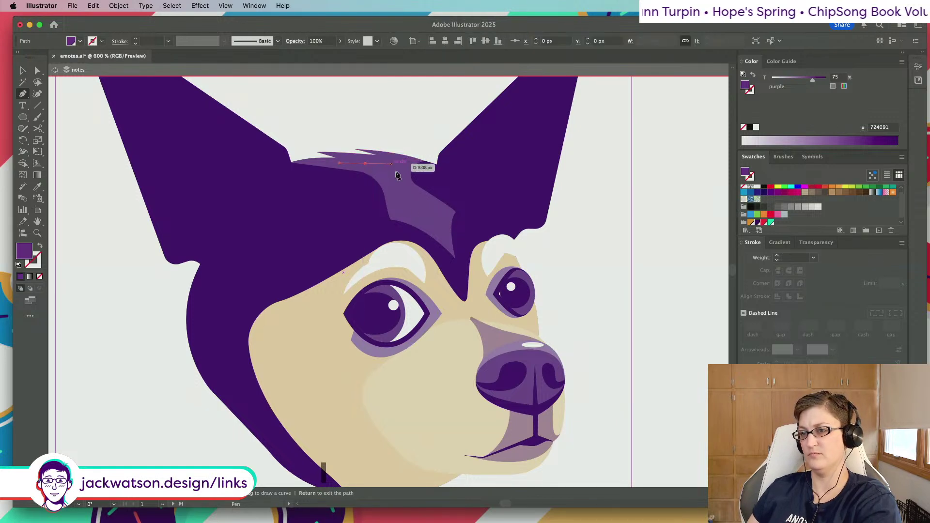
{"action": "left_click", "coordinate": [444, 237]}
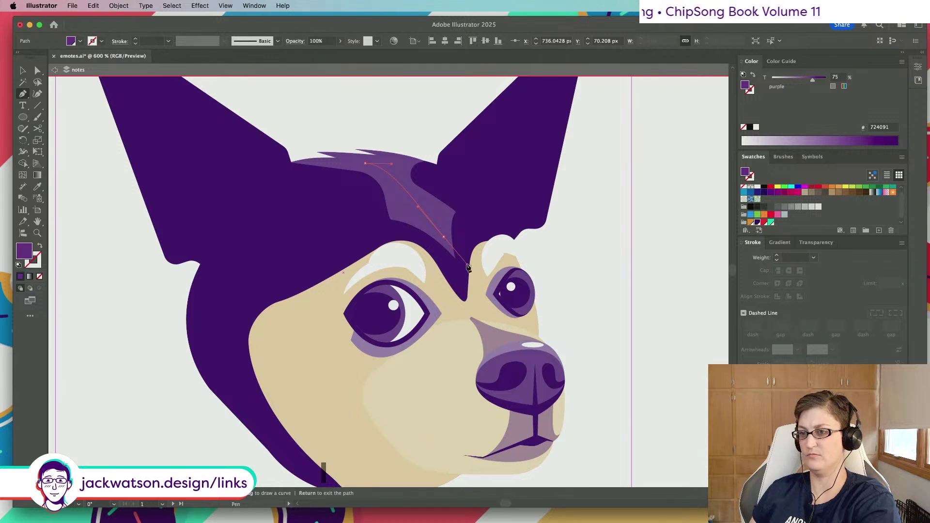
{"action": "left_click", "coordinate": [468, 267]}
Give the forehead curve no fill and a light, tapered 2 pt stroke, sampling the near eyebrow's appearance with the Eyedropper
{"action": "key", "text": "i"}
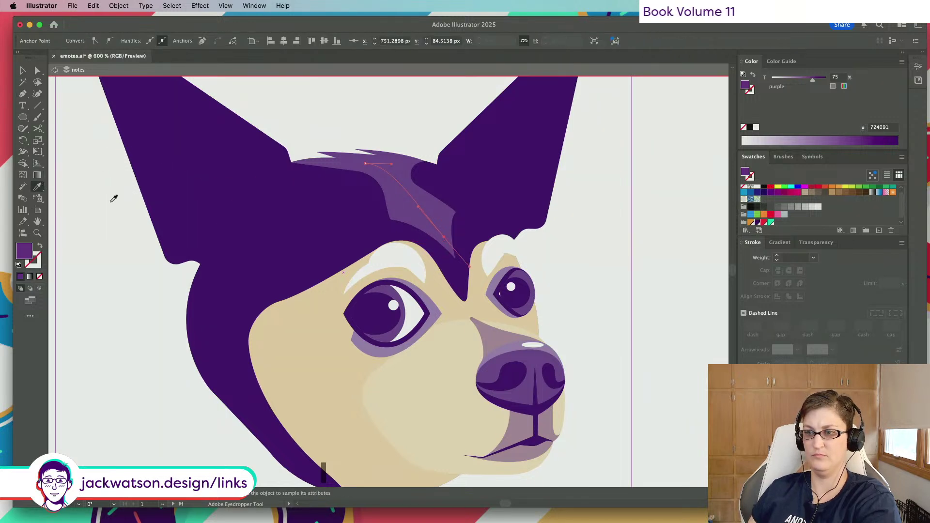
{"action": "left_click", "coordinate": [372, 265]}
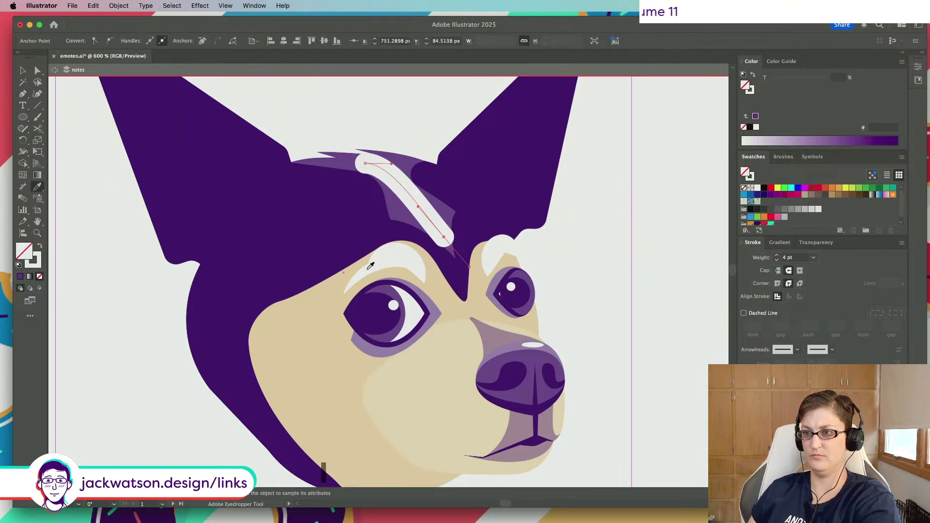
{"action": "left_click", "coordinate": [343, 273]}
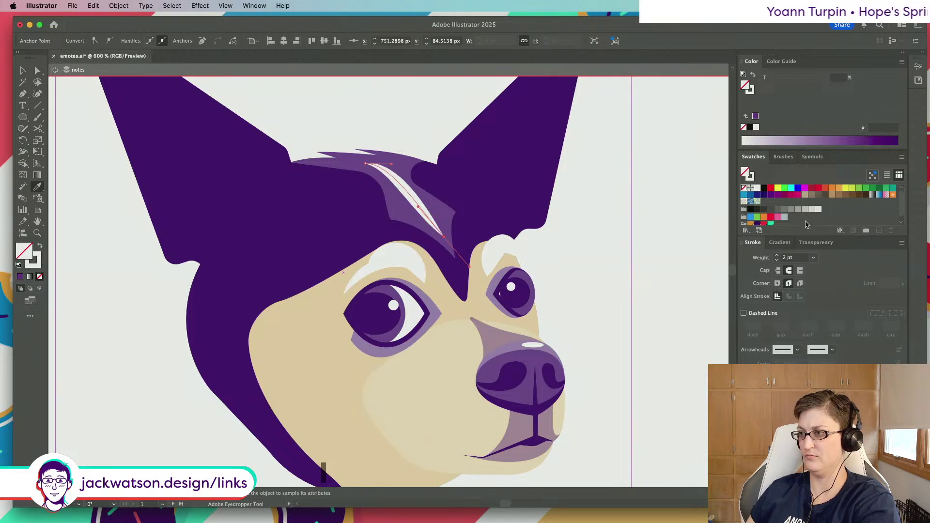
Recolour the stroke of the forehead highlight with the purple global swatch at a 50% tint
{"action": "left_click", "coordinate": [749, 92]}
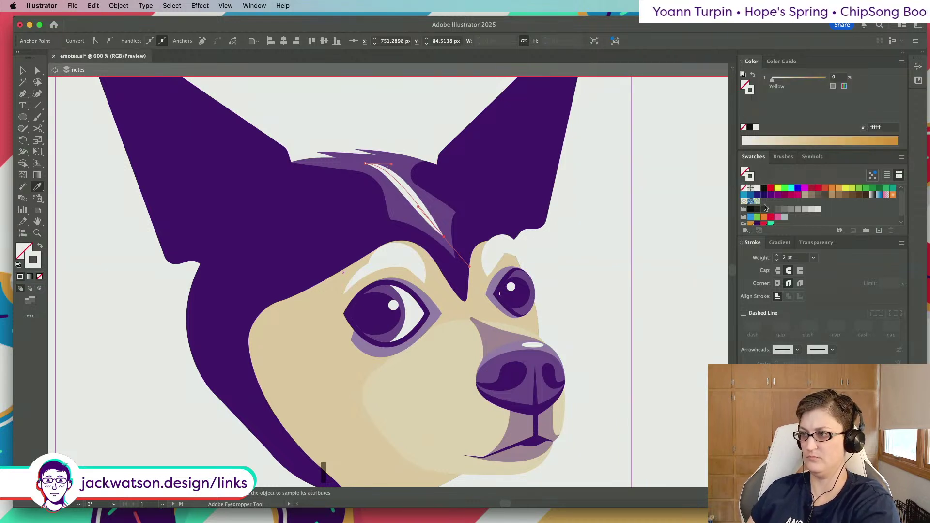
{"action": "scroll", "coordinate": [759, 222], "scroll_direction": "down", "scroll_amount": 1}
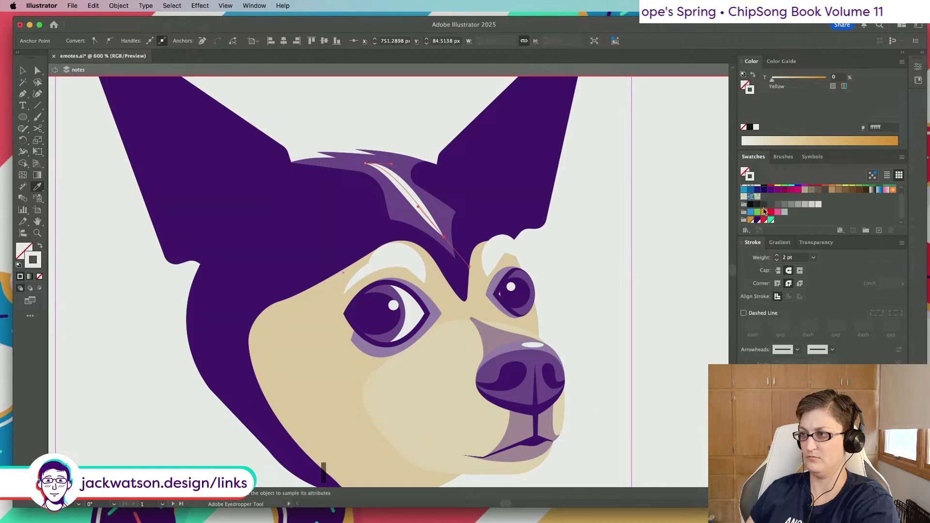
{"action": "left_click", "coordinate": [758, 221]}
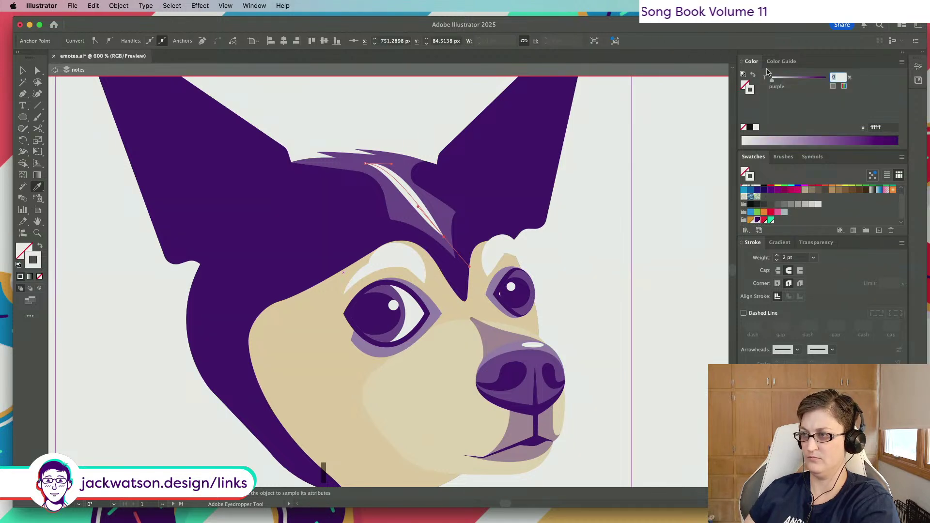
{"action": "type", "text": "50a"}
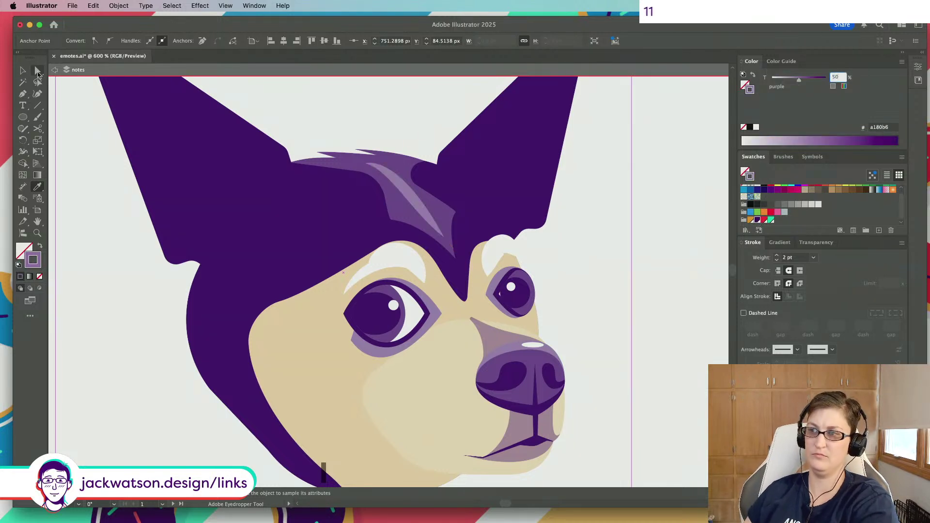
{"action": "key", "text": "shift+super+a"}
Set the forehead highlight's stroke weight to 1 pt
{"action": "left_click", "coordinate": [420, 206]}
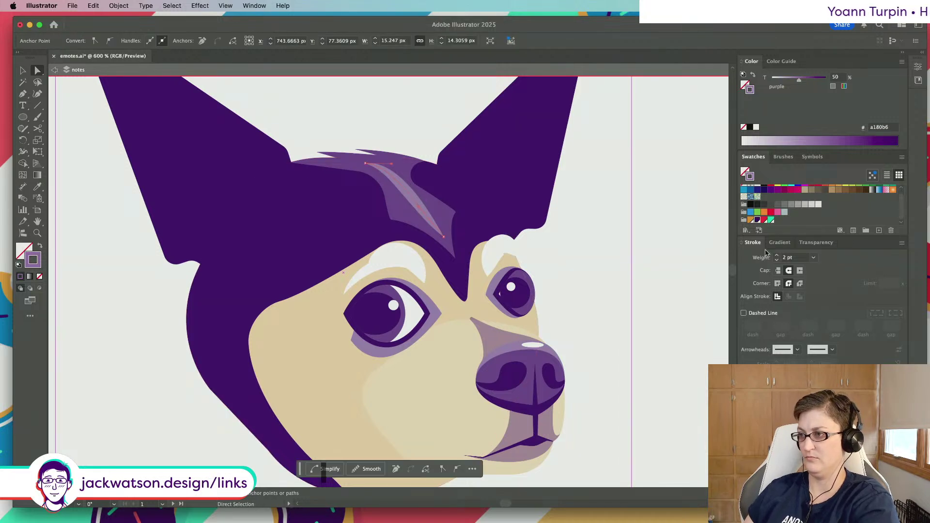
{"action": "left_click", "coordinate": [804, 262]}
{"action": "type", "text": "1"}
{"action": "key", "text": "Return"}
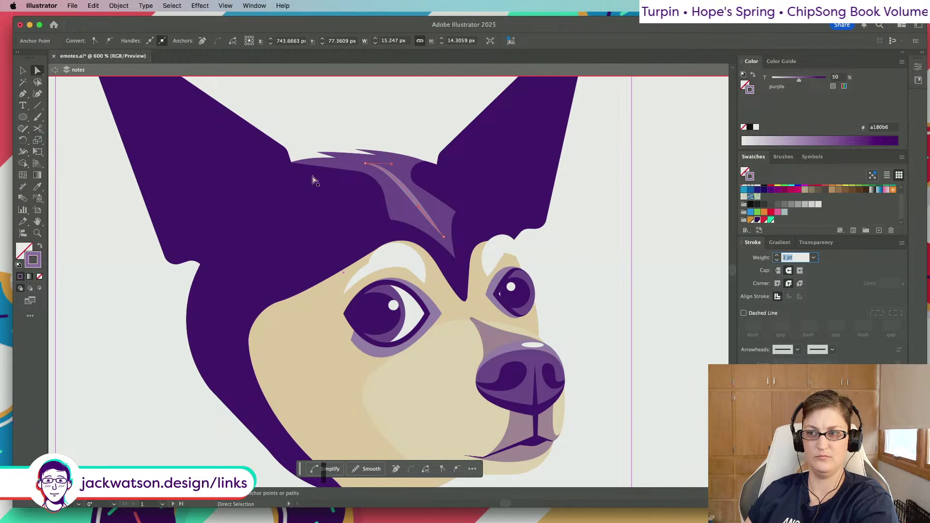
Reshape the forehead highlight's curve by shifting its upper end anchor outward and adjusting the direction handles
{"action": "left_click_drag", "start_coordinate": [365, 163], "coordinate": [357, 165]}
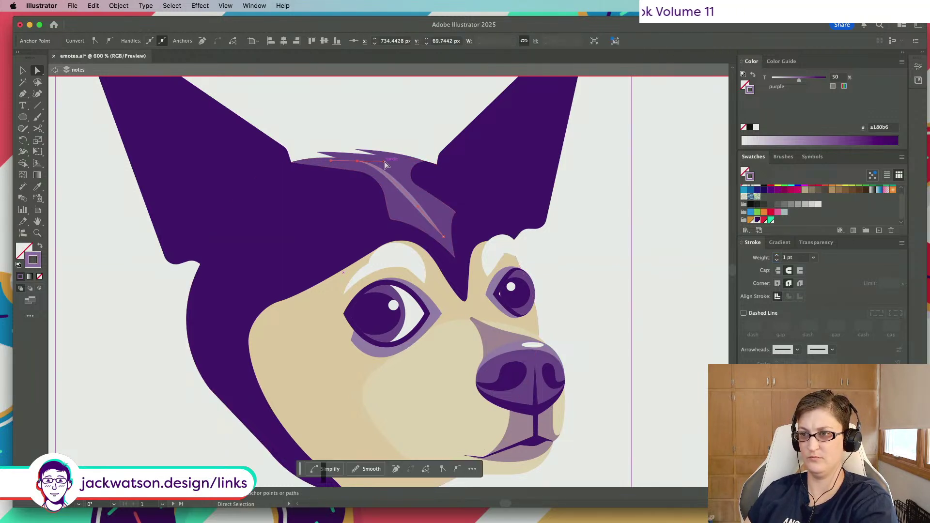
{"action": "left_click", "coordinate": [393, 165]}
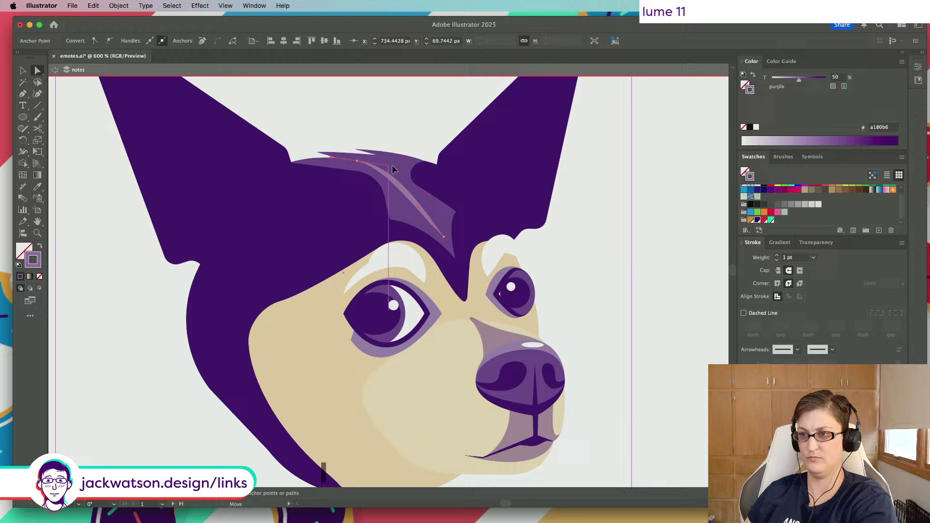
{"action": "left_click", "coordinate": [414, 198]}
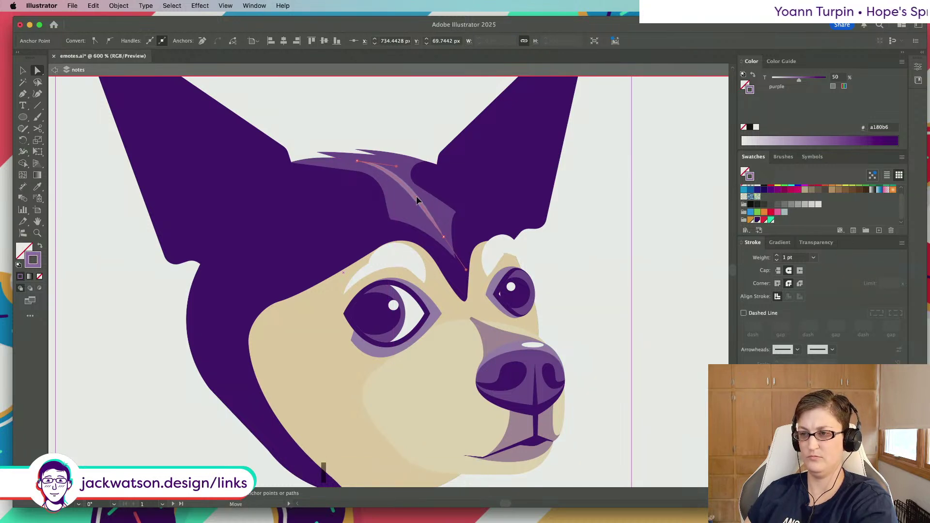
{"action": "left_click", "coordinate": [391, 168]}
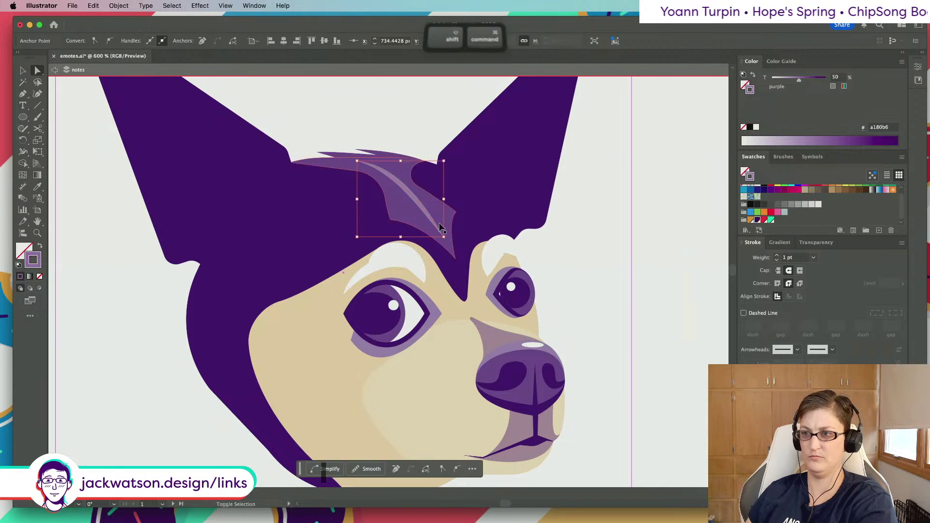
{"action": "key", "text": "shift+super+a"}
{"action": "scroll", "coordinate": [608, 281], "scroll_direction": "down", "scroll_amount": 10}
{"action": "scroll", "coordinate": [544, 280], "scroll_direction": "up", "scroll_amount": 10}
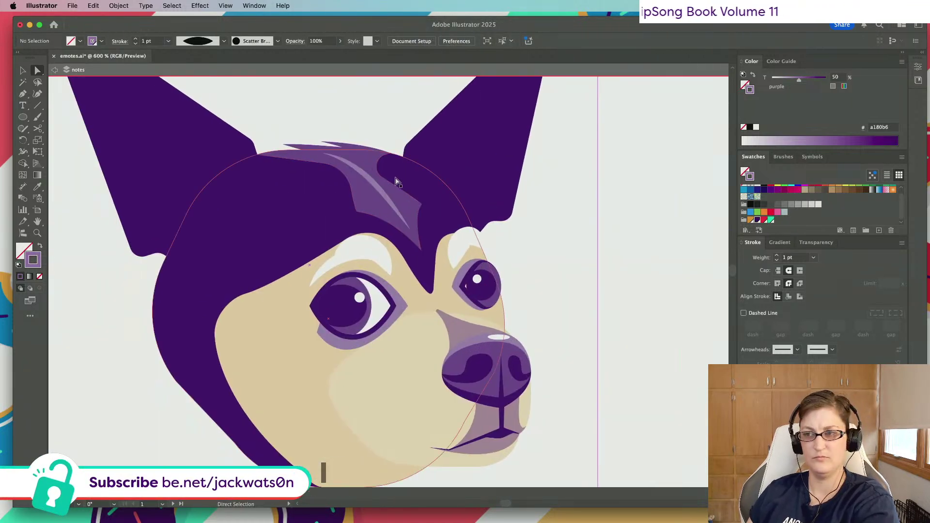
Try widening the lower middle of the forehead highlight to about 1.93 pt with the Width tool
{"action": "left_click", "coordinate": [384, 196]}
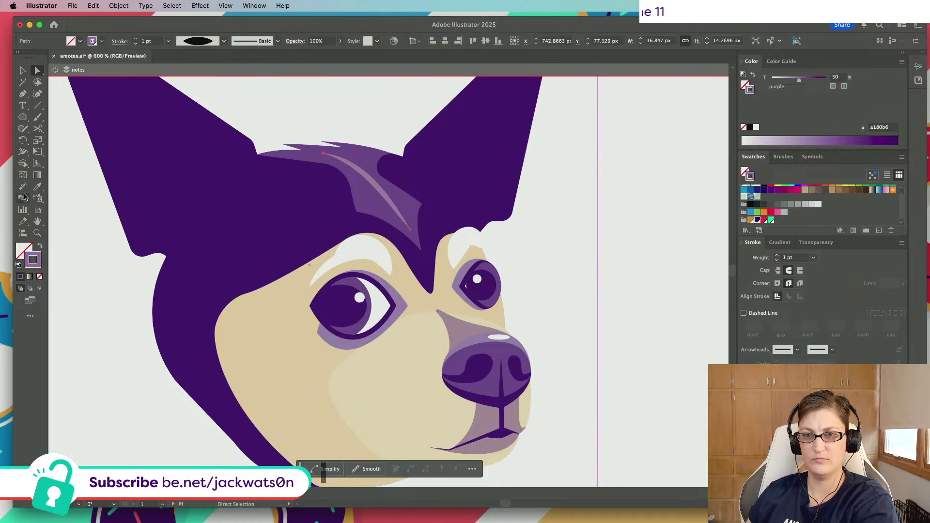
{"action": "left_click", "coordinate": [23, 152]}
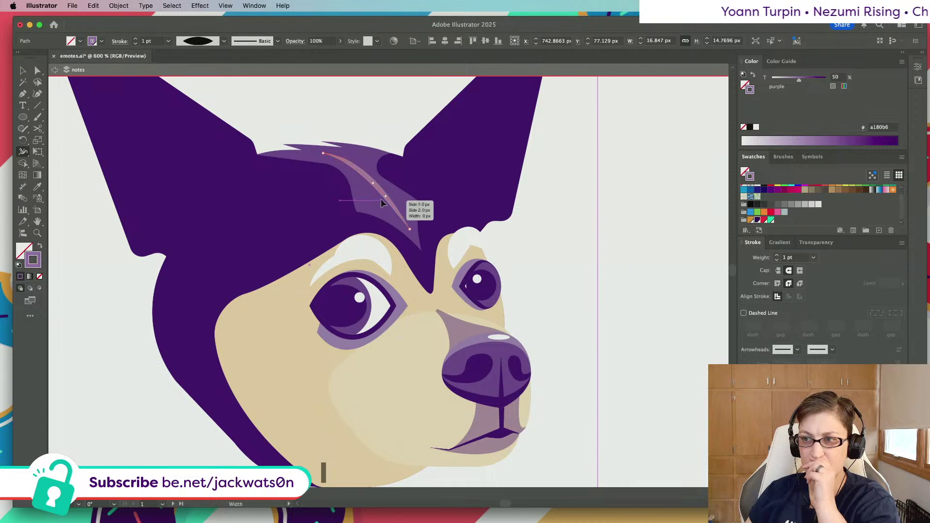
{"action": "left_click_drag", "start_coordinate": [381, 199], "coordinate": [396, 198]}
{"action": "key", "text": "shift+super+a"}
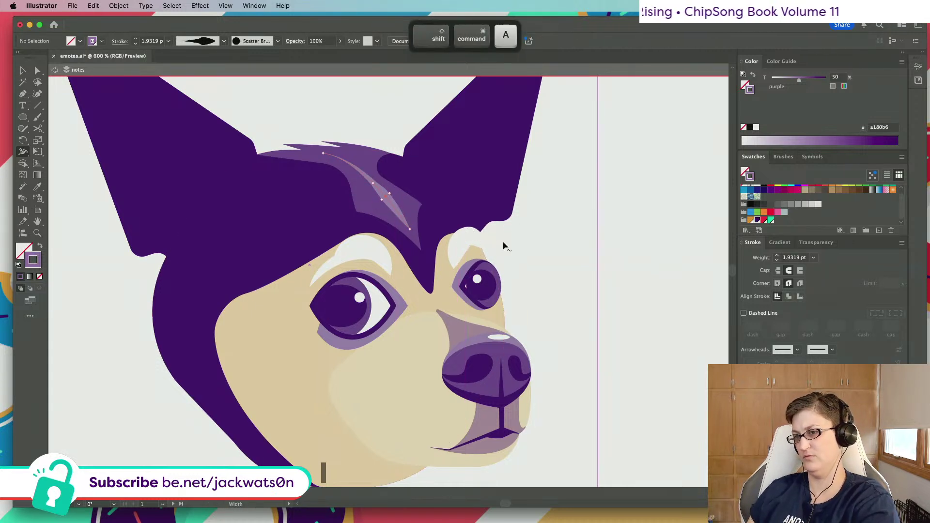
Try widening the middle of the forehead highlight to about 2.33 pt with the Width tool
{"action": "left_click", "coordinate": [394, 197]}
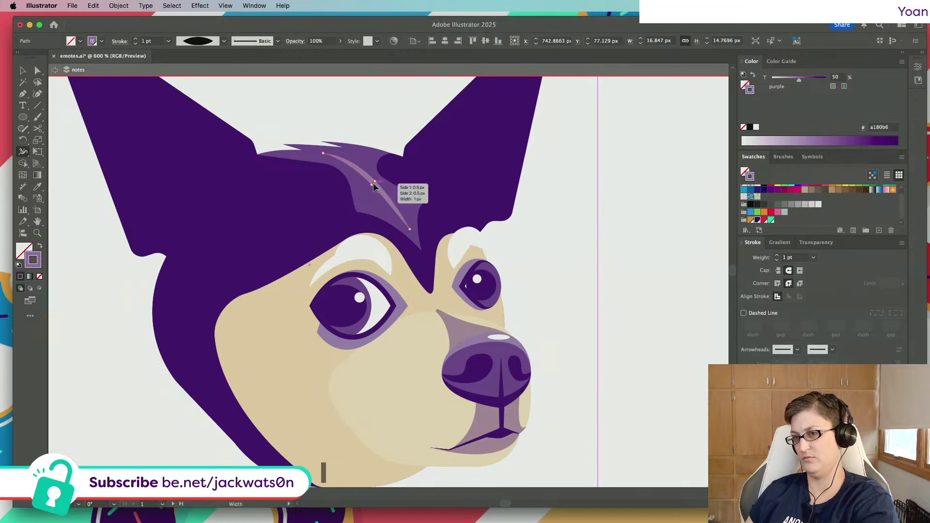
{"action": "left_click_drag", "start_coordinate": [372, 182], "coordinate": [391, 195]}
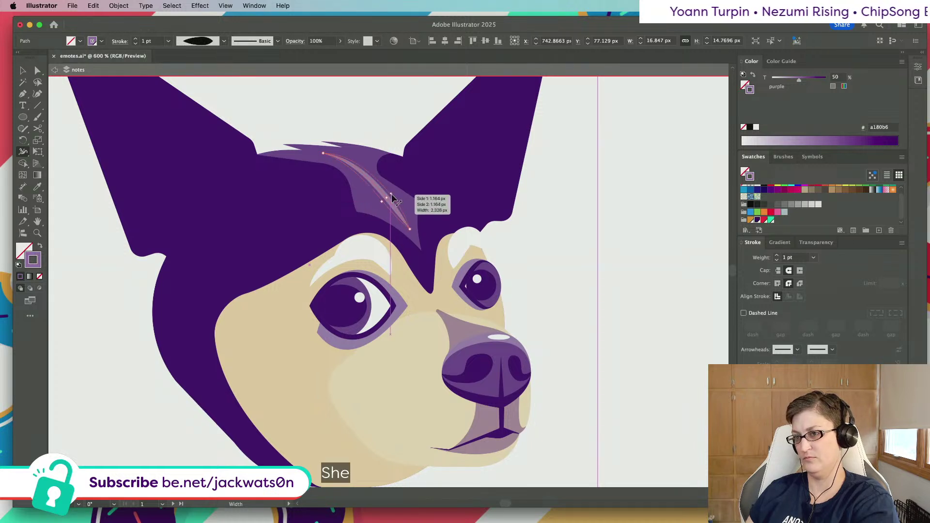
{"action": "key", "text": "super+shift+a"}
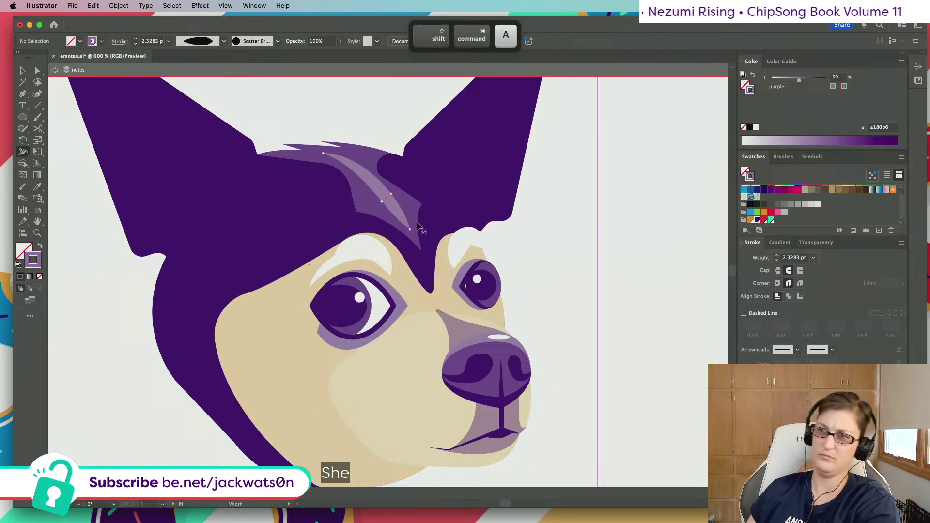
Examine how the forehead highlight reads on the dog head at small size beside the other emotes
{"action": "key", "text": "a"}
{"action": "scroll", "coordinate": [111, 170], "scroll_direction": "down", "scroll_amount": 2}
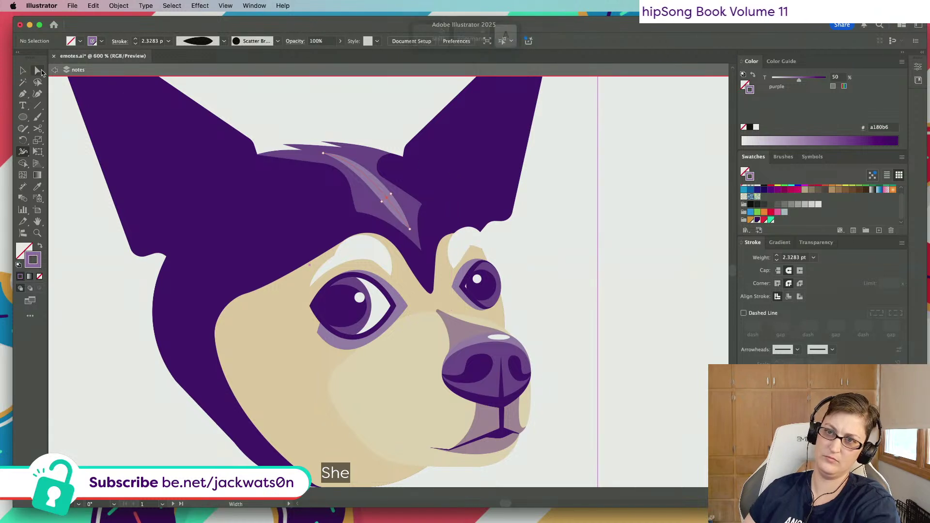
{"action": "left_click", "coordinate": [110, 175]}
{"action": "left_click", "coordinate": [398, 237]}
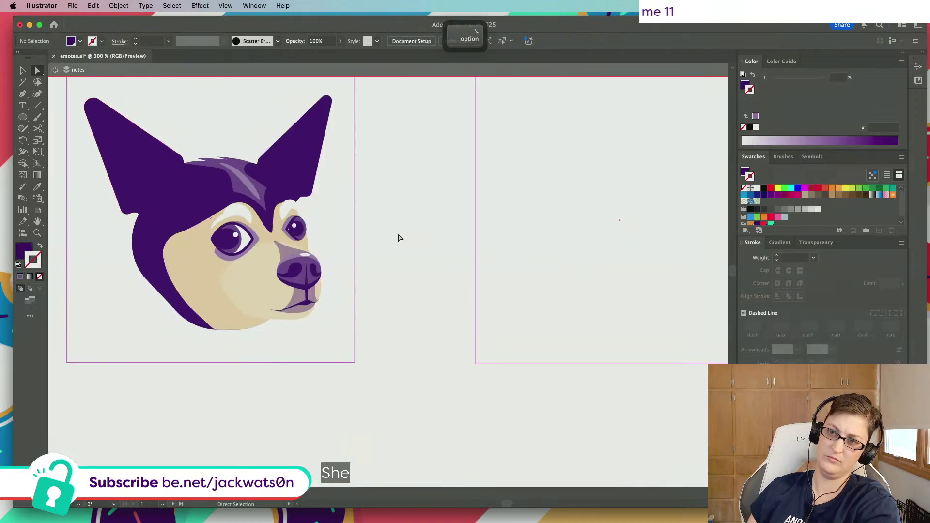
{"action": "scroll", "coordinate": [399, 237], "scroll_direction": "down", "scroll_amount": 2}
{"action": "scroll", "coordinate": [402, 238], "scroll_direction": "down", "scroll_amount": 2}
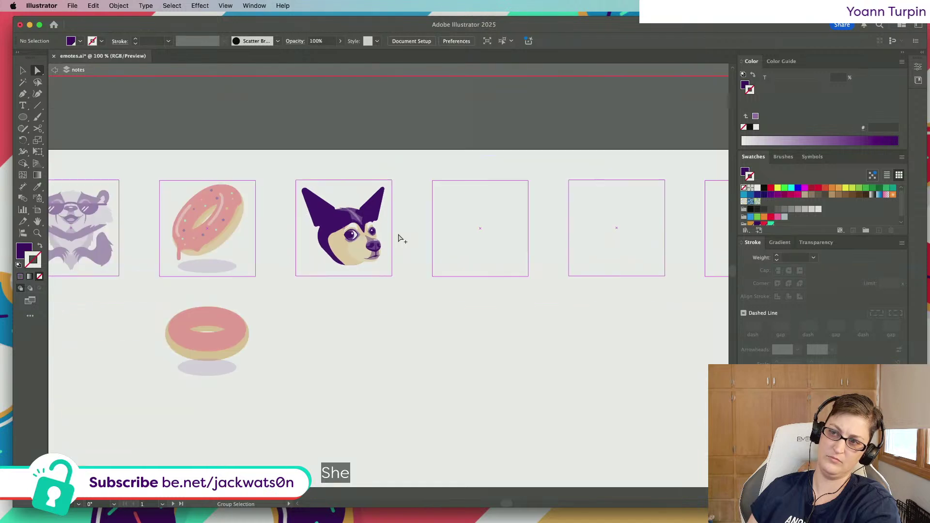
{"action": "scroll", "coordinate": [399, 237], "scroll_direction": "up", "scroll_amount": 4}
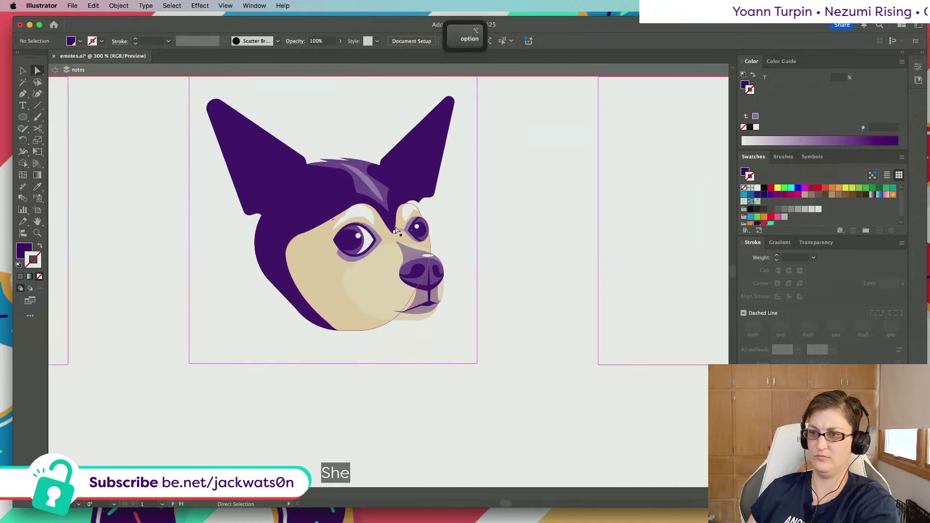
Select the forehead highlight, try a slight shift of its path, and undo the move
{"action": "left_click", "coordinate": [374, 196]}
{"action": "scroll", "coordinate": [371, 196], "scroll_direction": "up", "scroll_amount": 3}
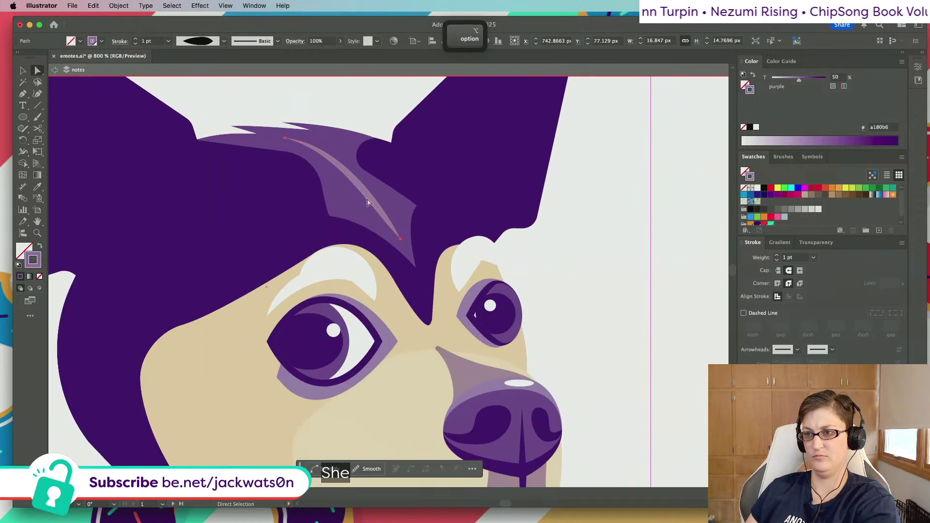
{"action": "key", "text": "super+z"}
{"action": "key", "text": "shift+super+z"}
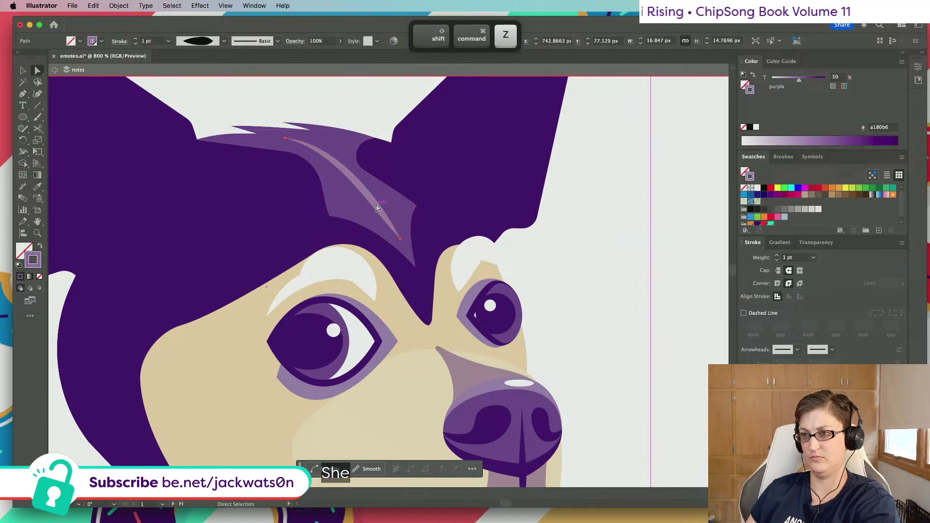
{"action": "left_click_drag", "start_coordinate": [378, 204], "coordinate": [376, 206]}
{"action": "key", "text": "super+z"}
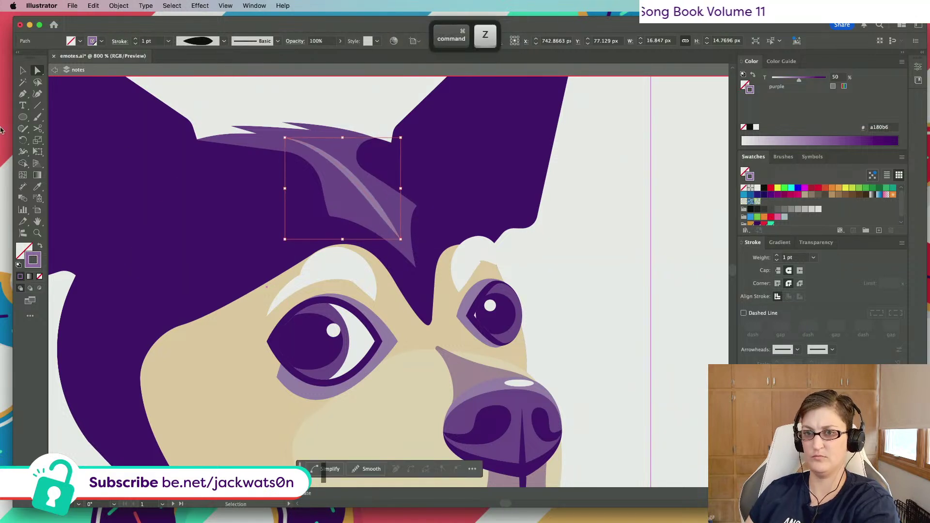
Refine the forehead highlight's taper with the Width tool, adjusting width points near both ends for a maximum width of about 1.57 pt
{"action": "left_click", "coordinate": [23, 151]}
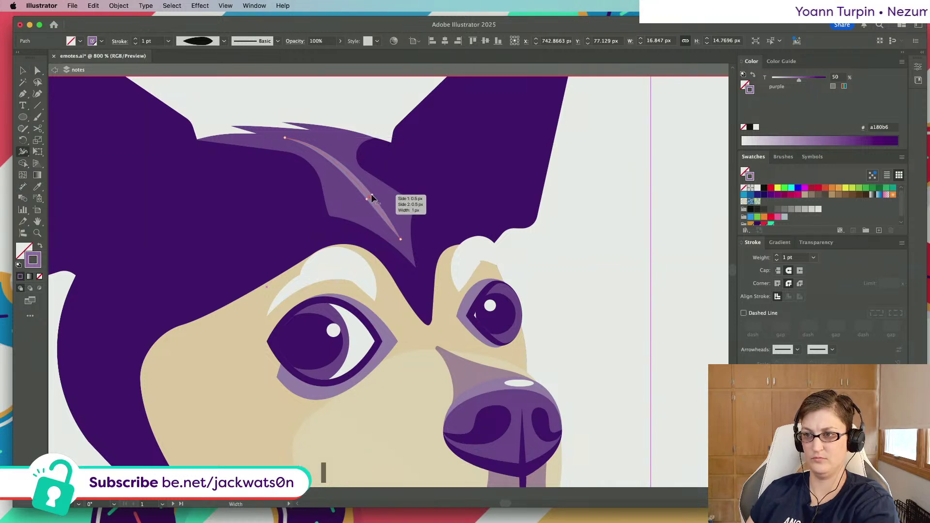
{"action": "left_click_drag", "start_coordinate": [371, 199], "coordinate": [327, 155]}
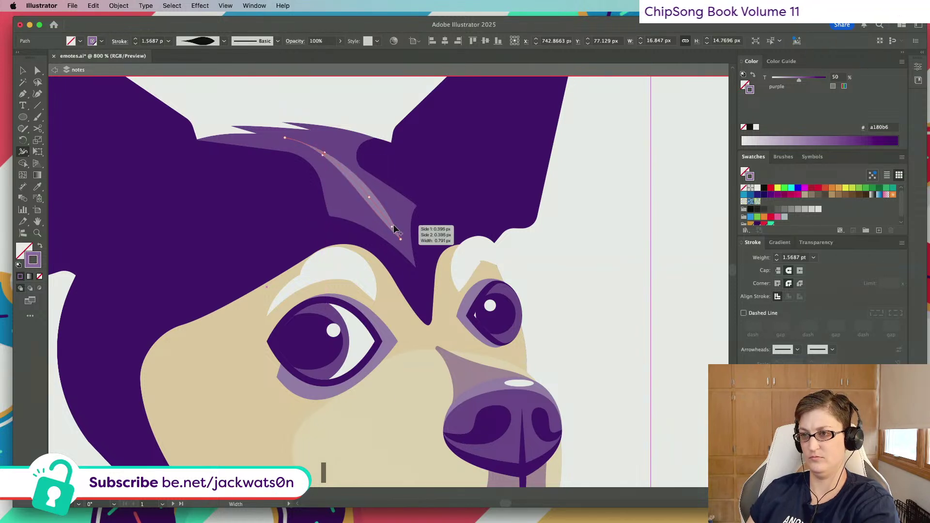
{"action": "left_click_drag", "start_coordinate": [393, 225], "coordinate": [383, 217]}
{"action": "key", "text": "super+shift+a"}
{"action": "scroll", "coordinate": [479, 231], "scroll_direction": "down", "scroll_amount": 1}
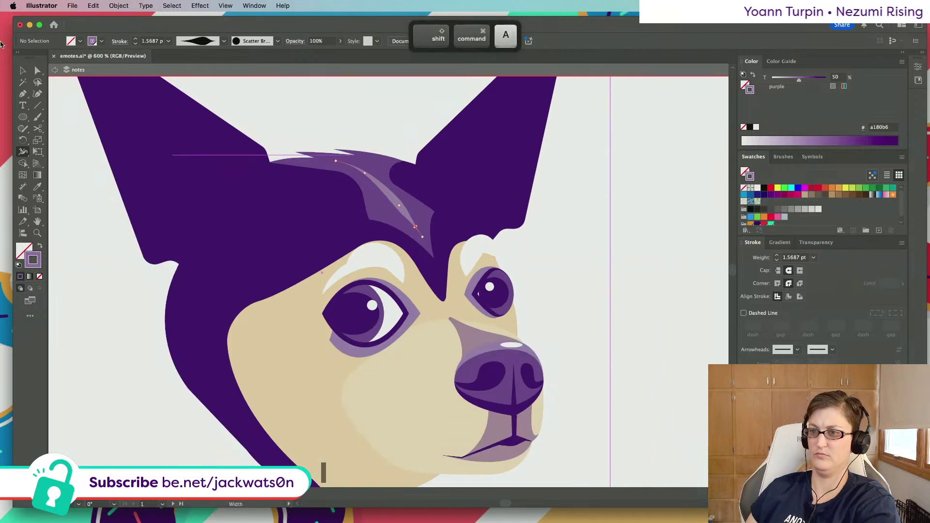
Examine the dog head emote at several magnifications to judge the forehead shading and the plain ears
{"action": "left_click", "coordinate": [37, 70]}
{"action": "scroll", "coordinate": [281, 116], "scroll_direction": "down", "scroll_amount": 4}
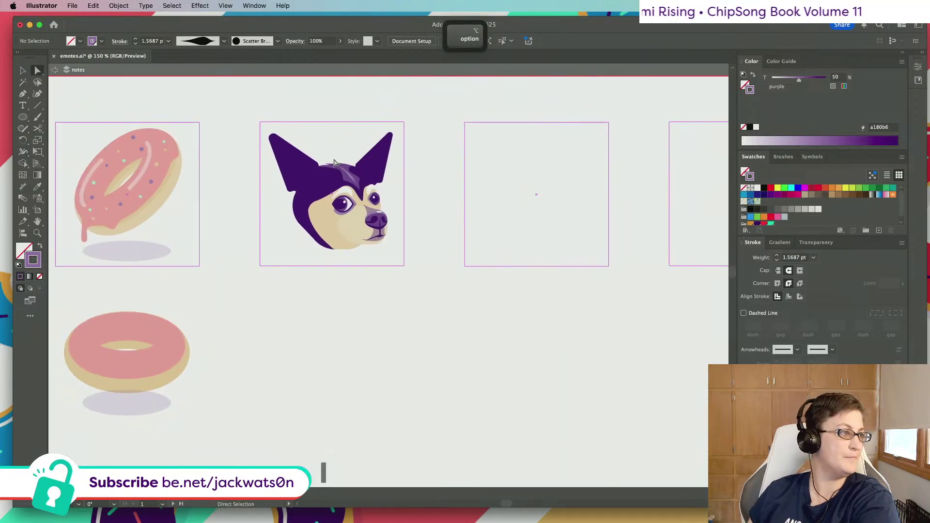
{"action": "scroll", "coordinate": [332, 160], "scroll_direction": "up", "scroll_amount": 3}
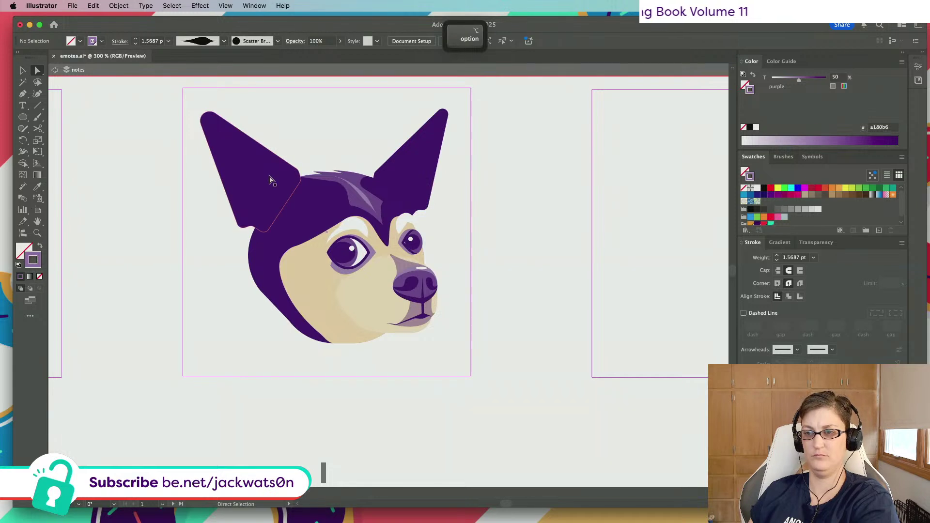
{"action": "scroll", "coordinate": [379, 215], "scroll_direction": "down", "scroll_amount": 2}
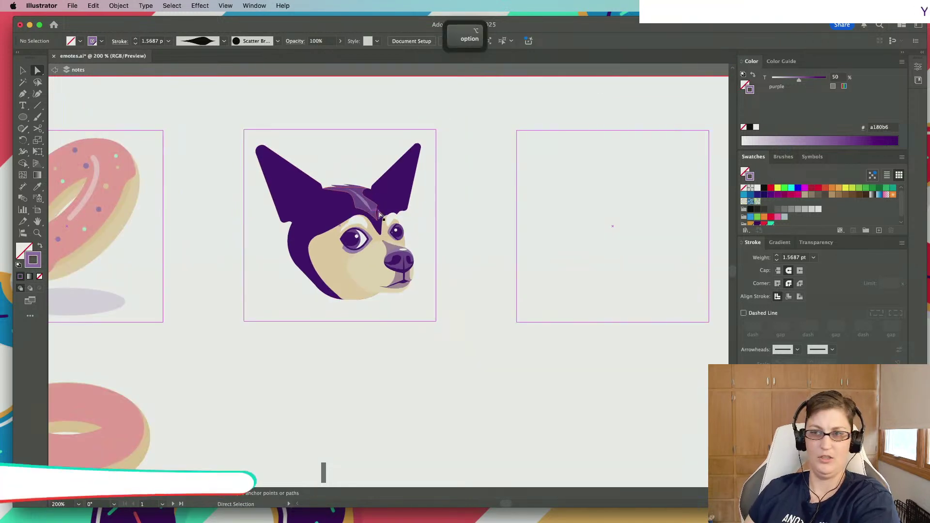
{"action": "left_click", "coordinate": [378, 213]}
{"action": "scroll", "coordinate": [252, 202], "scroll_direction": "up", "scroll_amount": 2}
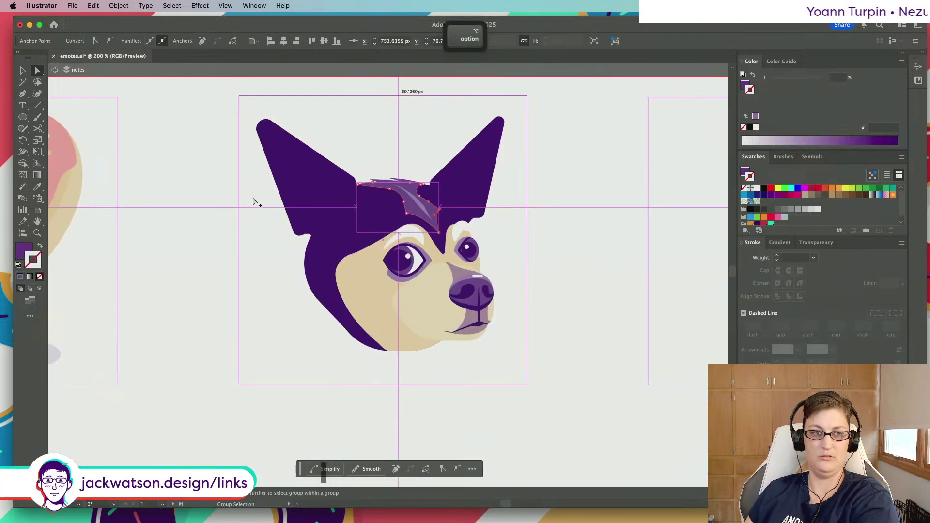
{"action": "left_click", "coordinate": [252, 202]}
{"action": "scroll", "coordinate": [253, 201], "scroll_direction": "up", "scroll_amount": 4}
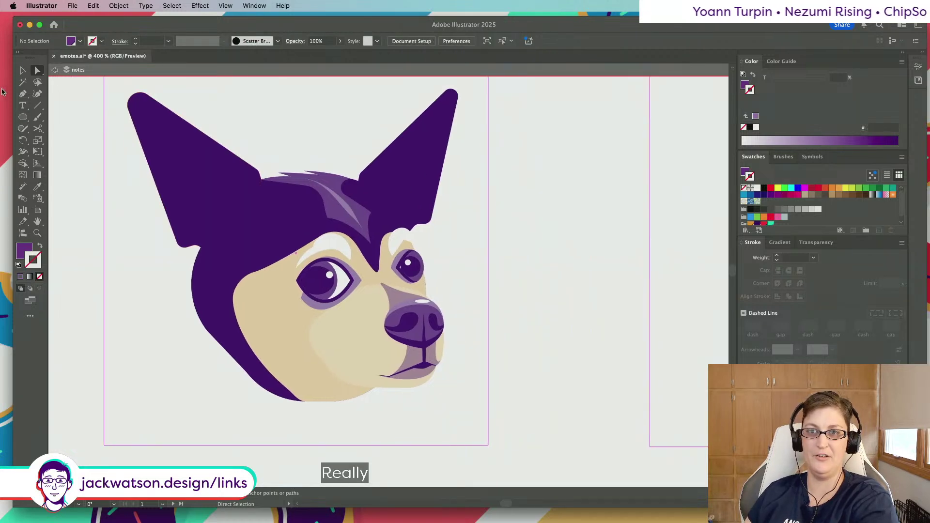
{"action": "left_click", "coordinate": [22, 94]}
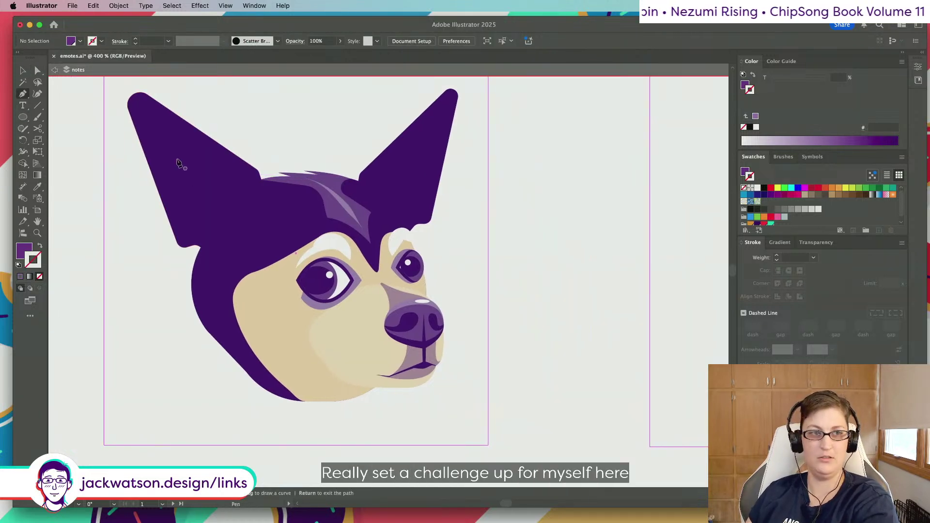
{"action": "left_click", "coordinate": [144, 104]}
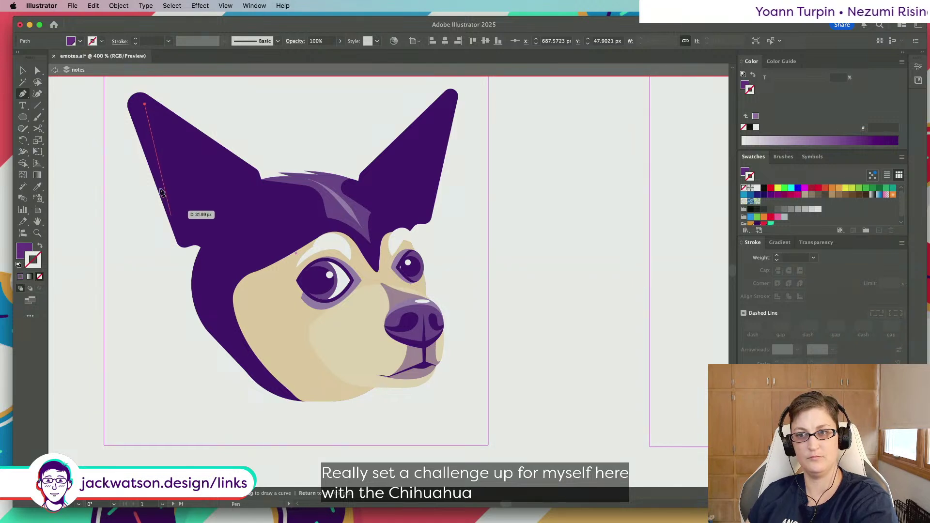
{"action": "key", "text": "Escape"}
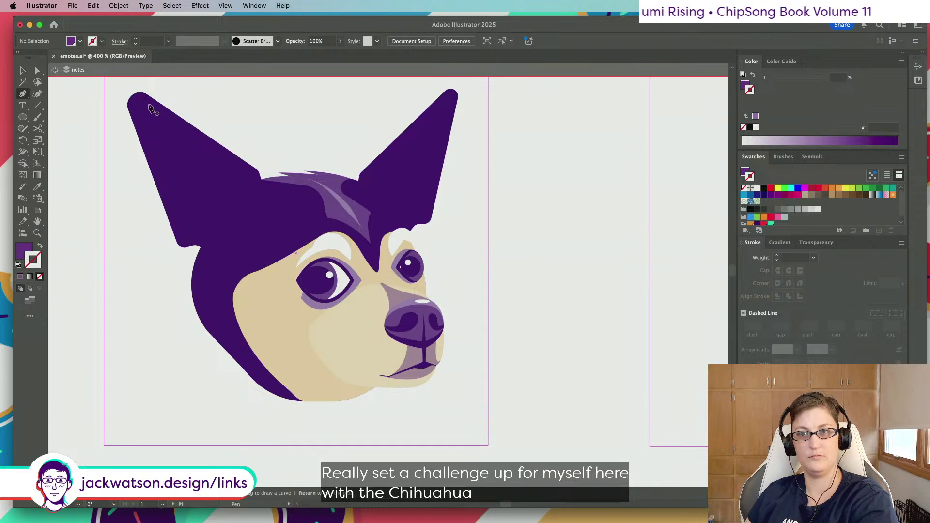
Draw a closed lighter-purple inner-ear shape inside the left ear with the Pen tool, curving its lower inner edge and nudging its inner corner outward
{"action": "left_click", "coordinate": [151, 105]}
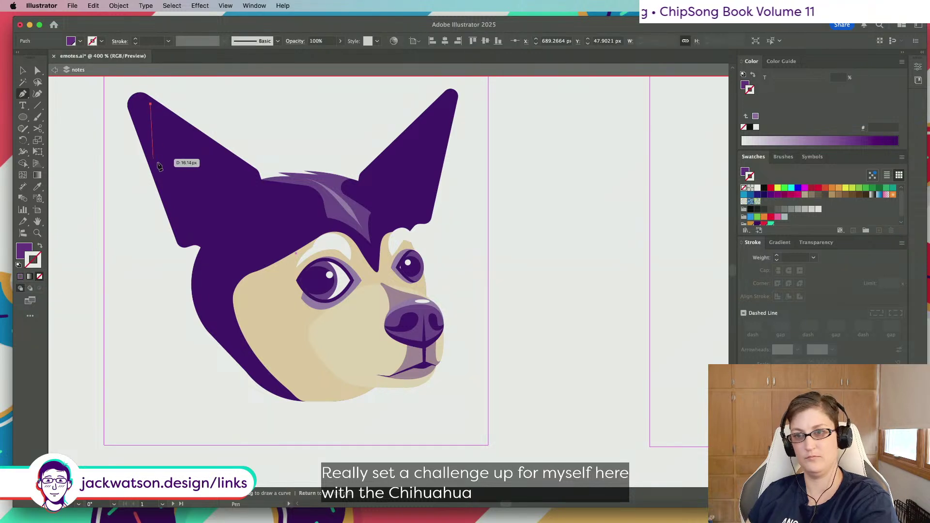
{"action": "left_click", "coordinate": [167, 209]}
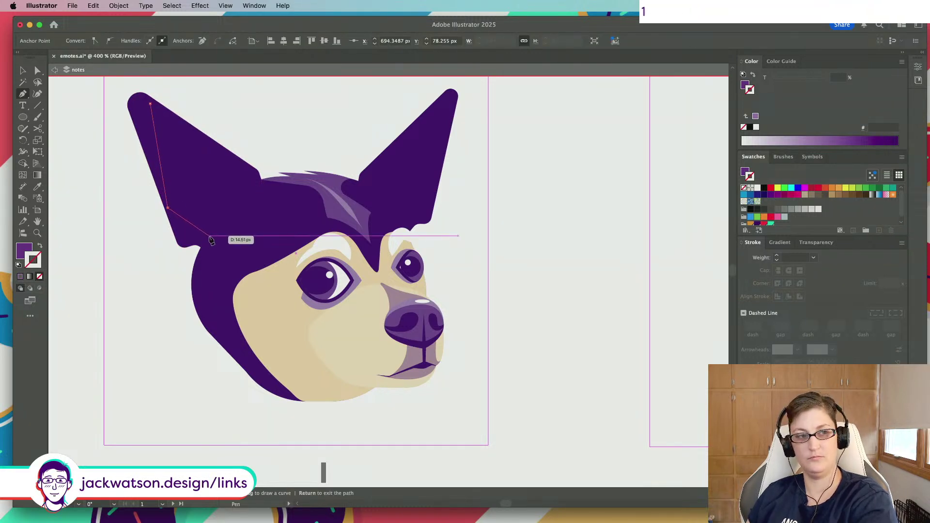
{"action": "left_click", "coordinate": [213, 234]}
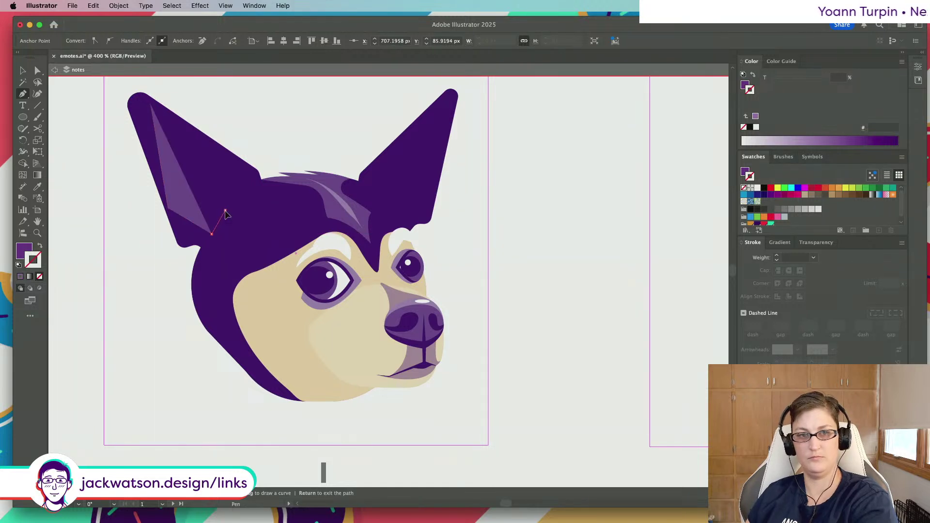
{"action": "left_click", "coordinate": [226, 210]}
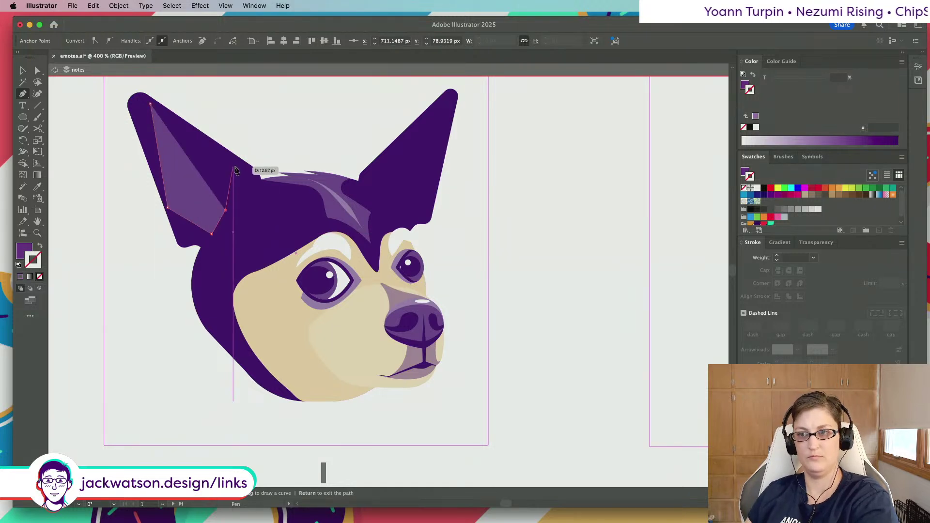
{"action": "left_click_drag", "start_coordinate": [235, 167], "coordinate": [252, 148]}
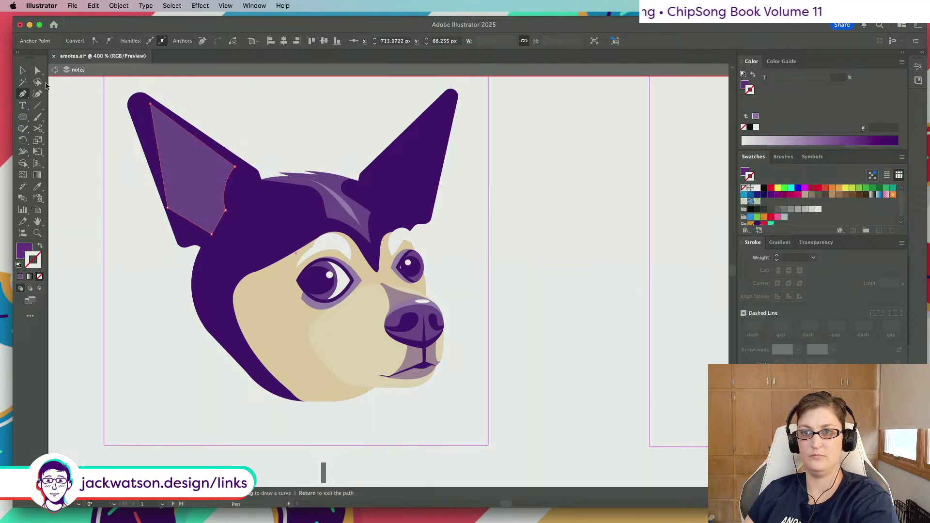
{"action": "left_click", "coordinate": [39, 74]}
{"action": "left_click_drag", "start_coordinate": [236, 169], "coordinate": [238, 163]}
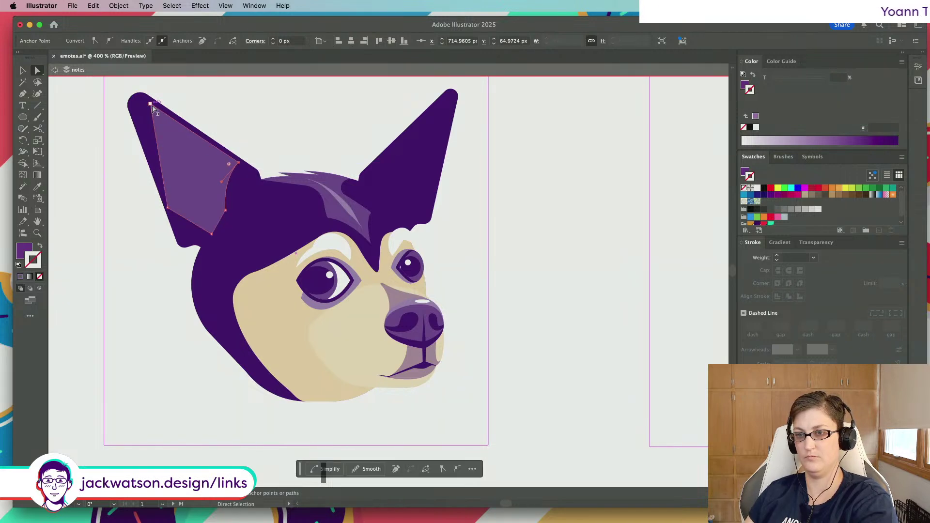
Draw a closed lighter-purple inner-ear shape, about 25 by 37 px, inside the right ear with the Pen tool, then deselect it
{"action": "scroll", "coordinate": [190, 176], "scroll_direction": "right", "scroll_amount": 2}
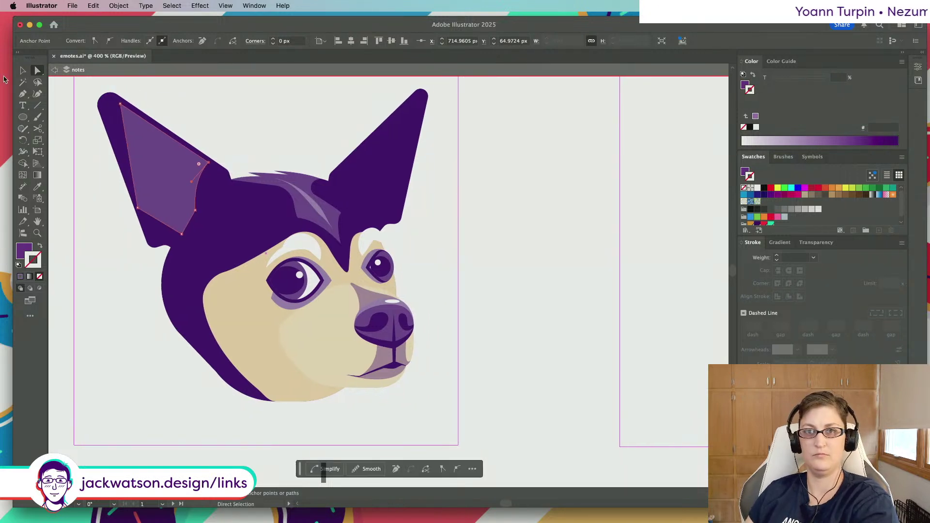
{"action": "left_click", "coordinate": [23, 94]}
{"action": "scroll", "coordinate": [528, 215], "scroll_direction": "up", "scroll_amount": 1}
{"action": "key", "text": "shift+super+a"}
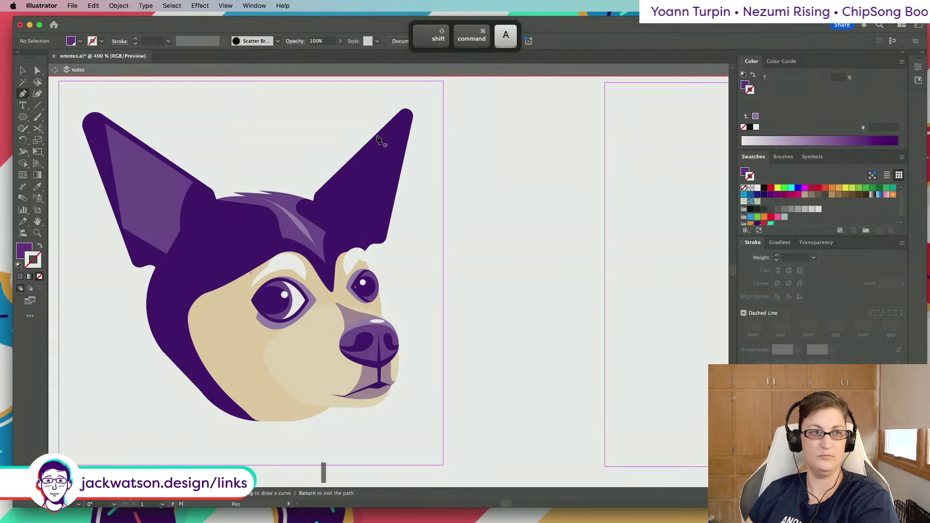
{"action": "left_click", "coordinate": [413, 118]}
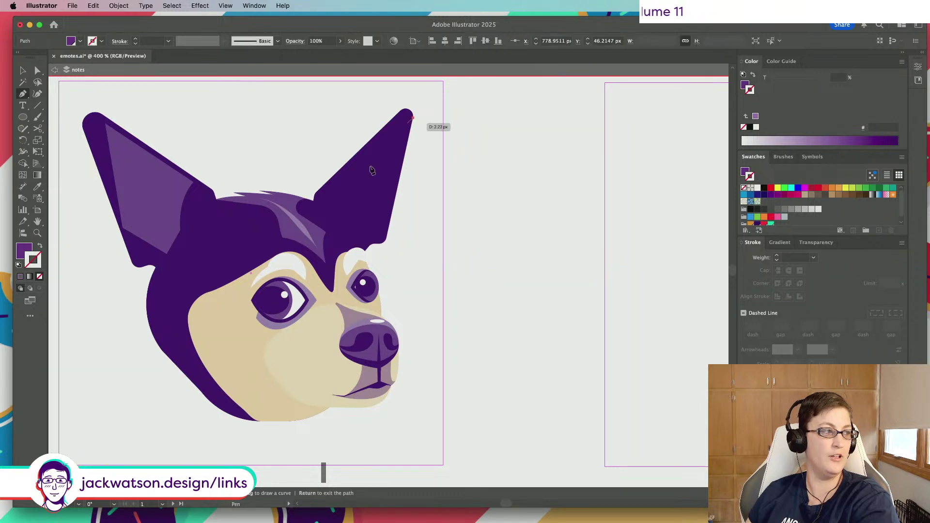
{"action": "left_click", "coordinate": [327, 191]}
{"action": "left_click", "coordinate": [331, 224]}
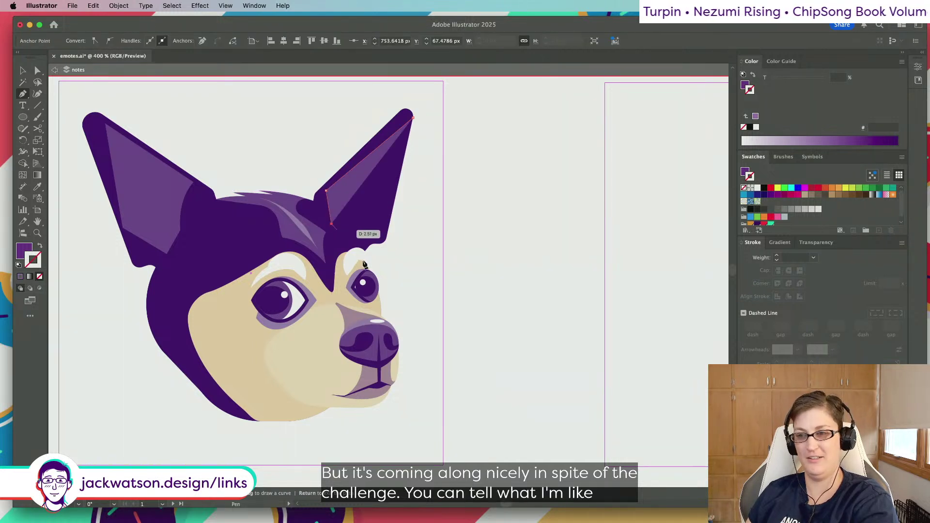
{"action": "left_click", "coordinate": [357, 243]}
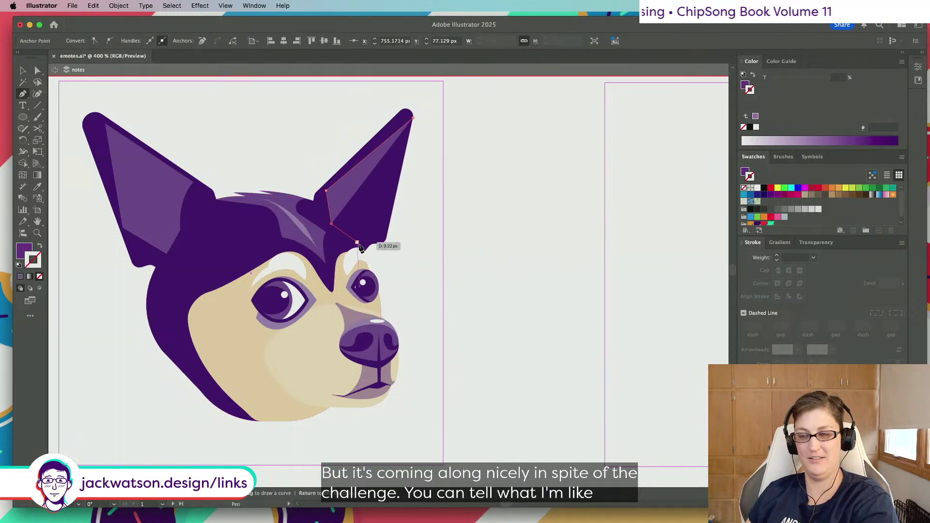
{"action": "left_click", "coordinate": [362, 246]}
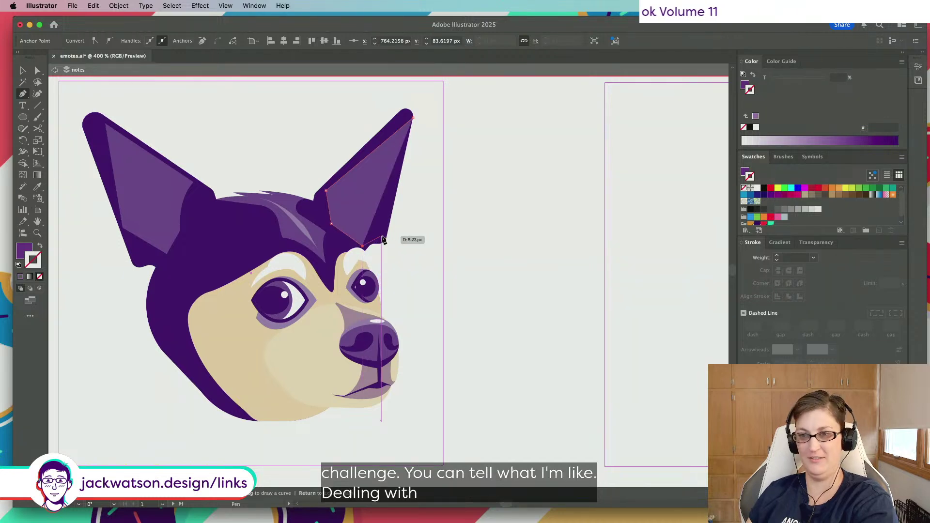
{"action": "left_click", "coordinate": [373, 228]}
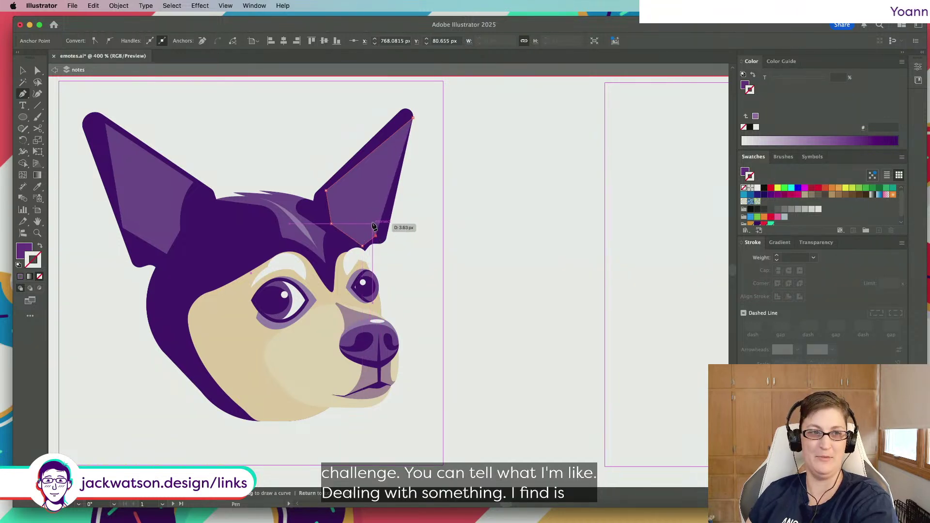
{"action": "left_click", "coordinate": [396, 196]}
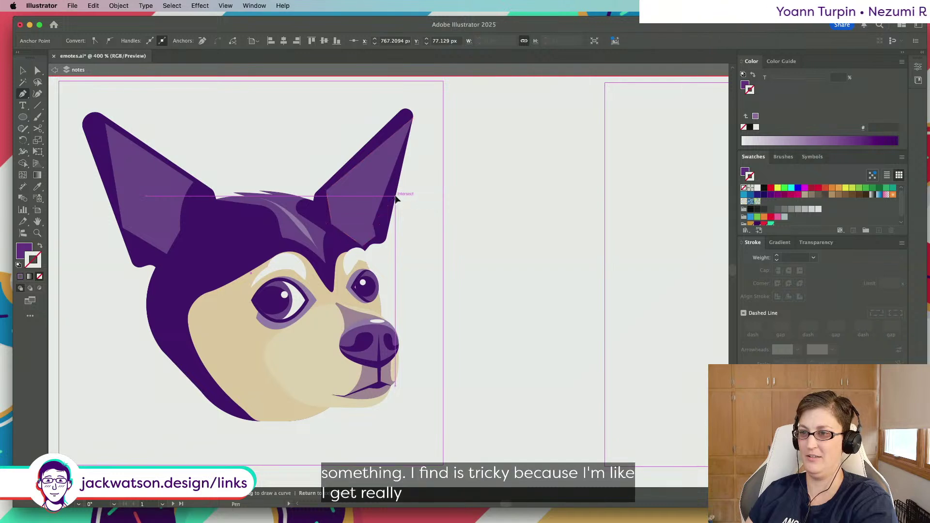
{"action": "left_click", "coordinate": [410, 117]}
{"action": "key", "text": "super+shift+a"}
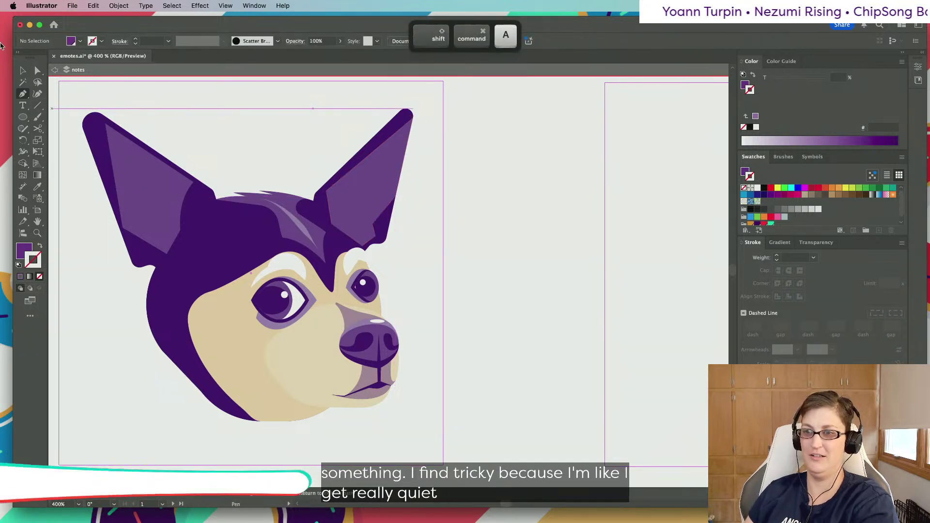
Round the corners of both inner-ear shapes, using a radius of about 1.8 px on the right one
{"action": "key", "text": "a"}
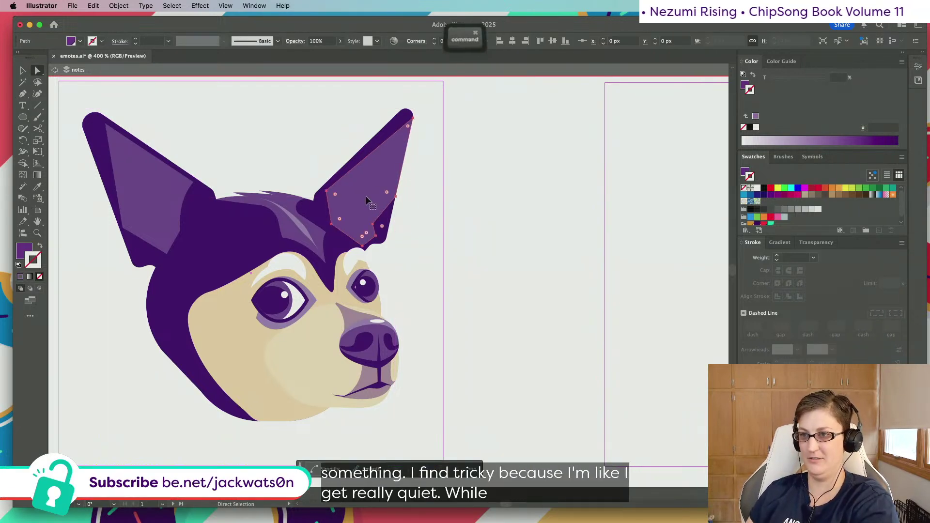
{"action": "key", "text": "super+f"}
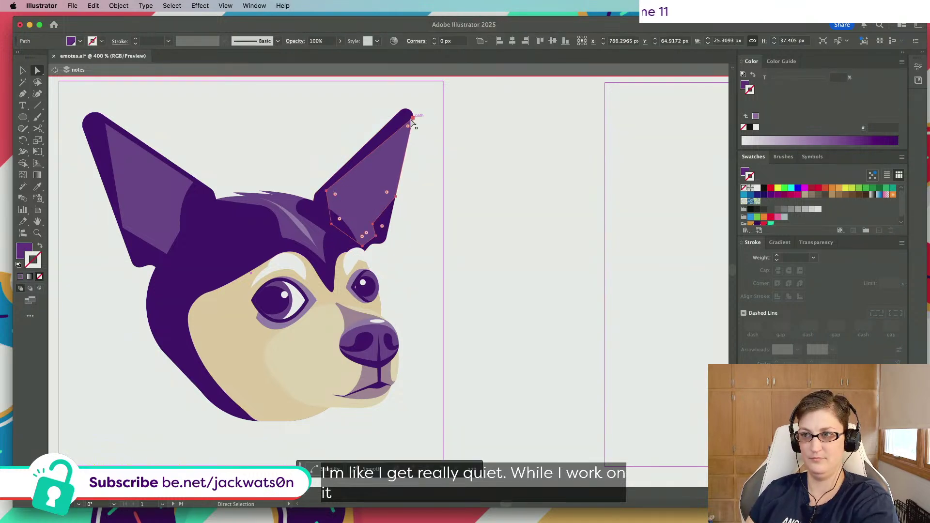
{"action": "left_click_drag", "start_coordinate": [411, 122], "coordinate": [403, 137]}
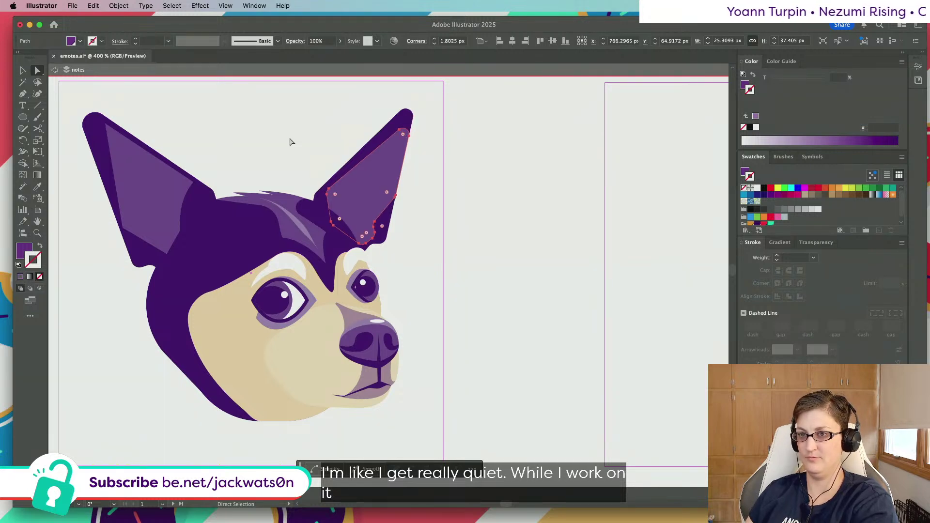
{"action": "left_click", "coordinate": [122, 156]}
{"action": "left_click_drag", "start_coordinate": [112, 137], "coordinate": [125, 146]}
{"action": "key", "text": "shift+super+a"}
Fill both inner-ear shapes with the Red swatch at 50% tint and remove their stroke
{"action": "left_click", "coordinate": [358, 194]}
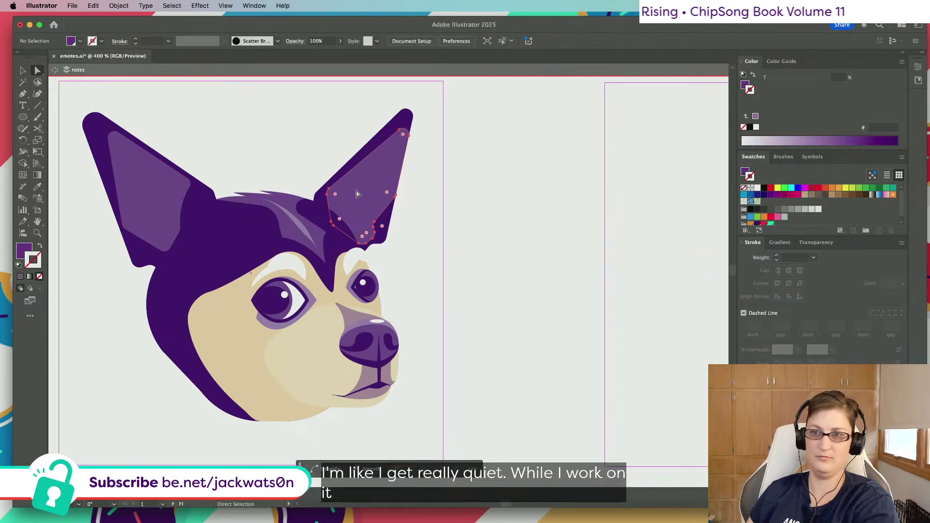
{"action": "left_click", "coordinate": [148, 187], "text": "shift"}
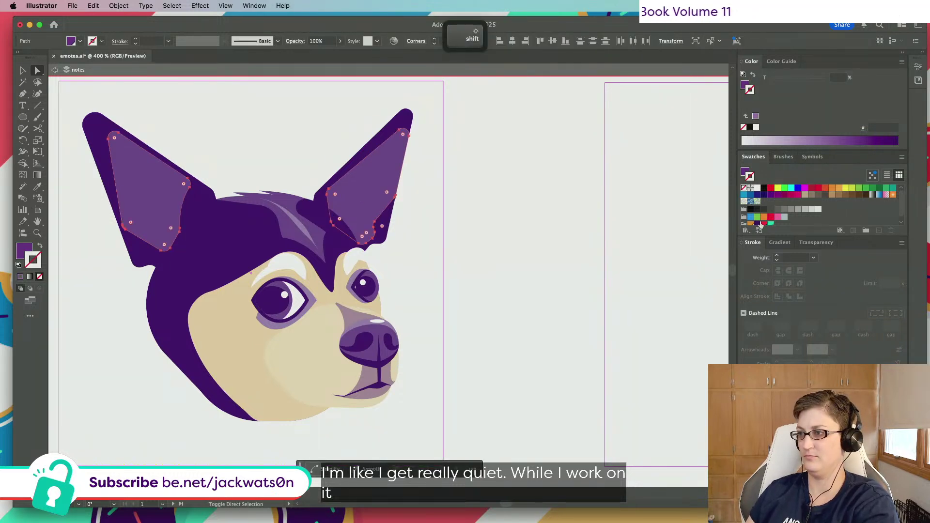
{"action": "left_click", "coordinate": [763, 223]}
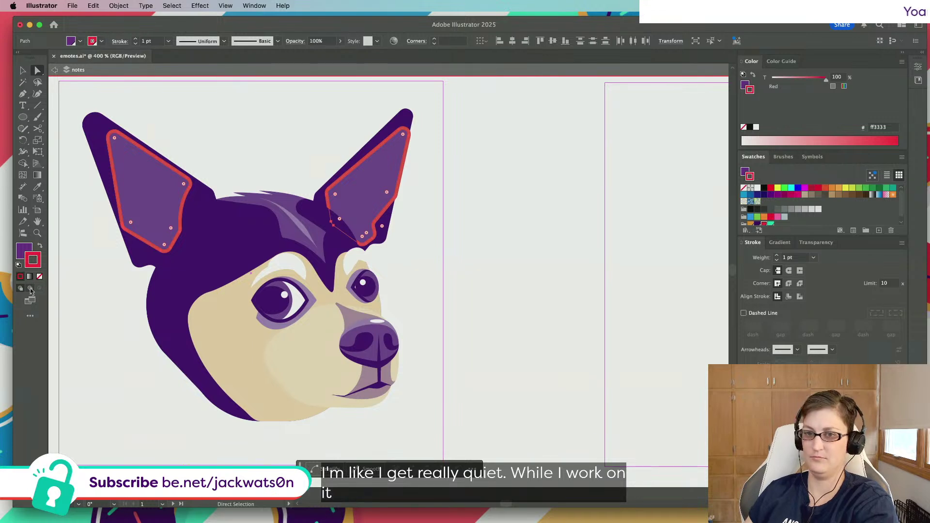
{"action": "left_click", "coordinate": [39, 247]}
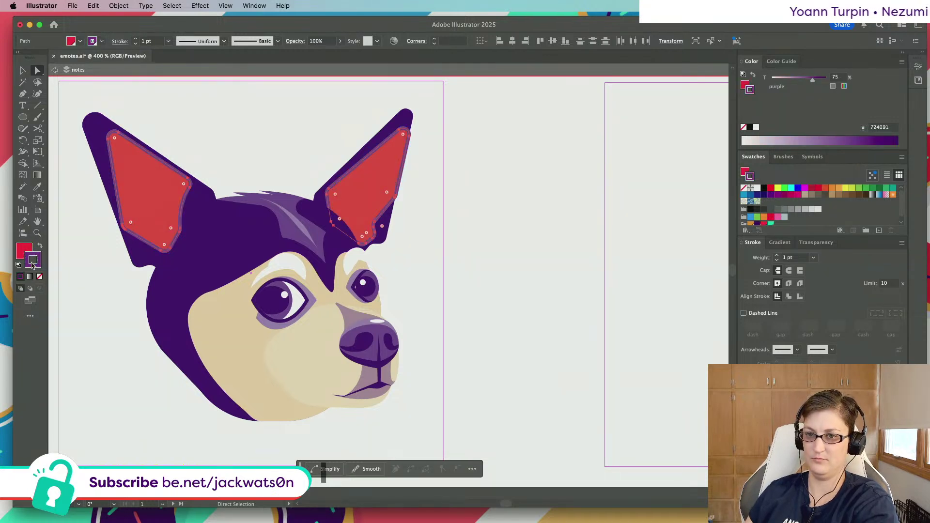
{"action": "left_click", "coordinate": [40, 276]}
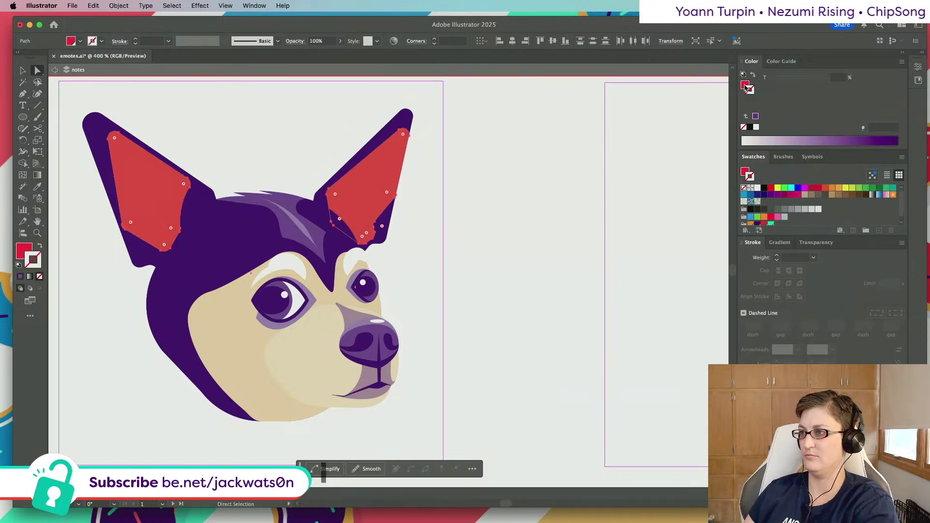
{"action": "left_click", "coordinate": [746, 87]}
{"action": "type", "text": "50"}
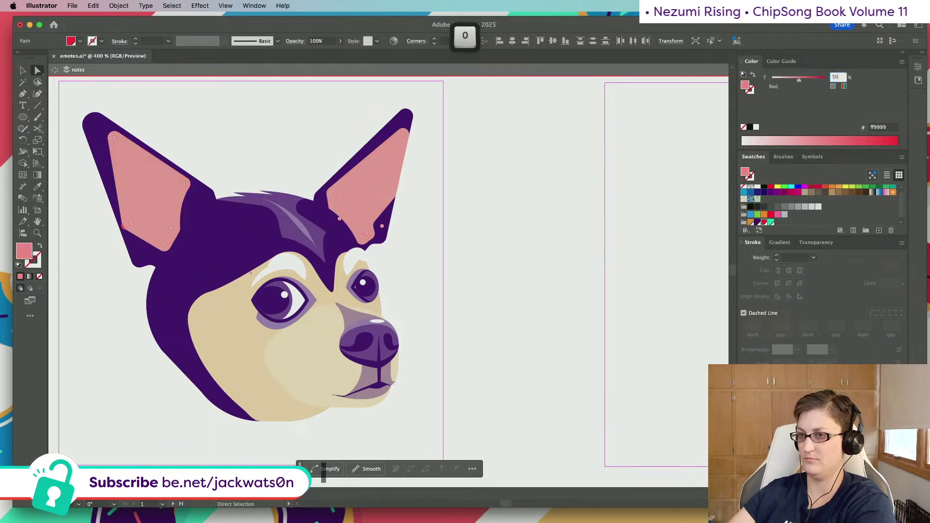
{"action": "left_click", "coordinate": [451, 206]}
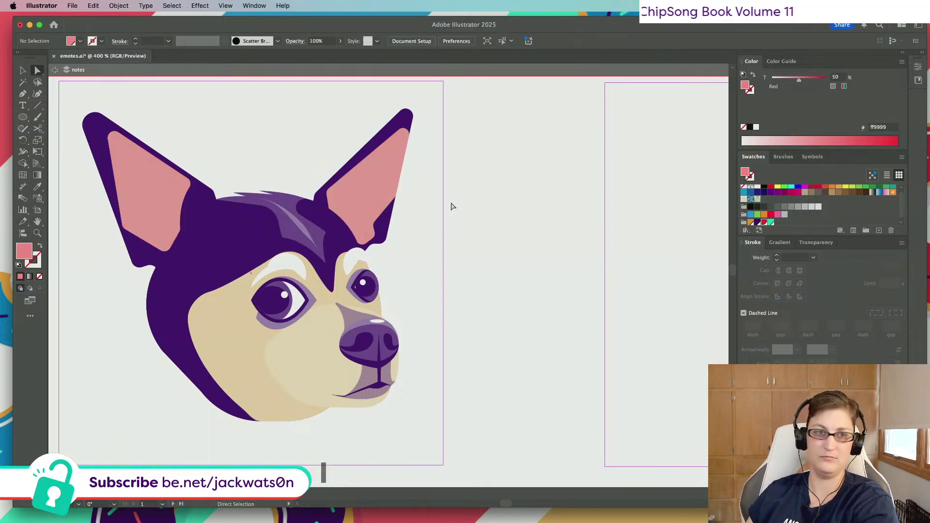
Draw a closed pink shape over the left inner ear with the Pen tool, curving its edge through the ear and extending past the ear's inner side
{"action": "scroll", "coordinate": [438, 203], "scroll_direction": "left", "scroll_amount": 2}
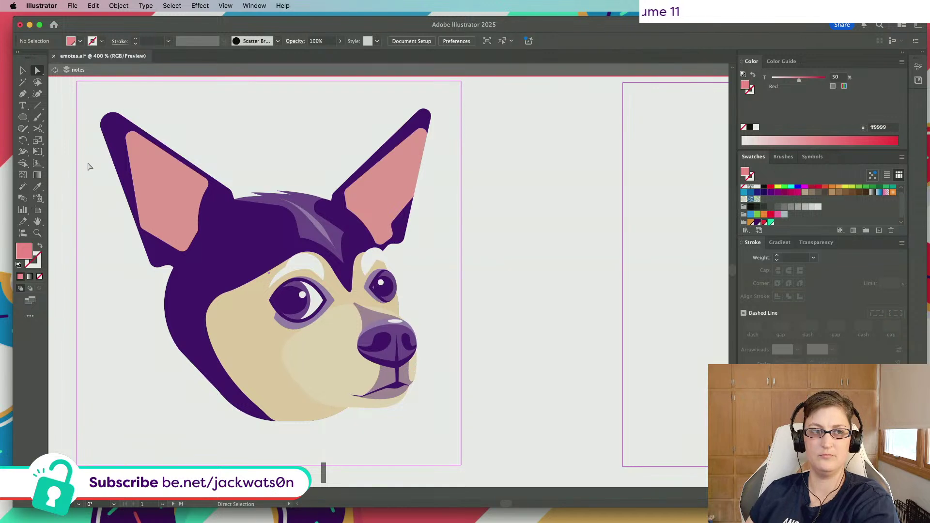
{"action": "left_click", "coordinate": [22, 94]}
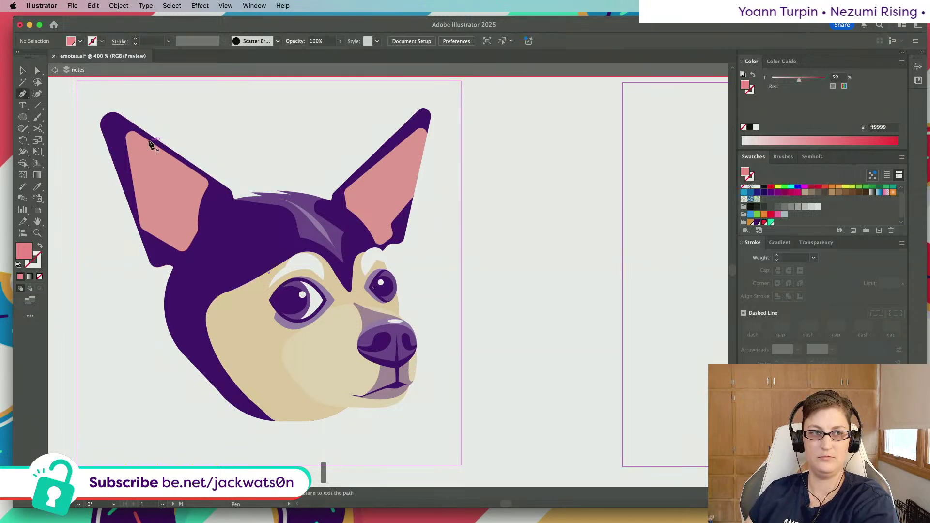
{"action": "left_click", "coordinate": [150, 143]}
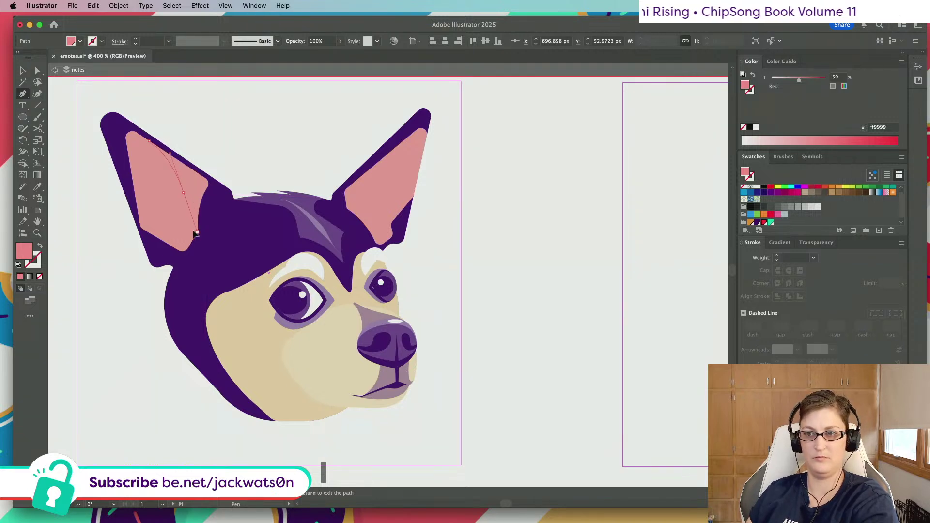
{"action": "left_click_drag", "start_coordinate": [197, 232], "coordinate": [166, 244]}
{"action": "left_click", "coordinate": [194, 259]}
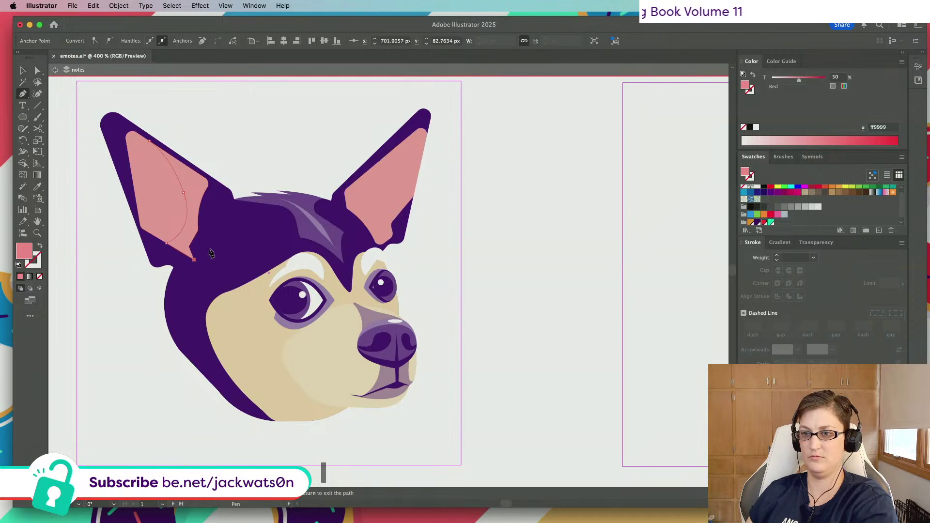
{"action": "left_click", "coordinate": [247, 217]}
{"action": "left_click", "coordinate": [225, 153]}
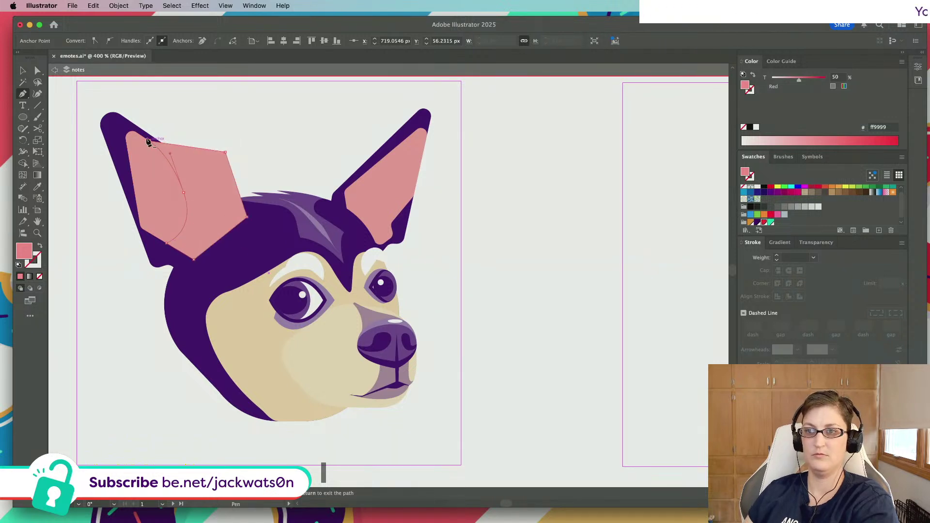
{"action": "left_click", "coordinate": [148, 142]}
{"action": "key", "text": "ctrl+shift+a"}
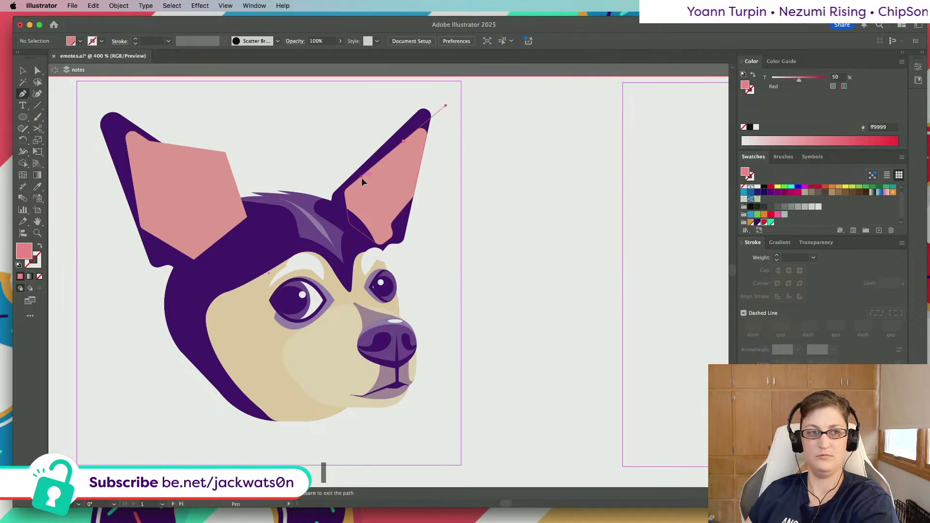
Draw a matching closed pink shape over the right inner ear, with a curved edge through the ear and a rounded outer part over the forehead
{"action": "left_click_drag", "start_coordinate": [357, 183], "coordinate": [422, 238]}
{"action": "left_click", "coordinate": [311, 263]}
{"action": "left_click_drag", "start_coordinate": [322, 134], "coordinate": [373, 118]}
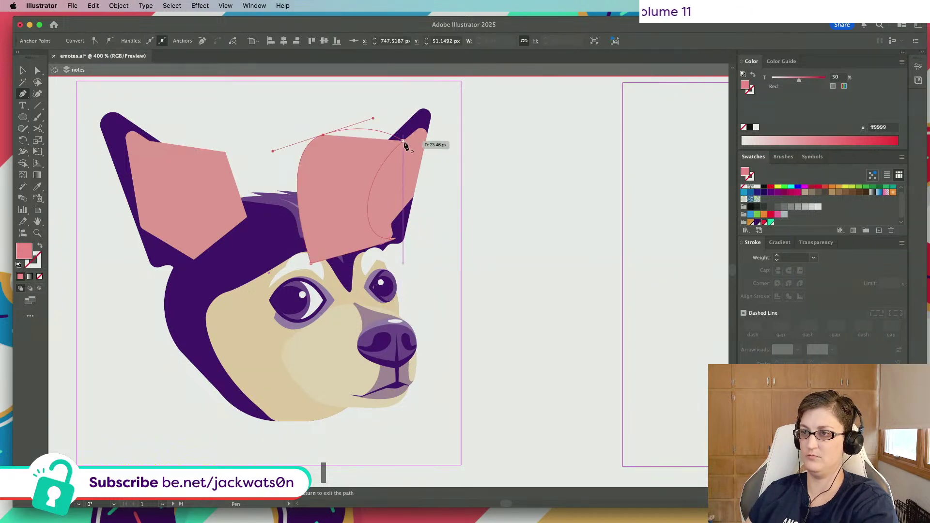
{"action": "left_click", "coordinate": [404, 142]}
Trim the pink overlay shapes to the outlines of both inner ears with Pathfinder Intersect
{"action": "left_click", "coordinate": [37, 70]}
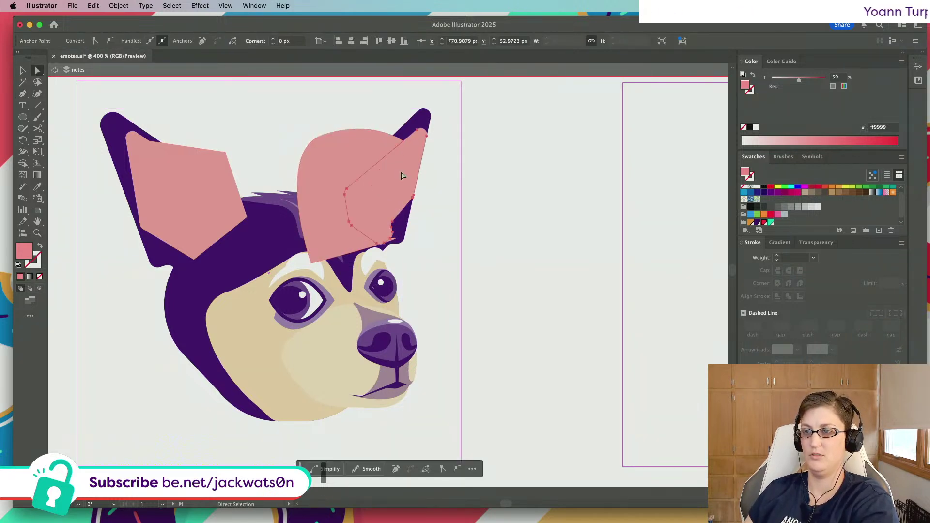
{"action": "left_click", "coordinate": [402, 176]}
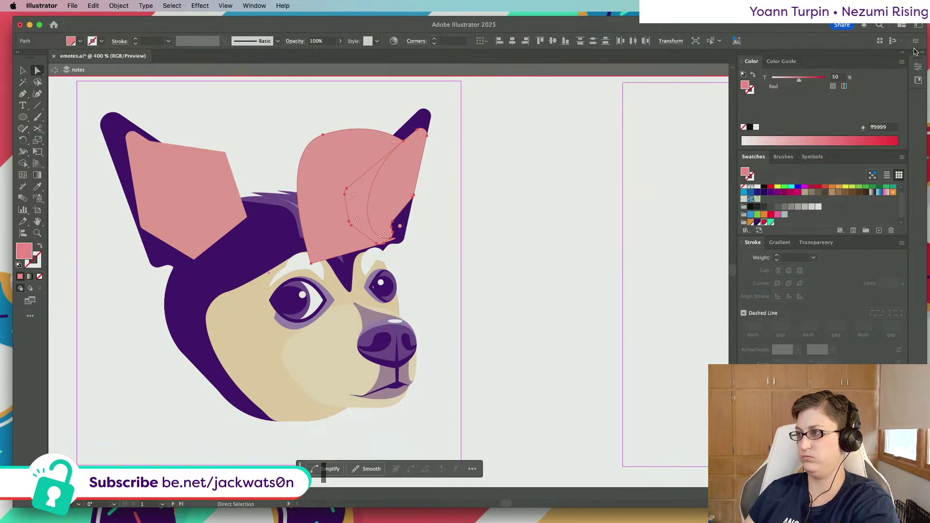
{"action": "left_click", "coordinate": [916, 67]}
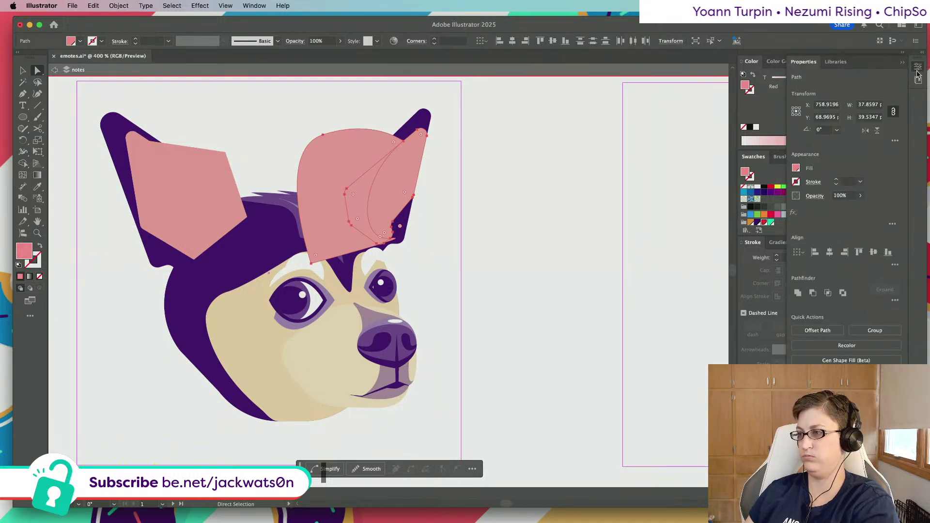
{"action": "left_click", "coordinate": [828, 293]}
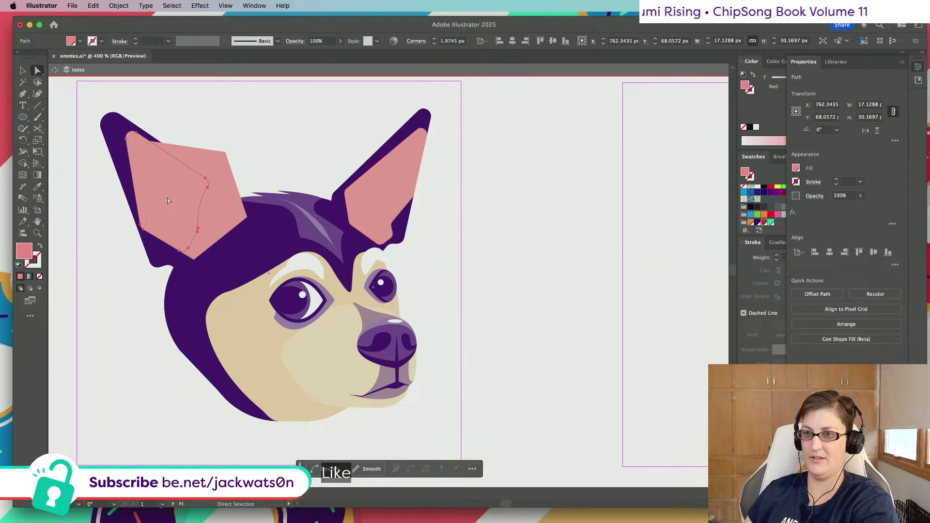
{"action": "left_click", "coordinate": [167, 199]}
{"action": "left_click", "coordinate": [211, 161], "text": "shift"}
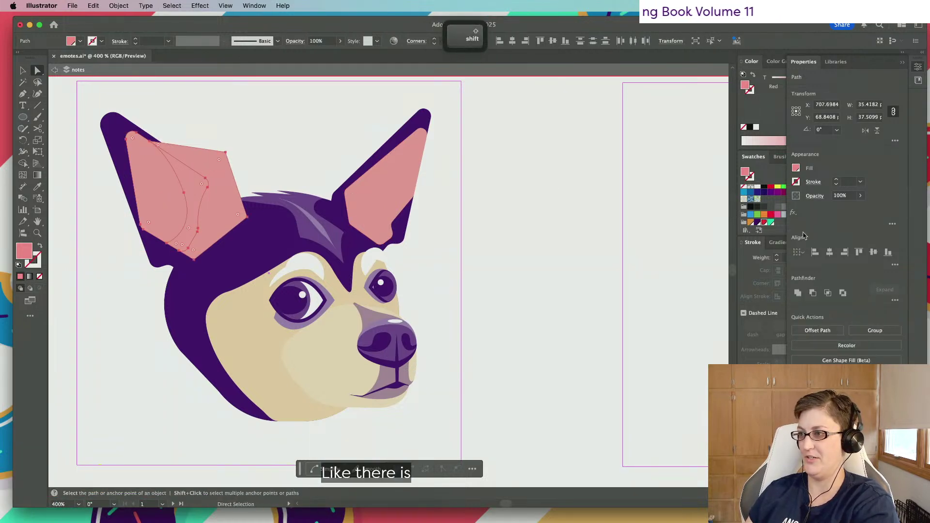
{"action": "left_click", "coordinate": [827, 293]}
Fill the intersected inner-ear pieces on both ears with white
{"action": "key", "text": "shift"}
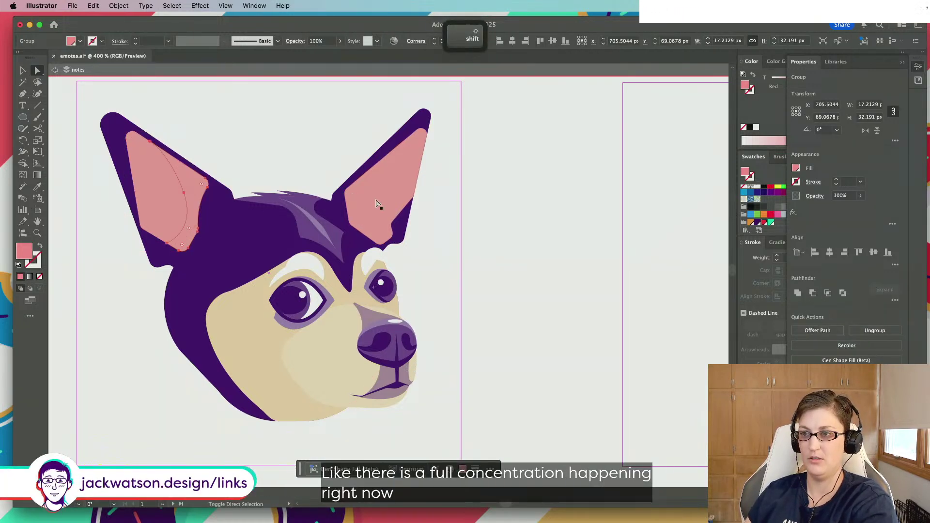
{"action": "left_click", "coordinate": [360, 200], "text": "shift"}
{"action": "left_click", "coordinate": [685, 92]}
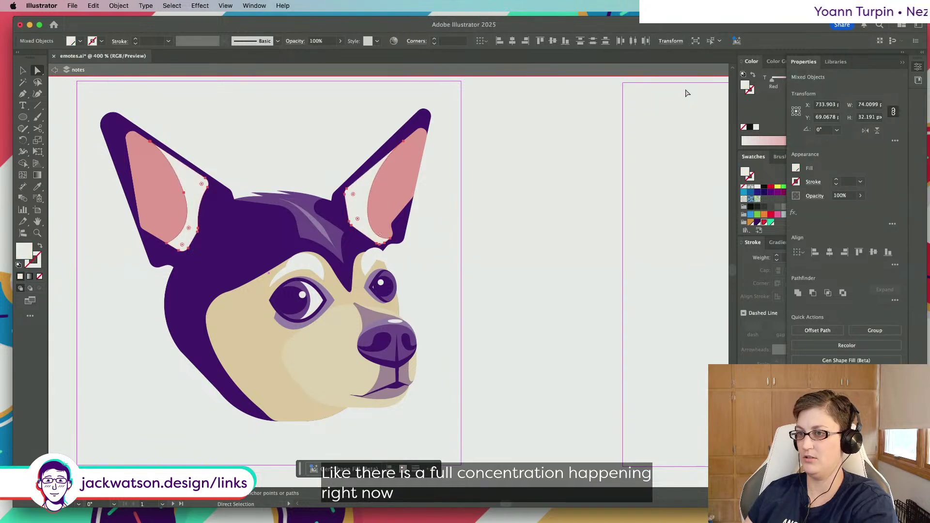
Select the whole dog head and enlarge it proportionally from its centre until it nearly fills its artboard
{"action": "scroll", "coordinate": [481, 221], "scroll_direction": "down", "scroll_amount": 3}
{"action": "scroll", "coordinate": [480, 222], "scroll_direction": "down", "scroll_amount": 1}
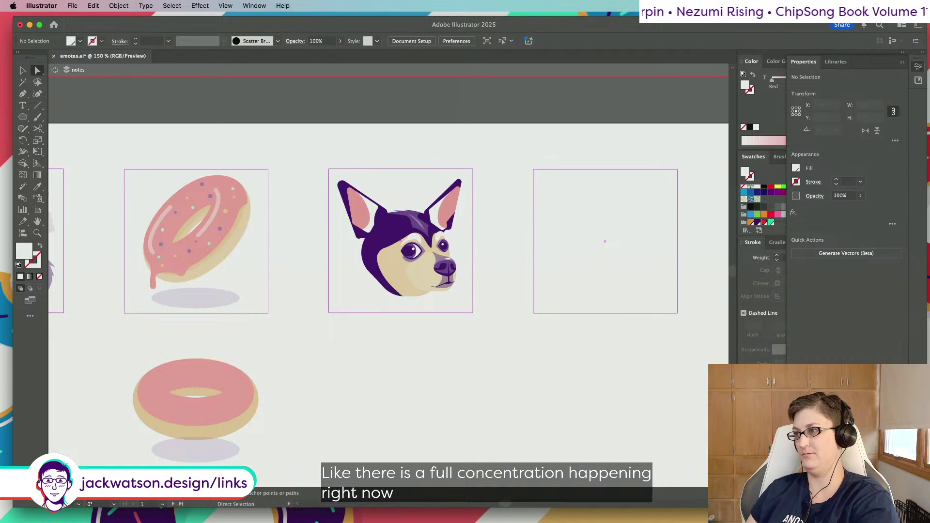
{"action": "left_click", "coordinate": [917, 71]}
{"action": "scroll", "coordinate": [473, 158], "scroll_direction": "down", "scroll_amount": 1}
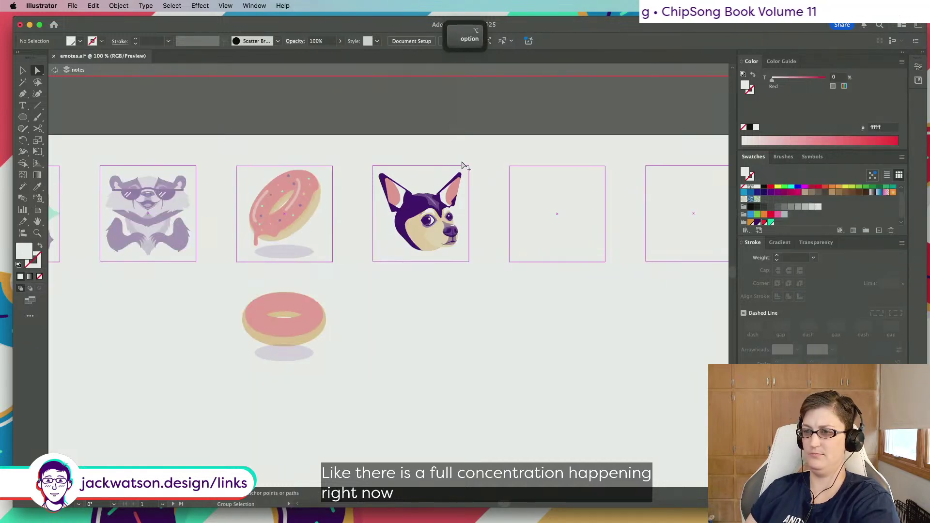
{"action": "scroll", "coordinate": [402, 177], "scroll_direction": "up", "scroll_amount": 1}
{"action": "scroll", "coordinate": [402, 174], "scroll_direction": "up", "scroll_amount": 2}
{"action": "key", "text": "v"}
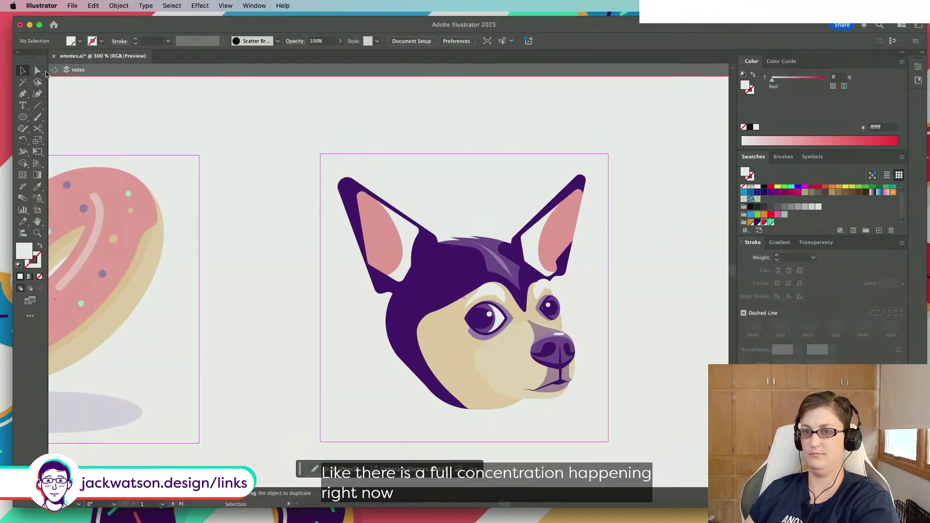
{"action": "left_click_drag", "start_coordinate": [550, 397], "coordinate": [609, 425]}
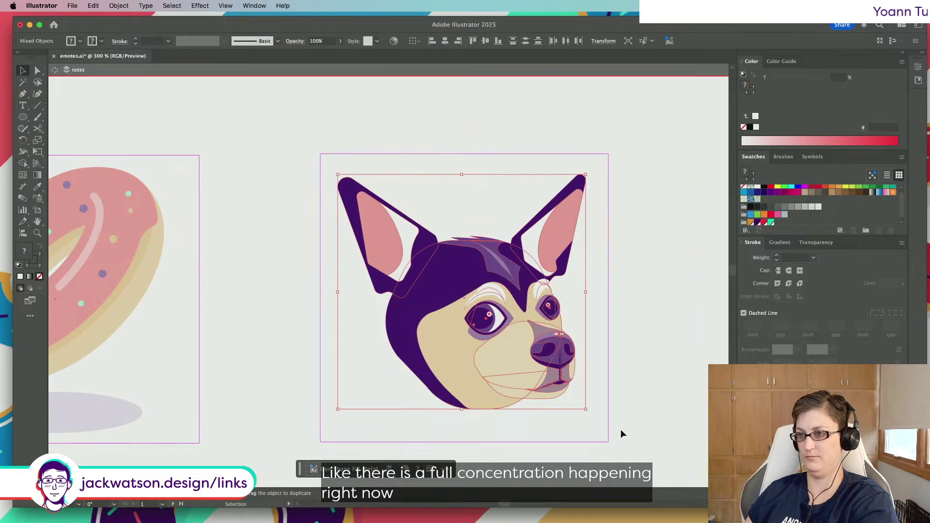
{"action": "left_click_drag", "start_coordinate": [463, 177], "coordinate": [461, 161]}
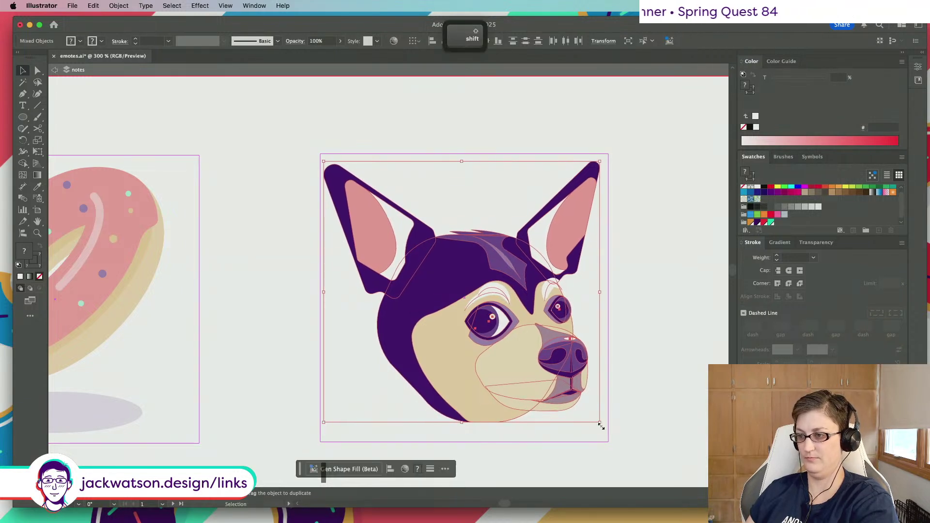
{"action": "left_click_drag", "start_coordinate": [600, 423], "coordinate": [604, 429]}
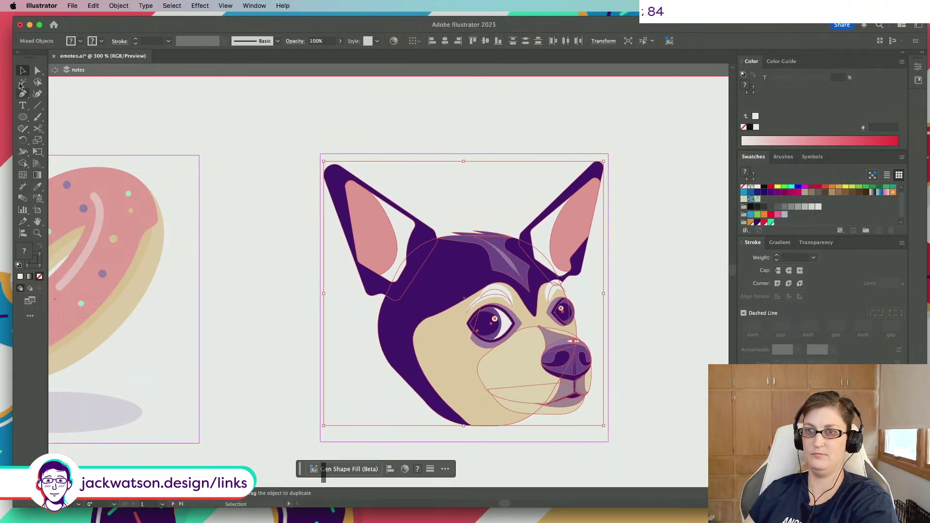
Leave the notes layer's isolation mode and check the enlarged head alongside the other emotes
{"action": "left_click", "coordinate": [53, 71]}
{"action": "left_click", "coordinate": [255, 225]}
{"action": "scroll", "coordinate": [255, 225], "scroll_direction": "down", "scroll_amount": 5}
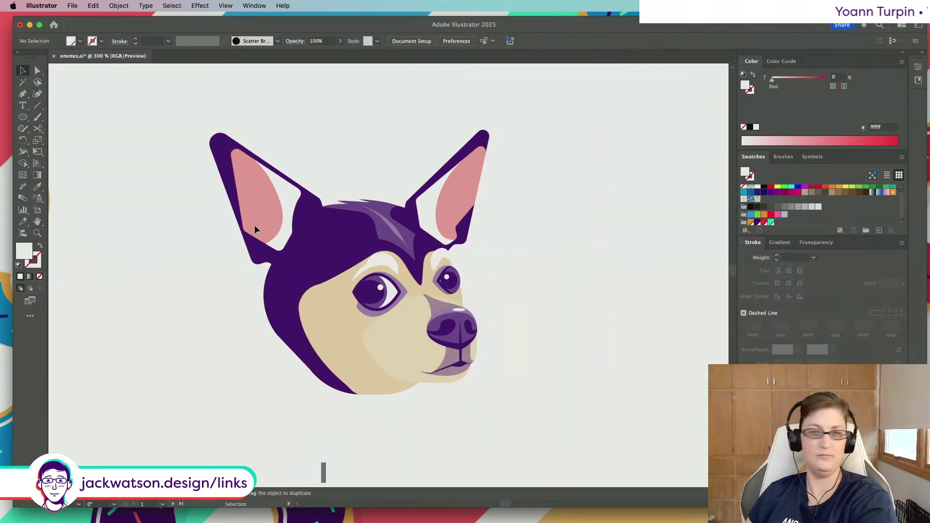
{"action": "scroll", "coordinate": [255, 225], "scroll_direction": "down", "scroll_amount": 4}
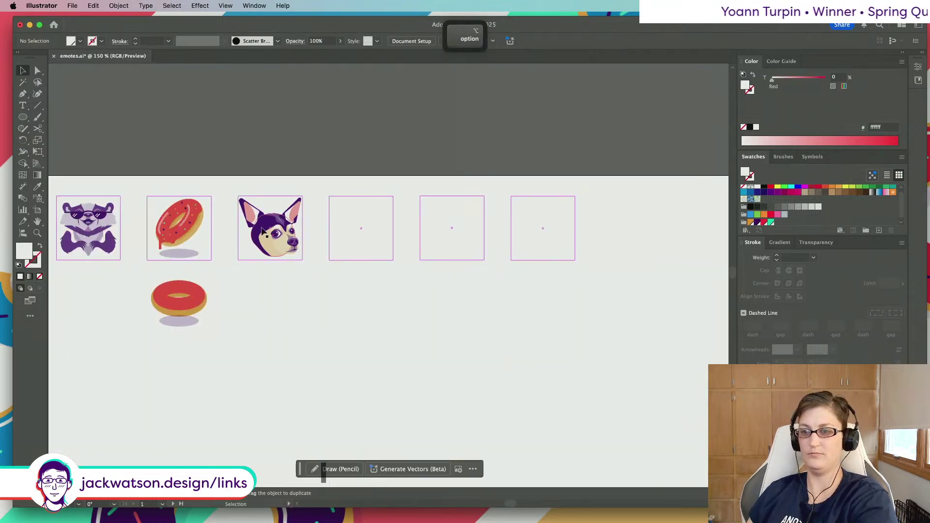
{"action": "scroll", "coordinate": [262, 231], "scroll_direction": "down", "scroll_amount": 1}
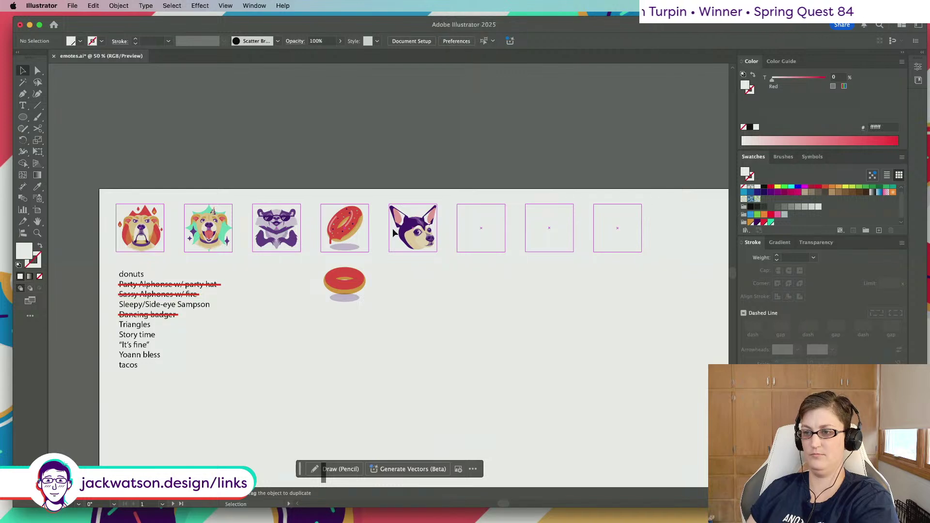
{"action": "scroll", "coordinate": [393, 231], "scroll_direction": "up", "scroll_amount": 2}
{"action": "scroll", "coordinate": [393, 232], "scroll_direction": "up", "scroll_amount": 4}
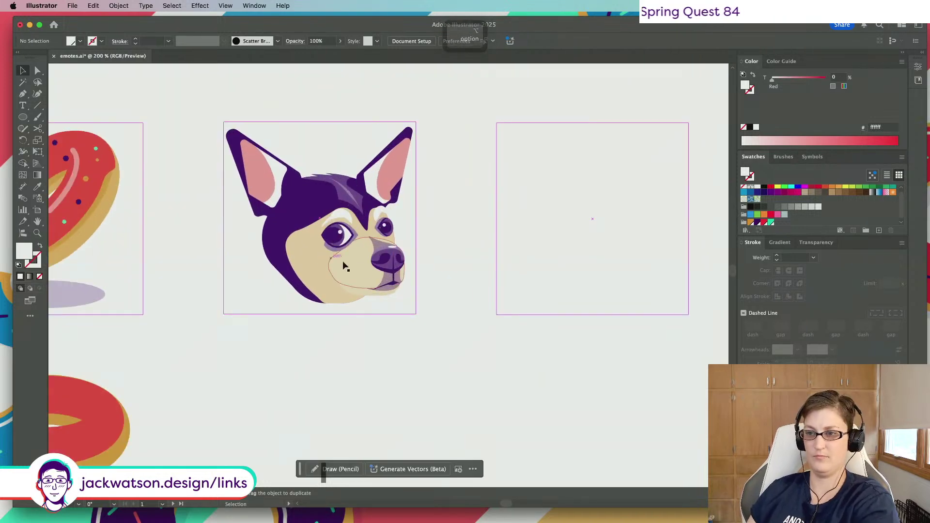
{"action": "left_click", "coordinate": [357, 270]}
{"action": "key", "text": "super+shift+a"}
{"action": "scroll", "coordinate": [358, 273], "scroll_direction": "up", "scroll_amount": 1}
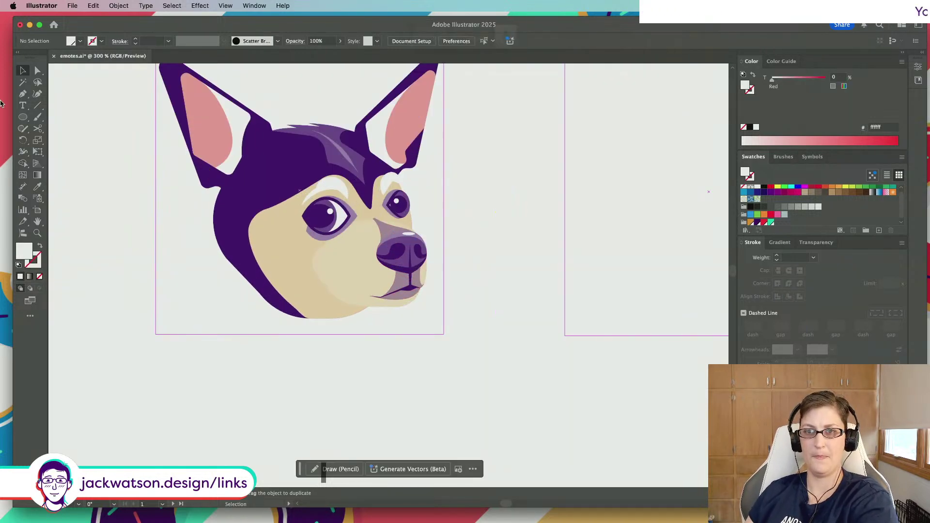
Draw a small closed triangle under the chin with the Pen tool, its point reaching the artboard's lower edge
{"action": "left_click", "coordinate": [24, 95]}
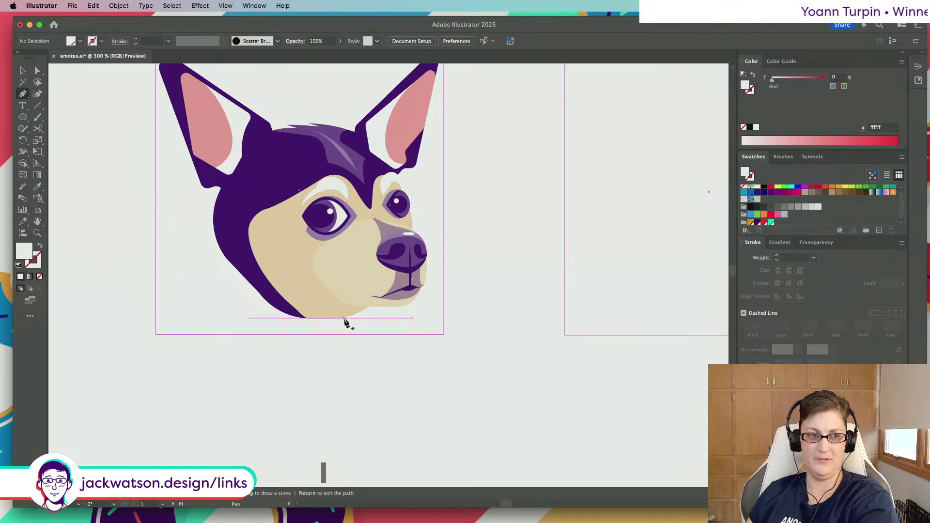
{"action": "left_click", "coordinate": [345, 319]}
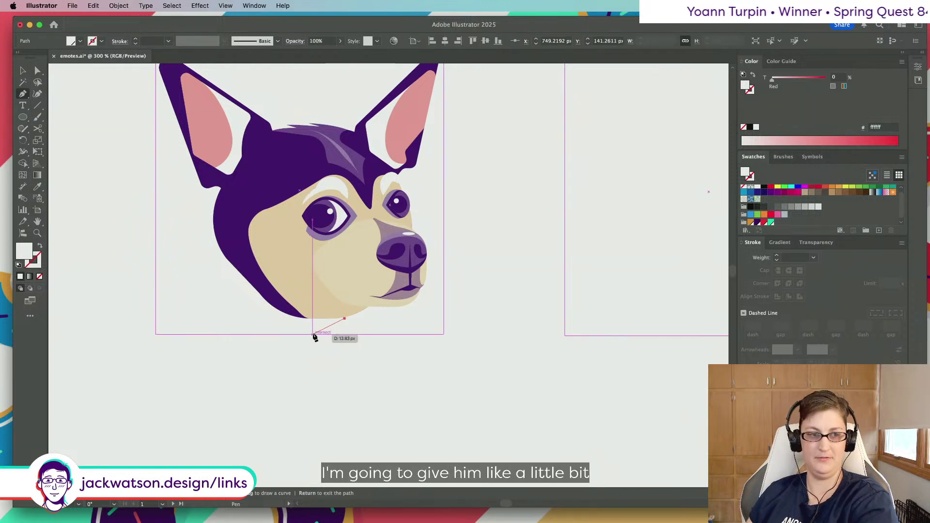
{"action": "left_click", "coordinate": [313, 335]}
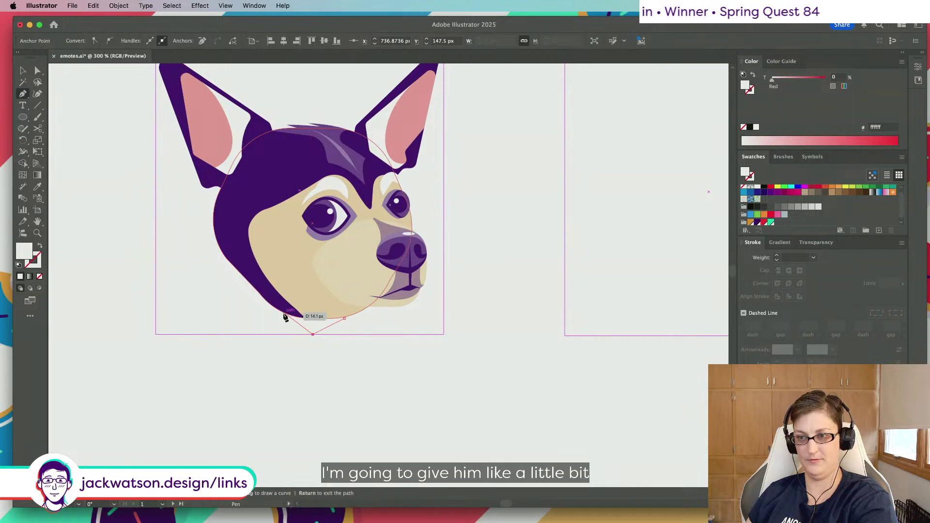
{"action": "left_click", "coordinate": [284, 313]}
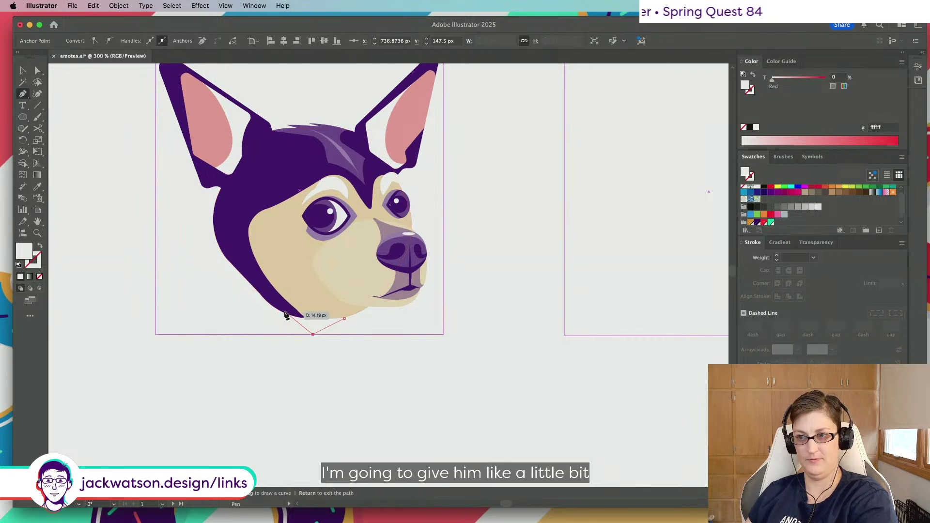
{"action": "left_click", "coordinate": [346, 319]}
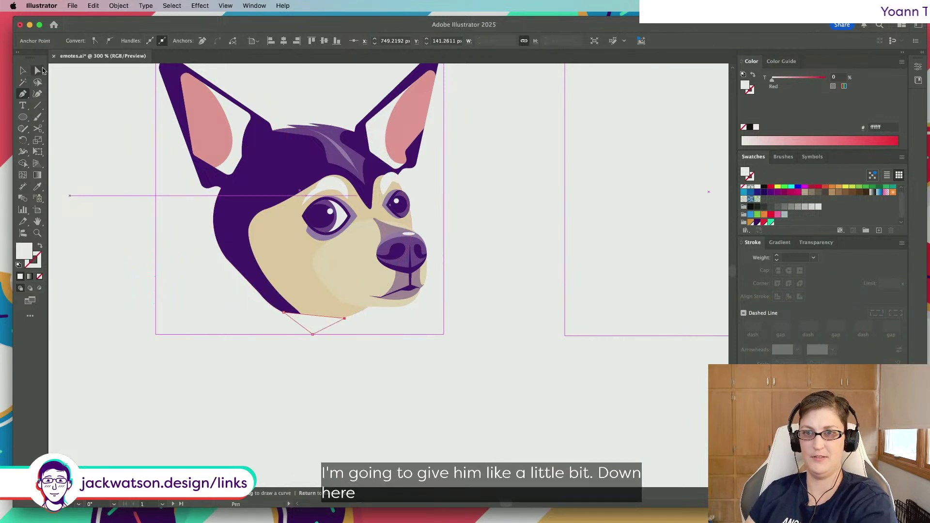
Fill the neck triangle with the lighter muzzle colour sampled with the Eyedropper
{"action": "left_click", "coordinate": [38, 71]}
{"action": "left_click", "coordinate": [315, 295]}
{"action": "key", "text": "super+z"}
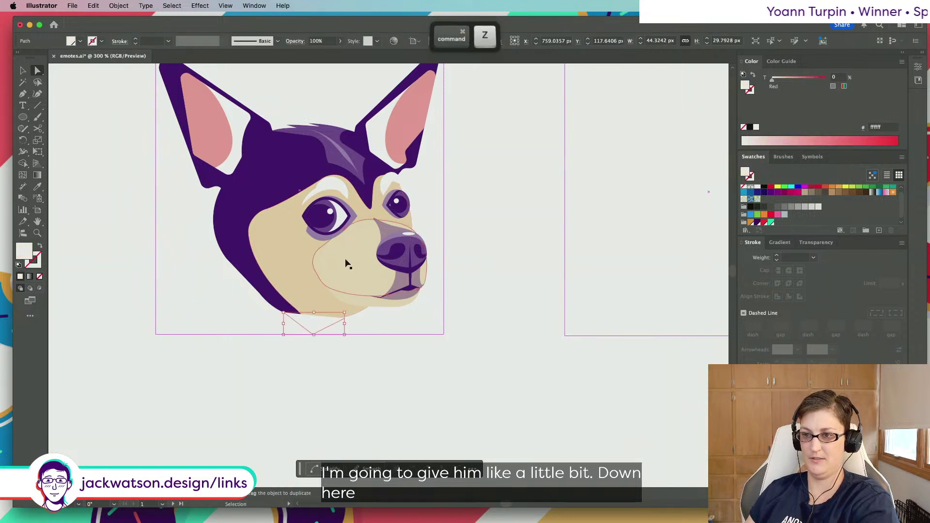
{"action": "key", "text": "i"}
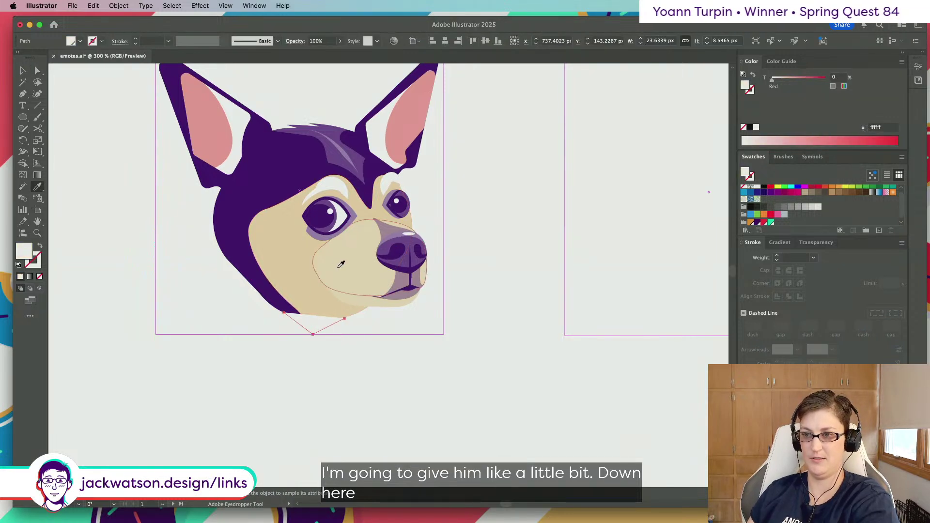
{"action": "left_click", "coordinate": [323, 259]}
{"action": "key", "text": "shift+super+a"}
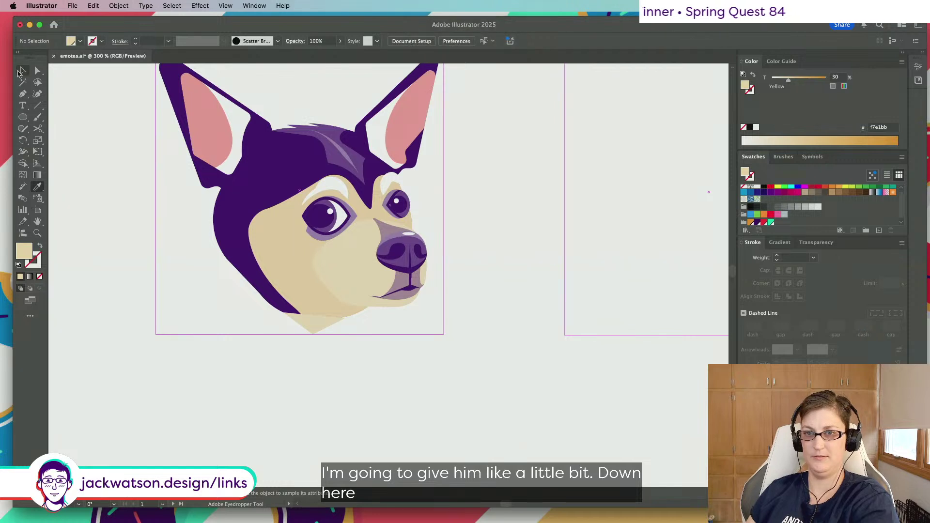
Place the neck triangle behind the head shapes
{"action": "key", "text": "super"}
{"action": "key", "text": "super+j"}
{"action": "key", "text": "super+j"}
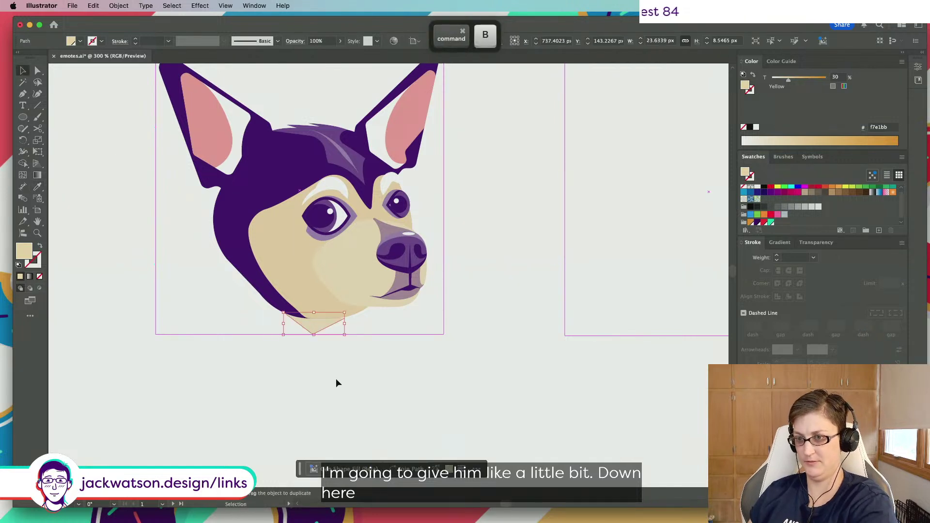
Darken the neck triangle's fill to a 75% tint of Yellow
{"action": "key", "text": "super+minus"}
{"action": "key", "text": "super+minus"}
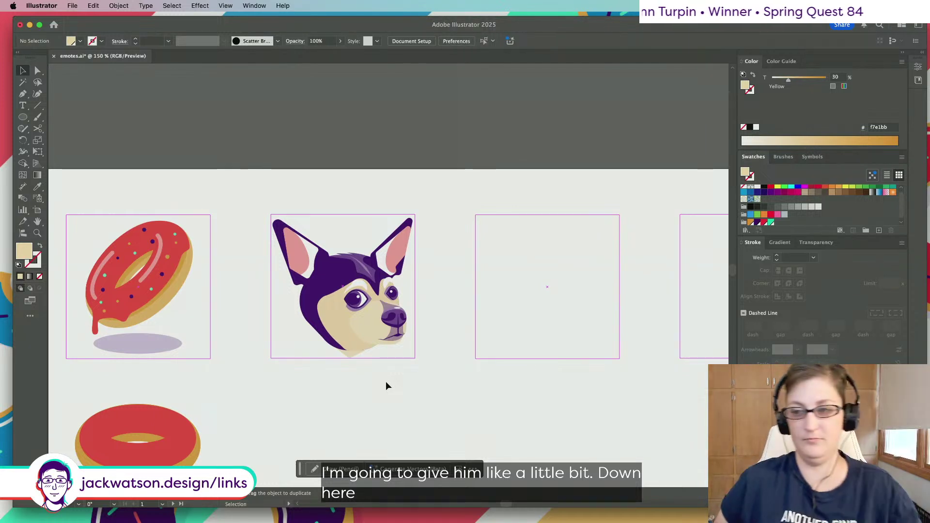
{"action": "left_click", "coordinate": [349, 356]}
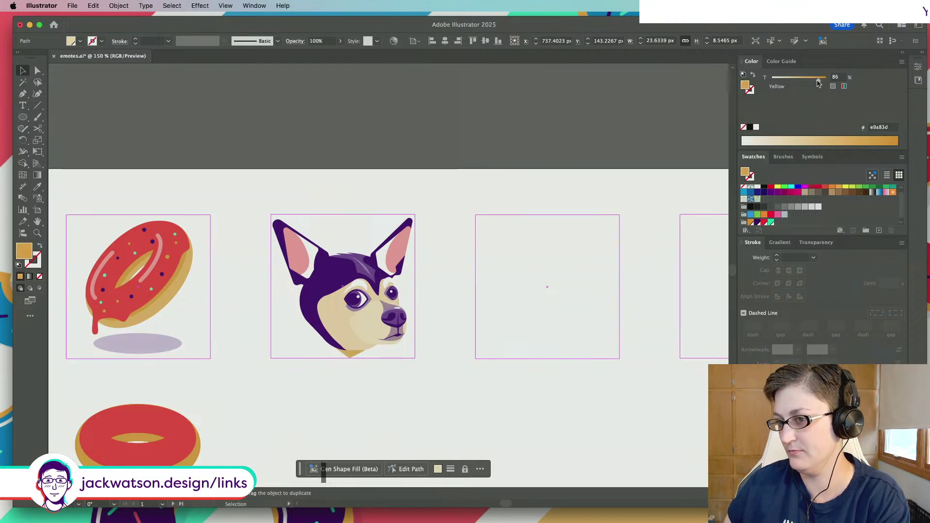
{"action": "left_click_drag", "start_coordinate": [818, 83], "coordinate": [812, 83]}
{"action": "scroll", "coordinate": [376, 397], "scroll_direction": "up", "scroll_amount": 1}
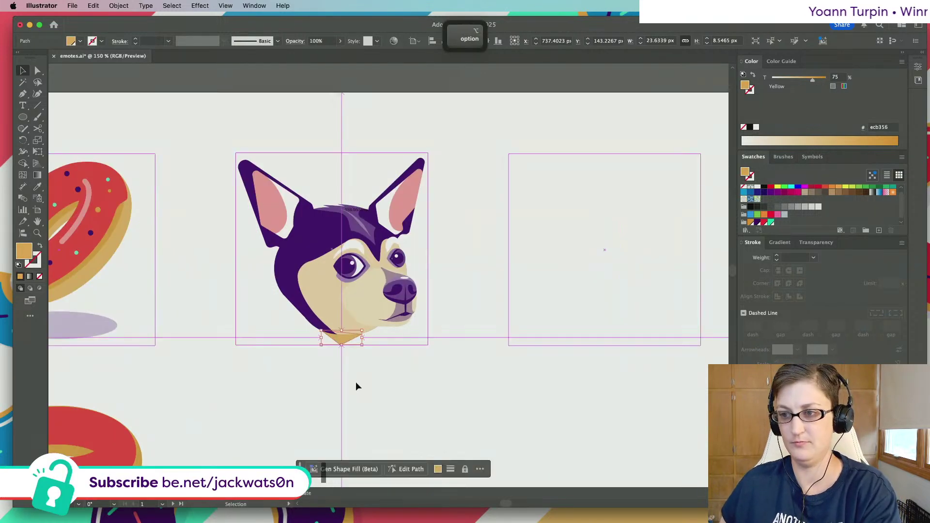
Round the lower corner of the neck triangle under the chin
{"action": "scroll", "coordinate": [351, 378], "scroll_direction": "up", "scroll_amount": 3}
{"action": "key", "text": "a"}
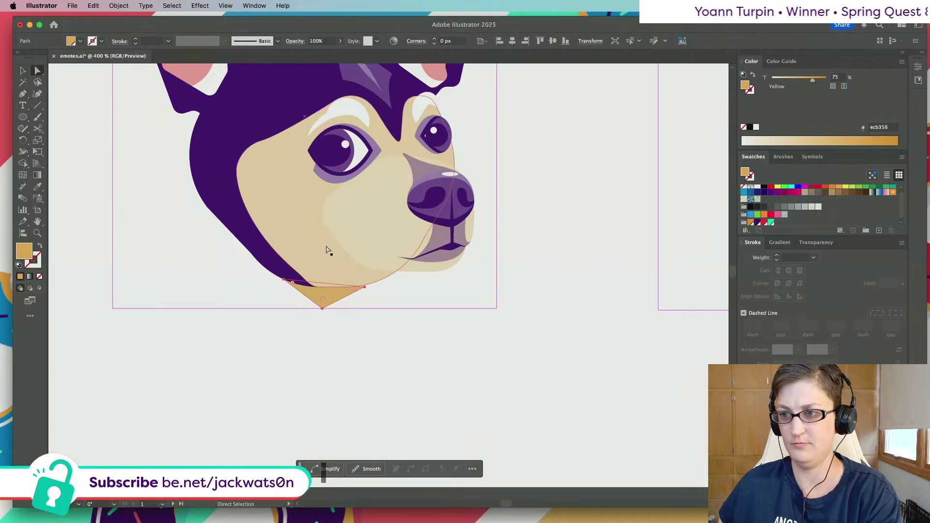
{"action": "left_click_drag", "start_coordinate": [364, 287], "coordinate": [326, 287]}
{"action": "left_click", "coordinate": [385, 344]}
{"action": "scroll", "coordinate": [384, 345], "scroll_direction": "down", "scroll_amount": 4}
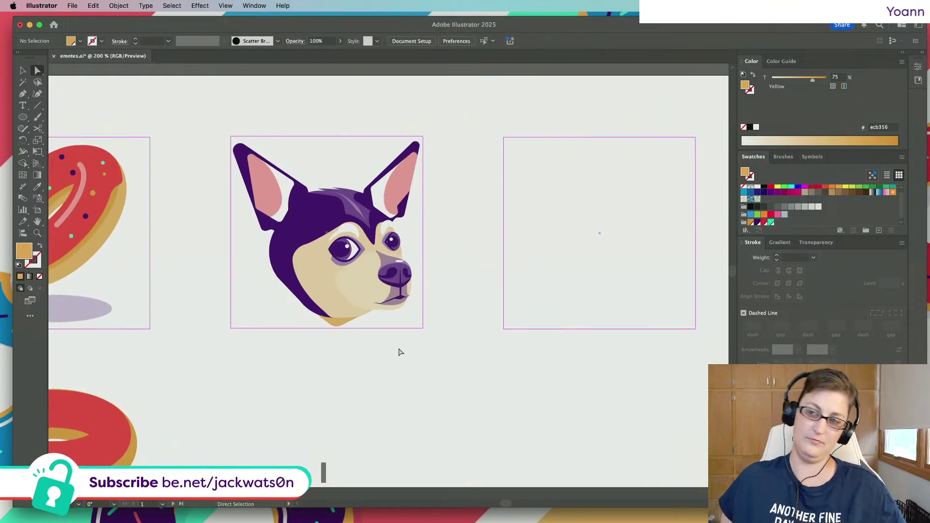
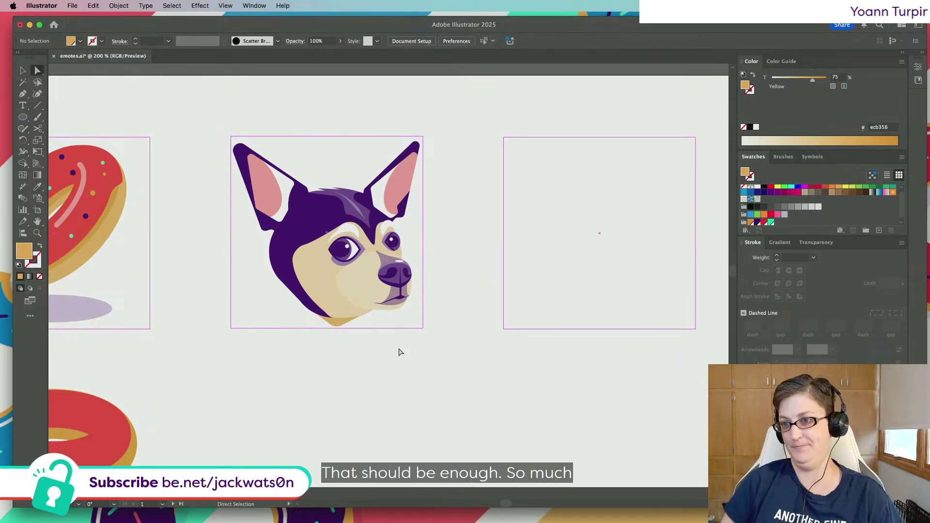
{"action": "left_click", "coordinate": [297, 301]}
{"action": "key", "text": "super+equal"}
{"action": "key", "text": "super+equal"}
{"action": "key", "text": "shift+super+a"}
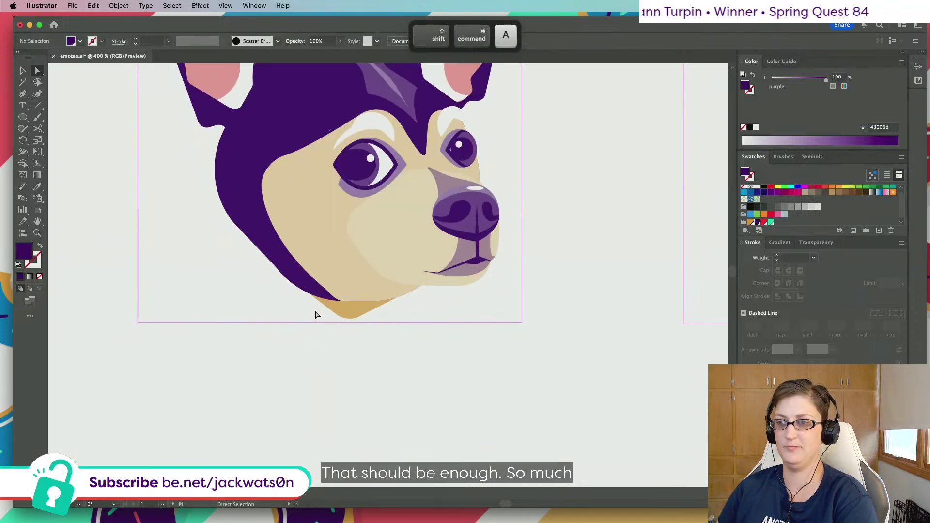
{"action": "scroll", "coordinate": [315, 314], "scroll_direction": "up", "scroll_amount": 1}
{"action": "scroll", "coordinate": [177, 179], "scroll_direction": "left", "scroll_amount": 10}
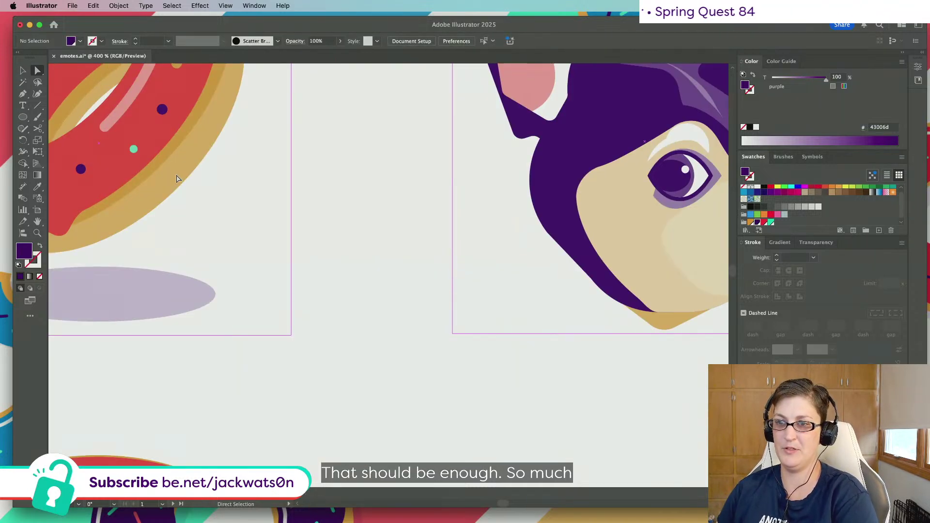
Draw a jagged dark purple fur shape with pointed tufts along the back edge of the head, from the jaw up, using the Pen tool
{"action": "scroll", "coordinate": [174, 181], "scroll_direction": "down", "scroll_amount": 3, "text": "alt"}
{"action": "scroll", "coordinate": [635, 199], "scroll_direction": "right", "scroll_amount": 5}
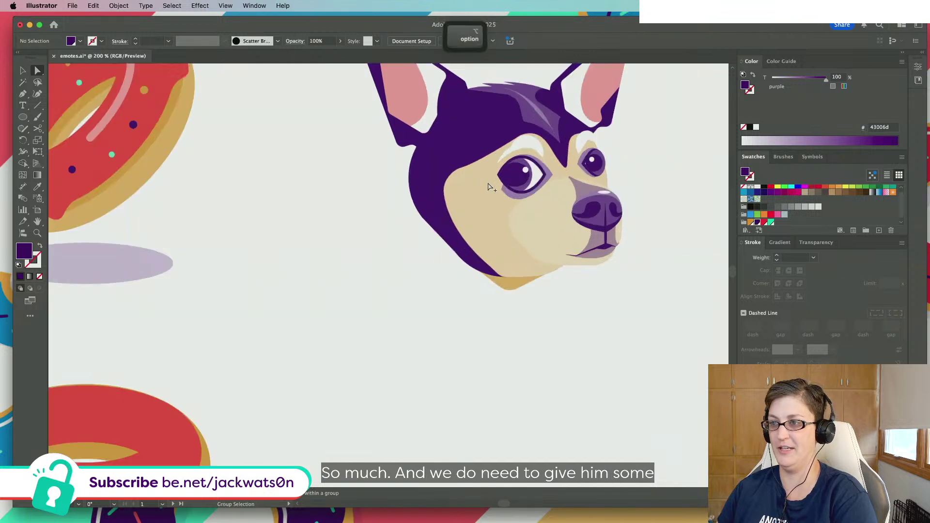
{"action": "scroll", "coordinate": [490, 185], "scroll_direction": "up", "scroll_amount": 3}
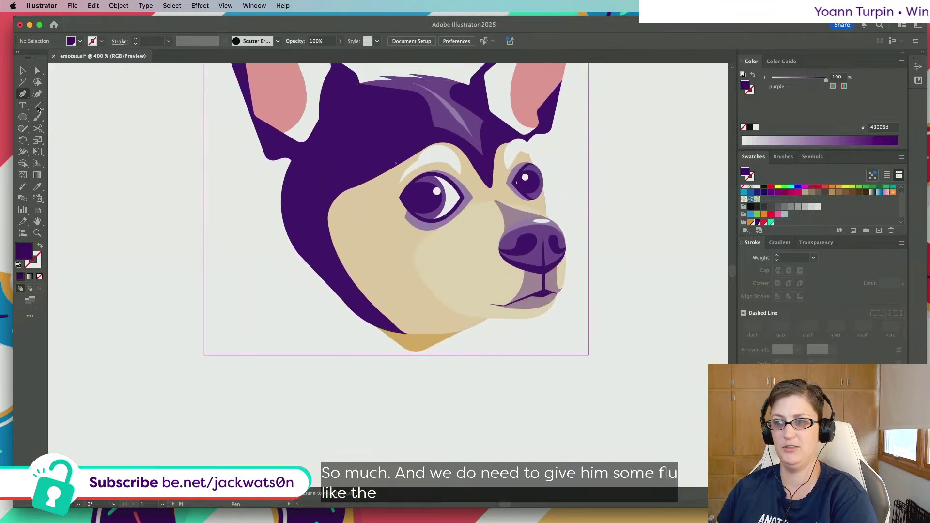
{"action": "left_click", "coordinate": [401, 337]}
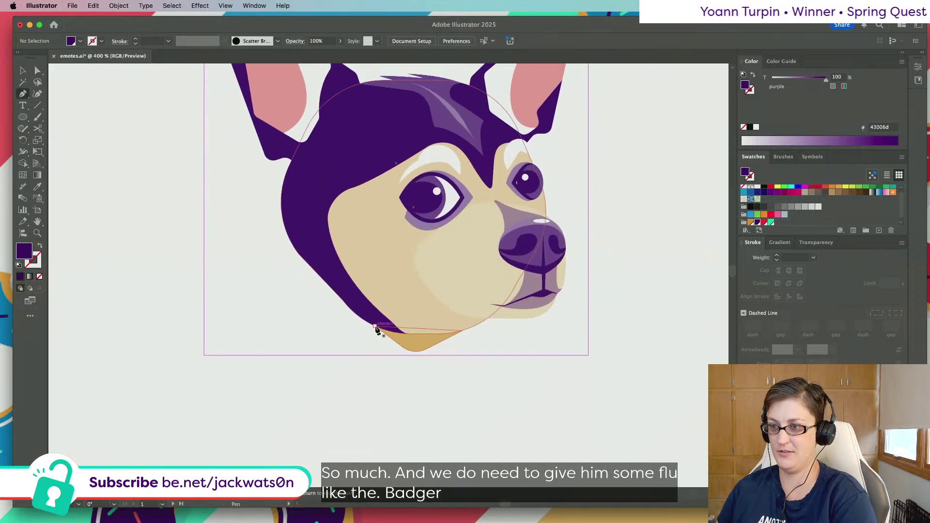
{"action": "left_click", "coordinate": [375, 326]}
{"action": "left_click", "coordinate": [349, 315]}
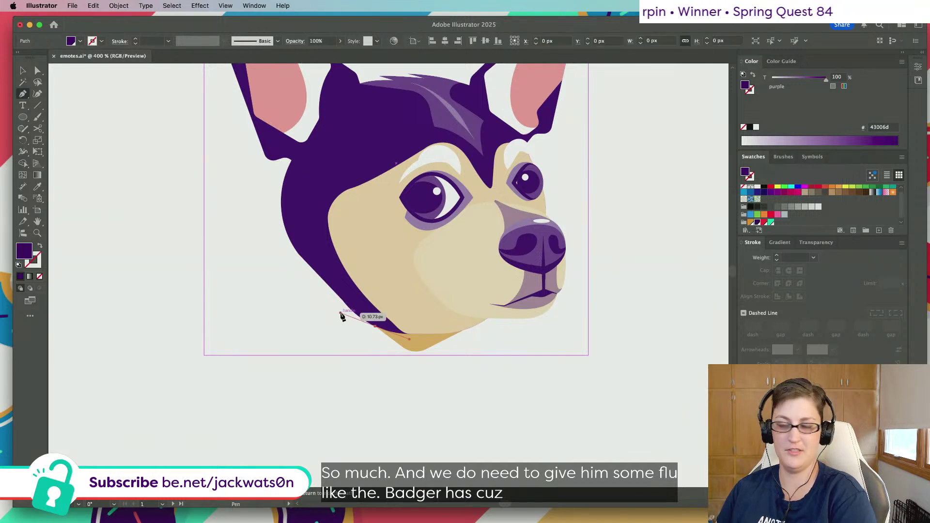
{"action": "left_click", "coordinate": [325, 299]}
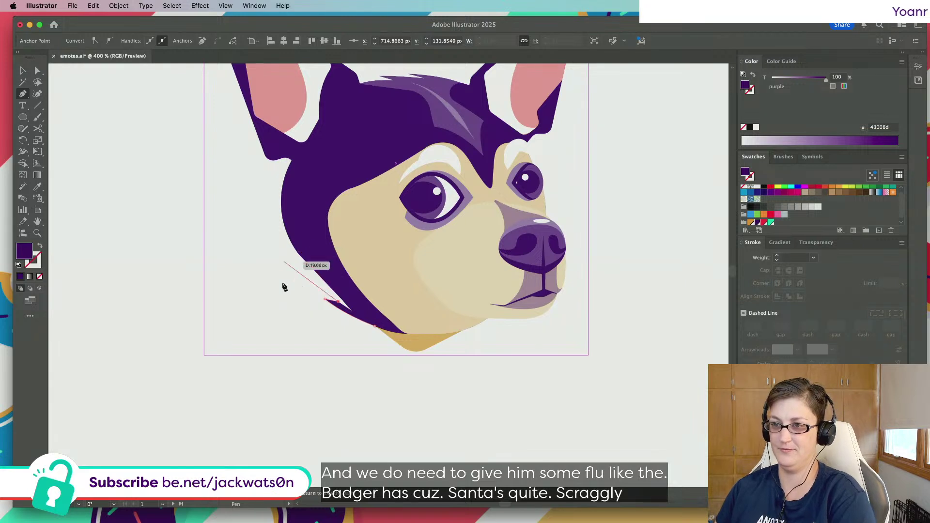
{"action": "left_click", "coordinate": [298, 275]}
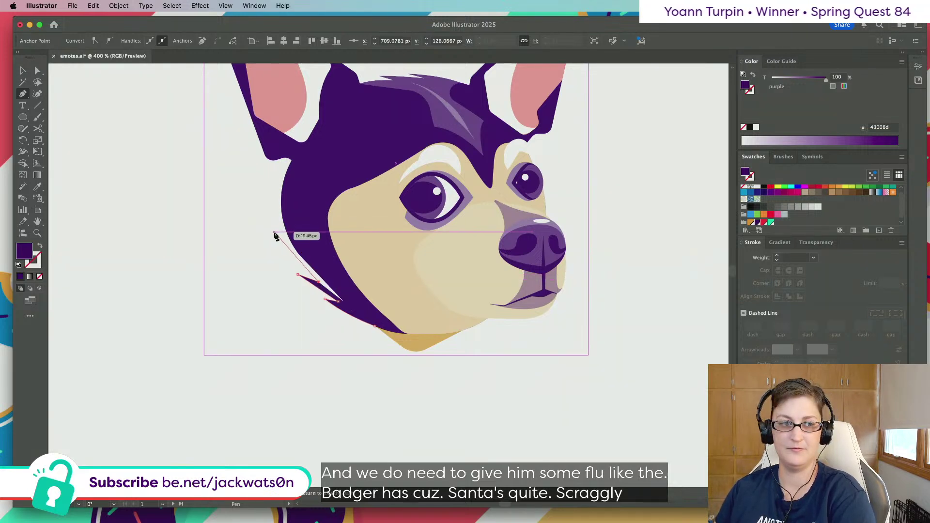
{"action": "left_click_drag", "start_coordinate": [266, 221], "coordinate": [283, 236]}
{"action": "scroll", "coordinate": [283, 236], "scroll_direction": "up", "scroll_amount": 3}
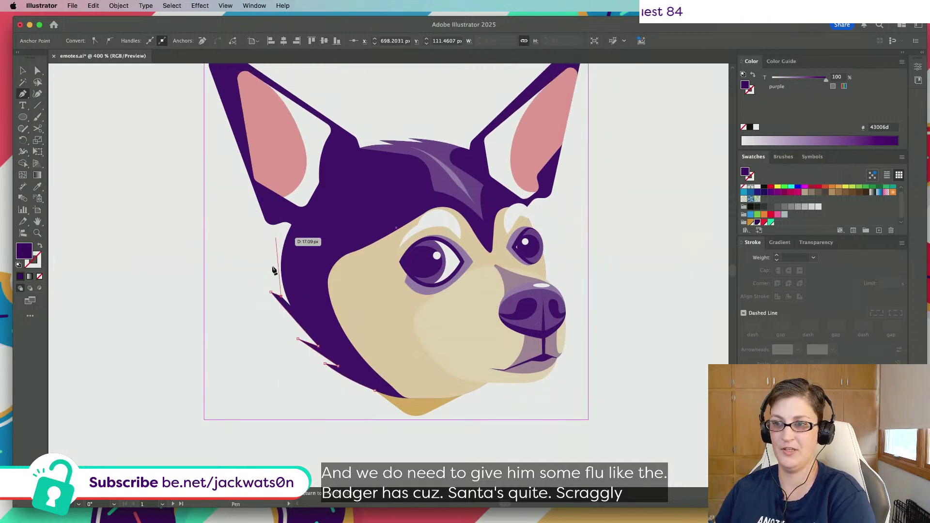
{"action": "left_click_drag", "start_coordinate": [274, 270], "coordinate": [306, 303]}
{"action": "key", "text": "super+z"}
{"action": "left_click", "coordinate": [372, 390]}
{"action": "key", "text": "shift+super+a"}
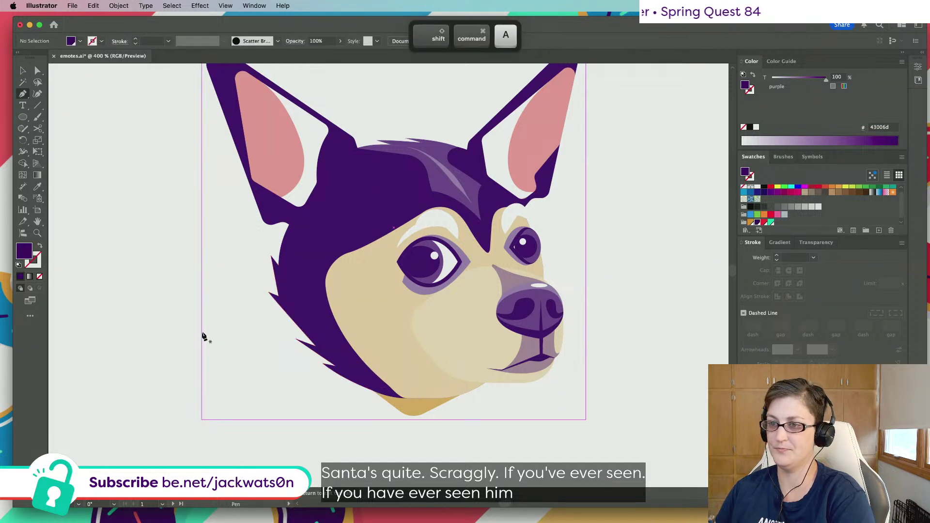
Draw a small pointed dark purple fur tuft on the head's edge just below the base of the nearer ear
{"action": "scroll", "coordinate": [202, 336], "scroll_direction": "down", "scroll_amount": 2}
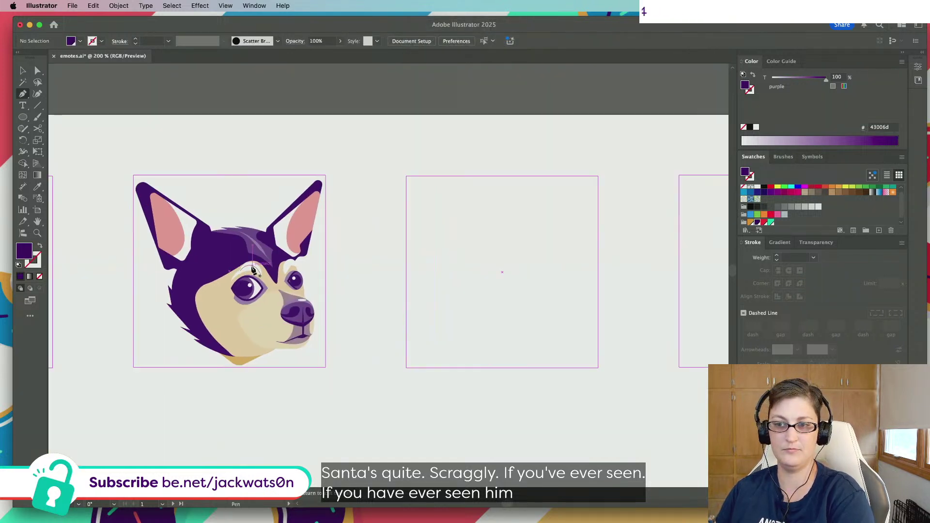
{"action": "key", "text": "alt"}
{"action": "scroll", "coordinate": [211, 285], "scroll_direction": "up", "scroll_amount": 3}
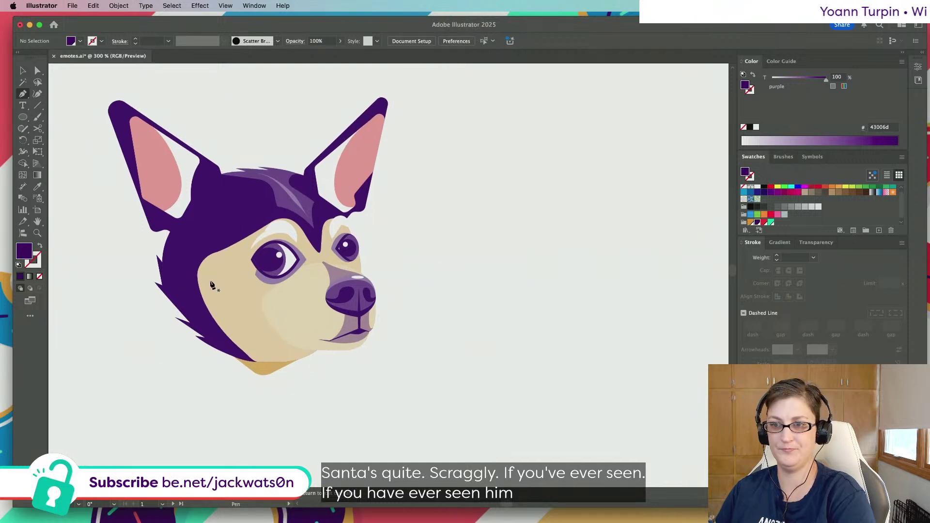
{"action": "scroll", "coordinate": [177, 261], "scroll_direction": "up", "scroll_amount": 3}
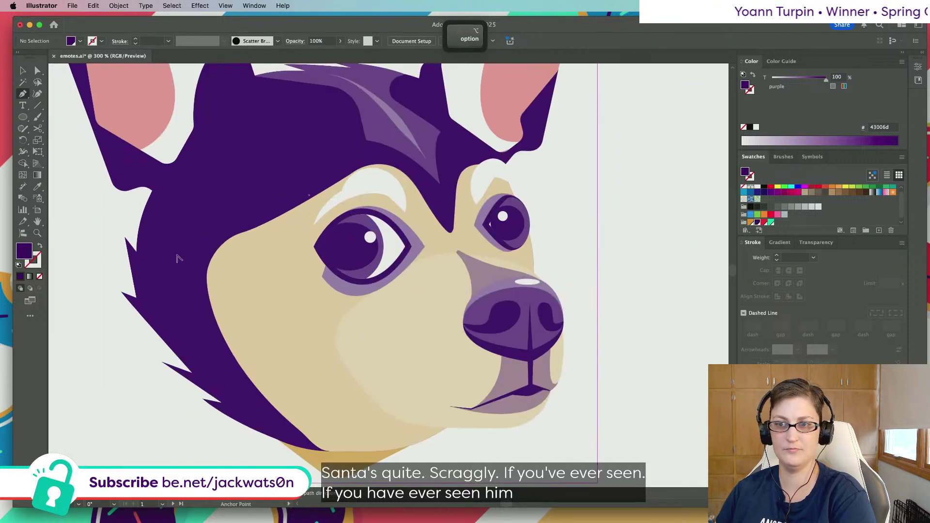
{"action": "left_click", "coordinate": [146, 190]}
{"action": "left_click", "coordinate": [136, 197]}
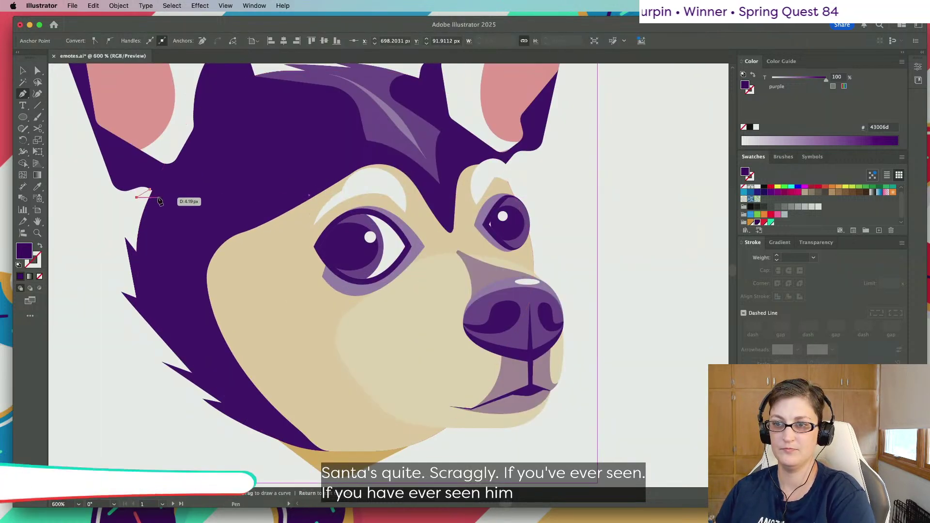
{"action": "key", "text": "Return"}
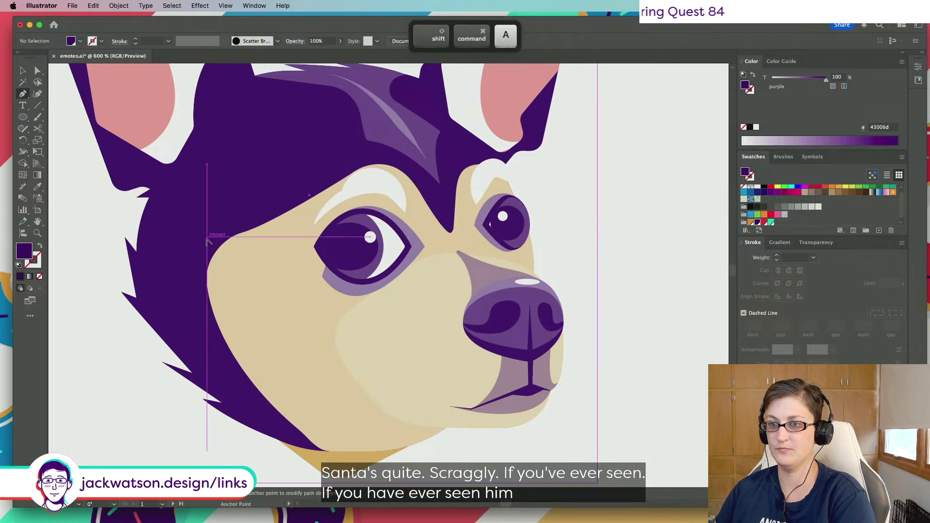
Draw a closed jagged fur shape along the inner border between the tan cheek and the purple back of the head with the Pen tool
{"action": "scroll", "coordinate": [208, 241], "scroll_direction": "down", "scroll_amount": 3}
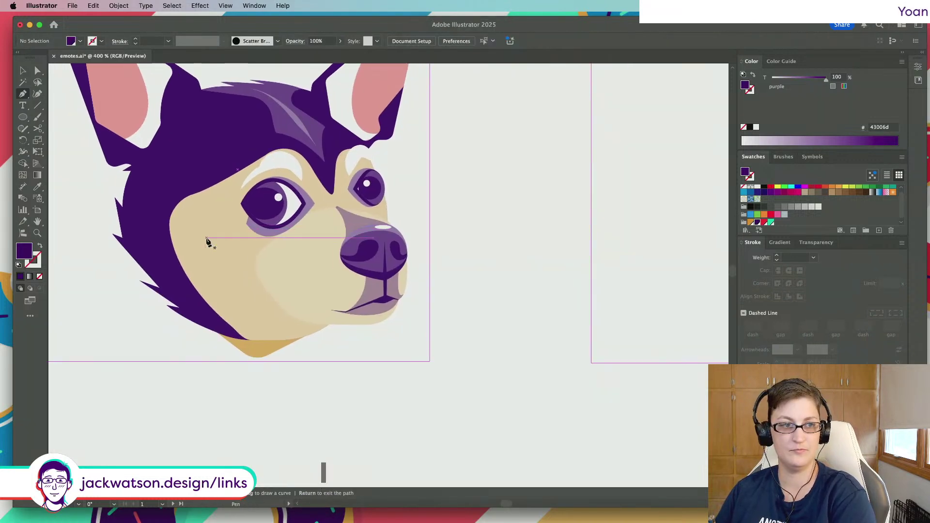
{"action": "scroll", "coordinate": [207, 241], "scroll_direction": "up", "scroll_amount": 2}
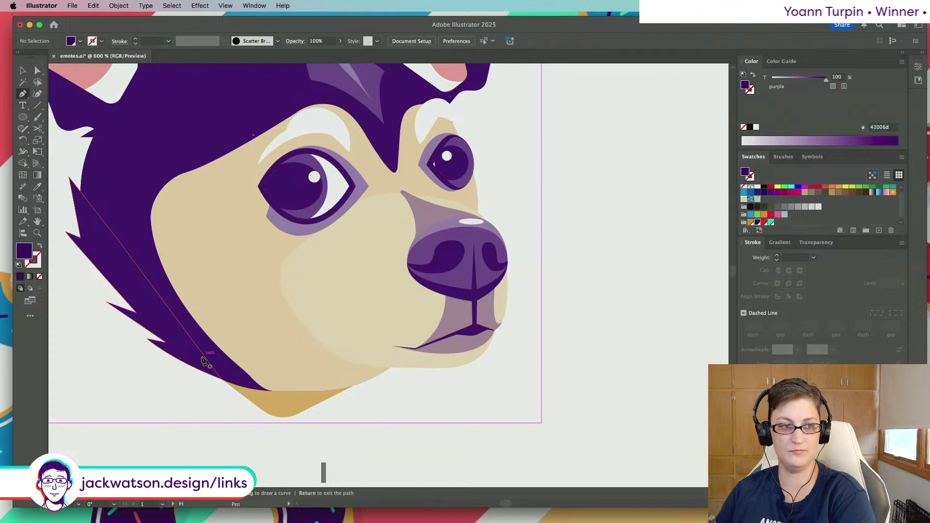
{"action": "left_click", "coordinate": [253, 379]}
{"action": "key", "text": "super+z"}
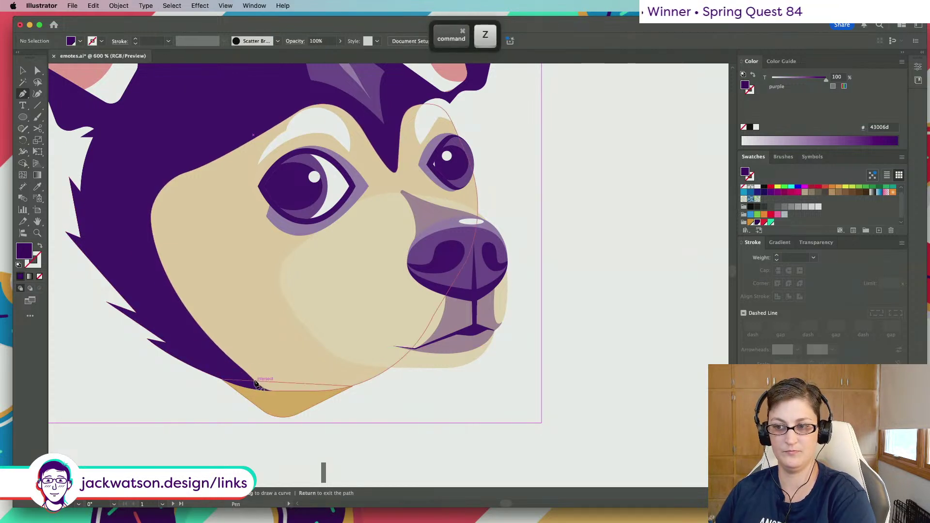
{"action": "left_click", "coordinate": [253, 379]}
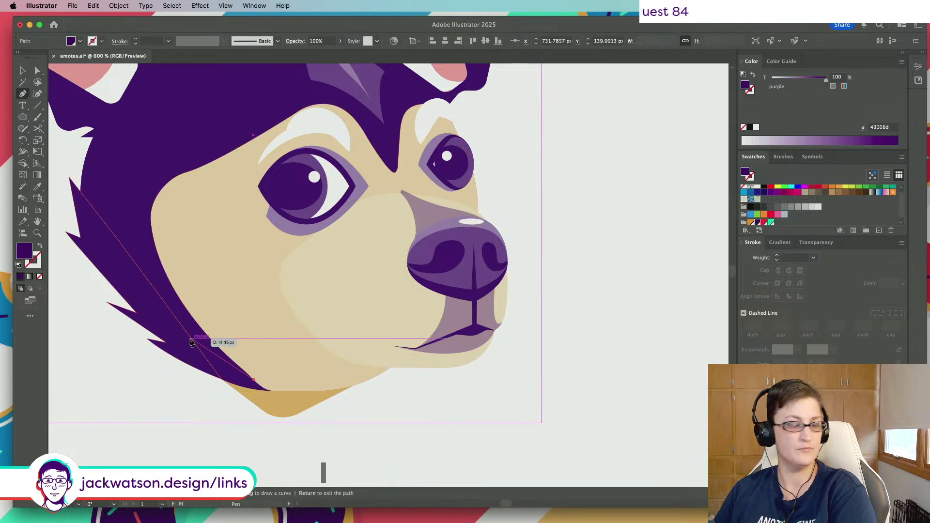
{"action": "left_click", "coordinate": [190, 340]}
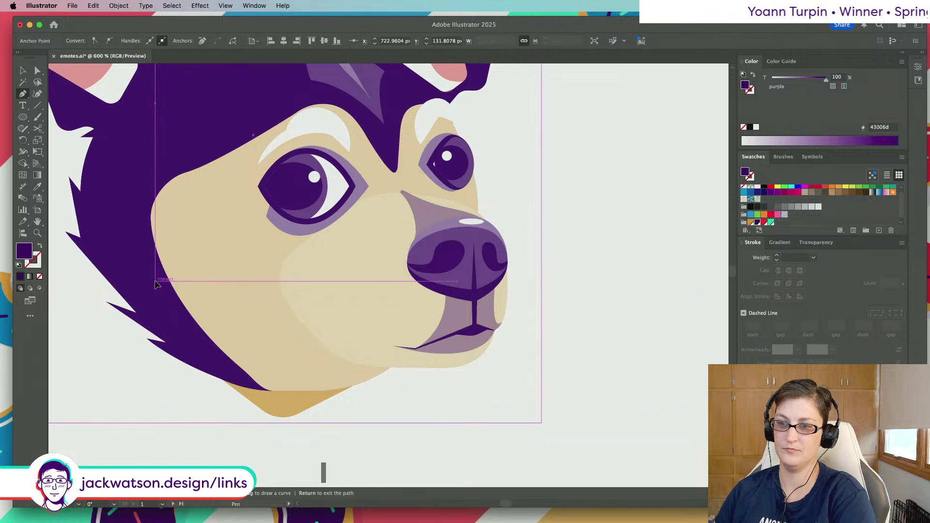
{"action": "left_click_drag", "start_coordinate": [156, 281], "coordinate": [146, 224]}
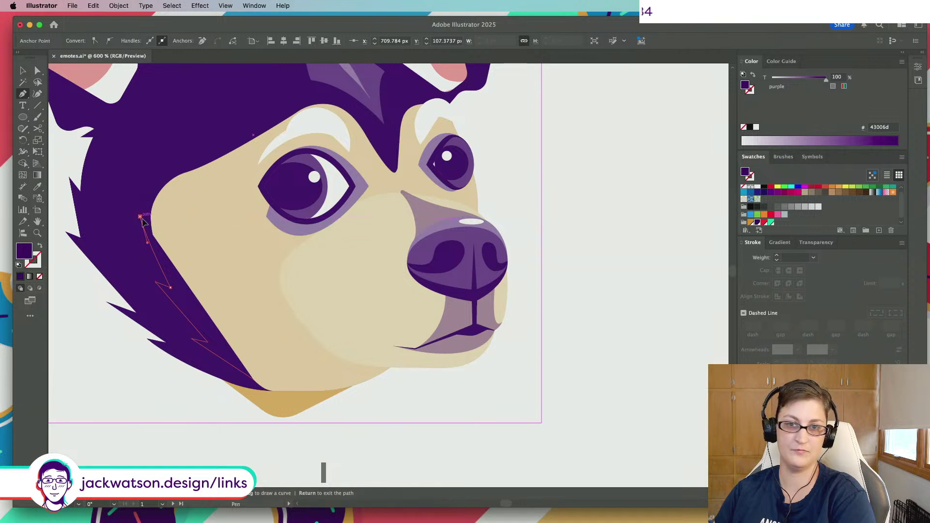
{"action": "left_click_drag", "start_coordinate": [175, 263], "coordinate": [176, 263]}
{"action": "left_click_drag", "start_coordinate": [253, 380], "coordinate": [255, 385]}
Fill the jagged cheek fur shape with the tan face colour, a 40% tint of Yellow, sampled with the Eyedropper
{"action": "key", "text": "i"}
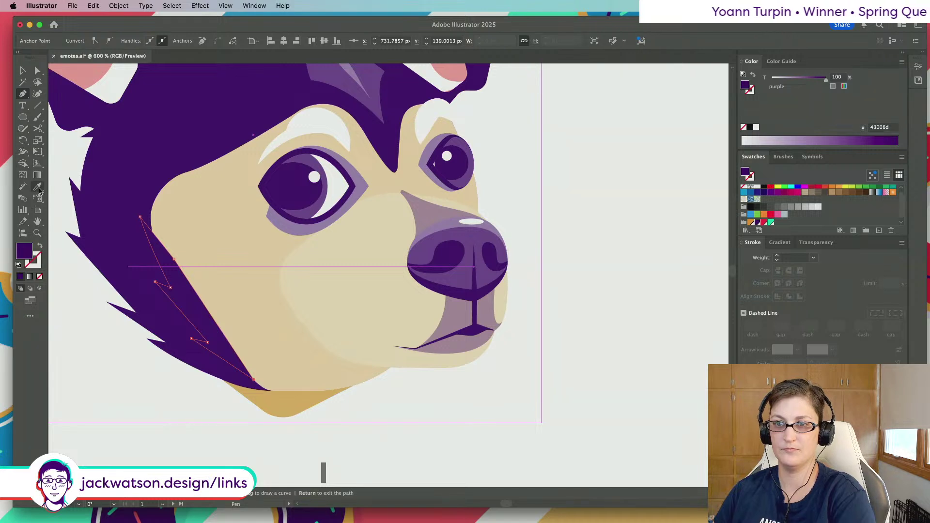
{"action": "left_click", "coordinate": [189, 215]}
{"action": "key", "text": "shift+super+a"}
{"action": "scroll", "coordinate": [164, 200], "scroll_direction": "down", "scroll_amount": 3}
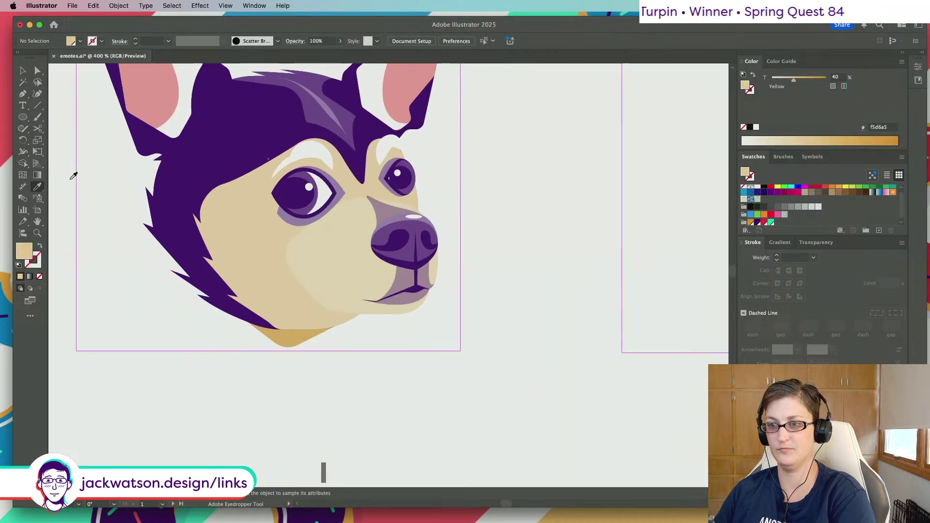
Draw a tan shape with pointed fur tufts along the face's upper border beside the nearer eyebrow
{"action": "scroll", "coordinate": [97, 184], "scroll_direction": "up", "scroll_amount": 3}
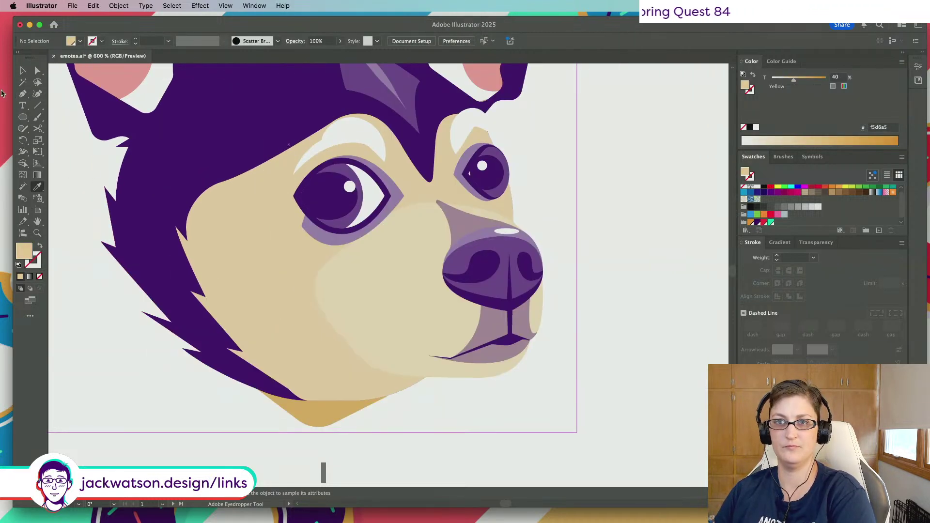
{"action": "left_click", "coordinate": [307, 138]}
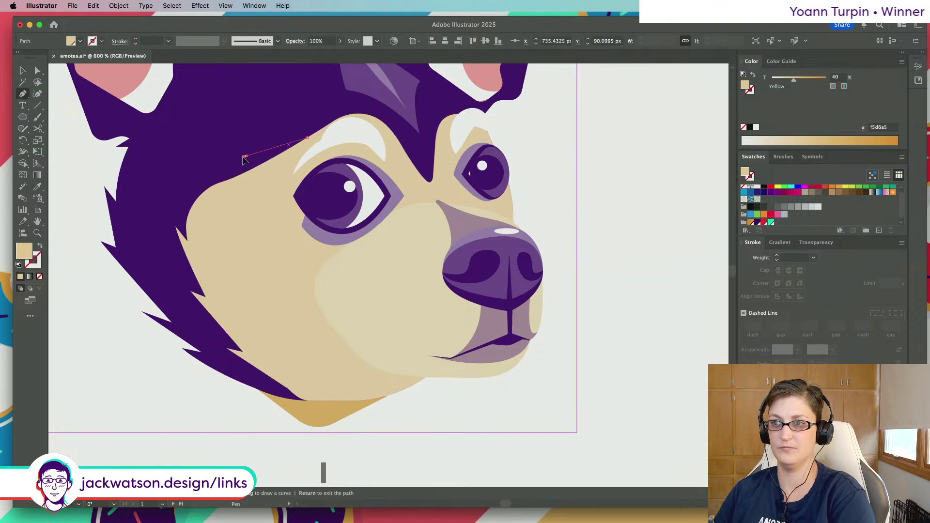
{"action": "mouse_move", "coordinate": [245, 156]}
{"action": "left_mouse_down"}
{"action": "mouse_move", "coordinate": [266, 163]}
{"action": "mouse_move", "coordinate": [240, 170]}
{"action": "mouse_move", "coordinate": [257, 170]}
{"action": "left_mouse_up"}
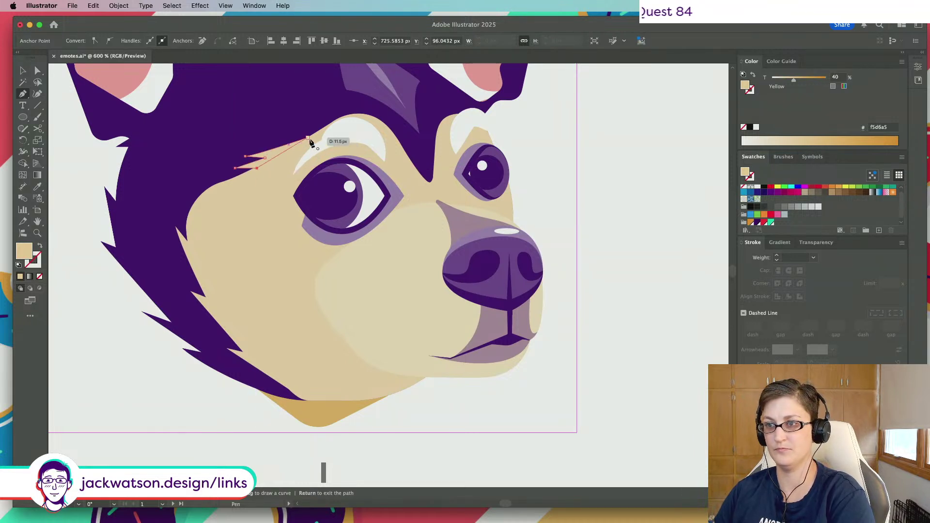
{"action": "key", "text": "Return"}
{"action": "key", "text": "super+minus"}
{"action": "key", "text": "super+minus"}
{"action": "key", "text": "super+minus"}
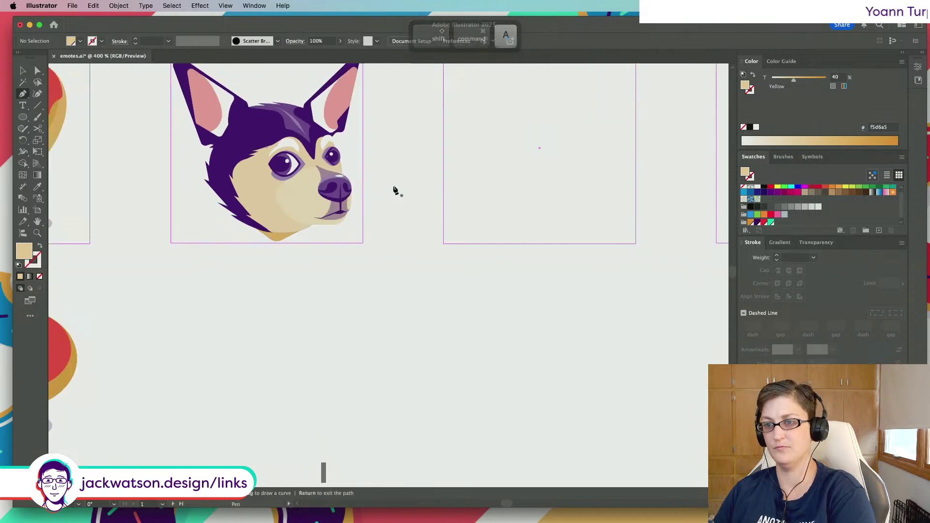
Draw an open curved path about 14.5 px wide and 17.9 px high along the edge of the muzzle on the cheek
{"action": "scroll", "coordinate": [397, 190], "scroll_direction": "up", "scroll_amount": 3}
{"action": "scroll", "coordinate": [396, 191], "scroll_direction": "down", "scroll_amount": 2}
{"action": "scroll", "coordinate": [319, 285], "scroll_direction": "up", "scroll_amount": 4}
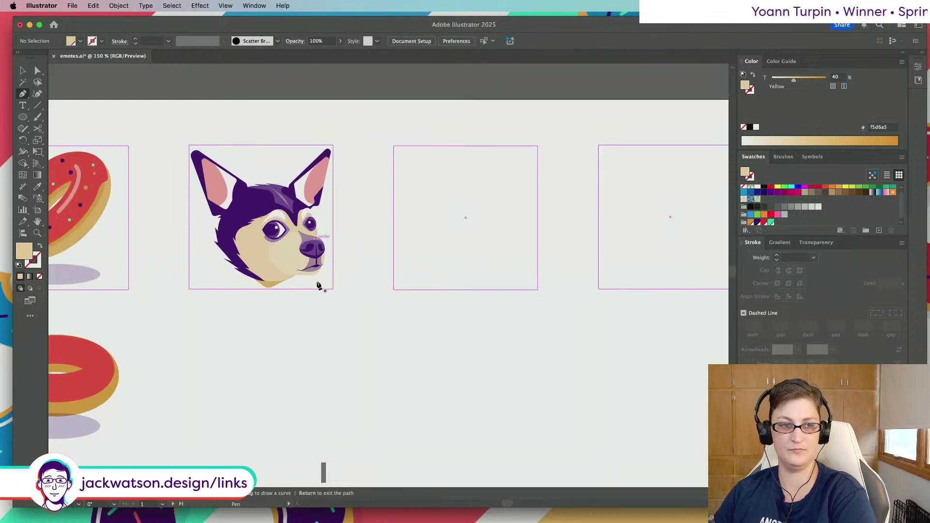
{"action": "left_click", "coordinate": [271, 224]}
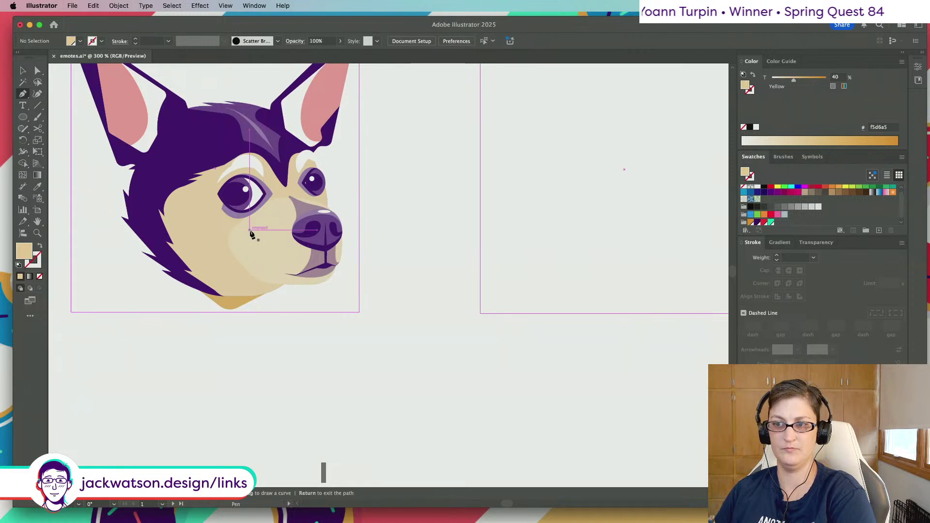
{"action": "left_click", "coordinate": [248, 228]}
{"action": "left_click", "coordinate": [226, 235]}
{"action": "left_click_drag", "start_coordinate": [225, 235], "coordinate": [221, 235]}
{"action": "left_click_drag", "start_coordinate": [299, 280], "coordinate": [304, 284]}
Apply the nearer eyebrow's white tapered 2 pt stroke to the cheek curve with the Eyedropper
{"action": "left_click", "coordinate": [37, 186]}
{"action": "left_click", "coordinate": [226, 168]}
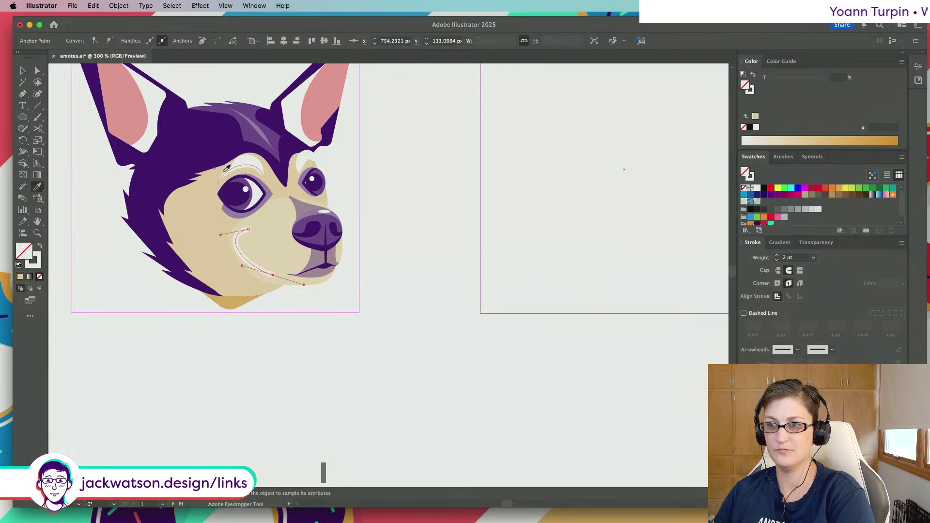
{"action": "key", "text": "super+shift+a"}
Set the stroke weight of the white cheek highlight to 5 pt
{"action": "left_click", "coordinate": [23, 70]}
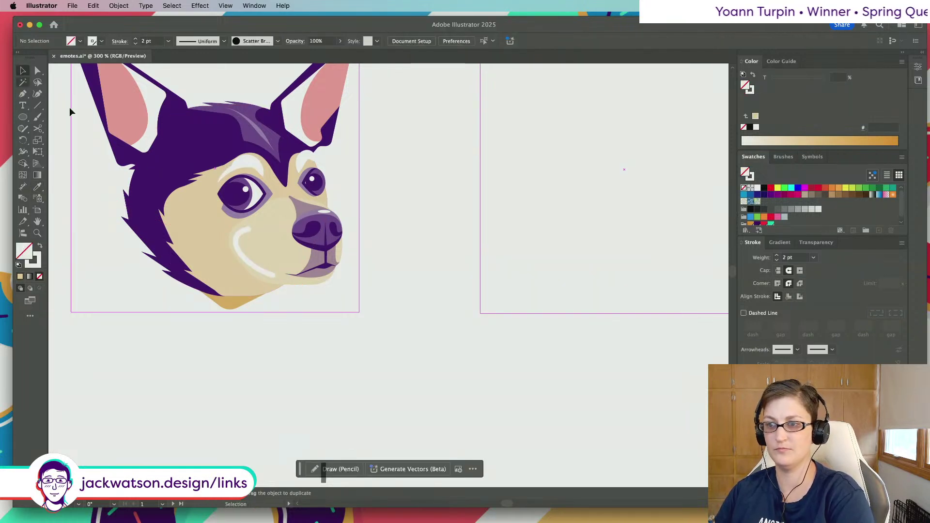
{"action": "left_click", "coordinate": [241, 238]}
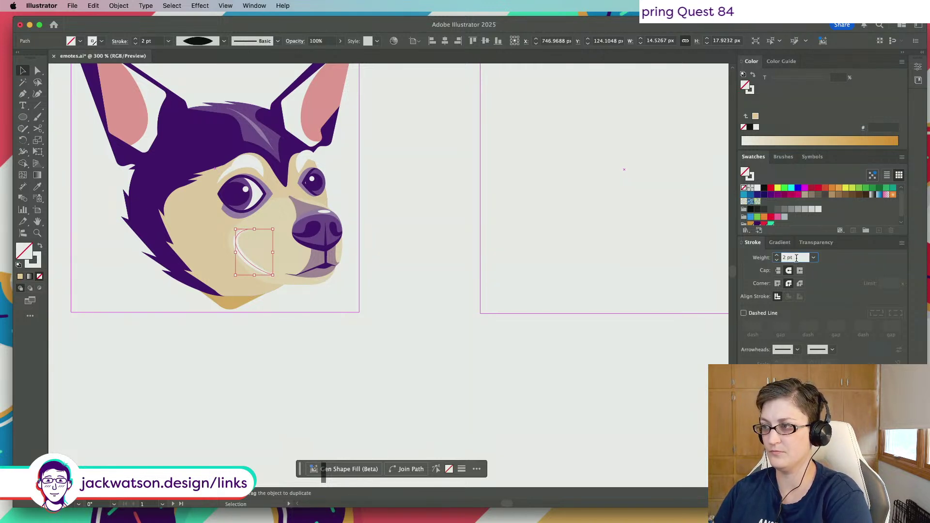
{"action": "key", "text": "Up"}
{"action": "key", "text": "Up"}
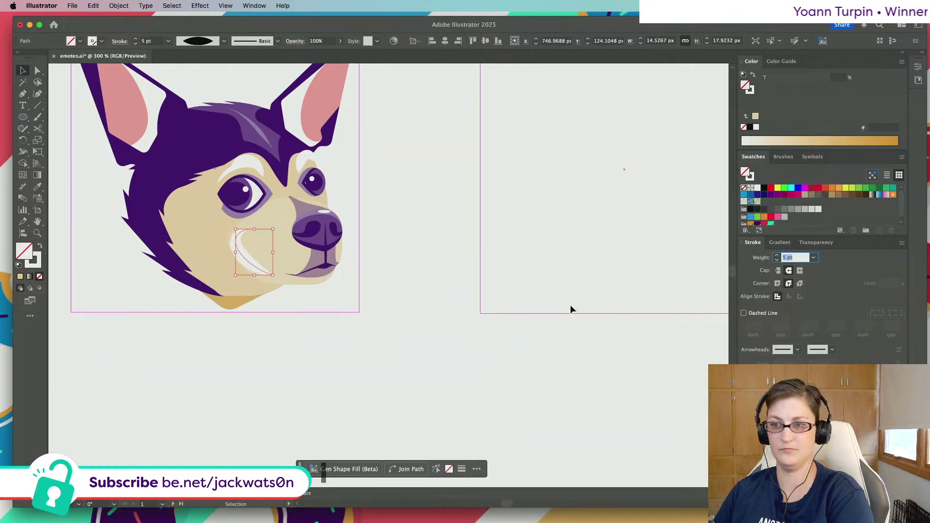
{"action": "left_click", "coordinate": [433, 288]}
{"action": "scroll", "coordinate": [423, 284], "scroll_direction": "down", "scroll_amount": 2}
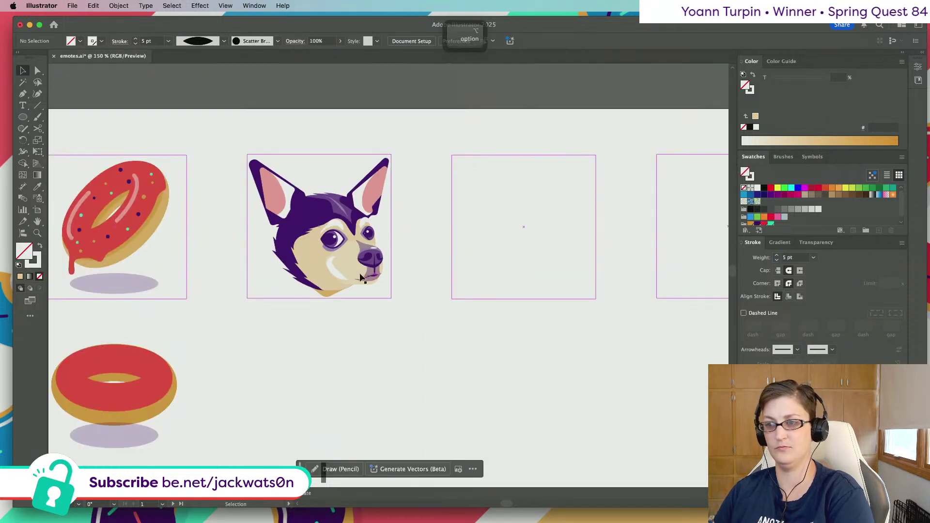
Scale the white cheek highlight down to about 17.3 px high and make it slightly narrower
{"action": "scroll", "coordinate": [361, 277], "scroll_direction": "up", "scroll_amount": 2}
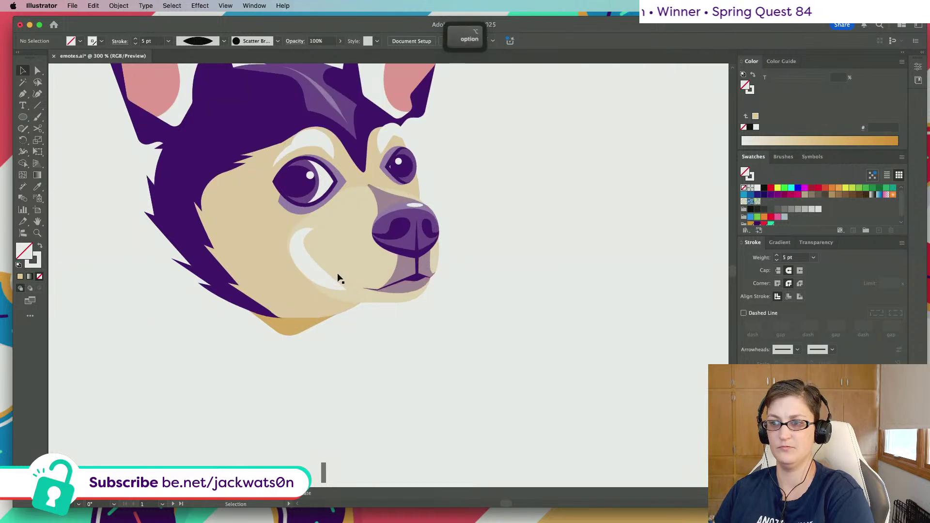
{"action": "scroll", "coordinate": [338, 277], "scroll_direction": "up", "scroll_amount": 3}
{"action": "left_click_drag", "start_coordinate": [273, 243], "coordinate": [279, 237]}
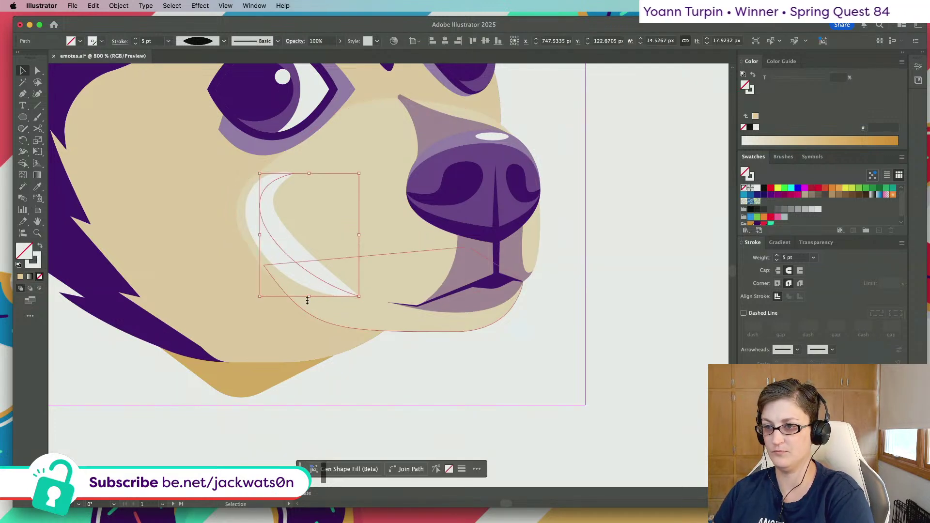
{"action": "left_click_drag", "start_coordinate": [308, 296], "coordinate": [308, 293]}
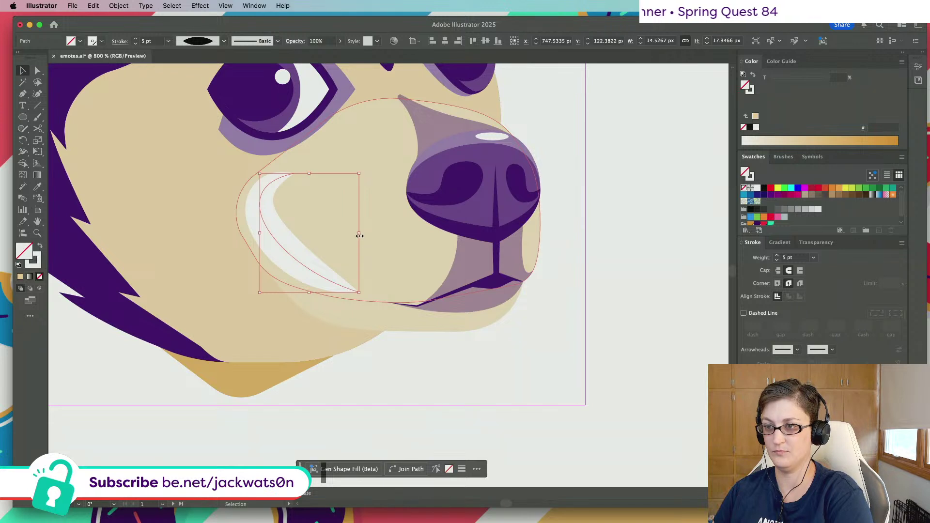
{"action": "left_click_drag", "start_coordinate": [360, 236], "coordinate": [354, 235]}
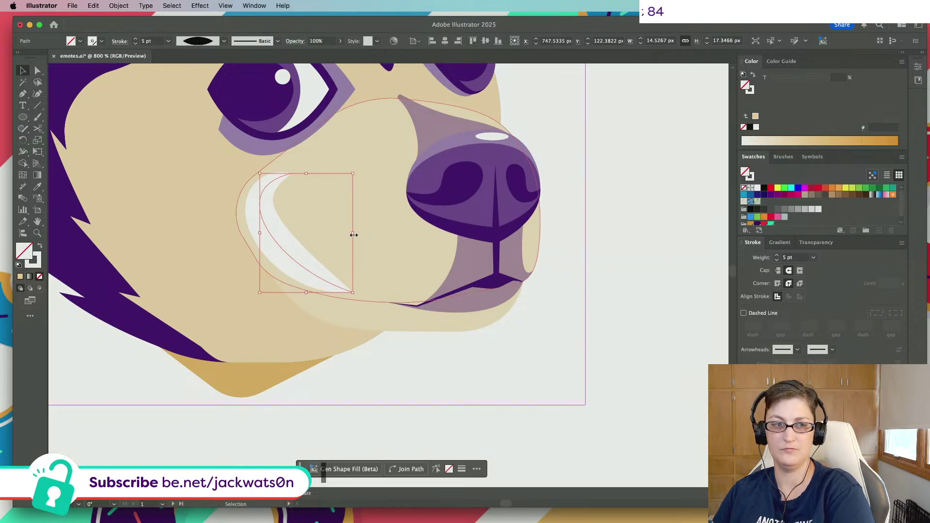
{"action": "key", "text": "shift+super+a"}
{"action": "left_click", "coordinate": [278, 245]}
{"action": "key", "text": "super+c"}
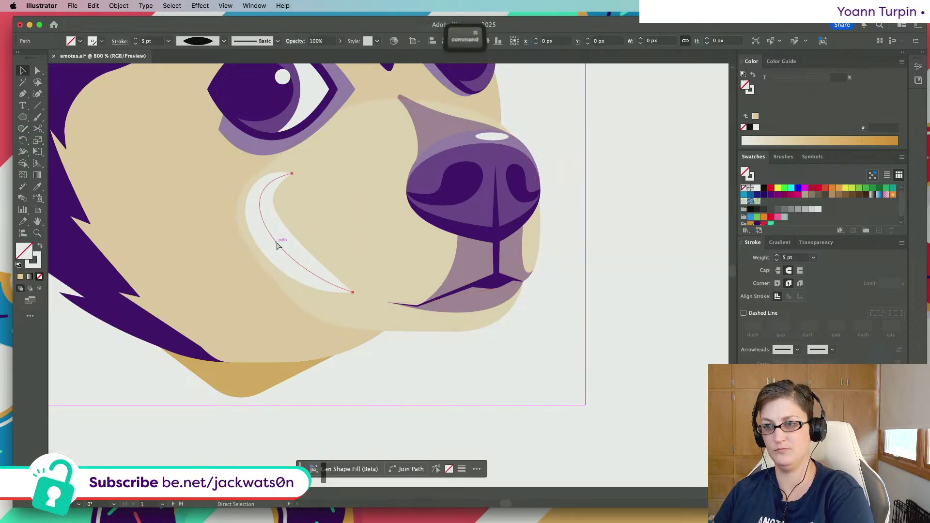
{"action": "key", "text": "super+f"}
{"action": "left_click_drag", "start_coordinate": [277, 240], "coordinate": [224, 264]}
{"action": "key", "text": "p"}
{"action": "key", "text": "Delete"}
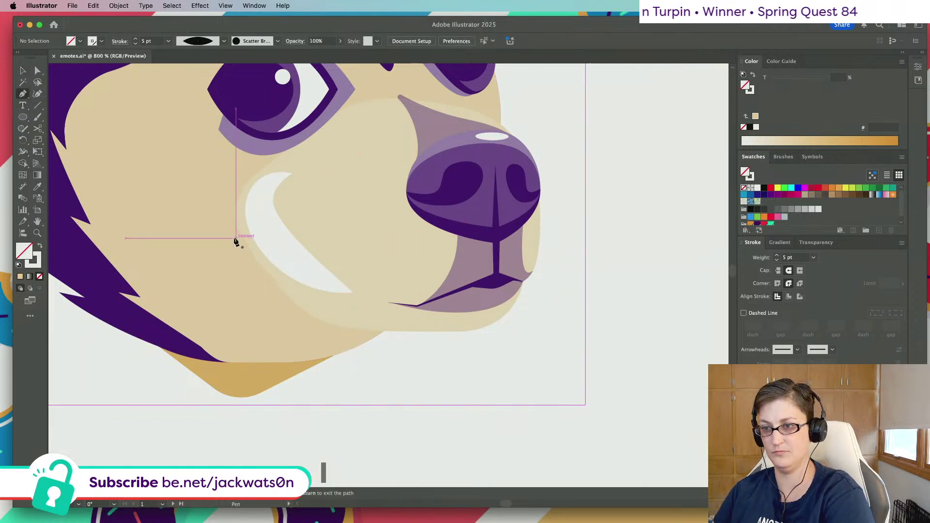
Draw a second white tapered curve below the cheek highlight, about 22.2 px wide and 13 px high, with a 2 pt stroke
{"action": "left_click_drag", "start_coordinate": [235, 238], "coordinate": [235, 266]}
{"action": "left_click_drag", "start_coordinate": [300, 294], "coordinate": [324, 300]}
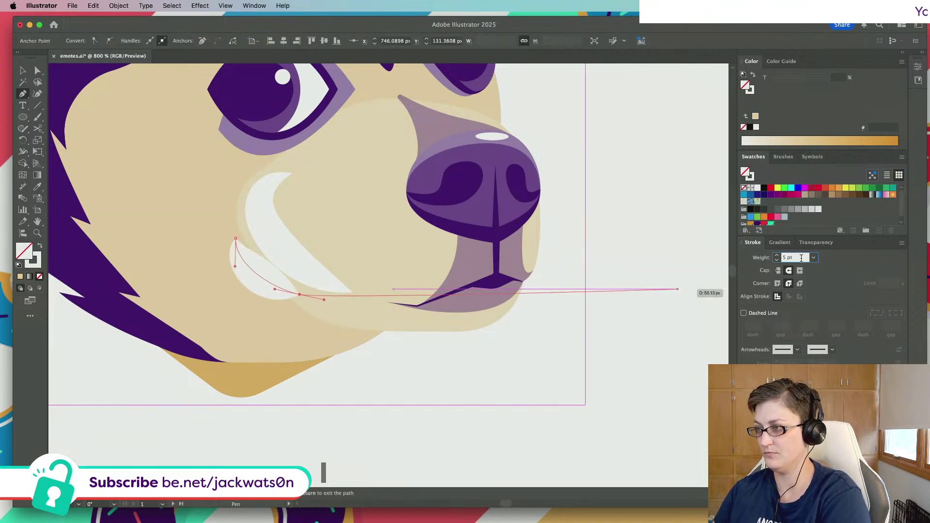
{"action": "key", "text": "Down"}
{"action": "key", "text": "Down"}
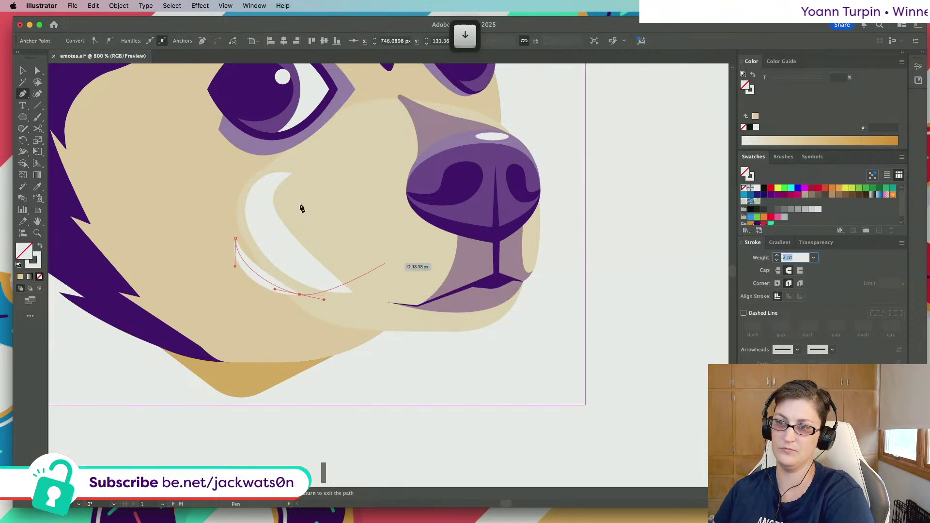
{"action": "key", "text": "a"}
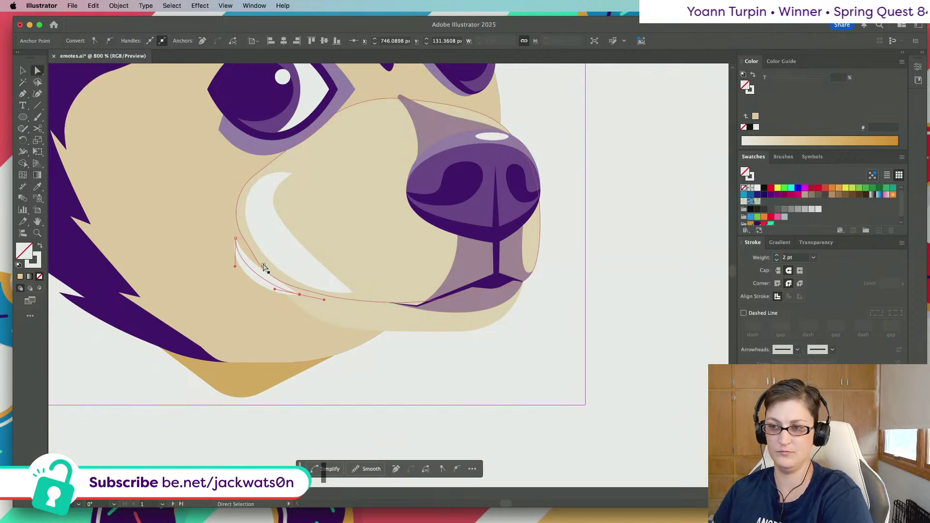
{"action": "left_click_drag", "start_coordinate": [275, 291], "coordinate": [257, 316]}
{"action": "key", "text": "super+shift+a"}
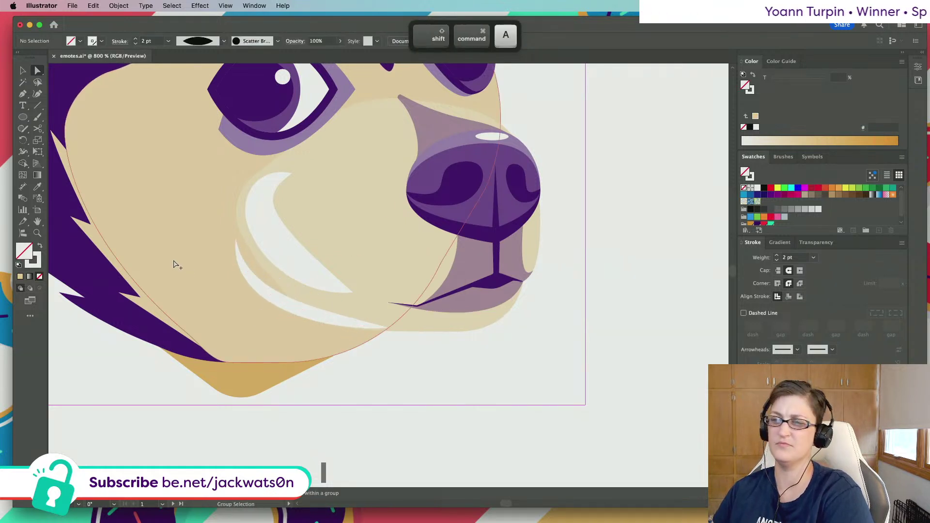
Extend the lower white curve's end along the jaw to the chin and adjust its handle to follow the muzzle edge
{"action": "scroll", "coordinate": [171, 264], "scroll_direction": "down", "scroll_amount": 6}
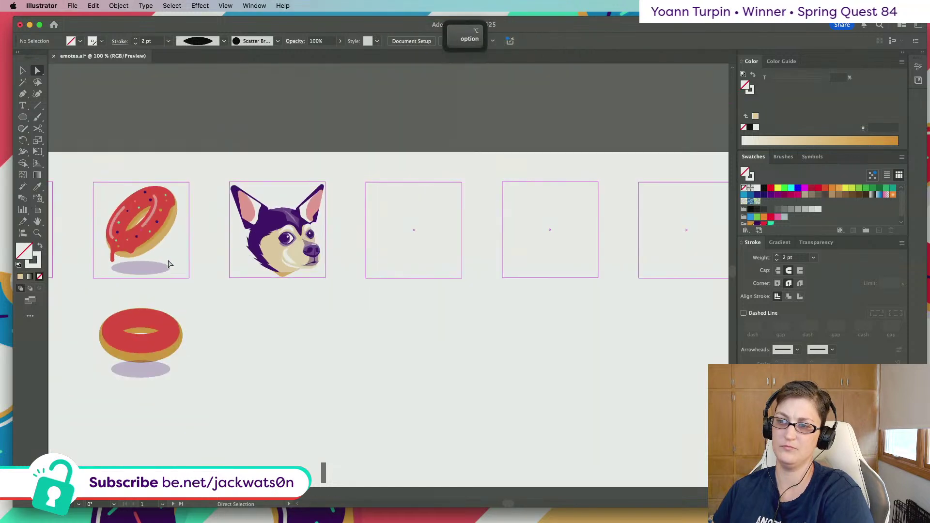
{"action": "scroll", "coordinate": [262, 232], "scroll_direction": "up", "scroll_amount": 2}
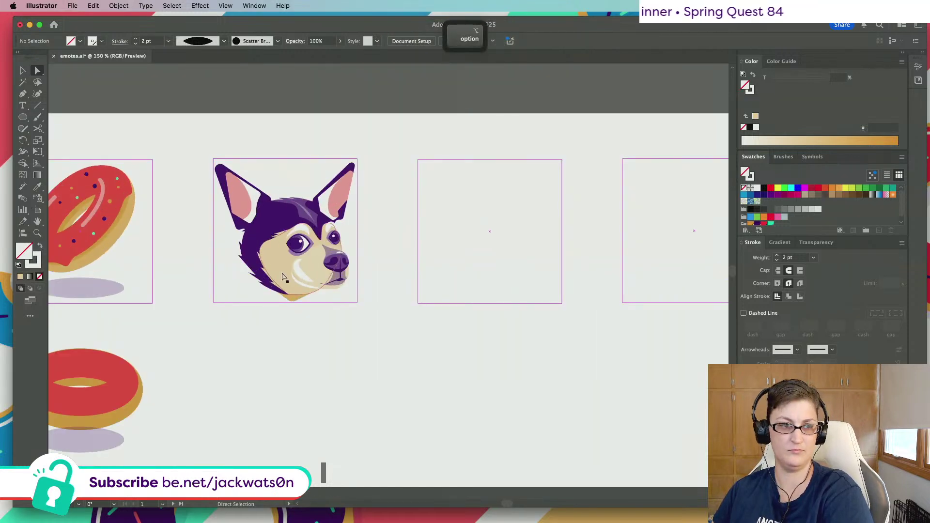
{"action": "scroll", "coordinate": [319, 297], "scroll_direction": "up", "scroll_amount": 4}
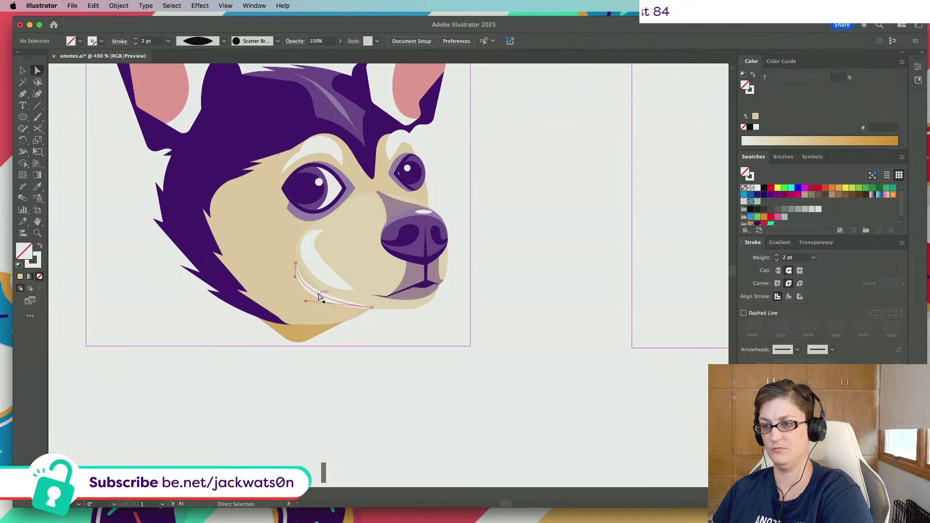
{"action": "left_click", "coordinate": [319, 297]}
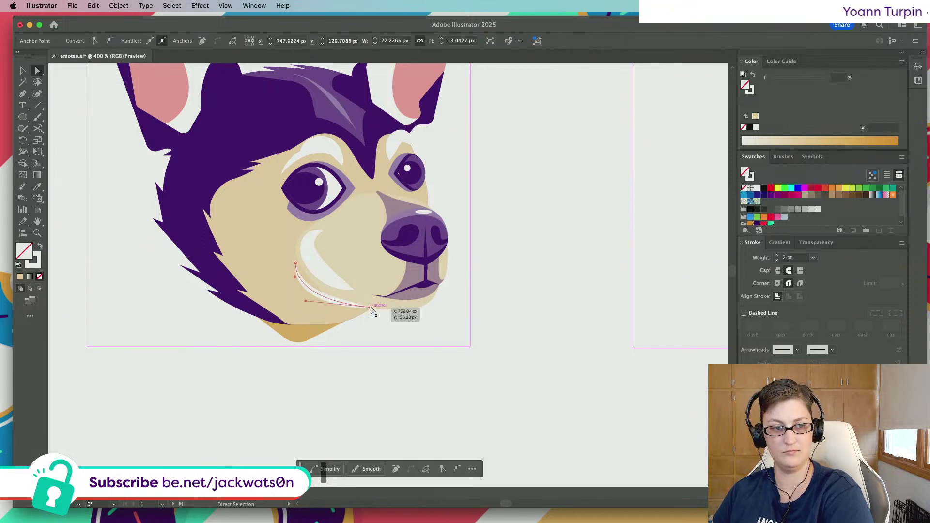
{"action": "left_click_drag", "start_coordinate": [371, 307], "coordinate": [415, 307]}
{"action": "left_click_drag", "start_coordinate": [350, 299], "coordinate": [304, 311]}
{"action": "left_click", "coordinate": [391, 328]}
Examine the Chihuahua head at small and large sizes, comparing it with the other emotes on the artboards
{"action": "scroll", "coordinate": [390, 328], "scroll_direction": "down", "scroll_amount": 4}
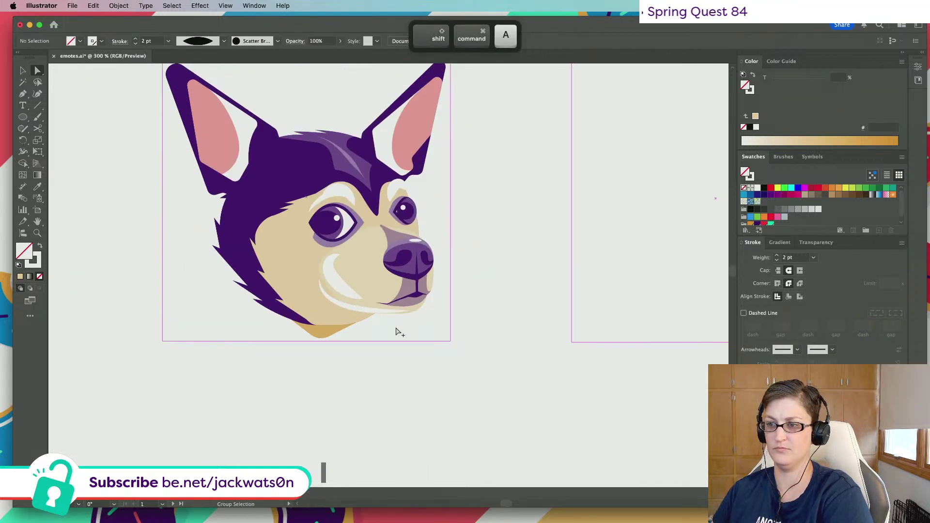
{"action": "scroll", "coordinate": [442, 340], "scroll_direction": "down", "scroll_amount": 5}
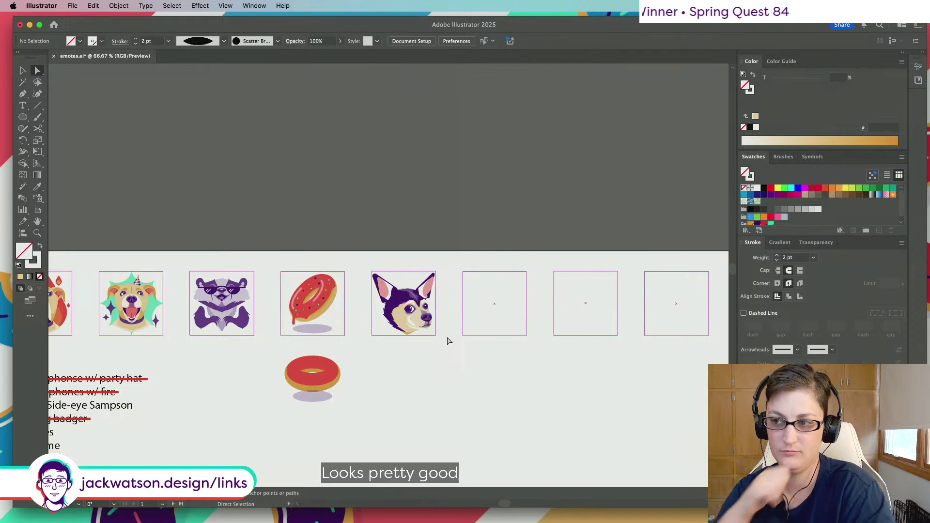
{"action": "scroll", "coordinate": [427, 330], "scroll_direction": "up", "scroll_amount": 5}
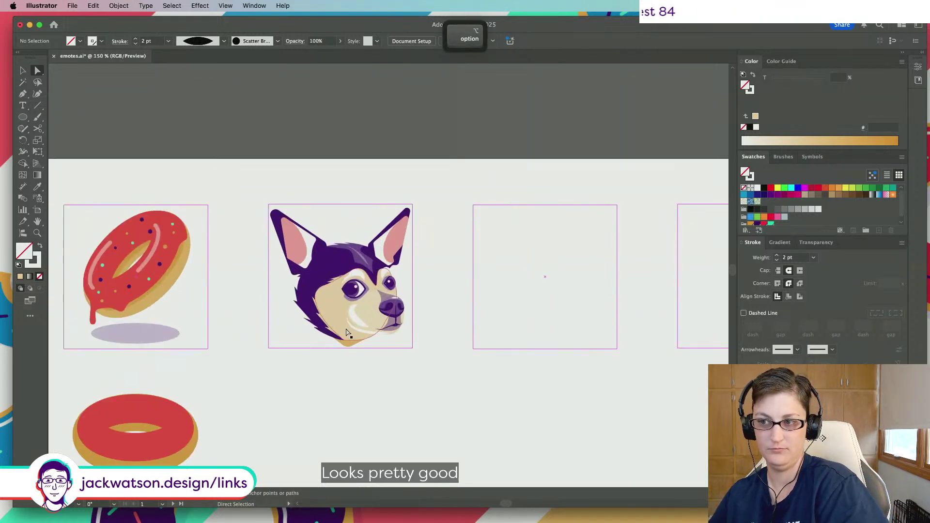
{"action": "scroll", "coordinate": [356, 329], "scroll_direction": "left", "scroll_amount": 2}
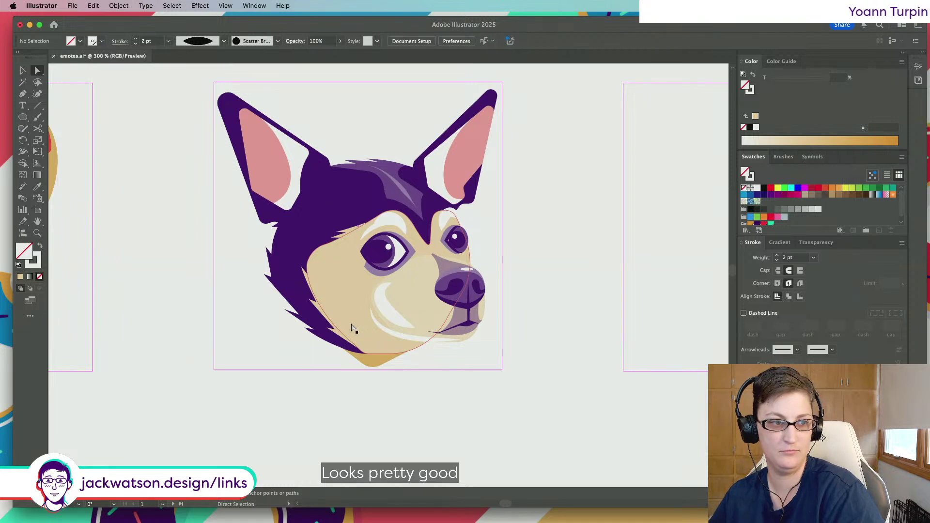
{"action": "scroll", "coordinate": [352, 329], "scroll_direction": "right", "scroll_amount": 2}
{"action": "scroll", "coordinate": [348, 330], "scroll_direction": "down", "scroll_amount": 3}
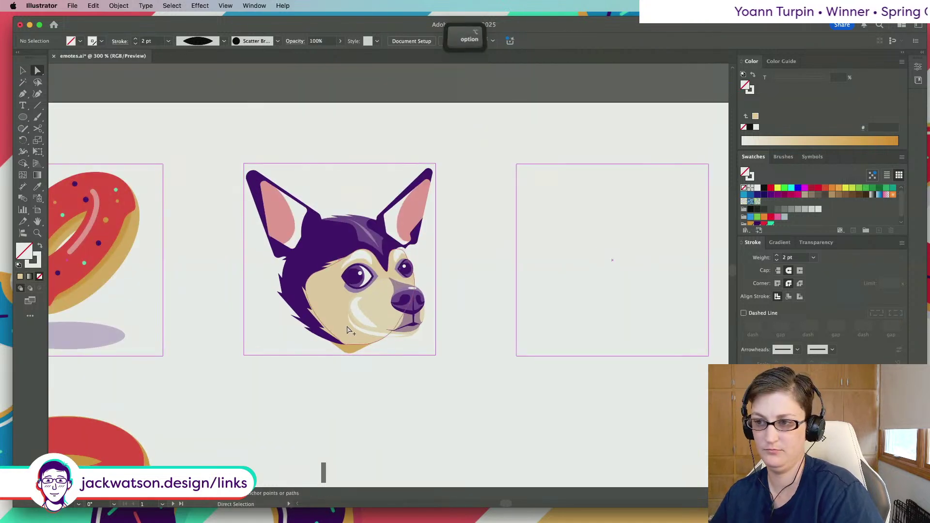
{"action": "scroll", "coordinate": [349, 330], "scroll_direction": "up", "scroll_amount": 2}
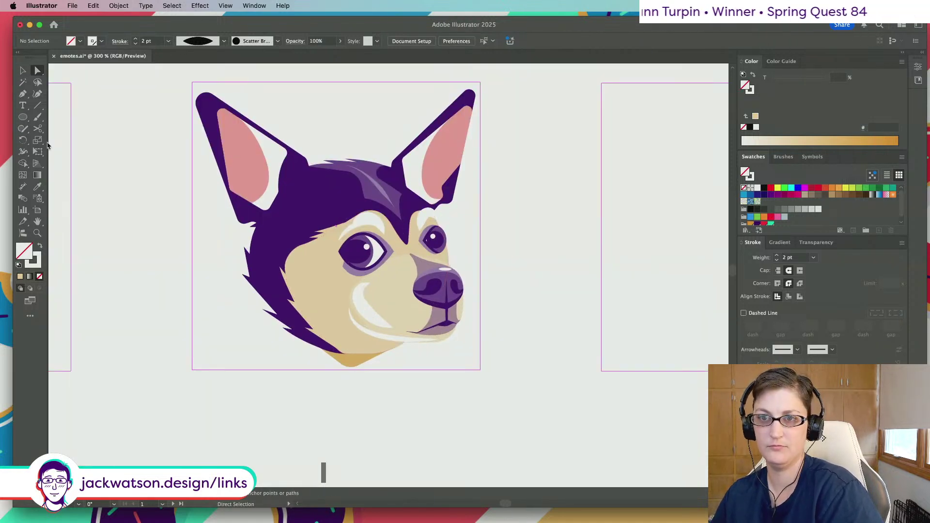
Draw a circle about 1.5 px wide on the muzzle and fill it with the head's dark purple using the Eyedropper
{"action": "left_click", "coordinate": [23, 116]}
{"action": "scroll", "coordinate": [401, 310], "scroll_direction": "up", "scroll_amount": 1}
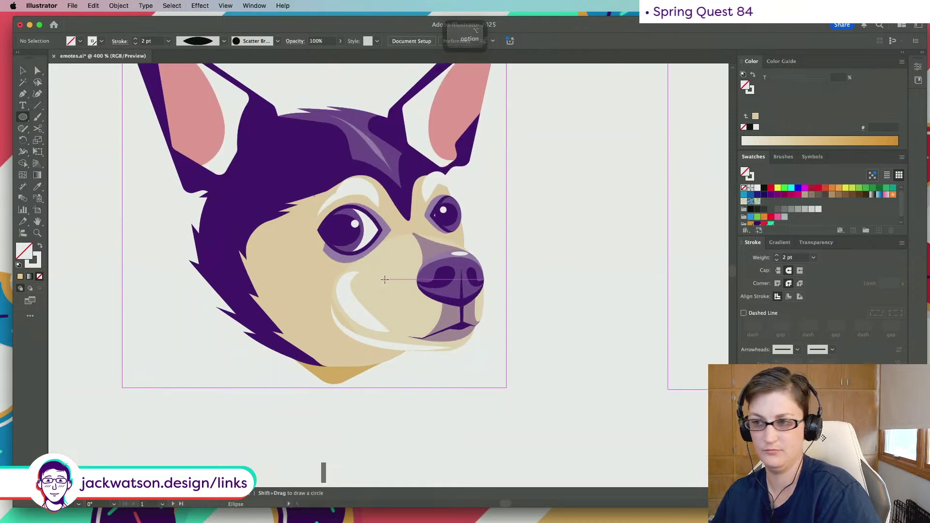
{"action": "left_click_drag", "start_coordinate": [408, 300], "coordinate": [409, 300]}
{"action": "key", "text": "i"}
{"action": "left_click", "coordinate": [265, 203]}
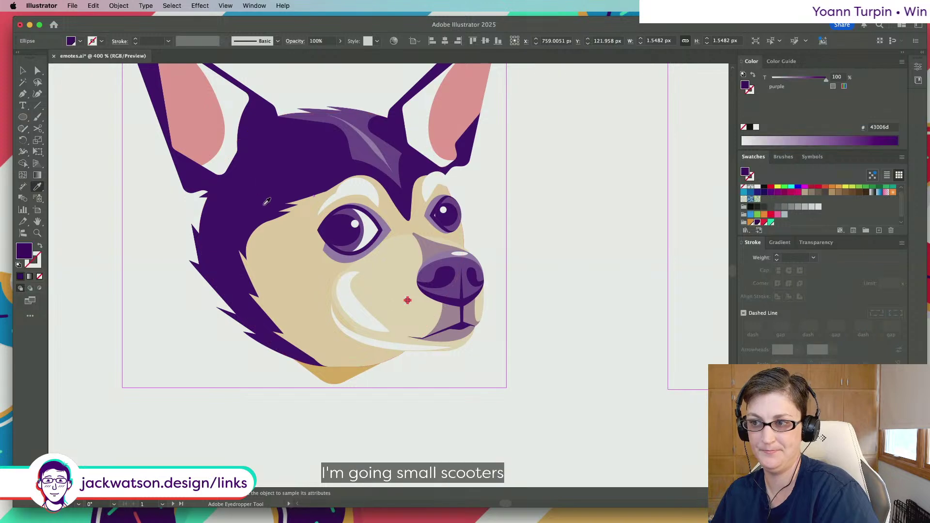
{"action": "key", "text": "super+shift+a"}
{"action": "key", "text": "v"}
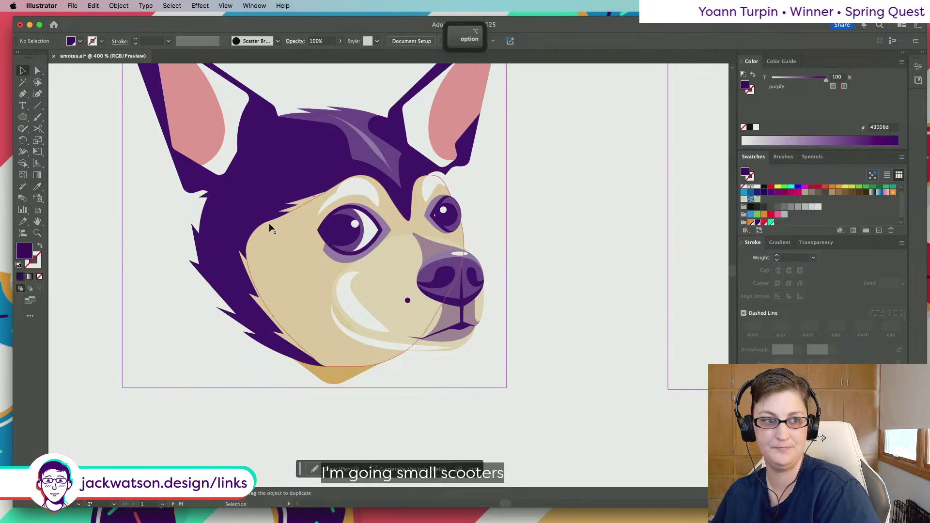
Shrink the purple muzzle dot to about 1.05 px and place it closer to the nose
{"action": "scroll", "coordinate": [269, 223], "scroll_direction": "up", "scroll_amount": 2}
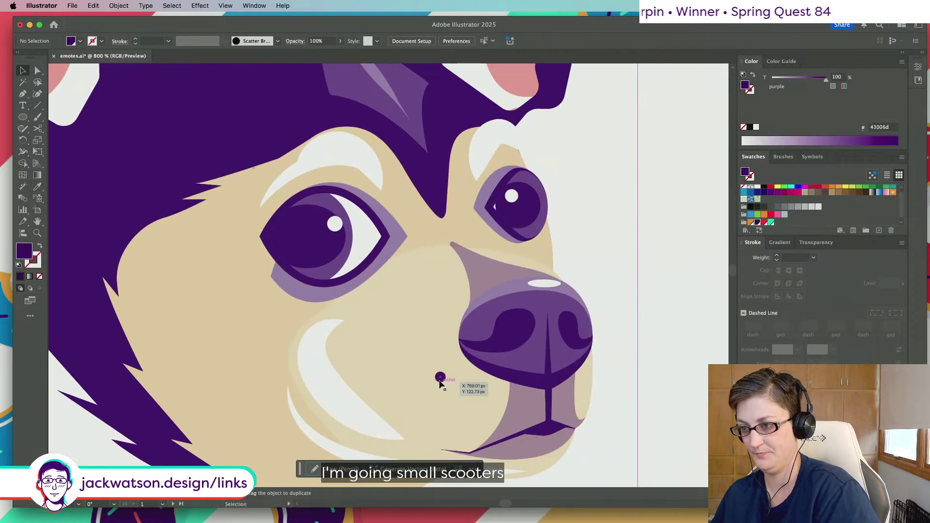
{"action": "left_click_drag", "start_coordinate": [441, 384], "coordinate": [459, 387]}
{"action": "key", "text": "super+shift+a"}
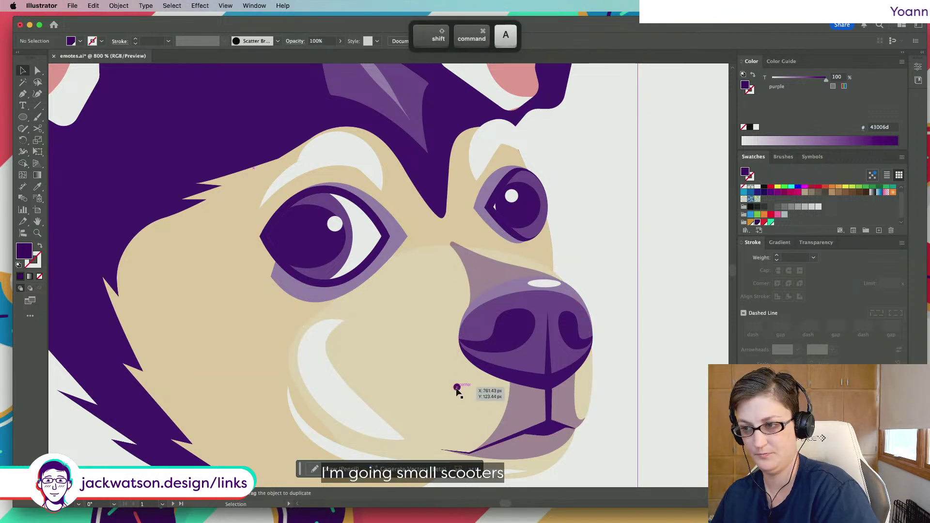
Duplicate the small purple dot twice to form a triangular cluster of three whisker dots on the muzzle
{"action": "left_click", "coordinate": [456, 388]}
{"action": "key", "text": "super+c"}
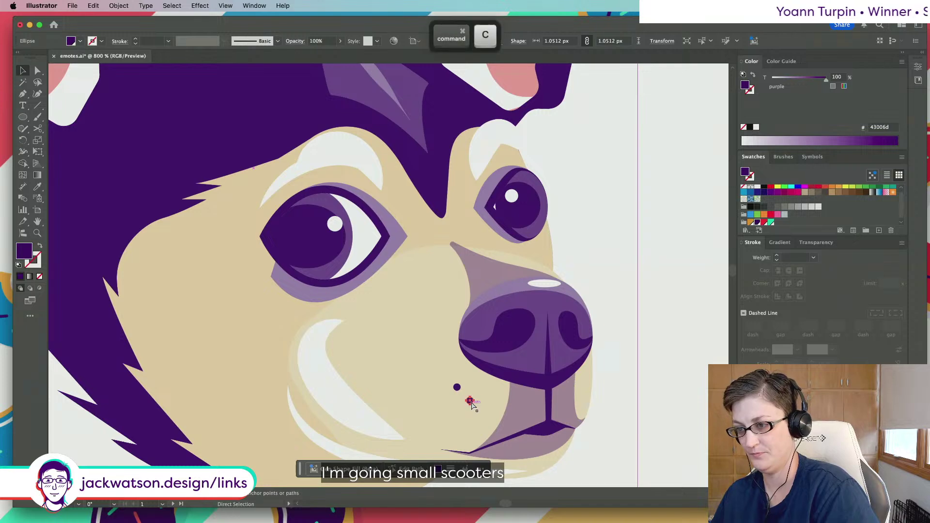
{"action": "key", "text": "super+shift+a"}
{"action": "left_click_drag", "start_coordinate": [471, 401], "coordinate": [447, 416]}
{"action": "key", "text": "super+shift+a"}
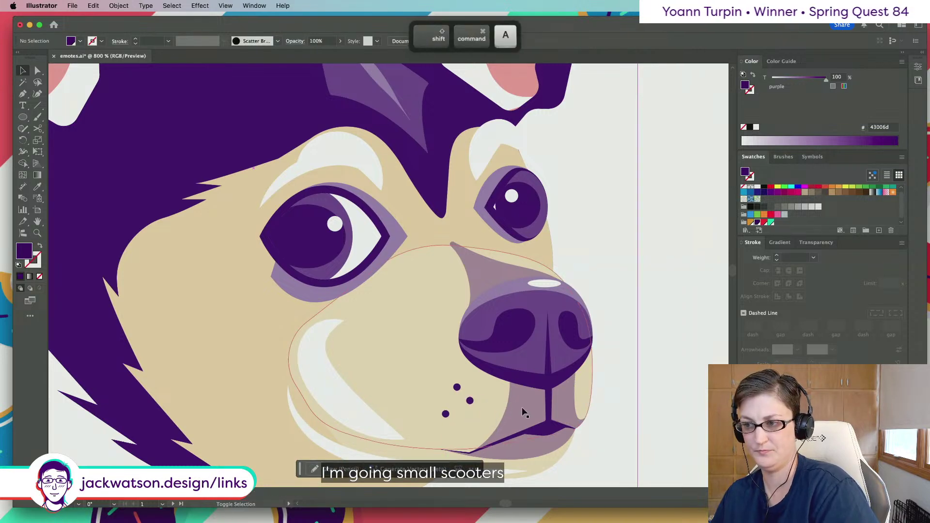
Select all the artwork of the Chihuahua head and clear the selection
{"action": "scroll", "coordinate": [522, 407], "scroll_direction": "down", "scroll_amount": 10}
{"action": "scroll", "coordinate": [533, 412], "scroll_direction": "right", "scroll_amount": 2}
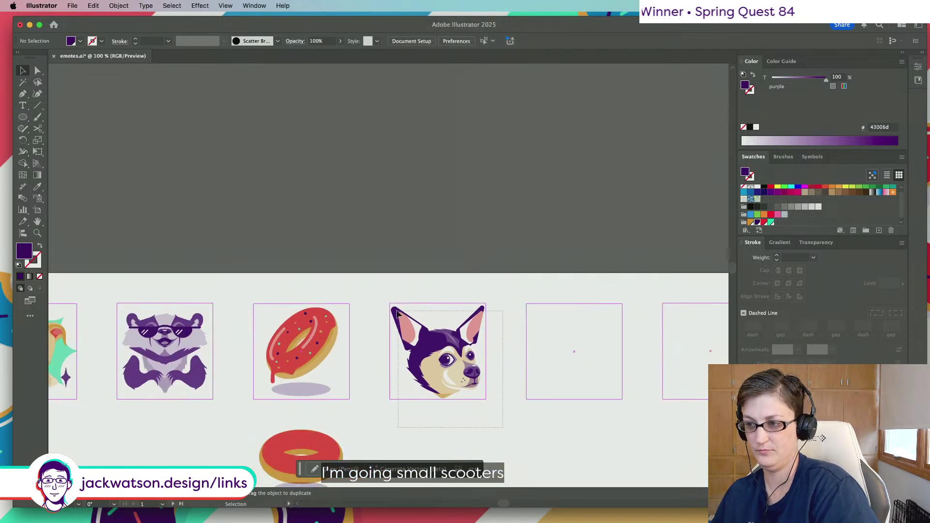
{"action": "key", "text": "super+alt+a"}
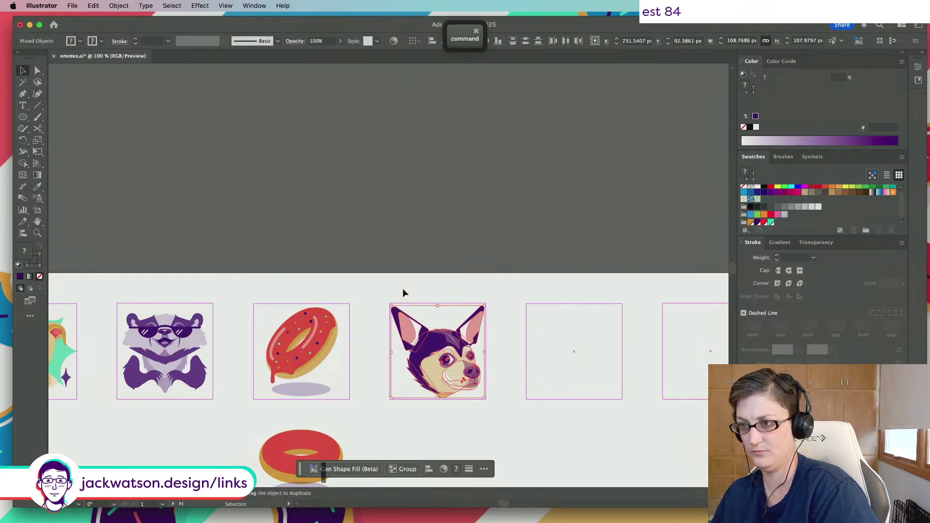
{"action": "key", "text": "a"}
{"action": "left_click", "coordinate": [433, 286]}
{"action": "scroll", "coordinate": [430, 287], "scroll_direction": "down", "scroll_amount": 3}
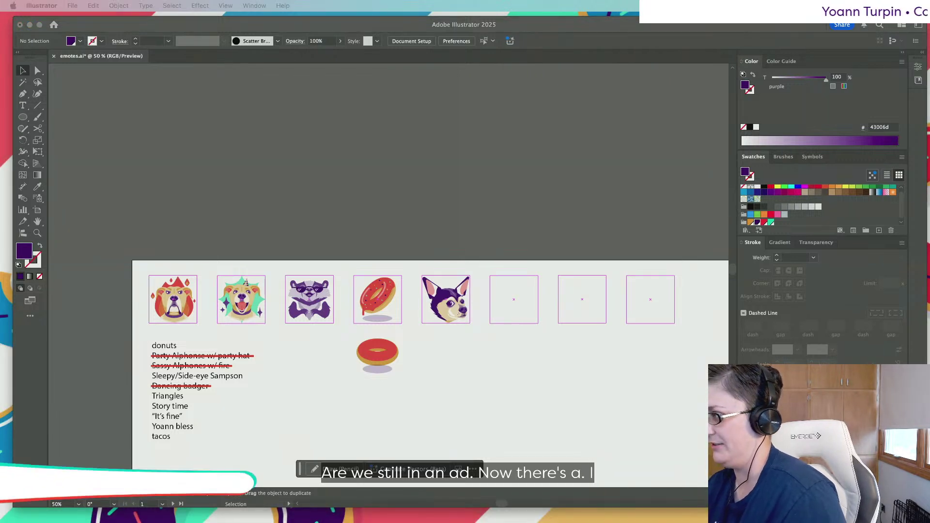
{"action": "key", "text": "s"}
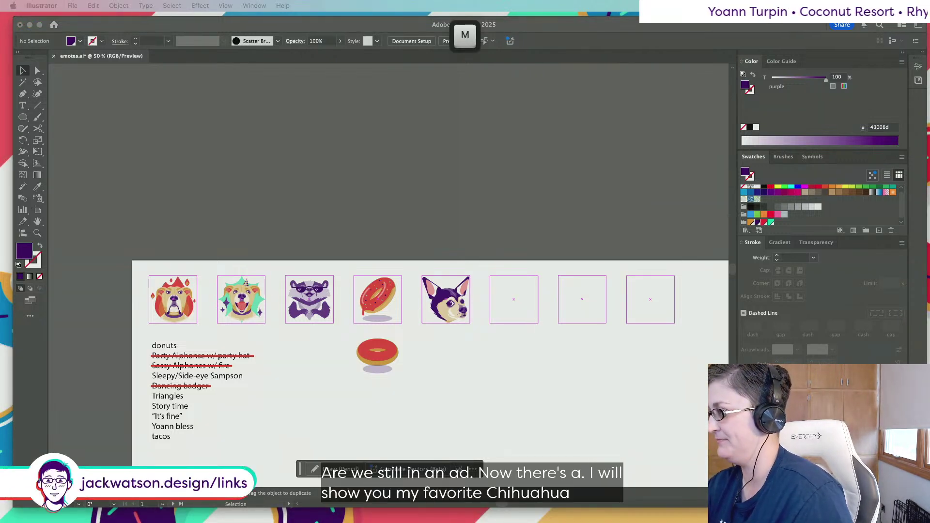
{"action": "key", "text": "a"}
{"action": "key", "text": "Delete"}
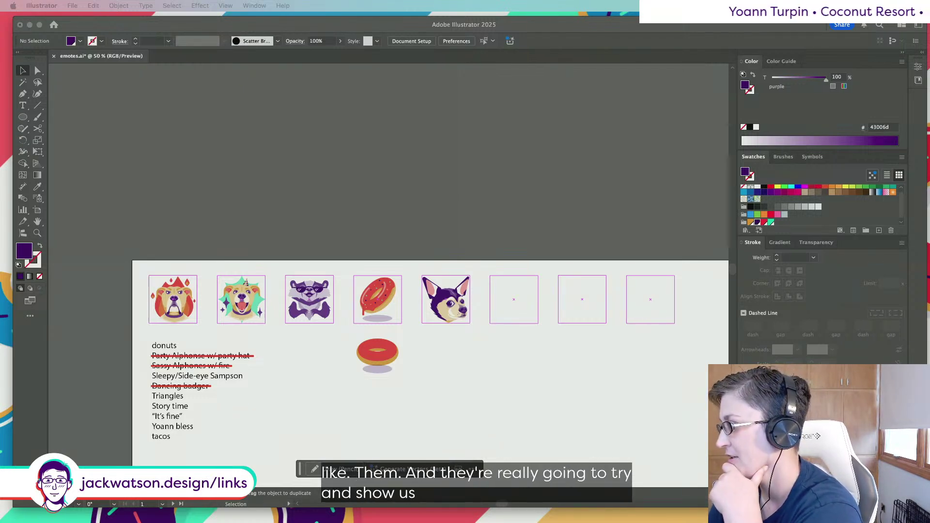
Switch to Chrome and look through the illustrator's Instagram profile and posts for their Chihuahua drawings
{"action": "key", "text": "super+Tab"}
{"action": "left_click_drag", "start_coordinate": [606, 37], "coordinate": [451, 71]}
{"action": "scroll", "coordinate": [359, 157], "scroll_direction": "down", "scroll_amount": 3}
{"action": "scroll", "coordinate": [359, 157], "scroll_direction": "up", "scroll_amount": 5}
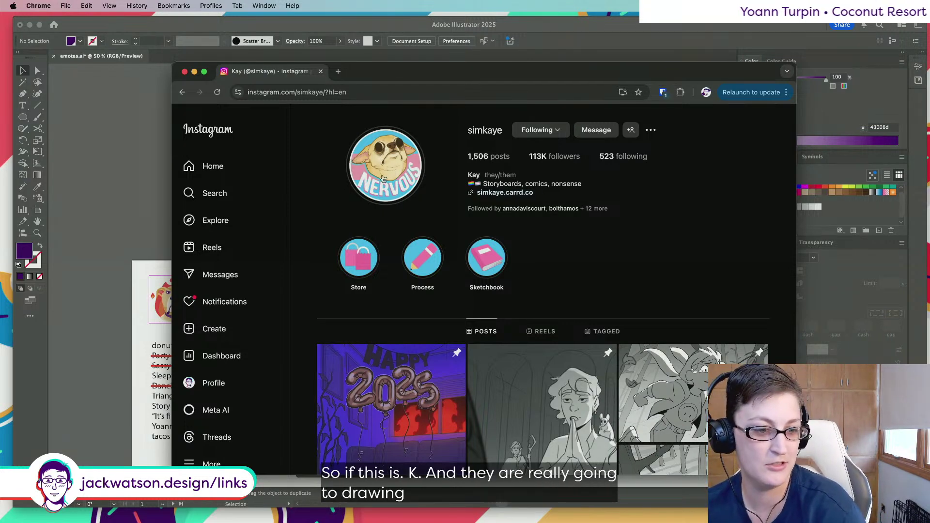
{"action": "scroll", "coordinate": [472, 215], "scroll_direction": "down", "scroll_amount": 3}
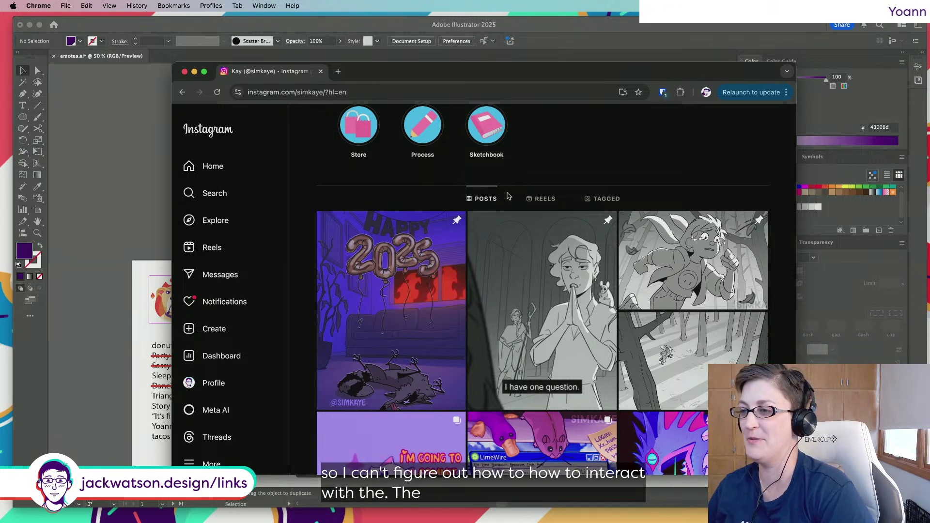
{"action": "scroll", "coordinate": [509, 195], "scroll_direction": "down", "scroll_amount": 3}
{"action": "scroll", "coordinate": [509, 195], "scroll_direction": "down", "scroll_amount": 10}
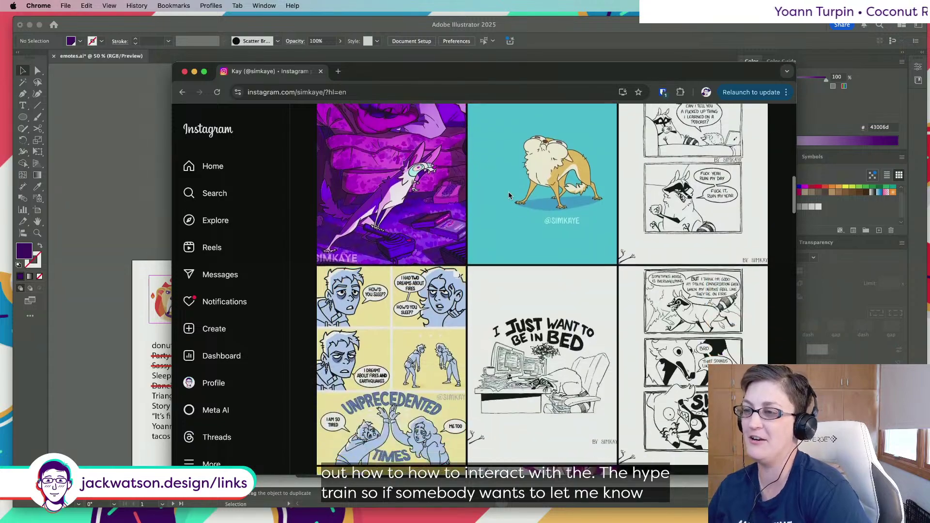
Find and open the illustrator's Chihuahua expression sheet on Instagram, study its mouths, and close the page
{"action": "scroll", "coordinate": [509, 196], "scroll_direction": "down", "scroll_amount": 15}
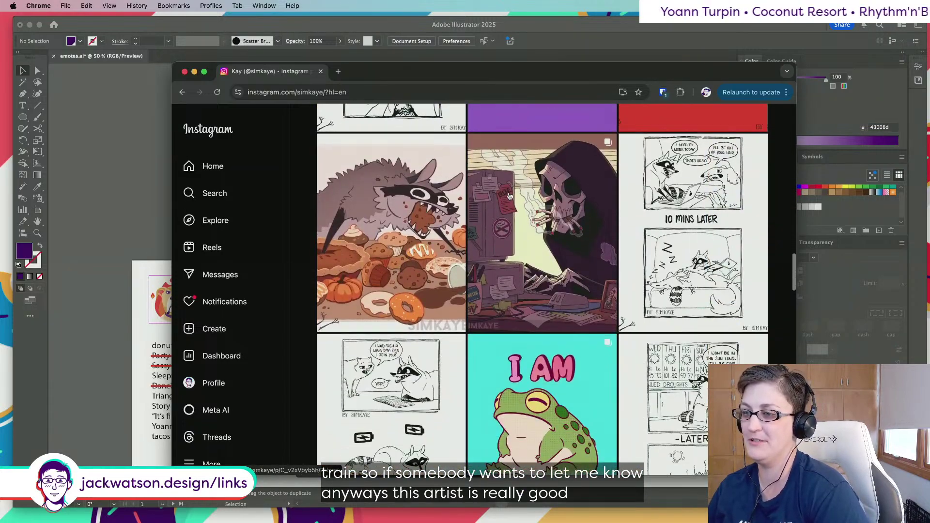
{"action": "scroll", "coordinate": [510, 196], "scroll_direction": "up", "scroll_amount": 2}
{"action": "scroll", "coordinate": [509, 196], "scroll_direction": "down", "scroll_amount": 15}
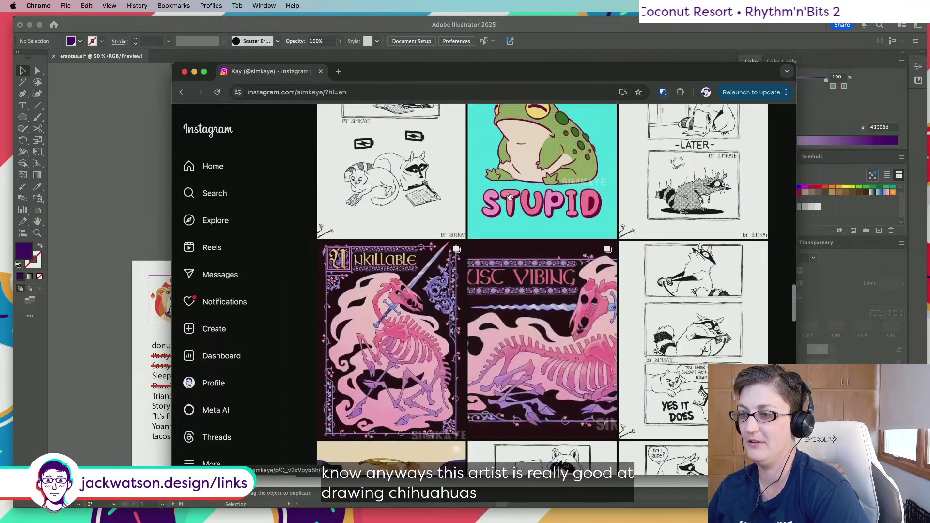
{"action": "scroll", "coordinate": [510, 196], "scroll_direction": "down", "scroll_amount": 5}
{"action": "left_click", "coordinate": [556, 316]}
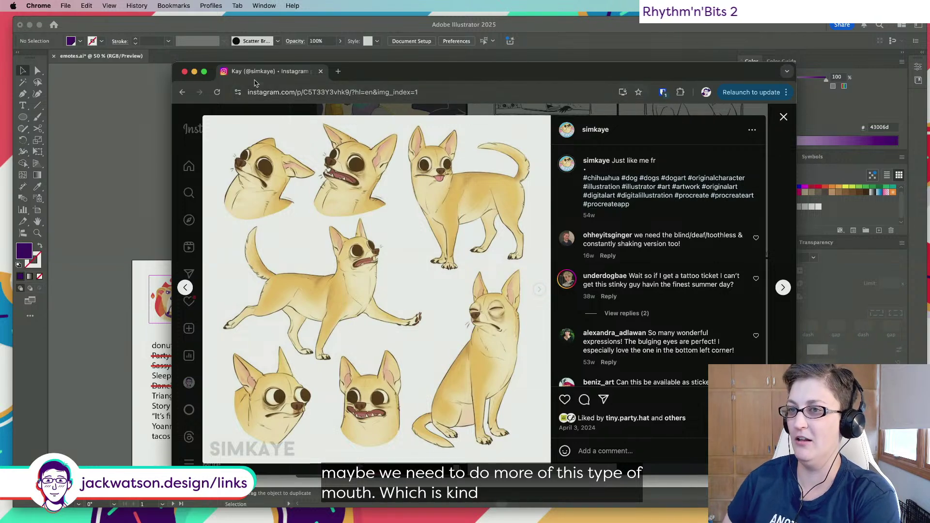
{"action": "key", "text": "super+w"}
Switch to Illustrator and place a copy of the grouped Chihuahua head directly below the original
{"action": "scroll", "coordinate": [438, 261], "scroll_direction": "up", "scroll_amount": 3}
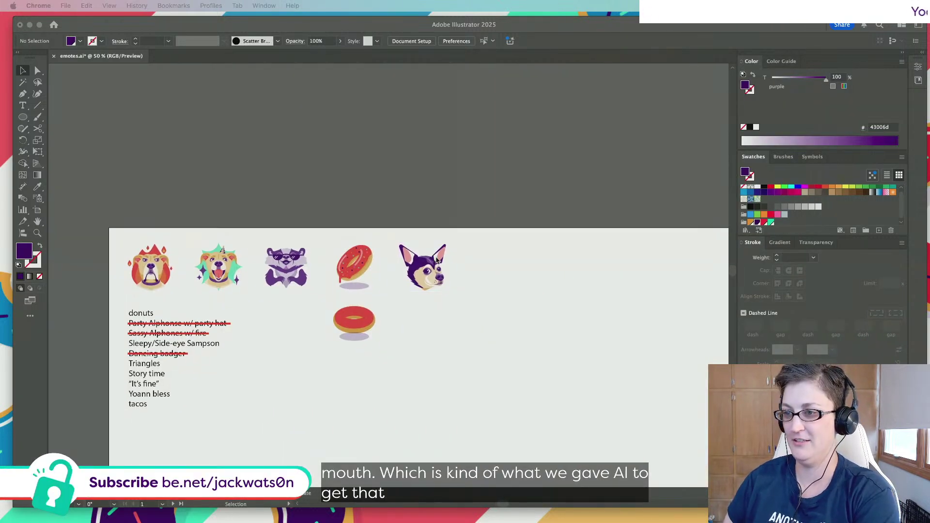
{"action": "scroll", "coordinate": [432, 292], "scroll_direction": "up", "scroll_amount": 5}
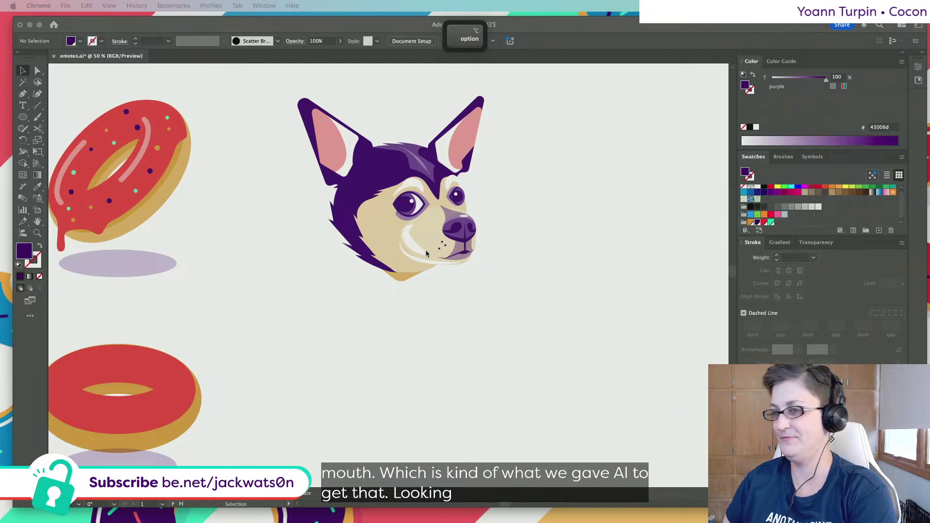
{"action": "scroll", "coordinate": [425, 253], "scroll_direction": "up", "scroll_amount": 2}
{"action": "left_click", "coordinate": [408, 279]}
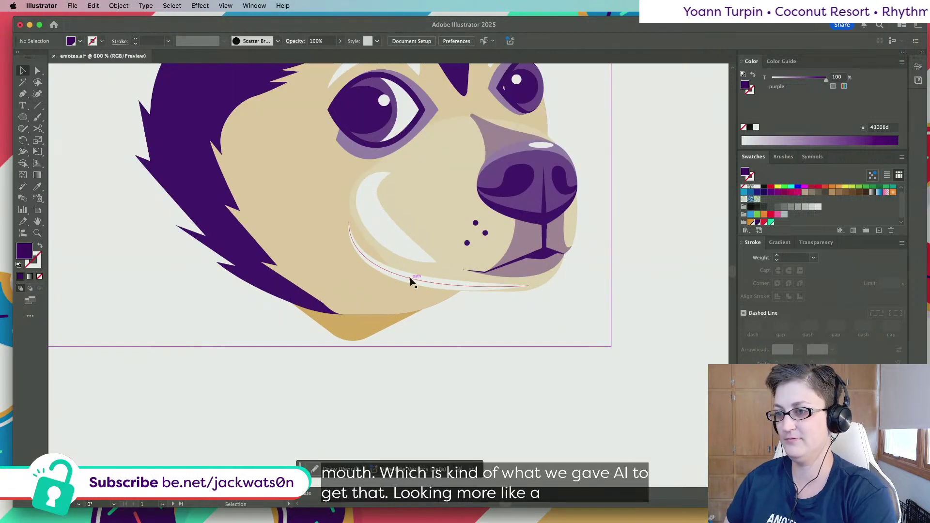
{"action": "scroll", "coordinate": [467, 312], "scroll_direction": "down", "scroll_amount": 5}
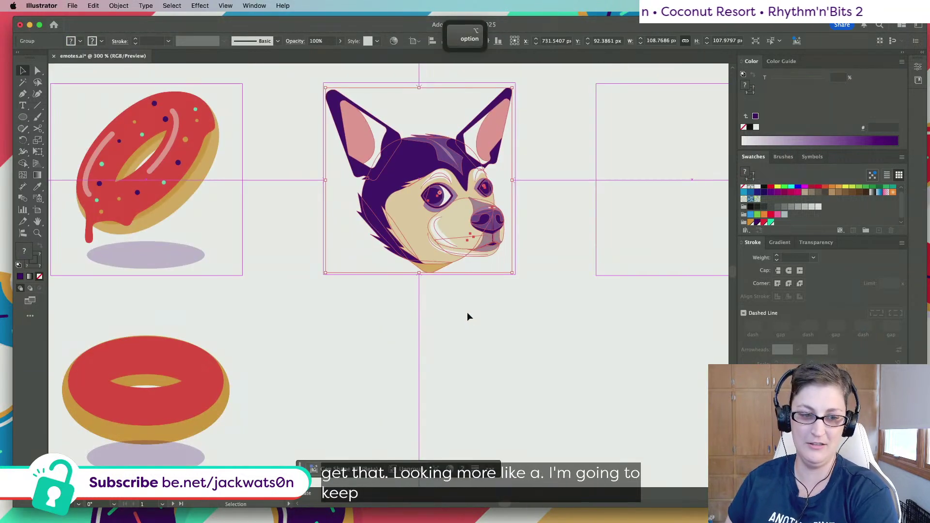
{"action": "scroll", "coordinate": [467, 312], "scroll_direction": "down", "scroll_amount": 2}
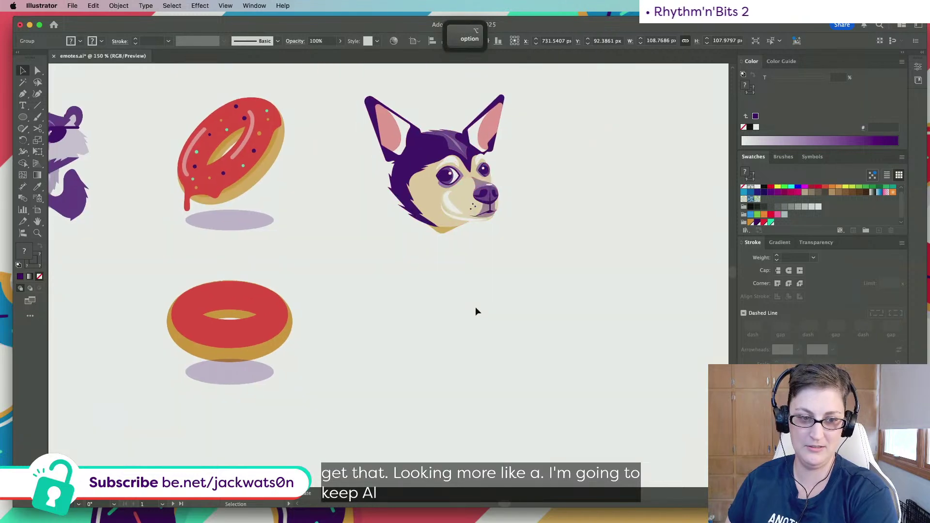
{"action": "left_click_drag", "start_coordinate": [440, 184], "coordinate": [460, 380]}
Delete the thin white highlight curve along the jaw of the upper Chihuahua head
{"action": "scroll", "coordinate": [470, 220], "scroll_direction": "up", "scroll_amount": 6}
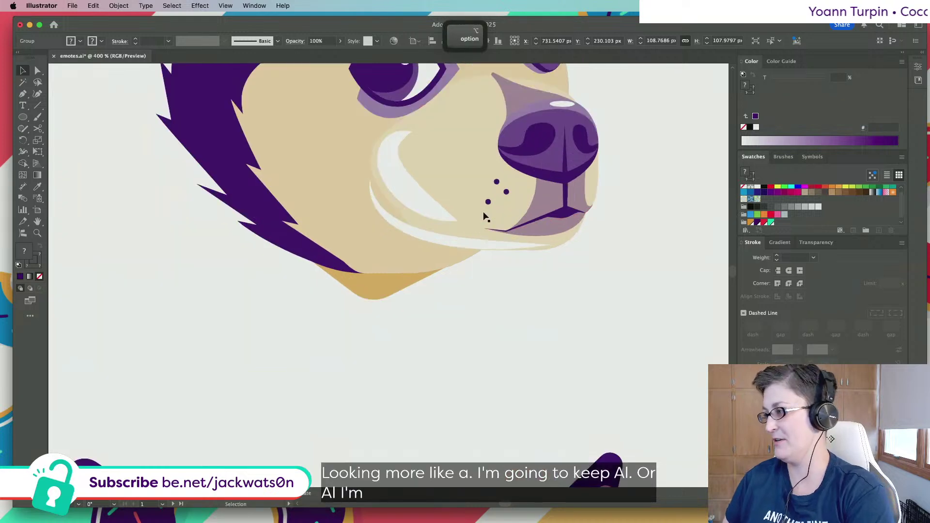
{"action": "left_click", "coordinate": [495, 232]}
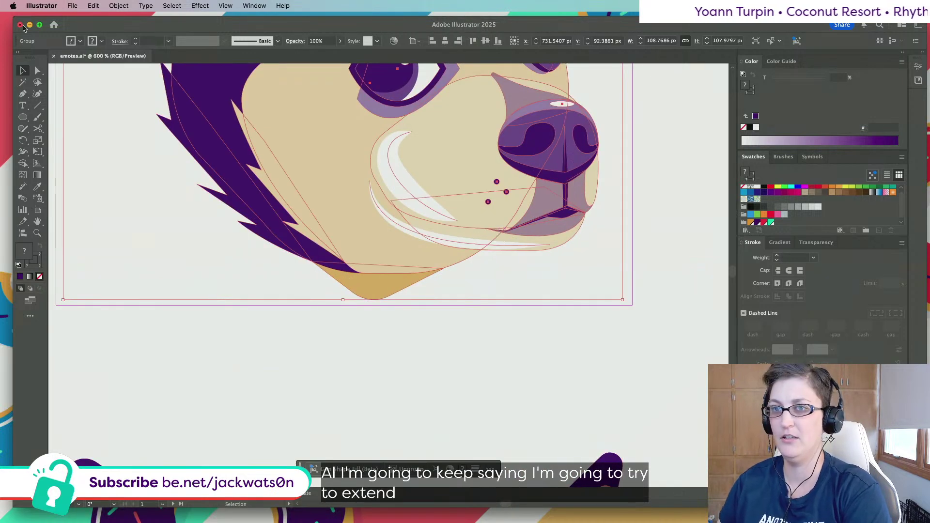
{"action": "left_click", "coordinate": [38, 70]}
{"action": "left_click", "coordinate": [445, 234]}
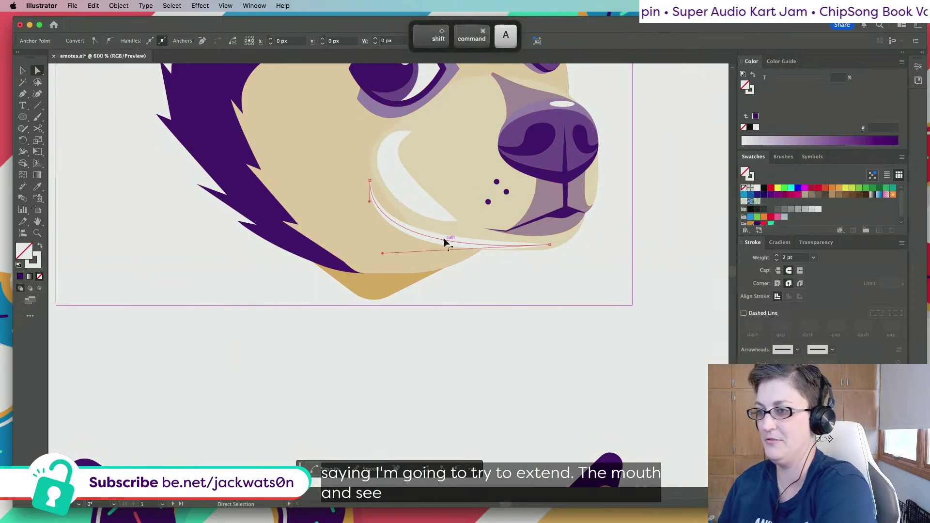
{"action": "key", "text": "Delete"}
Draw a straight mouth extension about 18 px across from the mouth corner into the cheek, using the mouth line's 1 pt purple stroke
{"action": "left_click", "coordinate": [485, 231]}
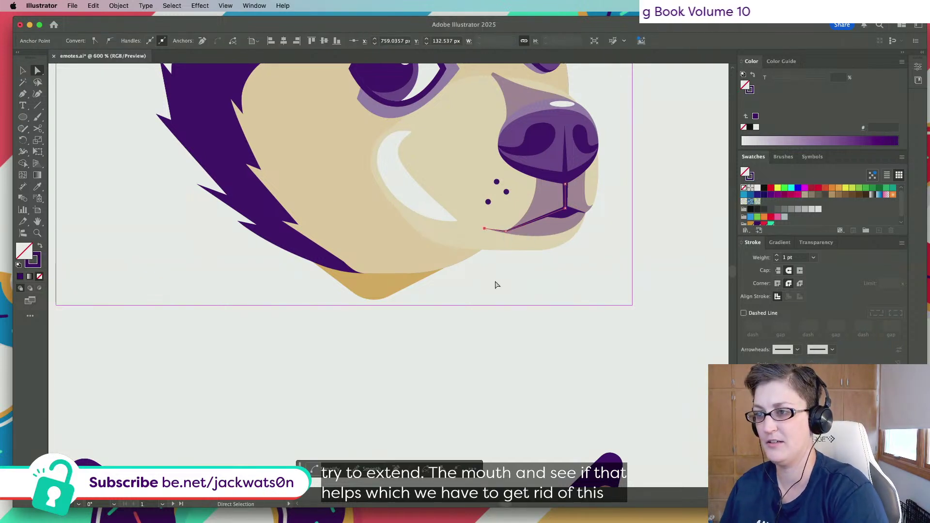
{"action": "left_click", "coordinate": [22, 93]}
{"action": "key", "text": "shift+super+a"}
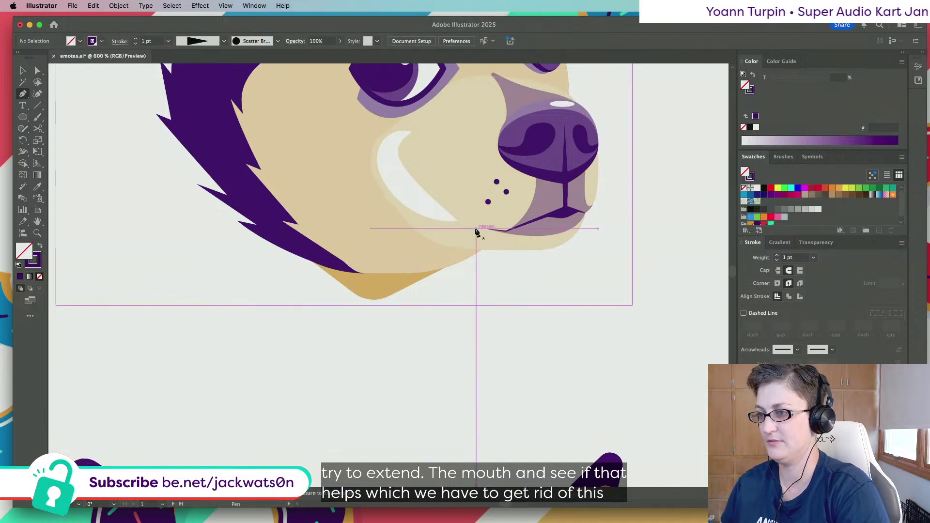
{"action": "left_click", "coordinate": [477, 229]}
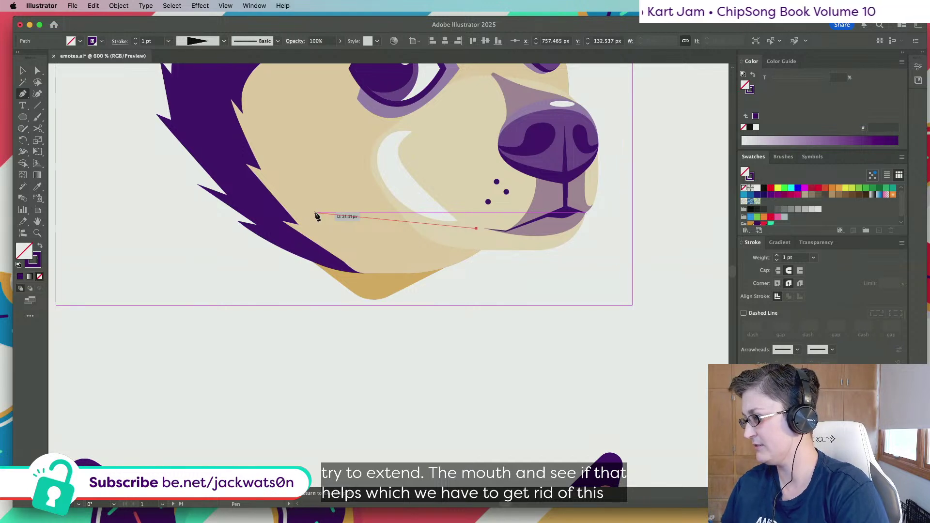
{"action": "left_click", "coordinate": [384, 252]}
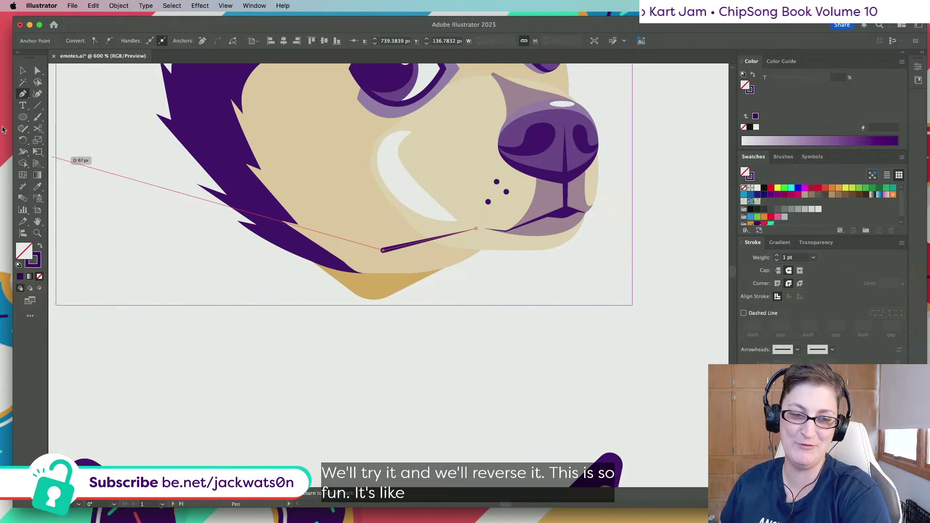
Snap the mouth extension's inner end onto the mouth corner and shorten its outer end to about X 744 px
{"action": "left_click", "coordinate": [37, 71]}
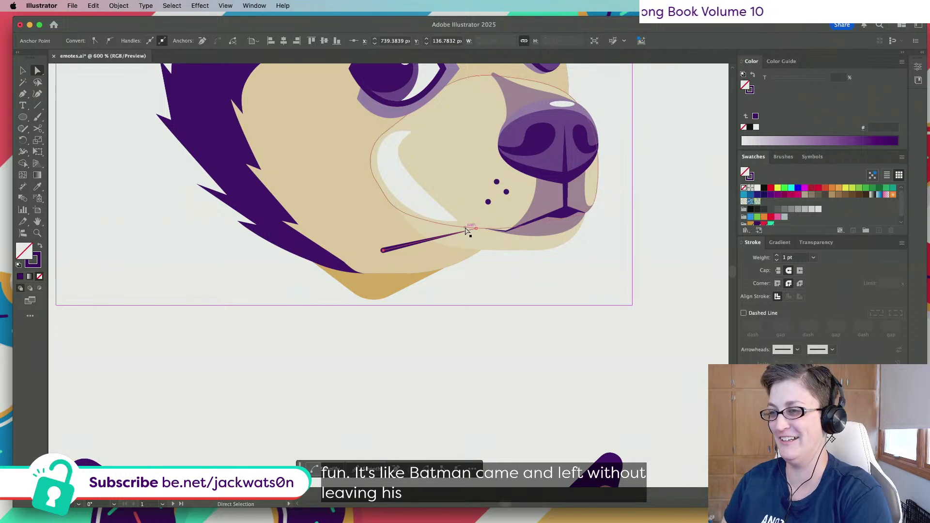
{"action": "left_click_drag", "start_coordinate": [476, 228], "coordinate": [484, 228]}
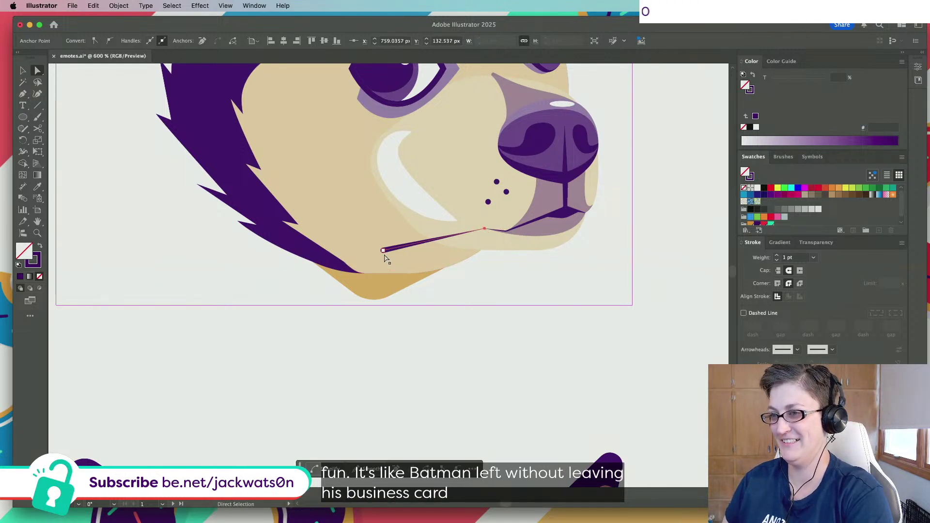
{"action": "left_click_drag", "start_coordinate": [382, 251], "coordinate": [408, 250]}
{"action": "key", "text": "super+shift+a"}
{"action": "scroll", "coordinate": [484, 263], "scroll_direction": "down", "scroll_amount": 3}
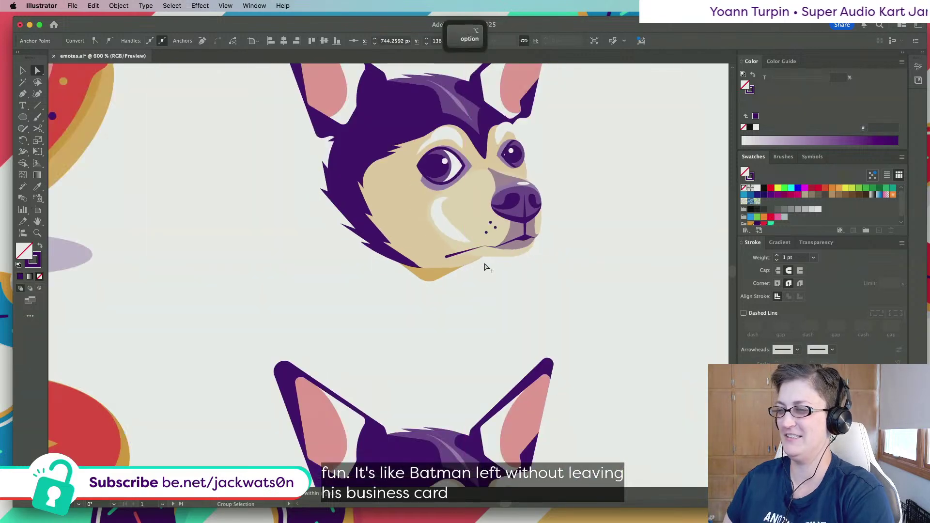
{"action": "scroll", "coordinate": [561, 309], "scroll_direction": "up", "scroll_amount": 3}
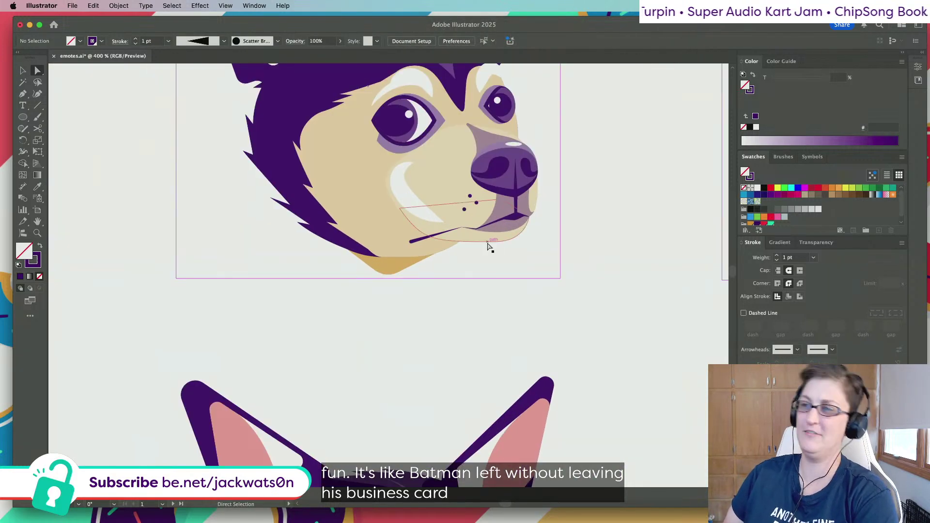
Try moving the extension's inner end closer to the lips and deleting the old mouth-corner anchor
{"action": "left_click", "coordinate": [450, 219]}
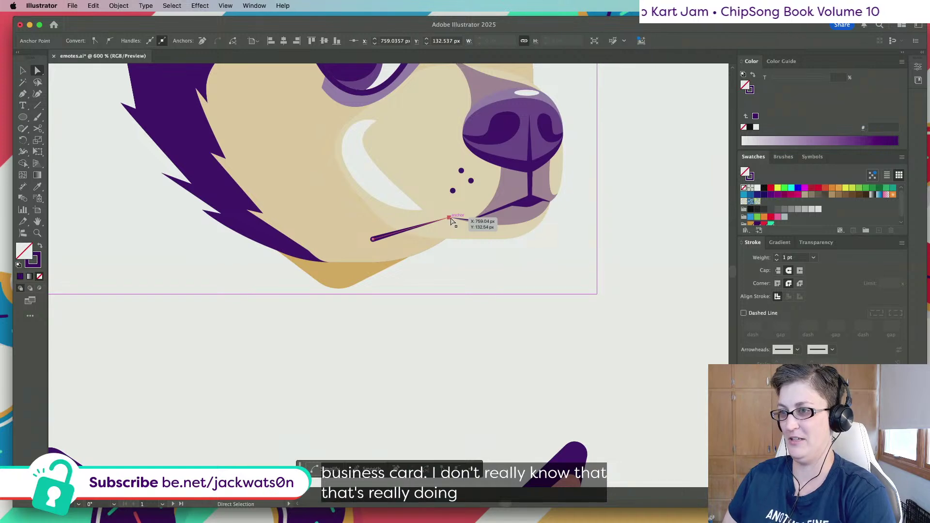
{"action": "left_click_drag", "start_coordinate": [451, 221], "coordinate": [468, 221]}
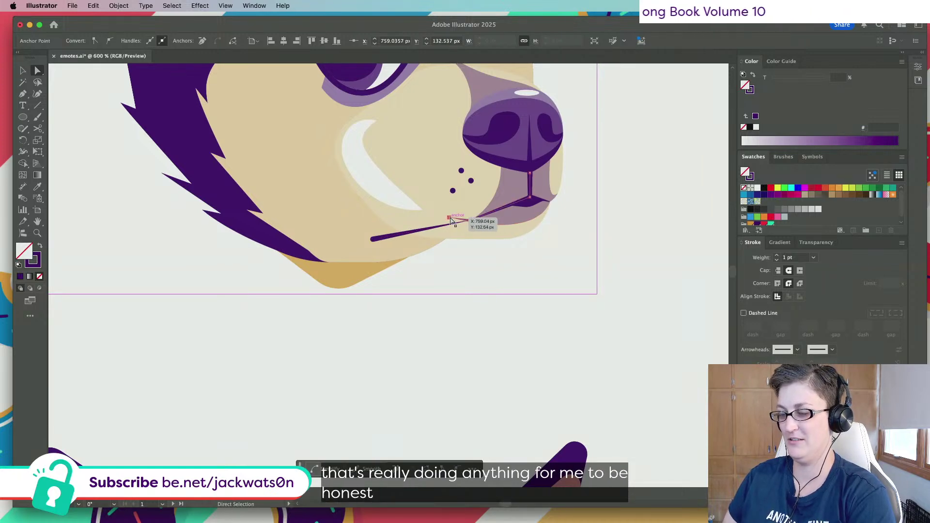
{"action": "key", "text": "BackSpace"}
{"action": "scroll", "coordinate": [581, 223], "scroll_direction": "down", "scroll_amount": 6}
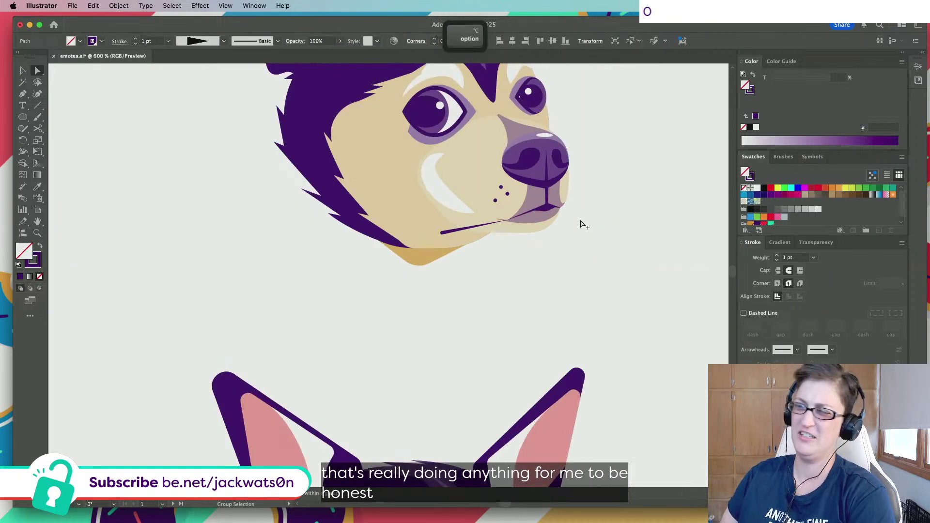
{"action": "scroll", "coordinate": [609, 241], "scroll_direction": "right", "scroll_amount": 1}
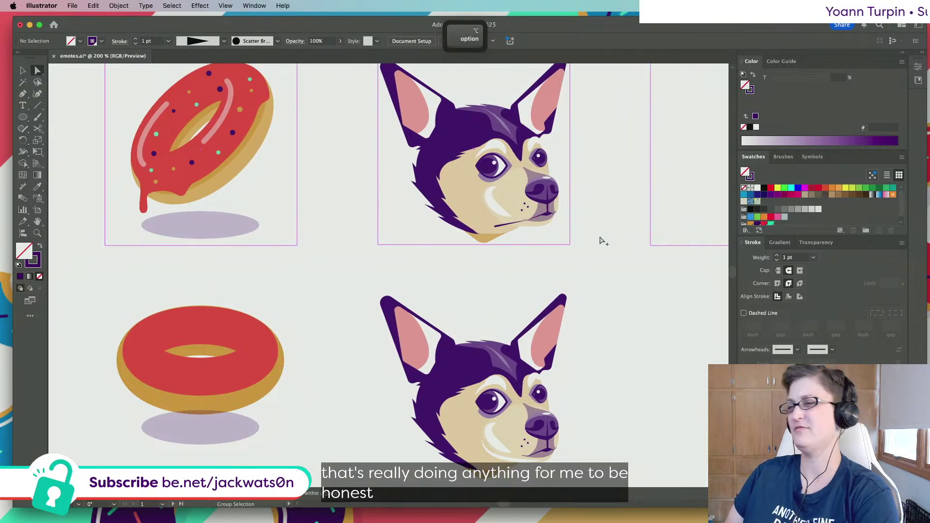
{"action": "scroll", "coordinate": [601, 241], "scroll_direction": "down", "scroll_amount": 3}
{"action": "scroll", "coordinate": [586, 239], "scroll_direction": "up", "scroll_amount": 9}
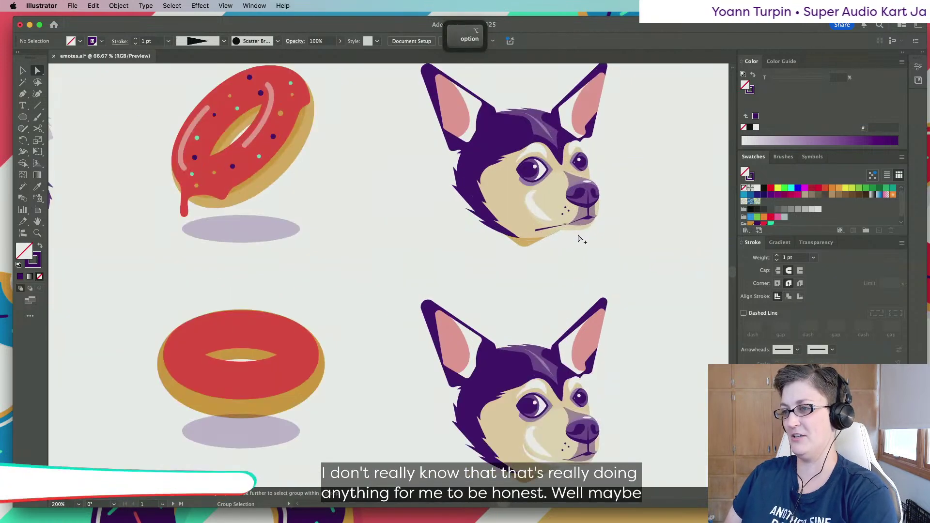
{"action": "scroll", "coordinate": [577, 238], "scroll_direction": "up", "scroll_amount": 1}
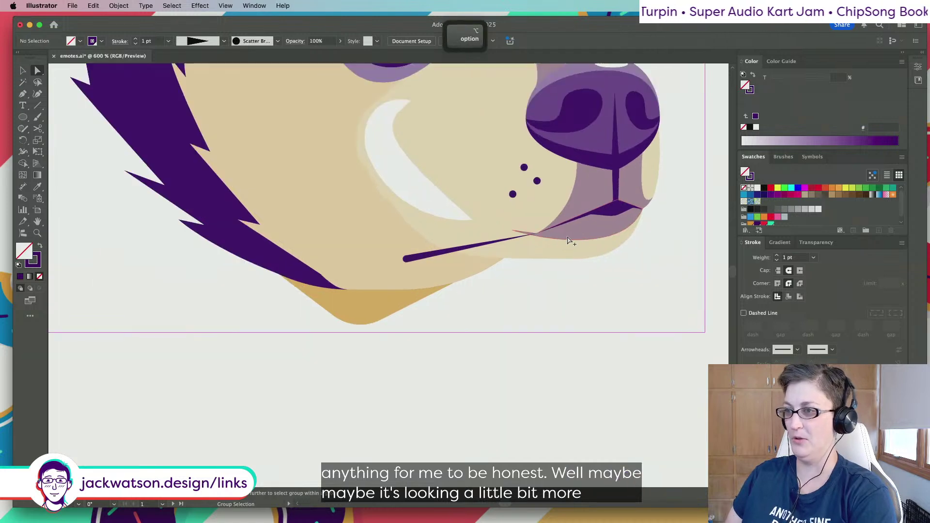
Place the mouth extension's inner end on the outermost mouth-corner point and set its stroke weight to 2 pt
{"action": "left_click", "coordinate": [544, 235]}
{"action": "left_click_drag", "start_coordinate": [537, 237], "coordinate": [508, 232]}
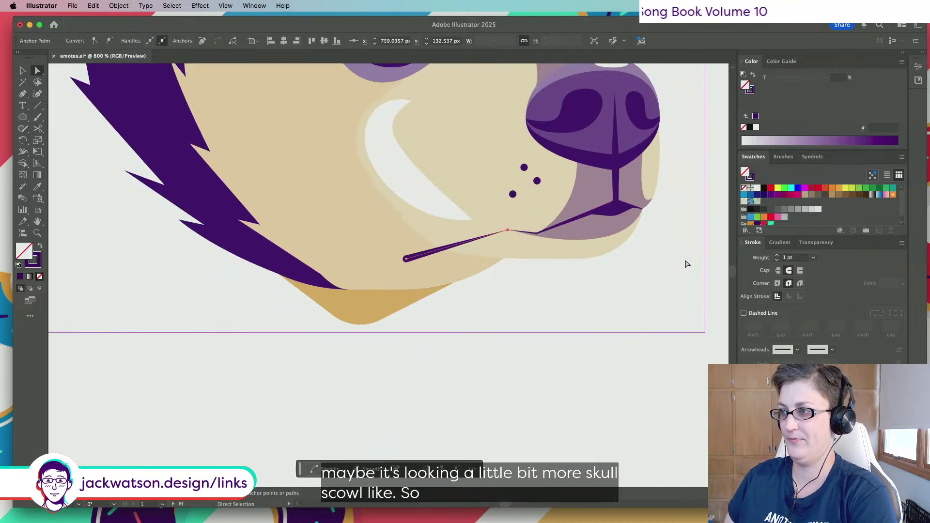
{"action": "left_click", "coordinate": [776, 255]}
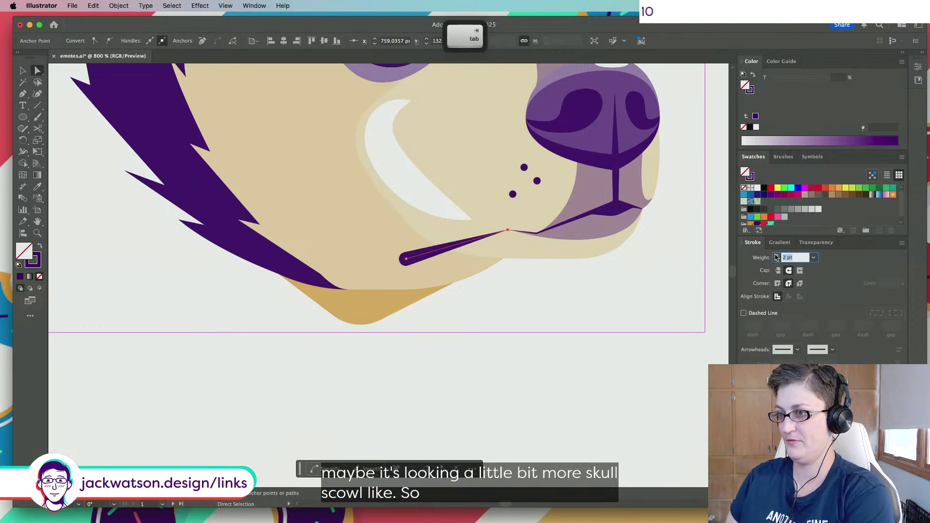
Convert the mouth extension's outer anchor to a smooth point and adjust its handle to arch the line into a frown
{"action": "left_click", "coordinate": [407, 259]}
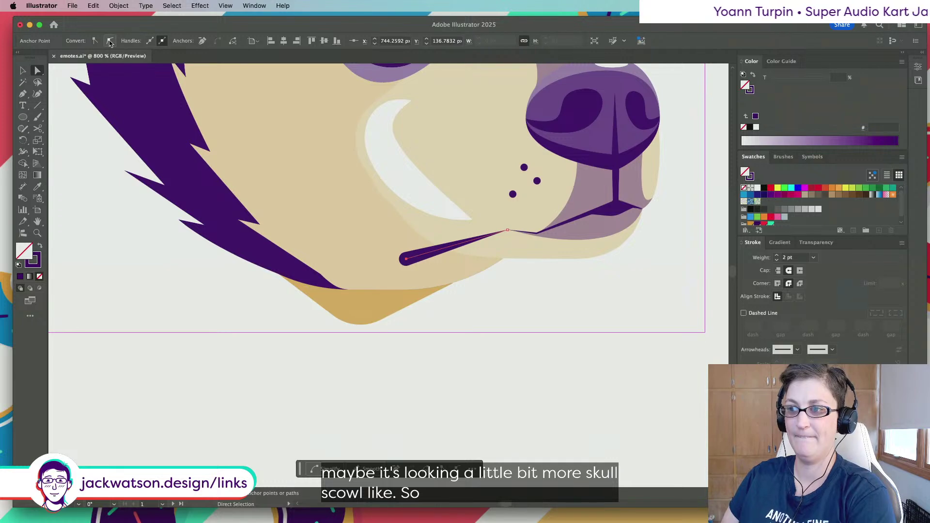
{"action": "left_click", "coordinate": [110, 42]}
{"action": "left_click_drag", "start_coordinate": [436, 249], "coordinate": [445, 227]}
{"action": "key", "text": "shift+super+a"}
{"action": "scroll", "coordinate": [479, 281], "scroll_direction": "down", "scroll_amount": 5}
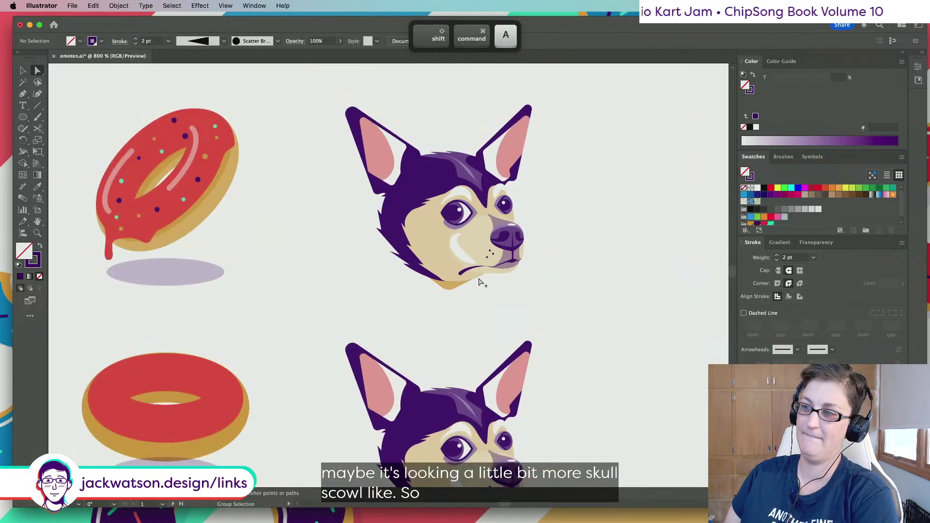
{"action": "scroll", "coordinate": [595, 301], "scroll_direction": "down", "scroll_amount": 5}
{"action": "key", "text": "alt"}
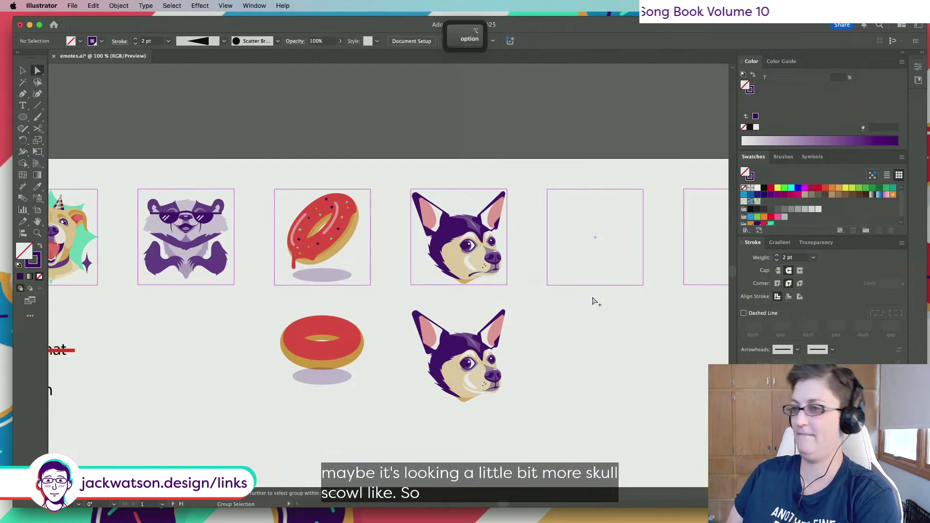
{"action": "scroll", "coordinate": [595, 301], "scroll_direction": "right", "scroll_amount": 3}
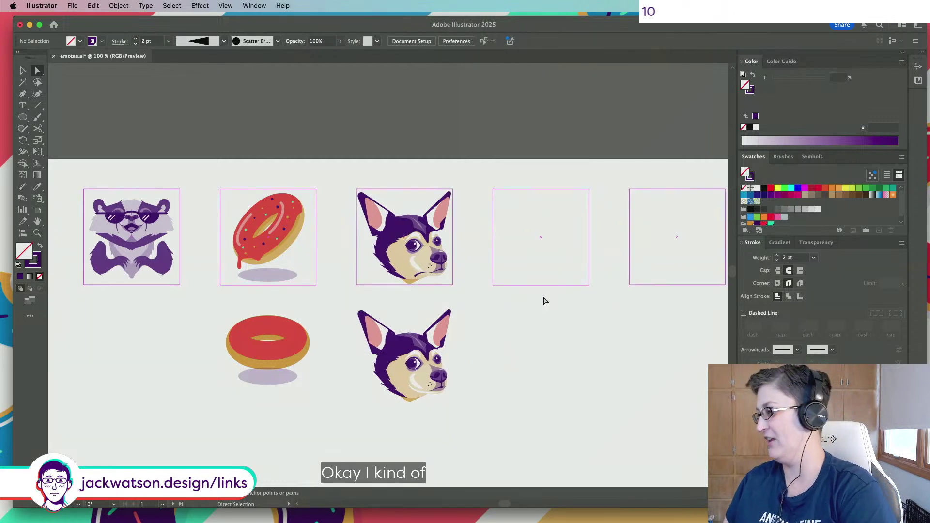
{"action": "key", "text": "alt"}
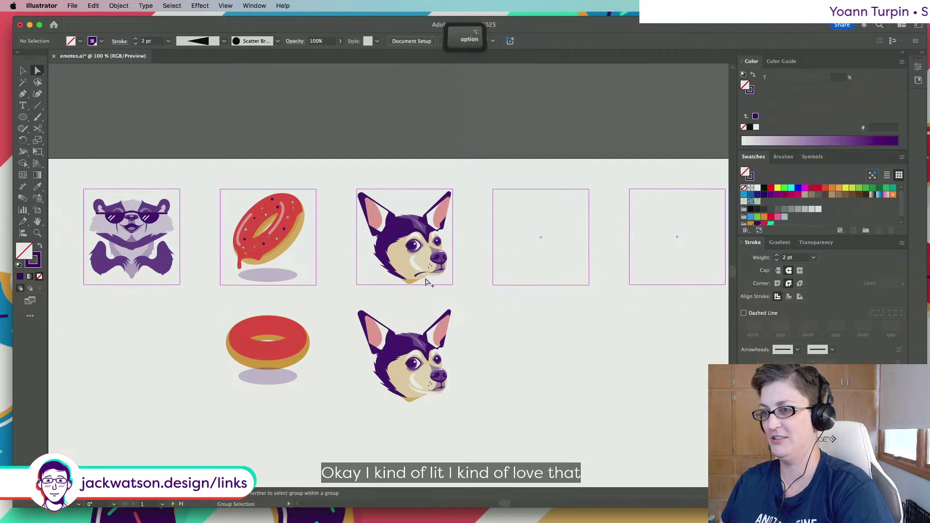
Shorten the frown line by moving its outer end about 4 px toward the nose and 2 px up
{"action": "scroll", "coordinate": [422, 281], "scroll_direction": "up", "scroll_amount": 2}
{"action": "scroll", "coordinate": [422, 281], "scroll_direction": "up", "scroll_amount": 3}
{"action": "left_click_drag", "start_coordinate": [405, 277], "coordinate": [408, 273]}
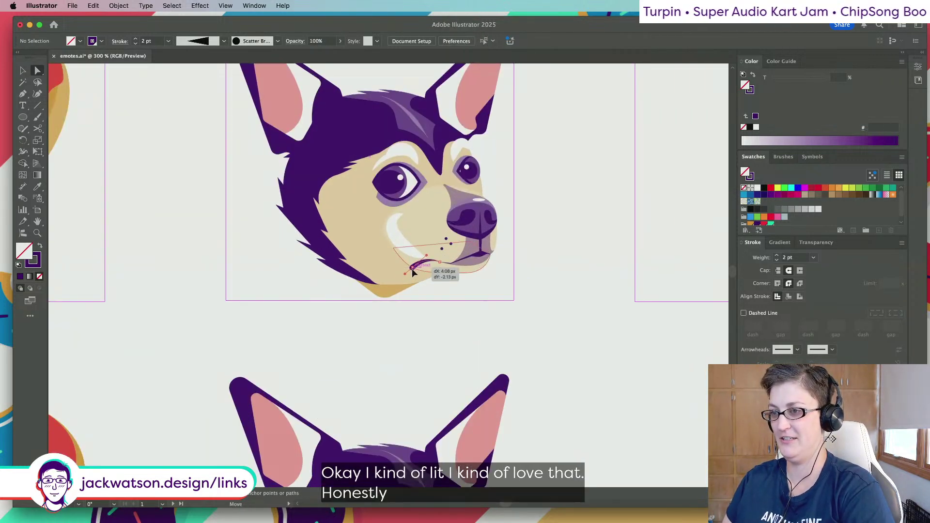
{"action": "key", "text": "shift+super+a"}
{"action": "key", "text": "super+minus"}
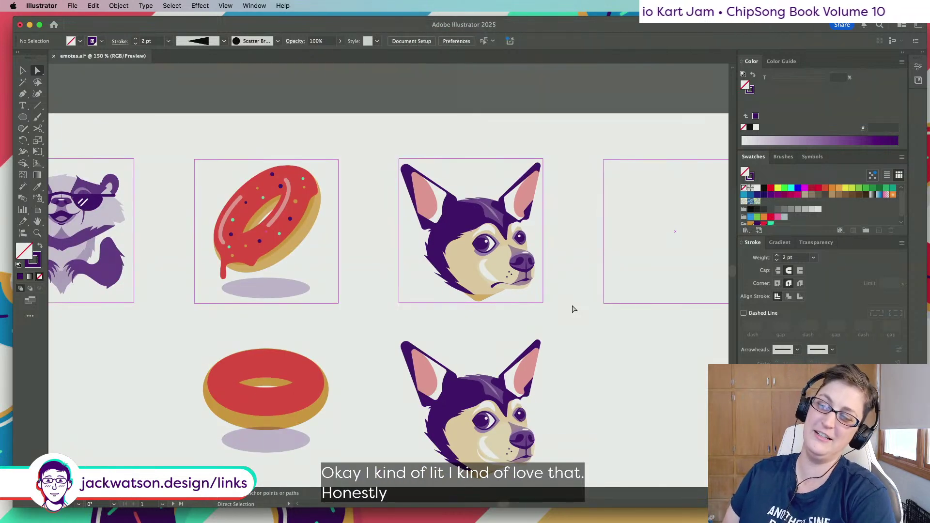
{"action": "key", "text": "super+minus"}
{"action": "key", "text": "super+minus"}
{"action": "key", "text": "super+minus"}
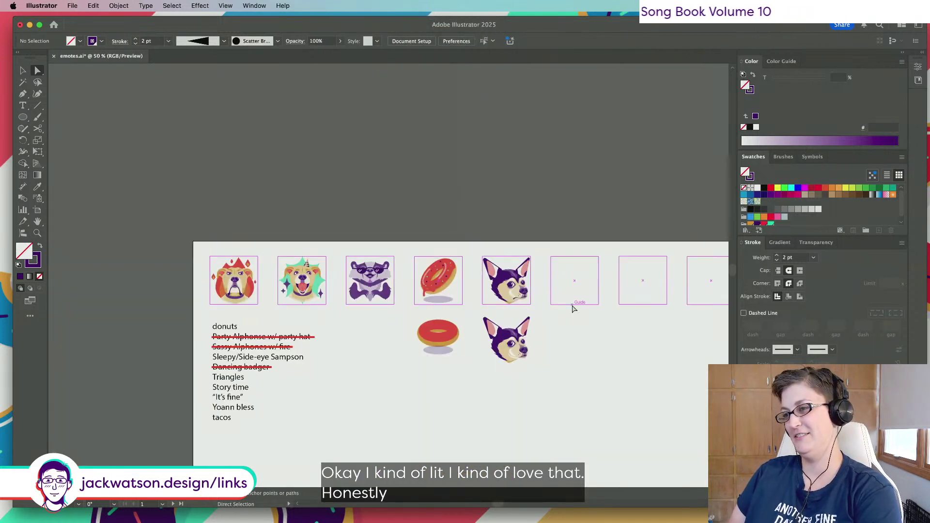
Reshape the light lower-jaw shape on the upper Chihuahua by pulling its cheek-side curve handle down, bulging it below the frown's outer end
{"action": "key", "text": "alt"}
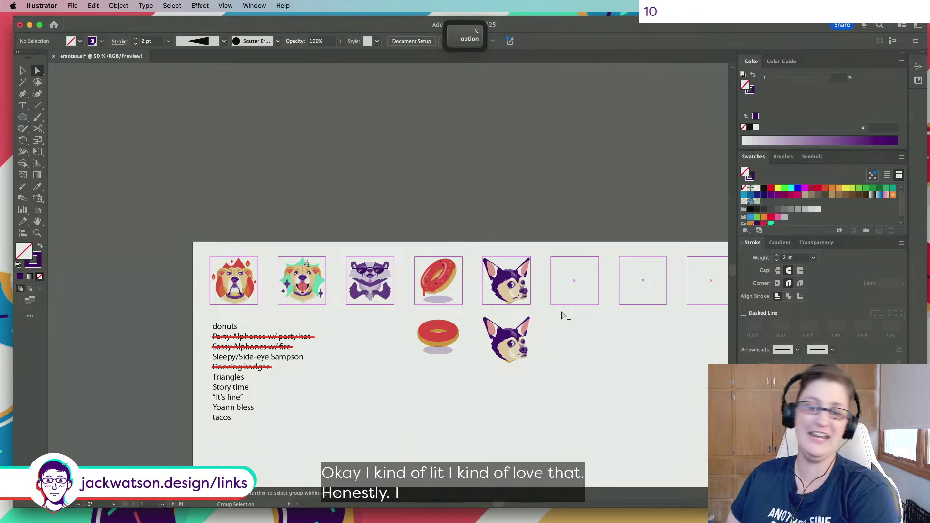
{"action": "scroll", "coordinate": [562, 316], "scroll_direction": "up", "scroll_amount": 1}
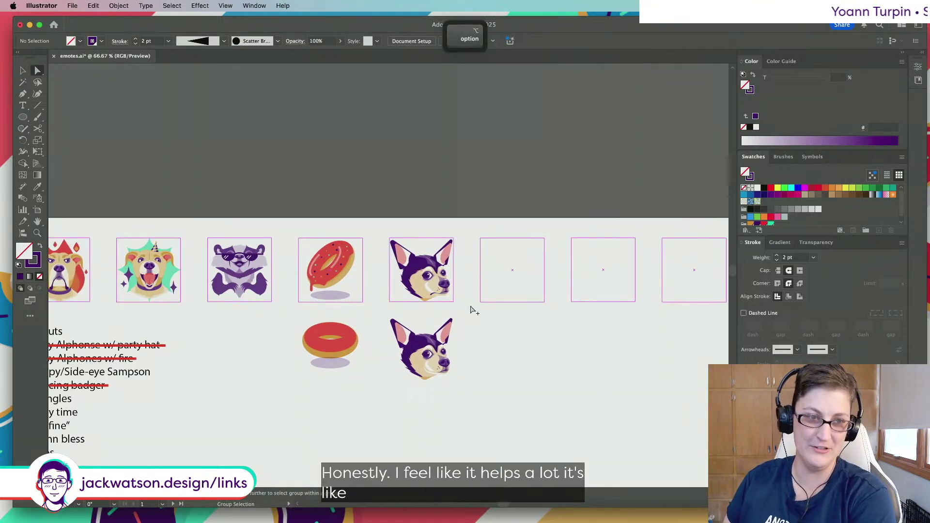
{"action": "scroll", "coordinate": [495, 309], "scroll_direction": "up", "scroll_amount": 1}
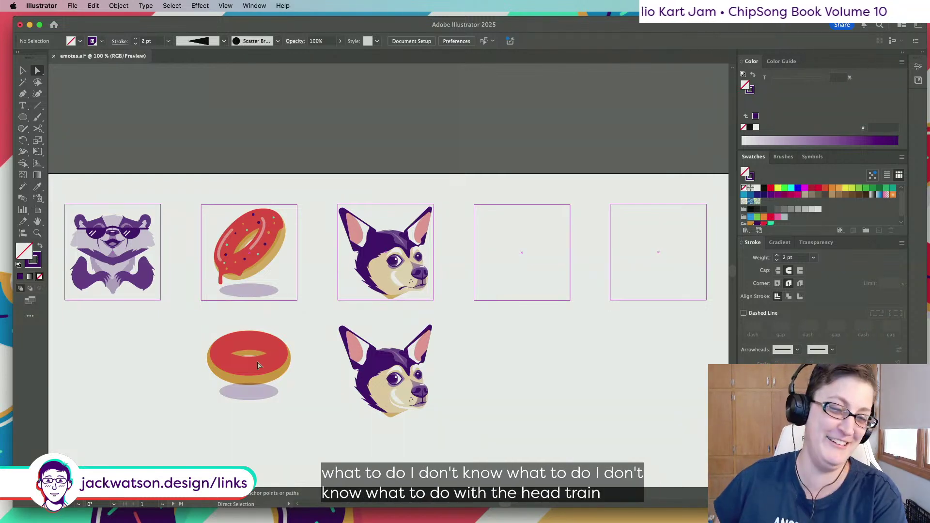
{"action": "scroll", "coordinate": [388, 297], "scroll_direction": "up", "scroll_amount": 5}
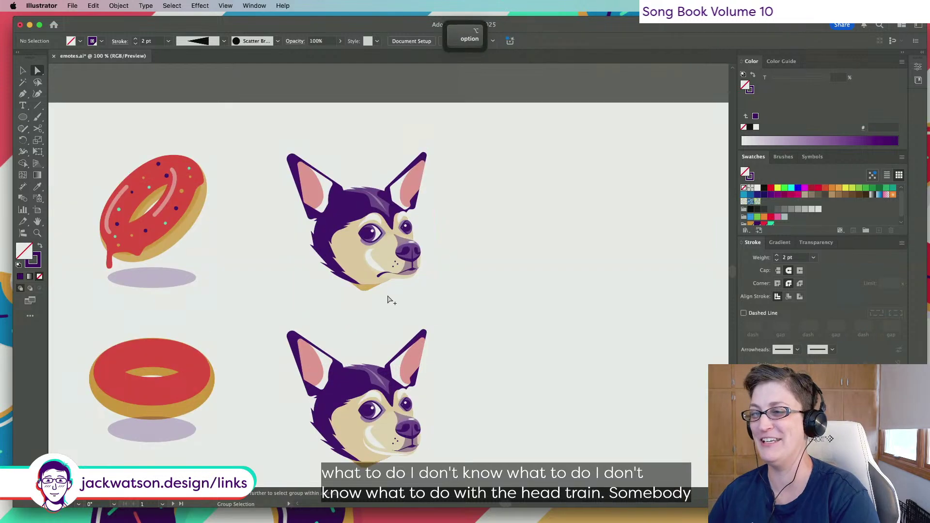
{"action": "scroll", "coordinate": [364, 275], "scroll_direction": "up", "scroll_amount": 5}
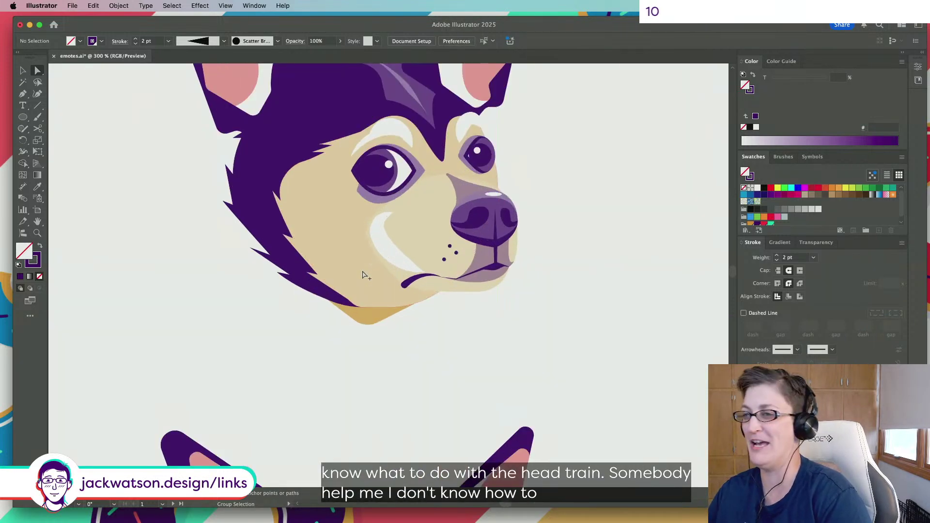
{"action": "left_click", "coordinate": [452, 291]}
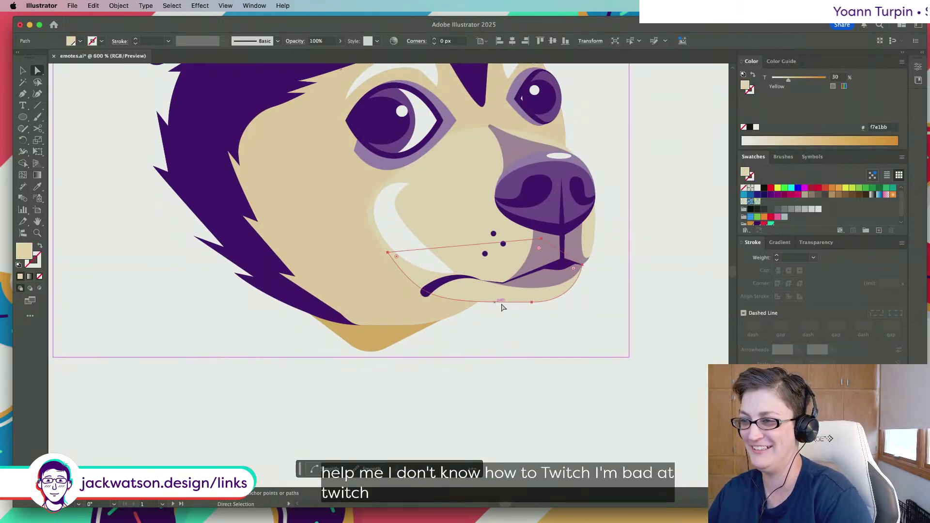
{"action": "left_click", "coordinate": [532, 302]}
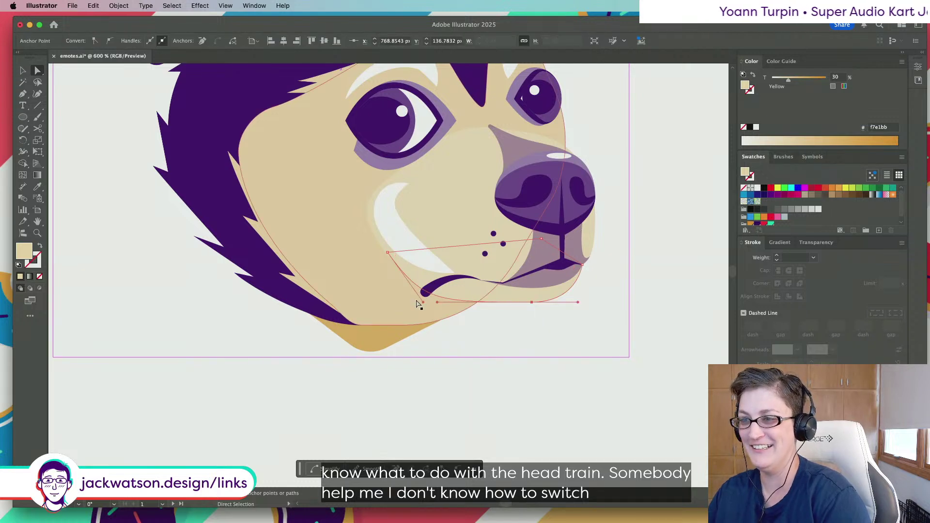
{"action": "left_click_drag", "start_coordinate": [423, 304], "coordinate": [416, 334]}
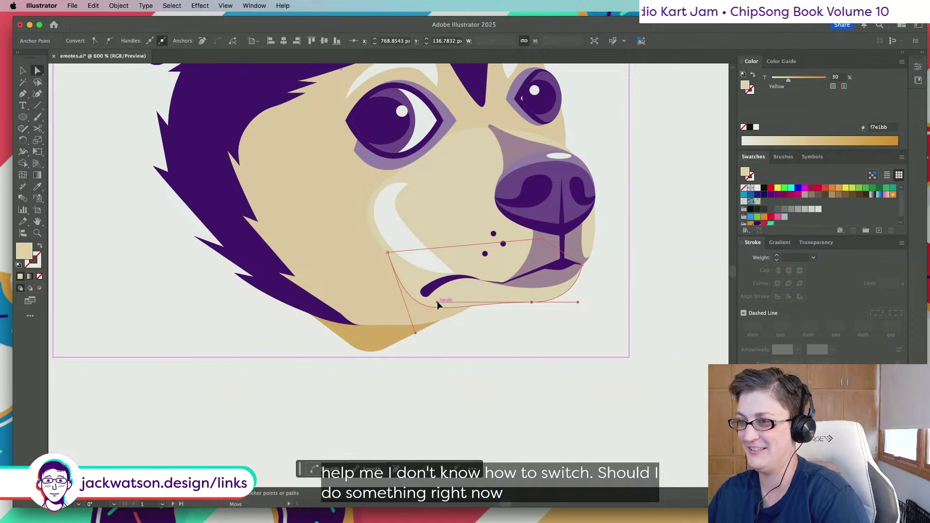
{"action": "left_click", "coordinate": [515, 336]}
Move the lower end of the white cheek highlight about 3 px away from the nose and 1 px up, and shorten its curve handle
{"action": "scroll", "coordinate": [515, 336], "scroll_direction": "down", "scroll_amount": 2}
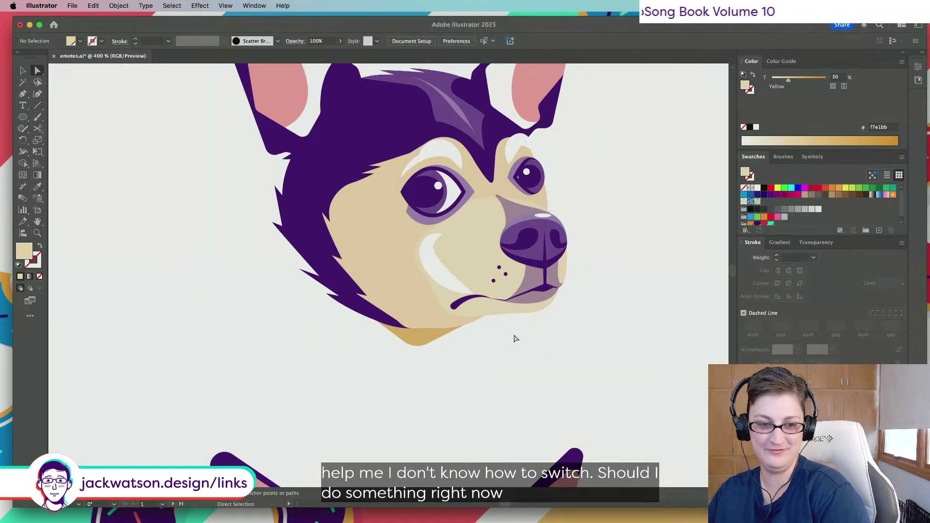
{"action": "scroll", "coordinate": [498, 336], "scroll_direction": "right", "scroll_amount": 2}
{"action": "scroll", "coordinate": [465, 318], "scroll_direction": "up", "scroll_amount": 2}
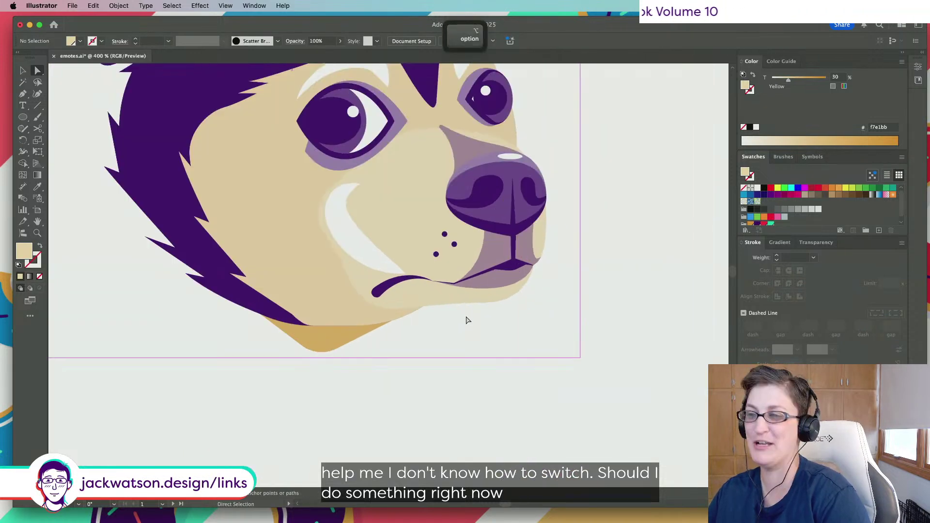
{"action": "left_click", "coordinate": [367, 250]}
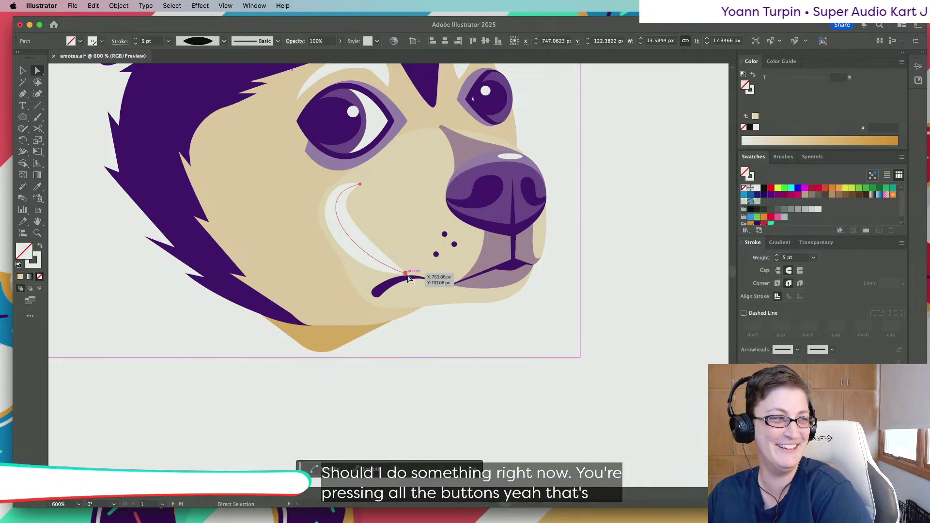
{"action": "left_click", "coordinate": [406, 274]}
{"action": "left_click_drag", "start_coordinate": [409, 278], "coordinate": [391, 267]}
{"action": "left_click_drag", "start_coordinate": [332, 248], "coordinate": [357, 258]}
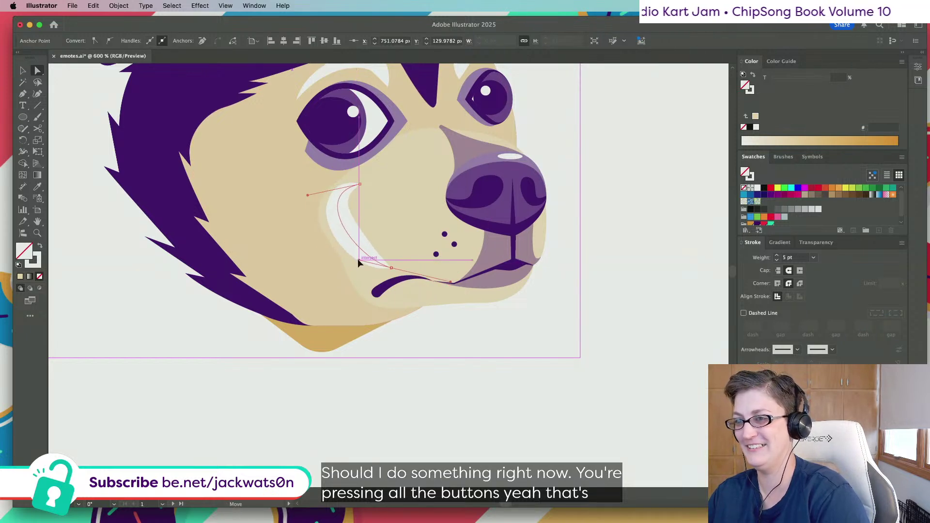
{"action": "key", "text": "shift+super+a"}
{"action": "scroll", "coordinate": [435, 309], "scroll_direction": "down", "scroll_amount": 3}
{"action": "scroll", "coordinate": [446, 314], "scroll_direction": "down", "scroll_amount": 5}
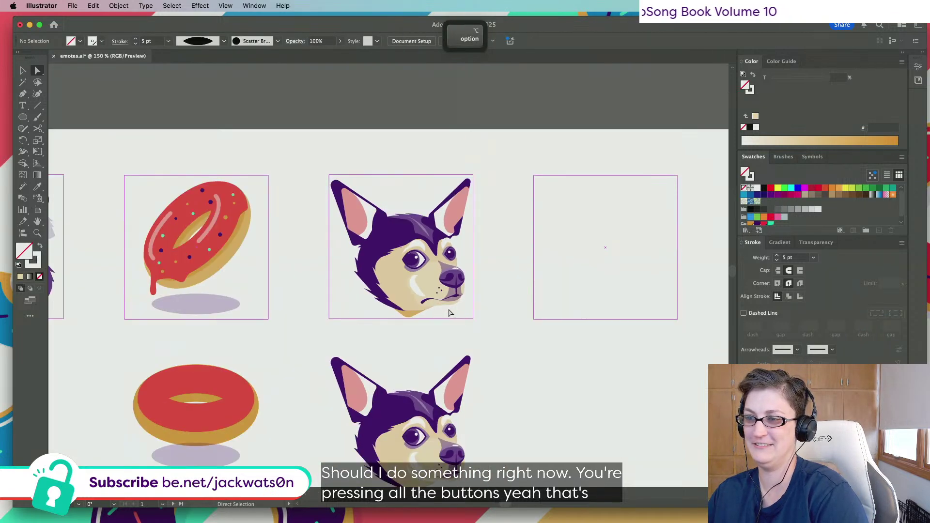
Isolate the white cheek highlight, scale it to about 8.9 px wide by 15.3 px tall, and raise it about 1 px
{"action": "scroll", "coordinate": [383, 279], "scroll_direction": "up", "scroll_amount": 1}
{"action": "scroll", "coordinate": [383, 279], "scroll_direction": "up", "scroll_amount": 5}
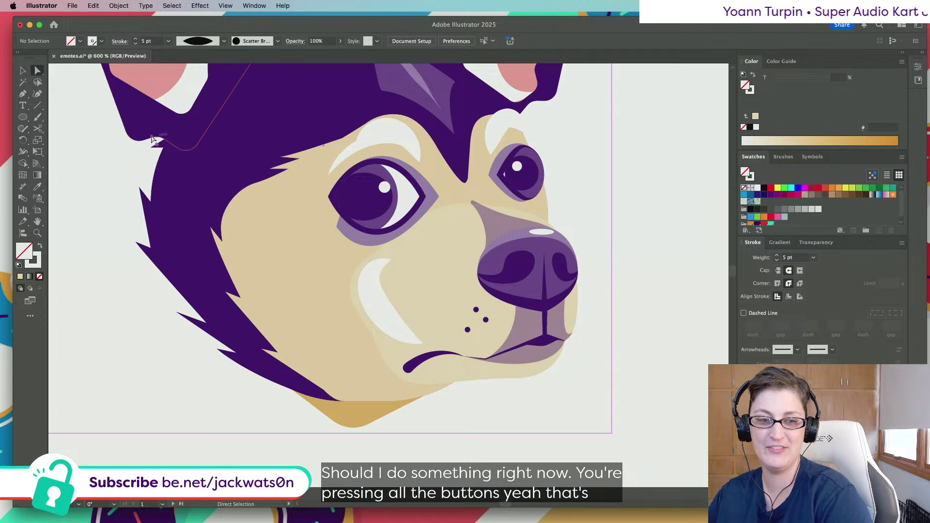
{"action": "key", "text": "v"}
{"action": "left_click", "coordinate": [373, 277]}
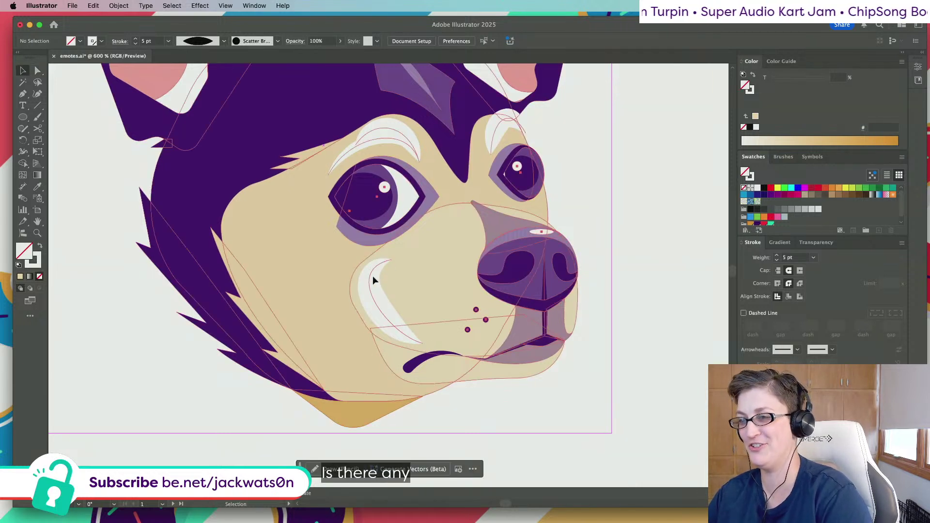
{"action": "double_click", "coordinate": [372, 275]}
{"action": "left_click", "coordinate": [372, 280]}
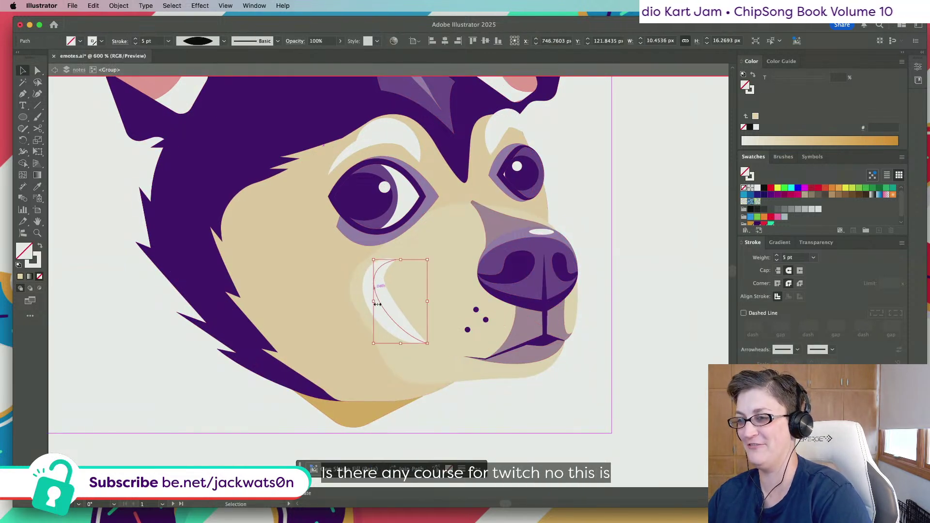
{"action": "left_click_drag", "start_coordinate": [402, 343], "coordinate": [401, 338]}
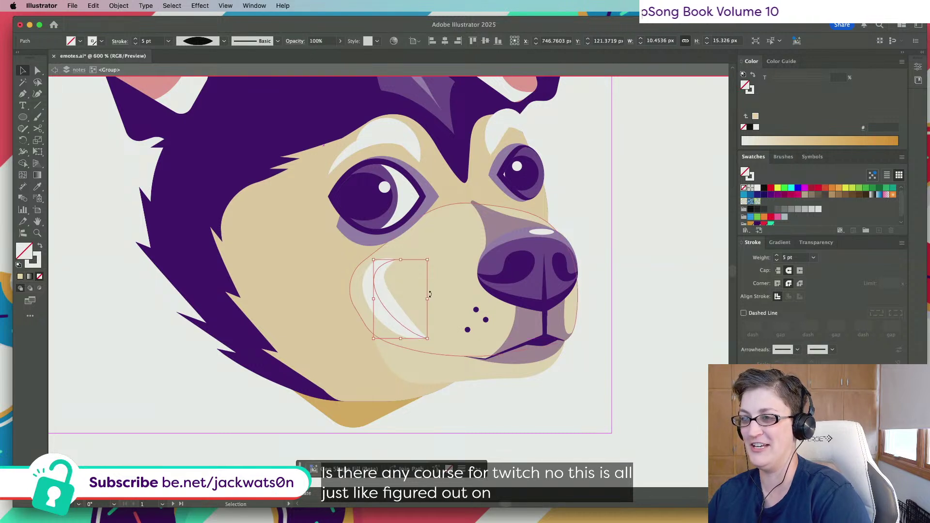
{"action": "left_click_drag", "start_coordinate": [427, 299], "coordinate": [381, 296]}
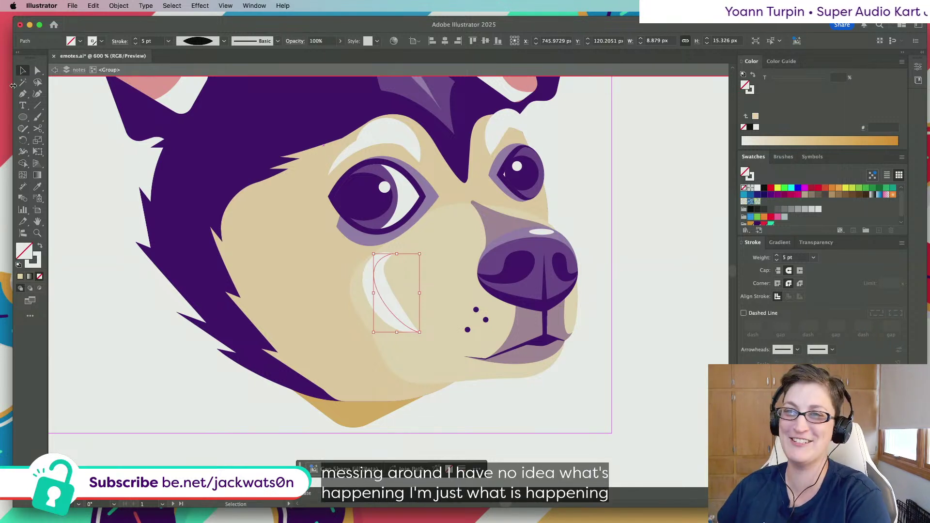
Try moving the cheek highlight's upper anchor about 2 px toward the nose and lengthening the lower anchor's curve handle
{"action": "left_click", "coordinate": [38, 70]}
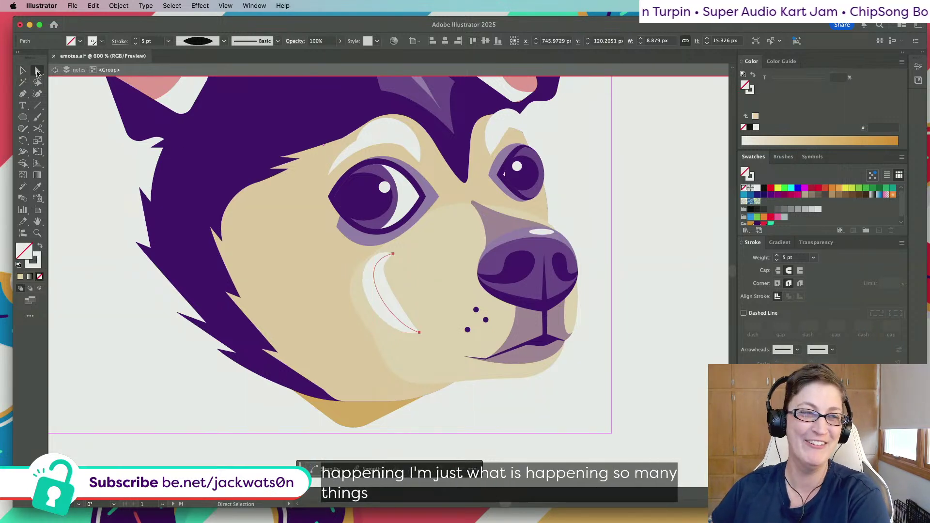
{"action": "left_click", "coordinate": [391, 257]}
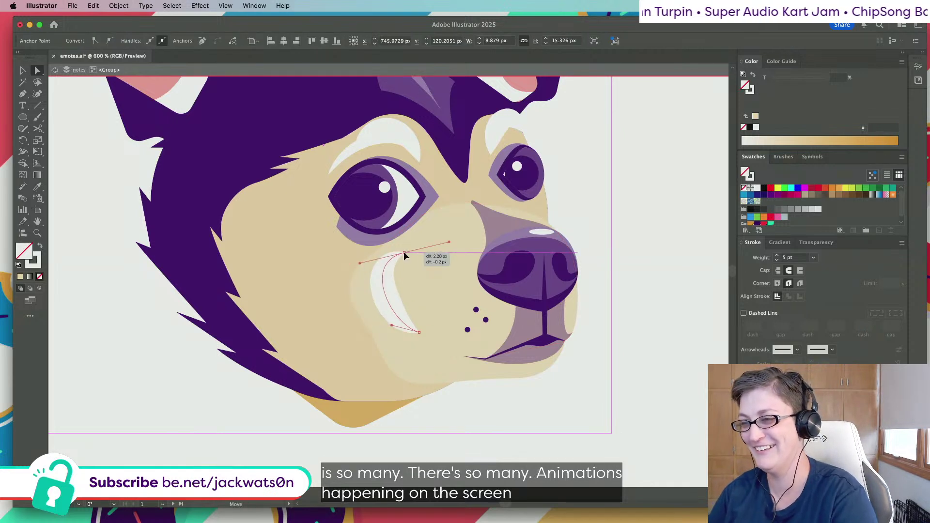
{"action": "left_click_drag", "start_coordinate": [392, 328], "coordinate": [373, 315]}
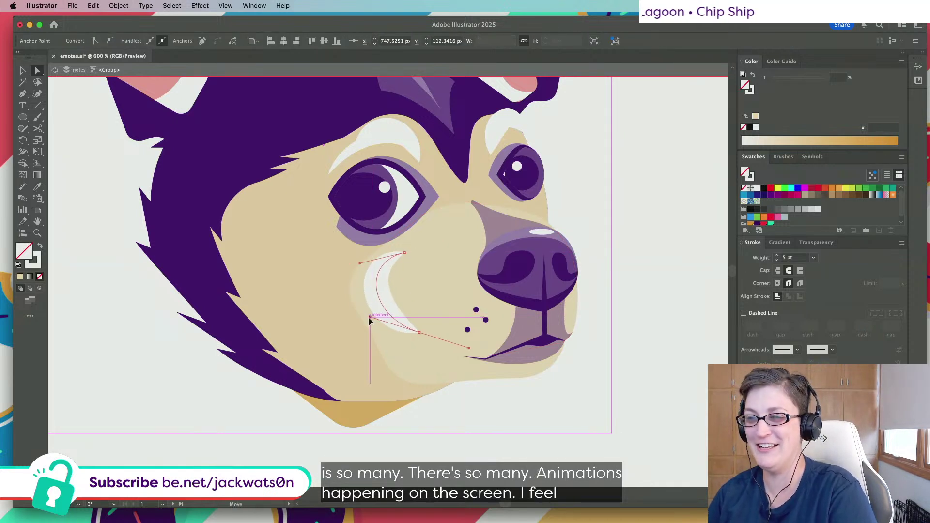
{"action": "key", "text": "shift+super+a"}
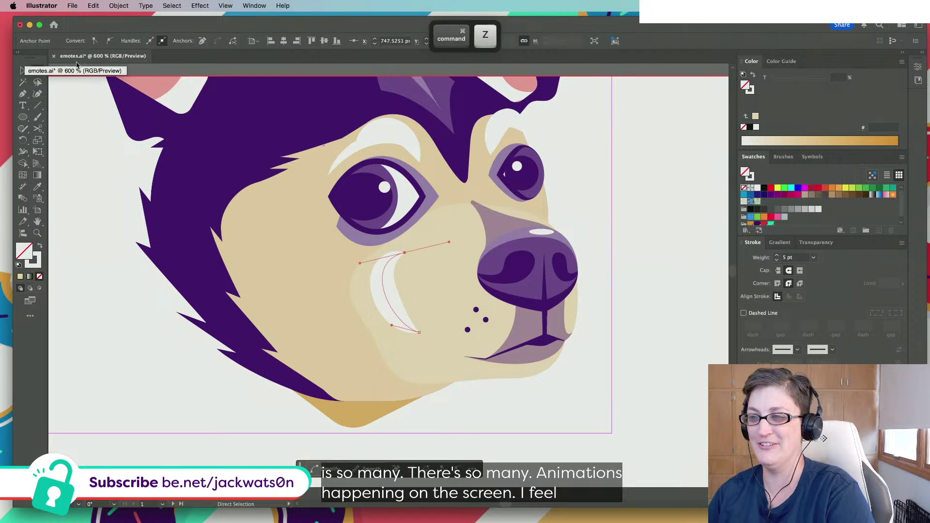
{"action": "key", "text": "super+z"}
{"action": "key", "text": "super+z"}
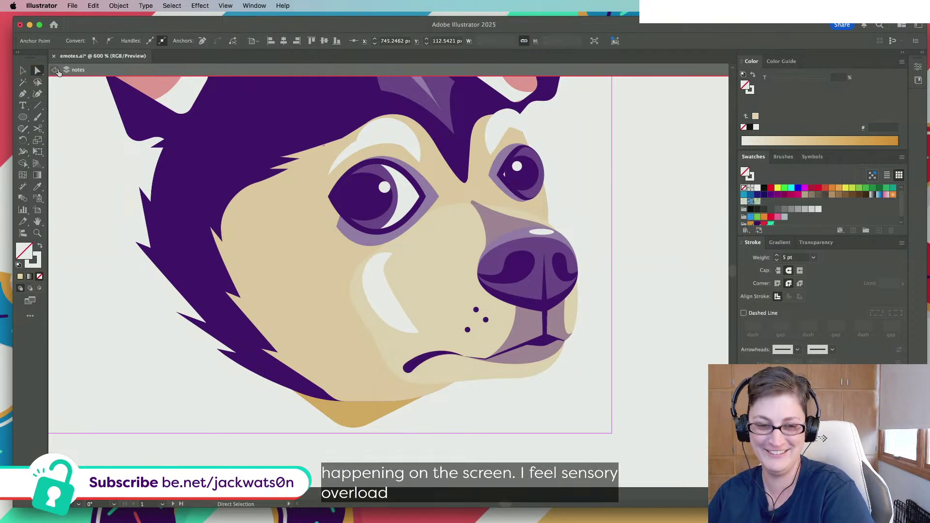
{"action": "key", "text": "shift+super+a"}
Move the cheek highlight's lower anchor about 2.6 px toward the nose and 1.7 px down, and adjust its curve handle
{"action": "scroll", "coordinate": [266, 181], "scroll_direction": "down", "scroll_amount": 4}
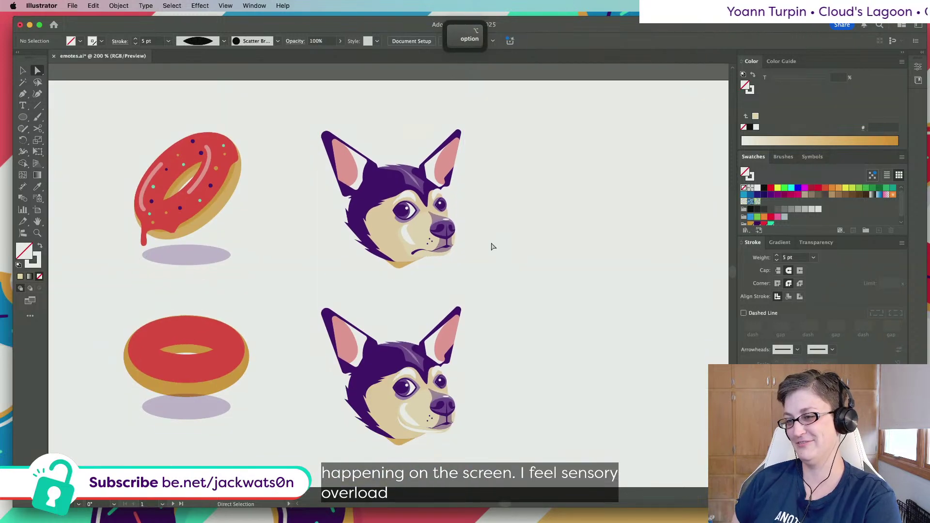
{"action": "scroll", "coordinate": [459, 242], "scroll_direction": "up", "scroll_amount": 2}
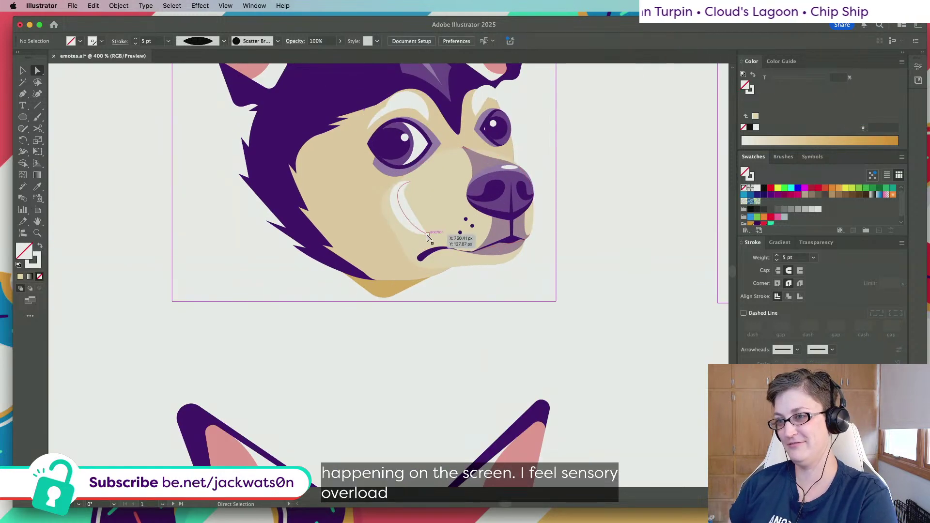
{"action": "left_click", "coordinate": [414, 236]}
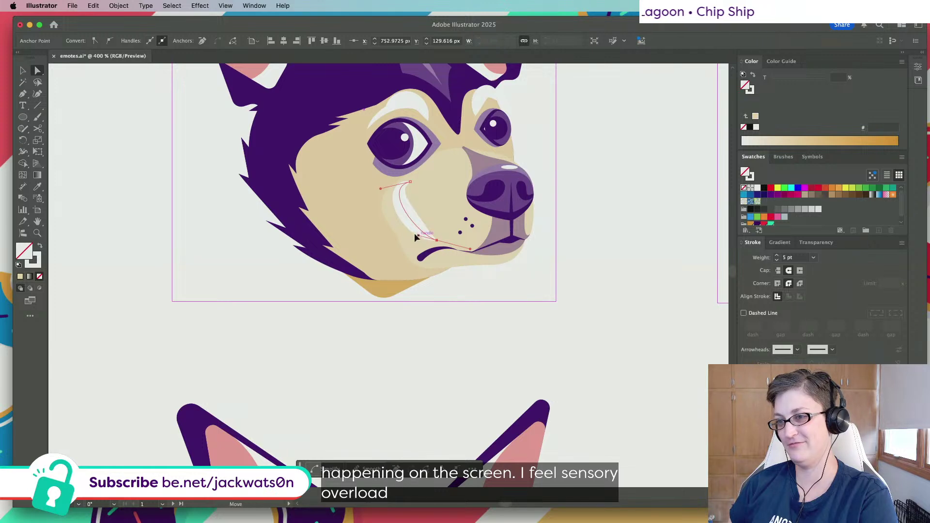
{"action": "key", "text": "shift+super+a"}
{"action": "scroll", "coordinate": [535, 225], "scroll_direction": "down", "scroll_amount": 2}
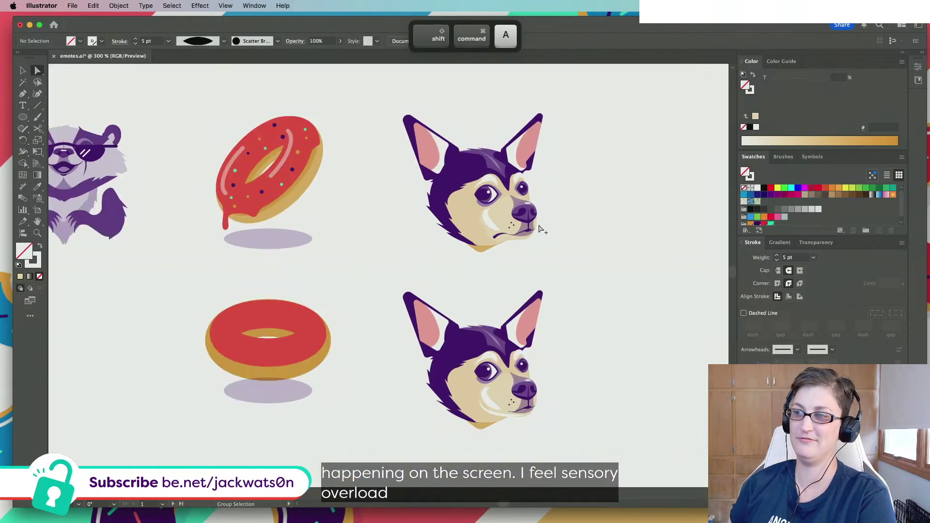
{"action": "scroll", "coordinate": [540, 228], "scroll_direction": "down", "scroll_amount": 3}
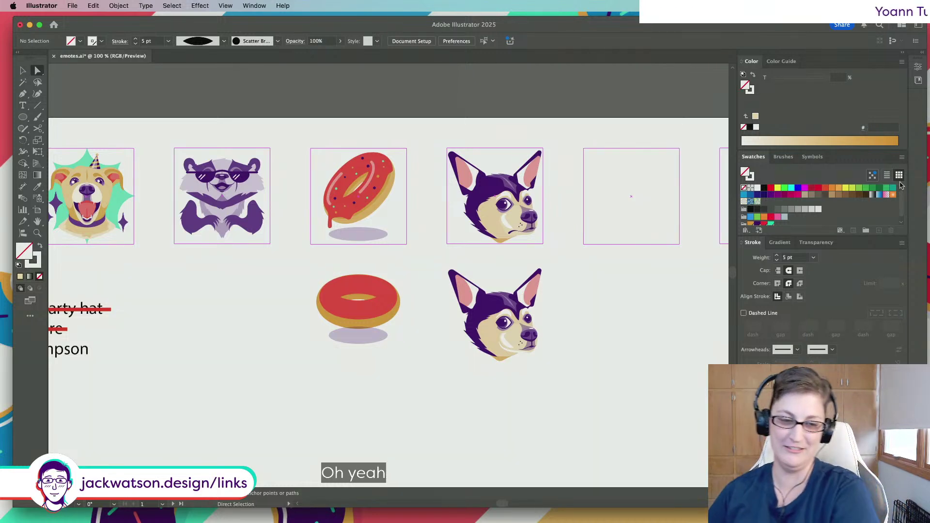
Adjust the white cheek highlight's curve slightly upward and toward the outer cheek
{"action": "key", "text": "alt"}
{"action": "scroll", "coordinate": [578, 213], "scroll_direction": "up", "scroll_amount": 4}
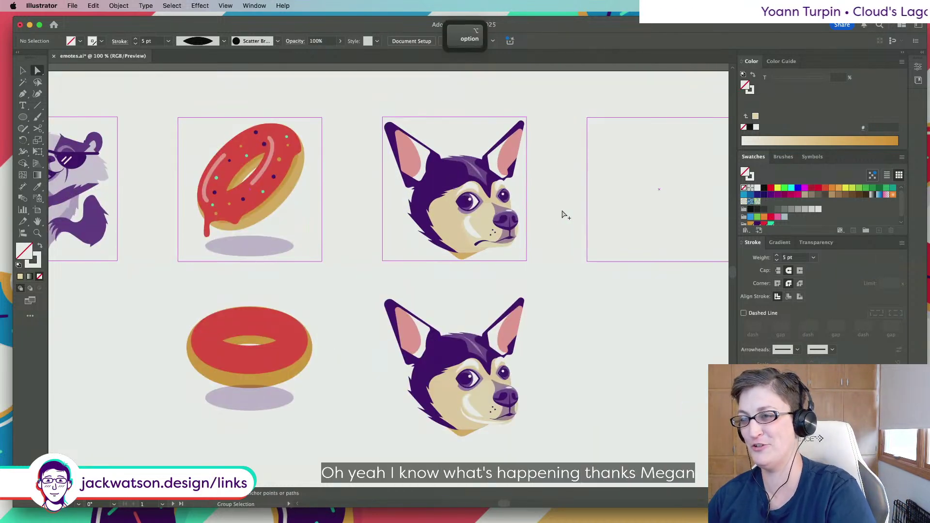
{"action": "key", "text": "super"}
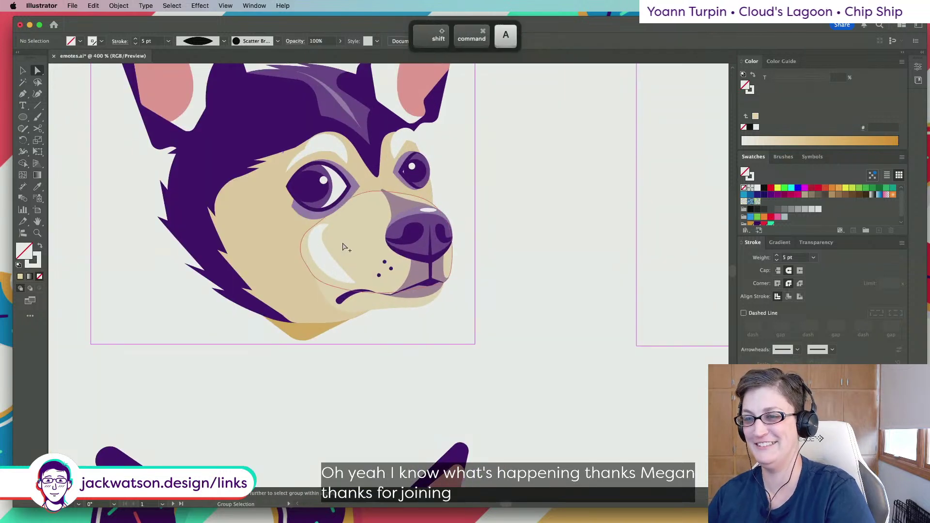
{"action": "left_click_drag", "start_coordinate": [321, 254], "coordinate": [318, 252]}
{"action": "key", "text": "super+minus"}
{"action": "key", "text": "super+minus"}
{"action": "key", "text": "super+minus"}
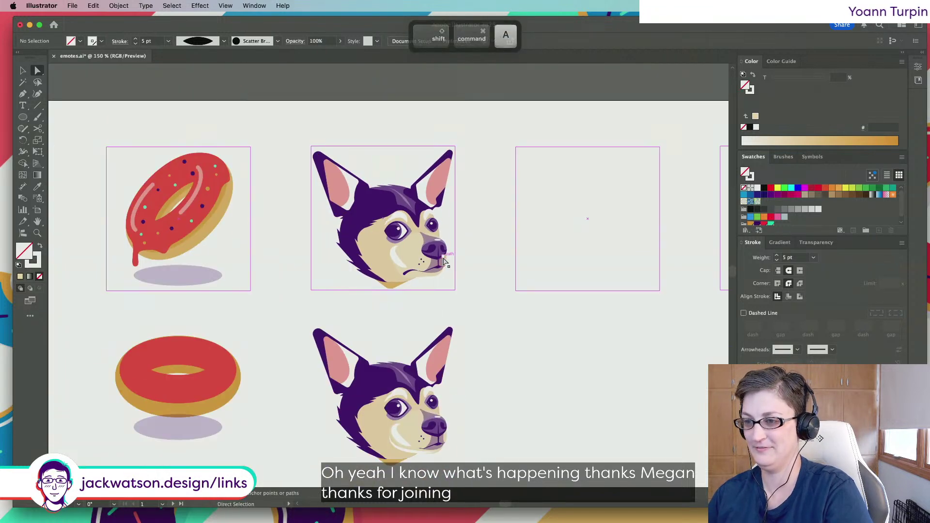
Move the whole white cheek highlight about 4 px toward the nose
{"action": "left_click", "coordinate": [444, 261]}
{"action": "scroll", "coordinate": [444, 262], "scroll_direction": "down", "scroll_amount": 3, "text": "alt"}
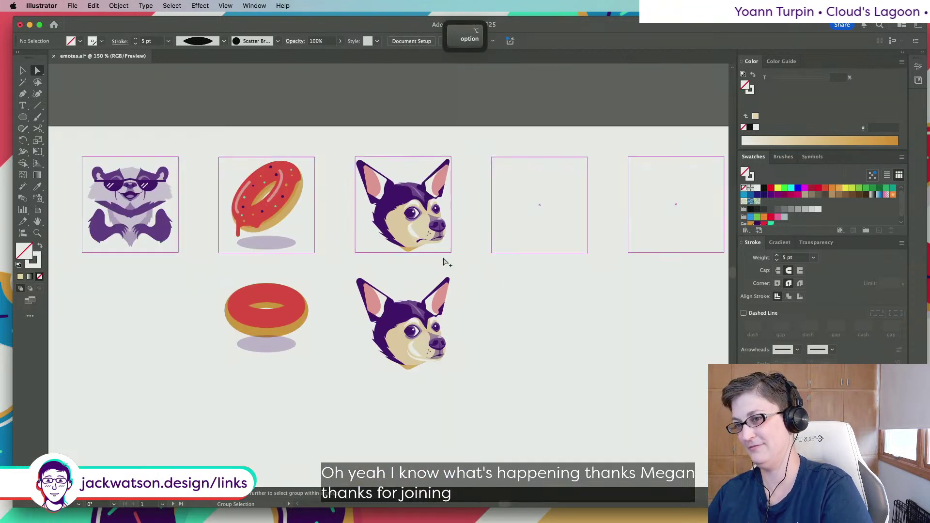
{"action": "scroll", "coordinate": [443, 262], "scroll_direction": "right", "scroll_amount": 1}
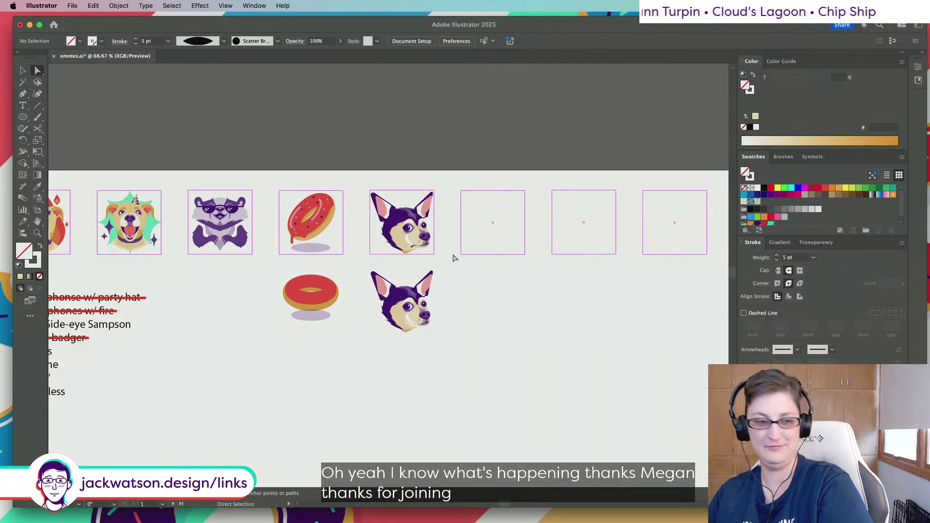
{"action": "scroll", "coordinate": [449, 258], "scroll_direction": "up", "scroll_amount": 2, "text": "alt"}
{"action": "scroll", "coordinate": [448, 258], "scroll_direction": "up", "scroll_amount": 3}
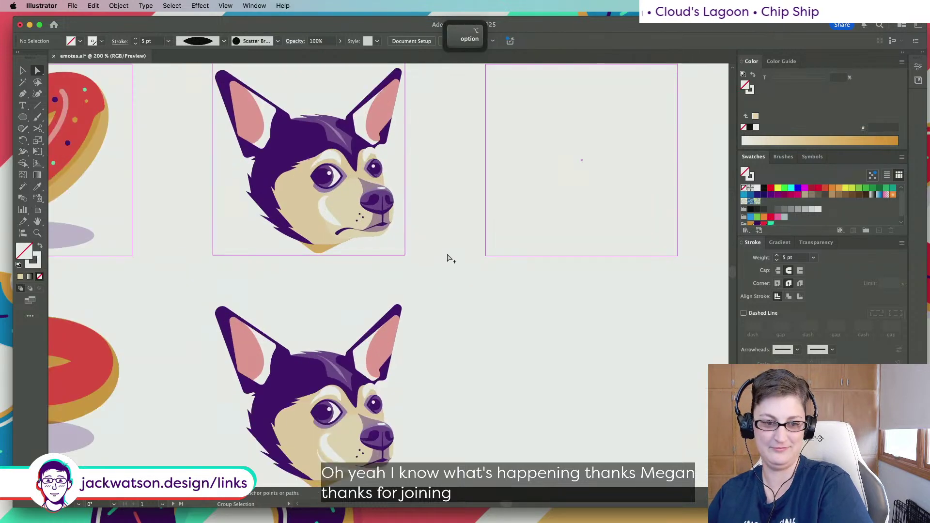
{"action": "left_click", "coordinate": [325, 215]}
{"action": "left_click_drag", "start_coordinate": [330, 205], "coordinate": [353, 229]}
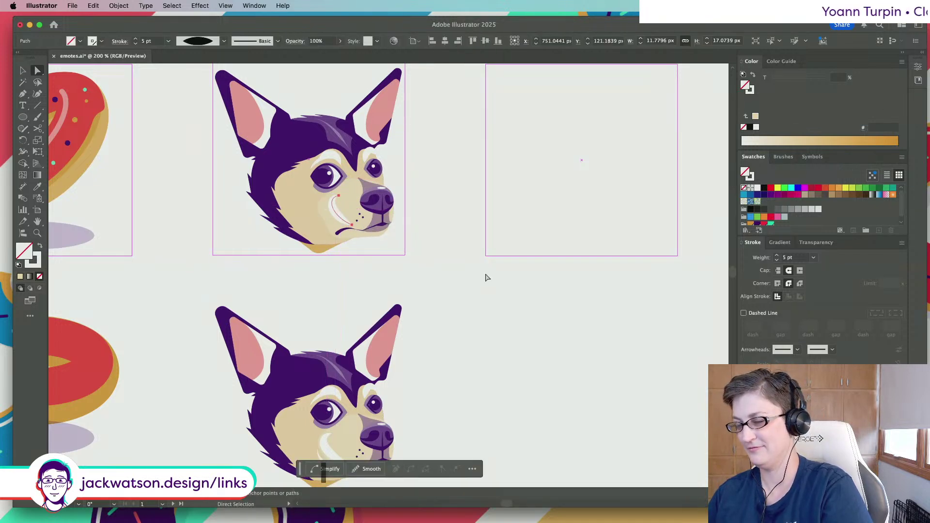
Undo the last move of the white cheek highlight and deselect it
{"action": "key", "text": "ctrl+z"}
{"action": "scroll", "coordinate": [461, 276], "scroll_direction": "down", "scroll_amount": 2}
{"action": "left_click", "coordinate": [459, 277]}
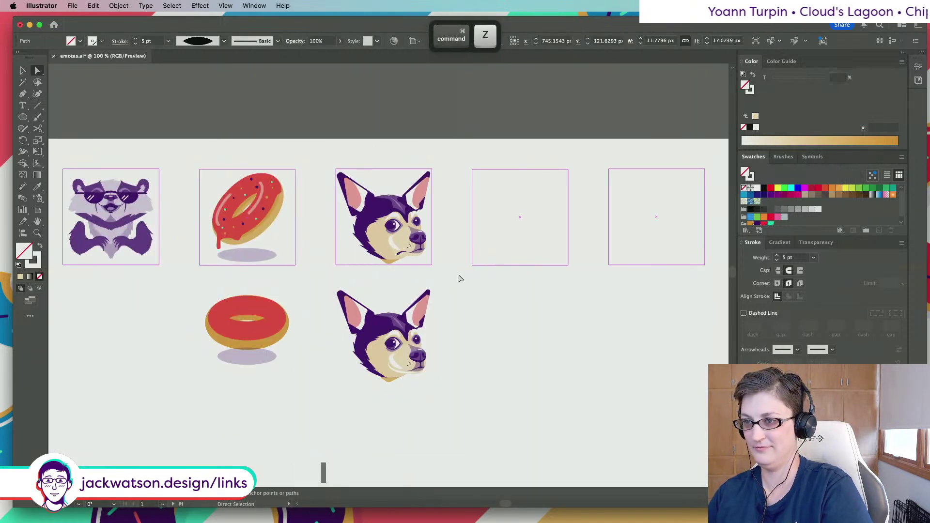
Draw a small purple crease curling beneath the frown's outer corner with the Pen tool, matching the mouth line's stroke colour
{"action": "scroll", "coordinate": [430, 272], "scroll_direction": "up", "scroll_amount": 1}
{"action": "scroll", "coordinate": [430, 273], "scroll_direction": "down", "scroll_amount": 2}
{"action": "scroll", "coordinate": [430, 274], "scroll_direction": "down", "scroll_amount": 1}
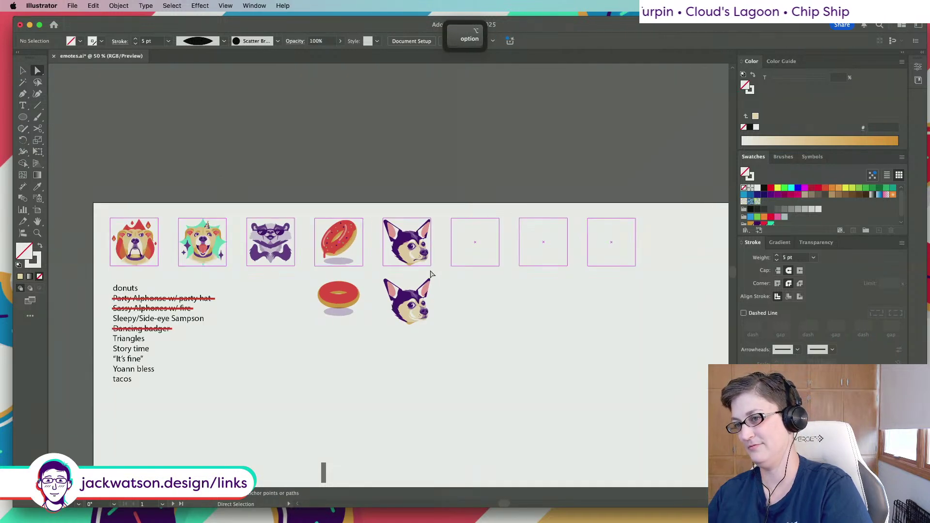
{"action": "scroll", "coordinate": [445, 266], "scroll_direction": "up", "scroll_amount": 2}
{"action": "scroll", "coordinate": [423, 264], "scroll_direction": "up", "scroll_amount": 1}
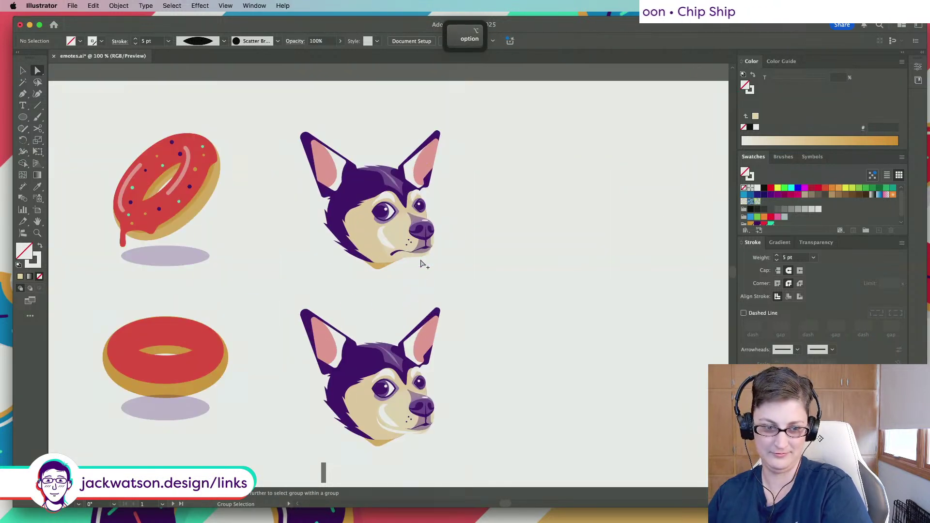
{"action": "scroll", "coordinate": [416, 263], "scroll_direction": "up", "scroll_amount": 1}
{"action": "scroll", "coordinate": [402, 265], "scroll_direction": "up", "scroll_amount": 2}
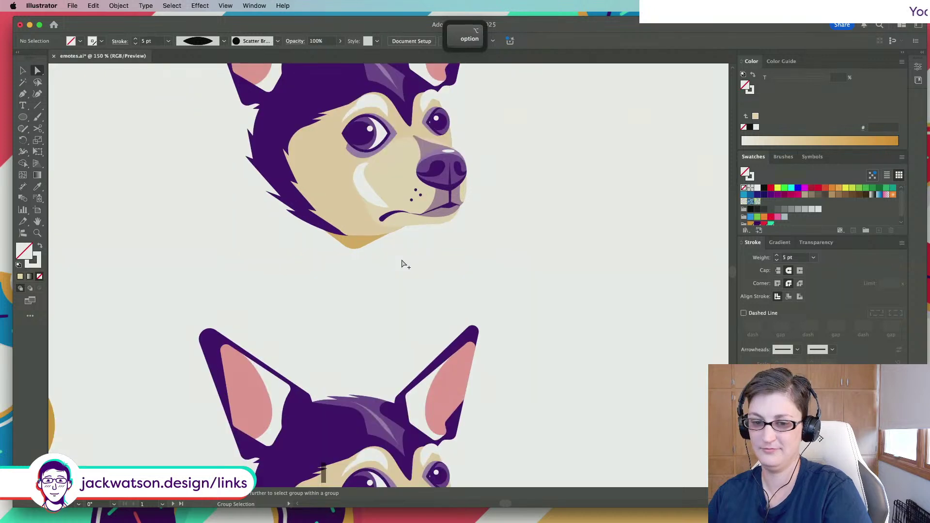
{"action": "left_click", "coordinate": [397, 216]}
{"action": "scroll", "coordinate": [383, 219], "scroll_direction": "up", "scroll_amount": 1}
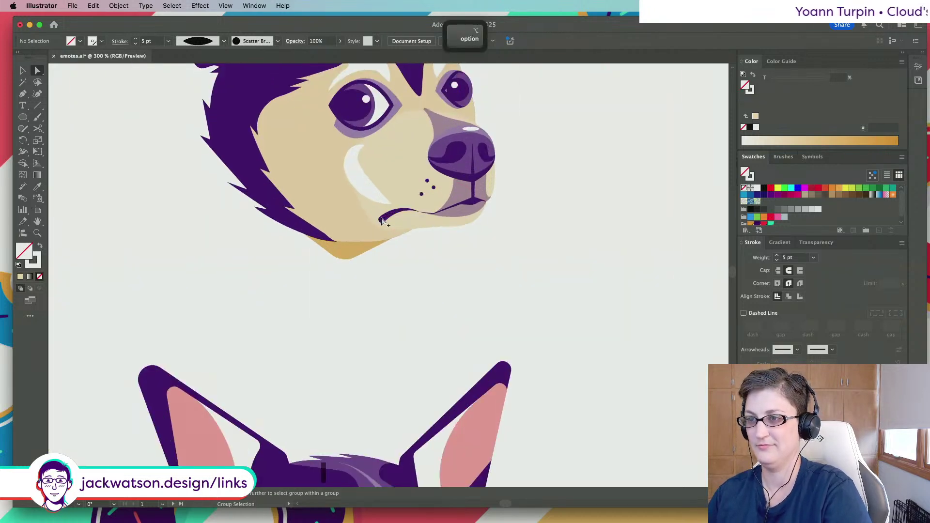
{"action": "scroll", "coordinate": [383, 219], "scroll_direction": "up", "scroll_amount": 1}
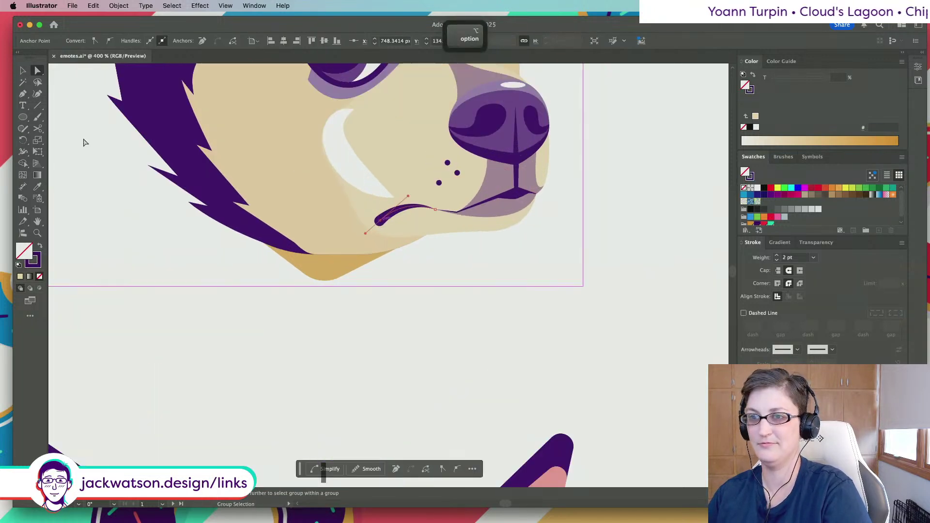
{"action": "left_click", "coordinate": [23, 94]}
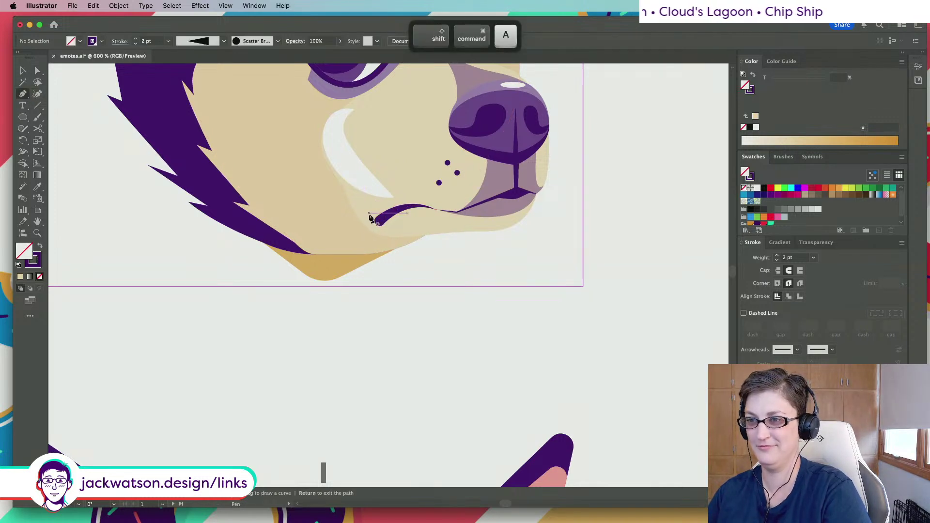
{"action": "left_click_drag", "start_coordinate": [365, 215], "coordinate": [416, 219]}
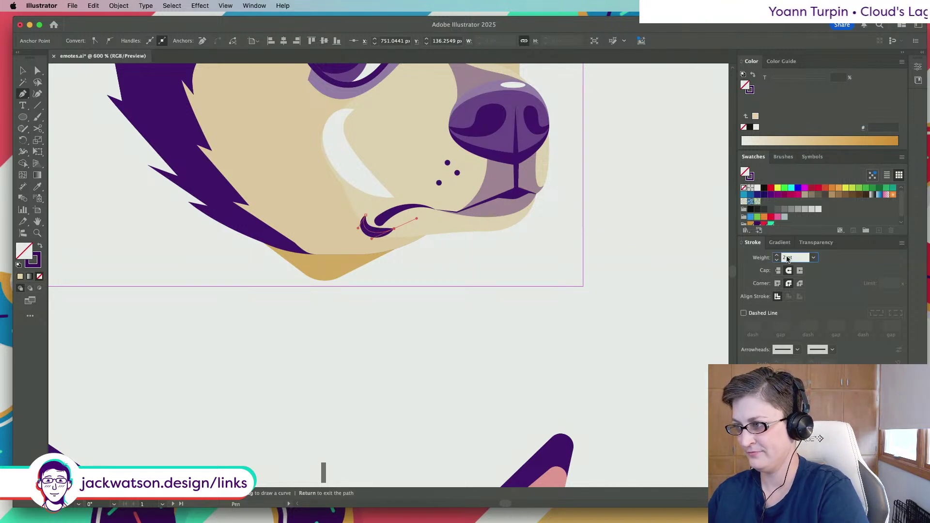
Set the mouth-corner crease's stroke weight to 1 pt and deselect it
{"action": "type", "text": "1"}
{"action": "key", "text": "Return"}
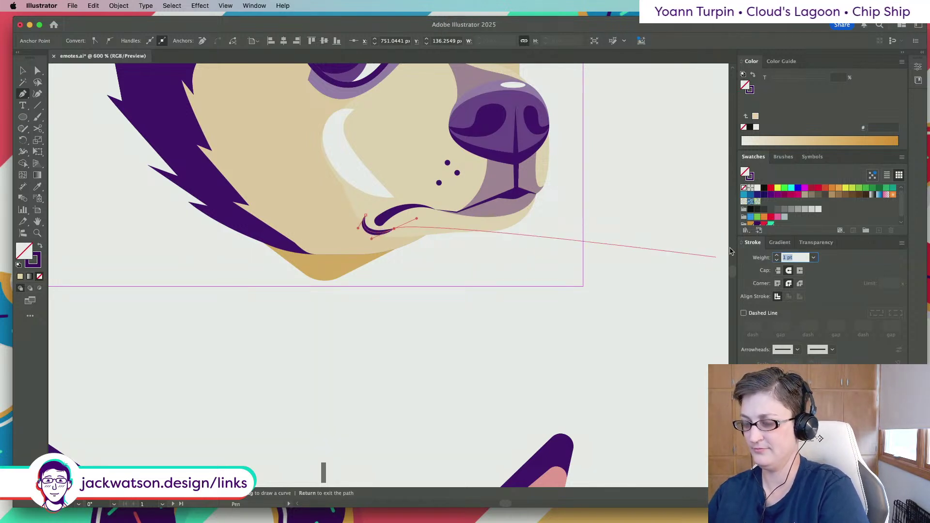
{"action": "key", "text": "shift+super+a"}
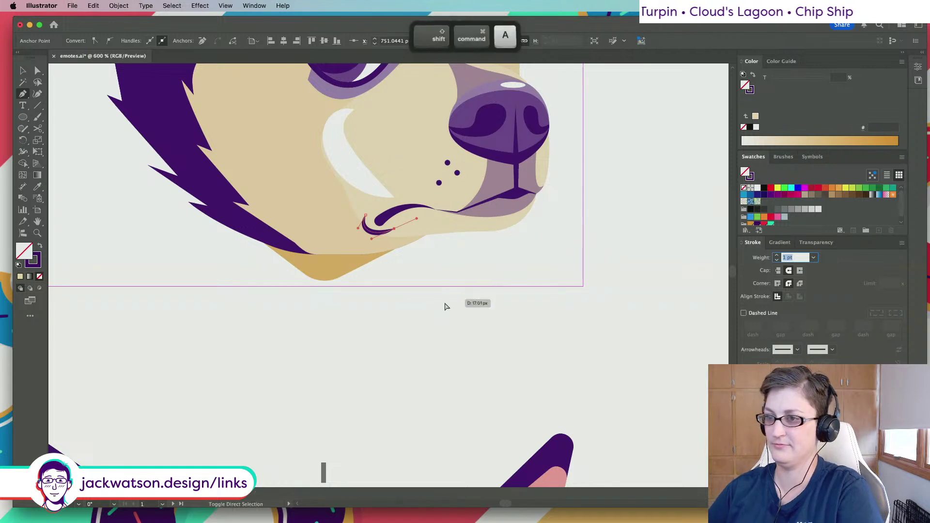
{"action": "left_click", "coordinate": [23, 70]}
{"action": "scroll", "coordinate": [385, 327], "scroll_direction": "down", "scroll_amount": 3}
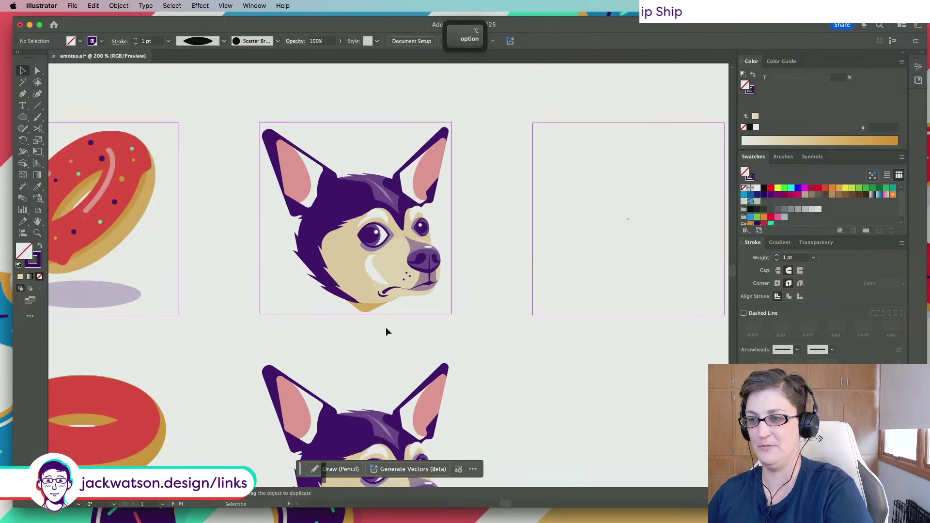
Cut the white cheek highlight near its lower end with the Scissors tool and delete the cut-off piece by the mouth
{"action": "scroll", "coordinate": [386, 331], "scroll_direction": "down", "scroll_amount": 4}
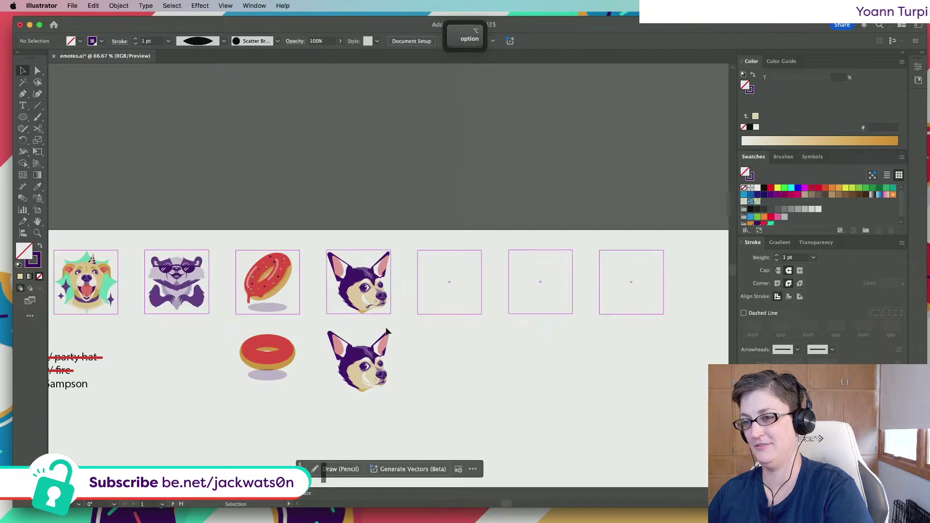
{"action": "scroll", "coordinate": [386, 331], "scroll_direction": "right", "scroll_amount": 1}
{"action": "scroll", "coordinate": [371, 314], "scroll_direction": "up", "scroll_amount": 2}
{"action": "left_click", "coordinate": [349, 291]}
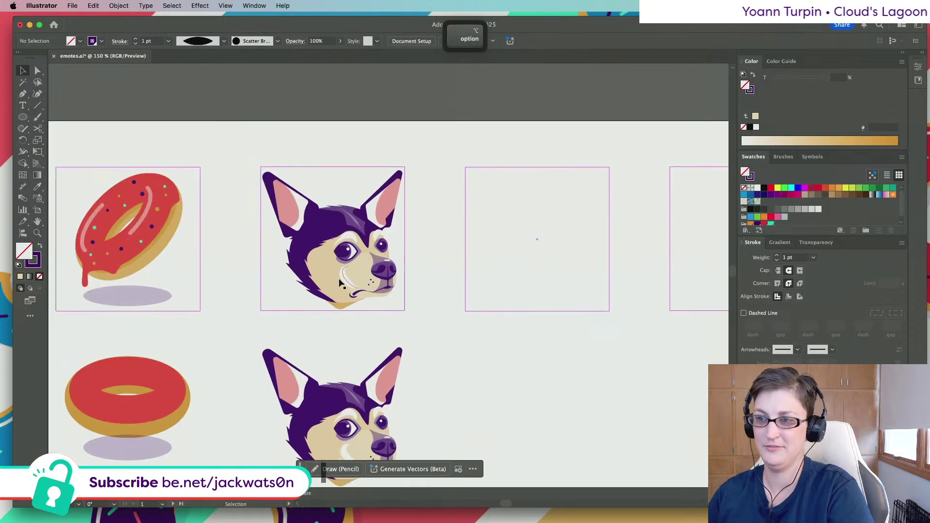
{"action": "scroll", "coordinate": [339, 278], "scroll_direction": "up", "scroll_amount": 2}
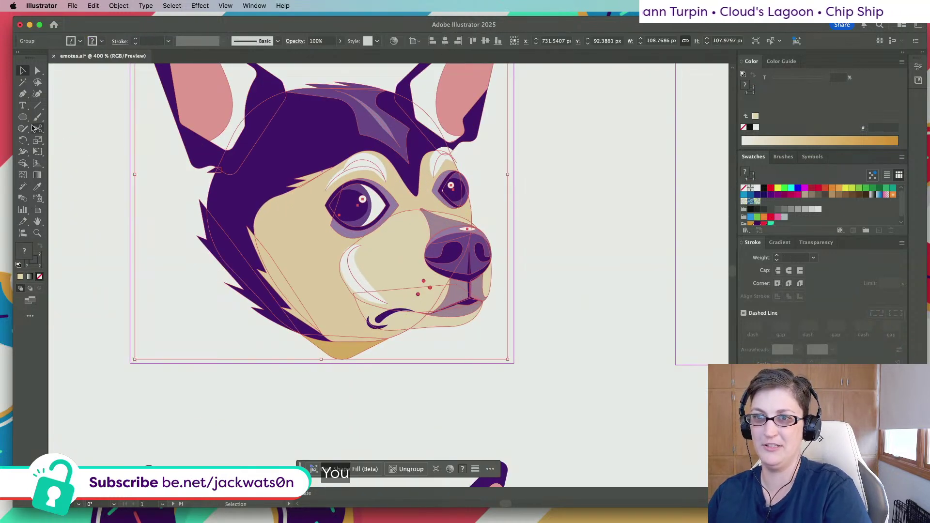
{"action": "key", "text": "c"}
{"action": "left_click", "coordinate": [365, 291]}
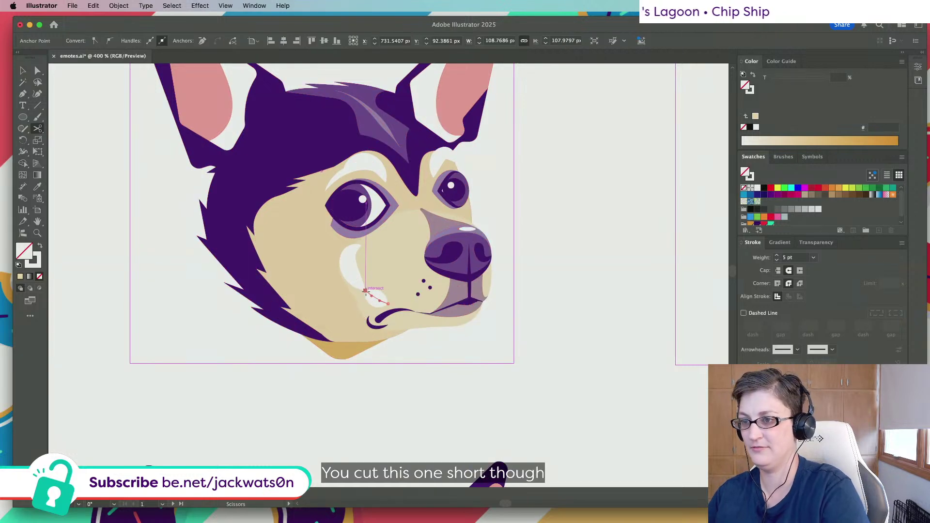
{"action": "key", "text": "Delete"}
{"action": "scroll", "coordinate": [104, 202], "scroll_direction": "down", "scroll_amount": 10}
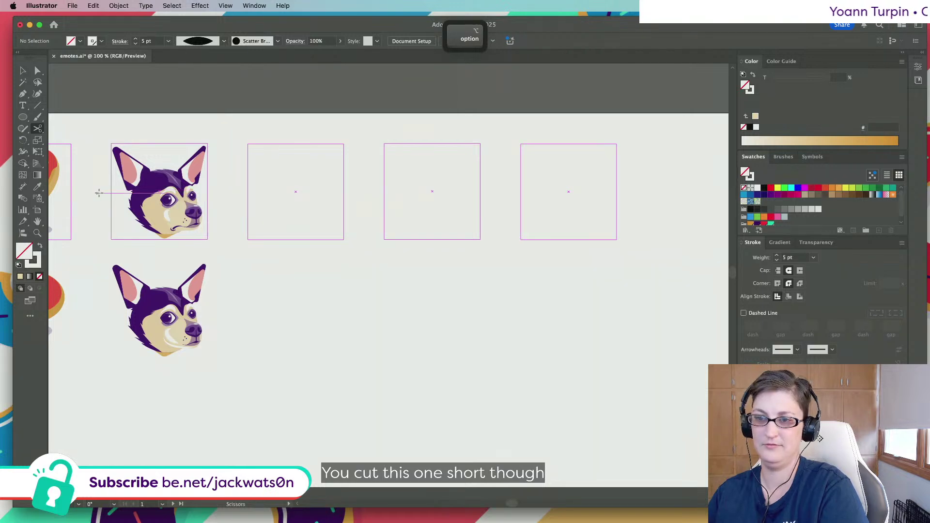
Move the shortened cheek highlight's lower anchor slightly down and toward the mouth
{"action": "scroll", "coordinate": [99, 193], "scroll_direction": "left", "scroll_amount": 3}
{"action": "key", "text": "plus"}
{"action": "scroll", "coordinate": [216, 209], "scroll_direction": "up", "scroll_amount": 6}
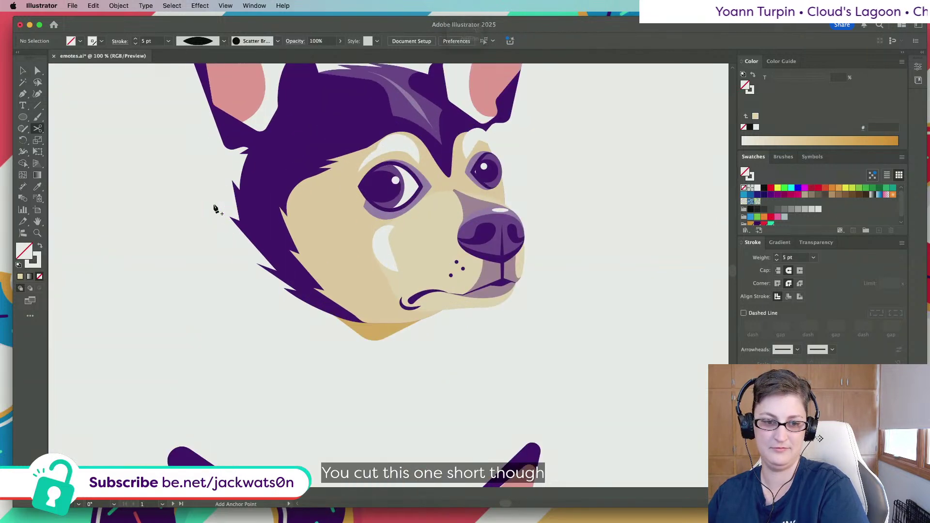
{"action": "key", "text": "a"}
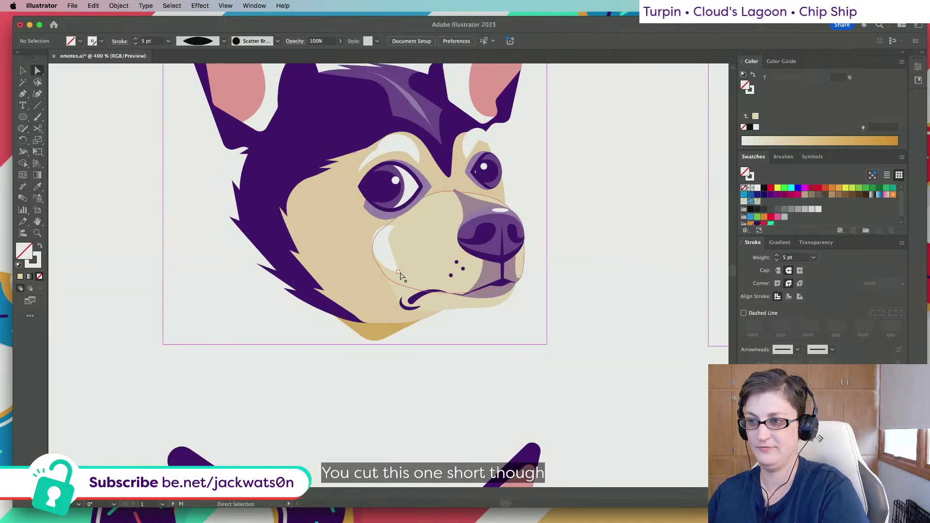
{"action": "left_click_drag", "start_coordinate": [402, 274], "coordinate": [405, 281]}
{"action": "key", "text": "shift+super+a"}
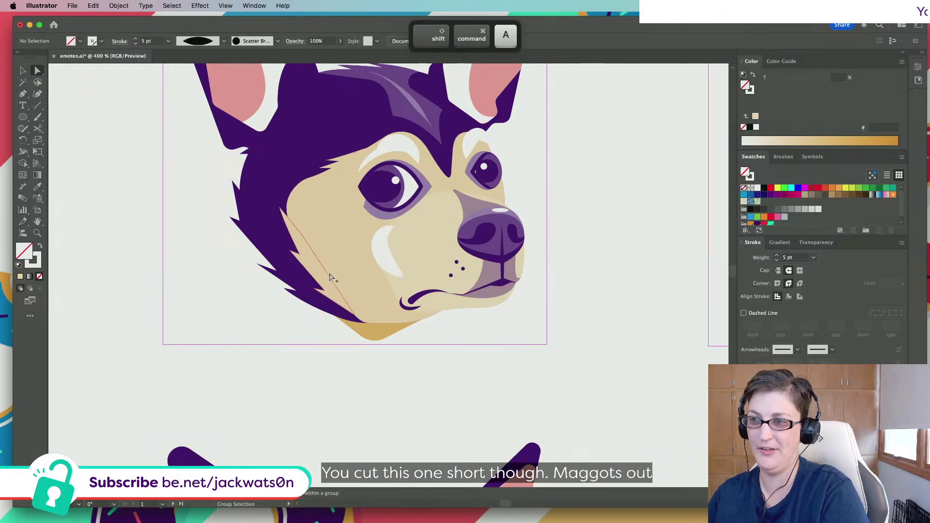
{"action": "scroll", "coordinate": [331, 278], "scroll_direction": "down", "scroll_amount": 1}
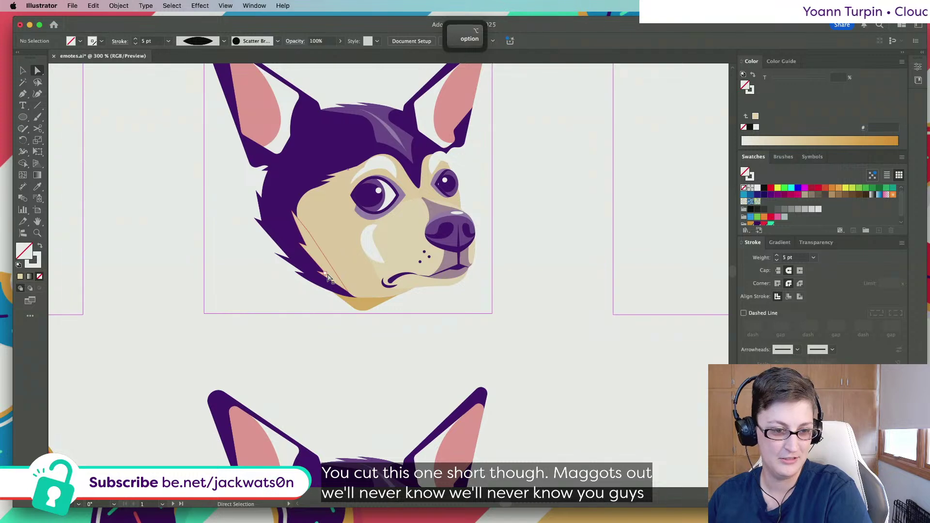
{"action": "scroll", "coordinate": [328, 277], "scroll_direction": "down", "scroll_amount": 1}
{"action": "scroll", "coordinate": [426, 303], "scroll_direction": "down", "scroll_amount": 1}
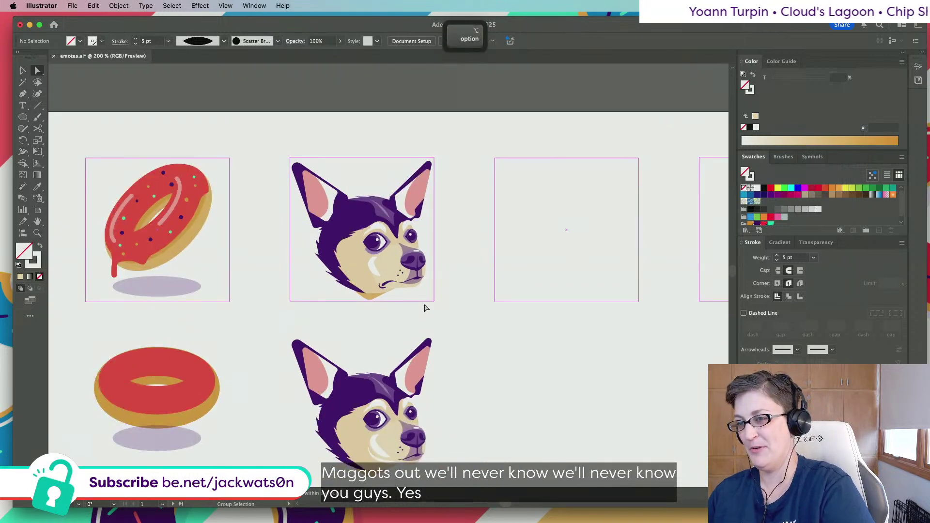
{"action": "scroll", "coordinate": [425, 307], "scroll_direction": "down", "scroll_amount": 1}
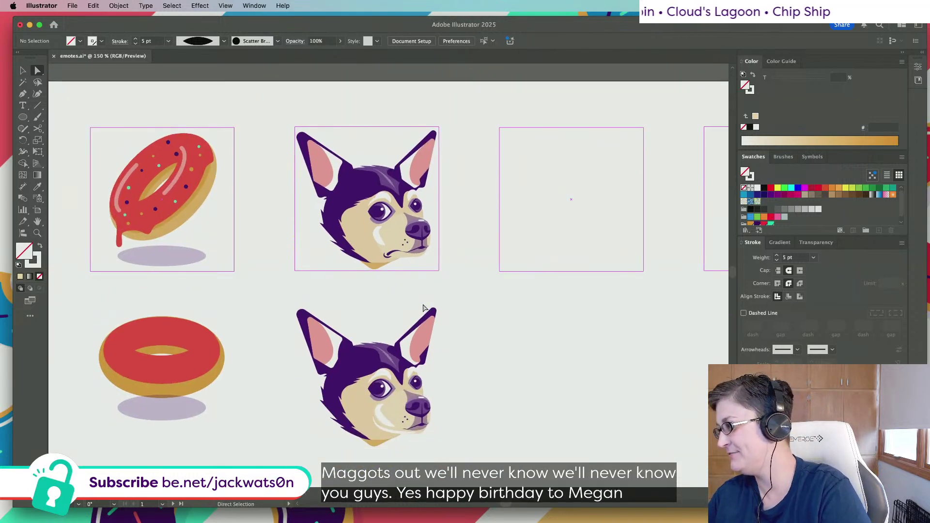
{"action": "scroll", "coordinate": [401, 297], "scroll_direction": "down", "scroll_amount": 1}
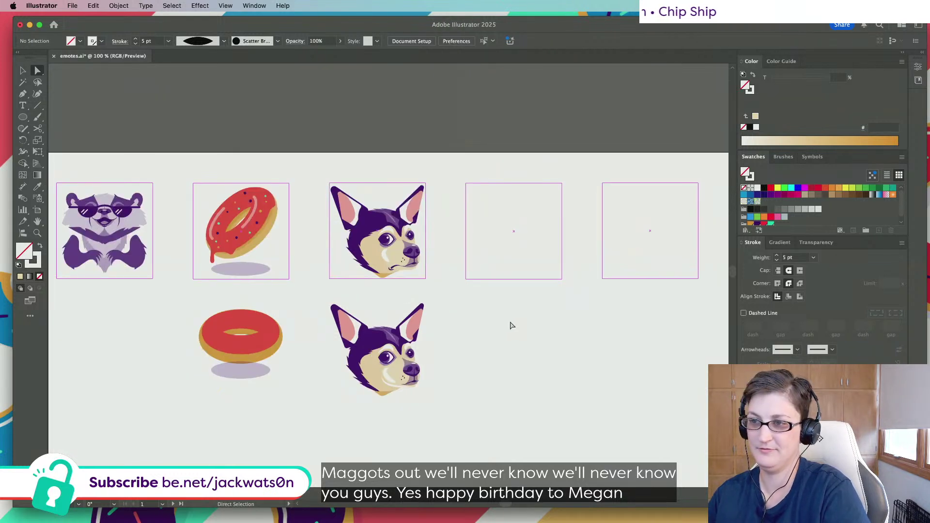
{"action": "scroll", "coordinate": [508, 324], "scroll_direction": "left", "scroll_amount": 1}
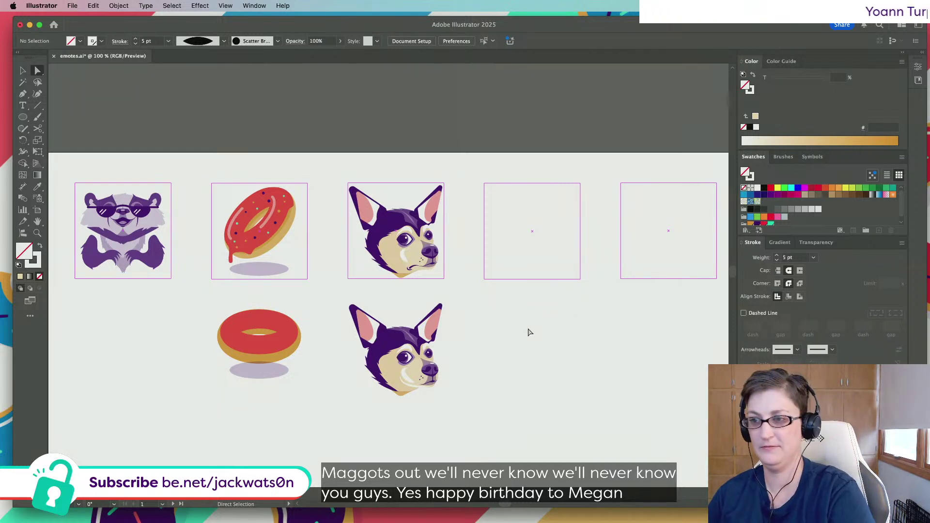
Extend the cheek highlight from its upper anchor toward the nose bridge below the eye with the Pen tool
{"action": "scroll", "coordinate": [398, 245], "scroll_direction": "up", "scroll_amount": 5}
{"action": "left_click", "coordinate": [416, 257]}
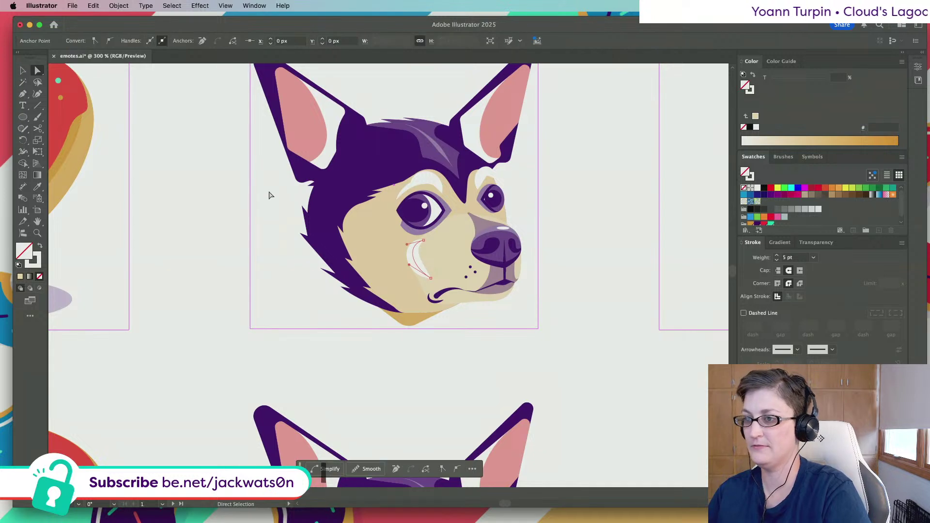
{"action": "key", "text": "p"}
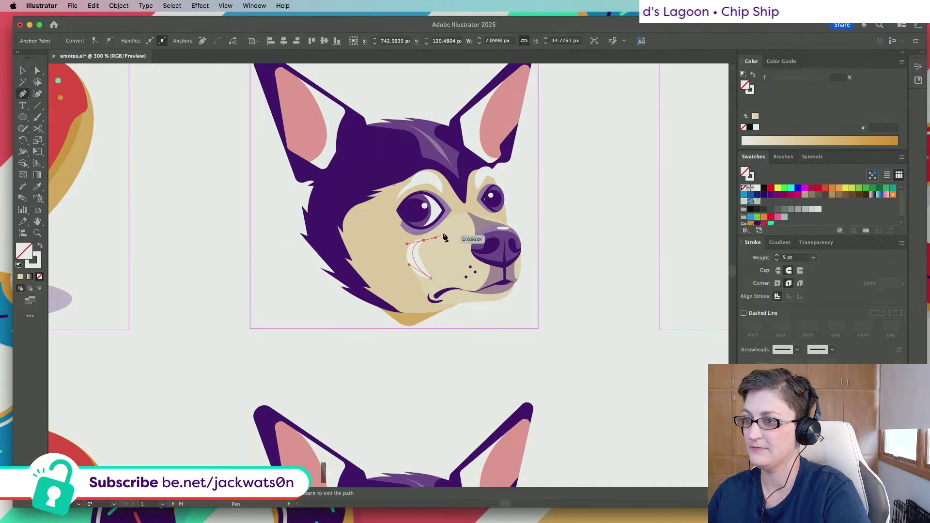
{"action": "key", "text": "super+shift+a"}
{"action": "scroll", "coordinate": [412, 255], "scroll_direction": "down", "scroll_amount": 5}
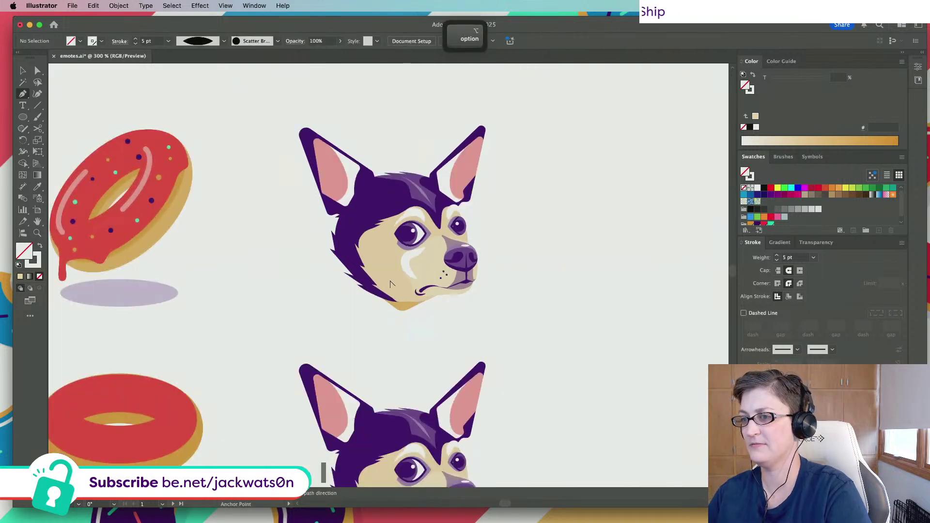
Move the cheek highlight's middle anchor straight down 2.05 px and deselect the path
{"action": "scroll", "coordinate": [421, 276], "scroll_direction": "up", "scroll_amount": 4}
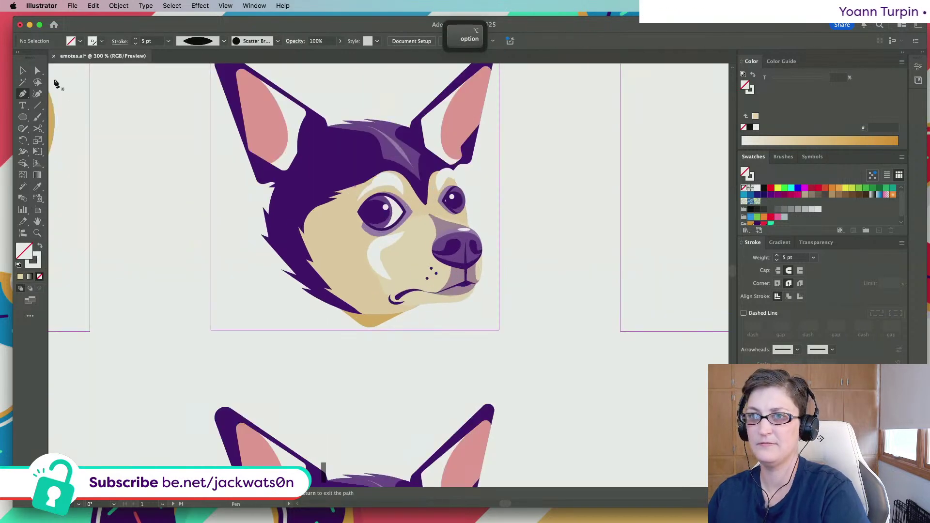
{"action": "key", "text": "a"}
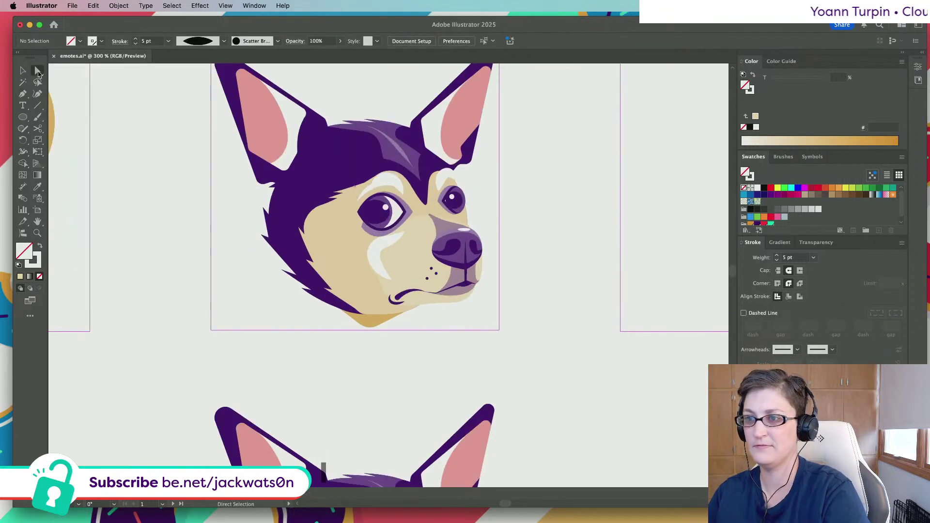
{"action": "left_click", "coordinate": [385, 242]}
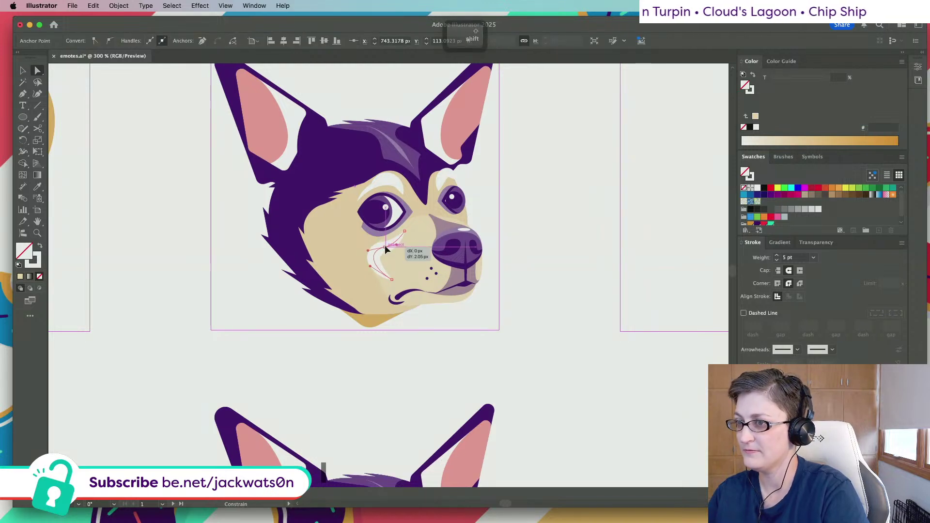
{"action": "key", "text": "shift+super+a"}
{"action": "scroll", "coordinate": [248, 280], "scroll_direction": "down", "scroll_amount": 3}
{"action": "scroll", "coordinate": [248, 280], "scroll_direction": "down", "scroll_amount": 3}
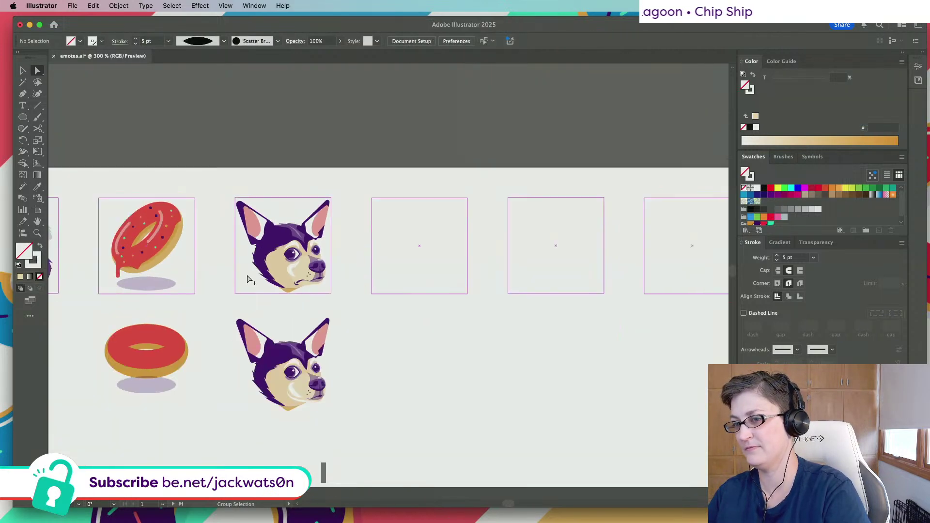
Set the white cheek highlight's stroke weight to 4 pt
{"action": "scroll", "coordinate": [274, 277], "scroll_direction": "up", "scroll_amount": 5}
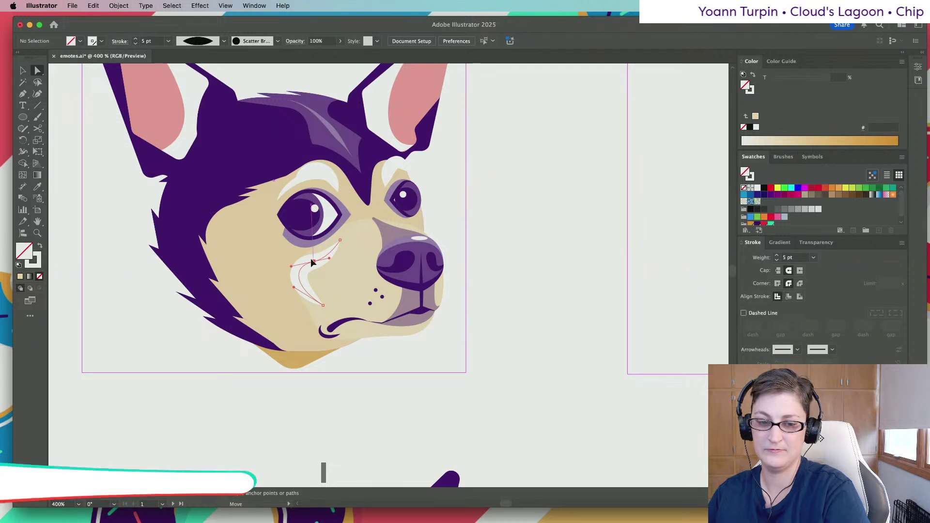
{"action": "left_click", "coordinate": [313, 263]}
{"action": "left_click", "coordinate": [764, 257]}
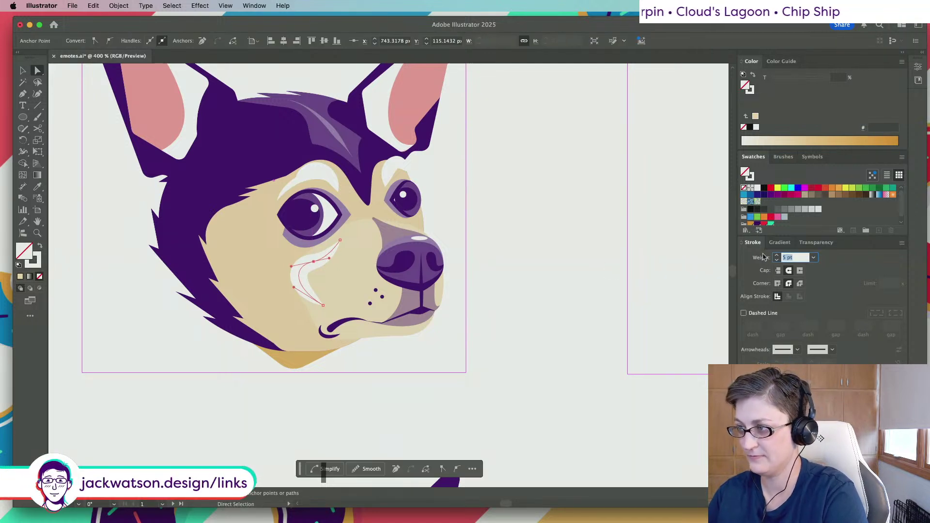
{"action": "type", "text": "4"}
{"action": "key", "text": "Return"}
{"action": "left_click", "coordinate": [538, 326]}
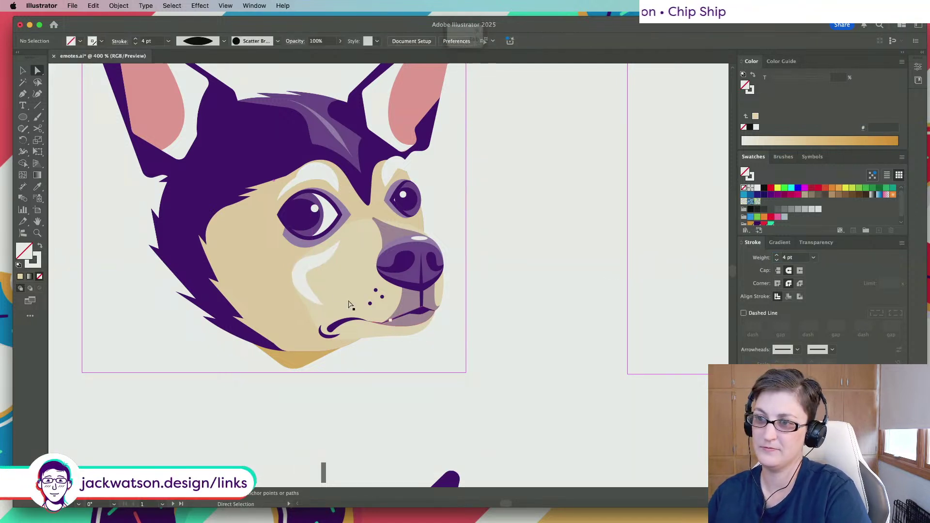
Nudge the white cheek highlight's middle anchor slightly up toward the eye and deselect the path
{"action": "left_click", "coordinate": [312, 263]}
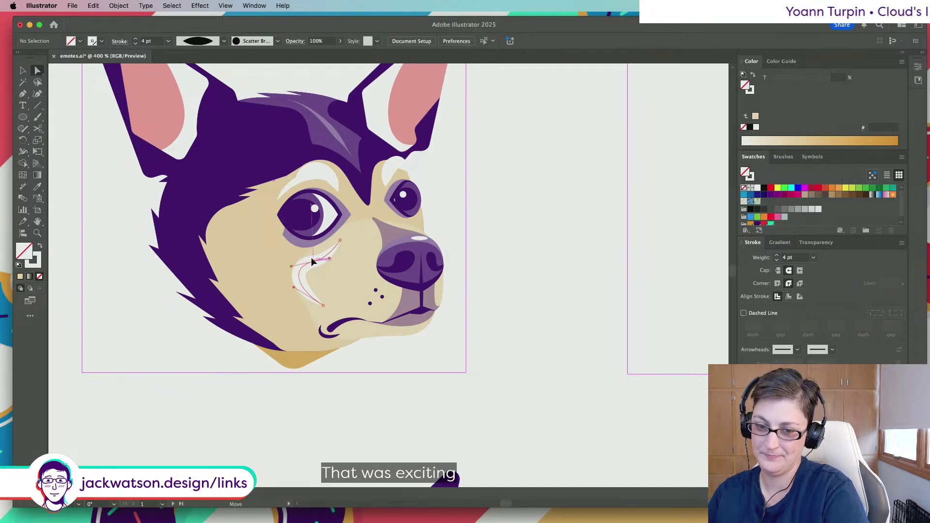
{"action": "left_click_drag", "start_coordinate": [311, 257], "coordinate": [312, 257]}
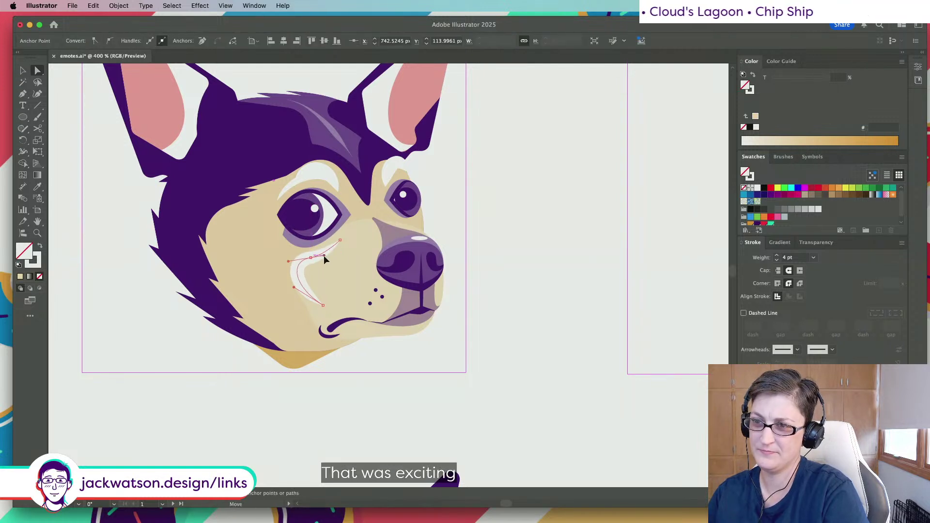
{"action": "key", "text": "ctrl+shift+a"}
Move the spare donut and Chihuahua head copies from under the artboards to the space below the ideas list
{"action": "scroll", "coordinate": [338, 302], "scroll_direction": "down", "scroll_amount": 2}
{"action": "scroll", "coordinate": [426, 339], "scroll_direction": "down", "scroll_amount": 2}
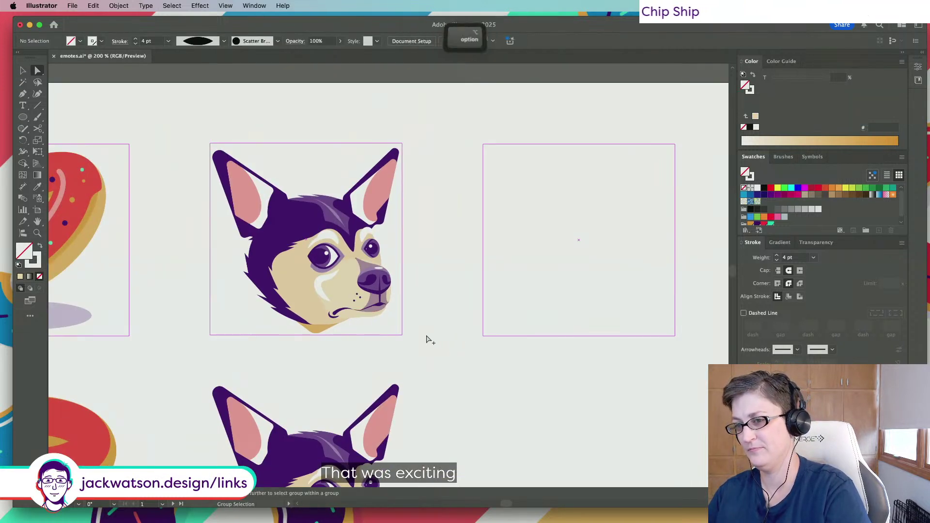
{"action": "scroll", "coordinate": [426, 339], "scroll_direction": "down", "scroll_amount": 1}
{"action": "scroll", "coordinate": [431, 339], "scroll_direction": "down", "scroll_amount": 1}
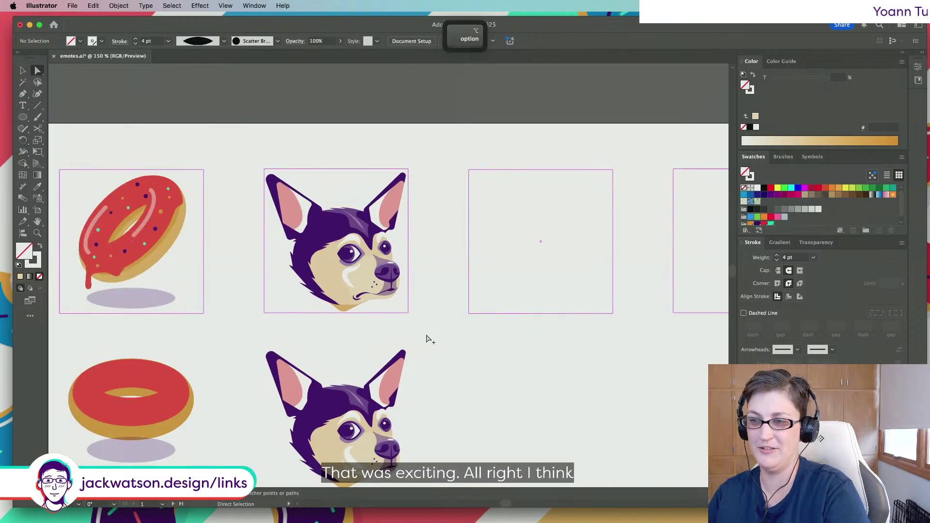
{"action": "scroll", "coordinate": [427, 338], "scroll_direction": "down", "scroll_amount": 4}
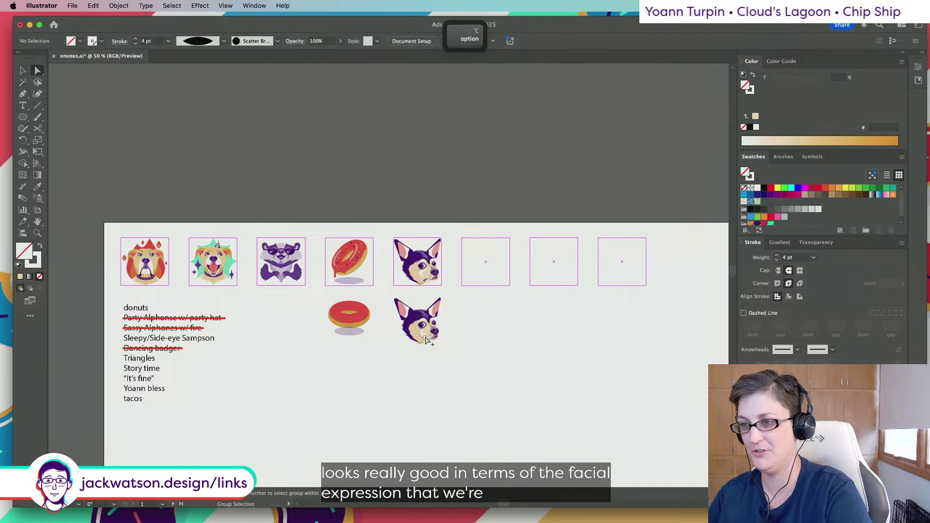
{"action": "scroll", "coordinate": [333, 467], "scroll_direction": "up", "scroll_amount": 1}
{"action": "key", "text": "v"}
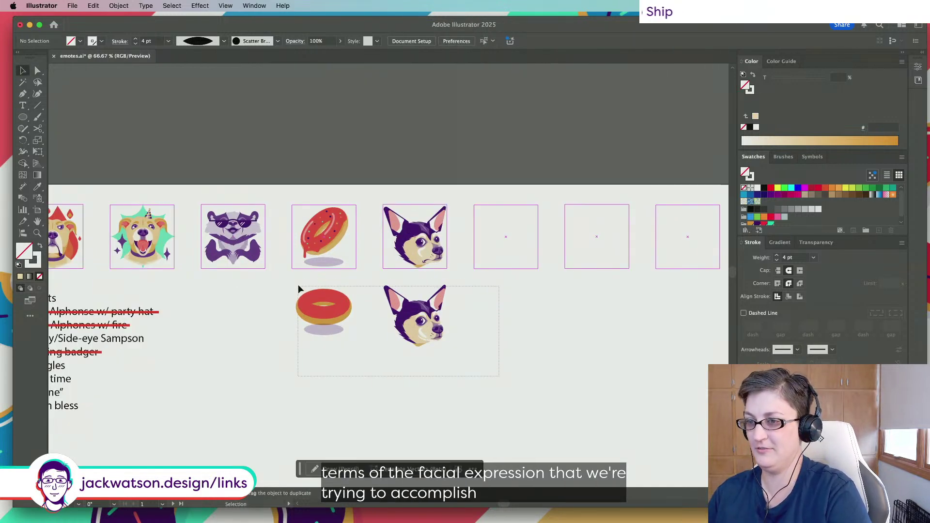
{"action": "left_click_drag", "start_coordinate": [299, 287], "coordinate": [299, 288]}
{"action": "scroll", "coordinate": [300, 274], "scroll_direction": "left", "scroll_amount": 5}
{"action": "scroll", "coordinate": [300, 275], "scroll_direction": "down", "scroll_amount": 5}
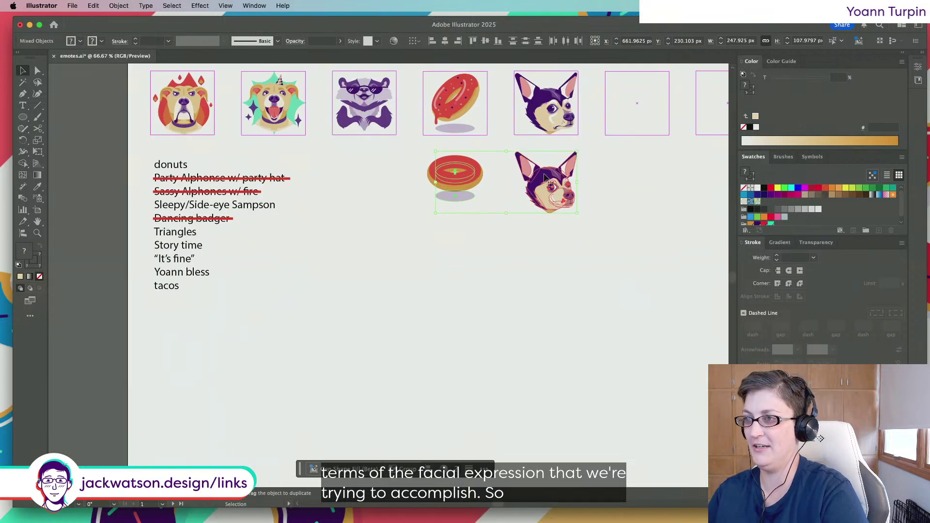
{"action": "left_click_drag", "start_coordinate": [544, 177], "coordinate": [268, 343]}
{"action": "left_click", "coordinate": [419, 280]}
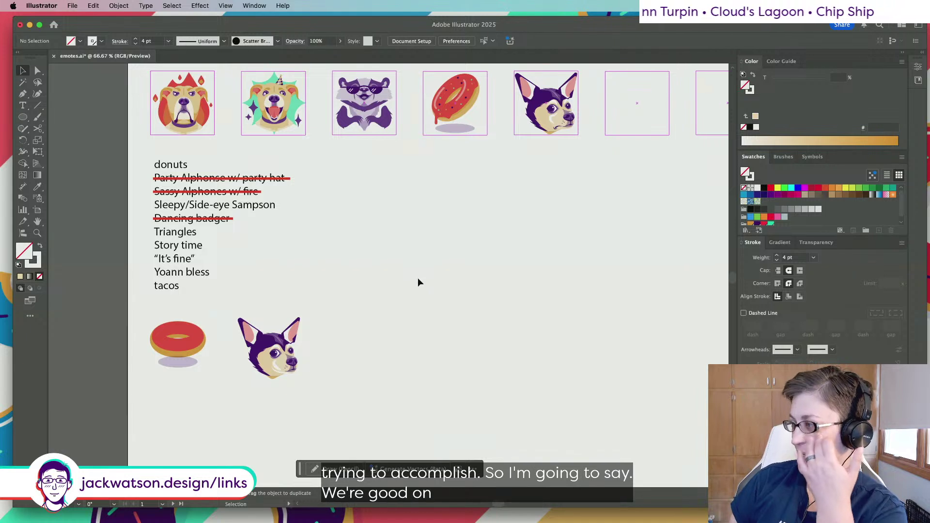
Compare the finished emotes and the ideas list, with artboards shown and hidden, to judge whether the Chihuahua needs more accents
{"action": "scroll", "coordinate": [417, 278], "scroll_direction": "up", "scroll_amount": 2}
{"action": "scroll", "coordinate": [417, 278], "scroll_direction": "right", "scroll_amount": 3}
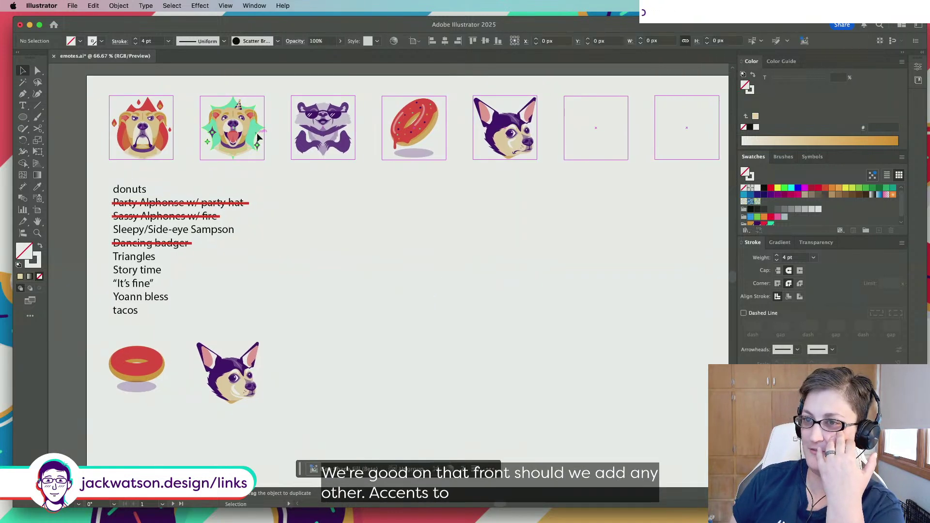
{"action": "left_click", "coordinate": [238, 139]}
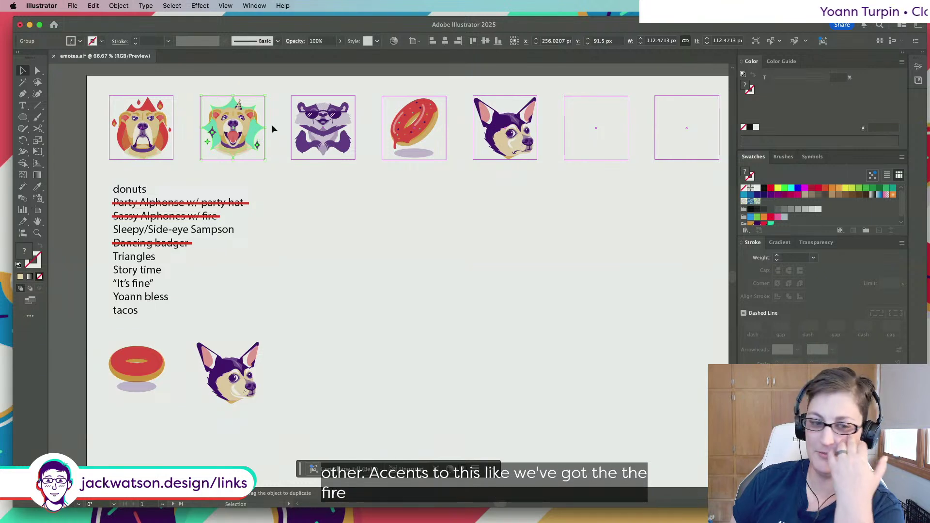
{"action": "left_click", "coordinate": [368, 173]}
{"action": "scroll", "coordinate": [368, 172], "scroll_direction": "up", "scroll_amount": 2}
{"action": "scroll", "coordinate": [367, 173], "scroll_direction": "right", "scroll_amount": 1}
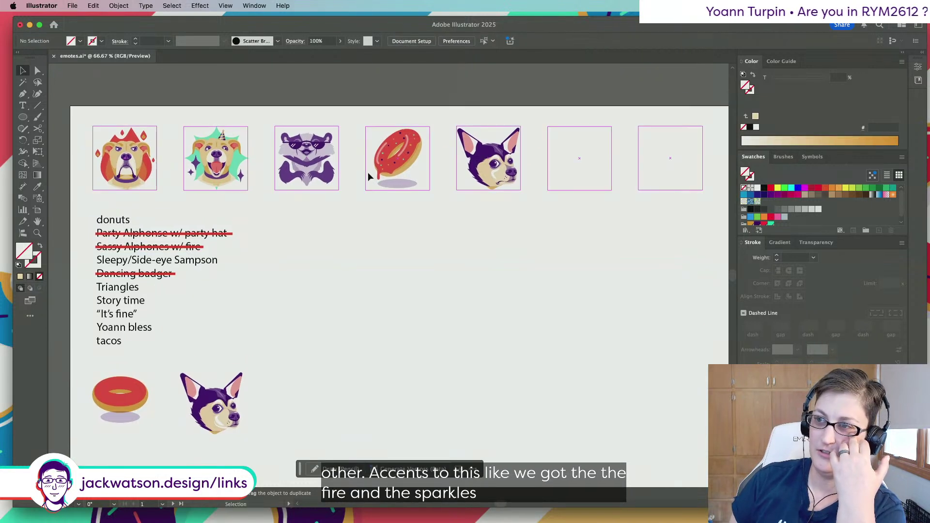
{"action": "scroll", "coordinate": [368, 172], "scroll_direction": "right", "scroll_amount": 2}
{"action": "scroll", "coordinate": [369, 173], "scroll_direction": "left", "scroll_amount": 4}
{"action": "scroll", "coordinate": [369, 175], "scroll_direction": "right", "scroll_amount": 3}
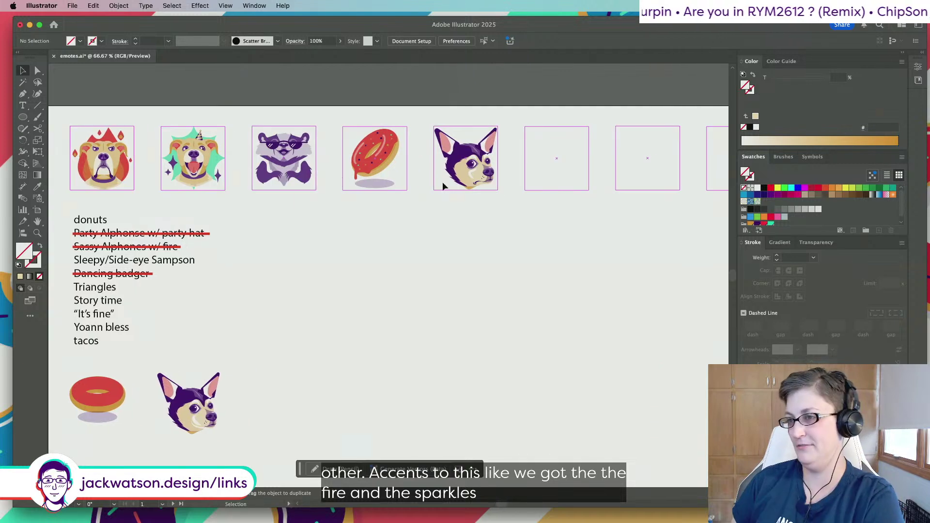
{"action": "scroll", "coordinate": [476, 184], "scroll_direction": "up", "scroll_amount": 2, "text": "alt"}
{"action": "scroll", "coordinate": [476, 185], "scroll_direction": "up", "scroll_amount": 3, "text": "alt"}
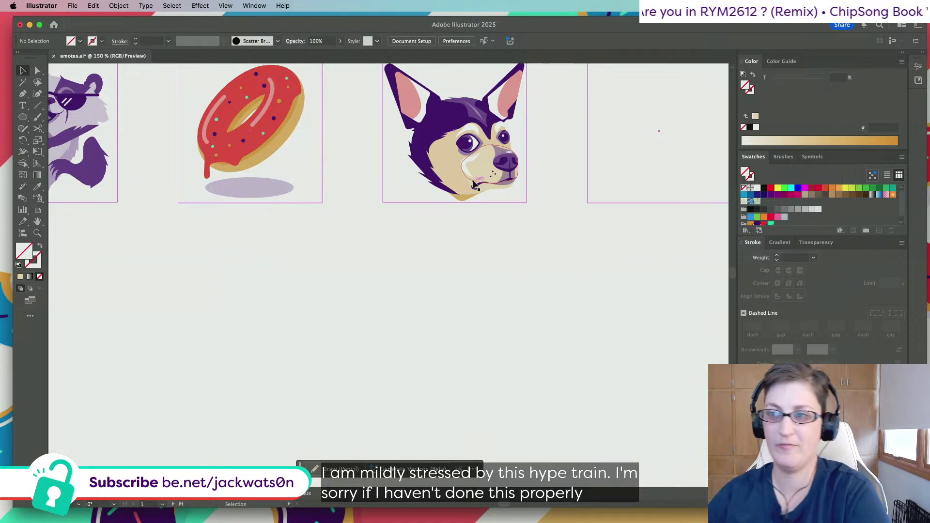
{"action": "scroll", "coordinate": [474, 183], "scroll_direction": "down", "scroll_amount": 5}
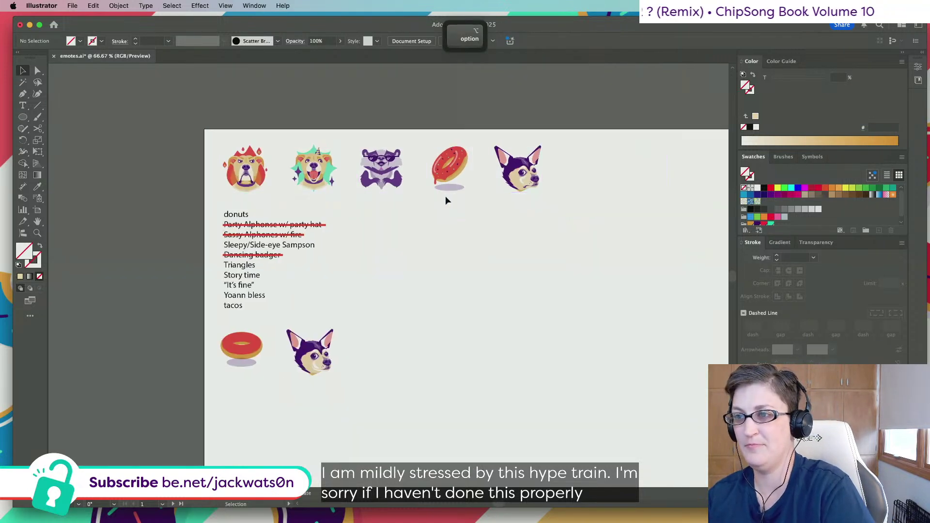
{"action": "scroll", "coordinate": [345, 234], "scroll_direction": "up", "scroll_amount": 3}
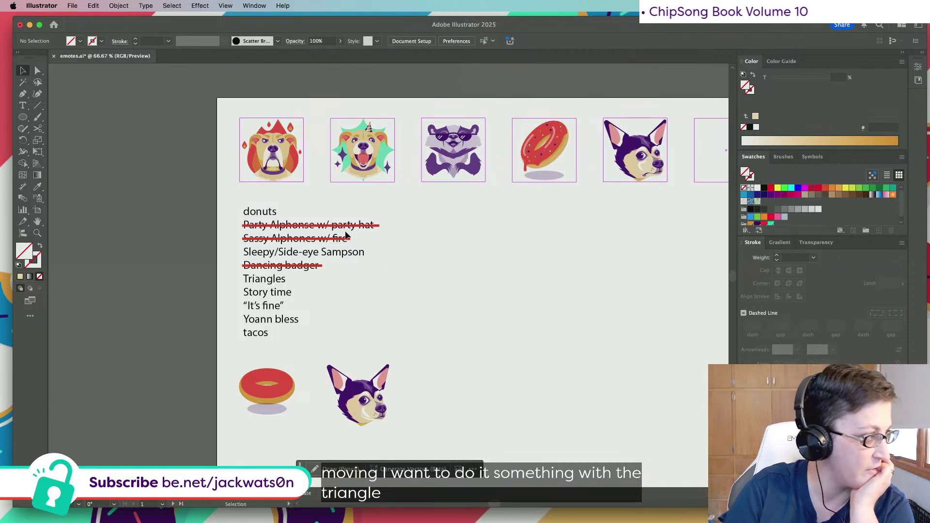
{"action": "scroll", "coordinate": [484, 243], "scroll_direction": "right", "scroll_amount": 3}
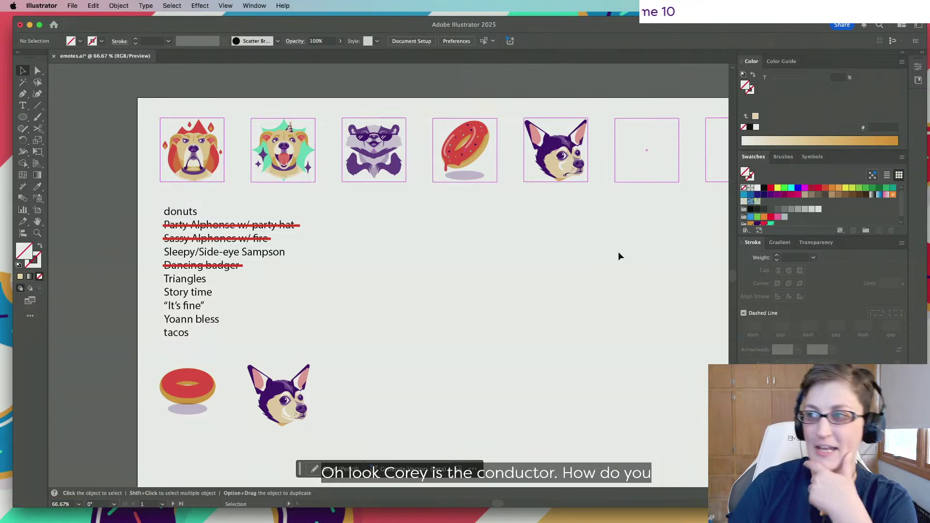
{"action": "key", "text": "super+shift+h"}
{"action": "key", "text": "super+shift+h"}
{"action": "key", "text": "super+shift+h"}
{"action": "key", "text": "super+shift+h"}
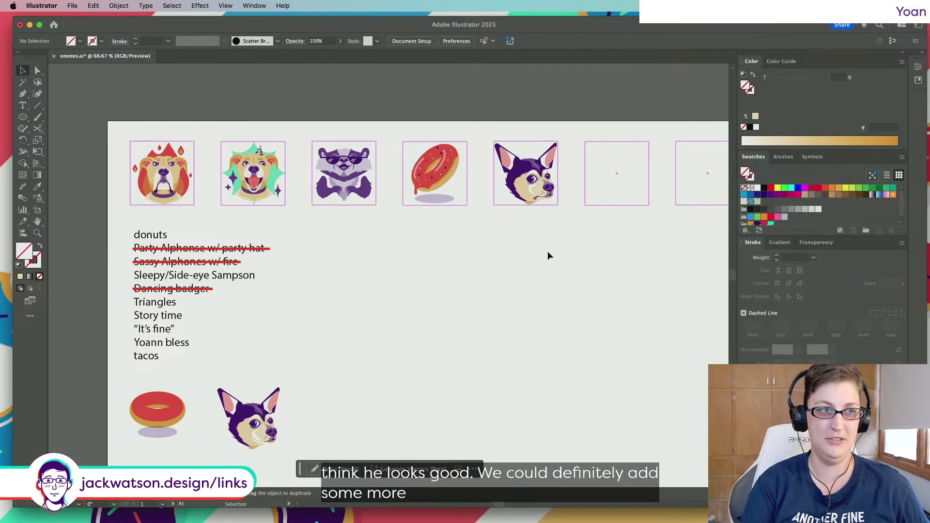
Load the dark purple fill with no stroke from the Chihuahua's existing artwork and leave nothing selected
{"action": "scroll", "coordinate": [524, 191], "scroll_direction": "up", "scroll_amount": 3}
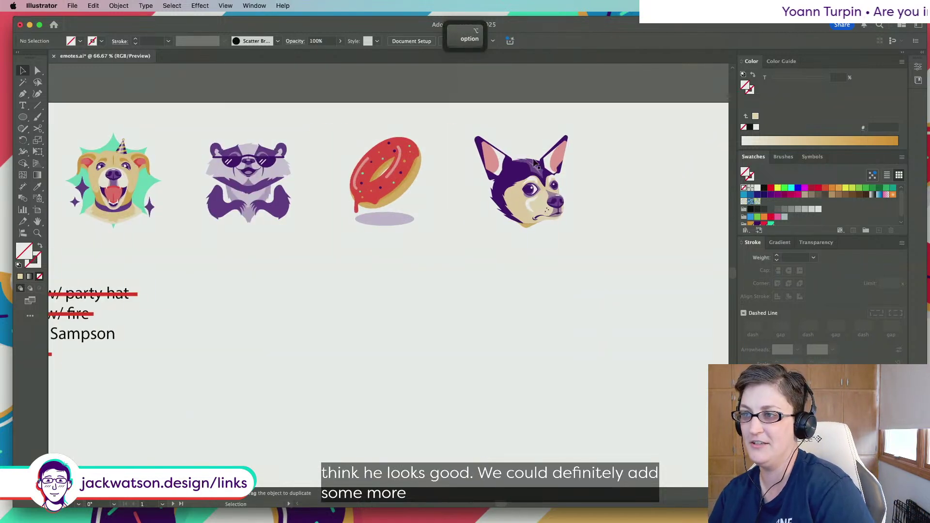
{"action": "scroll", "coordinate": [523, 191], "scroll_direction": "right", "scroll_amount": 3}
{"action": "scroll", "coordinate": [399, 194], "scroll_direction": "up", "scroll_amount": 5}
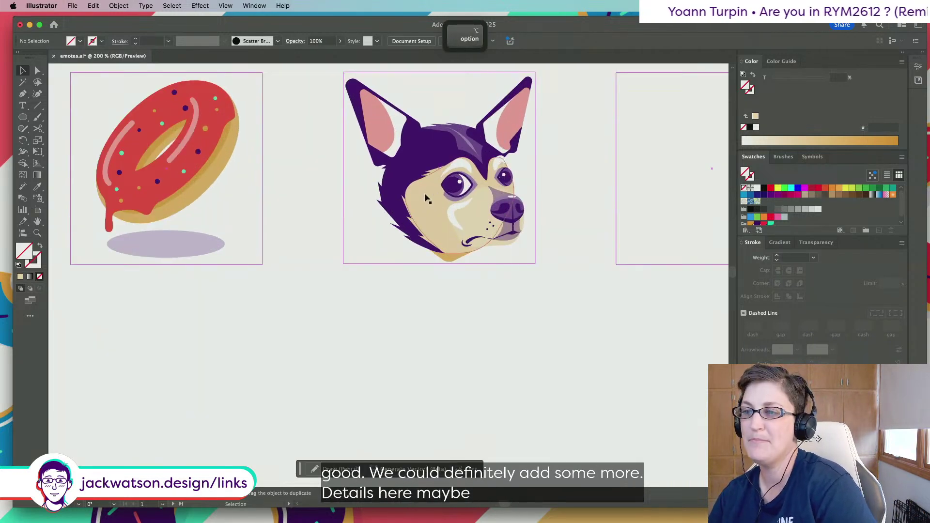
{"action": "scroll", "coordinate": [399, 193], "scroll_direction": "up", "scroll_amount": 3}
{"action": "scroll", "coordinate": [368, 111], "scroll_direction": "up", "scroll_amount": 2}
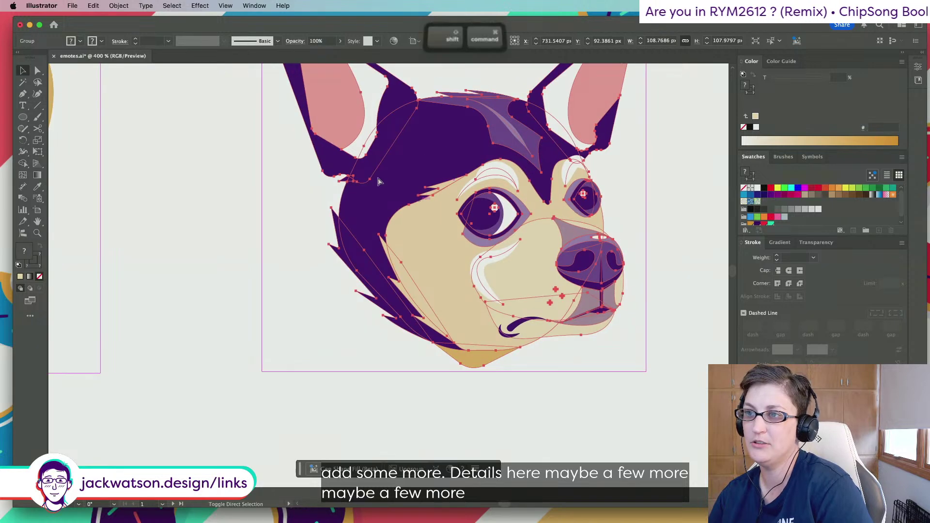
{"action": "key", "text": "ctrl+shift+a"}
{"action": "scroll", "coordinate": [368, 110], "scroll_direction": "up", "scroll_amount": 2}
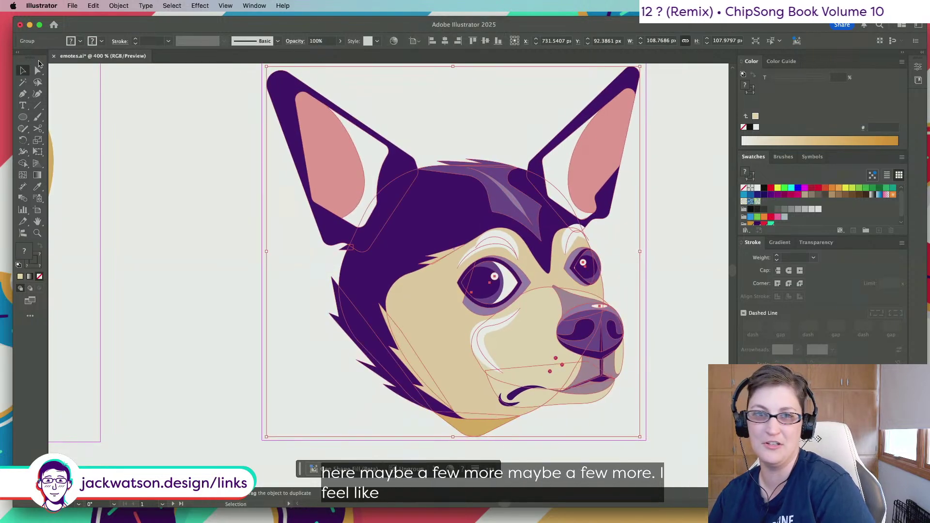
{"action": "left_click", "coordinate": [37, 71]}
{"action": "left_click", "coordinate": [346, 248]}
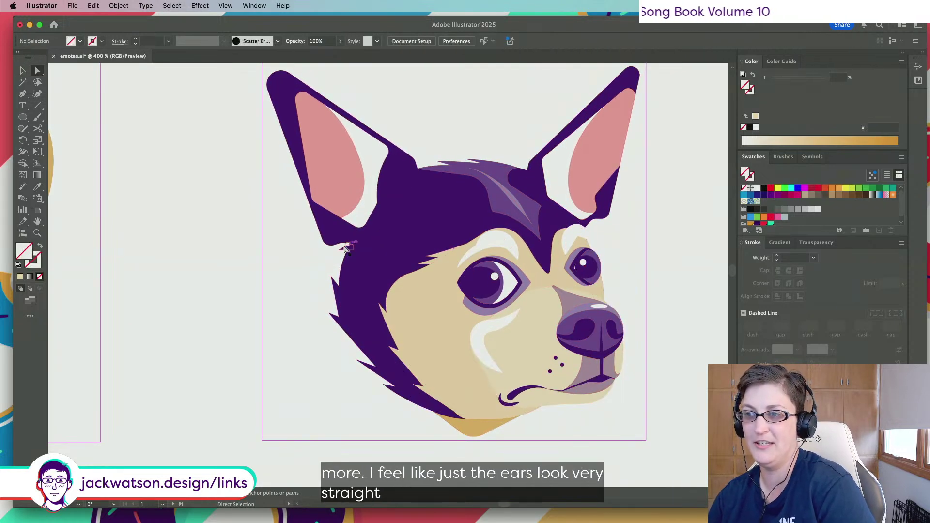
{"action": "left_click", "coordinate": [208, 153]}
{"action": "scroll", "coordinate": [215, 135], "scroll_direction": "up", "scroll_amount": 4}
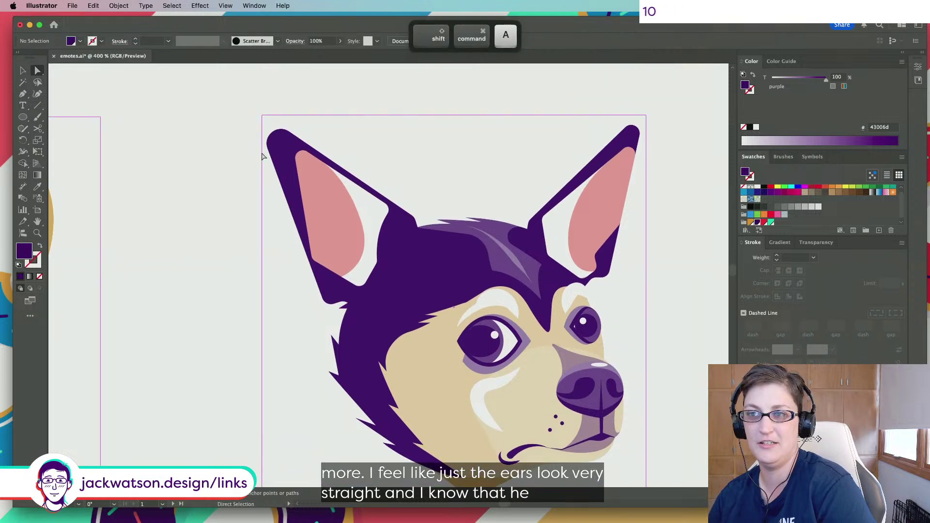
Draw a small spiky dark purple fur tuft on the outer side of the near ear's tip with the Pen tool
{"action": "key", "text": "p"}
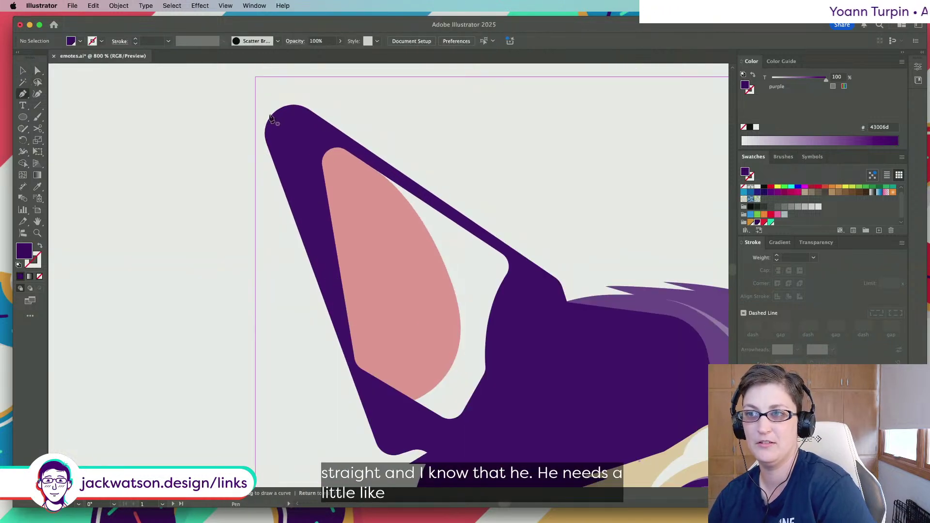
{"action": "left_click", "coordinate": [325, 113]}
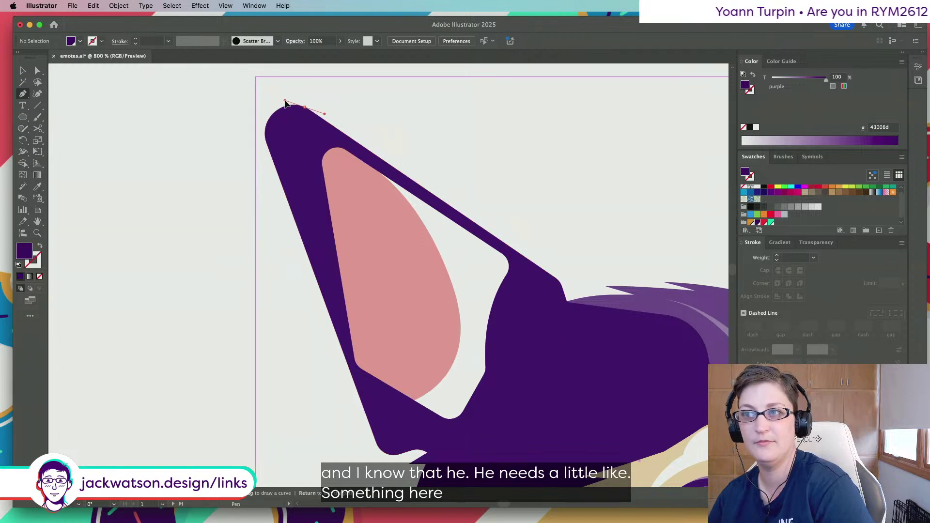
{"action": "left_click_drag", "start_coordinate": [285, 100], "coordinate": [312, 115]}
{"action": "scroll", "coordinate": [339, 216], "scroll_direction": "down", "scroll_amount": 3}
{"action": "scroll", "coordinate": [339, 217], "scroll_direction": "right", "scroll_amount": 2}
{"action": "key", "text": "super"}
Add spiky dark purple fur tufts around the outer base corner of the near ear with the Pen tool
{"action": "scroll", "coordinate": [331, 224], "scroll_direction": "down", "scroll_amount": 1}
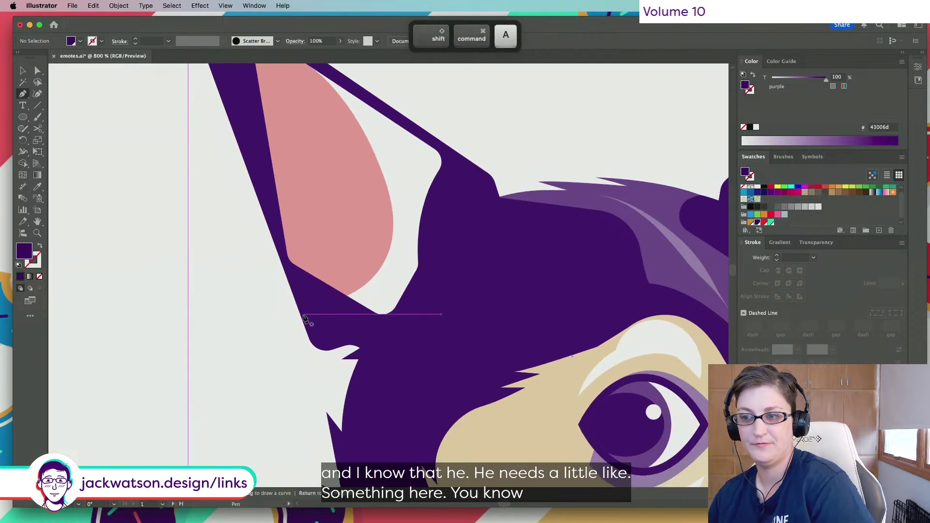
{"action": "left_click", "coordinate": [278, 315], "text": "super"}
{"action": "left_click", "coordinate": [346, 346]}
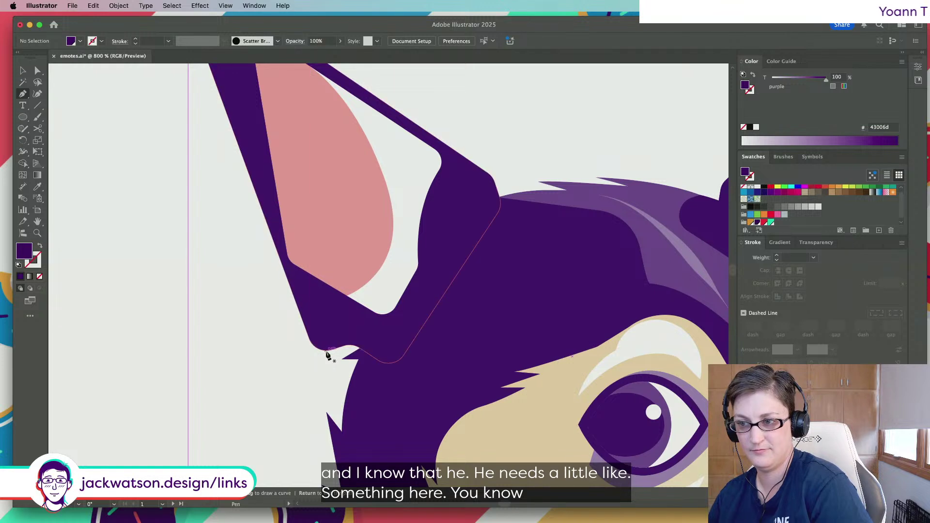
{"action": "left_click_drag", "start_coordinate": [306, 355], "coordinate": [329, 353]}
{"action": "scroll", "coordinate": [328, 353], "scroll_direction": "down", "scroll_amount": 5, "text": "alt"}
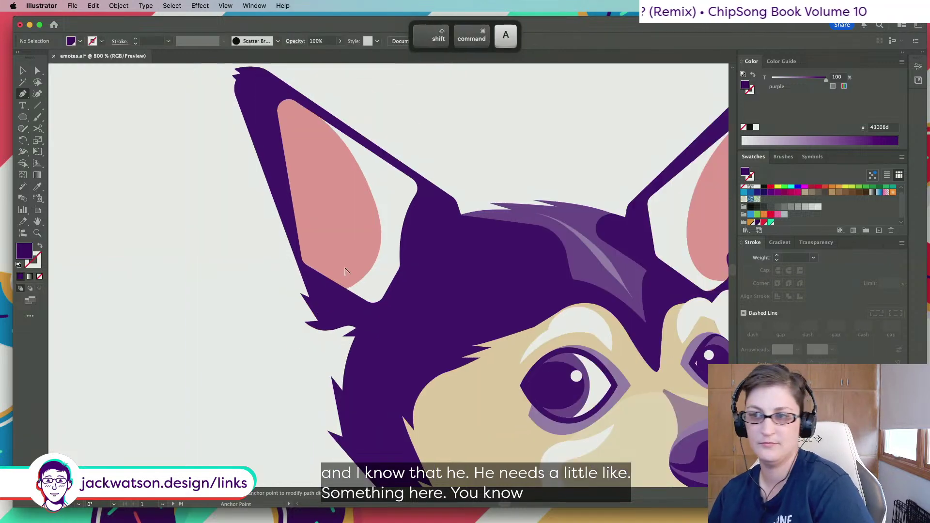
Draw a two-pointed dark purple fur tuft on the tip of the far ear with the Pen tool and deselect it
{"action": "scroll", "coordinate": [339, 279], "scroll_direction": "down", "scroll_amount": 3, "text": "alt"}
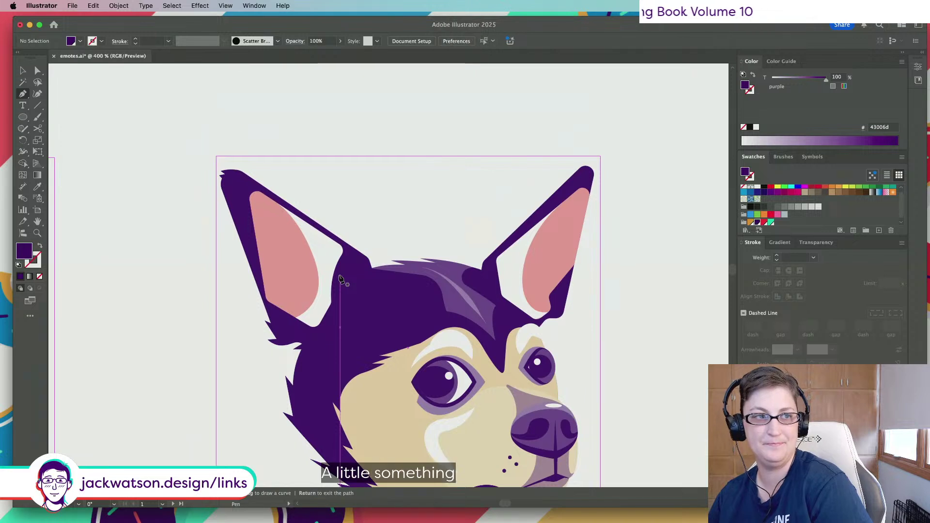
{"action": "scroll", "coordinate": [478, 177], "scroll_direction": "up", "scroll_amount": 3, "text": "alt"}
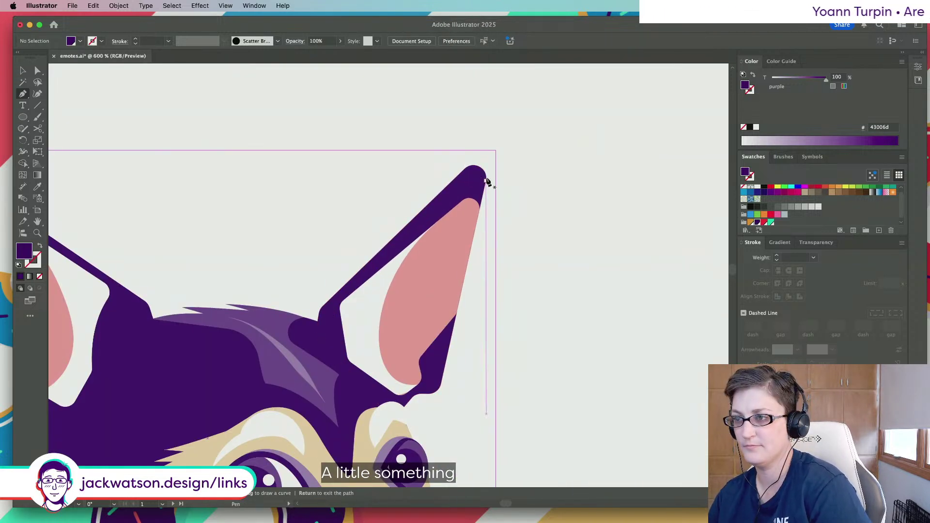
{"action": "left_click", "coordinate": [485, 167]}
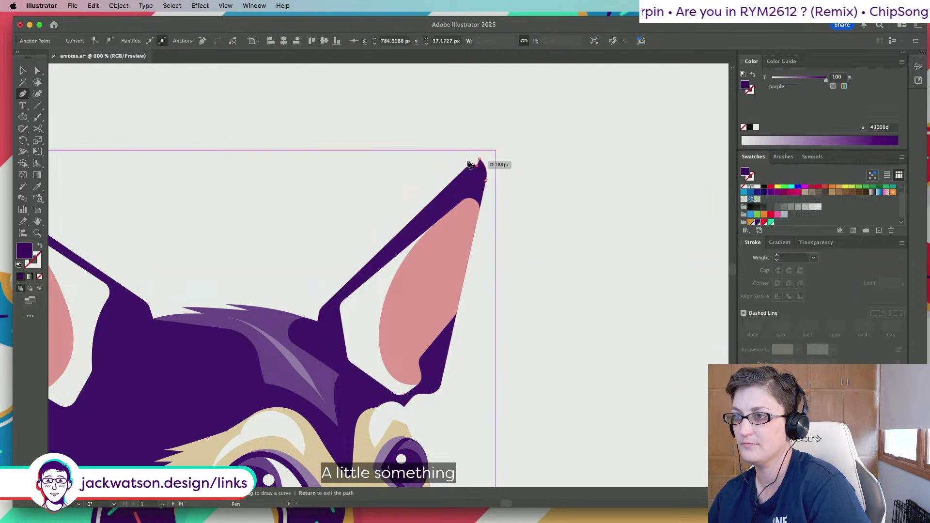
{"action": "left_click", "coordinate": [465, 160]}
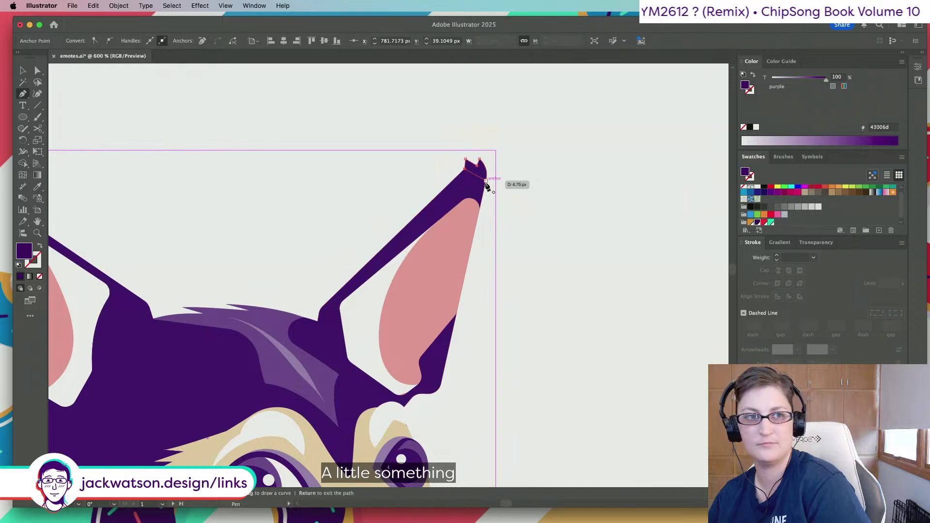
{"action": "key", "text": "shift+super+a"}
Draw a two-pointed dark purple fur tuft on the outer base corner of the far ear with the Pen tool
{"action": "scroll", "coordinate": [298, 186], "scroll_direction": "down", "scroll_amount": 5}
{"action": "scroll", "coordinate": [298, 186], "scroll_direction": "right", "scroll_amount": 2}
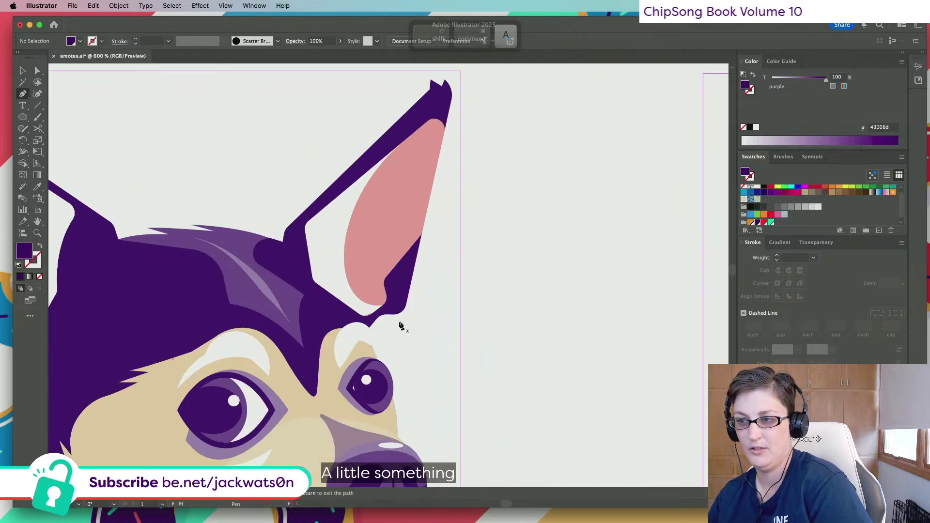
{"action": "left_click", "coordinate": [374, 315]}
{"action": "left_click", "coordinate": [393, 315]}
{"action": "left_click", "coordinate": [413, 313]}
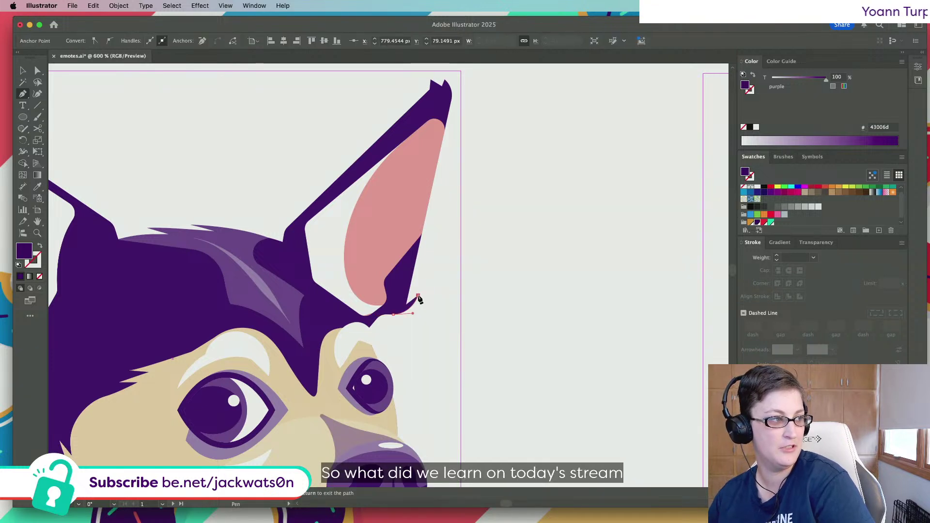
{"action": "left_click", "coordinate": [418, 296]}
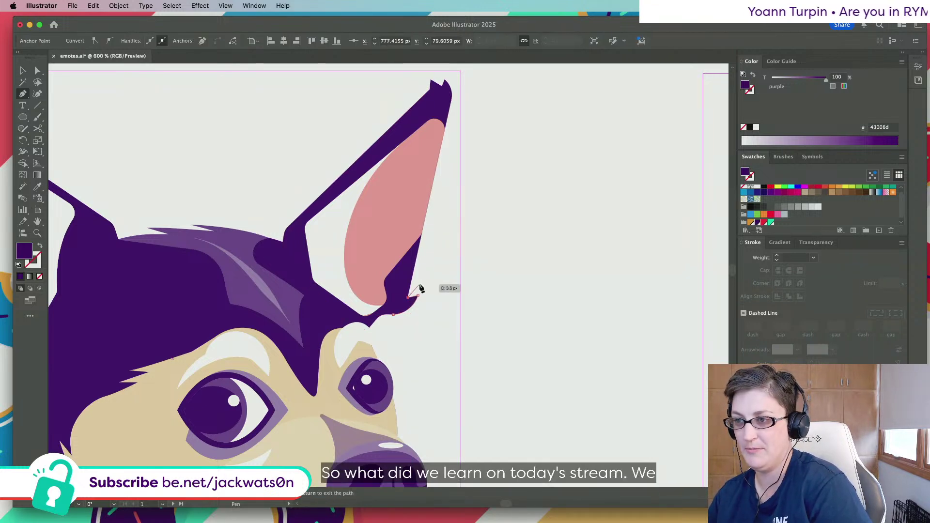
{"action": "left_click_drag", "start_coordinate": [417, 285], "coordinate": [393, 320]}
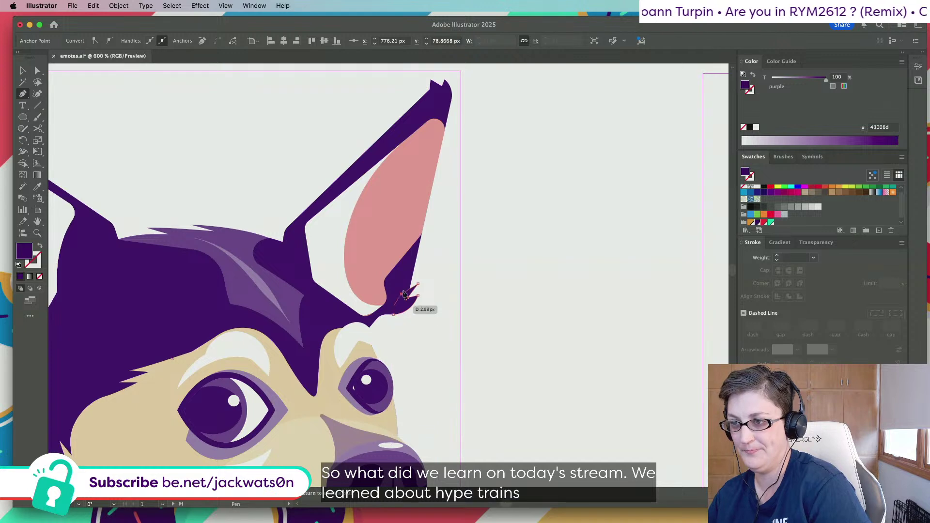
{"action": "key", "text": "super+z"}
Draw a closed jagged fur shape along the inner and lower edge of the near ear's pink area with the Pen tool
{"action": "key", "text": "super+minus"}
{"action": "key", "text": "super+minus"}
{"action": "key", "text": "super+minus"}
{"action": "key", "text": "super+minus"}
{"action": "key", "text": "super+minus"}
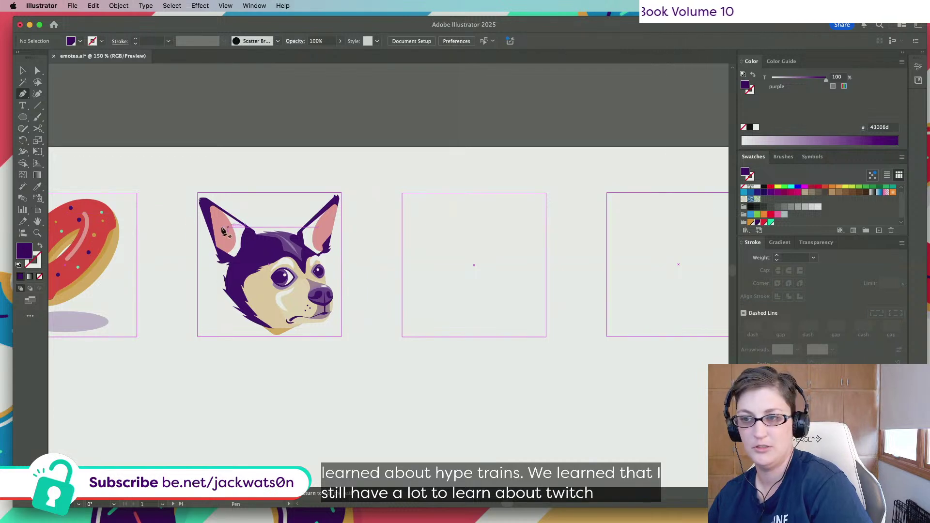
{"action": "key", "text": "alt"}
{"action": "scroll", "coordinate": [226, 230], "scroll_direction": "up", "scroll_amount": 2}
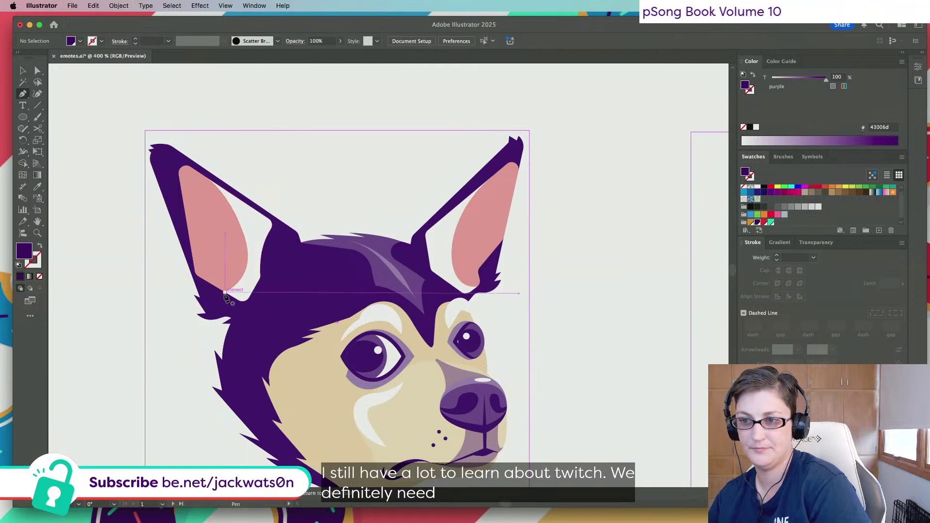
{"action": "left_click", "coordinate": [224, 293]}
{"action": "left_click", "coordinate": [225, 290]}
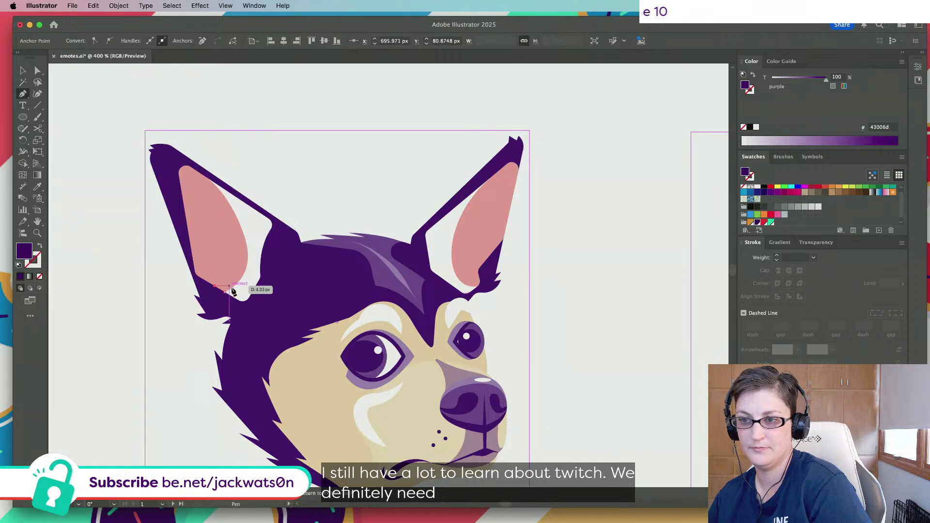
{"action": "left_click", "coordinate": [234, 284]}
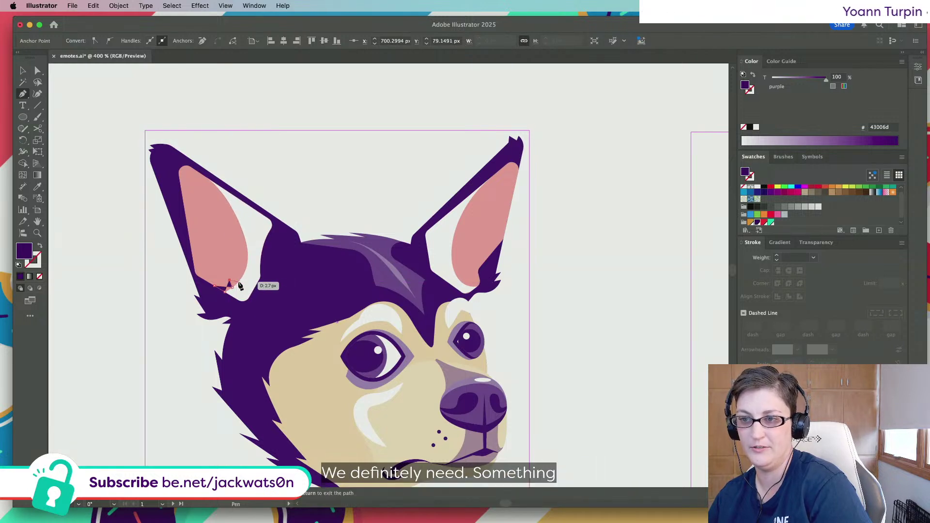
{"action": "left_click", "coordinate": [245, 271]}
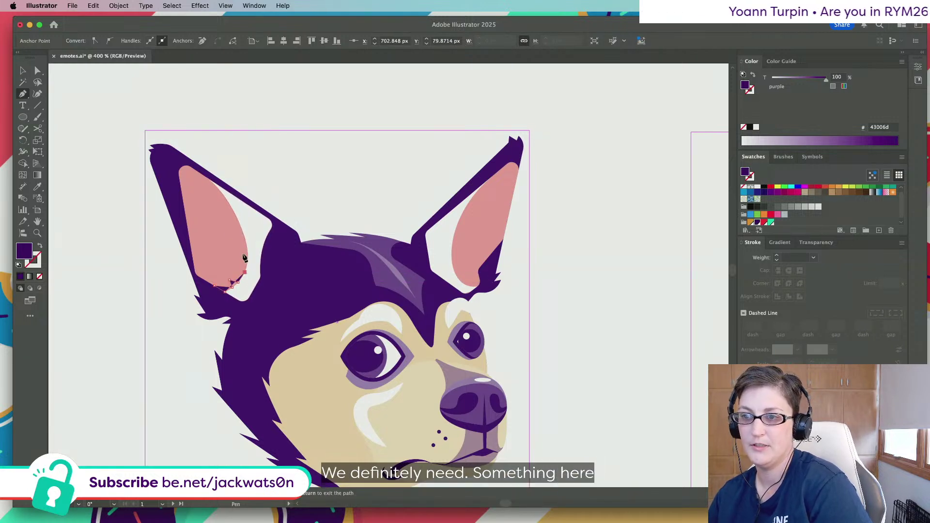
{"action": "left_click", "coordinate": [241, 254]}
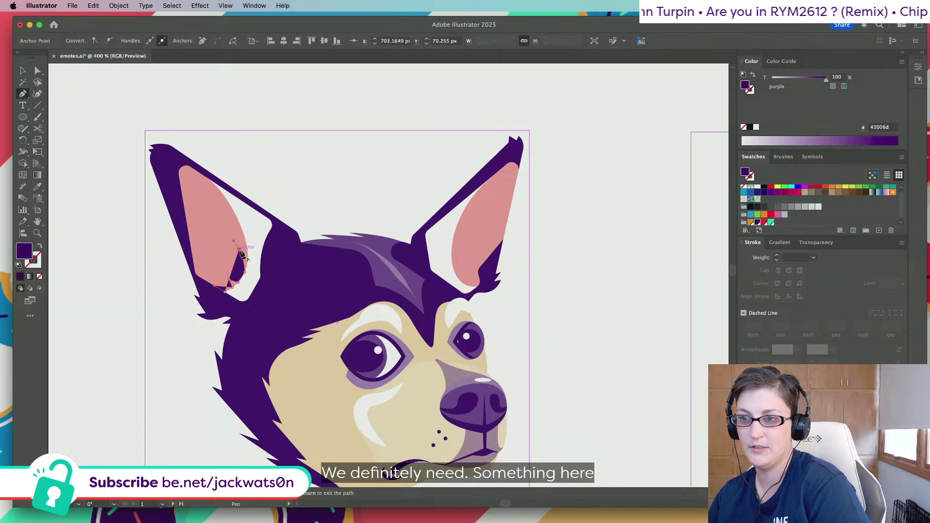
{"action": "left_click", "coordinate": [248, 252]}
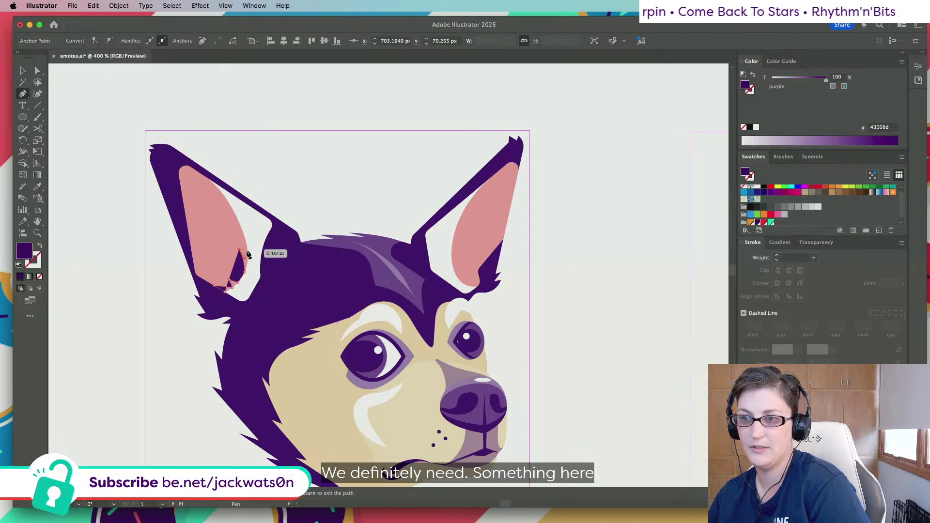
{"action": "left_click", "coordinate": [237, 227]}
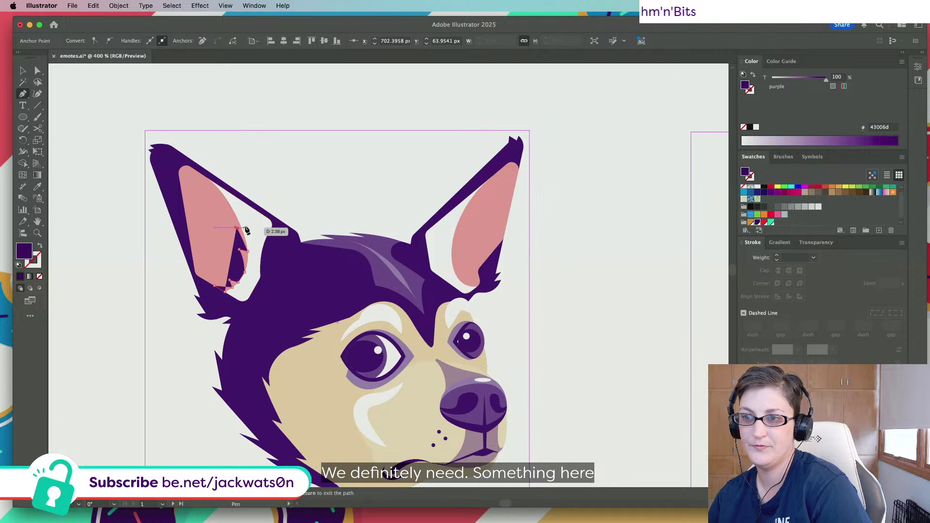
{"action": "left_click", "coordinate": [247, 225]}
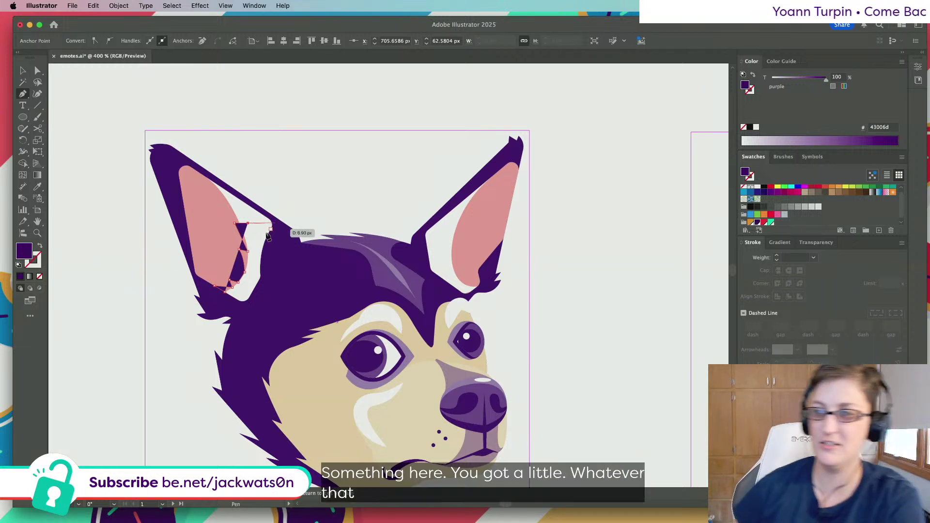
{"action": "left_click_drag", "start_coordinate": [247, 252], "coordinate": [258, 252]}
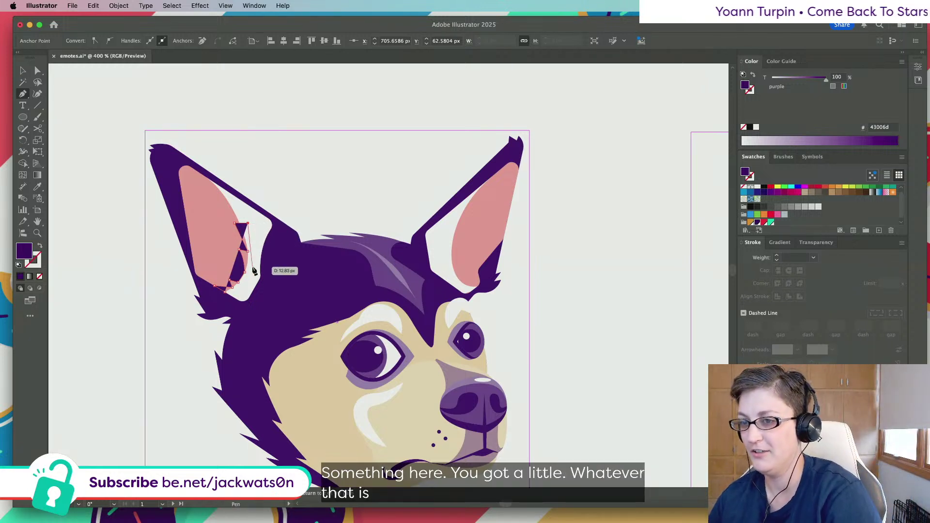
{"action": "left_click", "coordinate": [235, 300]}
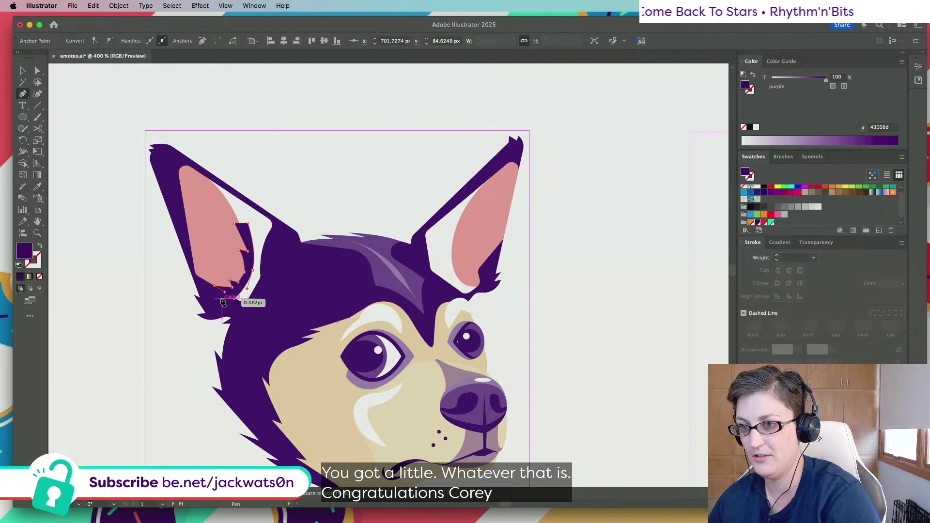
{"action": "left_click", "coordinate": [221, 300]}
Recolour the jagged inner-ear fur shape with the white sampled from the near ear's interior and deselect it
{"action": "key", "text": "i"}
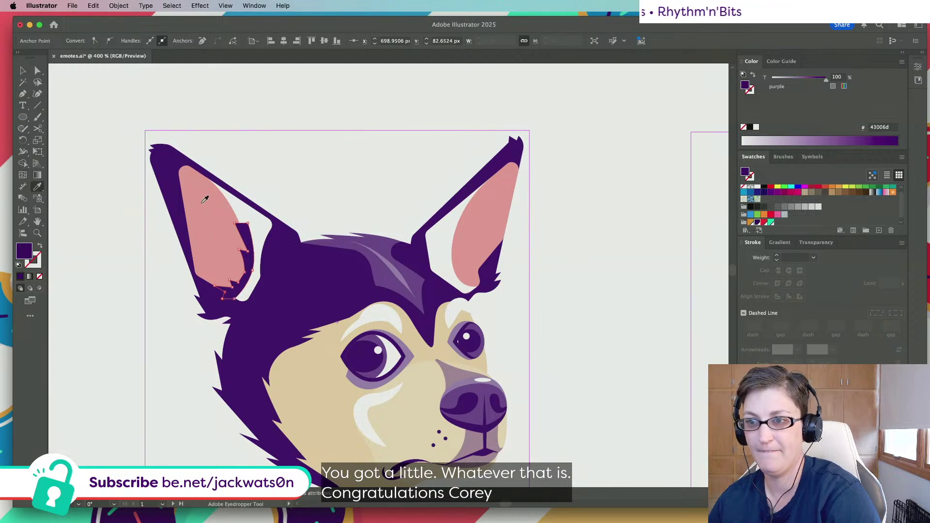
{"action": "left_click", "coordinate": [250, 212]}
{"action": "key", "text": "super+shift+a"}
Draw a jagged white fur shape over the inner and lower edge of the far ear's pink area with the Pen tool and deselect it
{"action": "scroll", "coordinate": [235, 197], "scroll_direction": "right", "scroll_amount": 5}
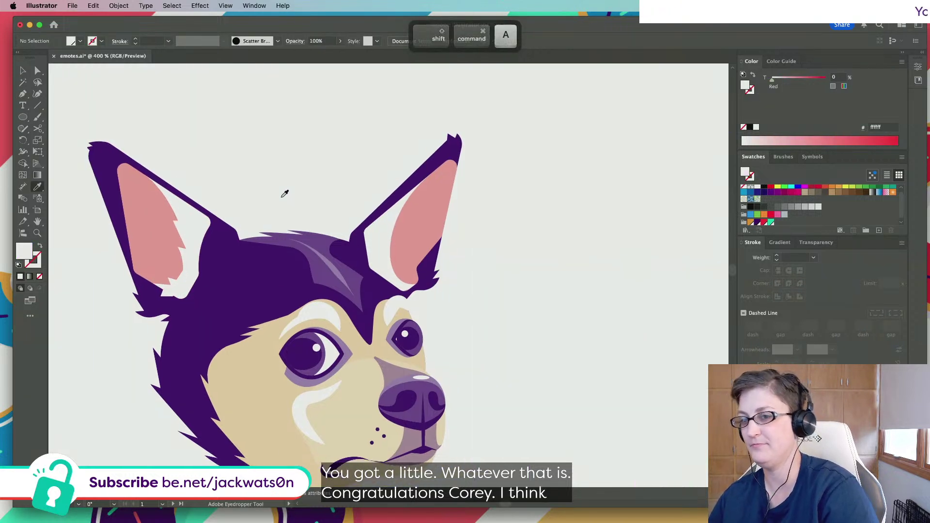
{"action": "scroll", "coordinate": [365, 221], "scroll_direction": "right", "scroll_amount": 2}
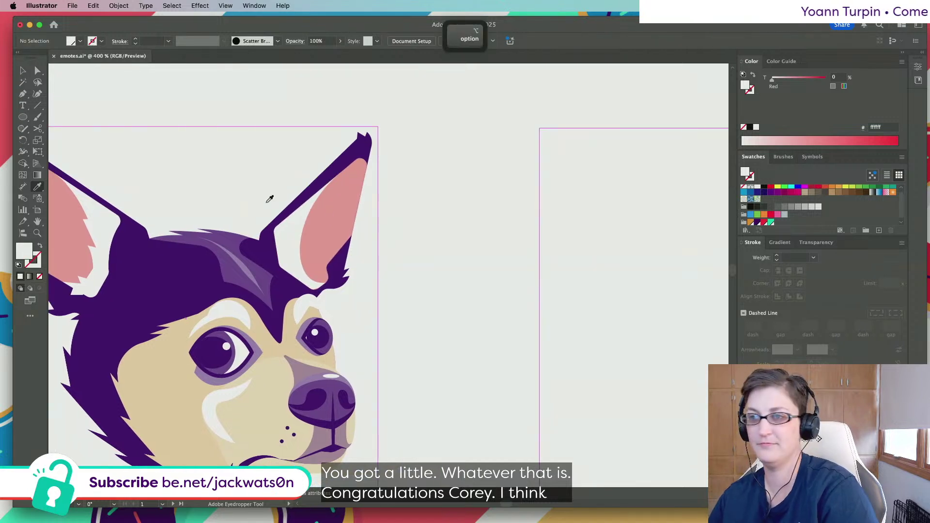
{"action": "left_click", "coordinate": [23, 93]}
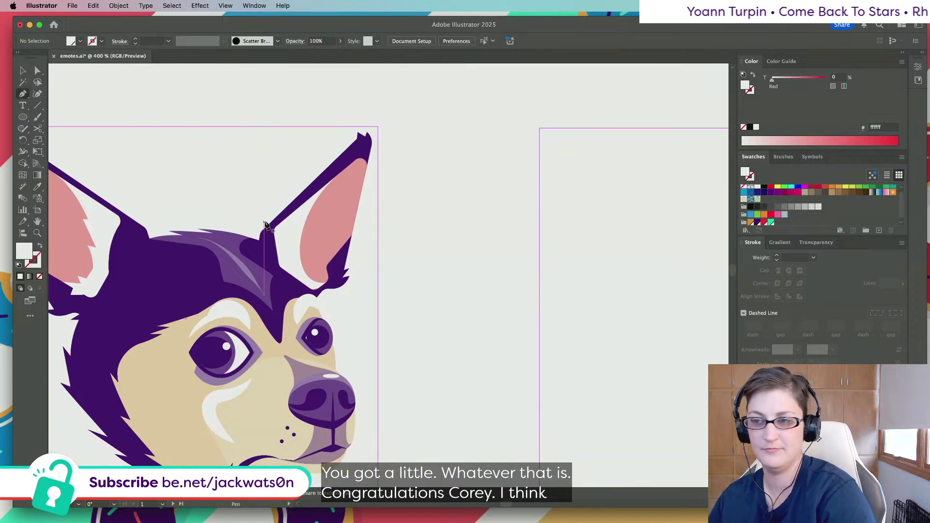
{"action": "left_click_drag", "start_coordinate": [307, 216], "coordinate": [315, 213]}
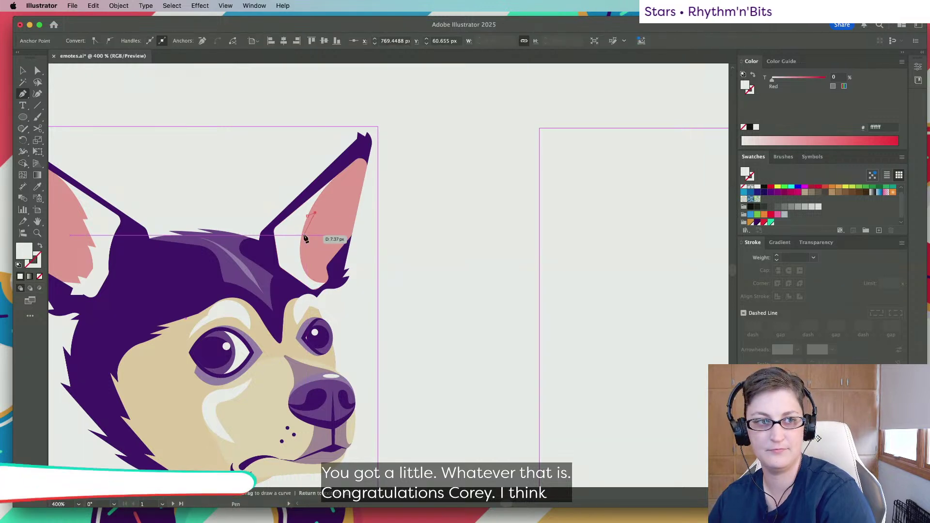
{"action": "left_click", "coordinate": [302, 233]}
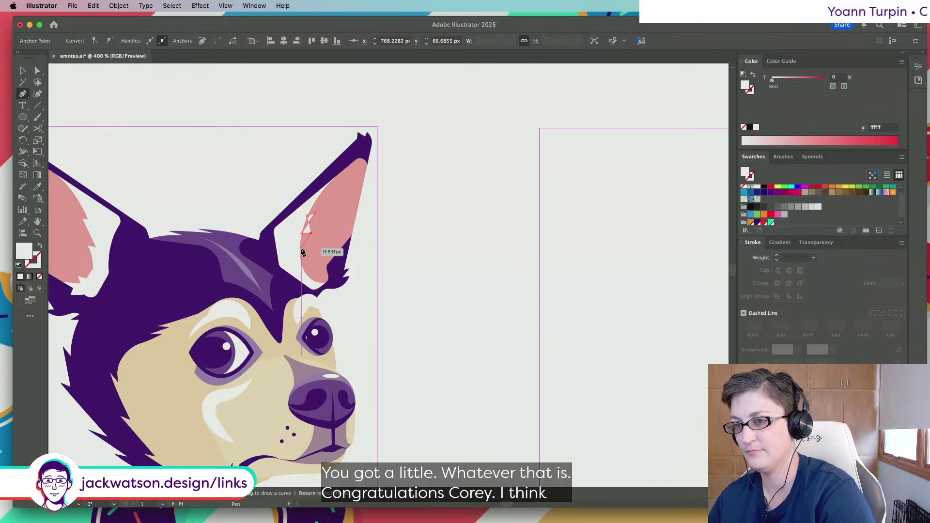
{"action": "left_click", "coordinate": [302, 274]}
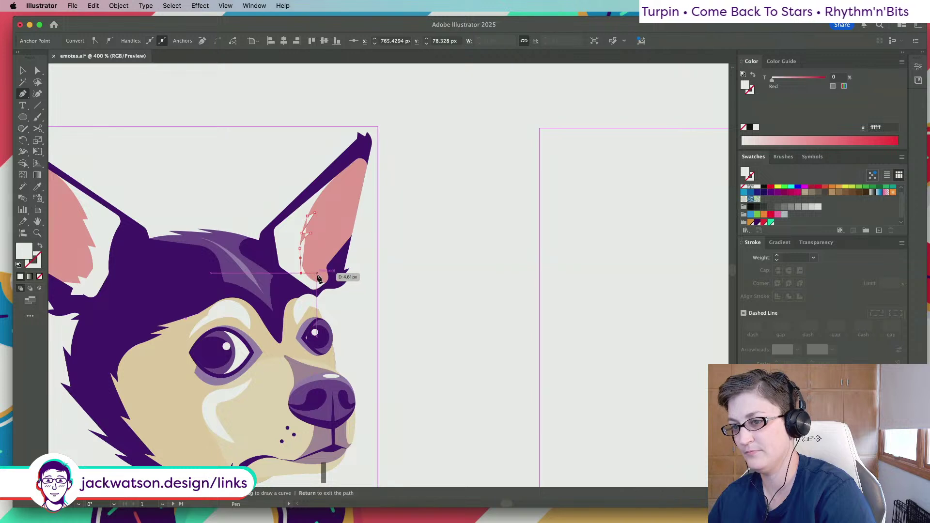
{"action": "left_click", "coordinate": [308, 279]}
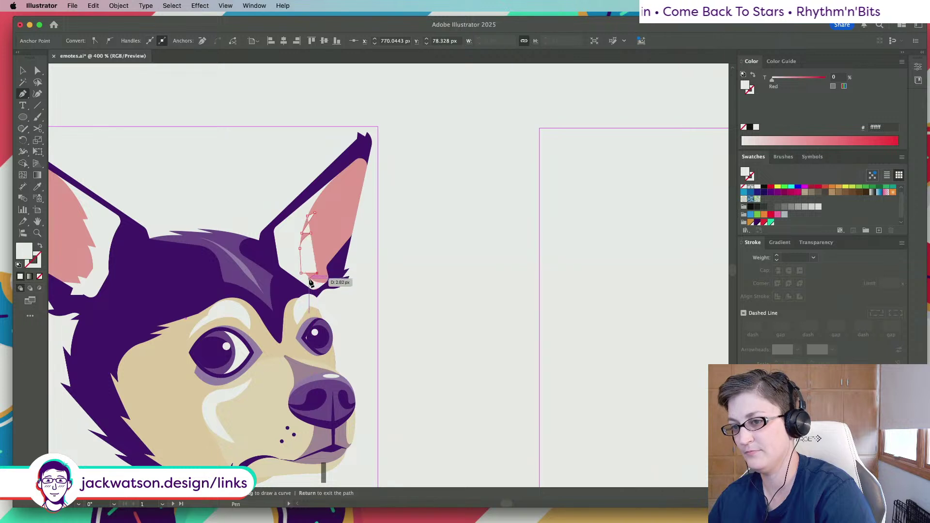
{"action": "left_click", "coordinate": [336, 280]}
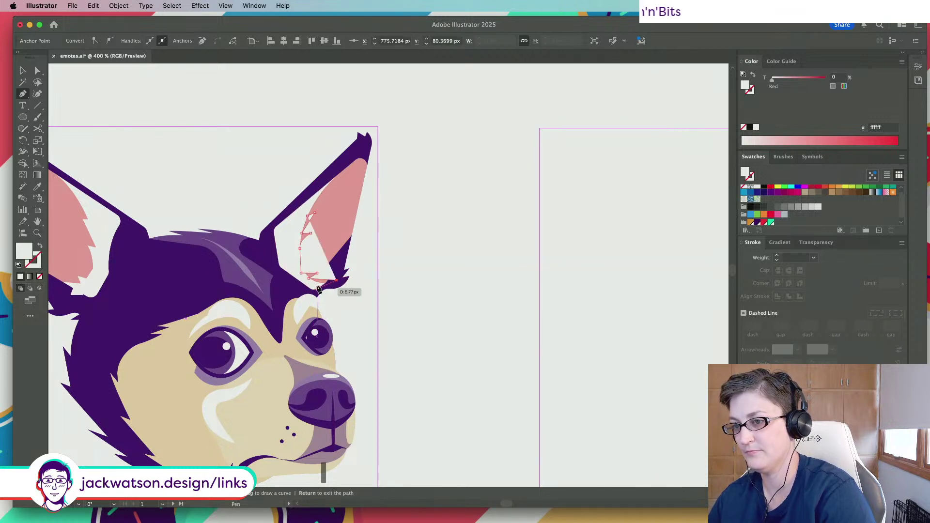
{"action": "left_click", "coordinate": [316, 288]}
{"action": "left_click", "coordinate": [286, 268]}
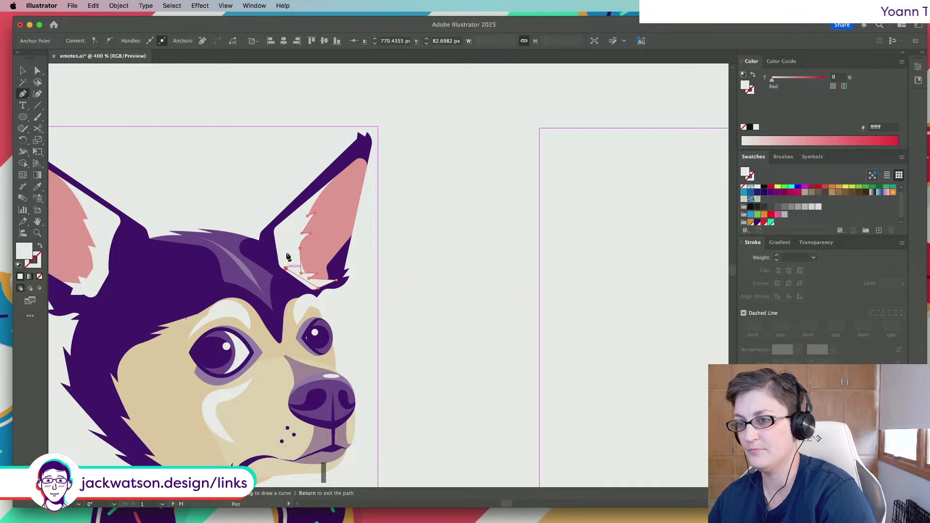
{"action": "left_click", "coordinate": [297, 223]}
{"action": "left_click", "coordinate": [308, 219]}
{"action": "key", "text": "super+minus"}
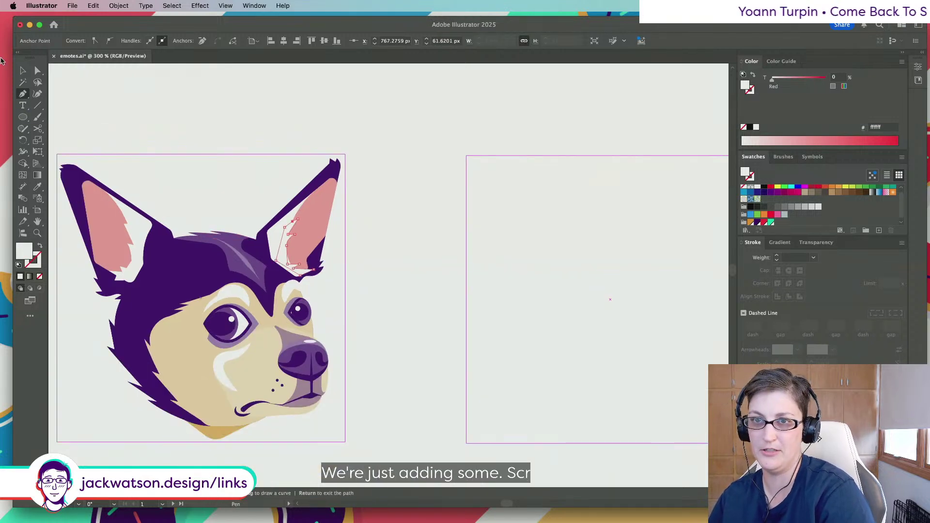
{"action": "left_click", "coordinate": [24, 69]}
{"action": "left_click", "coordinate": [100, 97]}
{"action": "key", "text": "super+minus"}
{"action": "key", "text": "super+minus"}
{"action": "scroll", "coordinate": [155, 138], "scroll_direction": "left", "scroll_amount": 3}
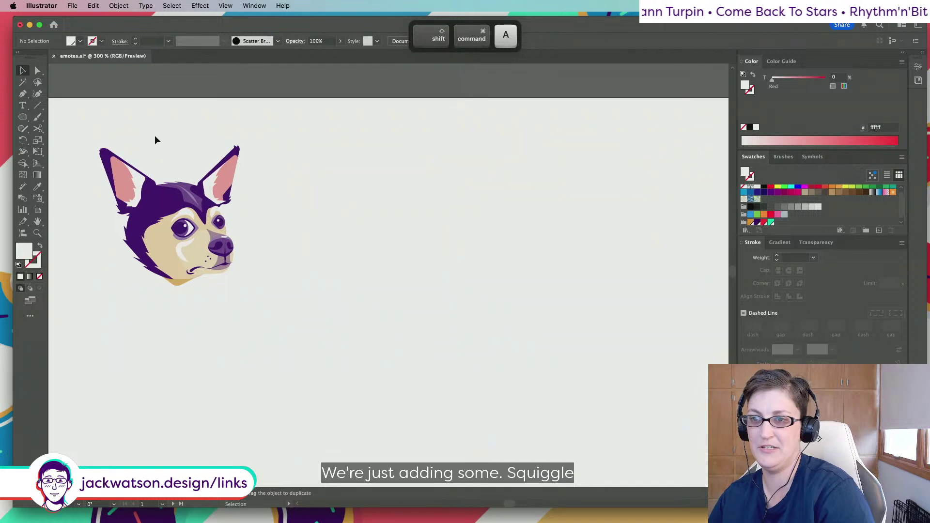
{"action": "left_click_drag", "start_coordinate": [184, 125], "coordinate": [354, 310]}
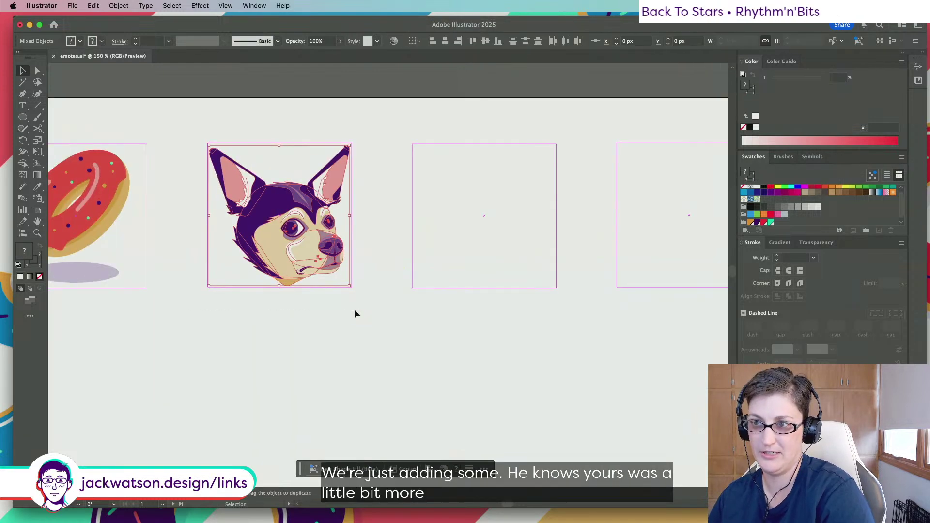
{"action": "left_click", "coordinate": [336, 315]}
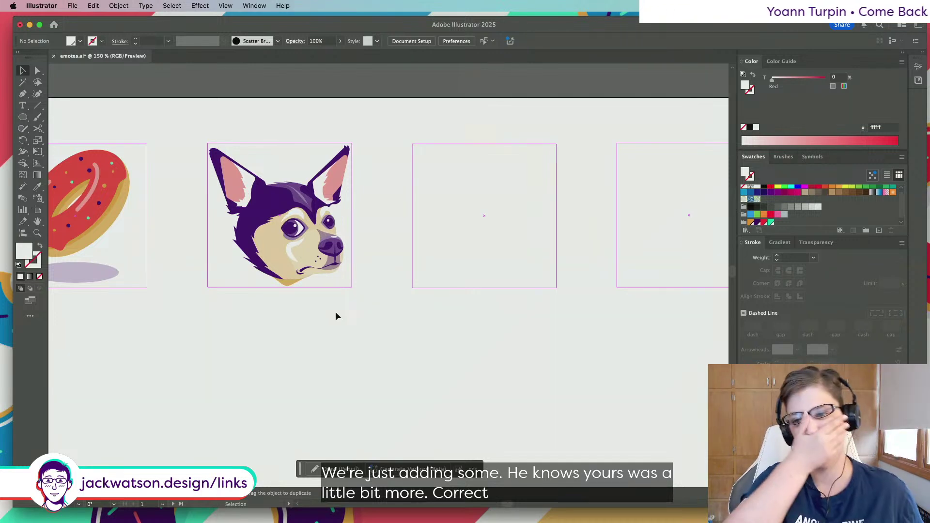
Draw a check mark beside "donuts" in the emote list with the Pen tool, reusing a strike-through line's 4 pt red stroke, and deselect it
{"action": "scroll", "coordinate": [336, 316], "scroll_direction": "left", "scroll_amount": 2}
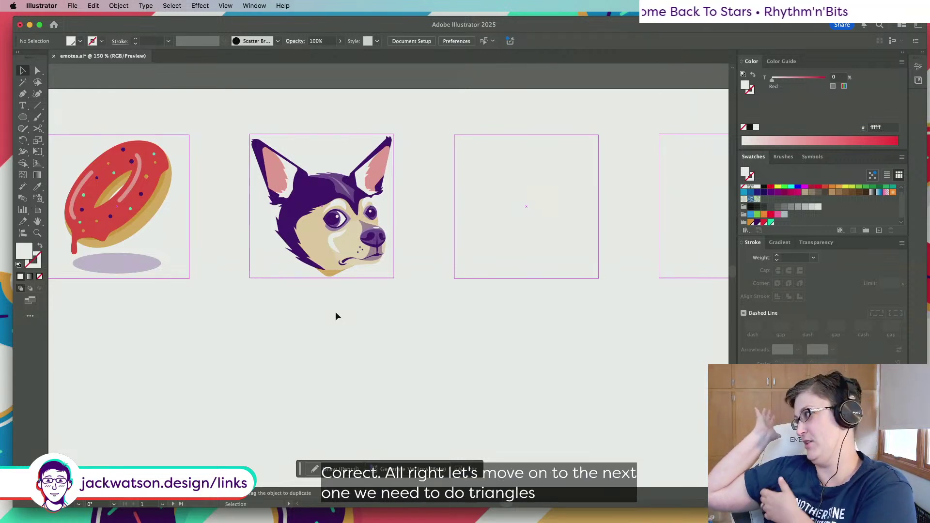
{"action": "scroll", "coordinate": [339, 300], "scroll_direction": "down", "scroll_amount": 3}
{"action": "scroll", "coordinate": [339, 304], "scroll_direction": "down", "scroll_amount": 3}
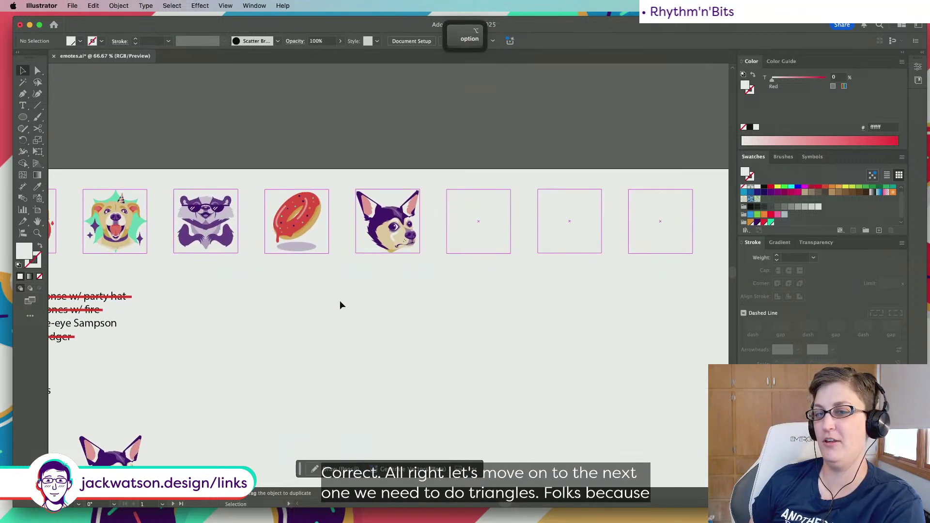
{"action": "scroll", "coordinate": [340, 304], "scroll_direction": "left", "scroll_amount": 3}
{"action": "scroll", "coordinate": [339, 304], "scroll_direction": "down", "scroll_amount": 1}
{"action": "scroll", "coordinate": [340, 304], "scroll_direction": "right", "scroll_amount": 1}
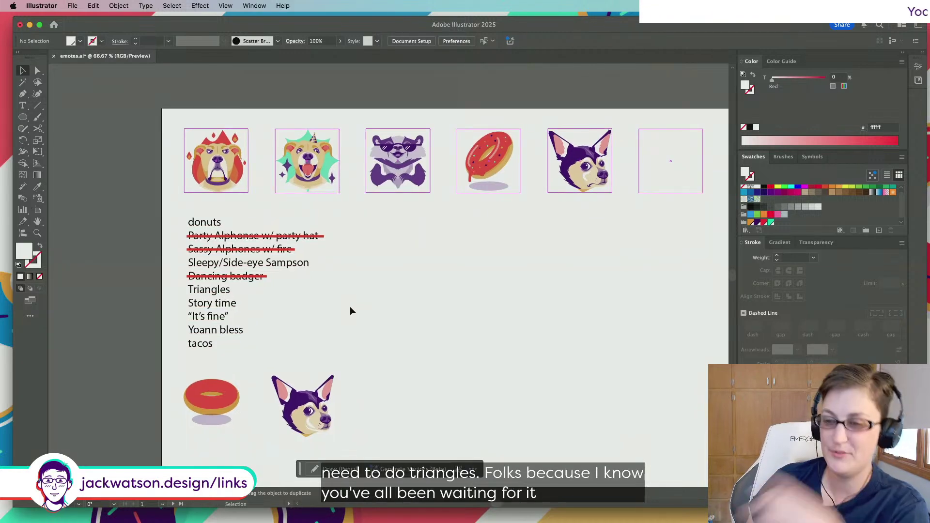
{"action": "left_click", "coordinate": [286, 254]}
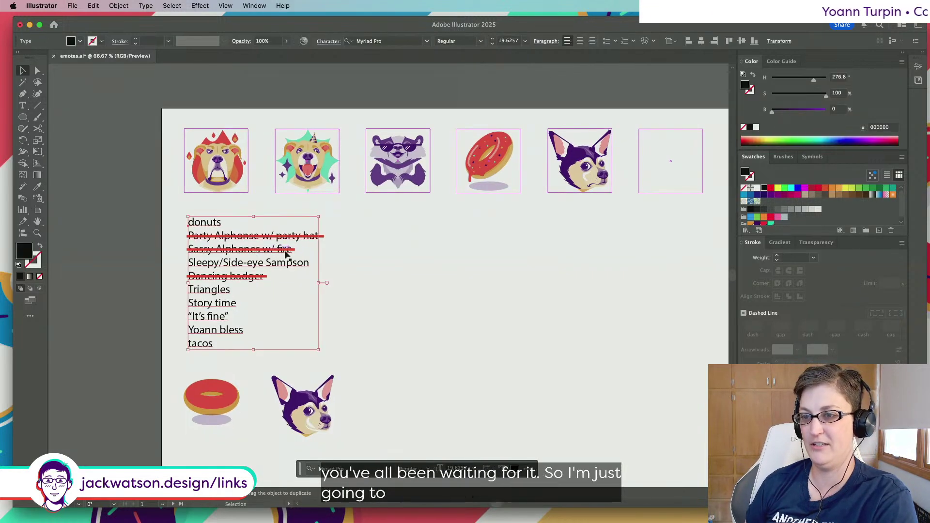
{"action": "left_click", "coordinate": [323, 236]}
{"action": "key", "text": "alt"}
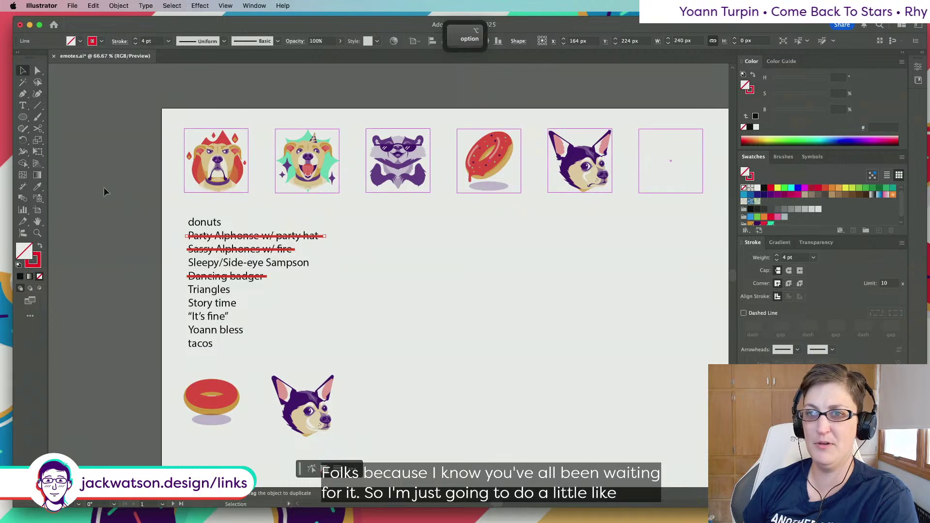
{"action": "scroll", "coordinate": [146, 210], "scroll_direction": "up", "scroll_amount": 2}
{"action": "key", "text": "p"}
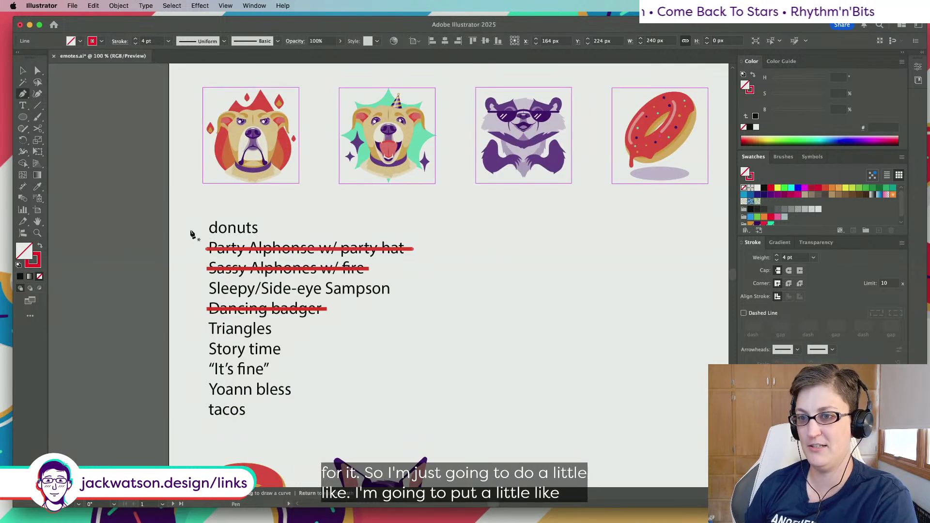
{"action": "left_click", "coordinate": [191, 229]}
{"action": "left_click", "coordinate": [198, 234]}
{"action": "left_click", "coordinate": [208, 217]}
{"action": "key", "text": "super+shift+a"}
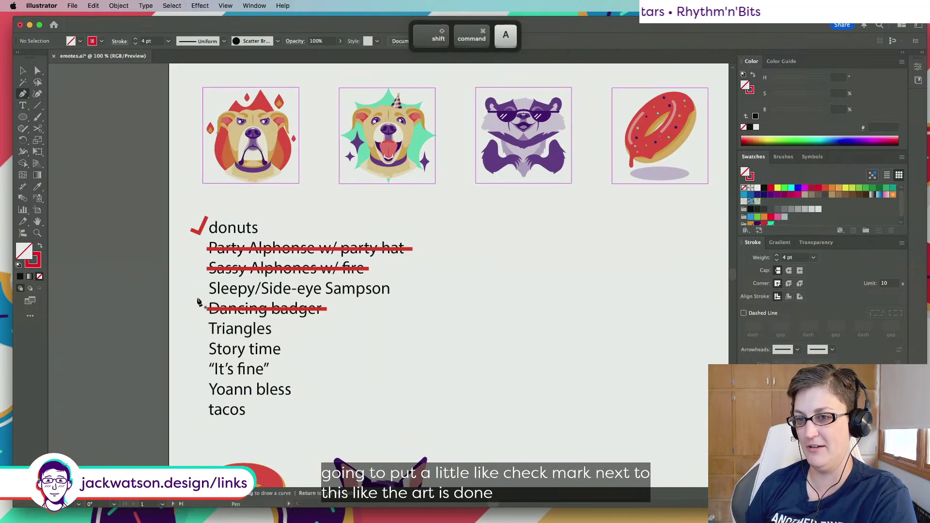
Draw a matching red check mark beside "Sleepy/Side-eye Sampson" in the emote list with the Pen tool and deselect it
{"action": "left_click", "coordinate": [193, 288]}
{"action": "left_click", "coordinate": [200, 294]}
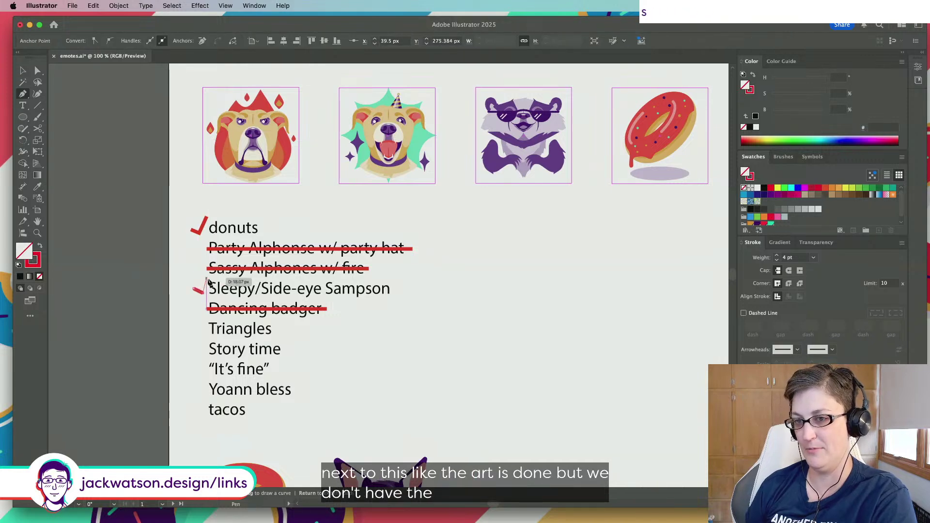
{"action": "left_click", "coordinate": [207, 283]}
{"action": "key", "text": "super+shift+a"}
Draw an upright three-sided polygon about 85 by 74 px below the first empty artboard beside the Chihuahua head with the Polygon tool
{"action": "scroll", "coordinate": [315, 304], "scroll_direction": "right", "scroll_amount": 5}
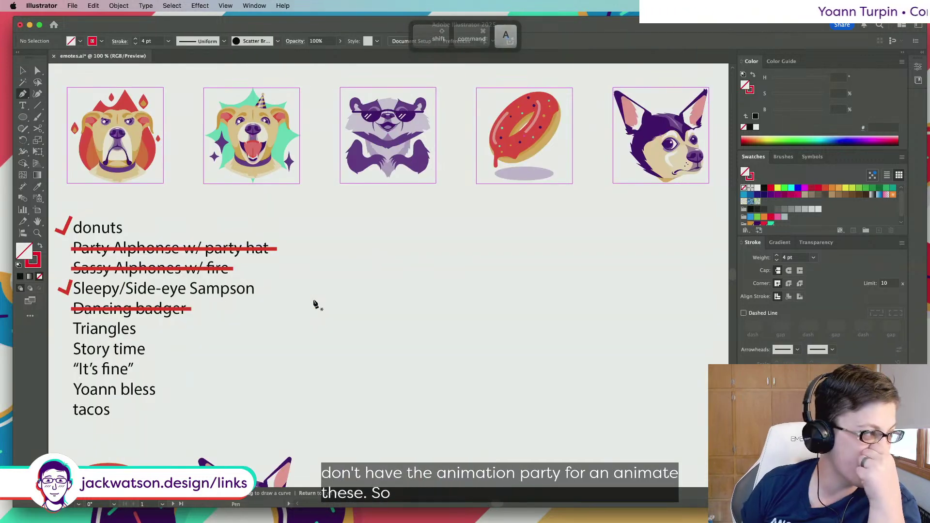
{"action": "scroll", "coordinate": [314, 303], "scroll_direction": "right", "scroll_amount": 12}
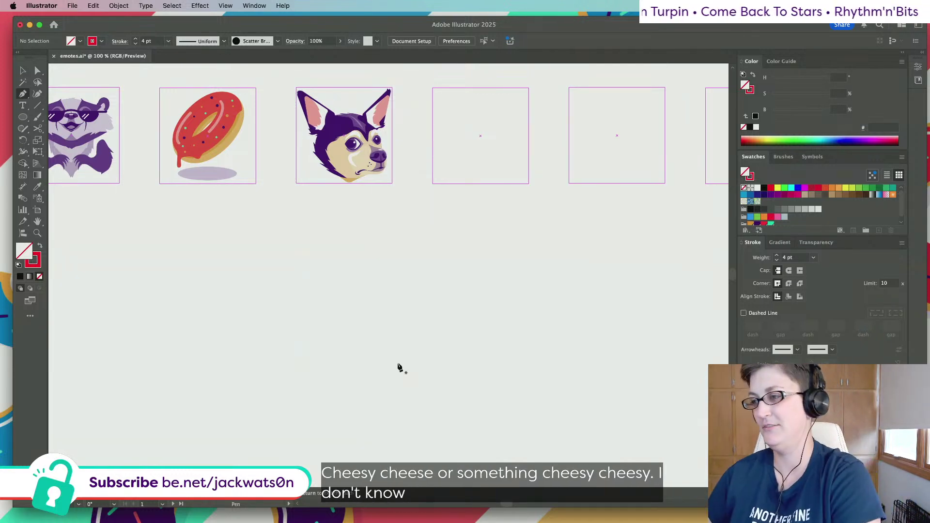
{"action": "scroll", "coordinate": [407, 353], "scroll_direction": "down", "scroll_amount": 2, "text": "alt"}
{"action": "scroll", "coordinate": [410, 350], "scroll_direction": "up", "scroll_amount": 2, "text": "alt"}
{"action": "scroll", "coordinate": [436, 334], "scroll_direction": "down", "scroll_amount": 2, "text": "alt"}
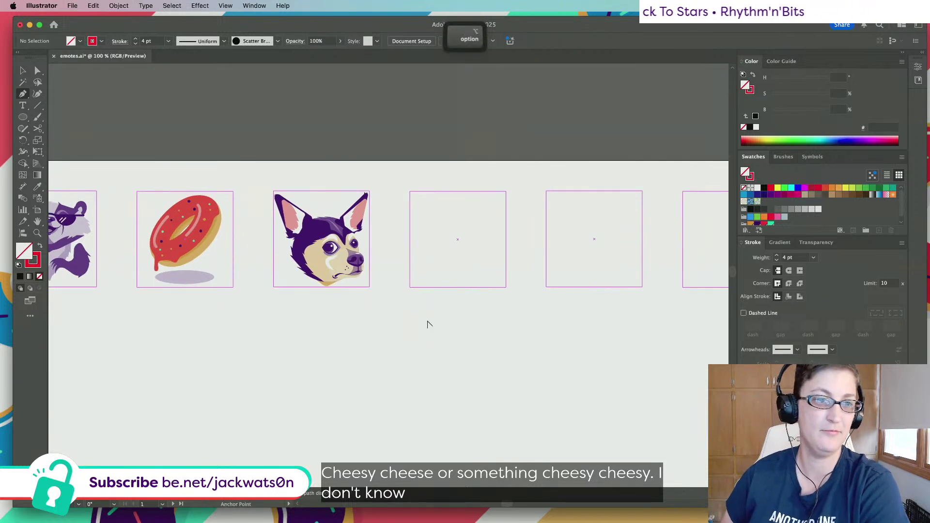
{"action": "scroll", "coordinate": [426, 323], "scroll_direction": "up", "scroll_amount": 3, "text": "alt"}
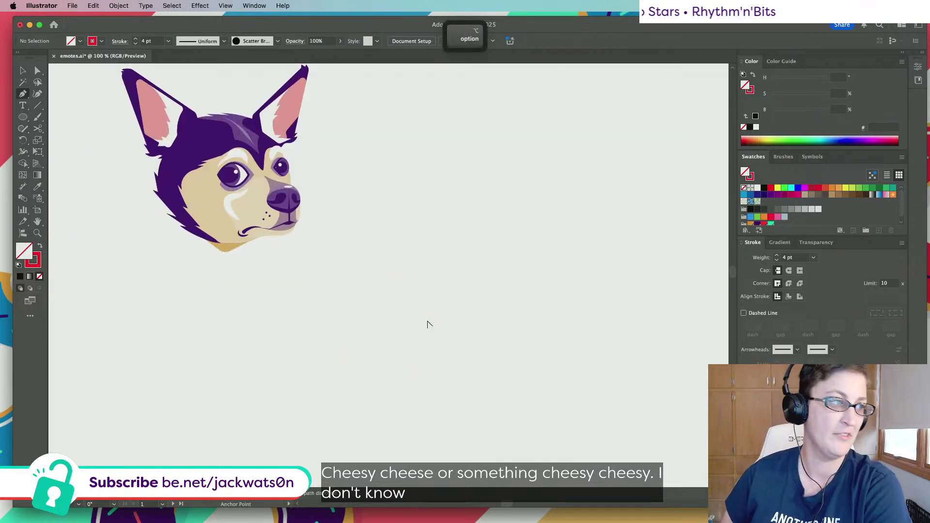
{"action": "left_click", "coordinate": [23, 117]}
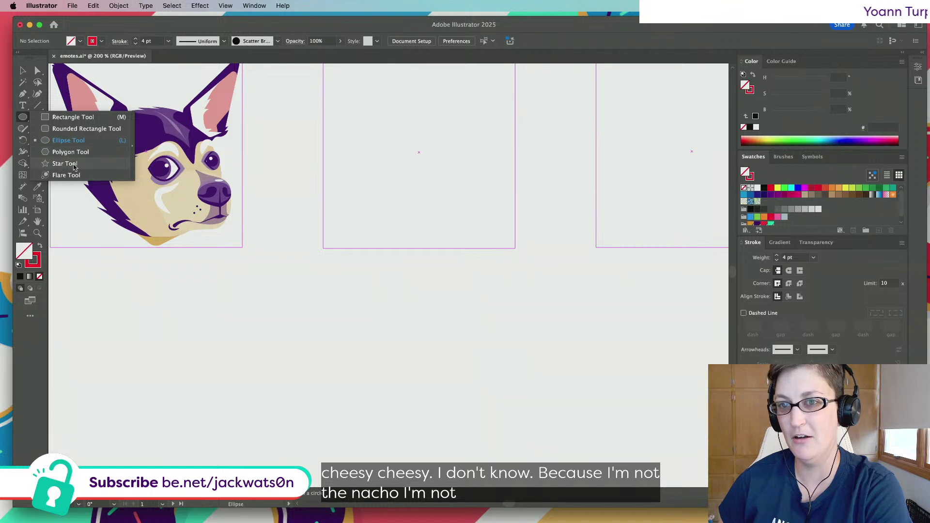
{"action": "left_click", "coordinate": [70, 151]}
{"action": "left_click_drag", "start_coordinate": [303, 301], "coordinate": [385, 334]}
{"action": "key", "text": "Up"}
{"action": "key", "text": "Up"}
{"action": "key", "text": "Up"}
{"action": "key", "text": "Up"}
{"action": "key", "text": "Down"}
{"action": "key", "text": "Down"}
{"action": "key", "text": "Down"}
{"action": "key", "text": "Down"}
{"action": "key", "text": "Down"}
{"action": "key", "text": "Down"}
{"action": "key", "text": "Down"}
{"action": "key", "text": "shift"}
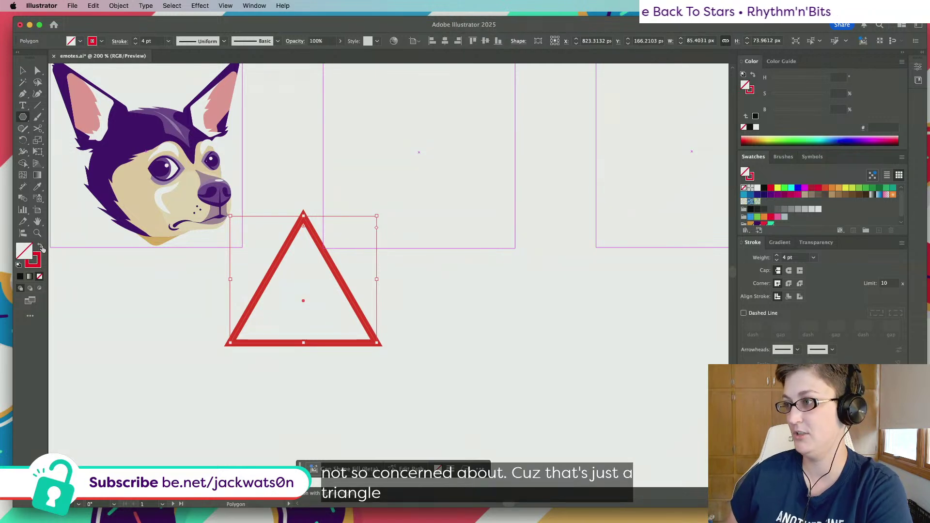
Give the triangle the orange-yellow fill e59a1e with no stroke and round its three corners to about 6 px
{"action": "left_click", "coordinate": [41, 247]}
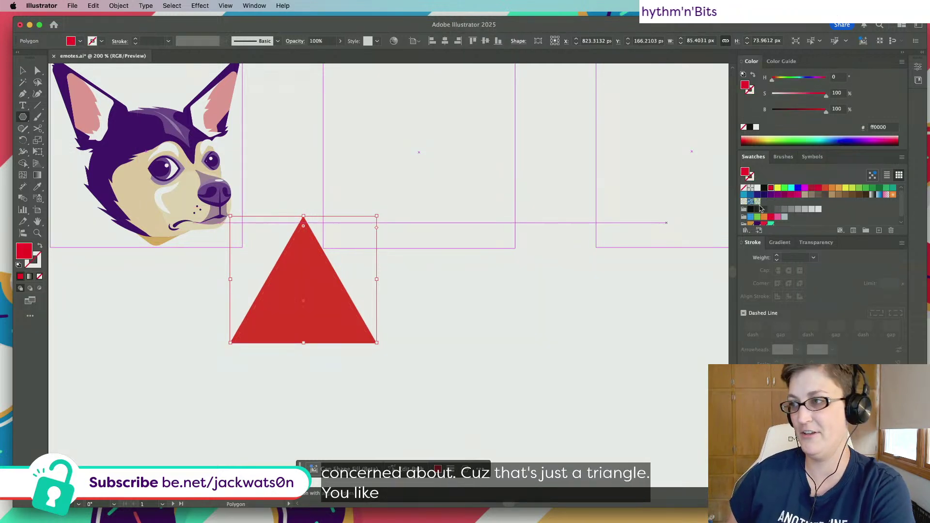
{"action": "left_click", "coordinate": [751, 224]}
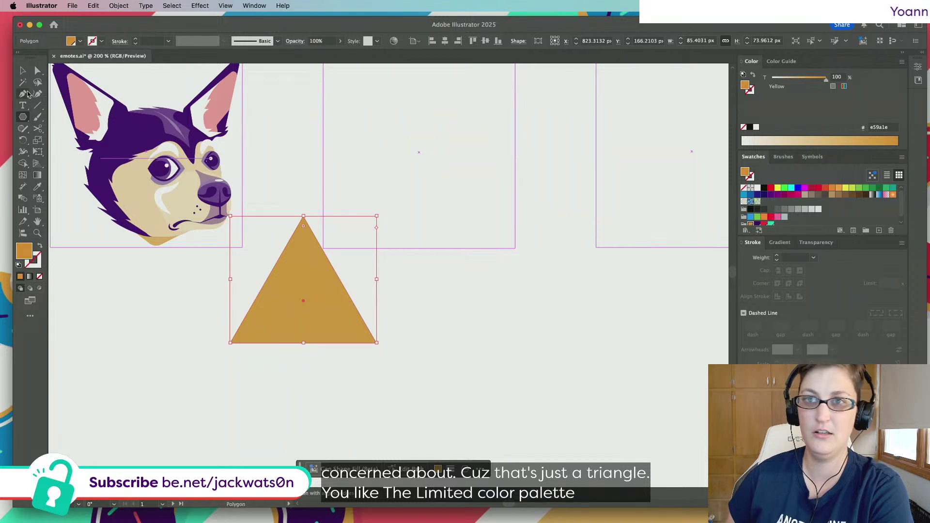
{"action": "left_click", "coordinate": [34, 74]}
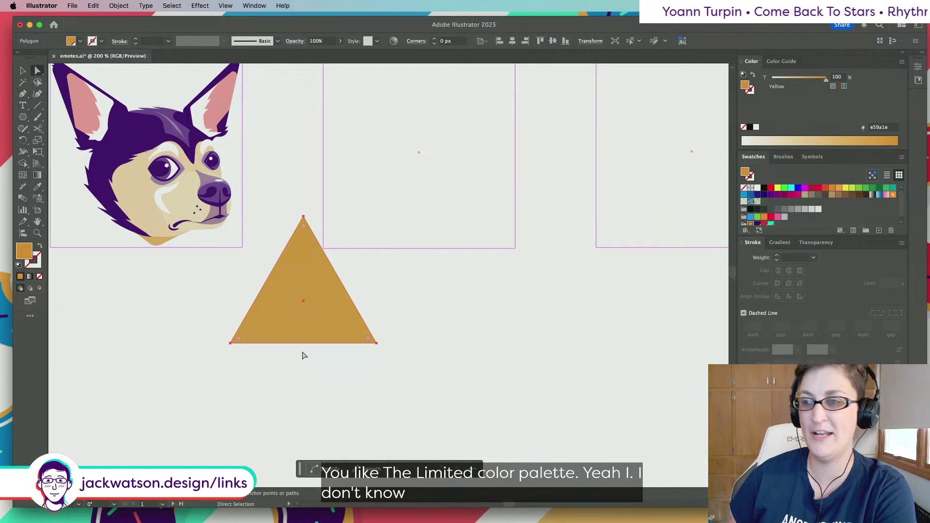
{"action": "left_click_drag", "start_coordinate": [307, 316], "coordinate": [379, 380]}
{"action": "left_click_drag", "start_coordinate": [374, 297], "coordinate": [377, 304]}
{"action": "left_click", "coordinate": [384, 454]}
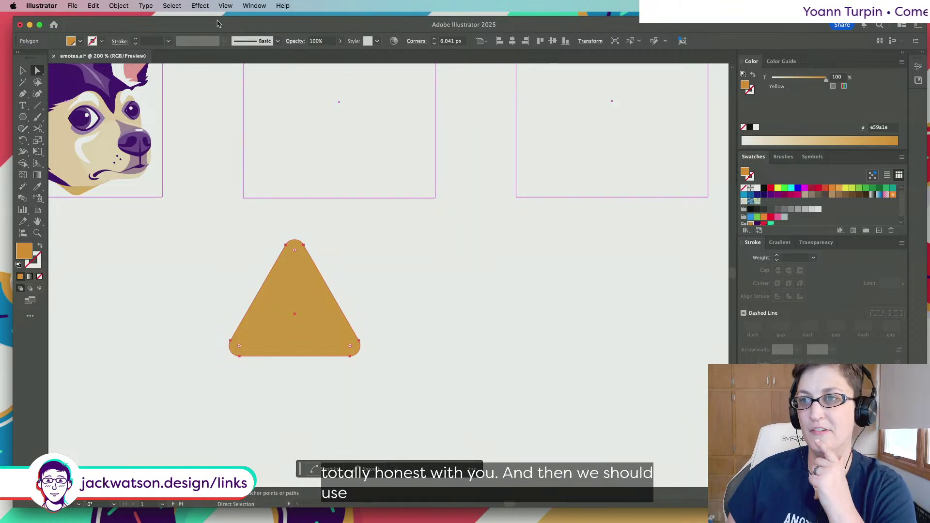
Set up a Roughen effect on the rounded triangle with an absolute size of 3 px and corner points
{"action": "left_click", "coordinate": [210, 6]}
{"action": "mouse_move", "coordinate": [266, 106]}
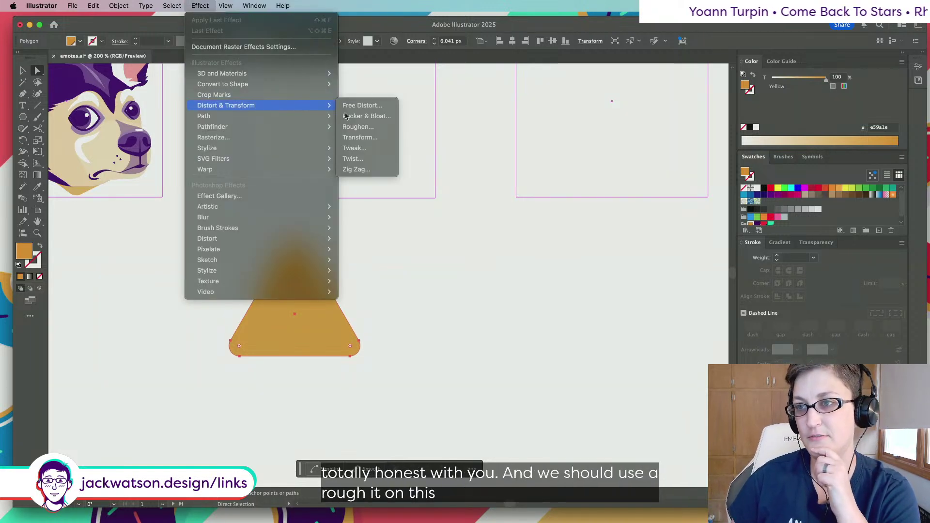
{"action": "left_click", "coordinate": [359, 127]}
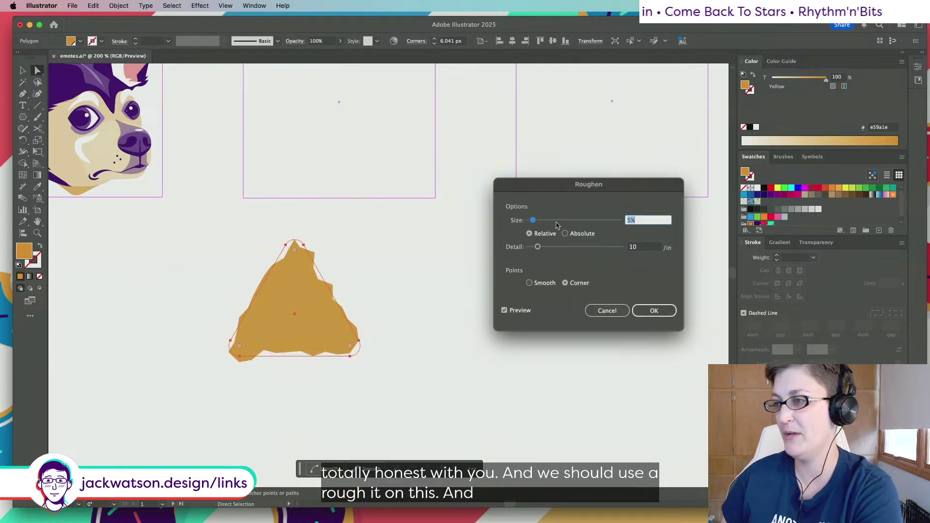
{"action": "left_click", "coordinate": [573, 237]}
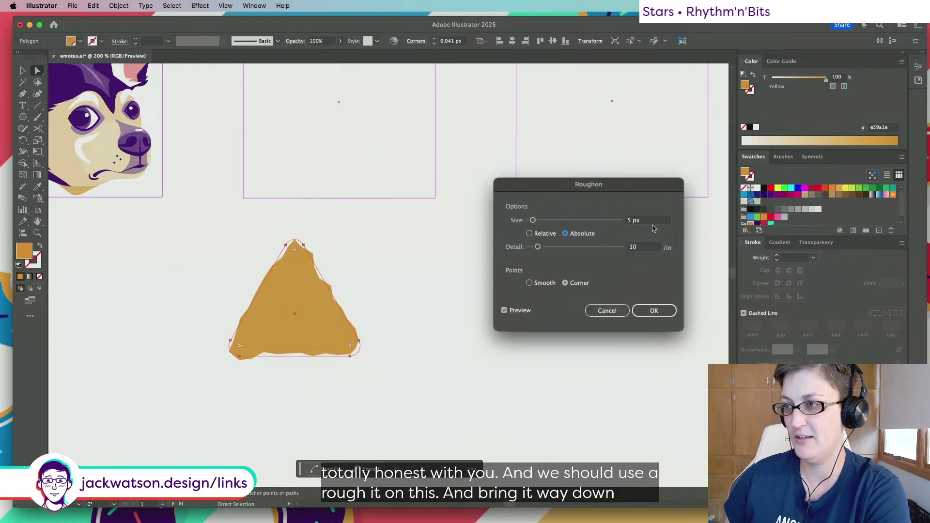
{"action": "type", "text": "1"}
{"action": "key", "text": "Tab"}
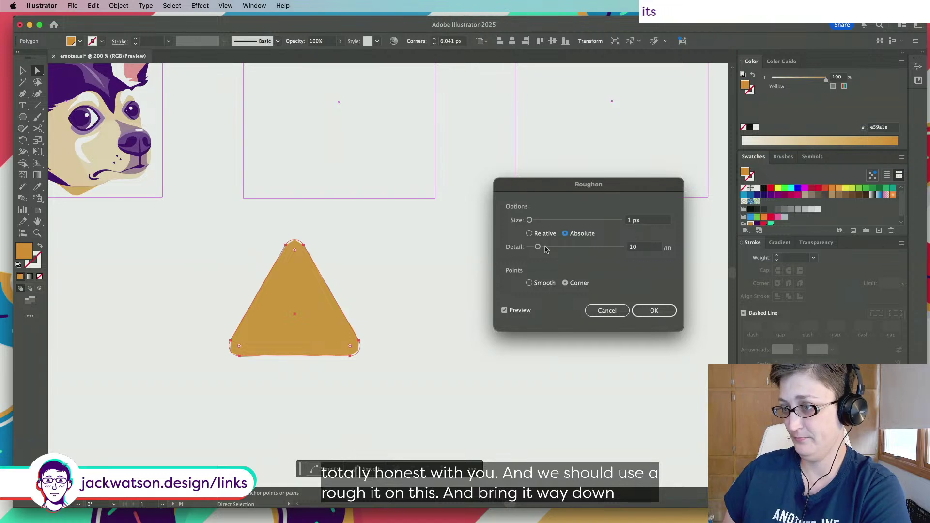
{"action": "left_click", "coordinate": [647, 224]}
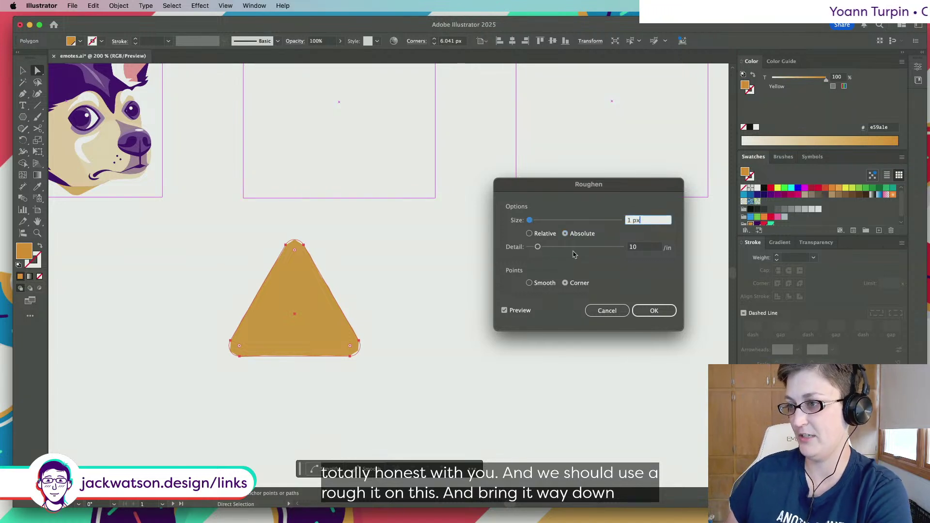
{"action": "left_click", "coordinate": [541, 284]}
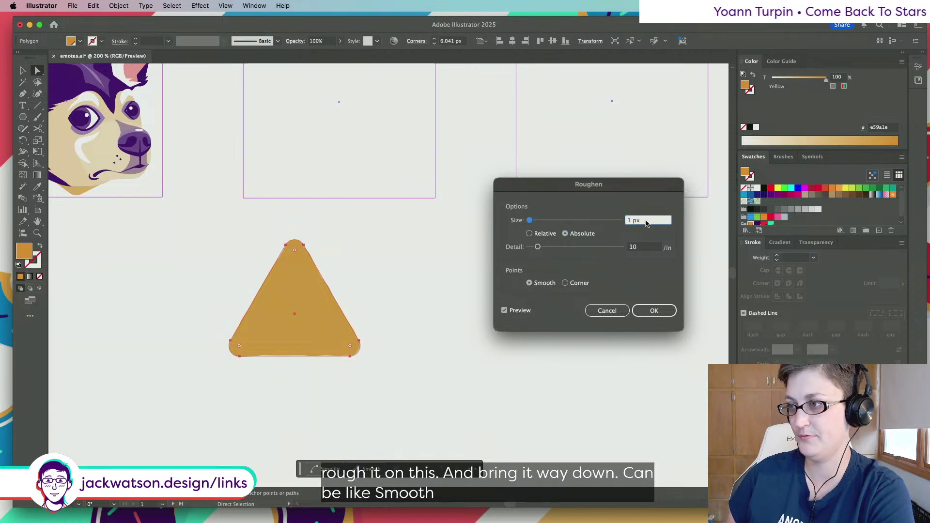
{"action": "key", "text": "Up"}
{"action": "key", "text": "Up"}
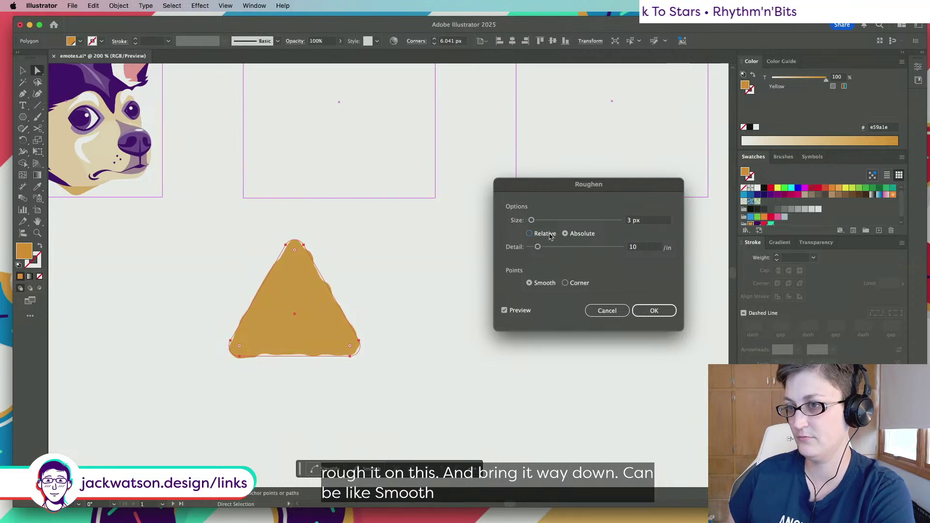
{"action": "left_click", "coordinate": [557, 240]}
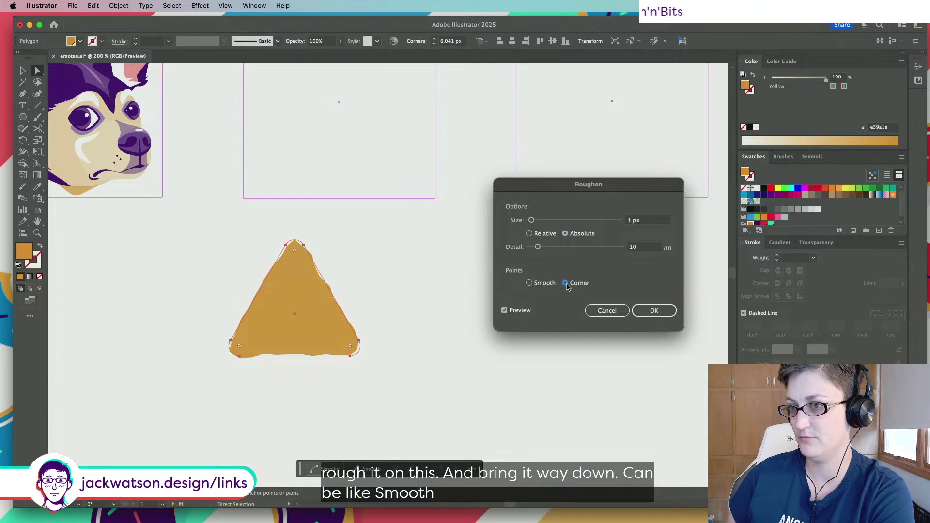
Apply the Roughen effect to the orange triangle at 3 px absolute size, 10/in detail, with corner points
{"action": "key", "text": "Return"}
{"action": "left_click", "coordinate": [399, 309]}
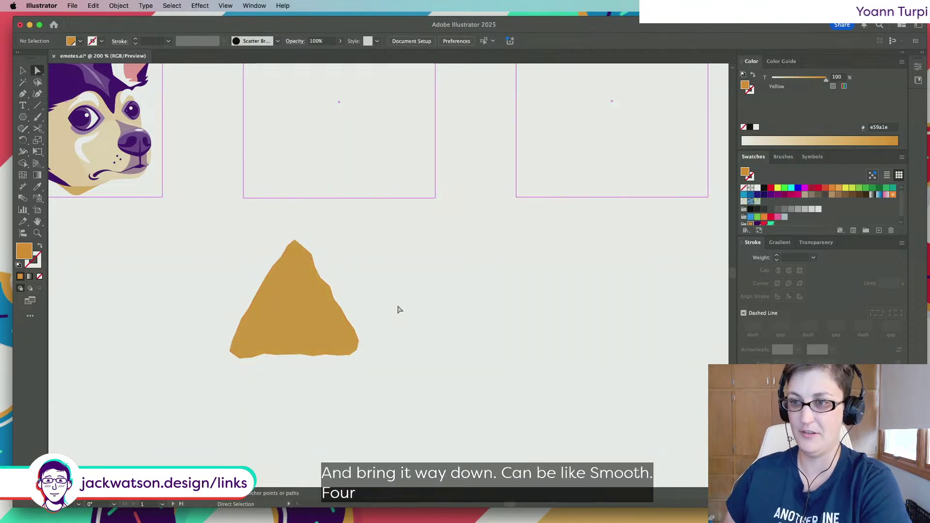
{"action": "scroll", "coordinate": [399, 309], "scroll_direction": "left", "scroll_amount": 5}
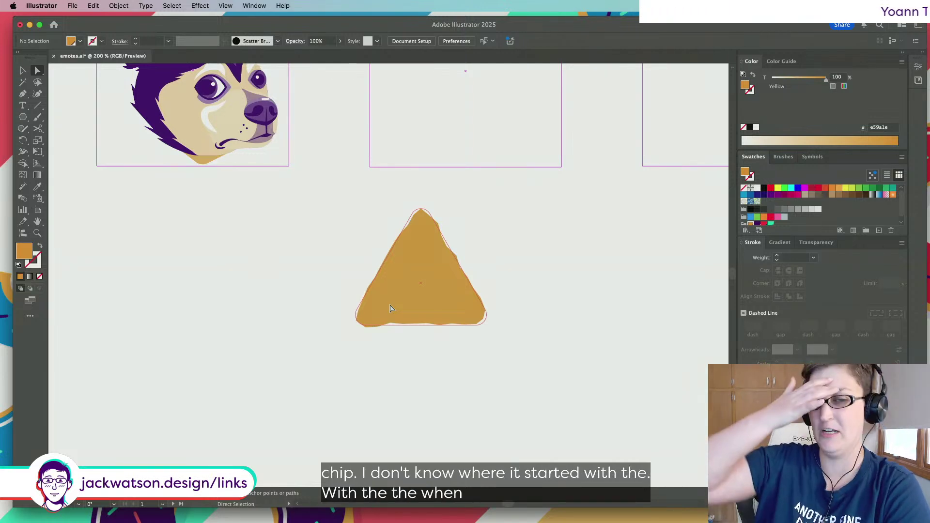
{"action": "scroll", "coordinate": [393, 299], "scroll_direction": "down", "scroll_amount": 5}
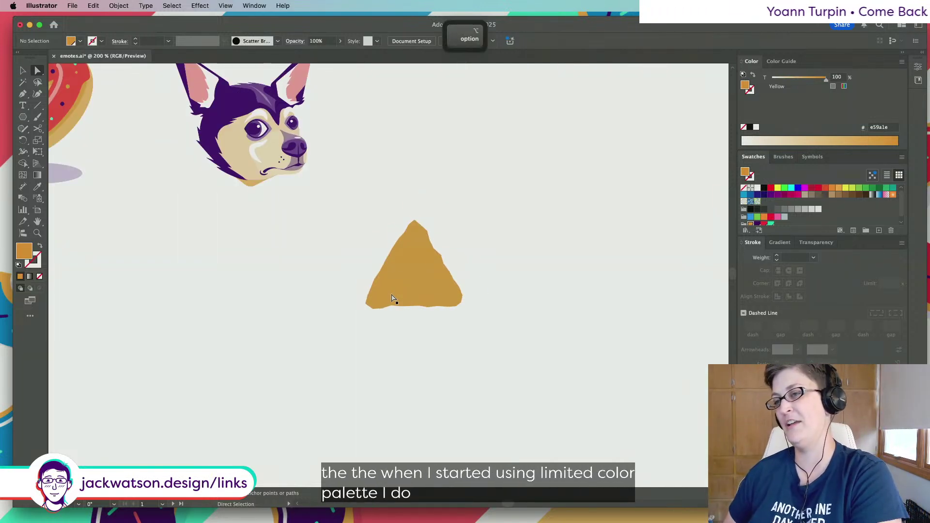
{"action": "scroll", "coordinate": [392, 299], "scroll_direction": "down", "scroll_amount": 6}
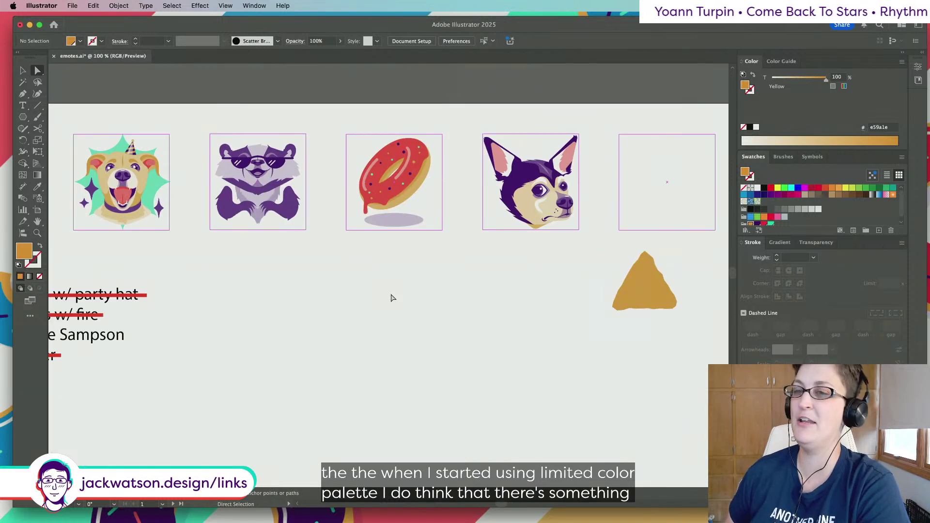
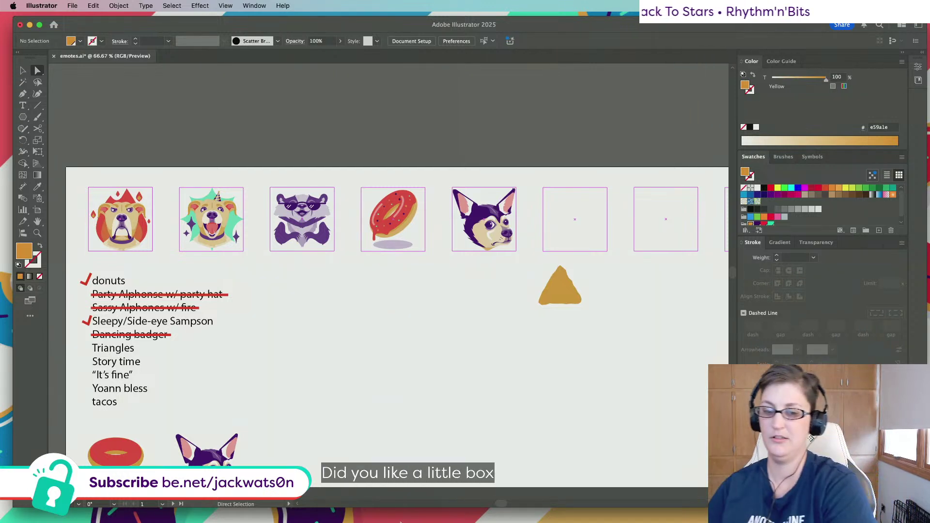
Draw a closed four-sided shape with the Pen tool in the lower part of the empty artboard beside the dog's head
{"action": "scroll", "coordinate": [489, 276], "scroll_direction": "right", "scroll_amount": 2}
{"action": "scroll", "coordinate": [532, 267], "scroll_direction": "up", "scroll_amount": 3}
{"action": "scroll", "coordinate": [528, 267], "scroll_direction": "up", "scroll_amount": 2}
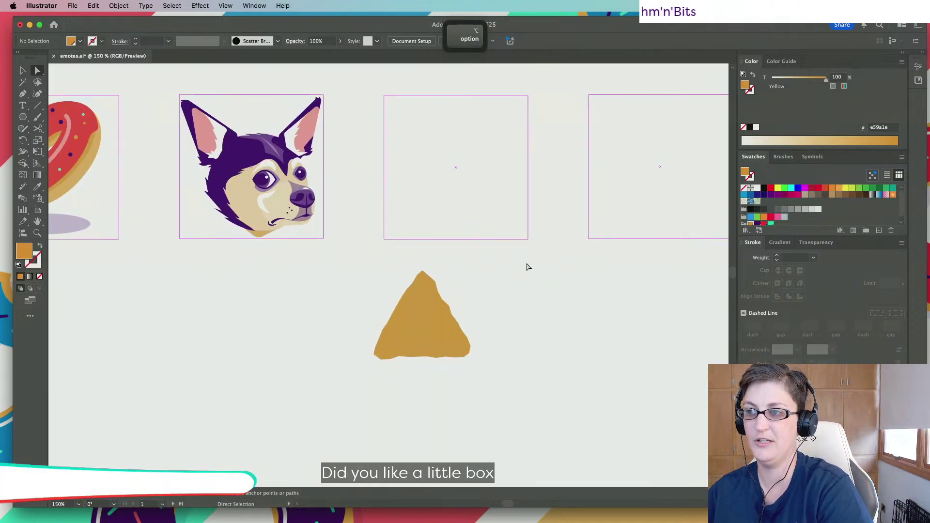
{"action": "scroll", "coordinate": [519, 268], "scroll_direction": "up", "scroll_amount": 3}
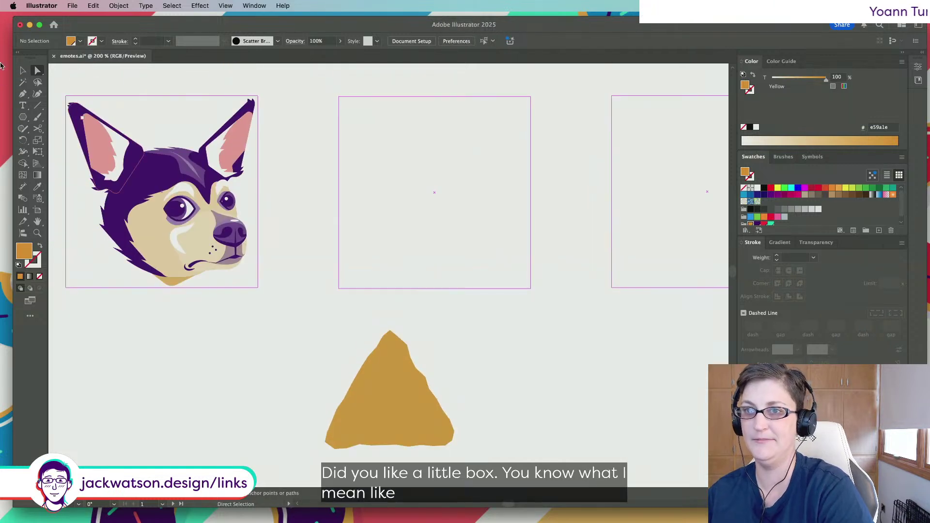
{"action": "left_click", "coordinate": [24, 94]}
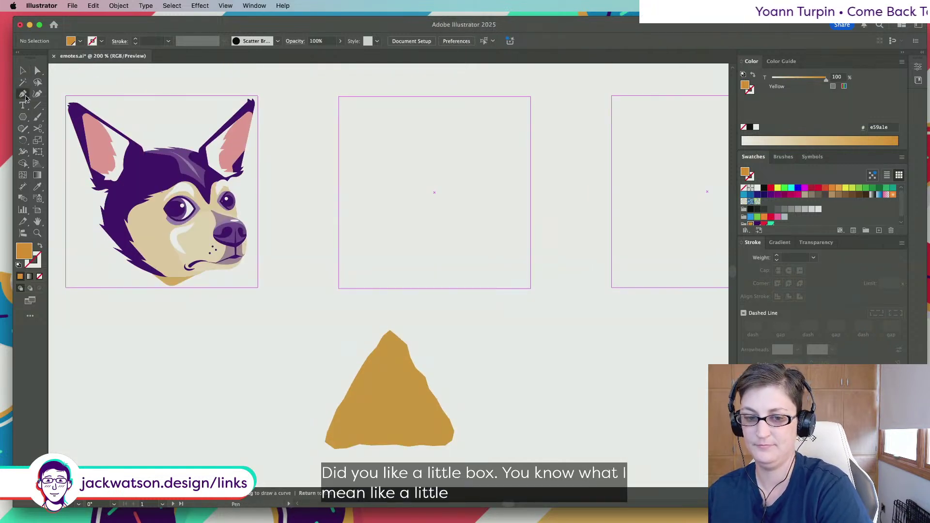
{"action": "left_click", "coordinate": [352, 235]}
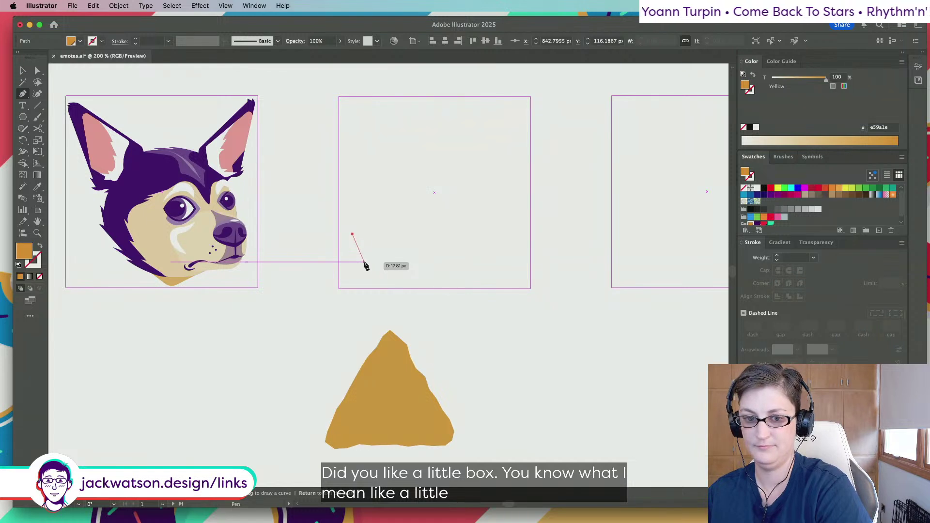
{"action": "left_click", "coordinate": [359, 260]}
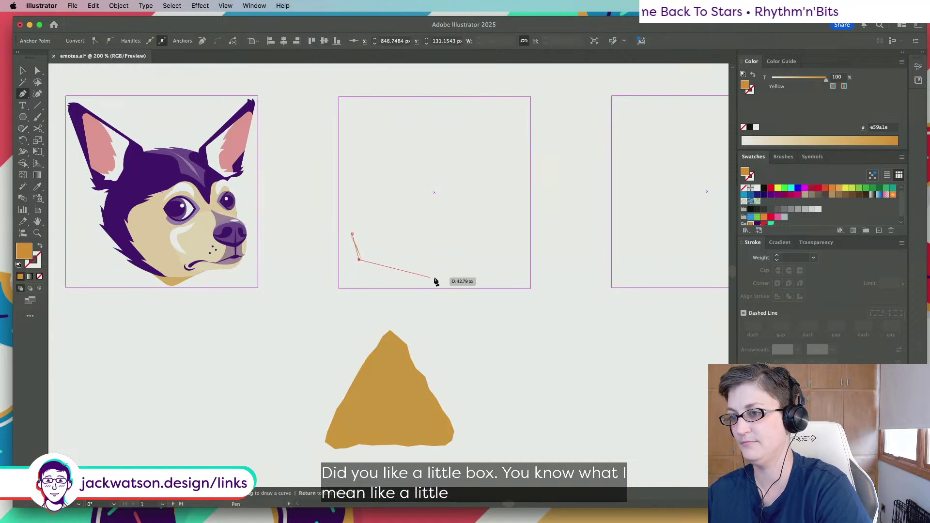
{"action": "left_click", "coordinate": [438, 280]}
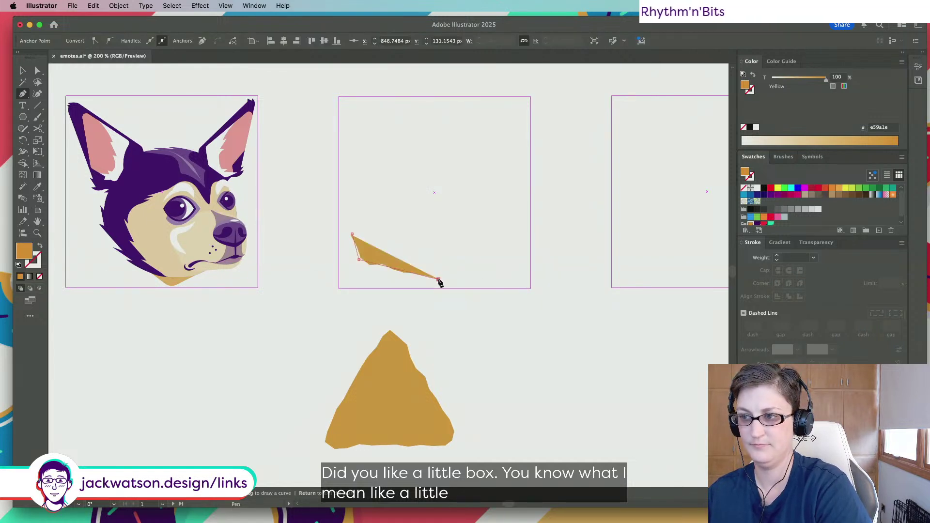
{"action": "left_click", "coordinate": [444, 243]}
{"action": "left_click", "coordinate": [354, 236]}
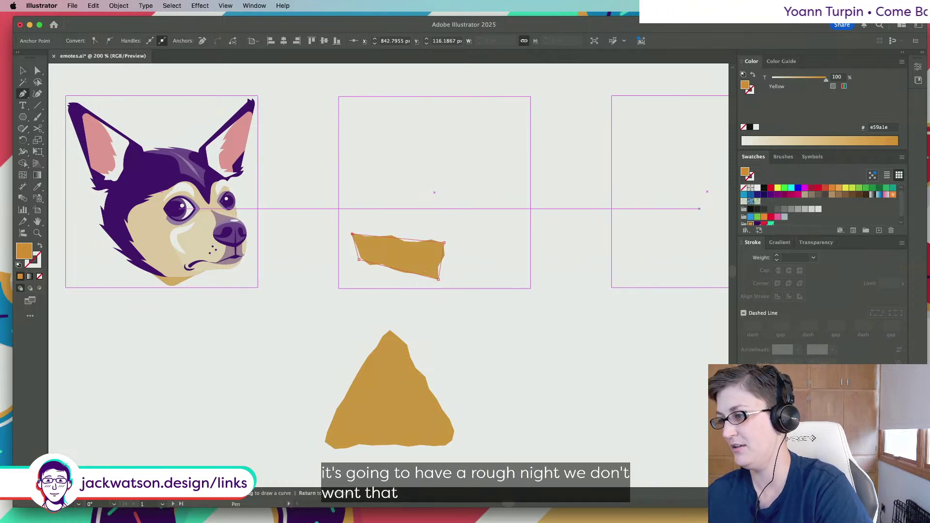
Remove the rough edges from the new four-sided shape and fill it with the purple swatch at 29% tint
{"action": "left_click", "coordinate": [791, 406]}
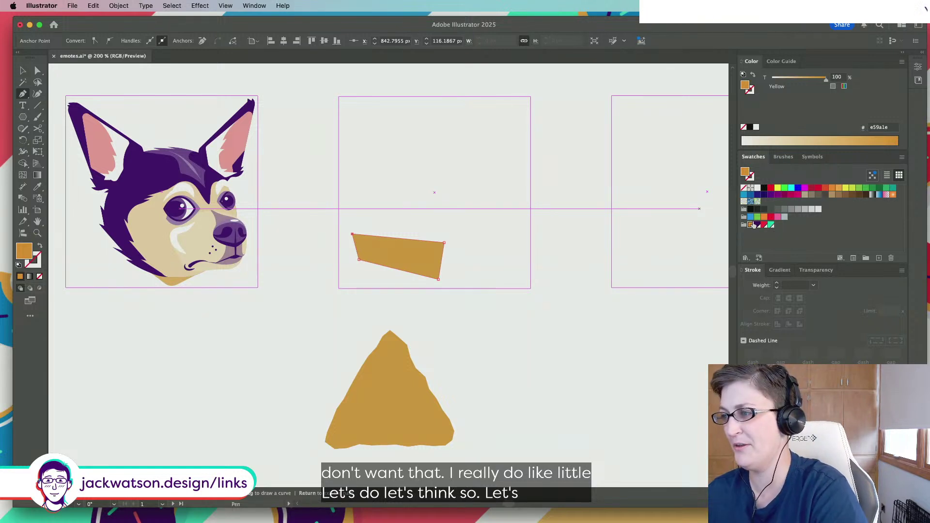
{"action": "left_click", "coordinate": [776, 195]}
{"action": "left_click_drag", "start_coordinate": [826, 79], "coordinate": [788, 82]}
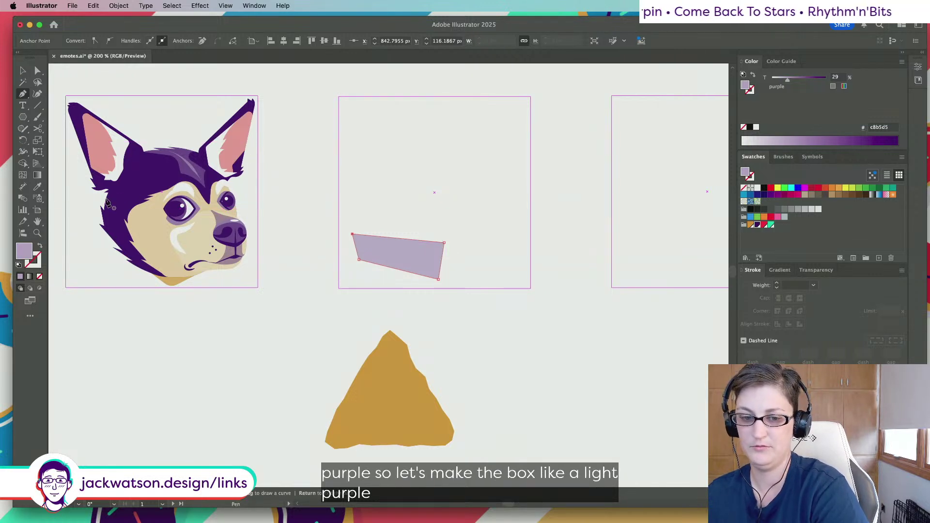
Lower the purple shape's upper-right corner, and reshape an in-place copy of it into the adjoining right side of the box
{"action": "left_click", "coordinate": [38, 70]}
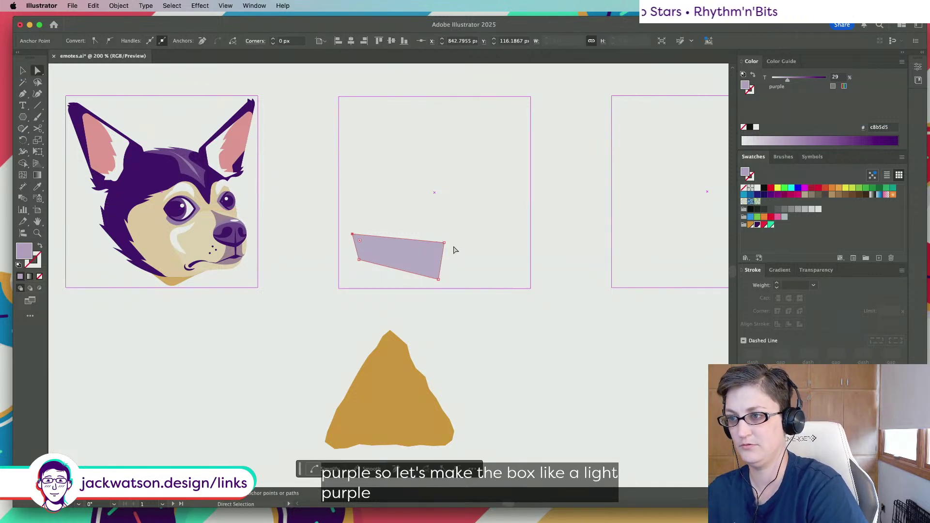
{"action": "left_click_drag", "start_coordinate": [444, 243], "coordinate": [444, 252]}
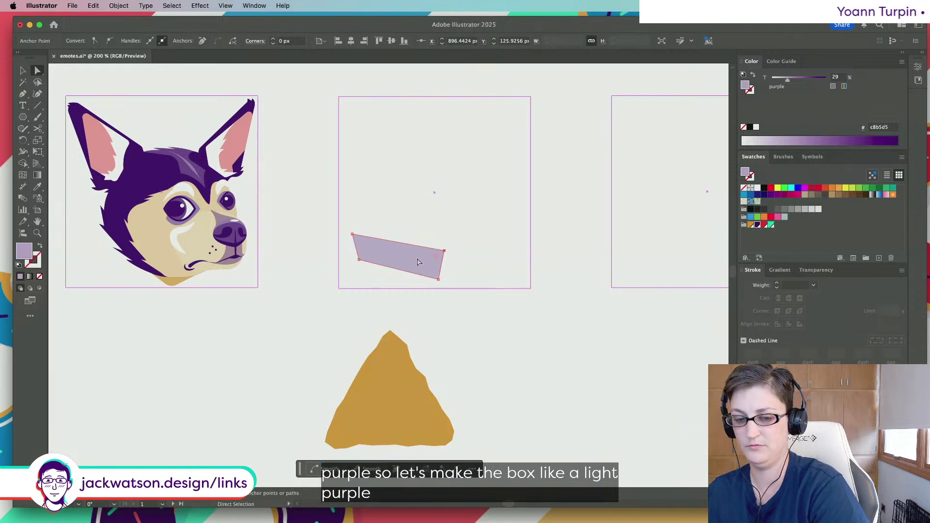
{"action": "left_click", "coordinate": [418, 262]}
{"action": "key", "text": "super+c"}
{"action": "key", "text": "super+f"}
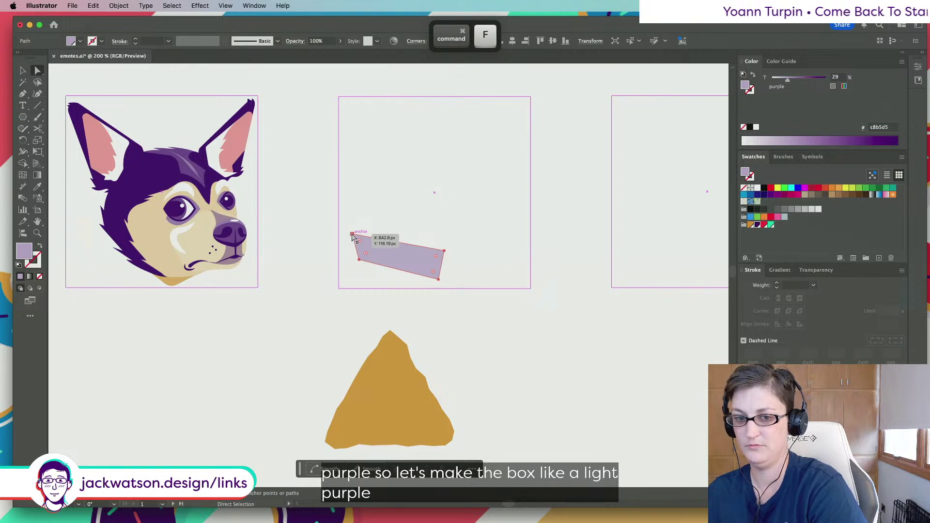
{"action": "left_click_drag", "start_coordinate": [352, 236], "coordinate": [508, 219]}
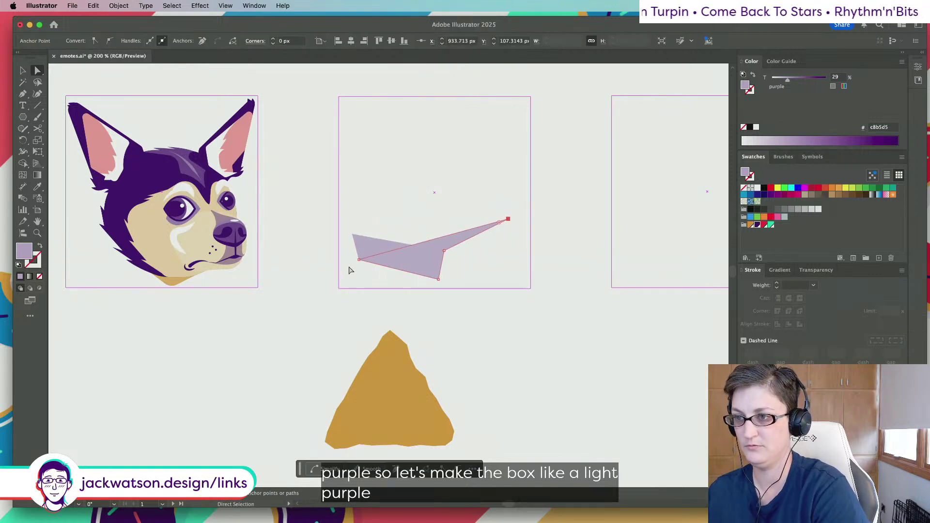
{"action": "left_click_drag", "start_coordinate": [445, 251], "coordinate": [517, 220]}
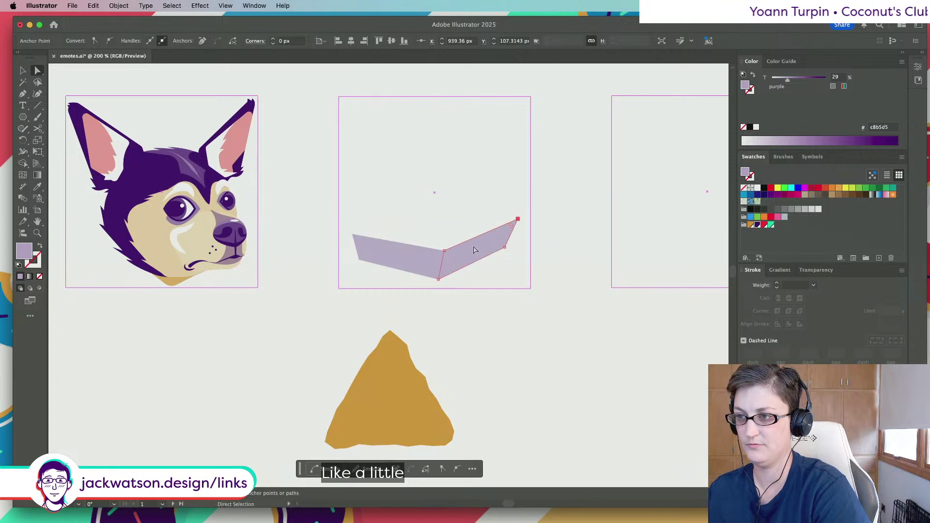
Darken the box's right side to a 47% purple tint
{"action": "left_click", "coordinate": [473, 251]}
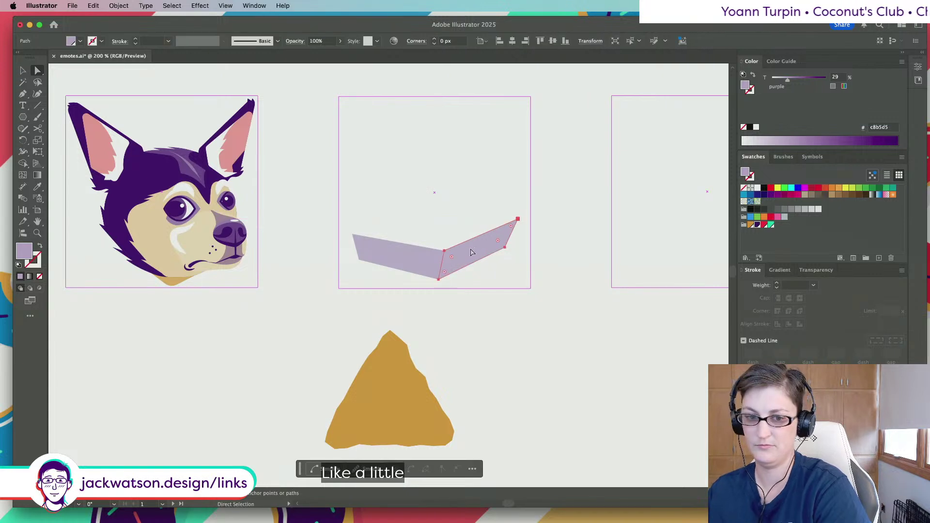
{"action": "left_click", "coordinate": [798, 79]}
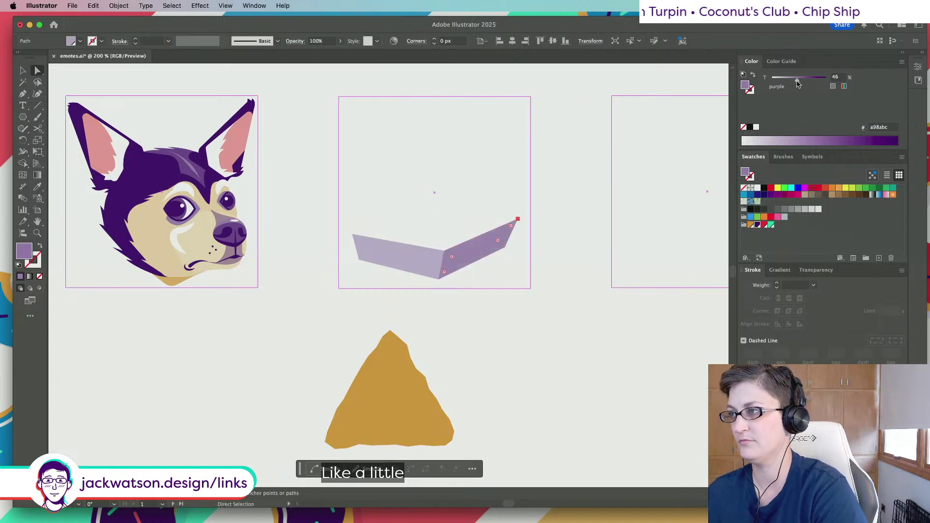
{"action": "left_click", "coordinate": [494, 349]}
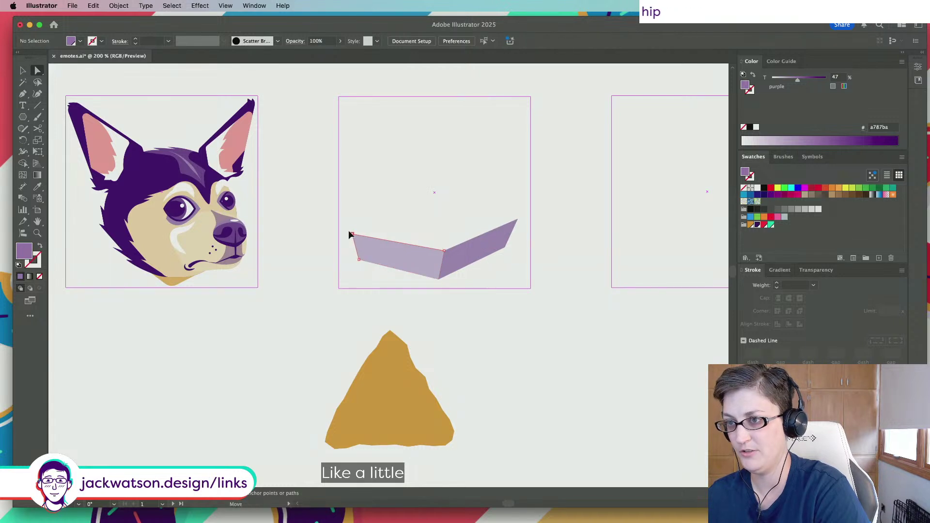
Move the left side's outer edge inward and shift the right side's upper outer corner slightly outward
{"action": "left_click_drag", "start_coordinate": [350, 235], "coordinate": [370, 261]}
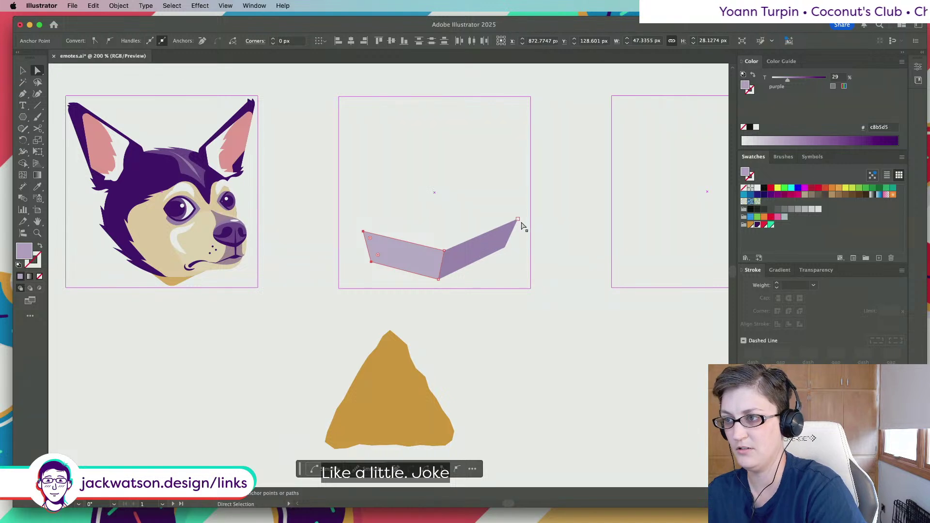
{"action": "left_click_drag", "start_coordinate": [510, 246], "coordinate": [515, 248]}
Convert the upper outer corners of both box sides to smooth points and curve the outer edges inward
{"action": "scroll", "coordinate": [526, 223], "scroll_direction": "up", "scroll_amount": 2}
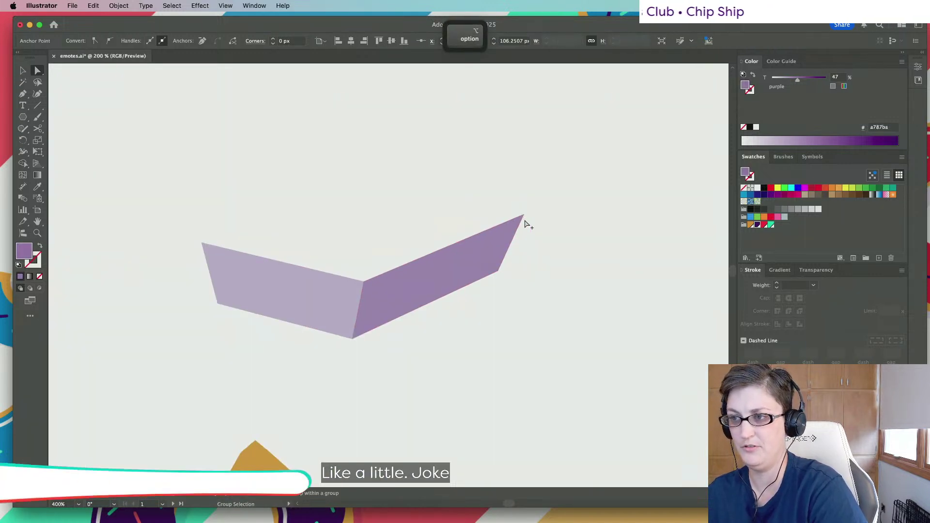
{"action": "left_click", "coordinate": [109, 42]}
{"action": "key", "text": "super+z"}
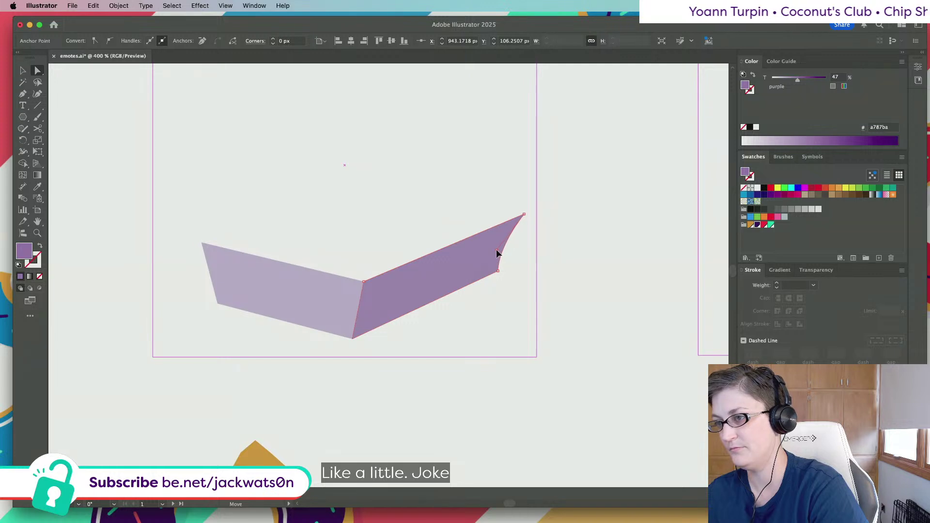
{"action": "left_click", "coordinate": [201, 243]}
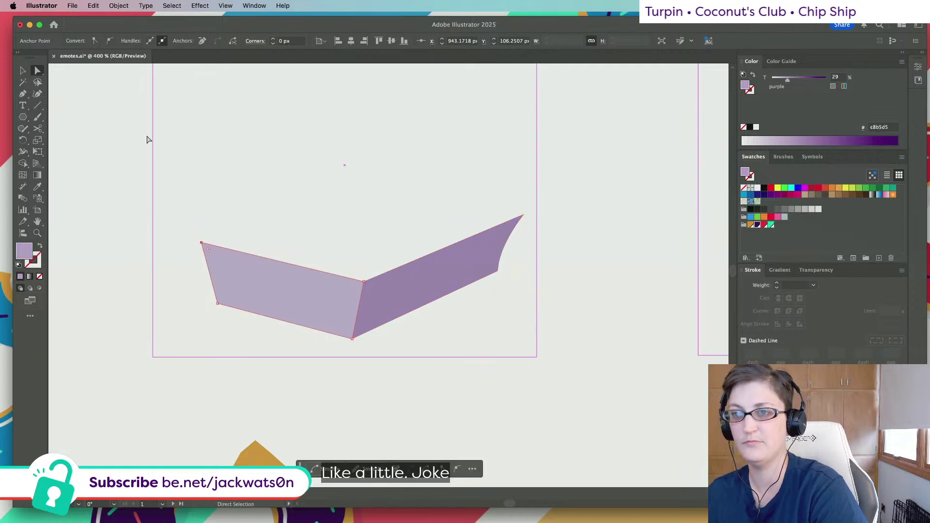
{"action": "left_click", "coordinate": [109, 41]}
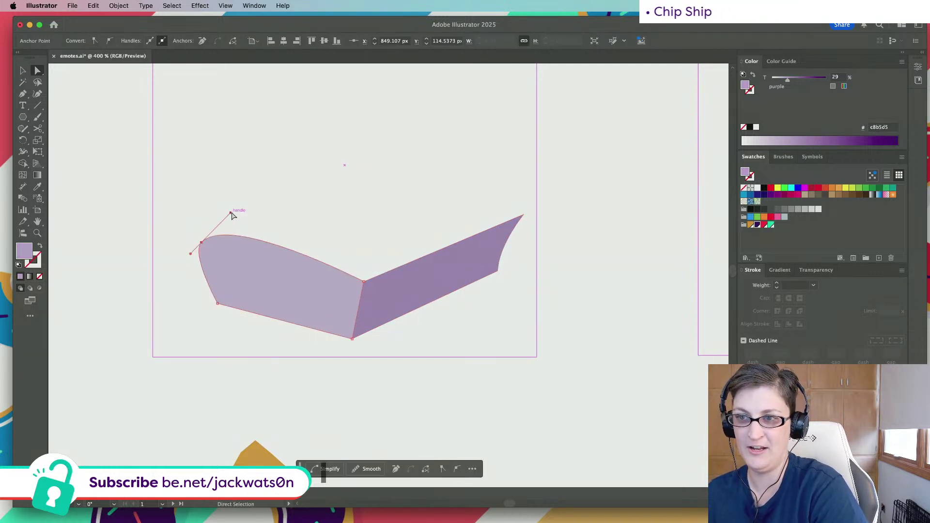
{"action": "left_click_drag", "start_coordinate": [231, 213], "coordinate": [200, 244]}
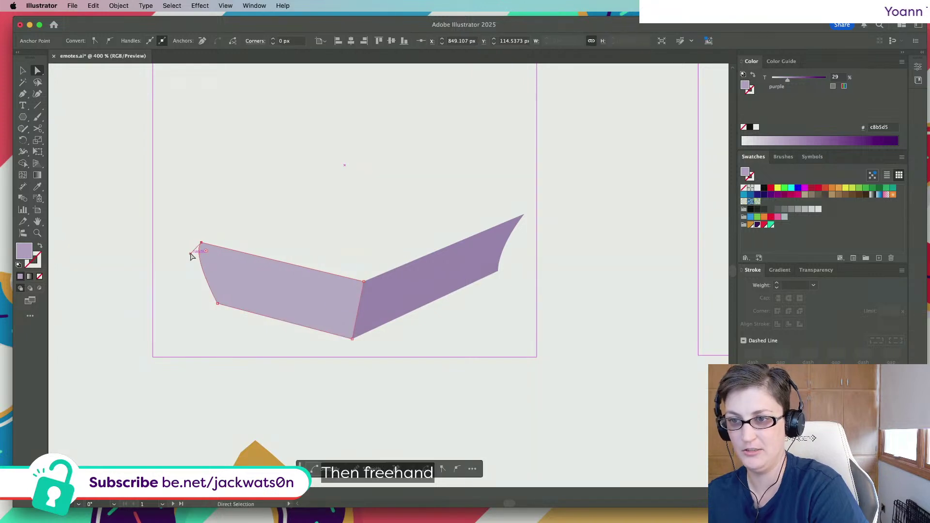
{"action": "left_click", "coordinate": [156, 193]}
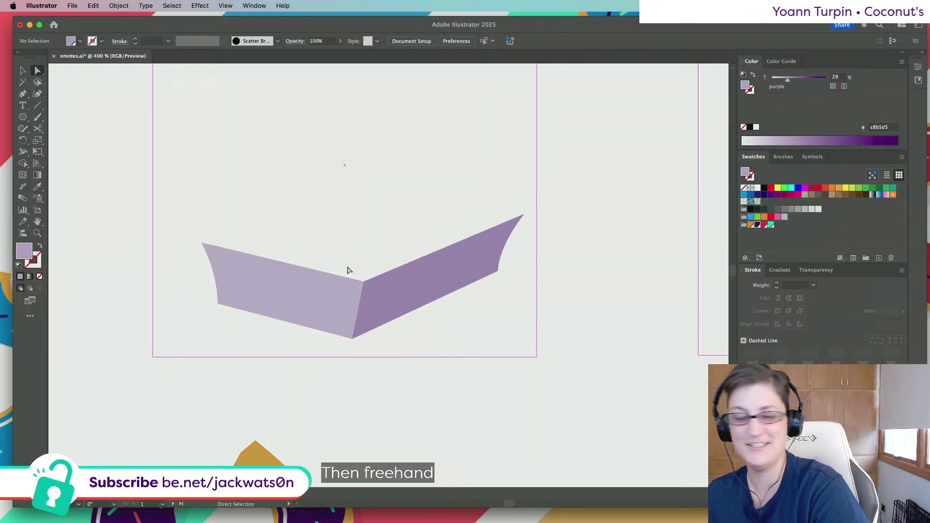
Move both purple box sides together off the artboard into the empty space below it
{"action": "key", "text": "alt"}
{"action": "scroll", "coordinate": [361, 253], "scroll_direction": "down", "scroll_amount": 1}
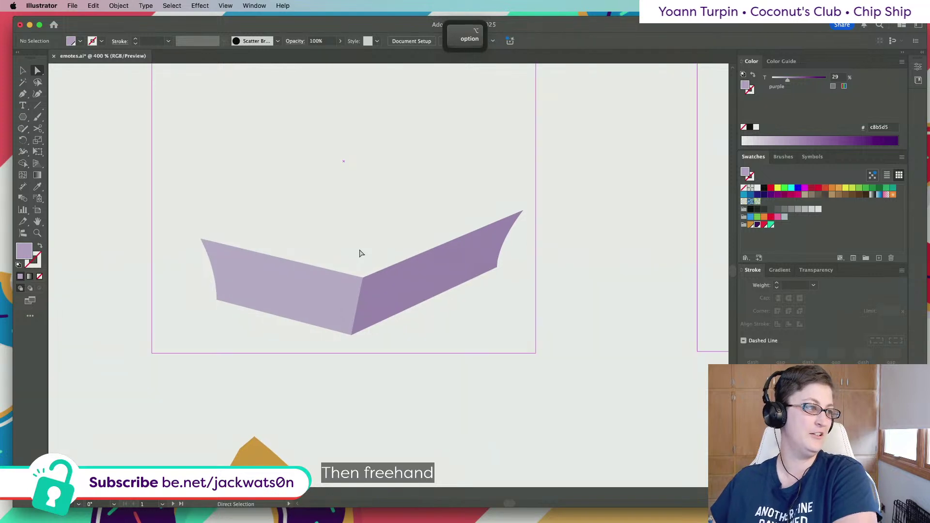
{"action": "scroll", "coordinate": [361, 253], "scroll_direction": "down", "scroll_amount": 3}
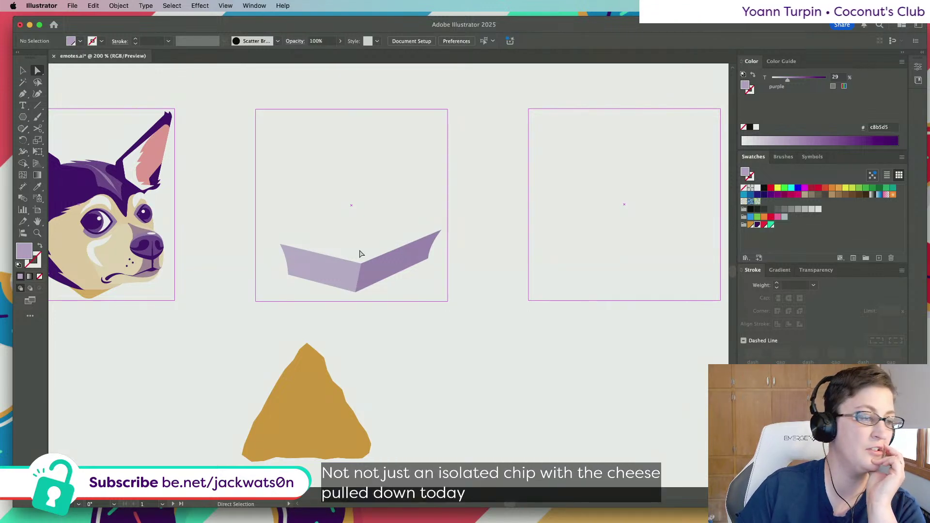
{"action": "left_click", "coordinate": [328, 268]}
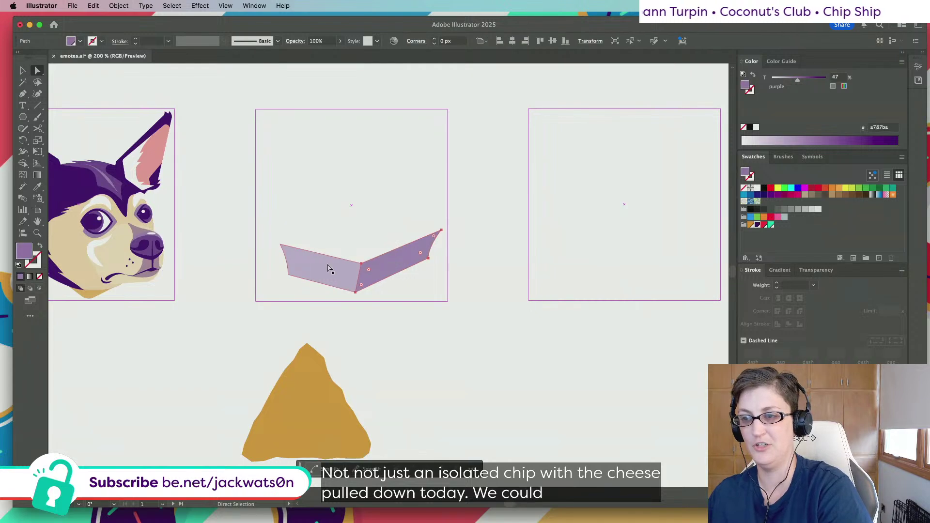
{"action": "left_click_drag", "start_coordinate": [328, 268], "coordinate": [430, 397]}
Move the orange triangle chip onto the artboard beside the dog's head, centred horizontally in its upper part
{"action": "left_click_drag", "start_coordinate": [318, 409], "coordinate": [359, 193]}
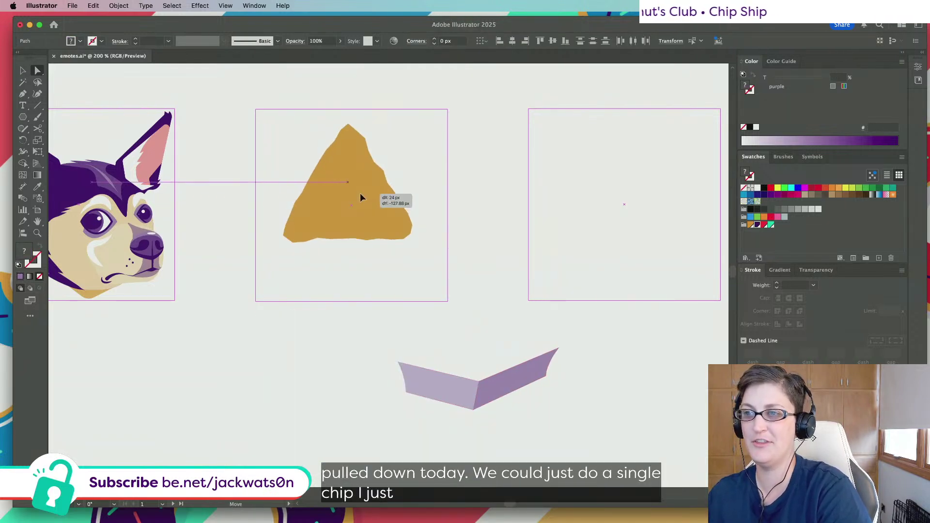
{"action": "key", "text": "v"}
{"action": "left_click", "coordinate": [390, 129]}
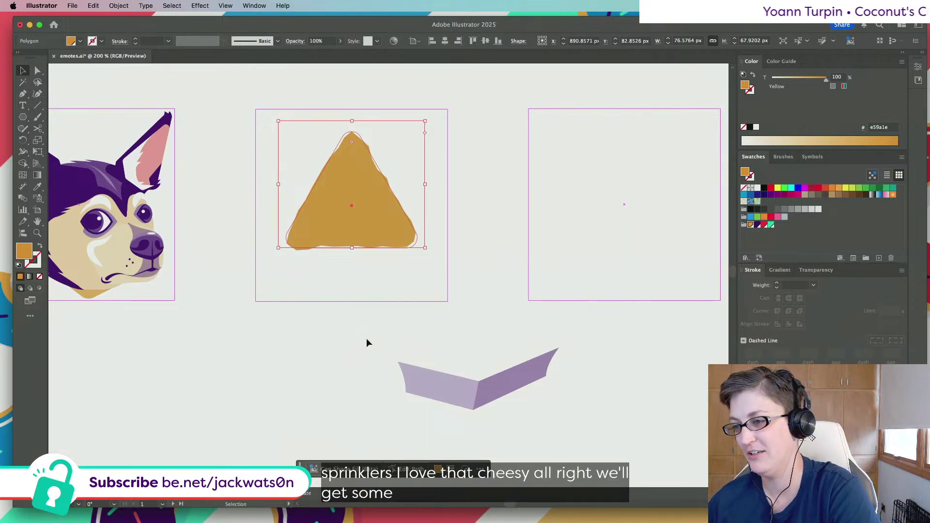
{"action": "mouse_move", "coordinate": [359, 521]}
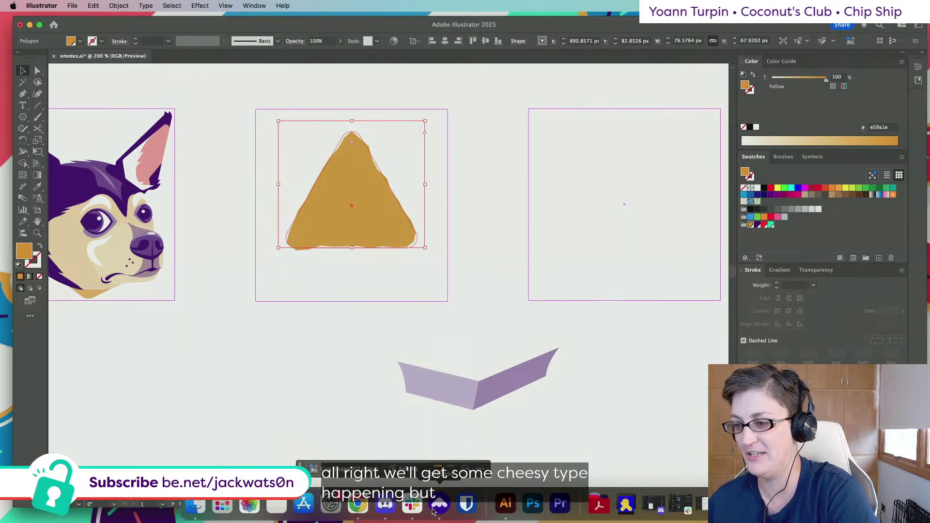
Switch to FontBase and browse the full font list for a goofy display font
{"action": "left_click", "coordinate": [717, 504]}
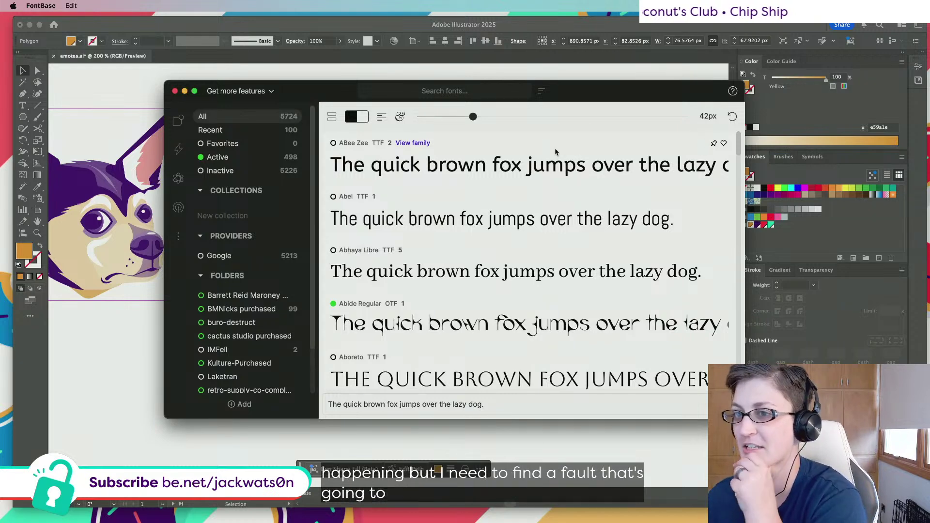
{"action": "scroll", "coordinate": [488, 229], "scroll_direction": "down", "scroll_amount": 5}
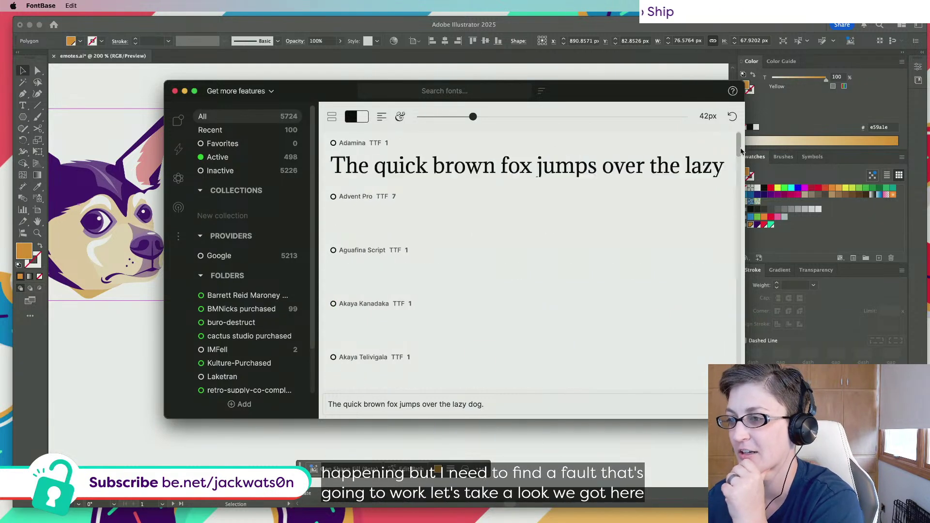
{"action": "scroll", "coordinate": [488, 229], "scroll_direction": "up", "scroll_amount": 4}
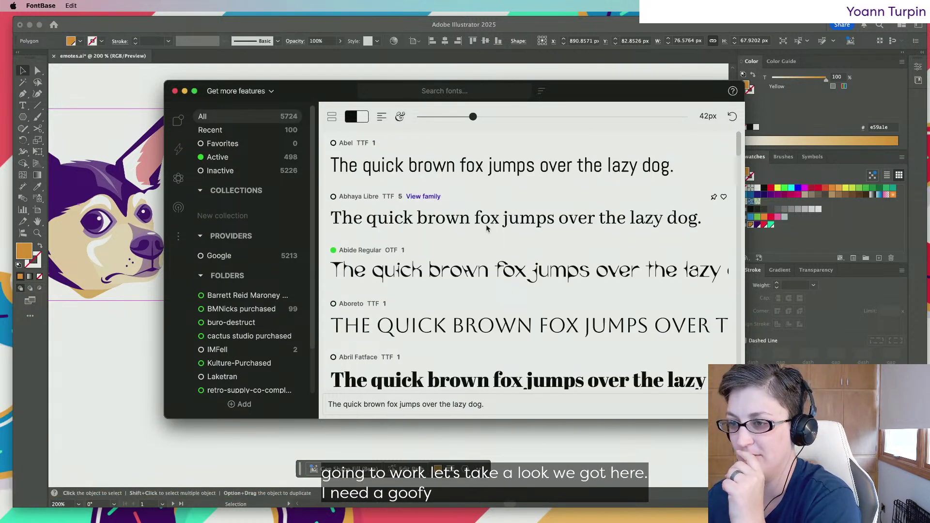
{"action": "scroll", "coordinate": [488, 229], "scroll_direction": "down", "scroll_amount": 3}
{"action": "scroll", "coordinate": [488, 229], "scroll_direction": "down", "scroll_amount": 1}
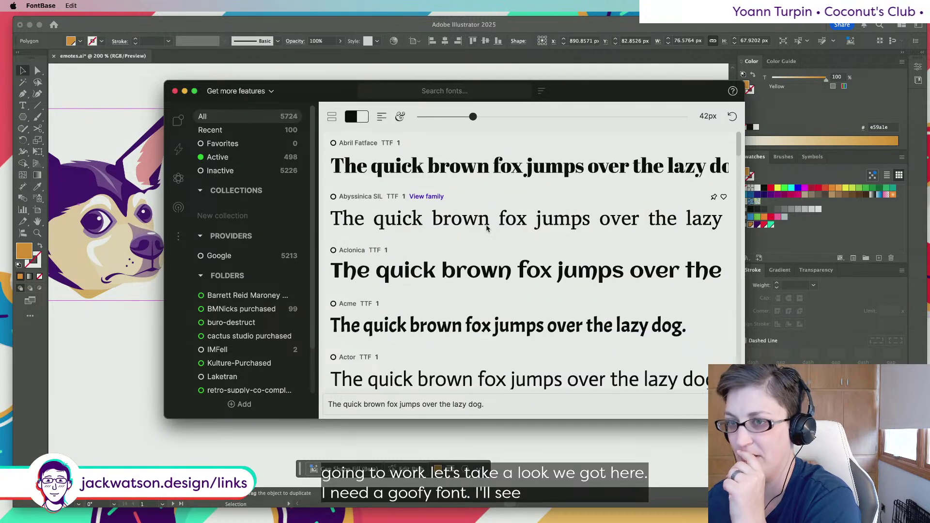
Limit the font list to active fonts and look through the previews for a thick, goopy typeface
{"action": "left_click", "coordinate": [218, 156]}
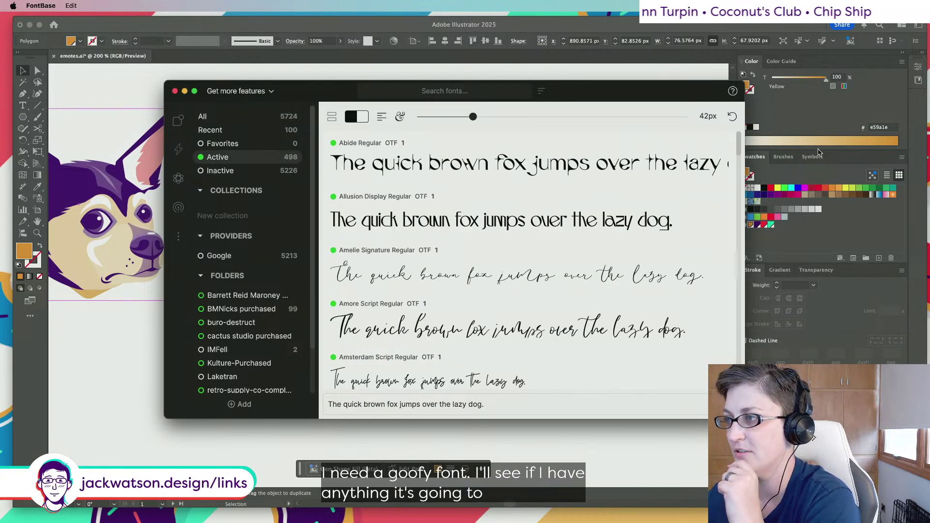
{"action": "left_click_drag", "start_coordinate": [740, 145], "coordinate": [739, 145]}
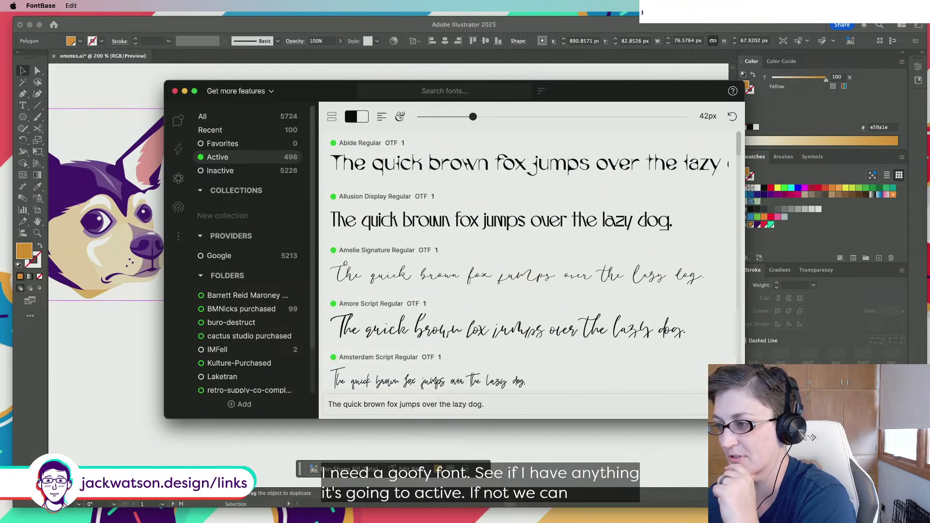
{"action": "scroll", "coordinate": [528, 262], "scroll_direction": "down", "scroll_amount": 5}
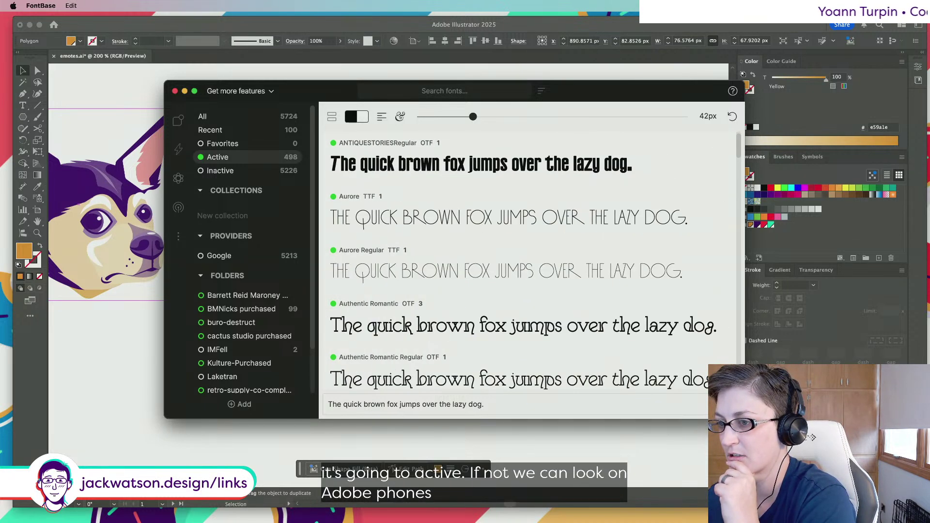
{"action": "scroll", "coordinate": [741, 182], "scroll_direction": "down", "scroll_amount": 5}
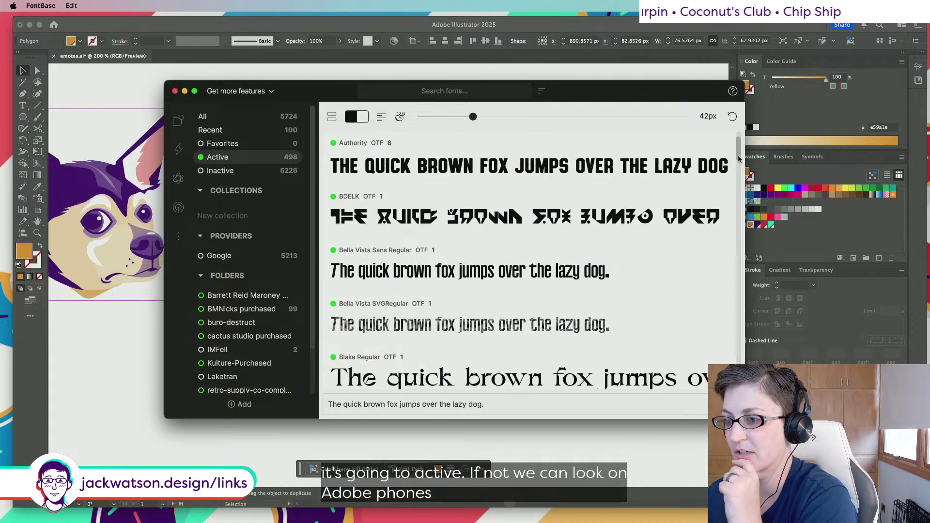
{"action": "scroll", "coordinate": [738, 156], "scroll_direction": "down", "scroll_amount": 3}
{"action": "scroll", "coordinate": [738, 156], "scroll_direction": "down", "scroll_amount": 5}
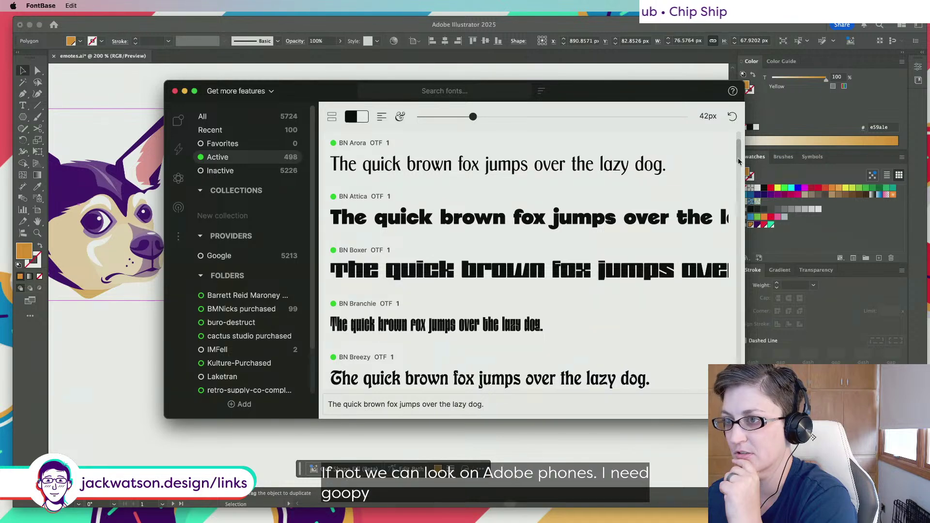
{"action": "scroll", "coordinate": [738, 161], "scroll_direction": "down", "scroll_amount": 1}
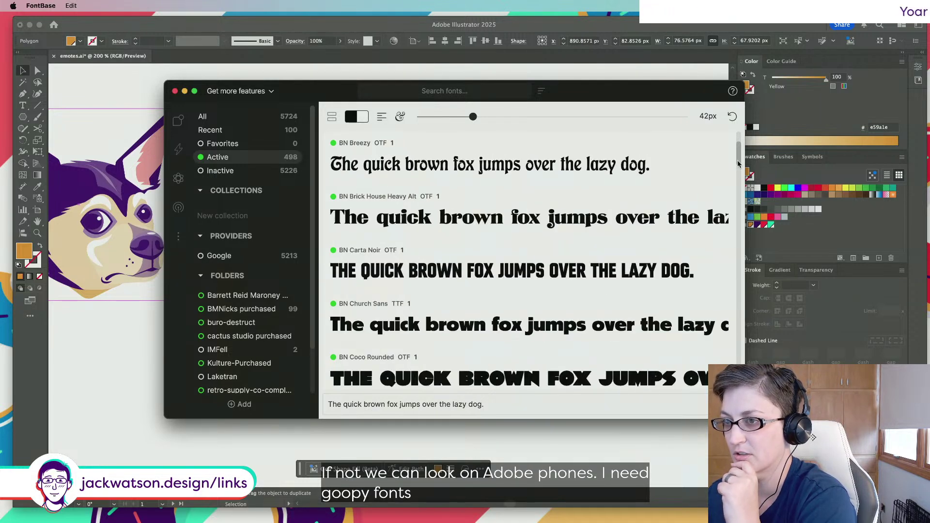
{"action": "scroll", "coordinate": [739, 163], "scroll_direction": "down", "scroll_amount": 8}
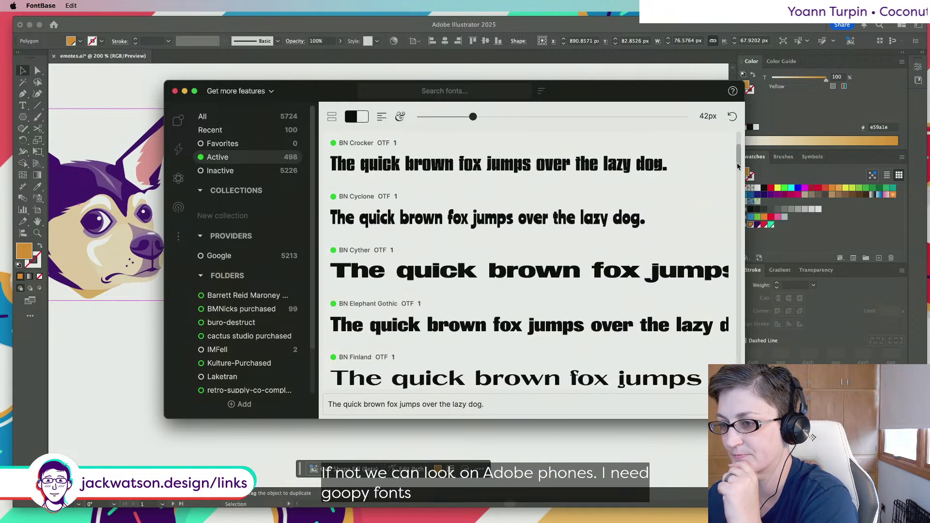
{"action": "scroll", "coordinate": [738, 167], "scroll_direction": "down", "scroll_amount": 6}
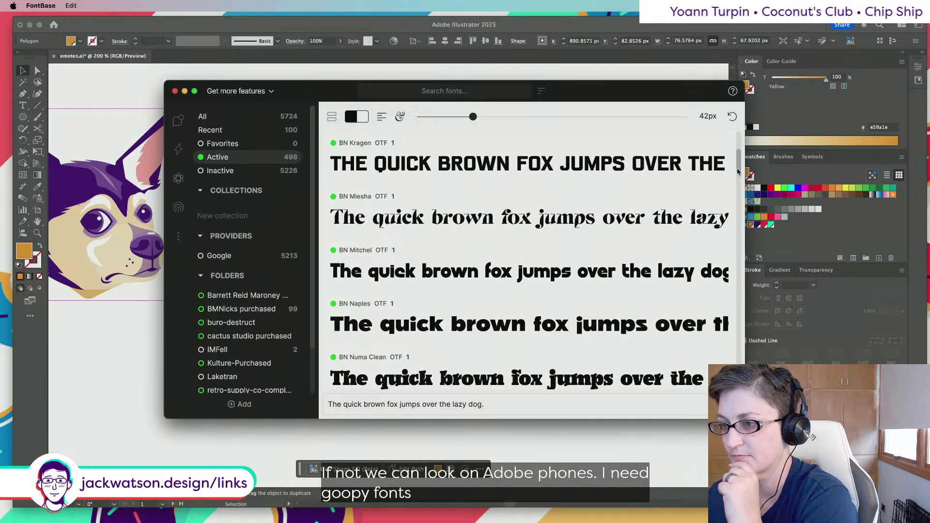
{"action": "scroll", "coordinate": [738, 172], "scroll_direction": "down", "scroll_amount": 4}
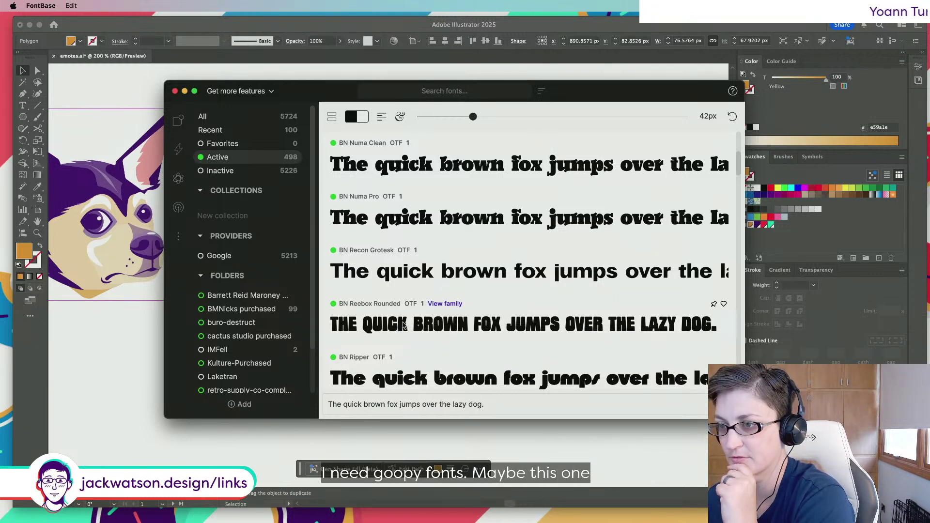
Switch back to Illustrator and add the text "Cheesy" above the chip's artboard
{"action": "left_click", "coordinate": [25, 108]}
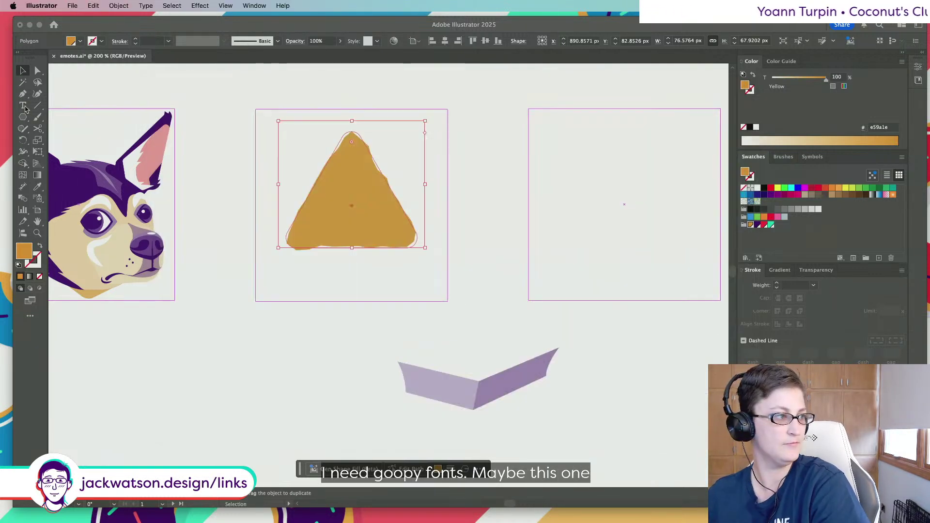
{"action": "left_click", "coordinate": [23, 106]}
{"action": "scroll", "coordinate": [332, 132], "scroll_direction": "up", "scroll_amount": 3}
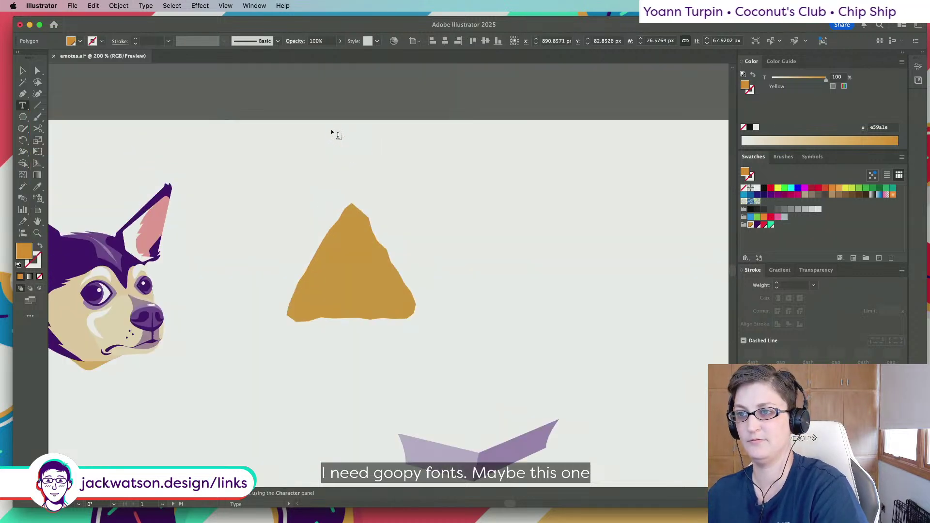
{"action": "left_click", "coordinate": [269, 147]}
{"action": "key", "text": "shift"}
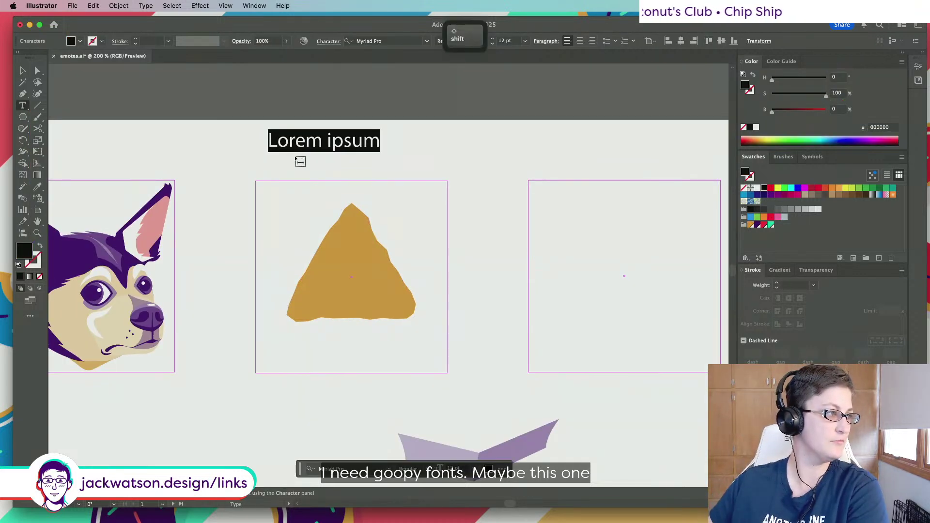
{"action": "type", "text": "Cheesy"}
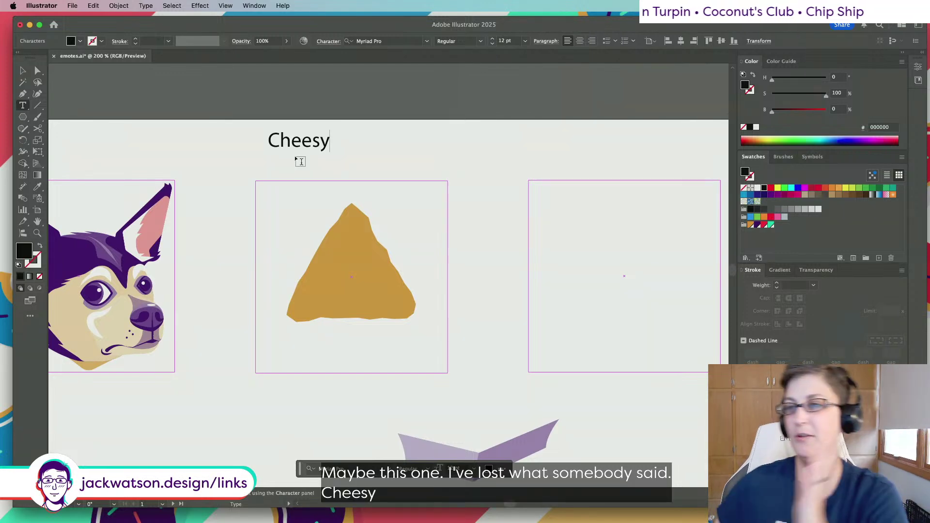
Set the font of the "Cheesy" text to BN Reebox Rounded
{"action": "left_click", "coordinate": [23, 71]}
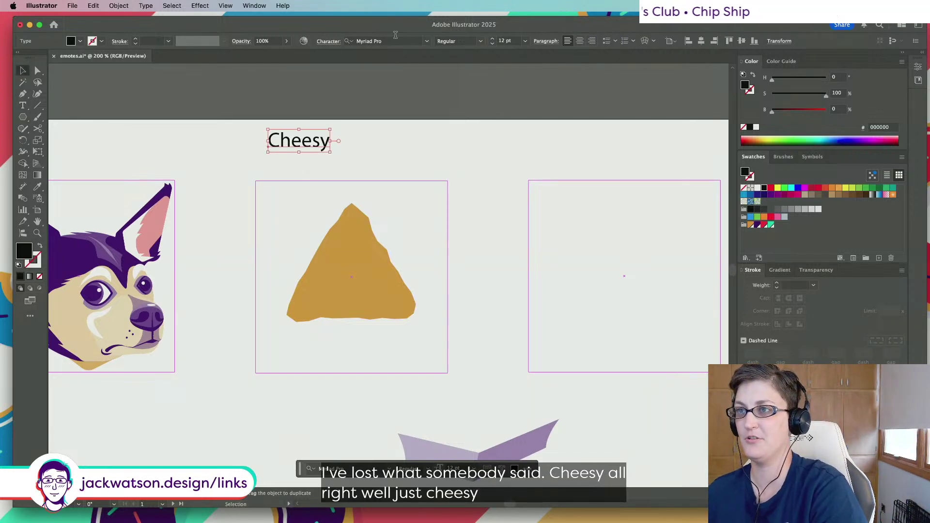
{"action": "left_click", "coordinate": [392, 40]}
{"action": "type", "text": "reb"}
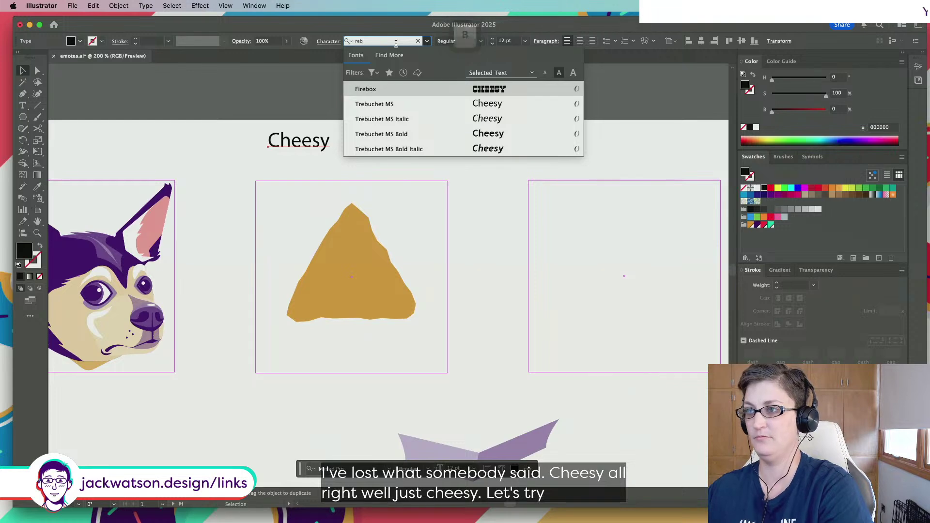
{"action": "double_click", "coordinate": [396, 43]}
{"action": "type", "text": "b"}
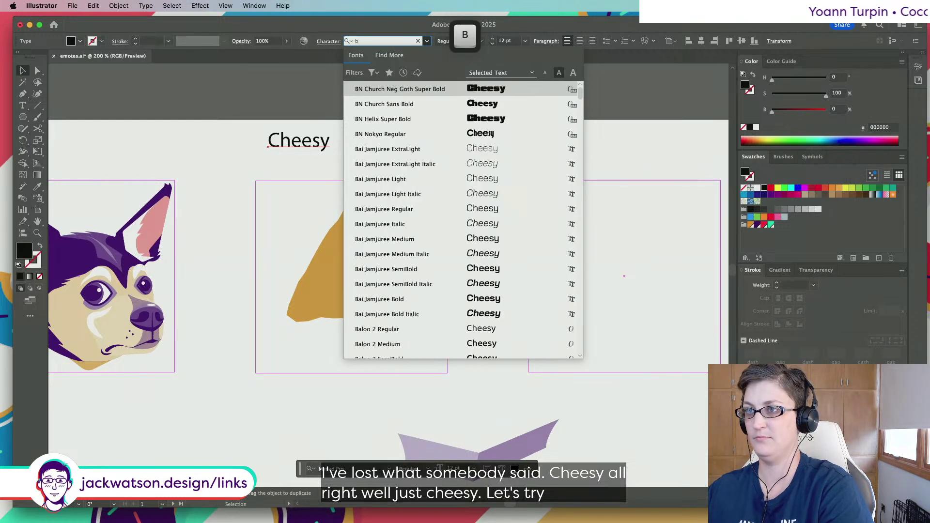
{"action": "type", "text": "n r"}
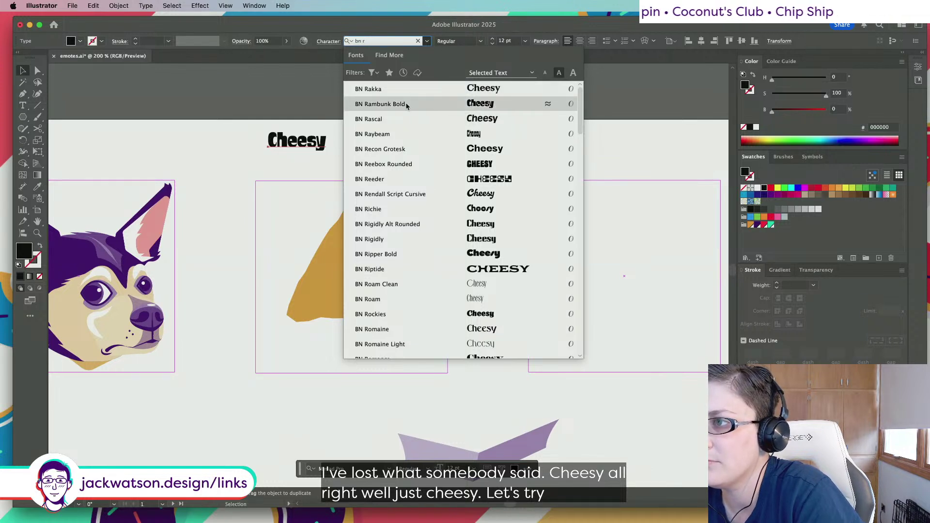
{"action": "left_click", "coordinate": [385, 163]}
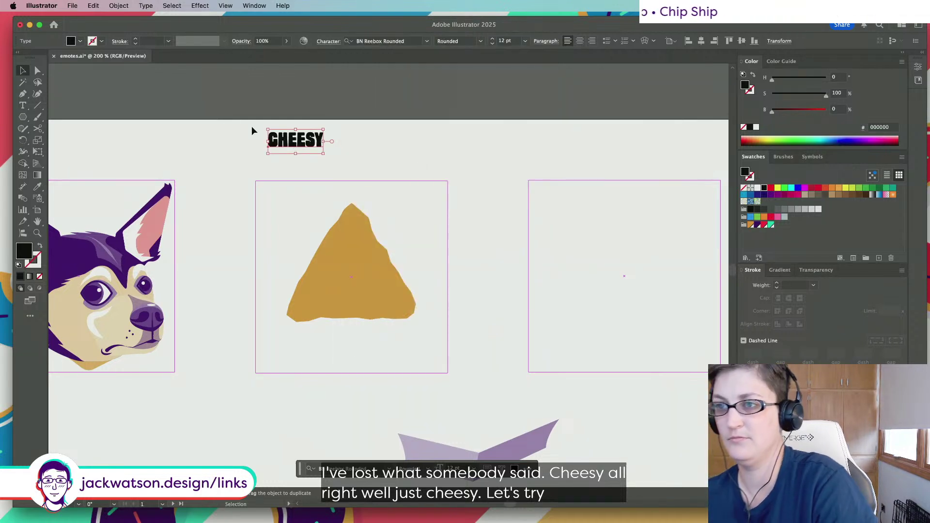
Enlarge the text over the chip to about 45 pt and warp it with a horizontal Flag envelope at 50% bend
{"action": "left_click_drag", "start_coordinate": [328, 153], "coordinate": [456, 252]}
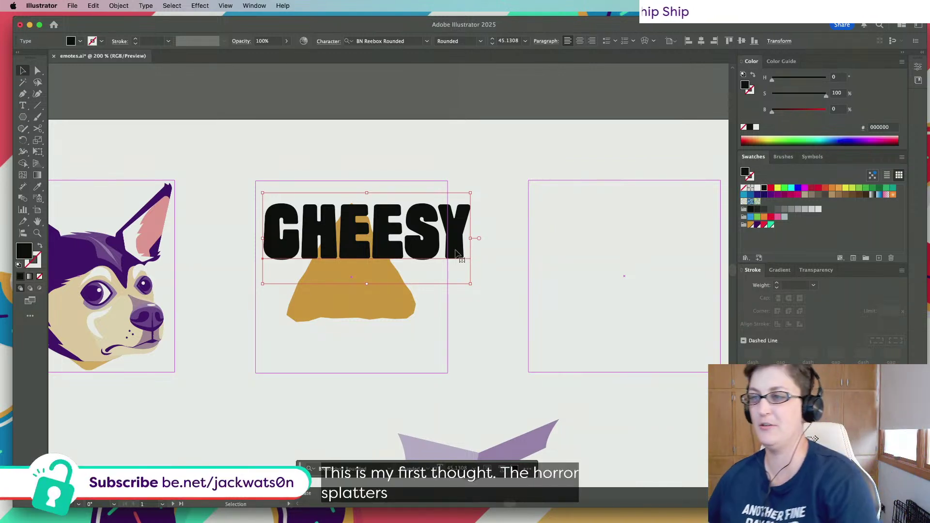
{"action": "left_click", "coordinate": [642, 45]}
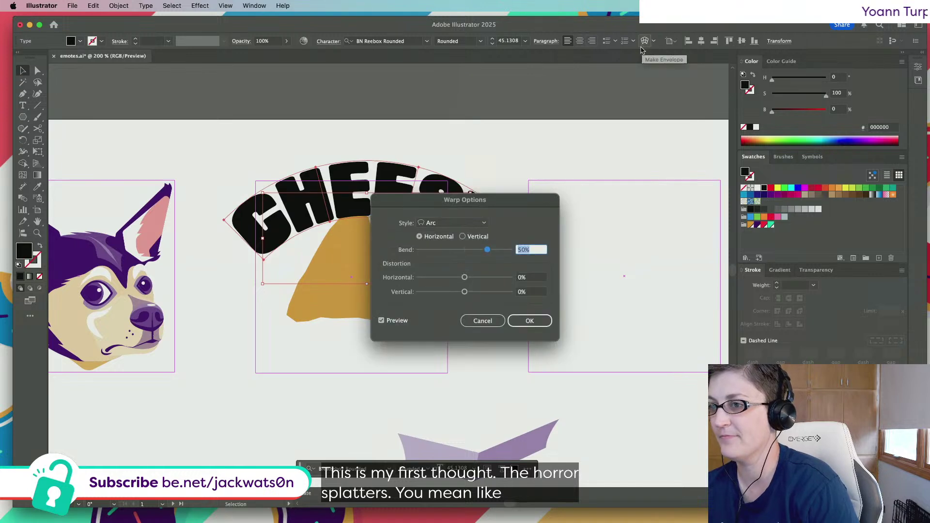
{"action": "left_click", "coordinate": [483, 224]}
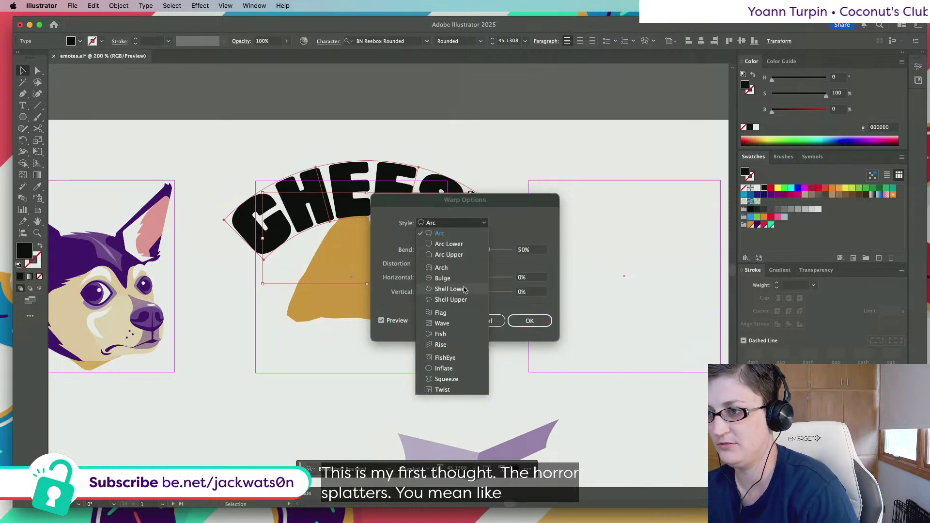
{"action": "left_click", "coordinate": [453, 313]}
{"action": "left_click_drag", "start_coordinate": [445, 200], "coordinate": [597, 163]}
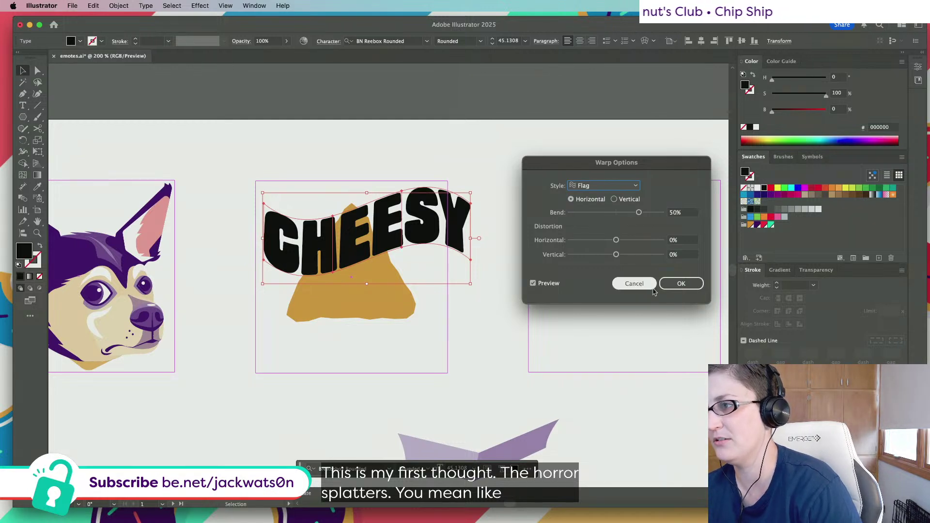
{"action": "left_click", "coordinate": [681, 284]}
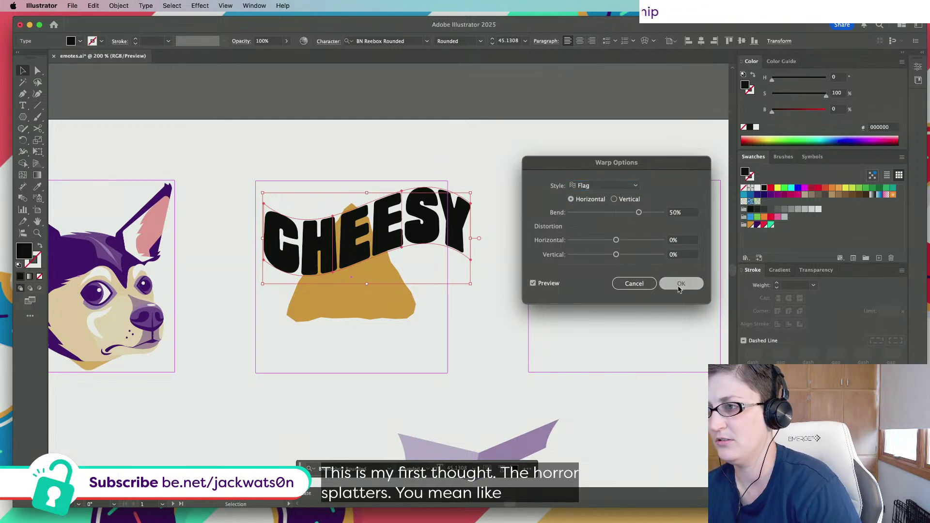
Resize the warped text to about 106 px wide to fit the artboard, placing one copy along its upper edge and another along its lower edge
{"action": "left_click_drag", "start_coordinate": [469, 277], "coordinate": [421, 256]}
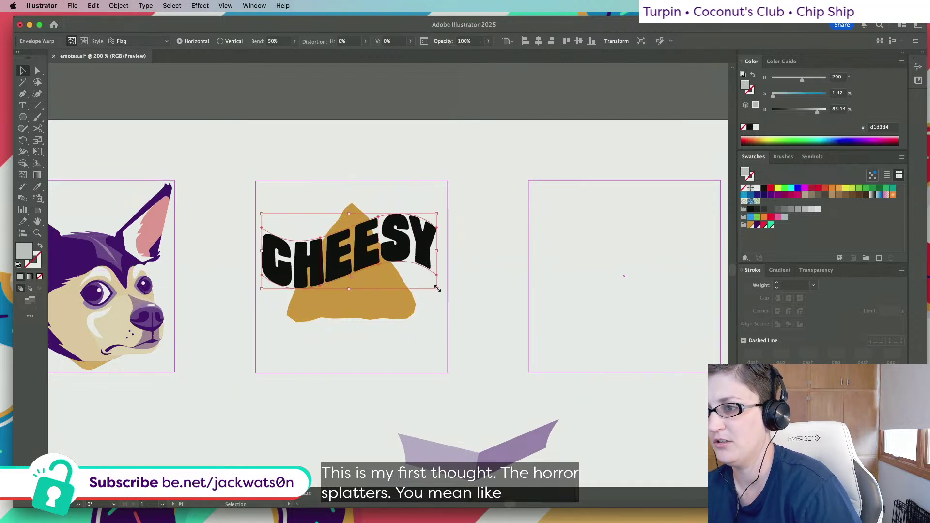
{"action": "left_click_drag", "start_coordinate": [437, 289], "coordinate": [409, 325]}
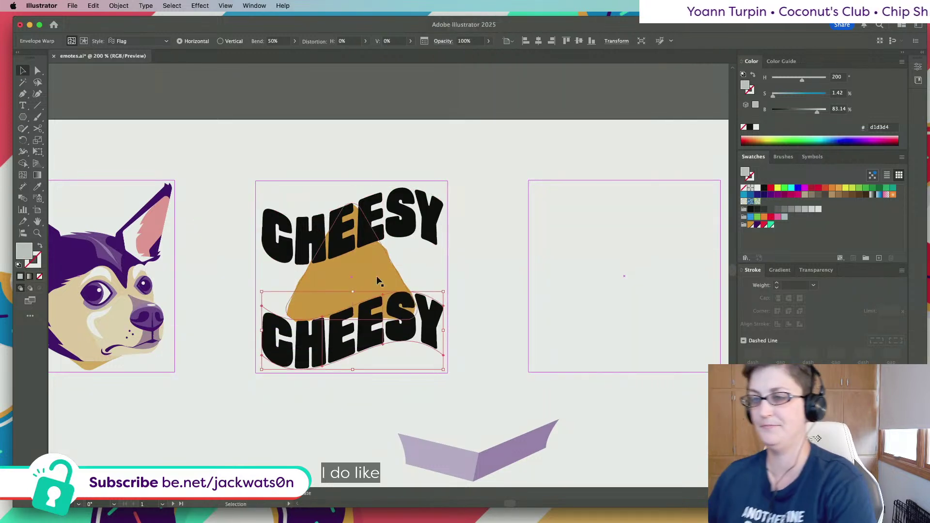
{"action": "left_click", "coordinate": [432, 227]}
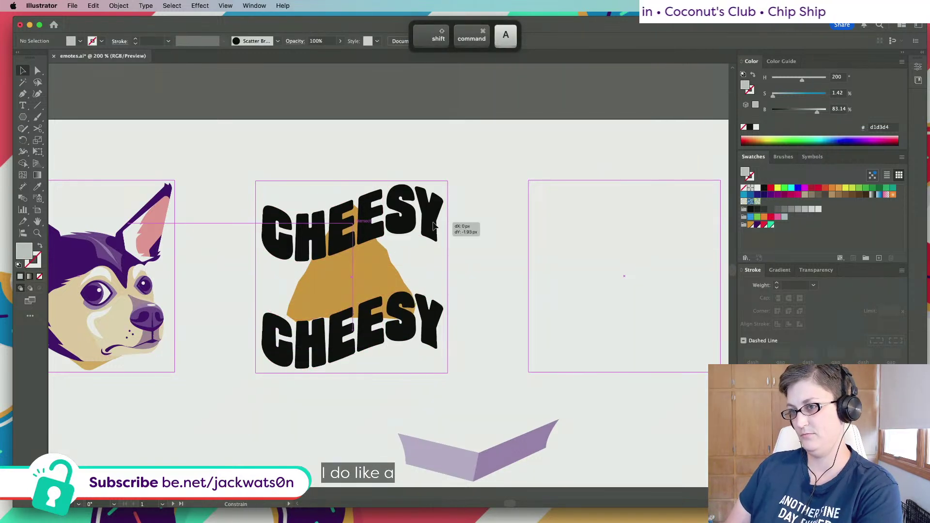
Duplicate the warped CHEESY text in place and move the spare copy off the artboard, below the purple box sides
{"action": "scroll", "coordinate": [433, 227], "scroll_direction": "down", "scroll_amount": 3}
{"action": "key", "text": "super+c"}
{"action": "key", "text": "super+f"}
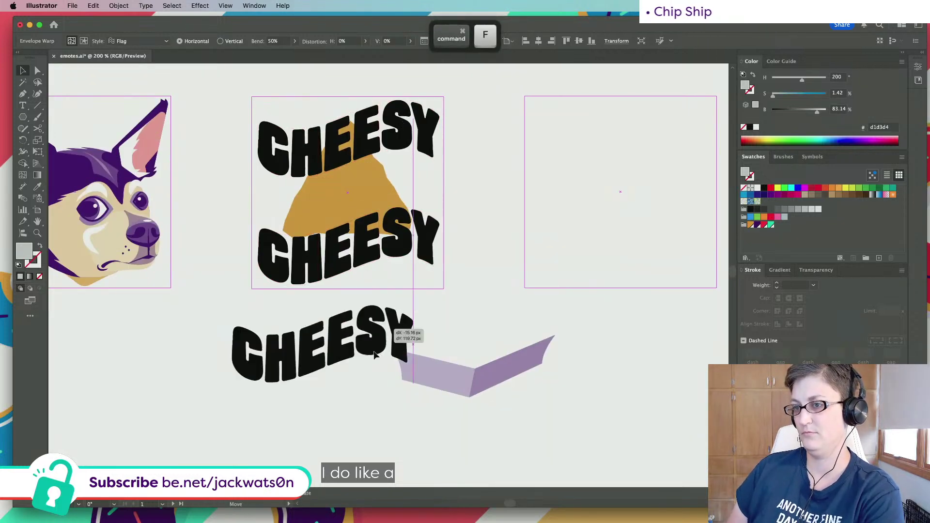
Expand the object and fill of both warped CHEESY words on the artboard, leaving the spare copy below it live
{"action": "left_click", "coordinate": [387, 133]}
{"action": "left_click", "coordinate": [414, 224], "text": "shift"}
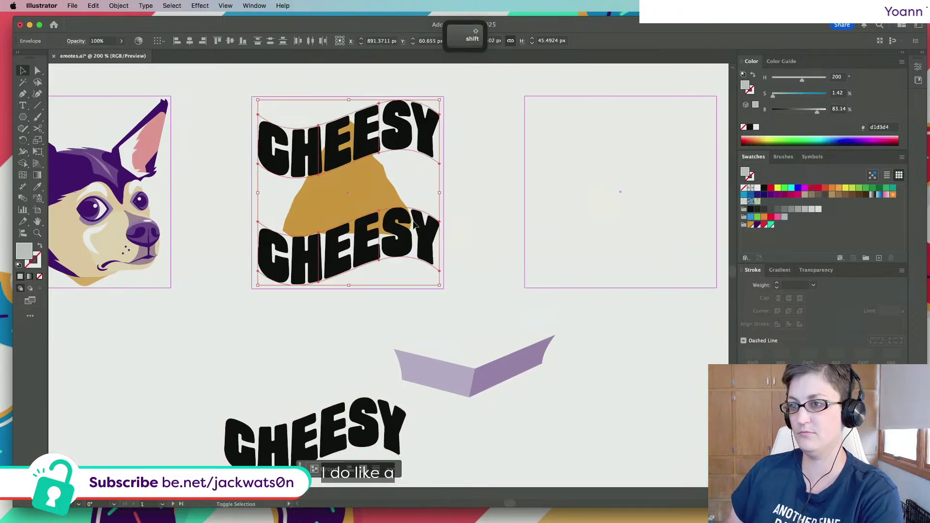
{"action": "left_click", "coordinate": [118, 5]}
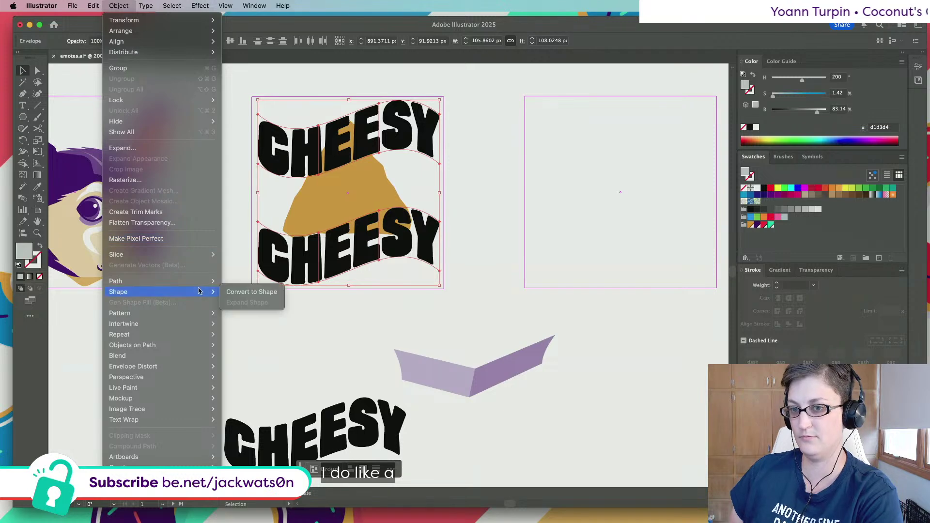
{"action": "mouse_move", "coordinate": [198, 284]}
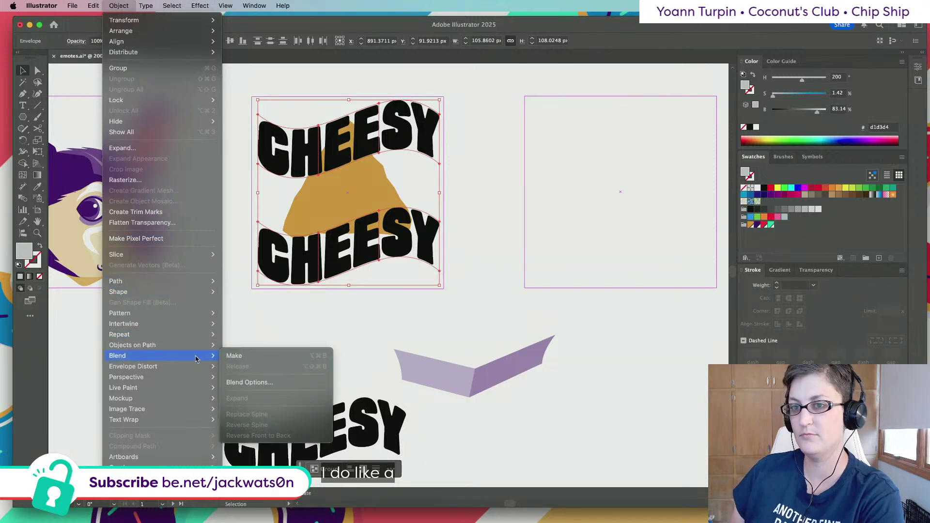
{"action": "left_click", "coordinate": [163, 148]}
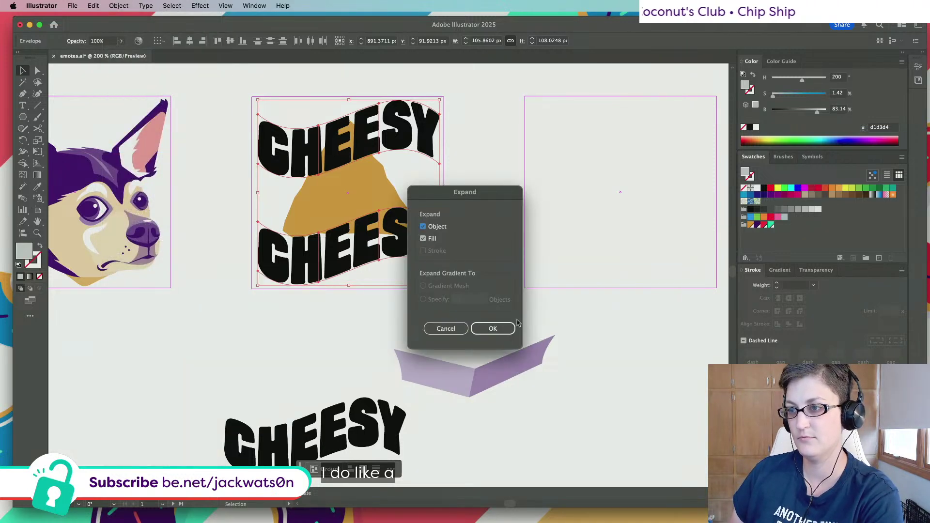
{"action": "left_click", "coordinate": [495, 329]}
{"action": "key", "text": "shift+super+a"}
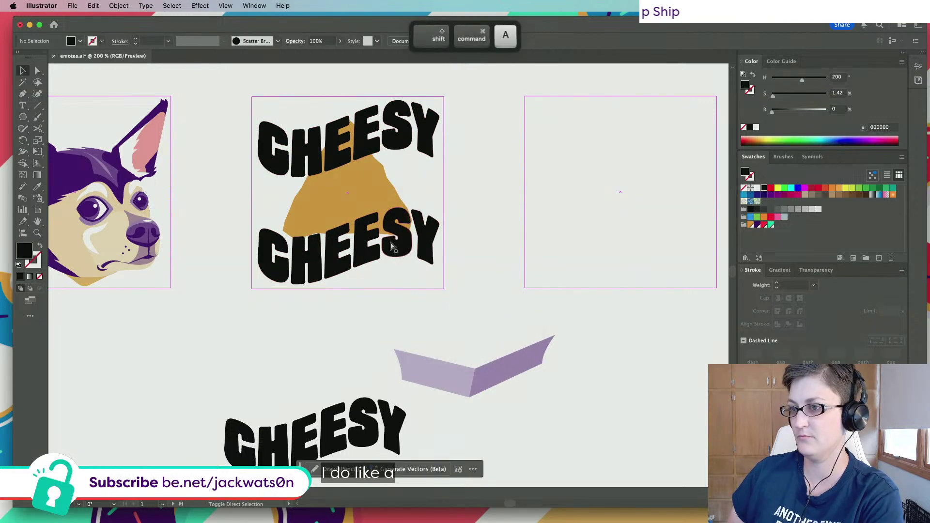
Fill both expanded CHEESY words on the artboard with the purple swatch (43006d)
{"action": "left_click", "coordinate": [428, 247]}
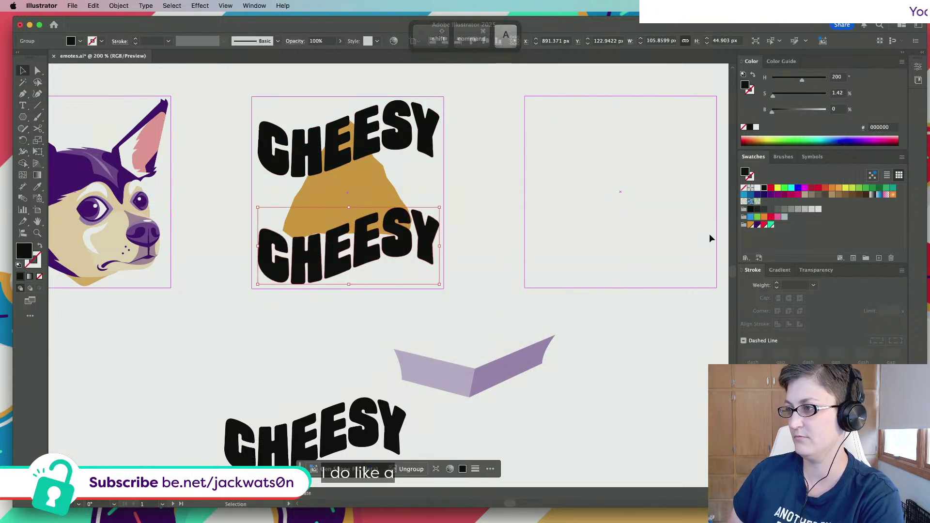
{"action": "left_click", "coordinate": [758, 226]}
{"action": "left_click", "coordinate": [431, 145]}
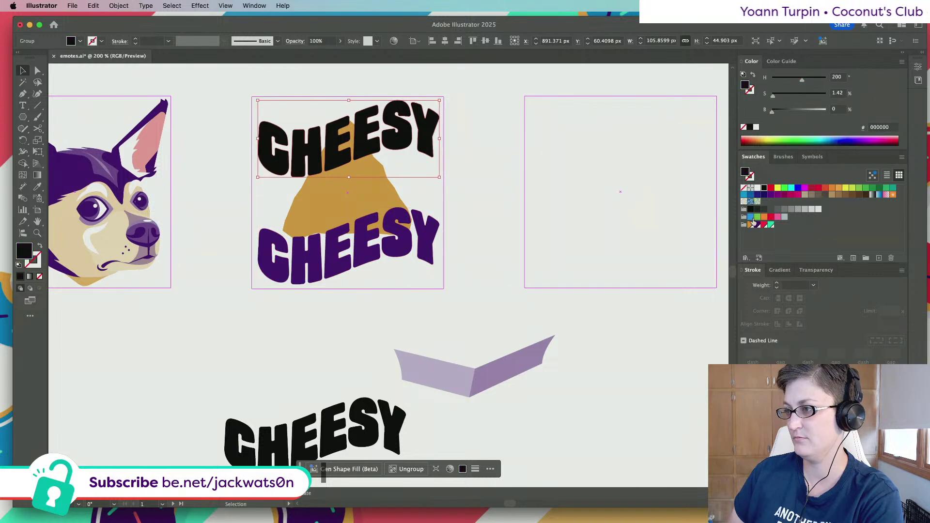
{"action": "left_click", "coordinate": [758, 225]}
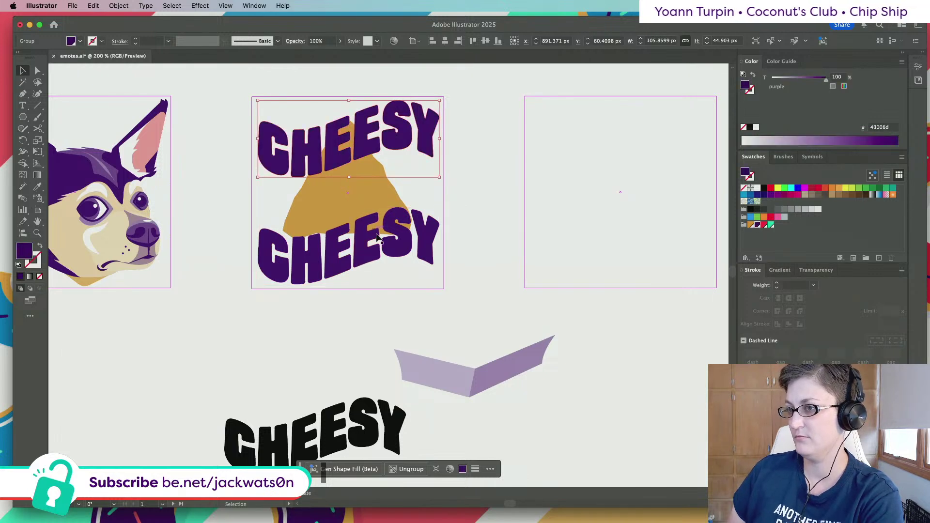
Try the Yellow swatch as the fill of the lower CHEESY word
{"action": "left_click", "coordinate": [418, 239]}
{"action": "key", "text": "shift"}
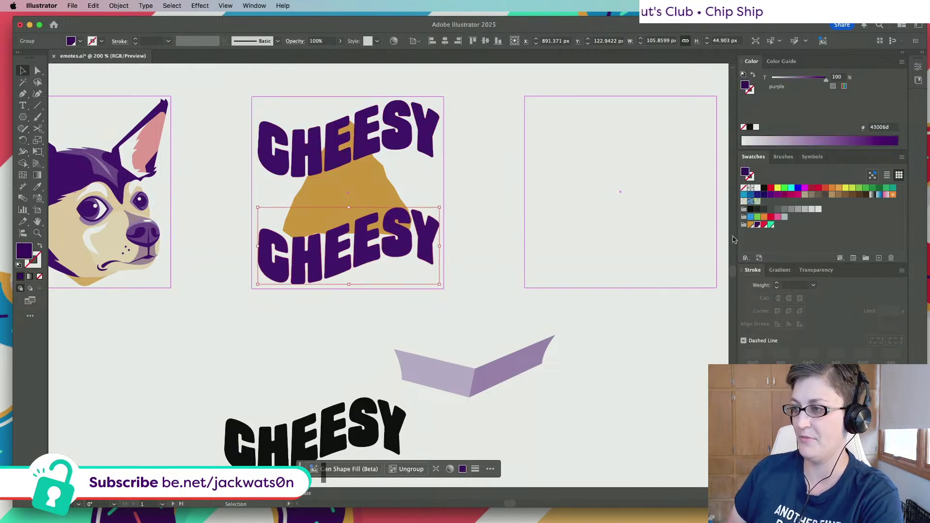
{"action": "left_click", "coordinate": [751, 224]}
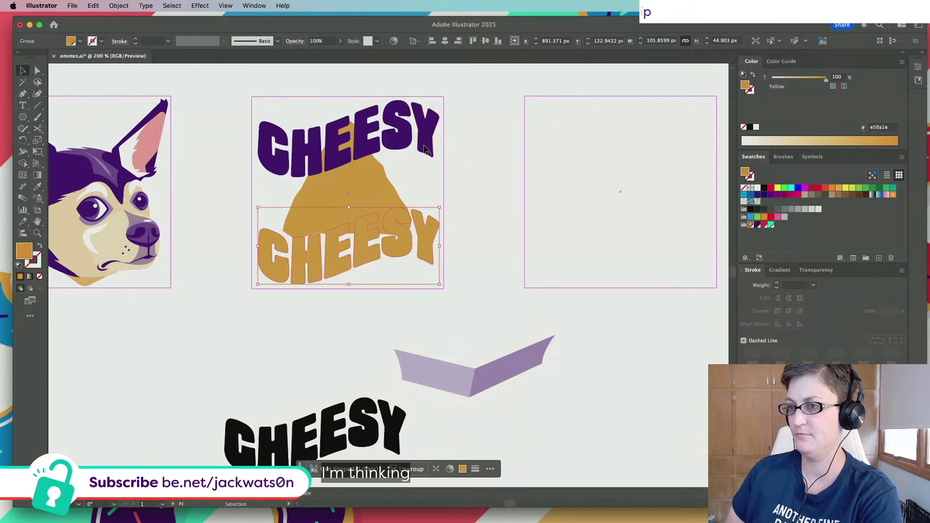
Cut the triangle chip and paste it in front so it overlaps both CHEESY words
{"action": "left_click", "coordinate": [374, 190], "text": "super"}
{"action": "key", "text": "super+x"}
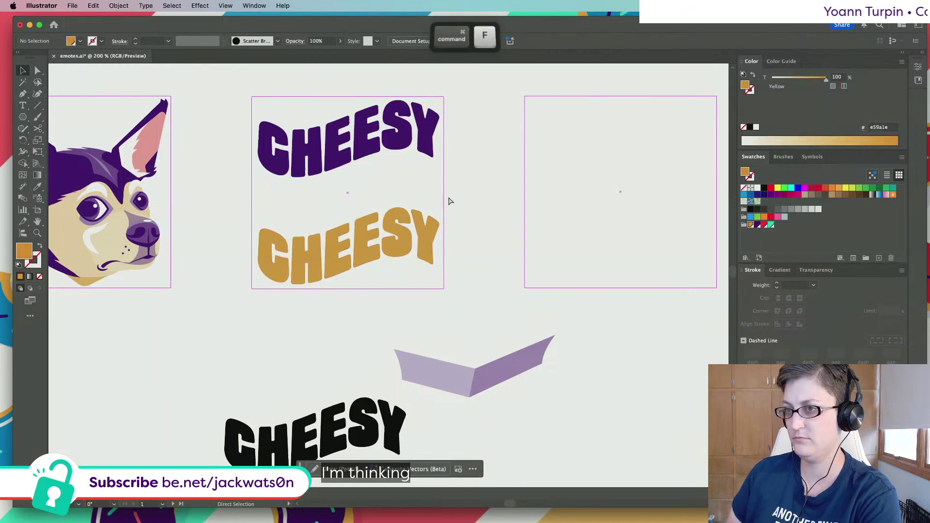
{"action": "key", "text": "super+f"}
{"action": "left_click", "coordinate": [412, 143]}
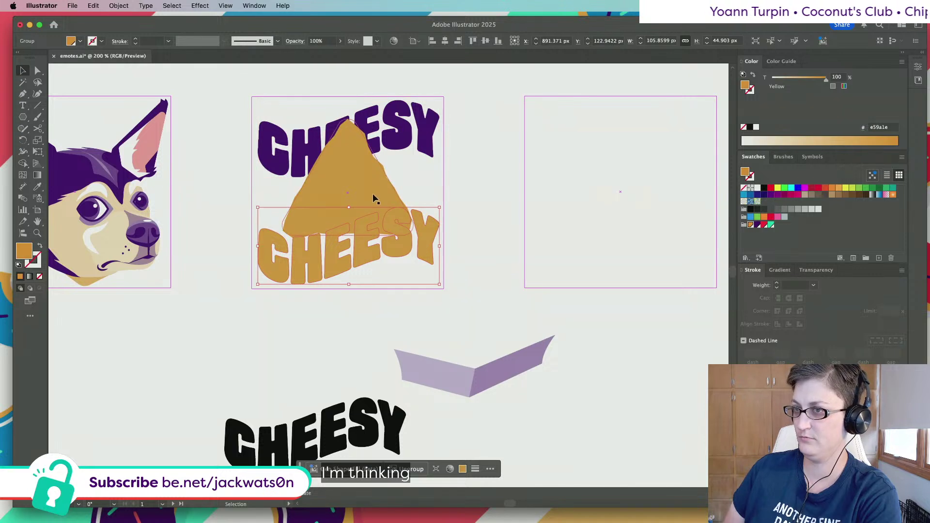
{"action": "scroll", "coordinate": [406, 153], "scroll_direction": "up", "scroll_amount": 2}
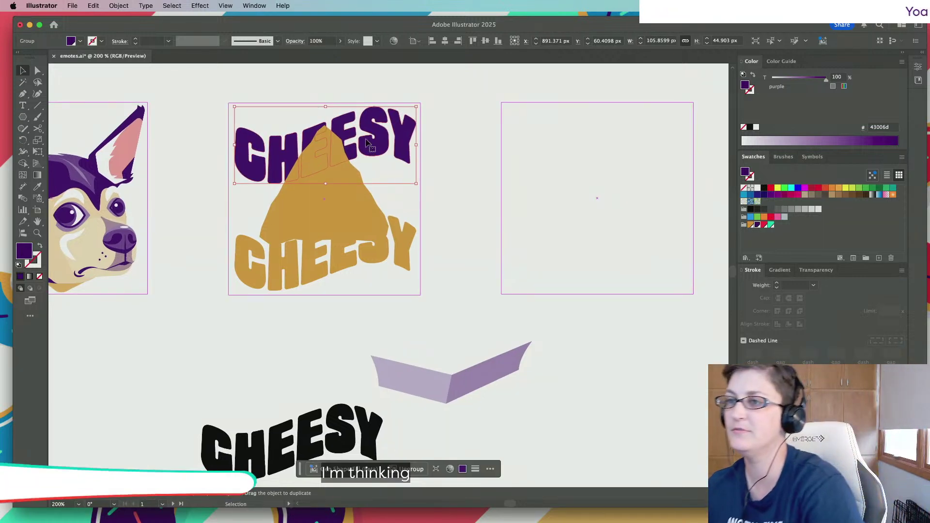
{"action": "scroll", "coordinate": [432, 179], "scroll_direction": "down", "scroll_amount": 1}
Fill the lower CHEESY word with the Red swatch
{"action": "left_click", "coordinate": [438, 183]}
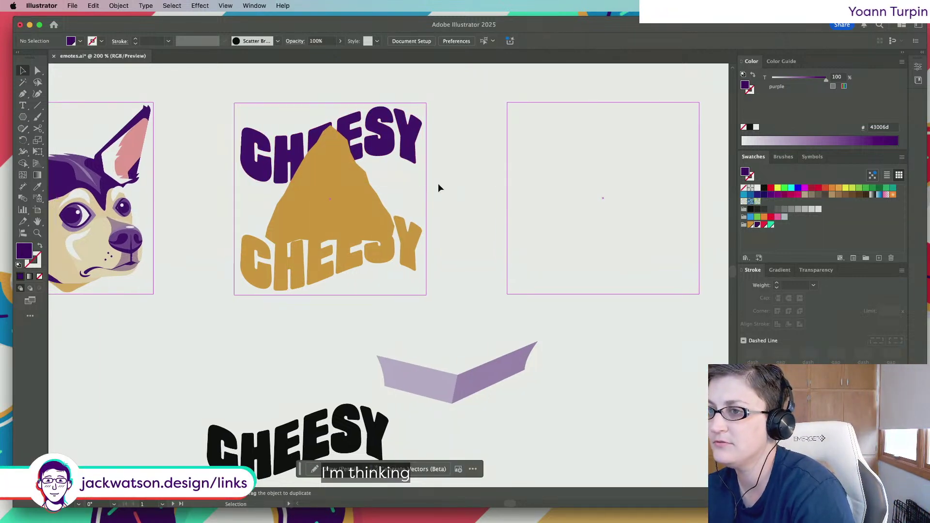
{"action": "left_click", "coordinate": [408, 245]}
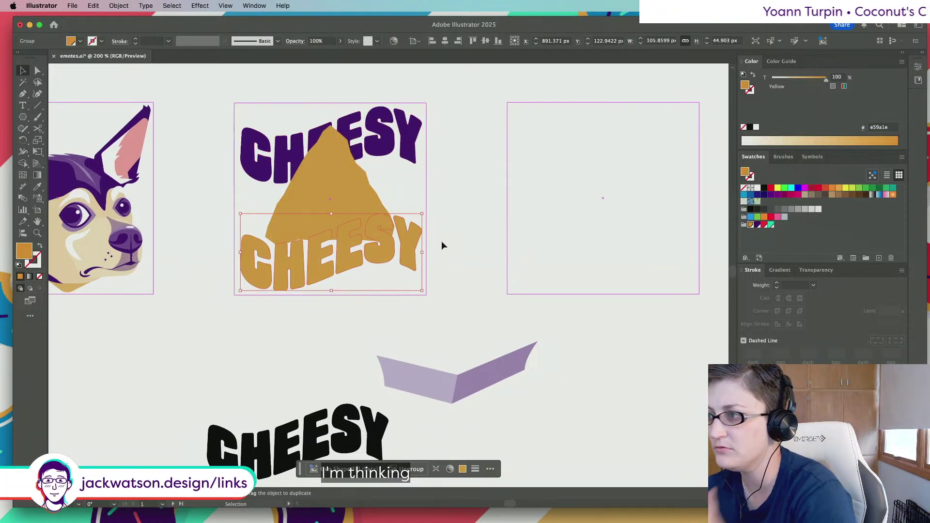
{"action": "left_click", "coordinate": [765, 225]}
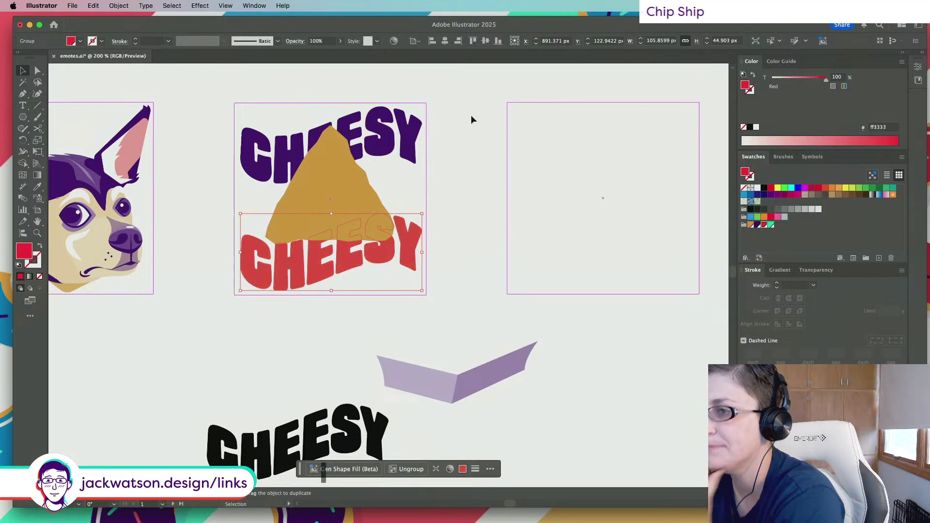
Make a blend between the purple upper CHEESY and the red lower CHEESY
{"action": "left_click", "coordinate": [410, 157]}
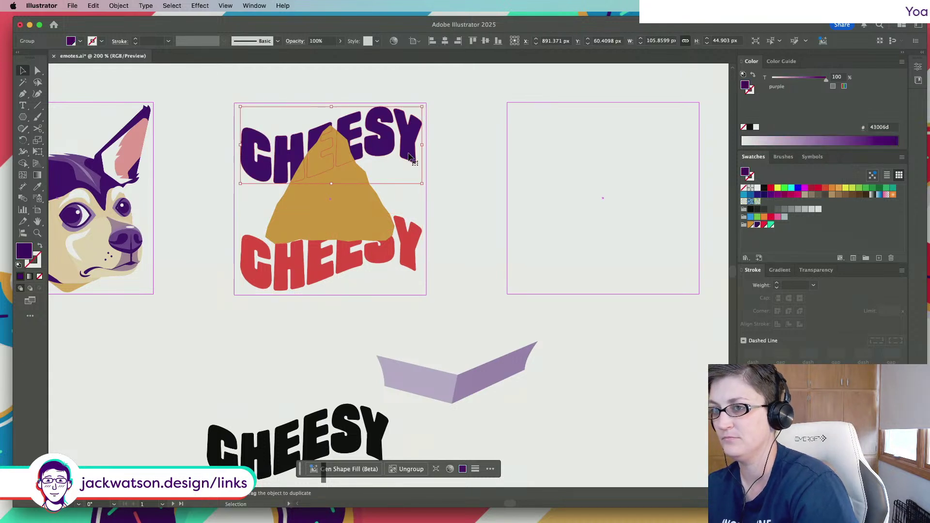
{"action": "left_click", "coordinate": [409, 241], "text": "shift"}
{"action": "key", "text": "super+z"}
{"action": "left_click", "coordinate": [118, 6]}
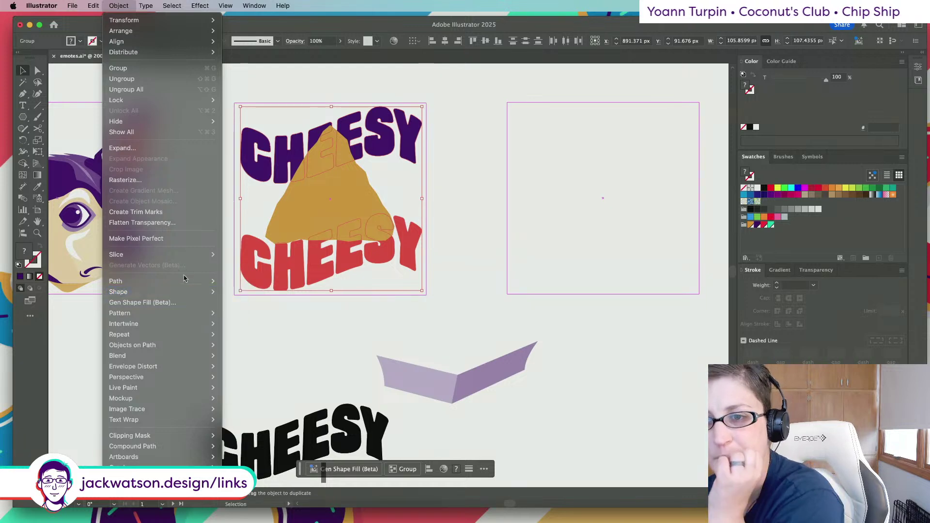
{"action": "mouse_move", "coordinate": [193, 356]}
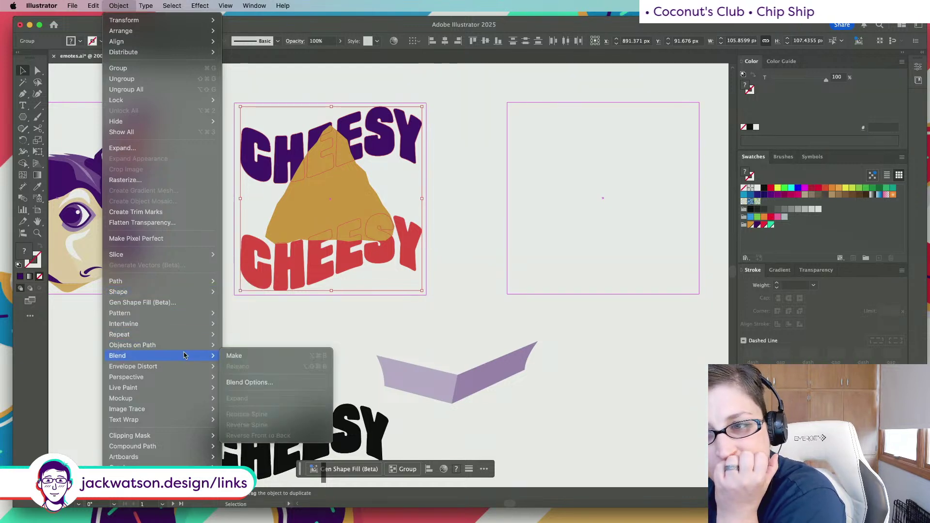
{"action": "left_click", "coordinate": [258, 356]}
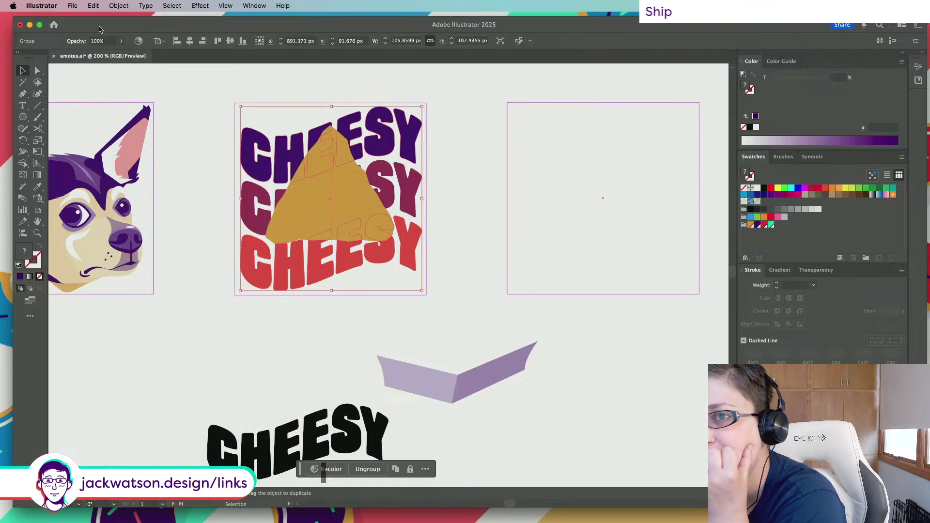
Set the CHEESY blend's spacing to Specified Steps with a value of 1
{"action": "left_click", "coordinate": [124, 7]}
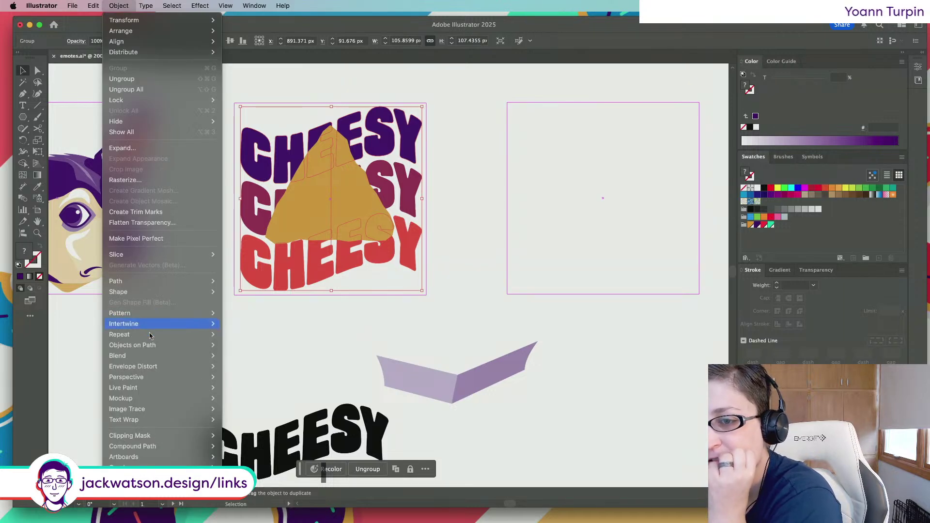
{"action": "mouse_move", "coordinate": [185, 355]}
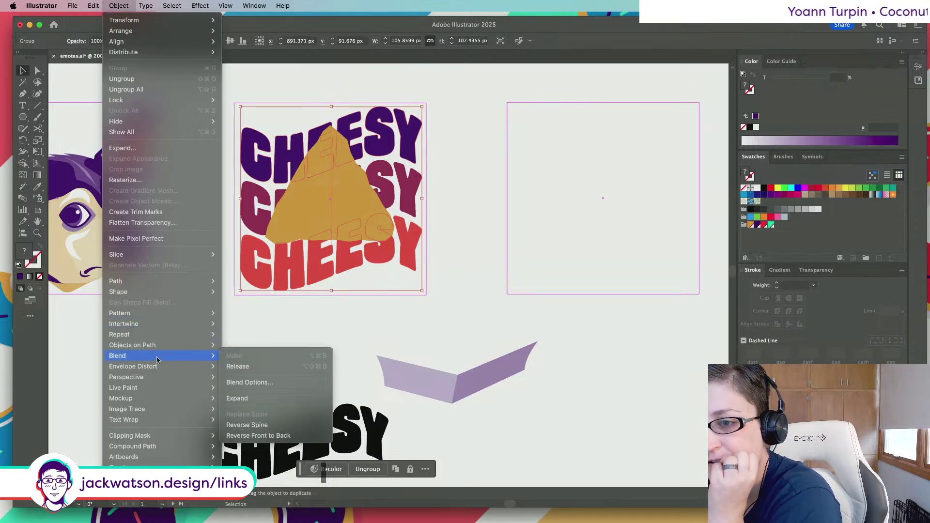
{"action": "left_click", "coordinate": [242, 382]}
{"action": "left_click", "coordinate": [601, 227]}
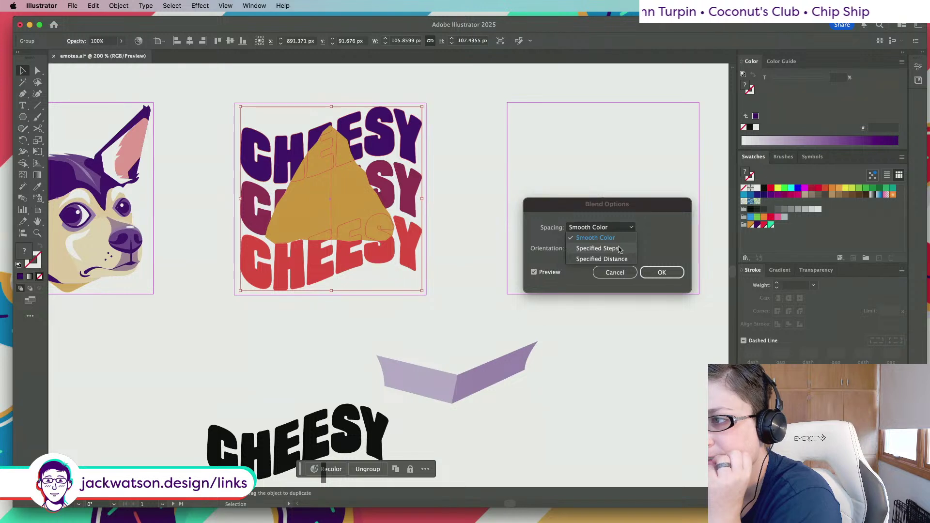
{"action": "left_click", "coordinate": [621, 247]}
{"action": "key", "text": "Tab"}
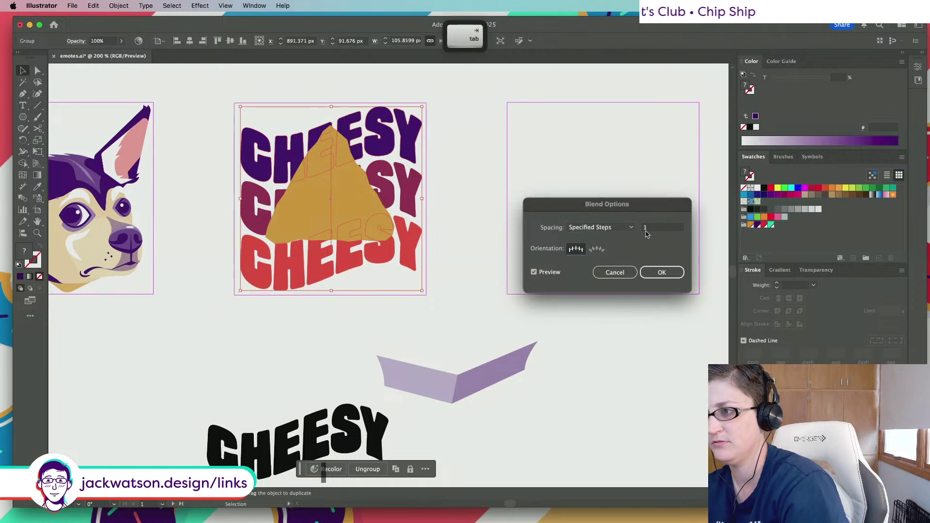
{"action": "left_click", "coordinate": [651, 229]}
{"action": "key", "text": "Up"}
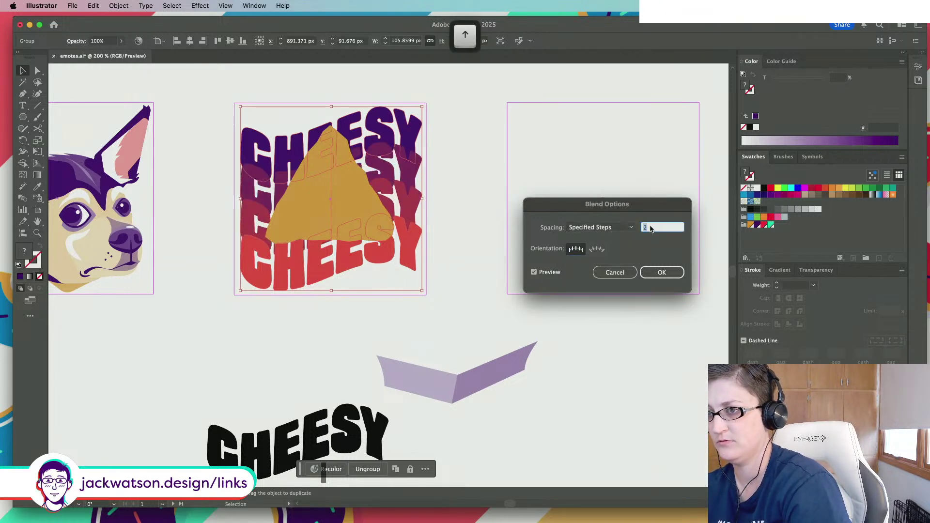
{"action": "key", "text": "Down"}
{"action": "key", "text": "Up"}
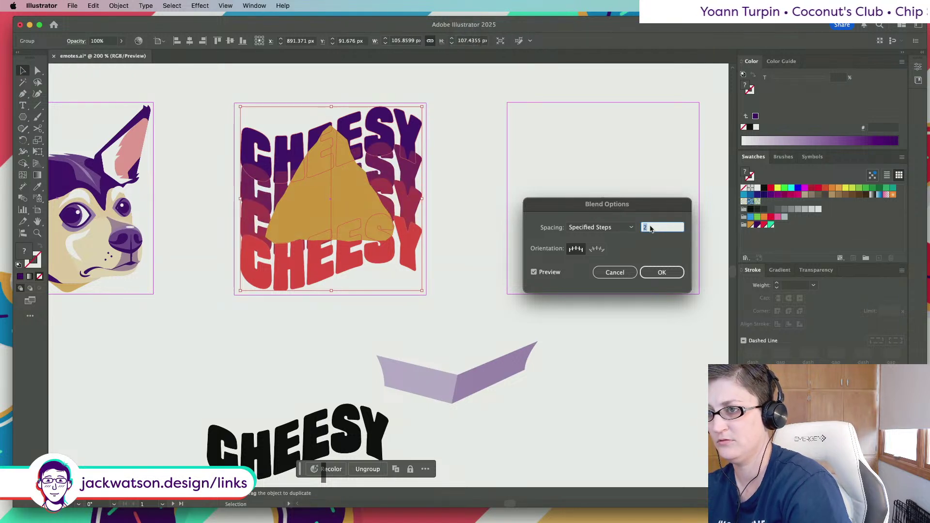
{"action": "type", "text": "1"}
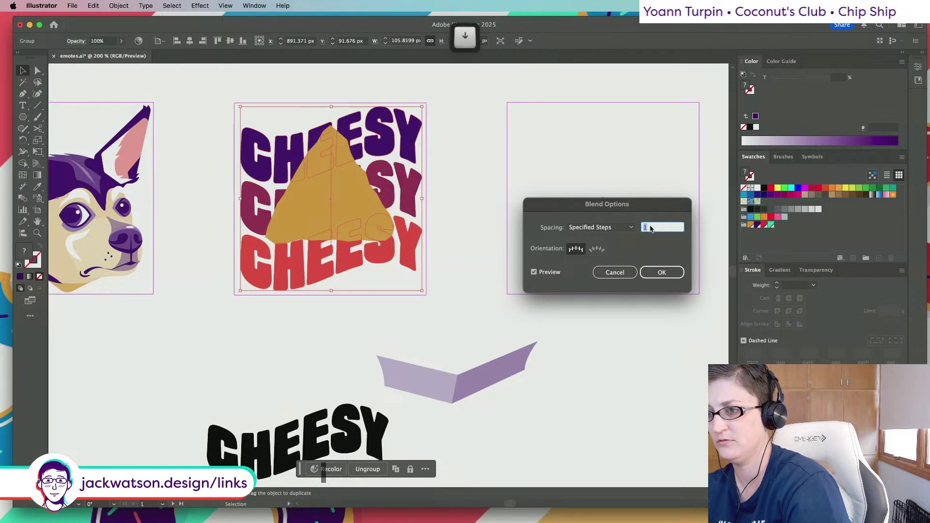
{"action": "left_click", "coordinate": [660, 273]}
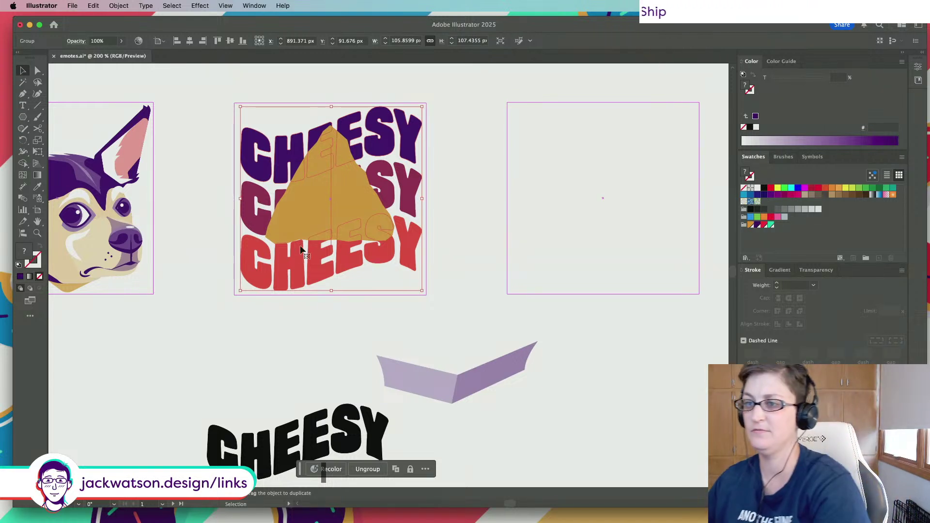
Tilt the chip slightly clockwise and move it over the right half of the CHEESY lettering, a little lower than before
{"action": "left_click", "coordinate": [340, 196]}
{"action": "left_click_drag", "start_coordinate": [339, 193], "coordinate": [346, 204]}
{"action": "left_click_drag", "start_coordinate": [413, 120], "coordinate": [440, 140]}
{"action": "left_click_drag", "start_coordinate": [354, 193], "coordinate": [362, 184]}
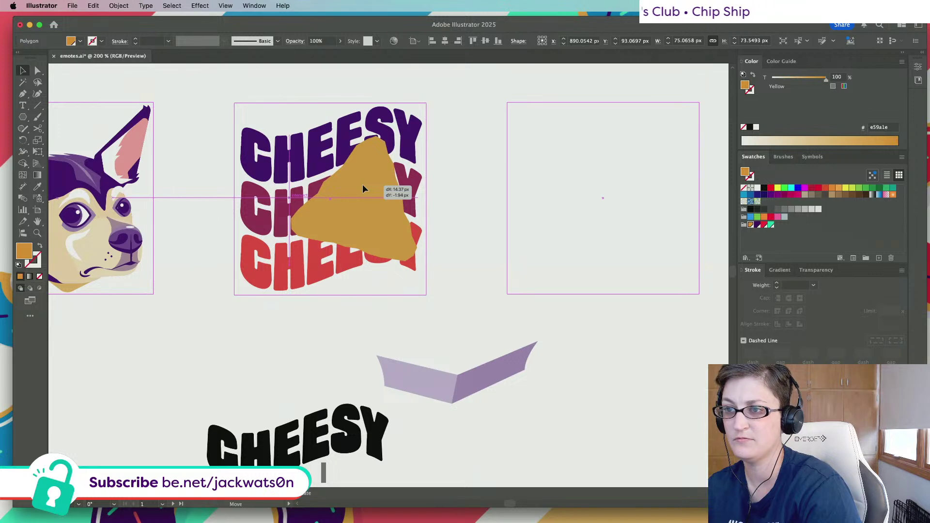
{"action": "left_click", "coordinate": [448, 225]}
{"action": "key", "text": "super+equal"}
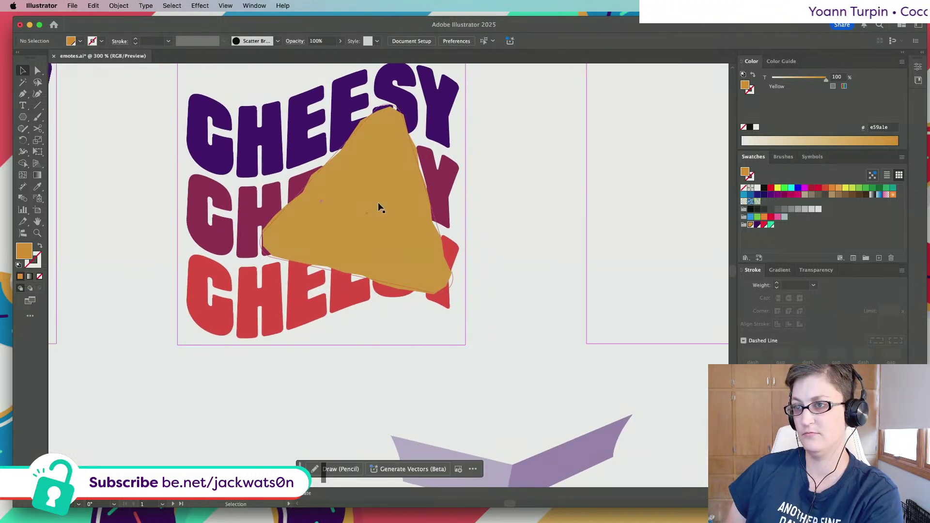
{"action": "left_click_drag", "start_coordinate": [378, 206], "coordinate": [378, 217]}
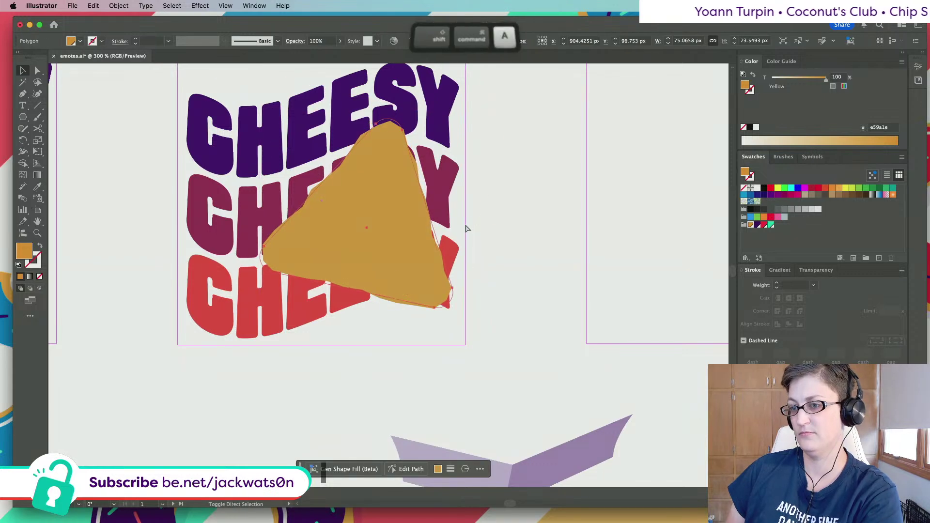
With nothing selected, set the drawing colours to no fill and a purple stroke
{"action": "key", "text": "super+minus"}
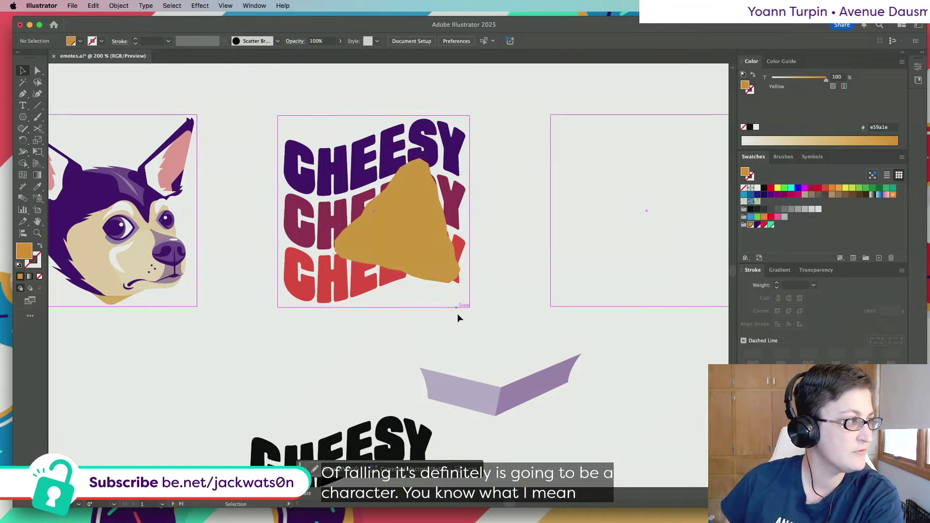
{"action": "scroll", "coordinate": [453, 342], "scroll_direction": "up", "scroll_amount": 2}
{"action": "scroll", "coordinate": [453, 342], "scroll_direction": "right", "scroll_amount": 2}
{"action": "scroll", "coordinate": [424, 327], "scroll_direction": "up", "scroll_amount": 1}
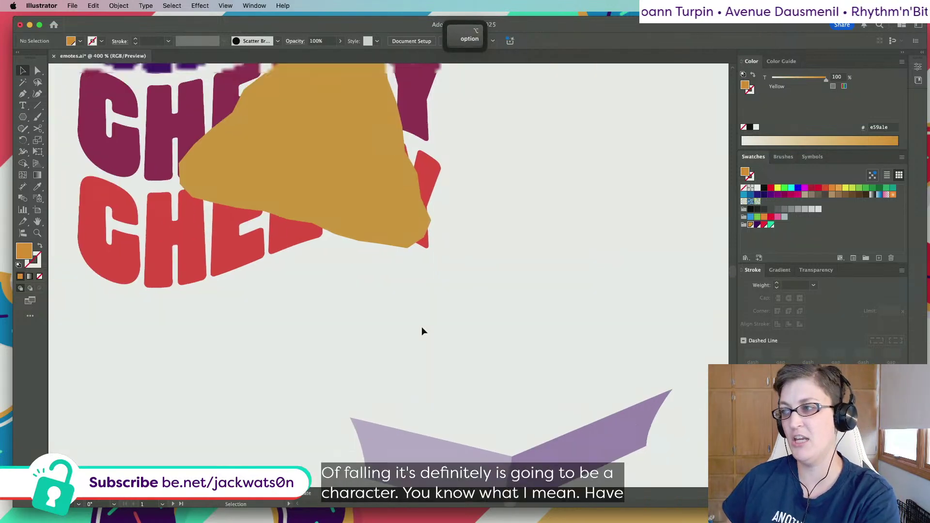
{"action": "left_click", "coordinate": [757, 226]}
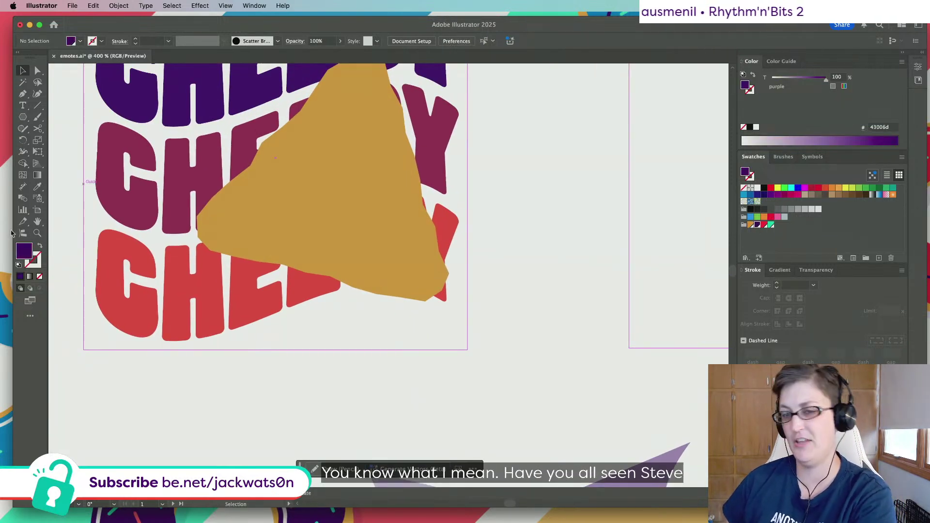
{"action": "left_click", "coordinate": [40, 247]}
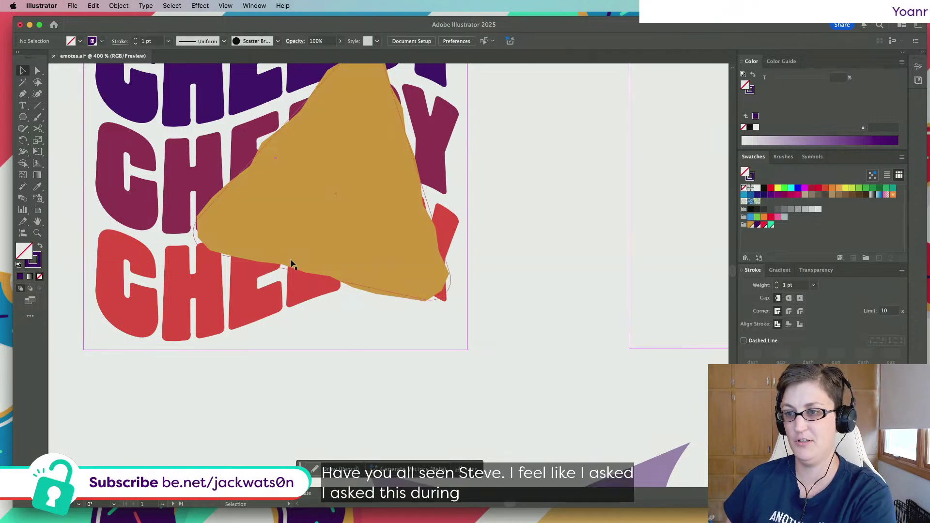
Add a text note reading JALAPENO COIN above the CHEESY artboard
{"action": "left_click", "coordinate": [22, 95]}
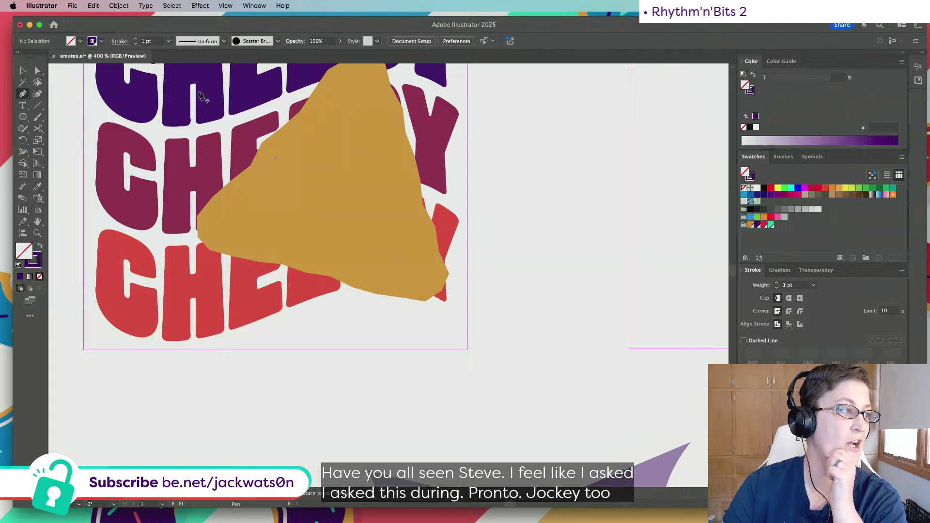
{"action": "key", "text": "super+minus"}
{"action": "key", "text": "super+minus"}
{"action": "key", "text": "super+minus"}
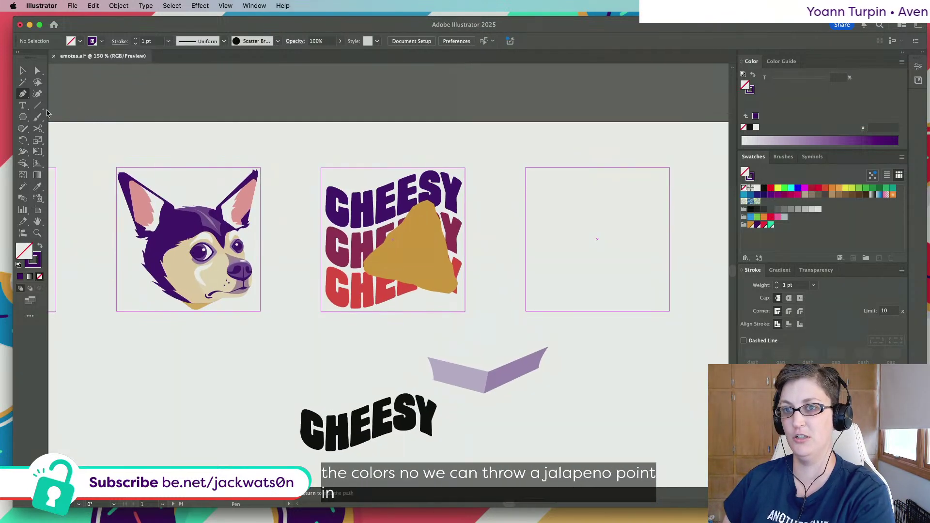
{"action": "left_click", "coordinate": [23, 106]}
{"action": "left_click", "coordinate": [311, 144]}
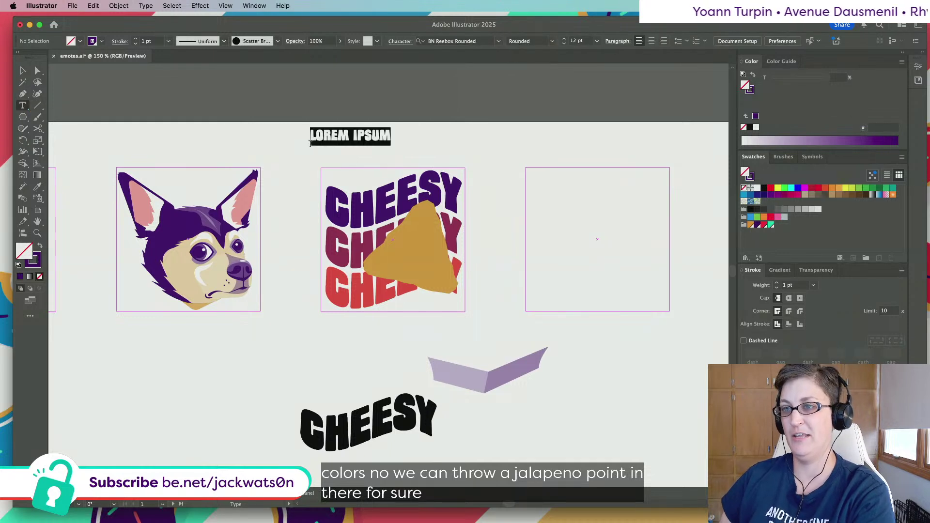
{"action": "type", "text": "HAL"}
{"action": "key", "text": "BackSpace"}
{"action": "key", "text": "BackSpace"}
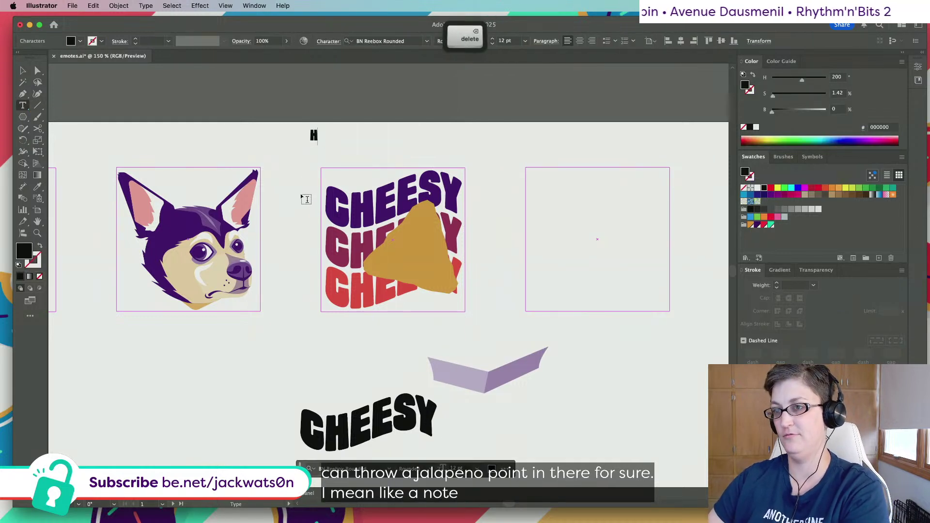
{"action": "type", "text": "JAP"}
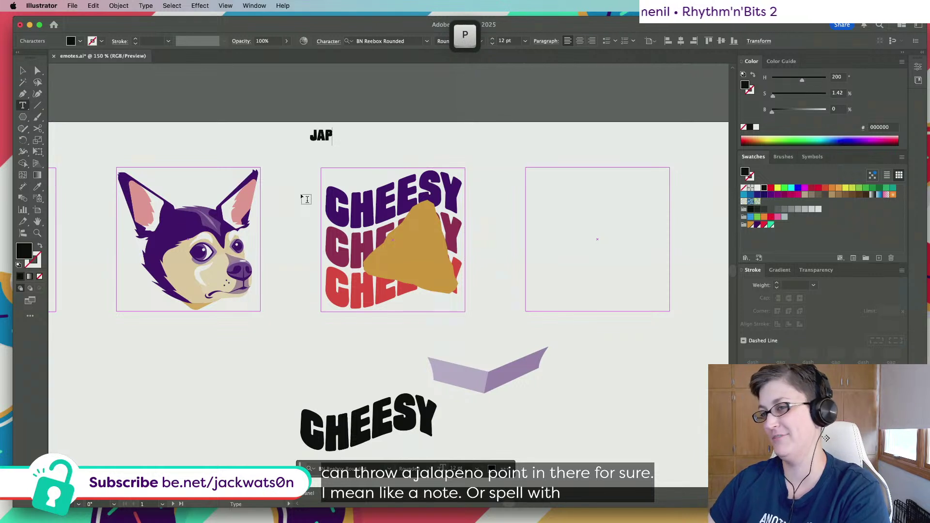
{"action": "key", "text": "BackSpace"}
{"action": "type", "text": "LAPENO "}
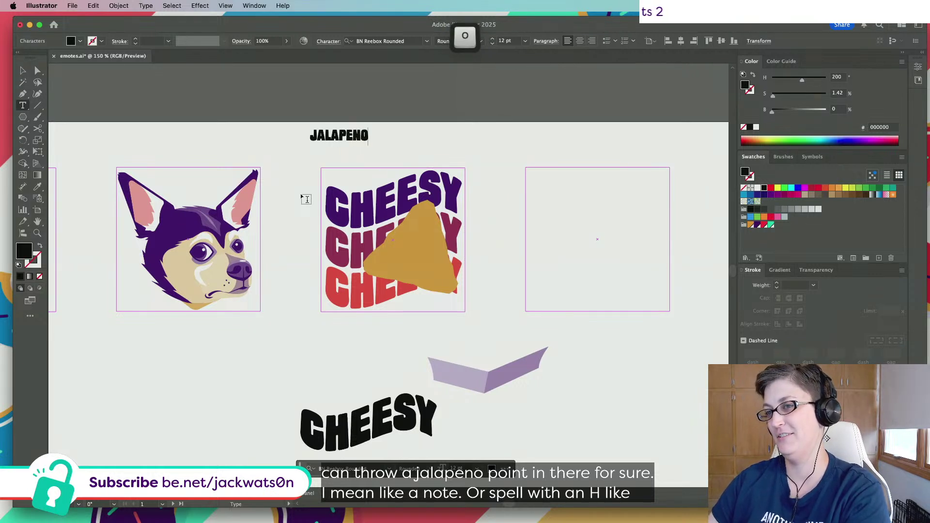
{"action": "type", "text": "COIN"}
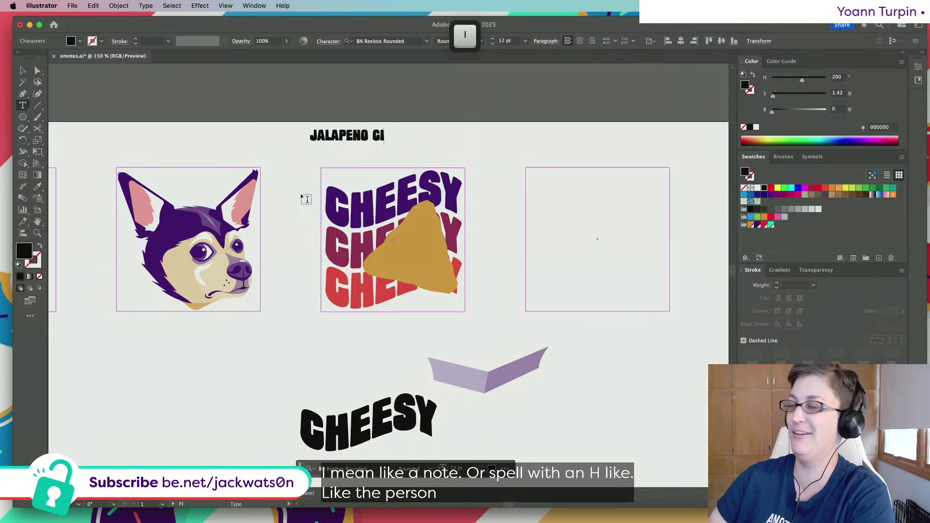
{"action": "key", "text": "Escape"}
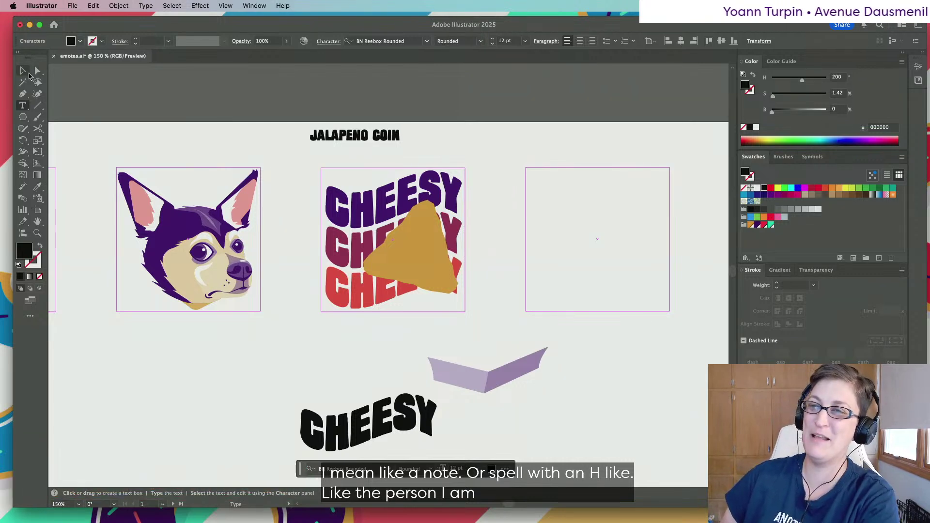
Move the JALAPENO COIN note down so it sits just above the CHEESY artboard, and leave nothing selected
{"action": "left_click_drag", "start_coordinate": [371, 152], "coordinate": [366, 166]}
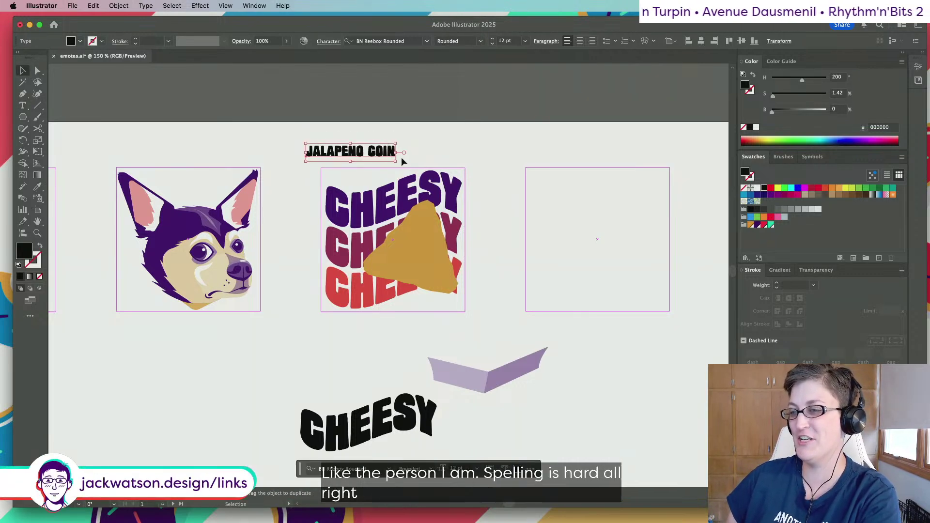
{"action": "left_click", "coordinate": [397, 269]}
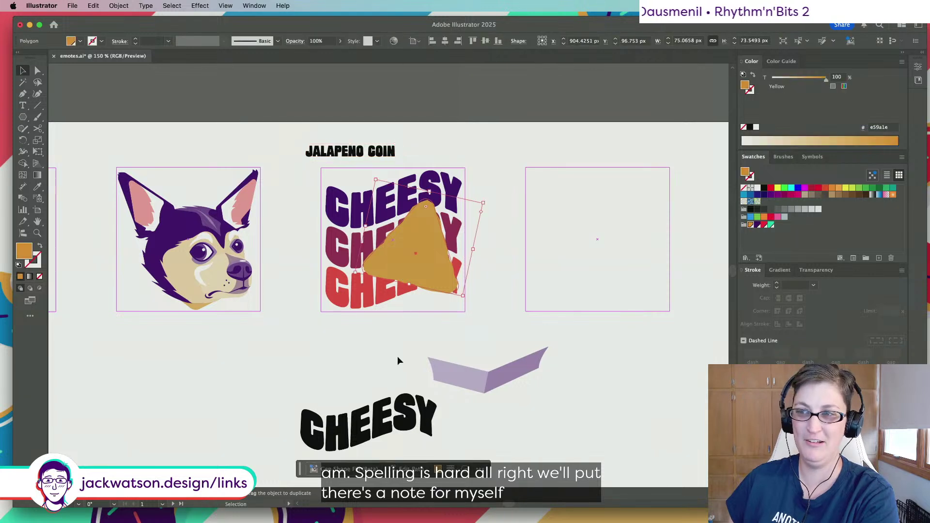
{"action": "left_click", "coordinate": [397, 357]}
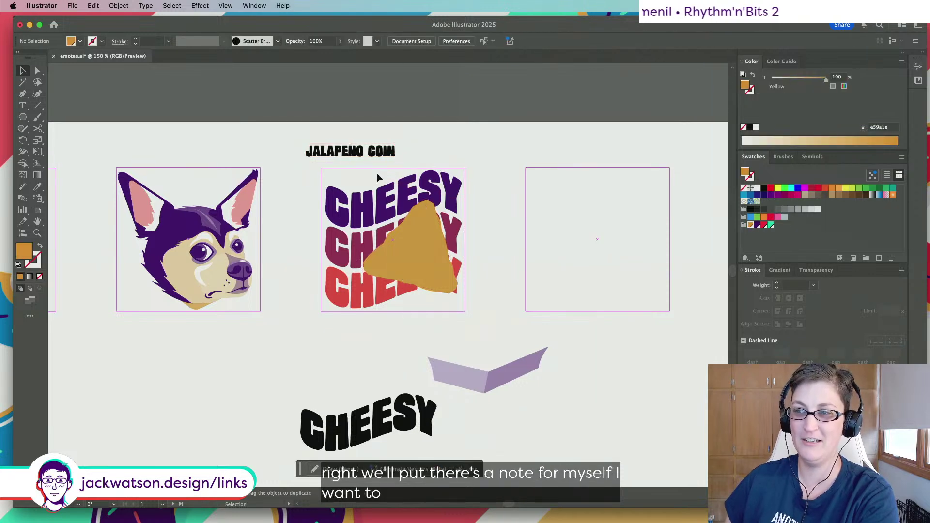
Start a cowboy boot outline below the CHEESY artboard with the Pen tool, using purple fill and no stroke, tracing the shaft's front and instep
{"action": "left_click", "coordinate": [520, 379]}
{"action": "key", "text": "shift+super+a"}
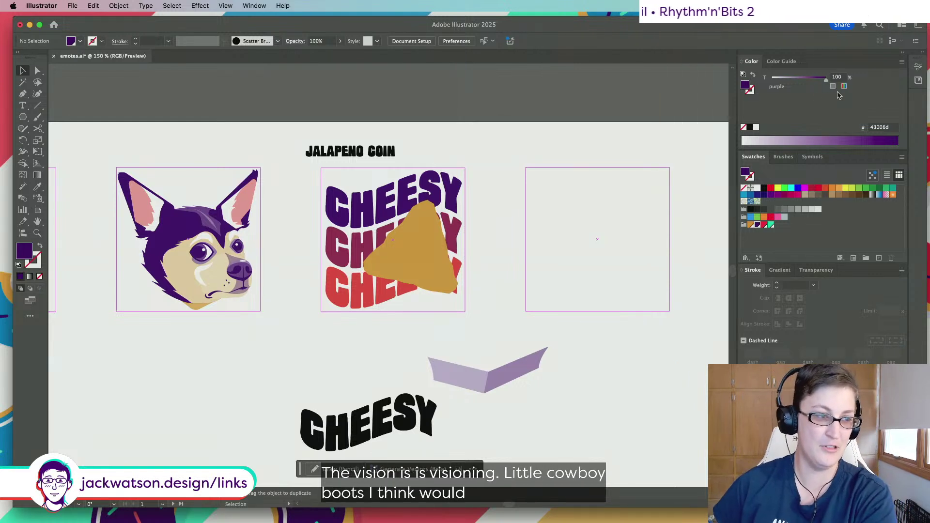
{"action": "scroll", "coordinate": [189, 152], "scroll_direction": "down", "scroll_amount": 3}
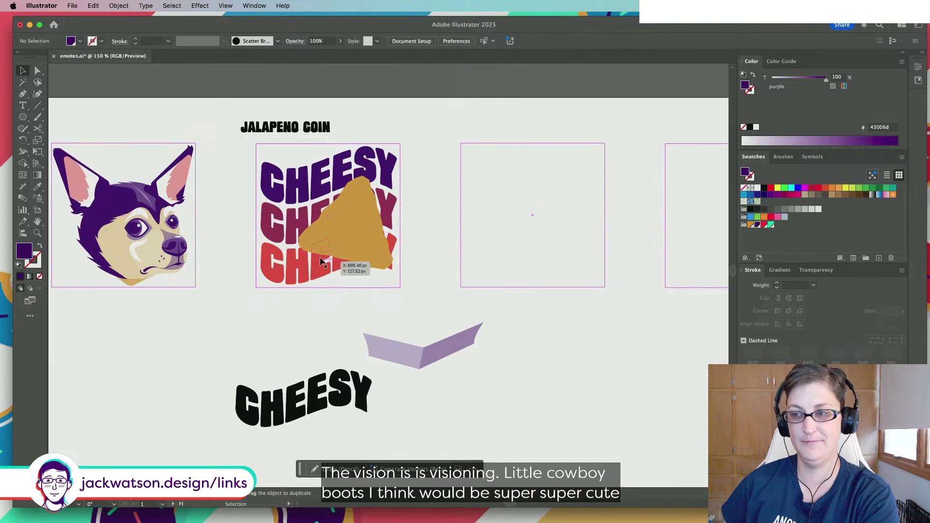
{"action": "scroll", "coordinate": [304, 318], "scroll_direction": "up", "scroll_amount": 2}
{"action": "scroll", "coordinate": [304, 318], "scroll_direction": "up", "scroll_amount": 3}
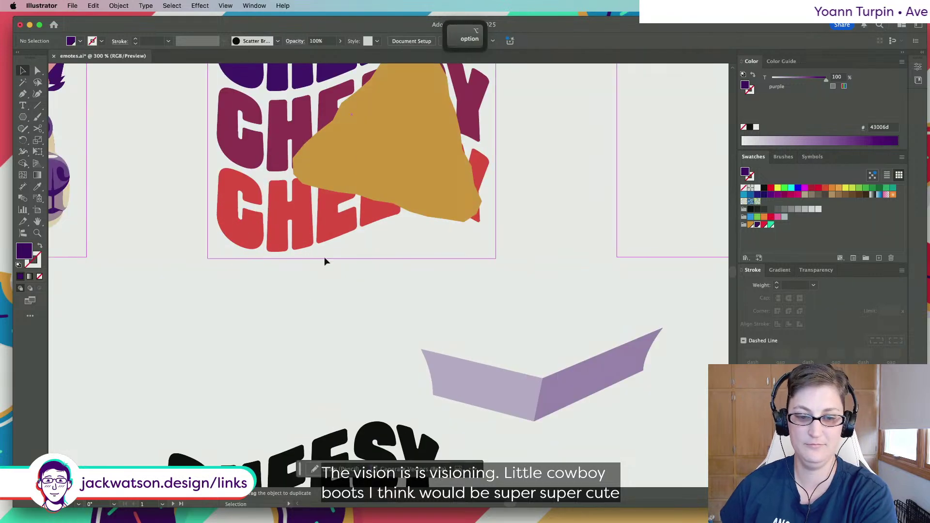
{"action": "scroll", "coordinate": [331, 234], "scroll_direction": "up", "scroll_amount": 1}
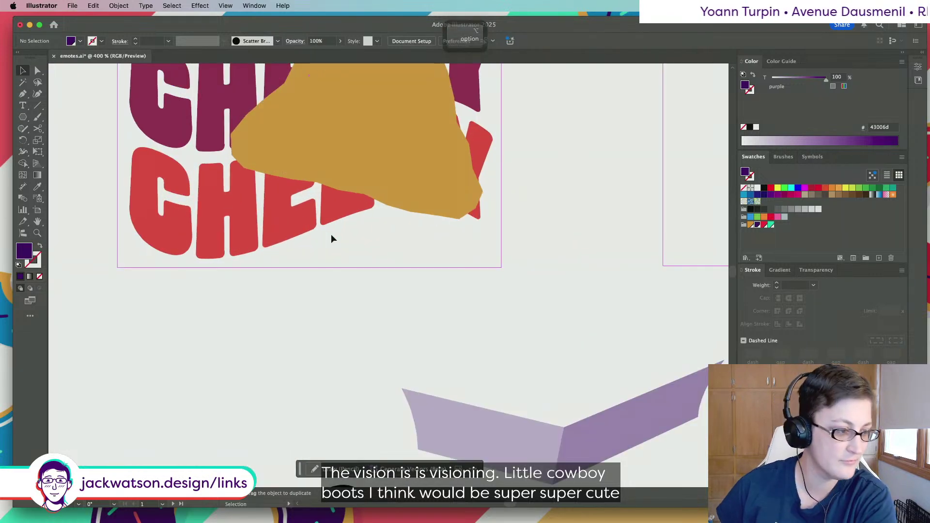
{"action": "left_click", "coordinate": [22, 94]}
{"action": "scroll", "coordinate": [174, 266], "scroll_direction": "down", "scroll_amount": 1}
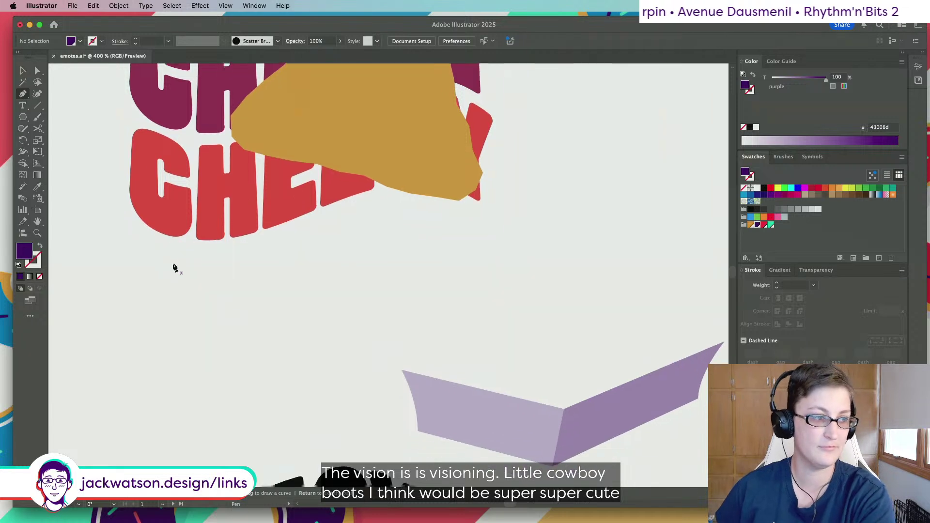
{"action": "scroll", "coordinate": [235, 313], "scroll_direction": "up", "scroll_amount": 2}
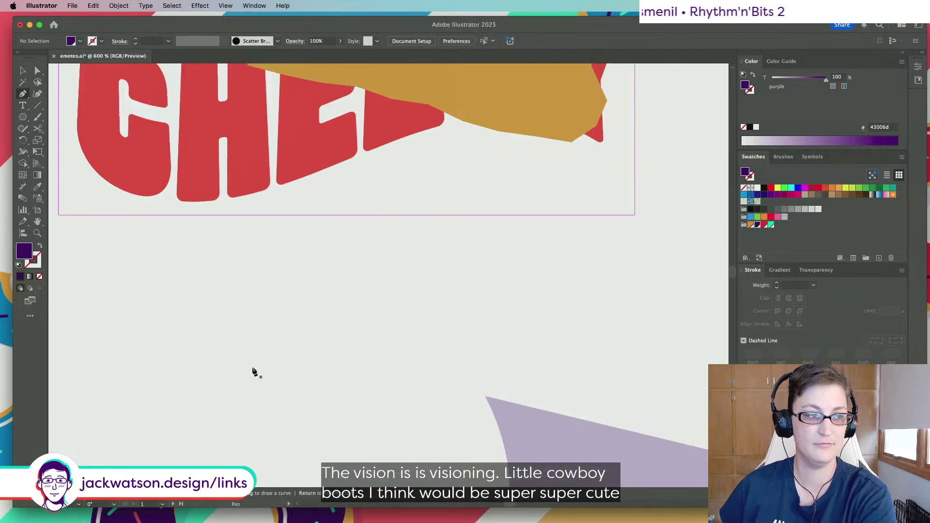
{"action": "left_click", "coordinate": [253, 275]}
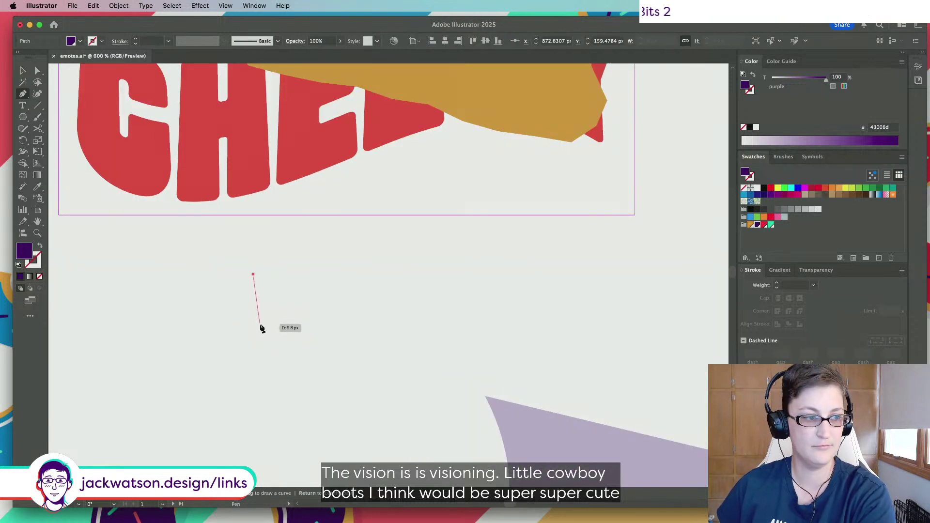
{"action": "left_click", "coordinate": [260, 313]}
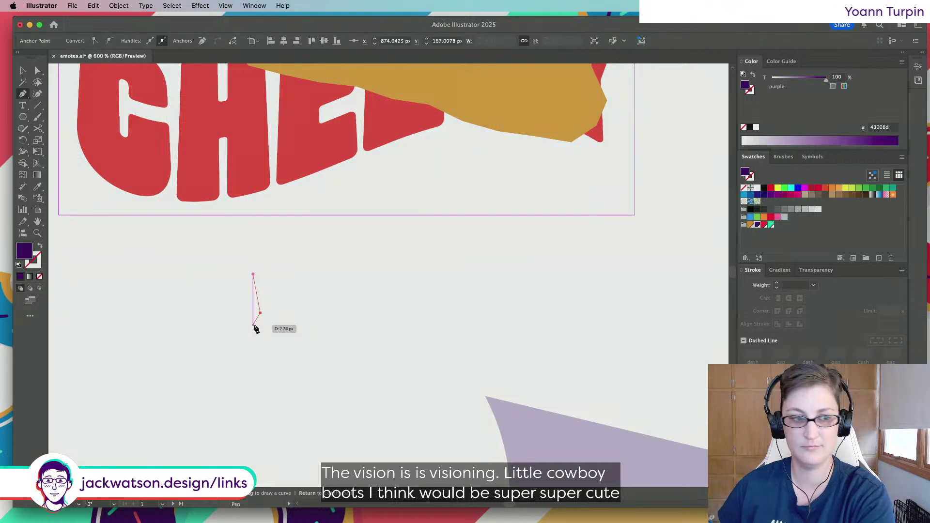
{"action": "left_click", "coordinate": [252, 324]}
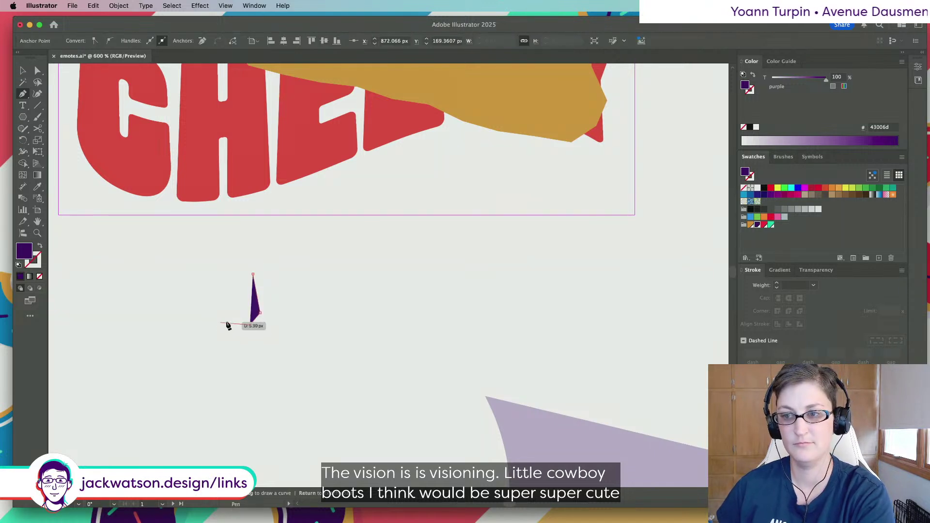
{"action": "left_click", "coordinate": [224, 325]}
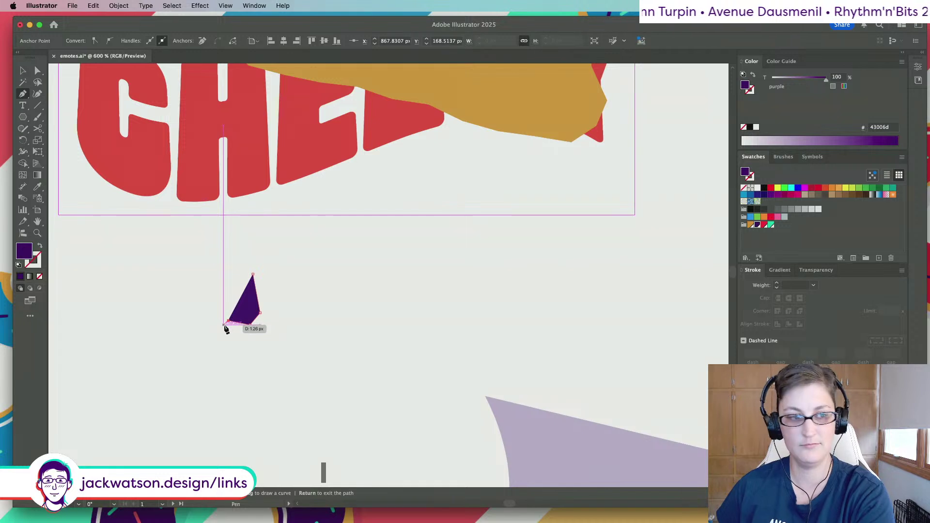
{"action": "key", "text": "super+z"}
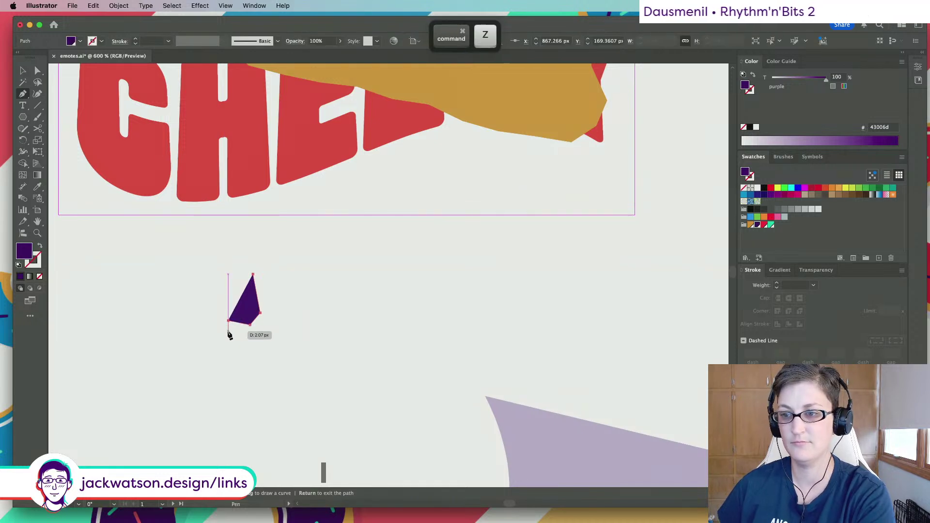
{"action": "key", "text": "super+z"}
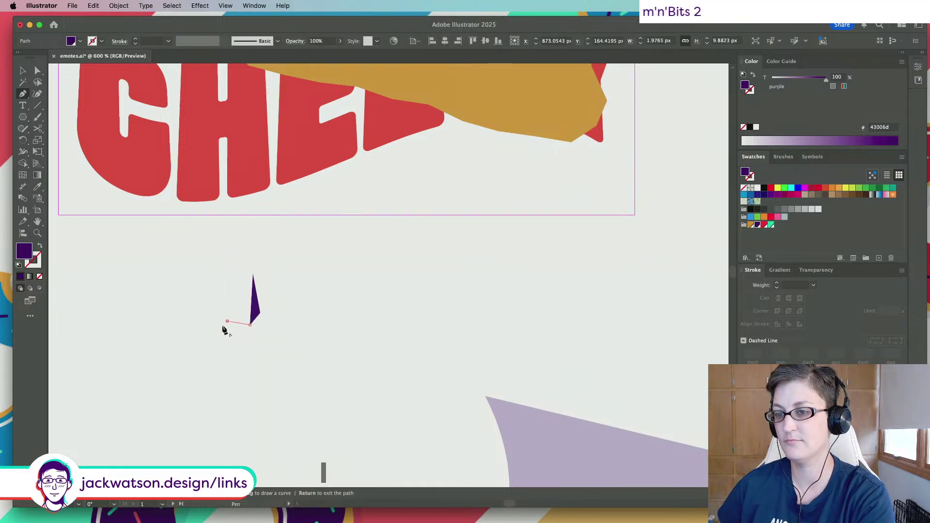
Complete and close the boot outline with a pointed toe, a sole, a block heel and the back of the shaft
{"action": "left_click", "coordinate": [227, 321]}
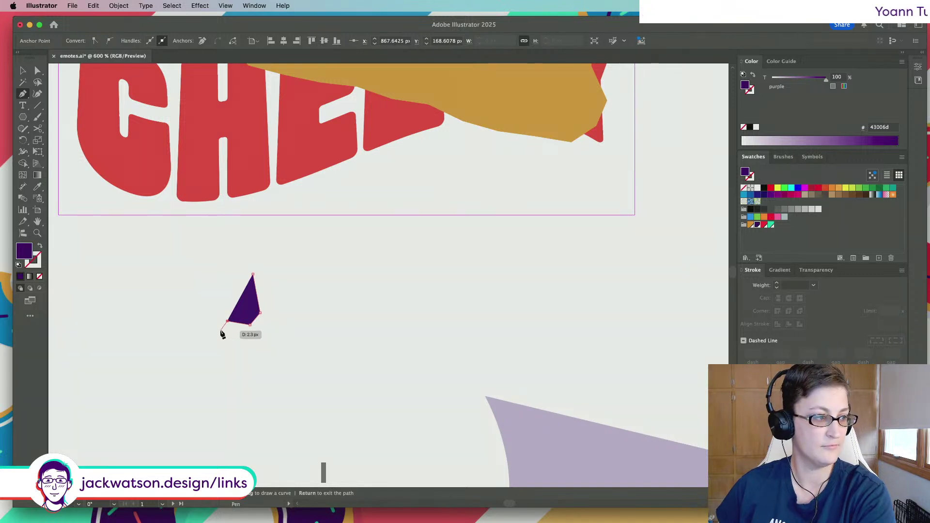
{"action": "left_click", "coordinate": [221, 330]}
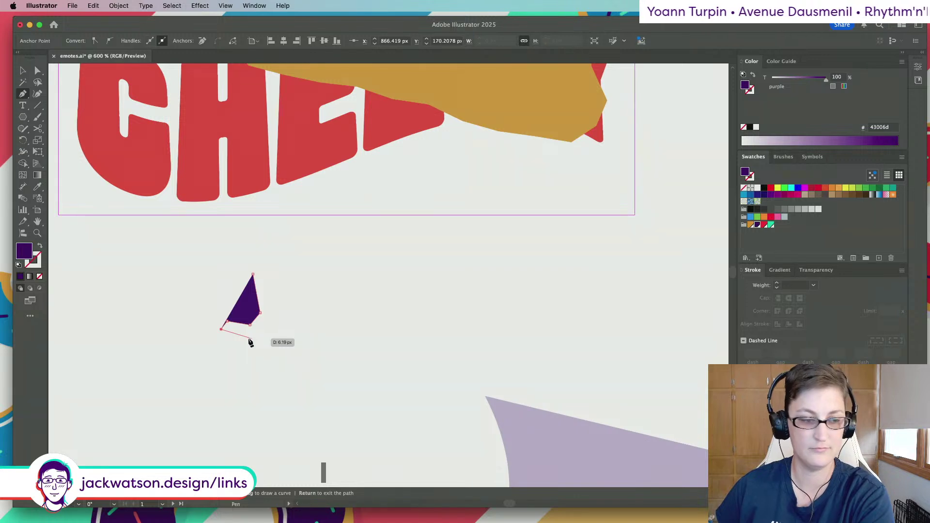
{"action": "left_click", "coordinate": [250, 338]}
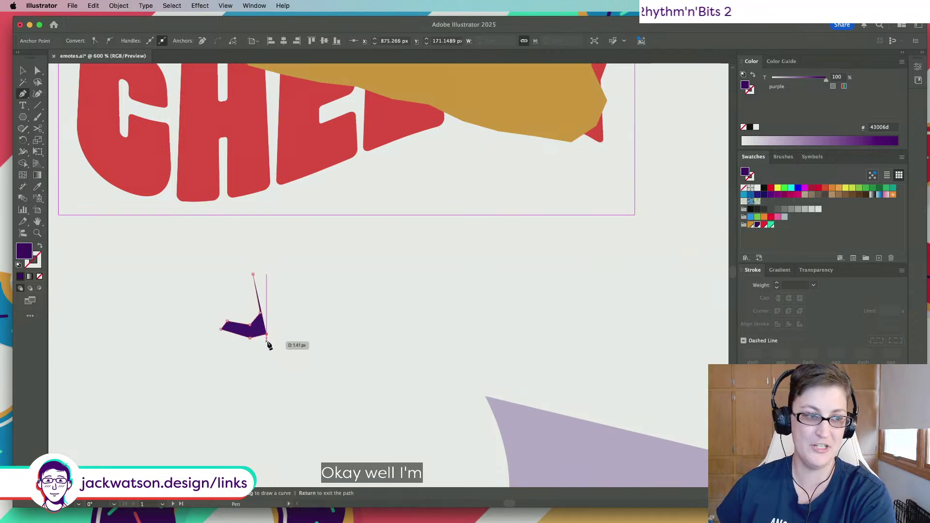
{"action": "left_click", "coordinate": [266, 341]}
{"action": "left_click", "coordinate": [283, 341]}
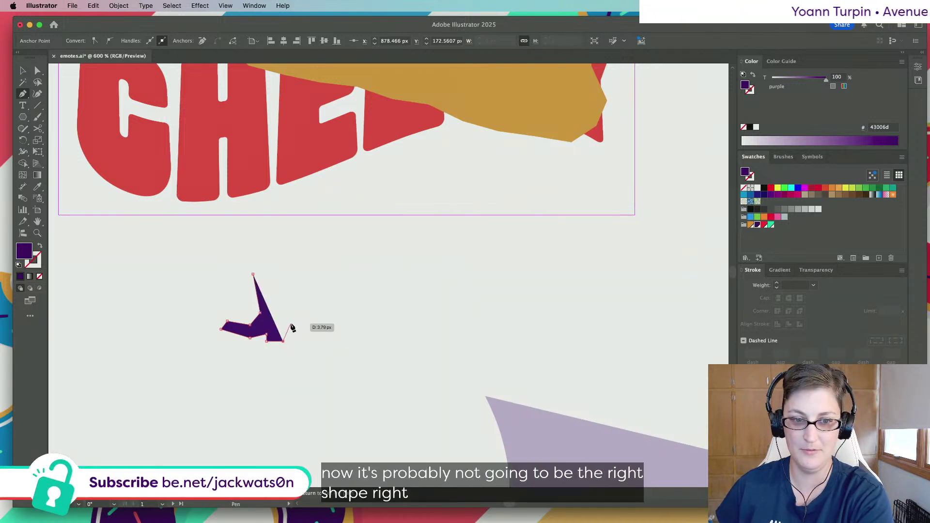
{"action": "left_click", "coordinate": [291, 322]}
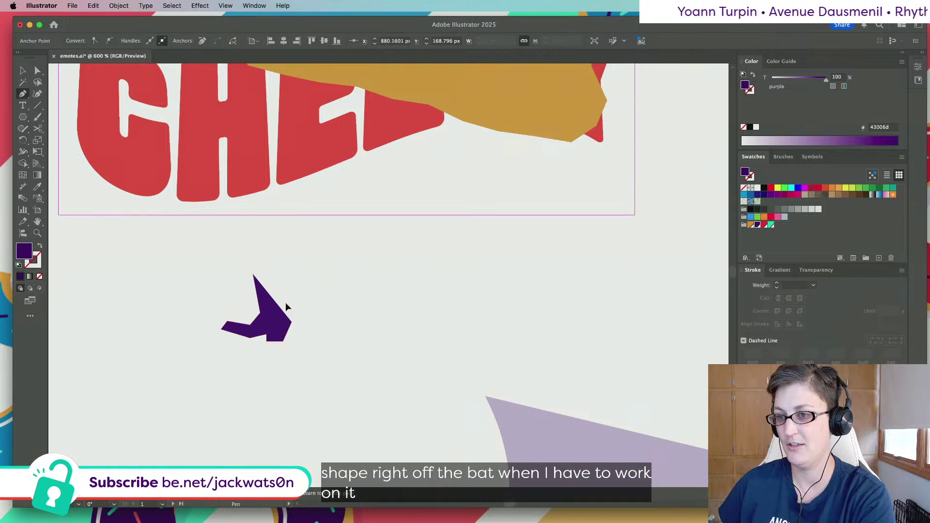
{"action": "left_click", "coordinate": [292, 263]}
{"action": "left_click", "coordinate": [253, 274]}
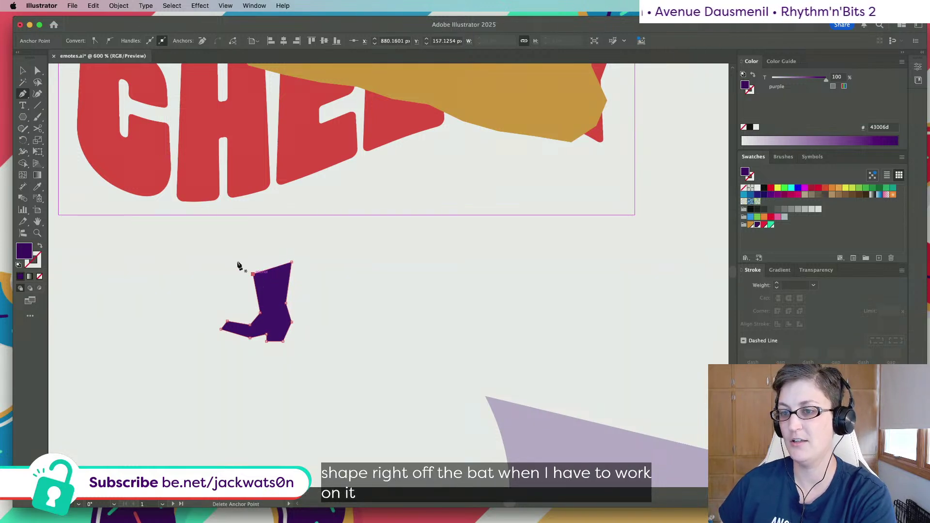
Raise the upper front corner of the boot shaft so that its top edge is nearly level
{"action": "key", "text": "a"}
{"action": "left_click", "coordinate": [255, 276]}
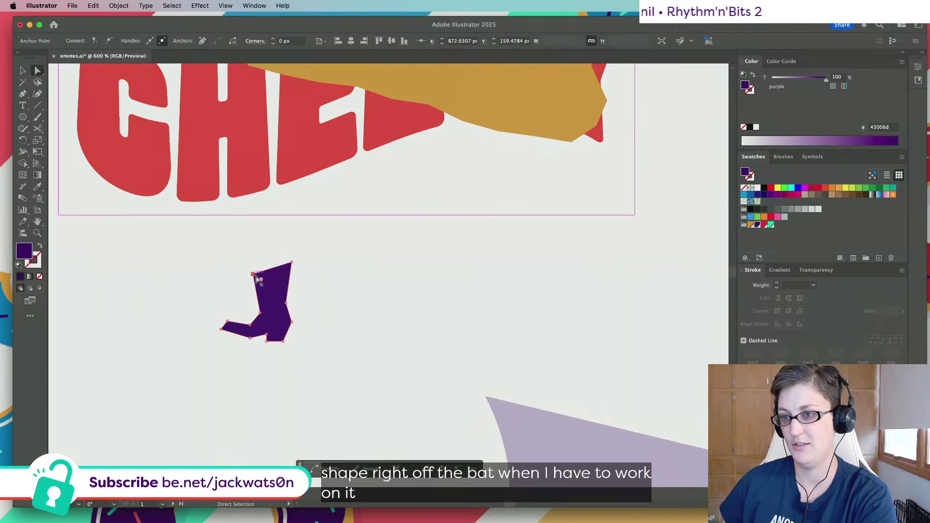
{"action": "left_click_drag", "start_coordinate": [257, 280], "coordinate": [255, 267]}
Lower the boot's toe and front sole points so the sole sits about level with the base of the heel
{"action": "scroll", "coordinate": [227, 345], "scroll_direction": "up", "scroll_amount": 2}
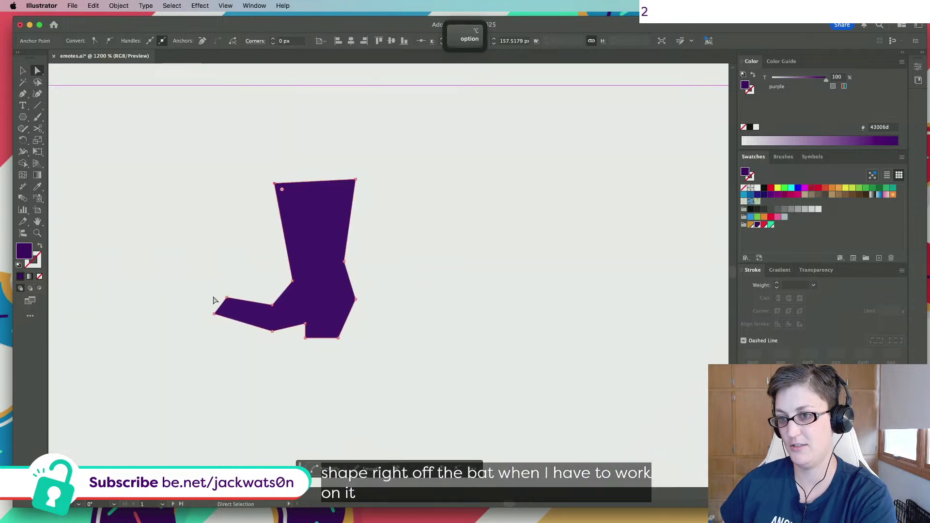
{"action": "left_click_drag", "start_coordinate": [215, 301], "coordinate": [264, 311]}
{"action": "left_click", "coordinate": [273, 338], "text": "shift"}
{"action": "left_click", "coordinate": [231, 308]}
{"action": "left_click", "coordinate": [211, 278]}
{"action": "scroll", "coordinate": [209, 280], "scroll_direction": "down", "scroll_amount": 2}
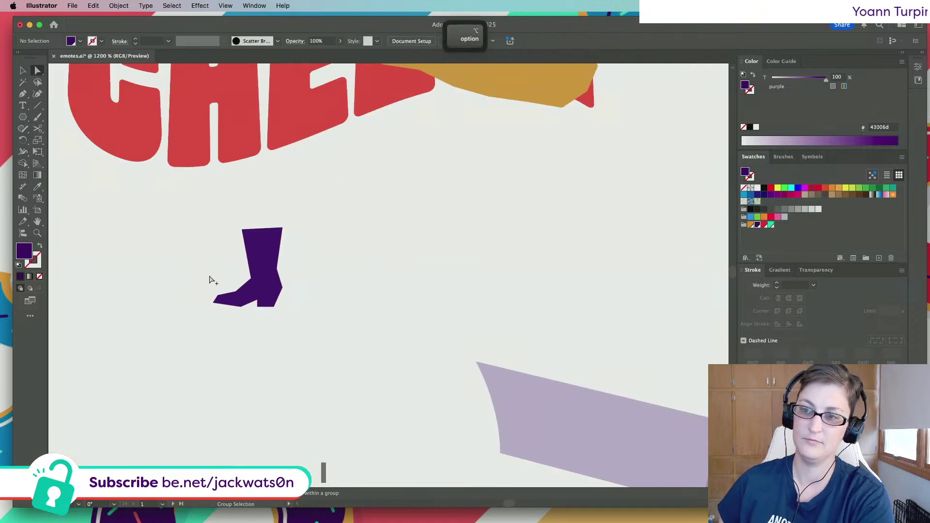
Try rounding all corners of the purple boot outline at once, and undo it
{"action": "scroll", "coordinate": [209, 280], "scroll_direction": "down", "scroll_amount": 2}
{"action": "scroll", "coordinate": [306, 306], "scroll_direction": "up", "scroll_amount": 1}
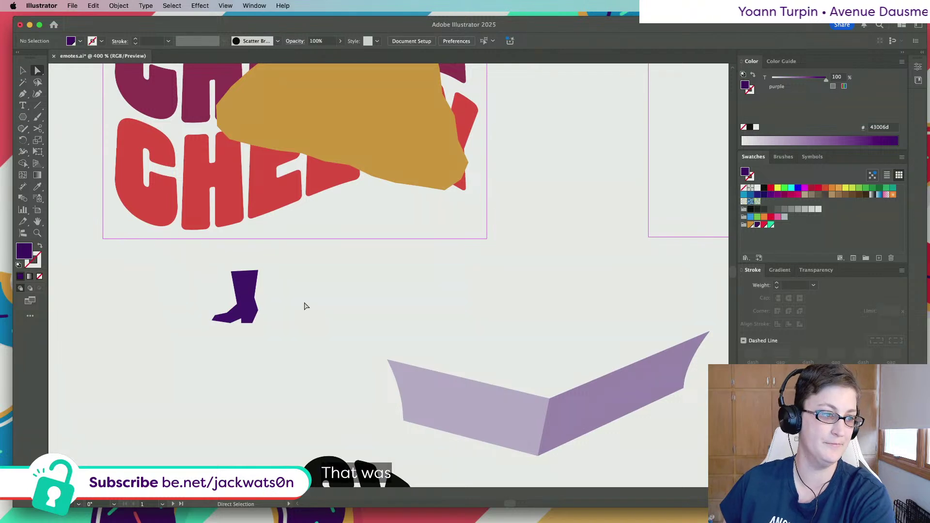
{"action": "scroll", "coordinate": [292, 322], "scroll_direction": "up", "scroll_amount": 2}
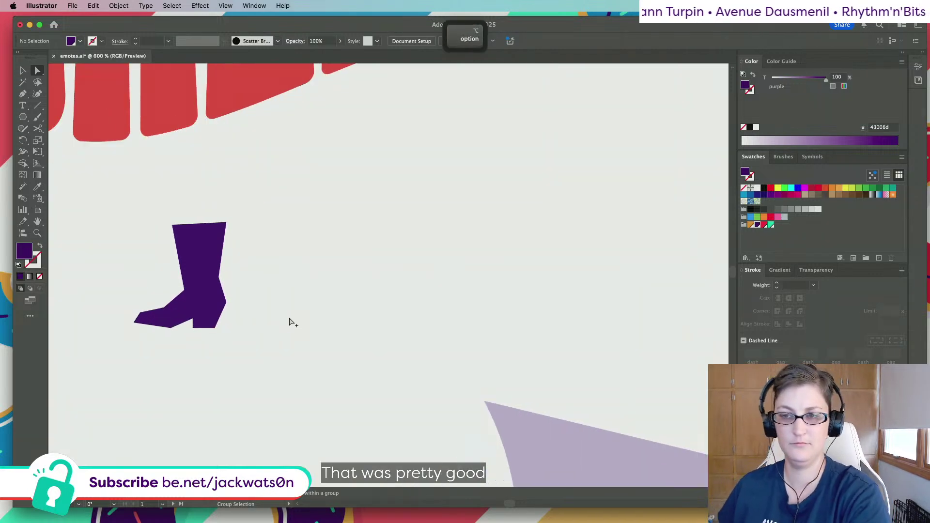
{"action": "left_click", "coordinate": [184, 251]}
{"action": "scroll", "coordinate": [194, 218], "scroll_direction": "up", "scroll_amount": 1}
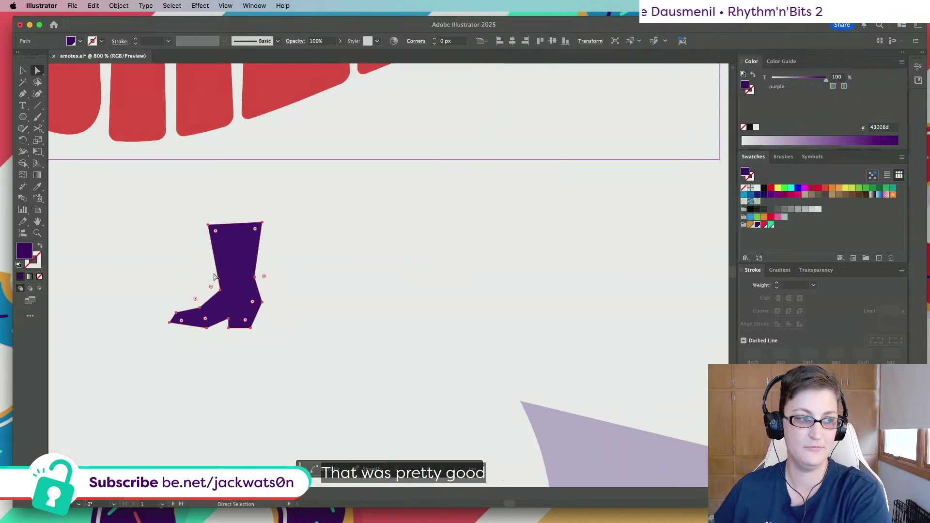
{"action": "scroll", "coordinate": [203, 294], "scroll_direction": "up", "scroll_amount": 1}
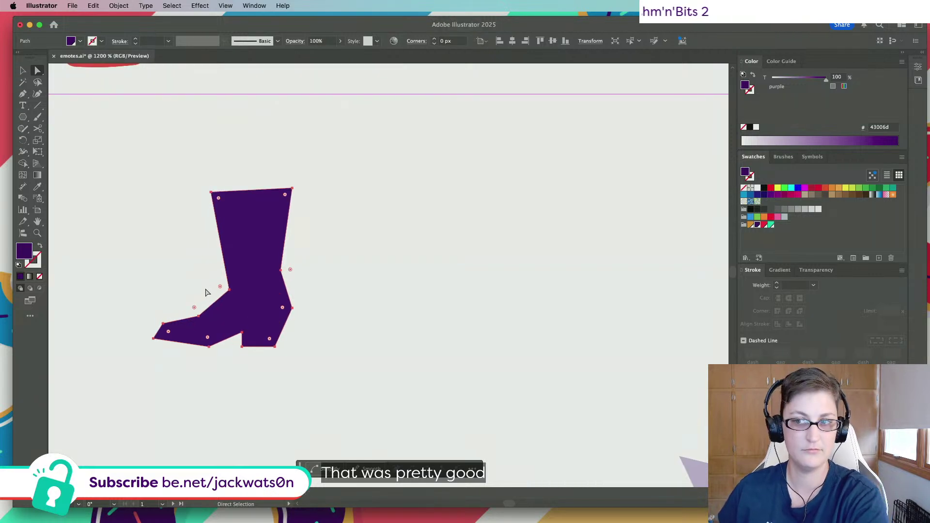
{"action": "left_click_drag", "start_coordinate": [288, 272], "coordinate": [301, 270]}
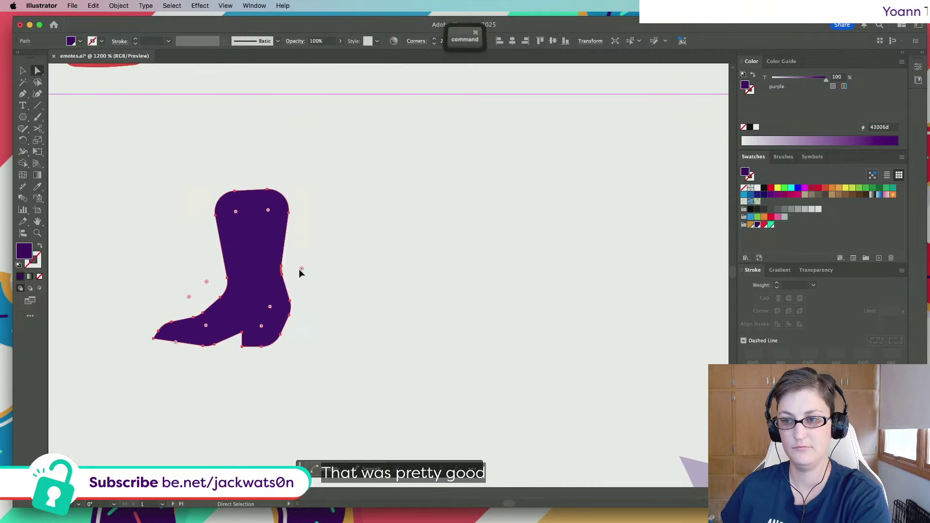
{"action": "key", "text": "ctrl+z"}
Try rounding only the boot's front sole corner, and undo it
{"action": "left_click", "coordinate": [244, 334]}
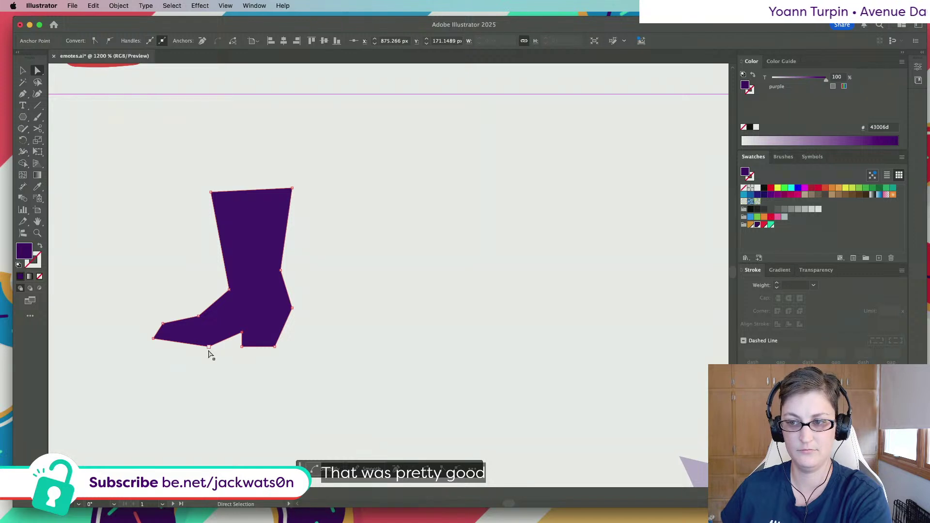
{"action": "left_click_drag", "start_coordinate": [209, 347], "coordinate": [186, 280]}
{"action": "key", "text": "super+z"}
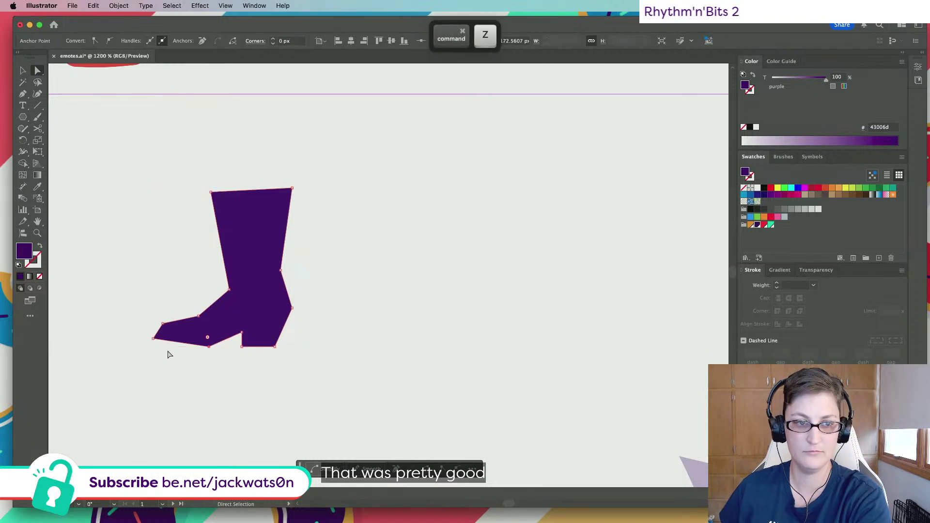
Lower the boot's toe points and shorten the toe slightly, and move the front ankle corner up and outward
{"action": "left_click_drag", "start_coordinate": [154, 339], "coordinate": [153, 343]}
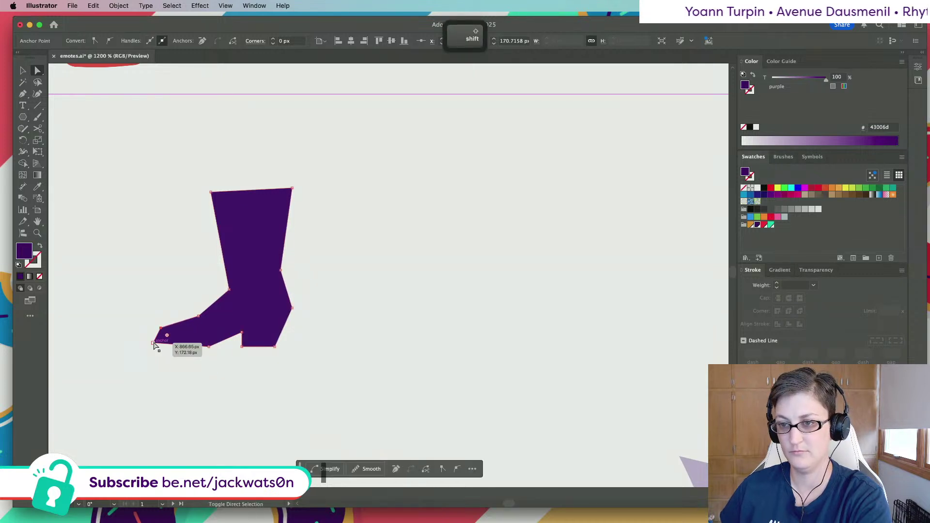
{"action": "left_click_drag", "start_coordinate": [156, 343], "coordinate": [160, 344]}
{"action": "left_click", "coordinate": [285, 376]}
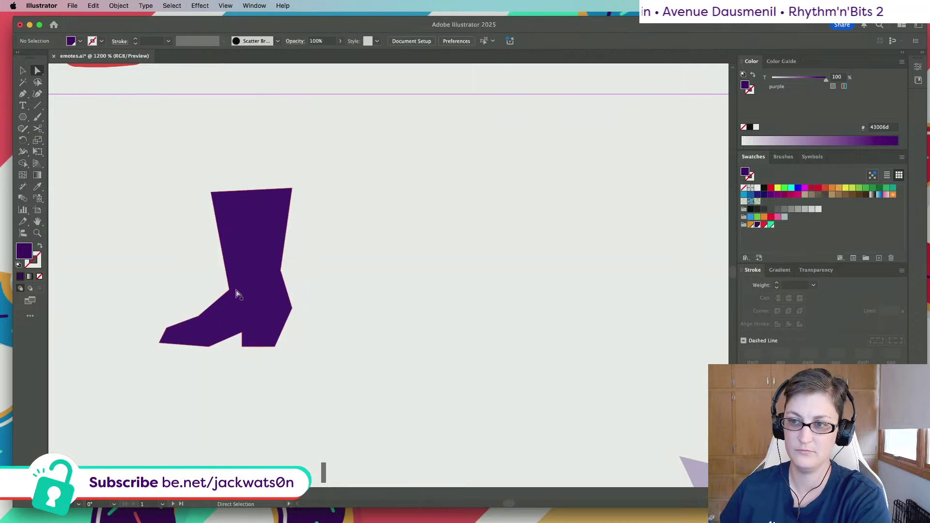
{"action": "left_click_drag", "start_coordinate": [232, 290], "coordinate": [225, 285]}
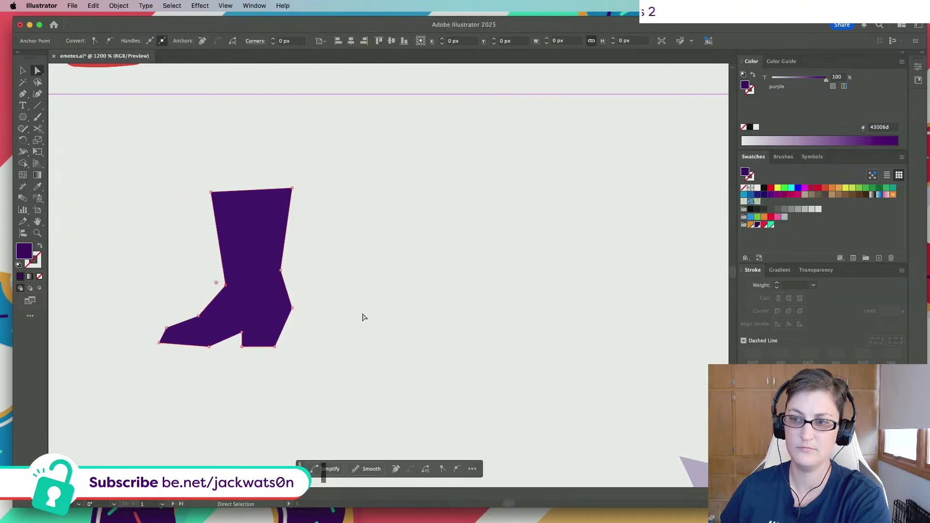
Move the back heel point down and inward, and lower the back ankle point level with the front ankle
{"action": "scroll", "coordinate": [364, 317], "scroll_direction": "down", "scroll_amount": 4, "text": "alt"}
{"action": "left_click_drag", "start_coordinate": [324, 301], "coordinate": [339, 284]}
{"action": "scroll", "coordinate": [357, 305], "scroll_direction": "up", "scroll_amount": 2, "text": "alt"}
{"action": "scroll", "coordinate": [334, 313], "scroll_direction": "up", "scroll_amount": 3, "text": "alt"}
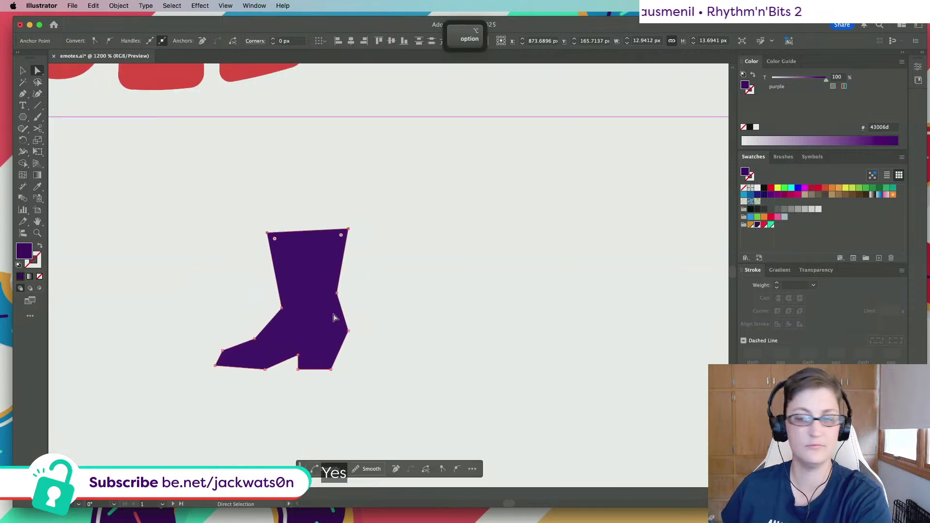
{"action": "left_click", "coordinate": [333, 304]}
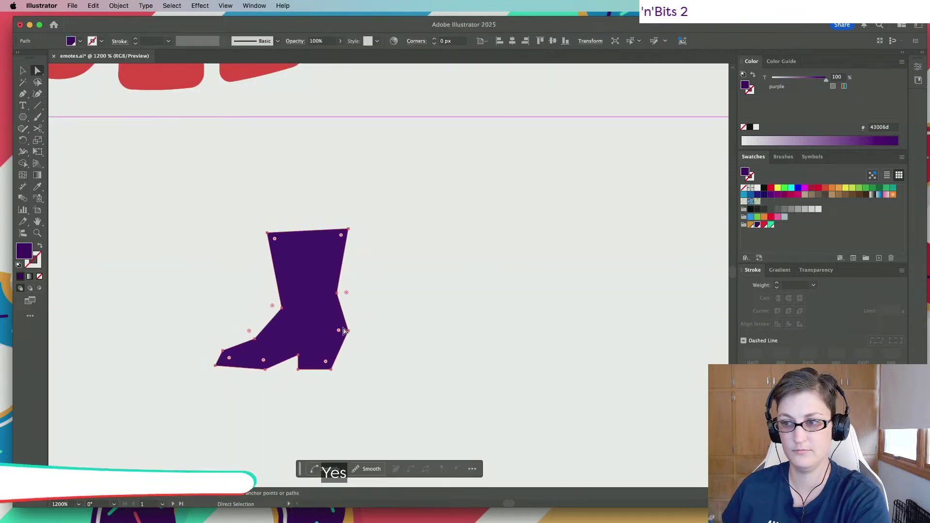
{"action": "left_click_drag", "start_coordinate": [348, 338], "coordinate": [342, 343]}
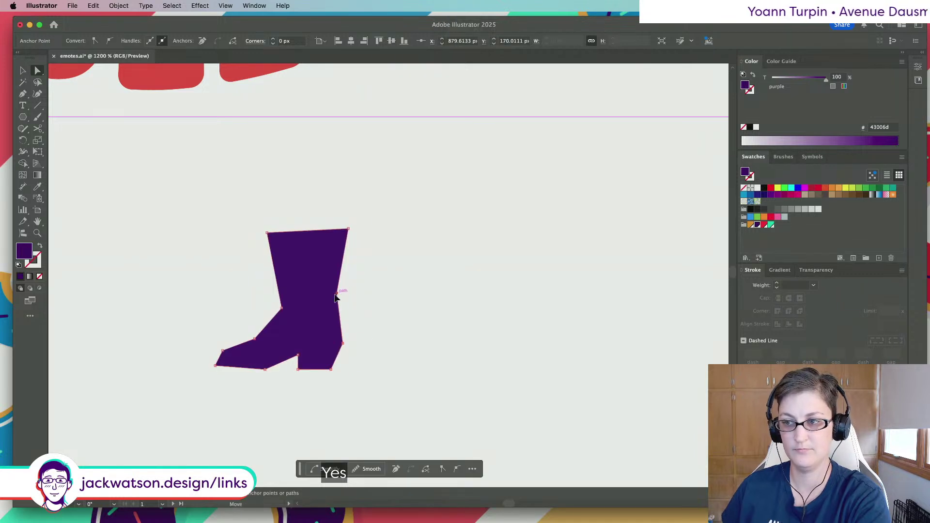
{"action": "left_click_drag", "start_coordinate": [336, 297], "coordinate": [342, 307]}
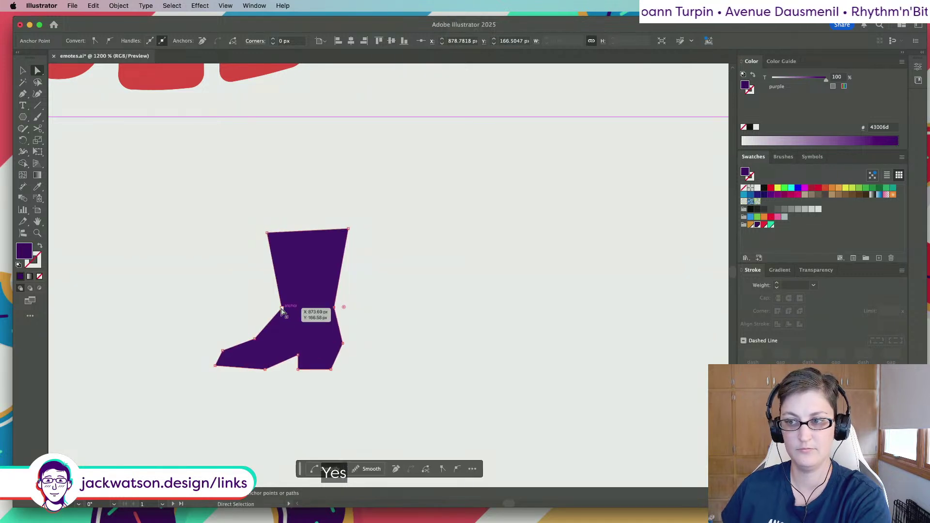
Try rounding the ankle, instep, toe, sole and heel corners together while leaving the shaft's top corners sharp
{"action": "left_click", "coordinate": [282, 308]}
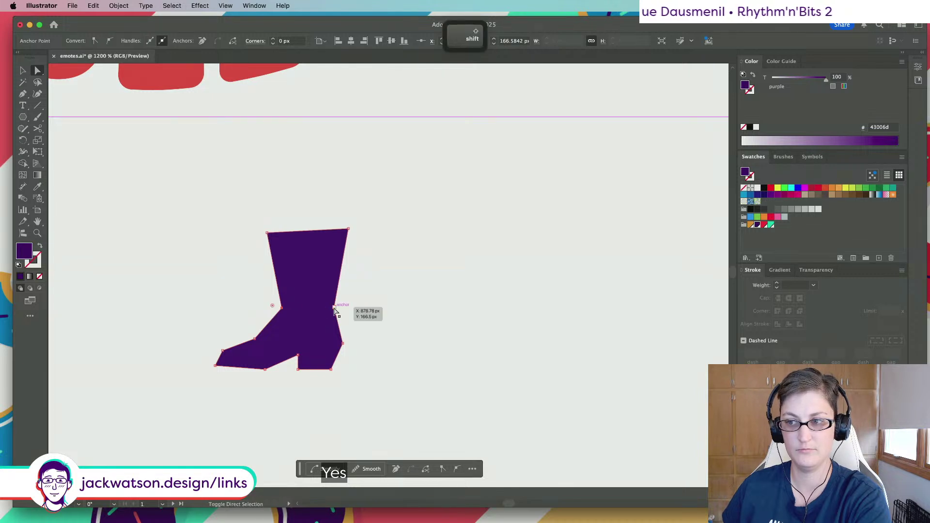
{"action": "left_click", "coordinate": [339, 373]}
{"action": "left_click", "coordinate": [305, 264]}
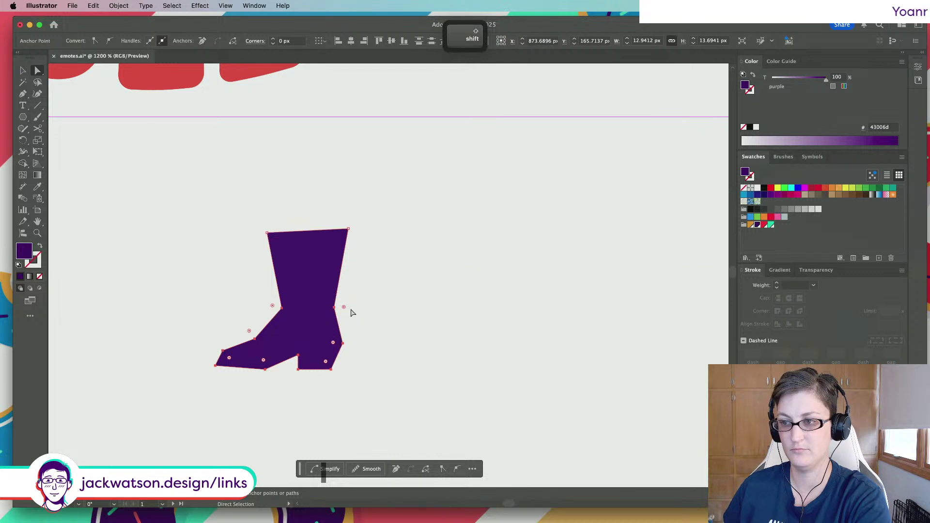
{"action": "left_click_drag", "start_coordinate": [344, 308], "coordinate": [388, 312]}
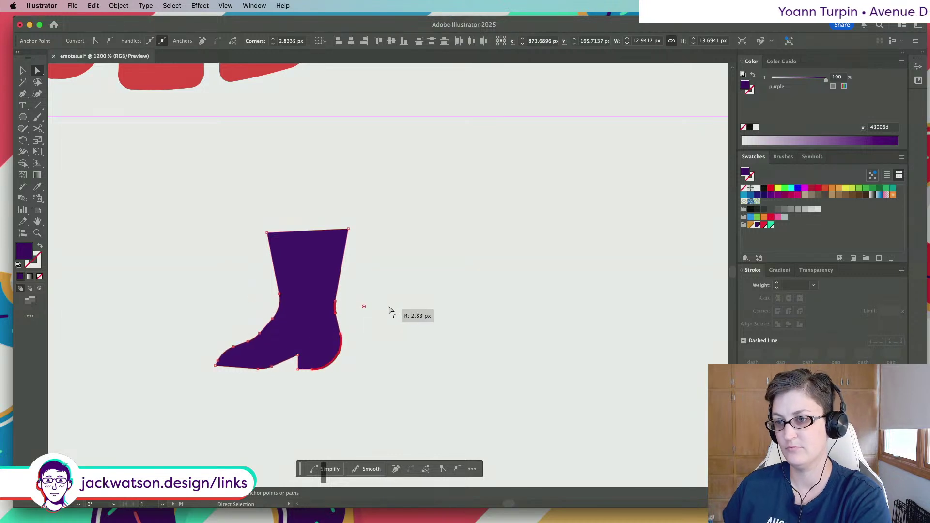
{"action": "left_click", "coordinate": [388, 338]}
{"action": "key", "text": "super+z"}
{"action": "key", "text": "super+z"}
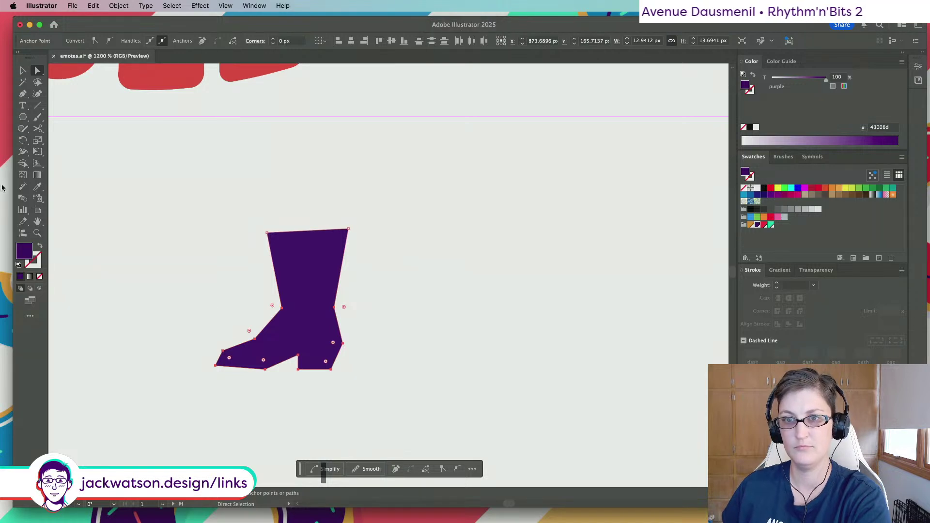
Add an anchor point on the heel's back edge and reshape the heel into a narrower, upright block
{"action": "left_click", "coordinate": [23, 94]}
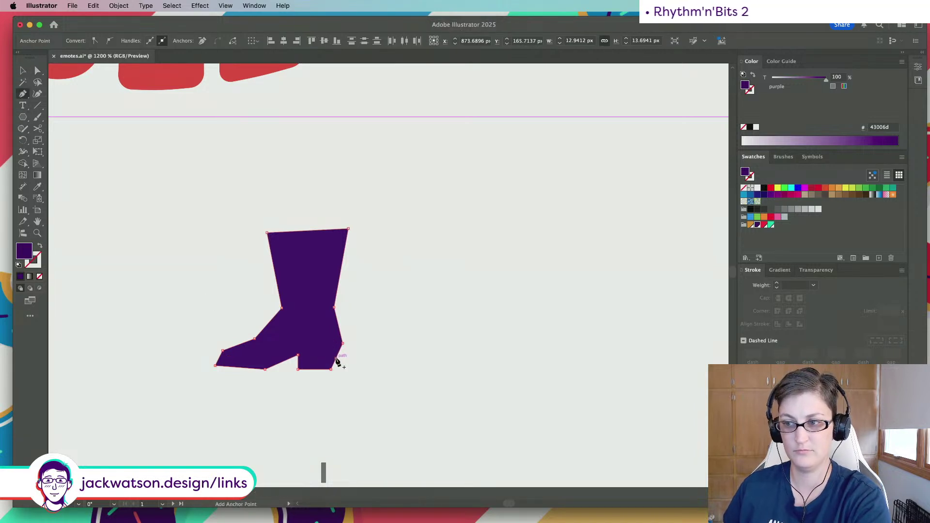
{"action": "left_click", "coordinate": [336, 358]}
{"action": "left_click", "coordinate": [39, 71]}
{"action": "left_click_drag", "start_coordinate": [331, 369], "coordinate": [335, 371]}
{"action": "key", "text": "shift"}
{"action": "left_click", "coordinate": [371, 387]}
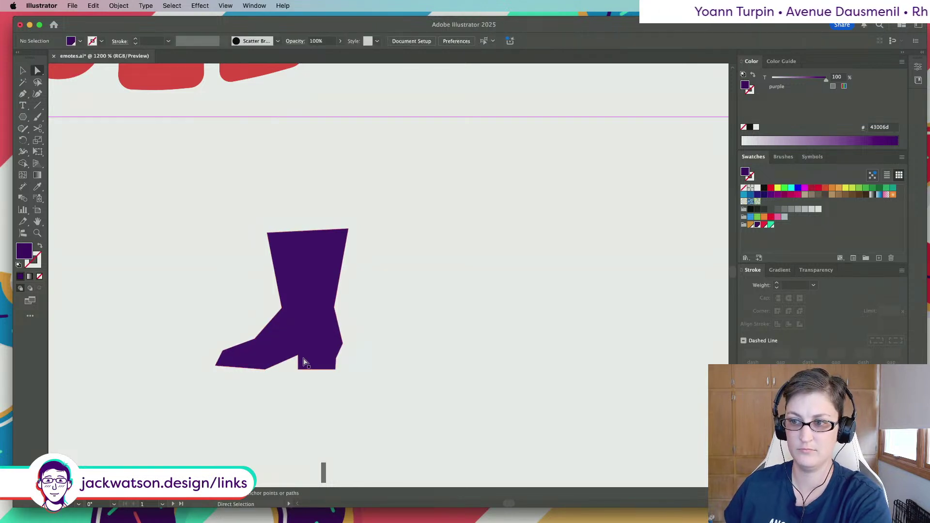
{"action": "mouse_move", "coordinate": [308, 382]}
{"action": "left_mouse_down"}
{"action": "mouse_move", "coordinate": [286, 353]}
{"action": "mouse_move", "coordinate": [312, 371]}
{"action": "left_mouse_up"}
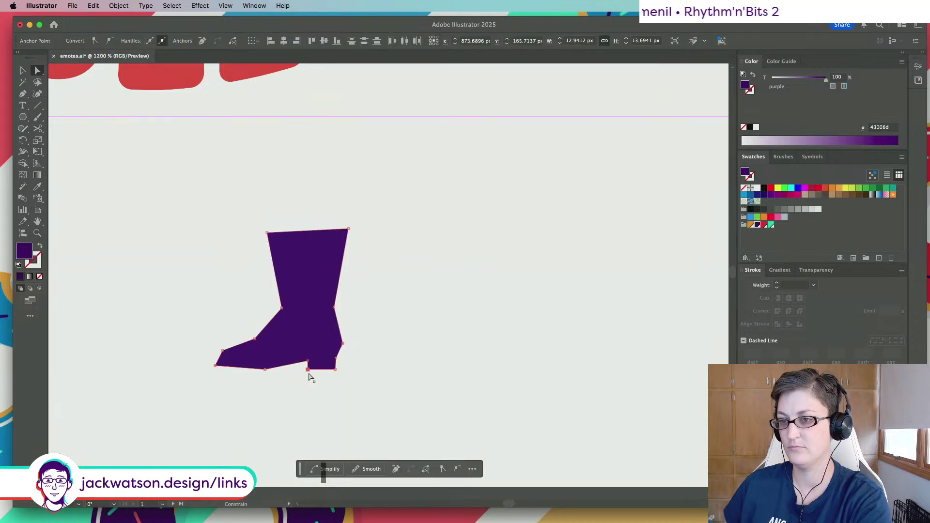
{"action": "left_click", "coordinate": [368, 374]}
Shift the back ankle and heel points slightly inward, and round the ankle, instep and heel-back corners by about 4.8 px
{"action": "left_click", "coordinate": [342, 345]}
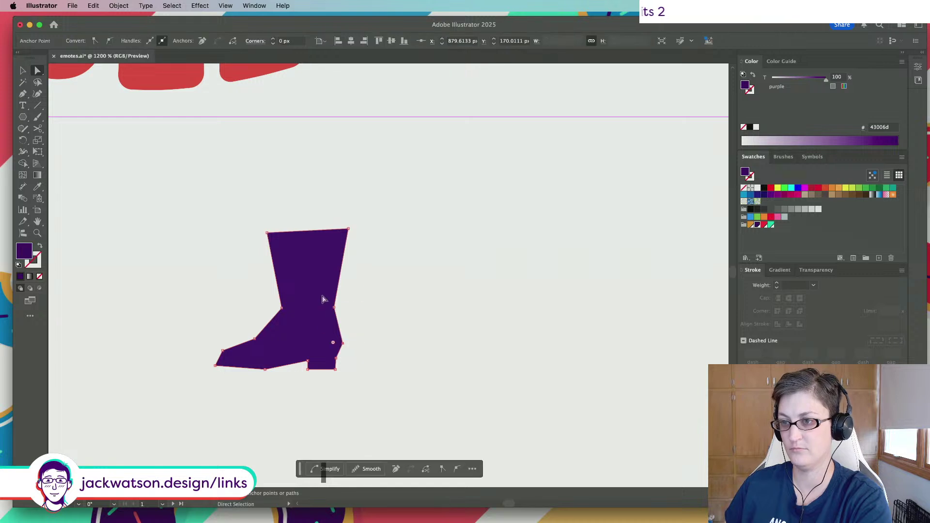
{"action": "left_click", "coordinate": [334, 308], "text": "shift"}
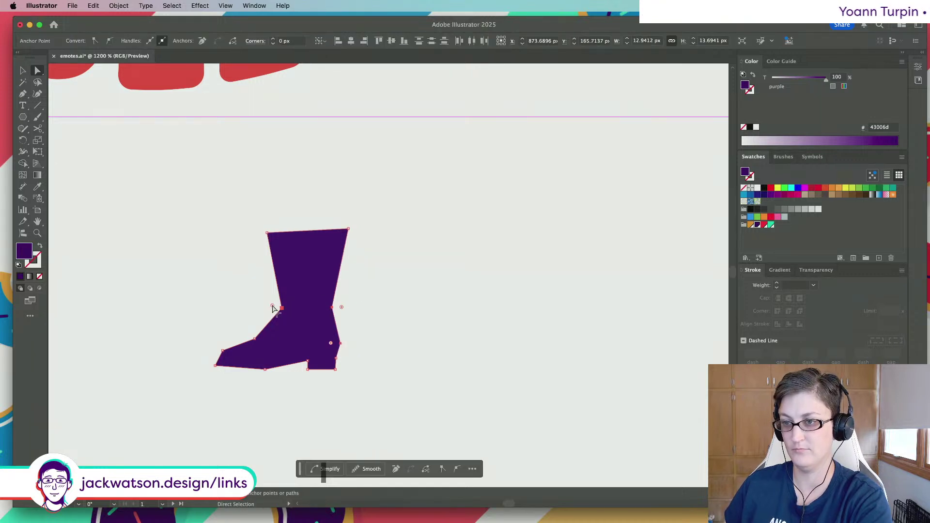
{"action": "mouse_move", "coordinate": [238, 304]}
{"action": "left_mouse_down"}
{"action": "mouse_move", "coordinate": [200, 297]}
{"action": "mouse_move", "coordinate": [242, 300]}
{"action": "mouse_move", "coordinate": [253, 344]}
{"action": "mouse_move", "coordinate": [225, 297]}
{"action": "left_mouse_up"}
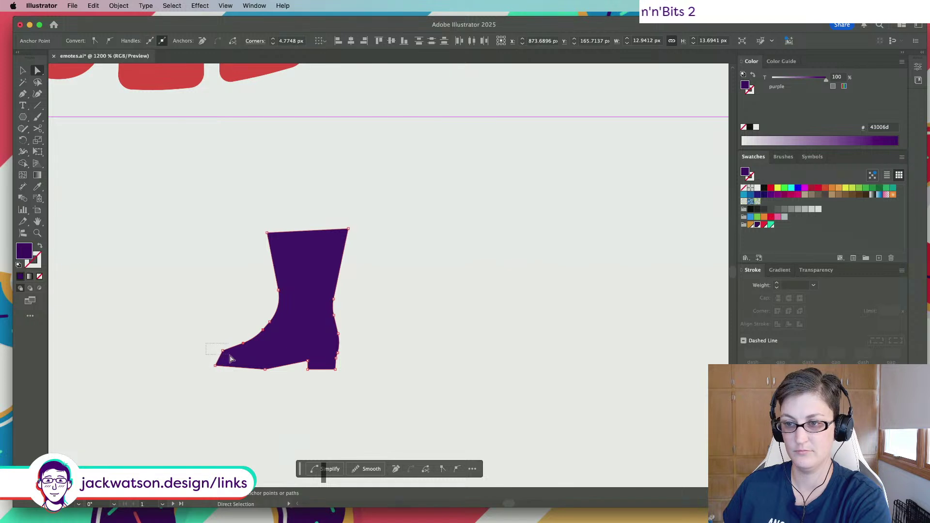
Round the upper toe corner by about 1.9 px and soften the front corner of the sole
{"action": "mouse_move", "coordinate": [231, 358]}
{"action": "left_mouse_down"}
{"action": "mouse_move", "coordinate": [216, 368]}
{"action": "mouse_move", "coordinate": [225, 372]}
{"action": "left_mouse_up"}
{"action": "key", "text": "super+z"}
{"action": "key", "text": "super+z"}
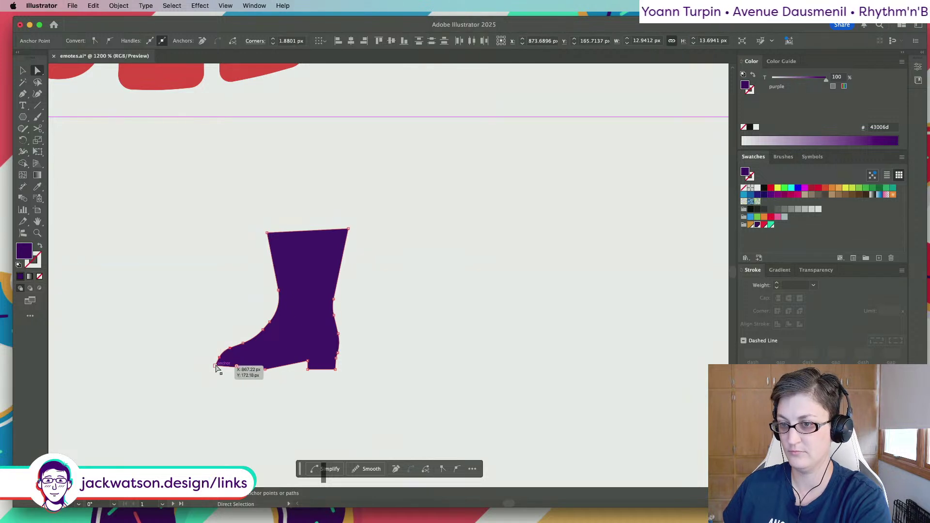
{"action": "left_click", "coordinate": [264, 382]}
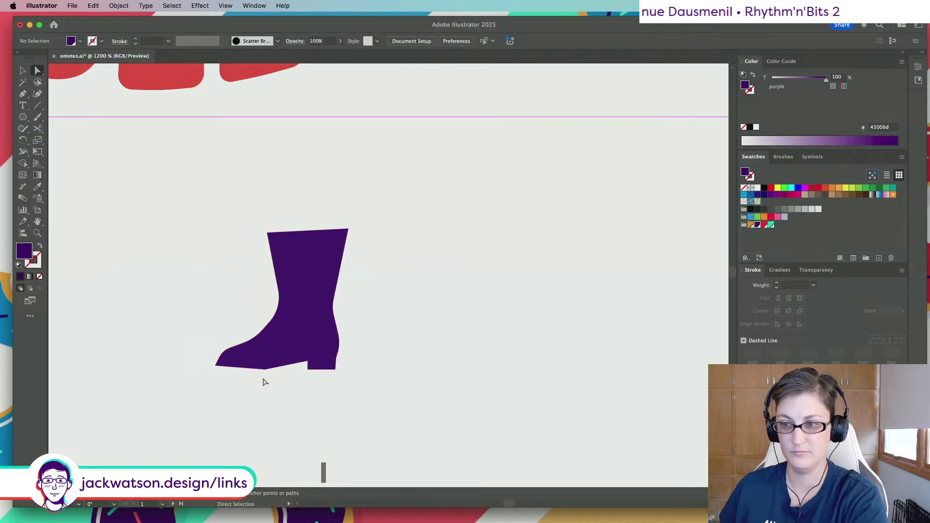
{"action": "left_click_drag", "start_coordinate": [266, 370], "coordinate": [261, 312]}
Bend the top edge of the boot shaft into a gentle upward arch with the Curvature tool
{"action": "left_click", "coordinate": [24, 94]}
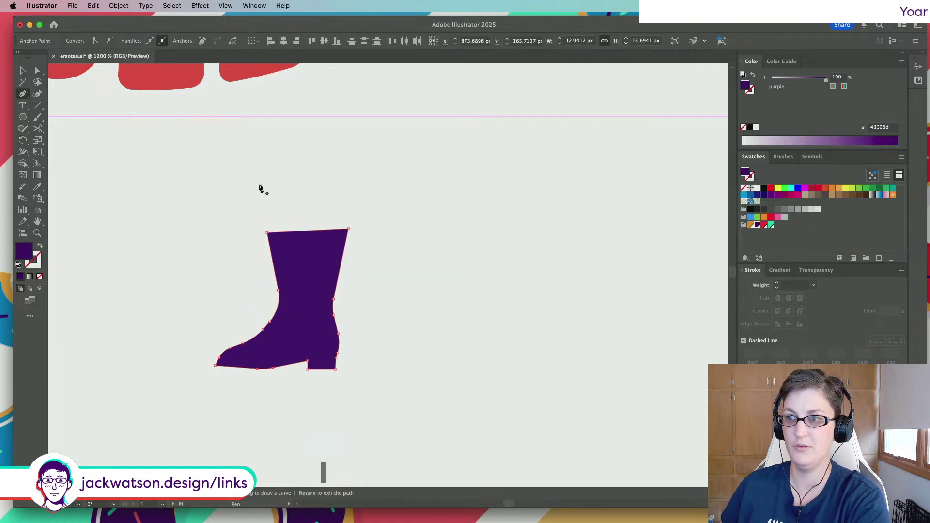
{"action": "left_click", "coordinate": [37, 93]}
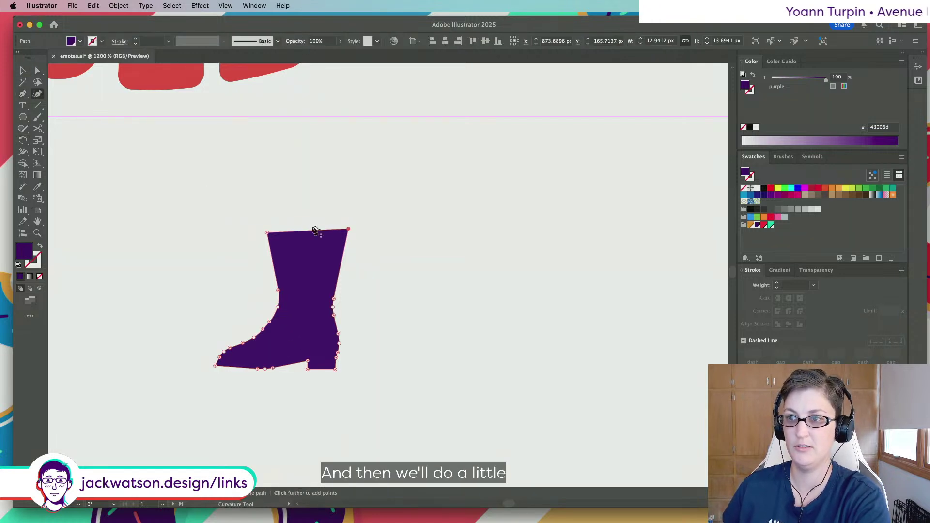
{"action": "left_click_drag", "start_coordinate": [307, 235], "coordinate": [306, 223]}
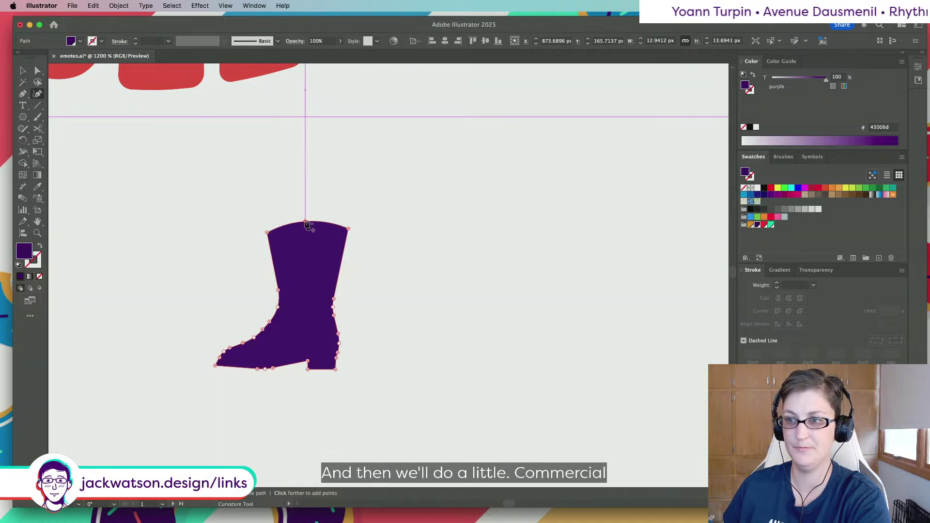
{"action": "key", "text": "shift+super+a"}
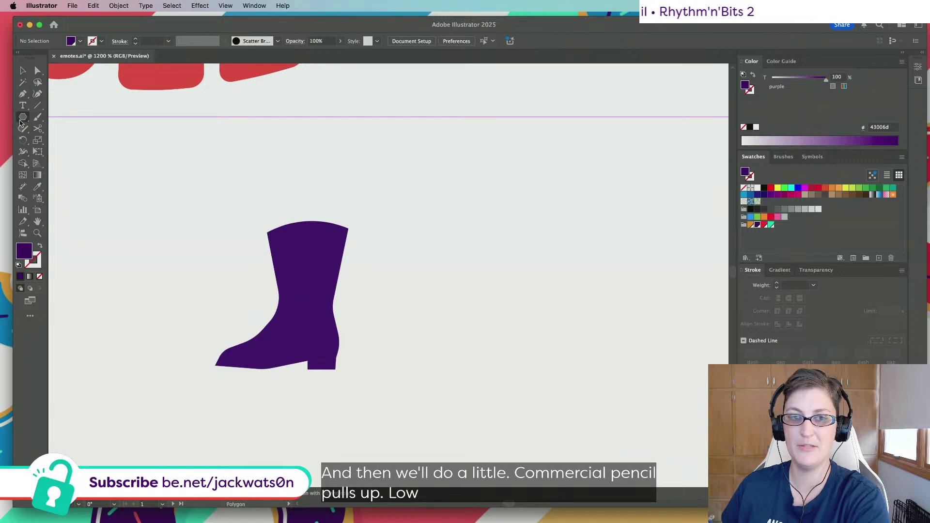
Draw a narrow purple rectangle about 1.3 by 2.7 px as a pull tab across the middle of the boot's top edge
{"action": "left_click_drag", "start_coordinate": [20, 121], "coordinate": [62, 119]}
{"action": "mouse_move", "coordinate": [201, 185]}
{"action": "left_mouse_down"}
{"action": "mouse_move", "coordinate": [209, 213]}
{"action": "mouse_move", "coordinate": [278, 196]}
{"action": "mouse_move", "coordinate": [307, 208]}
{"action": "mouse_move", "coordinate": [316, 227]}
{"action": "left_mouse_up"}
{"action": "key", "text": "v"}
{"action": "key", "text": "super+shift+a"}
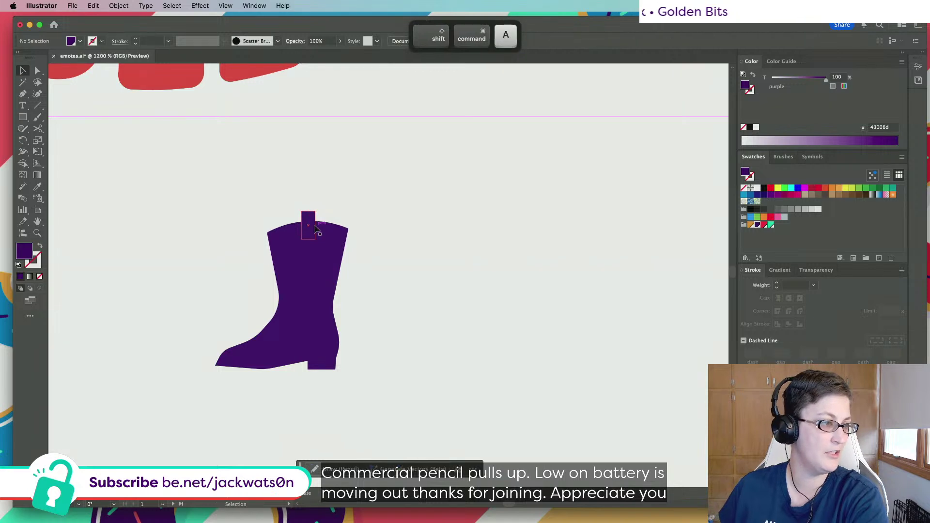
Taper the pull tab with Free Transform's perspective distortion, widening its top edge to about 2 px
{"action": "scroll", "coordinate": [313, 228], "scroll_direction": "up", "scroll_amount": 2}
{"action": "left_click", "coordinate": [314, 229]}
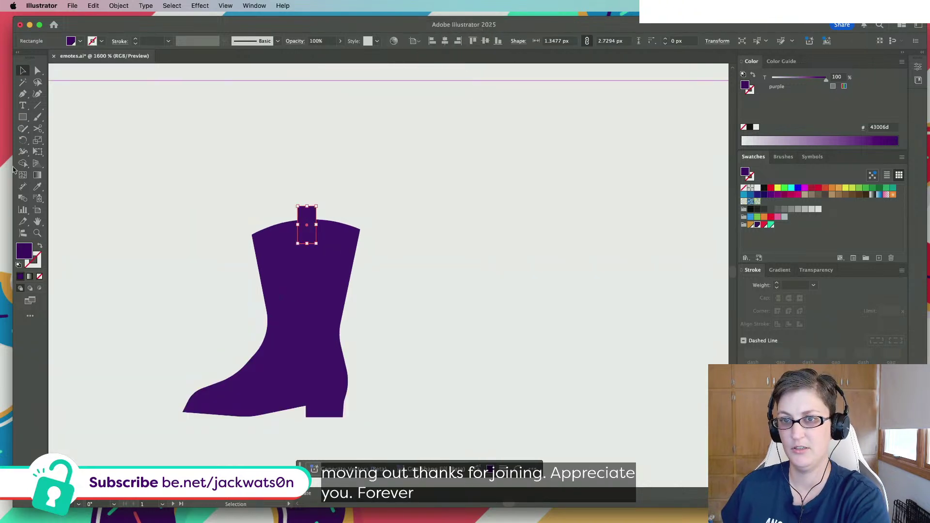
{"action": "left_click", "coordinate": [39, 154]}
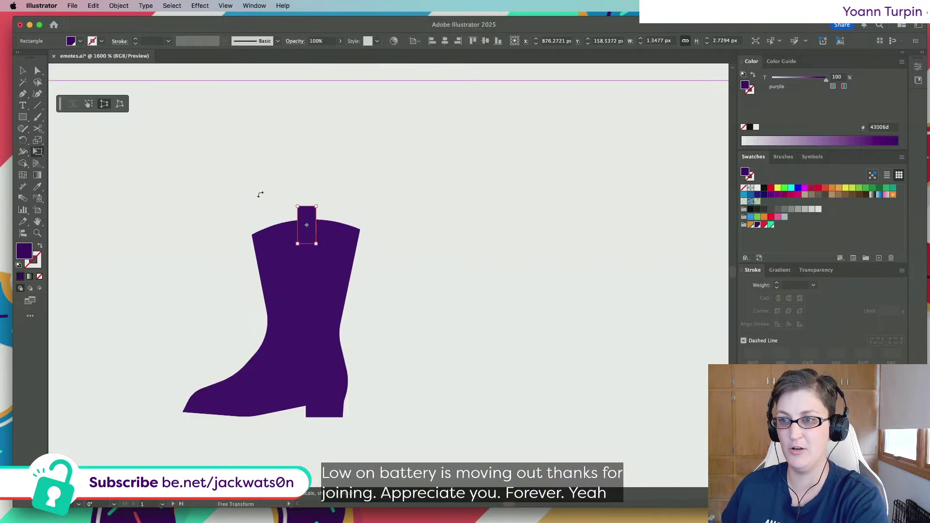
{"action": "left_click_drag", "start_coordinate": [296, 207], "coordinate": [292, 207]}
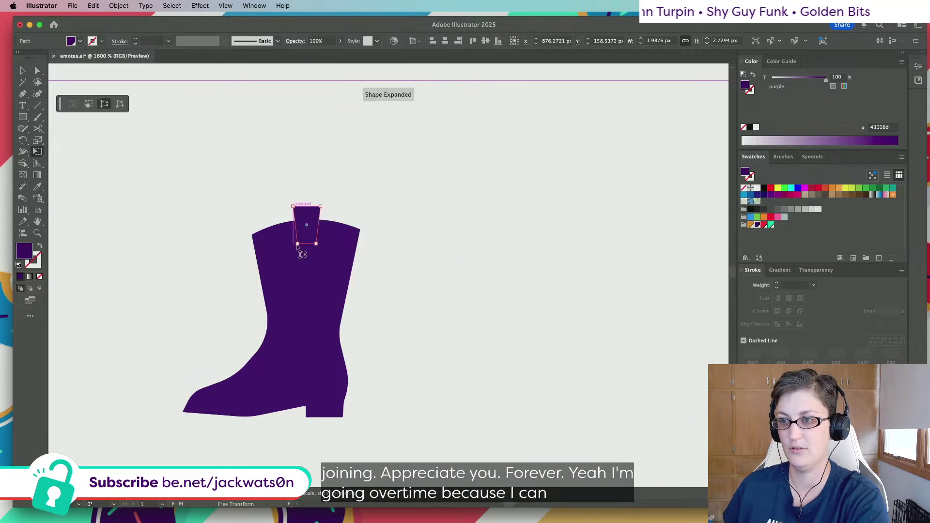
{"action": "left_click_drag", "start_coordinate": [297, 245], "coordinate": [298, 245]}
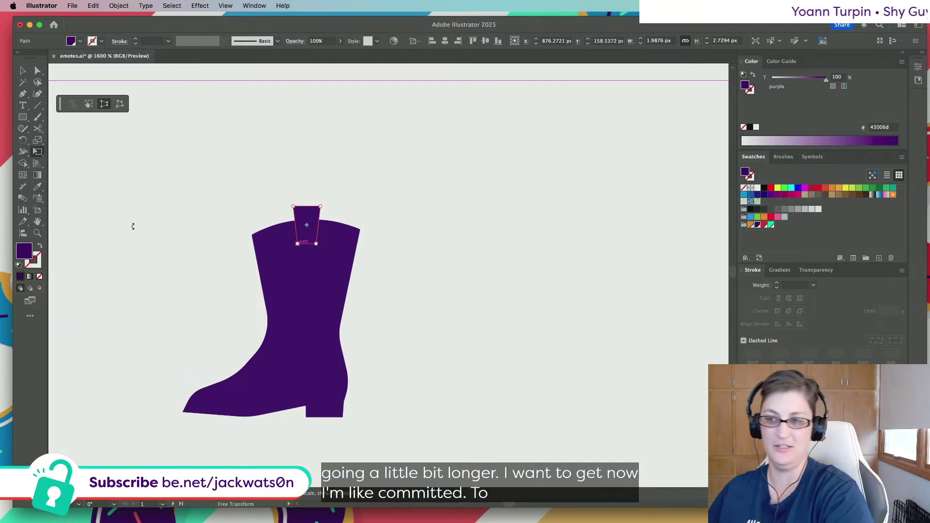
Draw a closed Pen tool shape over the boot's base, with its curved upper edge running from the toe to the back of the heel
{"action": "scroll", "coordinate": [177, 283], "scroll_direction": "left", "scroll_amount": 1}
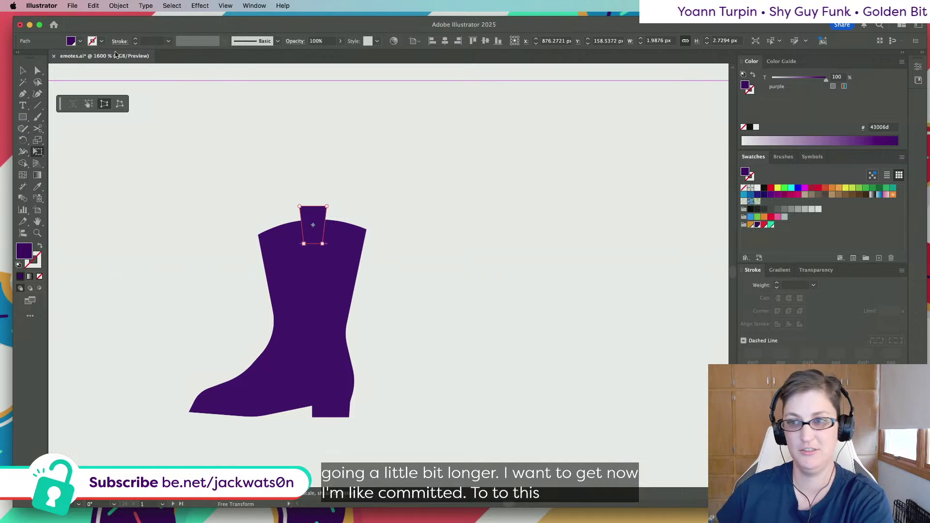
{"action": "key", "text": "v"}
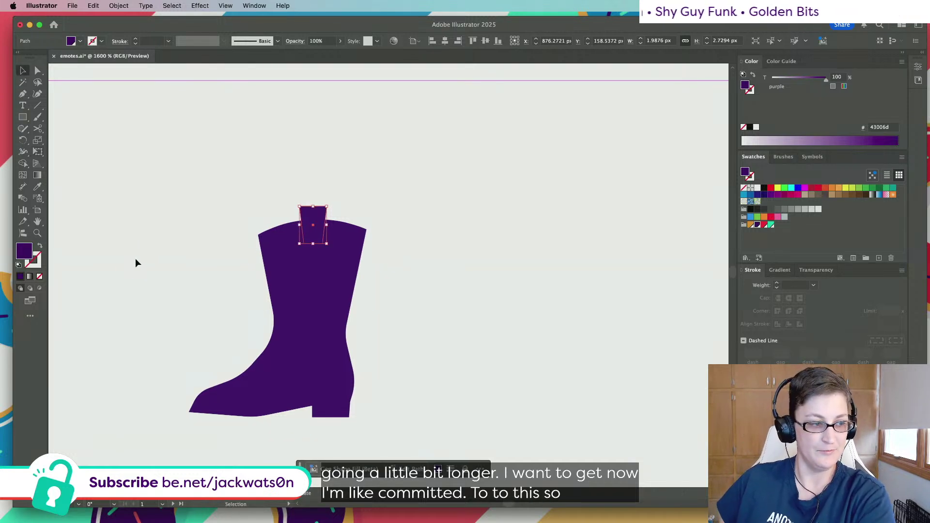
{"action": "left_click", "coordinate": [136, 263]}
{"action": "scroll", "coordinate": [135, 246], "scroll_direction": "down", "scroll_amount": 2}
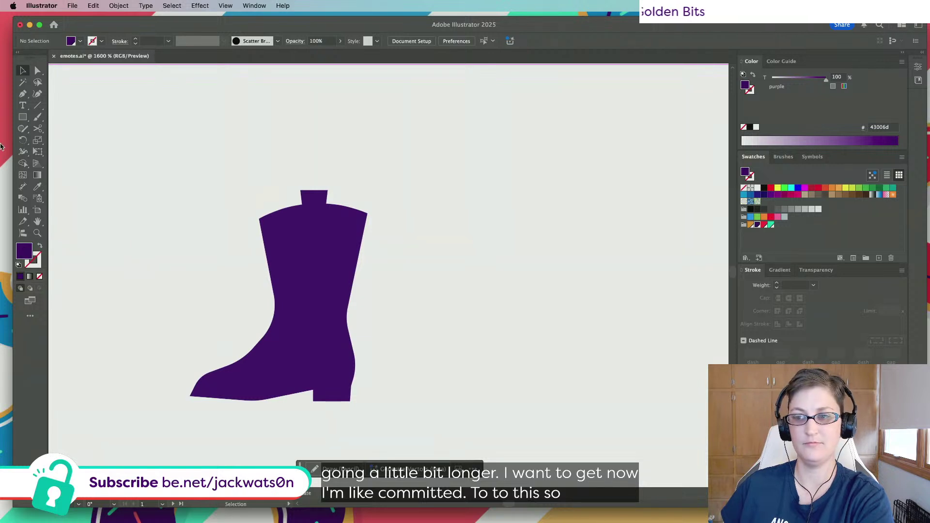
{"action": "left_click", "coordinate": [23, 95]}
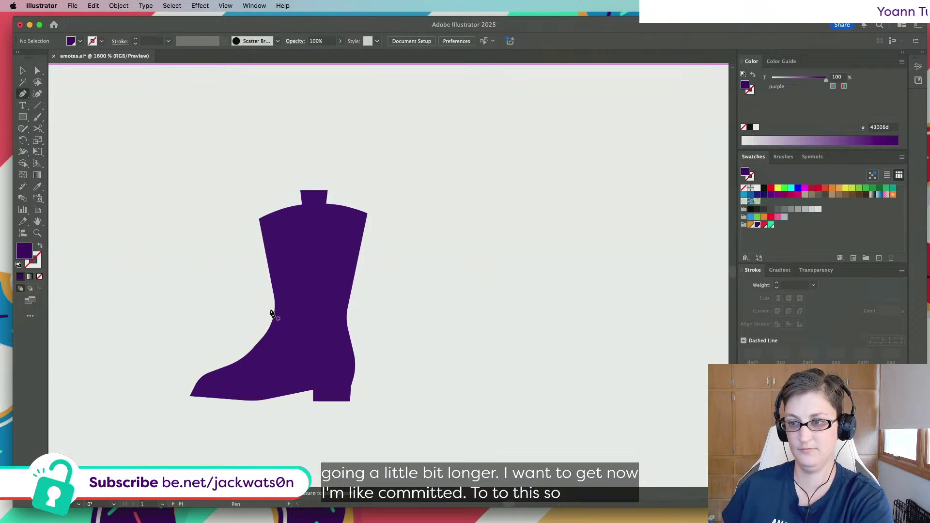
{"action": "left_click", "coordinate": [195, 386]}
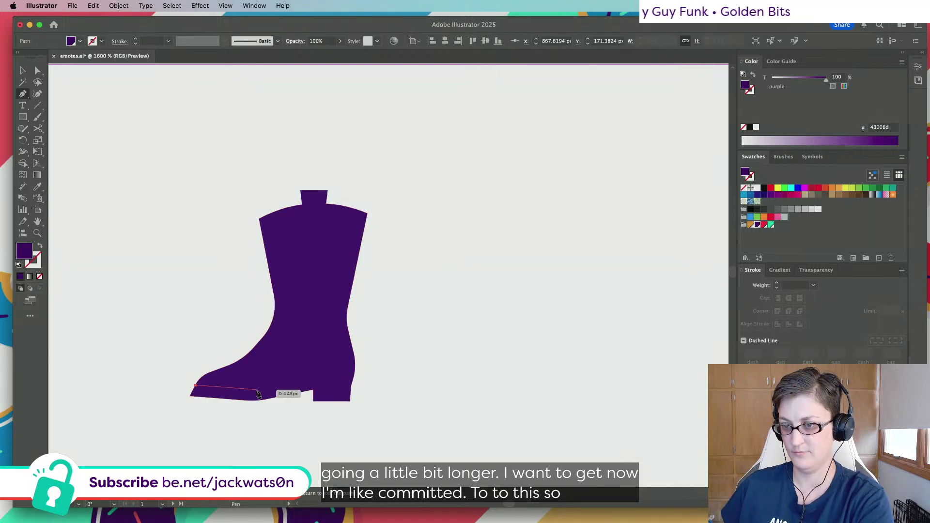
{"action": "key", "text": "cmd+z"}
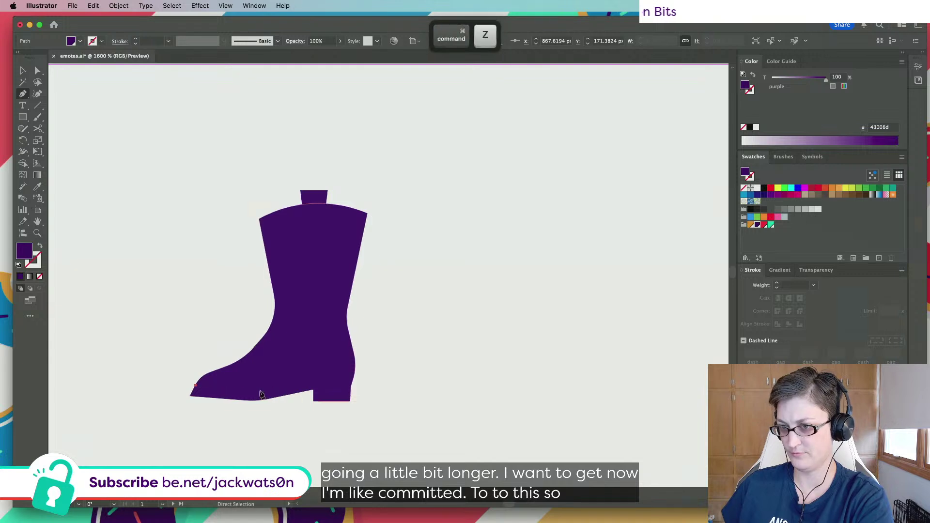
{"action": "left_click_drag", "start_coordinate": [255, 391], "coordinate": [274, 391]}
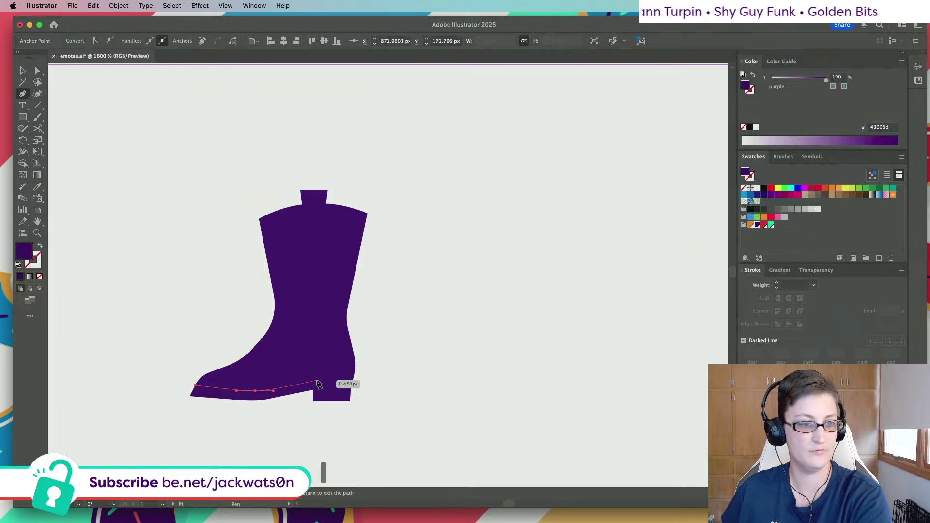
{"action": "left_click", "coordinate": [355, 371]}
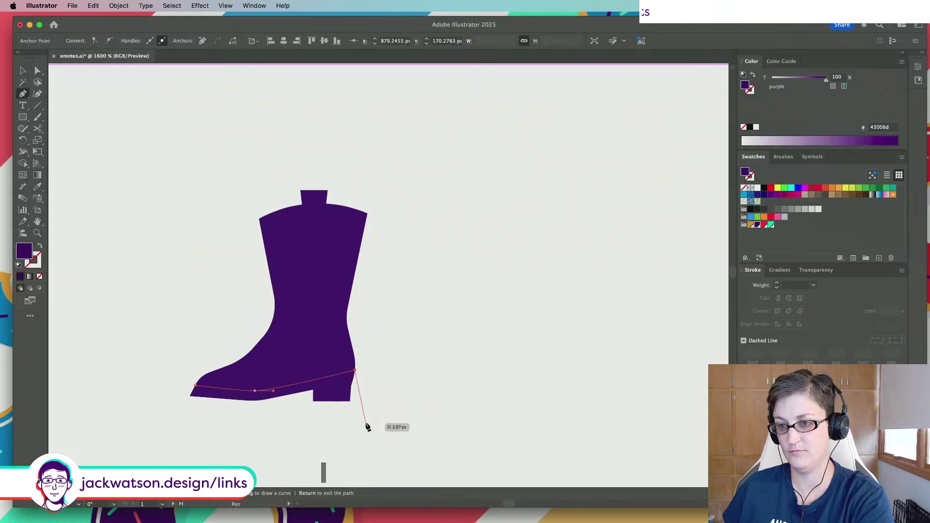
{"action": "left_click", "coordinate": [368, 423]}
{"action": "left_click", "coordinate": [141, 442]}
{"action": "left_click", "coordinate": [149, 403]}
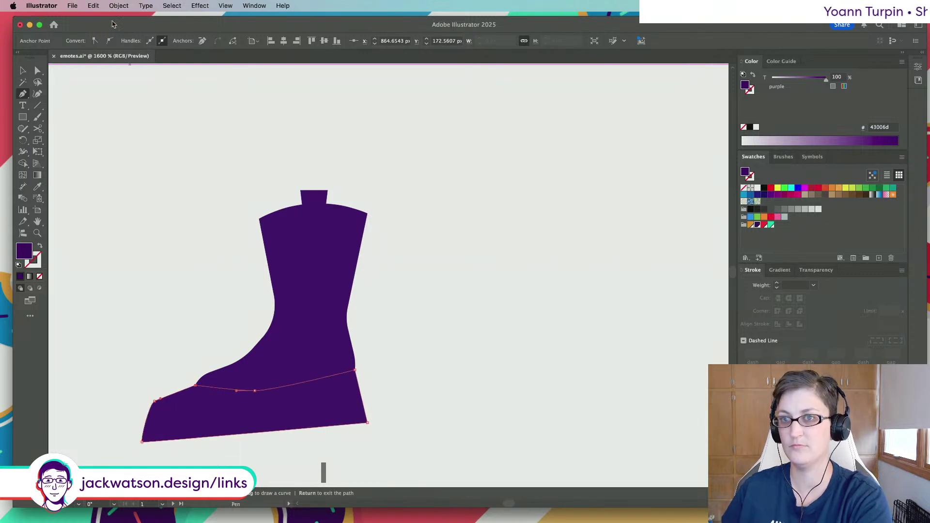
Paste a copy of the boot in front and intersect it with the base shape to form a separate sole and heel
{"action": "left_click", "coordinate": [37, 70]}
{"action": "left_click", "coordinate": [309, 300]}
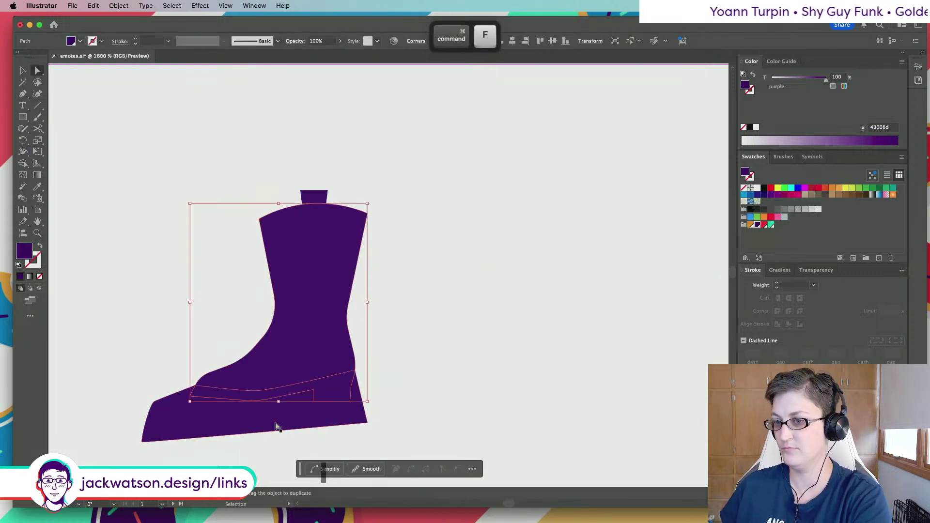
{"action": "left_click", "coordinate": [354, 427], "text": "shift"}
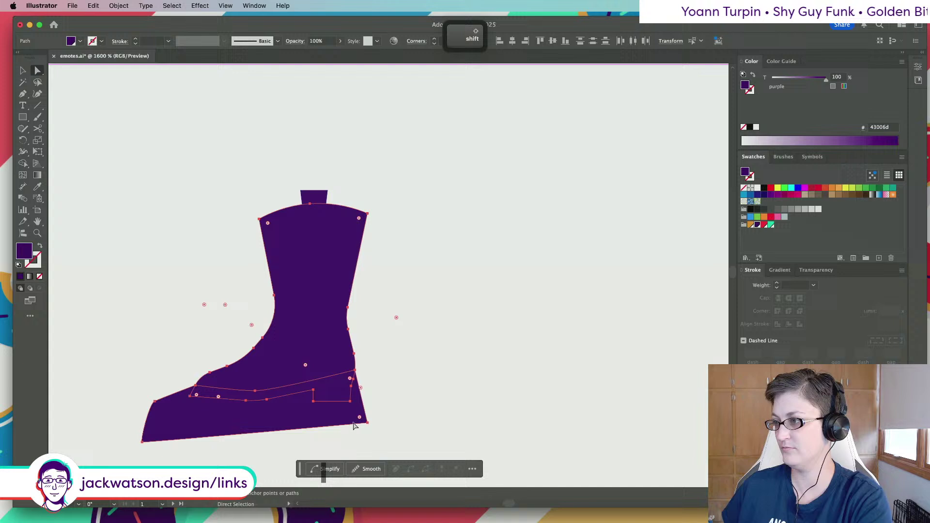
{"action": "left_click", "coordinate": [919, 66]}
{"action": "left_click", "coordinate": [828, 295]}
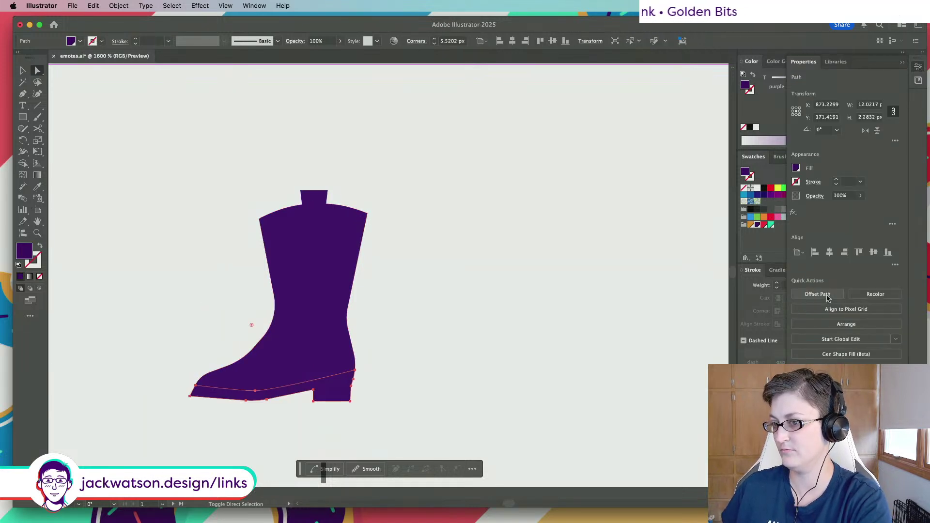
{"action": "left_click", "coordinate": [533, 332]}
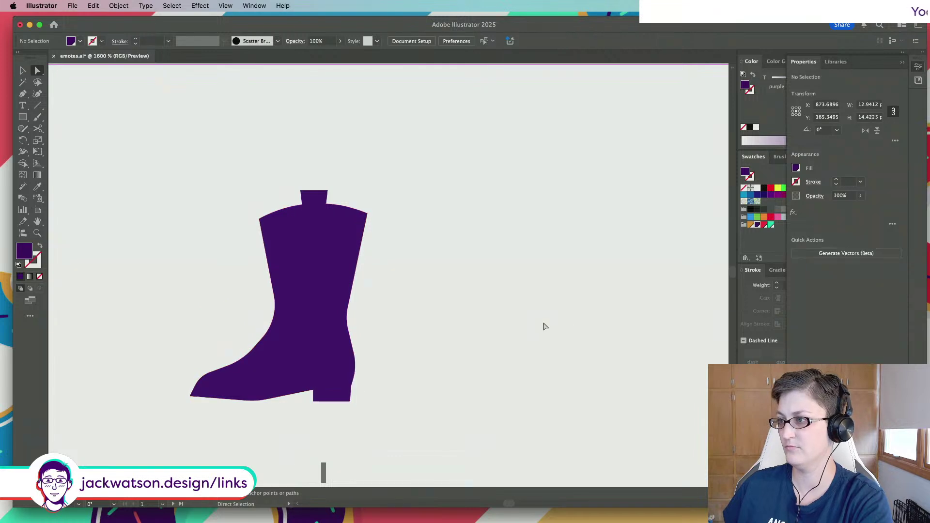
{"action": "left_click", "coordinate": [918, 66]}
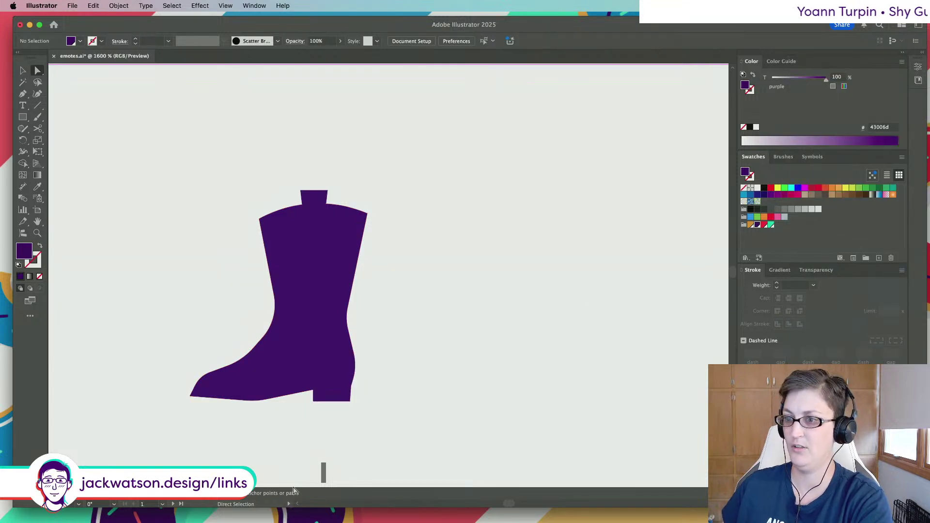
Try a golden yellow fill on the sole and heel and a red fill on the pull tab, undoing the red
{"action": "left_click", "coordinate": [326, 391]}
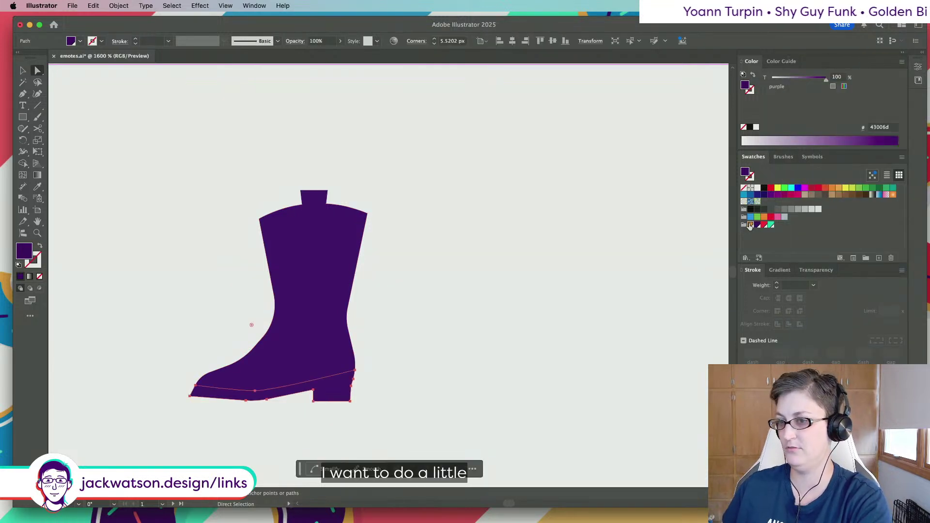
{"action": "left_click", "coordinate": [750, 225]}
{"action": "left_click", "coordinate": [314, 209]}
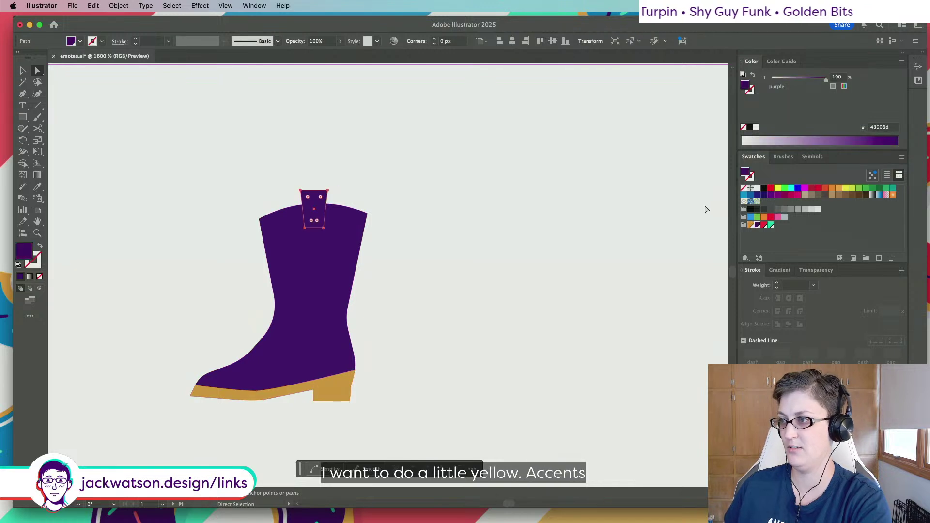
{"action": "left_click", "coordinate": [764, 225]}
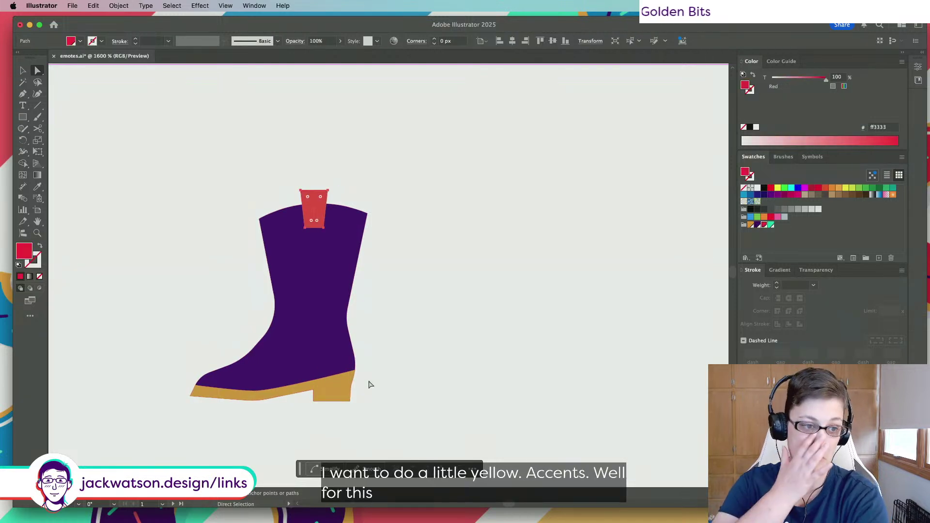
{"action": "key", "text": "cmd+z"}
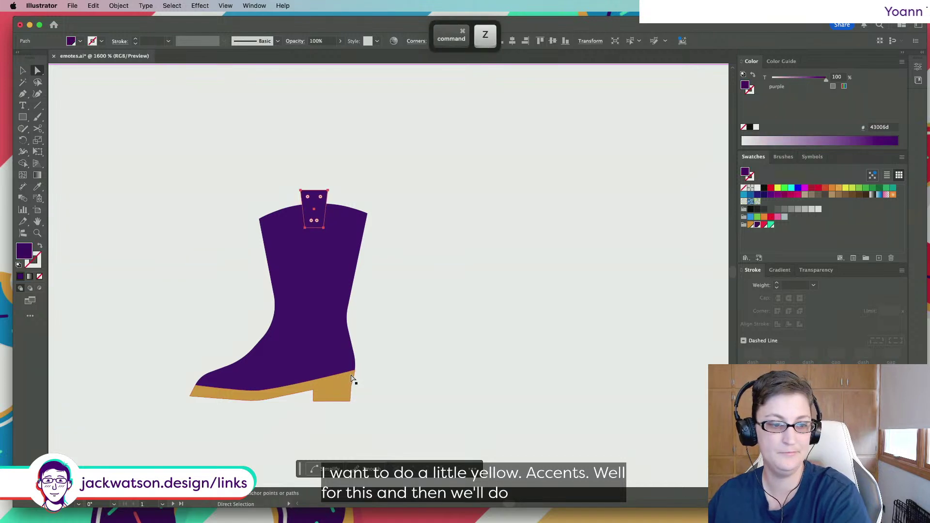
{"action": "left_click", "coordinate": [374, 333]}
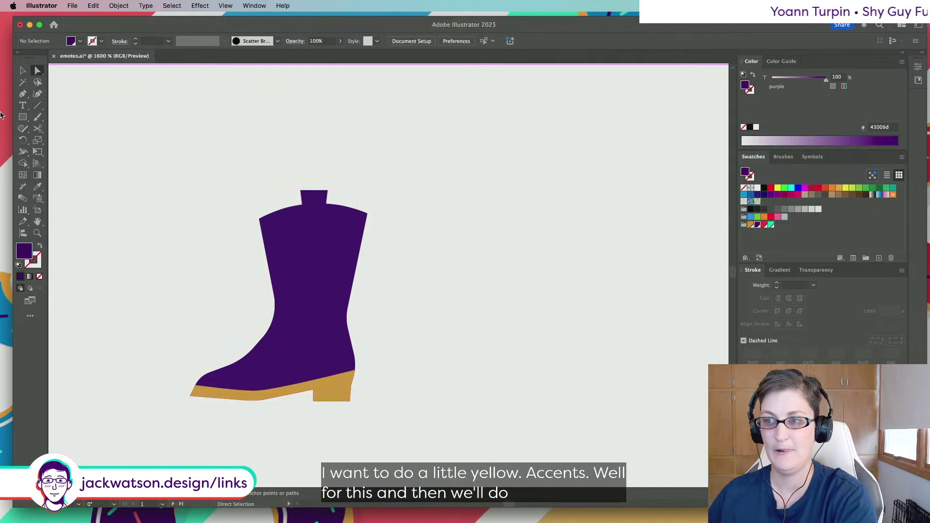
Try moving the whole boot to other positions near the CHEESY lettering, undoing each move
{"action": "key", "text": "alt"}
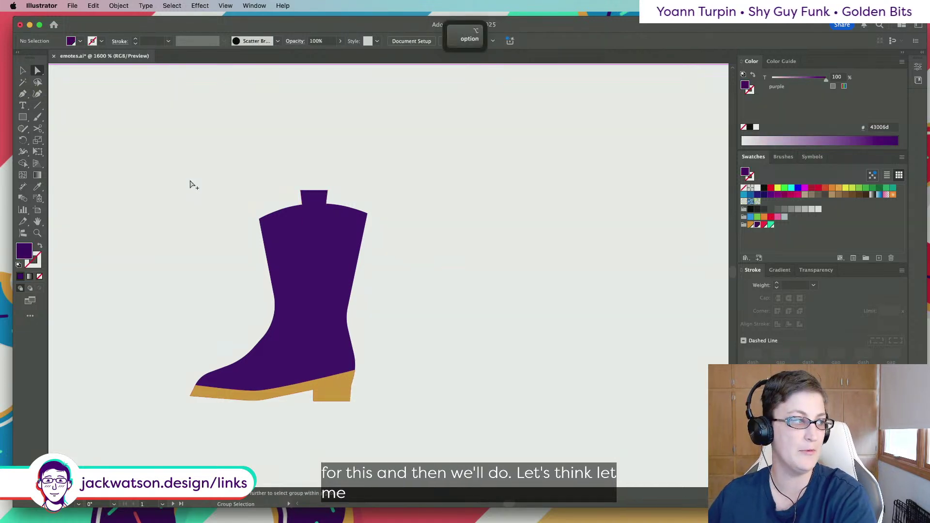
{"action": "scroll", "coordinate": [190, 185], "scroll_direction": "down", "scroll_amount": 5}
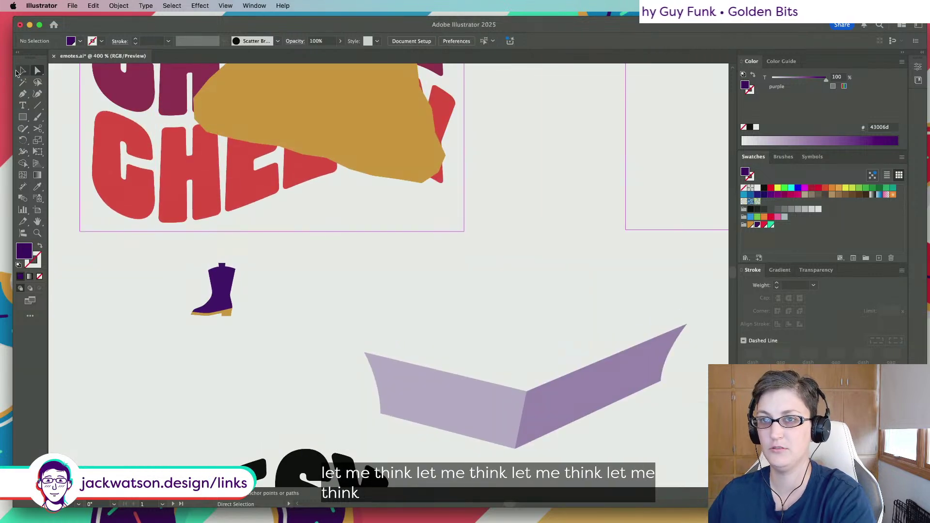
{"action": "left_click", "coordinate": [18, 72]}
{"action": "left_click_drag", "start_coordinate": [216, 313], "coordinate": [348, 138]}
{"action": "key", "text": "super"}
{"action": "key", "text": "super+z"}
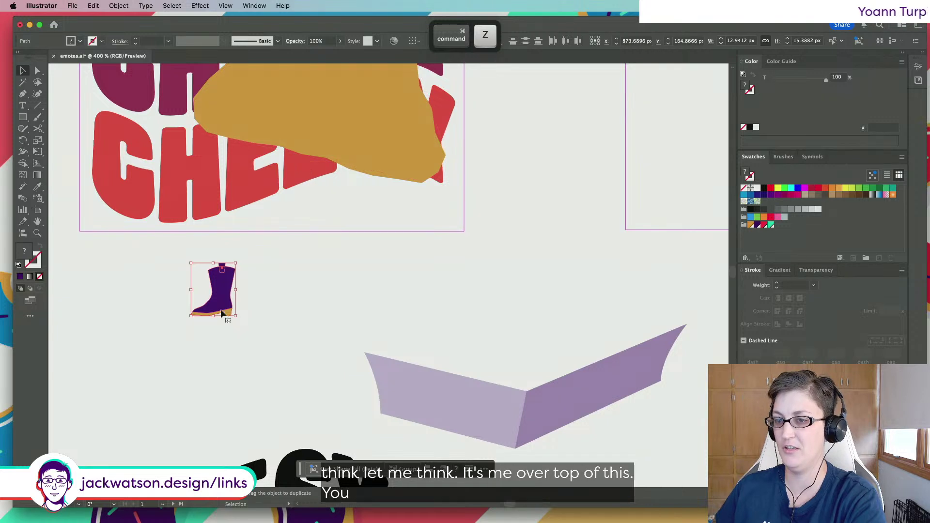
{"action": "left_click_drag", "start_coordinate": [222, 304], "coordinate": [289, 300]}
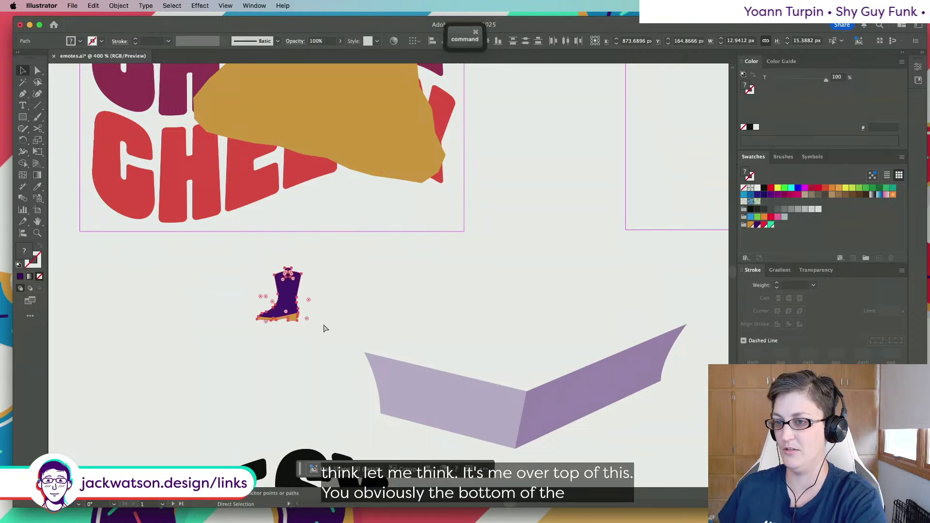
{"action": "key", "text": "super+z"}
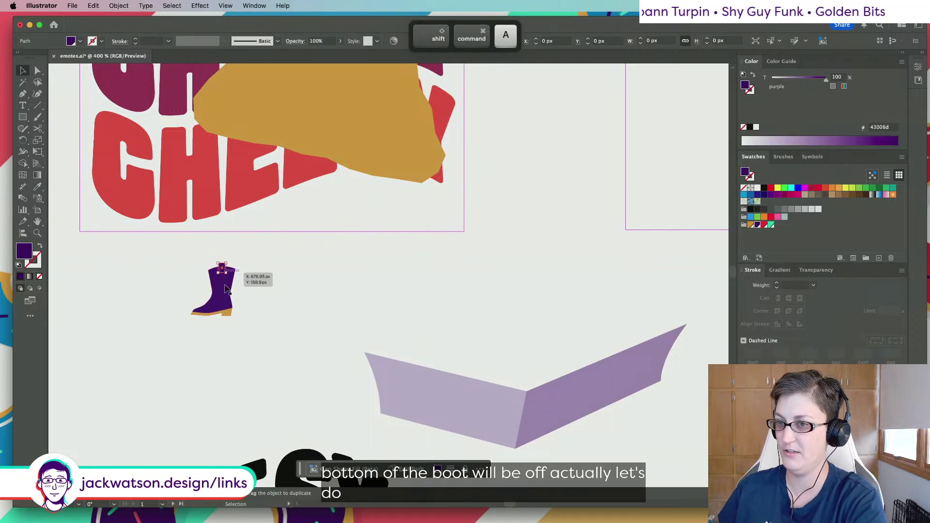
Fill both the pull tab and the sole and heel with the Red swatch (ff3333)
{"action": "left_click", "coordinate": [227, 311], "text": "shift"}
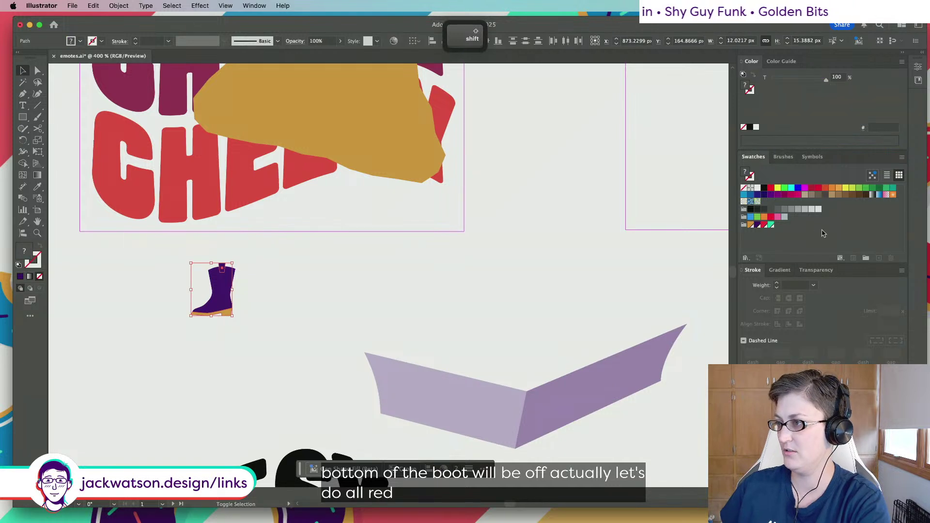
{"action": "left_click", "coordinate": [764, 226]}
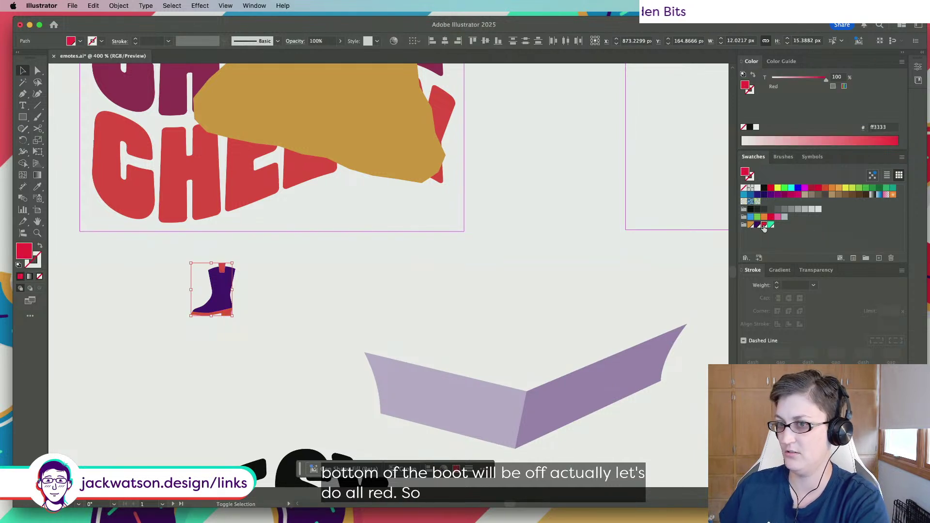
{"action": "left_click", "coordinate": [214, 354]}
Draw a straight vertical line from the pull tab's top centre down the boot shaft, with a red stroke and no fill
{"action": "scroll", "coordinate": [213, 297], "scroll_direction": "up", "scroll_amount": 2}
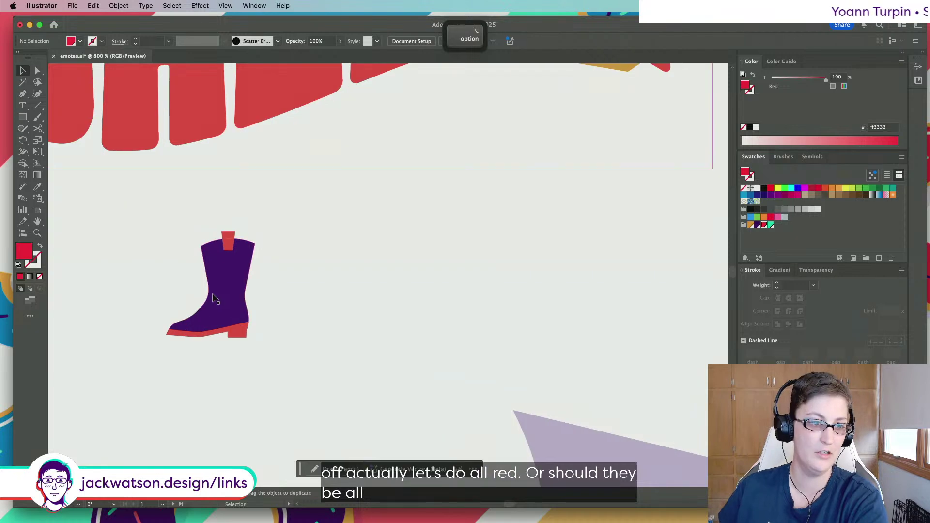
{"action": "scroll", "coordinate": [214, 297], "scroll_direction": "up", "scroll_amount": 1}
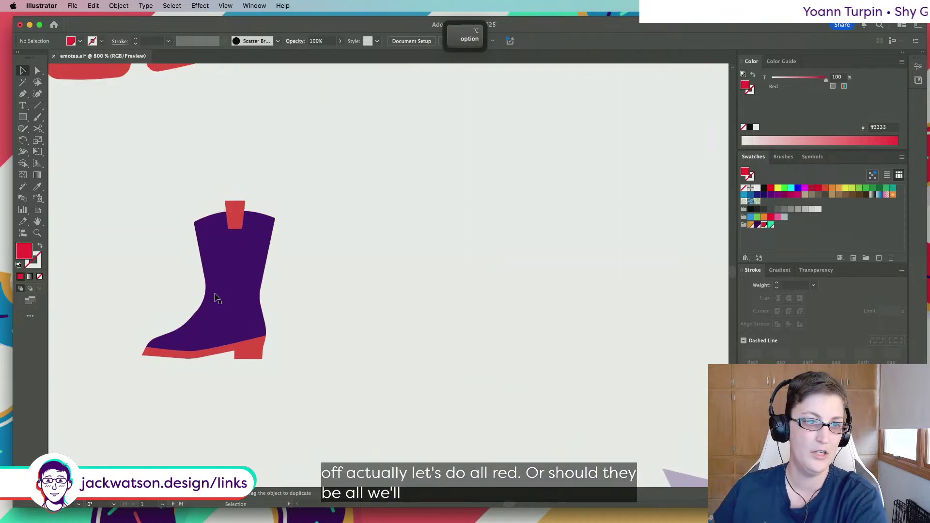
{"action": "left_click", "coordinate": [23, 95]}
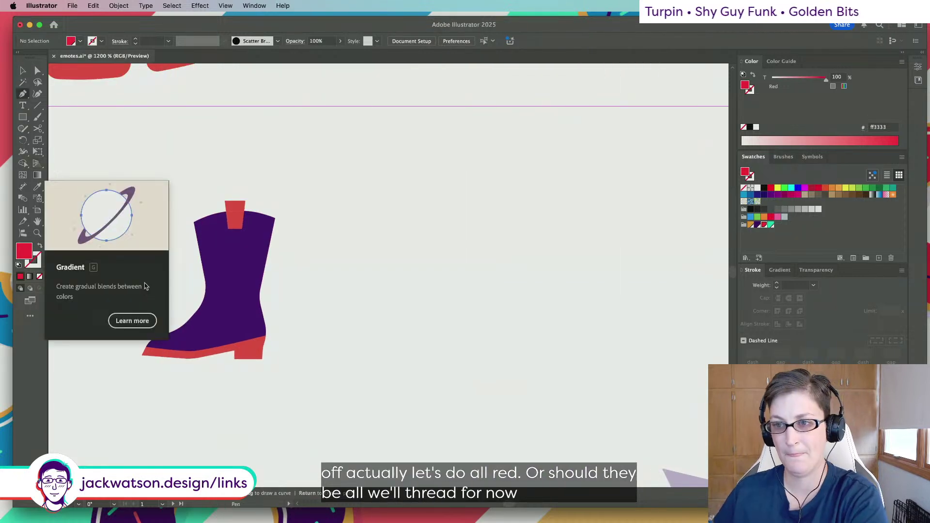
{"action": "left_click", "coordinate": [238, 215]}
{"action": "key", "text": "super+z"}
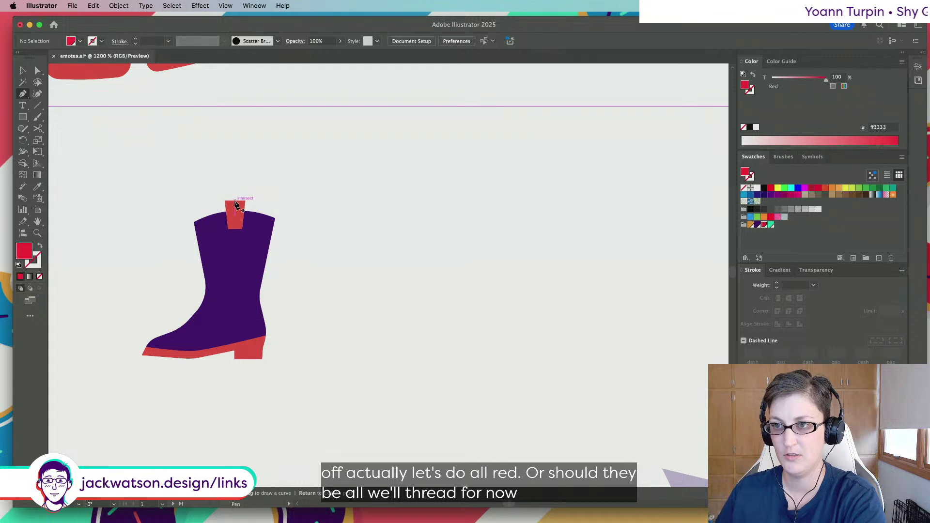
{"action": "left_click", "coordinate": [235, 201]}
{"action": "left_click", "coordinate": [235, 312], "text": "shift"}
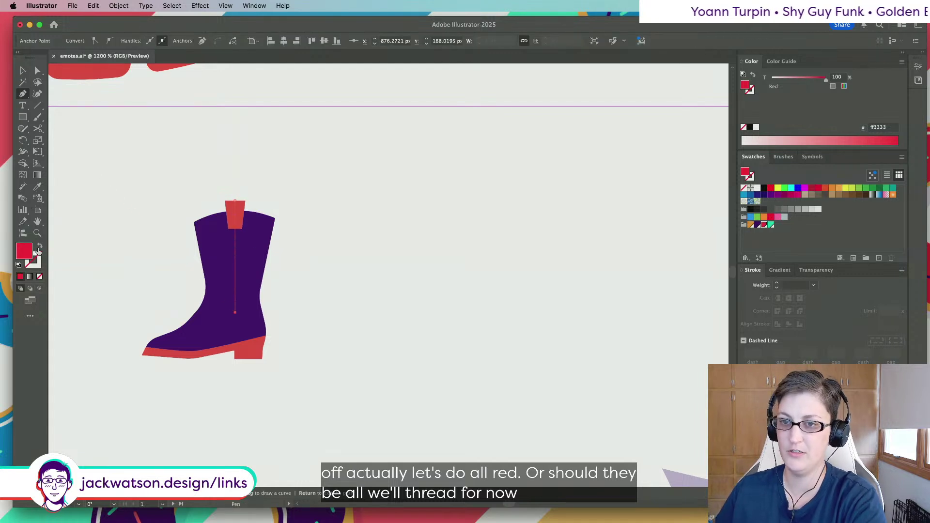
{"action": "left_click", "coordinate": [40, 247]}
Set the vertical line's stroke weight to 0.5 pt after trying 0.2 pt
{"action": "left_click", "coordinate": [759, 285]}
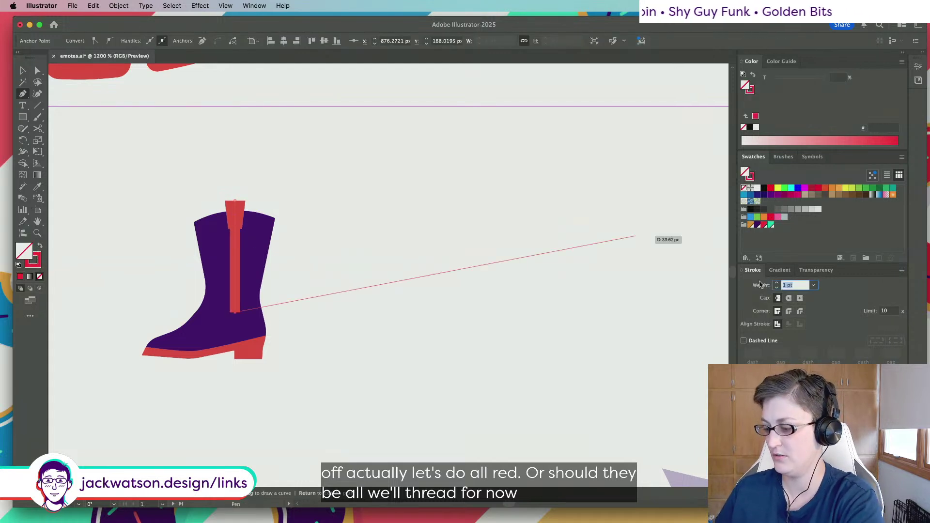
{"action": "type", "text": "0.2"}
{"action": "key", "text": "Tab"}
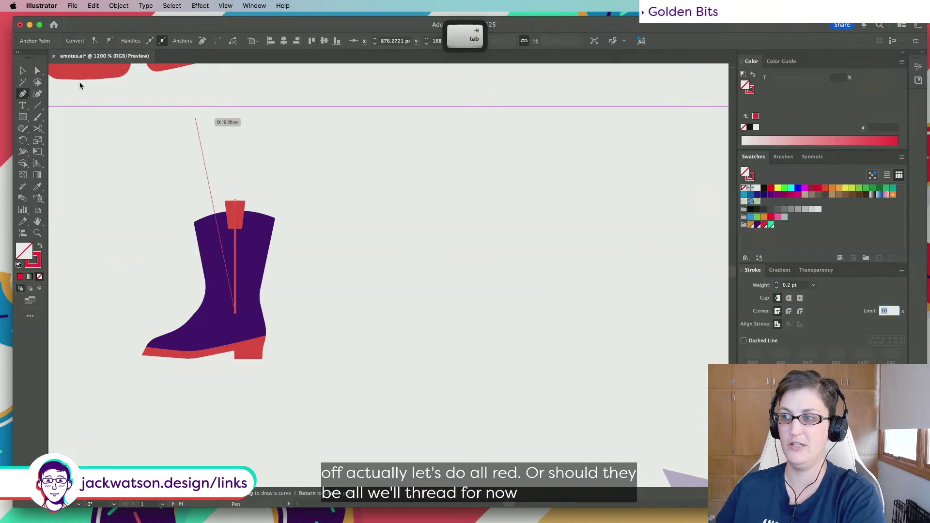
{"action": "left_click", "coordinate": [795, 285]}
{"action": "type", "text": "."}
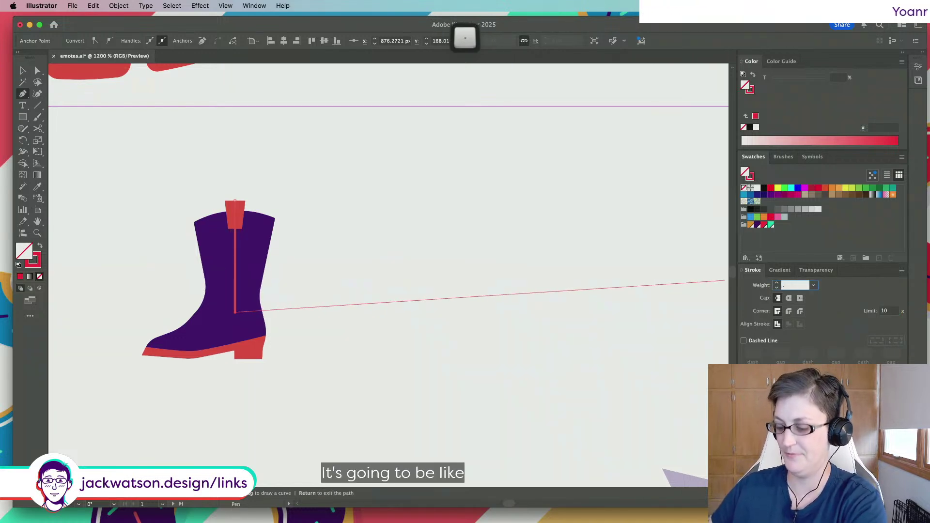
{"action": "type", "text": "5"}
{"action": "key", "text": "Return"}
{"action": "left_click", "coordinate": [22, 72]}
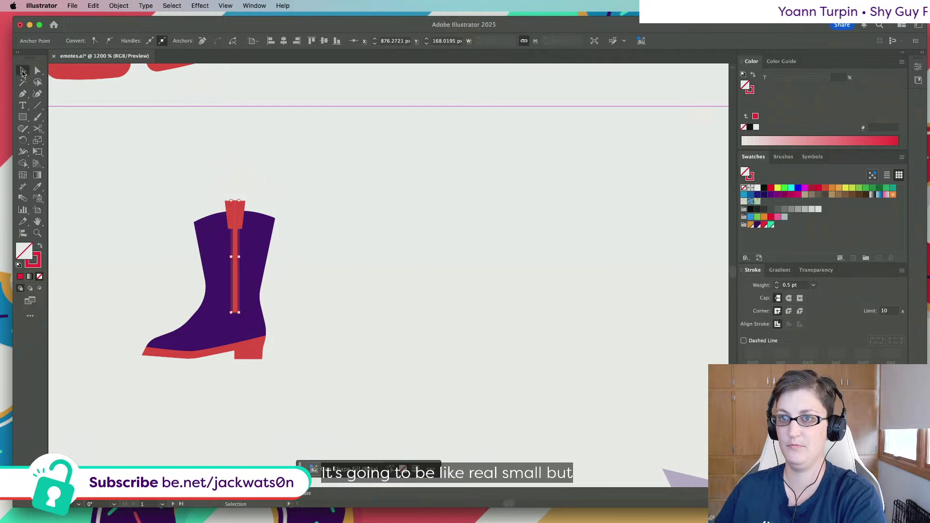
Bring the red pull tab in front of the vertical line by cutting it and pasting it in front
{"action": "left_click", "coordinate": [236, 213]}
{"action": "key", "text": "super+x"}
{"action": "key", "text": "super+f"}
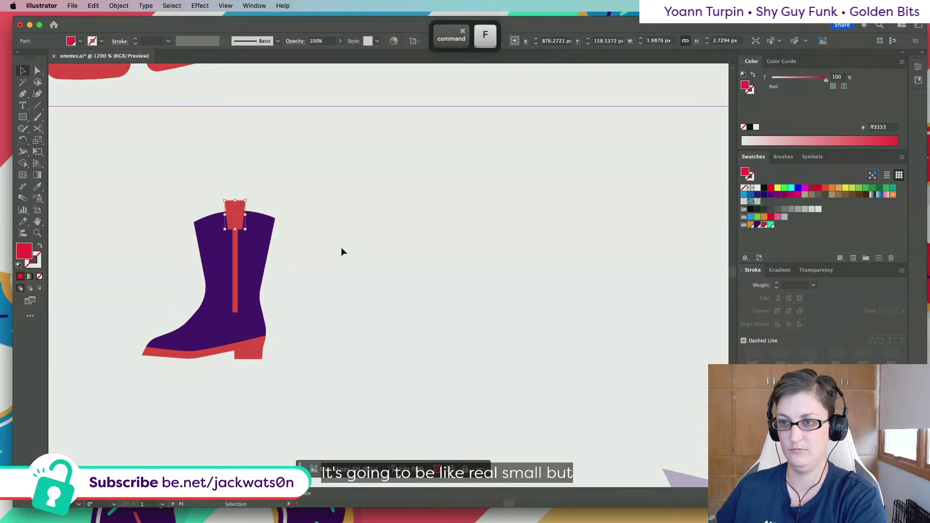
{"action": "left_click", "coordinate": [341, 252]}
Draw a curved seam across the boot's ankle and give it the vertical line's 0.5 pt red stroke with no fill
{"action": "left_click", "coordinate": [23, 93]}
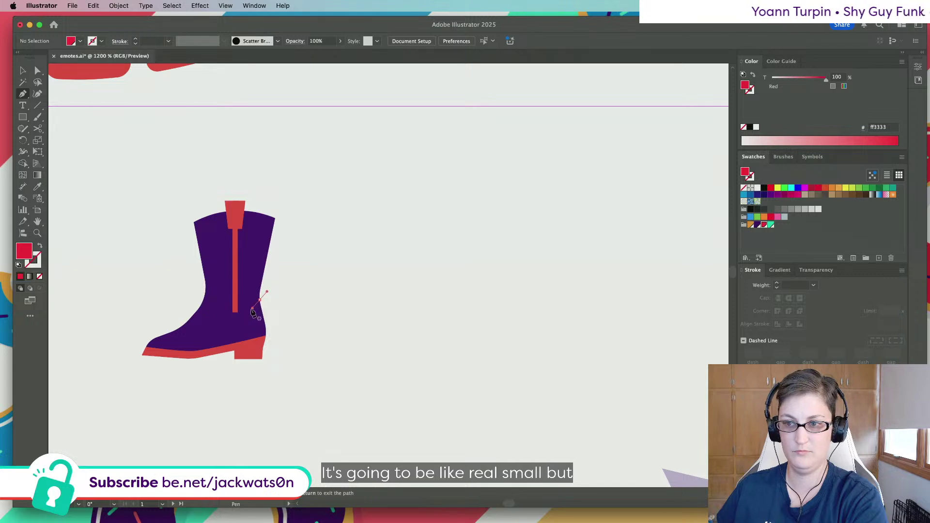
{"action": "left_click_drag", "start_coordinate": [222, 319], "coordinate": [193, 304]}
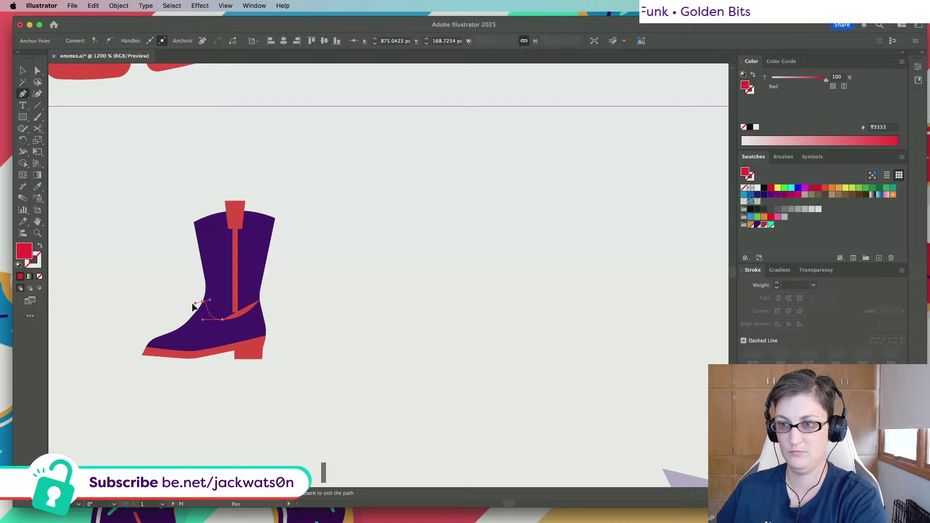
{"action": "left_click", "coordinate": [37, 187]}
{"action": "left_click", "coordinate": [235, 235]}
{"action": "key", "text": "shift+super+a"}
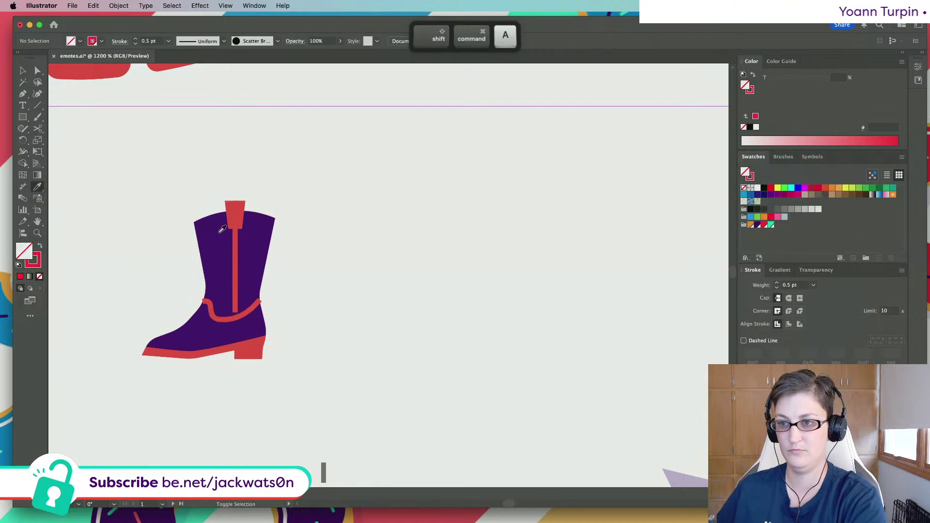
Adjust the curved seam's lowest anchor point and widen the seam slightly past both edges of the ankle
{"action": "key", "text": "a"}
{"action": "left_click_drag", "start_coordinate": [237, 316], "coordinate": [237, 321]}
{"action": "scroll", "coordinate": [334, 314], "scroll_direction": "down", "scroll_amount": 5}
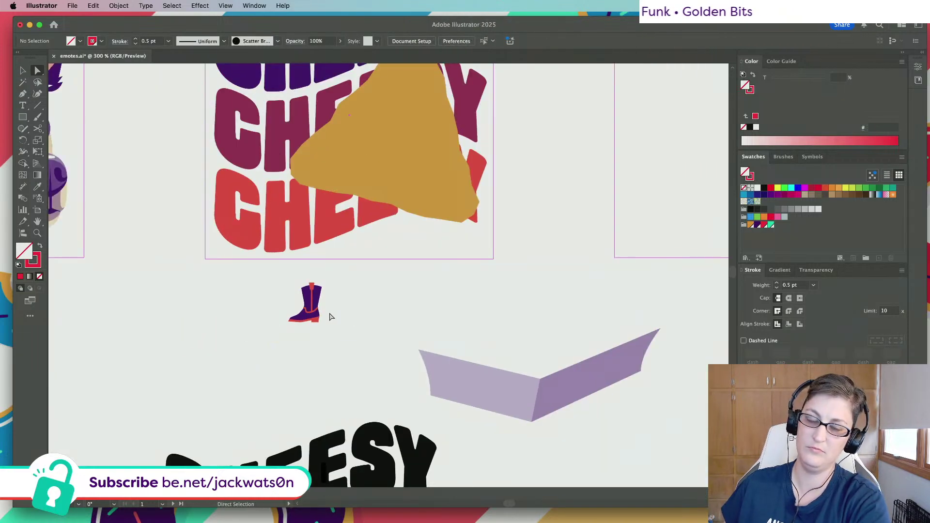
{"action": "scroll", "coordinate": [329, 315], "scroll_direction": "up", "scroll_amount": 5}
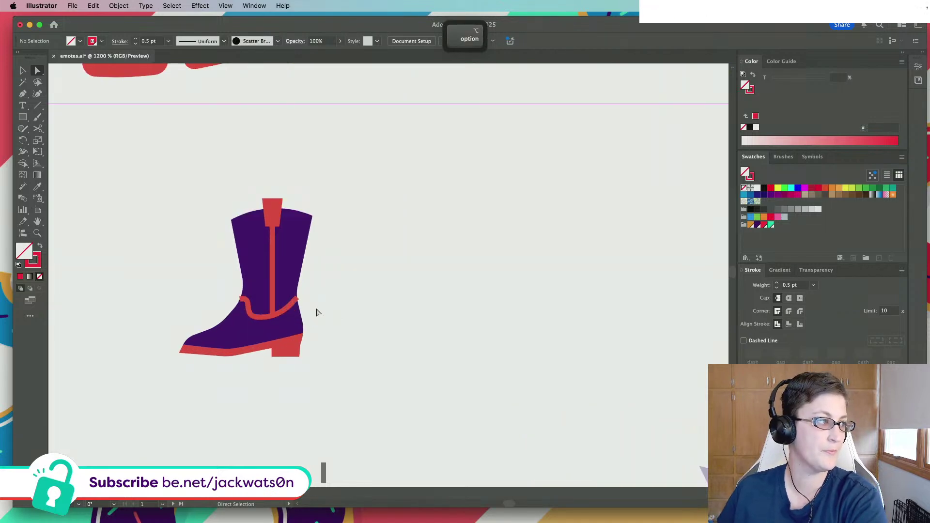
{"action": "scroll", "coordinate": [317, 314], "scroll_direction": "up", "scroll_amount": 2}
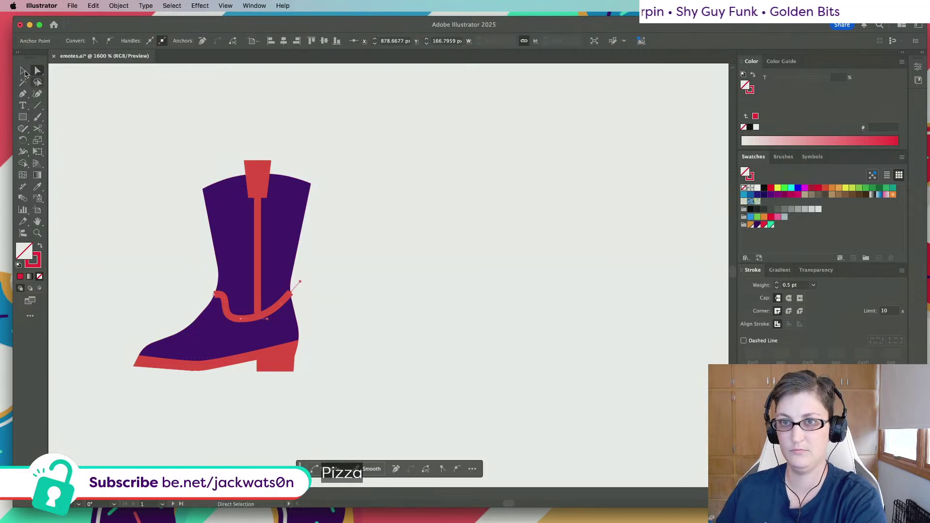
{"action": "key", "text": "v"}
{"action": "key", "text": "super+shift+a"}
{"action": "left_click", "coordinate": [283, 304]}
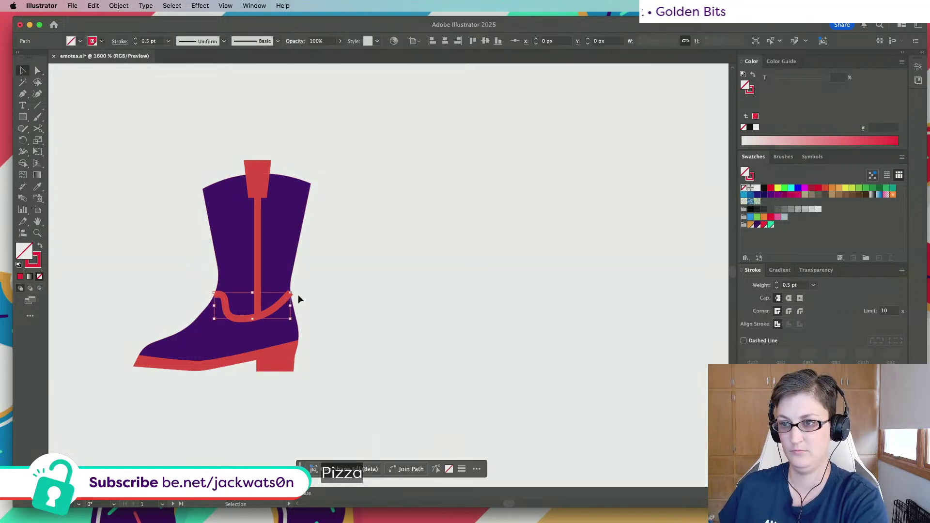
{"action": "left_click_drag", "start_coordinate": [293, 304], "coordinate": [296, 306]}
Copy the purple boot shape and group the vertical line with the curved seam
{"action": "left_click", "coordinate": [276, 245]}
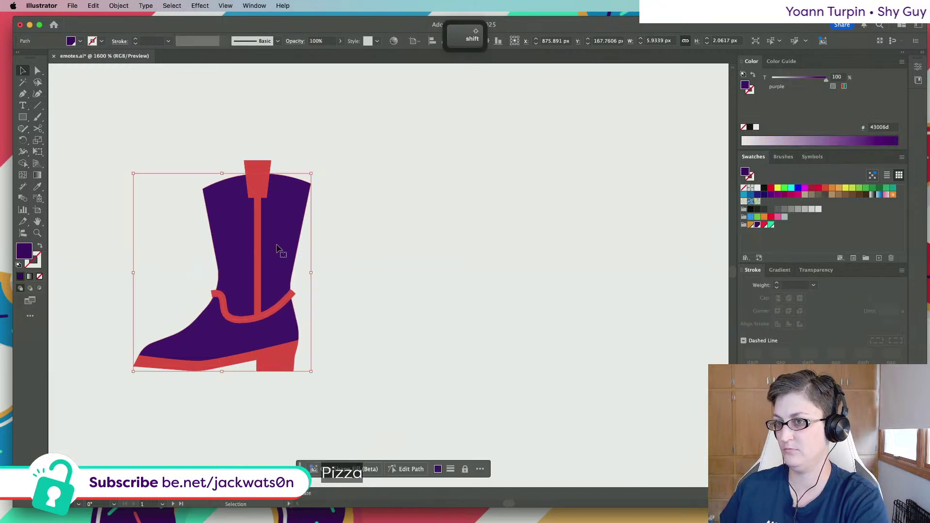
{"action": "key", "text": "super+c"}
{"action": "left_click", "coordinate": [256, 266]}
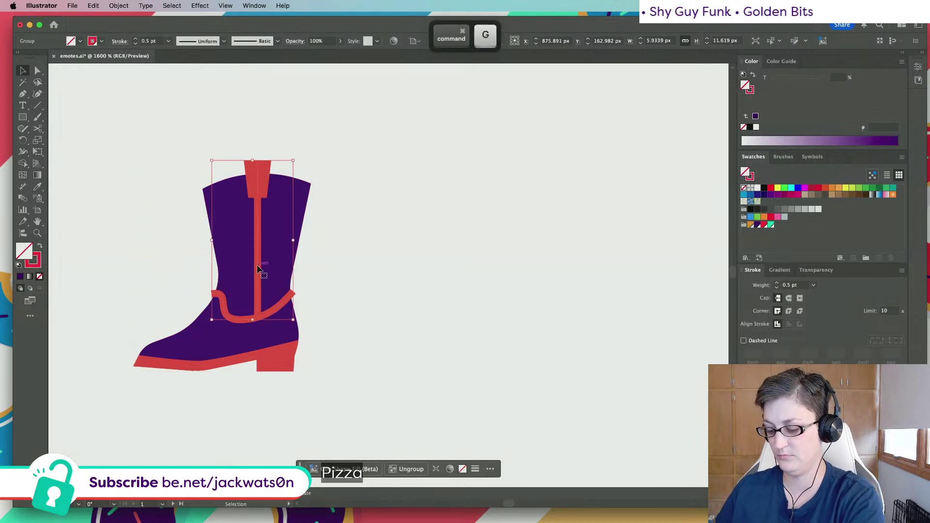
Isolate the seam group and paste the copied purple boot shape in front of the seams inside it
{"action": "key", "text": "super+f"}
{"action": "left_click", "coordinate": [294, 300]}
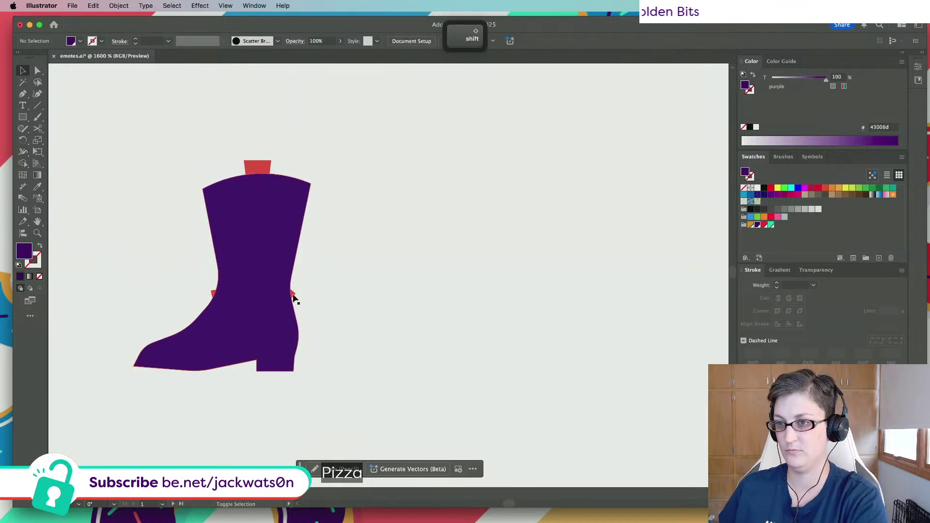
{"action": "left_click", "coordinate": [292, 297]}
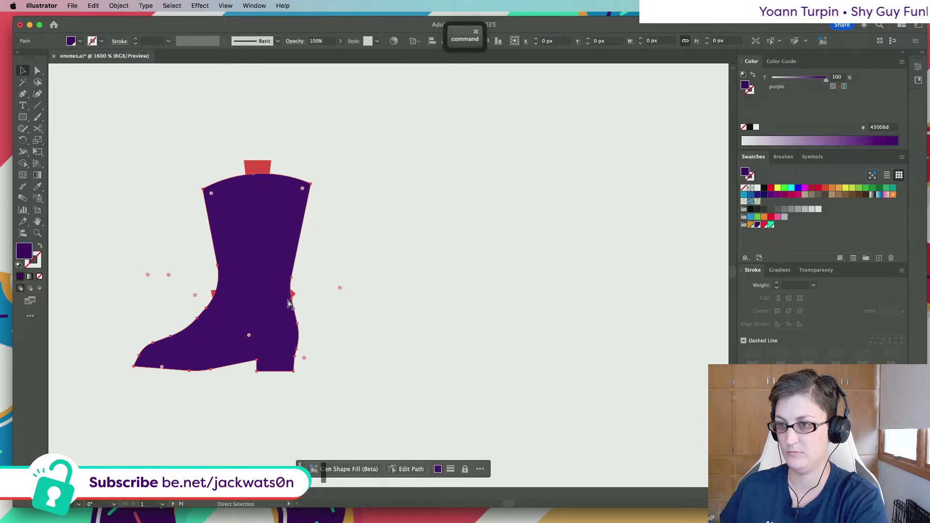
{"action": "key", "text": "super+x"}
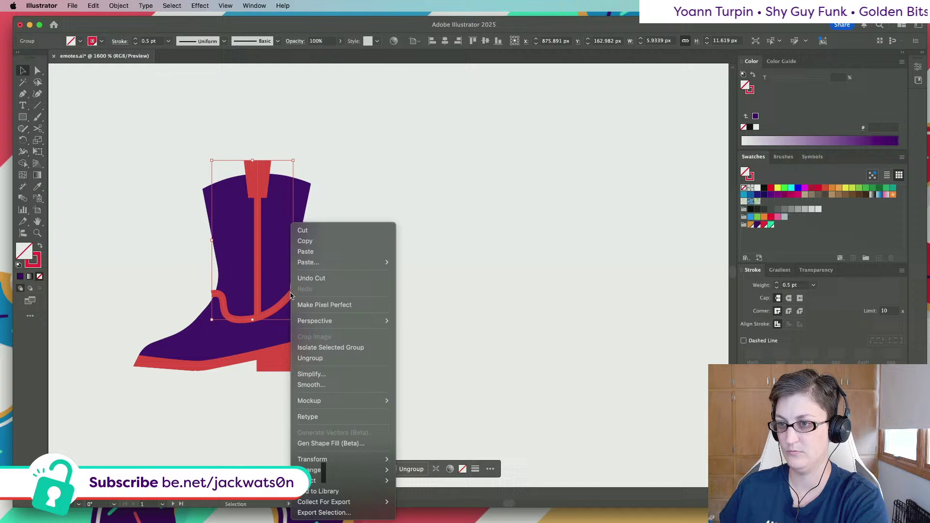
{"action": "left_click", "coordinate": [331, 347]}
{"action": "key", "text": "super+f"}
Clip the seams to the boot outline with a clipping mask and exit isolation mode
{"action": "right_click", "coordinate": [298, 359]}
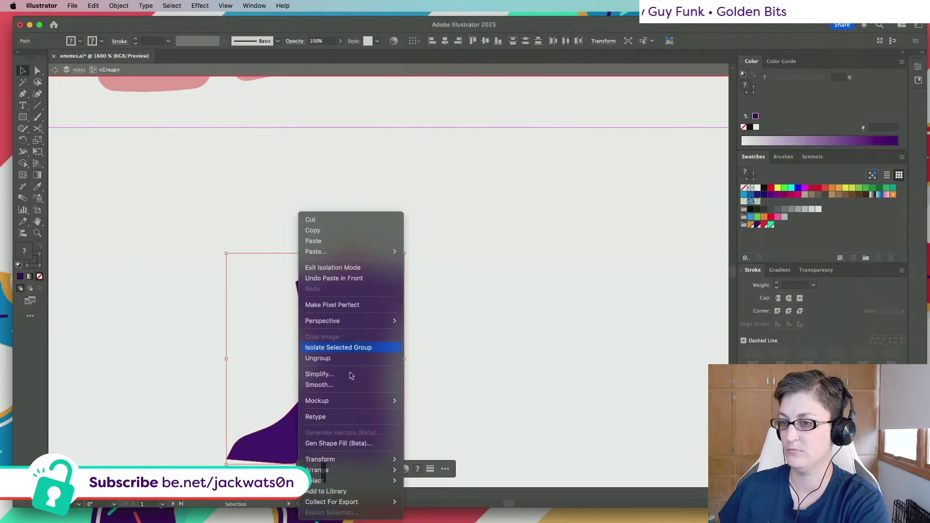
{"action": "left_click", "coordinate": [116, 5]}
{"action": "left_click", "coordinate": [119, 5]}
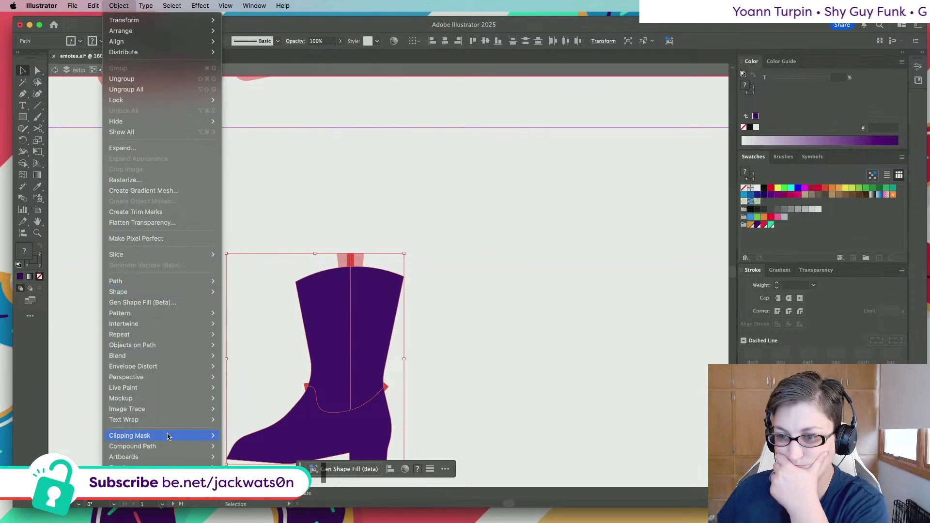
{"action": "mouse_move", "coordinate": [167, 437]}
{"action": "left_click", "coordinate": [237, 436]}
{"action": "scroll", "coordinate": [266, 307], "scroll_direction": "down", "scroll_amount": 3}
{"action": "scroll", "coordinate": [266, 307], "scroll_direction": "right", "scroll_amount": 3}
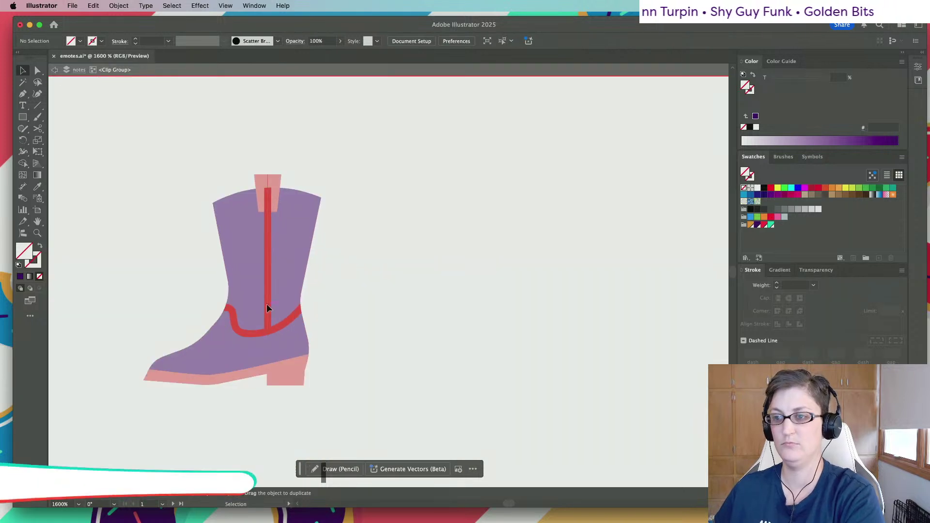
{"action": "scroll", "coordinate": [267, 304], "scroll_direction": "down", "scroll_amount": 2}
{"action": "scroll", "coordinate": [266, 304], "scroll_direction": "right", "scroll_amount": 2}
{"action": "left_click", "coordinate": [55, 71]}
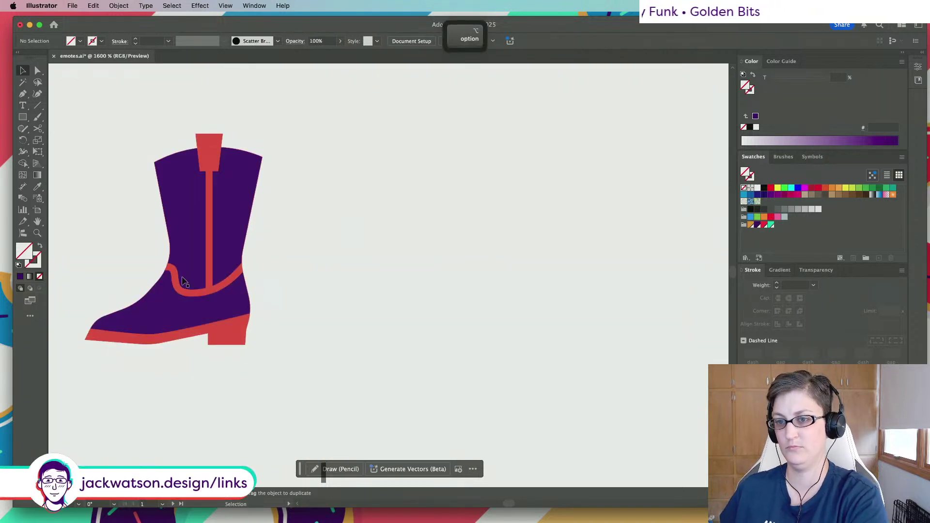
Group all the boot parts and move the boot onto the lower-left edge of the triangle chip
{"action": "scroll", "coordinate": [182, 278], "scroll_direction": "down", "scroll_amount": 10}
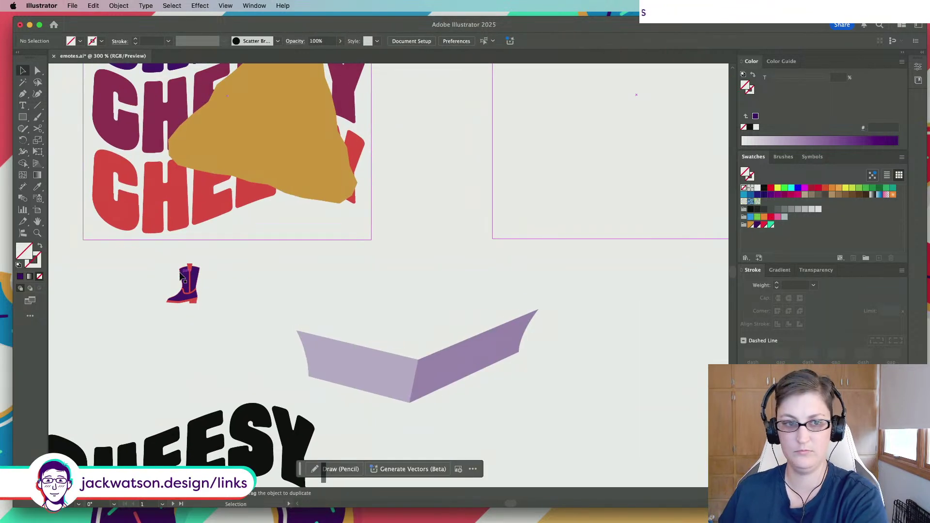
{"action": "left_click_drag", "start_coordinate": [123, 309], "coordinate": [123, 305]}
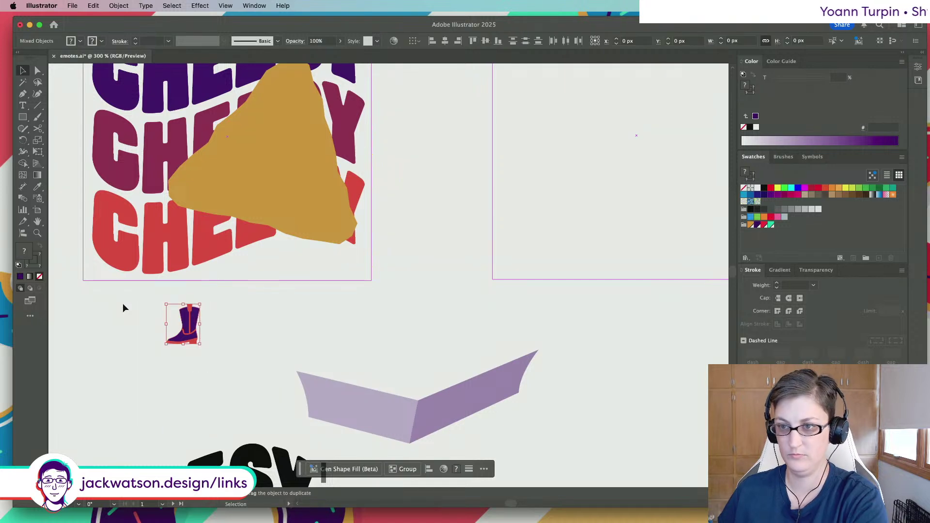
{"action": "key", "text": "super+g"}
{"action": "left_click_drag", "start_coordinate": [187, 333], "coordinate": [225, 239]}
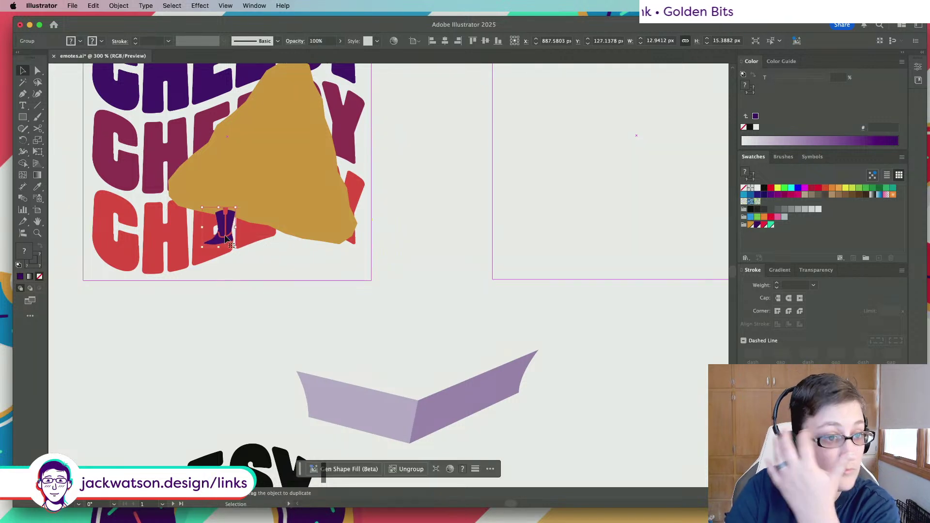
Move the boot off the chip to the empty area below the artboard and deselect it
{"action": "scroll", "coordinate": [225, 239], "scroll_direction": "up", "scroll_amount": 1}
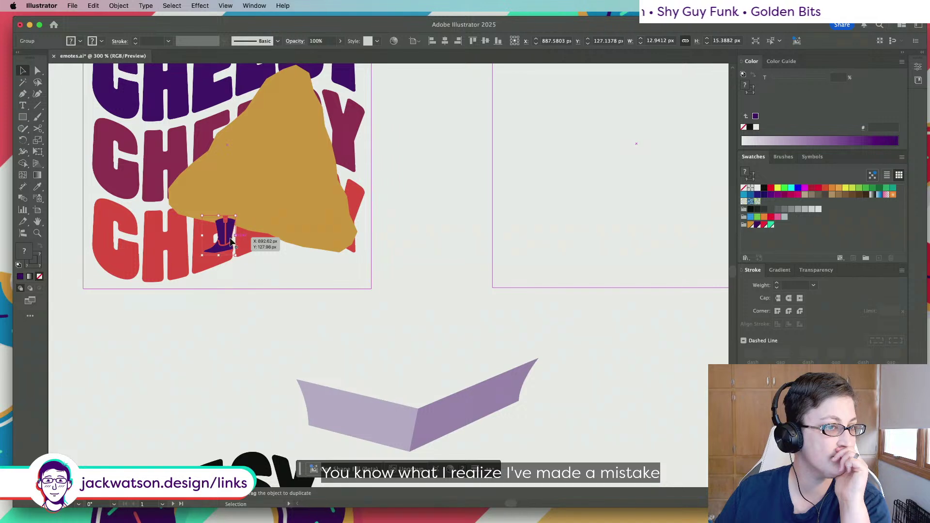
{"action": "left_click_drag", "start_coordinate": [232, 247], "coordinate": [206, 366]}
{"action": "left_click", "coordinate": [277, 295]}
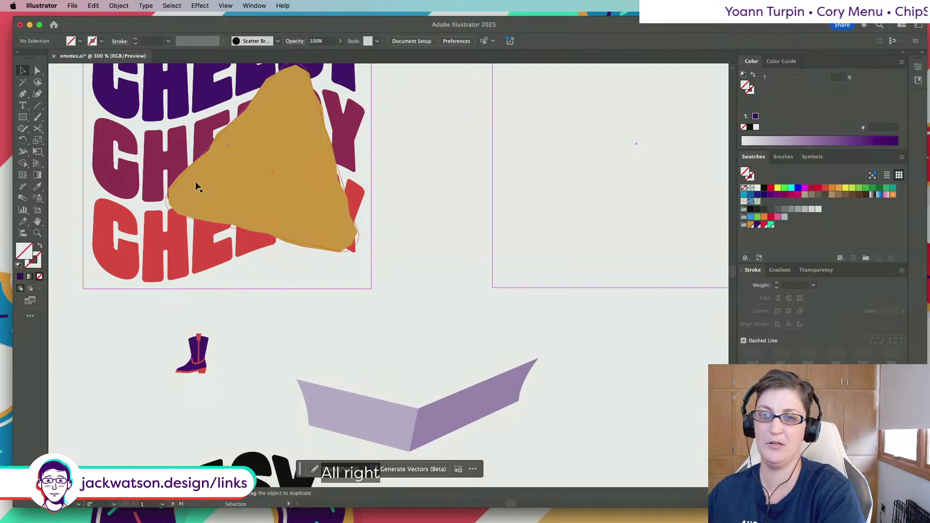
Draw a narrow upright ellipse about 5.4 by 12.3 px on the chip's lower edge and rotate it slightly counter-clockwise
{"action": "key", "text": "alt"}
{"action": "scroll", "coordinate": [220, 284], "scroll_direction": "down", "scroll_amount": 5}
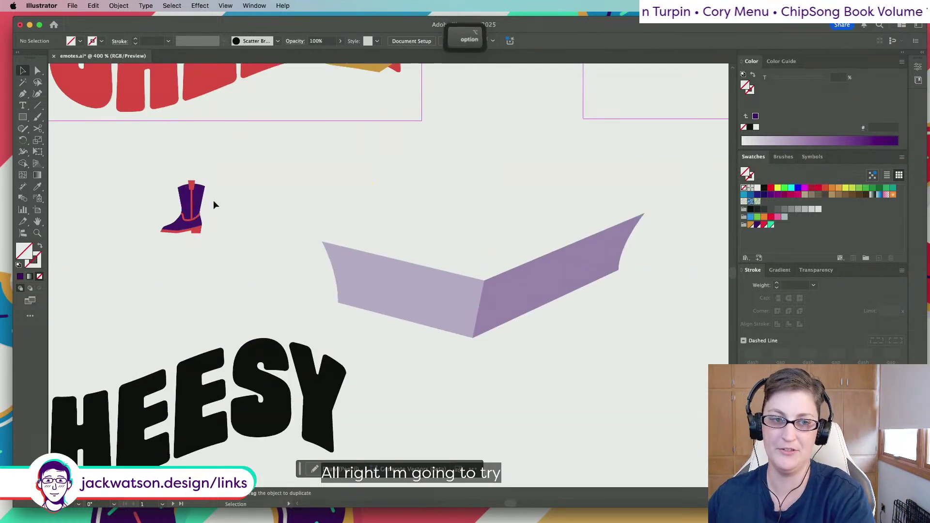
{"action": "scroll", "coordinate": [214, 201], "scroll_direction": "up", "scroll_amount": 6}
{"action": "scroll", "coordinate": [308, 166], "scroll_direction": "down", "scroll_amount": 7}
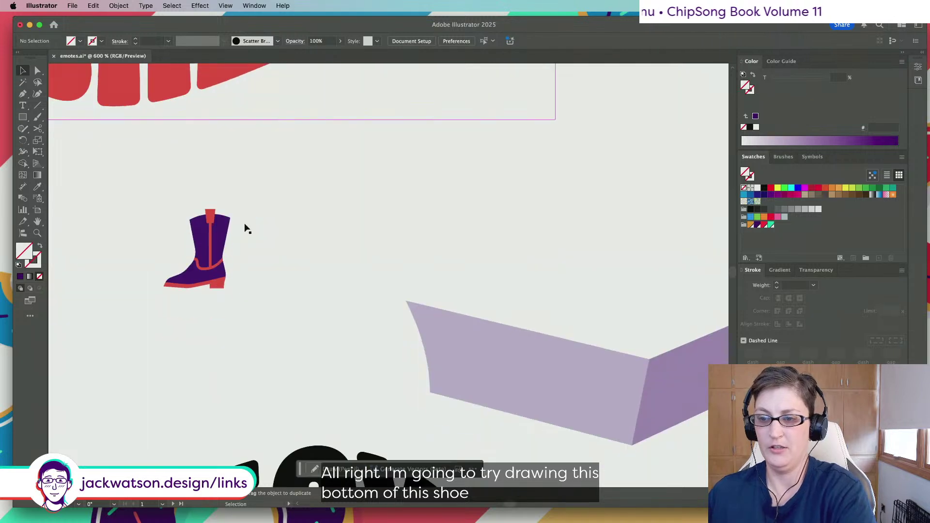
{"action": "key", "text": "alt"}
{"action": "scroll", "coordinate": [228, 228], "scroll_direction": "up", "scroll_amount": 2}
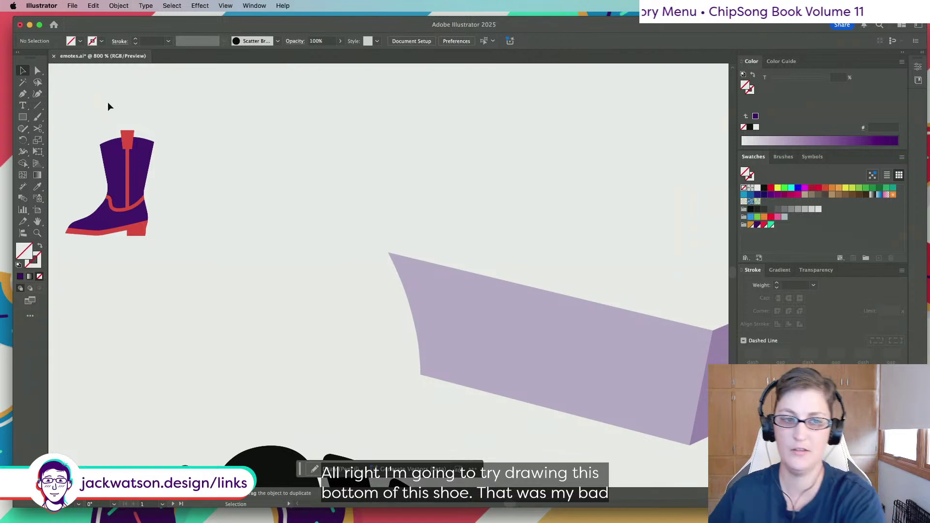
{"action": "scroll", "coordinate": [310, 248], "scroll_direction": "up", "scroll_amount": 10}
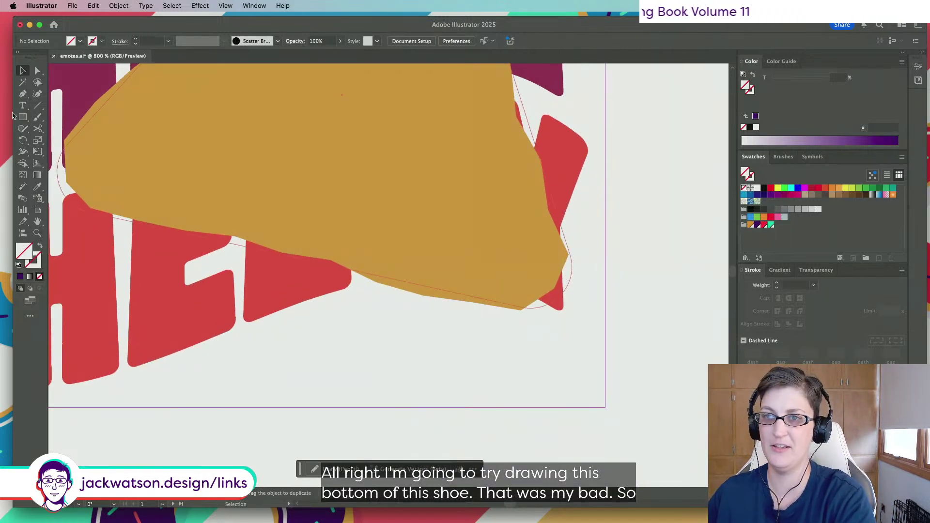
{"action": "left_click_drag", "start_coordinate": [23, 117], "coordinate": [63, 140]}
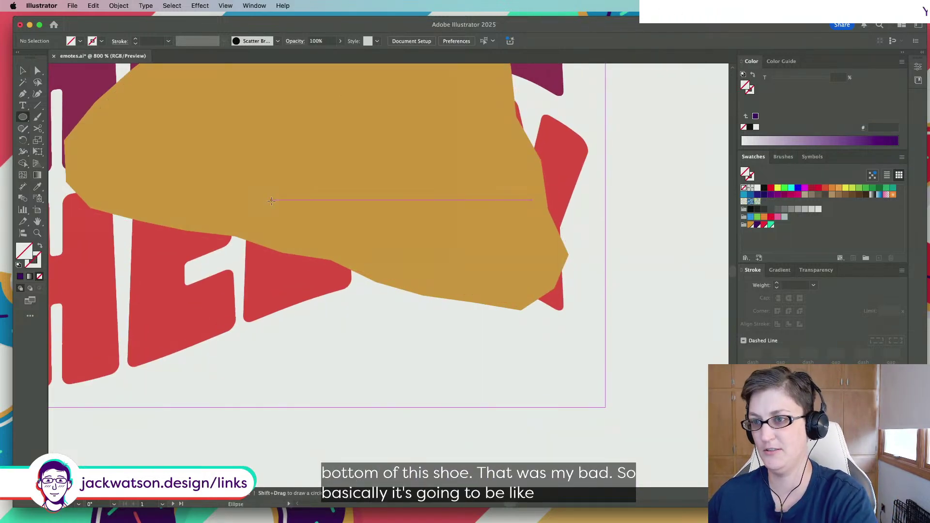
{"action": "left_click_drag", "start_coordinate": [272, 203], "coordinate": [310, 287]}
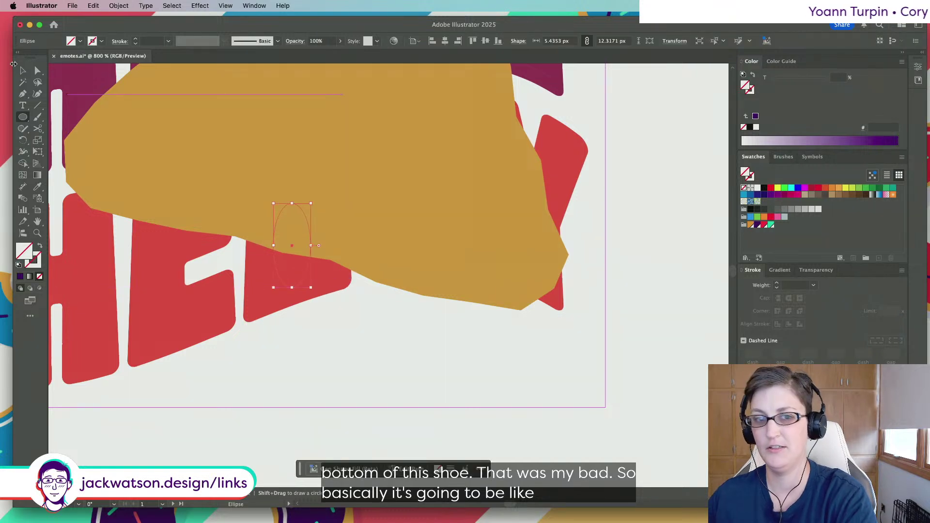
{"action": "left_click", "coordinate": [23, 70]}
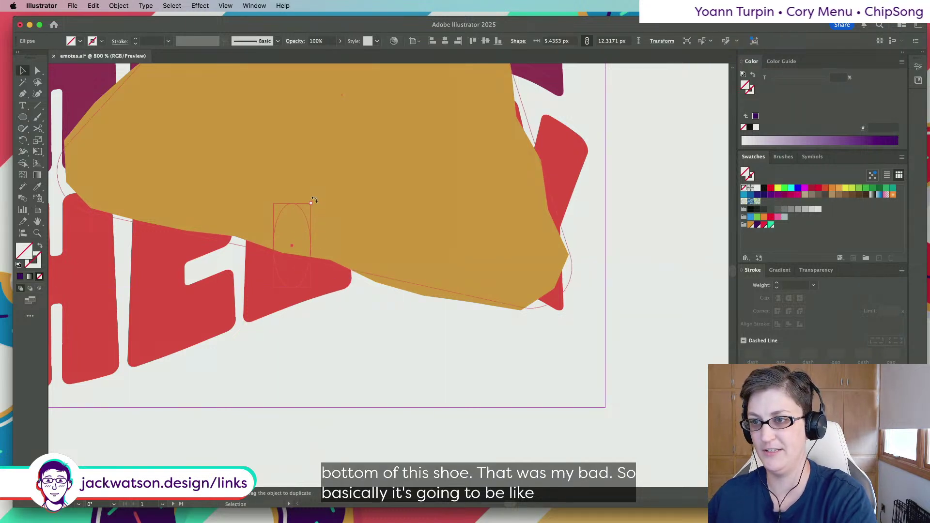
{"action": "left_click_drag", "start_coordinate": [319, 209], "coordinate": [313, 199]}
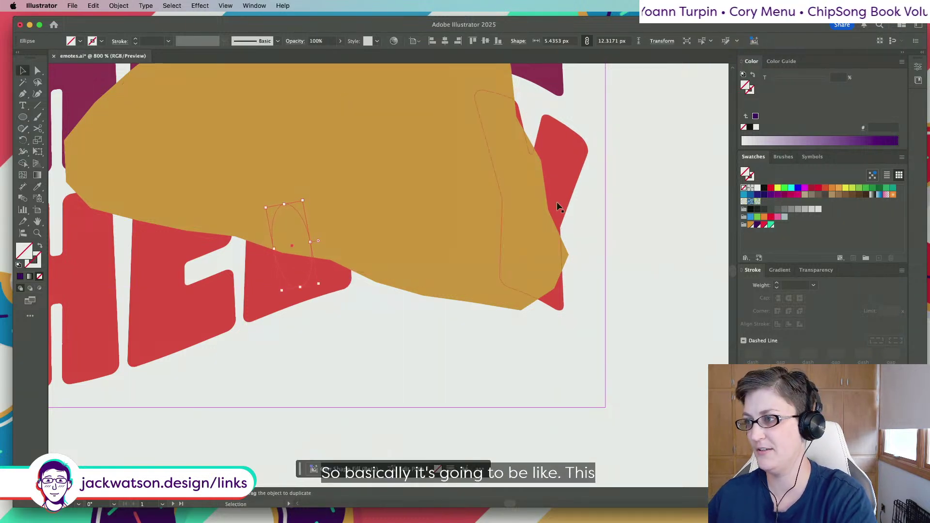
Fill the ellipse with the purple swatch (43006d) and move it left along the chip's lower edge
{"action": "left_click", "coordinate": [759, 225]}
{"action": "left_click_drag", "start_coordinate": [297, 253], "coordinate": [204, 238]}
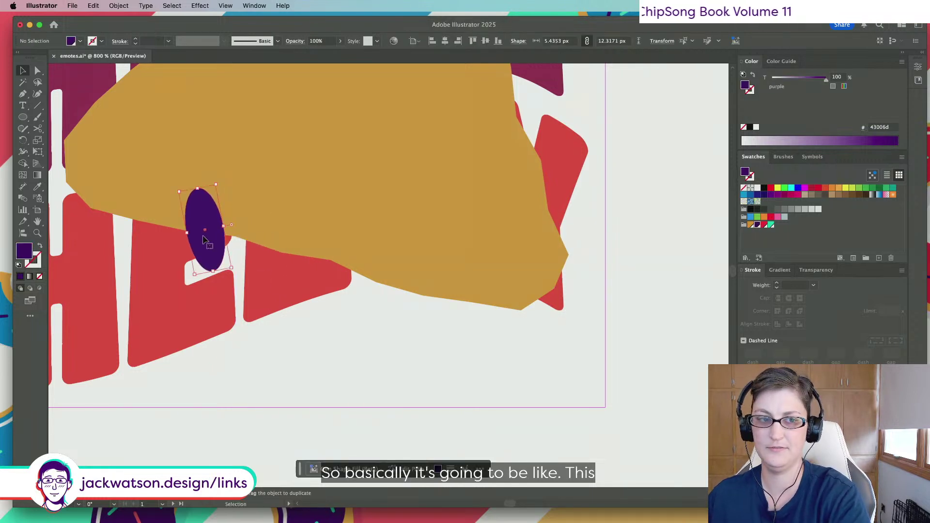
{"action": "key", "text": "super+shift+a"}
Draw the boot's foot and shaft as a closed purple shape extending right from the ellipse's upper and lower ends, and deselect it
{"action": "key", "text": "p"}
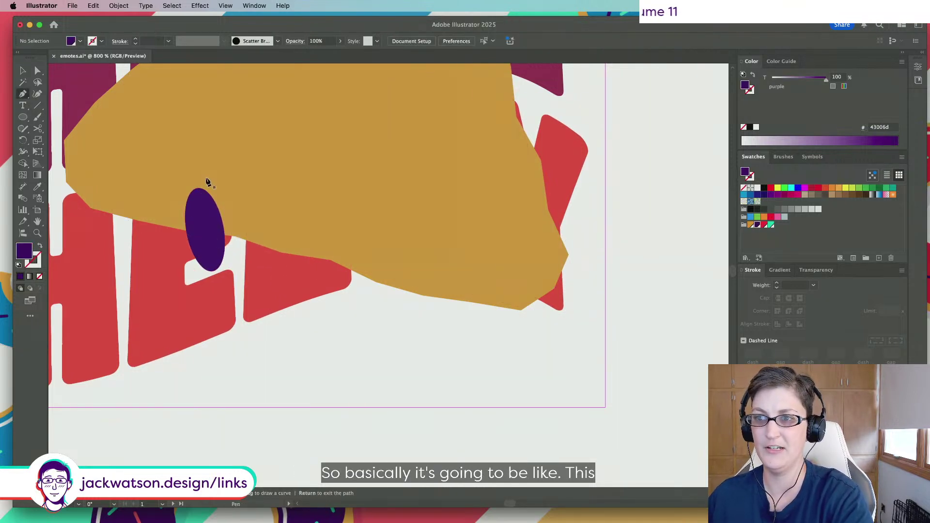
{"action": "left_click_drag", "start_coordinate": [197, 188], "coordinate": [242, 214]}
{"action": "left_click", "coordinate": [242, 214]}
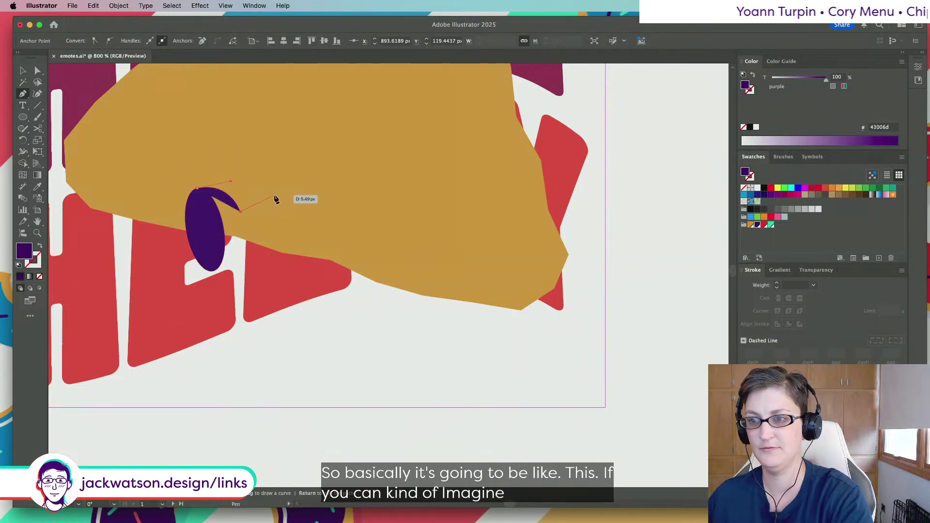
{"action": "left_click", "coordinate": [279, 197]}
{"action": "left_click", "coordinate": [283, 264]}
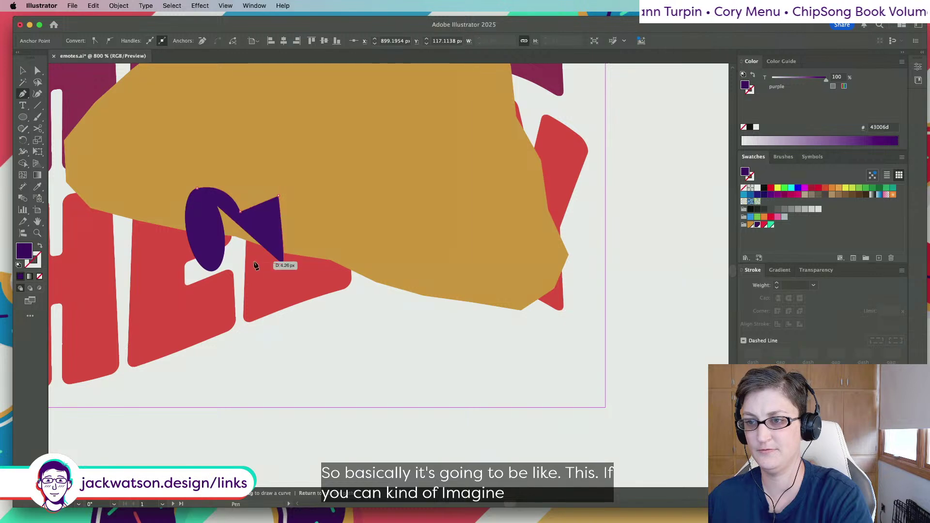
{"action": "left_click", "coordinate": [218, 272]}
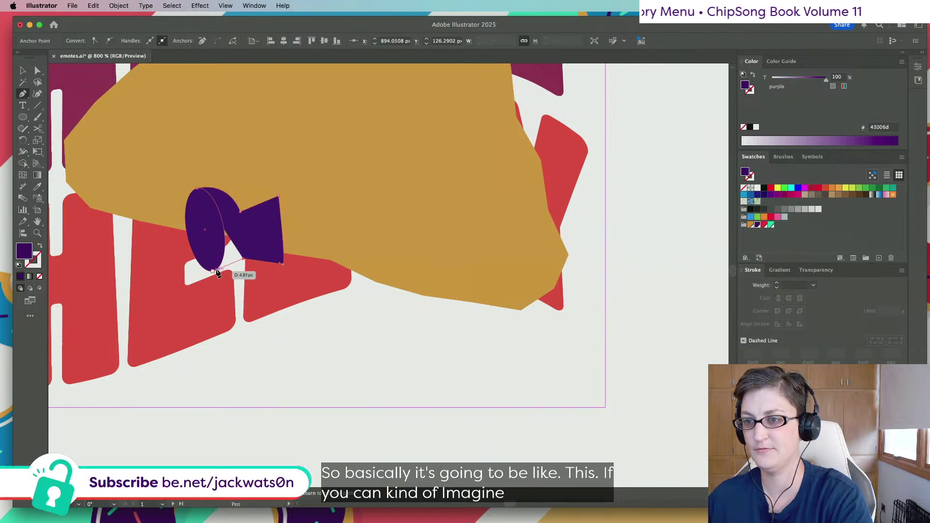
{"action": "left_click", "coordinate": [197, 189]}
{"action": "key", "text": "super+shift+a"}
{"action": "key", "text": "super+minus"}
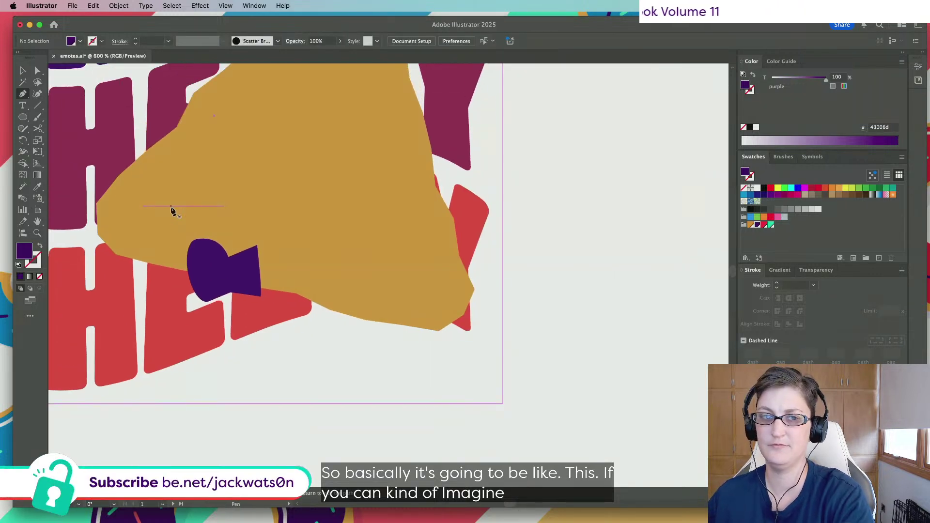
Bring the sole ellipse in front of the new boot shape and lighten the boot shape to a 48% purple tint
{"action": "left_click", "coordinate": [24, 72]}
{"action": "left_click", "coordinate": [204, 269]}
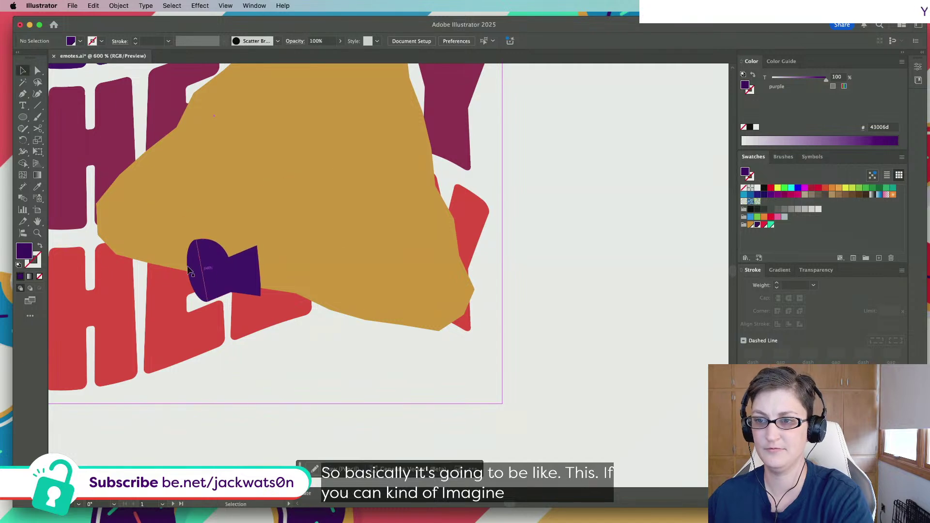
{"action": "key", "text": "super+x"}
{"action": "key", "text": "super+f"}
{"action": "left_click", "coordinate": [242, 280]}
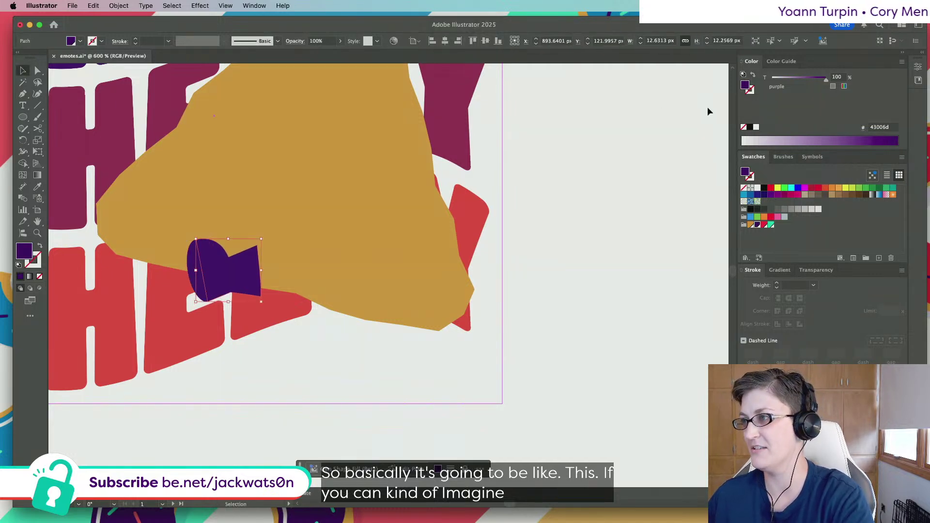
{"action": "left_click", "coordinate": [798, 79]}
{"action": "scroll", "coordinate": [364, 223], "scroll_direction": "down", "scroll_amount": 3}
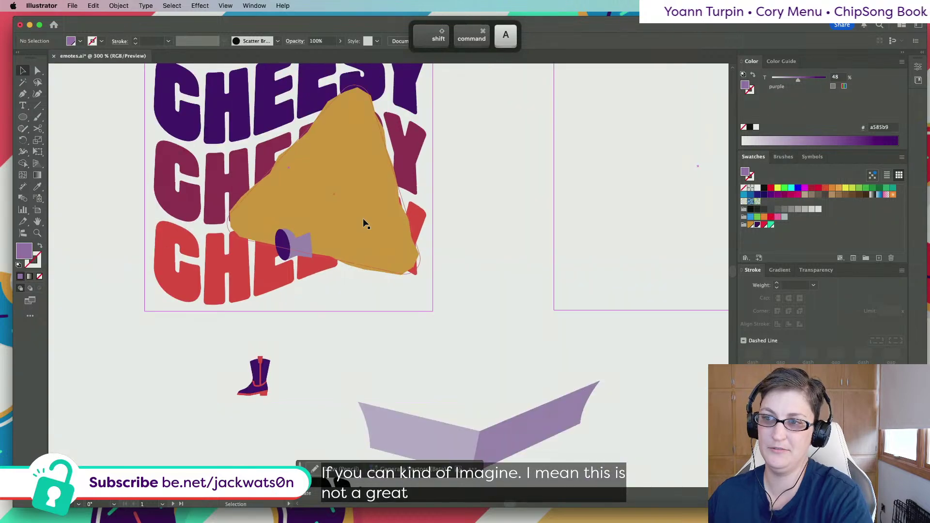
Rotate the boot with the visible sole counter-clockwise and place a second copy farther right along the chip's lower edge
{"action": "left_click", "coordinate": [283, 251], "text": "shift"}
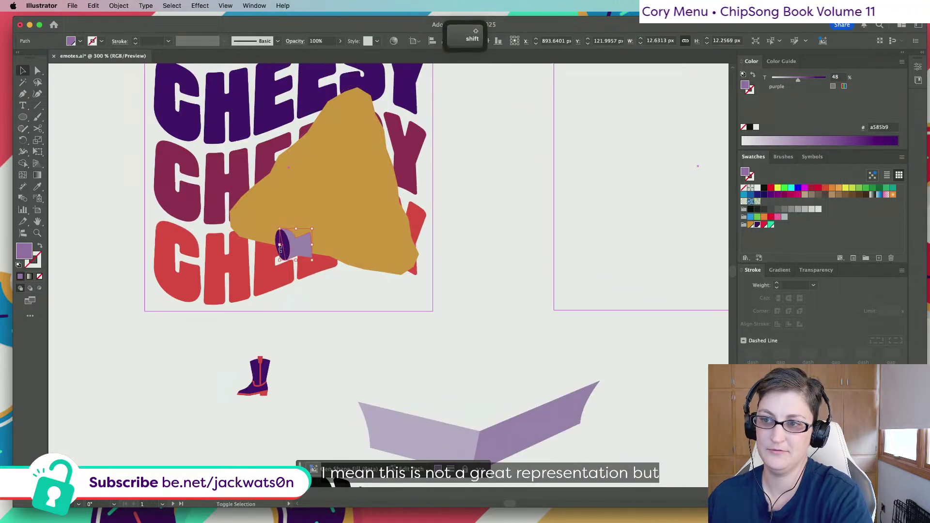
{"action": "key", "text": "shift+super+a"}
{"action": "left_click", "coordinate": [302, 247]}
{"action": "left_click", "coordinate": [289, 250], "text": "shift"}
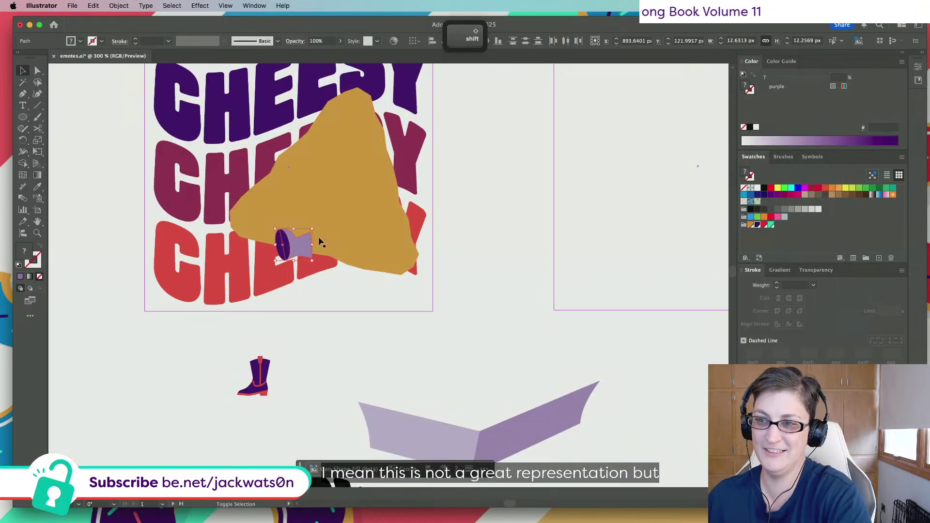
{"action": "left_click_drag", "start_coordinate": [308, 243], "coordinate": [342, 257]}
{"action": "key", "text": "super+f"}
{"action": "key", "text": "super+z"}
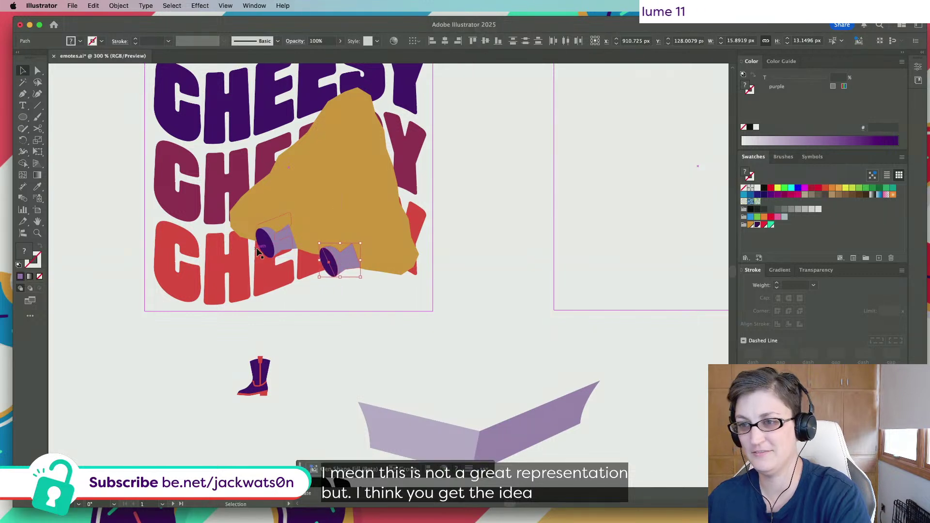
{"action": "left_click", "coordinate": [433, 319]}
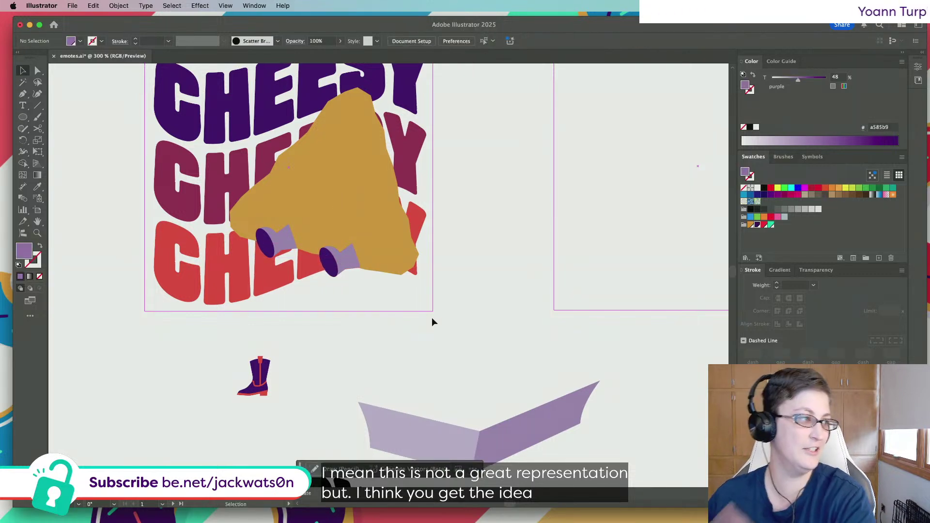
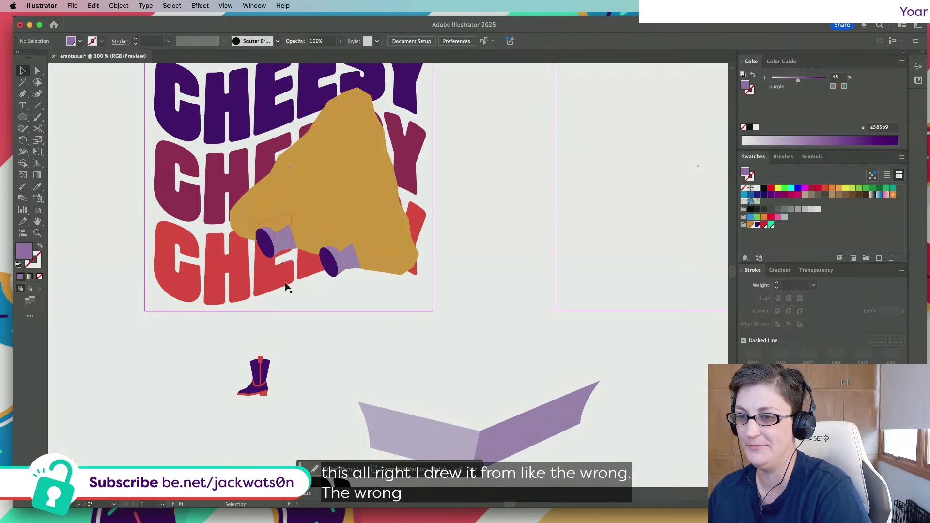
Move the side-view boot farther right in the empty area below the artboard and deselect it
{"action": "scroll", "coordinate": [292, 301], "scroll_direction": "down", "scroll_amount": 3}
{"action": "left_click_drag", "start_coordinate": [244, 343], "coordinate": [372, 318]}
{"action": "key", "text": "super+g"}
{"action": "left_click", "coordinate": [305, 307]}
{"action": "scroll", "coordinate": [305, 307], "scroll_direction": "up", "scroll_amount": 3}
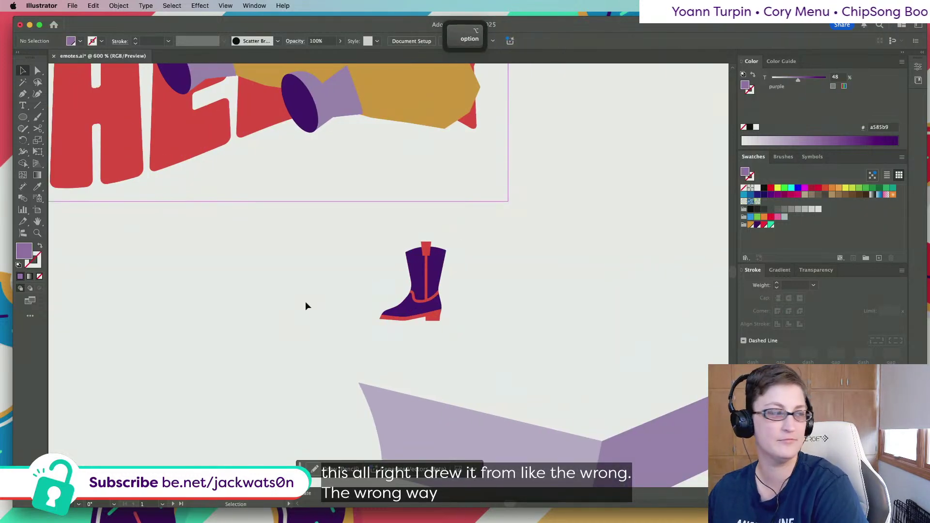
Copy the right sole-view boot's ellipse and shaft to the empty area just left of the side-view boot
{"action": "scroll", "coordinate": [299, 297], "scroll_direction": "up", "scroll_amount": 2}
{"action": "scroll", "coordinate": [301, 302], "scroll_direction": "up", "scroll_amount": 2}
{"action": "left_click", "coordinate": [303, 99]}
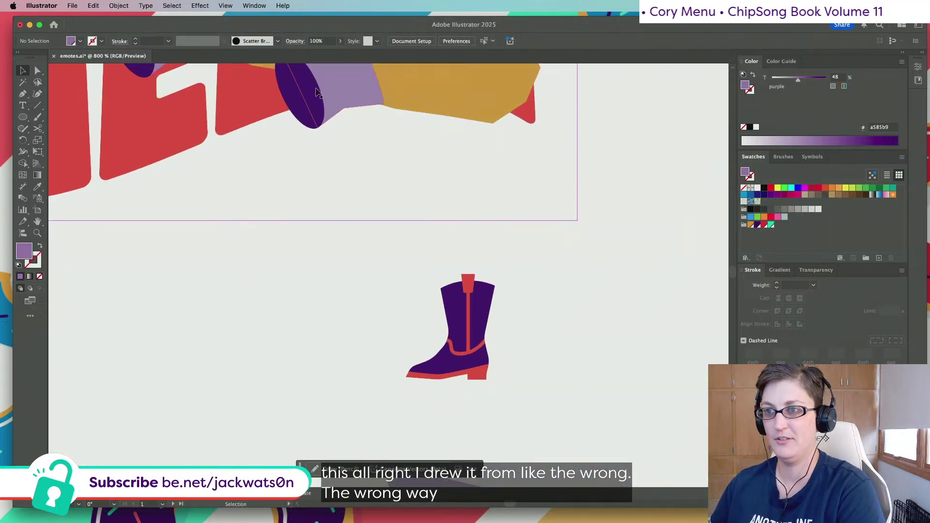
{"action": "scroll", "coordinate": [249, 258], "scroll_direction": "down", "scroll_amount": 2}
{"action": "scroll", "coordinate": [253, 256], "scroll_direction": "up", "scroll_amount": 3}
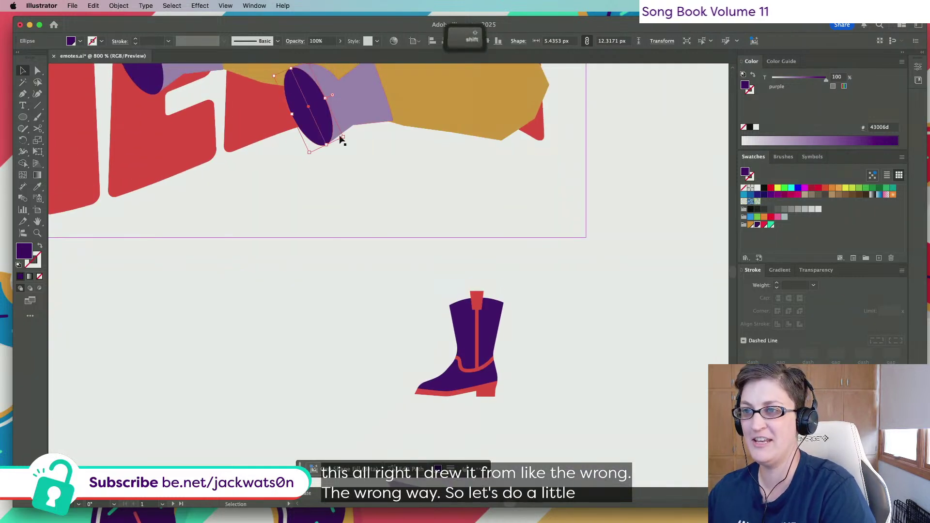
{"action": "left_click", "coordinate": [359, 114], "text": "shift"}
{"action": "left_click_drag", "start_coordinate": [363, 102], "coordinate": [307, 386]}
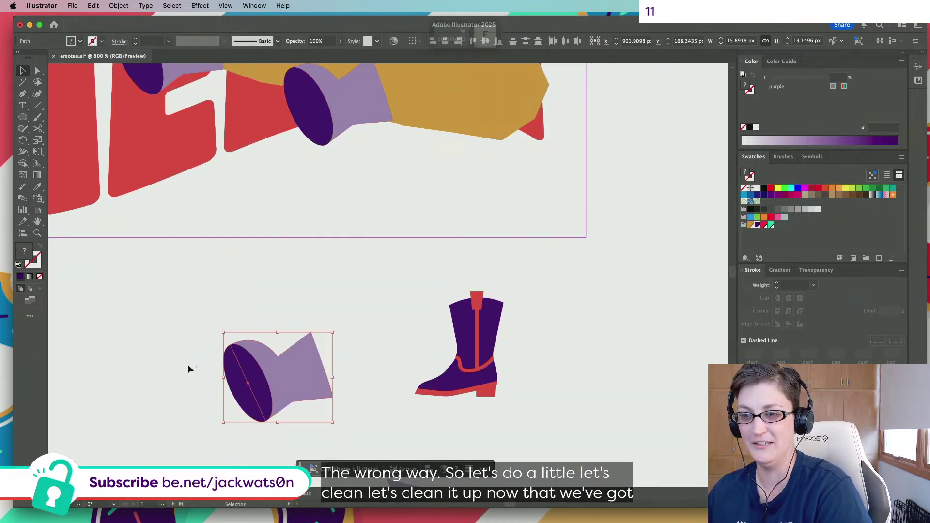
{"action": "left_click", "coordinate": [188, 366]}
{"action": "scroll", "coordinate": [189, 358], "scroll_direction": "down", "scroll_amount": 3}
{"action": "scroll", "coordinate": [188, 342], "scroll_direction": "down", "scroll_amount": 1}
{"action": "scroll", "coordinate": [190, 335], "scroll_direction": "up", "scroll_amount": 3}
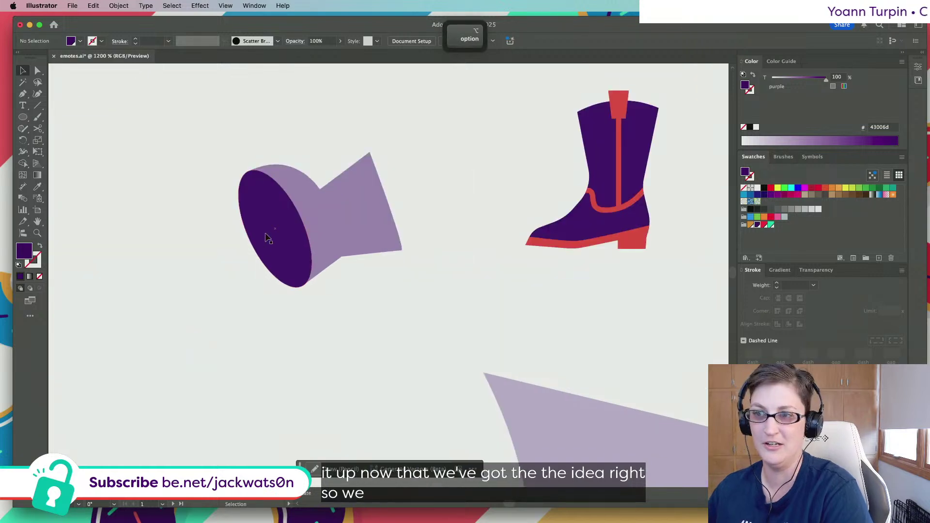
{"action": "left_click", "coordinate": [266, 235]}
{"action": "left_click", "coordinate": [124, 128]}
{"action": "scroll", "coordinate": [125, 145], "scroll_direction": "left", "scroll_amount": 2}
{"action": "scroll", "coordinate": [125, 155], "scroll_direction": "down", "scroll_amount": 1}
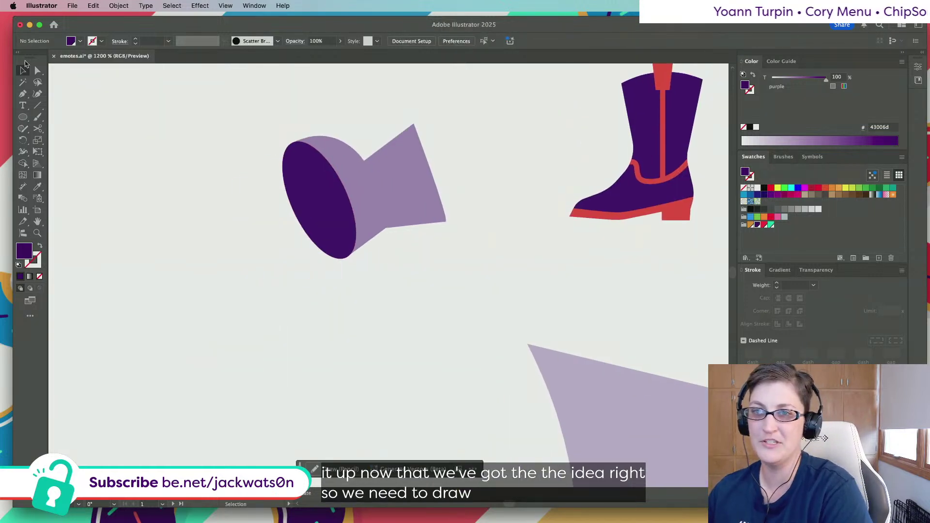
{"action": "left_click", "coordinate": [21, 95]}
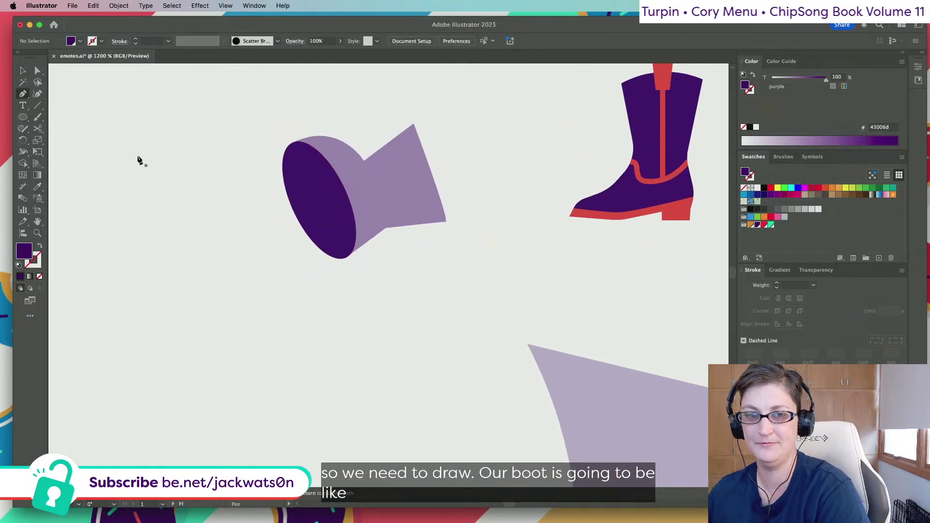
{"action": "left_click", "coordinate": [108, 160]}
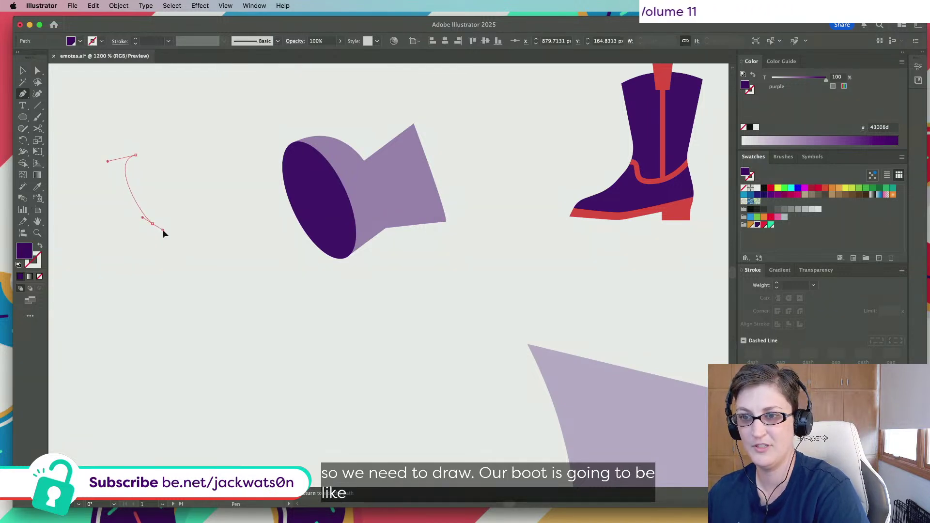
{"action": "left_click_drag", "start_coordinate": [163, 234], "coordinate": [170, 232]}
{"action": "key", "text": "super+z"}
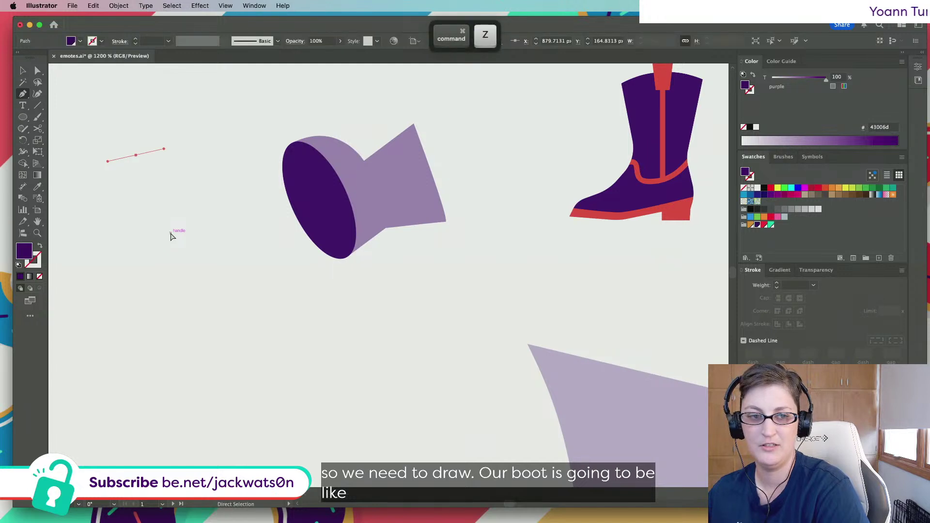
{"action": "key", "text": "super+z"}
{"action": "key", "text": "super+z"}
Duplicate the dark sole ellipse into the empty space left of the sole-view boot and deselect it
{"action": "left_click", "coordinate": [301, 189], "text": "super"}
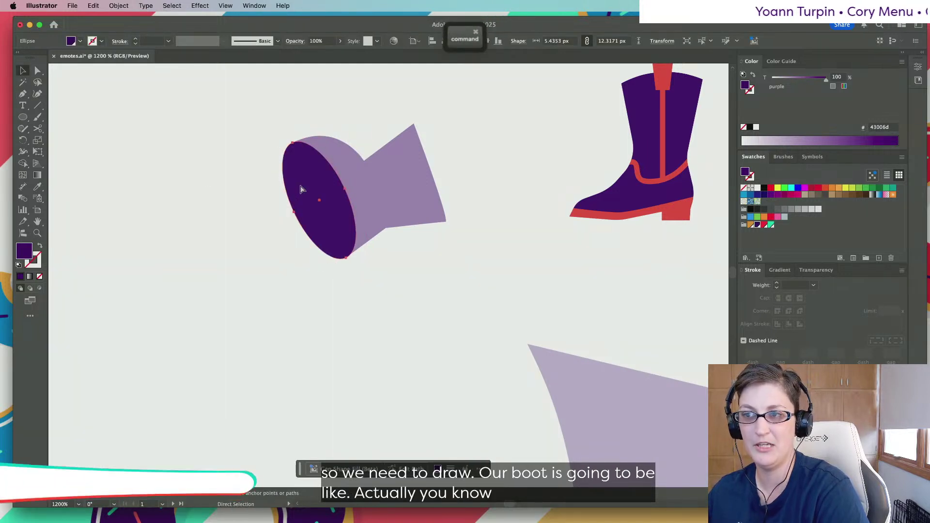
{"action": "left_click_drag", "start_coordinate": [301, 189], "coordinate": [130, 179]}
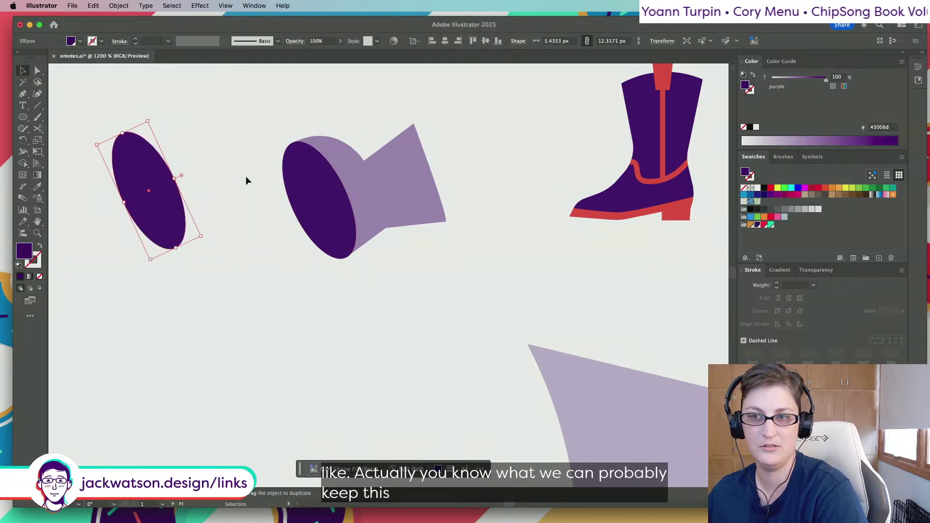
{"action": "left_click", "coordinate": [247, 177]}
Draw a straight diagonal line with the Pen tool across the lower half of the duplicated ellipse
{"action": "left_click", "coordinate": [22, 94]}
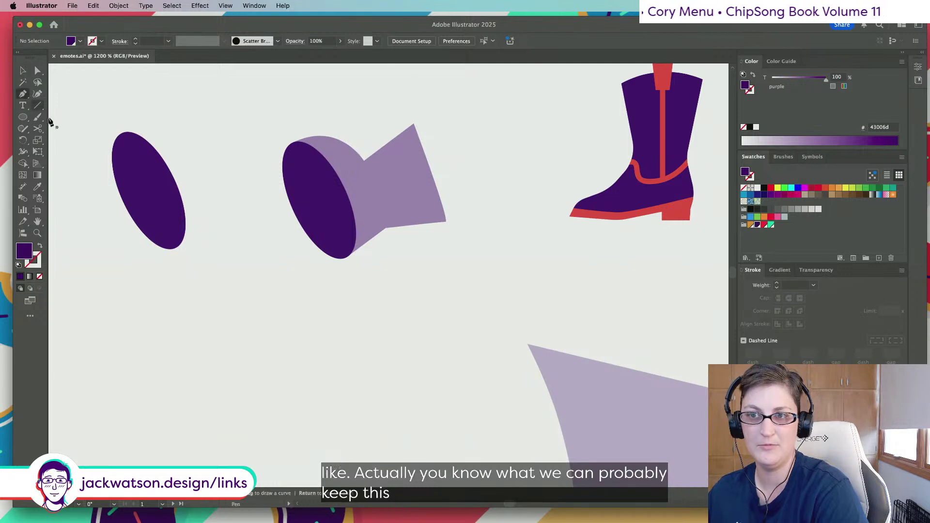
{"action": "left_click", "coordinate": [196, 176]}
{"action": "key", "text": "ctrl+z"}
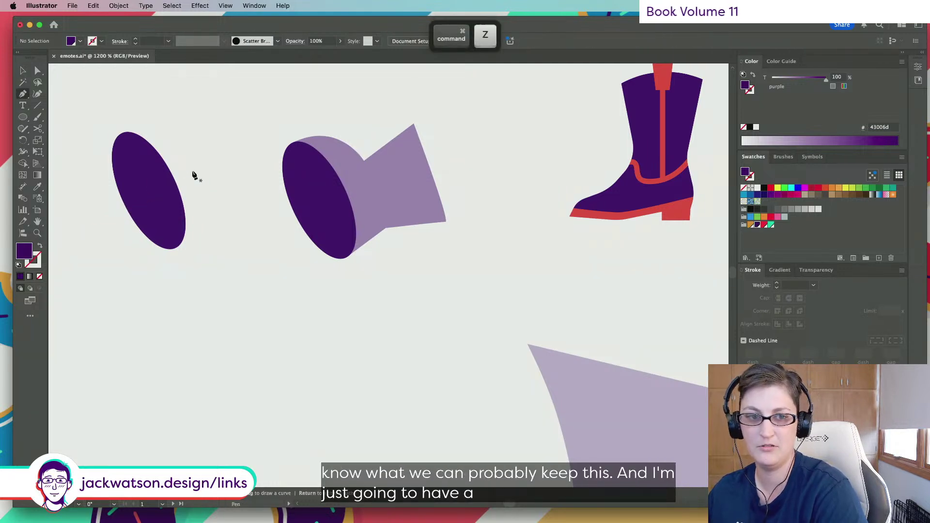
{"action": "left_click", "coordinate": [192, 170]}
{"action": "key", "text": "super+z"}
{"action": "left_click", "coordinate": [192, 186]}
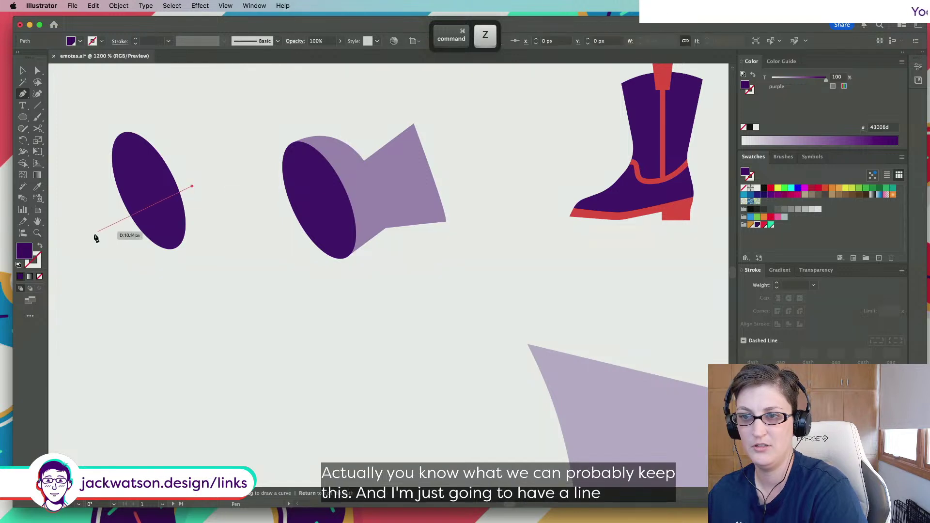
{"action": "left_click", "coordinate": [93, 235]}
{"action": "key", "text": "v"}
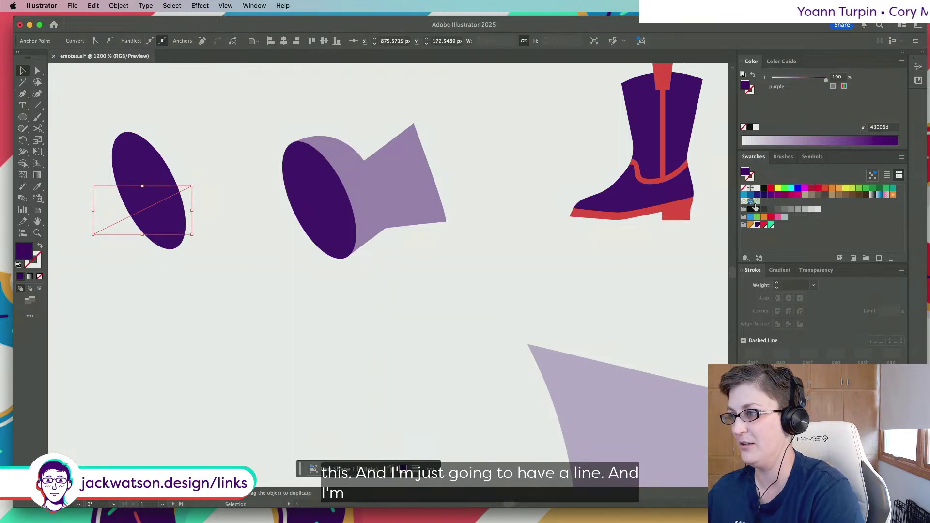
Give the diagonal line a red (ff3333) stroke with a 1 pt weight and deselect it
{"action": "left_click", "coordinate": [731, 312]}
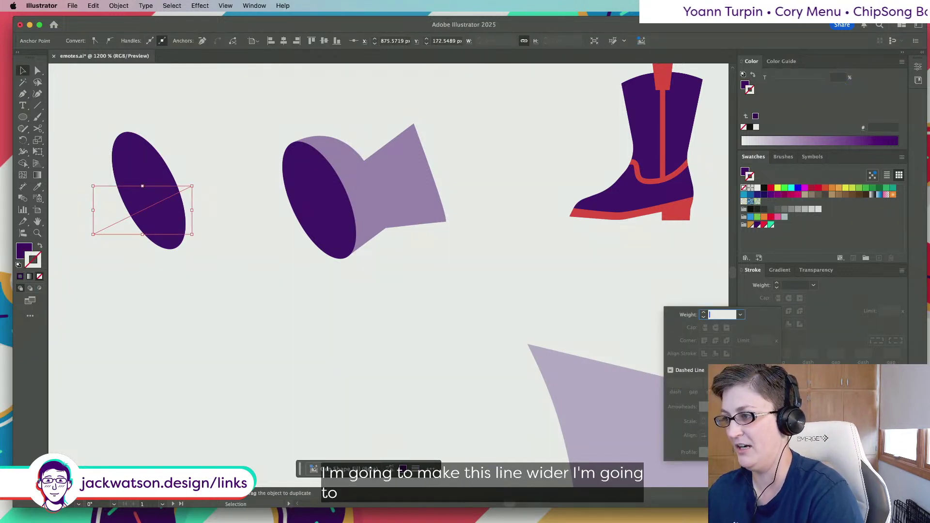
{"action": "type", "text": "3"}
{"action": "key", "text": "Tab"}
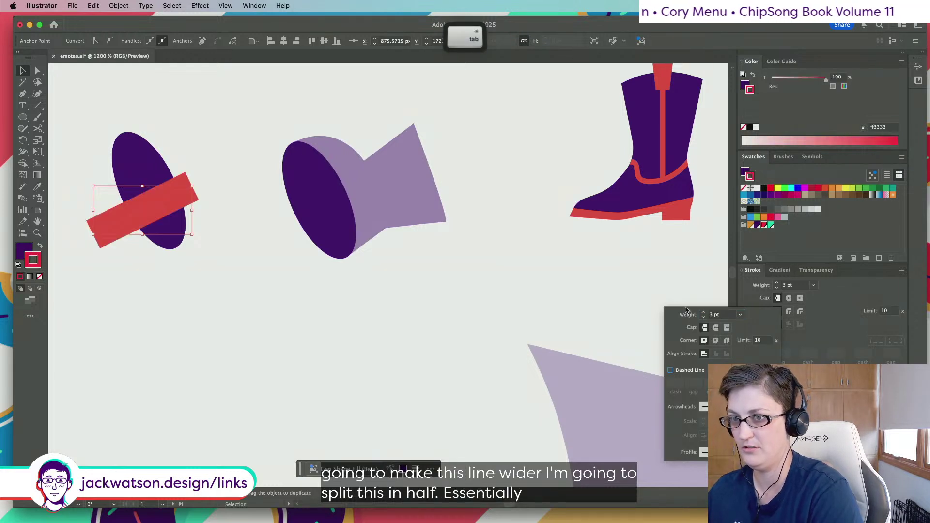
{"action": "left_click", "coordinate": [717, 315]}
{"action": "type", "text": "1"}
{"action": "key", "text": "Tab"}
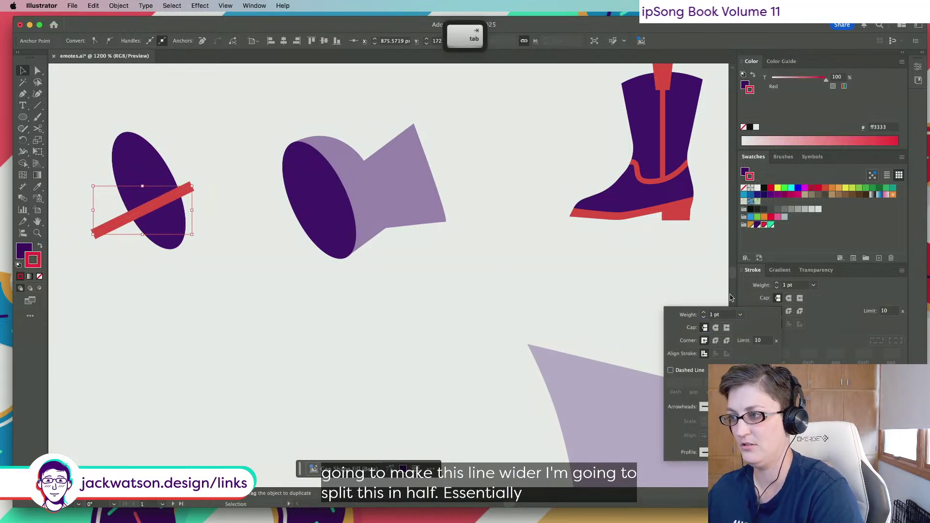
{"action": "key", "text": "super+shift+a"}
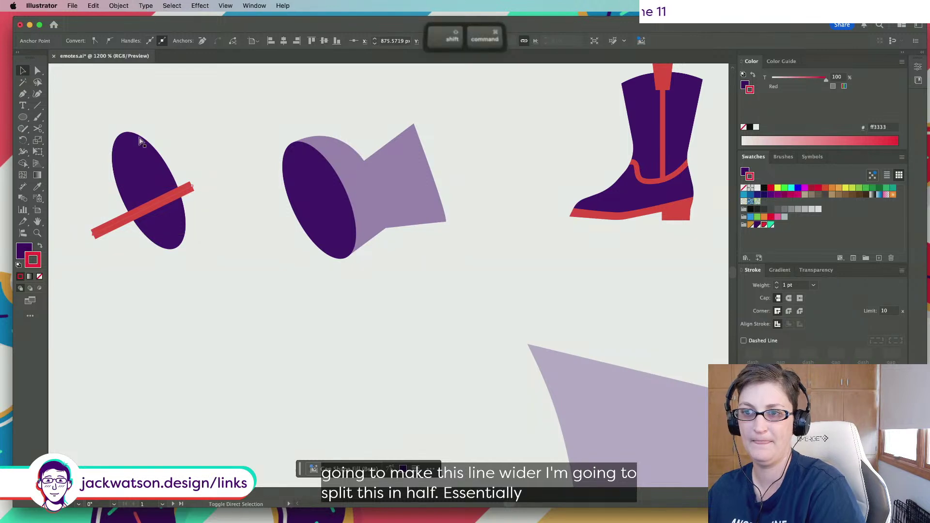
Cut the duplicated ellipse's outline with Scissors at both points where the red line crosses it
{"action": "left_click", "coordinate": [149, 167]}
{"action": "left_click", "coordinate": [38, 128]}
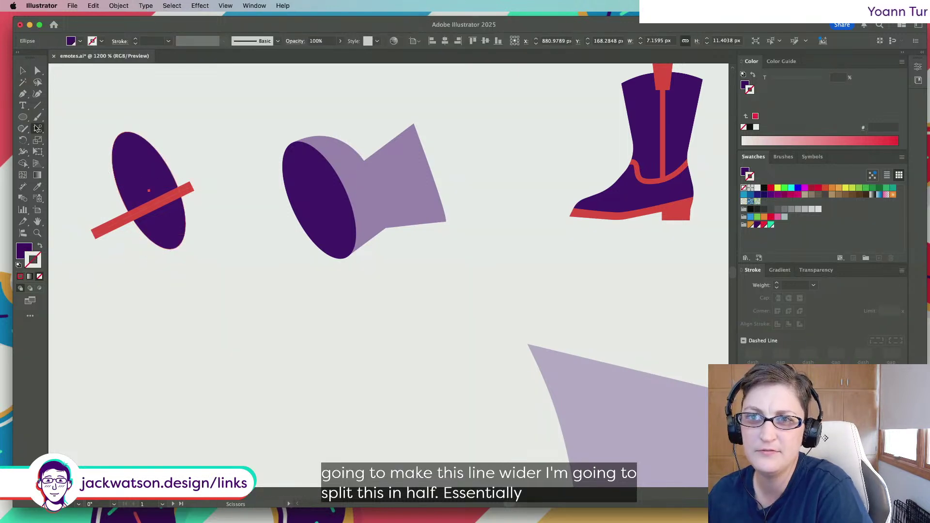
{"action": "left_click", "coordinate": [180, 191]}
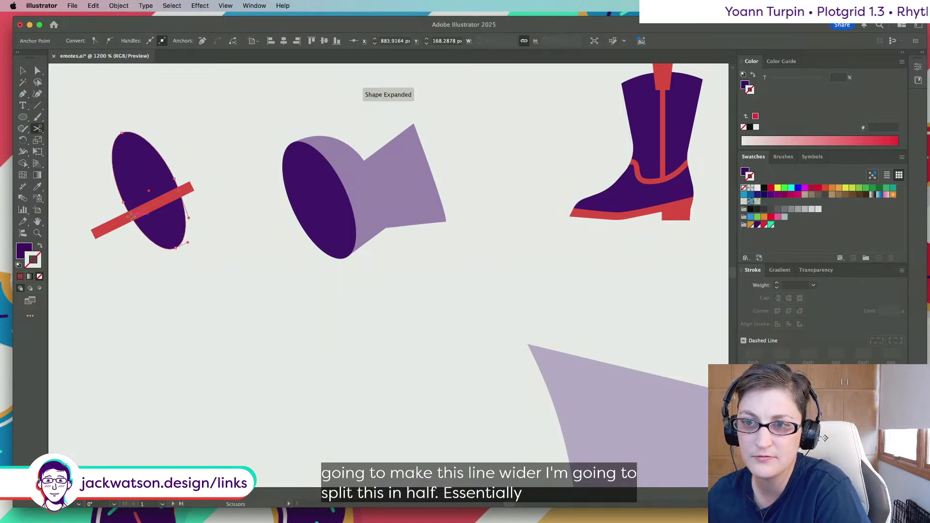
{"action": "left_click", "coordinate": [38, 70]}
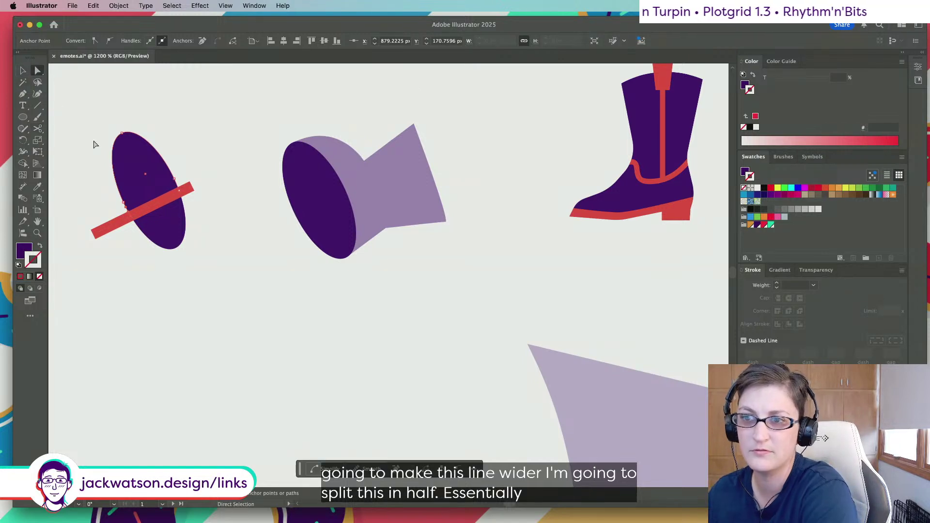
Delete the red diagonal line, then close both cut halves of the duplicated ellipse with Join and deselect them
{"action": "key", "text": "BackSpace"}
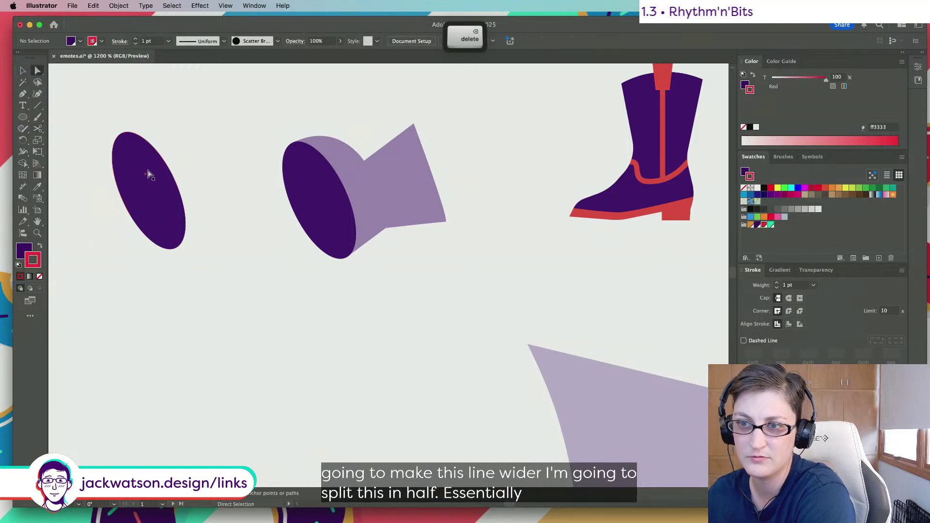
{"action": "left_click_drag", "start_coordinate": [97, 121], "coordinate": [166, 224]}
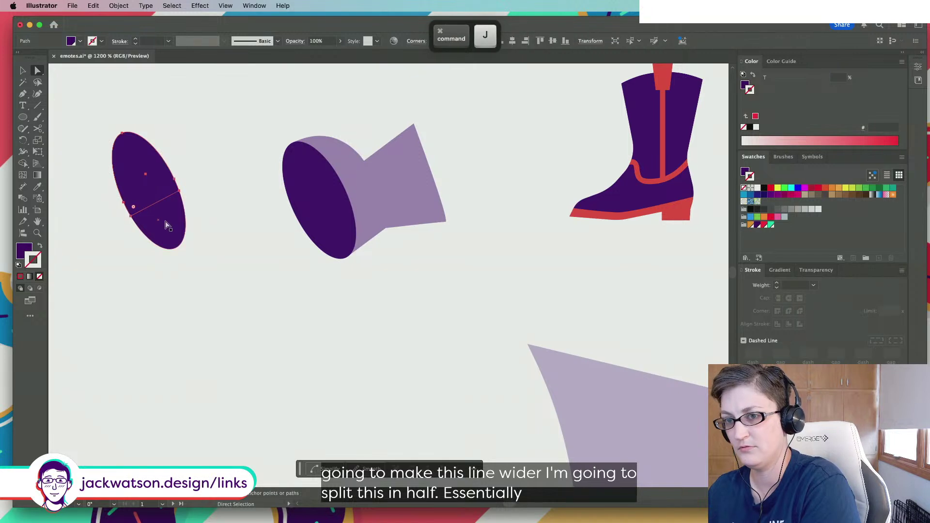
{"action": "key", "text": "super+j"}
{"action": "left_click", "coordinate": [209, 285]}
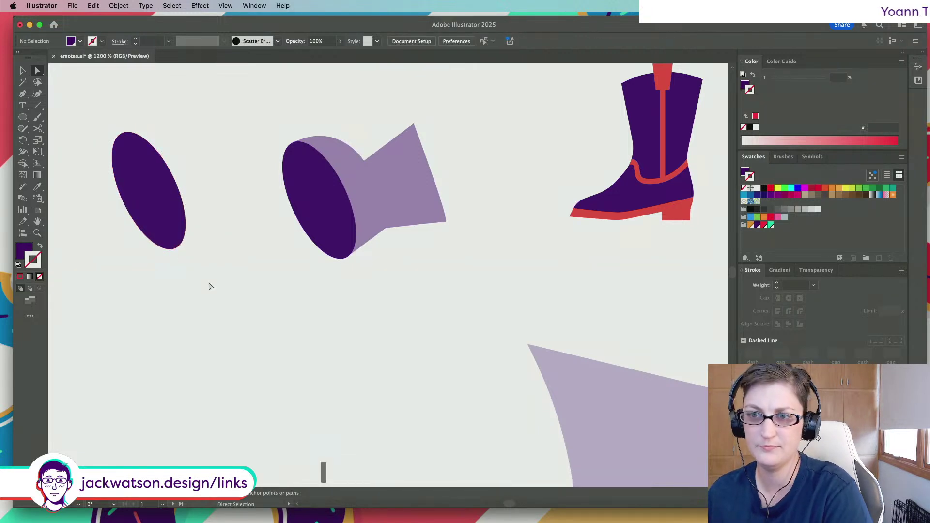
Try widening the lower half of the split ellipse slightly beyond the upper half's edges
{"action": "left_click", "coordinate": [164, 233]}
{"action": "left_click", "coordinate": [22, 71]}
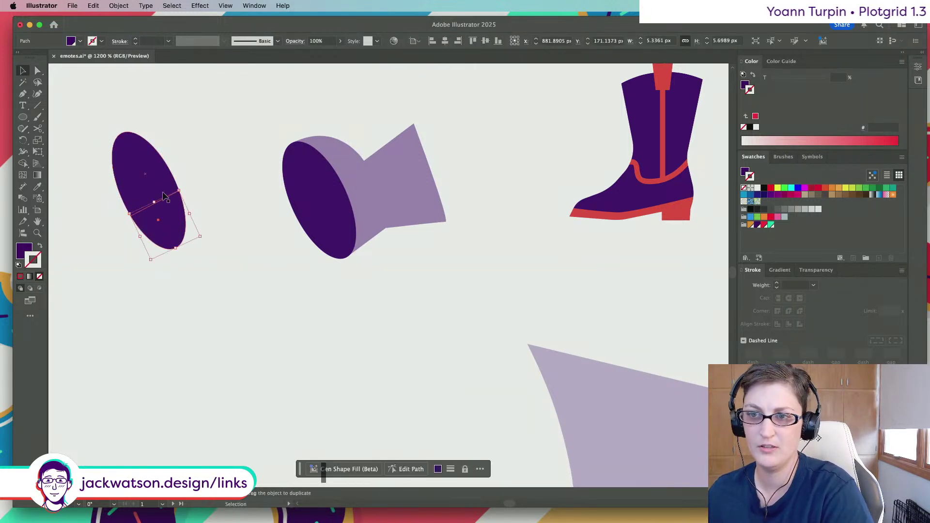
{"action": "left_click_drag", "start_coordinate": [189, 208], "coordinate": [192, 212]}
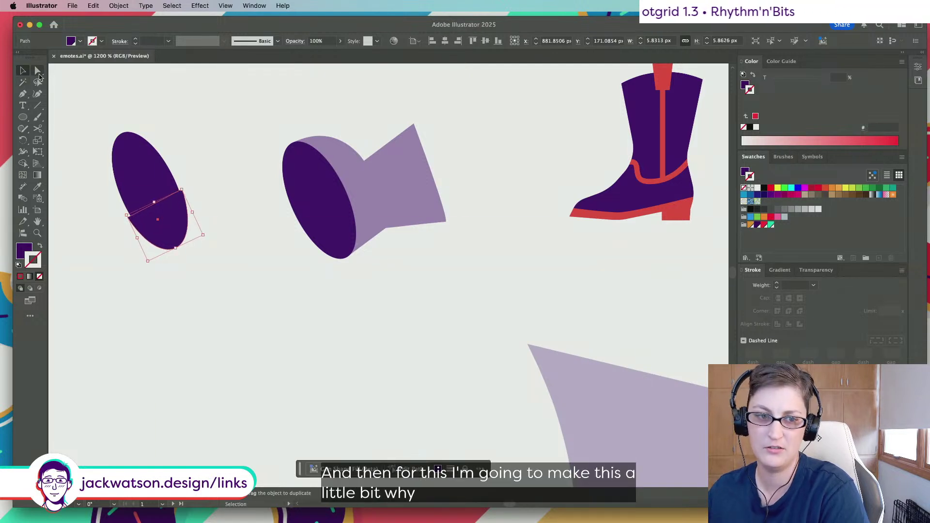
{"action": "left_click", "coordinate": [38, 73]}
Try rounding the lower half's tip by moving its end anchor inwards, then widen the half slightly
{"action": "left_click", "coordinate": [176, 248]}
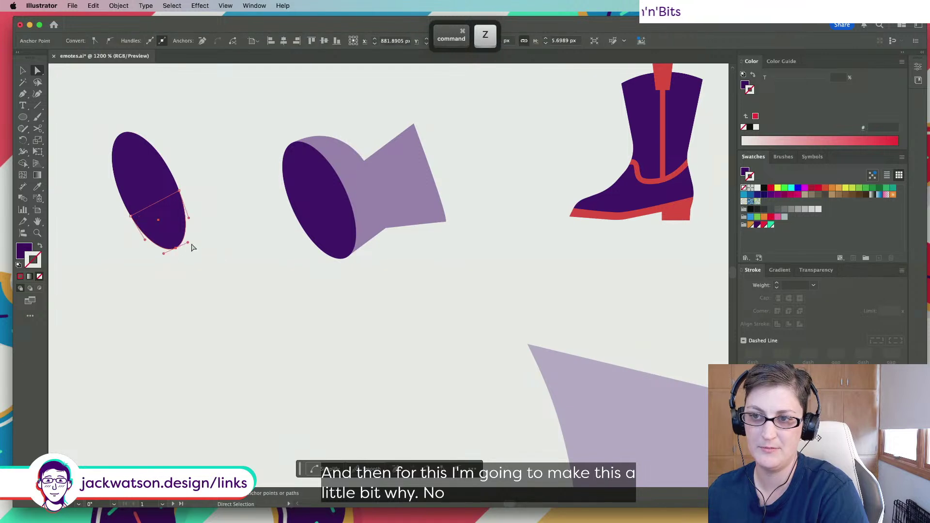
{"action": "mouse_move", "coordinate": [191, 245]}
{"action": "left_mouse_down"}
{"action": "mouse_move", "coordinate": [193, 237]}
{"action": "mouse_move", "coordinate": [159, 257]}
{"action": "mouse_move", "coordinate": [175, 242]}
{"action": "left_mouse_up"}
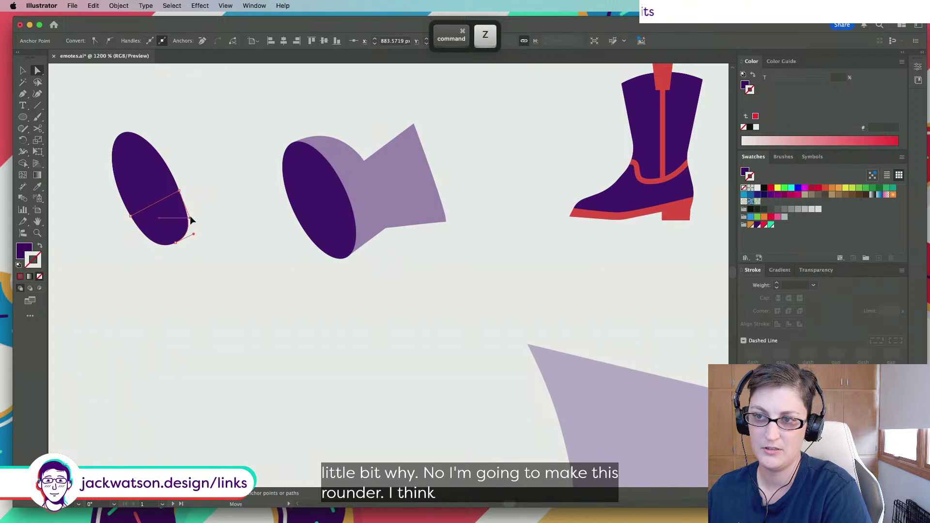
{"action": "left_click", "coordinate": [142, 238]}
{"action": "left_click", "coordinate": [22, 70]}
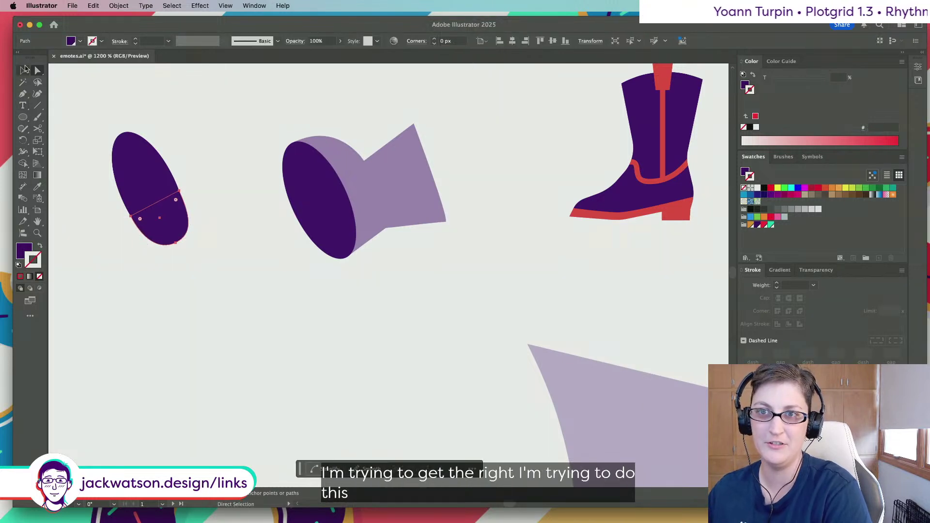
{"action": "left_click_drag", "start_coordinate": [176, 247], "coordinate": [179, 248]}
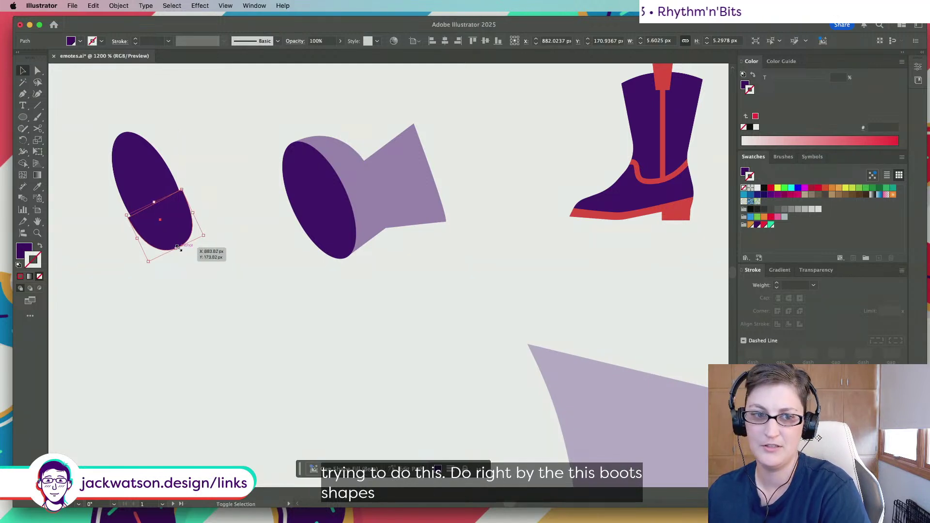
{"action": "key", "text": "super+shift+a"}
{"action": "key", "text": "super+minus"}
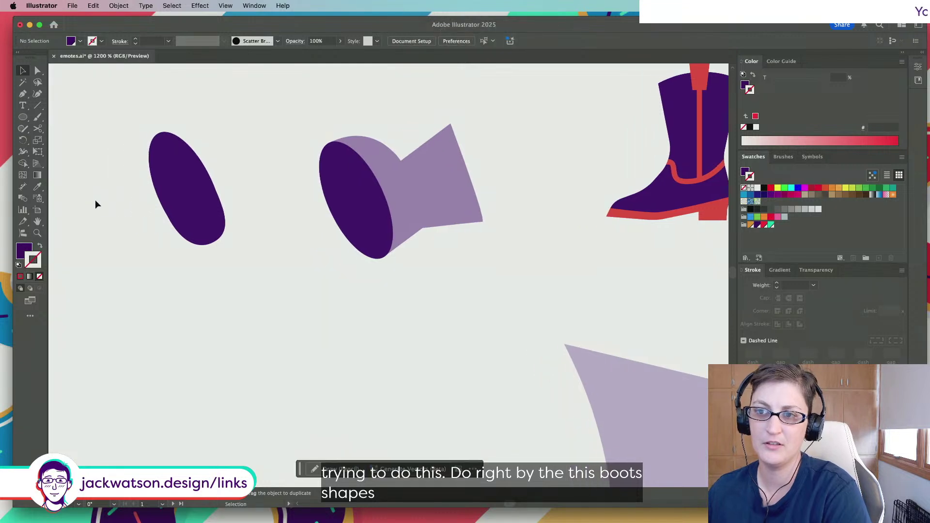
Undo the lower half's reshaping and widening, back to the plainly joined ellipse halves
{"action": "key", "text": "a"}
{"action": "key", "text": "super+z"}
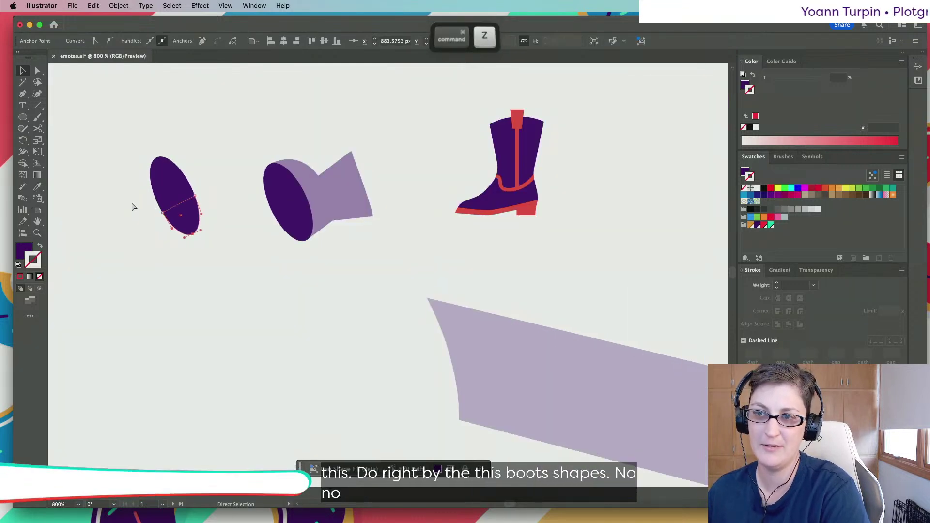
{"action": "key", "text": "super+z"}
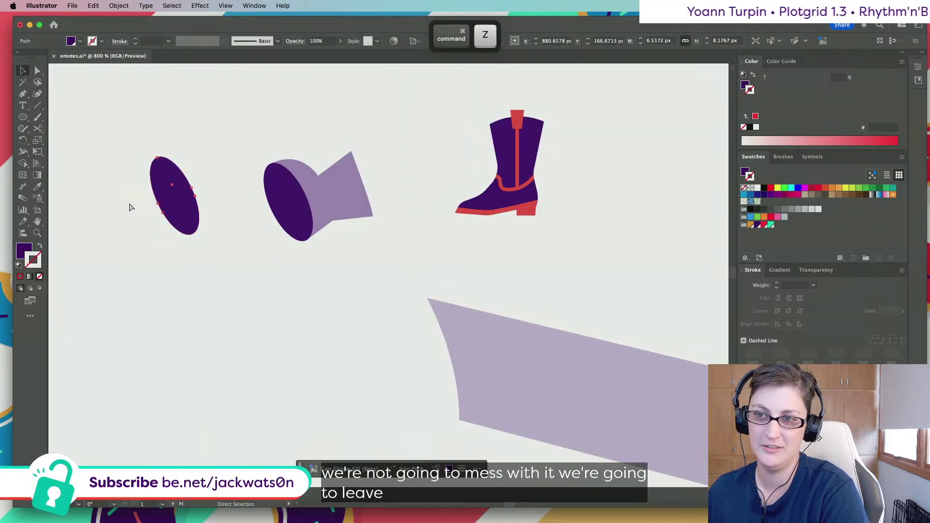
{"action": "key", "text": "super+shift+z"}
{"action": "key", "text": "super+z"}
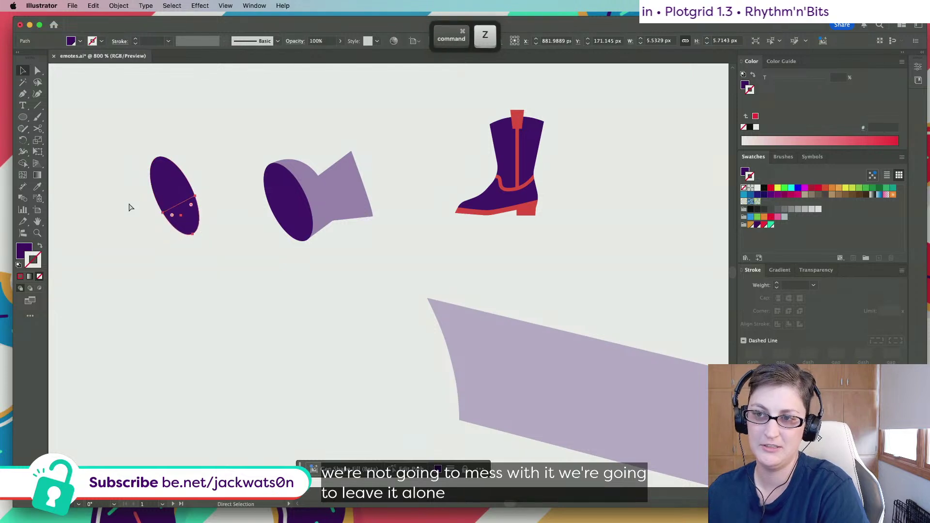
Isolate the upper half of the split ellipse and pull both corners of its cut edge inwards
{"action": "key", "text": "super+plus"}
{"action": "left_click", "coordinate": [38, 71]}
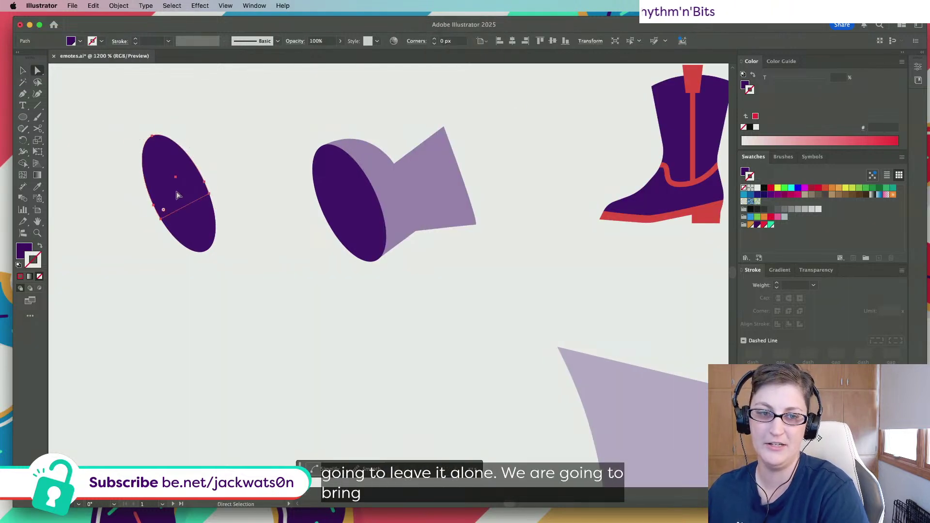
{"action": "left_click", "coordinate": [208, 194]}
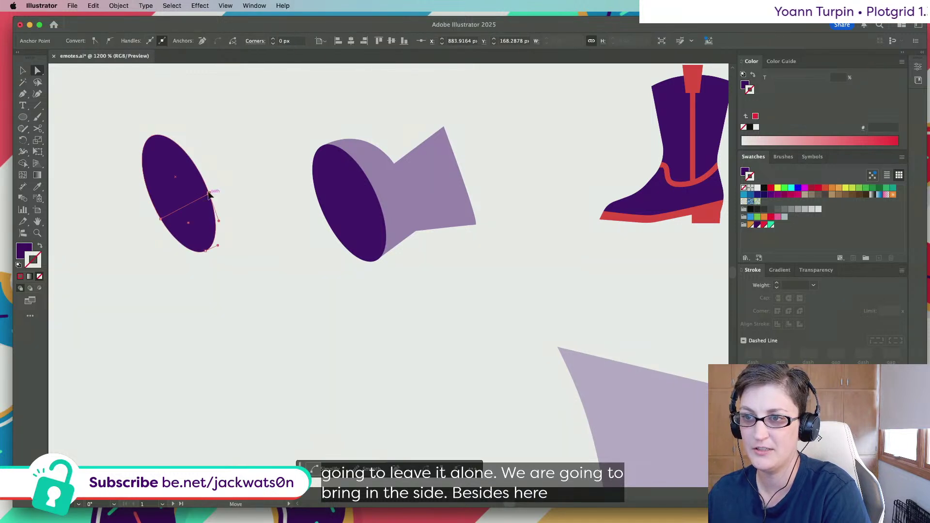
{"action": "right_click", "coordinate": [205, 194]}
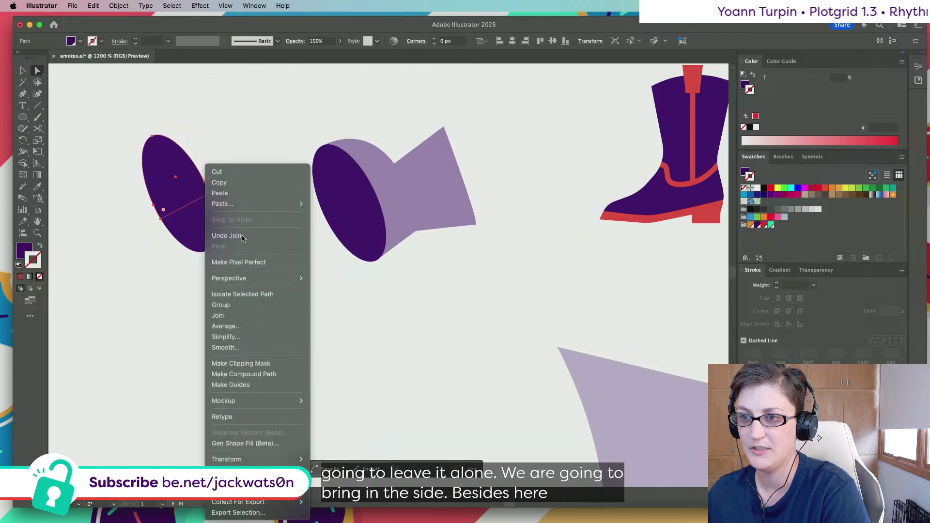
{"action": "left_click", "coordinate": [242, 294]}
{"action": "left_click_drag", "start_coordinate": [204, 194], "coordinate": [170, 212]}
{"action": "left_click", "coordinate": [204, 183]}
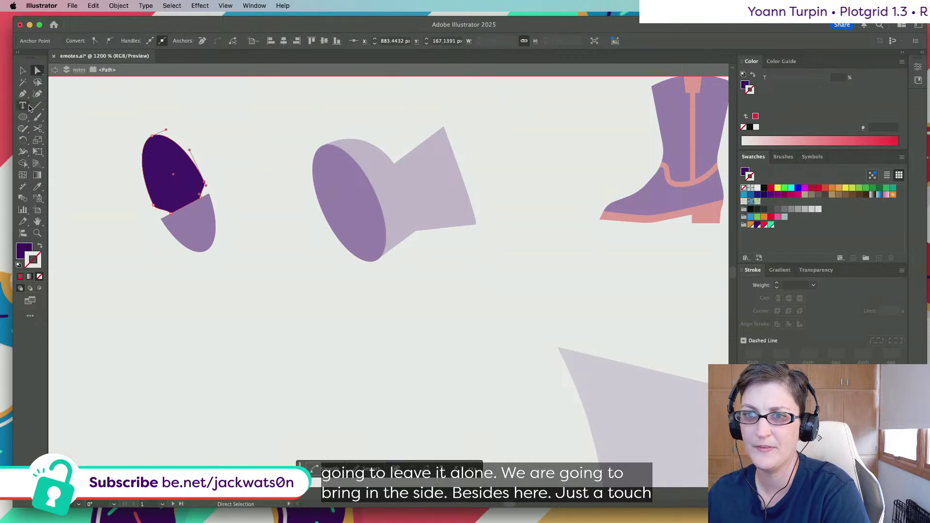
Add an anchor point higher up each side of the upper half, remove the original side anchors, and leave isolation mode
{"action": "key", "text": "plus"}
{"action": "left_click", "coordinate": [151, 199]}
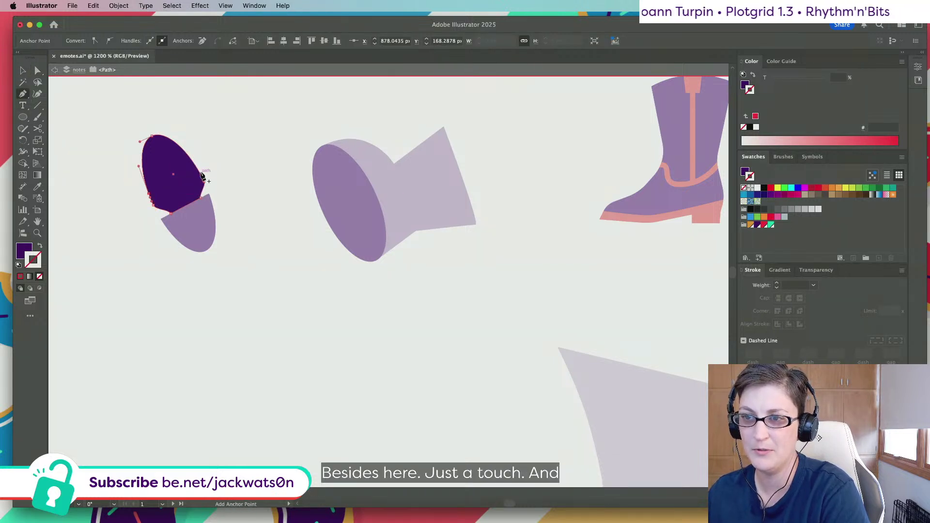
{"action": "left_click", "coordinate": [52, 70]}
{"action": "key", "text": "alt"}
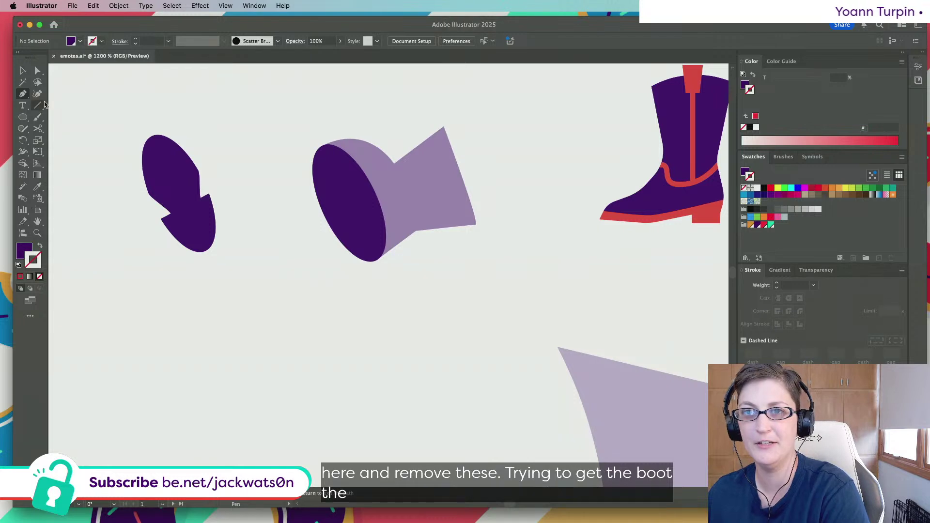
Nudge the upper half's inner right corner outwards and bend both tapered sides into smooth curves, then deselect
{"action": "left_click", "coordinate": [38, 71]}
{"action": "left_click_drag", "start_coordinate": [202, 200], "coordinate": [204, 196]}
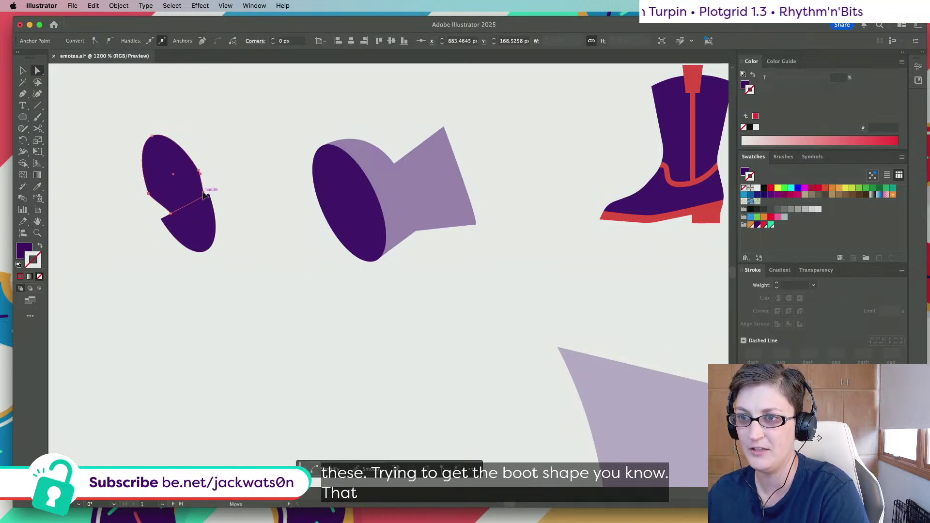
{"action": "left_click", "coordinate": [149, 193]}
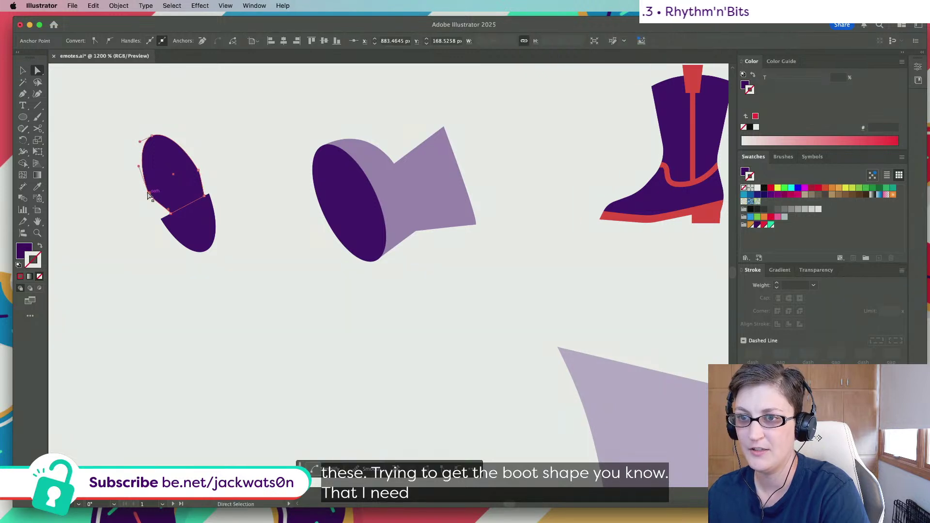
{"action": "left_click_drag", "start_coordinate": [151, 202], "coordinate": [160, 208]}
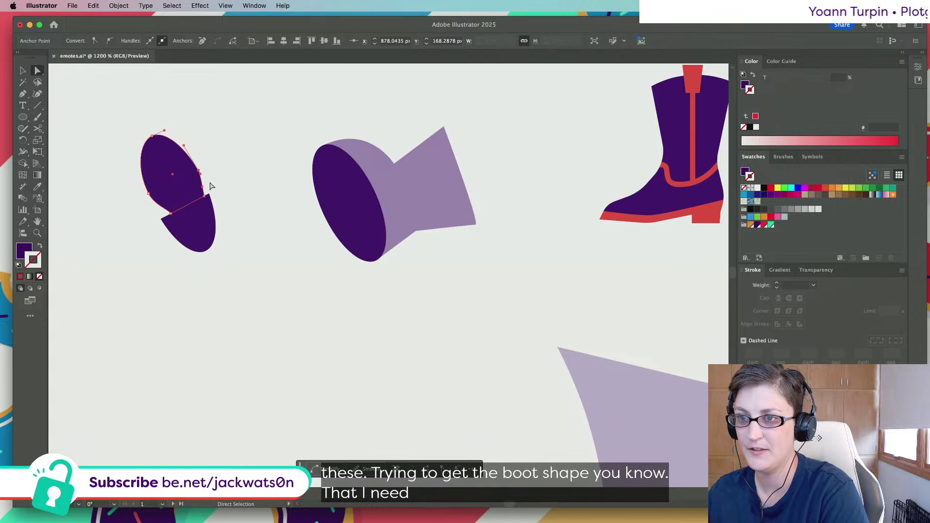
{"action": "left_click_drag", "start_coordinate": [203, 180], "coordinate": [204, 181]}
{"action": "left_click", "coordinate": [224, 198]}
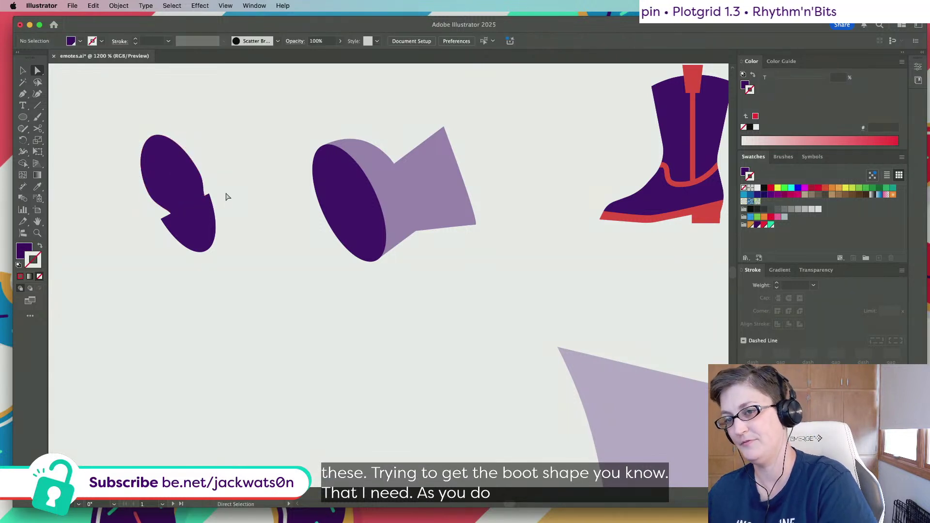
Place a copy of the sole-view boot's dark ellipse over the split sole and set its purple tint to 65%
{"action": "scroll", "coordinate": [227, 213], "scroll_direction": "down", "scroll_amount": 2}
{"action": "scroll", "coordinate": [228, 216], "scroll_direction": "down", "scroll_amount": 3}
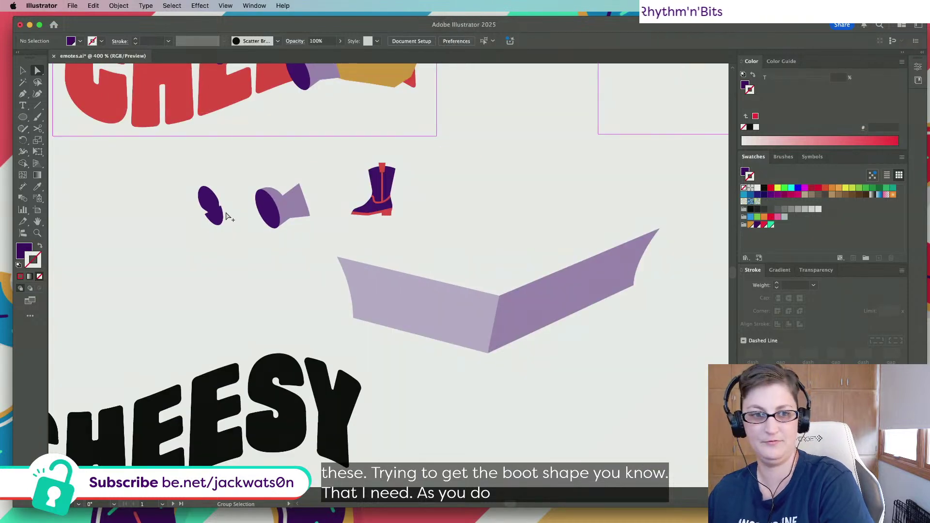
{"action": "scroll", "coordinate": [226, 216], "scroll_direction": "up", "scroll_amount": 2}
{"action": "scroll", "coordinate": [214, 209], "scroll_direction": "up", "scroll_amount": 2}
{"action": "left_click", "coordinate": [189, 182]}
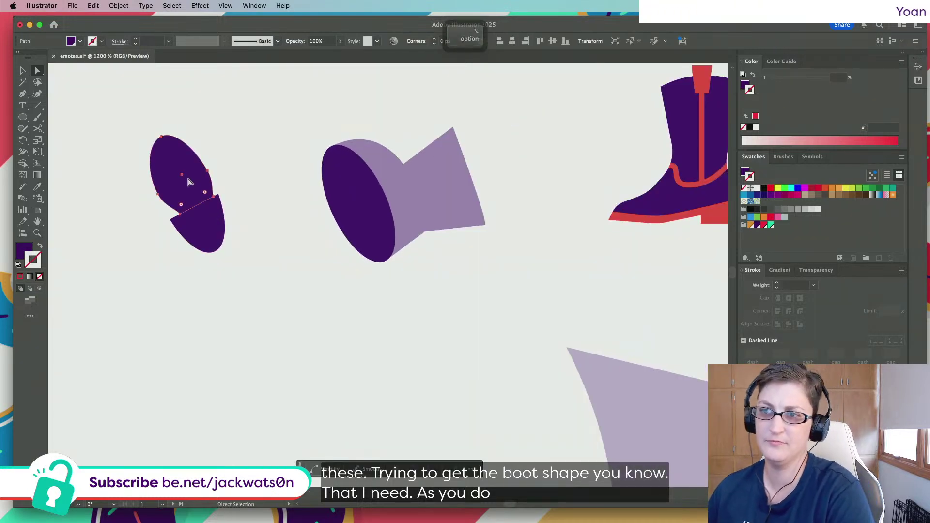
{"action": "left_click", "coordinate": [334, 189]}
{"action": "key", "text": "super+c"}
{"action": "key", "text": "super+f"}
{"action": "left_click_drag", "start_coordinate": [357, 203], "coordinate": [207, 193]}
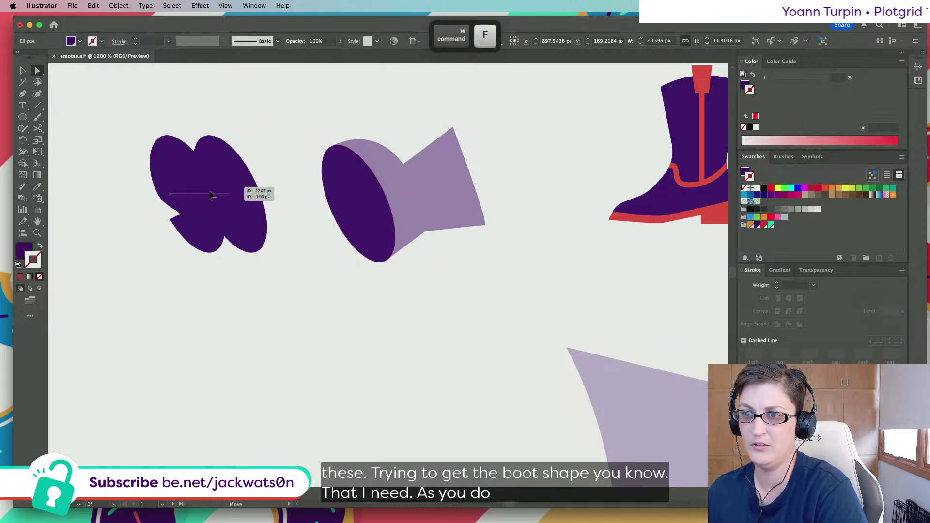
{"action": "key", "text": "v"}
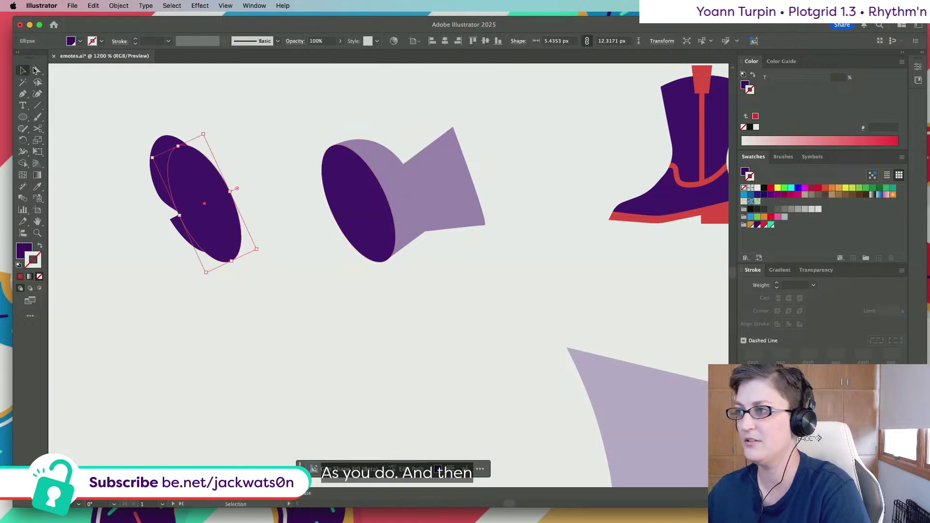
{"action": "left_click", "coordinate": [749, 86]}
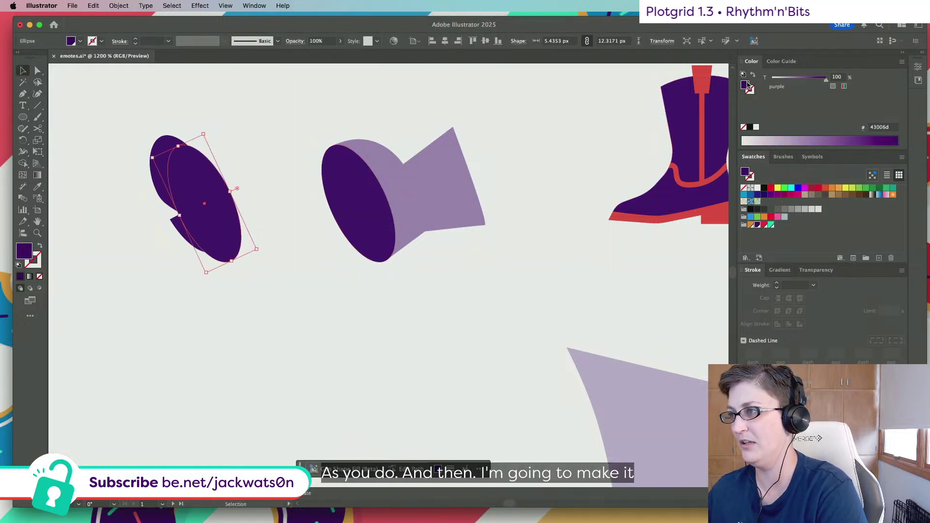
{"action": "type", "text": "65"}
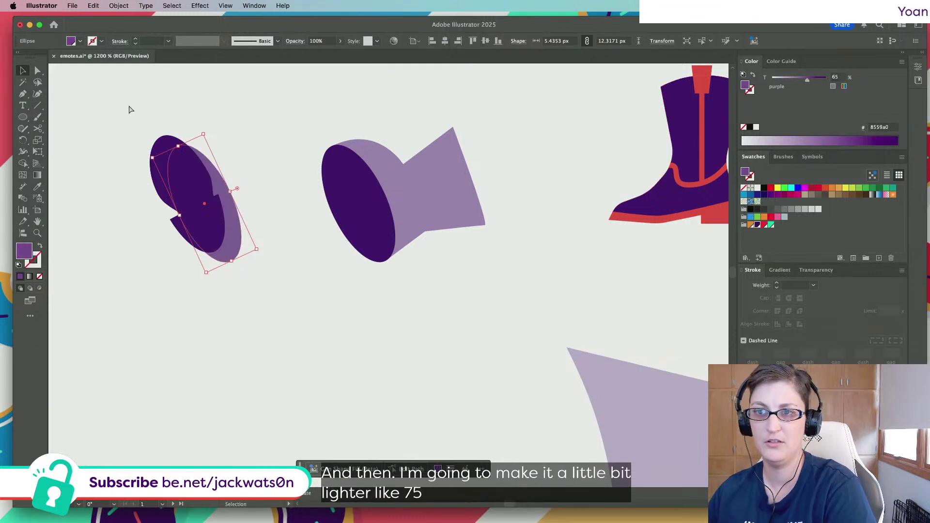
Bring the lighter ellipse in front, shrink it to about 3.5 by 5.1 px, and place it inside the sole's upper part
{"action": "key", "text": "super+x"}
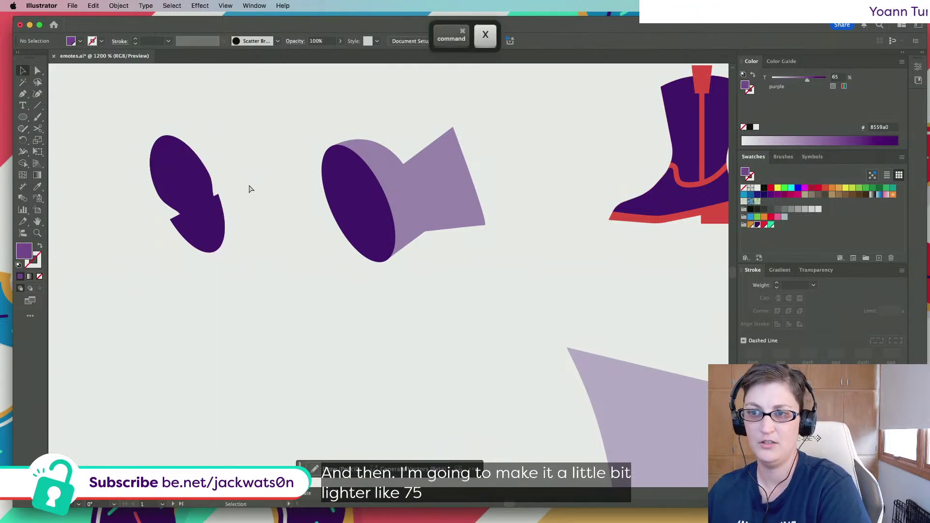
{"action": "key", "text": "super+f"}
{"action": "left_click_drag", "start_coordinate": [233, 262], "coordinate": [204, 216]}
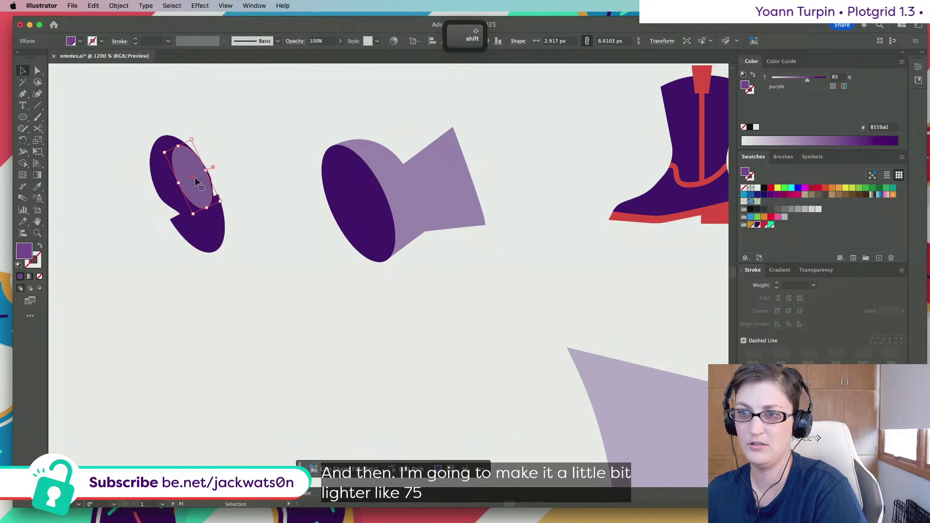
{"action": "mouse_move", "coordinate": [192, 180]}
{"action": "left_mouse_down"}
{"action": "mouse_move", "coordinate": [180, 181]}
{"action": "mouse_move", "coordinate": [189, 199]}
{"action": "mouse_move", "coordinate": [194, 168]}
{"action": "left_mouse_up"}
Adjust the lower end of the light ellipse with Free Transform to fit the sole's upper part, then deselect it
{"action": "left_click", "coordinate": [43, 71]}
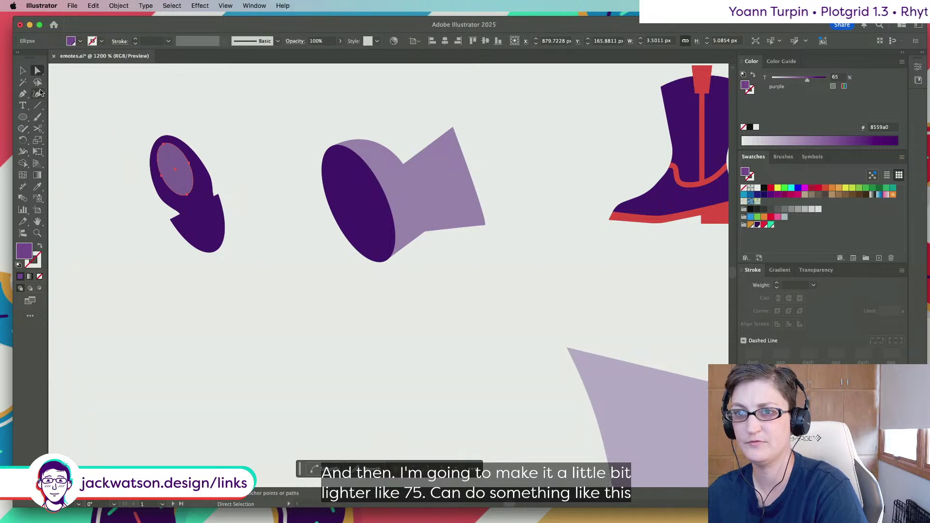
{"action": "left_click", "coordinate": [38, 152]}
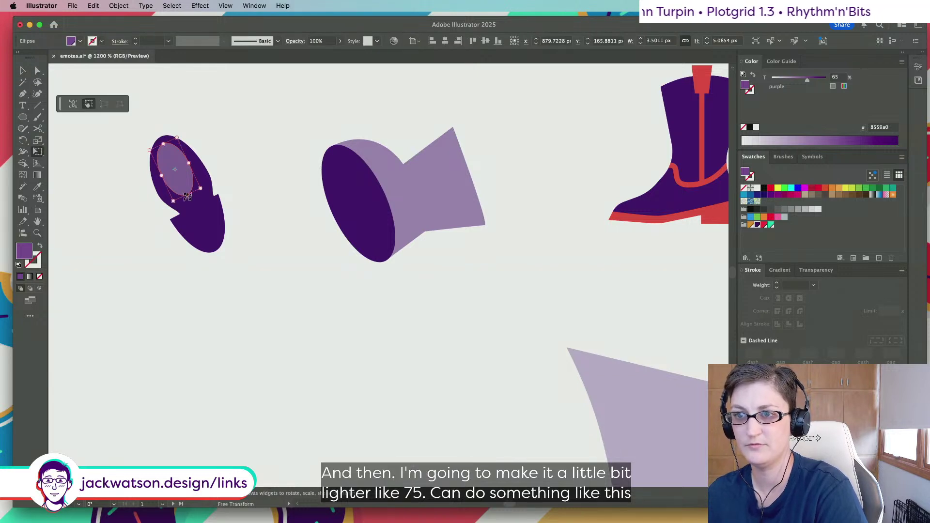
{"action": "left_click_drag", "start_coordinate": [189, 193], "coordinate": [191, 194]}
{"action": "key", "text": "super+shift+a"}
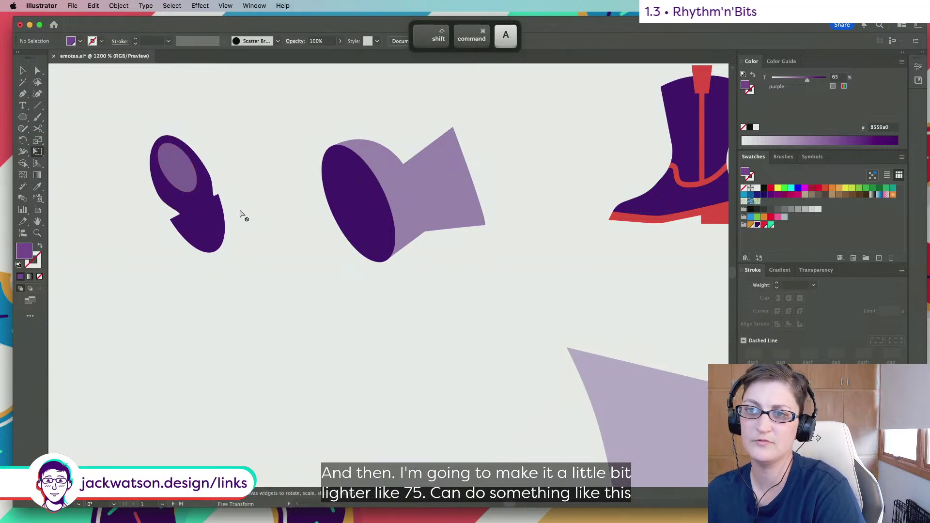
{"action": "scroll", "coordinate": [243, 213], "scroll_direction": "down", "scroll_amount": 3}
{"action": "scroll", "coordinate": [243, 214], "scroll_direction": "down", "scroll_amount": 3}
{"action": "scroll", "coordinate": [217, 198], "scroll_direction": "up", "scroll_amount": 3}
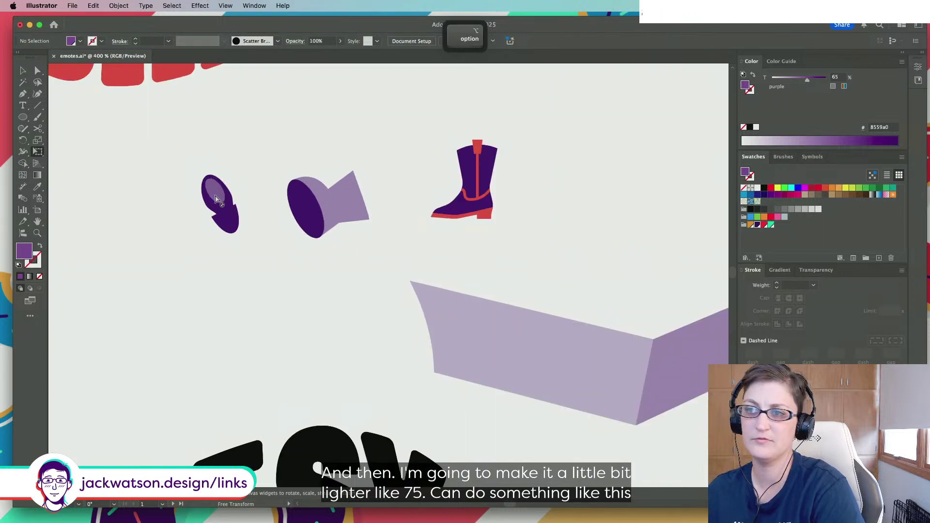
Set the purple tint of the light ellipse inside the sole's upper part to 80%, and deselect it
{"action": "left_click", "coordinate": [23, 69]}
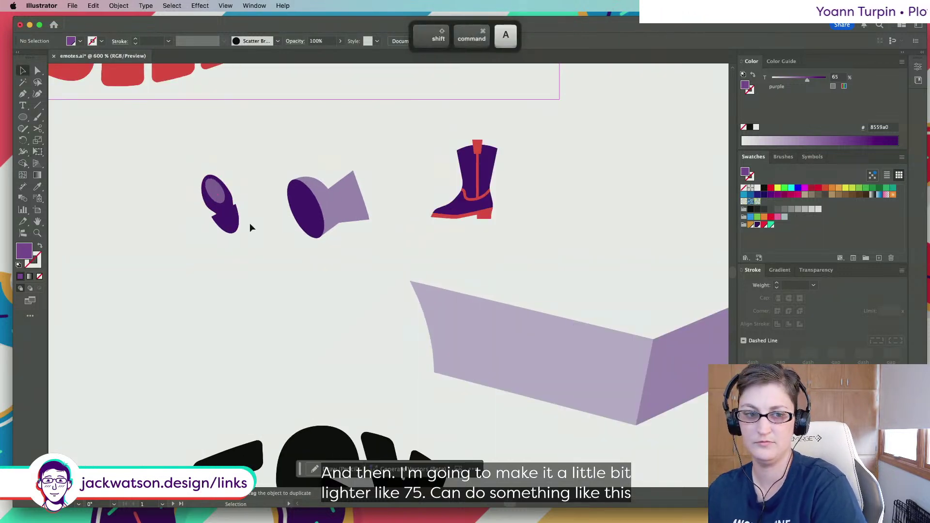
{"action": "left_click", "coordinate": [213, 190]}
{"action": "left_click", "coordinate": [799, 74]}
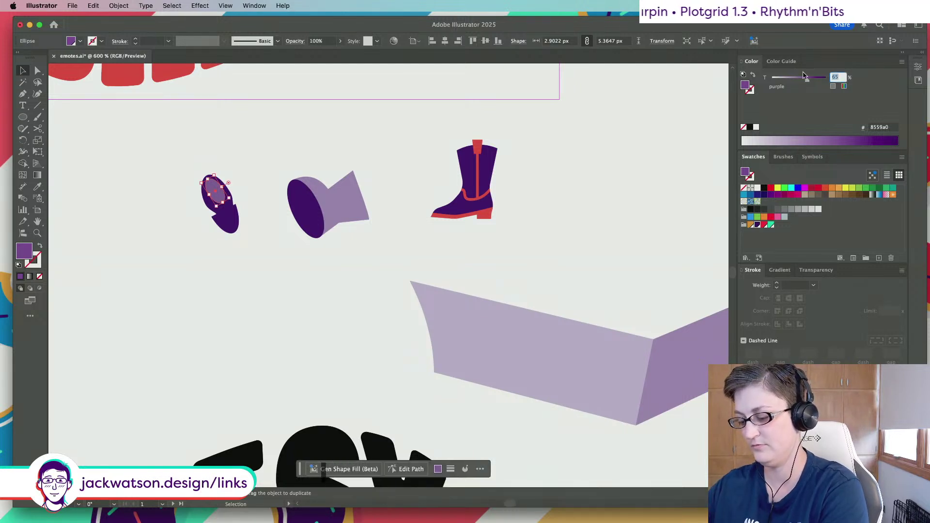
{"action": "type", "text": "80"}
{"action": "left_click", "coordinate": [292, 261]}
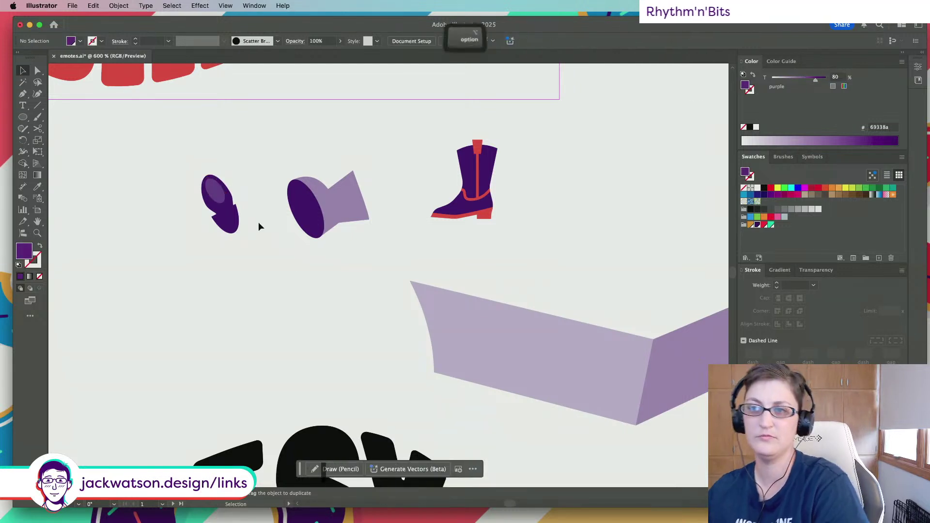
Free Distort the light ellipse's lower corners outwards to widen it to about 4.2 by 5 px, then deselect
{"action": "scroll", "coordinate": [237, 202], "scroll_direction": "up", "scroll_amount": 5}
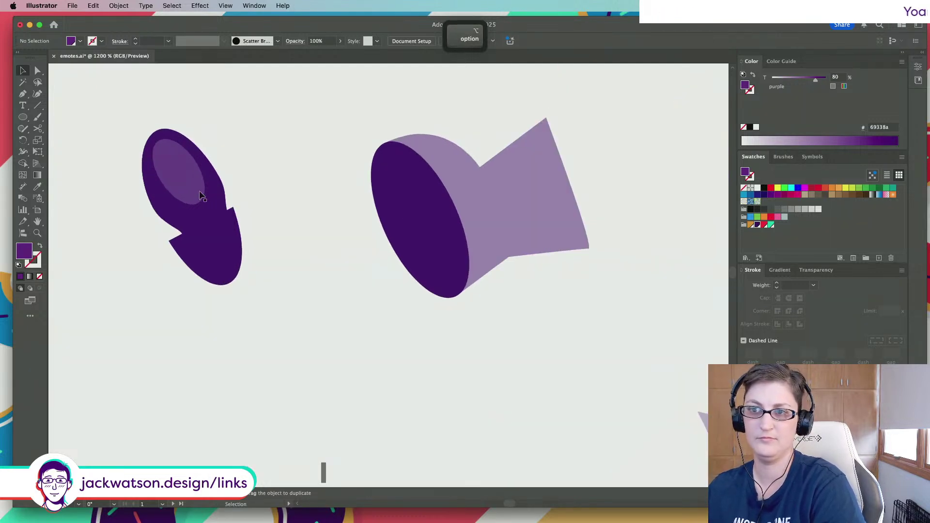
{"action": "left_click", "coordinate": [219, 200]}
{"action": "left_click", "coordinate": [39, 152]}
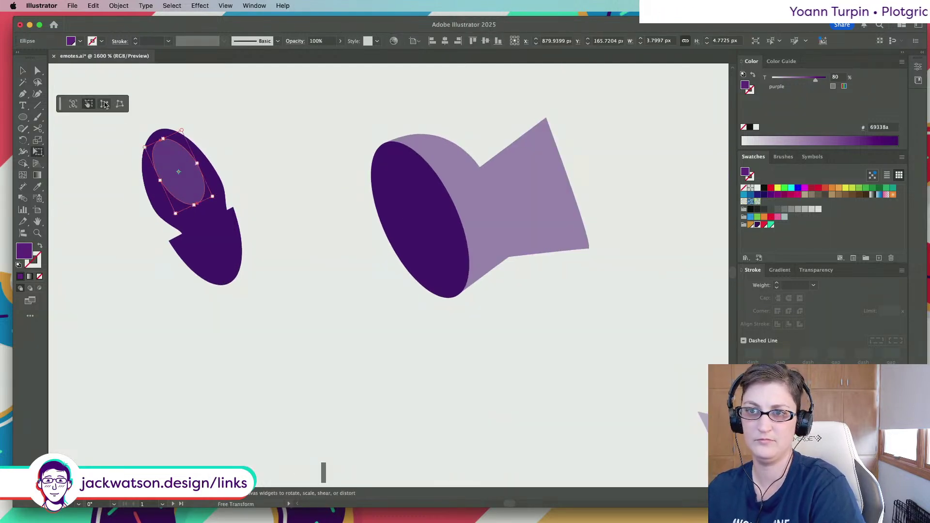
{"action": "left_click", "coordinate": [120, 103]}
{"action": "left_click_drag", "start_coordinate": [178, 219], "coordinate": [169, 217]}
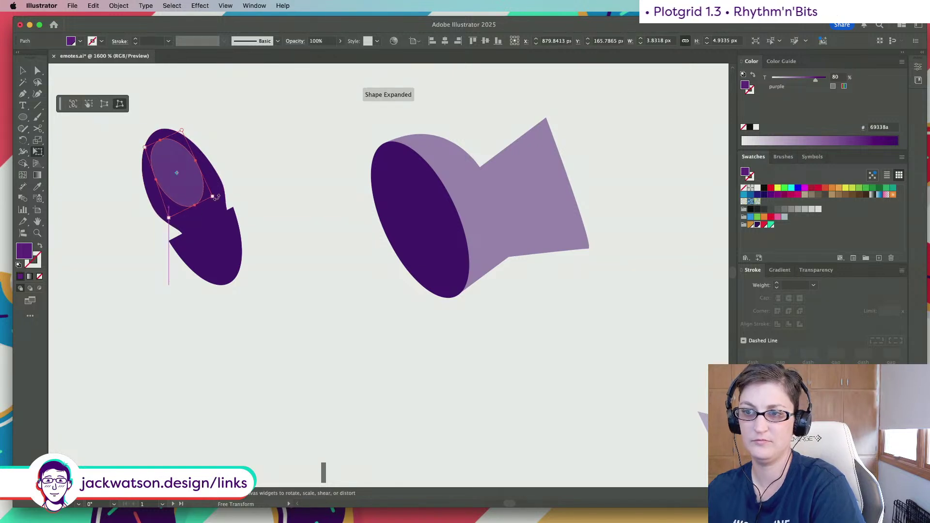
{"action": "left_click_drag", "start_coordinate": [220, 203], "coordinate": [222, 203]}
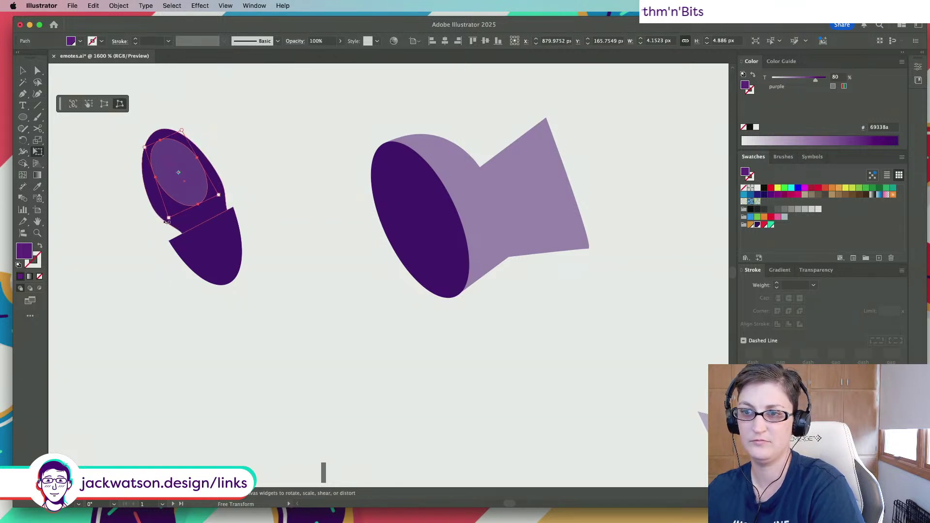
{"action": "left_click_drag", "start_coordinate": [169, 218], "coordinate": [164, 217]}
{"action": "key", "text": "super+shift+a"}
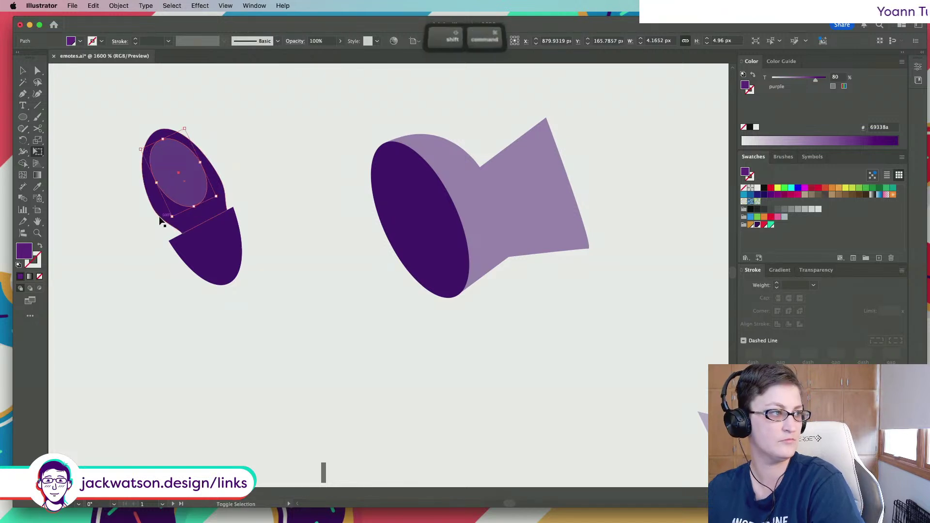
Round the two upper corners of the sole's heel piece to about 0.41 px
{"action": "left_click", "coordinate": [37, 71]}
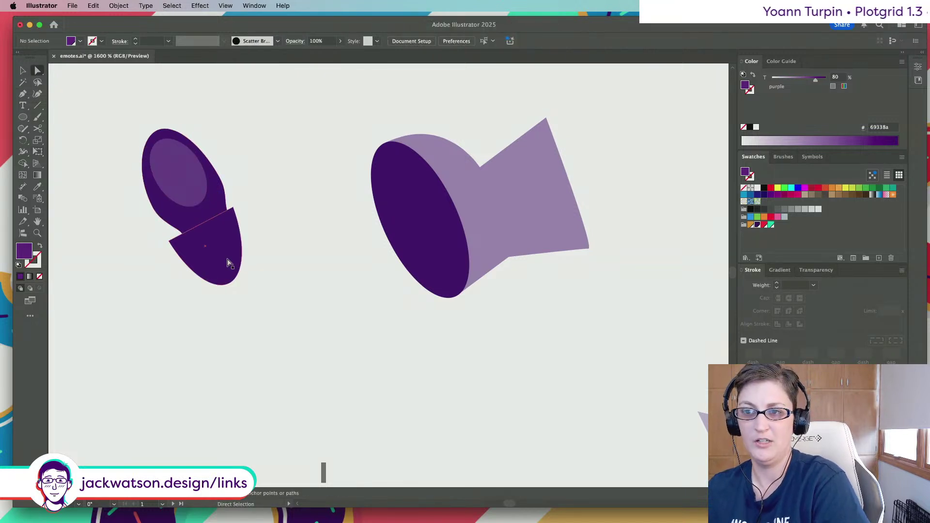
{"action": "left_click", "coordinate": [206, 264]}
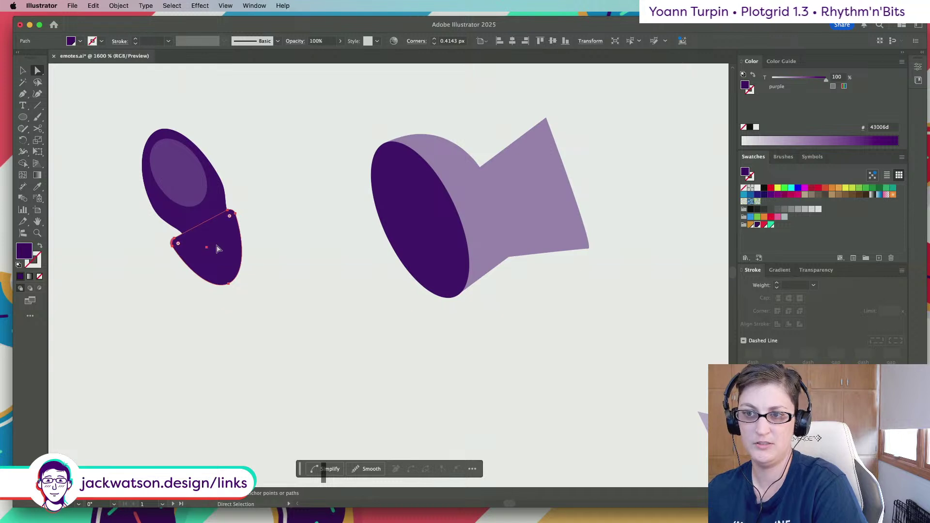
{"action": "key", "text": "super"}
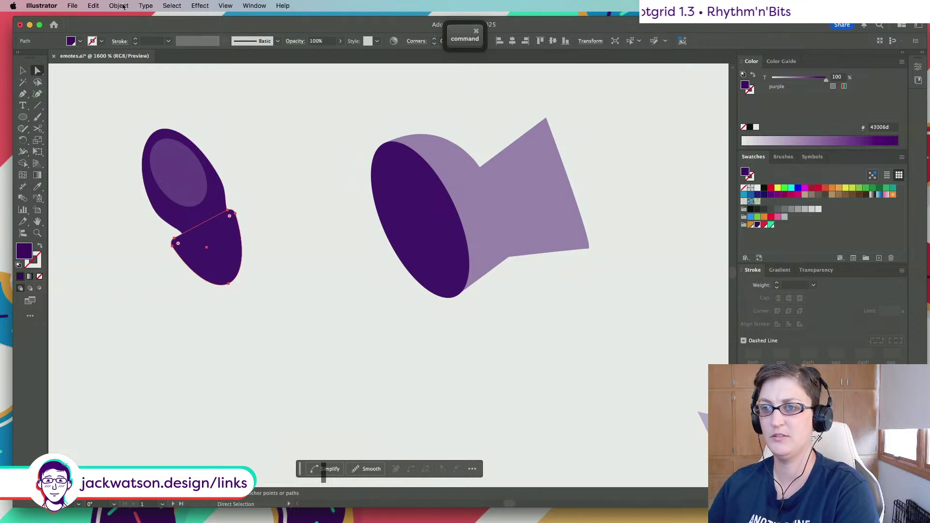
Create an inset copy of the heel piece with Offset Path at -0.5 px, using miter joins
{"action": "left_click", "coordinate": [119, 6]}
{"action": "mouse_move", "coordinate": [193, 281]}
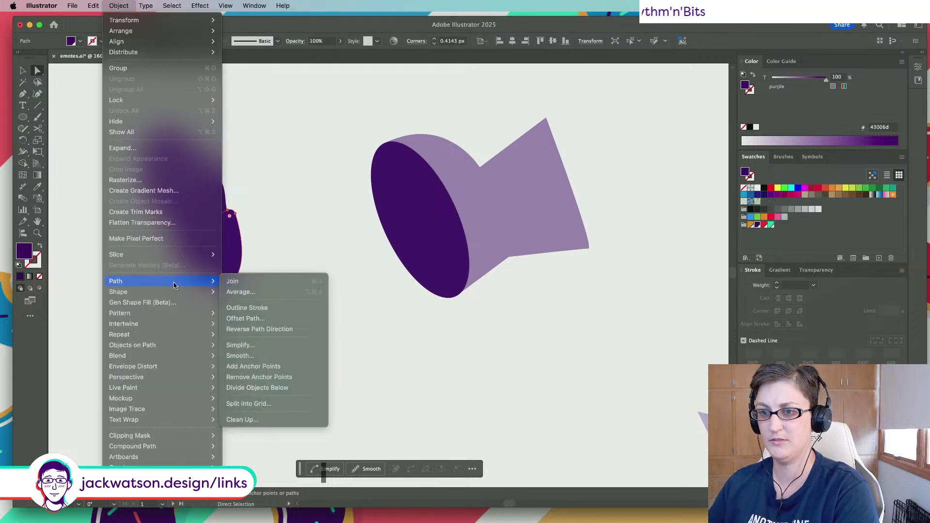
{"action": "left_click", "coordinate": [261, 318]}
{"action": "key", "text": "Down"}
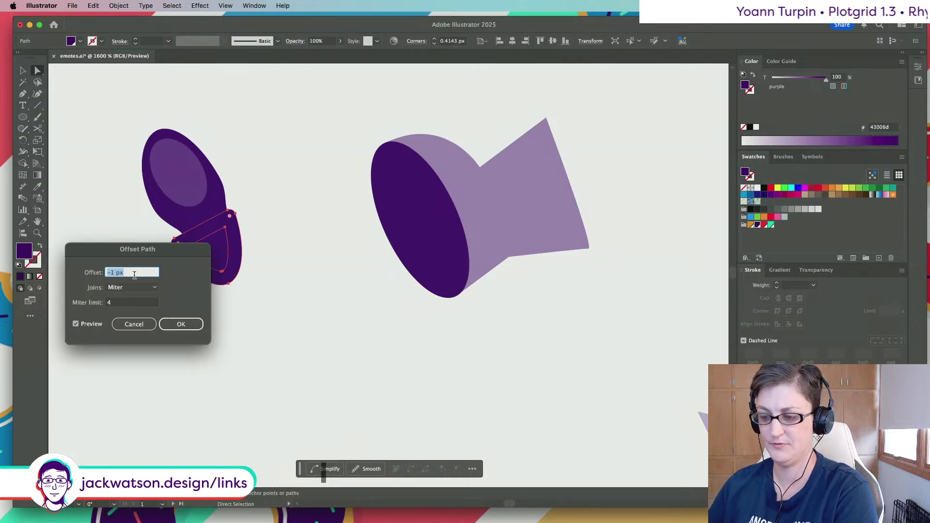
{"action": "type", "text": "0.5"}
{"action": "key", "text": "Tab"}
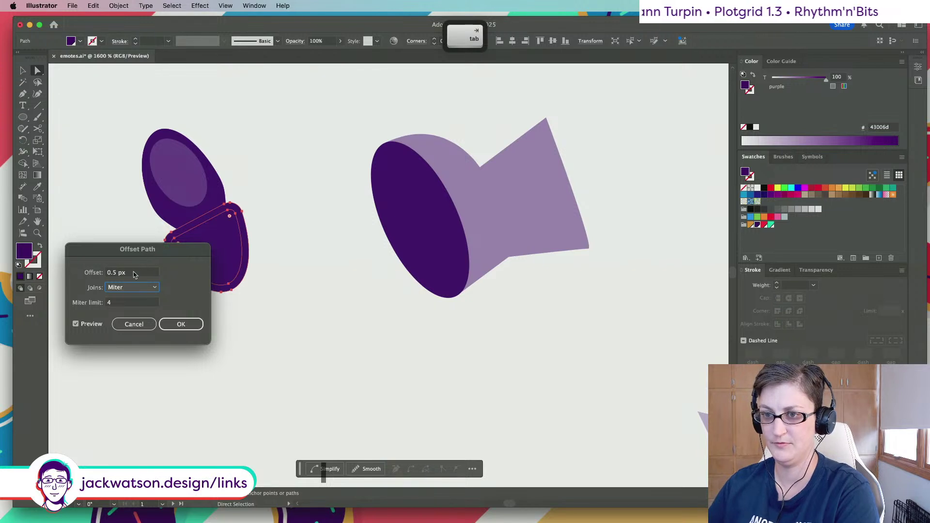
{"action": "left_click", "coordinate": [110, 275]}
{"action": "type", "text": "-"}
{"action": "key", "text": "Tab"}
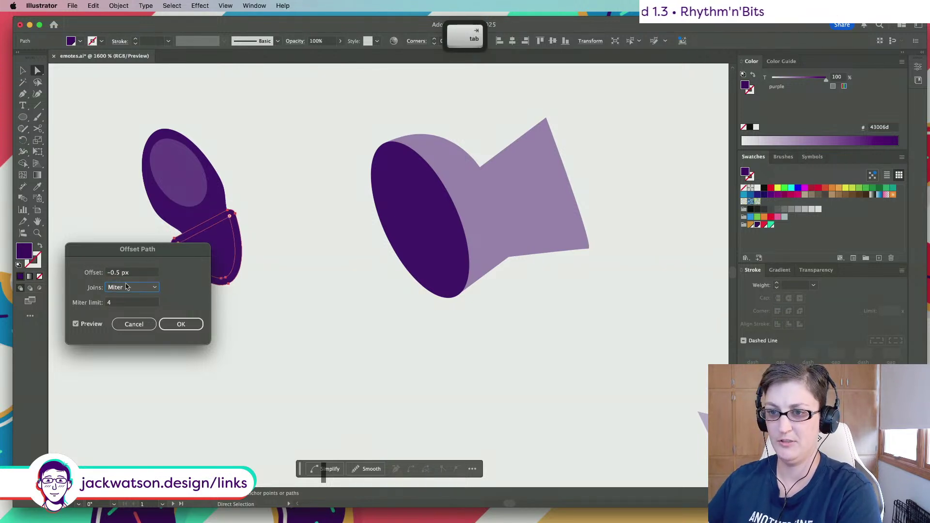
{"action": "left_click", "coordinate": [181, 324]}
Give the heel inset the light ellipse's purple, round its upper corners, and deselect it
{"action": "left_click", "coordinate": [38, 187]}
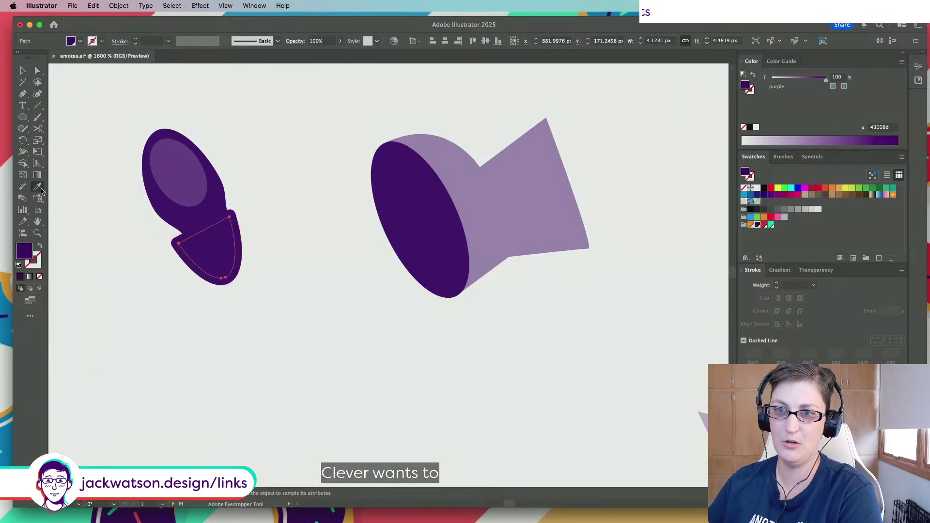
{"action": "left_click", "coordinate": [180, 175]}
{"action": "left_click", "coordinate": [38, 73]}
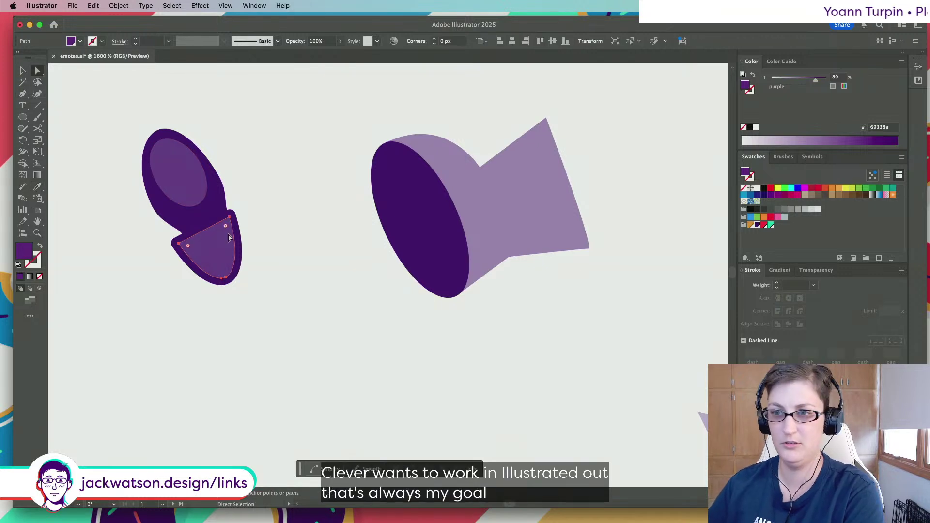
{"action": "left_click_drag", "start_coordinate": [229, 228], "coordinate": [217, 248]}
{"action": "left_click", "coordinate": [257, 268]}
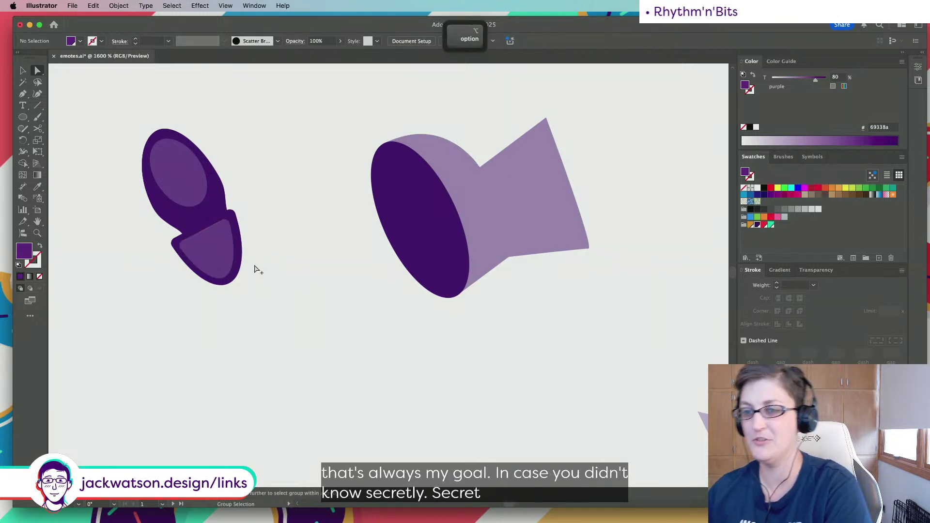
With the Pen tool, outline the boot's side from the sole's upper edge along the ankle to the curved shaft opening
{"action": "scroll", "coordinate": [254, 268], "scroll_direction": "down", "scroll_amount": 2}
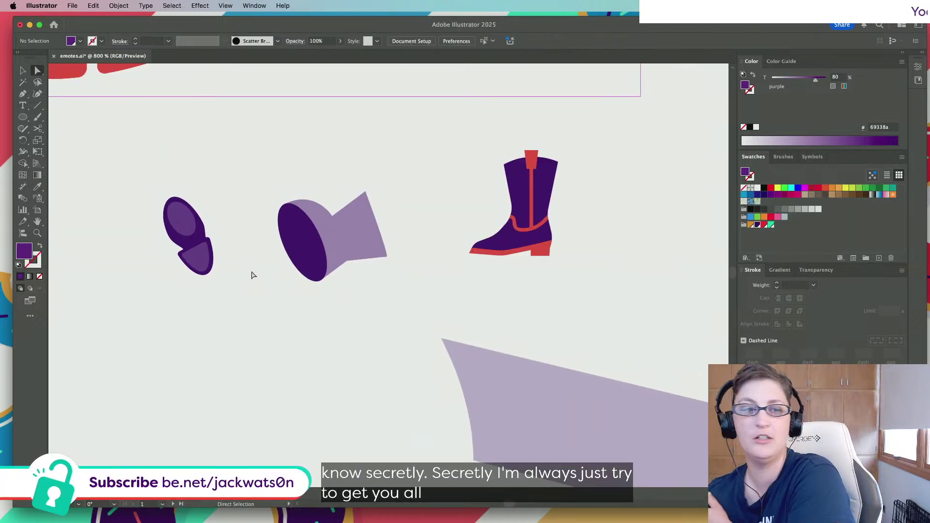
{"action": "scroll", "coordinate": [244, 268], "scroll_direction": "up", "scroll_amount": 1}
{"action": "scroll", "coordinate": [243, 267], "scroll_direction": "up", "scroll_amount": 1}
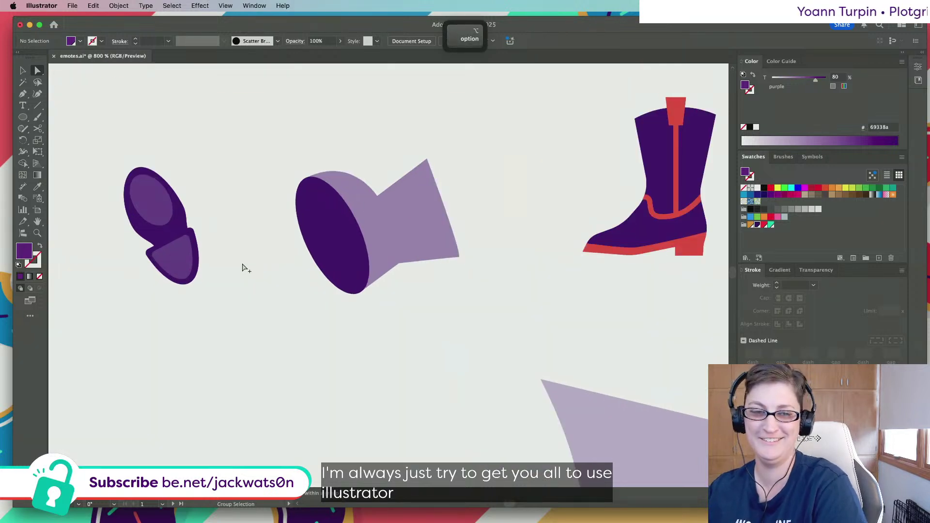
{"action": "scroll", "coordinate": [246, 268], "scroll_direction": "up", "scroll_amount": 2}
{"action": "key", "text": "p"}
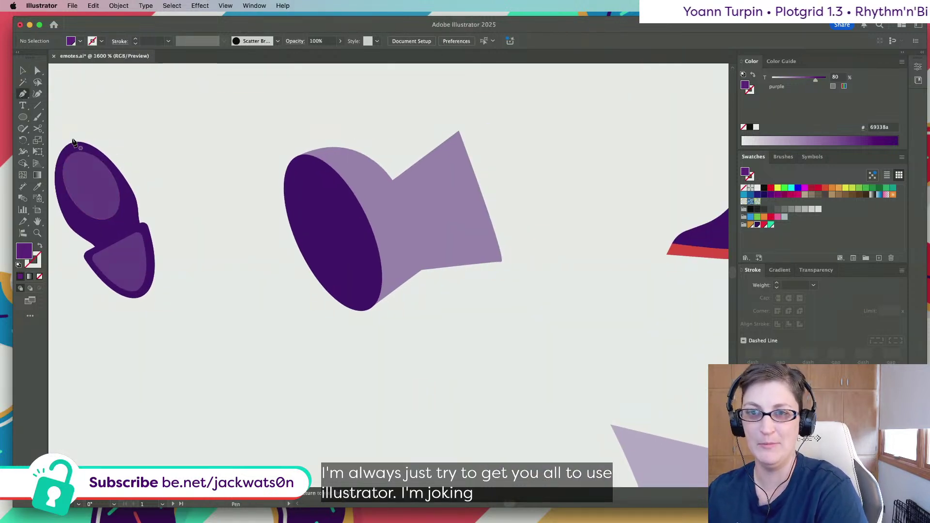
{"action": "left_click", "coordinate": [81, 144]}
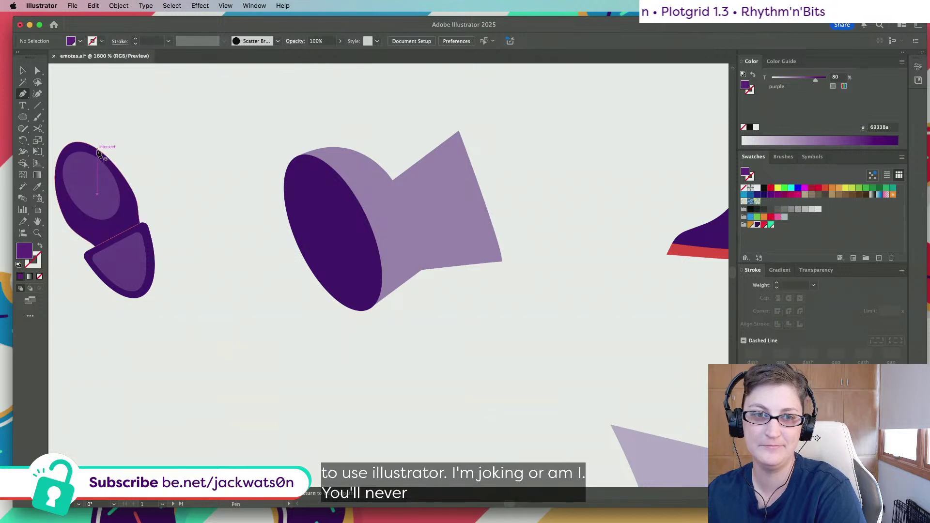
{"action": "left_click_drag", "start_coordinate": [132, 163], "coordinate": [134, 166]}
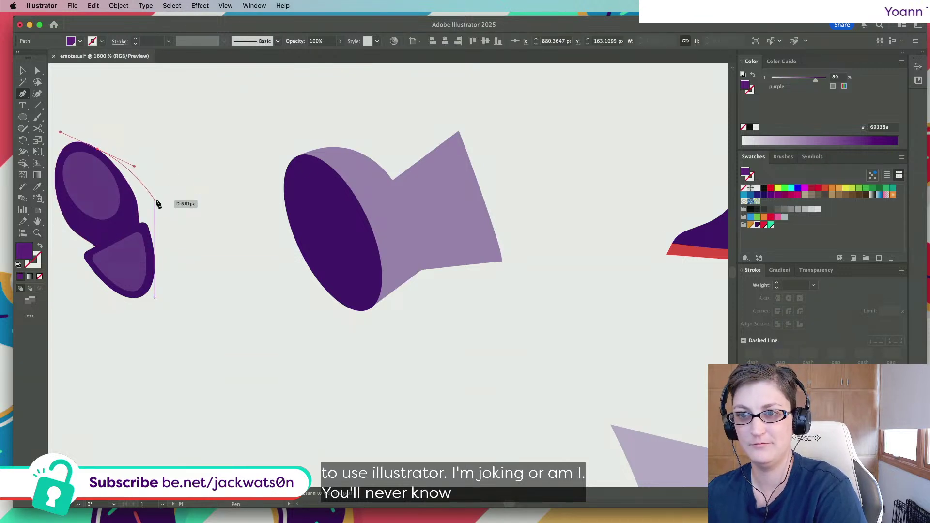
{"action": "left_click_drag", "start_coordinate": [164, 200], "coordinate": [167, 199]}
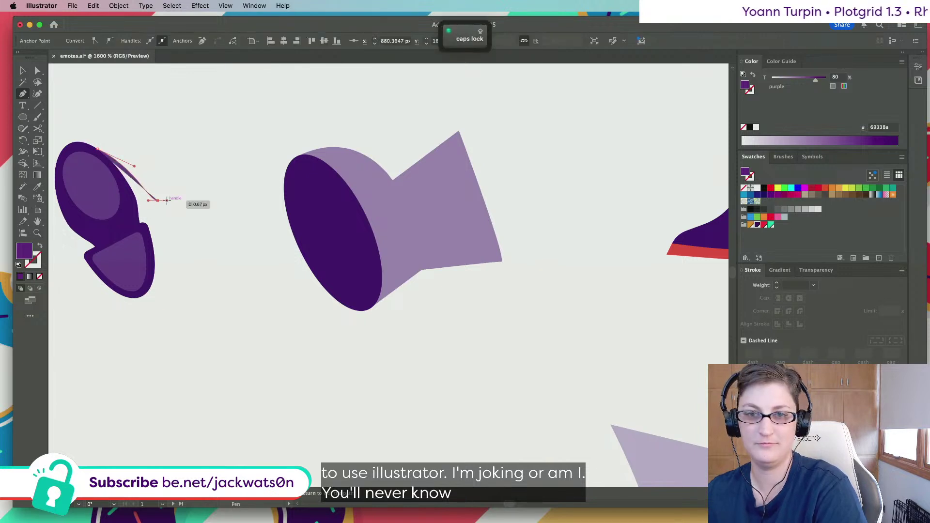
{"action": "left_click", "coordinate": [210, 165]}
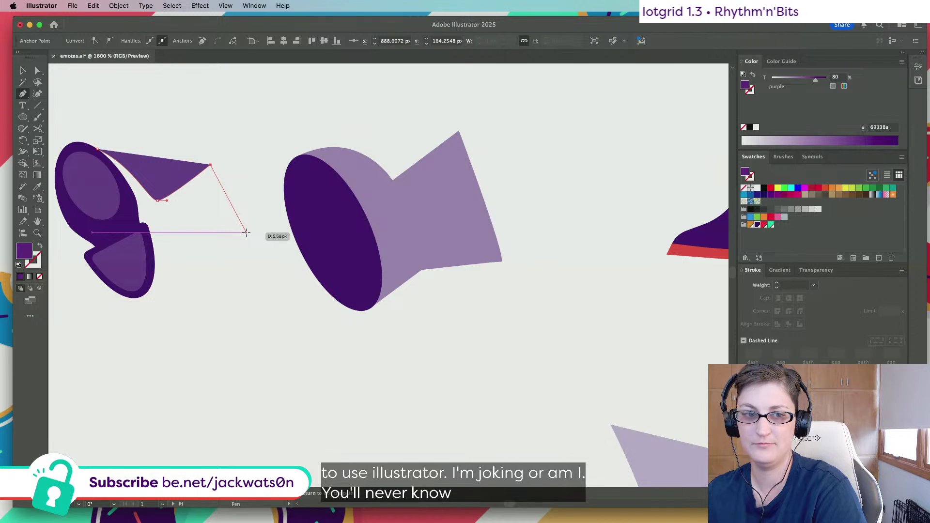
{"action": "left_click_drag", "start_coordinate": [240, 270], "coordinate": [240, 272]}
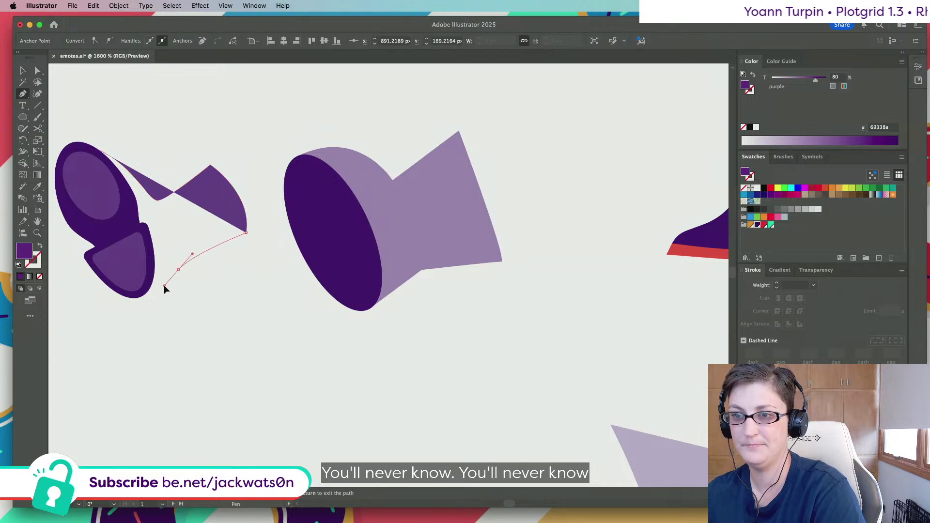
Redo the lower ankle curve and continue the outline to the heel's lower edge, making the boot body about 10.9 by 10.8 px
{"action": "key", "text": "ctrl+z"}
{"action": "left_click", "coordinate": [177, 257]}
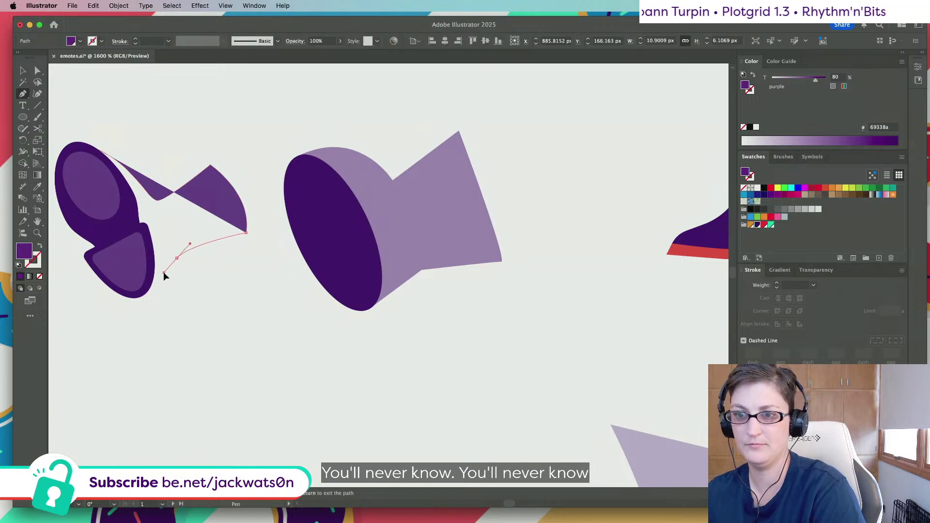
{"action": "left_click", "coordinate": [164, 272]}
{"action": "left_click_drag", "start_coordinate": [140, 296], "coordinate": [147, 295]}
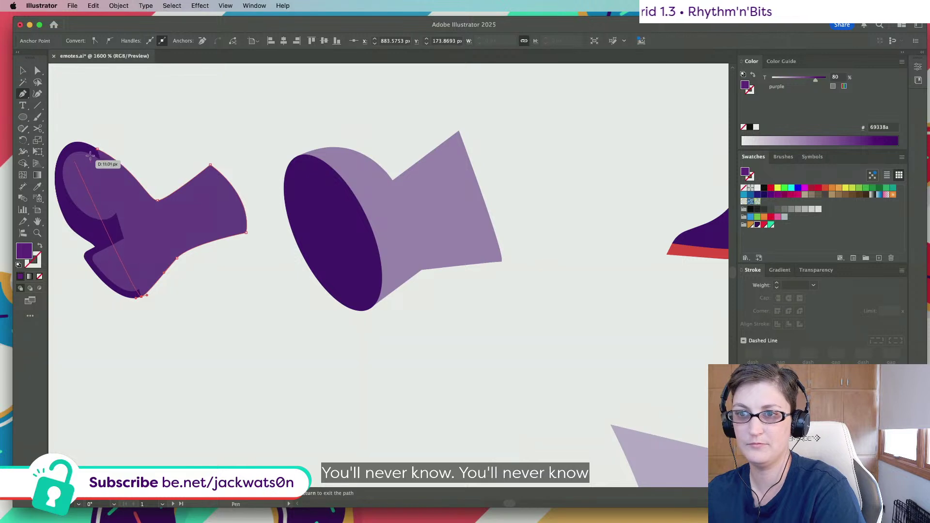
{"action": "left_click", "coordinate": [23, 70]}
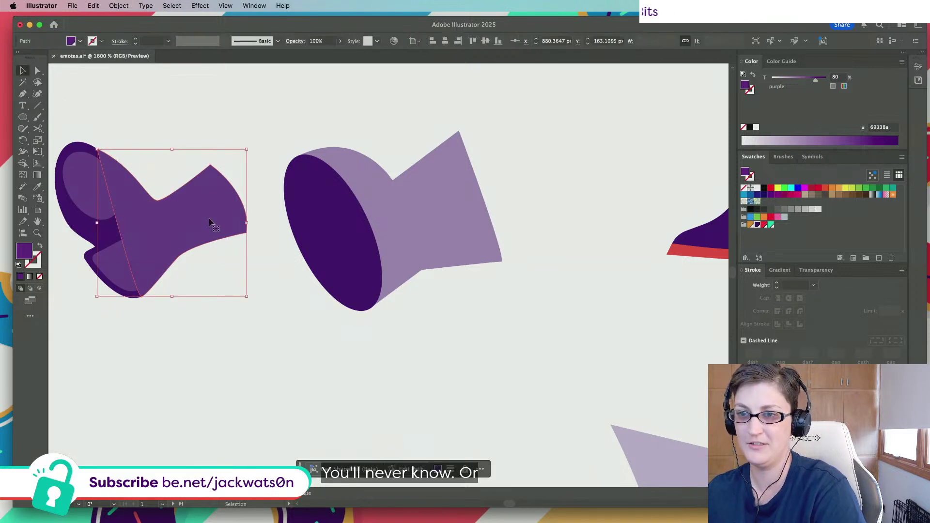
Place the boot body behind the sole, set its purple tint to 100%, and deselect it
{"action": "key", "text": "super+x"}
{"action": "key", "text": "super+b"}
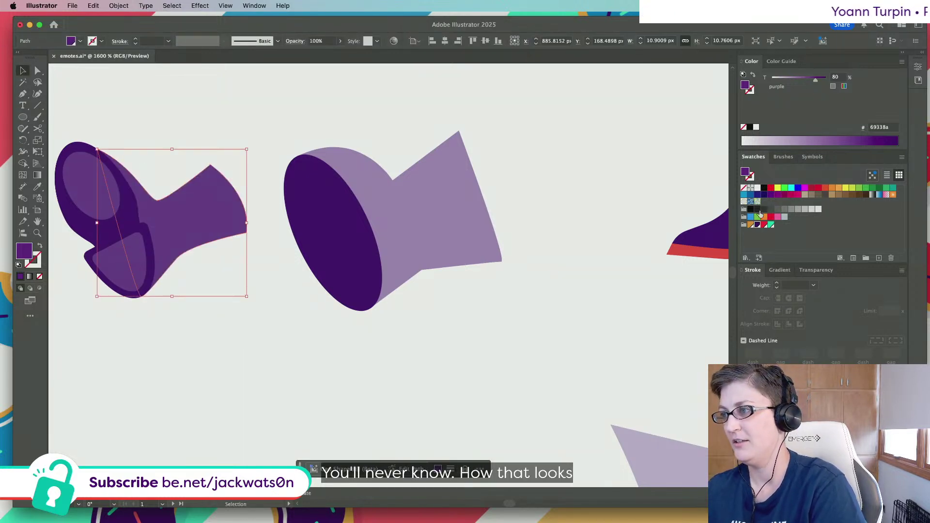
{"action": "left_click_drag", "start_coordinate": [821, 82], "coordinate": [829, 99]}
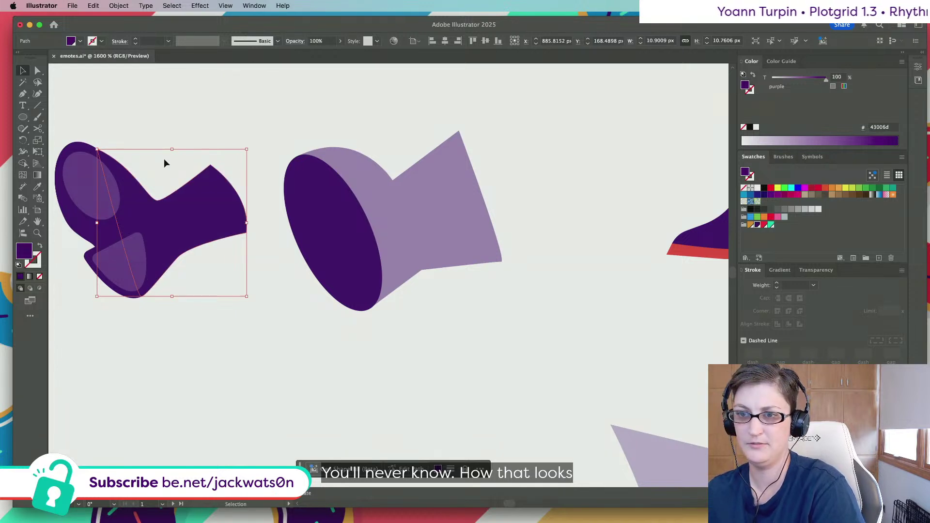
{"action": "key", "text": "shift+super+a"}
Cut the boot body, rotate the sole pieces slightly clockwise, and paste the body back in front
{"action": "scroll", "coordinate": [156, 125], "scroll_direction": "down", "scroll_amount": 3}
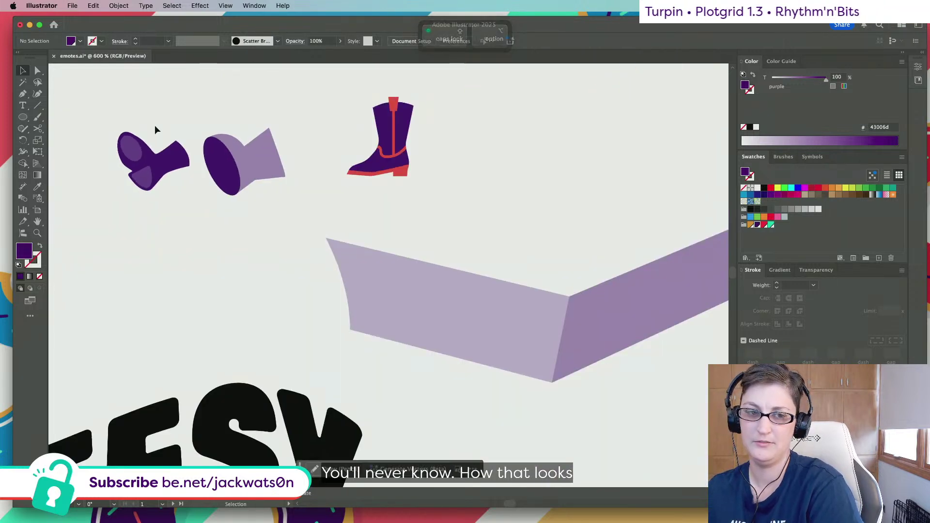
{"action": "scroll", "coordinate": [113, 116], "scroll_direction": "up", "scroll_amount": 2}
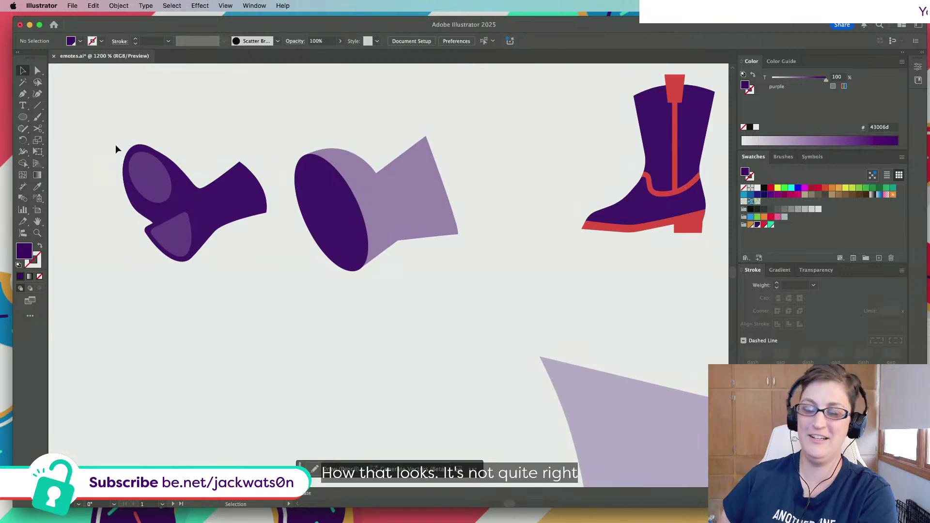
{"action": "left_click", "coordinate": [234, 203]}
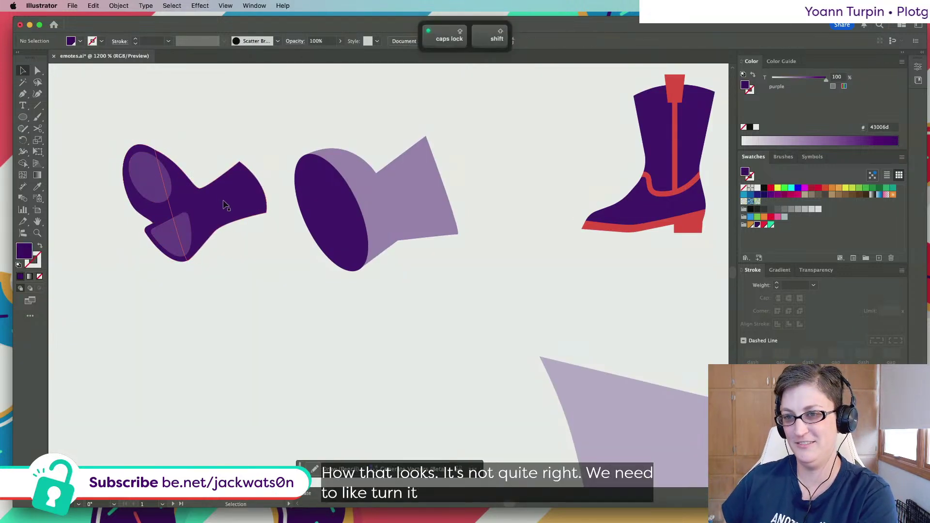
{"action": "key", "text": "super+x"}
{"action": "left_click_drag", "start_coordinate": [109, 161], "coordinate": [110, 160]}
{"action": "left_click_drag", "start_coordinate": [202, 152], "coordinate": [209, 140]}
{"action": "key", "text": "super+f"}
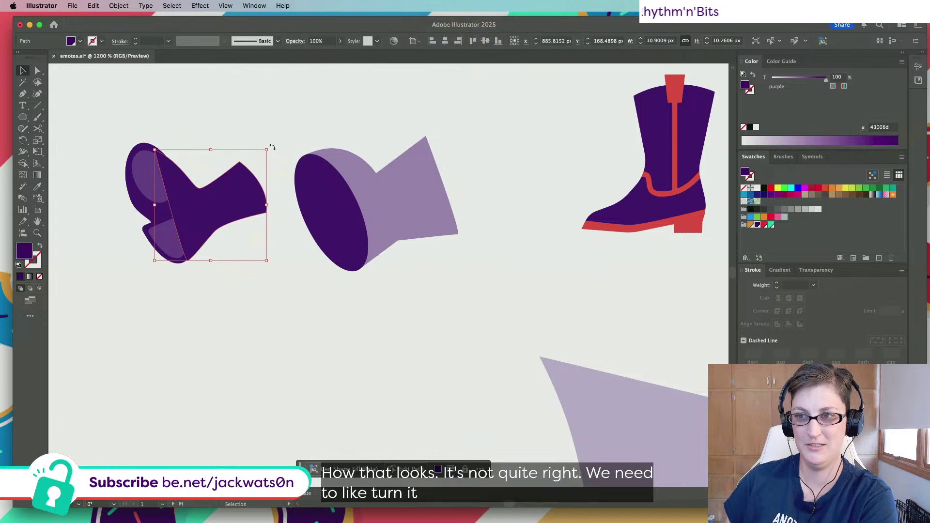
Rotate the boot body slightly clockwise, then cut it from the artwork to expose the sole pieces
{"action": "left_click_drag", "start_coordinate": [272, 145], "coordinate": [275, 147]}
{"action": "left_click", "coordinate": [37, 70]}
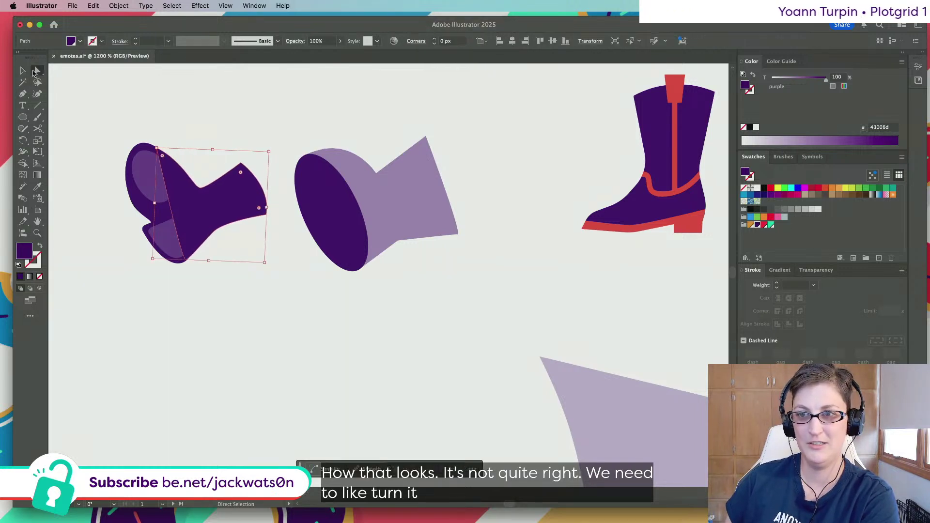
{"action": "key", "text": "Delete"}
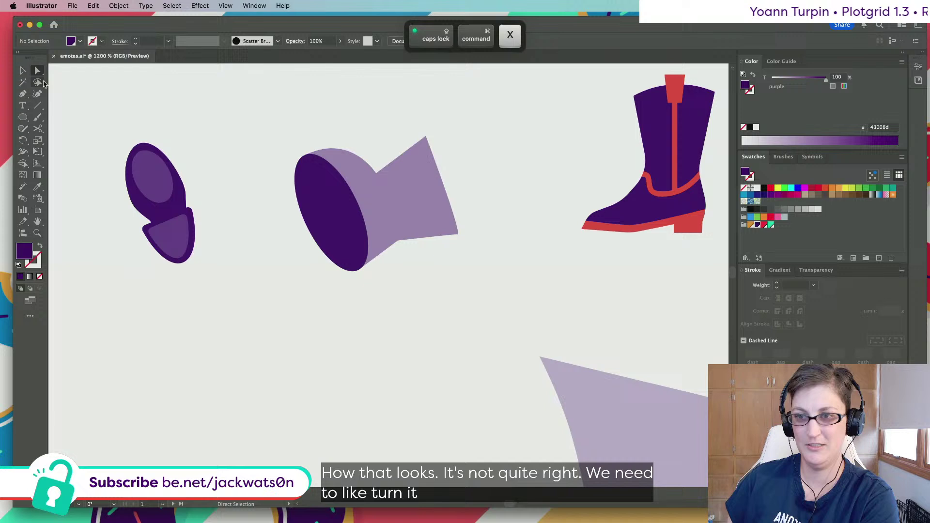
Adjust the curve on the toe sole's shaft-facing edge and paste the boot body back behind the sole pieces
{"action": "left_click", "coordinate": [187, 193]}
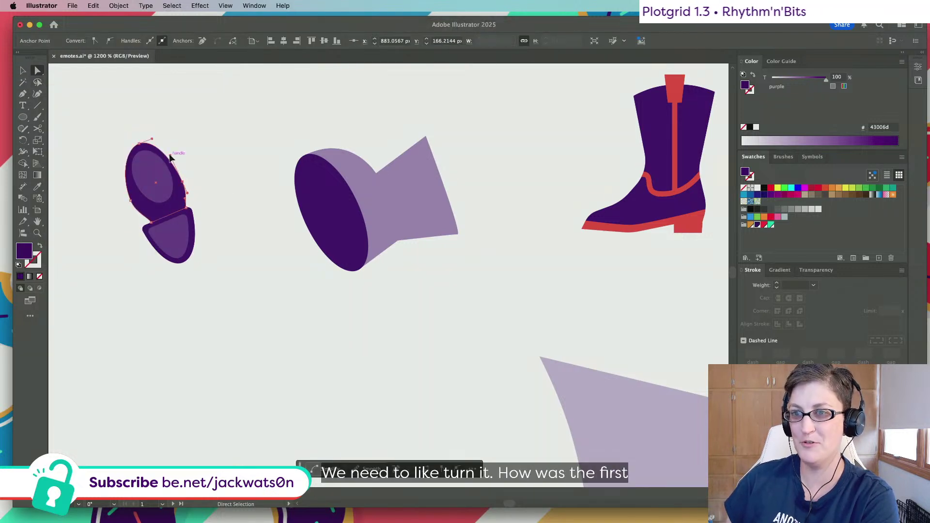
{"action": "left_click_drag", "start_coordinate": [170, 156], "coordinate": [172, 154]}
{"action": "key", "text": "super+shift+a"}
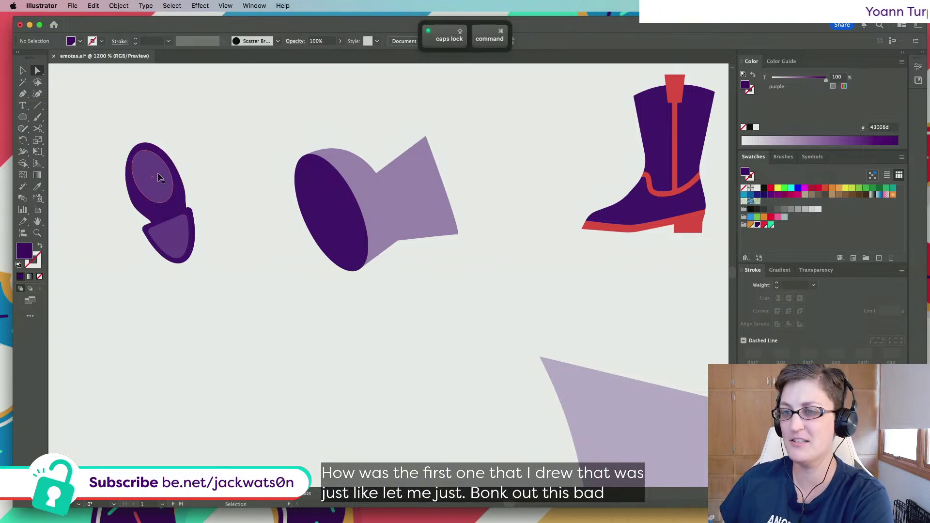
{"action": "key", "text": "super+b"}
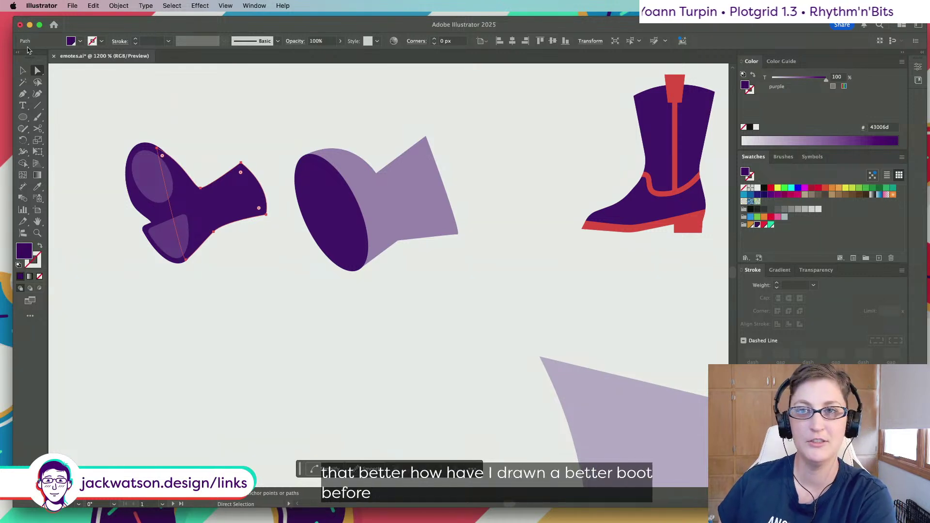
Extend the boot body's upper edge to the tip of the toe sole and shift both shaft-opening corners closer to the ankle
{"action": "left_click", "coordinate": [200, 187]}
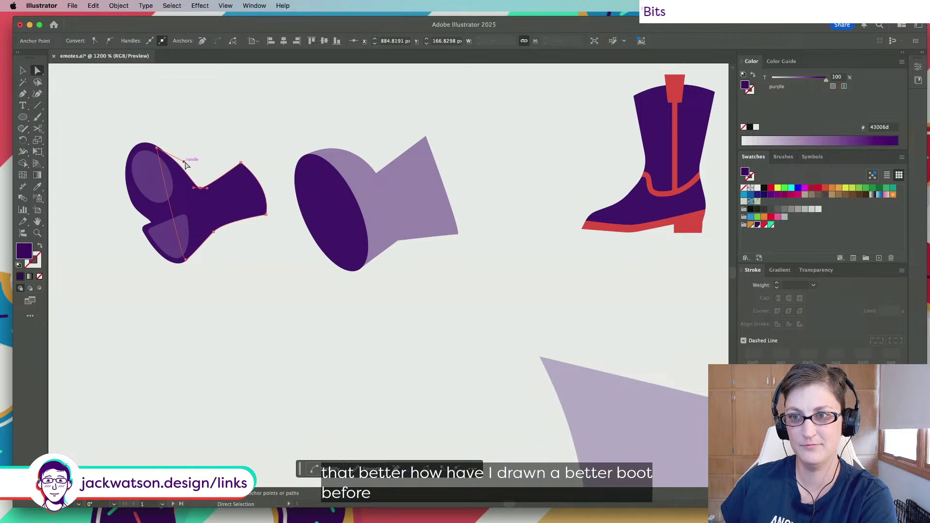
{"action": "left_click_drag", "start_coordinate": [183, 164], "coordinate": [178, 146]}
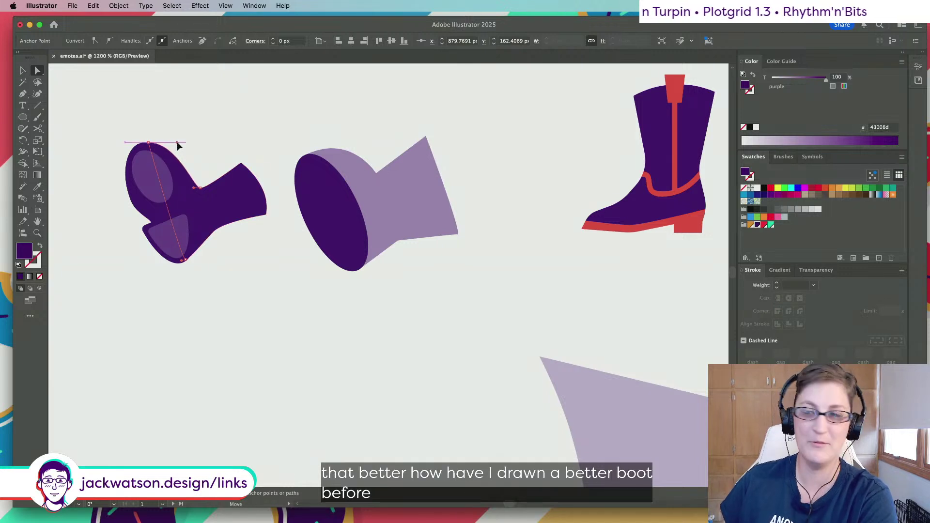
{"action": "left_click", "coordinate": [268, 228]}
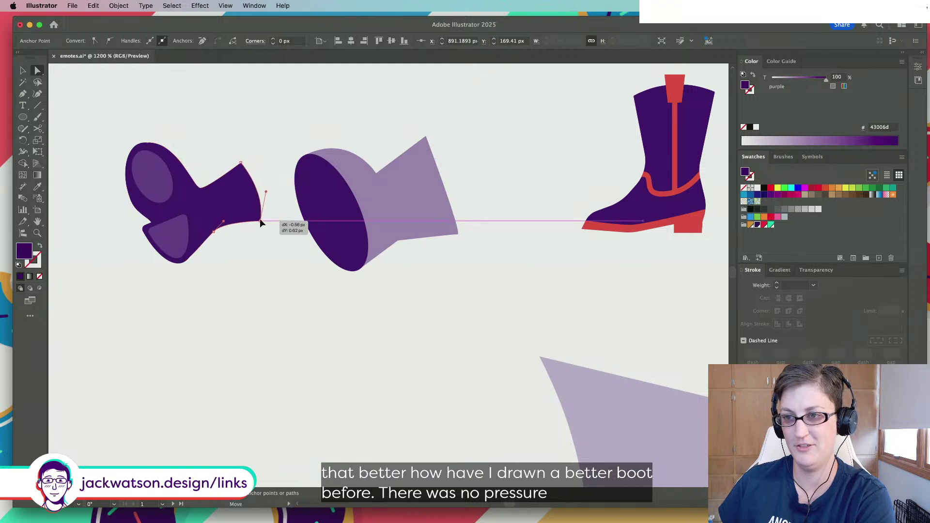
{"action": "left_click", "coordinate": [261, 220]}
{"action": "left_click_drag", "start_coordinate": [242, 166], "coordinate": [233, 165]}
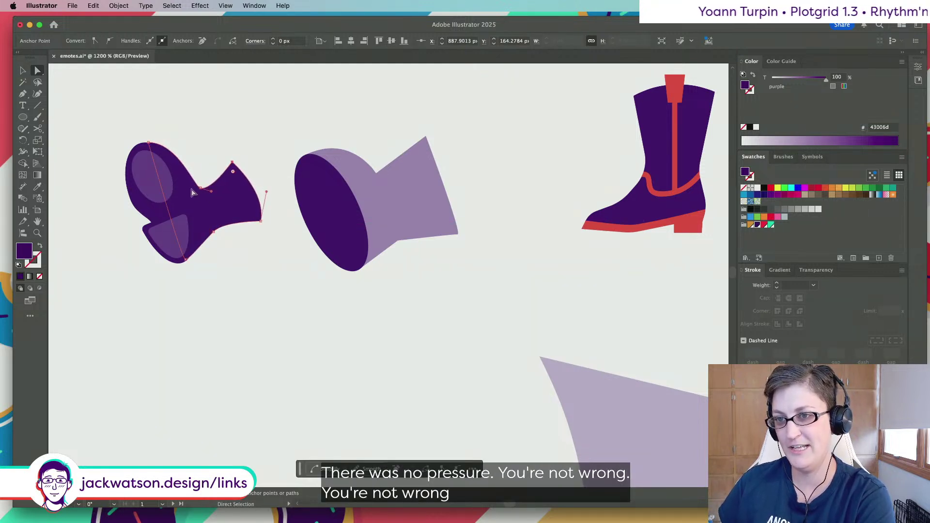
Smooth the boot body's lower ankle curve between the heel and the shaft, and deselect it
{"action": "left_click", "coordinate": [213, 231]}
{"action": "left_click_drag", "start_coordinate": [203, 246], "coordinate": [214, 232]}
{"action": "left_click", "coordinate": [249, 270]}
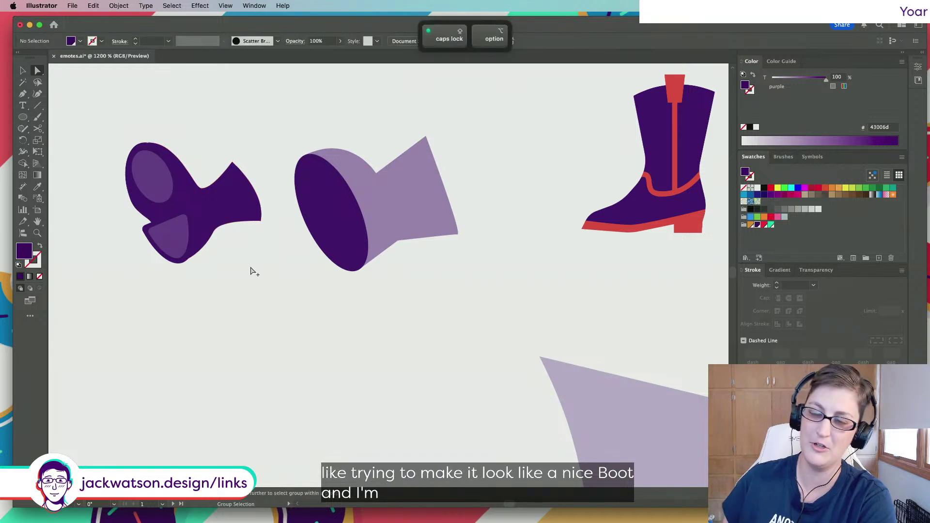
Delete the lighter highlight inside the toe sole
{"action": "scroll", "coordinate": [249, 270], "scroll_direction": "down", "scroll_amount": 3}
{"action": "scroll", "coordinate": [249, 270], "scroll_direction": "down", "scroll_amount": 1}
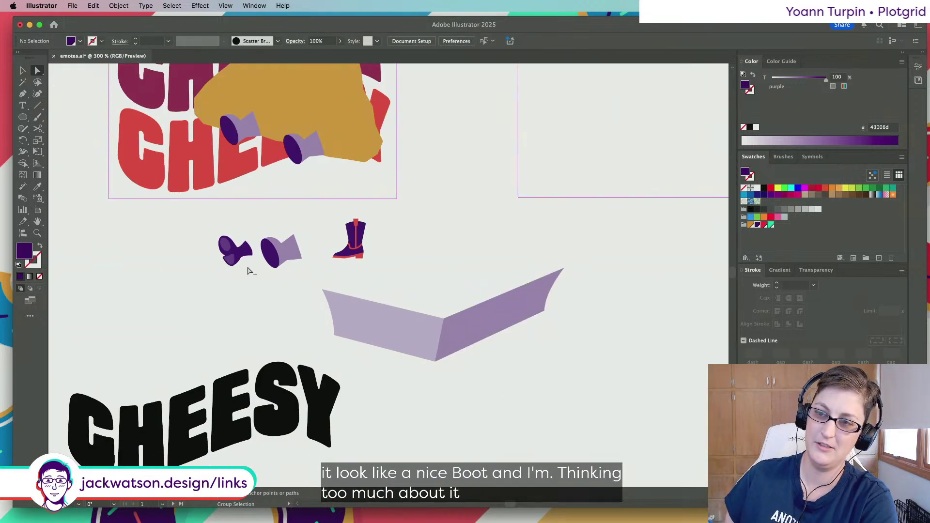
{"action": "scroll", "coordinate": [249, 270], "scroll_direction": "up", "scroll_amount": 3}
{"action": "key", "text": "Caps_Lock"}
{"action": "left_click_drag", "start_coordinate": [194, 209], "coordinate": [205, 327]}
{"action": "key", "text": "Delete"}
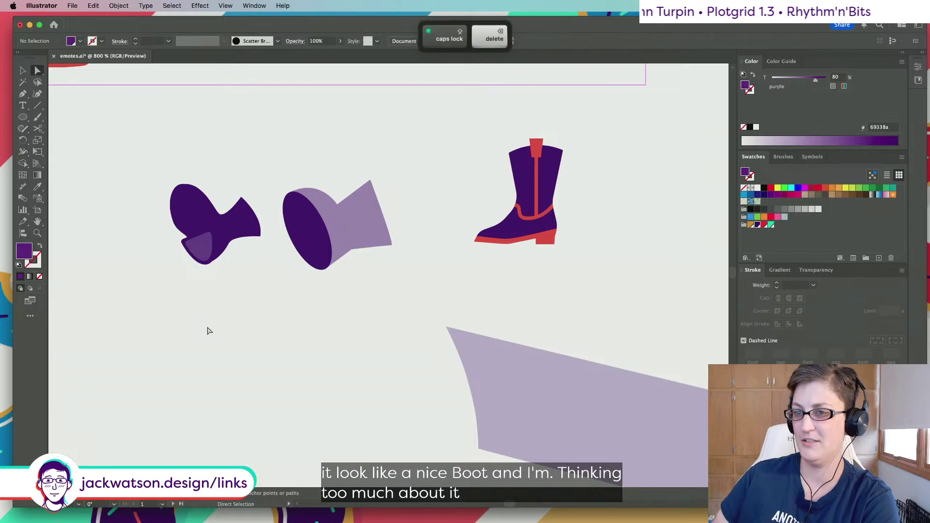
Give the boot body the 80% purple tint sampled from the heel highlight, and deselect it
{"action": "left_click", "coordinate": [247, 217]}
{"action": "left_click", "coordinate": [37, 187]}
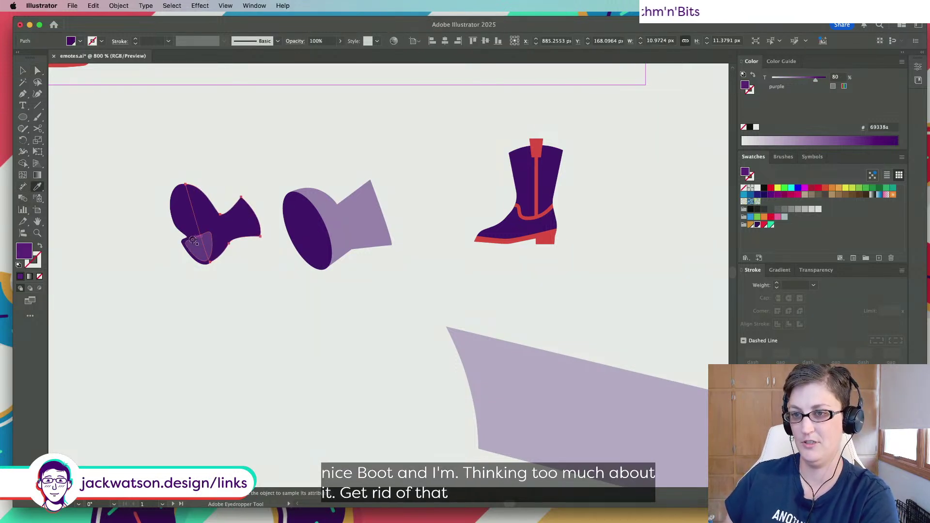
{"action": "left_click", "coordinate": [193, 241]}
{"action": "key", "text": "super+shift+a"}
{"action": "left_click", "coordinate": [38, 72]}
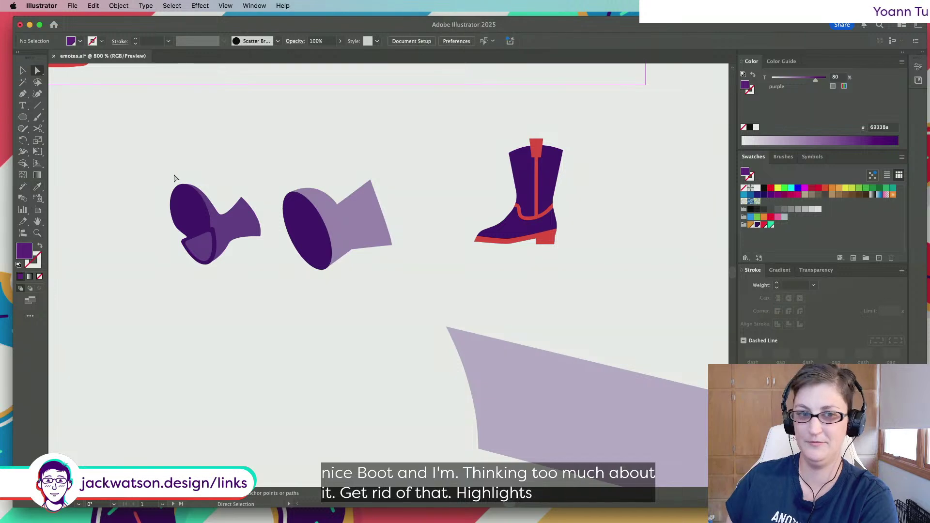
Round both corners of the boot's shaft opening to a radius of about 1.1 px
{"action": "left_click", "coordinate": [242, 199]}
{"action": "left_click_drag", "start_coordinate": [265, 219], "coordinate": [266, 215]}
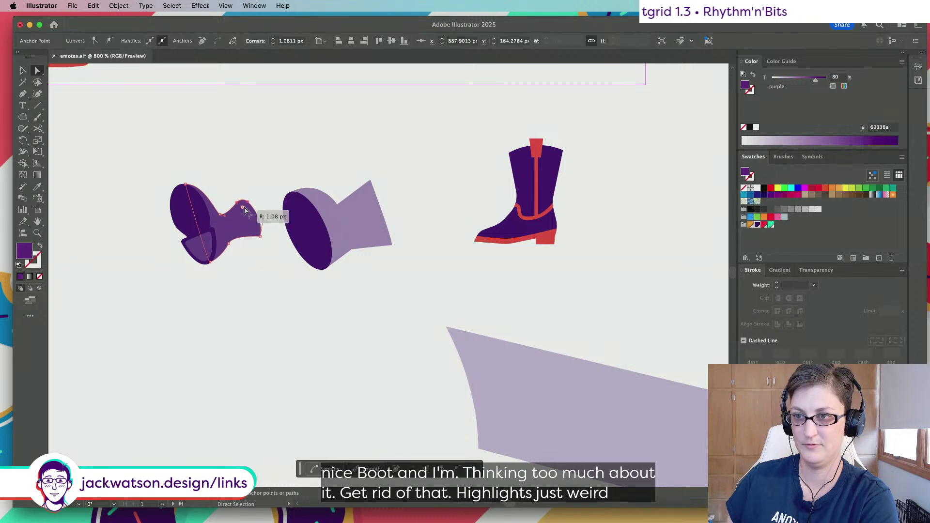
{"action": "left_click", "coordinate": [261, 237]}
{"action": "left_click_drag", "start_coordinate": [260, 241], "coordinate": [259, 240]}
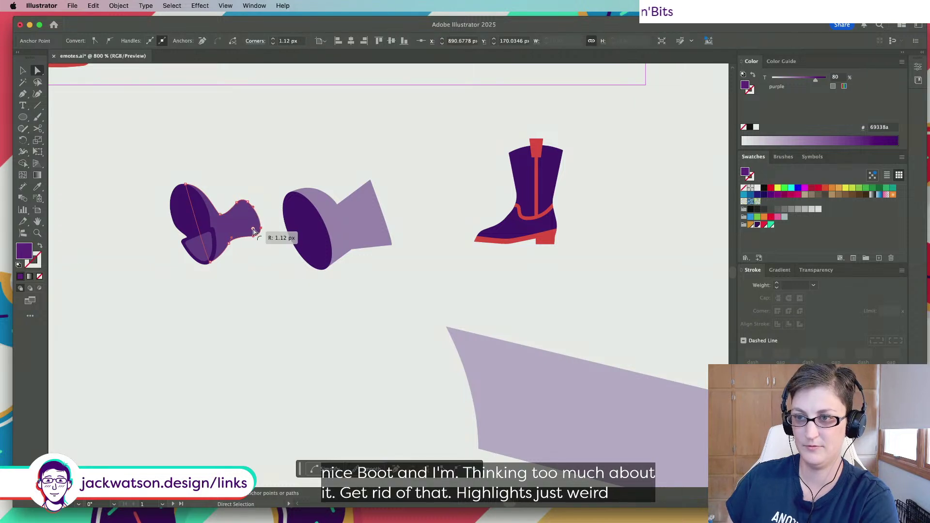
{"action": "left_click", "coordinate": [262, 268]}
Duplicate the dark toe and heel sole pieces in front and offset the copies slightly toward the shaft
{"action": "key", "text": "Caps_Lock"}
{"action": "scroll", "coordinate": [262, 267], "scroll_direction": "down", "scroll_amount": 4}
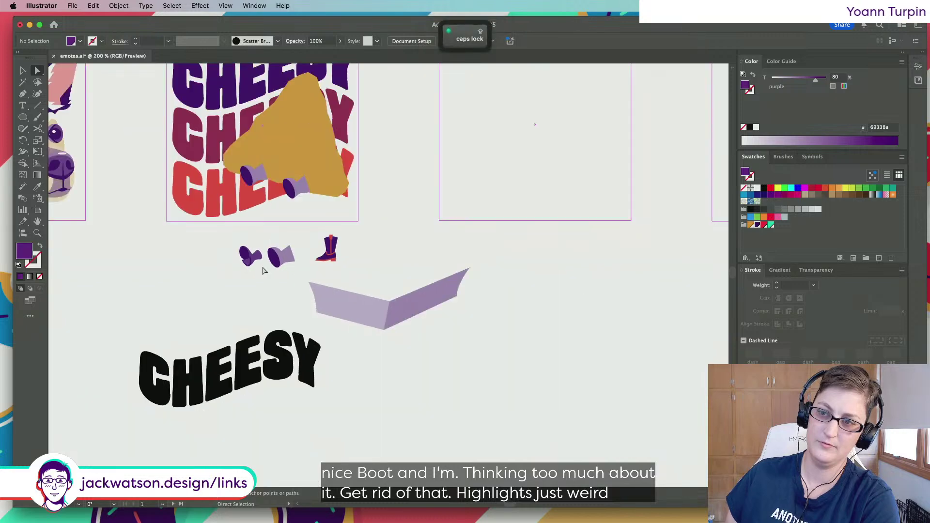
{"action": "scroll", "coordinate": [262, 270], "scroll_direction": "up", "scroll_amount": 5}
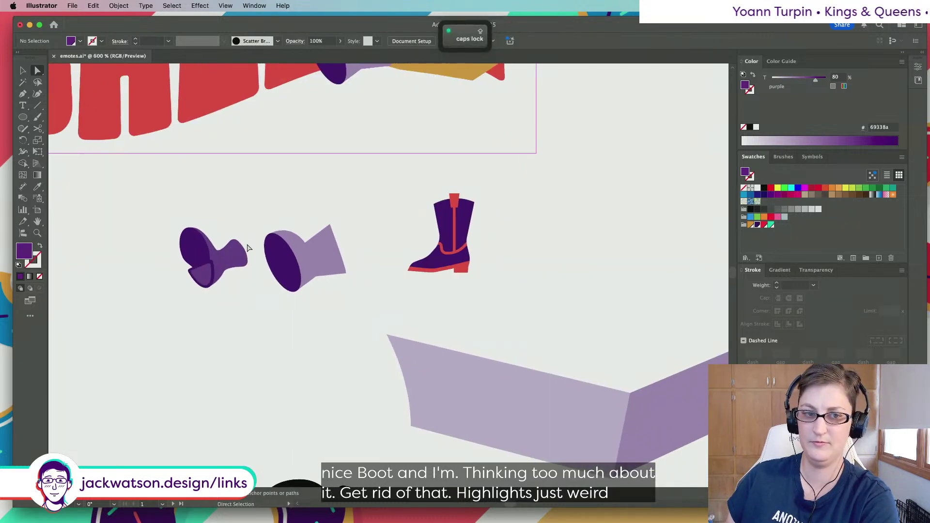
{"action": "scroll", "coordinate": [249, 250], "scroll_direction": "up", "scroll_amount": 3}
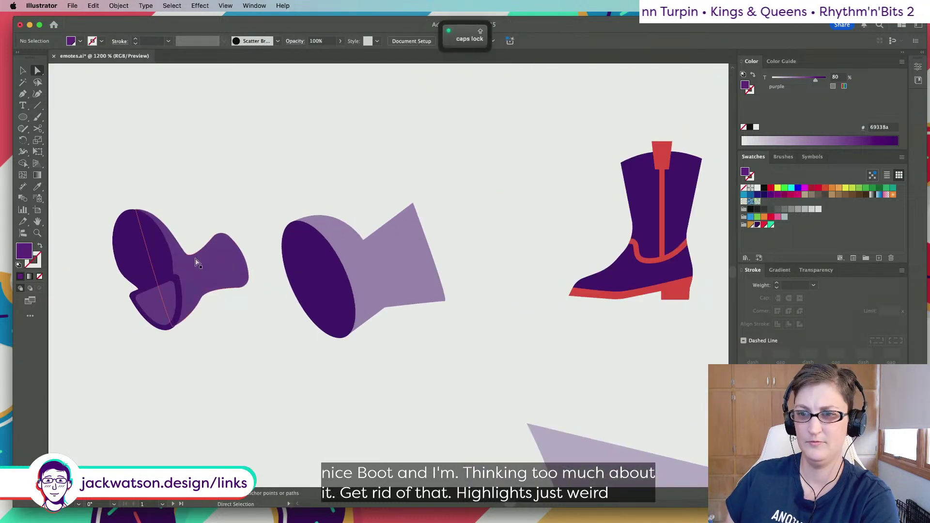
{"action": "left_click", "coordinate": [172, 263]}
{"action": "left_click", "coordinate": [179, 298], "text": "super"}
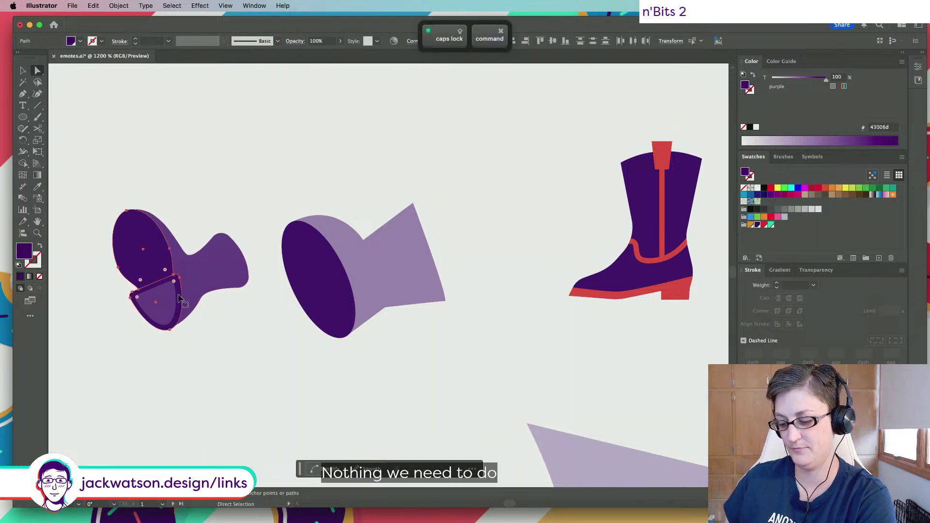
{"action": "key", "text": "super+f"}
{"action": "left_click_drag", "start_coordinate": [179, 298], "coordinate": [184, 297]}
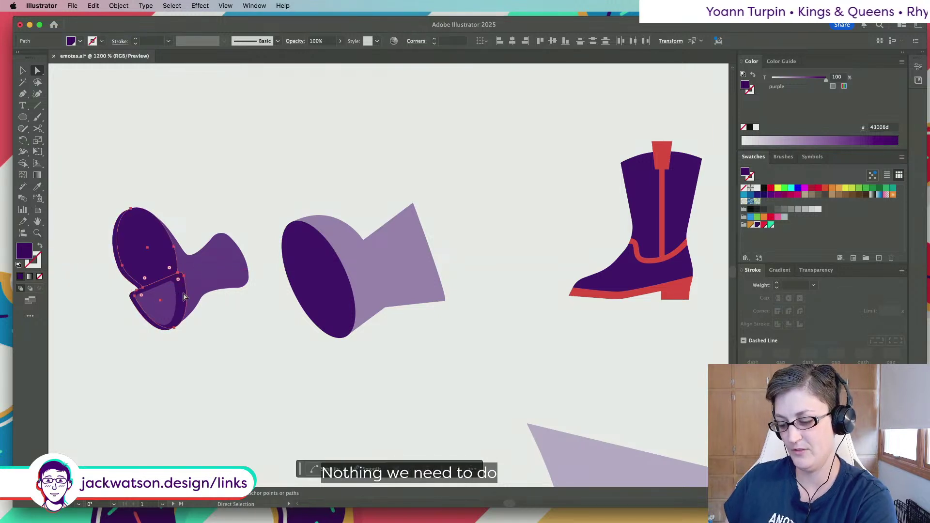
Cut the offset sole copies and select the original toe and heel sole pieces
{"action": "key", "text": "super+x"}
{"action": "left_click", "coordinate": [180, 288], "text": "super"}
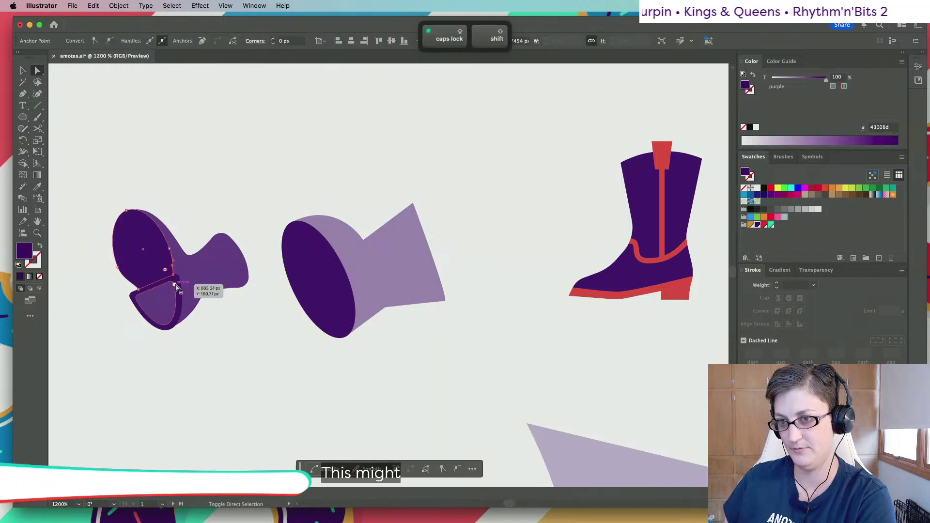
Paste a copy of the two sole pieces behind the originals and fill it with the 80% purple tint sampled from the boot shaft
{"action": "key", "text": "super+b"}
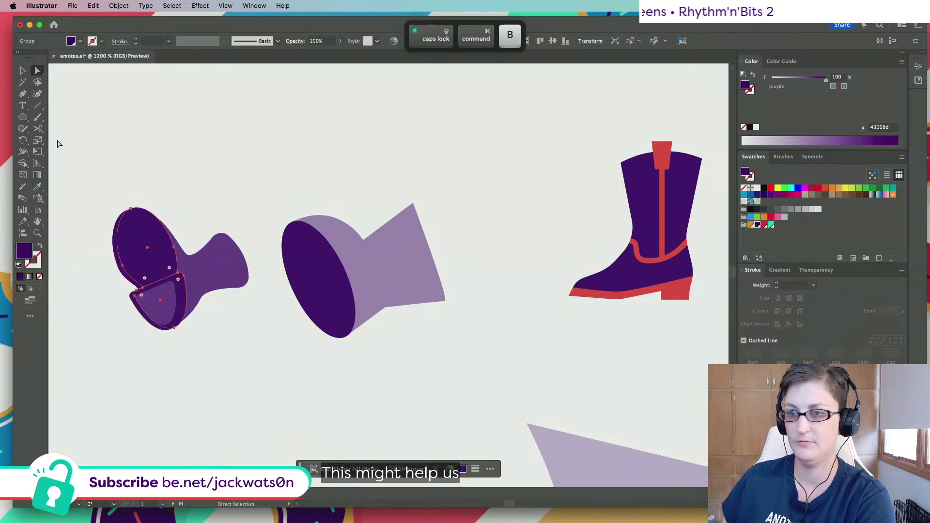
{"action": "left_click", "coordinate": [38, 187]}
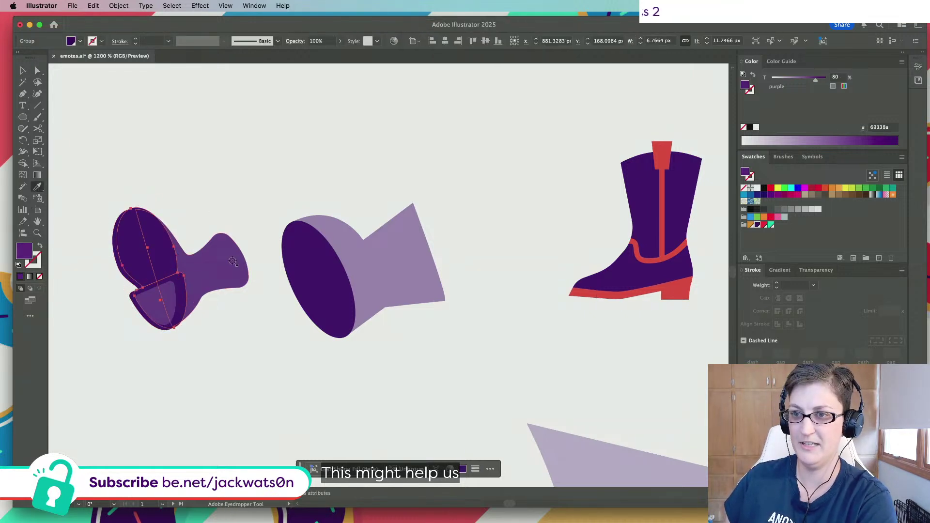
{"action": "left_click", "coordinate": [23, 70]}
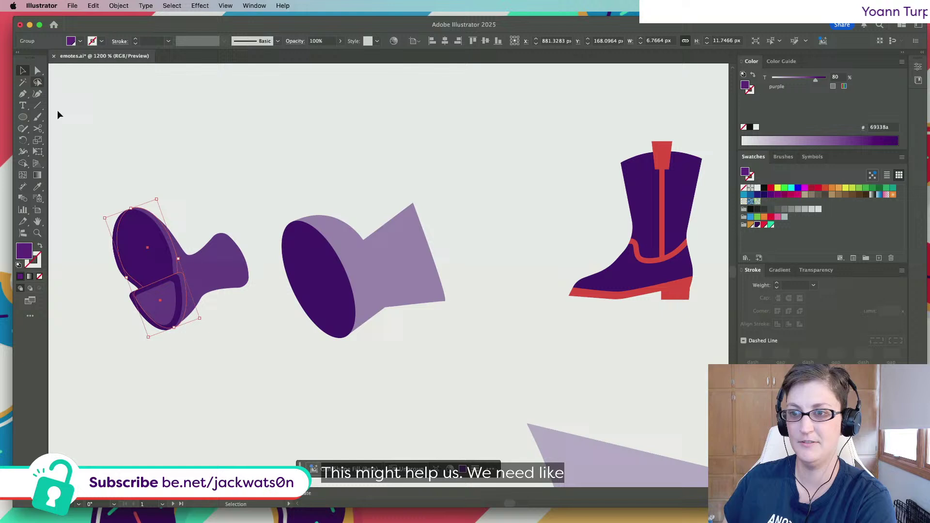
Set the boot shaft's purple tint to 100%
{"action": "left_click", "coordinate": [218, 263]}
{"action": "type", "text": "100"}
{"action": "key", "text": "Return"}
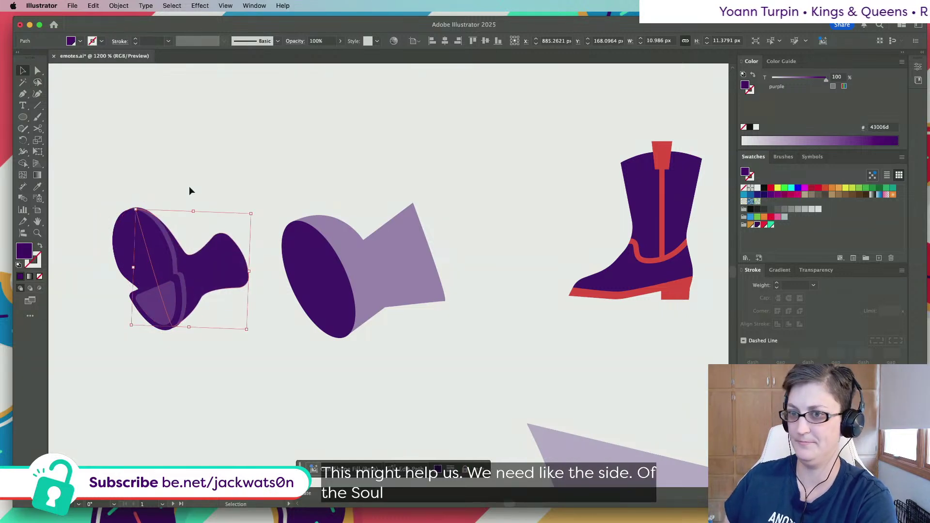
{"action": "left_click", "coordinate": [199, 187]}
Shift the lighter sole copy slightly behind the dark sole so a thin band forms the sole's side edge
{"action": "scroll", "coordinate": [211, 179], "scroll_direction": "down", "scroll_amount": 2}
{"action": "scroll", "coordinate": [210, 179], "scroll_direction": "down", "scroll_amount": 1}
{"action": "scroll", "coordinate": [208, 184], "scroll_direction": "up", "scroll_amount": 4}
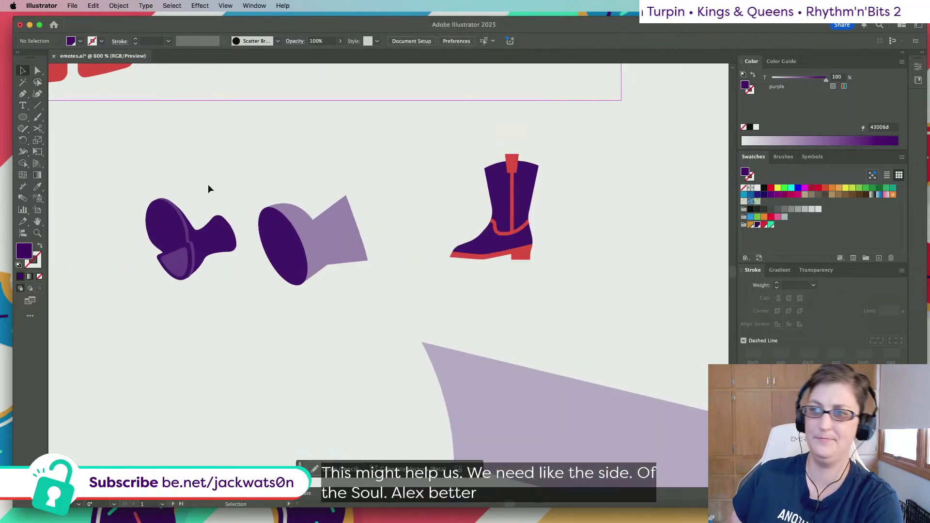
{"action": "left_click", "coordinate": [178, 311]}
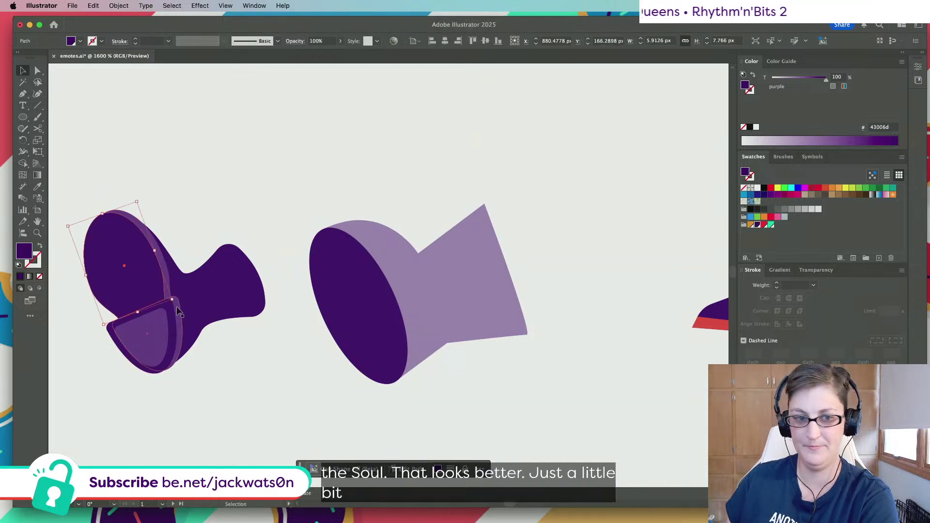
{"action": "left_click_drag", "start_coordinate": [180, 314], "coordinate": [170, 281]}
{"action": "key", "text": "super+shift+a"}
{"action": "scroll", "coordinate": [138, 257], "scroll_direction": "up", "scroll_amount": 3}
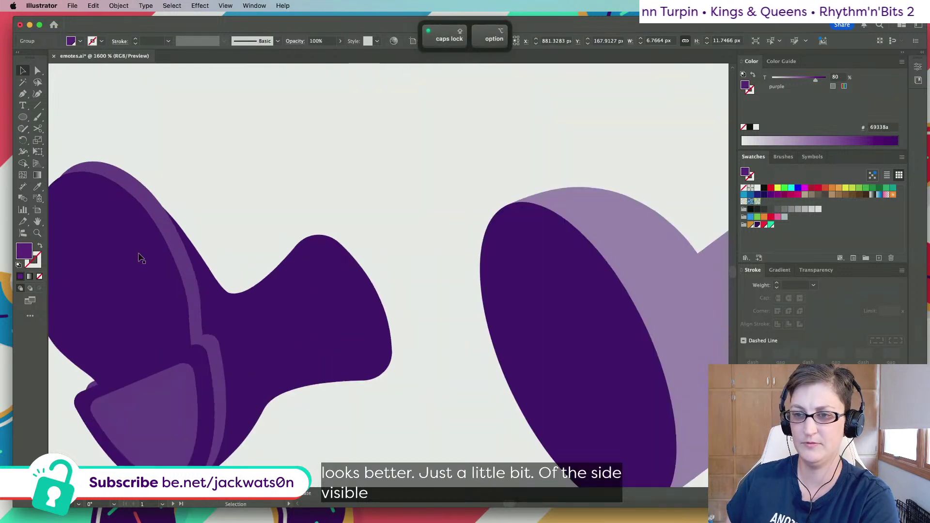
{"action": "key", "text": "super+z"}
{"action": "left_click_drag", "start_coordinate": [215, 181], "coordinate": [218, 170]}
{"action": "left_click", "coordinate": [333, 182]}
{"action": "scroll", "coordinate": [296, 210], "scroll_direction": "down", "scroll_amount": 2}
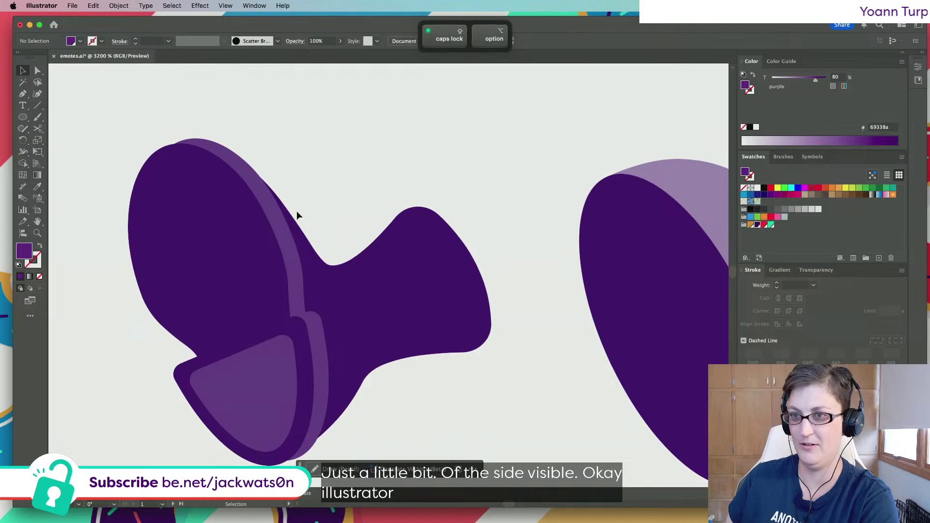
{"action": "scroll", "coordinate": [297, 211], "scroll_direction": "down", "scroll_amount": 3}
{"action": "scroll", "coordinate": [233, 275], "scroll_direction": "down", "scroll_amount": 1}
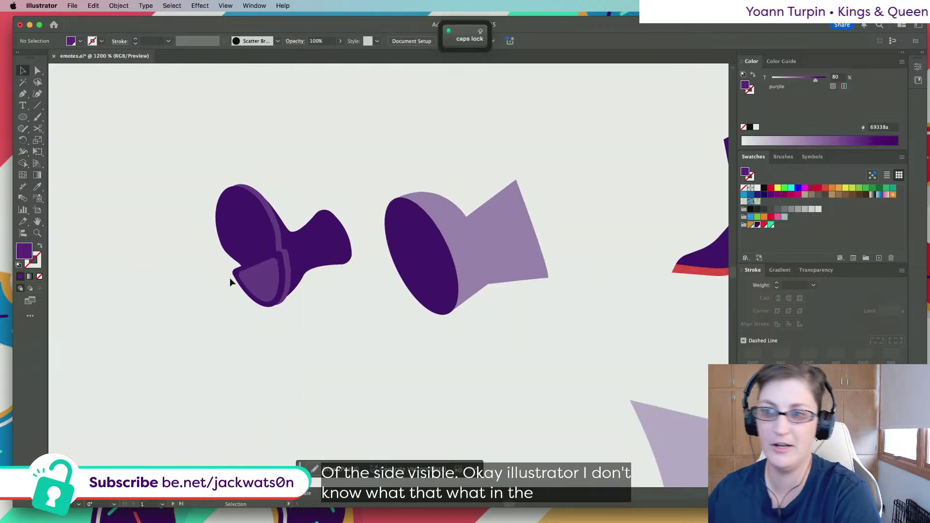
{"action": "scroll", "coordinate": [231, 276], "scroll_direction": "right", "scroll_amount": 2}
{"action": "scroll", "coordinate": [231, 280], "scroll_direction": "up", "scroll_amount": 2}
{"action": "scroll", "coordinate": [230, 281], "scroll_direction": "right", "scroll_amount": 1}
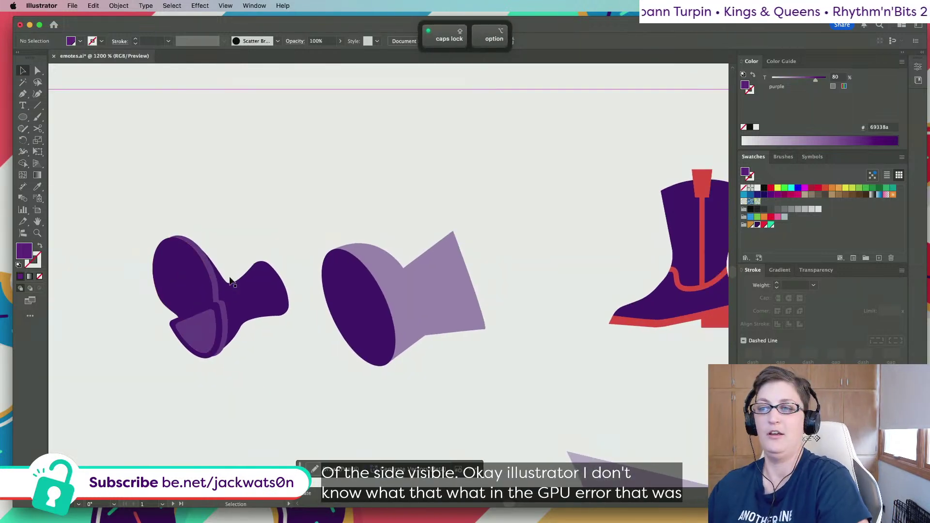
{"action": "key", "text": "super+equal"}
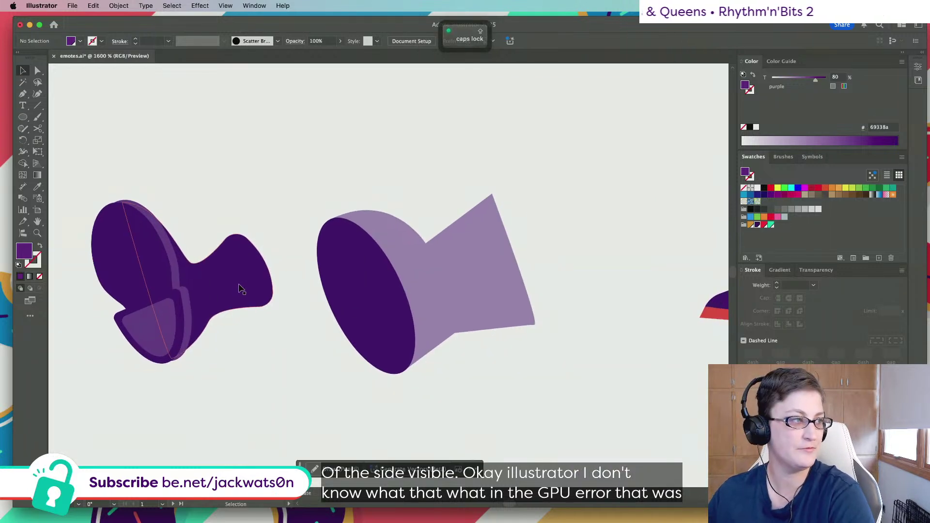
{"action": "left_click", "coordinate": [242, 289]}
{"action": "left_click", "coordinate": [216, 180]}
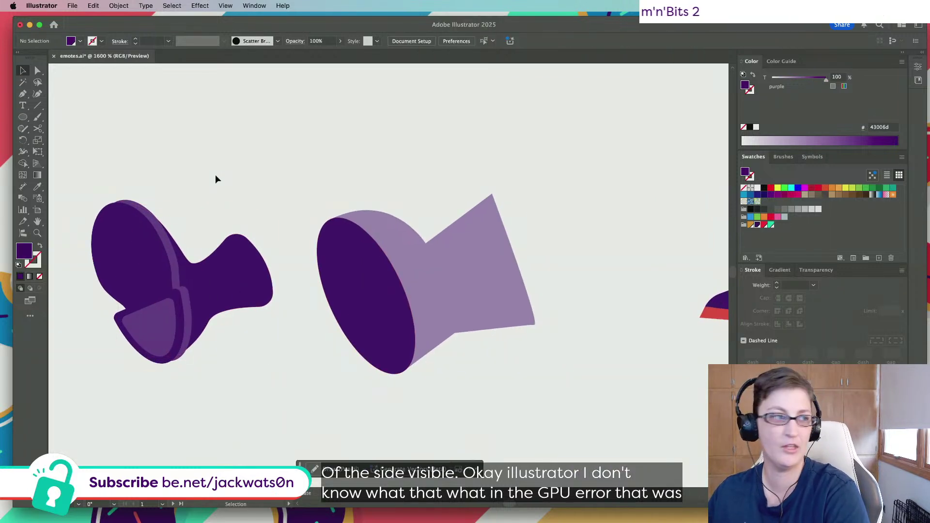
{"action": "left_click", "coordinate": [22, 97]}
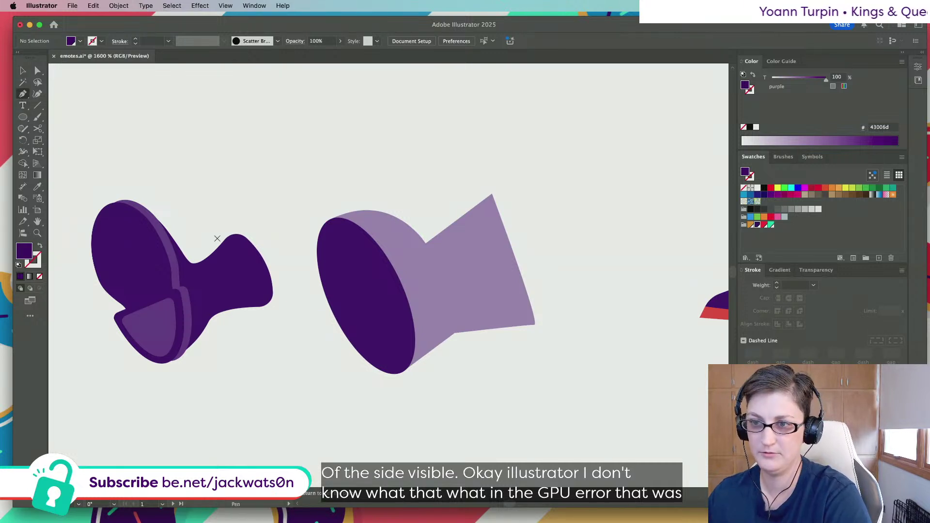
{"action": "key", "text": "Tab"}
{"action": "key", "text": "Tab"}
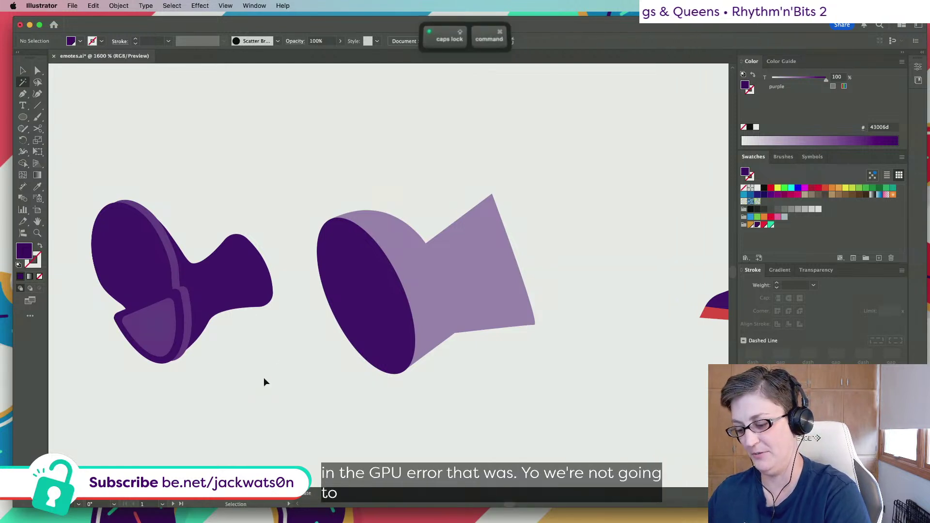
{"action": "key", "text": "super+g"}
{"action": "left_click", "coordinate": [222, 282]}
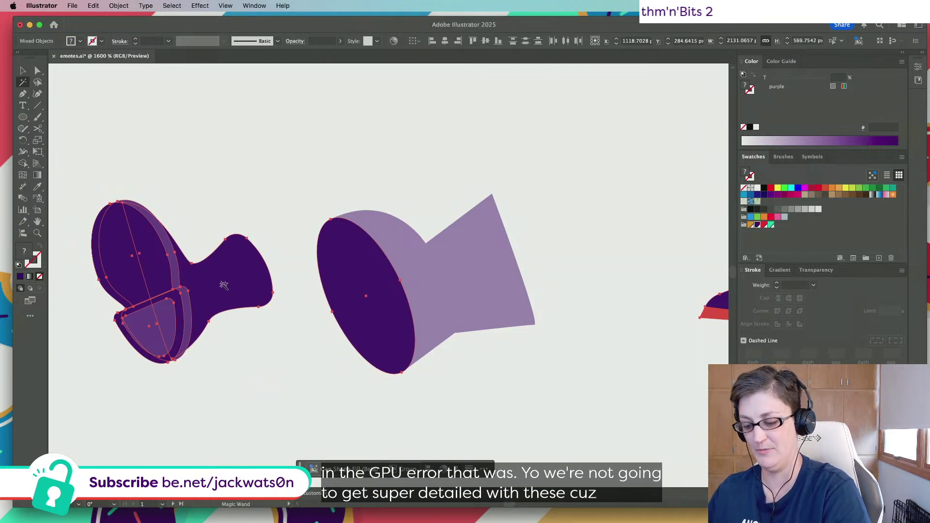
Delete the pieces of both placeholder boots overlapping the lower edge of the cheese wedge
{"action": "scroll", "coordinate": [106, 145], "scroll_direction": "down", "scroll_amount": 5}
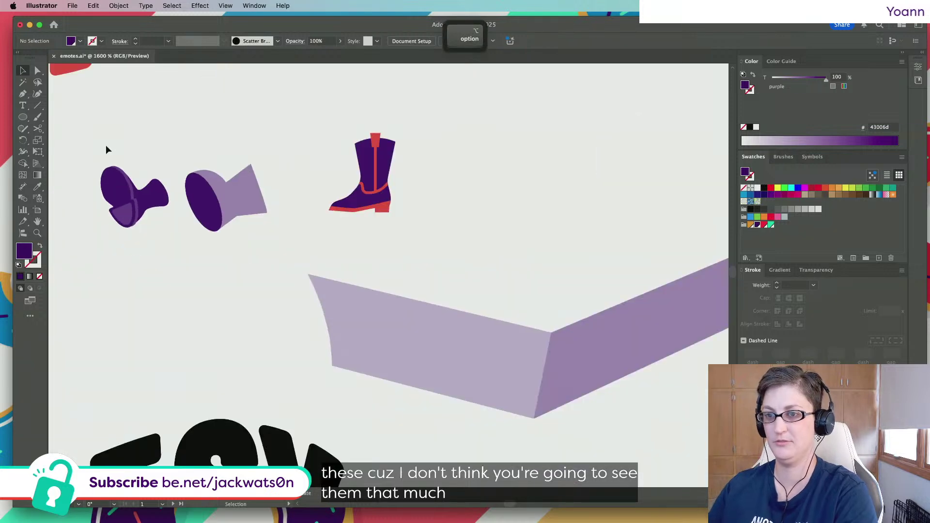
{"action": "scroll", "coordinate": [105, 144], "scroll_direction": "up", "scroll_amount": 5}
{"action": "left_click", "coordinate": [132, 222]}
{"action": "key", "text": "Delete"}
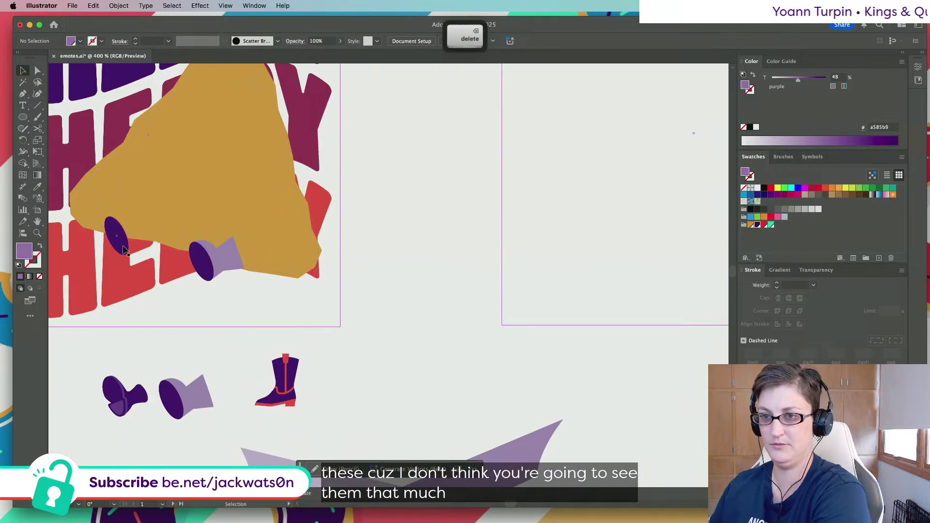
{"action": "left_click", "coordinate": [117, 235]}
{"action": "key", "text": "Delete"}
{"action": "left_click", "coordinate": [206, 261]}
{"action": "key", "text": "Delete"}
{"action": "left_click", "coordinate": [229, 261]}
{"action": "key", "text": "Delete"}
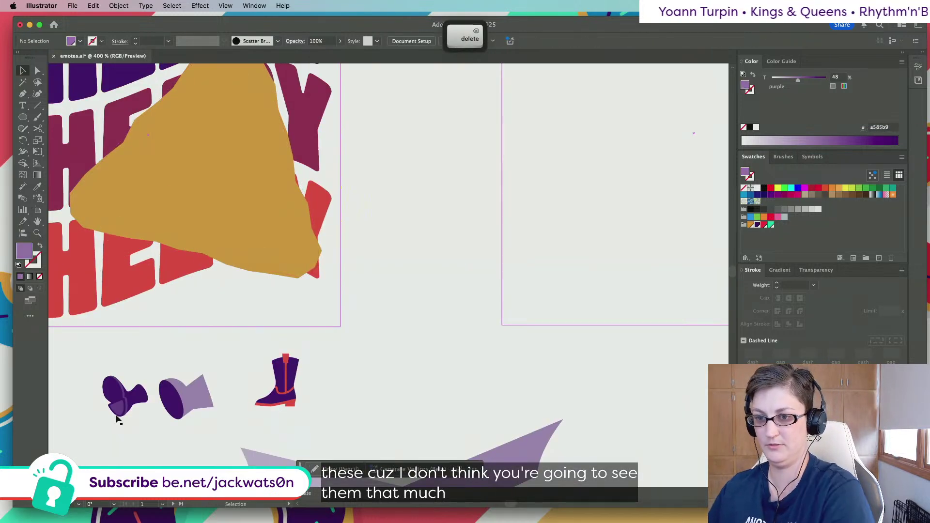
Group the finished sole-view boot and place a copy of it on the lower left corner of the cheese wedge
{"action": "left_click_drag", "start_coordinate": [106, 399], "coordinate": [144, 429]}
{"action": "key", "text": "super+c"}
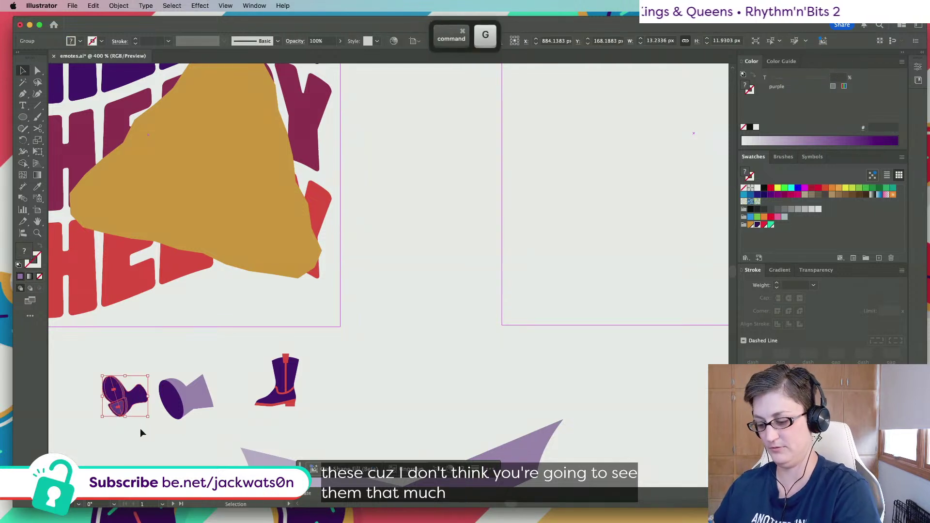
{"action": "key", "text": "super+f"}
{"action": "left_click_drag", "start_coordinate": [136, 387], "coordinate": [147, 227]}
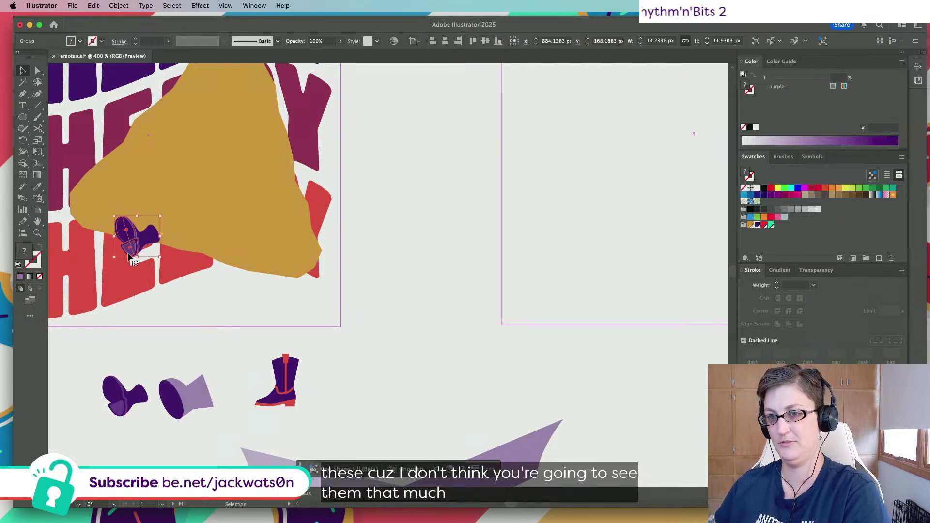
Enlarge the boot on the wedge to about 17.9 by 16.1 px and place a second copy along the wedge's lower right edge
{"action": "left_click_drag", "start_coordinate": [113, 258], "coordinate": [229, 274]}
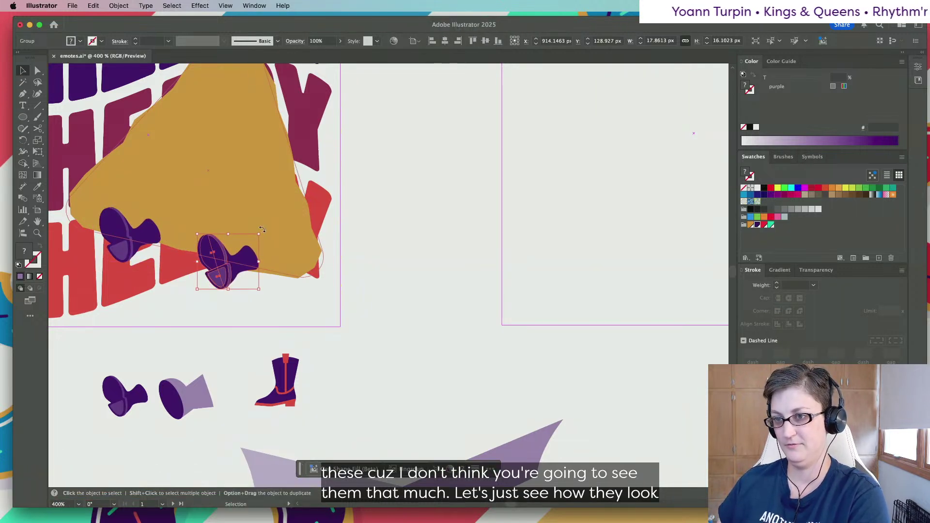
{"action": "left_click_drag", "start_coordinate": [264, 229], "coordinate": [267, 233]}
{"action": "left_click_drag", "start_coordinate": [146, 239], "coordinate": [140, 240]}
{"action": "key", "text": "shift+super+a"}
{"action": "scroll", "coordinate": [249, 289], "scroll_direction": "down", "scroll_amount": 3}
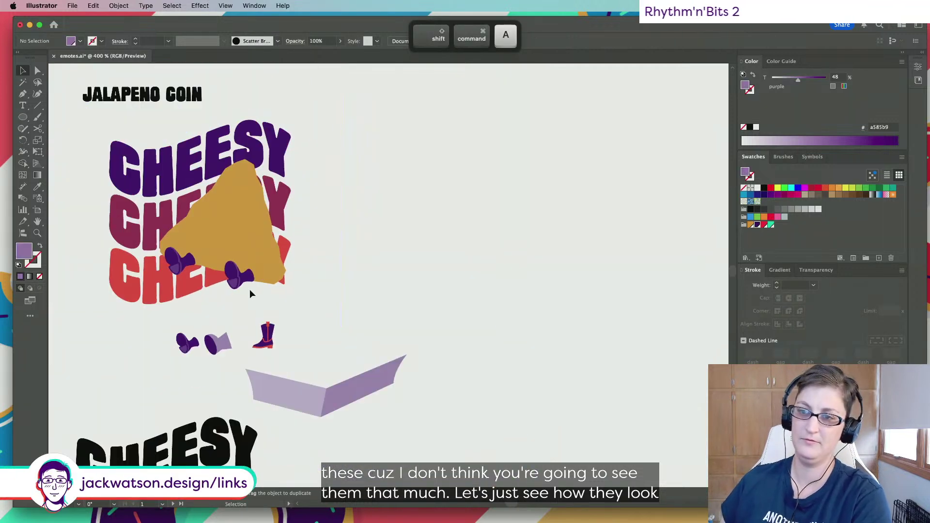
{"action": "scroll", "coordinate": [288, 295], "scroll_direction": "down", "scroll_amount": 3}
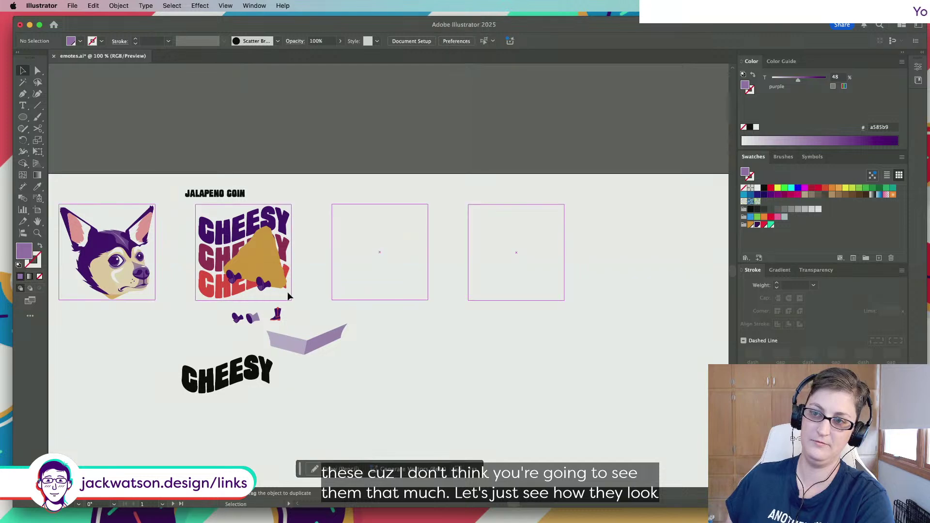
{"action": "scroll", "coordinate": [258, 294], "scroll_direction": "up", "scroll_amount": 3}
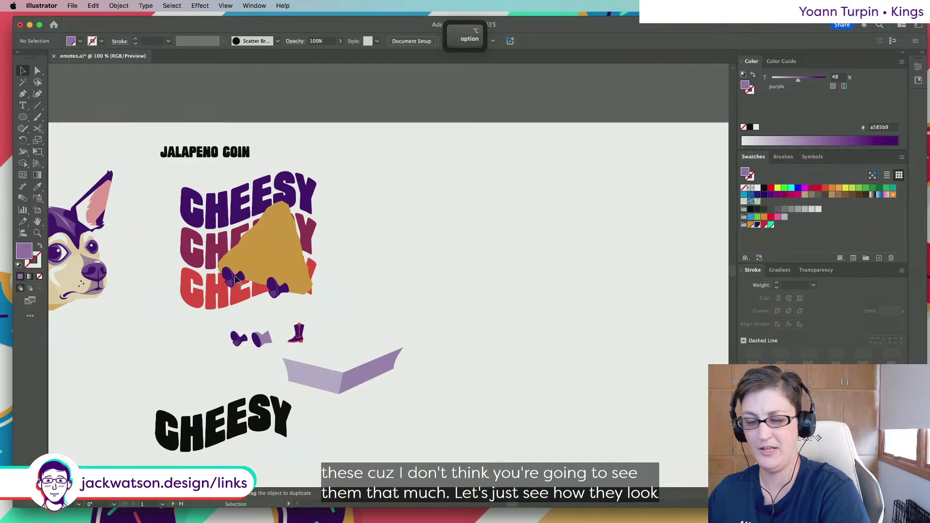
Isolate the left boot's group and draw a short straight line across the shaft's upper edge with a 48% purple stroke and no fill
{"action": "scroll", "coordinate": [259, 294], "scroll_direction": "up", "scroll_amount": 6}
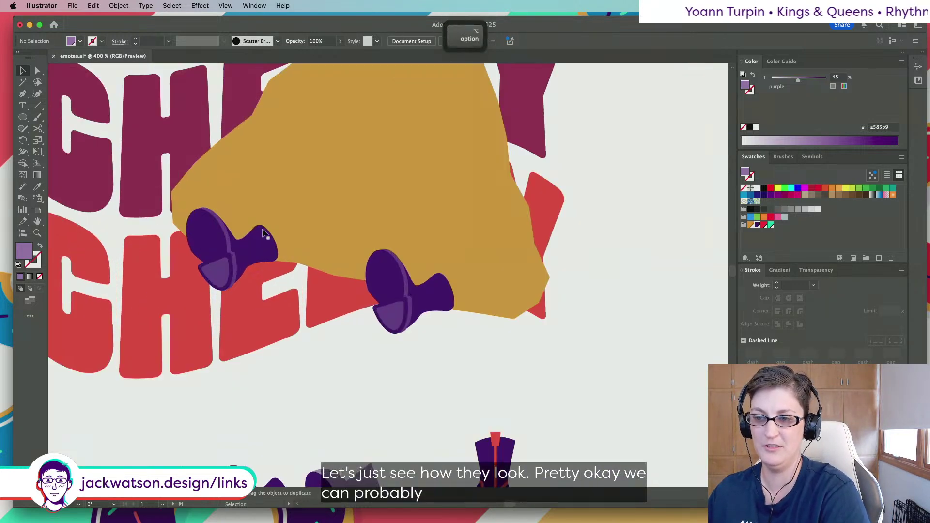
{"action": "double_click", "coordinate": [259, 258]}
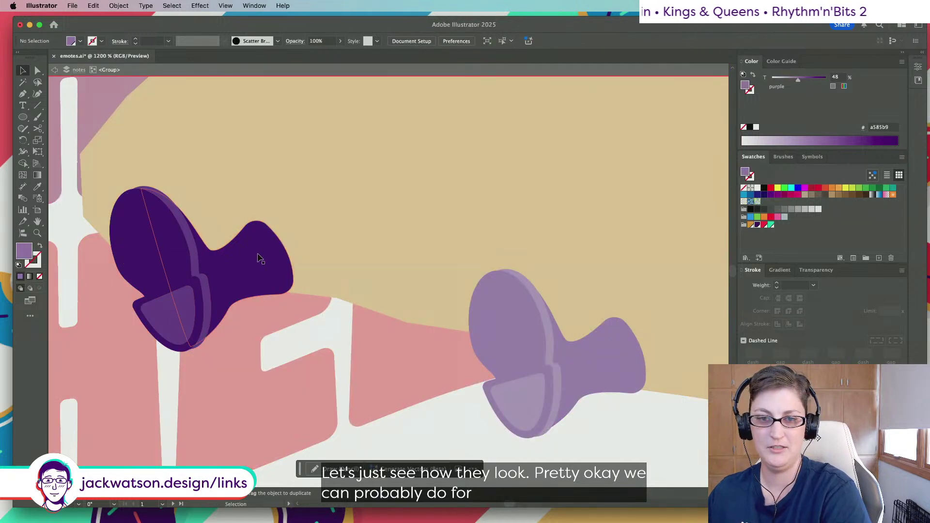
{"action": "left_click", "coordinate": [26, 97]}
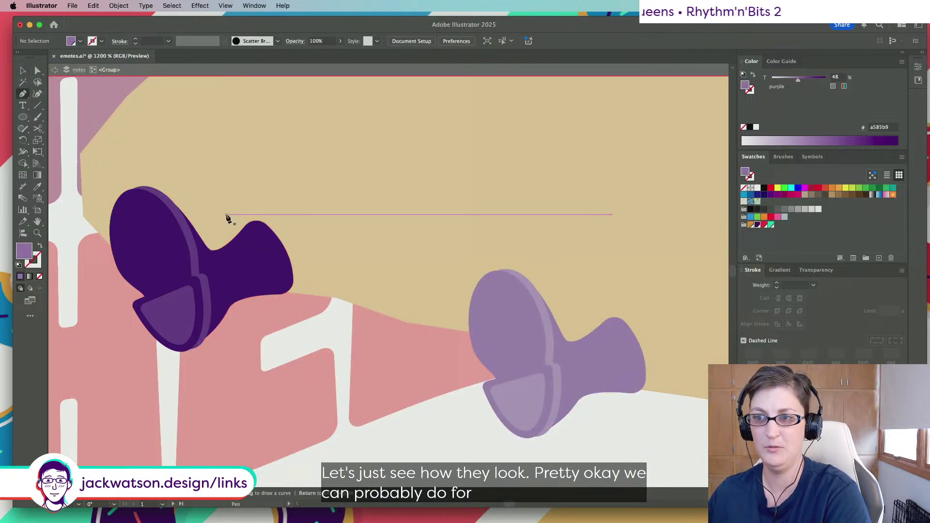
{"action": "left_click", "coordinate": [293, 245]}
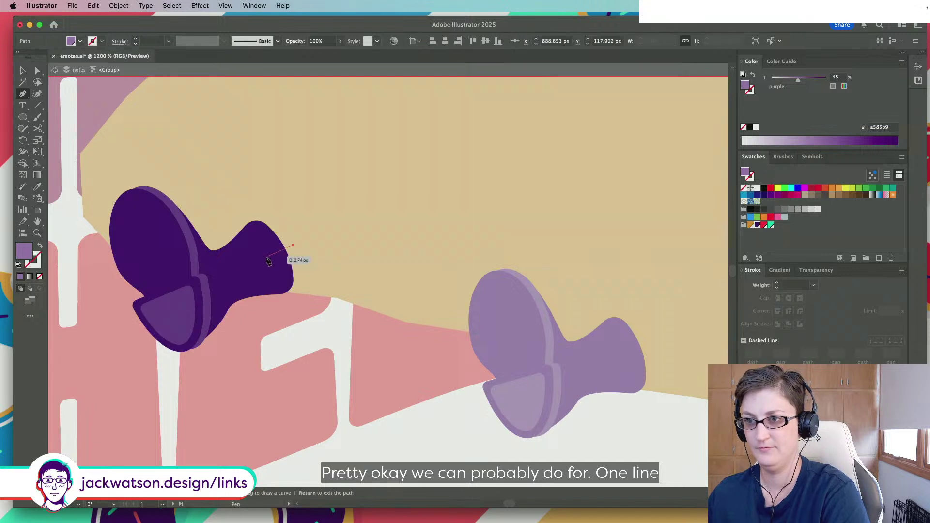
{"action": "left_click", "coordinate": [264, 259]}
{"action": "left_click", "coordinate": [40, 246]}
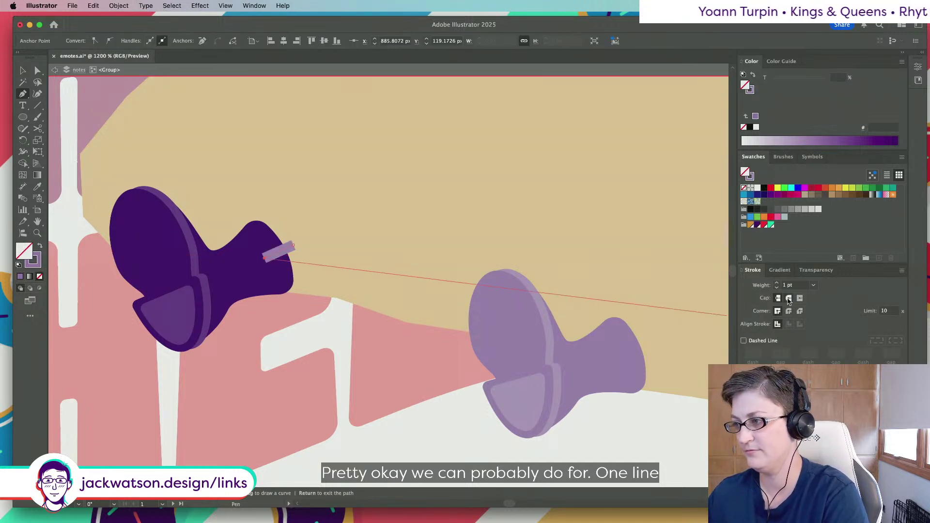
Expand the short line's fill and stroke into a filled strap shape
{"action": "left_click", "coordinate": [113, 6]}
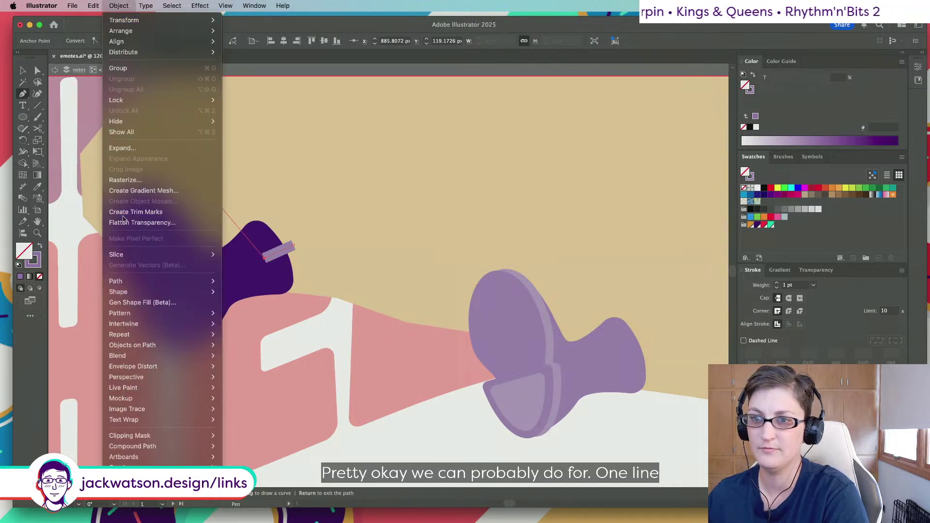
{"action": "left_click", "coordinate": [132, 149]}
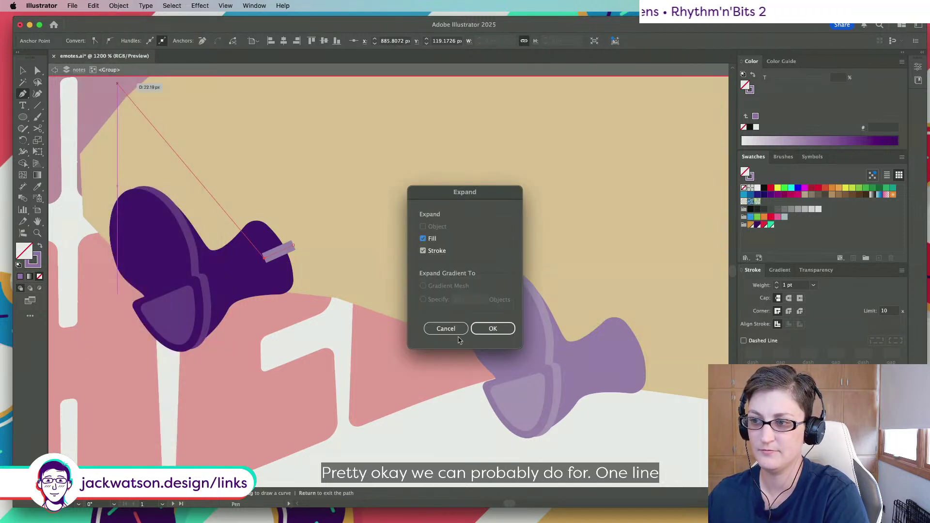
{"action": "left_click", "coordinate": [492, 329]}
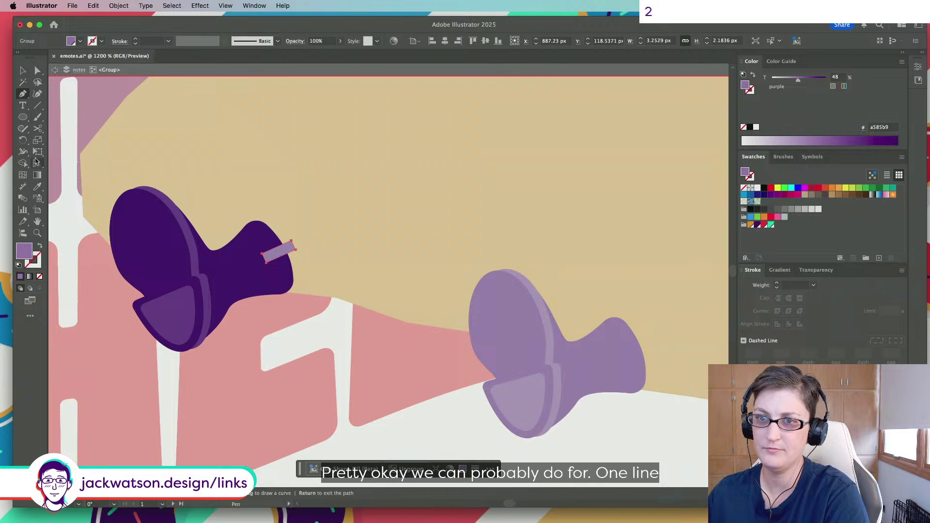
Add an anchor point at the strap's inner end, pull its neighbouring corners in to form a point, and shift the strap further onto the shaft
{"action": "left_click", "coordinate": [37, 151]}
{"action": "scroll", "coordinate": [291, 242], "scroll_direction": "up", "scroll_amount": 4}
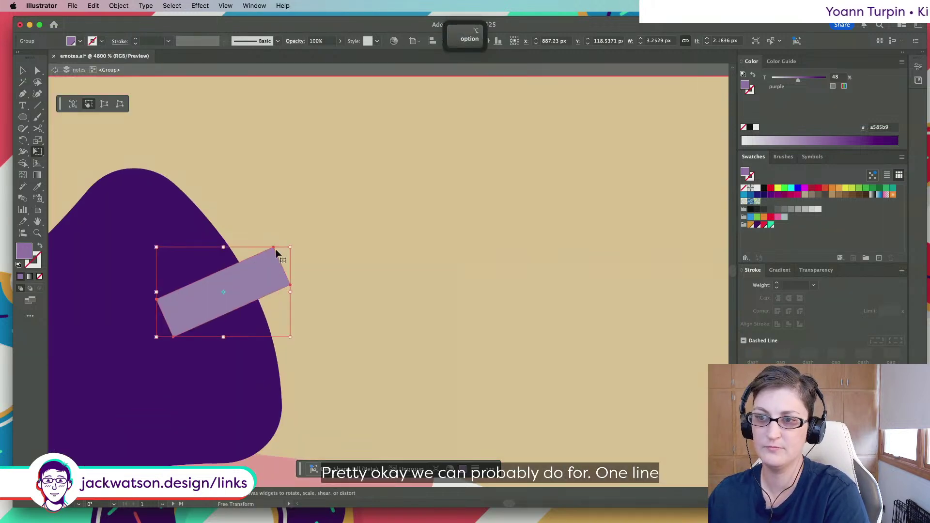
{"action": "left_click", "coordinate": [24, 95]}
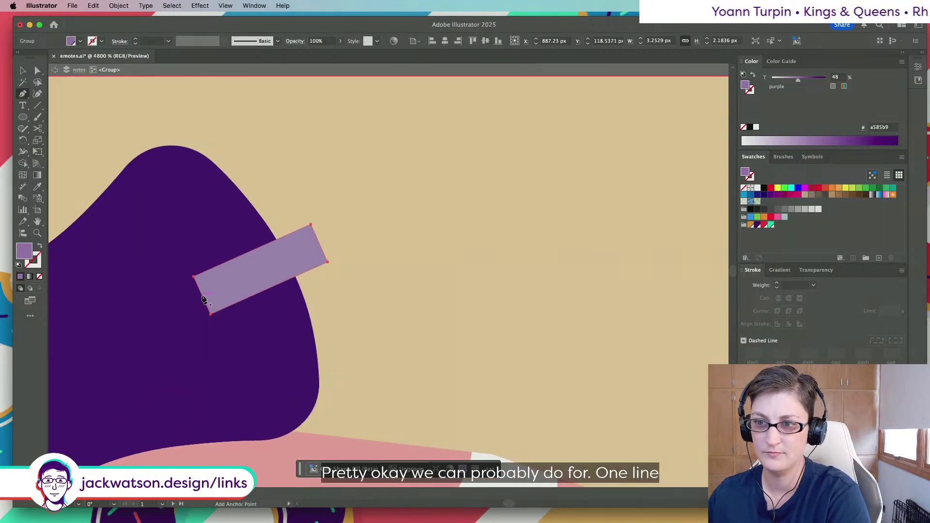
{"action": "left_click", "coordinate": [35, 71]}
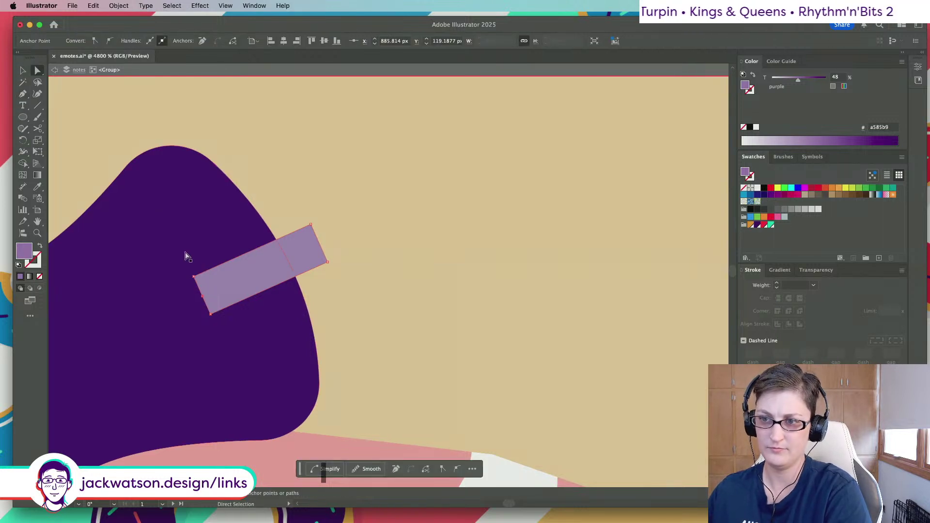
{"action": "left_click_drag", "start_coordinate": [210, 315], "coordinate": [222, 313]}
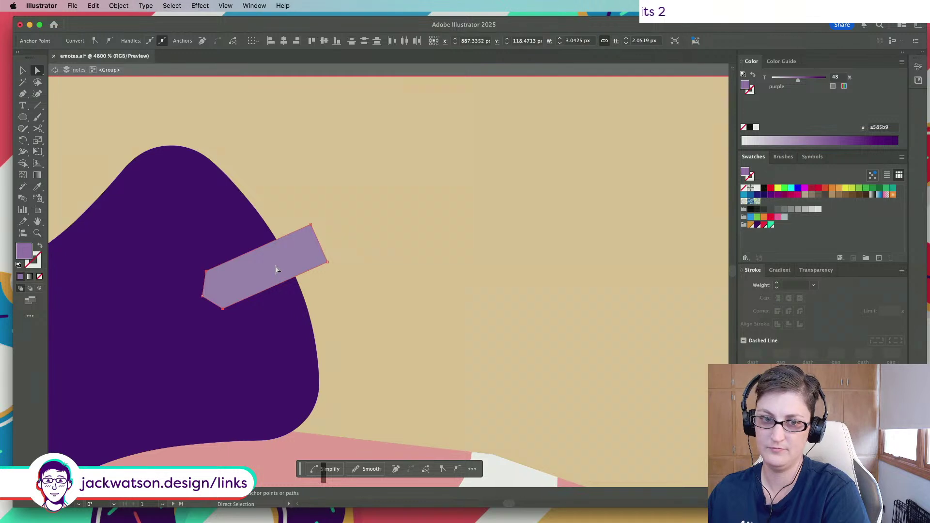
{"action": "left_click_drag", "start_coordinate": [276, 270], "coordinate": [260, 274]}
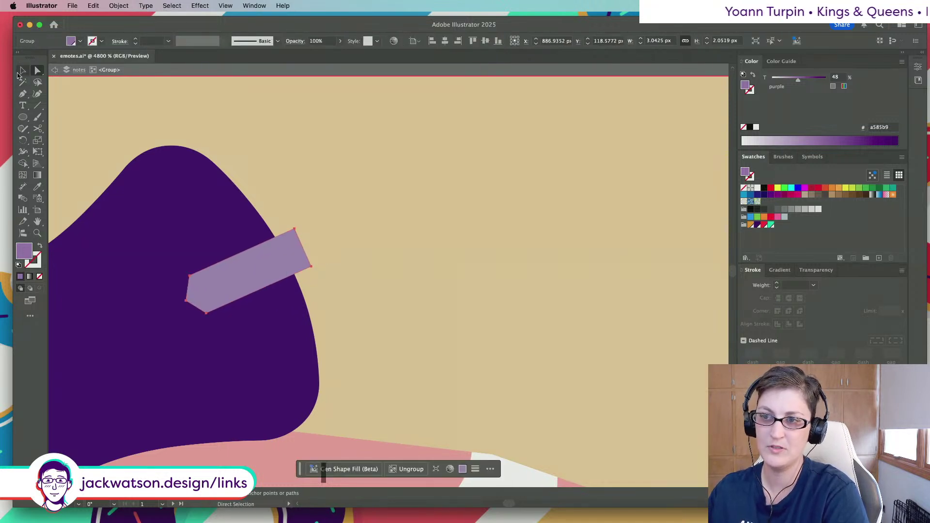
Try rotating the strap slightly on the left boot's shaft and check it against the whole emote
{"action": "left_click", "coordinate": [20, 71]}
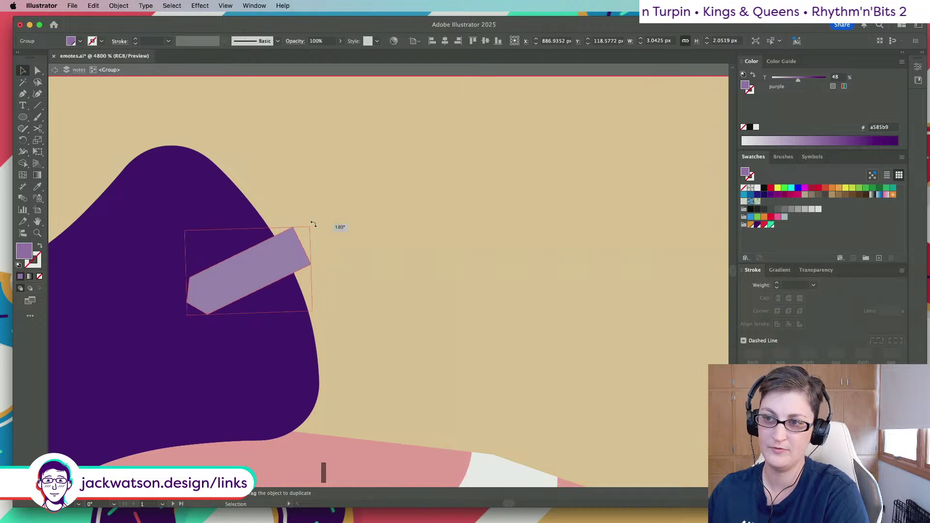
{"action": "key", "text": "super+shift+a"}
{"action": "scroll", "coordinate": [323, 293], "scroll_direction": "down", "scroll_amount": 2}
{"action": "scroll", "coordinate": [322, 289], "scroll_direction": "down", "scroll_amount": 5}
{"action": "left_click", "coordinate": [314, 287]}
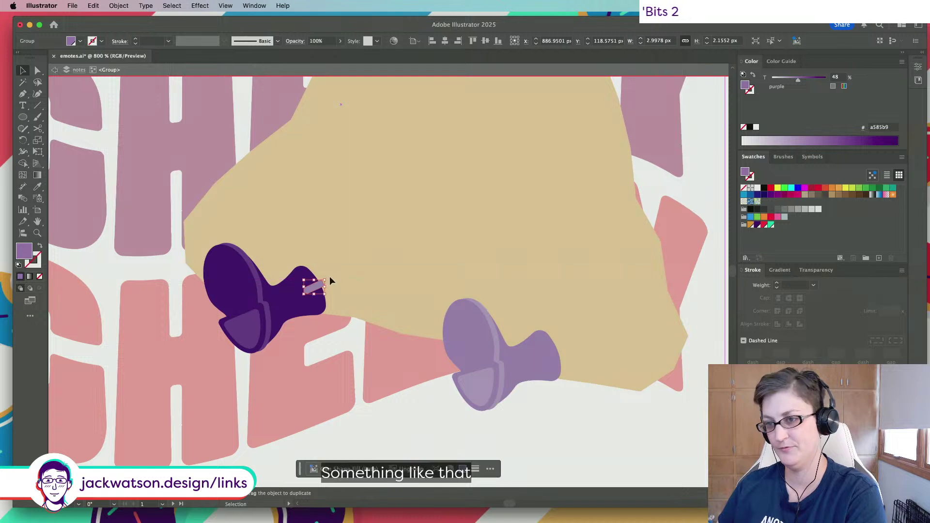
{"action": "key", "text": "super+shift+a"}
{"action": "scroll", "coordinate": [334, 320], "scroll_direction": "down", "scroll_amount": 3}
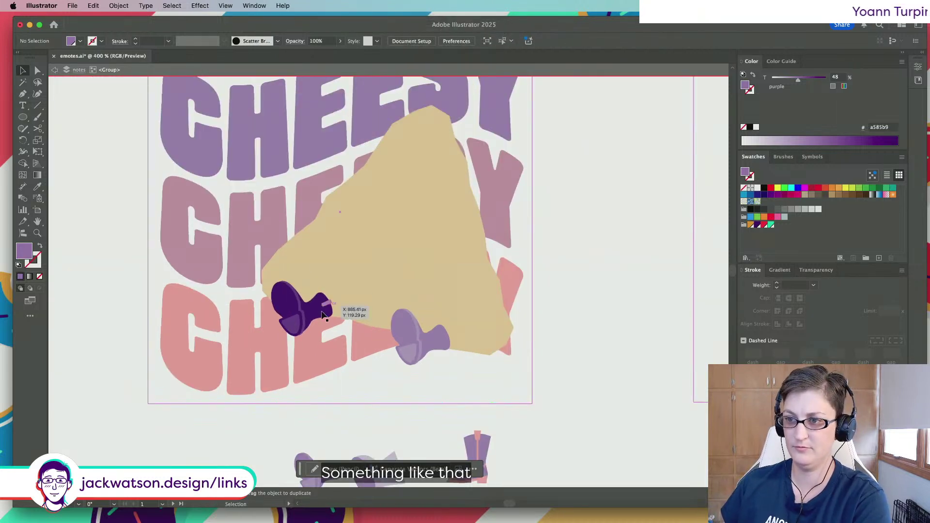
Recolour the strap with the 80% purple sampled from the left boot's heel patch
{"action": "left_click", "coordinate": [324, 308]}
{"action": "key", "text": "i"}
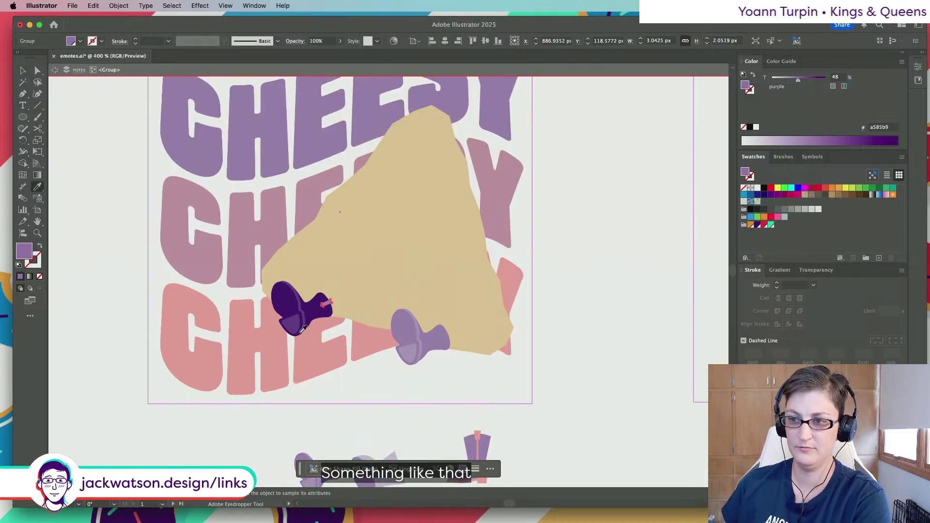
{"action": "left_click", "coordinate": [301, 331]}
{"action": "key", "text": "super+shift+a"}
{"action": "key", "text": "super+z"}
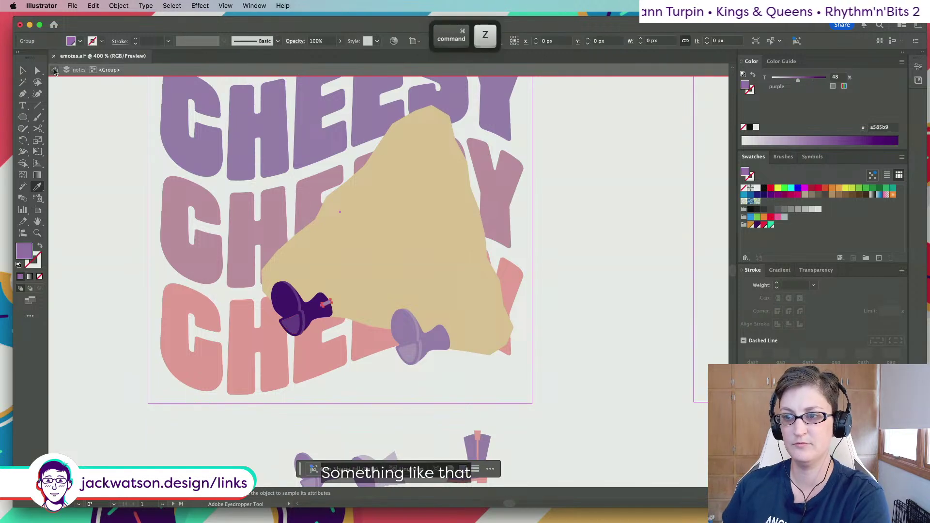
{"action": "left_click", "coordinate": [55, 70]}
{"action": "scroll", "coordinate": [223, 237], "scroll_direction": "down", "scroll_amount": 1}
{"action": "key", "text": "super+z"}
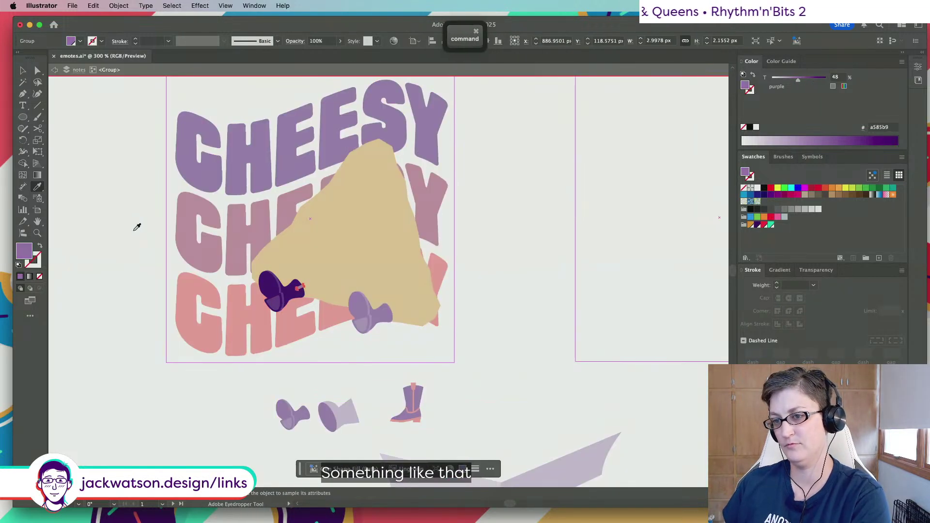
{"action": "key", "text": "super+shift+z"}
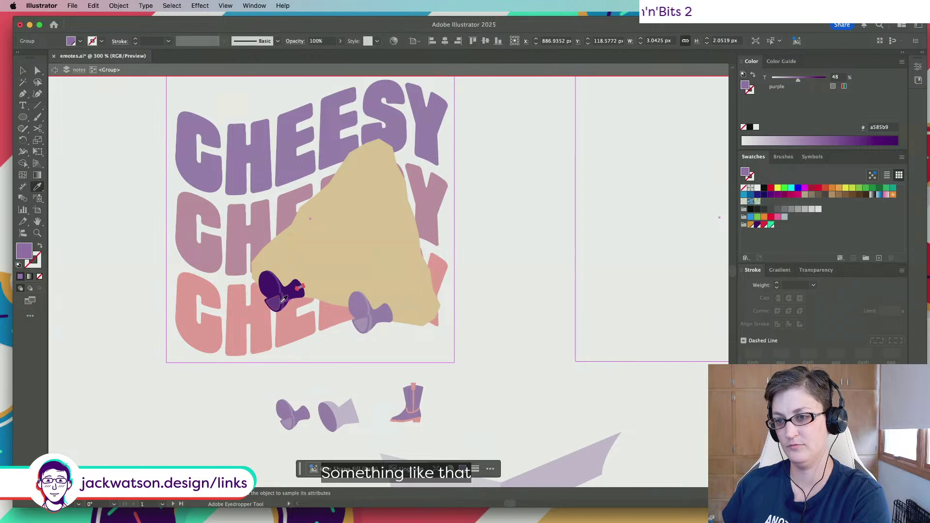
{"action": "key", "text": "super+shift+a"}
{"action": "left_click", "coordinate": [283, 299]}
Draw a curved highlight along the sole's outer edge with an 80% purple 1 pt stroke, no fill and round caps, and leave the group's isolation
{"action": "scroll", "coordinate": [273, 293], "scroll_direction": "up", "scroll_amount": 5}
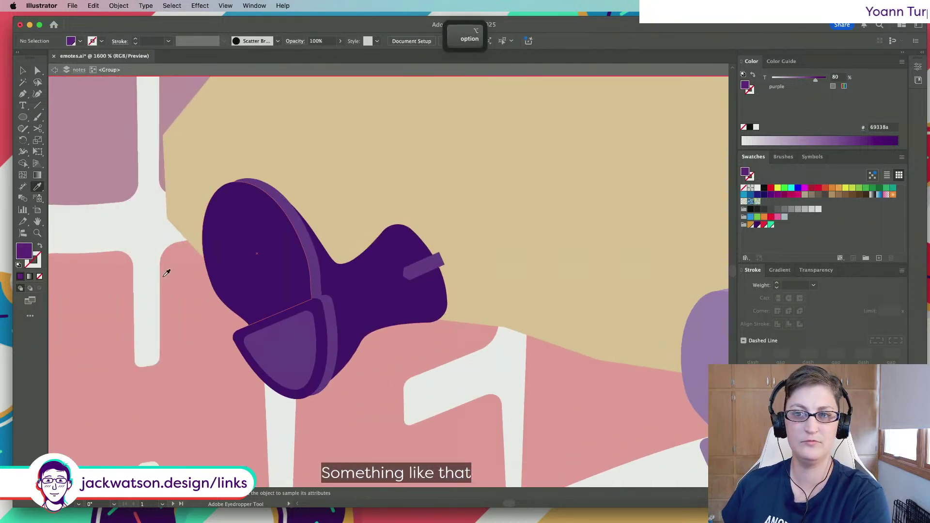
{"action": "left_click", "coordinate": [22, 95]}
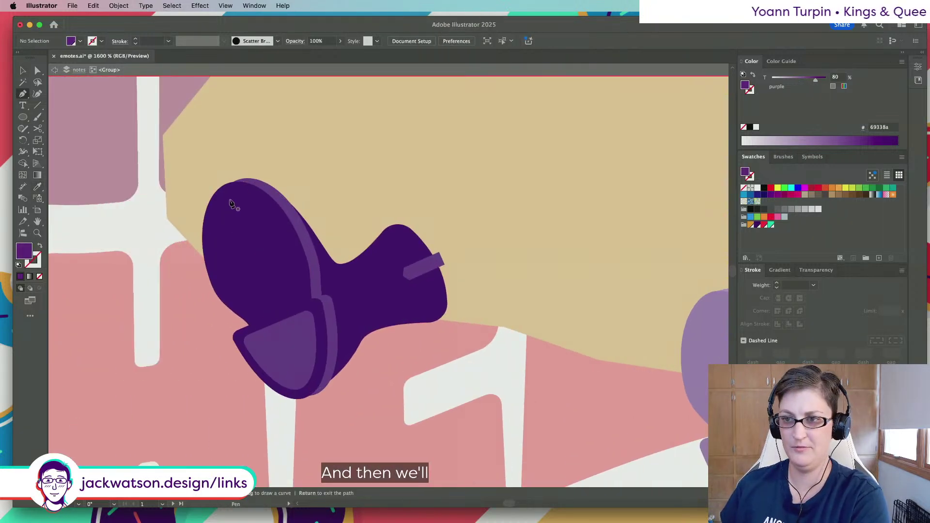
{"action": "left_click_drag", "start_coordinate": [230, 196], "coordinate": [211, 204]}
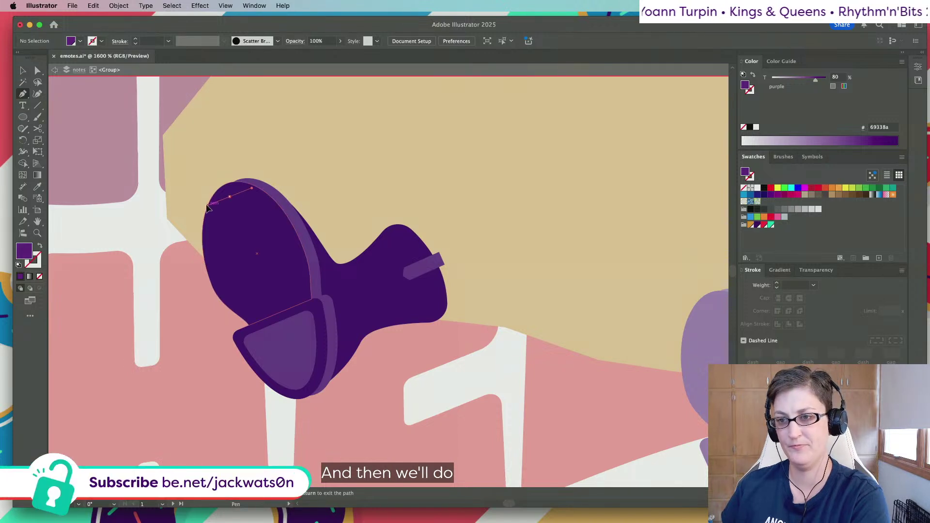
{"action": "left_click_drag", "start_coordinate": [237, 291], "coordinate": [258, 306]}
{"action": "left_click", "coordinate": [40, 246]}
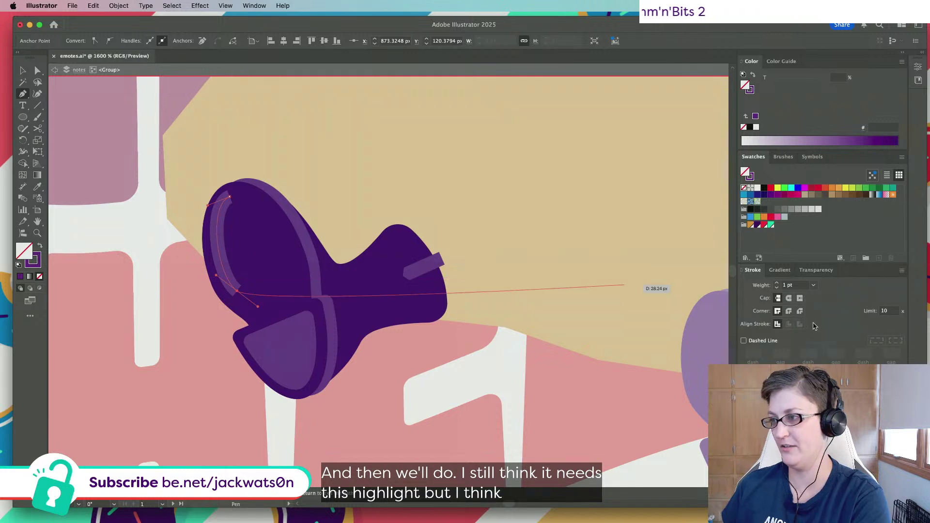
{"action": "left_click", "coordinate": [789, 298]}
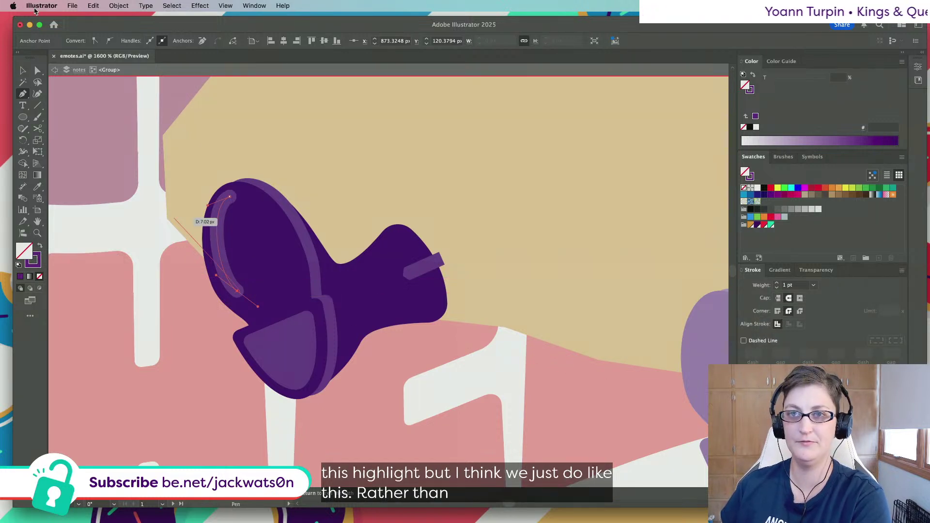
{"action": "key", "text": "v"}
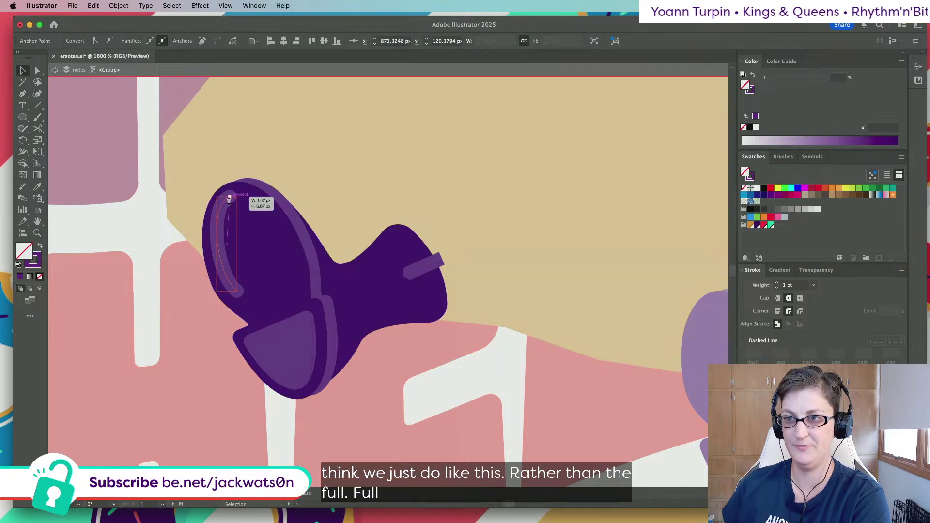
{"action": "key", "text": "shift+super+a"}
{"action": "scroll", "coordinate": [278, 220], "scroll_direction": "down", "scroll_amount": 4}
{"action": "scroll", "coordinate": [280, 219], "scroll_direction": "down", "scroll_amount": 3}
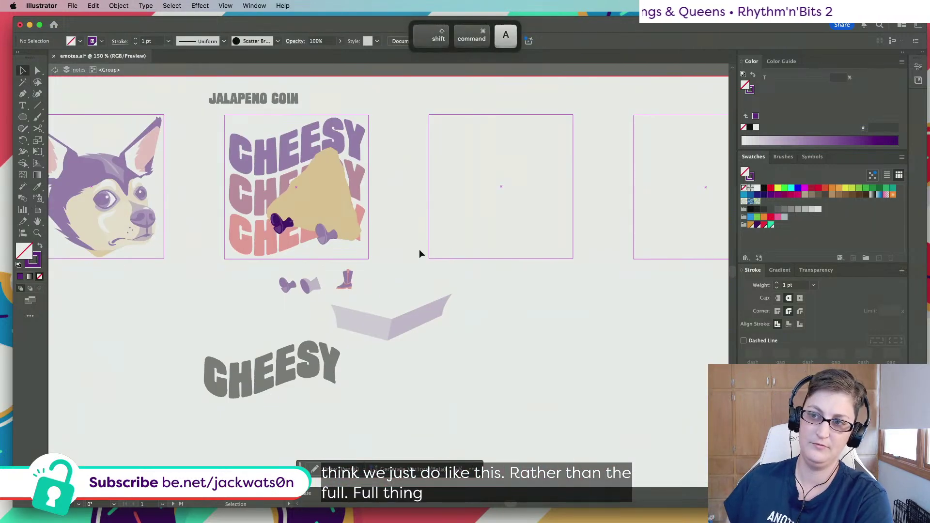
{"action": "left_click", "coordinate": [53, 72]}
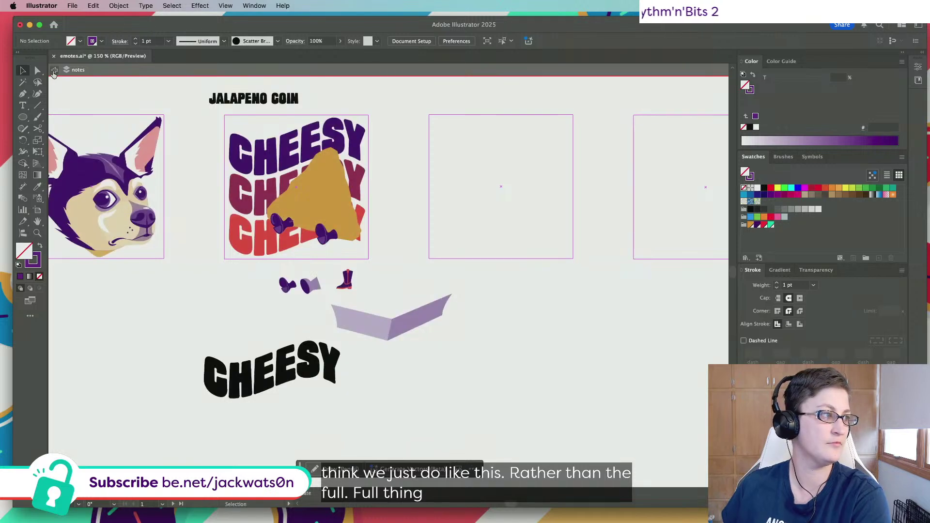
Replace the right boot with a slightly rotated copy of the detailed left boot on the wedge's lower right edge, about 17.4 by 16.4 px
{"action": "key", "text": "alt"}
{"action": "scroll", "coordinate": [295, 243], "scroll_direction": "up", "scroll_amount": 3}
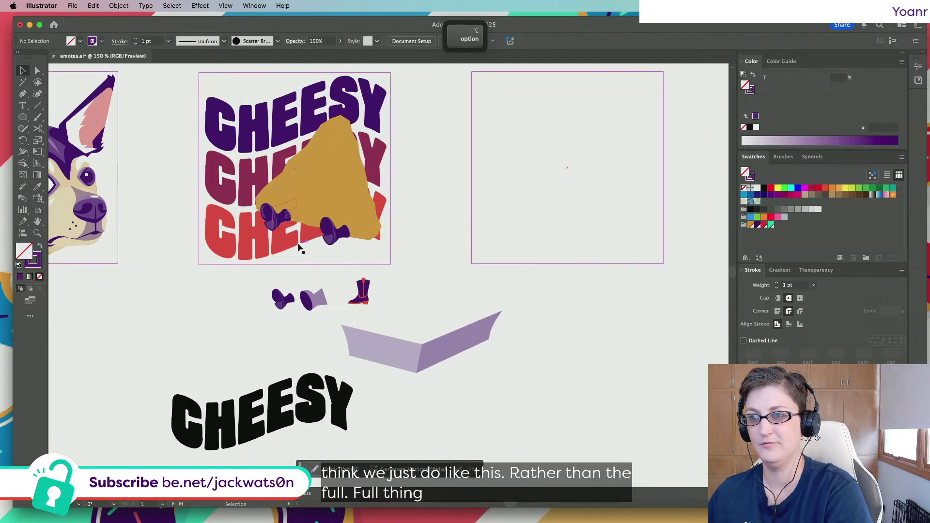
{"action": "left_click", "coordinate": [262, 208]}
{"action": "key", "text": "super+f"}
{"action": "left_click", "coordinate": [352, 232]}
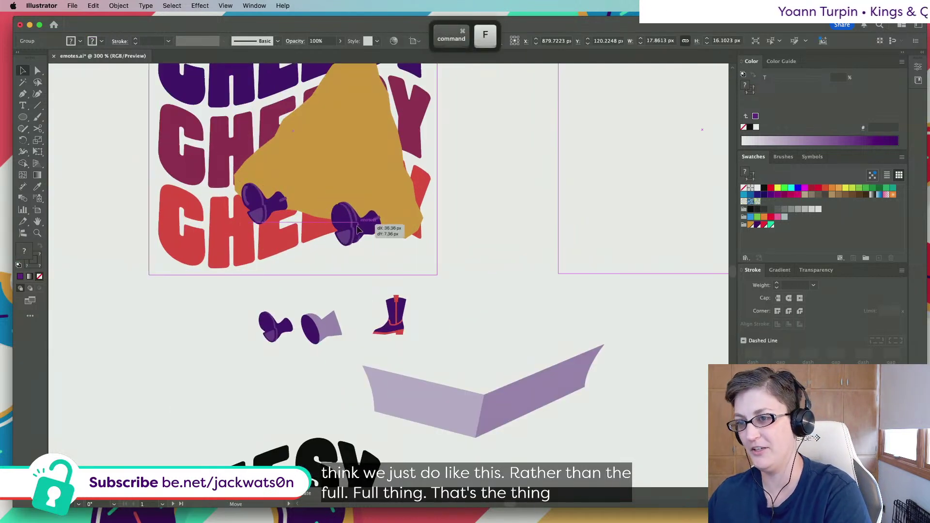
{"action": "key", "text": "super+x"}
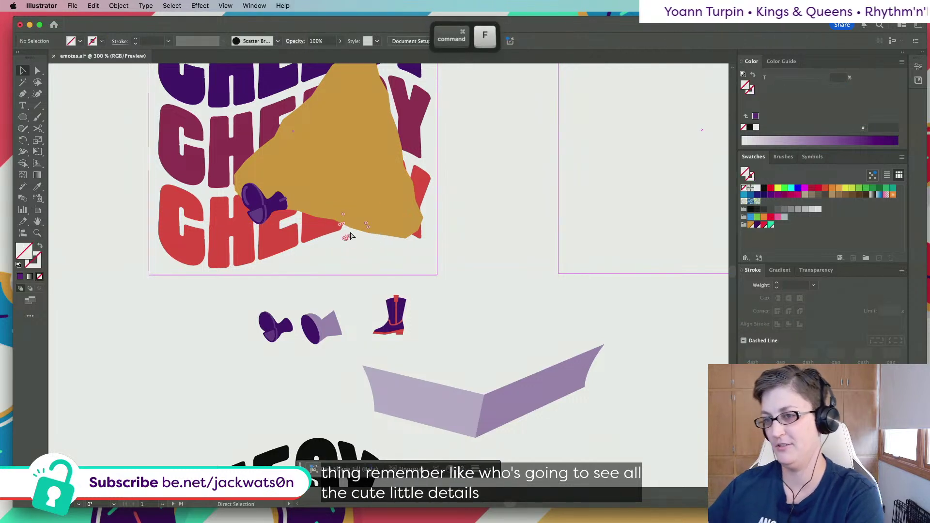
{"action": "key", "text": "super+f"}
{"action": "left_click_drag", "start_coordinate": [378, 206], "coordinate": [356, 232]}
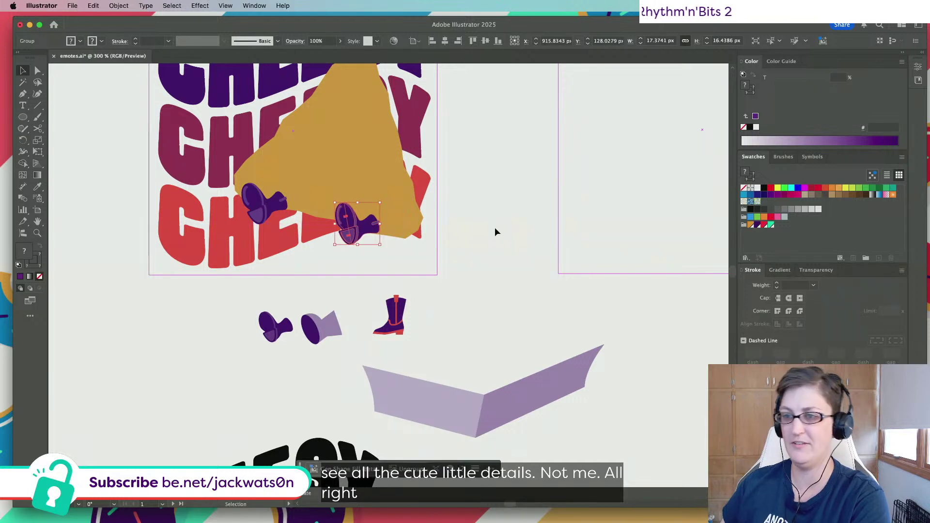
{"action": "left_click", "coordinate": [490, 235]}
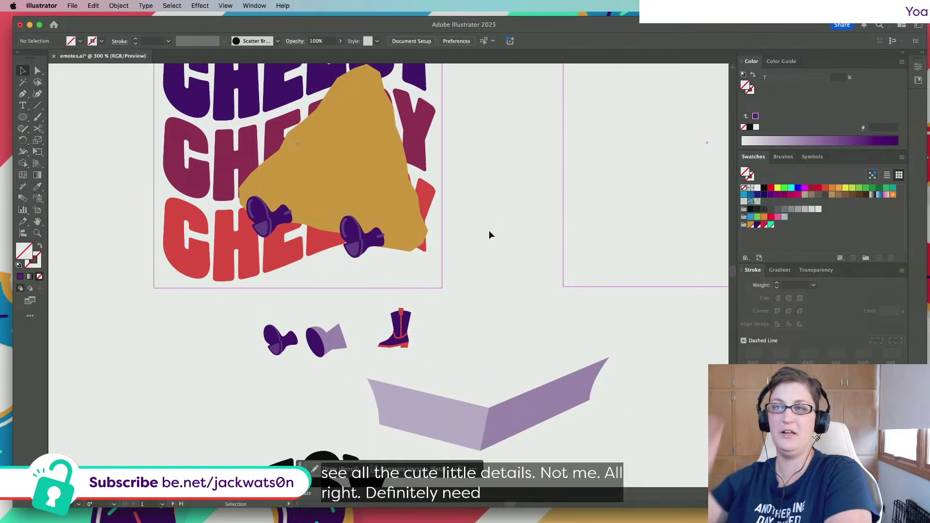
Draw an open curve about 23 by 32 px along the cheese wedge's upper left side with the Pen tool
{"action": "scroll", "coordinate": [173, 189], "scroll_direction": "up", "scroll_amount": 1}
{"action": "key", "text": "p"}
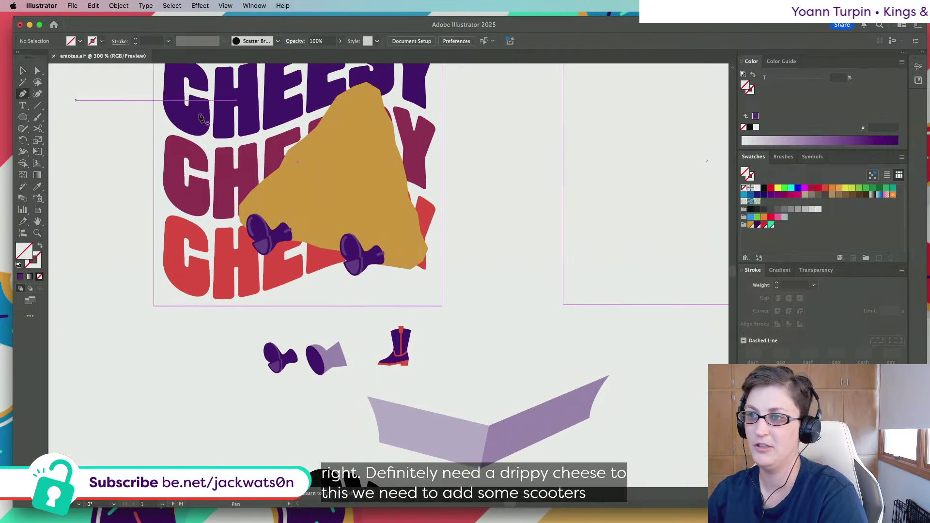
{"action": "scroll", "coordinate": [201, 118], "scroll_direction": "up", "scroll_amount": 3}
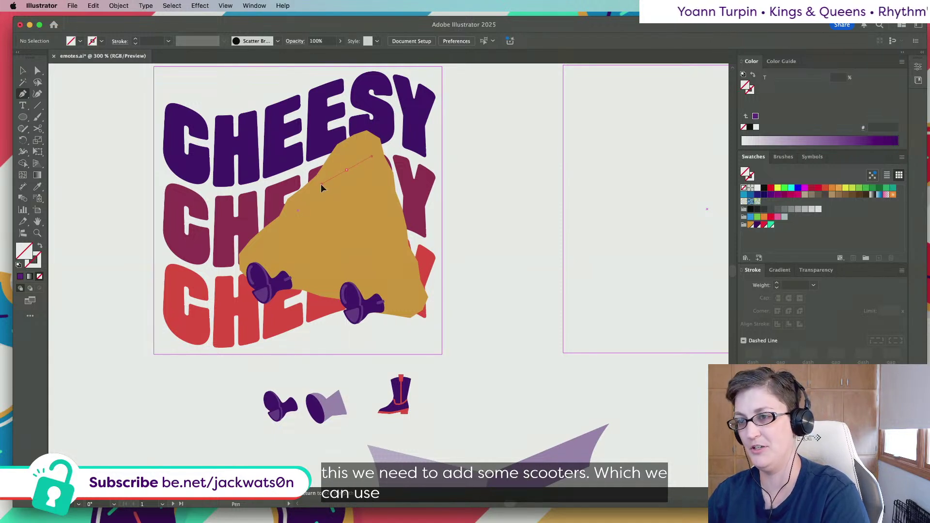
{"action": "left_click_drag", "start_coordinate": [321, 188], "coordinate": [315, 190]}
{"action": "left_click_drag", "start_coordinate": [288, 252], "coordinate": [291, 268]}
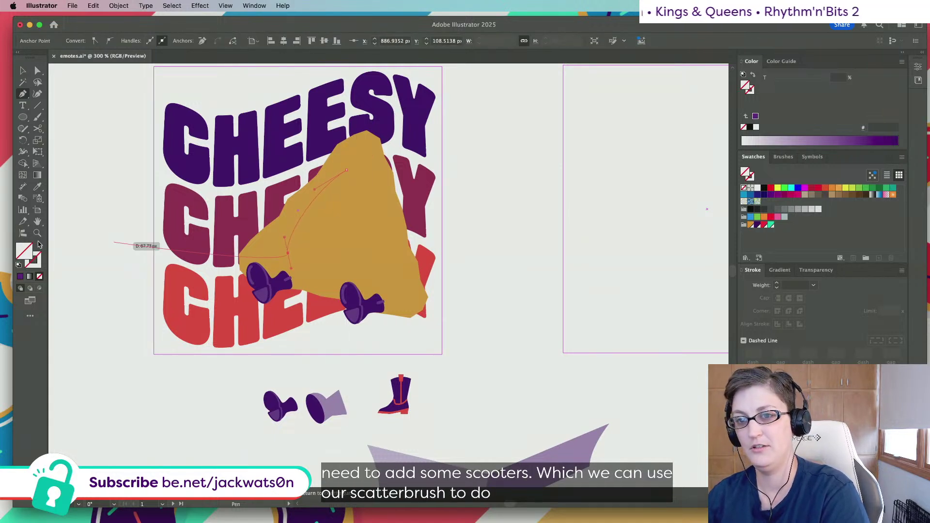
Give the curve on the cheese a 1 pt stroke in the top lettering's dark purple, with no fill
{"action": "left_click", "coordinate": [37, 187]}
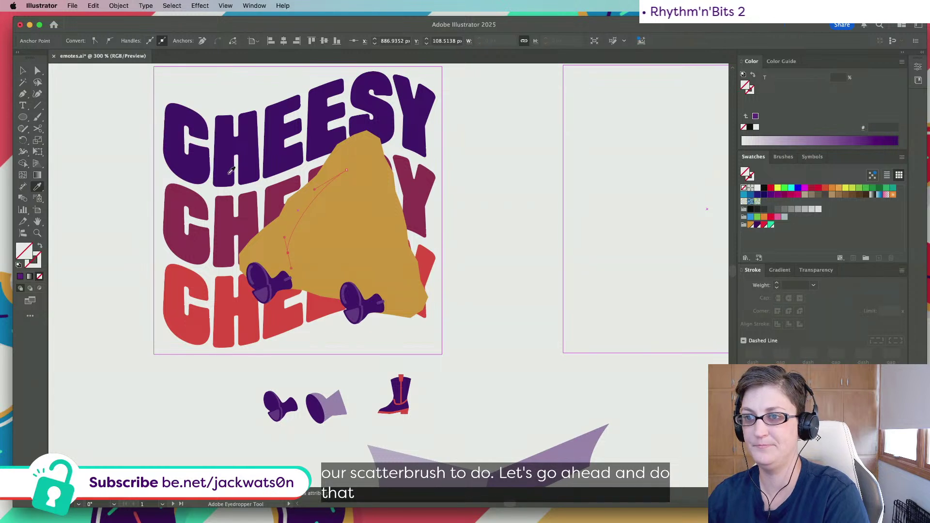
{"action": "left_click", "coordinate": [229, 179]}
{"action": "left_click", "coordinate": [41, 247]}
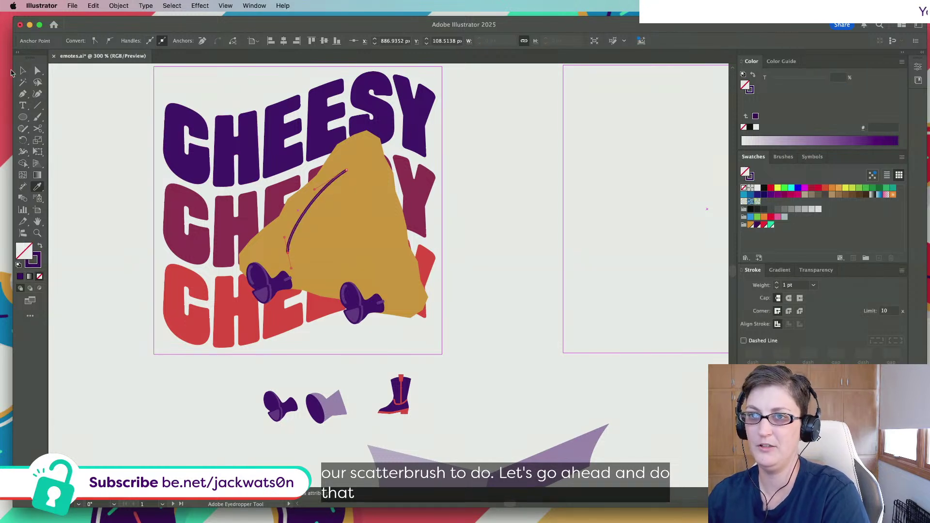
{"action": "left_click", "coordinate": [23, 70]}
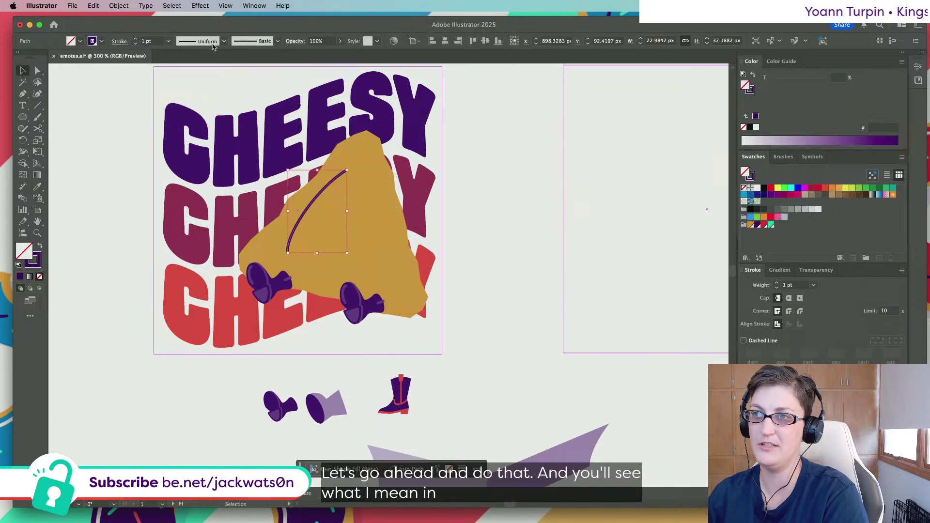
Apply the large round dot scatter brush to the curve on the cheese wedge
{"action": "left_click", "coordinate": [213, 42]}
{"action": "left_click", "coordinate": [248, 42]}
{"action": "left_click", "coordinate": [252, 41]}
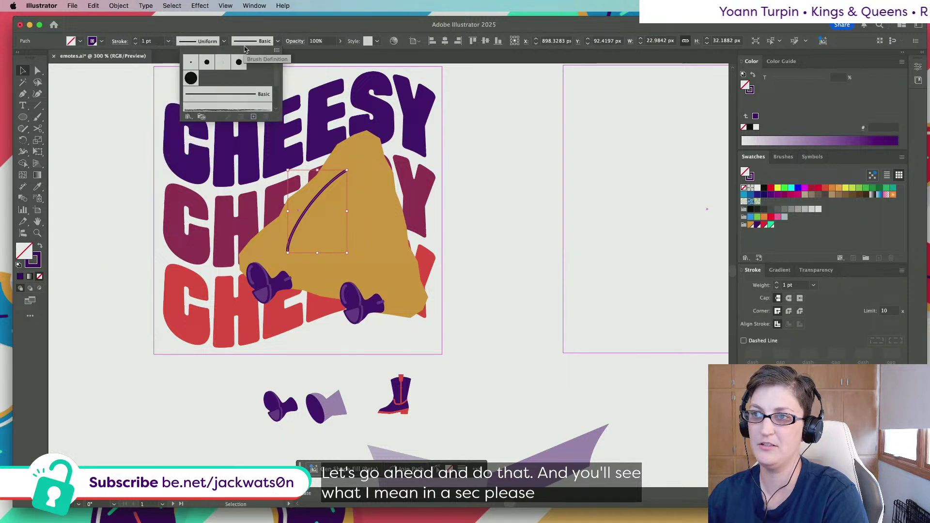
{"action": "left_click", "coordinate": [191, 80]}
{"action": "left_click", "coordinate": [78, 108]}
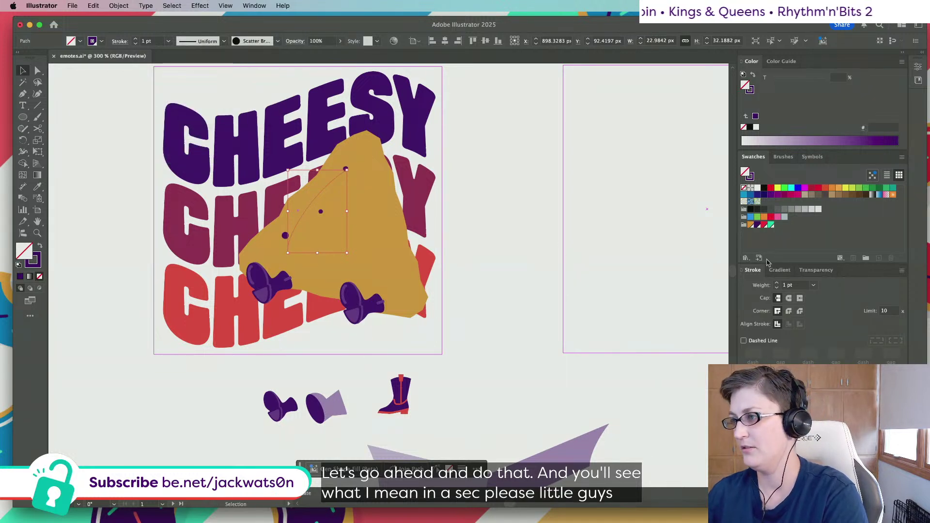
Recolour the dotted curve on the cheese wedge's upper left side with a yellow stroke at 25% tint, keeping no fill
{"action": "left_click", "coordinate": [751, 226]}
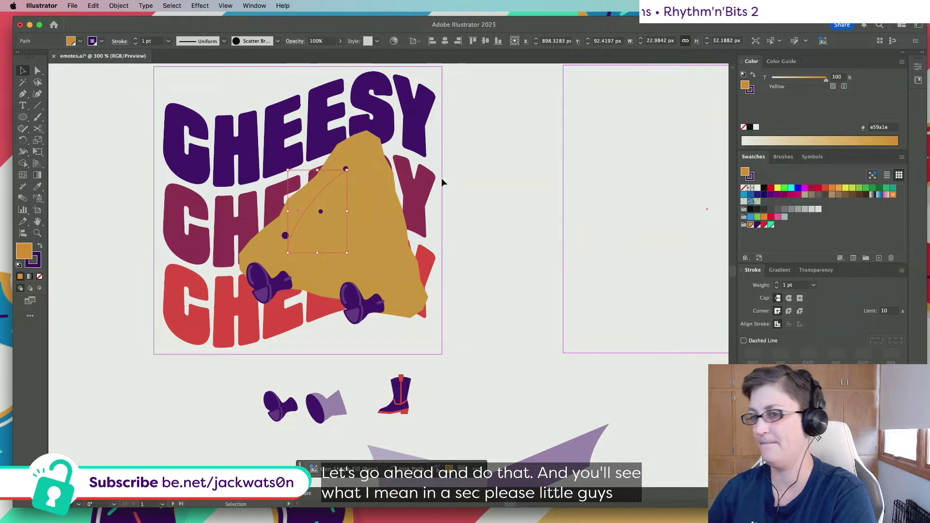
{"action": "key", "text": "slash"}
{"action": "left_click", "coordinate": [36, 259]}
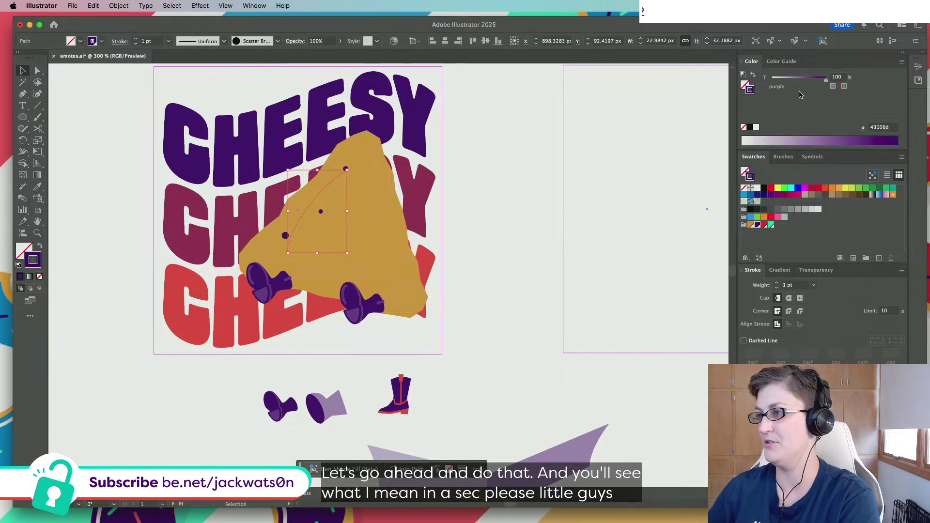
{"action": "left_click", "coordinate": [751, 225]}
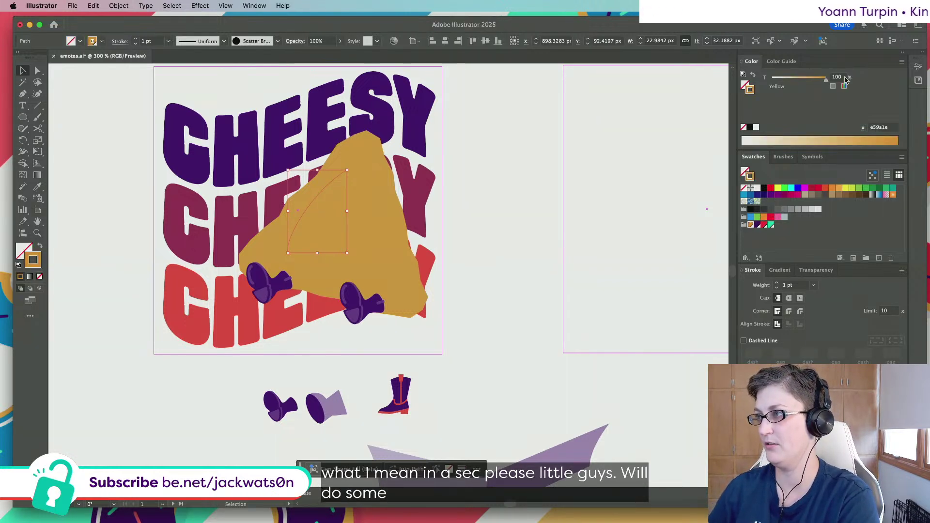
{"action": "type", "text": "25"}
{"action": "key", "text": "Return"}
{"action": "left_click", "coordinate": [490, 203]}
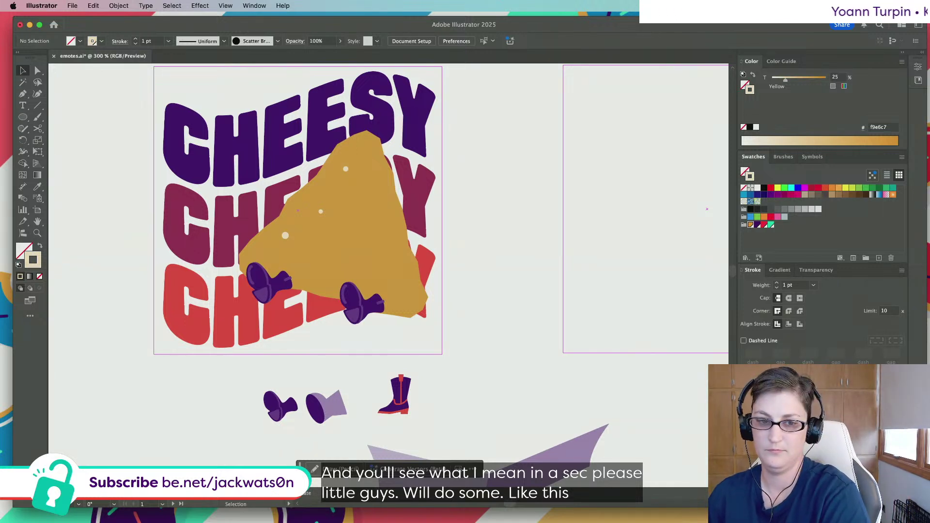
Draw a second short dotted curve down the cheese wedge's right side with the Pen tool and nudge it slightly toward the lower right
{"action": "left_click", "coordinate": [23, 94]}
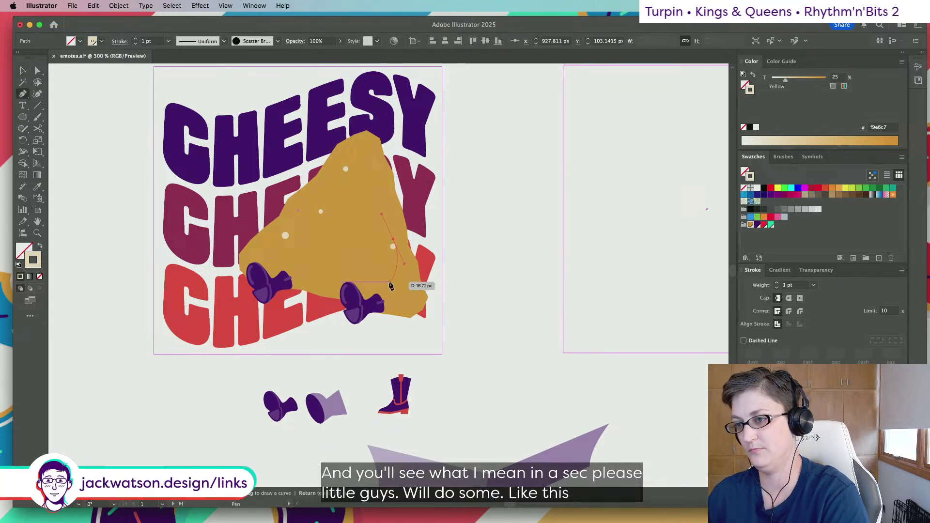
{"action": "left_click", "coordinate": [407, 276]}
{"action": "key", "text": "shift+super+a"}
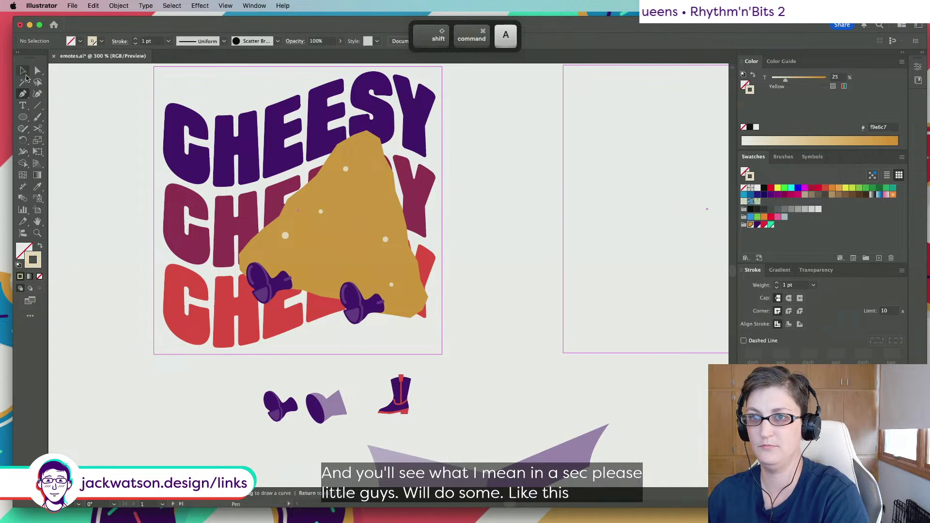
{"action": "left_click", "coordinate": [23, 71]}
{"action": "left_click_drag", "start_coordinate": [391, 241], "coordinate": [394, 253]}
{"action": "scroll", "coordinate": [507, 281], "scroll_direction": "down", "scroll_amount": 3}
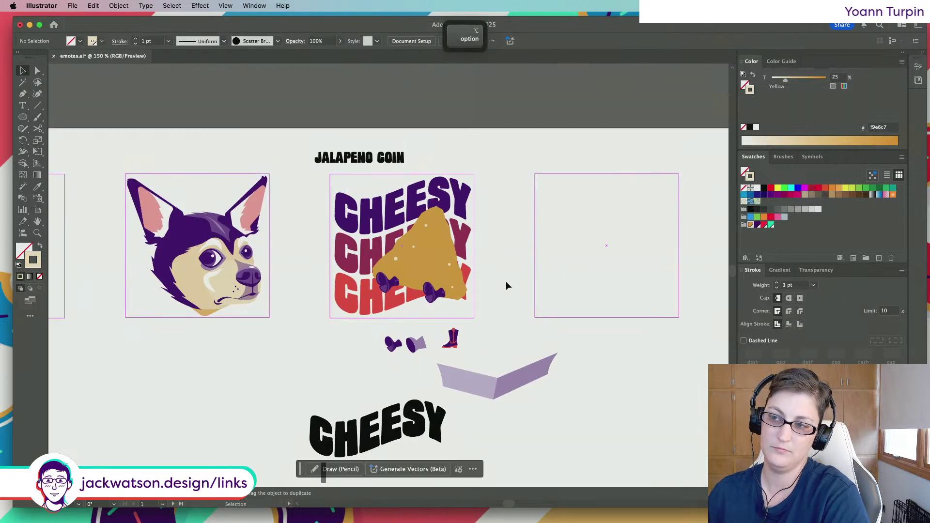
Draw a third dotted curve, about 27 by 27 px, across the cheese wedge's middle from lower left to upper right with the Pen tool
{"action": "scroll", "coordinate": [428, 272], "scroll_direction": "up", "scroll_amount": 3}
{"action": "left_click", "coordinate": [353, 228]}
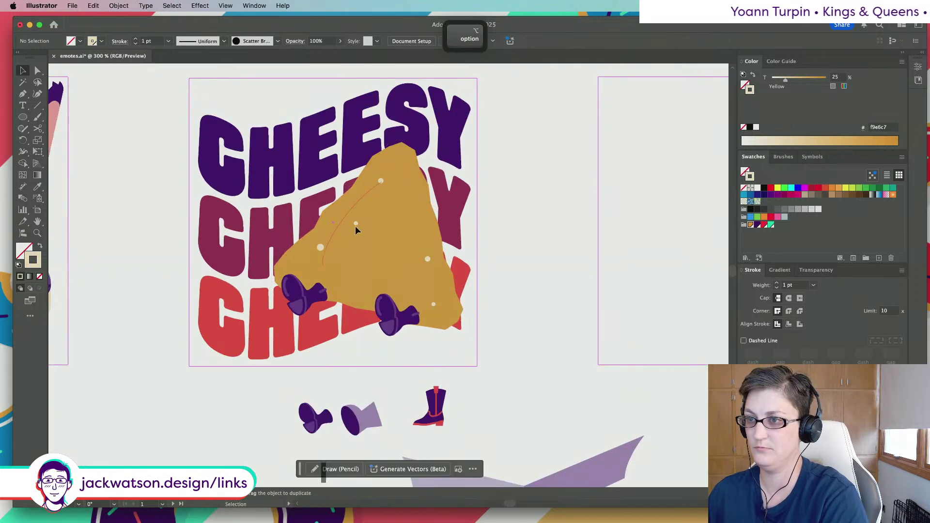
{"action": "key", "text": "super+shift+a"}
{"action": "key", "text": "p"}
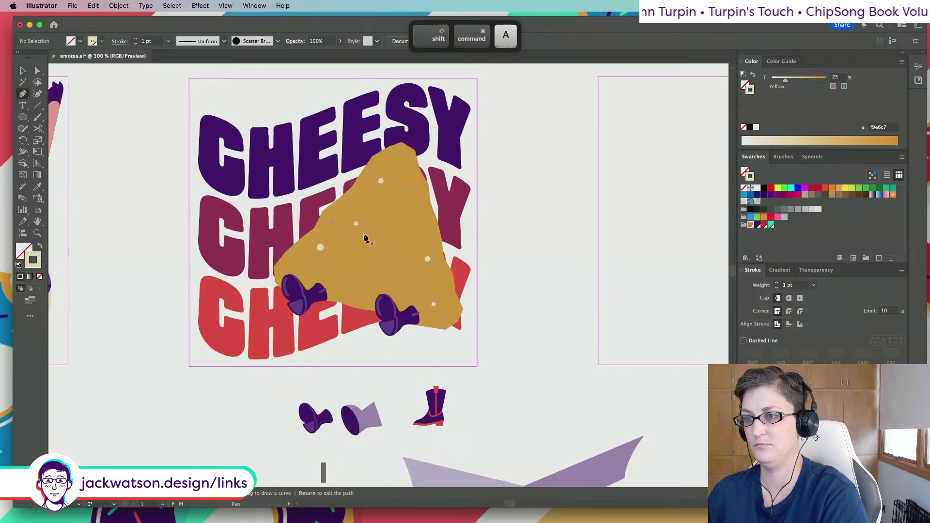
{"action": "left_click", "coordinate": [338, 272]}
{"action": "left_click", "coordinate": [443, 219]}
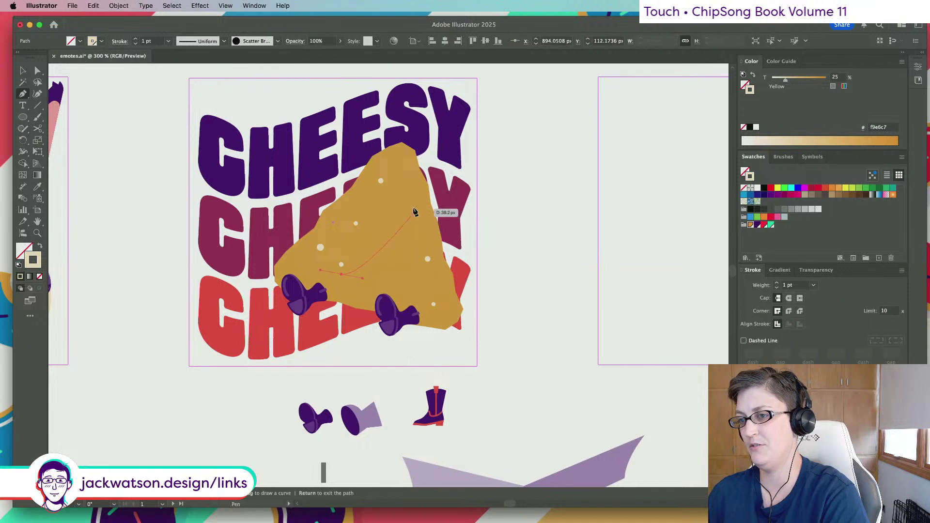
{"action": "key", "text": "super+shift+a"}
{"action": "left_click", "coordinate": [22, 70]}
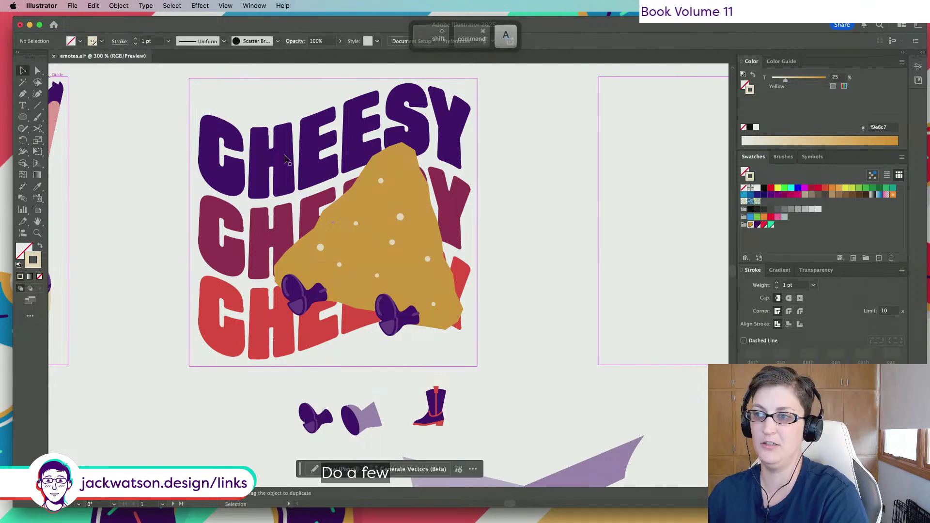
Set the yellow stroke tint of the upper-left dotted curve on the cheese to 75%
{"action": "left_click", "coordinate": [359, 221]}
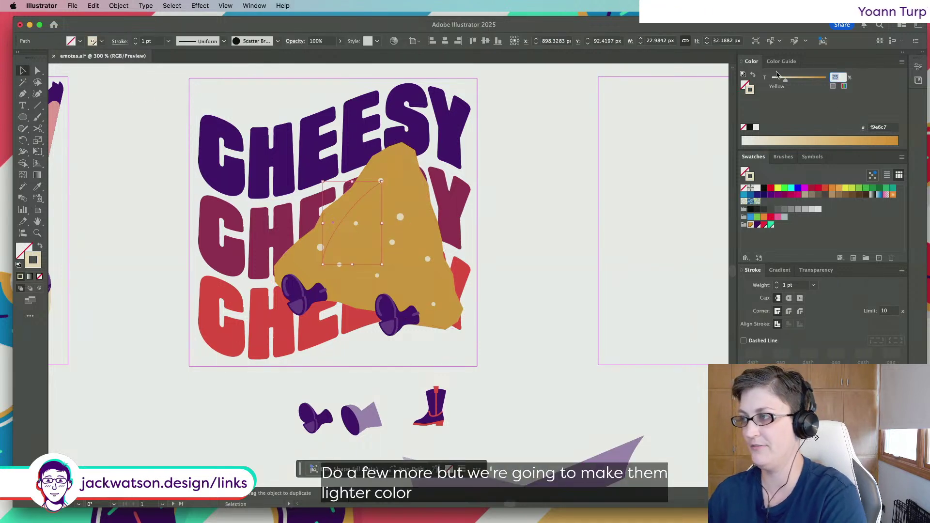
{"action": "type", "text": "50"}
{"action": "key", "text": "Return"}
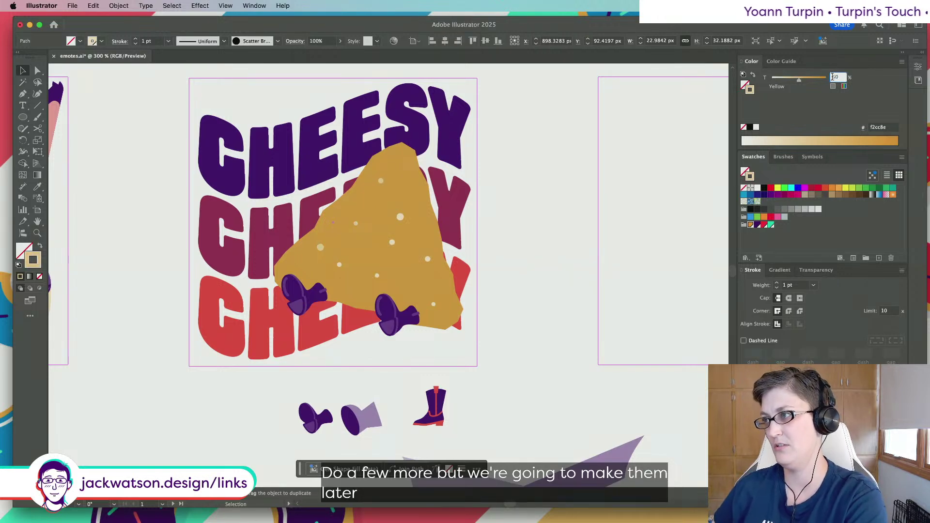
{"action": "left_click", "coordinate": [548, 184]}
Set the yellow stroke tint of the dotted curve across the cheese's middle to 50%
{"action": "scroll", "coordinate": [548, 187], "scroll_direction": "down", "scroll_amount": 3}
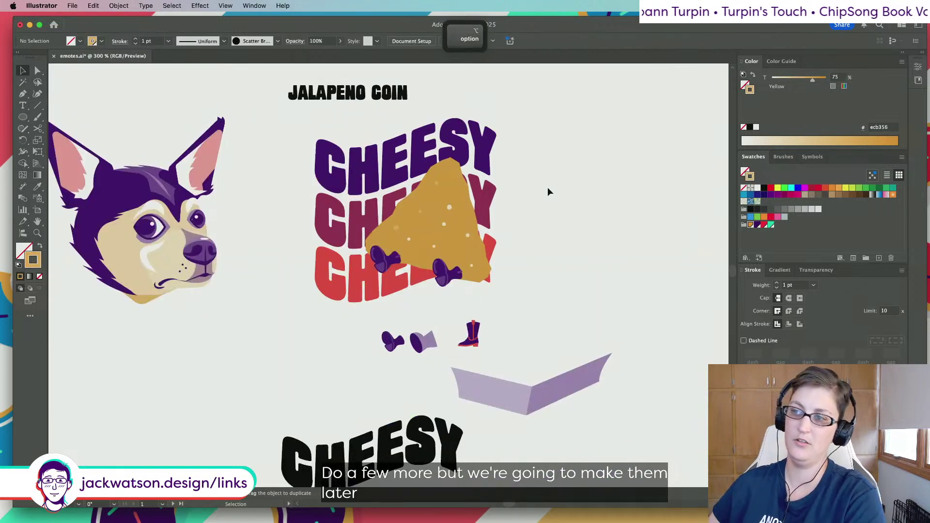
{"action": "key", "text": "super+minus"}
{"action": "left_click", "coordinate": [406, 199]}
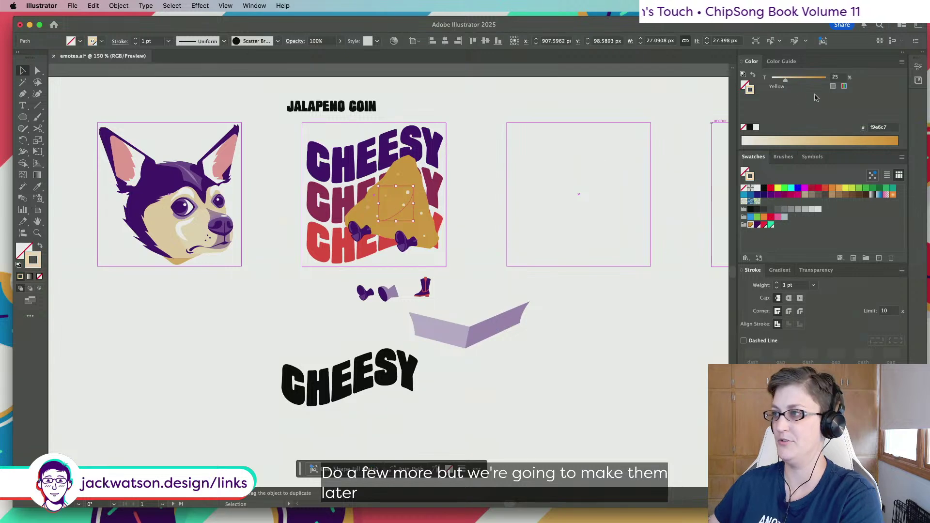
{"action": "type", "text": "50"}
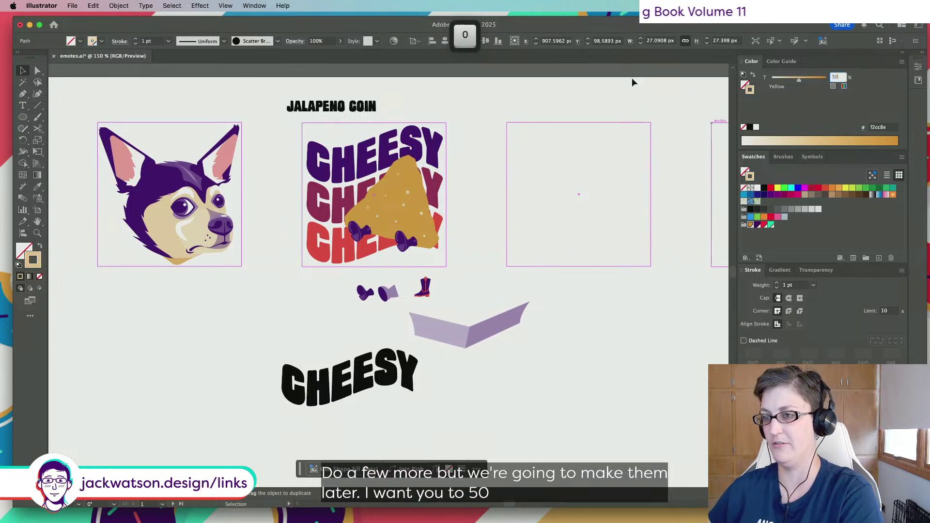
{"action": "left_click", "coordinate": [490, 174]}
Duplicate the JALAPENO COIN note to its right above the artboard and change the copy's text to CHEESE DRIP
{"action": "scroll", "coordinate": [490, 173], "scroll_direction": "down", "scroll_amount": 3}
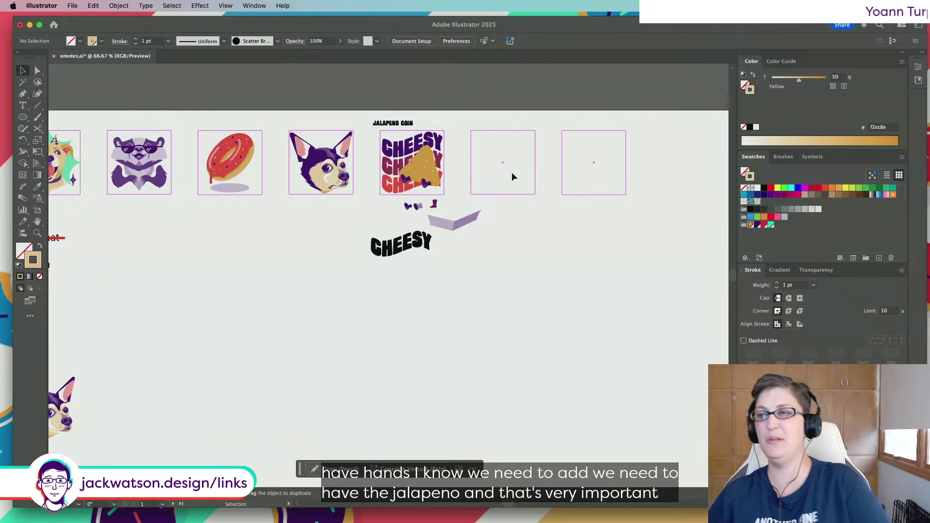
{"action": "key", "text": "alt"}
{"action": "scroll", "coordinate": [410, 125], "scroll_direction": "up", "scroll_amount": 3}
{"action": "left_click_drag", "start_coordinate": [408, 126], "coordinate": [511, 131]}
{"action": "key", "text": "shift"}
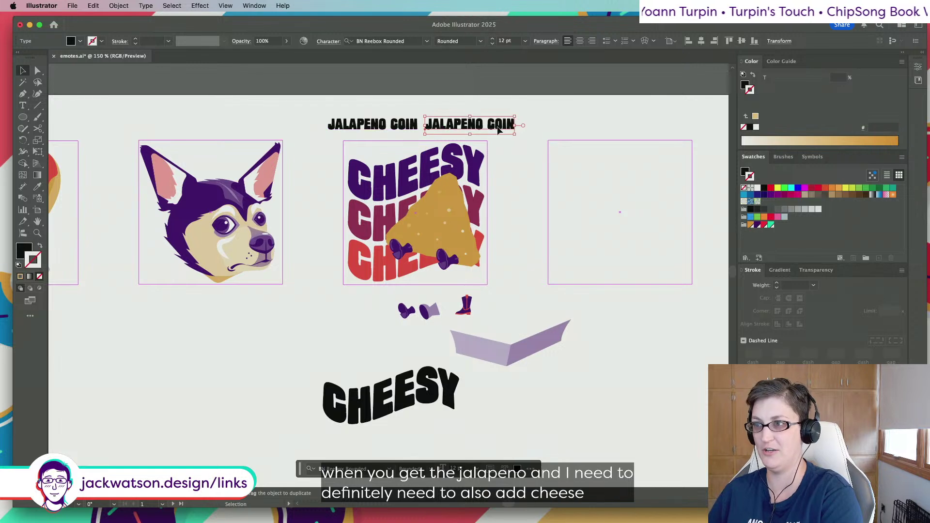
{"action": "key", "text": "t"}
{"action": "triple_click", "coordinate": [498, 125]}
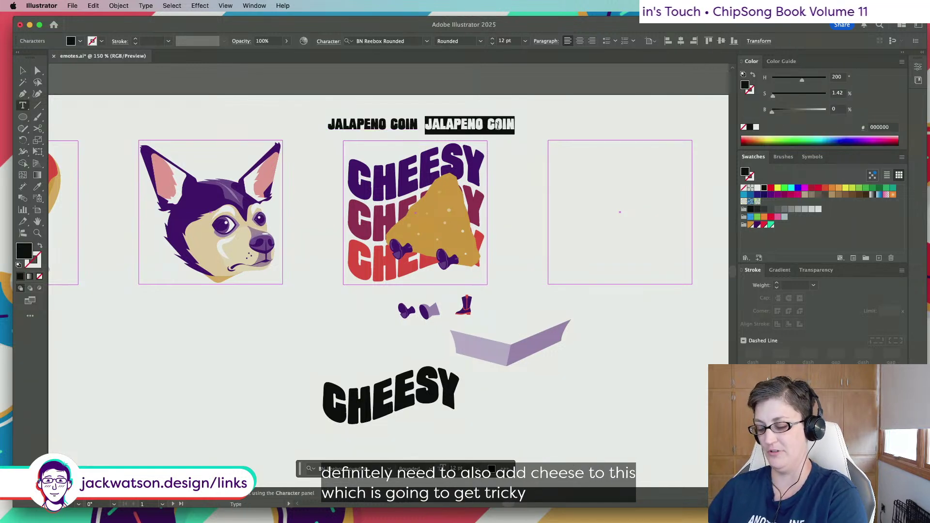
{"action": "type", "text": "CHEESE DRIP"}
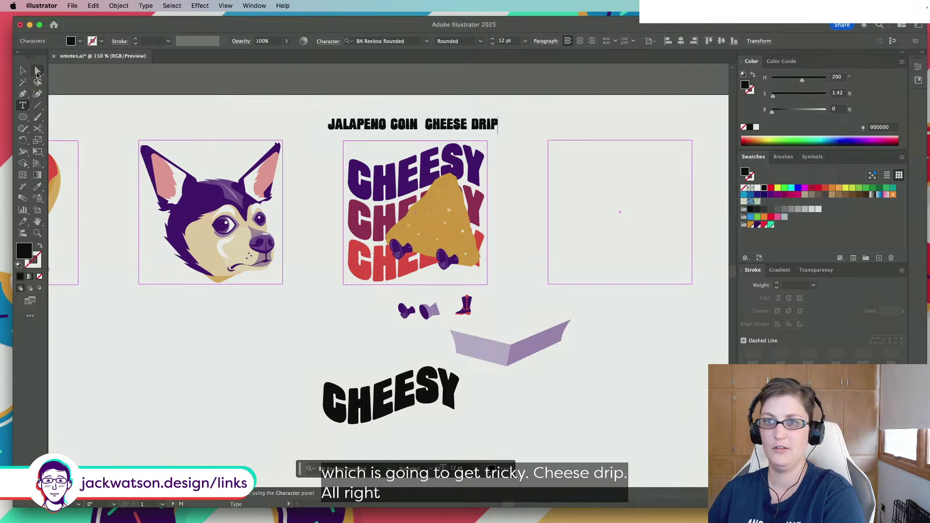
{"action": "left_click", "coordinate": [23, 71]}
{"action": "left_click", "coordinate": [222, 106]}
Draw a circle about 36.6 px in diameter in the empty canvas below the artboards, left of the black CHEESY lettering
{"action": "scroll", "coordinate": [223, 107], "scroll_direction": "right", "scroll_amount": 3}
{"action": "scroll", "coordinate": [222, 107], "scroll_direction": "up", "scroll_amount": 2}
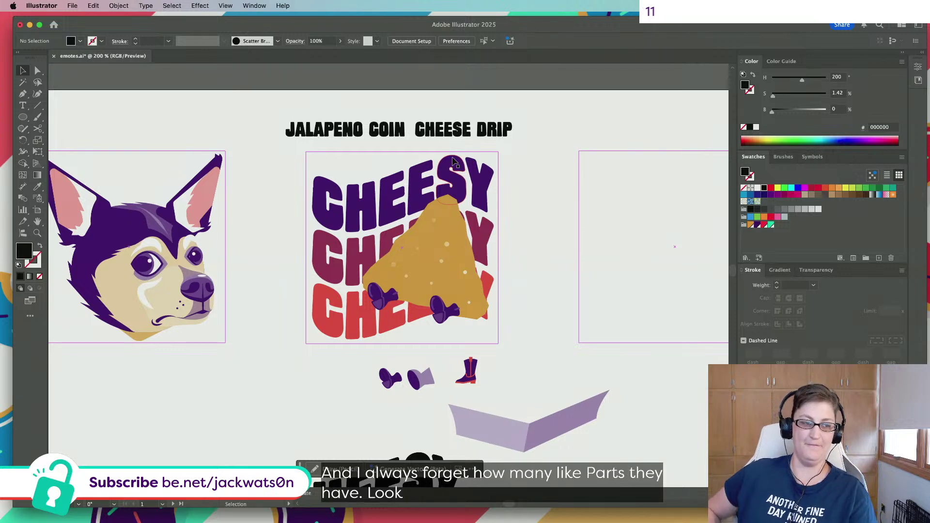
{"action": "scroll", "coordinate": [234, 249], "scroll_direction": "down", "scroll_amount": 5}
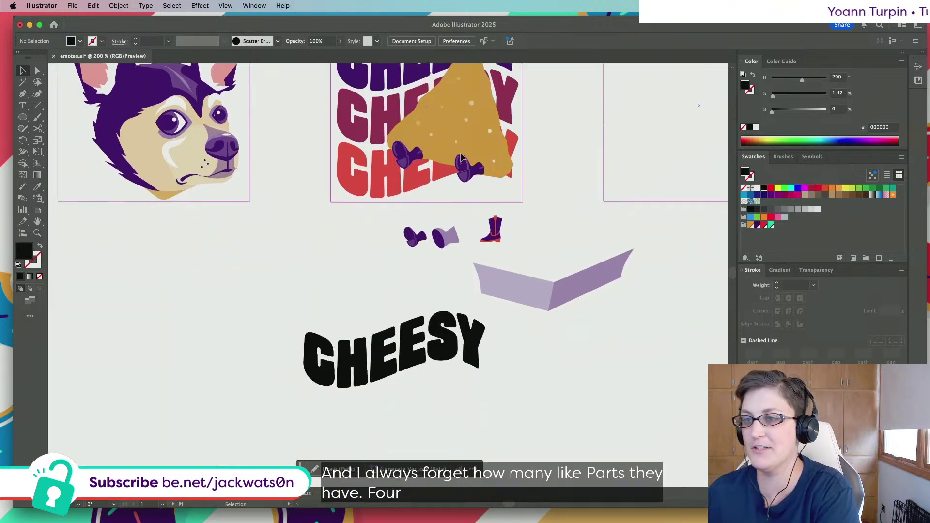
{"action": "scroll", "coordinate": [234, 250], "scroll_direction": "up", "scroll_amount": 1}
{"action": "left_click", "coordinate": [22, 117]}
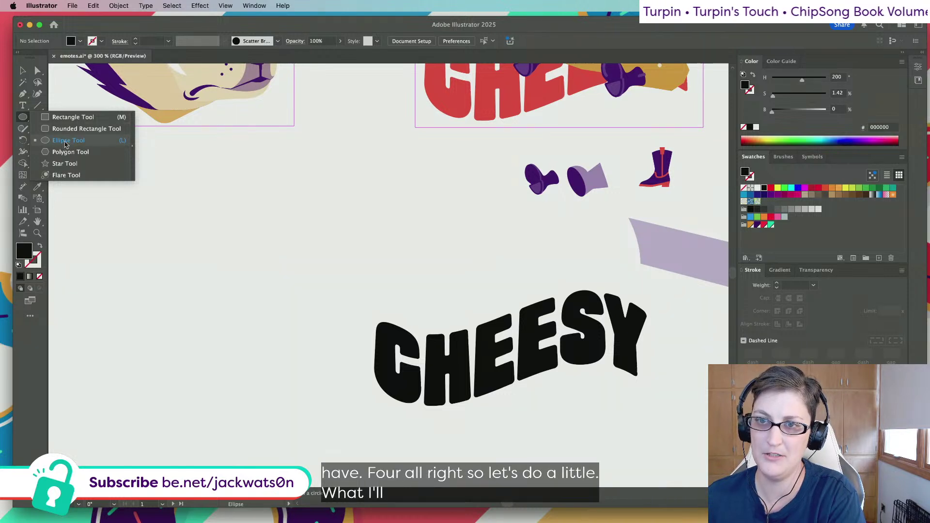
{"action": "left_click_drag", "start_coordinate": [174, 211], "coordinate": [268, 277]}
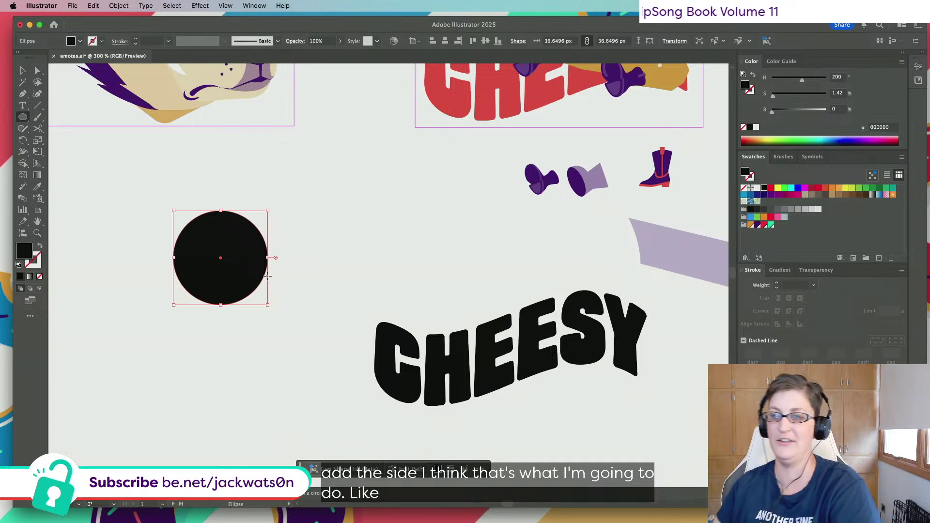
{"action": "scroll", "coordinate": [267, 276], "scroll_direction": "left", "scroll_amount": 2}
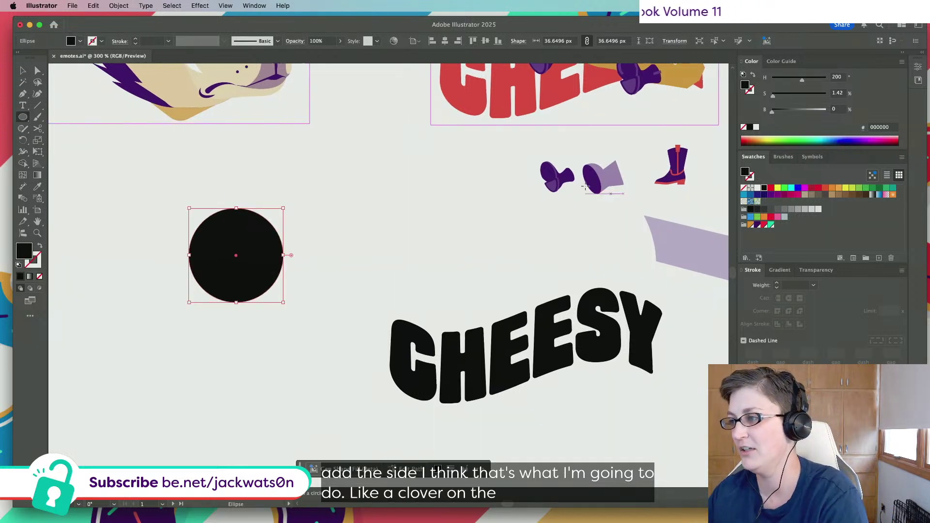
Colour the circle with the teal swatch and swap it so the teal is the stroke and there is no fill
{"action": "left_click", "coordinate": [770, 225]}
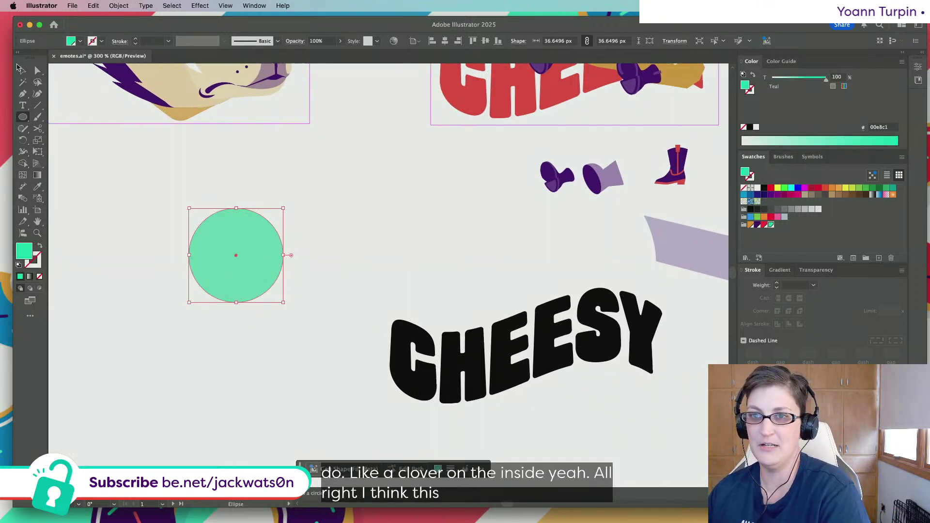
{"action": "left_click", "coordinate": [19, 70]}
{"action": "key", "text": "shift+x"}
Set the teal circle's stroke weight to 8 pt
{"action": "scroll", "coordinate": [291, 211], "scroll_direction": "right", "scroll_amount": 5}
{"action": "scroll", "coordinate": [291, 211], "scroll_direction": "up", "scroll_amount": 2}
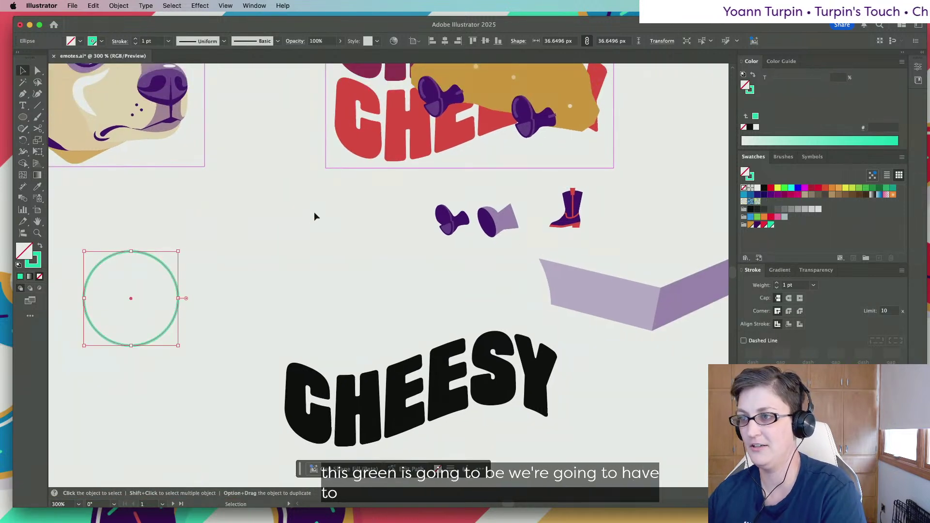
{"action": "left_click", "coordinate": [795, 285]}
{"action": "type", "text": "50"}
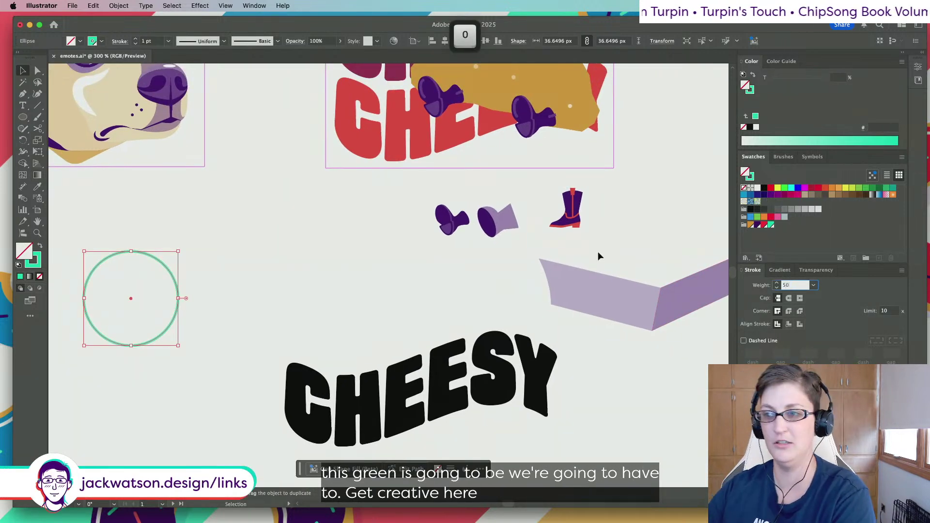
{"action": "key", "text": "Return"}
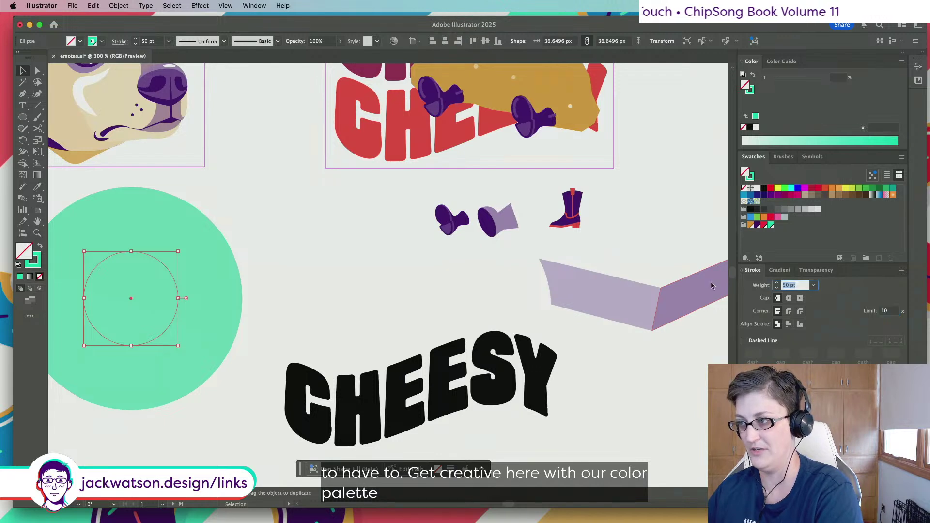
{"action": "type", "text": "4"}
{"action": "key", "text": "Tab"}
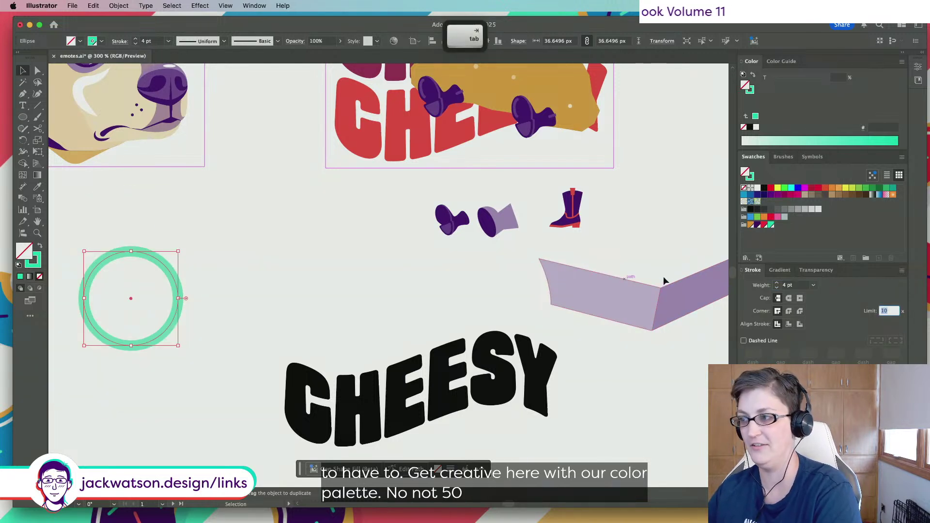
{"action": "left_click", "coordinate": [799, 285]}
{"action": "key", "text": "Up"}
{"action": "key", "text": "Up"}
{"action": "key", "text": "Up"}
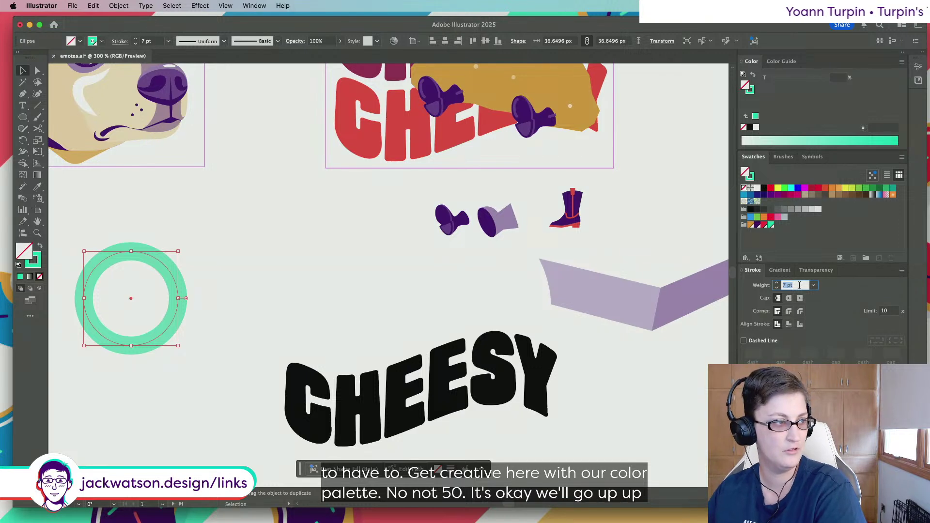
{"action": "key", "text": "Up"}
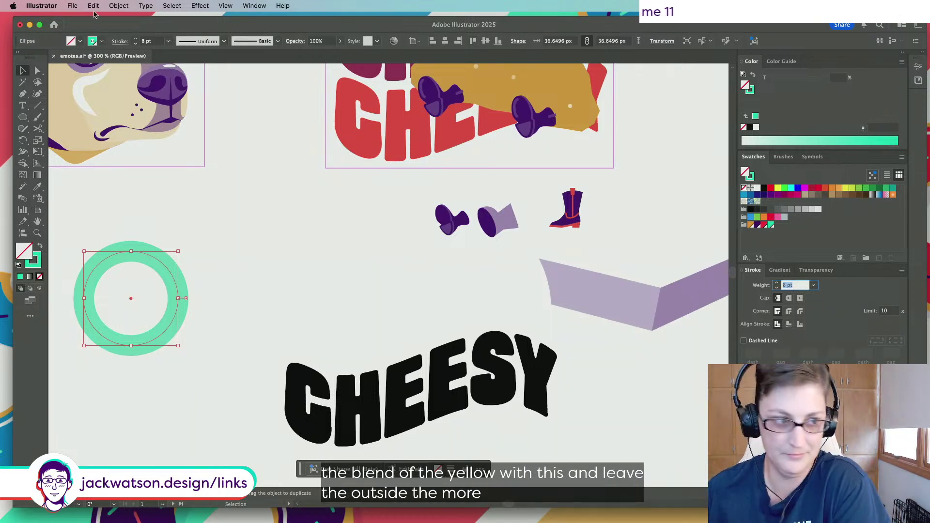
Duplicate the teal circle in place and scale the copy about its centre to about 32.5 px in diameter
{"action": "left_click", "coordinate": [24, 73]}
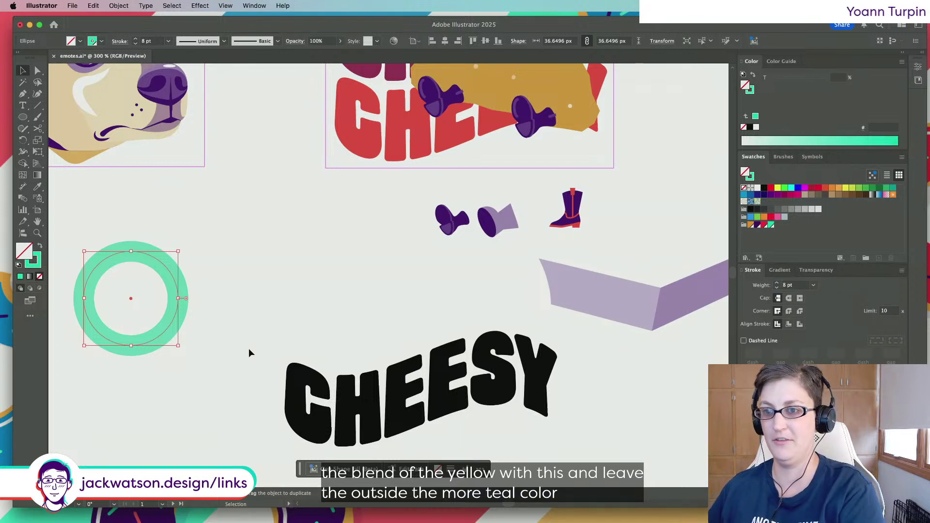
{"action": "scroll", "coordinate": [269, 339], "scroll_direction": "left", "scroll_amount": 5}
{"action": "key", "text": "ctrl+f"}
{"action": "key", "text": "v"}
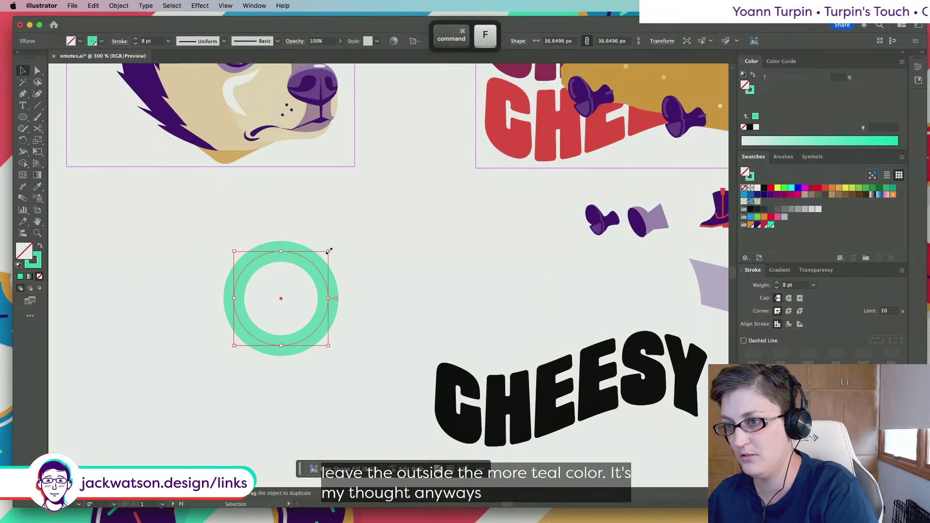
{"action": "left_click_drag", "start_coordinate": [329, 252], "coordinate": [323, 257]}
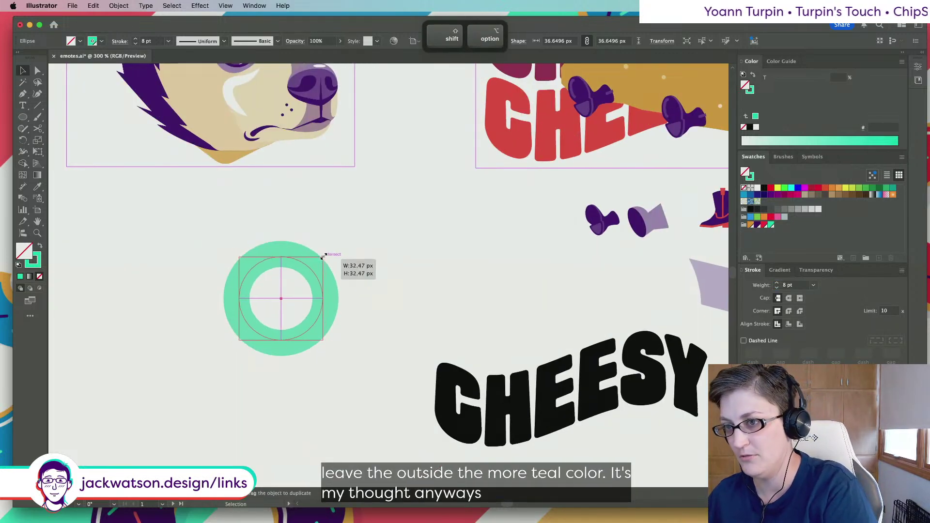
Colour the smaller circle's stroke with the Yellow swatch and set its opacity to 50%
{"action": "left_click", "coordinate": [751, 225]}
{"action": "key", "text": "super+z"}
{"action": "left_click", "coordinate": [34, 266]}
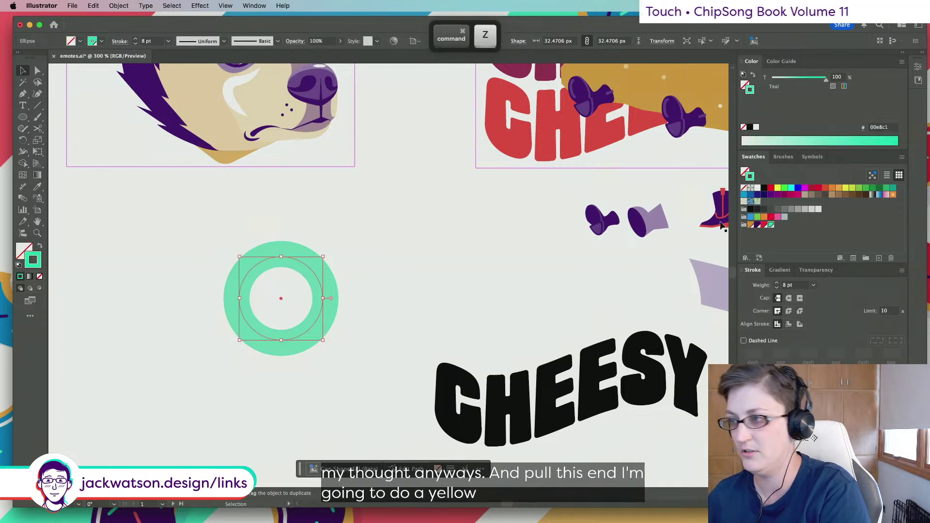
{"action": "left_click", "coordinate": [751, 225]}
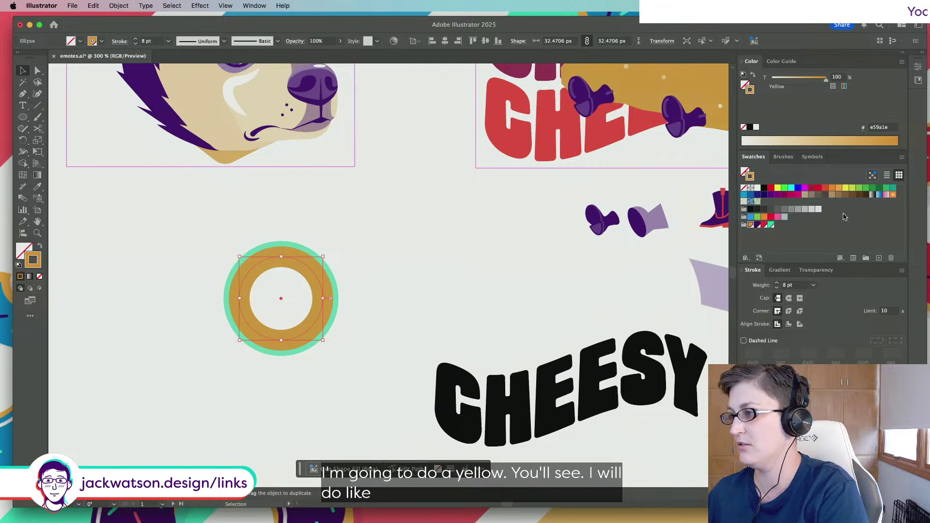
{"action": "left_click", "coordinate": [817, 270]}
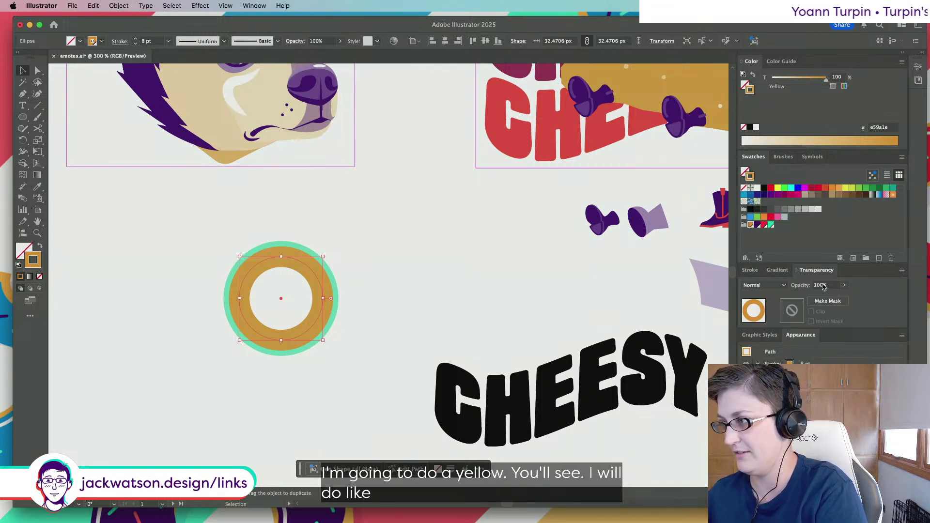
{"action": "left_click", "coordinate": [823, 286]}
{"action": "type", "text": "50"}
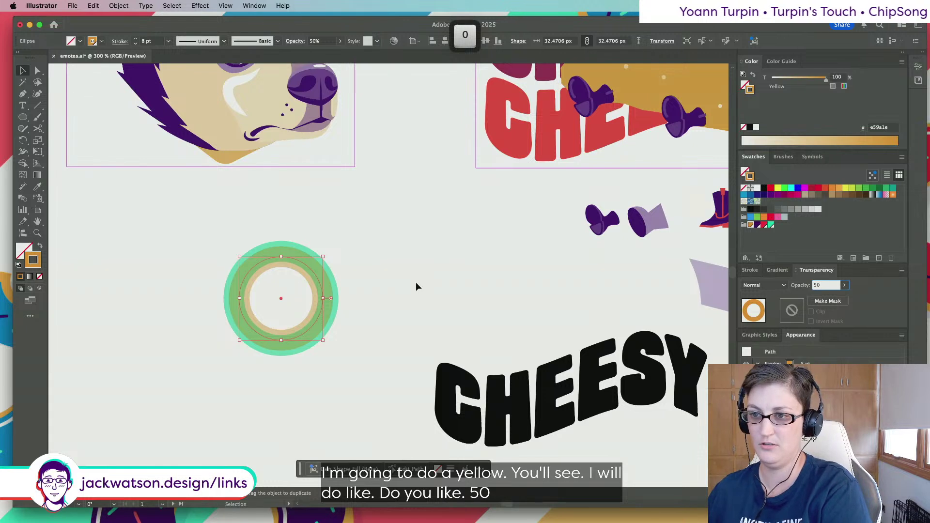
{"action": "left_click", "coordinate": [416, 283]}
Examine up close how the overlapping teal and yellow rings blend
{"action": "scroll", "coordinate": [307, 278], "scroll_direction": "left", "scroll_amount": 2}
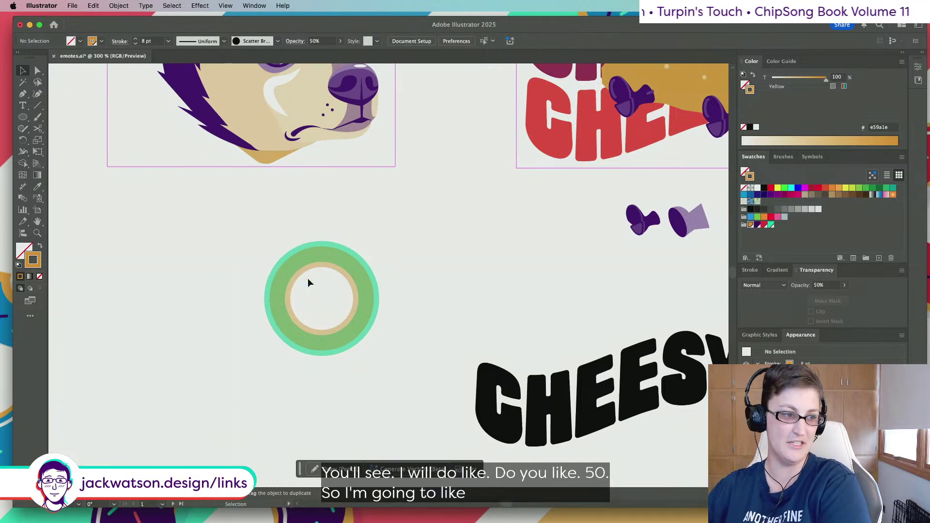
{"action": "scroll", "coordinate": [316, 287], "scroll_direction": "left", "scroll_amount": 1}
{"action": "scroll", "coordinate": [339, 278], "scroll_direction": "up", "scroll_amount": 2}
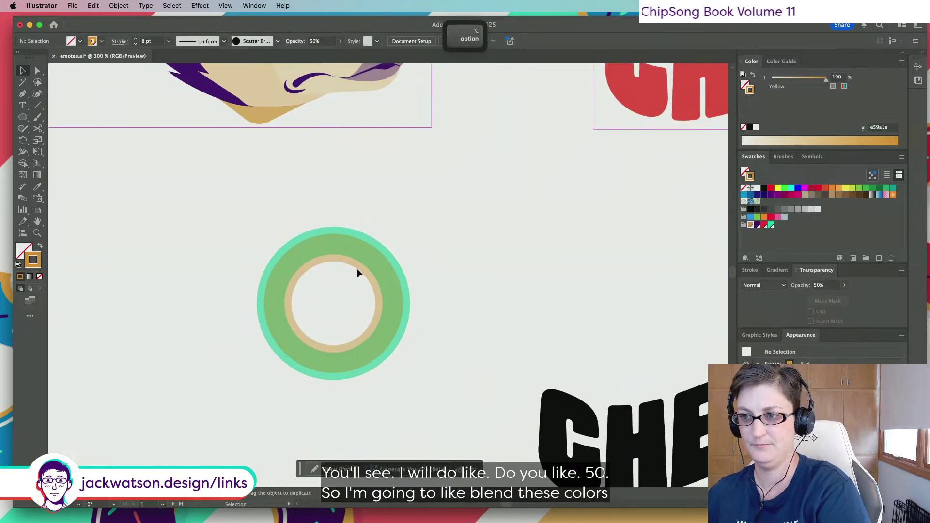
{"action": "left_click", "coordinate": [365, 255]}
{"action": "left_click_drag", "start_coordinate": [389, 247], "coordinate": [388, 249]}
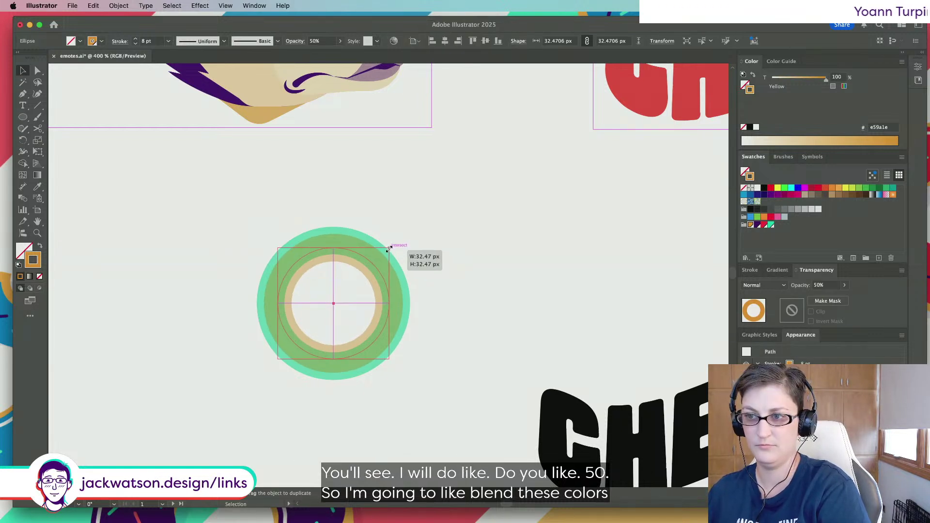
{"action": "left_click", "coordinate": [443, 273]}
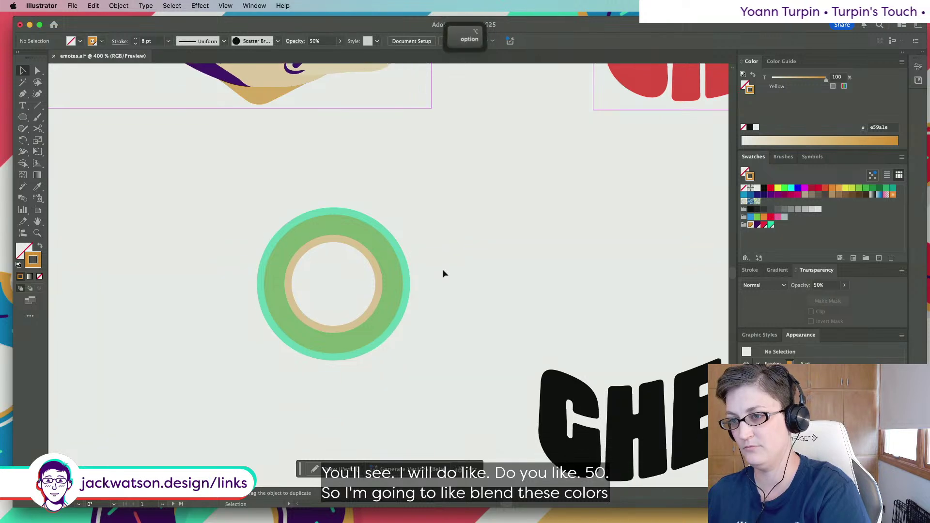
{"action": "scroll", "coordinate": [442, 274], "scroll_direction": "down", "scroll_amount": 5}
{"action": "scroll", "coordinate": [442, 272], "scroll_direction": "up", "scroll_amount": 4}
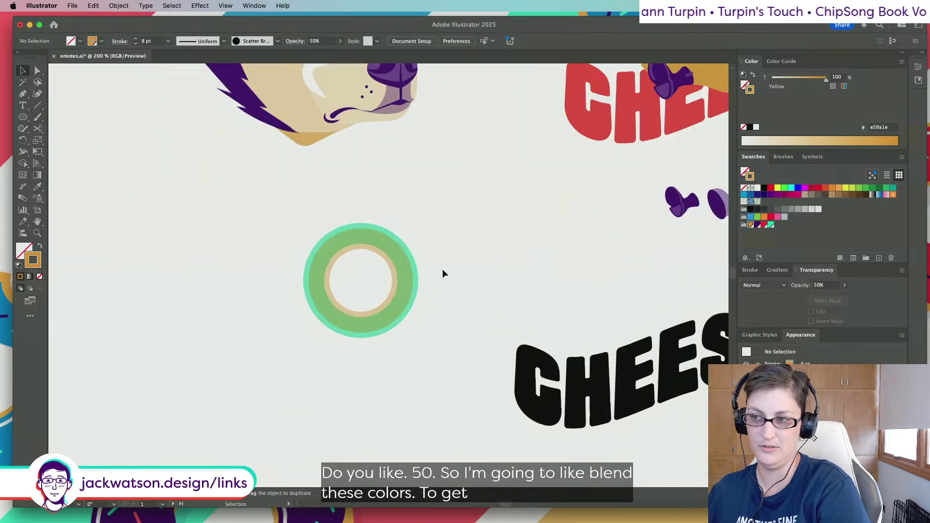
{"action": "scroll", "coordinate": [443, 273], "scroll_direction": "up", "scroll_amount": 1}
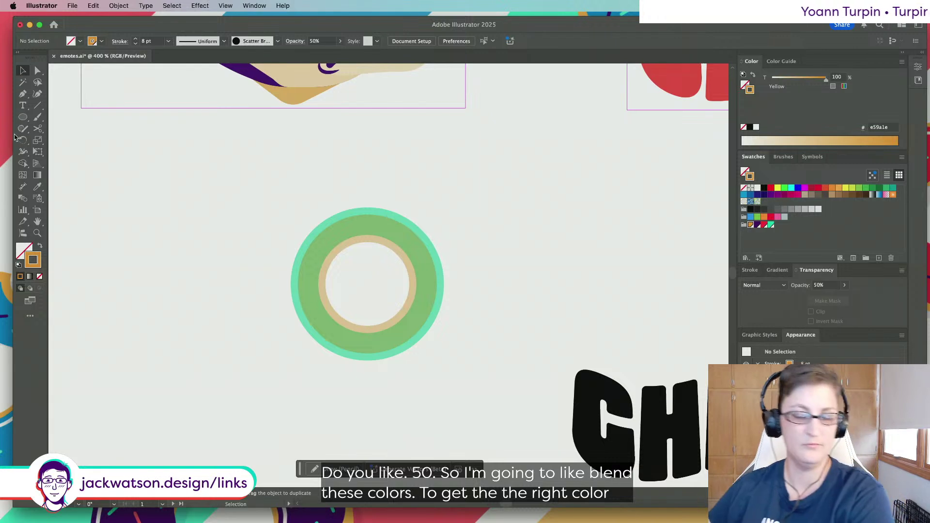
{"action": "left_click_drag", "start_coordinate": [23, 117], "coordinate": [97, 155]}
{"action": "left_click_drag", "start_coordinate": [31, 120], "coordinate": [87, 128]}
{"action": "left_click_drag", "start_coordinate": [260, 252], "coordinate": [296, 294]}
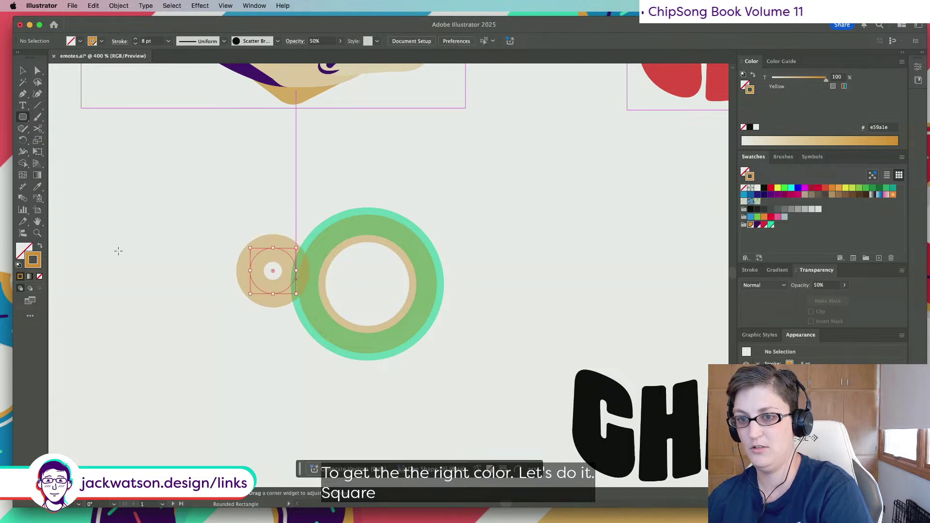
{"action": "key", "text": "Delete"}
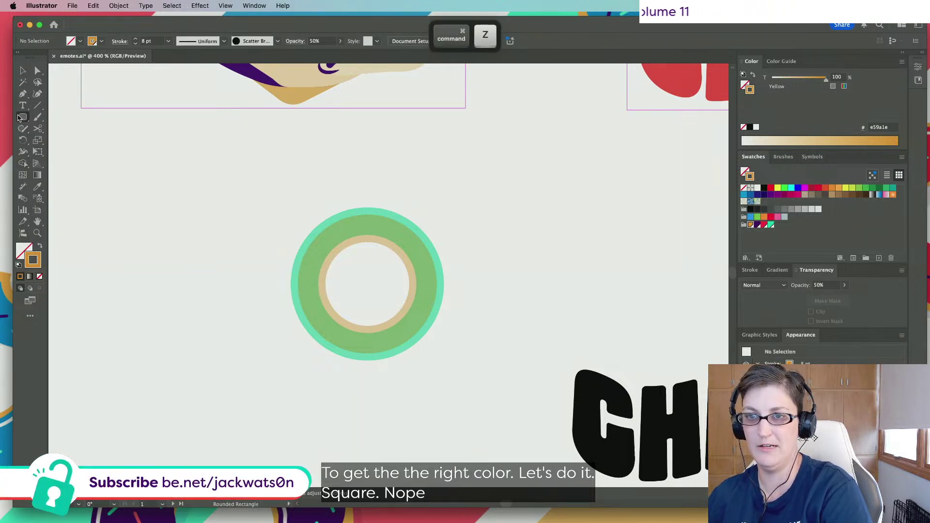
Draw a yellow square about 11 px wide beside the rings, then rotate it 45° and centre it inside them as a diamond
{"action": "left_click_drag", "start_coordinate": [23, 116], "coordinate": [61, 121]}
{"action": "left_click_drag", "start_coordinate": [160, 238], "coordinate": [198, 275]}
{"action": "left_click", "coordinate": [23, 71]}
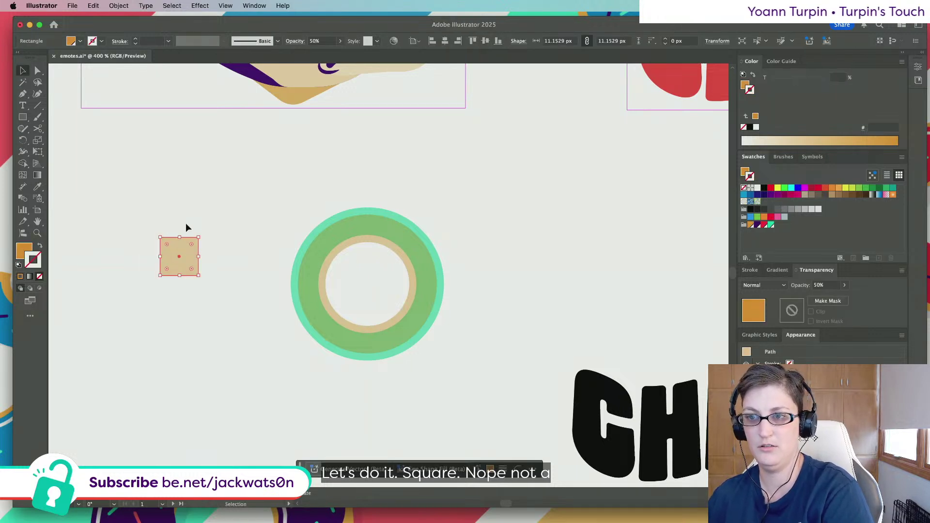
{"action": "left_click_drag", "start_coordinate": [203, 235], "coordinate": [379, 291]}
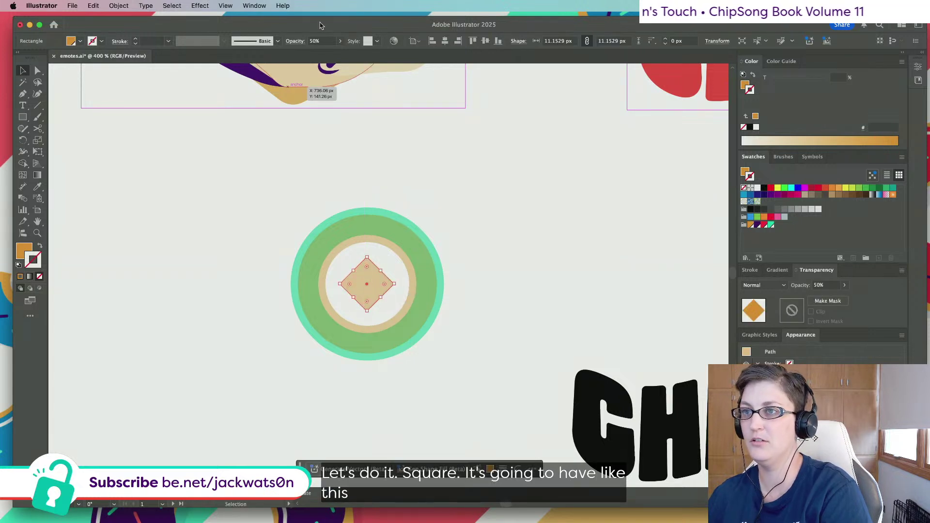
Set the diamond's opacity to 100% and reduce its Yellow fill tint to 50%
{"action": "left_click", "coordinate": [340, 41]}
{"action": "left_click_drag", "start_coordinate": [318, 53], "coordinate": [338, 53]}
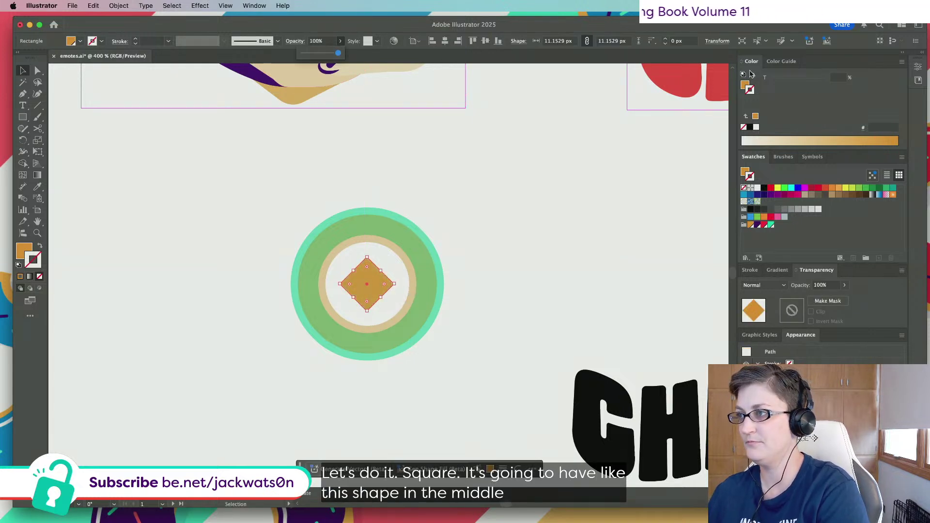
{"action": "left_click", "coordinate": [795, 97]}
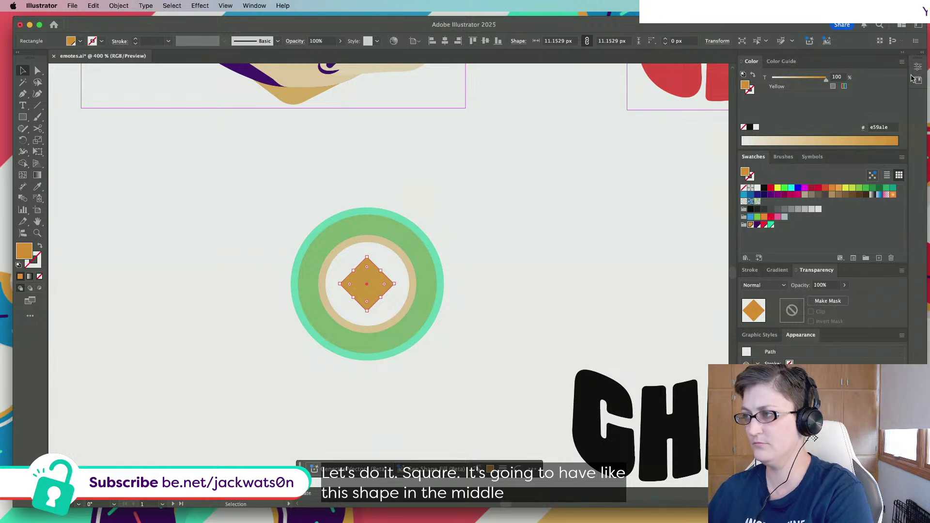
{"action": "type", "text": "50"}
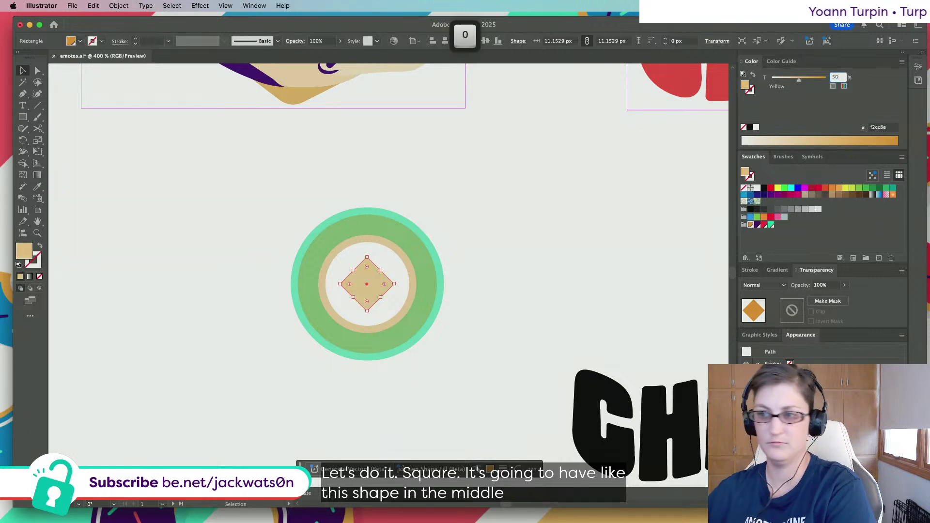
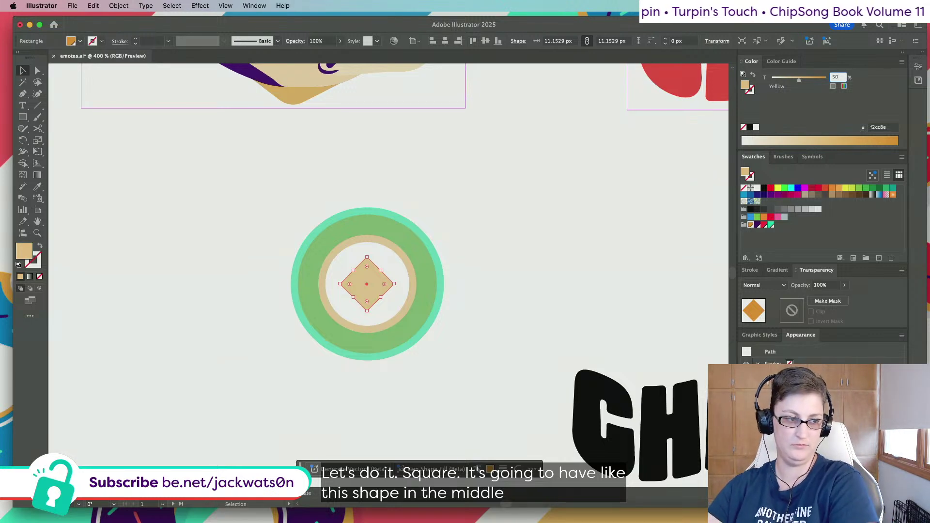
{"action": "left_click", "coordinate": [467, 235]}
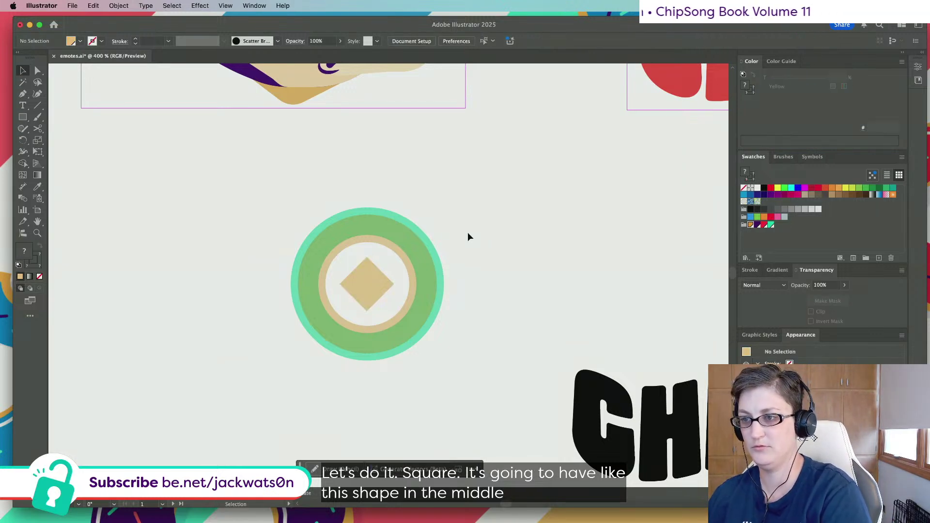
Draw a straight vertical line about 34.6 px long through the diamond, ending within the green ring at both ends
{"action": "left_click", "coordinate": [22, 93]}
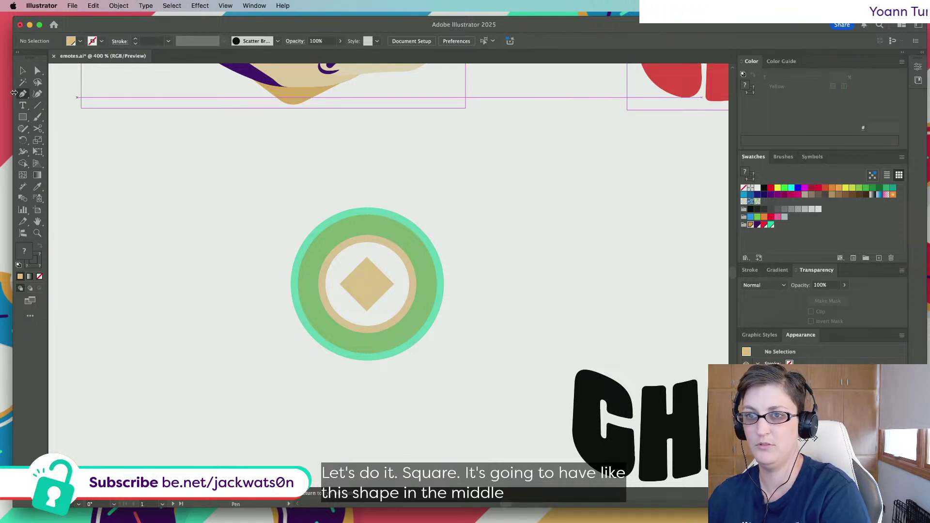
{"action": "left_click", "coordinate": [367, 228]}
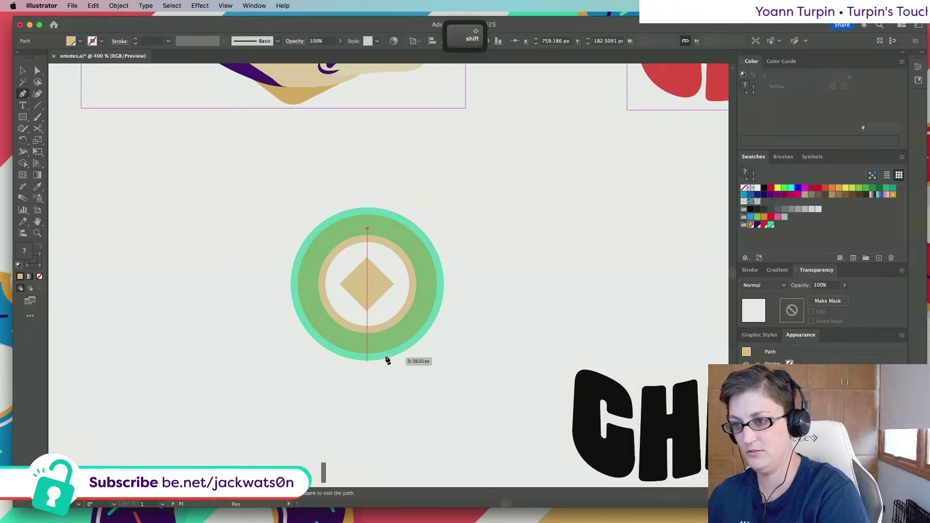
{"action": "left_click", "coordinate": [367, 347]}
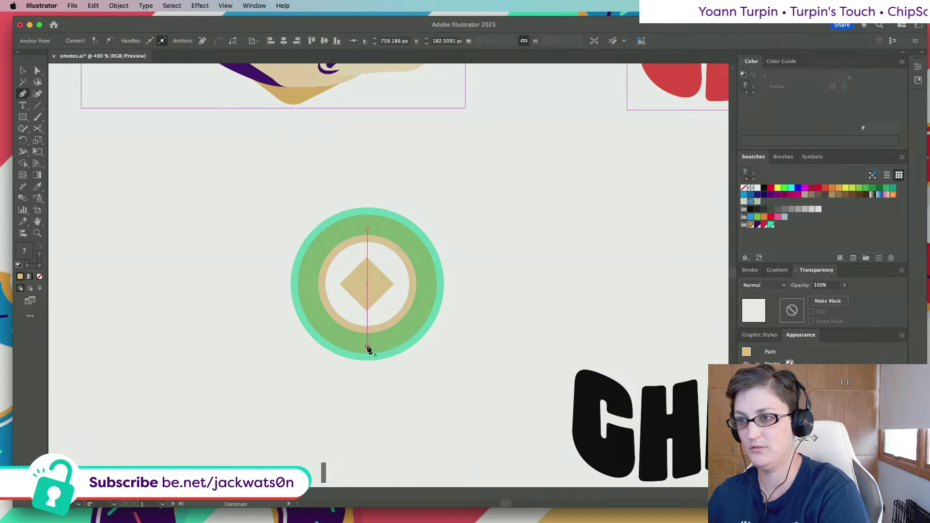
Sample the diamond's pale yellow for the line, swap it to the stroke with no fill, and set the weight to 3 pt
{"action": "left_click", "coordinate": [37, 186]}
{"action": "left_click", "coordinate": [383, 283]}
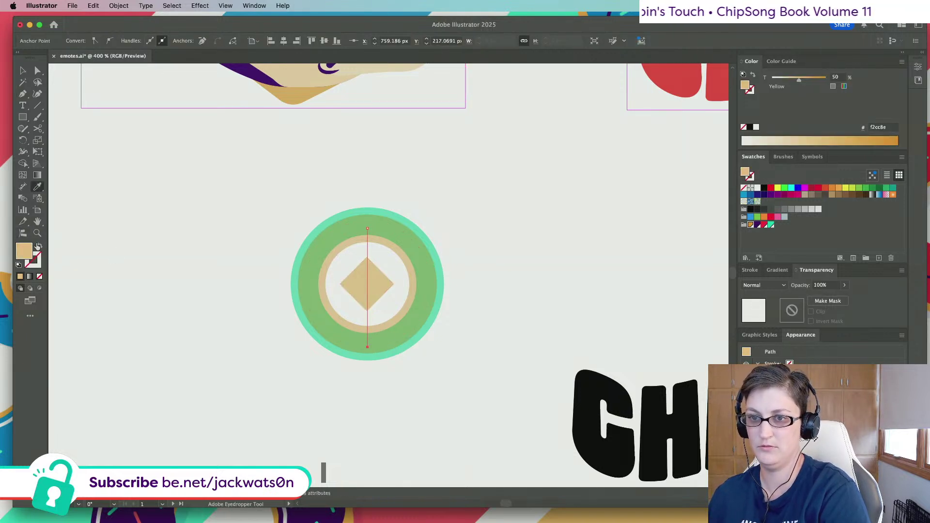
{"action": "left_click", "coordinate": [38, 247]}
{"action": "left_click", "coordinate": [750, 270]}
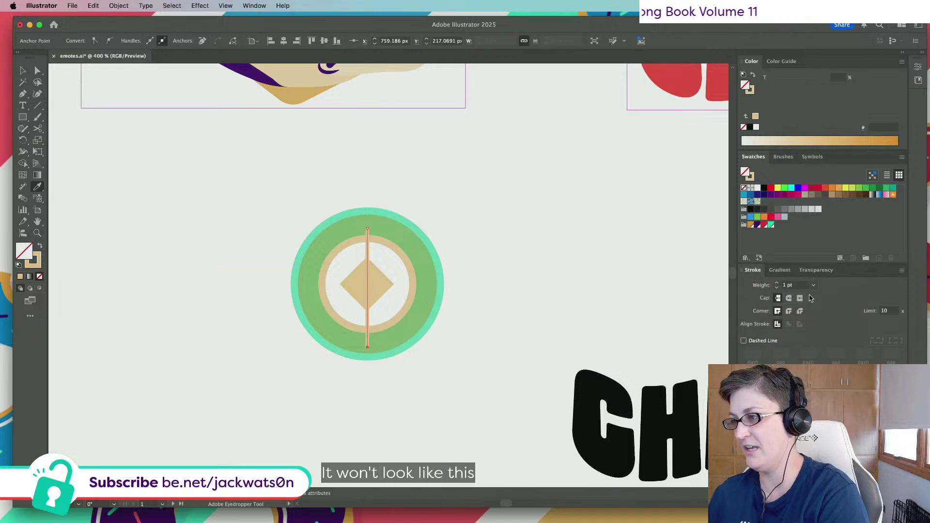
{"action": "left_click", "coordinate": [795, 285]}
{"action": "type", "text": "3"}
{"action": "key", "text": "Tab"}
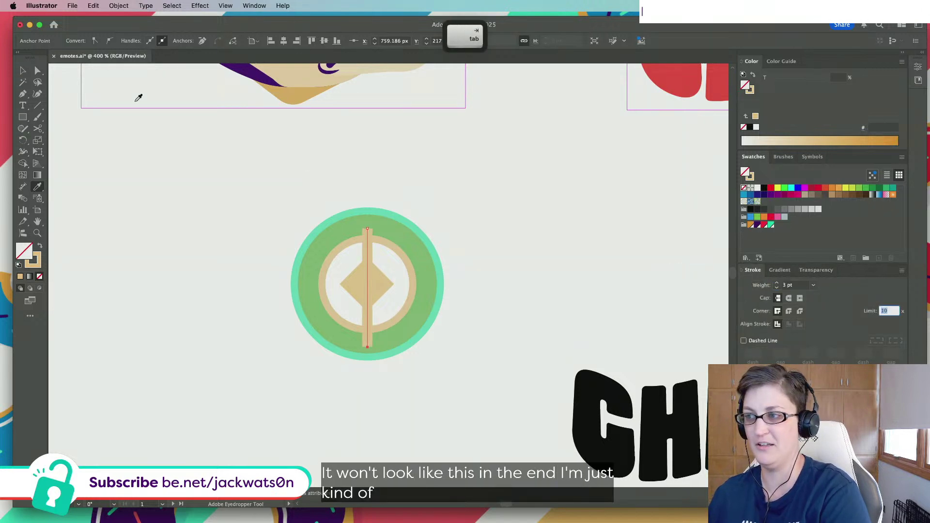
Duplicate the vertical line in place and rotate the copy 90° to form a cross through the rings
{"action": "key", "text": "super+f"}
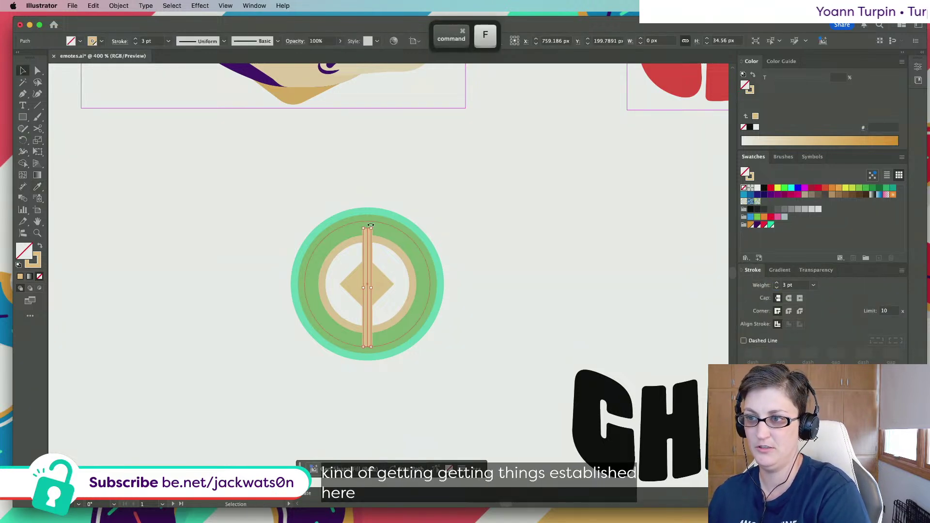
{"action": "left_click_drag", "start_coordinate": [371, 225], "coordinate": [463, 279]}
Move the whole jalapeno slice further left and slightly up, then place a duplicate to its right at the same height
{"action": "left_click", "coordinate": [326, 223]}
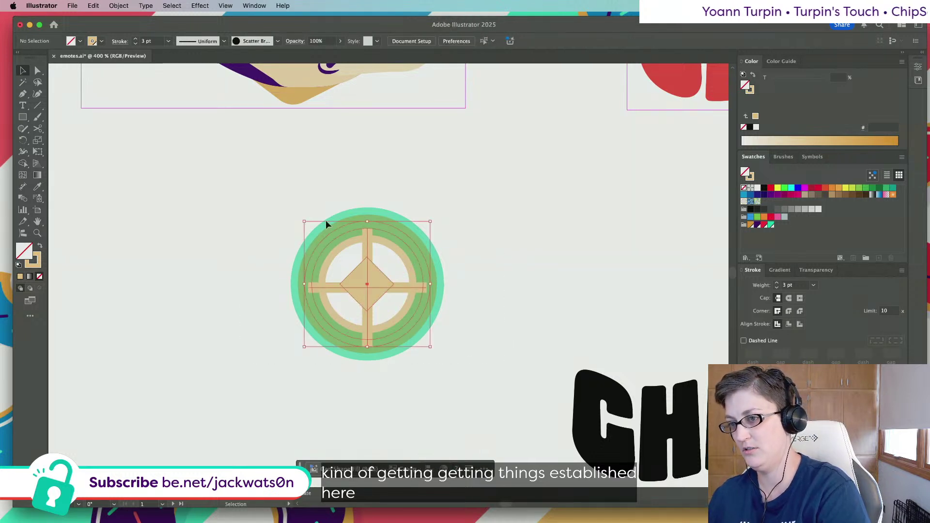
{"action": "left_click_drag", "start_coordinate": [307, 222], "coordinate": [95, 201]}
{"action": "left_click_drag", "start_coordinate": [199, 216], "coordinate": [430, 216]}
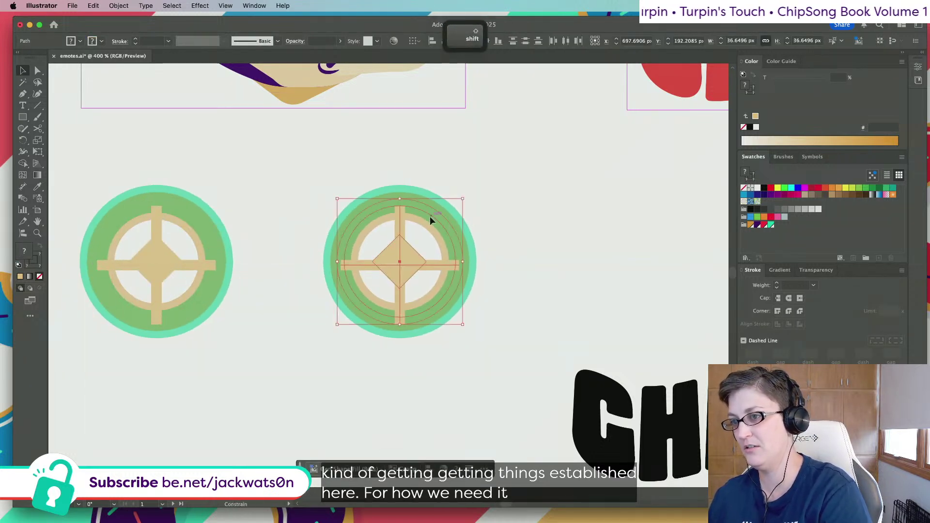
Expand the fill and stroke of the teal and yellow rings in the duplicated slice
{"action": "left_click", "coordinate": [464, 193]}
{"action": "left_click", "coordinate": [431, 217]}
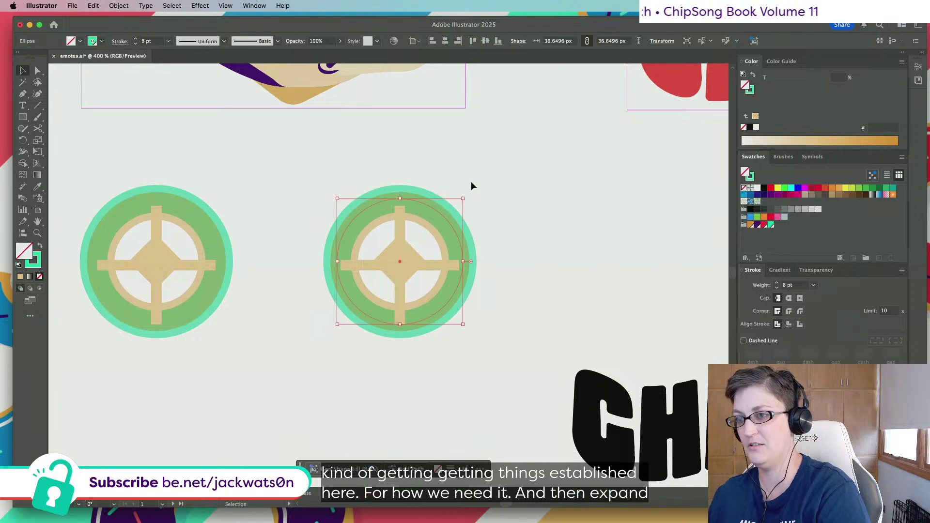
{"action": "left_click", "coordinate": [433, 227], "text": "shift"}
{"action": "left_click", "coordinate": [118, 6]}
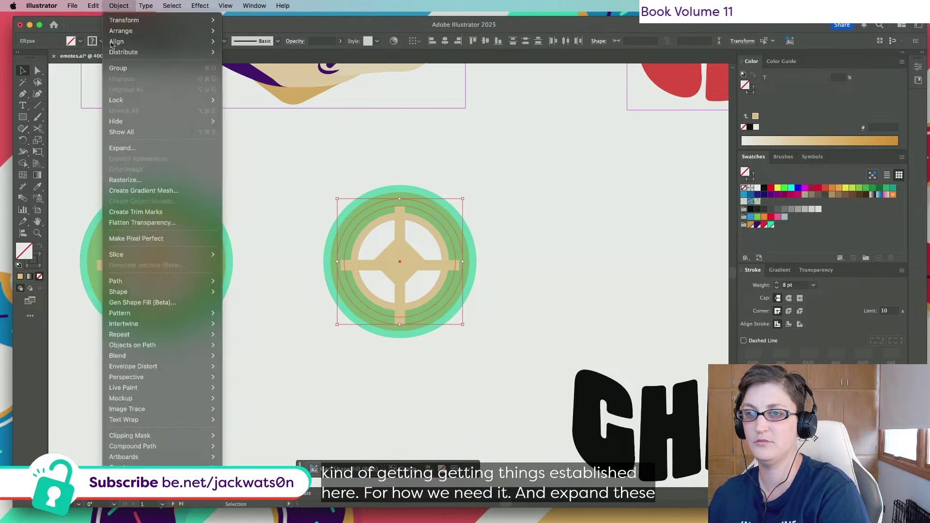
{"action": "left_click", "coordinate": [149, 148]}
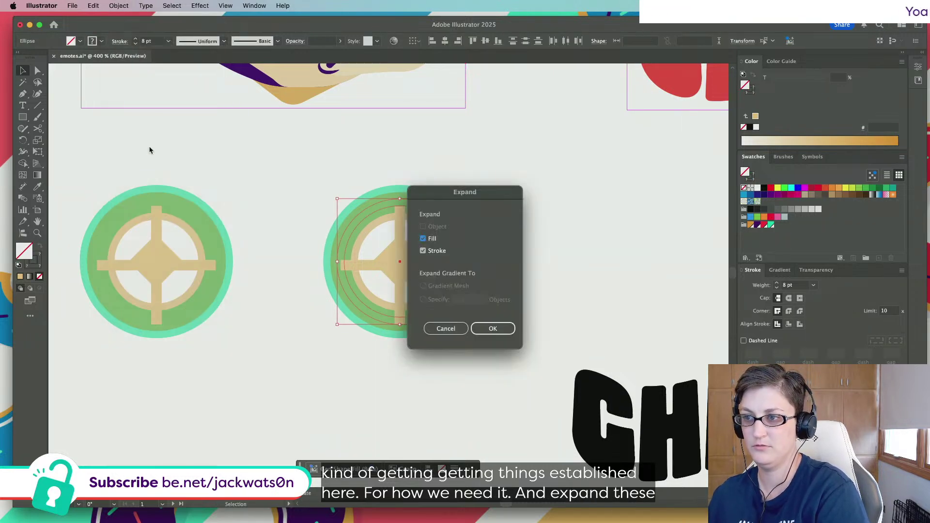
{"action": "left_click", "coordinate": [493, 328]}
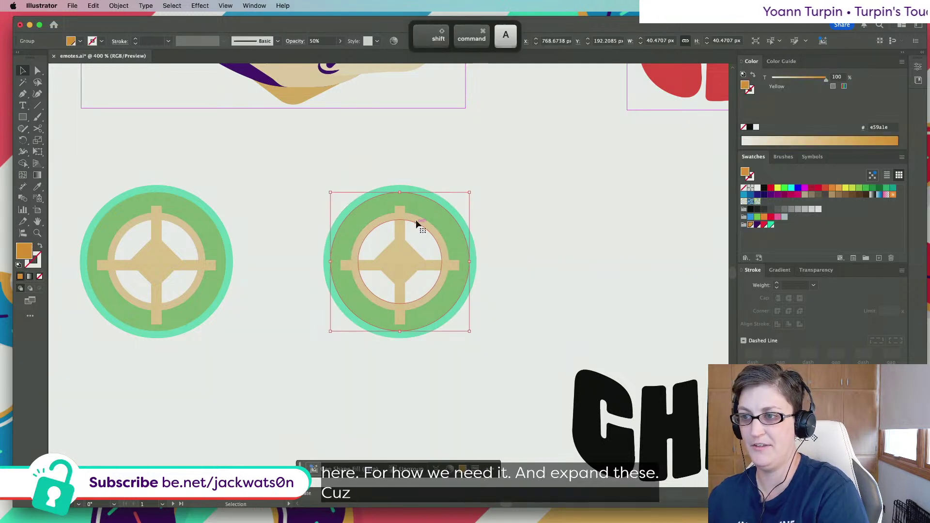
Try to intersect the duplicated slice's expanded teal and yellow rings, undoing the stray move and the intersection
{"action": "left_click_drag", "start_coordinate": [418, 221], "coordinate": [461, 215]}
{"action": "key", "text": "cmd+z"}
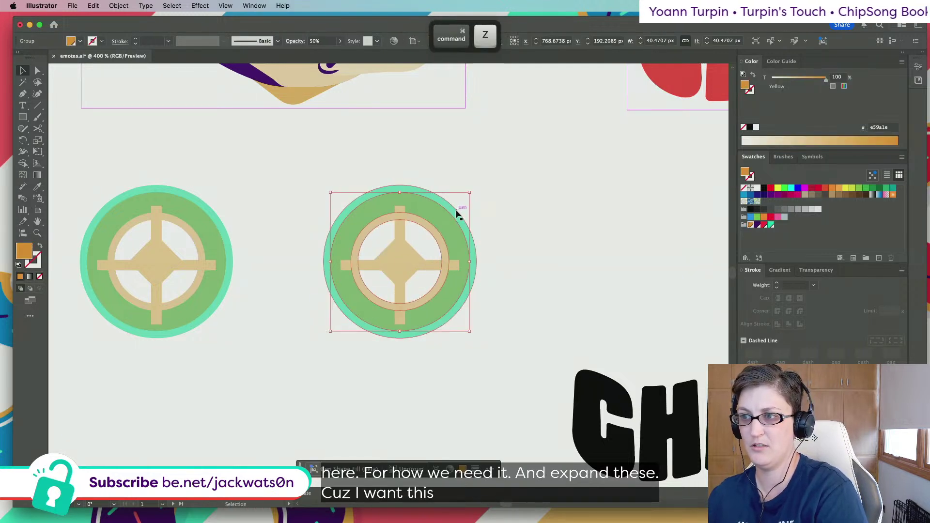
{"action": "key", "text": "shift+super+a"}
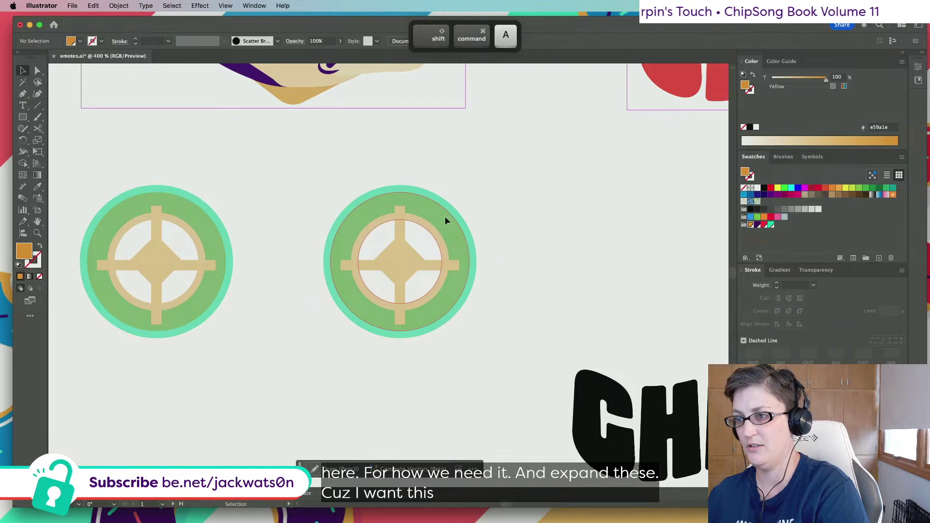
{"action": "left_click", "coordinate": [444, 216], "text": "shift"}
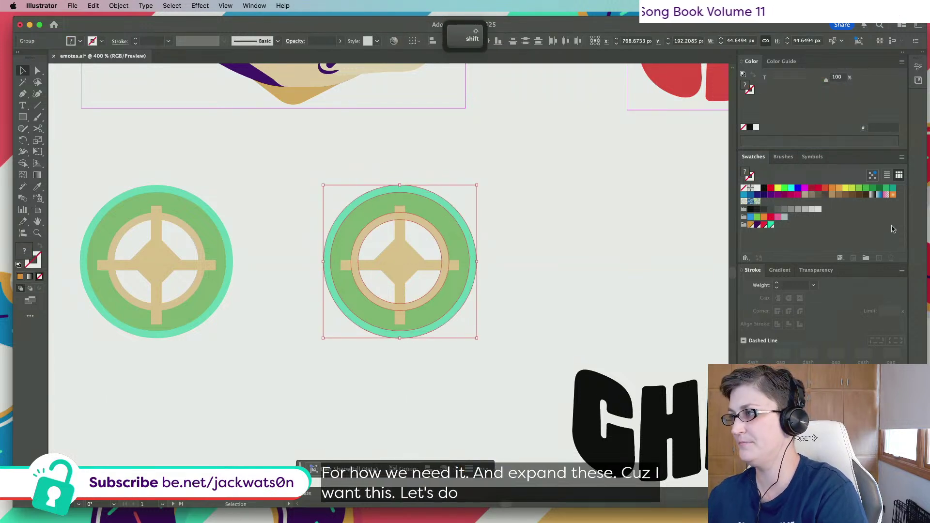
{"action": "left_click", "coordinate": [919, 68]}
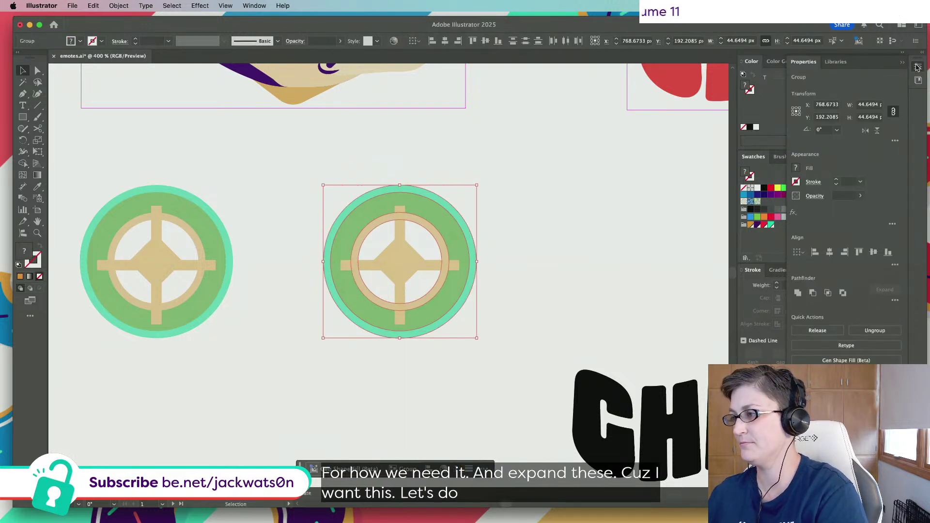
{"action": "left_click", "coordinate": [828, 293]}
{"action": "key", "text": "super+z"}
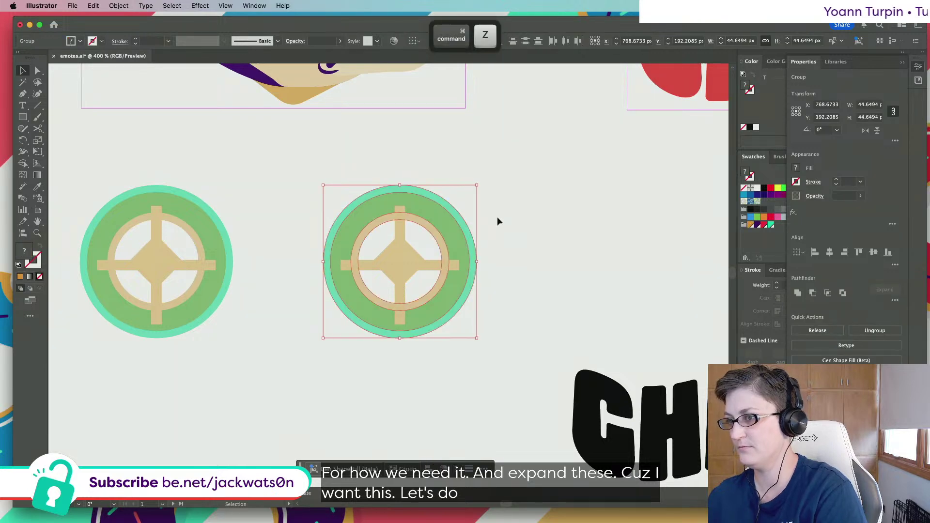
Paste a copy of the duplicated slice's teal ring in front and intersect it with the yellow ring
{"action": "left_click", "coordinate": [462, 218], "text": "super"}
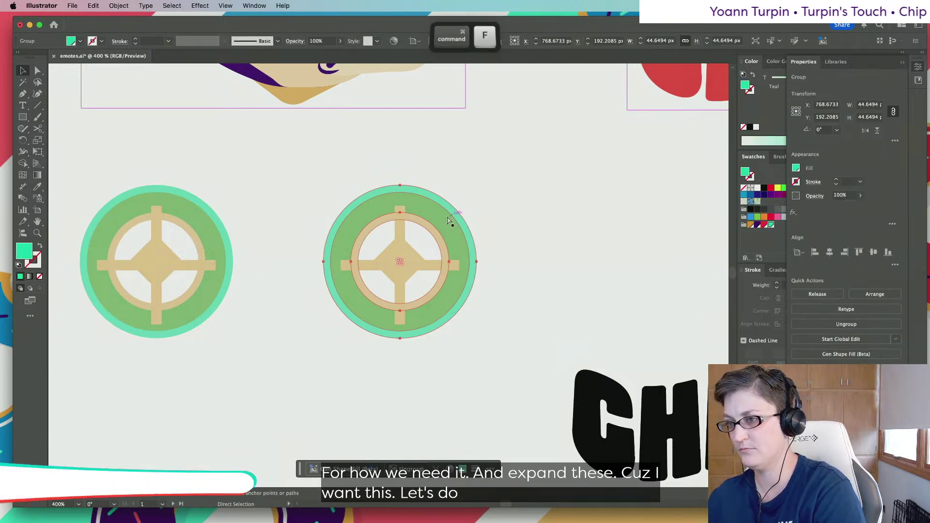
{"action": "left_click", "coordinate": [446, 217], "text": "super"}
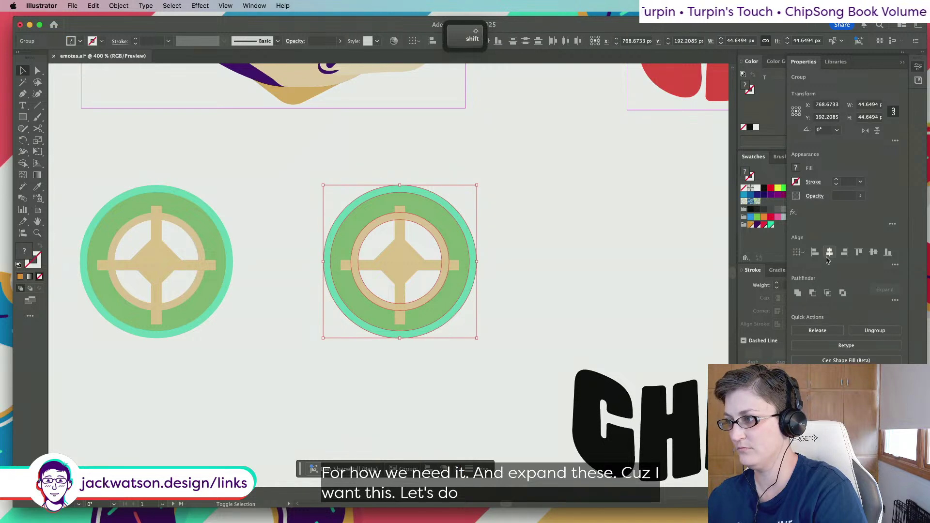
{"action": "left_click", "coordinate": [826, 294]}
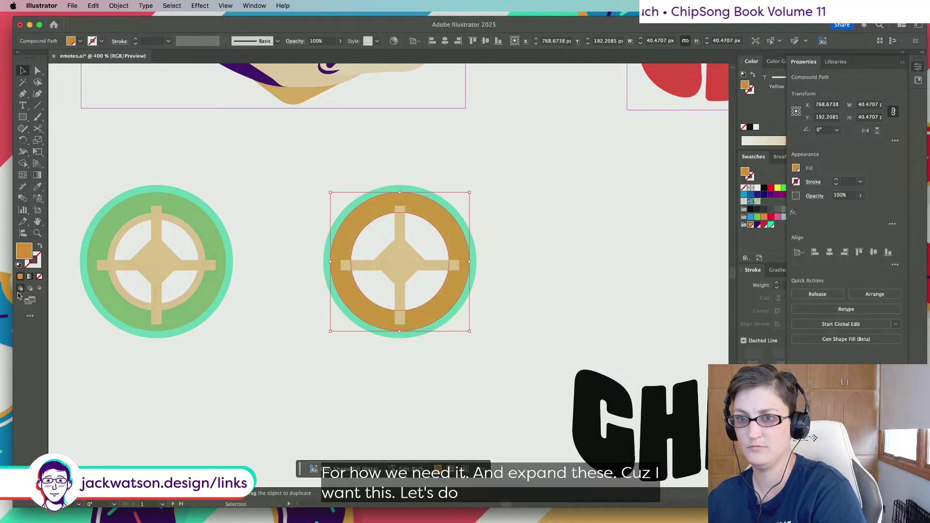
Sample the original slice's yellow ring for the intersected ring, and swap the colour to the fill with no stroke at 50% opacity
{"action": "left_click", "coordinate": [37, 186]}
{"action": "left_click", "coordinate": [206, 215]}
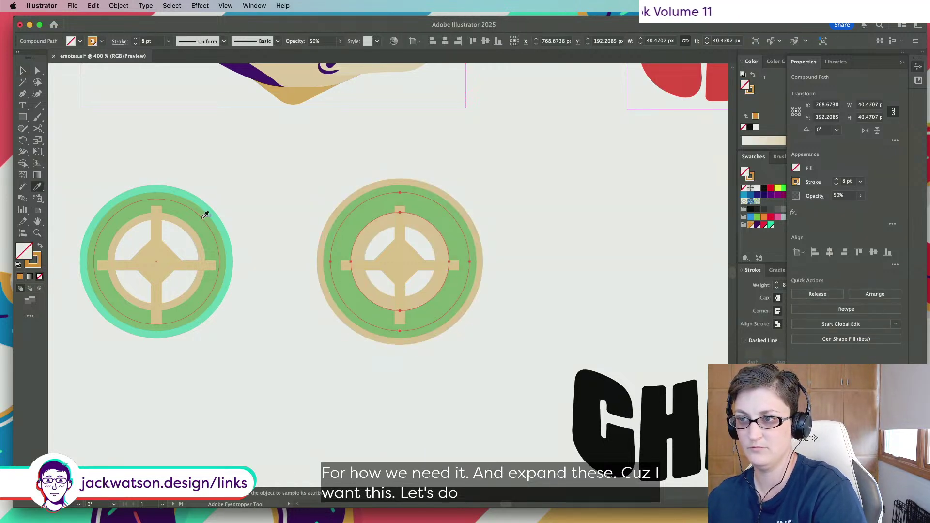
{"action": "left_click", "coordinate": [204, 216]}
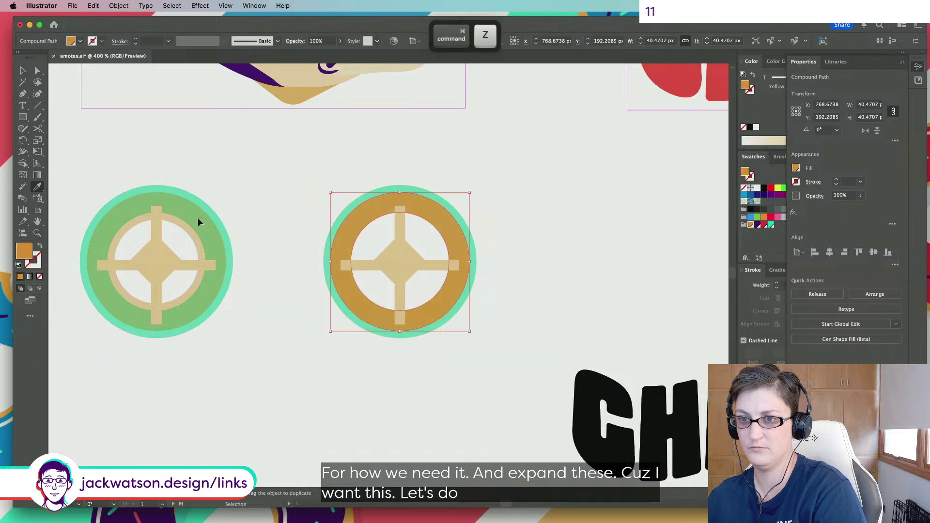
{"action": "left_click", "coordinate": [175, 208]}
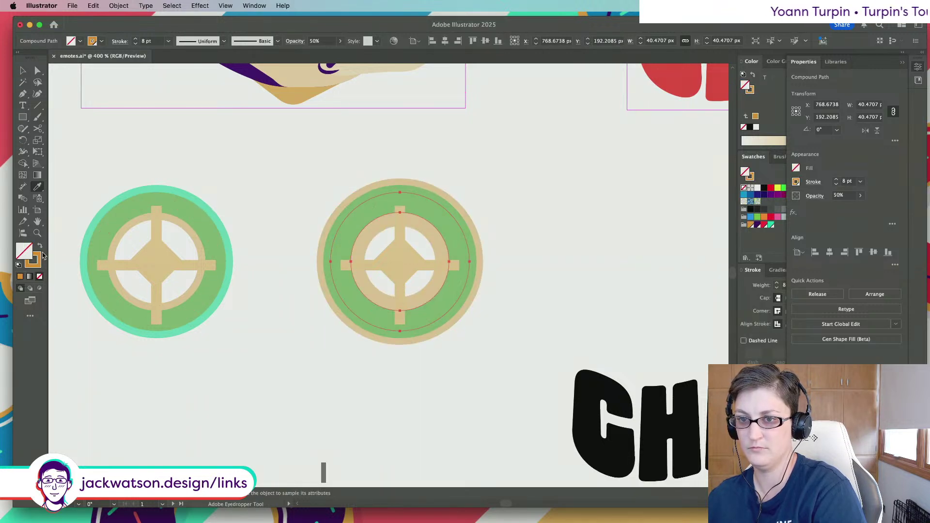
{"action": "key", "text": "v"}
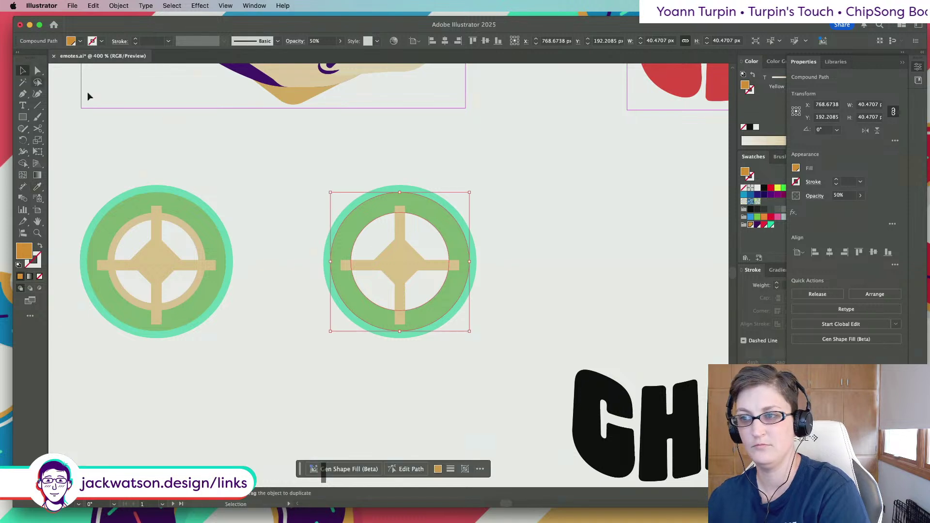
Paste the full yellow ring in front, select it with the teal ring, and try intersecting and subtracting the front shape
{"action": "key", "text": "super+f"}
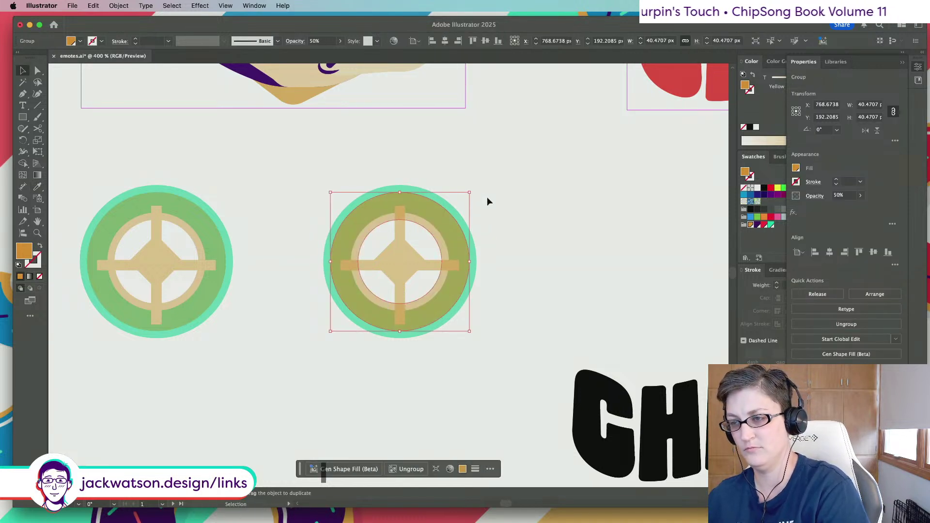
{"action": "left_click", "coordinate": [436, 198], "text": "shift"}
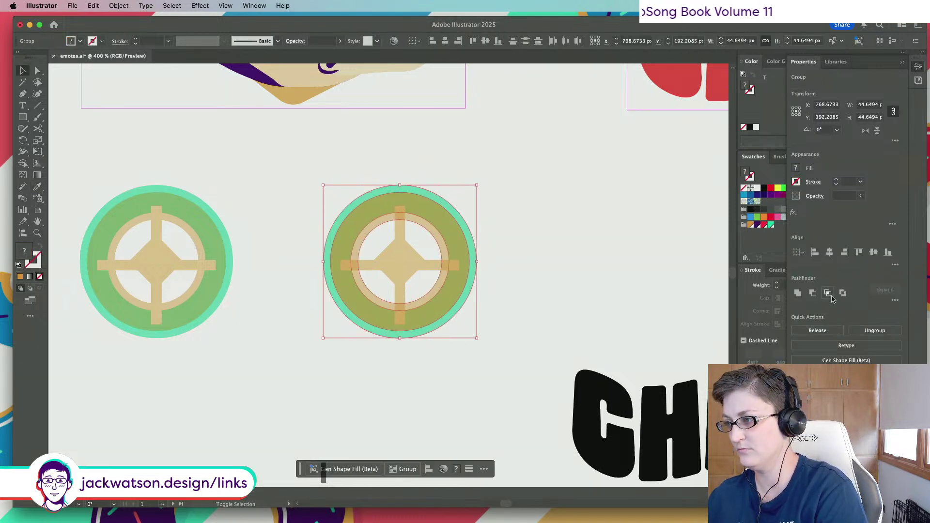
{"action": "left_click", "coordinate": [830, 295]}
{"action": "key", "text": "super+z"}
{"action": "left_click", "coordinate": [814, 294]}
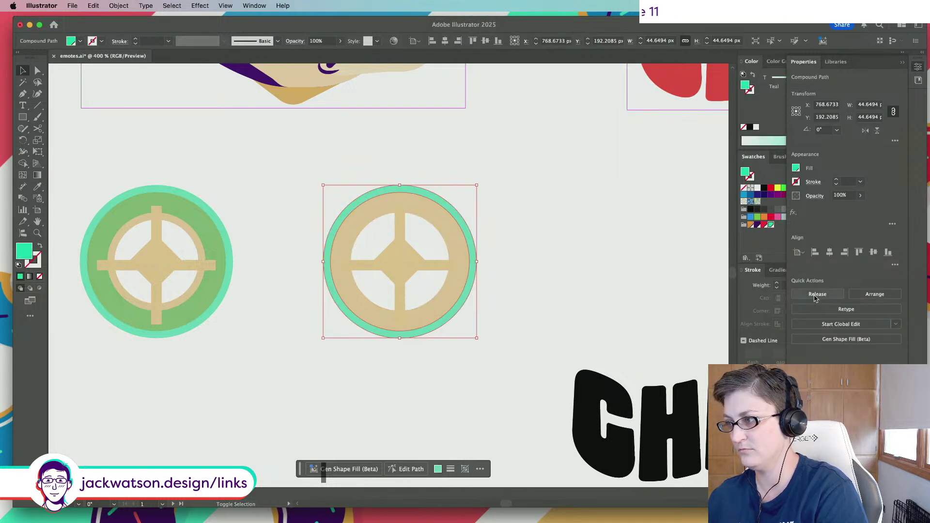
{"action": "key", "text": "super+z"}
Undo the trial cut, paste a teal ring copy in front, and subtract it from the yellow ring to keep only the inner ring
{"action": "left_click", "coordinate": [895, 300]}
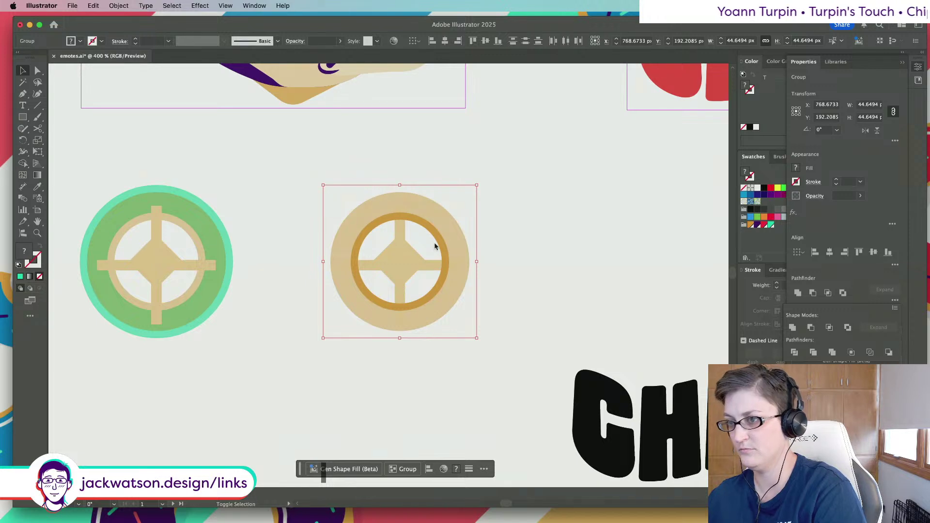
{"action": "key", "text": "super+z"}
{"action": "key", "text": "super+z"}
{"action": "key", "text": "super+z"}
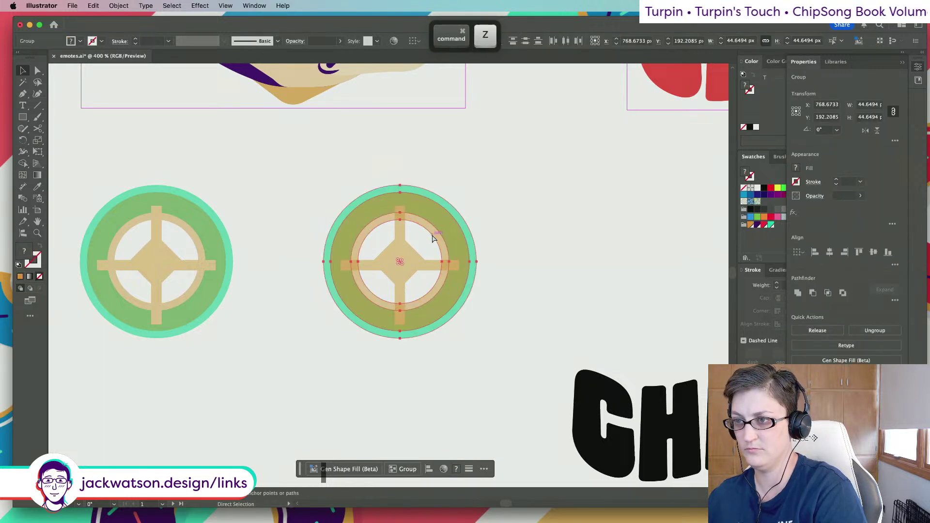
{"action": "key", "text": "super+z"}
{"action": "key", "text": "super+f"}
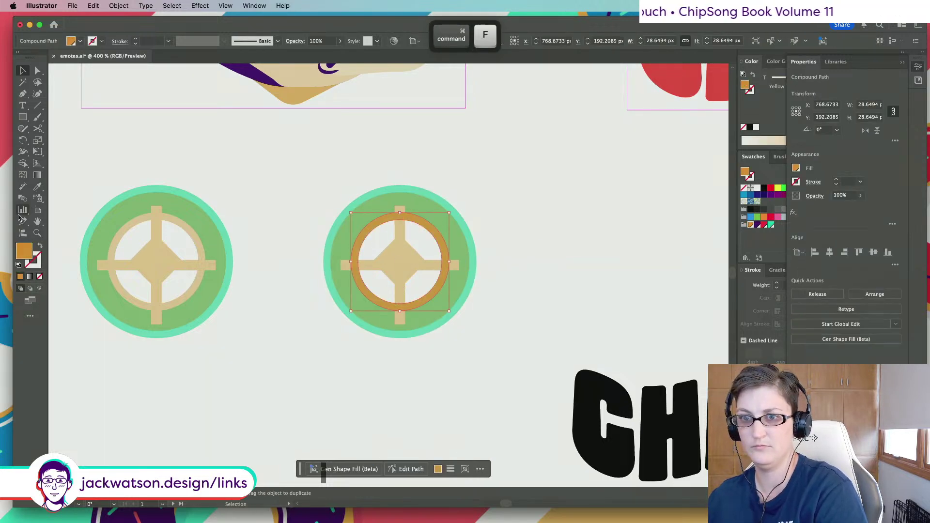
Recolour the inner ring with the diamond's pale yellow as a fill without a stroke, and deselect everything
{"action": "left_click", "coordinate": [37, 186]}
{"action": "left_click", "coordinate": [397, 230]}
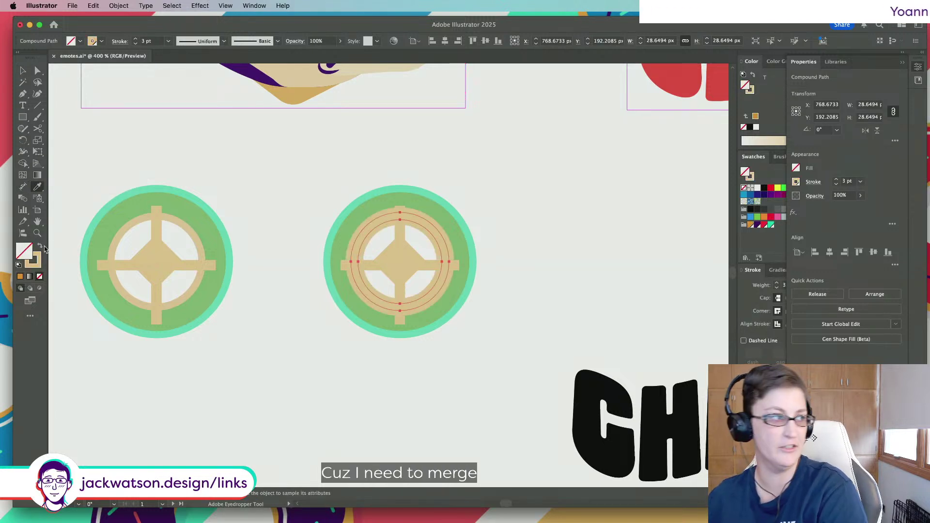
{"action": "left_click", "coordinate": [157, 251]}
{"action": "key", "text": "super+shift+a"}
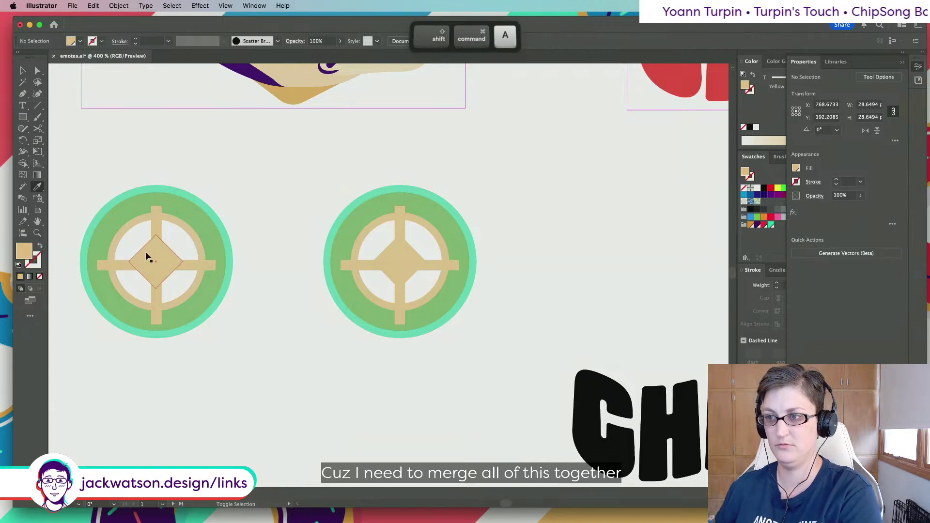
{"action": "scroll", "coordinate": [160, 250], "scroll_direction": "right", "scroll_amount": 3}
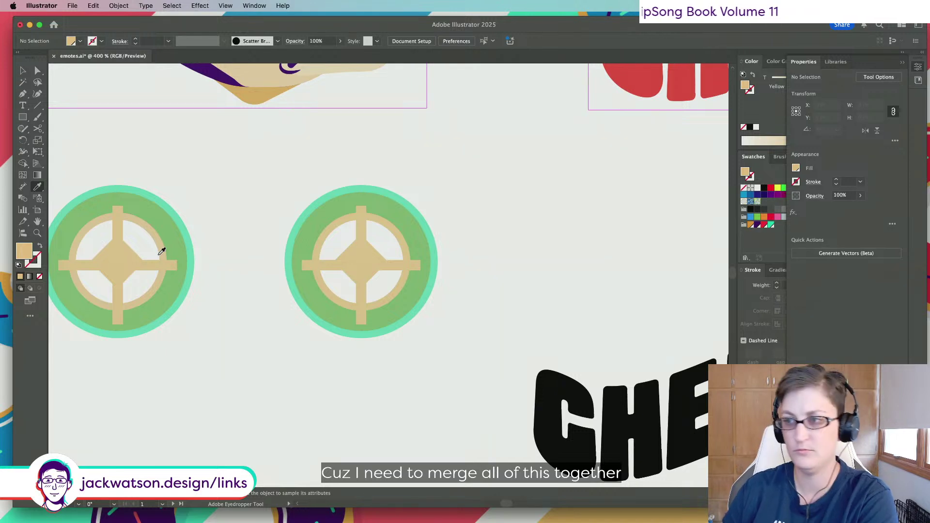
{"action": "scroll", "coordinate": [161, 251], "scroll_direction": "left", "scroll_amount": 1}
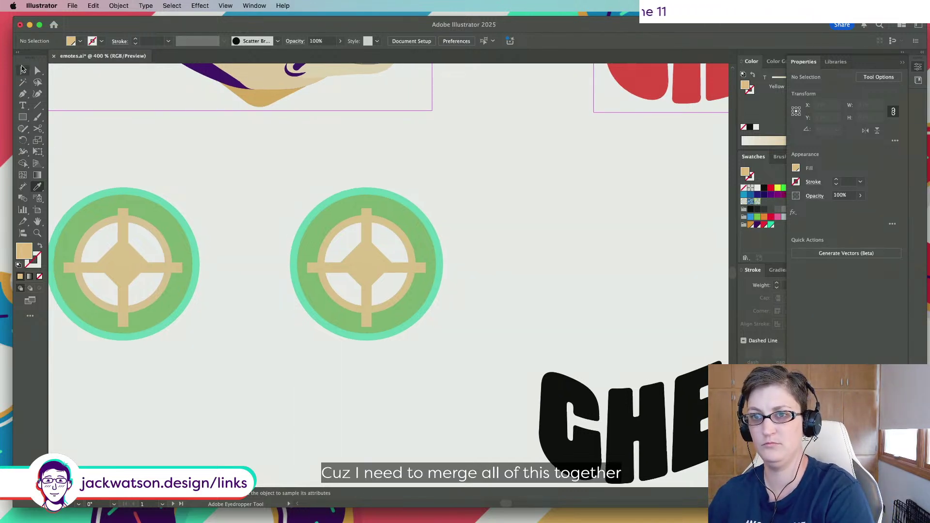
{"action": "left_click", "coordinate": [22, 69]}
{"action": "left_click", "coordinate": [379, 220]}
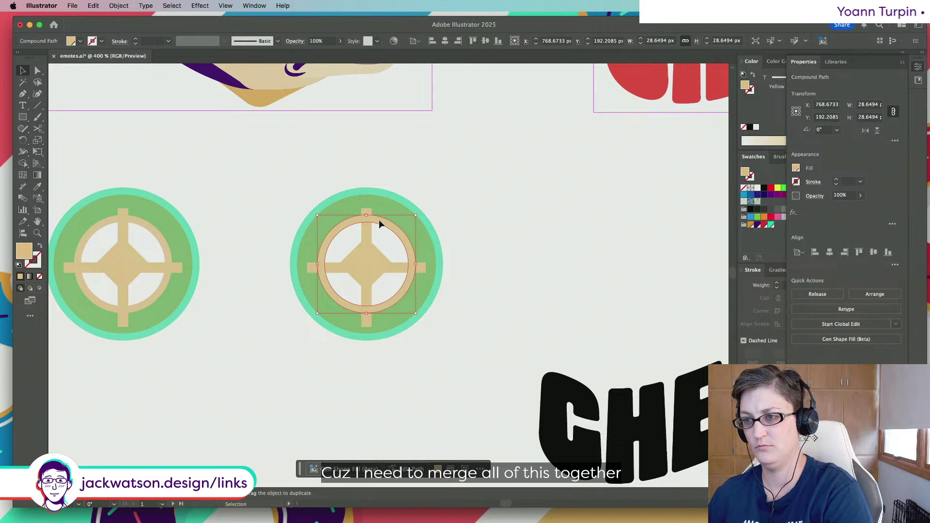
{"action": "double_click", "coordinate": [379, 220]}
{"action": "left_click_drag", "start_coordinate": [366, 213], "coordinate": [364, 213]}
{"action": "key", "text": "super+z"}
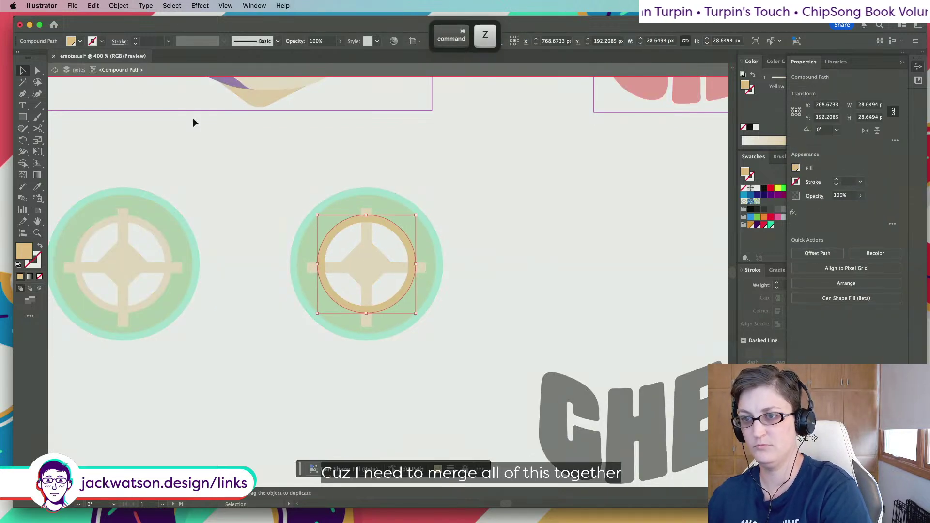
{"action": "key", "text": "Escape"}
Select the vertical and horizontal lines of the duplicated slice's cross and outline their strokes
{"action": "scroll", "coordinate": [353, 216], "scroll_direction": "down", "scroll_amount": 2}
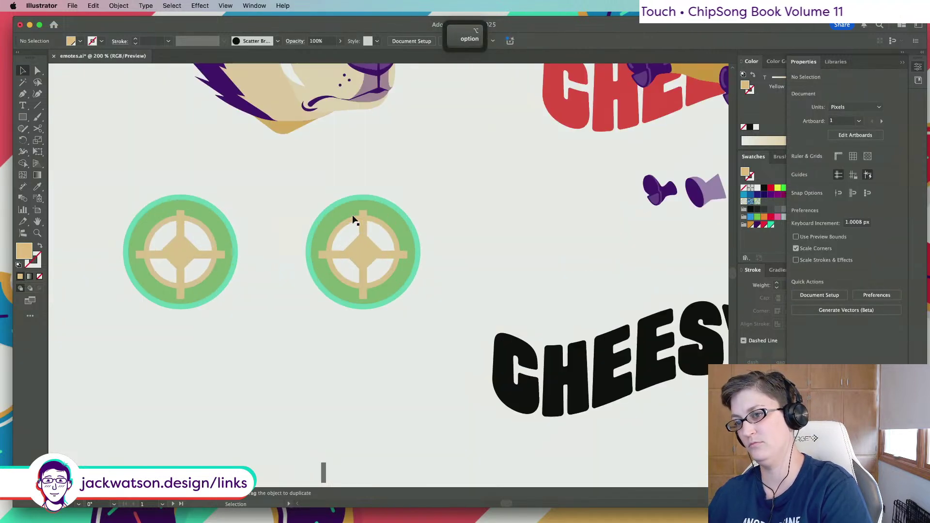
{"action": "scroll", "coordinate": [353, 219], "scroll_direction": "up", "scroll_amount": 1}
{"action": "left_click", "coordinate": [359, 233]}
{"action": "left_click", "coordinate": [380, 255], "text": "shift"}
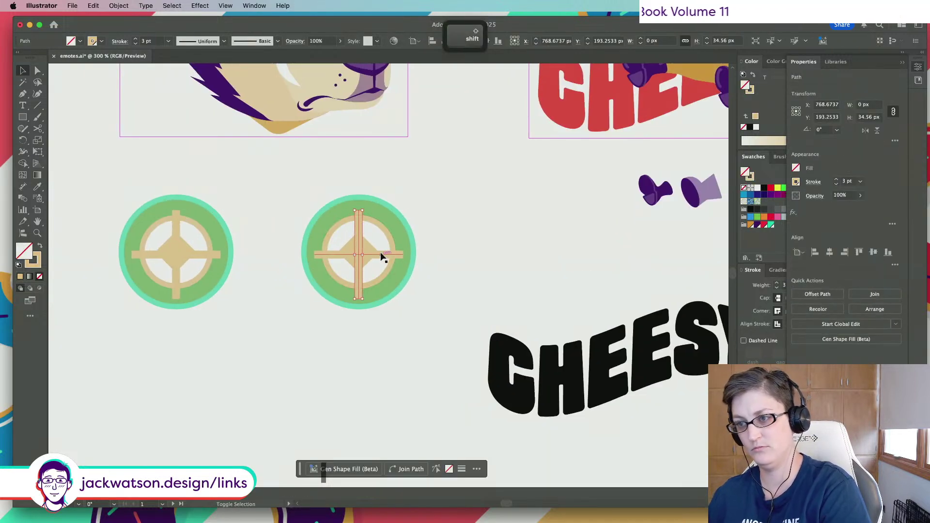
{"action": "left_click", "coordinate": [113, 5]}
{"action": "left_click", "coordinate": [116, 5]}
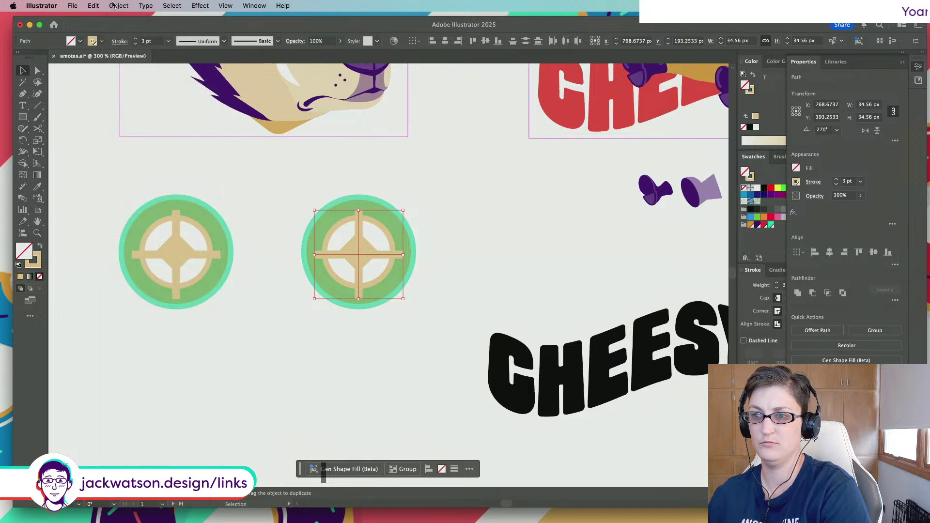
{"action": "left_click", "coordinate": [118, 5]}
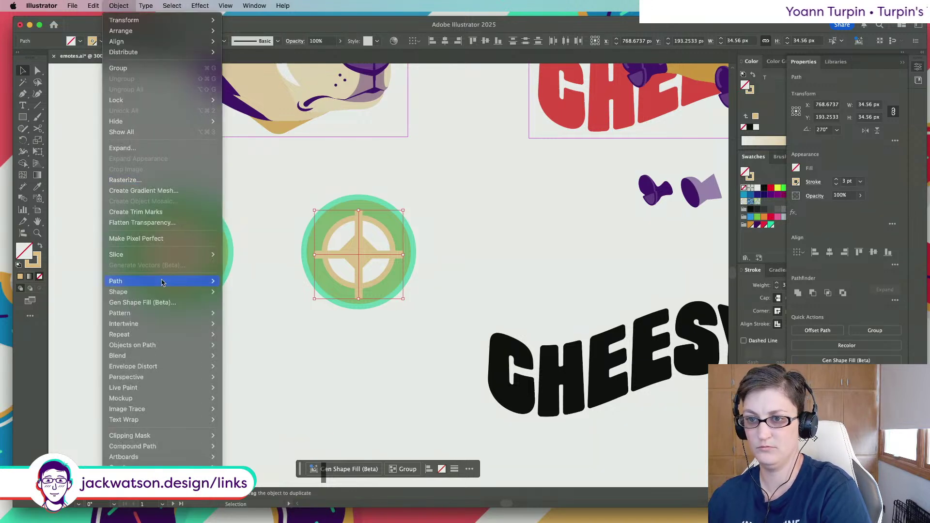
{"action": "mouse_move", "coordinate": [163, 282]}
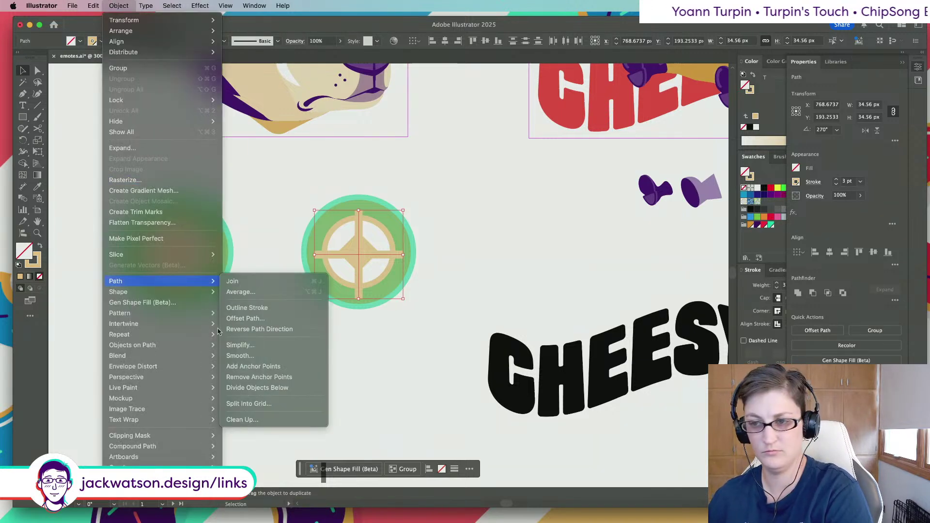
{"action": "left_click", "coordinate": [256, 312]}
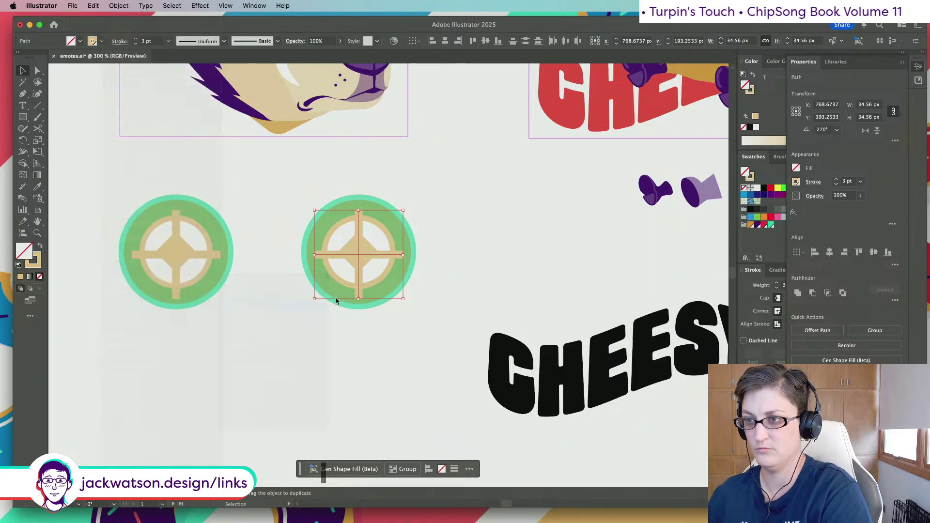
Isolate the pale inner ring, enlarge its outer circle evenly from the centre to about 30.6 px, and exit isolation
{"action": "key", "text": "super+shift+a"}
{"action": "scroll", "coordinate": [373, 232], "scroll_direction": "up", "scroll_amount": 3}
{"action": "scroll", "coordinate": [378, 225], "scroll_direction": "up", "scroll_amount": 2}
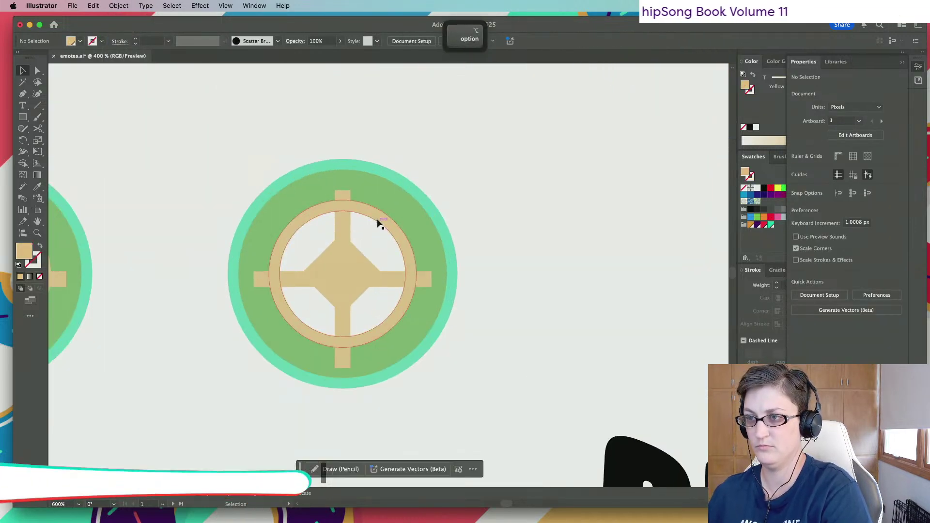
{"action": "double_click", "coordinate": [379, 220]}
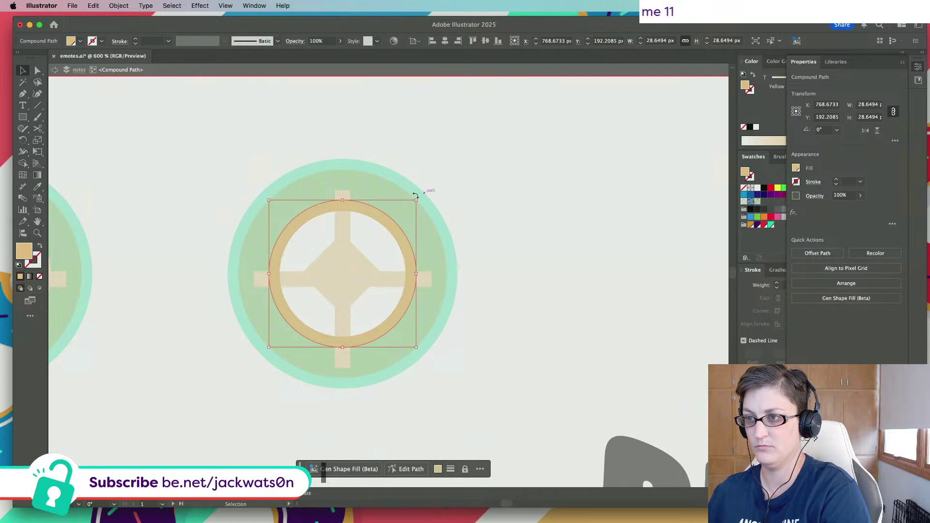
{"action": "left_click_drag", "start_coordinate": [417, 199], "coordinate": [422, 189]}
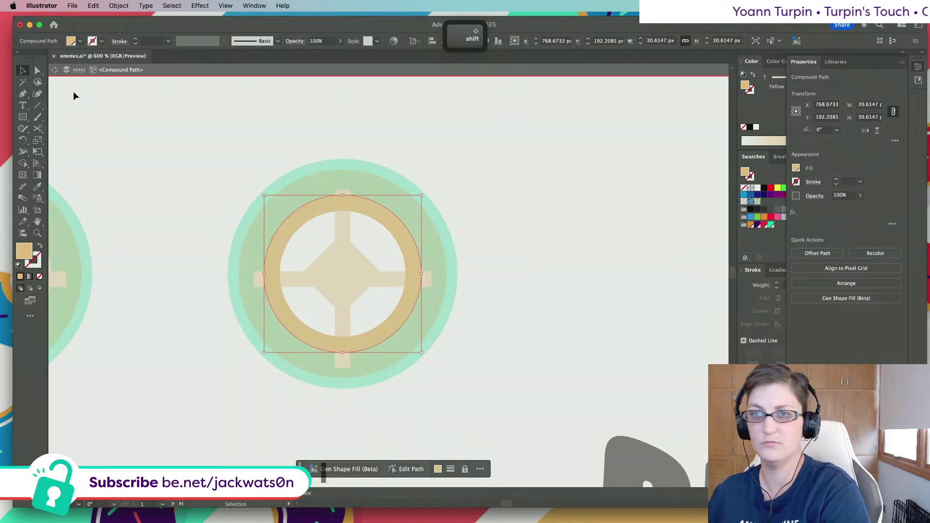
{"action": "left_click", "coordinate": [54, 69]}
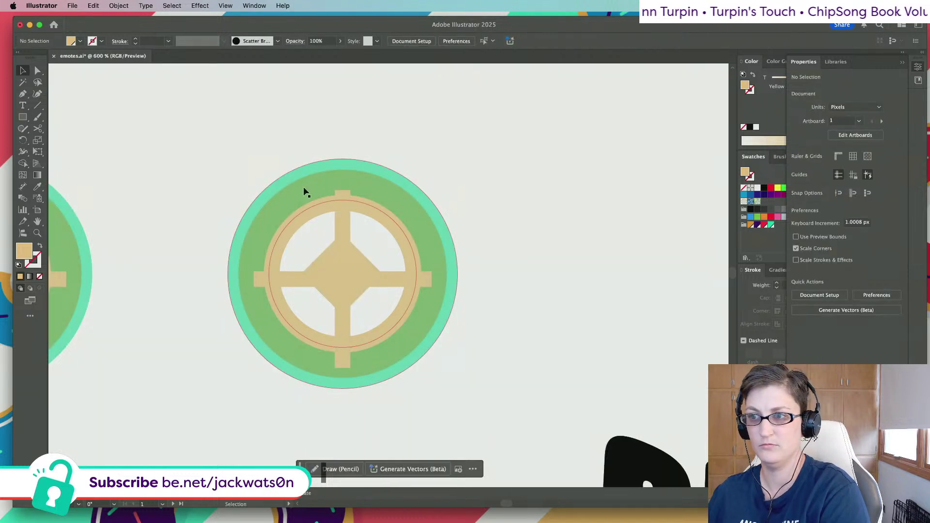
Shorten the top of the cross's vertical bar and both ends of its horizontal bar to fit within the pale ring
{"action": "left_click", "coordinate": [347, 222]}
{"action": "left_click_drag", "start_coordinate": [342, 190], "coordinate": [343, 199]}
{"action": "left_click", "coordinate": [431, 279]}
{"action": "left_click_drag", "start_coordinate": [433, 280], "coordinate": [422, 280]}
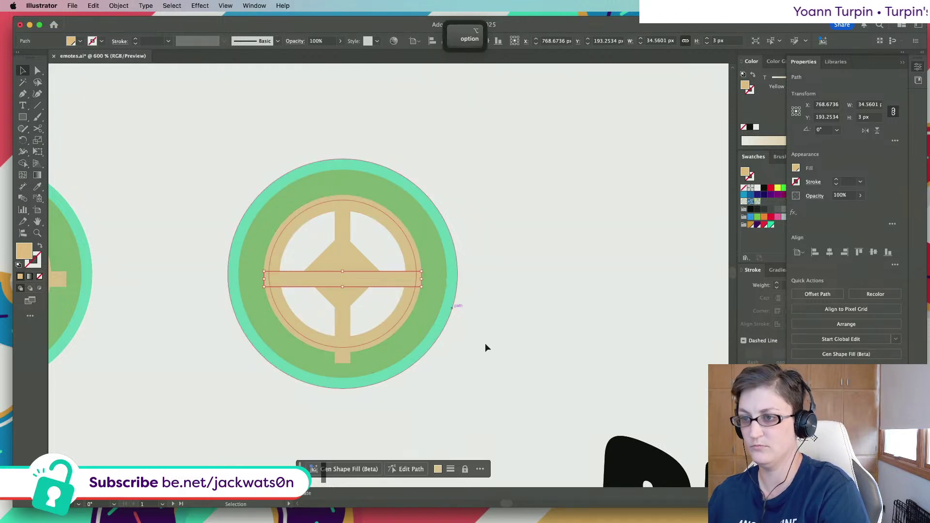
Select all parts of the duplicated slice and align them on a common centre
{"action": "left_click_drag", "start_coordinate": [486, 346], "coordinate": [147, 108]}
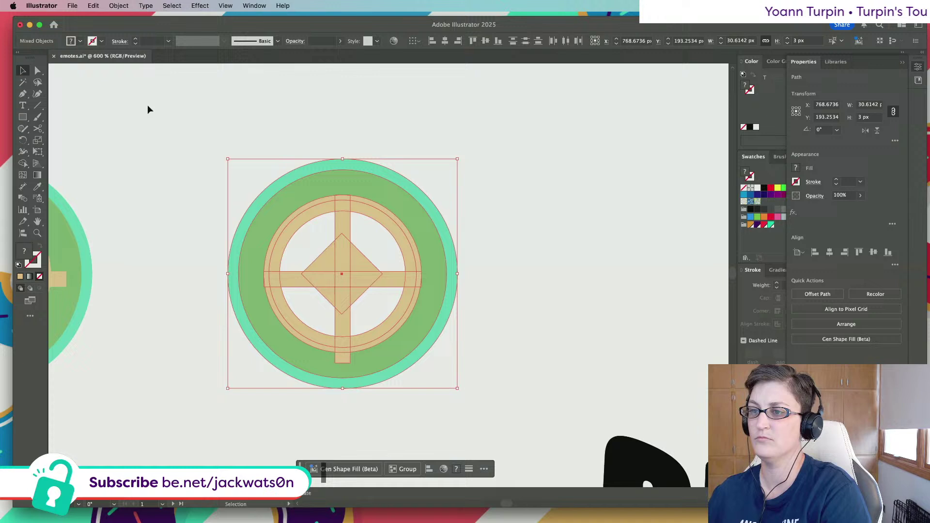
{"action": "left_click", "coordinate": [446, 42]}
{"action": "left_click", "coordinate": [446, 42]}
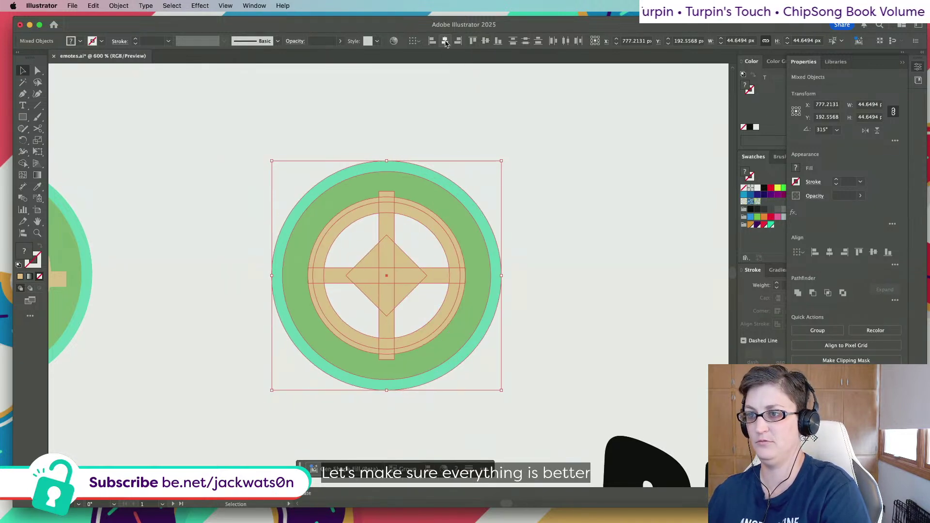
Shorten the vertical bar evenly from its centre to about 28.6 px and select it with the other core pieces
{"action": "left_click", "coordinate": [556, 345]}
{"action": "left_click", "coordinate": [392, 331]}
{"action": "left_click_drag", "start_coordinate": [386, 359], "coordinate": [387, 349]}
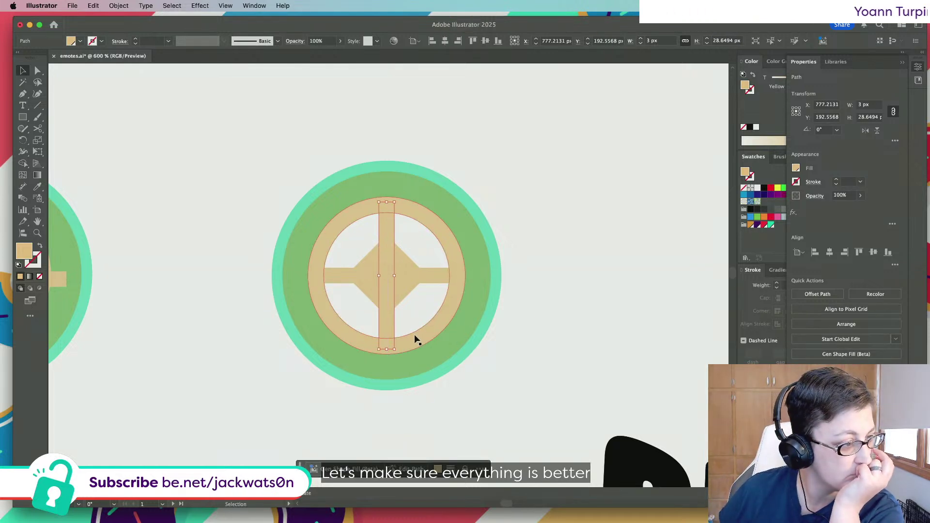
{"action": "left_click", "coordinate": [406, 281], "text": "shift"}
{"action": "left_click", "coordinate": [438, 225], "text": "shift"}
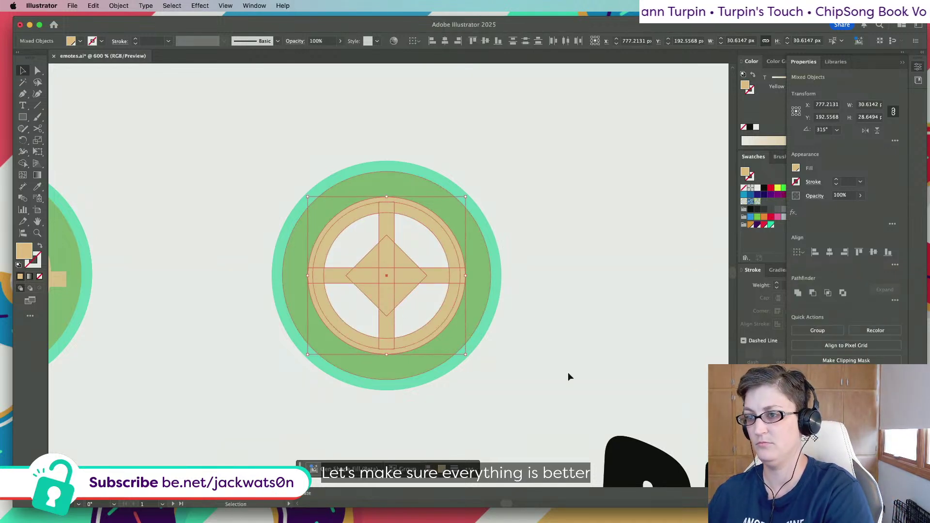
Move the slice beside the original one and place a duplicate about 53 px to its right
{"action": "left_click_drag", "start_coordinate": [271, 192], "coordinate": [106, 247]}
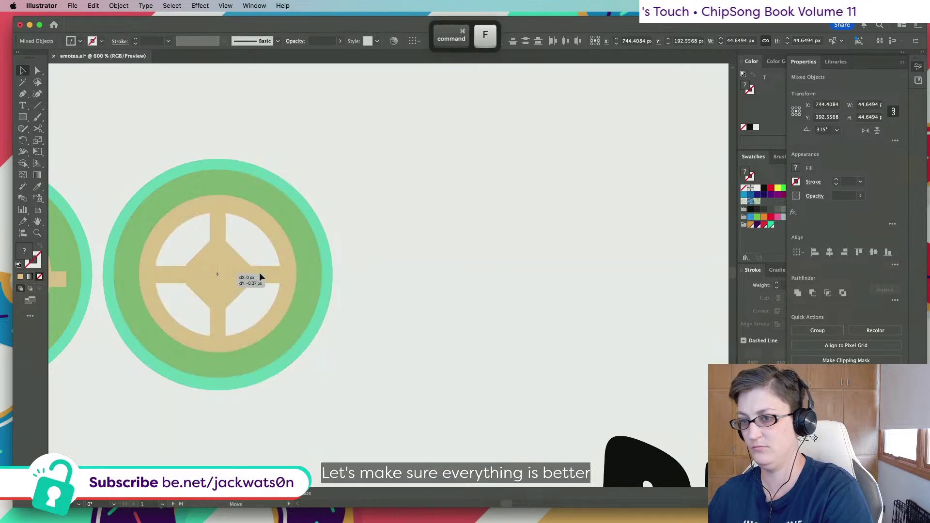
{"action": "left_click_drag", "start_coordinate": [226, 275], "coordinate": [498, 275]}
Unite the new slice's pale ring, bars and diamond into one shape and round the corners of its four openings
{"action": "left_click", "coordinate": [504, 212]}
{"action": "left_click", "coordinate": [490, 224], "text": "shift"}
{"action": "left_click", "coordinate": [507, 271], "text": "shift"}
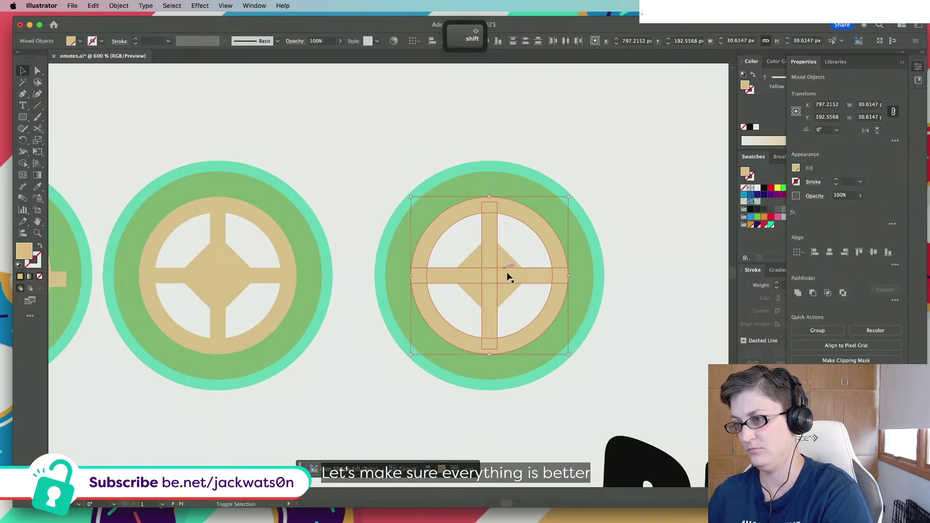
{"action": "left_click", "coordinate": [797, 293]}
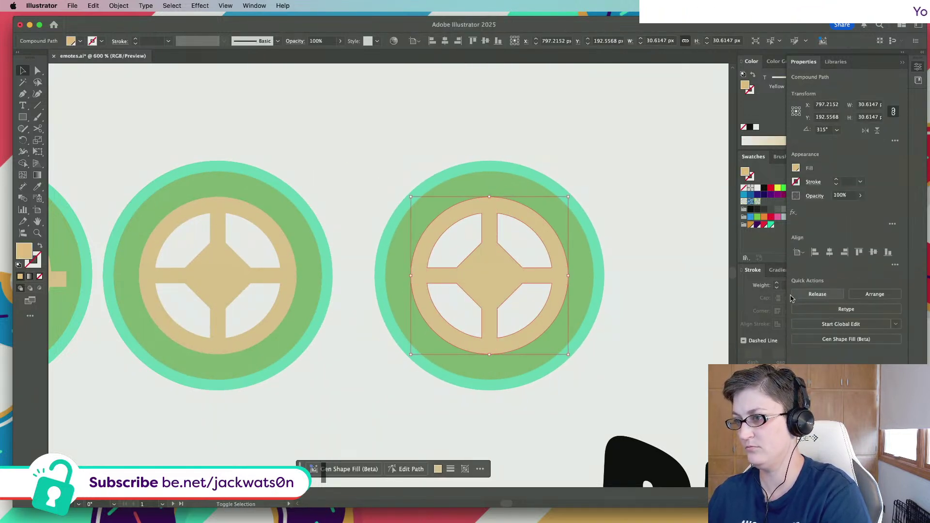
{"action": "left_click", "coordinate": [37, 71]}
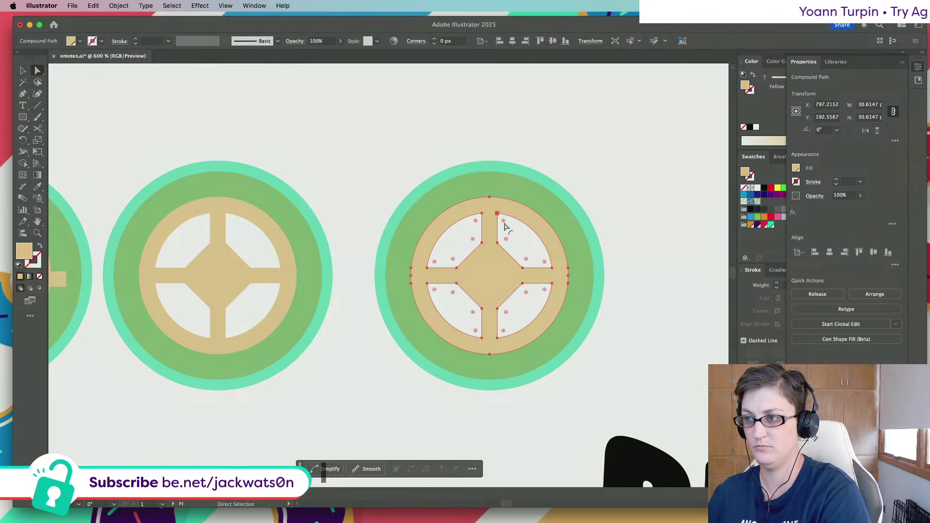
{"action": "key", "text": "super+shift+a"}
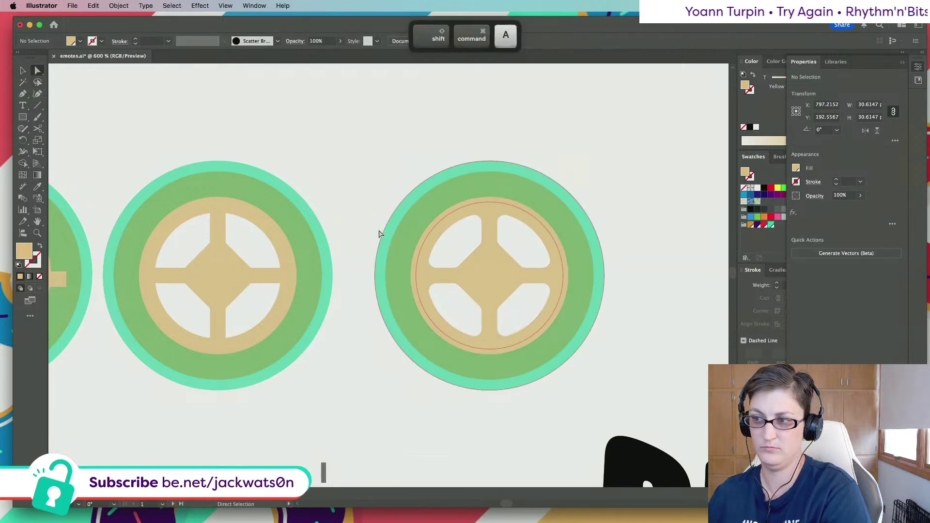
Enlarge the merged core and the green band evenly from their centre, the band to about 42.8 px
{"action": "key", "text": "super+minus"}
{"action": "key", "text": "super+minus"}
{"action": "key", "text": "super+minus"}
{"action": "scroll", "coordinate": [379, 233], "scroll_direction": "right", "scroll_amount": 1}
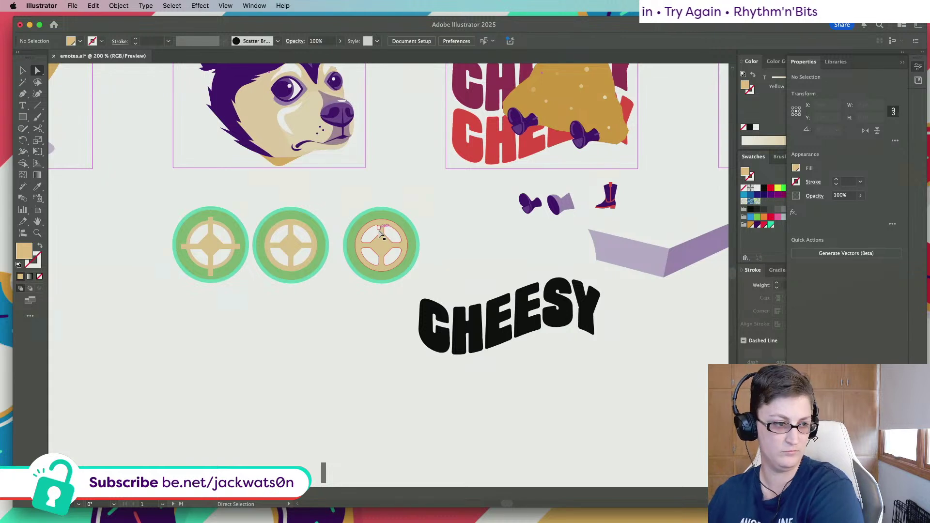
{"action": "scroll", "coordinate": [379, 233], "scroll_direction": "right", "scroll_amount": 1}
{"action": "key", "text": "super+plus"}
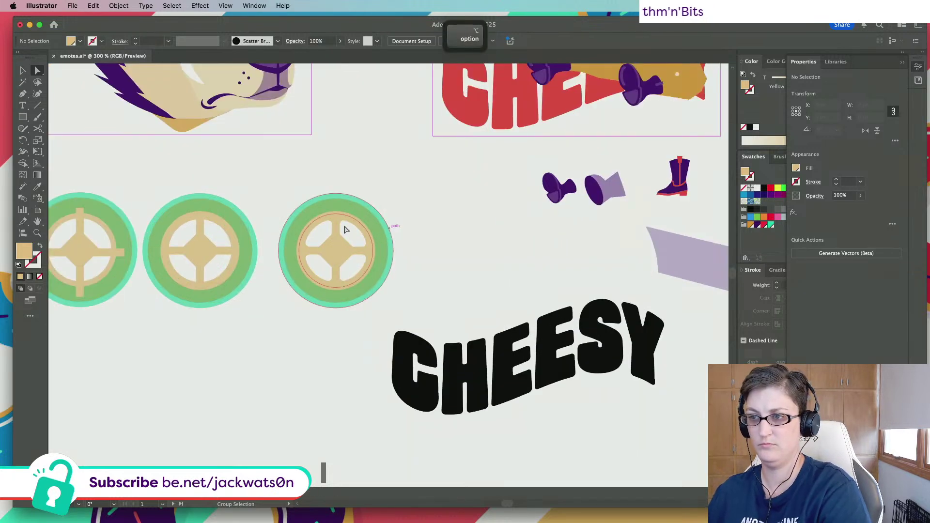
{"action": "left_click", "coordinate": [369, 224]}
{"action": "left_click", "coordinate": [23, 71]}
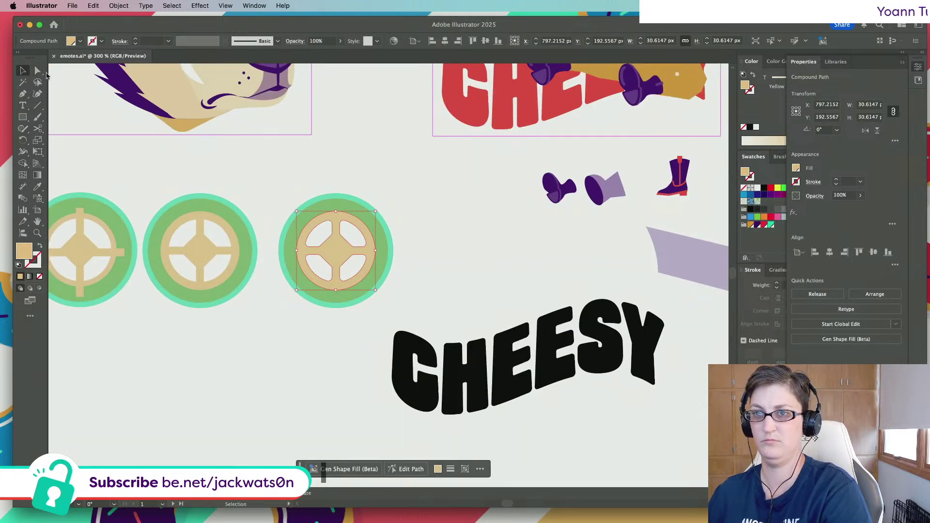
{"action": "left_click_drag", "start_coordinate": [377, 212], "coordinate": [391, 195]}
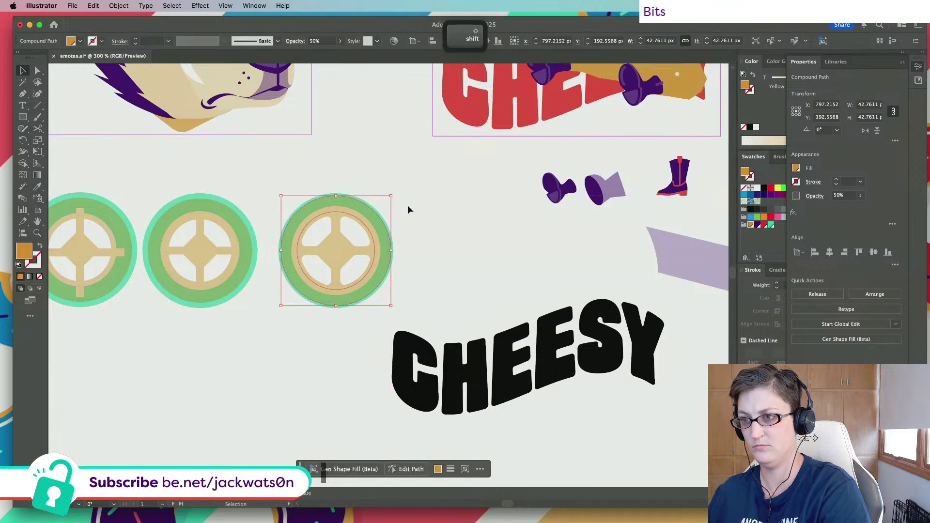
{"action": "left_click", "coordinate": [407, 205]}
Compare the three jalapeno slices with each other and with the emote artwork above them
{"action": "scroll", "coordinate": [408, 205], "scroll_direction": "down", "scroll_amount": 3, "text": "alt"}
{"action": "scroll", "coordinate": [408, 205], "scroll_direction": "right", "scroll_amount": 2}
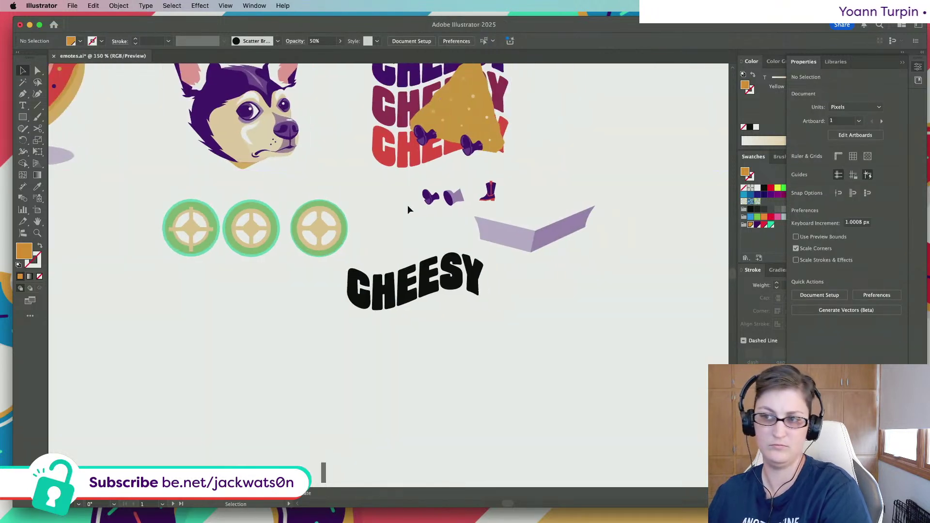
{"action": "scroll", "coordinate": [365, 213], "scroll_direction": "up", "scroll_amount": 3}
{"action": "scroll", "coordinate": [365, 213], "scroll_direction": "left", "scroll_amount": 8}
{"action": "scroll", "coordinate": [364, 213], "scroll_direction": "right", "scroll_amount": 5}
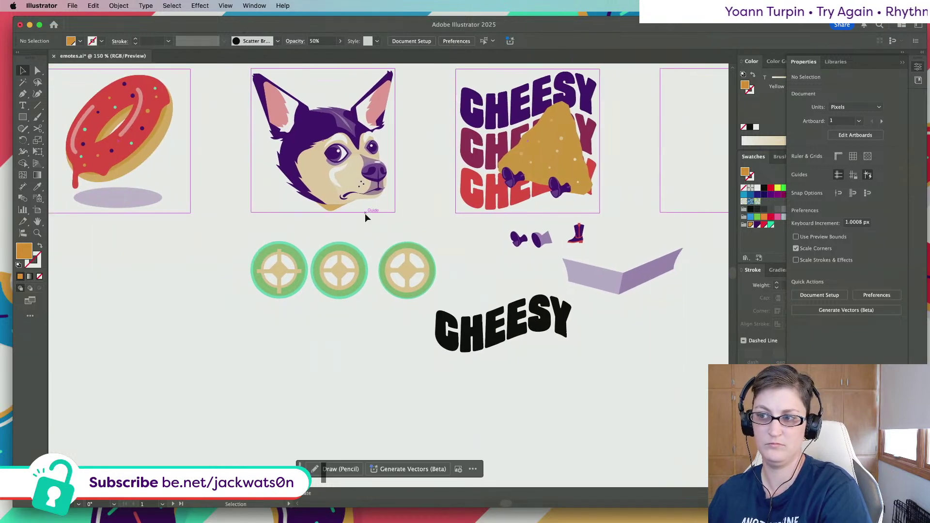
{"action": "scroll", "coordinate": [412, 293], "scroll_direction": "up", "scroll_amount": 2, "text": "alt"}
{"action": "scroll", "coordinate": [412, 294], "scroll_direction": "right", "scroll_amount": 1}
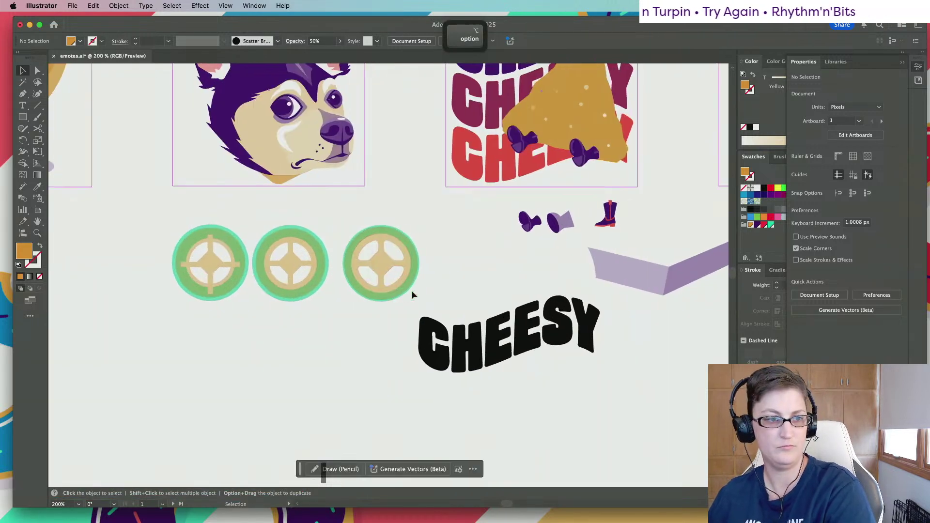
{"action": "scroll", "coordinate": [393, 251], "scroll_direction": "right", "scroll_amount": 2}
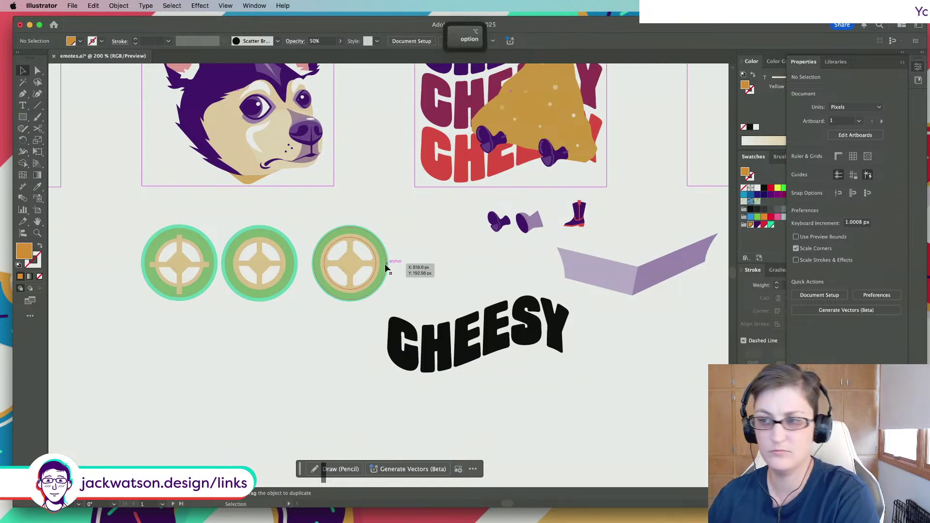
Draw a small circular seed about 3.8 px wide above the slice using the Rounded Rectangle tool
{"action": "scroll", "coordinate": [387, 261], "scroll_direction": "up", "scroll_amount": 3}
{"action": "scroll", "coordinate": [377, 261], "scroll_direction": "up", "scroll_amount": 2}
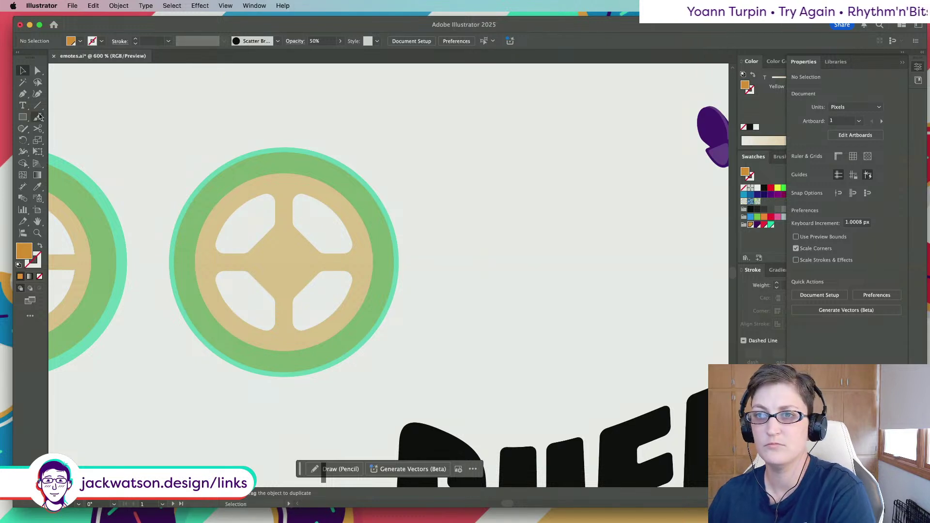
{"action": "left_click_drag", "start_coordinate": [23, 117], "coordinate": [73, 129]}
{"action": "left_click_drag", "start_coordinate": [142, 116], "coordinate": [161, 135]}
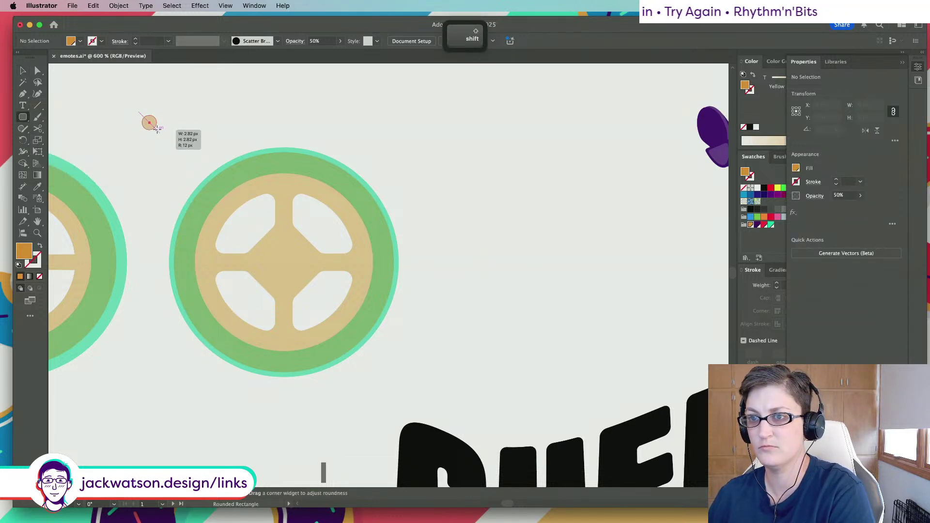
Convert the seed's bottom anchor to a corner and pull it down into a teardrop about 5.4 px tall
{"action": "key", "text": "a"}
{"action": "key", "text": "shift+super+a"}
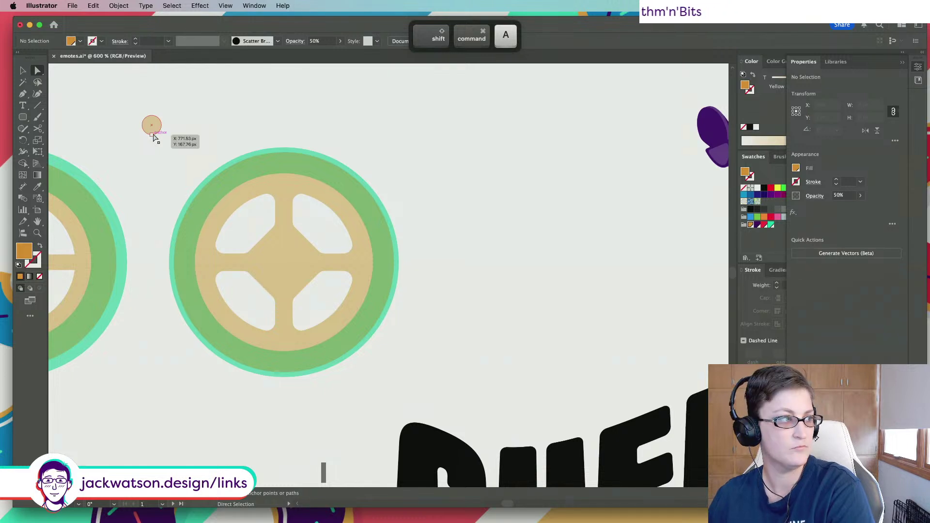
{"action": "left_click_drag", "start_coordinate": [153, 138], "coordinate": [152, 144]}
{"action": "key", "text": "super+z"}
{"action": "left_click", "coordinate": [95, 42]}
{"action": "left_click", "coordinate": [179, 148]}
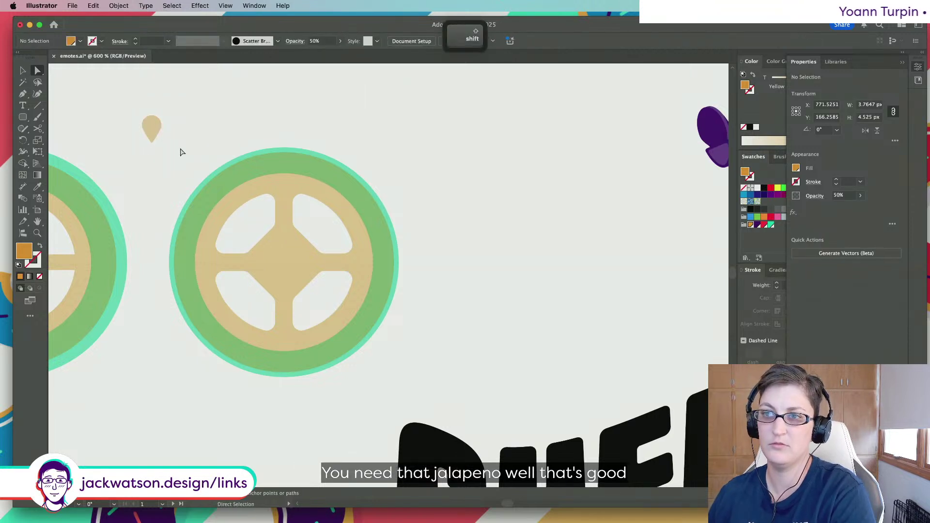
Paste a copy of the teardrop seed in front and place it just above the slice
{"action": "left_click", "coordinate": [155, 132]}
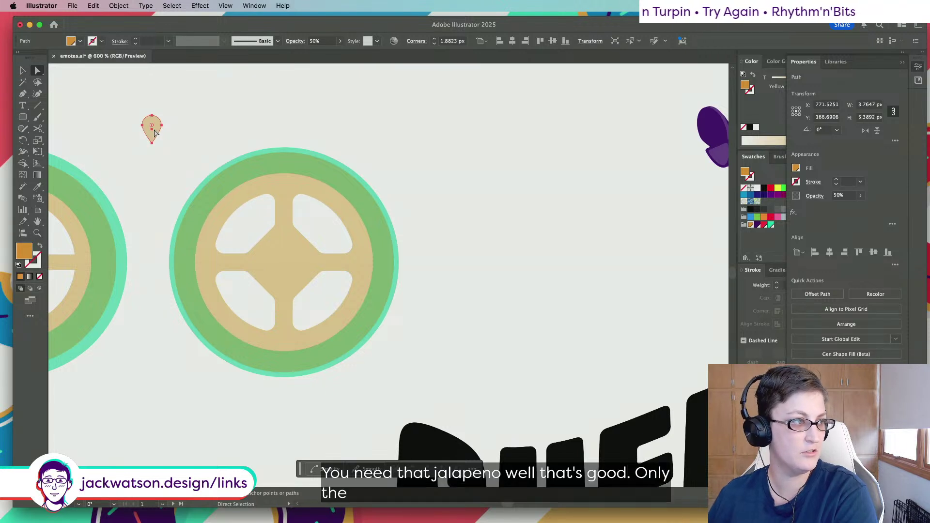
{"action": "left_click", "coordinate": [25, 71]}
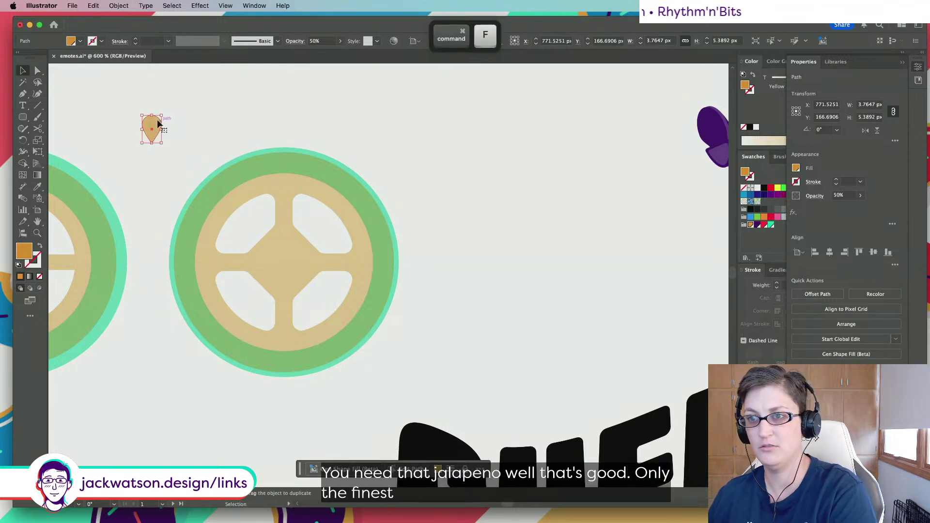
{"action": "left_click_drag", "start_coordinate": [156, 122], "coordinate": [210, 109]}
Sample the core's pale yellow at 100% opacity onto the copied seed and deselect it
{"action": "left_click", "coordinate": [237, 194]}
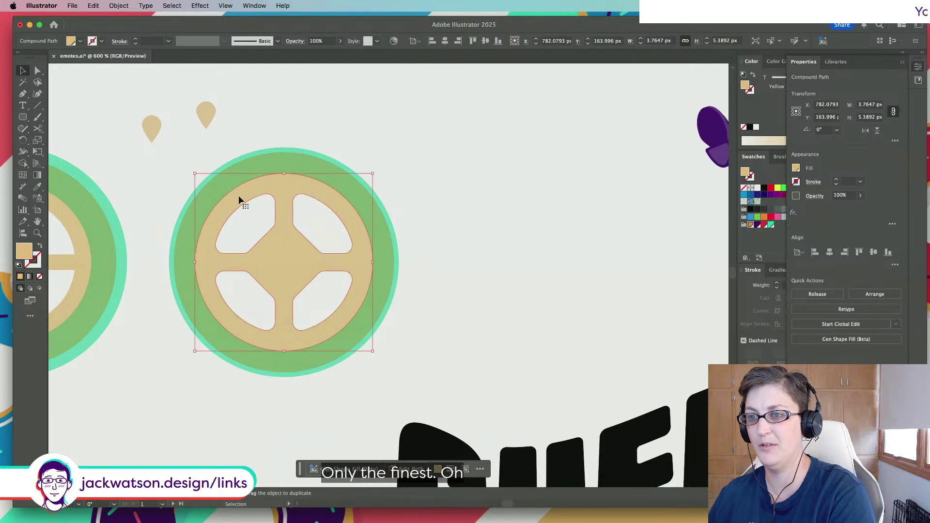
{"action": "left_click", "coordinate": [210, 114]}
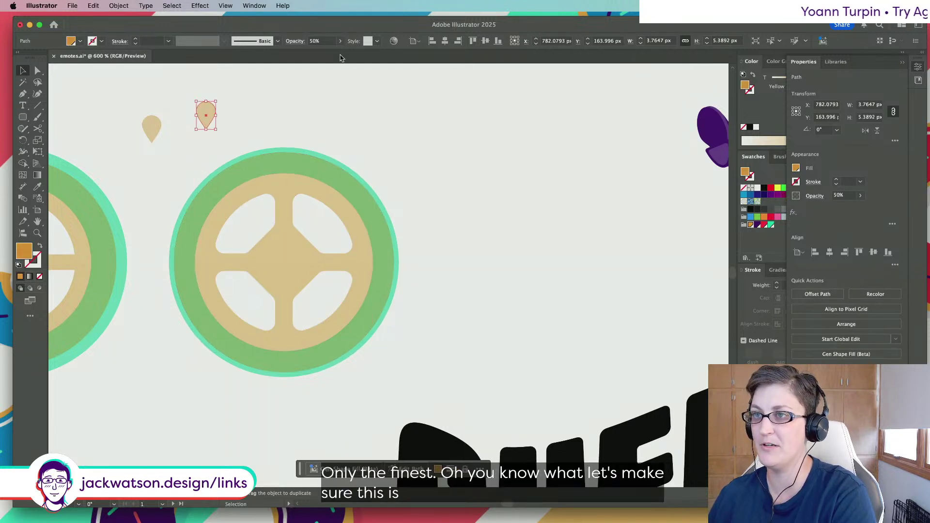
{"action": "left_click", "coordinate": [37, 186]}
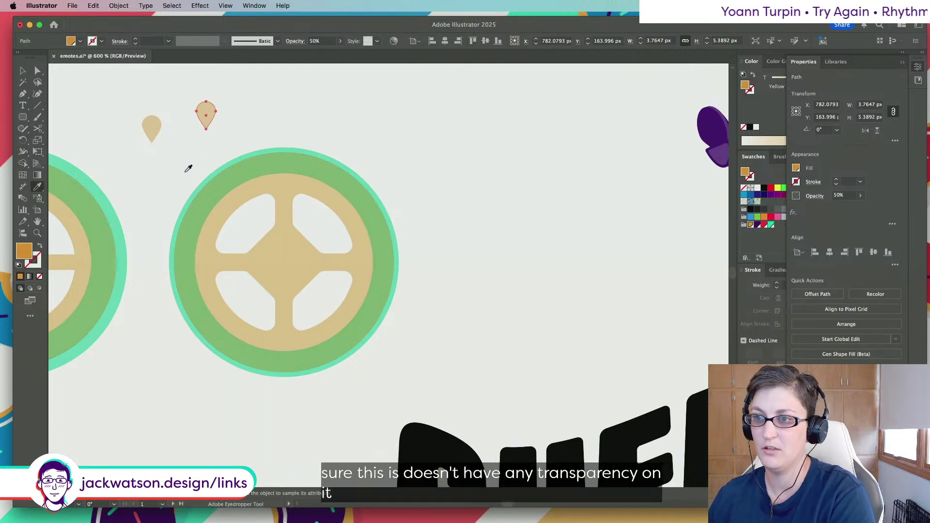
{"action": "left_click", "coordinate": [267, 186]}
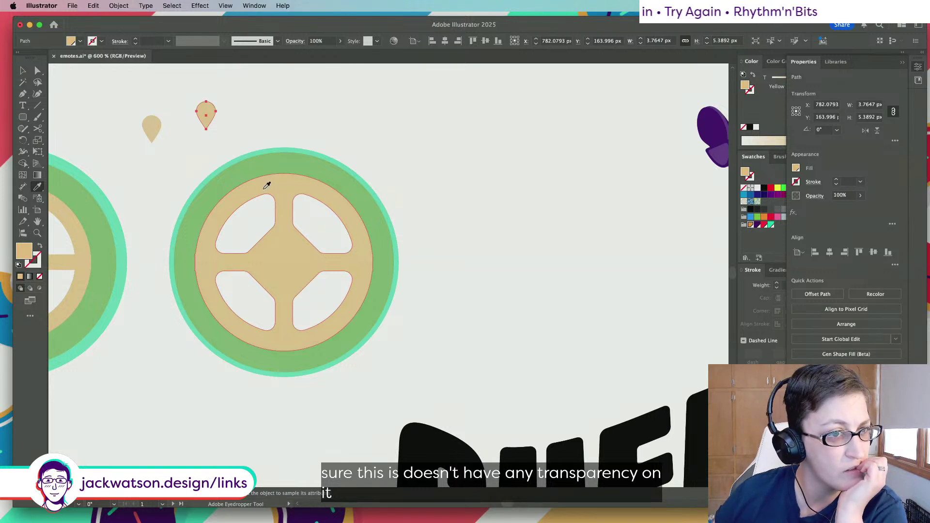
{"action": "left_click", "coordinate": [22, 73]}
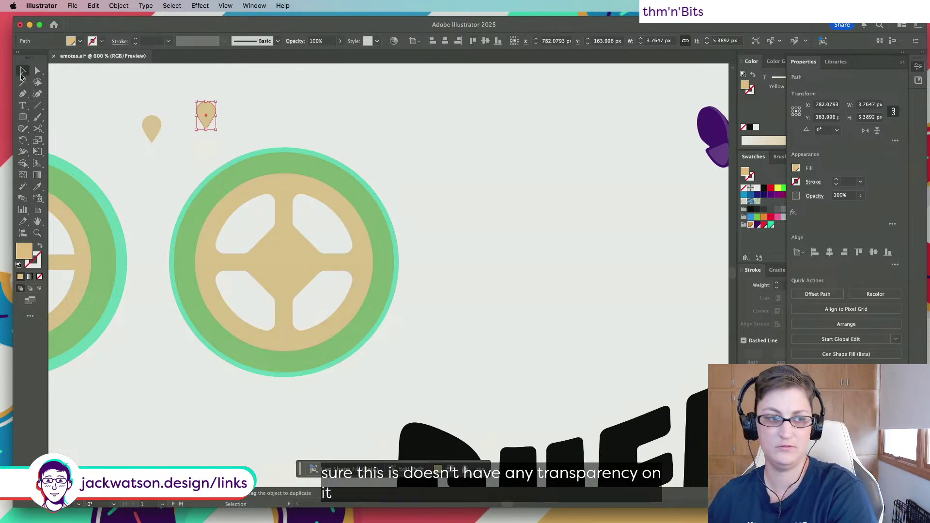
{"action": "key", "text": "shift+super+a"}
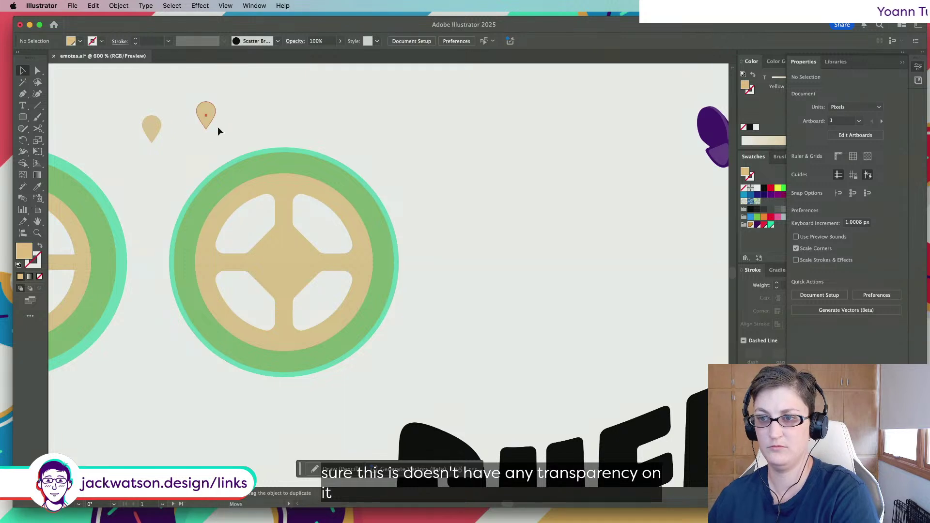
Place the pale seed in the slice's upper-left opening and add a slimmer, rotated copy about 5 by 2.5 px
{"action": "left_click_drag", "start_coordinate": [204, 106], "coordinate": [248, 240]}
{"action": "key", "text": "cmd+c"}
{"action": "key", "text": "cmd+f"}
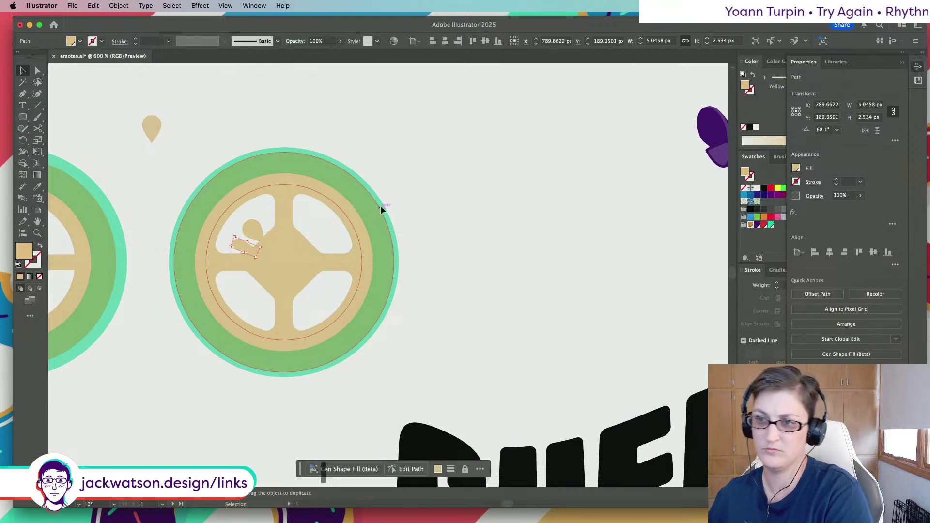
Adjust the seeds' placement in the upper-left opening and paste a copy of the slim seed in front
{"action": "left_click", "coordinate": [261, 212]}
{"action": "scroll", "coordinate": [260, 211], "scroll_direction": "up", "scroll_amount": 3}
{"action": "left_click", "coordinate": [214, 303]}
{"action": "left_click_drag", "start_coordinate": [217, 309], "coordinate": [242, 272]}
{"action": "left_click", "coordinate": [212, 302]}
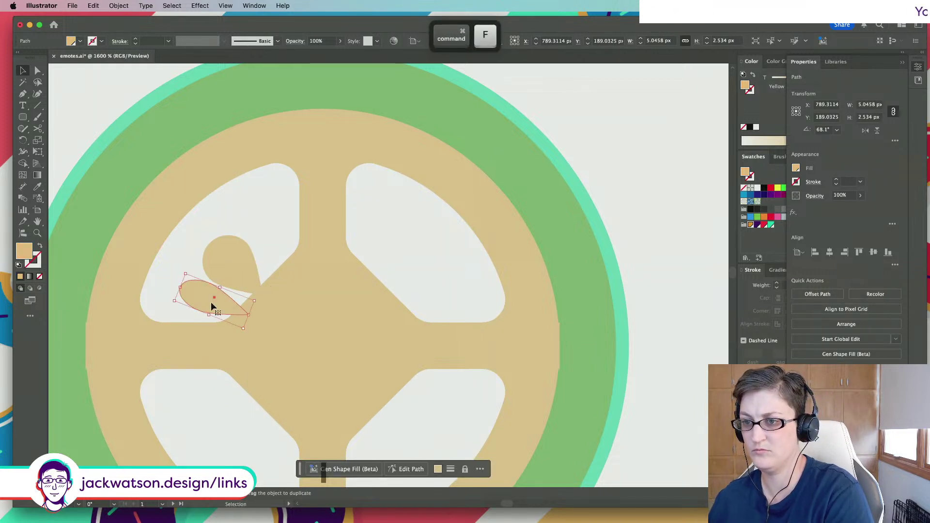
Reflect the copied slim seed vertically, rotate it, and place it on the opposite side of the teardrop seed
{"action": "left_click", "coordinate": [119, 5]}
{"action": "mouse_move", "coordinate": [146, 20]}
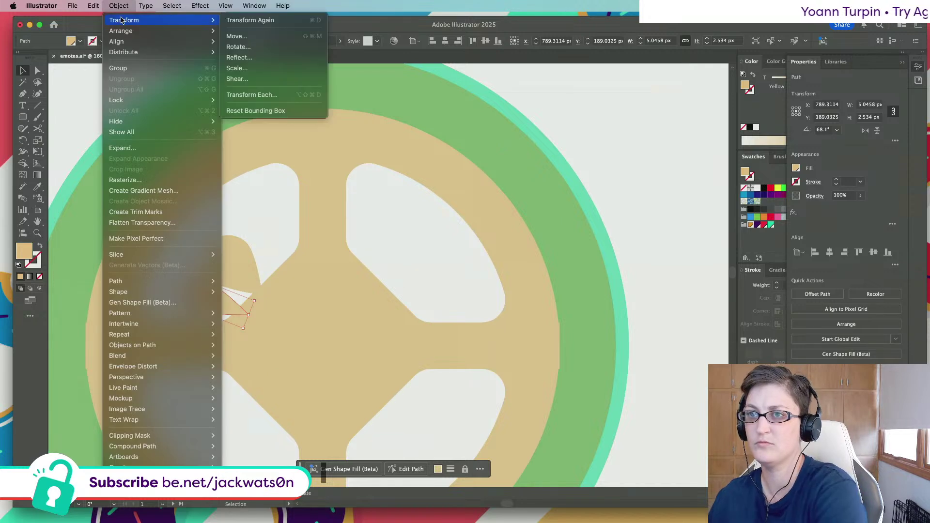
{"action": "left_click", "coordinate": [239, 57]}
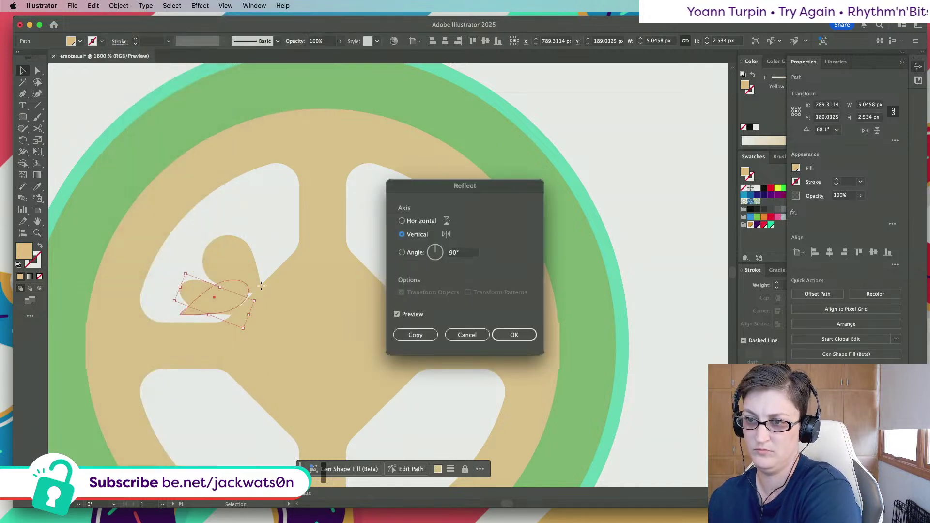
{"action": "key", "text": "Return"}
{"action": "left_click_drag", "start_coordinate": [252, 286], "coordinate": [179, 245]}
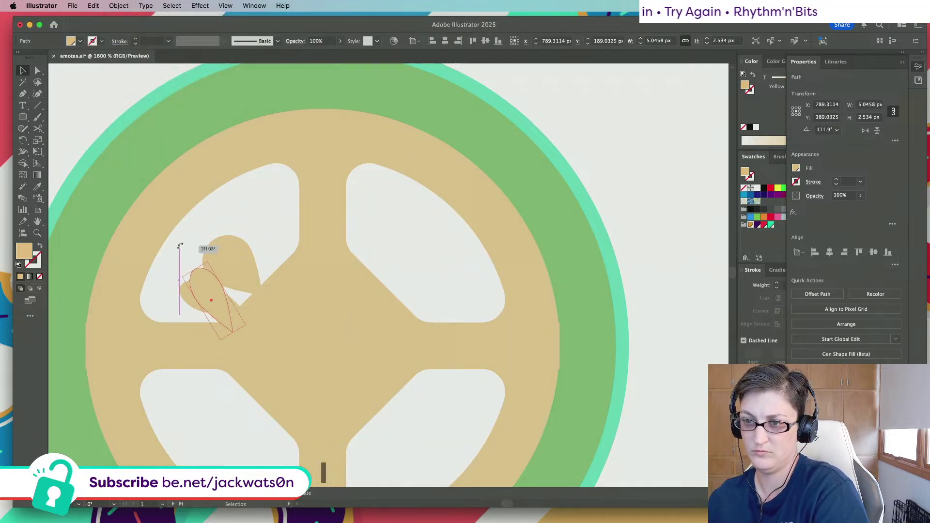
{"action": "left_click_drag", "start_coordinate": [208, 297], "coordinate": [269, 238]}
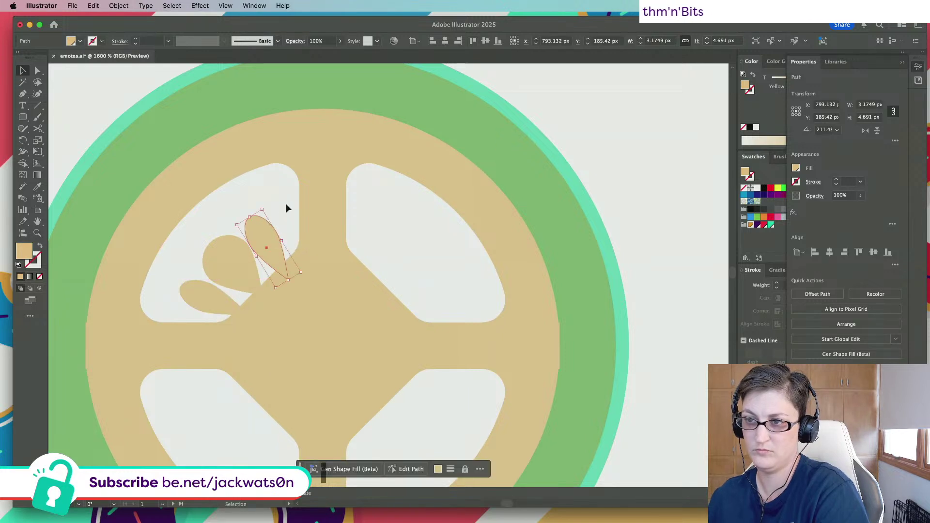
Fine-tune the angle and position of the two slim seeds around the central teardrop seed and deselect
{"action": "left_click_drag", "start_coordinate": [263, 206], "coordinate": [266, 230]}
{"action": "left_click", "coordinate": [213, 306]}
{"action": "left_click_drag", "start_coordinate": [248, 319], "coordinate": [257, 307]}
{"action": "left_click_drag", "start_coordinate": [264, 249], "coordinate": [266, 248]}
{"action": "scroll", "coordinate": [267, 246], "scroll_direction": "down", "scroll_amount": 5}
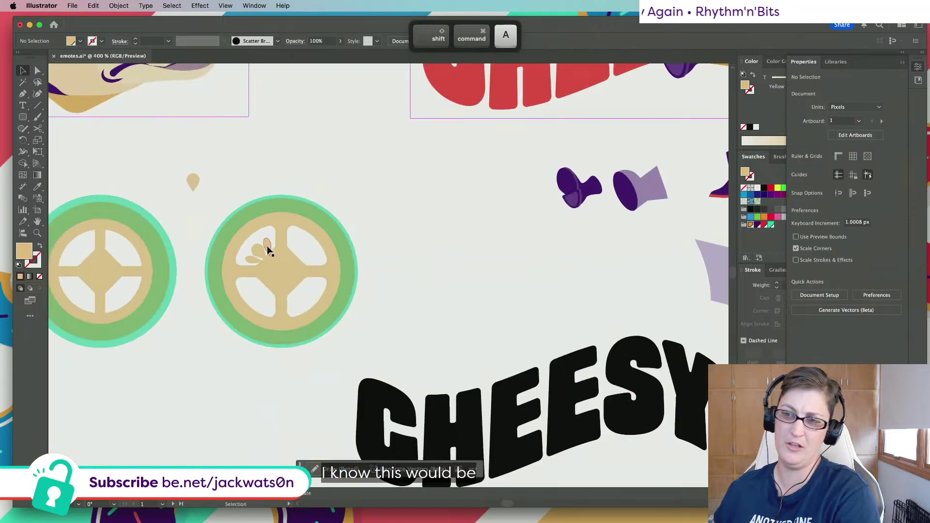
{"action": "scroll", "coordinate": [305, 268], "scroll_direction": "down", "scroll_amount": 2}
{"action": "scroll", "coordinate": [293, 259], "scroll_direction": "up", "scroll_amount": 5}
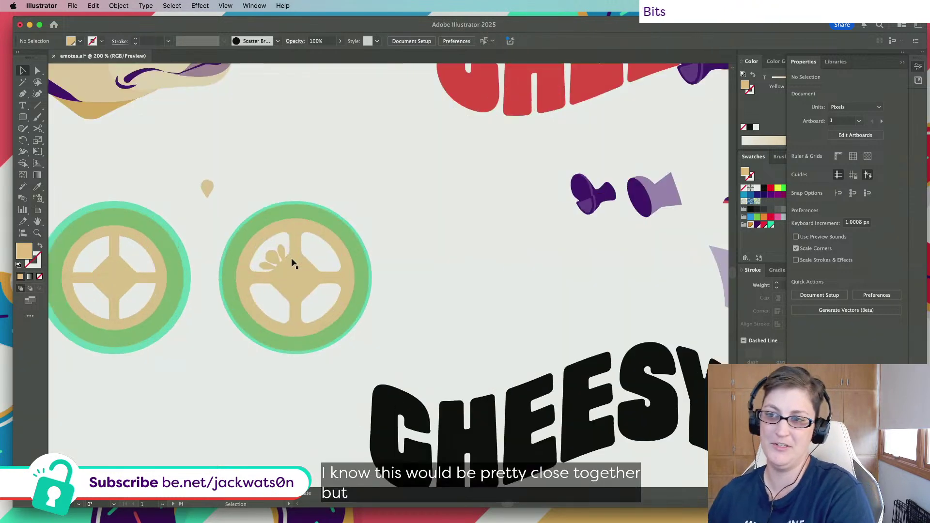
Group the three seeds and refine the group's fit inside the slice's upper-left opening
{"action": "left_click", "coordinate": [276, 241]}
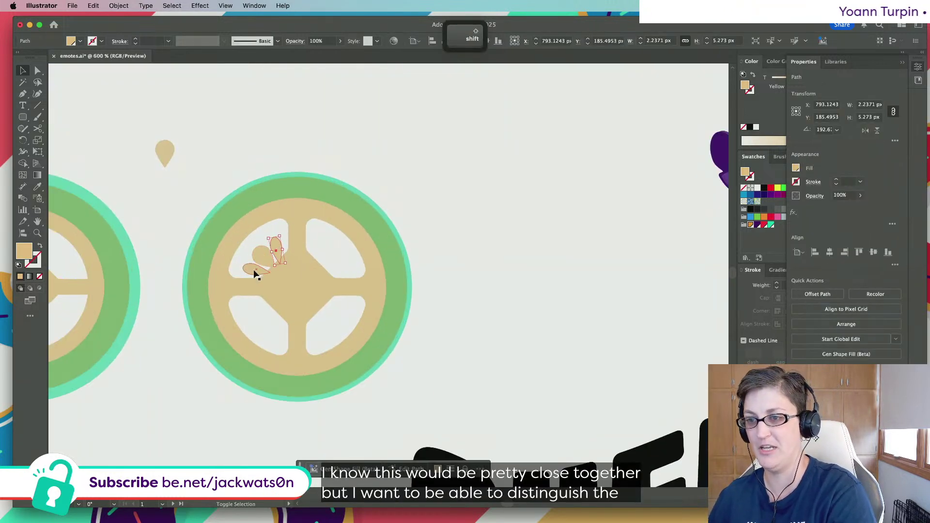
{"action": "left_click", "coordinate": [256, 275], "text": "shift"}
{"action": "left_click", "coordinate": [260, 254], "text": "shift"}
{"action": "key", "text": "super+g"}
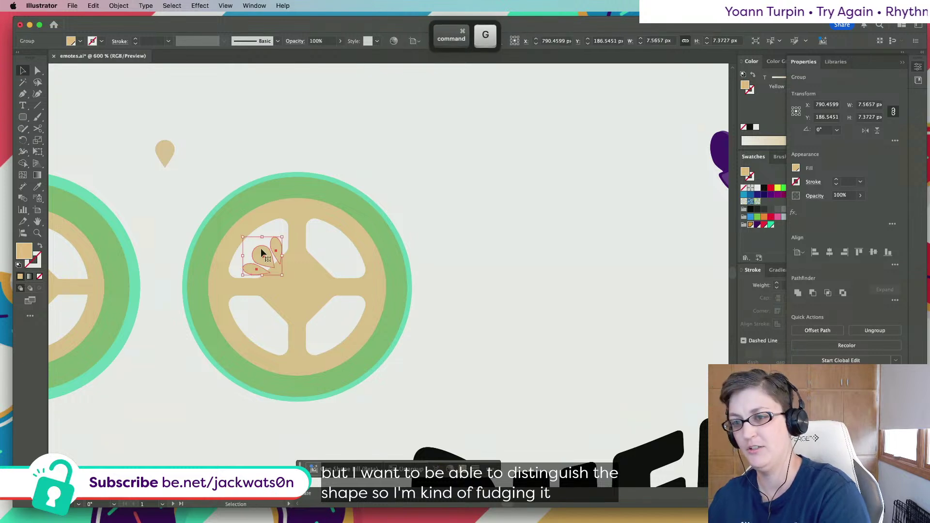
{"action": "left_click_drag", "start_coordinate": [283, 237], "coordinate": [277, 241]}
Reflect a copy of the seed group together with the core vertically to fill the upper-right opening with seeds
{"action": "left_click", "coordinate": [313, 285], "text": "shift"}
{"action": "key", "text": "super+c"}
{"action": "left_click", "coordinate": [118, 6]}
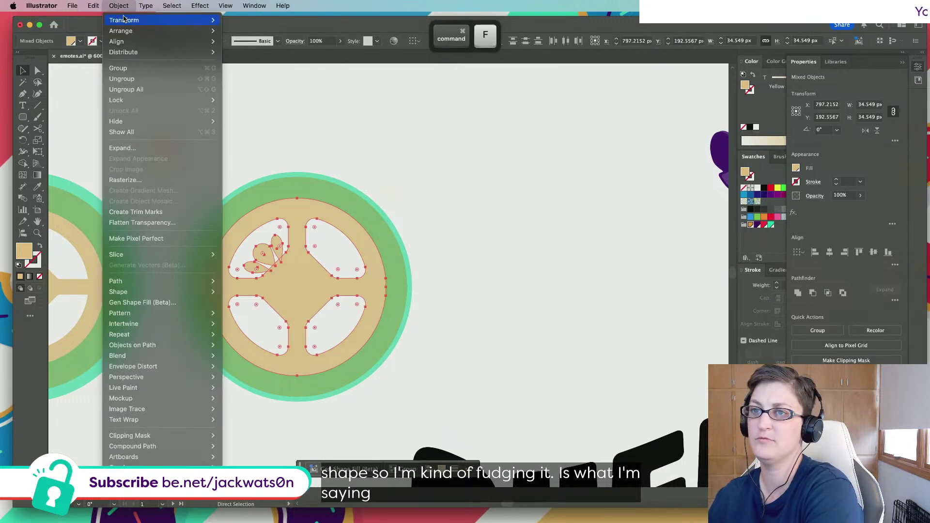
{"action": "mouse_move", "coordinate": [145, 20]}
{"action": "left_click", "coordinate": [266, 59]}
{"action": "left_click", "coordinate": [413, 334]}
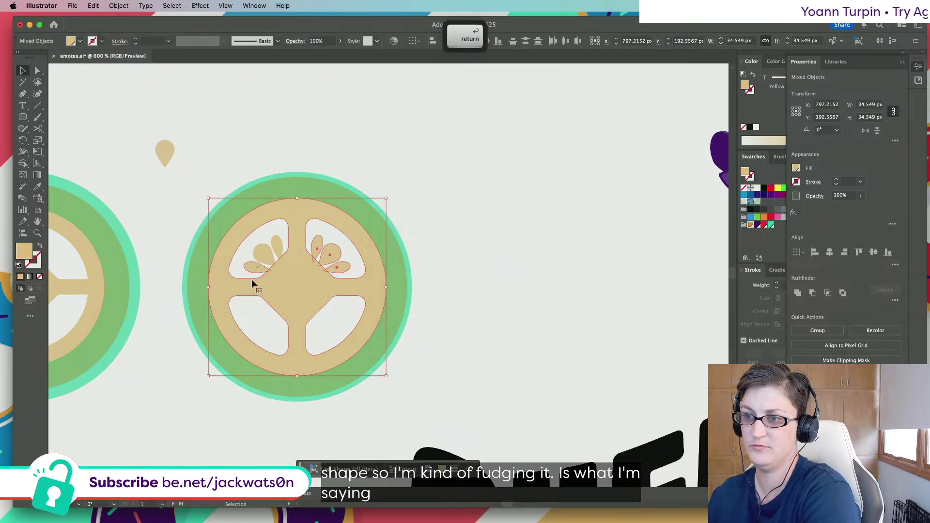
{"action": "key", "text": "super+shift+a"}
Reflect a copy of both upper seed groups and the core horizontally to fill the lower openings, then delete the duplicate core
{"action": "left_click", "coordinate": [332, 259]}
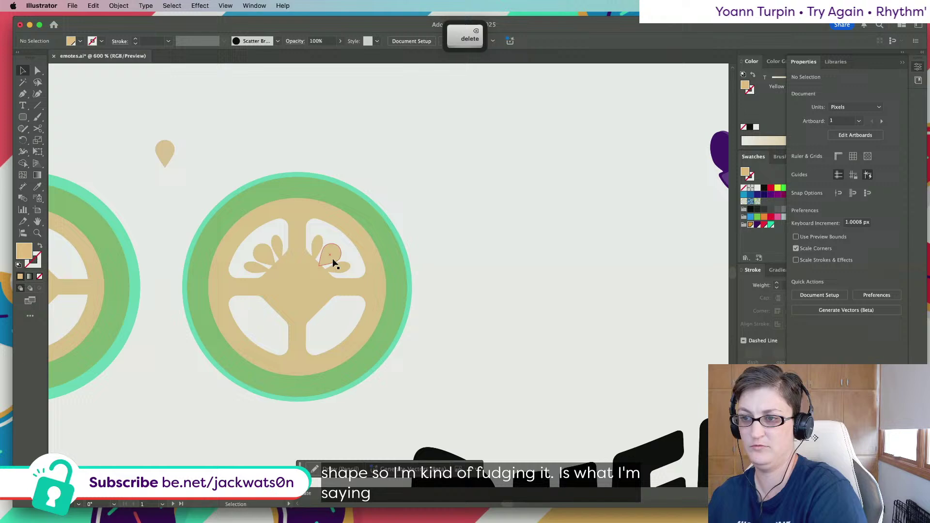
{"action": "left_click", "coordinate": [274, 255], "text": "shift"}
{"action": "left_click", "coordinate": [305, 297], "text": "shift"}
{"action": "key", "text": "v"}
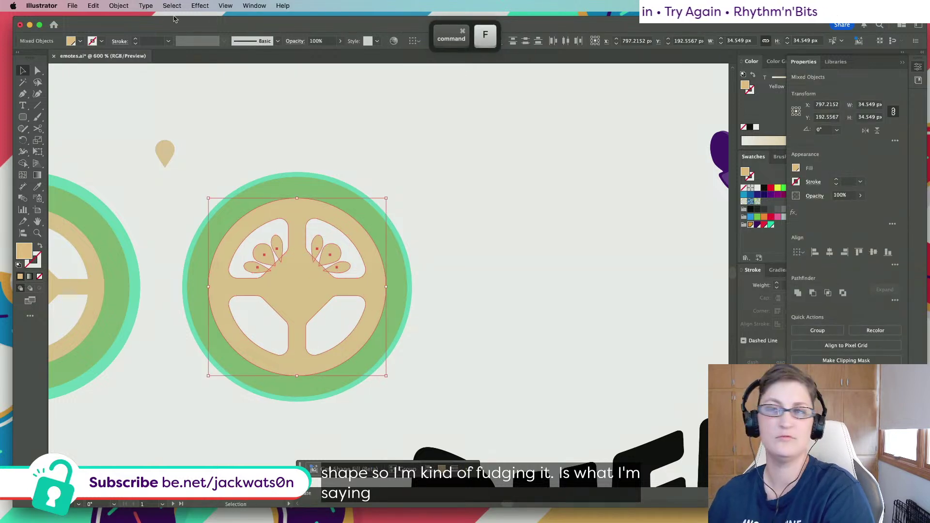
{"action": "left_click", "coordinate": [119, 6]}
{"action": "mouse_move", "coordinate": [146, 20]}
{"action": "left_click", "coordinate": [239, 57]}
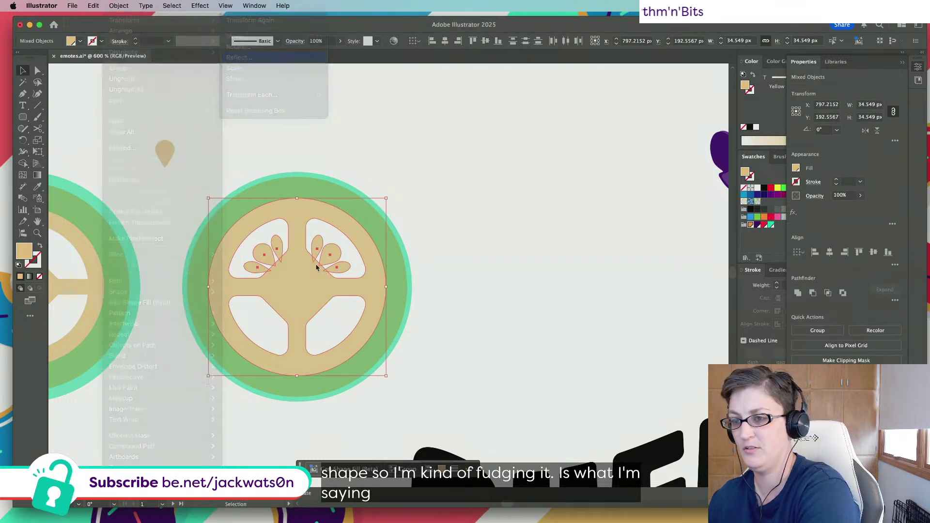
{"action": "left_click", "coordinate": [415, 223]}
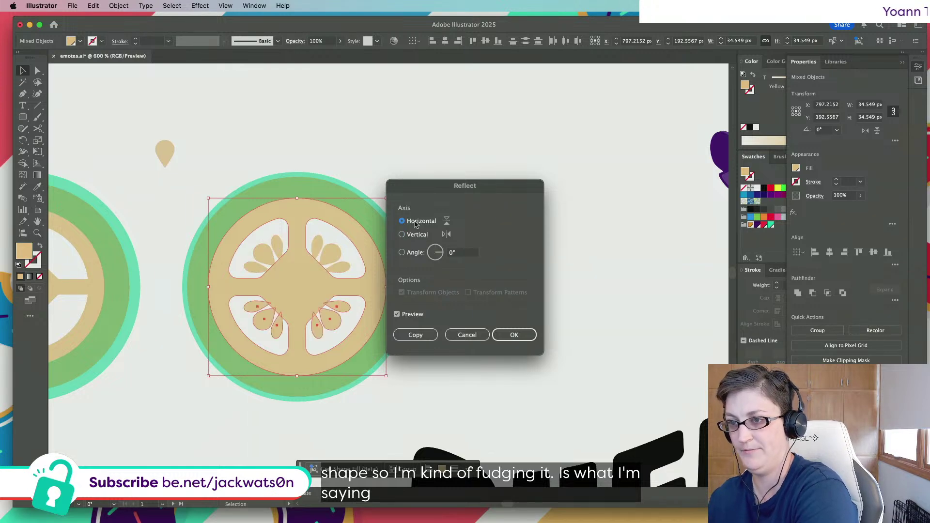
{"action": "left_click", "coordinate": [415, 335]}
{"action": "left_click", "coordinate": [525, 309]}
{"action": "left_click", "coordinate": [305, 299]}
{"action": "key", "text": "BackSpace"}
Move the leftover unfinished slices out of the way, below the black CHEESY lettering
{"action": "key", "text": "super+minus"}
{"action": "key", "text": "super+minus"}
{"action": "key", "text": "super+minus"}
{"action": "key", "text": "super+minus"}
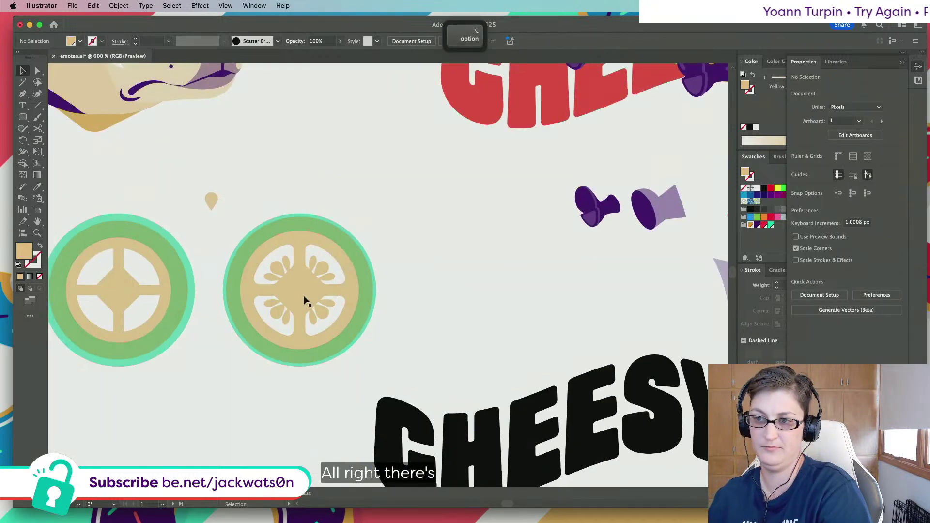
{"action": "left_click_drag", "start_coordinate": [228, 263], "coordinate": [567, 441]}
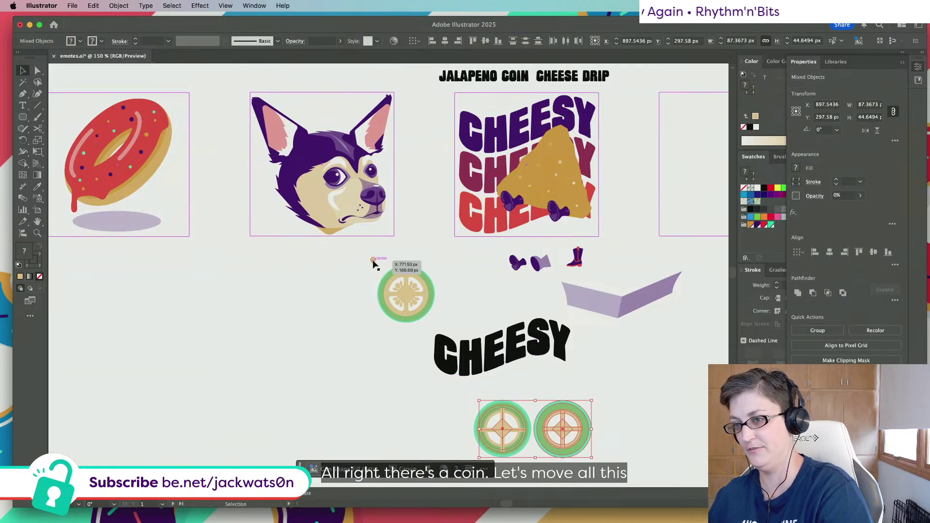
Group the finished jalapeno slice and place a spare copy beside the leftover slices
{"action": "left_click_drag", "start_coordinate": [357, 270], "coordinate": [443, 315]}
{"action": "scroll", "coordinate": [443, 316], "scroll_direction": "right", "scroll_amount": 2}
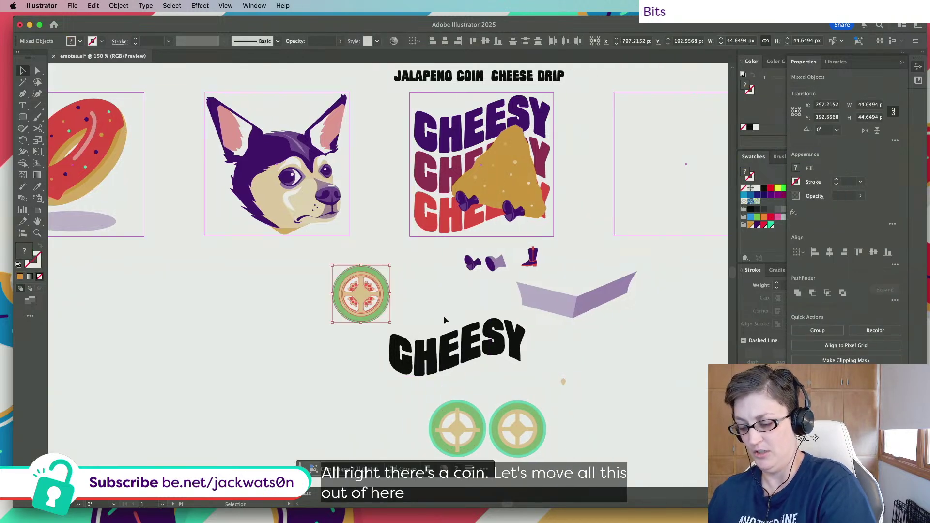
{"action": "key", "text": "super+f"}
{"action": "left_click_drag", "start_coordinate": [384, 312], "coordinate": [632, 430]}
{"action": "left_click_drag", "start_coordinate": [318, 271], "coordinate": [373, 318]}
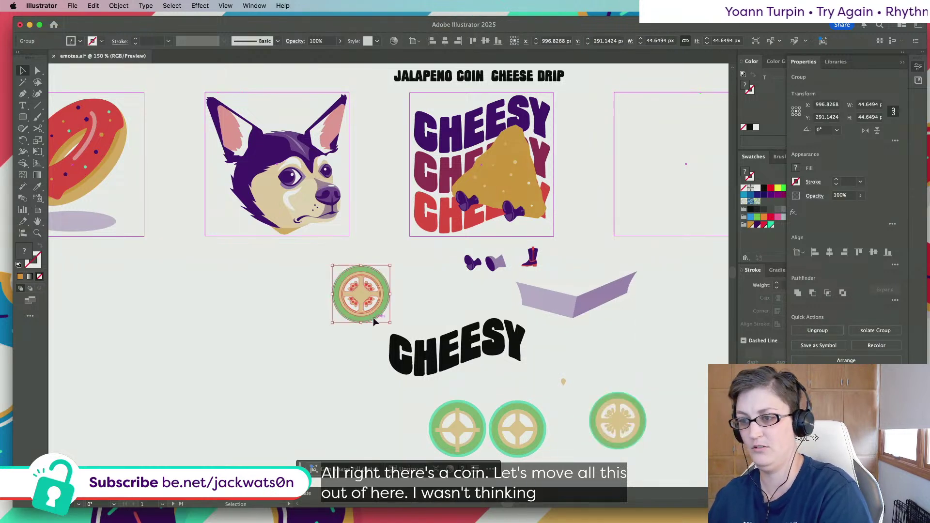
Make sure Scale Strokes & Effects is enabled in the general preferences
{"action": "left_click", "coordinate": [280, 349]}
{"action": "left_click", "coordinate": [456, 41]}
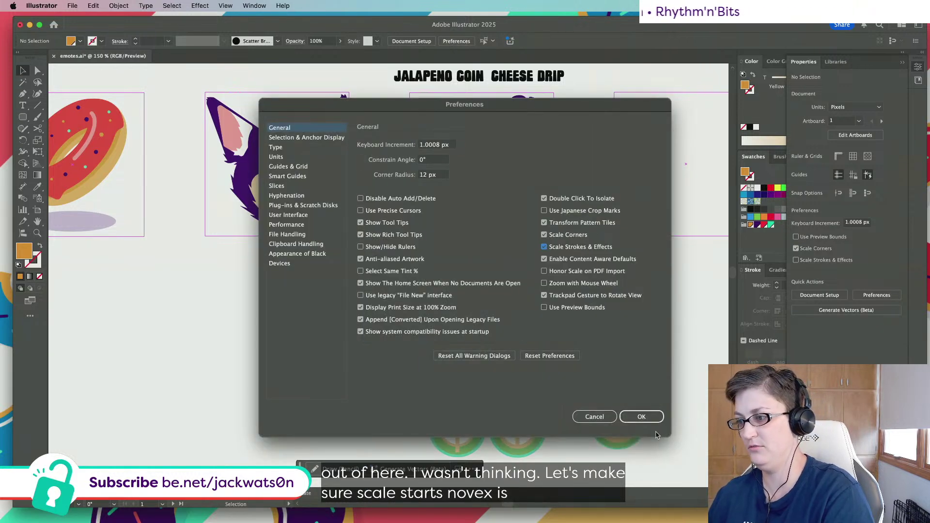
{"action": "left_click", "coordinate": [642, 417]}
Scale the slice group to about 33.5 px and distort it with Free Transform into a tilted oval about 31.7 by 31 px
{"action": "left_click", "coordinate": [374, 312]}
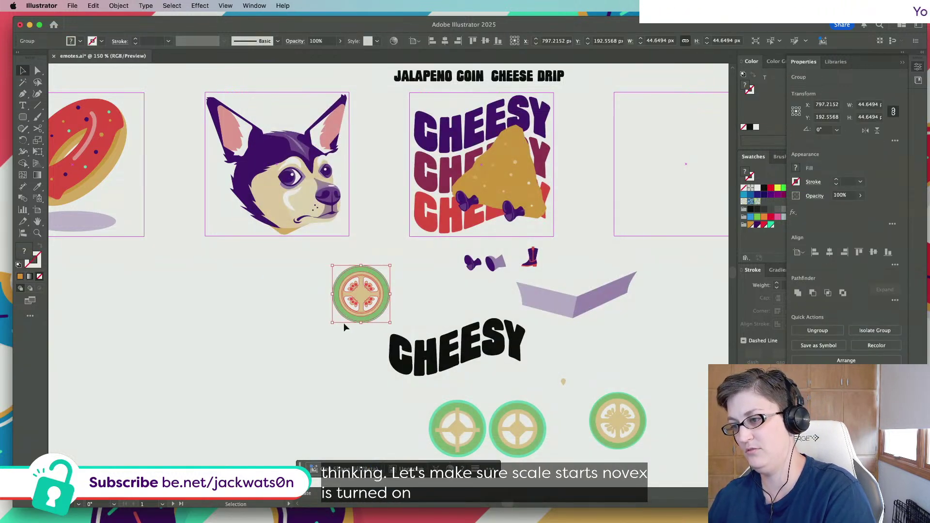
{"action": "left_click_drag", "start_coordinate": [332, 325], "coordinate": [348, 313]}
{"action": "scroll", "coordinate": [450, 255], "scroll_direction": "up", "scroll_amount": 2}
{"action": "scroll", "coordinate": [449, 255], "scroll_direction": "right", "scroll_amount": 2}
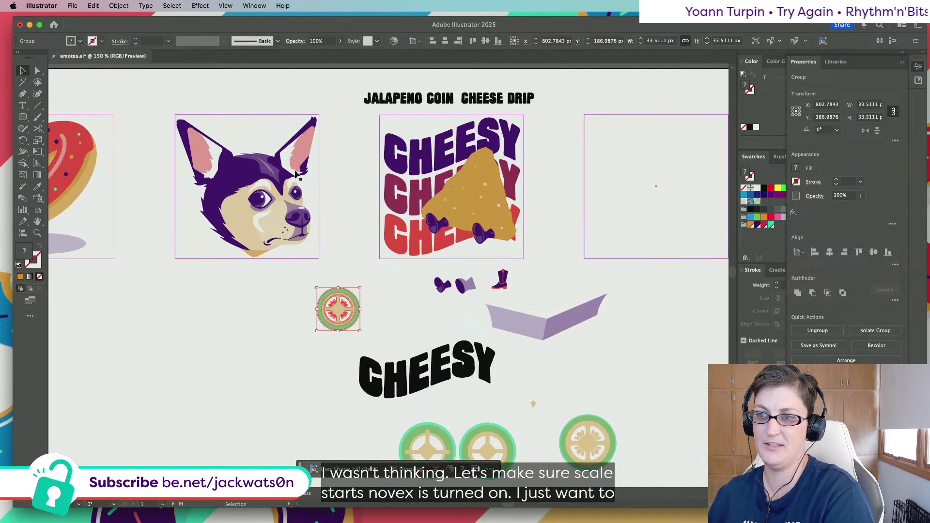
{"action": "key", "text": "e"}
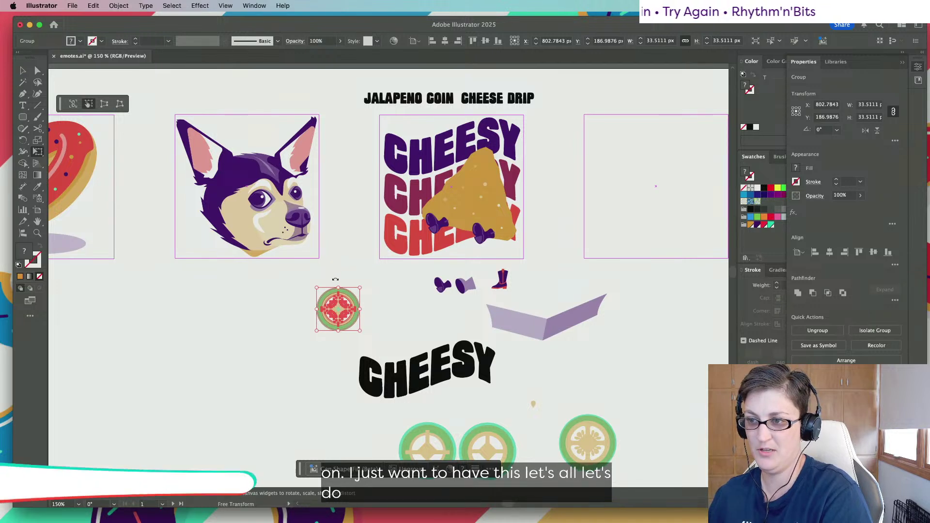
{"action": "mouse_move", "coordinate": [338, 288]}
{"action": "left_mouse_down"}
{"action": "mouse_move", "coordinate": [331, 285]}
{"action": "mouse_move", "coordinate": [353, 306]}
{"action": "mouse_move", "coordinate": [336, 291]}
{"action": "left_mouse_up"}
{"action": "key", "text": "super+shift+a"}
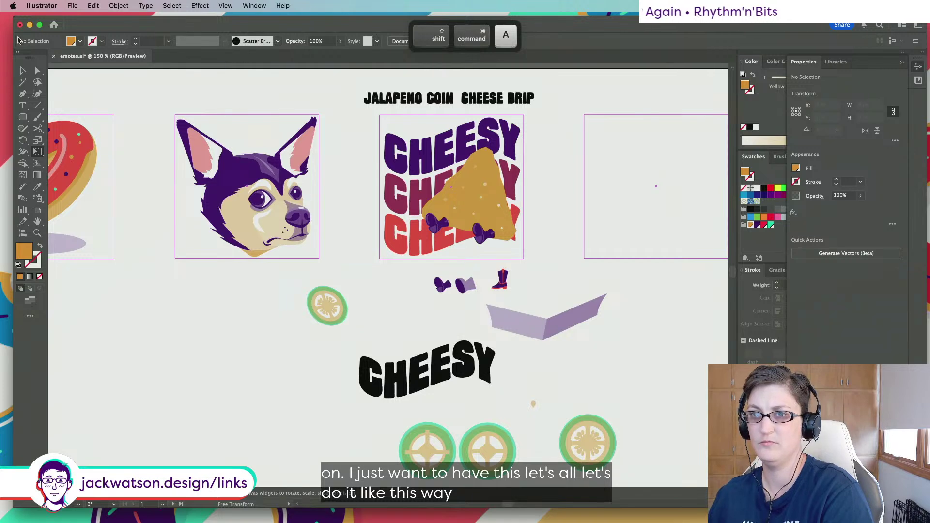
Place the slice over the letters beside the chip in the CHEESY emote and scale it to about 24 by 23.6 px
{"action": "left_click", "coordinate": [22, 70]}
{"action": "left_click_drag", "start_coordinate": [332, 322], "coordinate": [421, 180]}
{"action": "scroll", "coordinate": [421, 180], "scroll_direction": "up", "scroll_amount": 3}
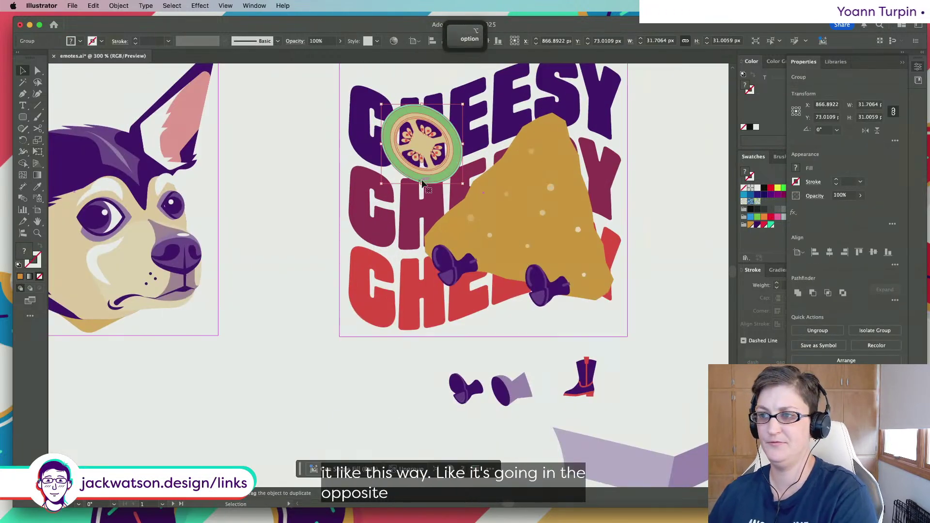
{"action": "left_click_drag", "start_coordinate": [423, 184], "coordinate": [351, 188]}
{"action": "scroll", "coordinate": [423, 169], "scroll_direction": "right", "scroll_amount": 3}
{"action": "key", "text": "shift+super+a"}
{"action": "scroll", "coordinate": [350, 188], "scroll_direction": "up", "scroll_amount": 3}
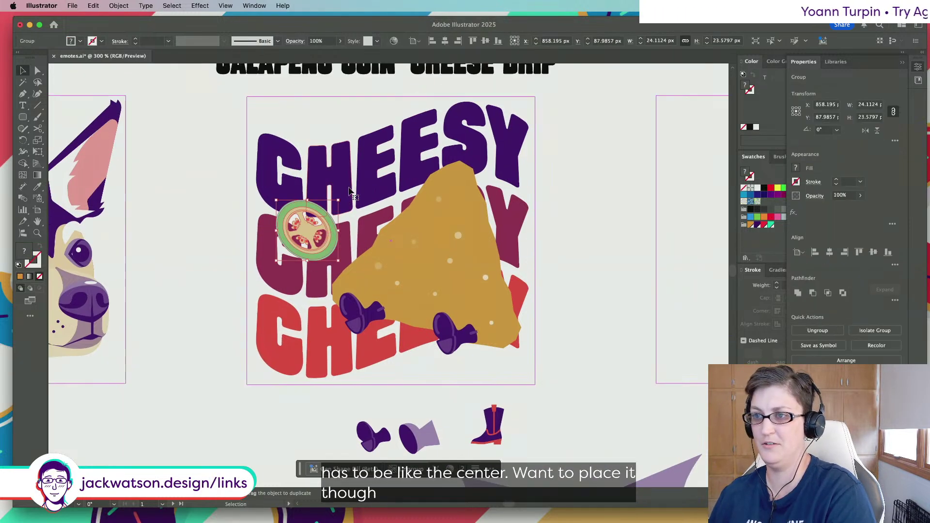
{"action": "scroll", "coordinate": [291, 227], "scroll_direction": "right", "scroll_amount": 3}
Shrink the slice to about 22 px wide, overlapping the first two CHEESY lines, and check the emote at small size
{"action": "left_click_drag", "start_coordinate": [267, 247], "coordinate": [257, 228]}
{"action": "key", "text": "shift+super+a"}
{"action": "key", "text": "shift+super+a"}
{"action": "key", "text": "super+minus"}
{"action": "key", "text": "super+minus"}
{"action": "key", "text": "super+minus"}
{"action": "key", "text": "super+minus"}
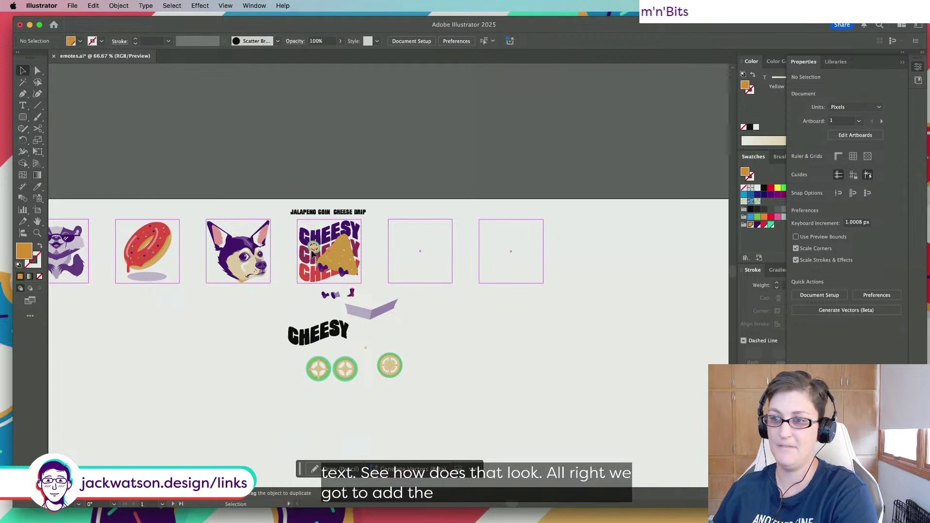
Isolate the slice group in the emote and paste a copy of its teal rim ring in front
{"action": "scroll", "coordinate": [314, 256], "scroll_direction": "up", "scroll_amount": 5}
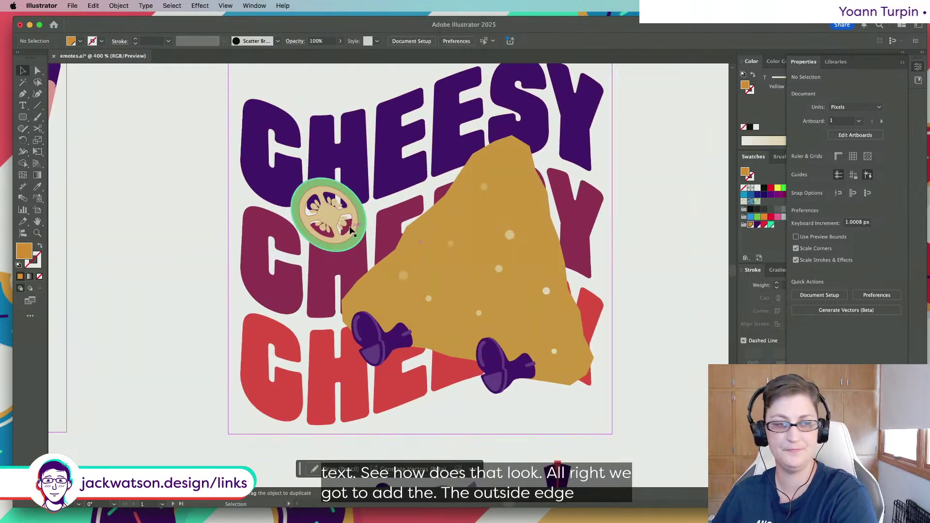
{"action": "scroll", "coordinate": [352, 231], "scroll_direction": "up", "scroll_amount": 2}
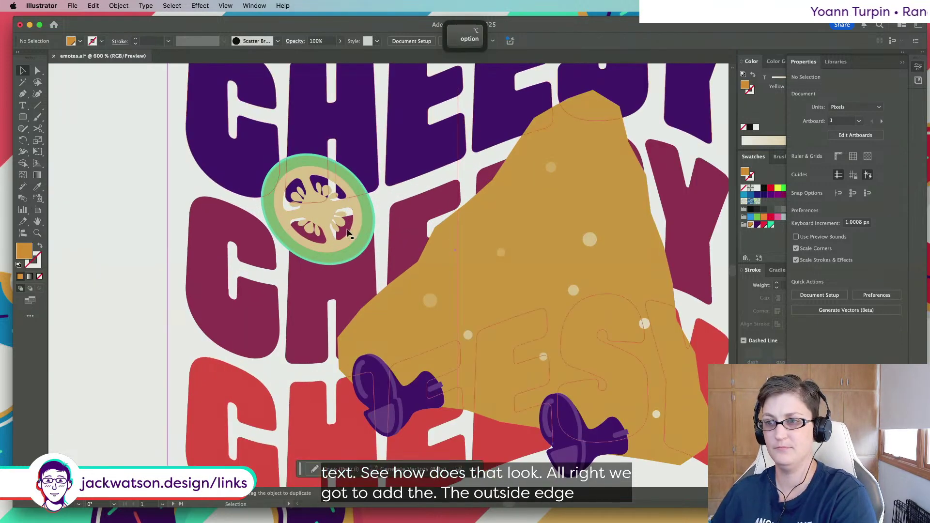
{"action": "left_click", "coordinate": [352, 261]}
{"action": "double_click", "coordinate": [350, 262]}
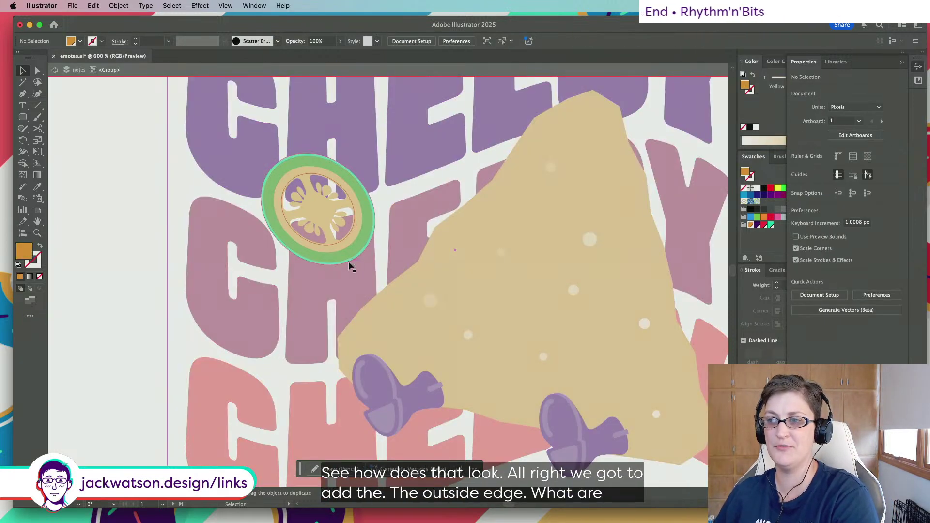
{"action": "scroll", "coordinate": [301, 136], "scroll_direction": "up", "scroll_amount": 1}
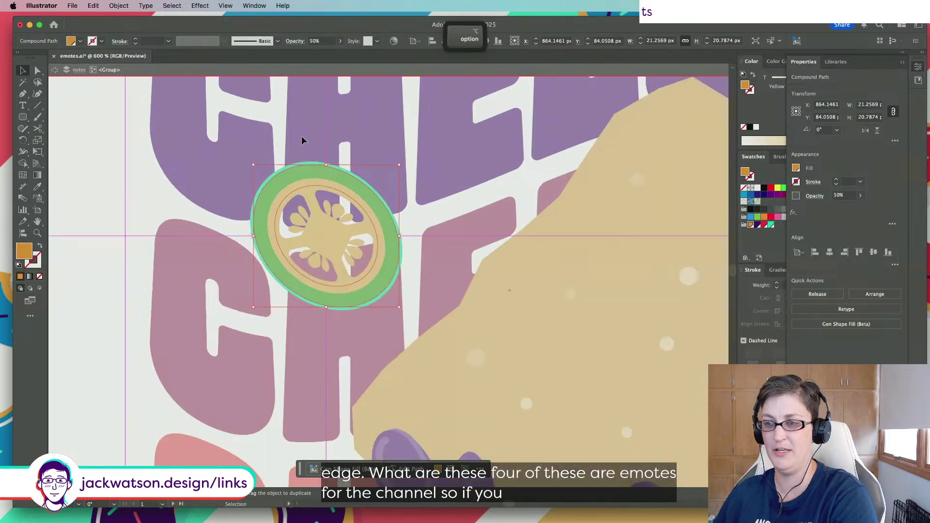
{"action": "left_click", "coordinate": [302, 164]}
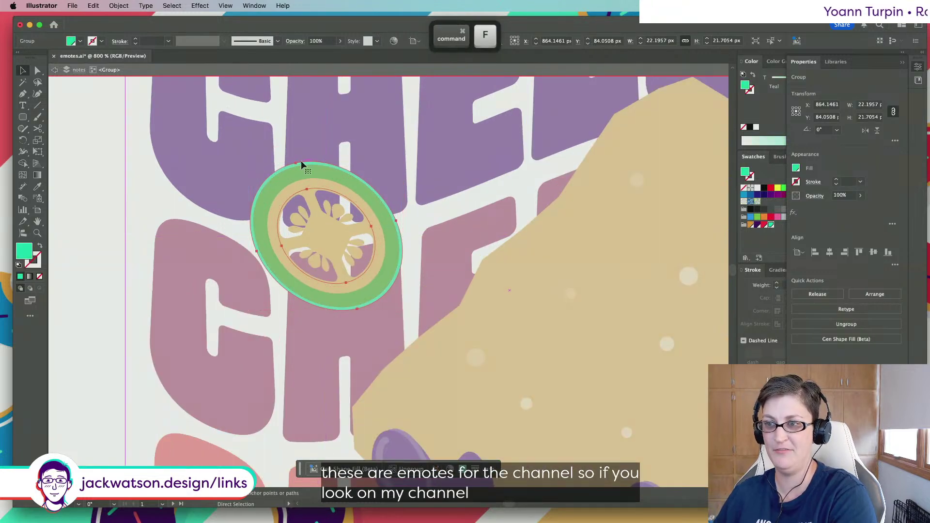
Offset the teal ring copy slightly down and to the left of the slice and isolate its group
{"action": "left_click_drag", "start_coordinate": [301, 165], "coordinate": [282, 176]}
{"action": "right_click", "coordinate": [292, 155]}
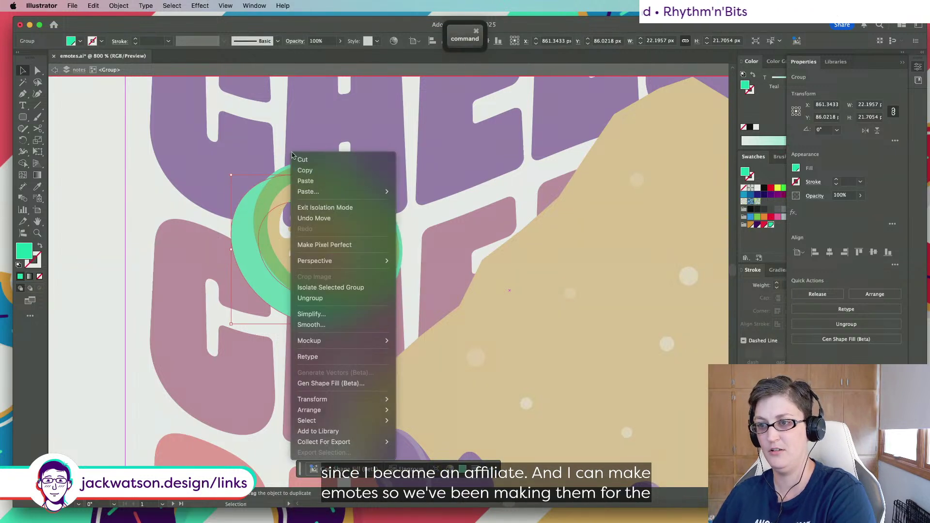
{"action": "left_click", "coordinate": [330, 287]}
Paste another teal rim ring in front at the slice's original position and release the compound paths of both teal rings
{"action": "key", "text": "ctrl+f"}
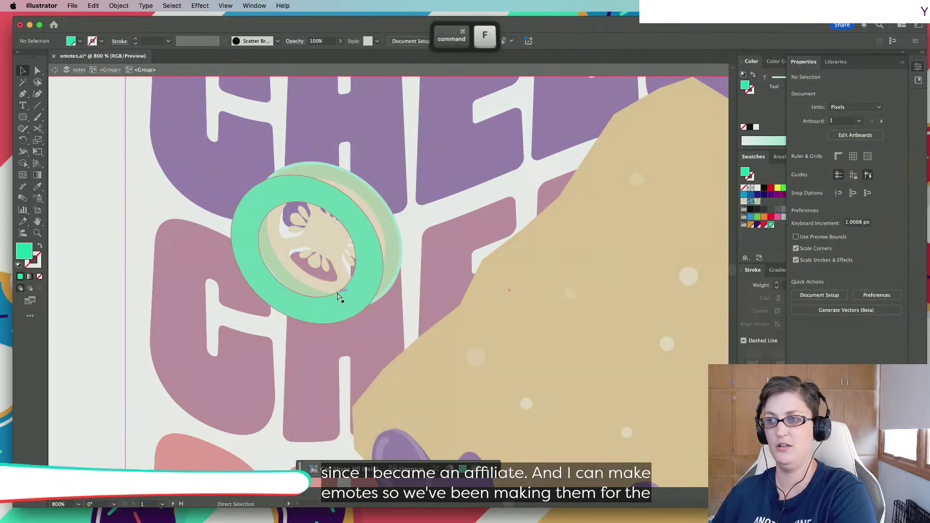
{"action": "left_click", "coordinate": [296, 312], "text": "shift"}
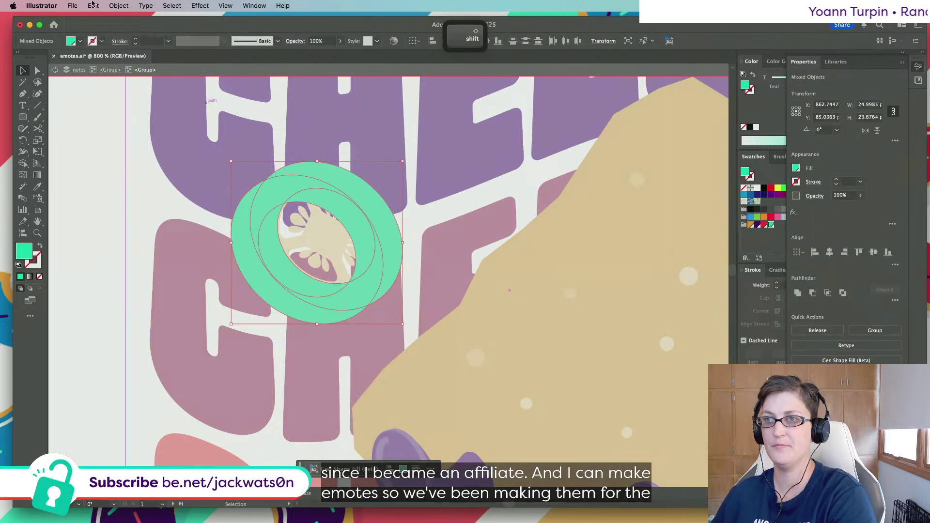
{"action": "left_click", "coordinate": [111, 7]}
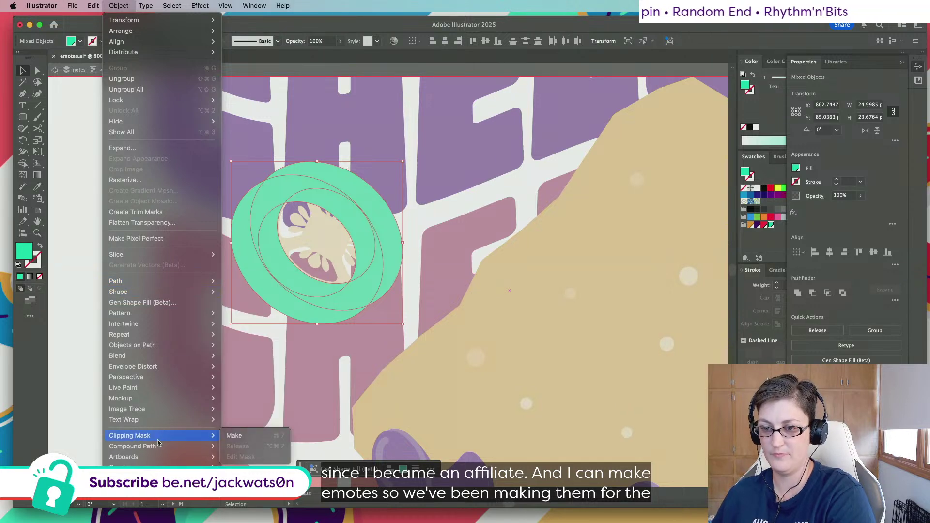
{"action": "mouse_move", "coordinate": [158, 447]}
{"action": "left_click", "coordinate": [234, 458]}
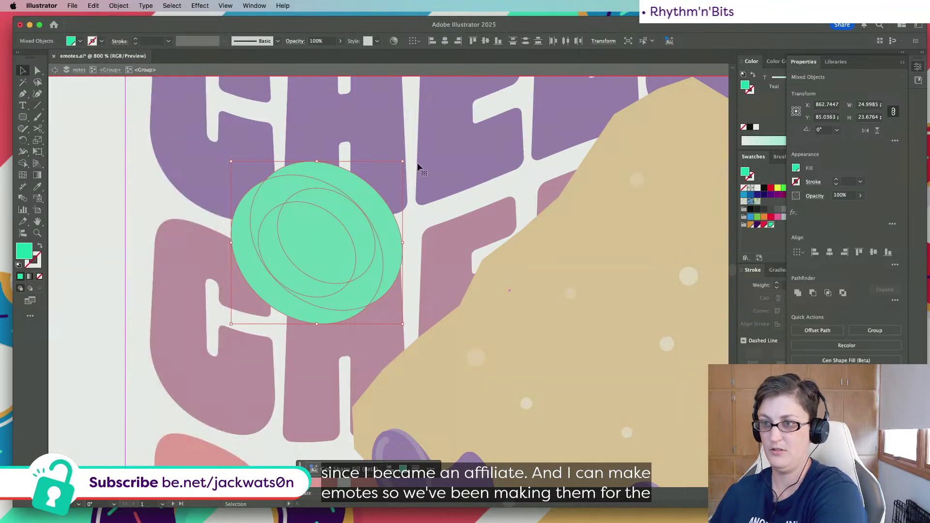
Delete the inner ellipses of both rings and move the unshifted outer ellipse in front of the offset one
{"action": "left_click", "coordinate": [318, 247]}
{"action": "key", "text": "Delete"}
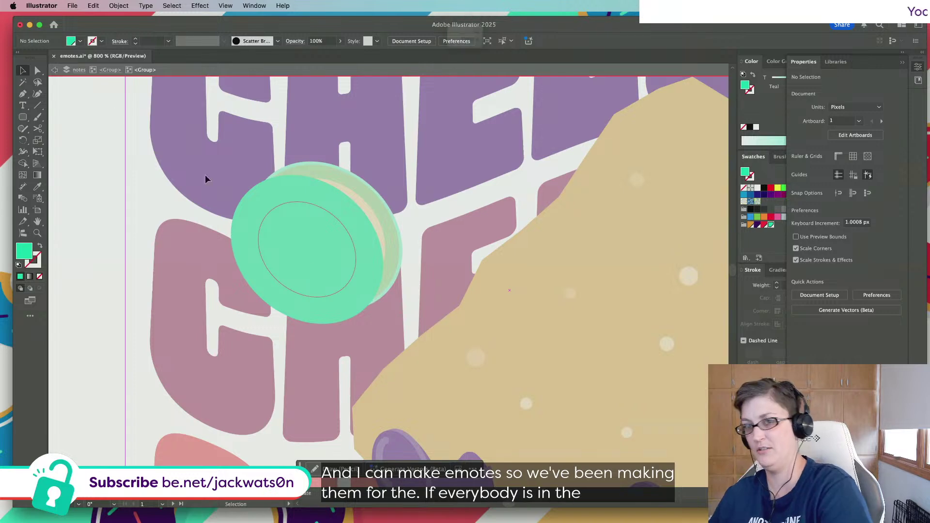
{"action": "key", "text": "super+z"}
{"action": "key", "text": "a"}
{"action": "key", "text": "super+shift+a"}
{"action": "left_click", "coordinate": [315, 266]}
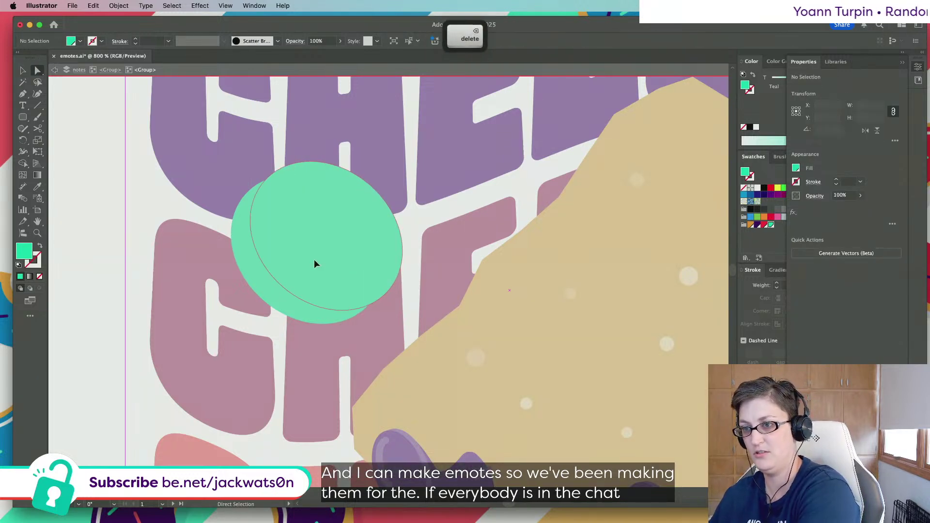
{"action": "key", "text": "super+x"}
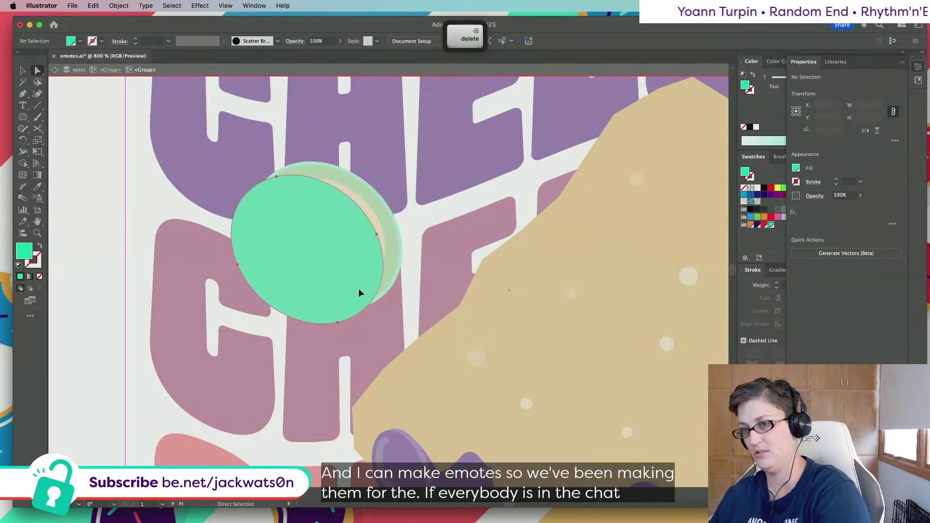
{"action": "key", "text": "super+f"}
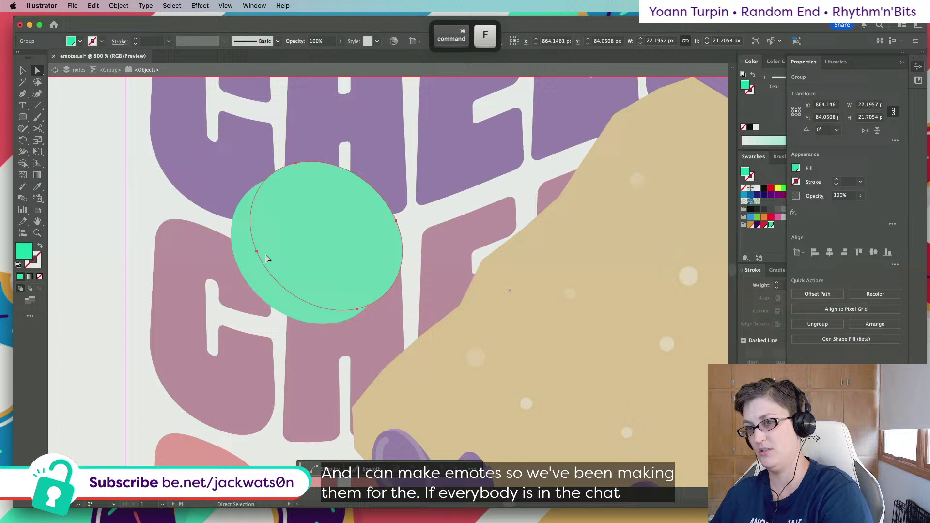
Cut both teal ellipses with the Scissors tool near the slice's upper-left and lower-right edges and delete their upper-right arcs
{"action": "left_click", "coordinate": [38, 127]}
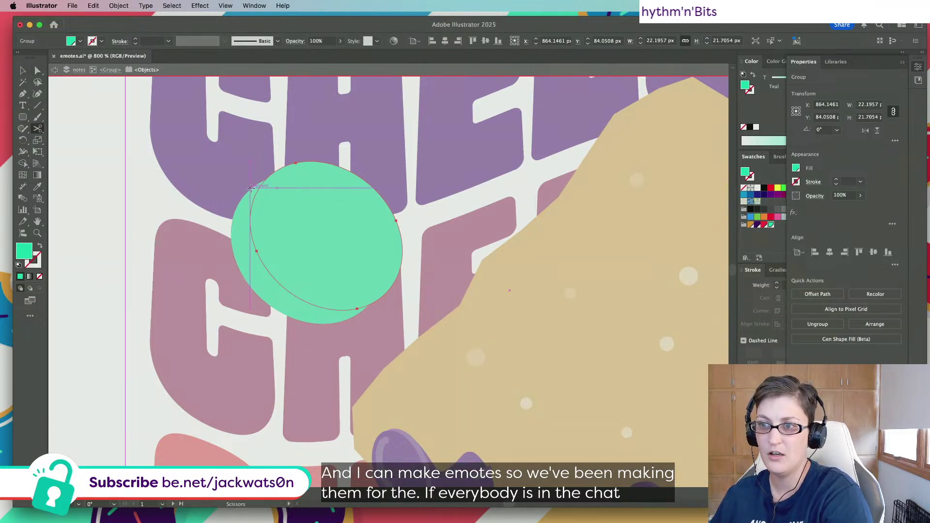
{"action": "left_click", "coordinate": [277, 169]}
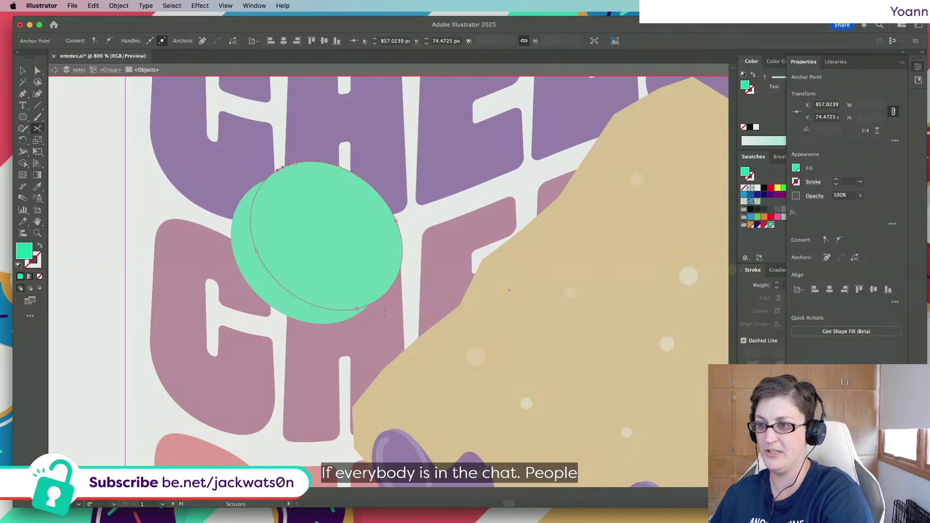
{"action": "left_click", "coordinate": [355, 318]}
{"action": "key", "text": "a"}
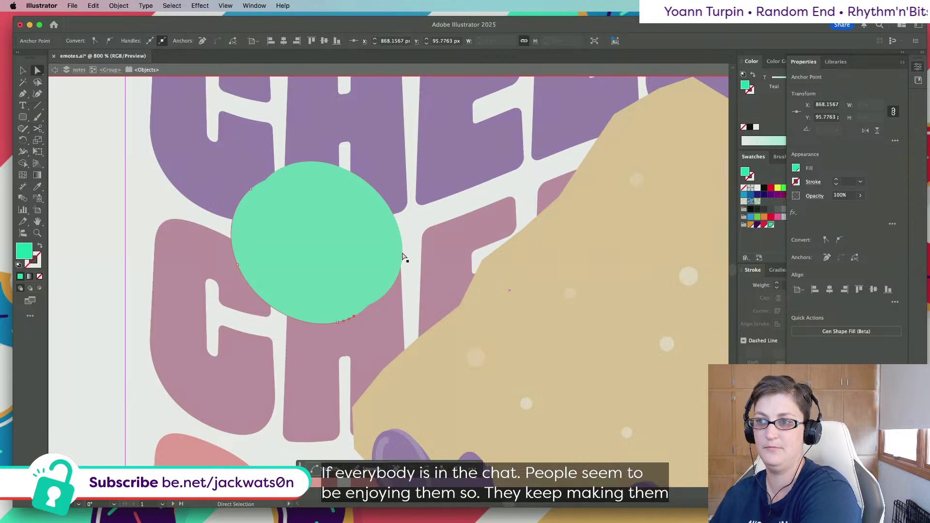
{"action": "key", "text": "BackSpace"}
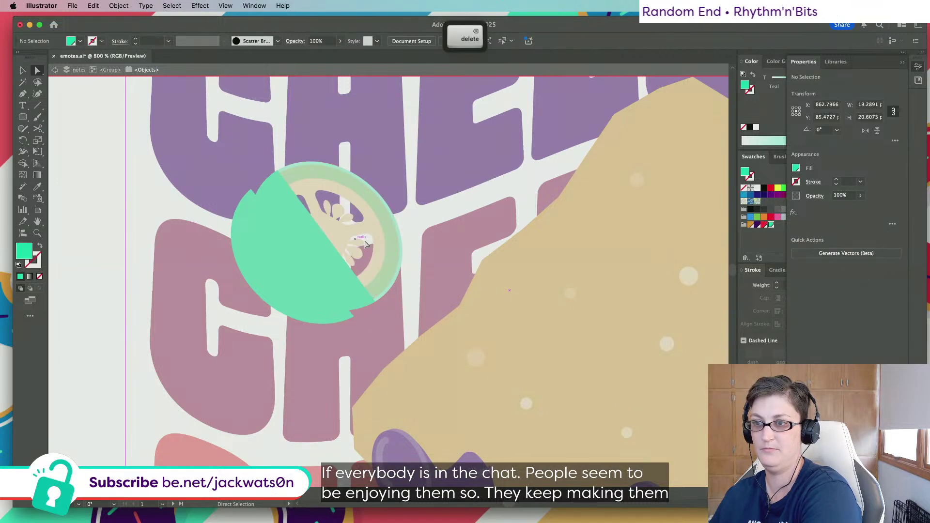
Join the remaining teal arcs into one closed side shape for the slice and leave its isolated group
{"action": "left_click_drag", "start_coordinate": [368, 339], "coordinate": [103, 124]}
{"action": "key", "text": "cmd+j"}
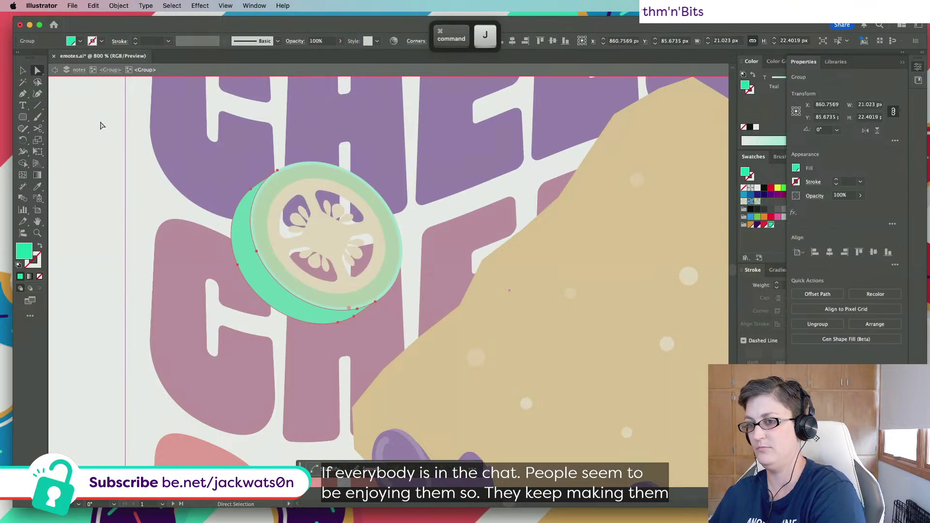
{"action": "left_click", "coordinate": [101, 126]}
{"action": "scroll", "coordinate": [399, 298], "scroll_direction": "down", "scroll_amount": 6}
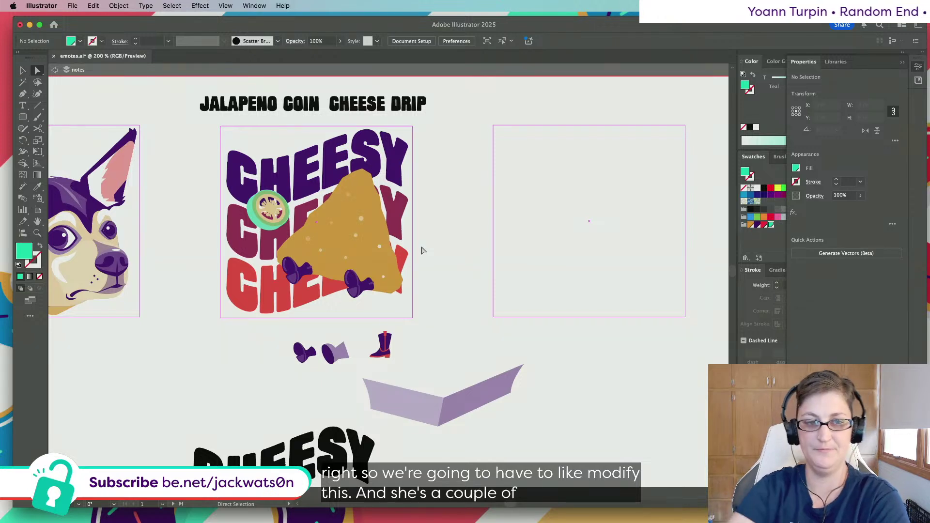
Isolate the teal side's group and nudge its outer anchor points inward by about 0.23 px horizontally and 0.17 px upward
{"action": "scroll", "coordinate": [256, 218], "scroll_direction": "up", "scroll_amount": 6}
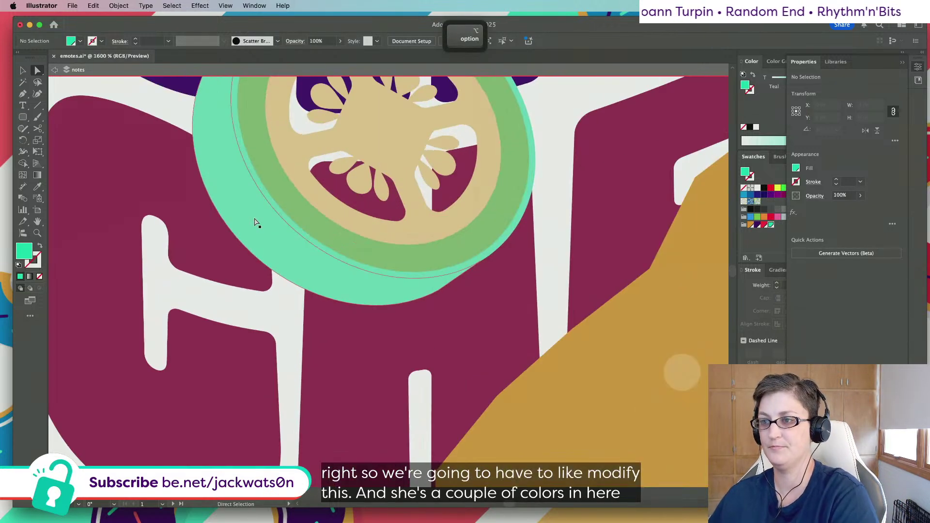
{"action": "left_click", "coordinate": [253, 260]}
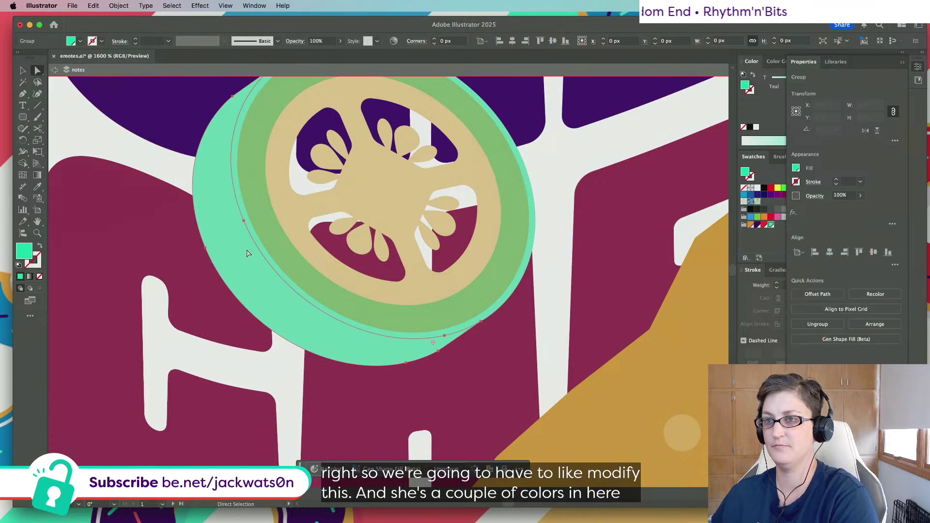
{"action": "right_click", "coordinate": [251, 296]}
{"action": "left_click", "coordinate": [267, 348]}
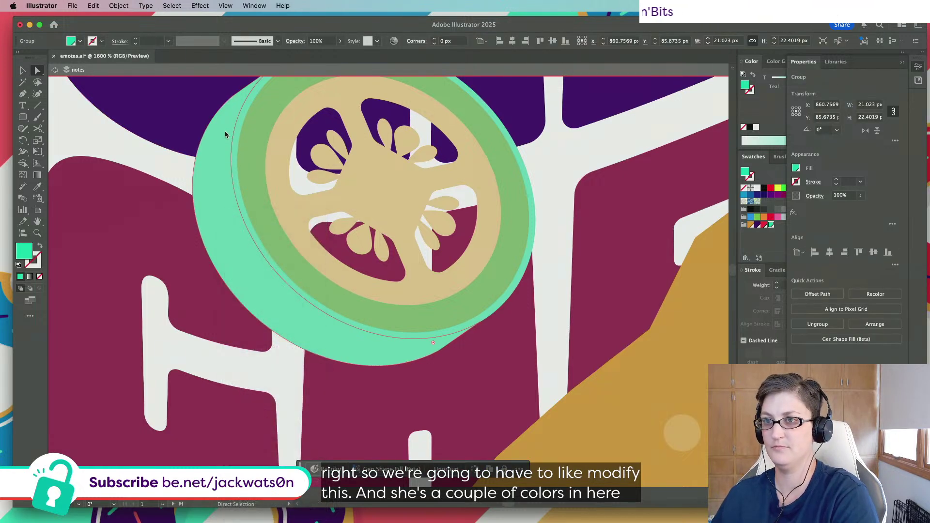
{"action": "scroll", "coordinate": [218, 125], "scroll_direction": "up", "scroll_amount": 1}
{"action": "left_click", "coordinate": [232, 111]}
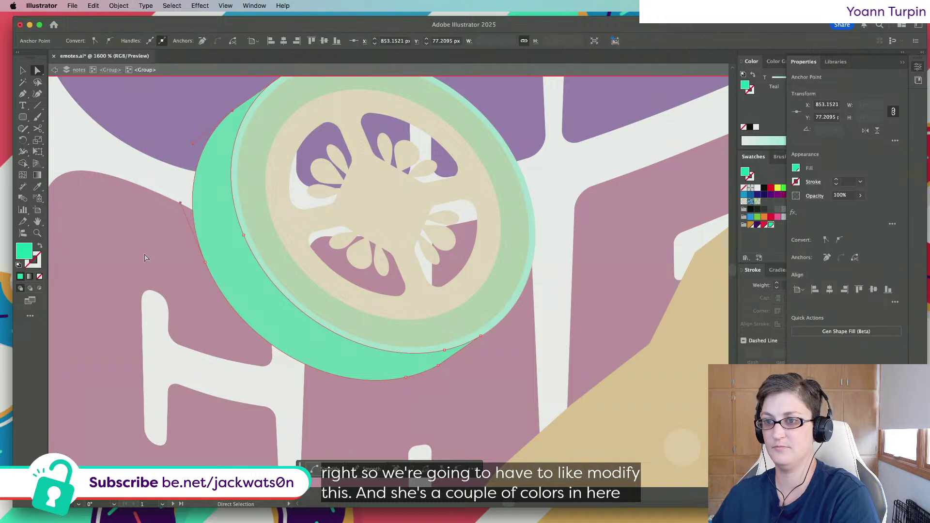
{"action": "left_click", "coordinate": [206, 262], "text": "shift"}
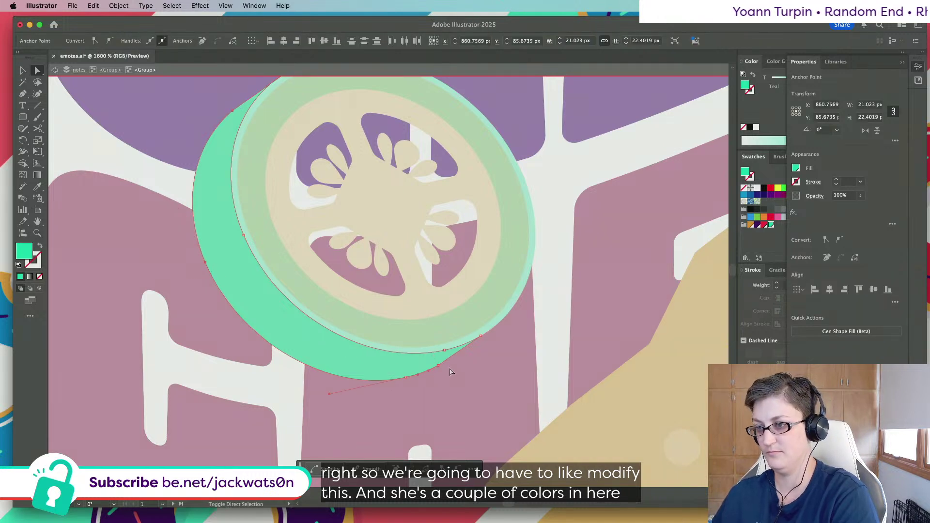
{"action": "left_click", "coordinate": [428, 371], "text": "shift"}
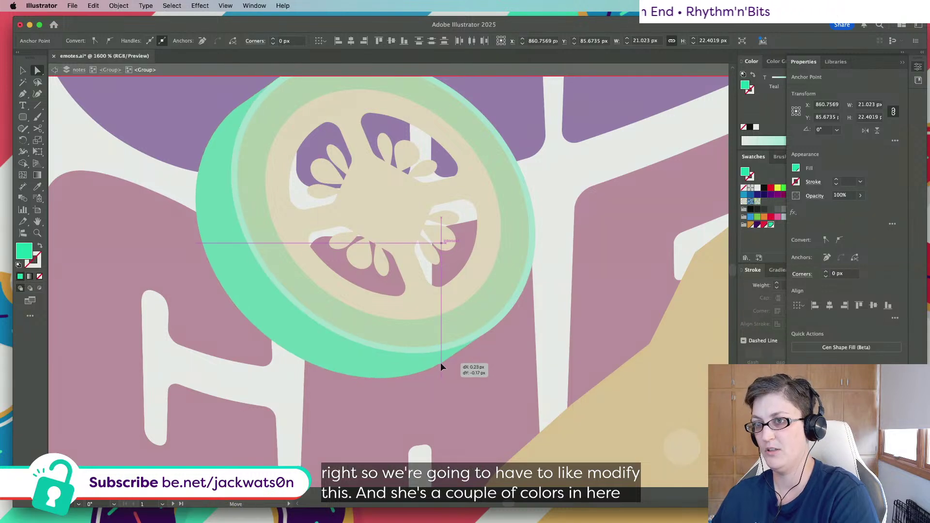
{"action": "key", "text": "shift+super+a"}
{"action": "key", "text": "super+minus"}
{"action": "key", "text": "super+minus"}
{"action": "key", "text": "super+minus"}
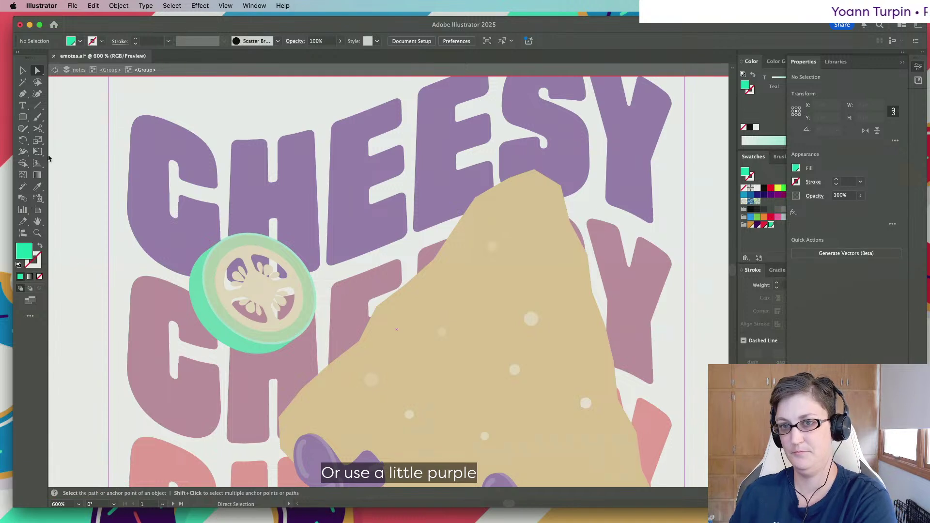
Draw a teal angular shadow shape with the Pen tool over the upper-left end of the slice's side
{"action": "left_click", "coordinate": [22, 94]}
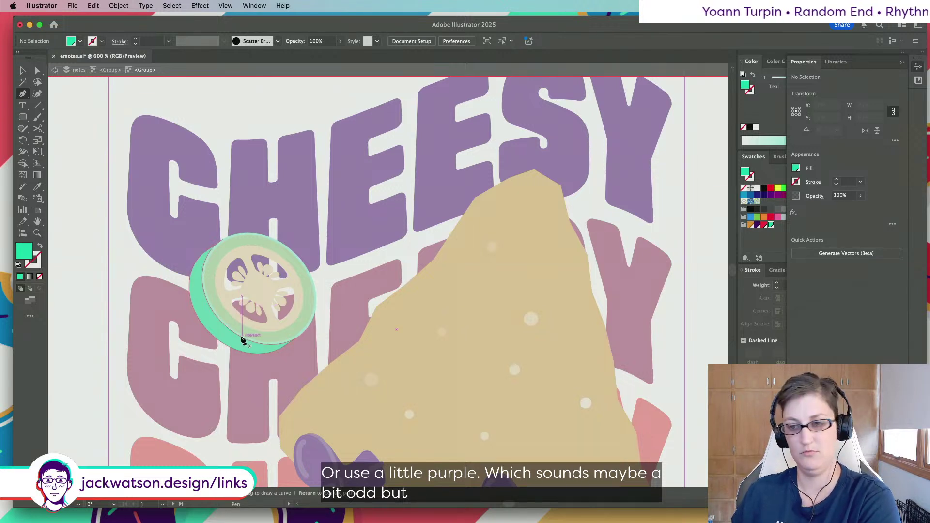
{"action": "left_click", "coordinate": [220, 251]}
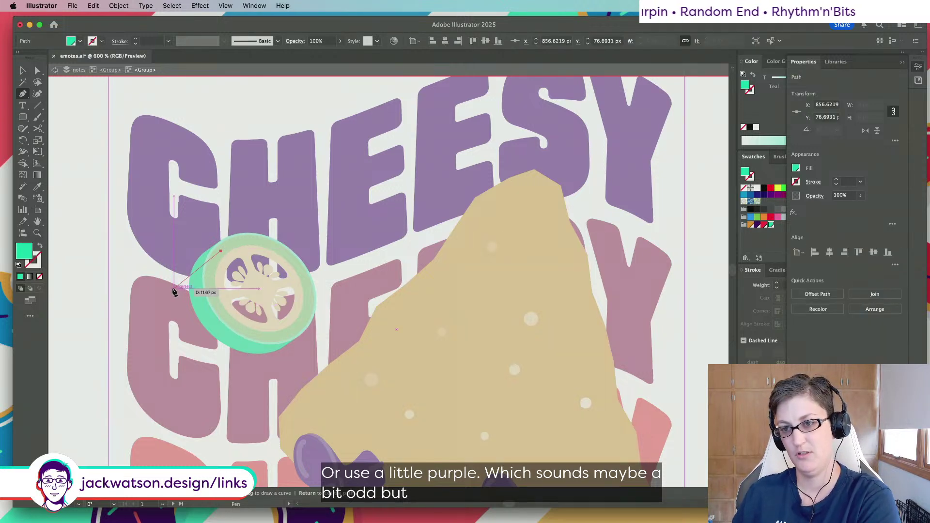
{"action": "left_click", "coordinate": [210, 258]}
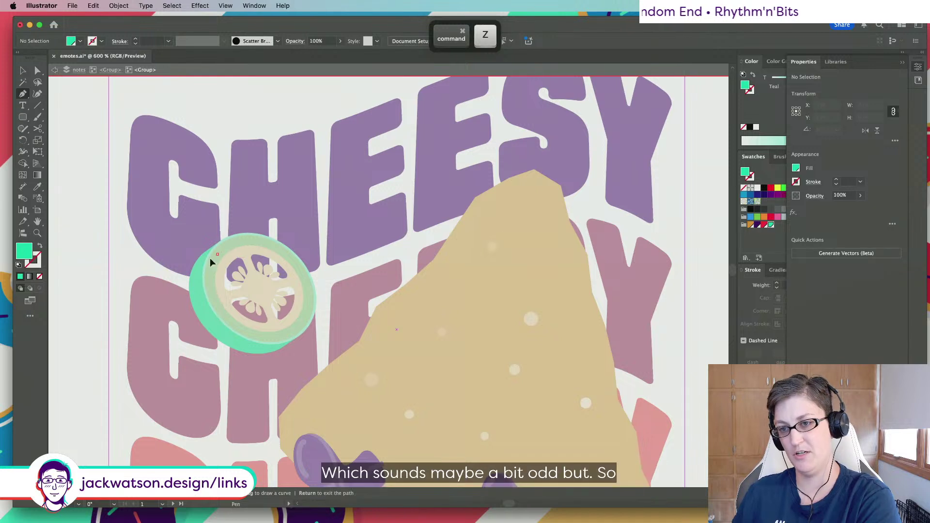
{"action": "left_click", "coordinate": [152, 299]}
{"action": "left_click", "coordinate": [207, 232]}
{"action": "left_click", "coordinate": [243, 224]}
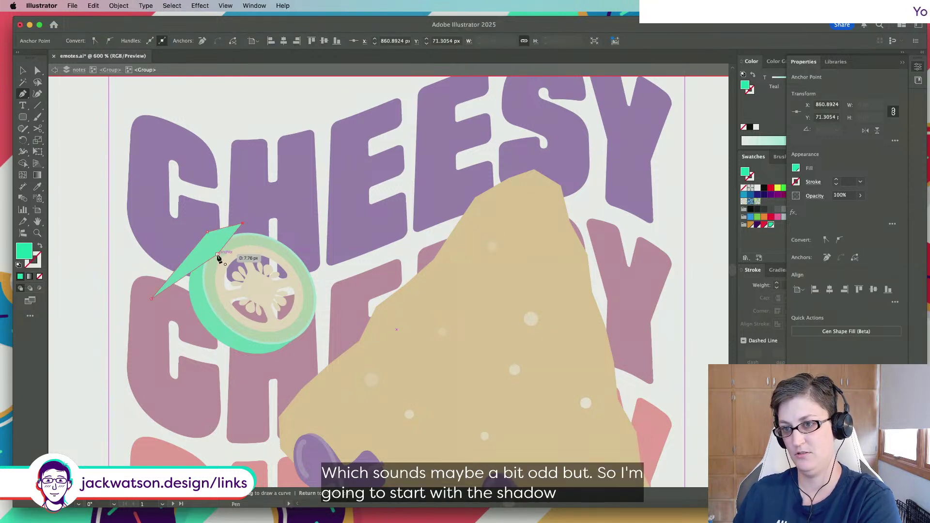
{"action": "left_click", "coordinate": [218, 254]}
Draw a wide four-sided teal shadow shape with the Pen tool across the lower-left part of the slice's side
{"action": "left_click", "coordinate": [230, 305]}
{"action": "left_click", "coordinate": [179, 344]}
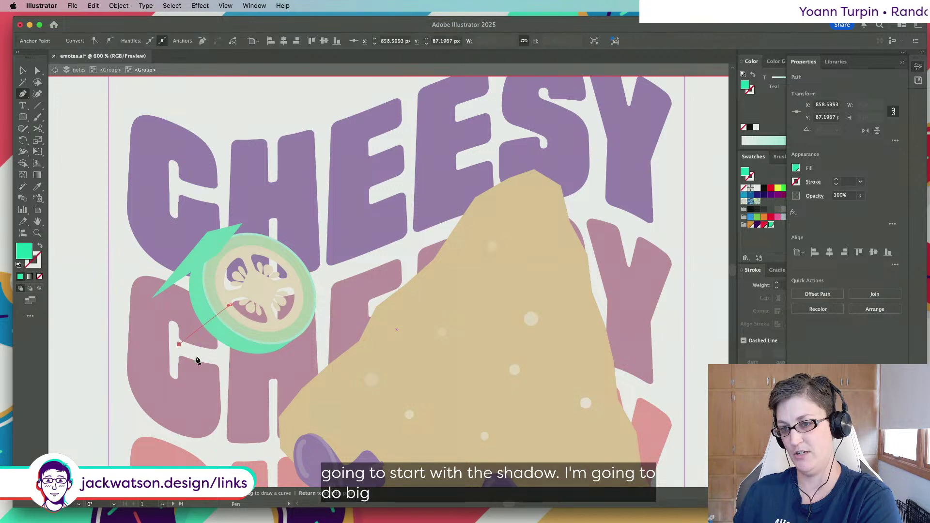
{"action": "left_click", "coordinate": [231, 369]}
{"action": "left_click", "coordinate": [272, 332]}
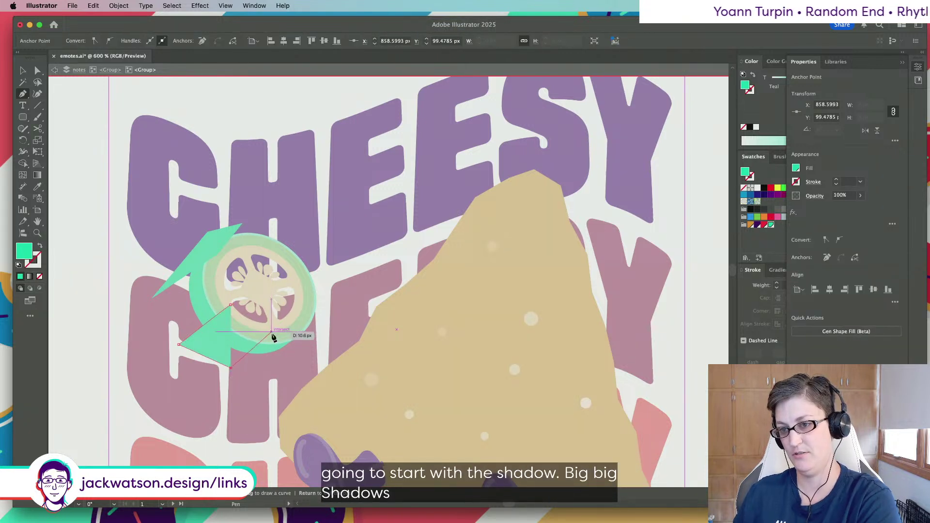
{"action": "left_click", "coordinate": [231, 306]}
{"action": "key", "text": "shift+super+a"}
Draw a smaller four-sided teal shadow shape with the Pen tool over the lower-right end of the slice's side
{"action": "left_click", "coordinate": [290, 332]}
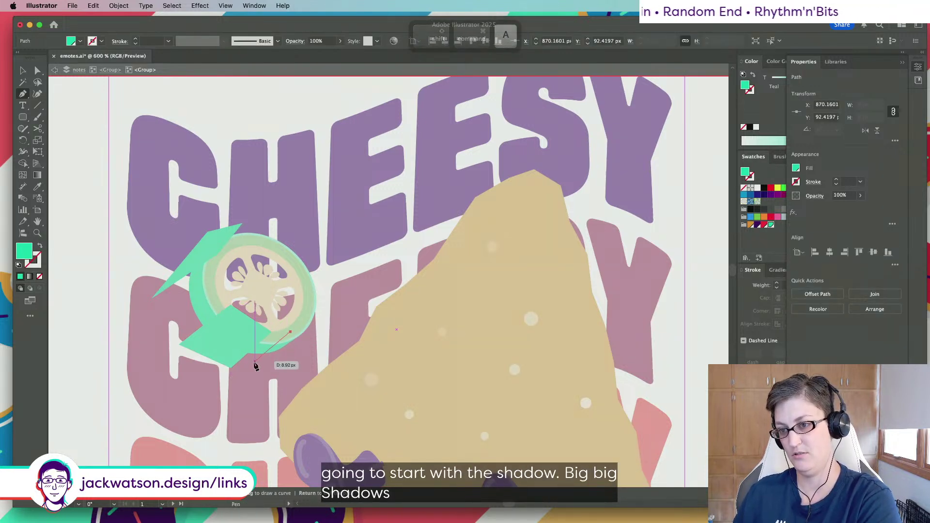
{"action": "left_click", "coordinate": [255, 364]}
{"action": "left_click", "coordinate": [286, 368]}
{"action": "left_click", "coordinate": [323, 342]}
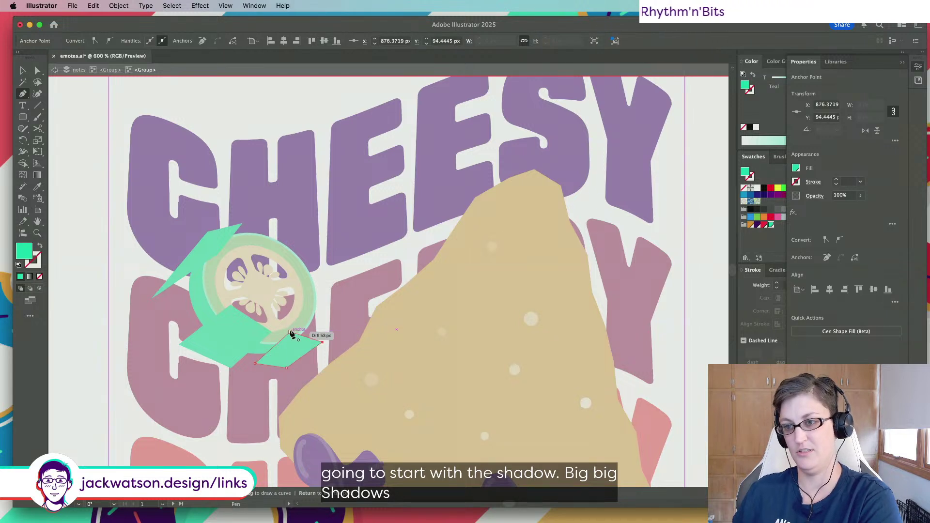
{"action": "key", "text": "shift+super+a"}
Trim each of the three shadow shapes to the slice's side with Intersect, keeping the teal side, and fill them with purple
{"action": "left_click", "coordinate": [196, 295]}
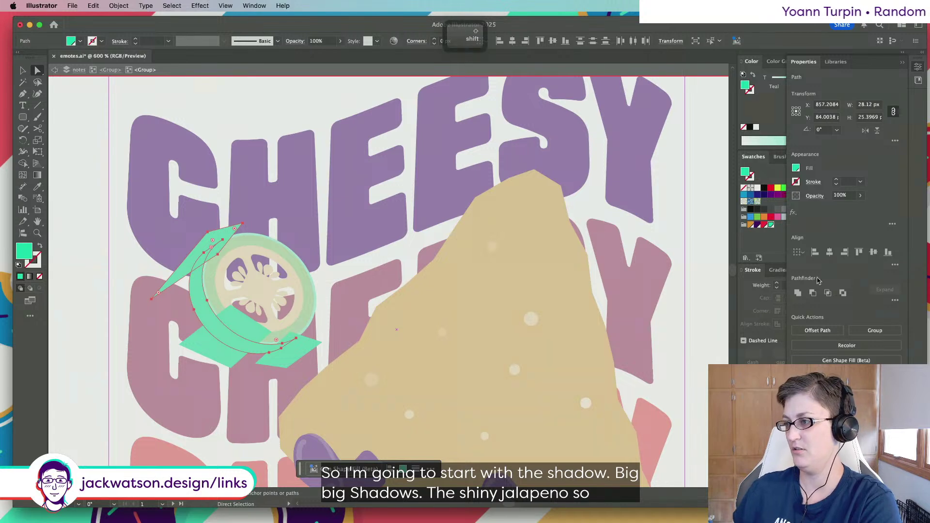
{"action": "left_click", "coordinate": [828, 293]}
{"action": "key", "text": "super+z"}
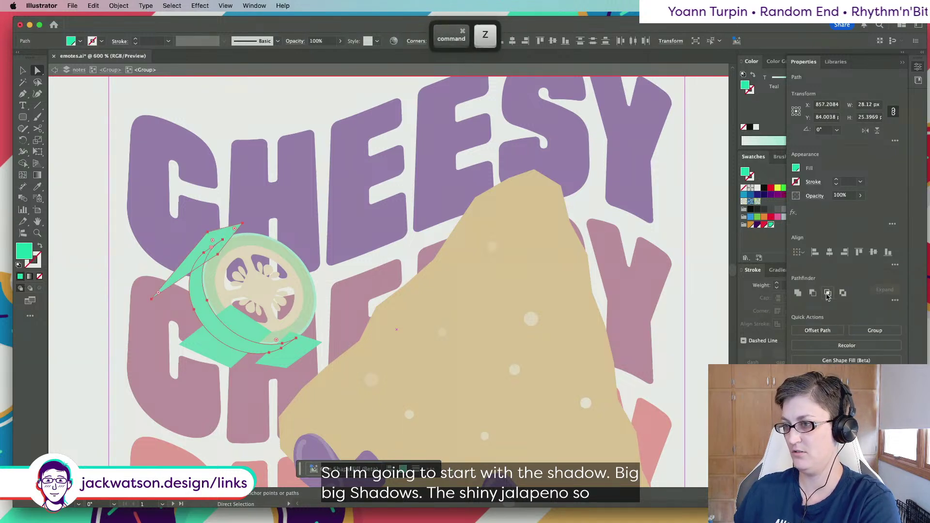
{"action": "left_click", "coordinate": [828, 294]}
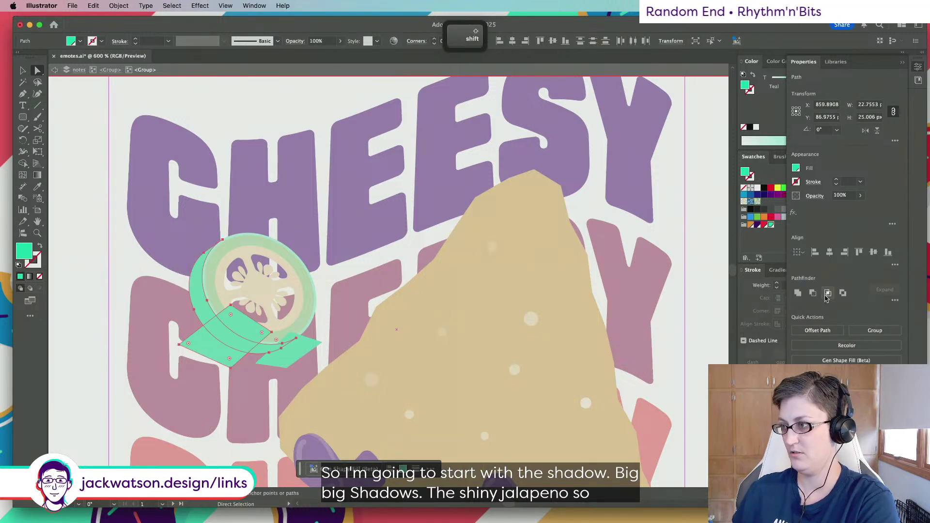
{"action": "left_click", "coordinate": [827, 295]}
{"action": "key", "text": "super+z"}
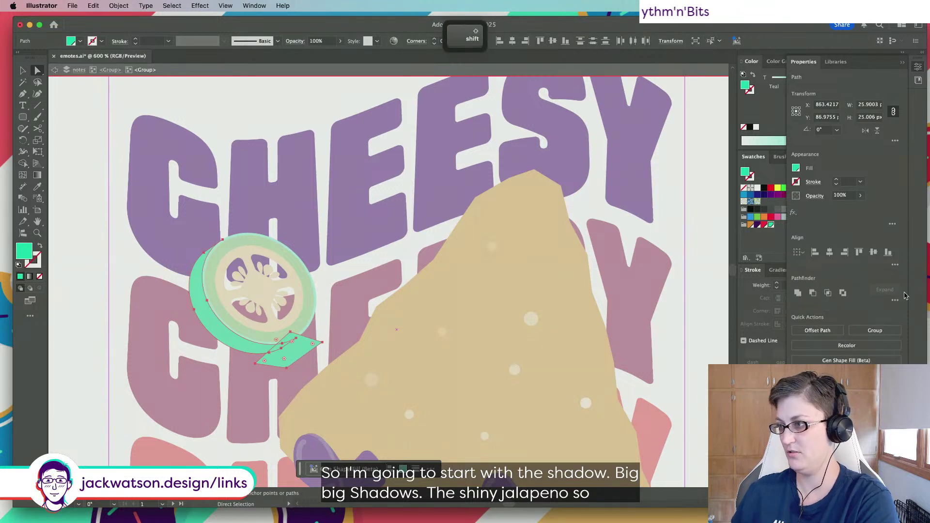
{"action": "key", "text": "super+z"}
{"action": "key", "text": "super+z"}
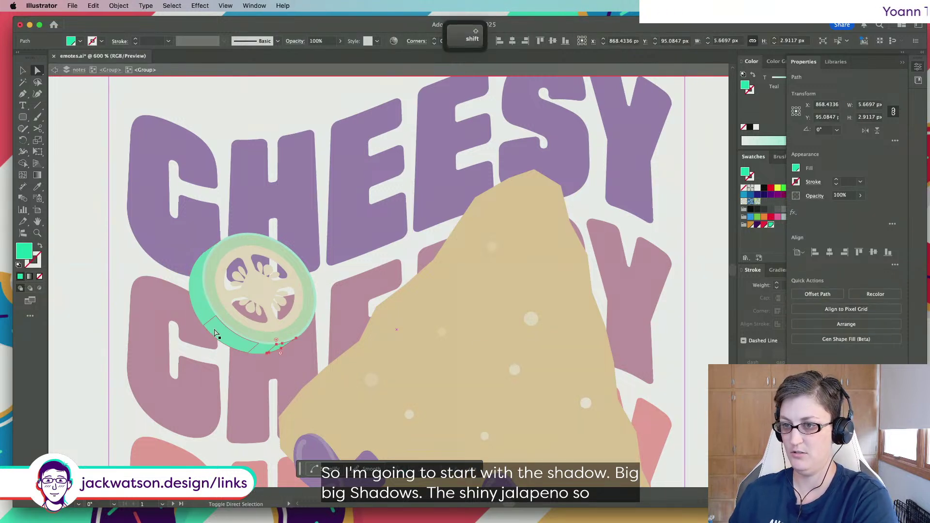
{"action": "left_click", "coordinate": [756, 225]}
{"action": "left_click", "coordinate": [919, 68]}
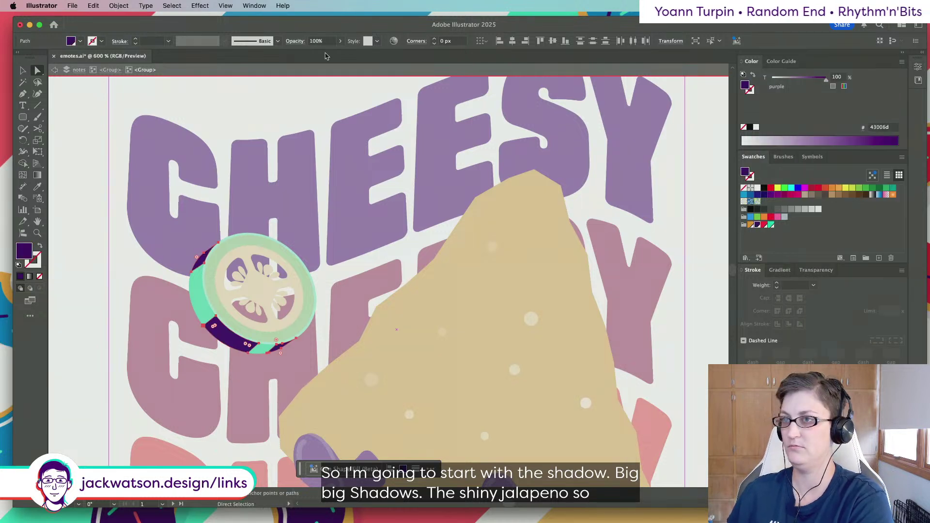
Set the opacity of the three purple shadow shapes on the jalapeno slice's side to 25%
{"action": "type", "text": "25"}
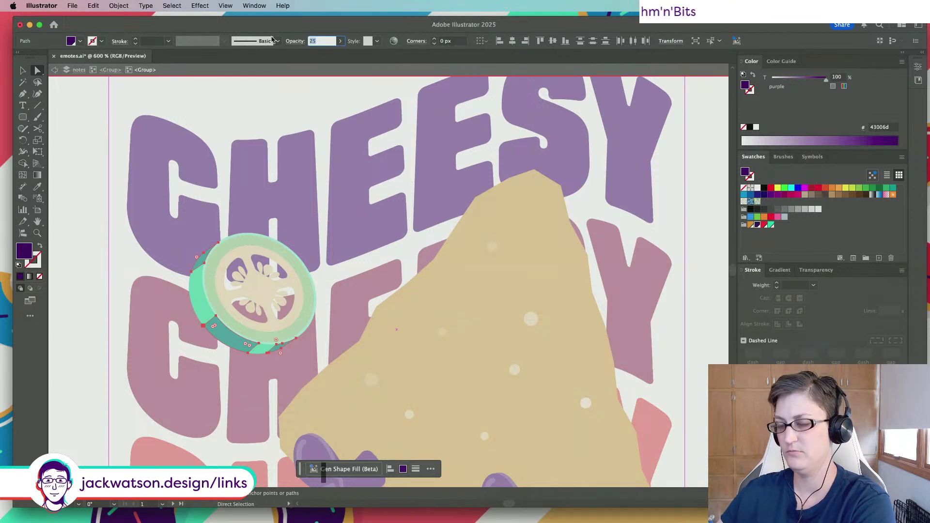
{"action": "type", "text": "50"}
{"action": "type", "text": "2"}
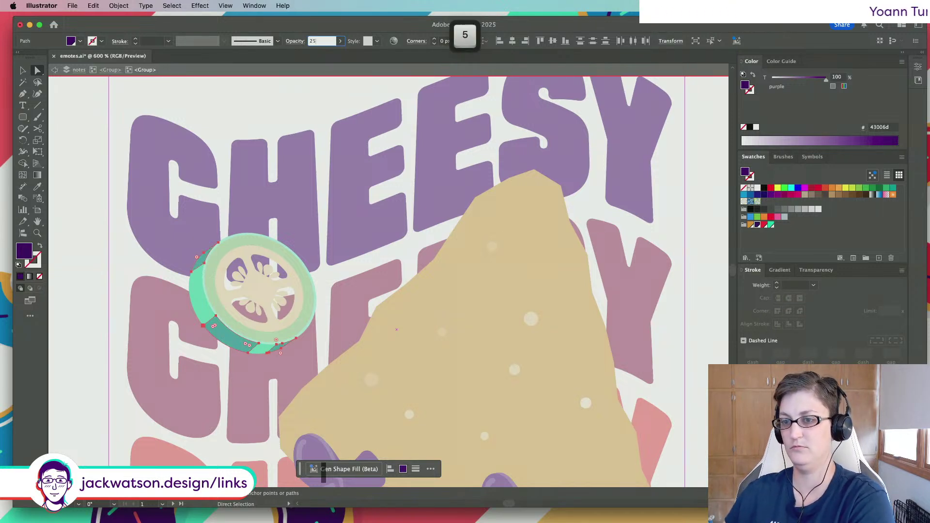
Isolate the parts of the slice's side and group the three purple shadow shapes together
{"action": "key", "text": "super+g"}
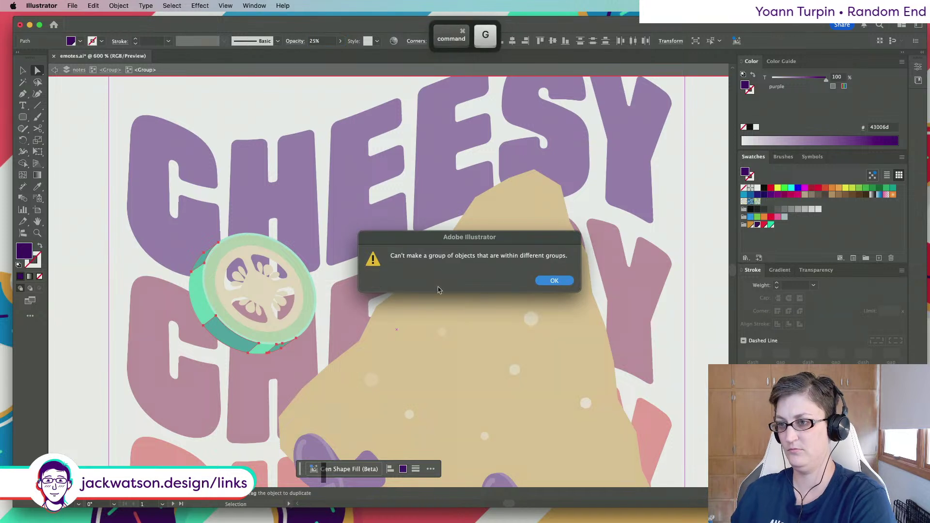
{"action": "left_click", "coordinate": [553, 281]}
{"action": "key", "text": "a"}
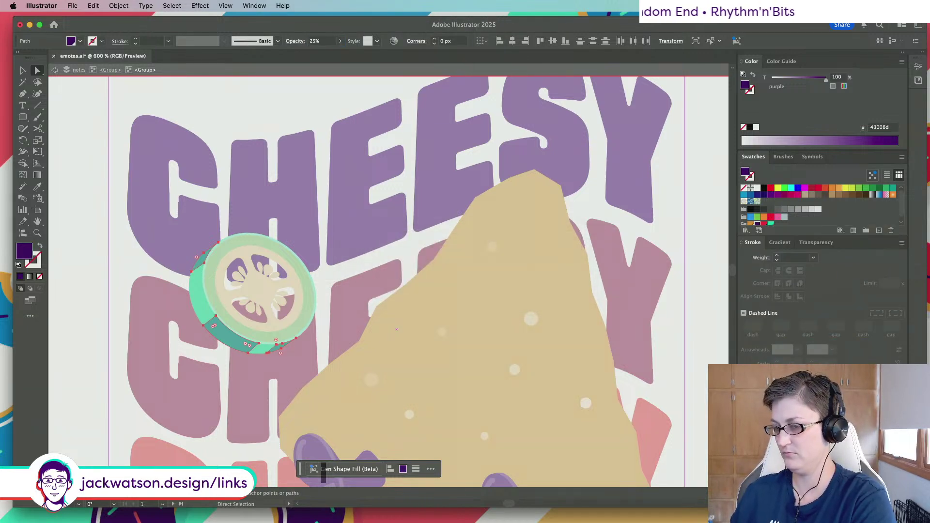
{"action": "right_click", "coordinate": [257, 347]}
{"action": "left_click", "coordinate": [298, 358]}
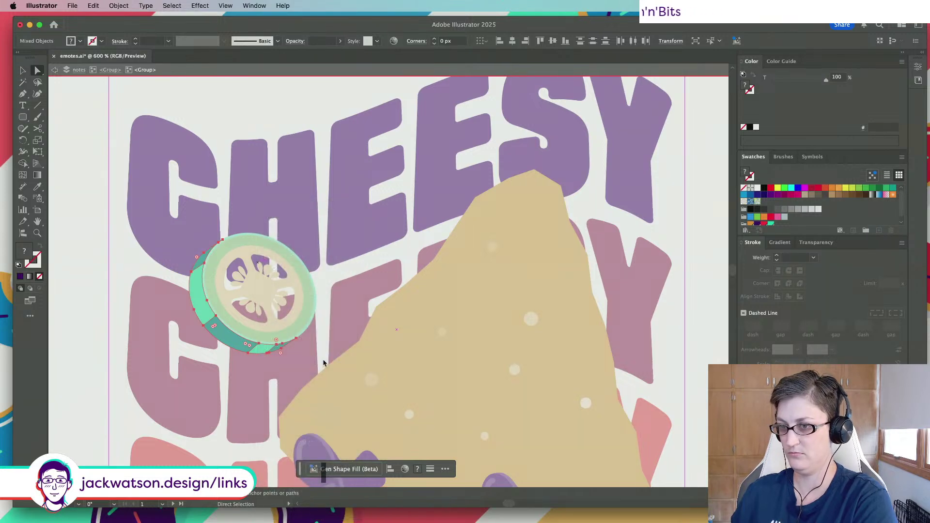
{"action": "key", "text": "shift+super+a"}
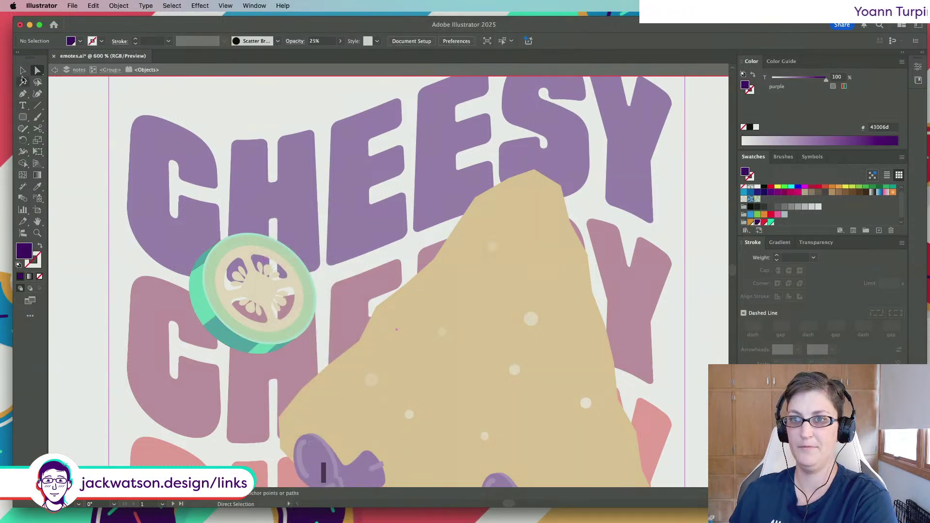
{"action": "left_click", "coordinate": [22, 72]}
{"action": "left_click", "coordinate": [270, 349], "text": "shift"}
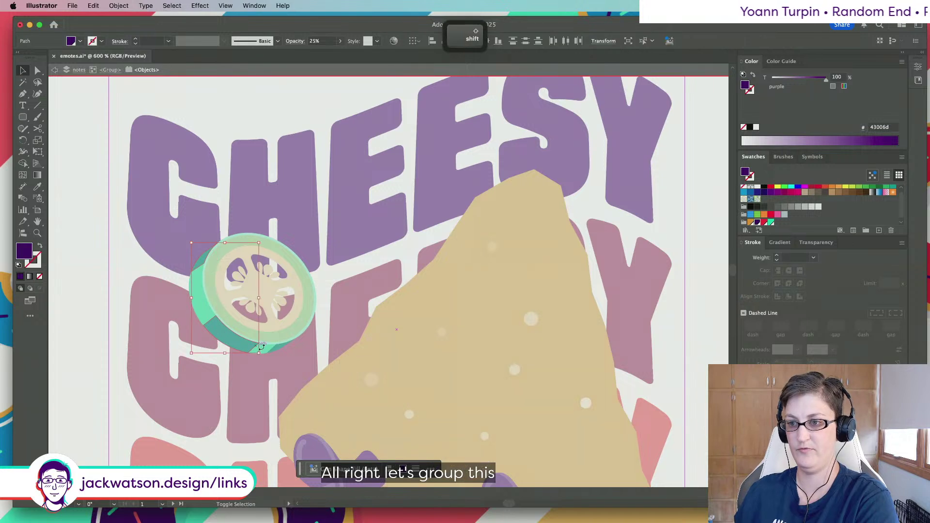
{"action": "key", "text": "super+g"}
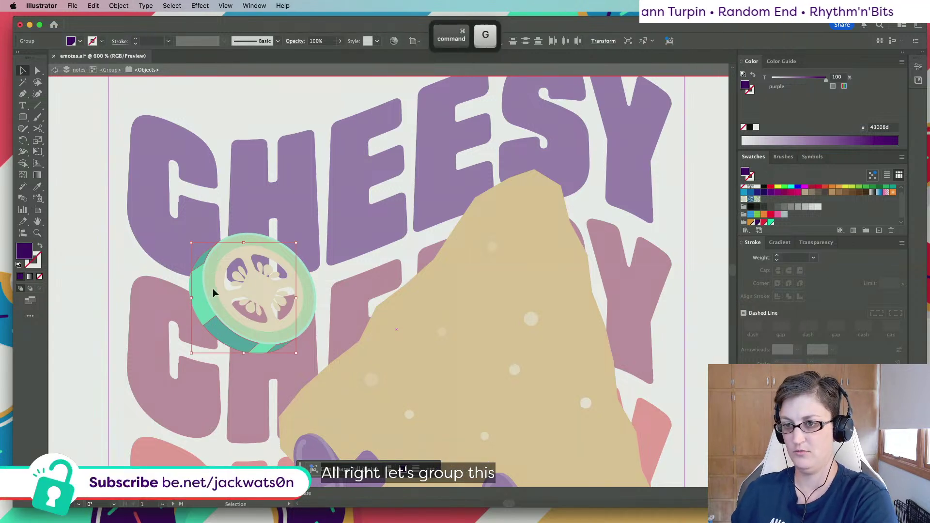
Paste a copy of the teal side in front and give it the slice rim's 50% yellow fill with the Eyedropper
{"action": "left_click", "coordinate": [200, 295]}
{"action": "key", "text": "super+c"}
{"action": "key", "text": "super+f"}
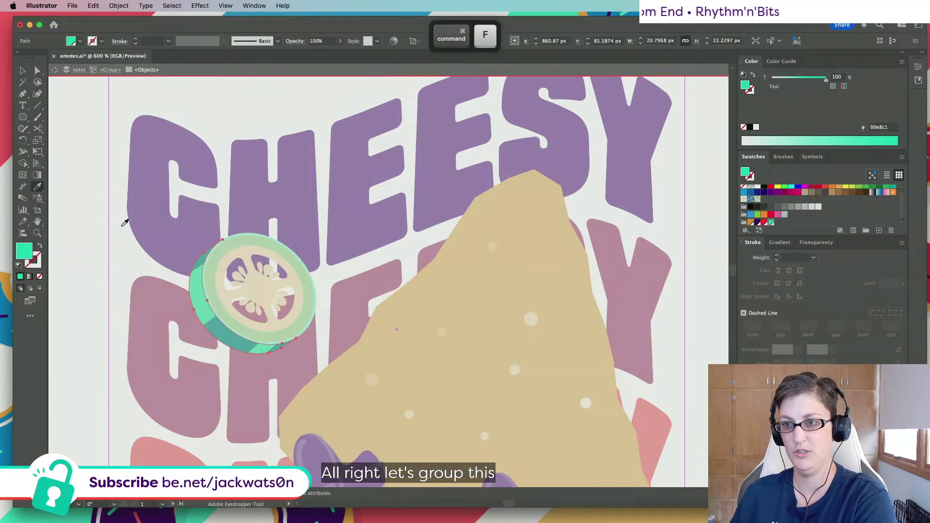
{"action": "key", "text": "i"}
{"action": "left_click", "coordinate": [213, 266]}
{"action": "key", "text": "shift+super+a"}
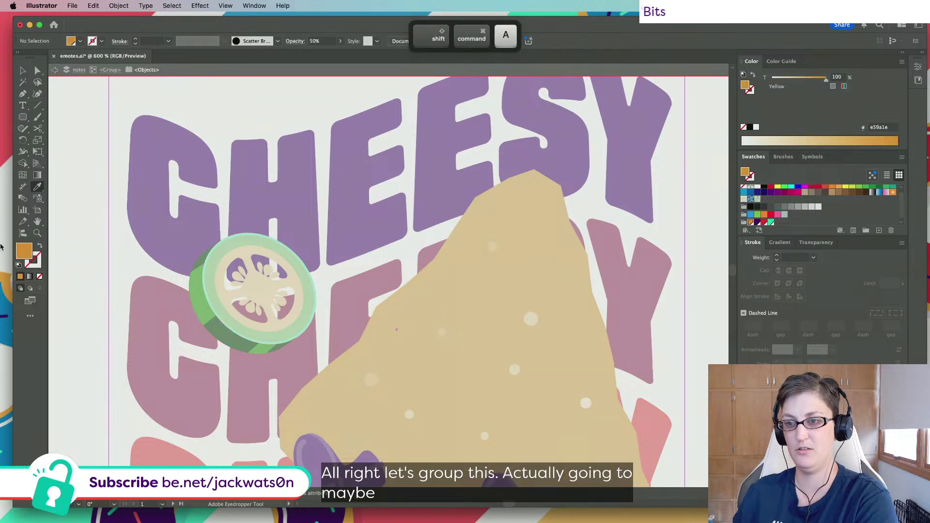
Draw a four-sided yellow highlight shape with the Pen tool across the left part of the slice's side, between the shadows
{"action": "scroll", "coordinate": [237, 316], "scroll_direction": "up", "scroll_amount": 2, "text": "alt"}
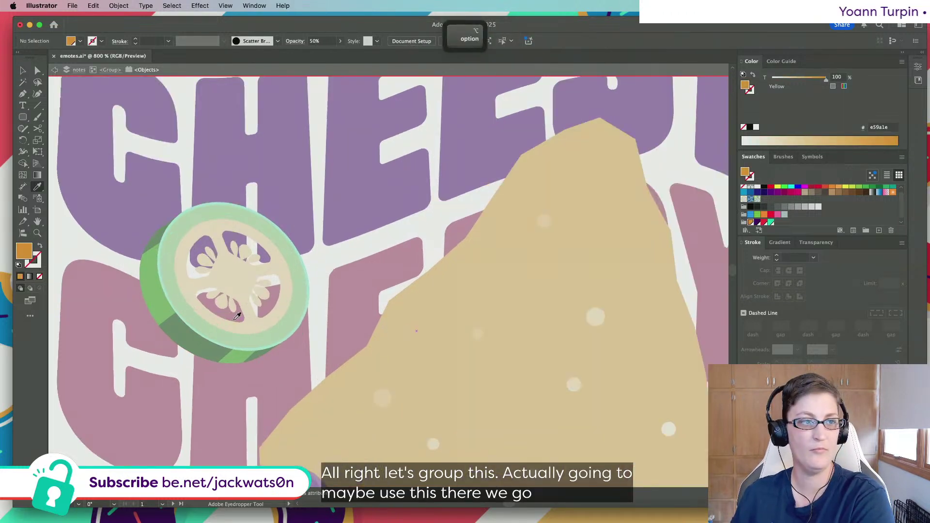
{"action": "scroll", "coordinate": [237, 316], "scroll_direction": "left", "scroll_amount": 2}
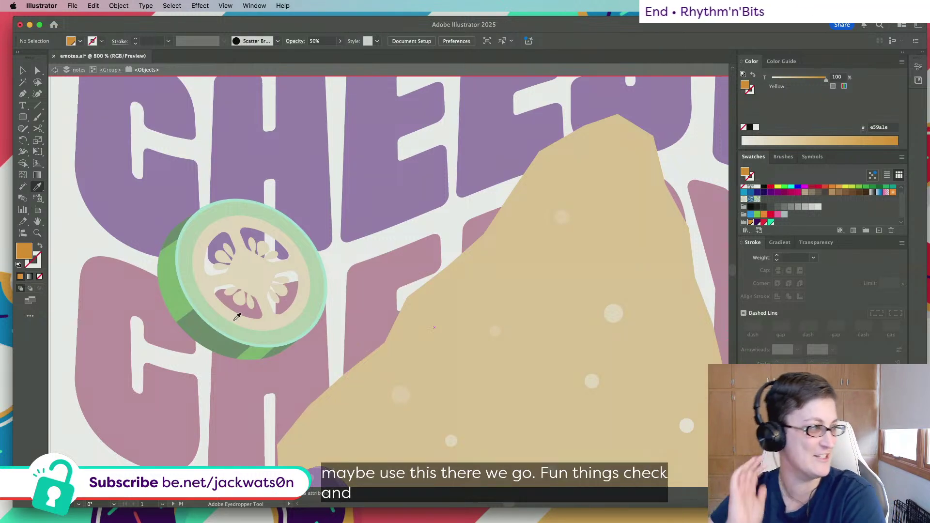
{"action": "scroll", "coordinate": [160, 276], "scroll_direction": "left", "scroll_amount": 2}
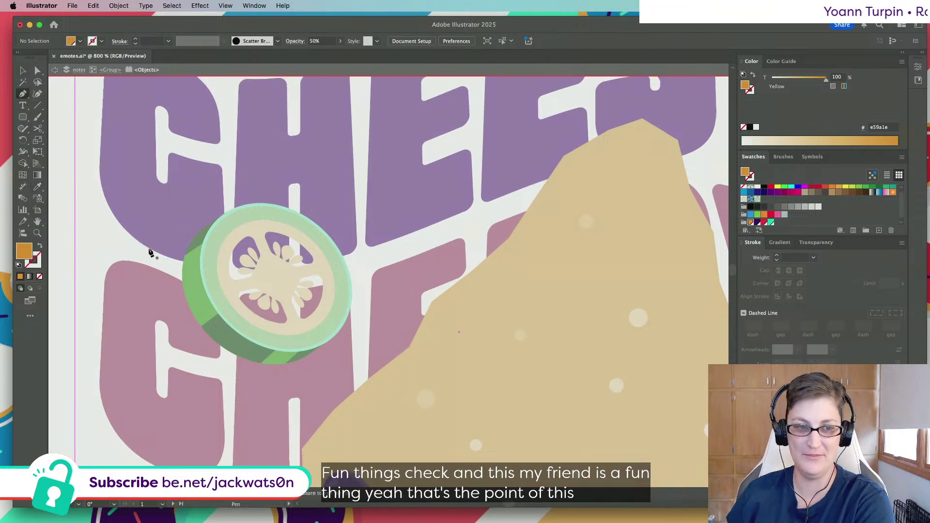
{"action": "scroll", "coordinate": [118, 249], "scroll_direction": "left", "scroll_amount": 2}
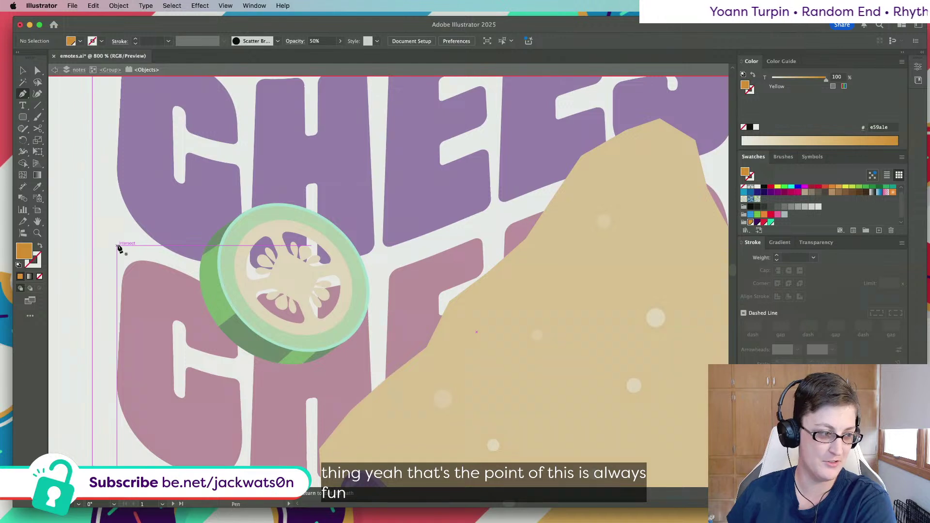
{"action": "left_click", "coordinate": [230, 256]}
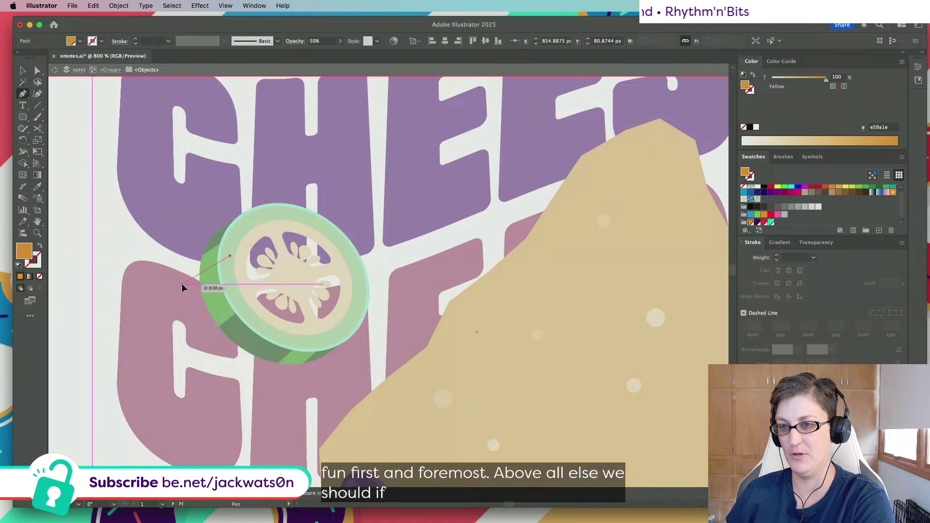
{"action": "left_click", "coordinate": [182, 284]}
{"action": "left_click", "coordinate": [190, 319]}
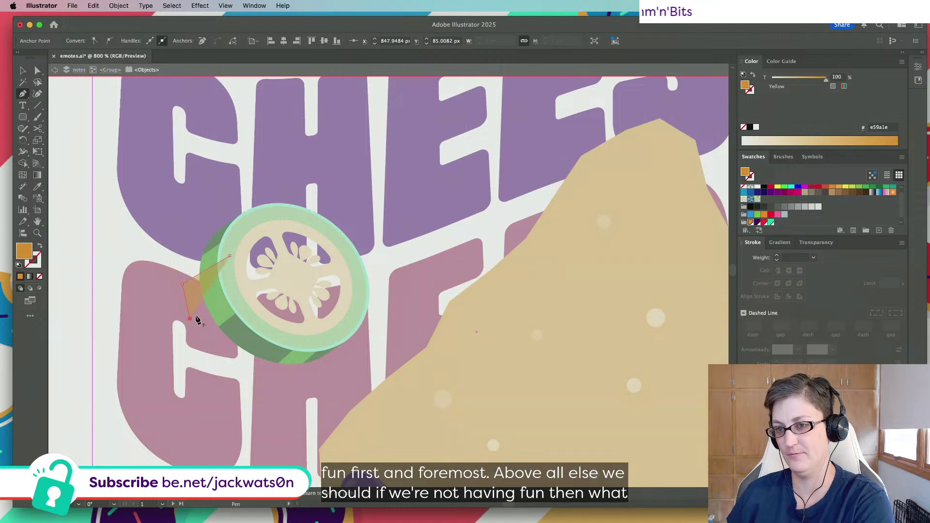
{"action": "left_click", "coordinate": [245, 283]}
{"action": "left_click", "coordinate": [231, 256]}
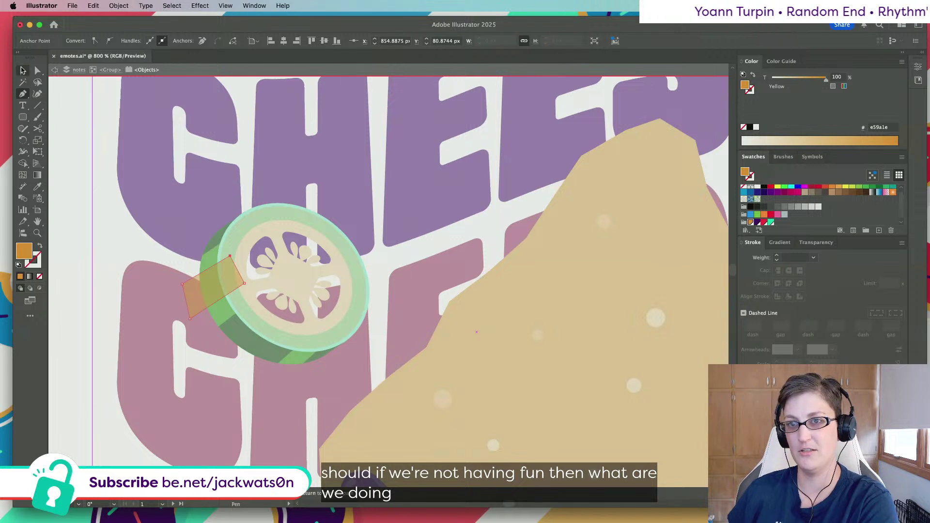
Enlarge the four-sided highlight shape to about 12.6 by 12.8 px
{"action": "left_click", "coordinate": [23, 70]}
{"action": "left_click_drag", "start_coordinate": [245, 287], "coordinate": [255, 287]}
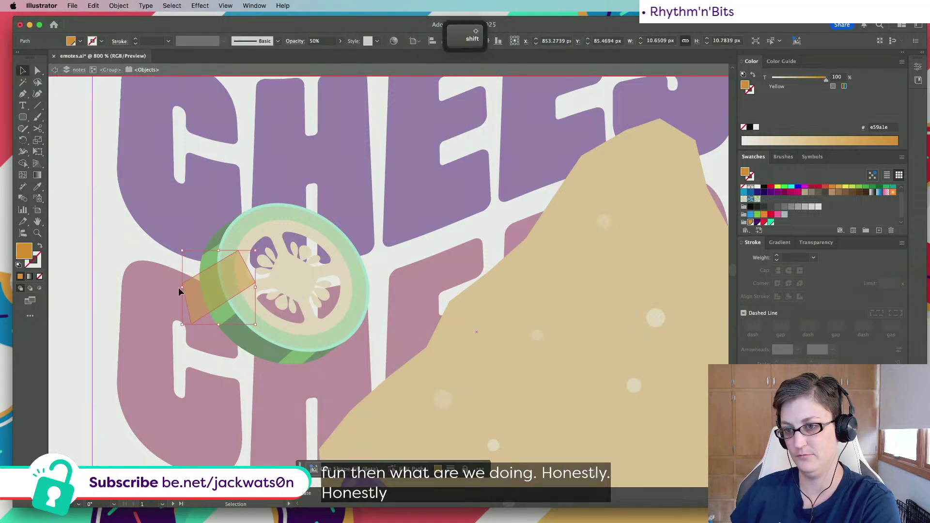
{"action": "left_click_drag", "start_coordinate": [179, 291], "coordinate": [172, 291]}
{"action": "left_click_drag", "start_coordinate": [234, 278], "coordinate": [237, 278]}
Cut the four-sided shape out of the yellow overlay on the slice's side with Minus Front
{"action": "left_click", "coordinate": [227, 308], "text": "shift"}
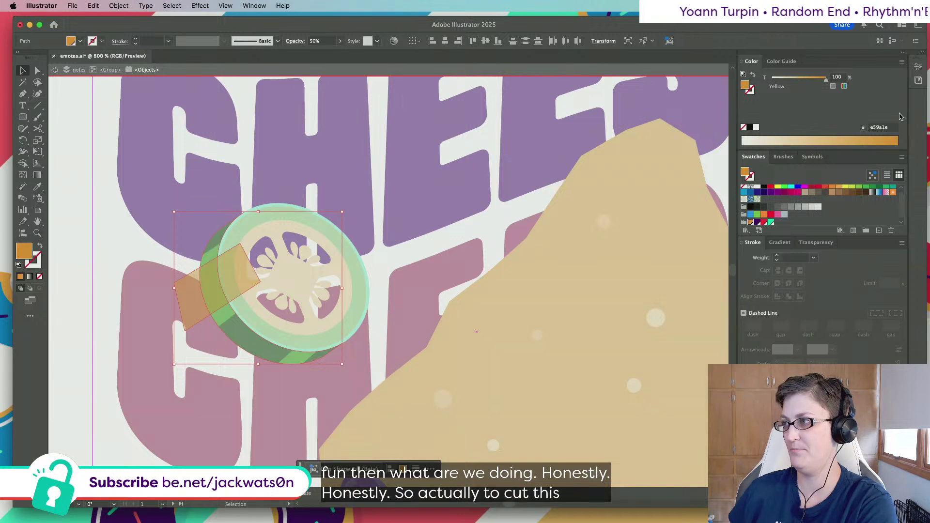
{"action": "left_click", "coordinate": [917, 82]}
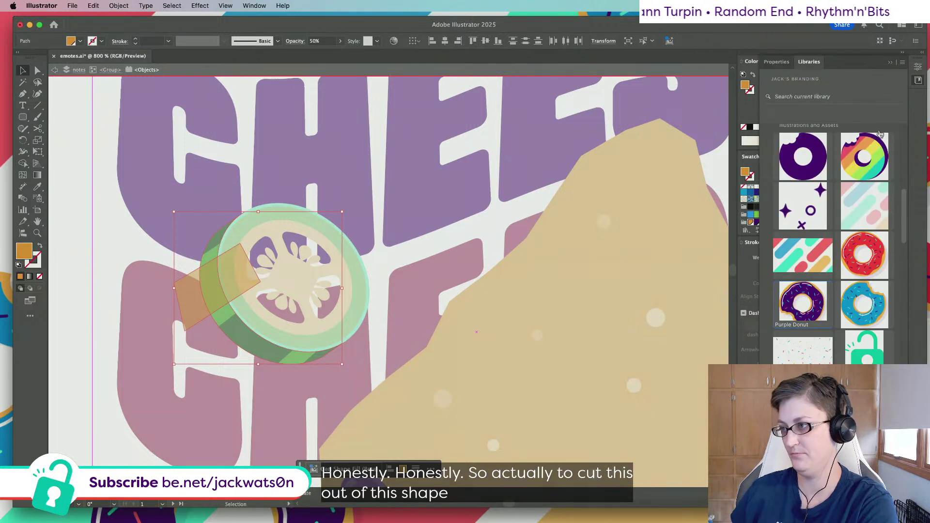
{"action": "left_click", "coordinate": [915, 68]}
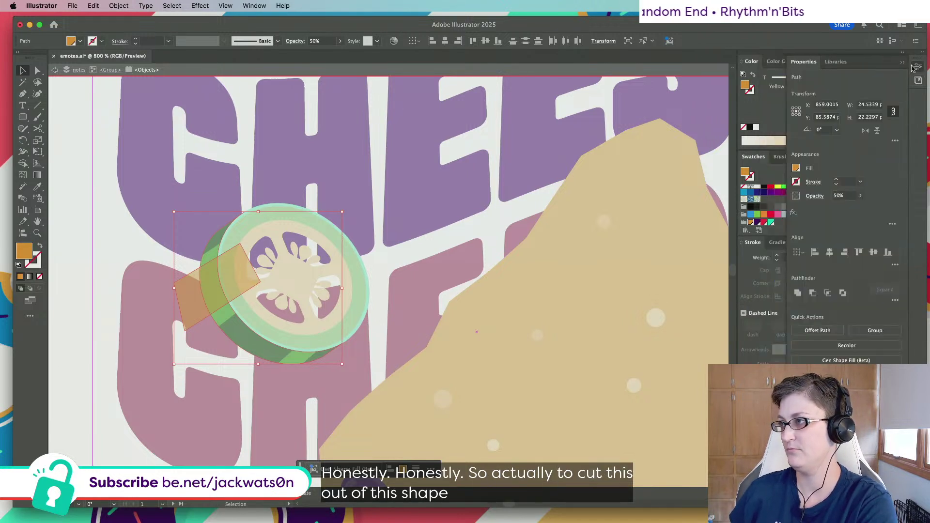
{"action": "left_click", "coordinate": [815, 292]}
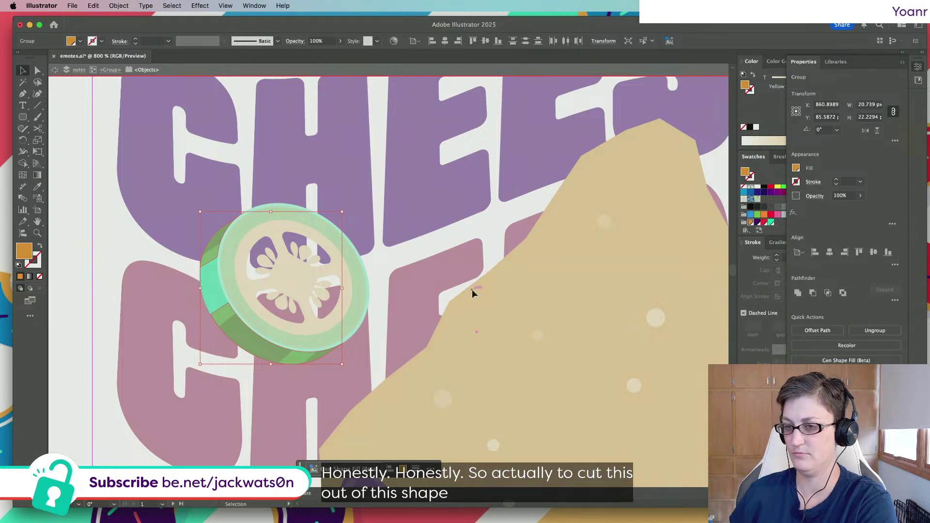
Paste a copy of the four-sided shape, shrink it inside the cutout, and trim it to the slice's side with Intersect
{"action": "key", "text": "super+f"}
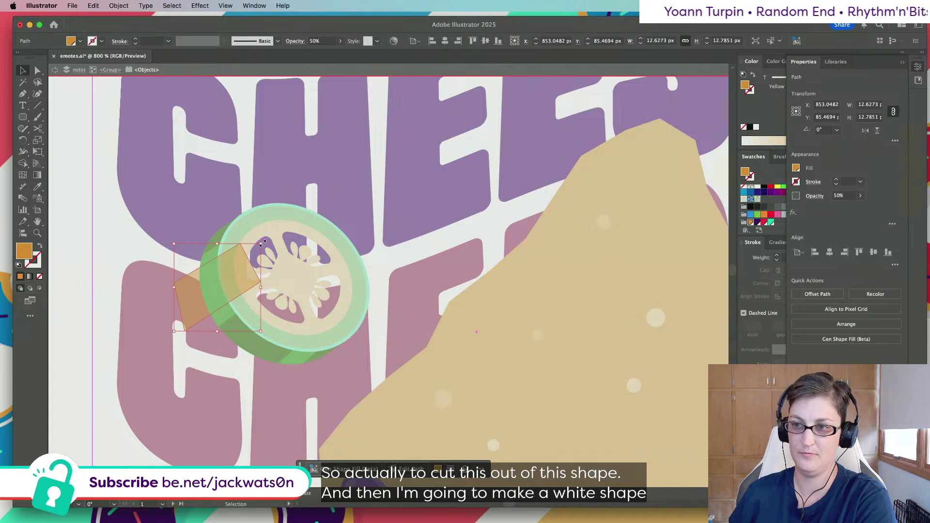
{"action": "left_click_drag", "start_coordinate": [261, 243], "coordinate": [229, 275]}
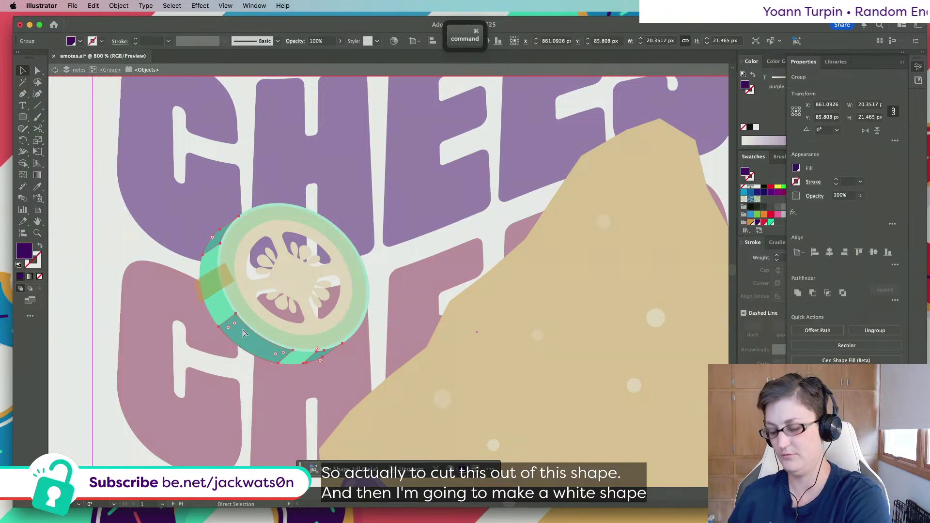
{"action": "left_click", "coordinate": [222, 290], "text": "shift"}
{"action": "left_click", "coordinate": [219, 296]}
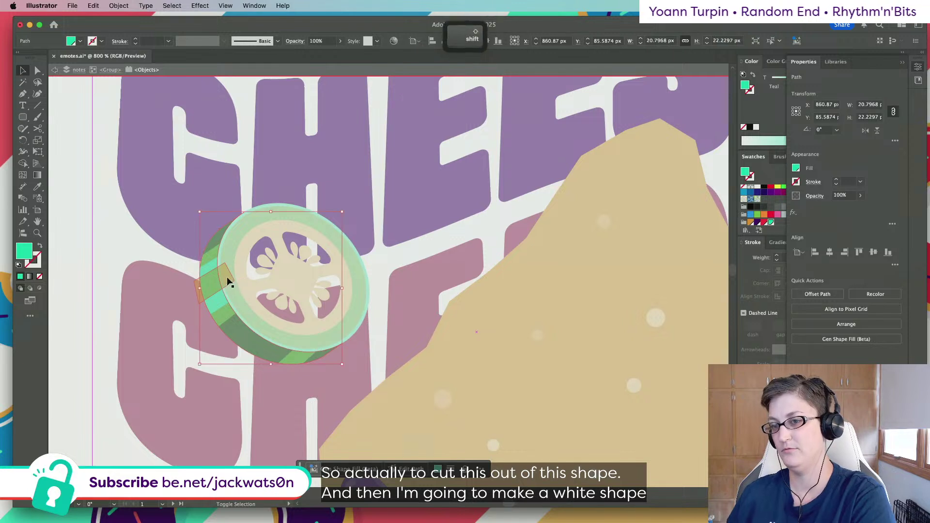
{"action": "left_click", "coordinate": [227, 277], "text": "shift"}
{"action": "left_click", "coordinate": [843, 292]}
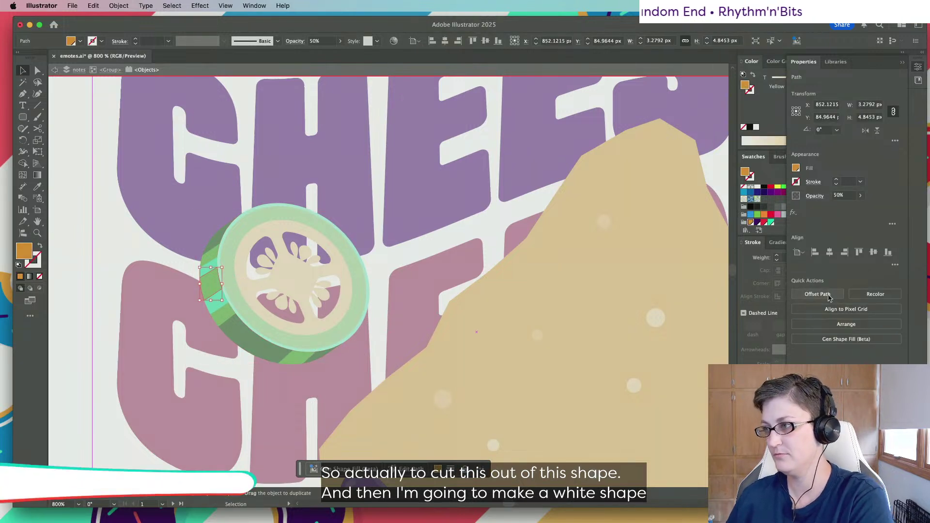
Fill the trimmed highlight with white and leave the slice's isolation mode
{"action": "left_click", "coordinate": [772, 86]}
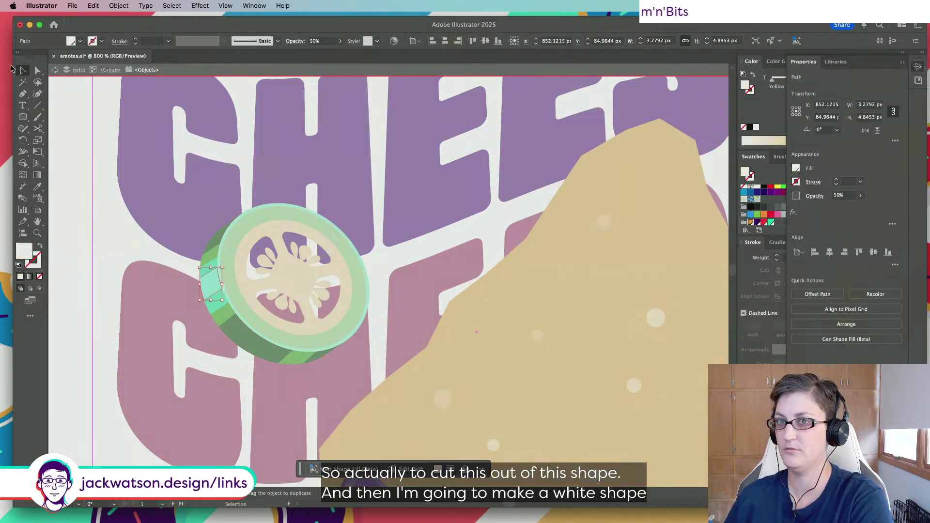
{"action": "left_click", "coordinate": [50, 72]}
{"action": "scroll", "coordinate": [437, 331], "scroll_direction": "down", "scroll_amount": 5}
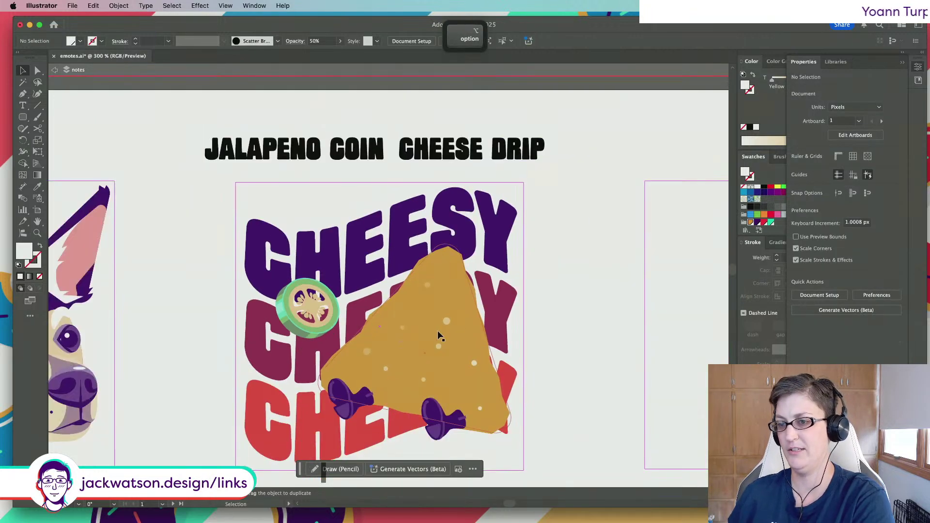
Set the opacity of the white highlight on the slice's side to 75% and deselect it
{"action": "key", "text": "a"}
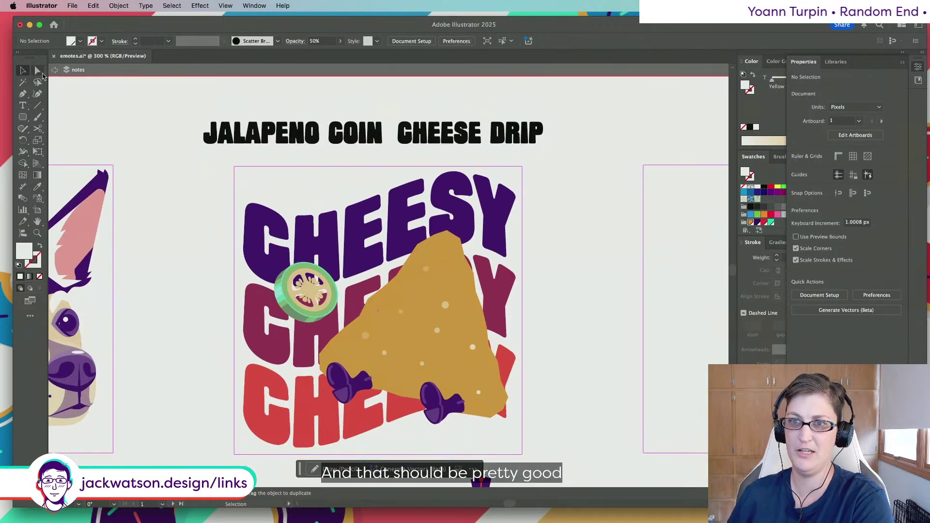
{"action": "left_click", "coordinate": [281, 298]}
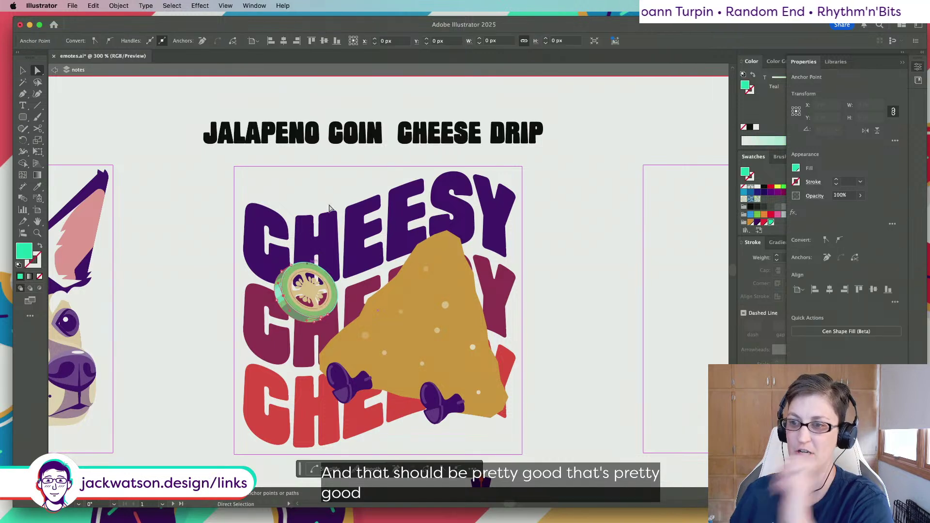
{"action": "key", "text": "shift+super+a"}
{"action": "scroll", "coordinate": [373, 275], "scroll_direction": "up", "scroll_amount": 5}
{"action": "left_click", "coordinate": [390, 271]}
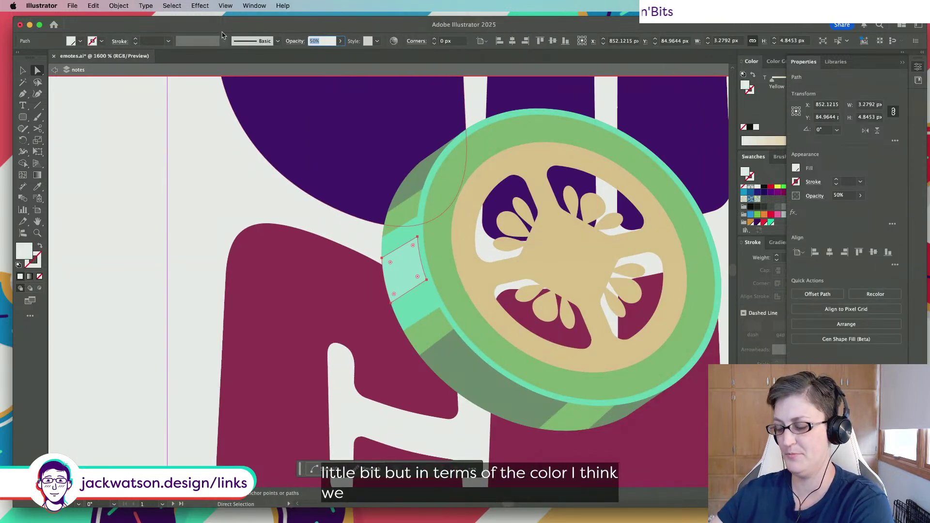
{"action": "type", "text": "75"}
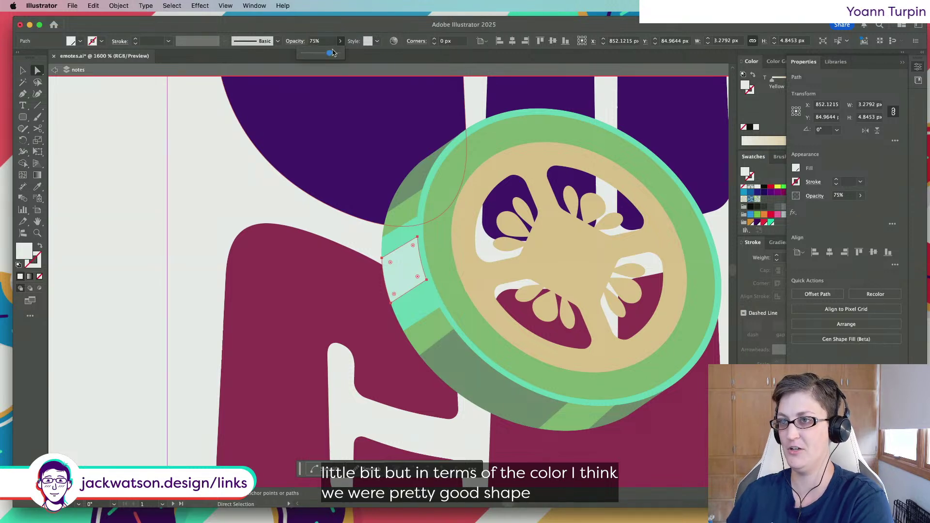
{"action": "left_click", "coordinate": [333, 183]}
{"action": "left_click", "coordinate": [114, 213]}
Set the opacity of the larger purple shadow on the slice's lower side to 50% and clear the selection
{"action": "scroll", "coordinate": [114, 213], "scroll_direction": "down", "scroll_amount": 15}
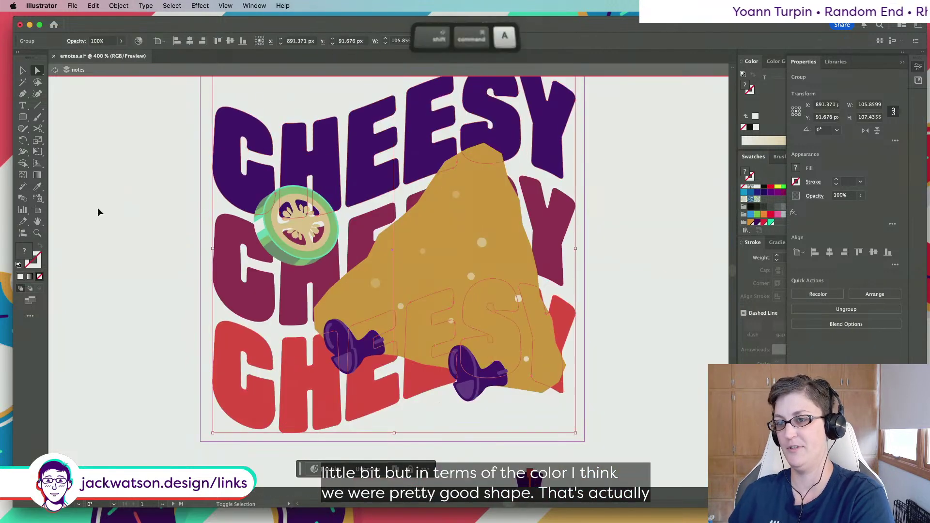
{"action": "scroll", "coordinate": [208, 219], "scroll_direction": "up", "scroll_amount": 10}
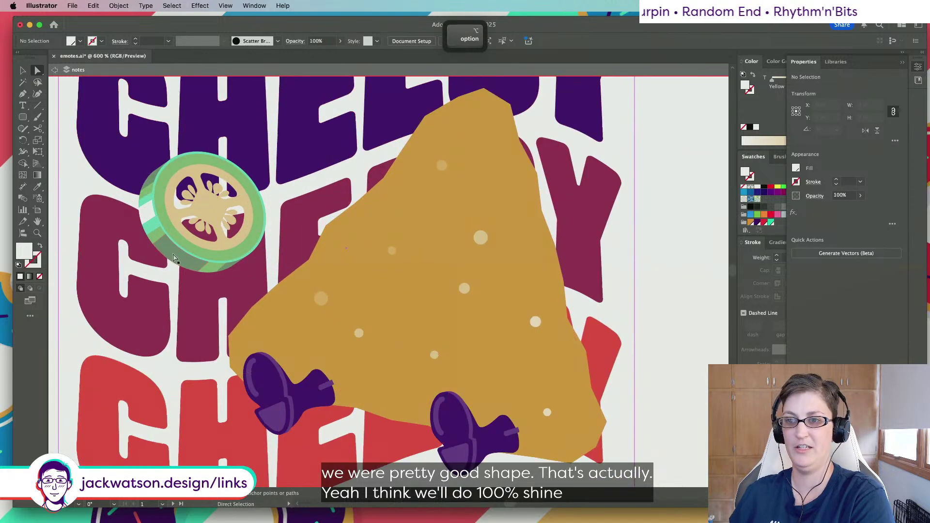
{"action": "left_click", "coordinate": [172, 258]}
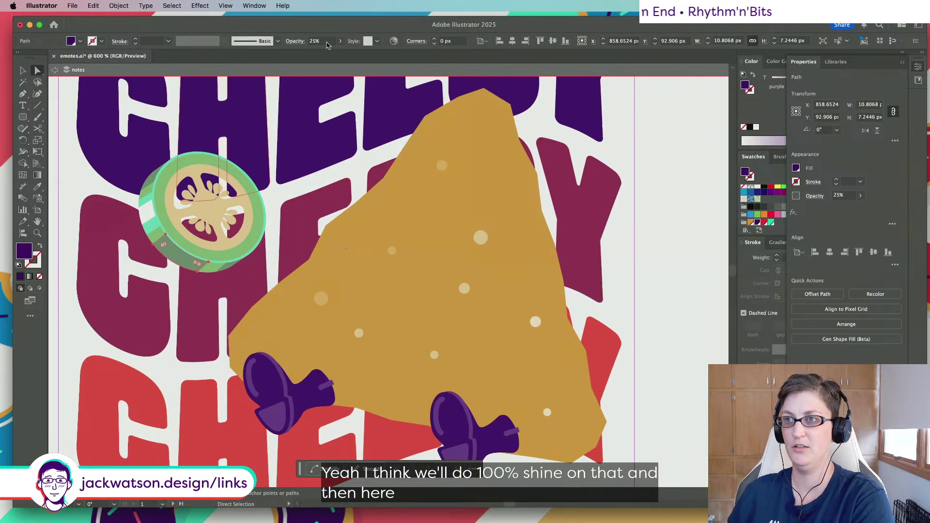
{"action": "type", "text": "50"}
{"action": "key", "text": "super+shift+a"}
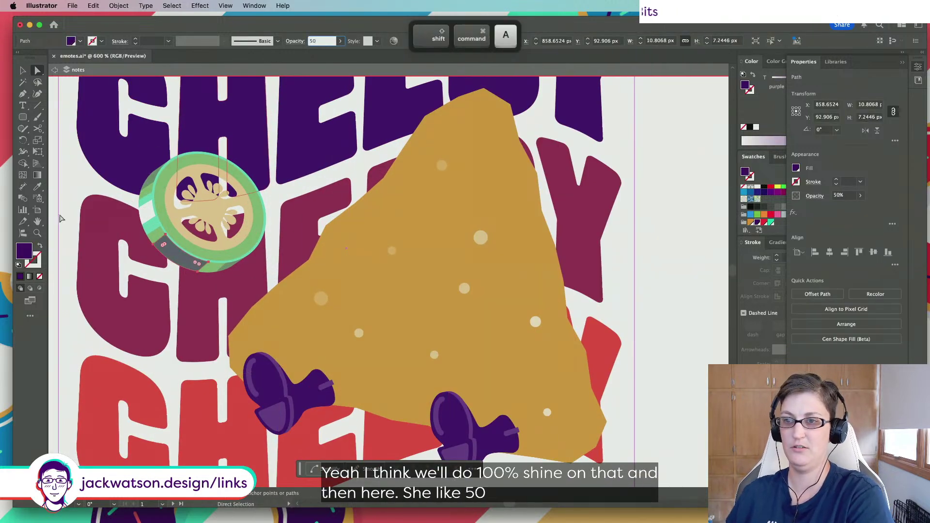
{"action": "left_click", "coordinate": [222, 261]}
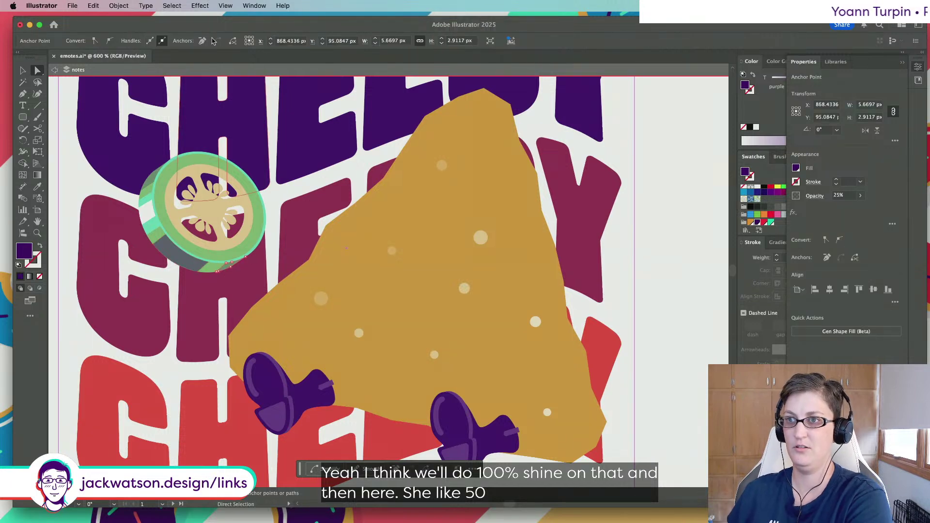
{"action": "key", "text": "super+shift+a"}
Draw an open four-point path with the Pen tool around the left side of the jalapeno slice's beige center
{"action": "key", "text": "super+minus"}
{"action": "key", "text": "super+minus"}
{"action": "key", "text": "super+minus"}
{"action": "key", "text": "super+minus"}
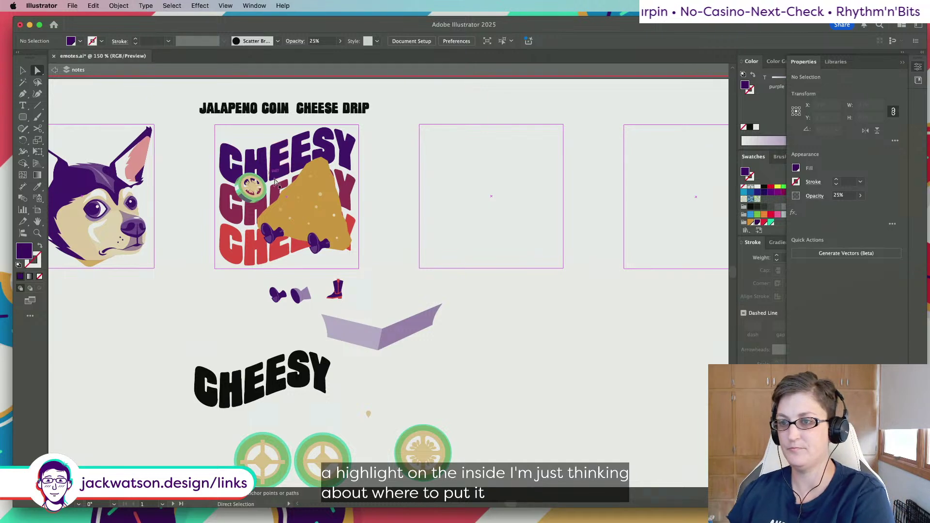
{"action": "scroll", "coordinate": [276, 181], "scroll_direction": "up", "scroll_amount": 5}
{"action": "scroll", "coordinate": [275, 182], "scroll_direction": "left", "scroll_amount": 3}
{"action": "left_click", "coordinate": [241, 178]}
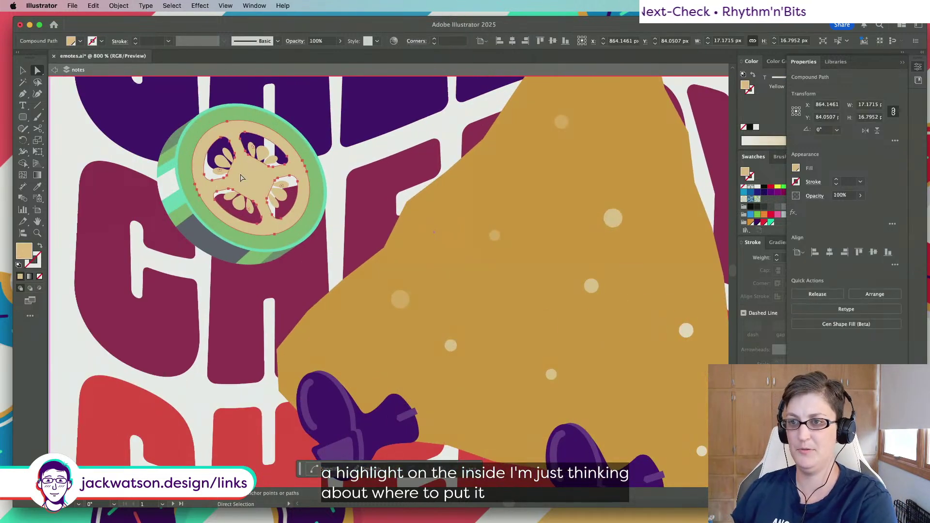
{"action": "key", "text": "shift+super+a"}
{"action": "key", "text": "p"}
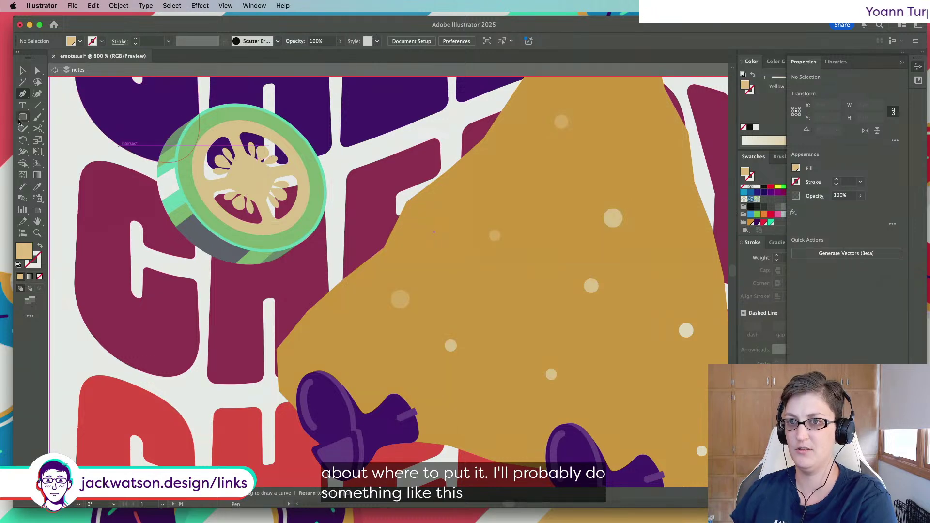
{"action": "scroll", "coordinate": [252, 163], "scroll_direction": "up", "scroll_amount": 3}
{"action": "left_click", "coordinate": [240, 188]}
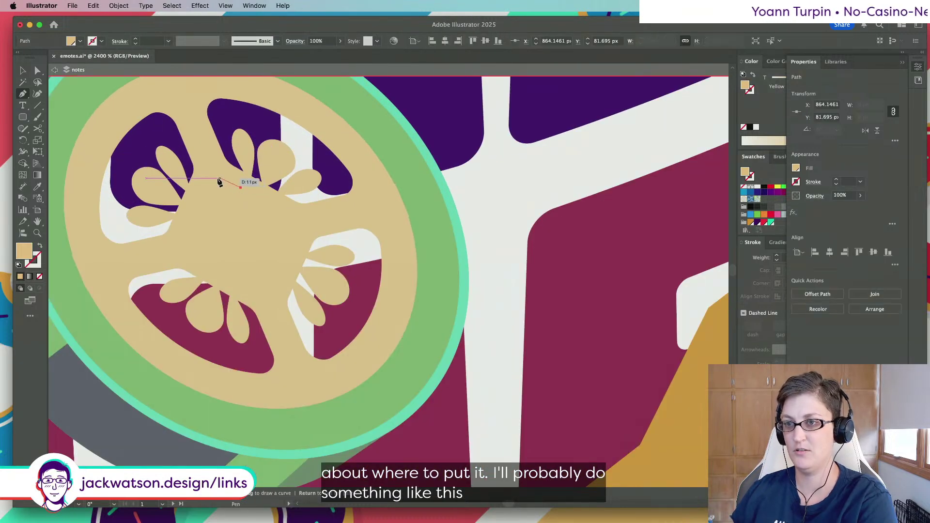
{"action": "left_click", "coordinate": [215, 176]}
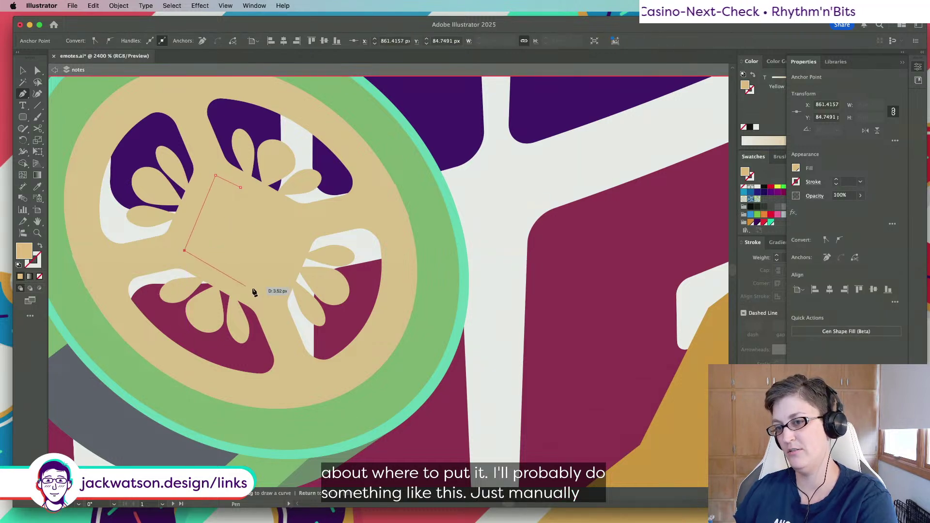
Give the path no fill and a white 0.5 pt stroke with a tapered width profile, and deselect it
{"action": "left_click", "coordinate": [41, 246]}
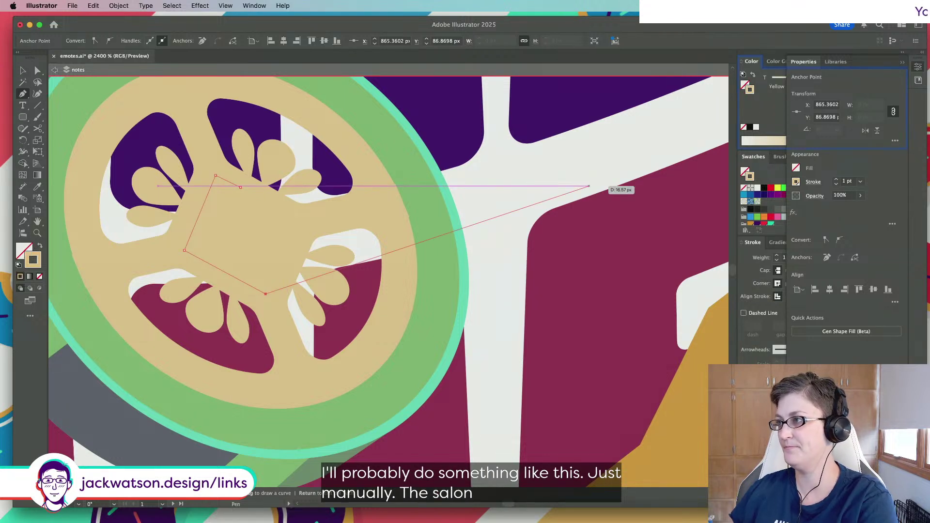
{"action": "left_click", "coordinate": [917, 68]}
{"action": "left_click", "coordinate": [745, 140]}
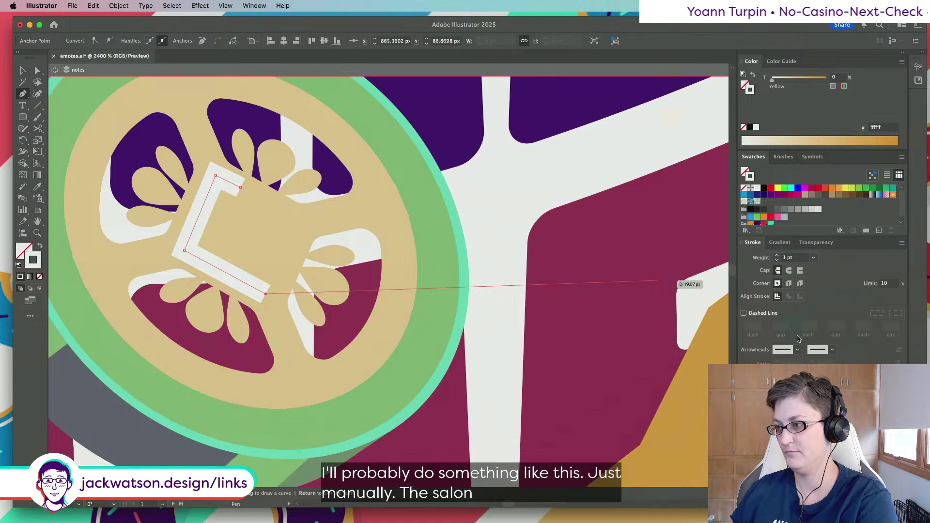
{"action": "left_click", "coordinate": [755, 255]}
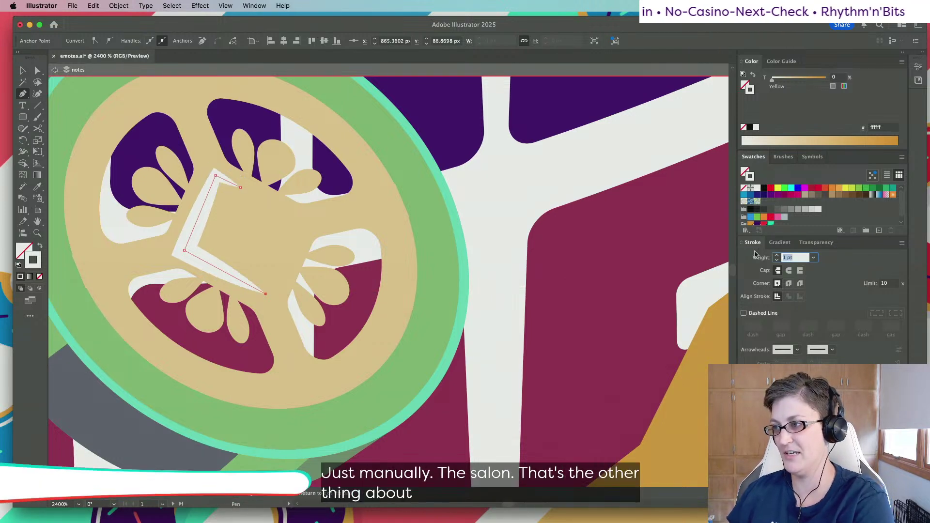
{"action": "type", "text": ".5"}
{"action": "key", "text": "Tab"}
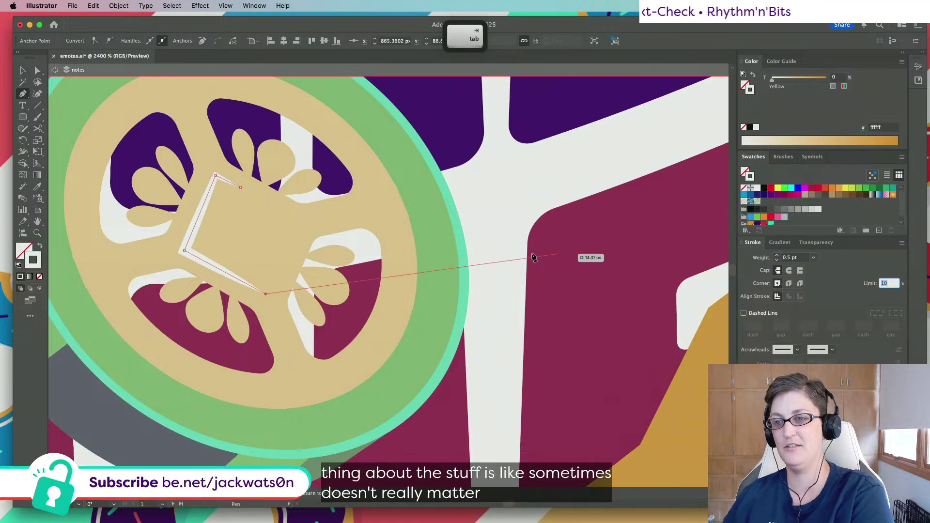
{"action": "key", "text": "shift+super+a"}
{"action": "scroll", "coordinate": [311, 249], "scroll_direction": "down", "scroll_amount": 4}
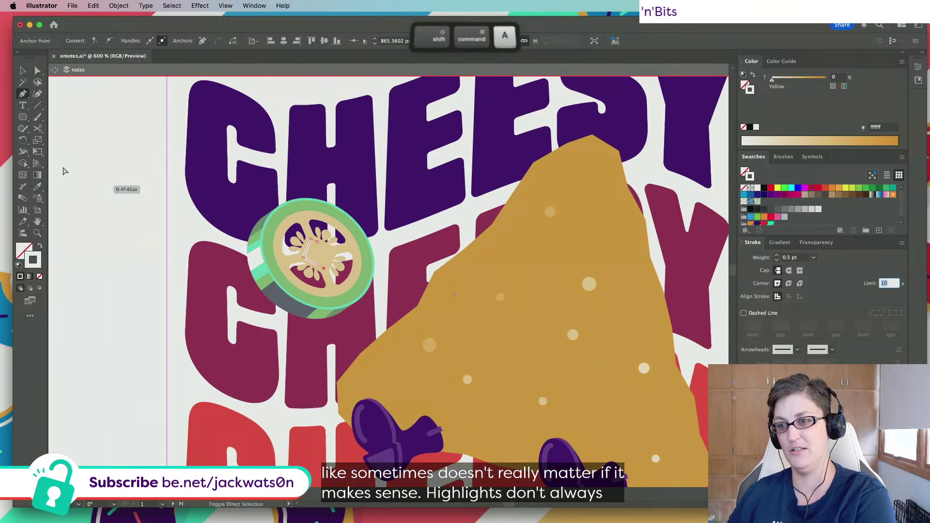
{"action": "scroll", "coordinate": [130, 212], "scroll_direction": "down", "scroll_amount": 3}
{"action": "key", "text": "a"}
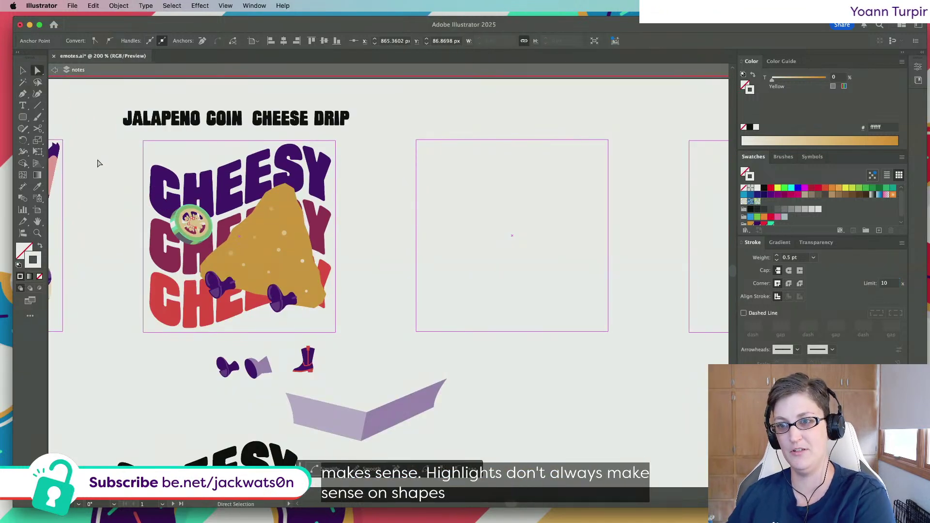
Round the lower-left corner of the white highlight in the slice's center to a radius of about 0.66 px
{"action": "scroll", "coordinate": [109, 189], "scroll_direction": "down", "scroll_amount": 3}
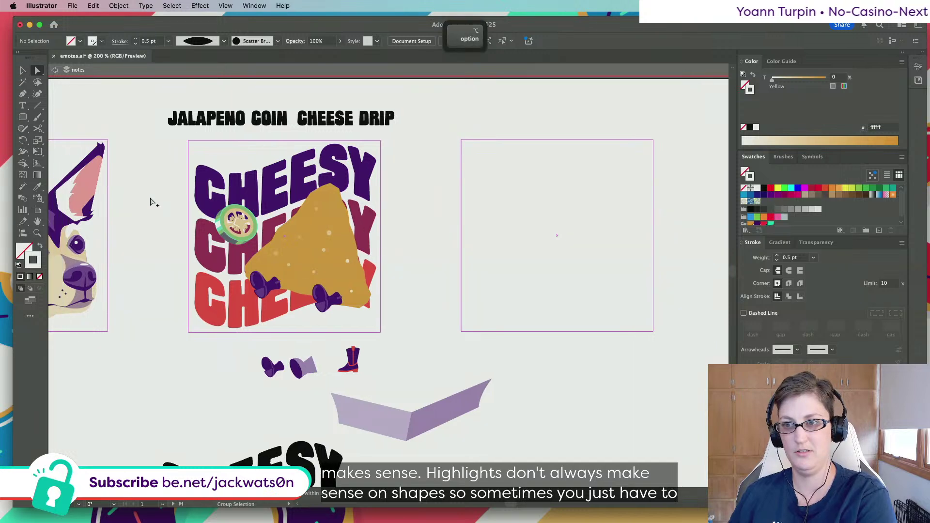
{"action": "scroll", "coordinate": [151, 203], "scroll_direction": "down", "scroll_amount": 1}
{"action": "scroll", "coordinate": [150, 202], "scroll_direction": "up", "scroll_amount": 4}
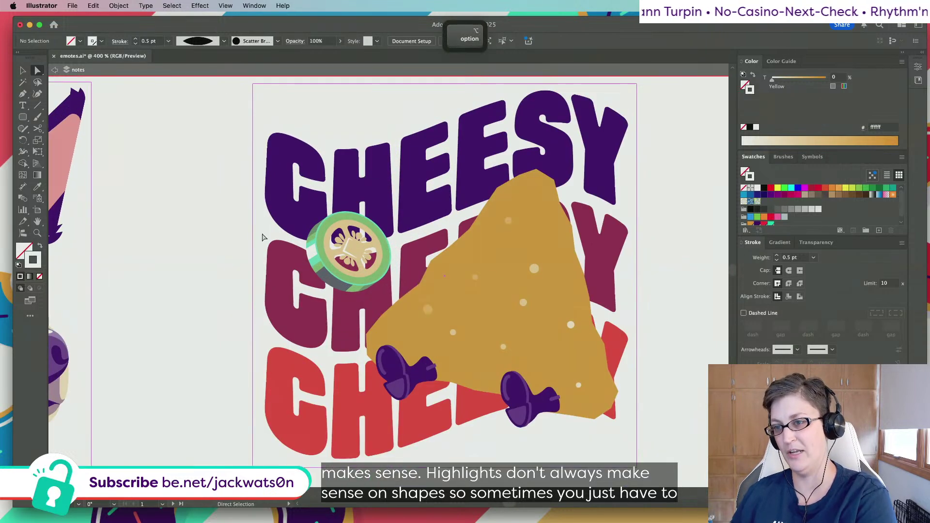
{"action": "scroll", "coordinate": [264, 240], "scroll_direction": "up", "scroll_amount": 3}
{"action": "left_click", "coordinate": [310, 289]}
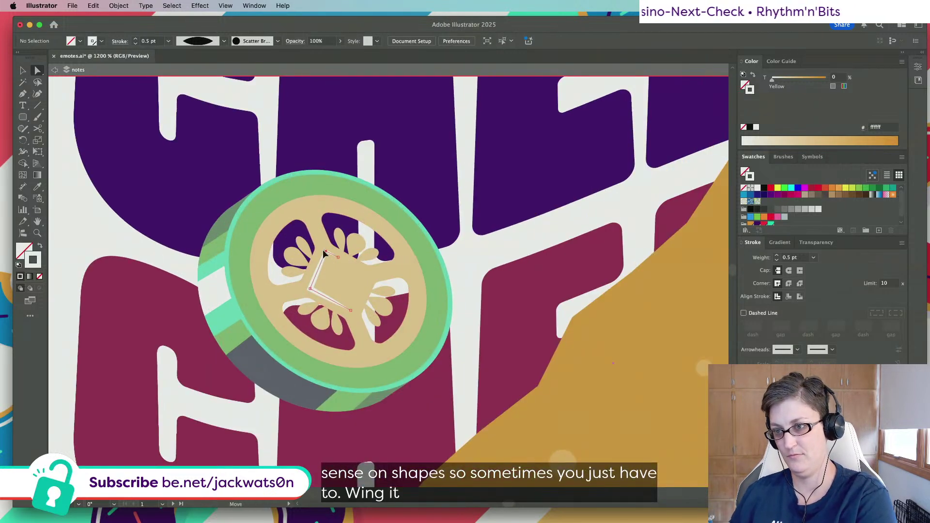
{"action": "left_click", "coordinate": [311, 290], "text": "shift"}
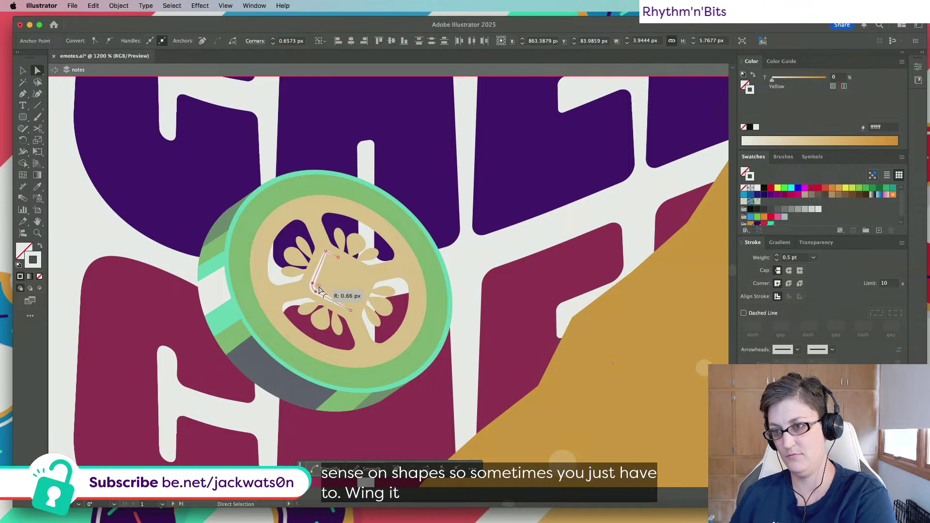
{"action": "left_click_drag", "start_coordinate": [320, 290], "coordinate": [320, 290]}
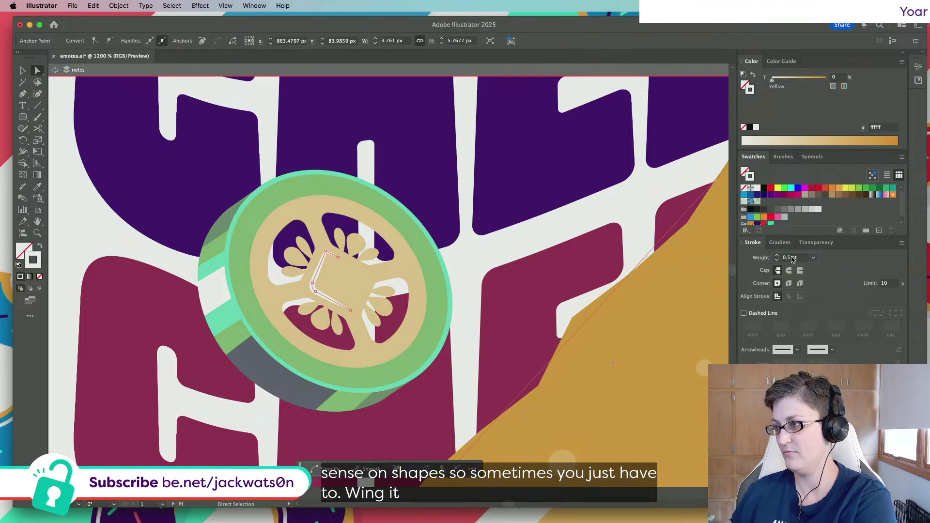
Set the stroke weight of the slice's center highlight to 0.75 pt and deselect it
{"action": "type", "text": ".75"}
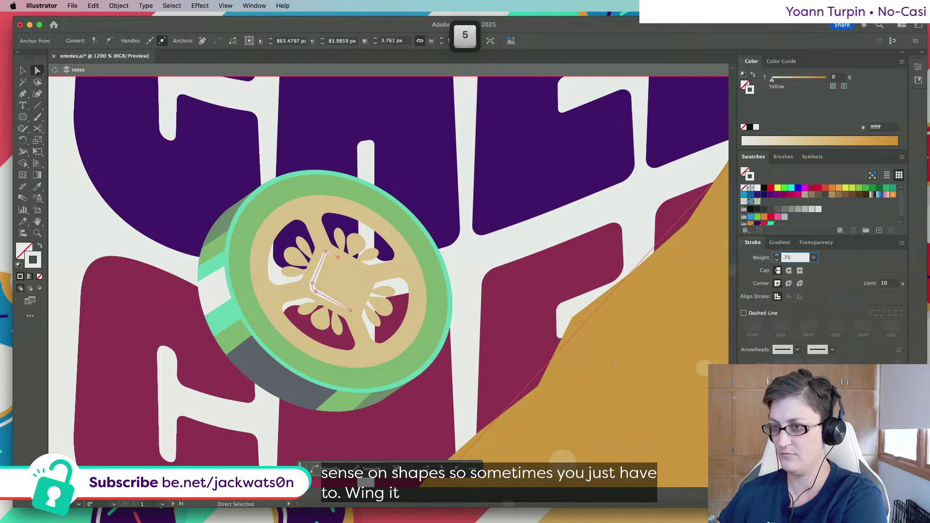
{"action": "key", "text": "Tab"}
{"action": "key", "text": "super+shift+a"}
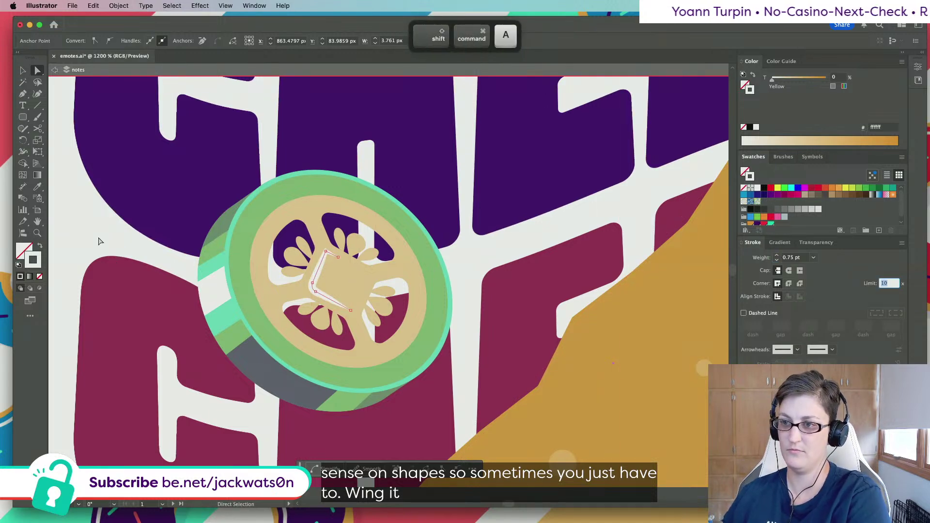
{"action": "key", "text": "super+minus"}
{"action": "key", "text": "super+minus"}
{"action": "key", "text": "super+minus"}
{"action": "key", "text": "super+minus"}
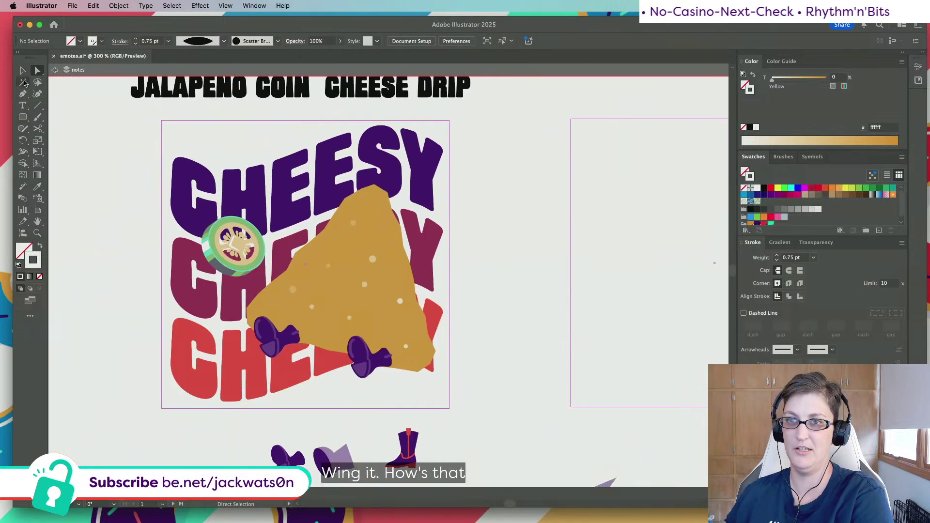
Select only the pieces of the jalapeno slice, leaving out the chip and the lettering, and clear the selection
{"action": "left_click", "coordinate": [23, 71]}
{"action": "left_click", "coordinate": [271, 277], "text": "shift"}
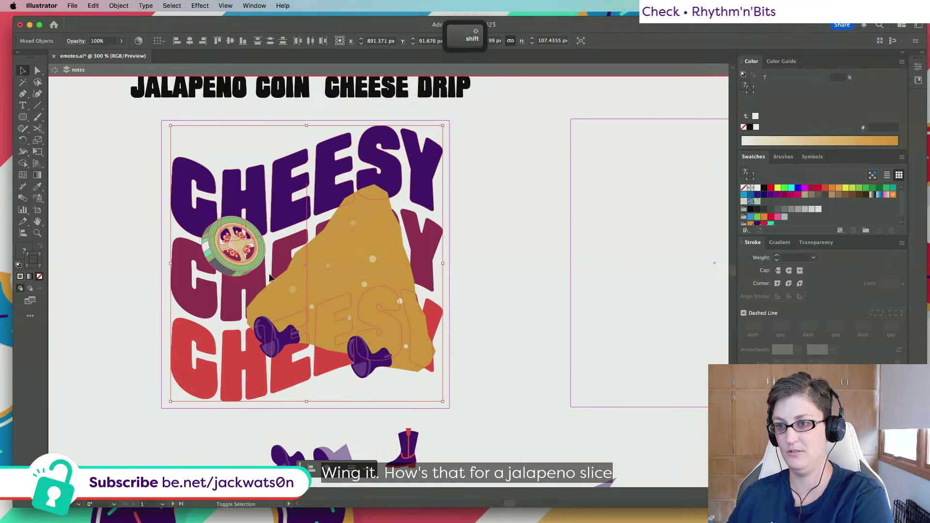
{"action": "left_click", "coordinate": [181, 184], "text": "shift"}
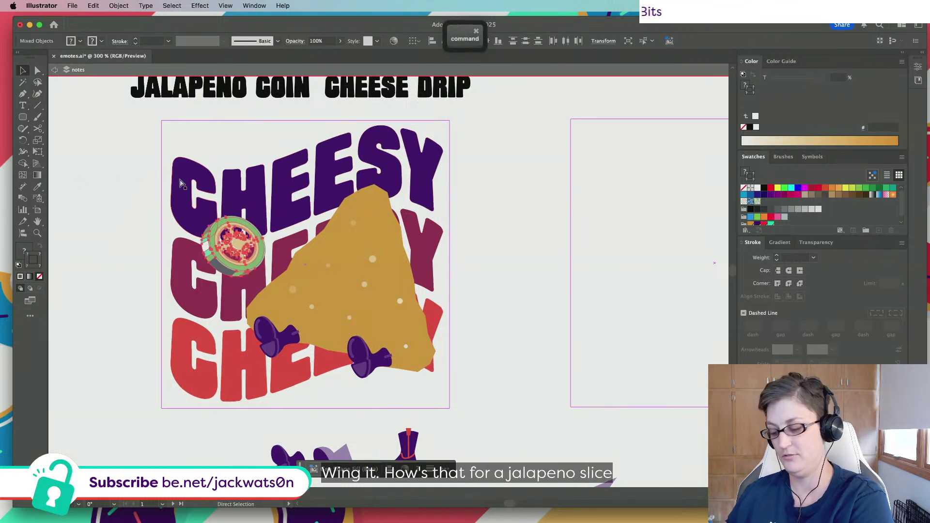
{"action": "key", "text": "super+shift+a"}
Examine the CHEESY emote and the tortilla chip up close to decide what face the chip needs
{"action": "key", "text": "super+minus"}
{"action": "key", "text": "super+minus"}
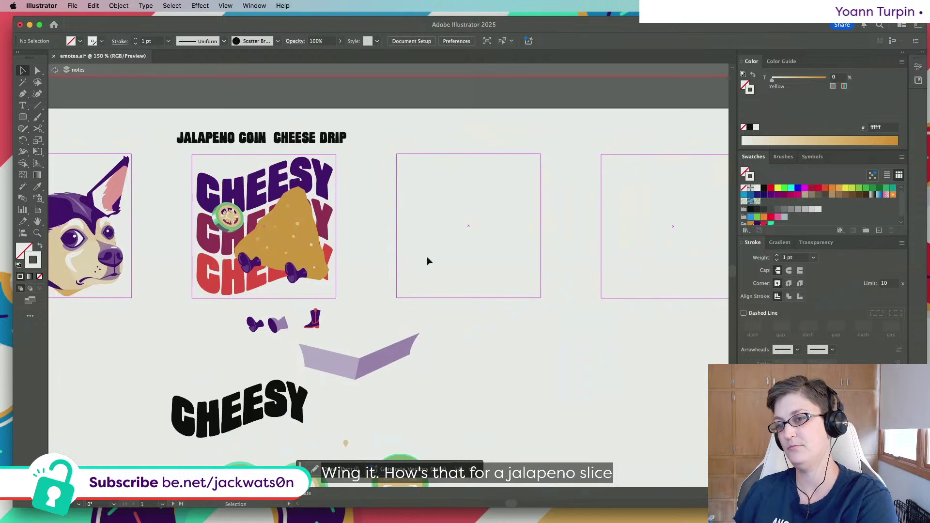
{"action": "scroll", "coordinate": [421, 255], "scroll_direction": "left", "scroll_amount": 2}
{"action": "scroll", "coordinate": [419, 255], "scroll_direction": "down", "scroll_amount": 3}
{"action": "scroll", "coordinate": [419, 255], "scroll_direction": "left", "scroll_amount": 2}
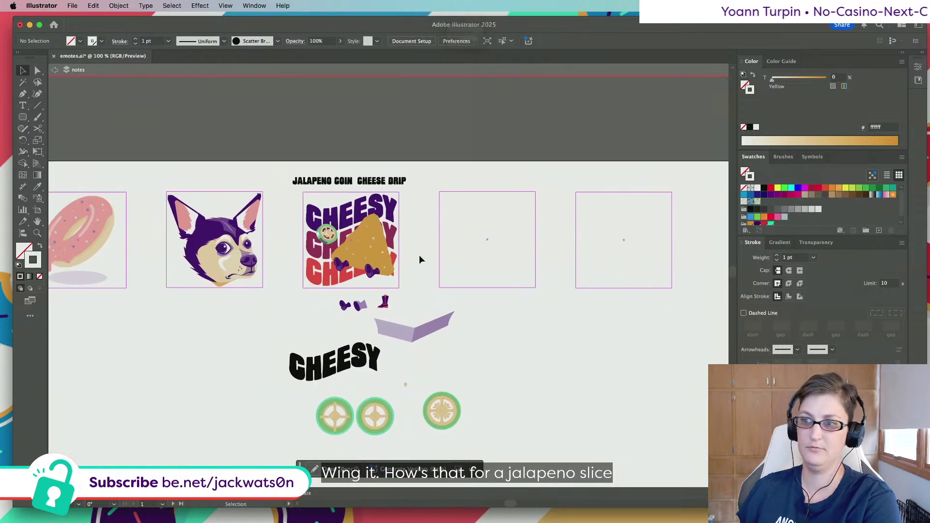
{"action": "scroll", "coordinate": [420, 255], "scroll_direction": "up", "scroll_amount": 3}
{"action": "scroll", "coordinate": [419, 255], "scroll_direction": "down", "scroll_amount": 4}
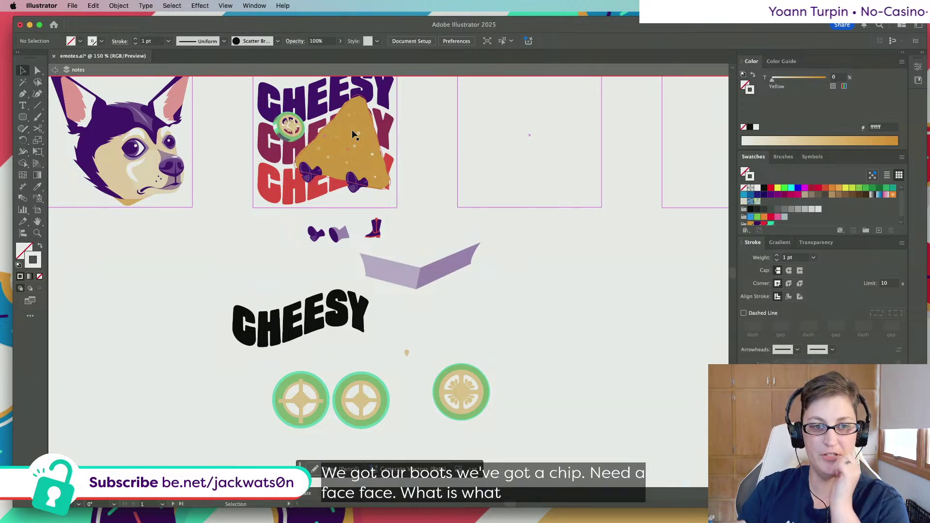
{"action": "scroll", "coordinate": [356, 143], "scroll_direction": "up", "scroll_amount": 4}
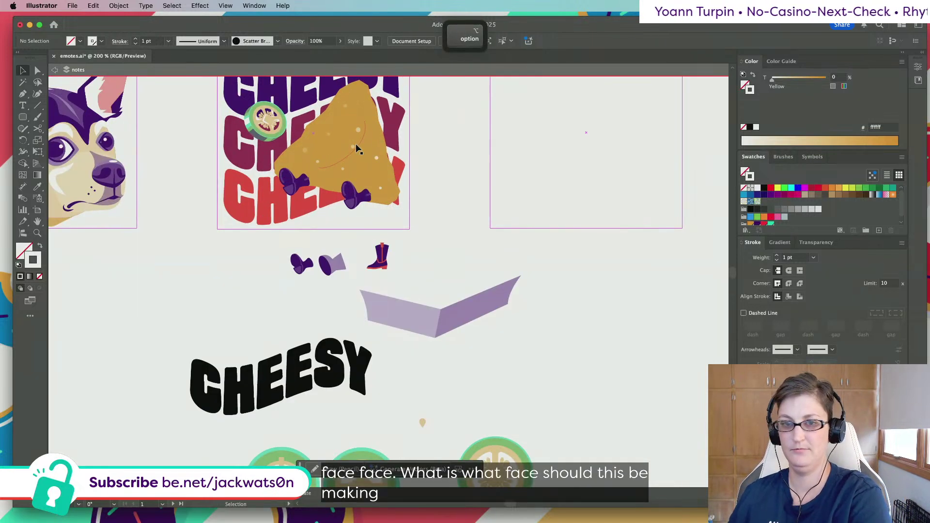
{"action": "scroll", "coordinate": [355, 145], "scroll_direction": "up", "scroll_amount": 1}
{"action": "scroll", "coordinate": [356, 147], "scroll_direction": "right", "scroll_amount": 1}
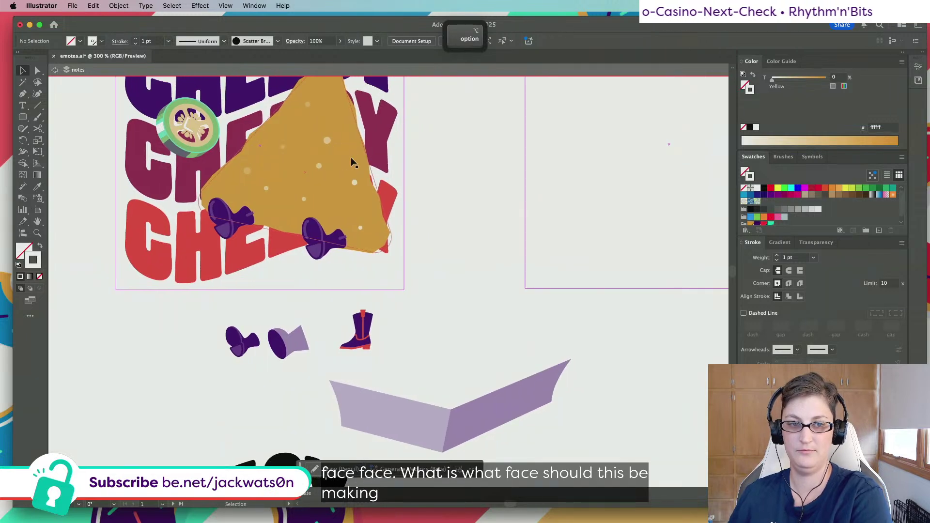
{"action": "scroll", "coordinate": [350, 157], "scroll_direction": "up", "scroll_amount": 3}
{"action": "scroll", "coordinate": [350, 157], "scroll_direction": "up", "scroll_amount": 1}
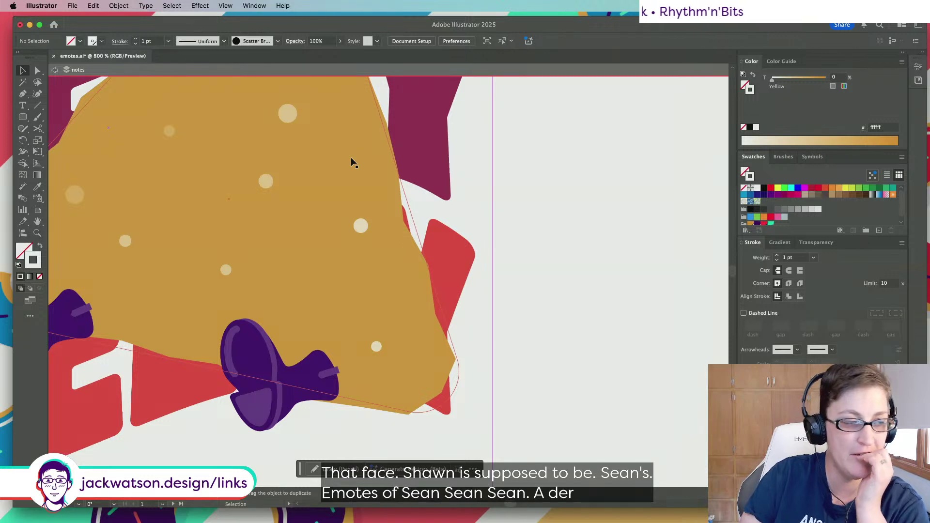
Draw a circle about 8.8 px across on the upper middle of the chip with the Ellipse tool
{"action": "scroll", "coordinate": [351, 155], "scroll_direction": "up", "scroll_amount": 3}
{"action": "scroll", "coordinate": [351, 155], "scroll_direction": "left", "scroll_amount": 4}
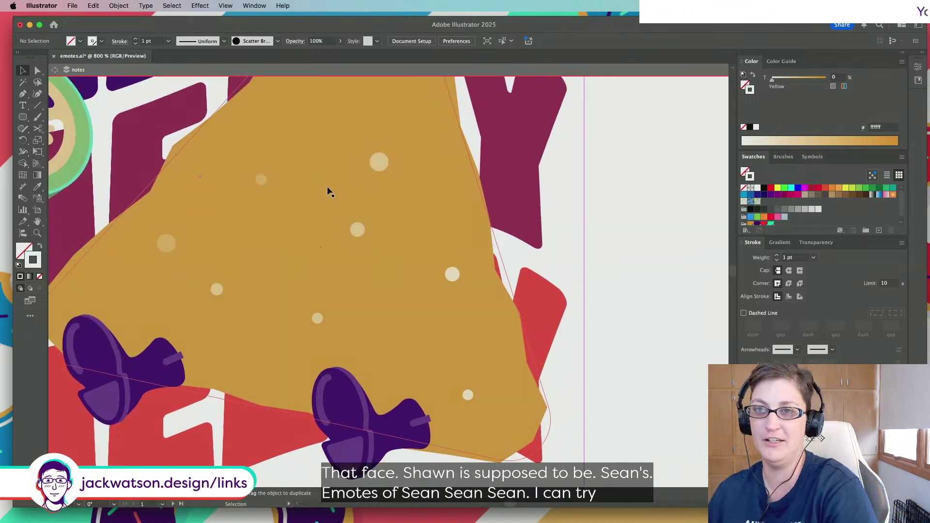
{"action": "left_click_drag", "start_coordinate": [21, 120], "coordinate": [82, 140]}
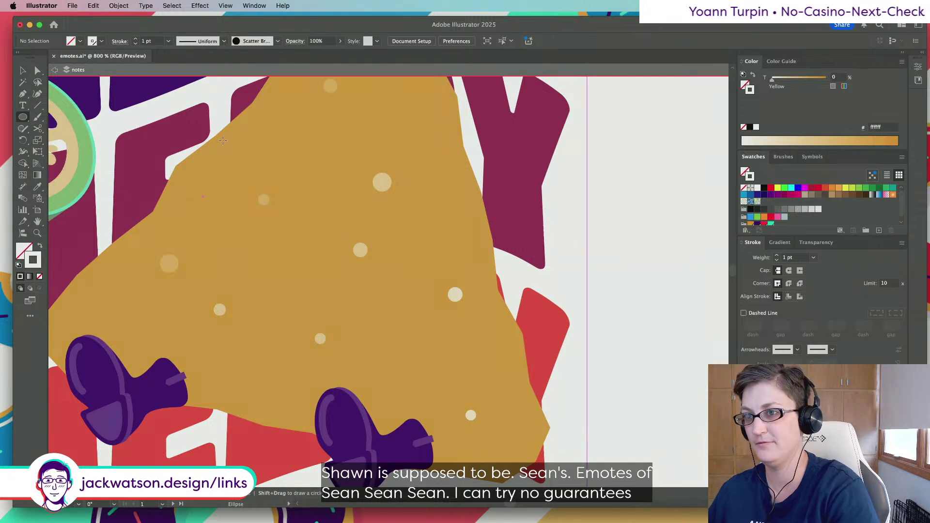
{"action": "left_click_drag", "start_coordinate": [251, 148], "coordinate": [311, 208]}
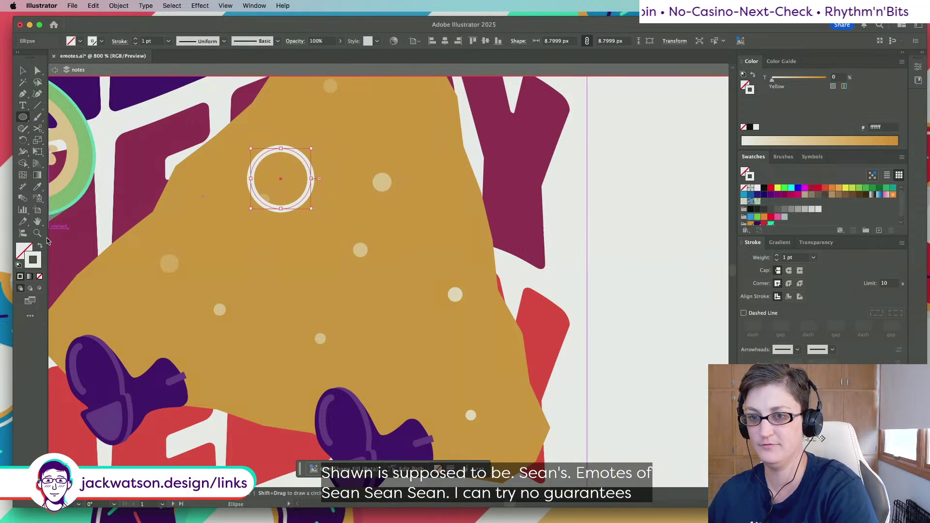
Give the circle a white fill with no stroke and reshape it into an egg-shaped eye white on the chip's upper part
{"action": "left_click", "coordinate": [38, 248]}
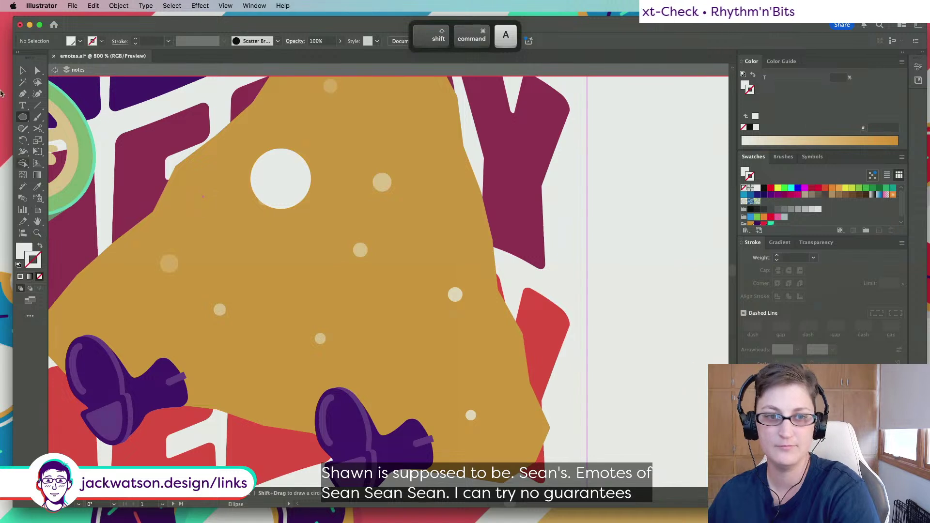
{"action": "left_click", "coordinate": [37, 70]}
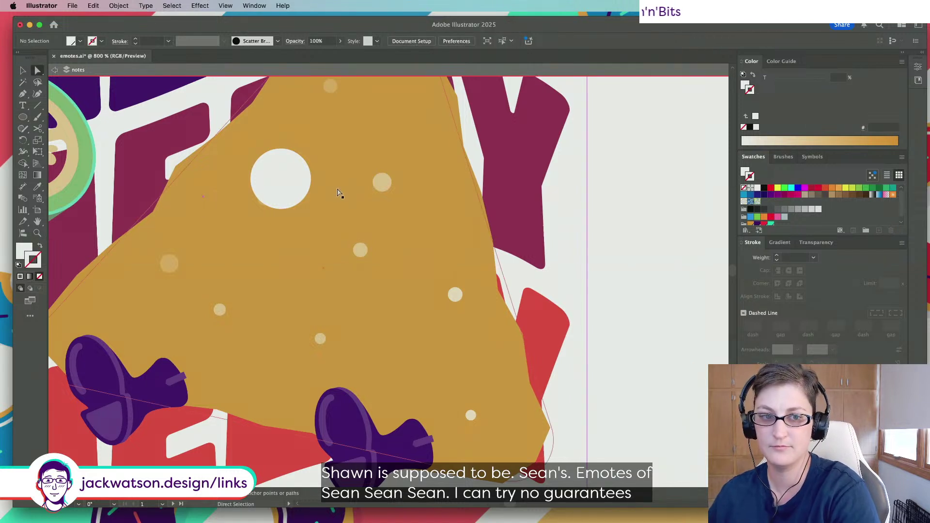
{"action": "left_click_drag", "start_coordinate": [281, 209], "coordinate": [277, 181]}
Duplicate the eye white and offset the copy slightly down and to the right behind the original
{"action": "key", "text": "super+c"}
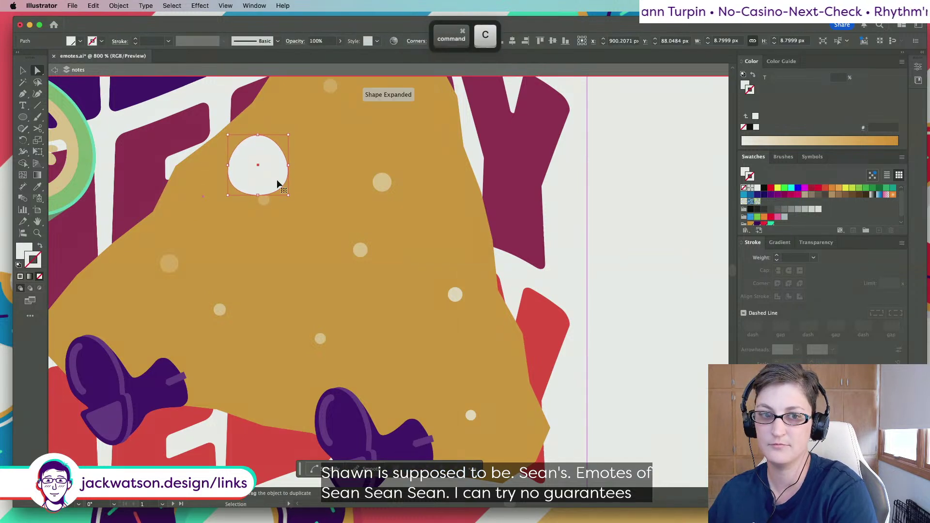
{"action": "key", "text": "super+x"}
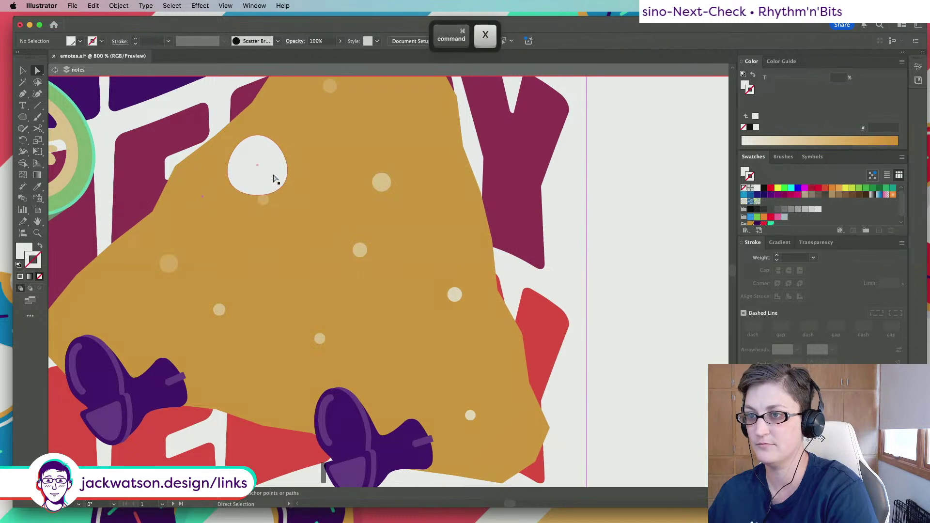
{"action": "key", "text": "super+f"}
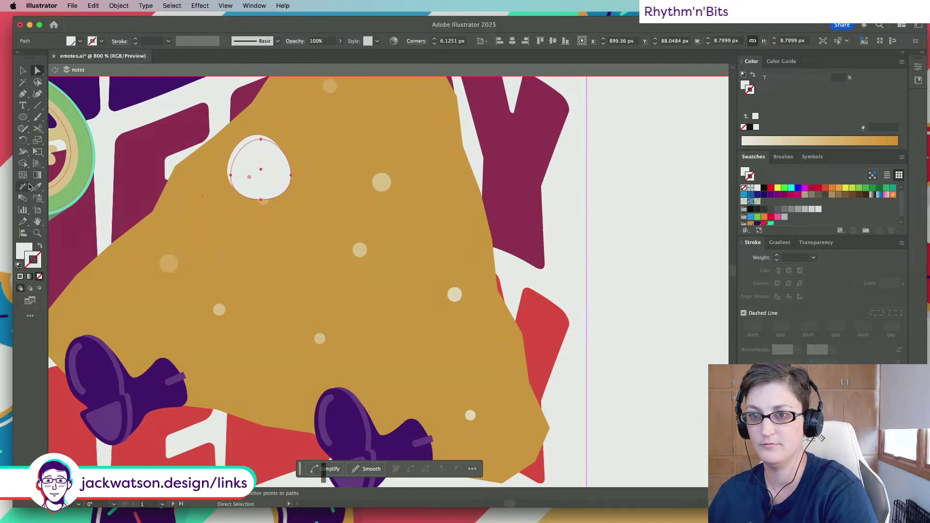
Give the offset copy no fill and a 0.5 pt purple stroke, using the color sampled from the boot
{"action": "left_click", "coordinate": [38, 187]}
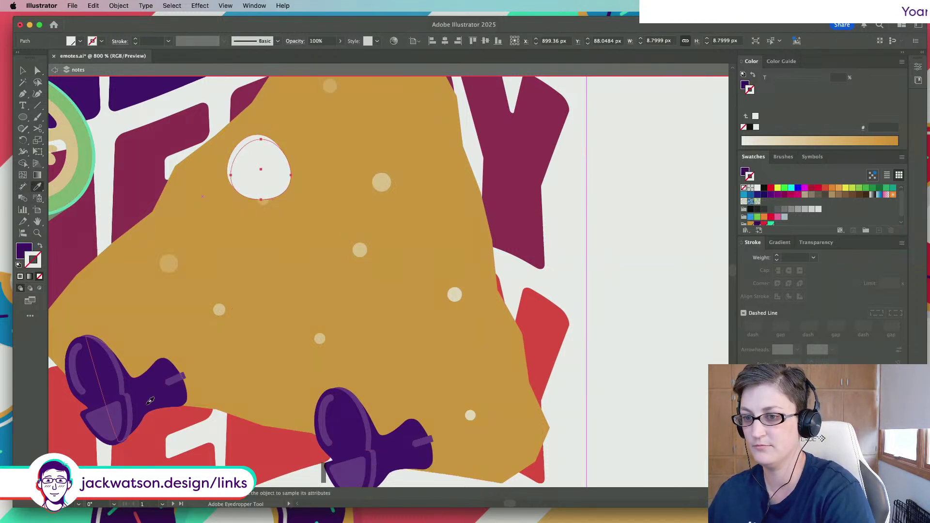
{"action": "left_click", "coordinate": [94, 373]}
{"action": "left_click", "coordinate": [39, 247]}
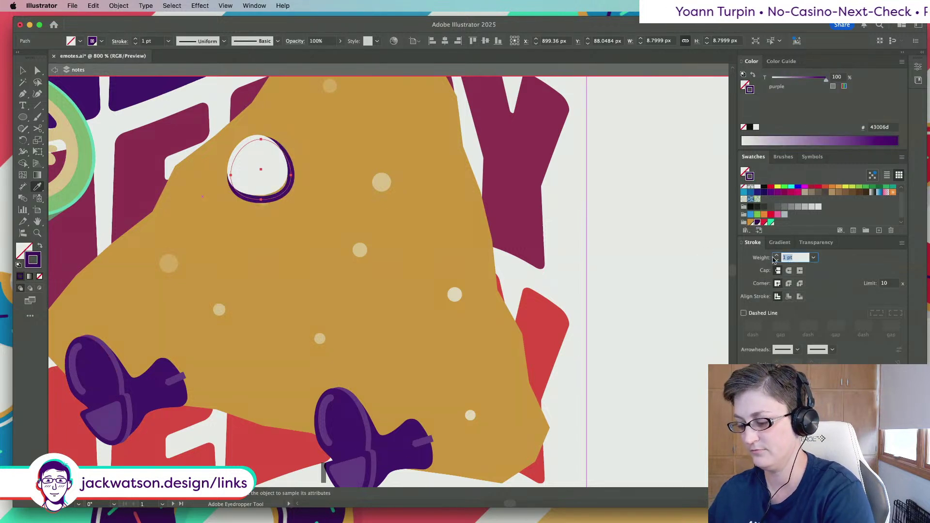
{"action": "key", "text": "super+shift+a"}
Enlarge the purple eye outline to about 9.55 px across and give its stroke a tapered width profile
{"action": "left_click", "coordinate": [23, 71]}
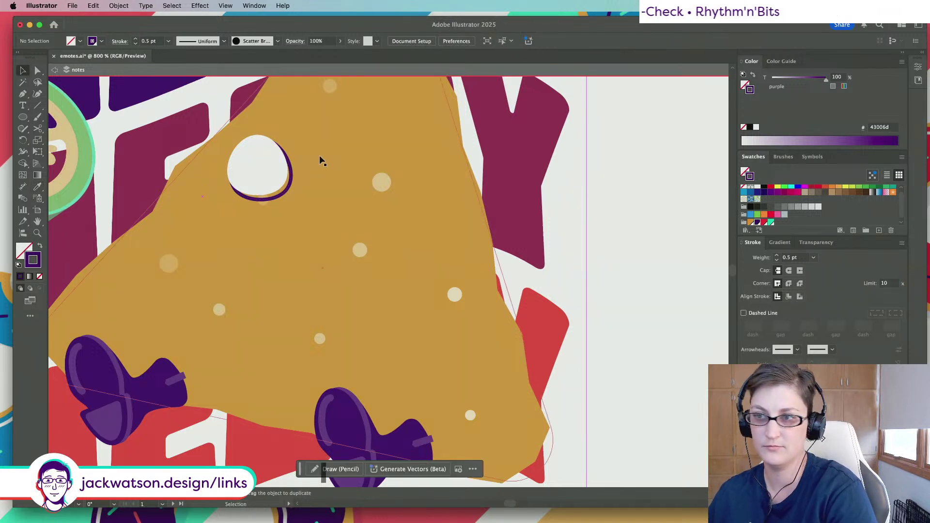
{"action": "left_click", "coordinate": [292, 175]}
{"action": "left_click_drag", "start_coordinate": [289, 139], "coordinate": [295, 139]}
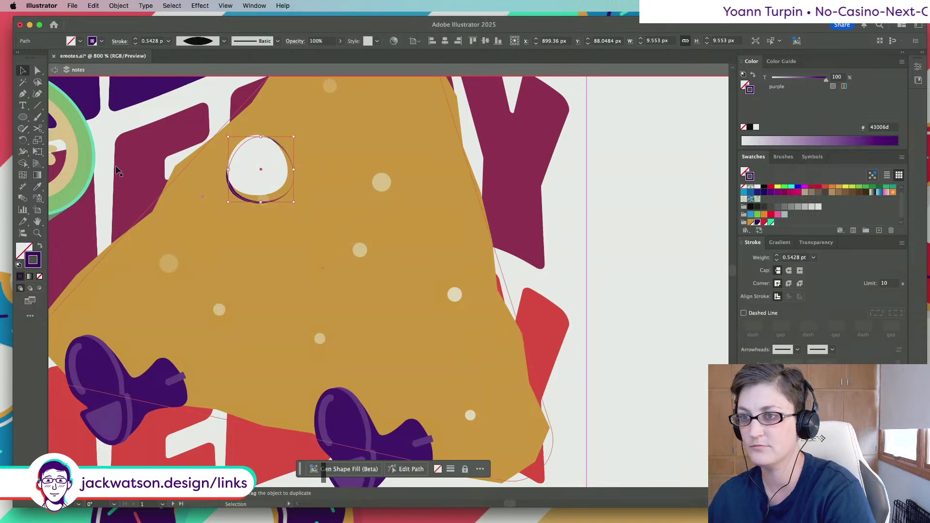
{"action": "left_click", "coordinate": [23, 94]}
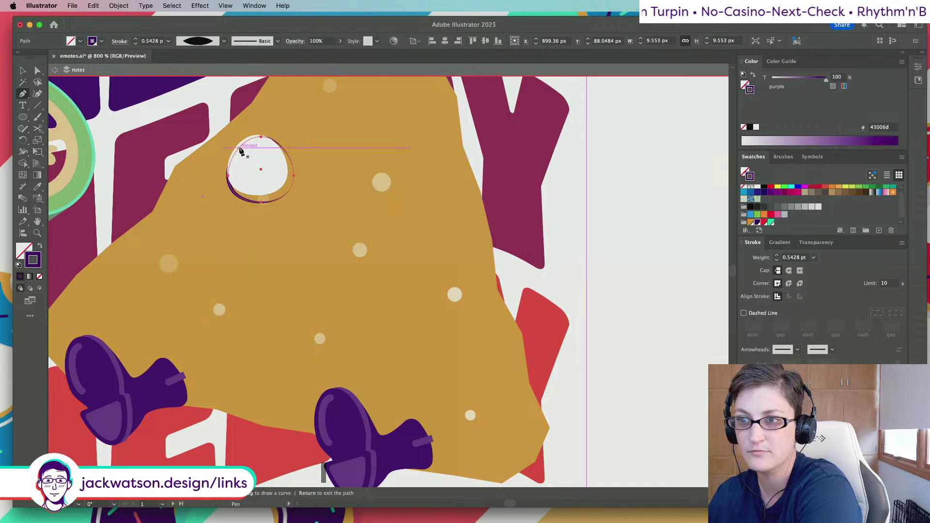
{"action": "key", "text": "super+z"}
{"action": "right_click", "coordinate": [290, 140]}
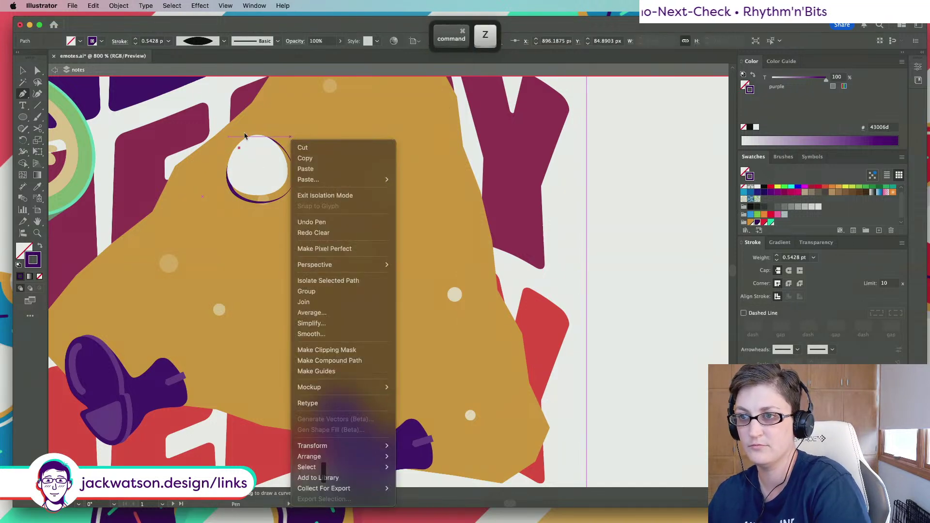
{"action": "left_click", "coordinate": [311, 222]}
Isolate the purple outline, remove its upper-left segment to leave an open arc around the eye, and exit isolation
{"action": "right_click", "coordinate": [273, 136]}
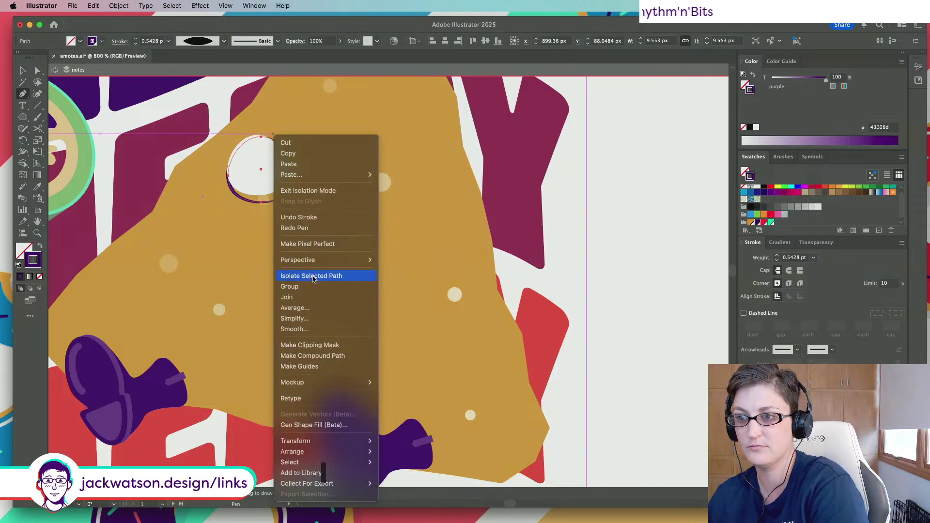
{"action": "left_click", "coordinate": [313, 276]}
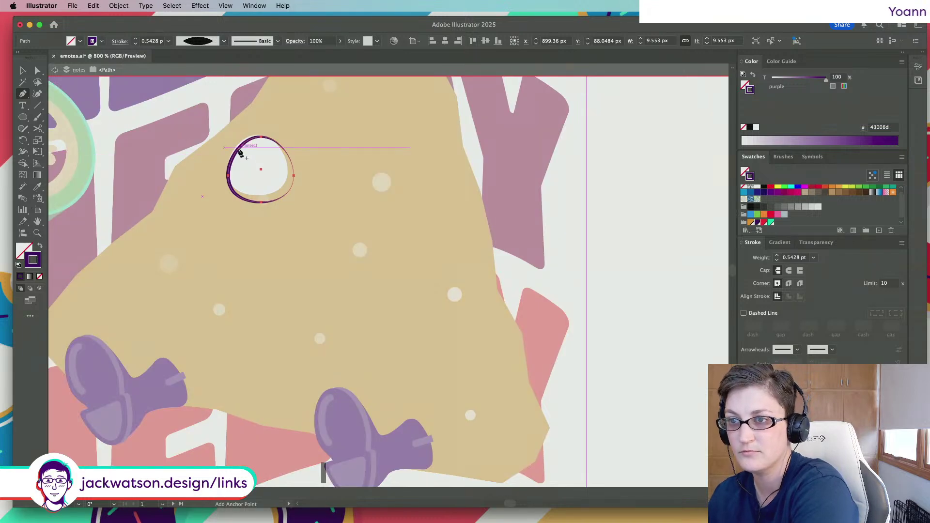
{"action": "key", "text": "super+shift+a"}
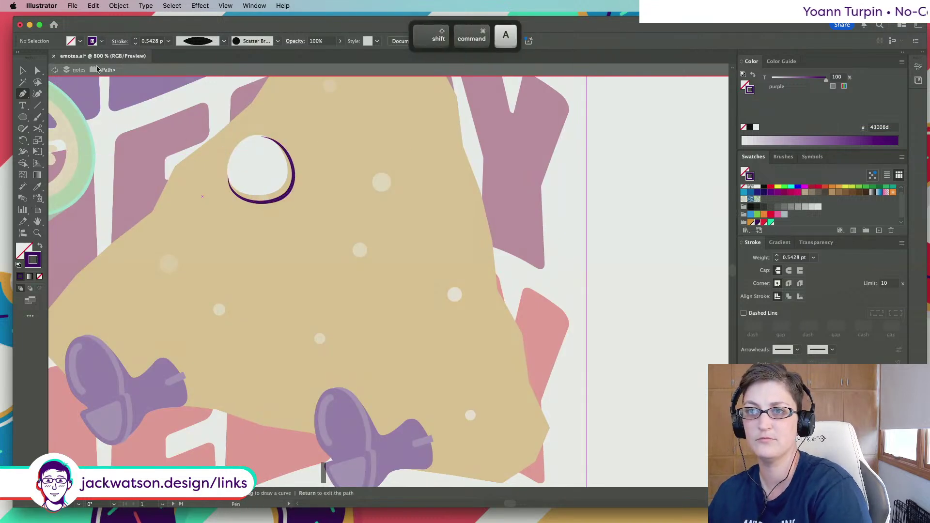
{"action": "left_click", "coordinate": [56, 70]}
{"action": "scroll", "coordinate": [247, 170], "scroll_direction": "down", "scroll_amount": 3}
{"action": "scroll", "coordinate": [242, 170], "scroll_direction": "up", "scroll_amount": 2}
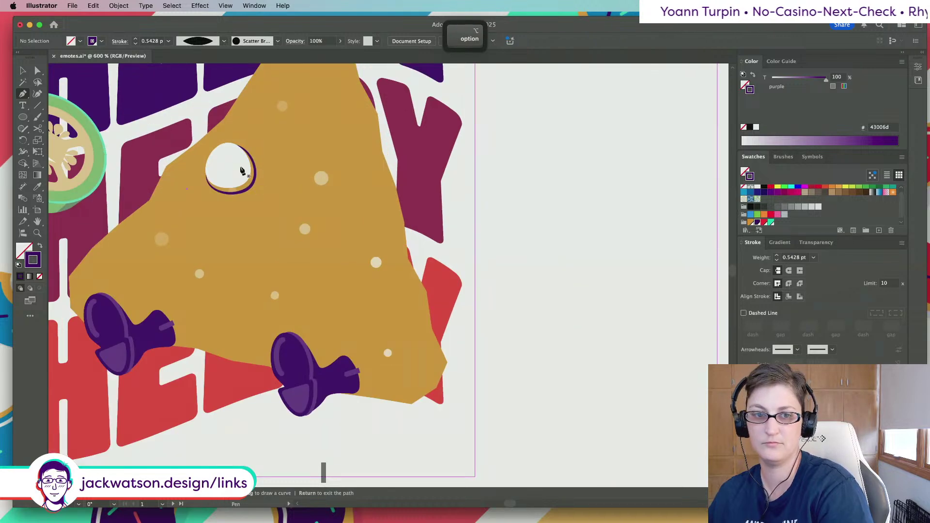
{"action": "scroll", "coordinate": [241, 171], "scroll_direction": "up", "scroll_amount": 2}
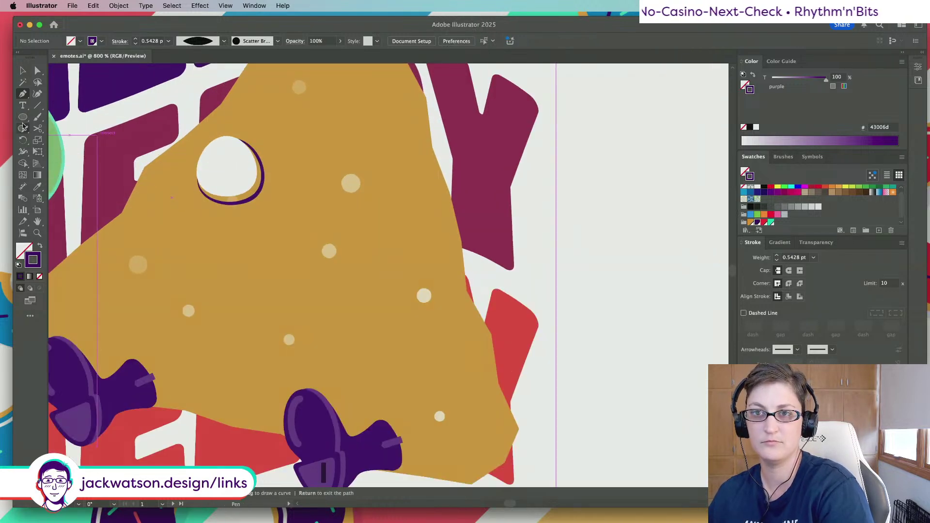
{"action": "left_click", "coordinate": [22, 128]}
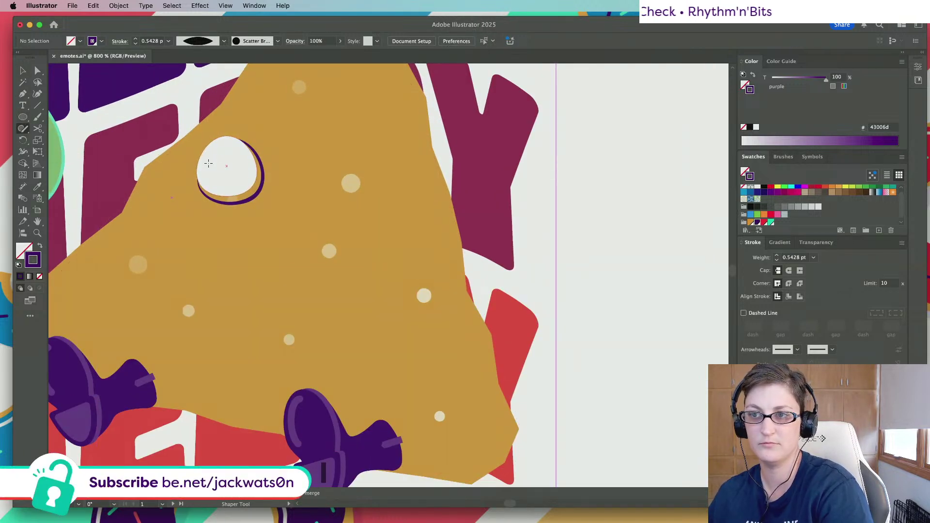
{"action": "key", "text": "super+z"}
{"action": "key", "text": "super+z"}
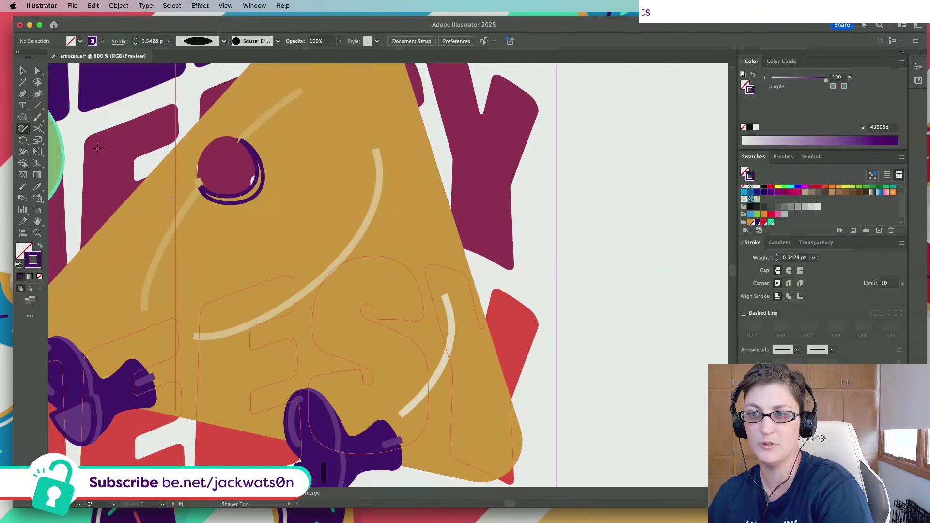
Draw a small solid purple pupil near the left edge of the eye white and nudge it slightly inward
{"action": "left_click", "coordinate": [22, 116]}
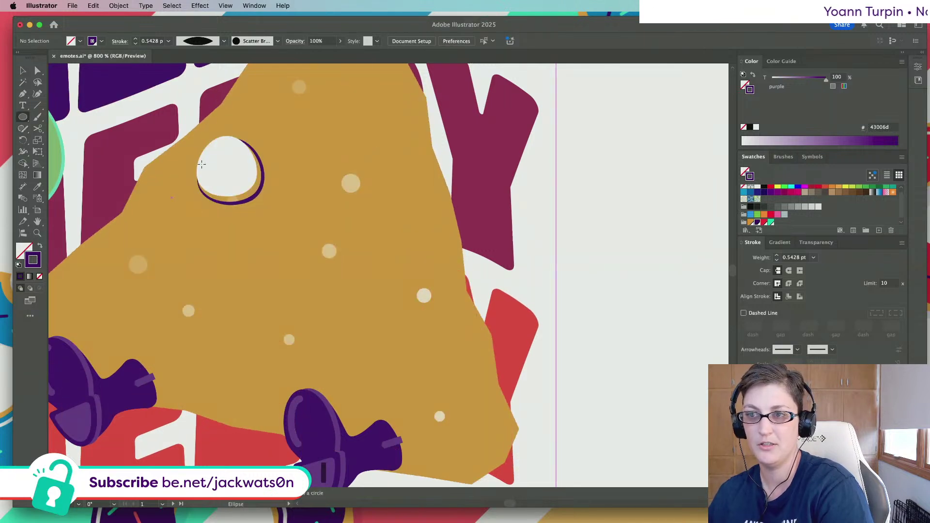
{"action": "left_click_drag", "start_coordinate": [202, 165], "coordinate": [217, 179]}
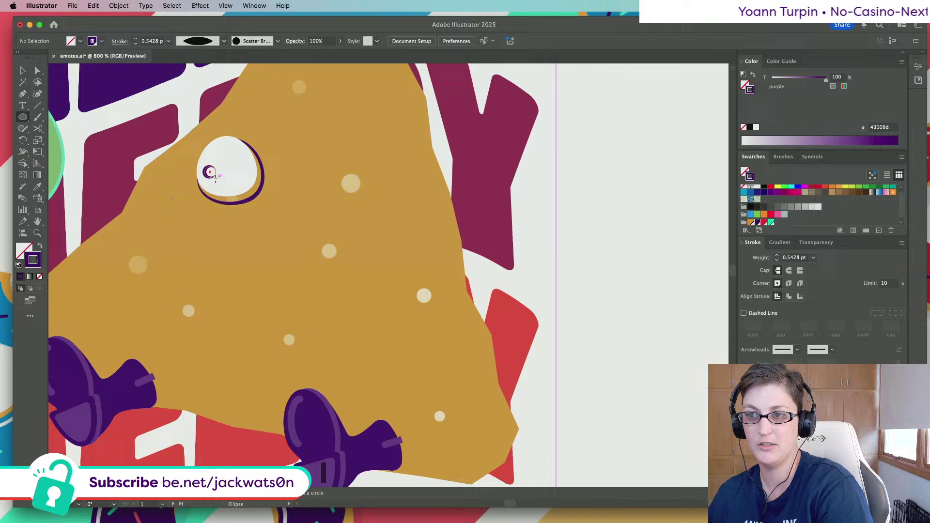
{"action": "left_click", "coordinate": [36, 234]}
{"action": "left_click", "coordinate": [40, 248]}
{"action": "key", "text": "super+shift+a"}
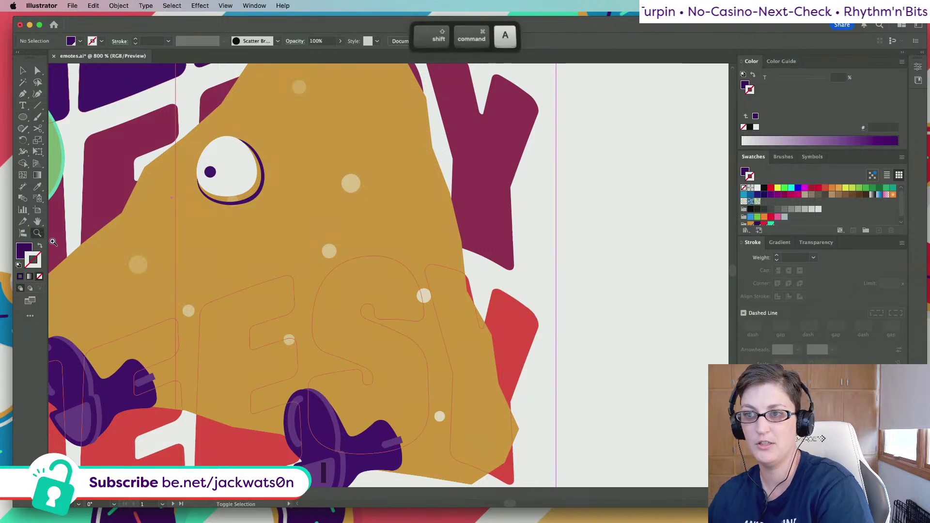
{"action": "key", "text": "v"}
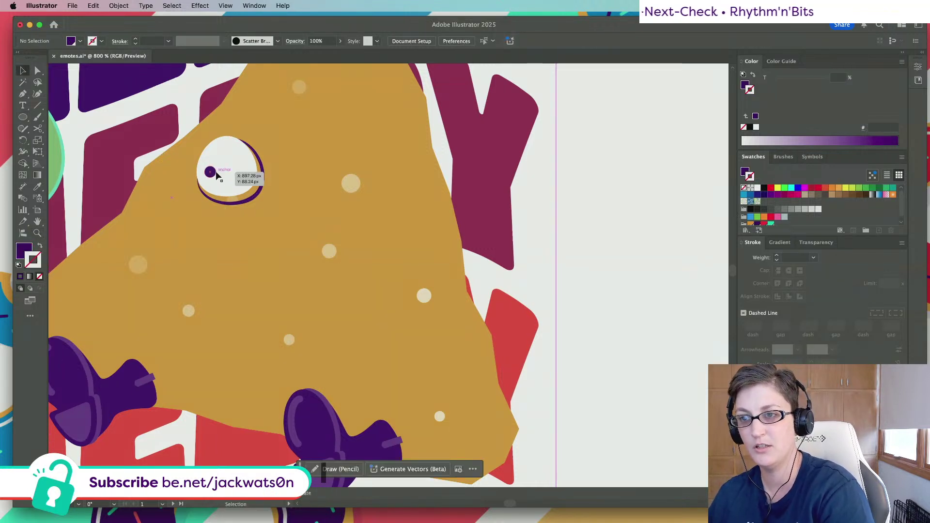
{"action": "left_click_drag", "start_coordinate": [216, 171], "coordinate": [216, 174]}
{"action": "key", "text": "super+shift+a"}
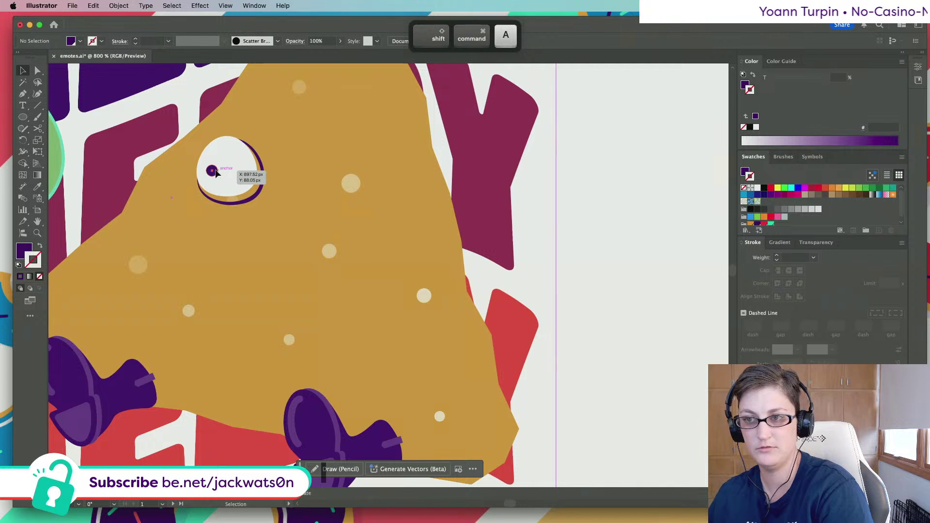
Group the pieces of the eye and place a duplicate lower and to the right on the chip as the second eye
{"action": "left_click", "coordinate": [258, 196], "text": "shift"}
{"action": "left_click", "coordinate": [261, 192], "text": "shift"}
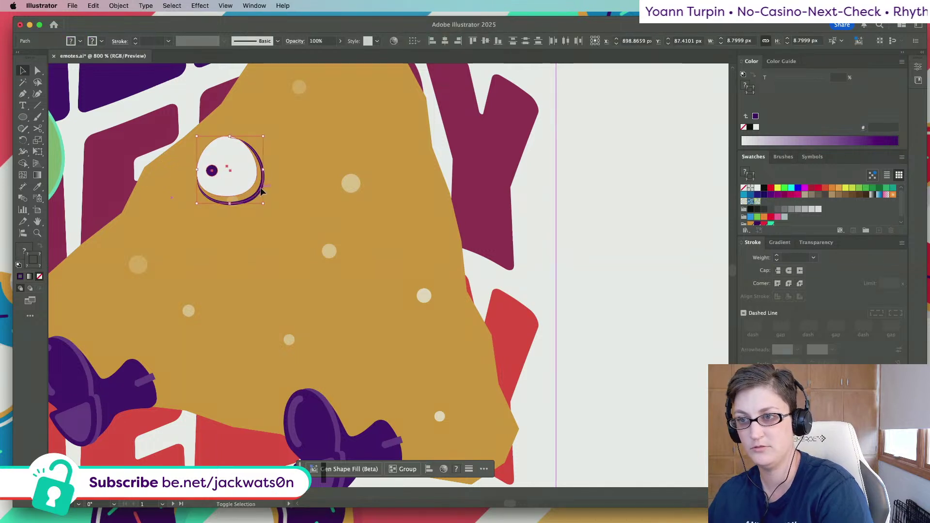
{"action": "key", "text": "super+g"}
{"action": "left_click_drag", "start_coordinate": [247, 183], "coordinate": [378, 217]}
{"action": "scroll", "coordinate": [287, 215], "scroll_direction": "down", "scroll_amount": 8}
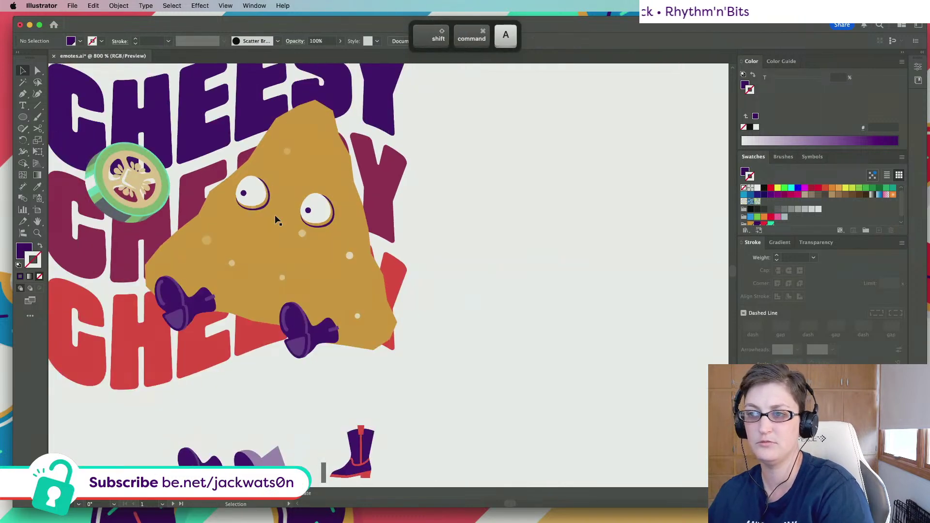
{"action": "scroll", "coordinate": [371, 236], "scroll_direction": "left", "scroll_amount": 3}
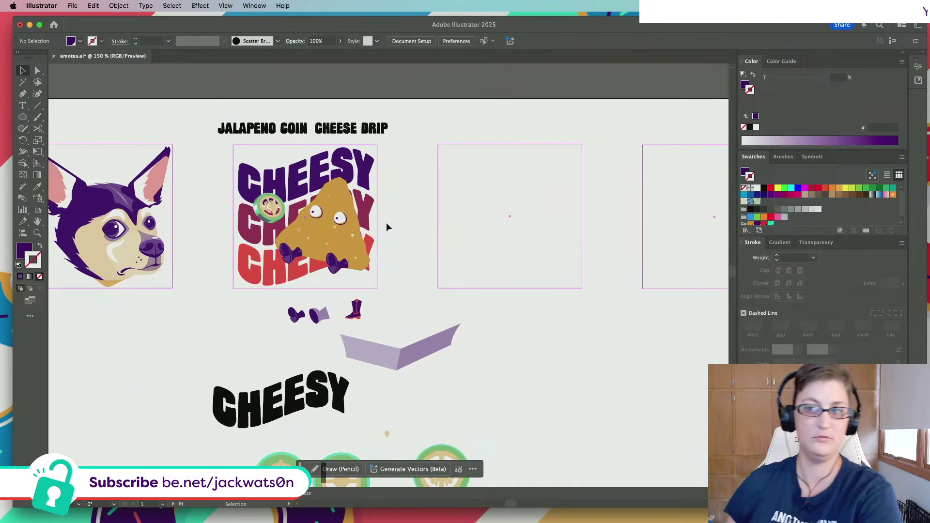
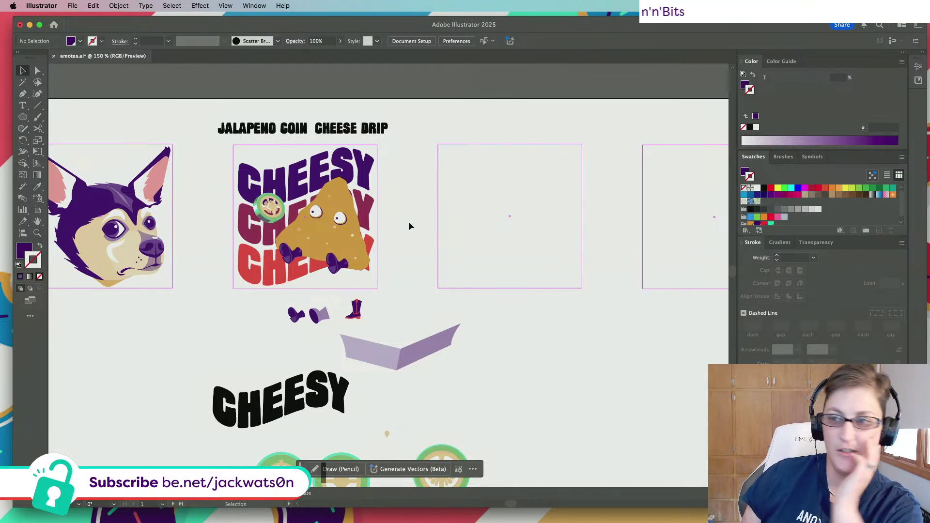
{"action": "key", "text": "super+minus"}
{"action": "scroll", "coordinate": [474, 339], "scroll_direction": "down", "scroll_amount": 1}
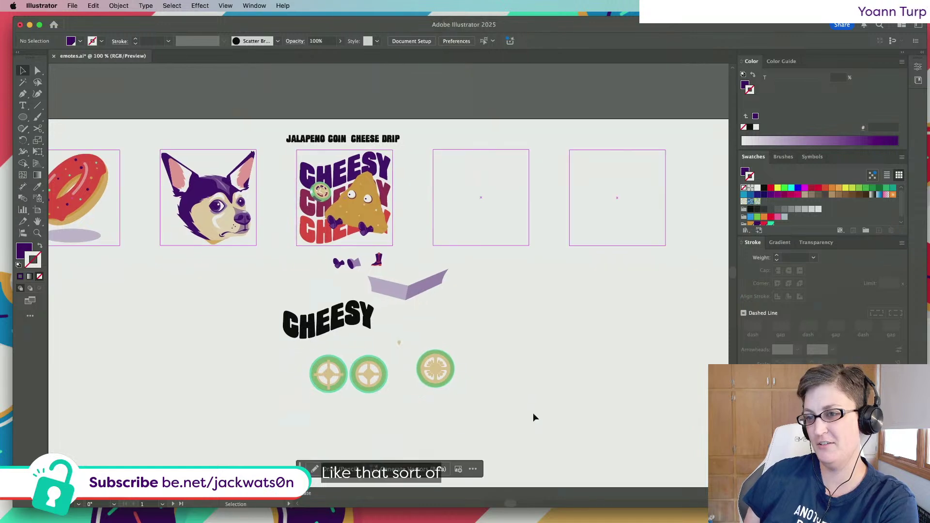
Move the loose working pieces below the CHEESY artboard further down, clear of the artboard
{"action": "left_click_drag", "start_coordinate": [533, 412], "coordinate": [233, 245]}
{"action": "scroll", "coordinate": [339, 270], "scroll_direction": "left", "scroll_amount": 5}
{"action": "scroll", "coordinate": [339, 270], "scroll_direction": "down", "scroll_amount": 1}
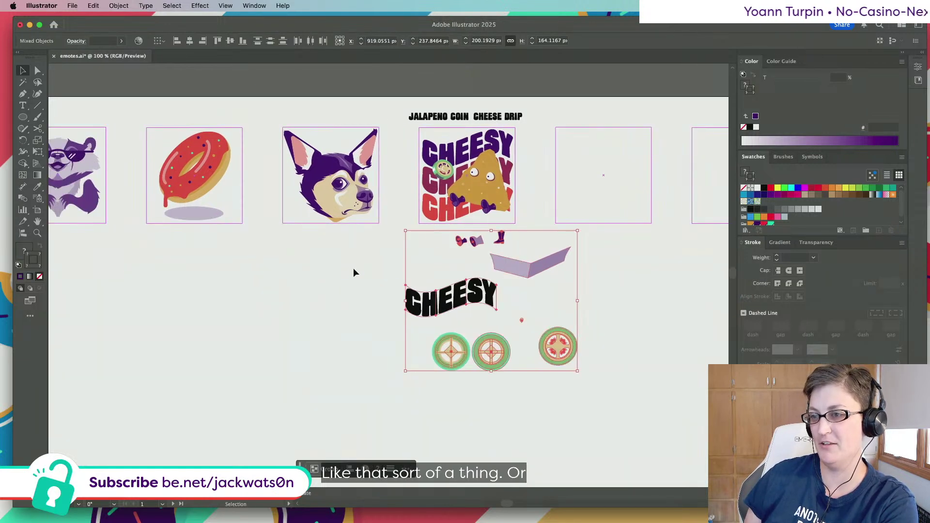
{"action": "left_click_drag", "start_coordinate": [495, 254], "coordinate": [485, 297]}
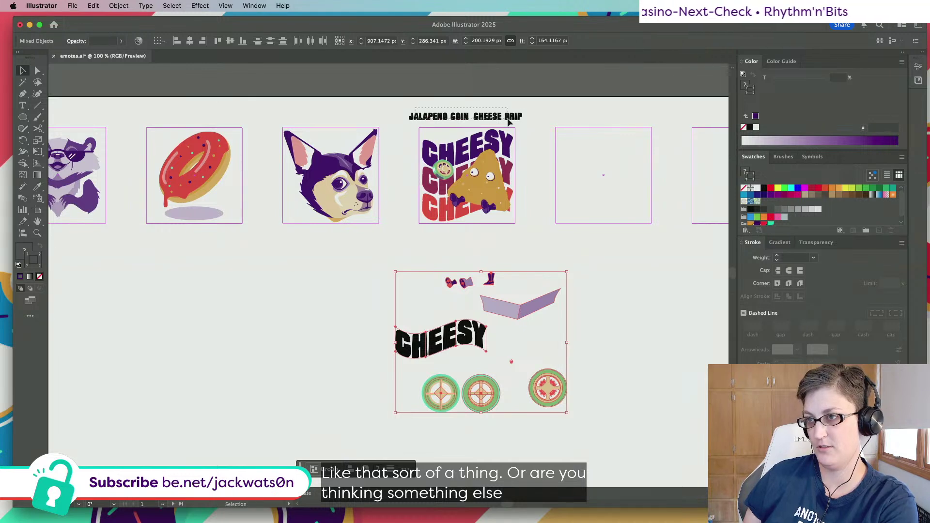
Transfer the dog head and the CHEESY nacho artwork to the art layer by cutting and pasting them in place
{"action": "left_click", "coordinate": [509, 118]}
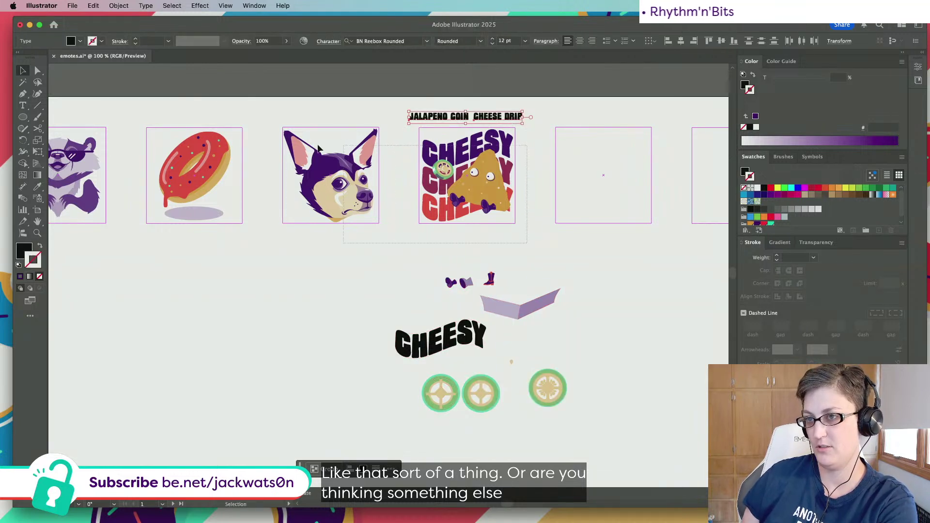
{"action": "left_click_drag", "start_coordinate": [318, 148], "coordinate": [266, 133]}
{"action": "key", "text": "super+3"}
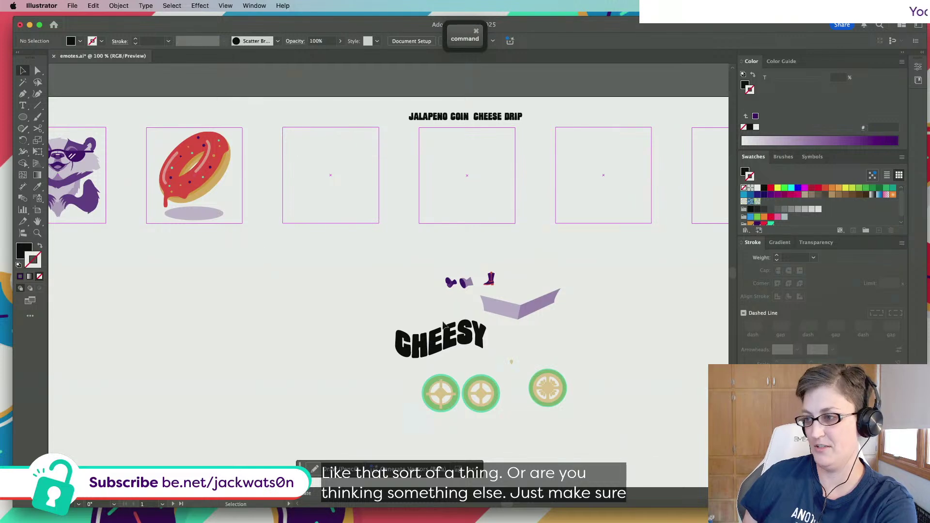
{"action": "key", "text": "super+f"}
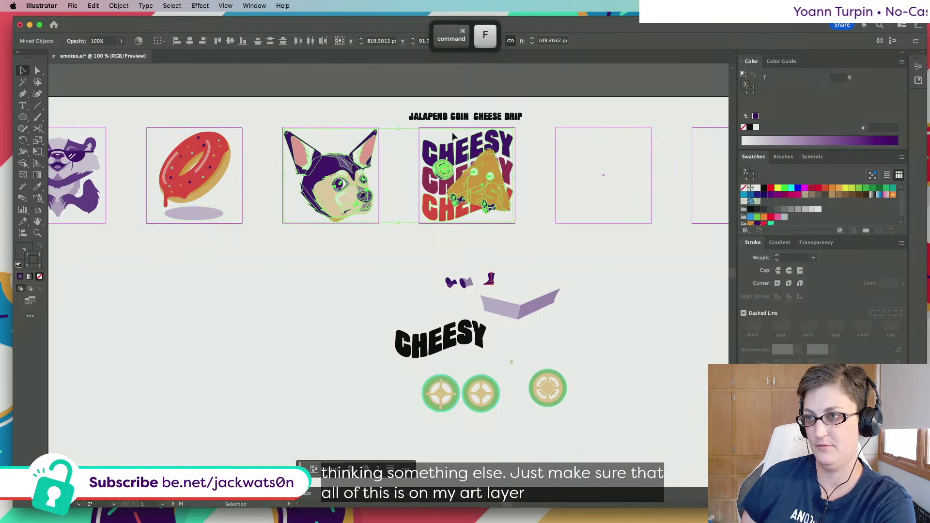
Cut the "JALAPENO COIN CHEESE DRIP" text and the loose pieces and paste them in place on the working layer
{"action": "left_click", "coordinate": [522, 119]}
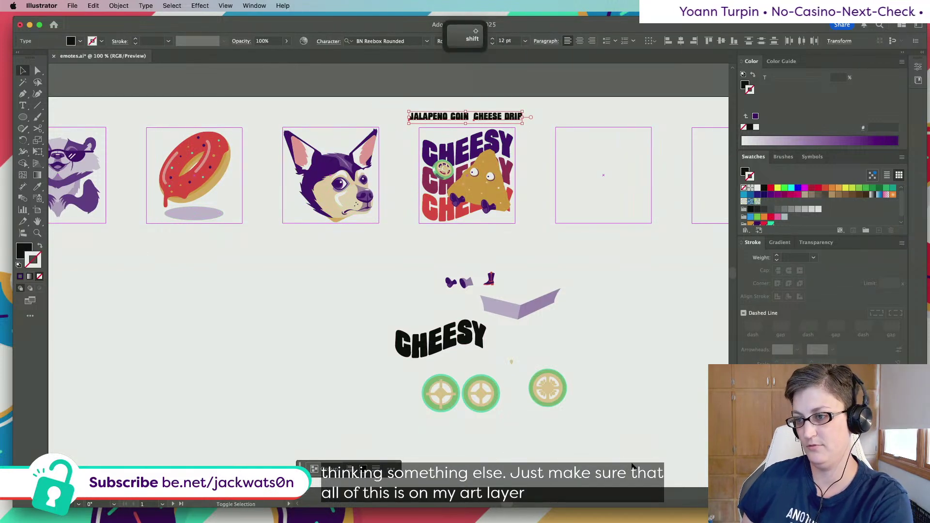
{"action": "left_click_drag", "start_coordinate": [623, 461], "coordinate": [315, 254]}
{"action": "key", "text": "super+x"}
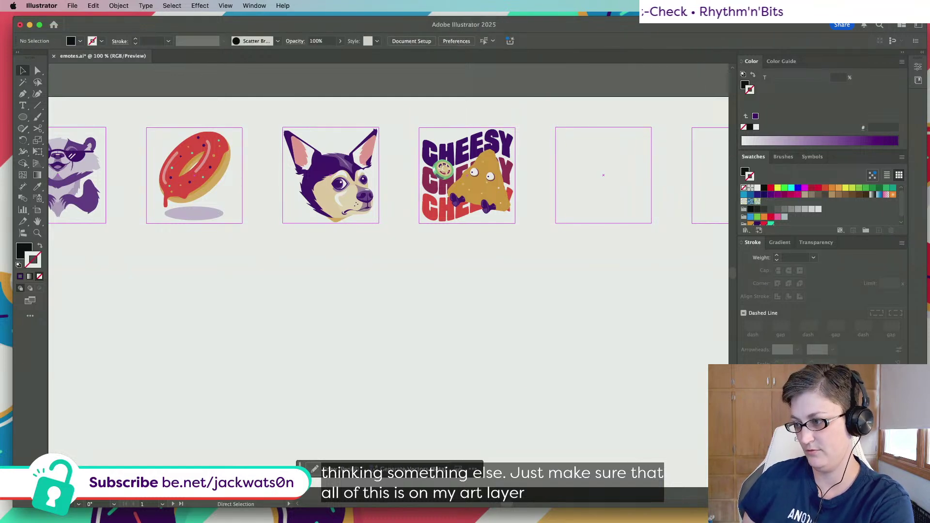
{"action": "key", "text": "super+f"}
Try to move the spare donut and dog head below the idea list onto the working layer
{"action": "key", "text": "super+minus"}
{"action": "scroll", "coordinate": [301, 368], "scroll_direction": "left", "scroll_amount": 5}
{"action": "scroll", "coordinate": [302, 368], "scroll_direction": "down", "scroll_amount": 2}
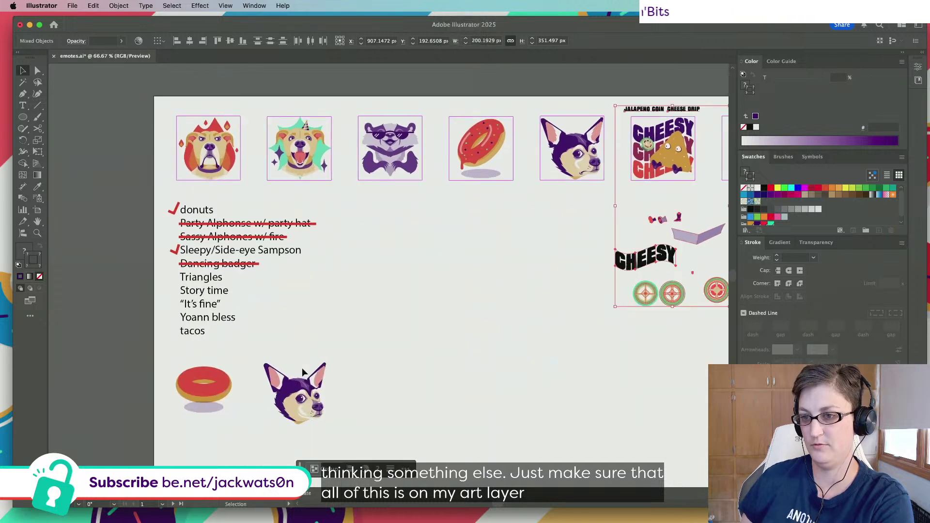
{"action": "key", "text": "alt"}
{"action": "key", "text": "Delete"}
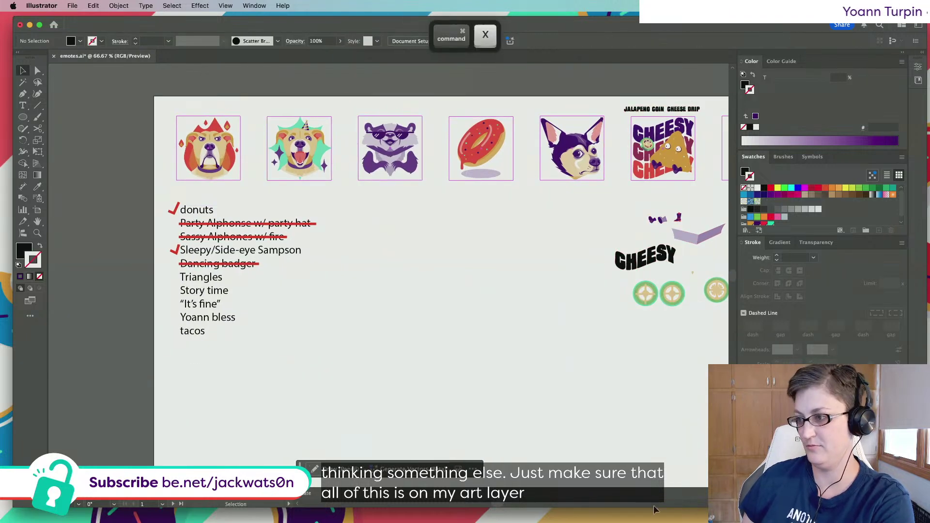
{"action": "key", "text": "super+z"}
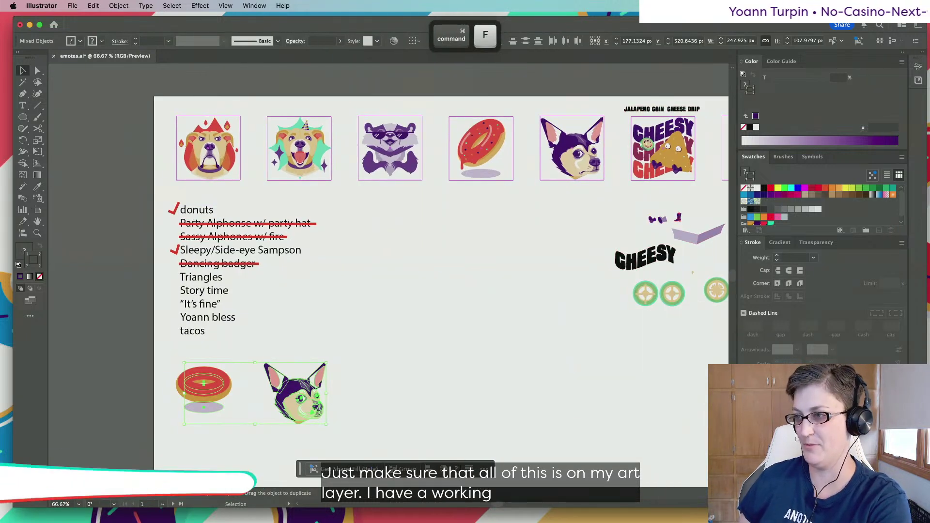
Cut the spare donut, spare dog head and loose CHEESY pieces and paste them in place on the working layer
{"action": "scroll", "coordinate": [597, 388], "scroll_direction": "right", "scroll_amount": 3}
{"action": "left_click_drag", "start_coordinate": [632, 319], "coordinate": [501, 208]}
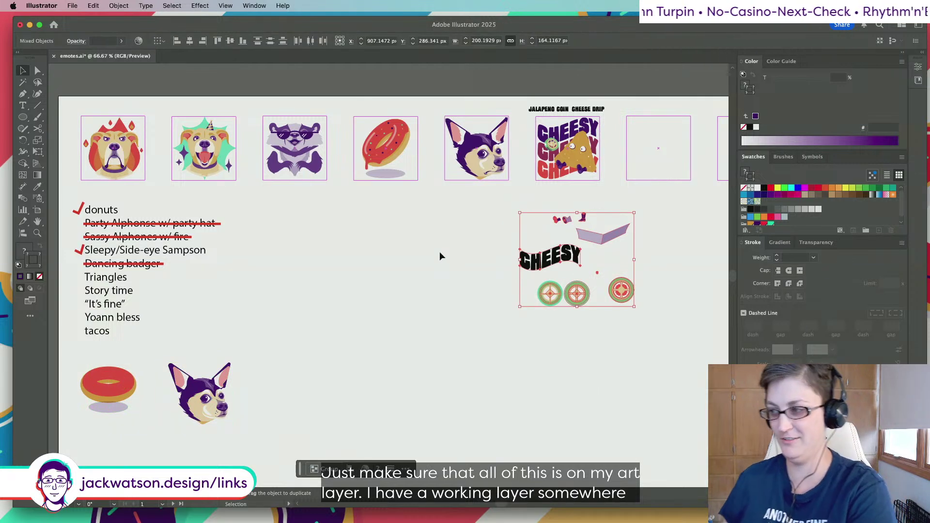
{"action": "key", "text": "super+x"}
{"action": "left_click", "coordinate": [196, 409]}
{"action": "key", "text": "super+z"}
{"action": "left_click_drag", "start_coordinate": [288, 435], "coordinate": [73, 387]}
{"action": "key", "text": "super+x"}
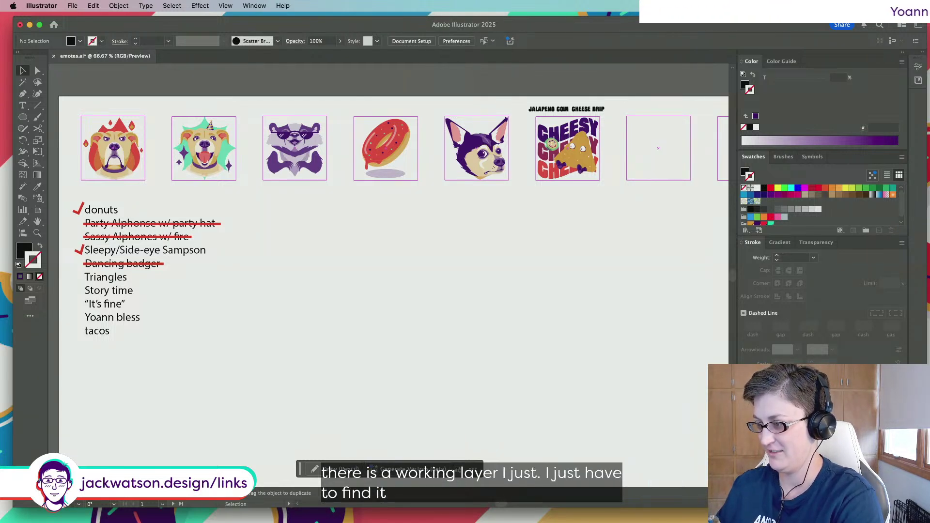
{"action": "key", "text": "super+f"}
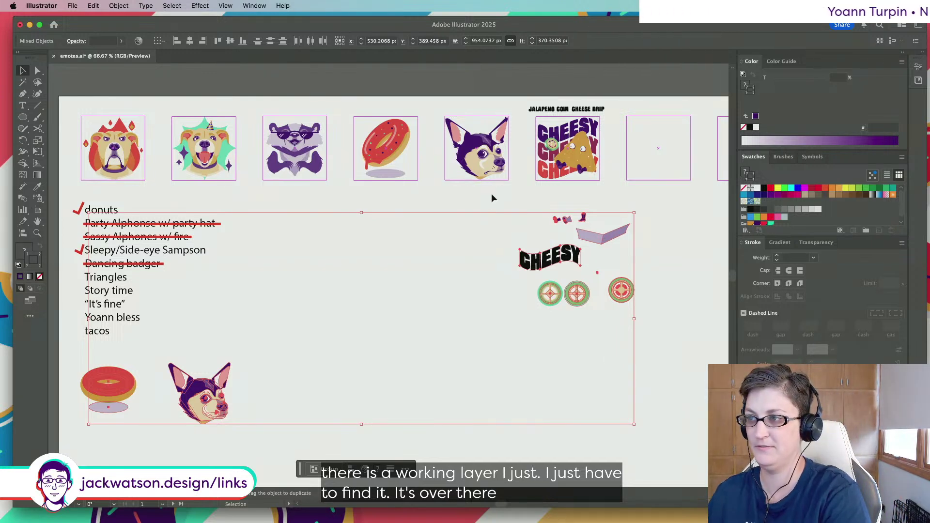
{"action": "left_click", "coordinate": [507, 208]}
Draw a small closed, open-mouth shape with the Pen tool between and below the nacho's eyes
{"action": "key", "text": "super+equal"}
{"action": "key", "text": "super+equal"}
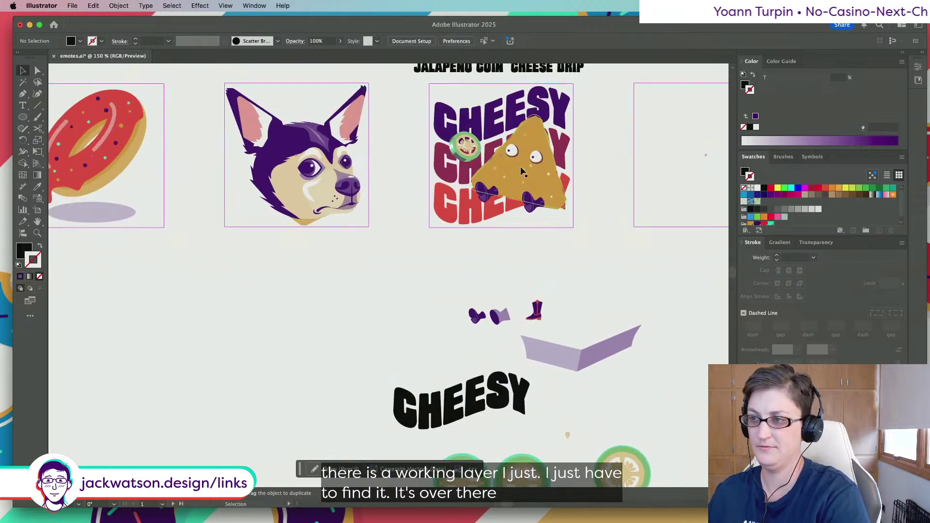
{"action": "key", "text": "super+equal"}
{"action": "key", "text": "super+equal"}
{"action": "key", "text": "super+equal"}
{"action": "key", "text": "super+equal"}
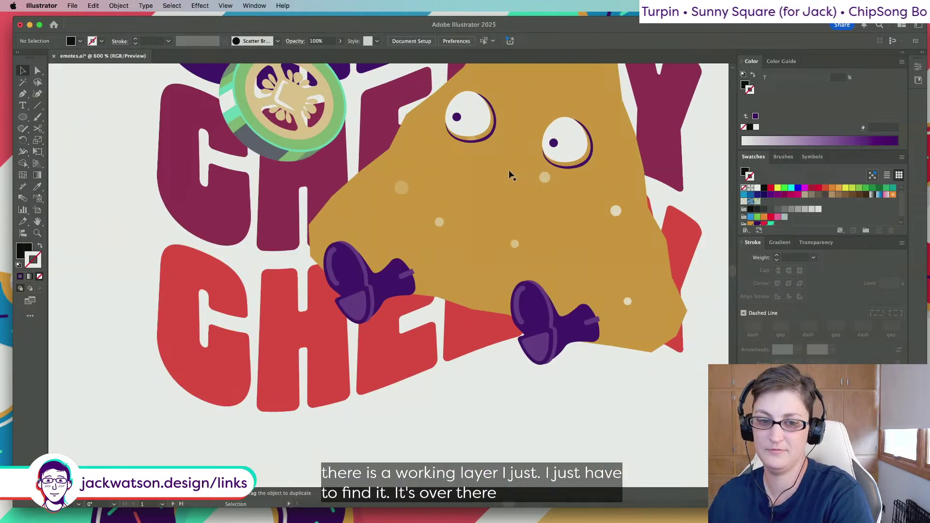
{"action": "scroll", "coordinate": [487, 183], "scroll_direction": "right", "scroll_amount": 2}
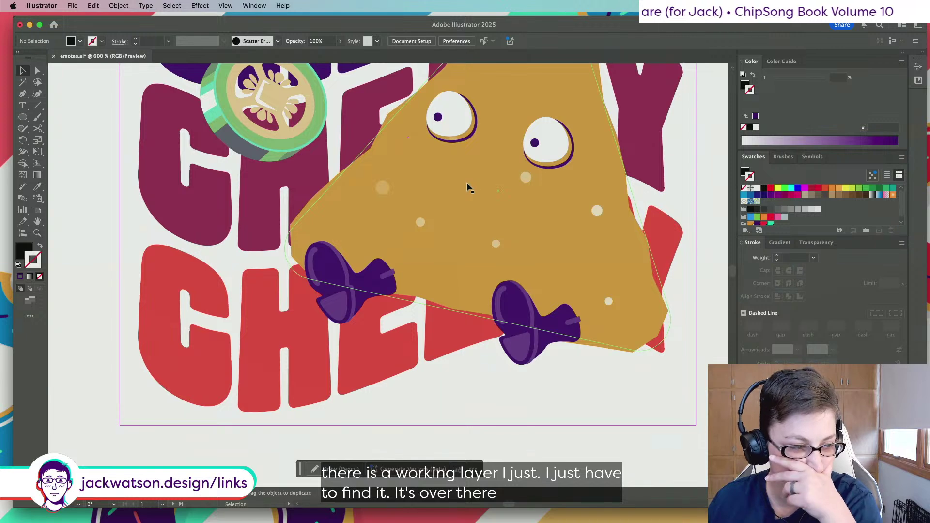
{"action": "scroll", "coordinate": [468, 184], "scroll_direction": "right", "scroll_amount": 1}
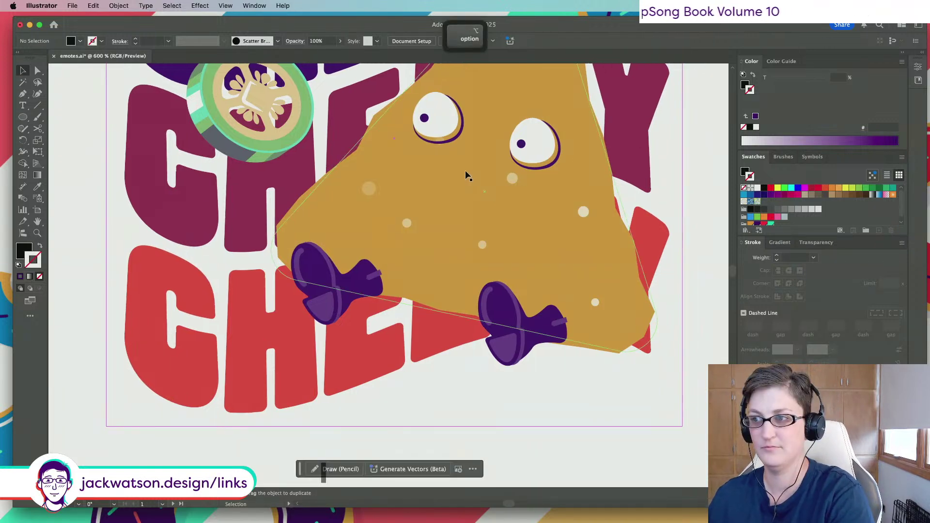
{"action": "key", "text": "super+equal"}
{"action": "left_click", "coordinate": [22, 93]}
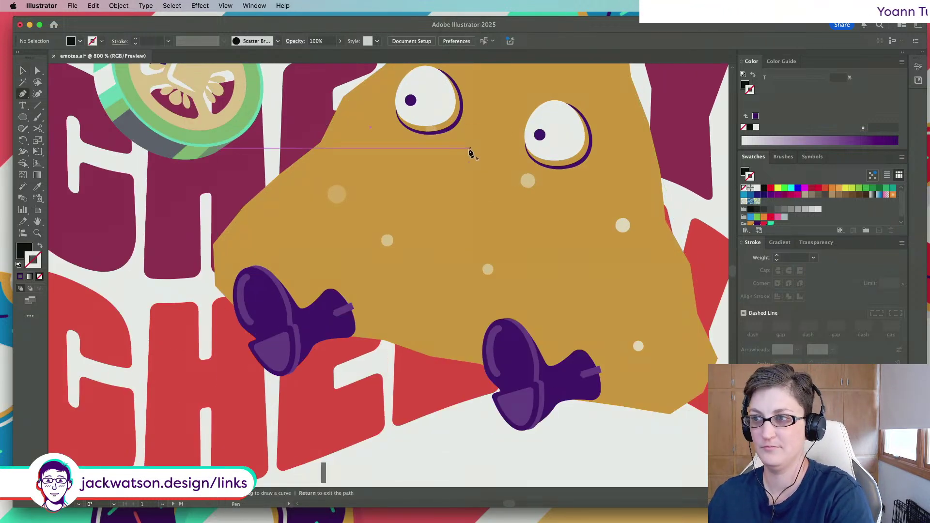
{"action": "left_click", "coordinate": [464, 149]}
{"action": "left_click", "coordinate": [487, 152]}
{"action": "left_click_drag", "start_coordinate": [465, 178], "coordinate": [468, 180]}
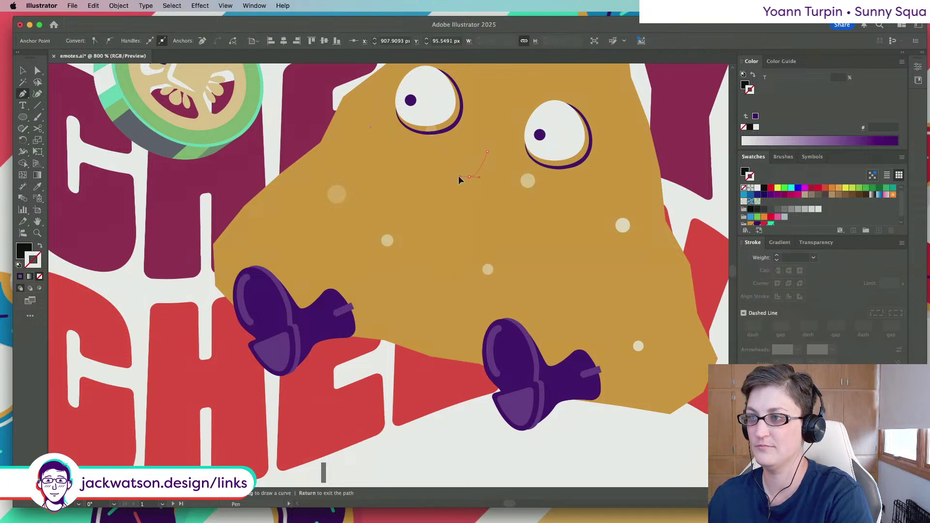
{"action": "left_click", "coordinate": [464, 149]}
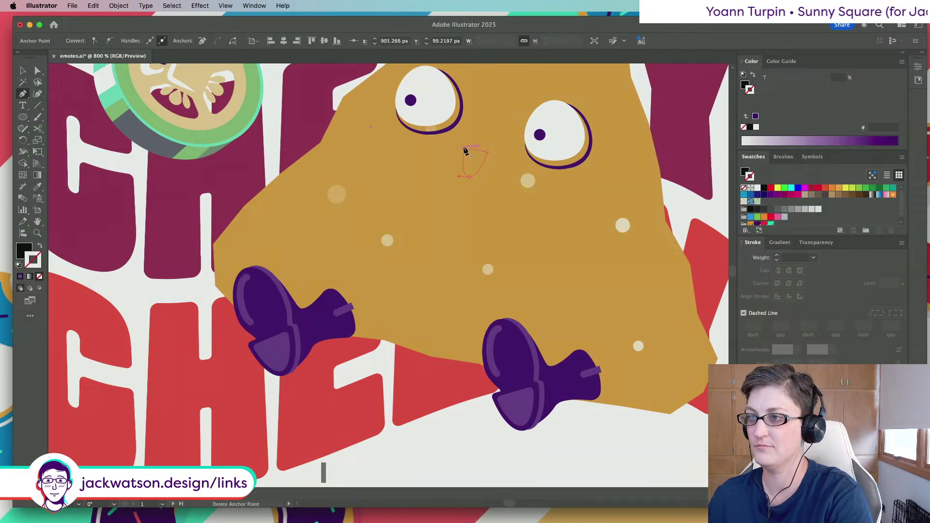
Fill the mouth with the boot's dark purple and restack it in place in front of the nacho
{"action": "left_click", "coordinate": [37, 186]}
{"action": "key", "text": "super+z"}
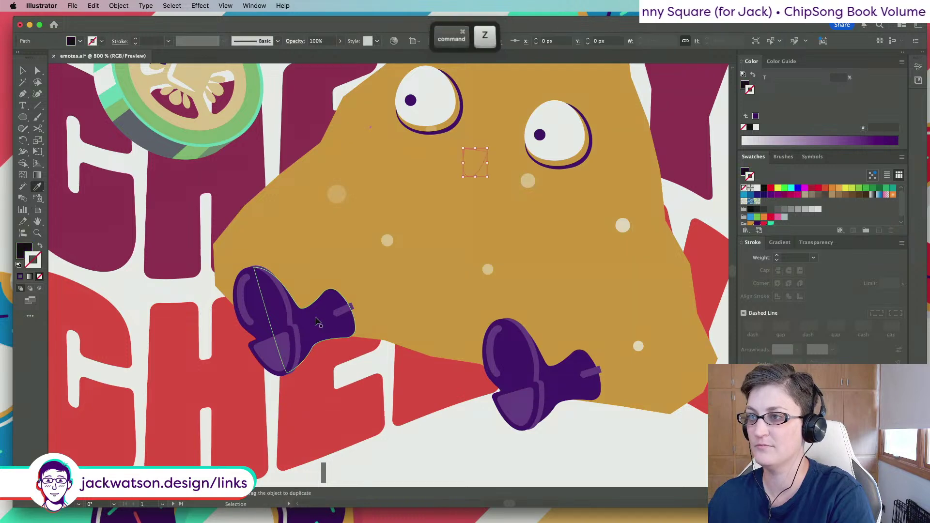
{"action": "left_click", "coordinate": [317, 323]}
{"action": "key", "text": "a"}
{"action": "key", "text": "super+x"}
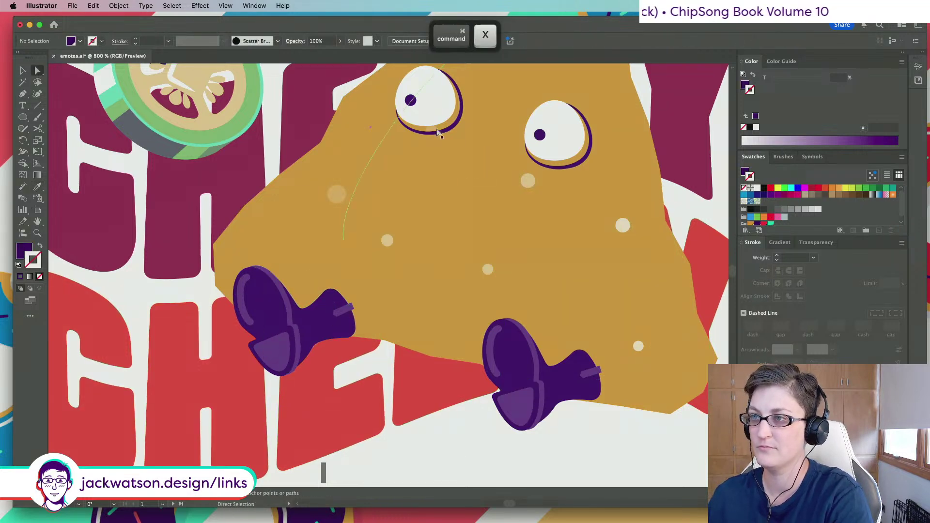
{"action": "key", "text": "super+f"}
{"action": "key", "text": "super+shift+a"}
Draw a short curved smile line across the mouth's upper right corner, reusing the eye outline's 0.5428 pt purple stroke
{"action": "scroll", "coordinate": [354, 185], "scroll_direction": "down", "scroll_amount": 3}
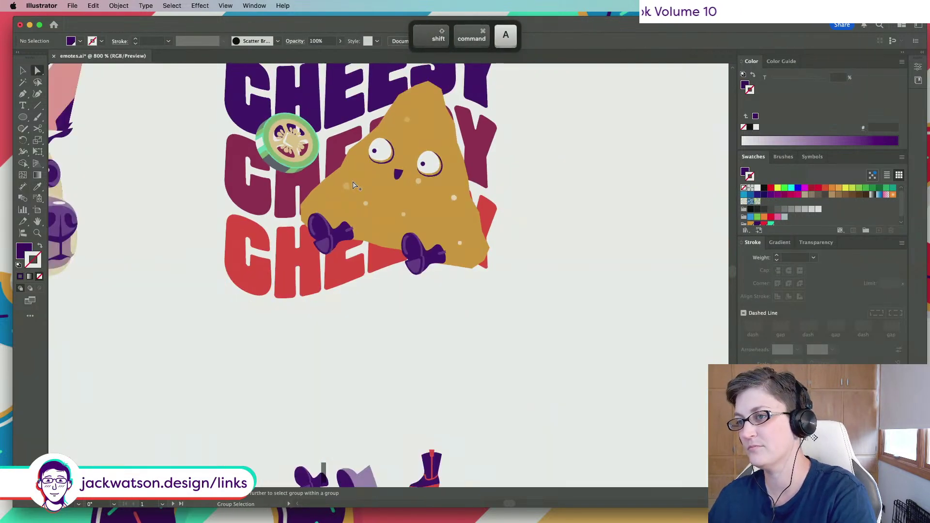
{"action": "scroll", "coordinate": [353, 185], "scroll_direction": "down", "scroll_amount": 5}
{"action": "scroll", "coordinate": [547, 262], "scroll_direction": "left", "scroll_amount": 3}
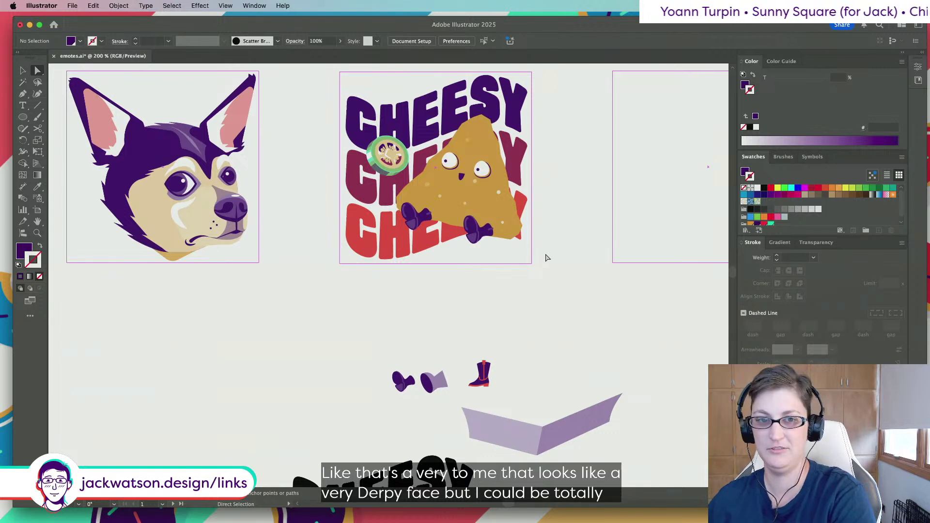
{"action": "scroll", "coordinate": [546, 257], "scroll_direction": "right", "scroll_amount": 3}
{"action": "scroll", "coordinate": [421, 181], "scroll_direction": "up", "scroll_amount": 5}
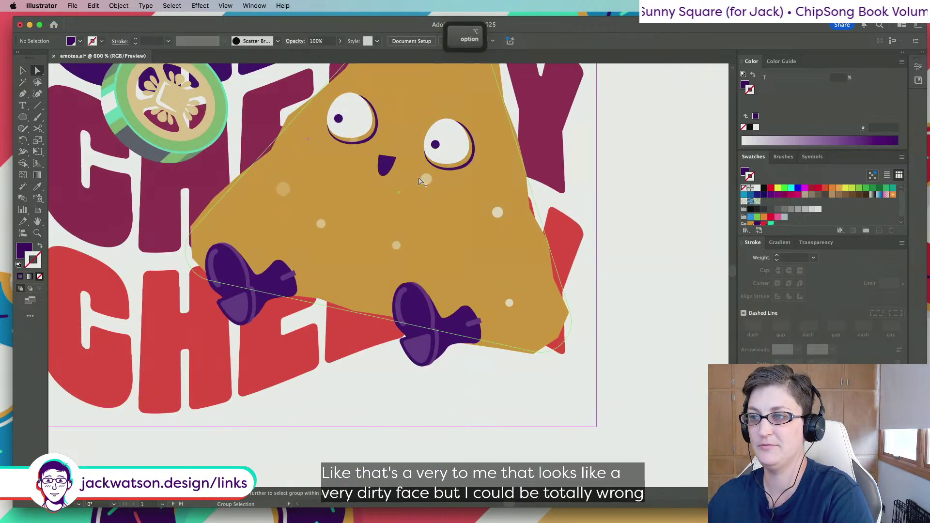
{"action": "left_click", "coordinate": [439, 164]}
{"action": "scroll", "coordinate": [420, 175], "scroll_direction": "up", "scroll_amount": 3}
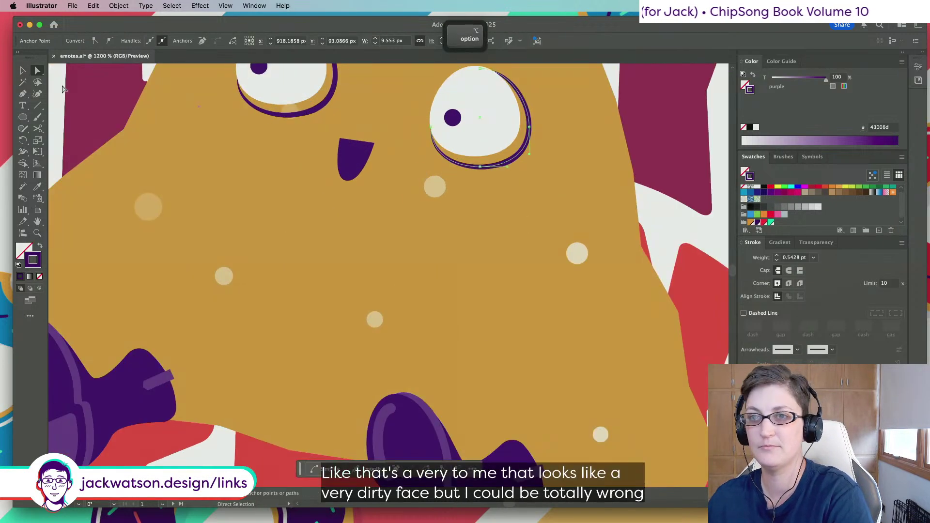
{"action": "left_click", "coordinate": [22, 94]}
{"action": "key", "text": "shift+super+a"}
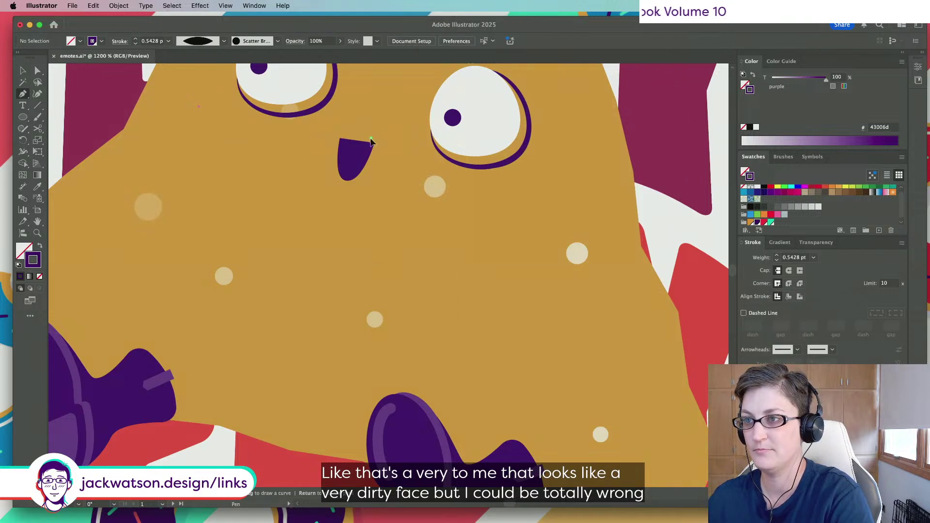
{"action": "left_click_drag", "start_coordinate": [372, 142], "coordinate": [381, 151]}
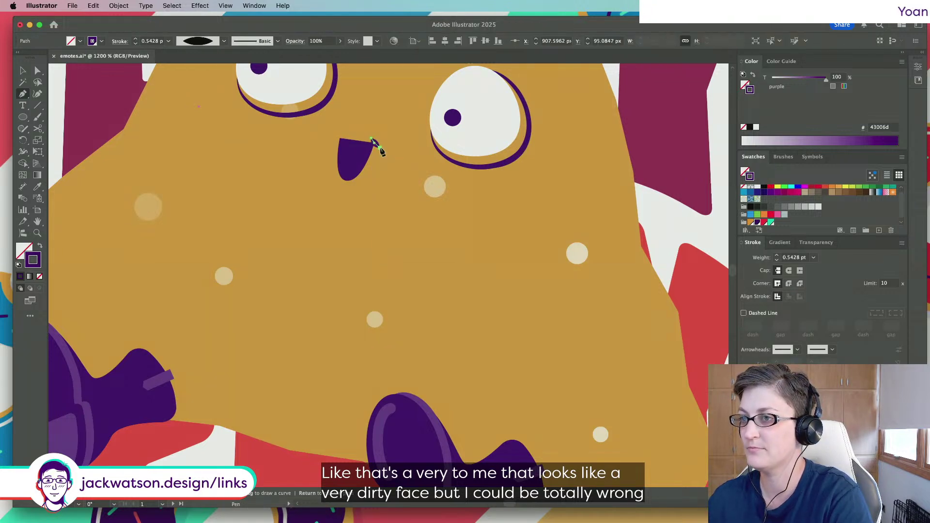
{"action": "key", "text": "shift+super+a"}
Reshape the smile line by repositioning its end anchor points and curve handles around the mouth corner
{"action": "scroll", "coordinate": [349, 321], "scroll_direction": "down", "scroll_amount": 2}
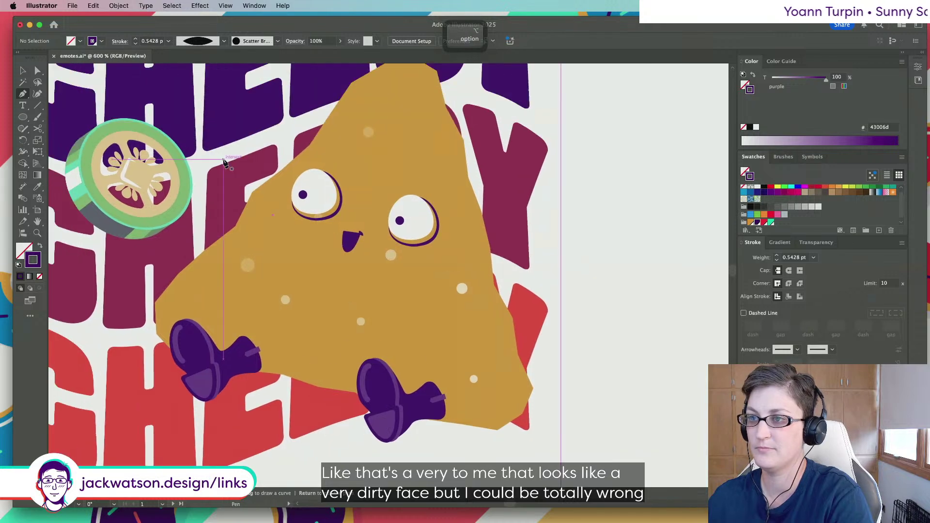
{"action": "scroll", "coordinate": [224, 163], "scroll_direction": "down", "scroll_amount": 3}
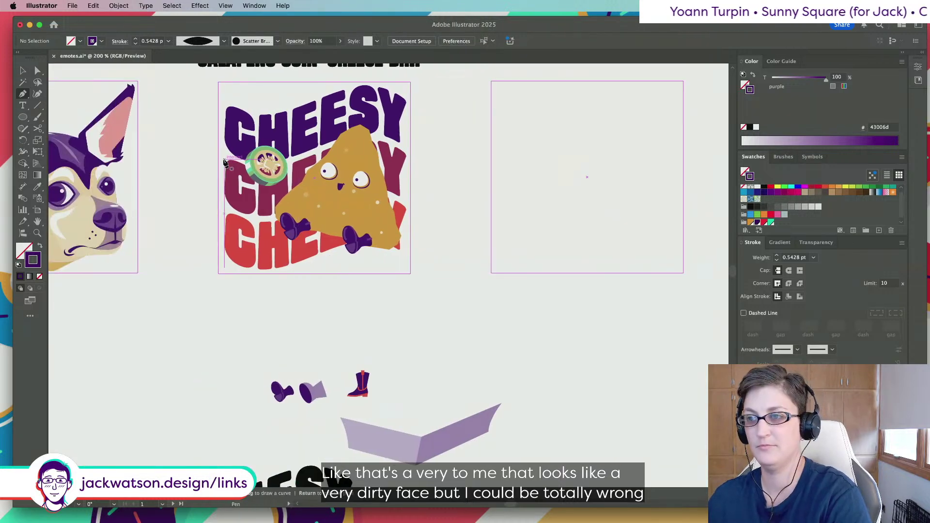
{"action": "scroll", "coordinate": [341, 185], "scroll_direction": "up", "scroll_amount": 6}
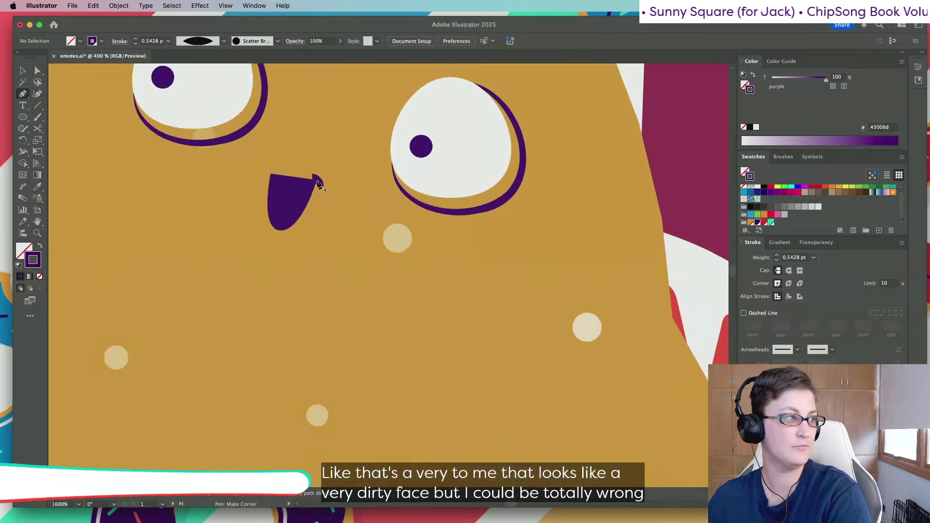
{"action": "scroll", "coordinate": [317, 184], "scroll_direction": "up", "scroll_amount": 1}
{"action": "key", "text": "a"}
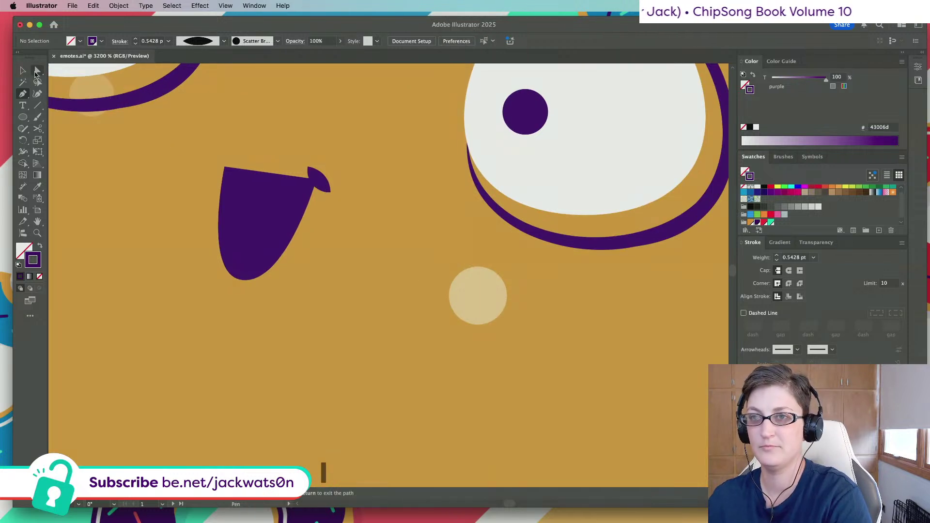
{"action": "left_click_drag", "start_coordinate": [299, 163], "coordinate": [308, 166]}
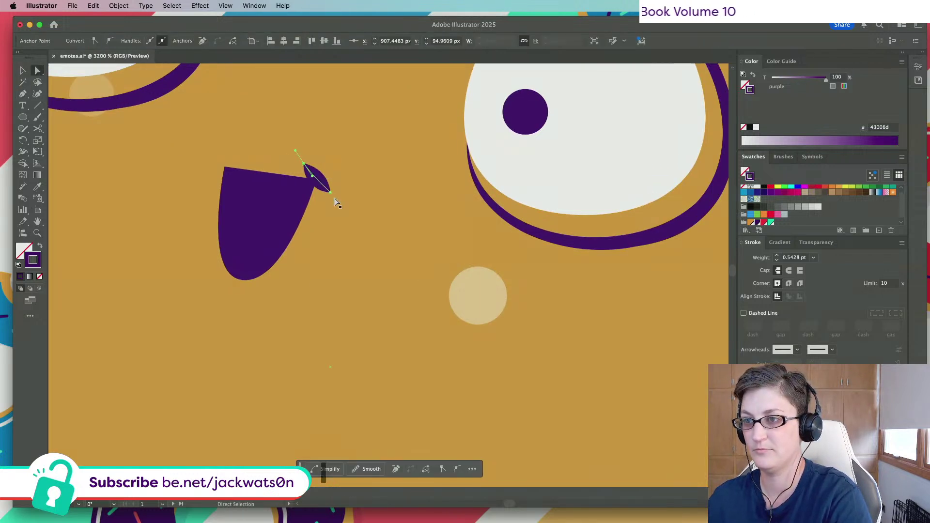
{"action": "left_click_drag", "start_coordinate": [335, 194], "coordinate": [310, 190]}
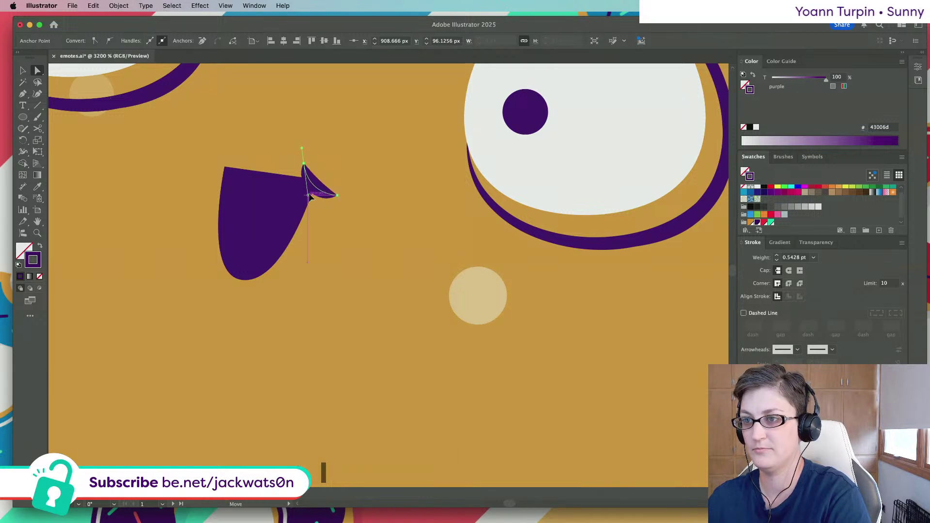
{"action": "key", "text": "shift+super+a"}
{"action": "scroll", "coordinate": [266, 202], "scroll_direction": "down", "scroll_amount": 5}
{"action": "scroll", "coordinate": [442, 226], "scroll_direction": "down", "scroll_amount": 3}
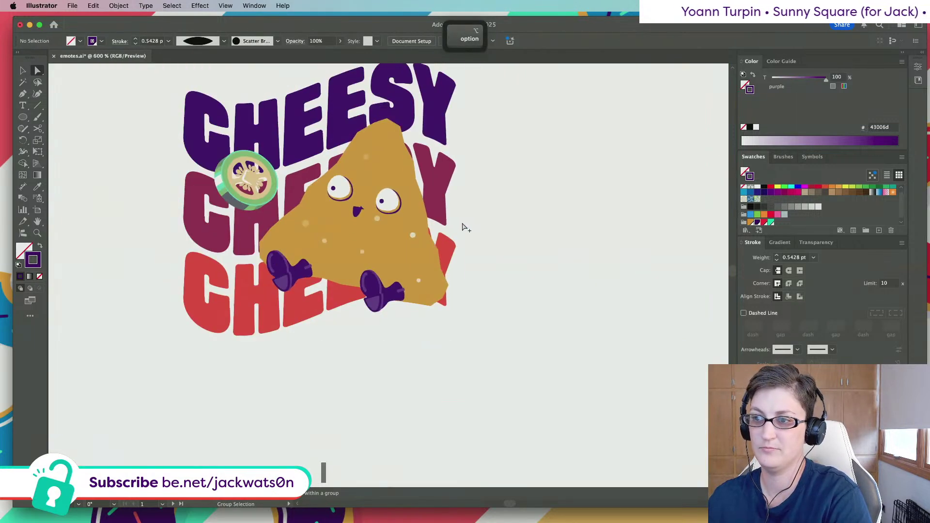
Cut the mouth shape out of the left eye's group and paste it in place in front on Layer 3
{"action": "scroll", "coordinate": [460, 224], "scroll_direction": "left", "scroll_amount": 1}
{"action": "scroll", "coordinate": [321, 196], "scroll_direction": "up", "scroll_amount": 2}
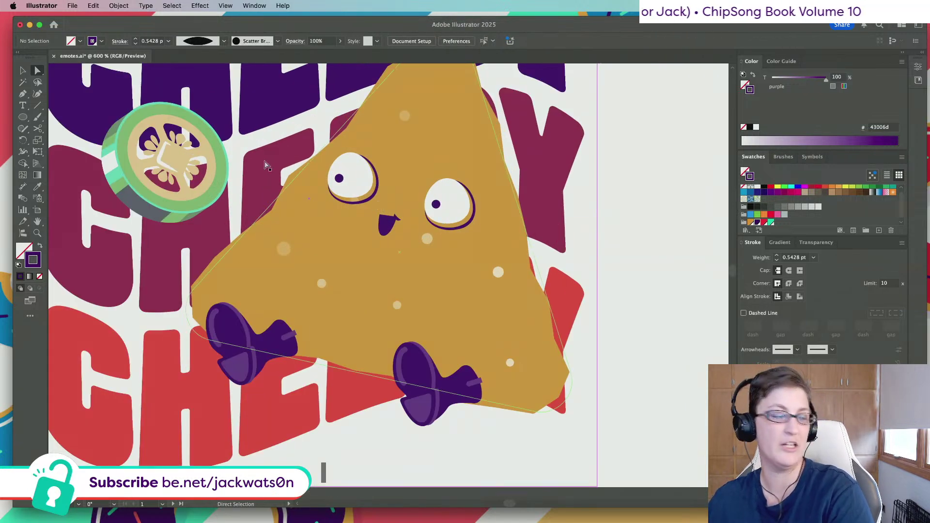
{"action": "key", "text": "v"}
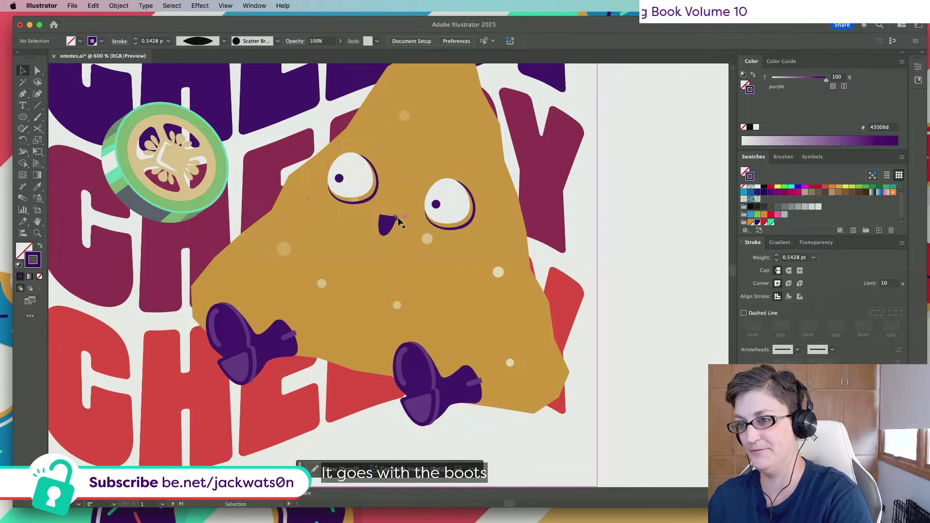
{"action": "left_click", "coordinate": [383, 232], "text": "shift"}
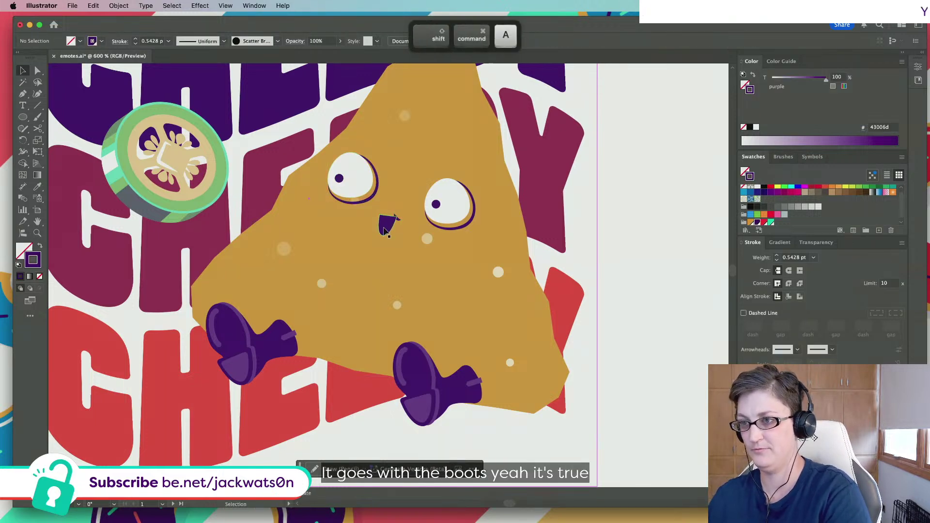
{"action": "double_click", "coordinate": [385, 227], "text": "super"}
{"action": "key", "text": "super+x"}
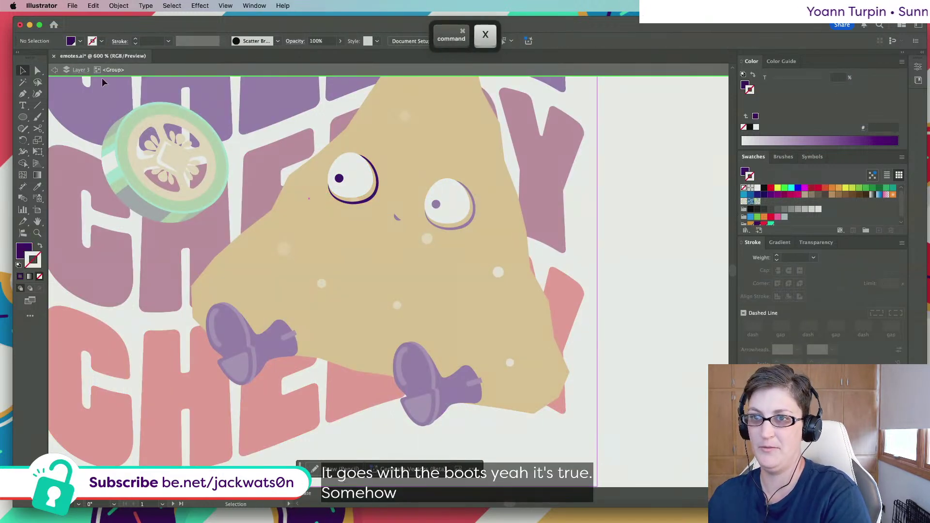
{"action": "double_click", "coordinate": [114, 92]}
{"action": "key", "text": "super+f"}
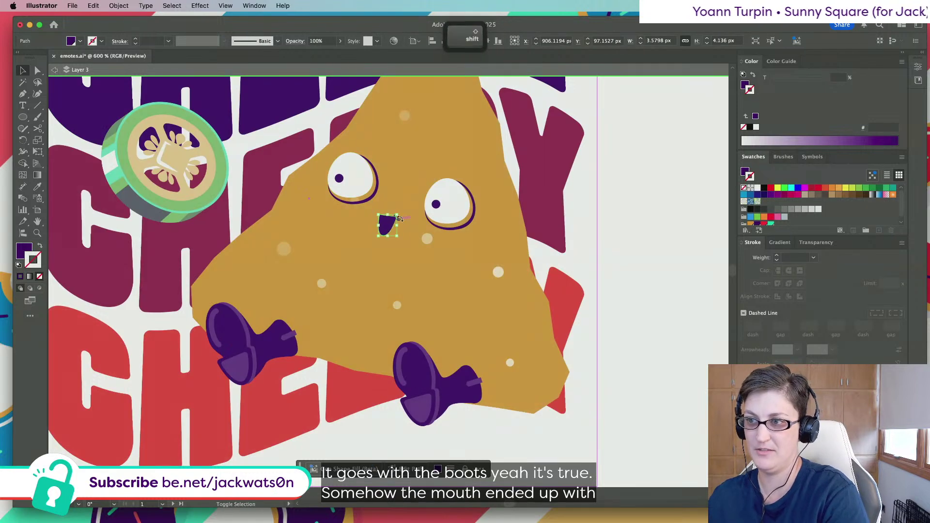
Group the mouth shape with the small smile line at its corner
{"action": "left_click", "coordinate": [403, 220], "text": "shift"}
{"action": "scroll", "coordinate": [403, 221], "scroll_direction": "up", "scroll_amount": 5}
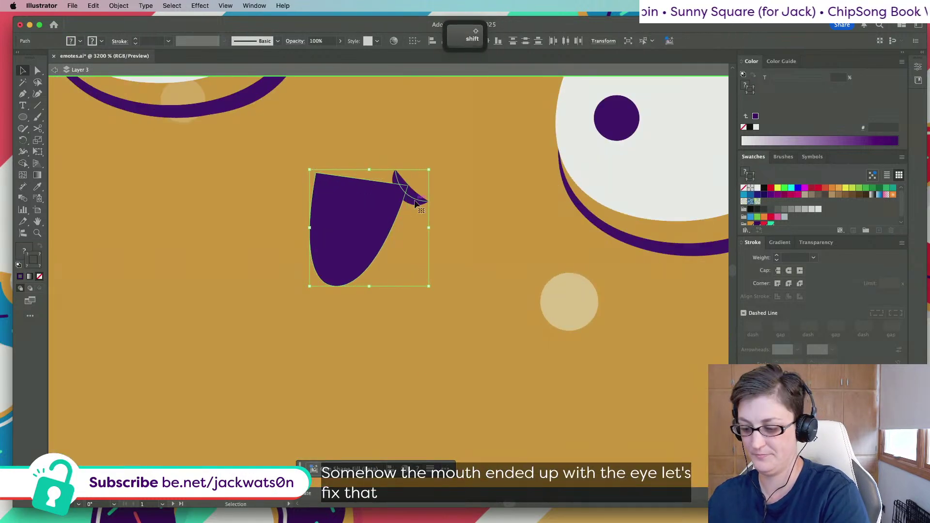
{"action": "key", "text": "super+g"}
{"action": "key", "text": "super+shift+a"}
Draw a short slanted cheek line below the right eye with the Pen tool, swapping its purple fill to the stroke
{"action": "scroll", "coordinate": [415, 204], "scroll_direction": "down", "scroll_amount": 6}
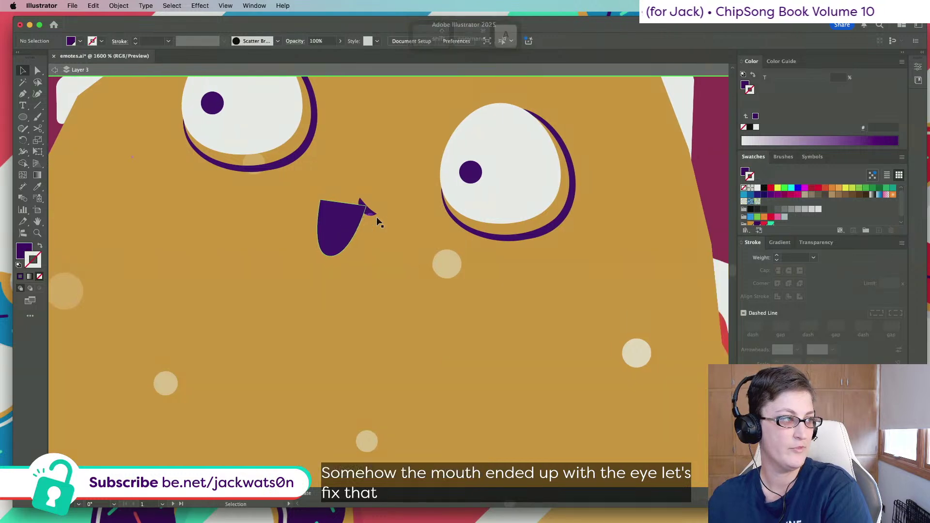
{"action": "scroll", "coordinate": [377, 221], "scroll_direction": "left", "scroll_amount": 3}
{"action": "scroll", "coordinate": [376, 221], "scroll_direction": "down", "scroll_amount": 1}
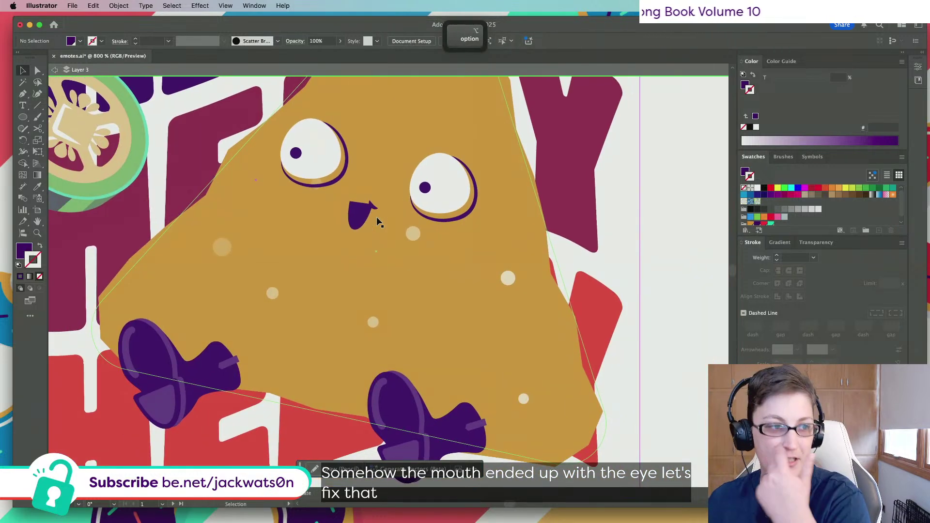
{"action": "scroll", "coordinate": [377, 217], "scroll_direction": "left", "scroll_amount": 2}
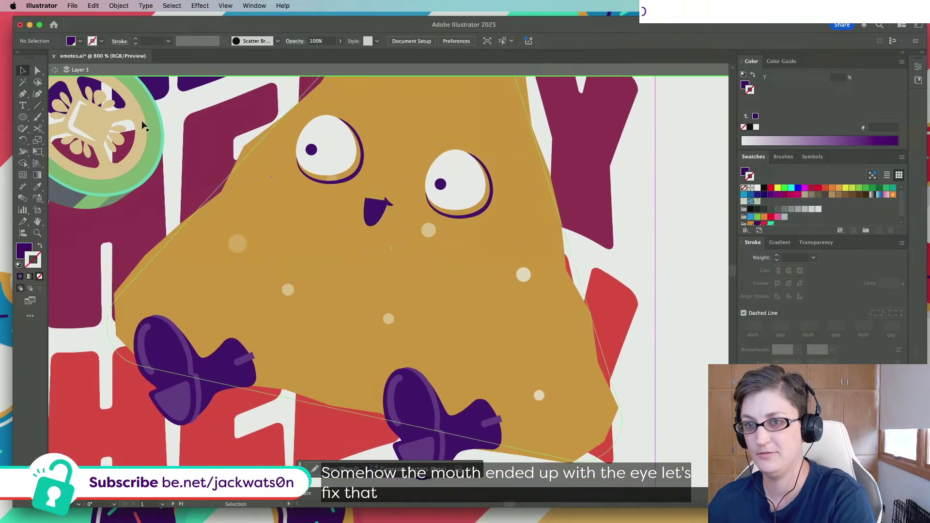
{"action": "left_click", "coordinate": [23, 94]}
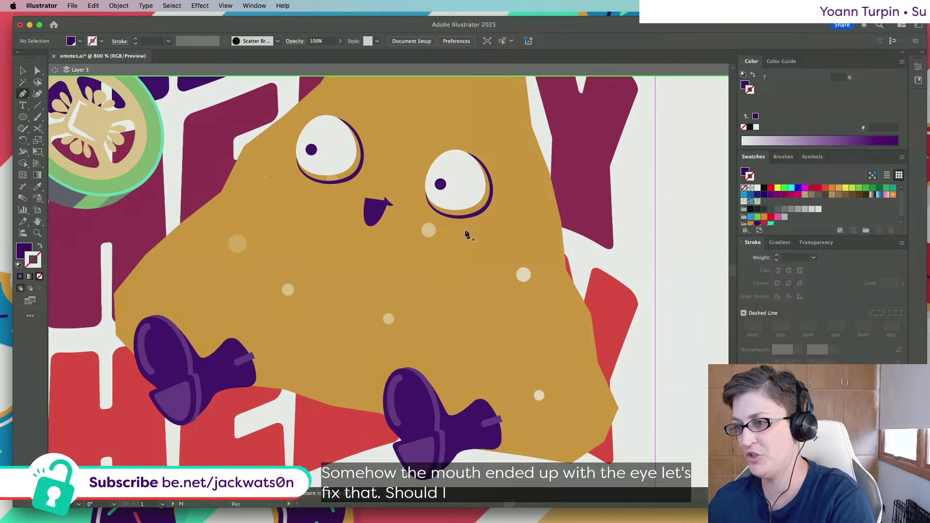
{"action": "left_click", "coordinate": [469, 235]}
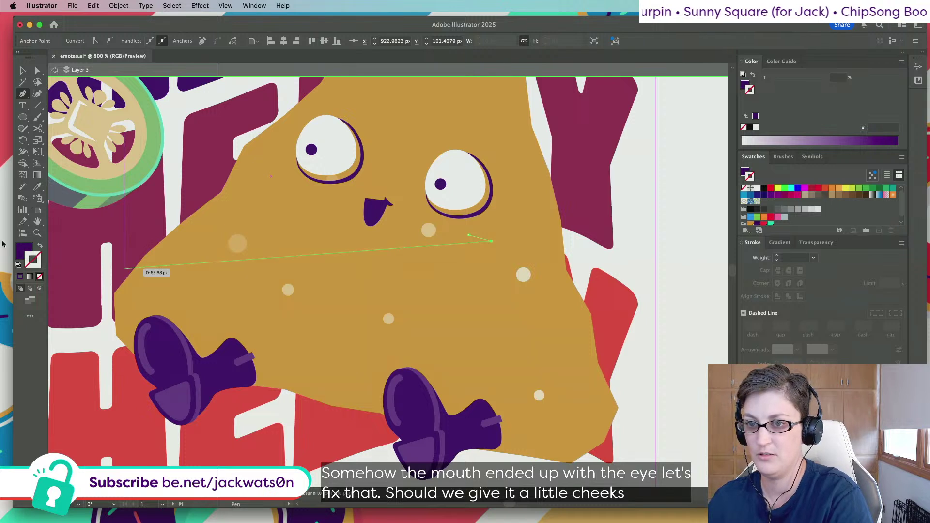
{"action": "left_click", "coordinate": [40, 246]}
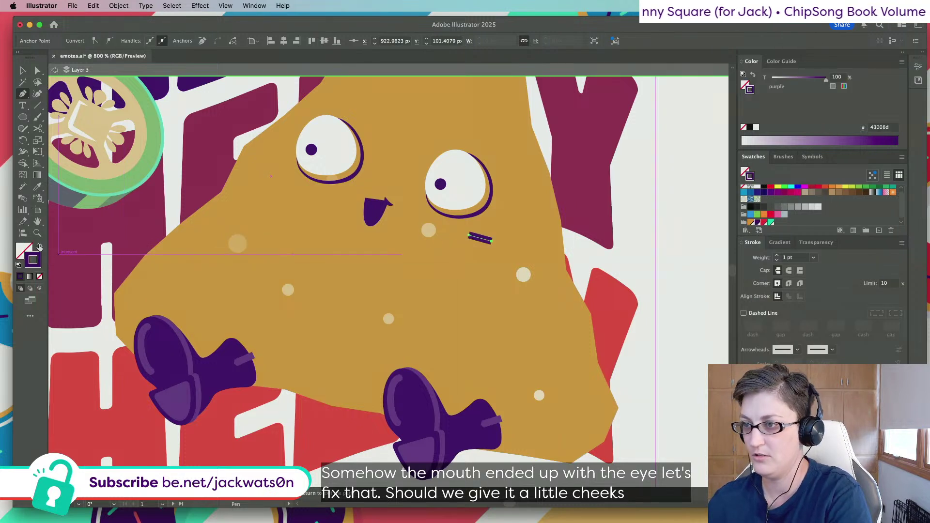
Give the cheek line the red swatch as its stroke colour and a weight of 3 pt
{"action": "left_click", "coordinate": [764, 223]}
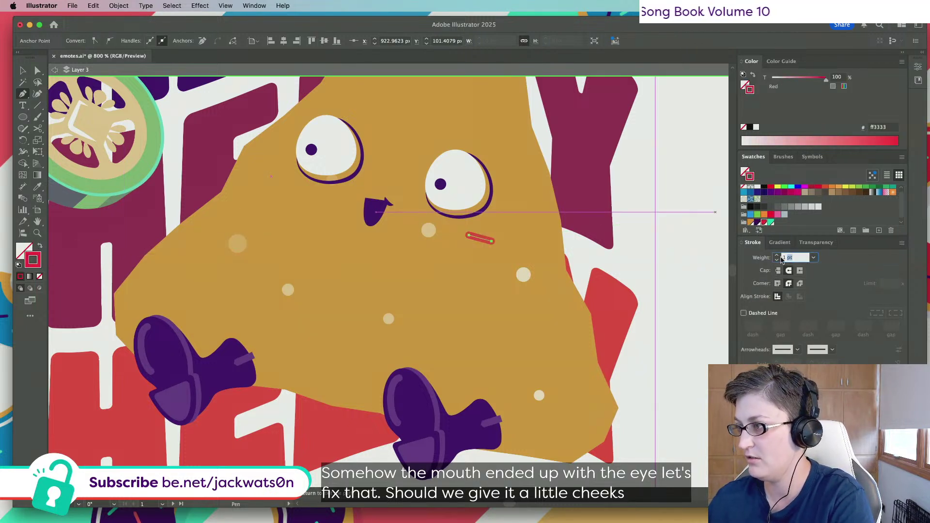
{"action": "type", "text": "5"}
{"action": "key", "text": "Tab"}
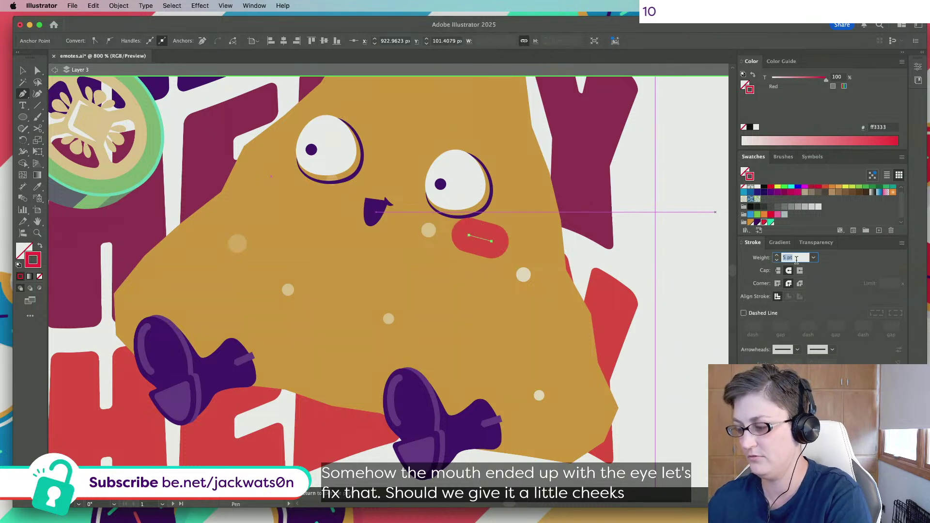
{"action": "key", "text": "Down"}
{"action": "key", "text": "Down"}
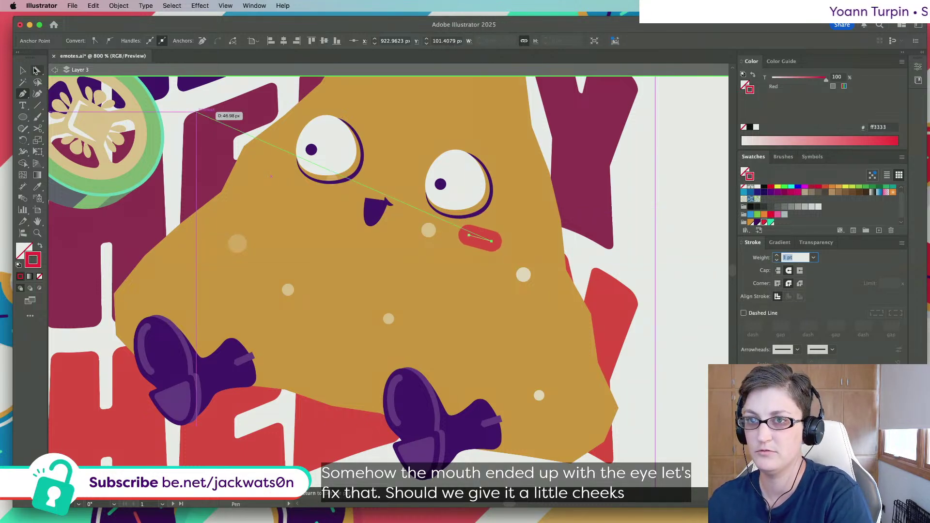
Shorten the cheek line by moving its left end anchor point inward
{"action": "key", "text": "a"}
{"action": "left_click_drag", "start_coordinate": [472, 237], "coordinate": [477, 239]}
{"action": "key", "text": "super+shift+a"}
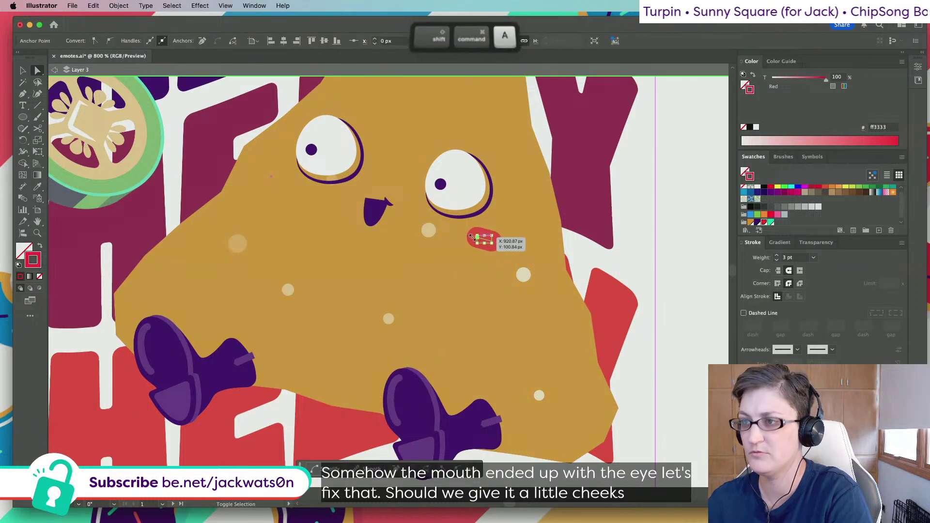
Try a 75% tint on the cheek line's red stroke
{"action": "scroll", "coordinate": [273, 213], "scroll_direction": "up", "scroll_amount": 5}
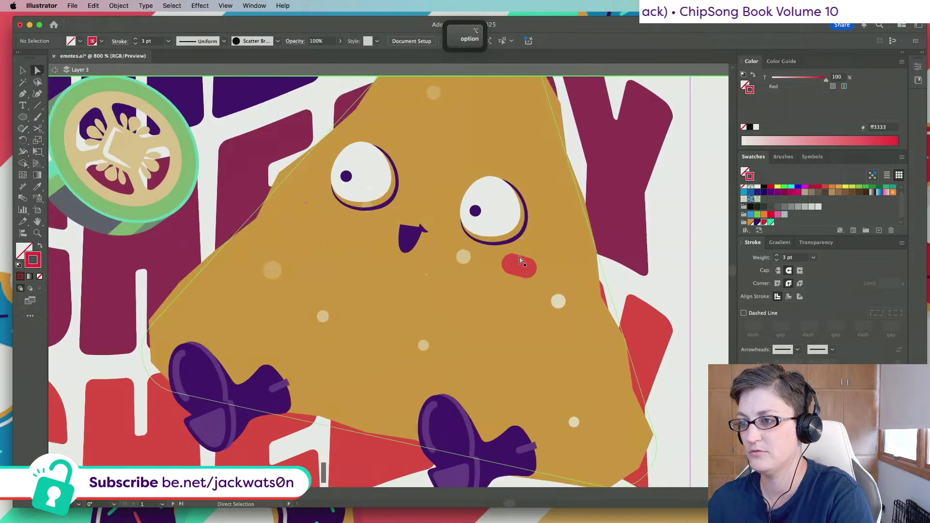
{"action": "left_click", "coordinate": [520, 261]}
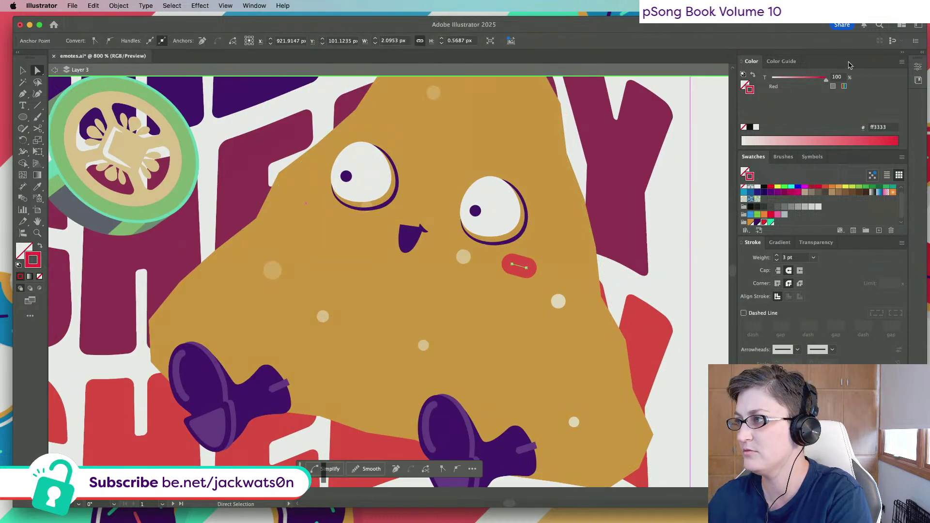
{"action": "type", "text": "75"}
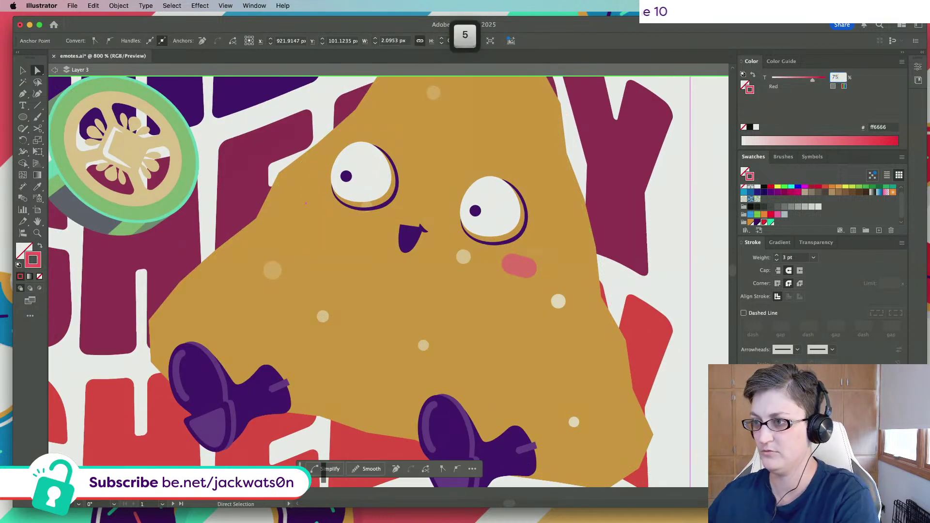
{"action": "key", "text": "super+z"}
{"action": "key", "text": "super+z"}
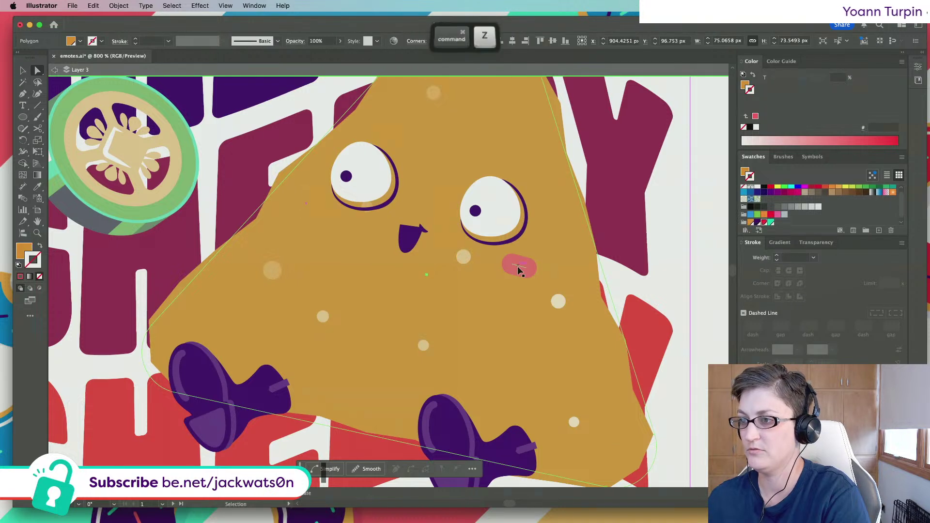
Set the cheek's opacity to 75% and place a copy of it below the left eye
{"action": "left_click", "coordinate": [316, 41]}
{"action": "type", "text": "75"}
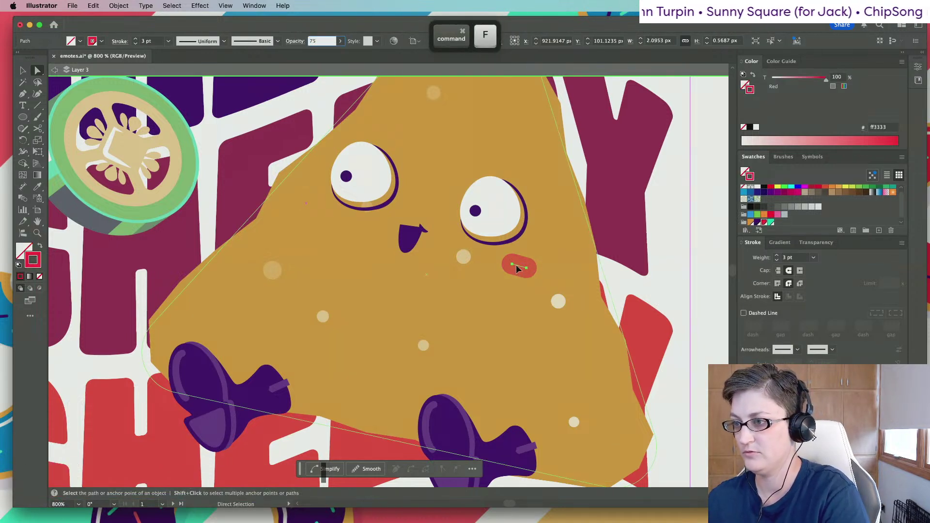
{"action": "left_click_drag", "start_coordinate": [515, 266], "coordinate": [370, 245]}
{"action": "key", "text": "super+z"}
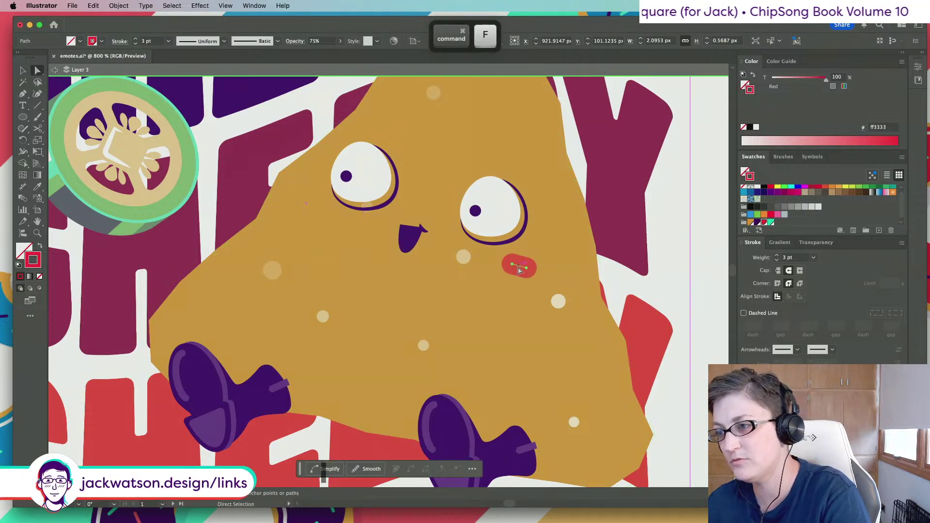
{"action": "left_click_drag", "start_coordinate": [515, 265], "coordinate": [321, 211]}
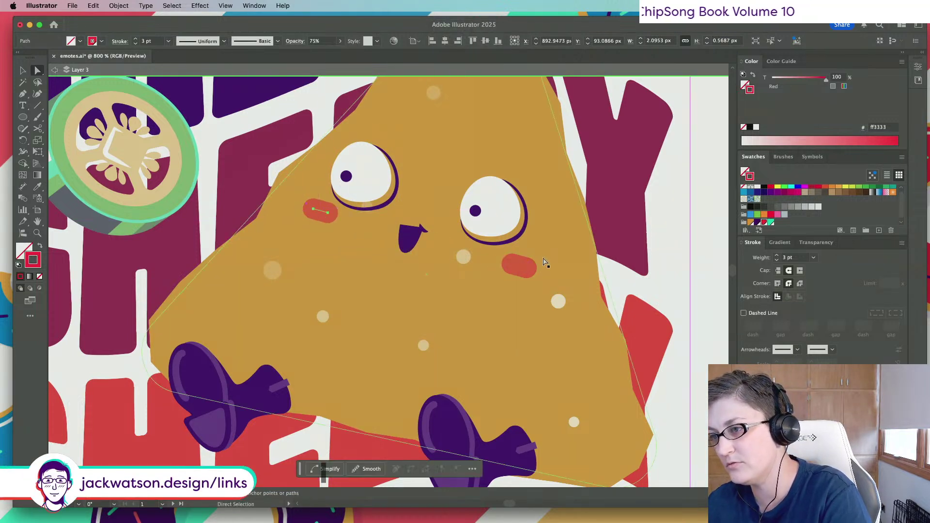
Nudge the two cheeks slightly upward, closer to the eyes
{"action": "left_click_drag", "start_coordinate": [523, 267], "coordinate": [523, 263]}
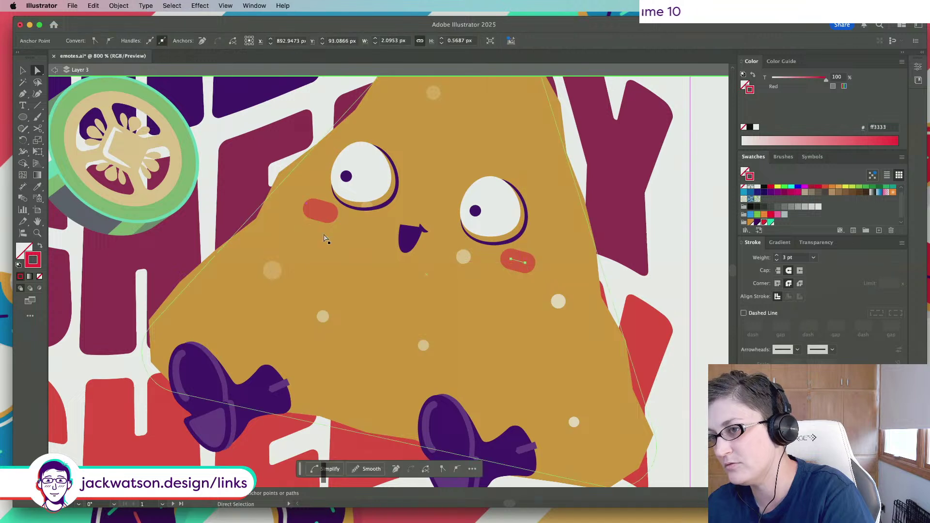
{"action": "left_click", "coordinate": [316, 212]}
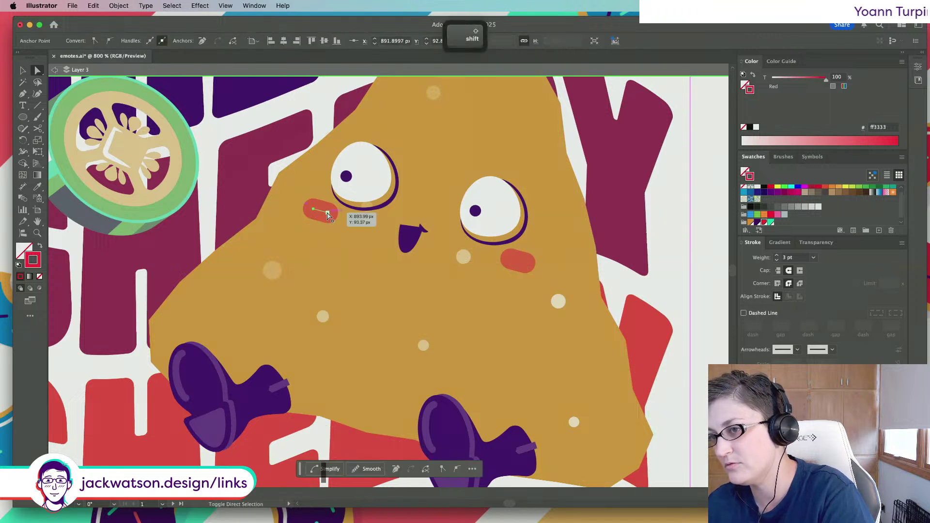
{"action": "key", "text": "ctrl+shift+a"}
Group the nacho's body, face, cheeks and boots, leaving out the jalapeño slice and the CHEESY lettering
{"action": "scroll", "coordinate": [391, 235], "scroll_direction": "down", "scroll_amount": 6}
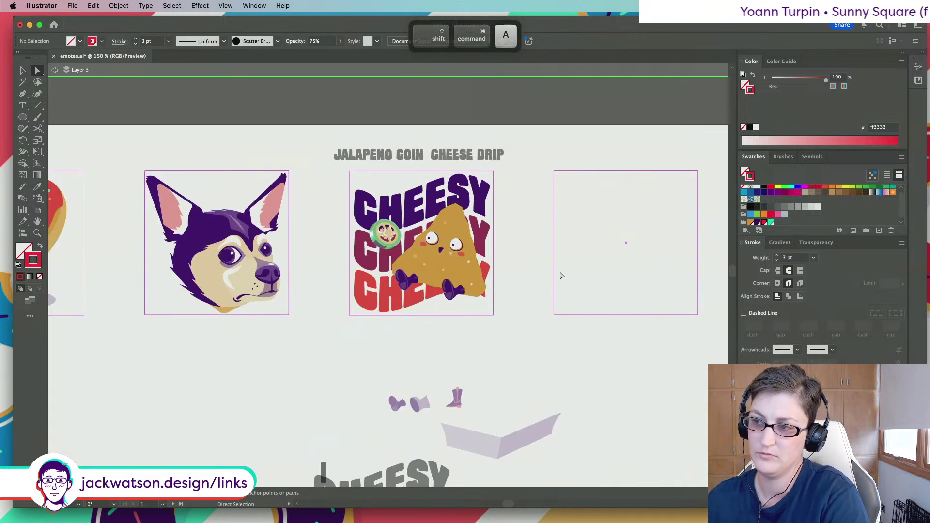
{"action": "scroll", "coordinate": [562, 275], "scroll_direction": "down", "scroll_amount": 2}
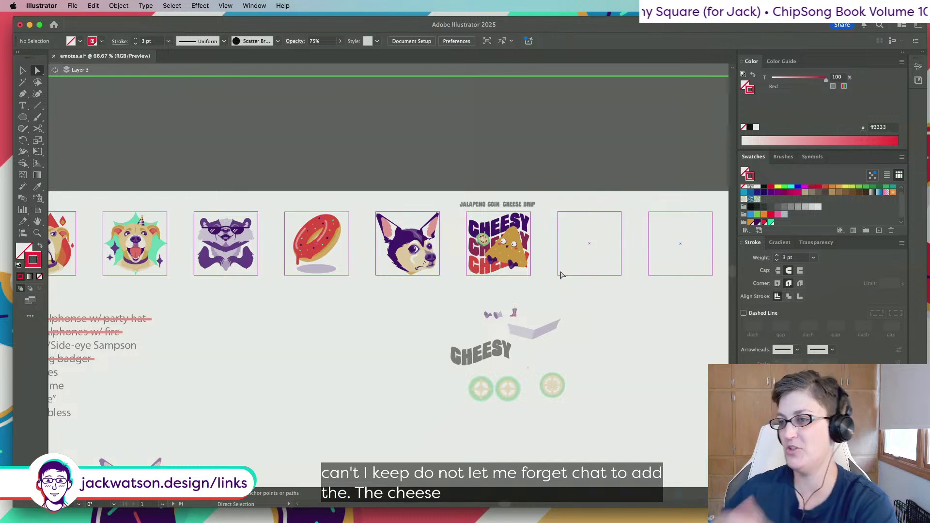
{"action": "scroll", "coordinate": [557, 271], "scroll_direction": "right", "scroll_amount": 2}
{"action": "scroll", "coordinate": [486, 264], "scroll_direction": "up", "scroll_amount": 6}
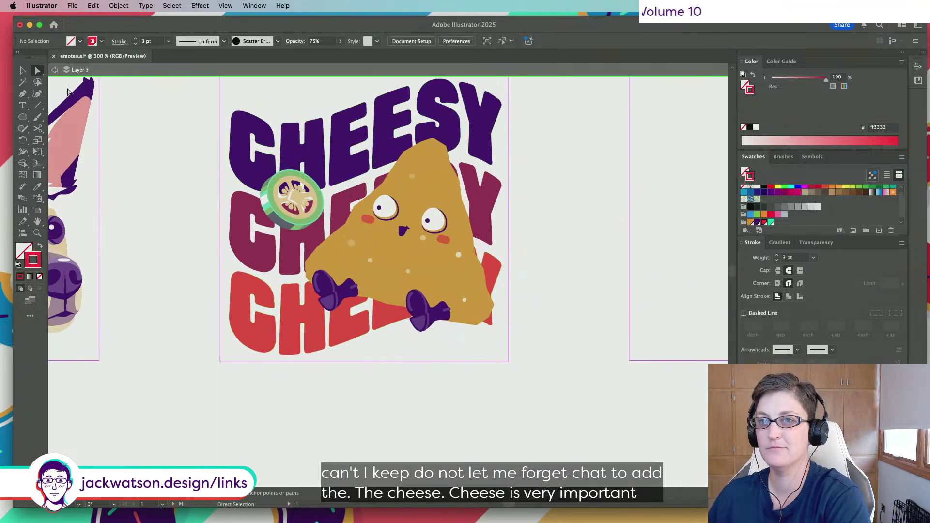
{"action": "left_click", "coordinate": [23, 71]}
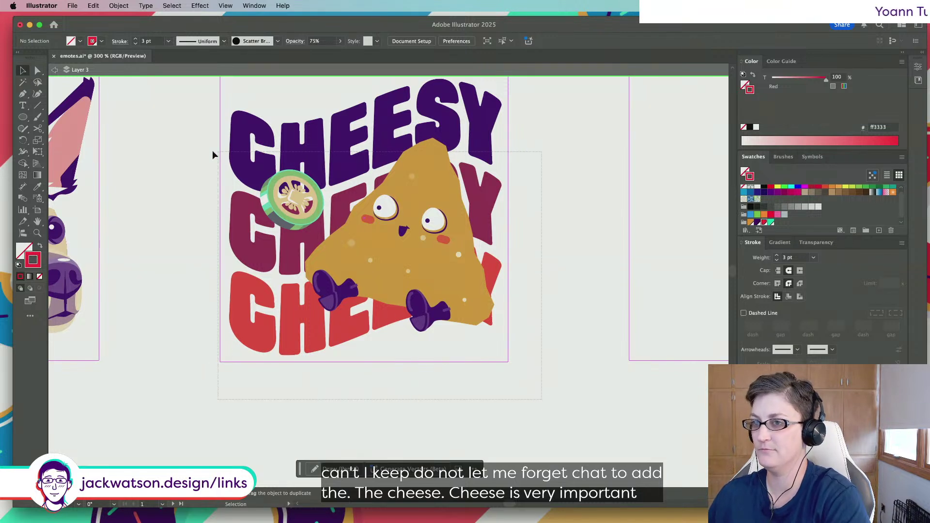
{"action": "left_click_drag", "start_coordinate": [212, 154], "coordinate": [511, 171]}
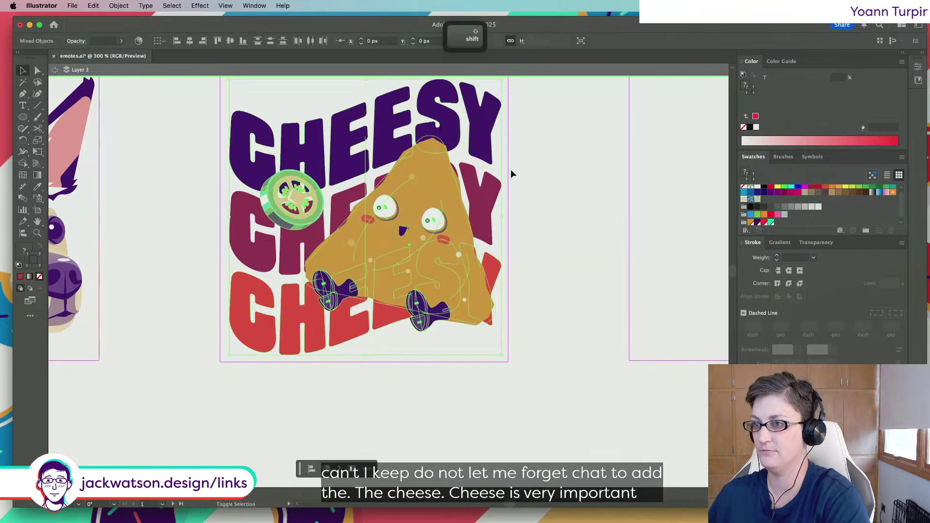
{"action": "left_click", "coordinate": [311, 207], "text": "shift"}
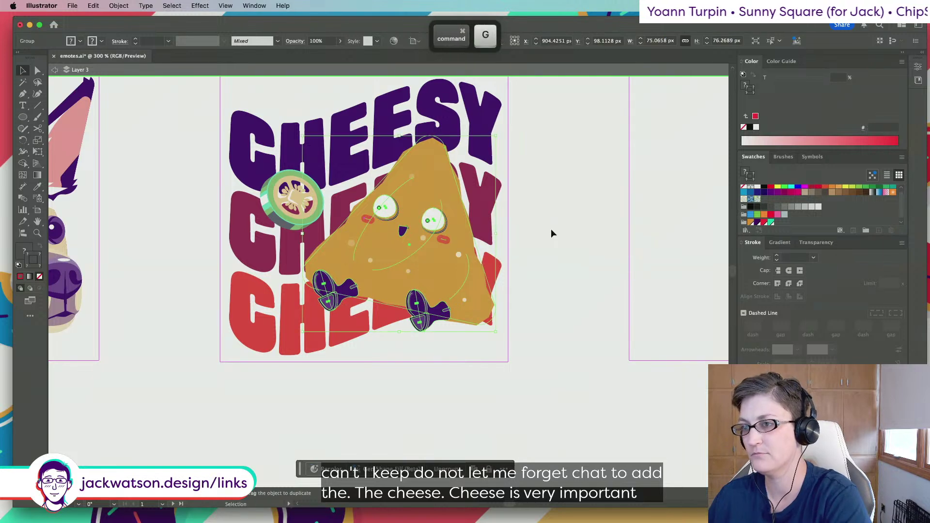
{"action": "key", "text": "super+shift+a"}
Duplicate the nacho's body polygon in place in front and expand its appearance
{"action": "scroll", "coordinate": [470, 228], "scroll_direction": "up", "scroll_amount": 1}
{"action": "key", "text": "a"}
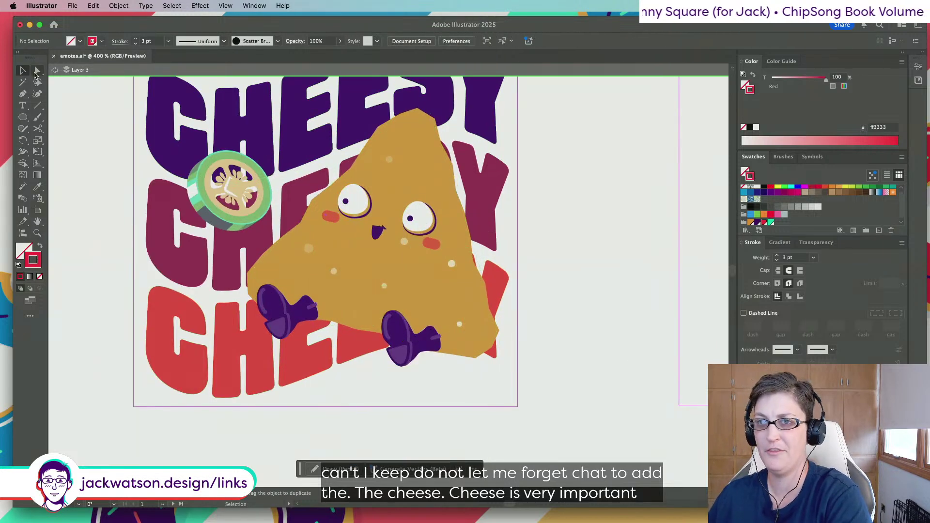
{"action": "left_click", "coordinate": [440, 161]}
{"action": "key", "text": "super+c"}
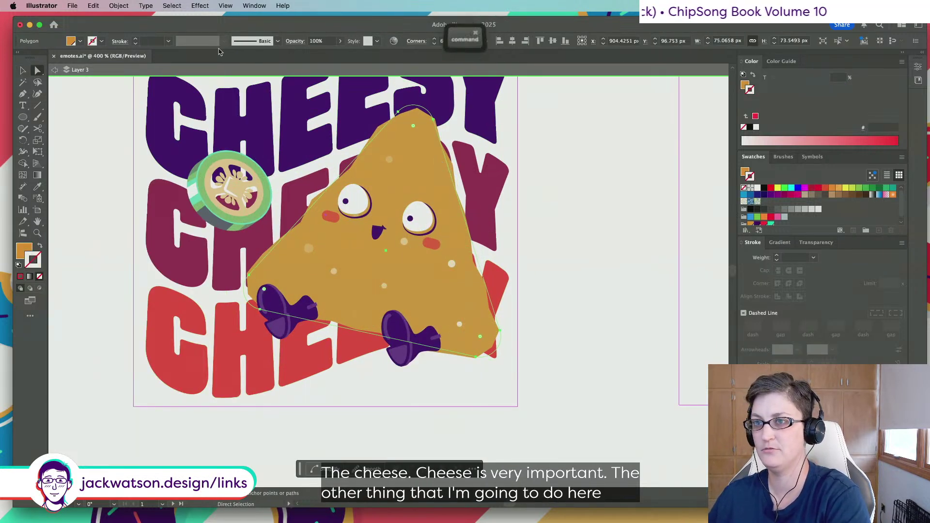
{"action": "key", "text": "super+f"}
{"action": "left_click_drag", "start_coordinate": [438, 121], "coordinate": [436, 124]}
{"action": "left_click", "coordinate": [122, 6]}
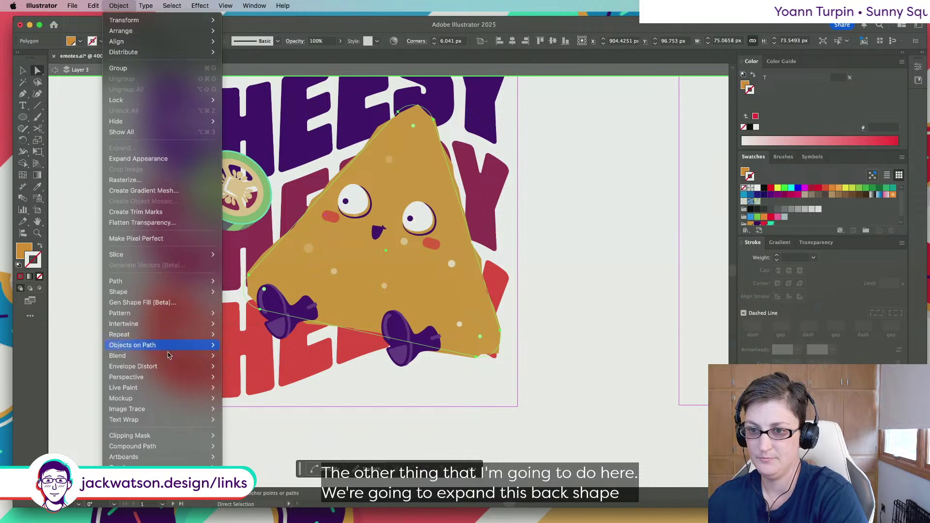
{"action": "left_click", "coordinate": [139, 159]}
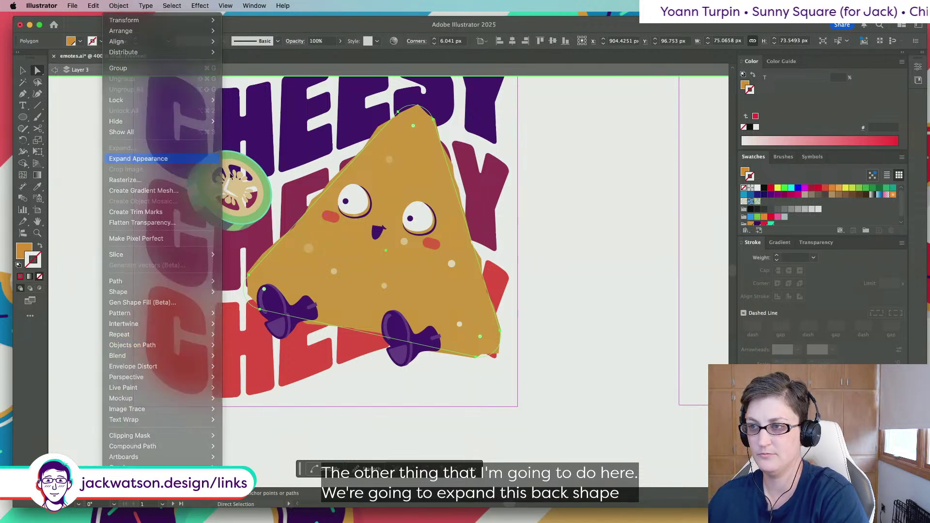
{"action": "left_click_drag", "start_coordinate": [434, 123], "coordinate": [438, 122]}
{"action": "left_click", "coordinate": [422, 130], "text": "super"}
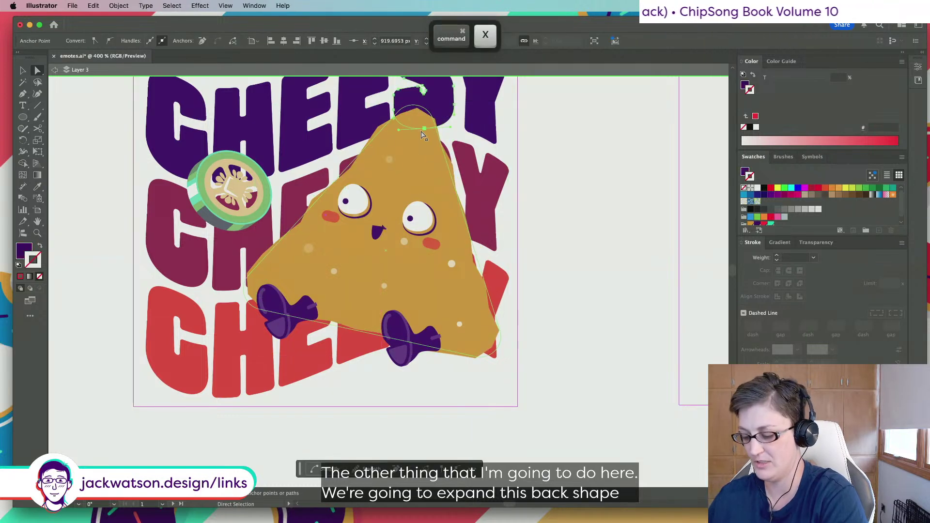
{"action": "key", "text": "super+b"}
{"action": "left_click", "coordinate": [514, 270]}
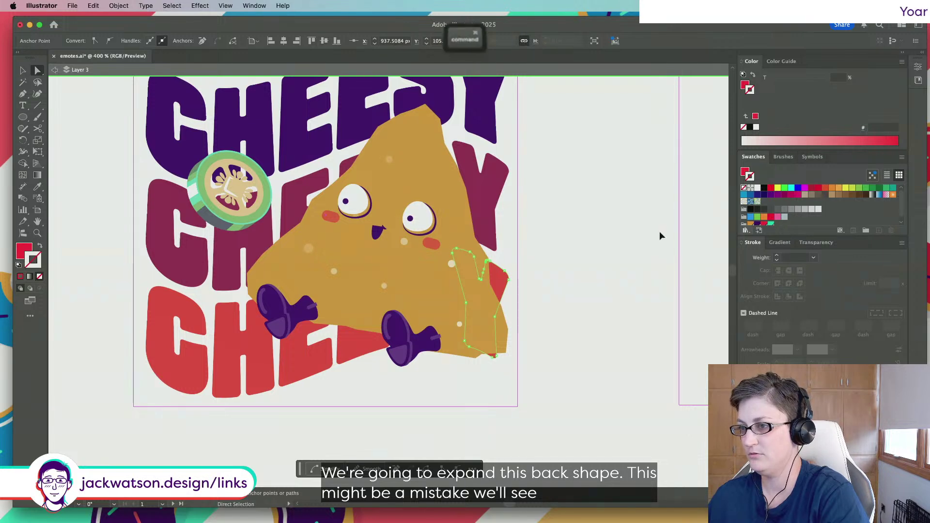
{"action": "key", "text": "shift+super+a"}
{"action": "left_click", "coordinate": [488, 263]}
{"action": "scroll", "coordinate": [499, 250], "scroll_direction": "up", "scroll_amount": 2}
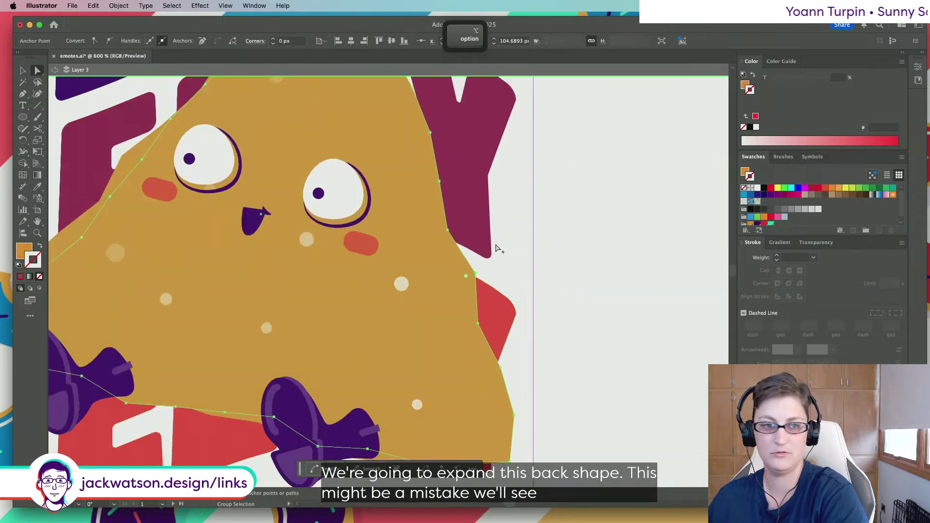
{"action": "left_click", "coordinate": [743, 87]}
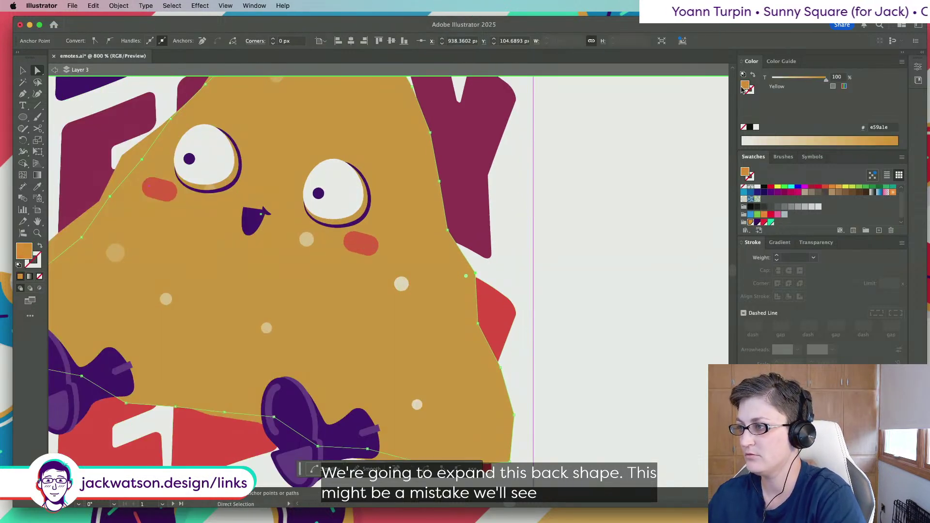
{"action": "key", "text": "shift+super+a"}
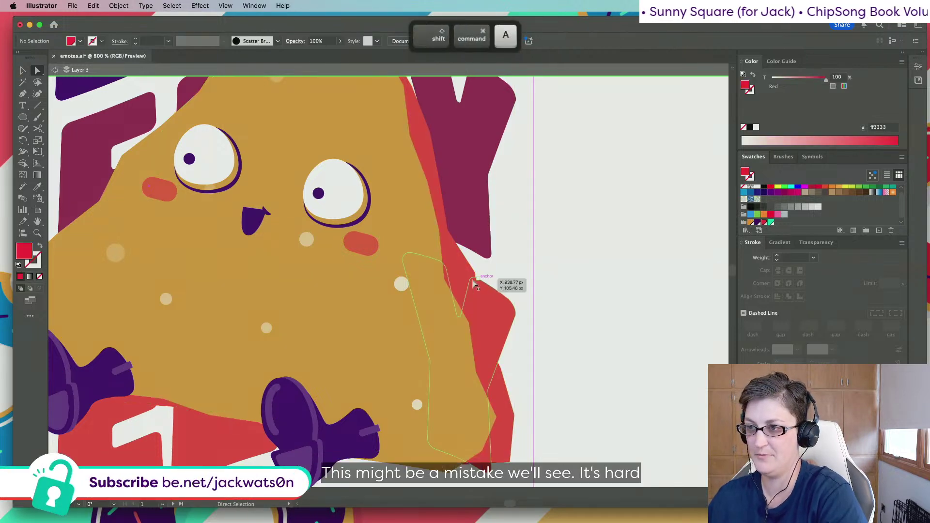
{"action": "left_click_drag", "start_coordinate": [457, 275], "coordinate": [452, 270]}
Paste a copy of the nacho's body polygon in place in front and expand its appearance
{"action": "key", "text": "super+f"}
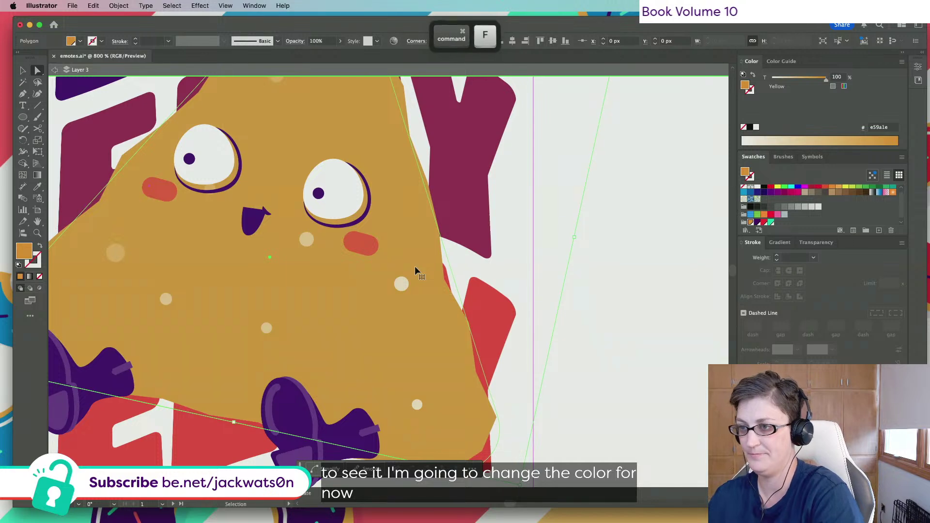
{"action": "left_click", "coordinate": [109, 5]}
{"action": "left_click", "coordinate": [140, 159]}
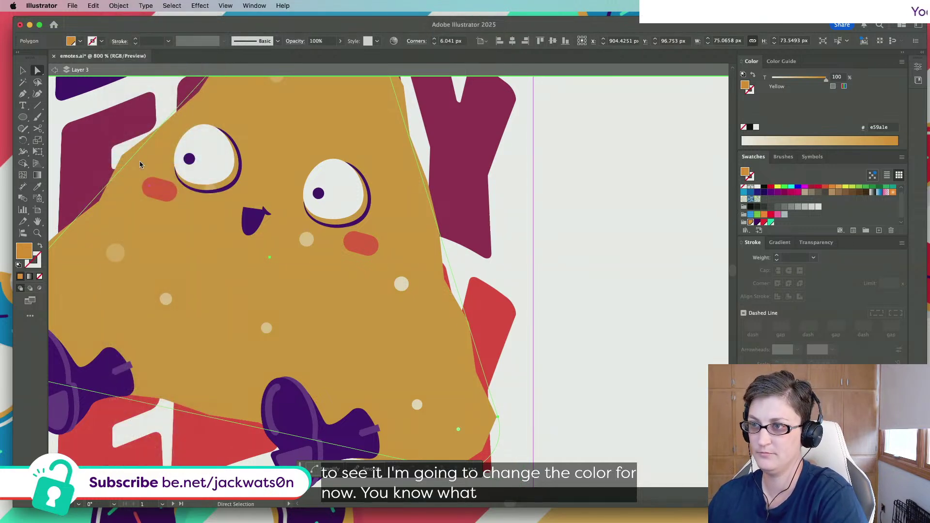
Place the expanded body copy behind the nacho, shifted slightly right as a side edge, and fill it with the Red swatch
{"action": "left_click", "coordinate": [405, 260]}
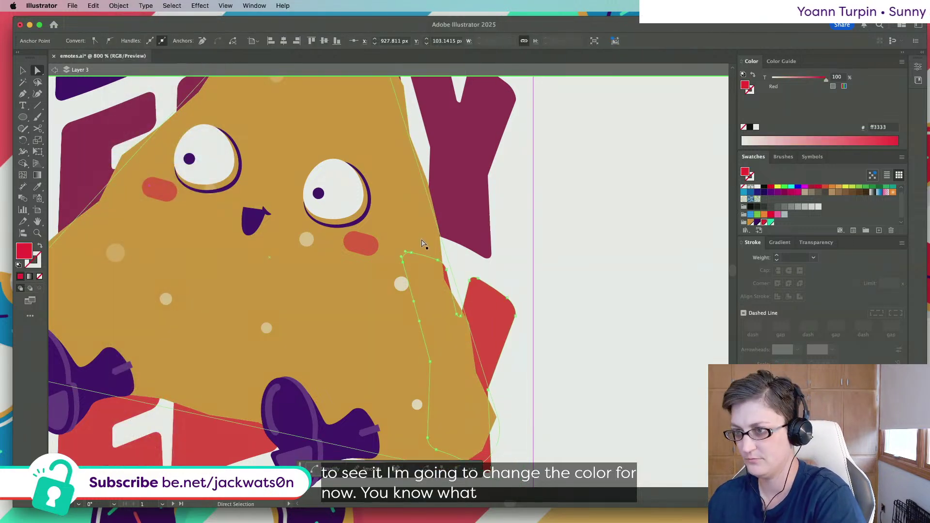
{"action": "left_click", "coordinate": [421, 243]}
{"action": "key", "text": "Right"}
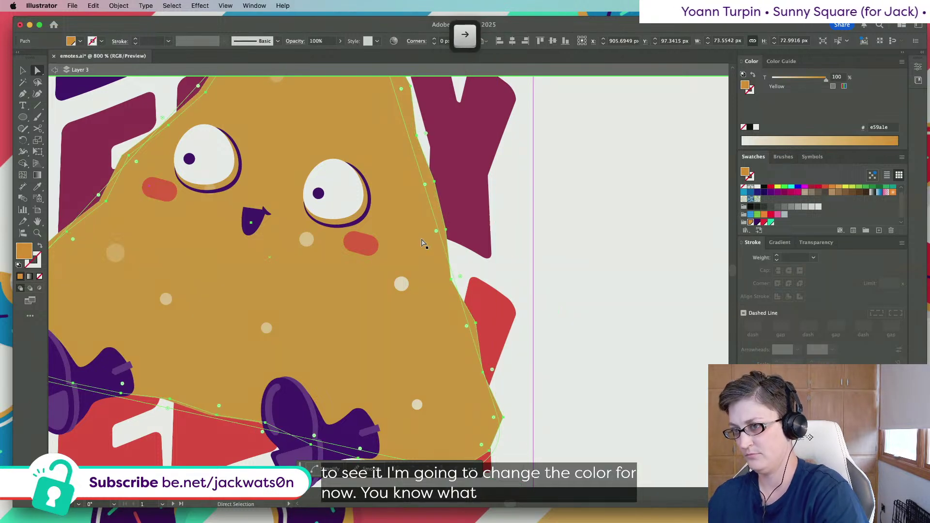
{"action": "left_click", "coordinate": [764, 222]}
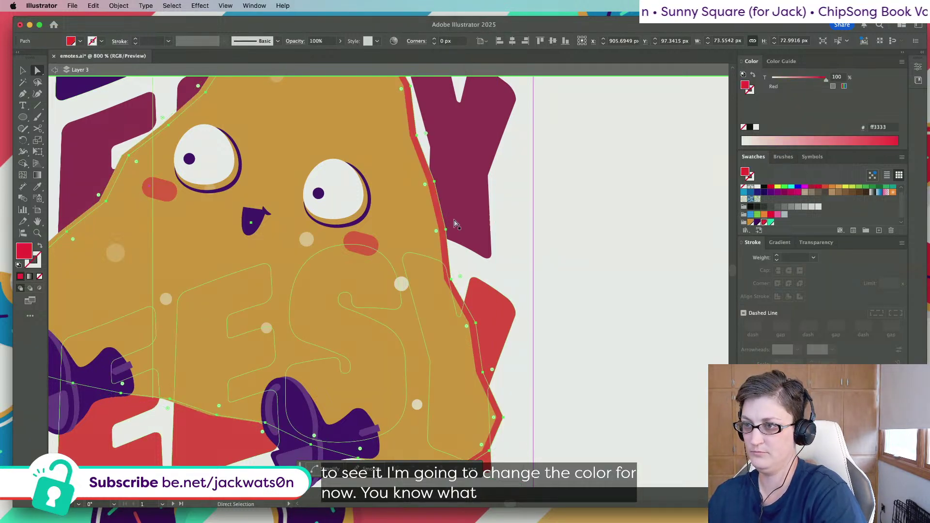
{"action": "scroll", "coordinate": [475, 247], "scroll_direction": "up", "scroll_amount": 5}
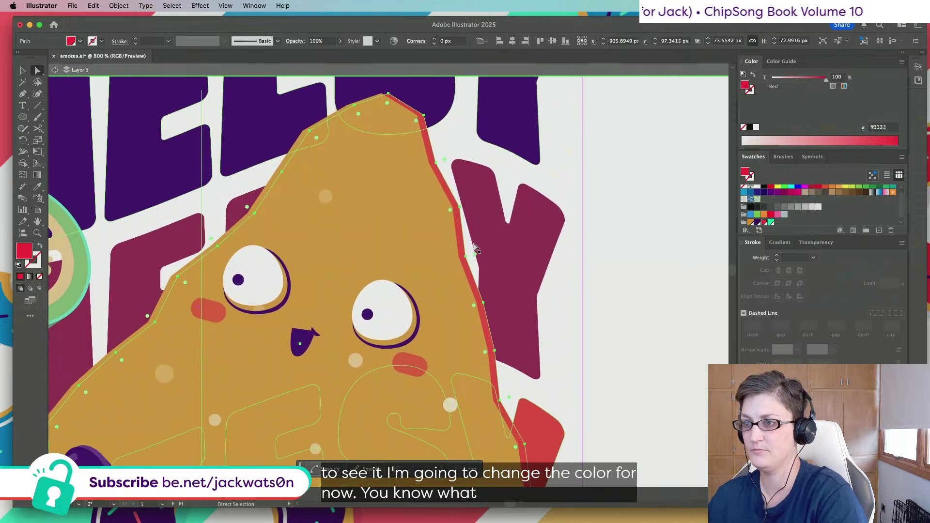
{"action": "left_click_drag", "start_coordinate": [459, 209], "coordinate": [457, 209]}
Isolate the red back shape and nudge it slightly to fine-tune the edge along the nacho's right side
{"action": "scroll", "coordinate": [458, 209], "scroll_direction": "up", "scroll_amount": 10}
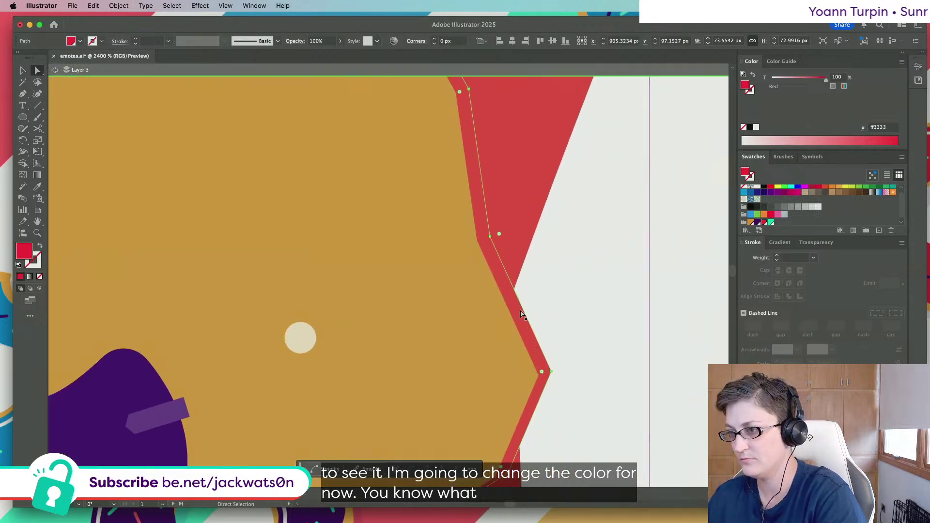
{"action": "left_click", "coordinate": [524, 308]}
{"action": "key", "text": "super+z"}
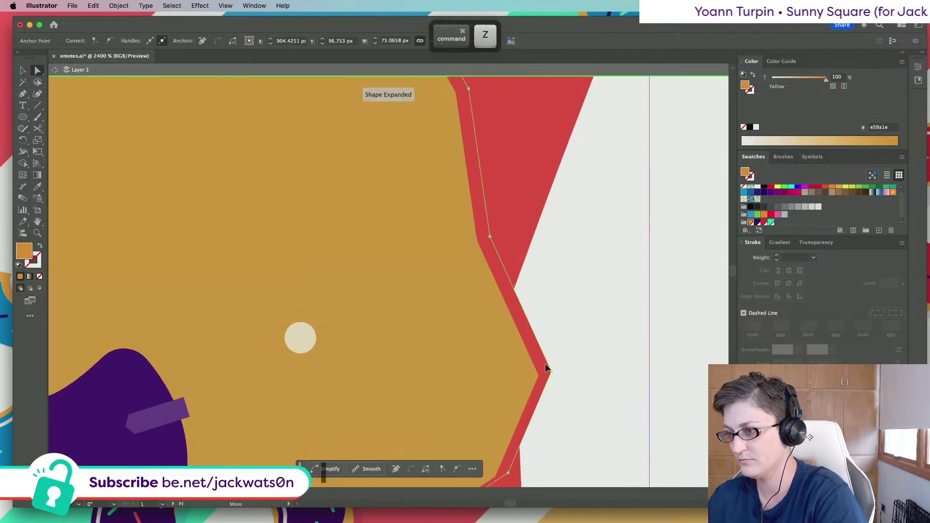
{"action": "left_click", "coordinate": [546, 369]}
{"action": "right_click", "coordinate": [553, 324]}
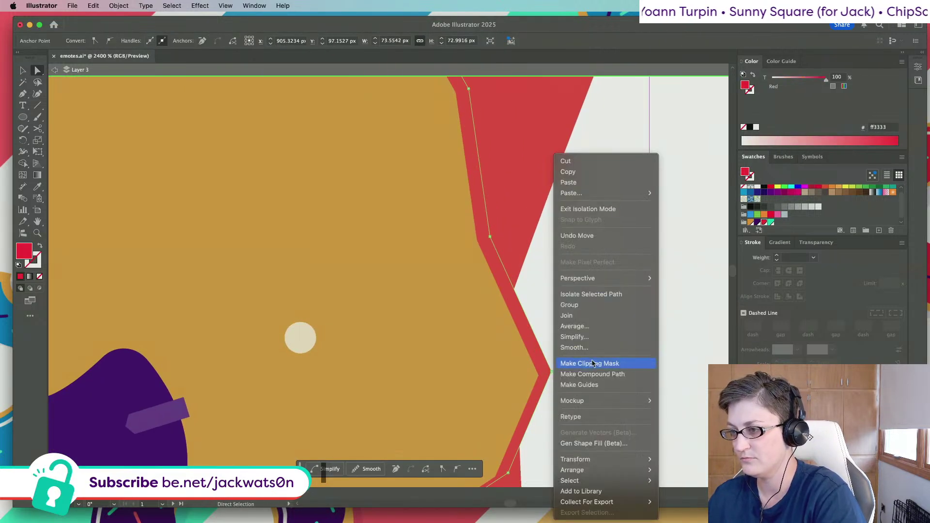
{"action": "left_click", "coordinate": [591, 294]}
{"action": "left_click_drag", "start_coordinate": [507, 310], "coordinate": [509, 313]}
Fill the back shape yellow, overlay an in-place red copy at 50% opacity, and leave isolation mode
{"action": "key", "text": "super+c"}
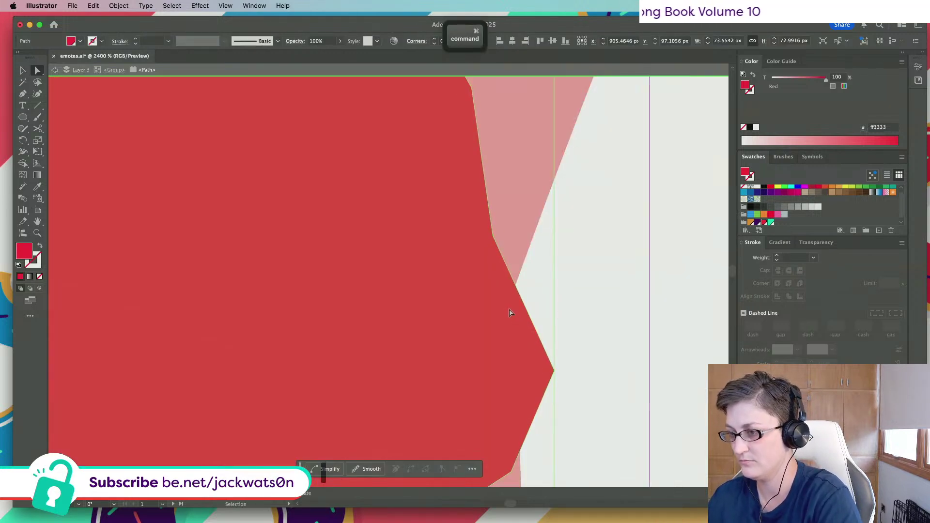
{"action": "left_click", "coordinate": [751, 221]}
{"action": "left_click", "coordinate": [476, 308]}
{"action": "left_click", "coordinate": [815, 242]}
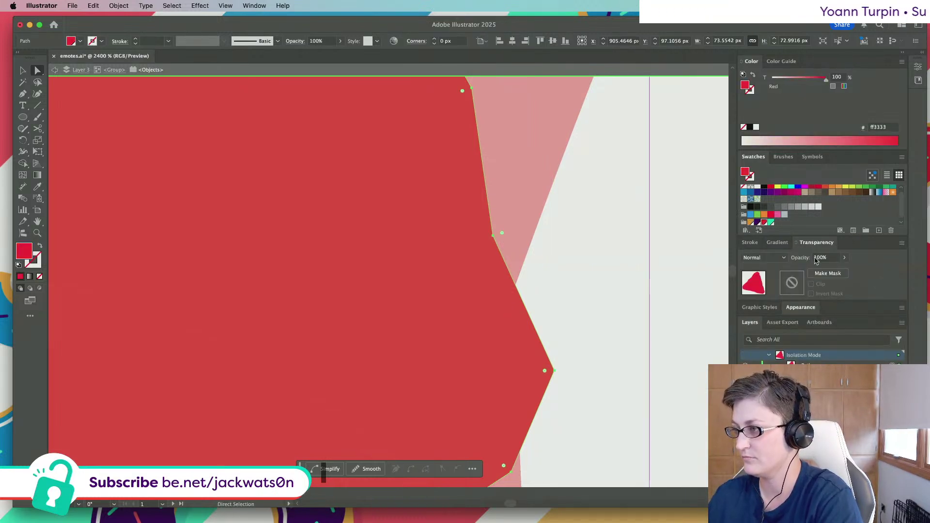
{"action": "type", "text": "50"}
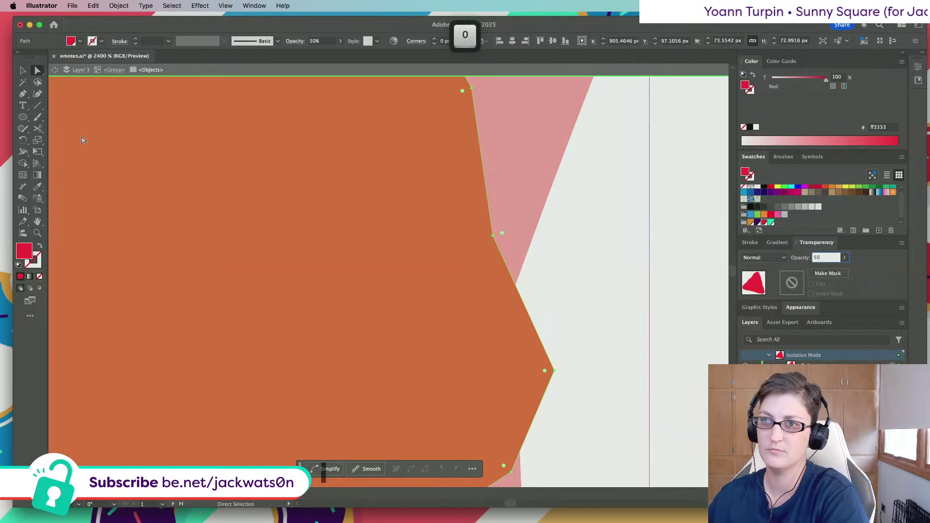
{"action": "left_click", "coordinate": [55, 70]}
Group the yellow back shape with its semi-transparent red overlay
{"action": "scroll", "coordinate": [326, 204], "scroll_direction": "down", "scroll_amount": 5}
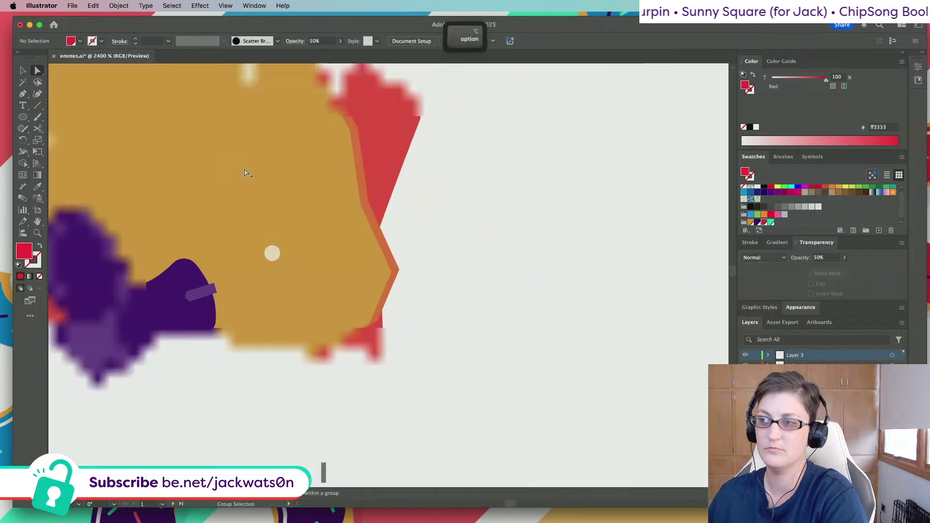
{"action": "scroll", "coordinate": [326, 203], "scroll_direction": "down", "scroll_amount": 5}
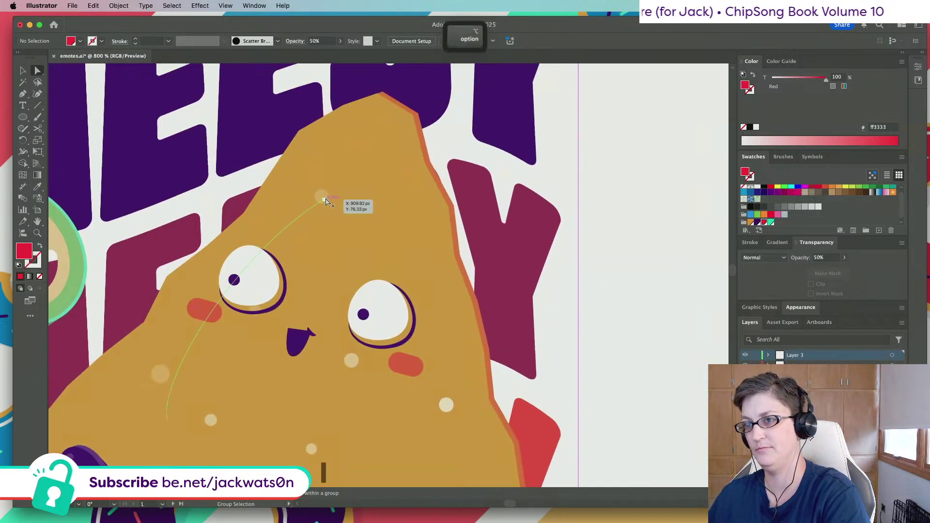
{"action": "scroll", "coordinate": [416, 254], "scroll_direction": "down", "scroll_amount": 3}
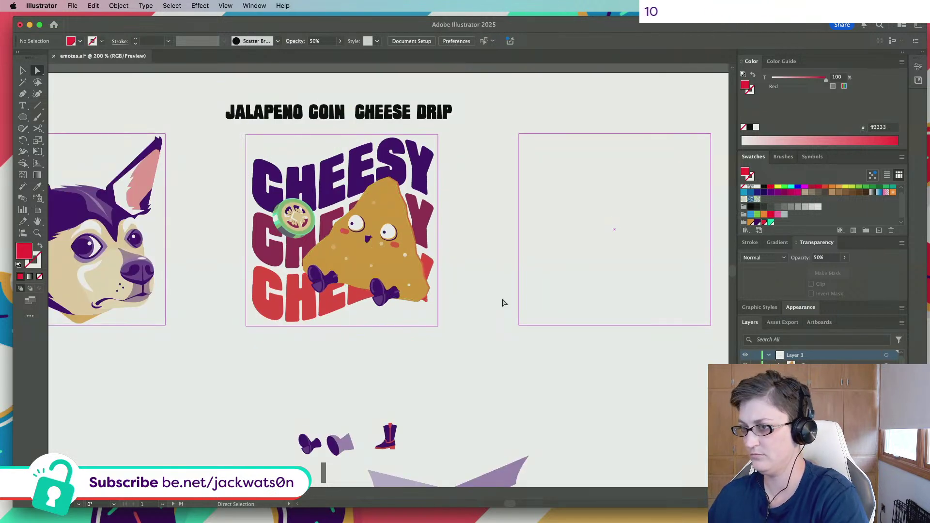
{"action": "scroll", "coordinate": [824, 357], "scroll_direction": "down", "scroll_amount": 2}
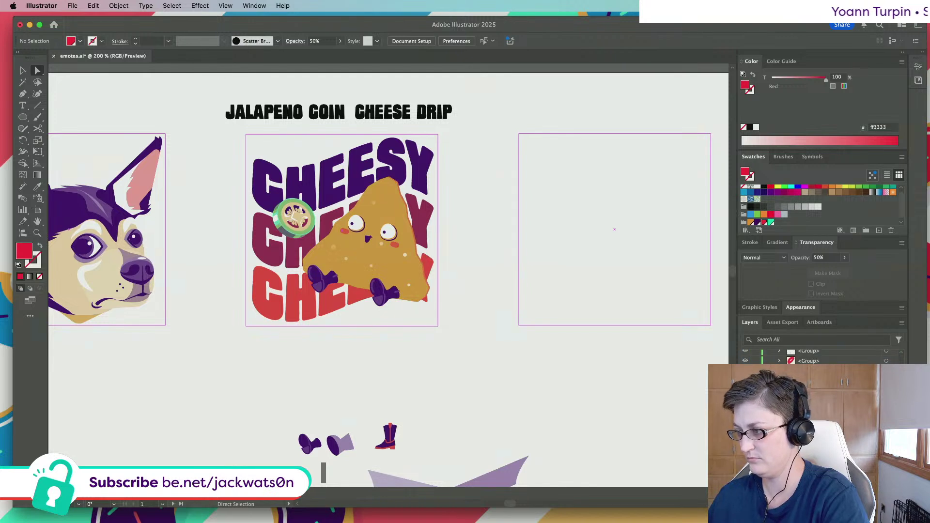
{"action": "left_click", "coordinate": [368, 242], "text": "shift"}
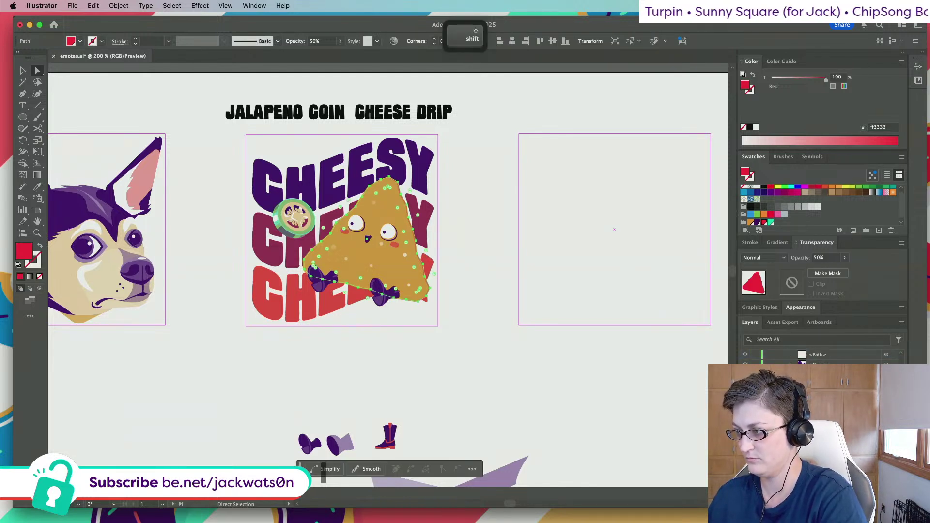
{"action": "left_click", "coordinate": [412, 252], "text": "alt"}
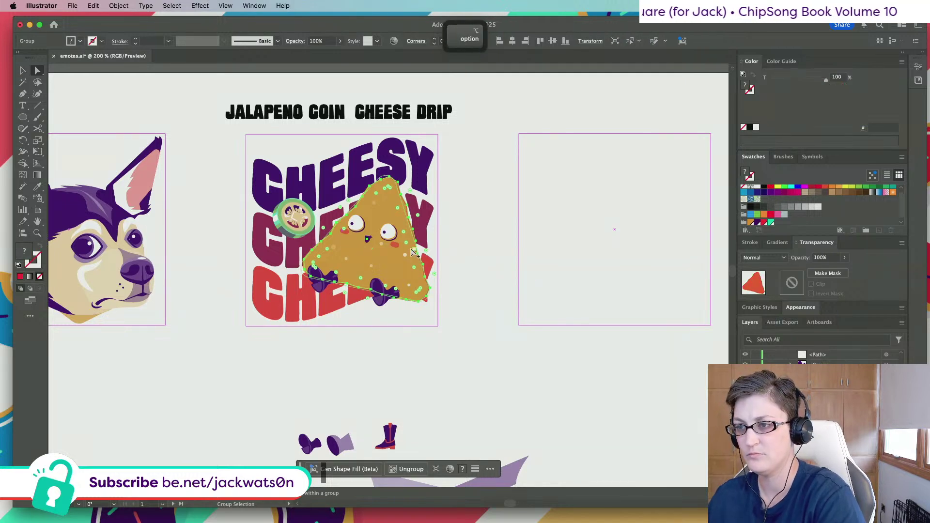
{"action": "scroll", "coordinate": [412, 253], "scroll_direction": "up", "scroll_amount": 4}
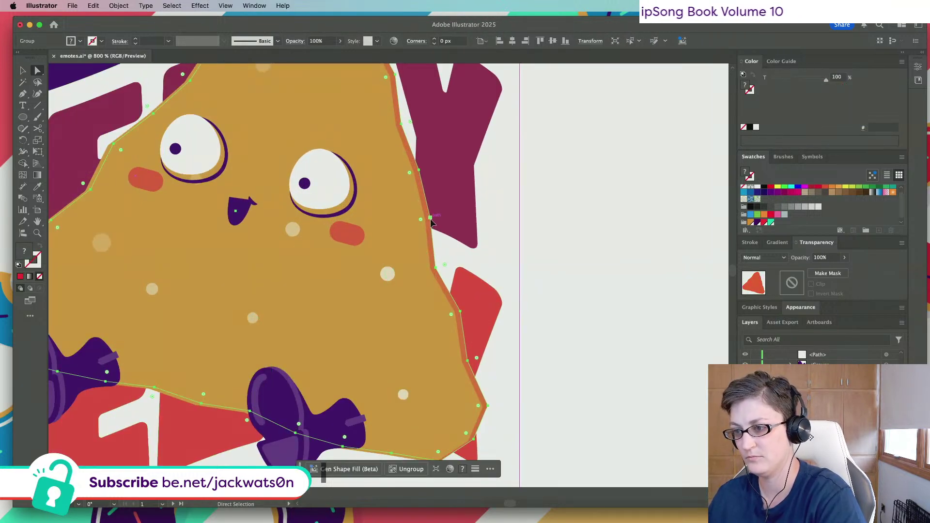
Nudge the grouped edge shape slightly right behind the nacho and deselect everything
{"action": "left_click_drag", "start_coordinate": [431, 222], "coordinate": [433, 222]}
{"action": "scroll", "coordinate": [433, 221], "scroll_direction": "down", "scroll_amount": 5}
{"action": "scroll", "coordinate": [436, 211], "scroll_direction": "up", "scroll_amount": 4}
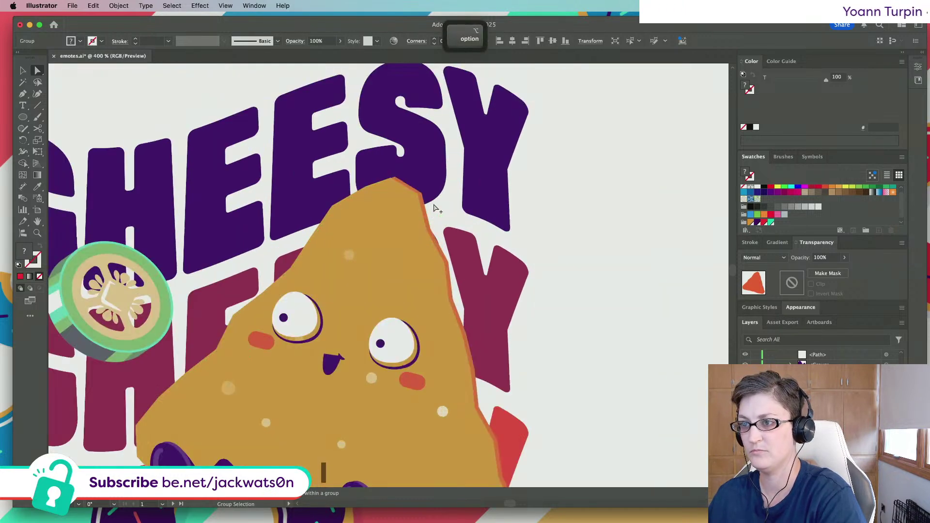
{"action": "left_click", "coordinate": [409, 177]}
{"action": "key", "text": "super+a"}
{"action": "key", "text": "shift+super+a"}
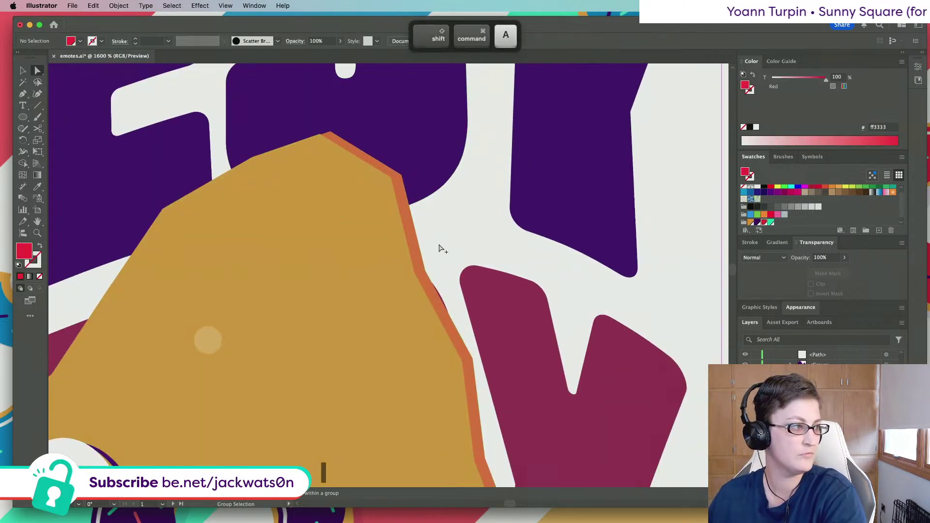
Save the emotes document
{"action": "scroll", "coordinate": [443, 249], "scroll_direction": "down", "scroll_amount": 2}
{"action": "scroll", "coordinate": [443, 249], "scroll_direction": "down", "scroll_amount": 4}
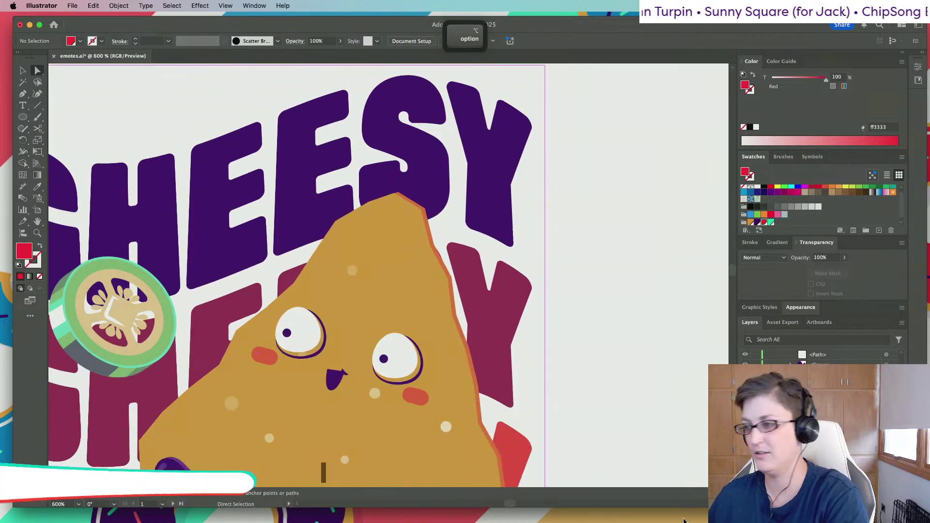
{"action": "scroll", "coordinate": [509, 368], "scroll_direction": "down", "scroll_amount": 5}
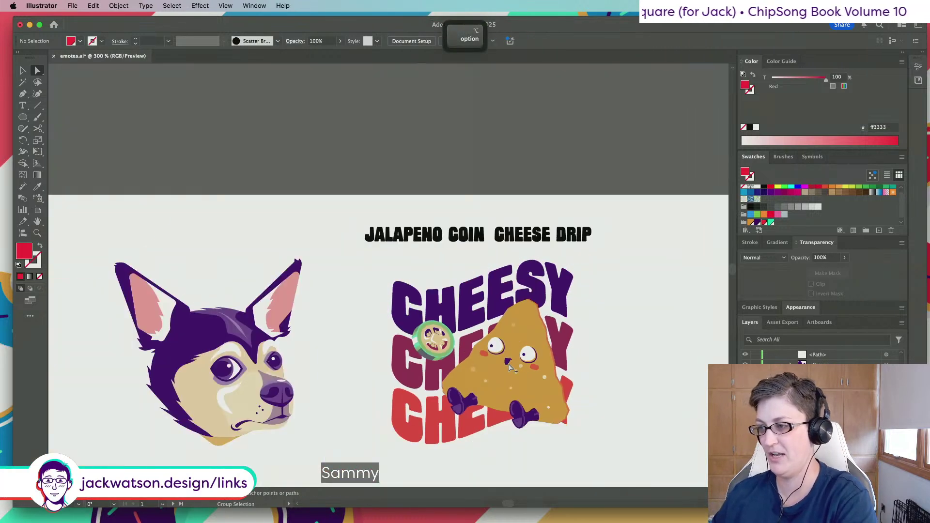
{"action": "scroll", "coordinate": [545, 346], "scroll_direction": "left", "scroll_amount": 2}
{"action": "key", "text": "super+s"}
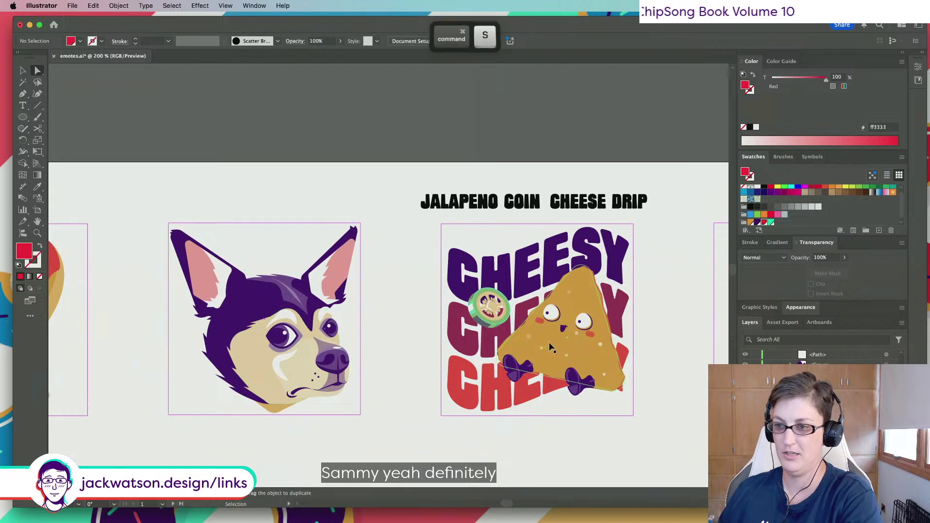
Start a red cheese drip shape with the Pen tool, curving from the nacho's tip over its left edge and onto its face
{"action": "scroll", "coordinate": [545, 347], "scroll_direction": "down", "scroll_amount": 2}
{"action": "scroll", "coordinate": [550, 341], "scroll_direction": "up", "scroll_amount": 1}
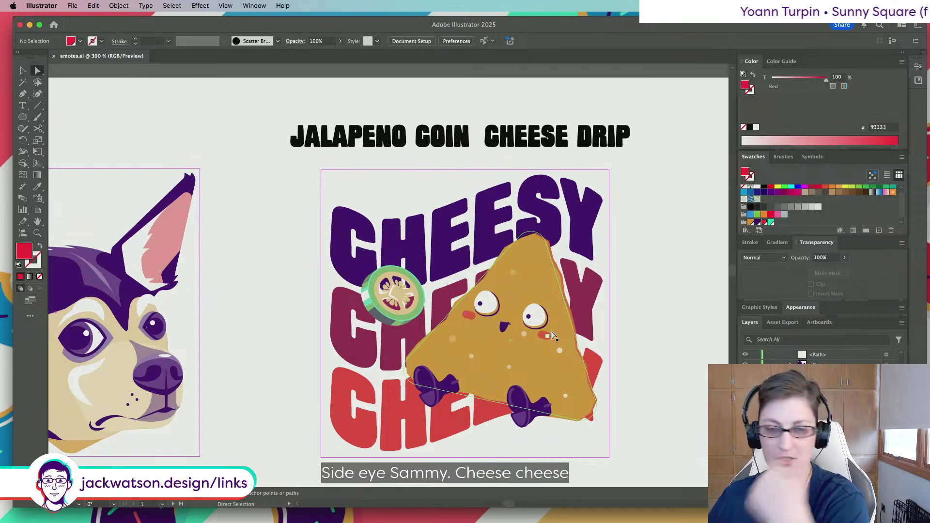
{"action": "scroll", "coordinate": [557, 335], "scroll_direction": "right", "scroll_amount": 2}
{"action": "key", "text": "alt"}
{"action": "scroll", "coordinate": [566, 334], "scroll_direction": "up", "scroll_amount": 1}
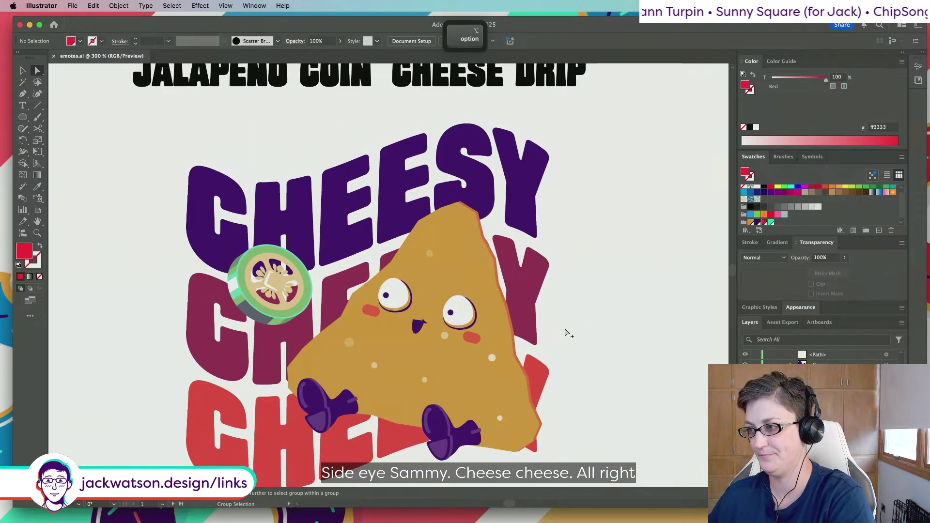
{"action": "left_click", "coordinate": [22, 95]}
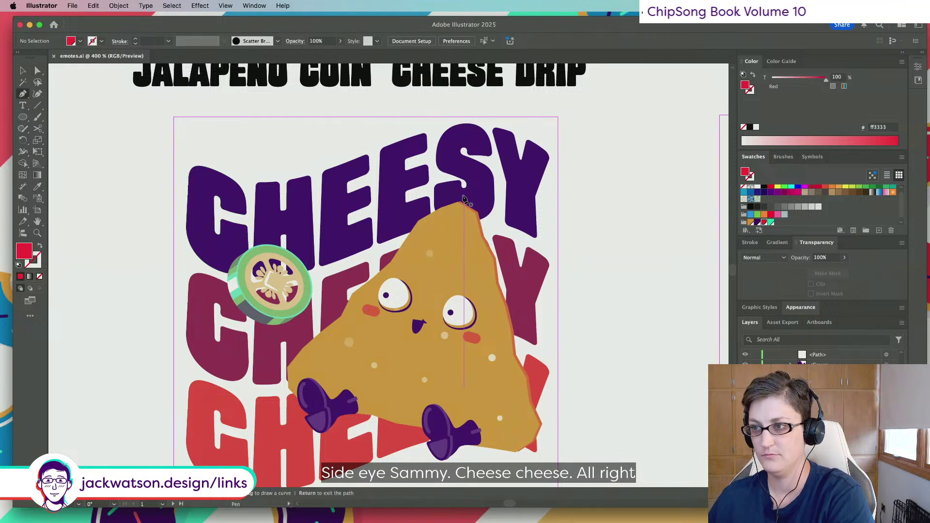
{"action": "left_click_drag", "start_coordinate": [434, 199], "coordinate": [432, 195]}
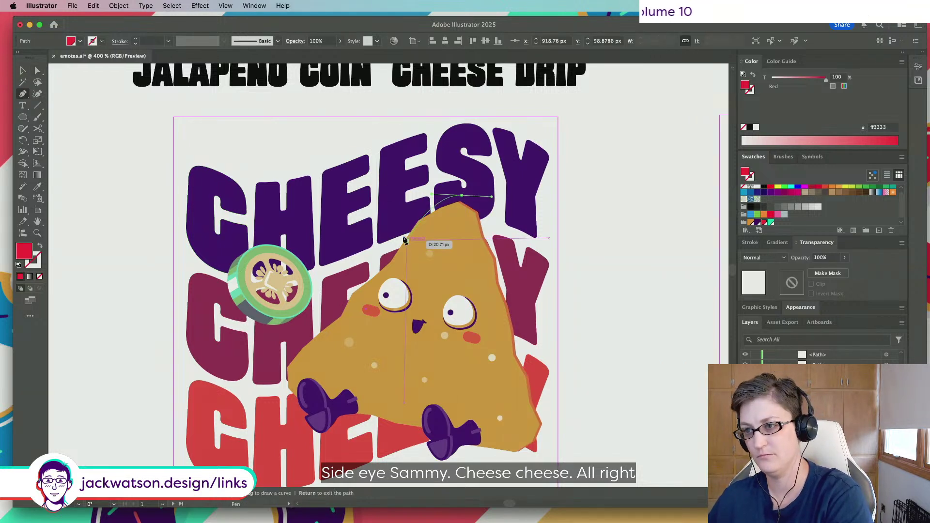
{"action": "left_click_drag", "start_coordinate": [395, 236], "coordinate": [414, 247]}
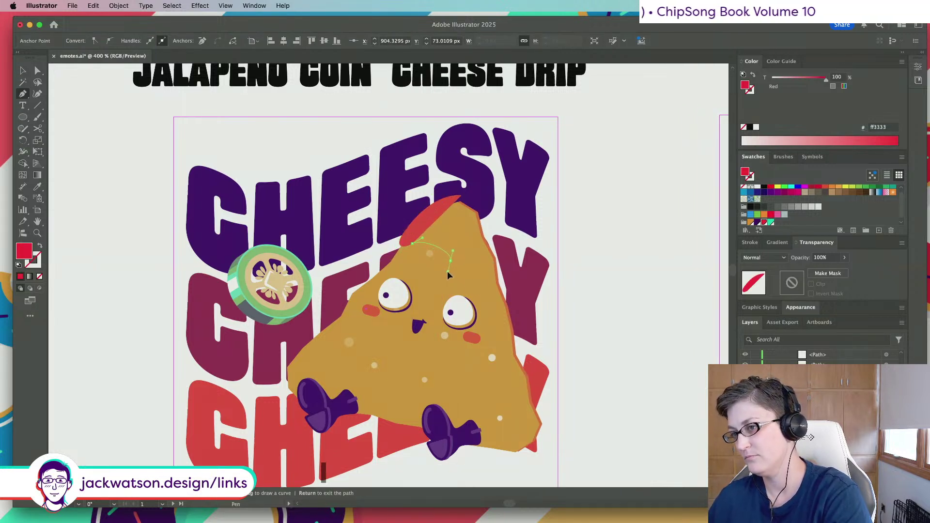
{"action": "key", "text": "super+z"}
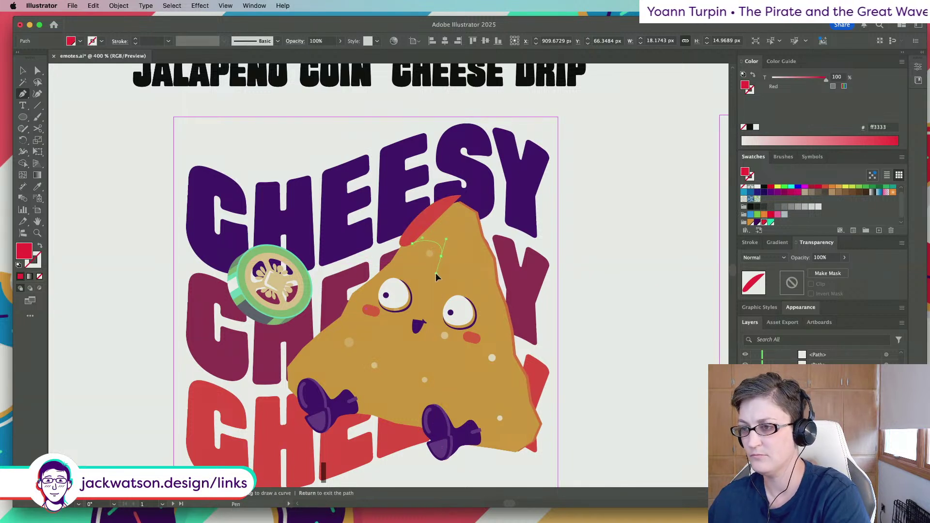
Continue the drip's wavy lower edge with a short central drip and a longer one along the nacho's right side, and deselect the path
{"action": "left_click", "coordinate": [435, 274]}
{"action": "left_click_drag", "start_coordinate": [456, 279], "coordinate": [486, 248]}
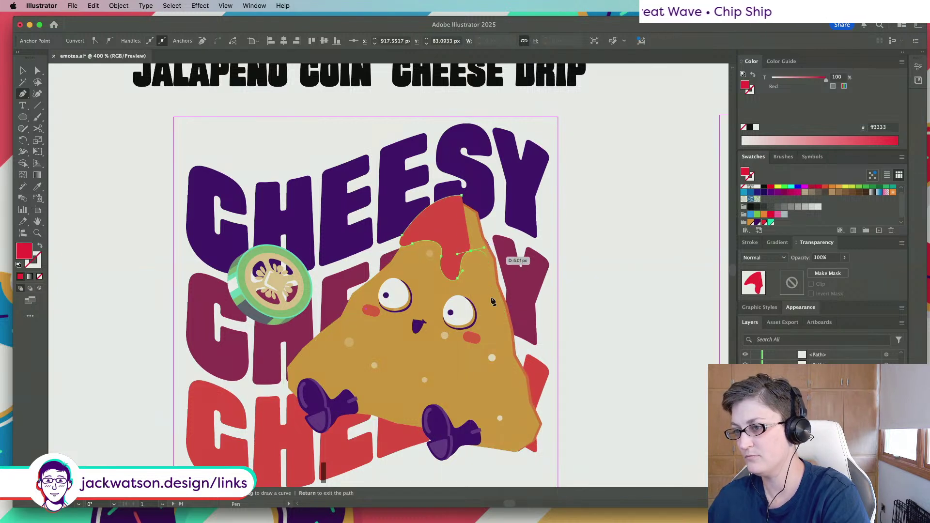
{"action": "key", "text": "Return"}
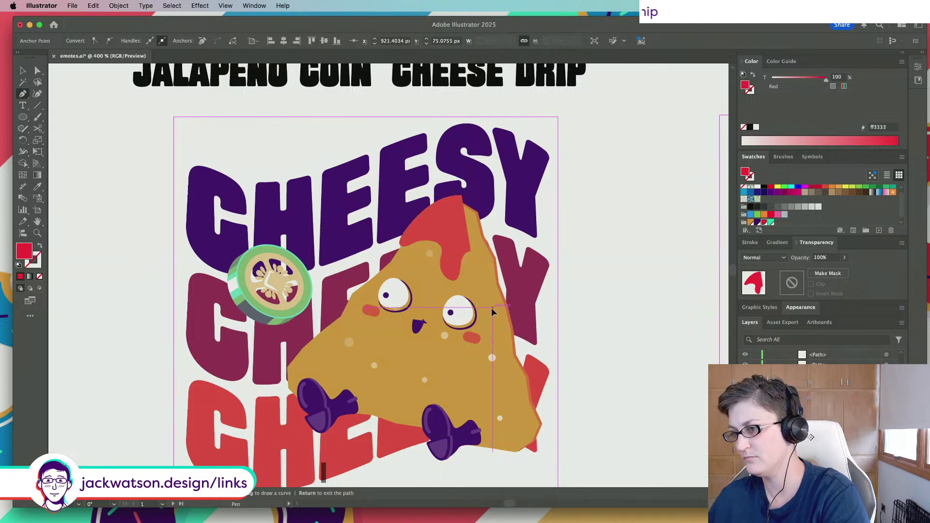
{"action": "left_click_drag", "start_coordinate": [501, 326], "coordinate": [511, 322]}
{"action": "key", "text": "super+shift+a"}
{"action": "scroll", "coordinate": [513, 316], "scroll_direction": "right", "scroll_amount": 5}
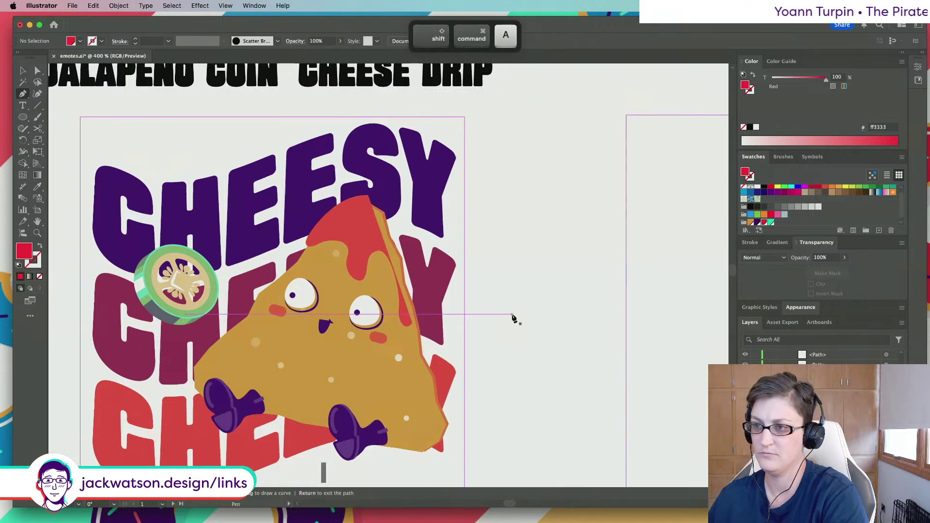
Refine the drip's left curve and close the shape with a curve down the nacho's right side from its tip
{"action": "scroll", "coordinate": [388, 222], "scroll_direction": "up", "scroll_amount": 1}
{"action": "left_click_drag", "start_coordinate": [268, 241], "coordinate": [278, 226]}
{"action": "left_click_drag", "start_coordinate": [358, 182], "coordinate": [377, 184]}
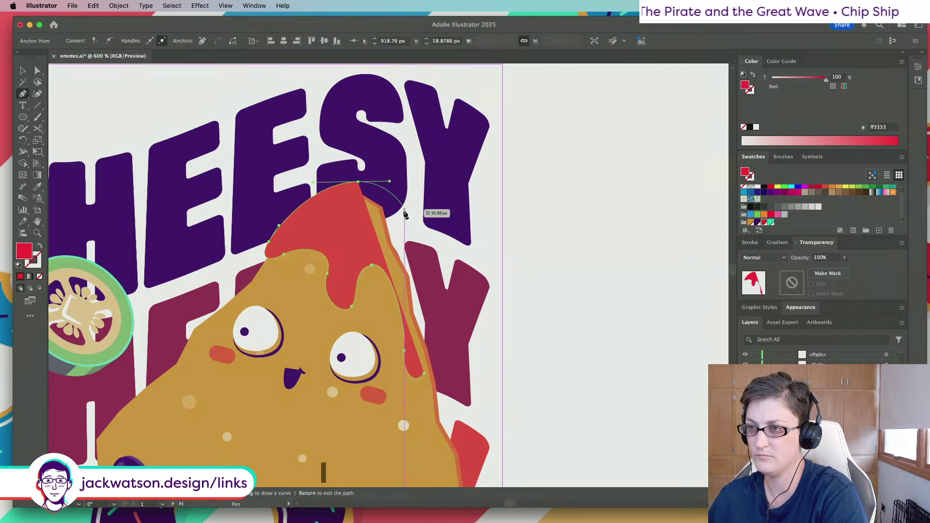
{"action": "left_click_drag", "start_coordinate": [435, 305], "coordinate": [441, 339]}
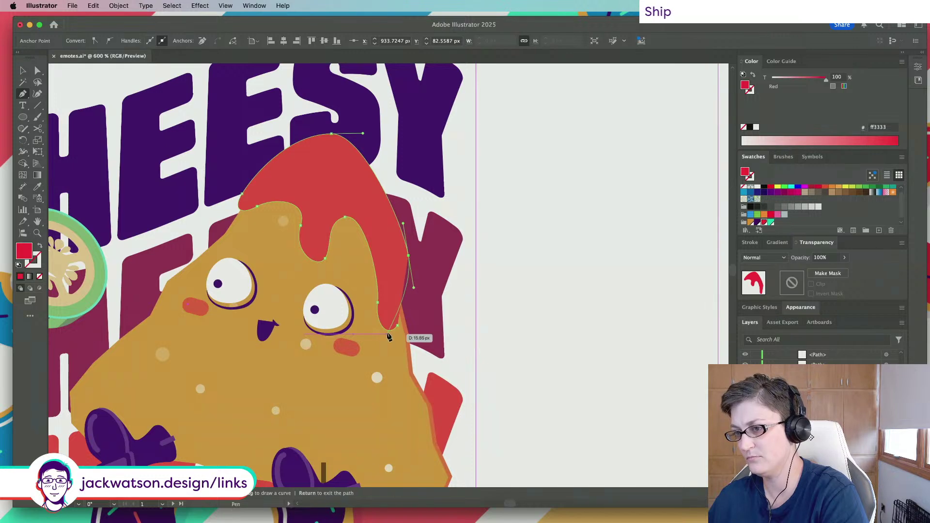
{"action": "left_click", "coordinate": [398, 330]}
{"action": "key", "text": "super+shift+a"}
{"action": "key", "text": "super+minus"}
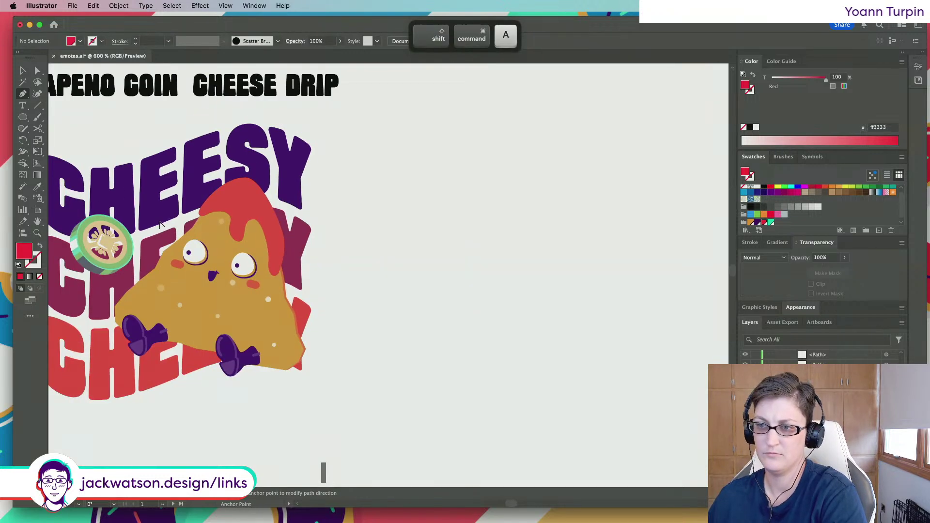
Lengthen the lower curve handle on the drip's right edge to round out the long drip
{"action": "key", "text": "super+minus"}
{"action": "left_click", "coordinate": [39, 70]}
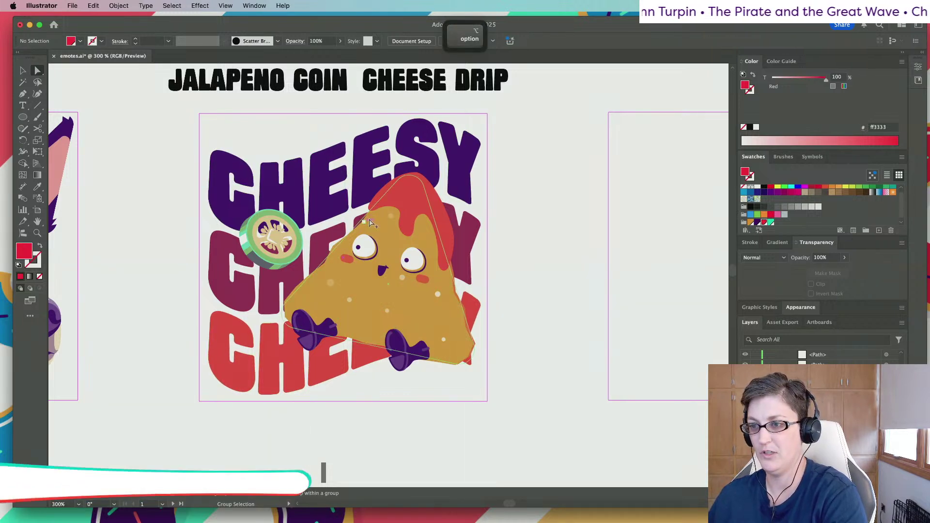
{"action": "scroll", "coordinate": [479, 251], "scroll_direction": "up", "scroll_amount": 3}
{"action": "left_click", "coordinate": [488, 233]}
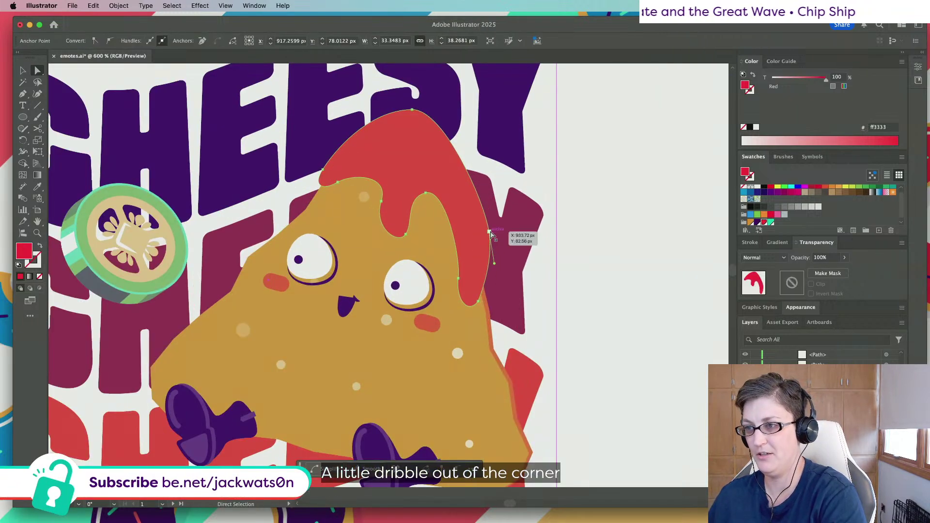
{"action": "left_click_drag", "start_coordinate": [494, 265], "coordinate": [497, 282]}
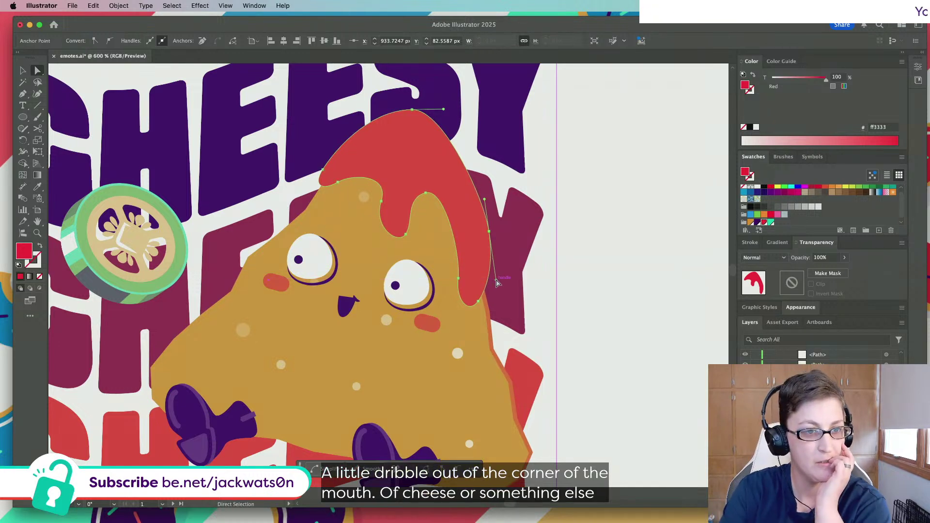
Duplicate the red drip in place and move the front copy slightly upward so the original forms a shadow
{"action": "left_click", "coordinate": [398, 173]}
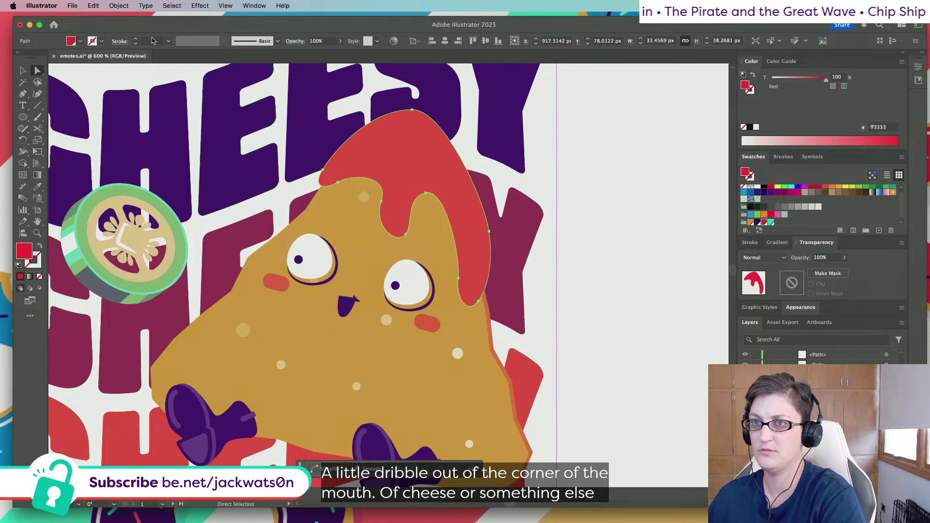
{"action": "key", "text": "super+c"}
{"action": "key", "text": "super+f"}
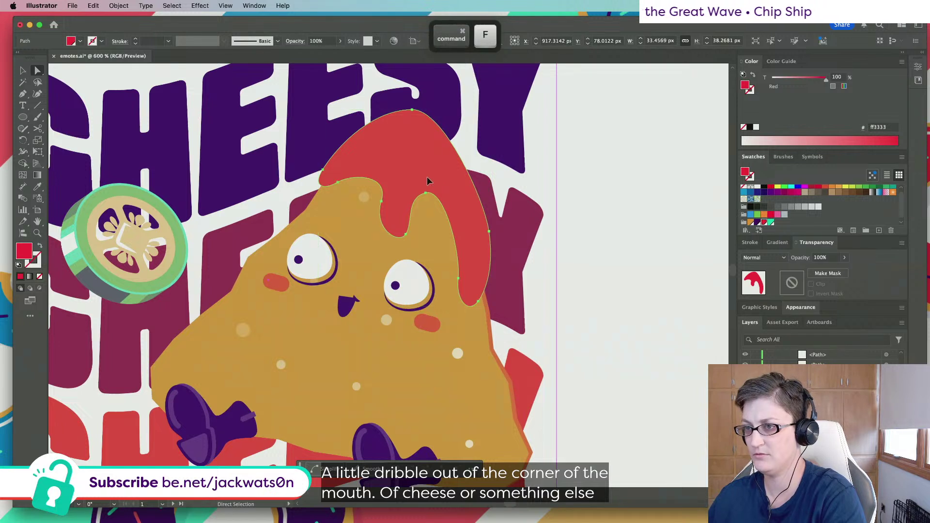
{"action": "left_click_drag", "start_coordinate": [426, 181], "coordinate": [427, 177]}
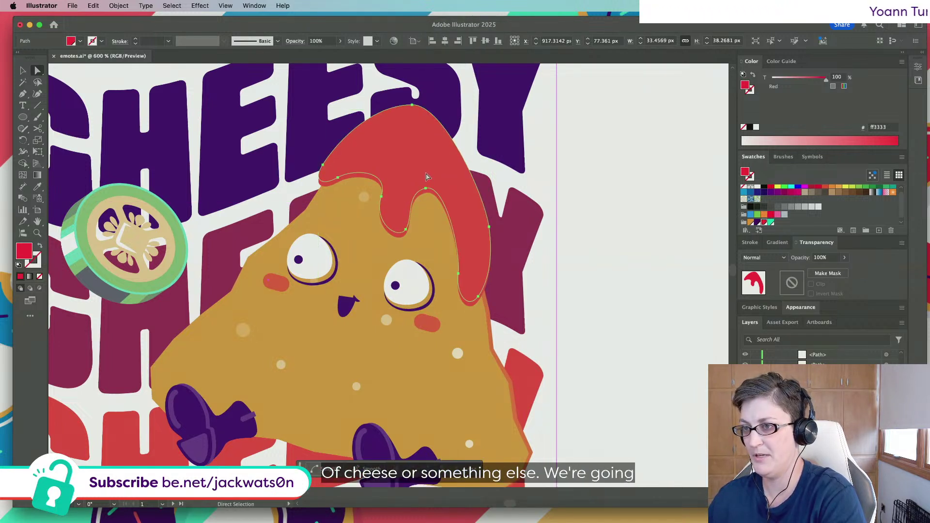
Fill the front drip with the yellow swatch at a 75% tint and shift the red shadow drip slightly beneath it
{"action": "left_click", "coordinate": [750, 223]}
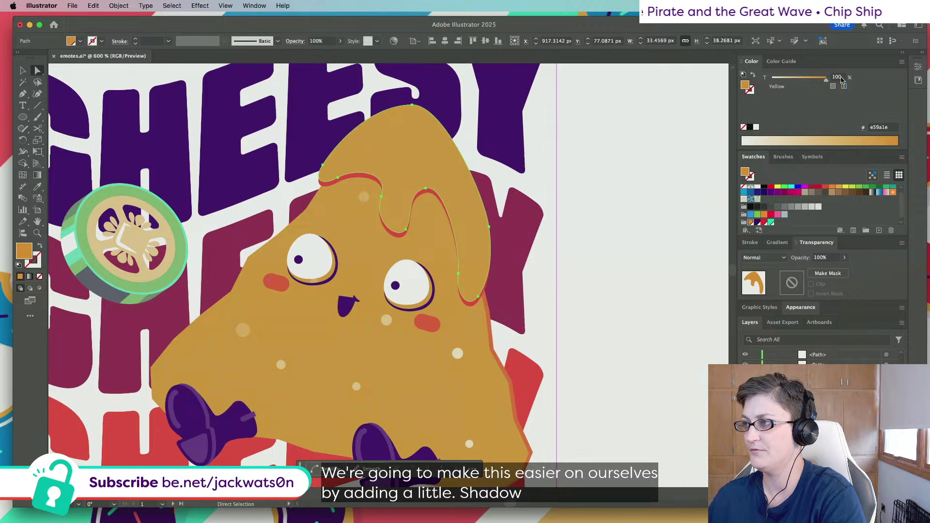
{"action": "type", "text": "75"}
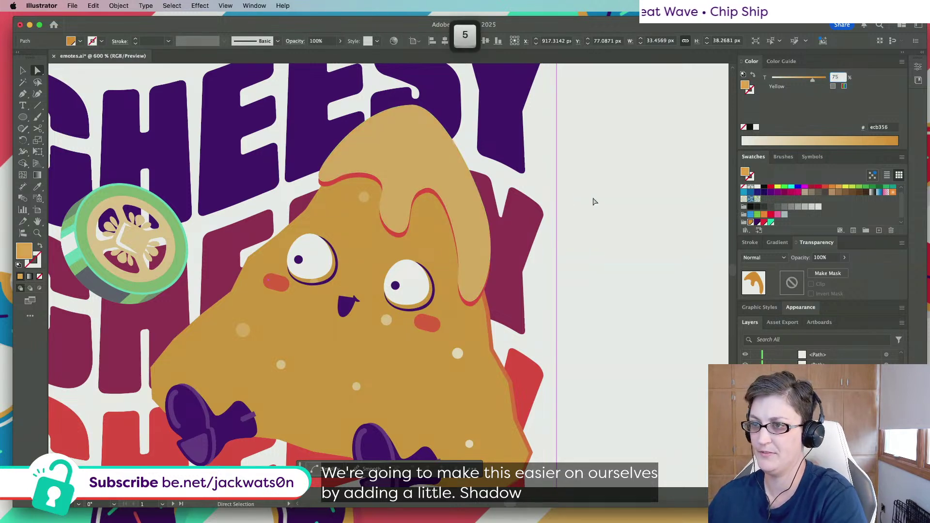
{"action": "left_click", "coordinate": [565, 202]}
{"action": "scroll", "coordinate": [383, 209], "scroll_direction": "up", "scroll_amount": 3}
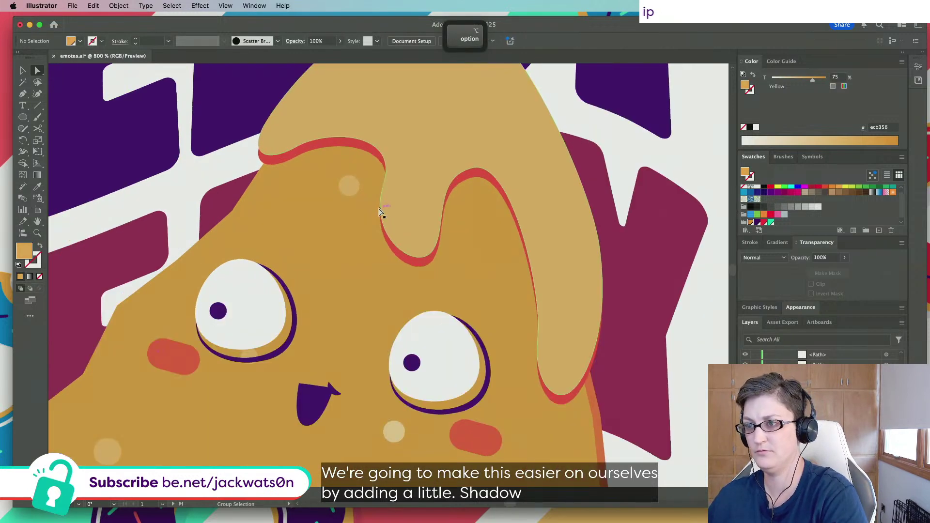
{"action": "left_click_drag", "start_coordinate": [411, 260], "coordinate": [410, 261]}
Paste a copy of the nacho shape in front and expand its appearance for use as a mask
{"action": "left_click", "coordinate": [276, 210]}
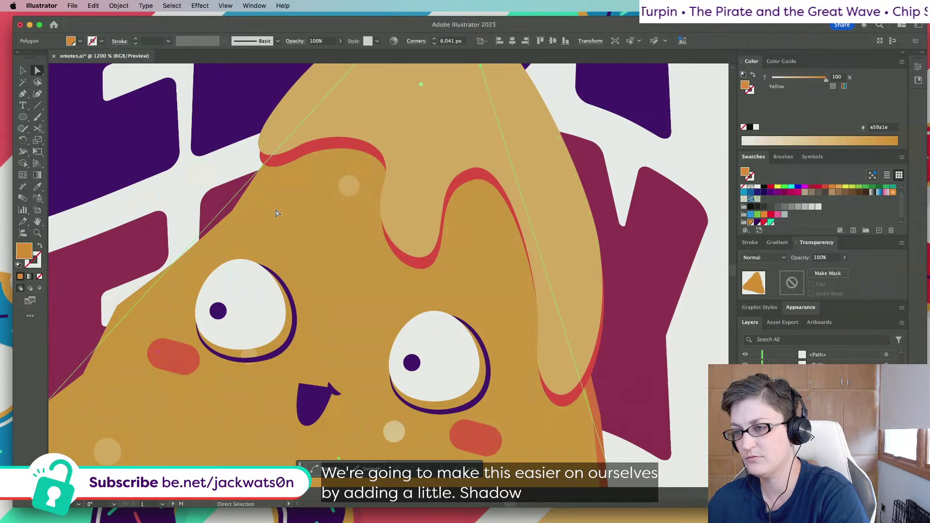
{"action": "key", "text": "super+f"}
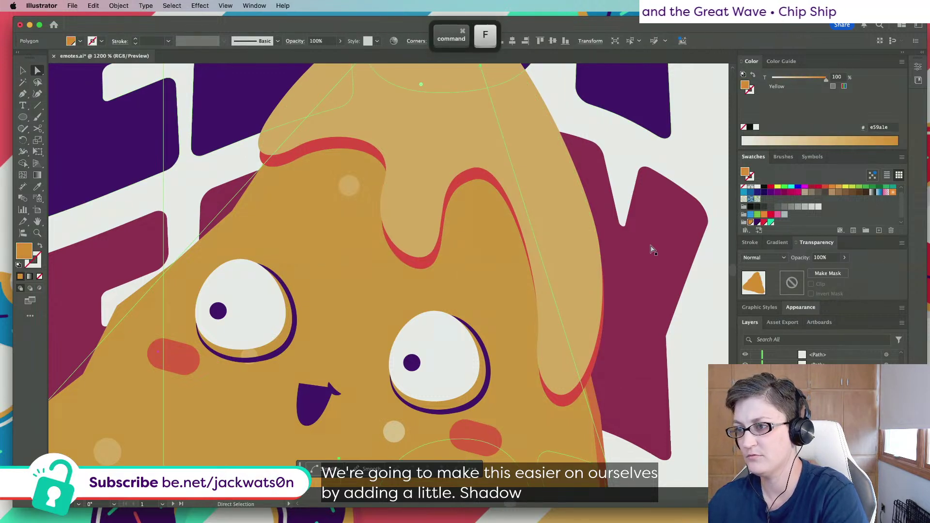
{"action": "left_click", "coordinate": [145, 5]}
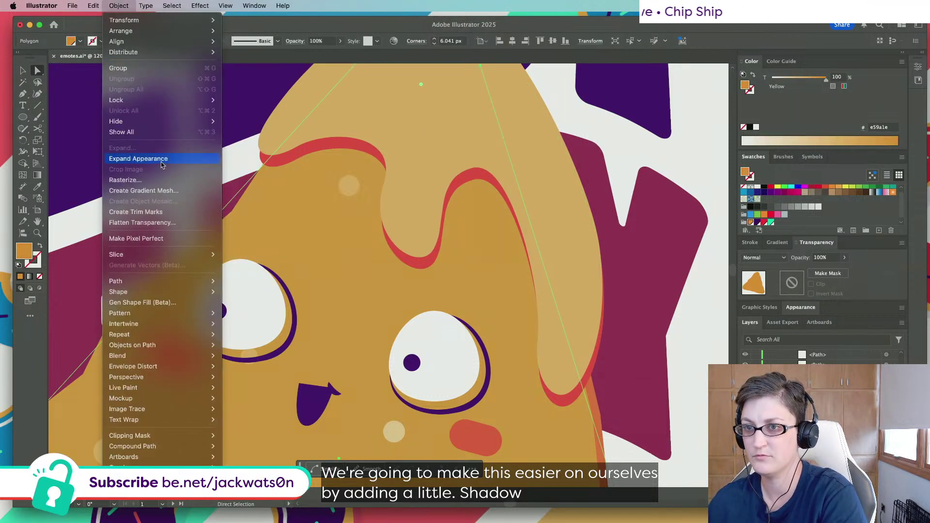
{"action": "left_click", "coordinate": [162, 164]}
{"action": "key", "text": "super+f"}
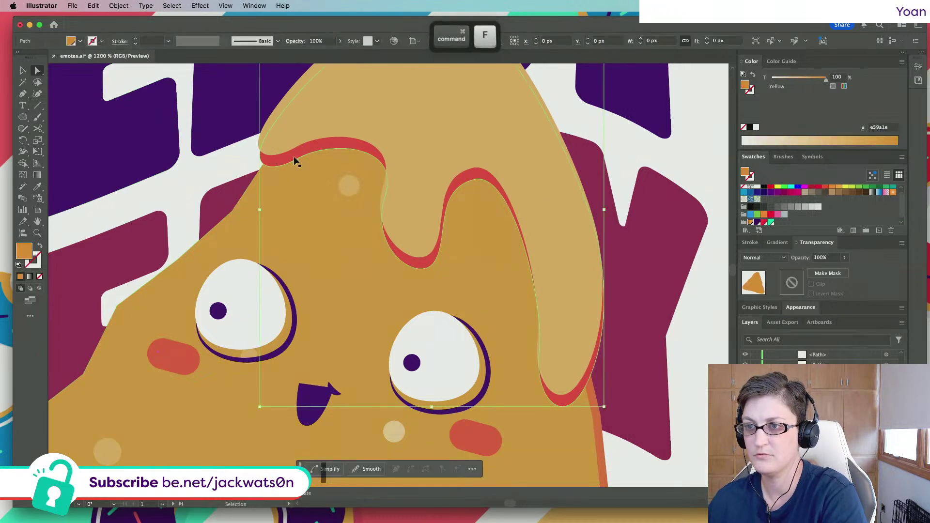
Clip the red drip shadow to the nacho copy with a clipping mask and deselect everything
{"action": "left_click", "coordinate": [263, 160], "text": "shift"}
{"action": "right_click", "coordinate": [266, 162]}
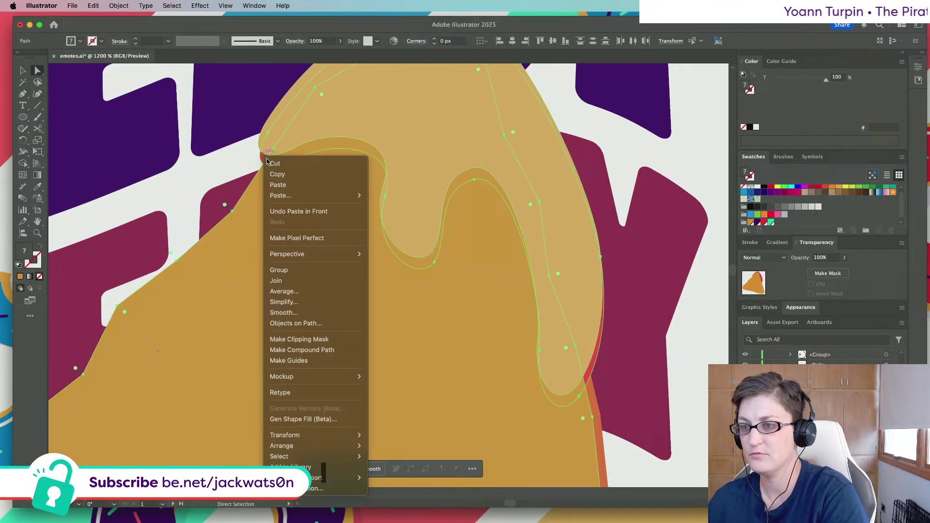
{"action": "left_click", "coordinate": [341, 341]}
{"action": "scroll", "coordinate": [492, 266], "scroll_direction": "down", "scroll_amount": 10}
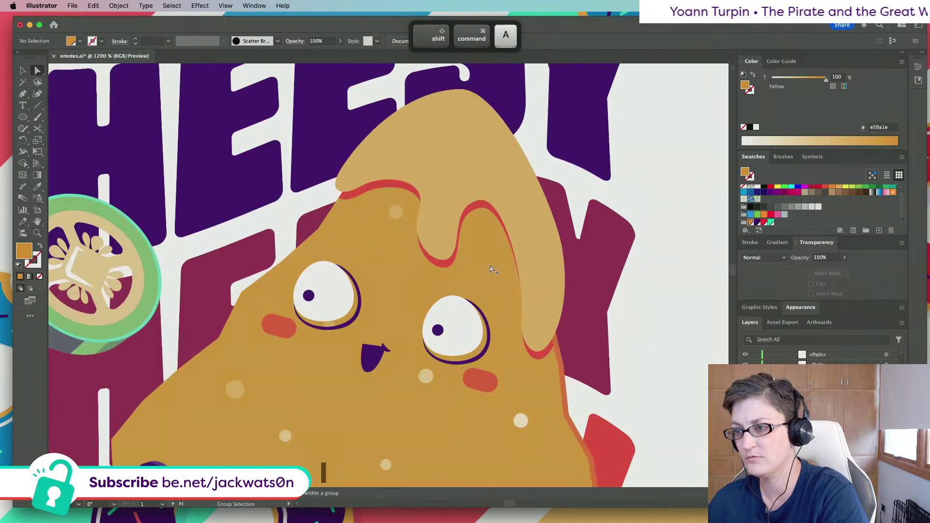
Set the clipped red drip shadow's opacity to 75%, reduce it further to soften the shadow, and deselect everything
{"action": "scroll", "coordinate": [551, 260], "scroll_direction": "right", "scroll_amount": 3}
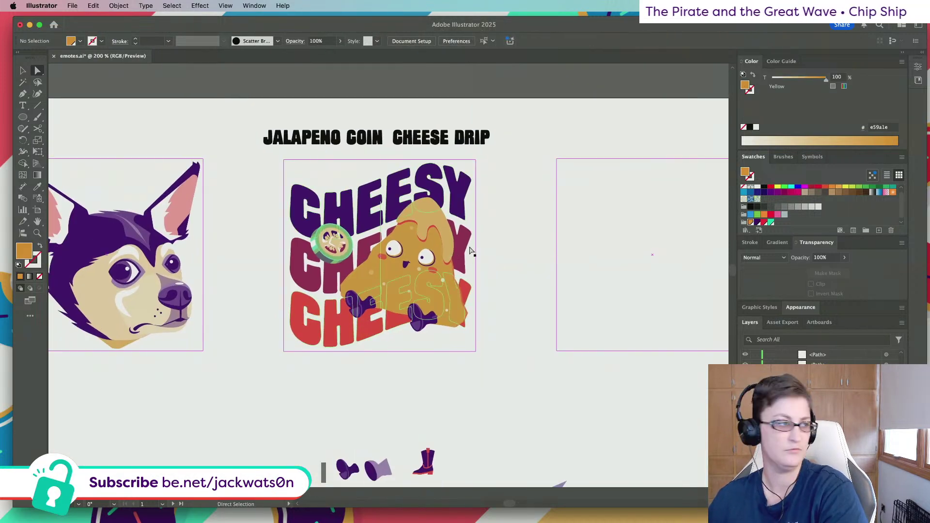
{"action": "scroll", "coordinate": [465, 252], "scroll_direction": "right", "scroll_amount": 3}
{"action": "key", "text": "alt"}
{"action": "scroll", "coordinate": [421, 235], "scroll_direction": "up", "scroll_amount": 5}
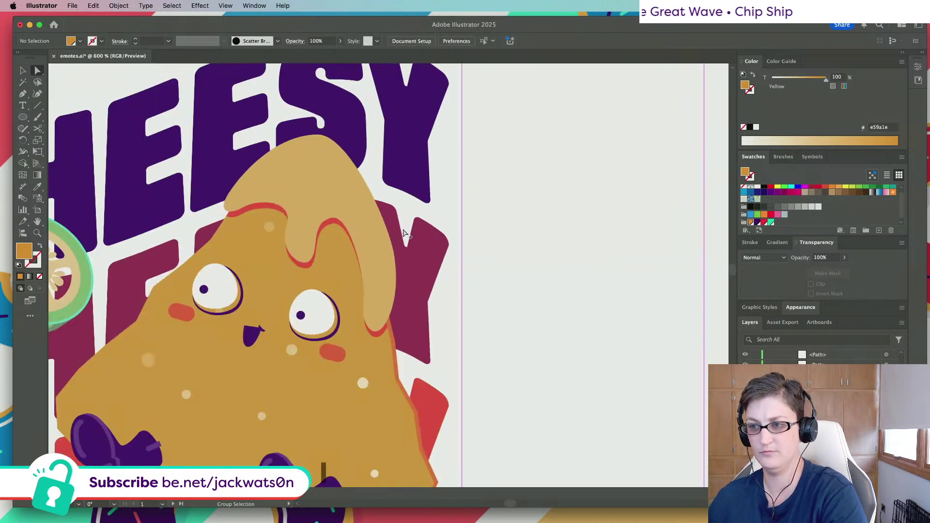
{"action": "scroll", "coordinate": [280, 214], "scroll_direction": "up", "scroll_amount": 3}
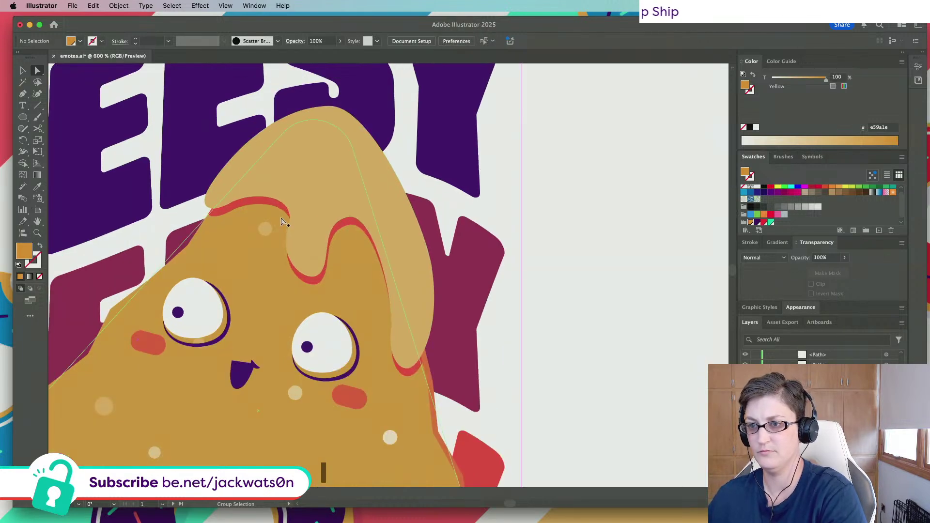
{"action": "left_click", "coordinate": [261, 195]}
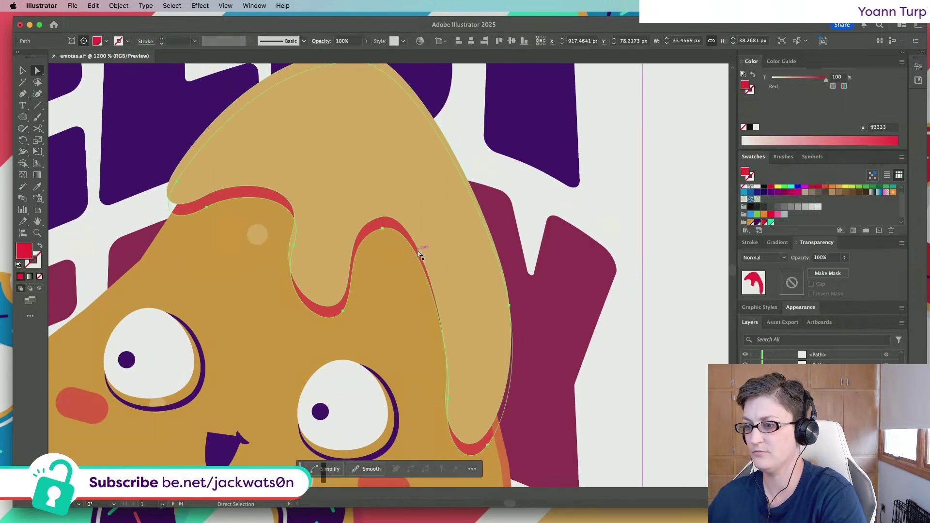
{"action": "type", "text": "75"}
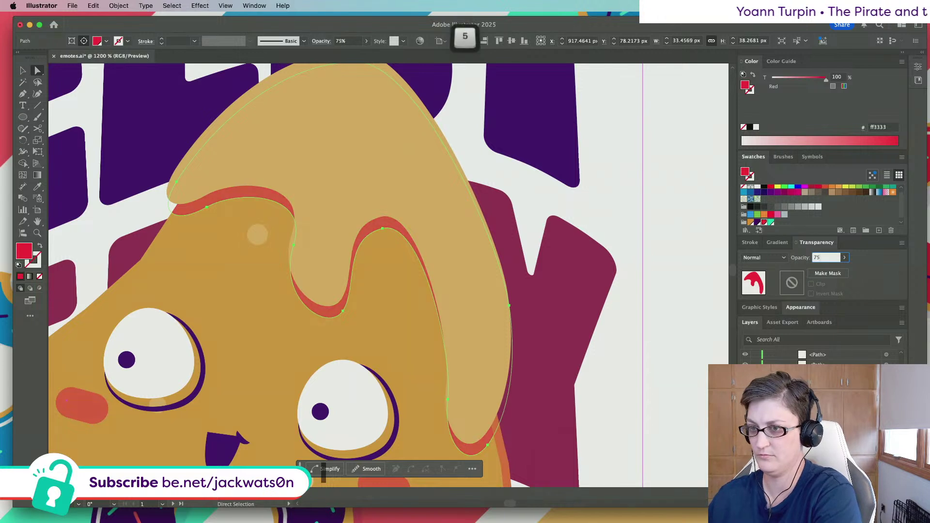
{"action": "key", "text": "Return"}
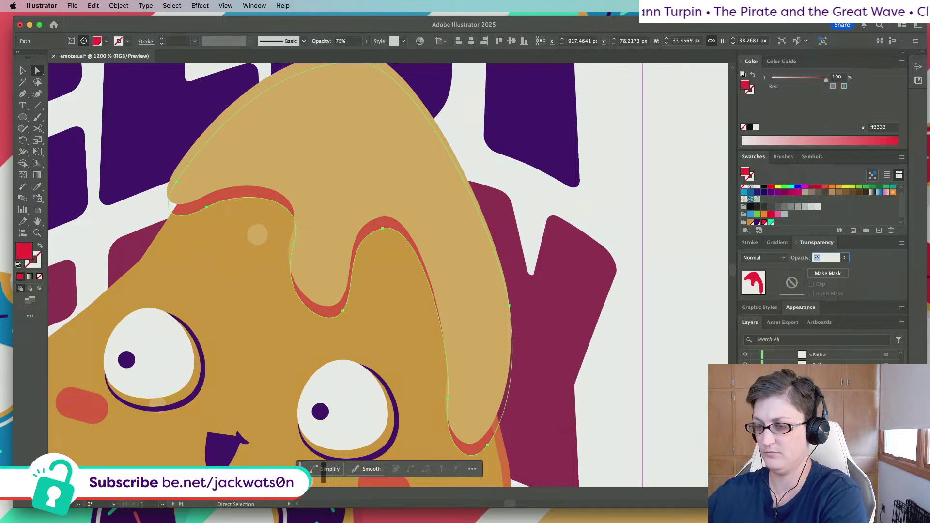
{"action": "left_click", "coordinate": [129, 182], "text": "alt"}
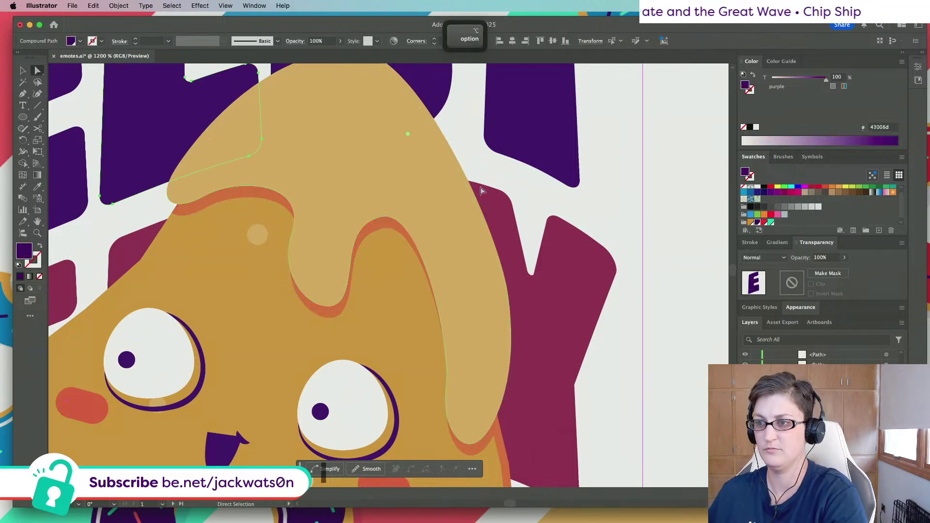
{"action": "left_click", "coordinate": [642, 263], "text": "alt"}
{"action": "scroll", "coordinate": [586, 257], "scroll_direction": "down", "scroll_amount": 3}
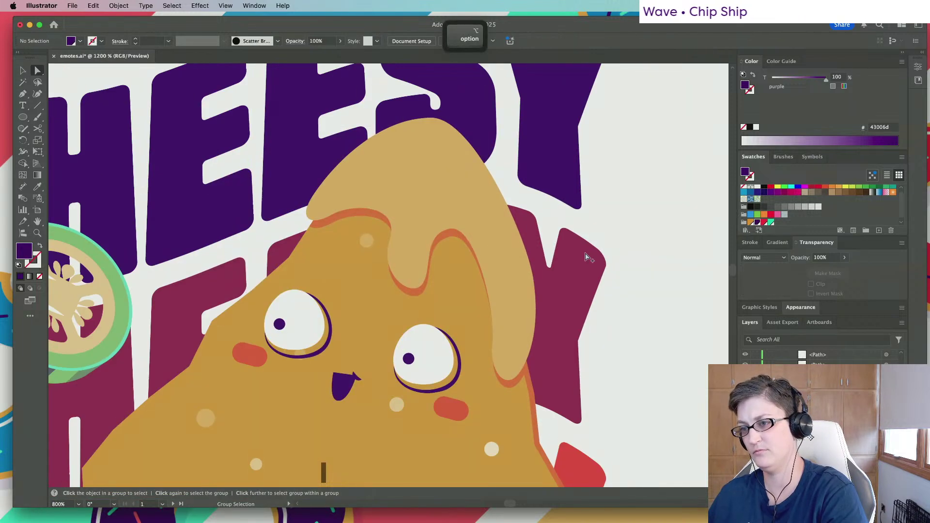
Reshape the short middle cheese drip by moving its inner anchor point and curve handles to narrow its neck
{"action": "scroll", "coordinate": [587, 257], "scroll_direction": "down", "scroll_amount": 2}
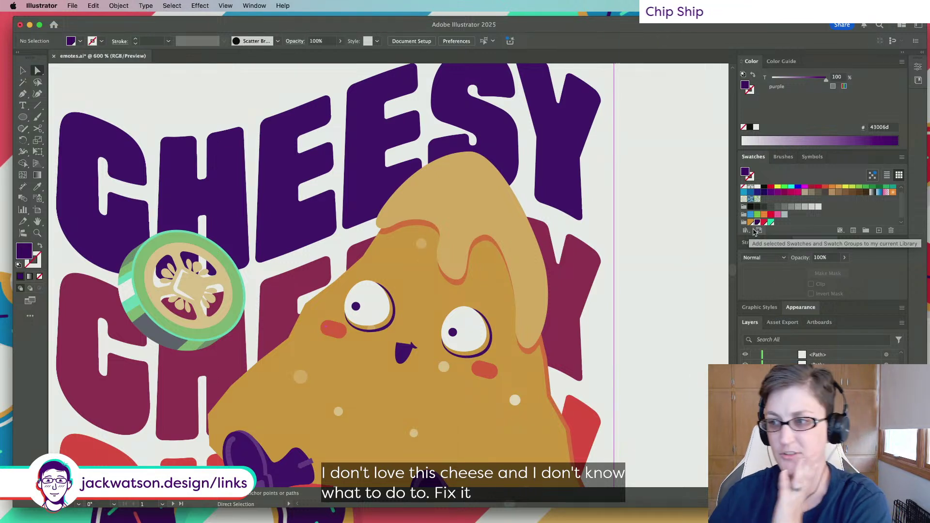
{"action": "left_click", "coordinate": [457, 209]}
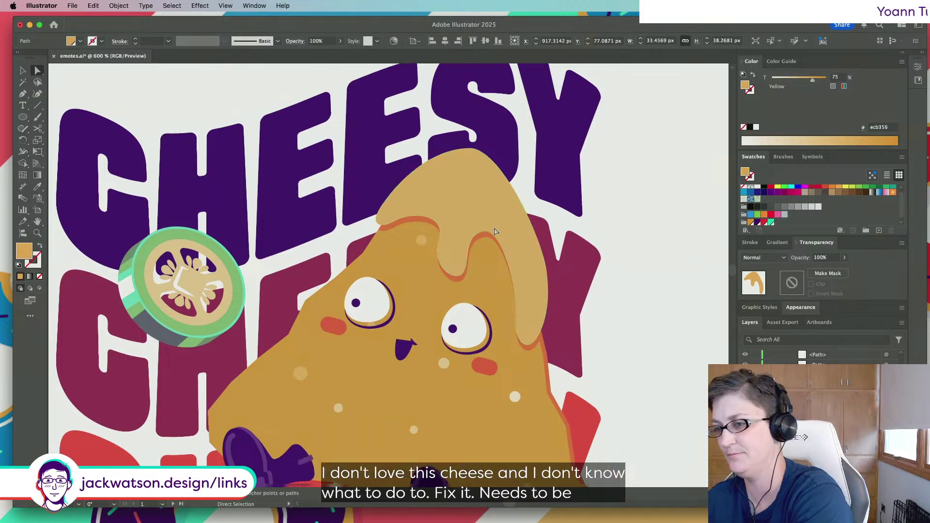
{"action": "scroll", "coordinate": [388, 218], "scroll_direction": "right", "scroll_amount": 5}
{"action": "scroll", "coordinate": [388, 218], "scroll_direction": "down", "scroll_amount": 2}
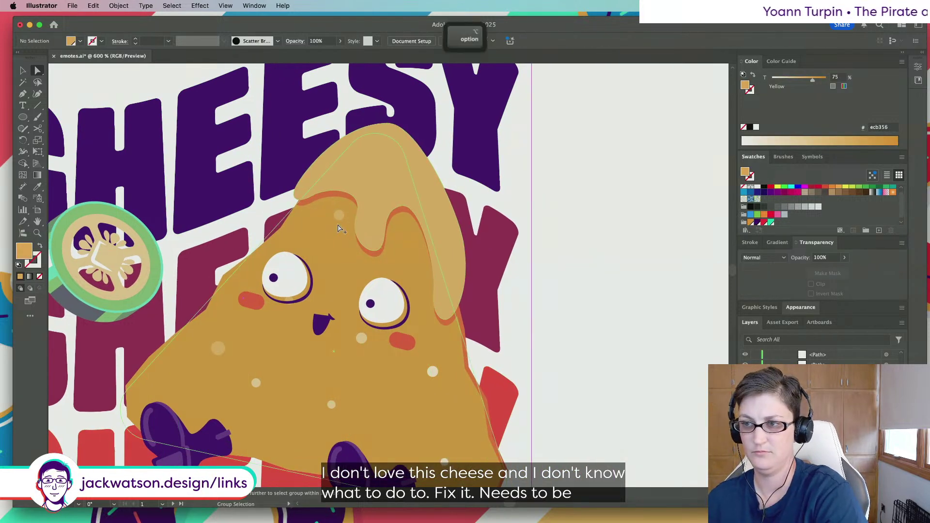
{"action": "scroll", "coordinate": [340, 229], "scroll_direction": "up", "scroll_amount": 1}
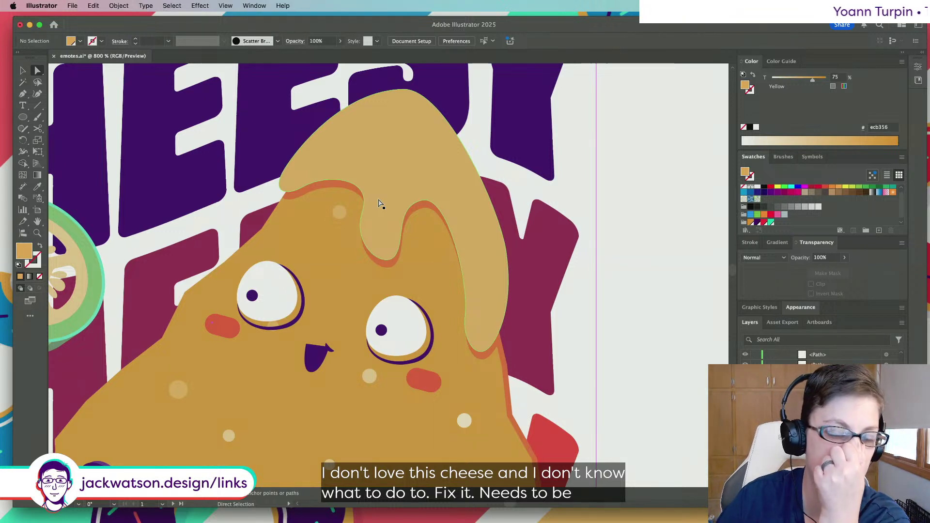
{"action": "left_click", "coordinate": [374, 204]}
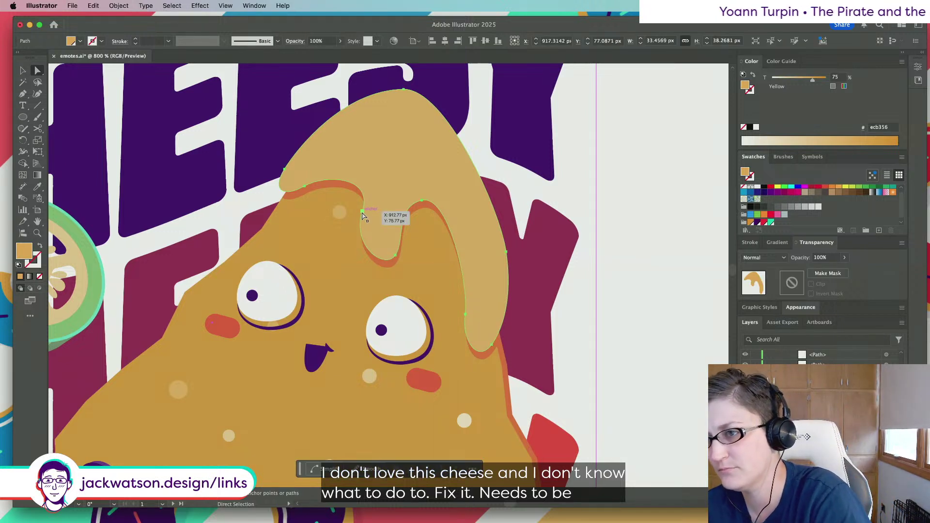
{"action": "left_click", "coordinate": [368, 213]}
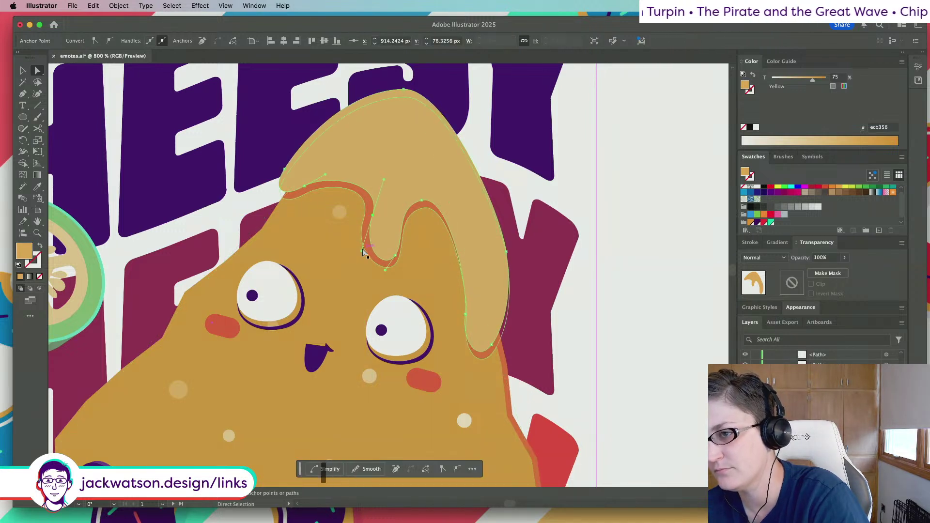
{"action": "left_click_drag", "start_coordinate": [364, 252], "coordinate": [351, 251]}
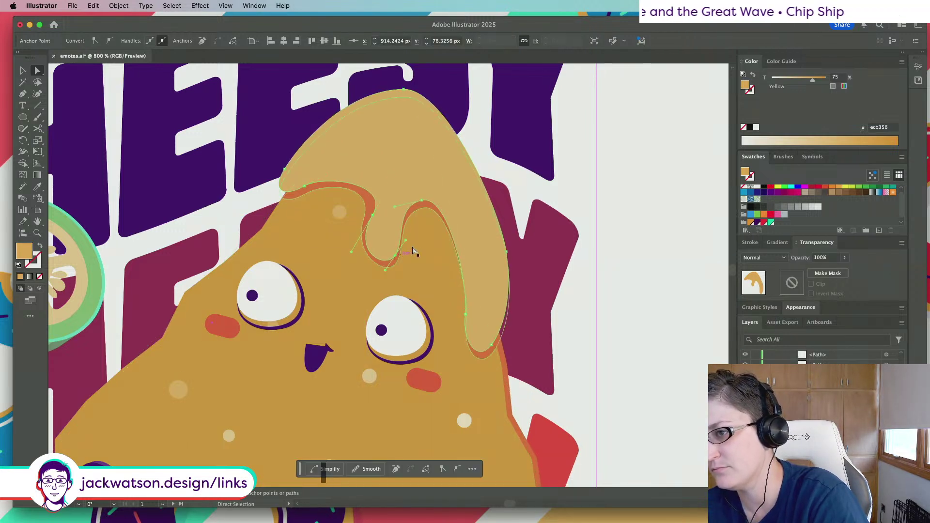
{"action": "left_click_drag", "start_coordinate": [413, 251], "coordinate": [414, 240]}
Curve the long drip's inner edge inward and widen its rounded end, undoing the stray shifts of the cheese shape
{"action": "left_click", "coordinate": [467, 308]}
{"action": "left_click", "coordinate": [466, 314]}
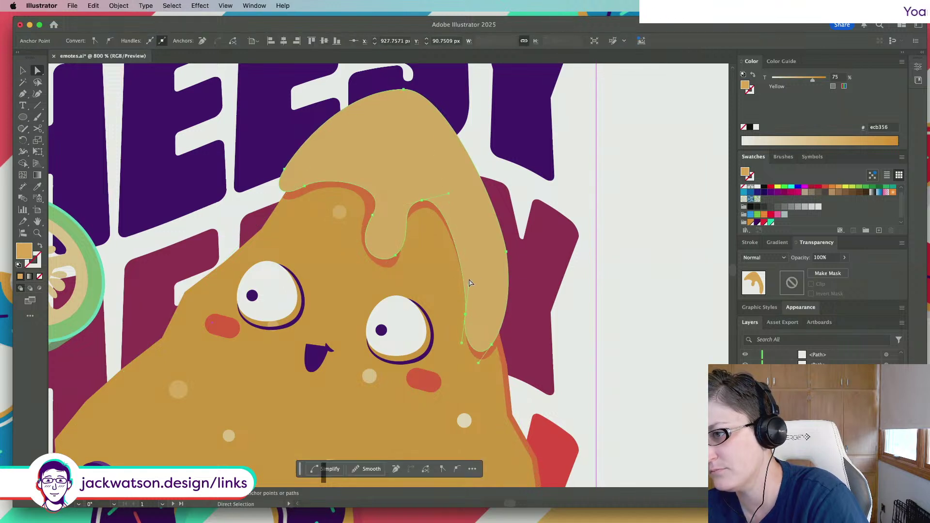
{"action": "left_click_drag", "start_coordinate": [468, 287], "coordinate": [489, 278]}
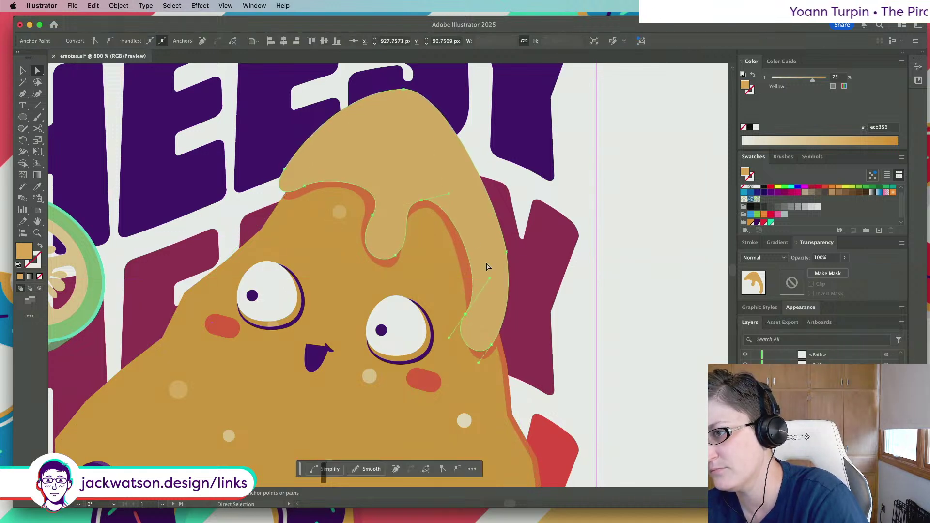
{"action": "left_click", "coordinate": [492, 344]}
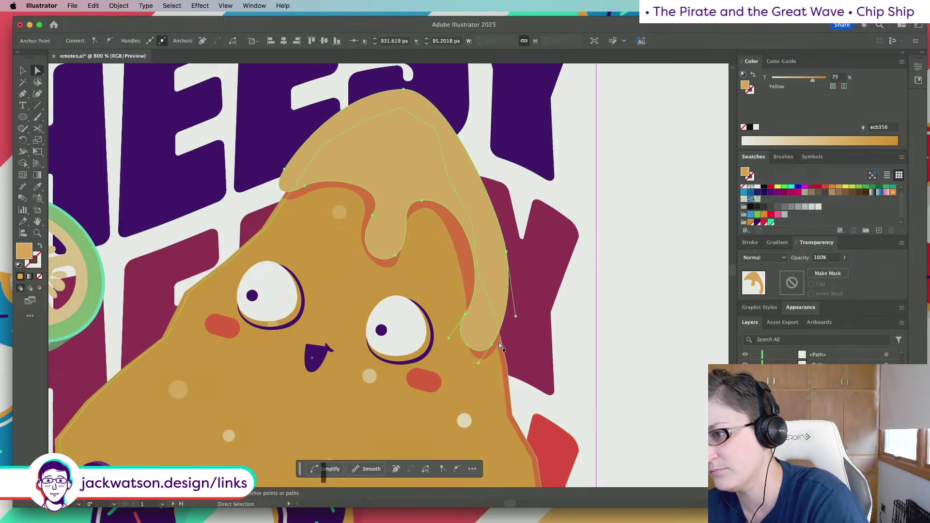
{"action": "left_click_drag", "start_coordinate": [492, 345], "coordinate": [498, 344]}
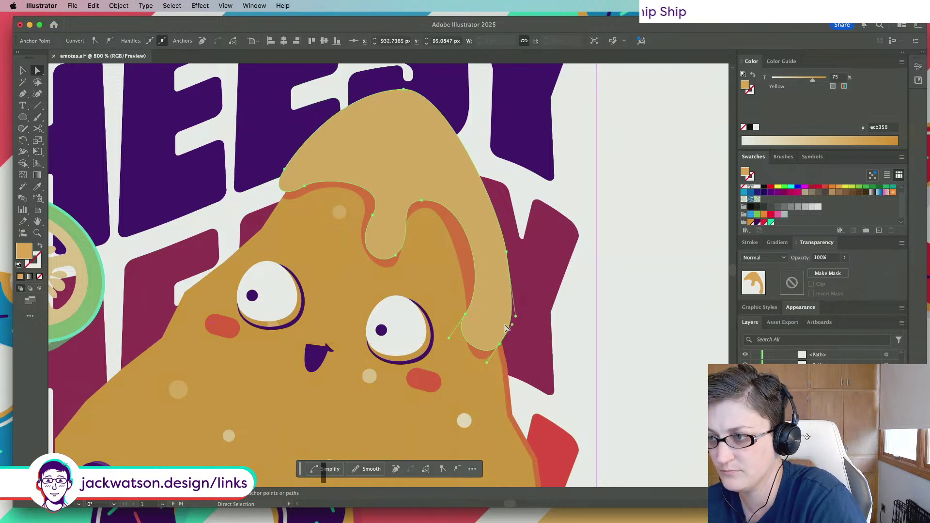
{"action": "mouse_move", "coordinate": [513, 326]}
{"action": "left_mouse_down"}
{"action": "mouse_move", "coordinate": [511, 313]}
{"action": "mouse_move", "coordinate": [497, 318]}
{"action": "mouse_move", "coordinate": [507, 315]}
{"action": "mouse_move", "coordinate": [507, 327]}
{"action": "left_mouse_up"}
{"action": "key", "text": "super+z"}
{"action": "key", "text": "super+z"}
{"action": "key", "text": "super+z"}
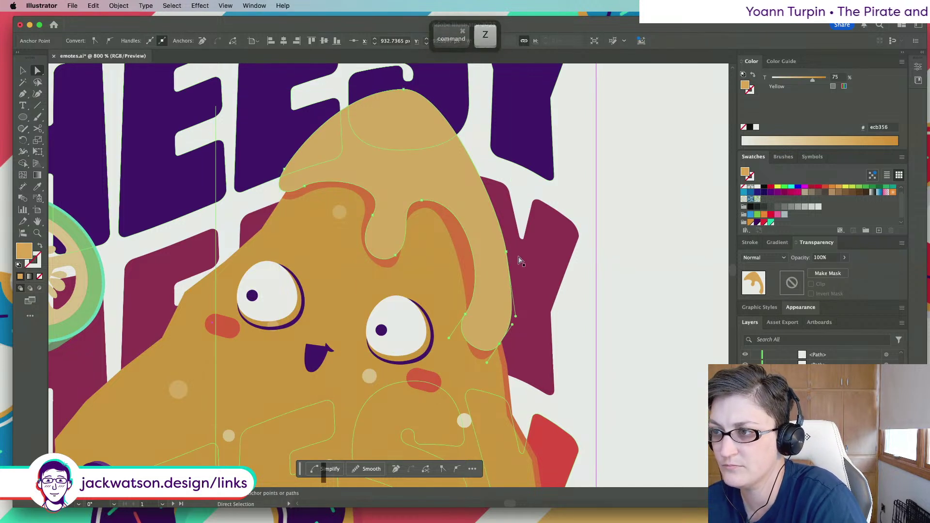
{"action": "key", "text": "super+z"}
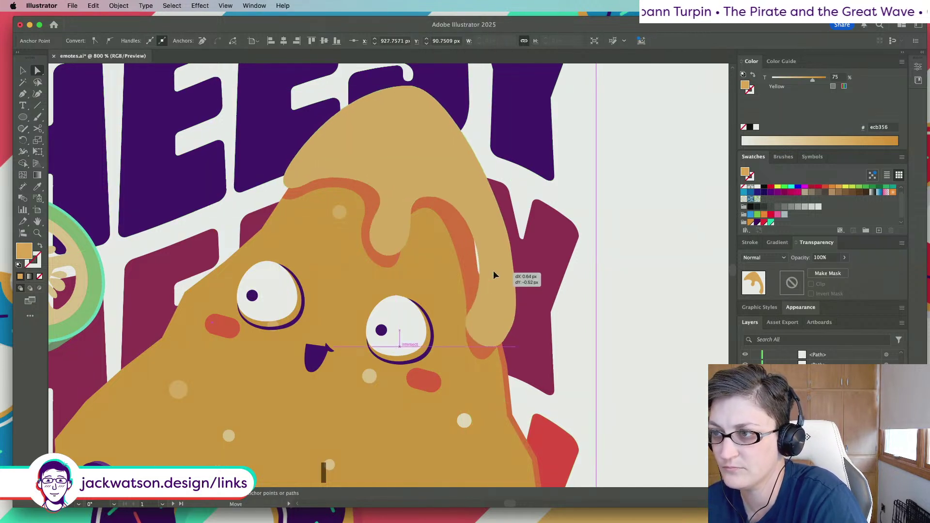
{"action": "key", "text": "super+z"}
{"action": "key", "text": "super+z"}
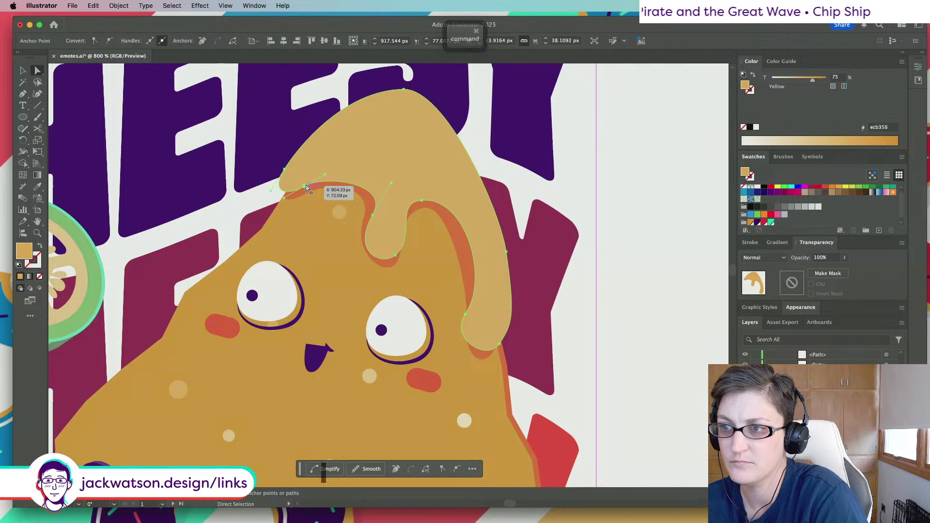
Bend the cheese's lower edge beside the left lobe upward so that the lobe becomes a rounded drip
{"action": "left_click_drag", "start_coordinate": [323, 174], "coordinate": [320, 163]}
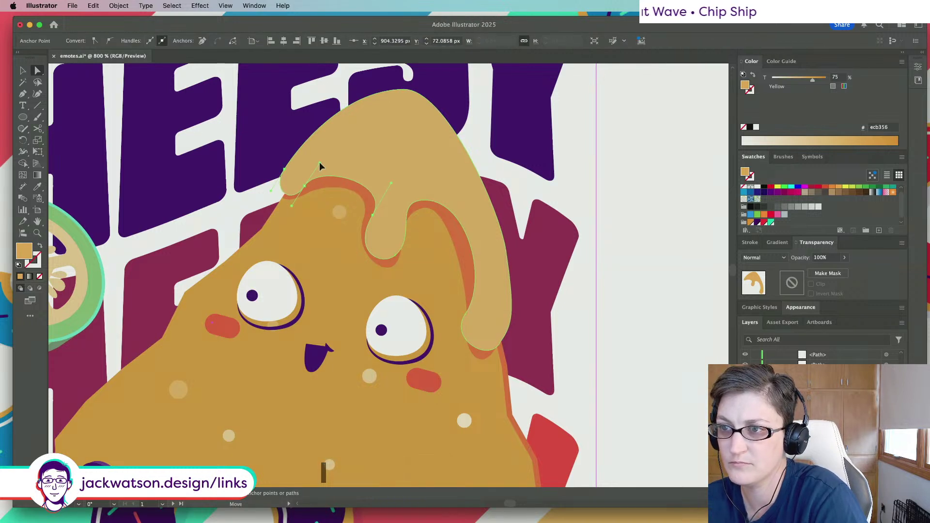
{"action": "key", "text": "shift+super+a"}
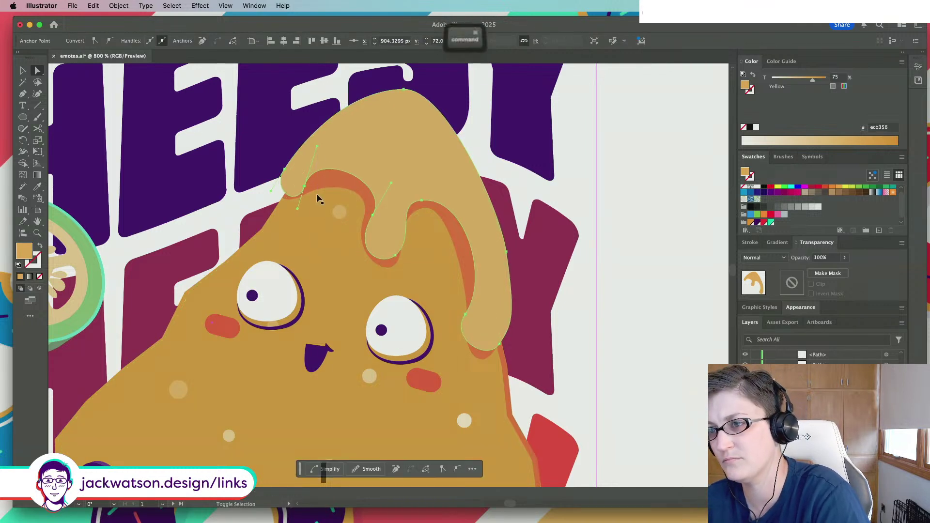
{"action": "left_click", "coordinate": [296, 167]}
Draw a small yellow cheese patch, about 9 by 4 px, between the left lobe and middle drip with the Pen tool
{"action": "key", "text": "p"}
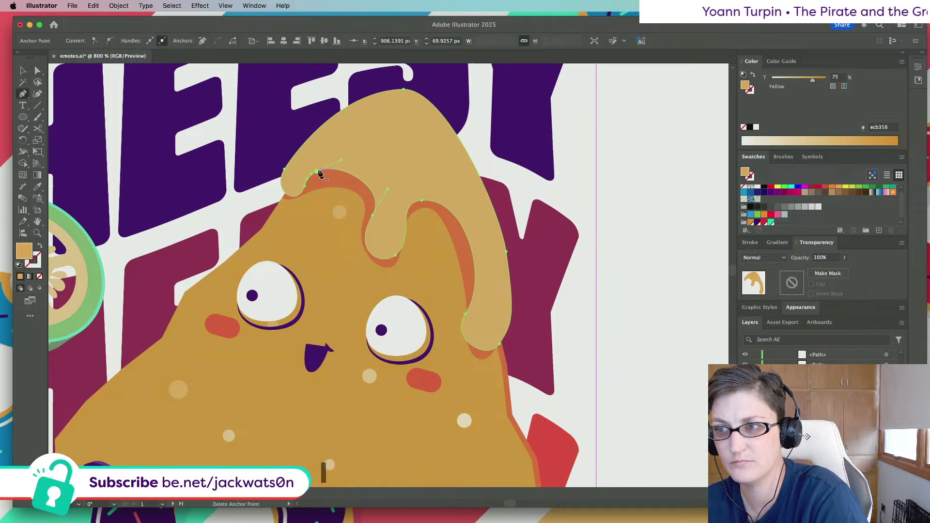
{"action": "key", "text": "super+z"}
{"action": "left_click_drag", "start_coordinate": [318, 171], "coordinate": [356, 188]}
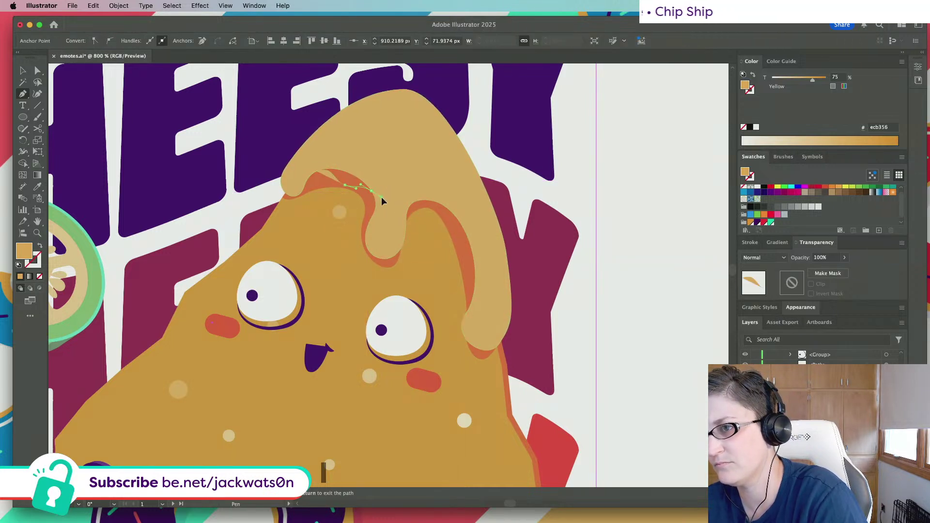
{"action": "left_click_drag", "start_coordinate": [382, 198], "coordinate": [345, 163]}
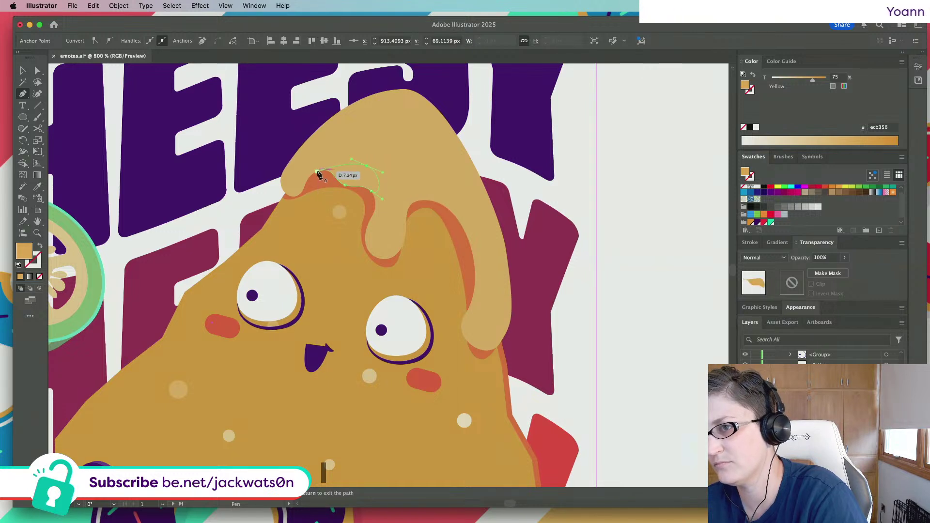
{"action": "key", "text": "super"}
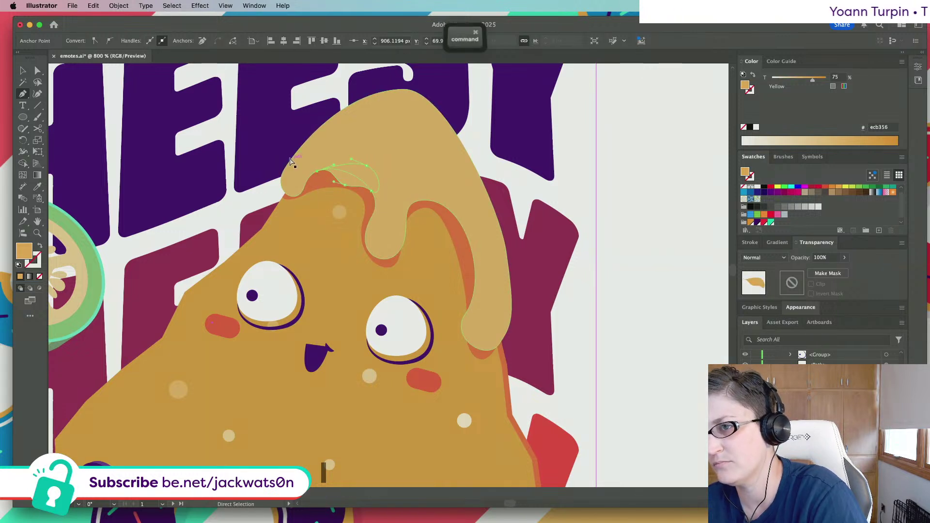
{"action": "left_click", "coordinate": [38, 71]}
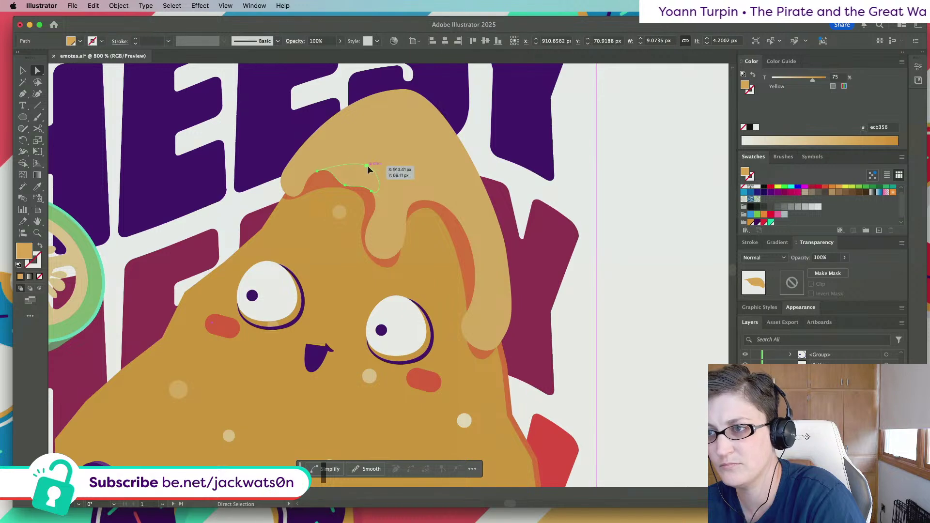
{"action": "left_click_drag", "start_coordinate": [349, 165], "coordinate": [329, 156]}
{"action": "key", "text": "super+shift+a"}
{"action": "scroll", "coordinate": [417, 167], "scroll_direction": "down", "scroll_amount": 5}
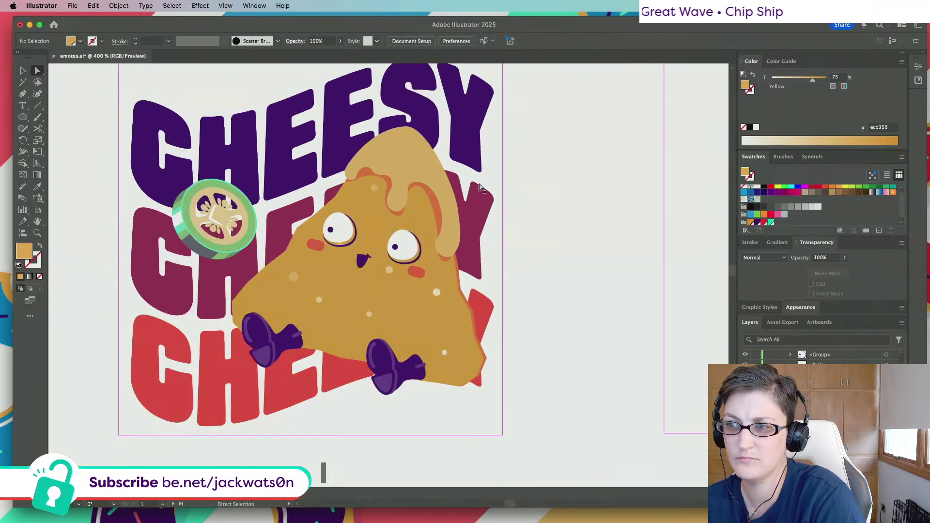
Draw a closed yellow cheese patch with the Pen tool across the gap between the middle drip and the long drip
{"action": "scroll", "coordinate": [451, 192], "scroll_direction": "up", "scroll_amount": 4}
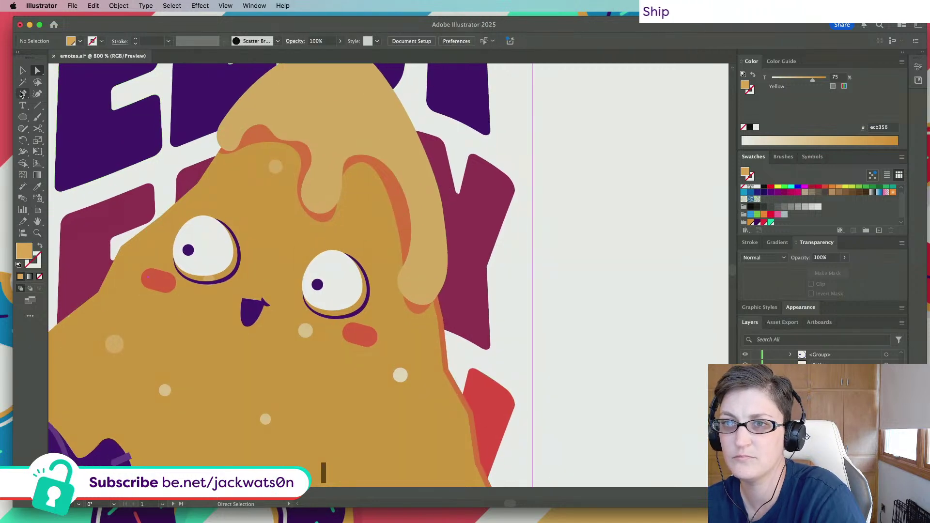
{"action": "left_click", "coordinate": [23, 93]}
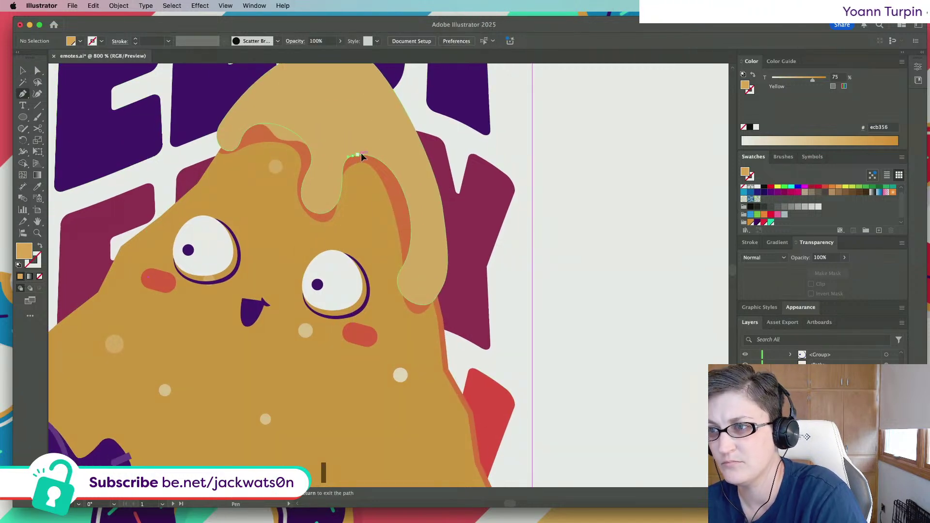
{"action": "left_click_drag", "start_coordinate": [352, 156], "coordinate": [369, 155]}
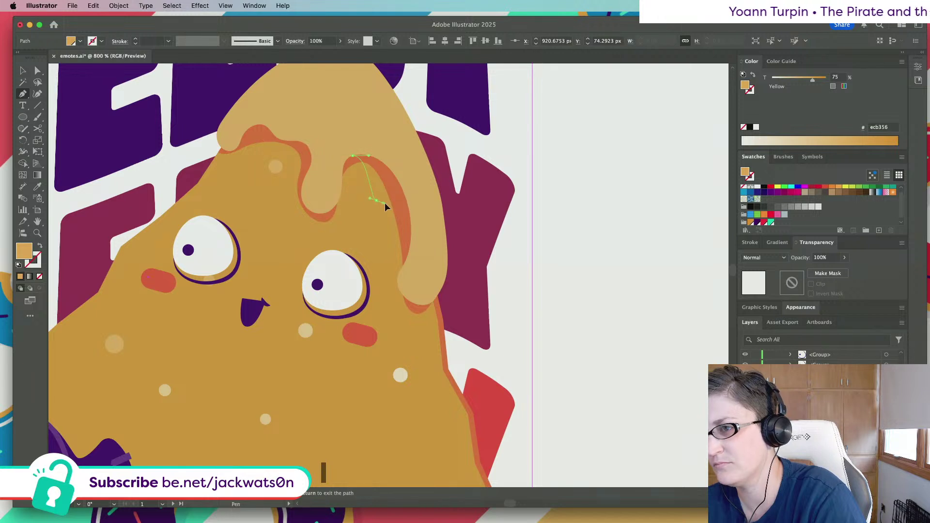
{"action": "left_click_drag", "start_coordinate": [384, 207], "coordinate": [389, 205]}
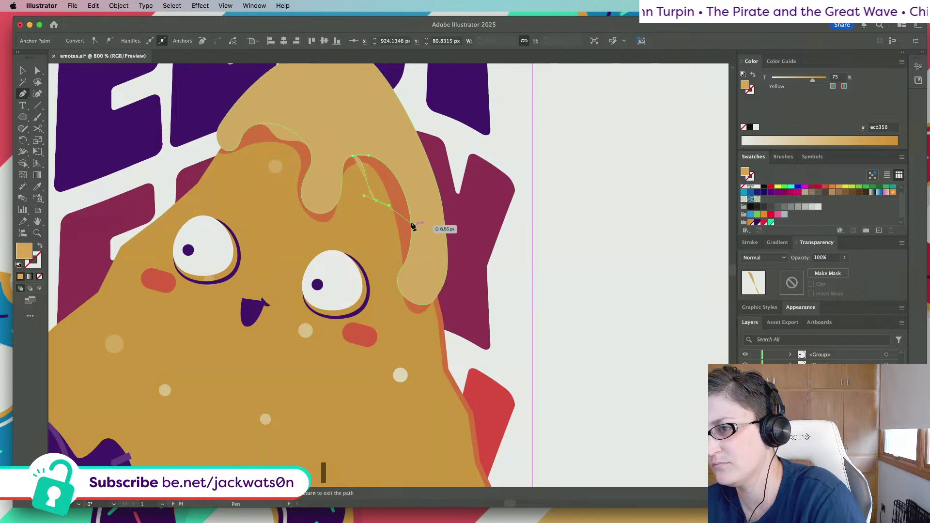
{"action": "left_click", "coordinate": [420, 250]}
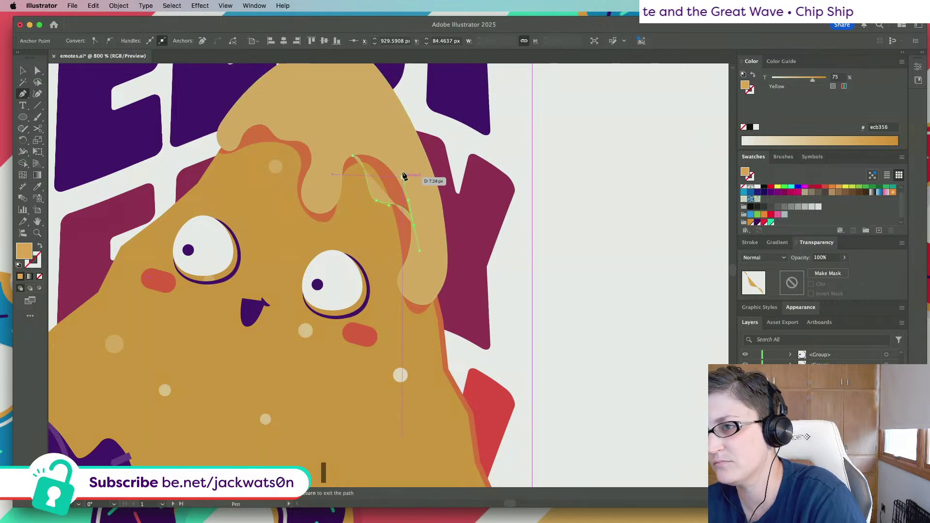
{"action": "left_click", "coordinate": [354, 158]}
{"action": "key", "text": "super+minus"}
{"action": "key", "text": "super+minus"}
{"action": "key", "text": "super+minus"}
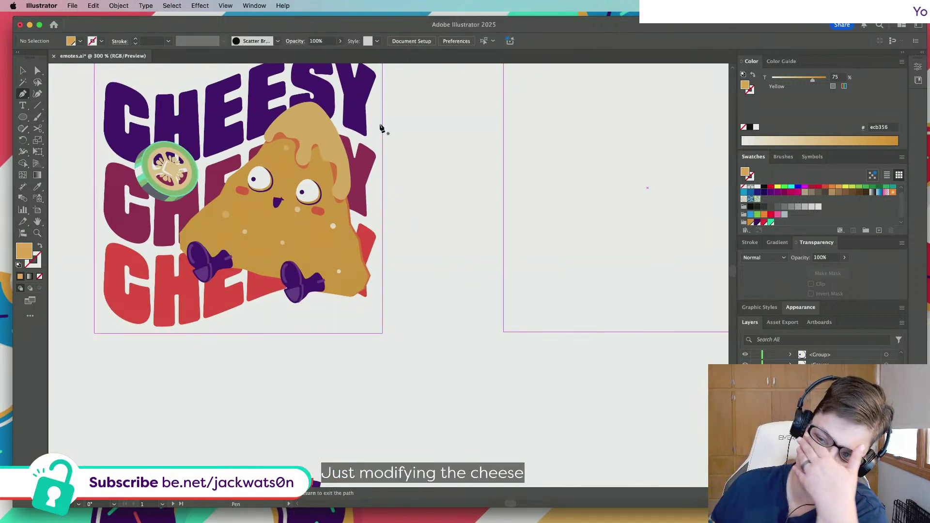
Draw a small rounded yellow bump with the Pen tool on the cheese's outer right edge and deselect it
{"action": "scroll", "coordinate": [353, 135], "scroll_direction": "up", "scroll_amount": 2}
{"action": "scroll", "coordinate": [353, 135], "scroll_direction": "up", "scroll_amount": 3}
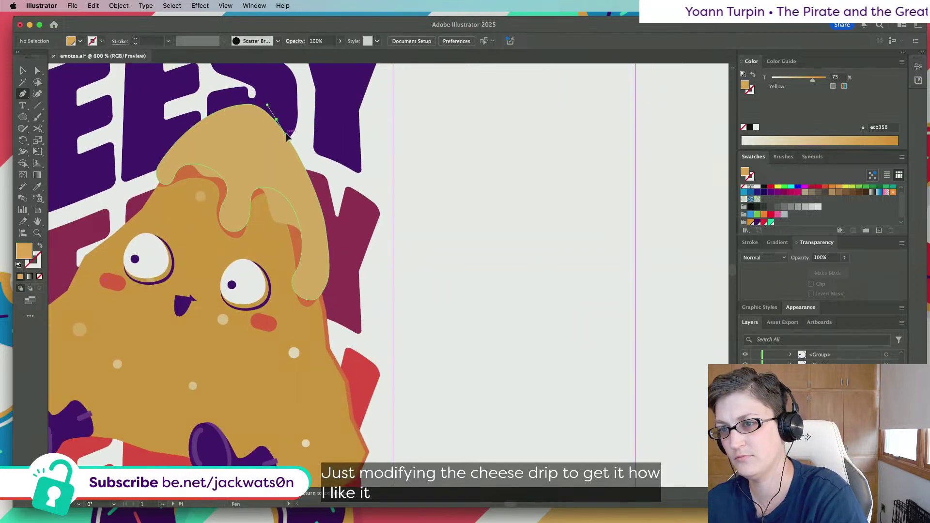
{"action": "scroll", "coordinate": [297, 141], "scroll_direction": "up", "scroll_amount": 3}
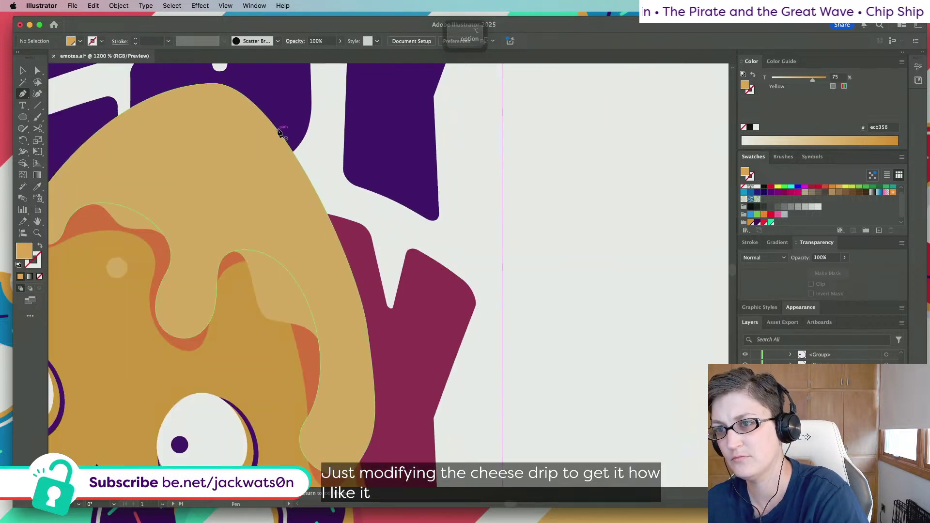
{"action": "left_click_drag", "start_coordinate": [305, 158], "coordinate": [338, 209]}
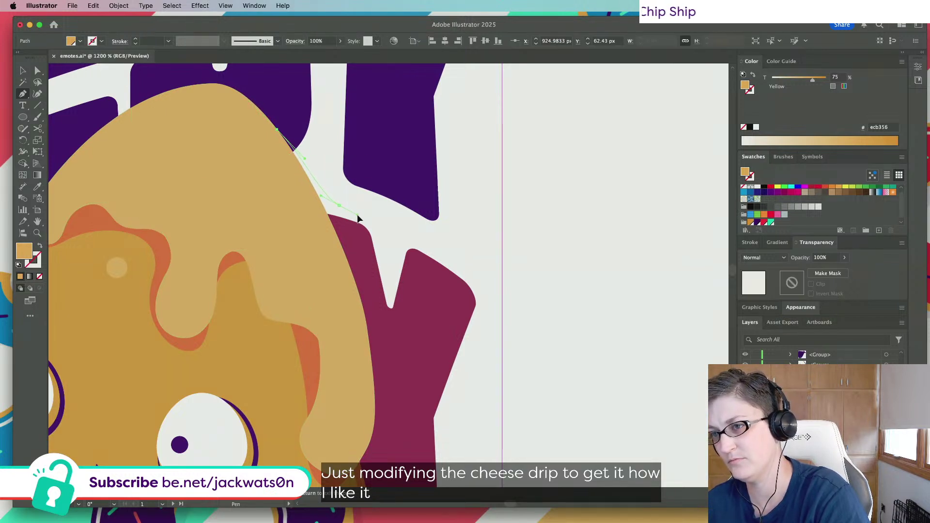
{"action": "left_click", "coordinate": [333, 221]}
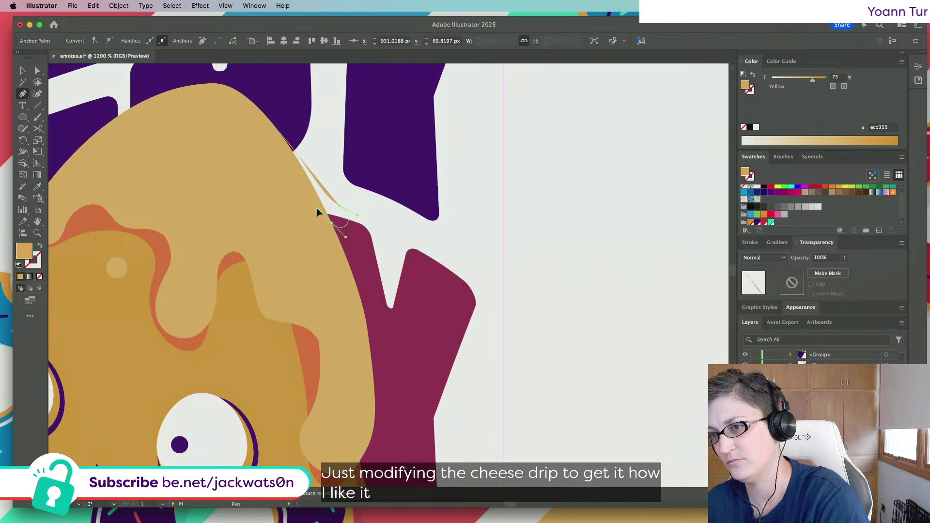
{"action": "left_click_drag", "start_coordinate": [317, 211], "coordinate": [278, 135]}
{"action": "key", "text": "super+shift+a"}
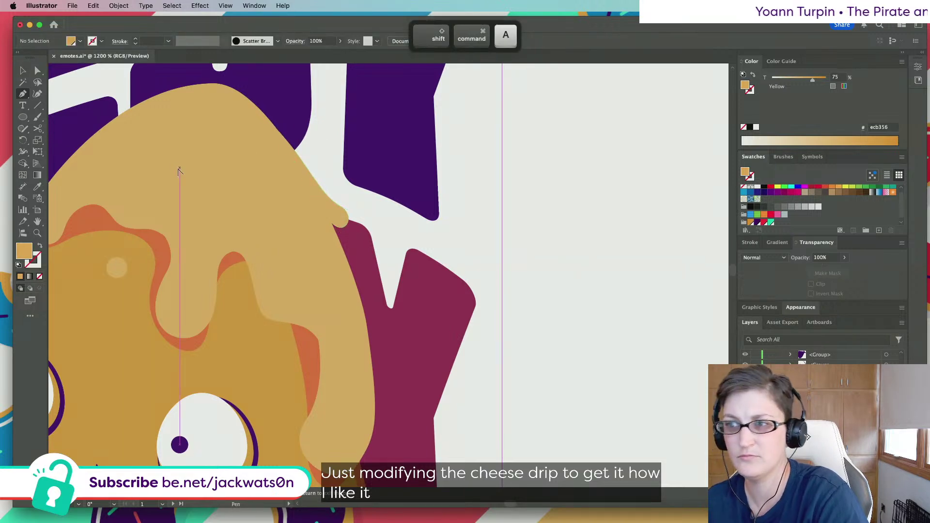
{"action": "key", "text": "super+minus"}
{"action": "key", "text": "super+minus"}
{"action": "scroll", "coordinate": [225, 171], "scroll_direction": "left", "scroll_amount": 4}
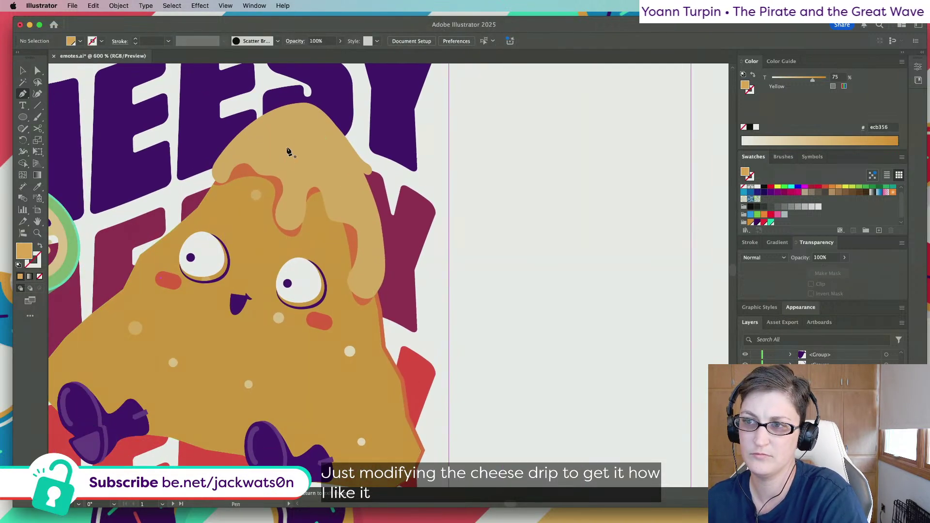
Reshape the small bump on the cheese's outer right edge so its upper curve flows smoothly from the cheese outline, and deselect it
{"action": "key", "text": "super+equal"}
{"action": "scroll", "coordinate": [288, 139], "scroll_direction": "up", "scroll_amount": 2}
{"action": "left_click", "coordinate": [37, 70]}
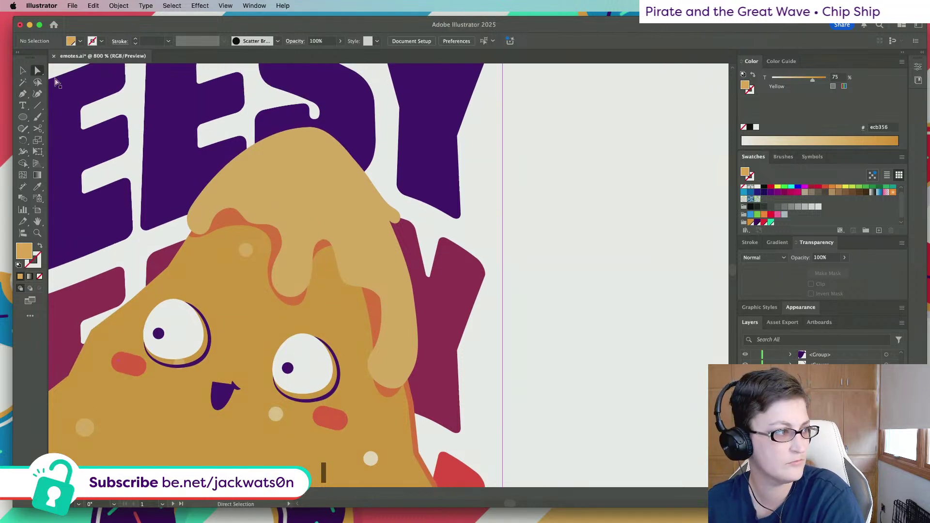
{"action": "key", "text": "super+equal"}
{"action": "left_click", "coordinate": [408, 228]}
{"action": "left_click_drag", "start_coordinate": [409, 228], "coordinate": [444, 228]}
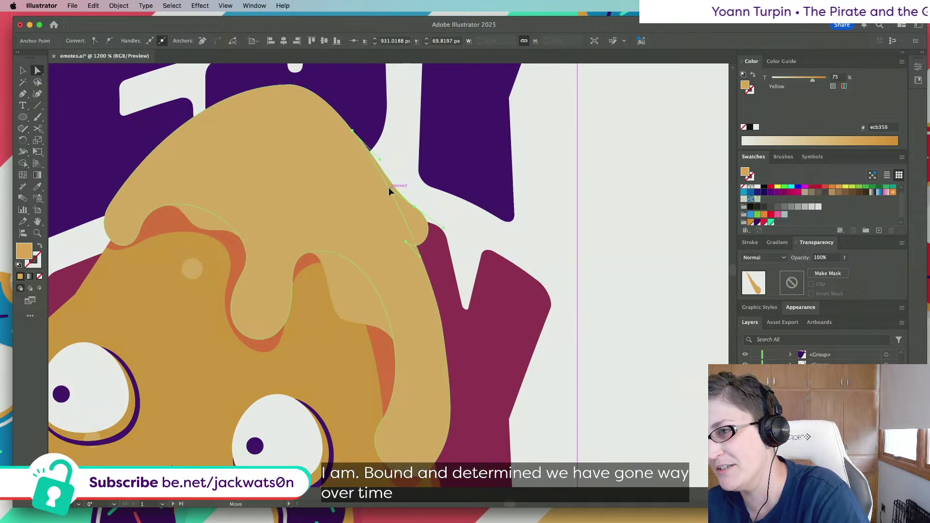
{"action": "key", "text": "super+shift+a"}
{"action": "scroll", "coordinate": [249, 165], "scroll_direction": "left", "scroll_amount": 5}
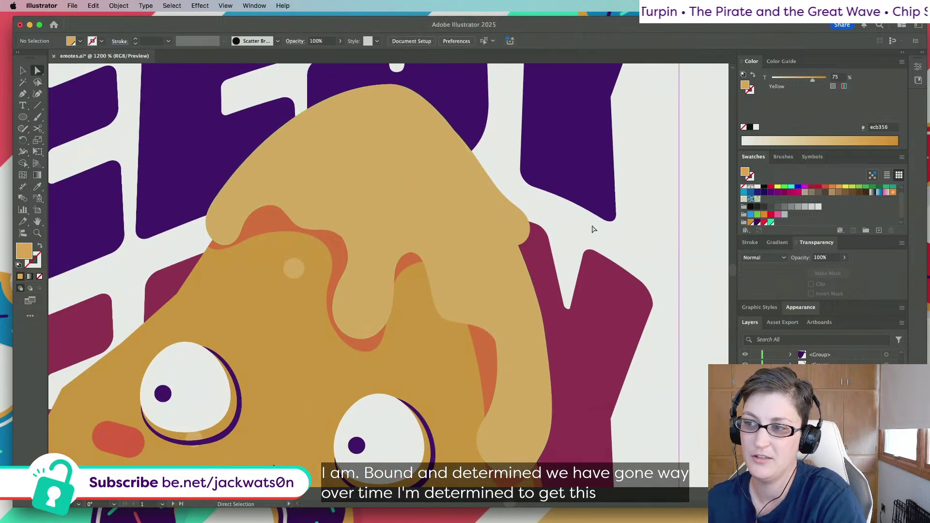
Try to widen the long drip with a thin closed yellow sliver drawn with the Pen tool along its outer edge
{"action": "scroll", "coordinate": [484, 218], "scroll_direction": "down", "scroll_amount": 3}
{"action": "key", "text": "p"}
{"action": "scroll", "coordinate": [522, 331], "scroll_direction": "right", "scroll_amount": 2}
{"action": "scroll", "coordinate": [523, 330], "scroll_direction": "down", "scroll_amount": 2}
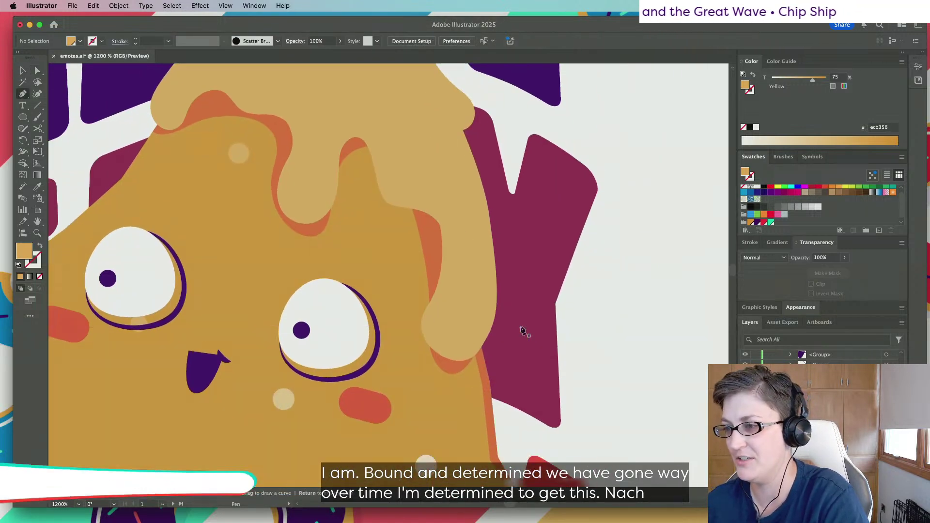
{"action": "left_click", "coordinate": [479, 181]}
{"action": "left_click", "coordinate": [488, 208]}
{"action": "left_click", "coordinate": [497, 235]}
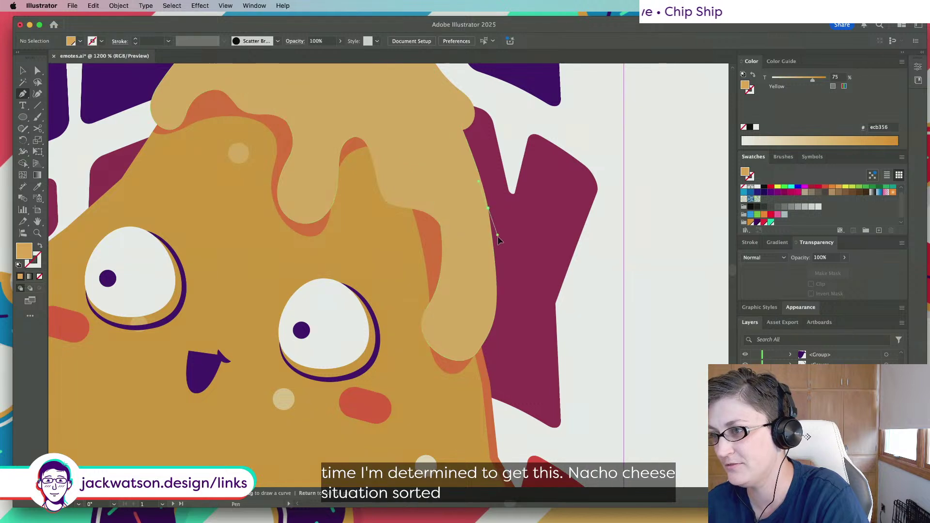
{"action": "left_click_drag", "start_coordinate": [498, 236], "coordinate": [501, 246]}
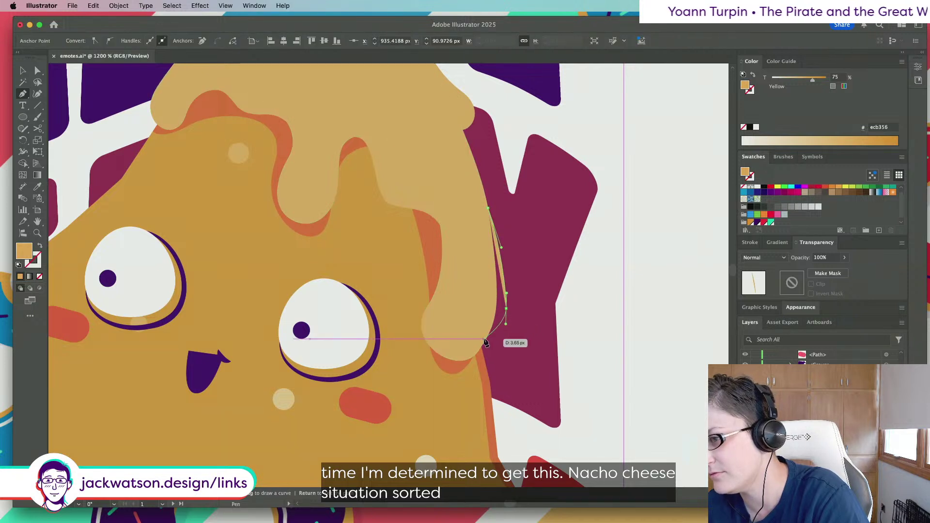
{"action": "left_click_drag", "start_coordinate": [484, 343], "coordinate": [487, 213]}
{"action": "key", "text": "super+minus"}
{"action": "key", "text": "super+minus"}
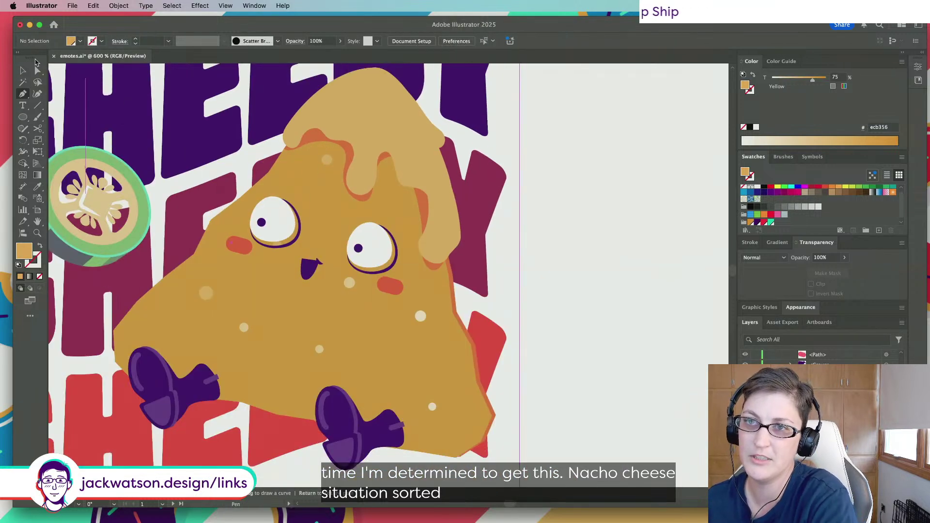
Remove the thin yellow sliver from the long drip's outer edge and clear the selection
{"action": "key", "text": "a"}
{"action": "left_click", "coordinate": [461, 240]}
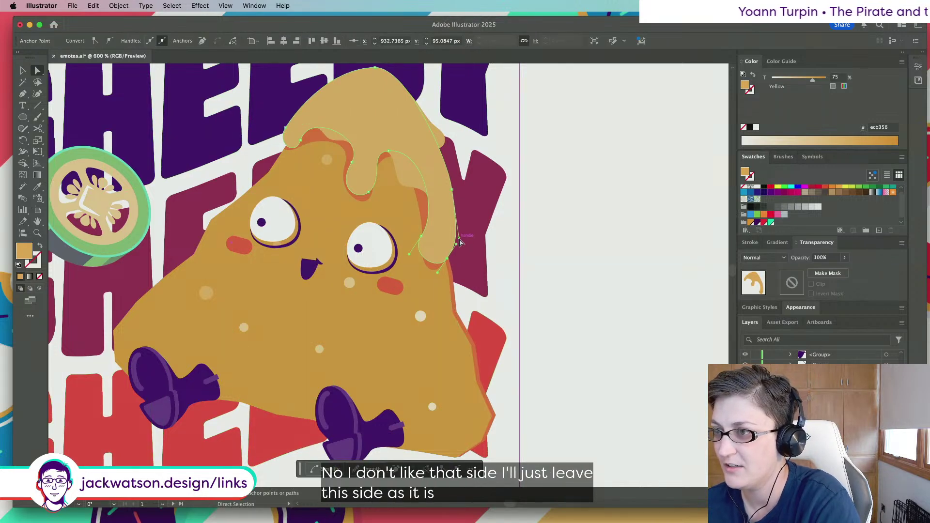
{"action": "left_click_drag", "start_coordinate": [460, 240], "coordinate": [460, 235]}
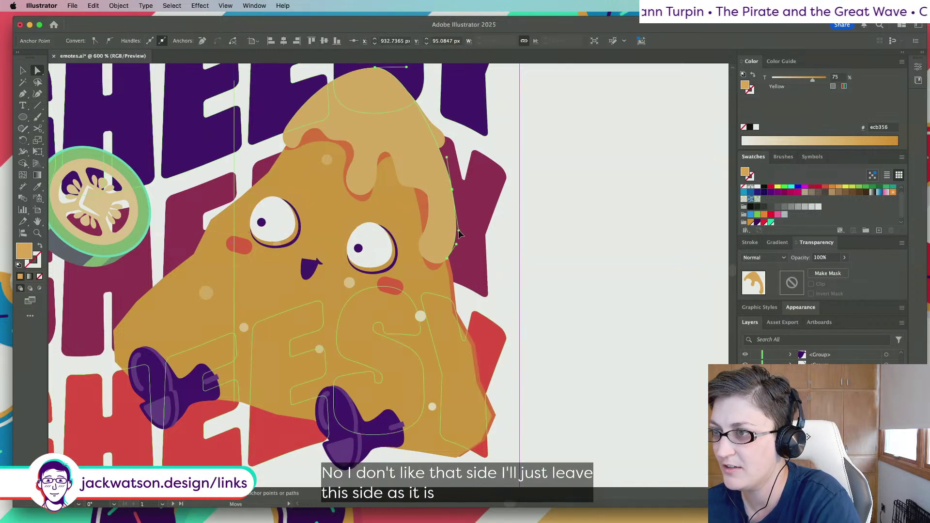
{"action": "key", "text": "shift+super+a"}
Draw a small rounded yellow bump, about 8 by 7 px, with the Pen tool on the cheese's upper left edge and deselect it
{"action": "left_click", "coordinate": [435, 145]}
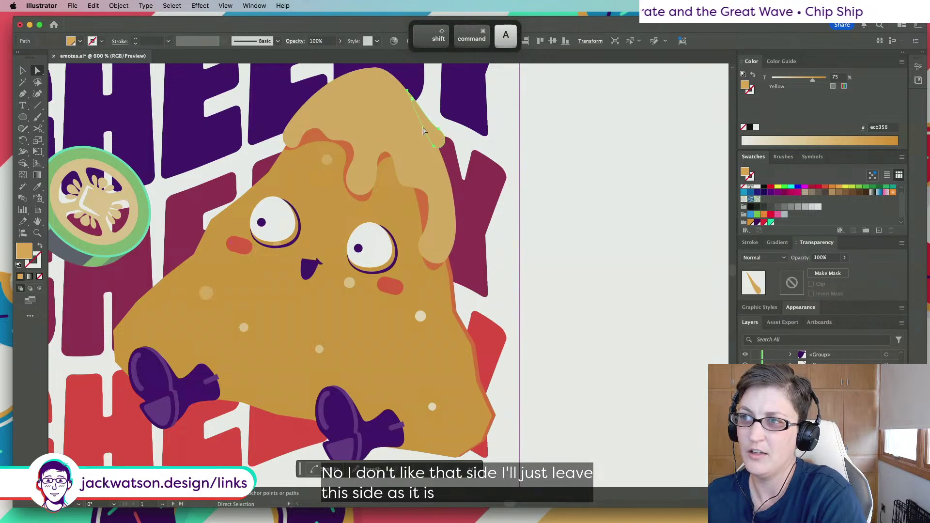
{"action": "left_click", "coordinate": [22, 95]}
{"action": "key", "text": "super+equal"}
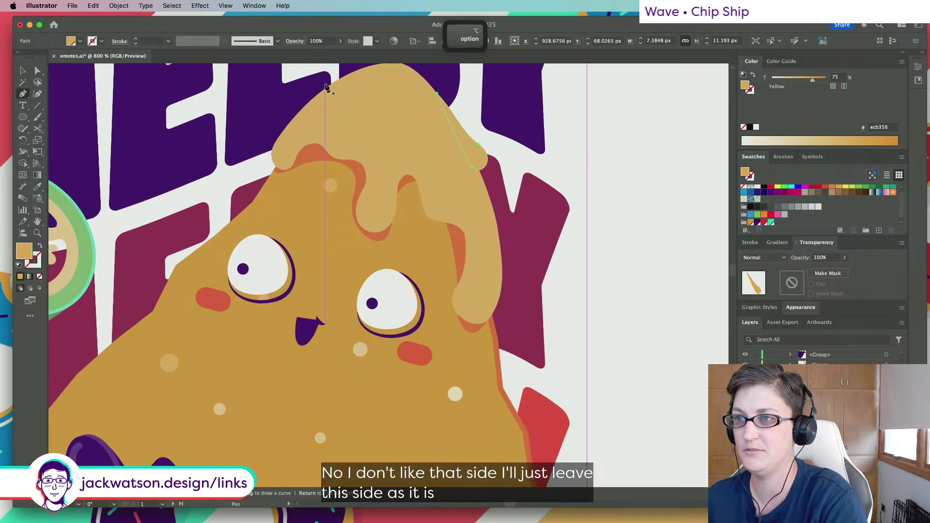
{"action": "scroll", "coordinate": [393, 93], "scroll_direction": "up", "scroll_amount": 2}
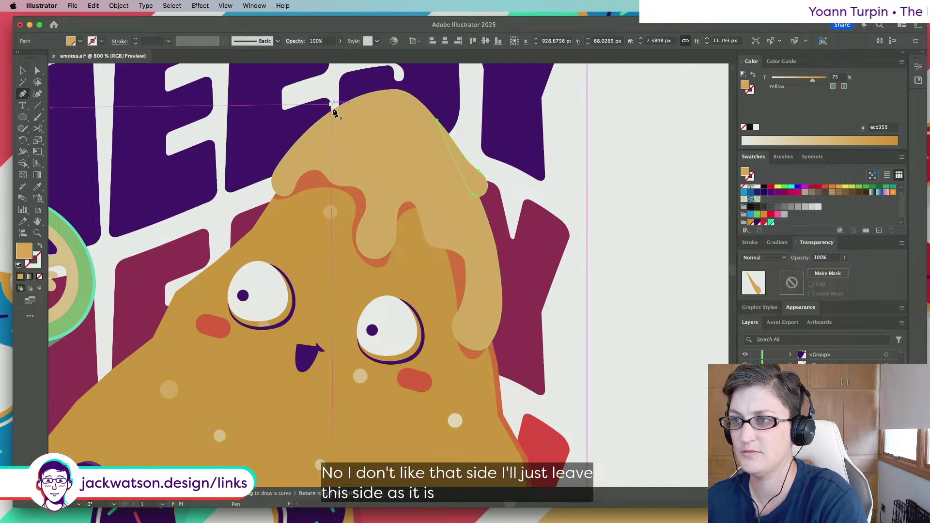
{"action": "left_click", "coordinate": [281, 144]}
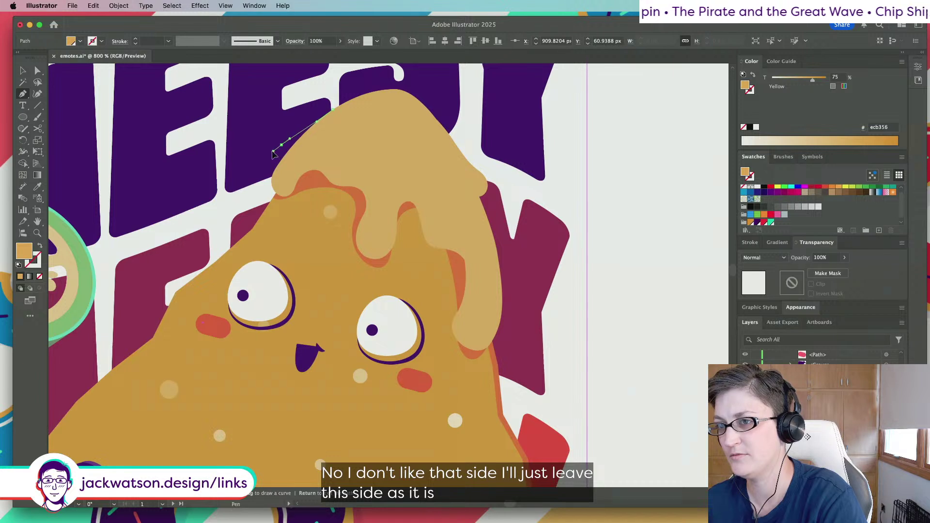
{"action": "left_click_drag", "start_coordinate": [271, 152], "coordinate": [342, 115]}
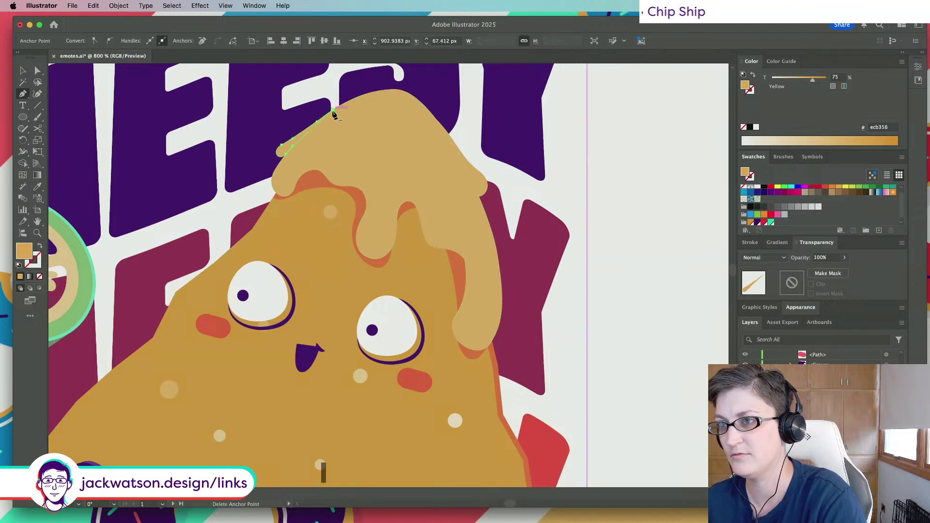
{"action": "key", "text": "super+shift+a"}
{"action": "key", "text": "super+minus"}
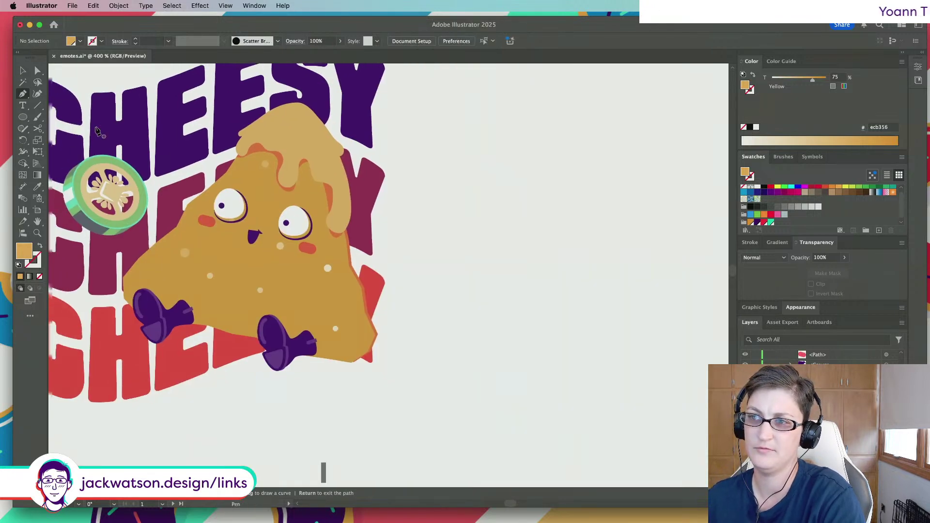
Move the new bump up the cheese's left edge toward the peak, rotate it slightly, and deselect it
{"action": "scroll", "coordinate": [162, 127], "scroll_direction": "down", "scroll_amount": 2}
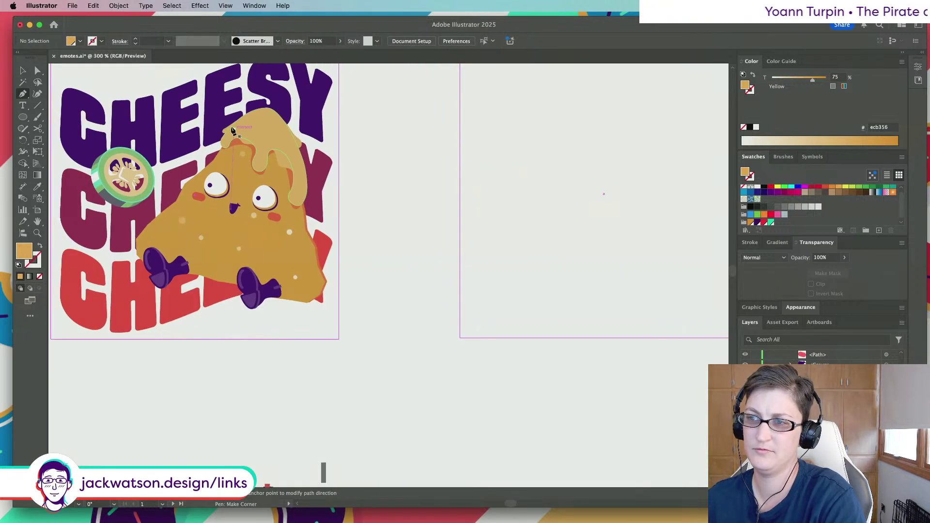
{"action": "scroll", "coordinate": [230, 129], "scroll_direction": "up", "scroll_amount": 5}
{"action": "left_click", "coordinate": [38, 71]}
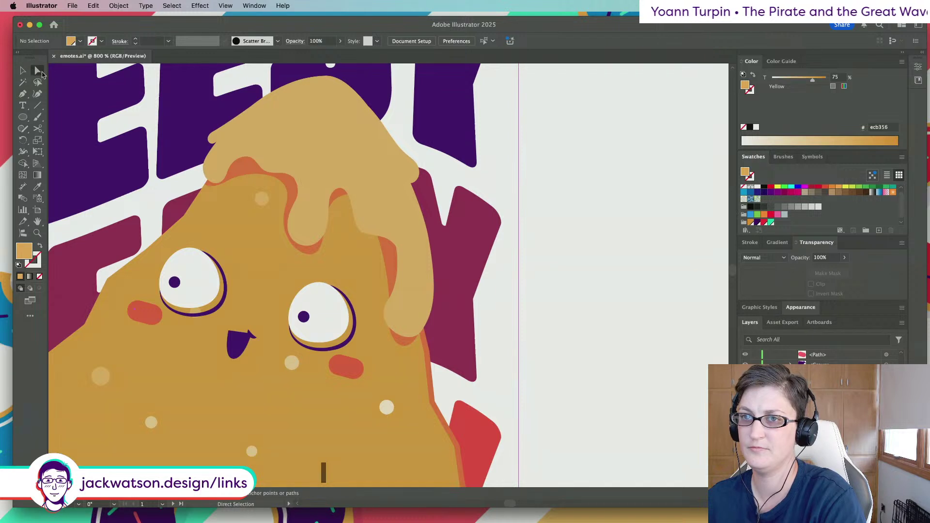
{"action": "left_click_drag", "start_coordinate": [216, 135], "coordinate": [257, 108]}
{"action": "key", "text": "super+z"}
{"action": "key", "text": "shift+super+a"}
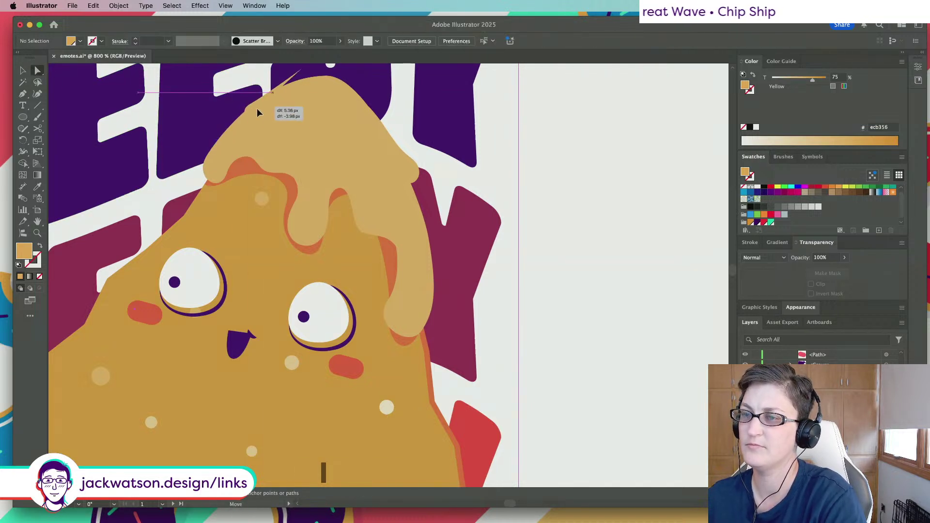
{"action": "key", "text": "v"}
{"action": "scroll", "coordinate": [317, 110], "scroll_direction": "up", "scroll_amount": 2}
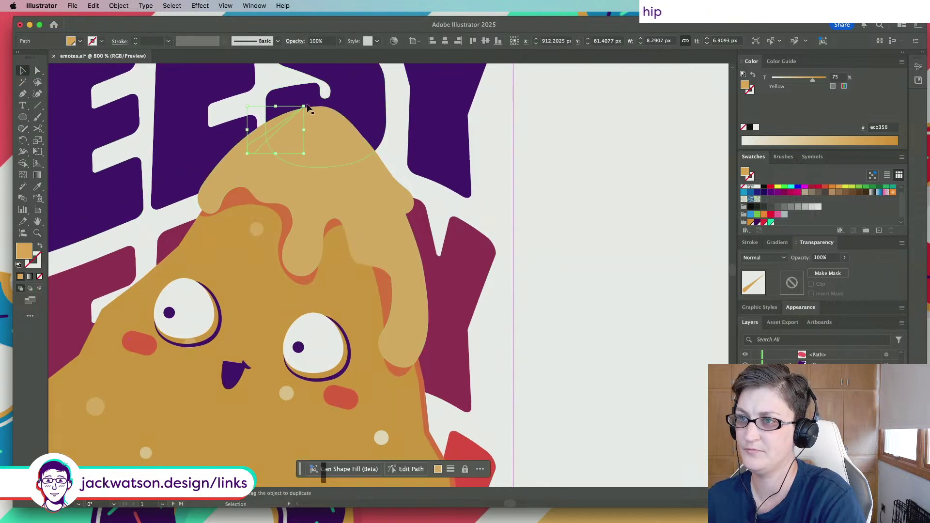
{"action": "mouse_move", "coordinate": [310, 104]}
{"action": "left_mouse_down"}
{"action": "mouse_move", "coordinate": [353, 120]}
{"action": "mouse_move", "coordinate": [289, 129]}
{"action": "mouse_move", "coordinate": [333, 102]}
{"action": "mouse_move", "coordinate": [318, 108]}
{"action": "left_mouse_up"}
{"action": "left_click", "coordinate": [37, 70]}
{"action": "key", "text": "shift+super+a"}
Duplicate the main yellow cheese shape and its drip patches behind the original, offset slightly down and to the right
{"action": "scroll", "coordinate": [450, 155], "scroll_direction": "up", "scroll_amount": 3}
{"action": "scroll", "coordinate": [509, 154], "scroll_direction": "up", "scroll_amount": 2}
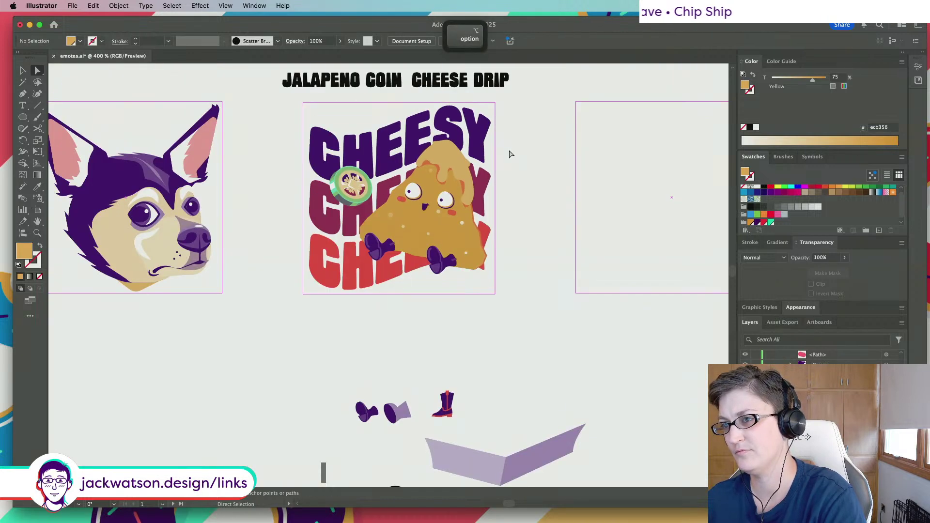
{"action": "scroll", "coordinate": [509, 153], "scroll_direction": "right", "scroll_amount": 1}
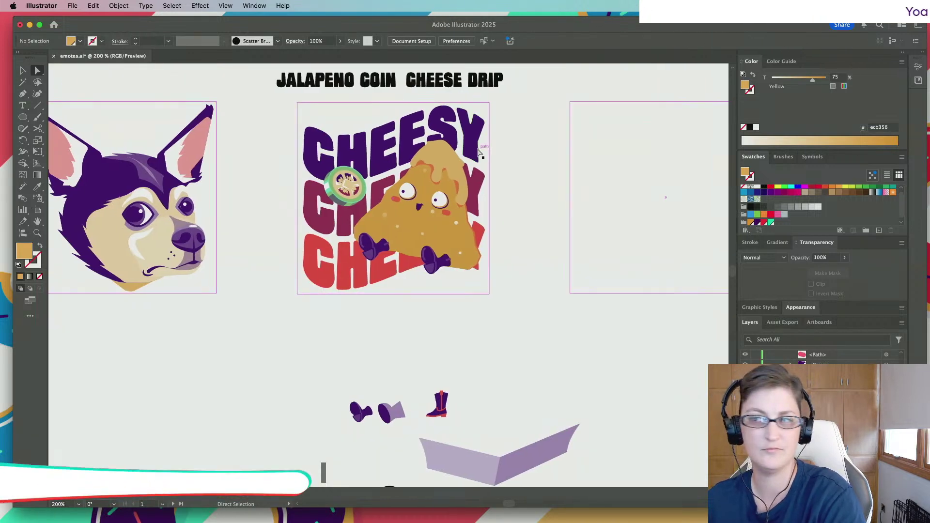
{"action": "scroll", "coordinate": [477, 155], "scroll_direction": "up", "scroll_amount": 2}
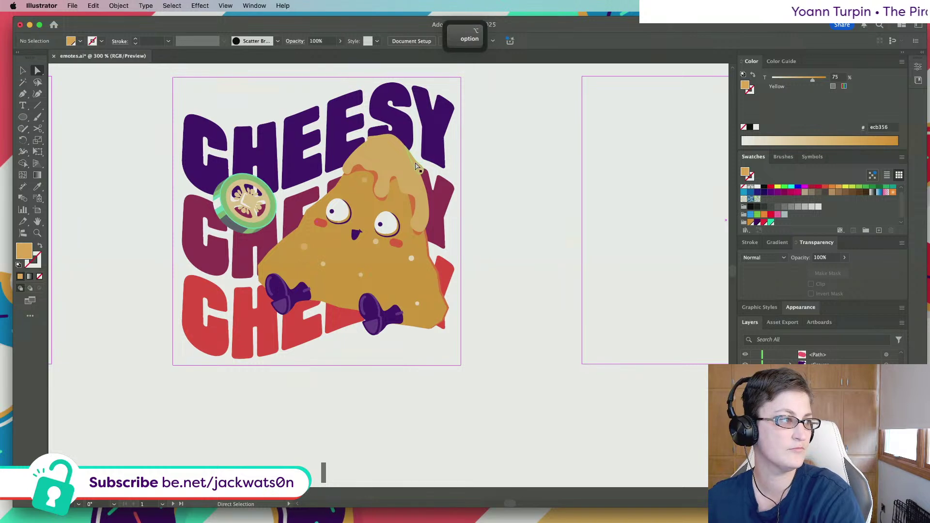
{"action": "scroll", "coordinate": [393, 156], "scroll_direction": "up", "scroll_amount": 3}
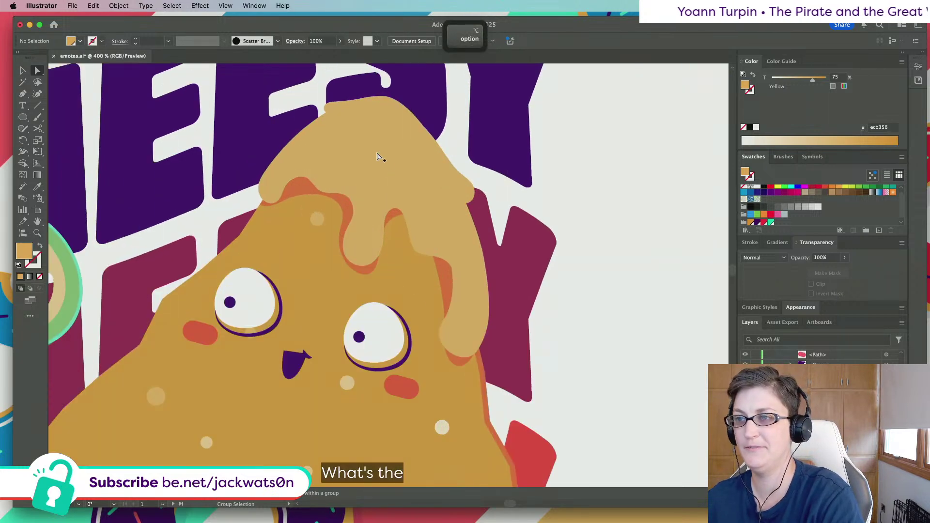
{"action": "left_click", "coordinate": [376, 189], "text": "super"}
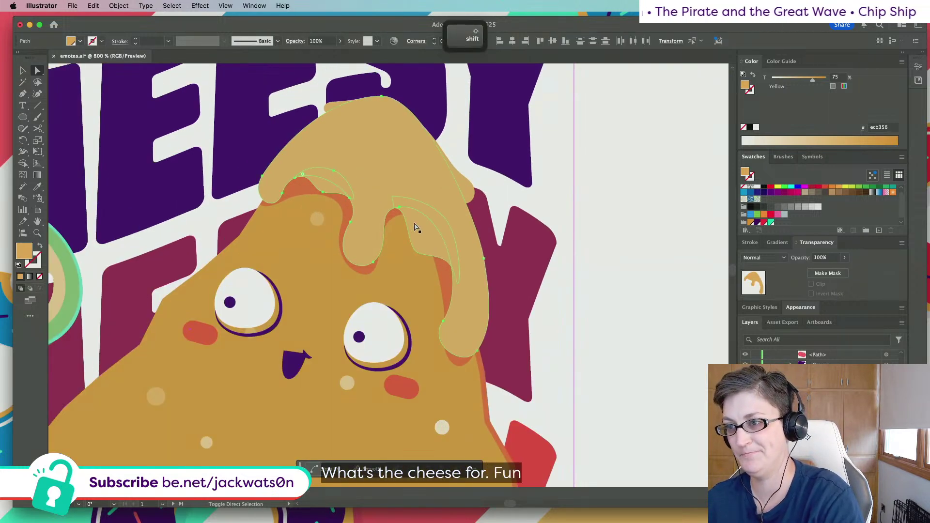
{"action": "key", "text": "super+f"}
{"action": "key", "text": "super+f"}
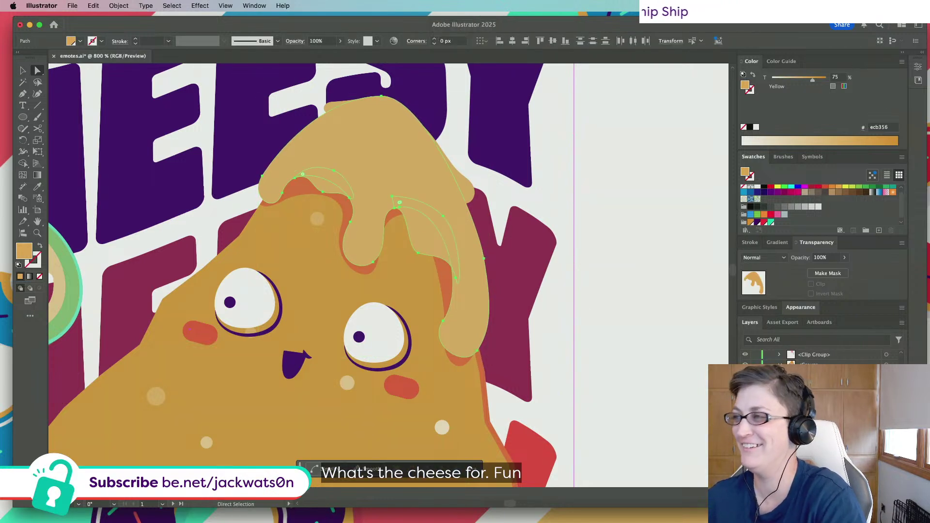
{"action": "left_click", "coordinate": [916, 69]}
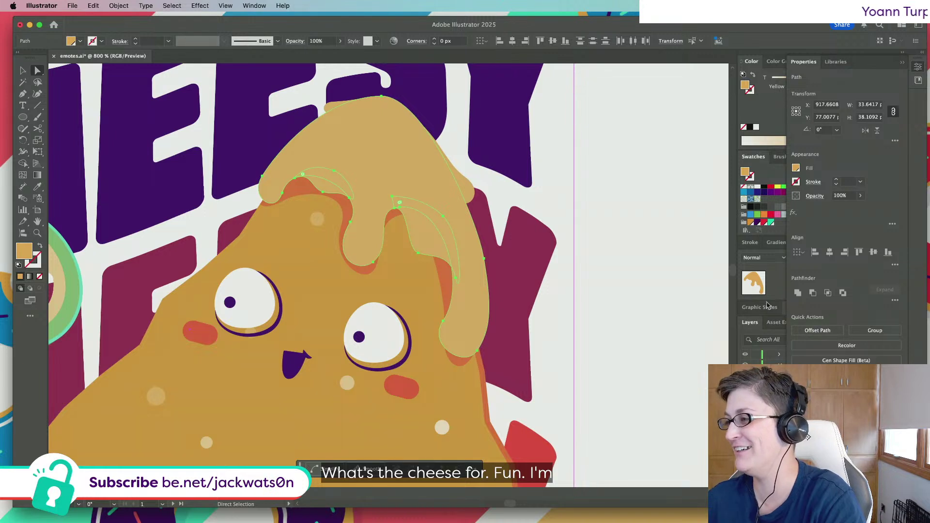
{"action": "left_click_drag", "start_coordinate": [322, 192], "coordinate": [325, 198]}
{"action": "key", "text": "super+b"}
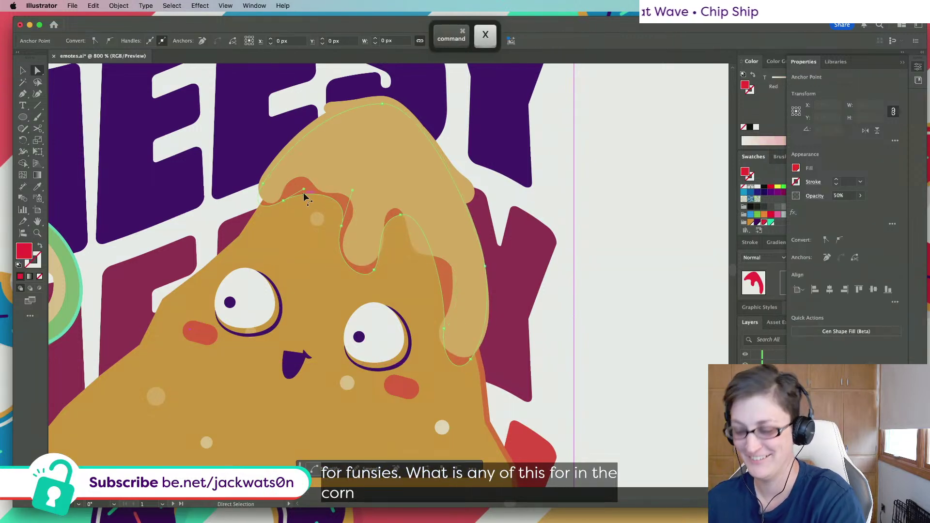
Give the offset cheese copy the old shadow's red 50% opacity appearance with the Eyedropper, and delete the old shadow
{"action": "left_click", "coordinate": [286, 199]}
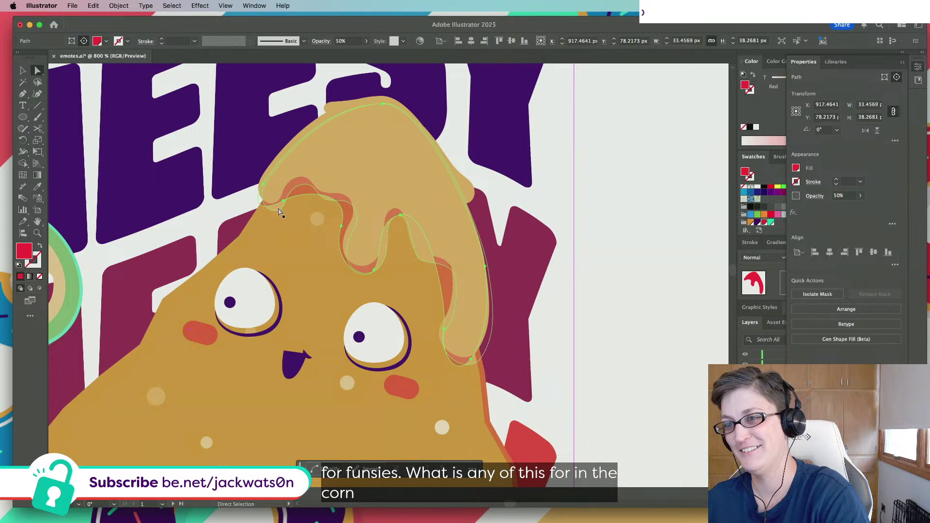
{"action": "left_click", "coordinate": [37, 188]}
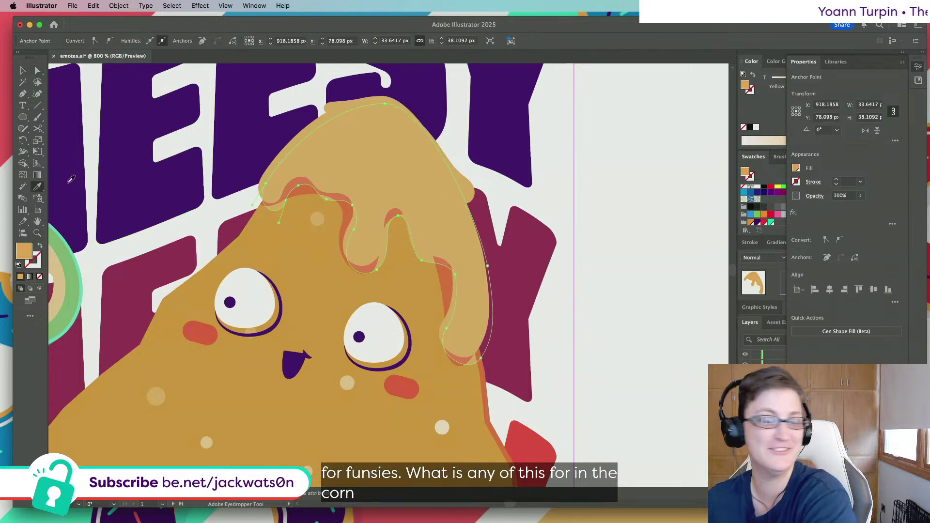
{"action": "left_click", "coordinate": [279, 187]}
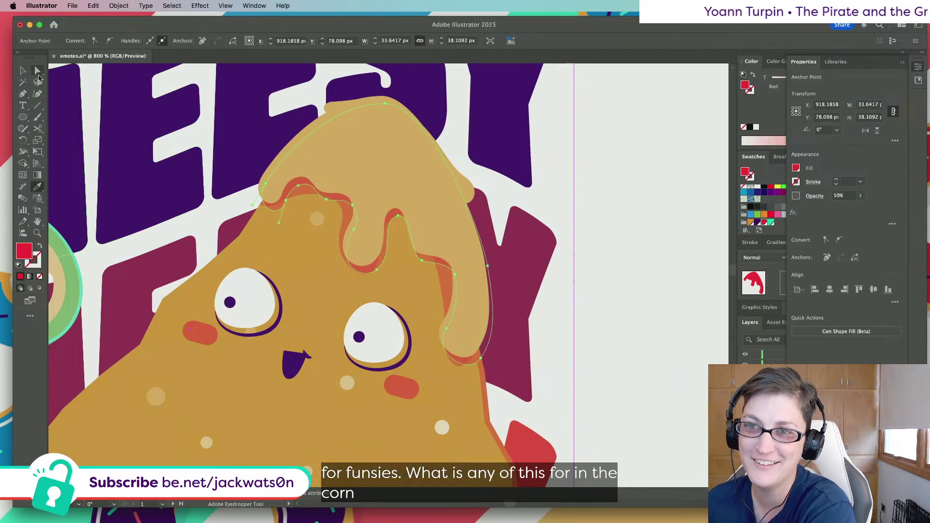
{"action": "left_click", "coordinate": [37, 72]}
{"action": "key", "text": "BackSpace"}
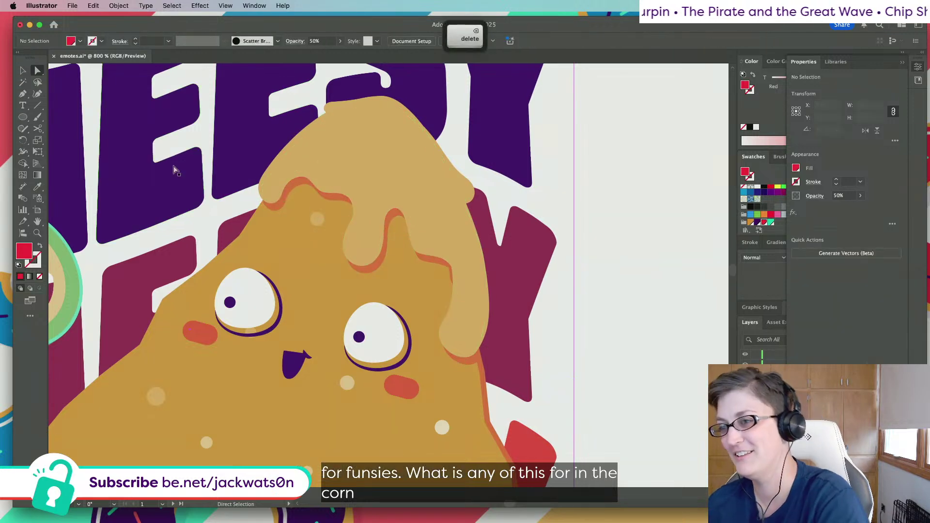
{"action": "scroll", "coordinate": [135, 166], "scroll_direction": "down", "scroll_amount": 1}
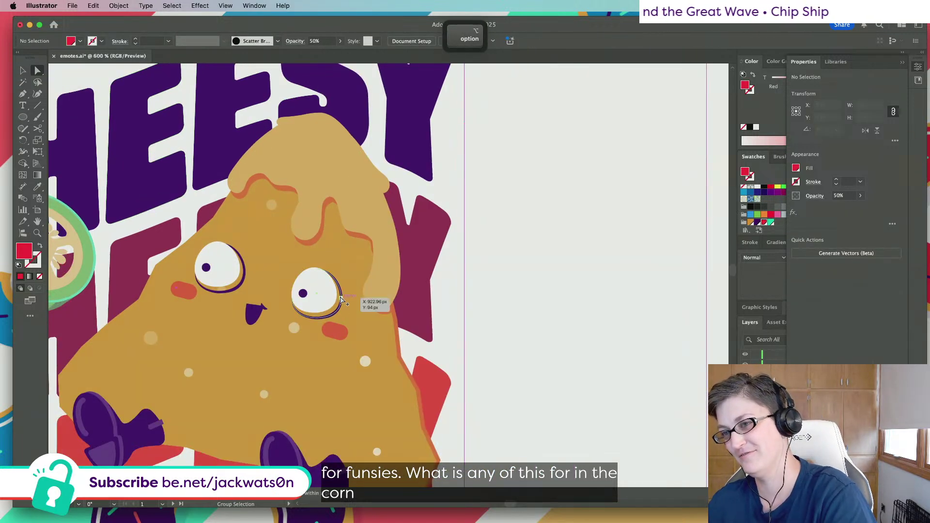
{"action": "scroll", "coordinate": [342, 300], "scroll_direction": "up", "scroll_amount": 1}
{"action": "left_click", "coordinate": [363, 221]}
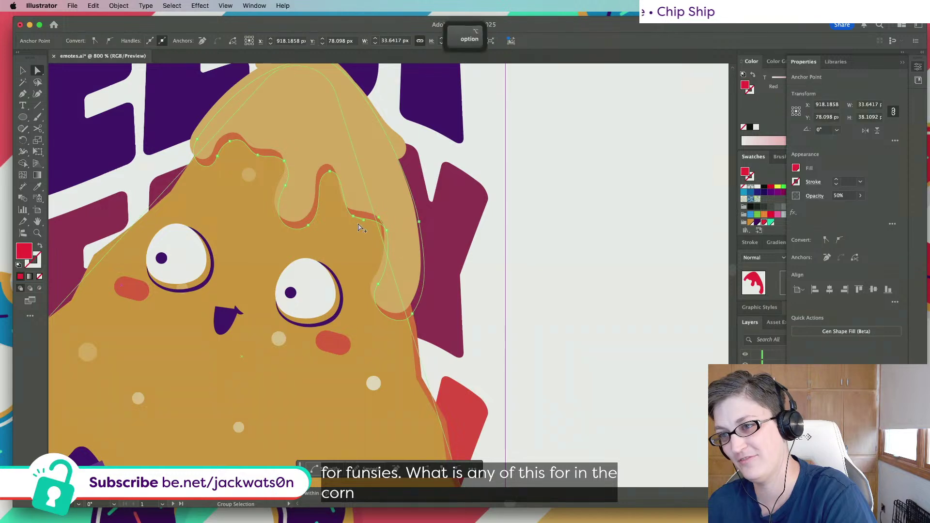
{"action": "scroll", "coordinate": [361, 228], "scroll_direction": "up", "scroll_amount": 1}
{"action": "key", "text": "super+shift+a"}
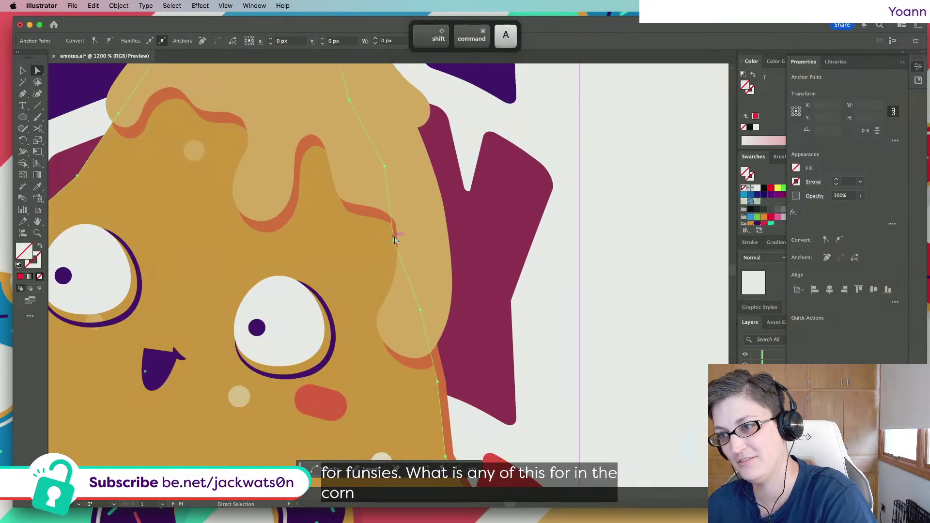
{"action": "scroll", "coordinate": [244, 226], "scroll_direction": "down", "scroll_amount": 3}
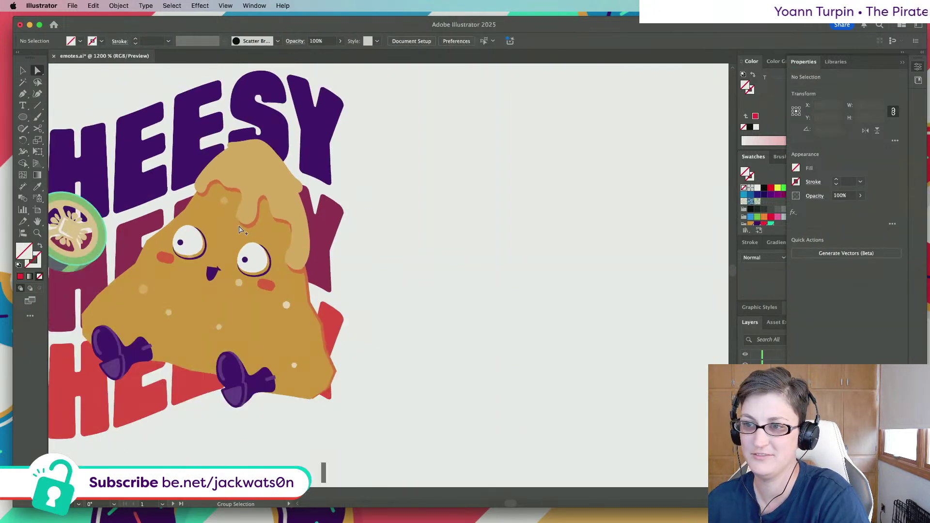
Delete the small yellow bump on the cheese's left edge near the peak
{"action": "scroll", "coordinate": [482, 232], "scroll_direction": "down", "scroll_amount": 5}
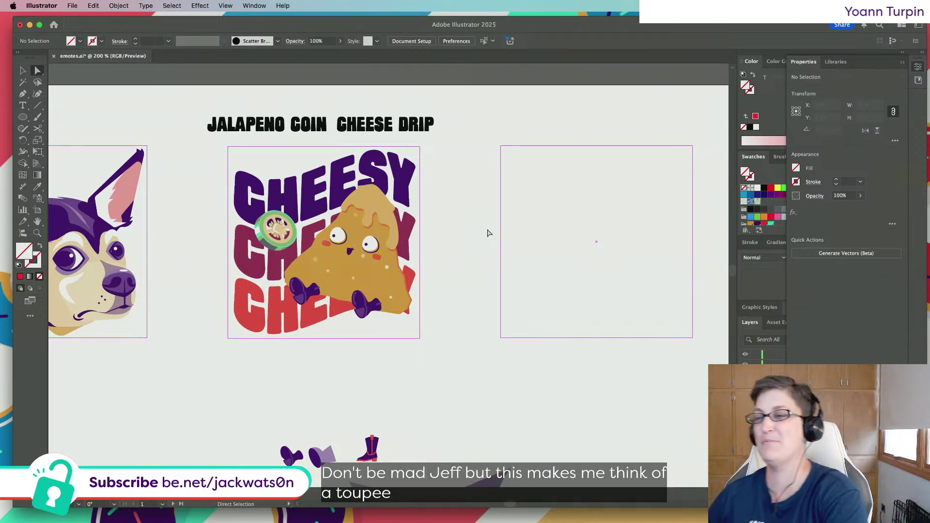
{"action": "scroll", "coordinate": [486, 233], "scroll_direction": "down", "scroll_amount": 1}
{"action": "scroll", "coordinate": [388, 212], "scroll_direction": "up", "scroll_amount": 3, "text": "alt"}
{"action": "scroll", "coordinate": [391, 212], "scroll_direction": "up", "scroll_amount": 2, "text": "alt"}
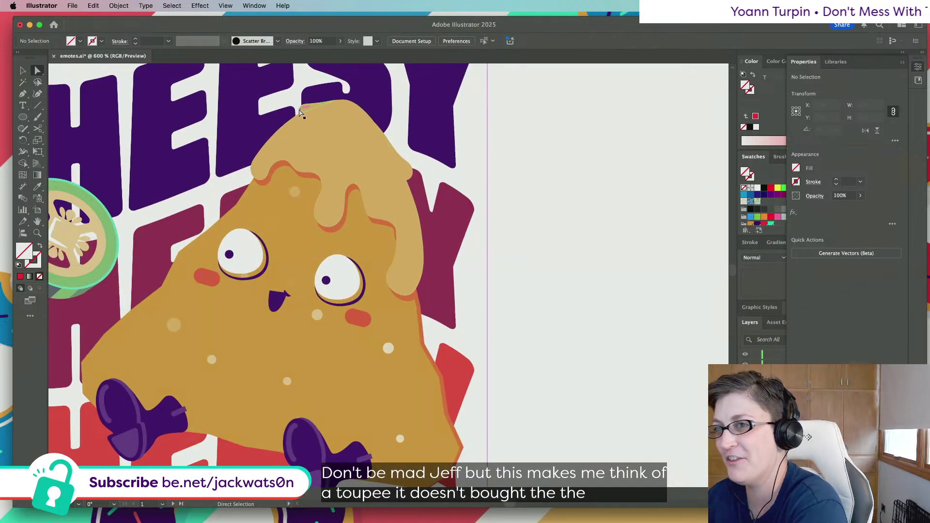
{"action": "left_click", "coordinate": [395, 150]}
{"action": "scroll", "coordinate": [394, 150], "scroll_direction": "down", "scroll_amount": 2, "text": "alt"}
{"action": "left_click", "coordinate": [531, 218]}
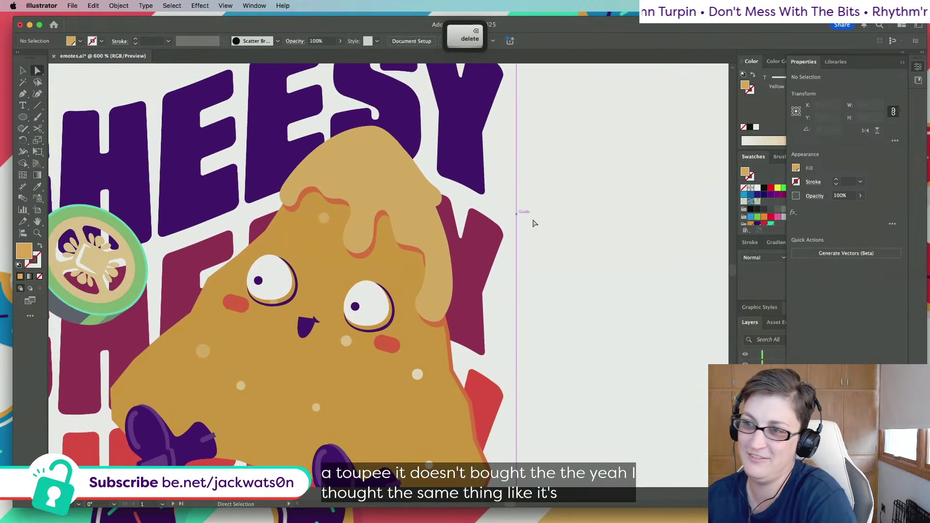
{"action": "scroll", "coordinate": [557, 233], "scroll_direction": "down", "scroll_amount": 1, "text": "alt"}
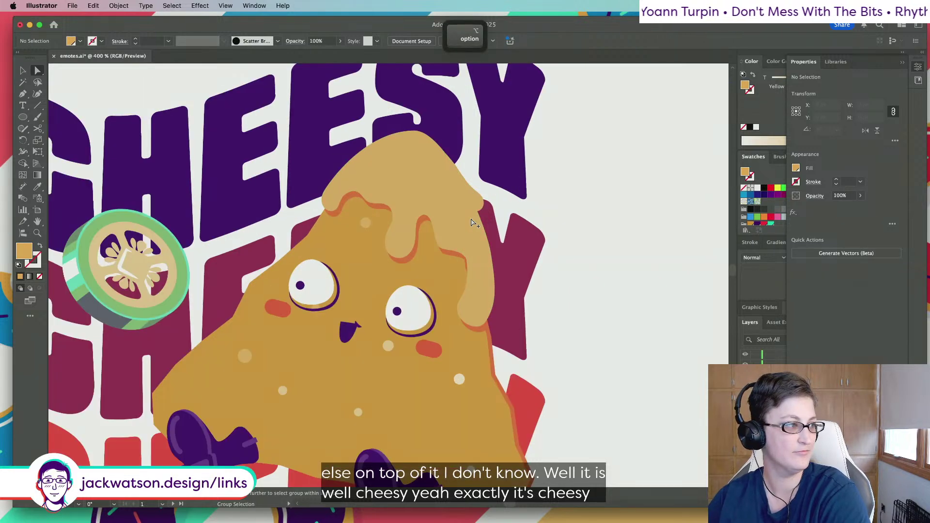
Duplicate the yellow cheese group in place, in front of the original, and unite the copy into a single shape
{"action": "scroll", "coordinate": [473, 223], "scroll_direction": "up", "scroll_amount": 1}
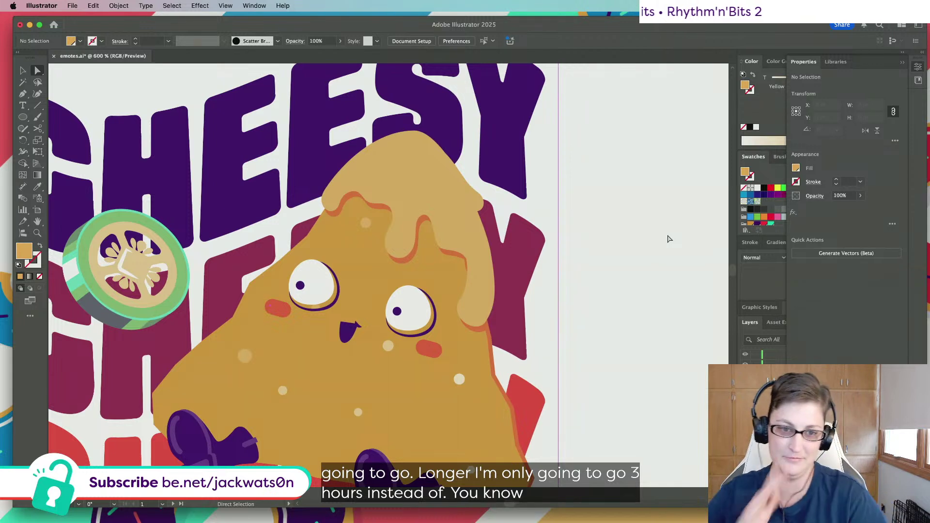
{"action": "scroll", "coordinate": [669, 239], "scroll_direction": "right", "scroll_amount": 1}
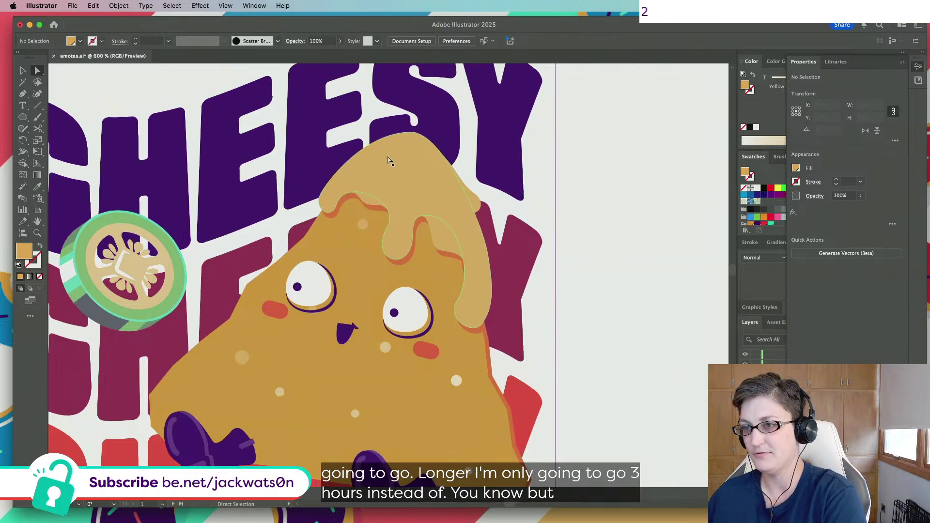
{"action": "left_click", "coordinate": [388, 159]}
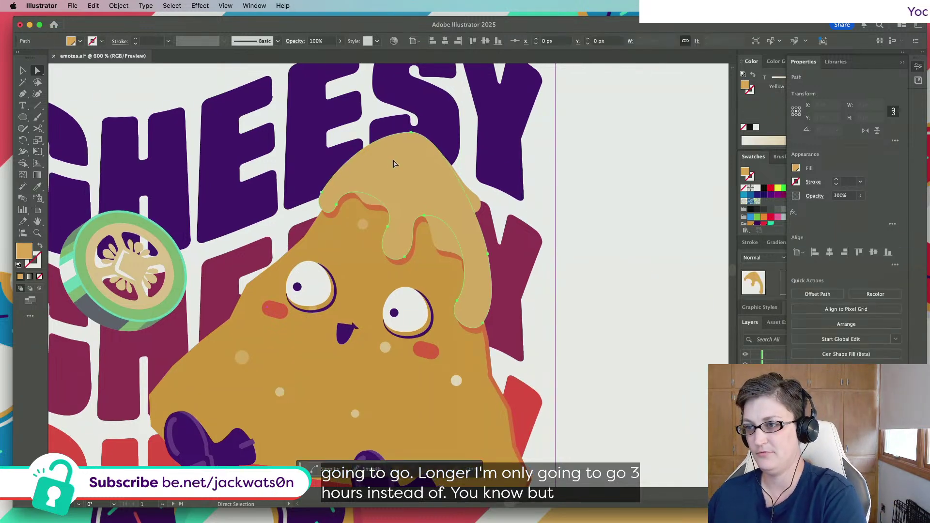
{"action": "left_click", "coordinate": [475, 204], "text": "shift"}
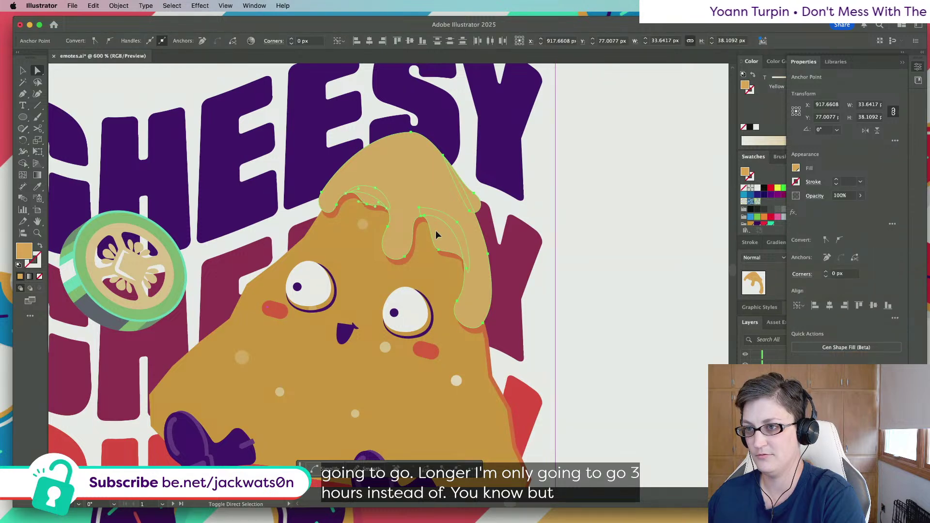
{"action": "left_click", "coordinate": [603, 263]}
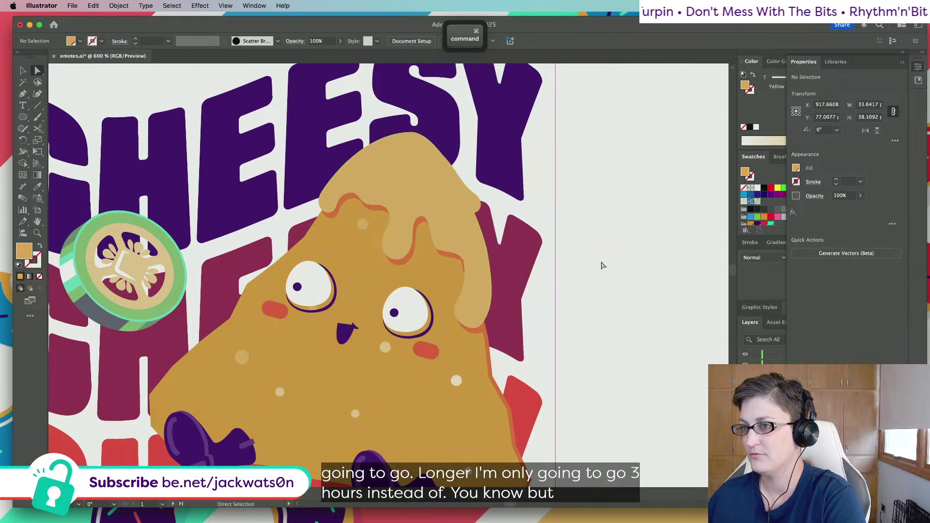
{"action": "key", "text": "v"}
{"action": "left_click", "coordinate": [405, 162]}
{"action": "key", "text": "super+f"}
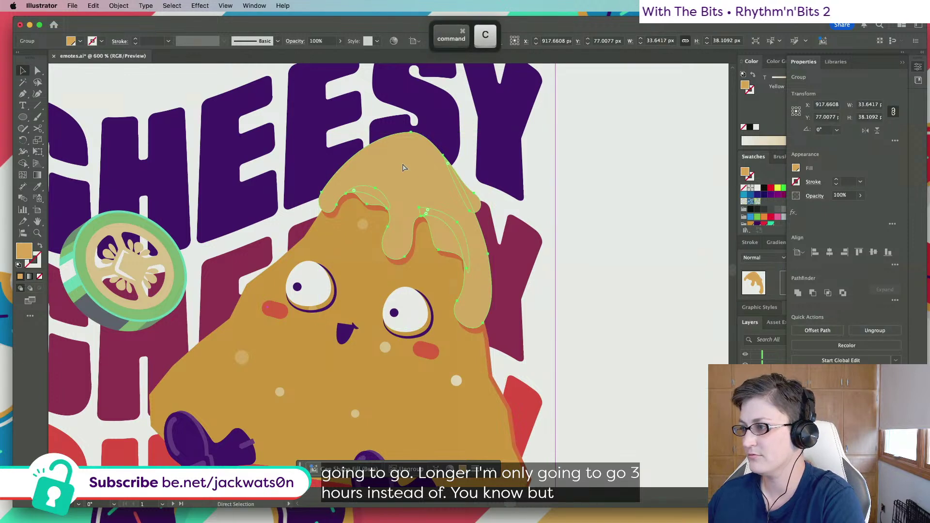
{"action": "key", "text": "super+8"}
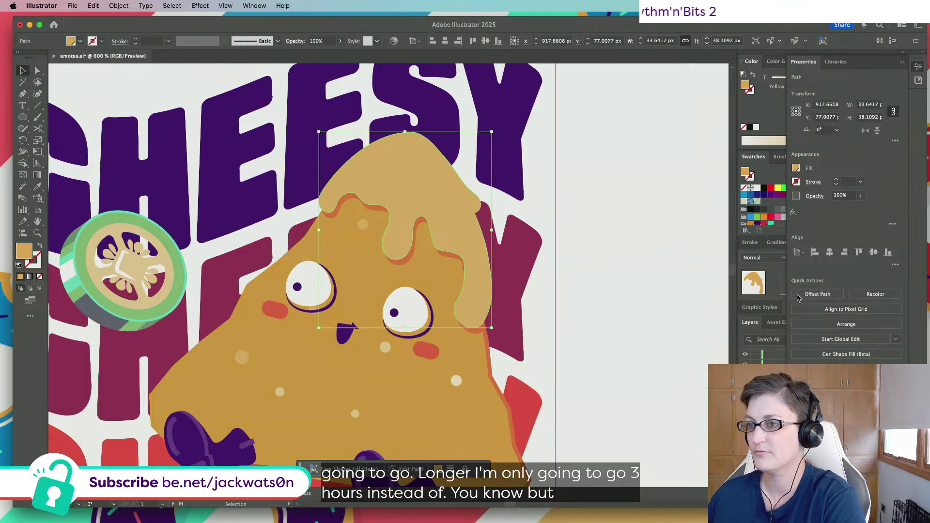
Offset the united cheese shape's path by -1 px with miter joins, and move the inset result up slightly
{"action": "left_click", "coordinate": [112, 6]}
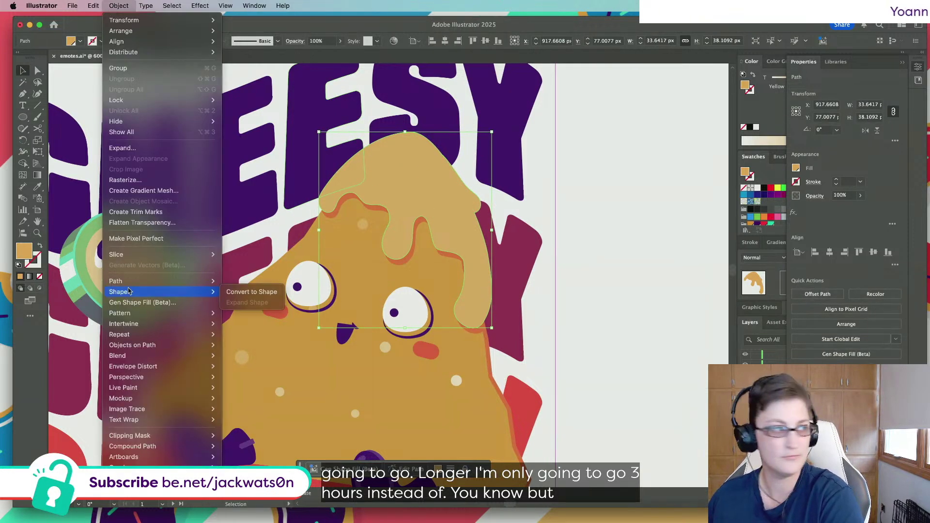
{"action": "mouse_move", "coordinate": [127, 282]}
{"action": "left_click", "coordinate": [299, 319]}
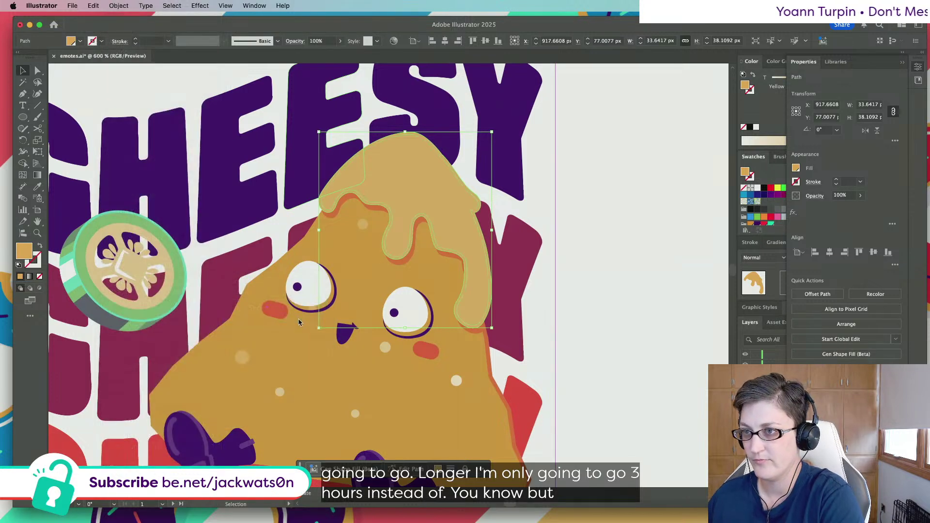
{"action": "type", "text": "-1"}
{"action": "key", "text": "Tab"}
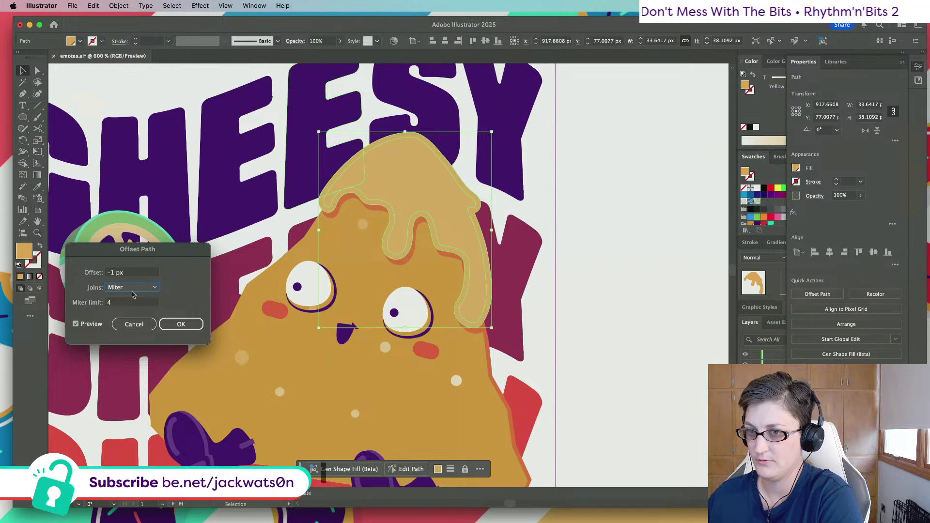
{"action": "left_click", "coordinate": [183, 325]}
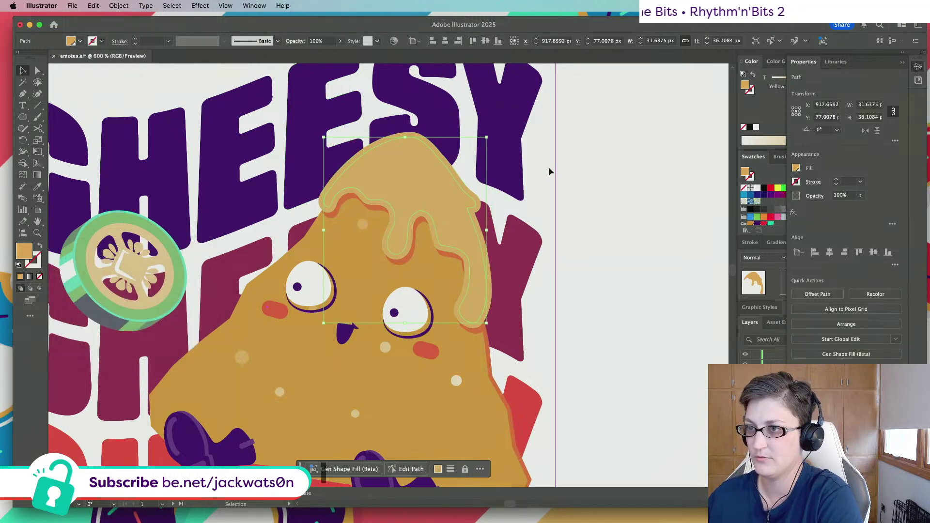
{"action": "left_click_drag", "start_coordinate": [442, 194], "coordinate": [444, 194]}
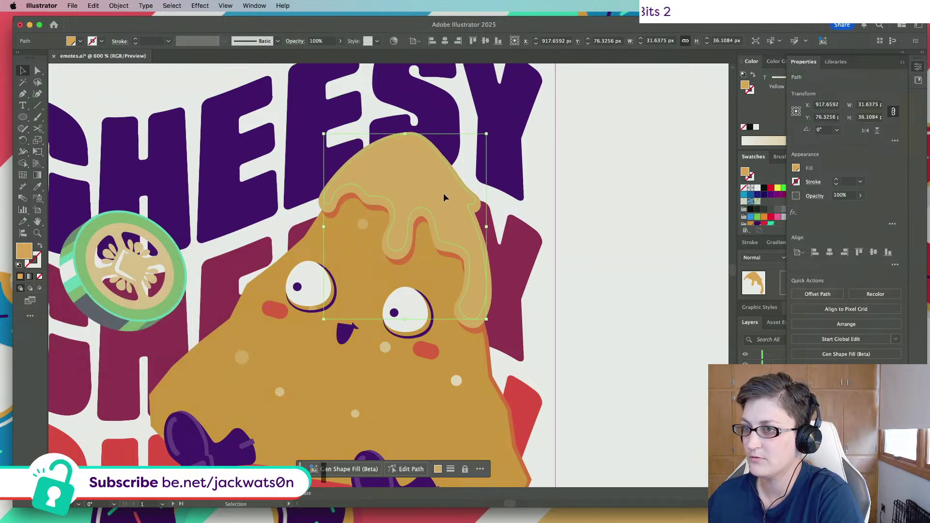
Try a red fill on the inset cheese shape and return it to yellow
{"action": "left_click", "coordinate": [919, 68]}
{"action": "left_click", "coordinate": [764, 224]}
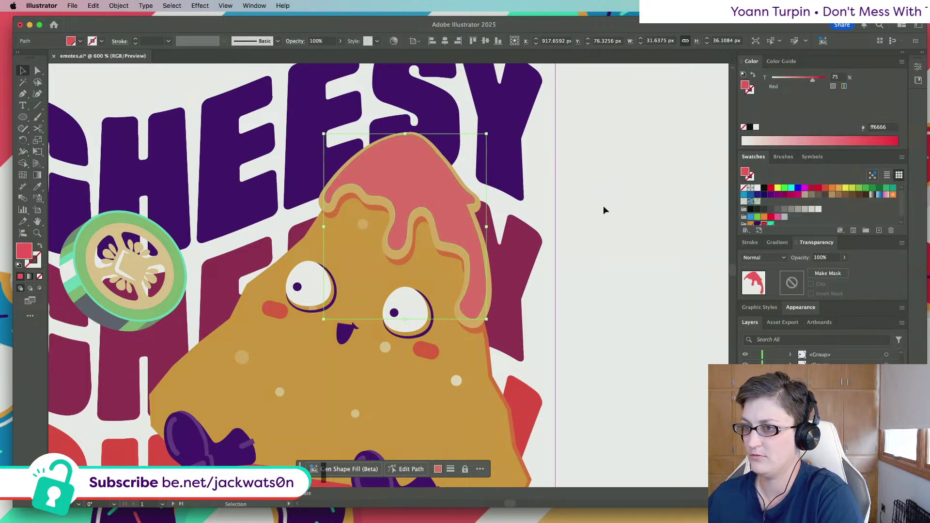
{"action": "key", "text": "super+minus"}
{"action": "key", "text": "super+minus"}
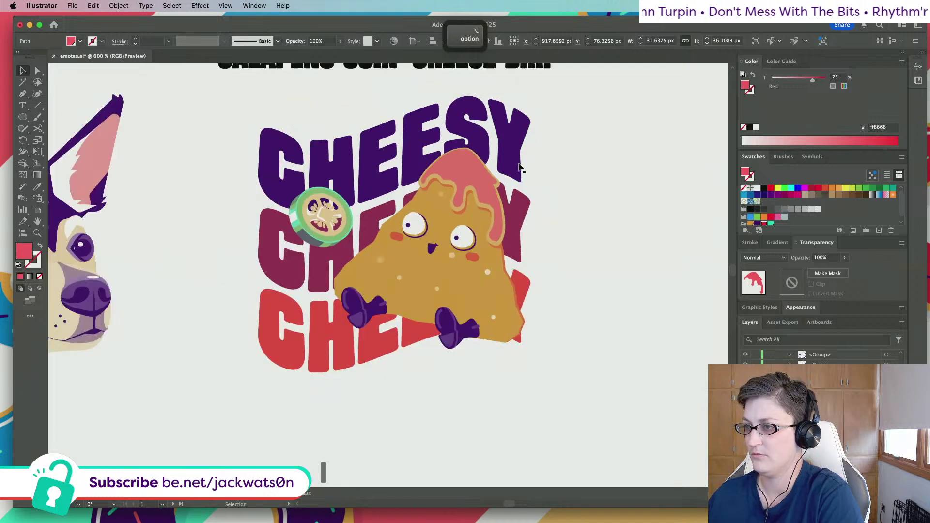
{"action": "left_click", "coordinate": [750, 224]}
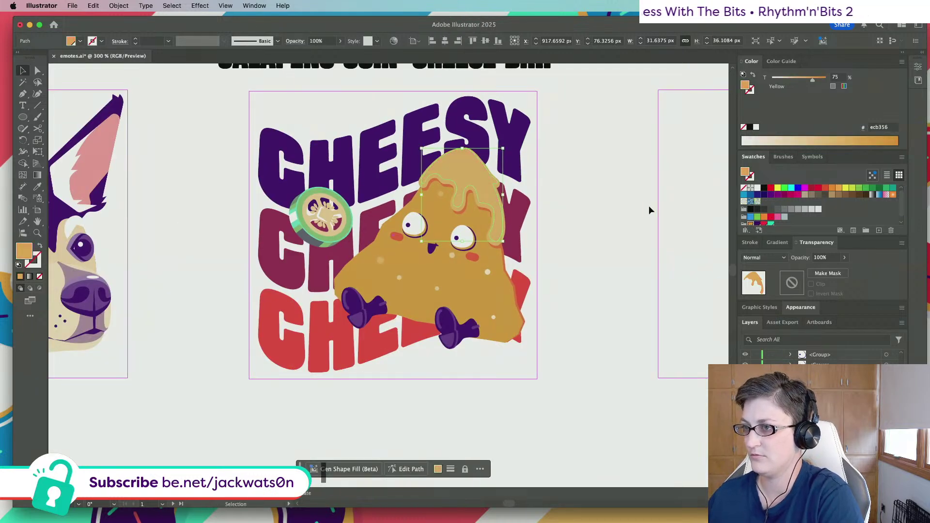
Try a 100% yellow tint on the inset cheese shape and undo it
{"action": "scroll", "coordinate": [475, 205], "scroll_direction": "up", "scroll_amount": 2}
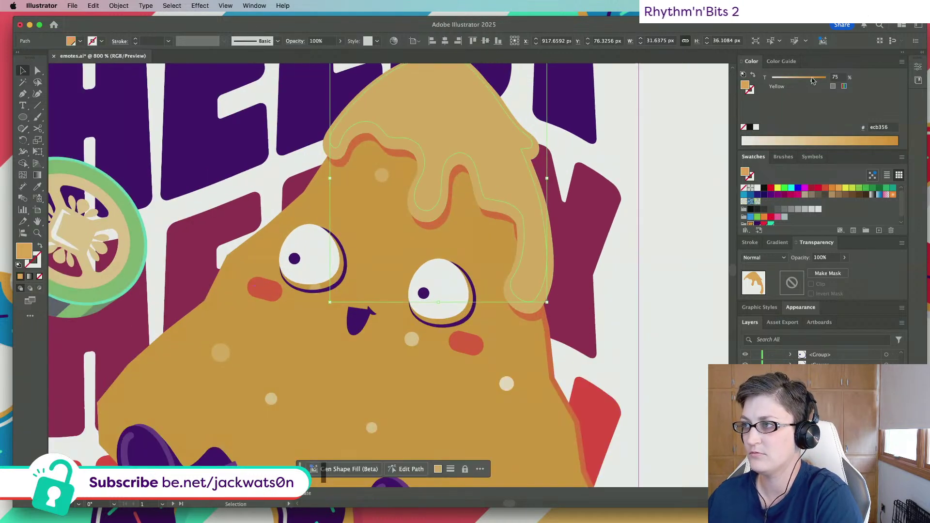
{"action": "left_click_drag", "start_coordinate": [813, 81], "coordinate": [889, 84]}
{"action": "key", "text": "super+z"}
{"action": "key", "text": "super+z"}
{"action": "key", "text": "super+z"}
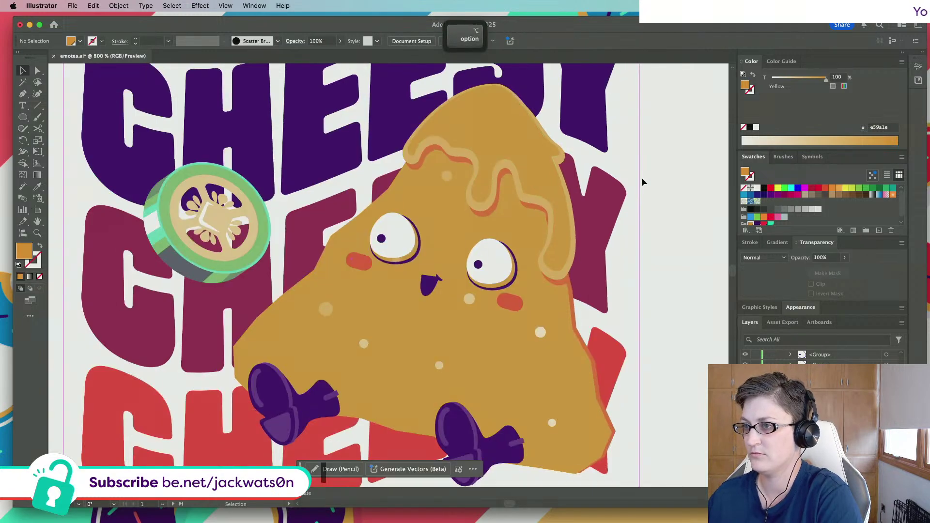
{"action": "left_click", "coordinate": [546, 162]}
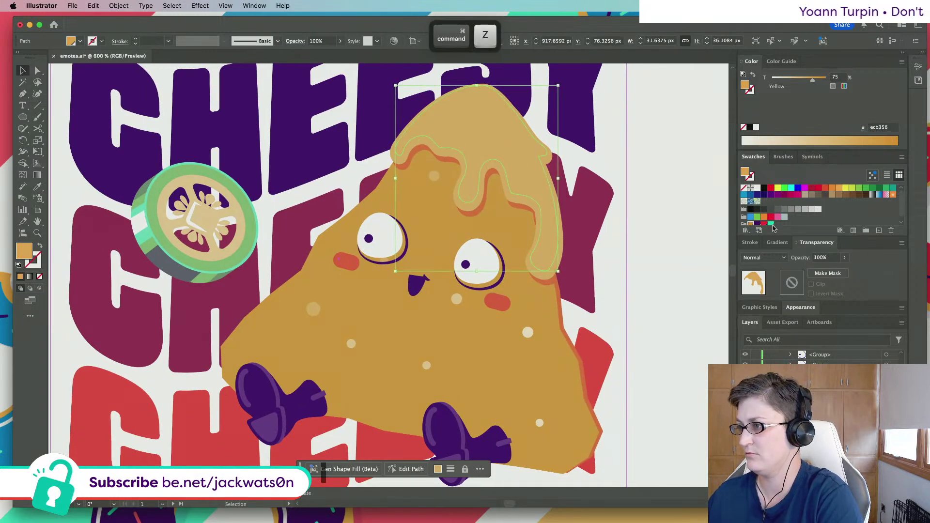
Fill the inset cheese shape with a white-to-yellow linear gradient at 45°, without a black stop
{"action": "left_click", "coordinate": [777, 242]}
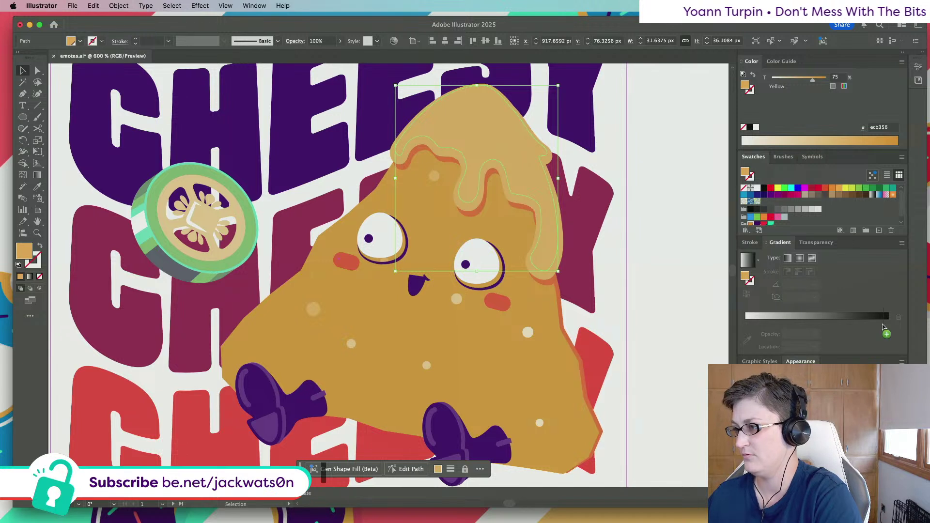
{"action": "left_click", "coordinate": [883, 326]}
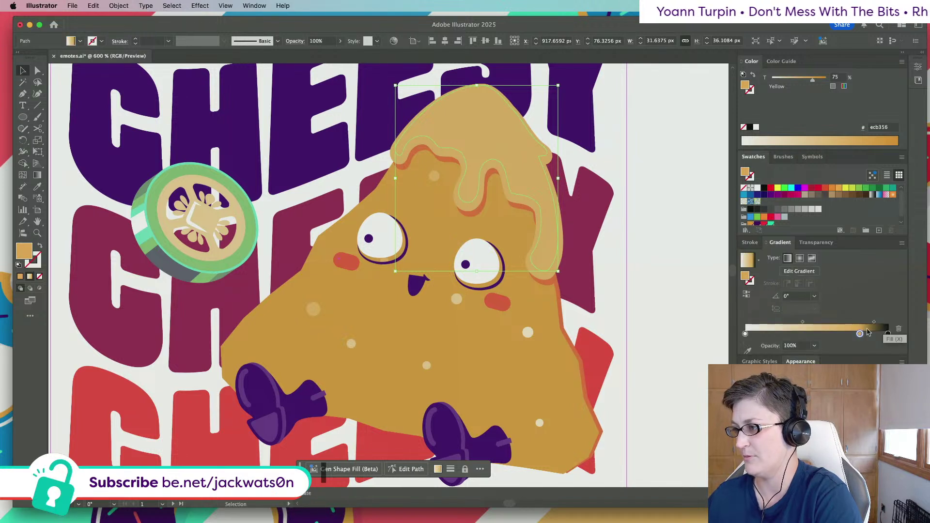
{"action": "left_click", "coordinate": [799, 296]}
{"action": "type", "text": "45"}
{"action": "key", "text": "Tab"}
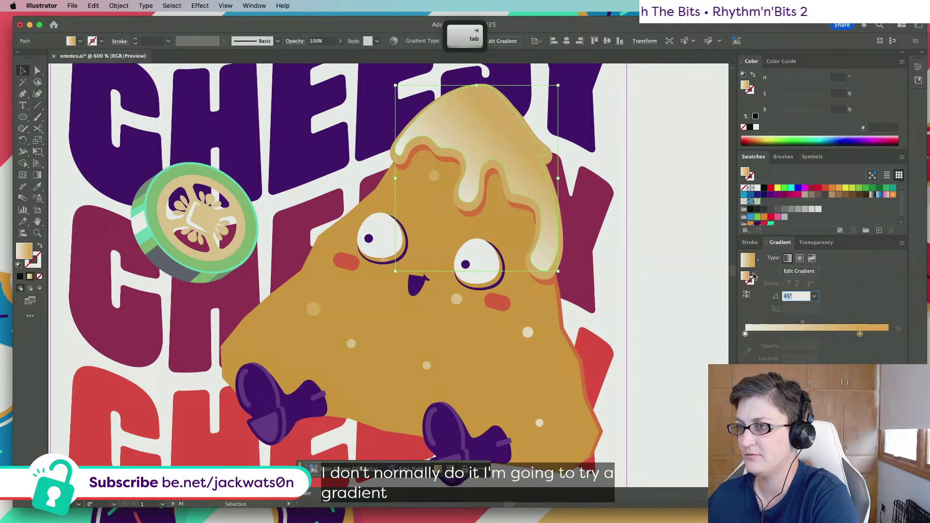
Set the gradient's angle to -45°, keep white at its start, and place the yellow stop at its far end
{"action": "left_click", "coordinate": [747, 294]}
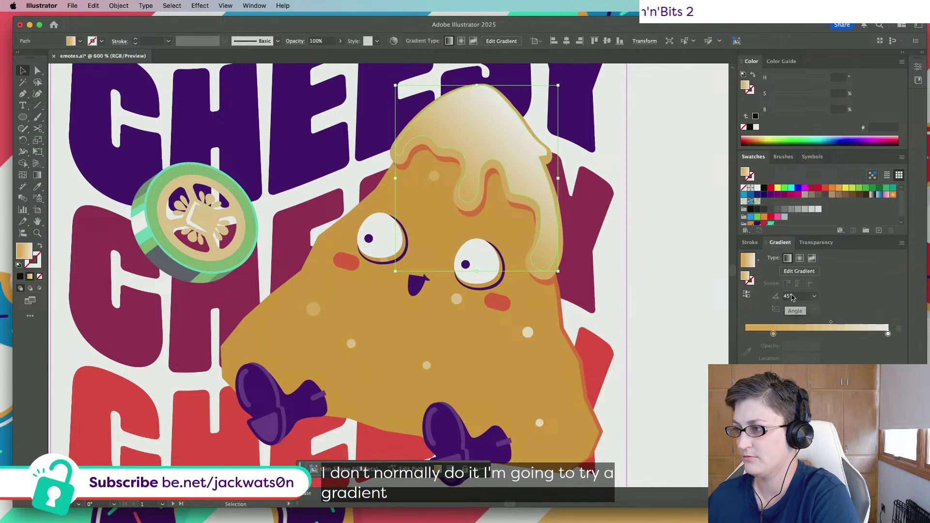
{"action": "type", "text": "-45"}
{"action": "key", "text": "Tab"}
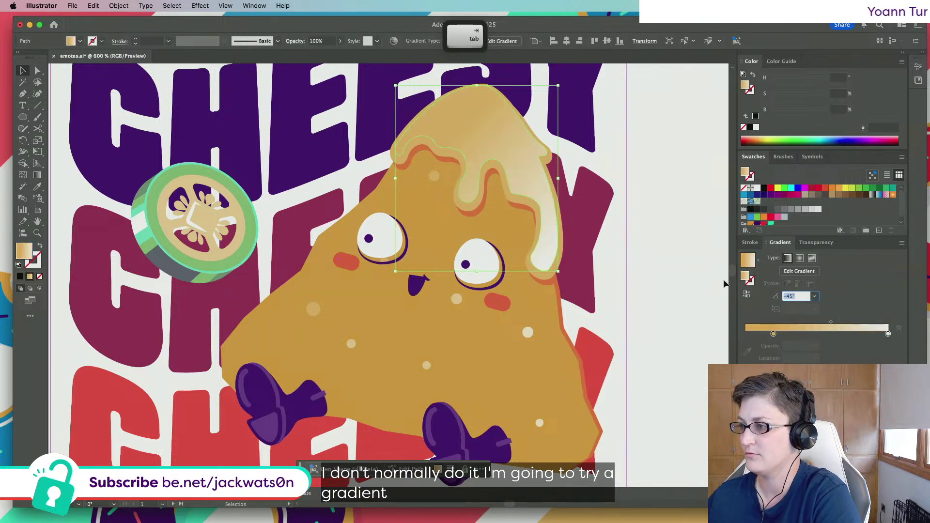
{"action": "left_click", "coordinate": [747, 294]}
{"action": "left_click", "coordinate": [888, 334]}
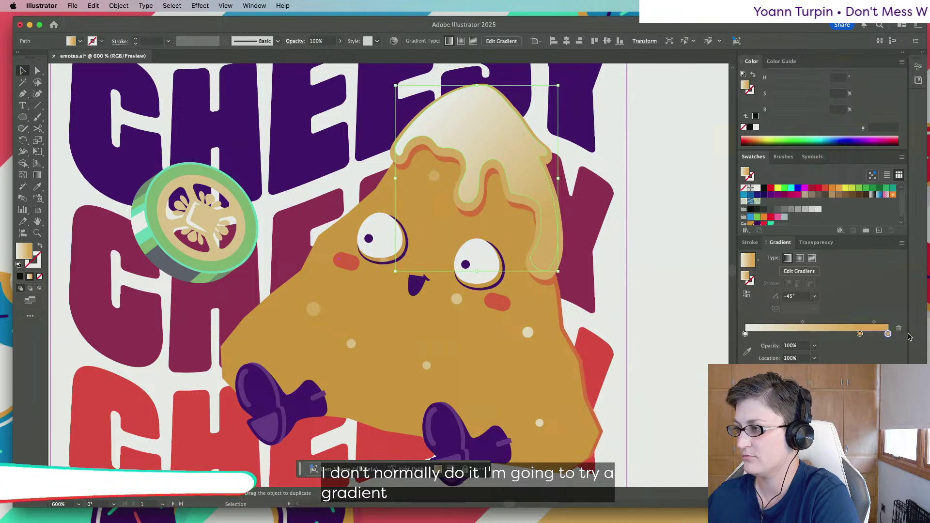
{"action": "left_click_drag", "start_coordinate": [860, 334], "coordinate": [860, 368]}
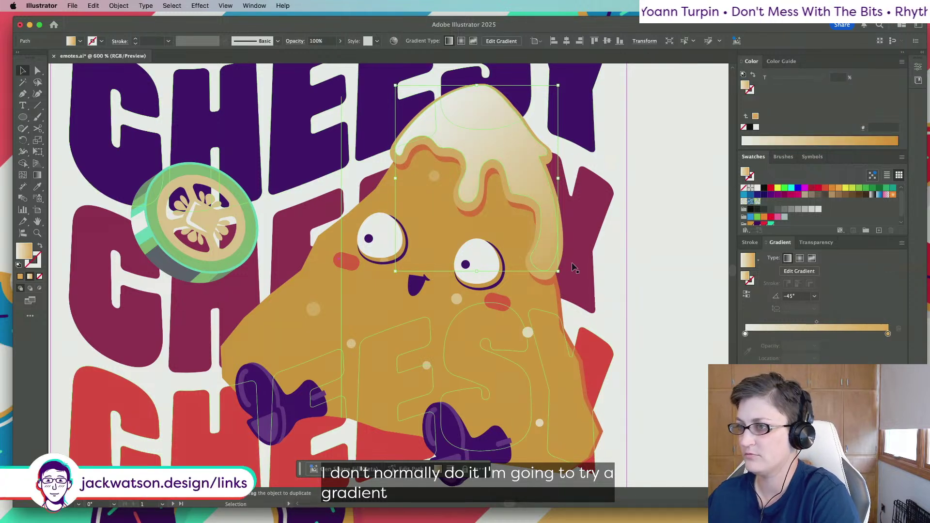
Set the white gradient stop's opacity to 50% and deselect the inset cheese shape
{"action": "scroll", "coordinate": [485, 219], "scroll_direction": "down", "scroll_amount": 2}
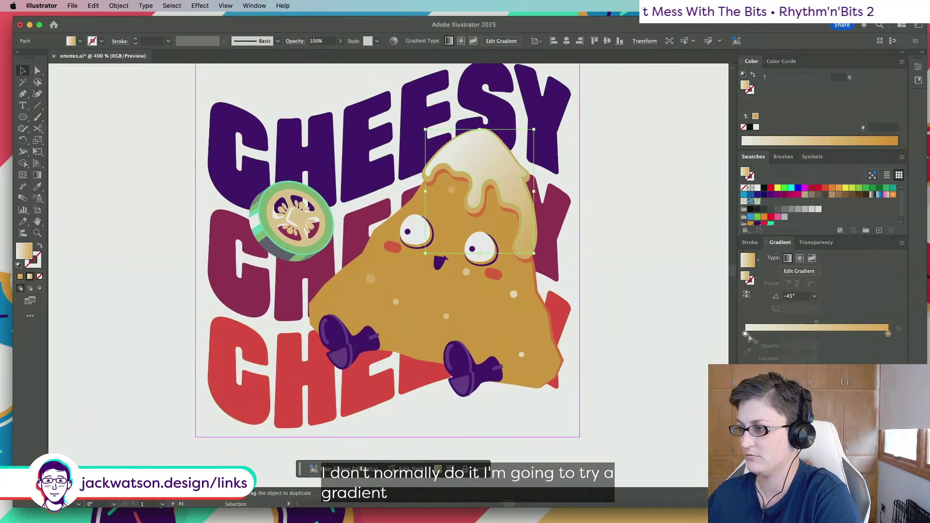
{"action": "left_click", "coordinate": [745, 335]}
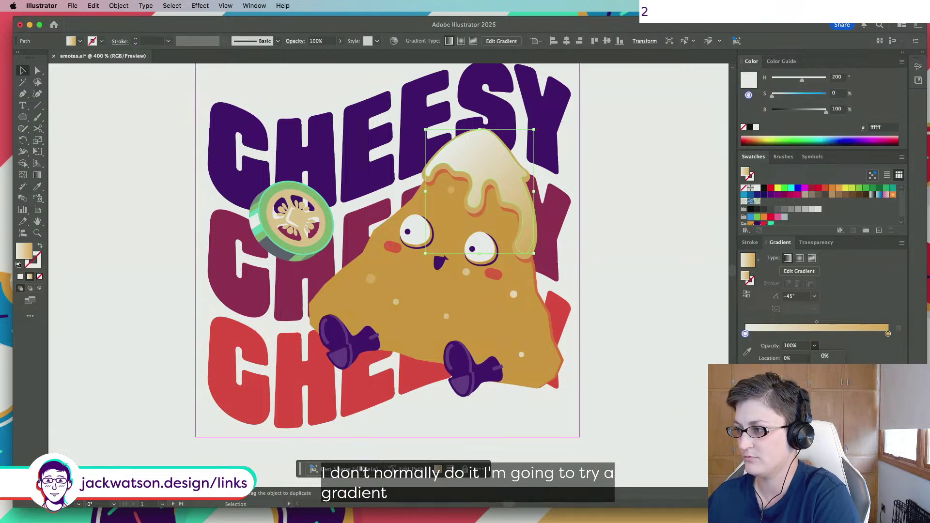
{"action": "left_click", "coordinate": [825, 410]}
{"action": "left_click", "coordinate": [632, 262]}
{"action": "scroll", "coordinate": [611, 256], "scroll_direction": "down", "scroll_amount": 4}
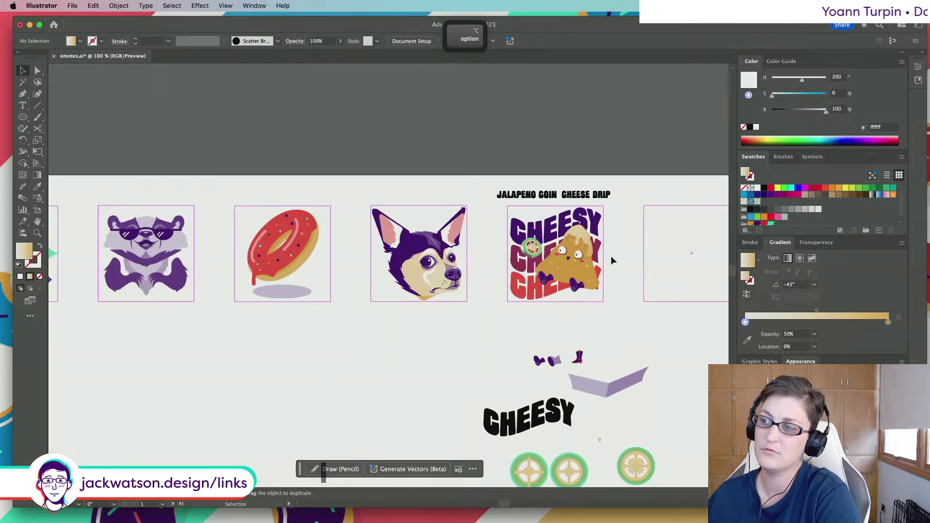
{"action": "scroll", "coordinate": [612, 256], "scroll_direction": "right", "scroll_amount": 2}
{"action": "scroll", "coordinate": [600, 255], "scroll_direction": "up", "scroll_amount": 4}
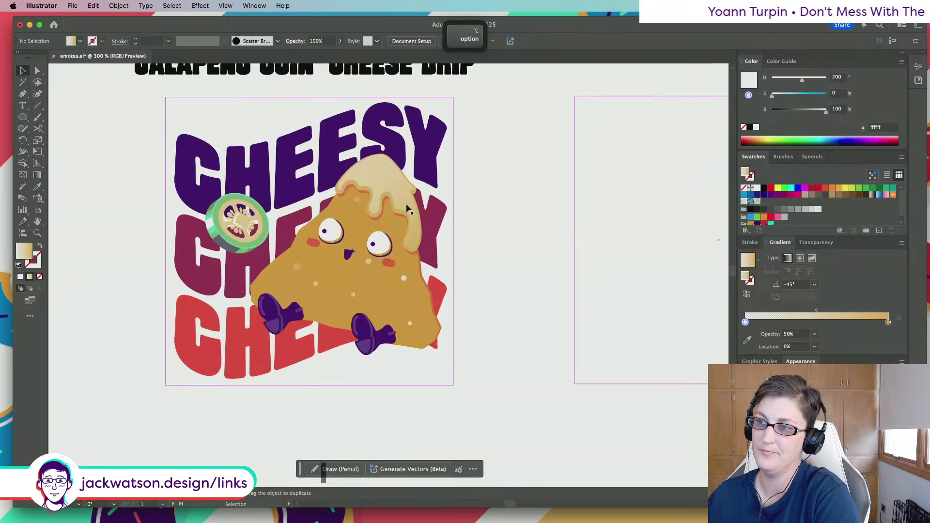
Reverse the gradient on the inset cheese shape and deselect it
{"action": "left_click", "coordinate": [375, 179]}
{"action": "scroll", "coordinate": [375, 179], "scroll_direction": "up", "scroll_amount": 1}
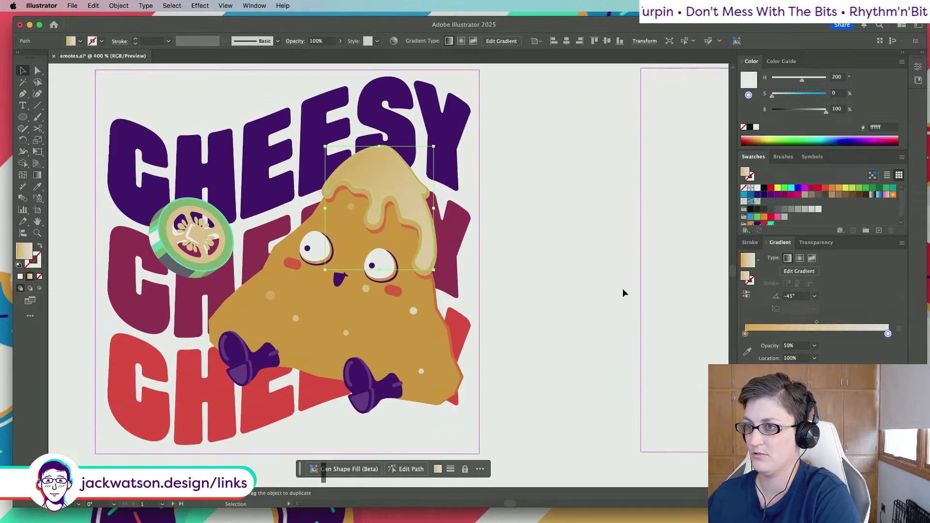
{"action": "left_click", "coordinate": [574, 287]}
{"action": "scroll", "coordinate": [574, 287], "scroll_direction": "down", "scroll_amount": 3}
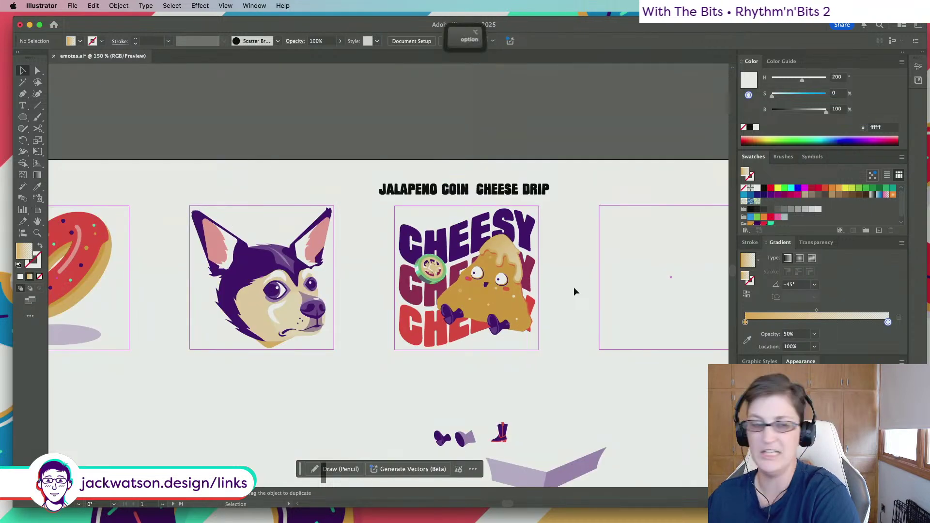
Undo all the gradient edits on the inset cheese shape, back to its flat red fill
{"action": "scroll", "coordinate": [574, 287], "scroll_direction": "up", "scroll_amount": 3}
{"action": "key", "text": "super+z"}
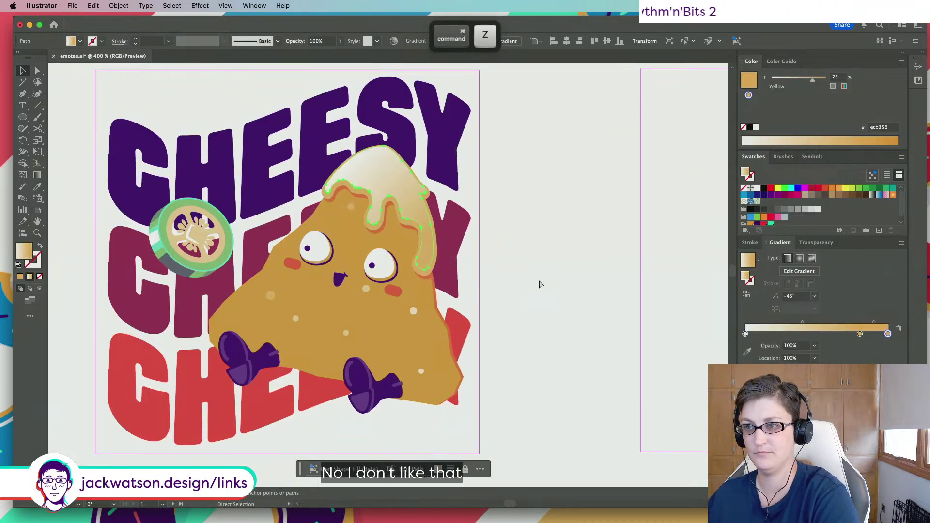
{"action": "key", "text": "super+z"}
{"action": "key", "text": "super+z"}
{"action": "key", "text": "super+z"}
{"action": "key", "text": "super+z"}
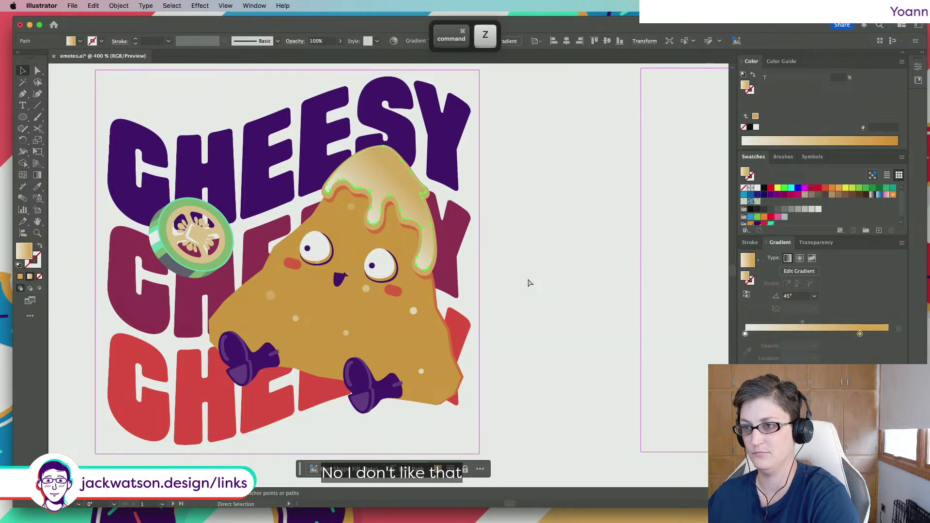
{"action": "key", "text": "super+z"}
{"action": "key", "text": "super+z"}
{"action": "key", "text": "super+z"}
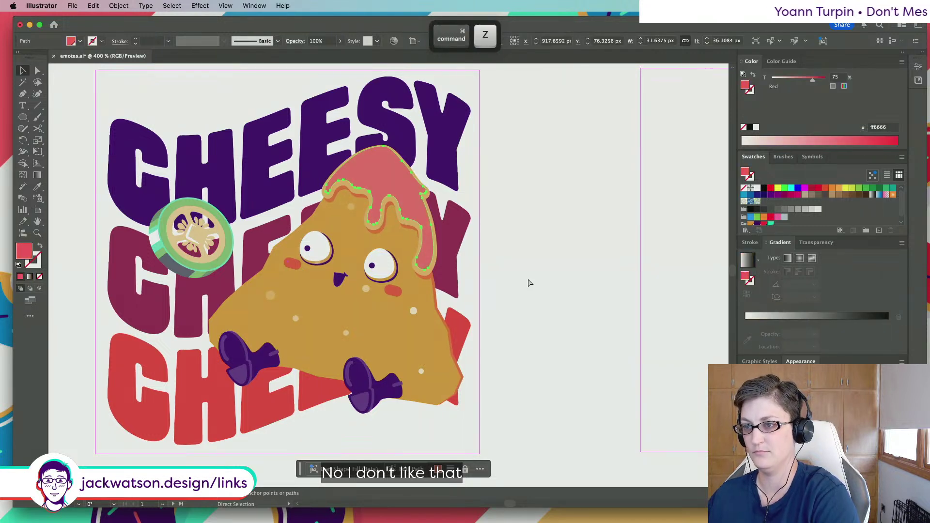
Fill the inset cheese shape with the 75% tint of Yellow
{"action": "key", "text": "v"}
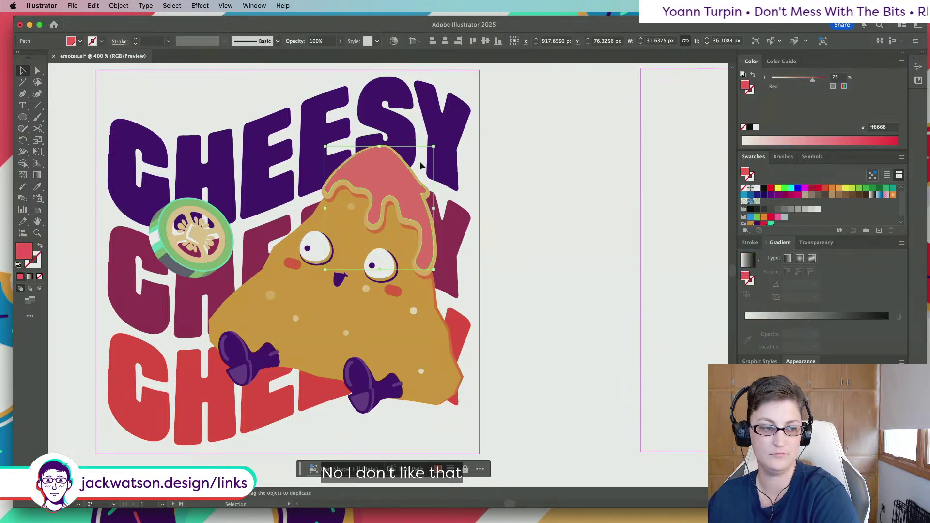
{"action": "key", "text": "super+equal"}
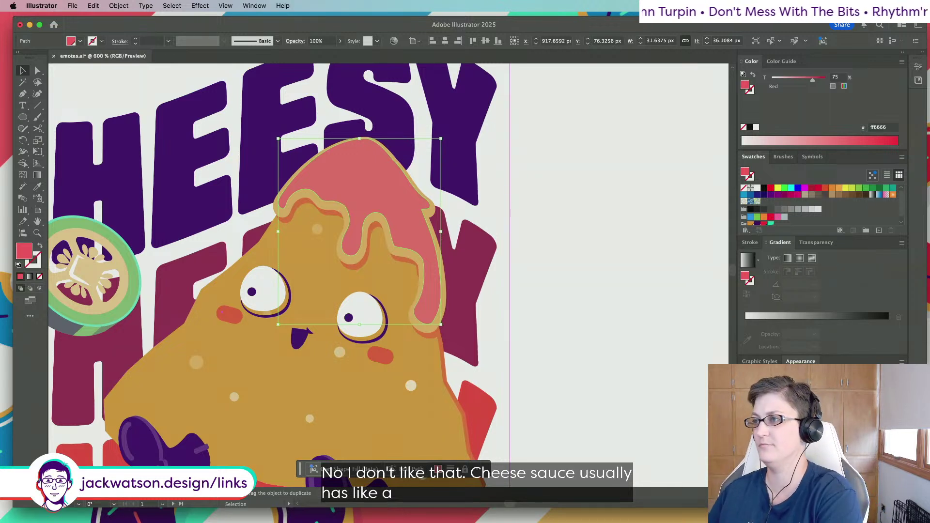
{"action": "left_click", "coordinate": [750, 225]}
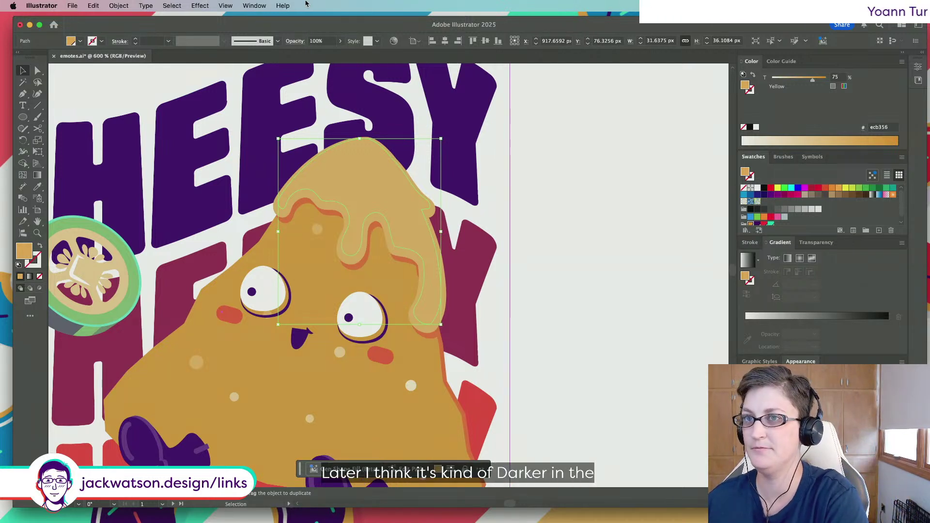
Offset the inset cheese shape's path by -0.5 px with miter joins, and replace the original inset with the smaller copy in front
{"action": "left_click", "coordinate": [119, 5]}
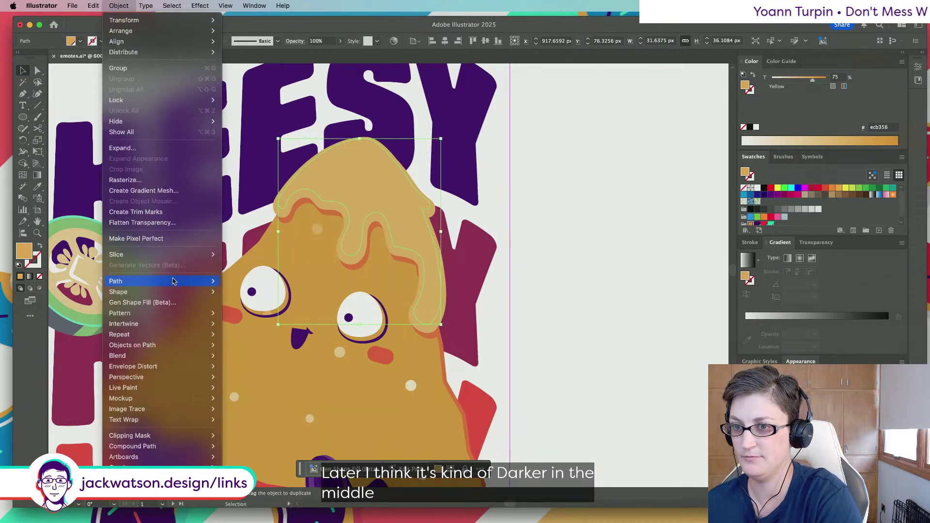
{"action": "mouse_move", "coordinate": [173, 281]}
{"action": "left_click", "coordinate": [243, 318]}
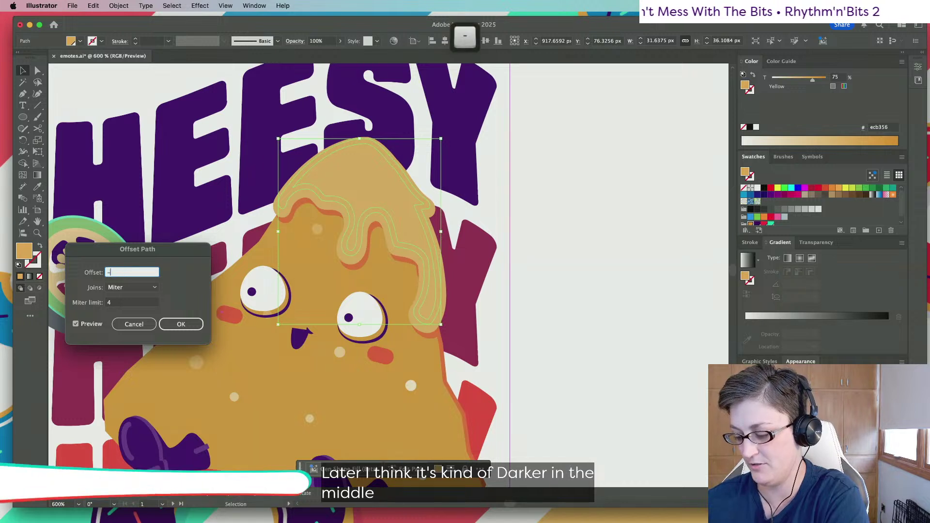
{"action": "type", "text": "-0.5"}
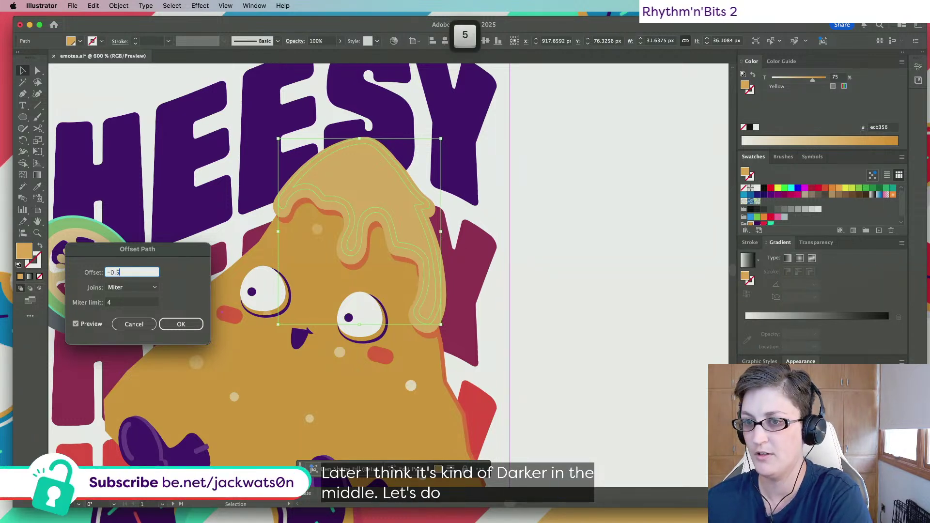
{"action": "key", "text": "Tab"}
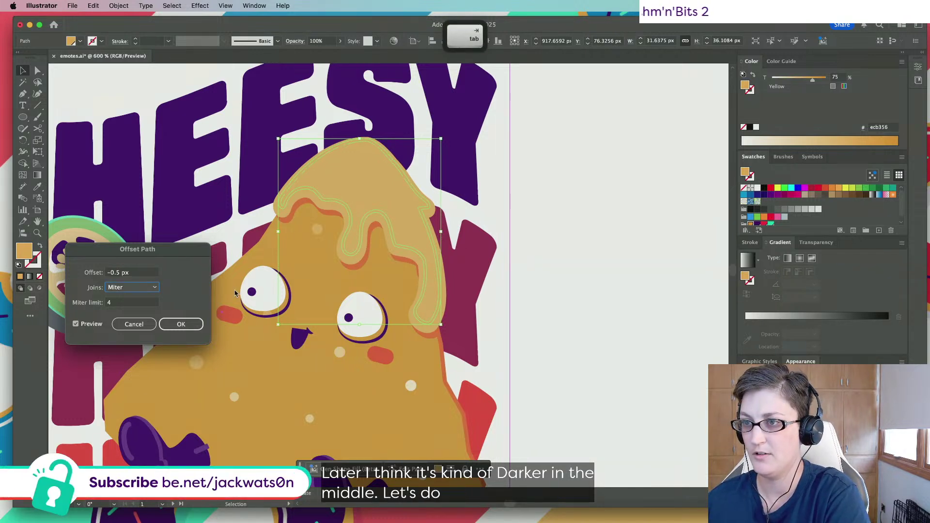
{"action": "left_click", "coordinate": [181, 324]}
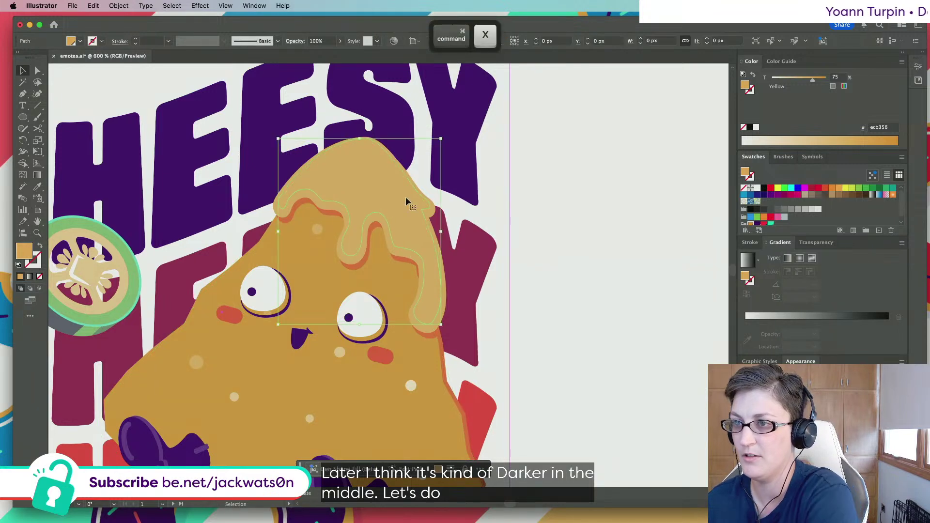
{"action": "key", "text": "BackSpace"}
{"action": "left_click", "coordinate": [384, 200]}
{"action": "key", "text": "super+f"}
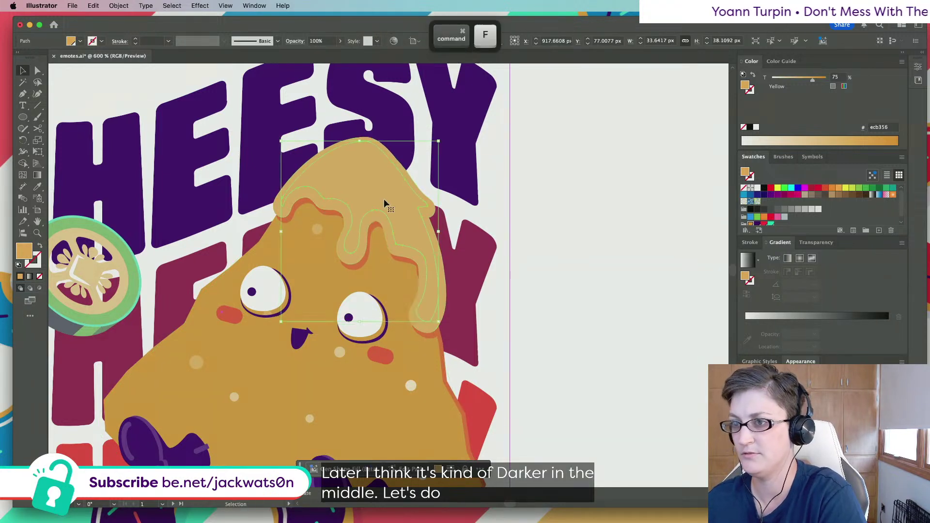
Darken the smaller inset cheese shape to a 92% tint of Yellow and deselect it
{"action": "mouse_move", "coordinate": [812, 79]}
{"action": "left_mouse_down"}
{"action": "mouse_move", "coordinate": [806, 84]}
{"action": "mouse_move", "coordinate": [822, 83]}
{"action": "left_mouse_up"}
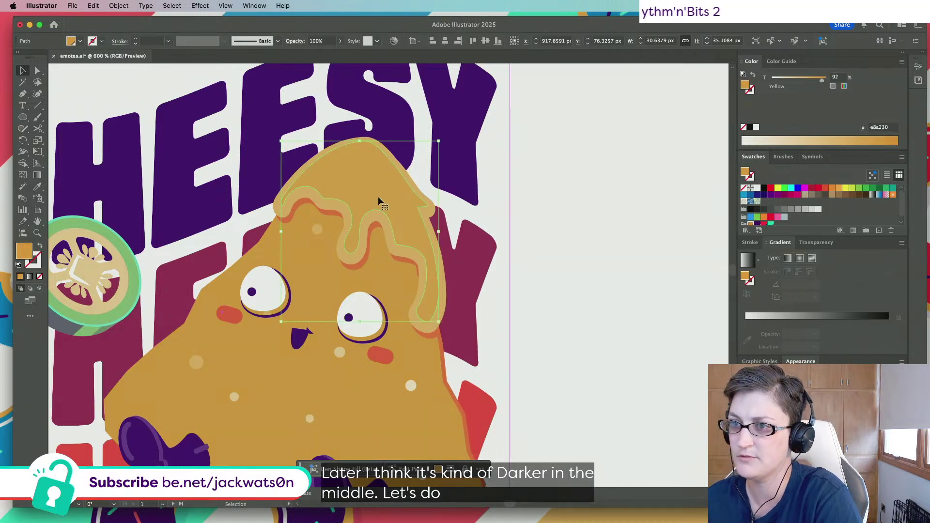
{"action": "left_click_drag", "start_coordinate": [377, 196], "coordinate": [376, 196]}
{"action": "left_click", "coordinate": [598, 260]}
{"action": "scroll", "coordinate": [597, 259], "scroll_direction": "down", "scroll_amount": 5}
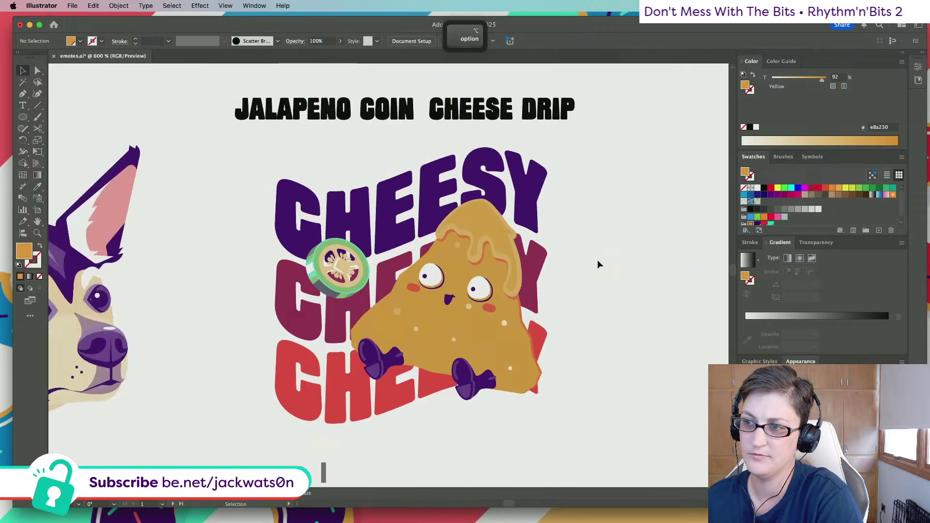
{"action": "scroll", "coordinate": [566, 259], "scroll_direction": "right", "scroll_amount": 3}
{"action": "scroll", "coordinate": [433, 248], "scroll_direction": "up", "scroll_amount": 4}
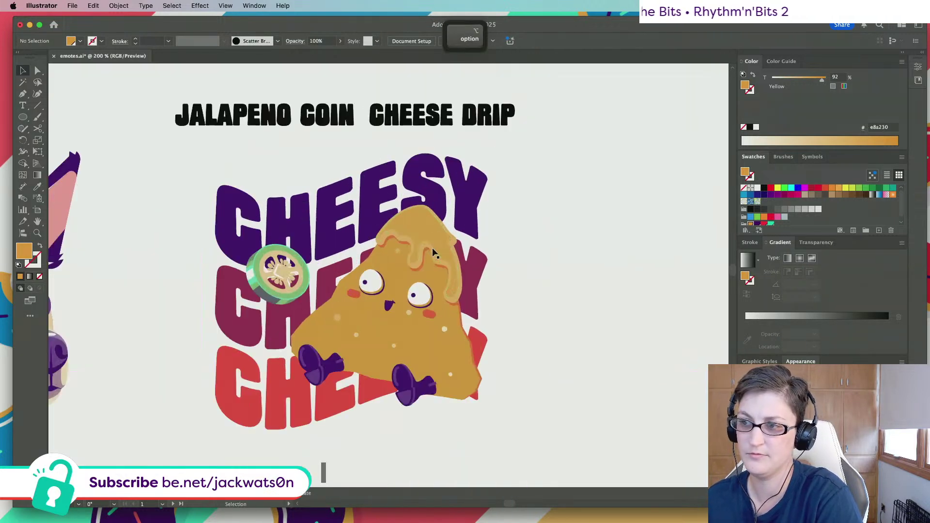
{"action": "scroll", "coordinate": [427, 253], "scroll_direction": "right", "scroll_amount": 1}
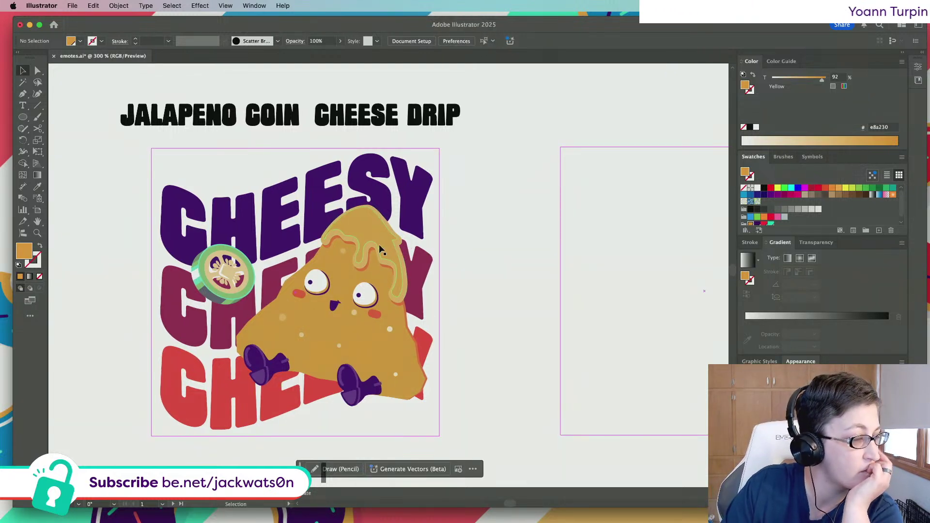
Draw a curved highlight with the Pen tool along the cheese's upper-left edge, with no fill and a white stroke (Yellow tint 0%)
{"action": "scroll", "coordinate": [386, 243], "scroll_direction": "up", "scroll_amount": 3}
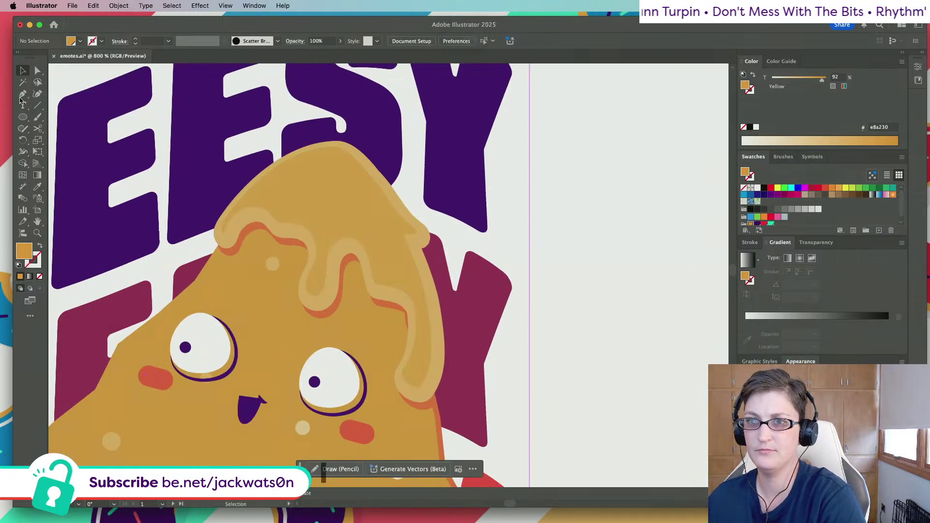
{"action": "key", "text": "p"}
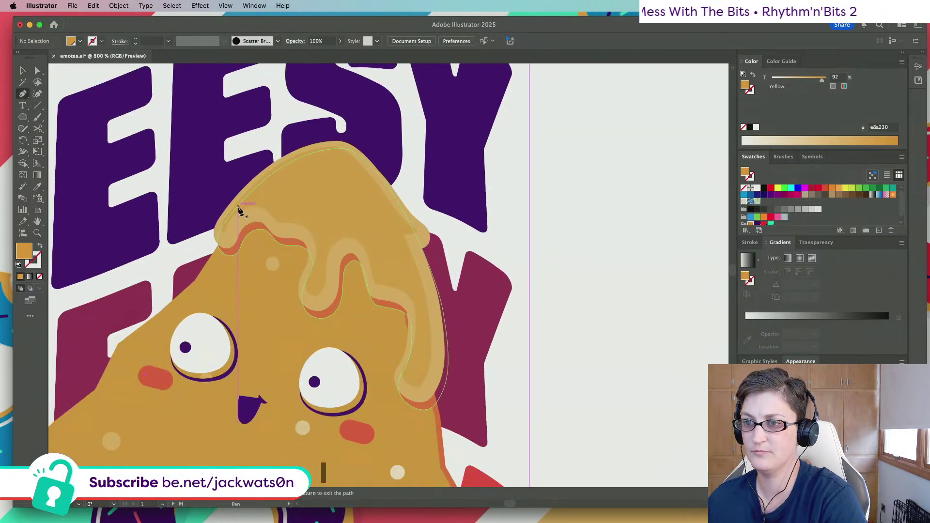
{"action": "left_click", "coordinate": [233, 213]}
{"action": "left_click", "coordinate": [251, 188]}
{"action": "left_click_drag", "start_coordinate": [342, 153], "coordinate": [381, 164]}
{"action": "left_click", "coordinate": [40, 247]}
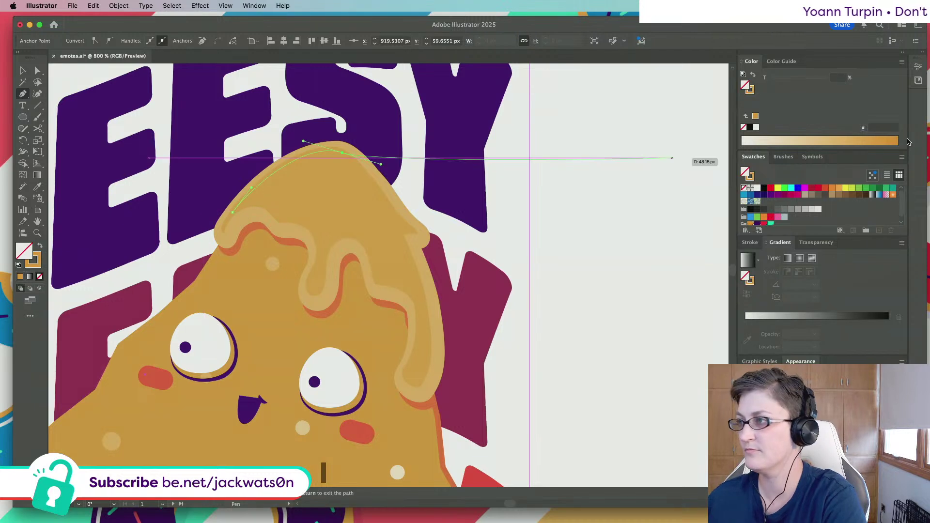
{"action": "left_click", "coordinate": [751, 92]}
{"action": "left_click_drag", "start_coordinate": [793, 79], "coordinate": [768, 78]}
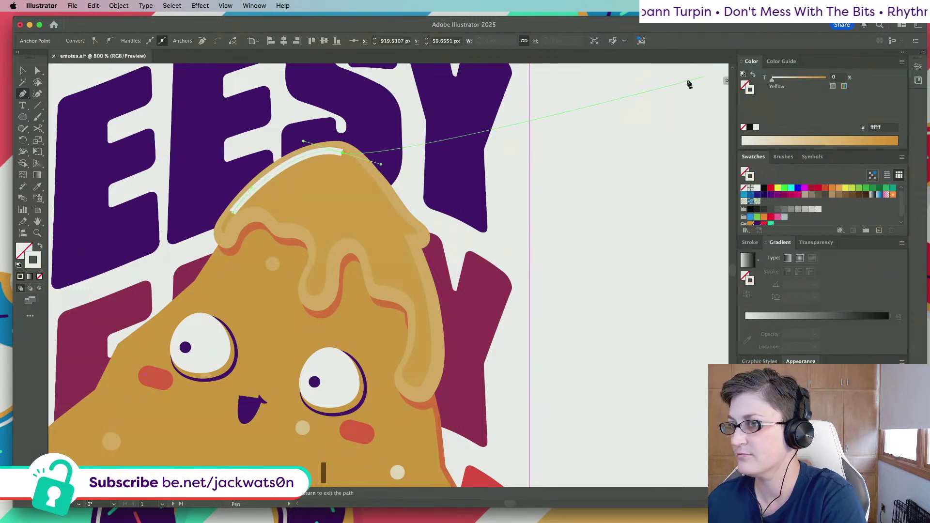
Give the highlight stroke round caps, round corners and a weight of 0.75 pt
{"action": "left_click", "coordinate": [750, 243]}
{"action": "left_click", "coordinate": [789, 270]}
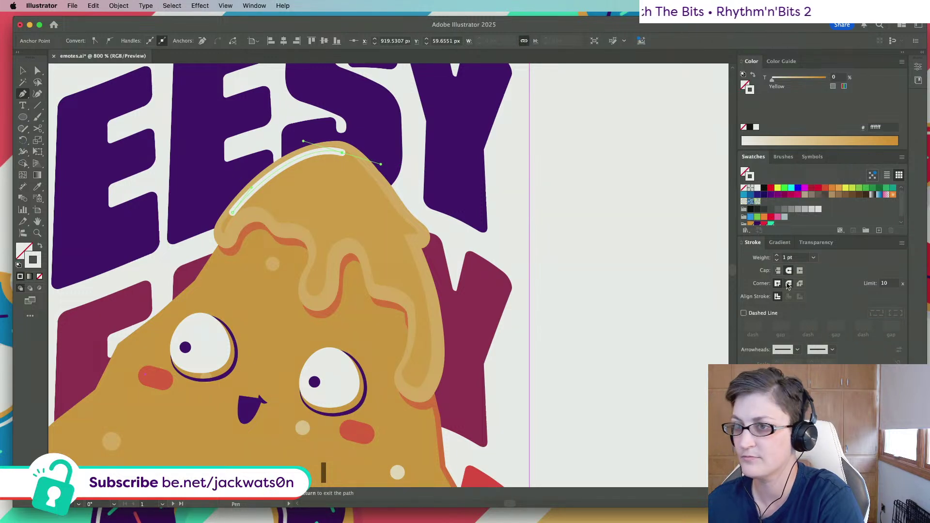
{"action": "left_click", "coordinate": [789, 284]}
{"action": "left_click", "coordinate": [797, 258]}
{"action": "type", "text": "."}
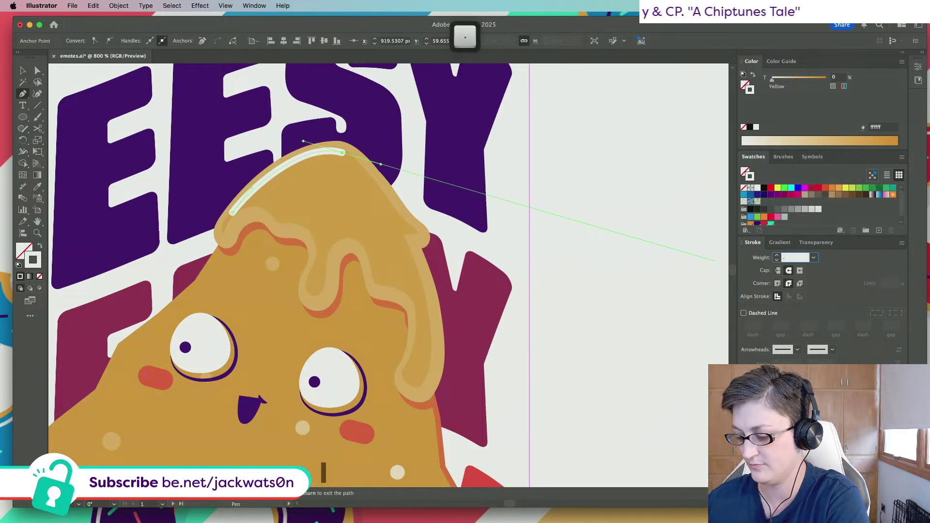
{"action": "type", "text": "75"}
{"action": "key", "text": "Return"}
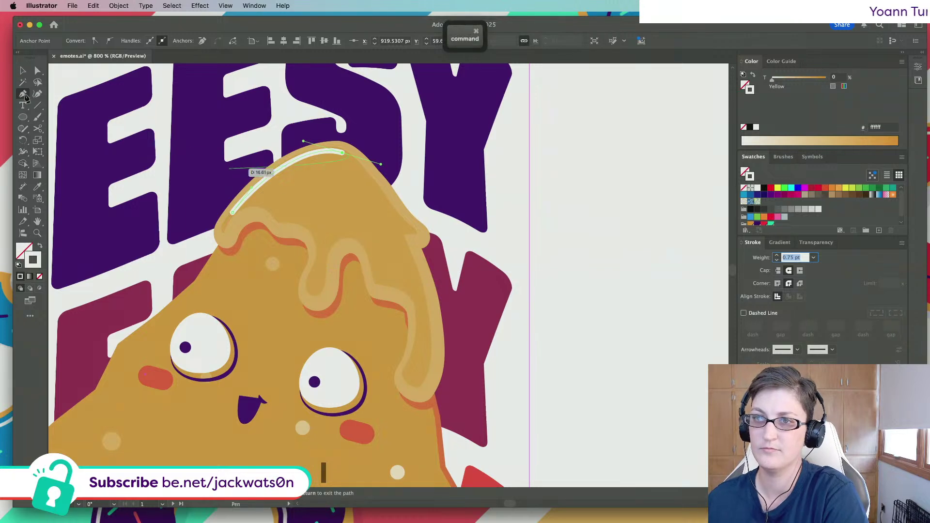
Reshape the highlight by adjusting its upper end's curve and extending its lower end along the cheese's left edge, and deselect it
{"action": "left_click", "coordinate": [38, 70]}
{"action": "key", "text": "super+minus"}
{"action": "key", "text": "super+minus"}
{"action": "key", "text": "super+minus"}
{"action": "key", "text": "super+minus"}
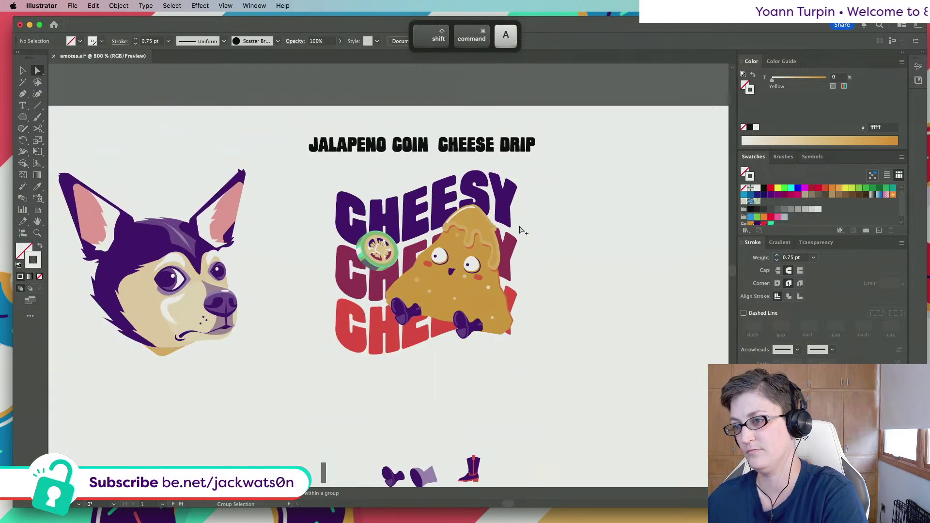
{"action": "scroll", "coordinate": [485, 232], "scroll_direction": "right", "scroll_amount": 3}
{"action": "scroll", "coordinate": [436, 233], "scroll_direction": "up", "scroll_amount": 2, "text": "alt"}
{"action": "scroll", "coordinate": [417, 234], "scroll_direction": "right", "scroll_amount": 2}
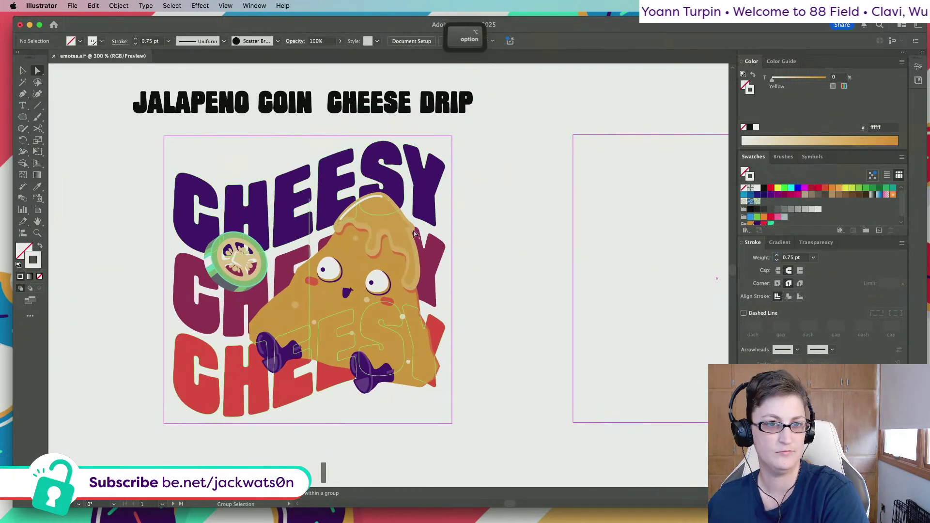
{"action": "scroll", "coordinate": [397, 234], "scroll_direction": "up", "scroll_amount": 2, "text": "alt"}
{"action": "scroll", "coordinate": [398, 235], "scroll_direction": "up", "scroll_amount": 2, "text": "alt"}
{"action": "scroll", "coordinate": [403, 233], "scroll_direction": "right", "scroll_amount": 1}
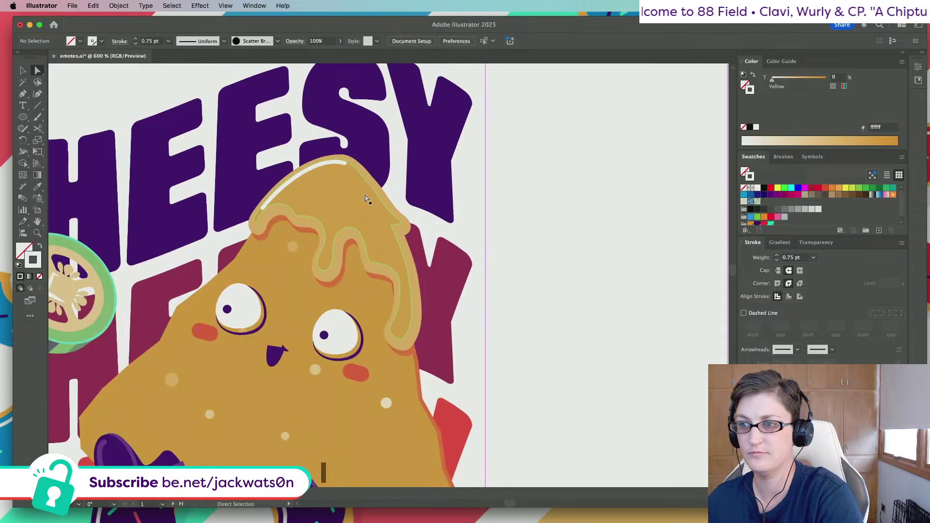
{"action": "scroll", "coordinate": [344, 167], "scroll_direction": "up", "scroll_amount": 1, "text": "alt"}
{"action": "left_click", "coordinate": [343, 164]}
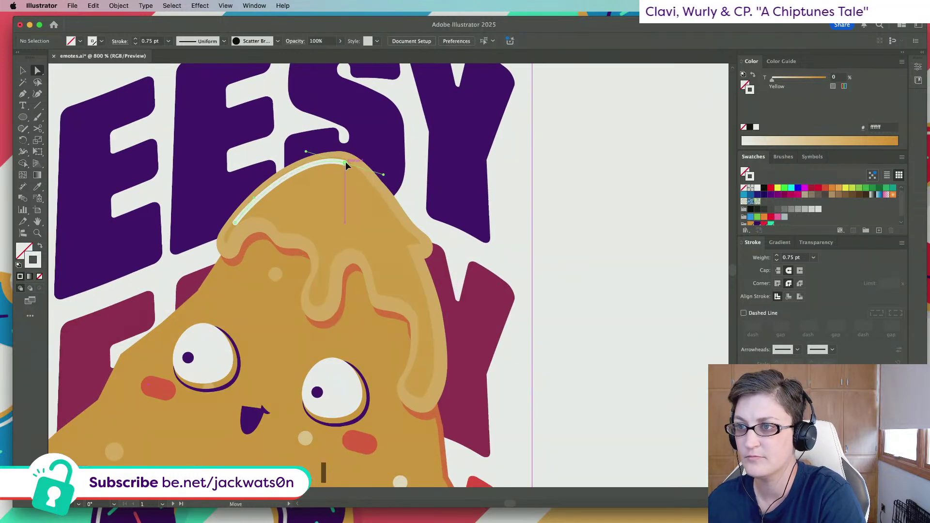
{"action": "left_click_drag", "start_coordinate": [342, 162], "coordinate": [300, 159]}
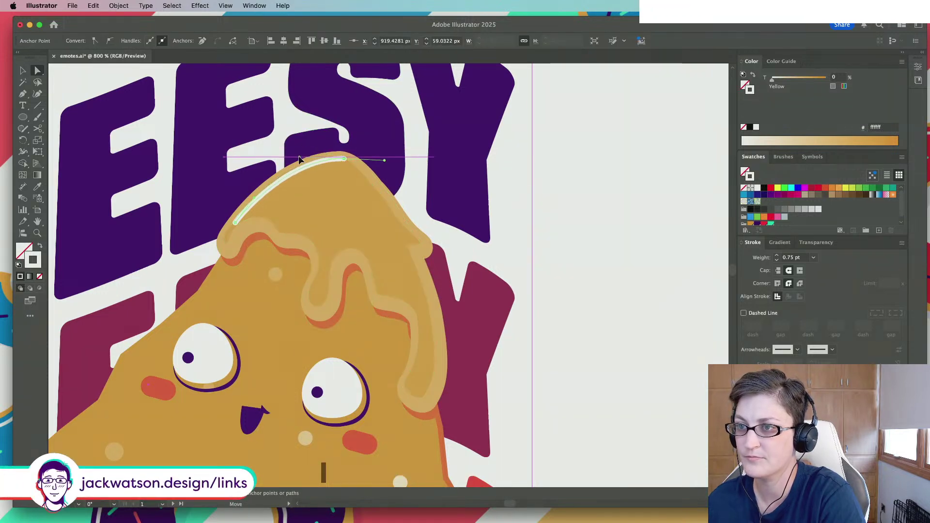
{"action": "left_click_drag", "start_coordinate": [235, 223], "coordinate": [223, 237]}
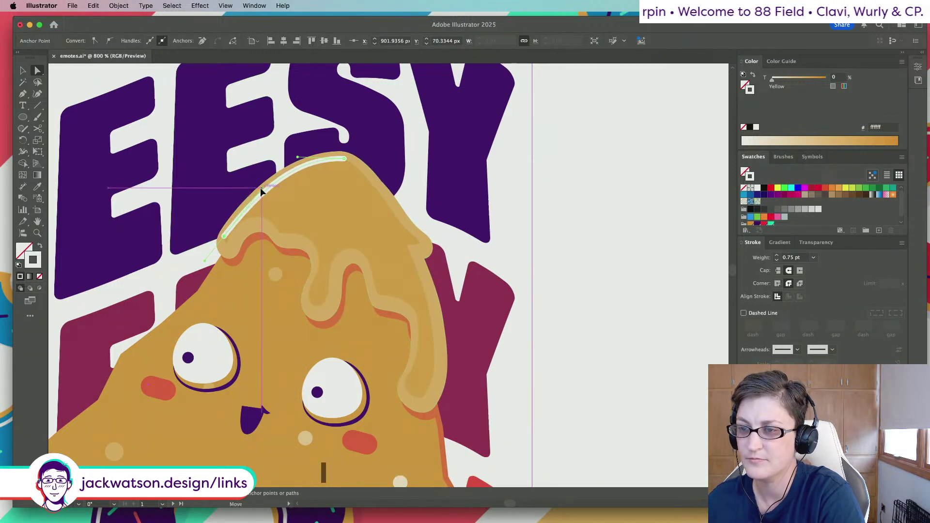
{"action": "key", "text": "shift+super+a"}
Draw a short curved white highlight down the left side of the middle cheese drip and deselect it
{"action": "left_click", "coordinate": [22, 94]}
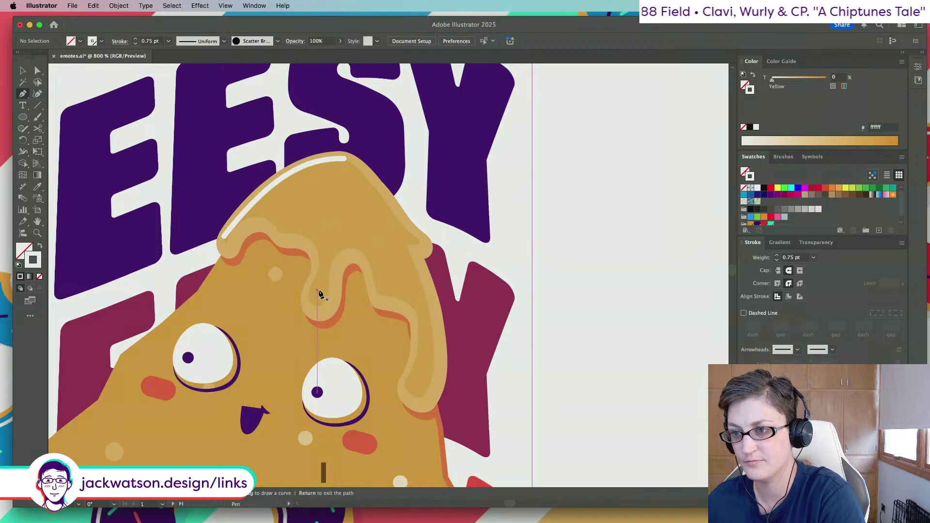
{"action": "left_click_drag", "start_coordinate": [314, 278], "coordinate": [318, 305]}
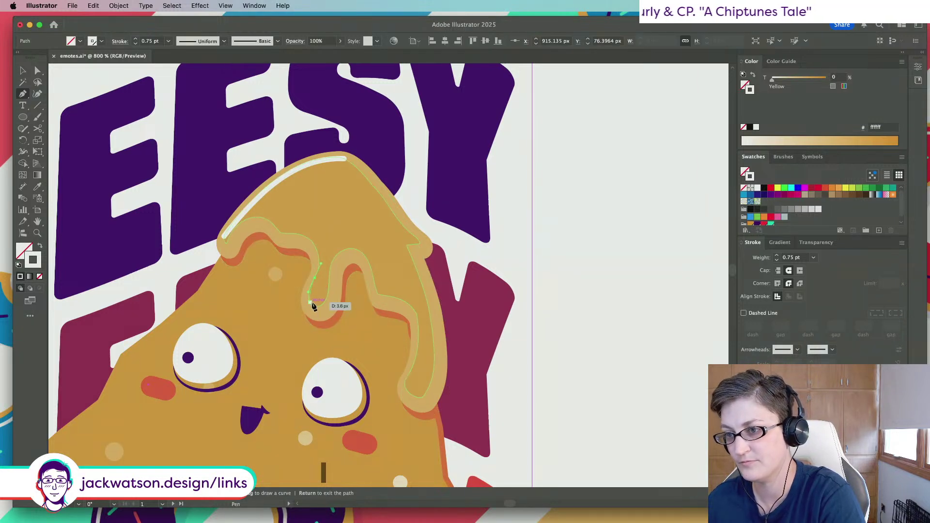
{"action": "key", "text": "super+z"}
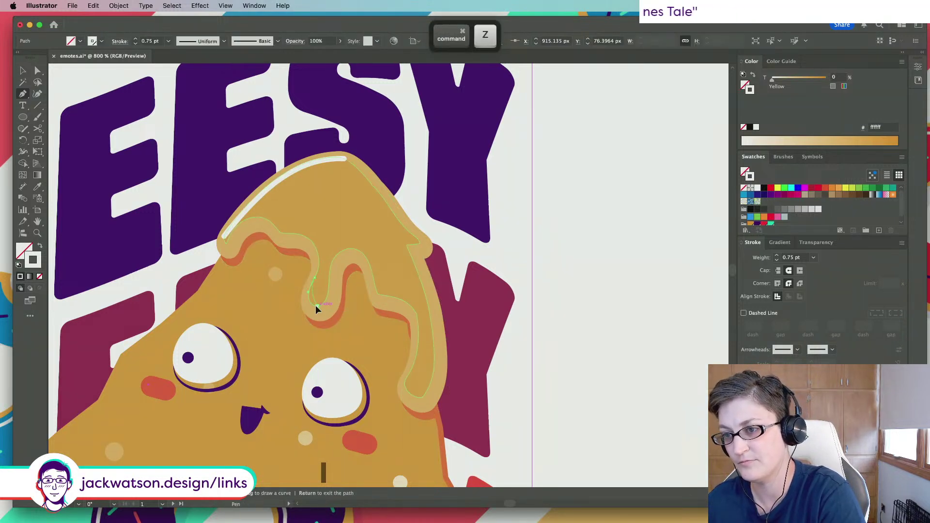
{"action": "key", "text": "super+shift+a"}
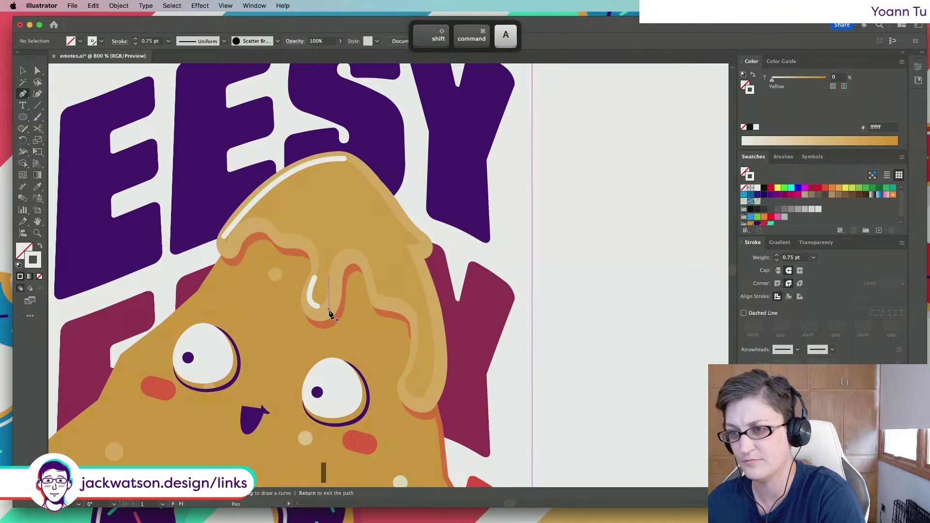
Draw a short curved white highlight on the cheese just right of the middle drip and deselect it
{"action": "scroll", "coordinate": [334, 312], "scroll_direction": "right", "scroll_amount": 2}
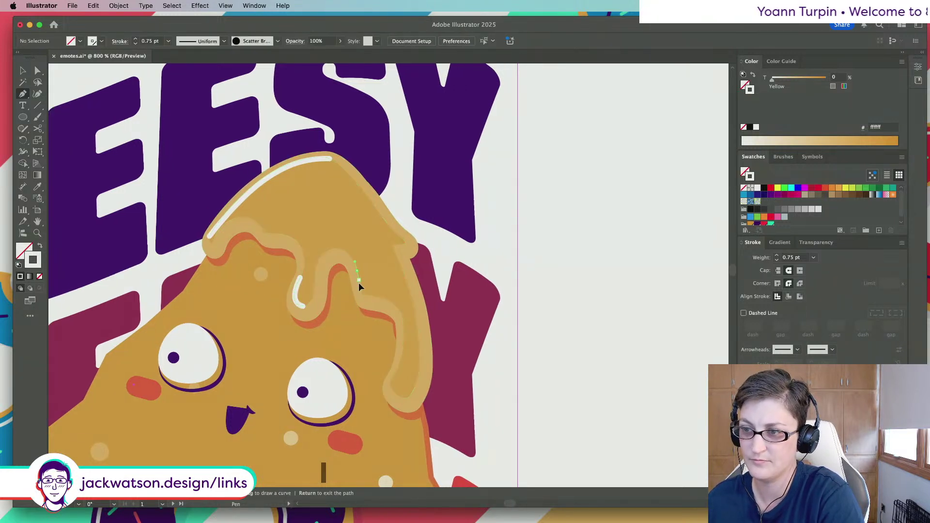
{"action": "left_click_drag", "start_coordinate": [358, 283], "coordinate": [389, 300]}
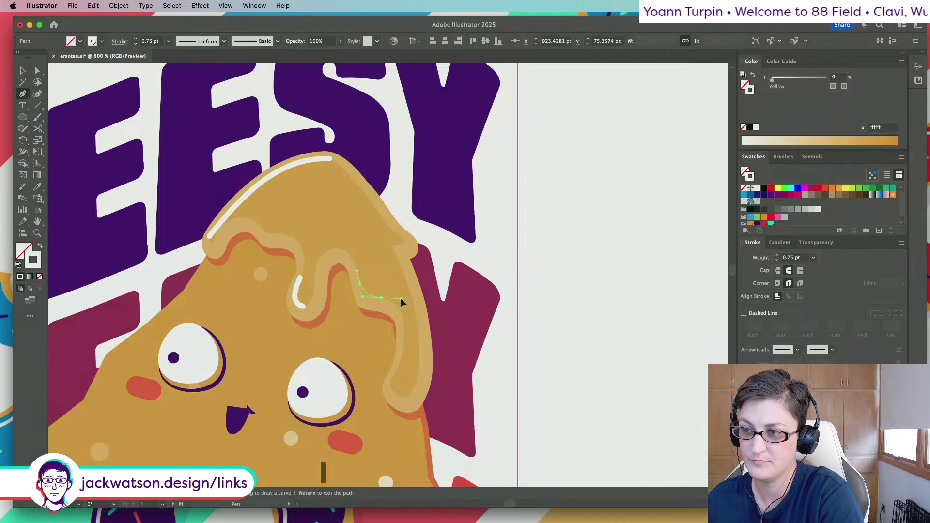
{"action": "key", "text": "super+shift+a"}
Draw a short curved white highlight on the left part of the cheese, above its wavy lower edge, and deselect it
{"action": "key", "text": "super+minus"}
{"action": "key", "text": "super+minus"}
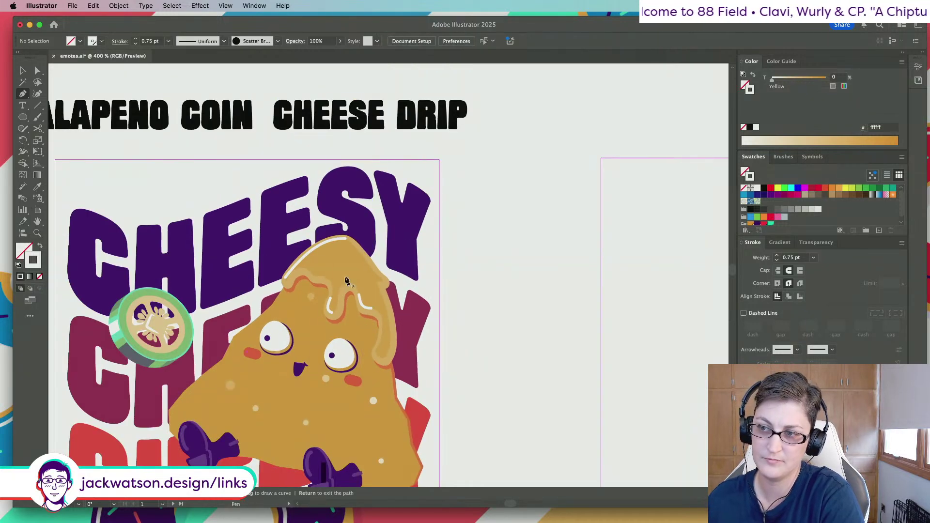
{"action": "key", "text": "super+plus"}
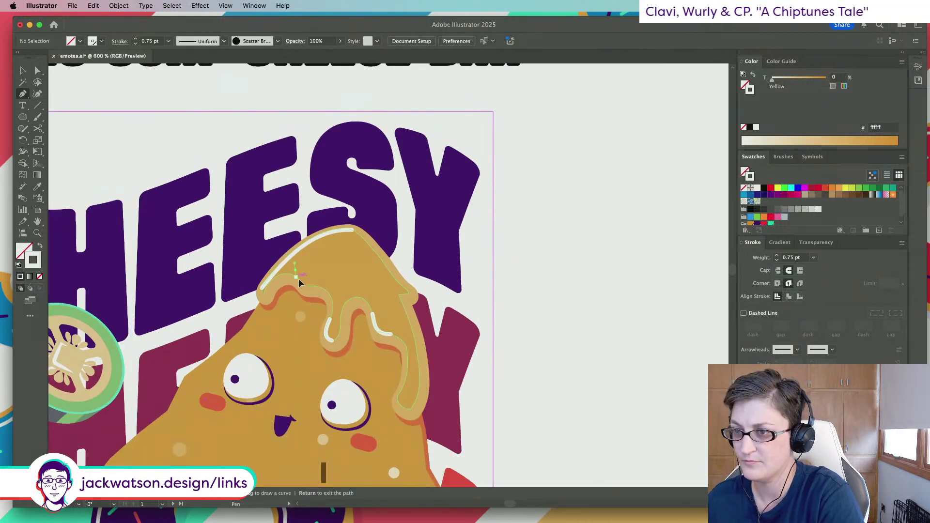
{"action": "left_click_drag", "start_coordinate": [298, 280], "coordinate": [299, 280]}
{"action": "key", "text": "super+shift+a"}
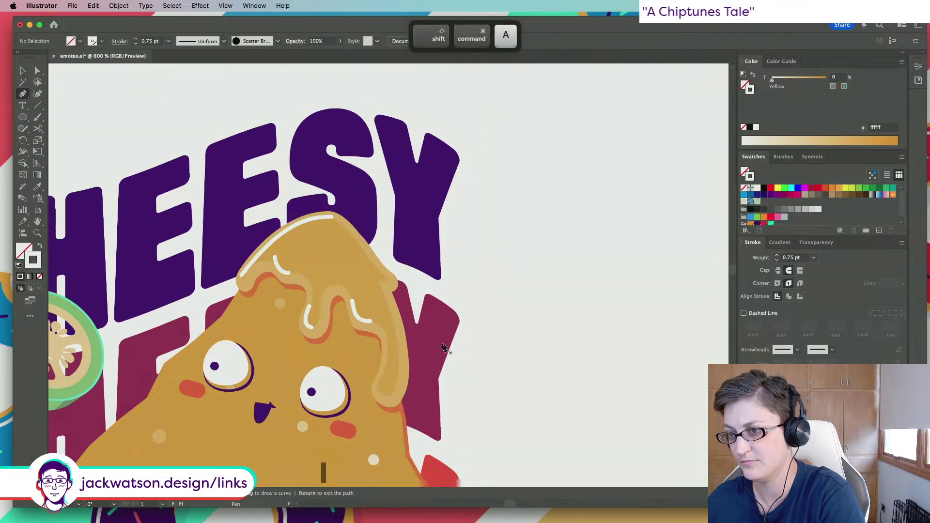
Draw a short curved white highlight along the lower left side of the long right drip and deselect it
{"action": "scroll", "coordinate": [410, 356], "scroll_direction": "right", "scroll_amount": 3}
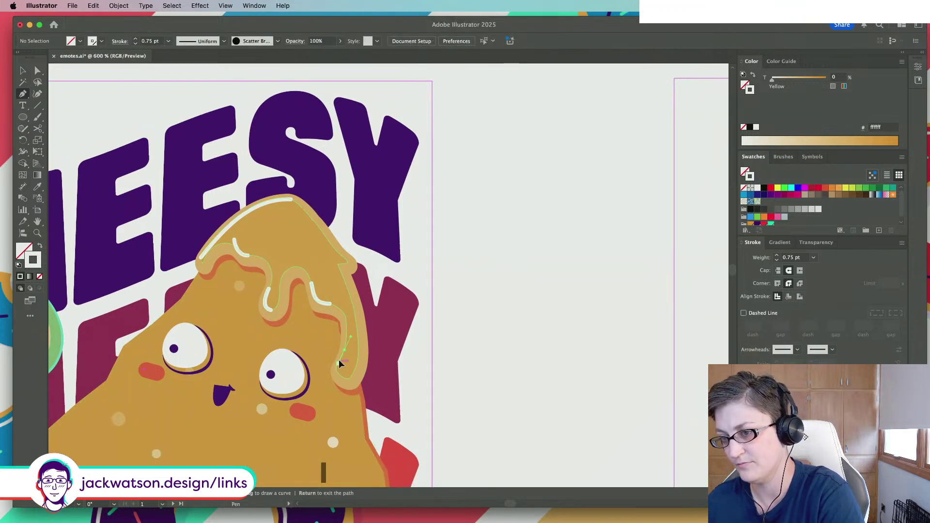
{"action": "left_click", "coordinate": [338, 361]}
{"action": "left_click_drag", "start_coordinate": [338, 362], "coordinate": [343, 381]}
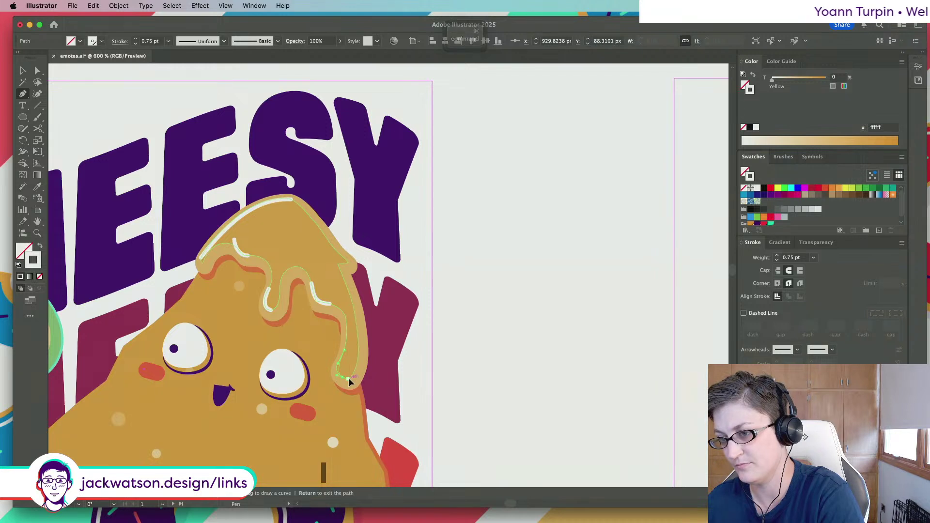
{"action": "key", "text": "super+shift+a"}
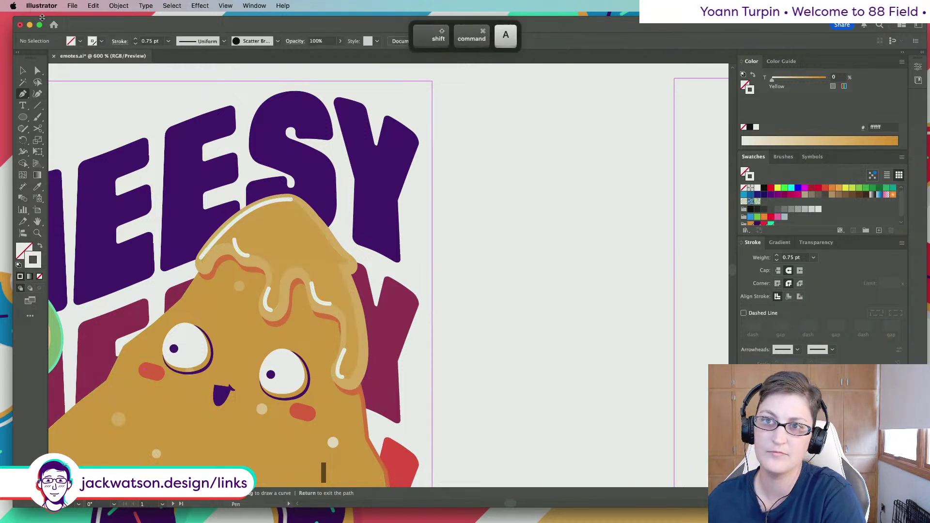
Select all five white cheese highlights, apply a stroke width profile that tapers at both ends, and deselect them
{"action": "left_click", "coordinate": [23, 70]}
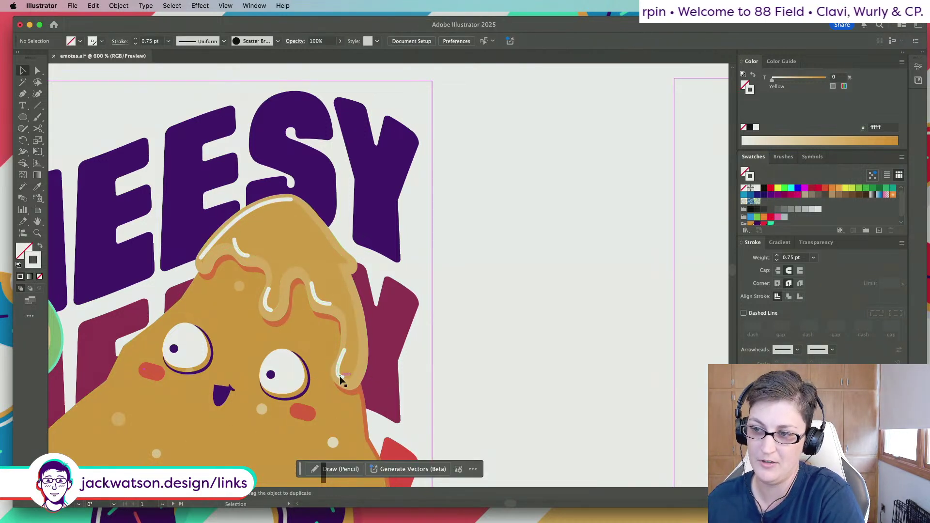
{"action": "left_click", "coordinate": [339, 376]}
{"action": "left_click", "coordinate": [316, 298], "text": "shift"}
{"action": "left_click", "coordinate": [266, 307], "text": "shift"}
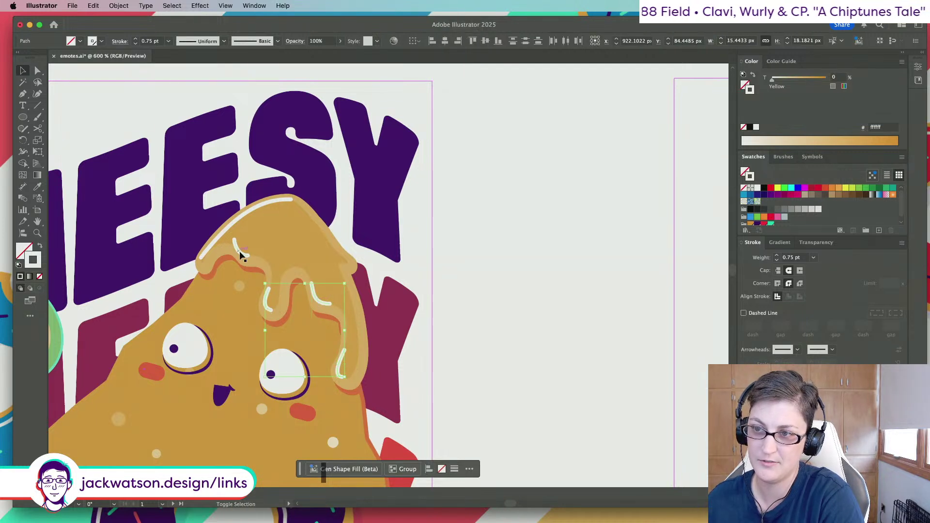
{"action": "left_click", "coordinate": [239, 251], "text": "shift"}
{"action": "left_click", "coordinate": [238, 219], "text": "shift"}
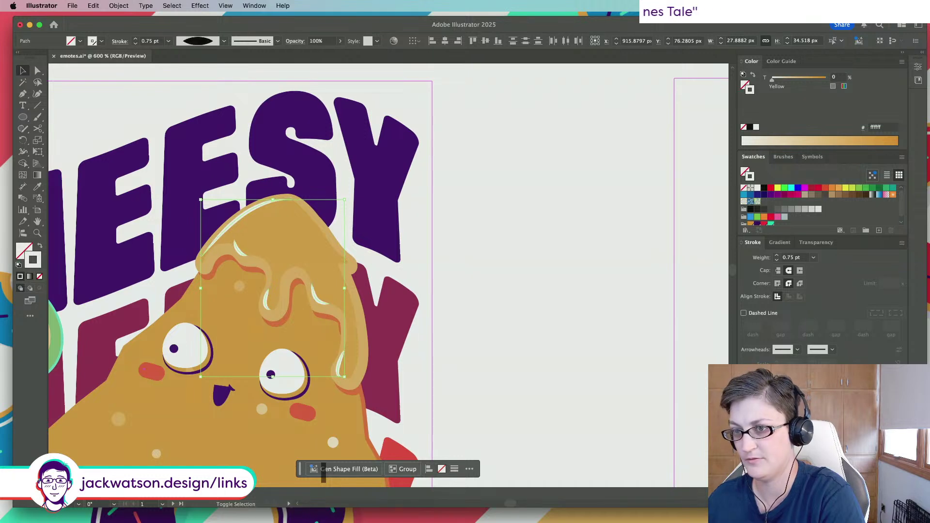
{"action": "left_click", "coordinate": [617, 350]}
{"action": "scroll", "coordinate": [527, 336], "scroll_direction": "down", "scroll_amount": 5}
{"action": "scroll", "coordinate": [528, 335], "scroll_direction": "down", "scroll_amount": 3}
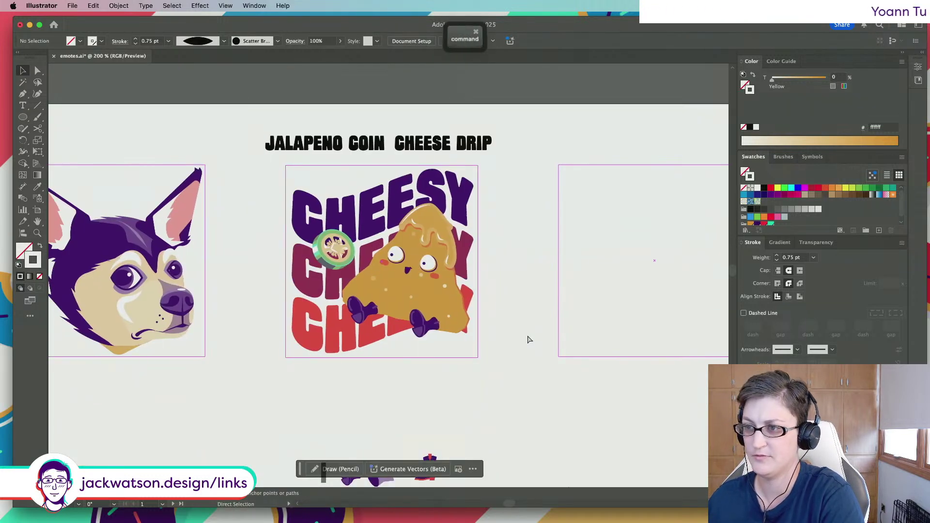
Reselect the five cheese highlights, group them and deselect the group
{"action": "key", "text": "ctrl+z"}
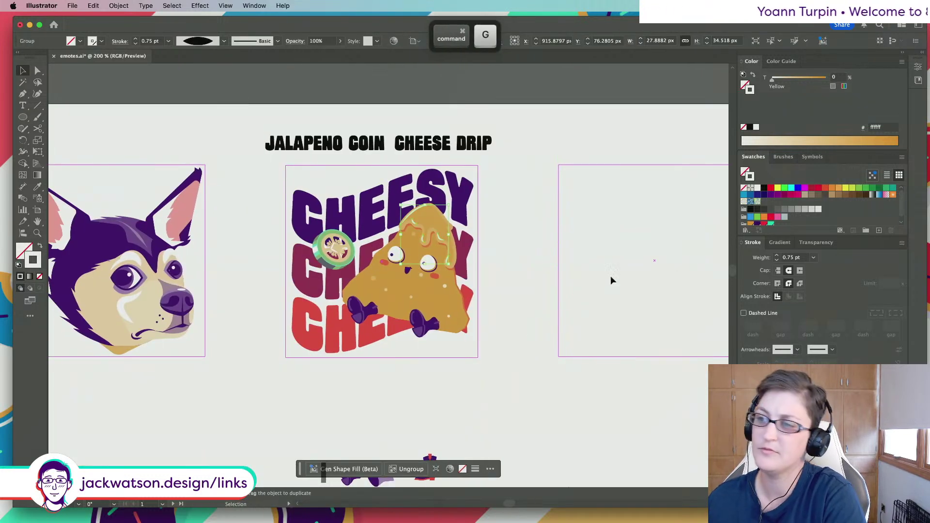
{"action": "left_click", "coordinate": [512, 274]}
{"action": "scroll", "coordinate": [512, 275], "scroll_direction": "down", "scroll_amount": 3}
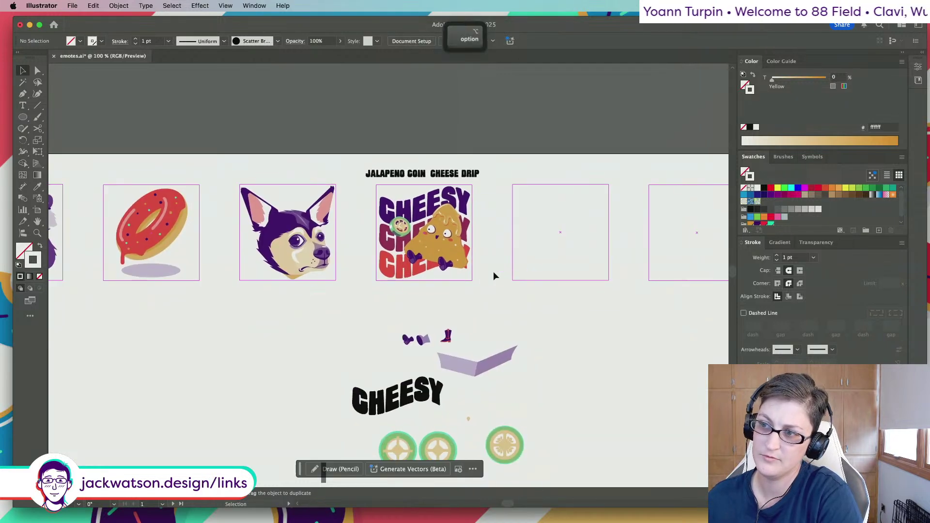
{"action": "scroll", "coordinate": [493, 271], "scroll_direction": "down", "scroll_amount": 2}
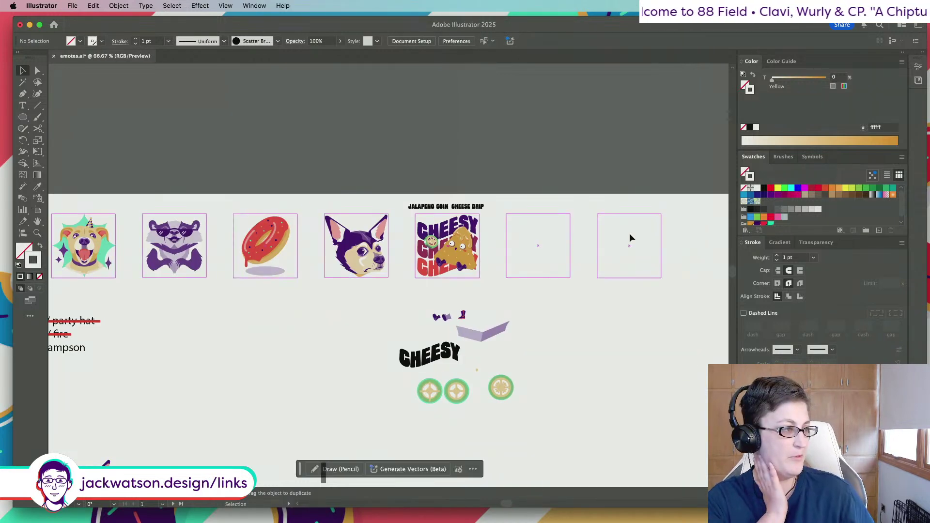
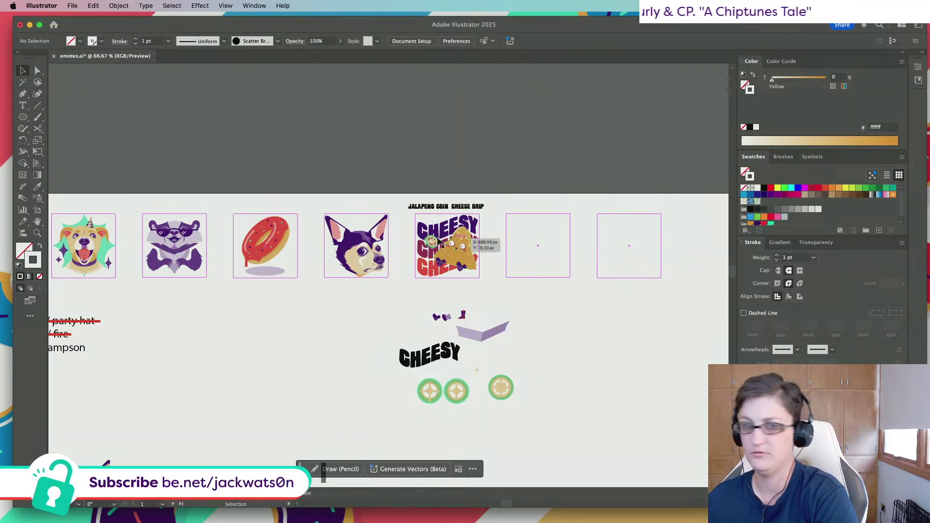
Try lightening the nacho body's fill to a Yellow tint of 68% and undo it
{"action": "scroll", "coordinate": [432, 241], "scroll_direction": "up", "scroll_amount": 5}
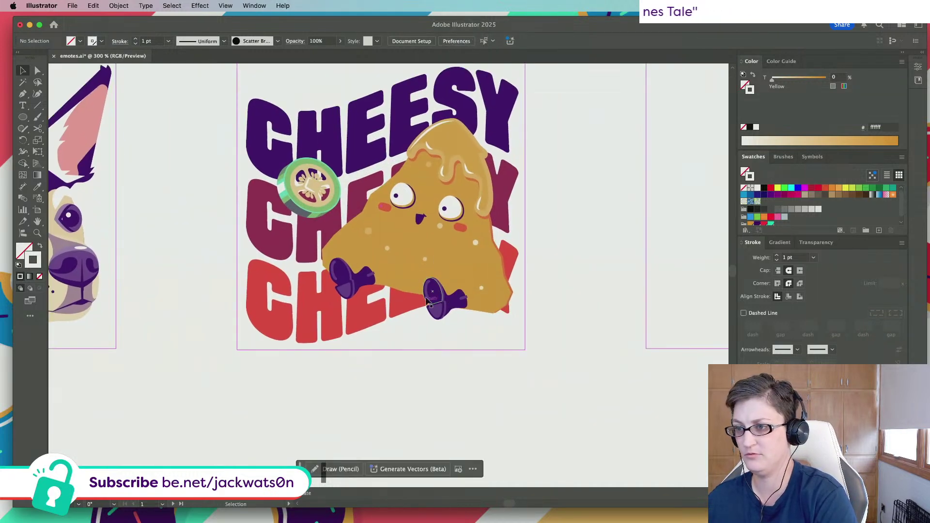
{"action": "left_click", "coordinate": [398, 287]}
{"action": "key", "text": "shift+super+a"}
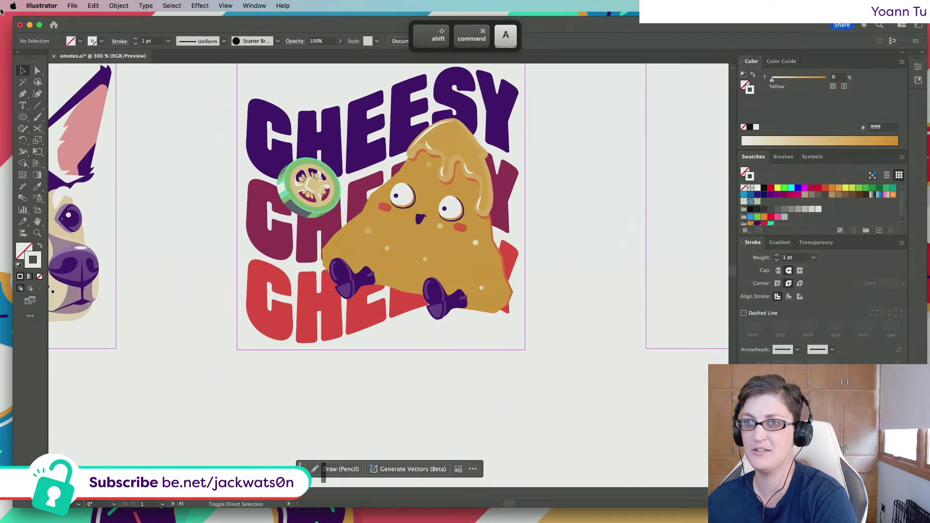
{"action": "left_click", "coordinate": [38, 70]}
{"action": "left_click", "coordinate": [400, 280]}
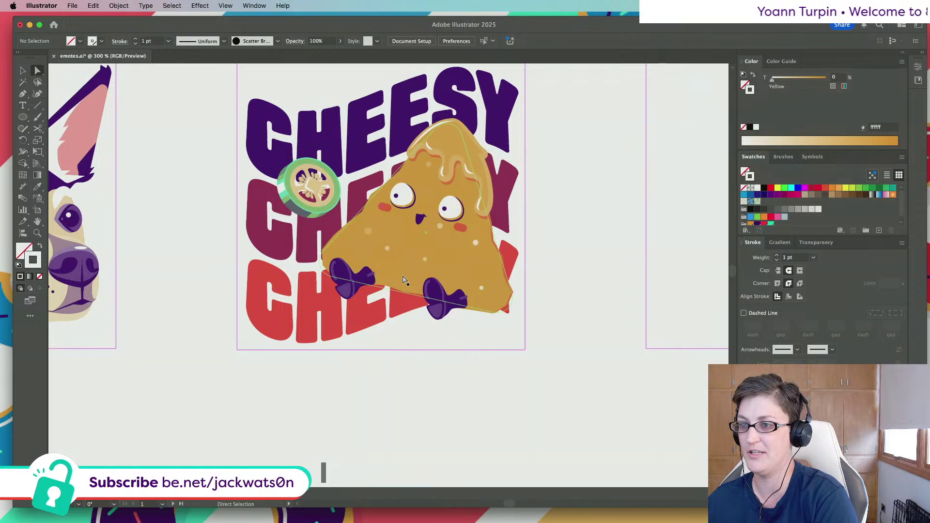
{"action": "left_click", "coordinate": [745, 87]}
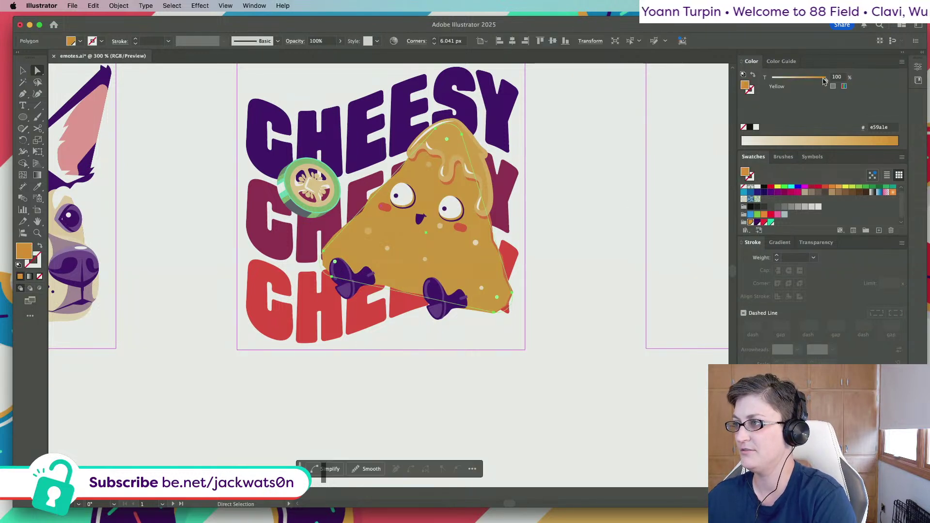
{"action": "left_click_drag", "start_coordinate": [824, 80], "coordinate": [815, 82]}
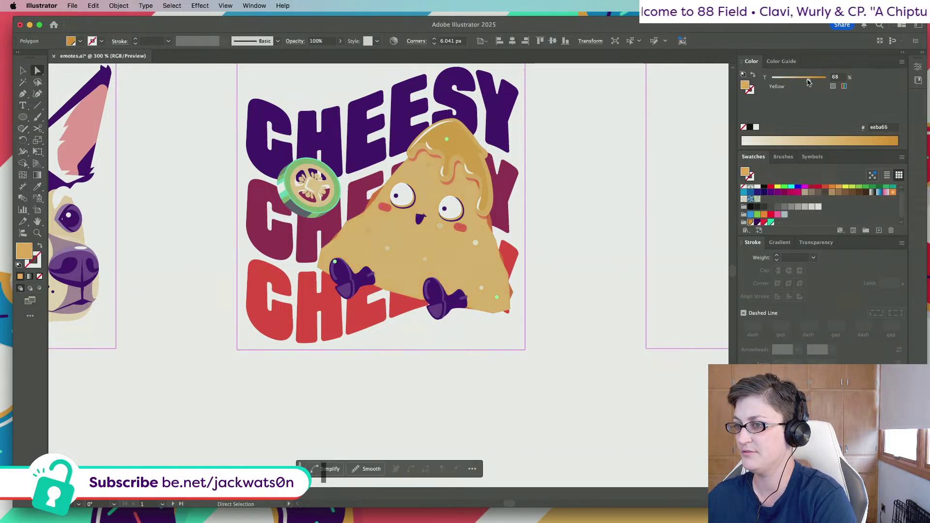
{"action": "key", "text": "super+z"}
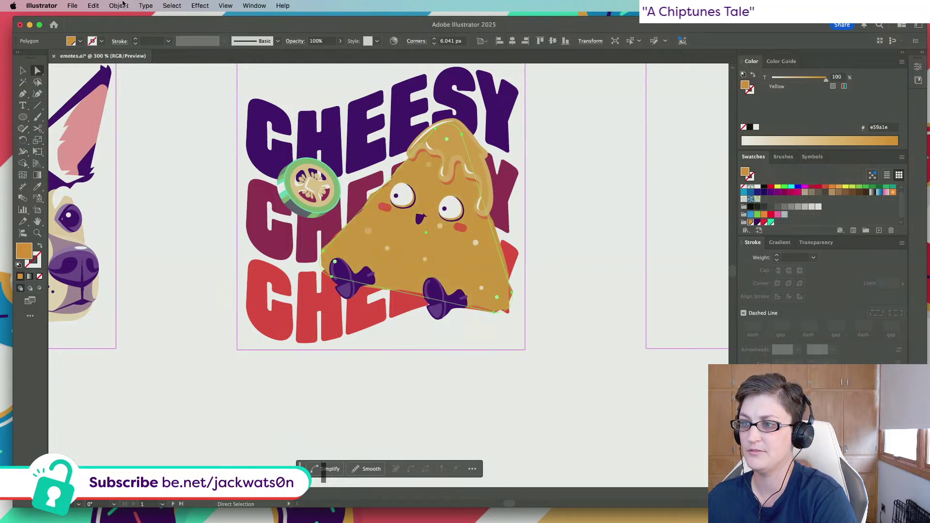
Expand the appearance of the nacho body and delete the separate red shape at its edge
{"action": "scroll", "coordinate": [521, 284], "scroll_direction": "up", "scroll_amount": 1}
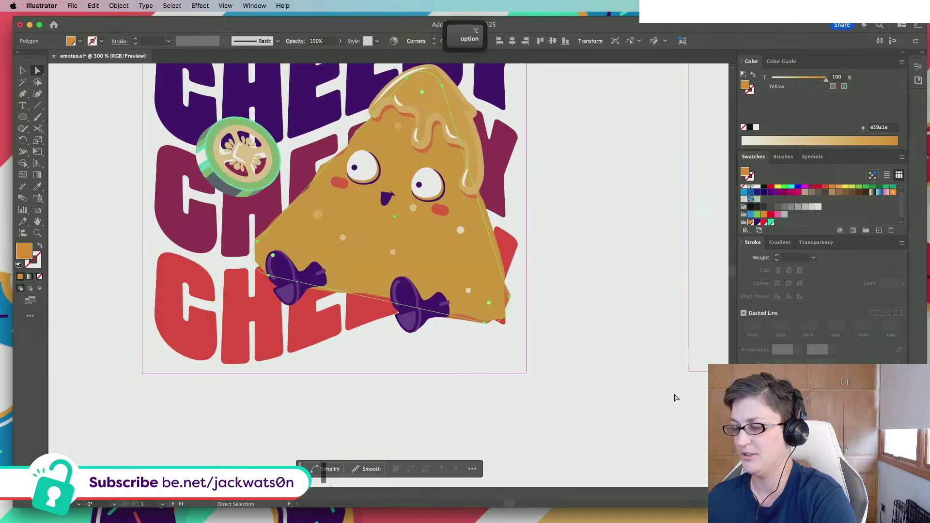
{"action": "left_click", "coordinate": [112, 6]}
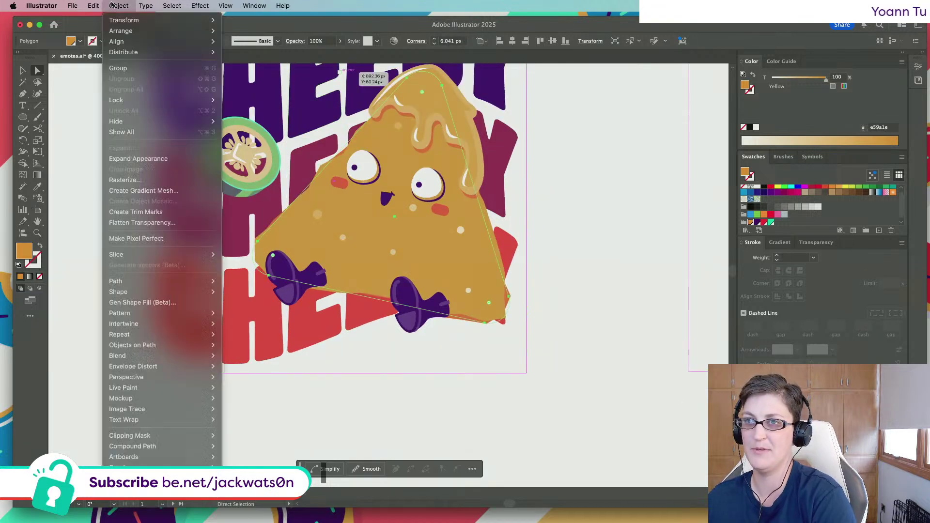
{"action": "left_click", "coordinate": [161, 162]}
{"action": "left_click", "coordinate": [510, 295]}
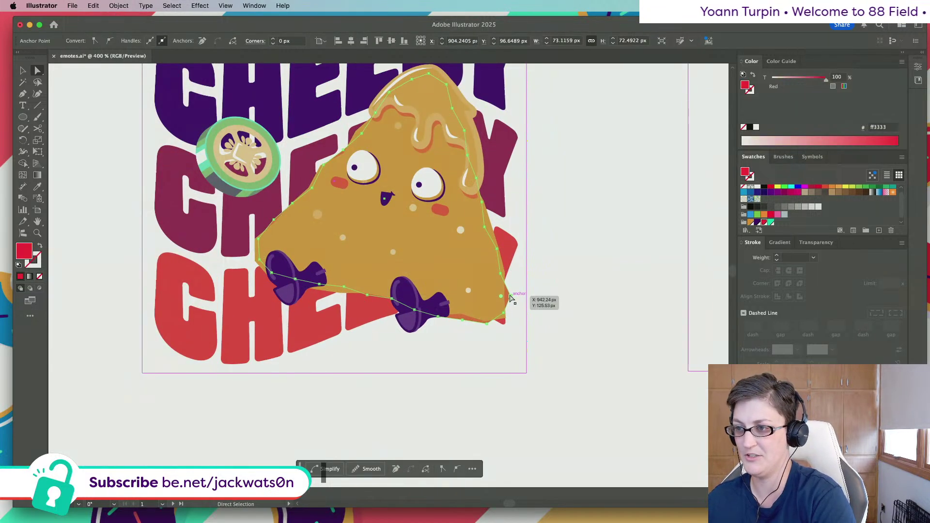
{"action": "key", "text": "BackSpace"}
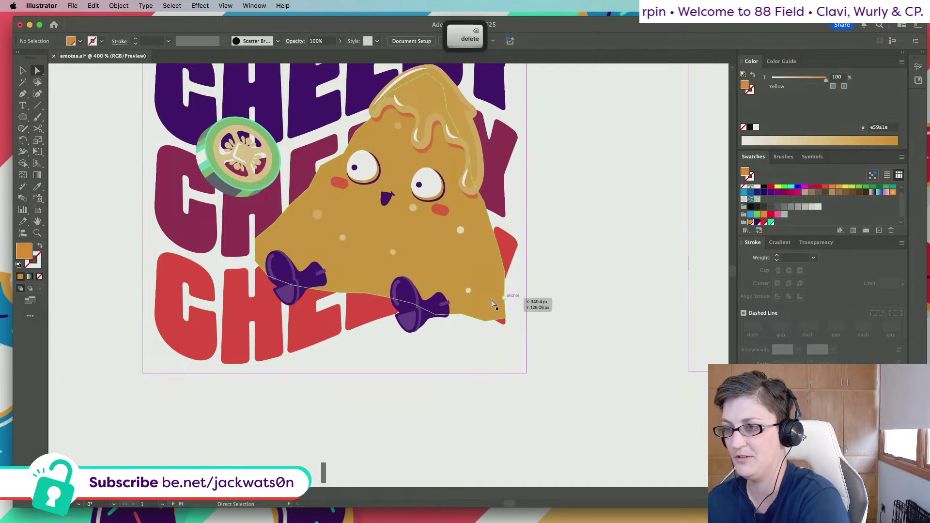
Lighten the nacho body's fill to a Yellow tint of about 73%
{"action": "left_click", "coordinate": [491, 248]}
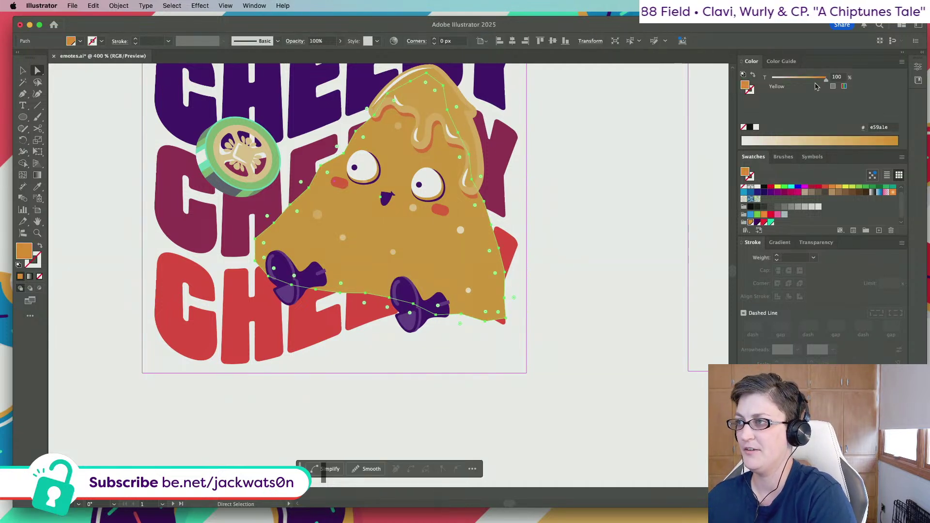
{"action": "left_click_drag", "start_coordinate": [823, 80], "coordinate": [807, 81]}
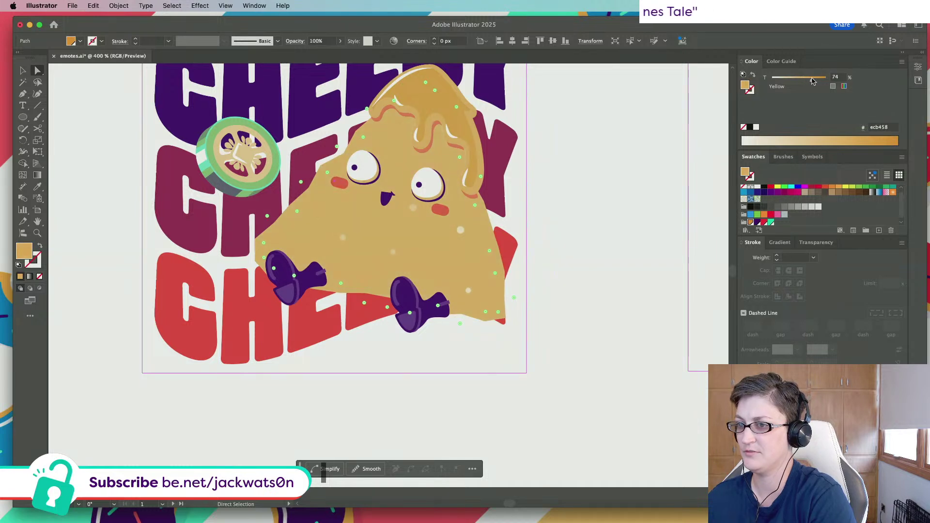
{"action": "mouse_move", "coordinate": [816, 81]}
{"action": "left_mouse_down"}
{"action": "mouse_move", "coordinate": [837, 81]}
{"action": "mouse_move", "coordinate": [814, 81]}
{"action": "left_mouse_up"}
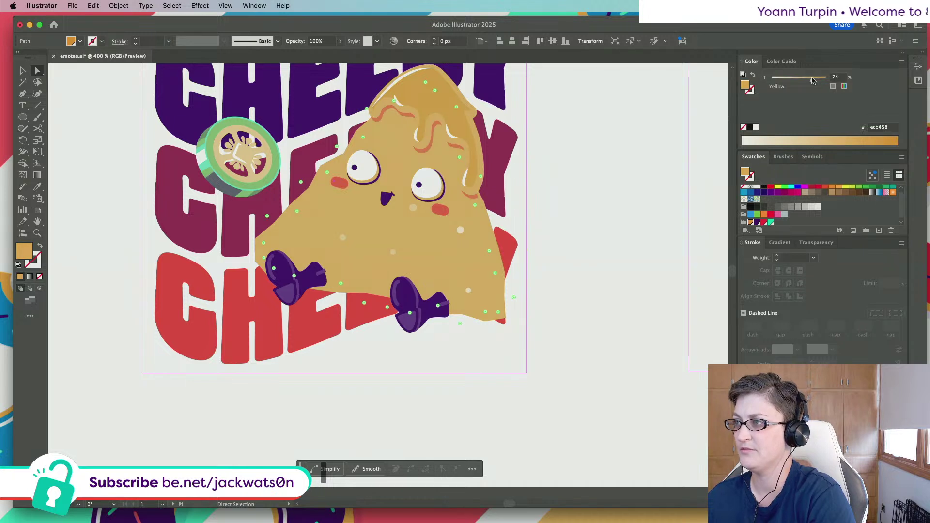
{"action": "left_click_drag", "start_coordinate": [813, 81], "coordinate": [814, 81]}
Deepen the outer cheese shape's fill with a stronger Yellow tint so it contrasts with the nacho body
{"action": "left_click", "coordinate": [432, 137]}
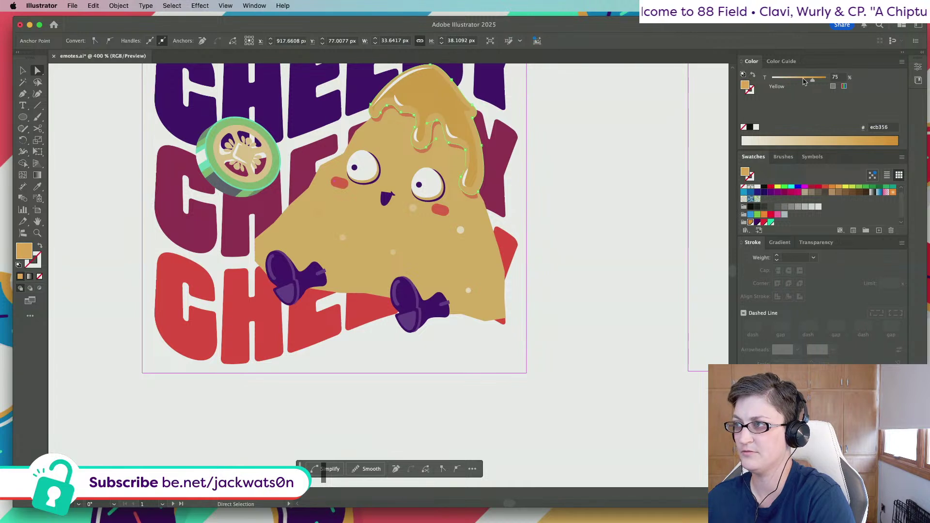
{"action": "left_click", "coordinate": [845, 85]}
{"action": "left_click", "coordinate": [410, 89]}
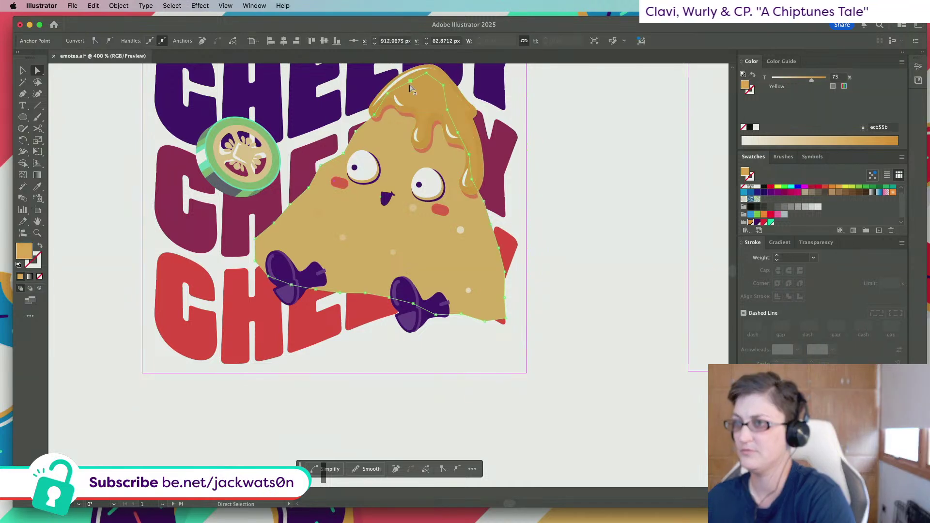
Fill the inner cheese shape with the Red swatch and set its opacity to 25%
{"action": "left_click", "coordinate": [458, 109]}
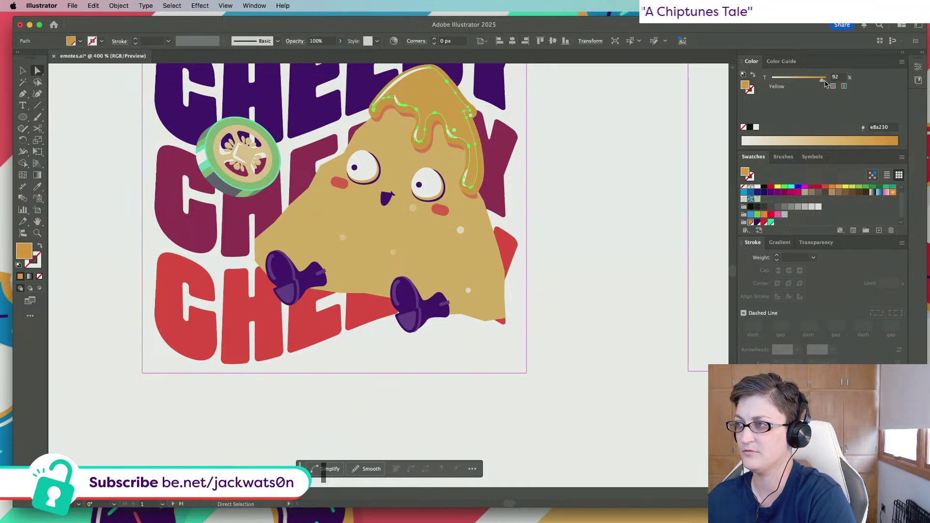
{"action": "left_click", "coordinate": [764, 222]}
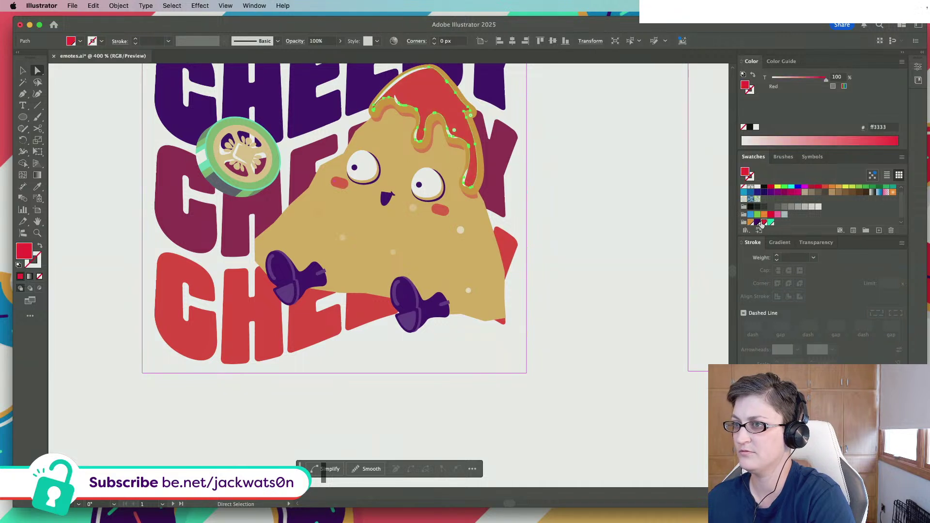
{"action": "left_click", "coordinate": [315, 42]}
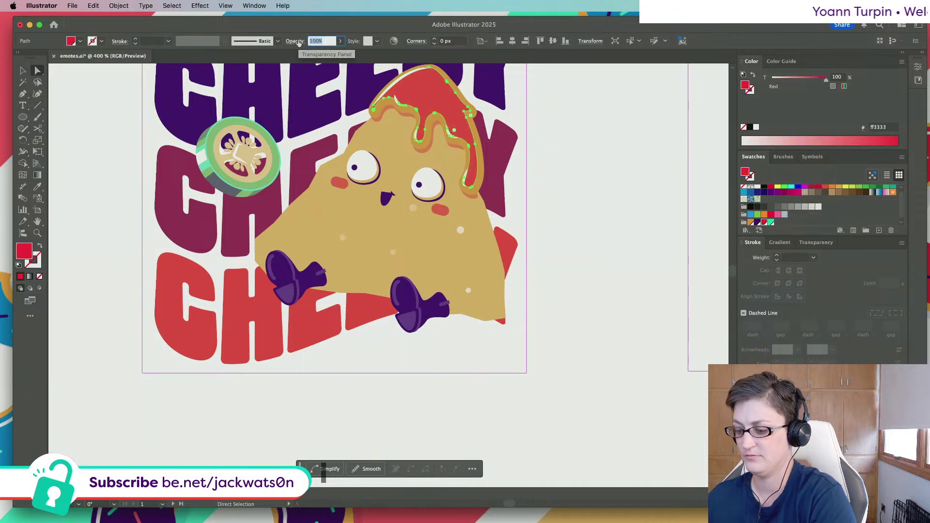
{"action": "type", "text": "25"}
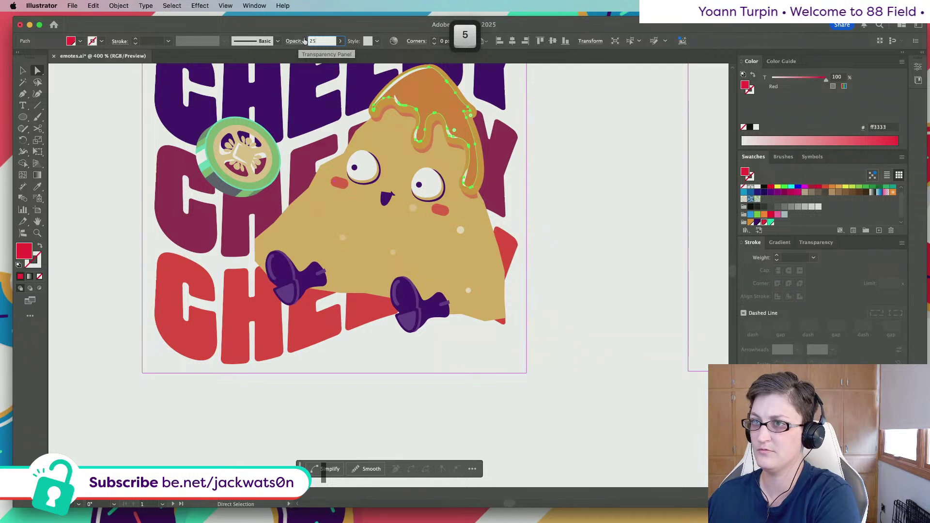
Apply the 25% opacity to the inner cheese shape and deselect it
{"action": "key", "text": "Return"}
{"action": "left_click", "coordinate": [584, 176]}
{"action": "key", "text": "super+minus"}
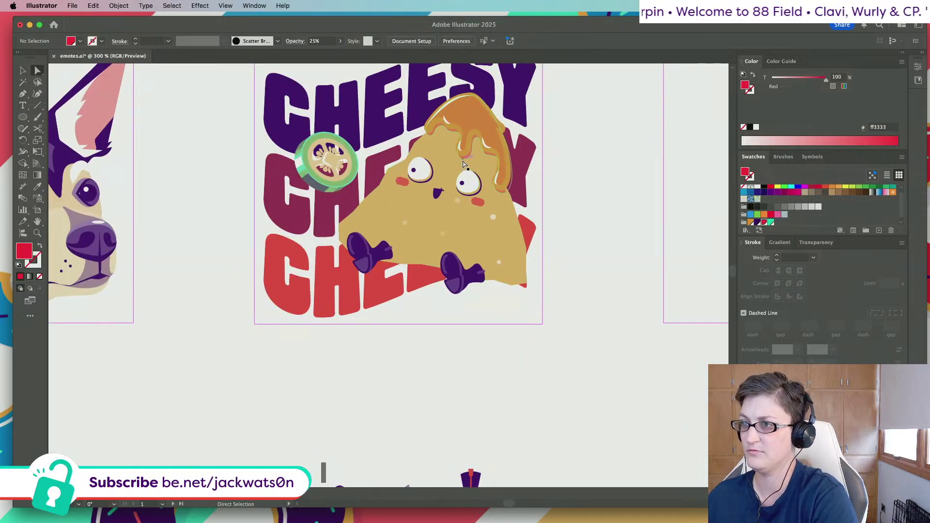
Set the opacity of the red shadow shape beneath the cheese drips to 75%
{"action": "left_click", "coordinate": [462, 164]}
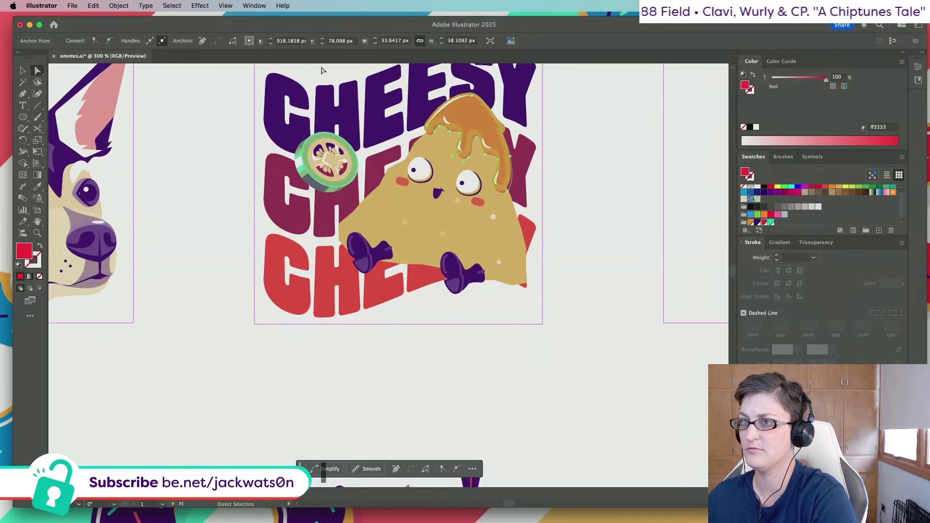
{"action": "key", "text": "super+plus"}
{"action": "key", "text": "super+plus"}
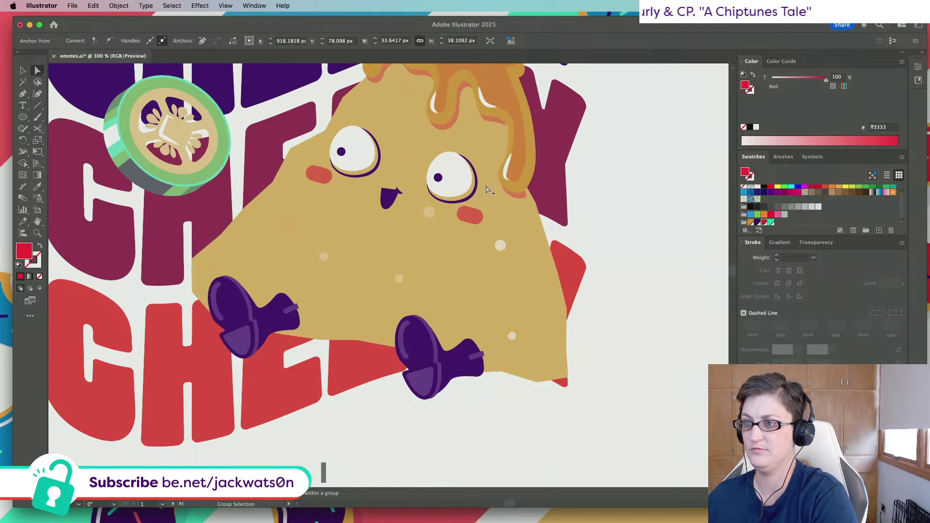
{"action": "key", "text": "shift+super+a"}
{"action": "left_click", "coordinate": [494, 124]}
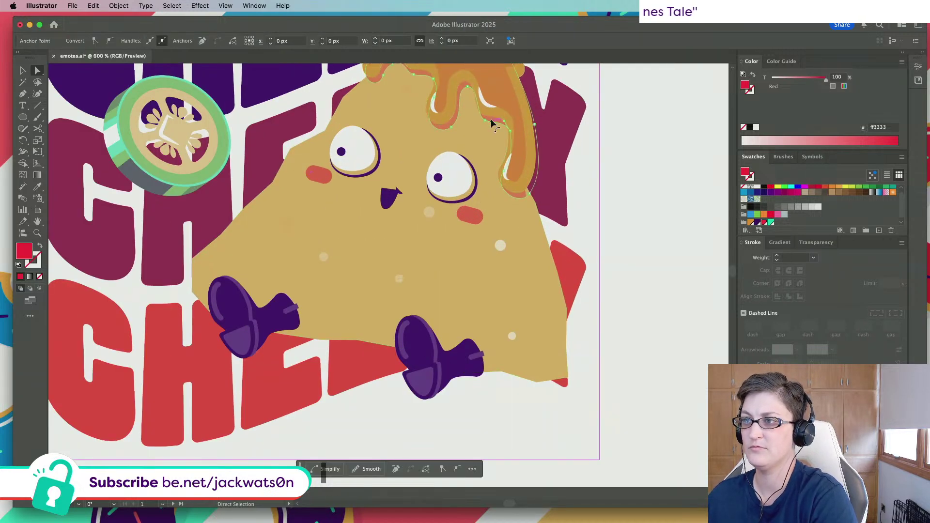
{"action": "scroll", "coordinate": [493, 124], "scroll_direction": "up", "scroll_amount": 3}
{"action": "left_click", "coordinate": [493, 124], "text": "alt"}
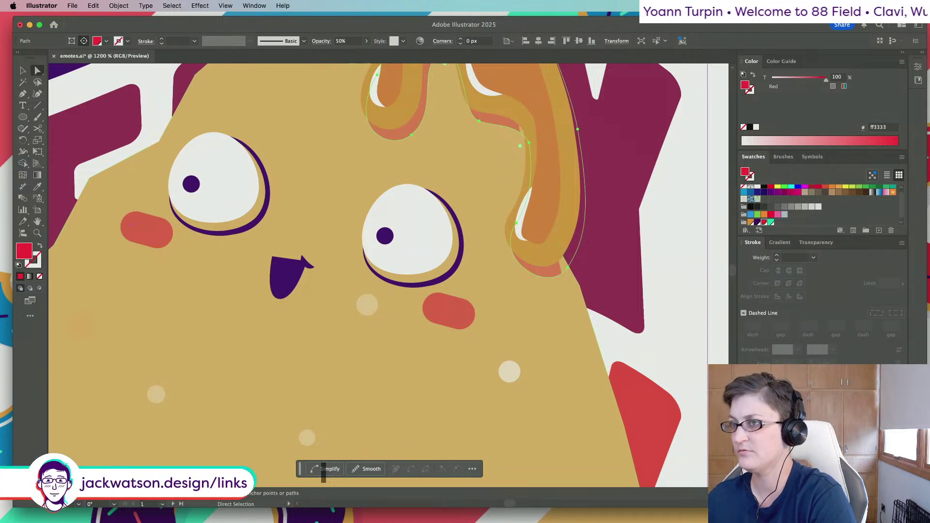
{"action": "left_click", "coordinate": [340, 41]}
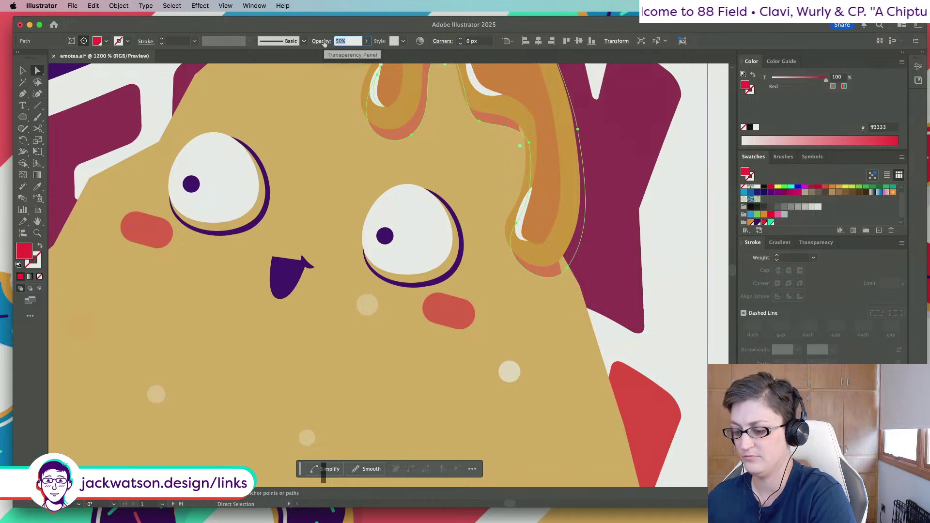
{"action": "type", "text": "25"}
{"action": "key", "text": "Return"}
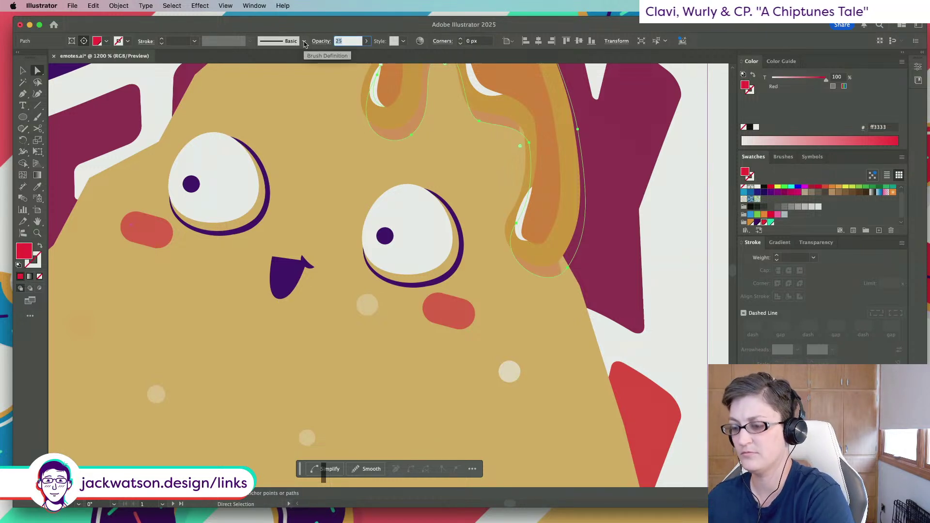
{"action": "type", "text": "75"}
{"action": "left_click", "coordinate": [667, 237]}
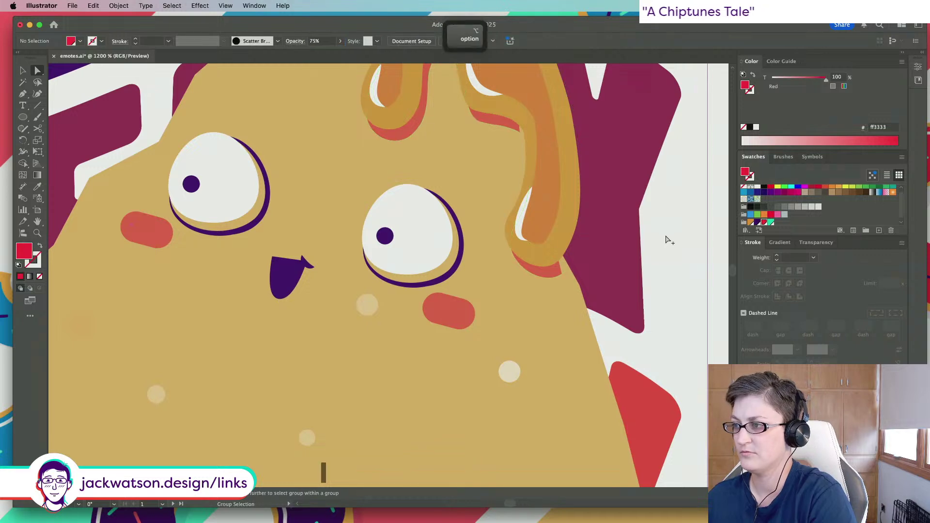
Try a 0% Yellow tint on the stroke of the dotted path along the nacho body's left side
{"action": "scroll", "coordinate": [666, 237], "scroll_direction": "down", "scroll_amount": 5}
{"action": "scroll", "coordinate": [564, 239], "scroll_direction": "down", "scroll_amount": 5}
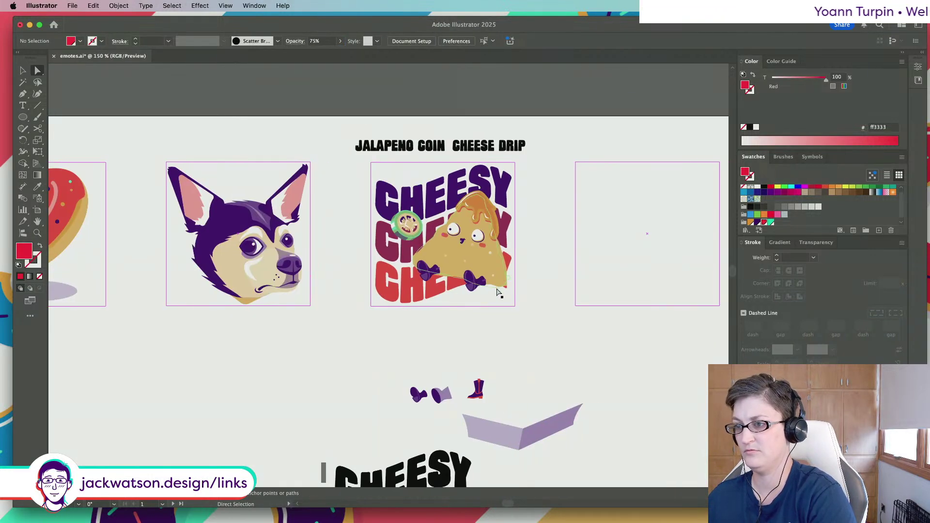
{"action": "scroll", "coordinate": [499, 281], "scroll_direction": "up", "scroll_amount": 4}
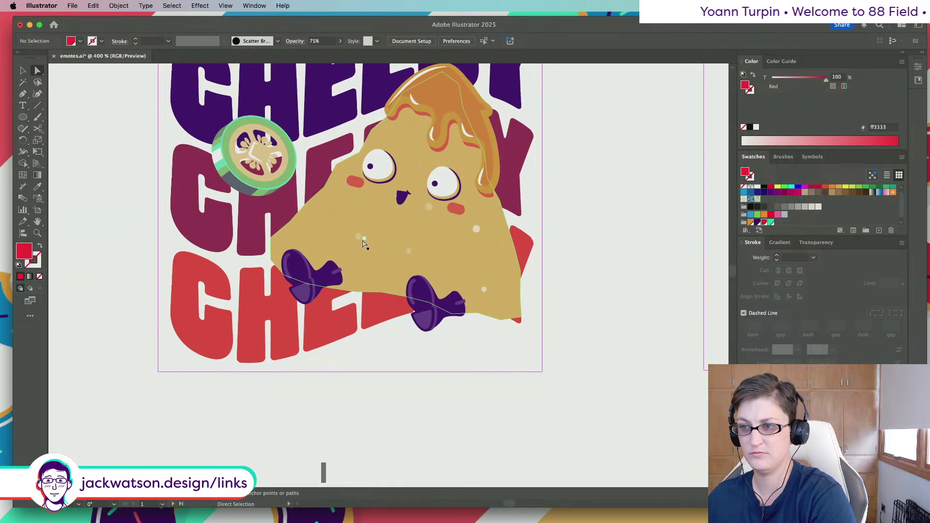
{"action": "left_click", "coordinate": [360, 247]}
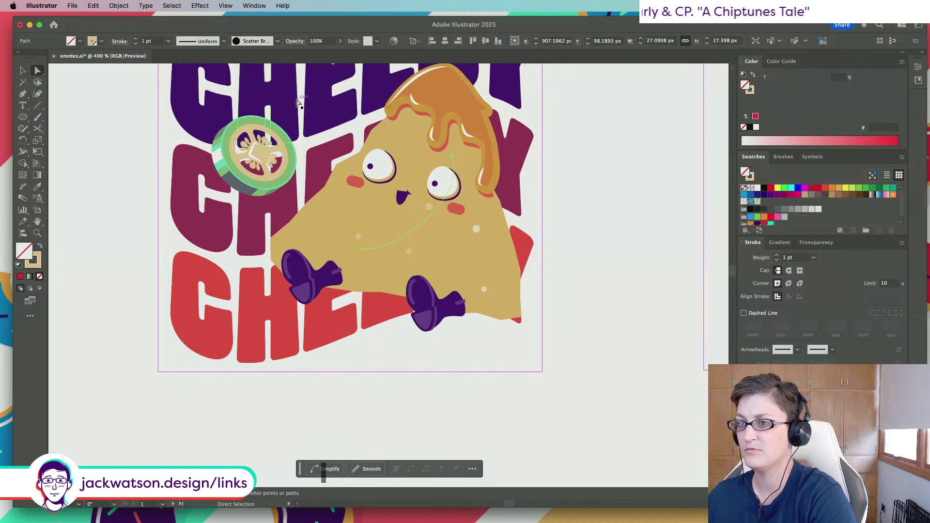
{"action": "left_click", "coordinate": [342, 216]}
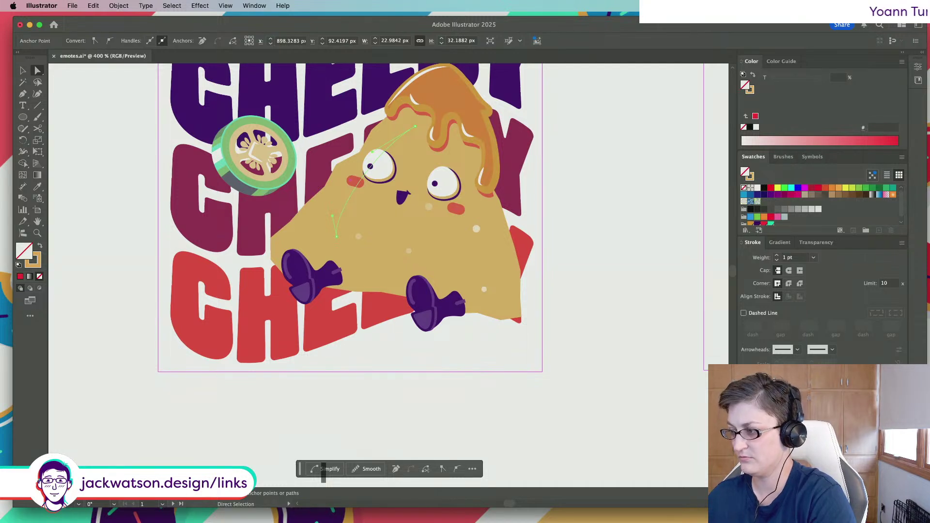
{"action": "key", "text": "super+f"}
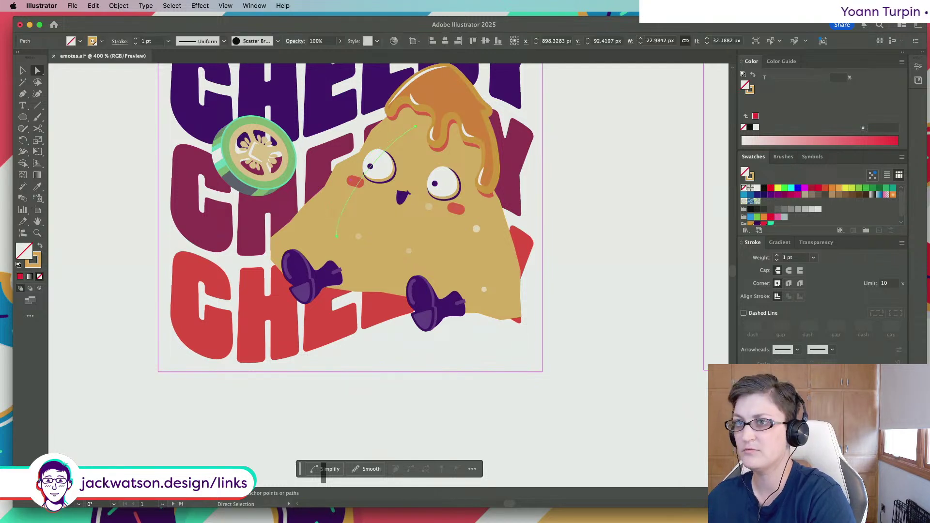
{"action": "left_click", "coordinate": [751, 92]}
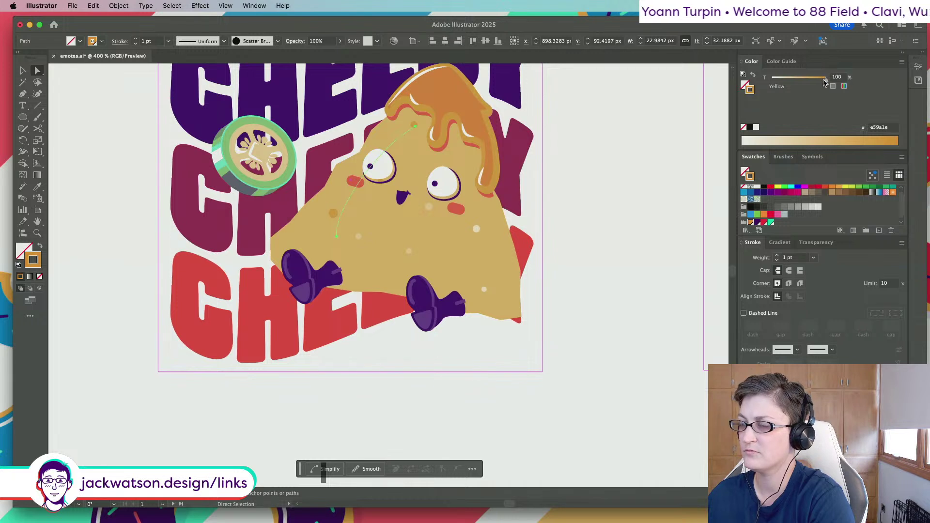
{"action": "left_click_drag", "start_coordinate": [825, 83], "coordinate": [786, 81]}
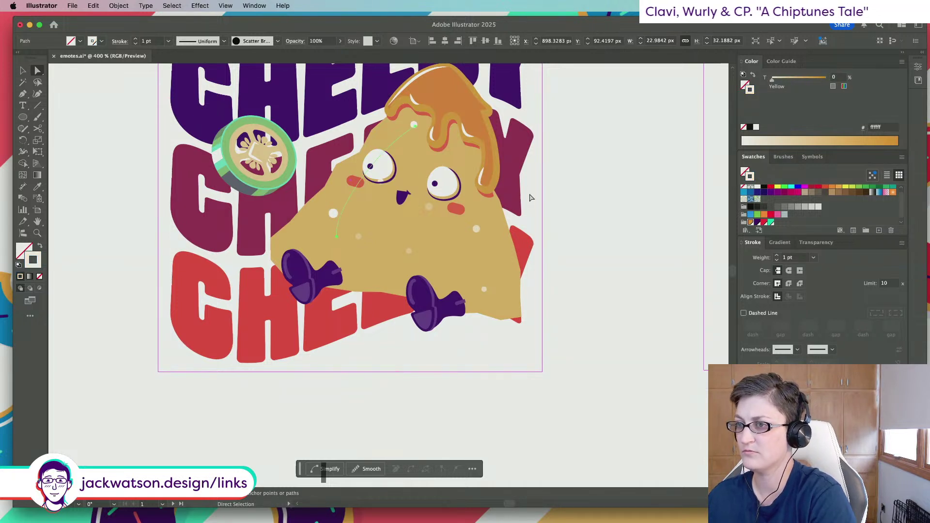
{"action": "left_click", "coordinate": [616, 218]}
{"action": "key", "text": "super+minus"}
{"action": "key", "text": "super+minus"}
{"action": "key", "text": "super+minus"}
{"action": "scroll", "coordinate": [619, 218], "scroll_direction": "right", "scroll_amount": 2}
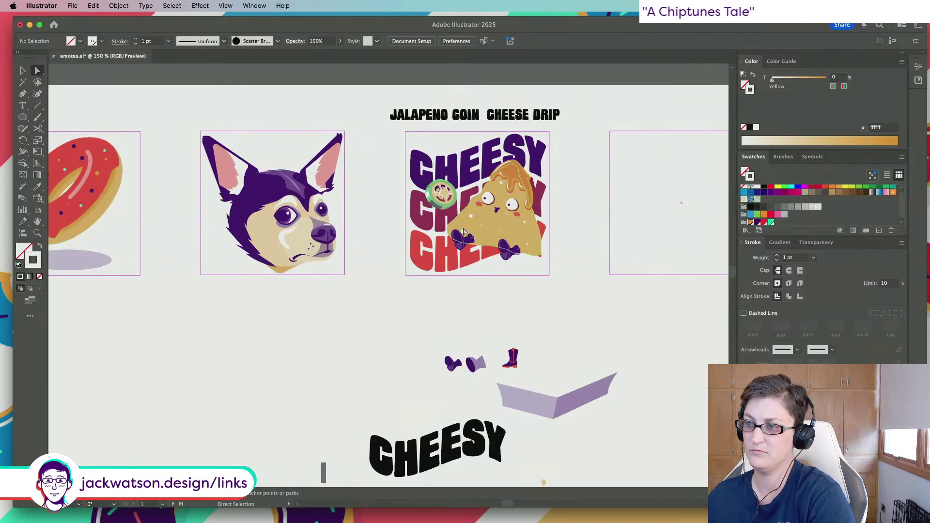
Lighten the Yellow stroke tint of the nacho's central dotted path and set the left dotted path's tint to 47%
{"action": "left_click", "coordinate": [491, 230]}
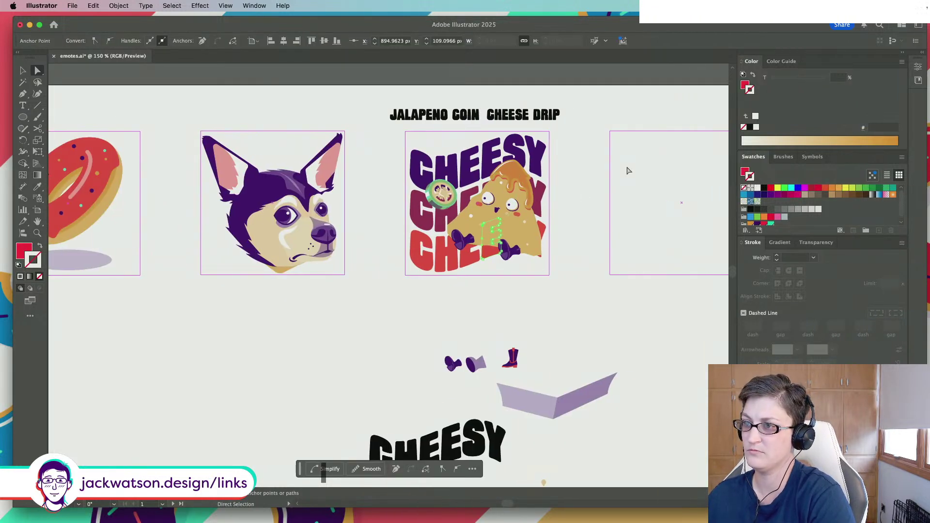
{"action": "left_click", "coordinate": [503, 221]}
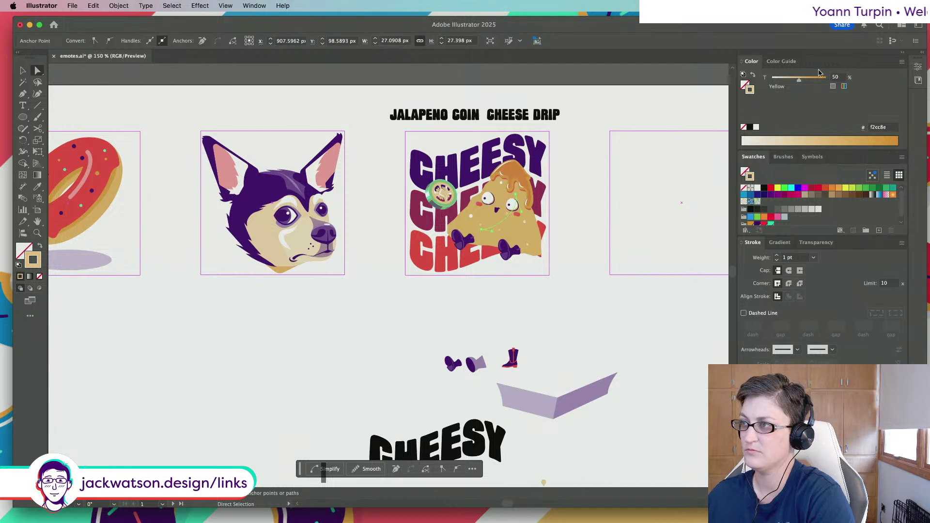
{"action": "mouse_move", "coordinate": [799, 82]}
{"action": "left_mouse_down"}
{"action": "mouse_move", "coordinate": [771, 83]}
{"action": "mouse_move", "coordinate": [788, 83]}
{"action": "left_mouse_up"}
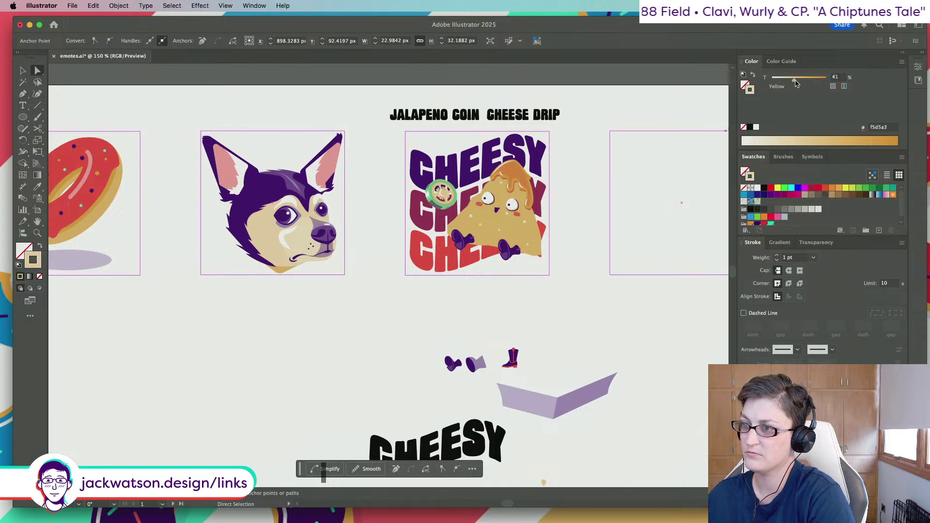
{"action": "left_click", "coordinate": [610, 248]}
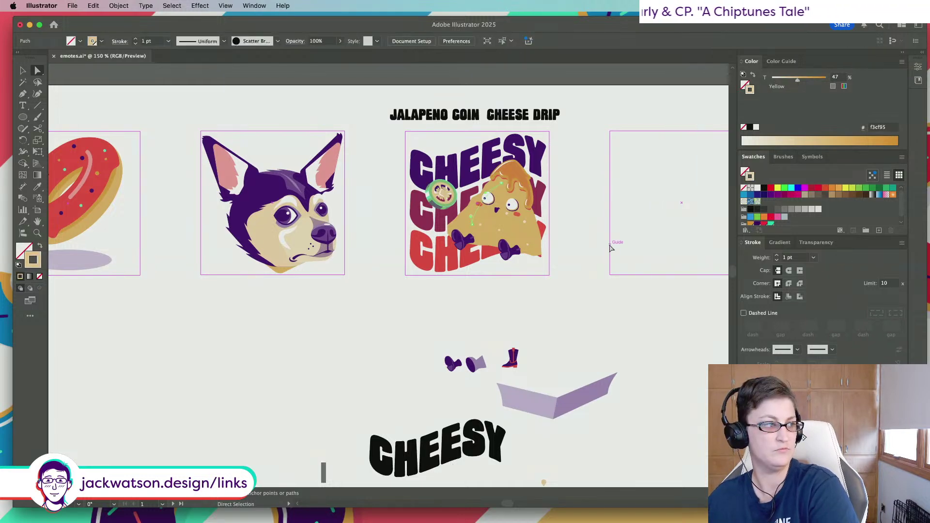
Save the emotes.ai document
{"action": "scroll", "coordinate": [609, 246], "scroll_direction": "right", "scroll_amount": 3}
{"action": "scroll", "coordinate": [608, 245], "scroll_direction": "down", "scroll_amount": 5}
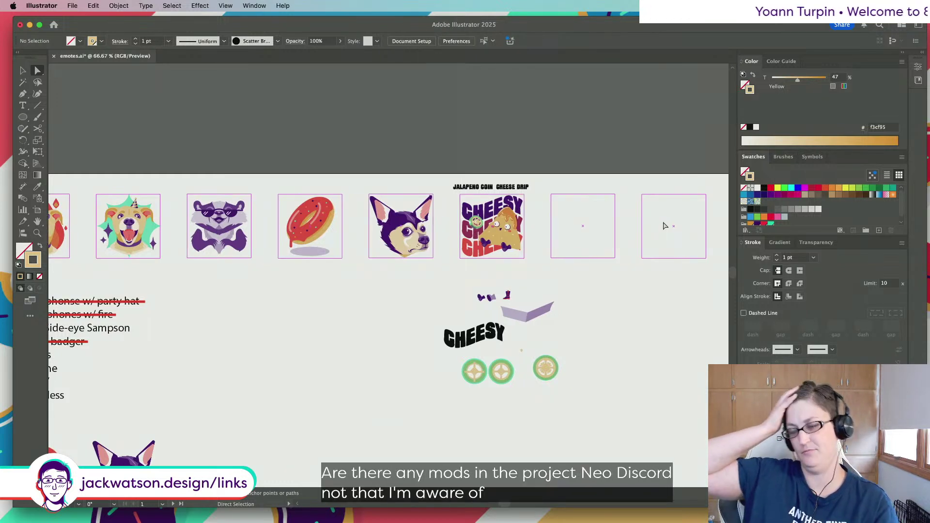
{"action": "scroll", "coordinate": [537, 240], "scroll_direction": "up", "scroll_amount": 10}
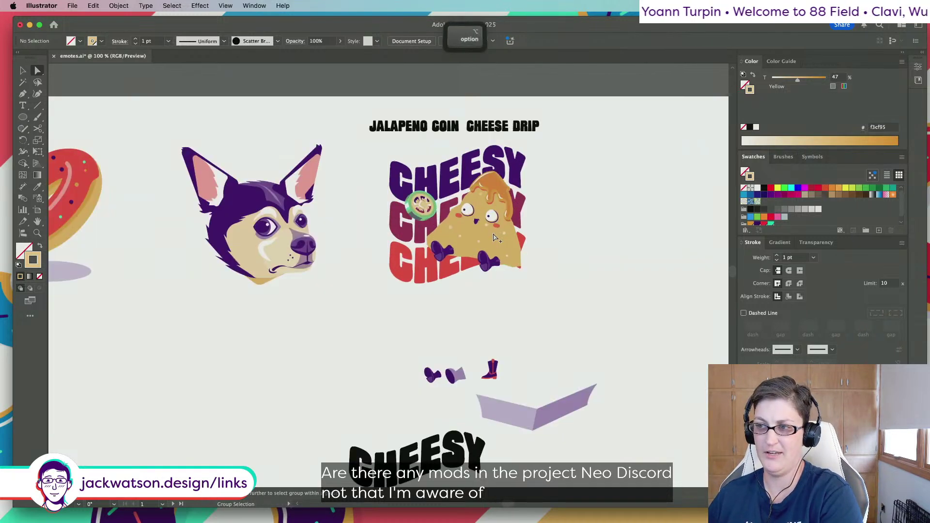
{"action": "scroll", "coordinate": [552, 150], "scroll_direction": "down", "scroll_amount": 4}
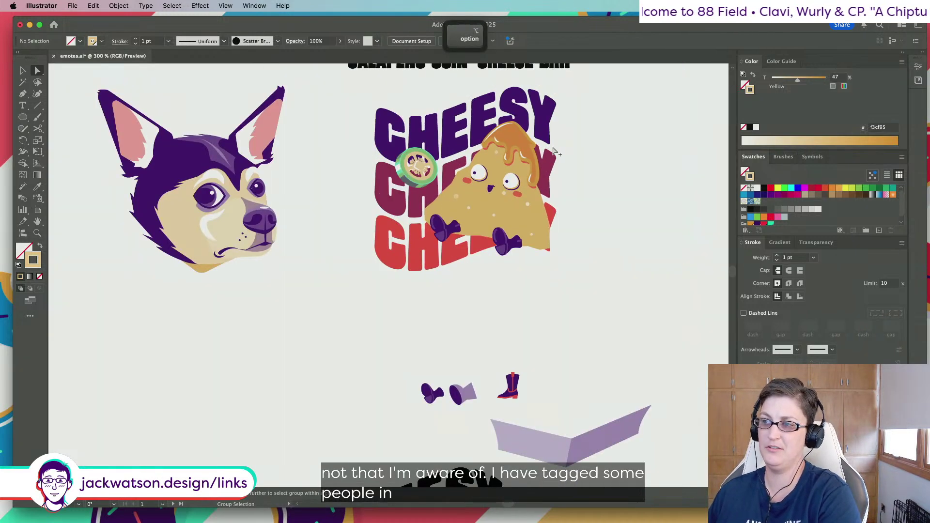
{"action": "scroll", "coordinate": [556, 151], "scroll_direction": "down", "scroll_amount": 3}
{"action": "scroll", "coordinate": [562, 150], "scroll_direction": "right", "scroll_amount": 2}
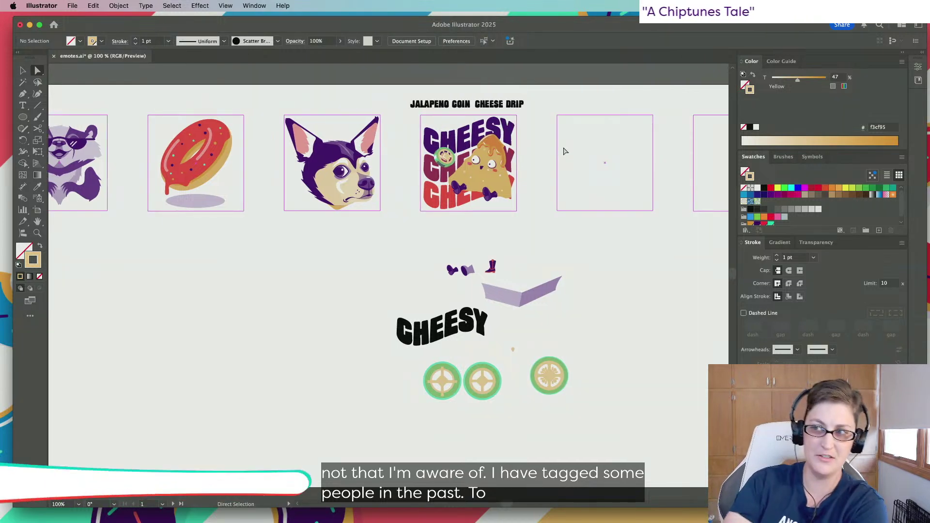
{"action": "key", "text": "super+s"}
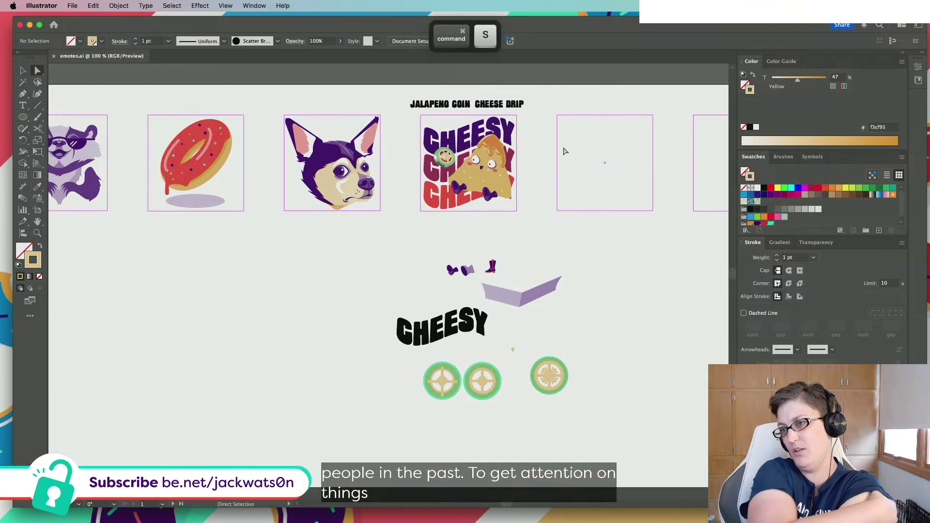
Place a copy of the nacho body behind the original, offset slightly to the right, and fill it with a 100% Yellow tint
{"action": "scroll", "coordinate": [512, 168], "scroll_direction": "up", "scroll_amount": 5}
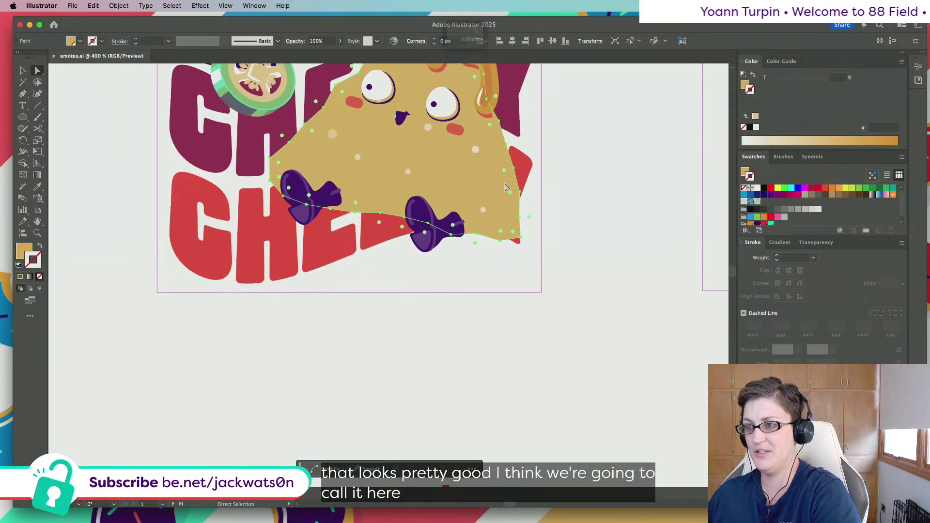
{"action": "left_click", "coordinate": [483, 186], "text": "super"}
{"action": "left_click_drag", "start_coordinate": [482, 184], "coordinate": [505, 193]}
{"action": "key", "text": "super+shift+a"}
{"action": "key", "text": "super+b"}
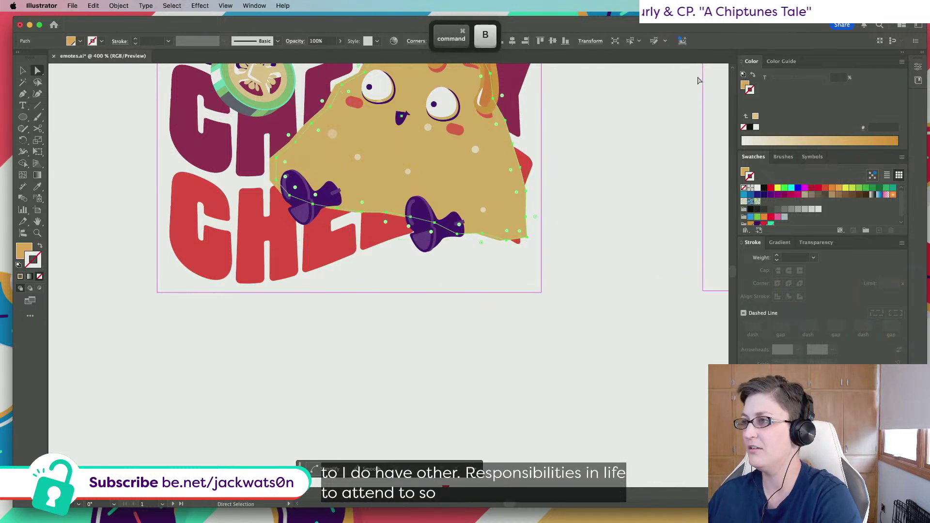
{"action": "left_click", "coordinate": [745, 85]}
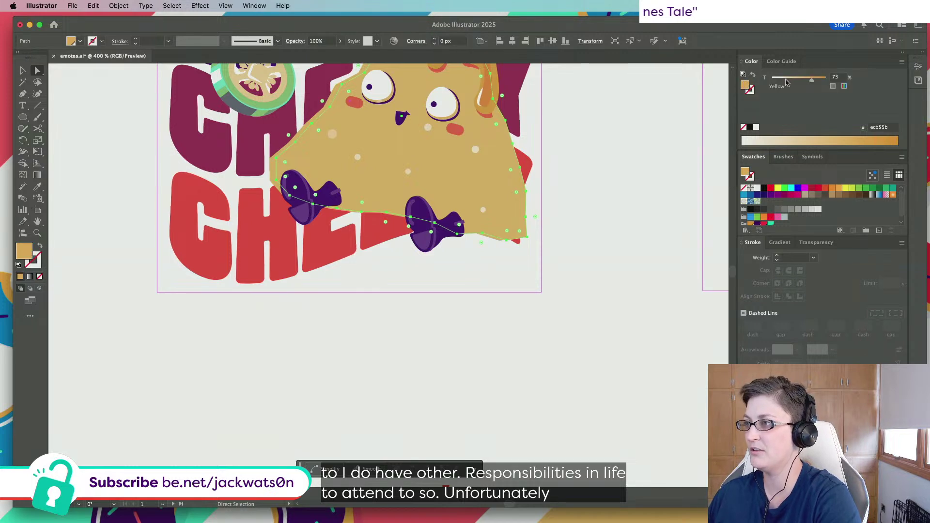
{"action": "left_click", "coordinate": [826, 78]}
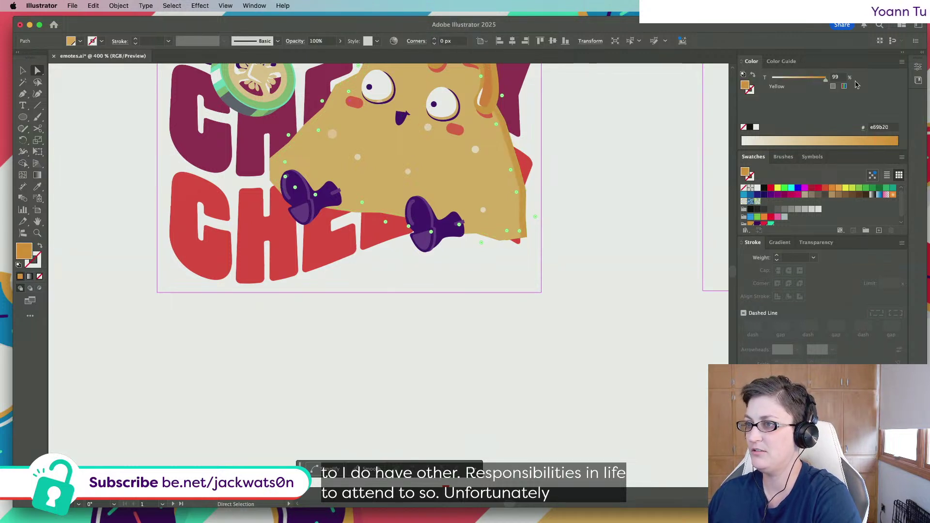
Nudge the darker copy closer to the nacho body so only a thin shaded edge shows along the right side
{"action": "scroll", "coordinate": [620, 124], "scroll_direction": "up", "scroll_amount": 5}
{"action": "key", "text": "alt"}
{"action": "scroll", "coordinate": [496, 243], "scroll_direction": "up", "scroll_amount": 5}
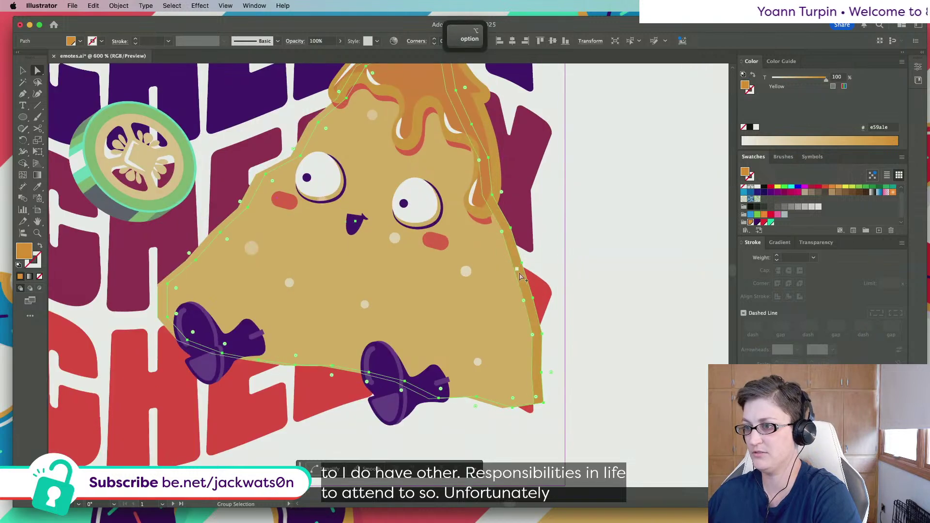
{"action": "left_click_drag", "start_coordinate": [521, 291], "coordinate": [541, 305]}
{"action": "scroll", "coordinate": [517, 294], "scroll_direction": "down", "scroll_amount": 3}
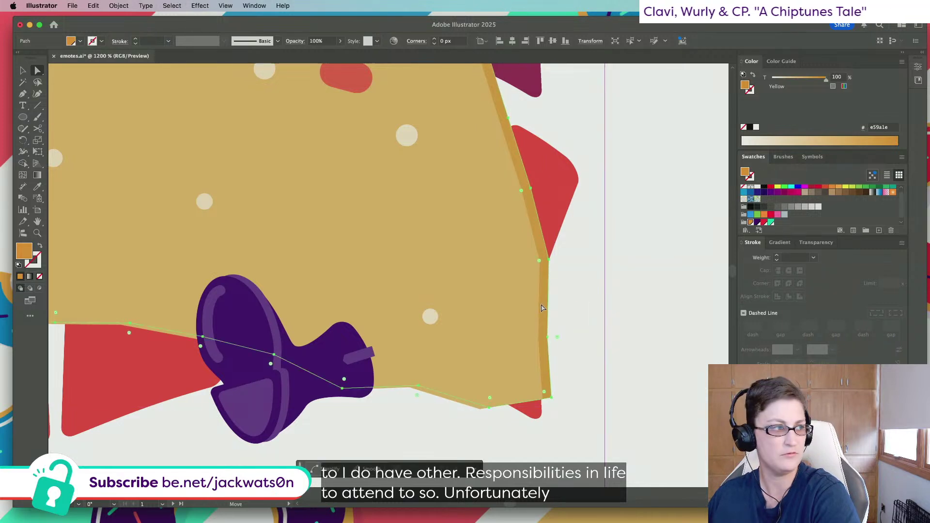
{"action": "left_click", "coordinate": [604, 309], "text": "alt"}
{"action": "scroll", "coordinate": [604, 308], "scroll_direction": "down", "scroll_amount": 6}
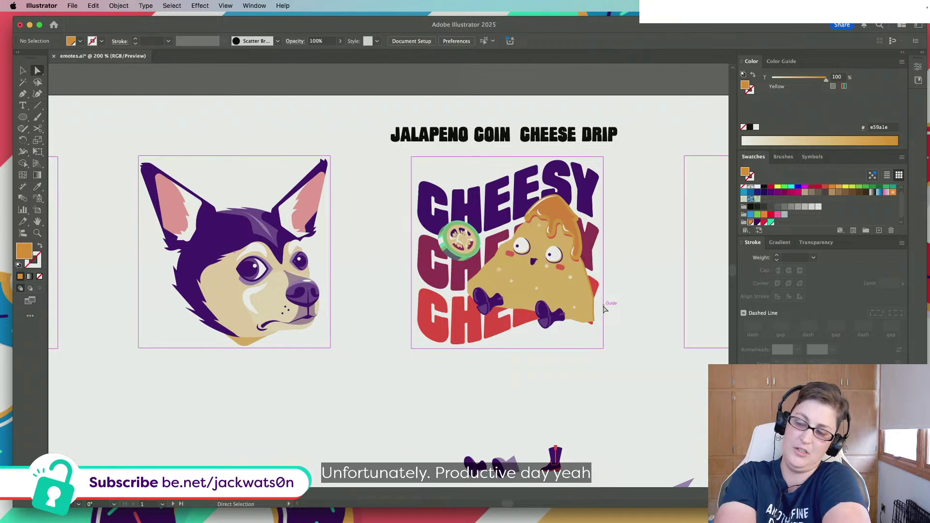
Paste a copy of the nacho body in front of the original and move it slightly to the right
{"action": "scroll", "coordinate": [507, 298], "scroll_direction": "up", "scroll_amount": 3}
{"action": "left_click", "coordinate": [486, 289]}
{"action": "key", "text": "cmd+c"}
{"action": "key", "text": "cmd+f"}
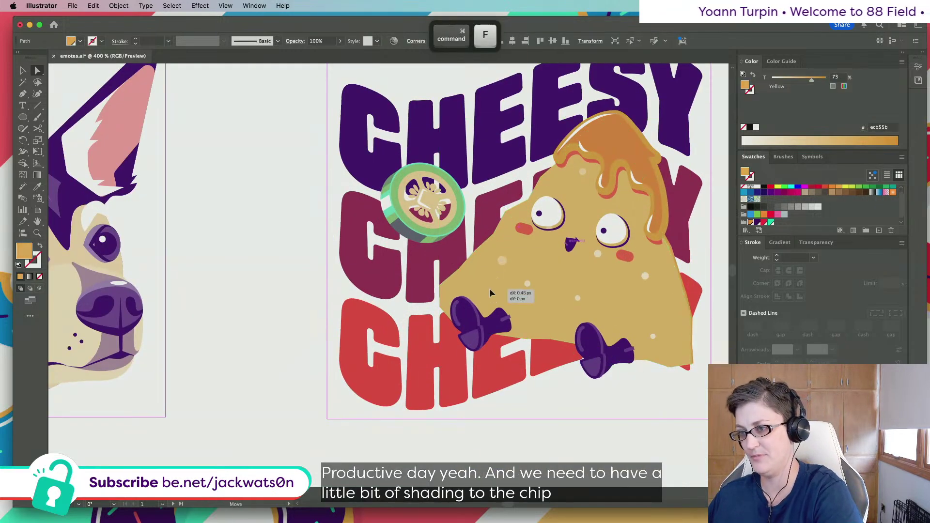
{"action": "left_click_drag", "start_coordinate": [489, 289], "coordinate": [496, 289]}
Isolate the shifted nacho copy, paste a second body copy in front in the original position and select both
{"action": "right_click", "coordinate": [479, 287]}
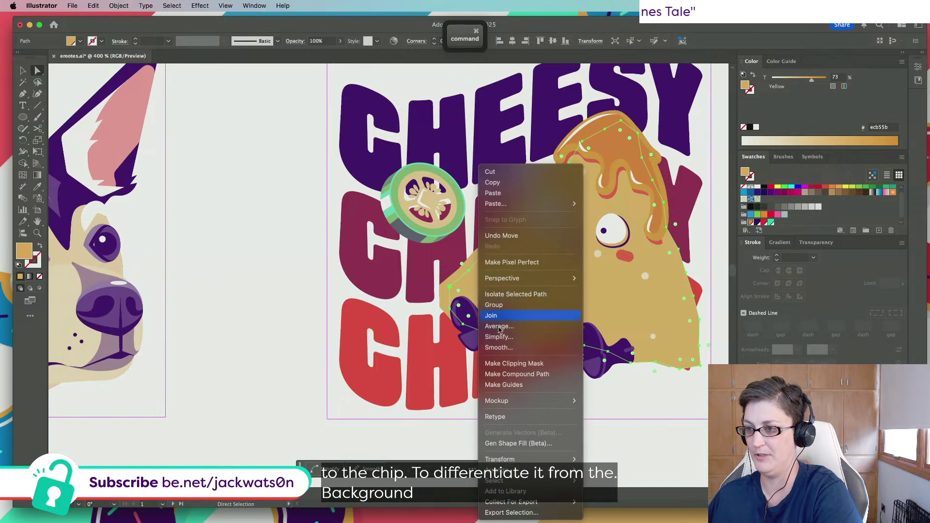
{"action": "left_click", "coordinate": [504, 296]}
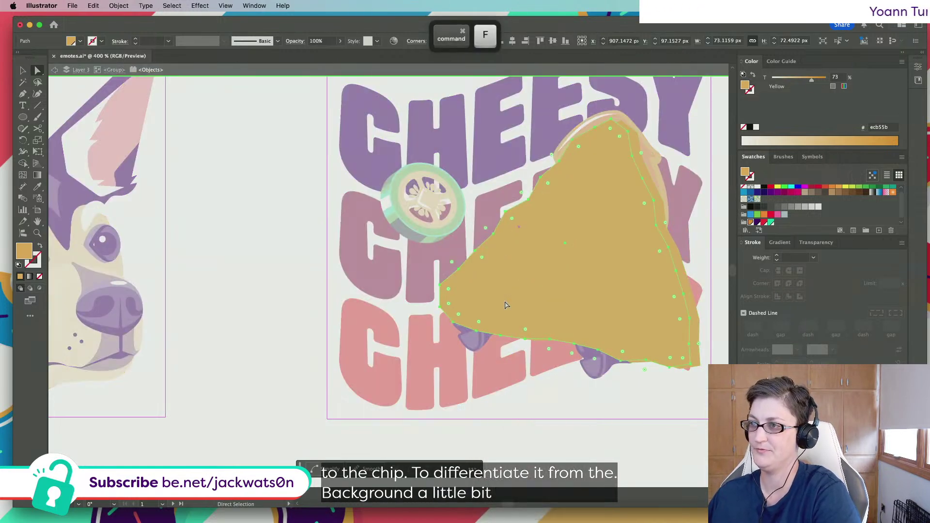
{"action": "scroll", "coordinate": [360, 107], "scroll_direction": "right", "scroll_amount": 3}
{"action": "key", "text": "super+a"}
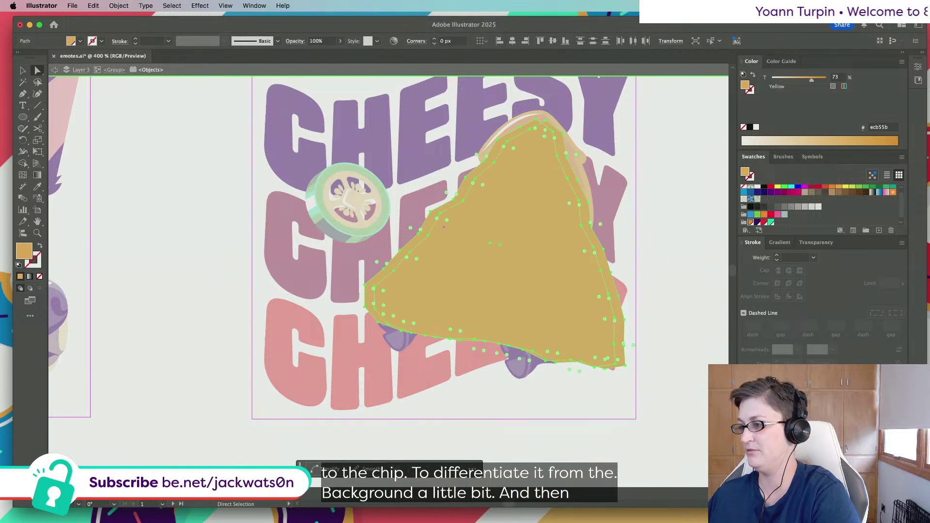
{"action": "left_click", "coordinate": [915, 67]}
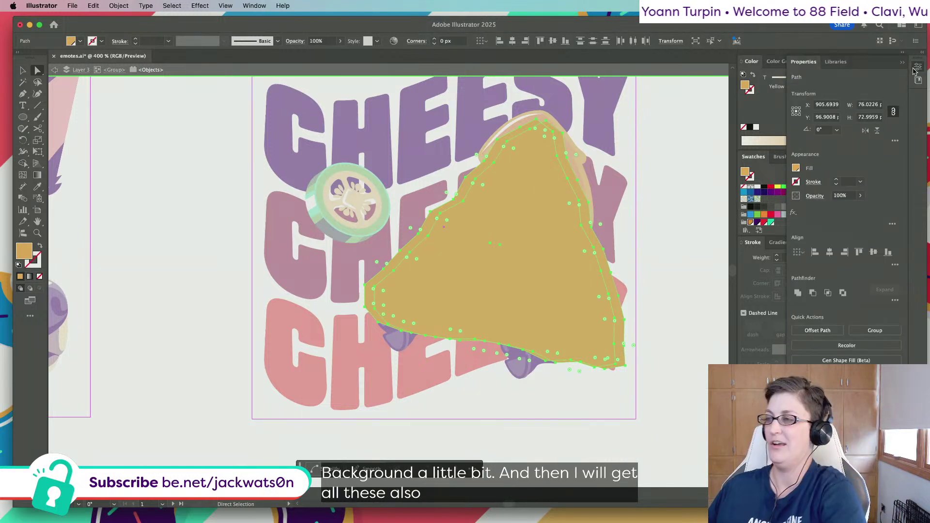
Try the Minus Front, Exclude and Intersect shape modes on the two nacho copies, undoing each one
{"action": "left_click", "coordinate": [812, 293]}
{"action": "key", "text": "super+z"}
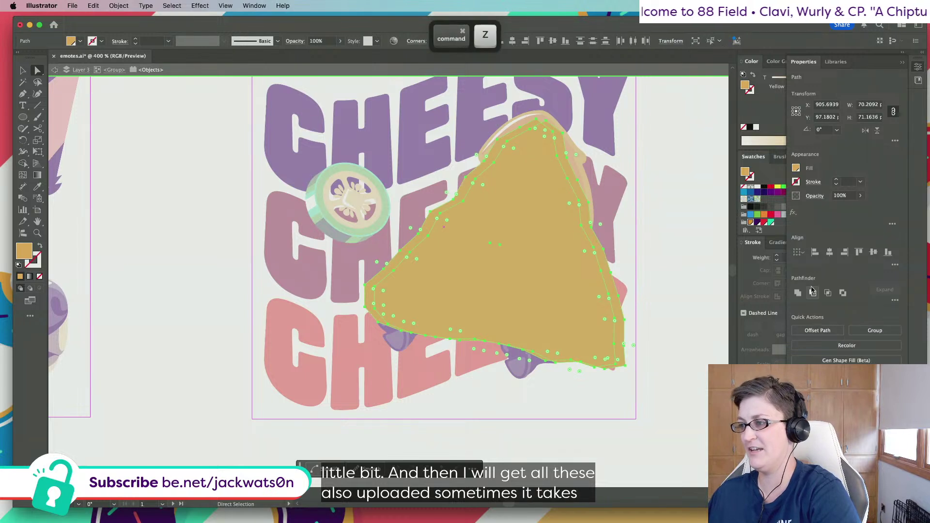
{"action": "left_click", "coordinate": [813, 294]}
{"action": "key", "text": "super+z"}
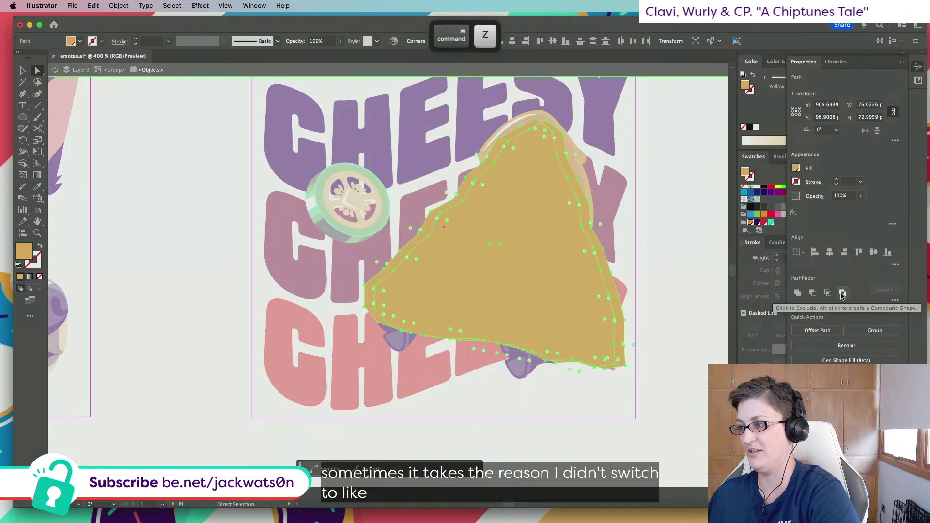
{"action": "left_click", "coordinate": [842, 294]}
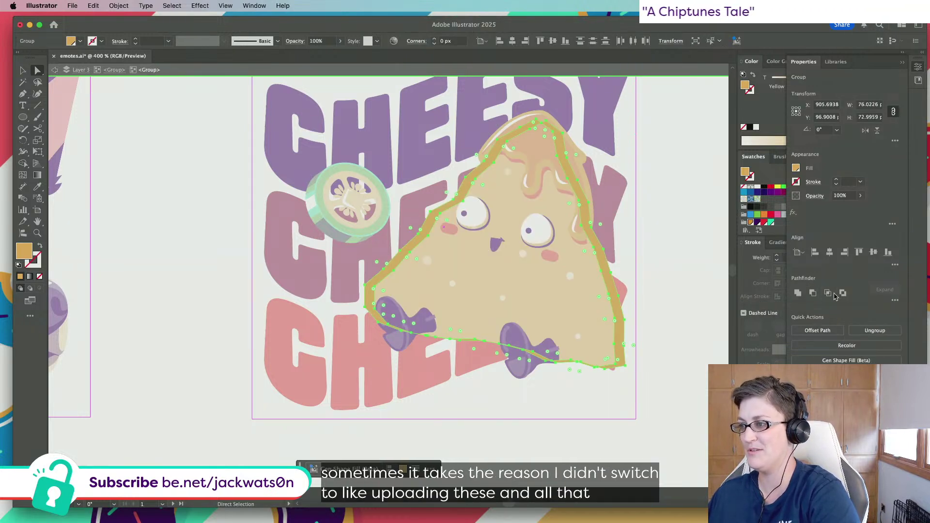
{"action": "key", "text": "super+z"}
{"action": "left_click", "coordinate": [827, 293]}
{"action": "key", "text": "super+z"}
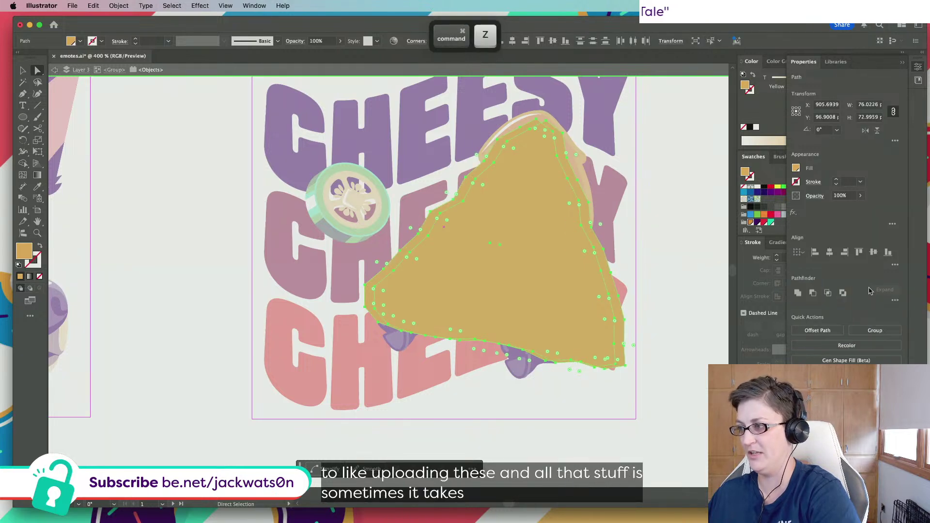
Apply the Minus Back pathfinder to the two nacho copies to cut a thin strip along the chip's left edge
{"action": "left_click", "coordinate": [895, 301]}
{"action": "left_click", "coordinate": [889, 349]}
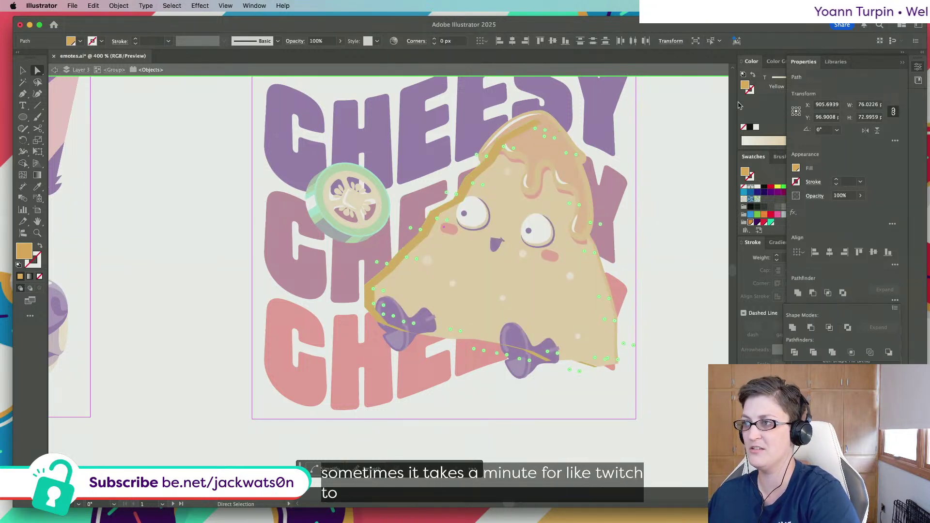
{"action": "left_click", "coordinate": [783, 79]}
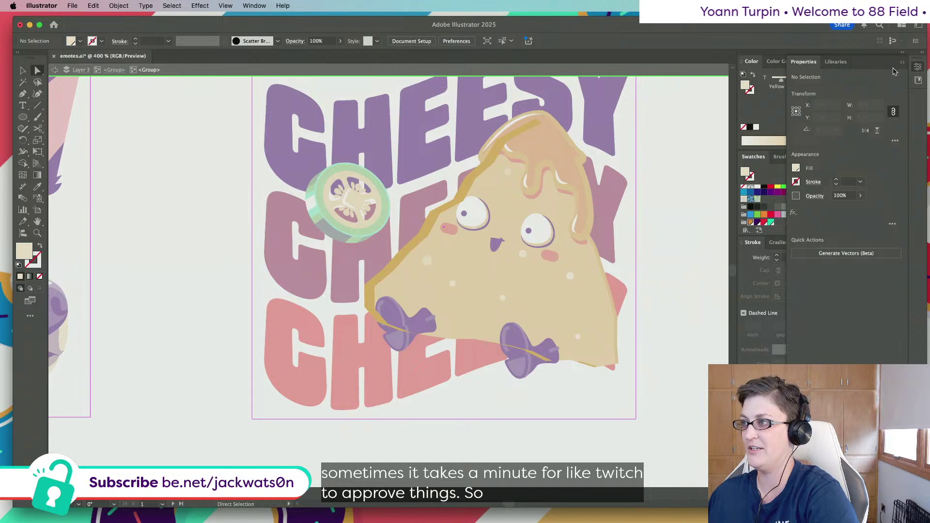
{"action": "left_click", "coordinate": [918, 68]}
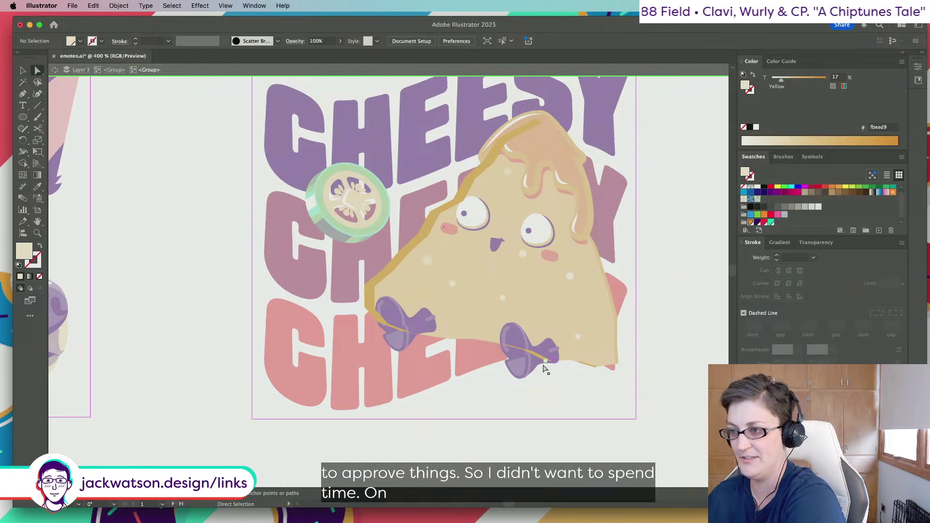
Delete the stray sliver across the nacho's right boot, keeping the strip along the left edge intact
{"action": "left_click", "coordinate": [548, 361]}
{"action": "key", "text": "BackSpace"}
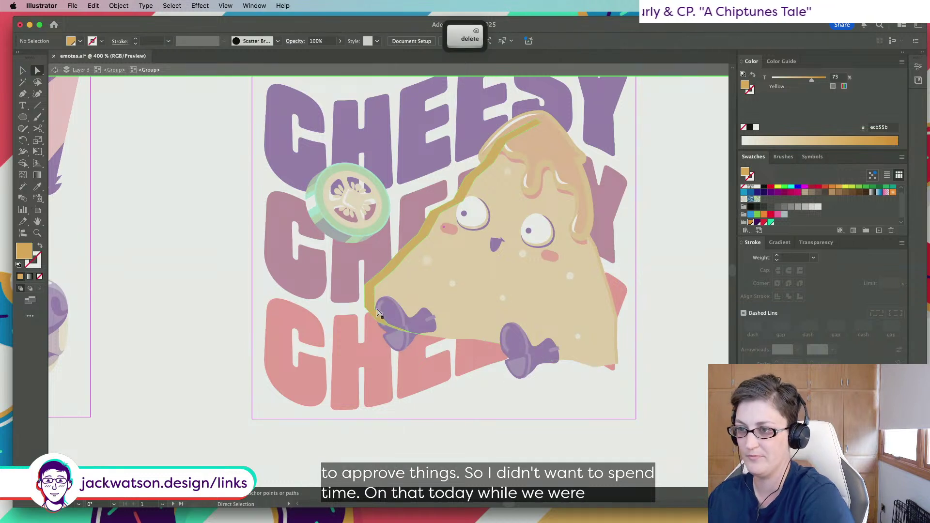
{"action": "key", "text": "super+z"}
{"action": "key", "text": "super+z"}
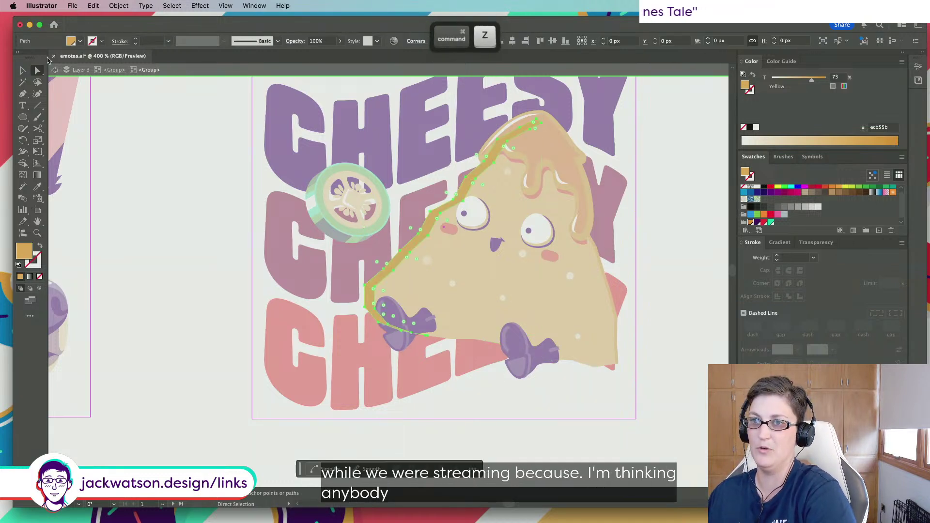
Return to the nacho group, set the left edge strip's Yellow fill tint to 50% and exit isolation
{"action": "left_click", "coordinate": [54, 71]}
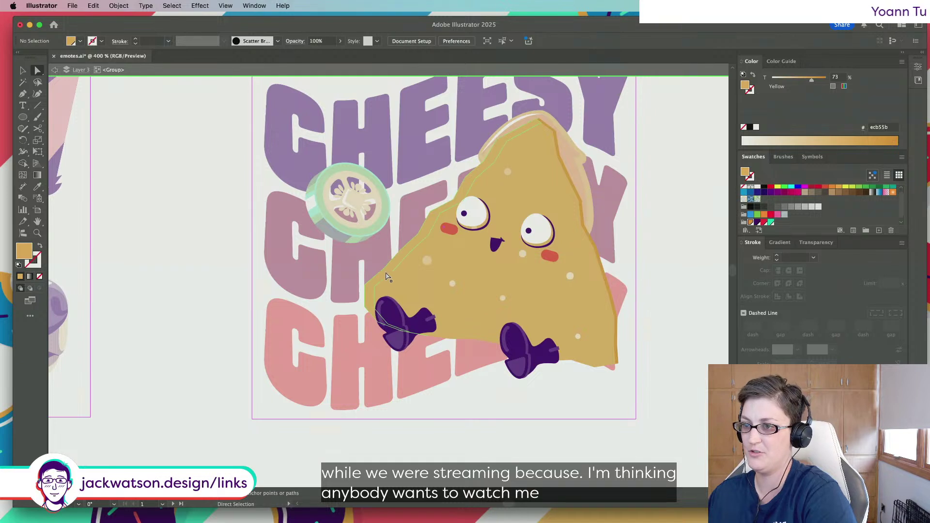
{"action": "key", "text": "super+shift+a"}
{"action": "left_click", "coordinate": [416, 259]}
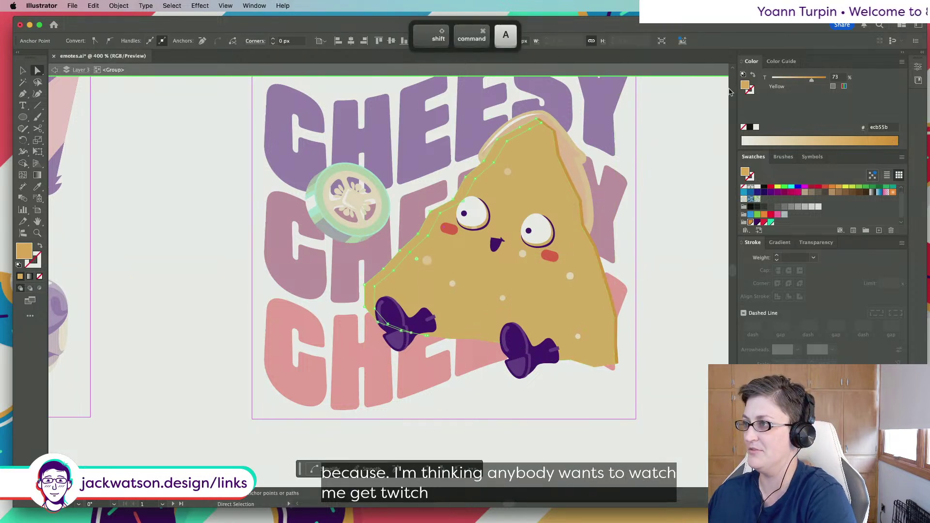
{"action": "key", "text": "super+shift+a"}
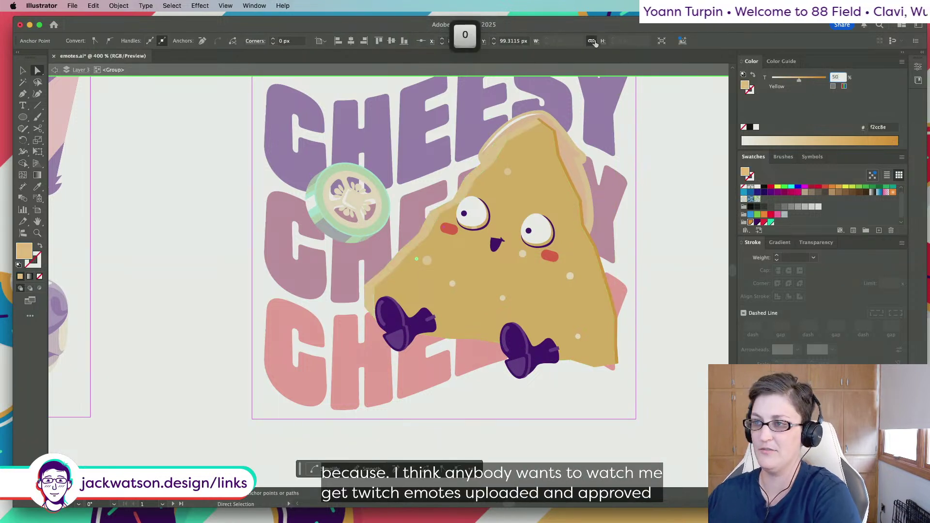
{"action": "left_click", "coordinate": [55, 70]}
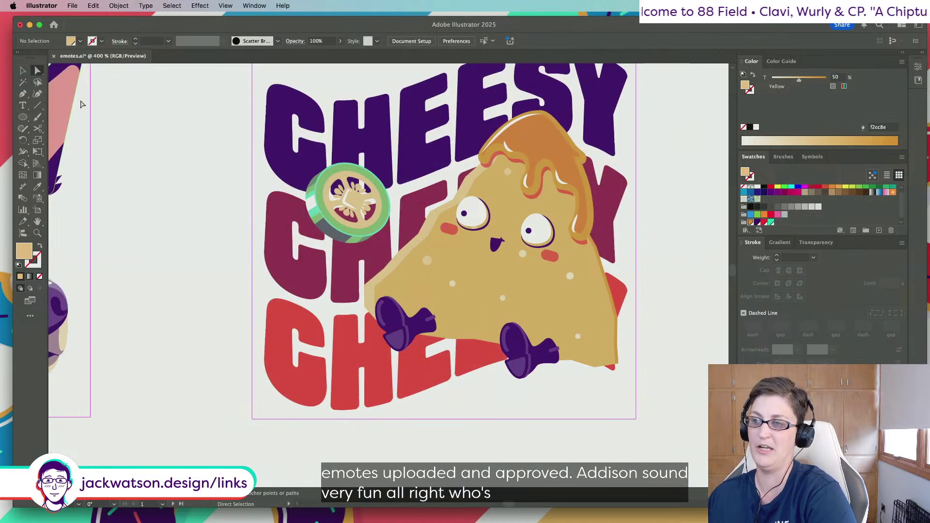
Lighten the left edge strip's Yellow fill tint to 31%
{"action": "left_click", "coordinate": [387, 264]}
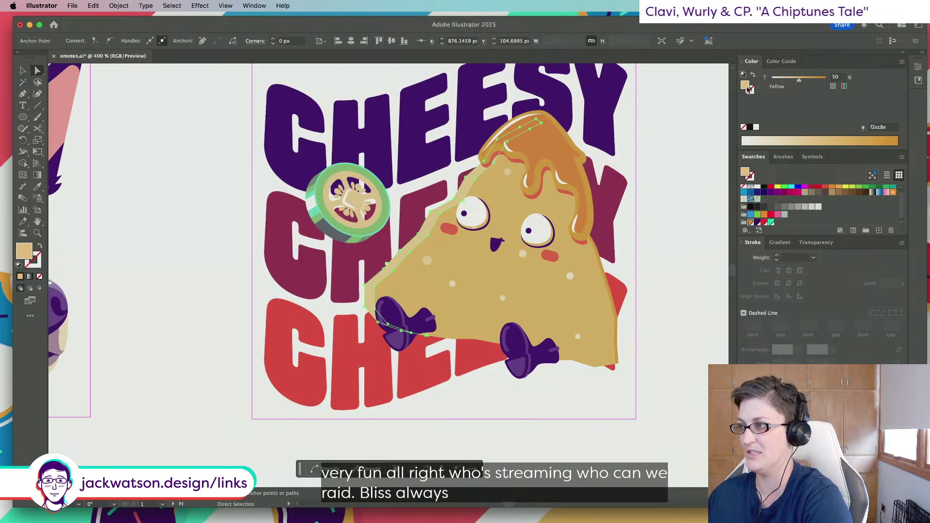
{"action": "left_click_drag", "start_coordinate": [799, 80], "coordinate": [789, 81]}
{"action": "scroll", "coordinate": [637, 270], "scroll_direction": "down", "scroll_amount": 2}
{"action": "scroll", "coordinate": [638, 269], "scroll_direction": "down", "scroll_amount": 5}
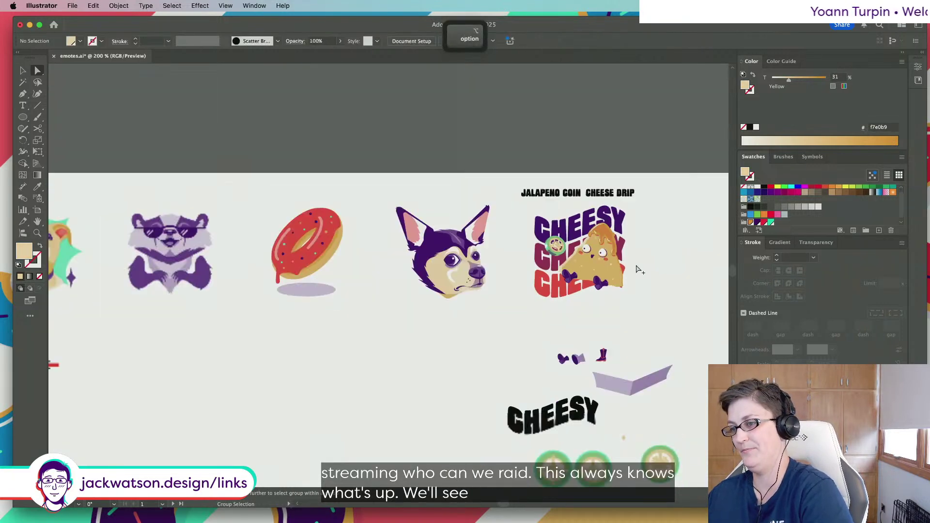
Deselect the artwork and save the emotes.ai document
{"action": "left_click", "coordinate": [638, 270]}
{"action": "scroll", "coordinate": [620, 268], "scroll_direction": "down", "scroll_amount": 2}
{"action": "scroll", "coordinate": [620, 267], "scroll_direction": "left", "scroll_amount": 1}
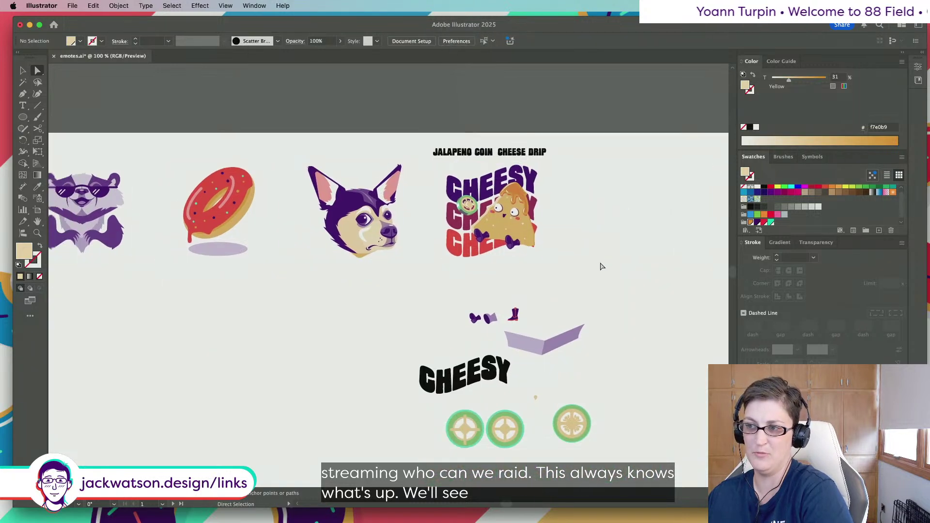
{"action": "key", "text": "super+s"}
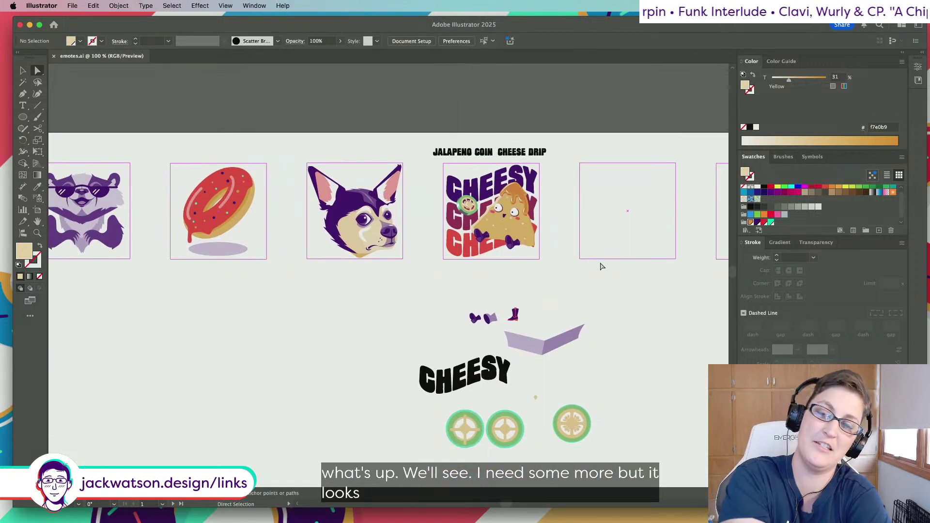